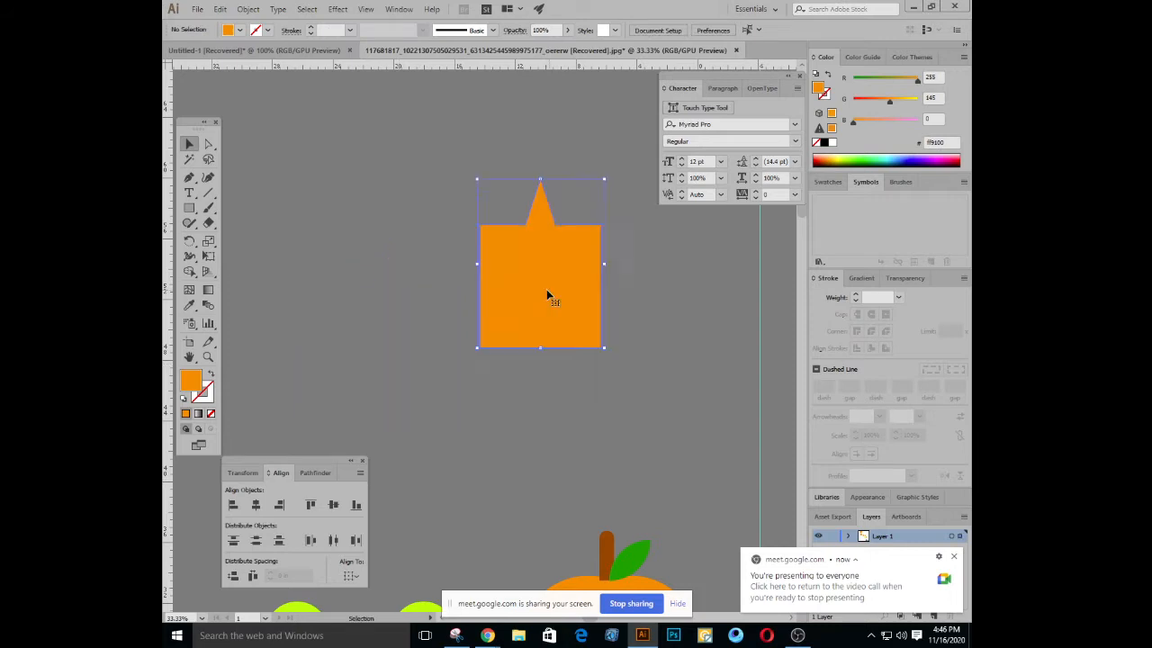
Display the Pathfinder options and shift the orange spiked square slightly left and down on the canvas
scroll(450, 378, "right", 1)
left_click(317, 472)
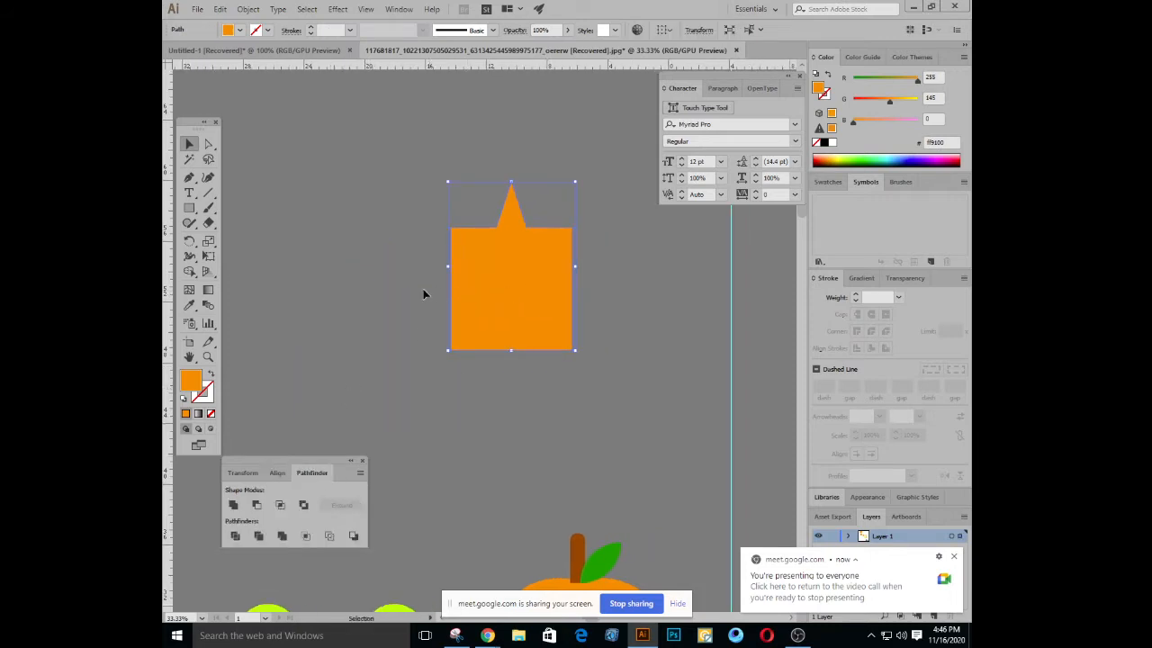
left_click_drag(398, 261, 391, 231)
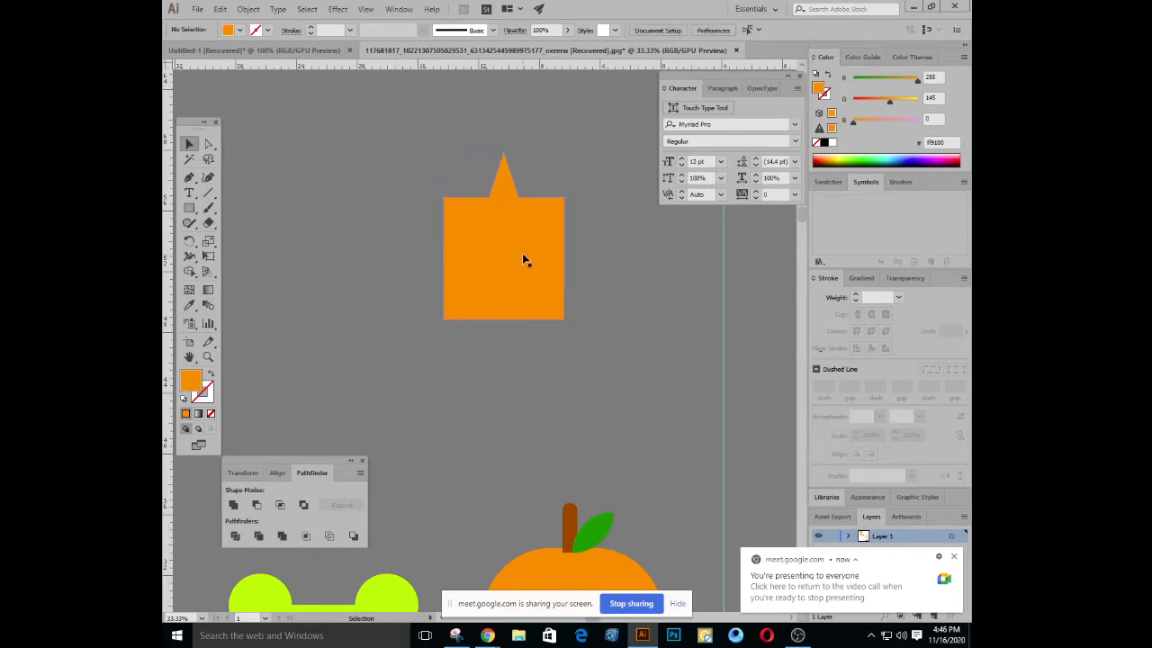
left_click_drag(522, 253, 494, 266)
Draw a circle centred over the lower part of the orange shape, overlapping its bottom edge, and fill it olive green 6f7300
left_click_drag(190, 209, 235, 243)
left_click_drag(476, 318, 490, 373)
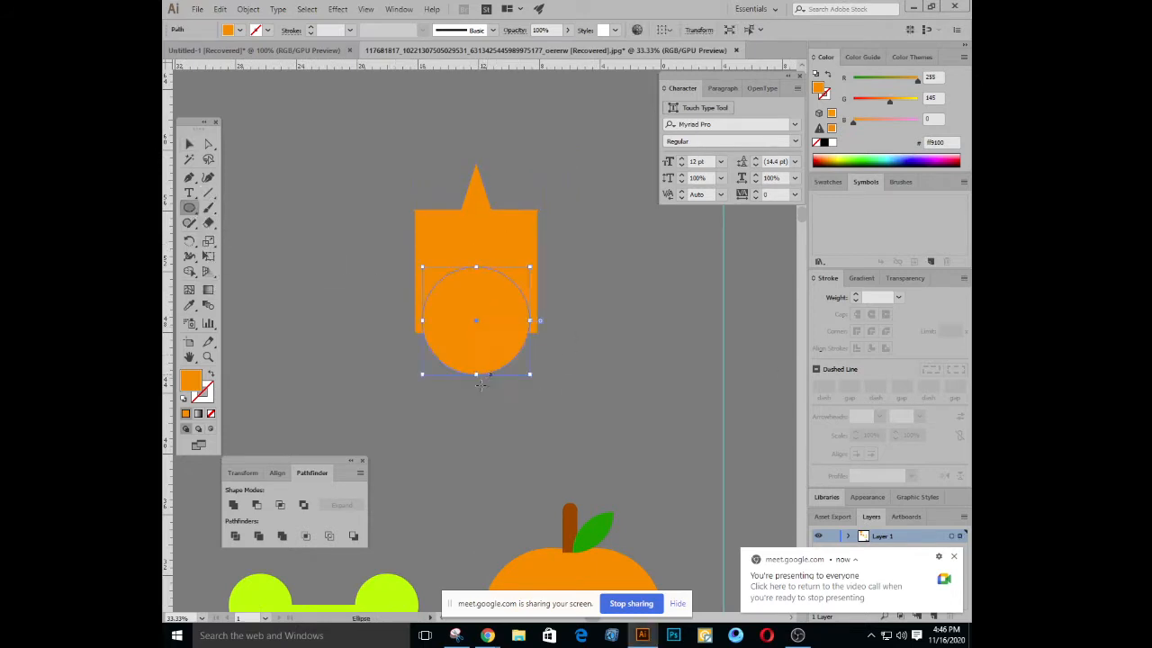
left_click(840, 162)
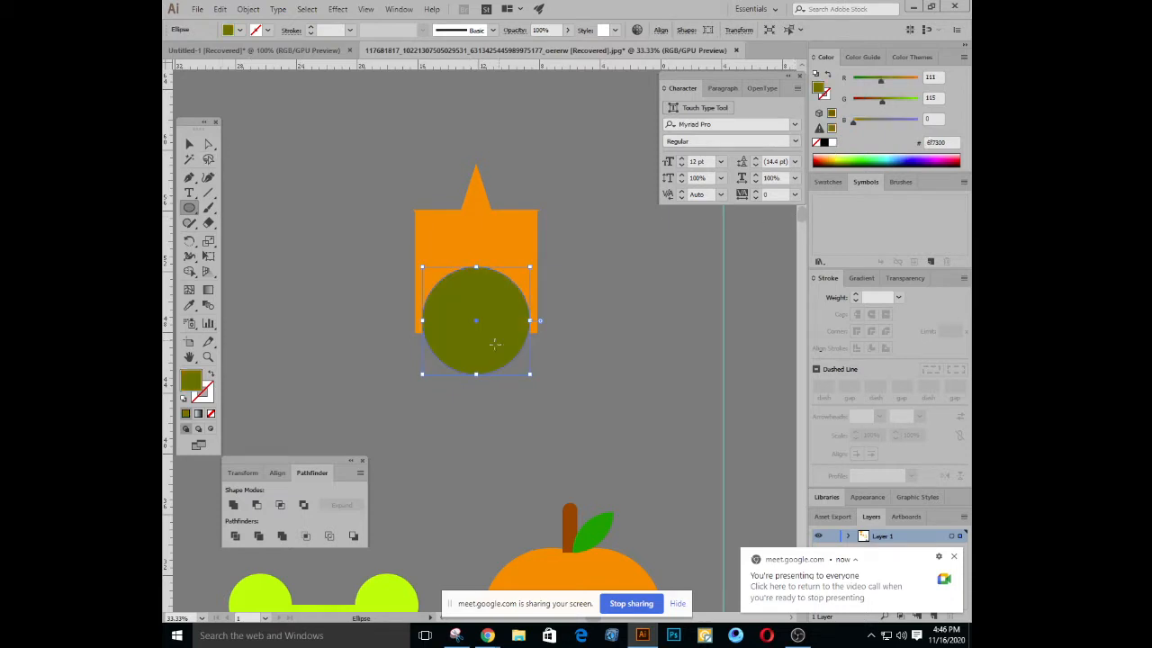
Try subtracting the olive circle from the orange shape with Minus Front, and undo the subtraction
left_click(189, 144)
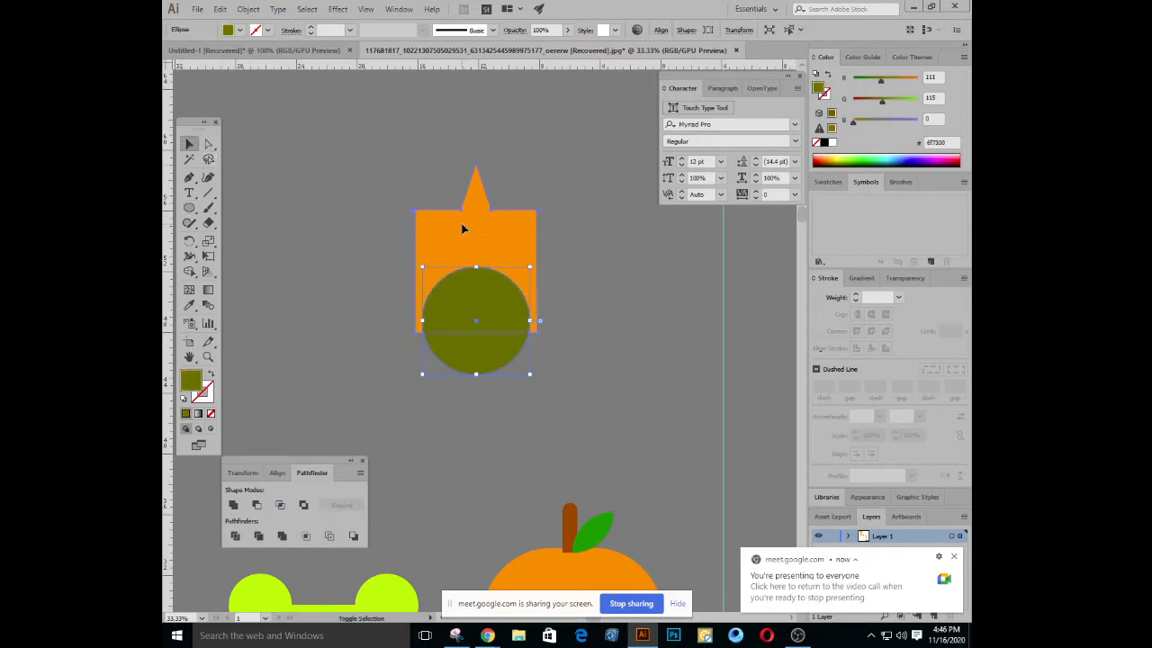
left_click(462, 231, "shift")
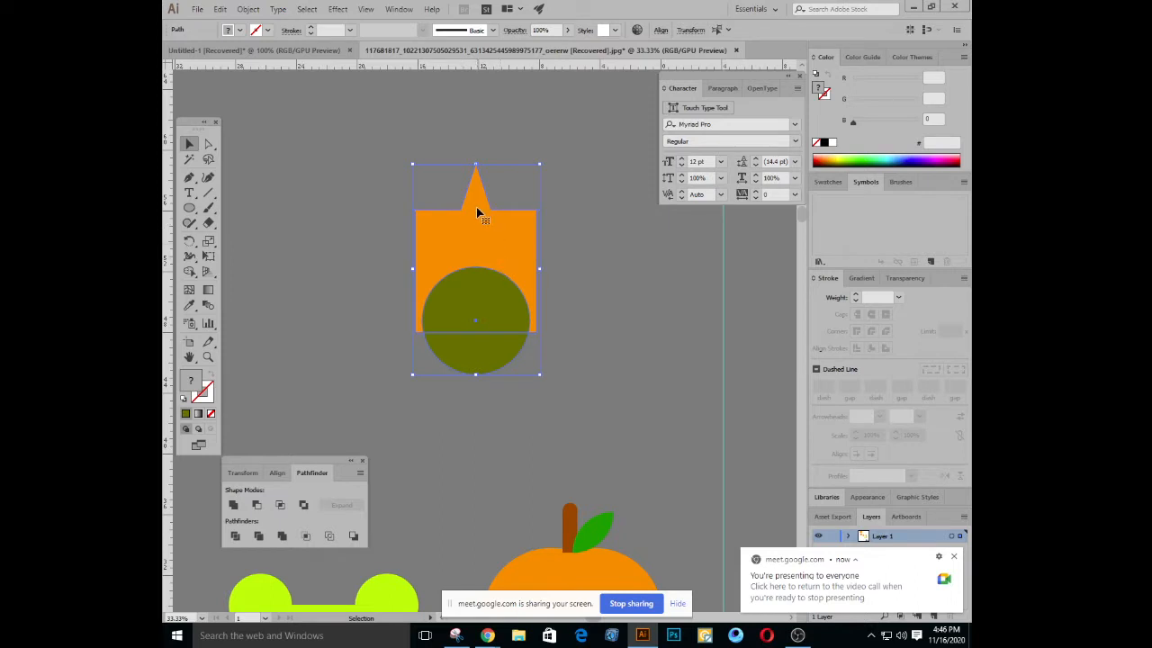
key("a")
key("ctrl+=")
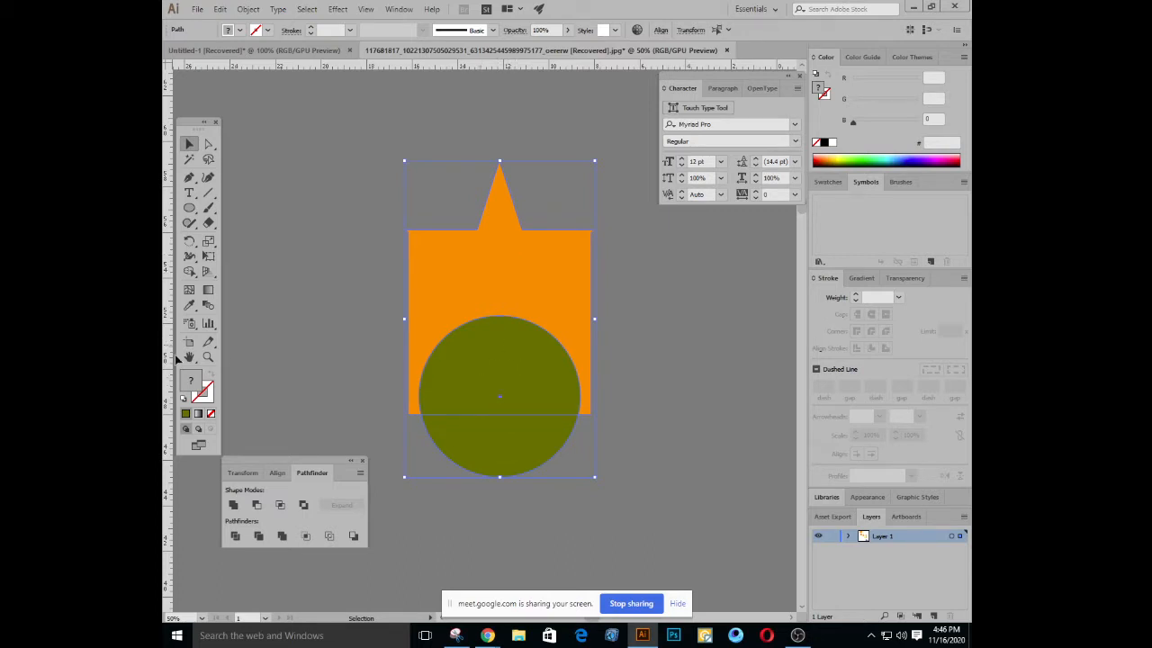
left_click(255, 506)
key("ctrl+z")
left_click(348, 302)
Bring the orange spiked square to the front, above the olive circle
left_click(542, 277)
right_click(543, 277)
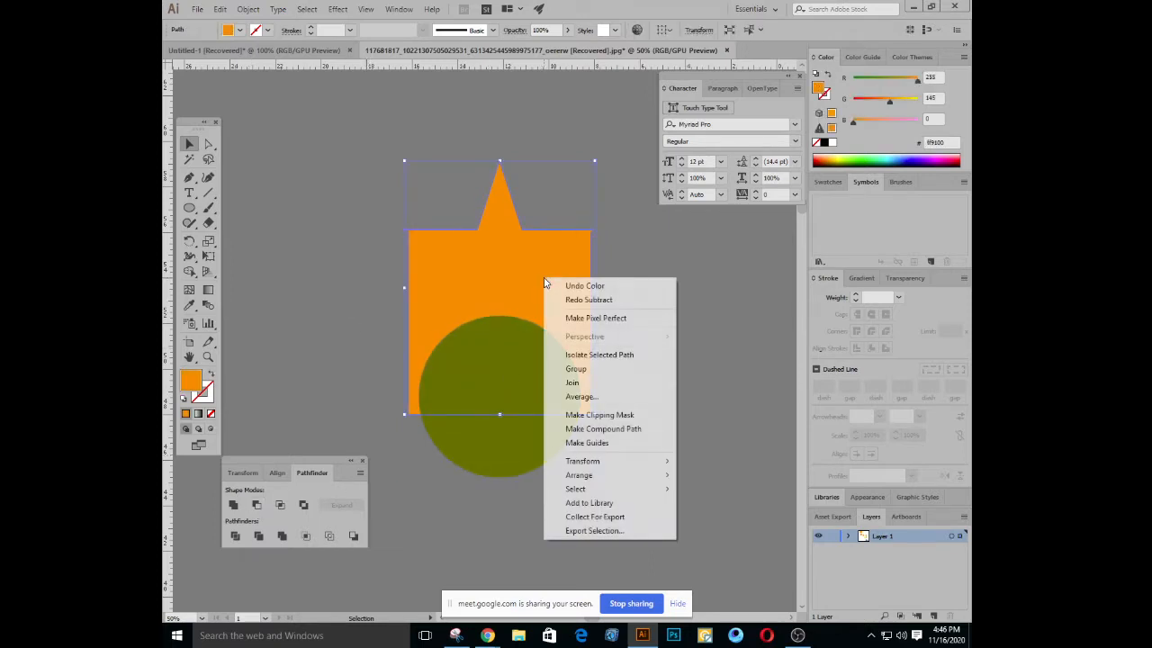
mouse_move(617, 475)
left_click(701, 474)
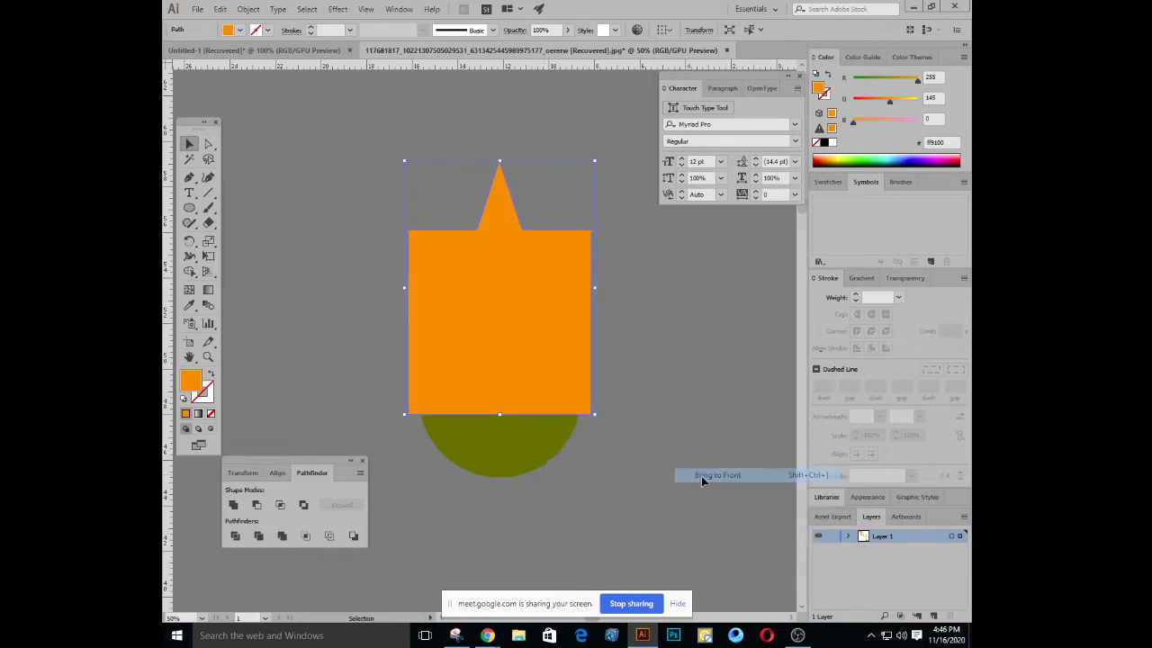
left_click(547, 483)
Try subtracting the front orange shape from the olive circle with Minus Front twice, undoing it each time
left_click(504, 458)
left_click(466, 360, "shift")
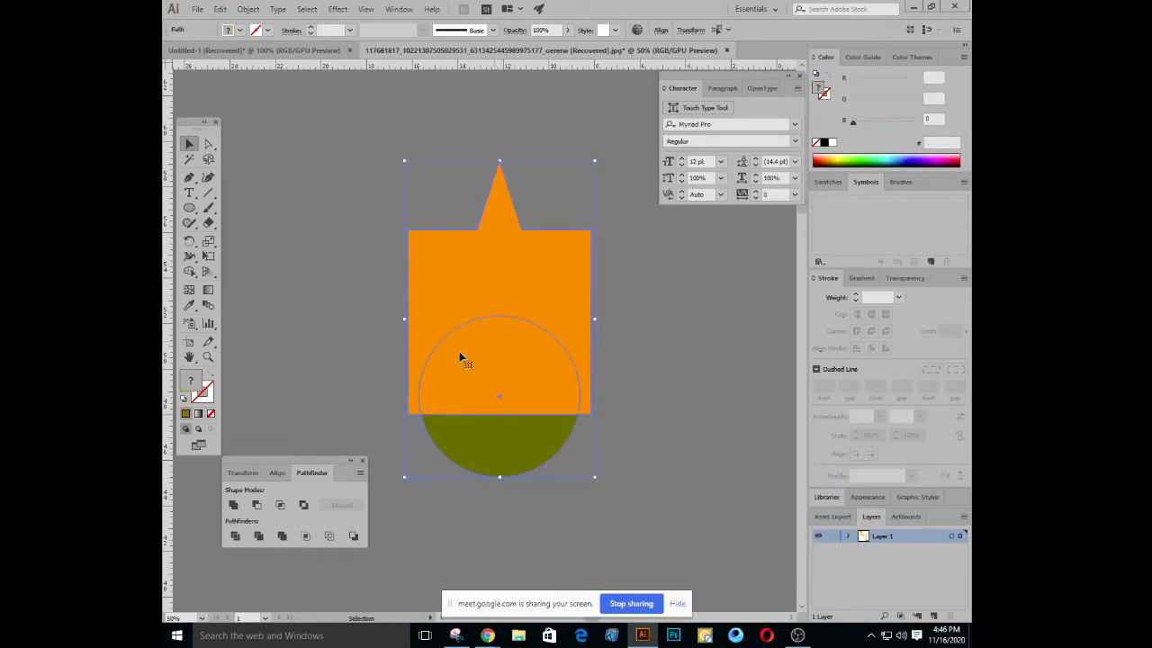
left_click(256, 507)
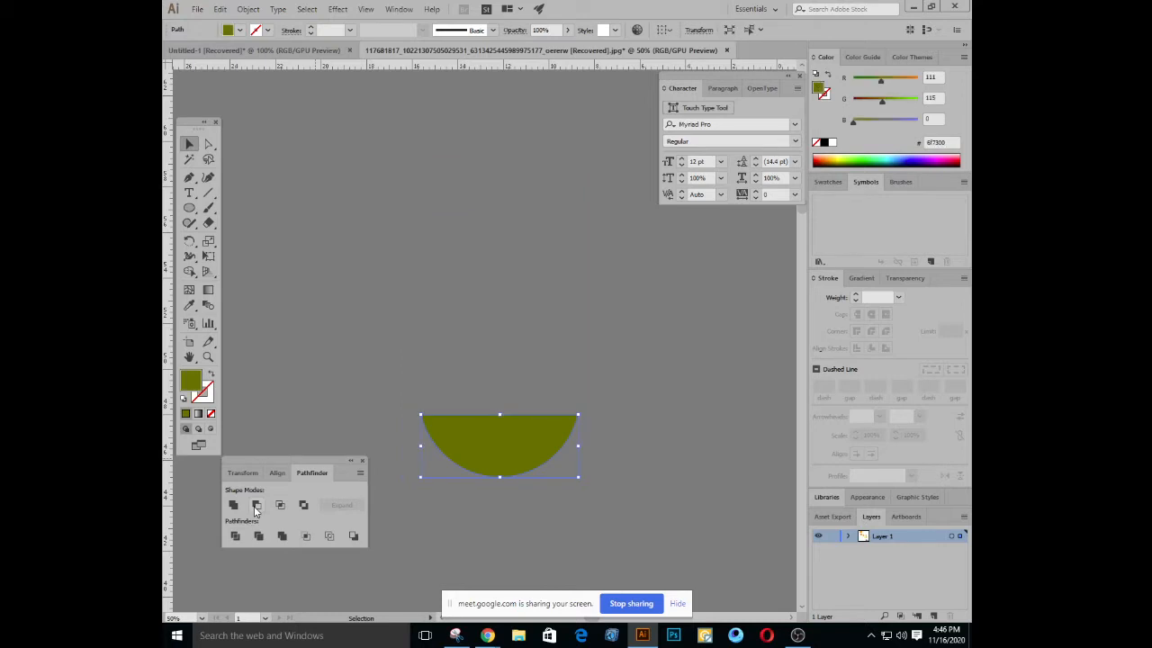
key("ctrl+z")
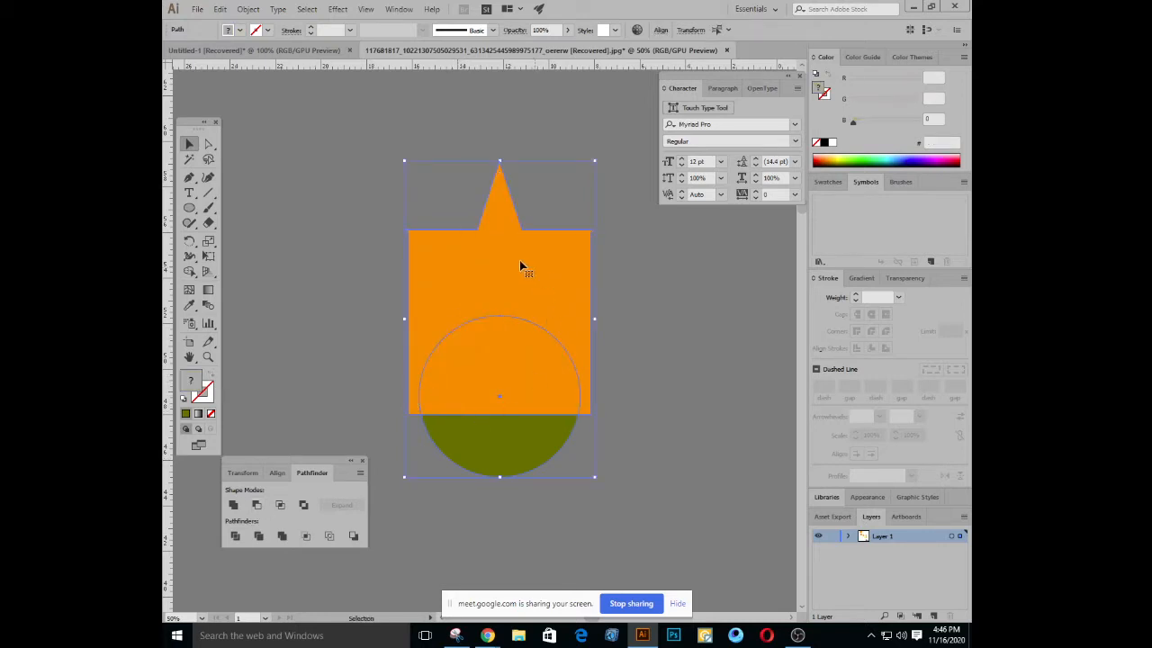
left_click(257, 506)
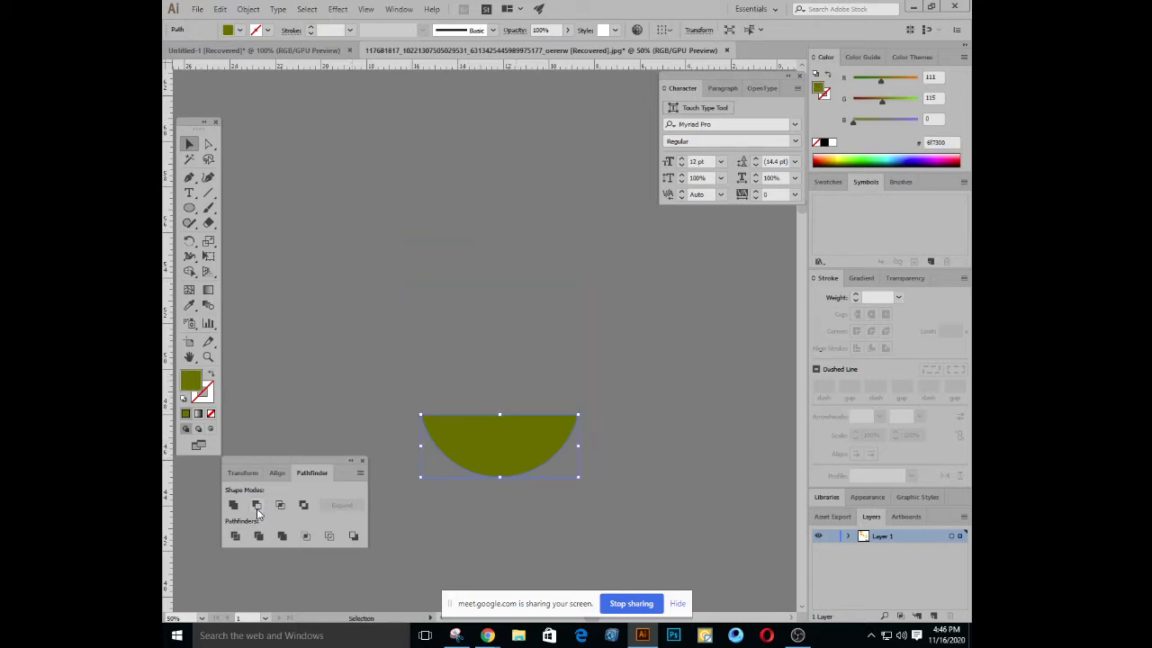
key("ctrl+z")
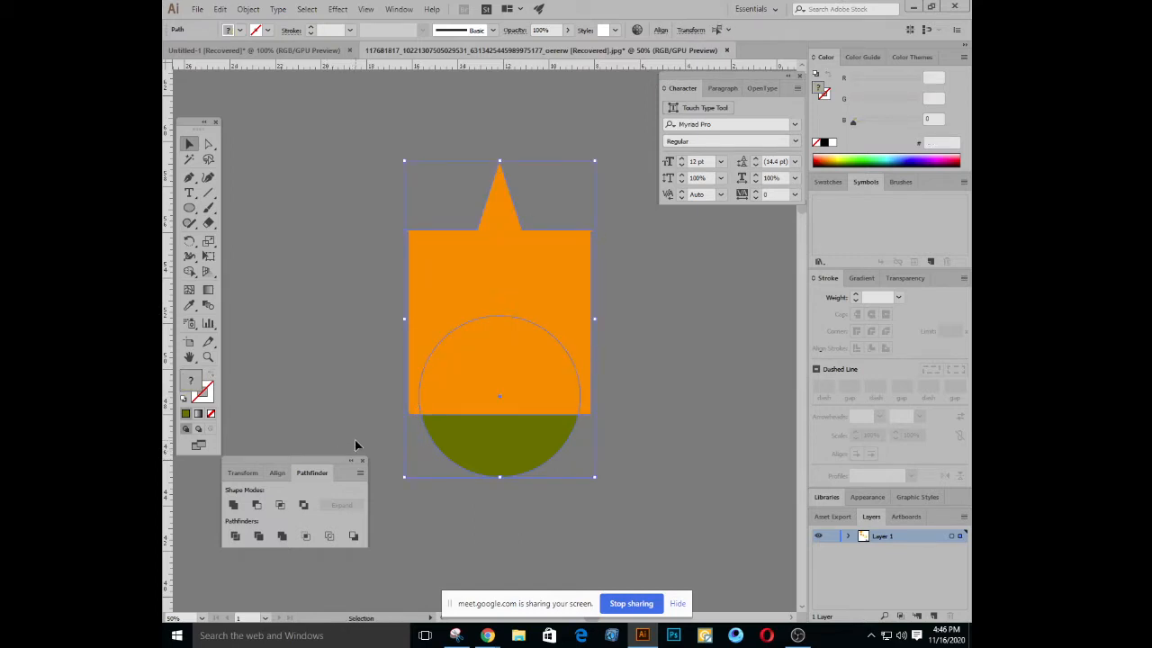
Bring the olive circle to the front, above the orange shape
left_click(461, 423)
right_click(514, 435)
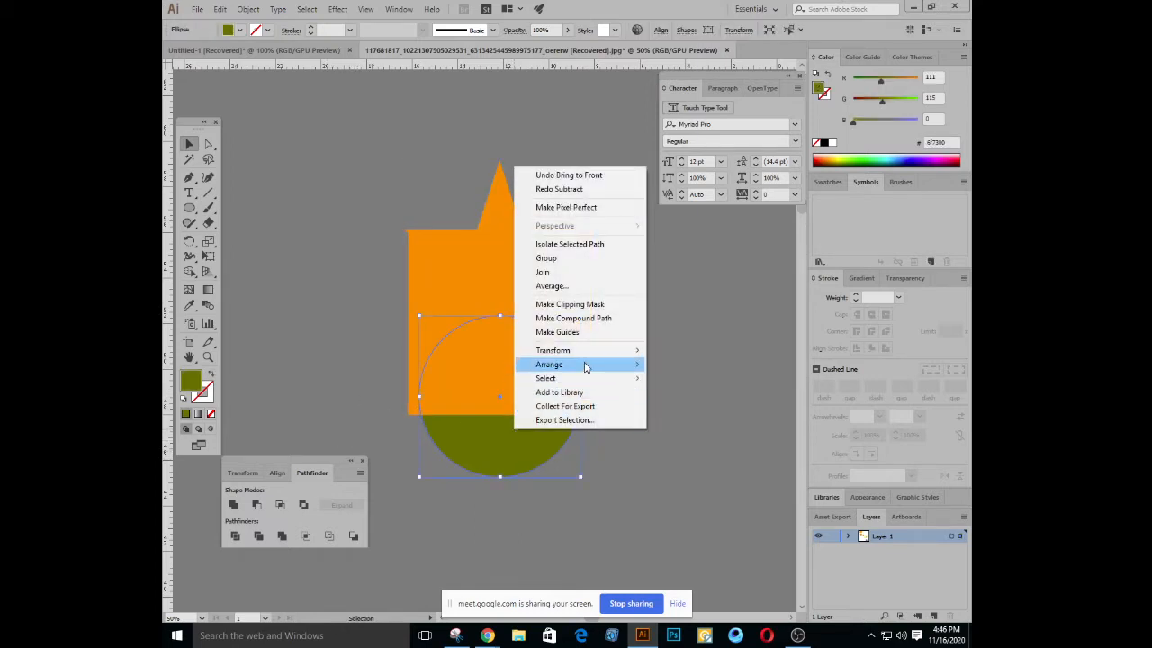
mouse_move(586, 365)
left_click(680, 364)
left_click(601, 460)
scroll(600, 456, "down", 2)
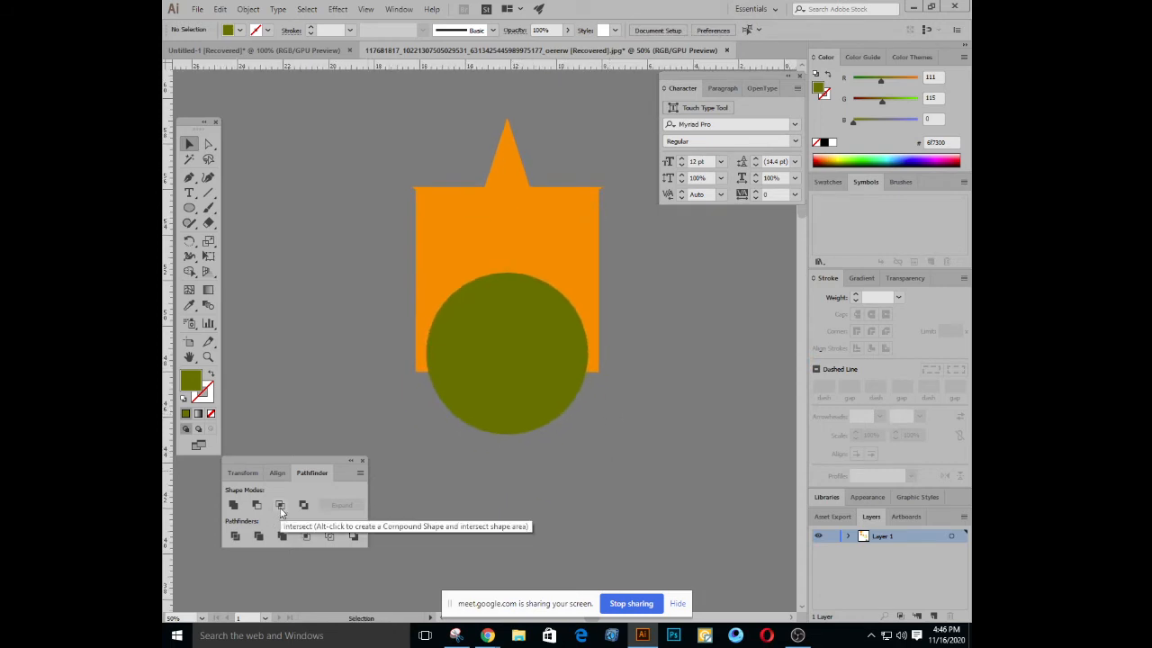
key("ctrl+a")
right_click(535, 315)
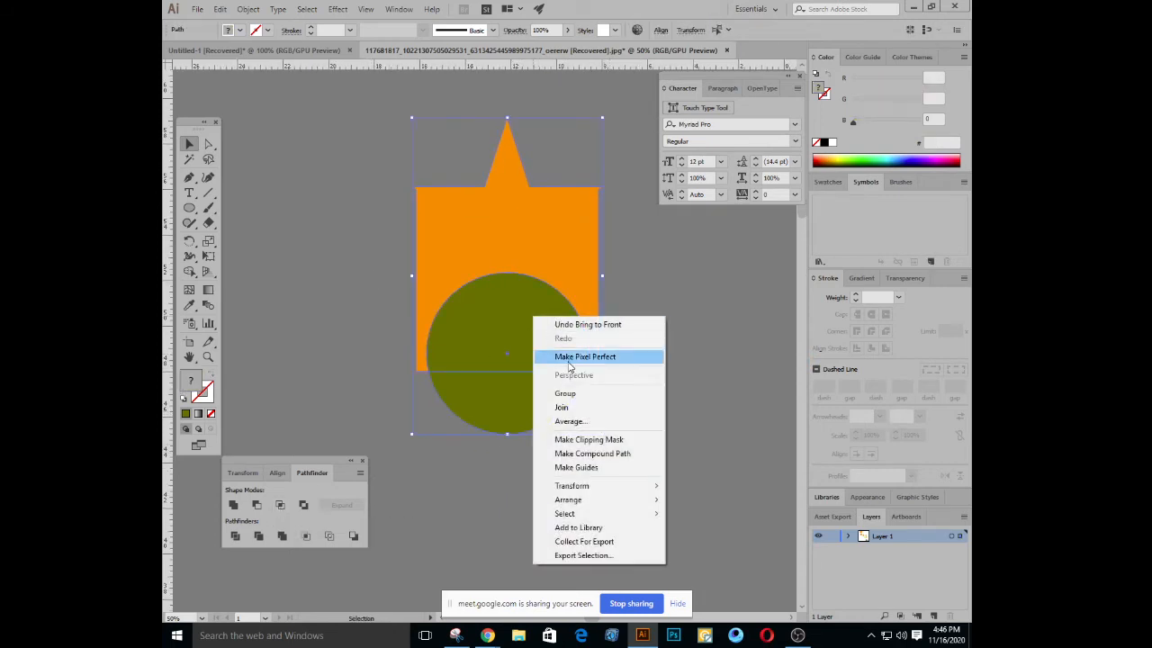
left_click(272, 326)
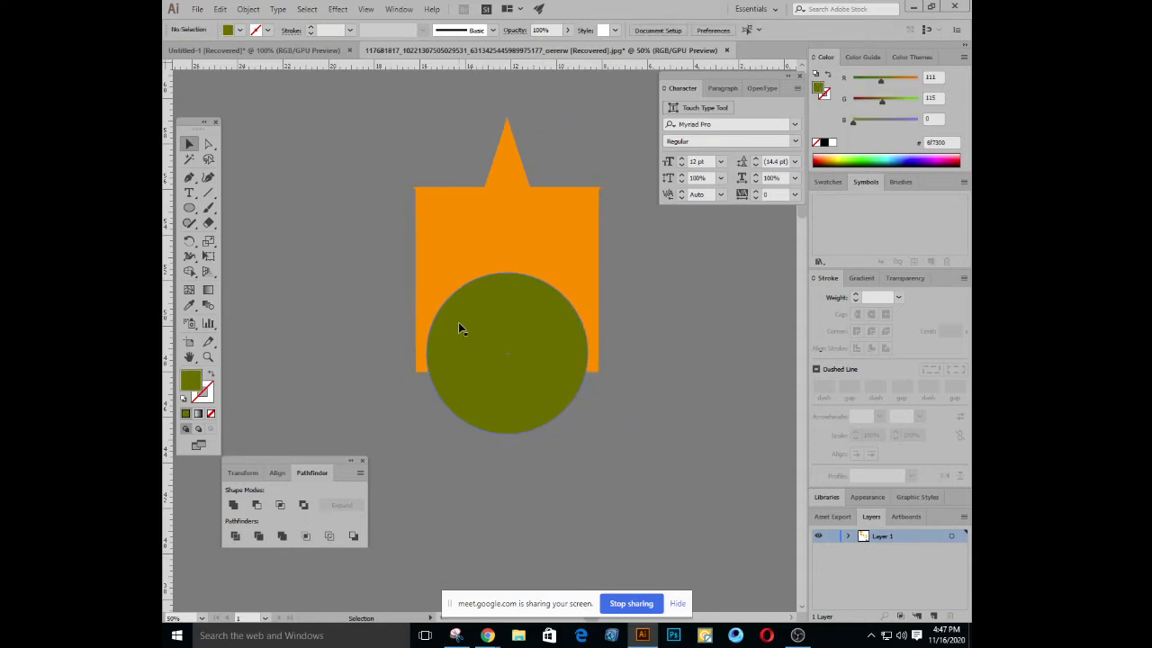
Move the olive circle slightly upward so that more of it overlaps the orange shape
mouse_move(477, 324)
left_mouse_down()
mouse_move(484, 288)
mouse_move(477, 303)
left_mouse_up()
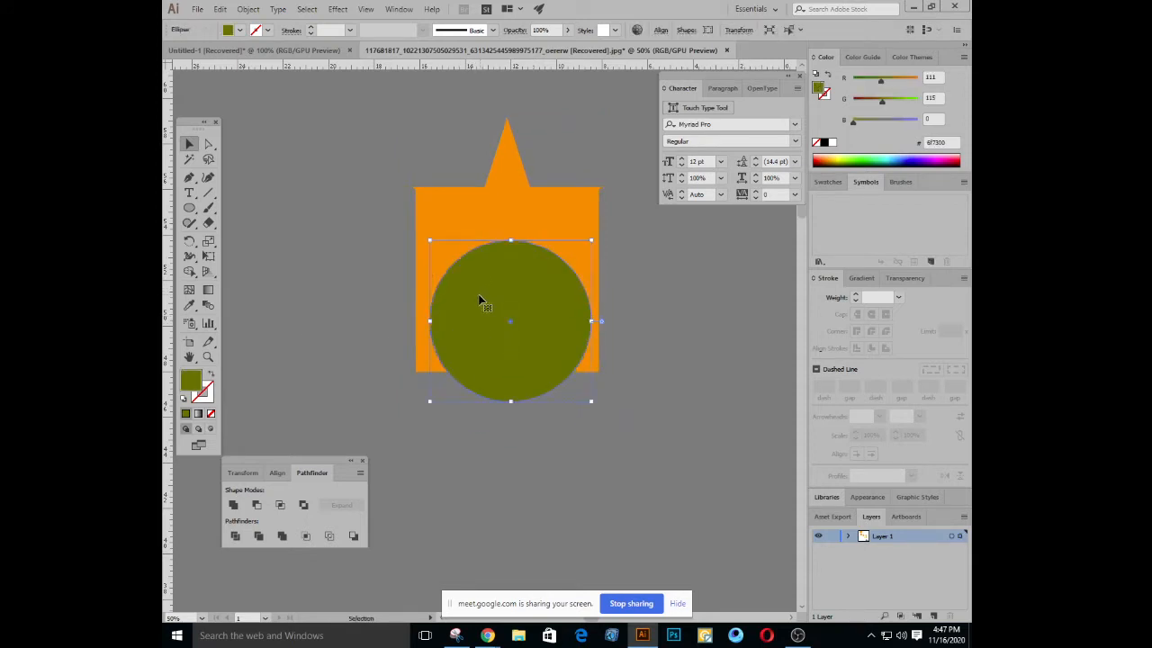
left_click(383, 235)
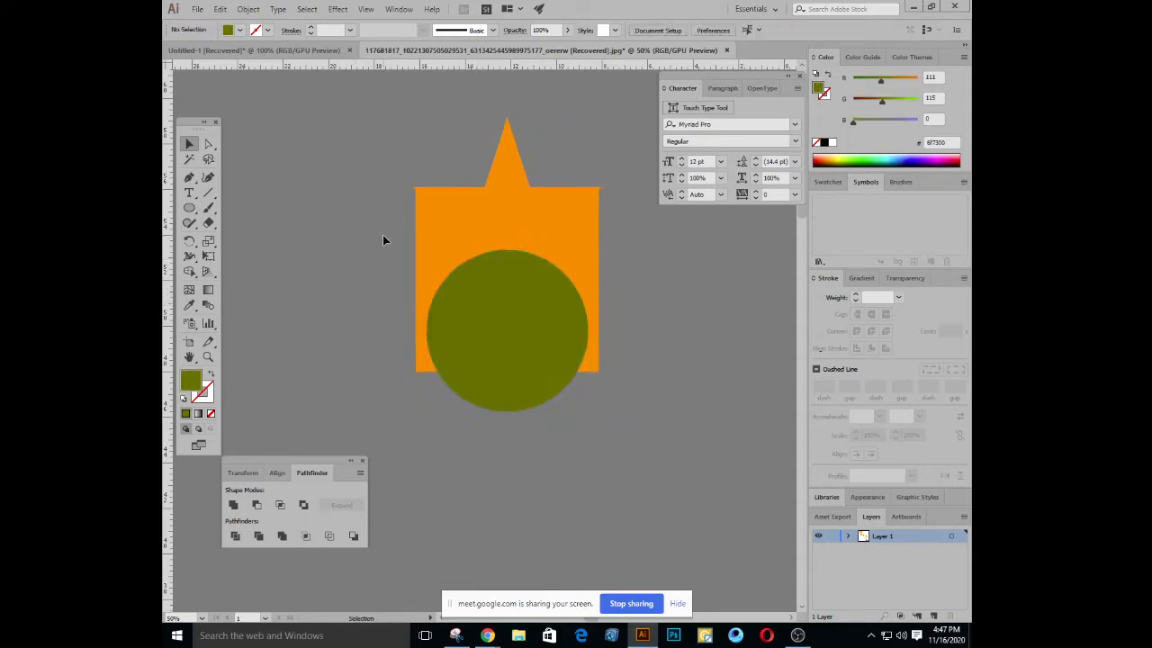
Try Pathfinder's Intersect on the olive circle and the orange shape twice, undoing it each time
key("ctrl+a")
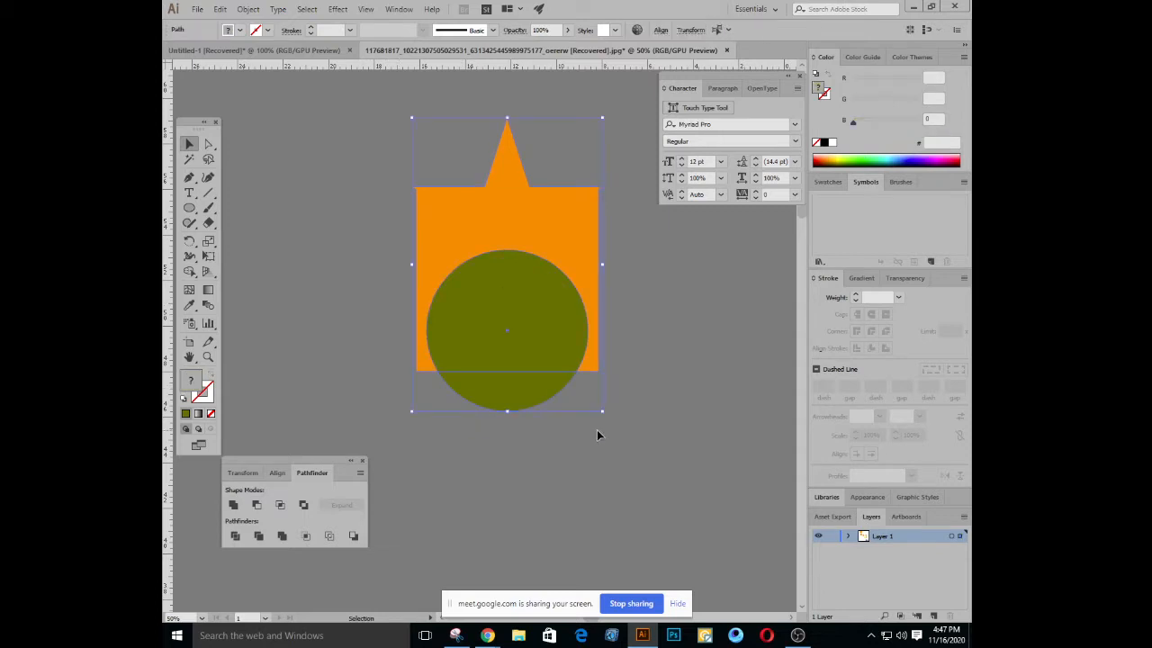
left_click(280, 506)
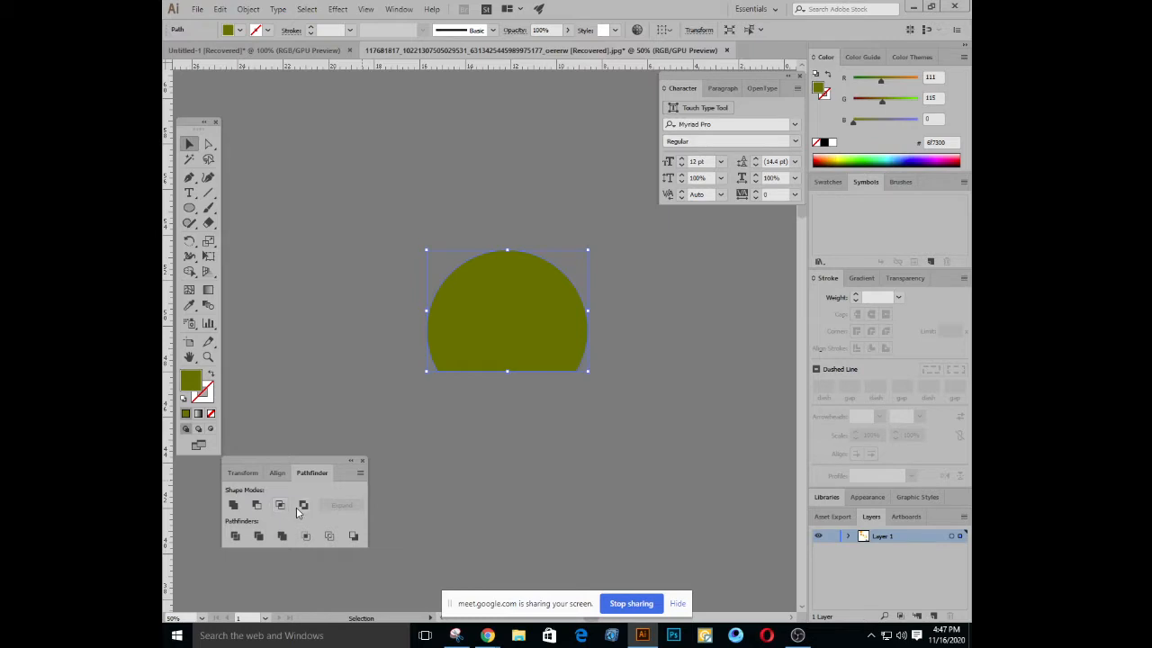
key("ctrl+z")
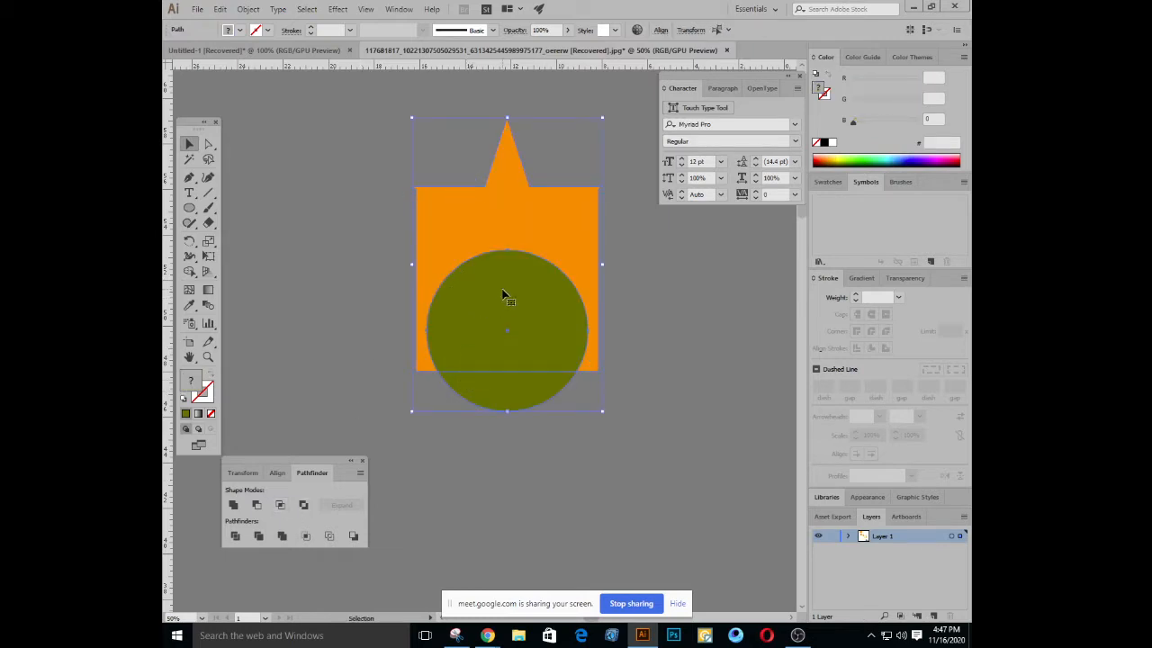
key("ctrl+z")
key("ctrl+equal")
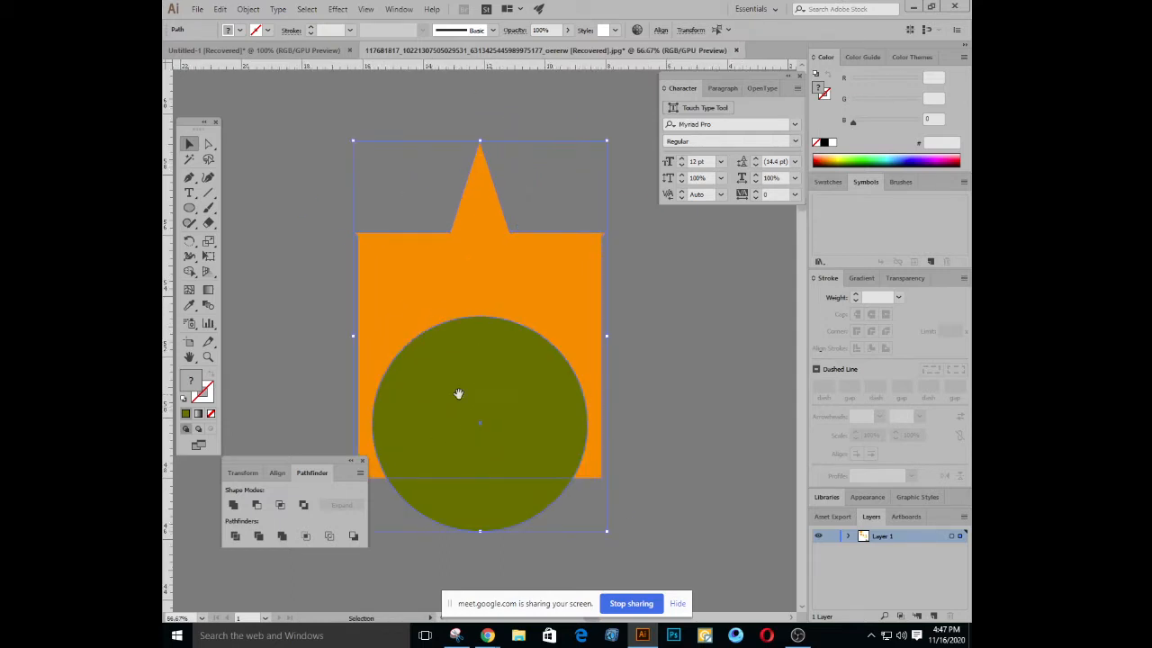
left_click_drag(458, 394, 464, 318)
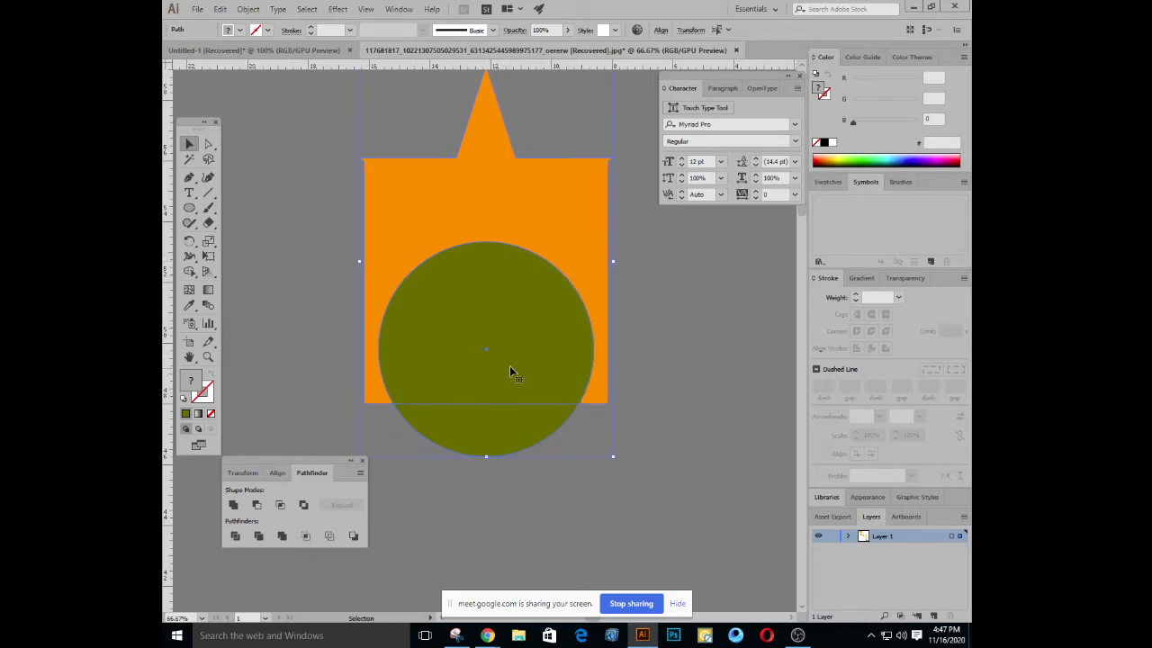
left_click(280, 505)
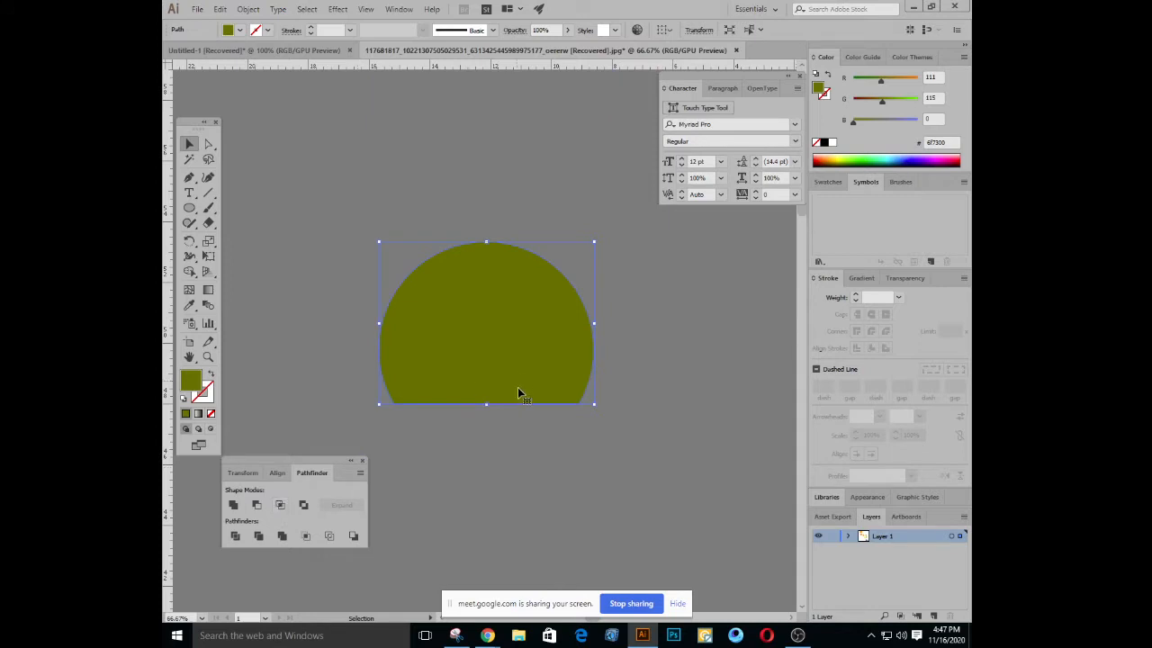
key("ctrl+z")
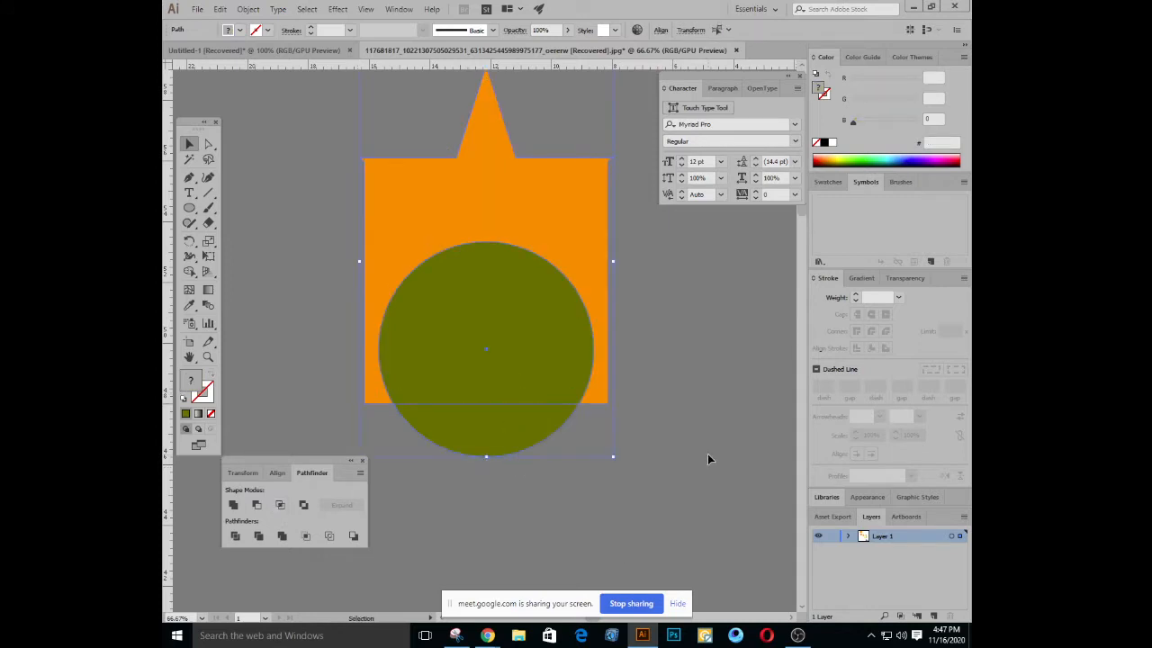
Move the olive circle up until it sits entirely inside the orange square, keeping it horizontally centred
left_click(690, 346)
left_click(510, 330)
left_click(310, 262)
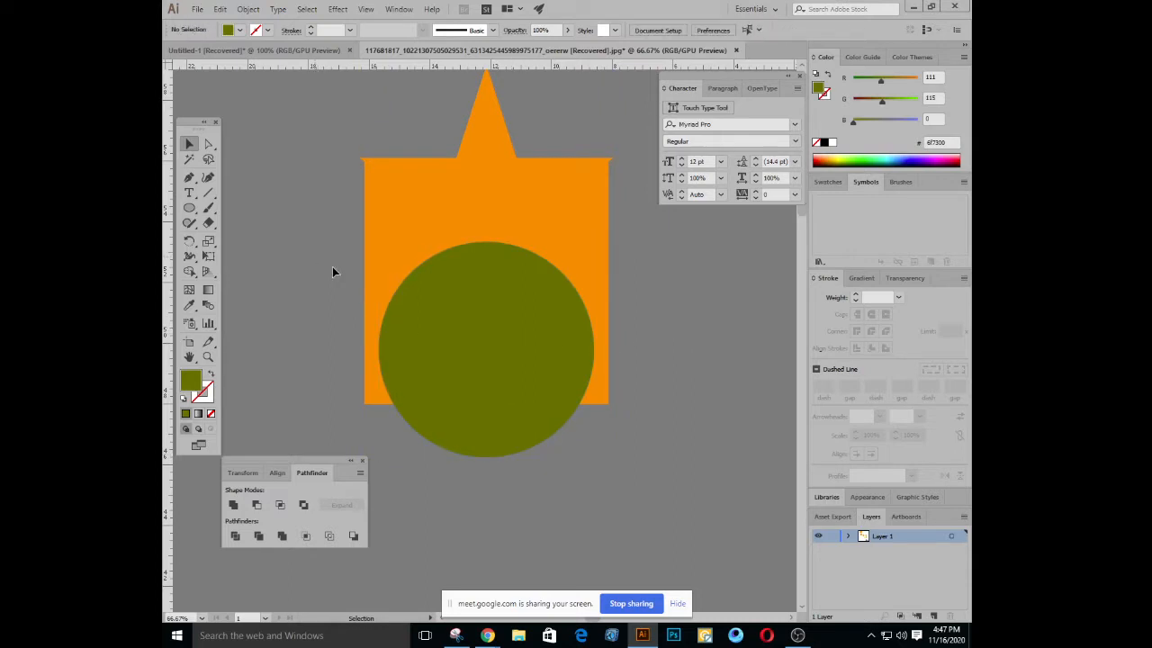
key("ctrl+a")
left_click_drag(514, 438, 551, 456)
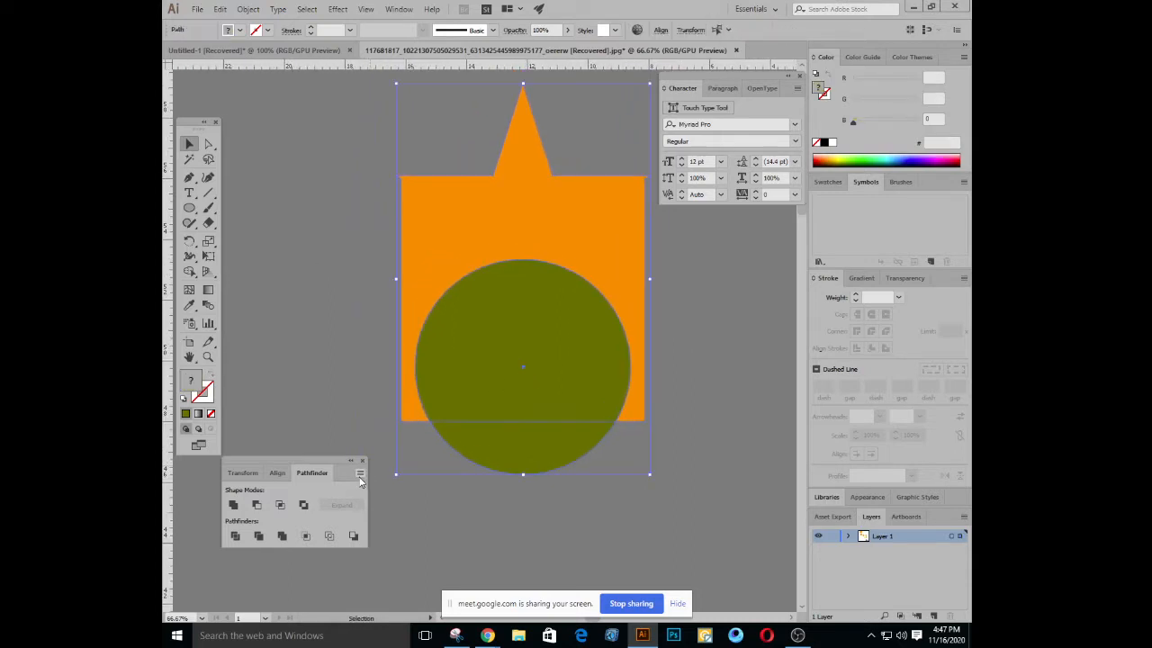
left_click(334, 306)
left_click_drag(525, 384, 532, 319)
left_click(334, 301)
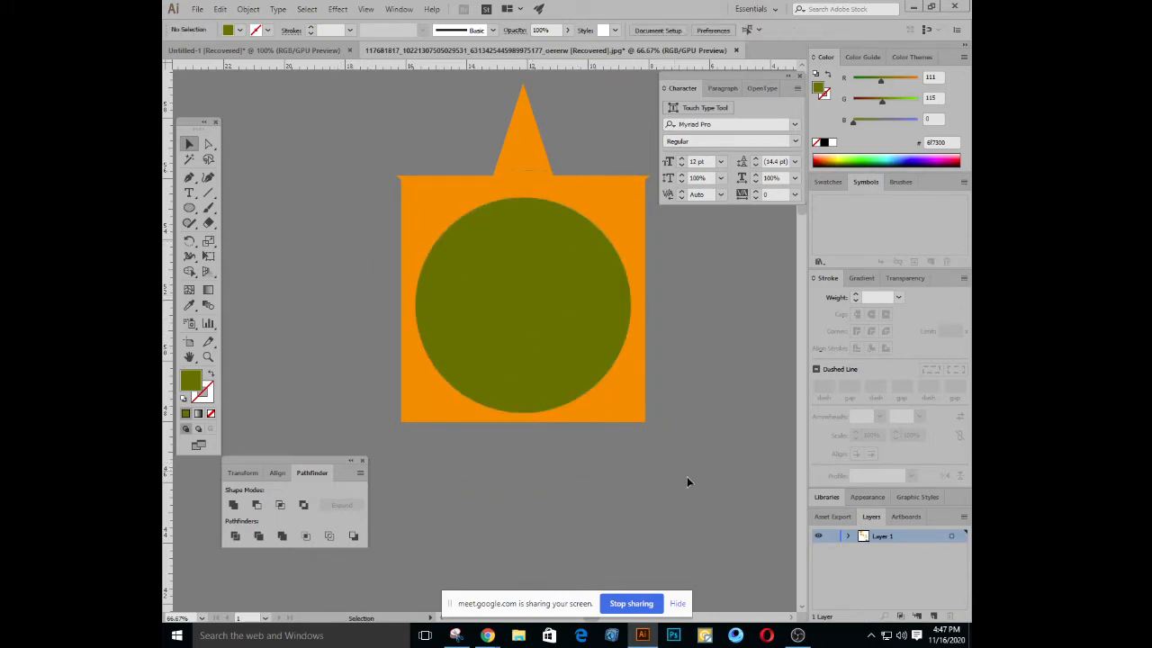
Try Pathfinder's Exclude on the circle and orange shape with a golden yellow fill, and undo the changes
key("ctrl+a")
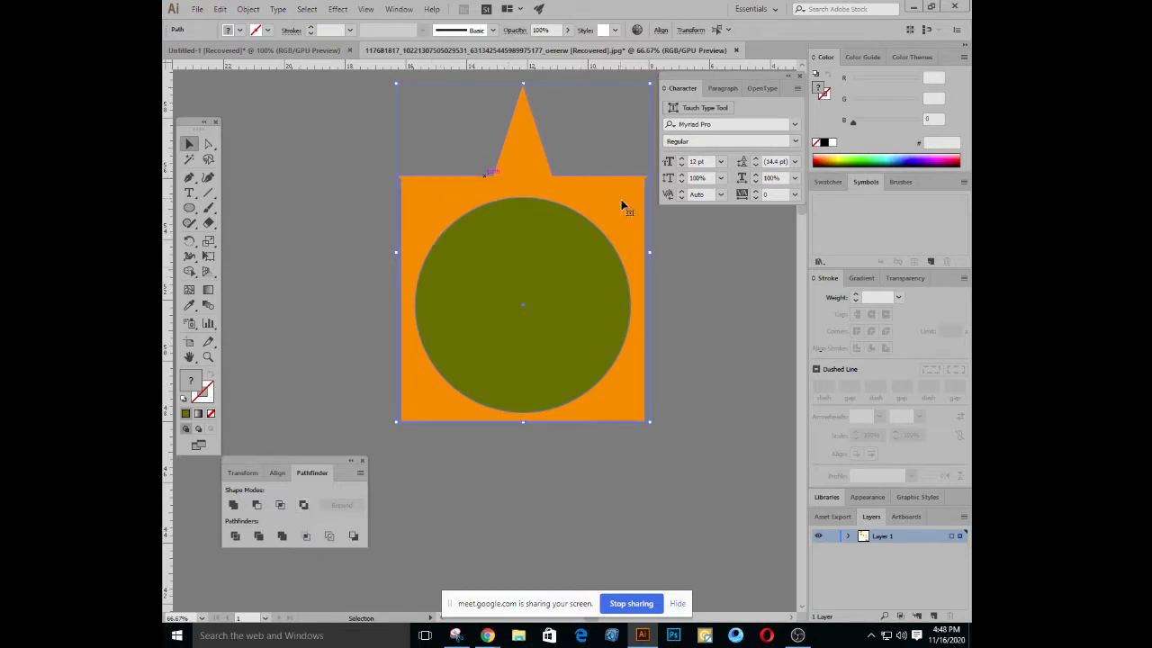
left_click(304, 506)
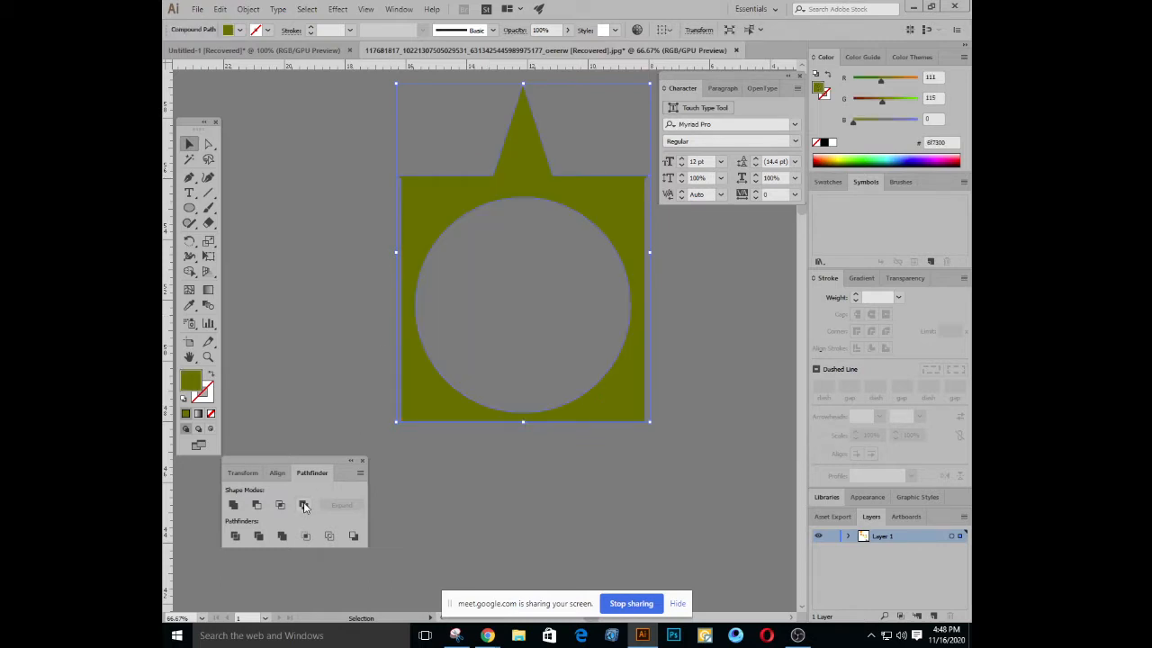
left_click(842, 158)
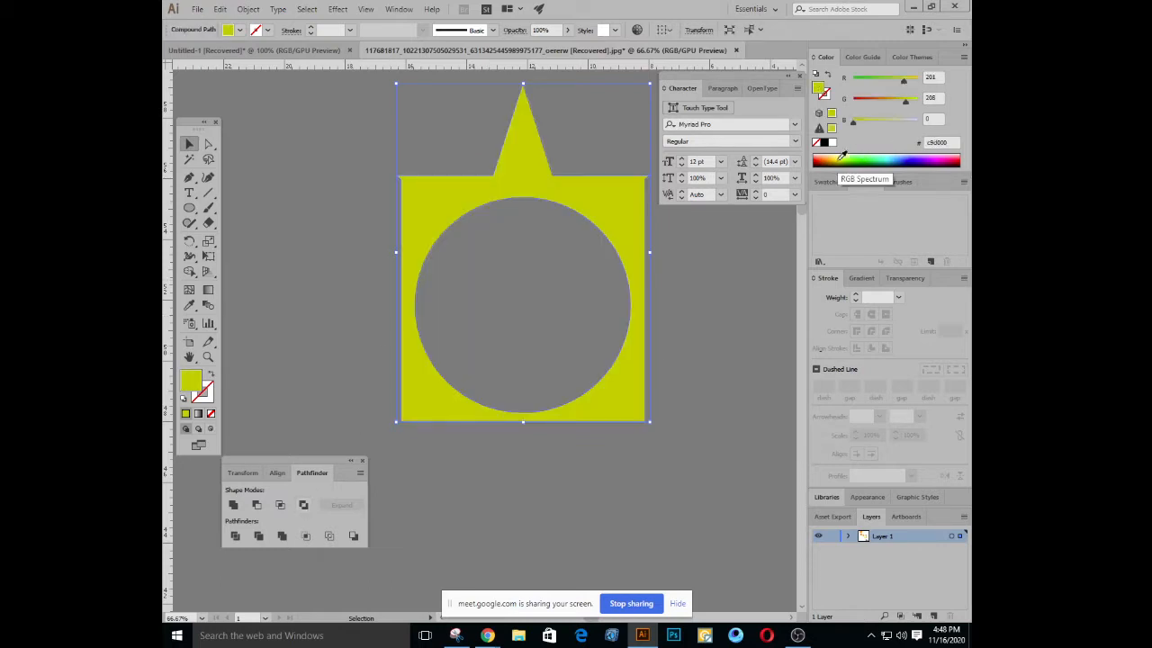
left_click(842, 158)
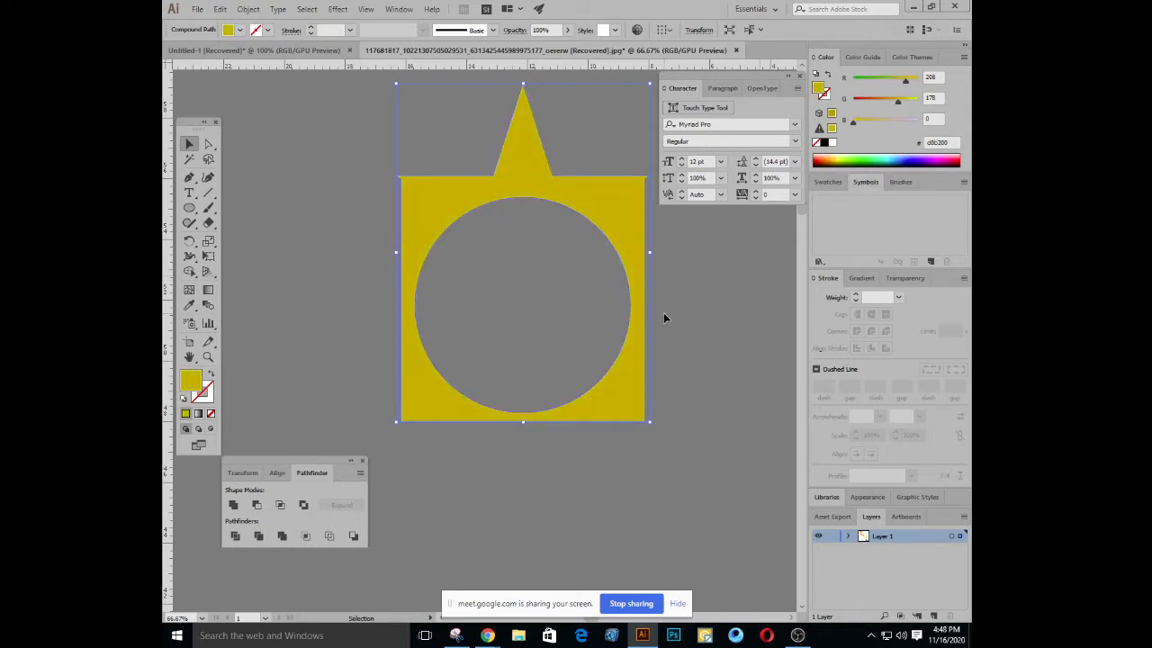
key("ctrl+z")
key("ctrl+z")
key("ctrl+z")
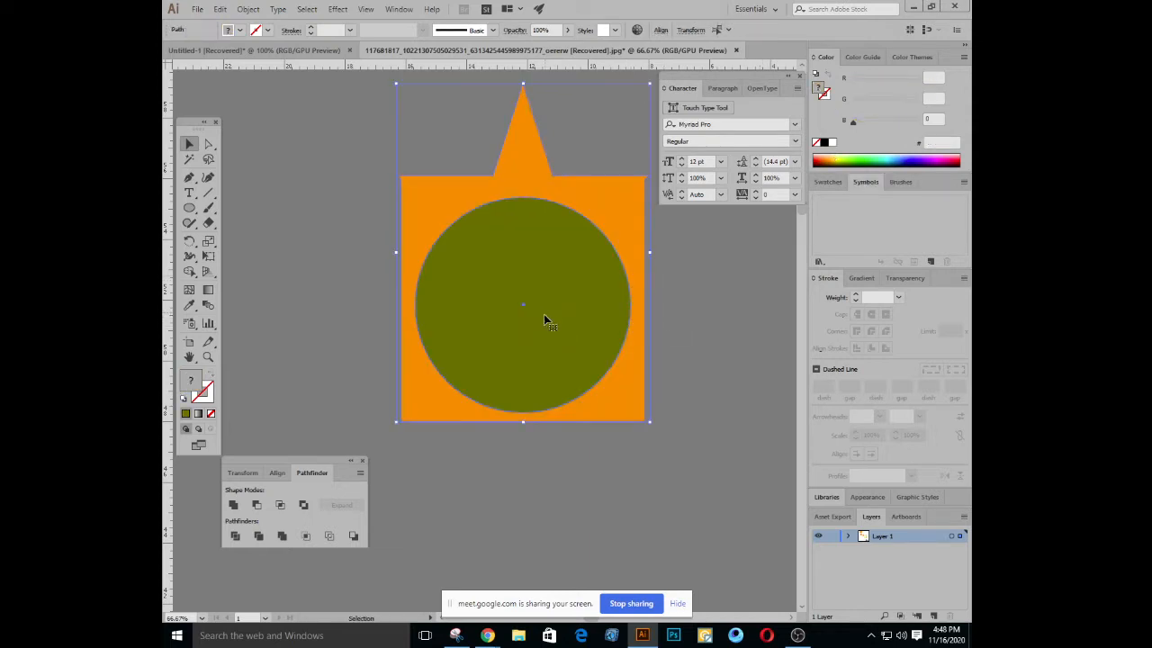
Undo the last change, move the olive circle up inside the orange square, and fill it light green (#b6ff5c)
key("ctrl+z")
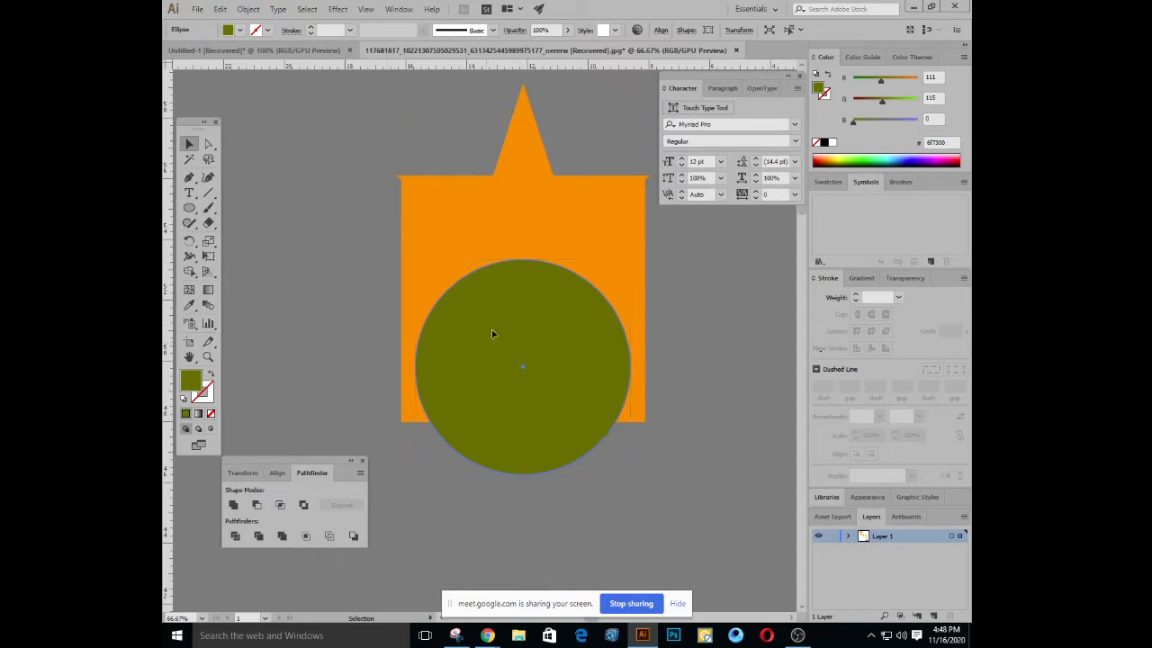
left_click_drag(491, 329, 493, 278)
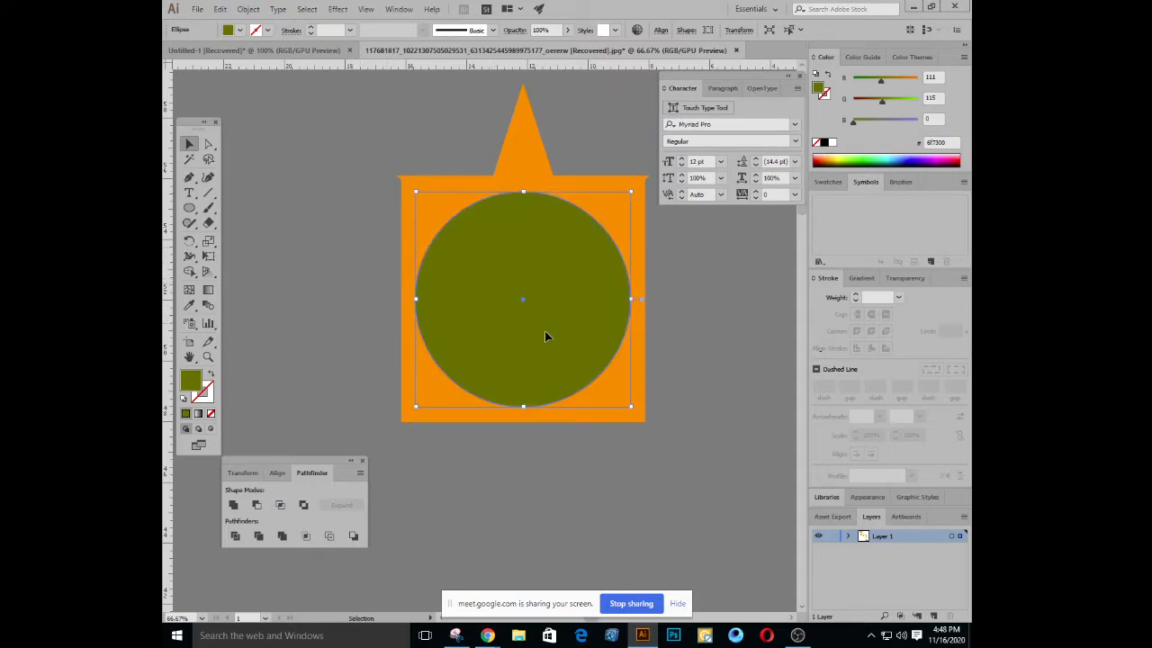
key("ctrl+a")
left_click(669, 281)
left_click(551, 268)
left_click(871, 157)
Try Pathfinder's Exclude on the light green circle inside the orange square, and undo it
left_click(569, 416, "shift")
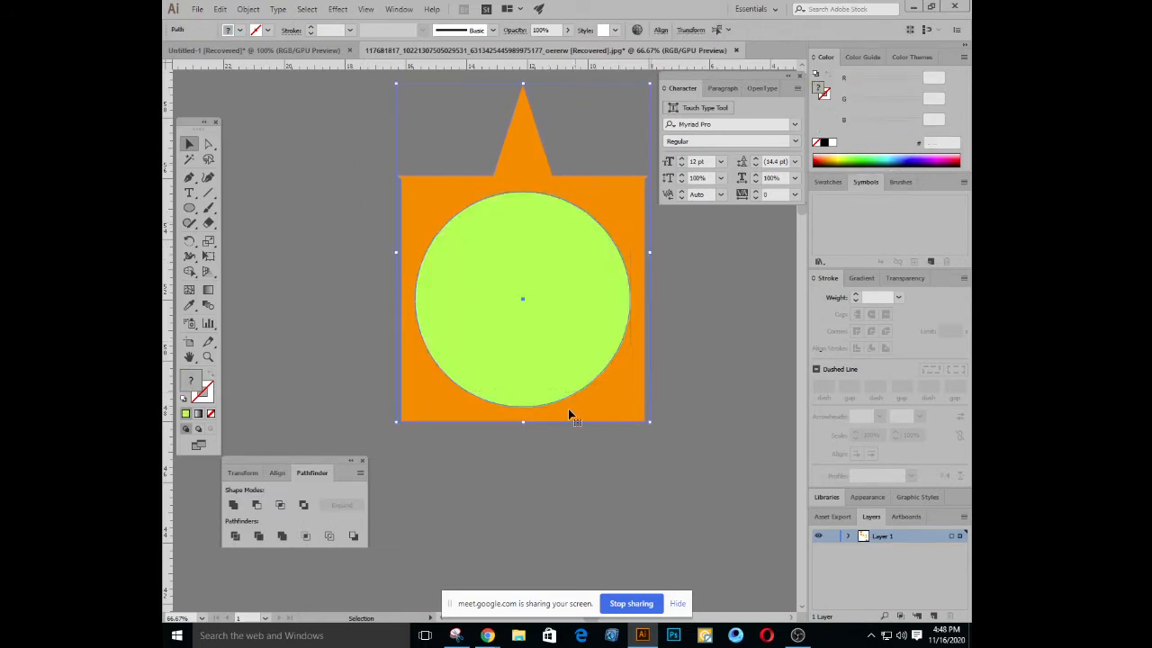
left_click(304, 506)
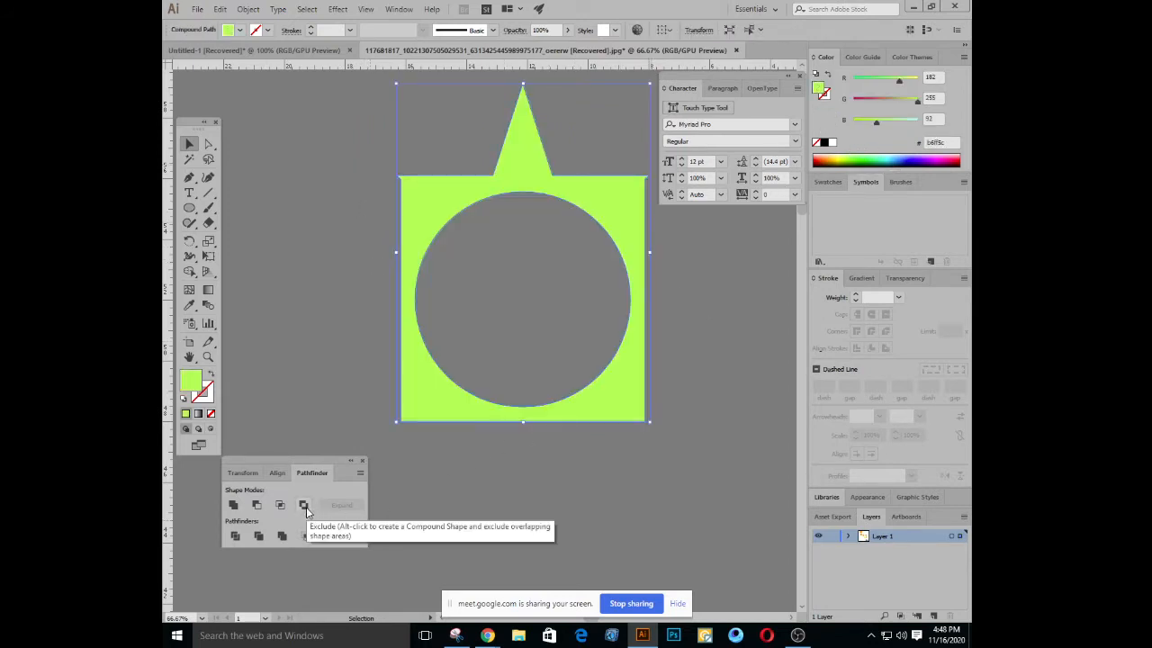
key("ctrl+z")
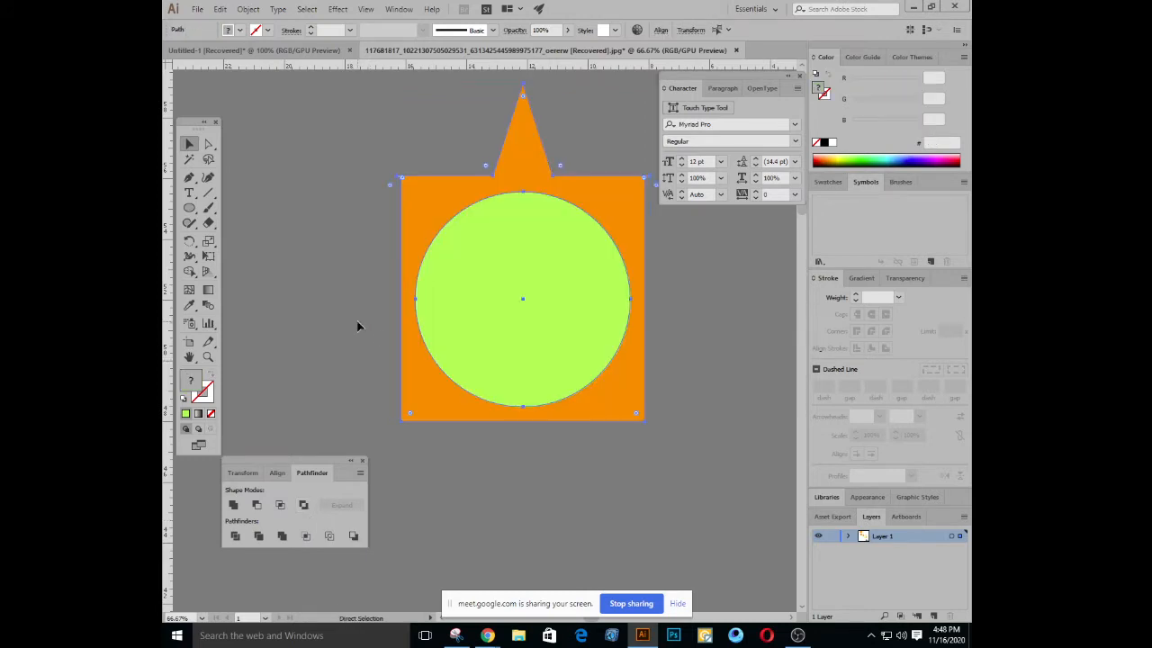
Move the light green circle straight down so that its lower half extends below the orange square
left_click(548, 479)
left_click_drag(546, 338, 542, 400)
left_click(359, 261)
Try Pathfinder's Exclude on the orange shape and the circle overlapping its bottom edge, and undo it
key("ctrl+a")
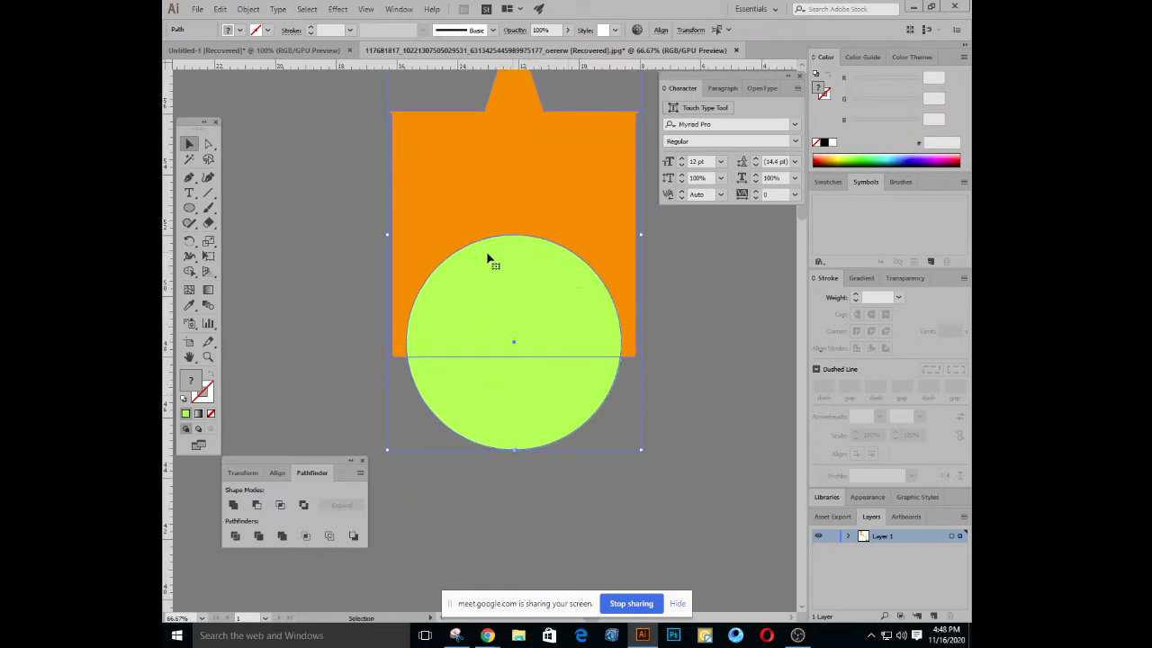
left_click(304, 504)
left_click(663, 502)
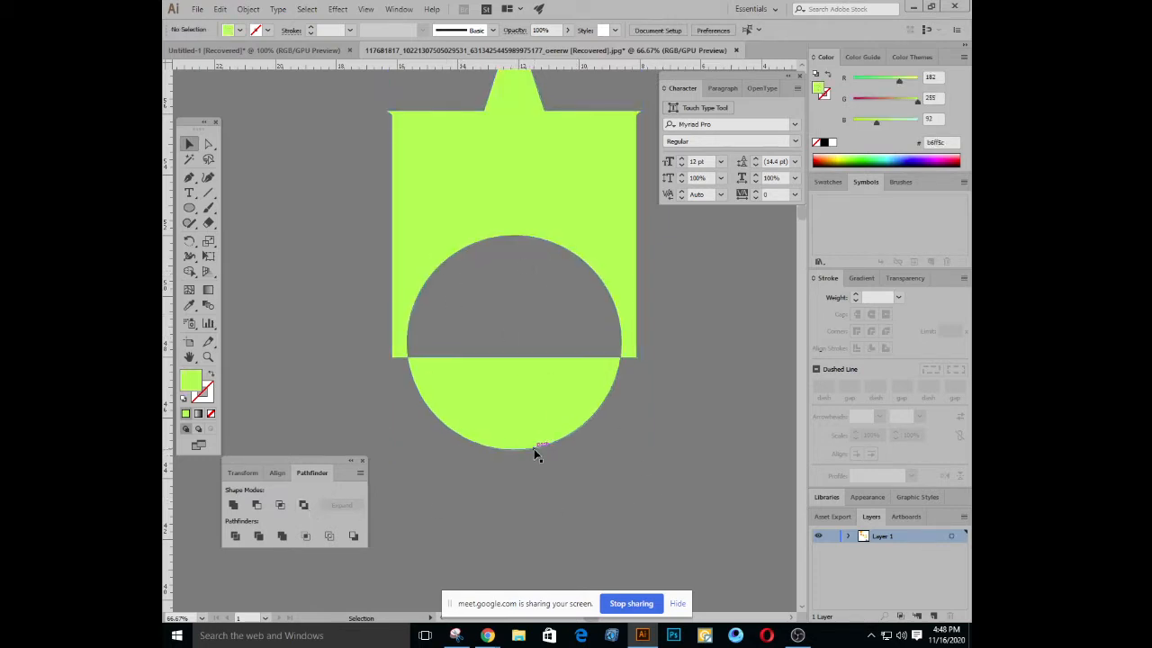
key("ctrl+minus")
key("ctrl+z")
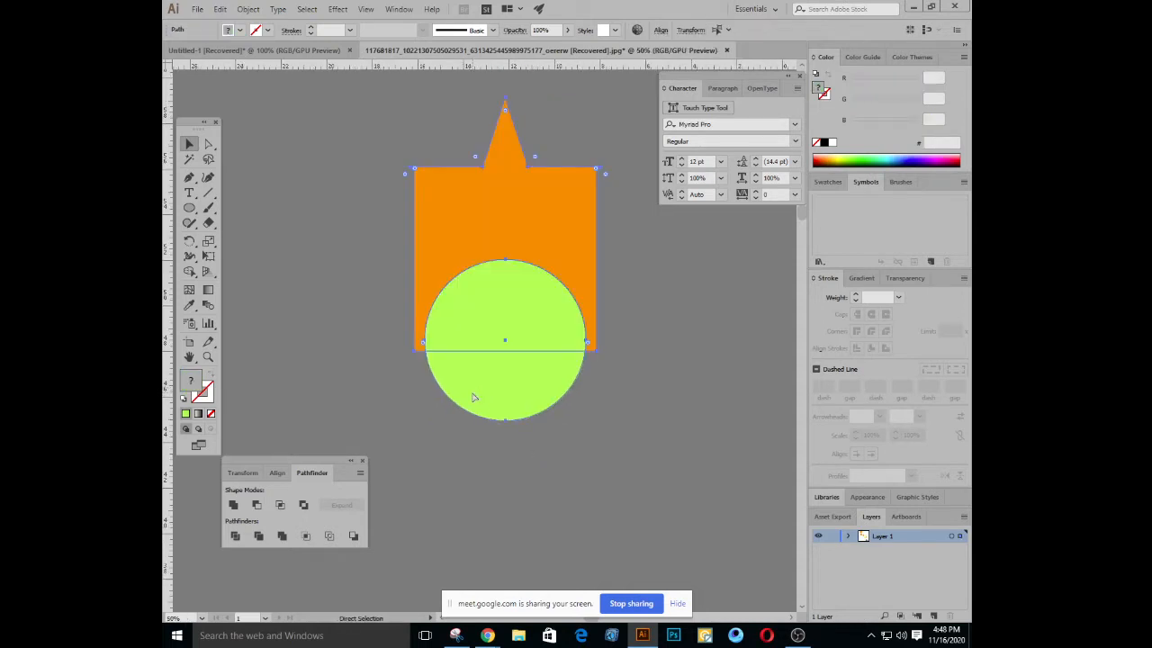
left_click(342, 310)
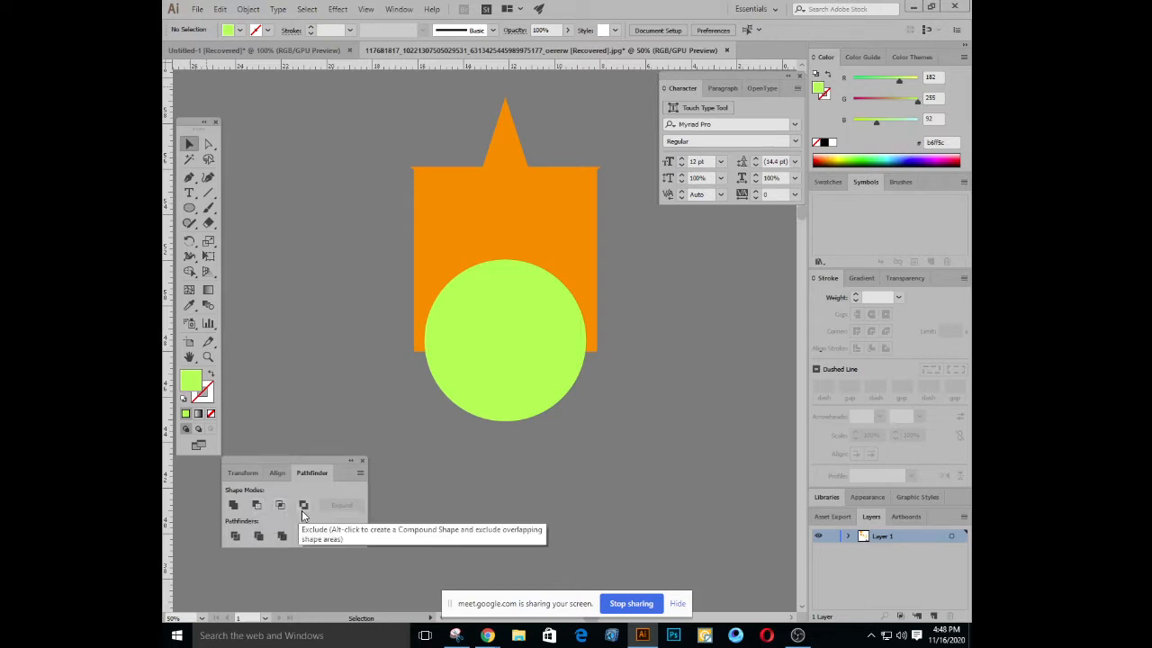
Unite the orange shape and the light green circle into one shape with Pathfinder's Unite
left_click(481, 369)
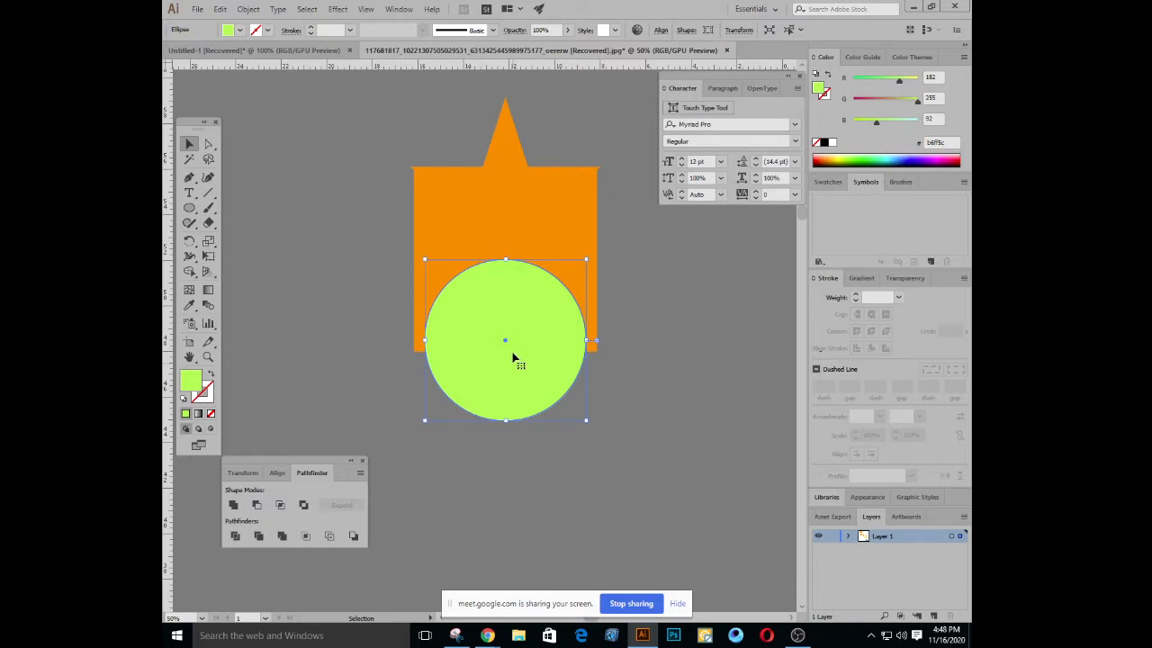
left_click(336, 265)
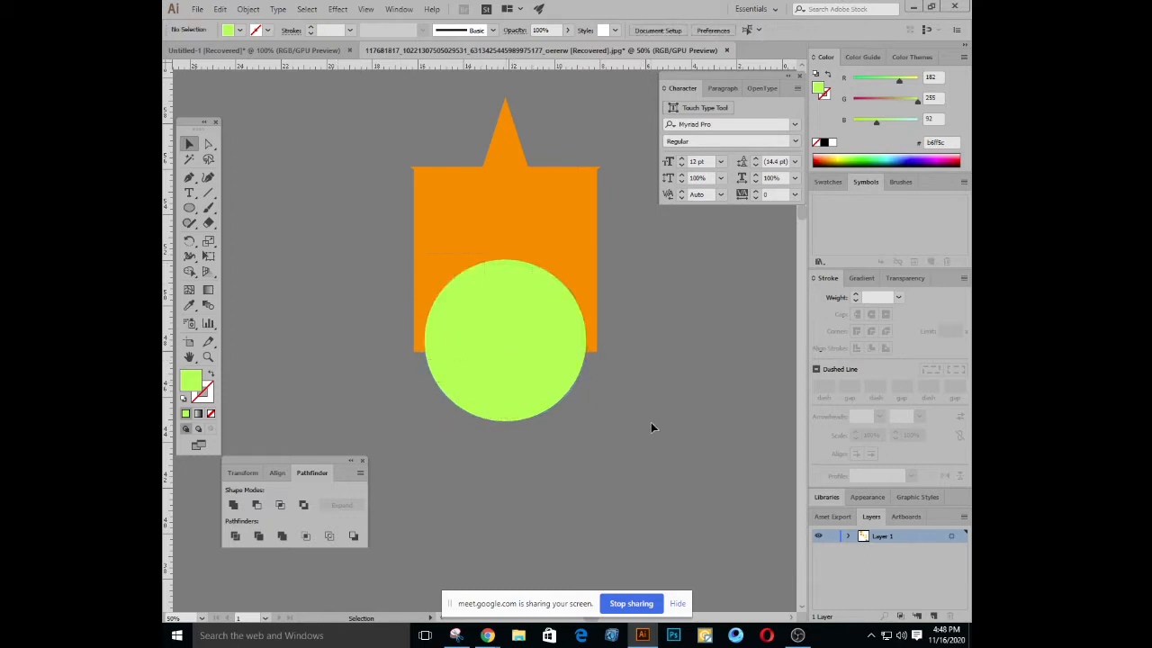
key("ctrl+a")
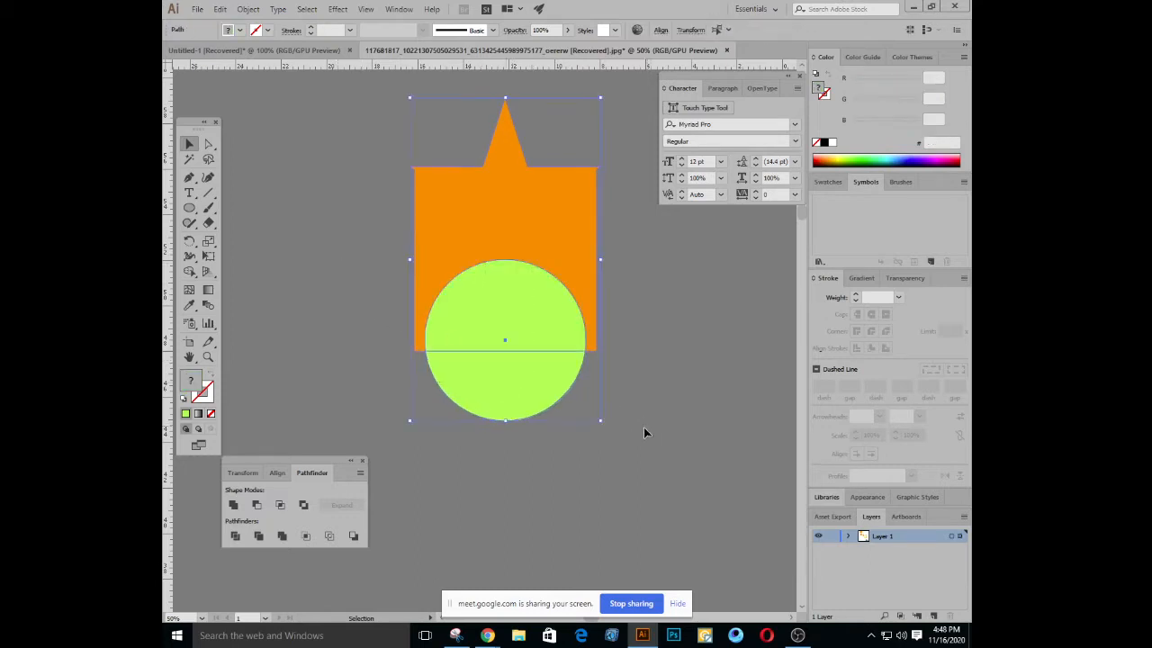
left_click(233, 506)
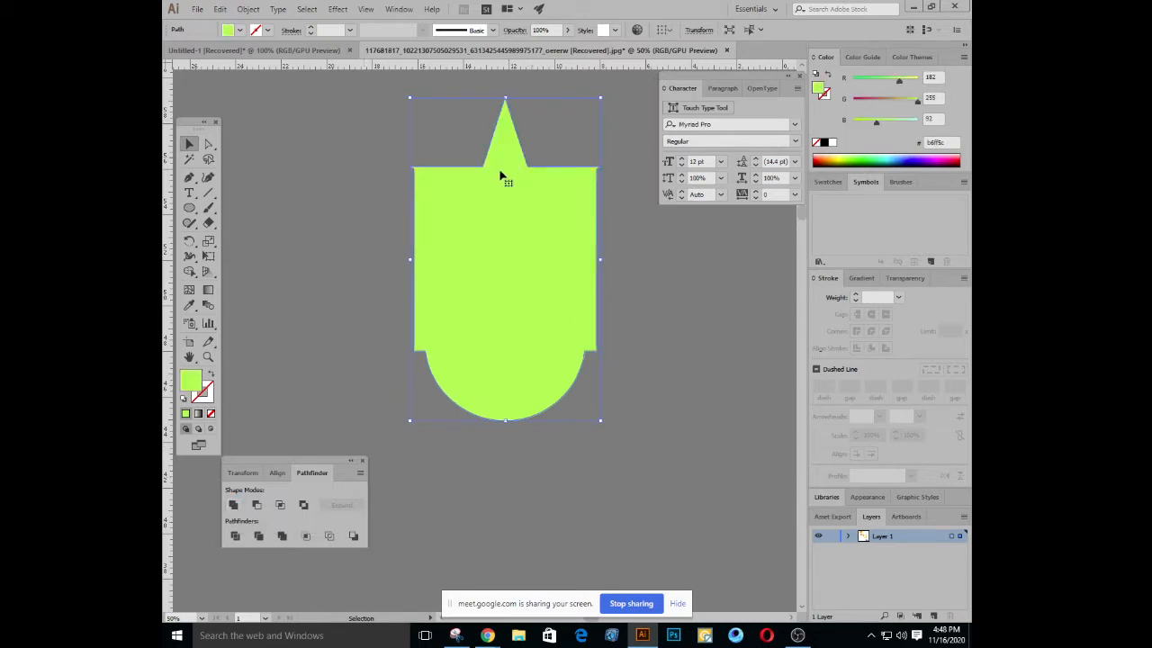
left_click(714, 426)
Draw a golden circle (#d0a700) between the orange dome and the green shape, and copy it sideways so that both circles overlap
left_click_drag(612, 393, 634, 369)
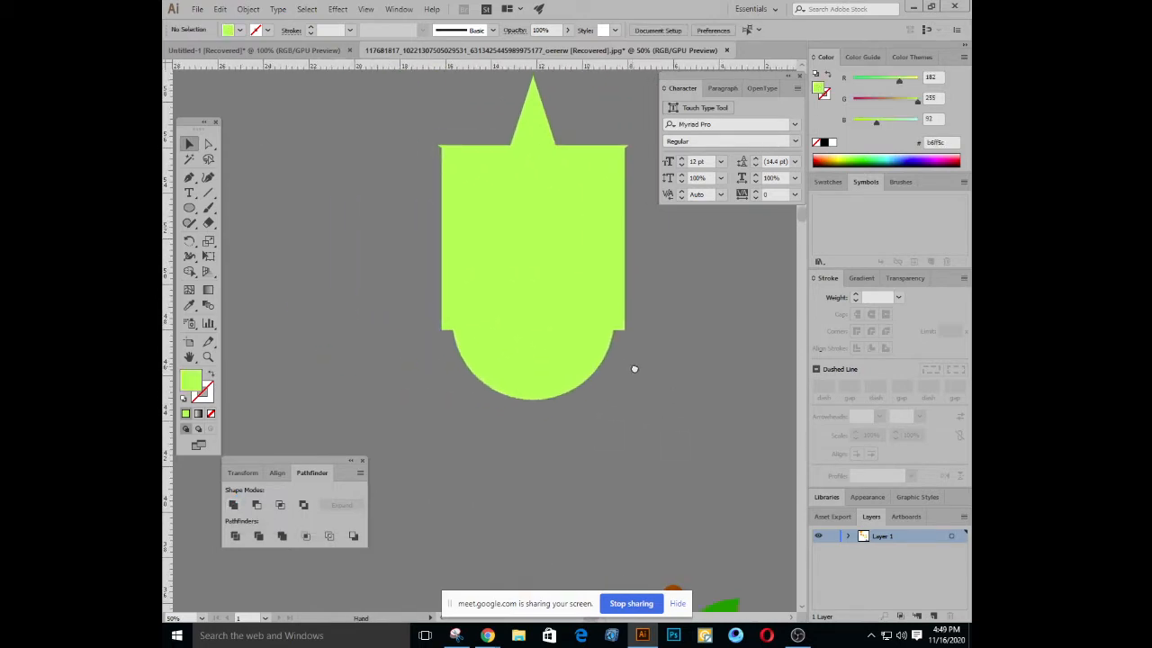
left_click_drag(470, 368, 613, 418)
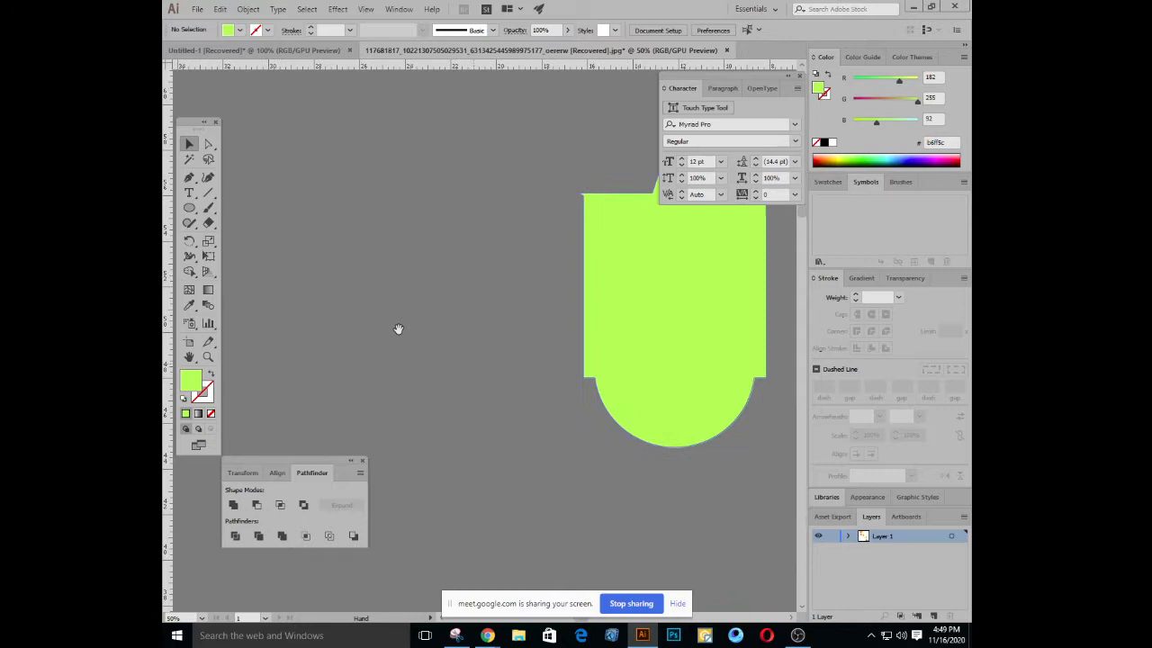
left_click(191, 212)
left_click_drag(377, 309, 543, 417)
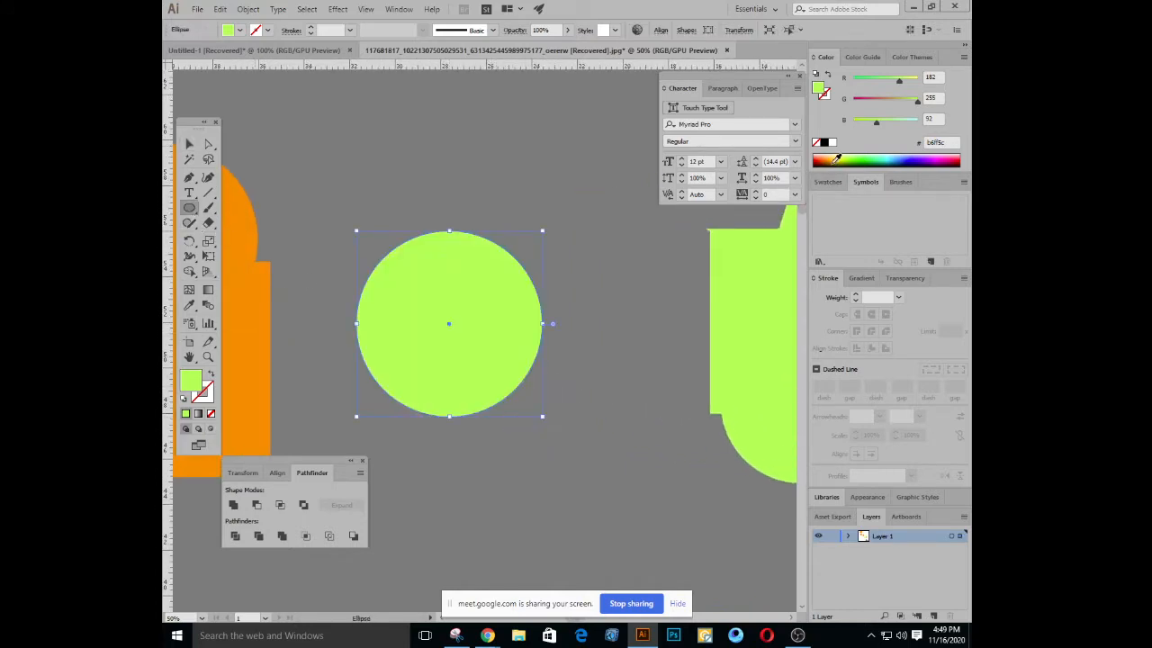
left_click(835, 160)
left_click(189, 145)
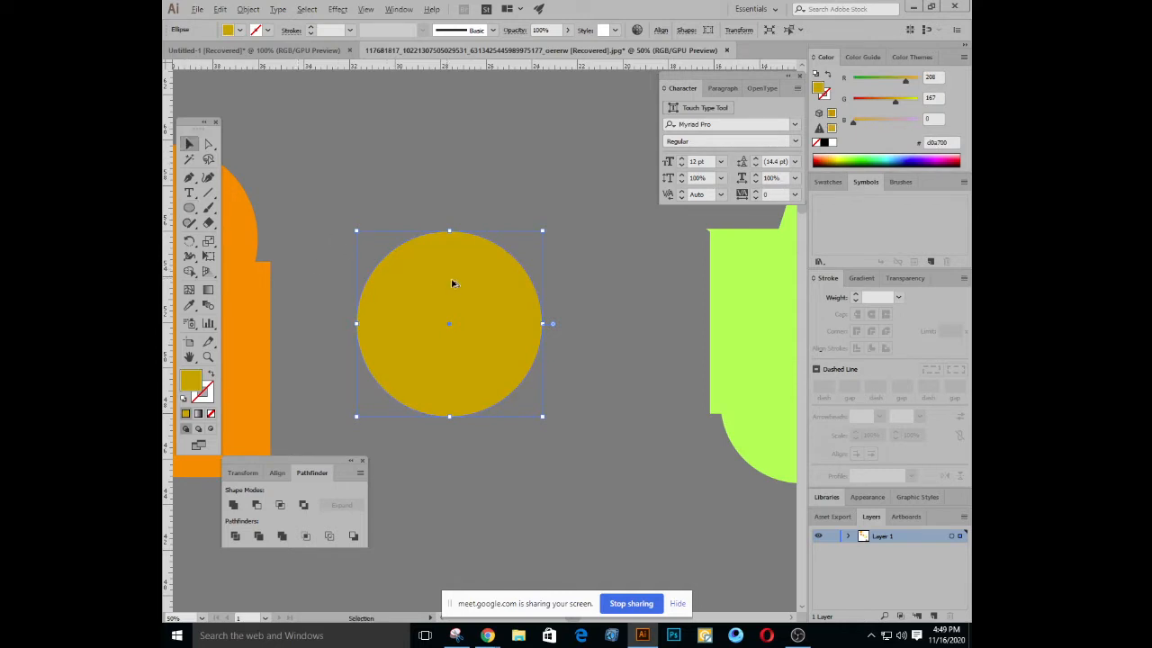
left_click_drag(450, 284, 512, 284)
left_click(408, 221)
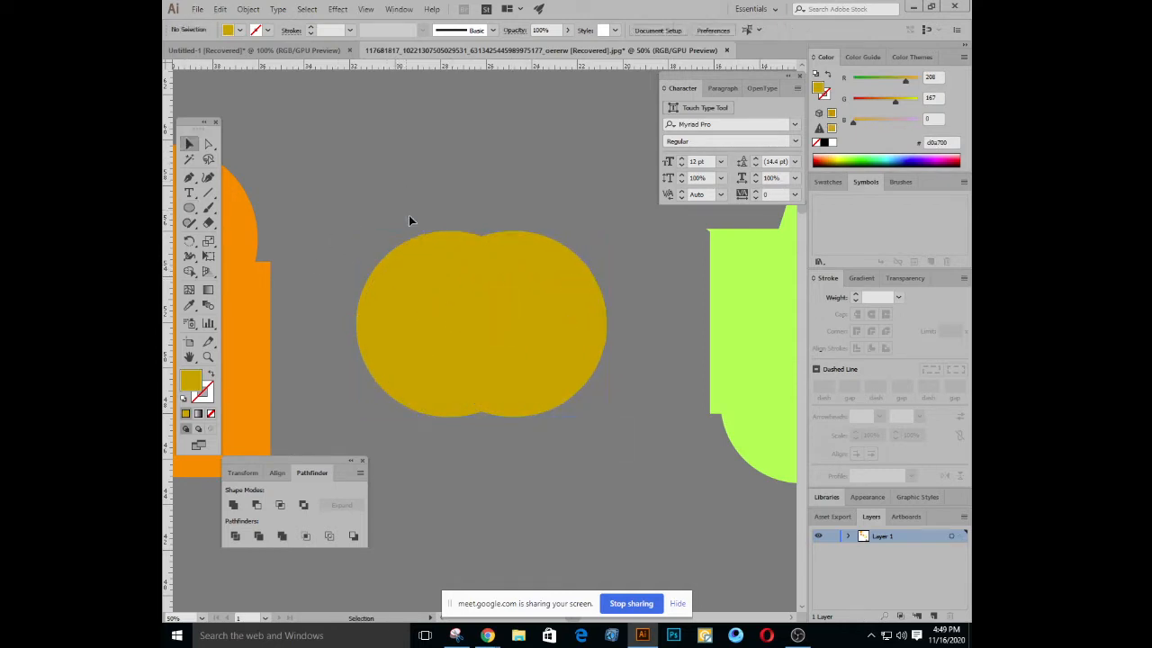
Split the two overlapping golden circles with Pathfinder's Divide and ungroup the resulting pieces
key("ctrl+a")
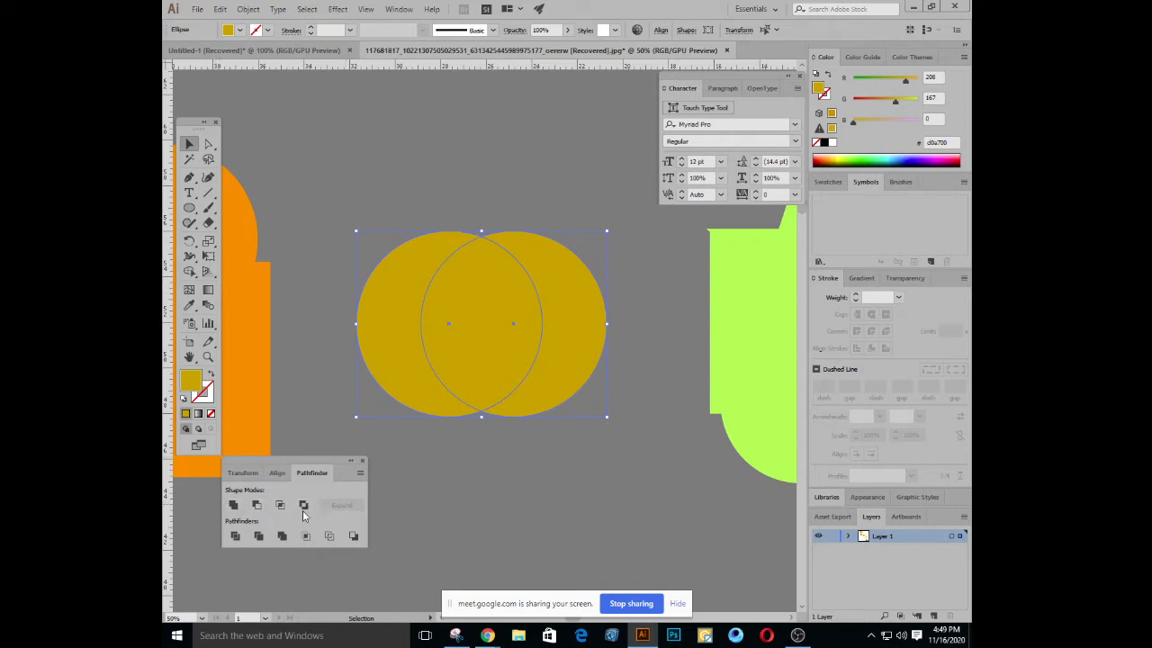
left_click(236, 536)
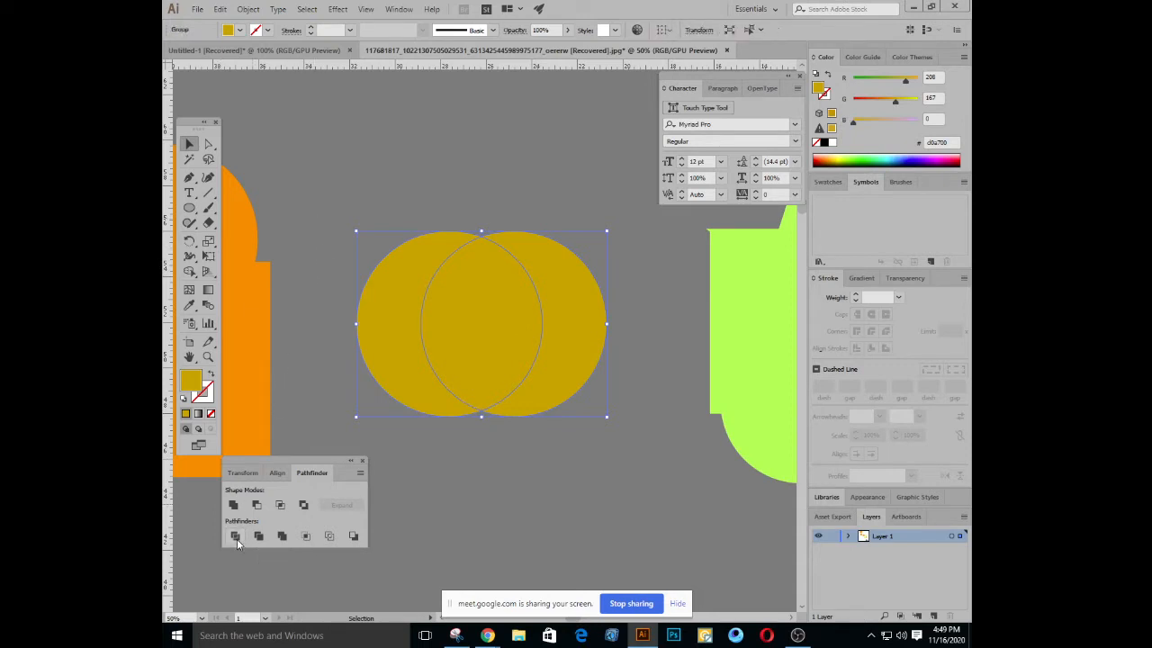
right_click(483, 290)
left_click(483, 166)
right_click(499, 308)
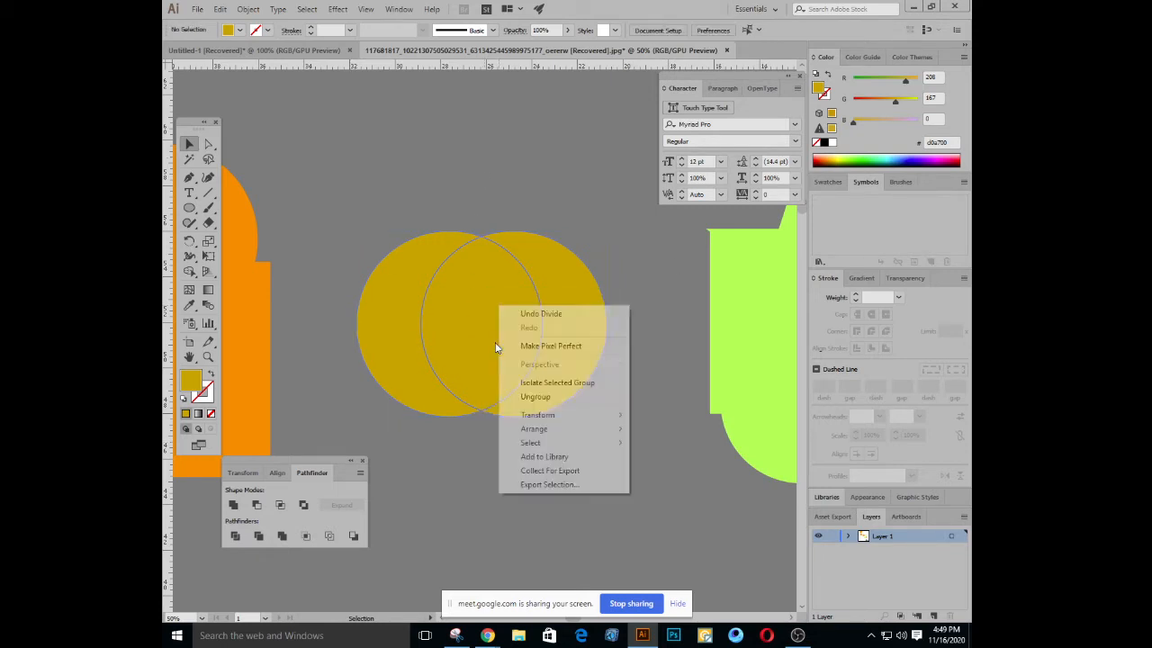
left_click(536, 396)
left_click(448, 185)
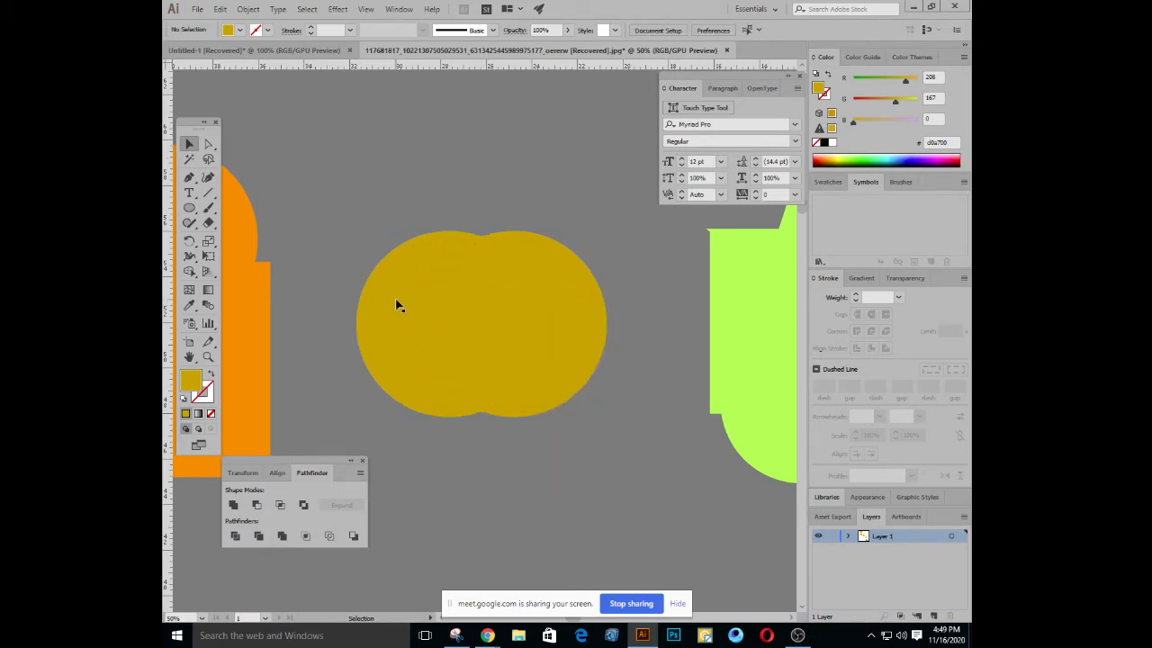
Recolour the divided pieces: dark orange for the right crescent, mint green for the central overlap, and darker gold for the left crescent
left_click(398, 307)
left_click(454, 315)
left_click(562, 315)
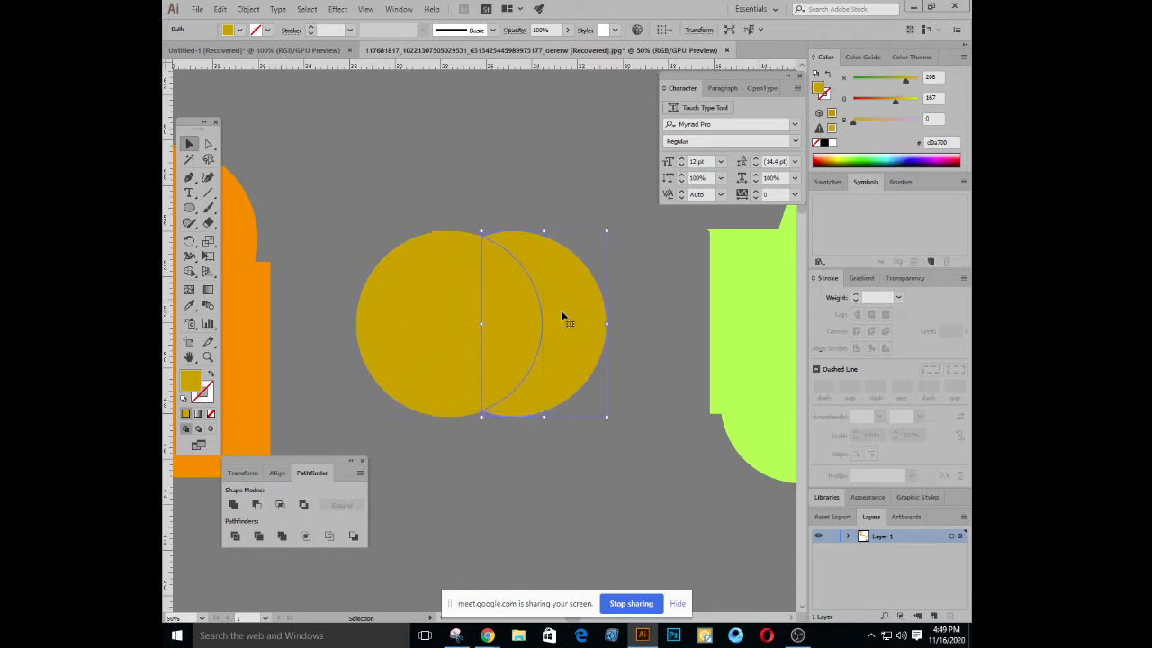
left_click(828, 159)
left_click(524, 297)
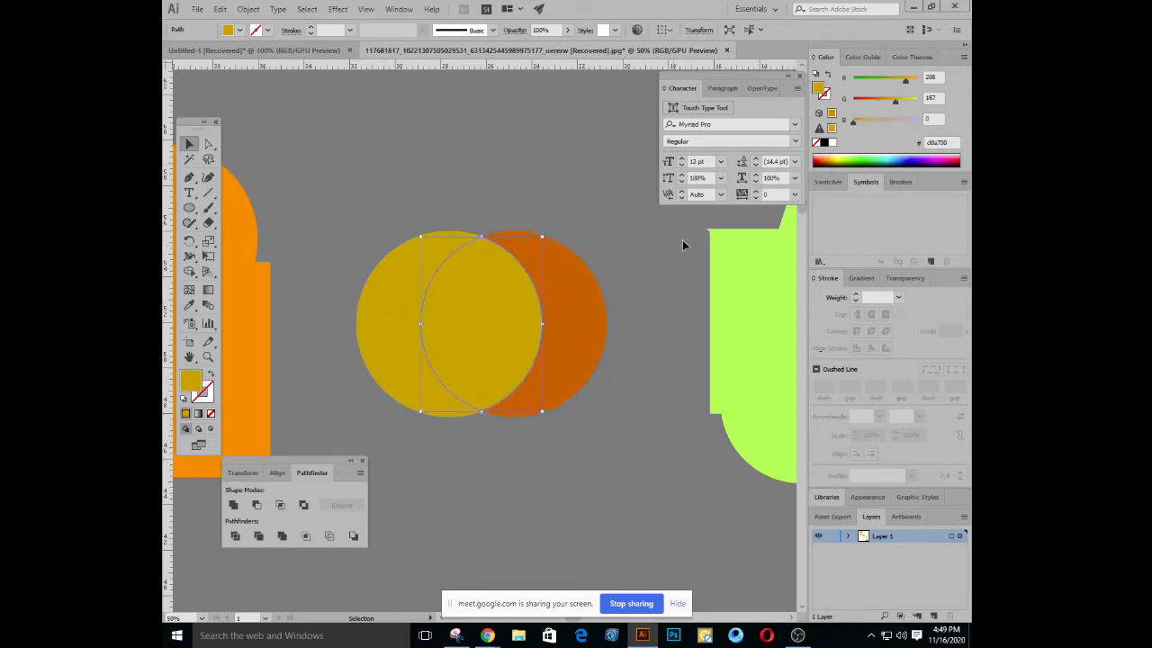
left_click(871, 159)
left_click(371, 317)
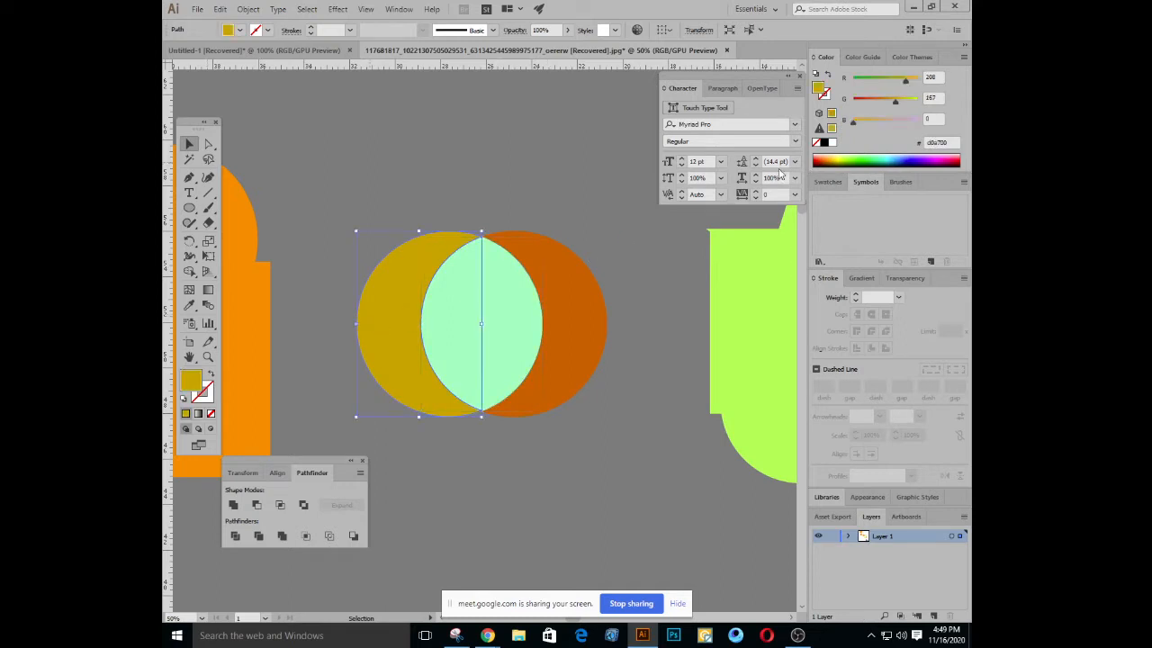
left_click(830, 163)
Pull the dark gold left crescent up and away from the other pieces, and rotate it into a tilted moon
left_click_drag(382, 294, 330, 150)
left_click_drag(426, 259, 446, 239)
Delete the mint green overlap piece and the dark orange right crescent
left_click_drag(425, 343, 451, 475)
key("Delete")
left_click(581, 301)
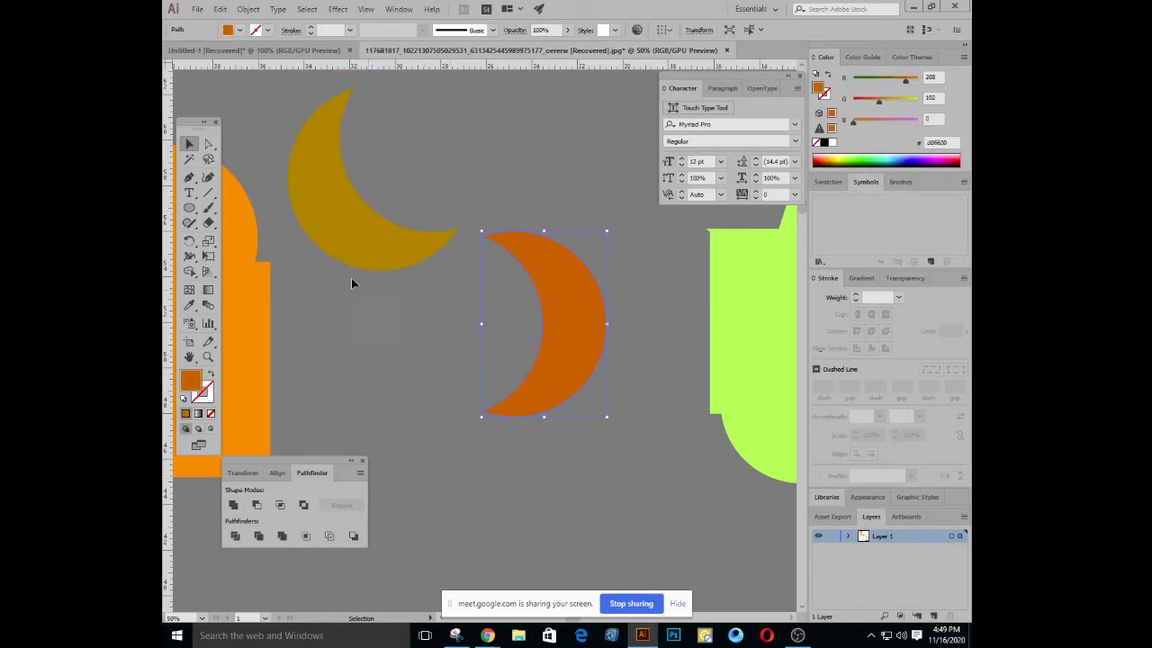
key("Delete")
Move the remaining crescent between the dome and the green shape, and give it the dome's orange fill using the Eyedropper
left_click_drag(390, 270, 475, 369)
left_click(480, 262)
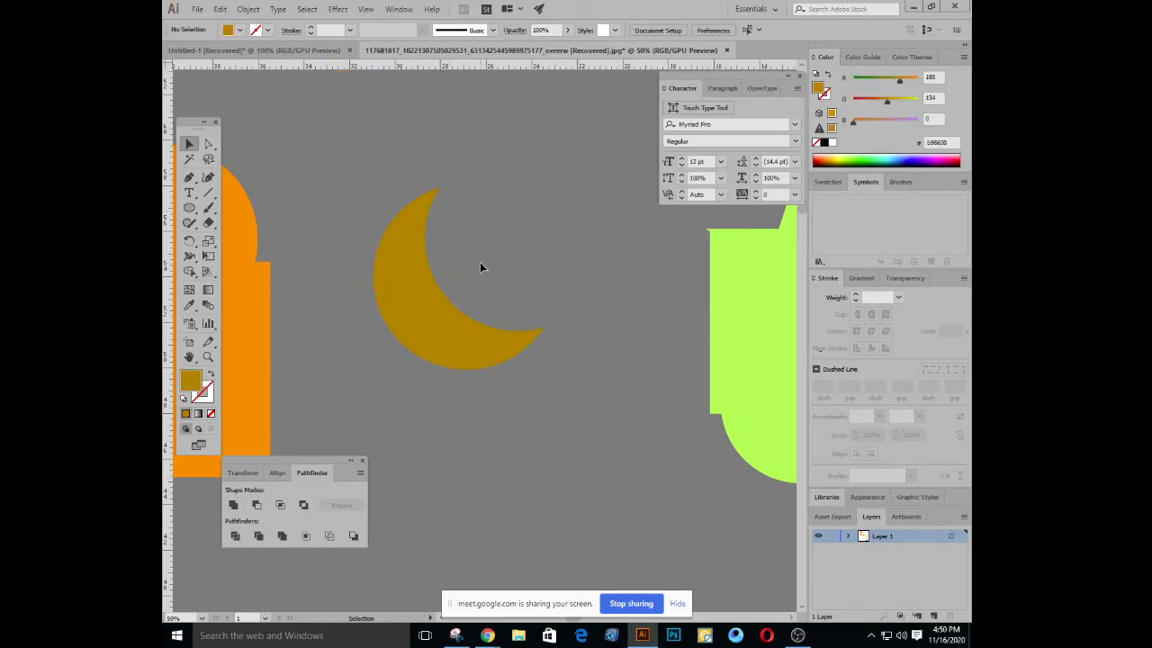
left_click(439, 302)
left_click(189, 304)
left_click(254, 308)
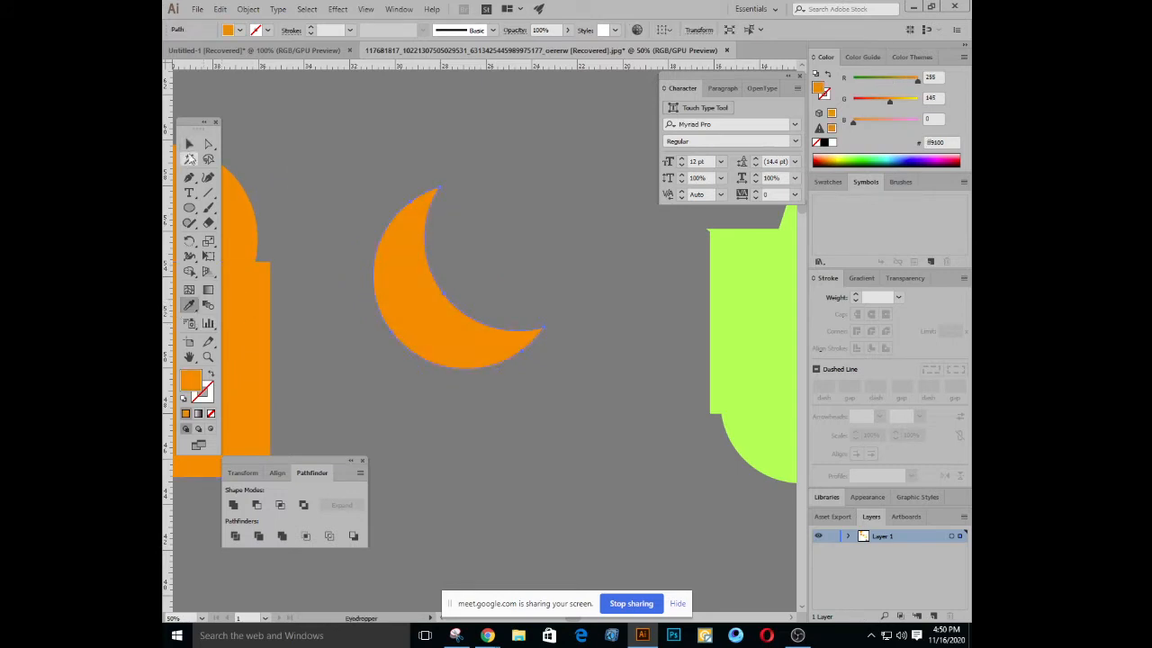
left_click(189, 144)
left_click(339, 198)
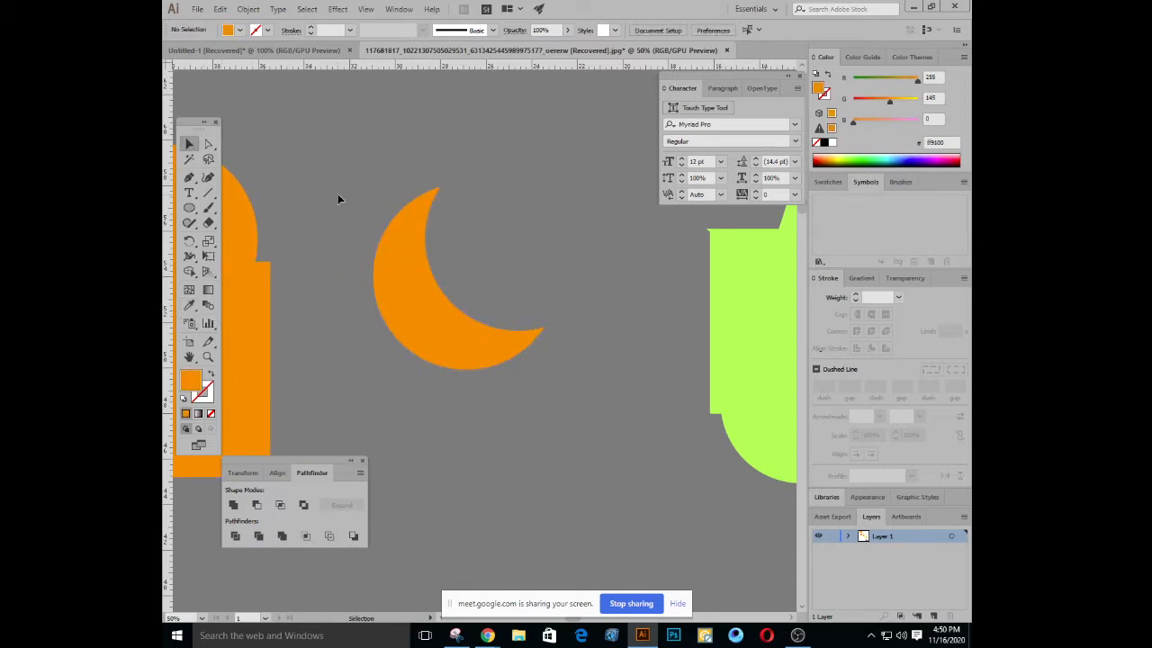
Draw an orange hexagon in the empty area above the dome and the crescent
key("ctrl+minus")
left_click_drag(414, 180, 455, 303)
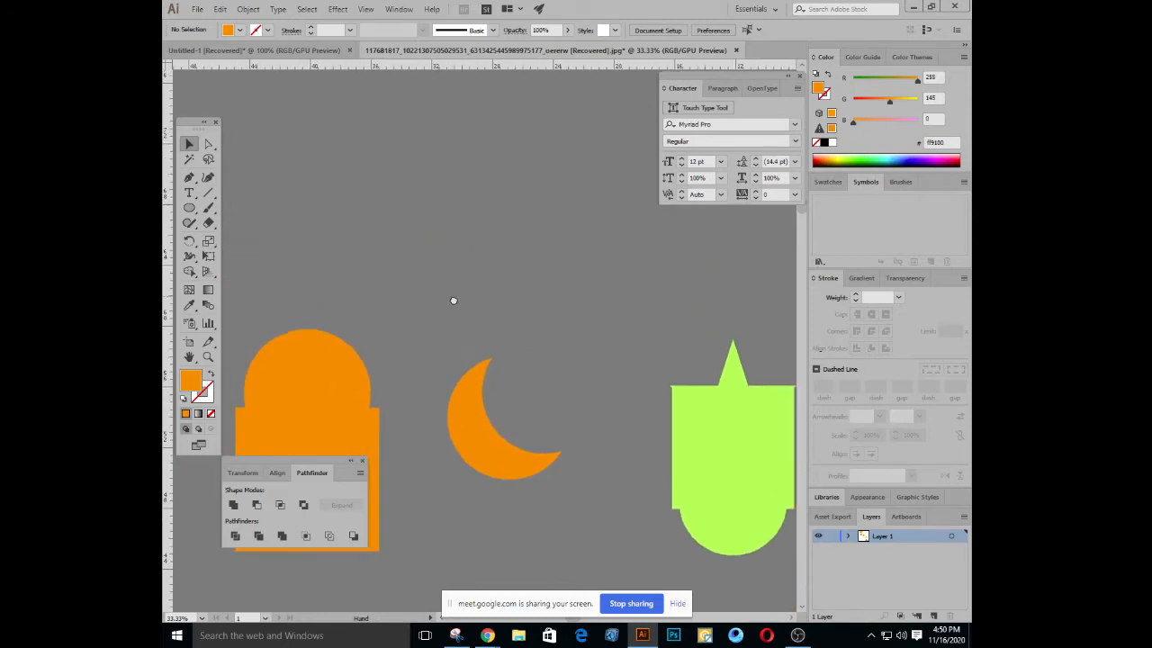
left_click_drag(189, 208, 253, 259)
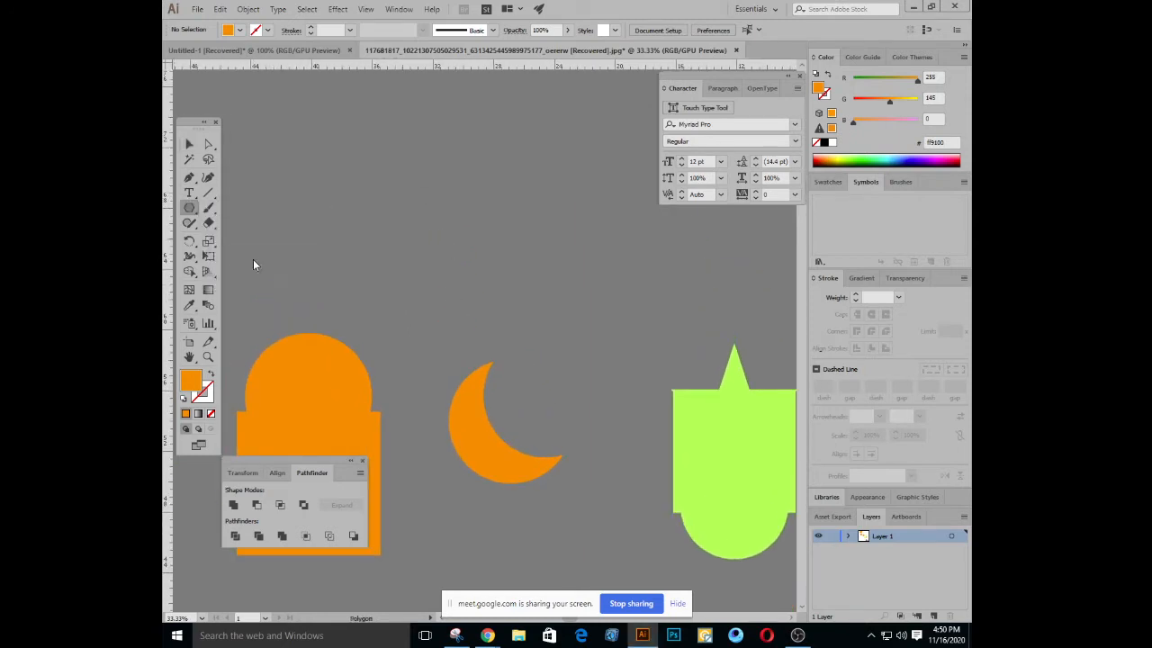
left_click_drag(390, 191, 431, 256)
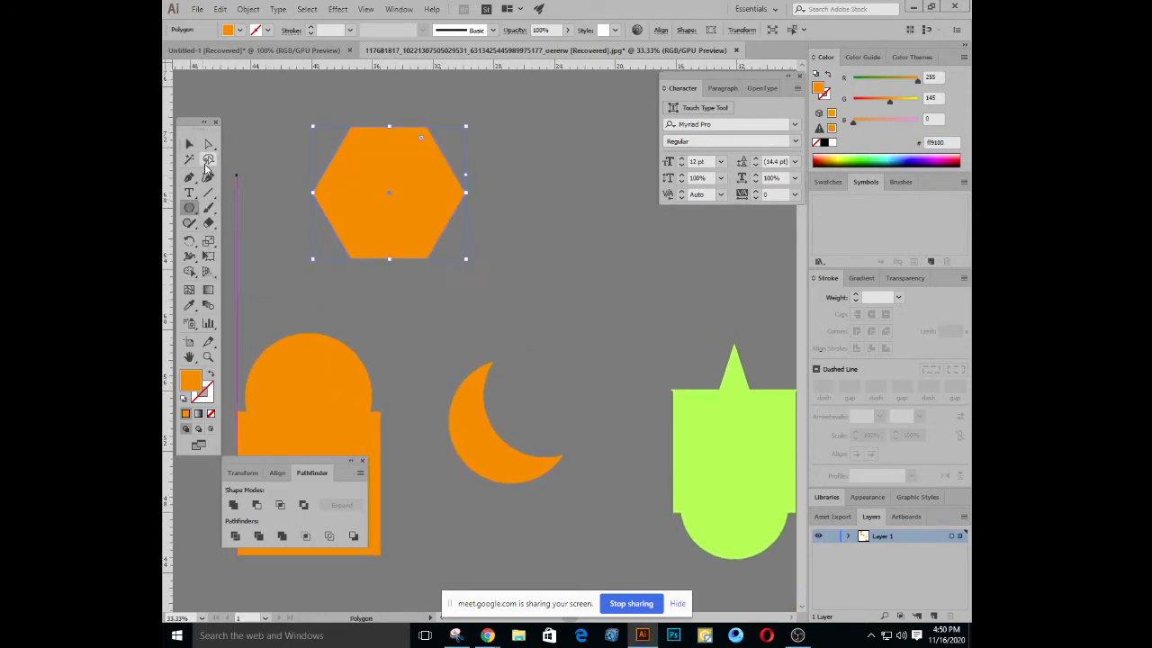
Draw a small circle over the hexagon's upper-left edge and fill it dark brown (#5c4300)
left_click_drag(191, 207, 236, 235)
left_click_drag(336, 155, 357, 178)
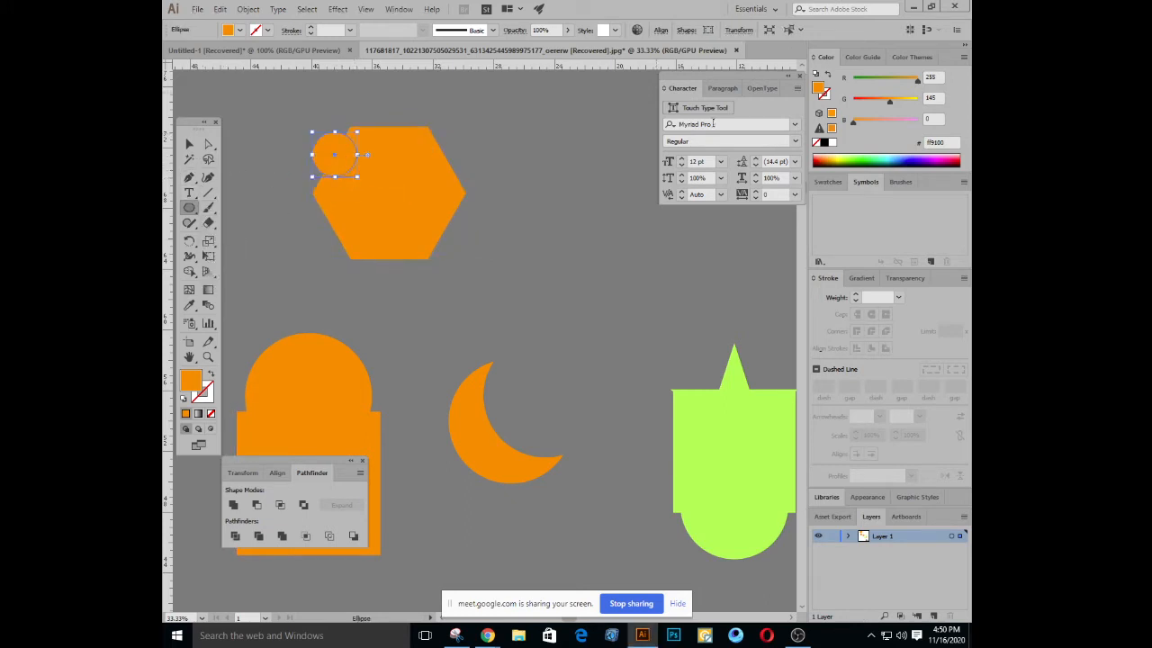
left_click(836, 164)
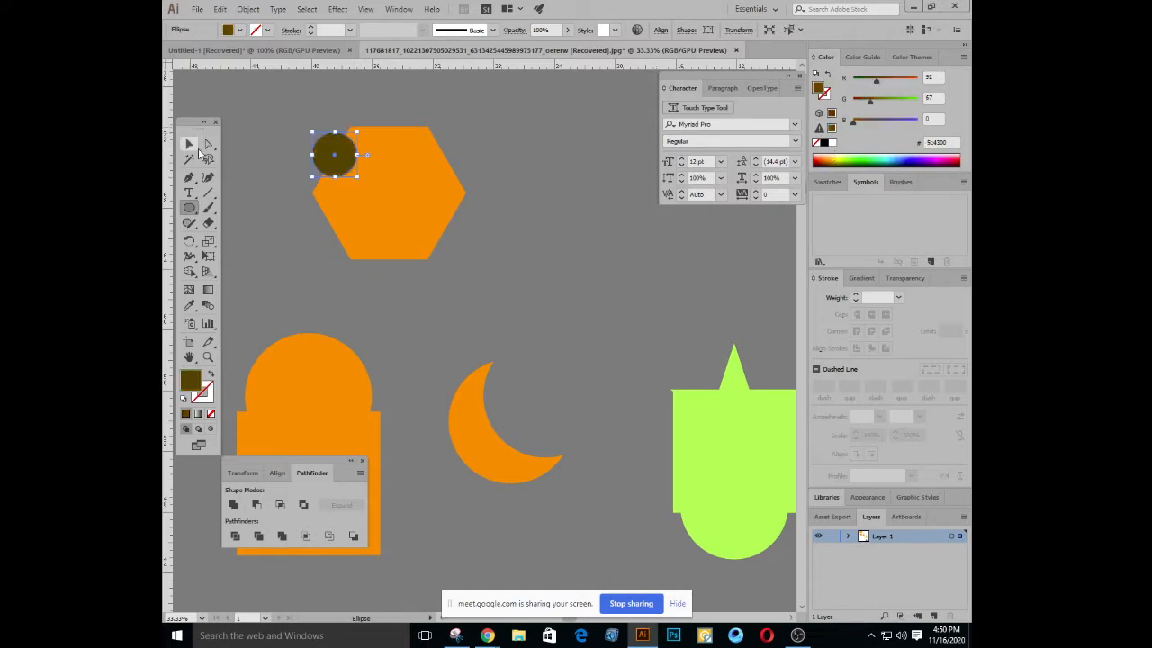
Copy the dark brown circle around the hexagon so that six circles overlap its edges
left_click(190, 144)
left_click_drag(345, 156, 331, 226)
left_click(252, 144)
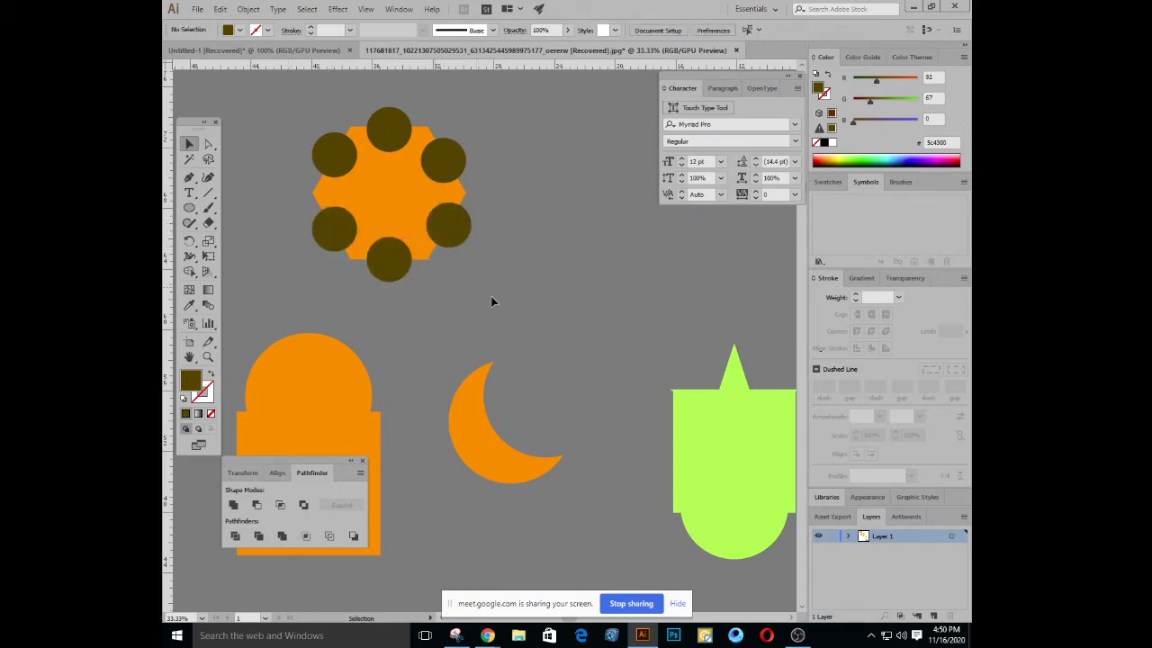
Try to split the hexagon and its six overlapping circles with Pathfinder Divide and ungroup the pieces
key("ctrl+a")
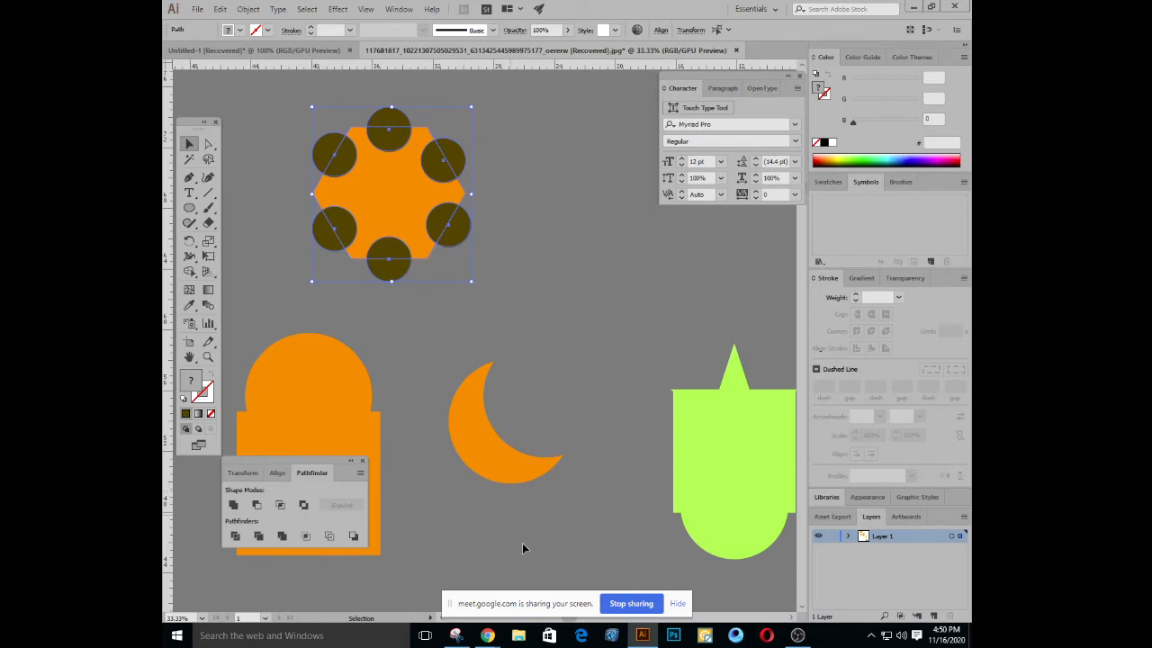
left_click(235, 536)
right_click(400, 191)
left_click(436, 199)
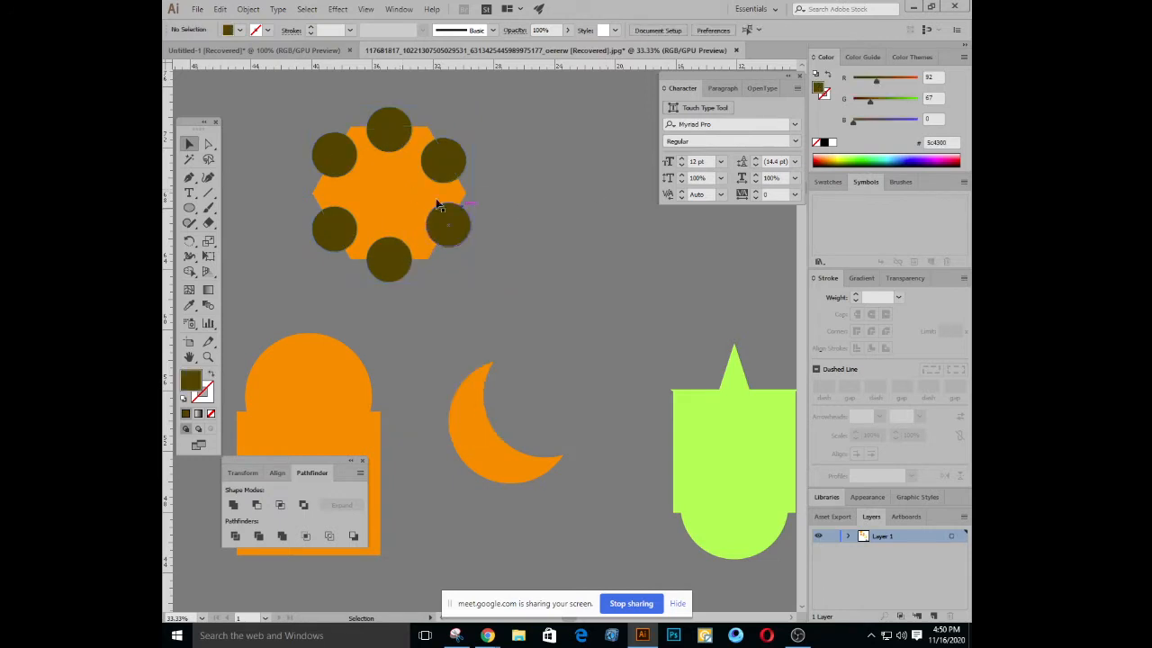
Delete the circle on the hexagon's upper edge and undo the deletion
left_click(407, 193)
left_click_drag(407, 198, 517, 269)
key("ctrl+plus")
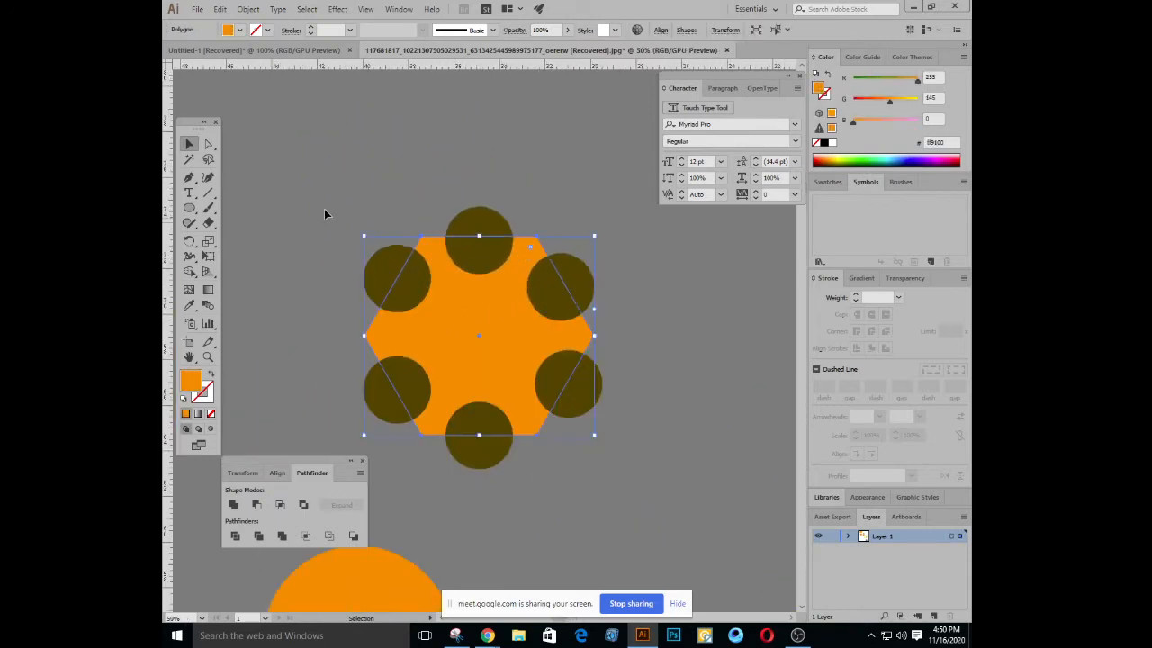
left_click(325, 214)
left_click(480, 252)
key("Delete")
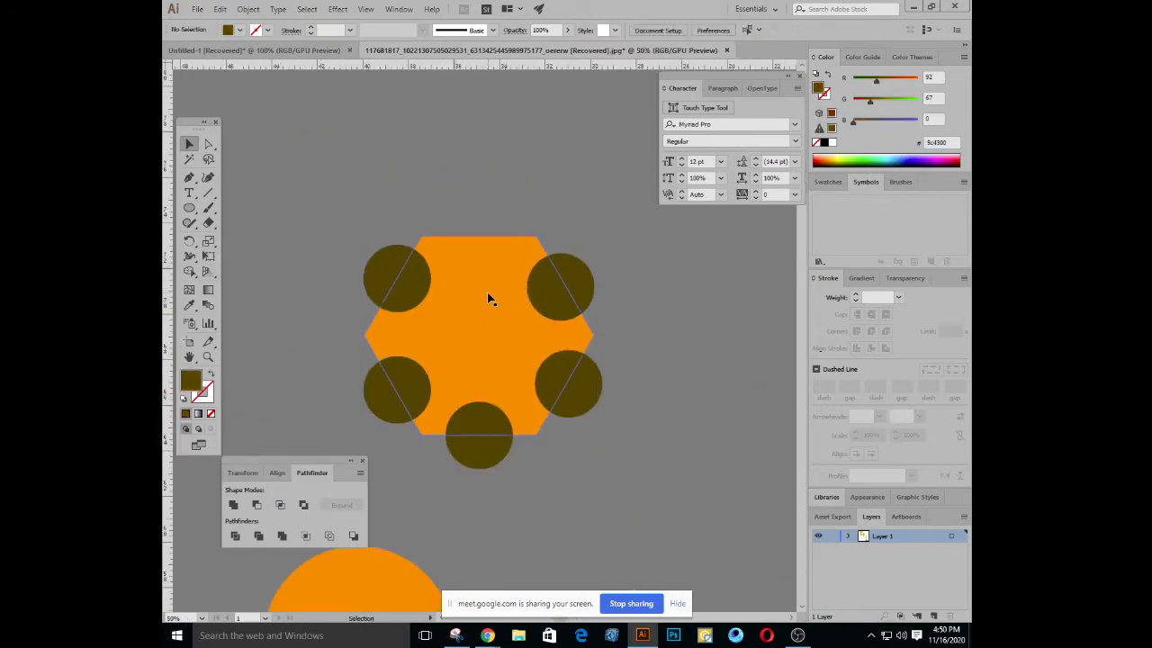
key("ctrl+z")
Divide the hexagon and all six circles with Pathfinder Divide, and ungroup the resulting pieces
left_click_drag(335, 190, 621, 459)
left_click(235, 537)
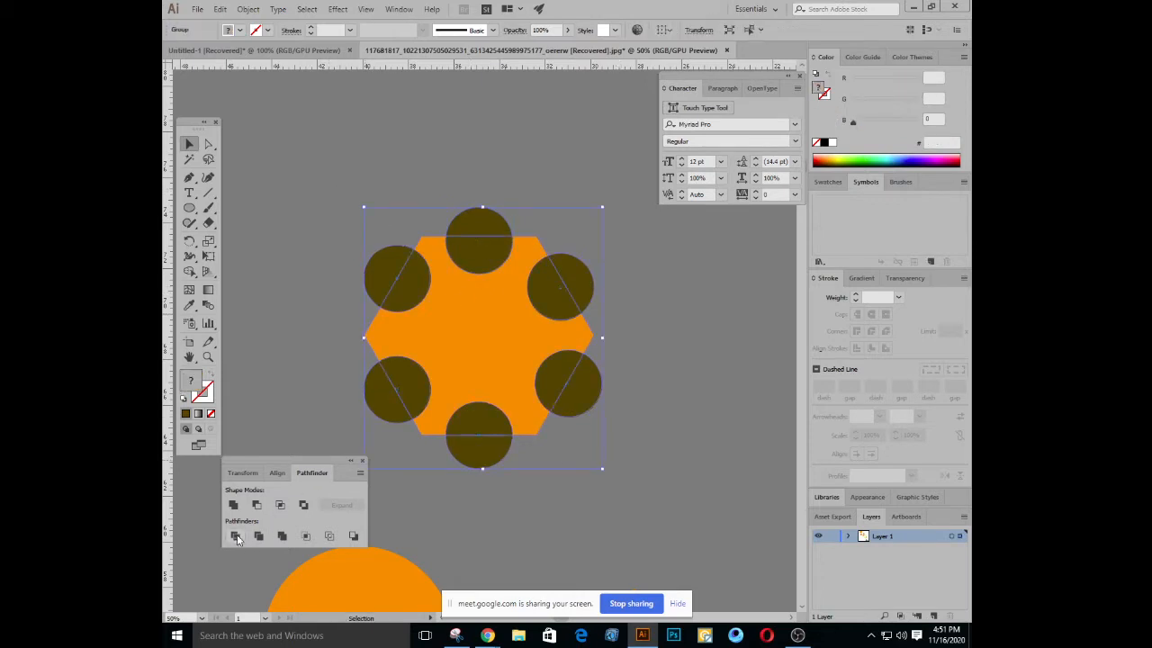
right_click(451, 305)
left_click(505, 376)
left_click(655, 313)
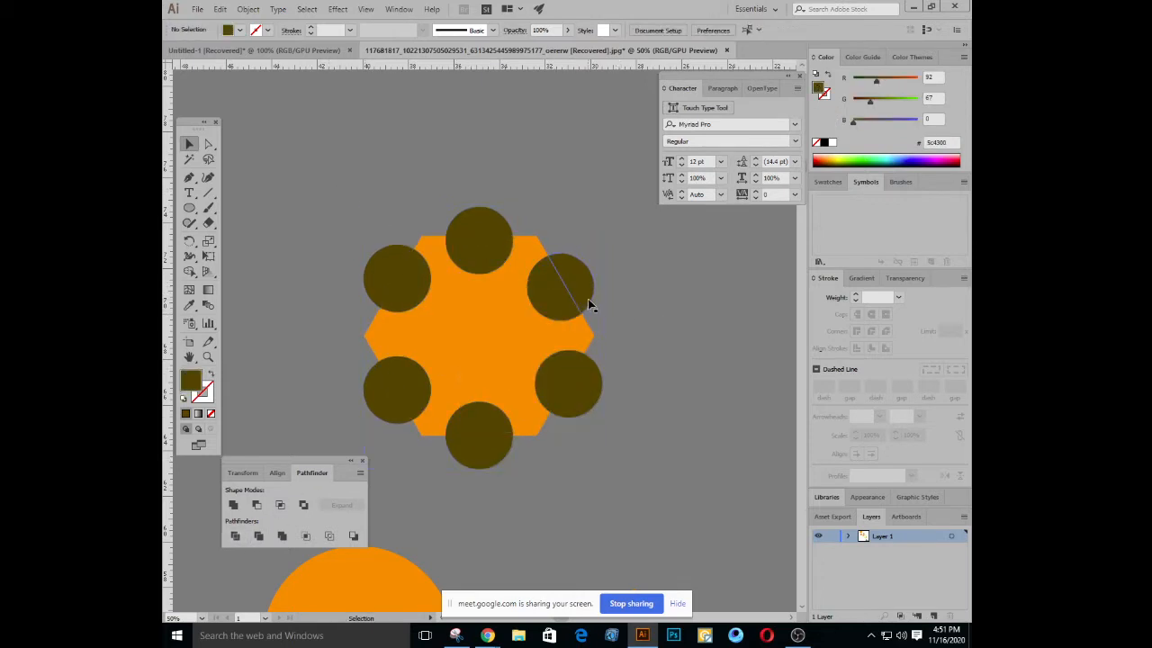
Delete the pieces of the circles on the hexagon's upper edge and upper-right edge
left_click(542, 306)
key("Delete")
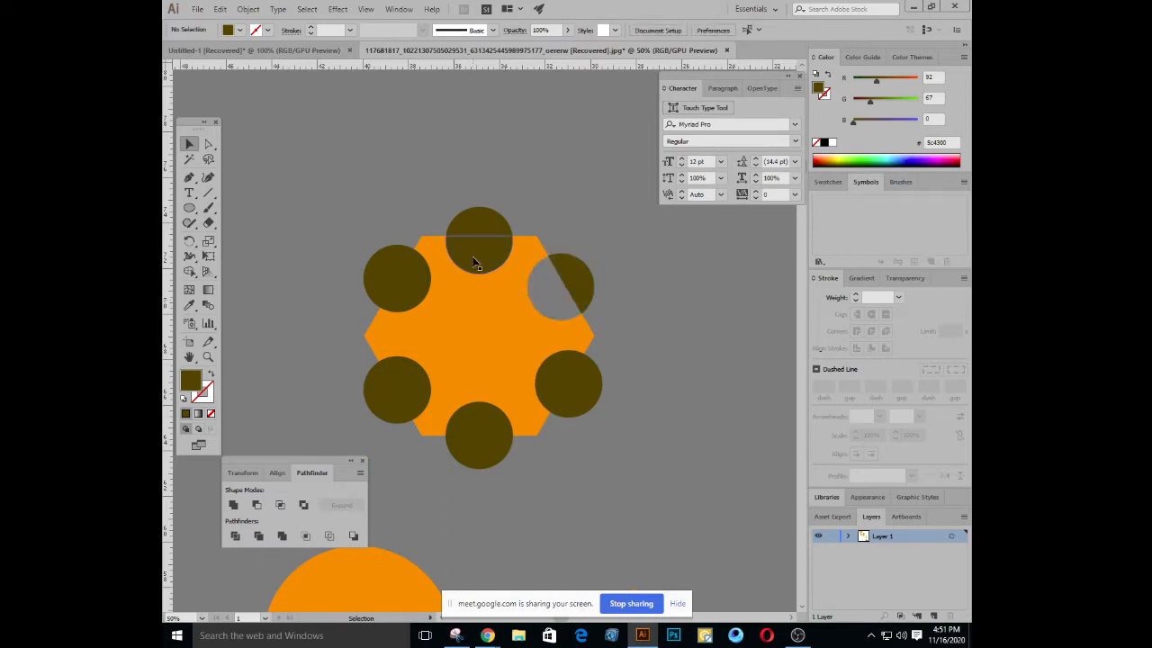
left_click(475, 261)
key("Delete")
key("Delete")
left_click(585, 268)
key("Delete")
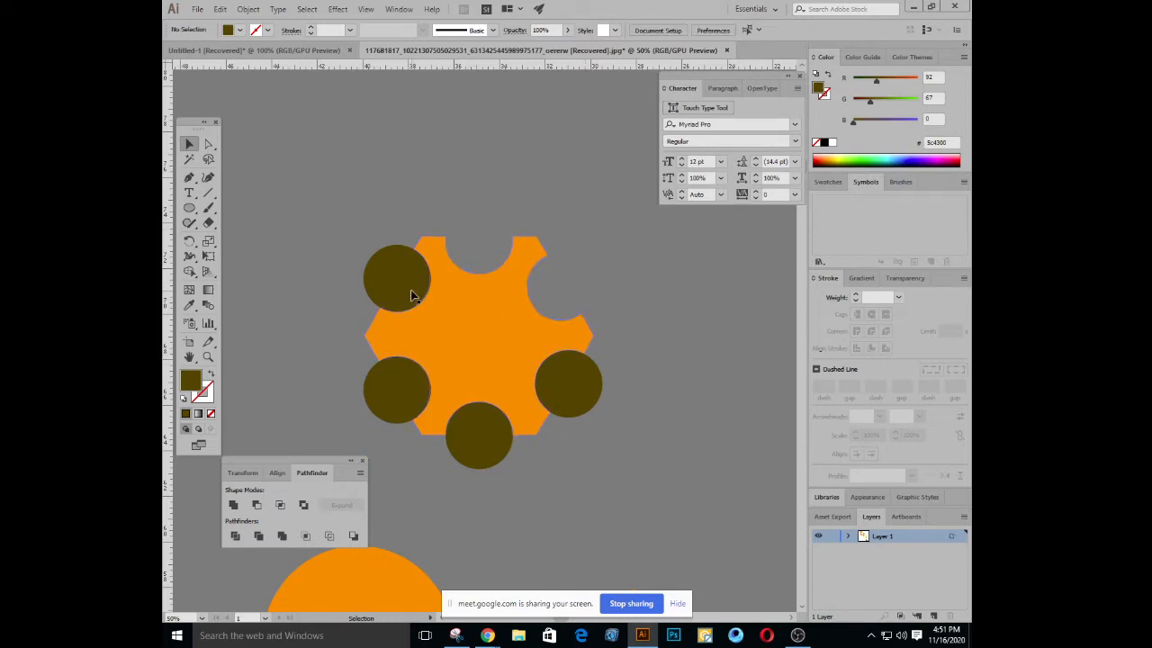
Delete the pieces of the two circles on the hexagon's left edges
left_click(410, 290)
key("Delete")
left_click(389, 279)
key("Delete")
left_click(398, 378)
key("Delete")
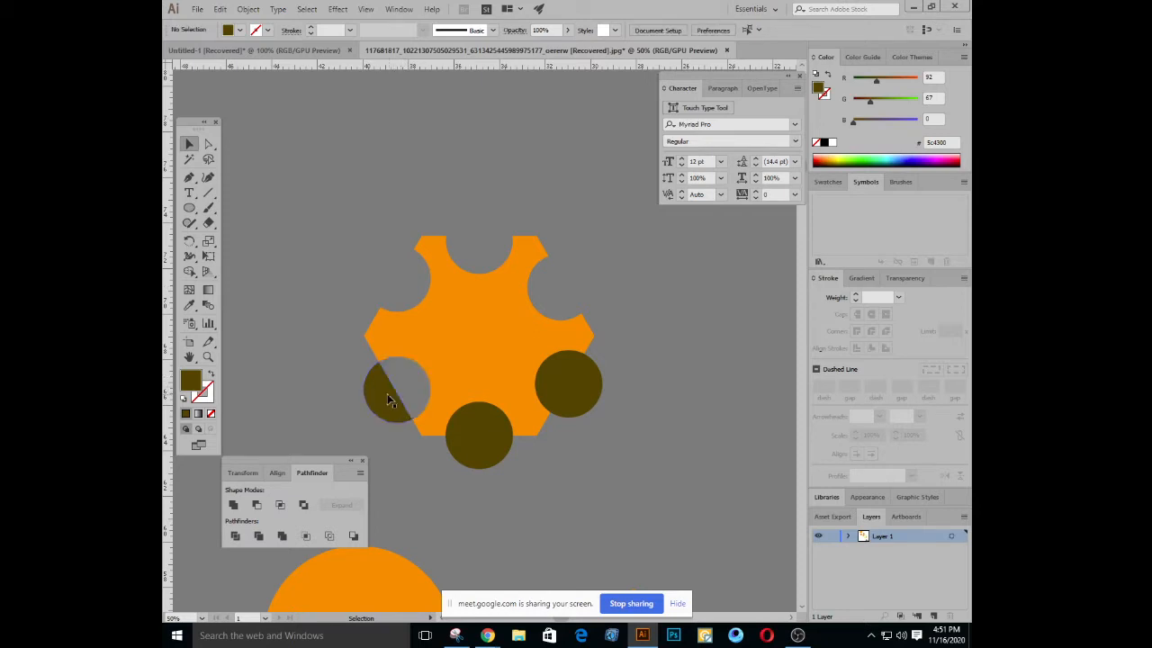
left_click(387, 393)
key("Delete")
Delete the pieces of the remaining circles on the lower and lower-right edges, leaving only the orange gear shape
left_click(478, 428)
key("Delete")
left_click(477, 450)
key("Delete")
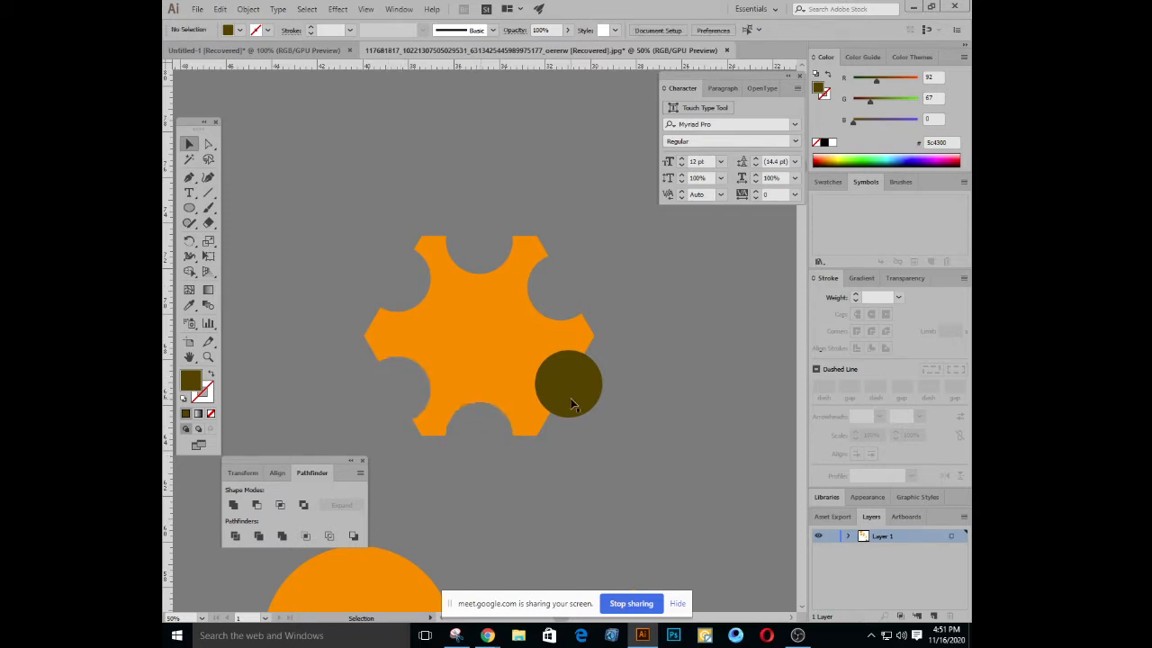
left_click(586, 375)
key("Delete")
key("Delete")
key("ctrl+minus")
key("ctrl+minus")
key("ctrl+minus")
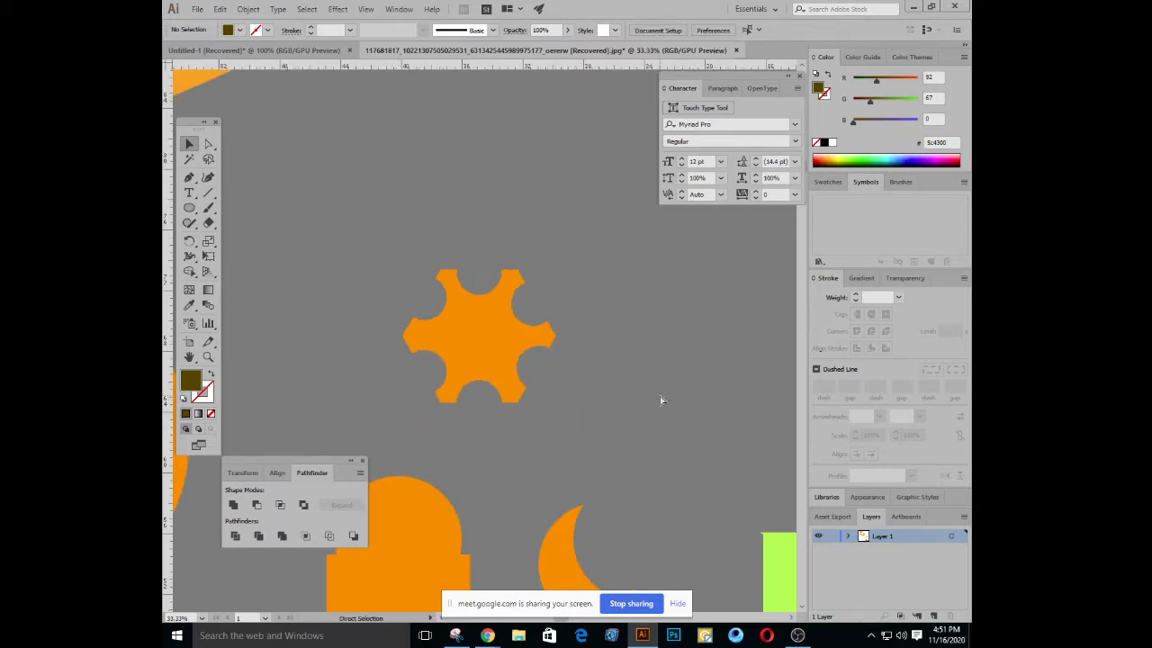
Draw a large orange circle with the Ellipse tool in the empty area above the gear shape
left_click(482, 341)
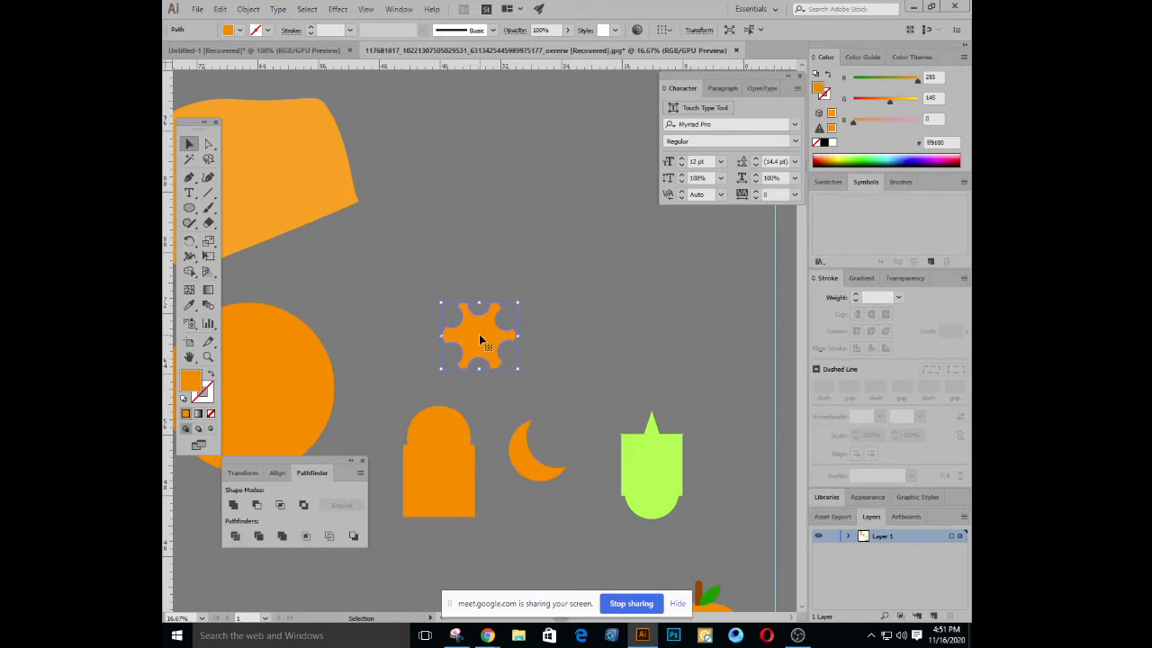
key("ctrl+plus")
key("ctrl+plus")
left_click_drag(445, 159, 490, 438)
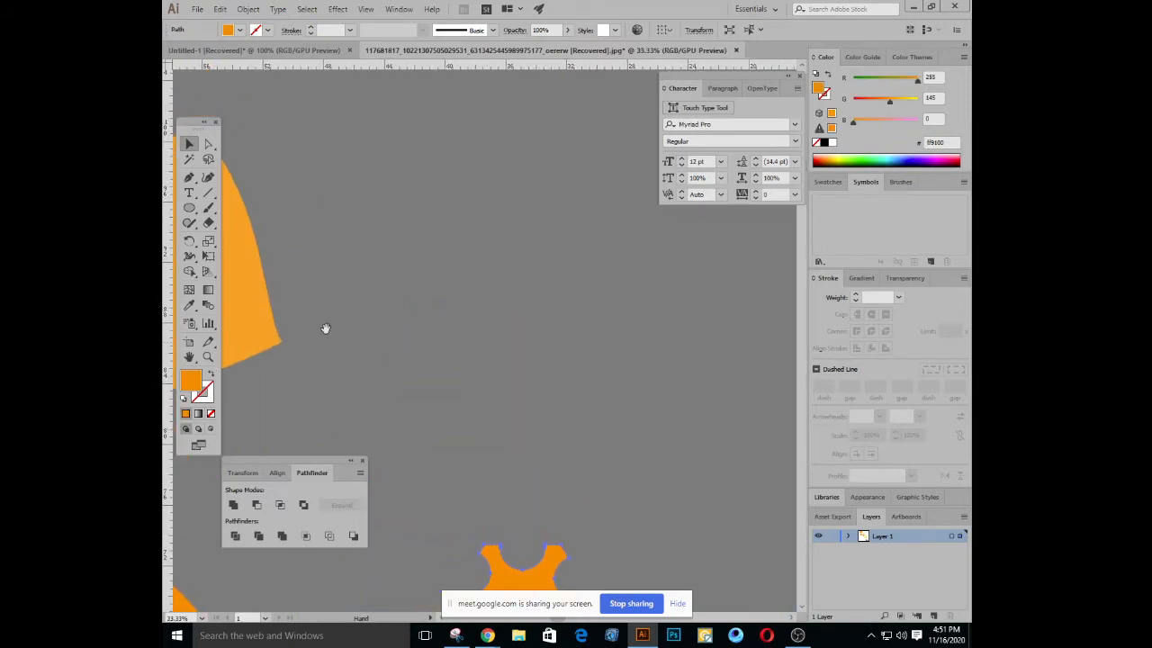
left_click(190, 208)
left_click_drag(447, 259, 516, 386)
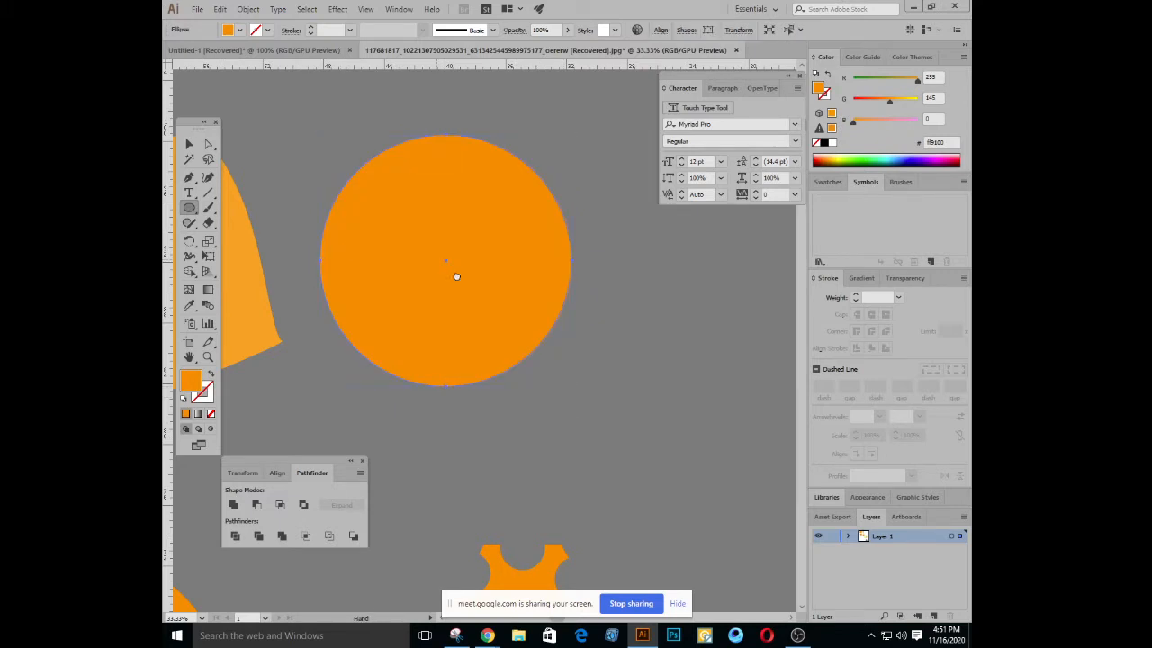
left_click_drag(456, 276, 502, 311)
key("ctrl+minus")
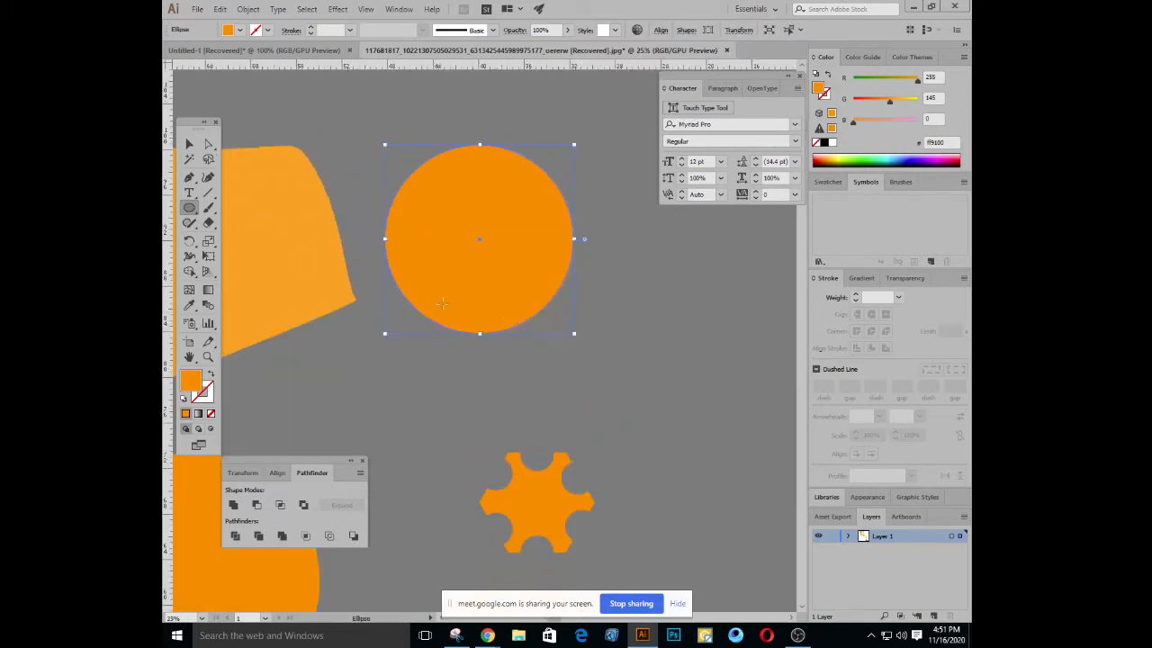
Move the new orange circle slightly down and to the right, so it sits centred above the gear shape
left_click(189, 144)
left_click(452, 125)
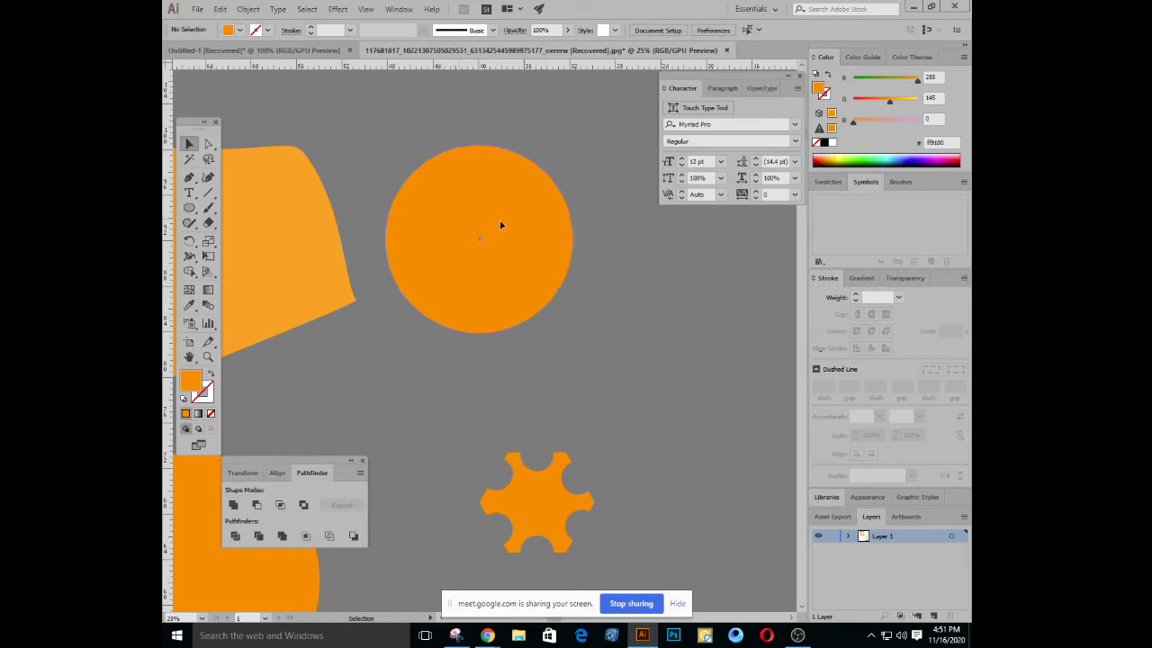
left_click_drag(501, 225, 560, 256)
left_click(395, 165)
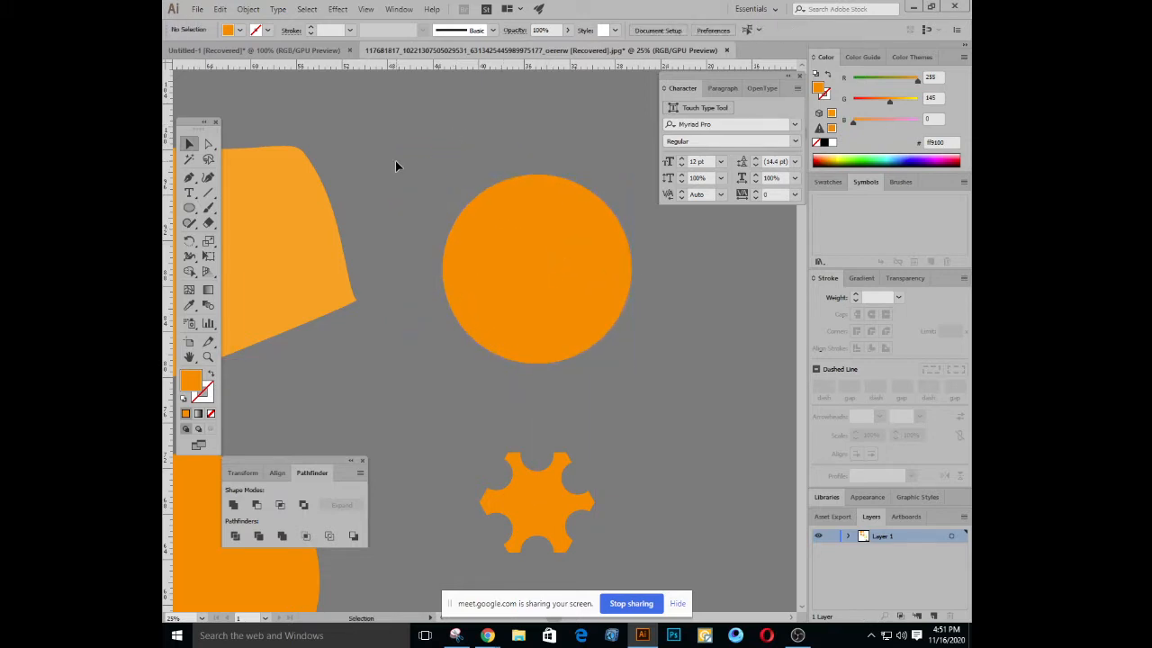
Fill the circle above the gear shape with dark reddish brown (#a23600)
left_click(548, 287)
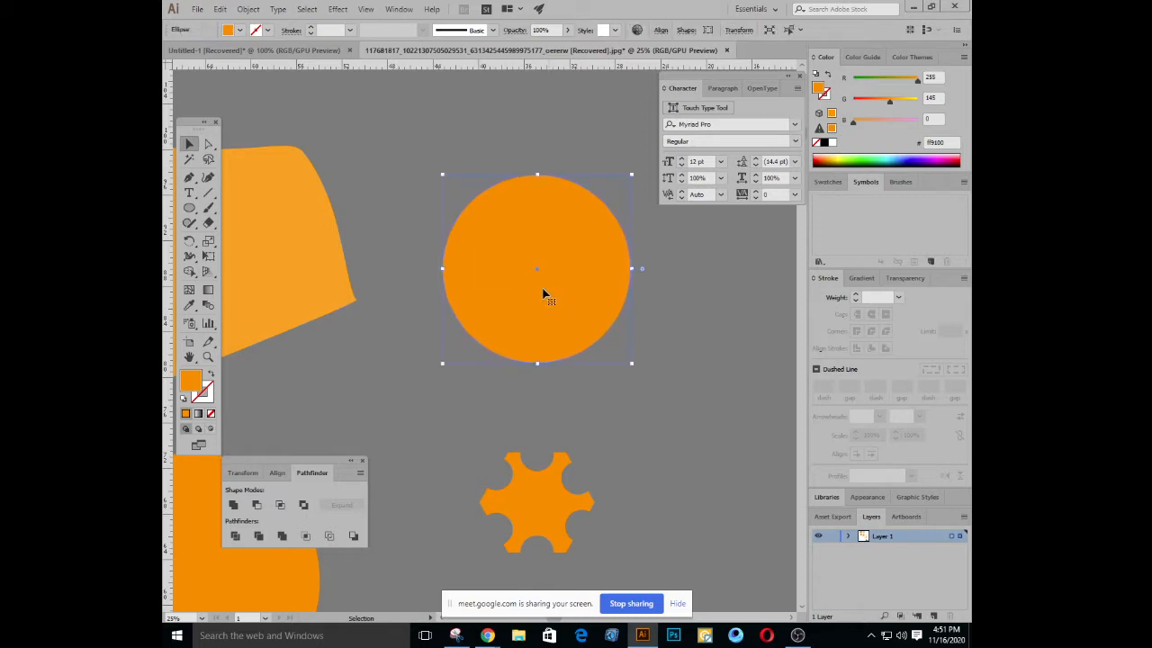
left_click_drag(845, 162, 817, 165)
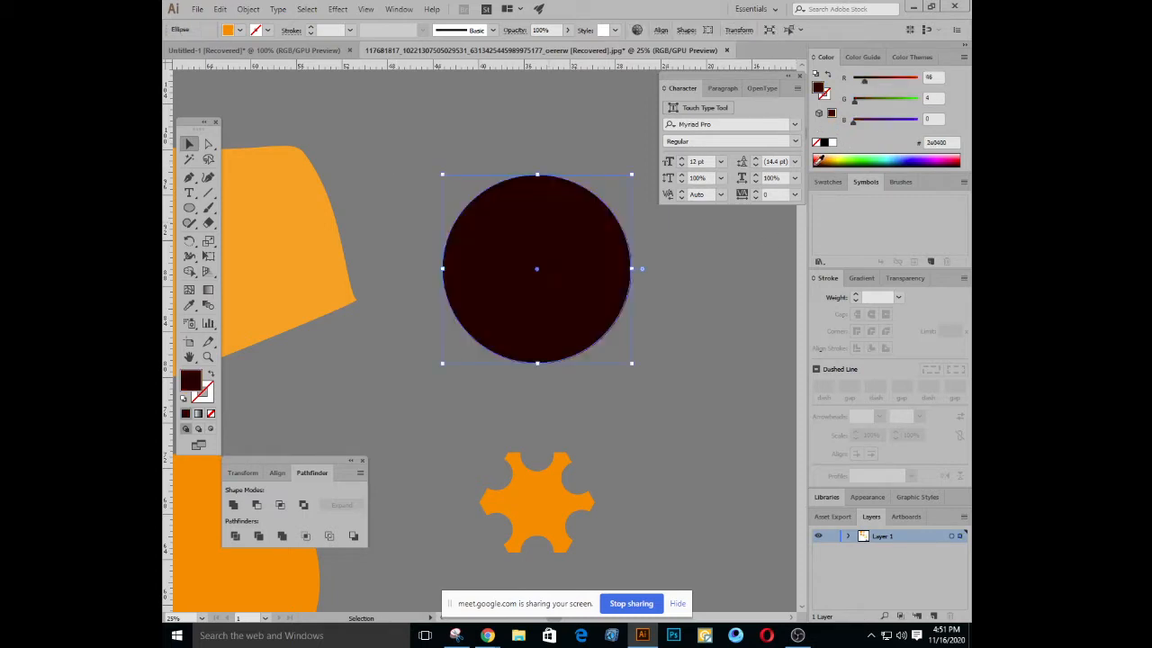
left_click(822, 160)
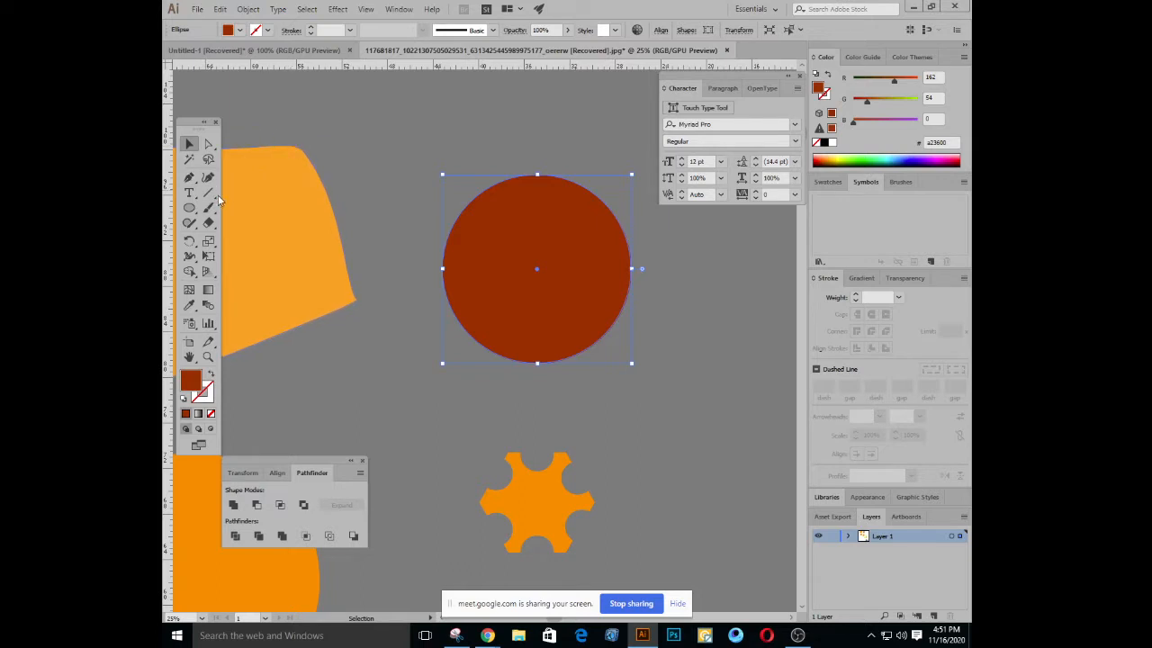
left_click(349, 107)
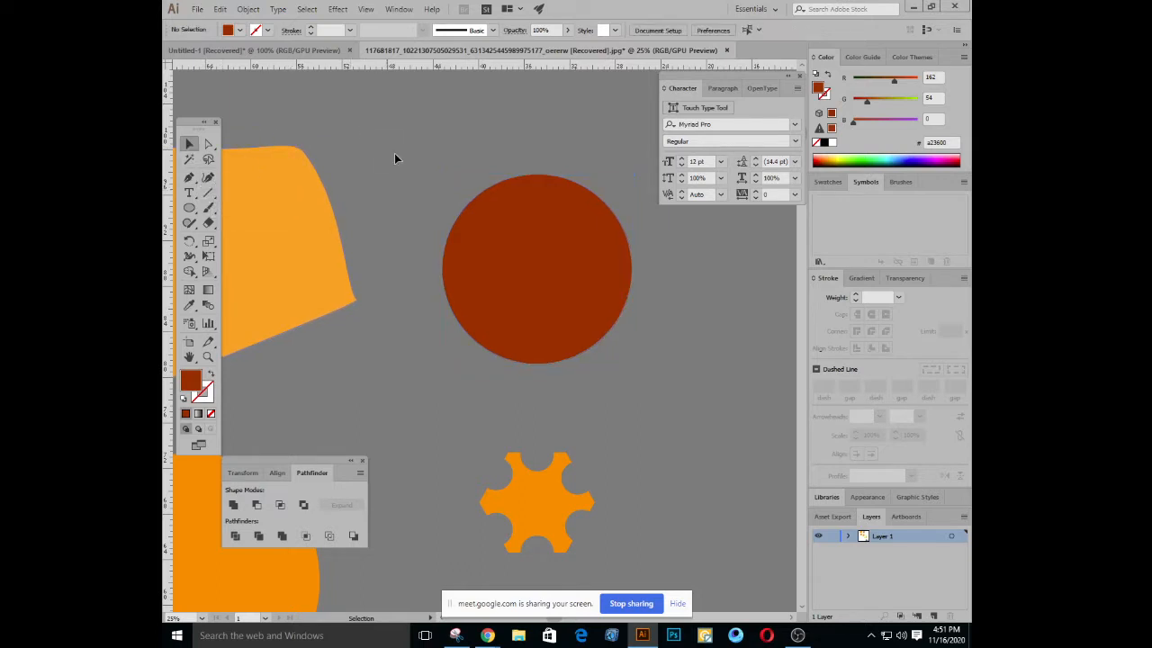
left_click(547, 226)
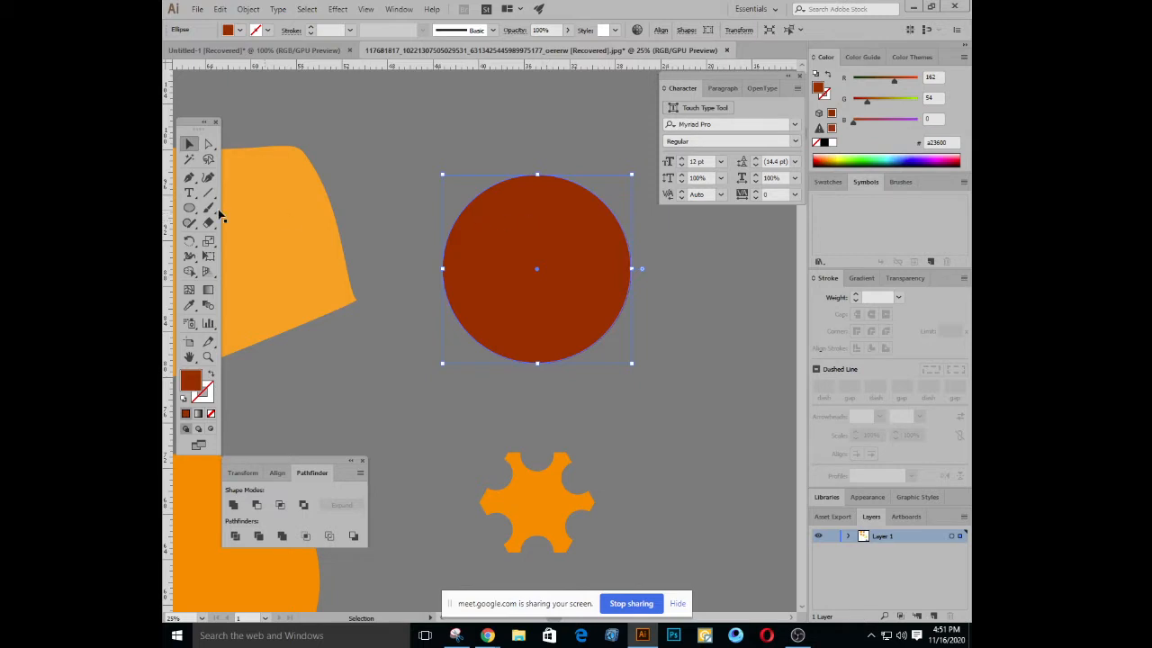
left_click(436, 142)
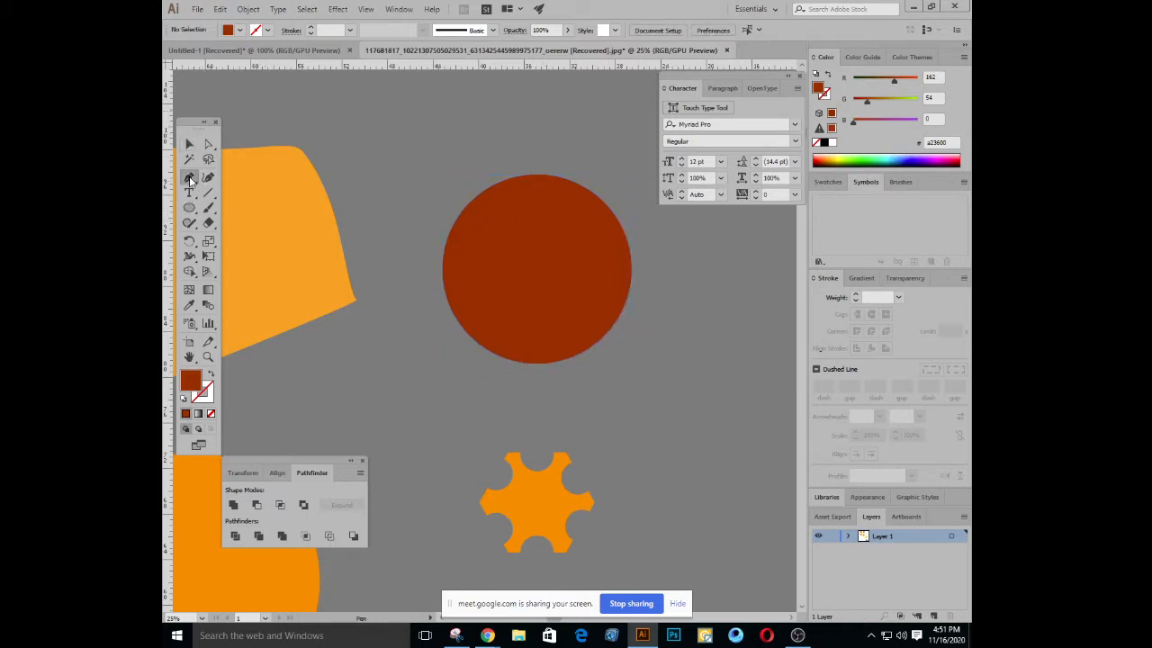
Draw a straight vertical line about 23 in long through the brown circle's centre with the Pen tool, extending beyond both edges
left_click(190, 179)
left_click(538, 141)
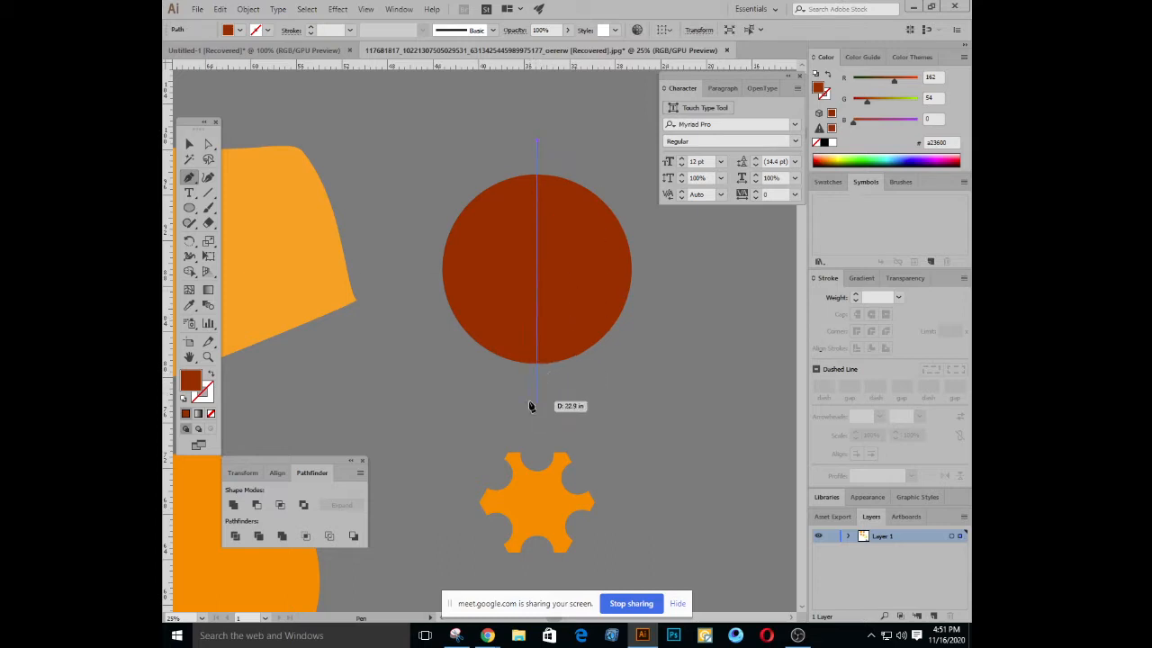
left_click(531, 402)
left_click(189, 145)
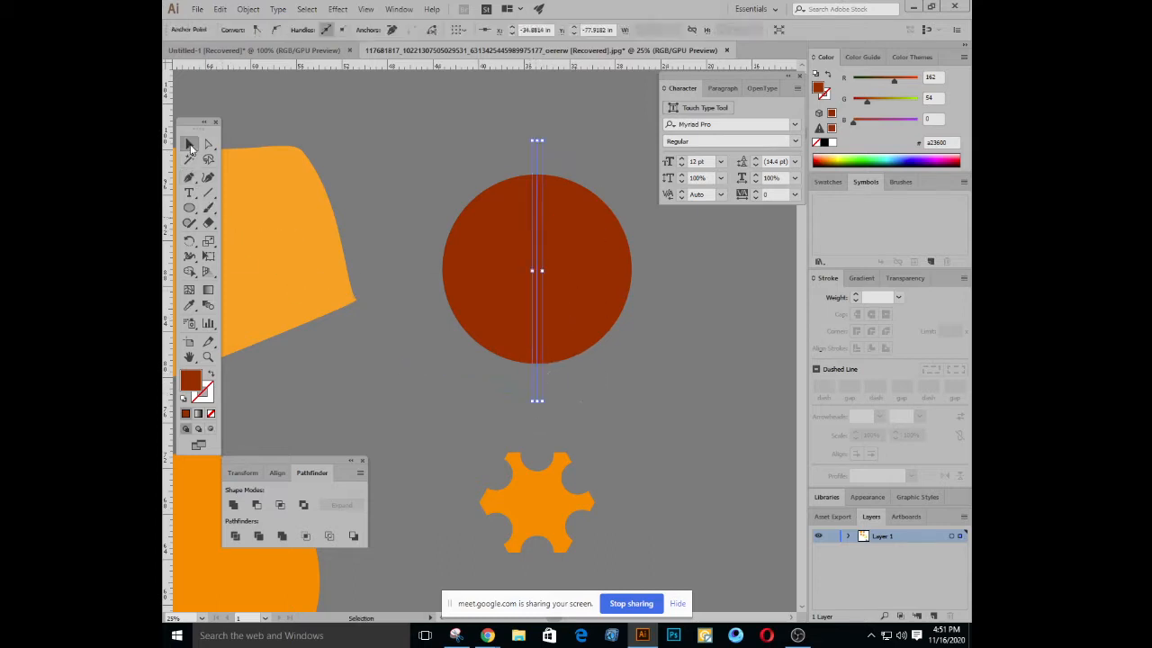
Divide the brown circle along the vertical line with Pathfinder Divide and ungroup the two halves
left_click(468, 275, "shift")
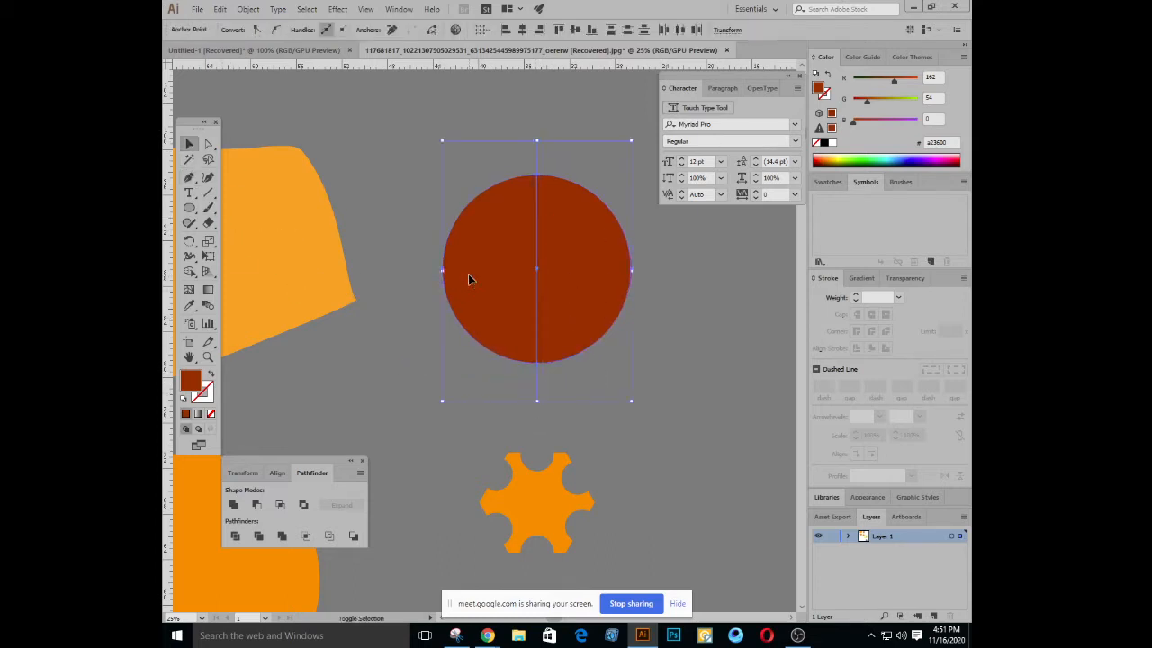
left_click(234, 536)
right_click(513, 276)
left_click(569, 330)
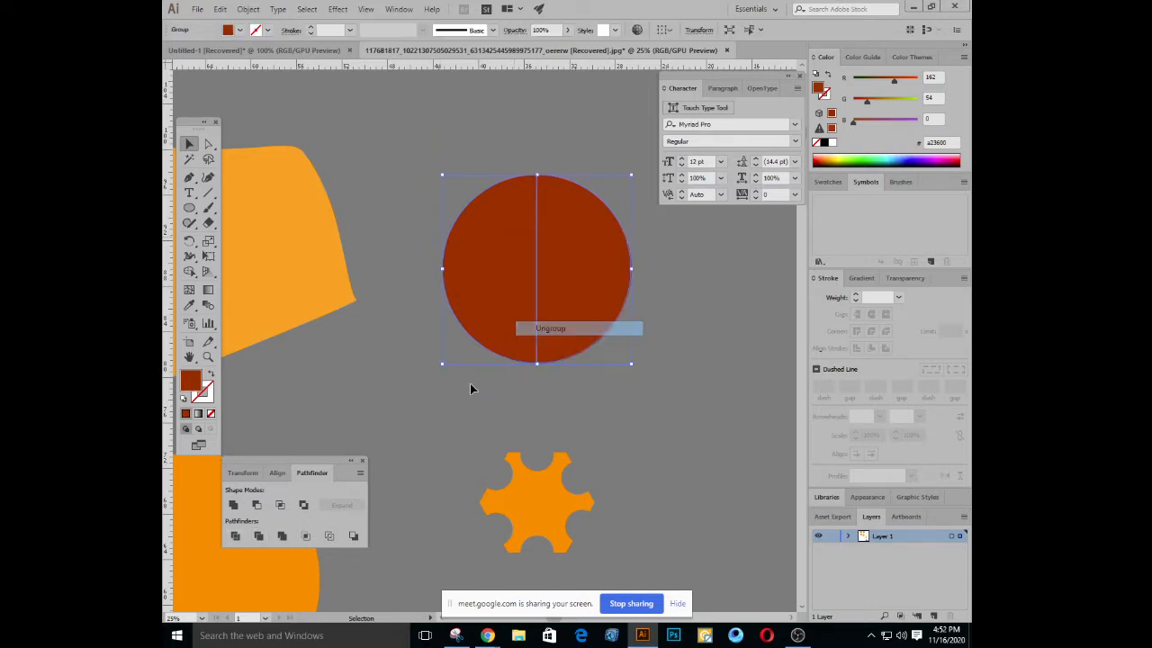
Move the two brown half circles apart horizontally, leaving a narrow gap between them
left_click(470, 384)
left_click_drag(504, 318, 483, 316)
left_click_drag(581, 300, 631, 514)
left_click(621, 388)
Copy the large orange circle beside the dome horizontally to the right, so the copy overlaps half of the original
key("ctrl+minus")
left_click_drag(645, 384, 563, 103)
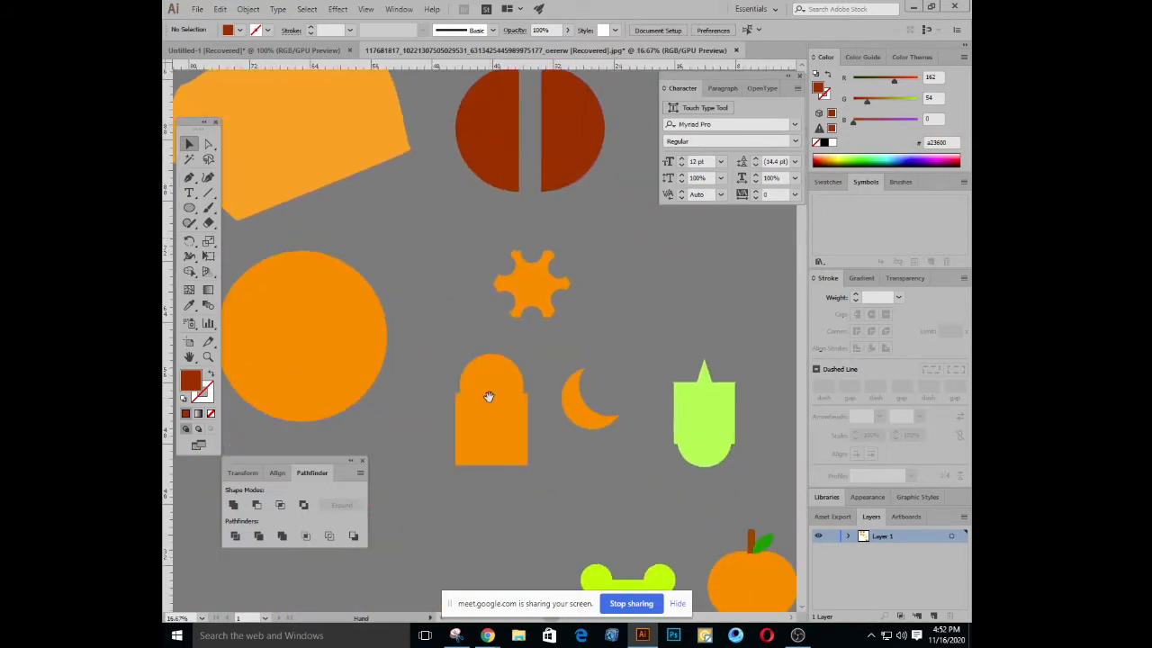
left_click_drag(492, 381, 677, 256)
left_click(531, 229)
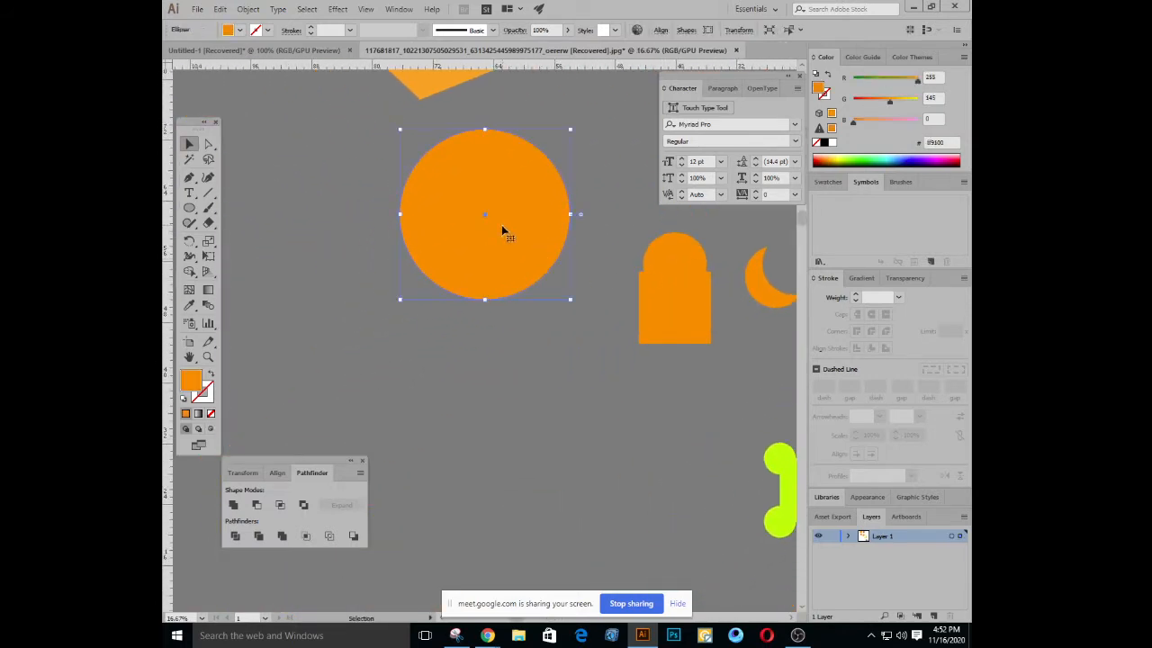
left_click_drag(452, 252, 484, 299)
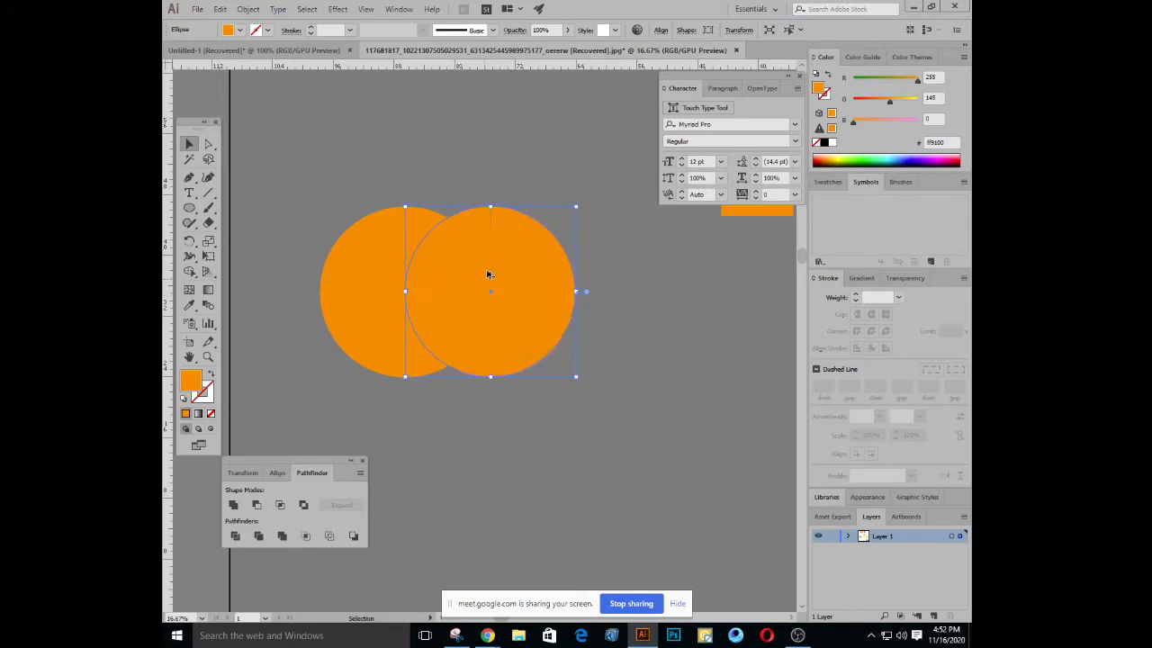
Fill the copied circle with salmon red
left_click(855, 158)
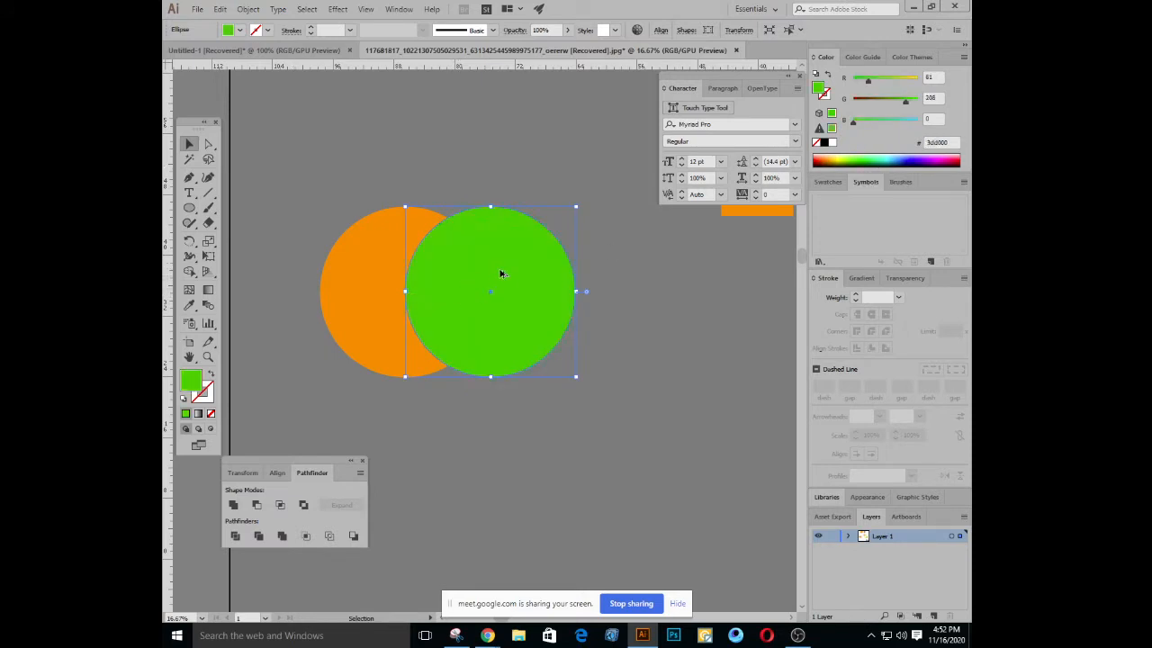
left_click(830, 157)
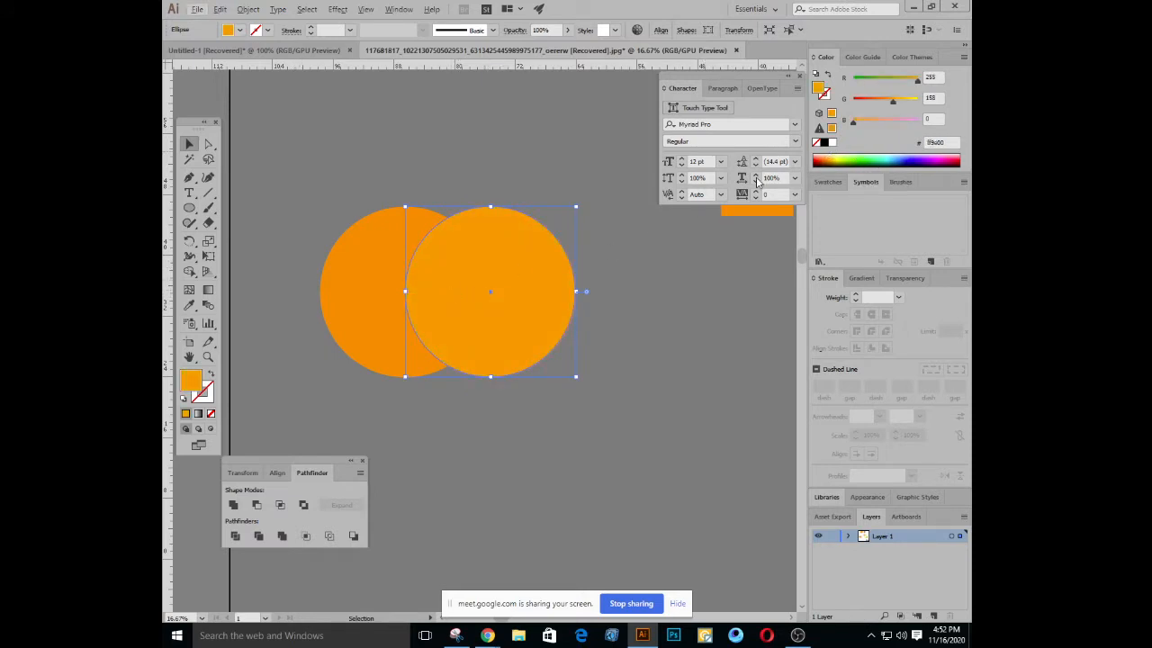
left_click(819, 154)
Copy the salmon circle below and between the two circles so all three overlap, and fill the new copy blue (#456fff)
left_click_drag(522, 265, 478, 329)
left_click(423, 238)
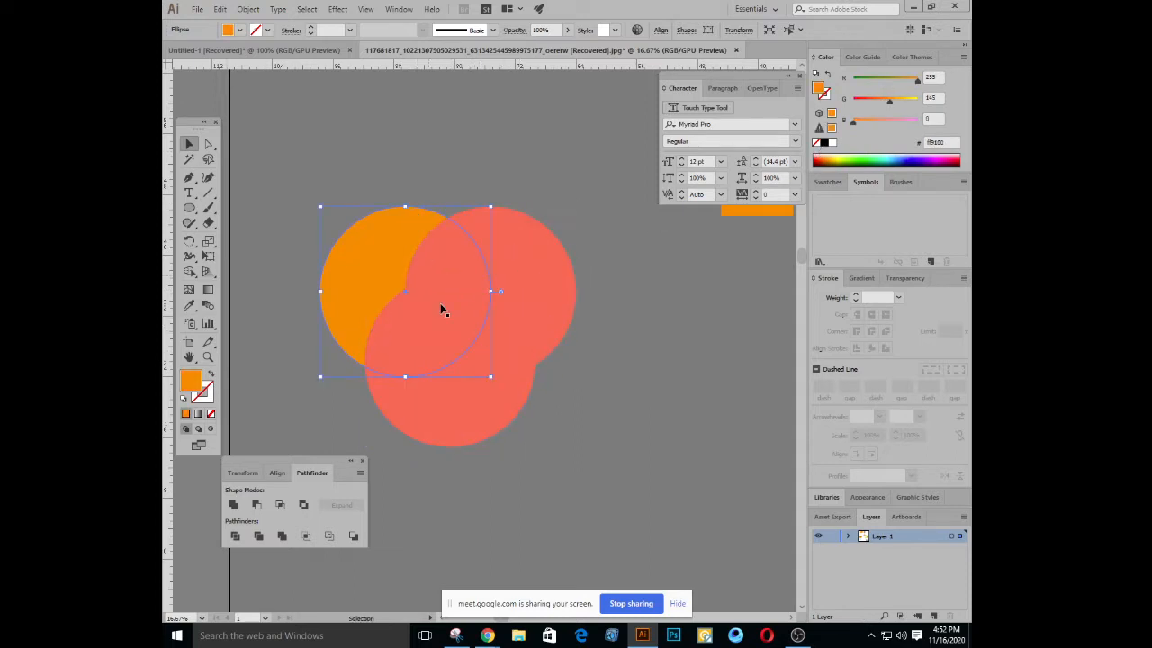
left_click(443, 311)
left_click(907, 155)
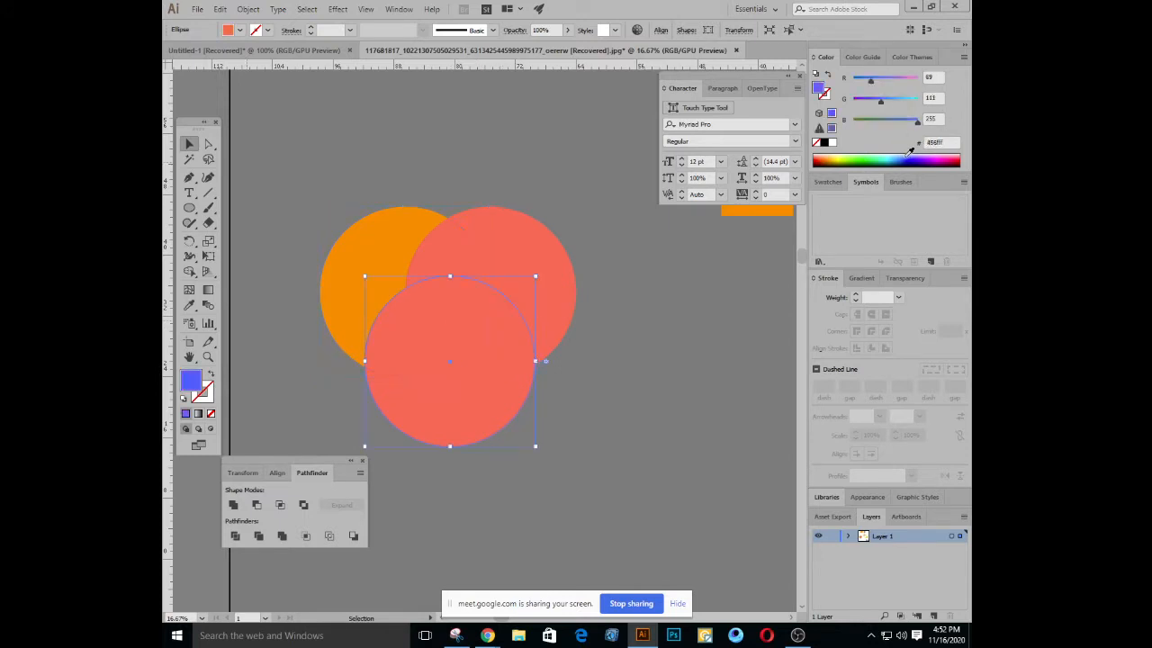
left_click(408, 166)
left_click_drag(400, 185, 540, 396)
left_click(524, 476)
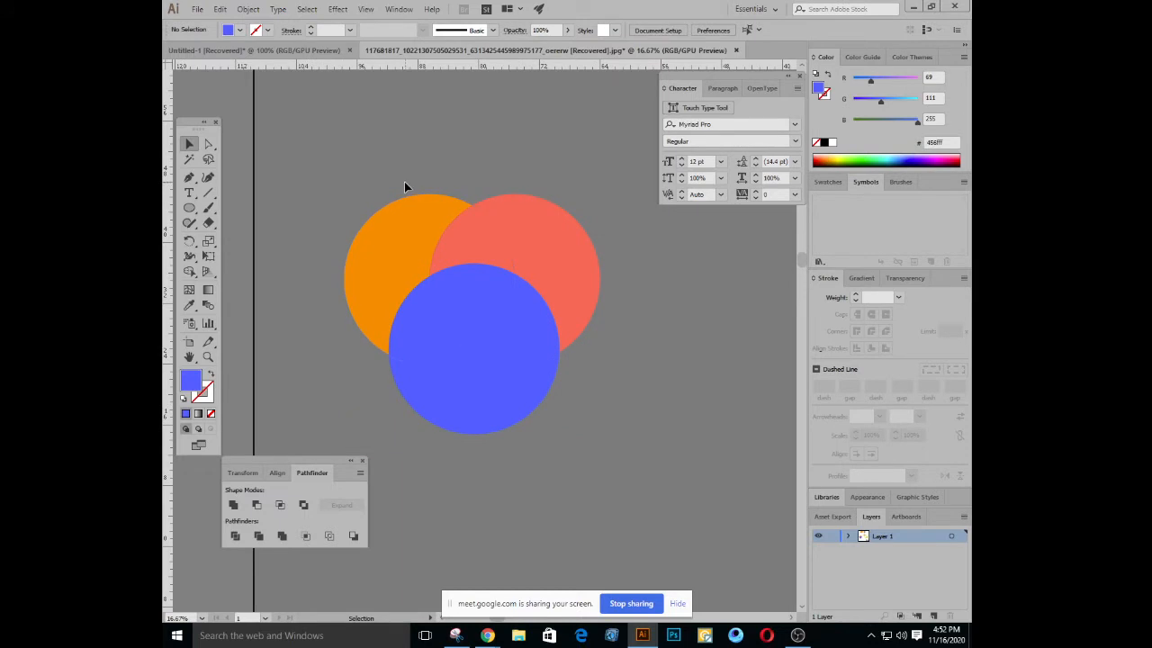
Delete the lower blue circle in outline view and return to the coloured preview
key("ctrl")
left_click_drag(585, 201, 587, 250)
key("ctrl+y")
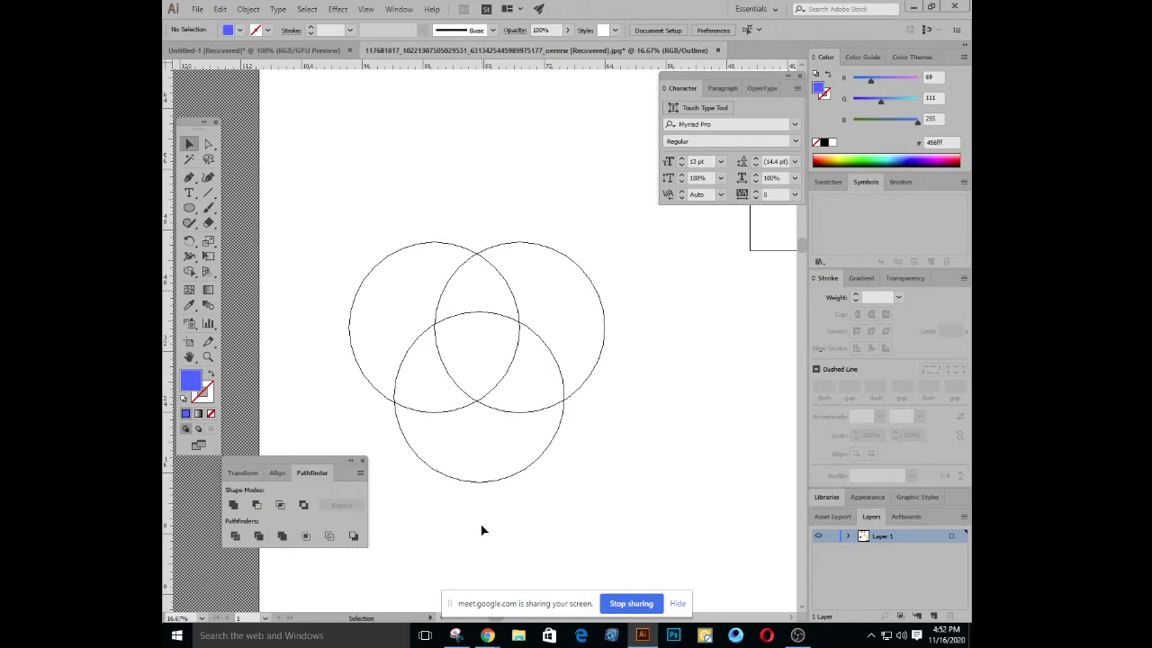
left_click(487, 484)
key("Delete")
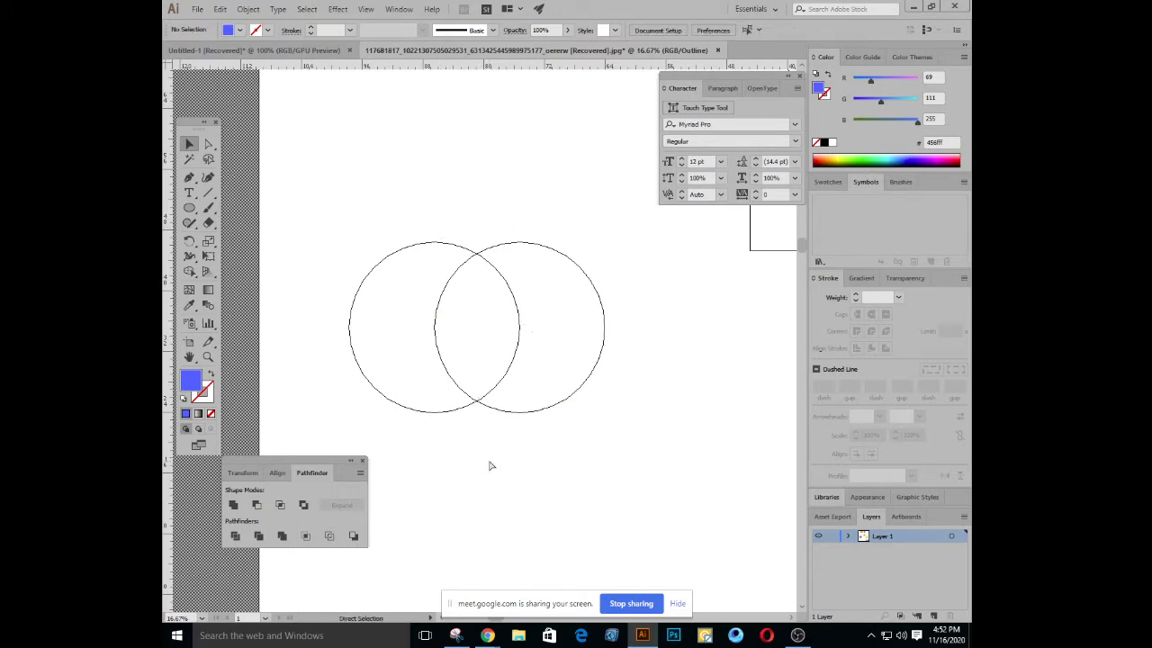
key("ctrl+y")
key("ctrl+y")
key("ctrl+y")
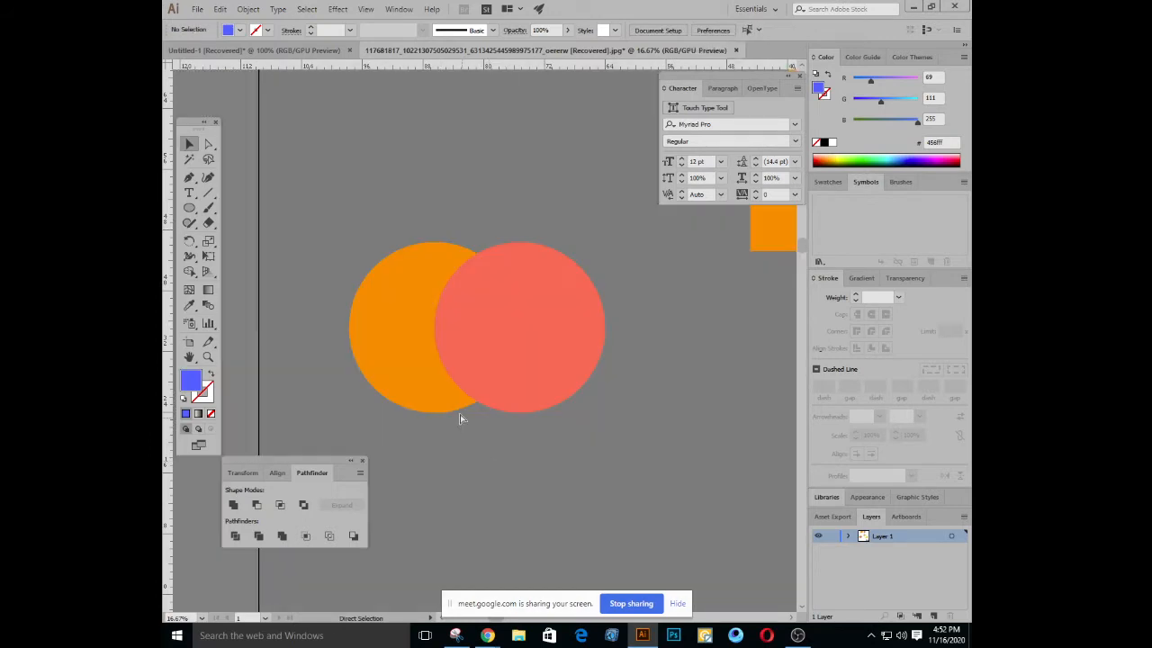
Try other fill colours on the salmon circle, first green (#698b00), ending with yellow (#ffcb17)
left_click_drag(385, 219, 524, 404)
left_click(620, 315)
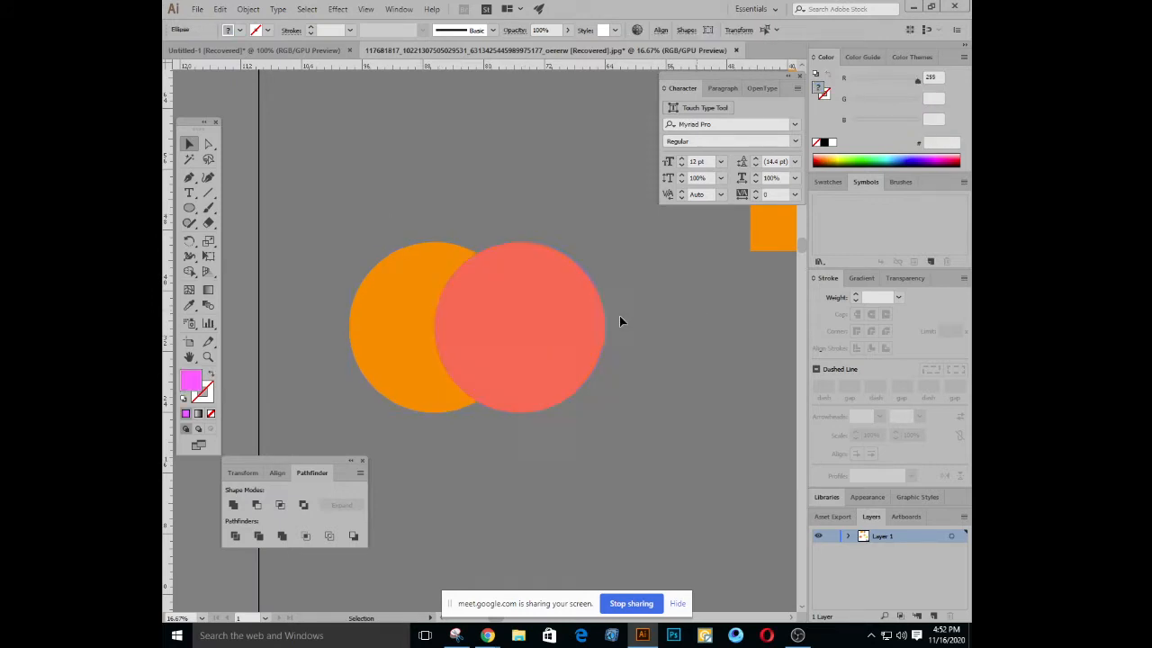
left_click(573, 315)
left_click(844, 161)
left_click(847, 158)
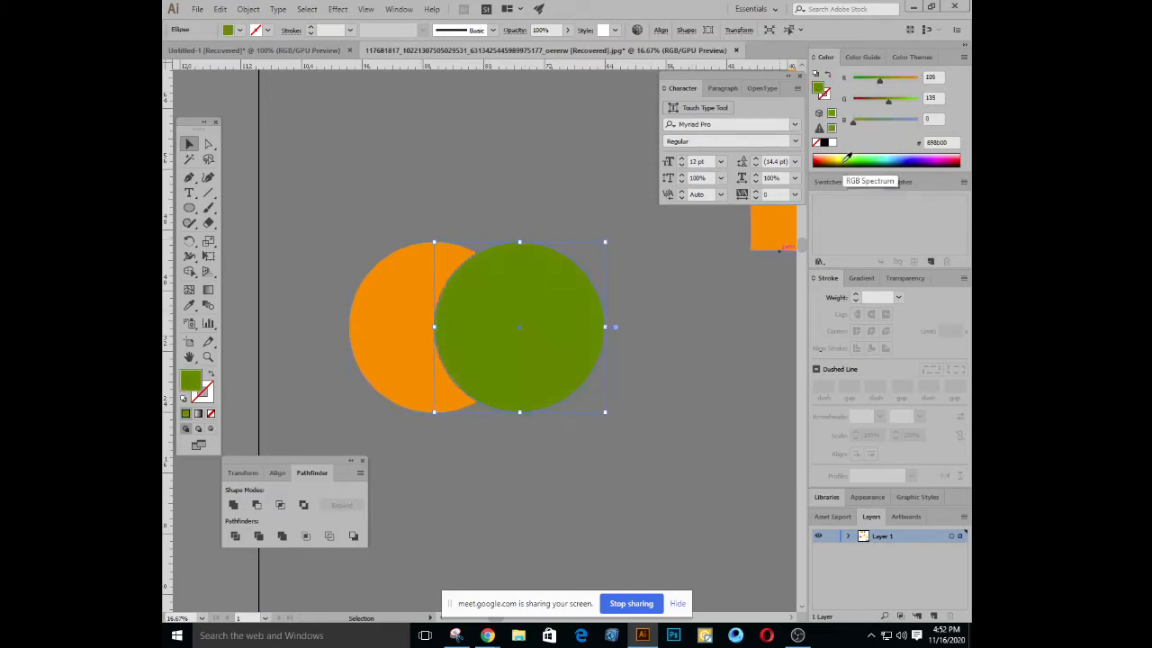
left_click(362, 285, "shift")
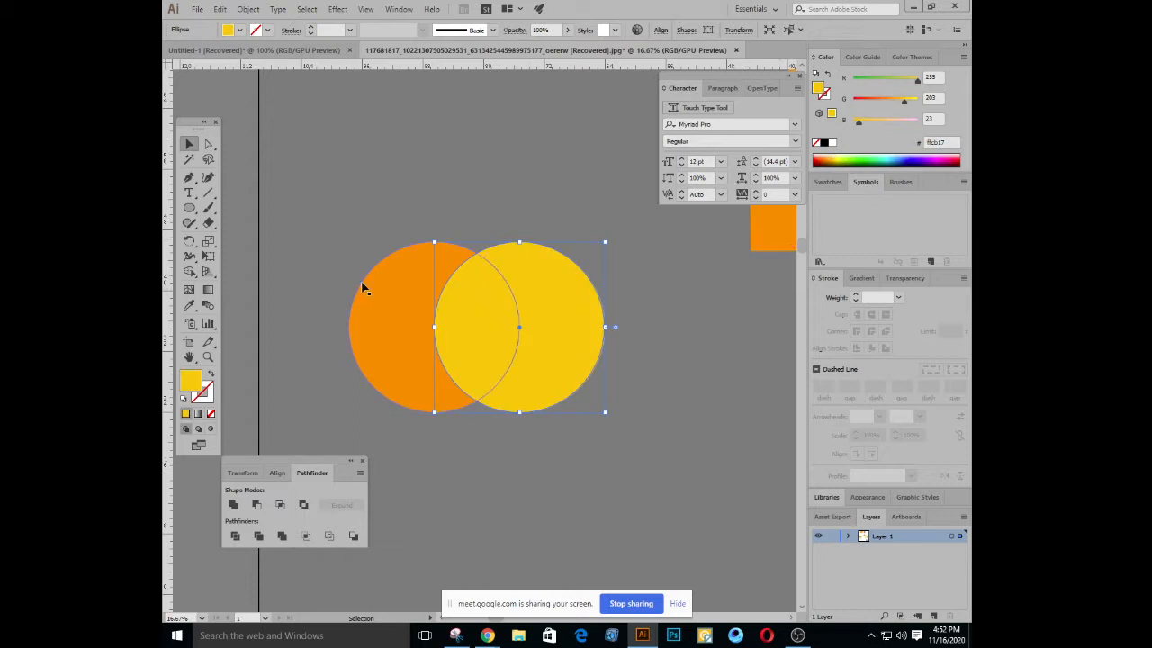
Delete the yellow circle that overlaps the orange one
left_click(422, 188)
left_click(513, 315)
key("Delete")
Copy the orange circle horizontally to the right, overlapping half of the original, and fill the copy dark yellow (#d0b700)
left_click(413, 322)
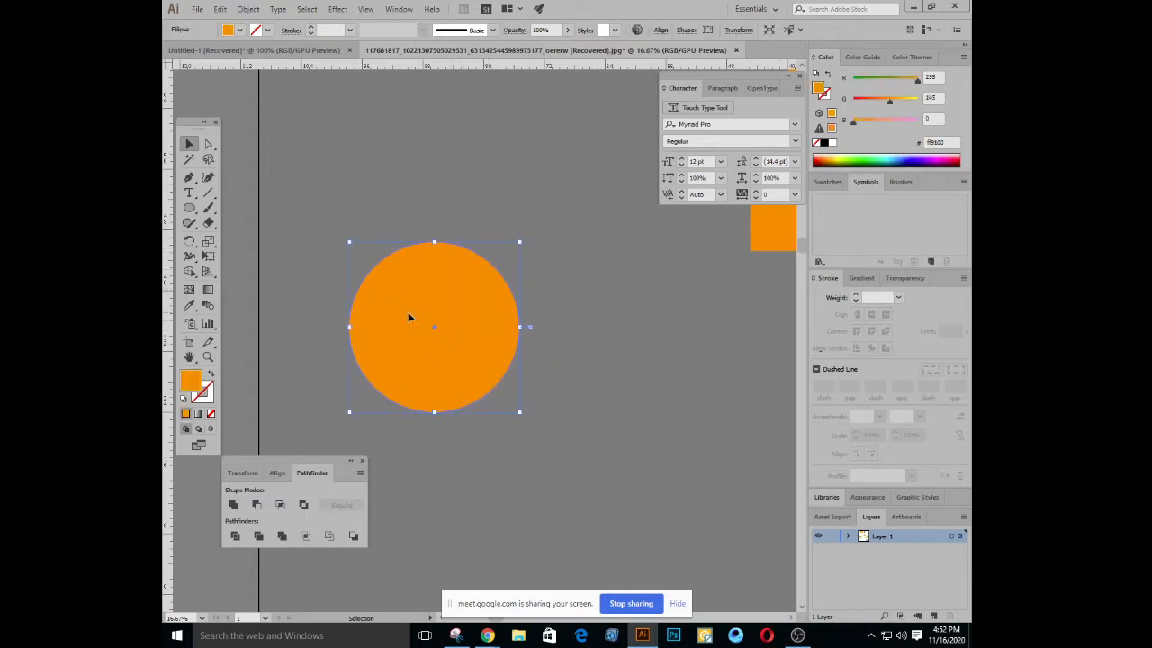
left_click_drag(411, 314, 497, 315)
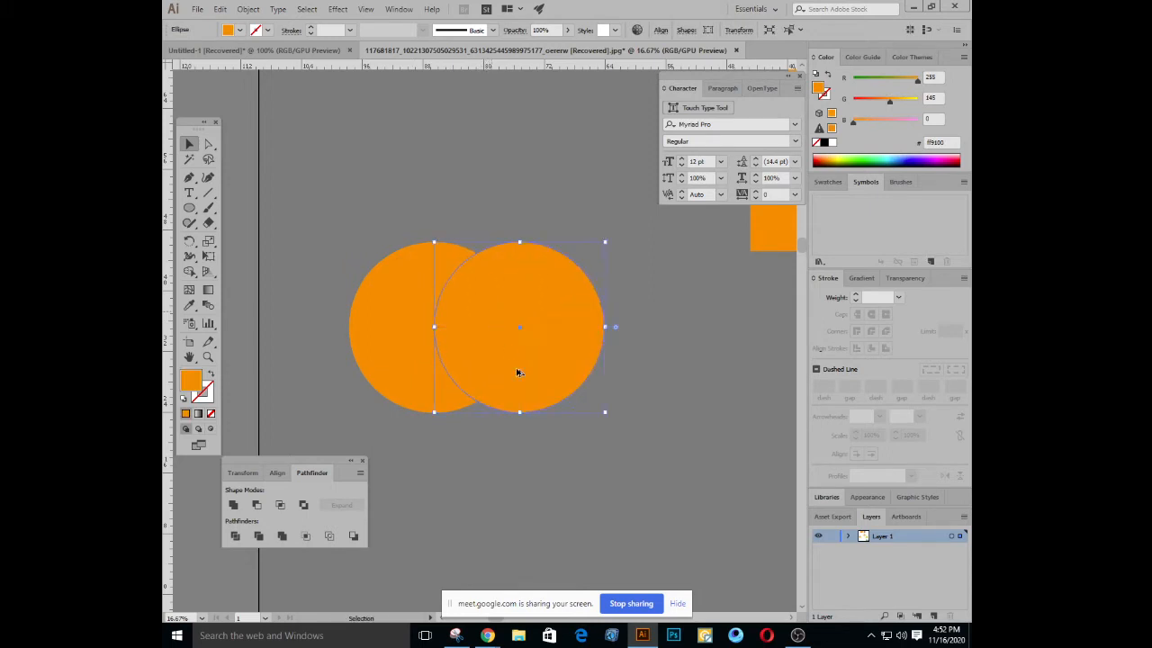
left_click(837, 157)
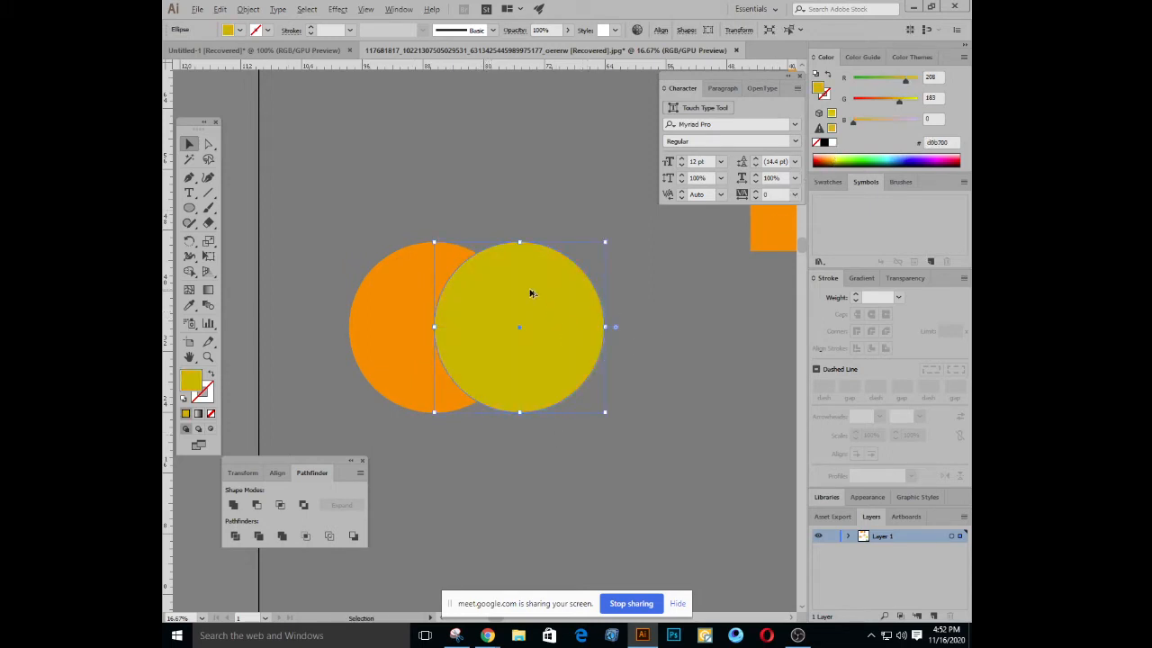
Copy the dark yellow circle below the pair and centre it horizontally between them, using outline view to check the alignment
left_click_drag(531, 294, 494, 354)
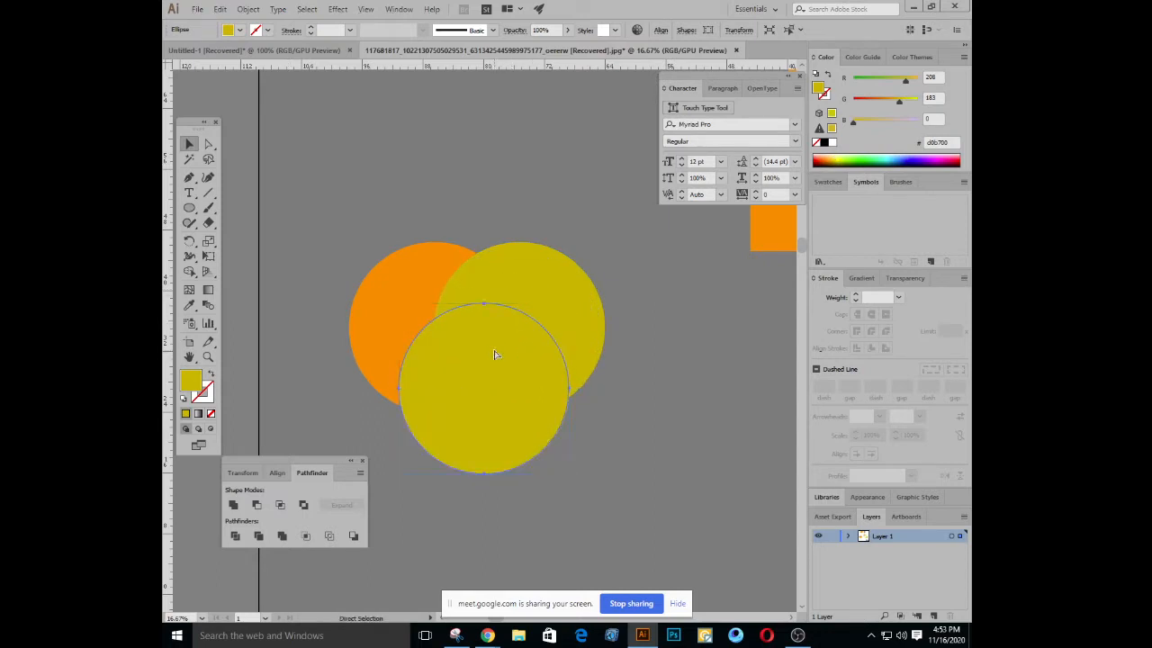
key("ctrl+y")
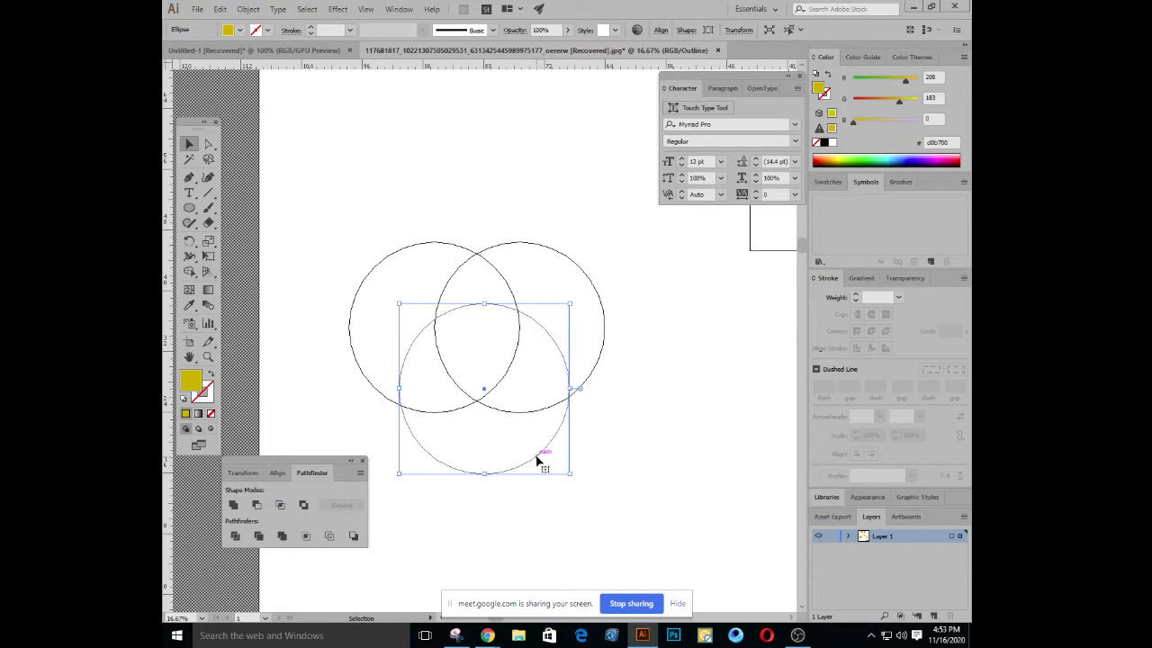
mouse_move(538, 461)
left_mouse_down()
mouse_move(532, 470)
mouse_move(529, 460)
left_mouse_up()
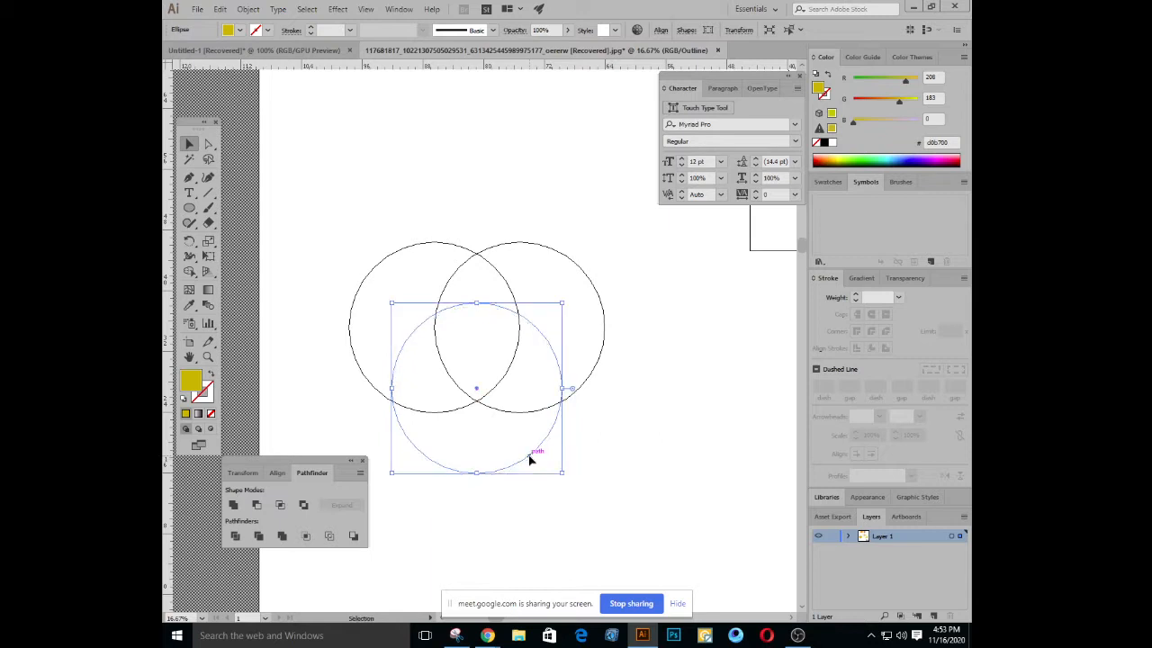
key("ctrl+plus")
key("ctrl+plus")
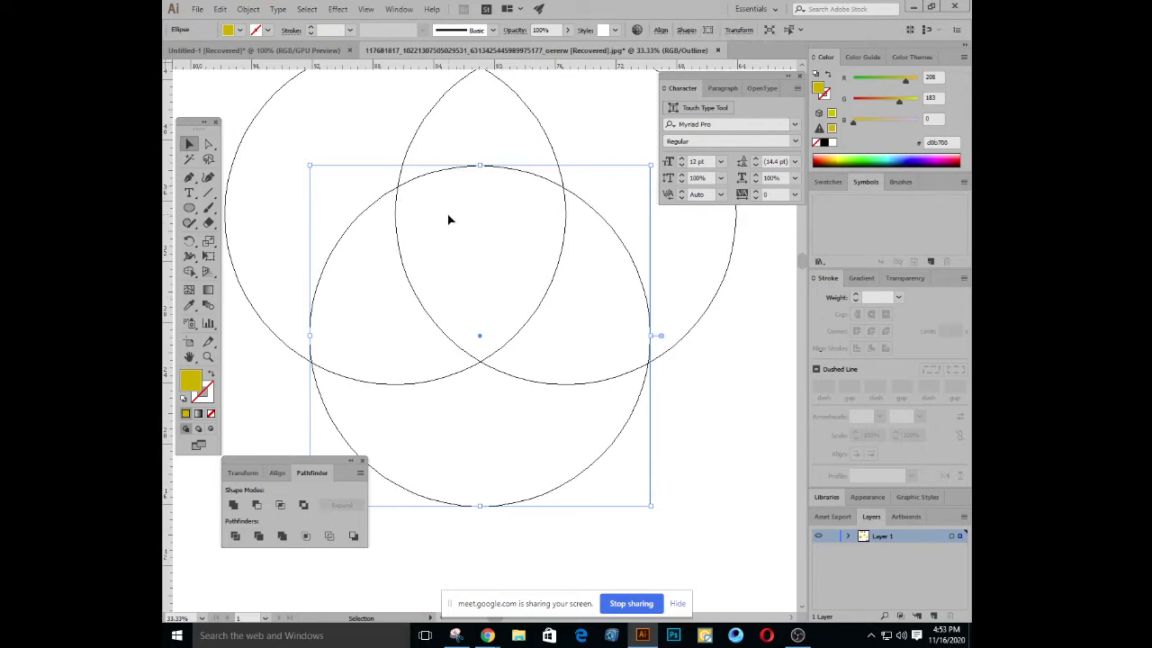
key("ctrl+minus")
key("ctrl+minus")
key("ctrl+minus")
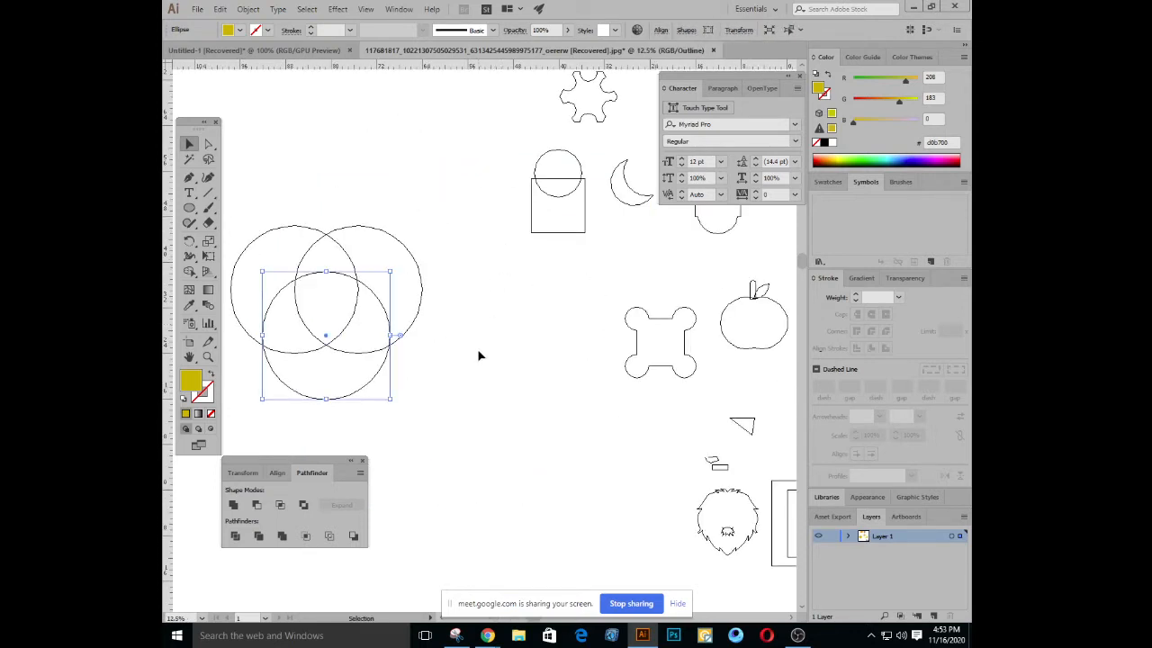
left_click_drag(432, 399, 583, 397)
key("ctrl+y")
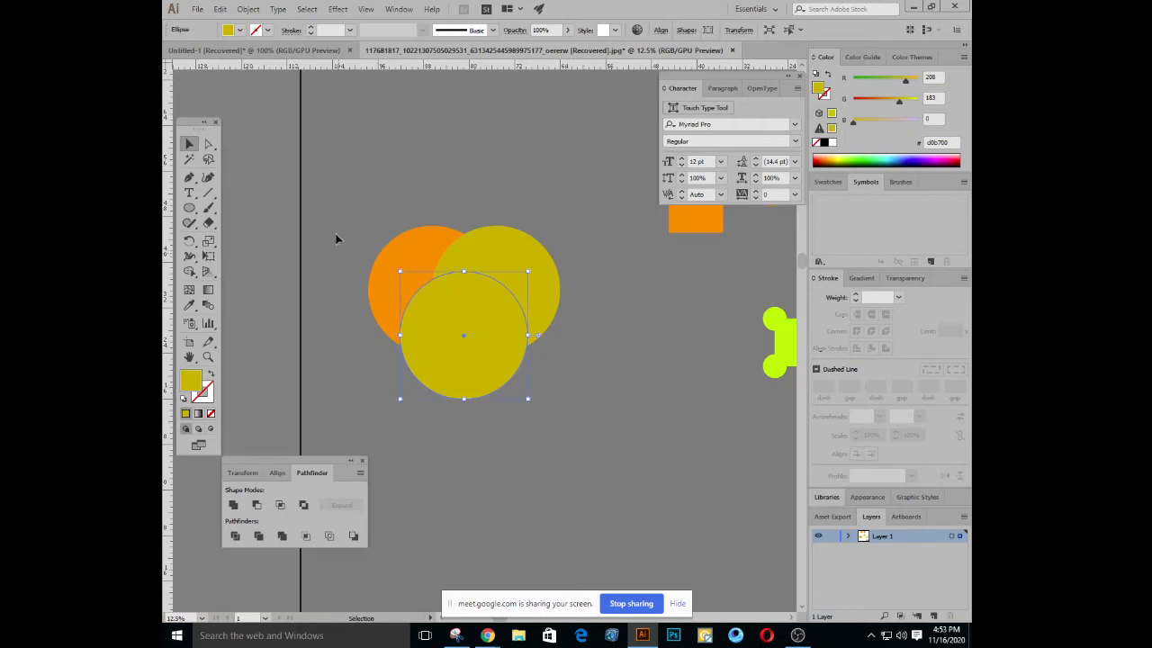
Fill the lower circle with olive green (#8eaa00)
left_click(900, 160)
left_click(891, 155)
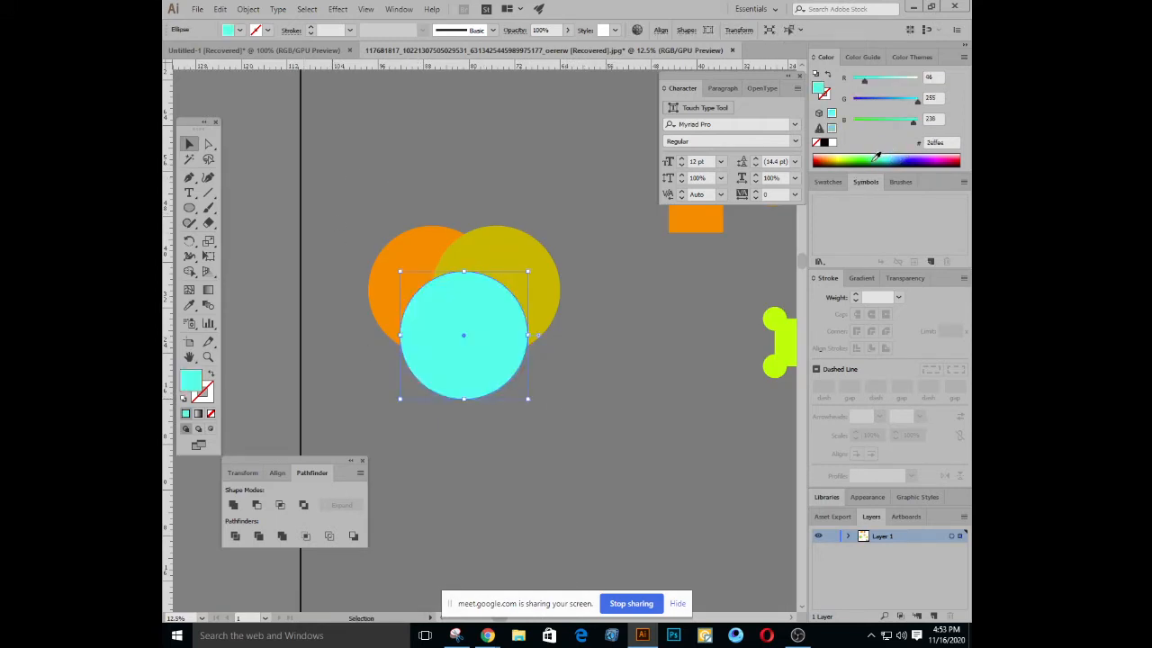
left_click(845, 162)
left_click(385, 182)
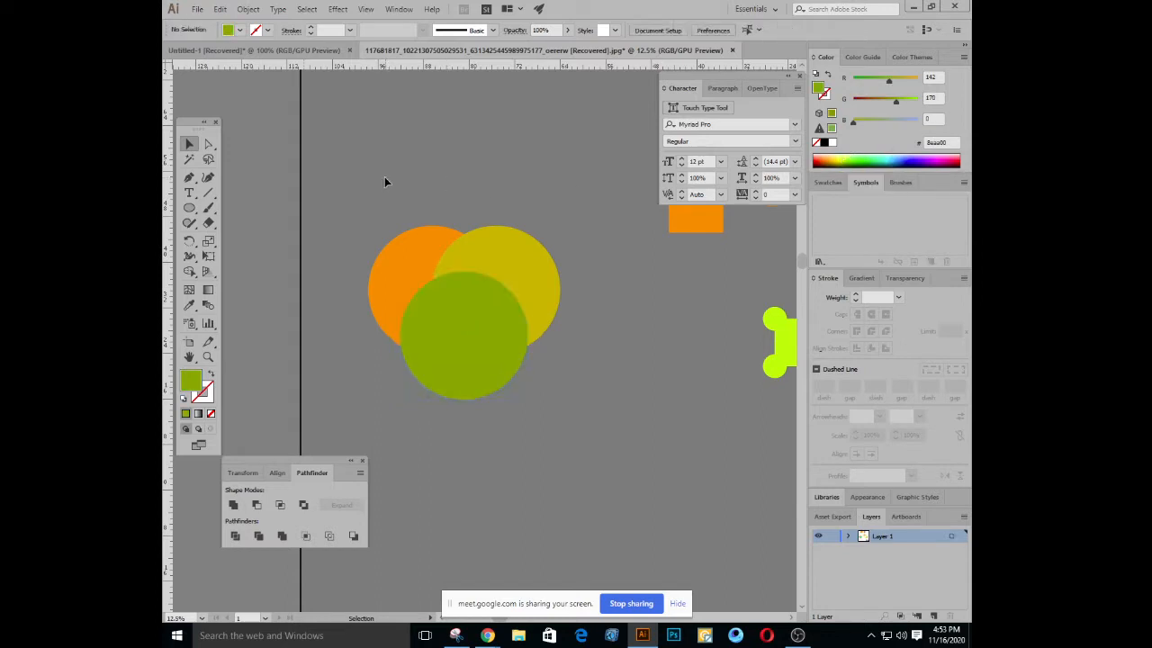
Copy all three overlapping circles to the empty area above the originals
left_click_drag(528, 418, 533, 433)
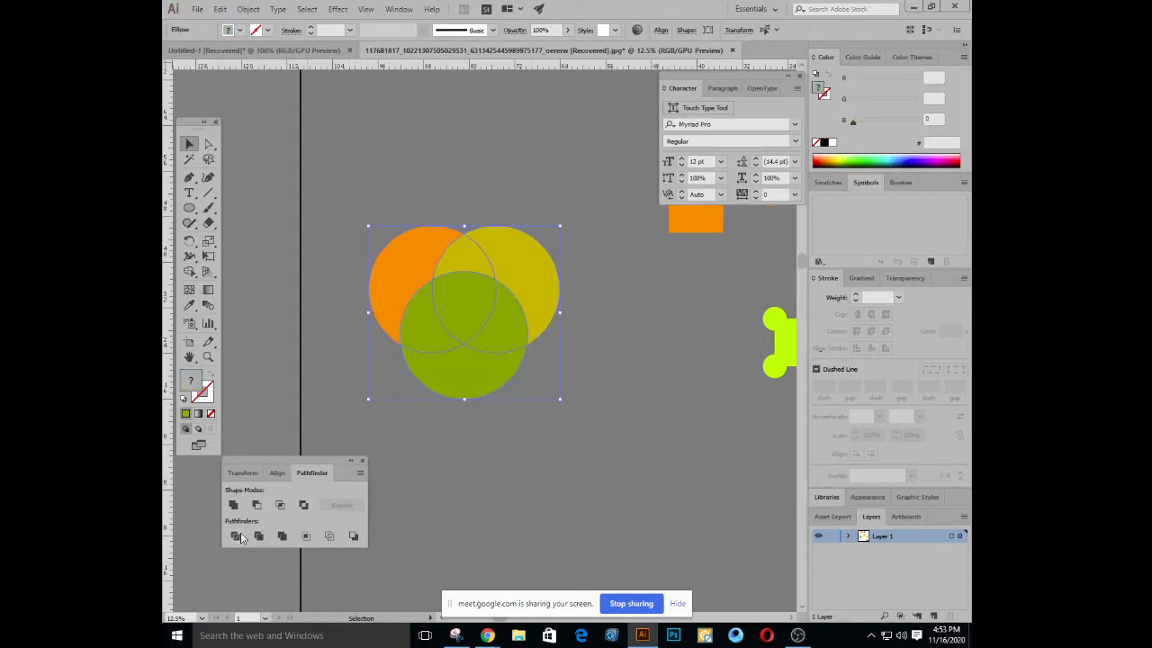
left_click_drag(451, 301, 423, 109)
left_click(351, 236)
Apply Pathfinder Divide to the original three circles and ungroup the resulting pieces
left_click_drag(351, 232, 562, 413)
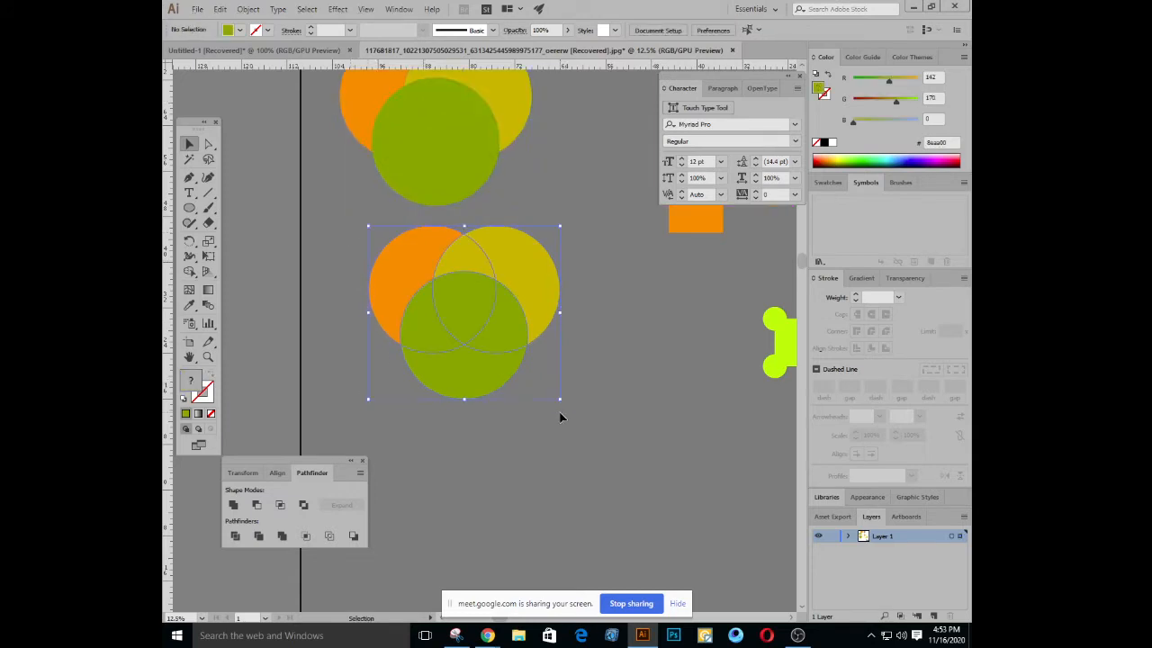
key("space")
mouse_move(476, 325)
left_mouse_down()
mouse_move(510, 388)
mouse_move(471, 322)
left_mouse_up()
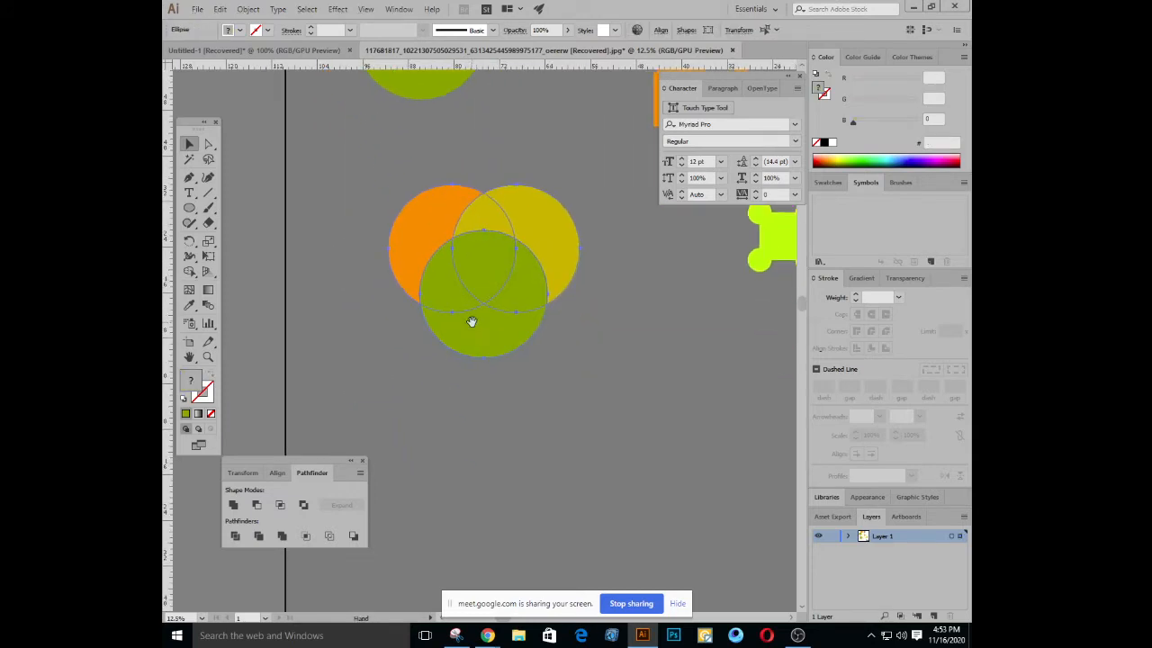
left_click(237, 536)
key("ctrl+plus")
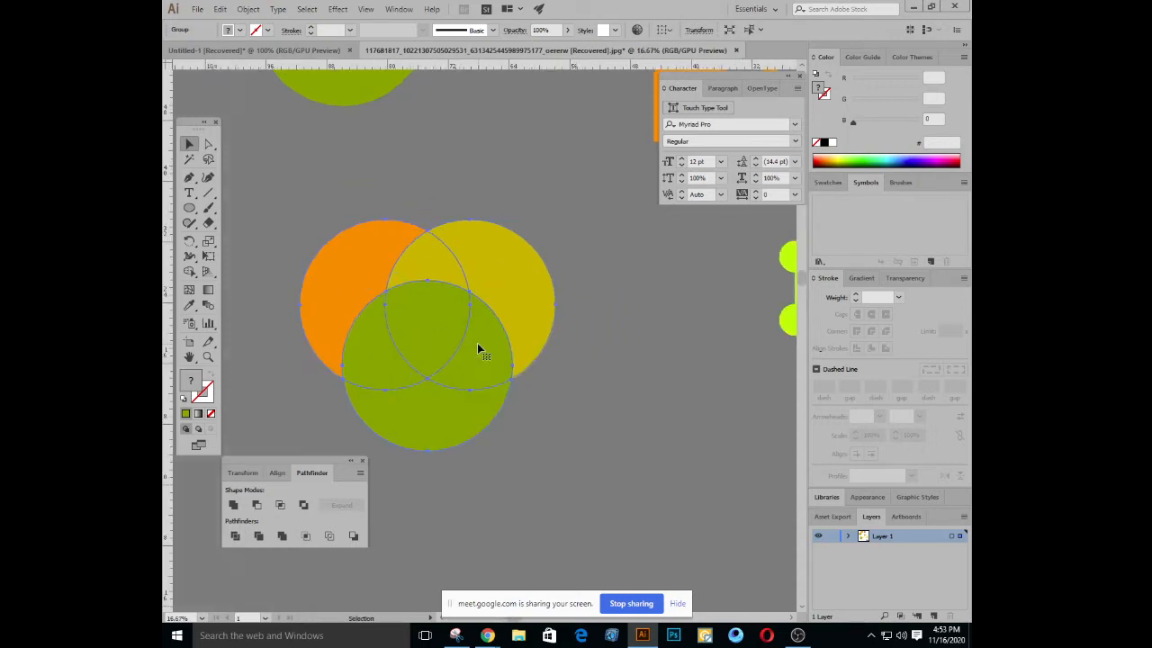
right_click(416, 304)
left_click(450, 395)
left_click(629, 438)
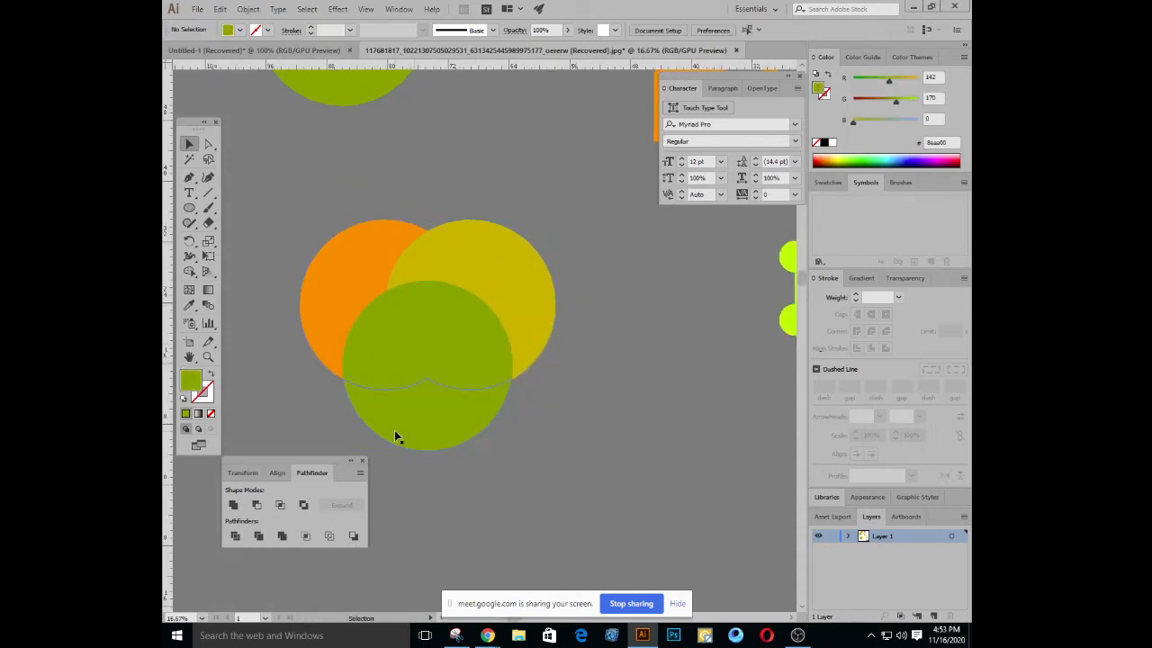
Delete every outer piece of the divided circles, keeping only the central shield-shaped piece where all three overlap
left_click(395, 430)
key("Delete")
left_click(483, 353)
key("Delete")
left_click(510, 320)
key("Delete")
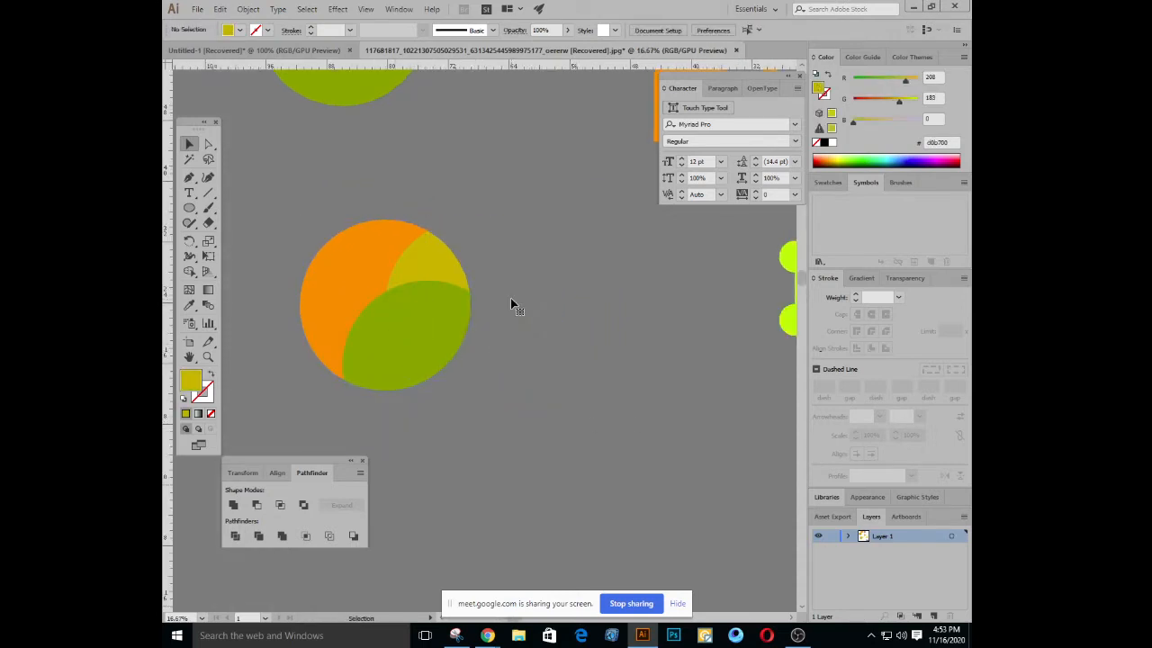
left_click(442, 262)
key("Delete")
left_click(334, 357)
key("Delete")
left_click(363, 366)
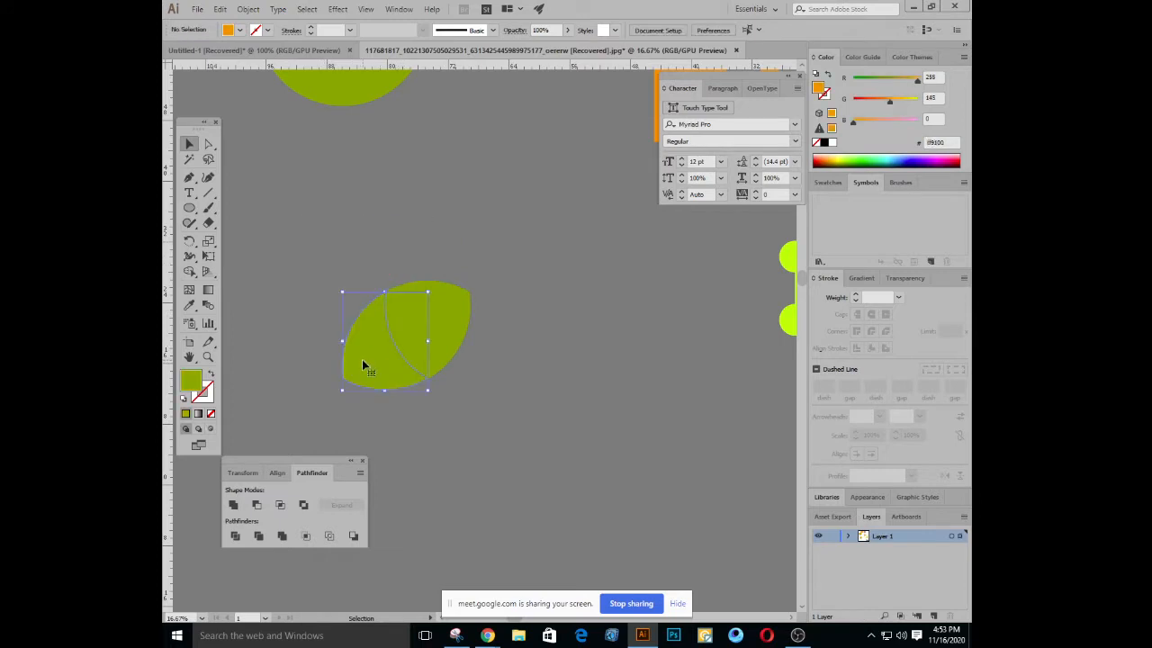
key("Delete")
Move the shield-shaped piece to the right into open space and fill it brown (#945400)
left_click_drag(432, 310, 578, 325)
key("ctrl+plus")
key("ctrl+plus")
left_click(659, 332)
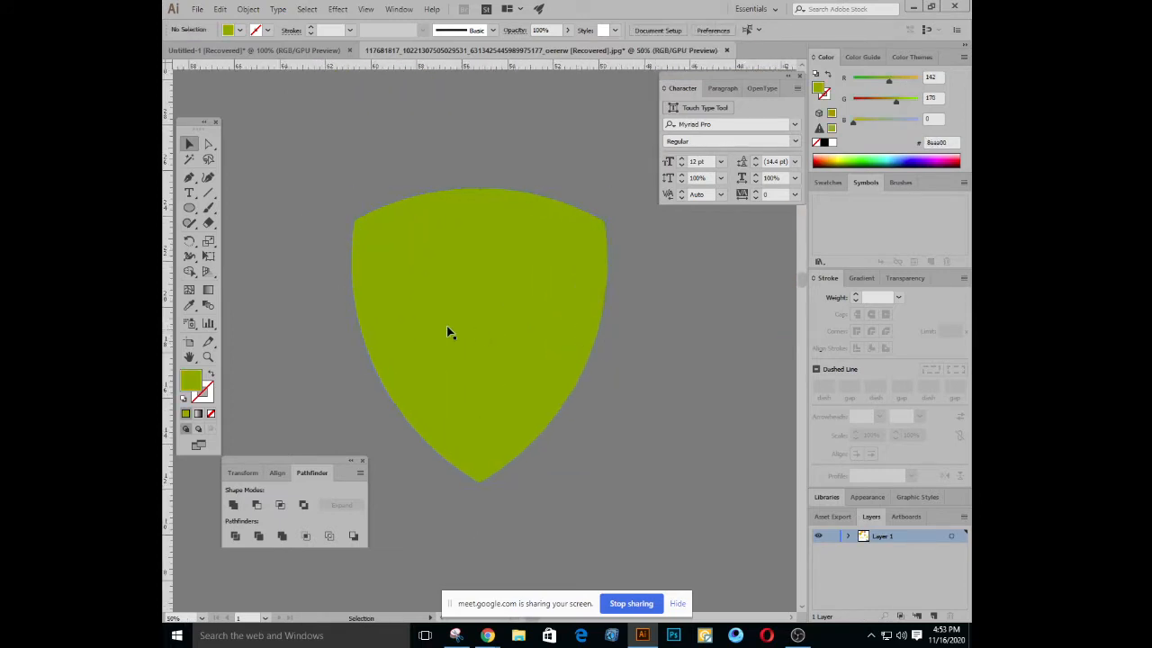
left_click(448, 329)
left_click(818, 158)
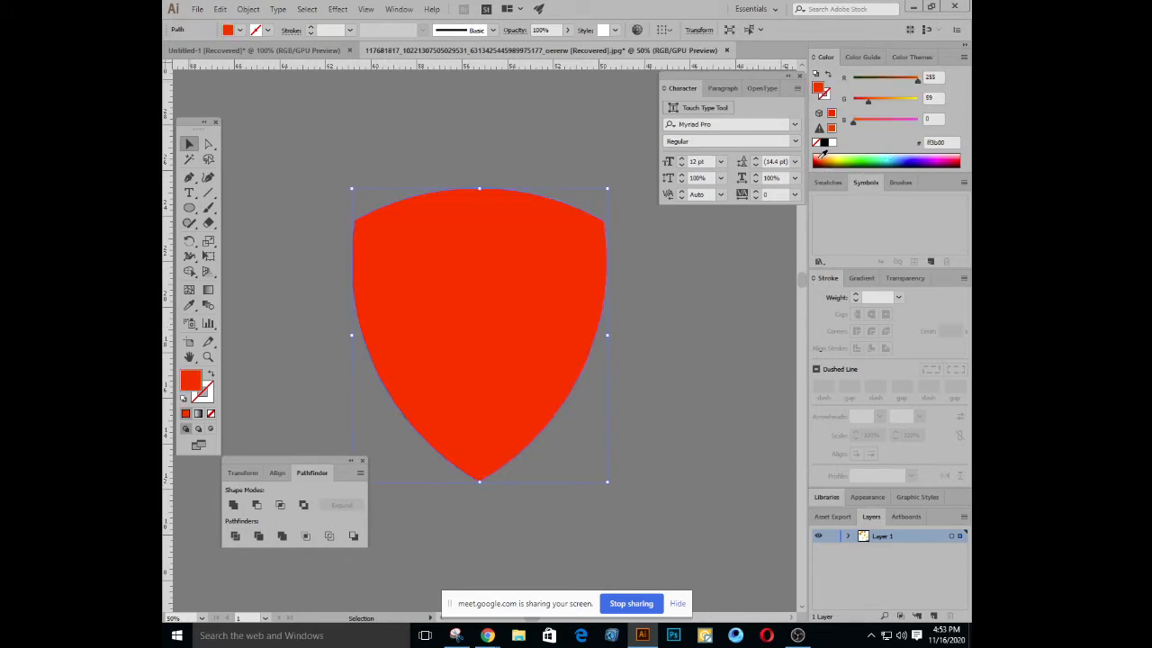
left_click(830, 160)
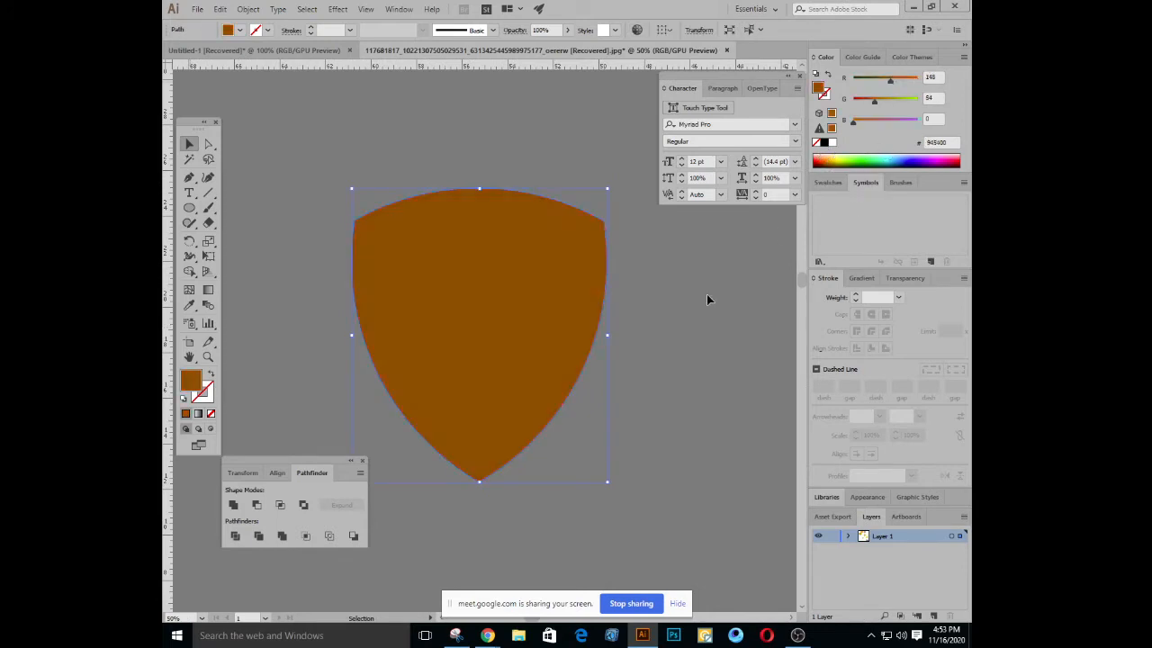
key("ctrl+minus")
key("ctrl+minus")
left_click(346, 233)
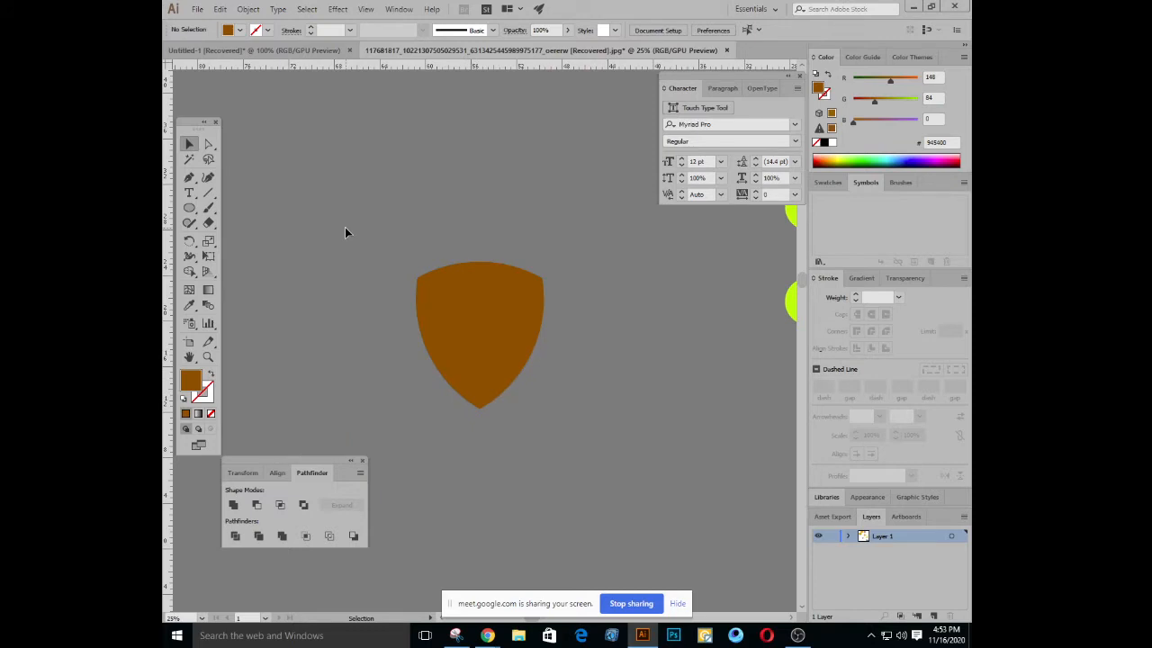
left_click(486, 306)
left_click(631, 265)
left_click(522, 327)
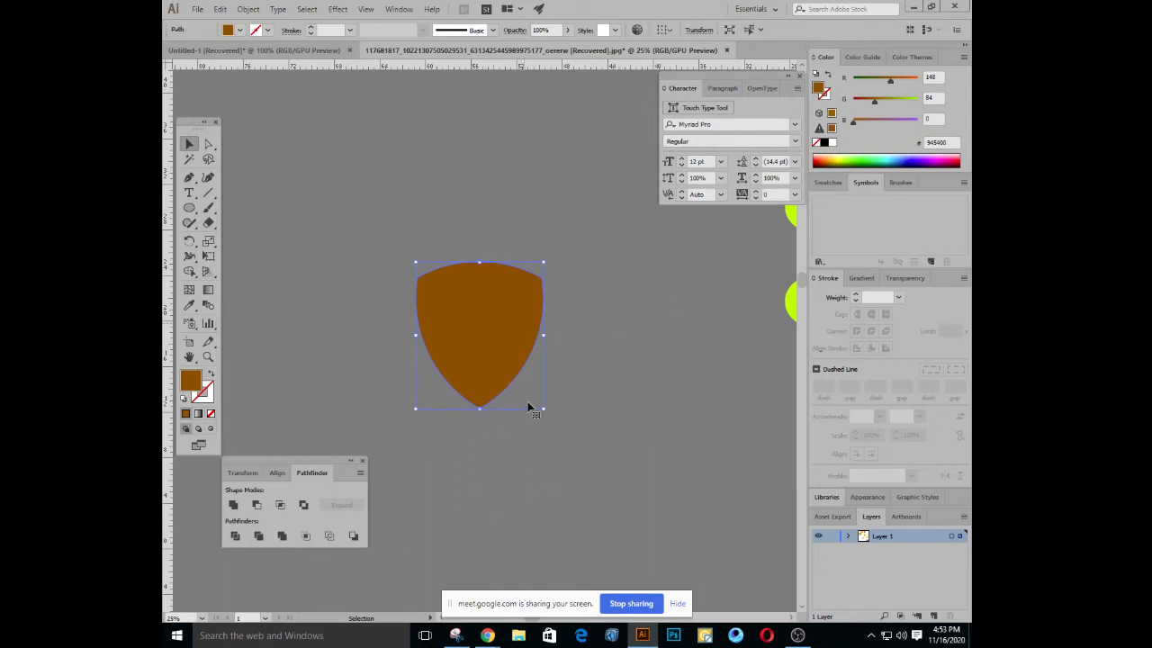
left_click(564, 462)
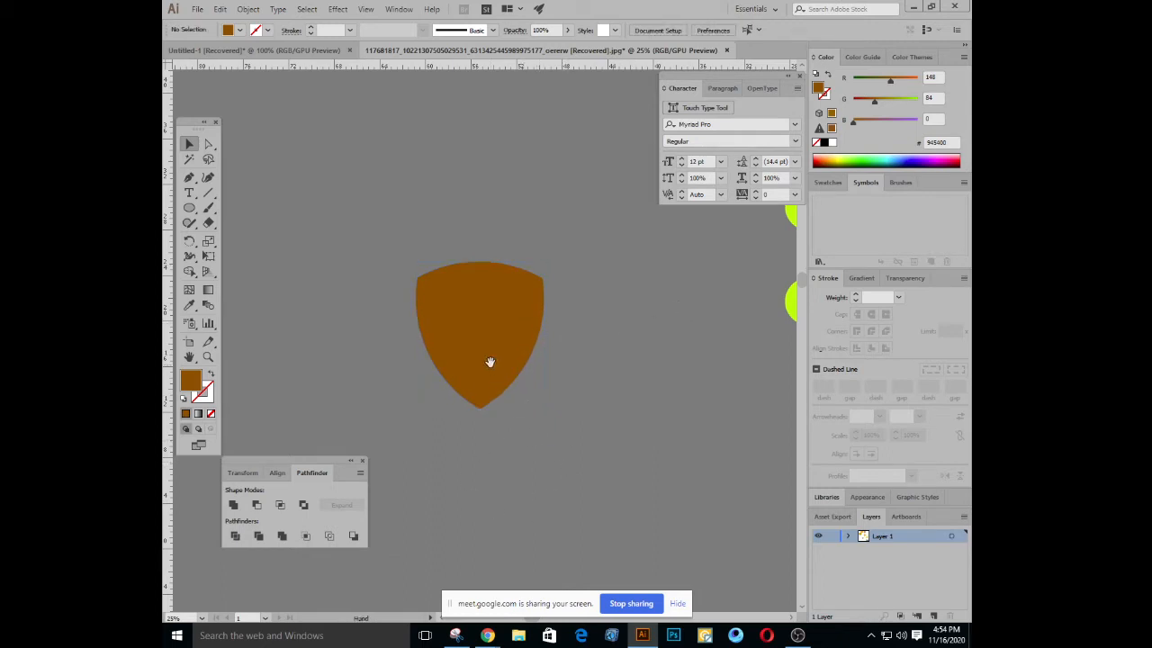
left_click_drag(489, 361, 462, 340)
left_click(463, 300)
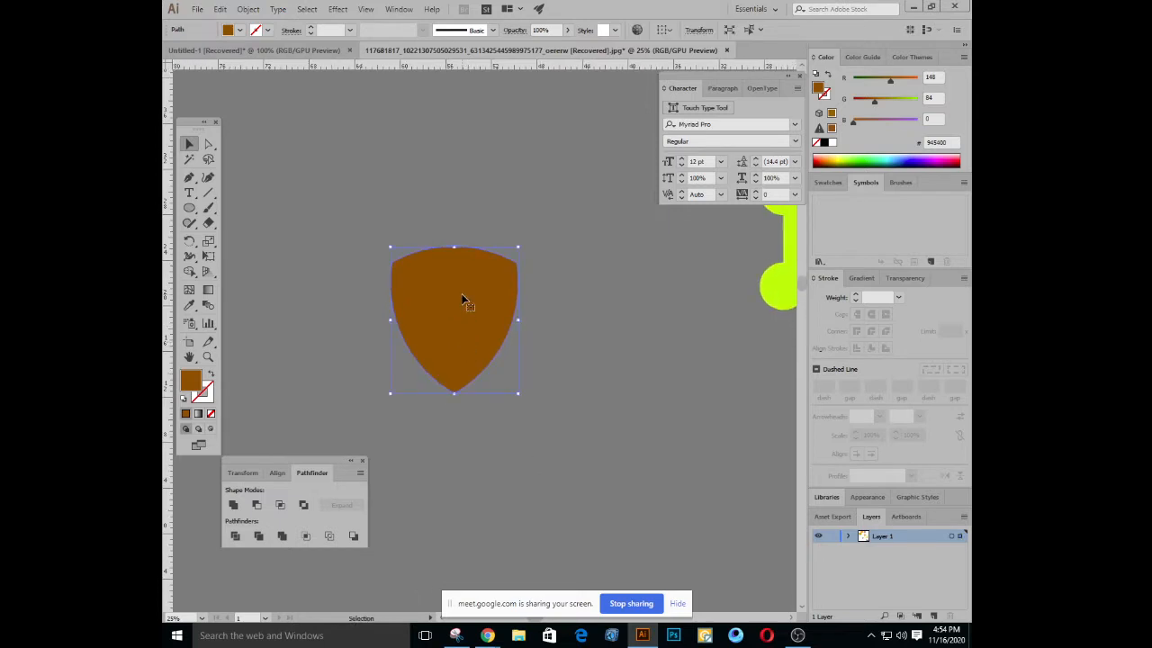
Draw a nearly square brown rectangle in the empty area below the shield
scroll(502, 316, "down", 3)
scroll(496, 319, "right", 1)
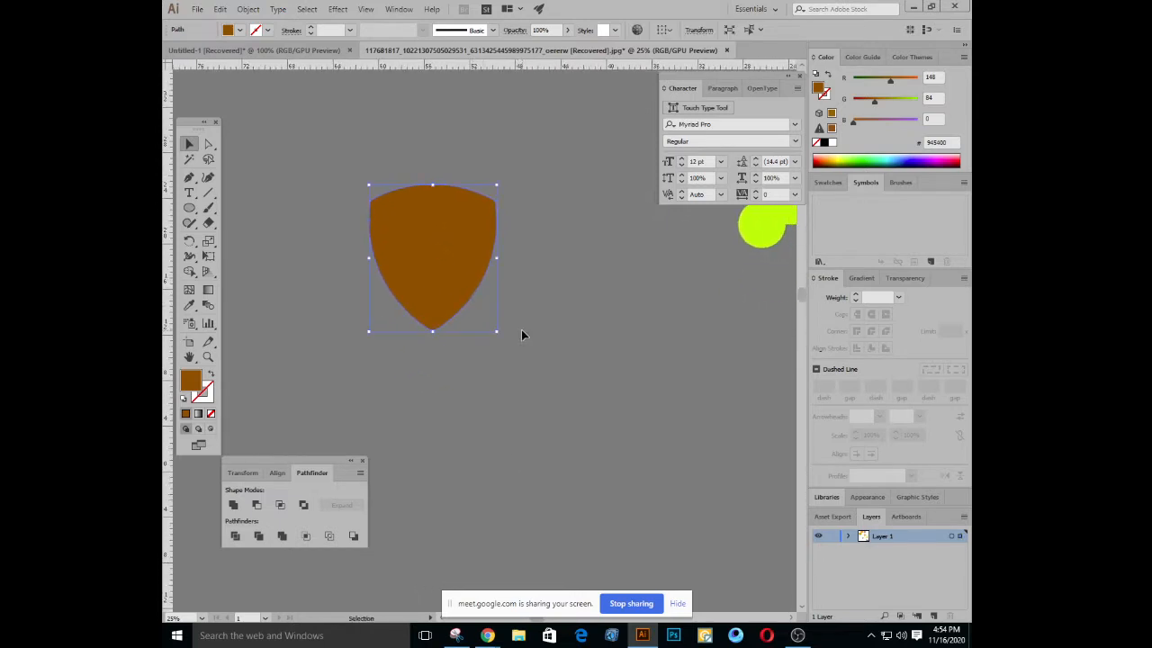
left_click(521, 335)
scroll(492, 326, "down", 3)
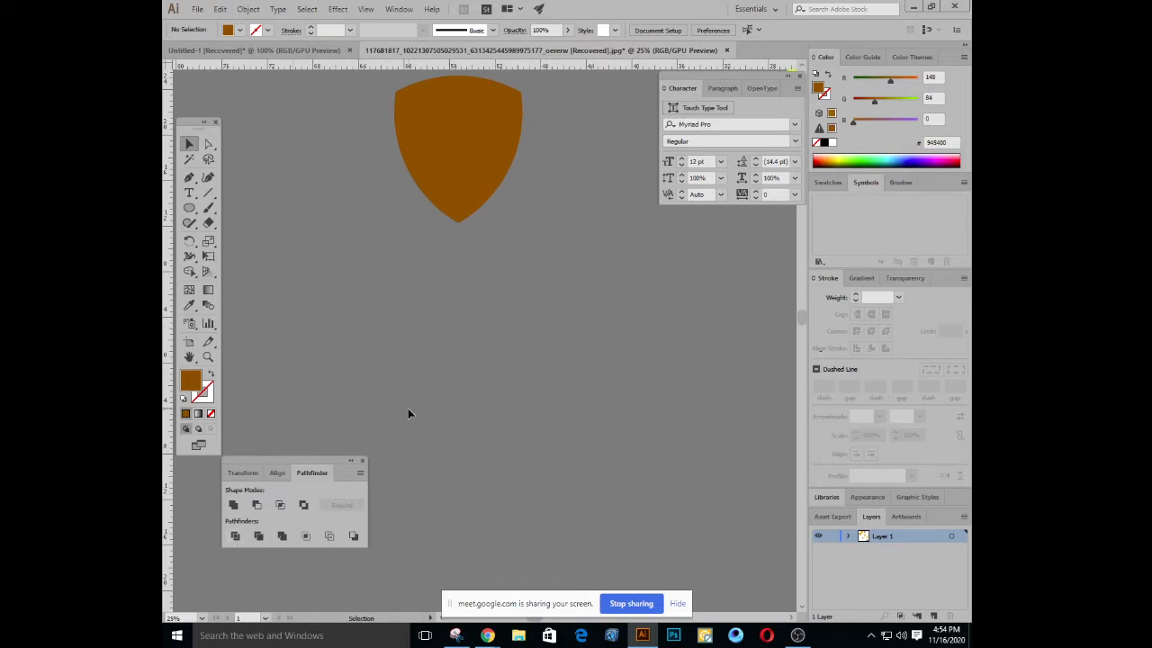
mouse_move(405, 322)
left_mouse_down()
mouse_move(456, 330)
mouse_move(412, 319)
left_mouse_up()
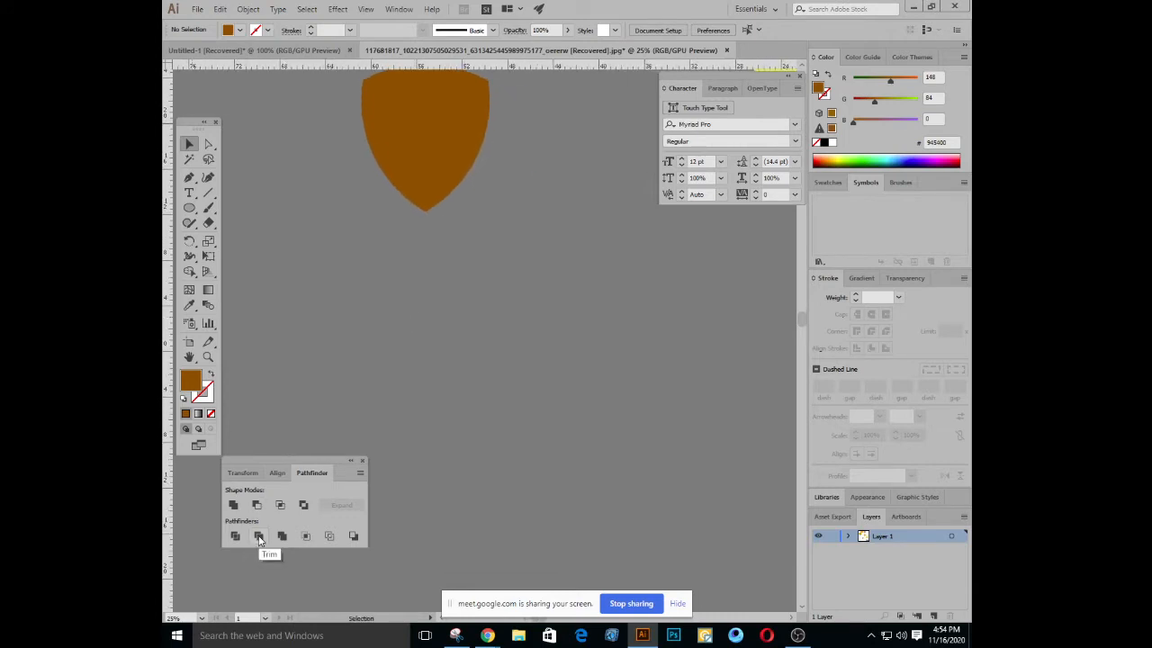
right_click(190, 209)
left_click(229, 209)
left_click_drag(404, 328, 525, 441)
key("v")
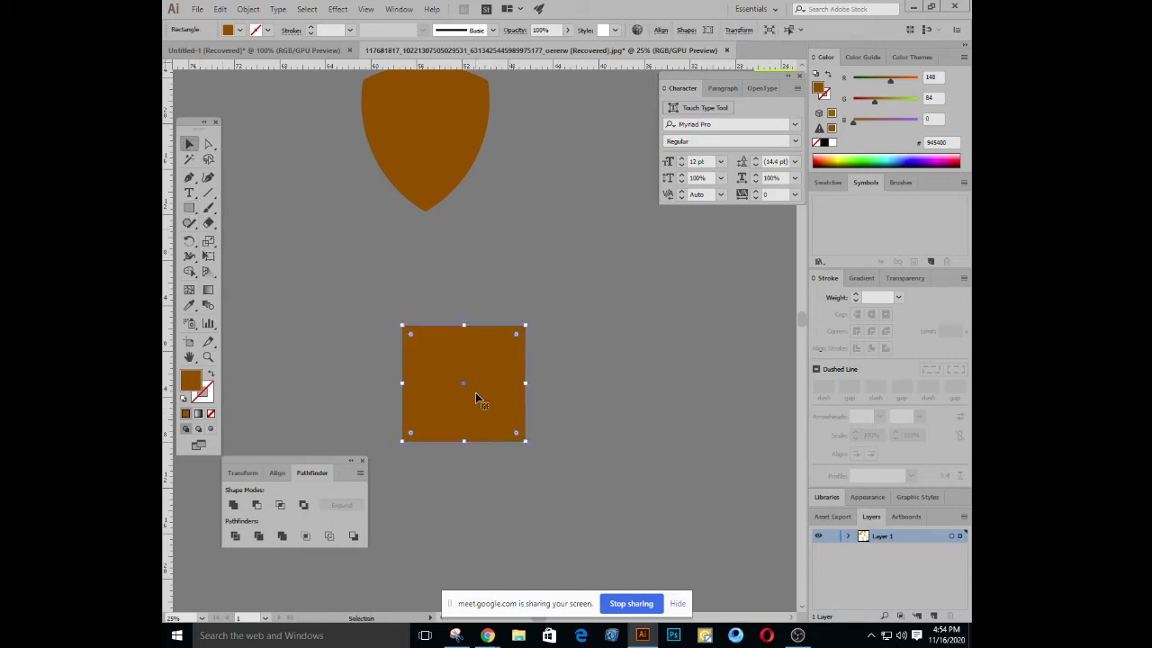
Place a copy of the brown square to its right, partly overlapping it, and fill the copy dark green (#172a00)
left_click_drag(476, 394, 553, 394)
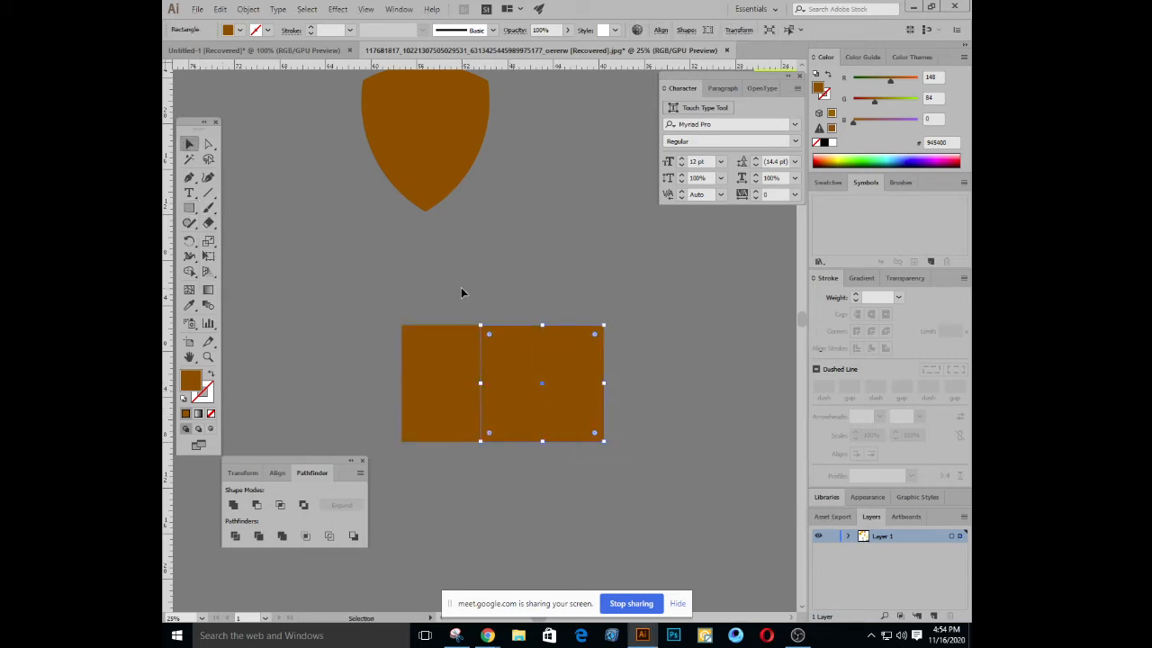
left_click(852, 164)
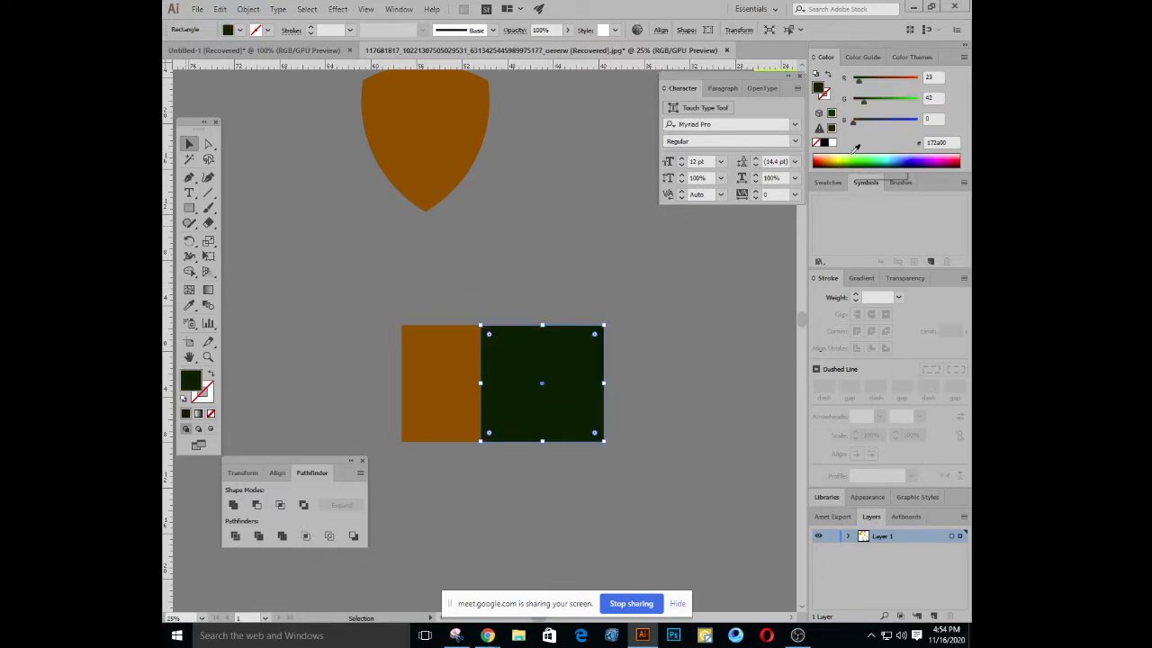
Try Pathfinder Trim on the two overlapping squares, ungroup the result and move the dark green piece away
left_click_drag(399, 298, 548, 480)
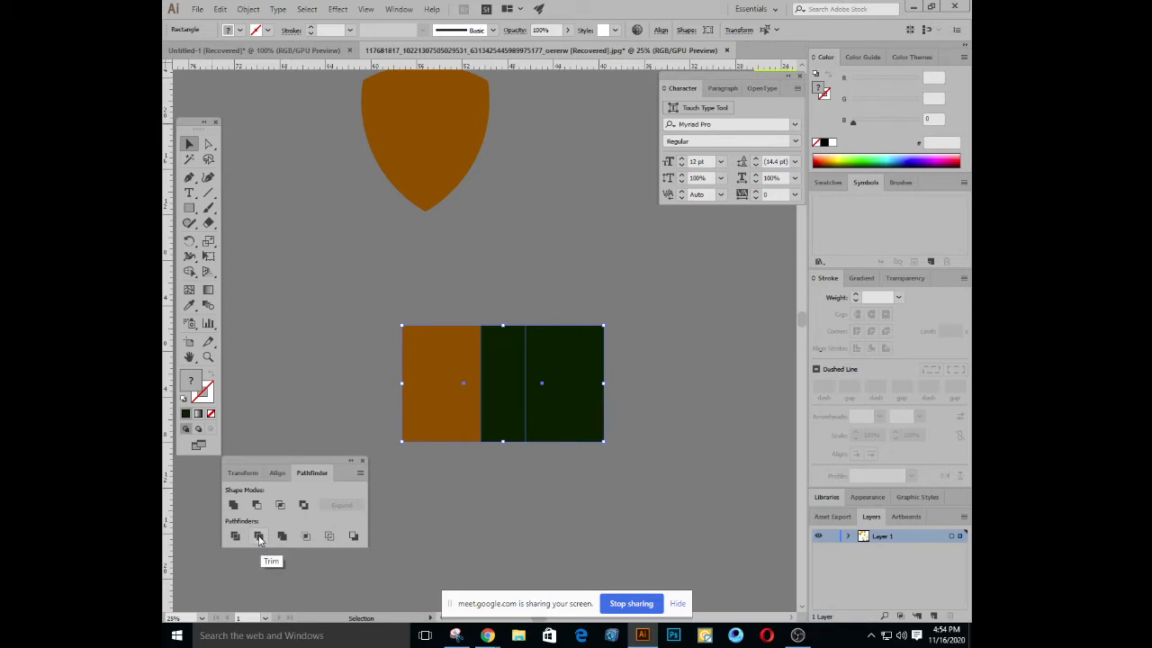
left_click(259, 537)
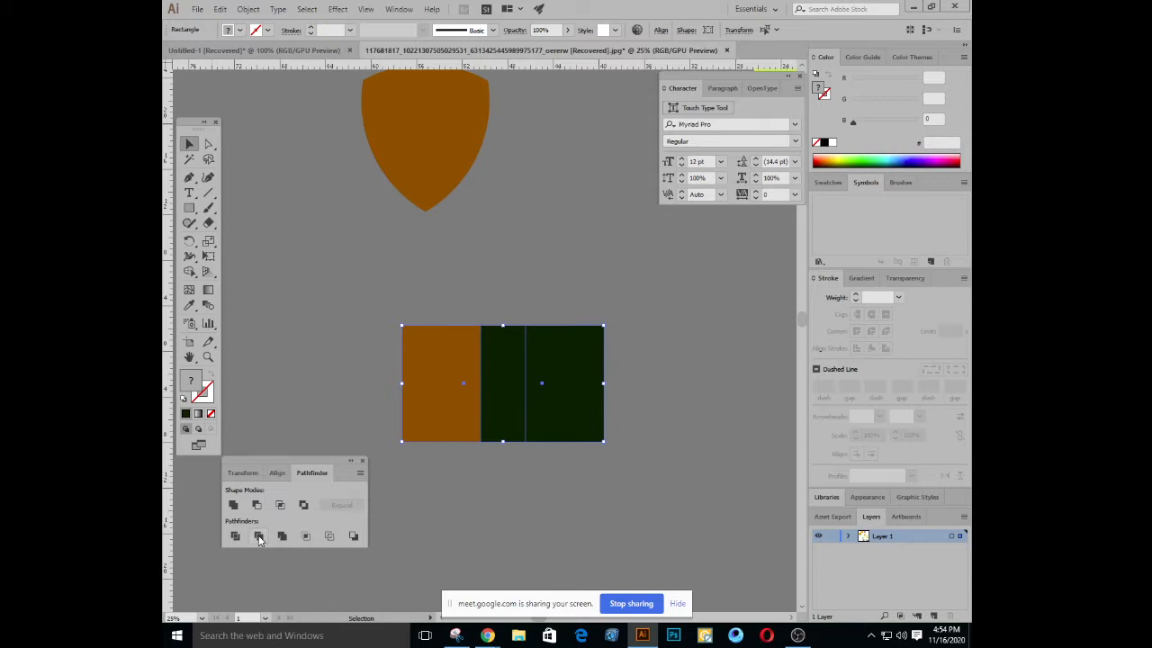
right_click(496, 363)
left_click(396, 248)
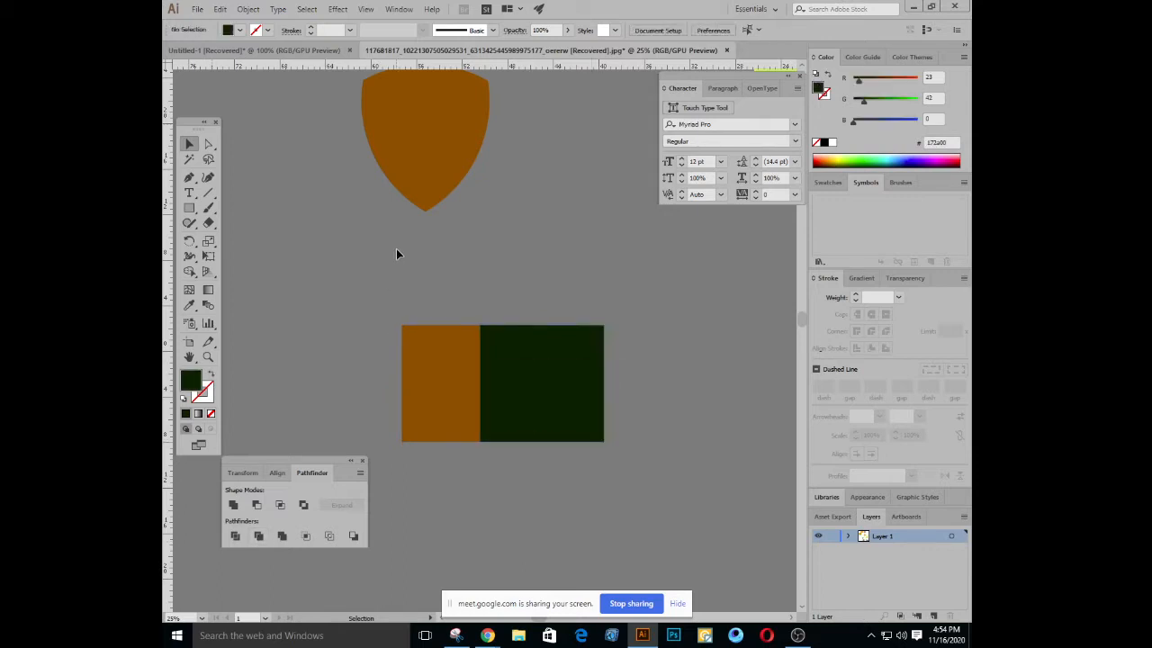
left_click(533, 399)
right_click(532, 399)
left_click(582, 486)
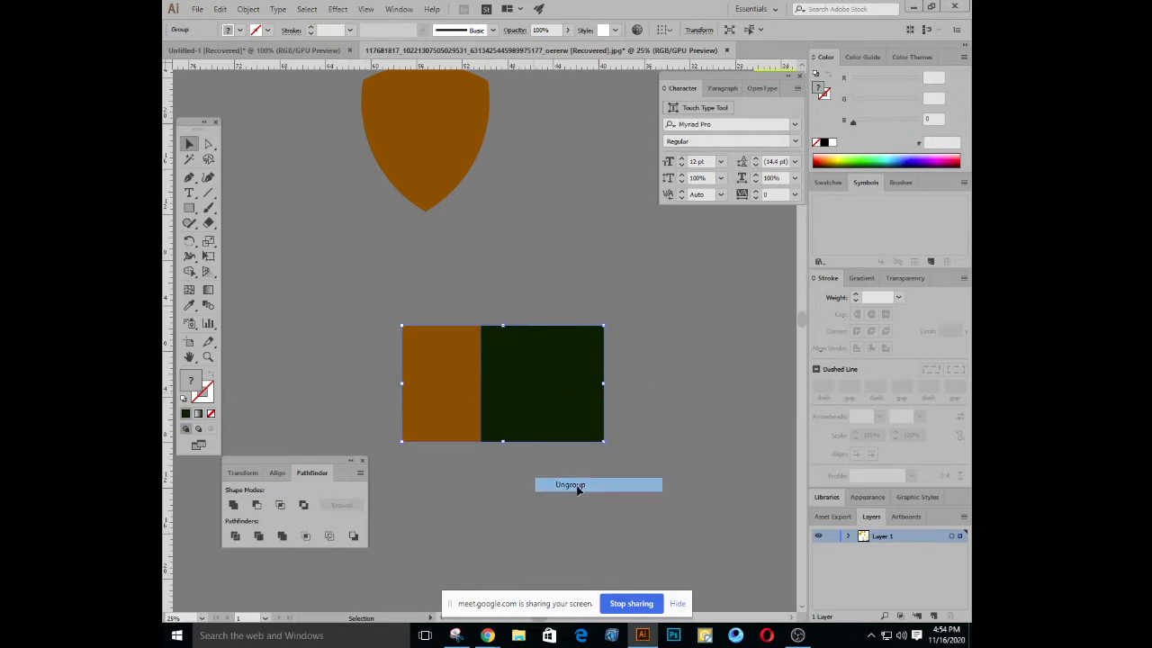
left_click_drag(545, 404, 597, 409)
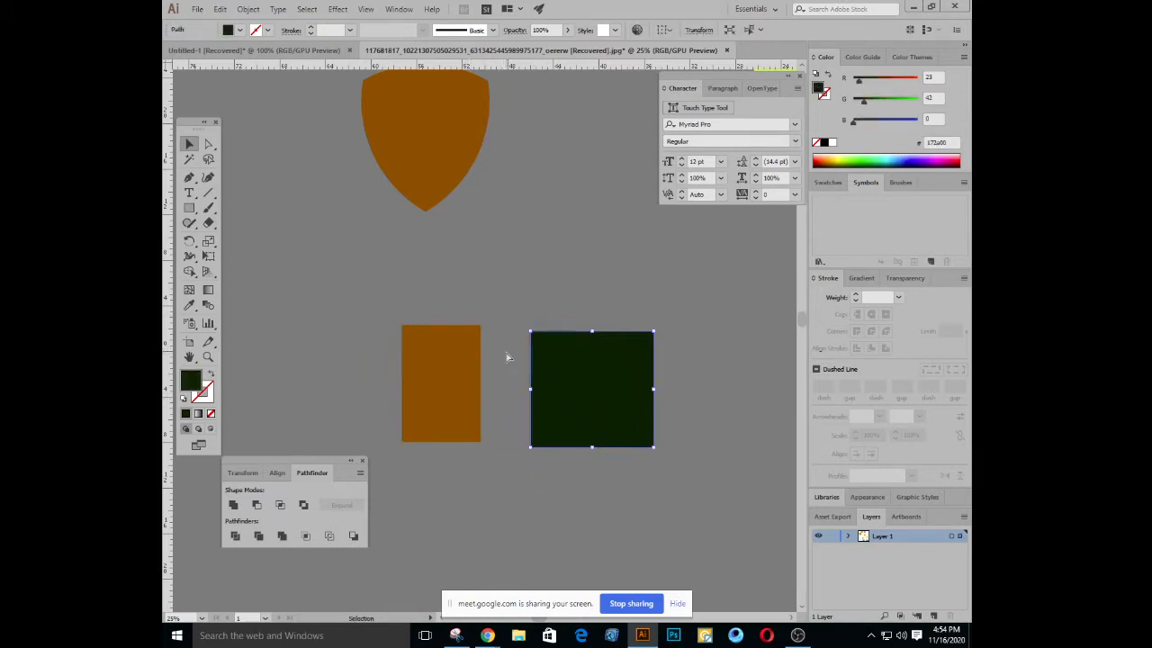
Undo the Trim and the separation, test that the dark green square moves freely, and undo that move
left_click_drag(564, 396, 514, 391)
key("ctrl+a")
key("ctrl+g")
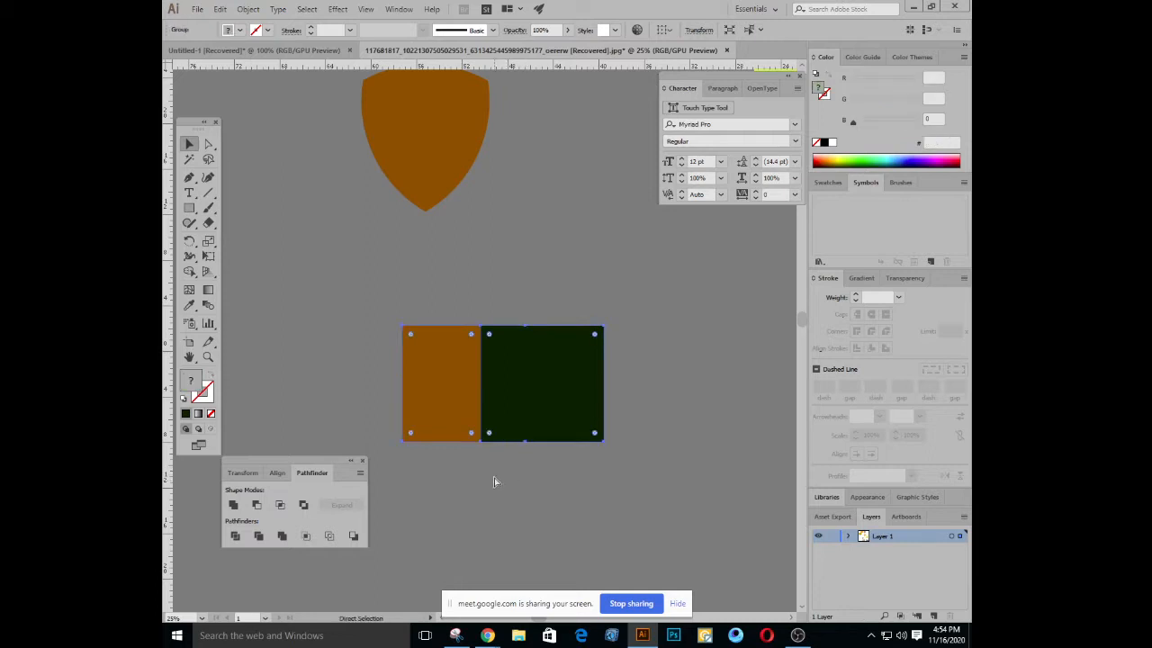
key("ctrl+shift+g")
left_click(558, 487)
left_click(571, 393)
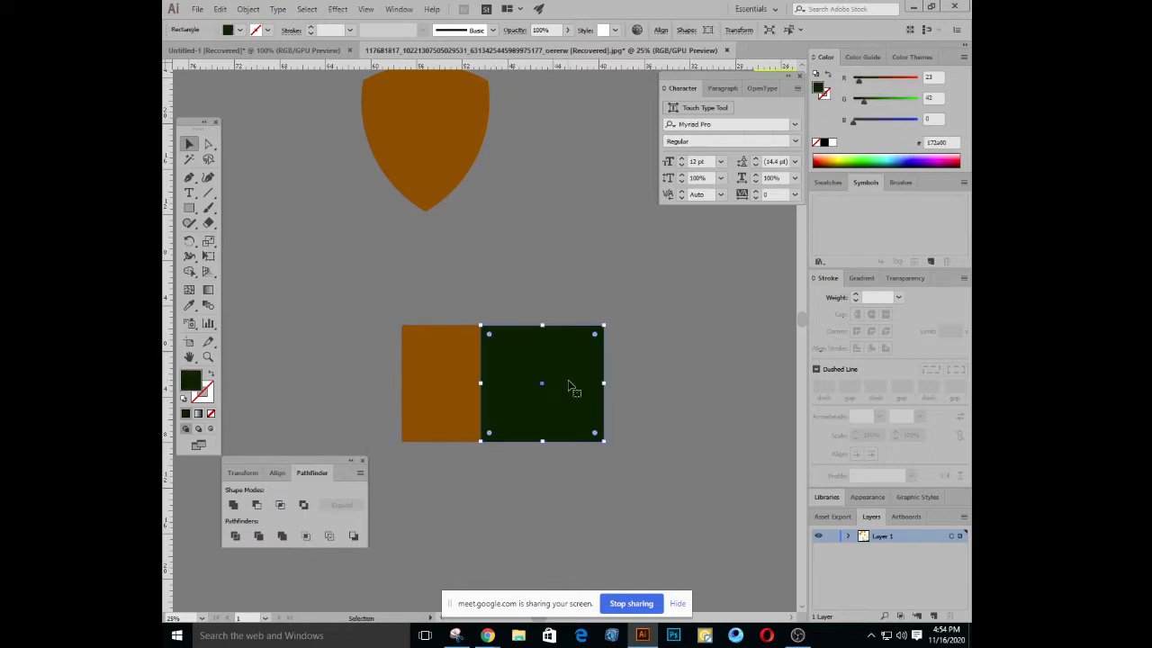
left_click(509, 485)
left_click(546, 393)
left_click(455, 289)
left_click_drag(547, 381, 588, 396)
key("ctrl+z")
left_click(465, 308)
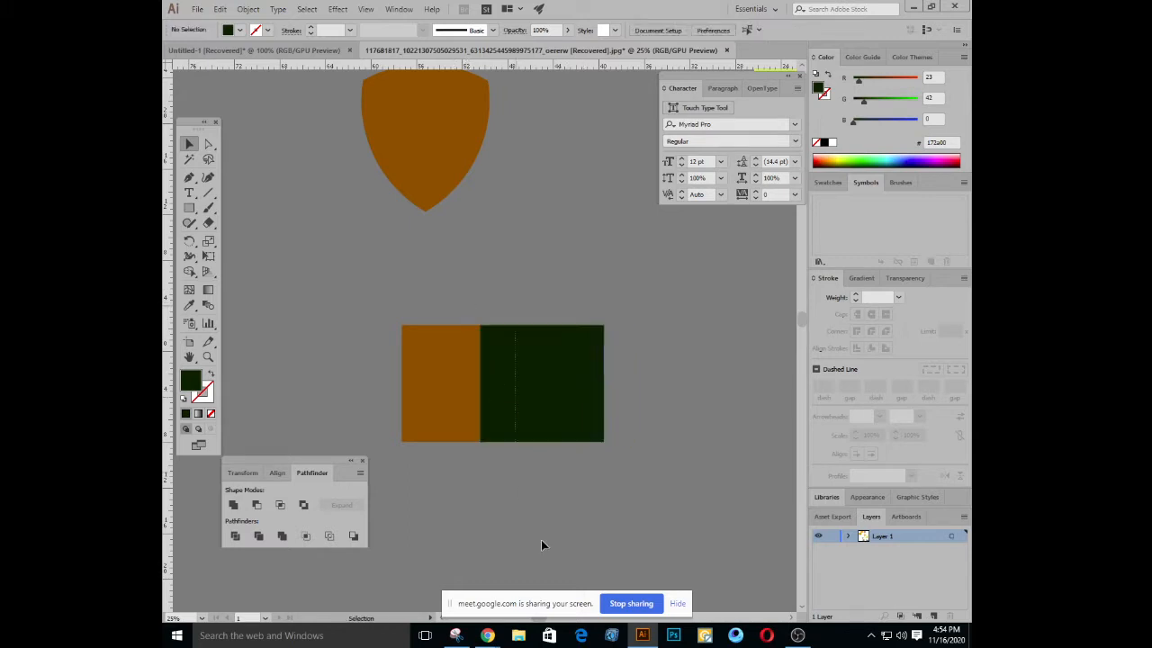
Apply Pathfinder Trim to the overlapping brown and green squares, ungroup the result and move the green square to the right
key("ctrl+a")
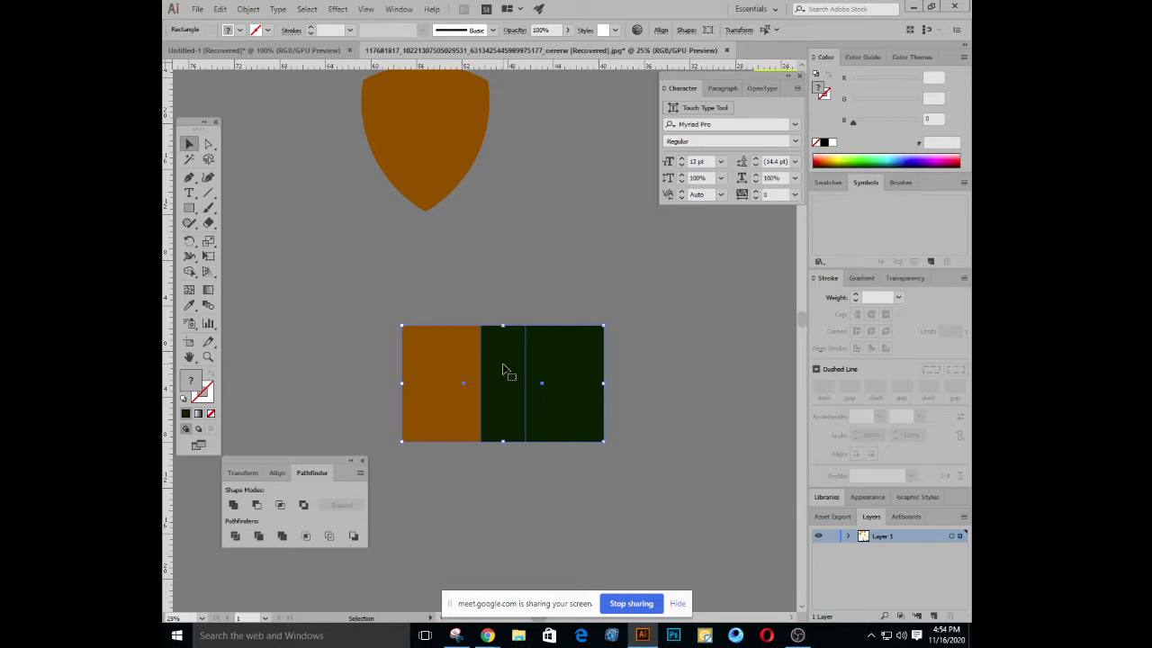
left_click(259, 537)
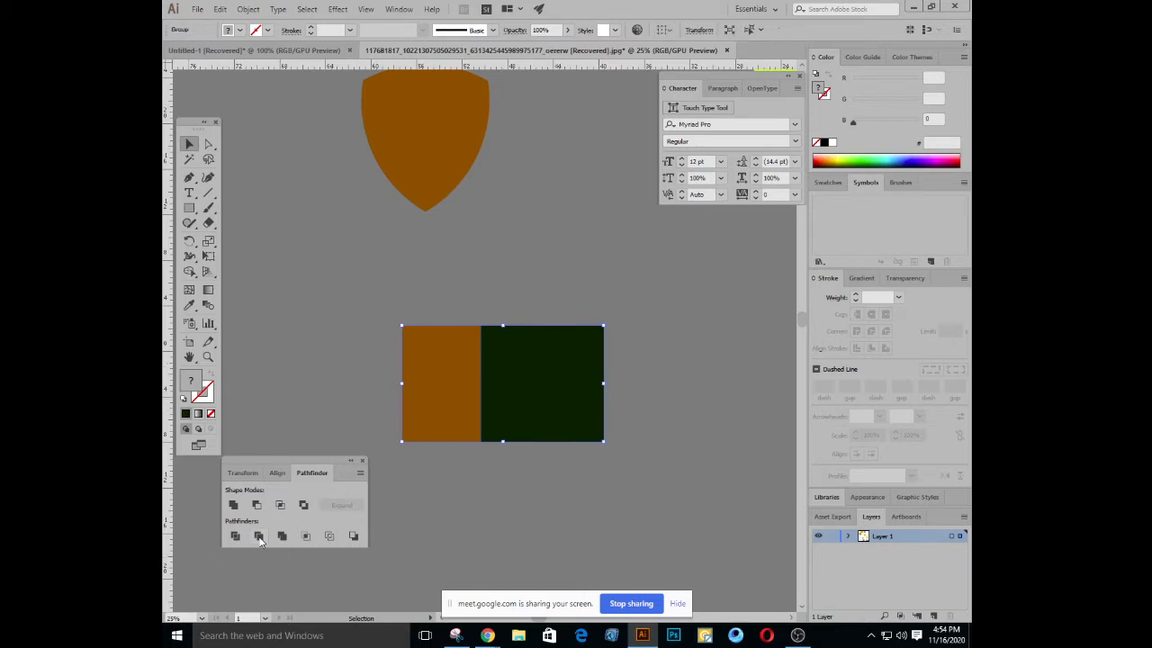
right_click(495, 350)
left_click(552, 434)
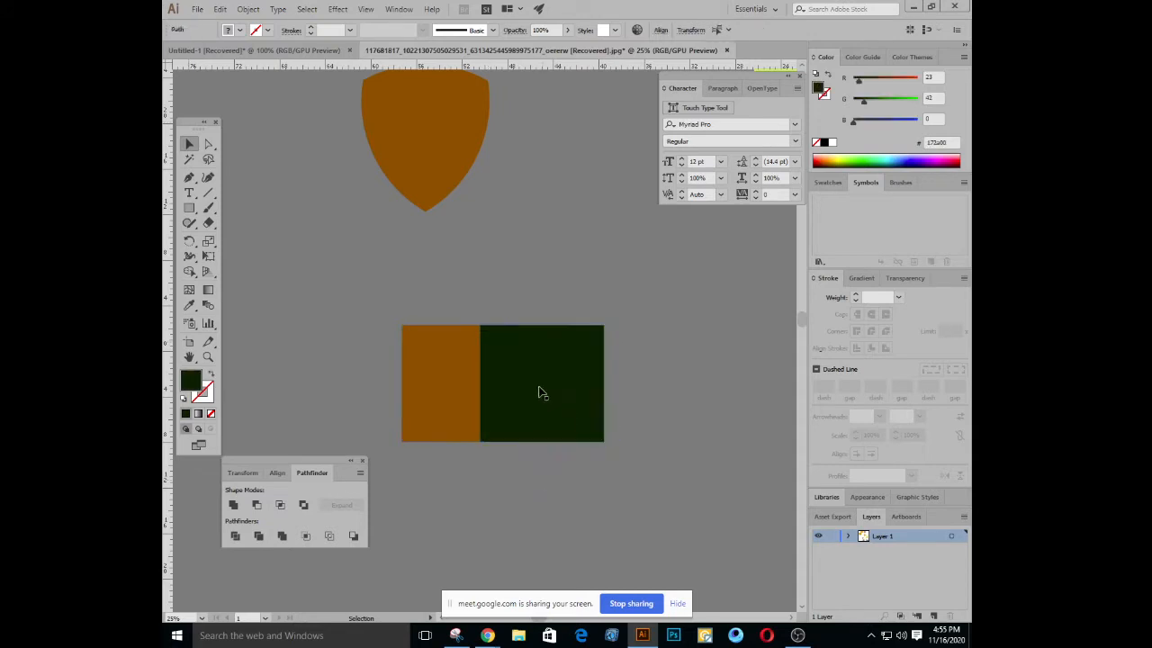
left_click_drag(540, 391, 589, 375)
left_click(537, 486)
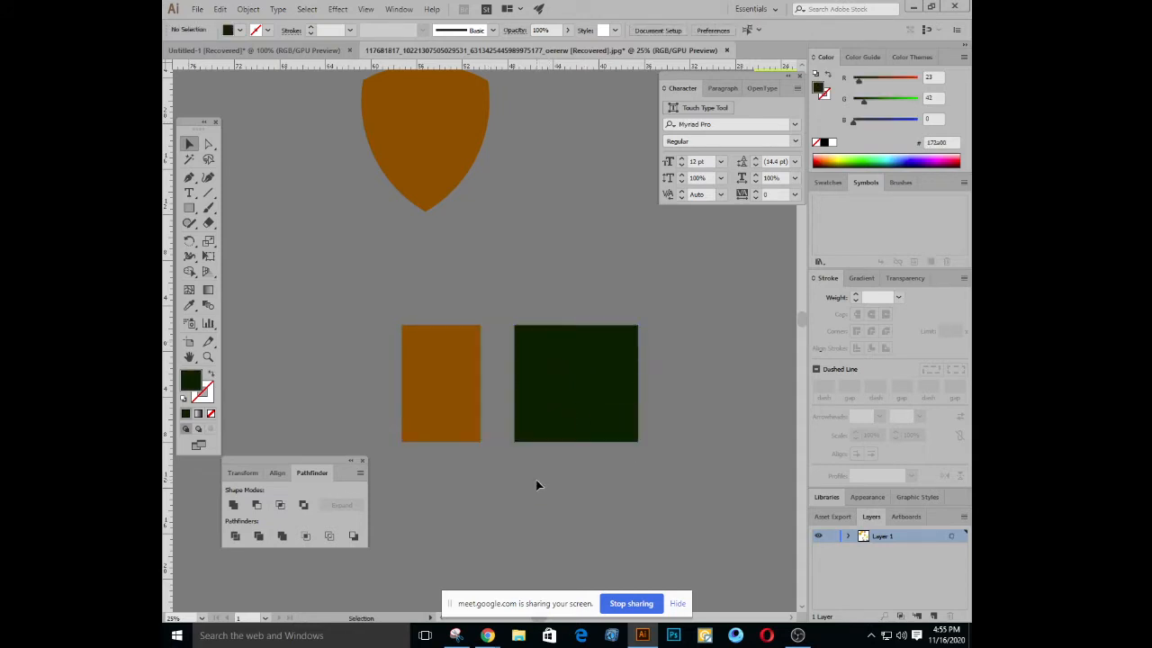
Rotate the trimmed brown piece 90 degrees clockwise and move it right so it lies partly behind the dark green square
left_click(448, 378)
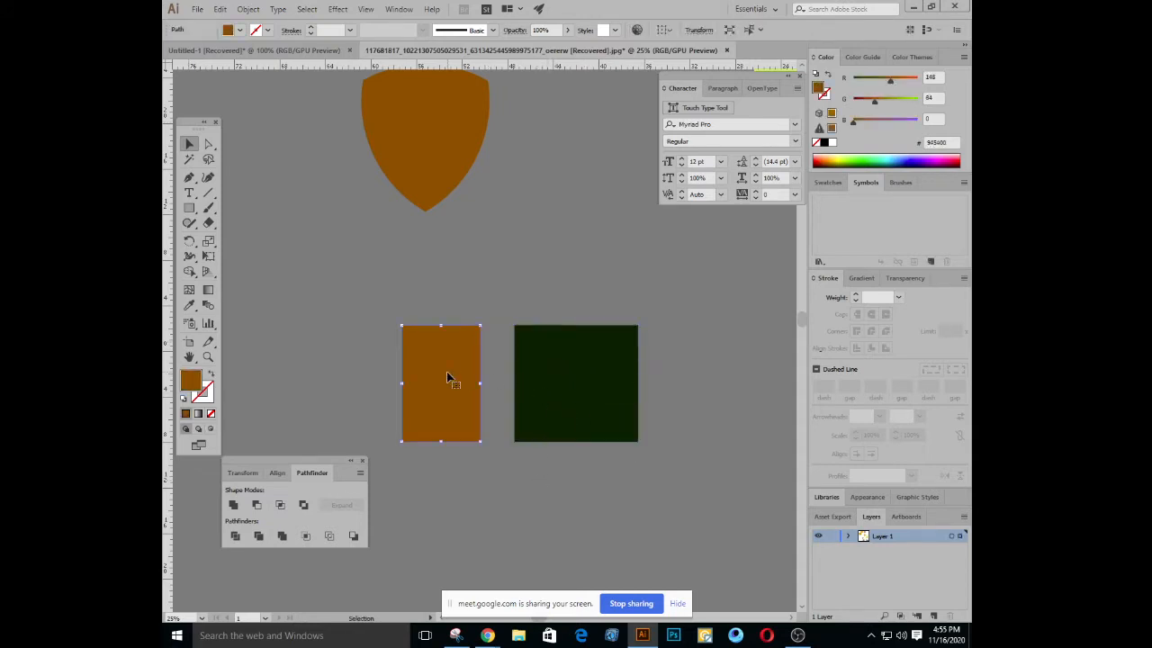
left_click_drag(486, 323, 532, 416)
left_click_drag(449, 392, 520, 393)
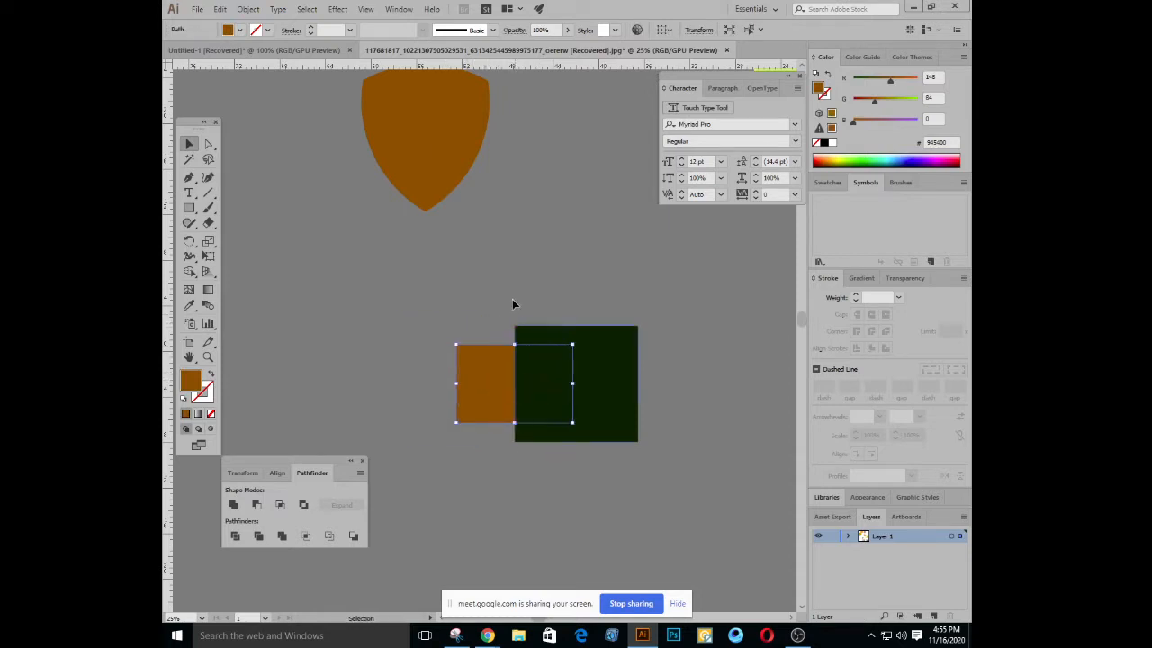
left_click(490, 288)
Apply Pathfinder Trim to both shapes, ungroup the result and shift the brown piece slightly away from the green square
key("ctrl+a")
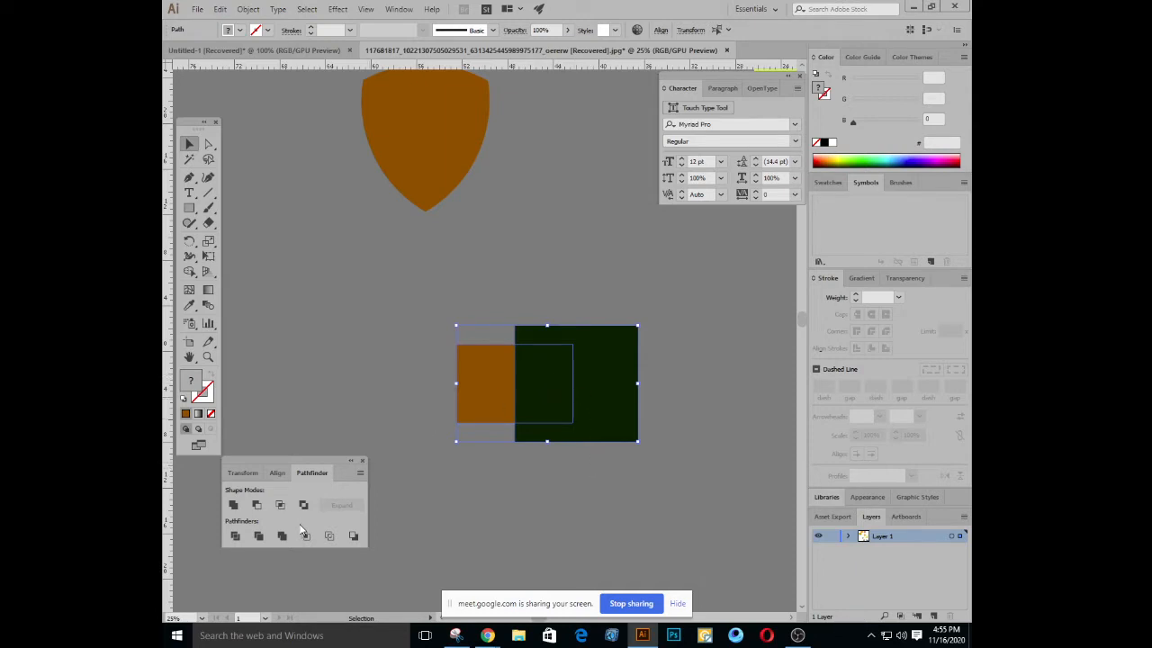
left_click(260, 537)
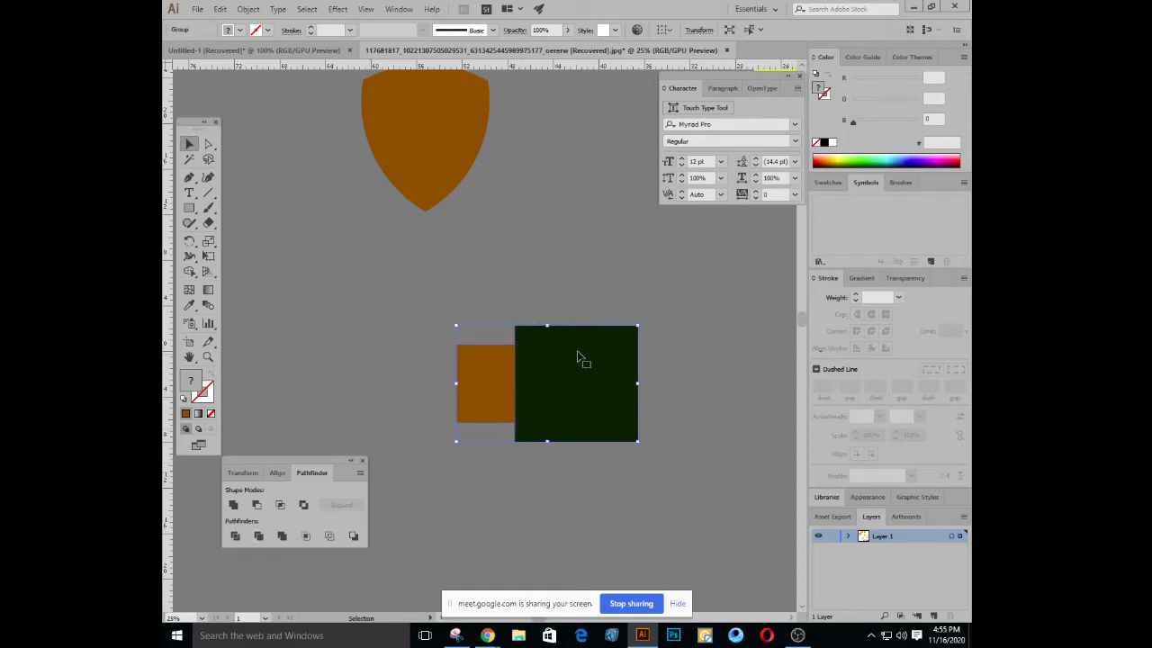
left_click(540, 285)
right_click(576, 373)
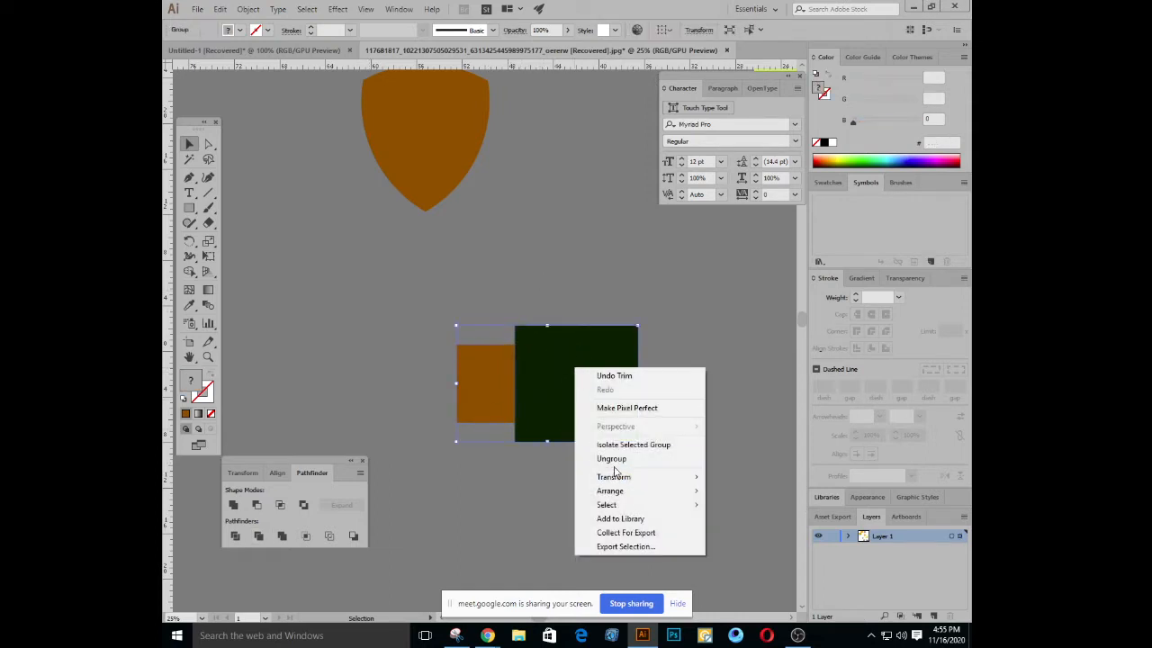
left_click(612, 458)
left_click(472, 390)
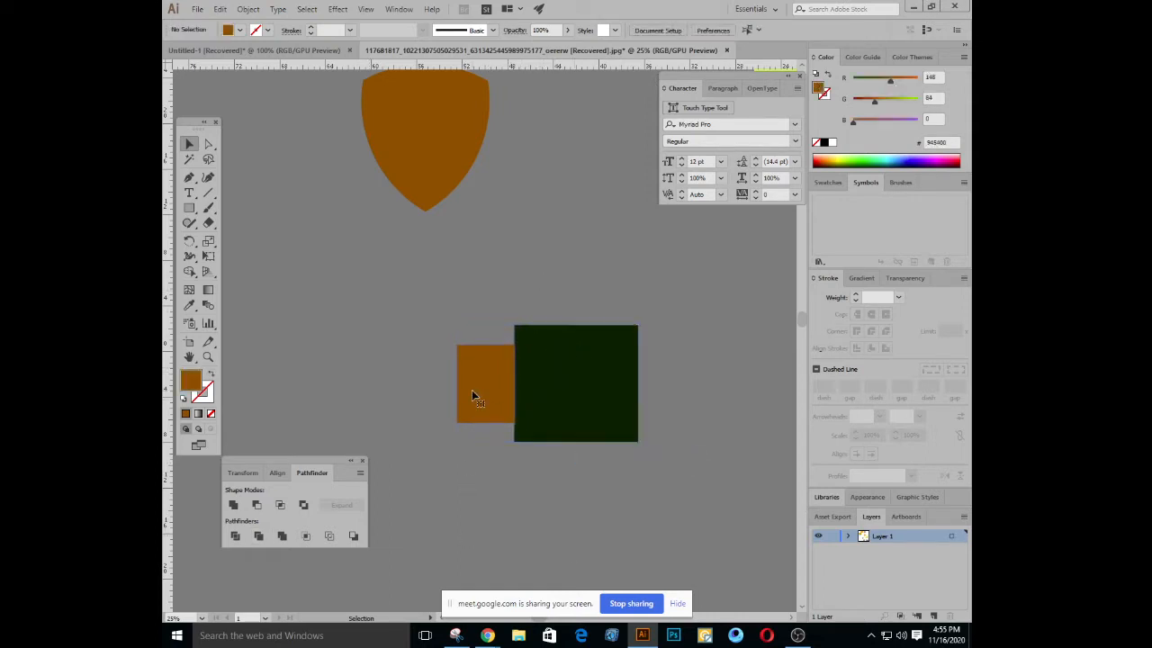
left_click(514, 482)
Rotate both pieces 90 degrees clockwise together and slide the brown piece down partly behind the dark green square
left_click_drag(661, 469, 482, 338)
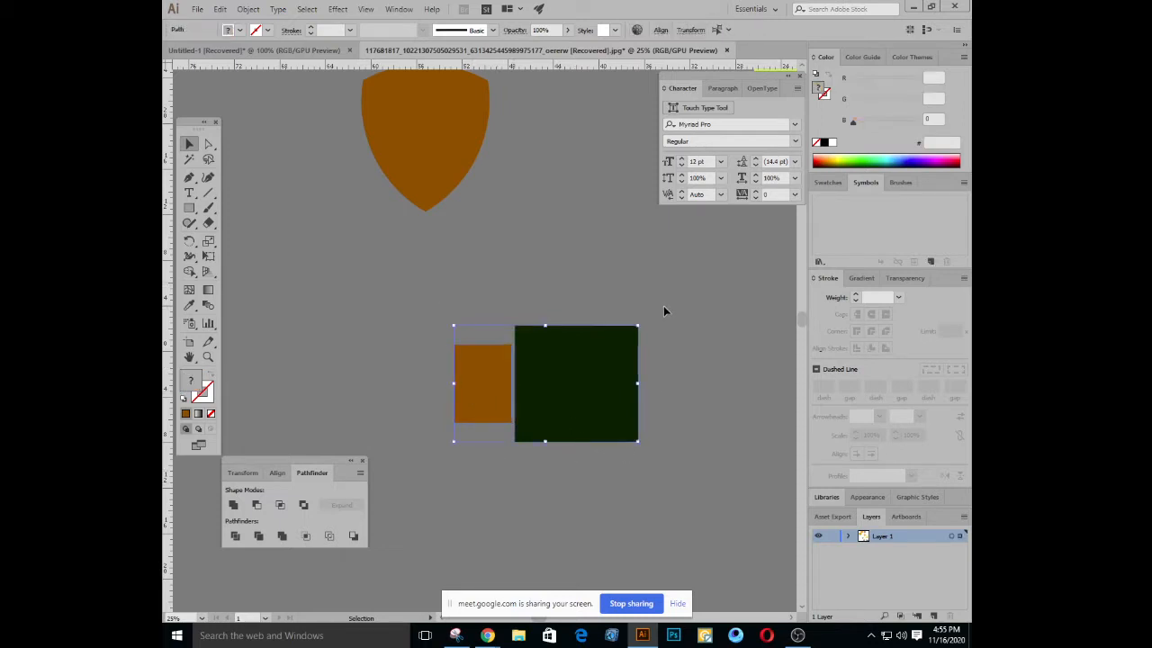
left_click_drag(640, 319, 621, 486)
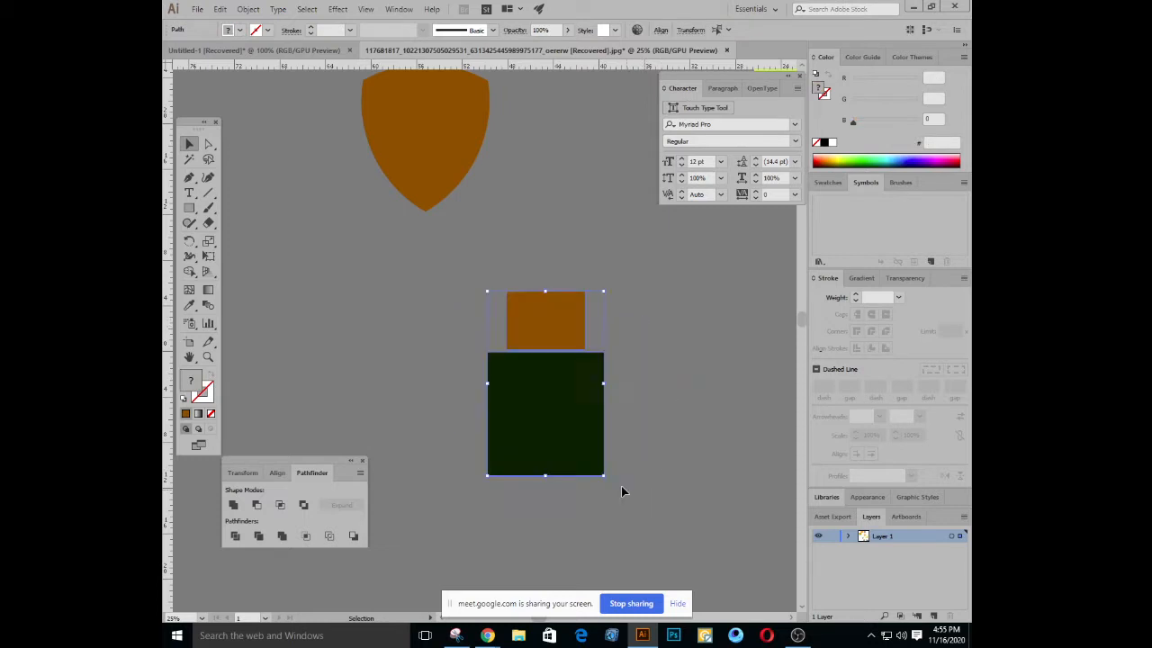
left_click(708, 310)
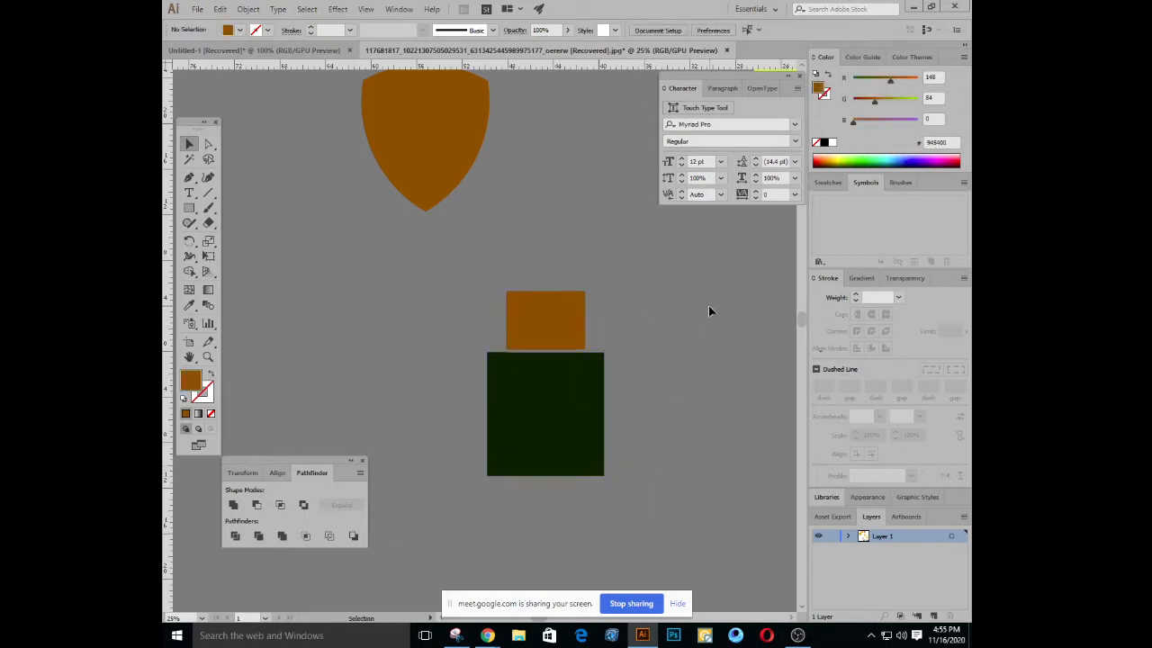
left_click(563, 455)
left_click(547, 333)
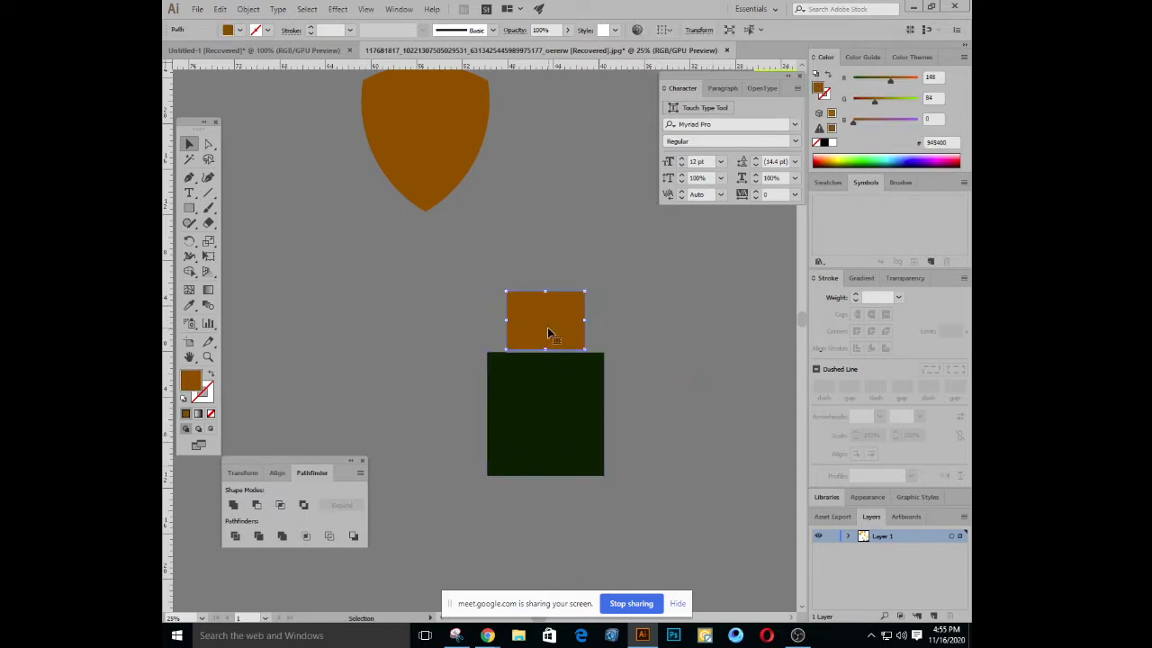
left_click_drag(547, 329, 547, 376)
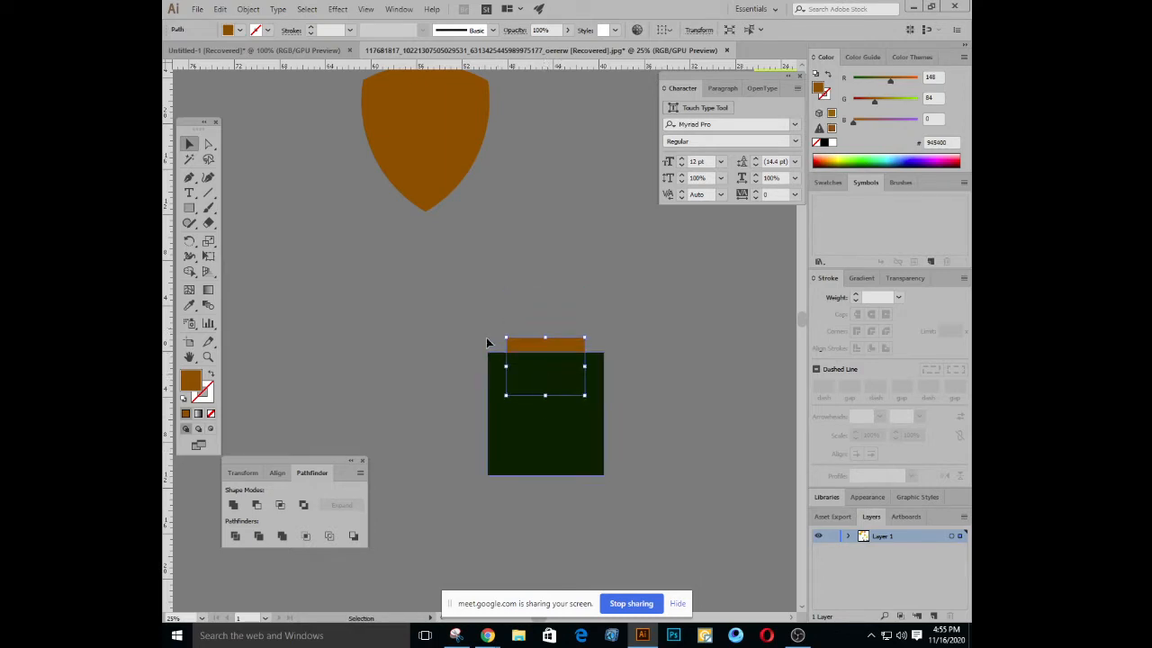
Apply Pathfinder Merge to the overlapping brown and dark green shapes and ungroup the result
left_click_drag(475, 321, 585, 438)
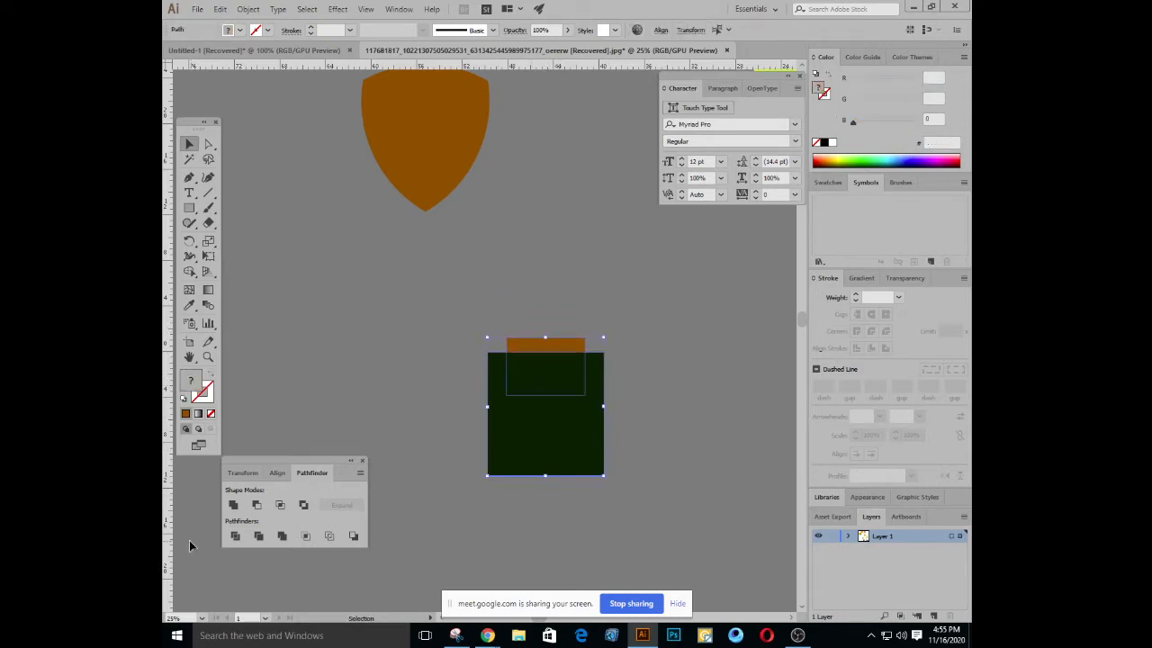
left_click(282, 537)
right_click(575, 381)
left_click(625, 475)
left_click(652, 404)
Try moving the dark green square down away from the brown strip, and undo the move
left_click_drag(570, 406, 574, 440)
left_click(558, 355)
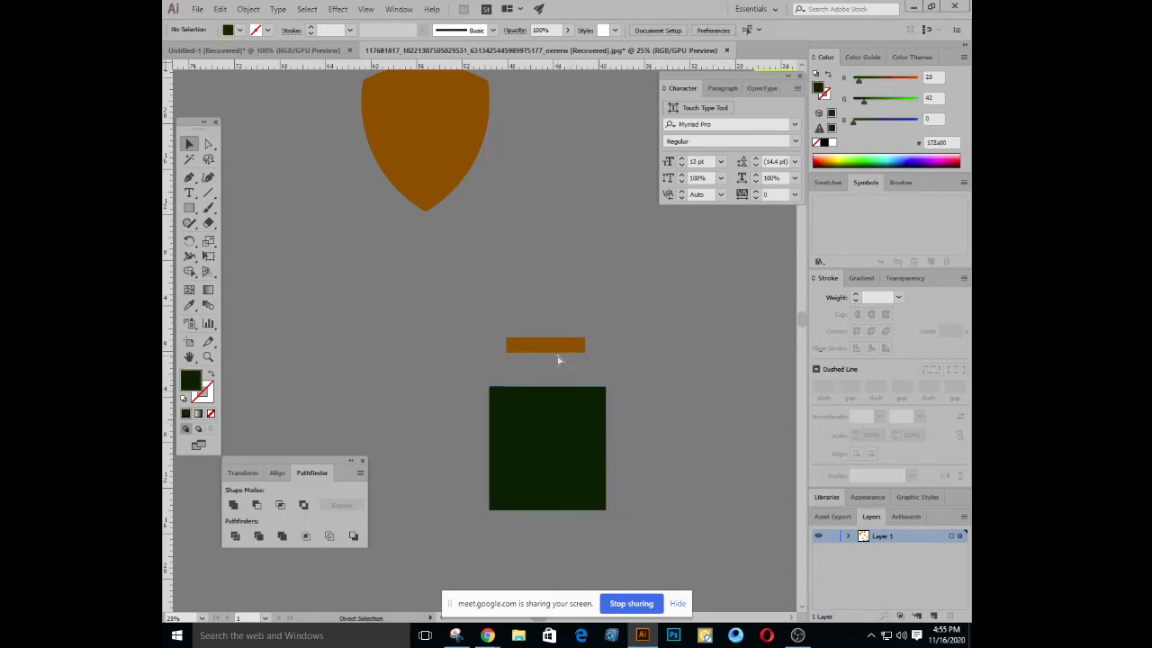
key("ctrl+z")
Examine the merged brown and green pieces up close, selecting each one to inspect its outline
left_click(450, 303)
left_click_drag(452, 304, 636, 505)
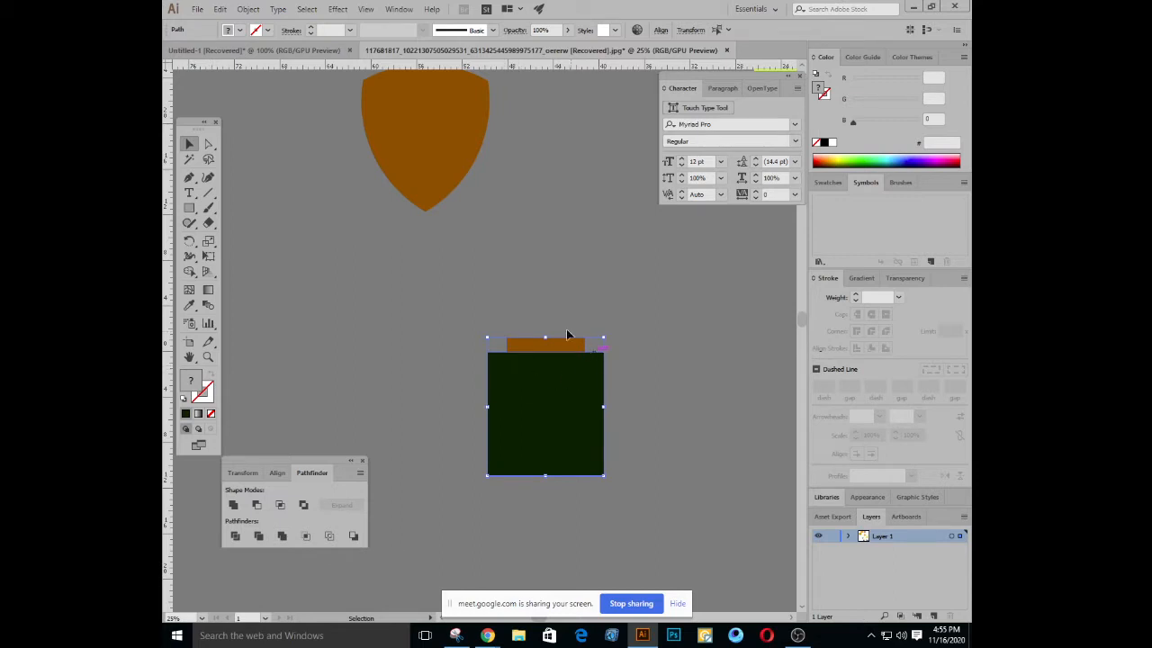
left_click(484, 312)
left_click_drag(627, 474, 622, 475)
key("a")
key("ctrl+plus")
key("ctrl+plus")
key("ctrl+minus")
key("ctrl+minus")
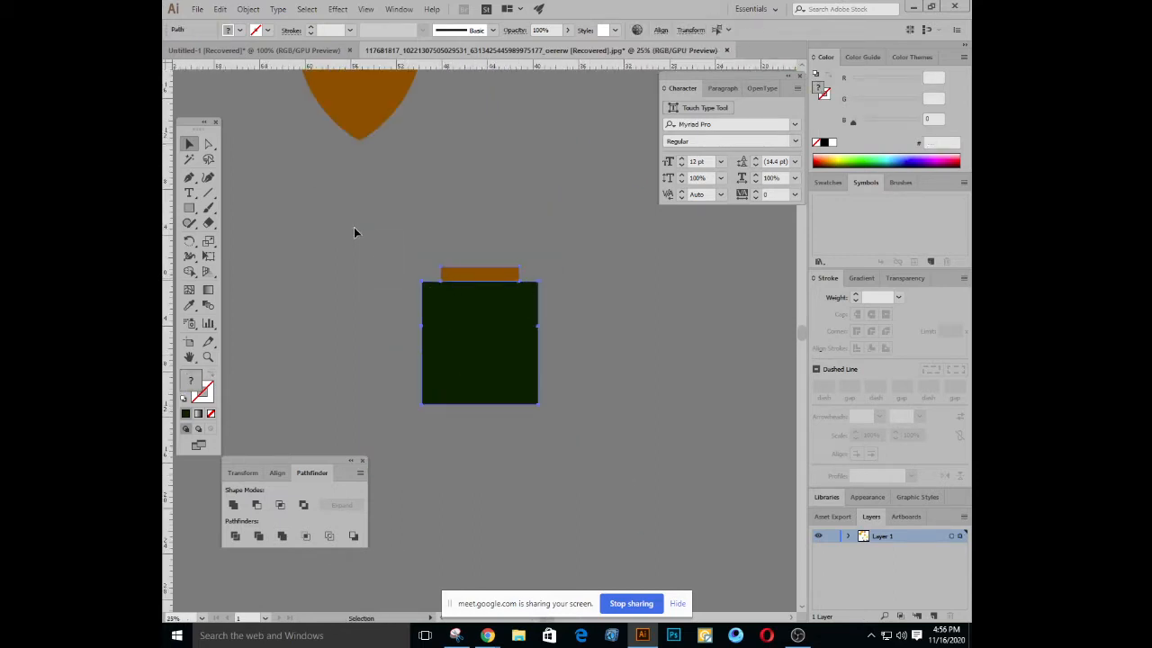
left_click(353, 226)
key("ctrl+plus")
key("ctrl+plus")
left_click_drag(440, 293, 494, 401)
left_click(503, 340)
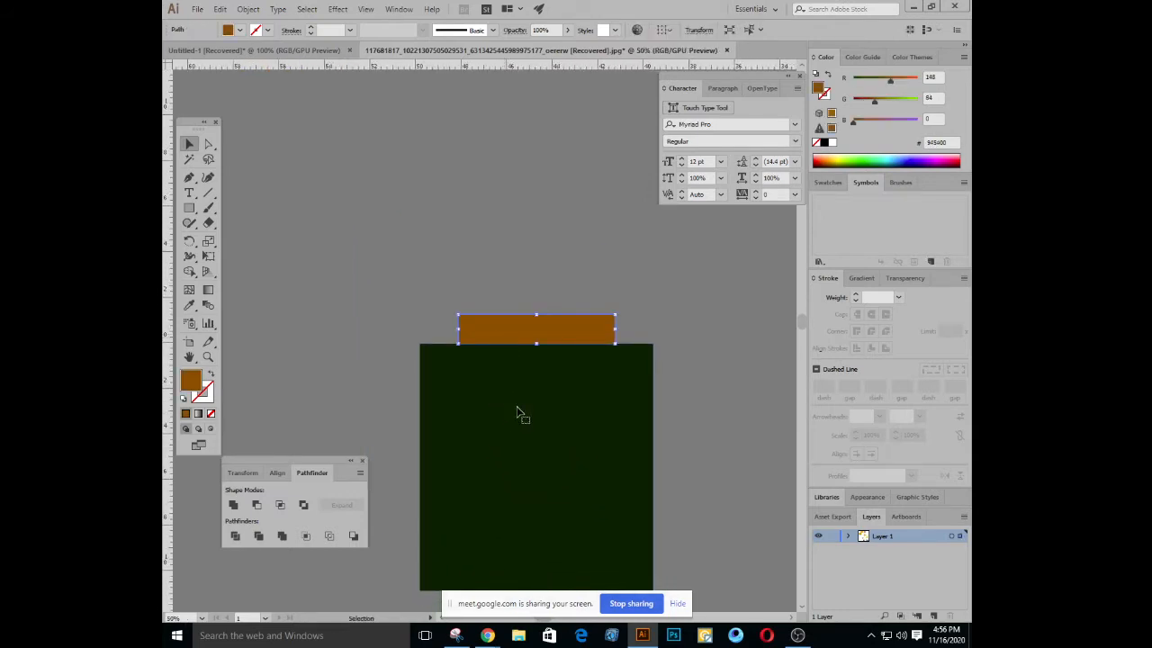
left_click(522, 412)
Place two copies of the dark green square in the empty space below, overlapping each other diagonally
key("ctrl+minus")
key("ctrl+minus")
key("ctrl+minus")
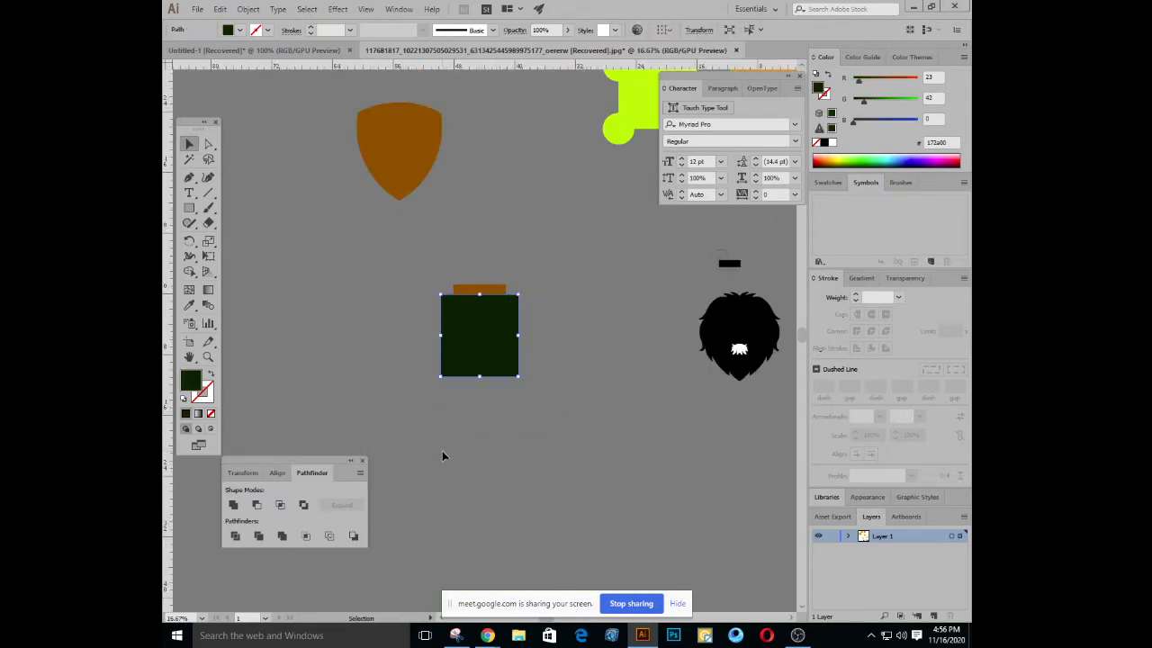
left_click(442, 453)
left_click_drag(524, 420, 540, 443)
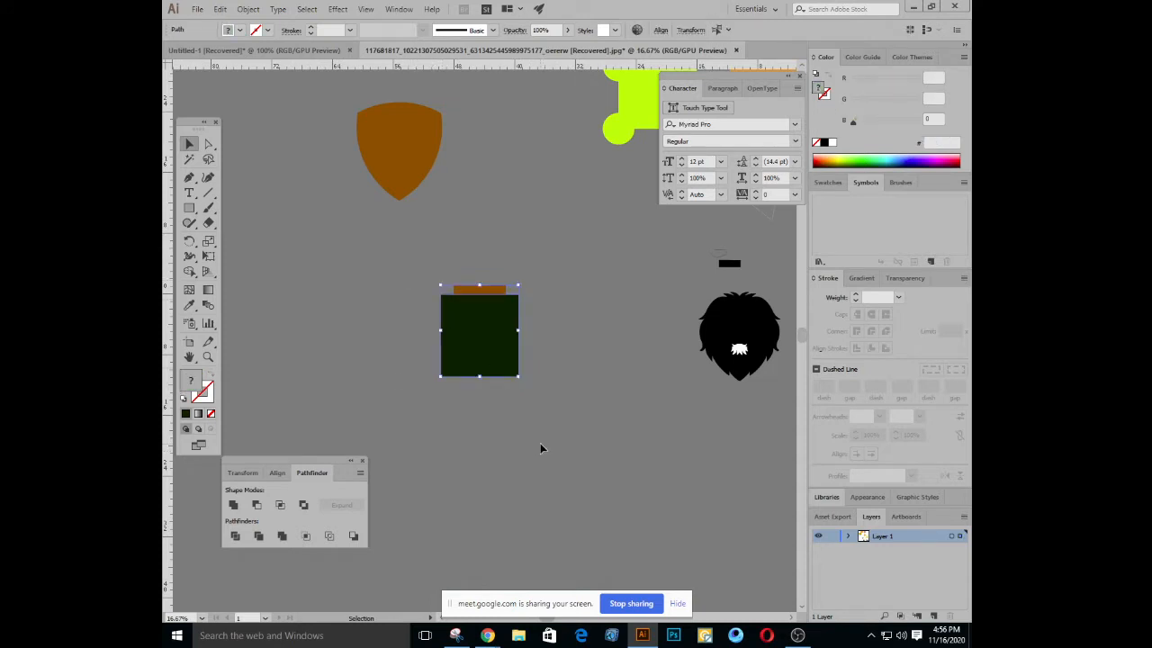
left_click(540, 443)
left_click_drag(468, 342, 505, 506)
left_click_drag(501, 455, 507, 420)
left_click(397, 335)
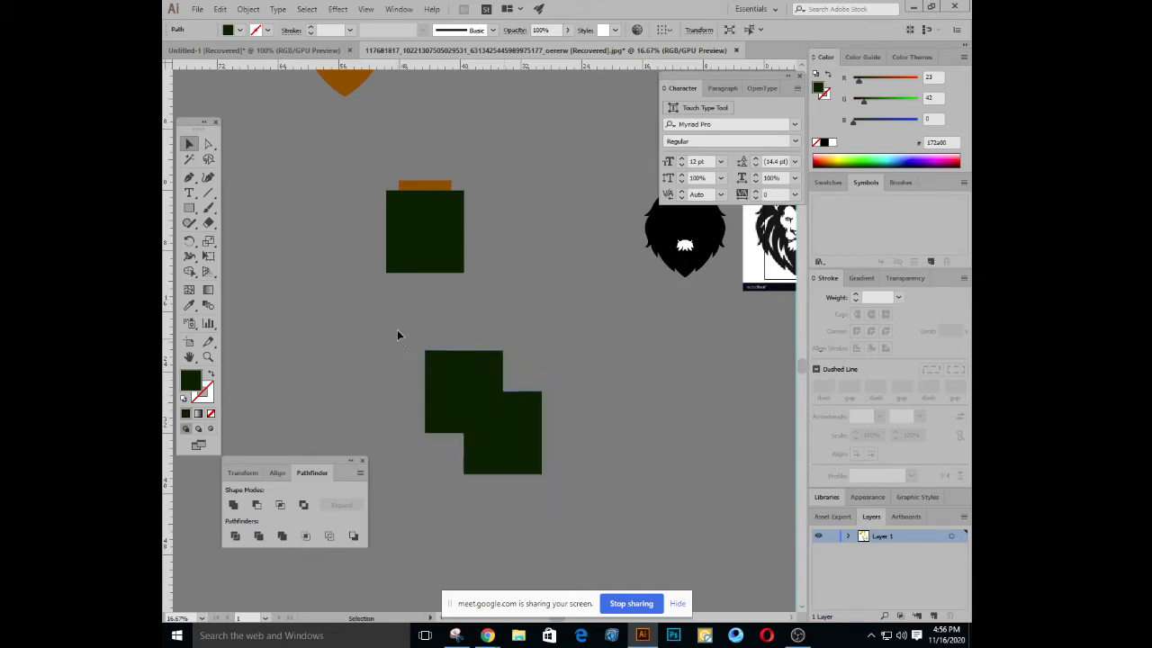
Apply Pathfinder Merge to the two overlapping dark green squares
left_click_drag(579, 520, 477, 418)
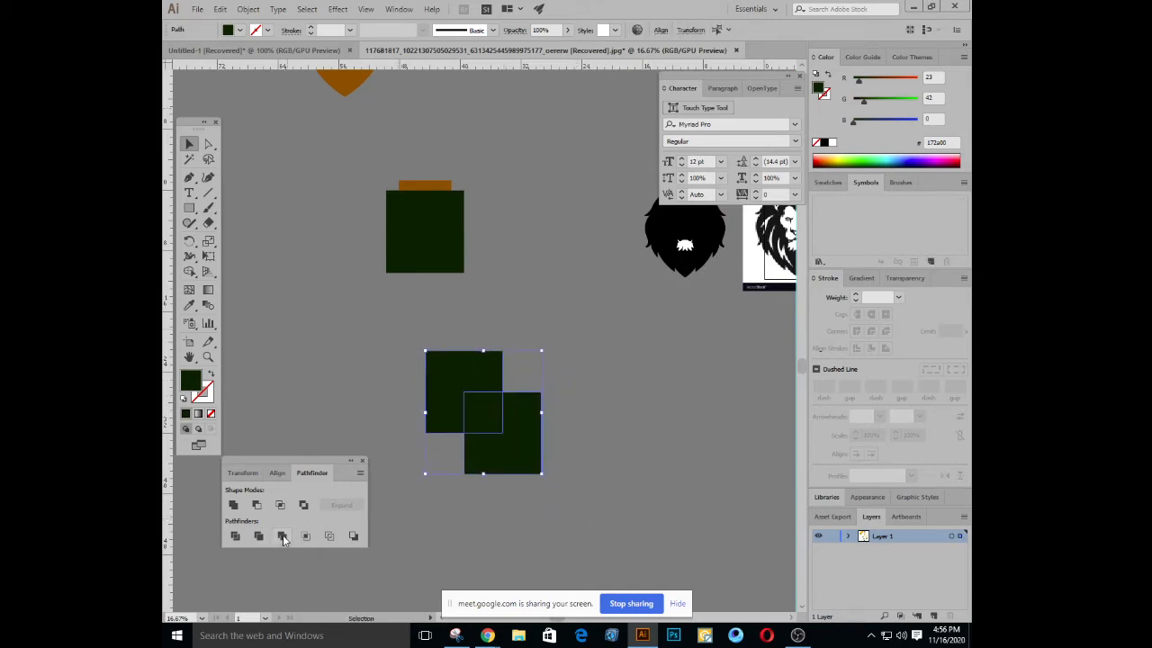
left_click(282, 536)
left_click(585, 357)
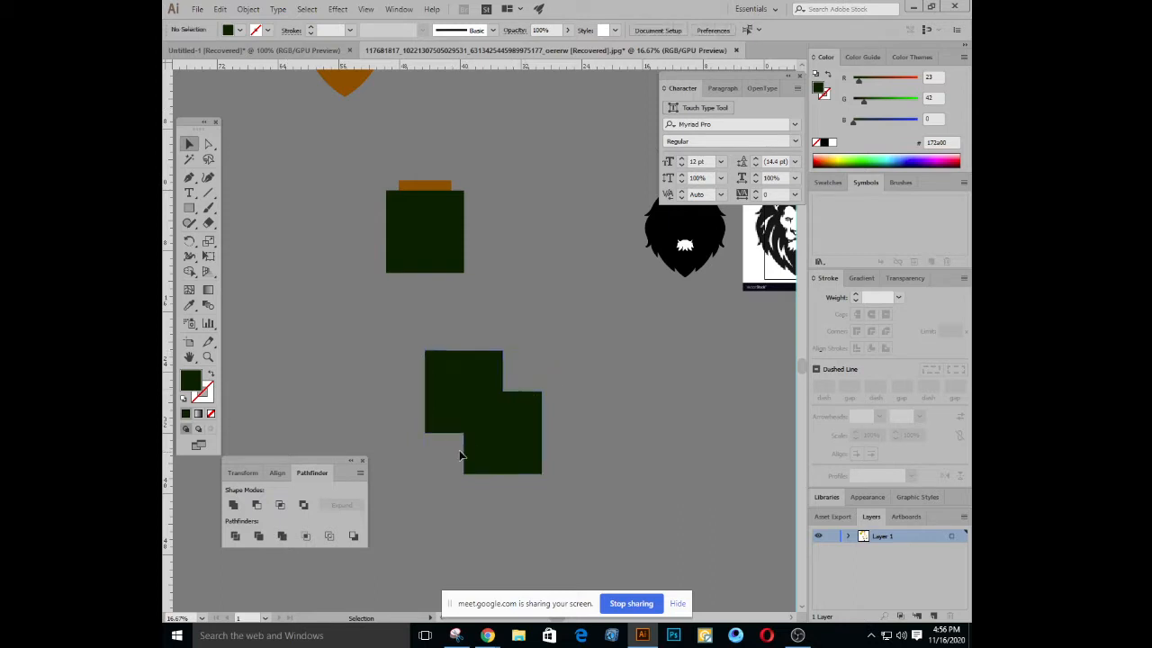
Undo the Merge of the two dark green squares and the placement of the second copy
right_click(467, 390)
left_click(694, 420)
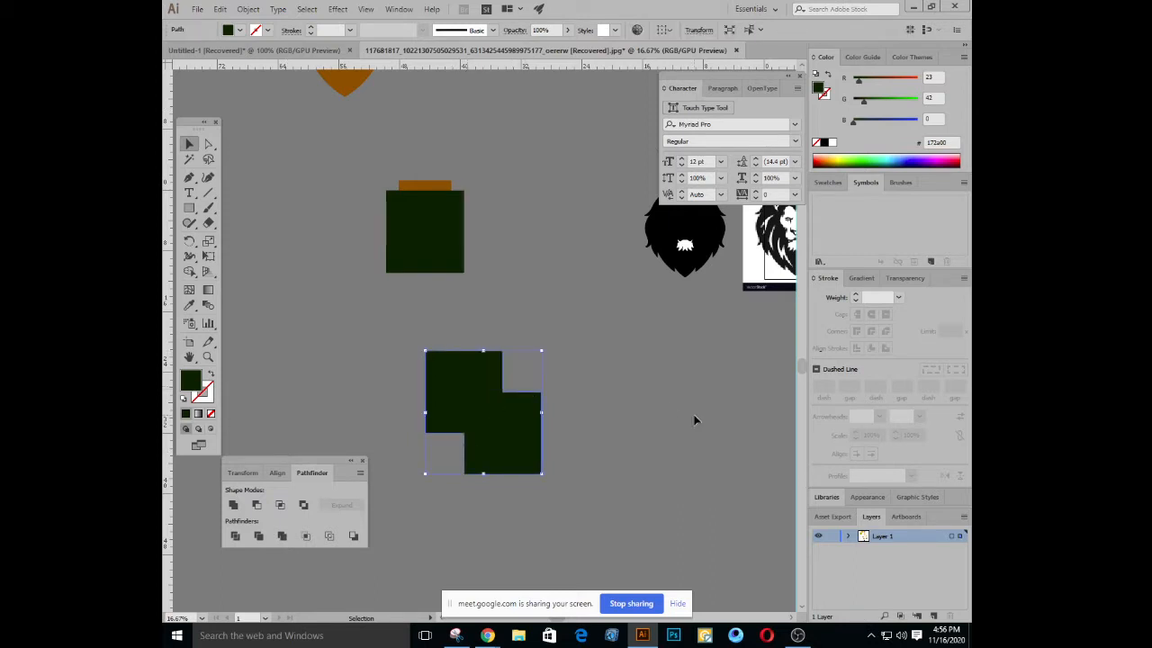
key("a")
key("ctrl+z")
key("ctrl+z")
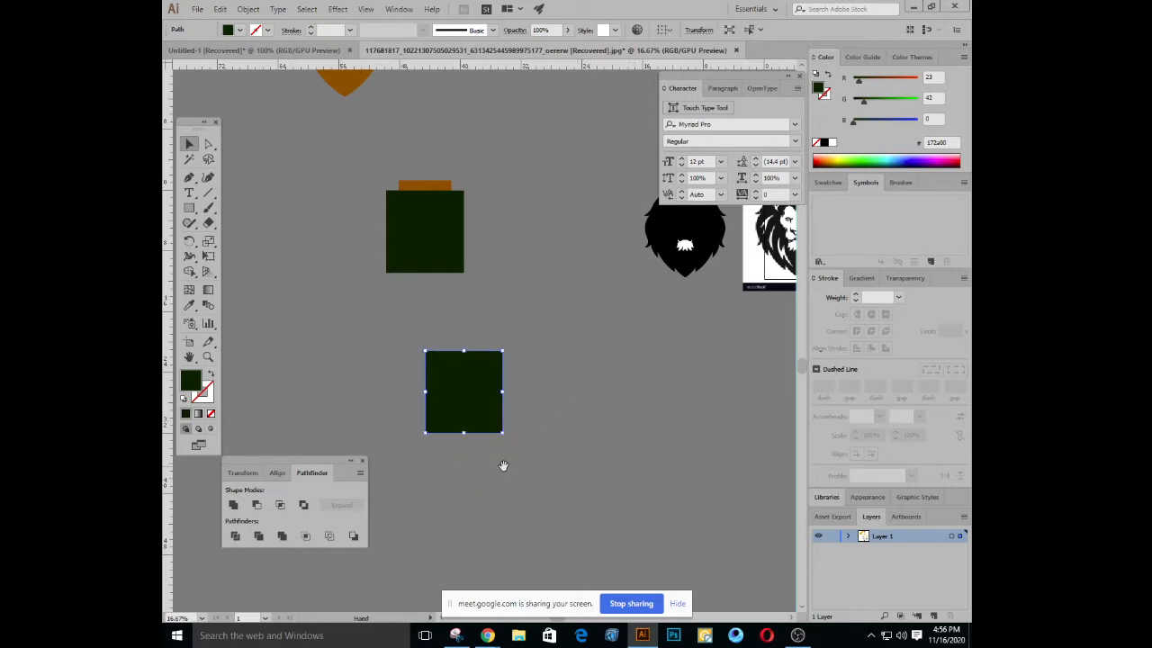
Duplicate the lower dark green square diagonally down and to the right so that the copy overlaps the original
left_click_drag(503, 467, 549, 397)
left_click(547, 397)
scroll(480, 333, "up", 2, "alt")
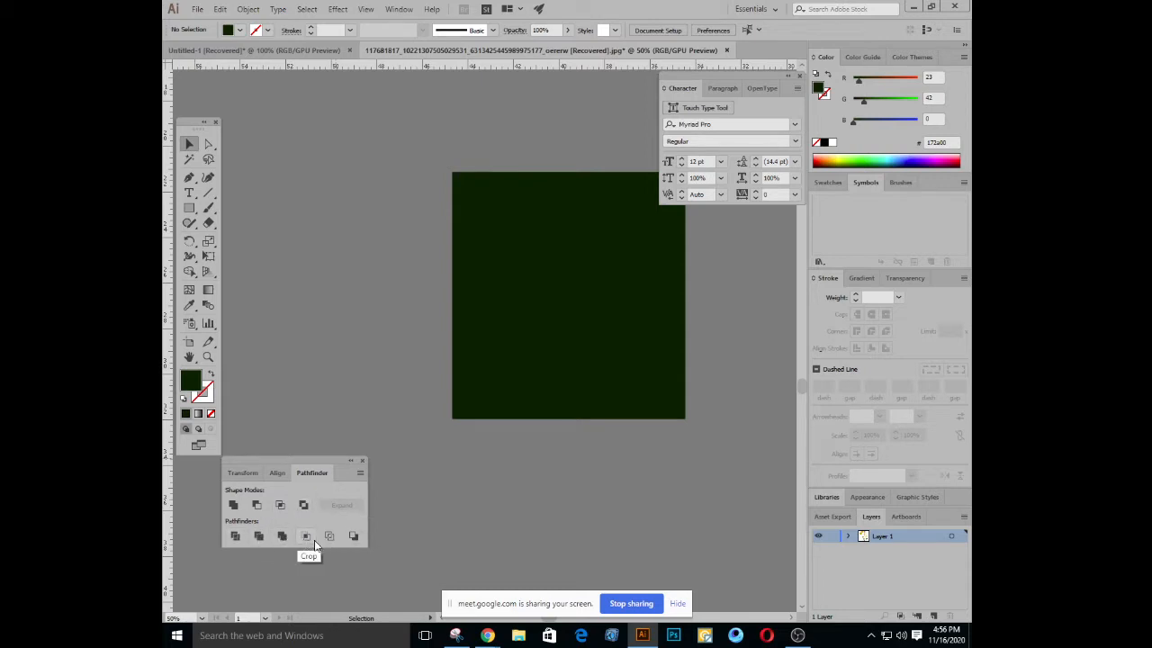
left_click_drag(526, 361, 513, 421)
left_click(512, 421)
key("ctrl+minus")
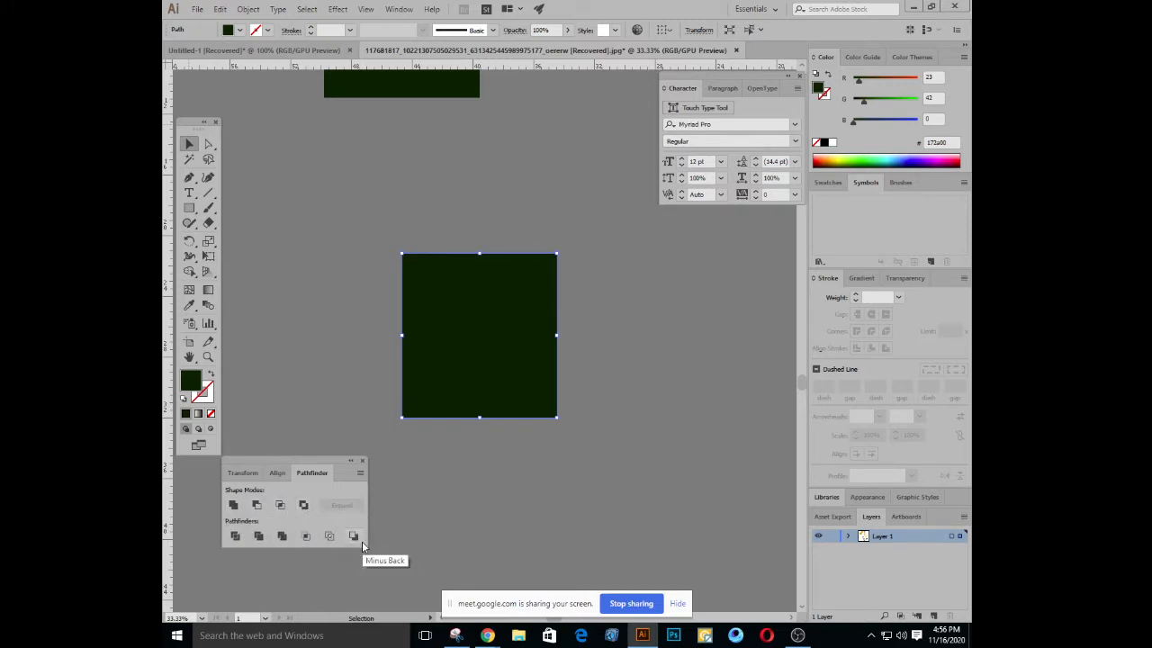
left_click_drag(512, 305, 570, 363)
Try Pathfinder Minus Back on the two overlapping dark green squares, and undo it
left_click_drag(440, 215, 537, 388)
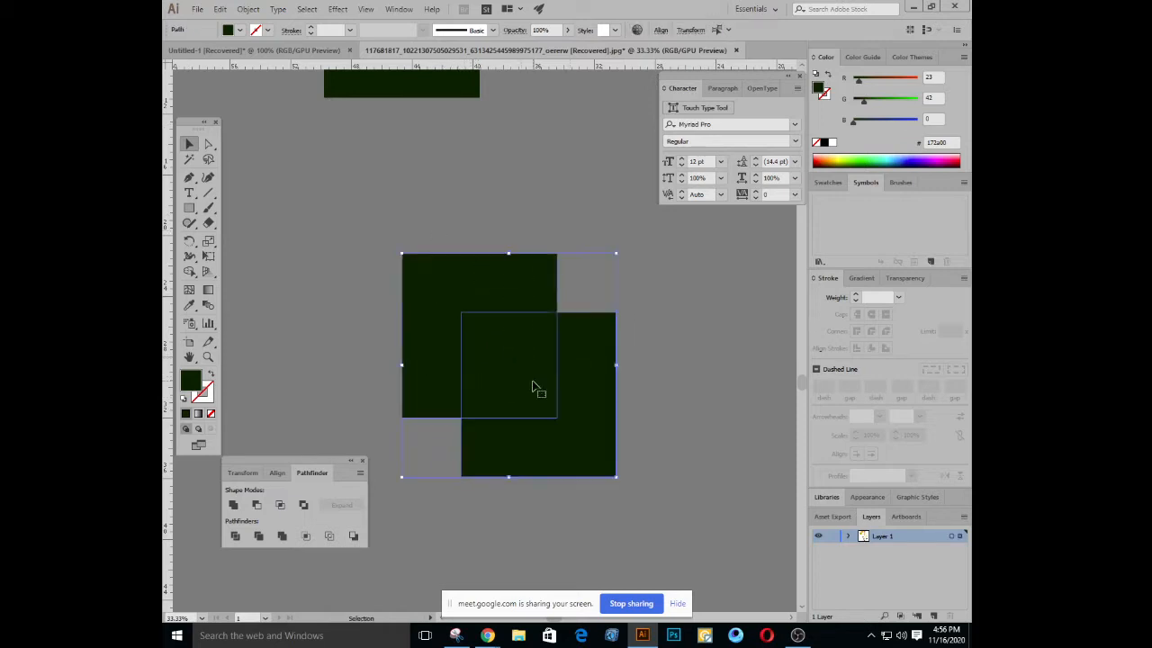
left_click(354, 536)
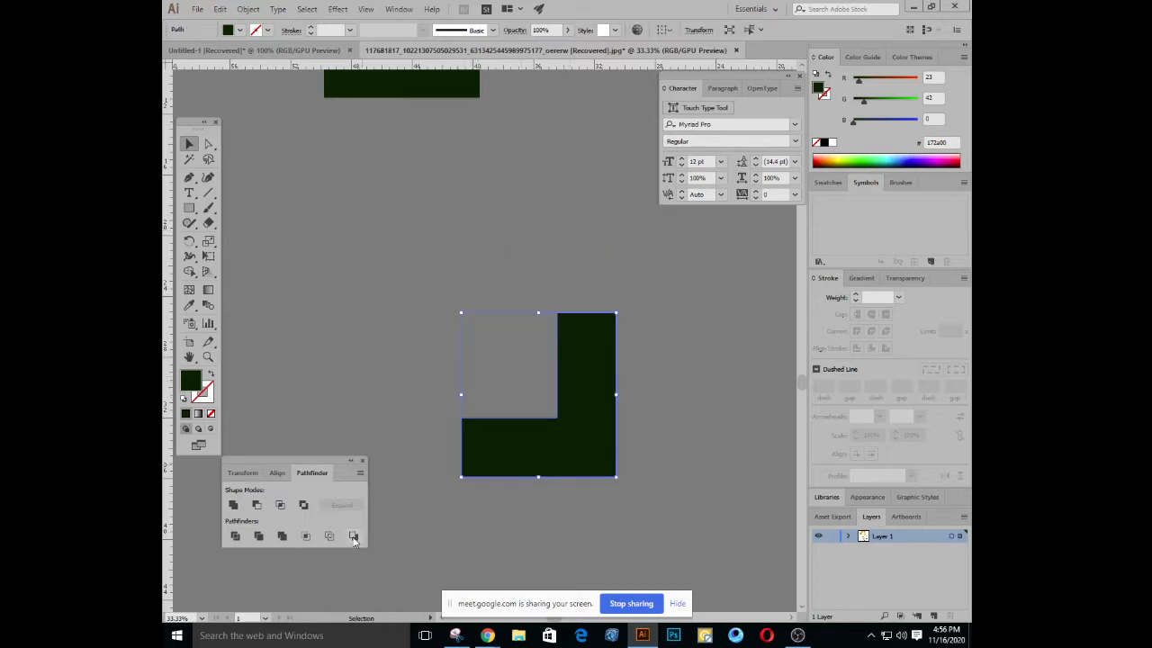
key("ctrl+z")
left_click(367, 368)
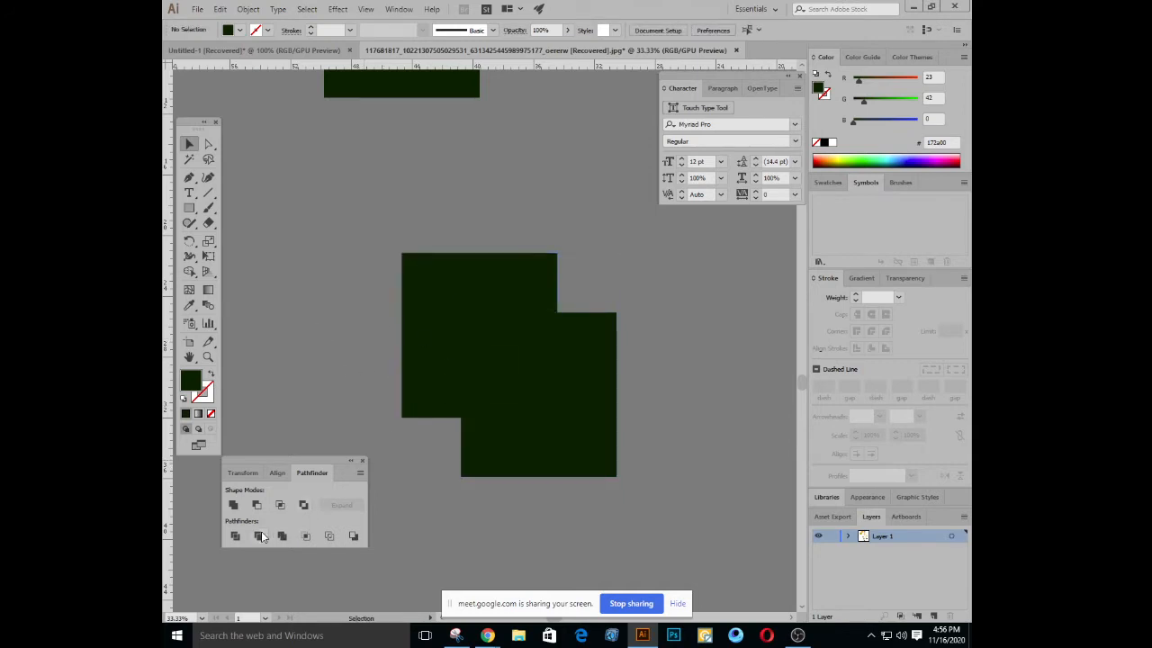
Recolour the front square golden yellow (R 191, G 143, B 0) and apply Pathfinder Trim to both overlapping squares
left_click_drag(340, 295, 585, 434)
left_click(491, 288)
left_click(831, 162)
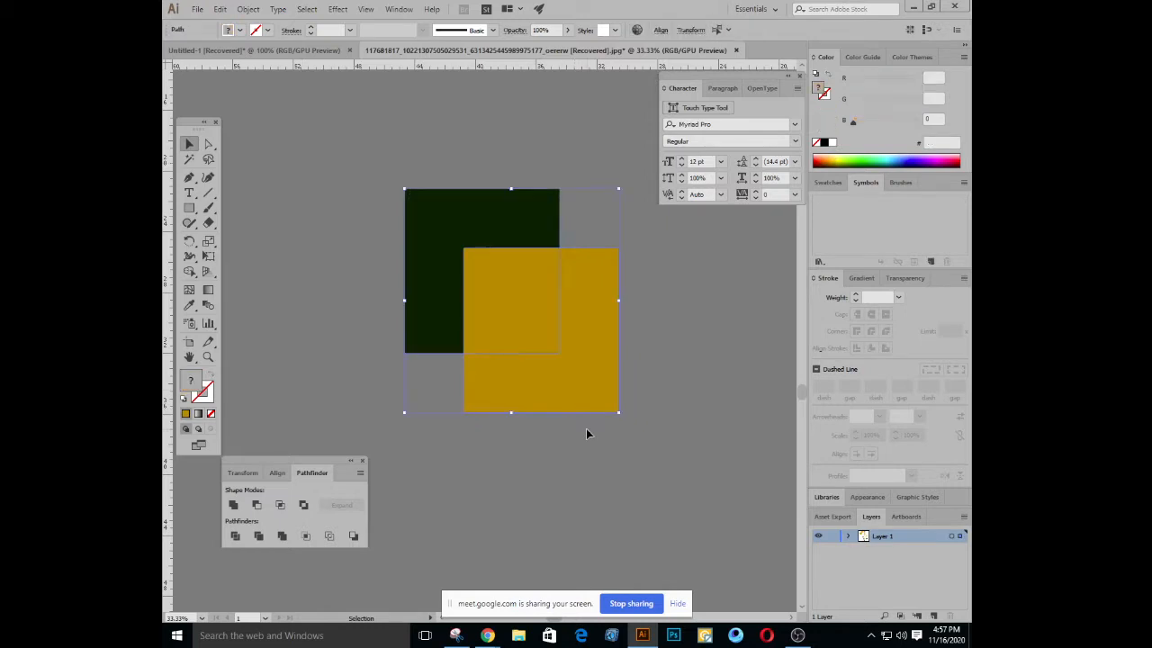
left_click(258, 536)
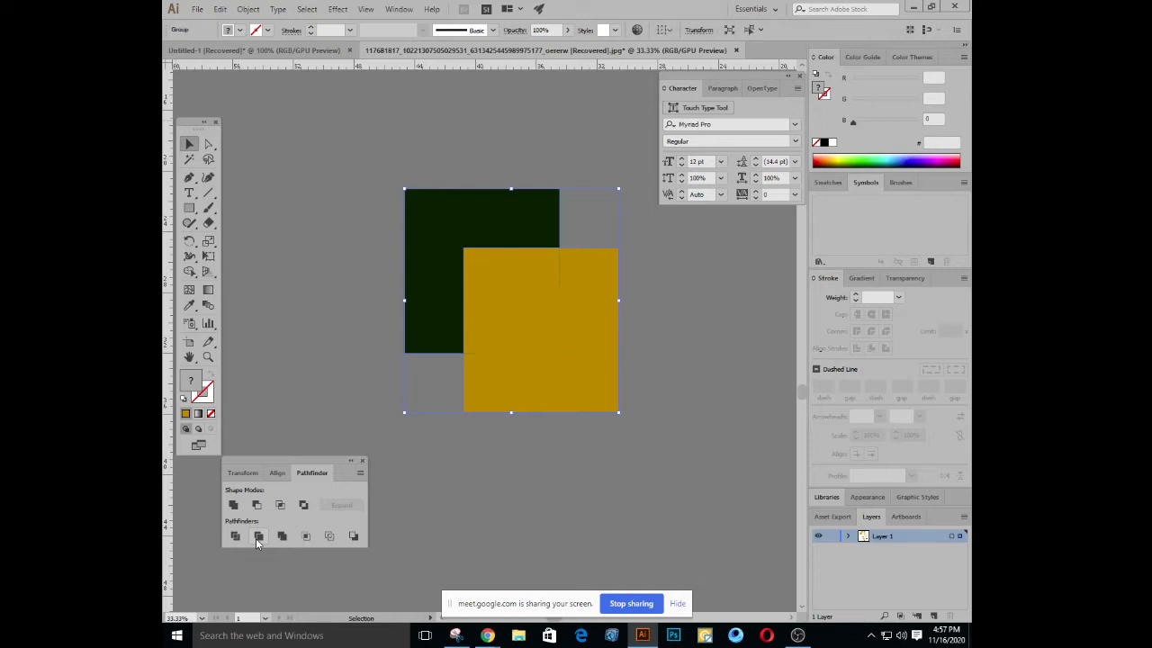
Ungroup the trimmed shapes and move the golden square down and to the right, away from the dark green L-shape
right_click(516, 323)
left_click(551, 410)
left_click_drag(516, 323, 536, 350)
left_click(427, 407)
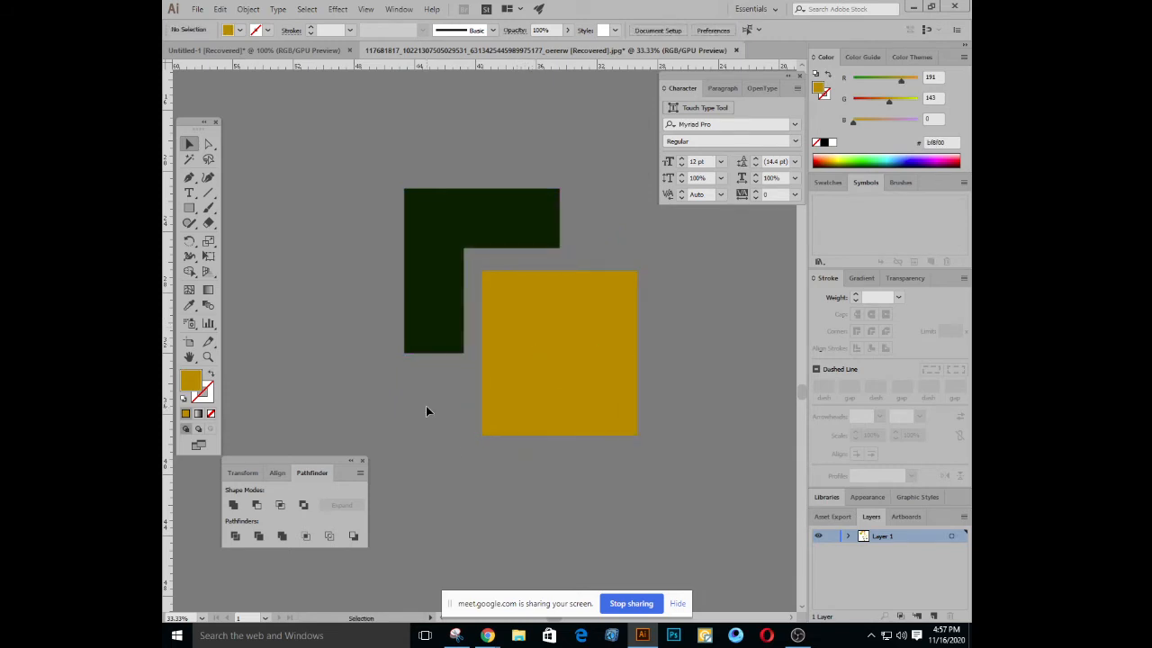
left_click(420, 335)
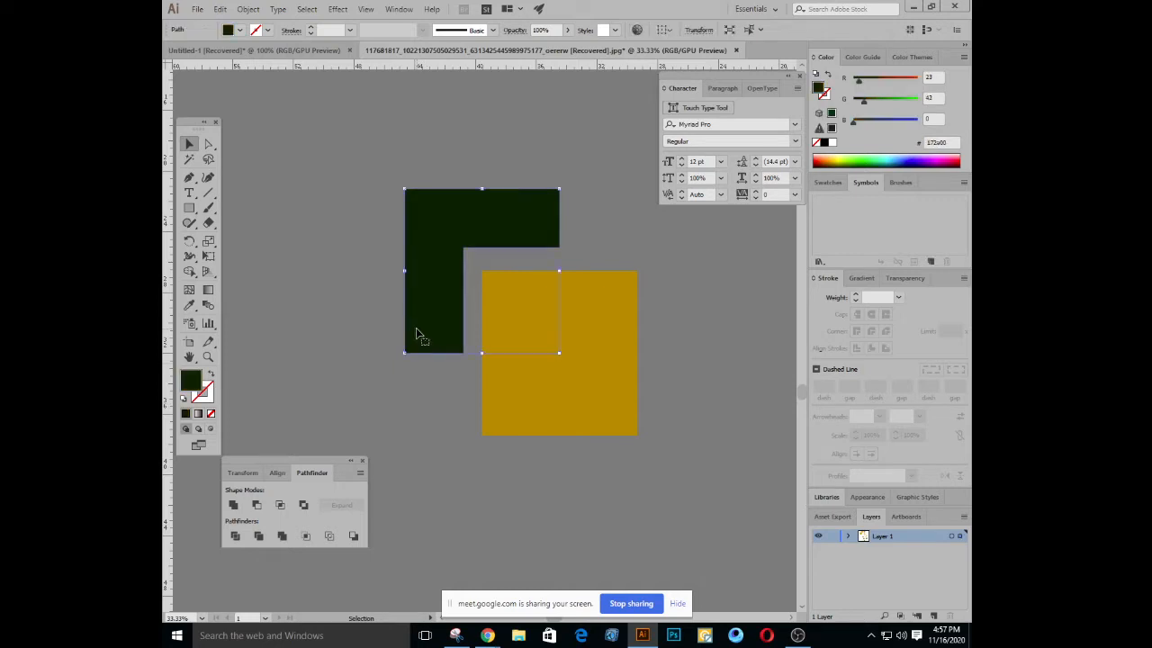
left_click(410, 382)
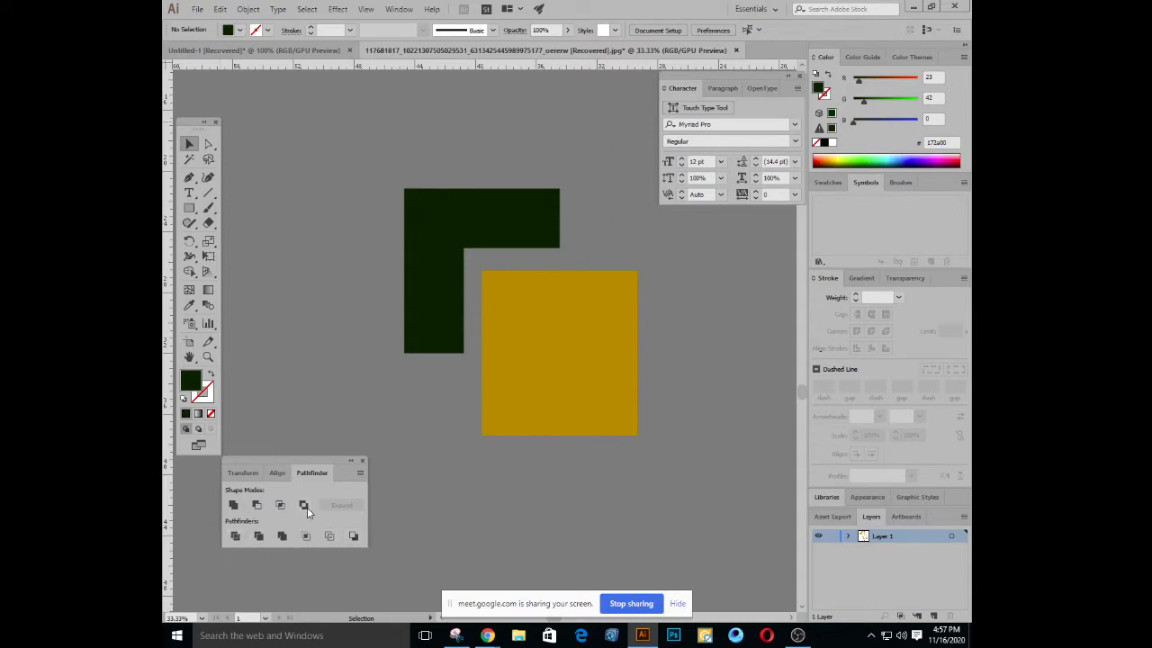
left_click_drag(379, 363, 397, 373)
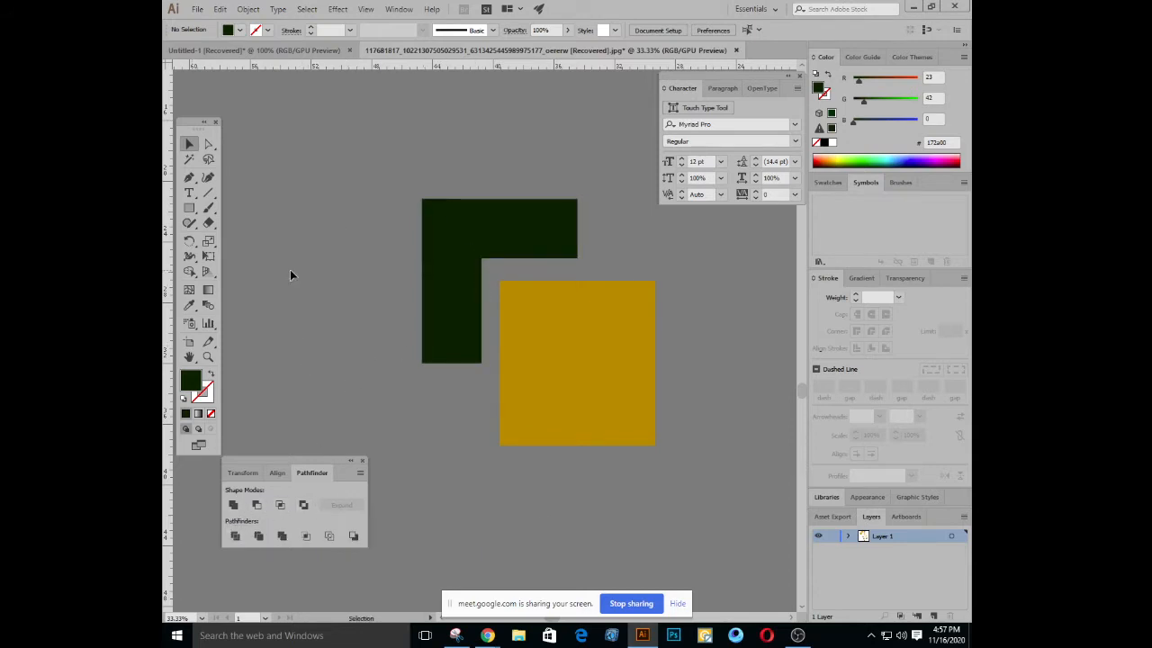
scroll(297, 275, "down", 1)
left_click_drag(381, 273, 408, 421)
scroll(408, 421, "down", 1)
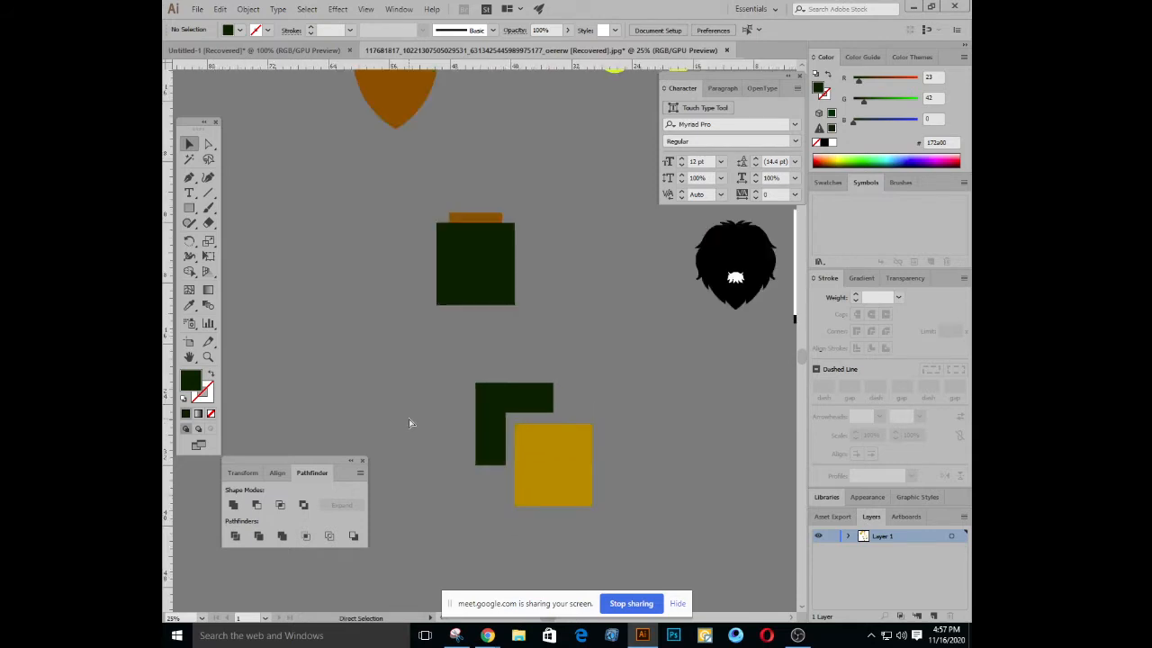
scroll(496, 345, "down", 1)
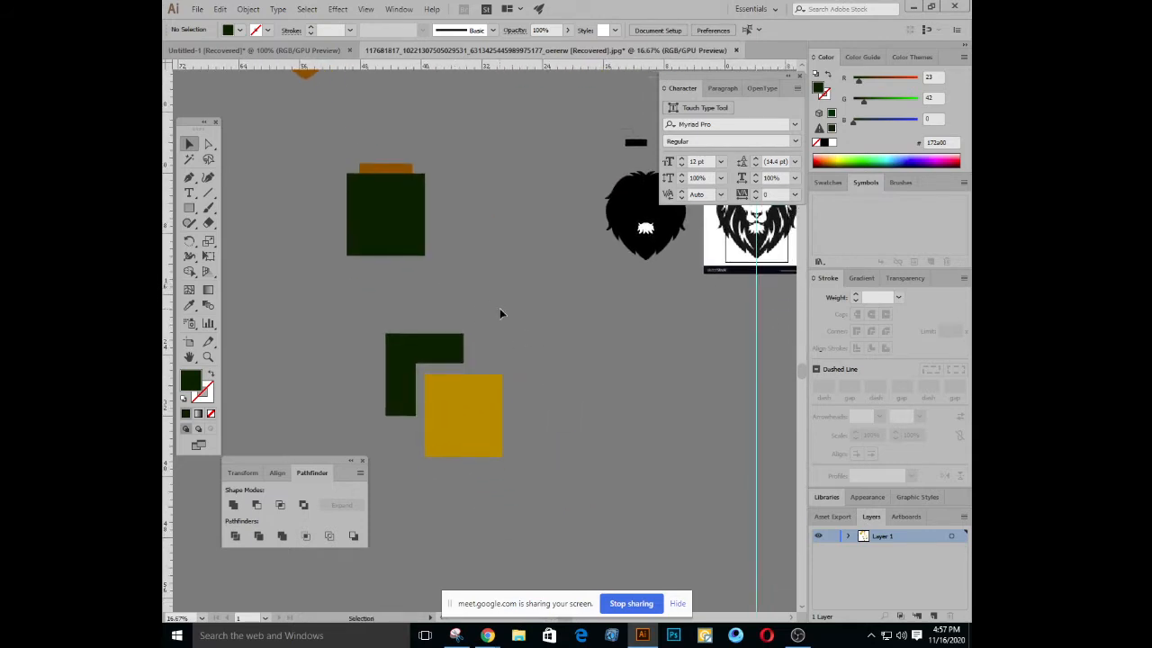
left_click_drag(607, 265, 697, 240)
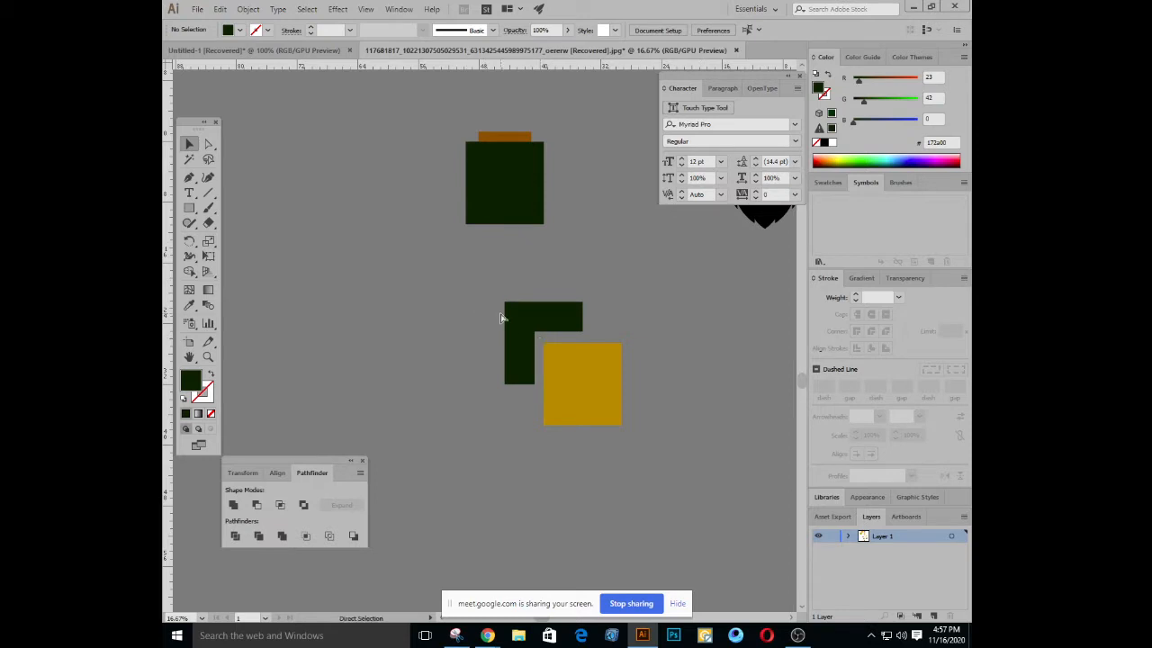
Delete the anchor points at the dark green L-shape's lower-left corner and midway along its left edge
scroll(501, 316, "up", 3)
left_click_drag(623, 295, 466, 257)
scroll(461, 259, "right", 2)
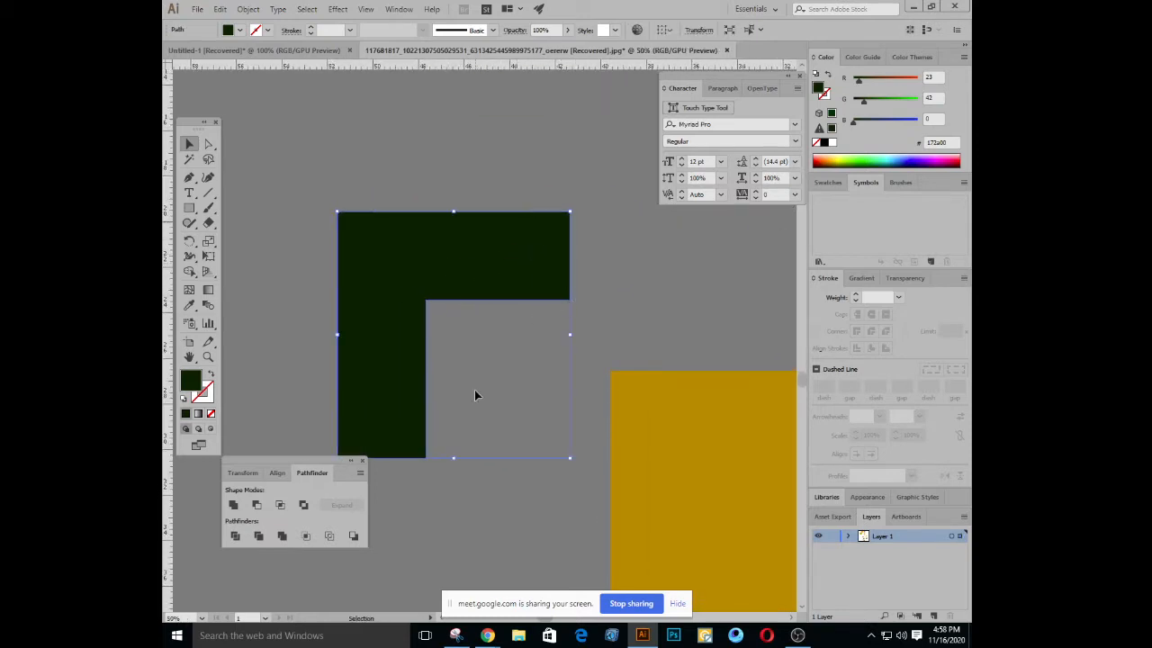
scroll(474, 395, "down", 3)
scroll(499, 345, "left", 2)
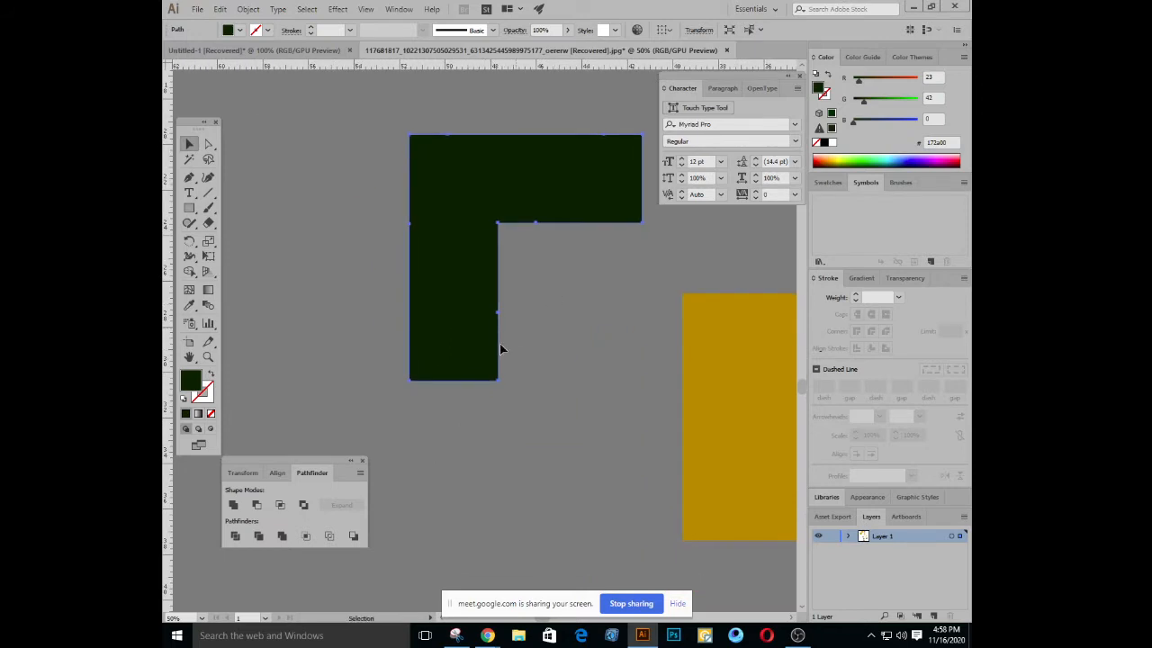
left_click(378, 369)
left_click(432, 368)
key("space")
left_click(194, 185)
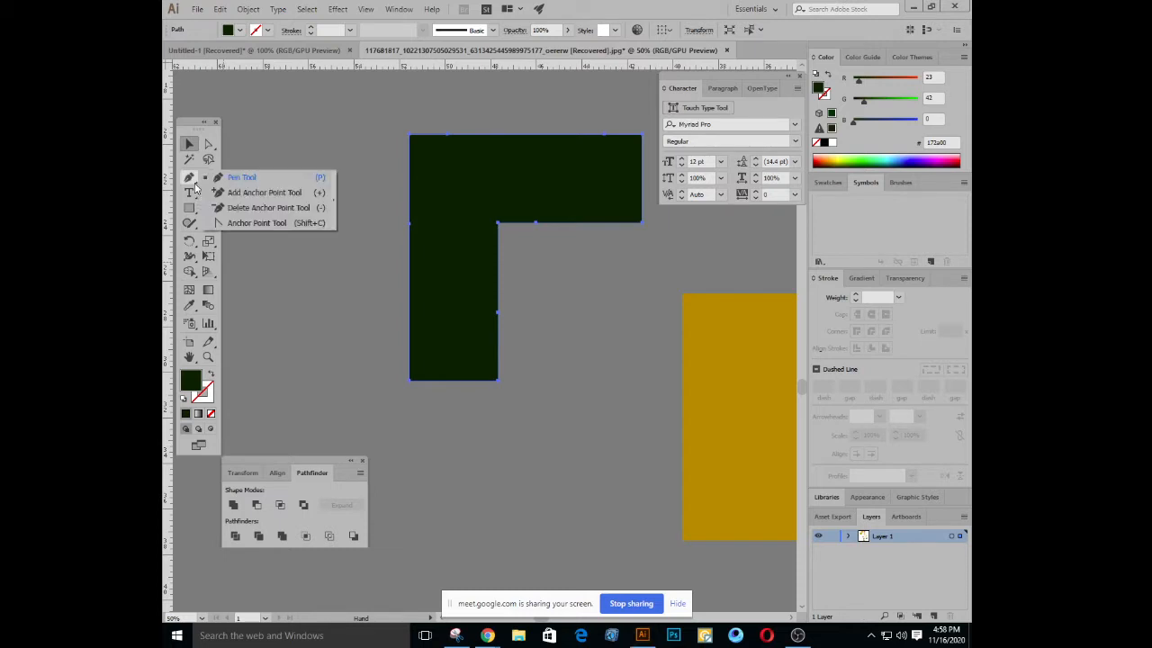
left_click(237, 208)
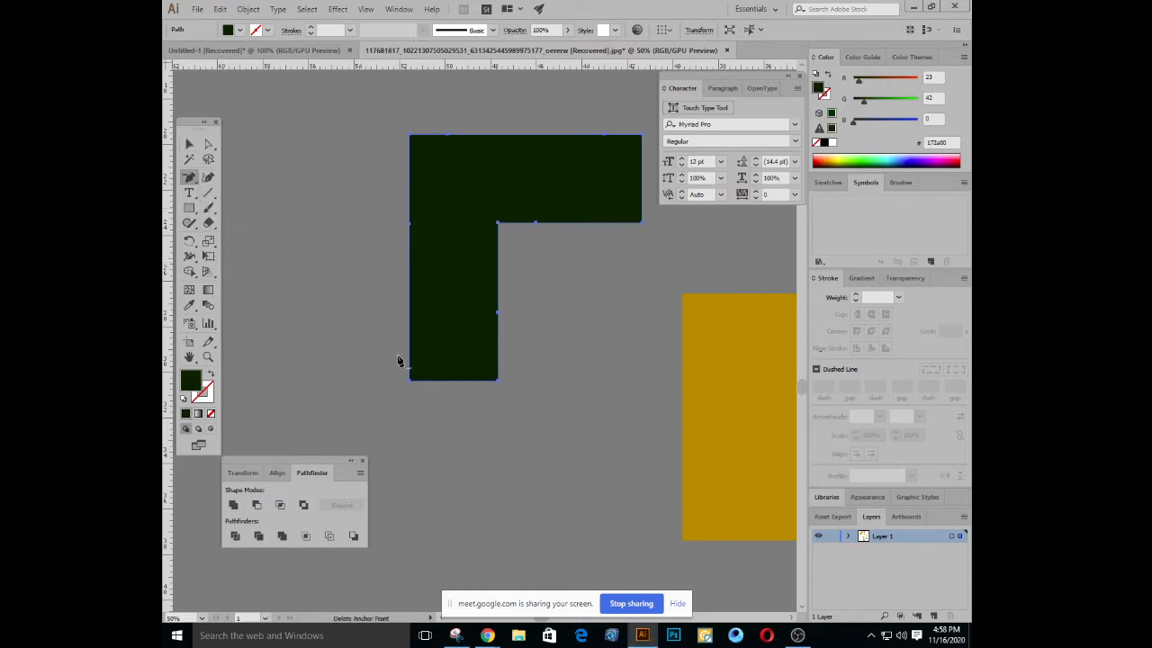
left_click(409, 379)
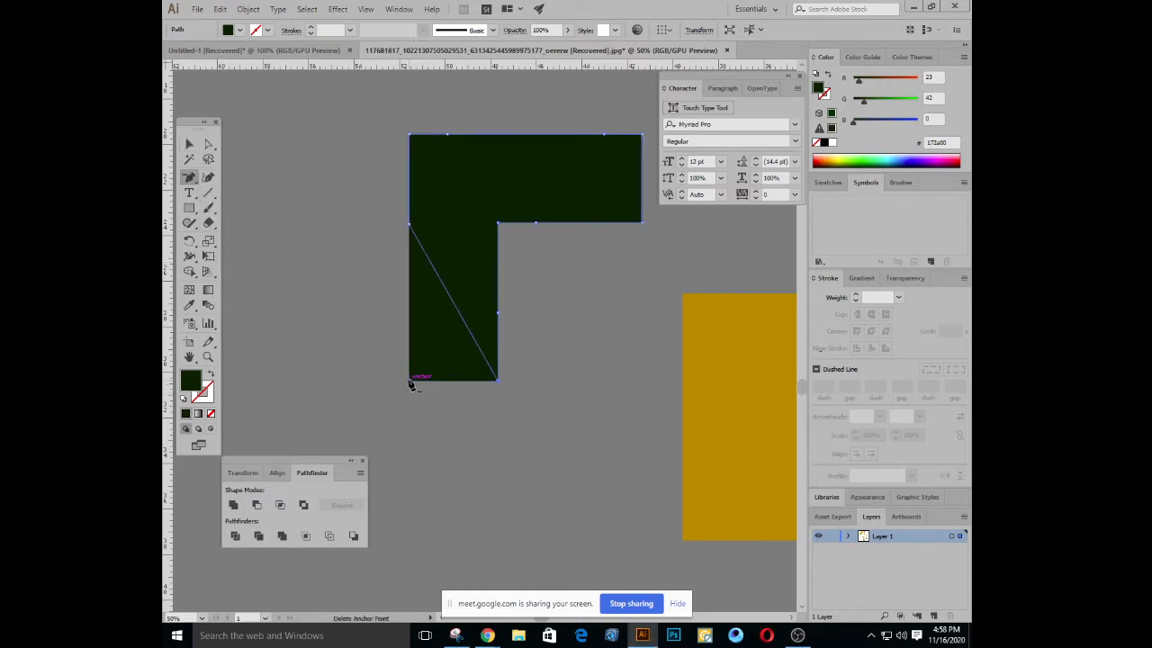
left_click(410, 223)
left_click_drag(407, 222, 332, 295)
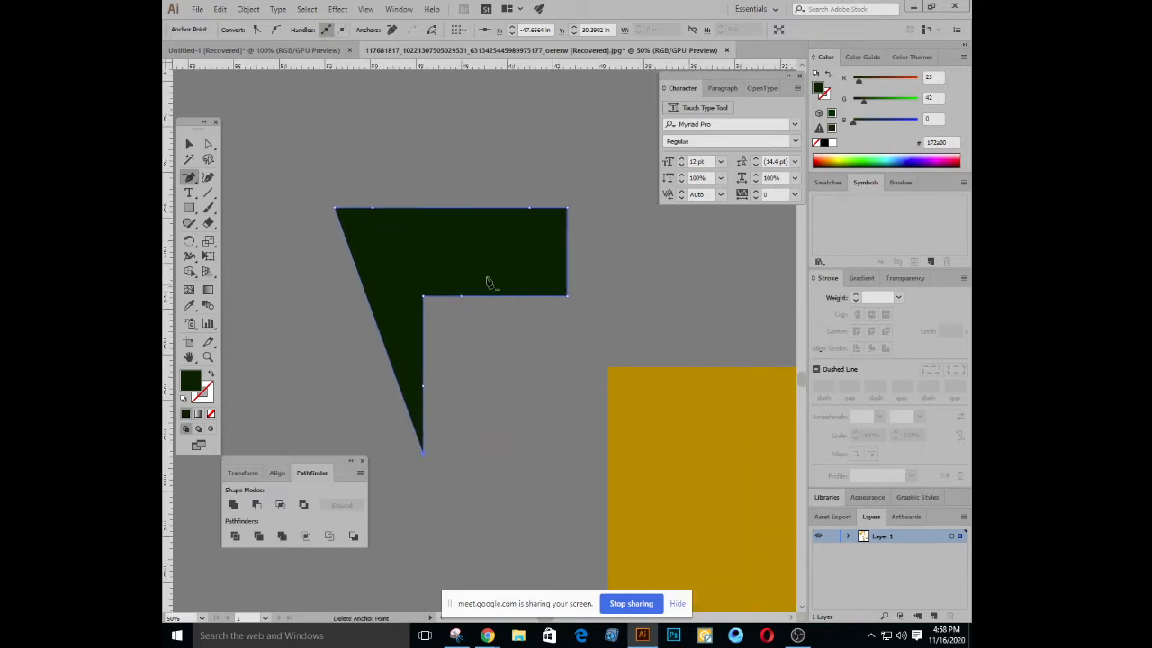
Delete the L-shape's upper-right corner anchor and the two anchors along its top edge to form an arrowhead
left_click(567, 209)
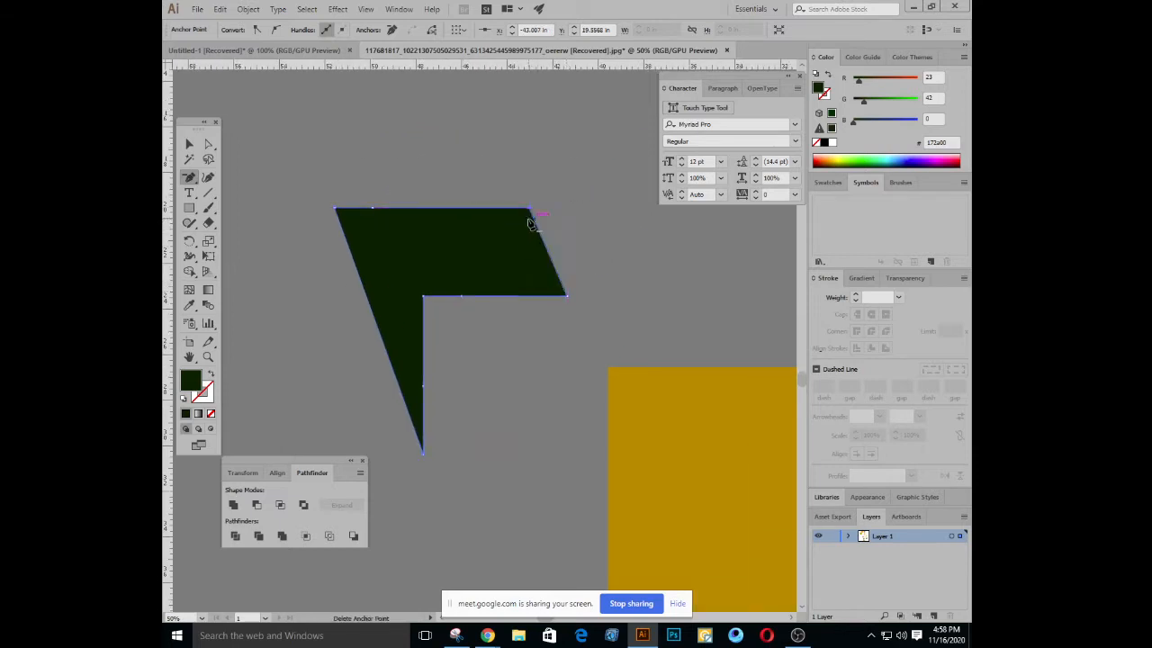
left_click(529, 209)
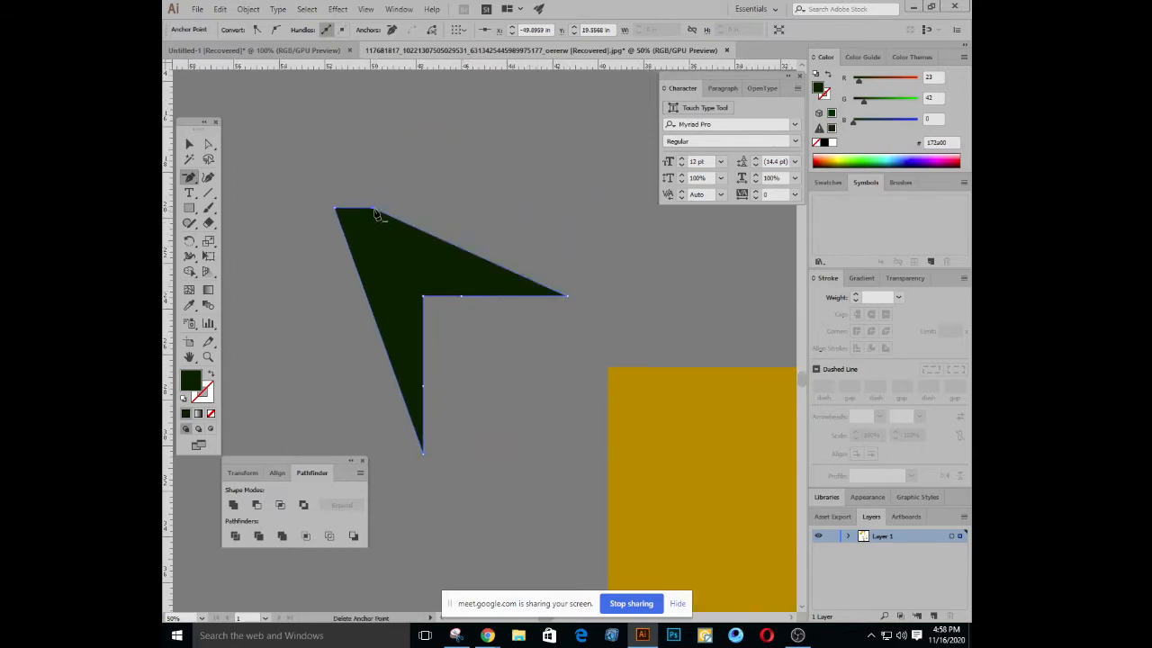
left_click(375, 211)
left_click(189, 144)
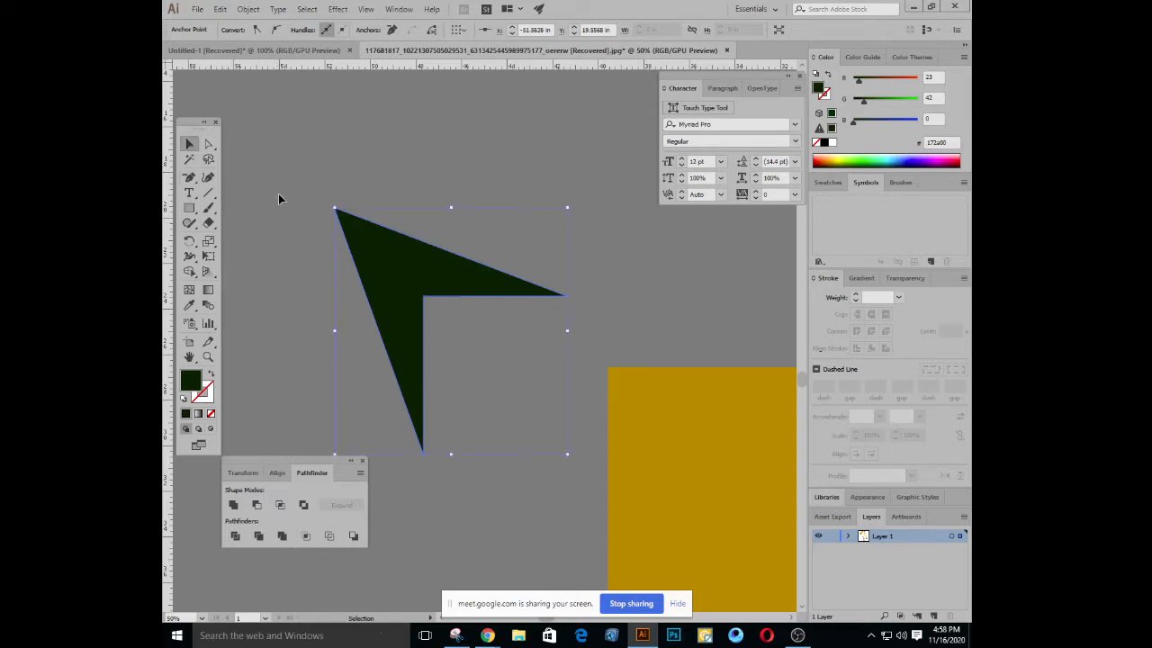
Move the dark green arrowhead so that its inner corner sits close around the golden square's upper-left corner
left_click(279, 193)
left_click_drag(403, 290, 573, 341)
left_click_drag(450, 360, 357, 278)
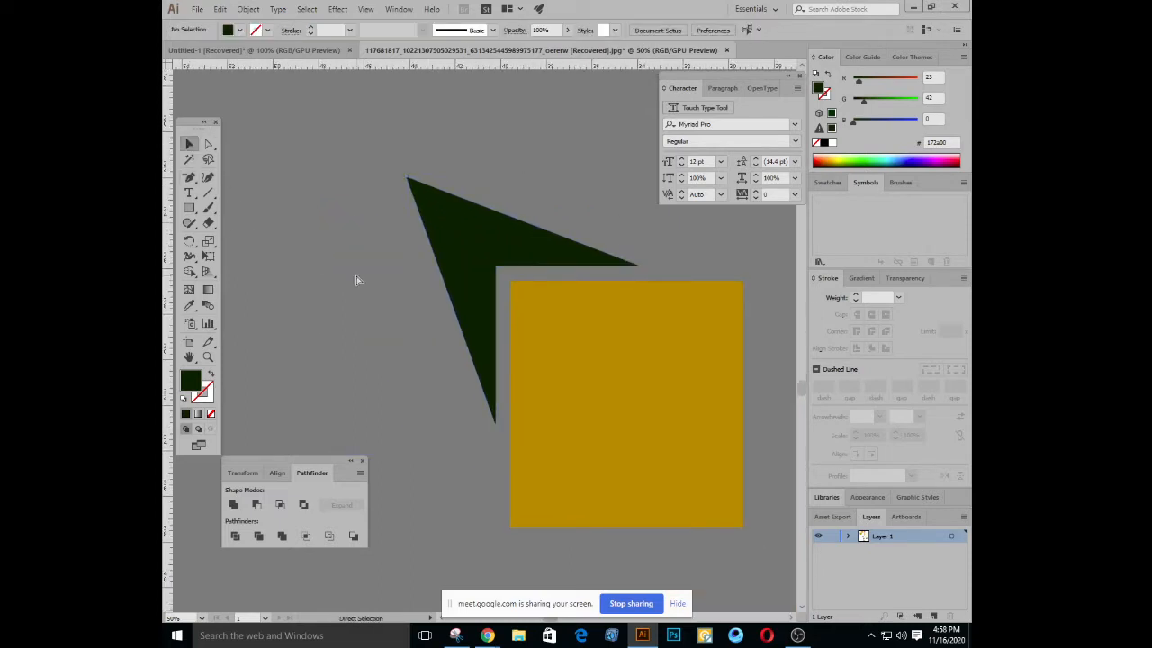
key("ctrl+minus")
key("ctrl+minus")
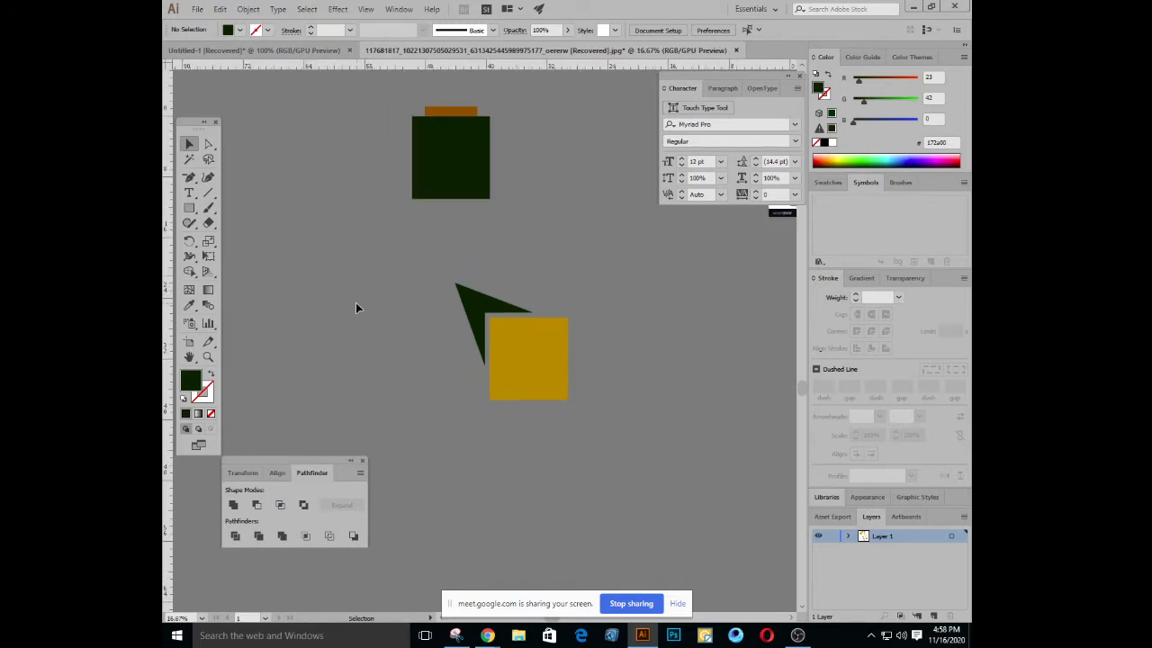
key("ctrl")
key("ctrl+plus")
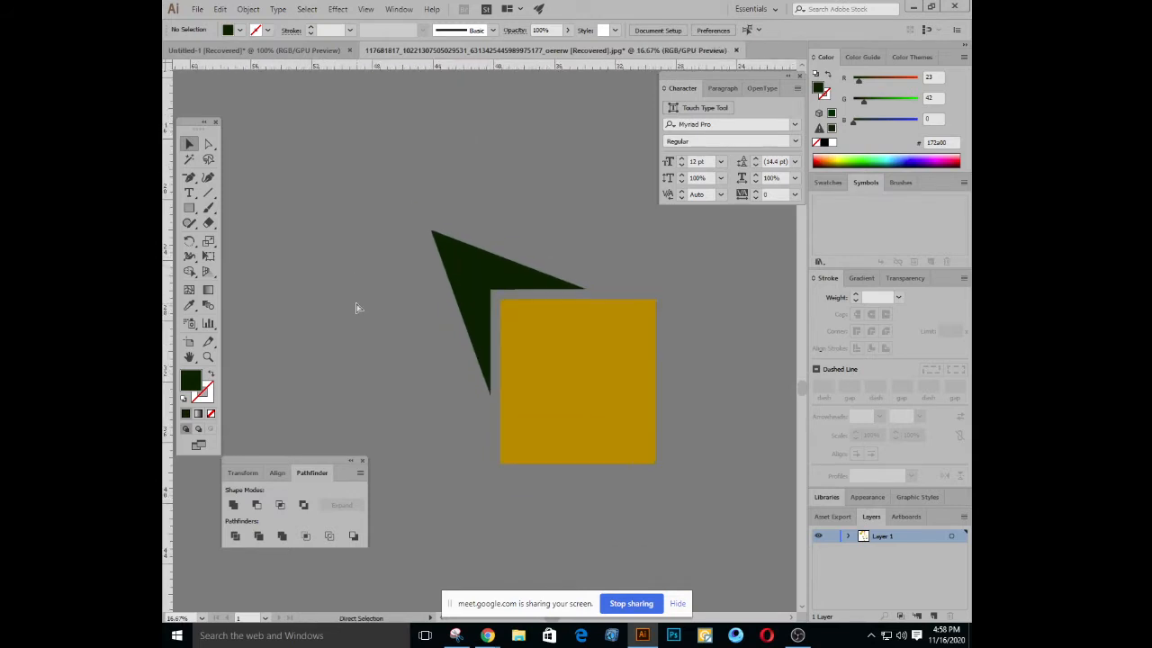
Draw a dark green square in the empty space left of the arrowhead and duplicate it into four overlapping squares arranged as a cross
key("space")
left_click_drag(344, 337, 407, 305)
key("space")
left_click_drag(329, 167, 415, 241)
left_click(190, 208)
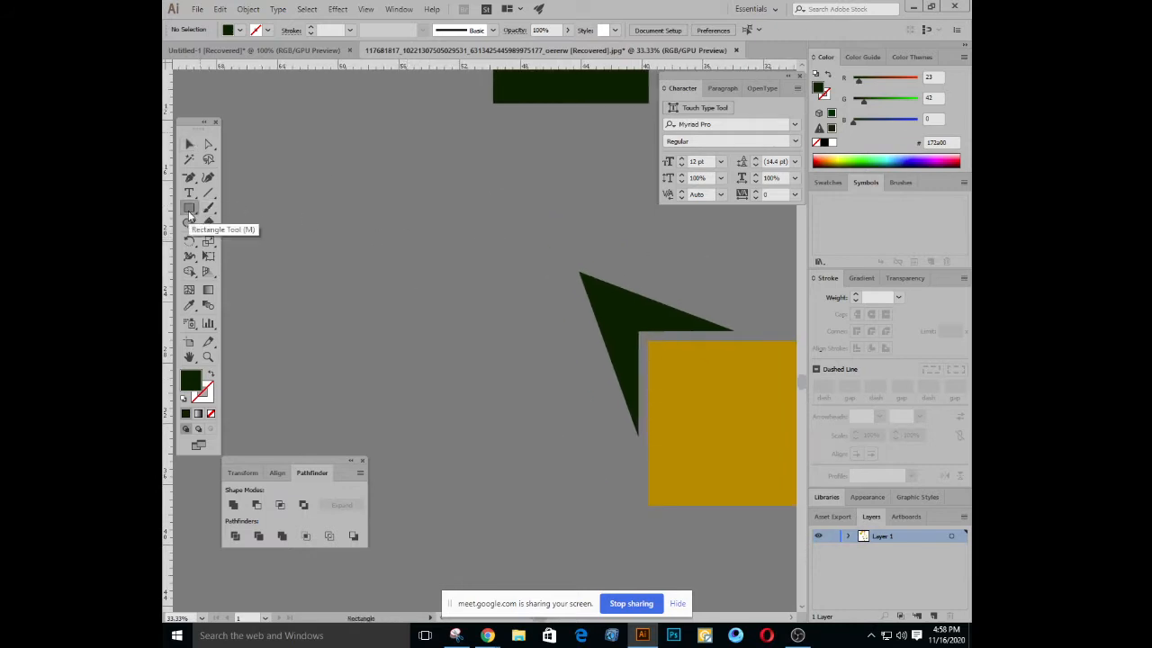
left_click_drag(236, 137, 417, 314)
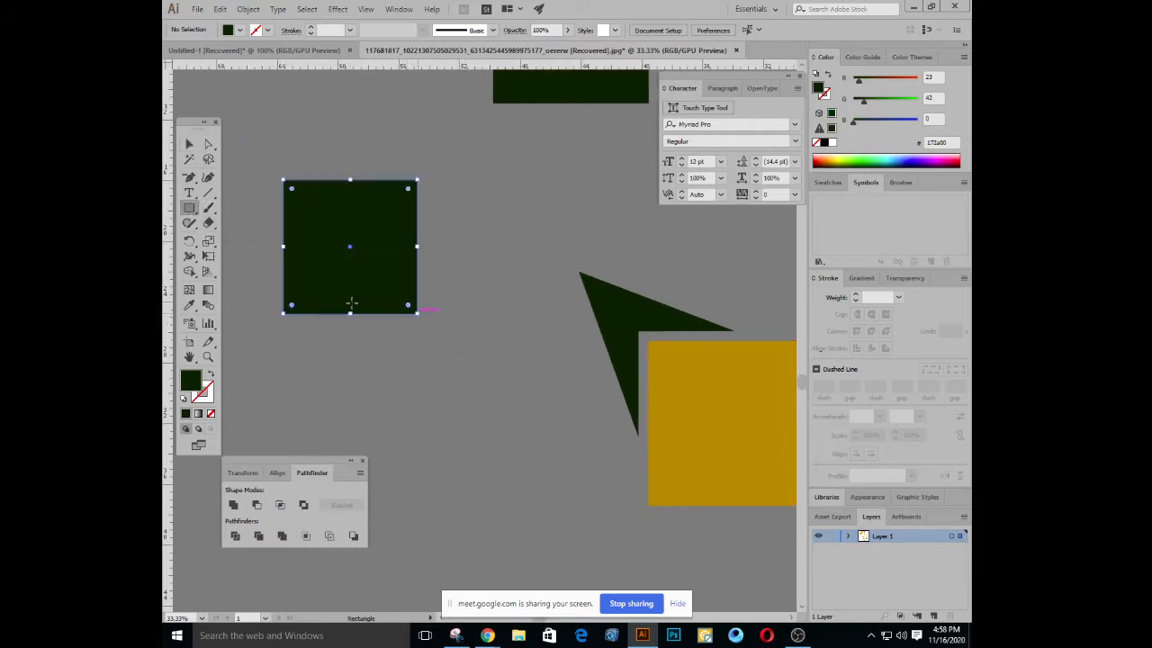
key("v")
left_click_drag(351, 239, 402, 147)
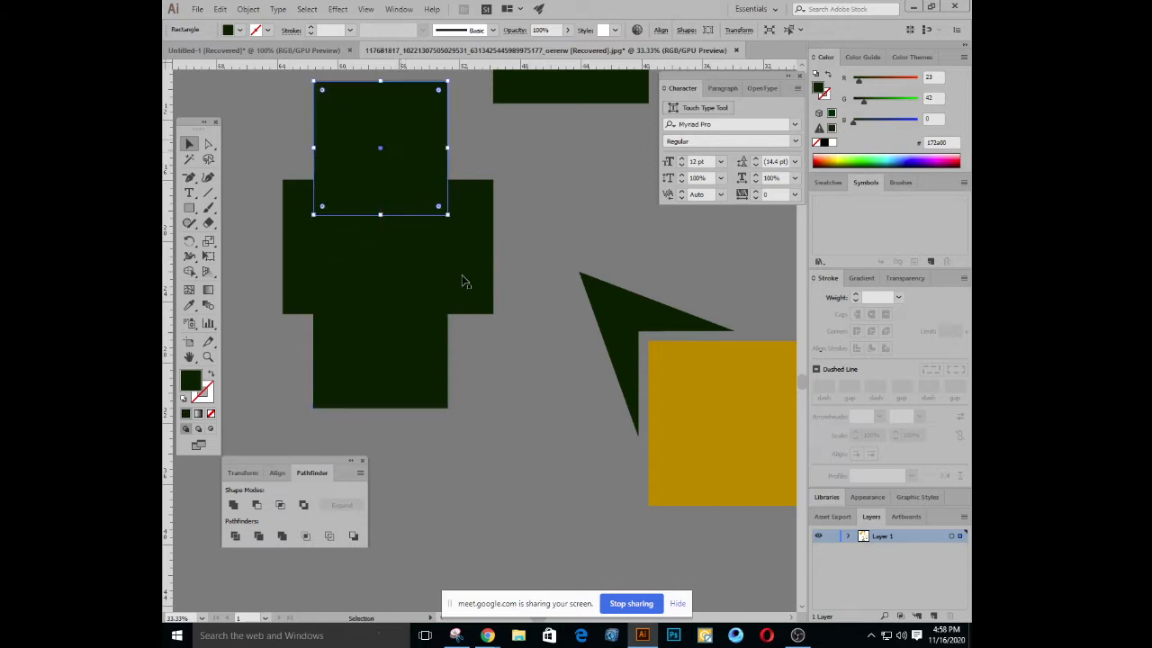
Recolour the upper and lower squares of the cross orange (#d45200) and the right square bright green
left_click(824, 159)
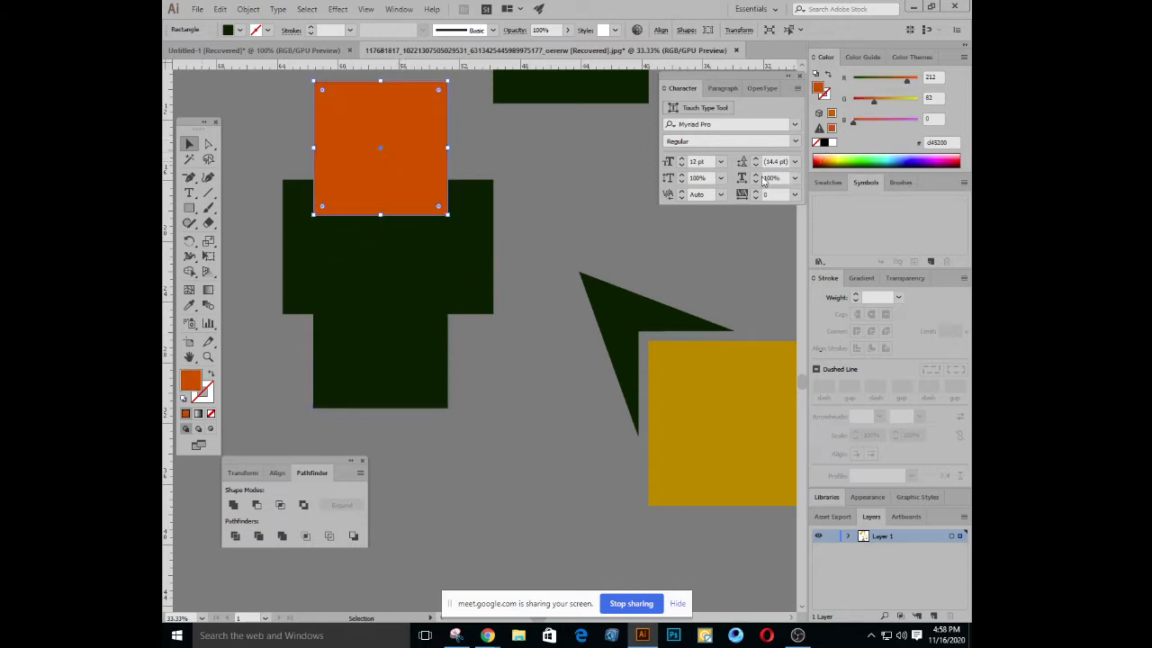
left_click(481, 252)
left_click(846, 162)
left_click(325, 260)
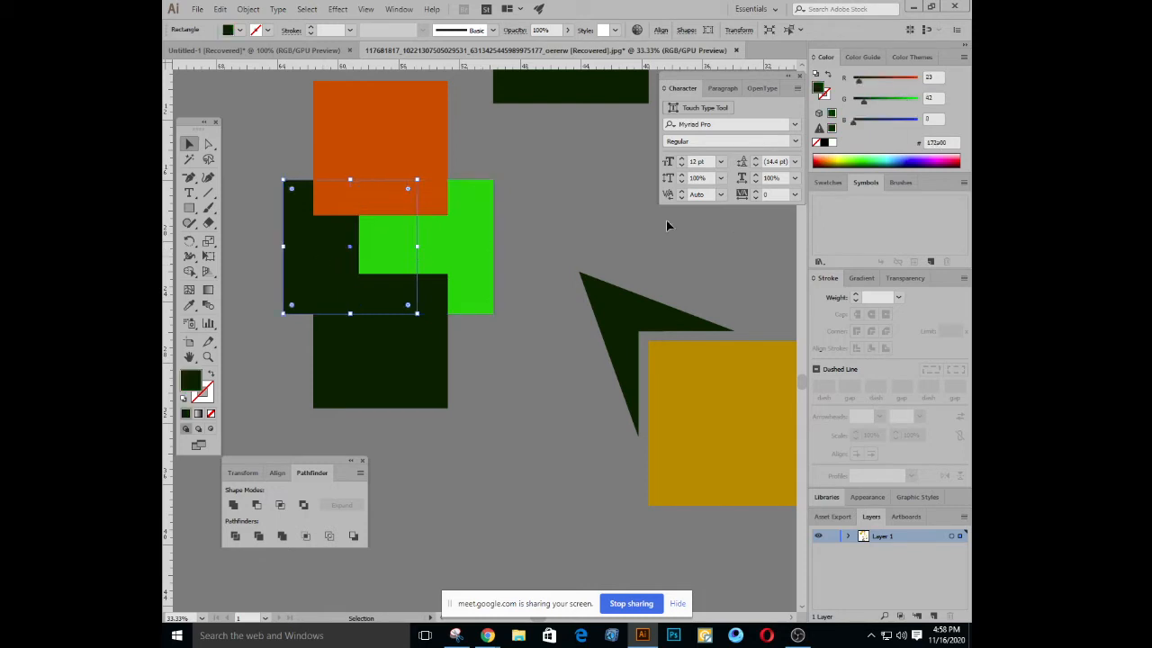
left_click(322, 404)
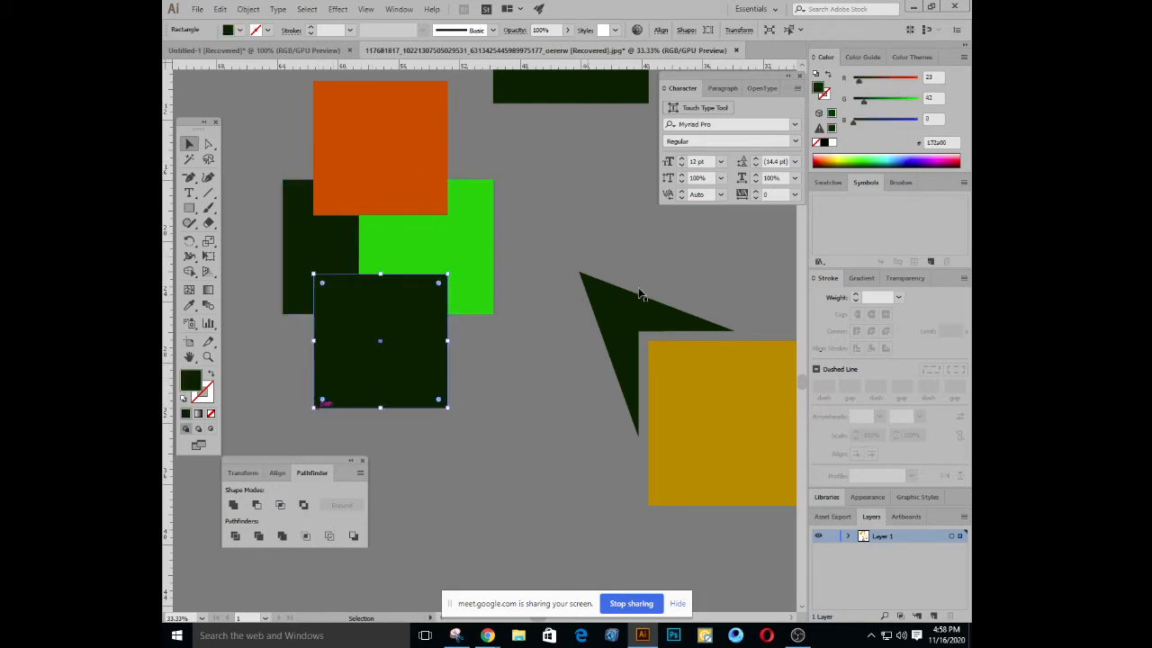
left_click(825, 159)
left_click_drag(567, 356, 625, 365)
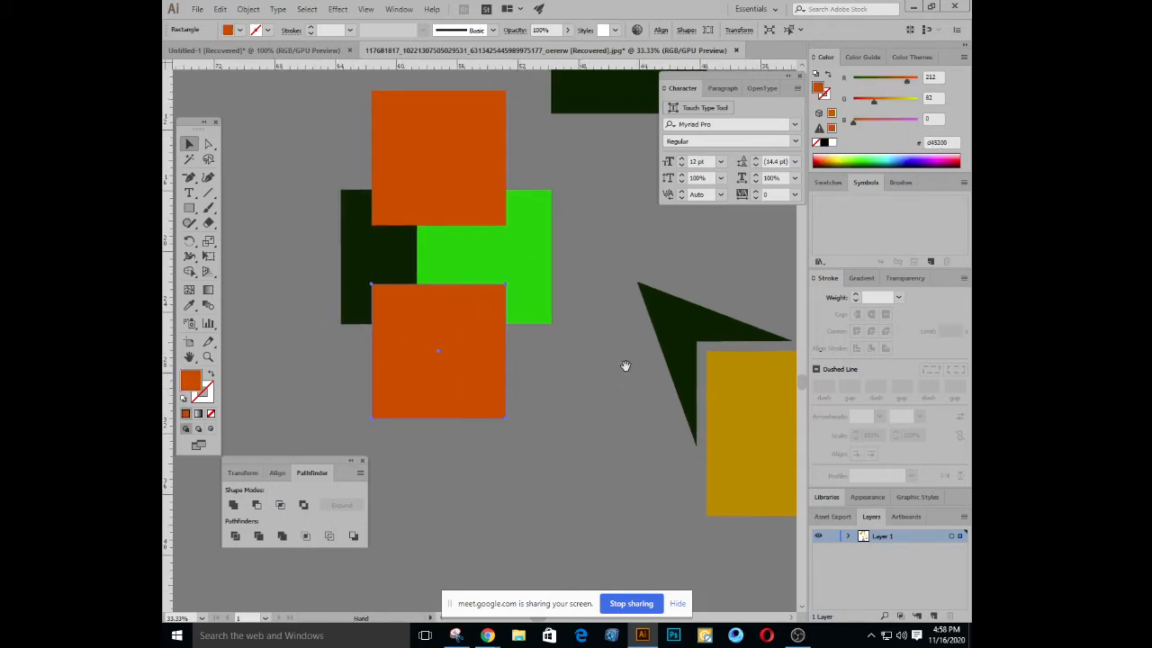
Recolour the lower square of the cross dark red (#943200), leaving the left dark green square selected
left_click(822, 165)
left_click_drag(548, 363, 570, 366)
left_click(406, 277)
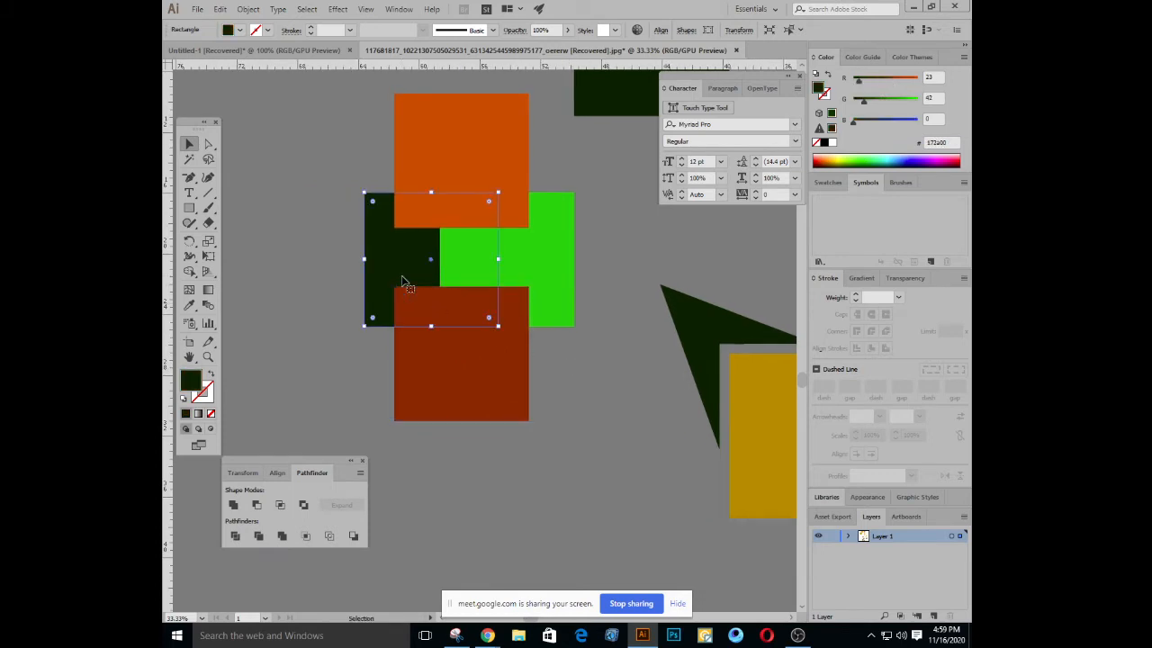
Move the dark green rectangle from the area beside the orange square into the empty space above the cross
left_click(188, 180)
left_click(524, 189)
key("space")
left_click_drag(592, 202, 482, 483)
left_click(547, 314)
left_click_drag(547, 314, 395, 231)
key("space")
Delete the rectangle's upper-left corner anchors and the extra anchors on its left and top edges to form a right triangle
left_click(208, 144)
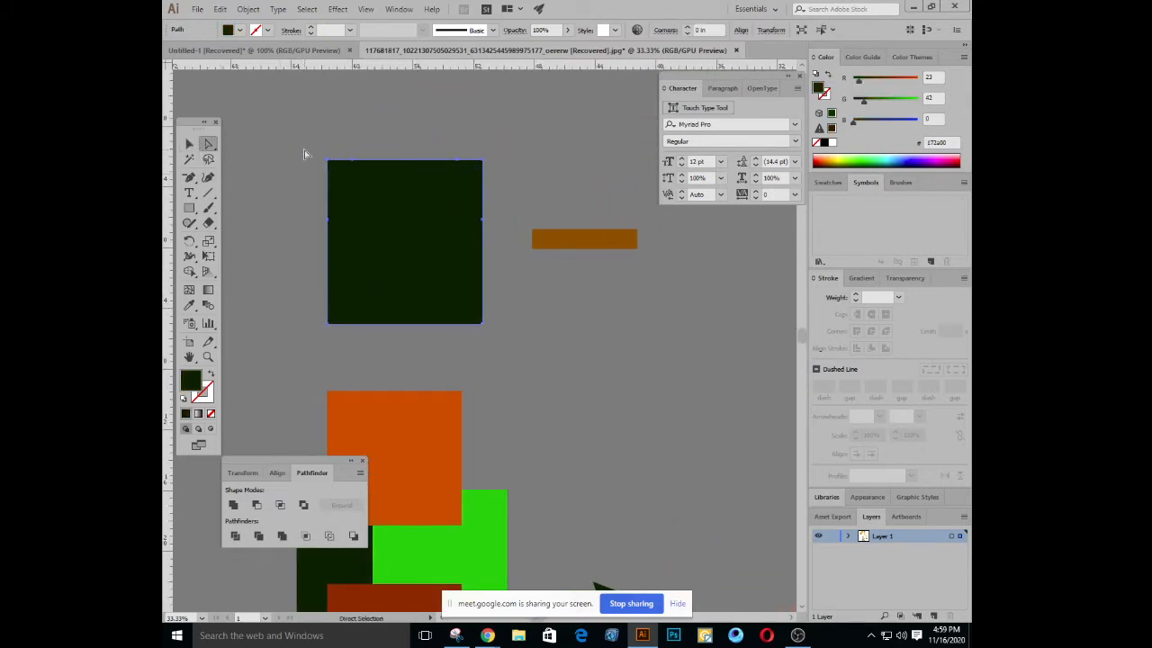
left_click_drag(304, 150, 391, 185)
key("Delete")
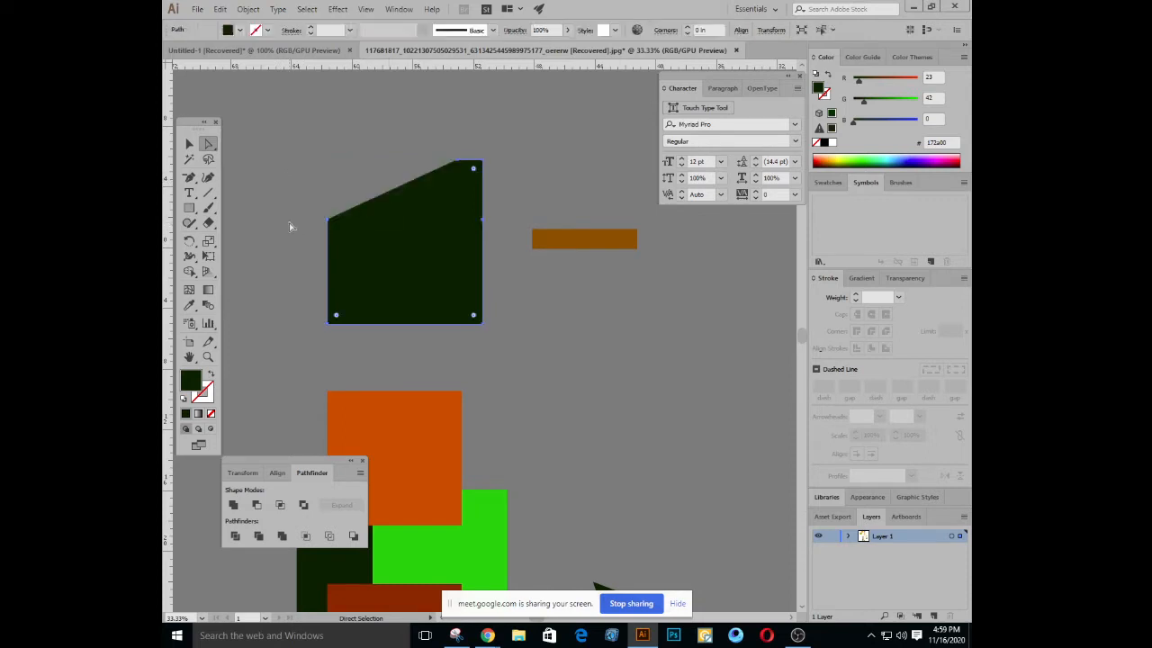
left_click_drag(314, 199, 381, 266)
key("Delete")
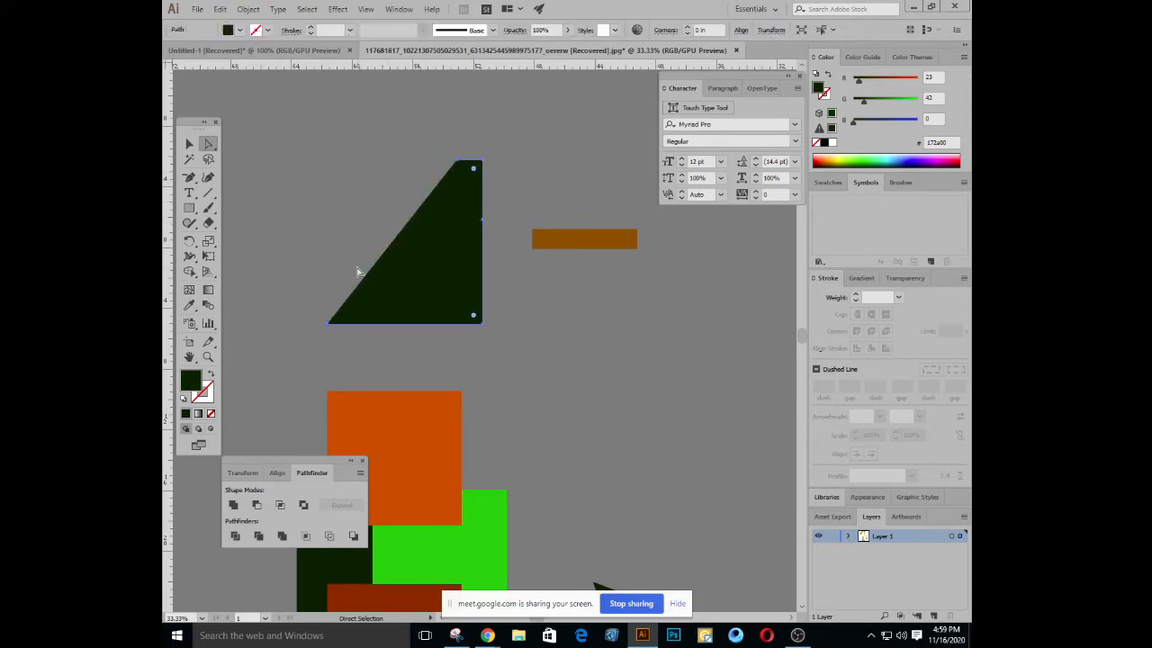
left_click(471, 175)
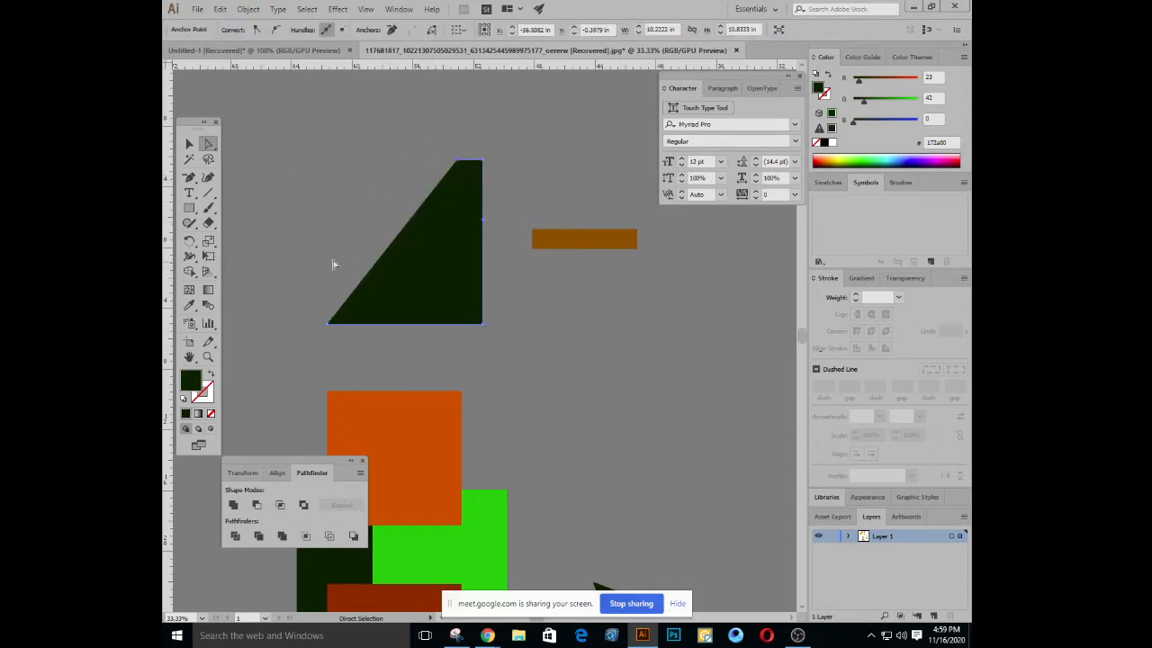
left_click(317, 213)
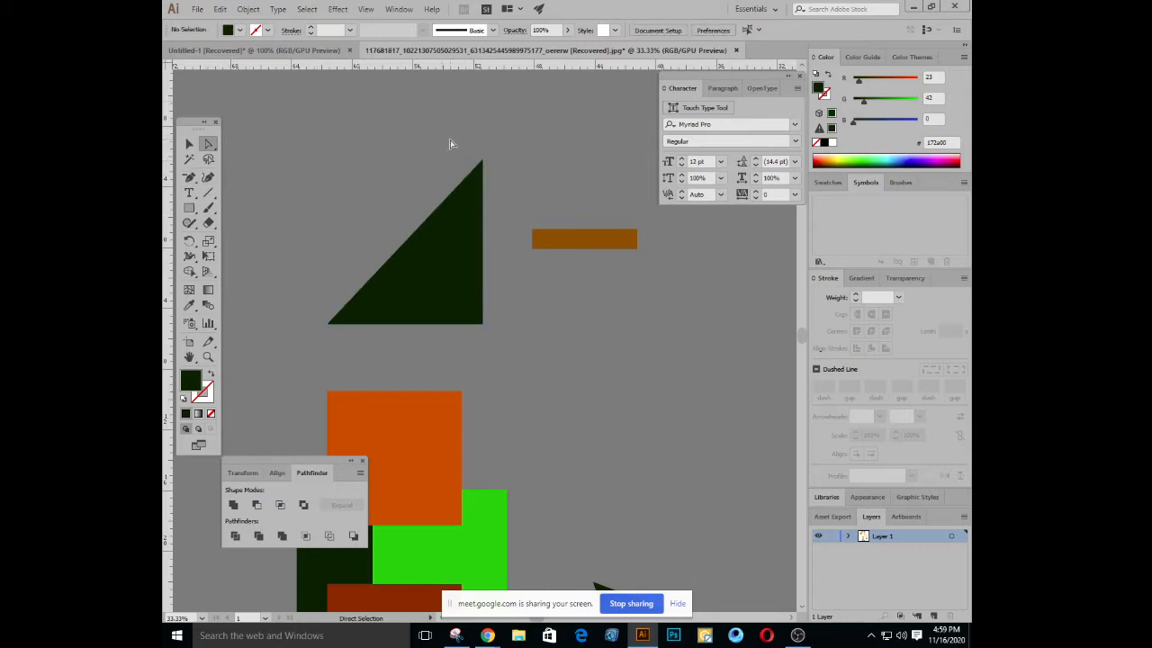
Delete the dark green triangle above the cross
key("Delete")
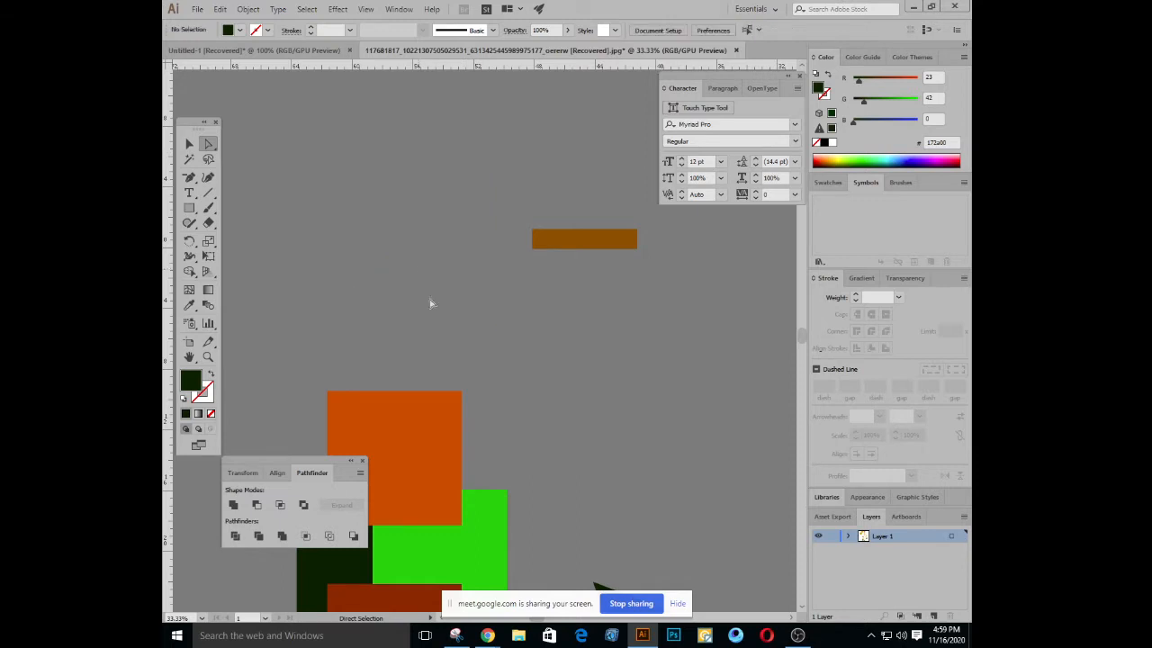
scroll(496, 322, "down", 3)
key("ctrl+minus")
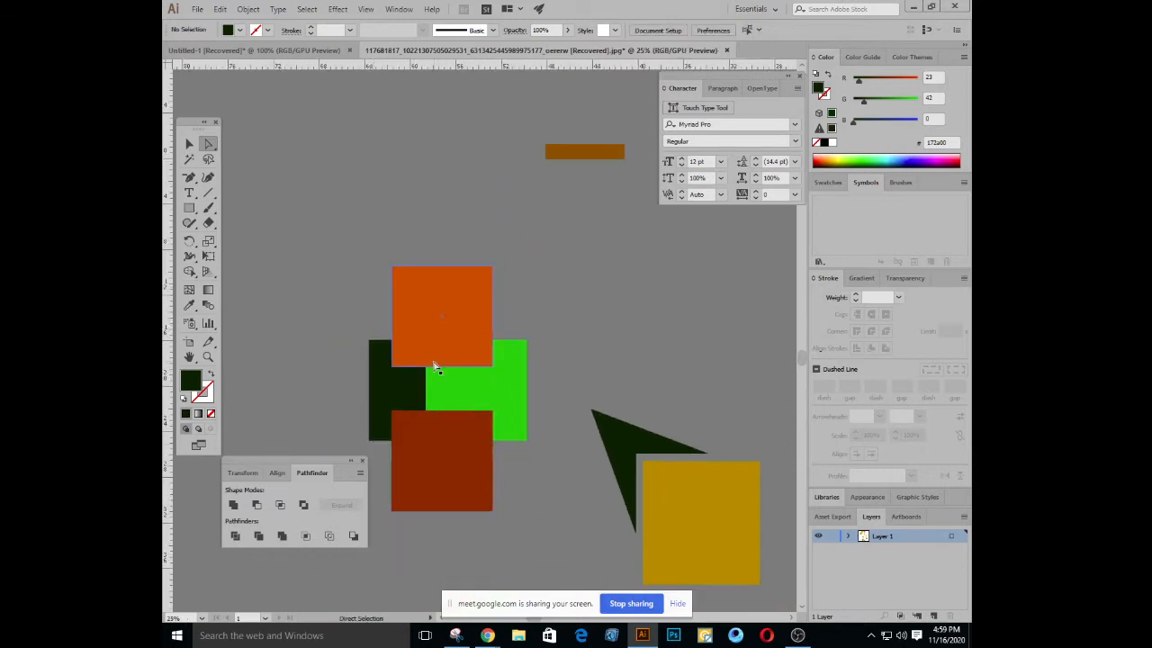
scroll(441, 288, "down", 2)
Merge all four squares of the cross into one shape with Shape Builder, and undo the merge
left_click(188, 144)
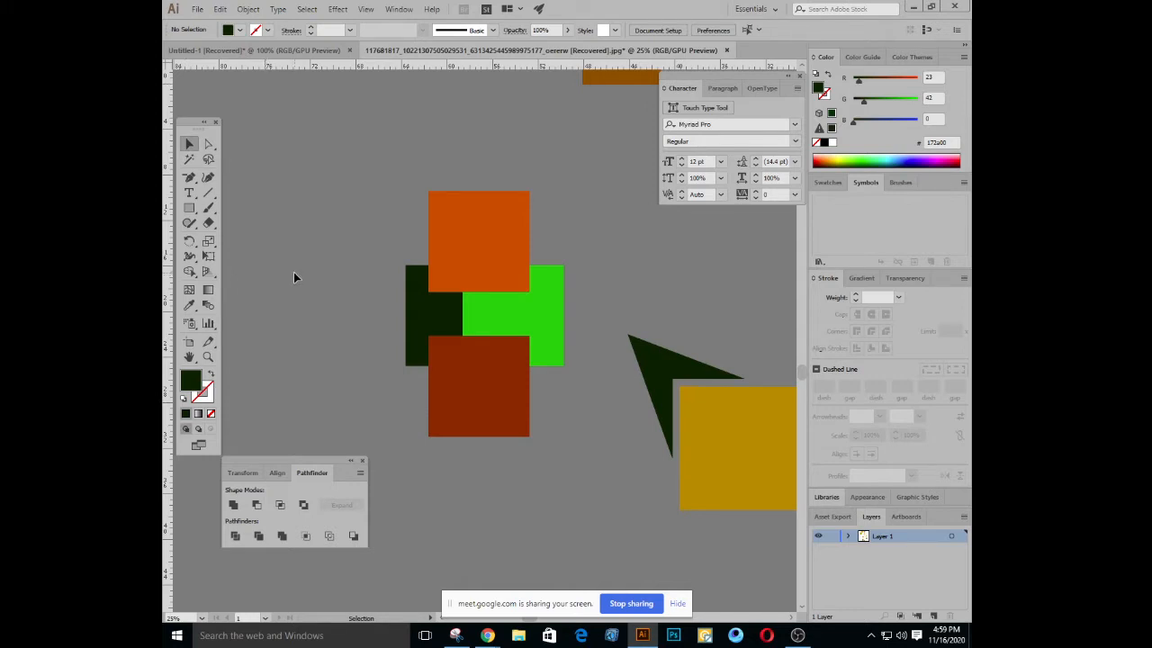
left_click_drag(396, 223, 550, 410)
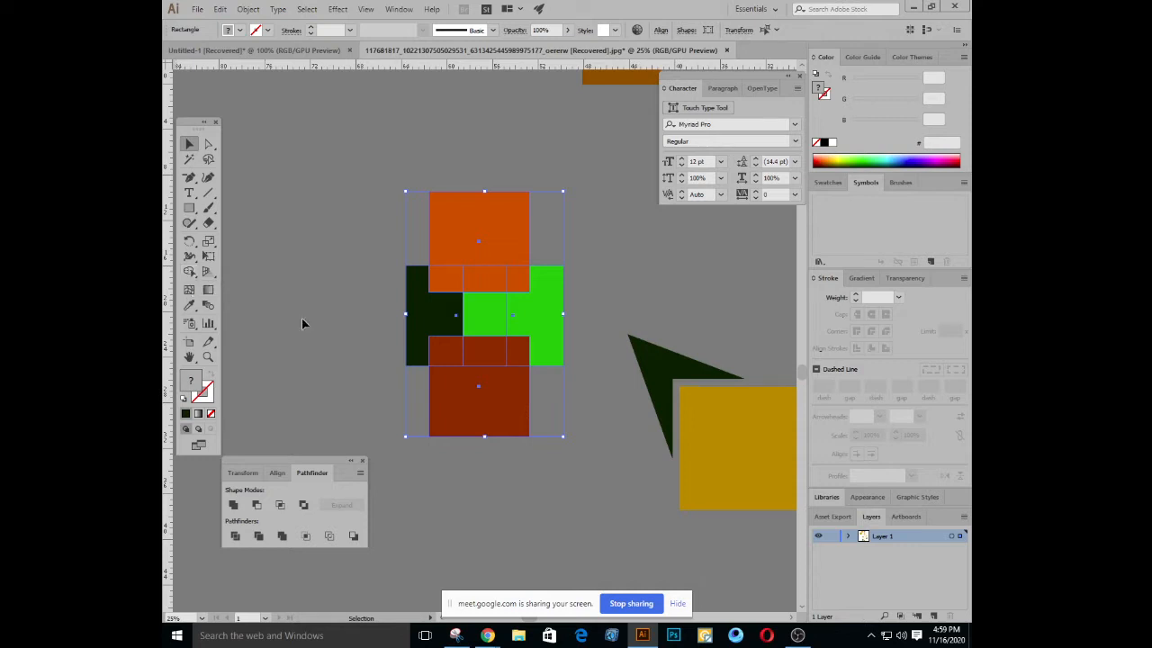
key("ctrl+plus")
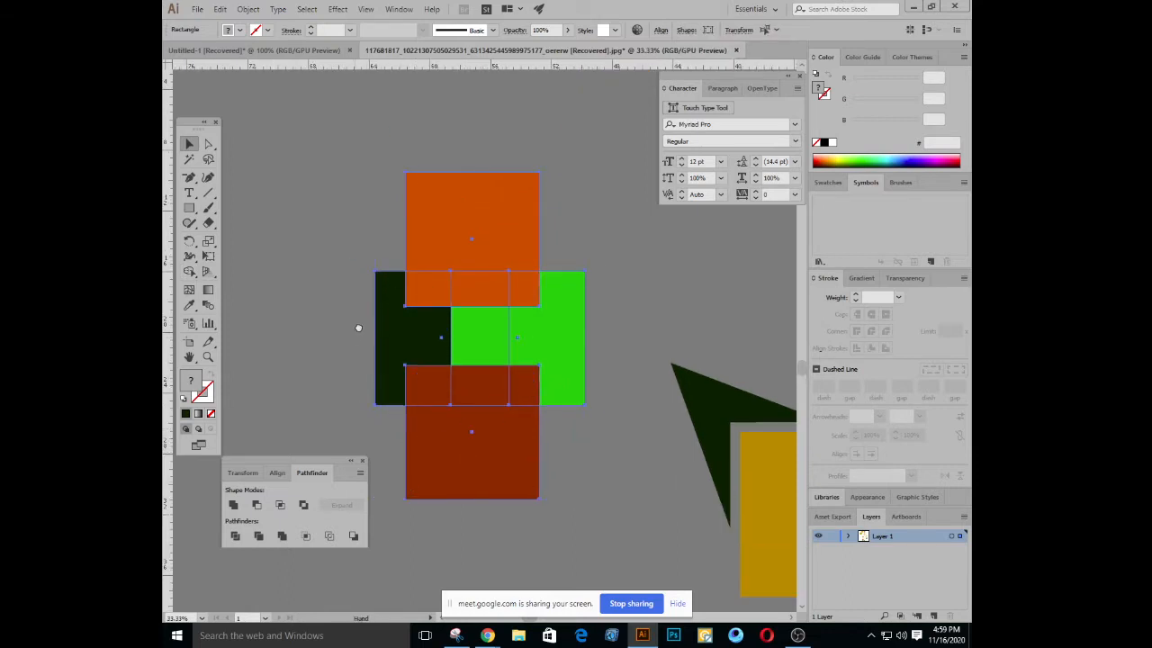
left_click_drag(394, 366, 403, 275)
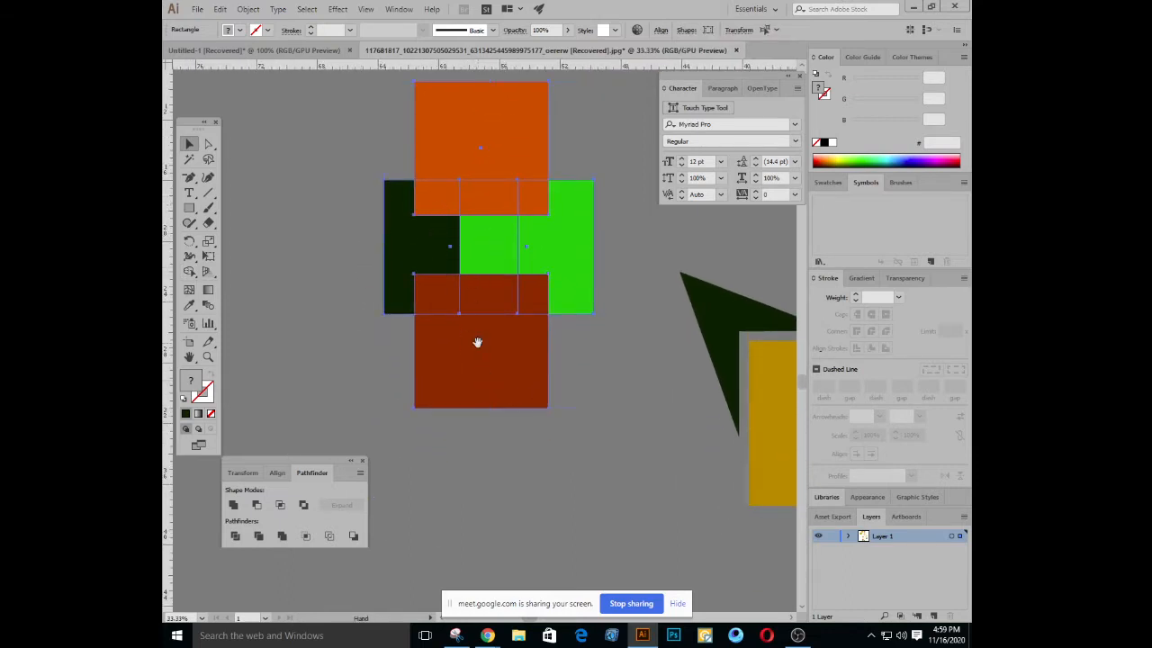
left_click_drag(482, 376, 513, 474)
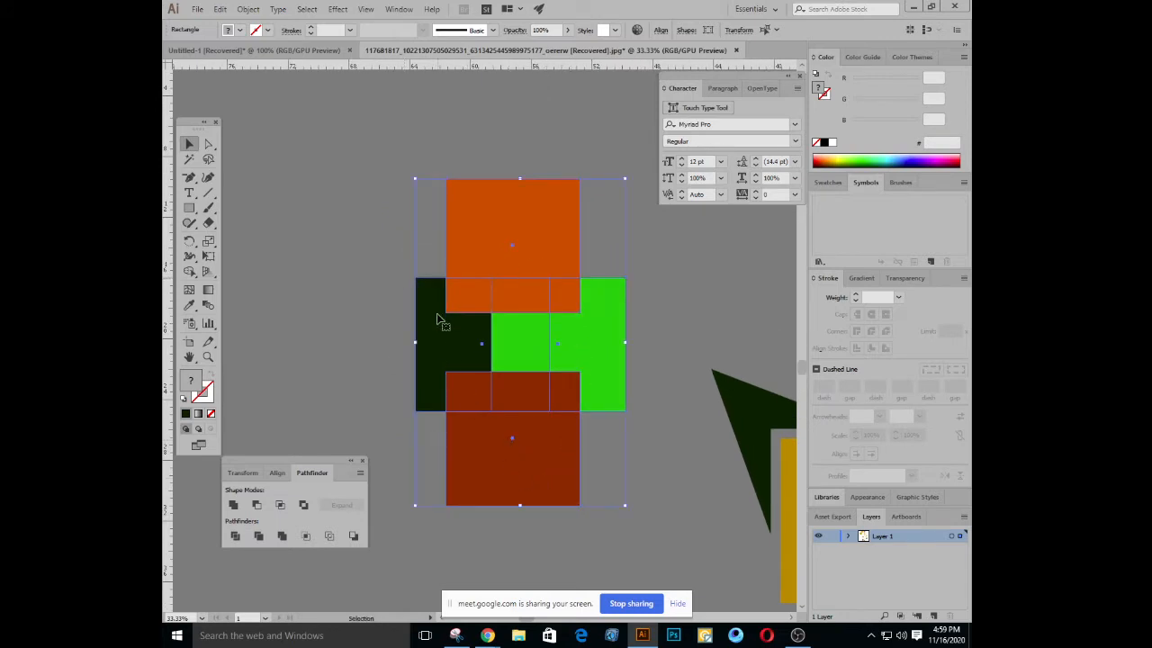
left_click(190, 274)
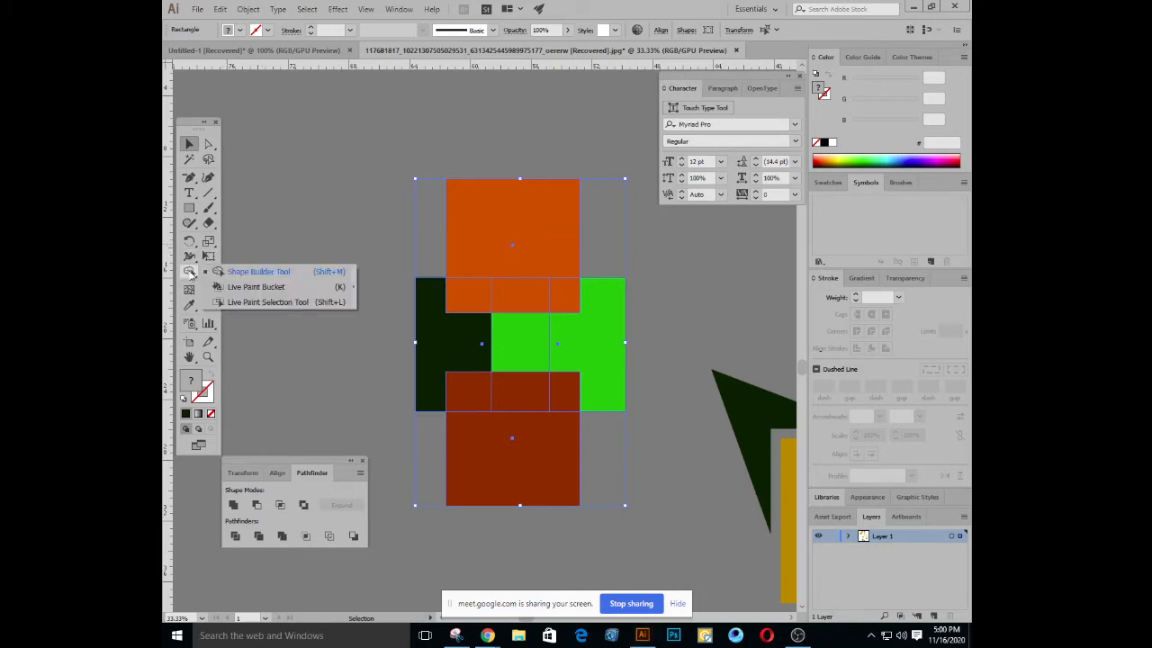
left_click(191, 273)
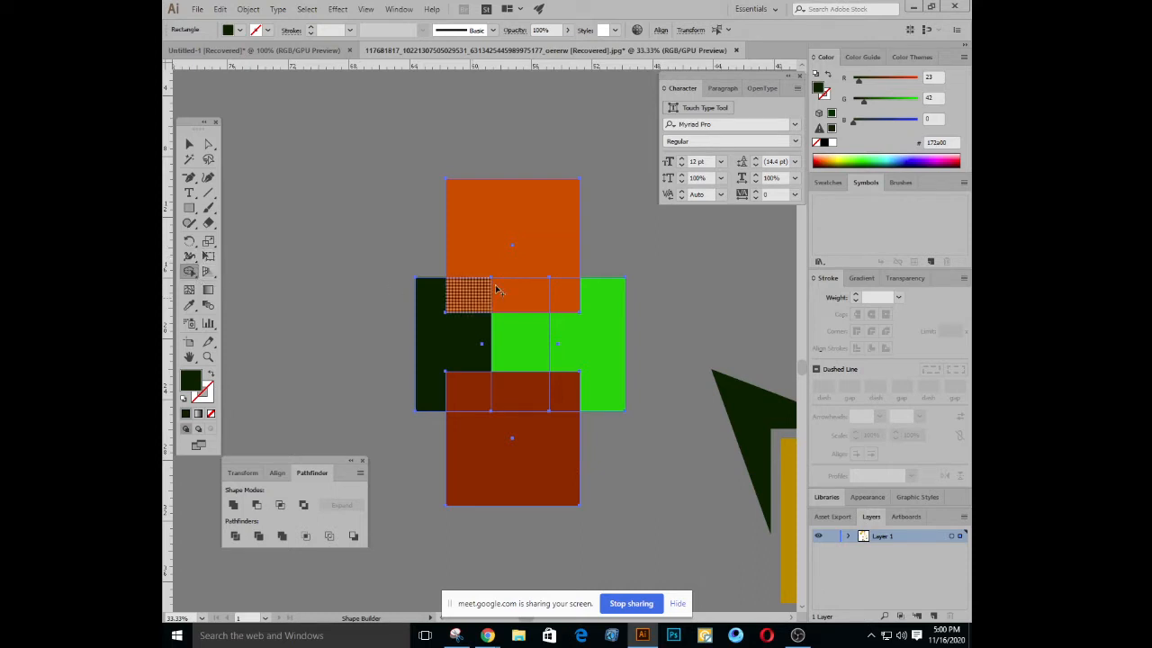
mouse_move(502, 217)
left_mouse_down()
mouse_move(477, 299)
mouse_move(588, 310)
mouse_move(576, 335)
mouse_move(465, 347)
mouse_move(449, 359)
mouse_move(490, 386)
mouse_move(550, 387)
mouse_move(556, 408)
mouse_move(538, 455)
left_mouse_up()
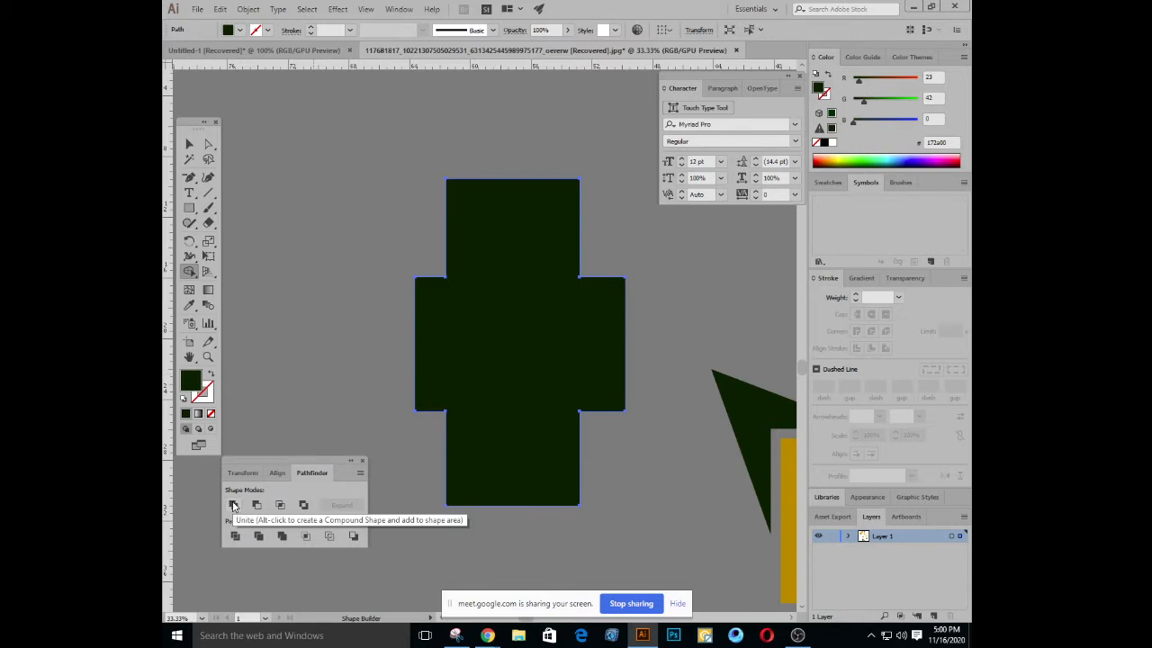
key("ctrl+z")
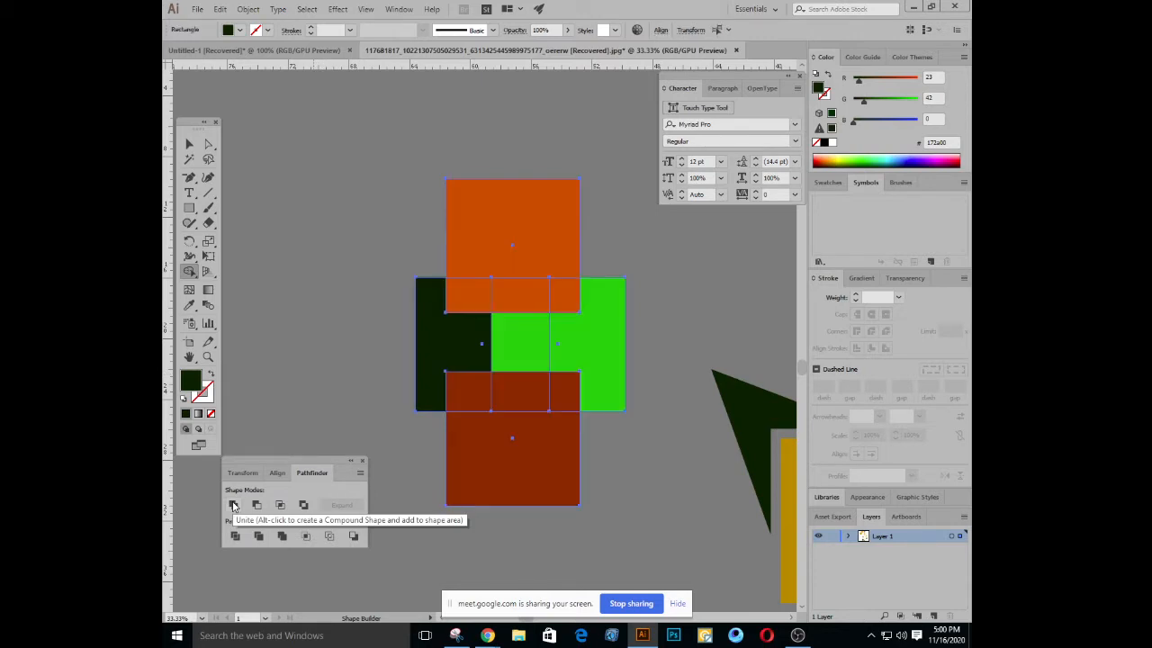
Reselect the four squares and merge the visible left, centre and right areas into one dark green shape with Shape Builder
left_click_drag(347, 344, 380, 351)
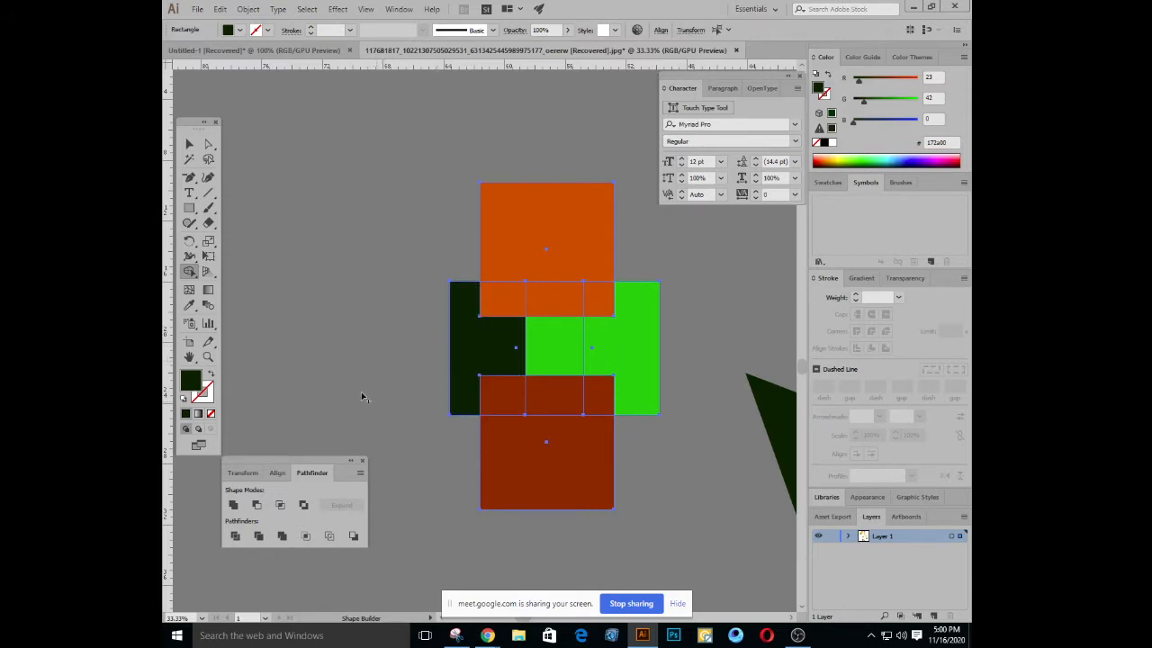
left_click(191, 142)
left_click(334, 257)
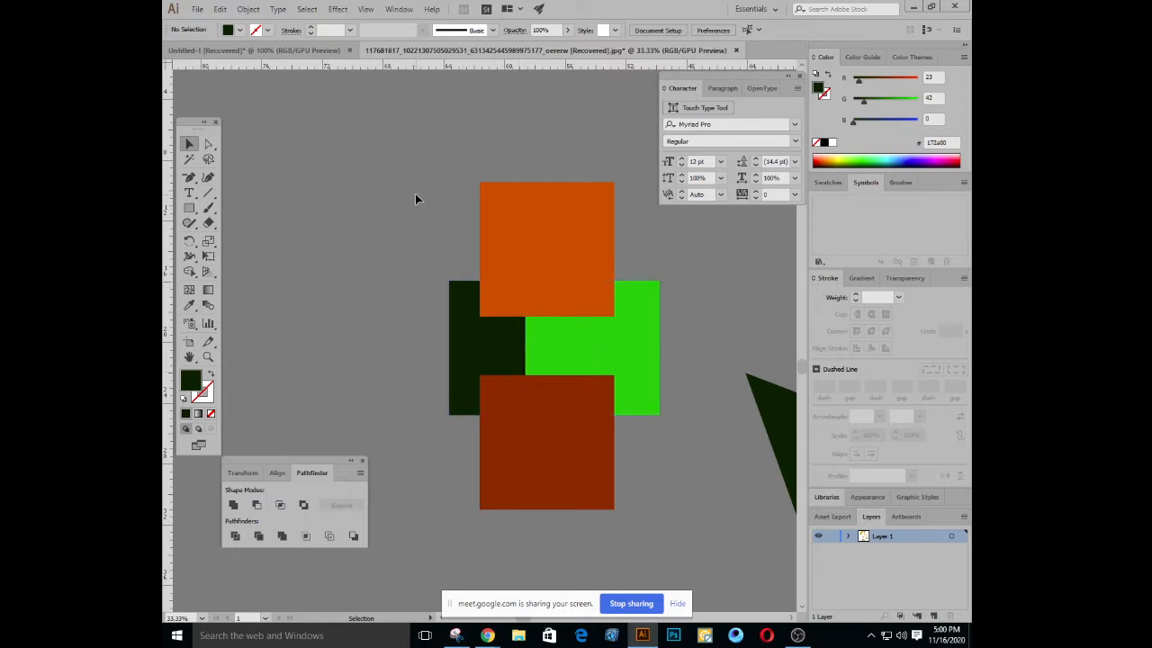
left_click(496, 446)
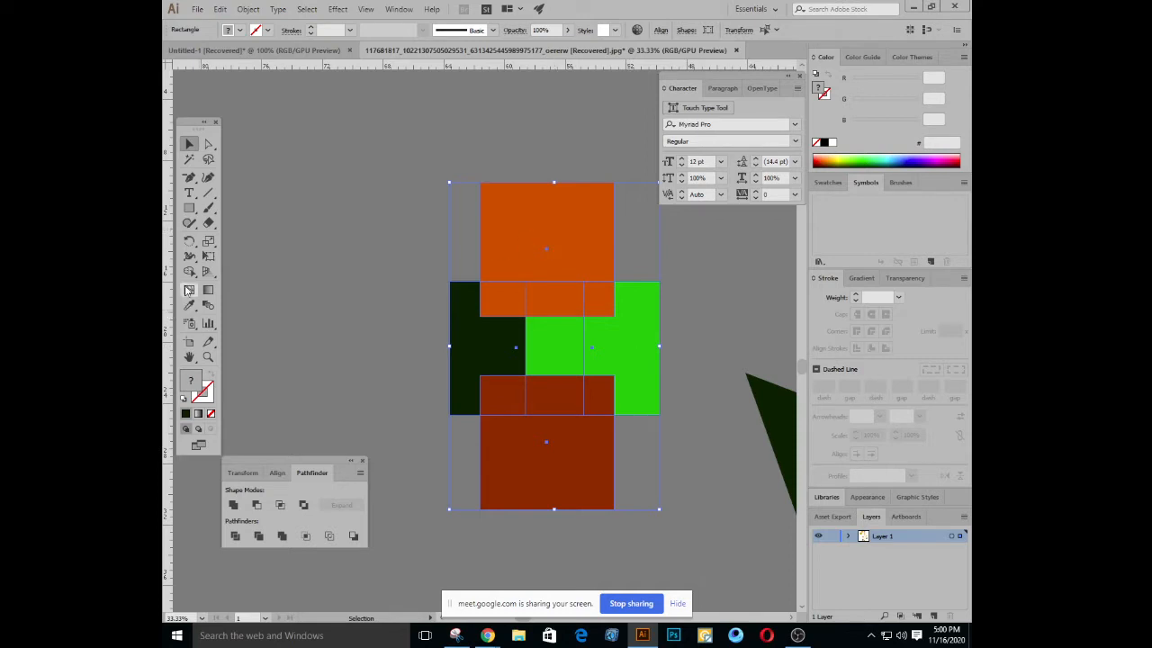
left_click(189, 273)
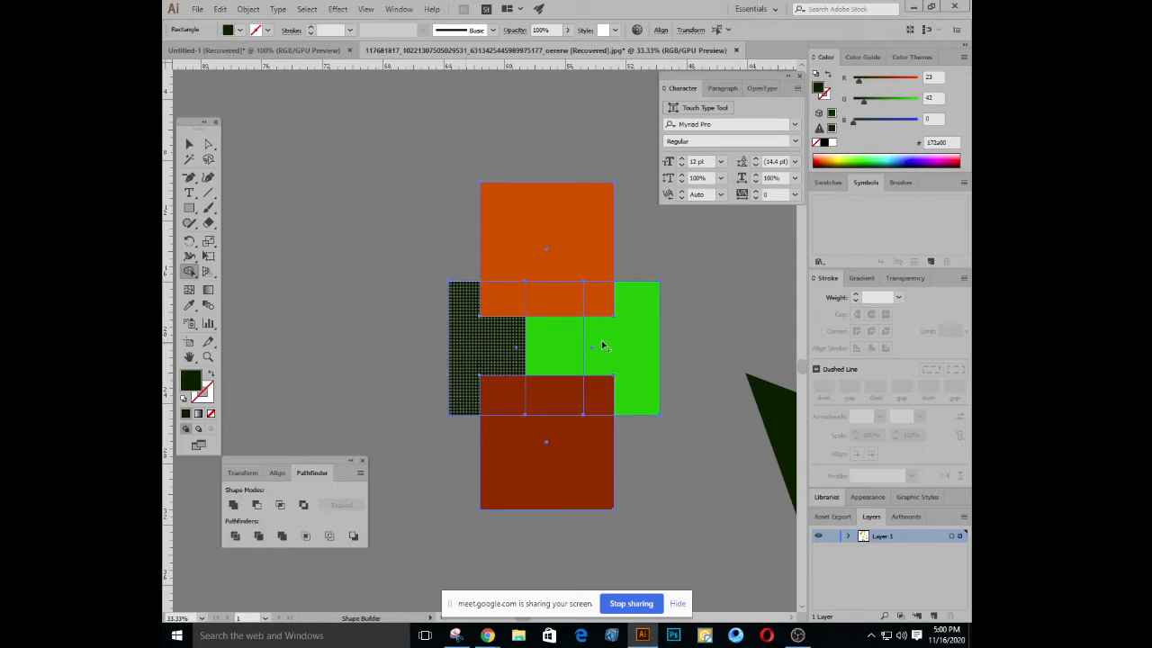
left_click_drag(632, 344, 635, 344)
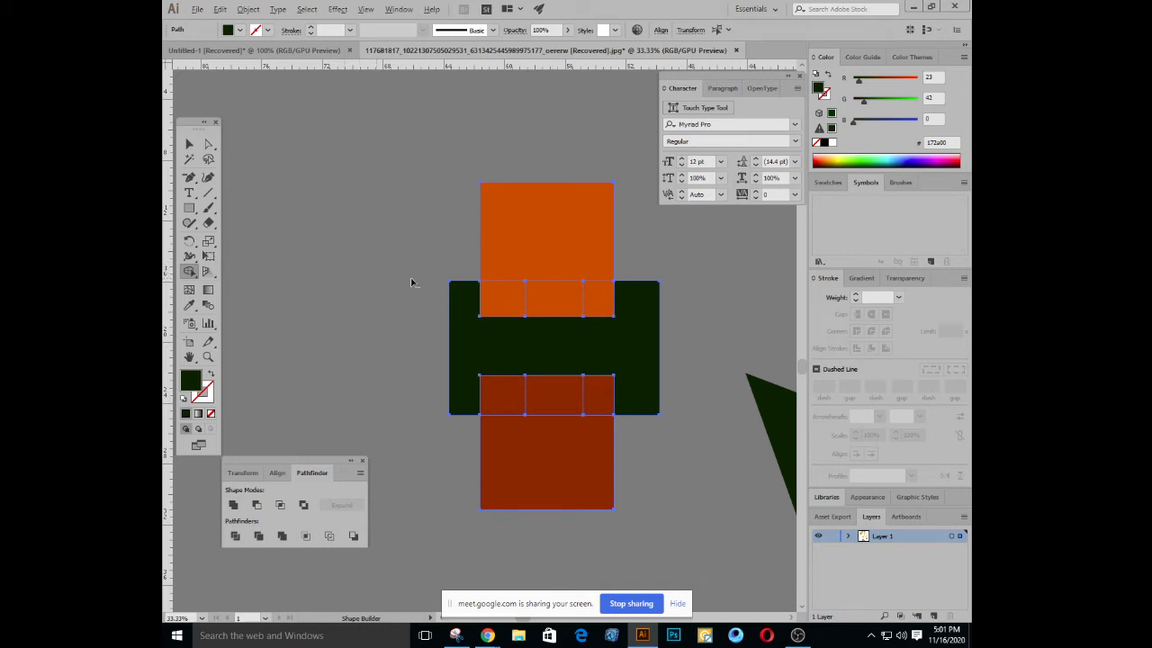
Remove the middle and right overlap segments above and below the dark green bar with Shape Builder, and clear the selection
left_click_drag(589, 301, 597, 303)
left_click_drag(568, 399, 601, 398)
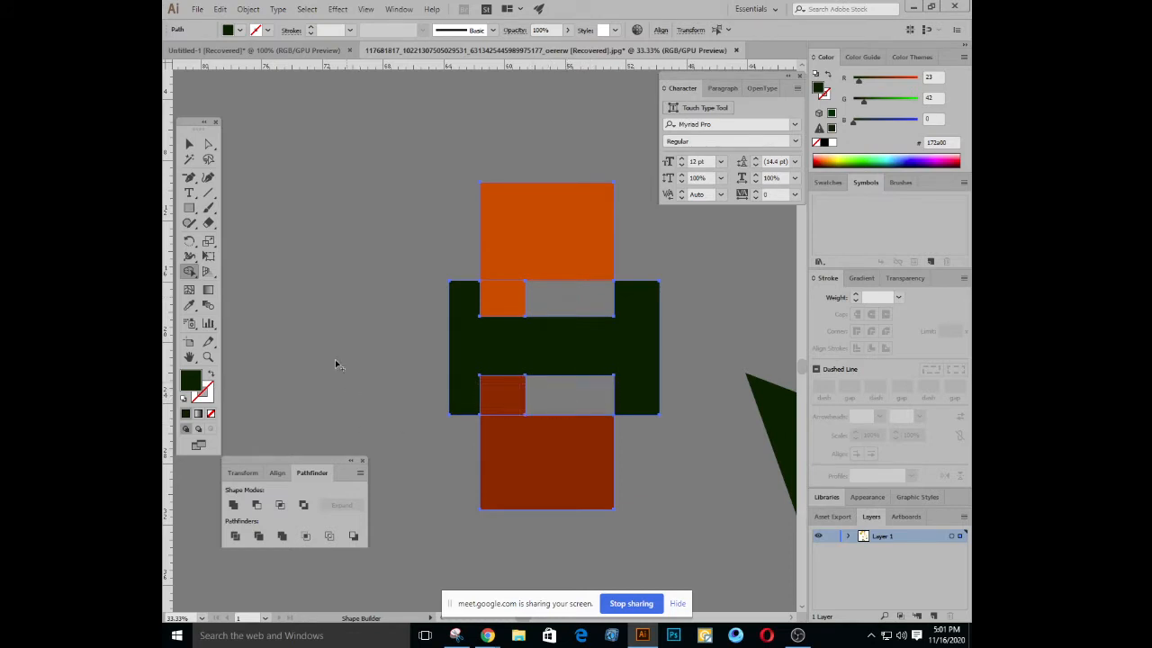
left_click(189, 144)
left_click(306, 218)
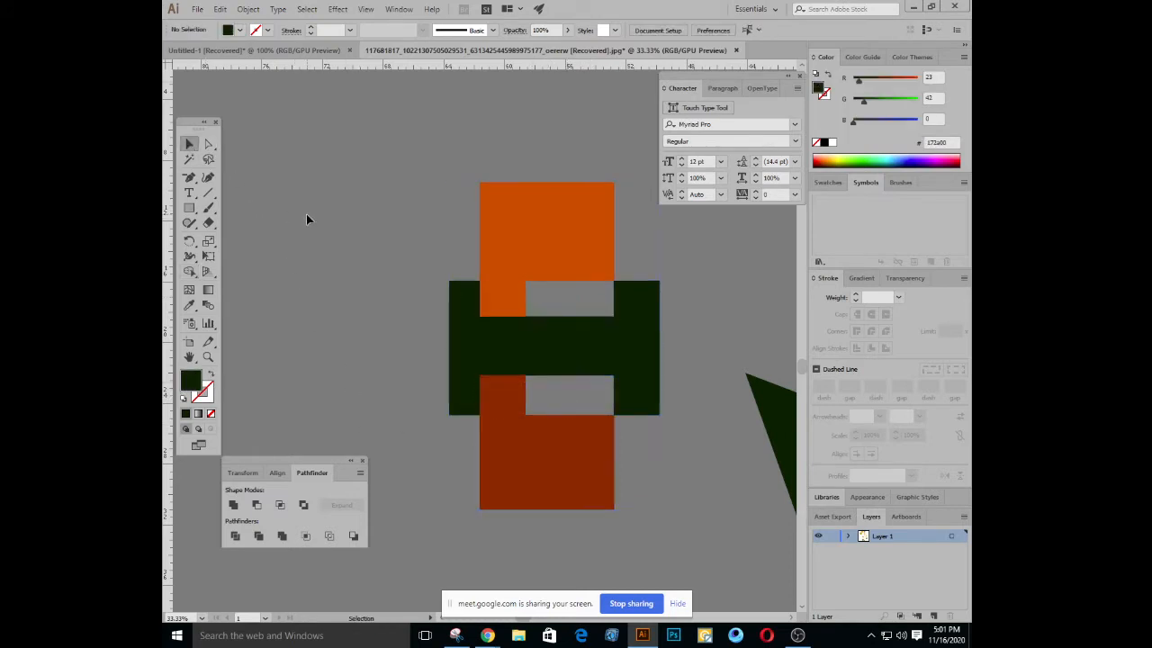
Move the orange and the dark red L-shaped pieces to the right, uncovering the small overlap areas on the dark green shape
left_click(540, 235)
left_click(522, 441)
left_click(578, 338)
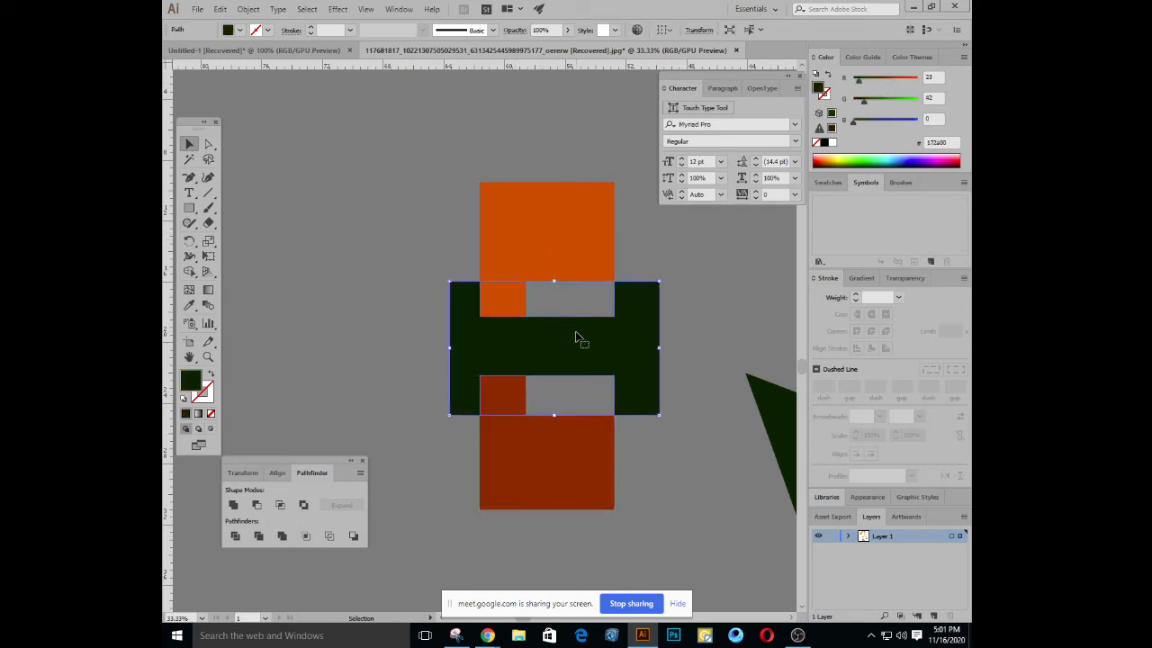
left_click(543, 197)
left_click(394, 220)
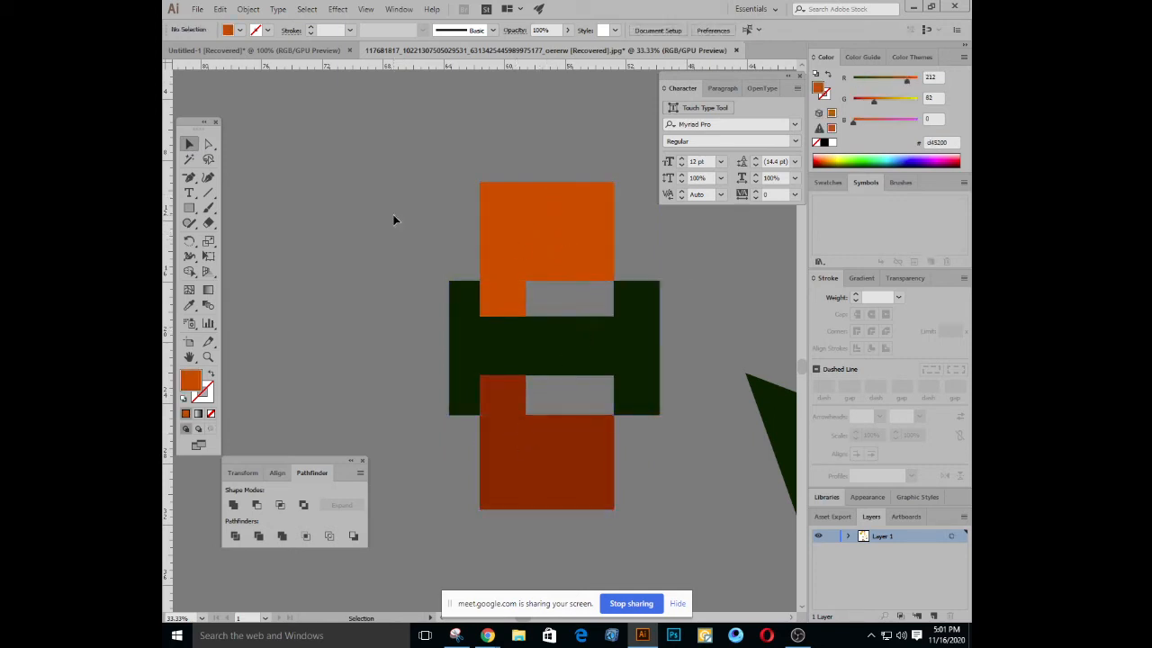
left_click_drag(553, 244, 639, 239)
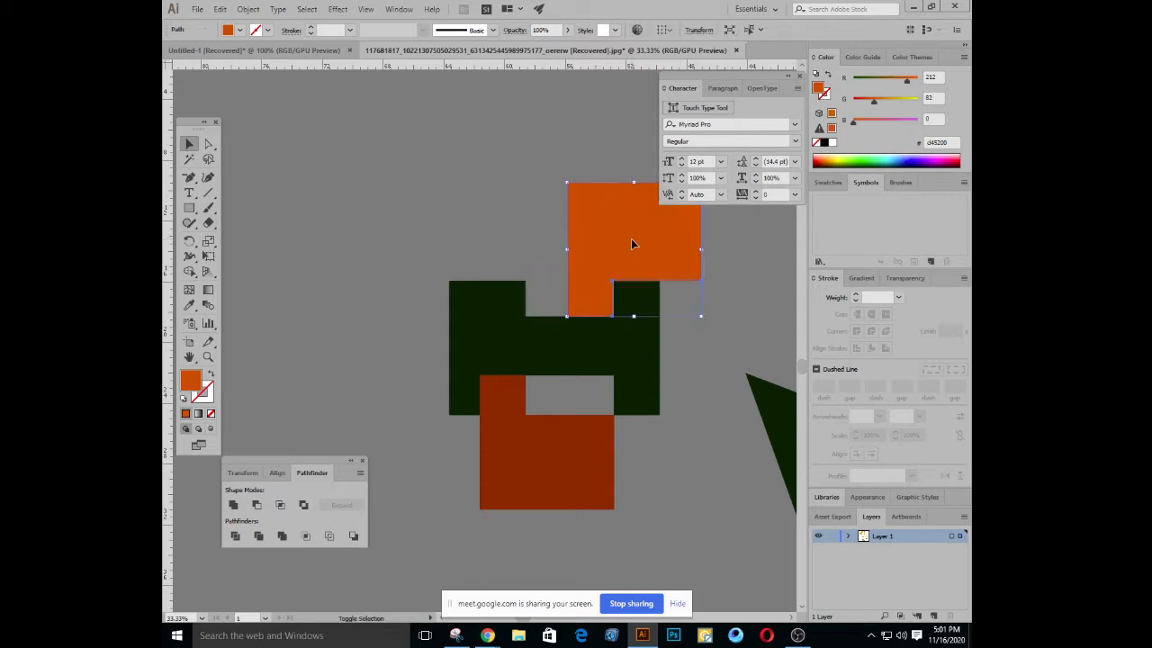
left_click(492, 234)
left_click_drag(517, 445, 604, 450)
Delete the two small dark green squares left in the upper and lower notches of the dark green shape
left_click(514, 300)
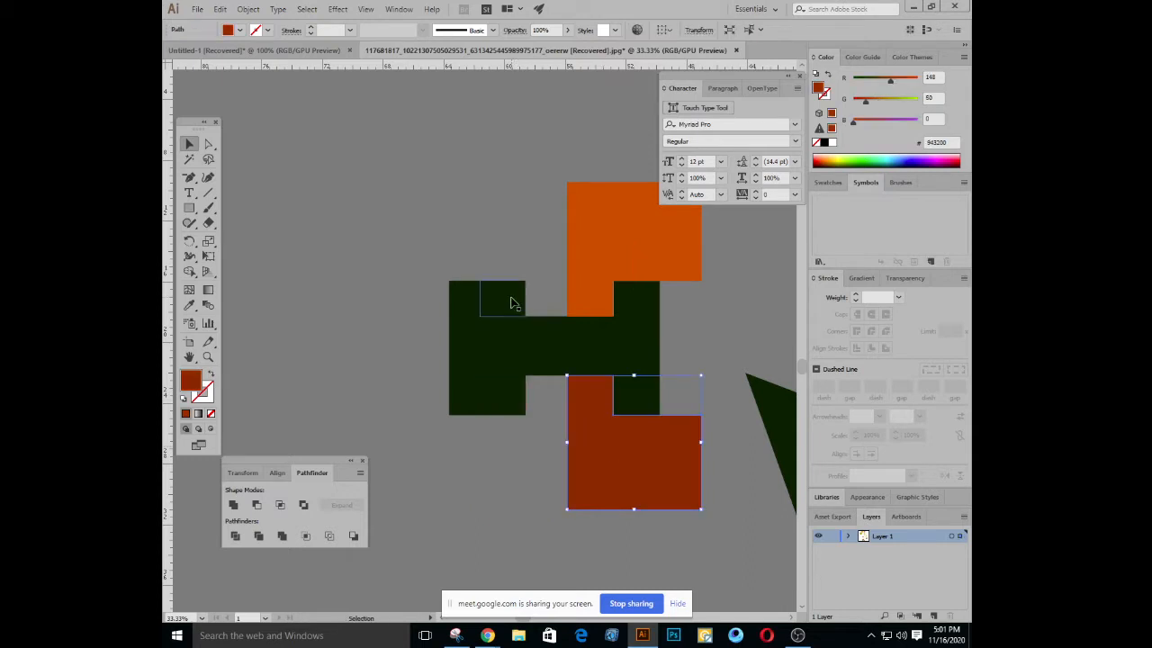
key("Delete")
left_click(520, 404)
key("Delete")
Select the orange, dark green and dark red pieces together and try to merge them with Shape Builder
left_click_drag(449, 304, 384, 273)
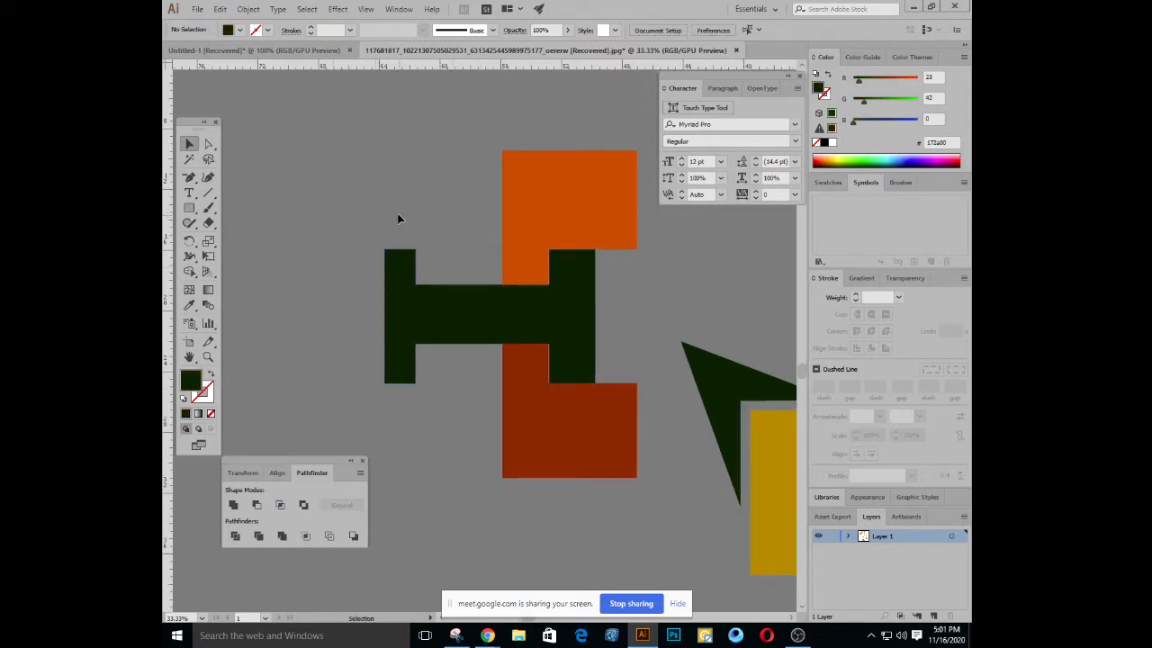
key("ctrl+minus")
left_click_drag(434, 200, 489, 253)
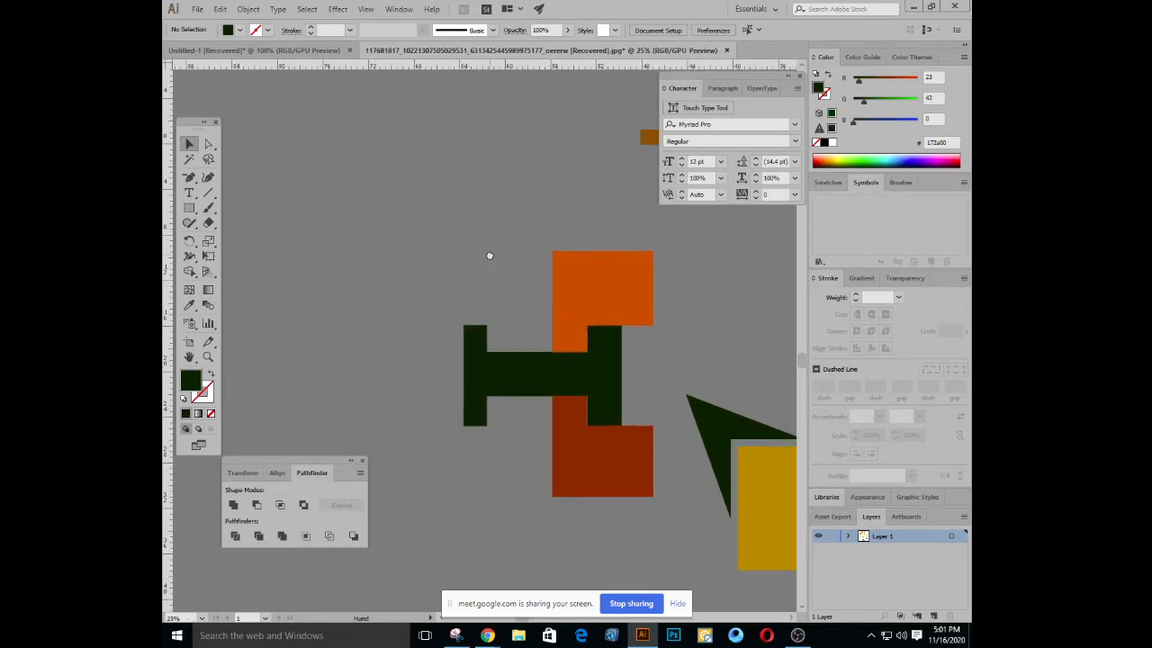
left_click(585, 273)
left_click(425, 259)
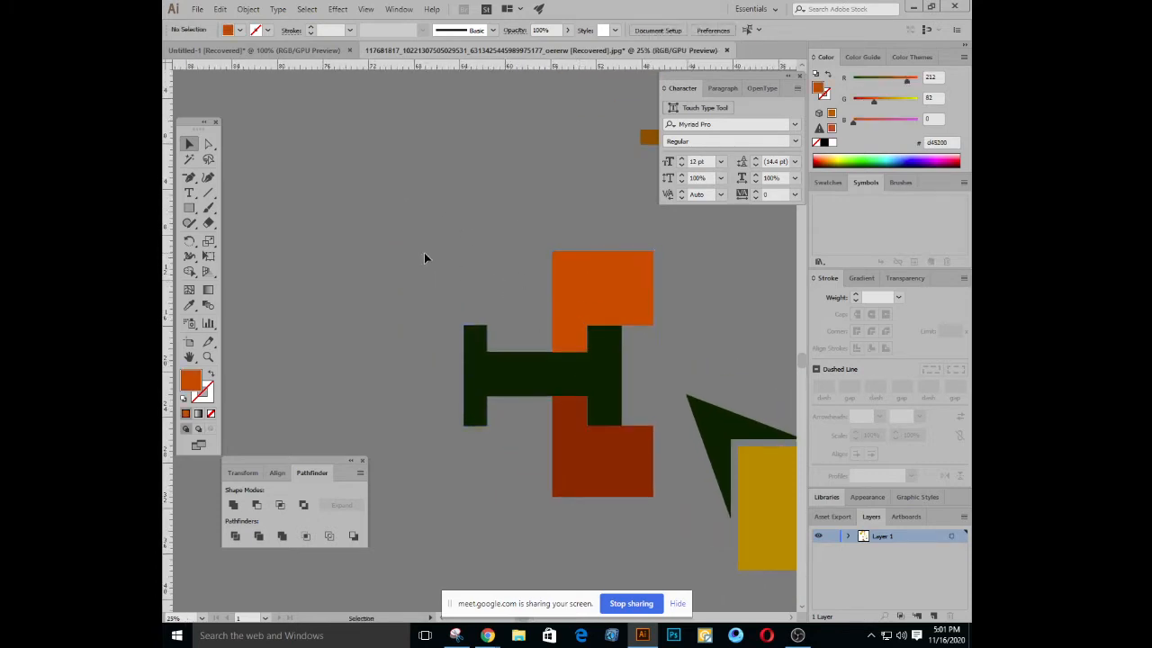
left_click(573, 489)
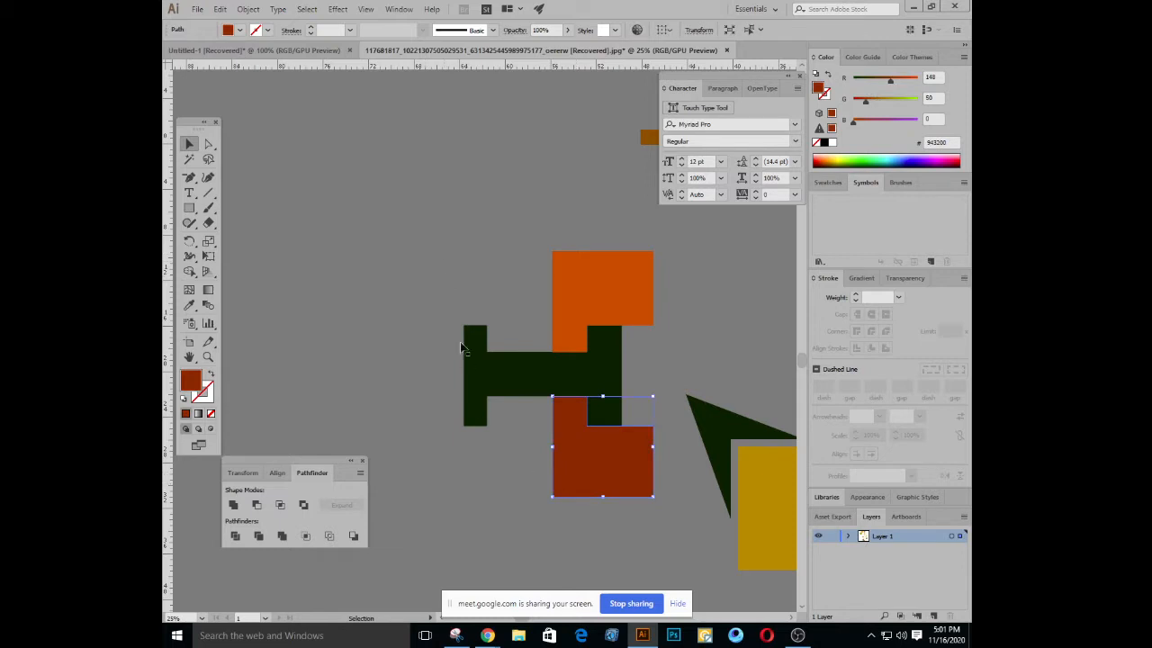
left_click(475, 279)
left_click_drag(658, 540, 462, 452)
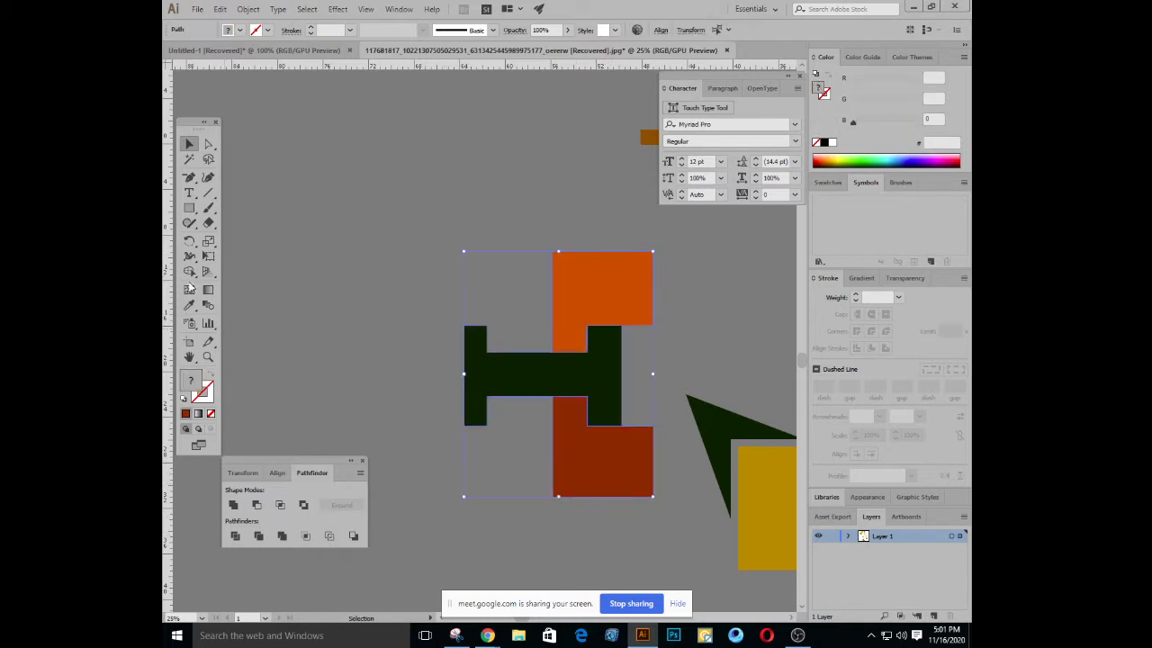
key("shift+m")
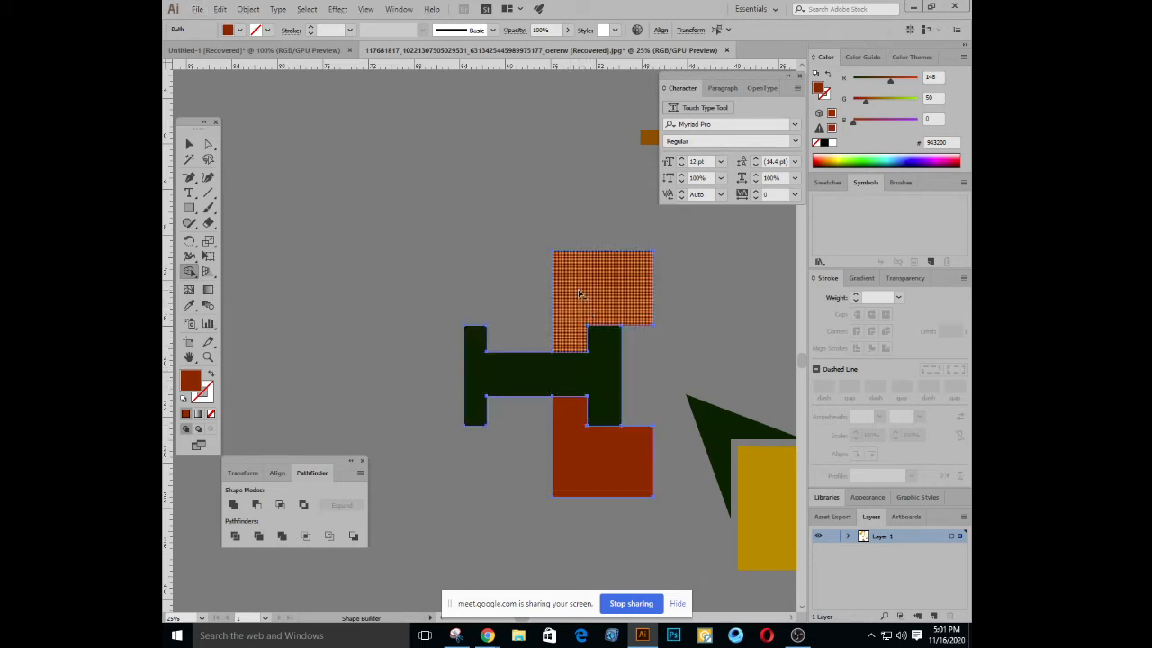
left_click_drag(566, 314, 573, 463)
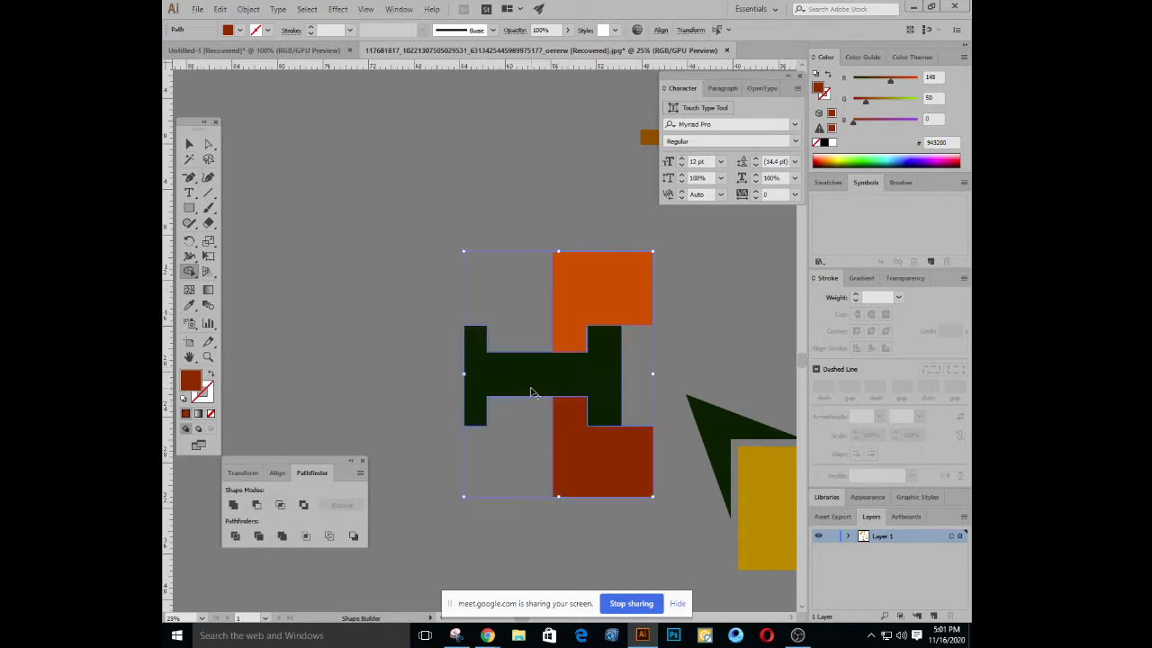
Merge the orange, dark green and dark red pieces into one dark red shape with Shape Builder, and clear the selection
left_click_drag(569, 330, 572, 452)
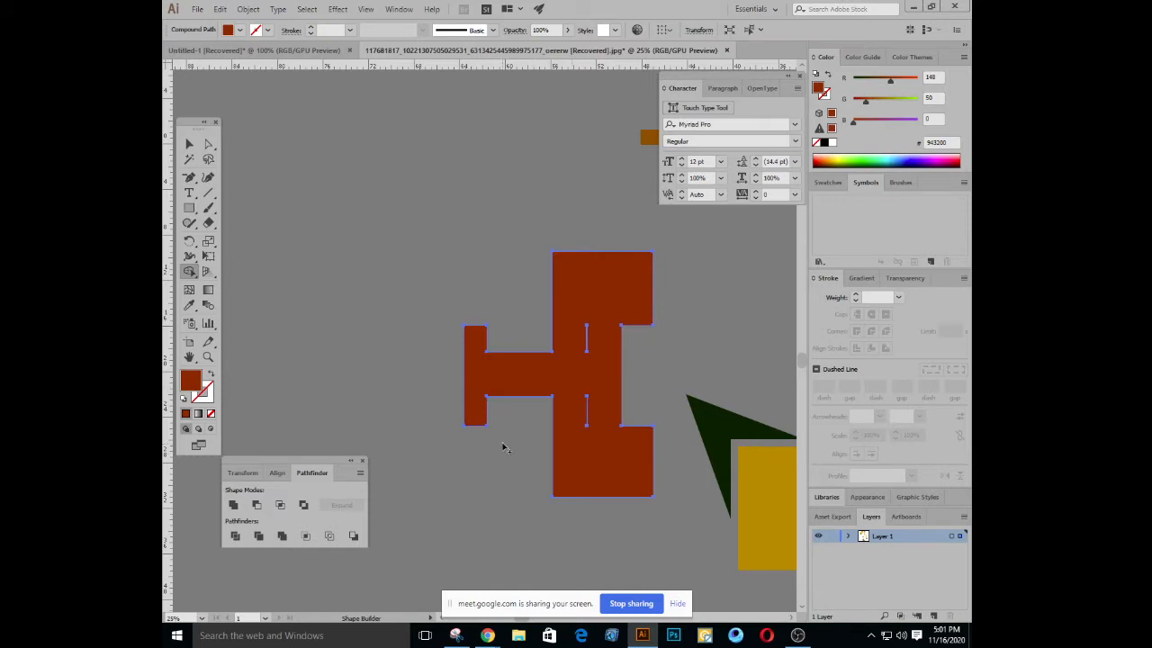
left_click_drag(575, 405, 592, 407)
left_click_drag(570, 342, 606, 344)
left_click(189, 145)
left_click(423, 228)
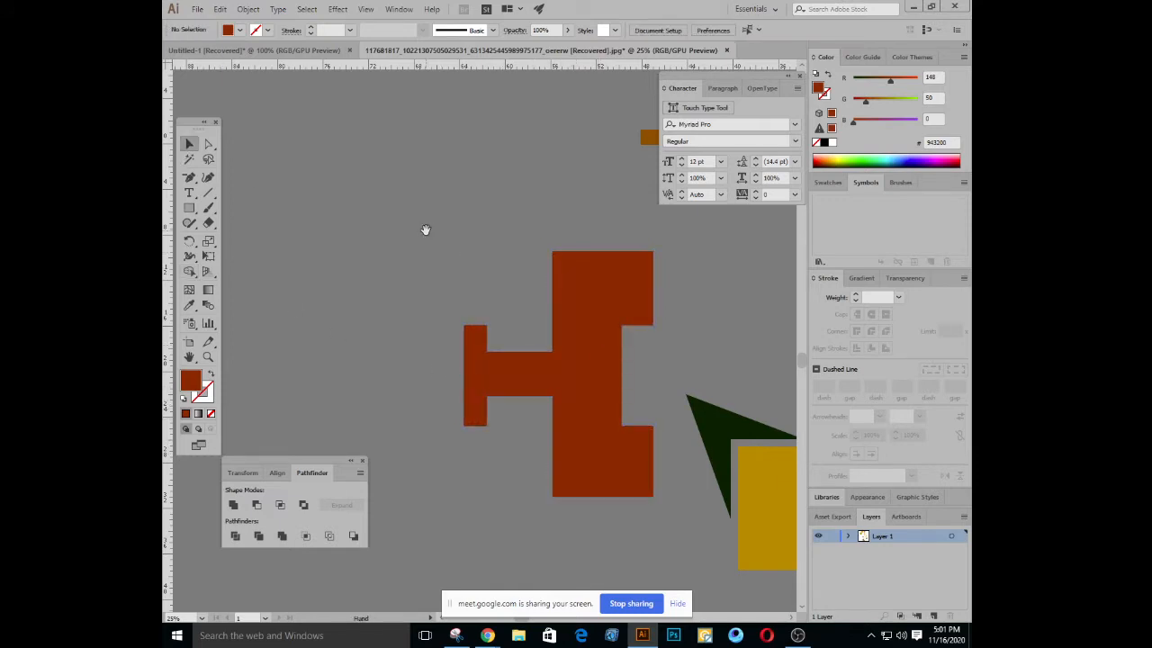
Move the merged dark red shape a little to the left, away from the dark green triangle, and deselect it
left_click_drag(424, 229, 343, 209)
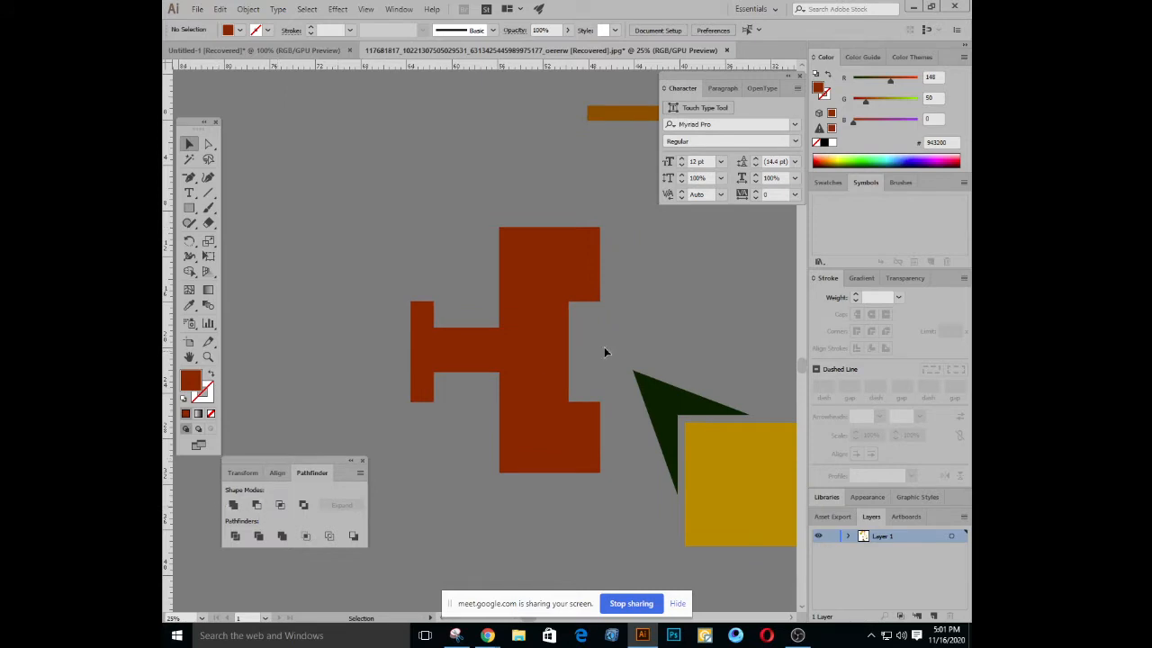
left_click_drag(536, 326, 549, 363)
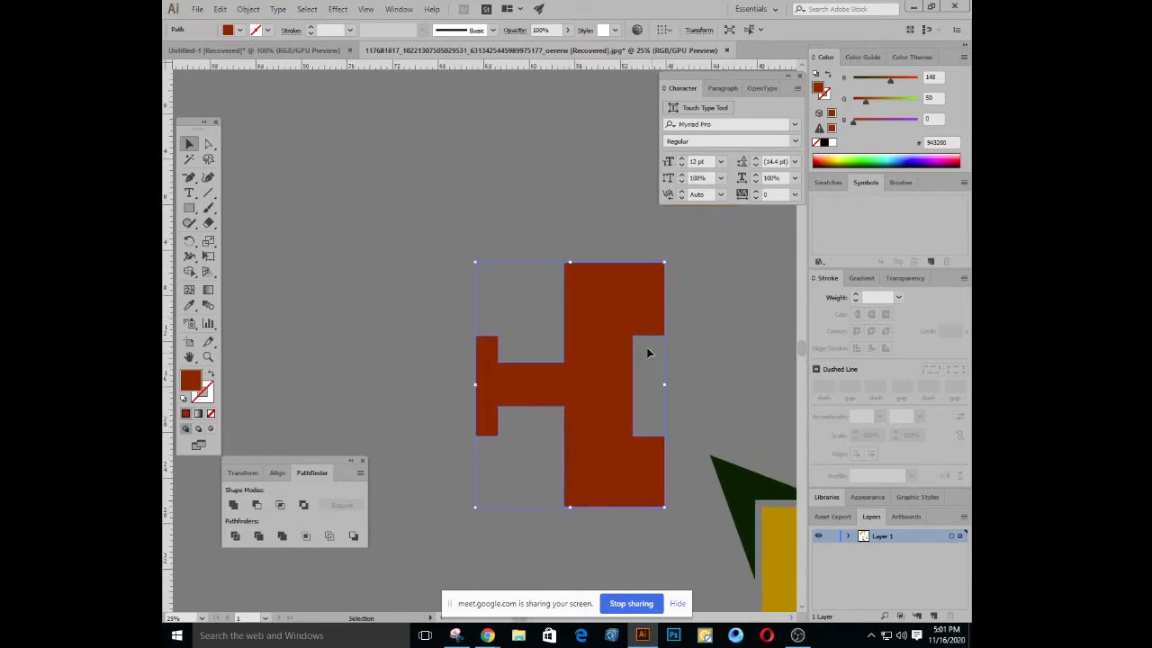
left_click_drag(621, 335, 575, 334)
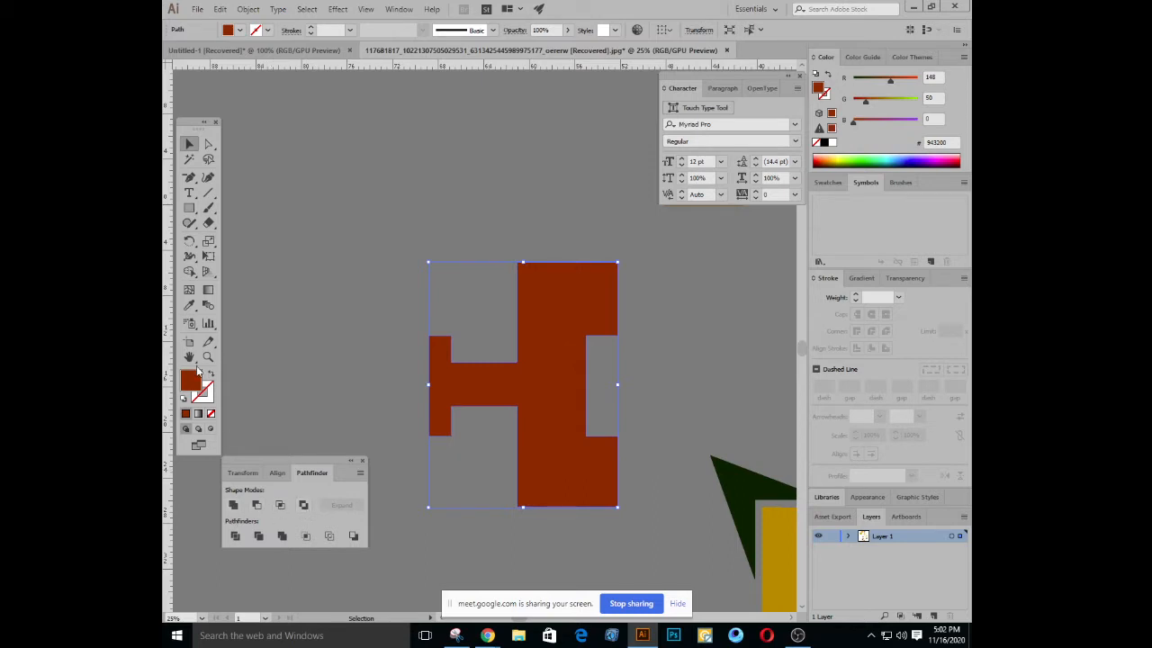
left_click(379, 241)
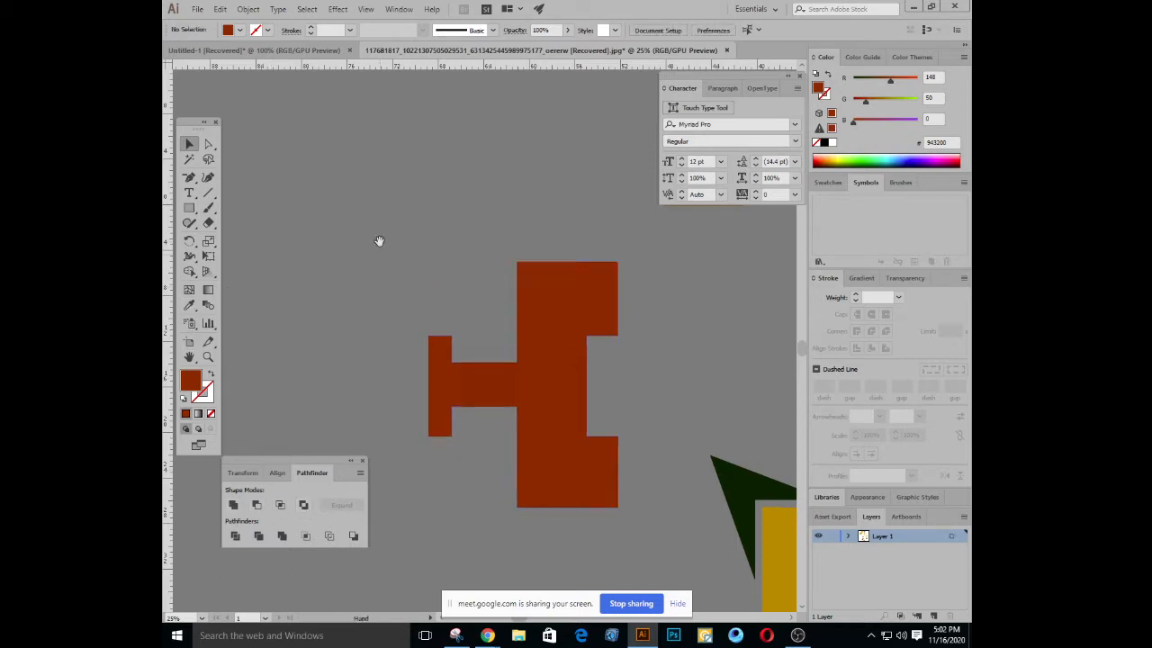
Draw a dark red circle from its centre in the empty area to the left of the brown shield
left_click_drag(379, 241, 478, 422)
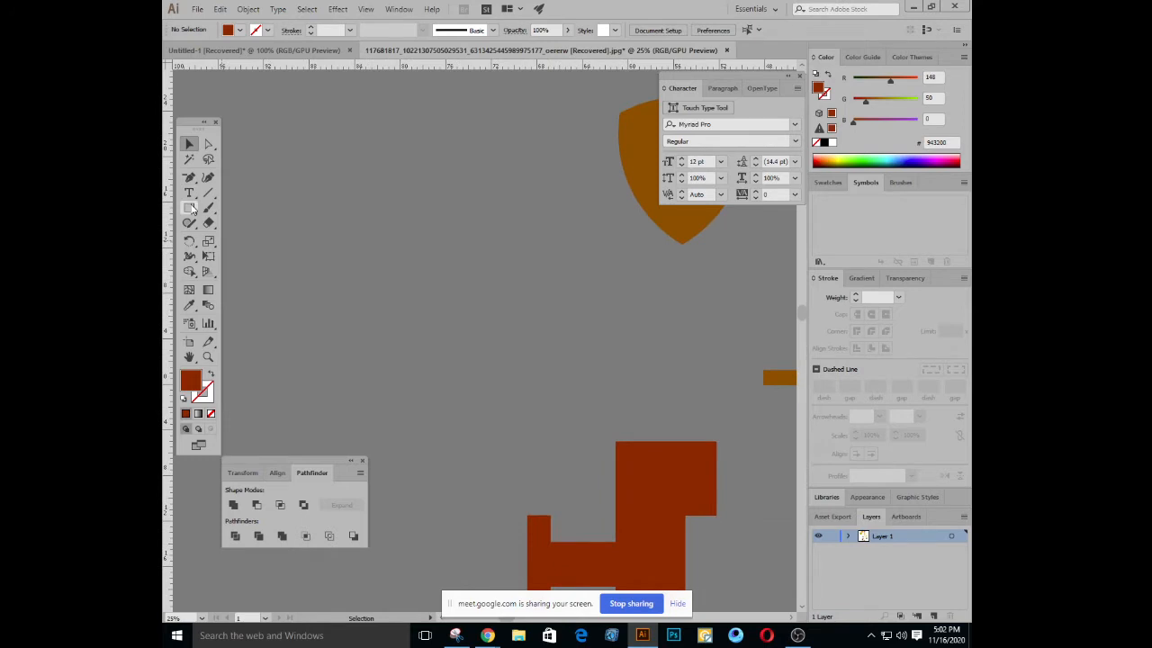
left_click_drag(189, 177, 239, 175)
left_click_drag(345, 245, 366, 282)
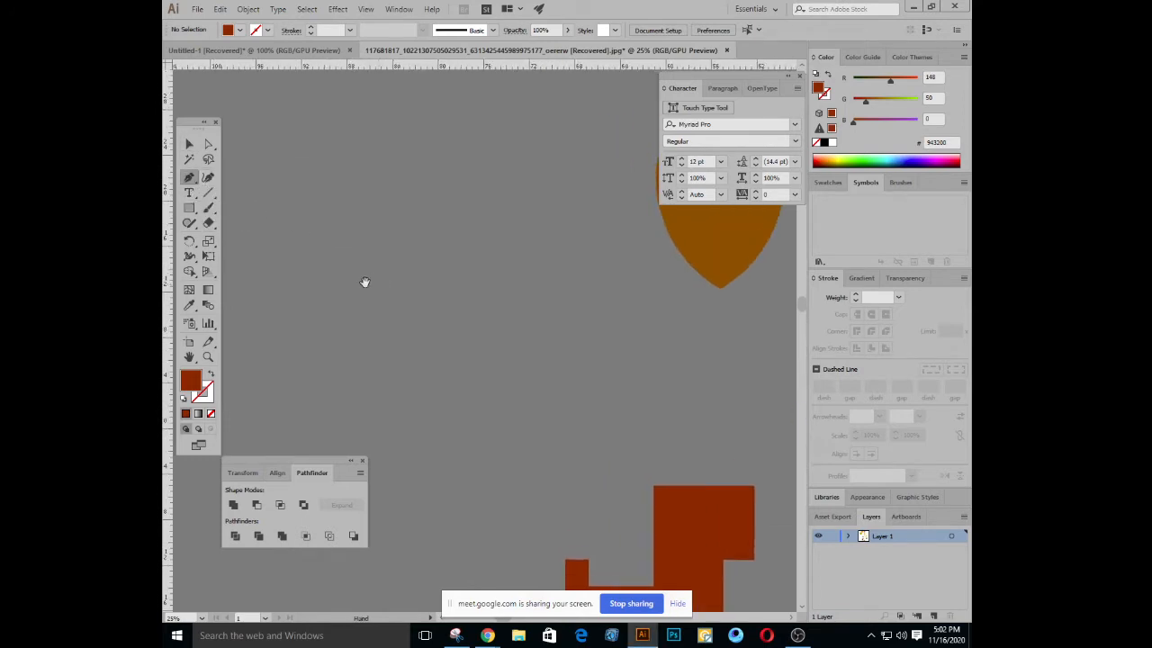
left_click_drag(189, 208, 242, 238)
left_click_drag(370, 244, 455, 323)
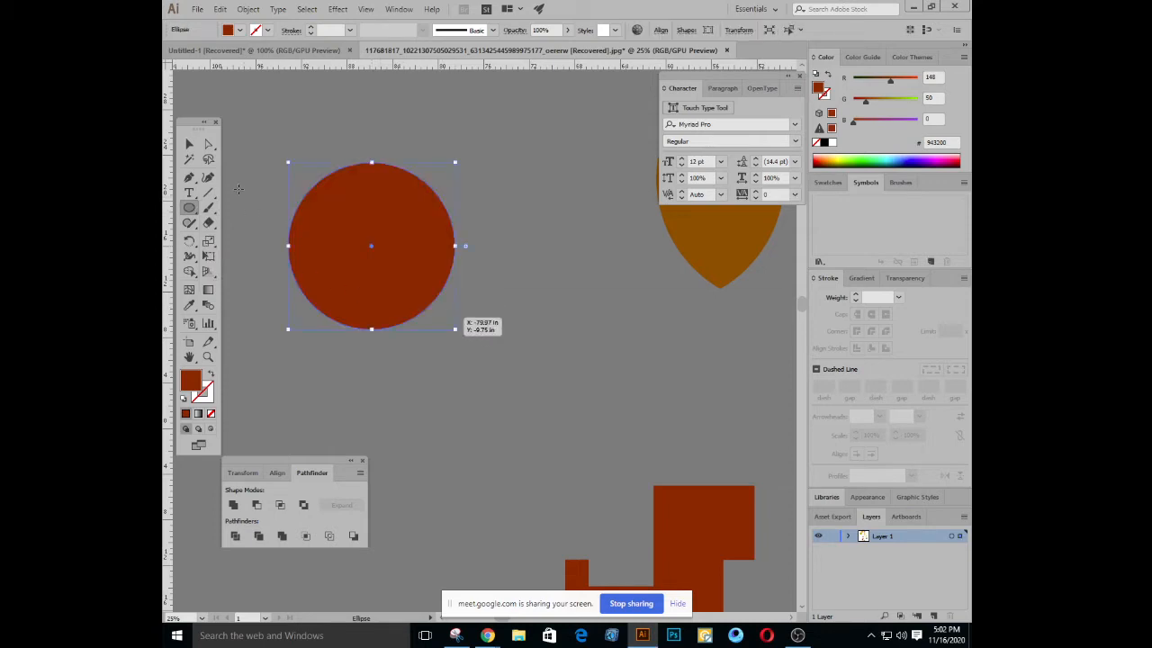
left_click_drag(309, 193, 441, 272)
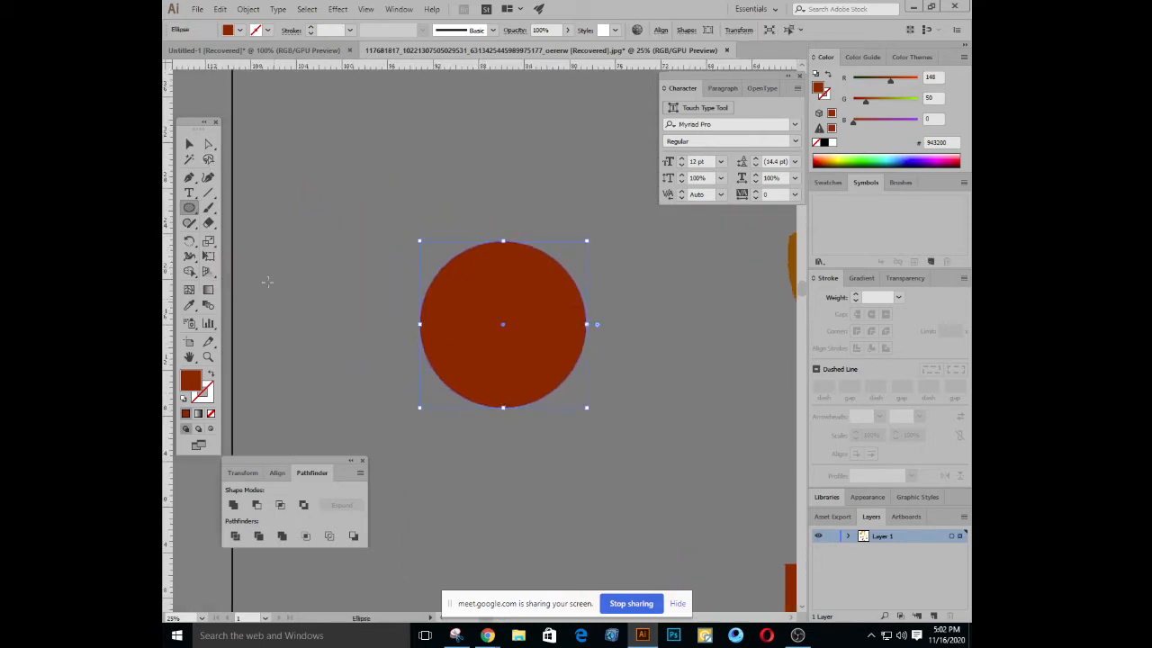
left_click(189, 145)
left_click(374, 218)
left_click_drag(374, 222, 385, 278)
left_click(572, 351)
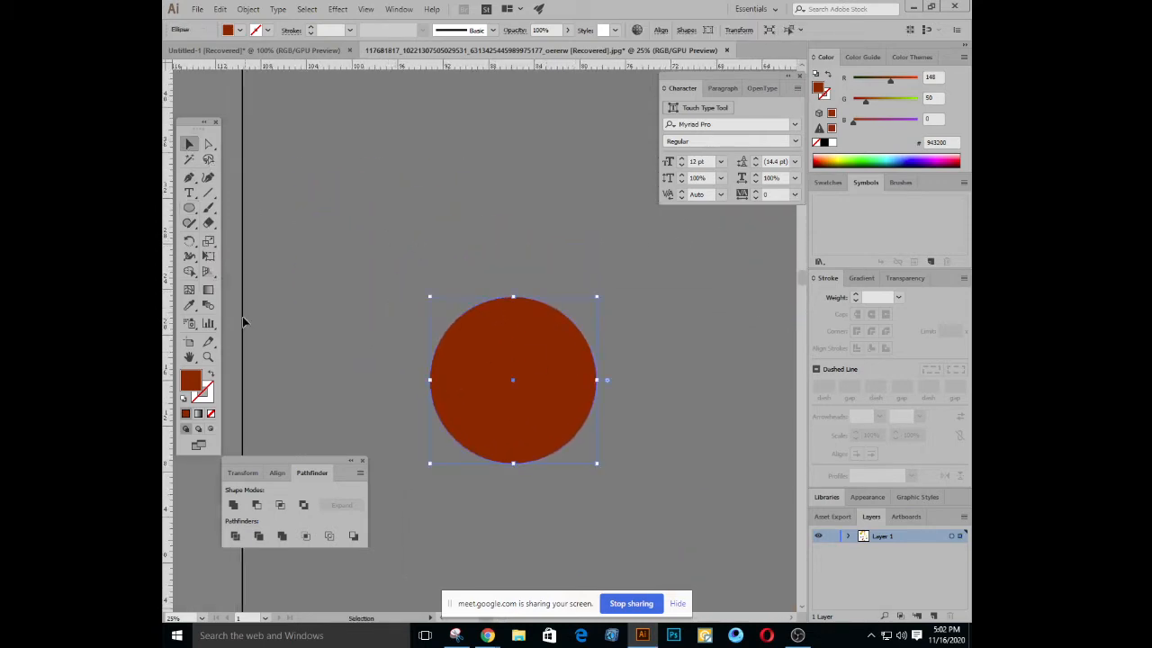
Draw a closed irregular outline with the Pen tool around and partly across the dark red circle, and deselect it
left_click(189, 178)
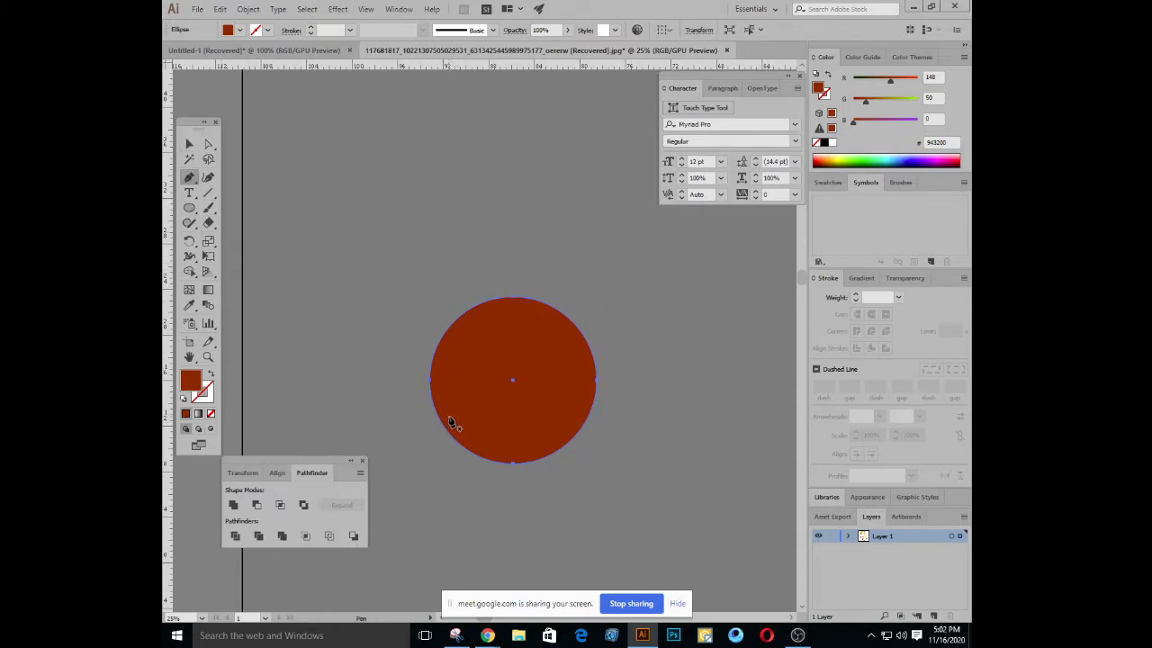
left_click(450, 417)
left_click(394, 412)
left_click(363, 338)
left_click(375, 304)
left_click(438, 261)
left_click_drag(519, 237, 590, 247)
left_click(598, 248)
left_click(640, 312)
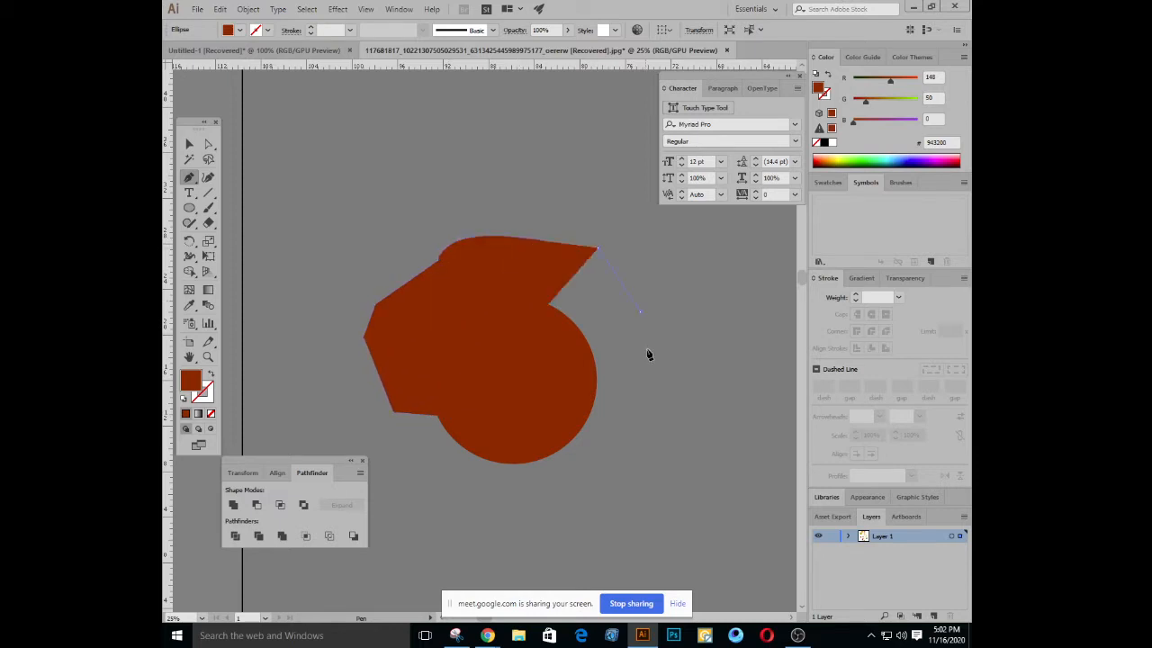
left_click(645, 378)
left_click(640, 402)
left_click(601, 412)
left_click_drag(589, 410, 567, 439)
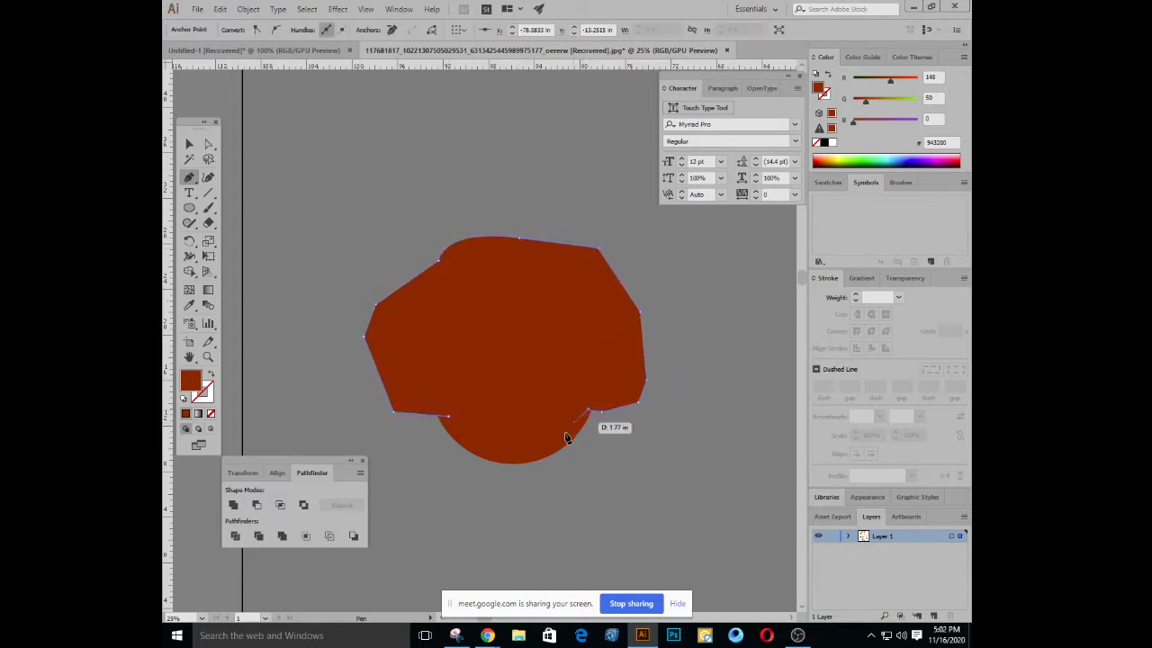
left_click(552, 447)
left_click(525, 463)
left_click(489, 468)
left_click(448, 417)
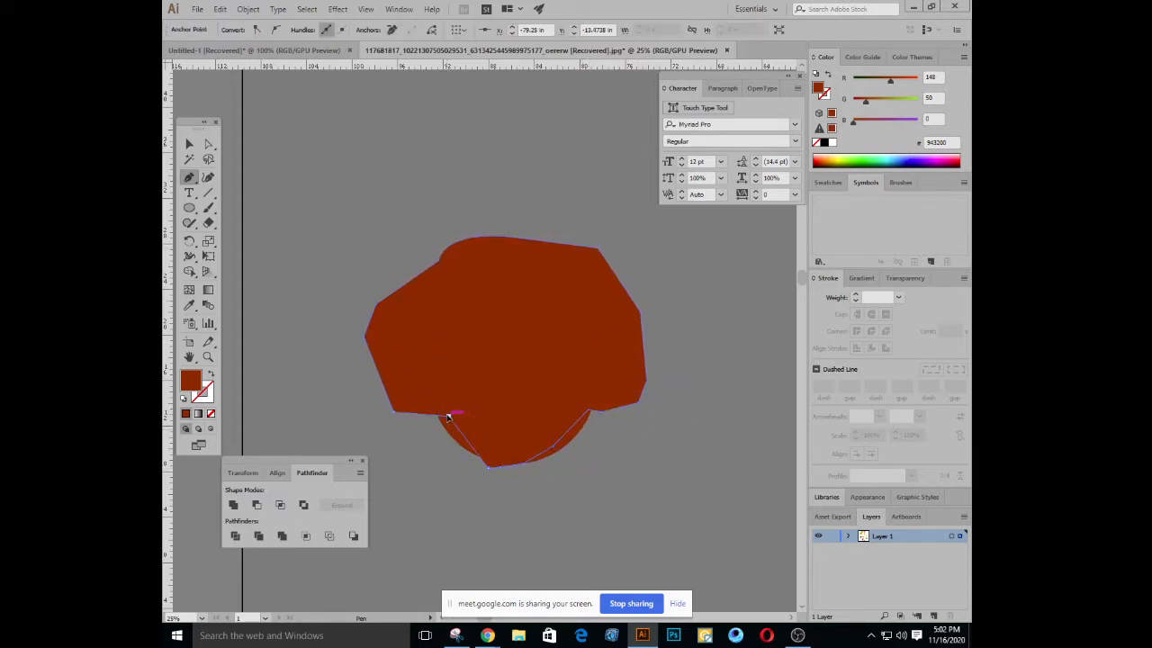
left_click(189, 144)
left_click(355, 206)
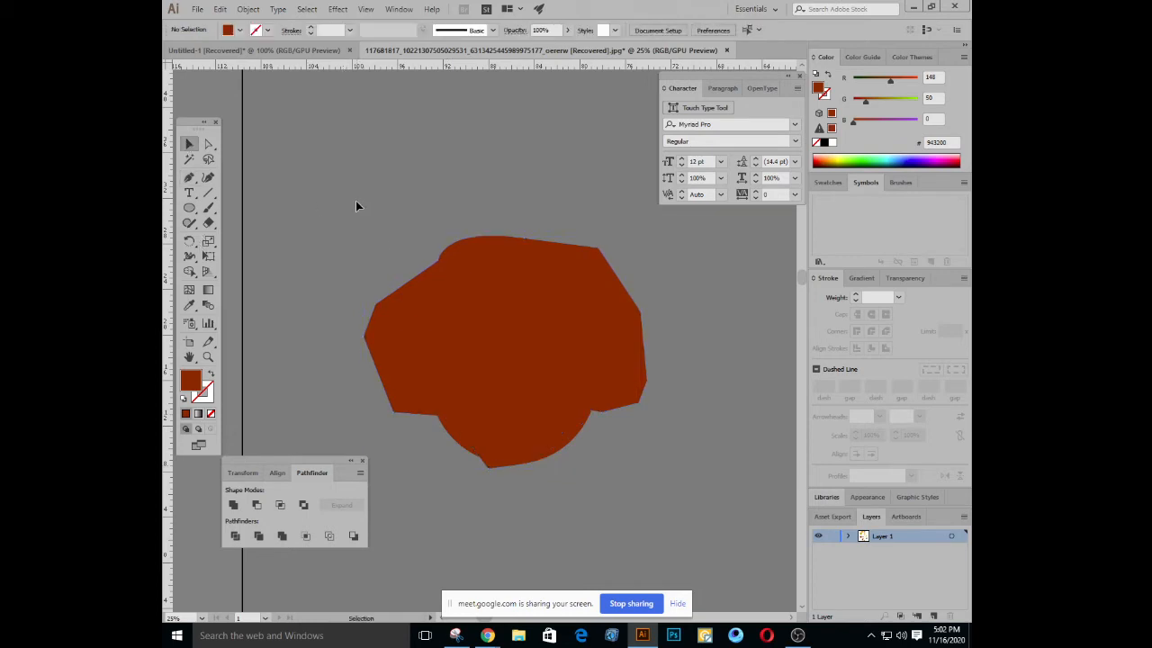
Select the circle and the irregular shape together and remove the lower slivers and the outer area with Shape Builder
key("ctrl+a")
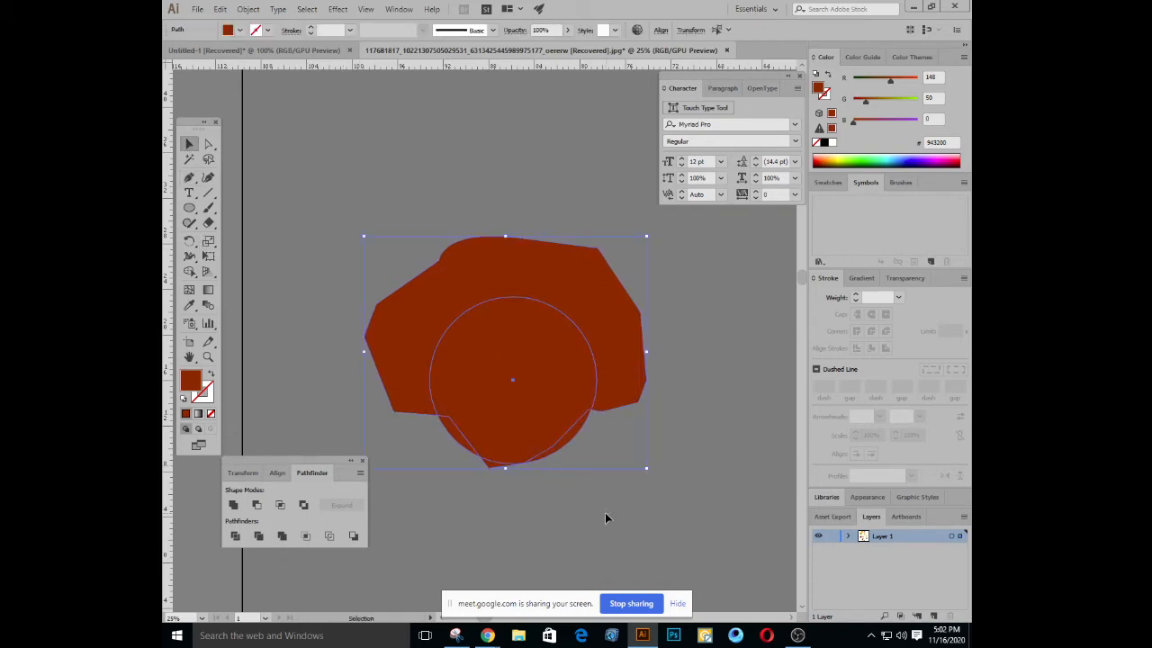
left_click(190, 272)
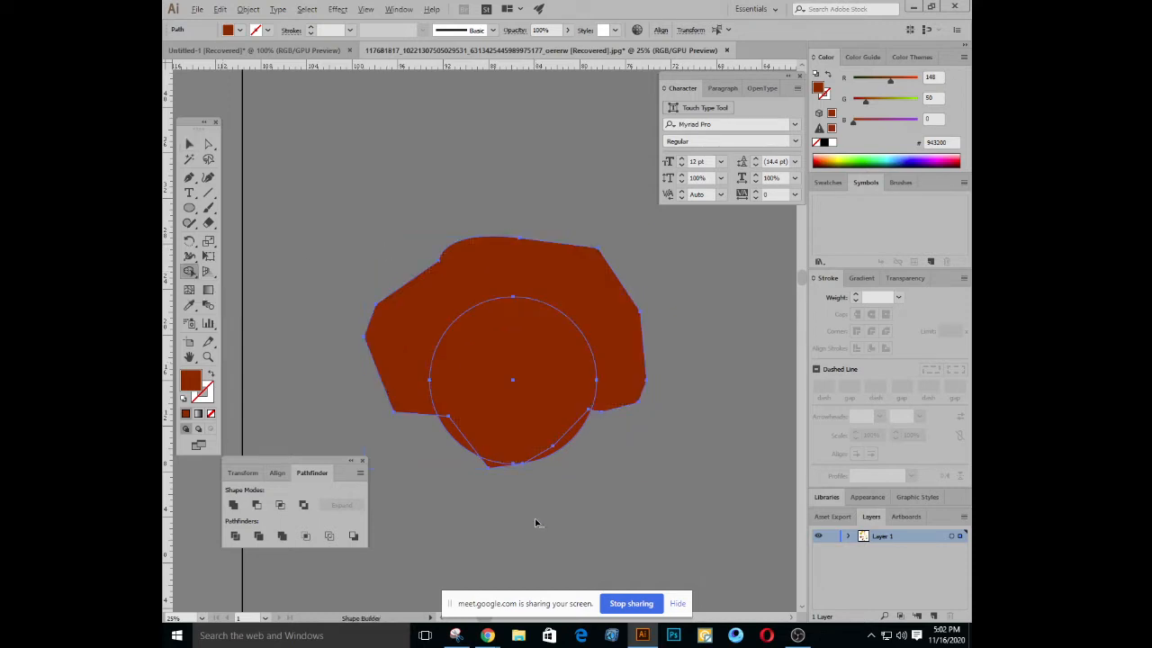
left_click(572, 437)
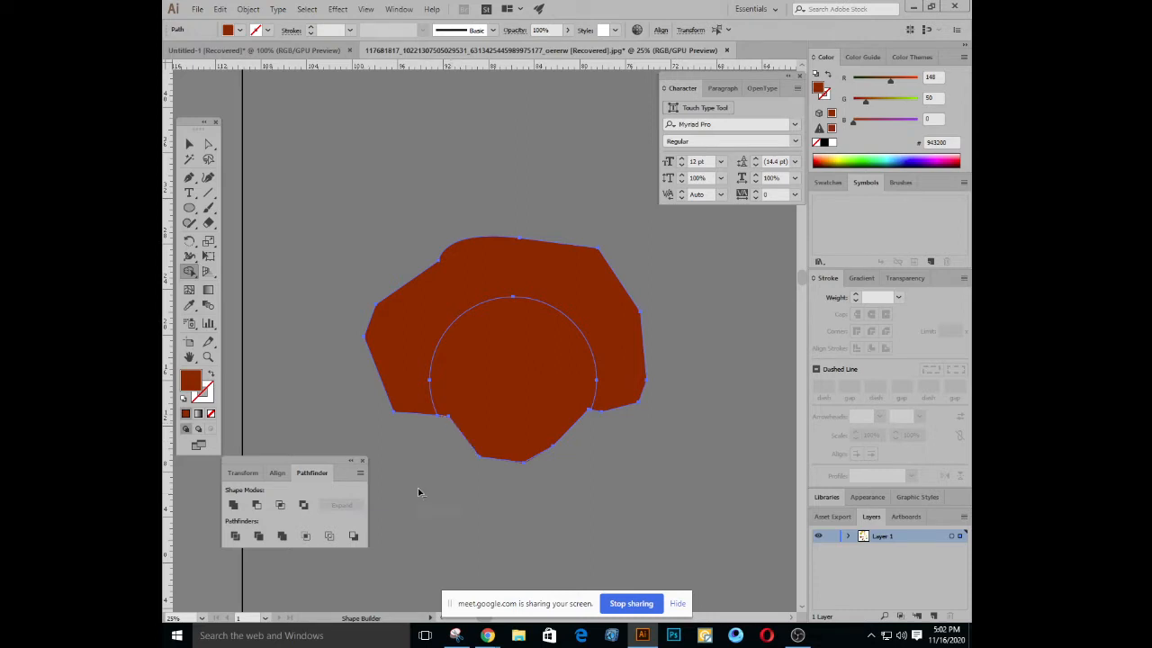
left_click(502, 264, "alt")
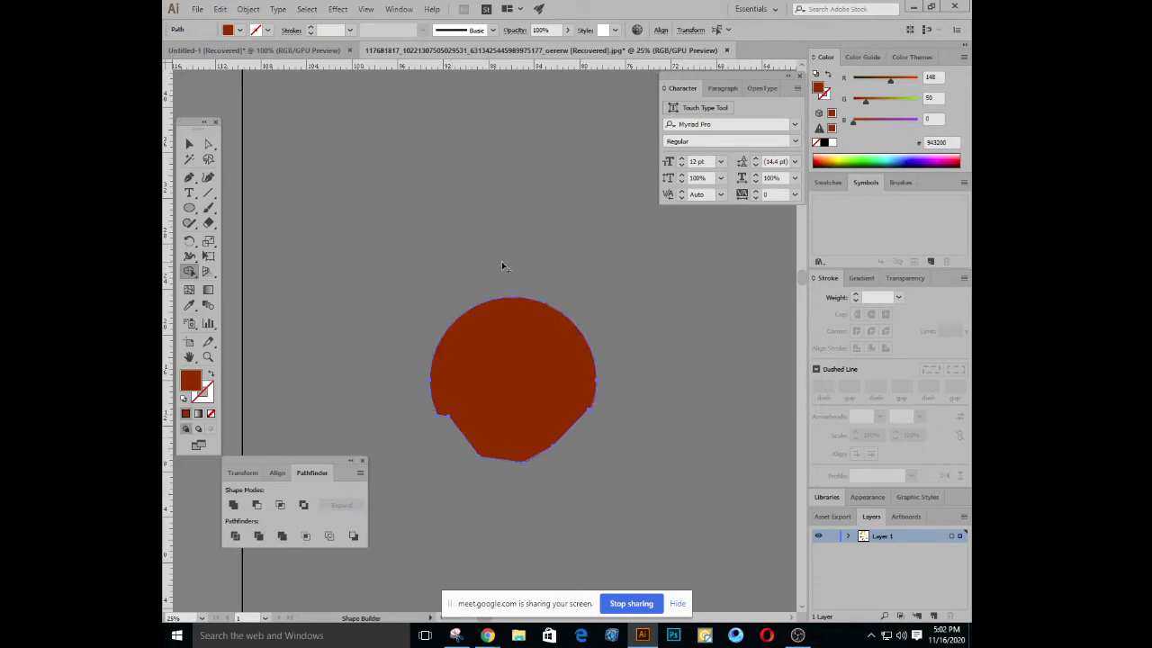
left_click(189, 144)
left_click(383, 339)
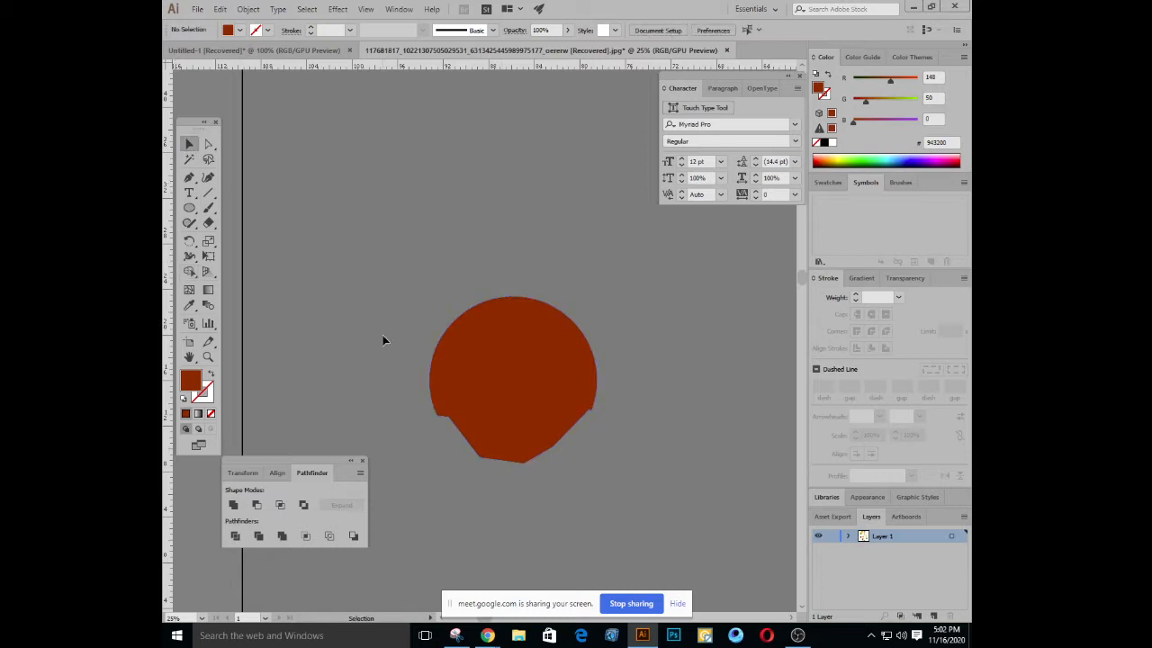
Select the trimmed circle to inspect its remaining outline, and clear the selection
left_click(482, 366)
left_click(353, 292)
key("ctrl+a")
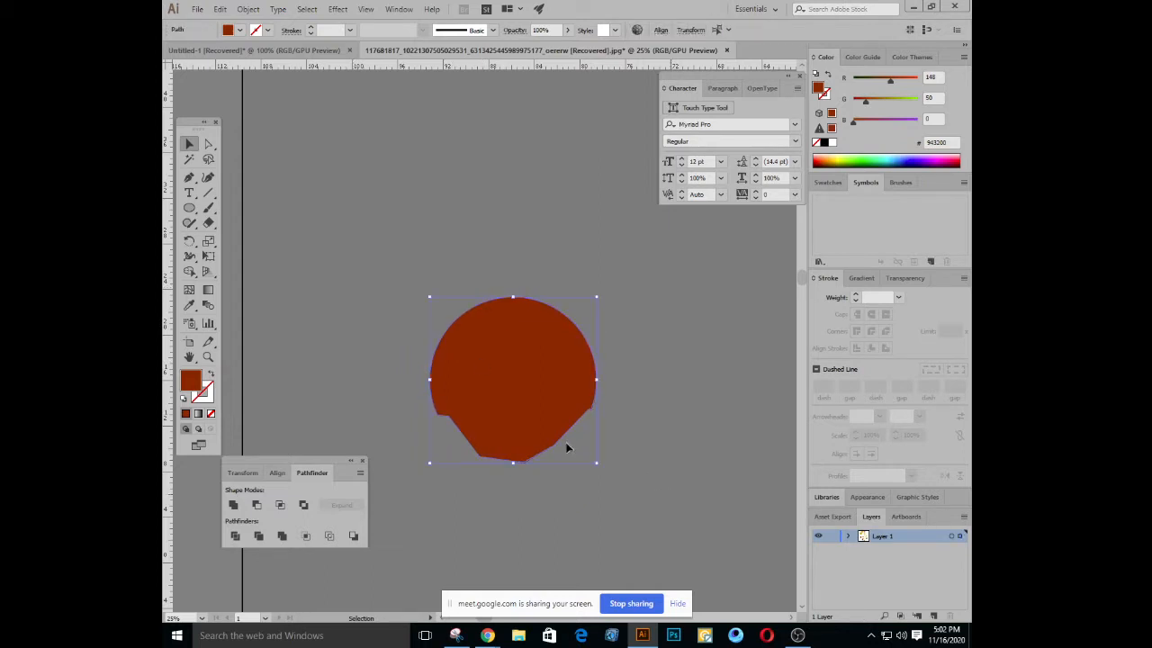
left_click(389, 227)
Select the brown shield and fill it with the default white-to-black linear gradient
key("ctrl+minus")
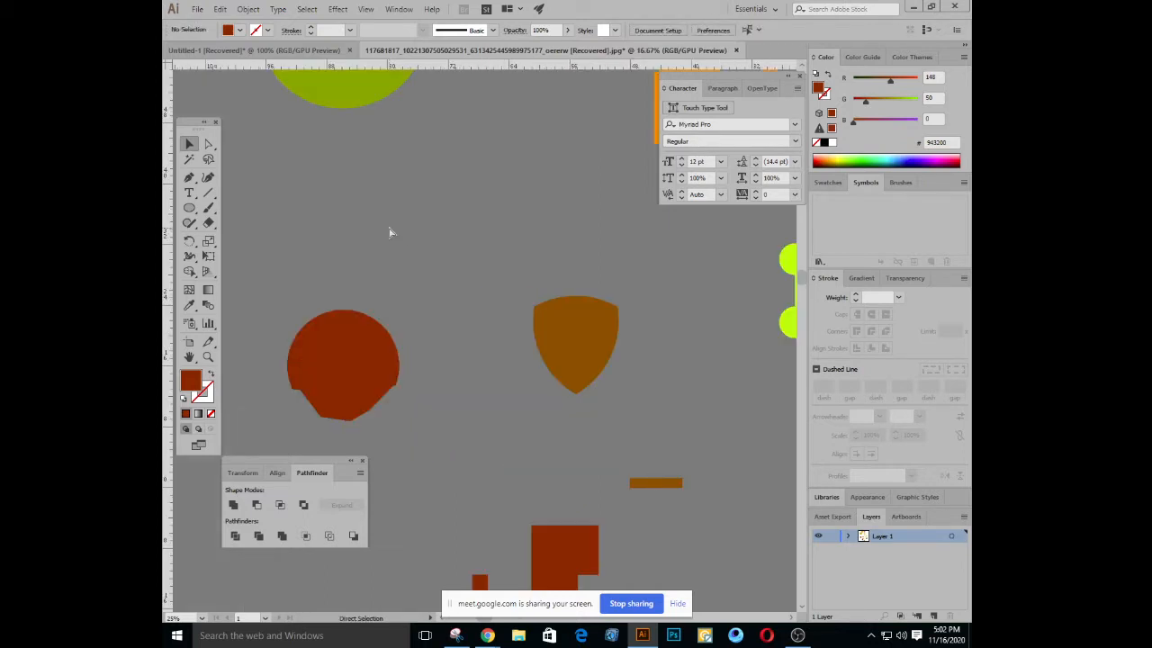
key("ctrl+equal")
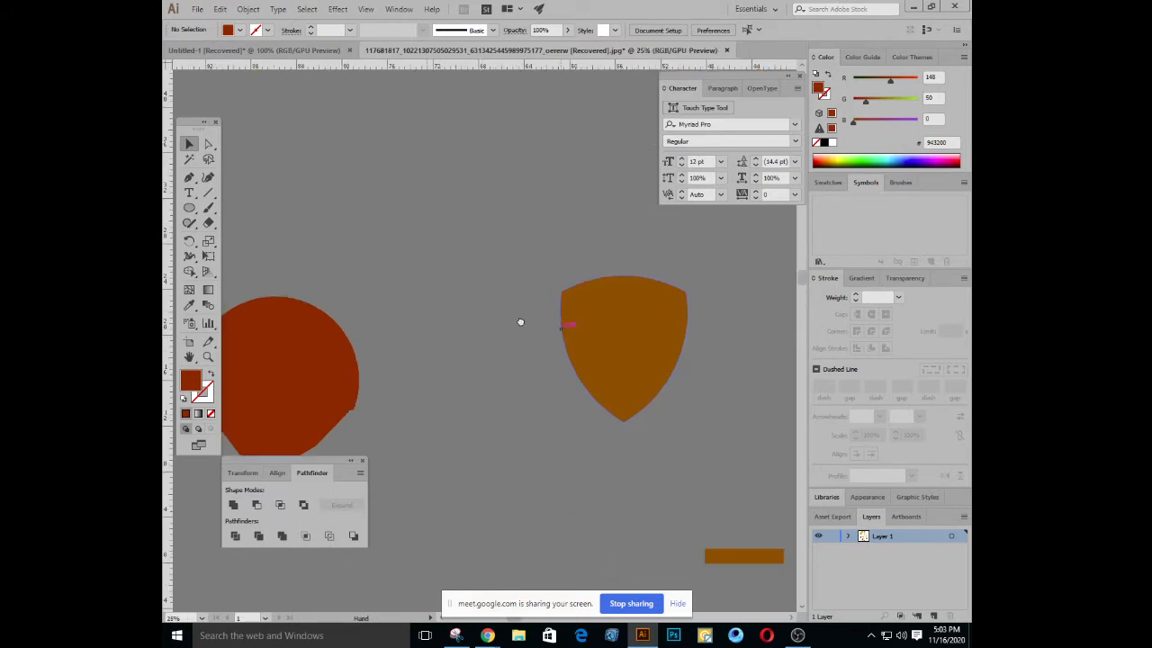
left_click_drag(567, 328, 458, 330)
key("ctrl+equal")
left_click(441, 327)
key("ctrl+equal")
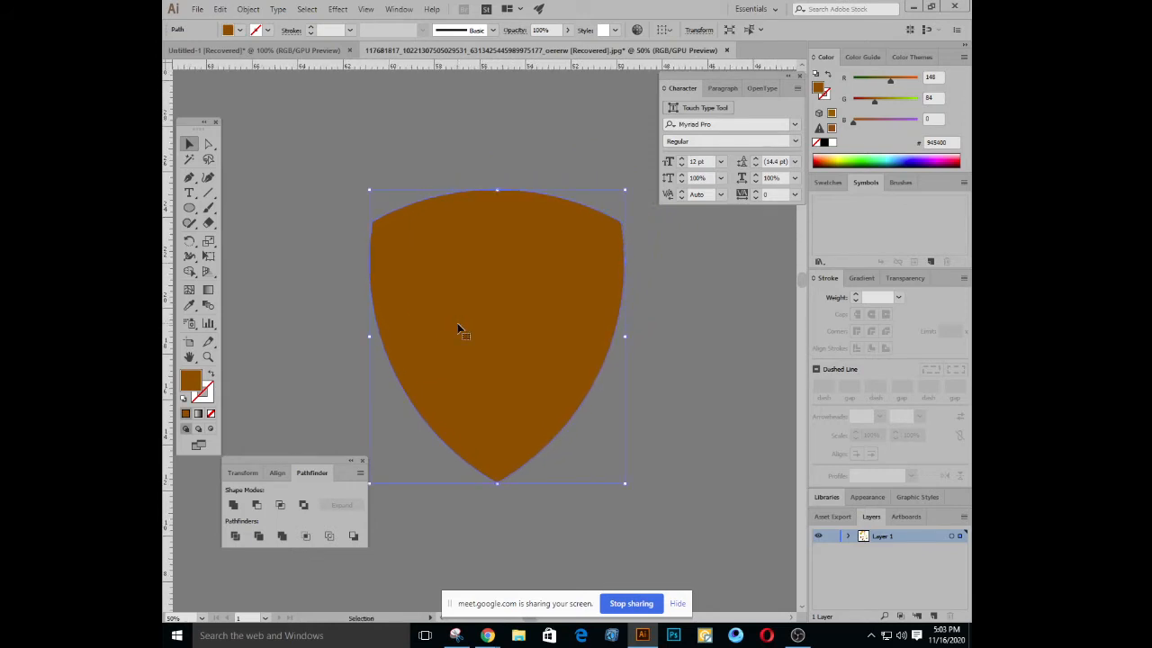
left_click_drag(546, 299, 520, 296)
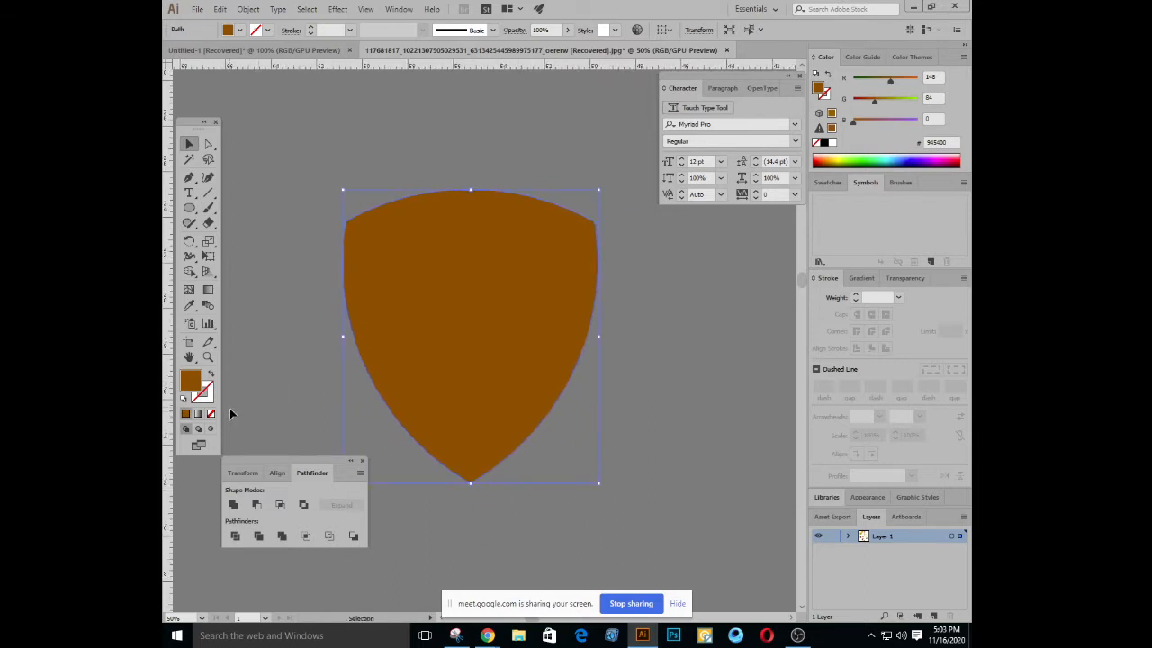
key("space")
left_click_drag(247, 400, 277, 382)
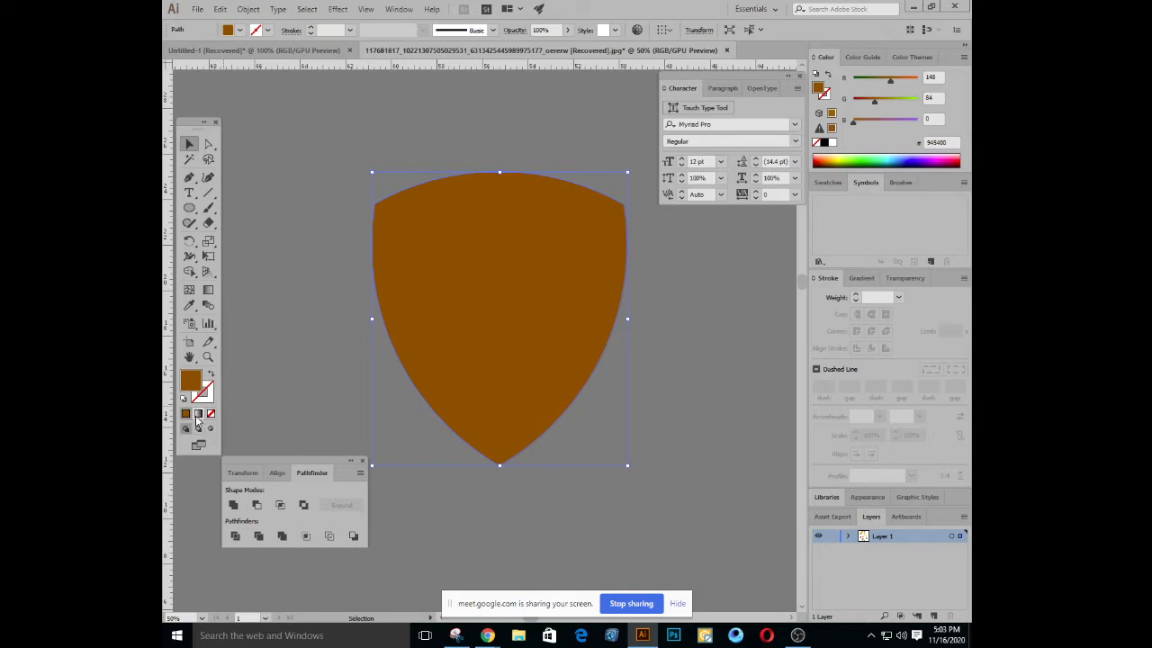
left_click(197, 414)
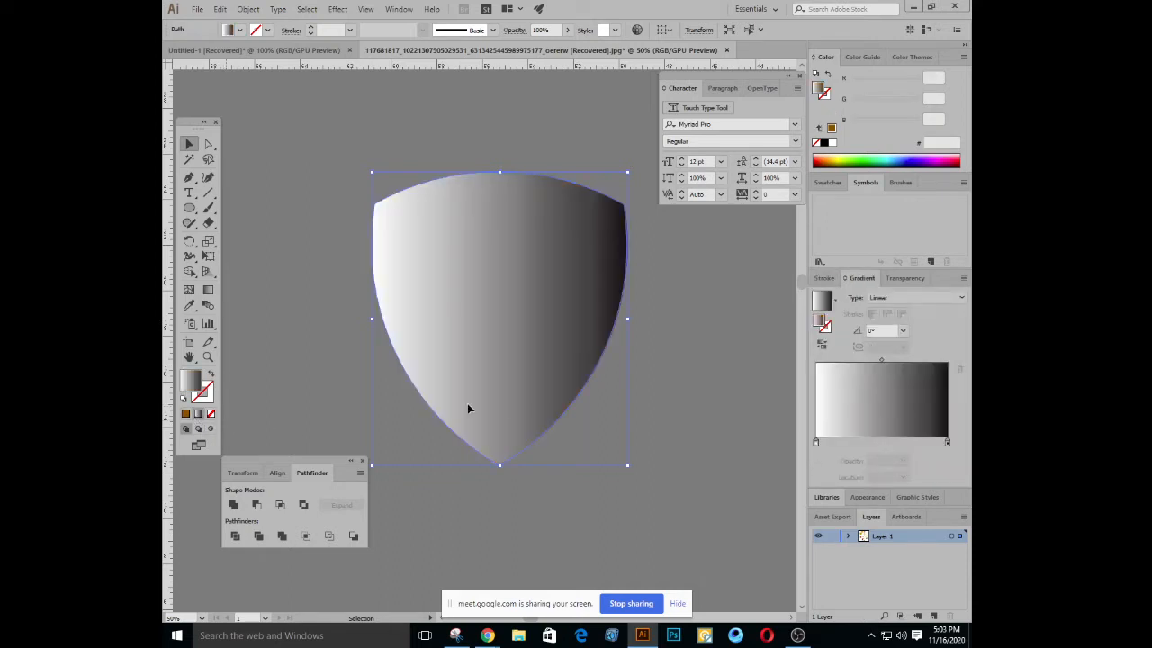
left_click(240, 31)
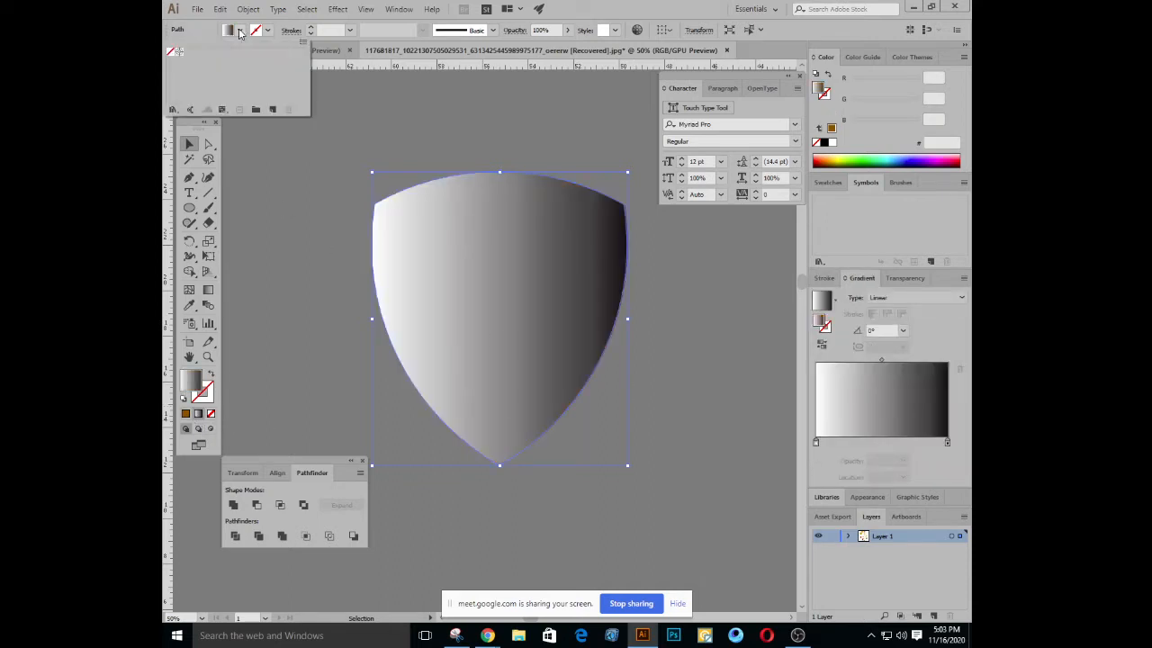
left_click(240, 32)
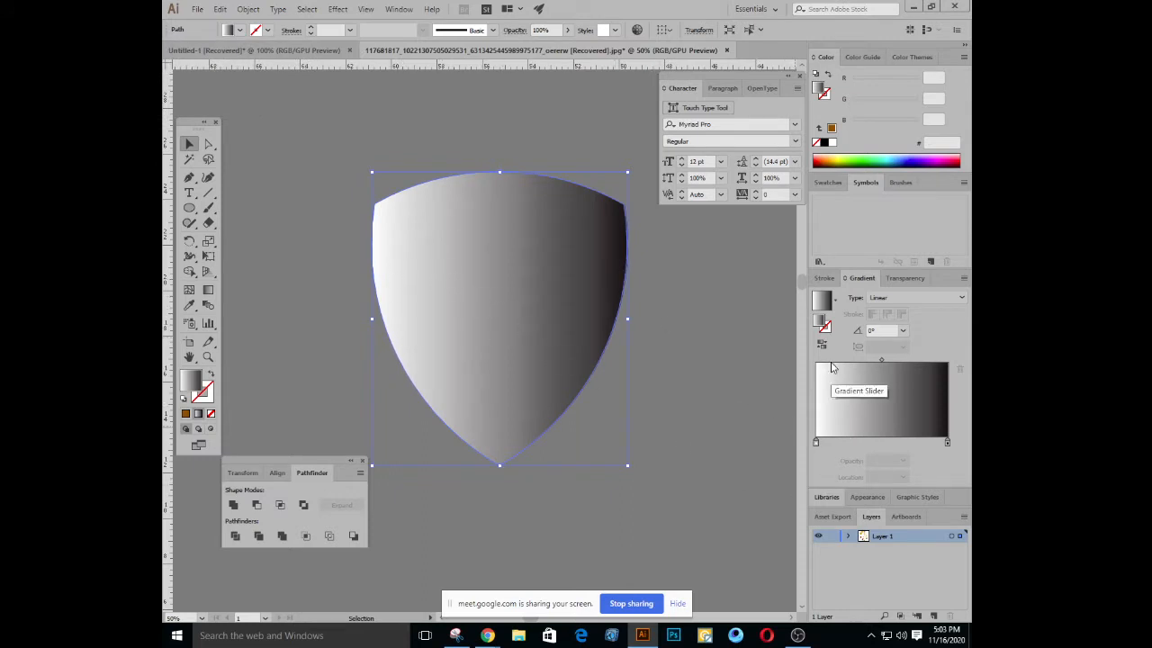
Switch both colour stops of the shield's gradient to RGB and change the white starting stop to orange
left_click(817, 443)
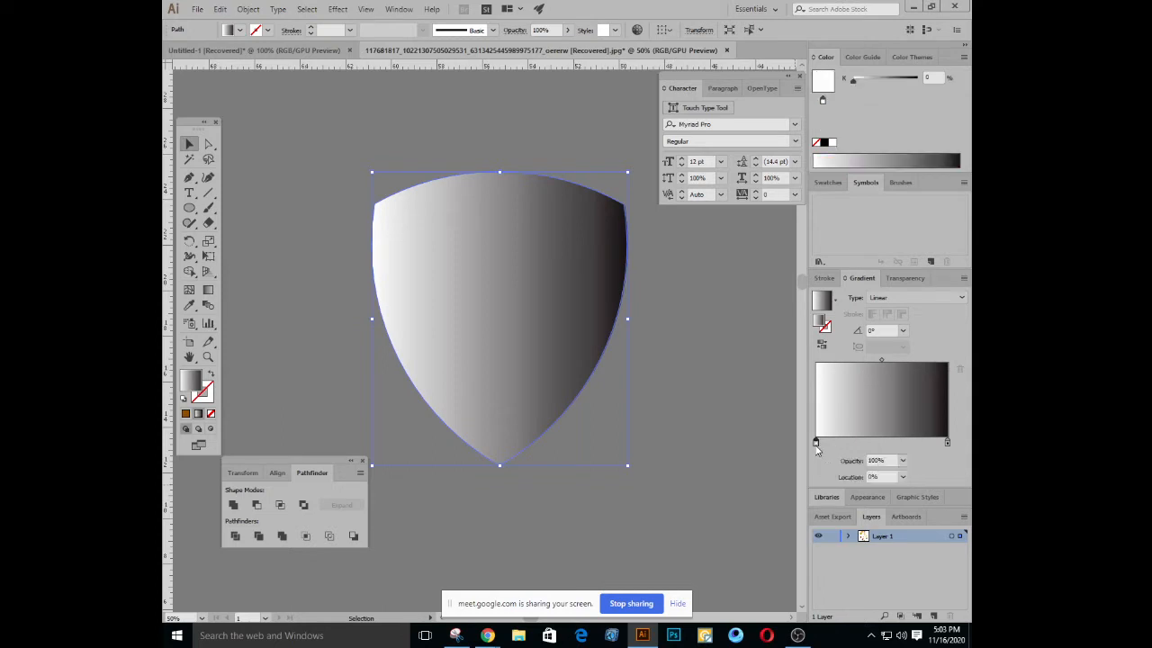
left_click(964, 57)
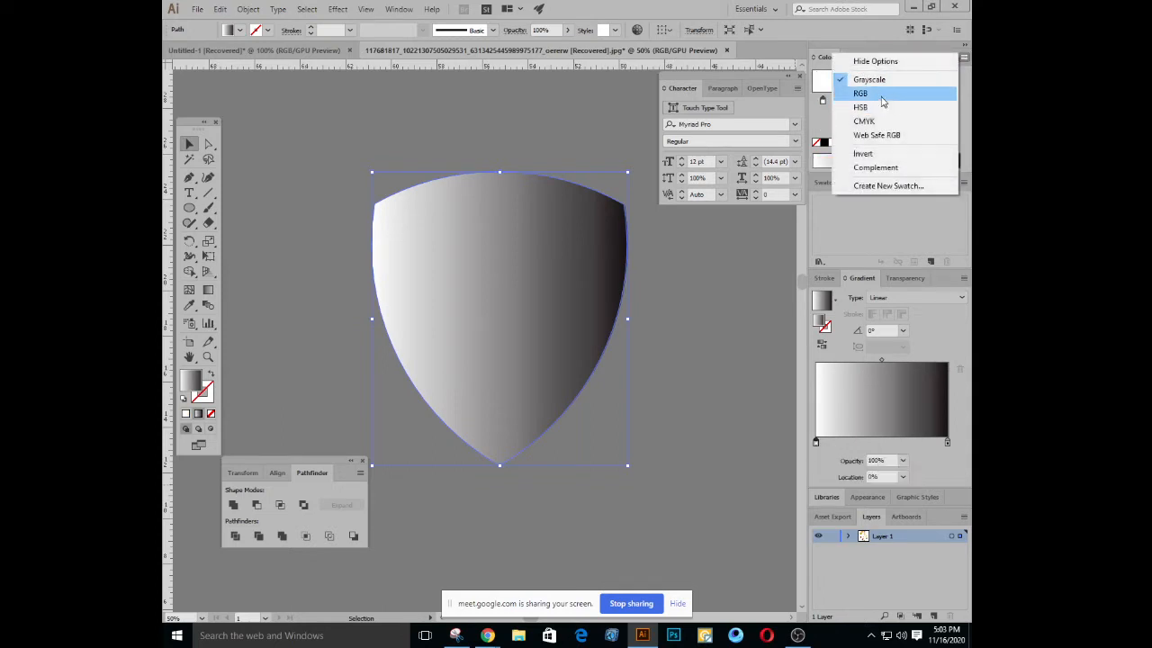
left_click(900, 94)
left_click(947, 442)
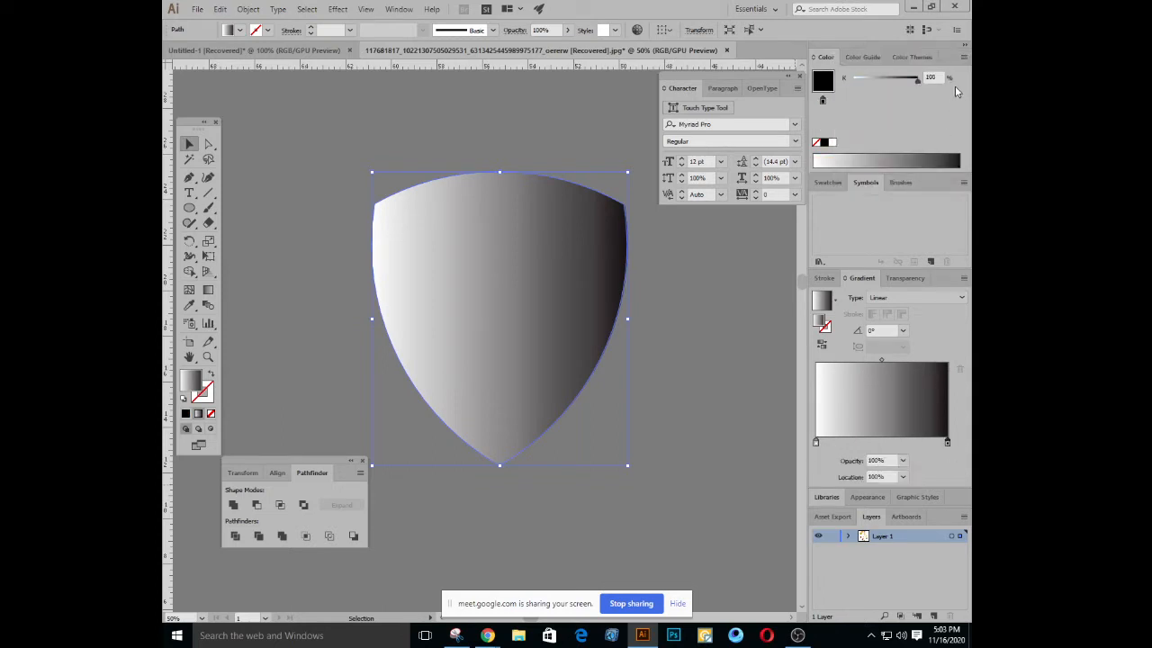
left_click(964, 57)
left_click(895, 95)
left_click(815, 441)
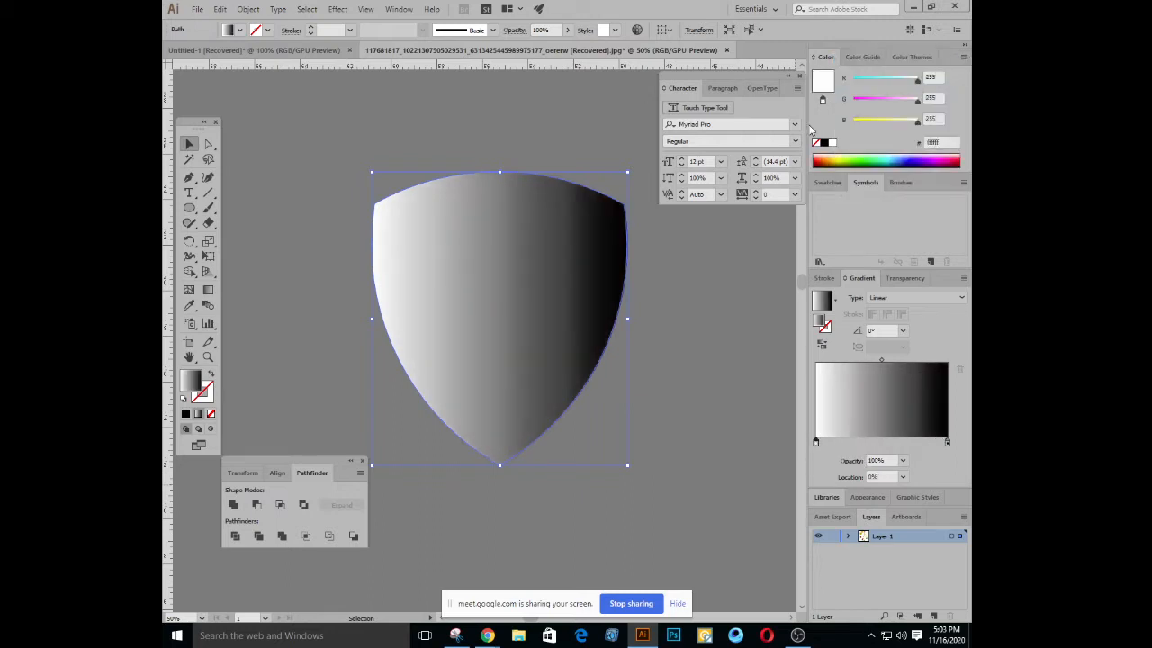
left_click_drag(851, 158, 823, 153)
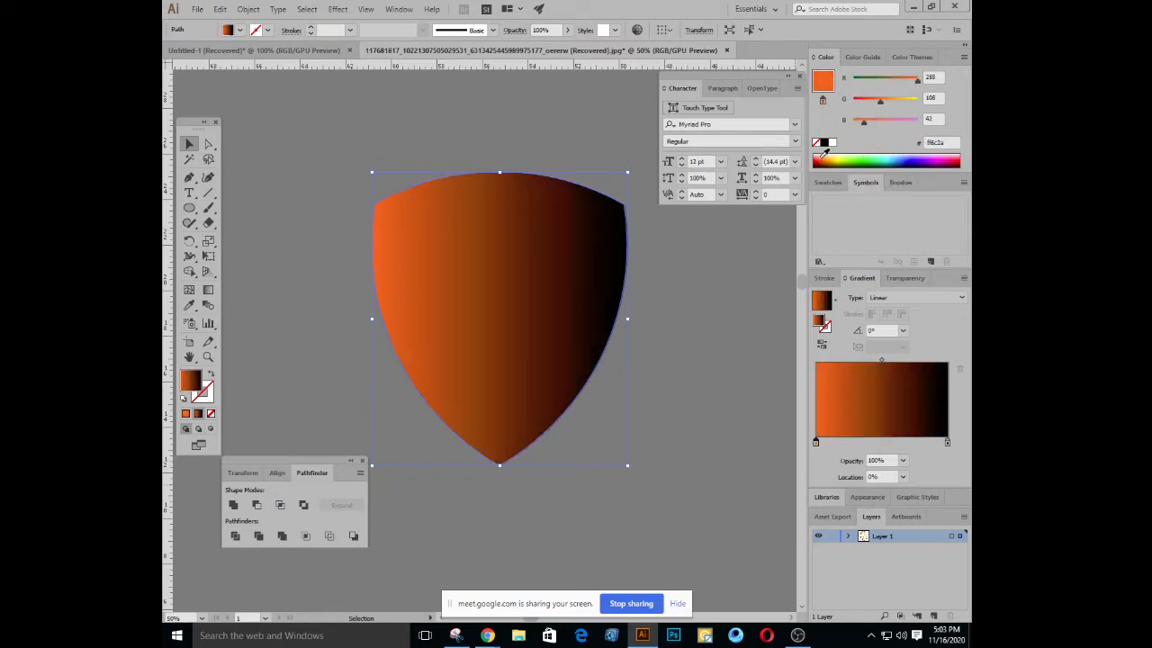
Change the shield gradient's black end stop to yellow (e9c700), and add and remove an extra colour stop near the middle
left_click(947, 445)
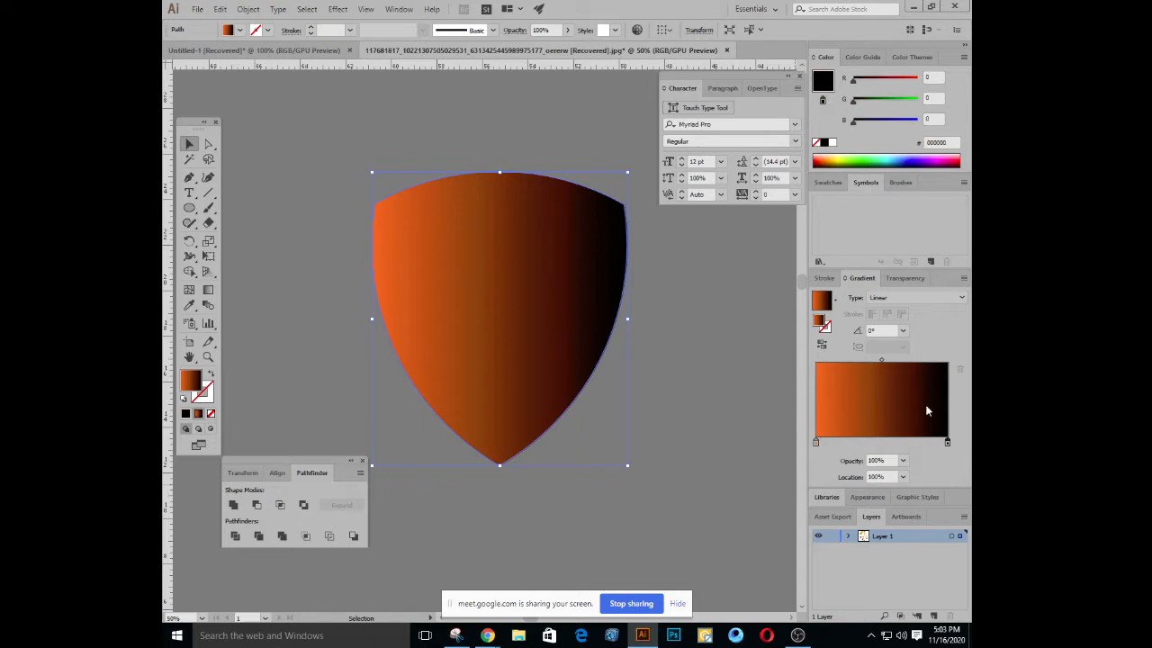
left_click(837, 158)
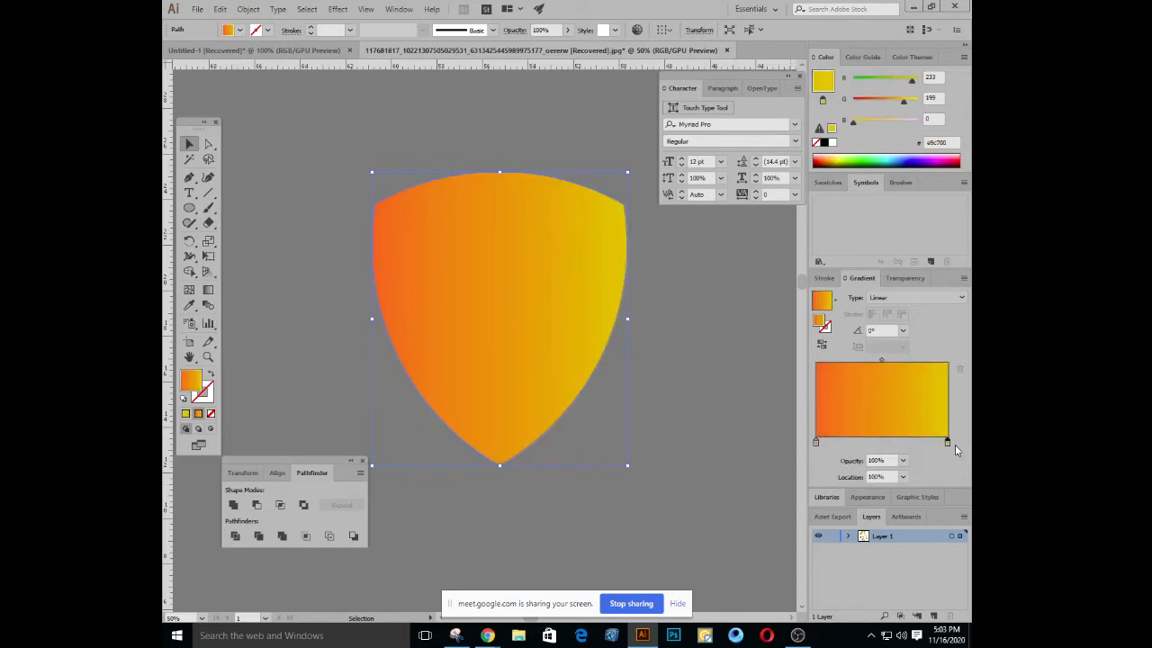
left_click(881, 444)
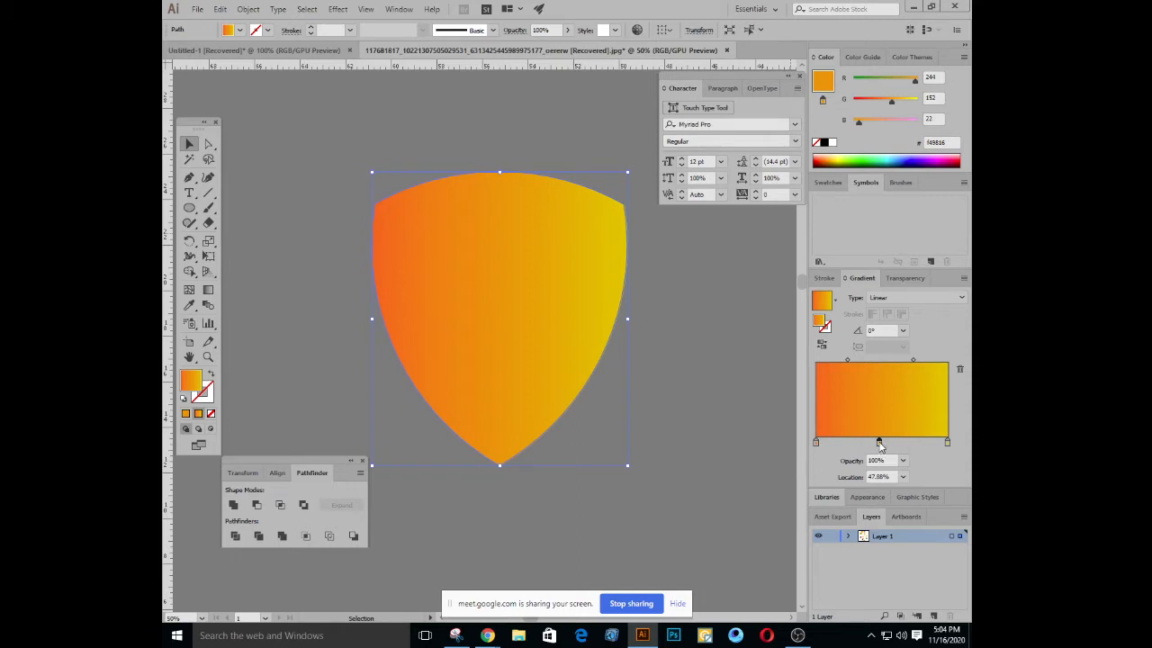
left_click_drag(879, 444, 847, 492)
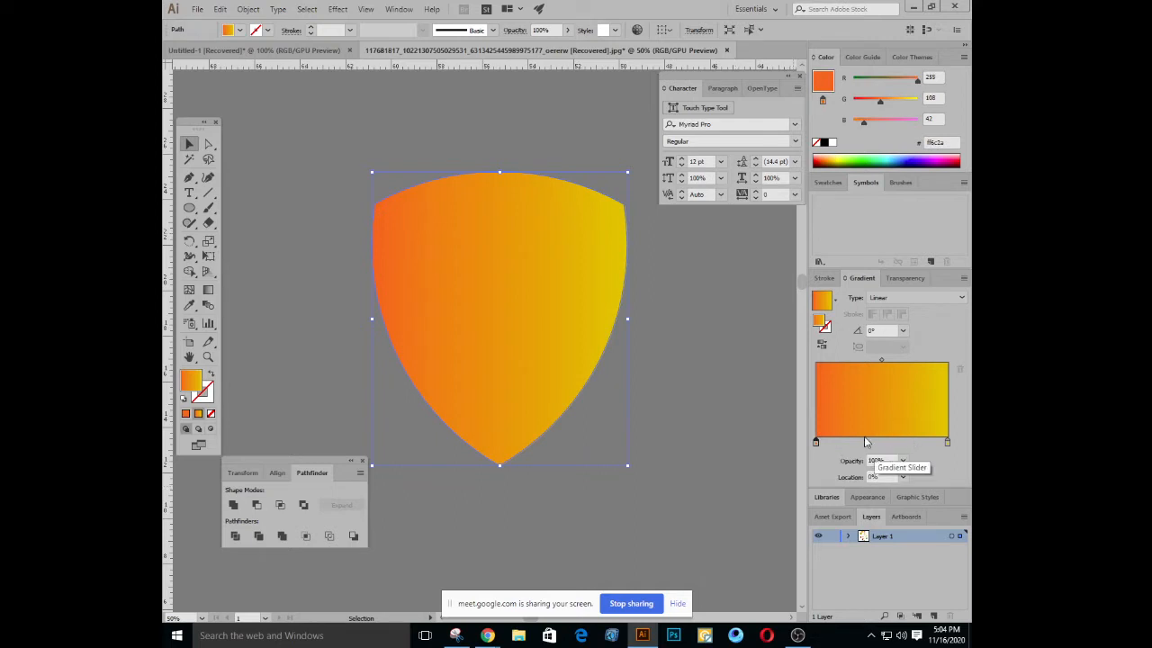
Compare the shield's gradient types by switching to Radial, back to Linear, and to Radial again
left_click(910, 294)
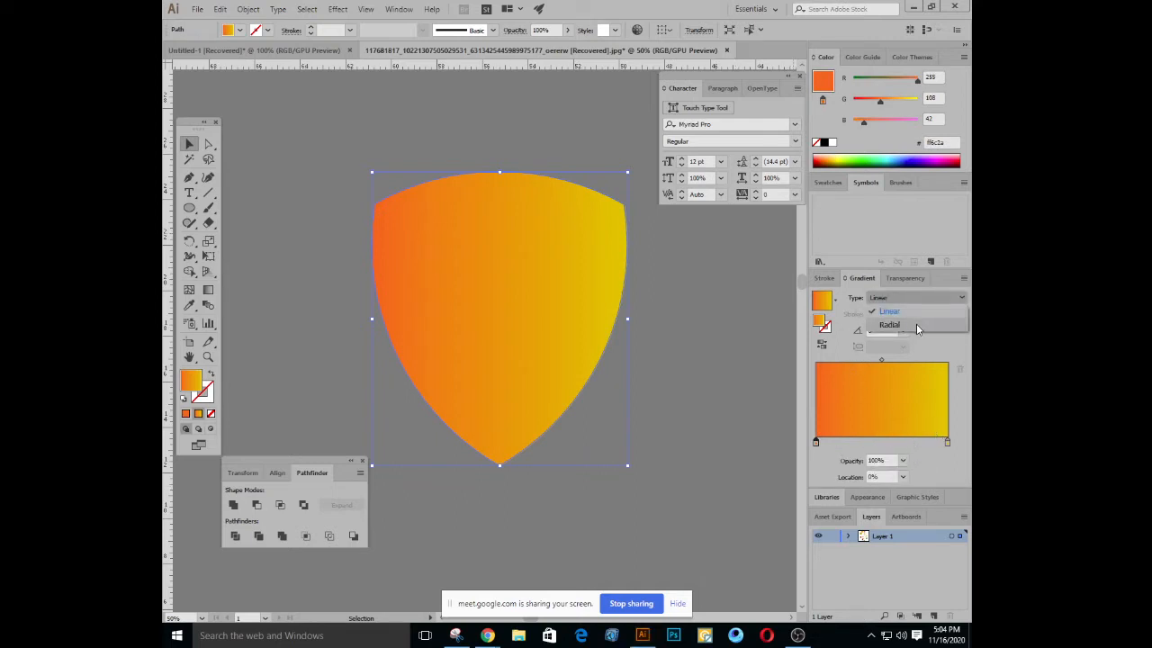
left_click(916, 325)
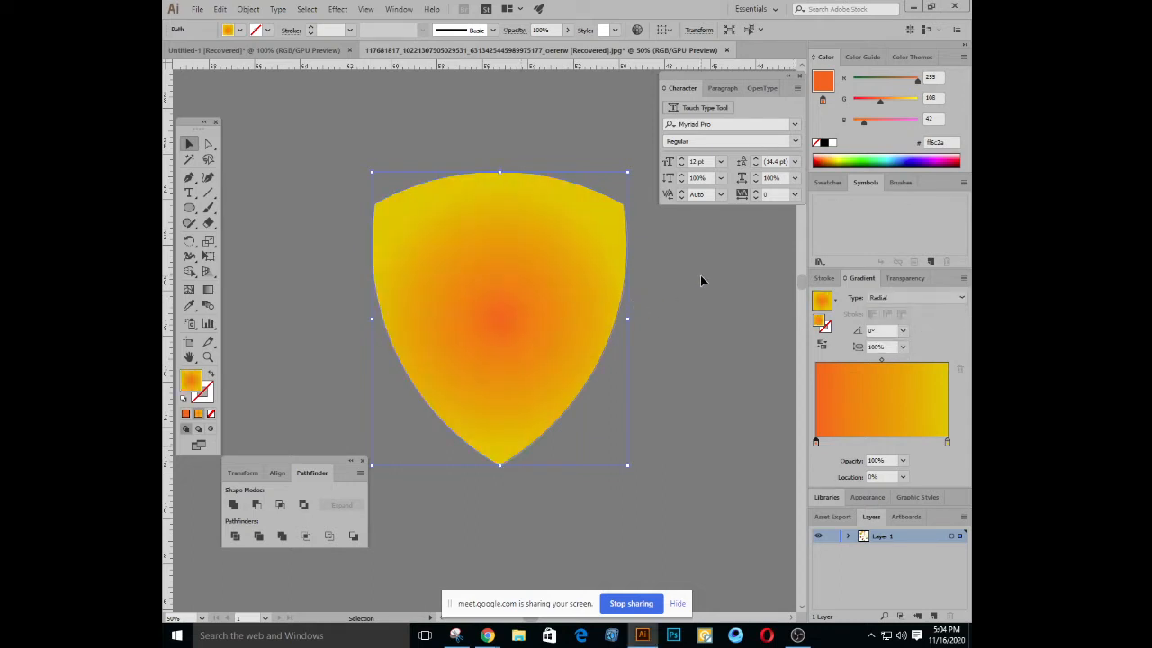
left_click(914, 297)
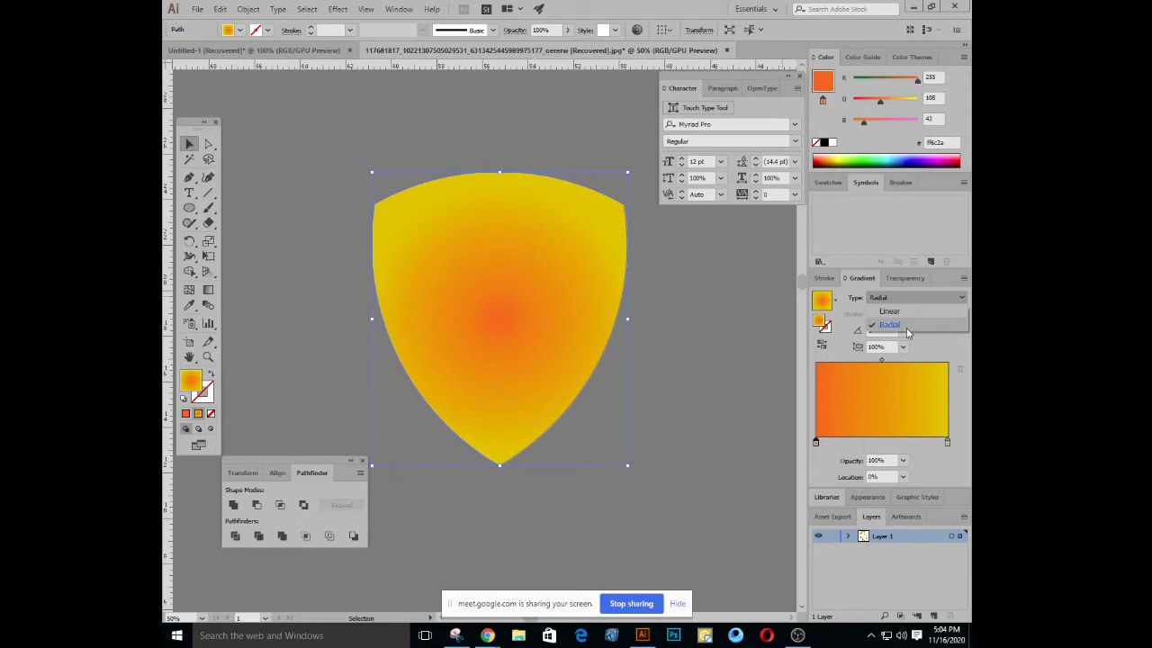
left_click(907, 312)
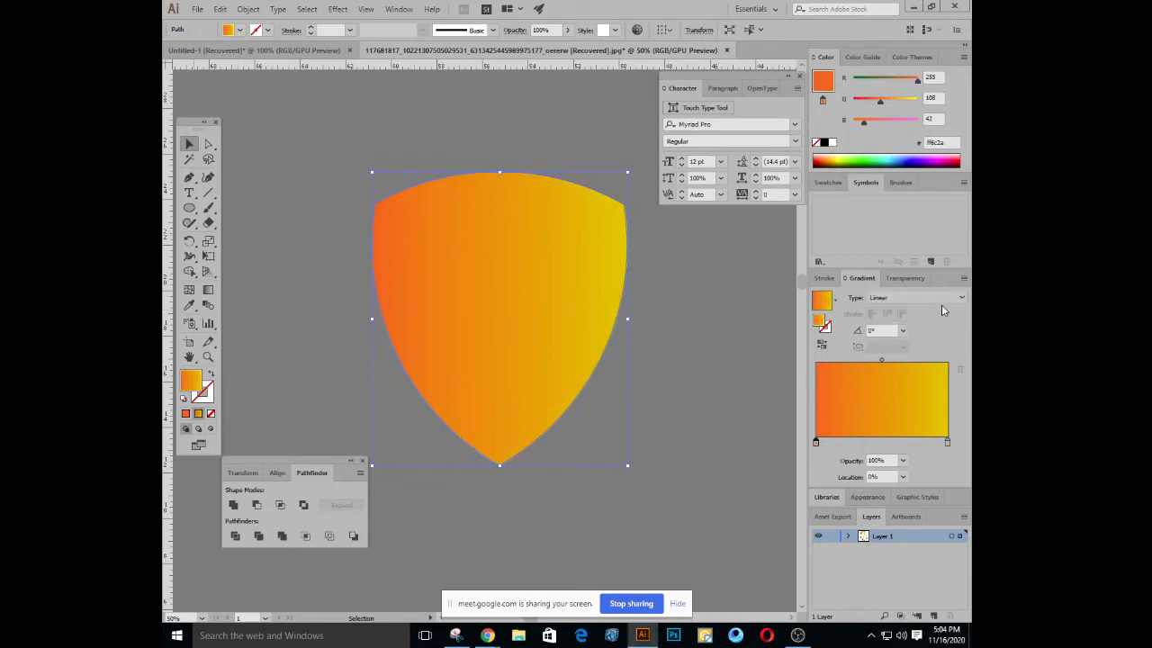
left_click(922, 298)
left_click(909, 325)
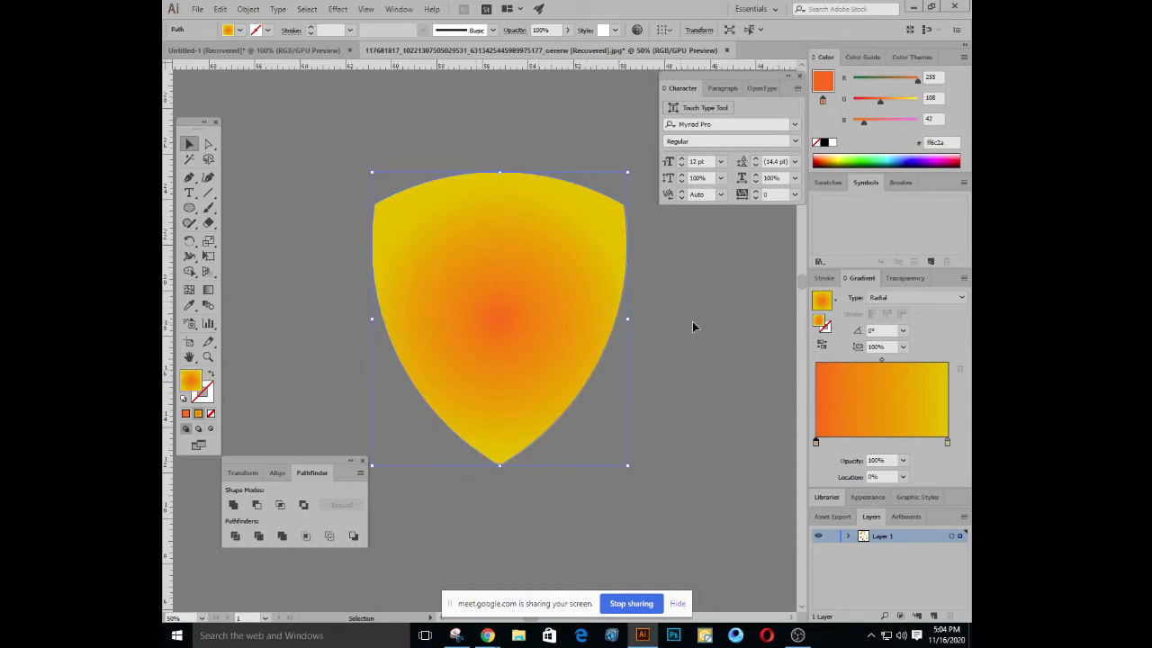
Reverse the shield's gradient colours and set the gradient type to Linear
left_click(834, 297)
left_click(833, 302)
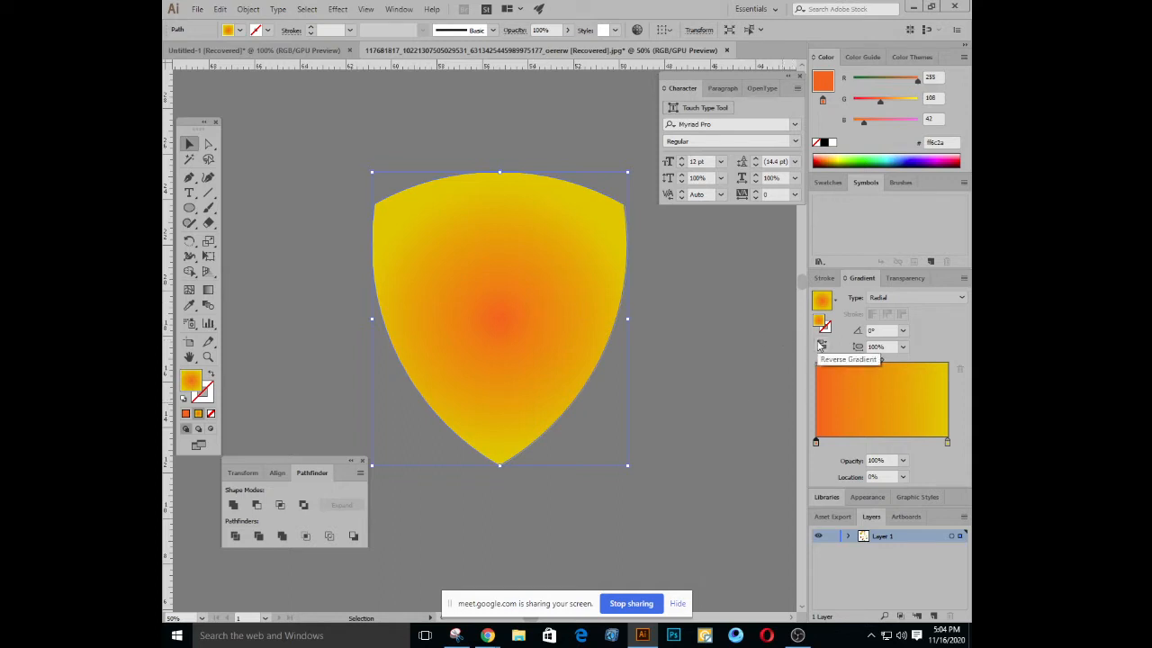
left_click(822, 346)
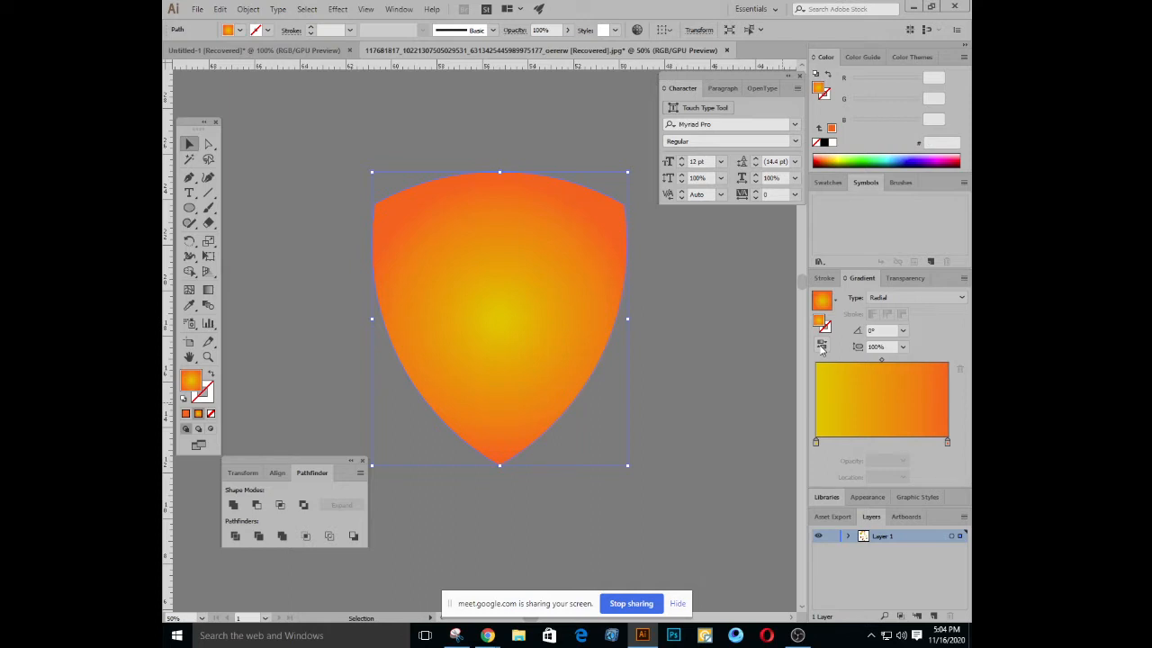
left_click(912, 299)
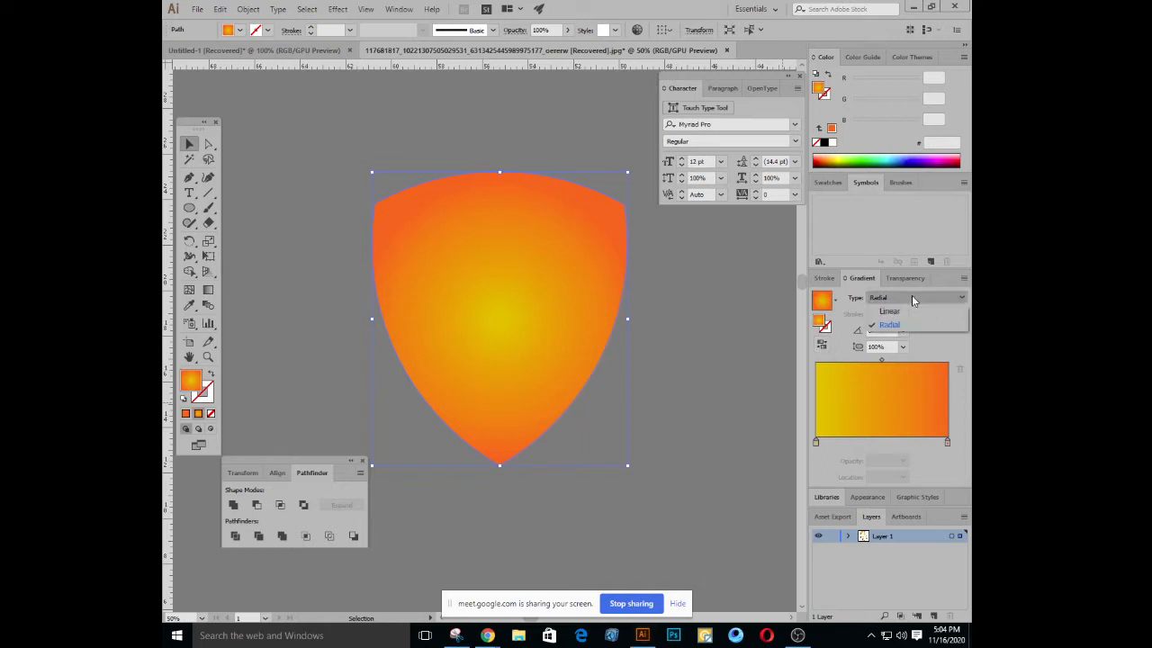
left_click(907, 312)
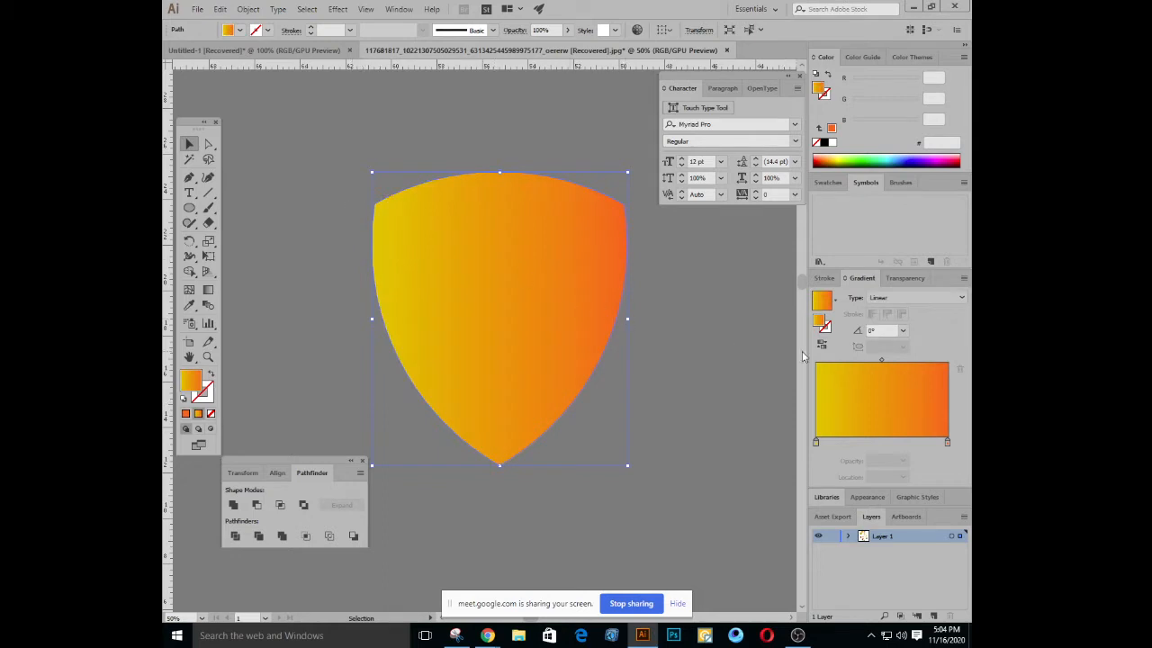
Redraw the shield's linear gradient vertically with the Gradient tool, finishing at 90° from yellow at the shield's tip to orange at its upper edge
key("space")
left_click_drag(517, 309, 531, 335)
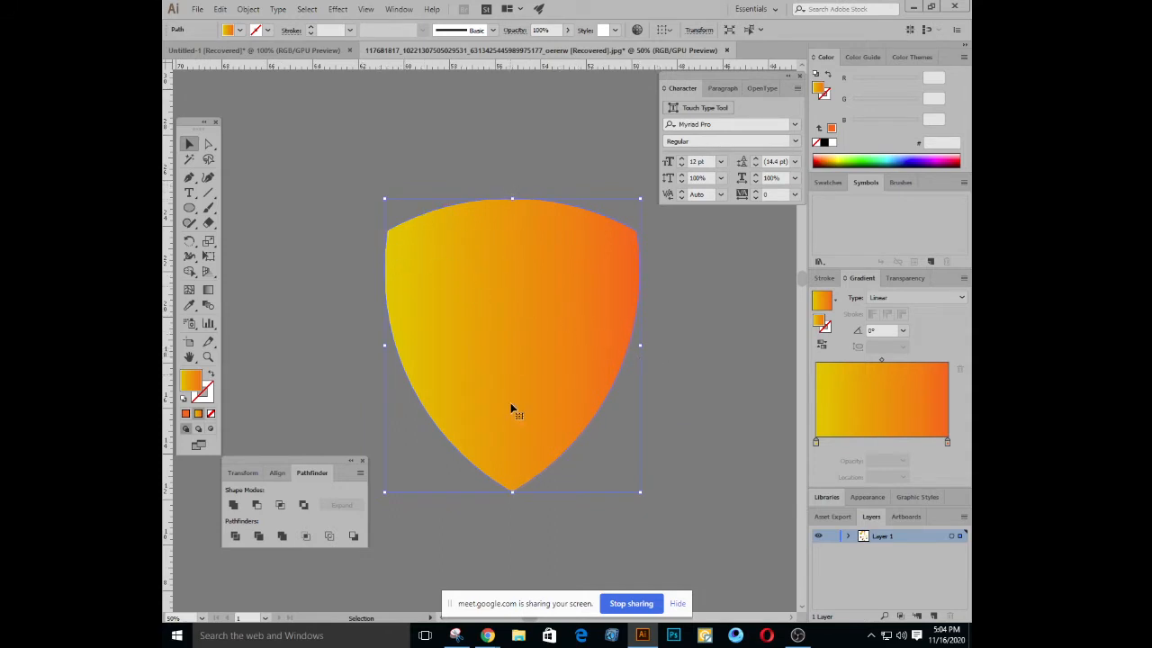
mouse_move(528, 370)
left_mouse_down()
mouse_move(545, 345)
mouse_move(545, 363)
left_mouse_up()
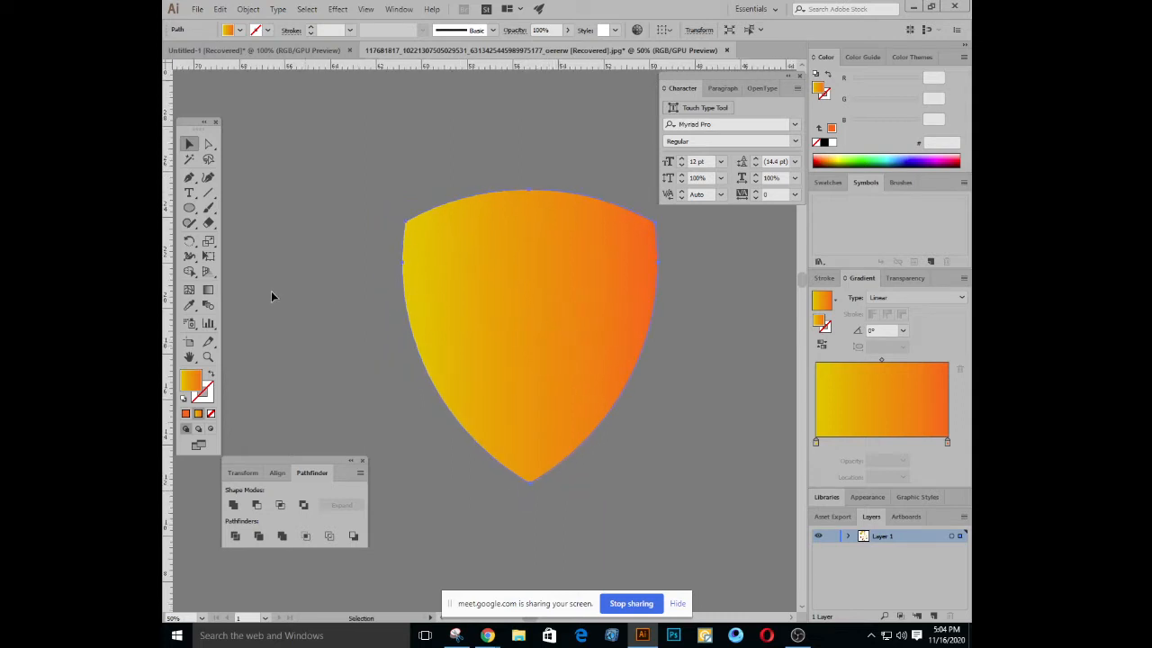
left_click(208, 291)
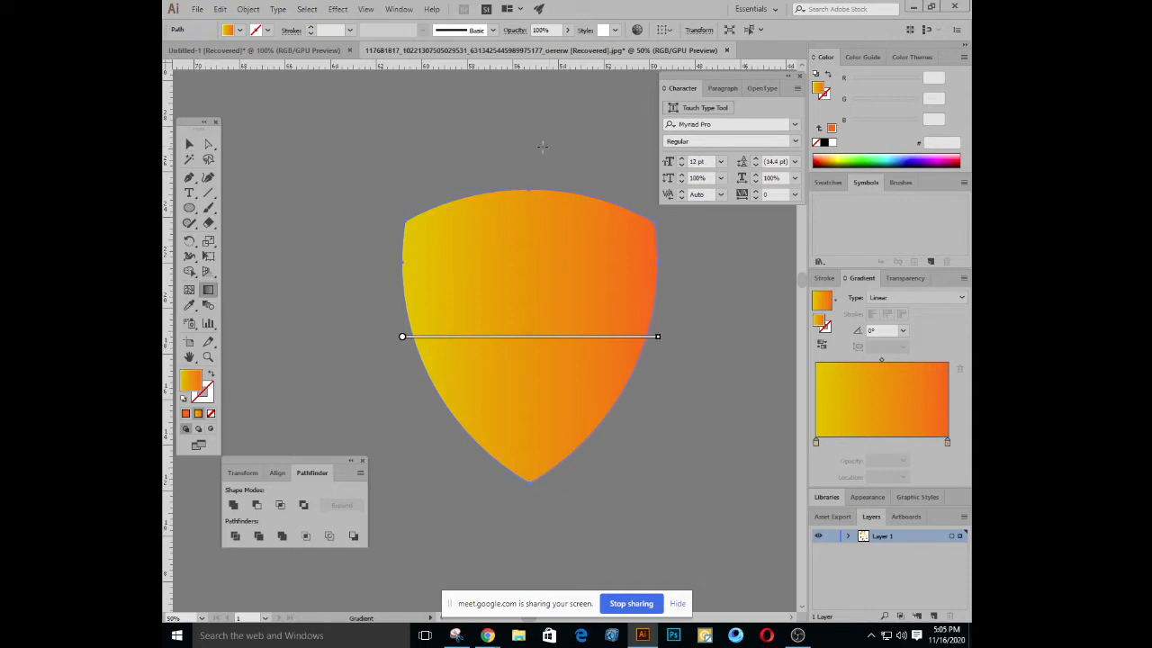
left_click_drag(528, 177, 532, 504)
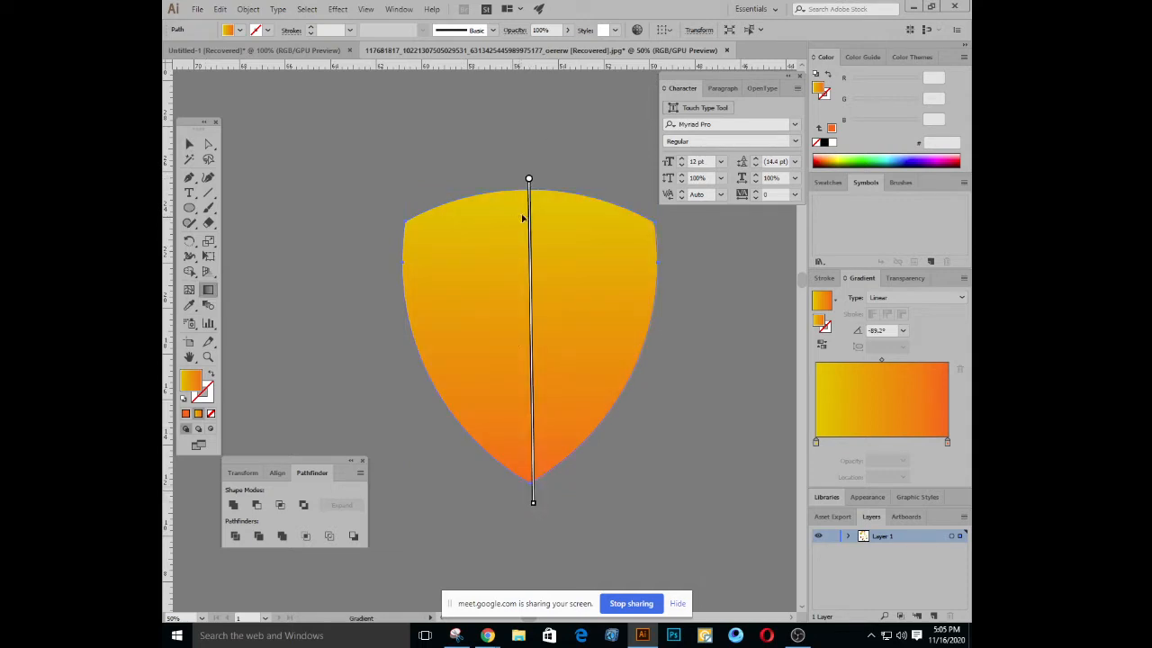
mouse_move(518, 205)
left_mouse_down()
mouse_move(519, 467)
mouse_move(531, 488)
left_mouse_up()
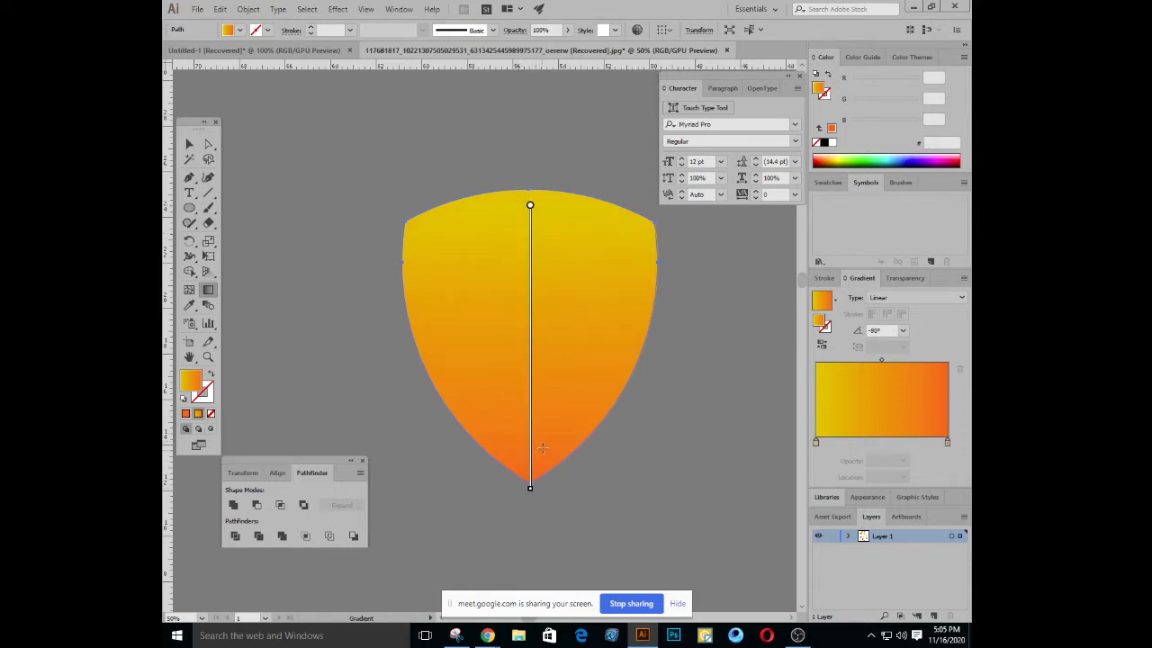
left_click_drag(531, 448, 540, 220)
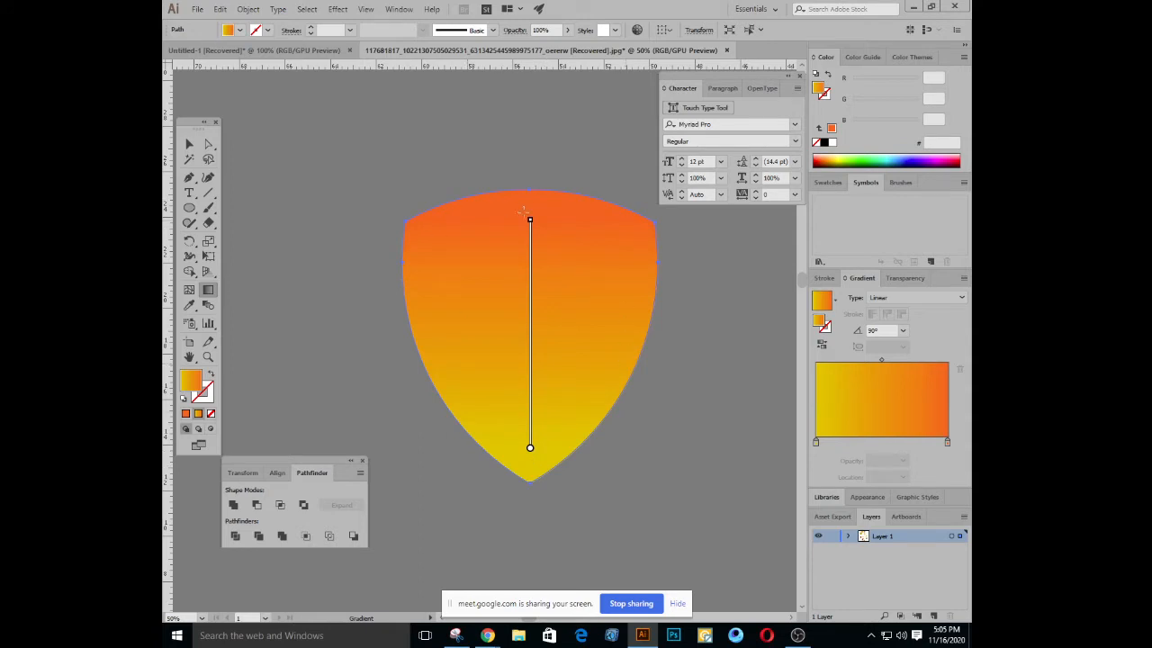
left_click(192, 143)
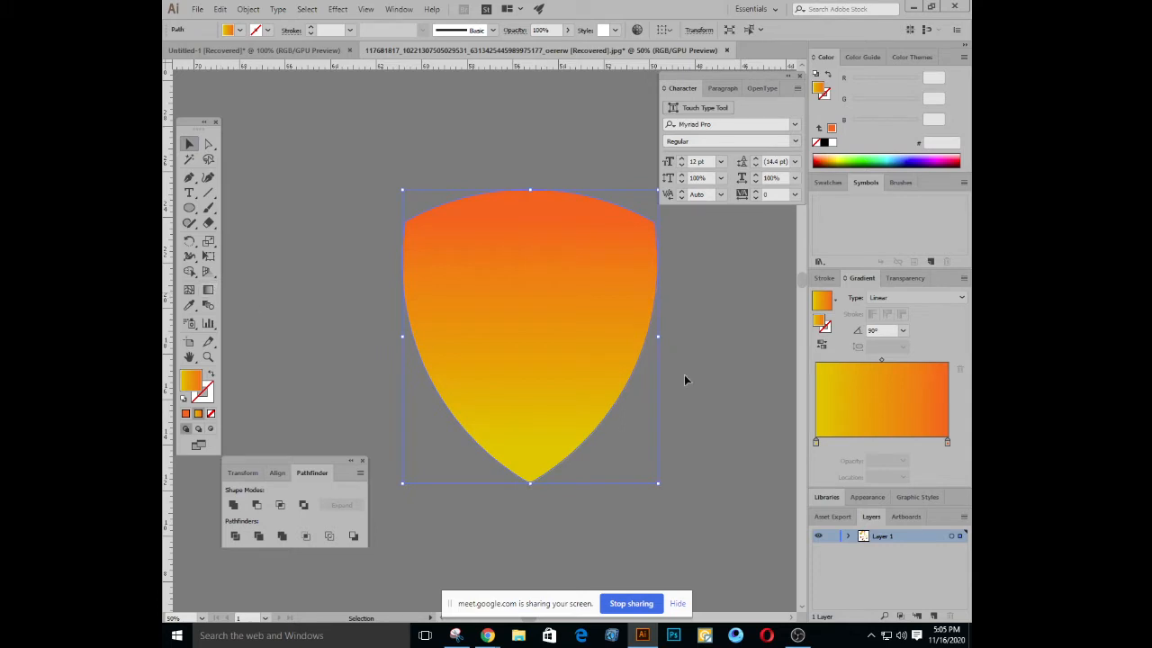
Set the shield's gradient type to Radial and adjust its radius from the shield's centre with the Gradient tool
left_click(889, 299)
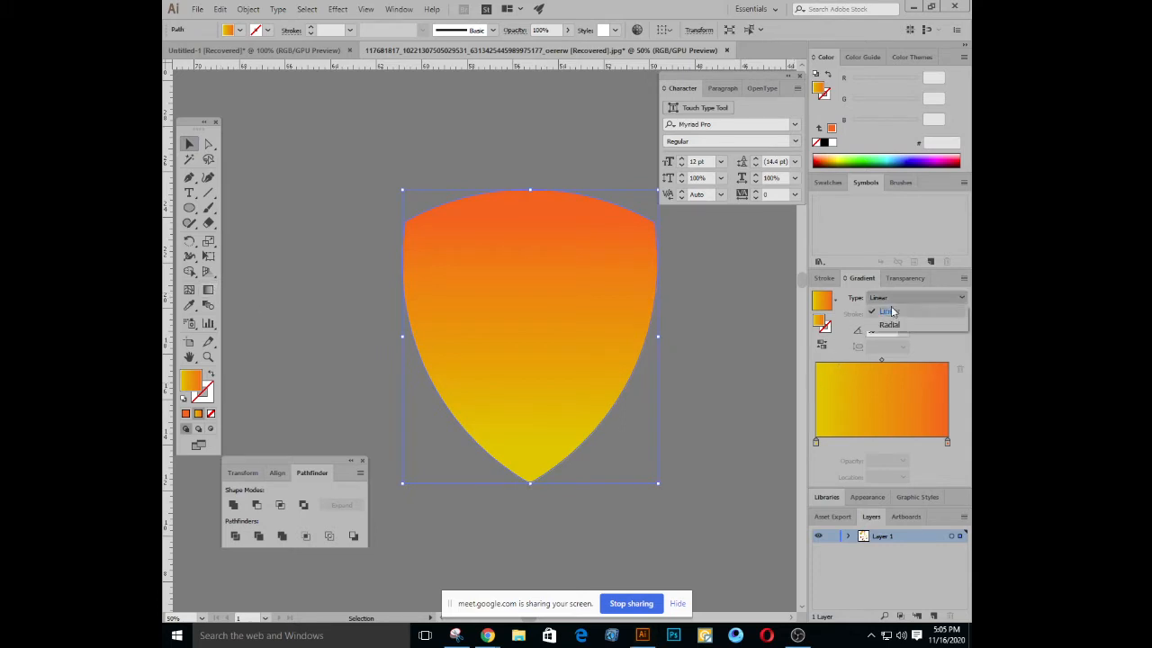
left_click(889, 324)
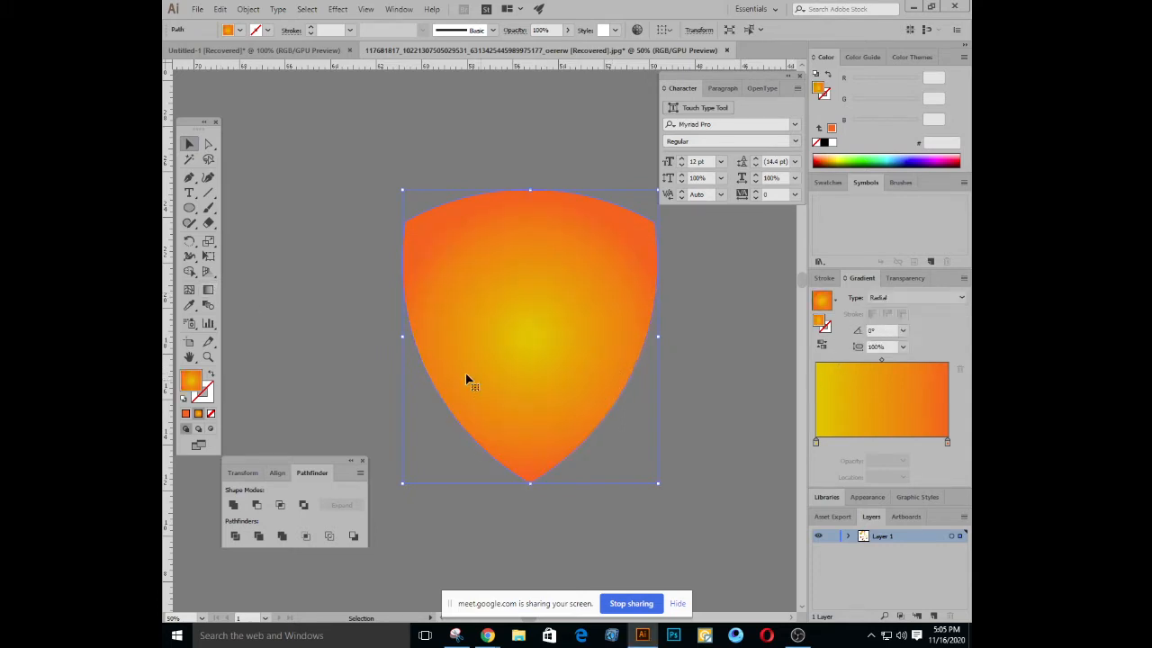
left_click(208, 289)
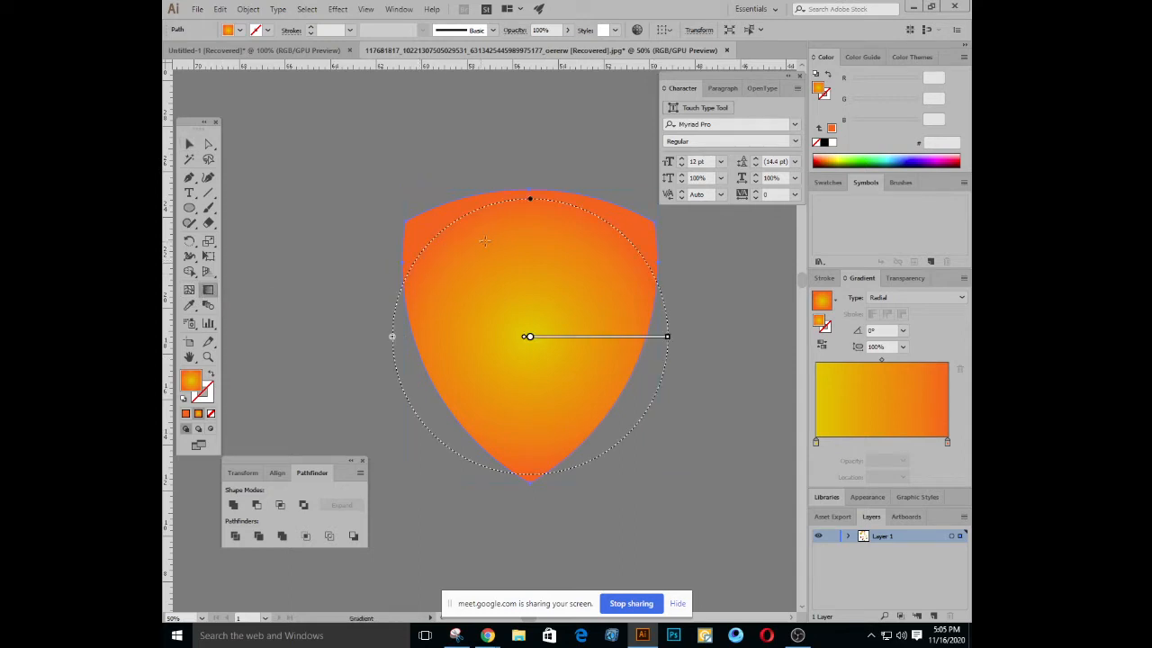
mouse_move(529, 339)
left_click_drag(670, 336, 675, 337)
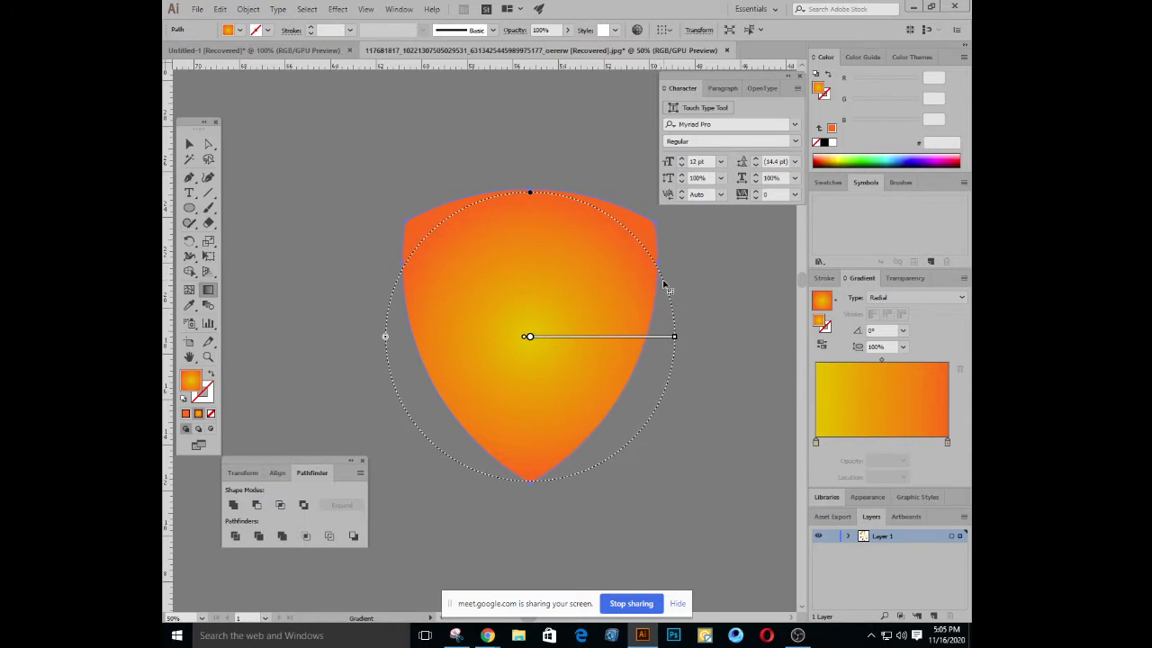
left_click_drag(667, 286, 531, 205)
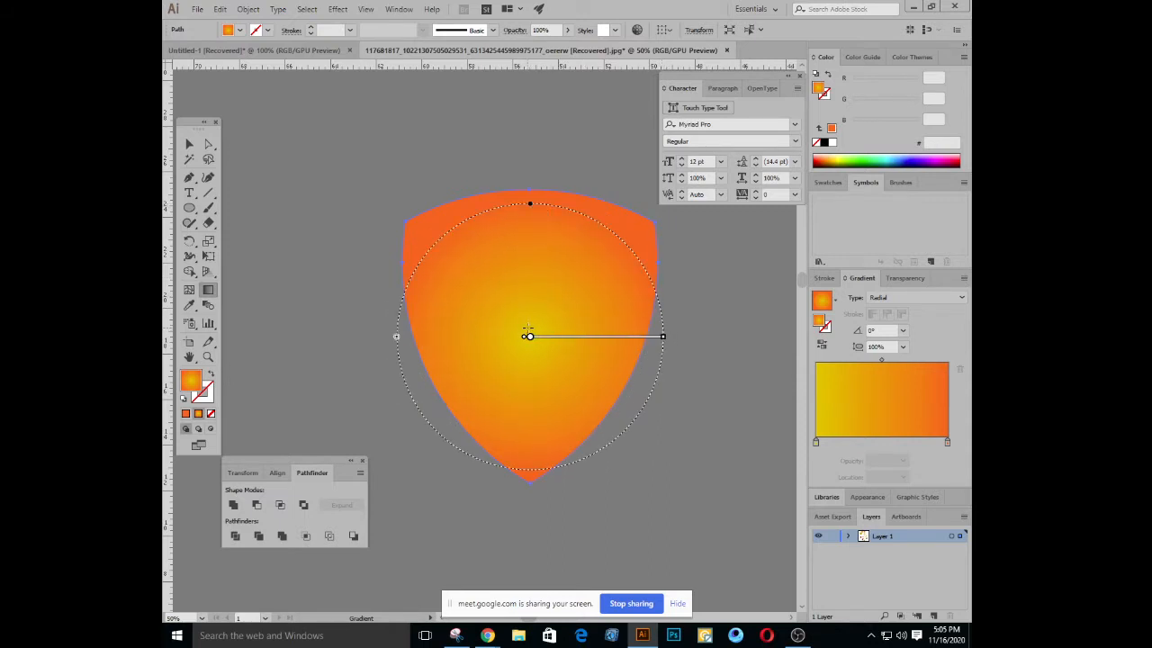
mouse_move(529, 334)
left_click_drag(529, 332, 534, 206)
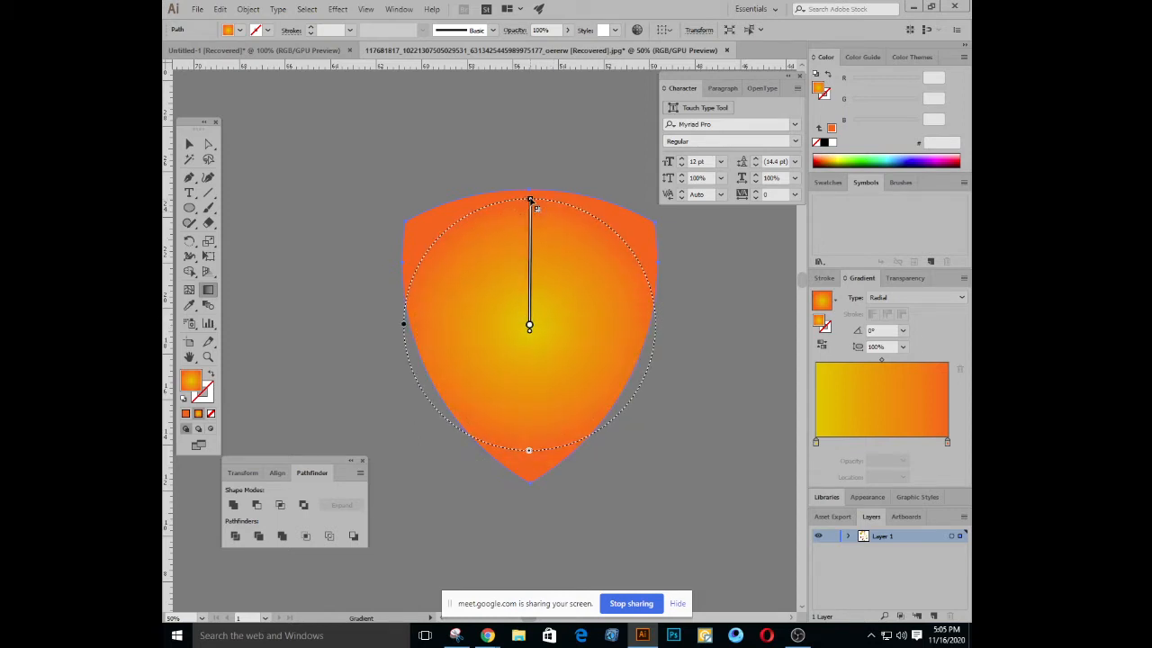
Redraw the radial gradient several times, leaving a medium yellow glow in the shield's upper-left area at about -54.4°, and deselect the shield
left_click_drag(427, 229, 525, 339)
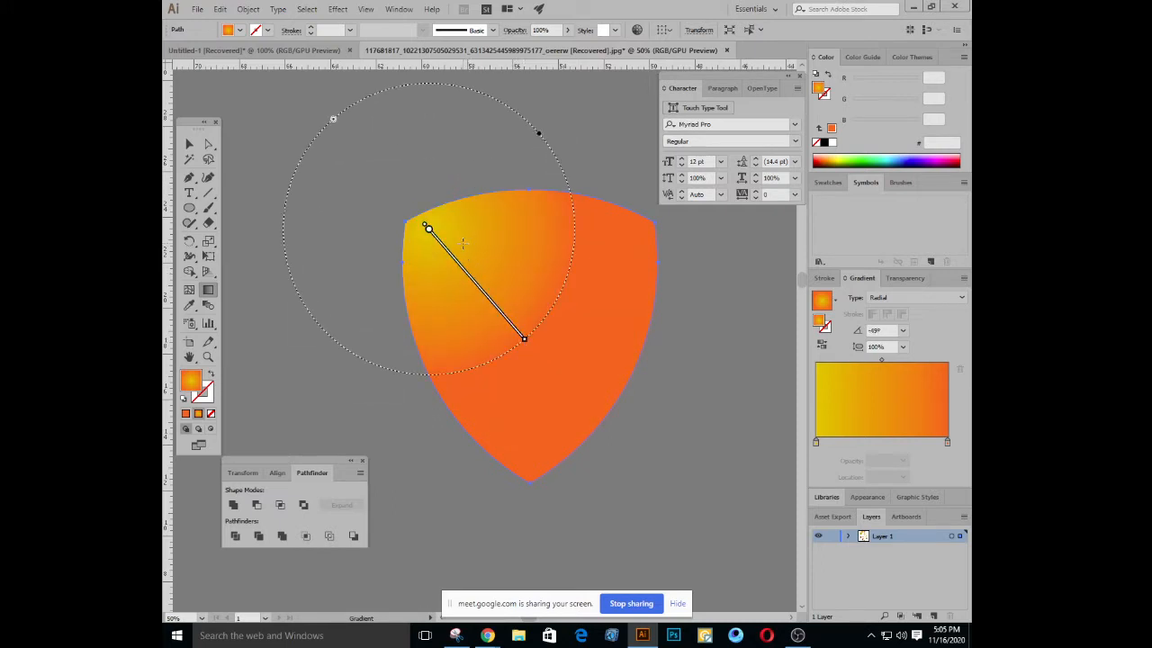
mouse_move(463, 243)
left_mouse_down()
mouse_move(522, 324)
mouse_move(494, 279)
left_mouse_up()
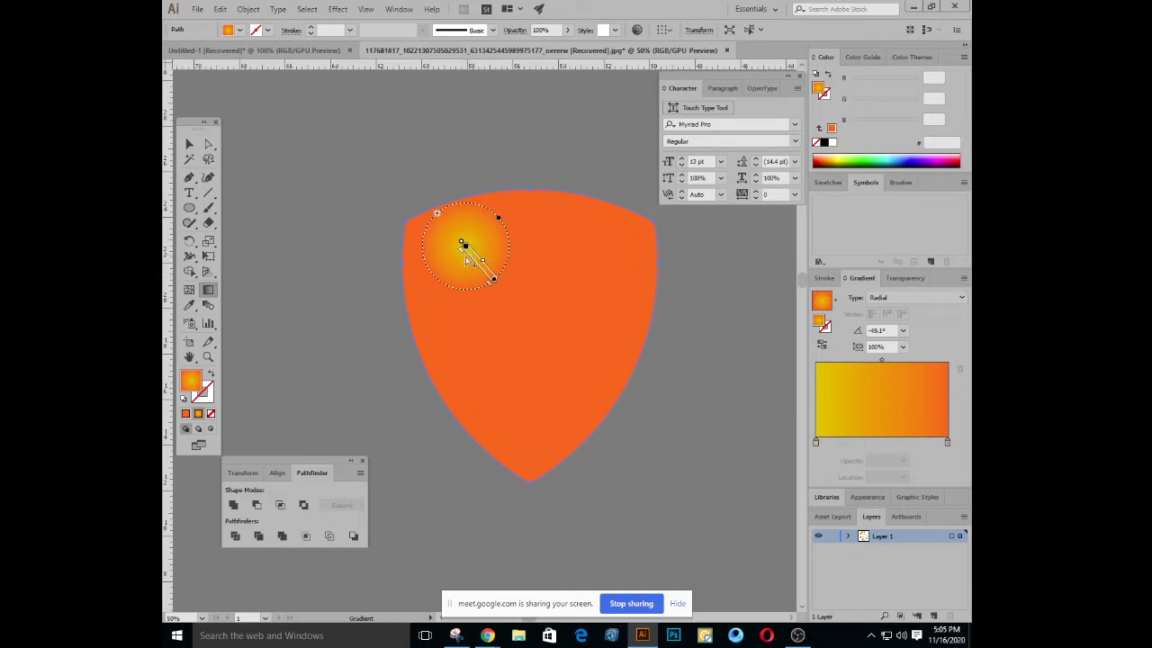
left_click_drag(455, 257, 620, 419)
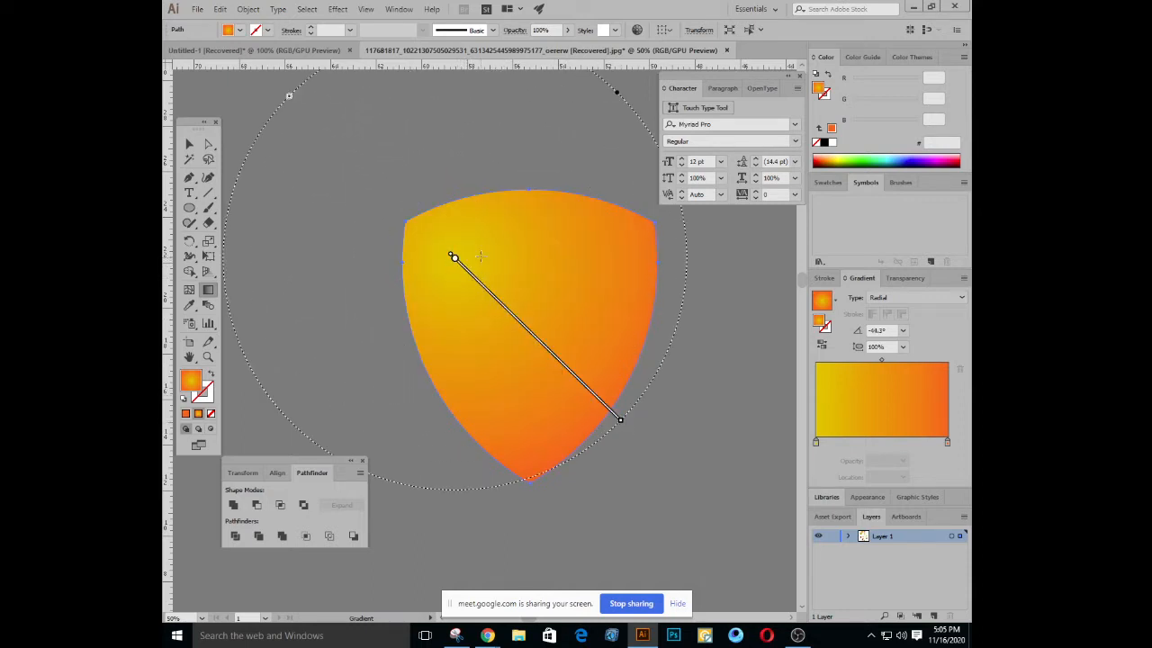
left_click_drag(480, 249, 540, 334)
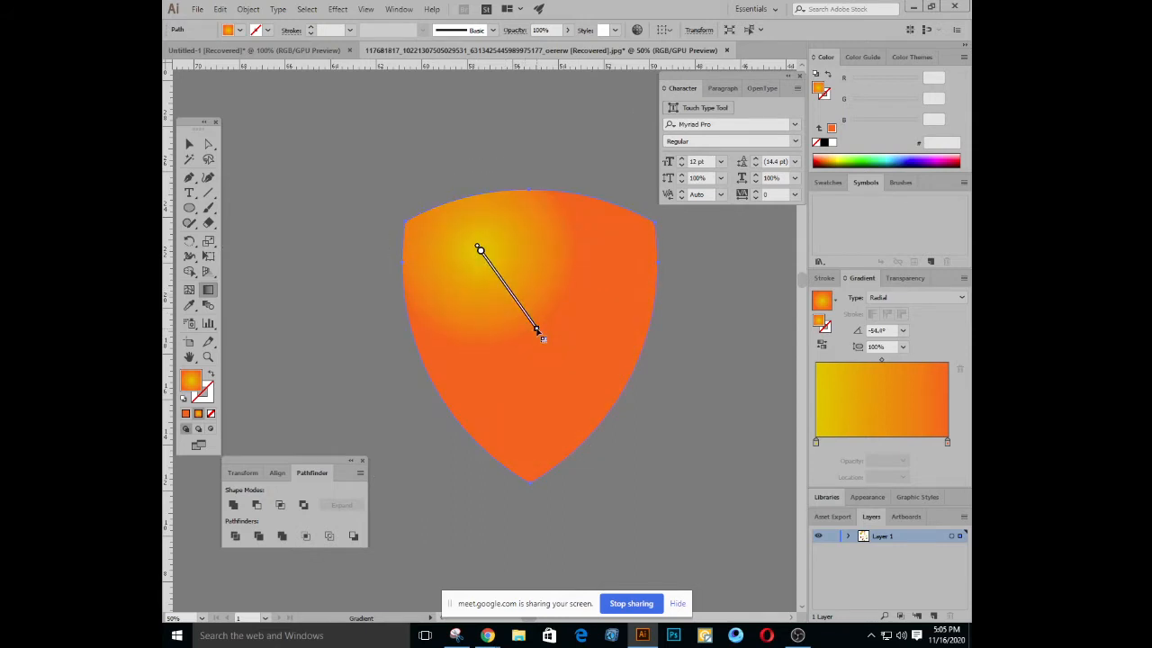
left_click(189, 144)
left_click(327, 188)
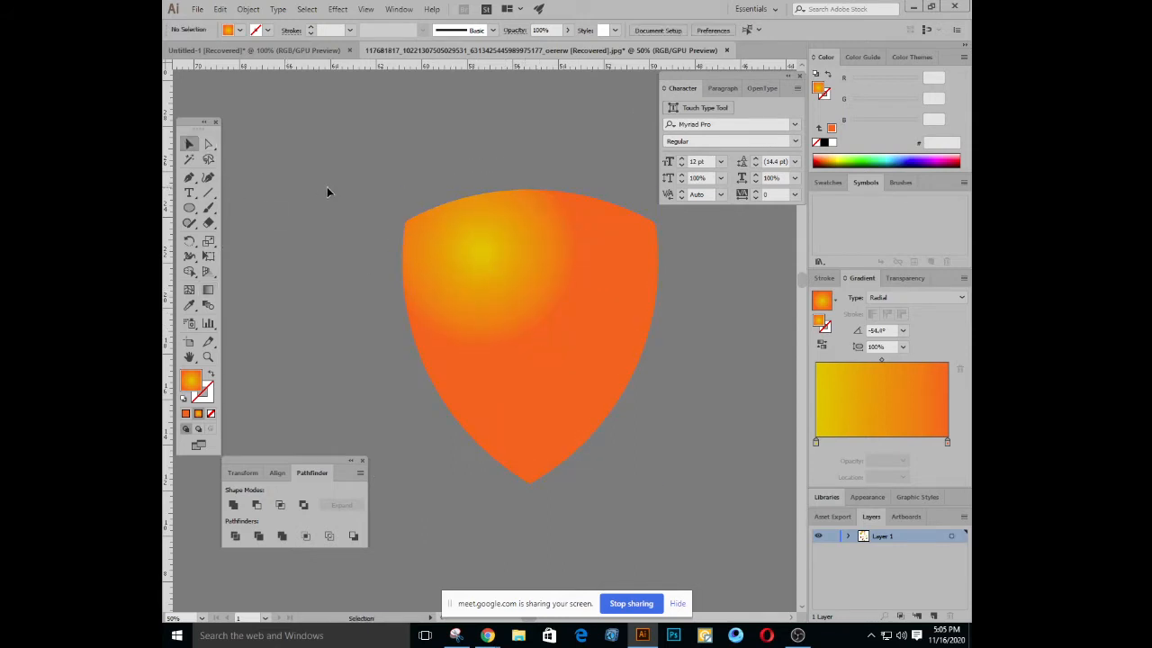
Select the shield and set the opacity of its gradient's yellow stop to 30%
left_click(509, 229)
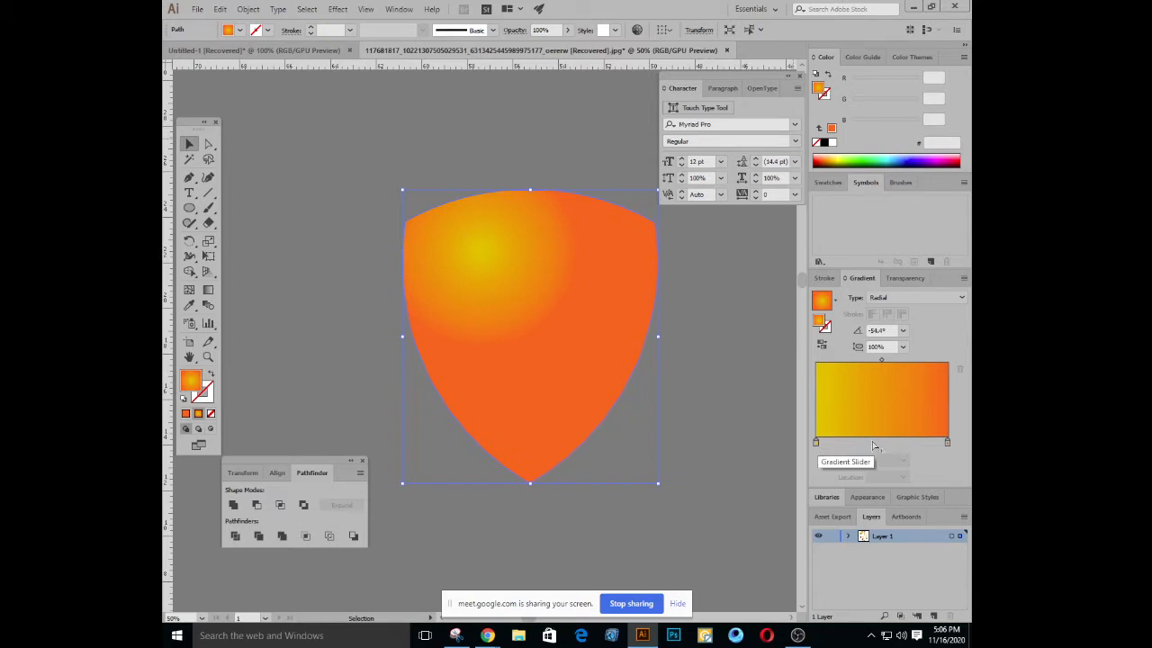
left_click(815, 443)
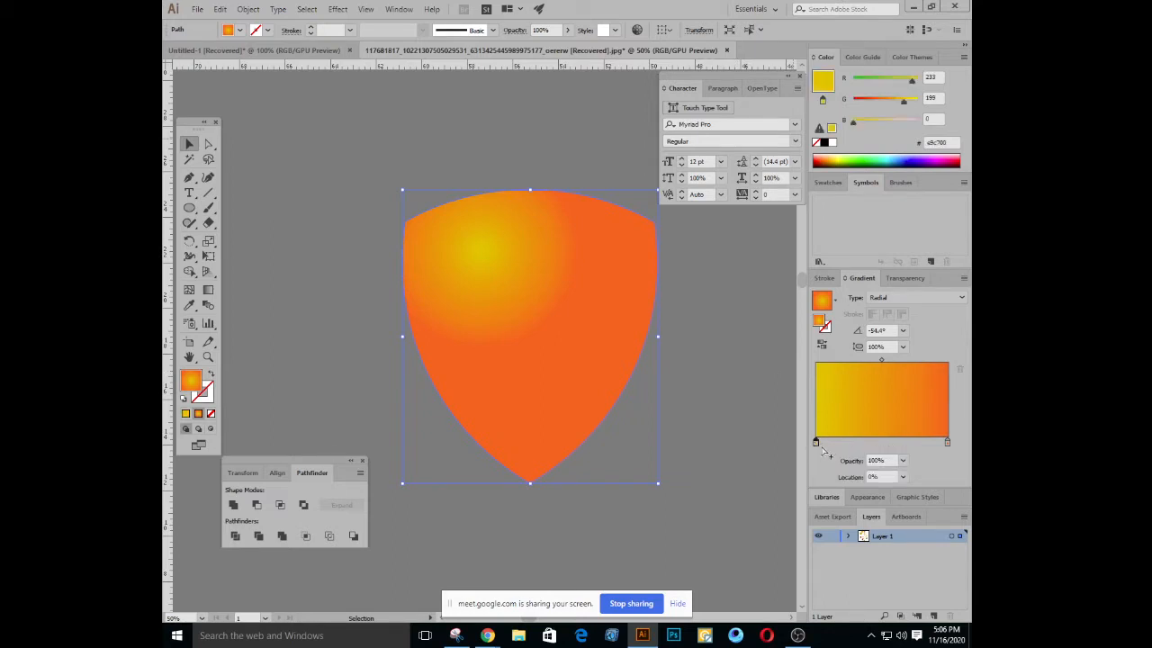
left_click(903, 460)
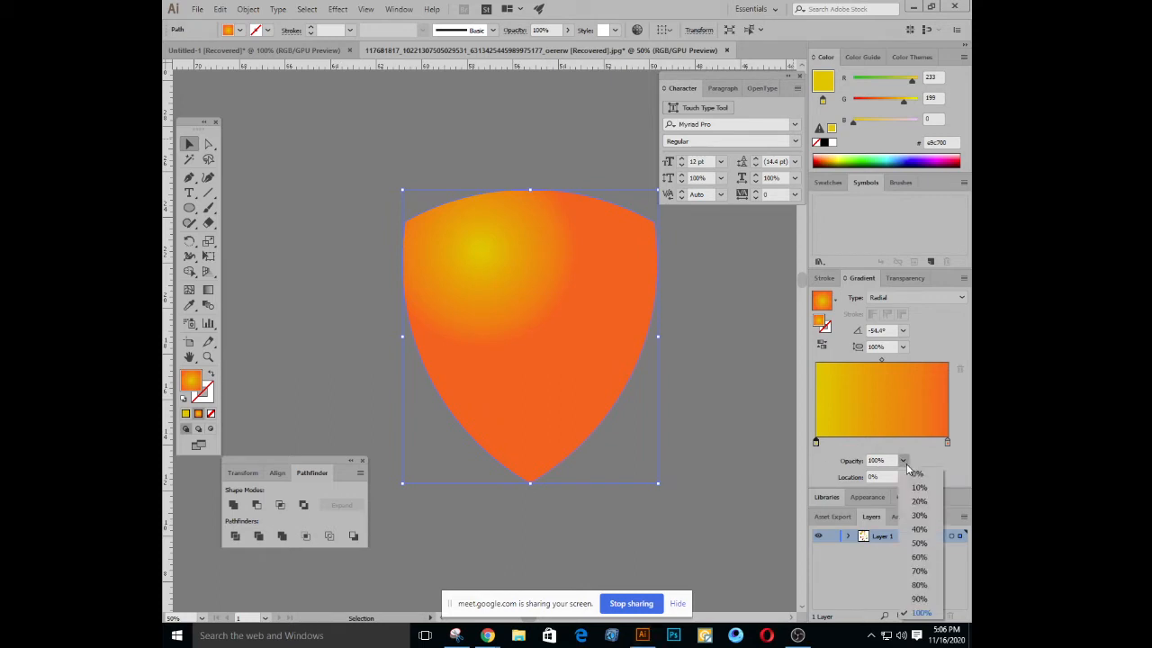
left_click(919, 515)
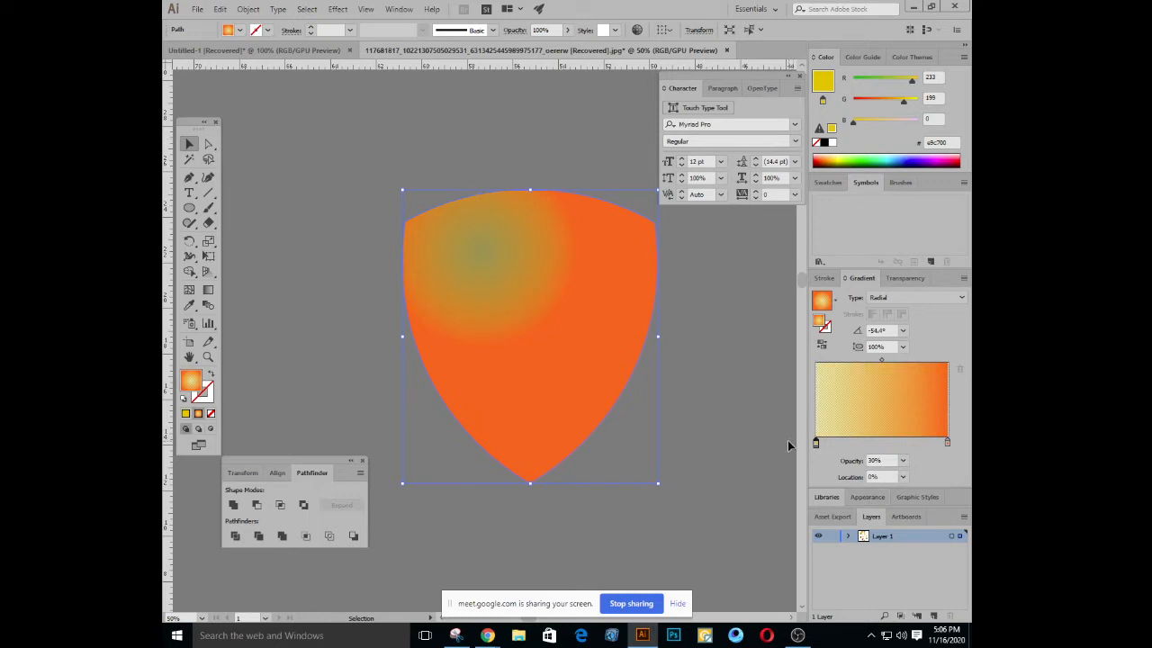
Deselect the shield and draw a circle with the Ellipse tool over the glow in its upper-left area
left_click(756, 374)
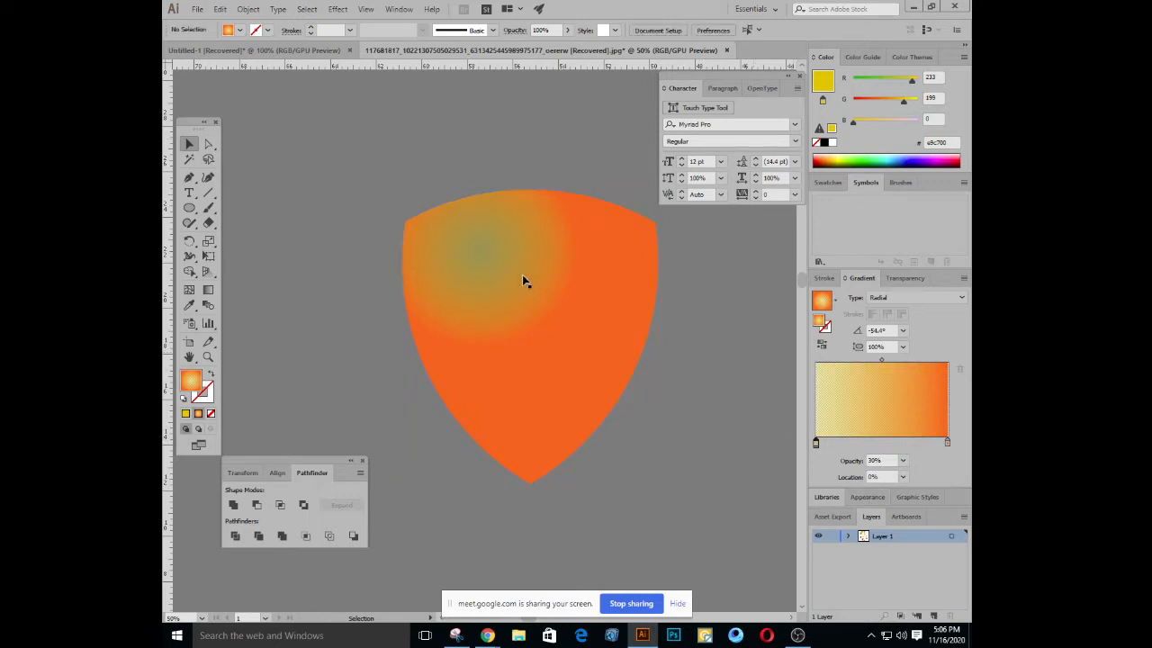
left_click(189, 207)
left_click_drag(478, 254, 486, 322)
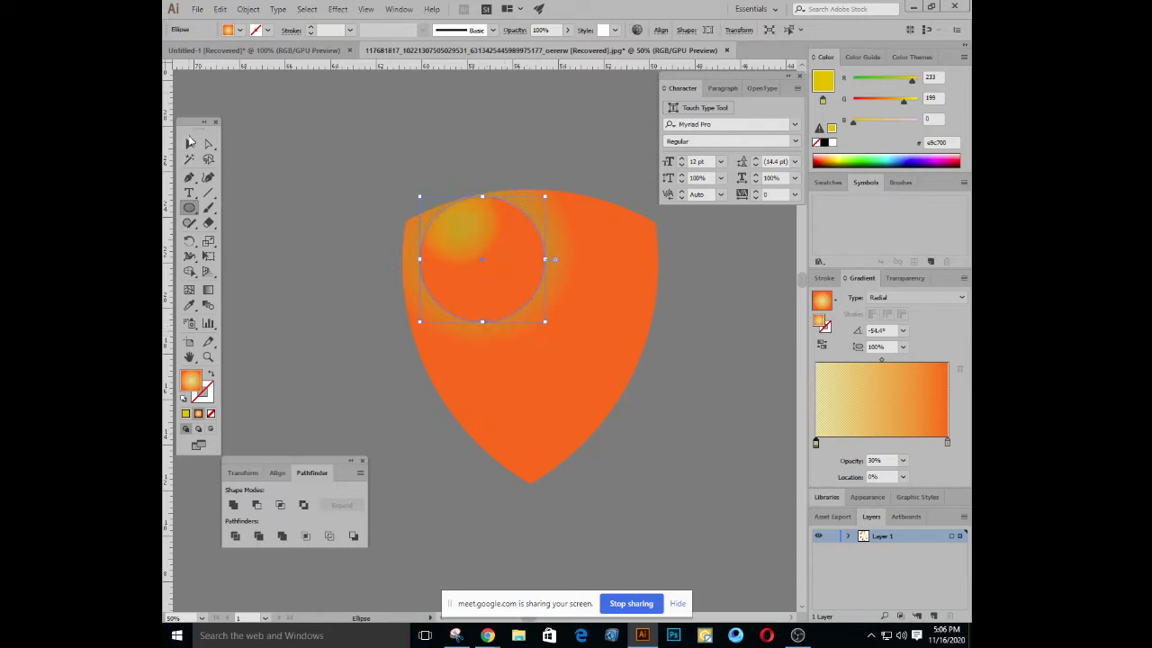
Recolour the inner stop of the circle's radial gradient, trying several colours and finishing on orange-red ff4800
left_click(829, 160)
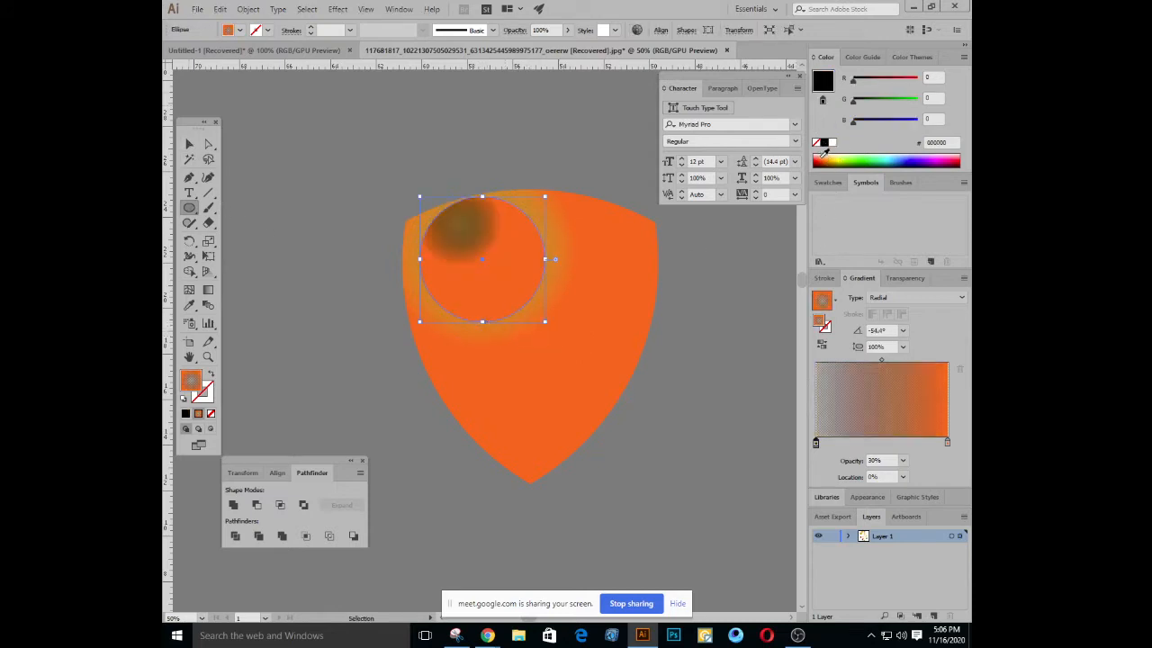
left_click(823, 155)
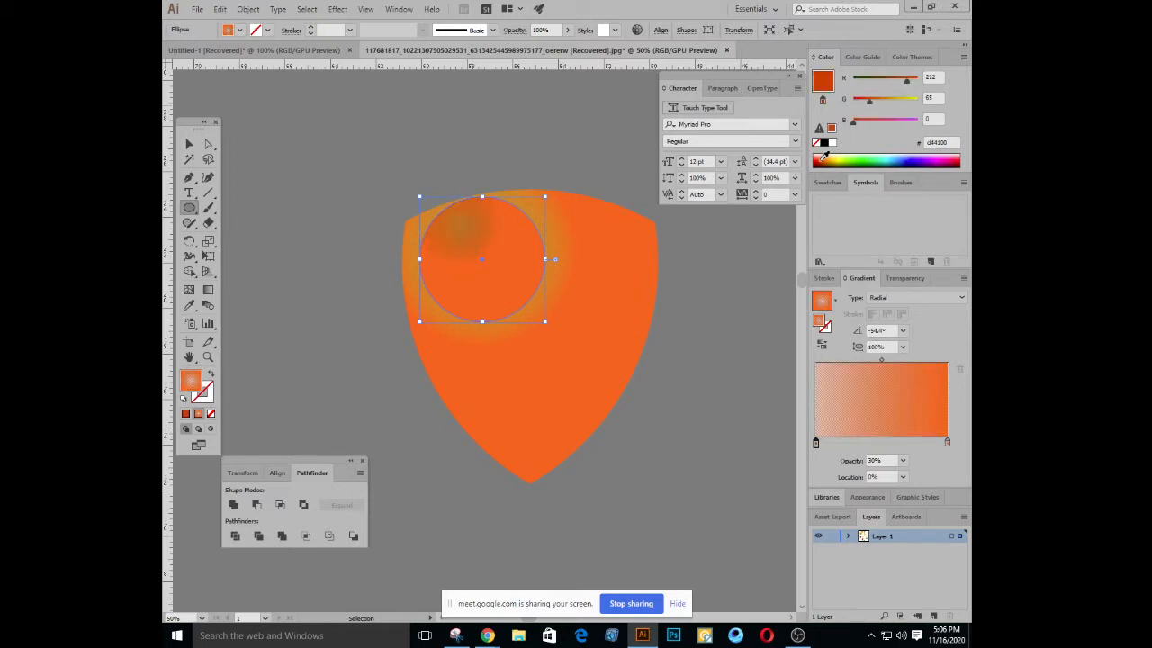
left_click(825, 155)
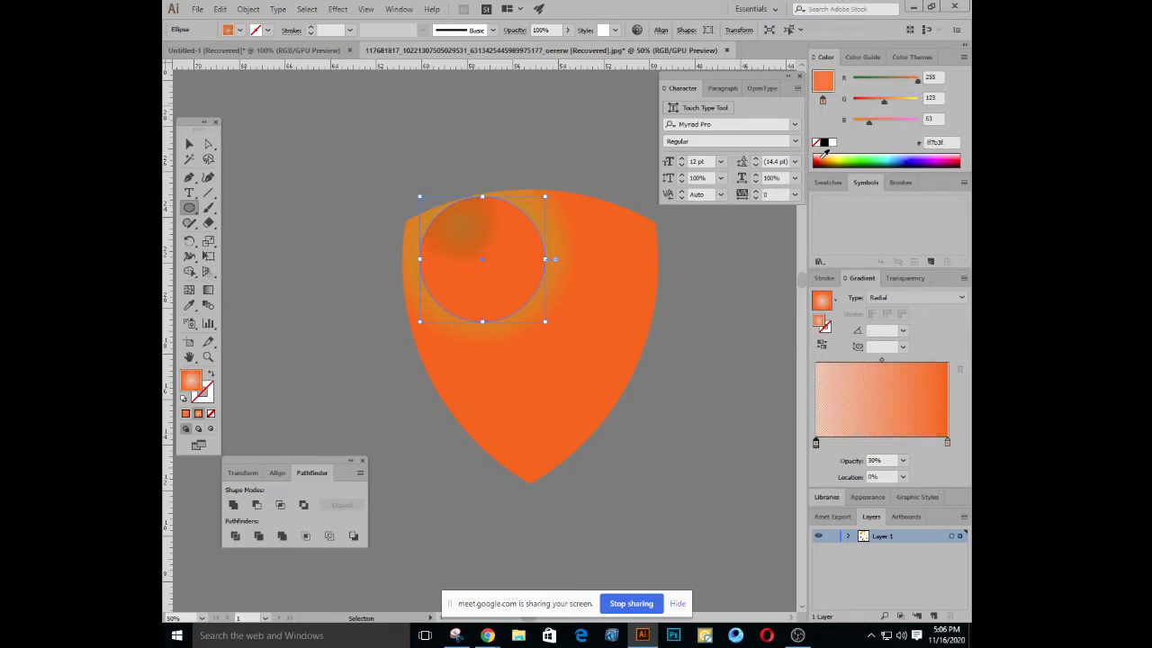
left_click(825, 157)
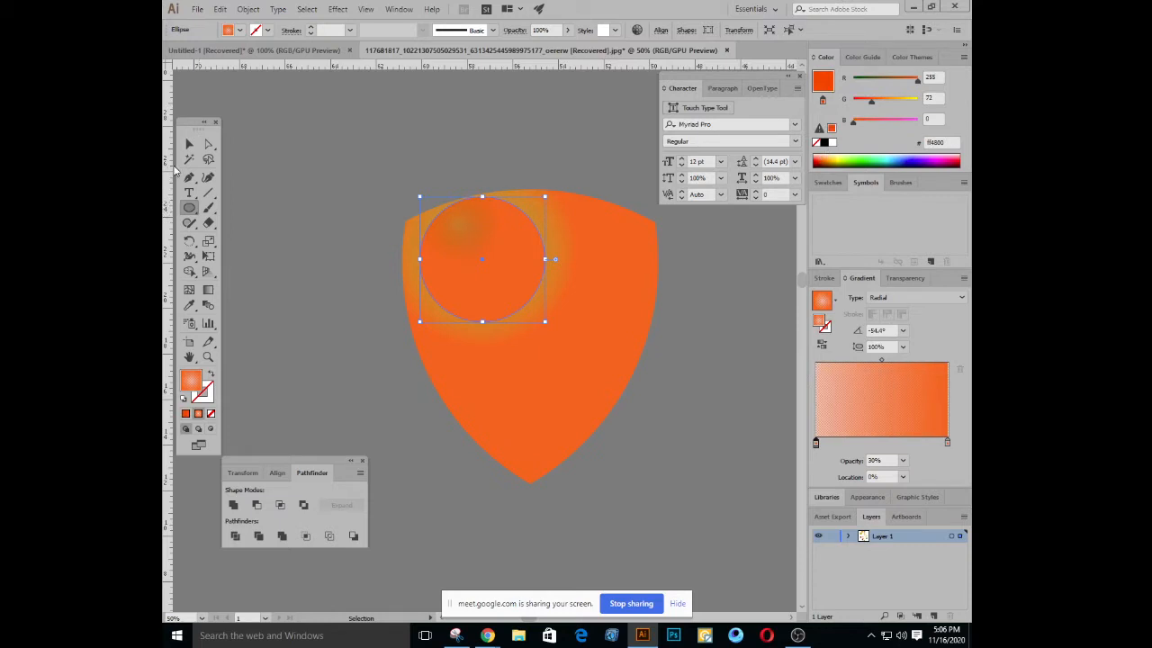
Enlarge the circle slightly about its centre and fill it with solid light green baffaa
left_click_drag(545, 321, 554, 331)
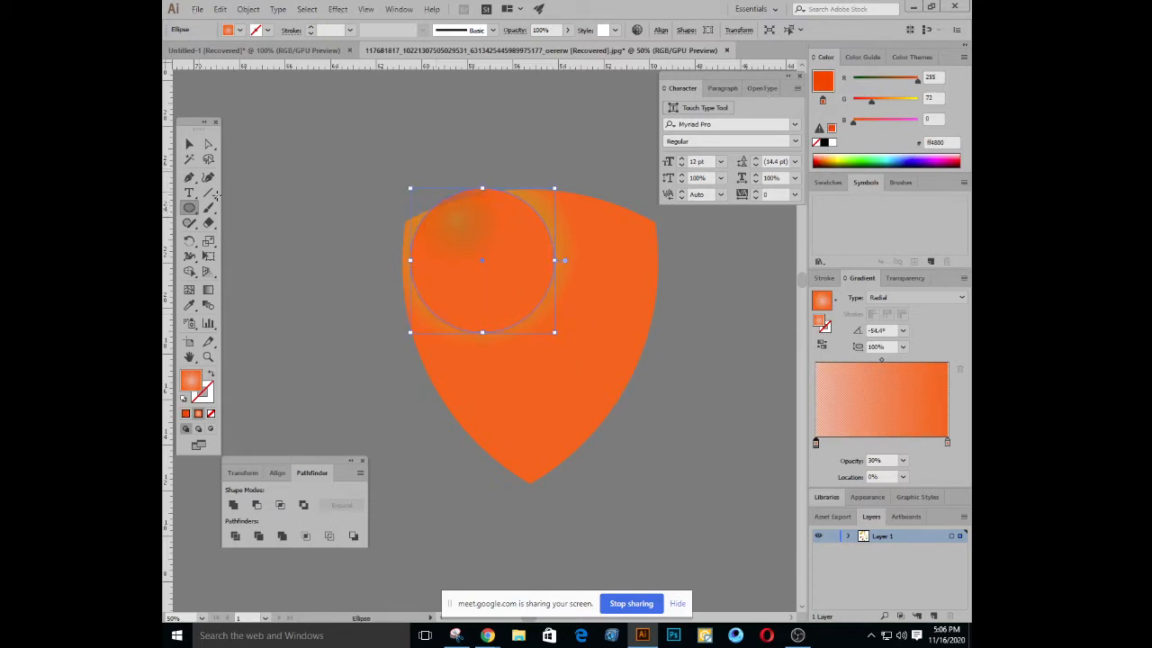
left_click(189, 144)
left_click(378, 243)
left_click(522, 296)
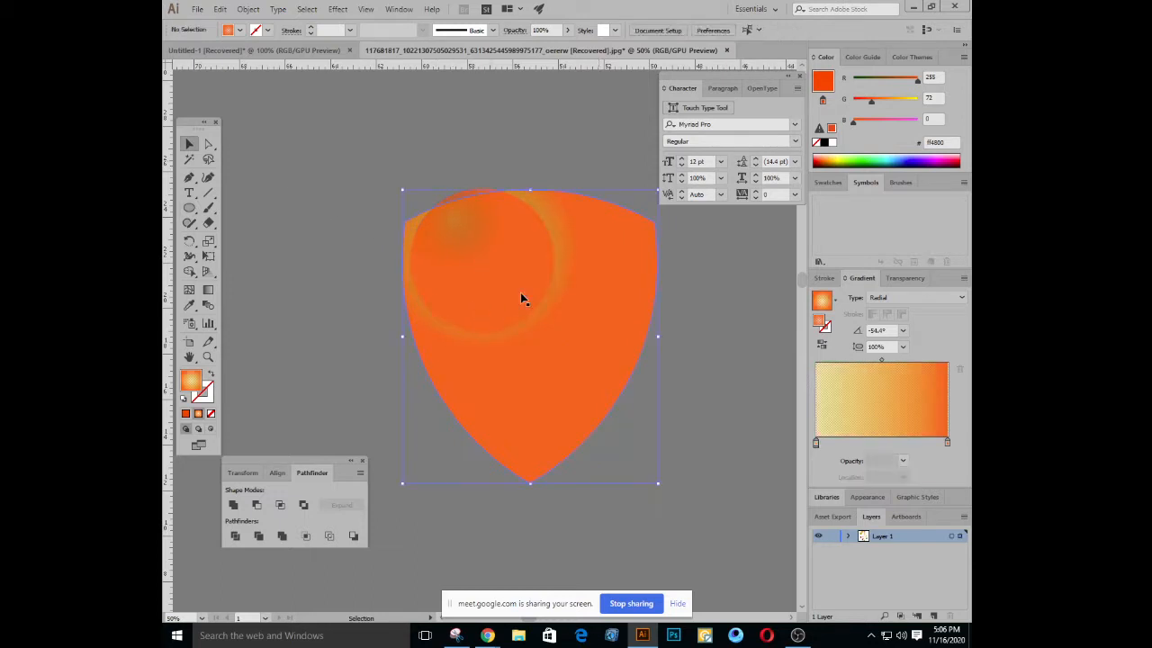
left_click(521, 299)
left_click(850, 160)
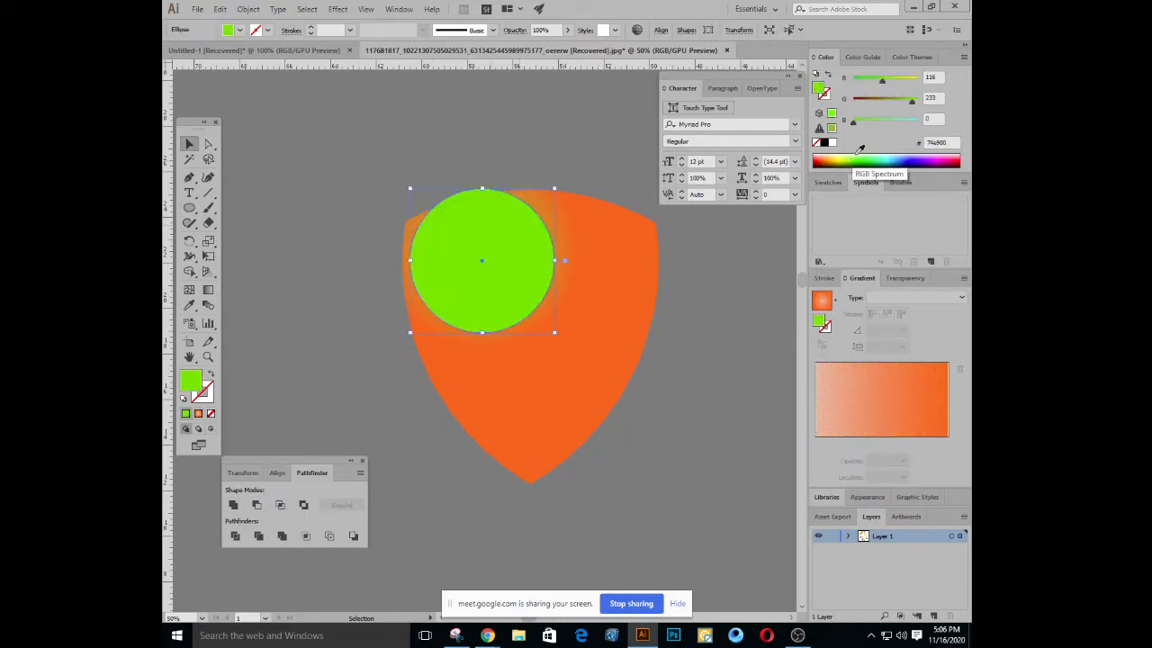
left_click(860, 154)
Send the light green circle behind the shield in the stacking order
left_click(606, 303)
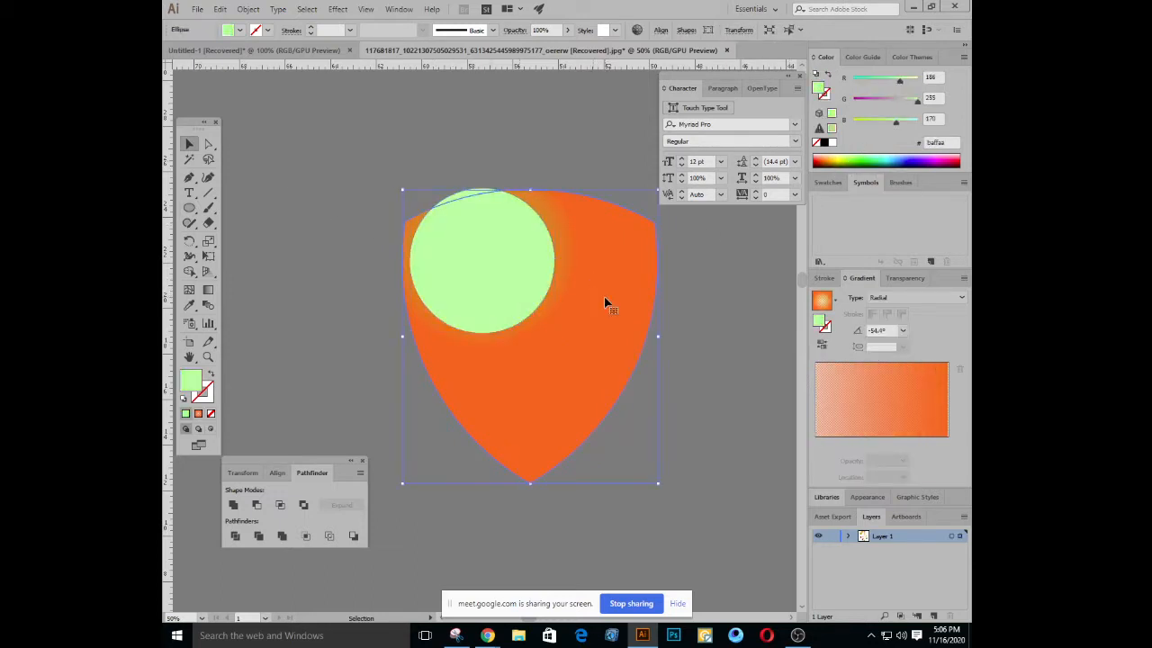
left_click(495, 272)
right_click(494, 272)
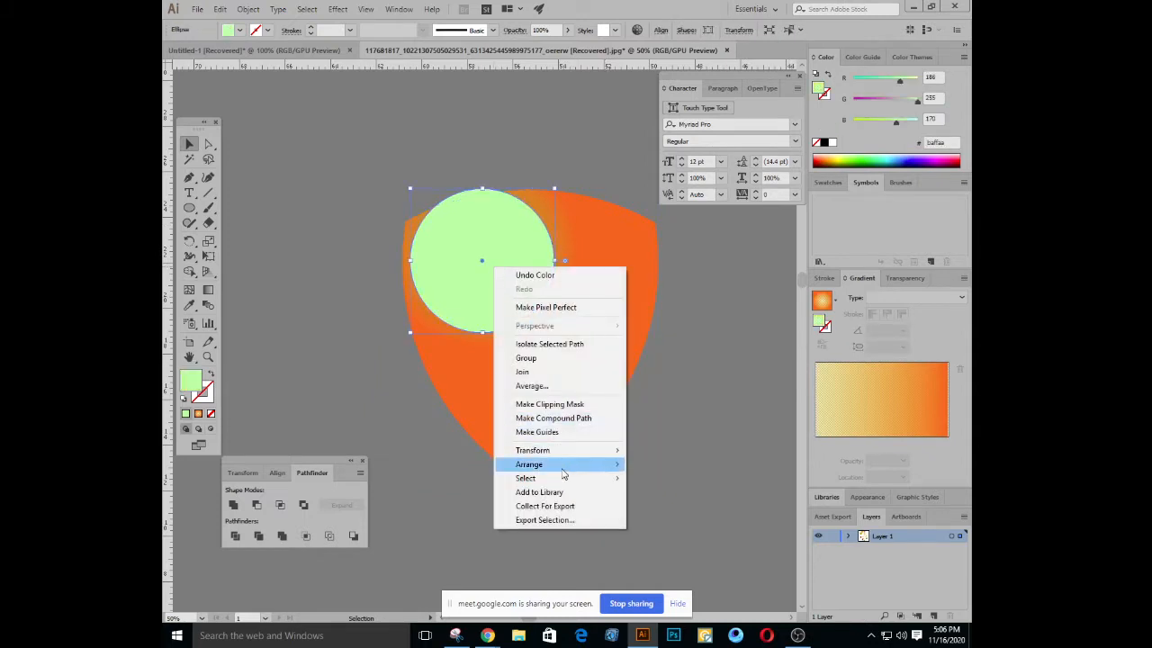
mouse_move(574, 466)
left_click(686, 510)
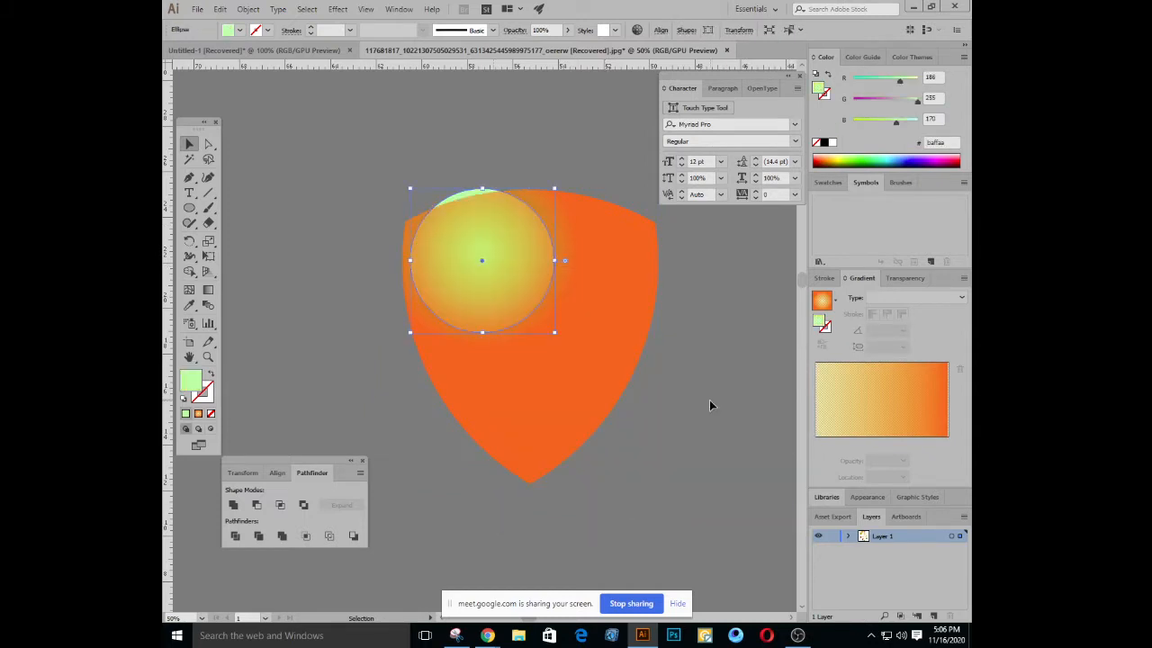
Nudge the shield upward in small increments until it covers the green circle's upper edge, and deselect it
left_click(647, 322)
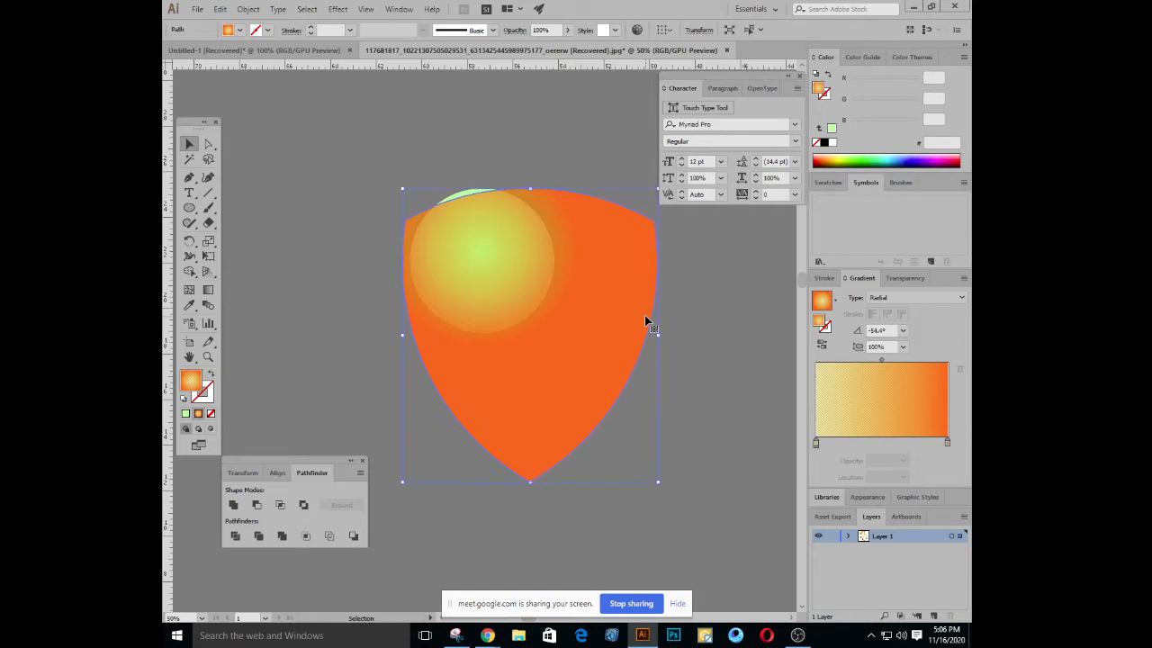
key("Up")
key("Up")
key("Up")
key("Up")
key("Up")
key("Up")
key("Up")
key("Up")
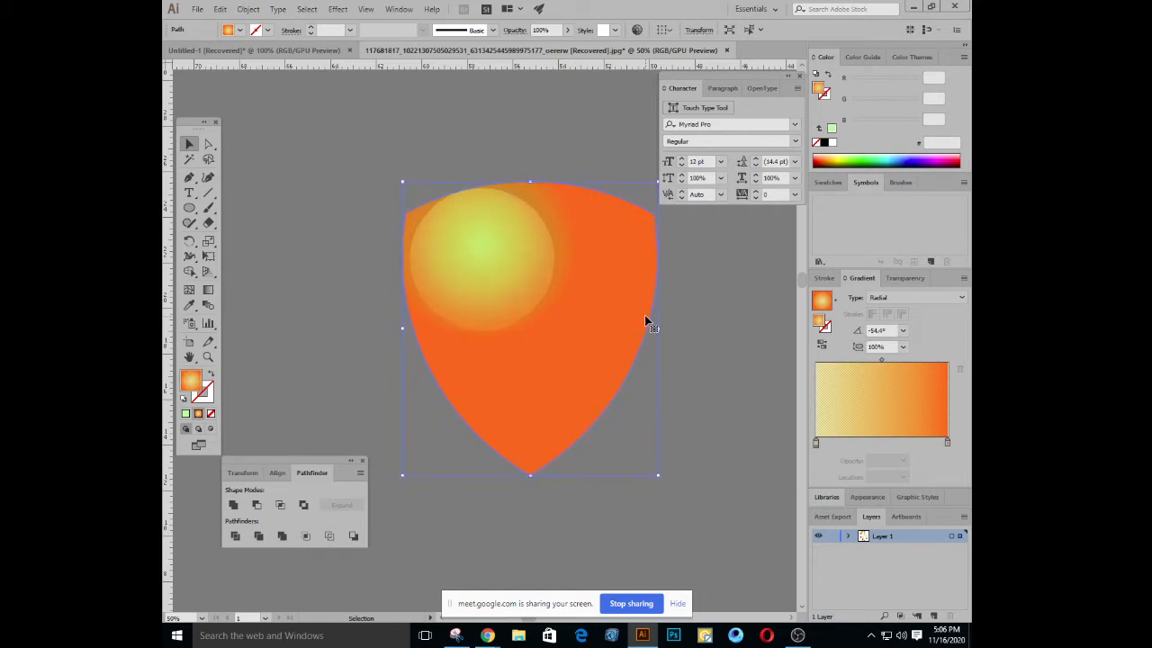
left_click(727, 342)
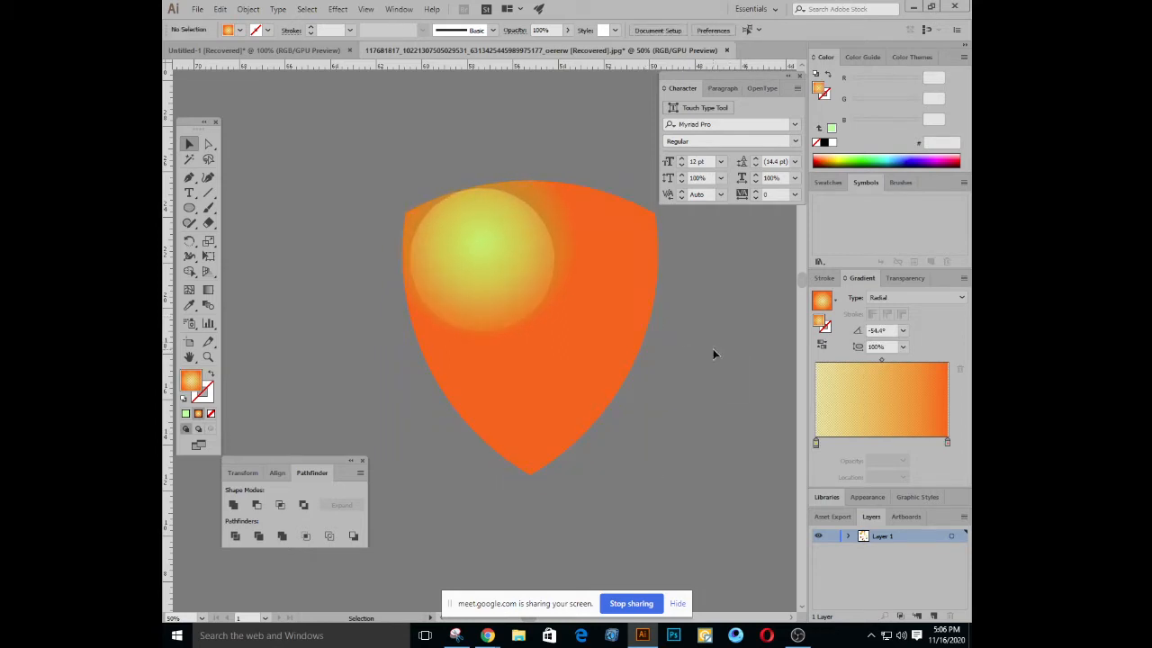
left_click(495, 263)
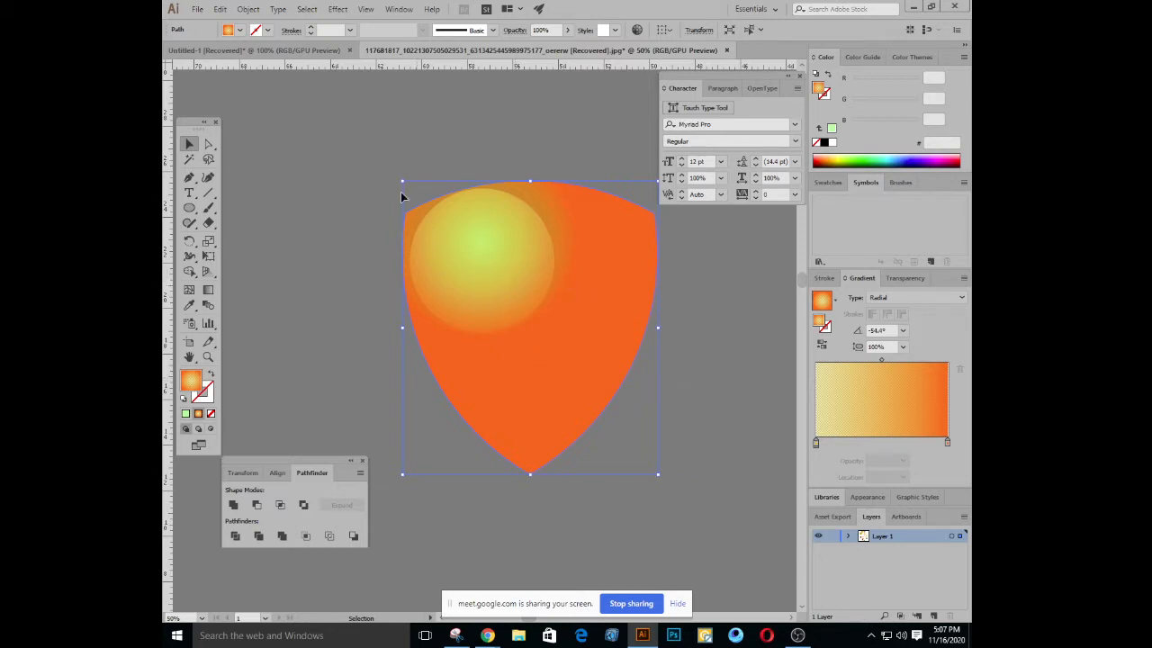
left_click(385, 171)
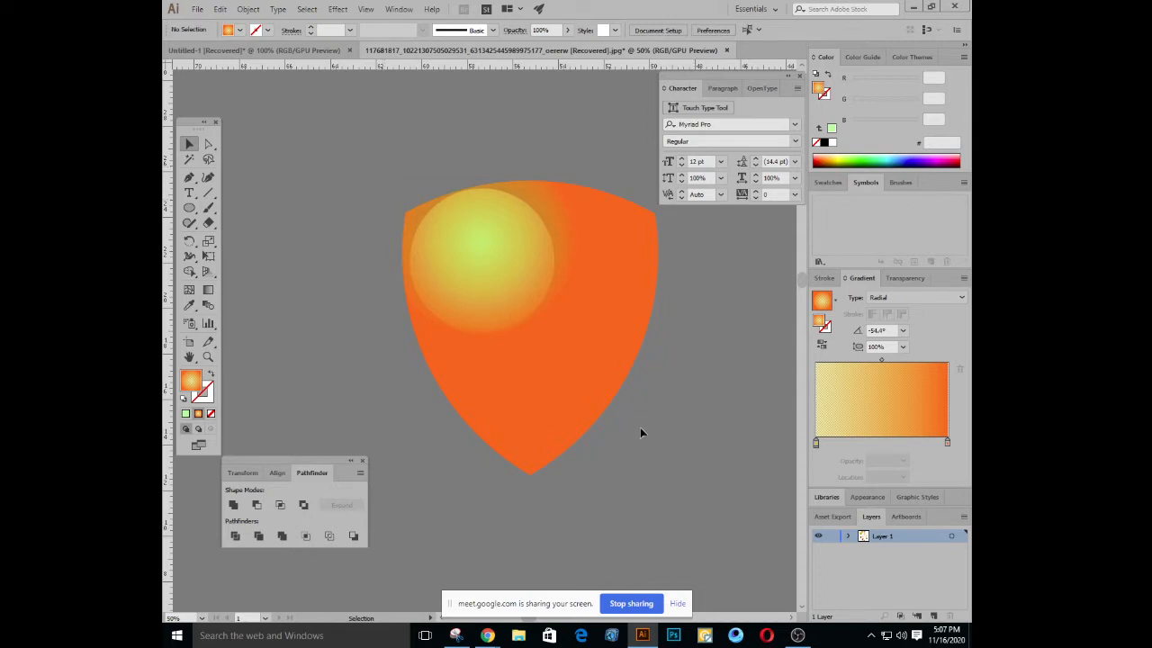
key("ctrl+a")
key("ctrl+minus")
key("ctrl+minus")
key("ctrl+minus")
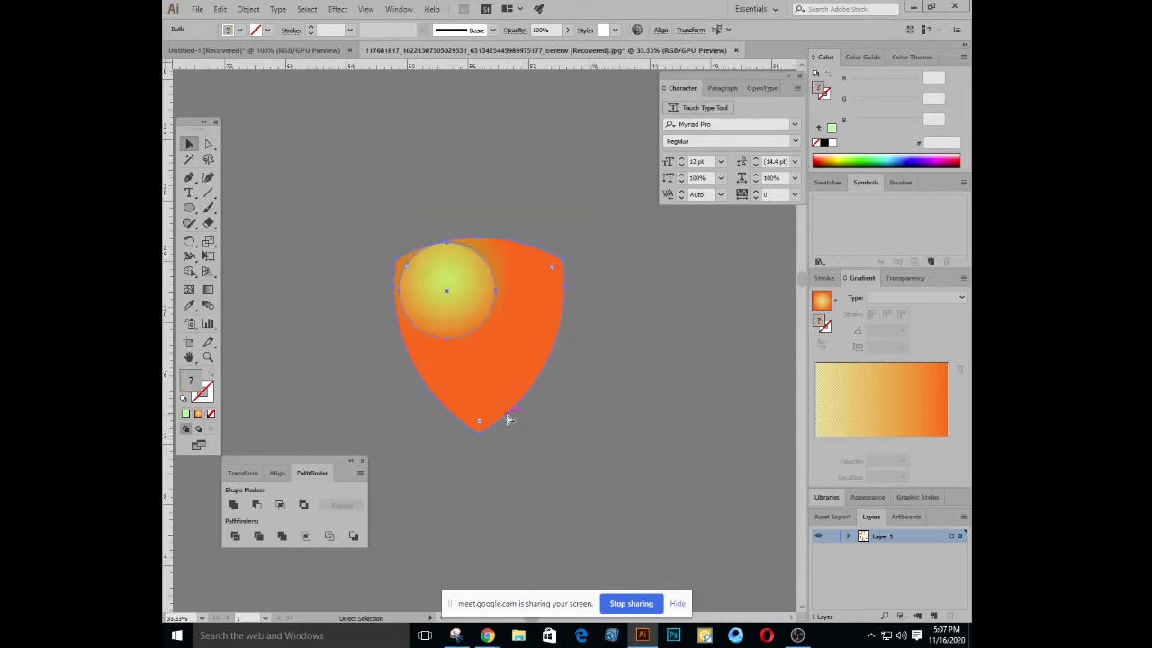
left_click_drag(459, 451, 500, 380)
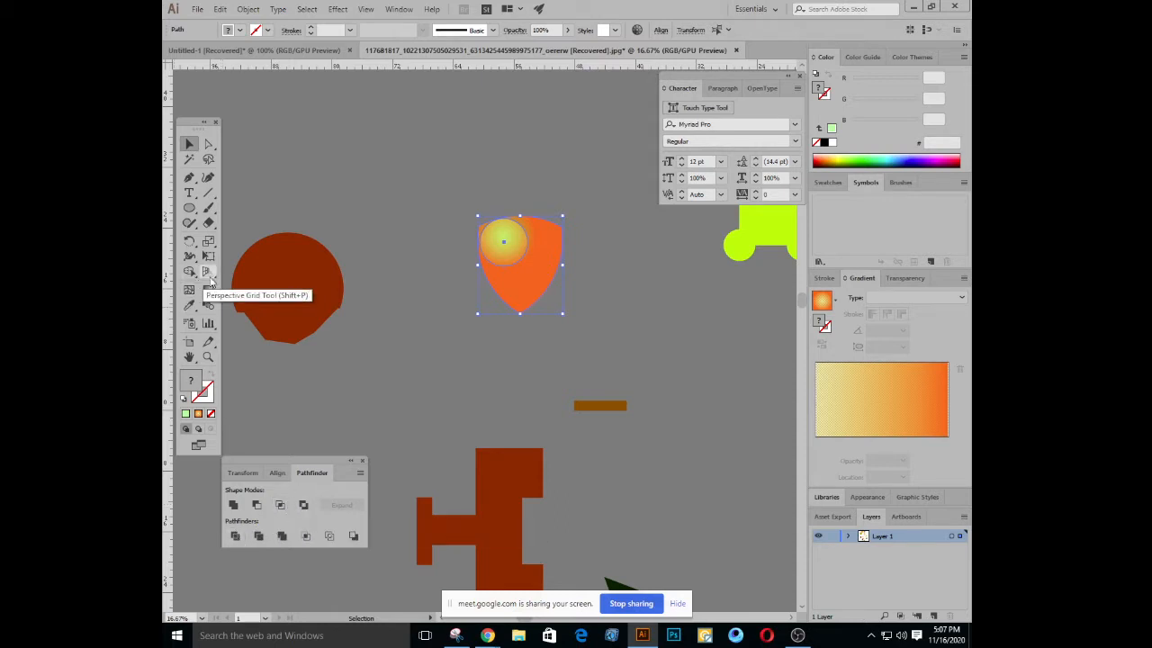
left_click_drag(504, 199, 496, 557)
left_click_drag(455, 280, 421, 72)
left_click(466, 281)
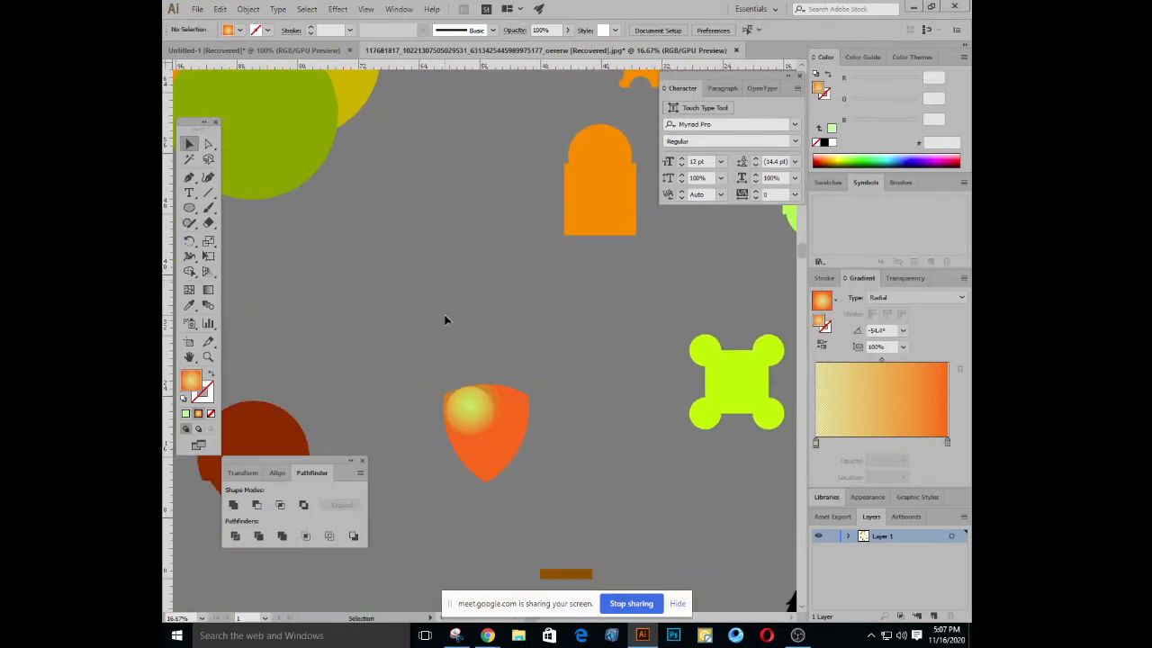
key("ctrl+o")
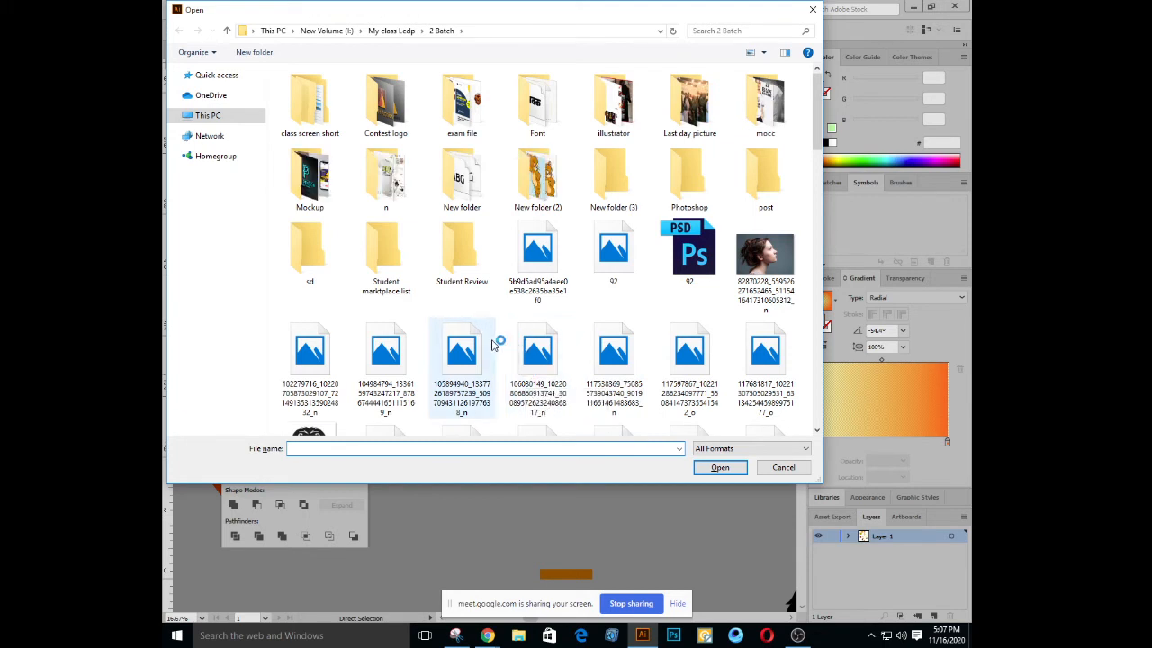
scroll(467, 400, "down", 1)
left_click(467, 400)
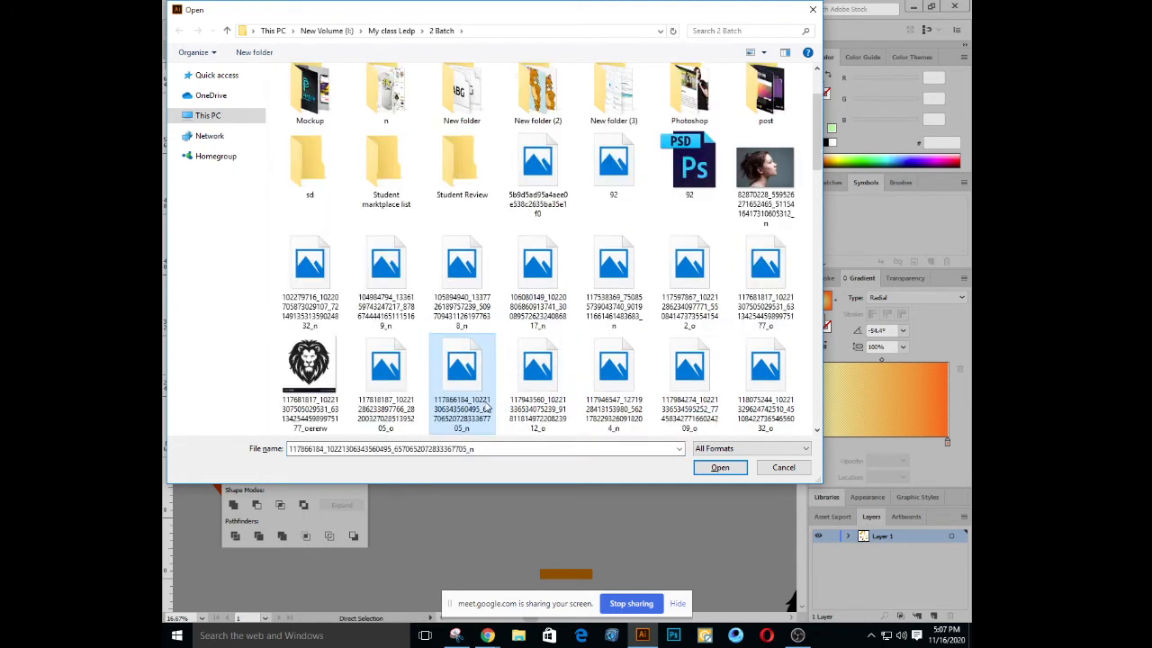
key("Up")
key("Up")
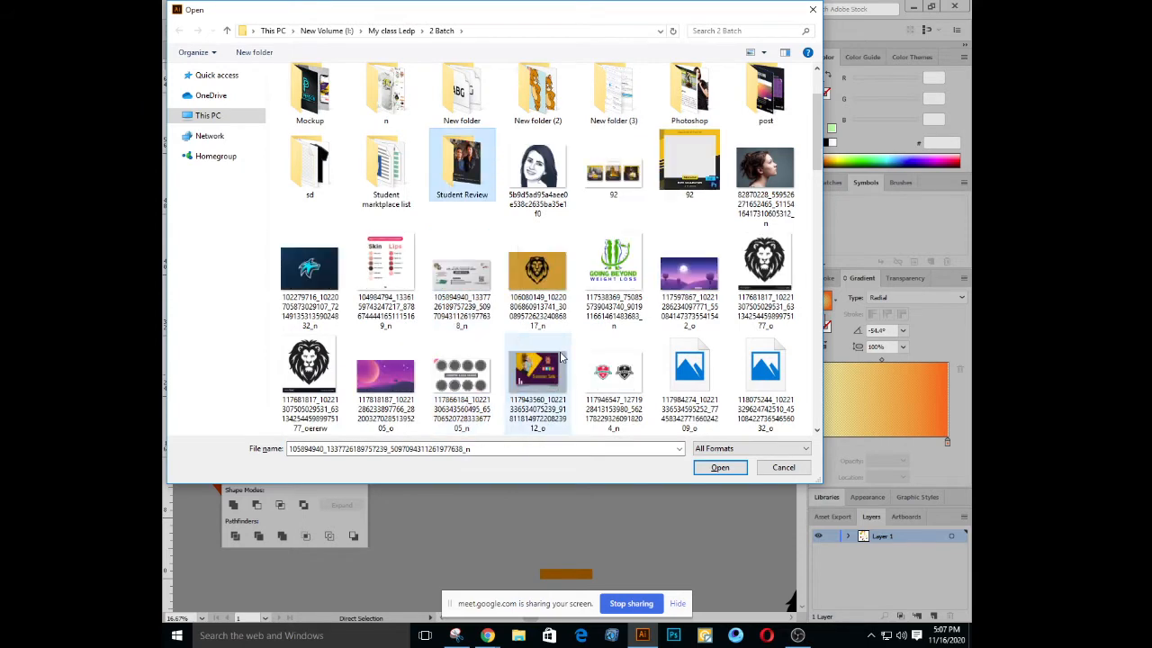
key("Down")
key("Down")
key("Down")
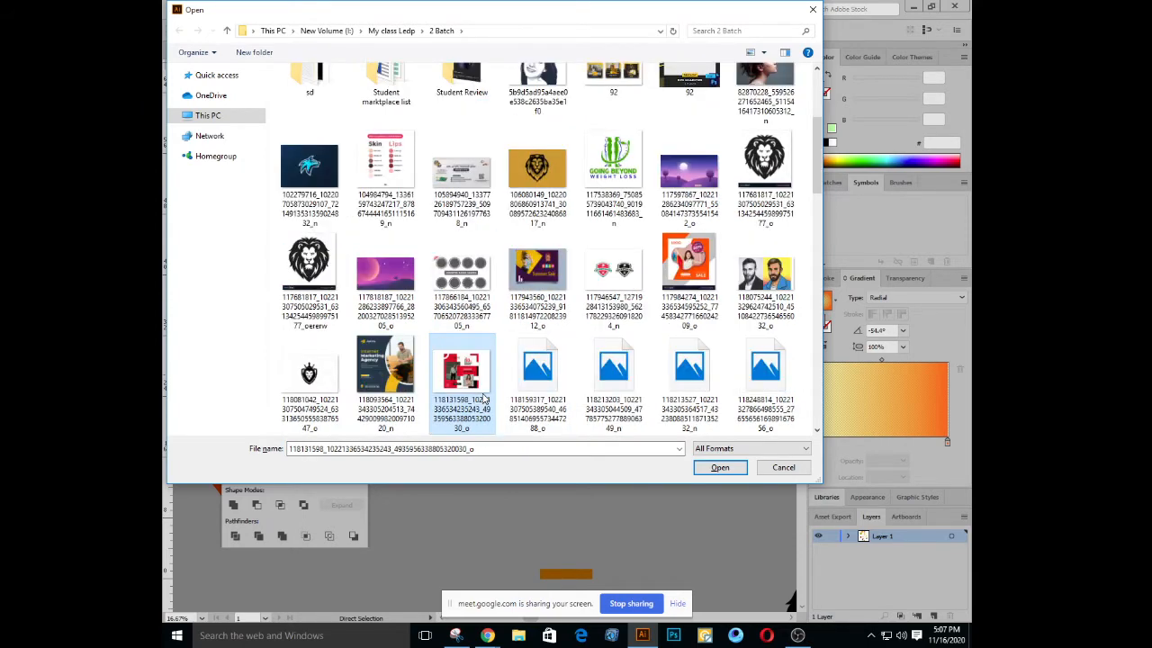
key("Down")
key("Down")
key("Down")
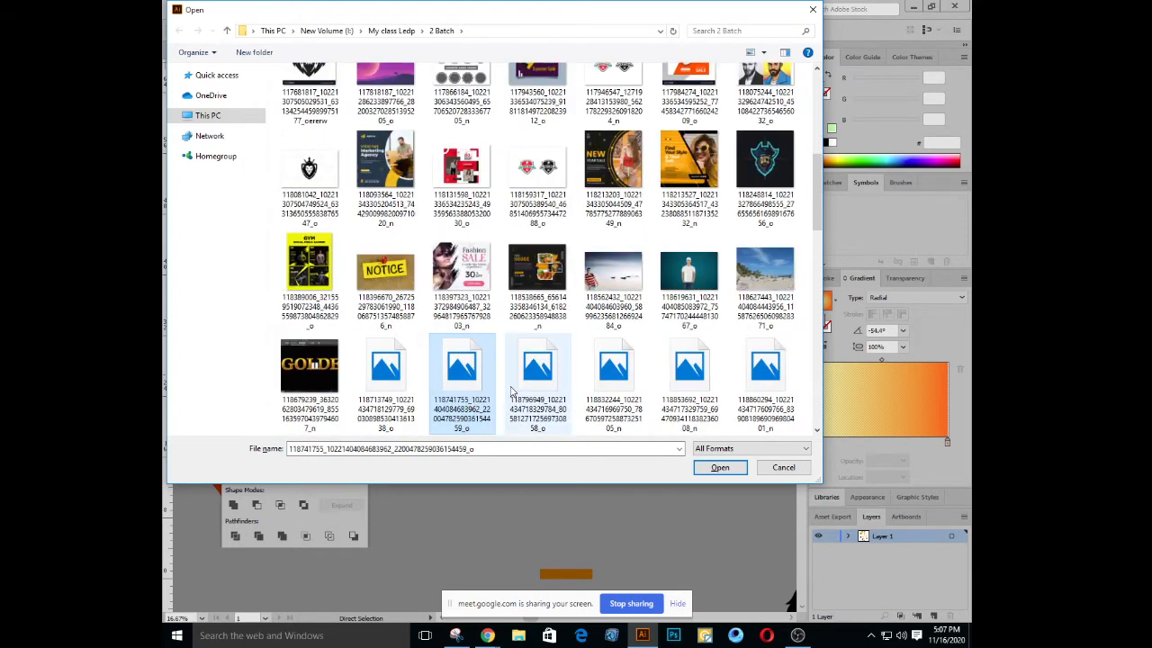
left_click(559, 272)
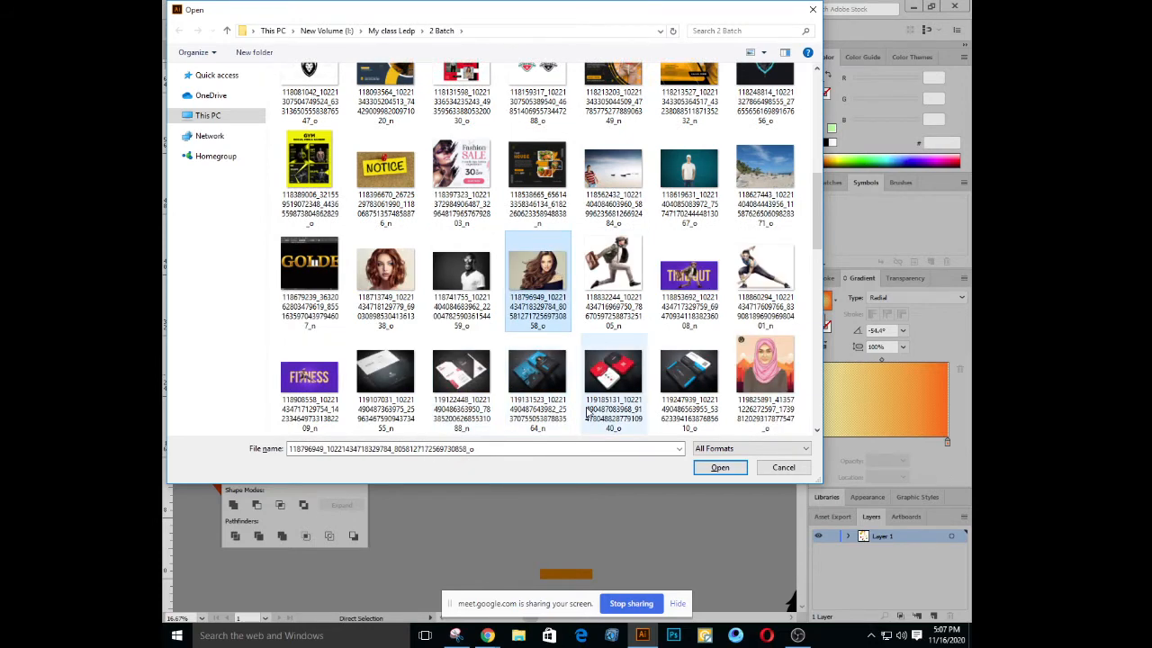
key("Return")
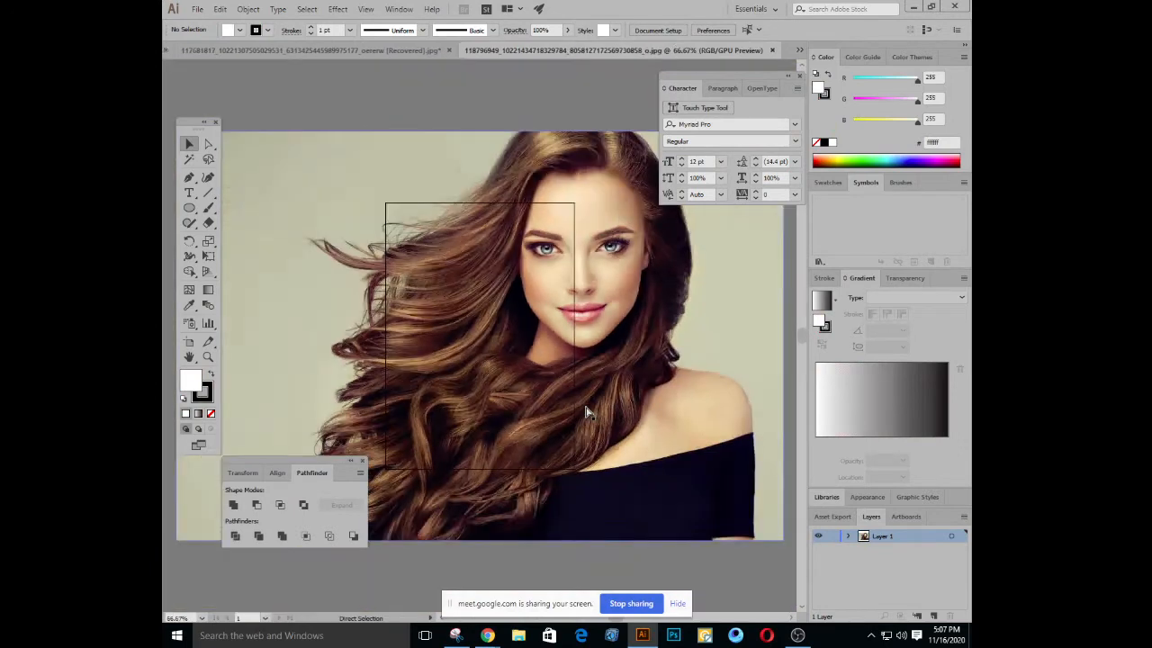
Select the opened photo and copy it
key("ctrl+minus")
key("ctrl+minus")
key("ctrl+minus")
left_click(470, 290)
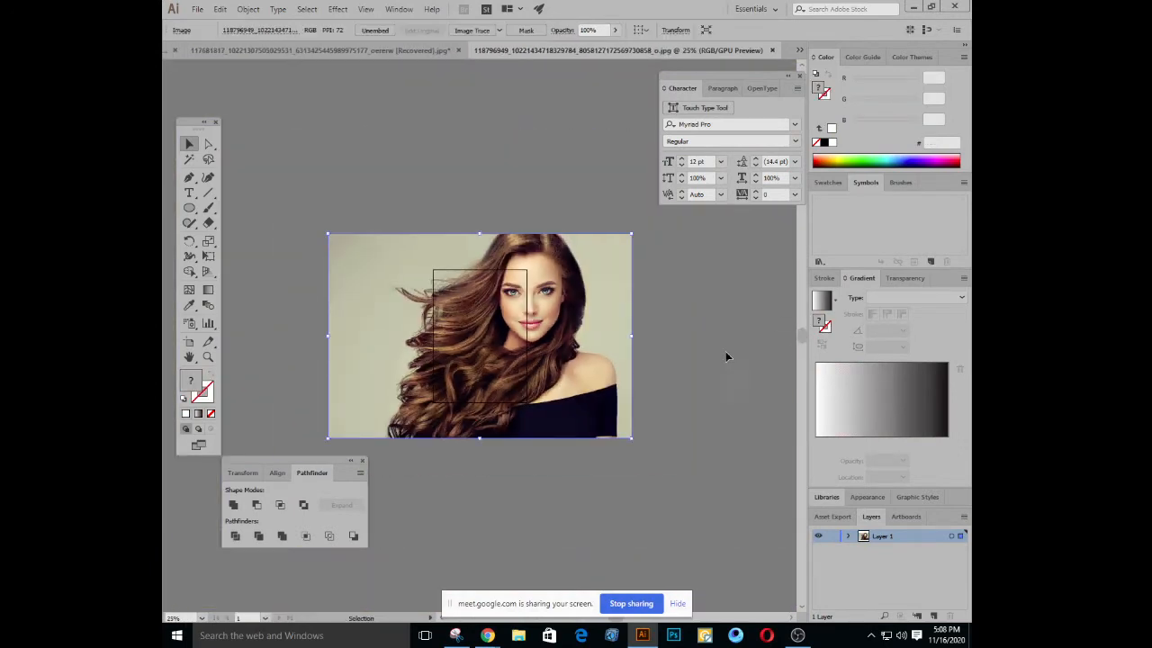
key("a")
Create a new RGB document from the recent custom 4500 x 5400 px preset
key("ctrl+n")
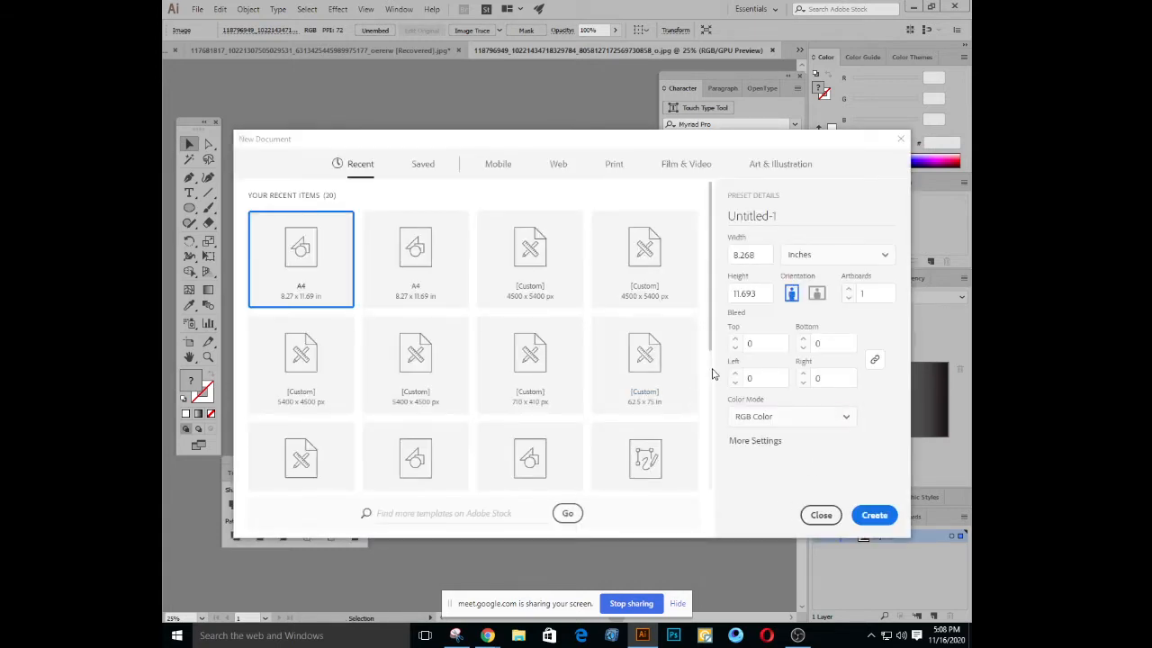
left_click(537, 253)
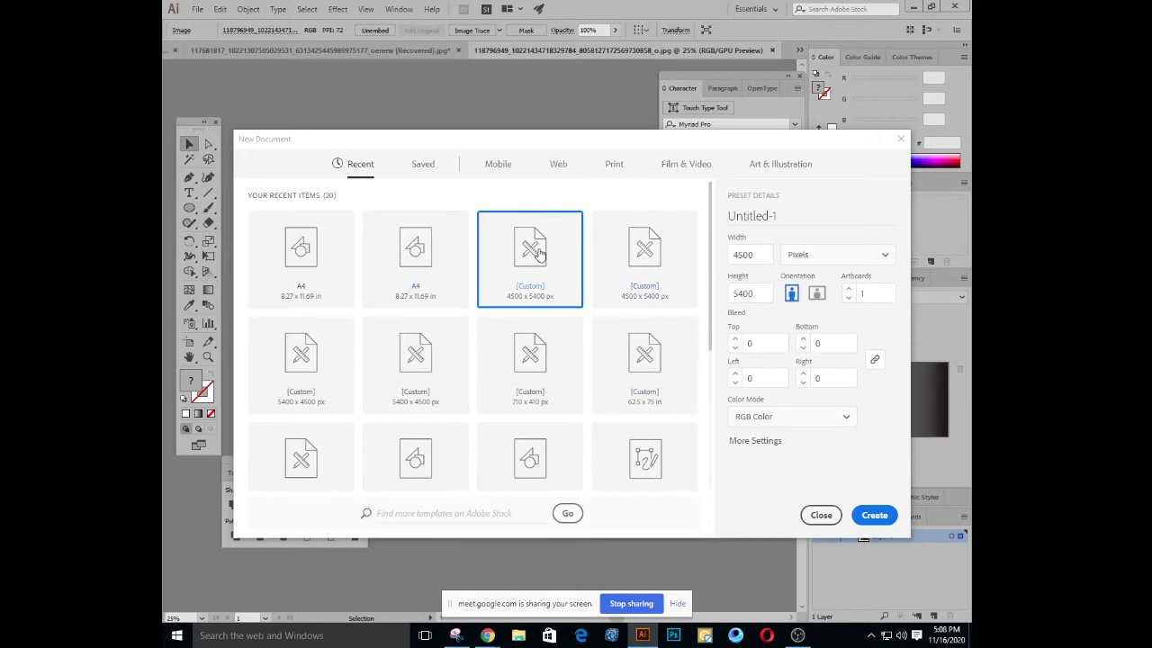
left_click(878, 516)
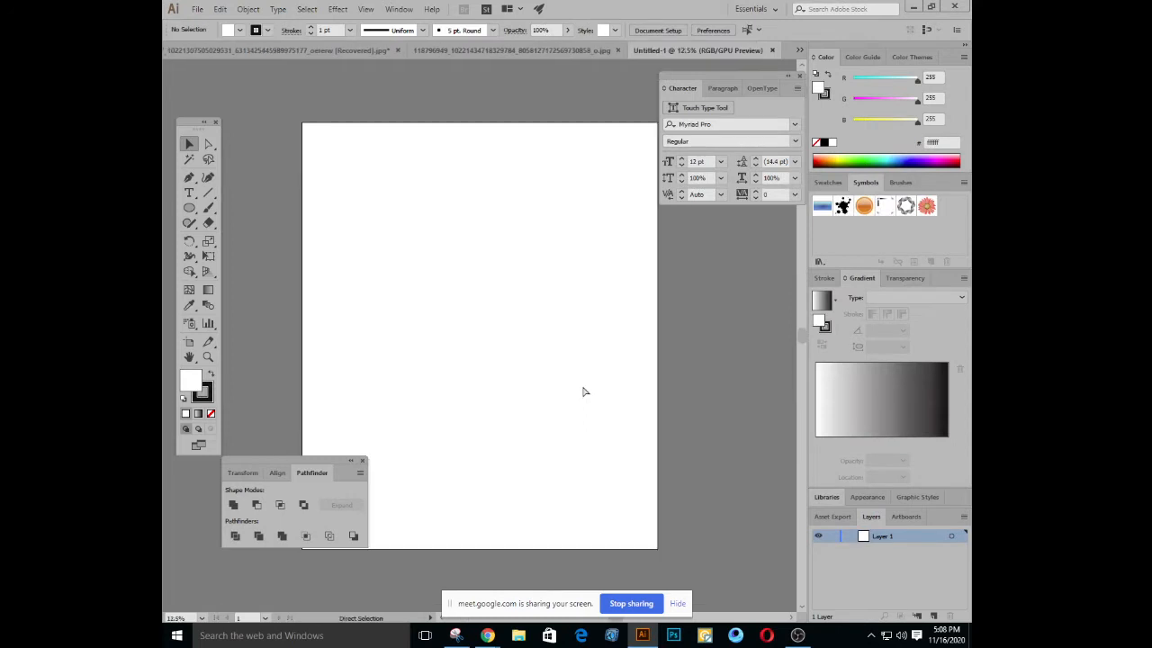
Paste the copied photo into the new document and leave it selected
key("ctrl+v")
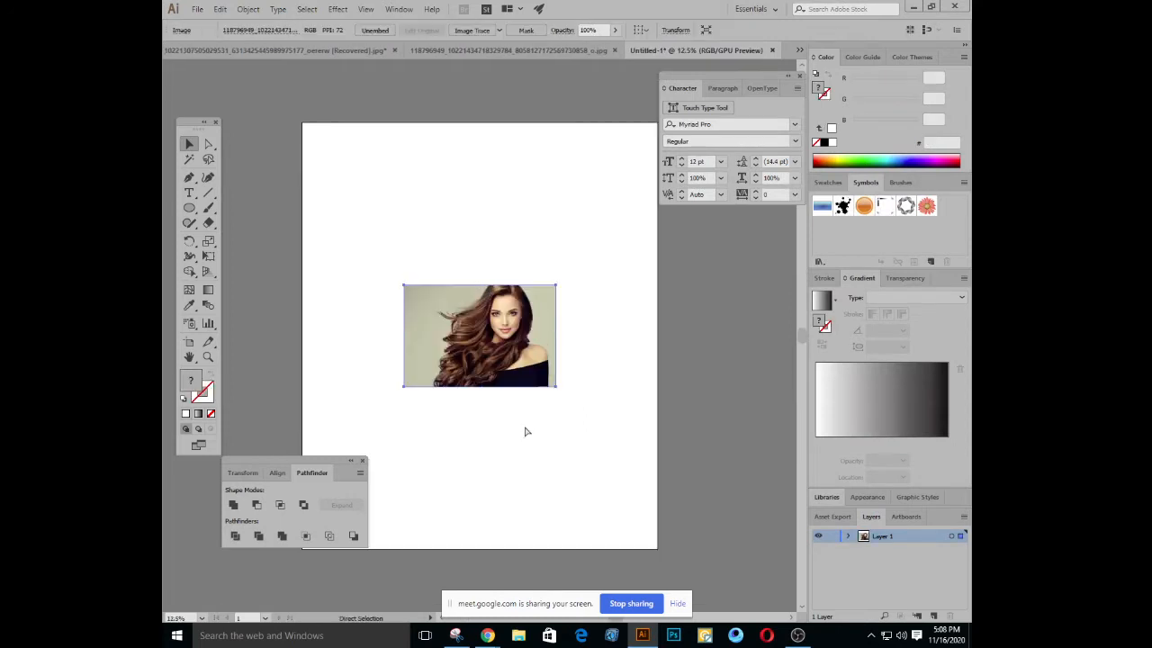
key("ctrl+equal")
key("ctrl+equal")
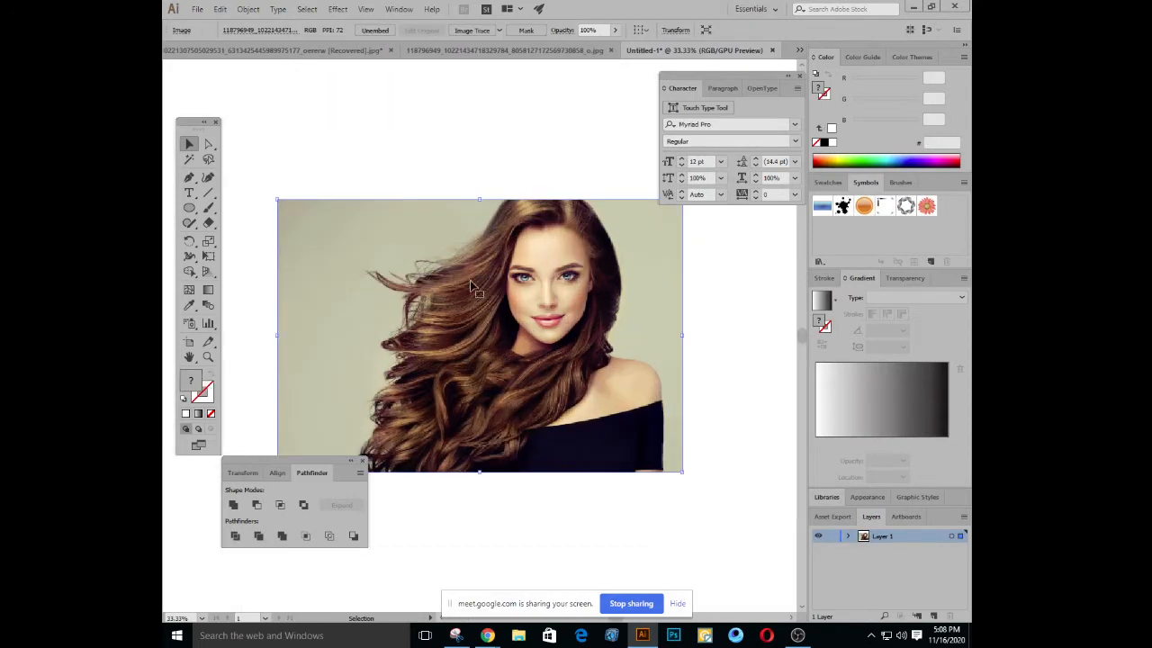
left_click(481, 166)
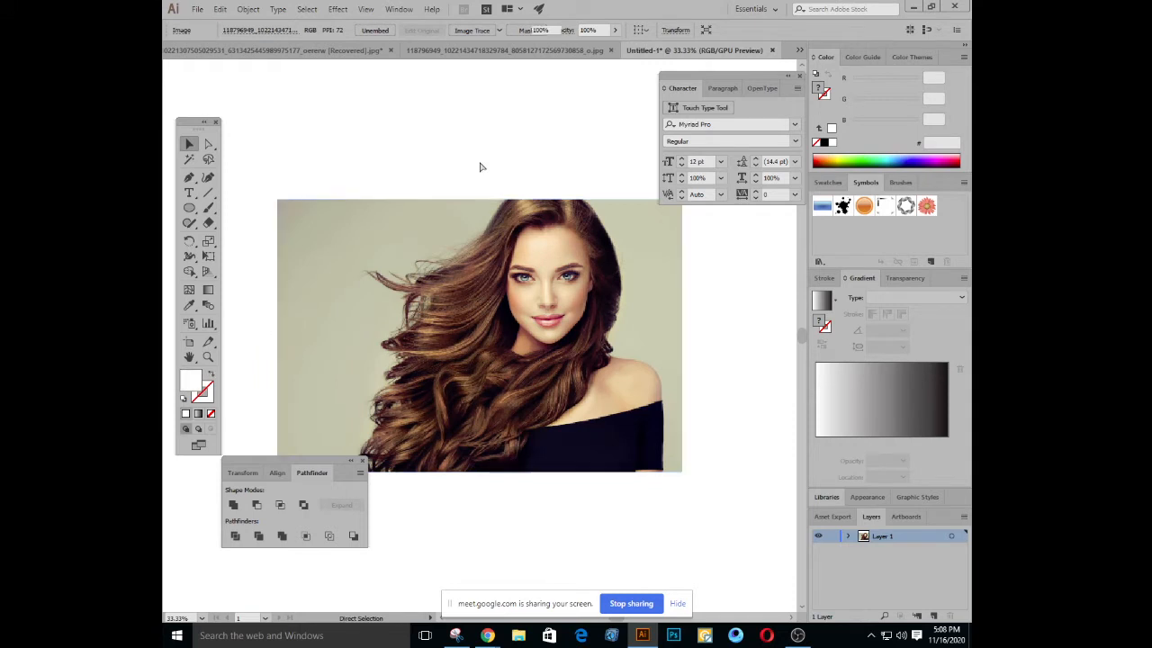
left_click(510, 254)
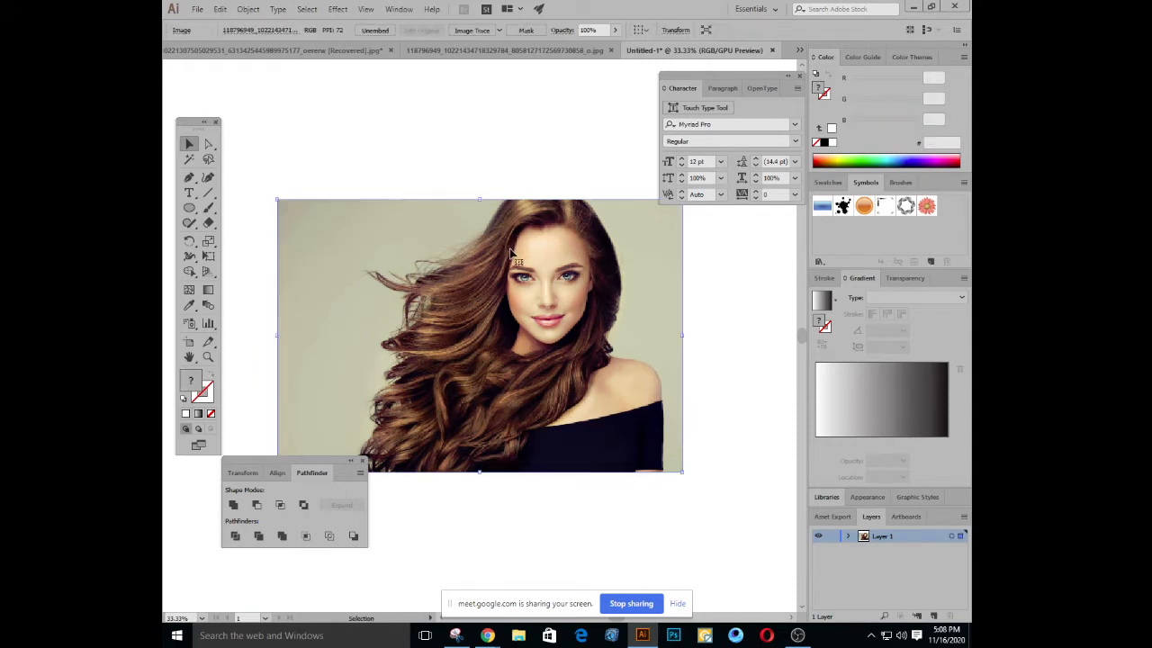
Lower the pasted photo's opacity so it becomes a faint tracing reference, and deselect it
left_click(616, 31)
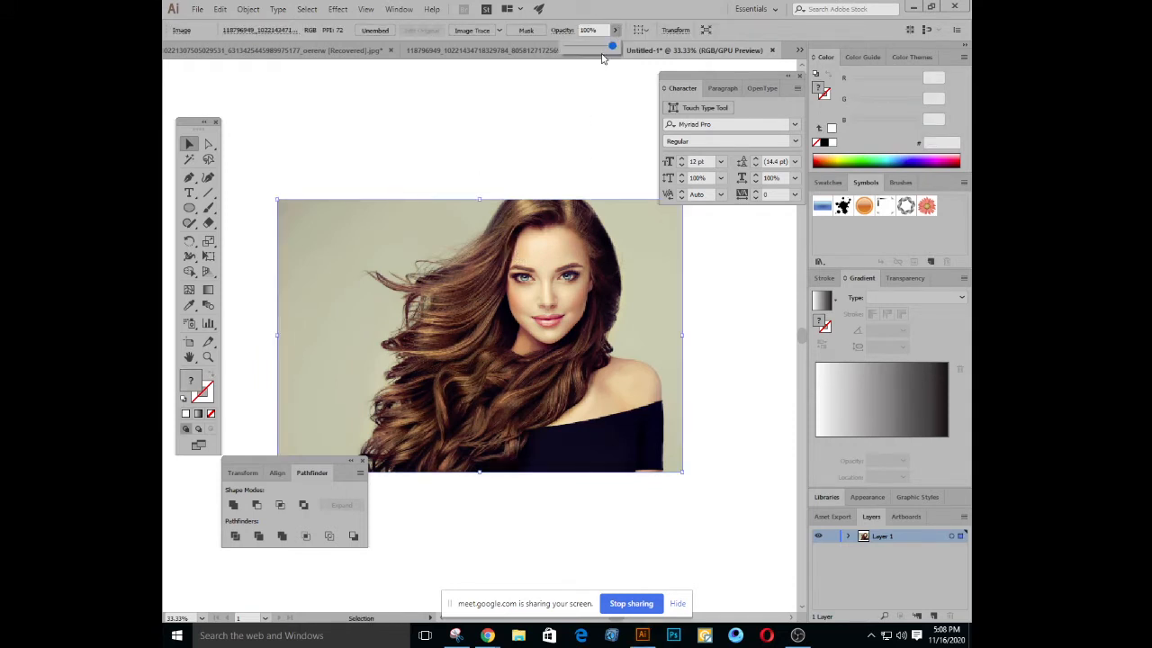
left_click(577, 48)
left_click_drag(578, 52, 586, 55)
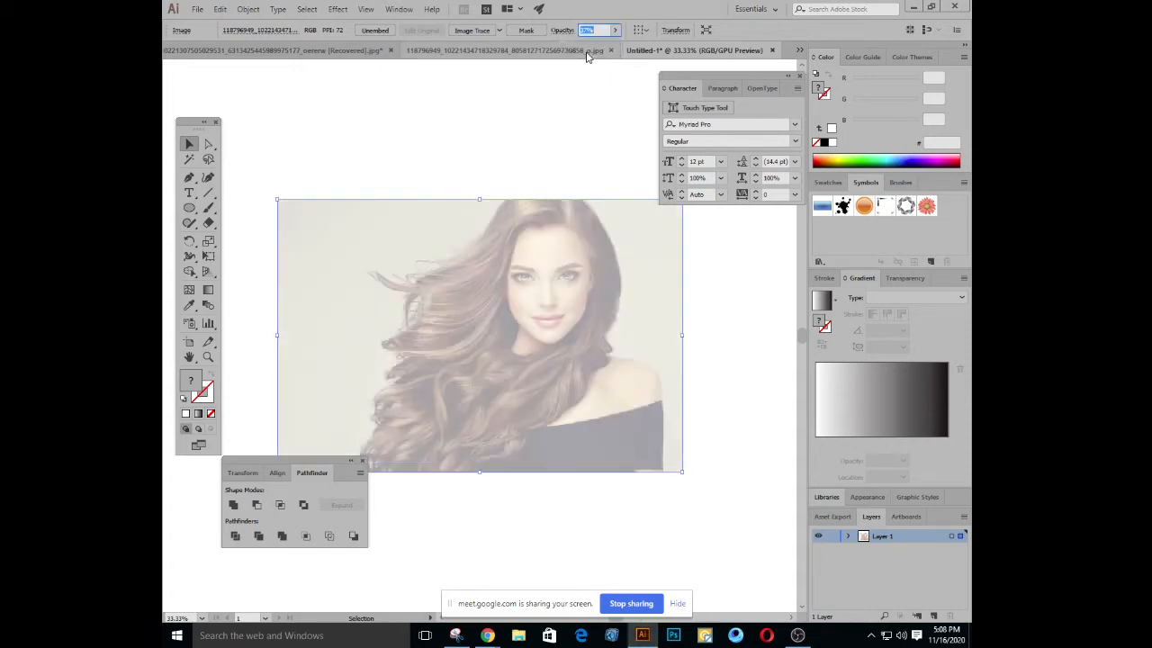
left_click(616, 31)
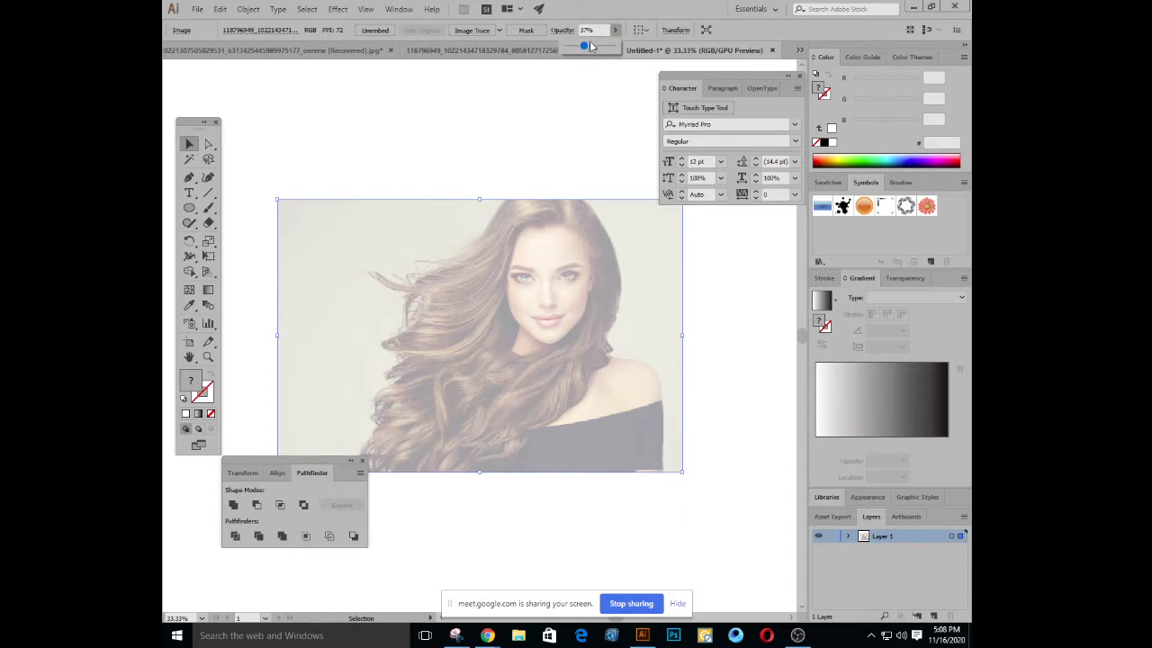
left_click_drag(591, 45, 594, 52)
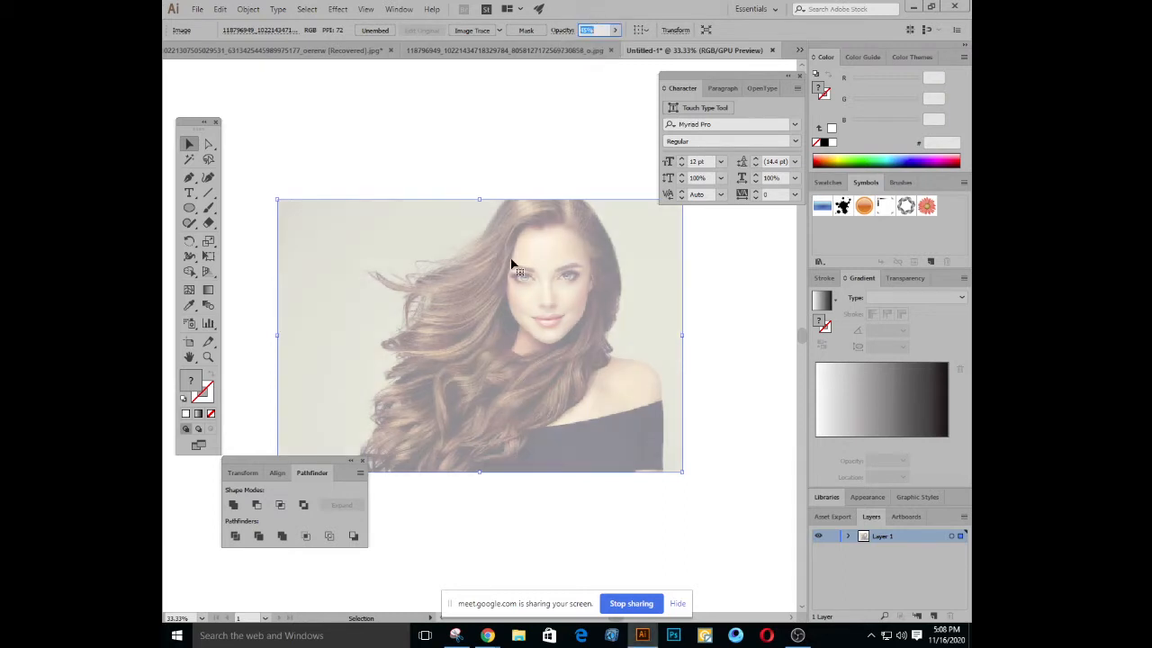
key("a")
key("v")
left_click(508, 178)
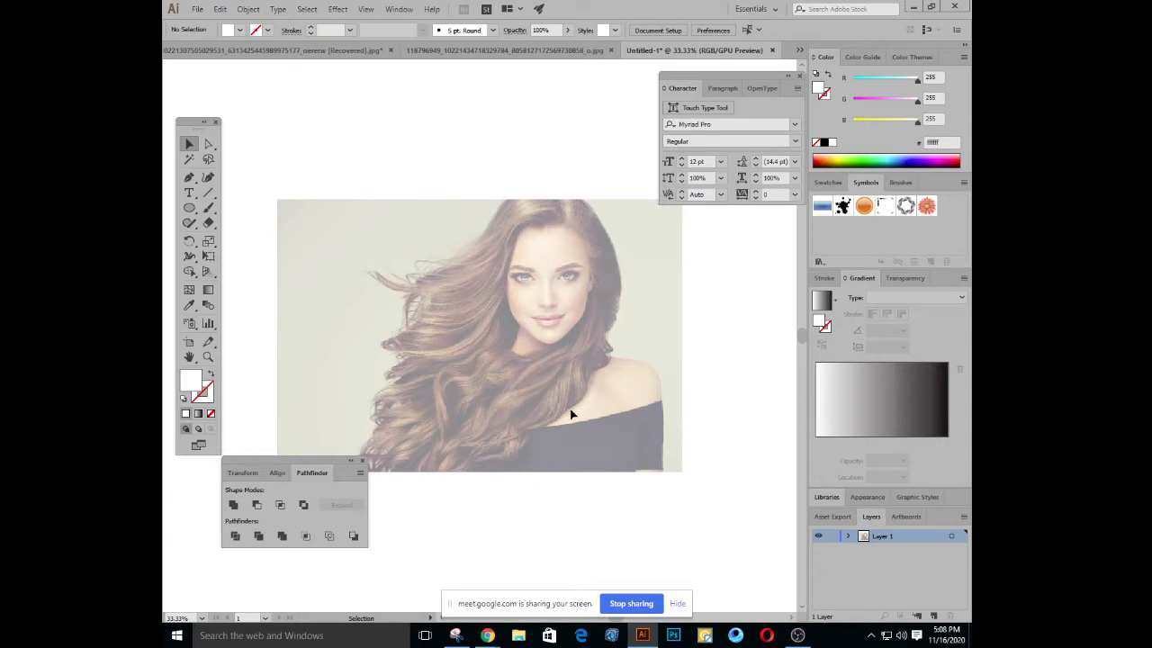
left_click(833, 538)
left_click(833, 537)
left_click(189, 177)
left_click(448, 261)
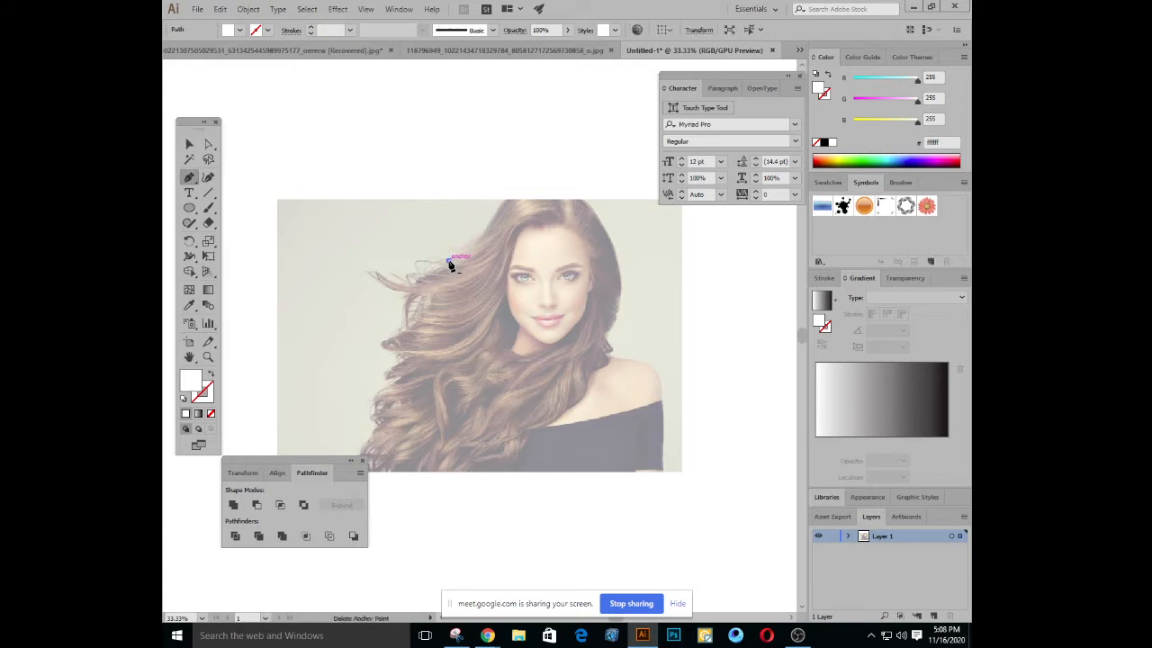
key("ctrl+z")
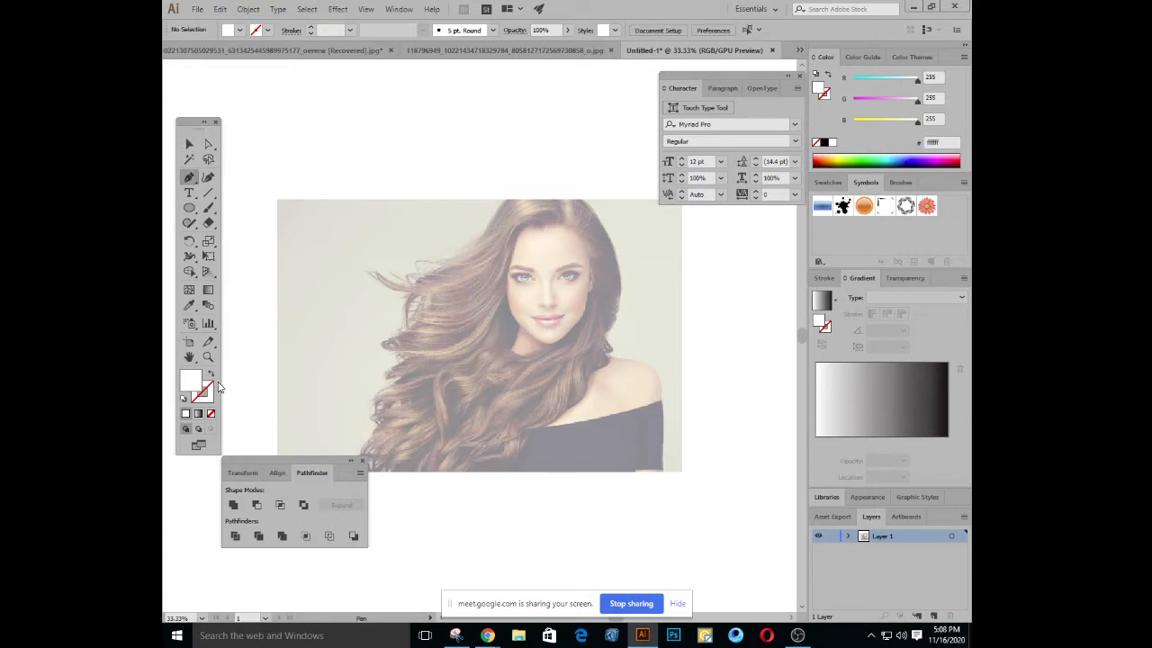
Swap fill and stroke to leave no fill, and set the stroke to orange with RGB 255, 111, 21
left_click(209, 377)
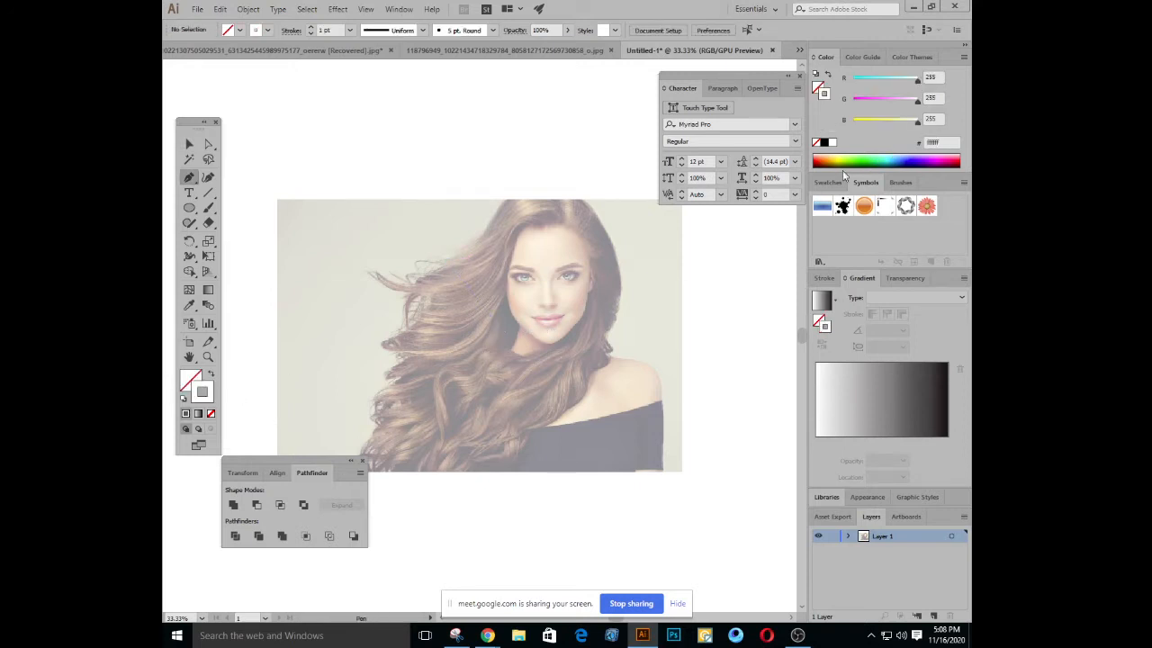
left_click(827, 156)
left_click(189, 144)
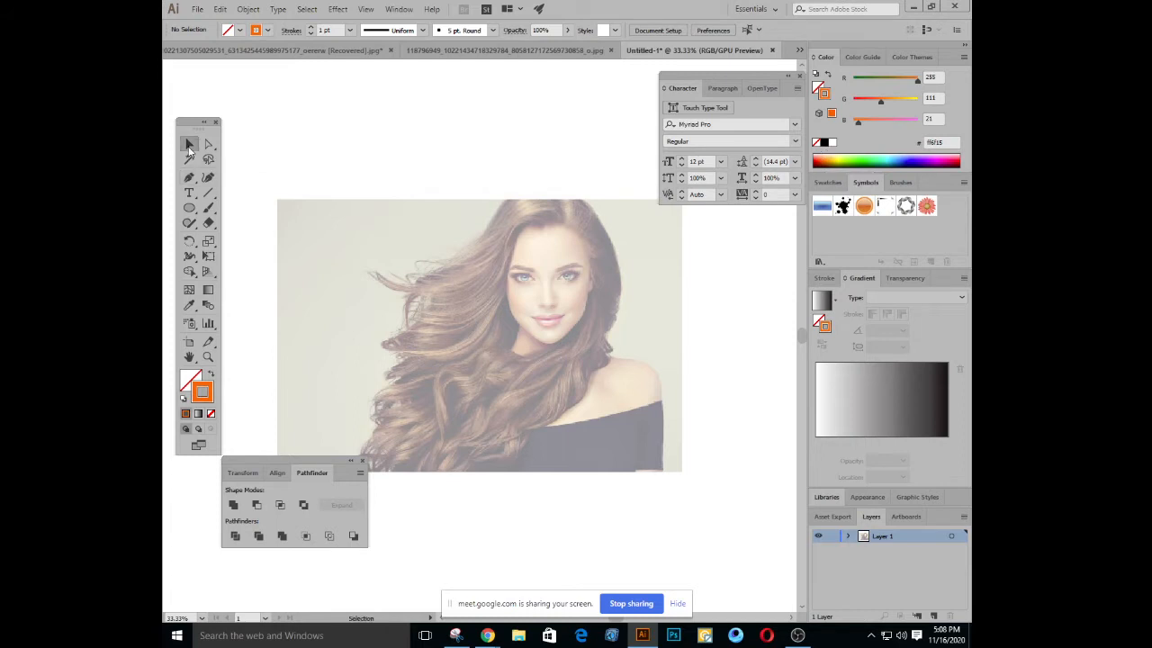
left_click_drag(524, 311, 545, 304)
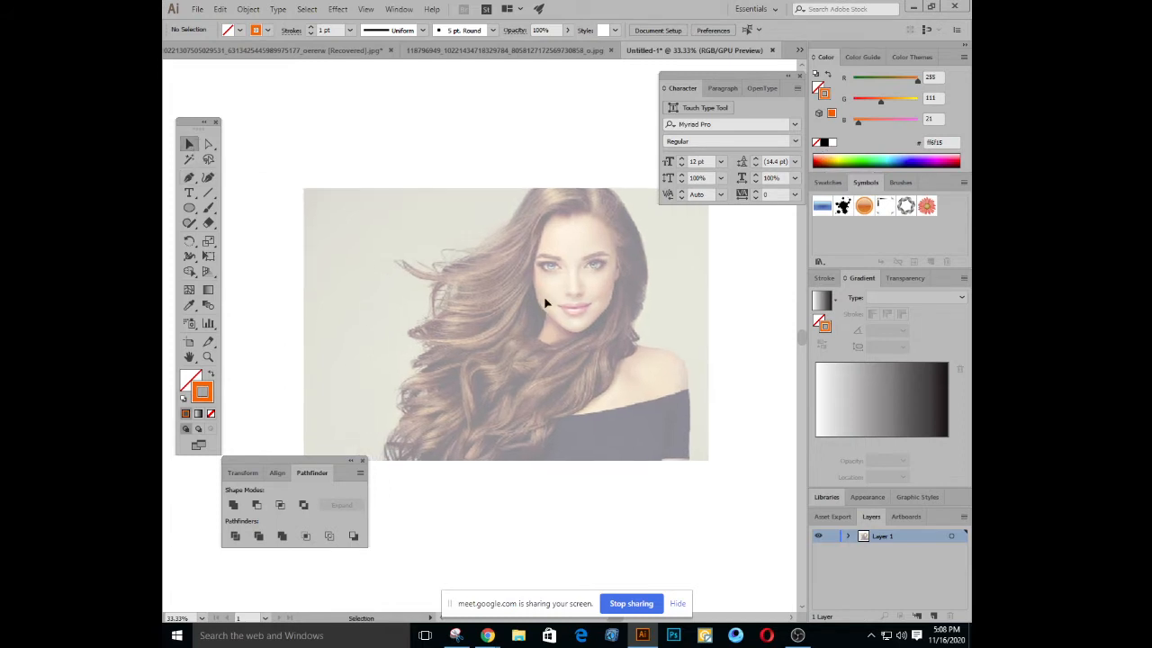
Add a new layer above Layer 1 and name it Body
left_click(935, 618)
double_click(883, 537)
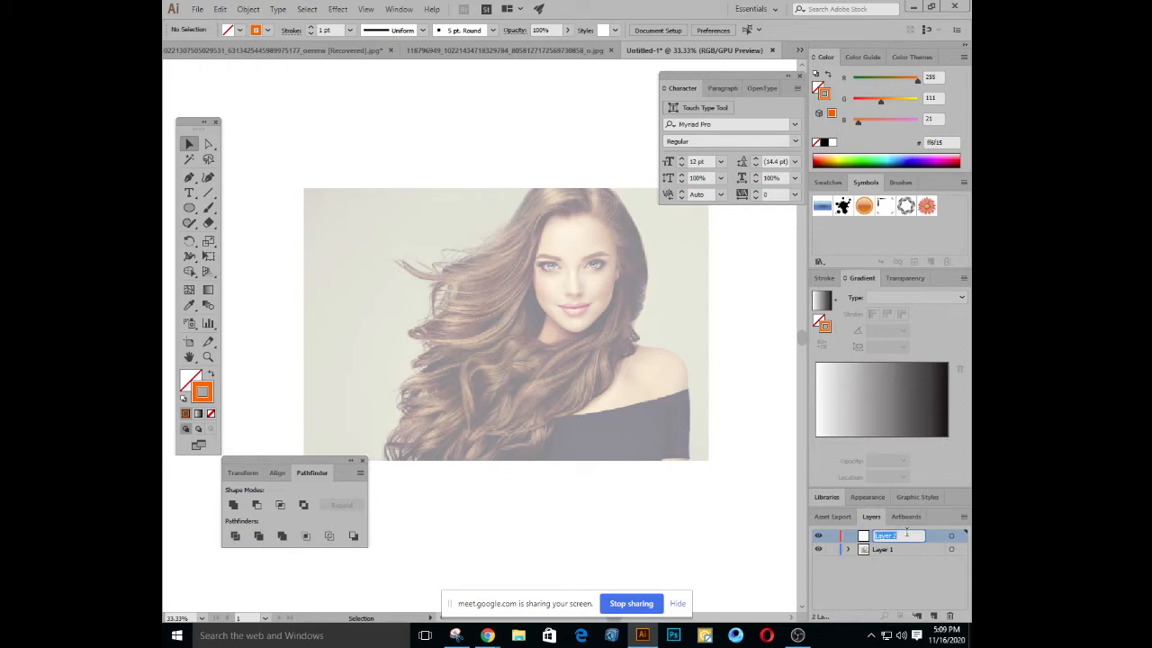
type("Body")
key("Return")
With the Pen tool, trace the figure's base along the photo's lower edge and up the sleeve's outer edge to the neckline
left_click_drag(454, 330, 462, 231)
left_click(189, 177)
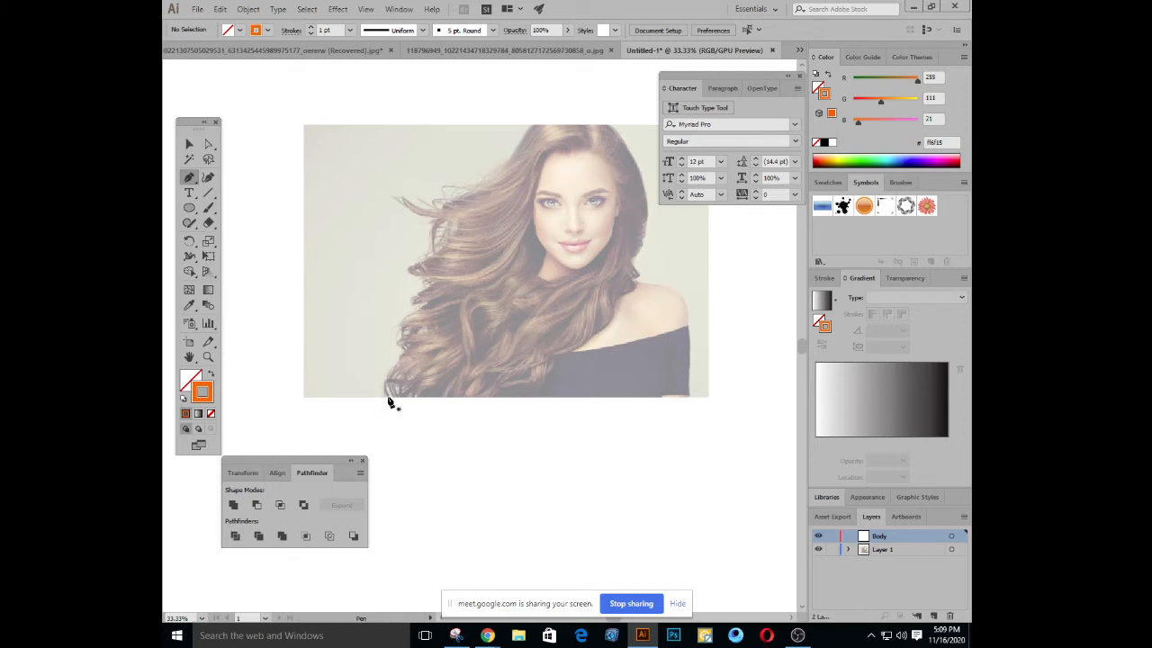
left_click(688, 396)
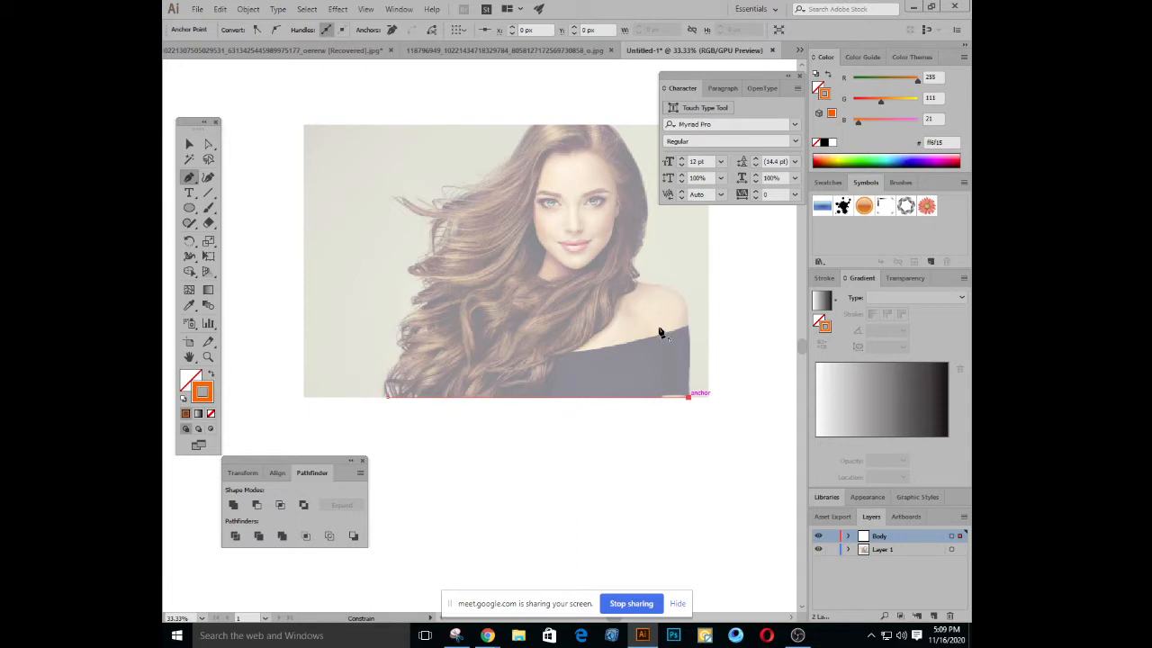
key("ctrl+plus")
key("ctrl+plus")
left_click_drag(465, 295, 464, 306)
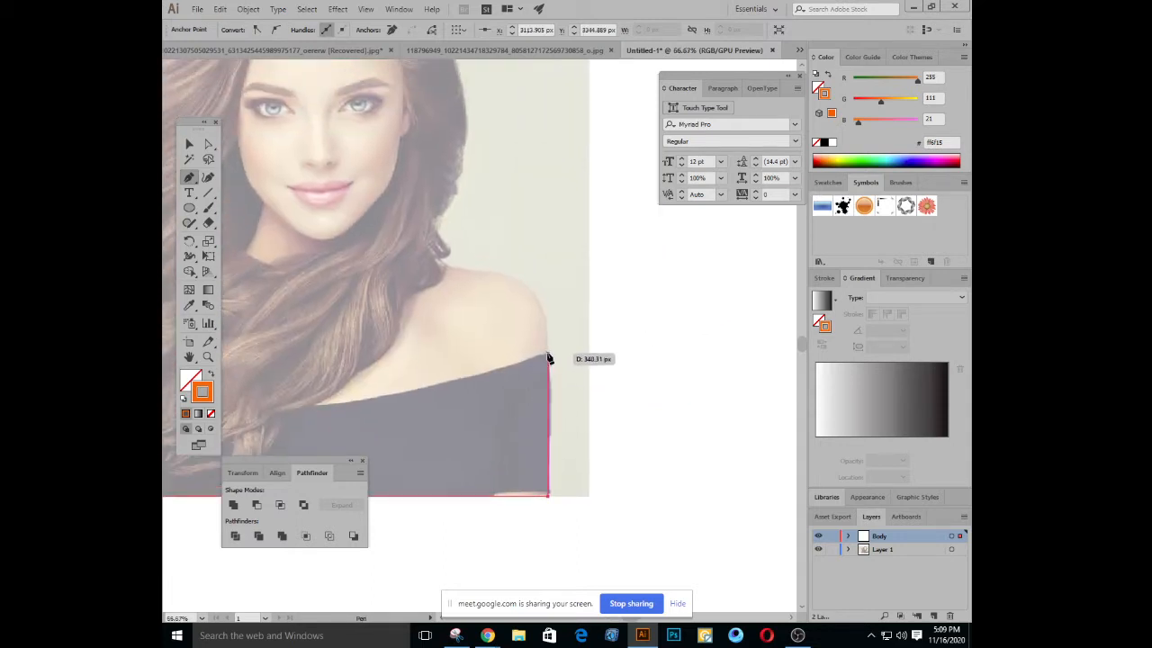
left_click_drag(546, 357, 541, 326)
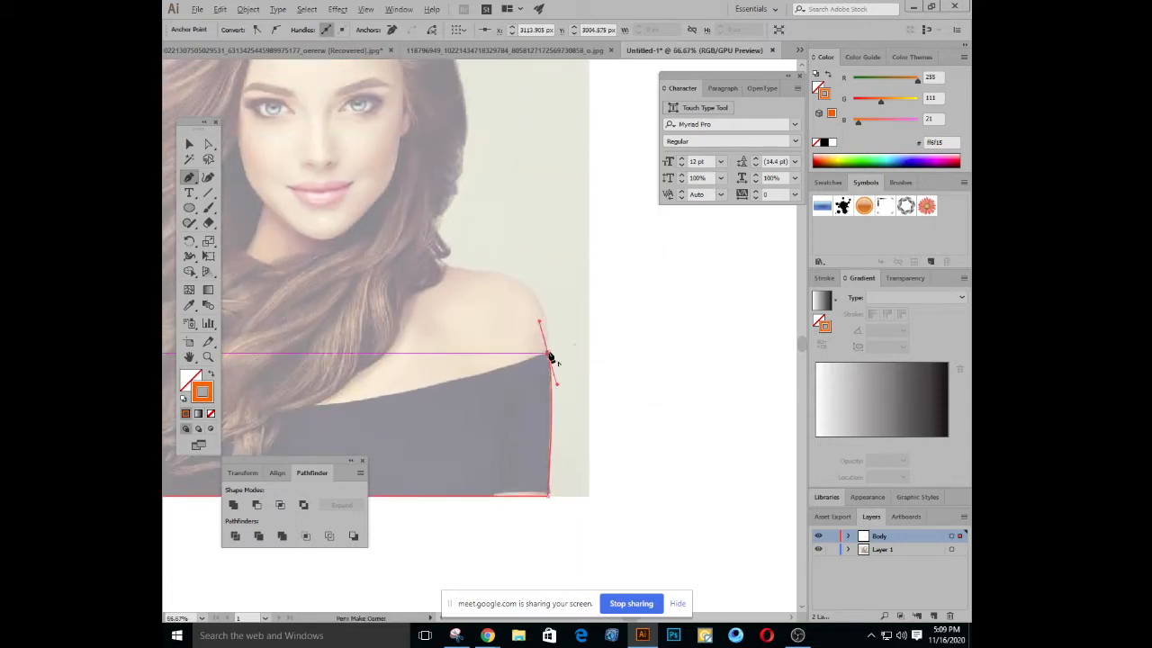
left_click(548, 353)
Continue the outline in a curve over the bare shoulder and around the hair curls beside the neck
left_click_drag(448, 279, 507, 333)
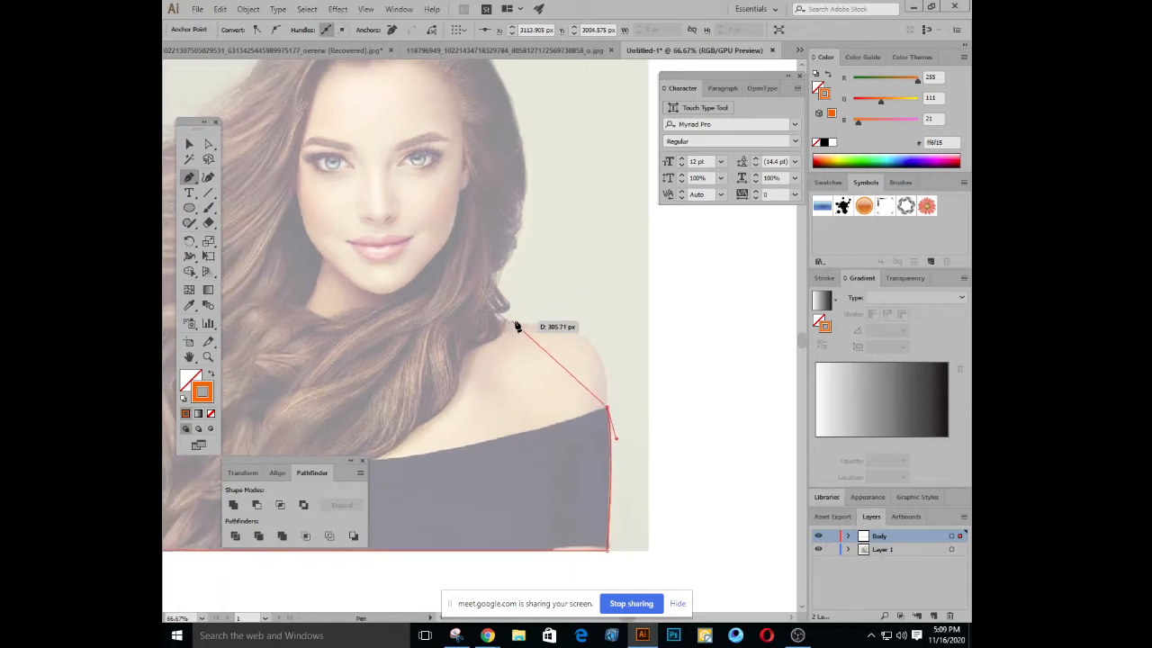
left_click_drag(542, 324, 465, 319)
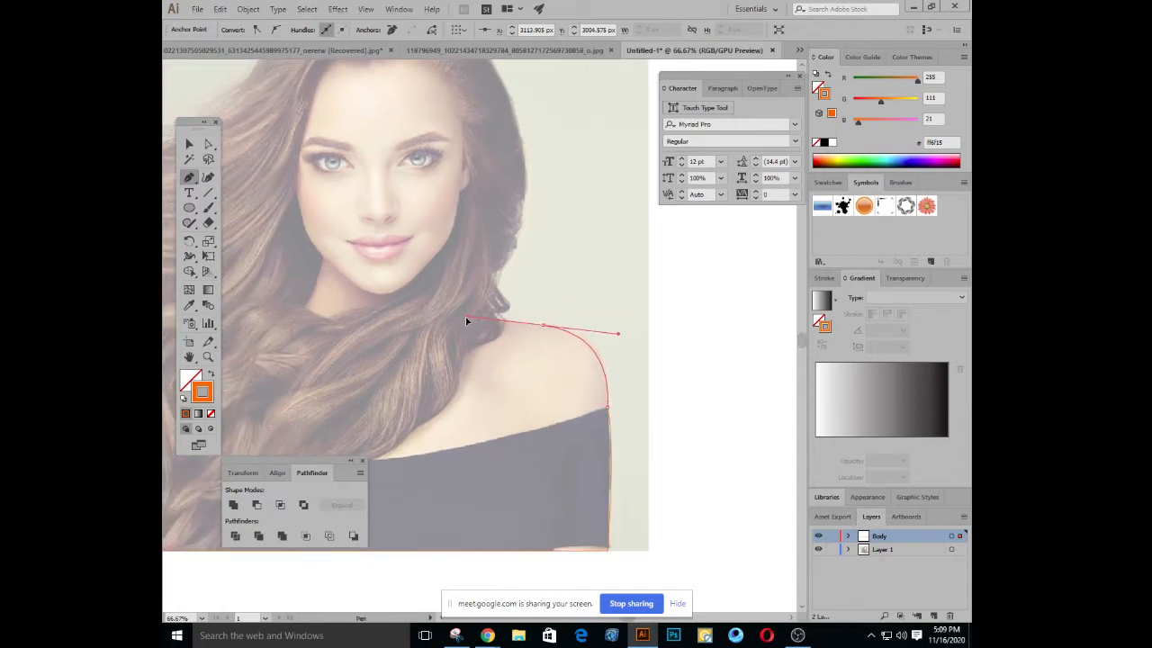
left_click(543, 325)
left_click_drag(532, 331, 530, 306)
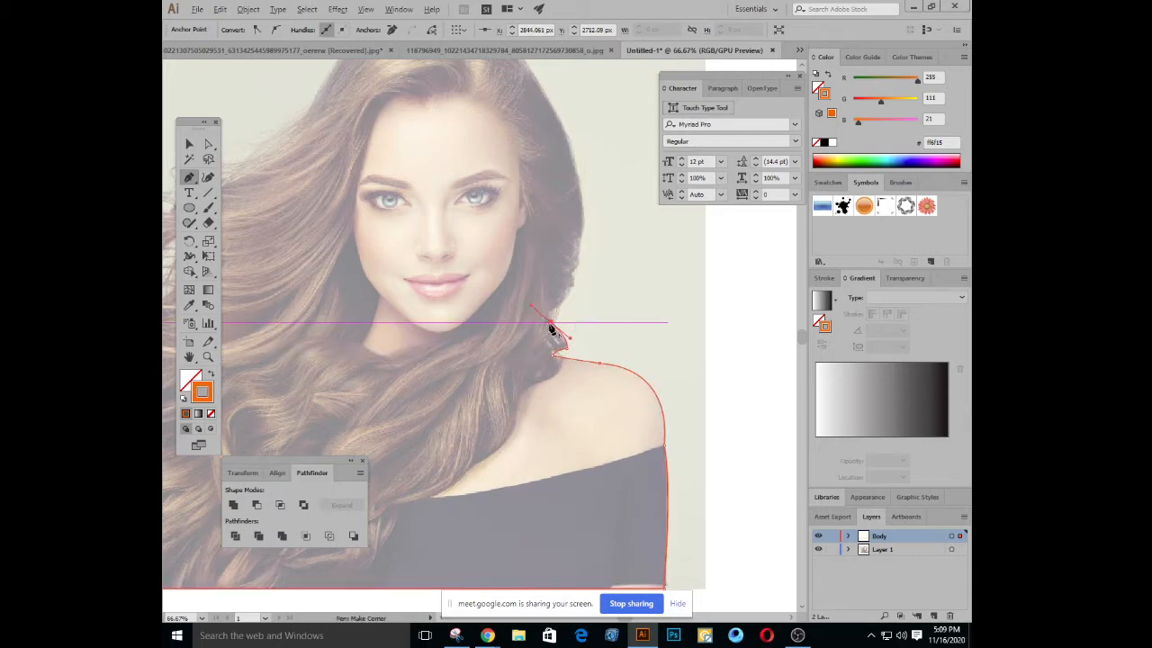
left_click(550, 322)
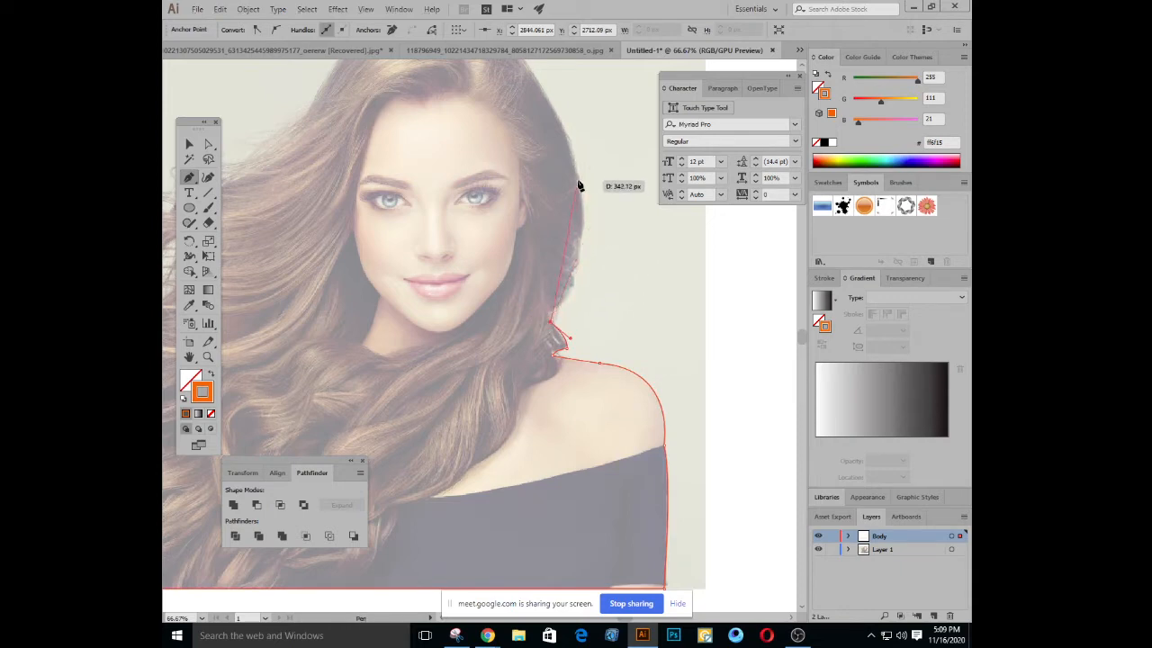
left_click_drag(577, 180, 558, 105)
left_click_drag(522, 184, 649, 381)
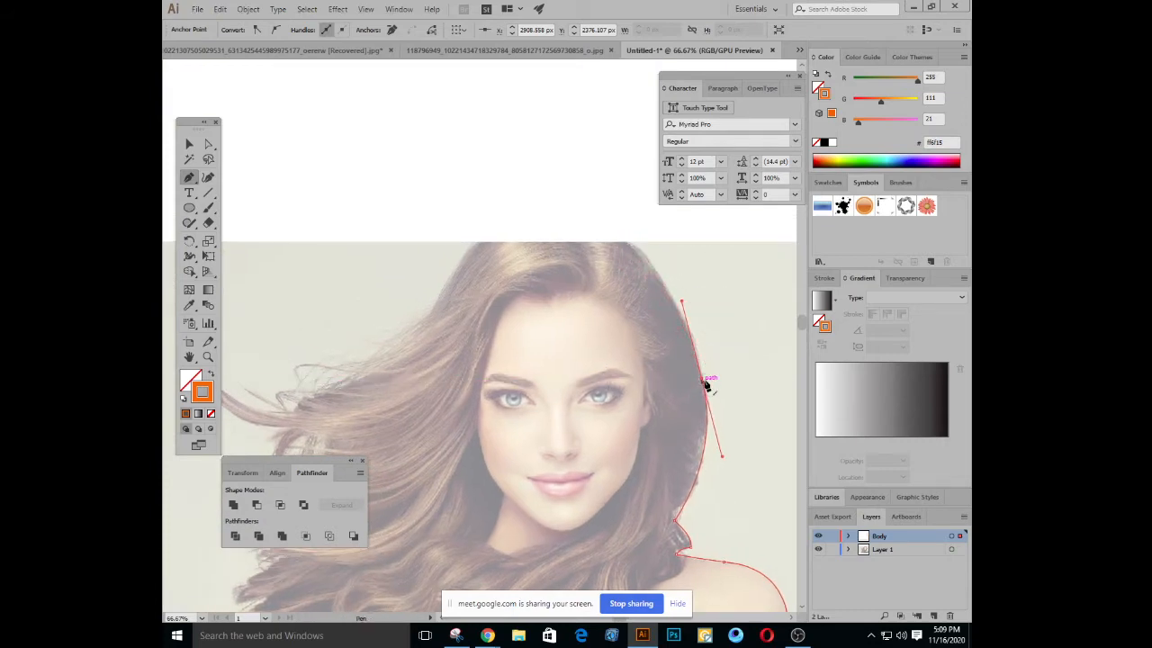
key("ctrl+z")
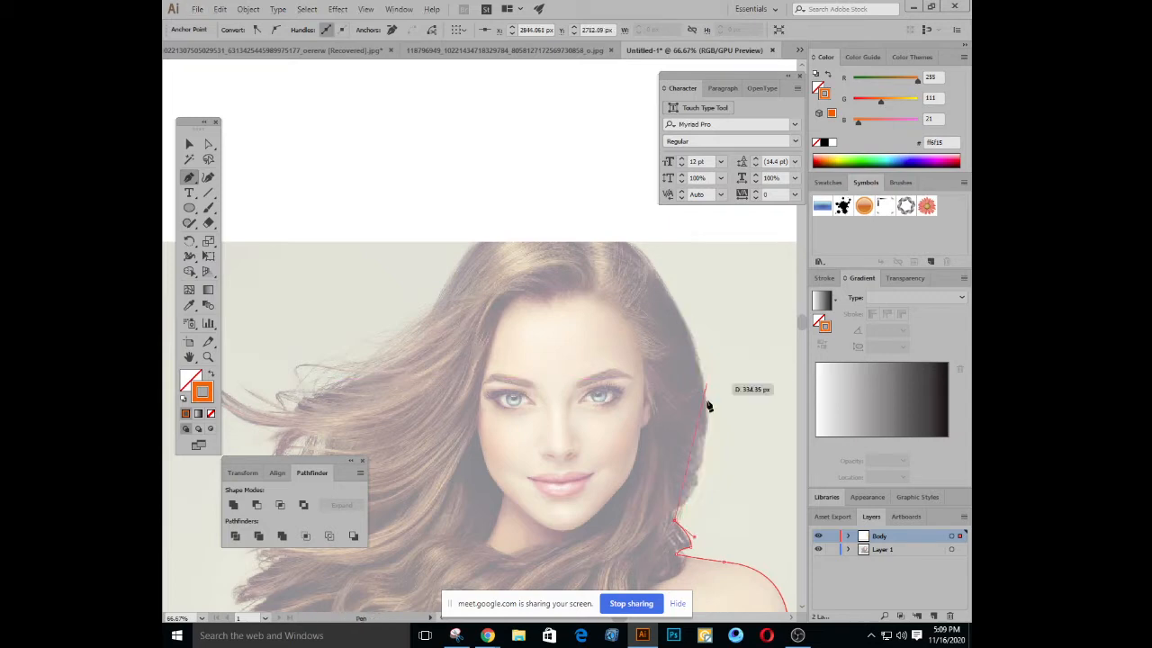
Curve the outline up the hair beside the face and arch it over the crown to the windblown side
left_click_drag(648, 261, 534, 99)
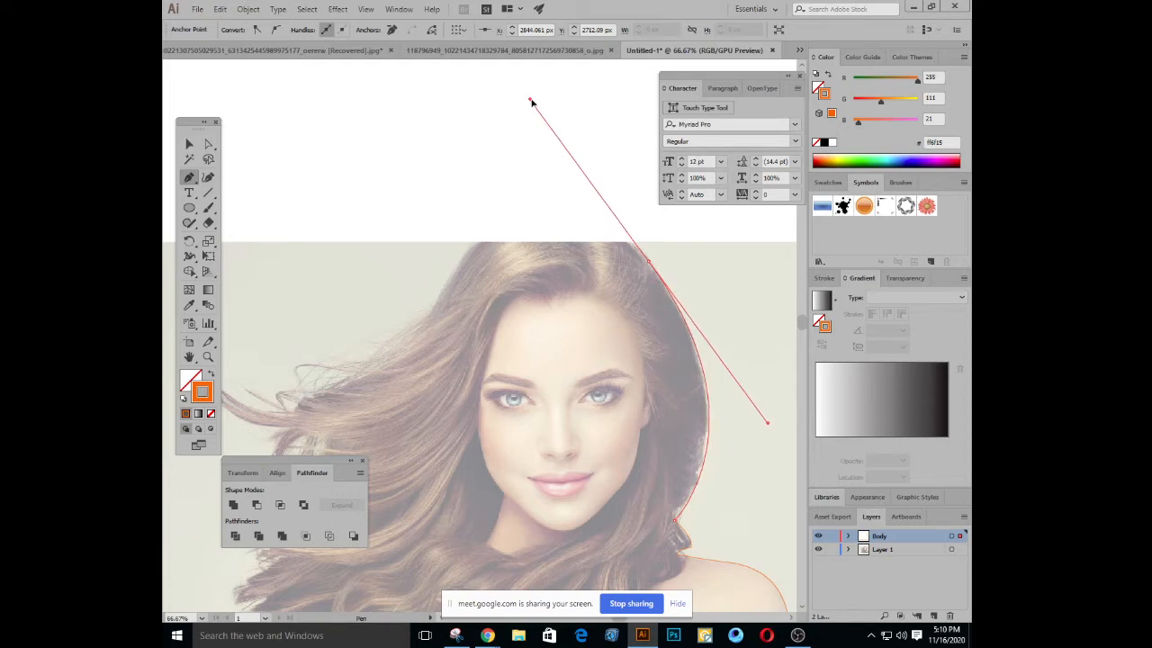
left_click(648, 261)
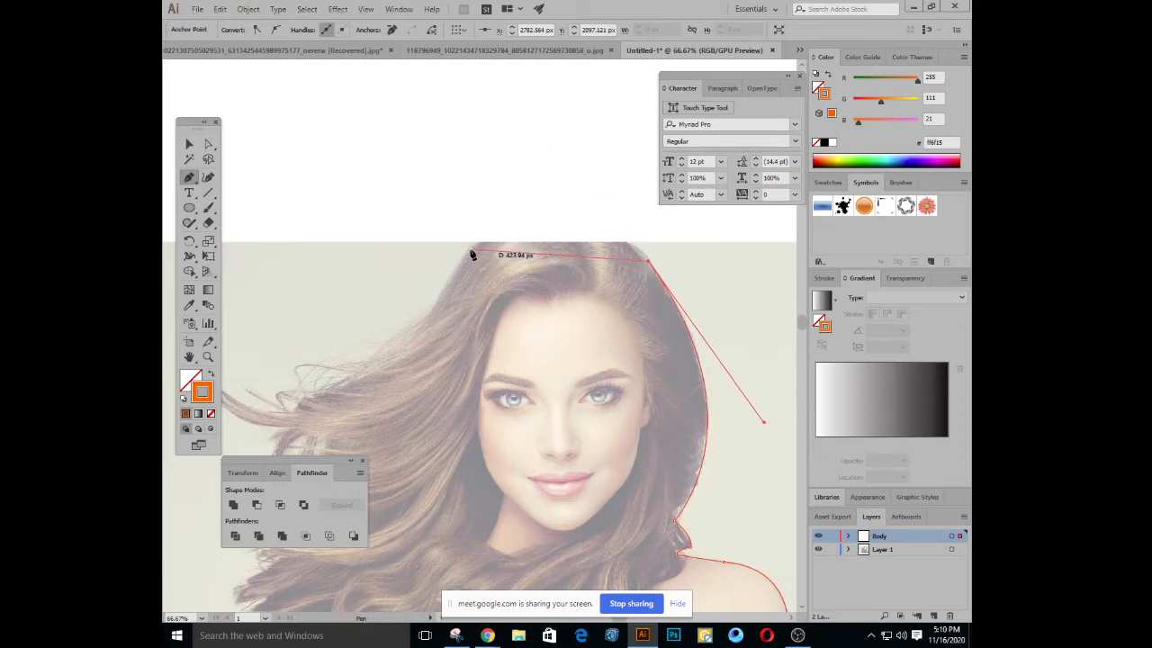
left_click_drag(471, 249, 354, 333)
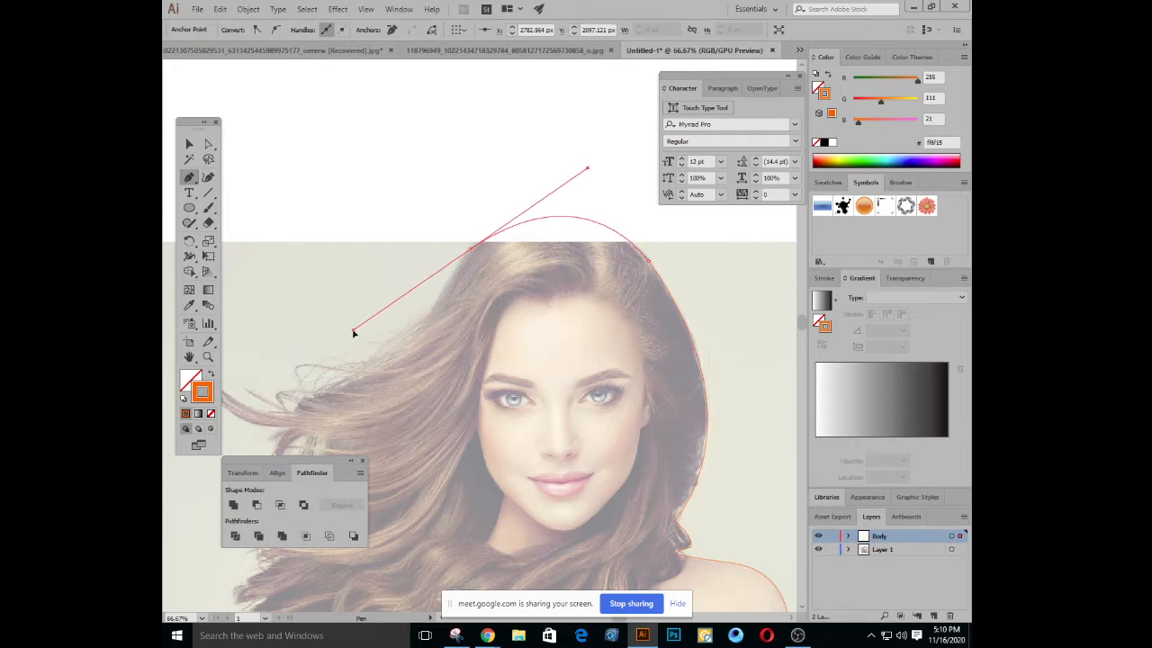
left_click(470, 249)
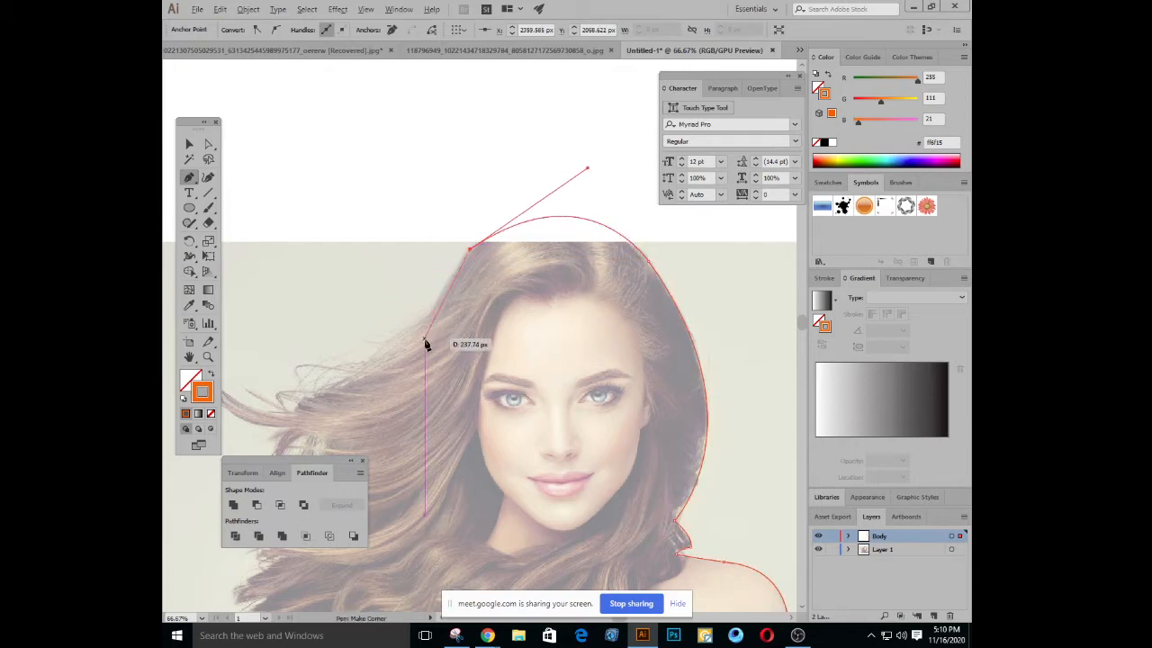
Trace down the upper edge of the windblown hair and around the pointed flyaway lock to its underside
left_click_drag(426, 342, 583, 315)
left_click_drag(510, 353, 598, 353)
left_click_drag(584, 310, 582, 312)
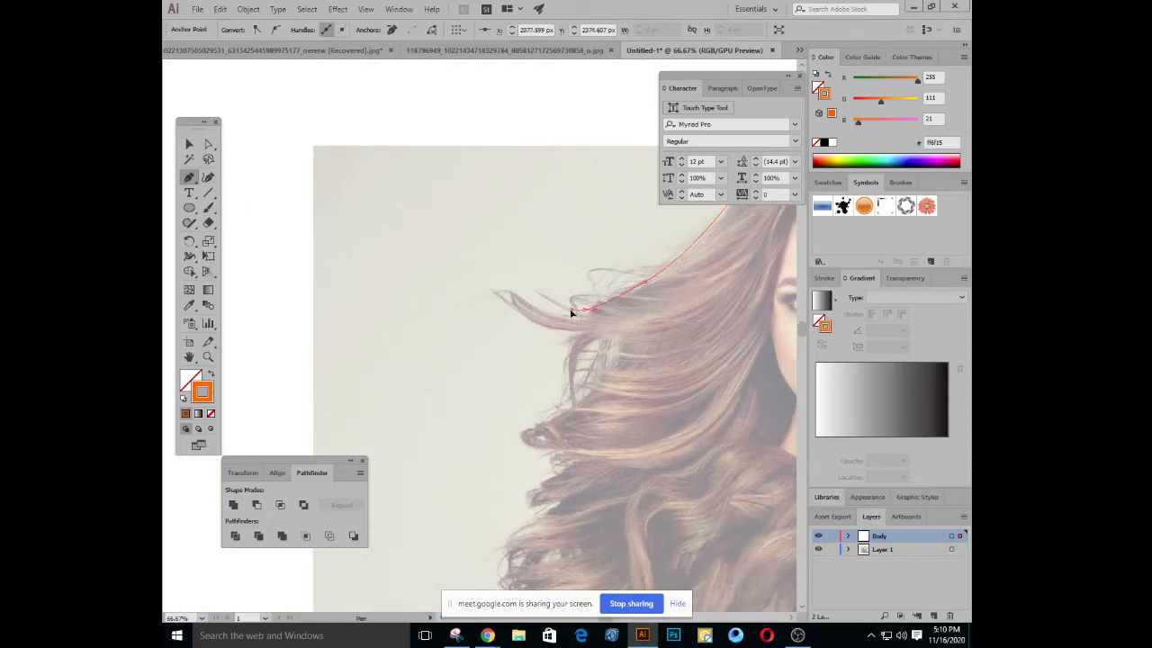
left_click(572, 312)
left_click(584, 311)
left_click_drag(510, 292, 659, 341)
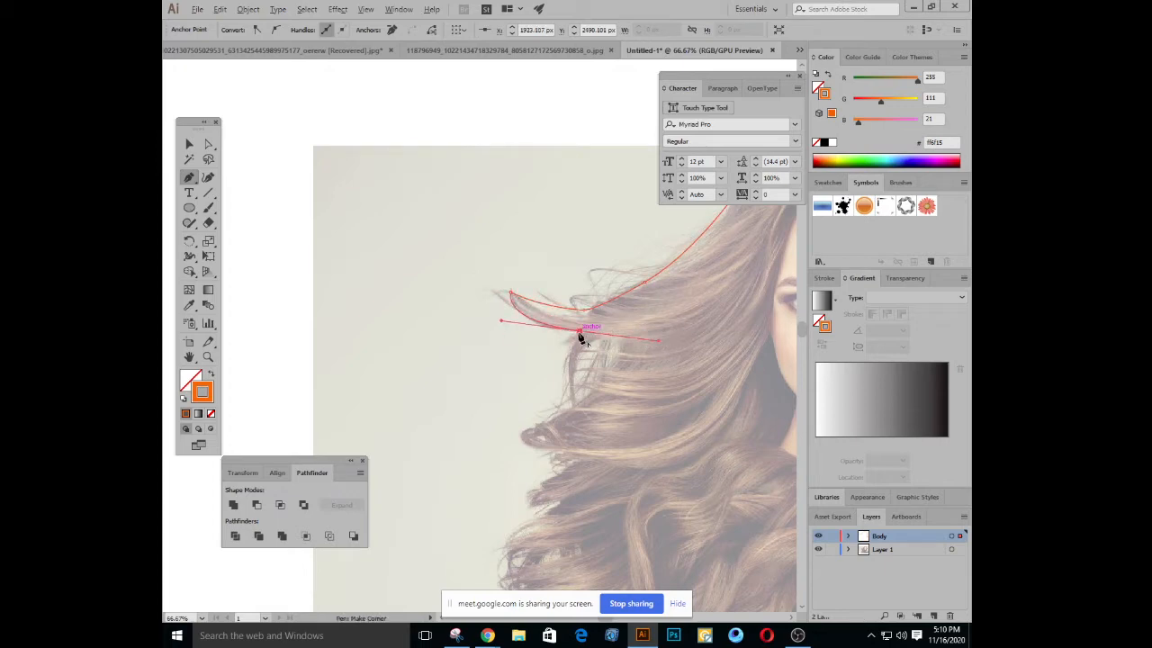
left_click(580, 334)
Outline the thin curved strand below the flyaway lock along its outer and inner edges
left_click_drag(567, 392, 571, 395)
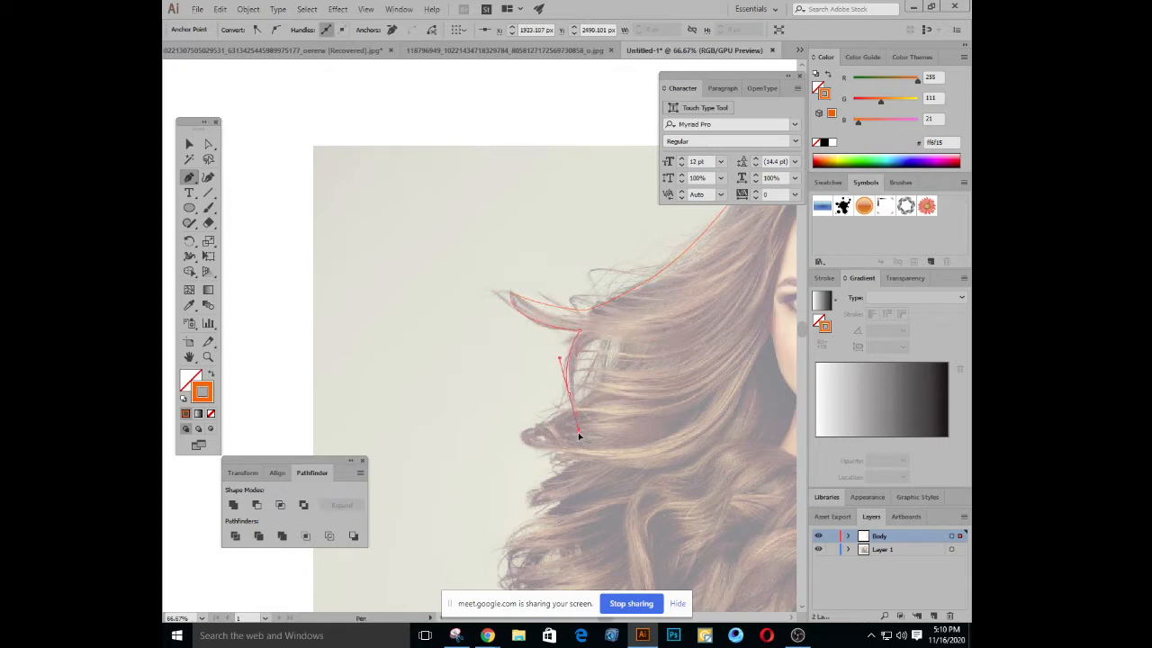
left_click_drag(578, 434, 578, 432)
left_click(569, 394)
left_click_drag(590, 341, 610, 337)
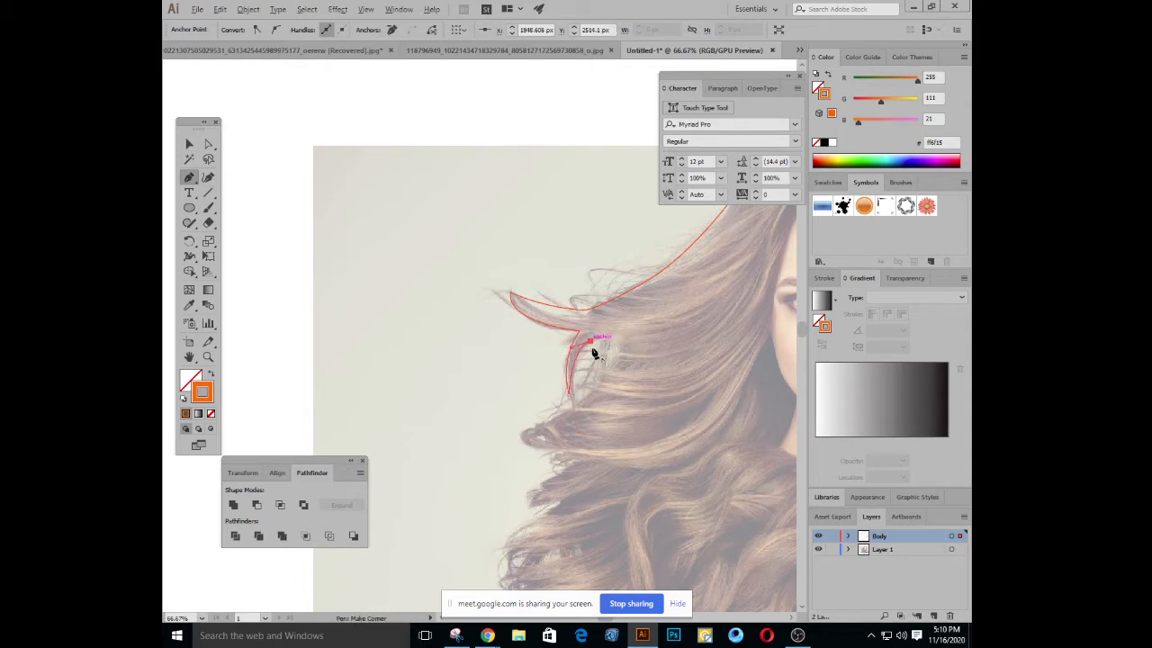
left_click(592, 344)
left_click_drag(585, 402, 554, 448)
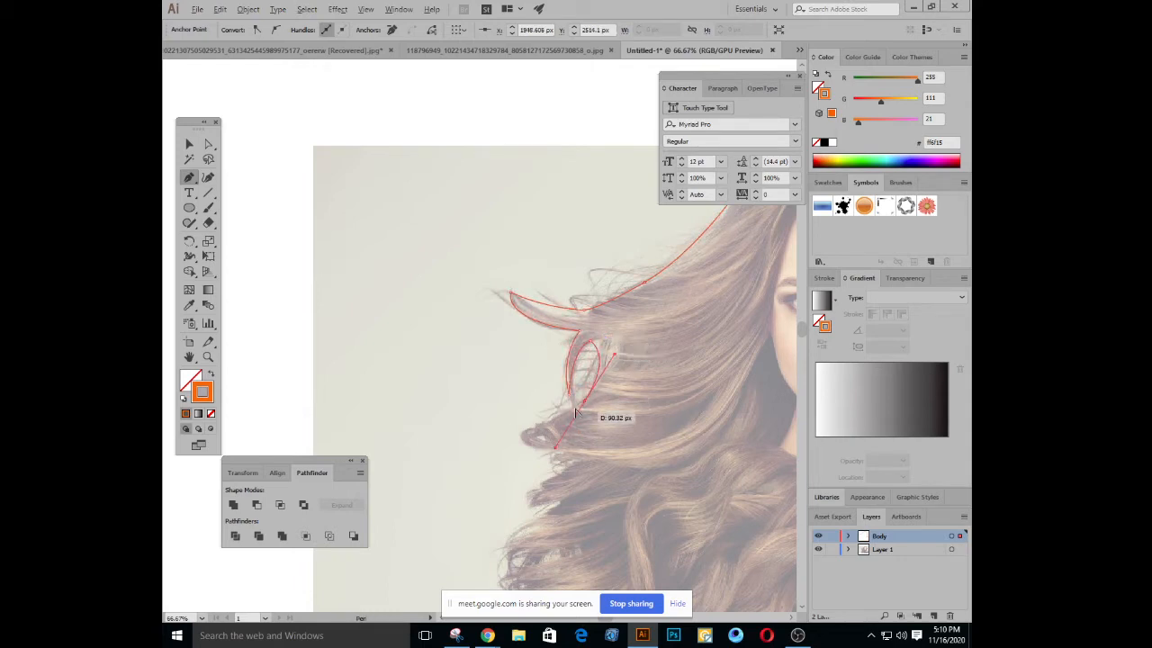
left_click(585, 402)
Trace around the tip of the pointed curl below the thin strand and back into the hair
left_click(531, 430)
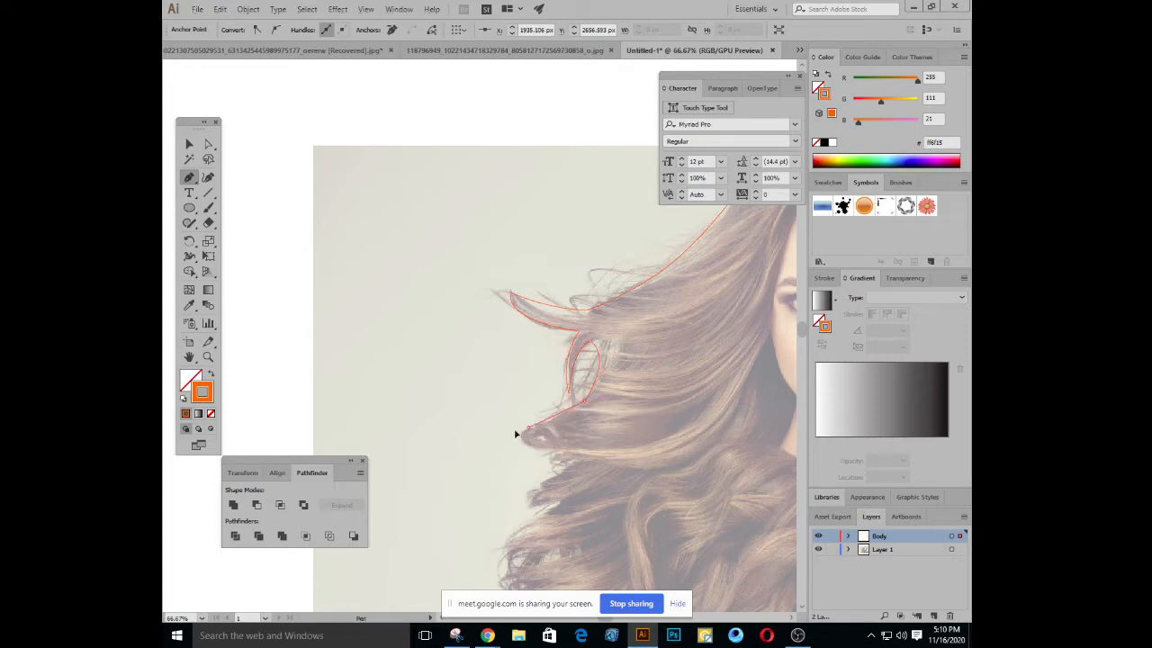
left_click(510, 433)
left_click(529, 433)
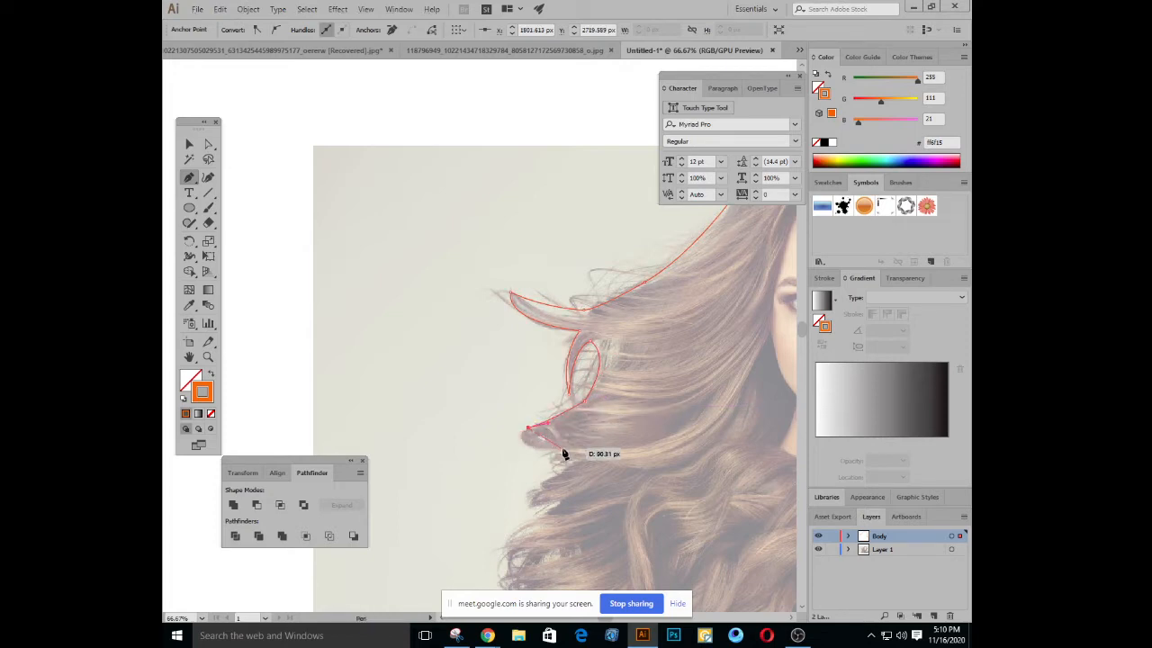
left_click_drag(565, 450, 621, 454)
left_click(566, 452)
Trace the remaining lower curls of the windblown hair down towards the path's starting point at the photo's lower edge
left_click_drag(563, 479, 519, 414)
left_click_drag(499, 433, 493, 461)
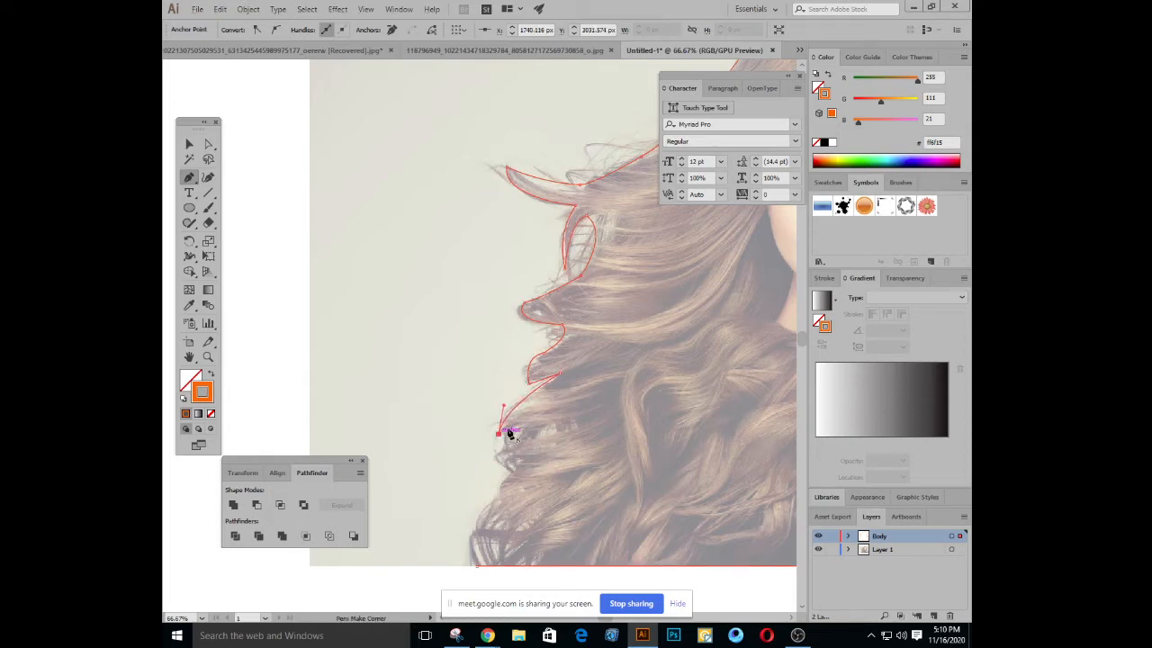
left_click(508, 433)
left_click_drag(524, 394, 552, 398)
left_click(538, 396)
mouse_move(530, 448)
left_mouse_down()
mouse_move(556, 376)
mouse_move(528, 367)
mouse_move(573, 351)
mouse_move(550, 355)
mouse_move(561, 360)
mouse_move(584, 314)
mouse_move(617, 315)
mouse_move(584, 314)
mouse_move(560, 336)
mouse_move(581, 318)
mouse_move(520, 436)
left_mouse_up()
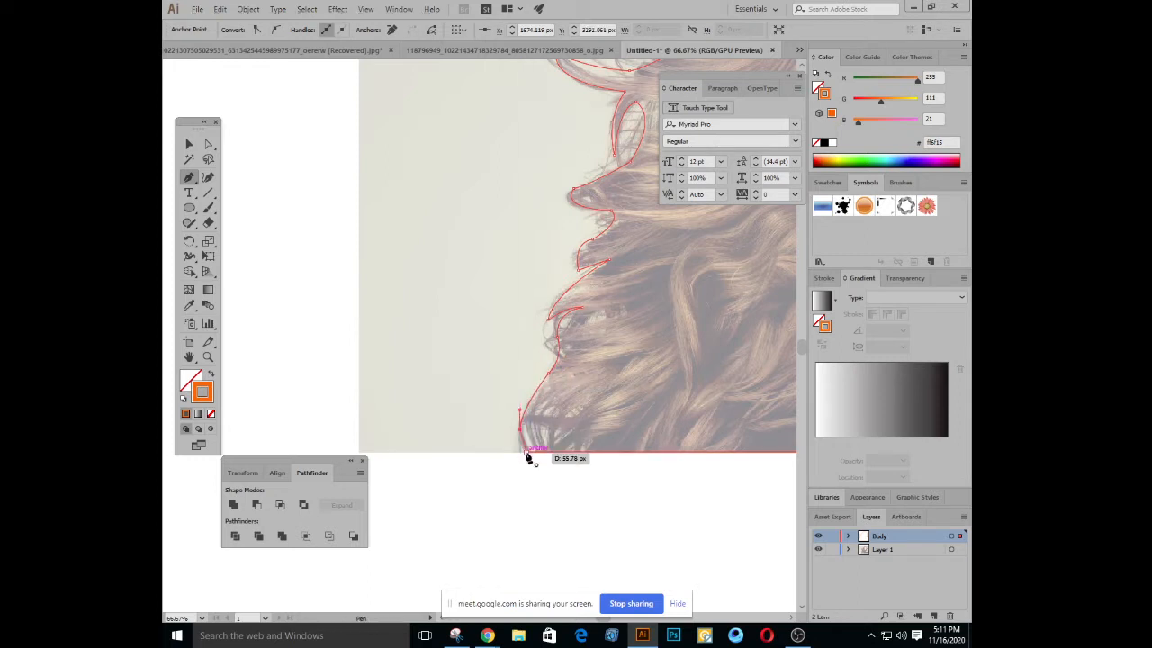
Close the body outline path at the photo's lower edge and deselect the finished outline
left_click(527, 453)
left_click(189, 145)
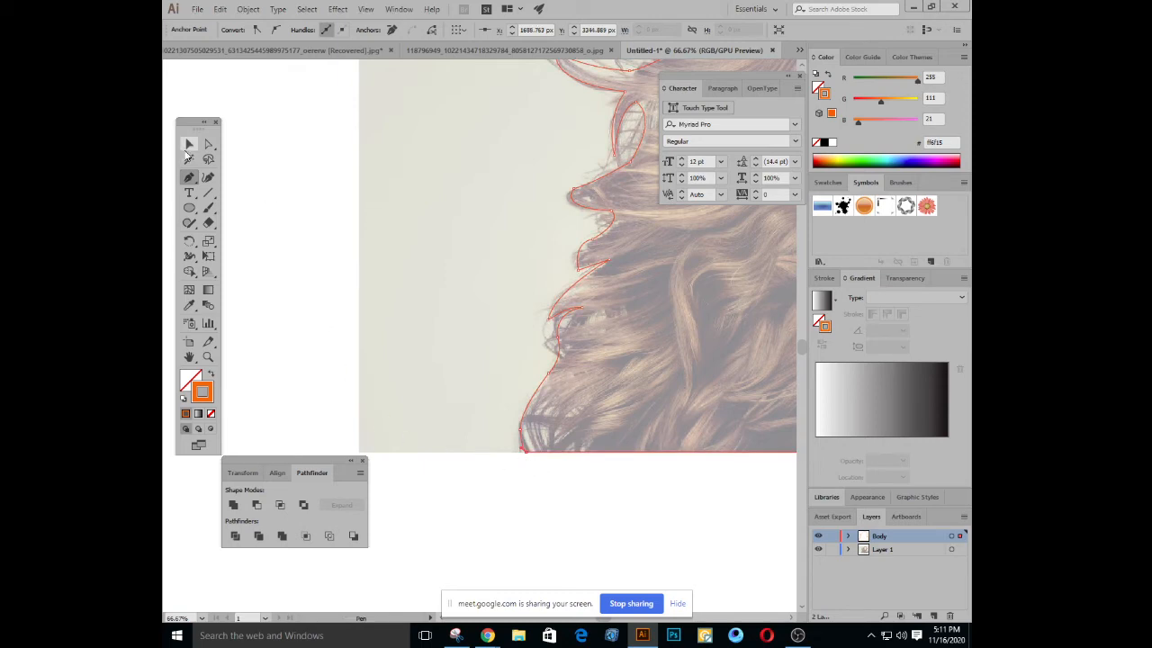
key("ctrl+minus")
key("ctrl+minus")
key("ctrl+minus")
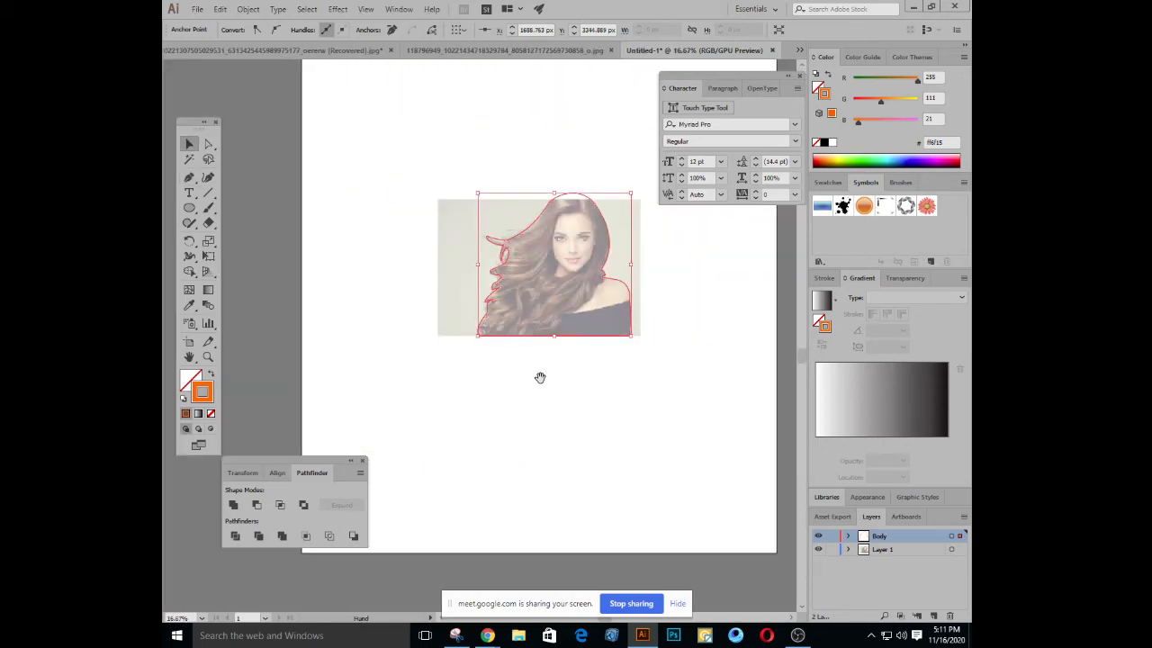
left_click_drag(540, 378, 544, 454)
key("ctrl+plus")
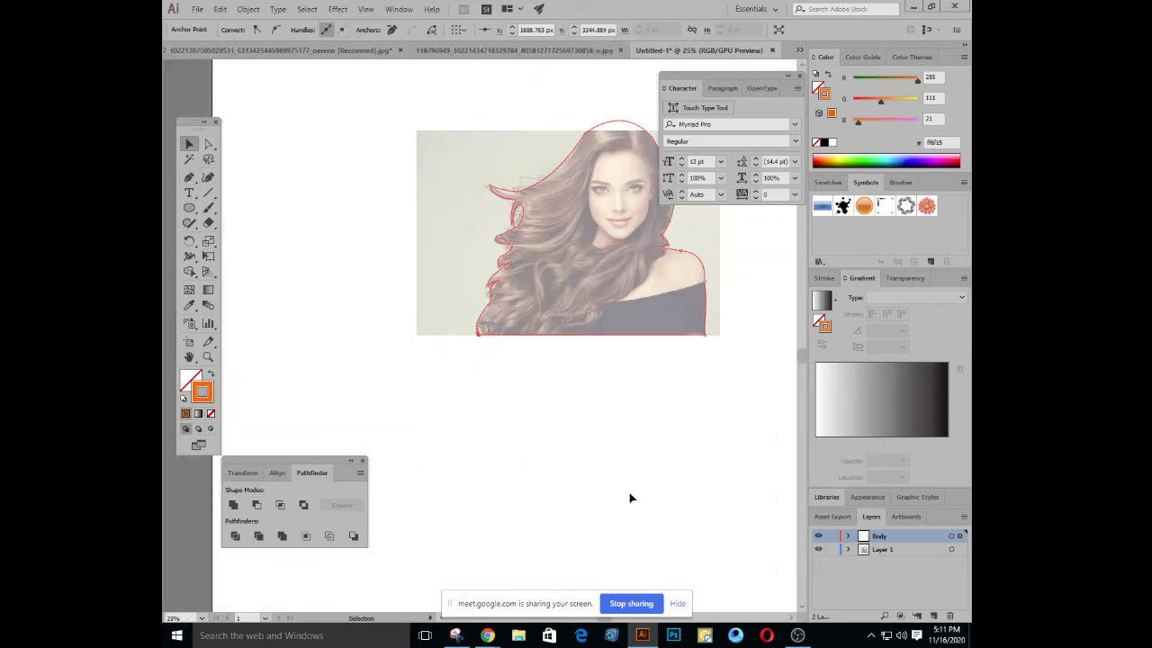
left_click_drag(559, 309, 547, 408)
left_click(464, 211)
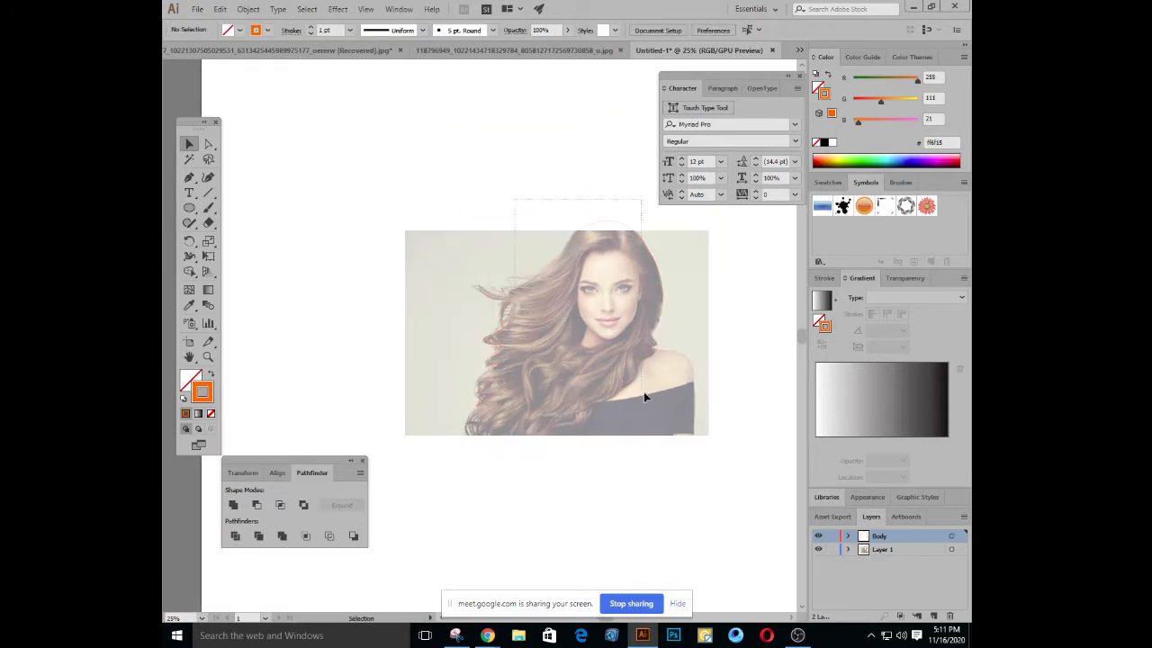
Add a new layer above the Body layer and name it "face"
key("a")
left_click_drag(615, 286, 584, 328)
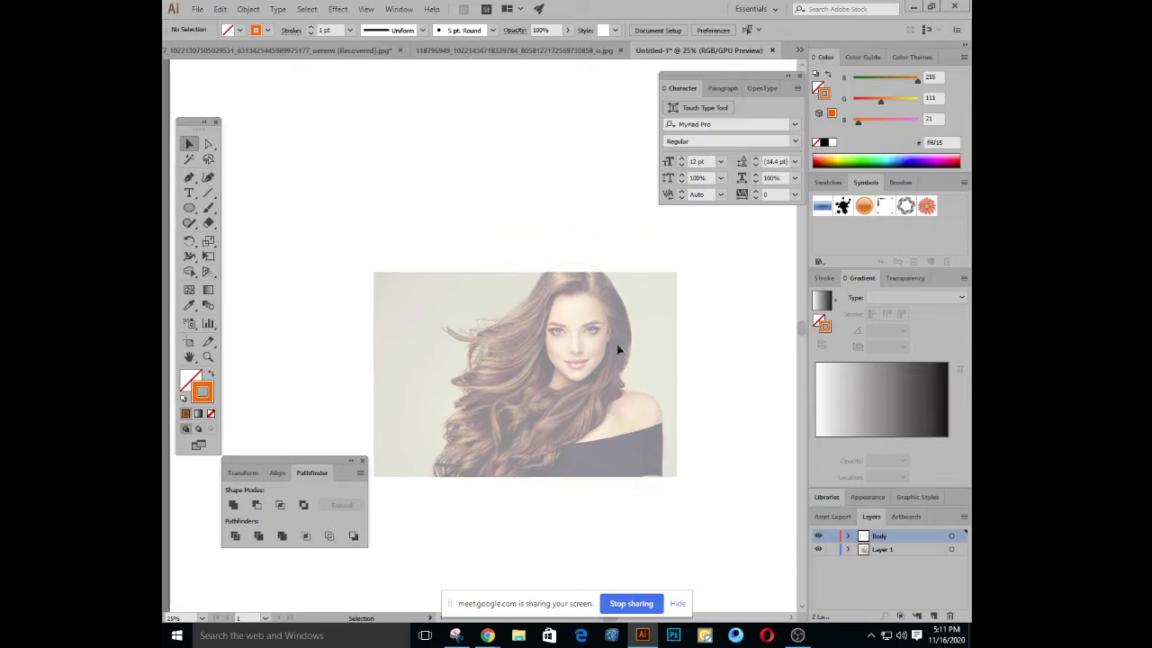
left_click(934, 618)
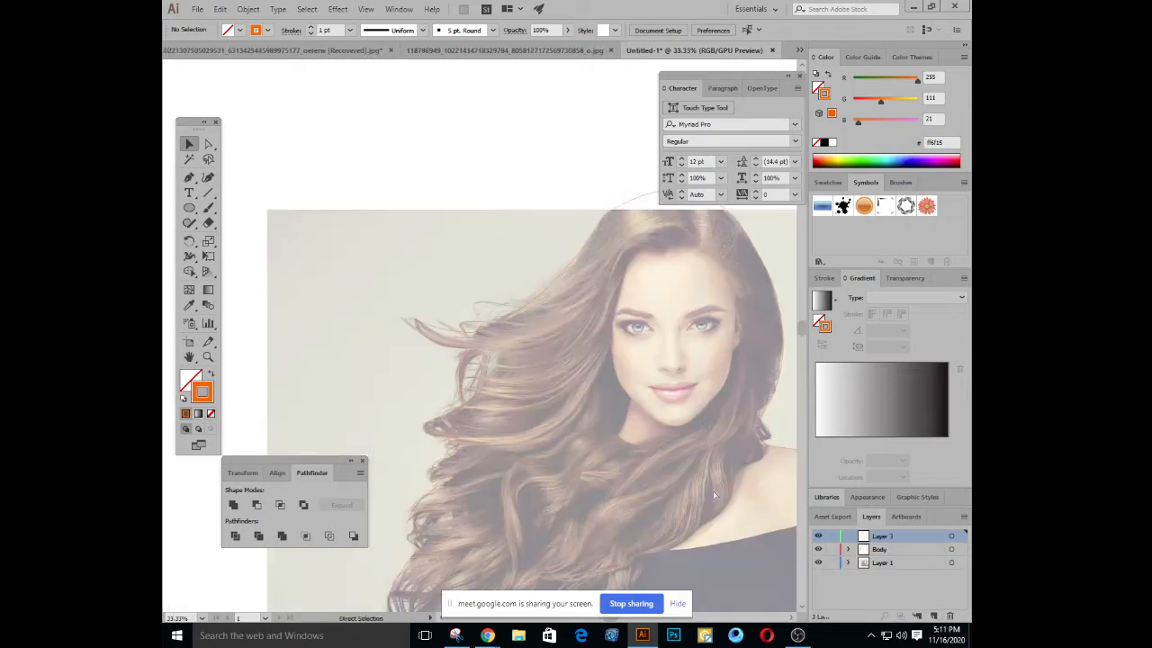
key("ctrl+plus")
key("ctrl+plus")
left_click_drag(675, 387, 548, 385)
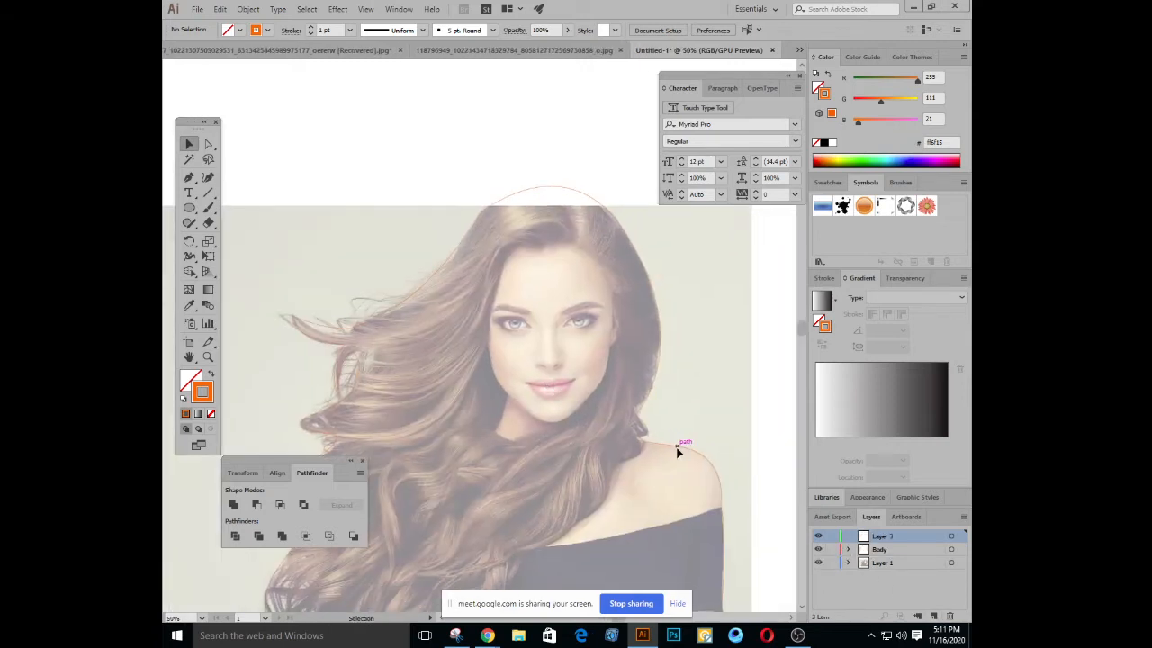
double_click(882, 537)
type("e")
key("Return")
Start the face outline with the Pen tool, tracing short pointed hair strands at the middle of the forehead hairline
left_click(188, 176)
mouse_move(510, 285)
left_mouse_down()
mouse_move(530, 235)
mouse_move(543, 276)
mouse_move(519, 297)
left_mouse_up()
key("ctrl+plus")
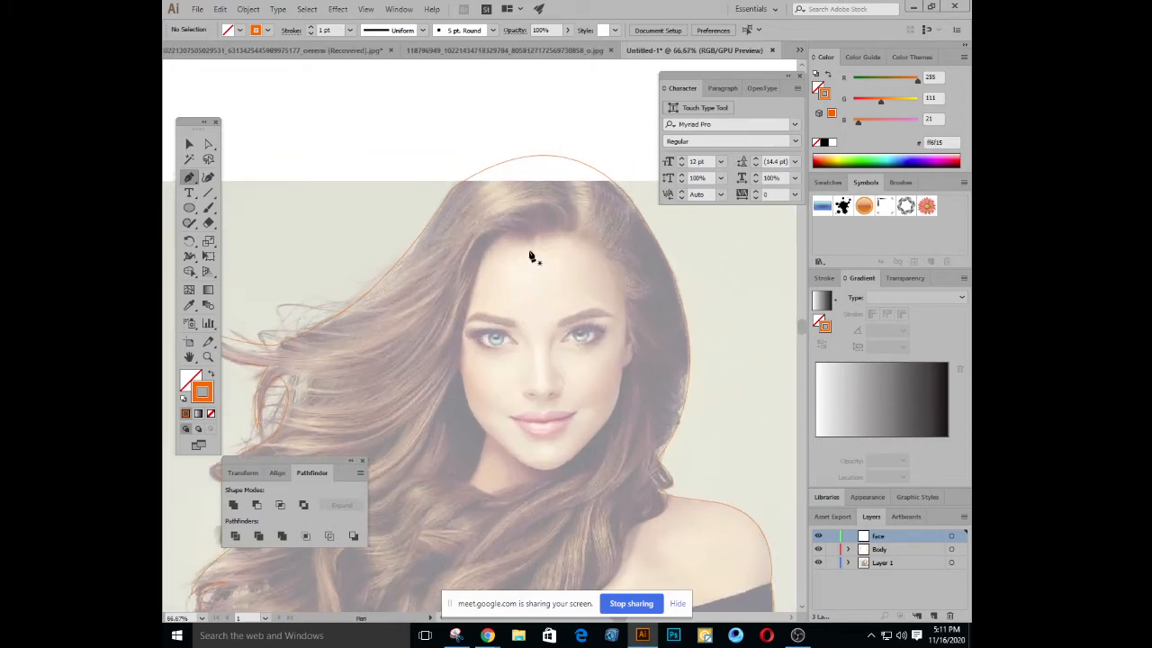
key("ctrl+plus")
key("ctrl+plus")
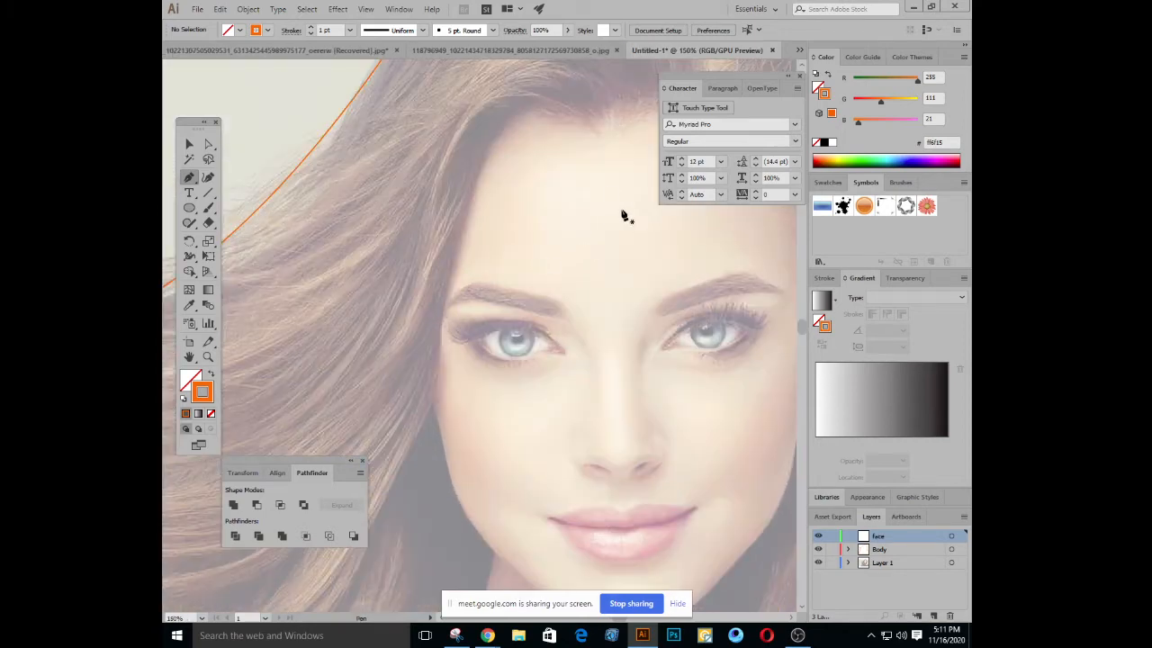
left_click_drag(602, 214, 505, 478)
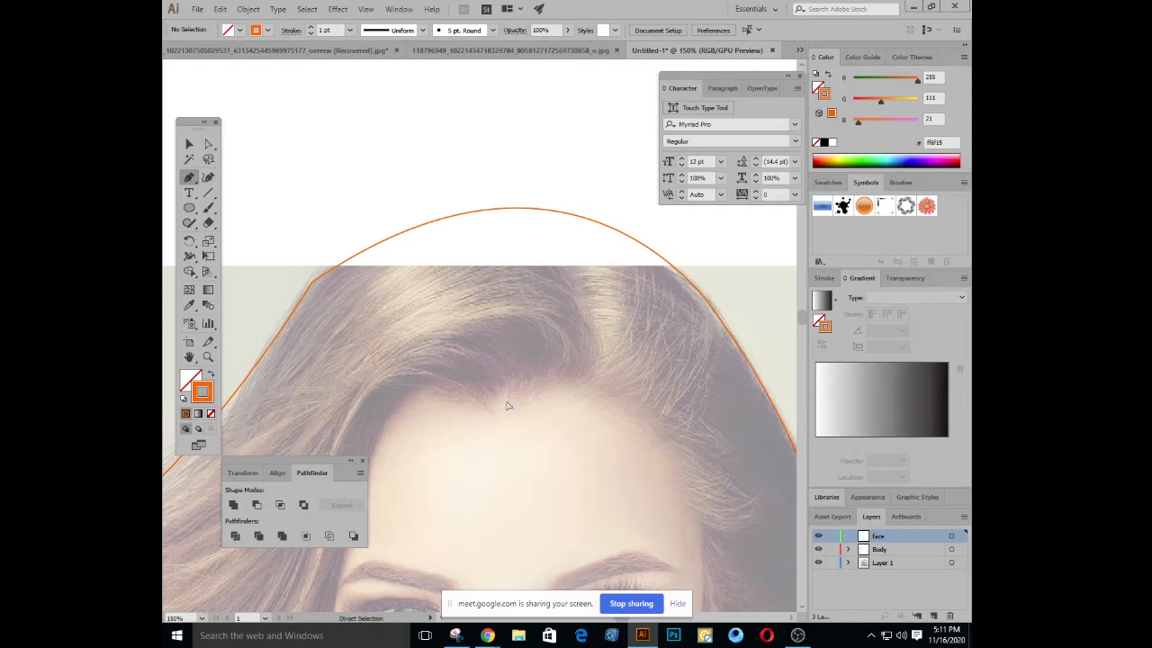
key("ctrl+plus")
left_click_drag(545, 442, 481, 378)
key("ctrl+z")
key("ctrl+z")
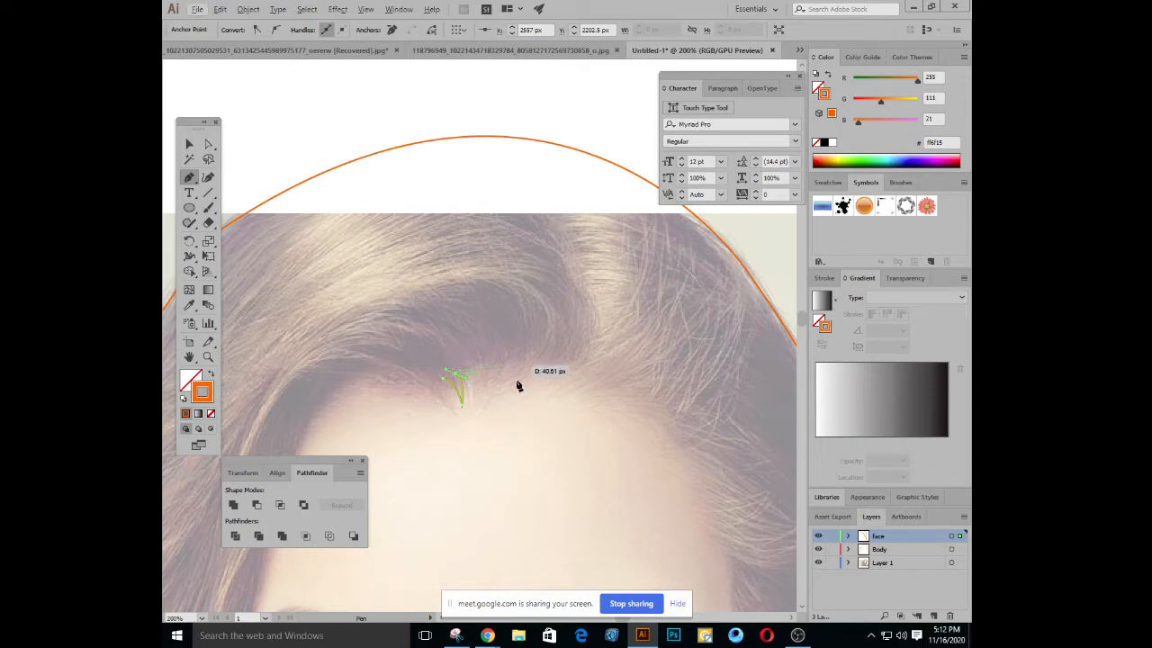
left_click(457, 375)
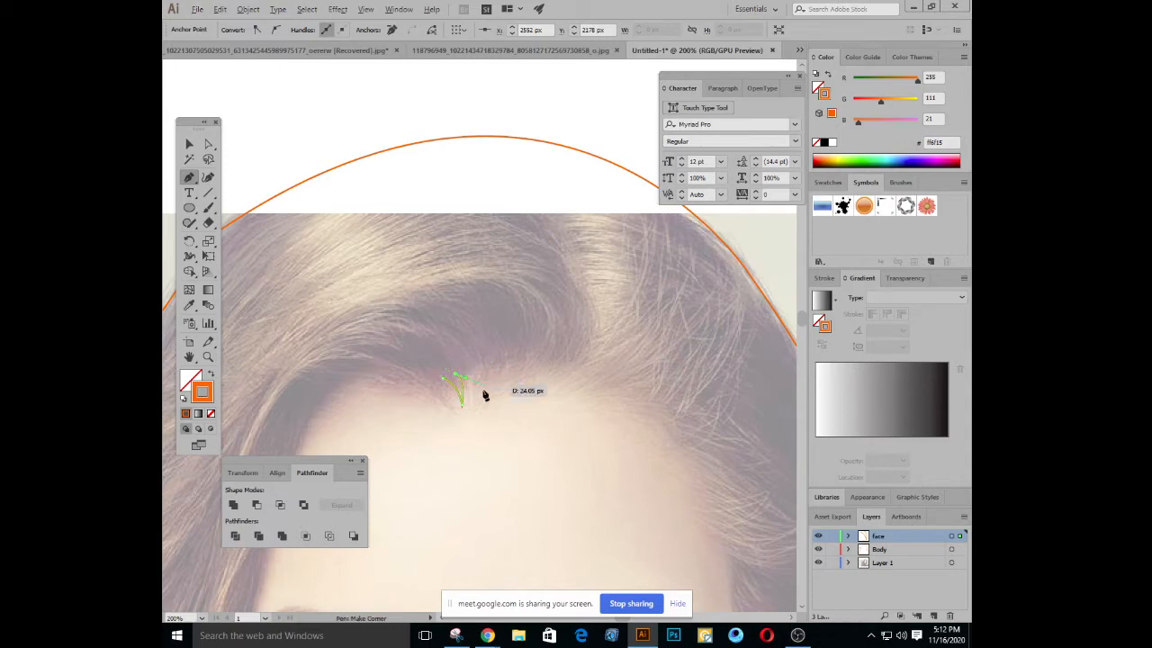
left_click_drag(484, 396, 481, 419)
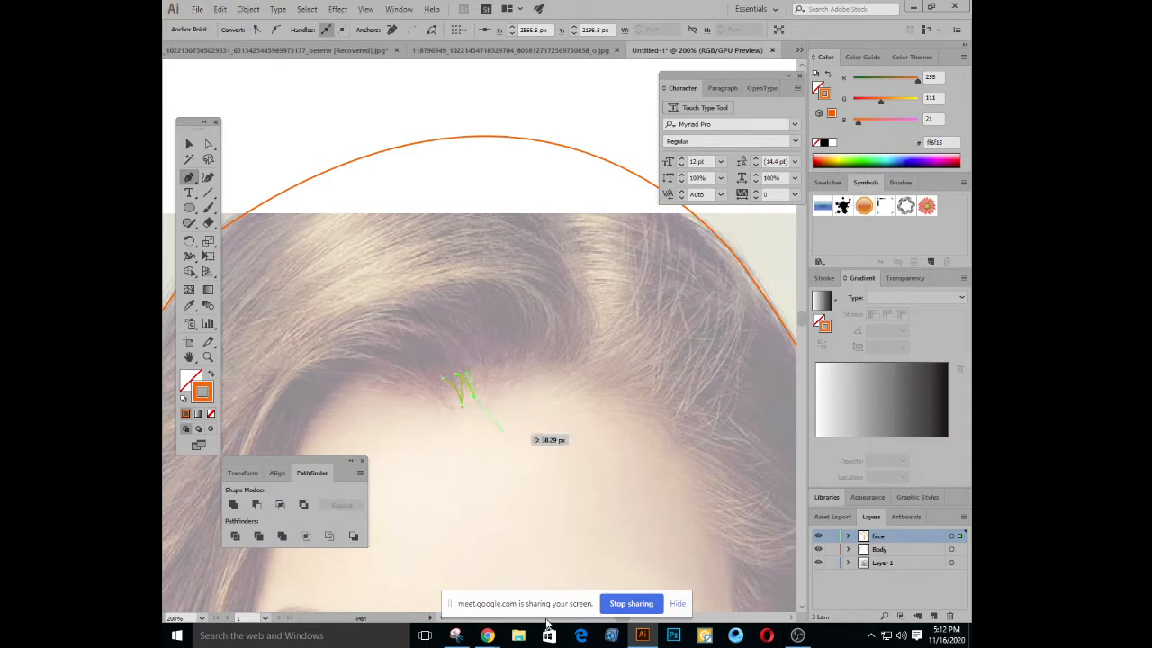
Switch to the Google Meet call in Chrome, admit the person waiting to join, and return to Illustrator
mouse_move(487, 636)
left_click(443, 564)
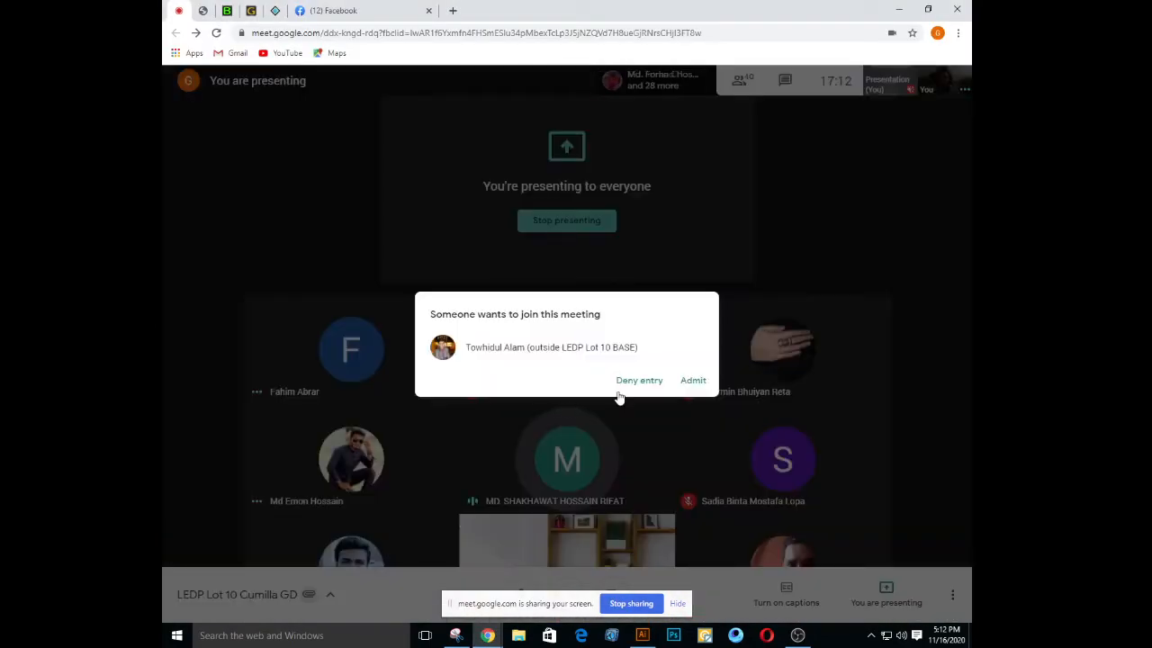
left_click(693, 380)
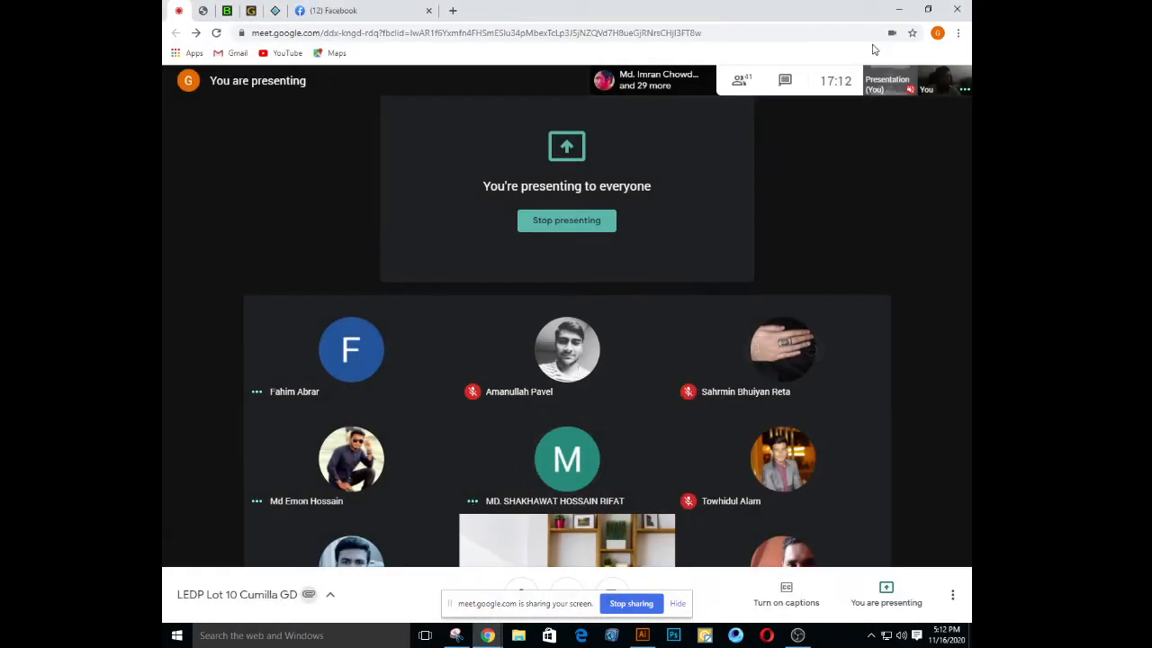
key("alt+Tab")
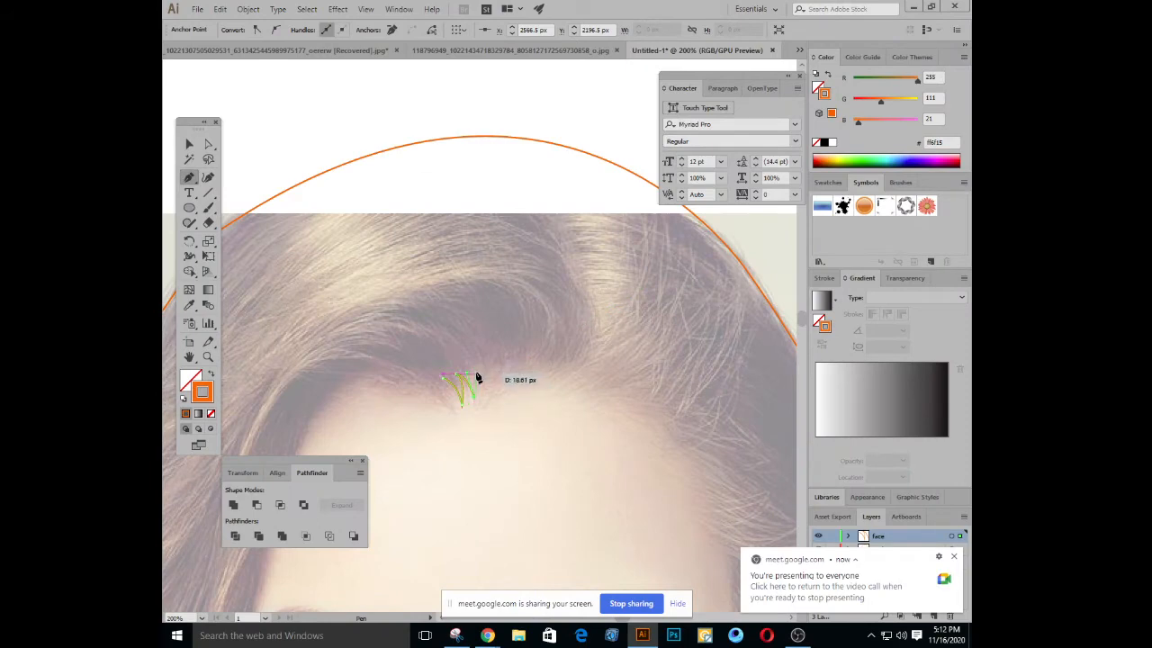
Finish the last pointed hair strand and curve the face path along the hairline toward the right-hand side of the forehead
left_click(465, 373)
left_click_drag(603, 418, 628, 430)
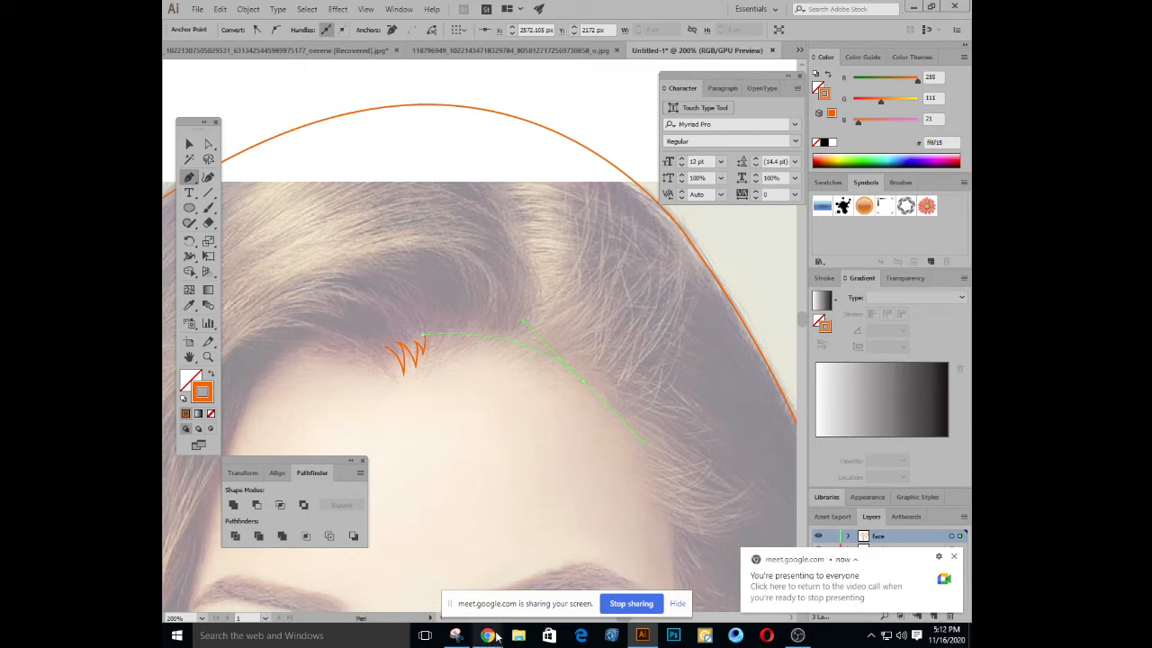
Go back to the Google Meet call, admit the next waiting participant, and return to Illustrator
mouse_move(487, 636)
left_click(418, 562)
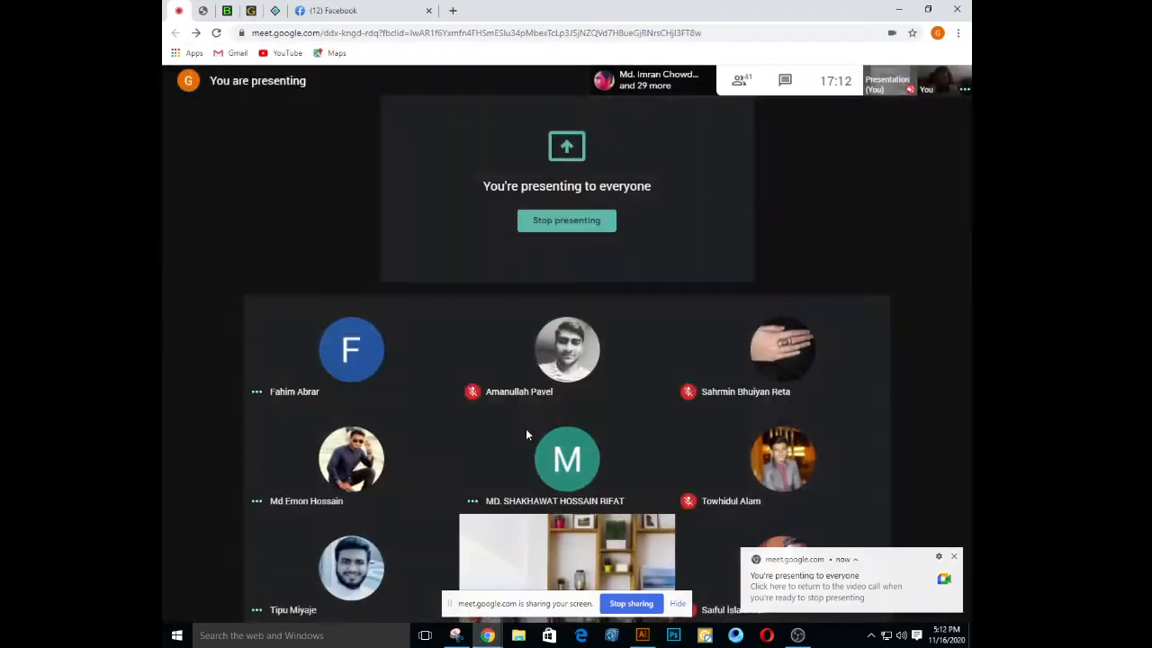
left_click(692, 381)
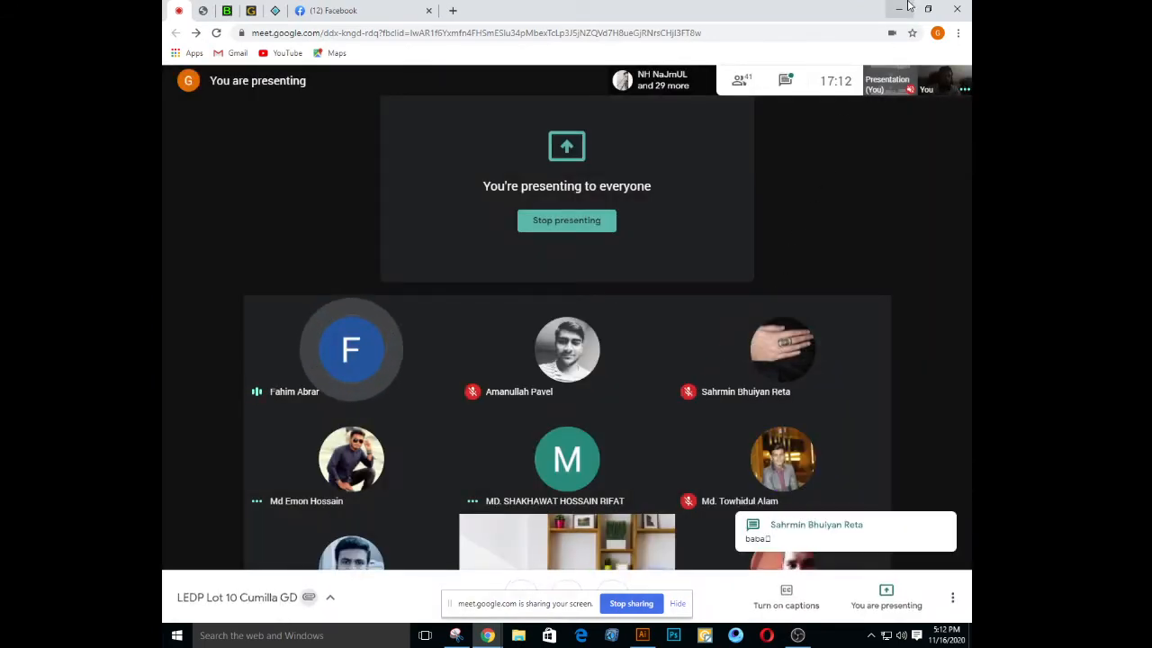
key("alt+Tab")
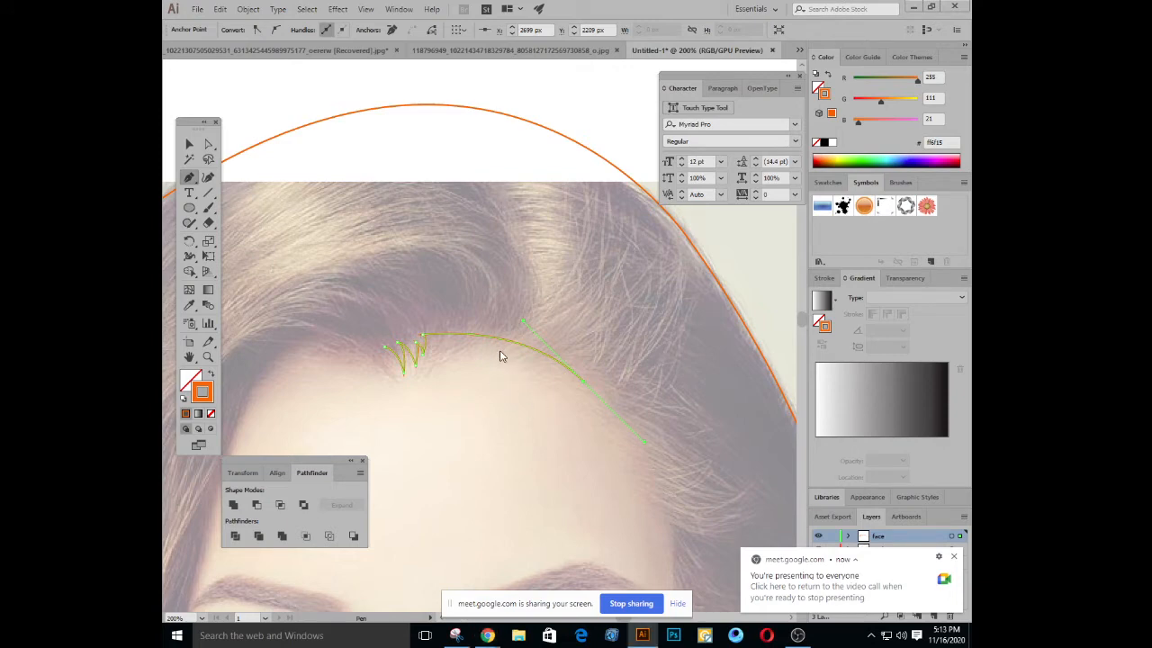
Continue the face path around the forehead and down the temple to where the ear begins beside the eye
left_click_drag(507, 408, 481, 245)
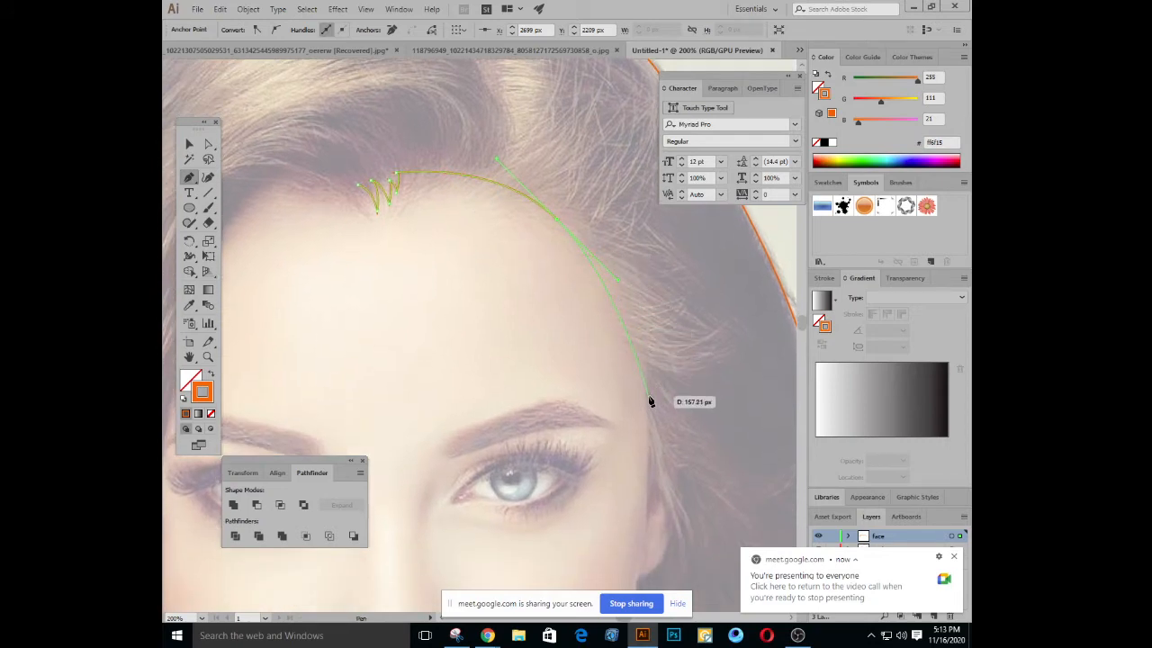
left_click_drag(647, 396, 647, 444)
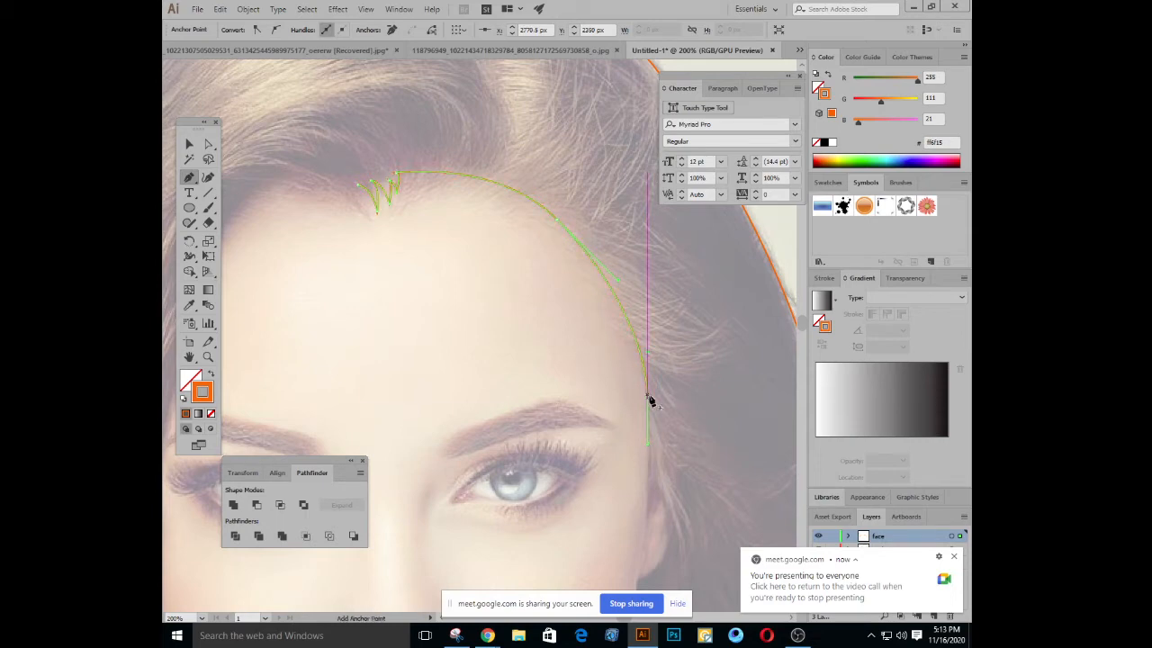
left_click(648, 396)
left_click_drag(578, 455, 510, 253)
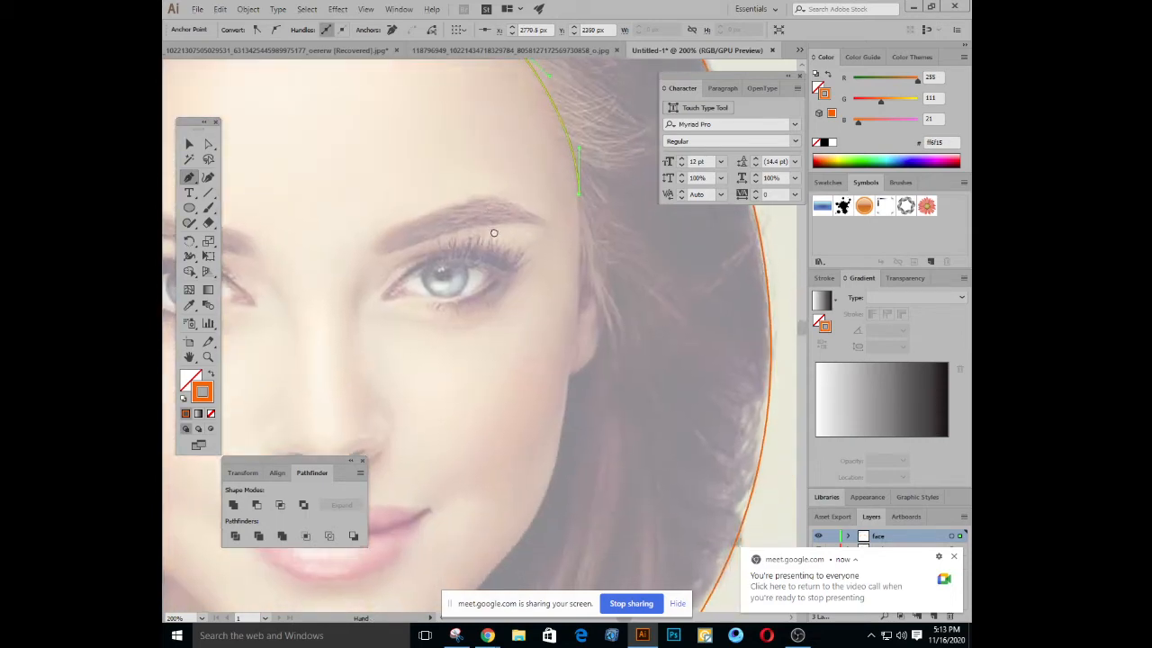
left_click(580, 312)
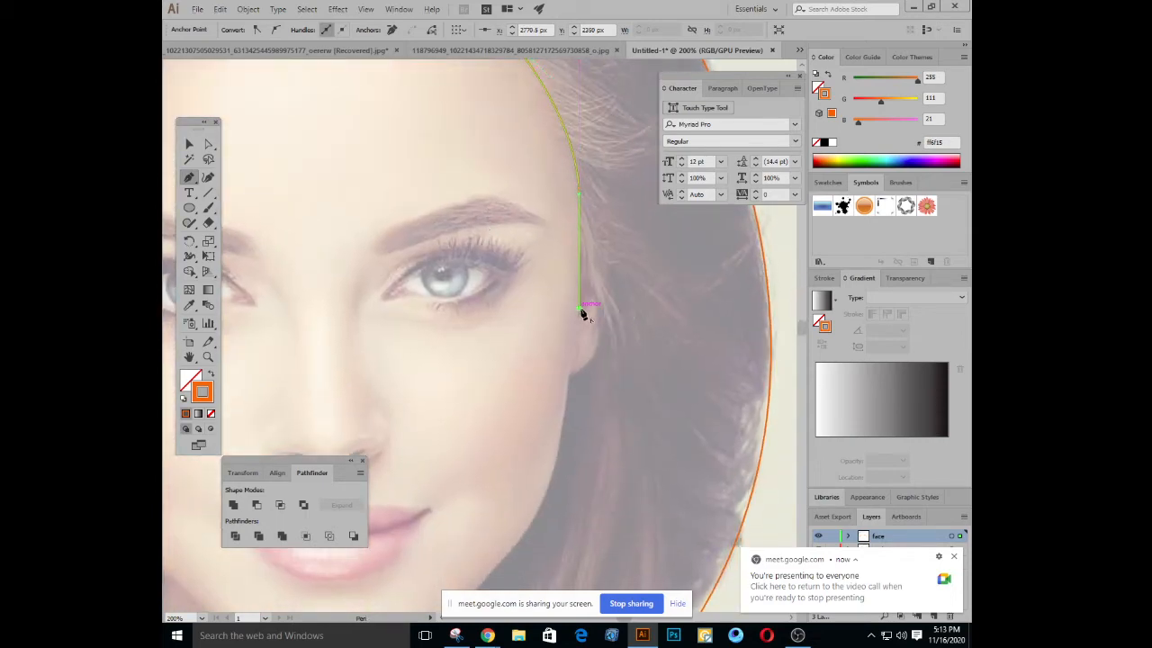
Trace the visible ear with the face path, from its upper tip around to the base of the earlobe
left_click(609, 270, "ctrl")
left_click_drag(614, 276, 613, 274)
left_click(610, 267)
left_click_drag(570, 378, 520, 406)
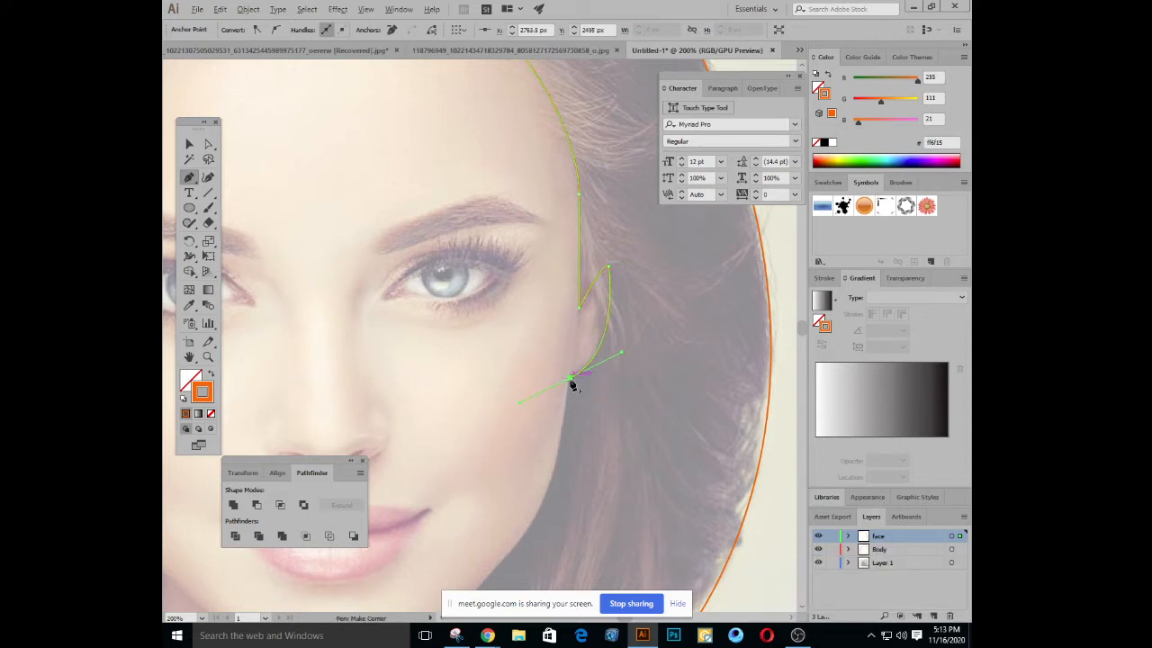
Trace the cheek and jaw from below the earlobe down to the near side of the chin
left_click_drag(483, 465, 522, 248)
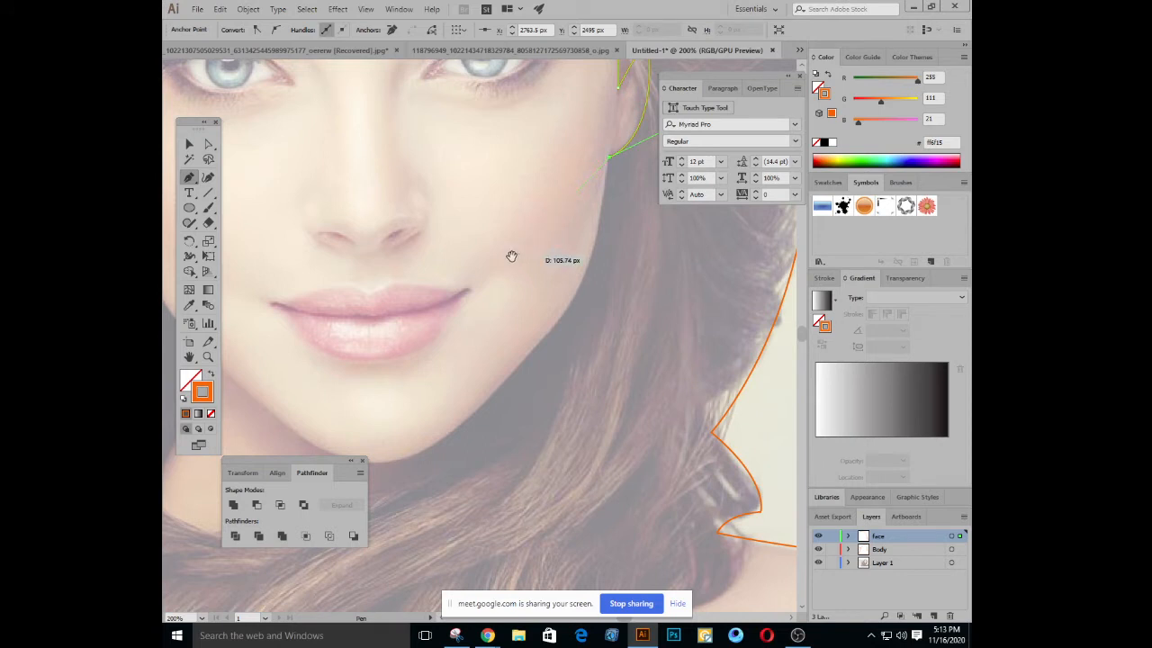
left_click_drag(510, 254, 566, 336)
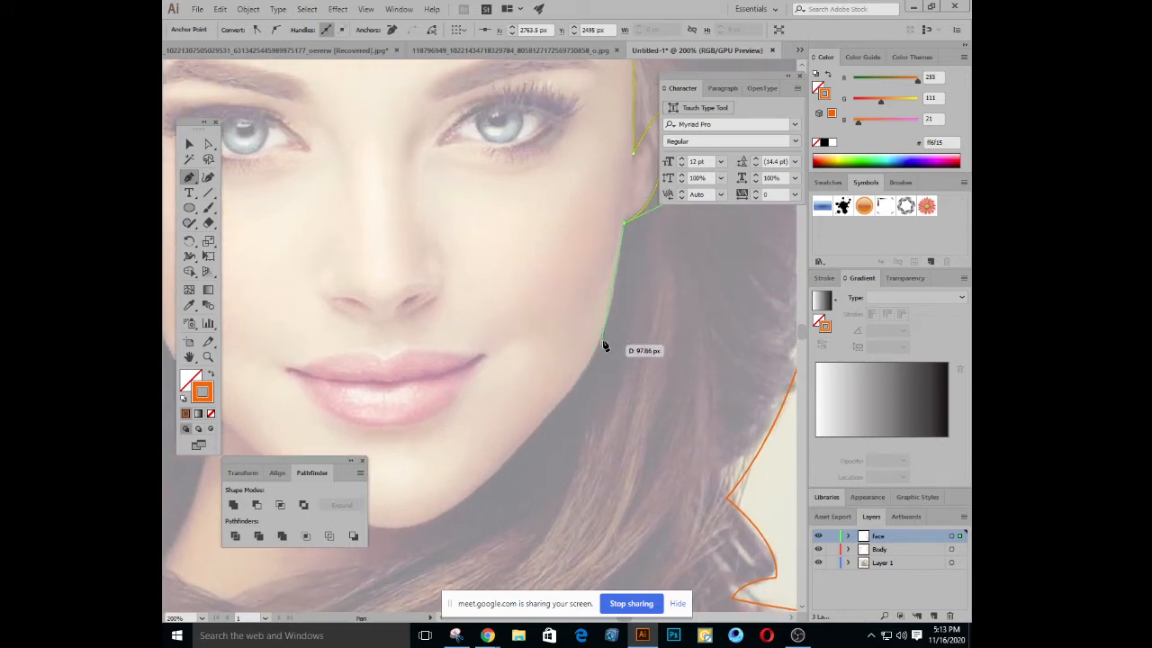
left_click_drag(592, 361, 574, 377)
left_click_drag(487, 321, 556, 241)
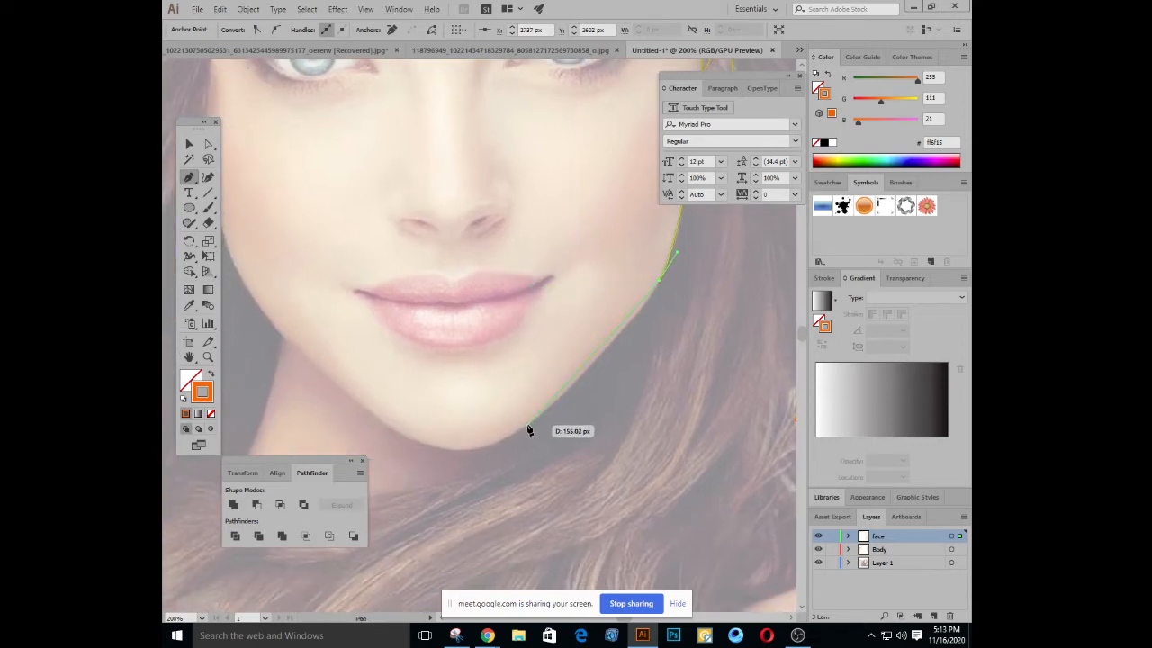
left_click_drag(545, 411, 499, 442)
left_click(544, 411)
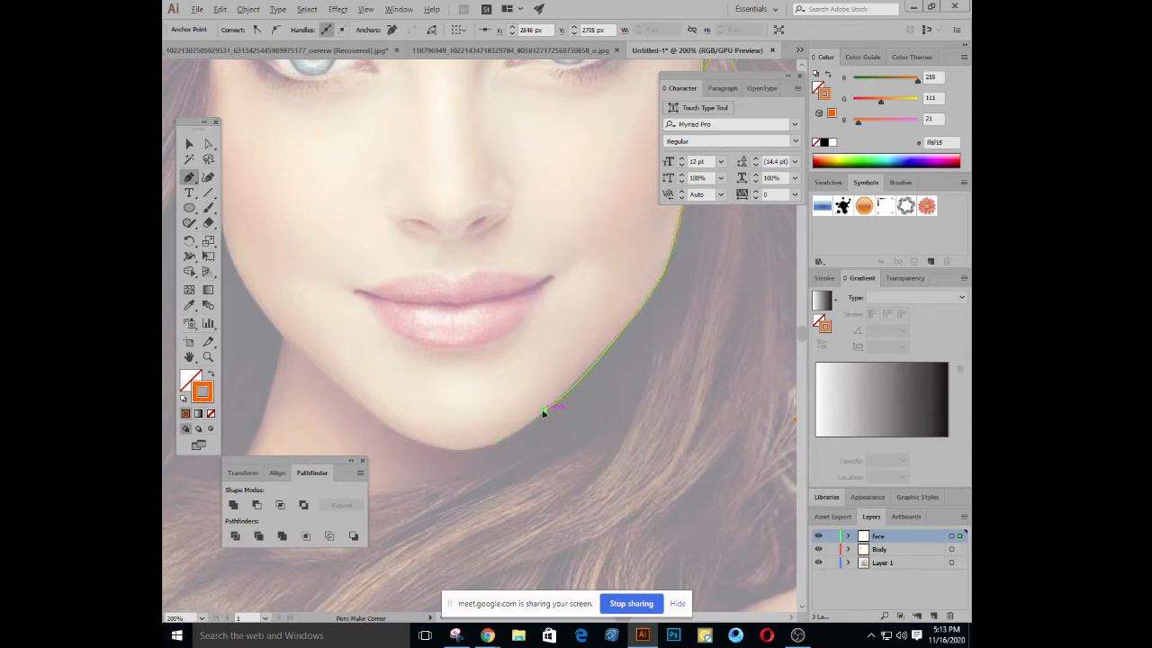
Carry the face path around the chin and up the opposite jaw to where the neck meets the face
left_click_drag(420, 408, 412, 359)
left_click_drag(393, 260, 468, 391)
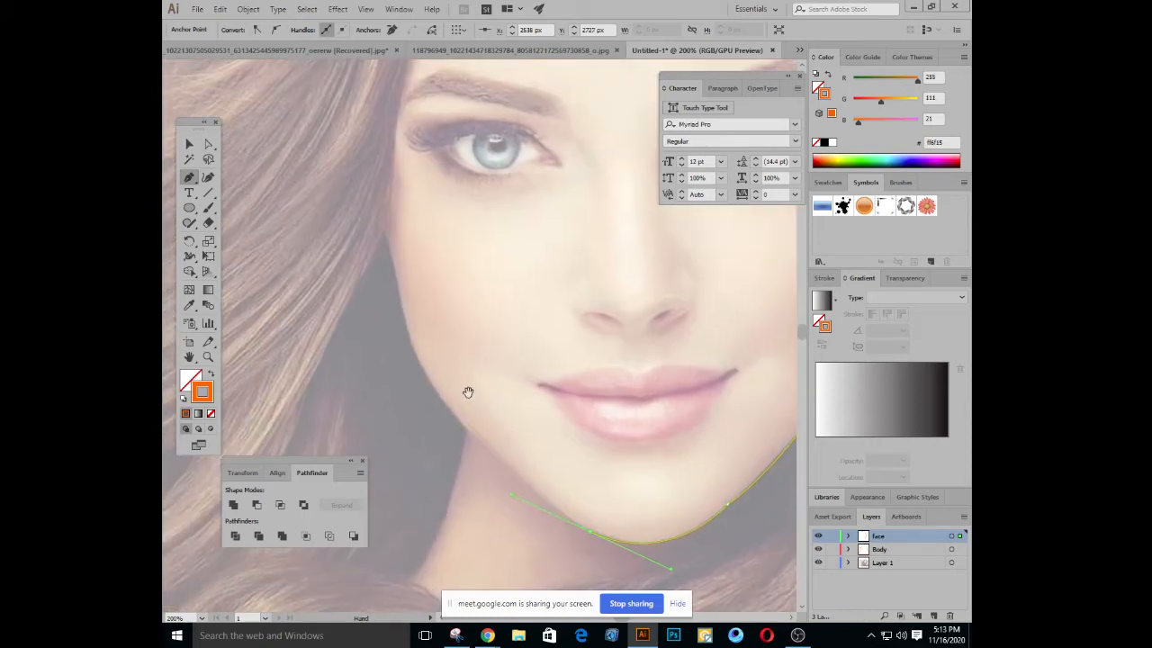
left_click(591, 537)
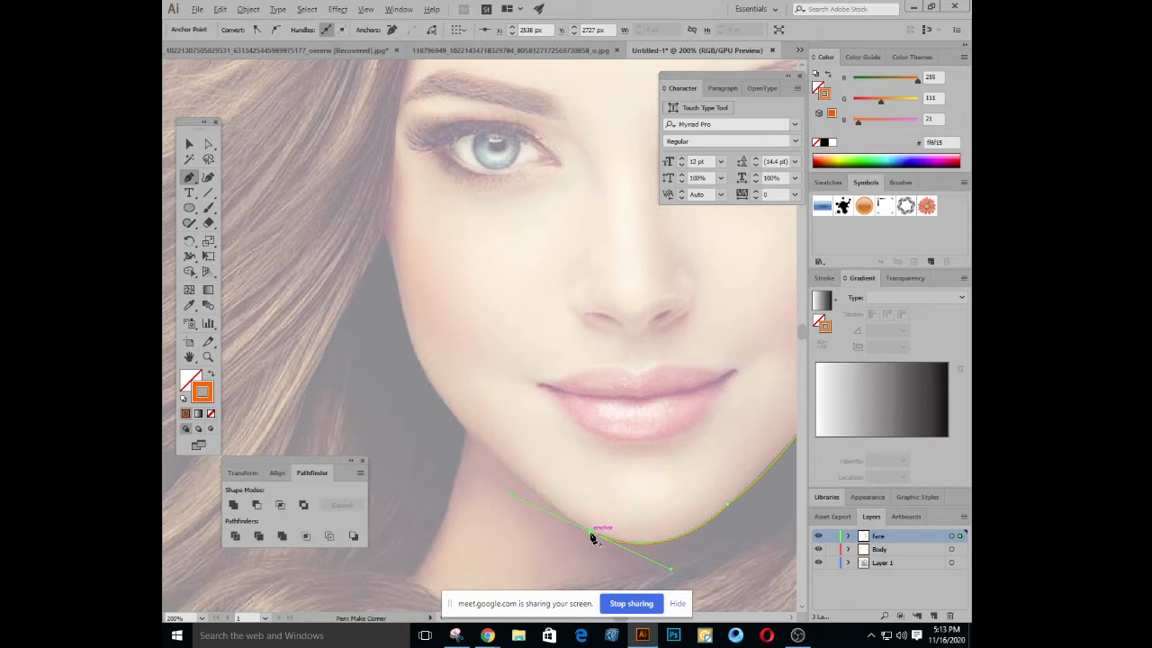
left_click(392, 349)
left_click(467, 432)
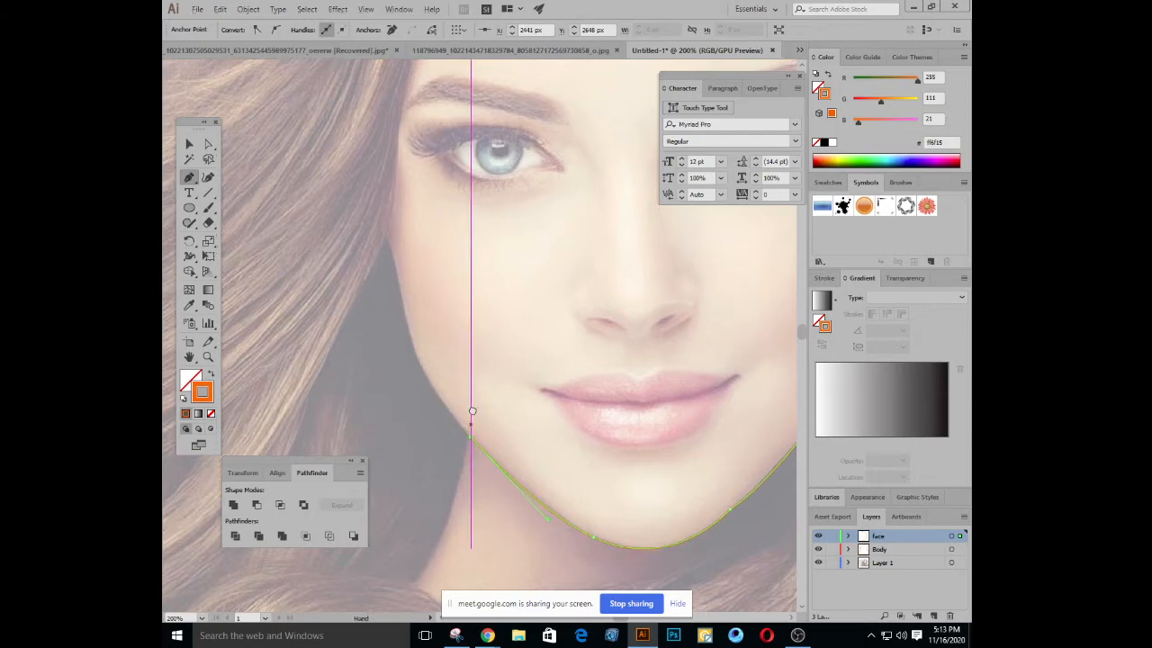
Trace the remaining cheek upward from the jaw, along the hair edge, to the outer end of the eyebrow
left_click_drag(422, 335, 491, 436)
left_click_drag(458, 348, 436, 211)
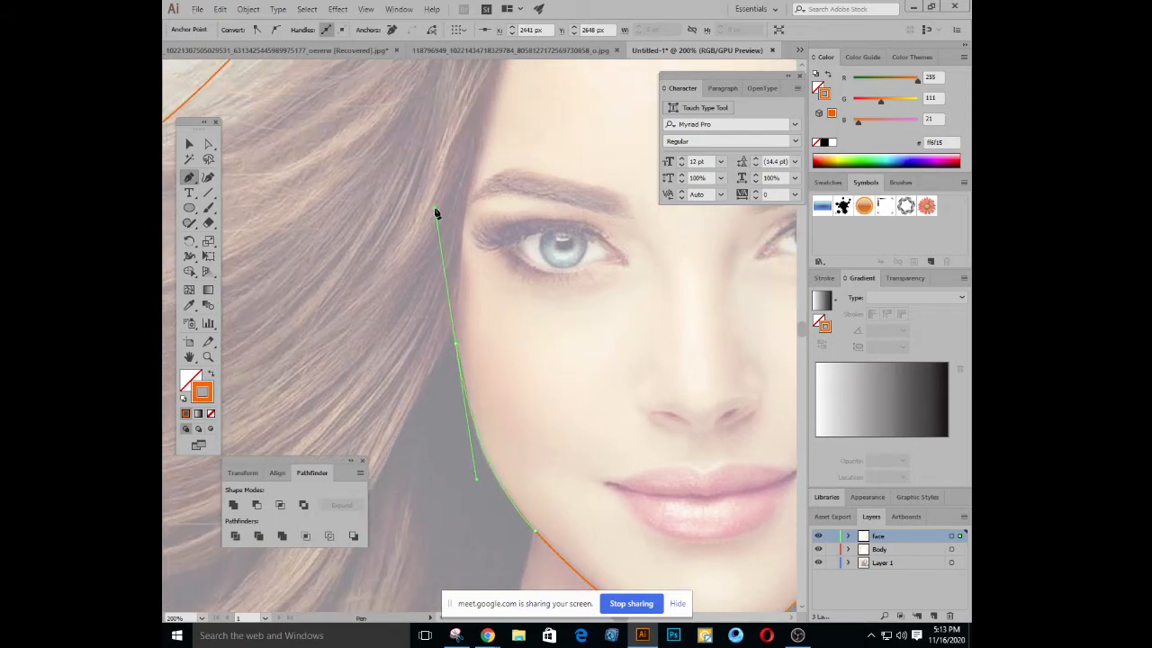
left_click(458, 342)
scroll(463, 360, "up", 4)
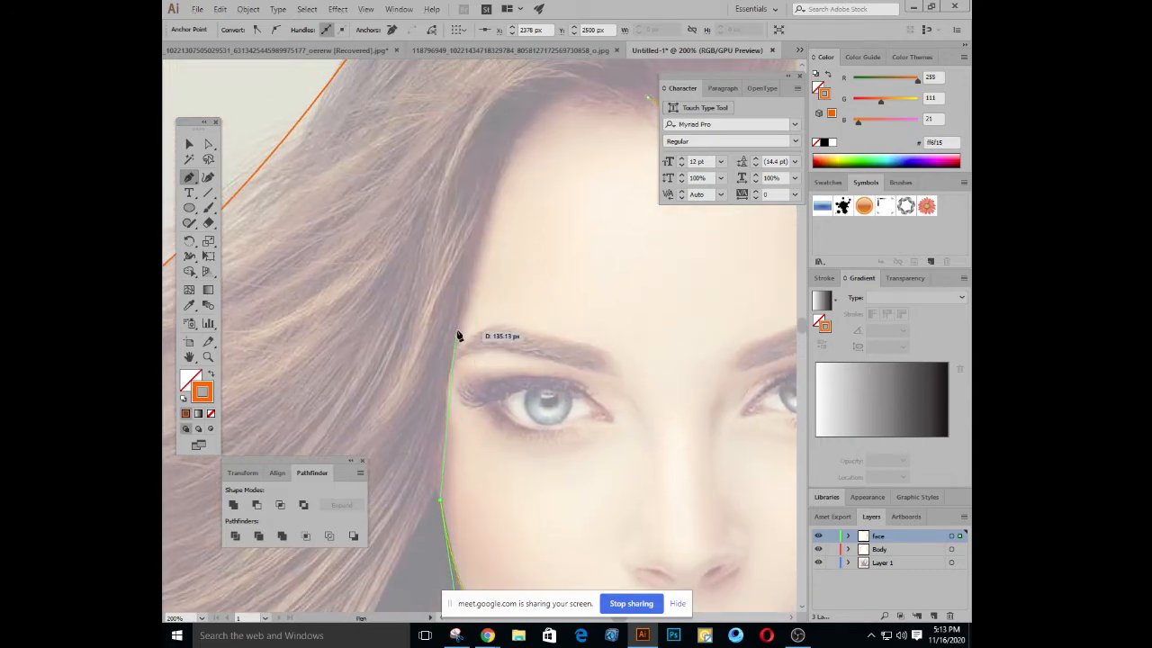
left_click_drag(458, 332, 473, 274)
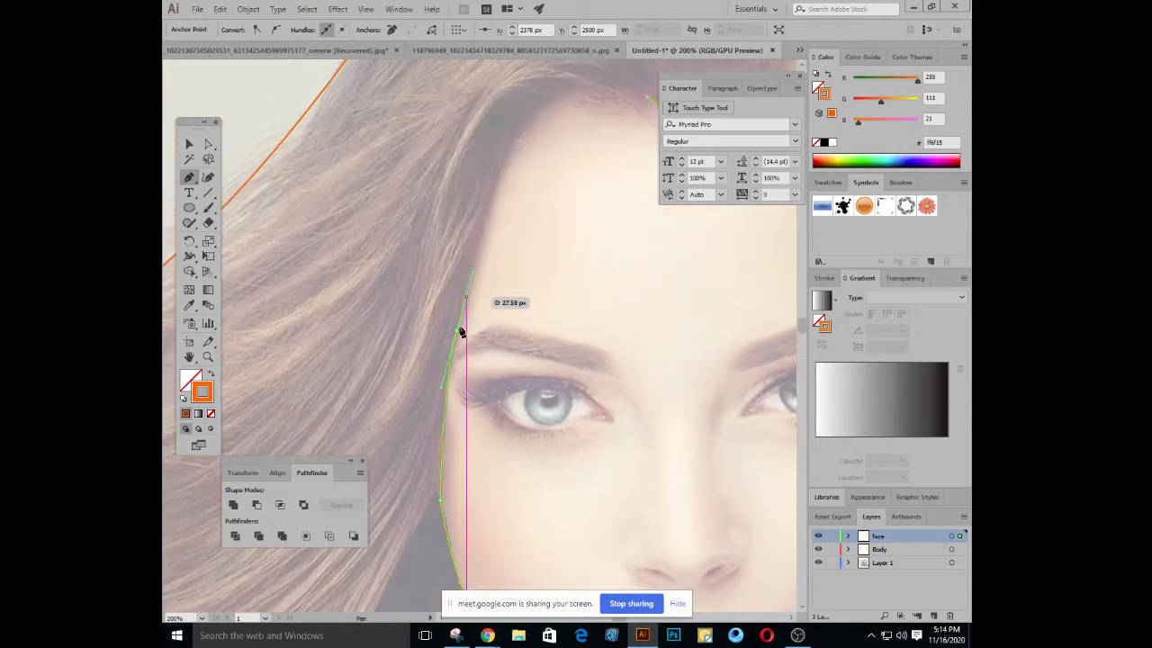
Continue the face path from the outer eyebrow up the temple, around the forehead's upper corner and onto the hairline, ending in a corner point
scroll(477, 324, "up", 3)
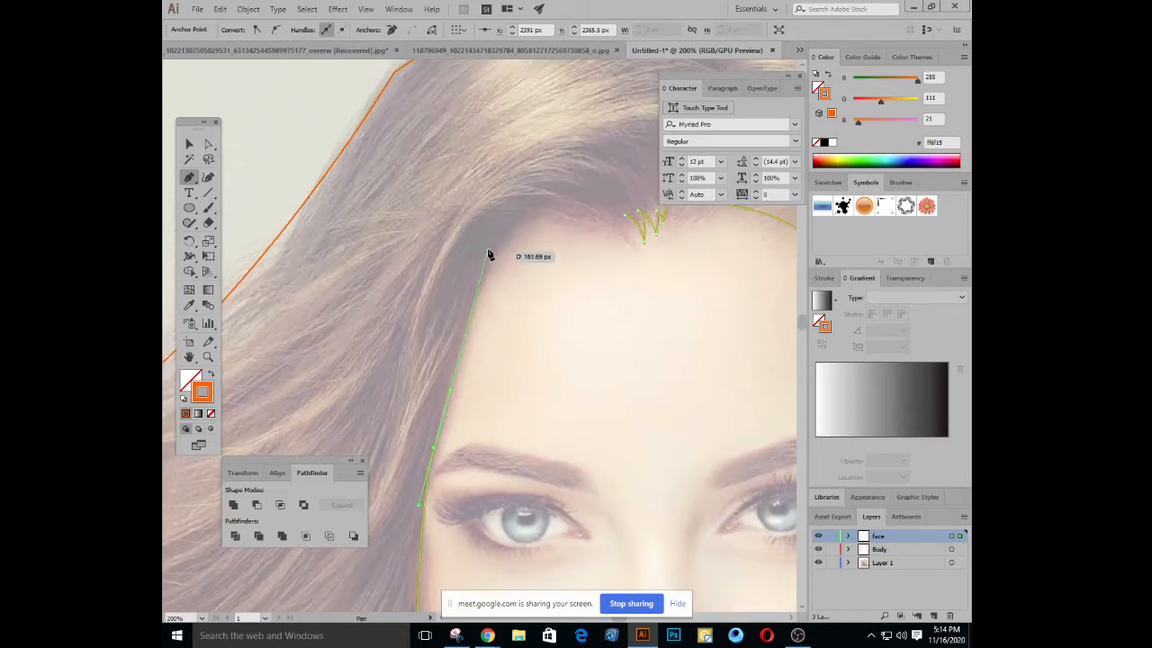
left_click_drag(491, 254, 507, 228)
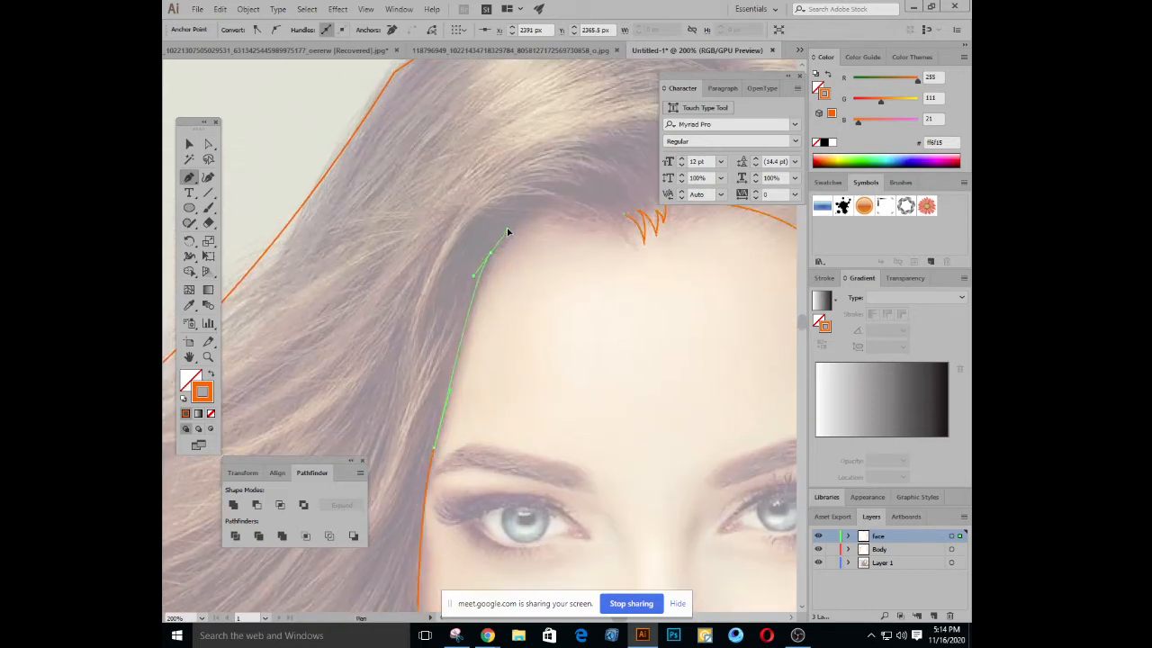
left_click_drag(578, 232, 634, 257)
left_click(579, 231)
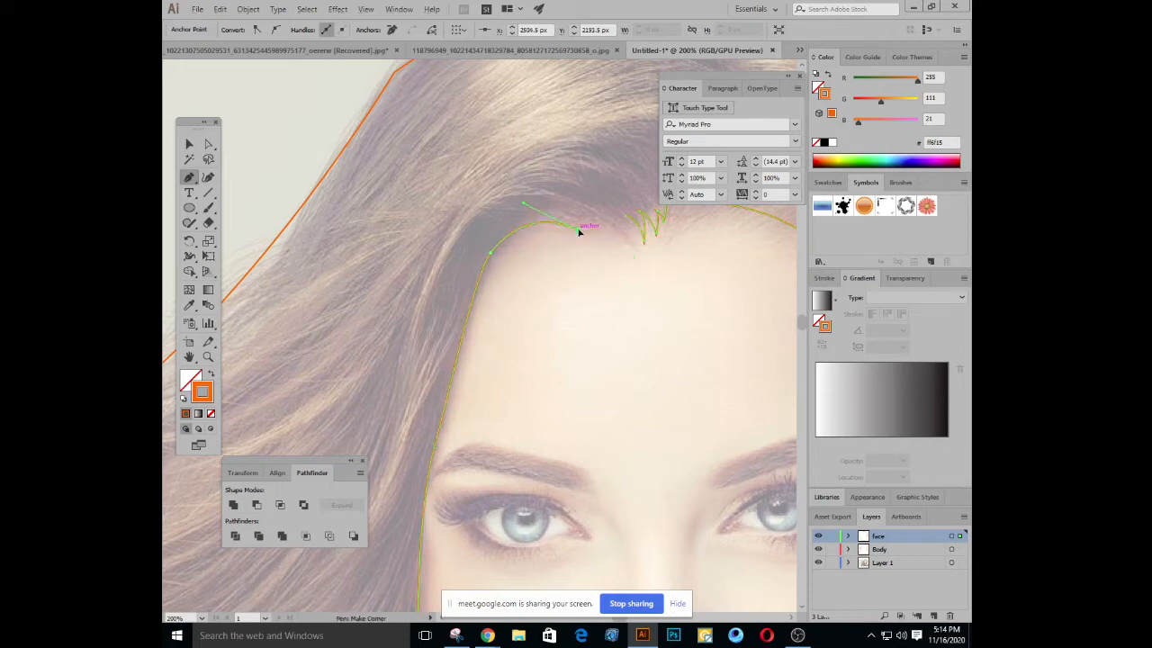
Trace the fine hair strands overlapping the forehead as a series of curved, pointed zigzags along the hairline
left_click_drag(517, 219, 466, 229)
left_click(518, 223)
left_click_drag(588, 230, 609, 244)
left_click(585, 229)
left_click_drag(561, 214, 497, 202)
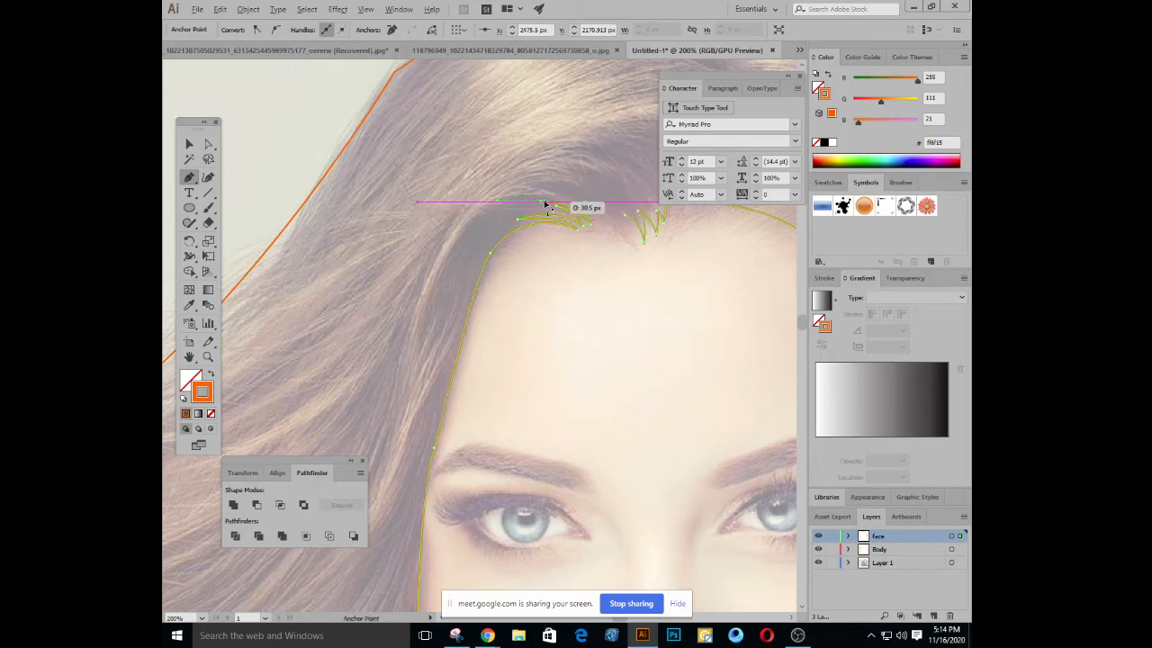
left_click(542, 202)
left_click_drag(605, 227, 638, 267)
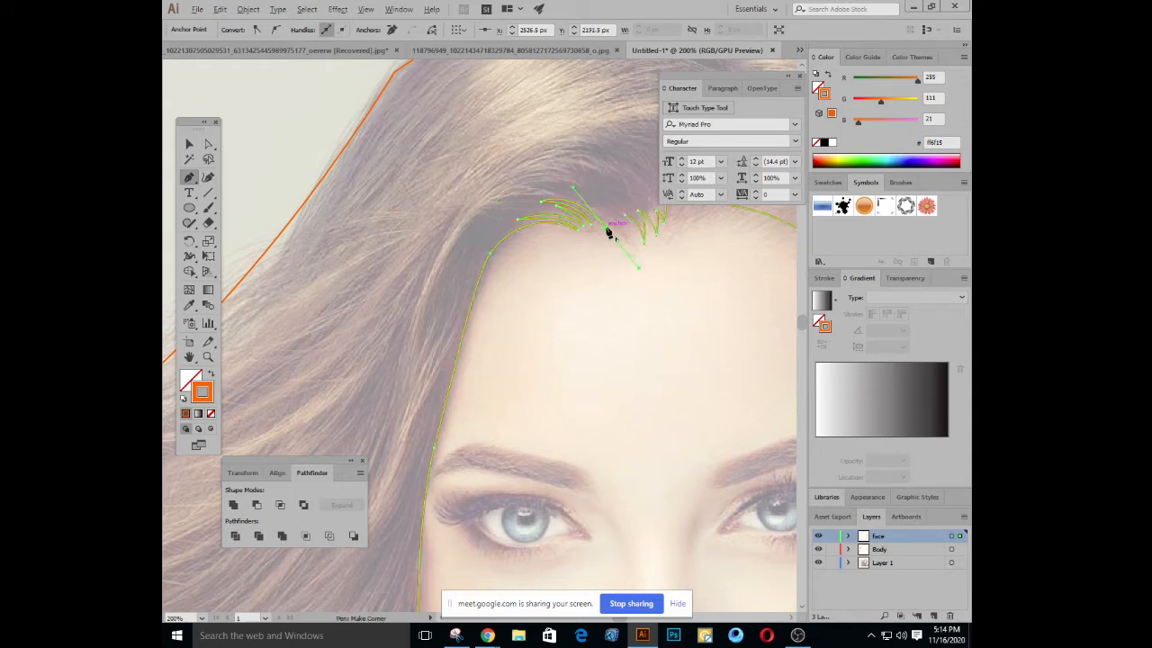
Add the last pointed strand at the middle of the hairline and close the face path at its starting point
left_click_drag(607, 230, 586, 206)
left_click(595, 206)
left_click(643, 245)
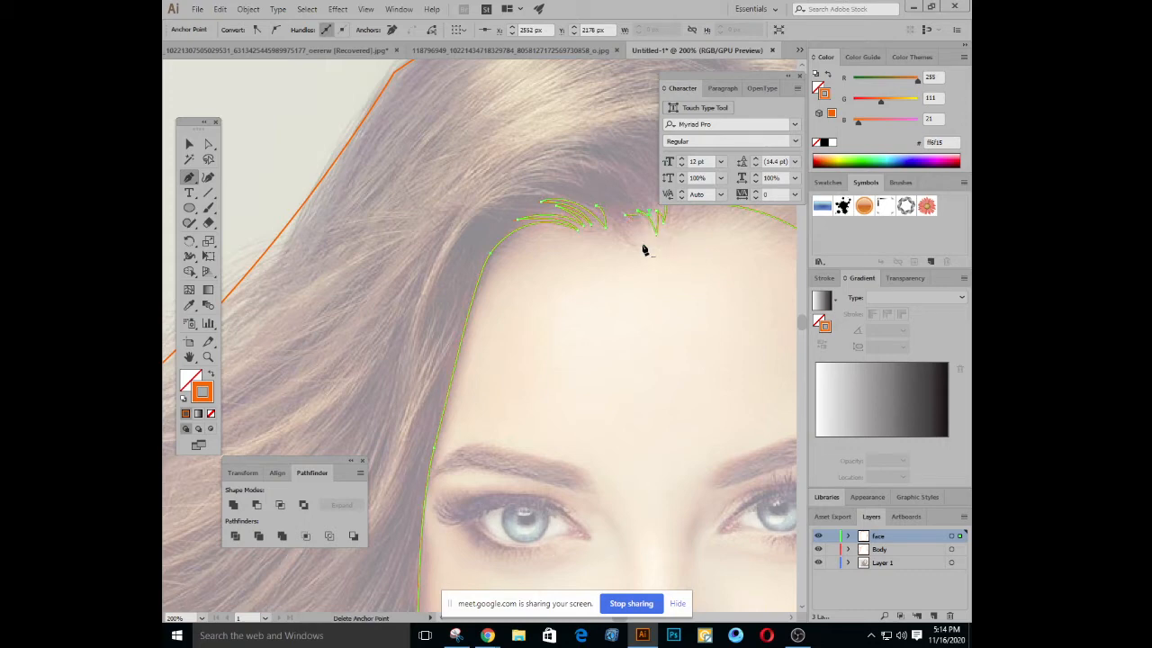
key("ctrl+z")
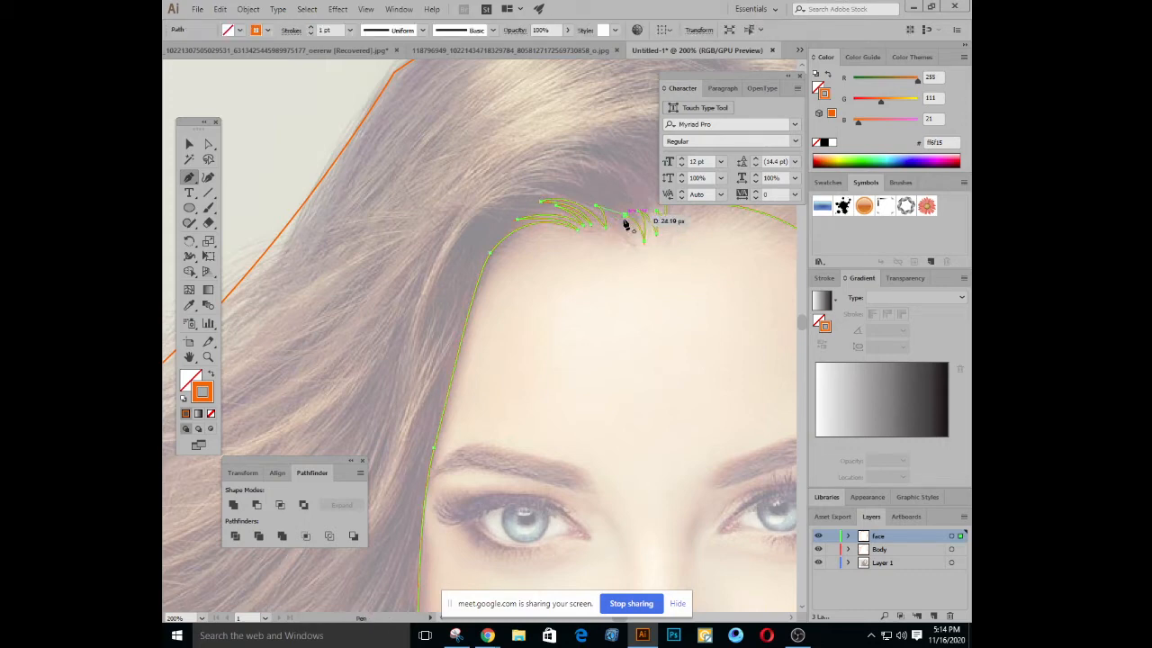
mouse_move(624, 239)
left_mouse_down()
mouse_move(625, 256)
mouse_move(624, 221)
left_mouse_up()
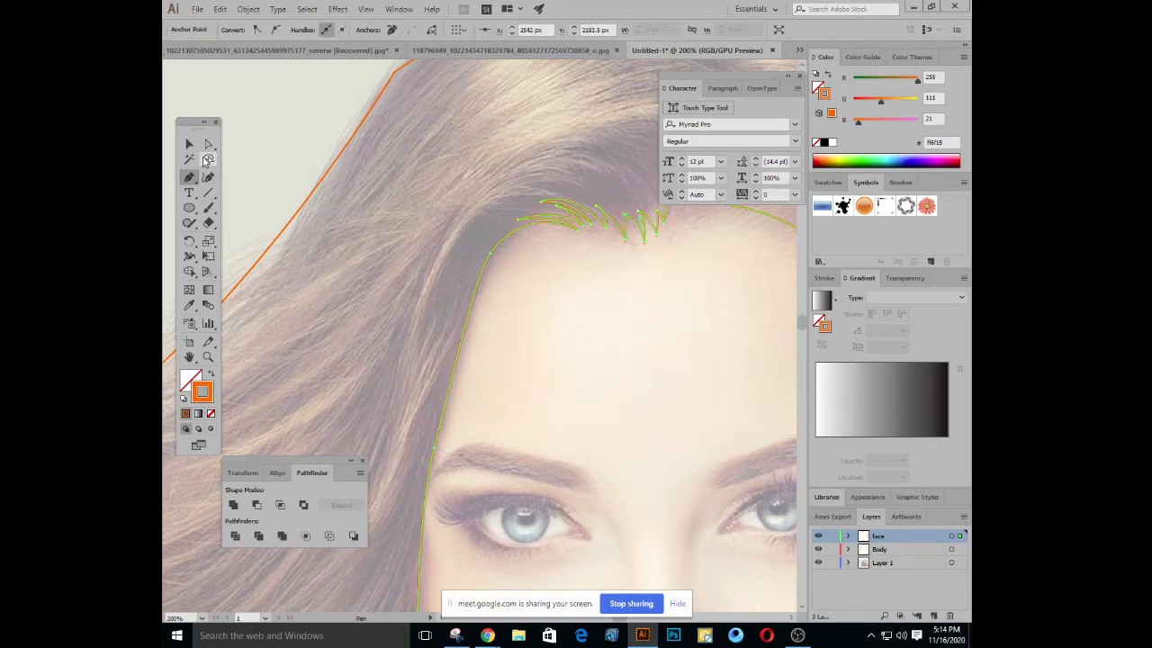
Check the finished face outline against the whole portrait by deselecting and reselecting it
left_click(189, 144)
key("ctrl+minus")
key("ctrl+minus")
key("ctrl+minus")
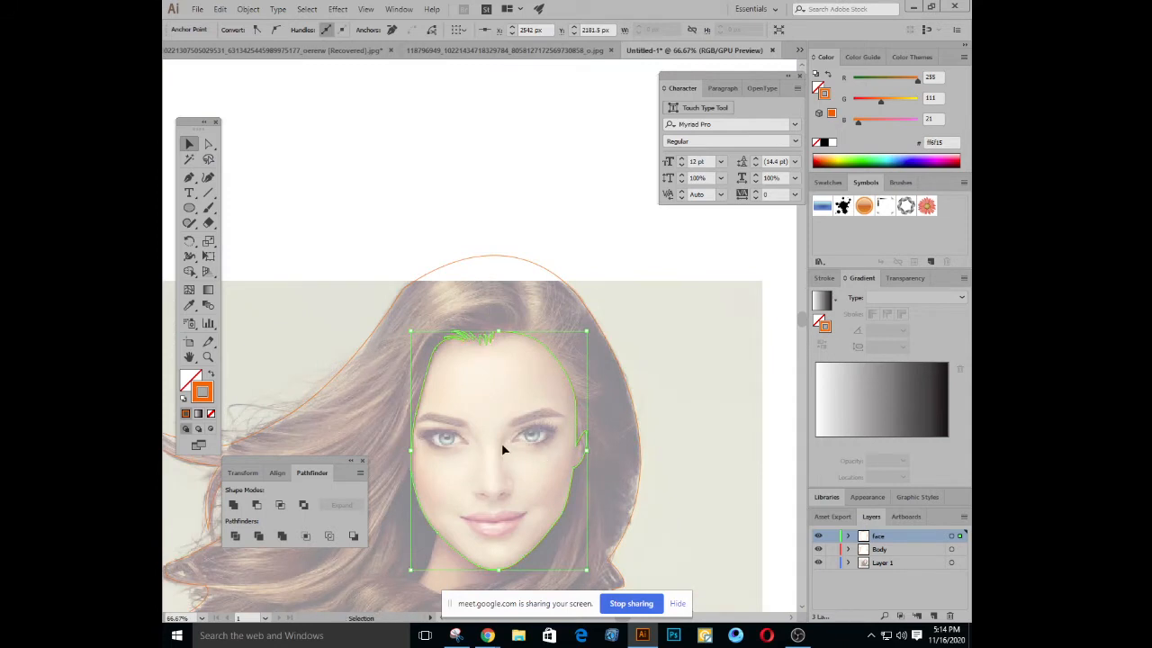
key("ctrl+minus")
key("ctrl+minus")
left_click_drag(564, 337, 648, 245)
left_click(420, 176)
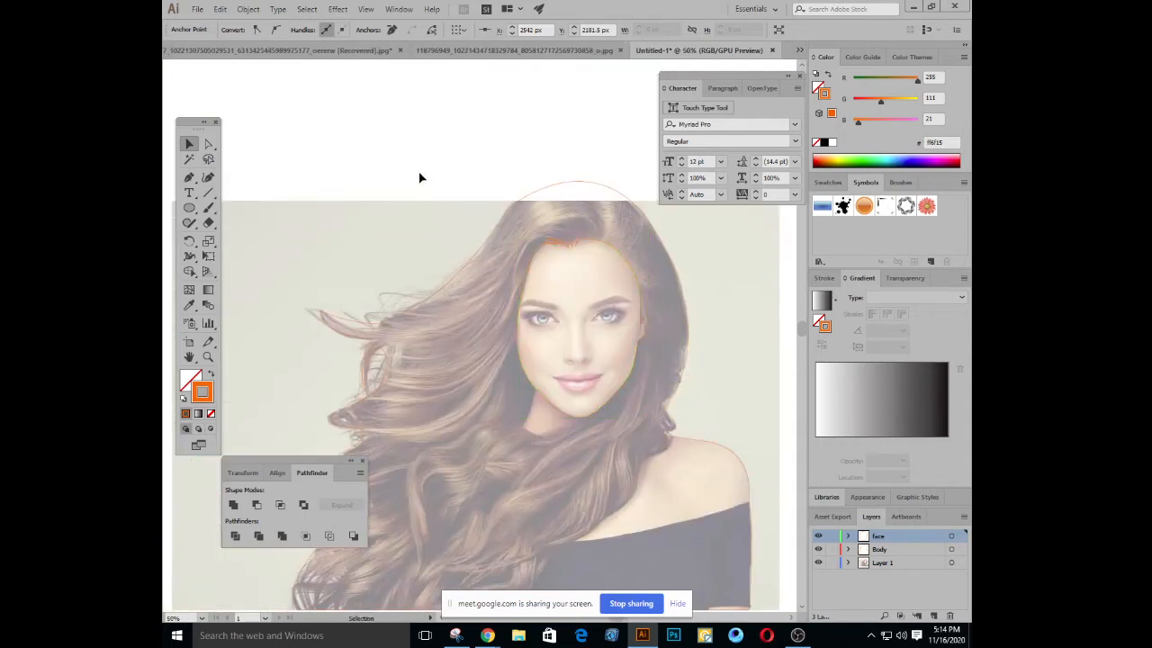
left_click(534, 262)
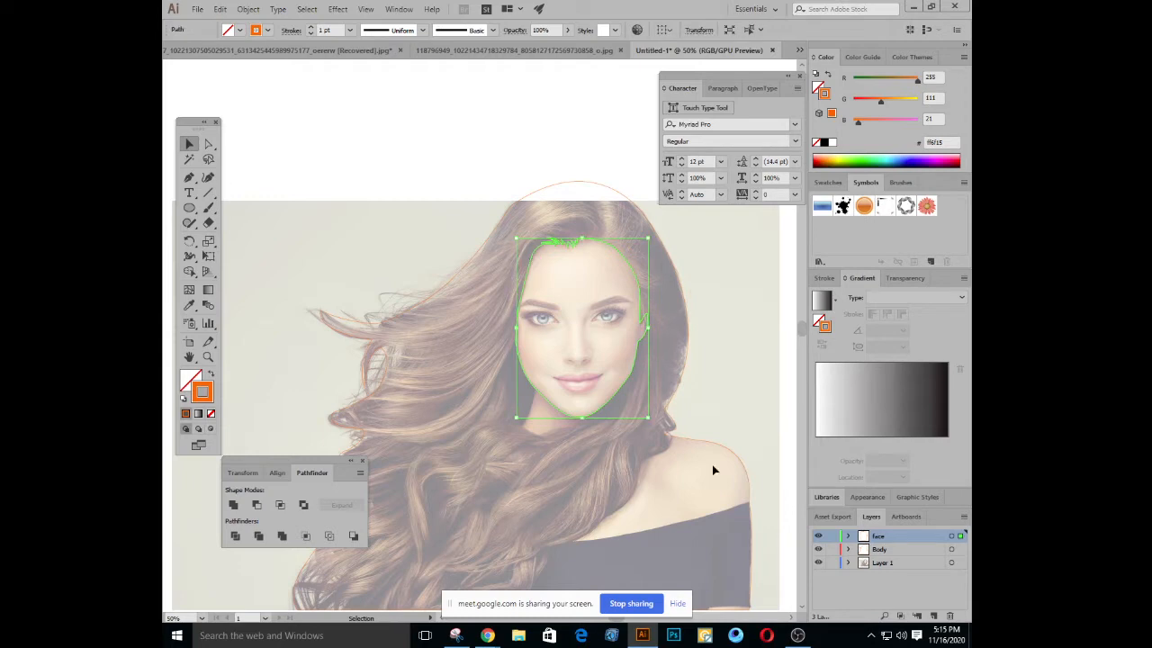
Deselect the face outline and add a new layer above the face layer
left_click(706, 551)
left_click(933, 617)
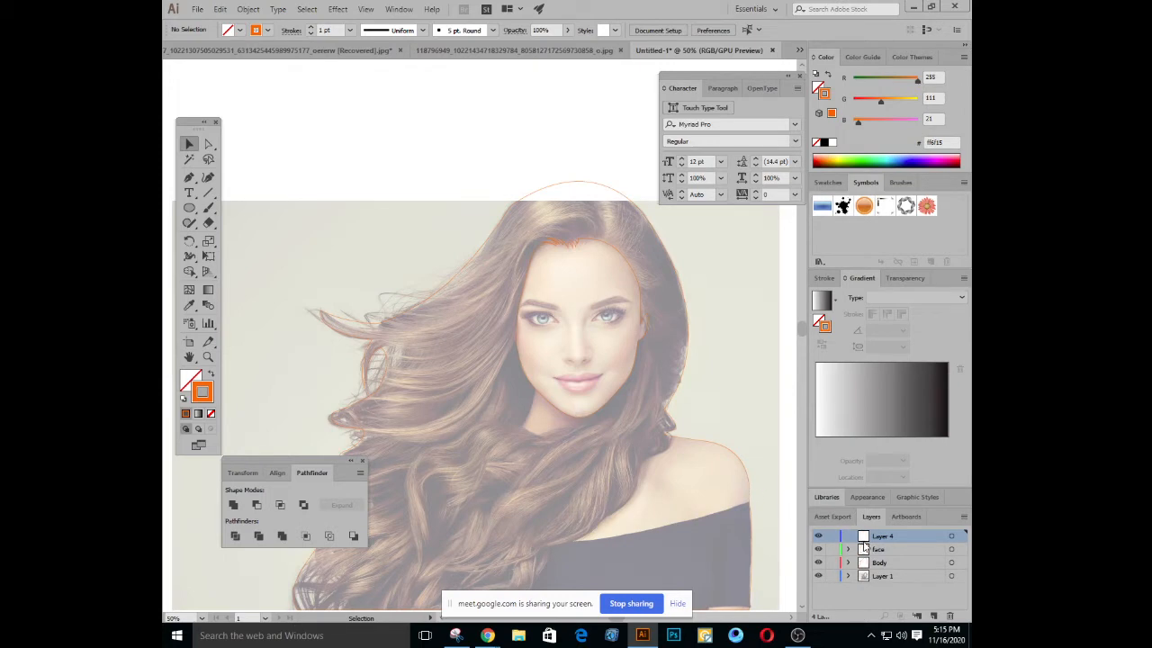
Look over the portrait's hair, neck, shoulder and facial features to decide which part to trace
key("ctrl+plus")
left_click_drag(584, 350, 538, 272)
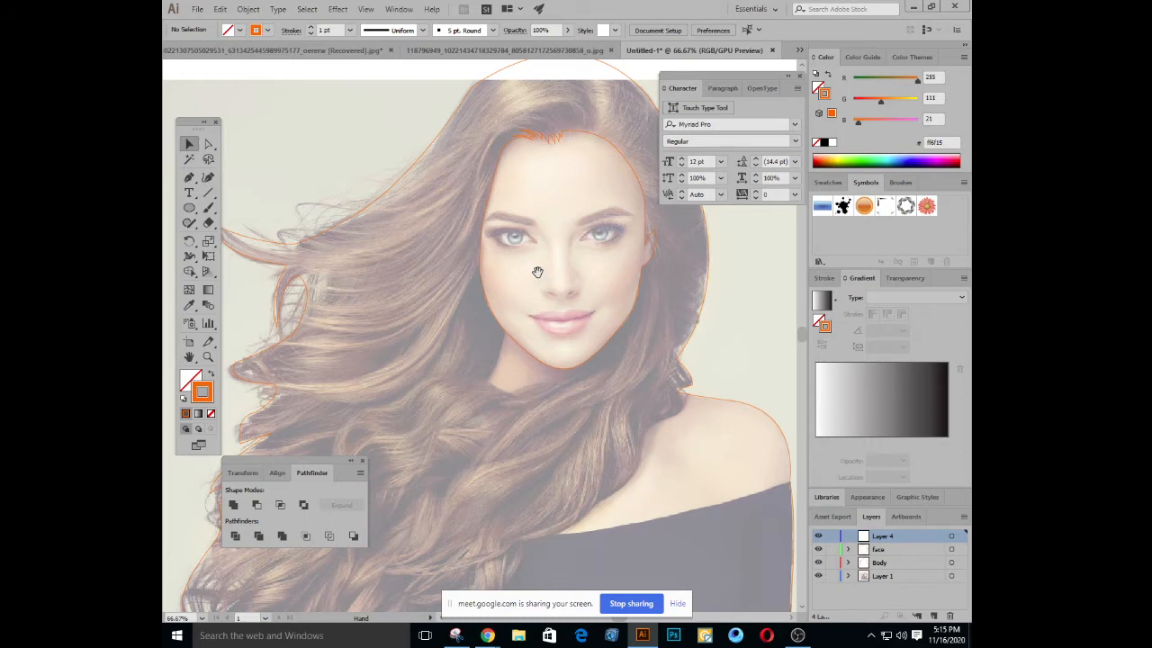
left_click_drag(540, 271, 571, 318)
key("ctrl+minus")
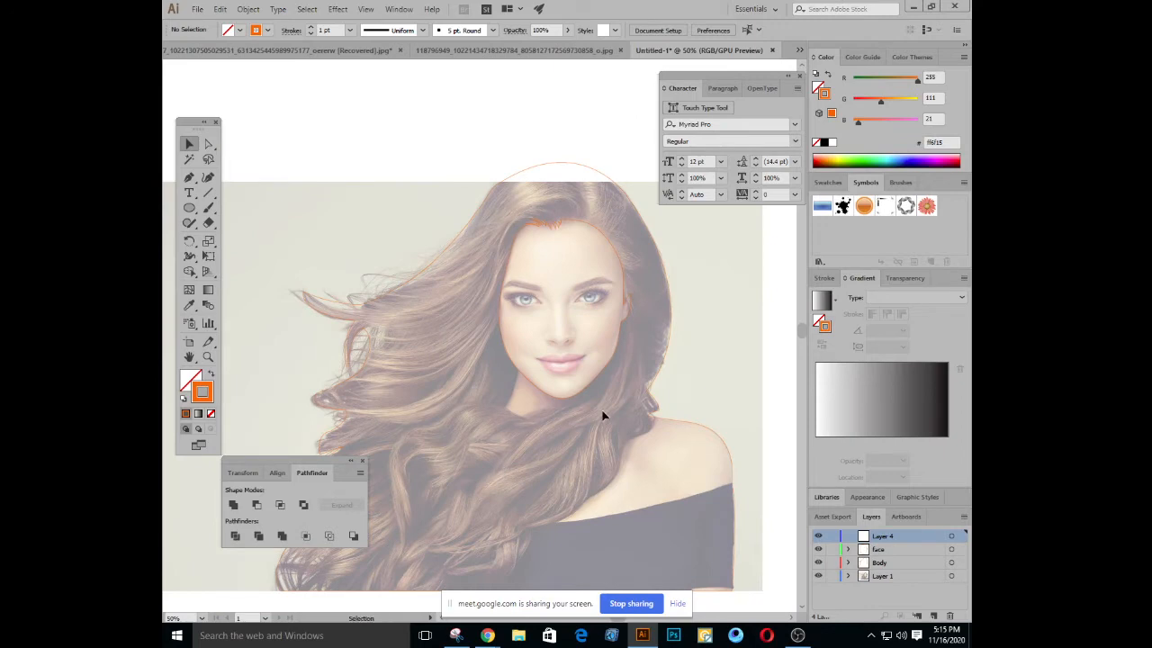
key("ctrl+plus")
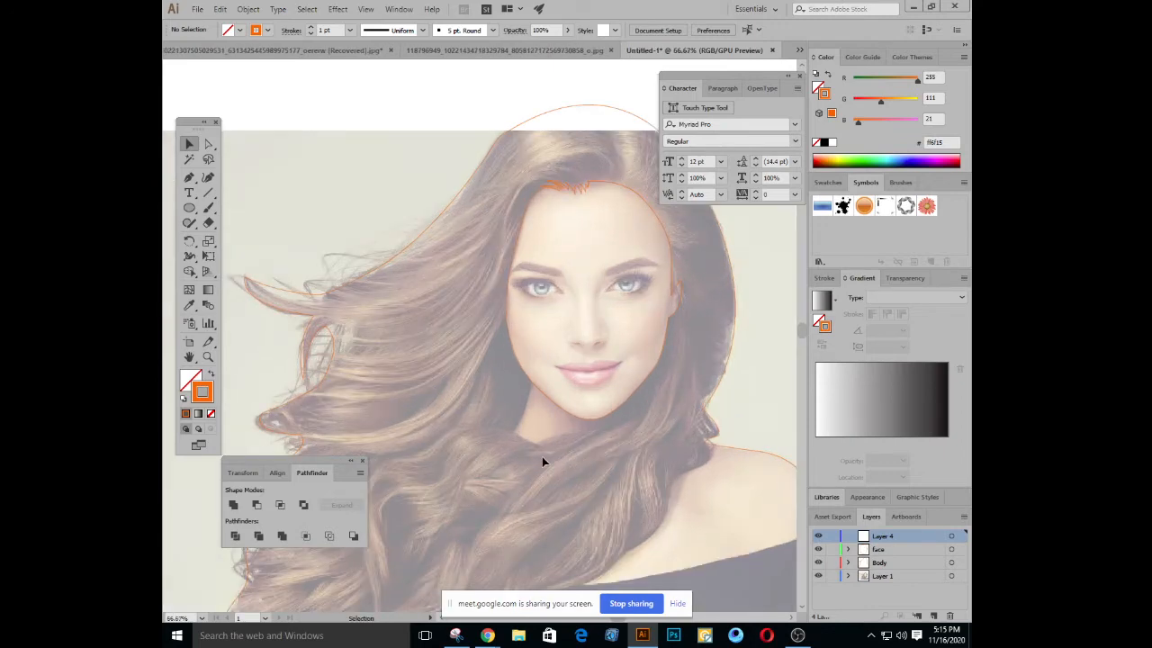
scroll(429, 411, "down", 3)
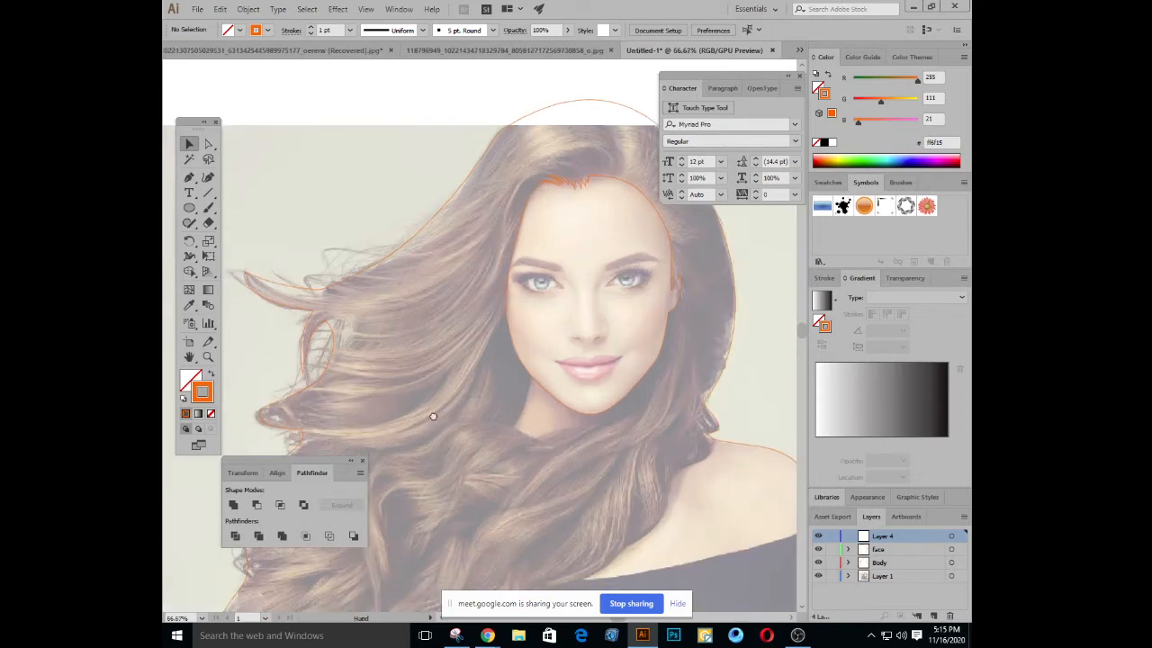
left_click_drag(459, 323, 483, 304)
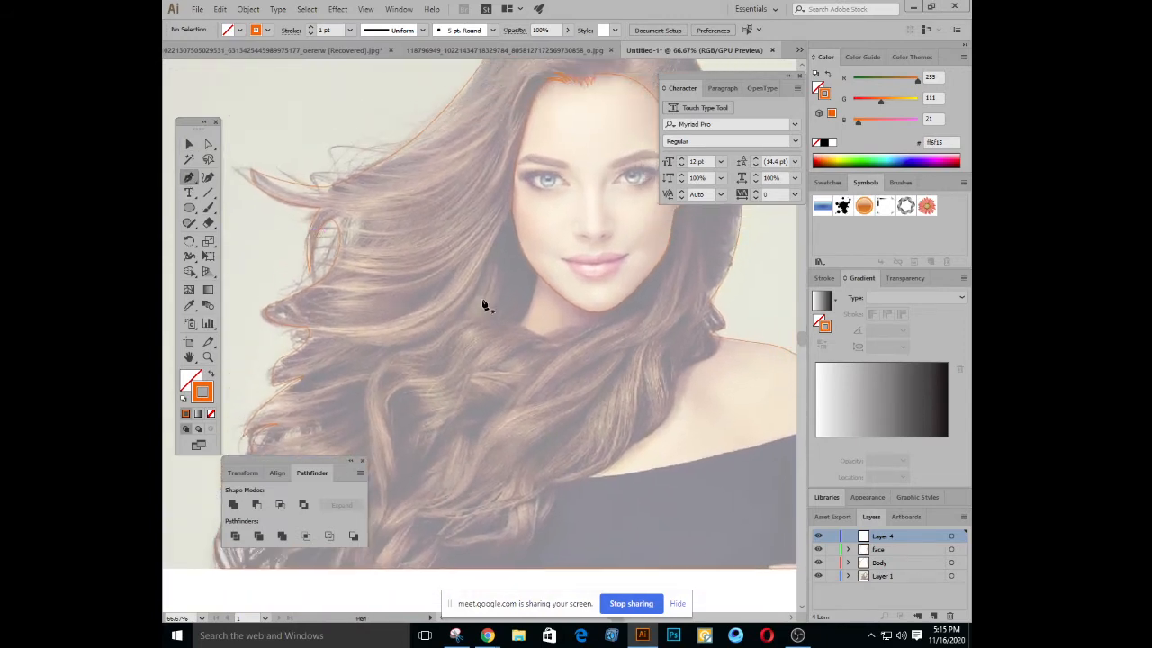
key("ctrl+minus")
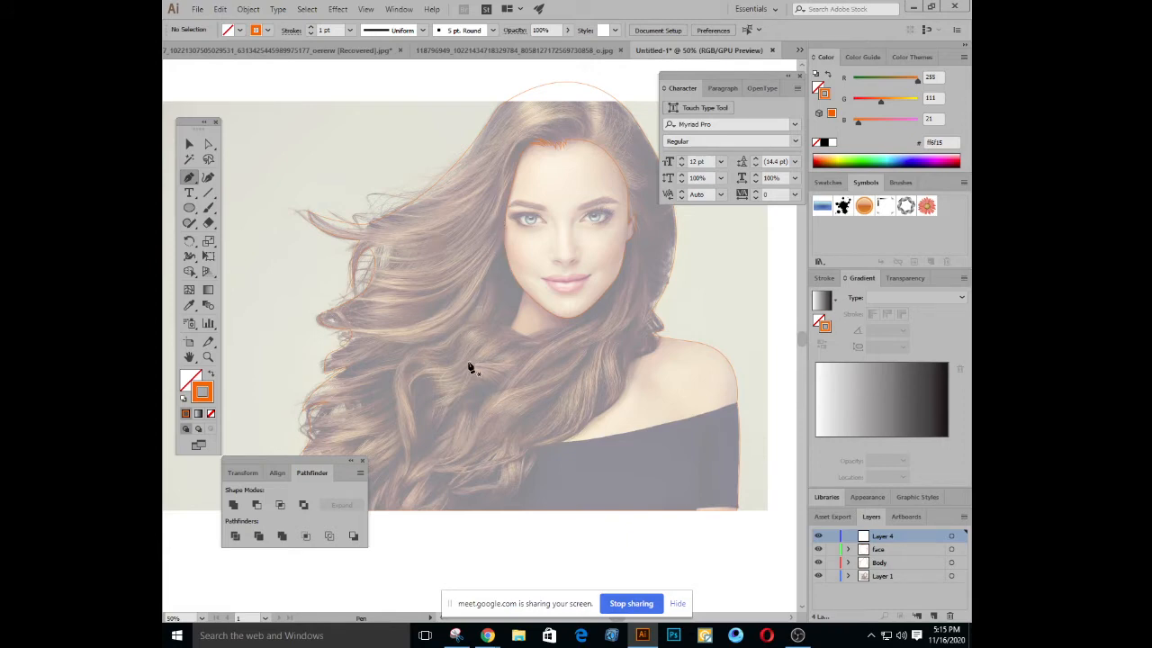
left_click_drag(438, 360, 444, 384)
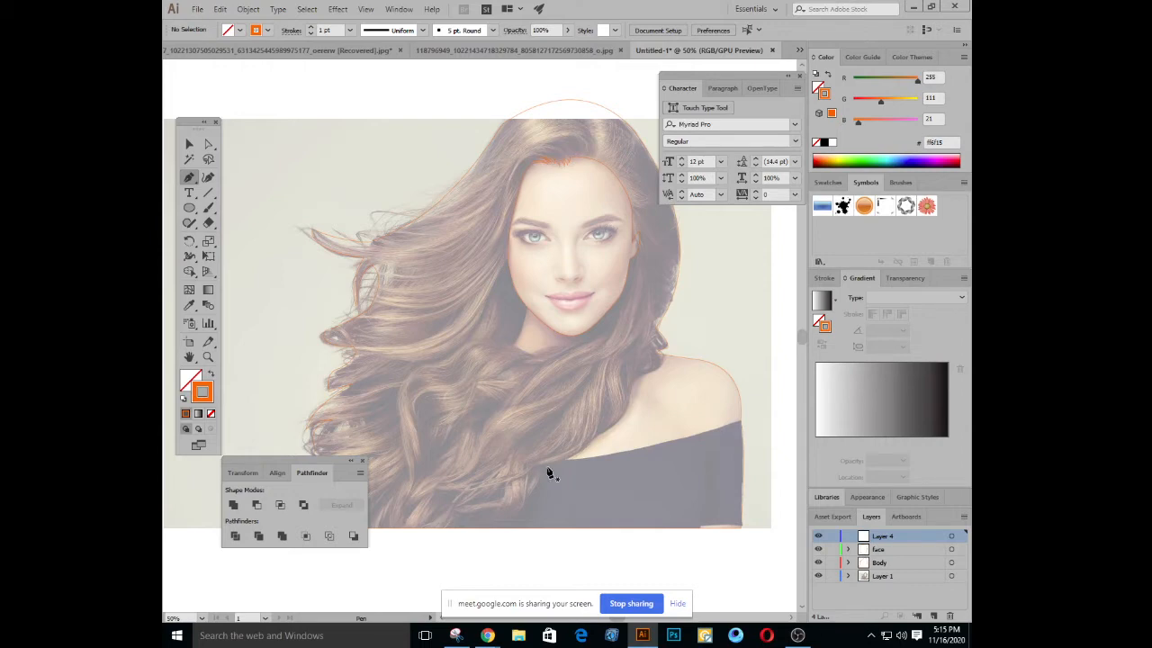
key("ctrl+equal")
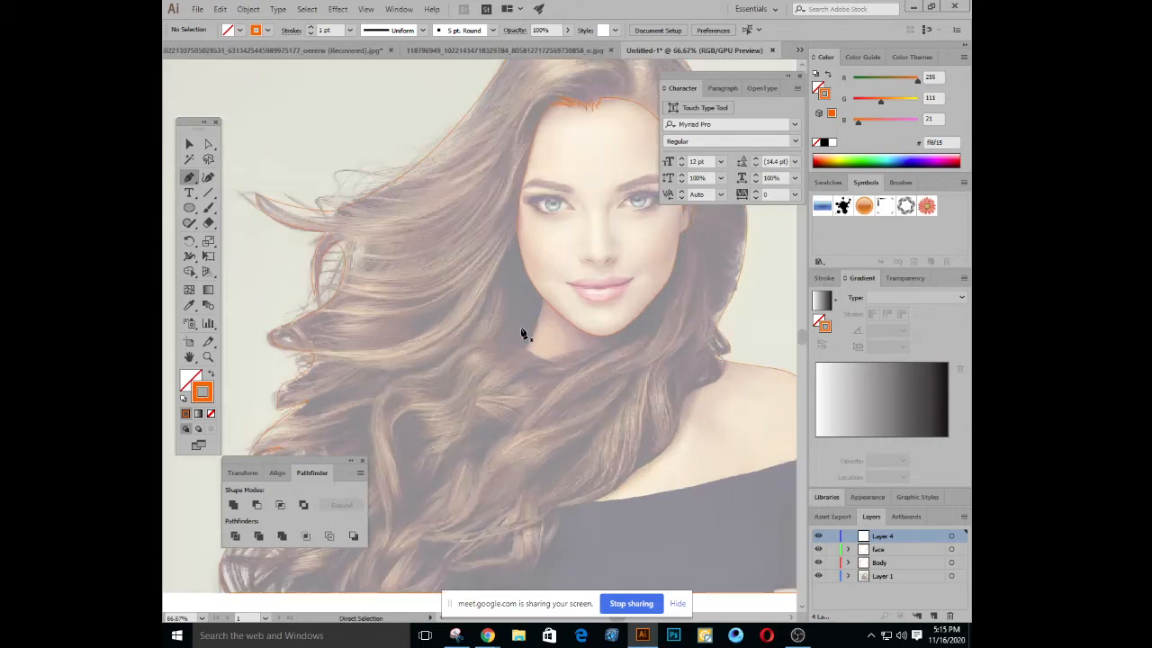
left_click_drag(546, 267, 523, 373)
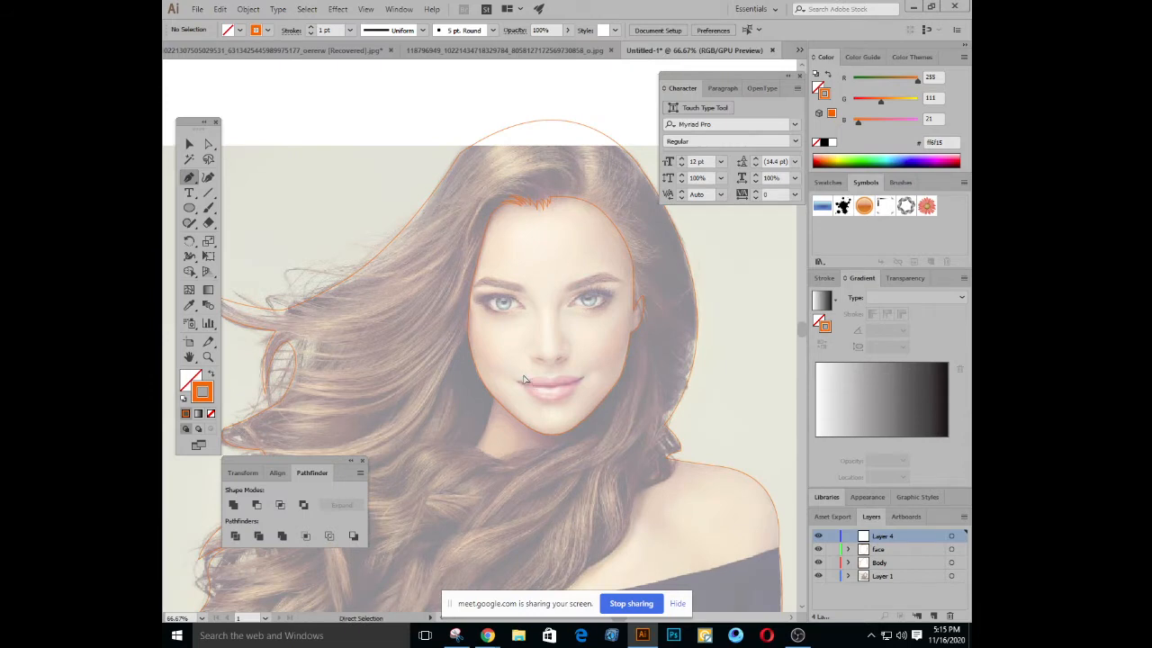
key("ctrl+equal")
key("ctrl+minus")
left_click_drag(530, 321, 564, 328)
key("ctrl+equal")
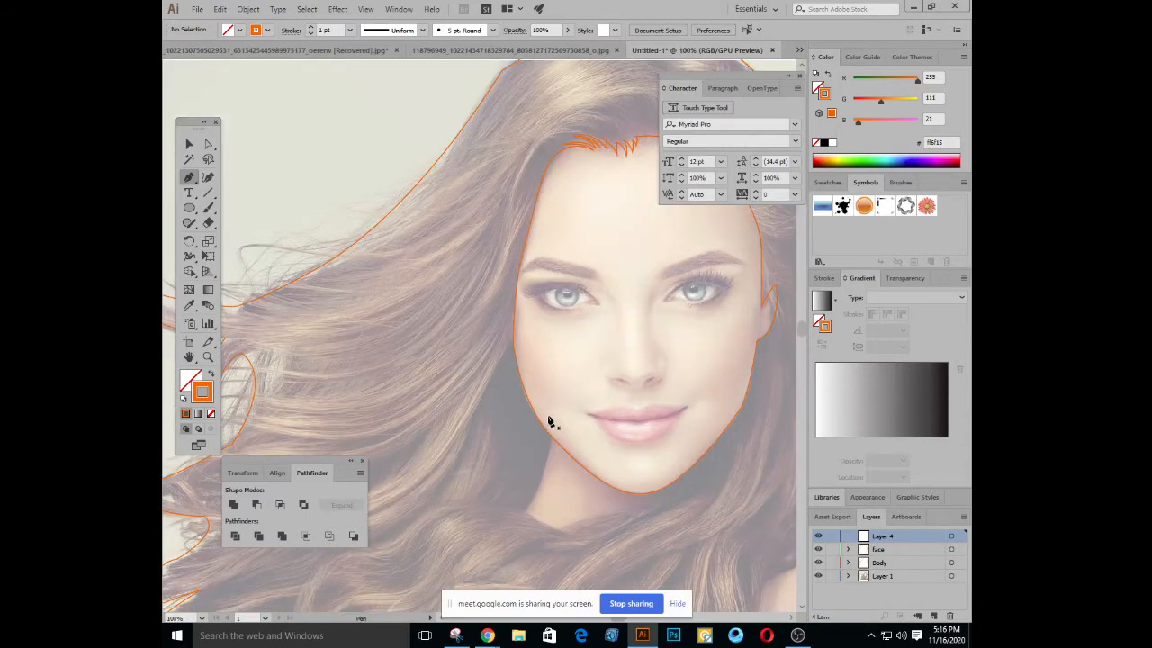
Rename the new top layer as eye
left_click_drag(548, 420, 459, 370)
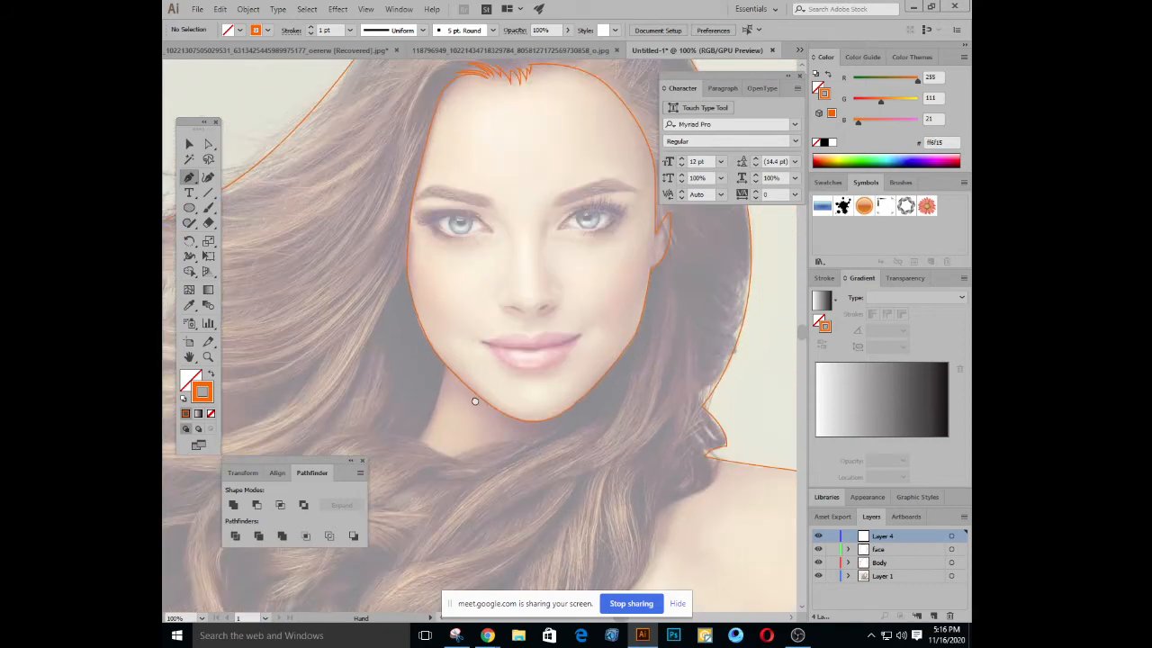
double_click(886, 536)
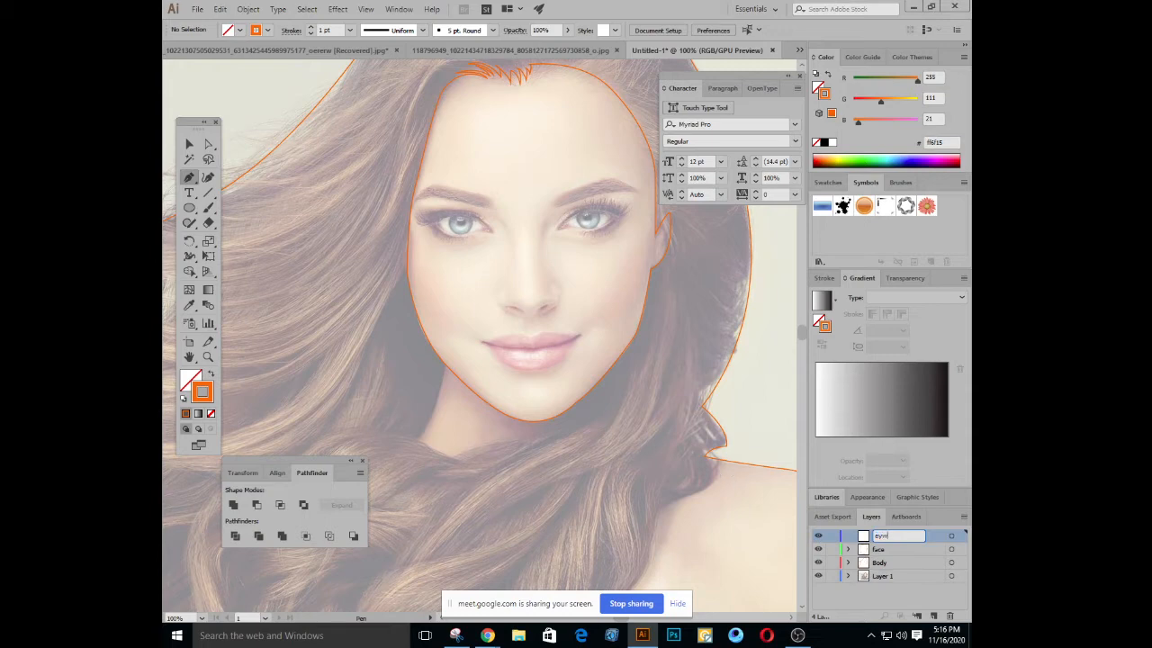
key("Return")
Start a path at the inner corner of the eye beside the hair and curve it along the upper lid to the outer corner
left_click_drag(497, 298, 533, 360)
key("ctrl+plus")
left_click_drag(534, 270, 628, 329)
key("ctrl+plus")
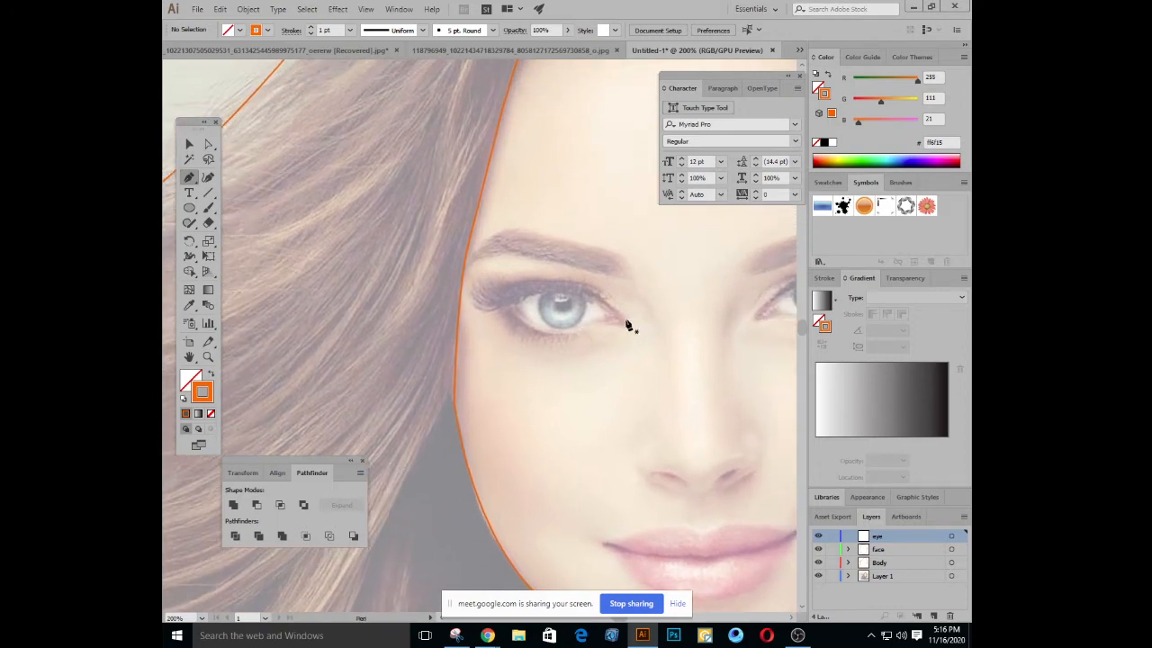
left_click(625, 321)
left_click_drag(491, 291, 389, 333)
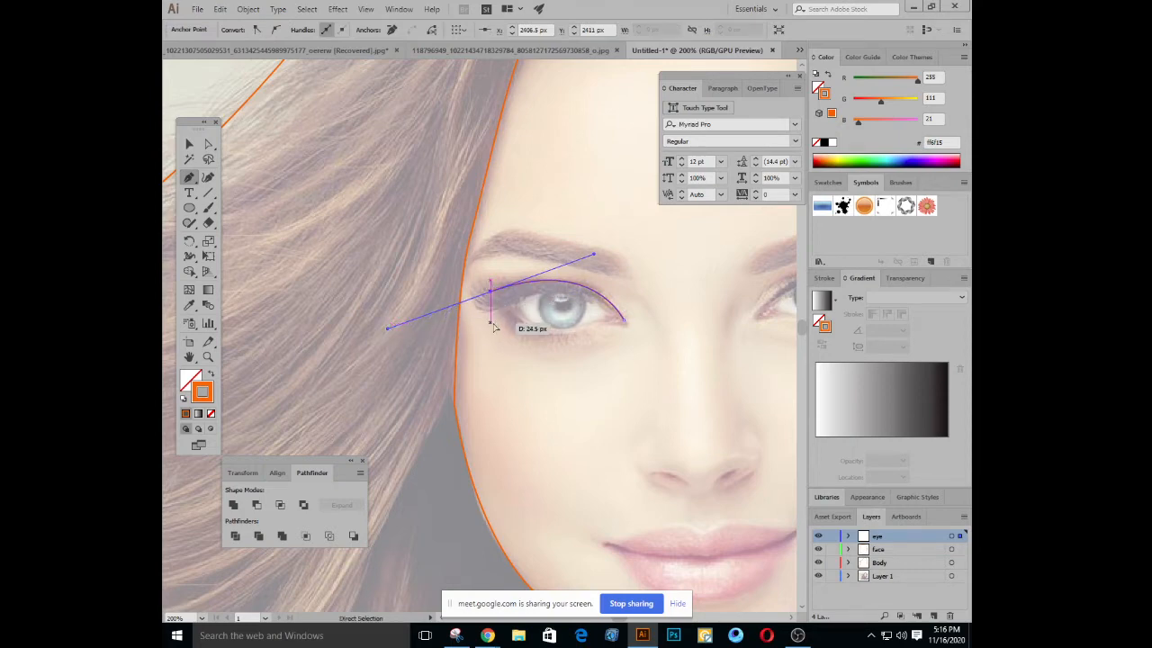
Undo the upper lid curve back to the anchor at the inner corner of the eye
key("ctrl+minus")
key("ctrl+minus")
key("ctrl+minus")
key("ctrl+minus")
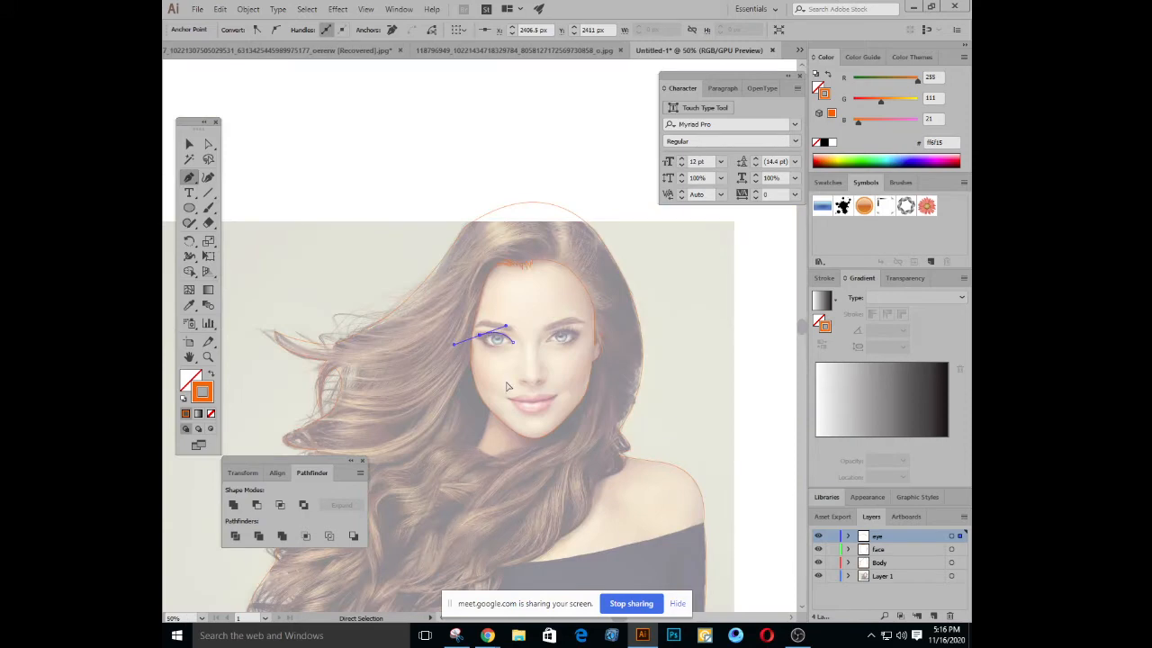
key("ctrl+plus")
key("ctrl+plus")
key("ctrl+plus")
key("ctrl+plus")
key("ctrl+plus")
key("ctrl+plus")
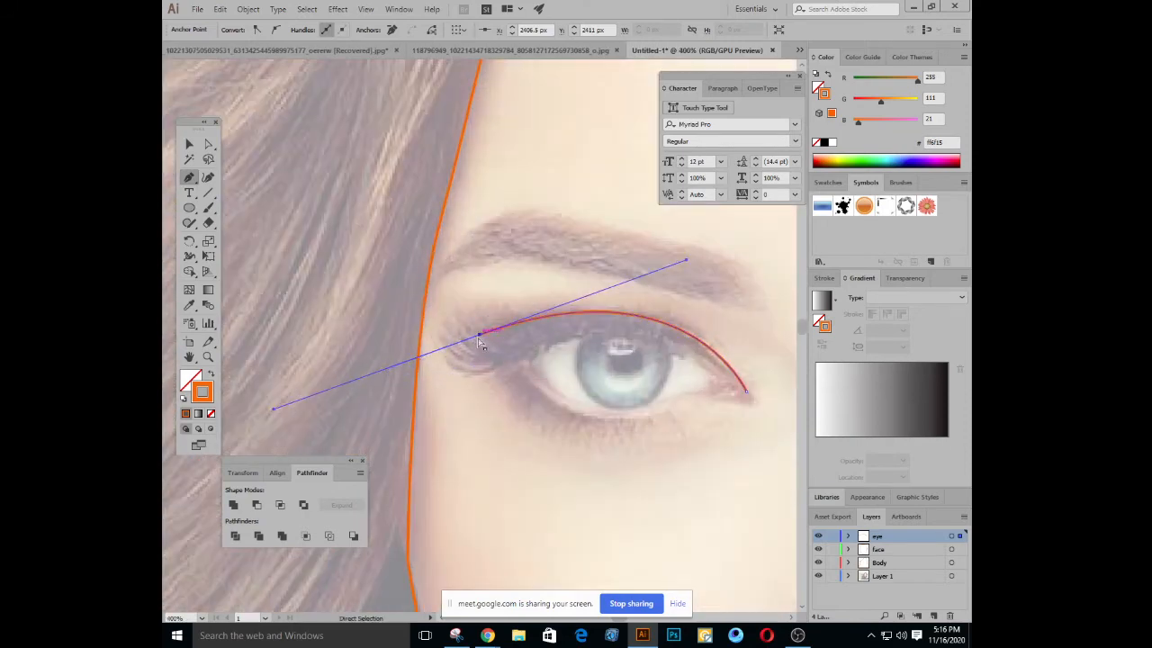
left_click_drag(479, 335, 479, 370)
key("ctrl+z")
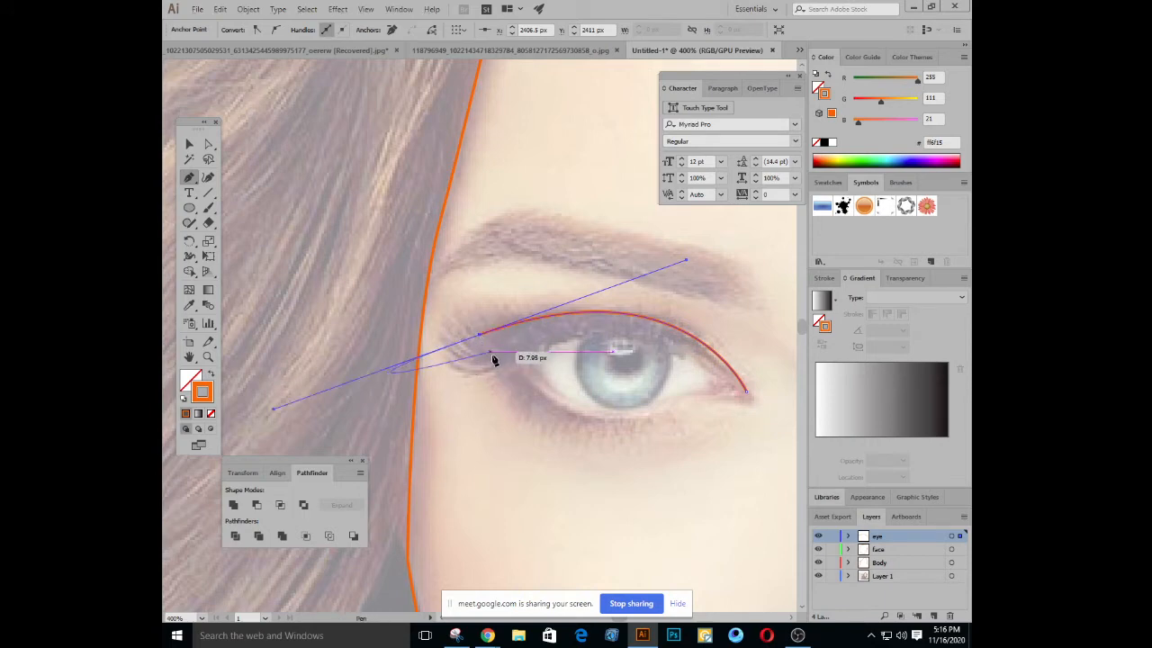
key("ctrl+z")
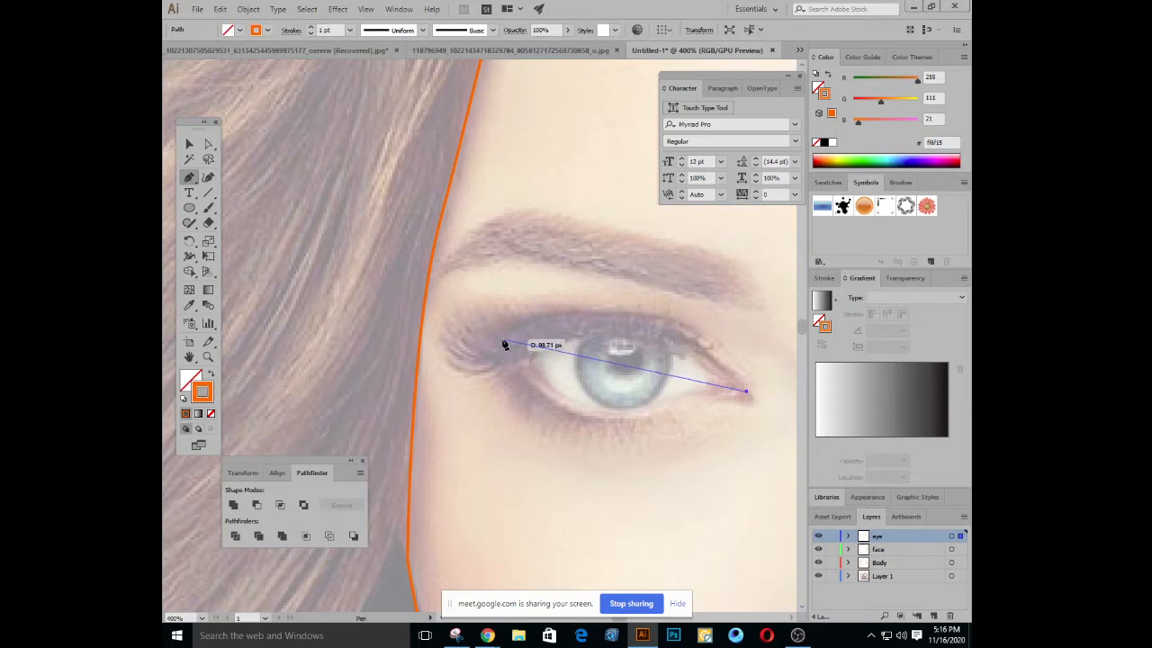
Retrace the upper lid to the outer corner, close the eye path along the lower lid, and switch to the Selection tool
mouse_move(501, 341)
left_mouse_down()
mouse_move(390, 431)
mouse_move(360, 412)
mouse_move(352, 420)
left_mouse_up()
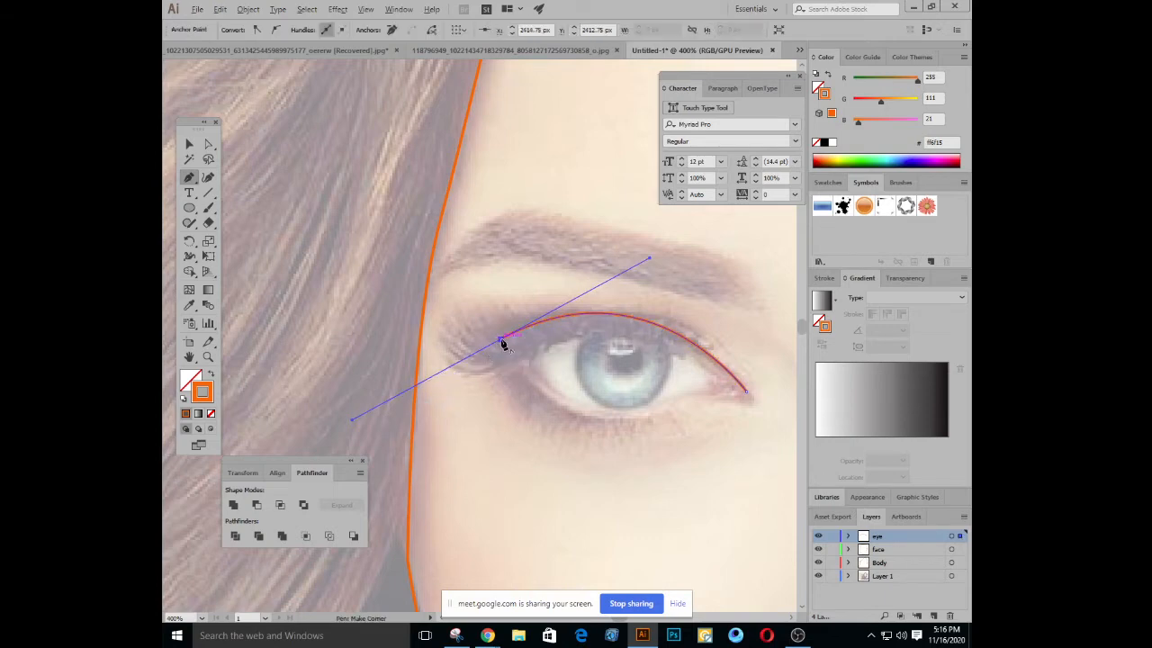
mouse_move(480, 374)
left_mouse_down()
mouse_move(472, 364)
mouse_move(529, 404)
mouse_move(532, 376)
mouse_move(636, 419)
mouse_move(761, 393)
mouse_move(793, 351)
mouse_move(801, 309)
mouse_move(653, 369)
mouse_move(771, 314)
left_mouse_up()
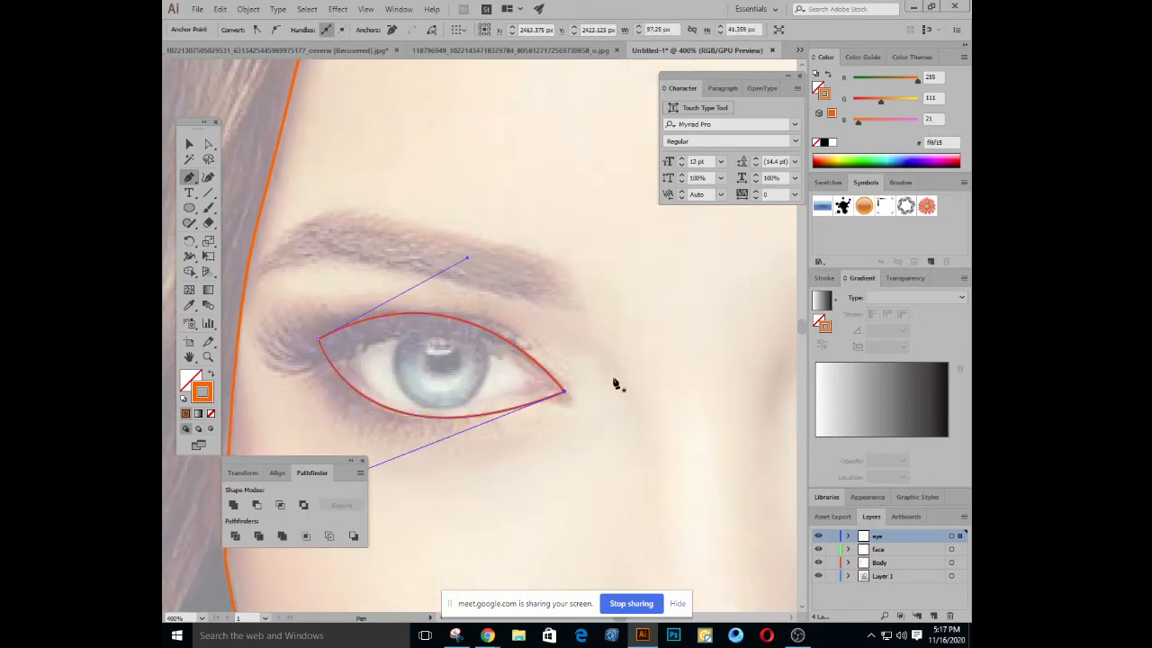
left_click_drag(451, 385, 514, 381)
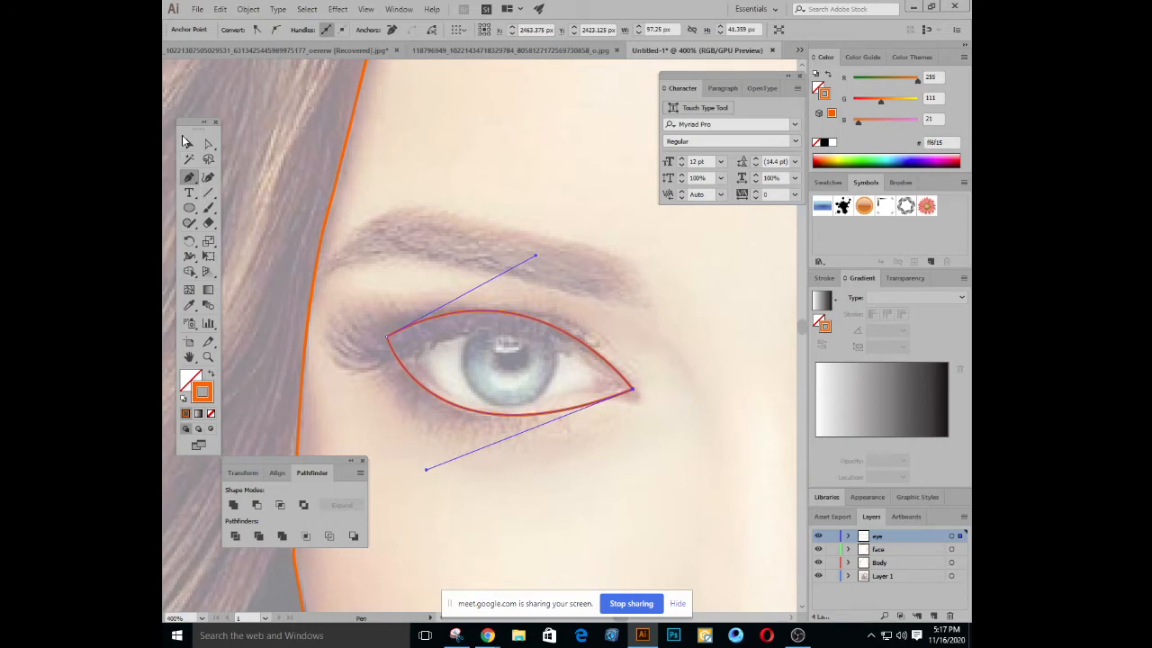
left_click(189, 144)
left_click_drag(454, 249, 537, 283)
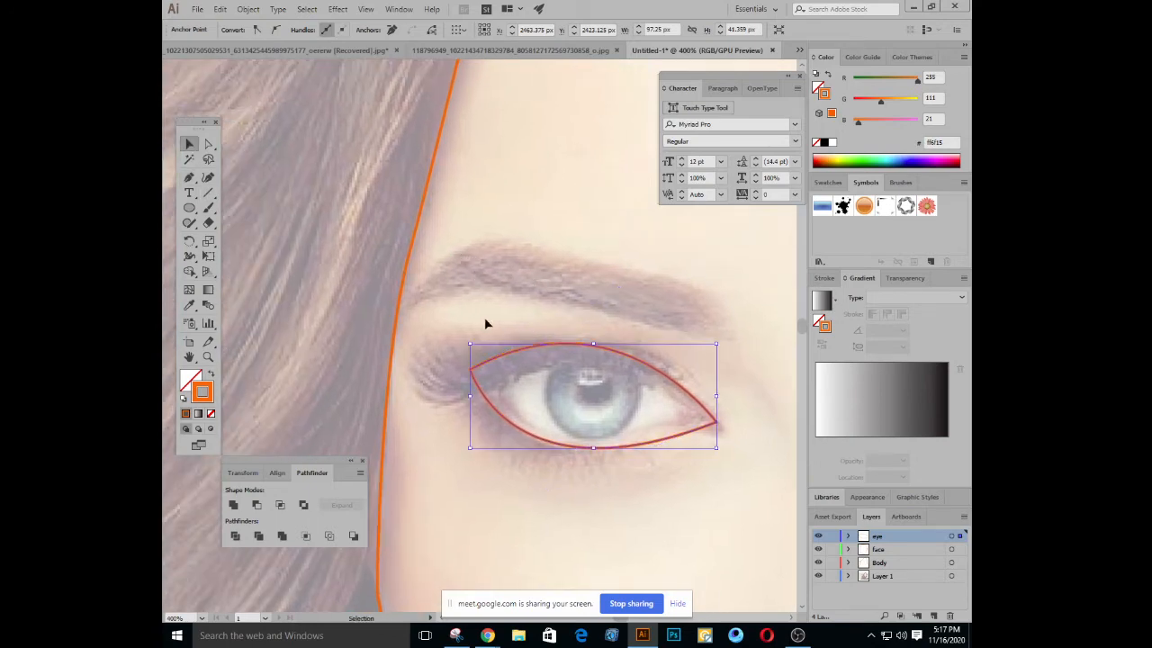
key("ctrl+minus")
left_click_drag(399, 399, 540, 424)
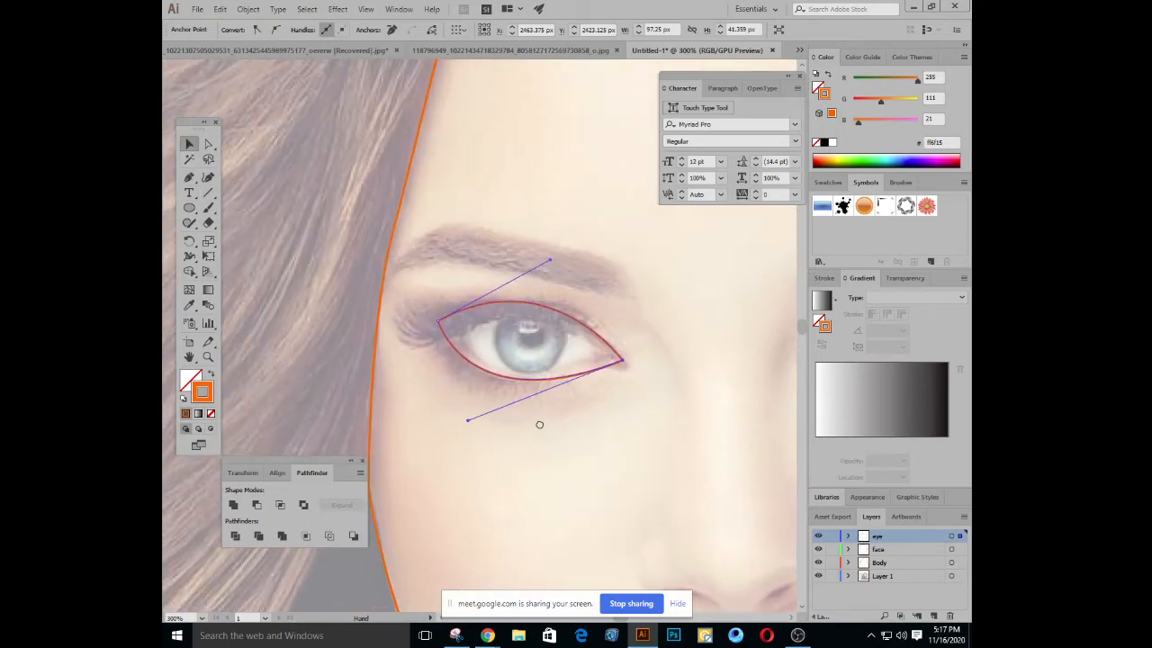
Undo the eye outline's lower and upper lid curves, back to its first anchor at the nose-side corner
left_click(190, 177)
left_click_drag(417, 291, 451, 291)
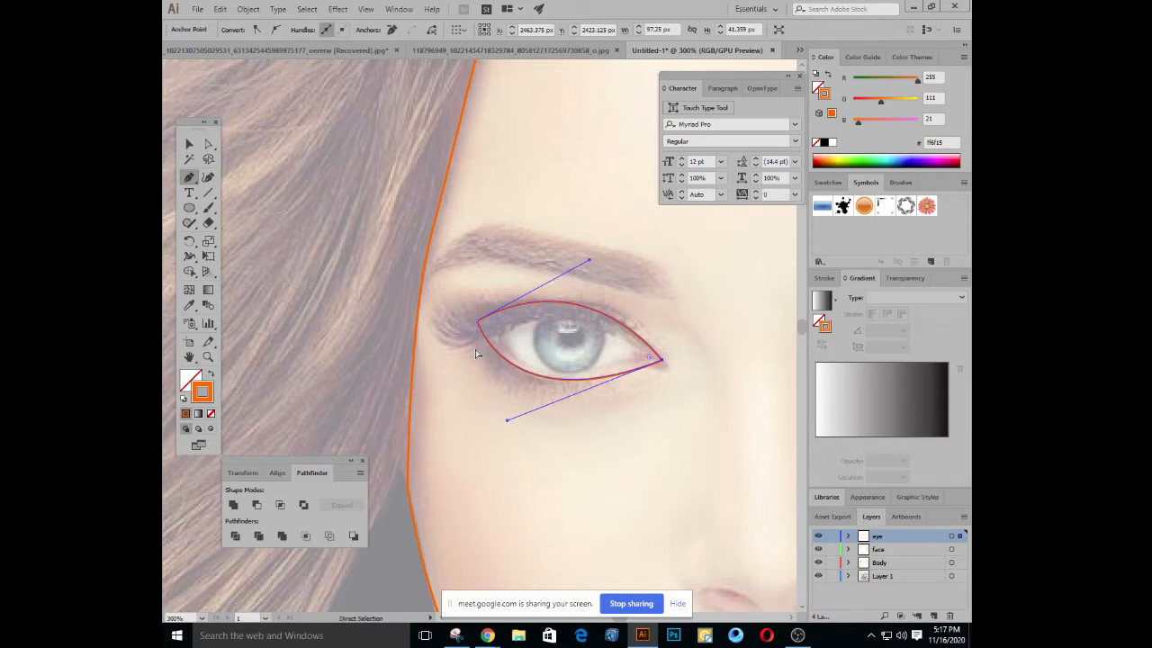
key("ctrl+z")
key("ctrl+z")
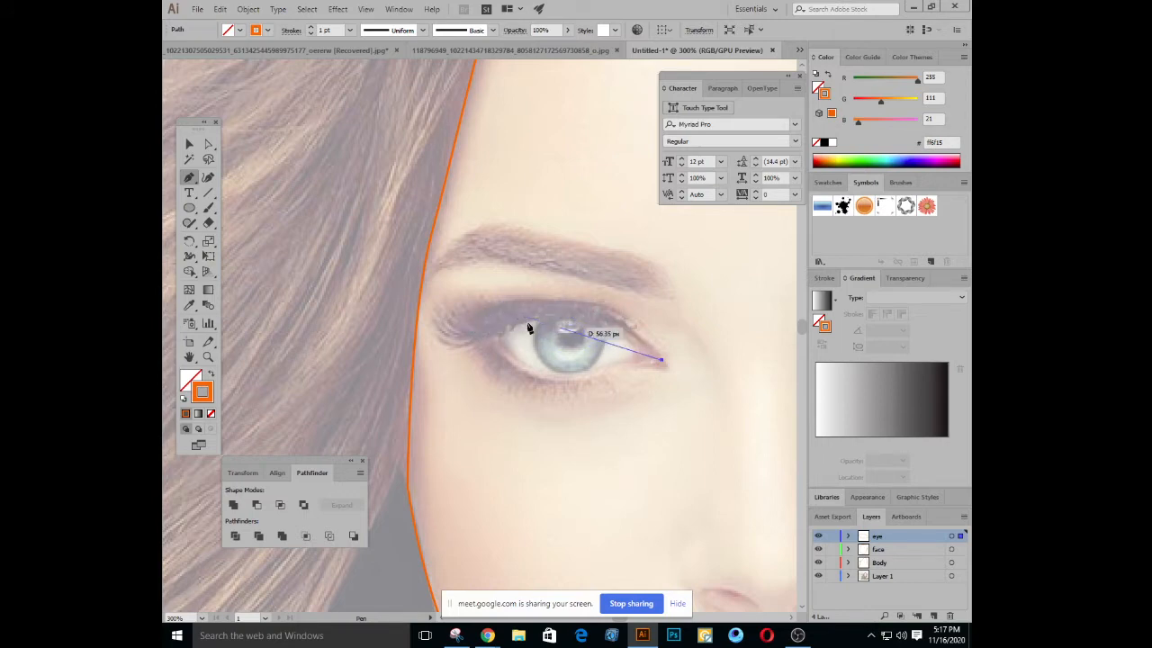
Retrace the upper lid to the hair-side corner with a corner anchor, and curve the lower lid back to the nose-side corner
left_click_drag(469, 322, 352, 389)
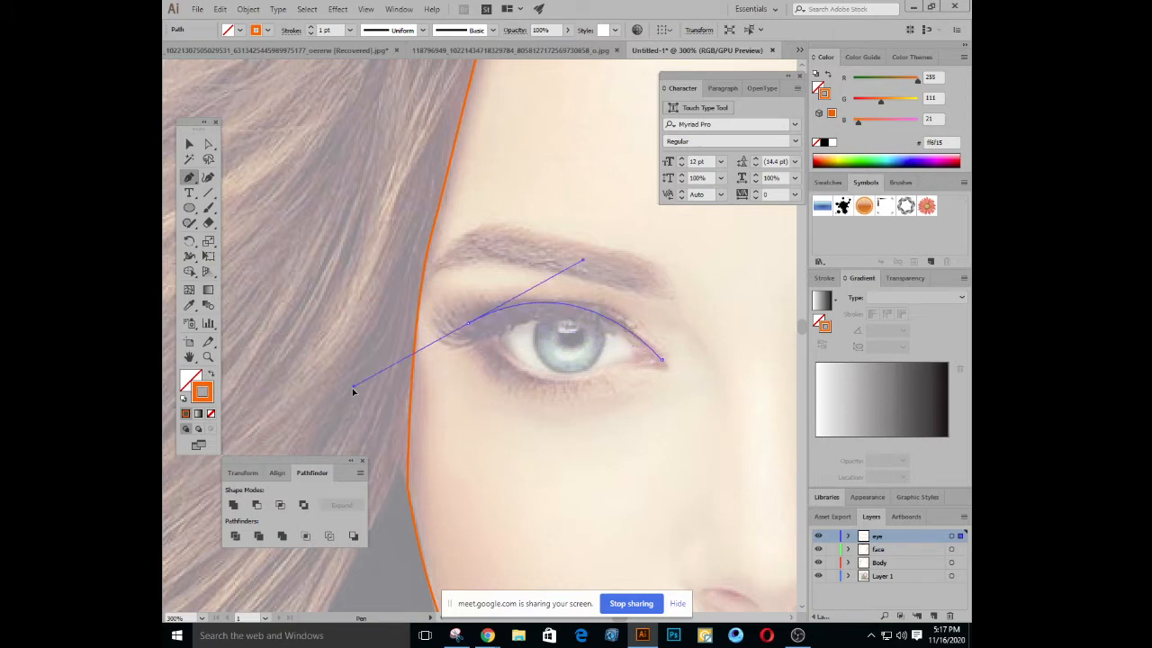
left_click(468, 324)
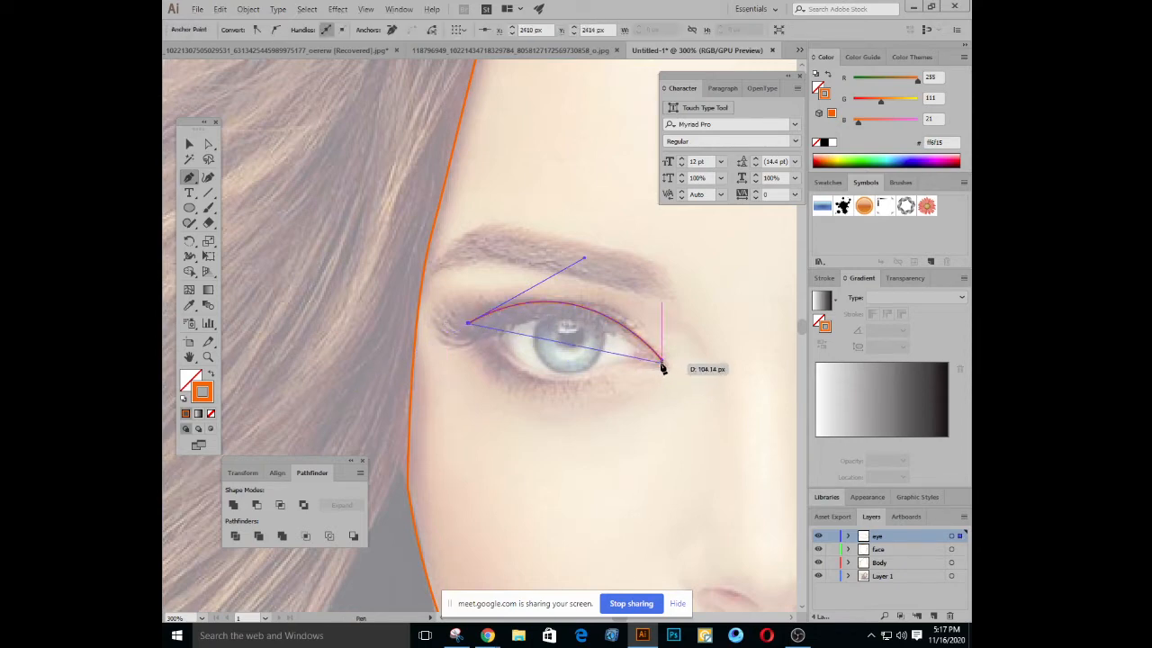
left_click_drag(662, 365, 717, 313)
left_click(189, 144)
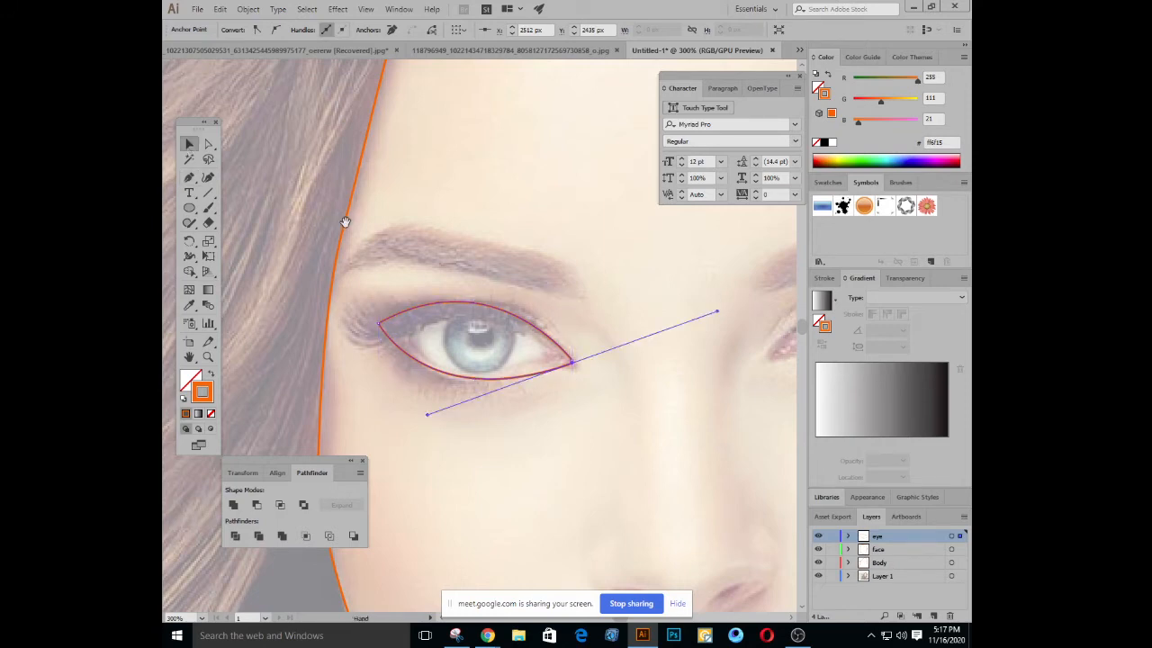
Deselect the eye outline and draw a curved lash path with the Pen tool, from its hair-side corner out to the lash tip
left_click_drag(345, 221, 430, 244)
left_click(189, 178)
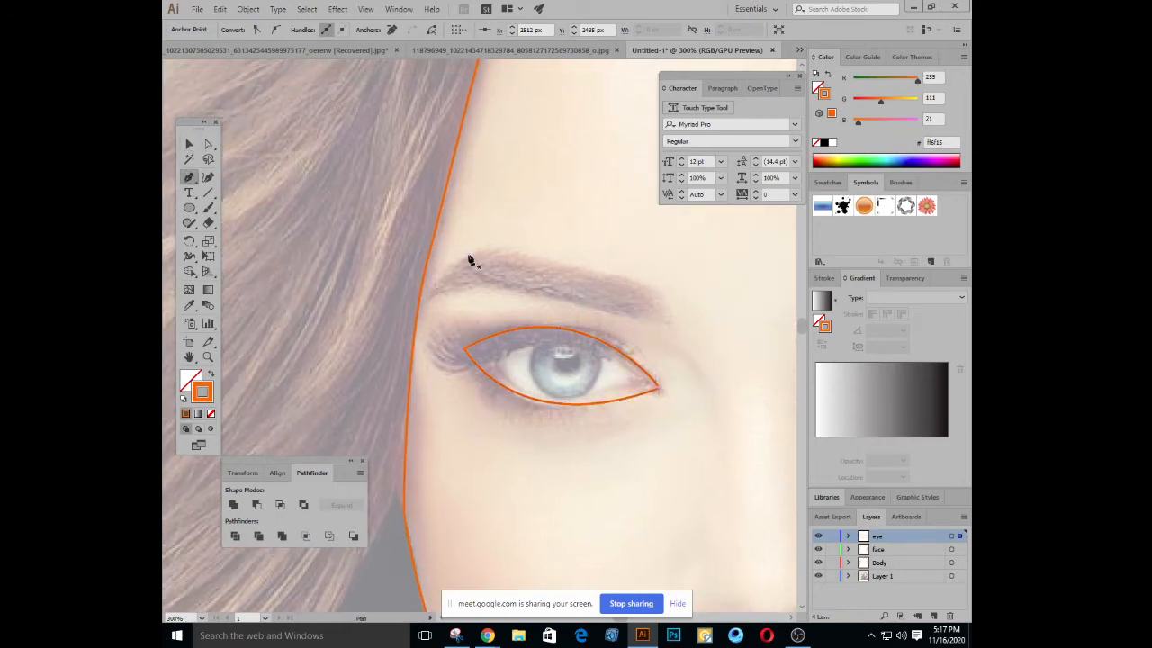
key("ctrl+shift+a")
key("ctrl+plus")
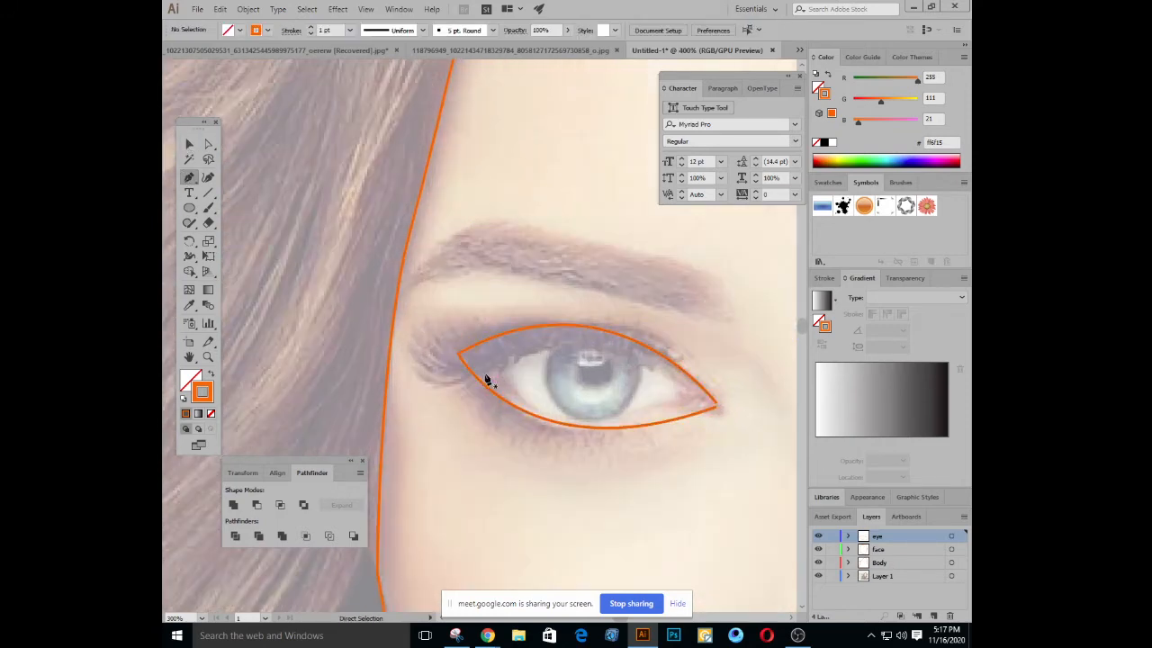
key("ctrl+plus")
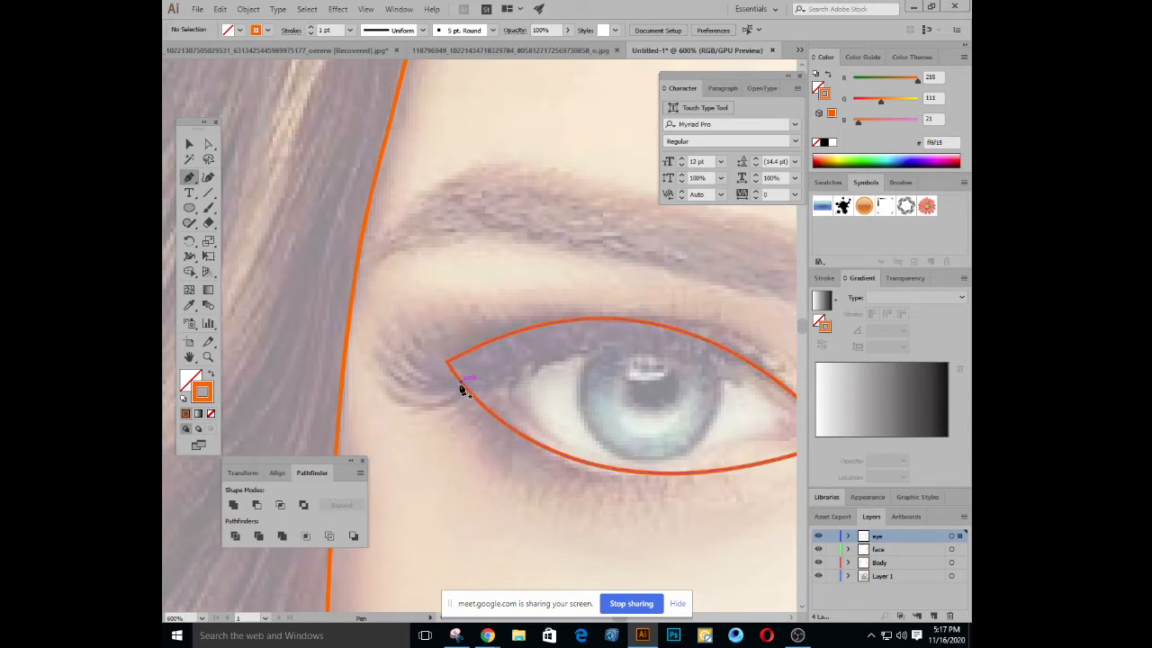
left_click(461, 387)
left_click_drag(378, 362, 338, 300)
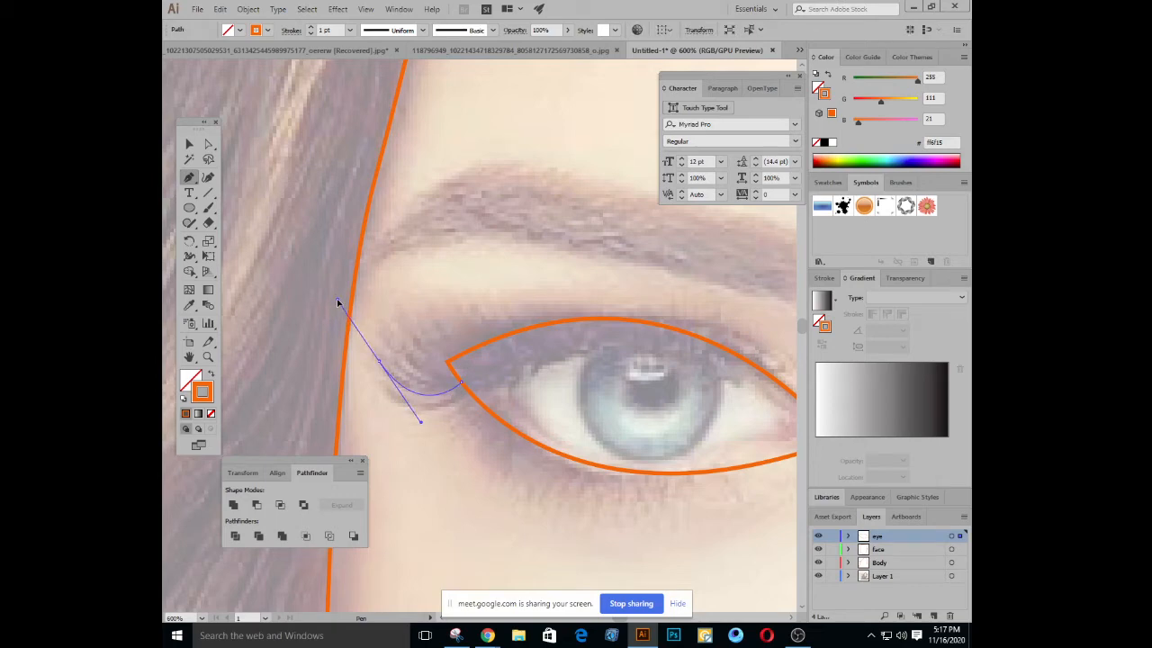
left_click(378, 362)
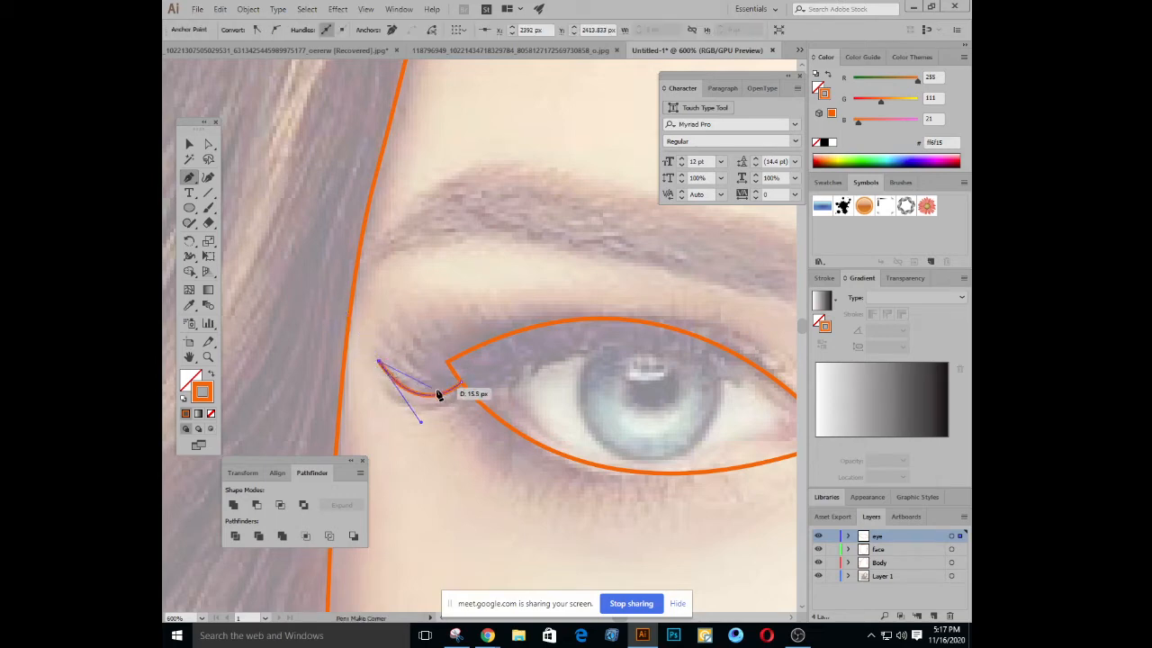
left_click_drag(461, 378, 489, 362)
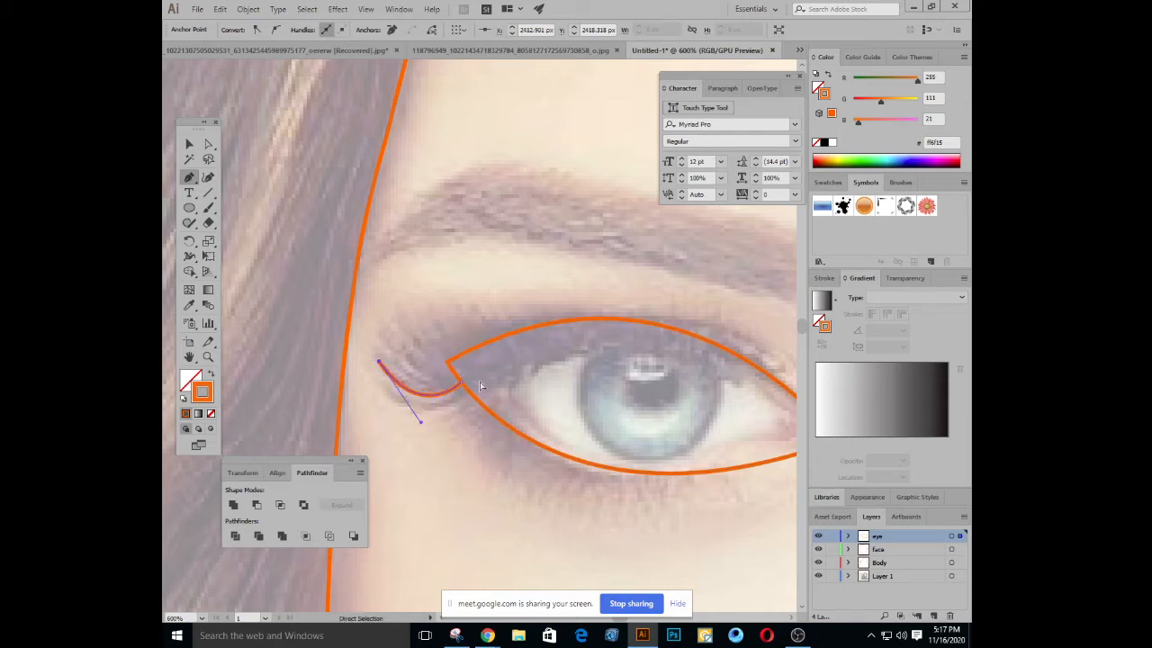
Select the lash curve, try several variable width profiles on its stroke, and apply the triangular one that tapers to a point
key("v")
left_click(394, 373)
left_click(394, 383)
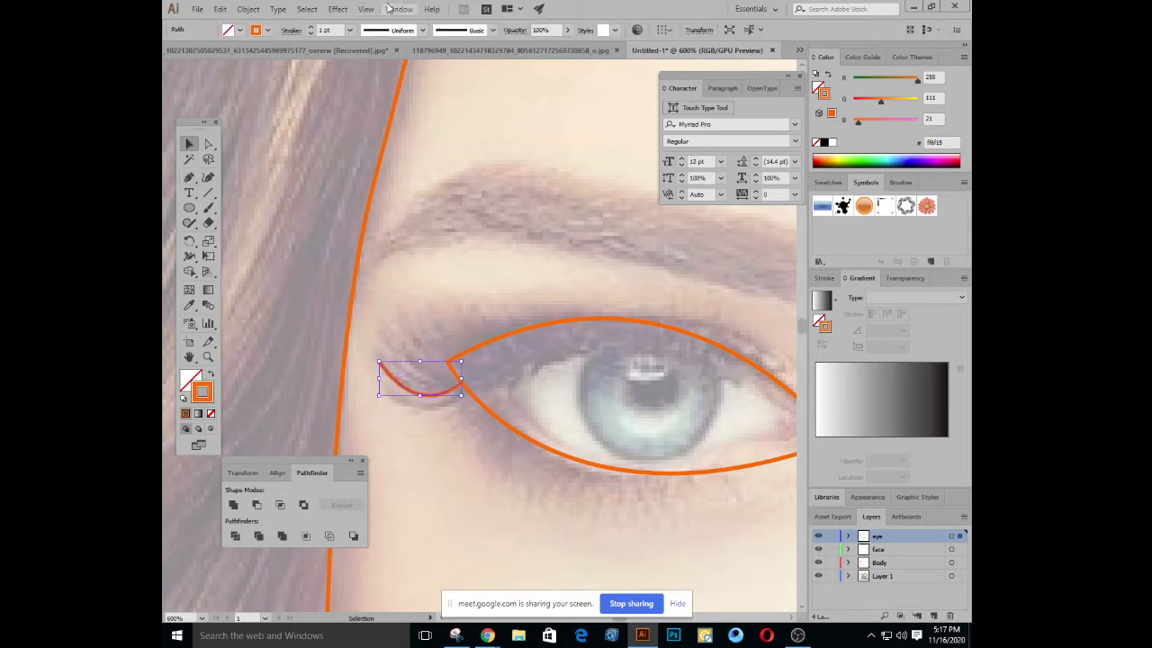
left_click(422, 30)
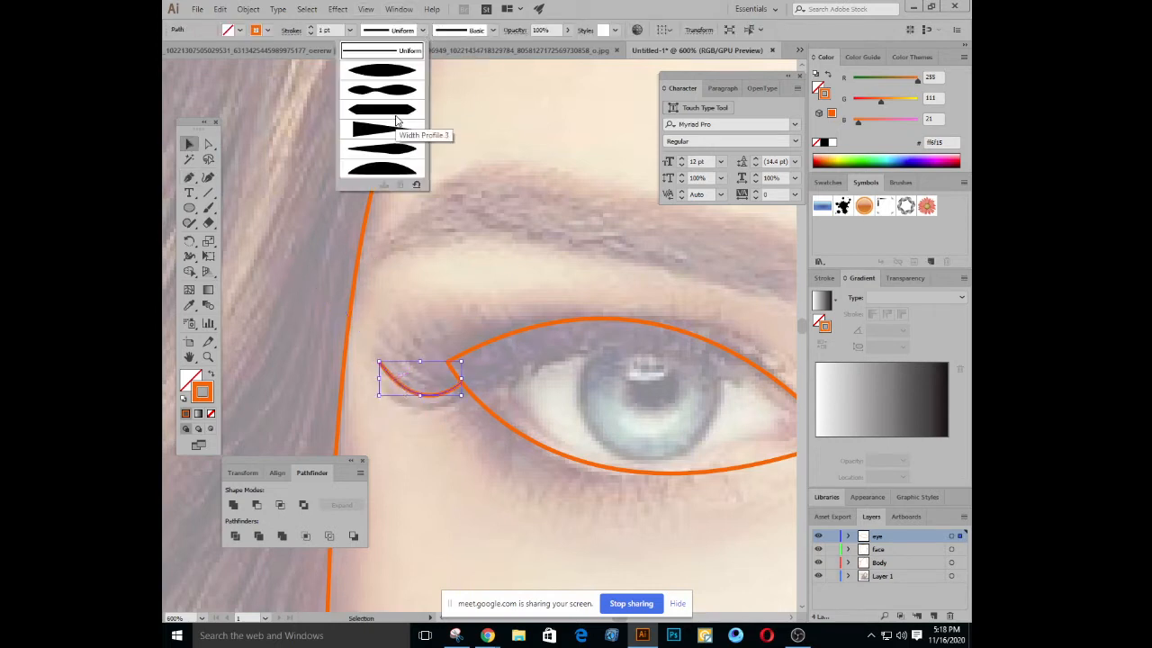
left_click(397, 76)
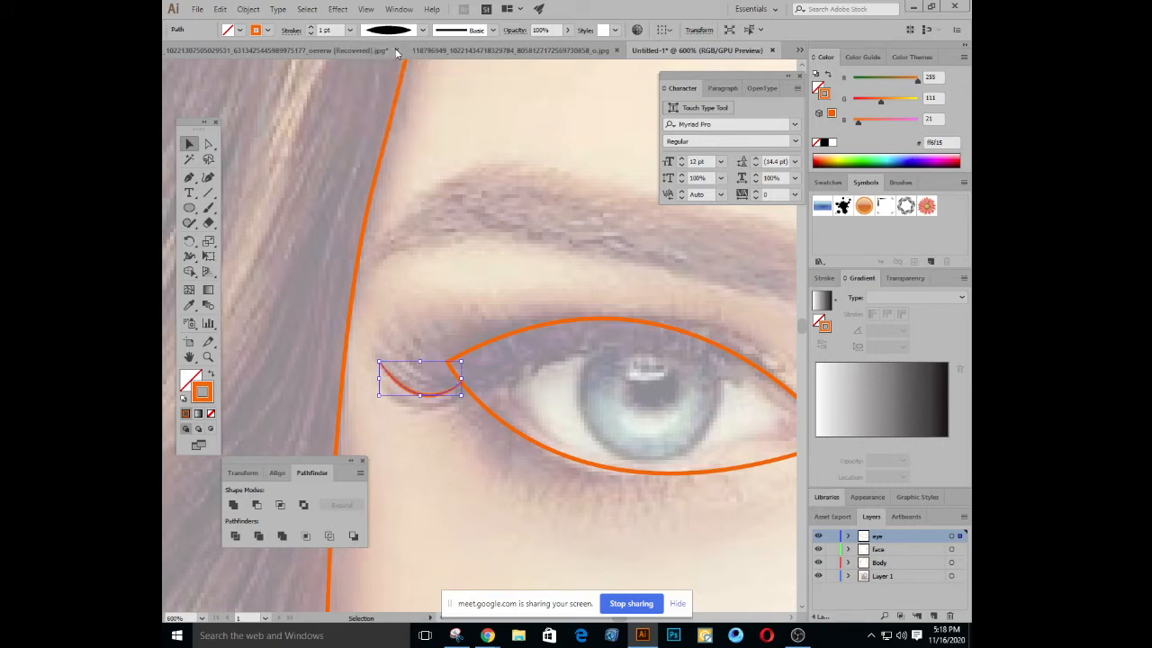
left_click(406, 33)
left_click(391, 169)
left_click(400, 32)
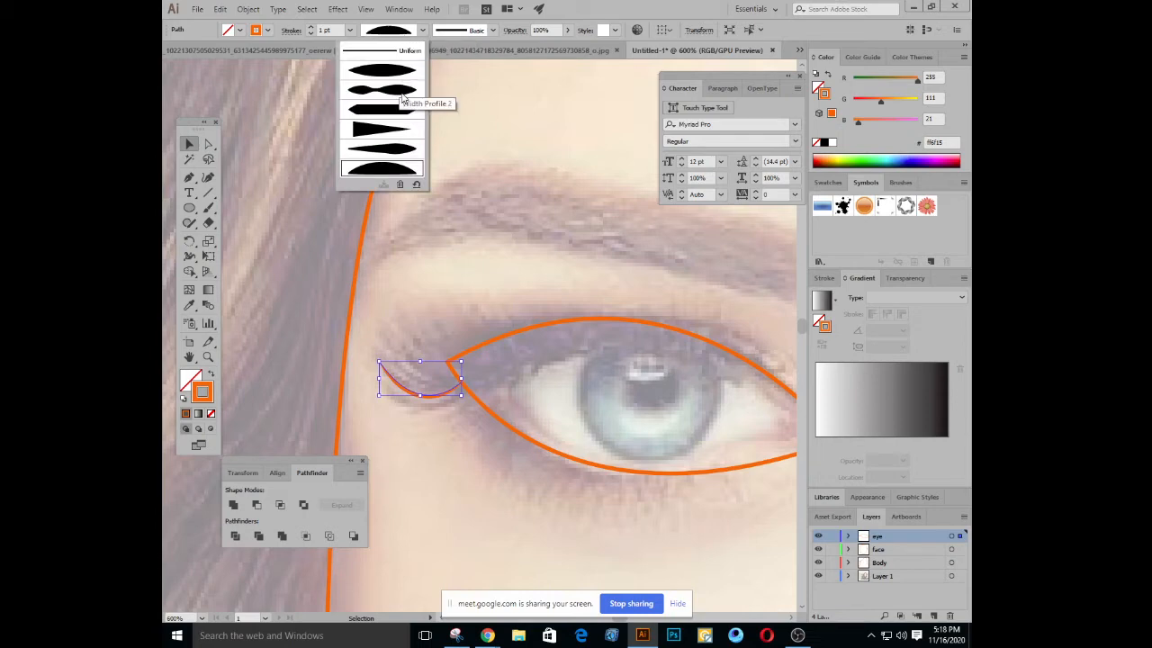
left_click(396, 135)
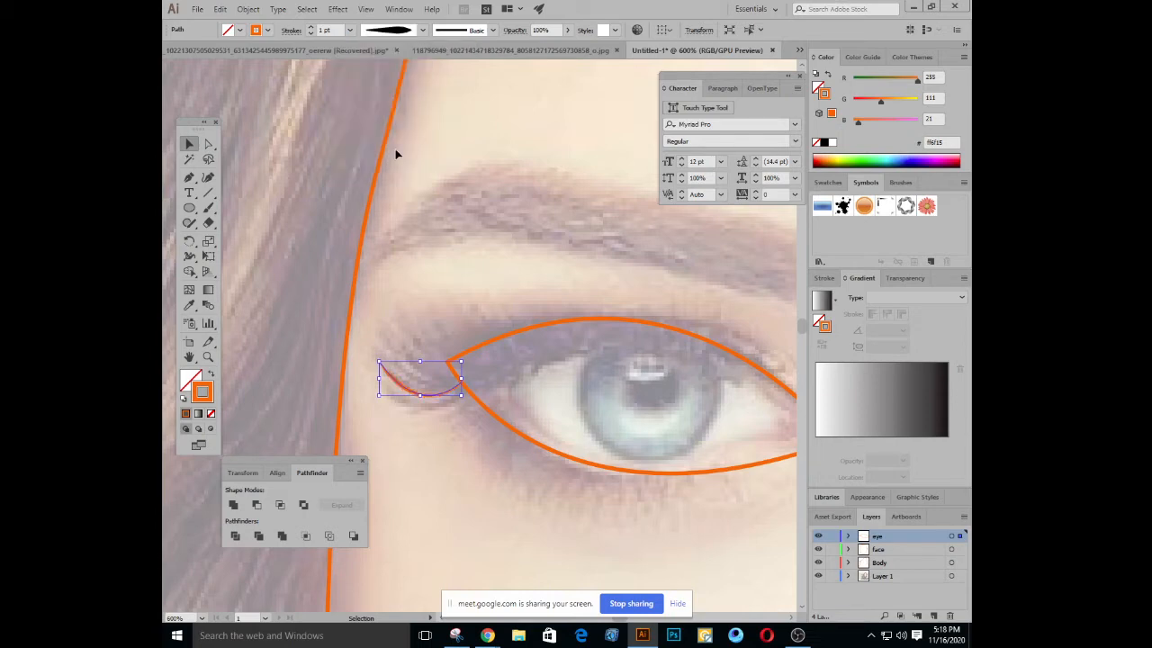
left_click(410, 36)
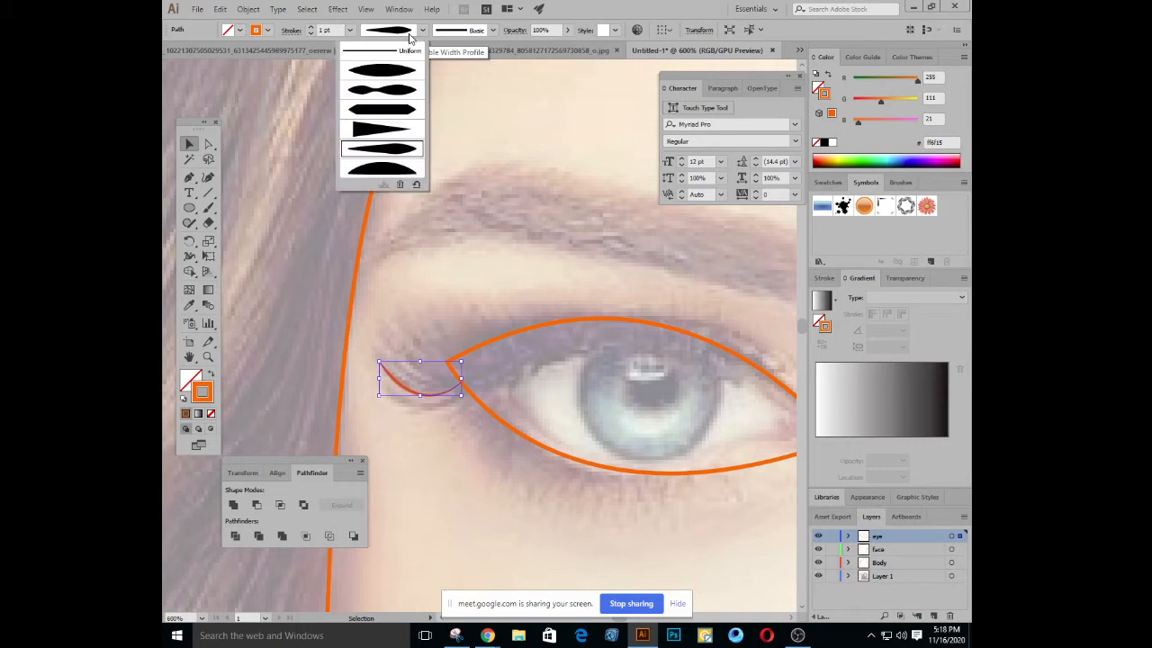
left_click(391, 127)
left_click(427, 261)
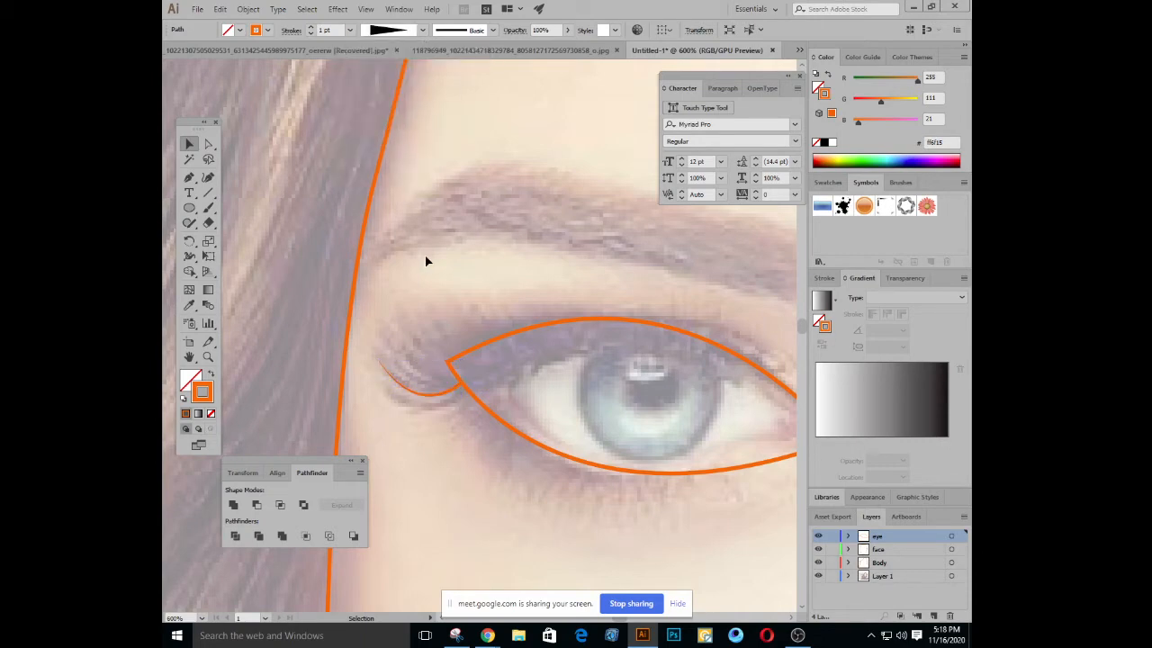
Examine the tapered lash curve beside the eye, both up close and in proportion to the whole face
left_click_drag(424, 362, 422, 236)
key("ctrl+minus")
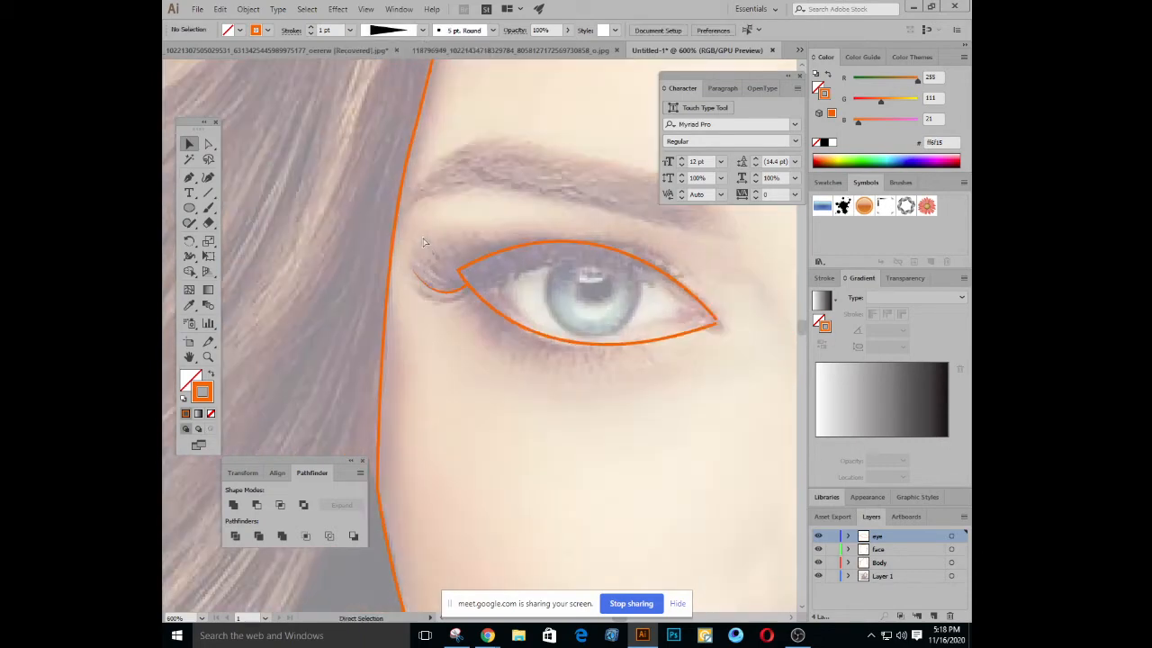
left_click_drag(457, 340, 468, 398)
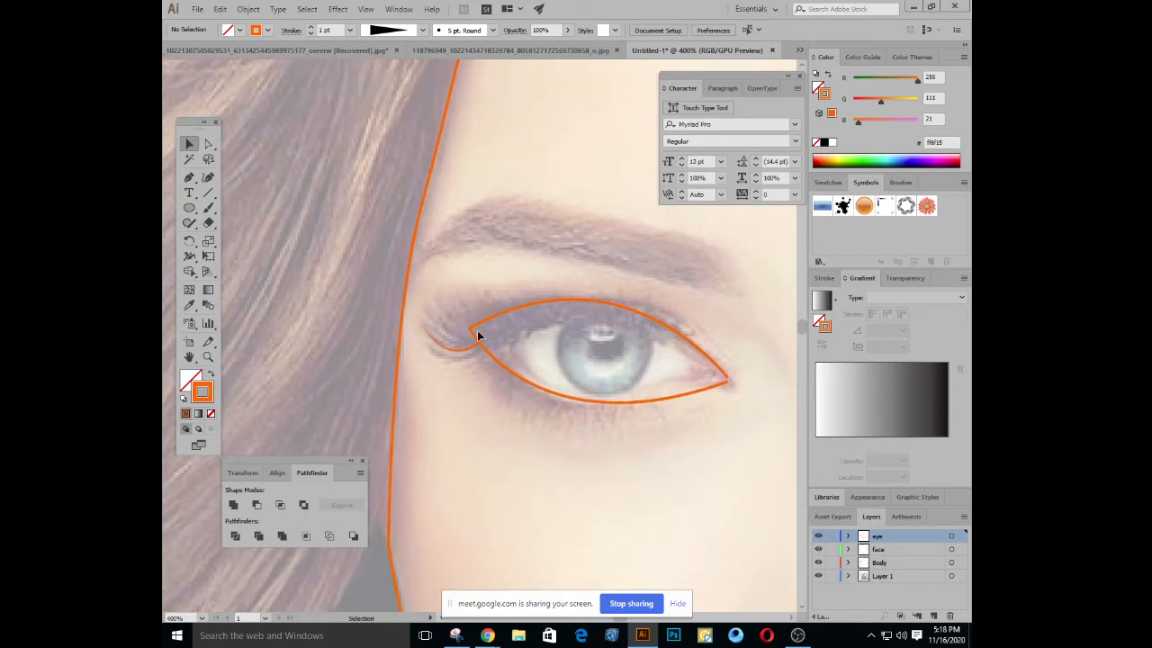
left_click(189, 176)
key("ctrl+plus")
key("ctrl+plus")
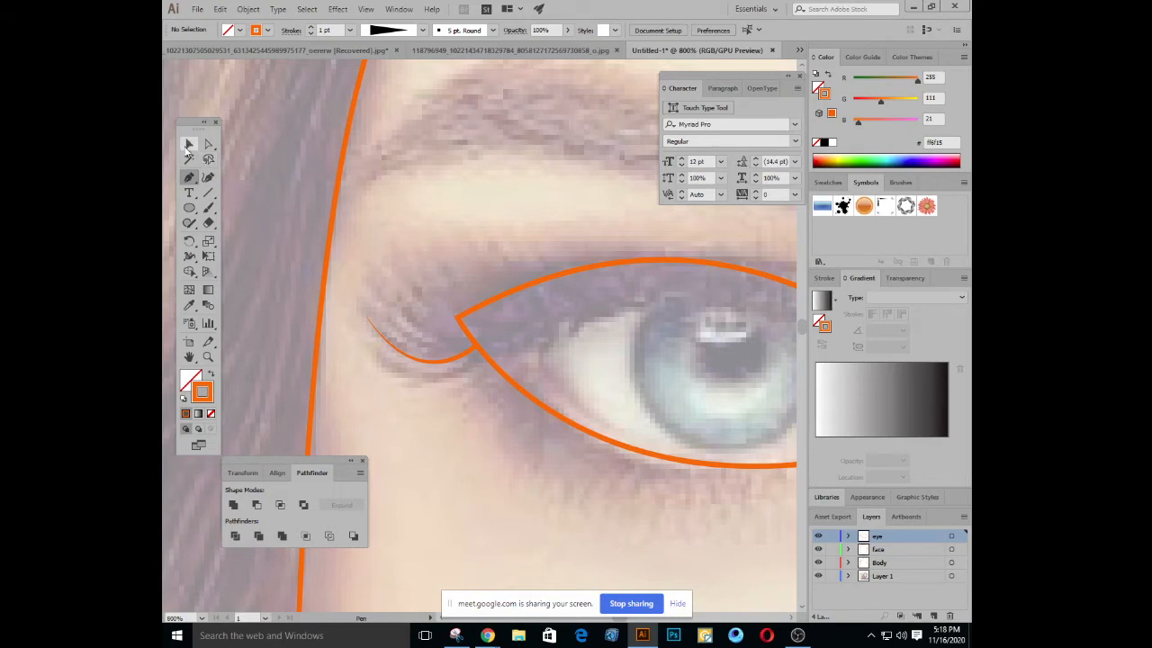
left_click(189, 143)
key("ctrl+minus")
key("ctrl+minus")
key("ctrl+minus")
key("ctrl+minus")
key("ctrl+minus")
key("ctrl+minus")
key("ctrl+minus")
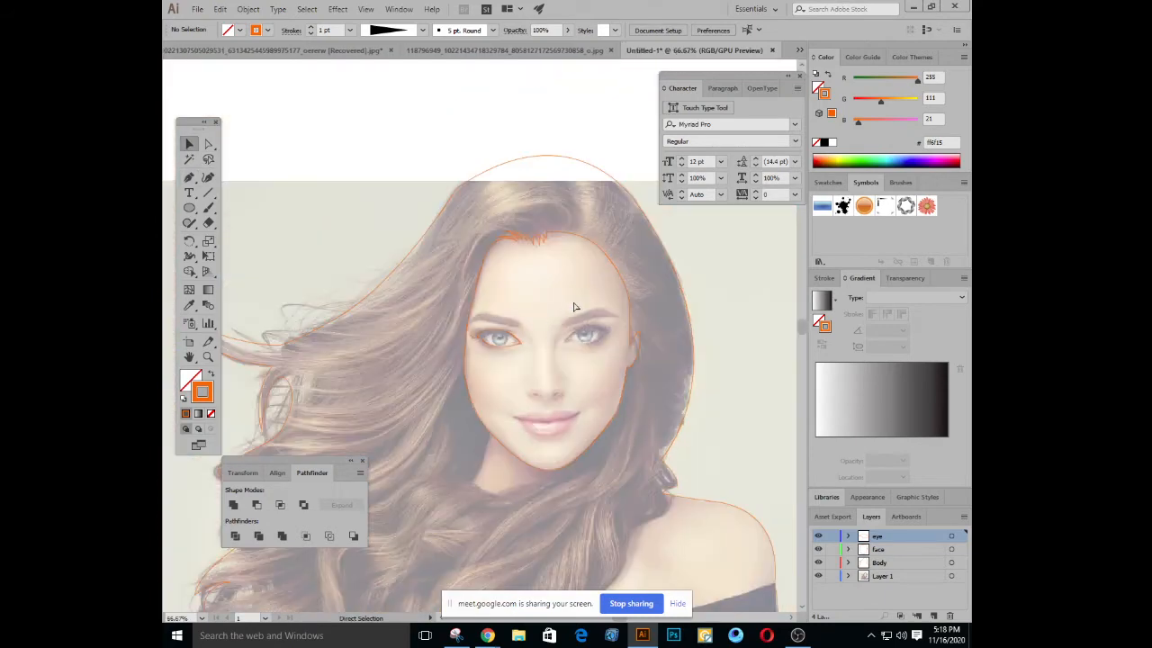
key("ctrl+plus")
key("ctrl+plus")
key("ctrl+plus")
key("ctrl+plus")
key("ctrl+plus")
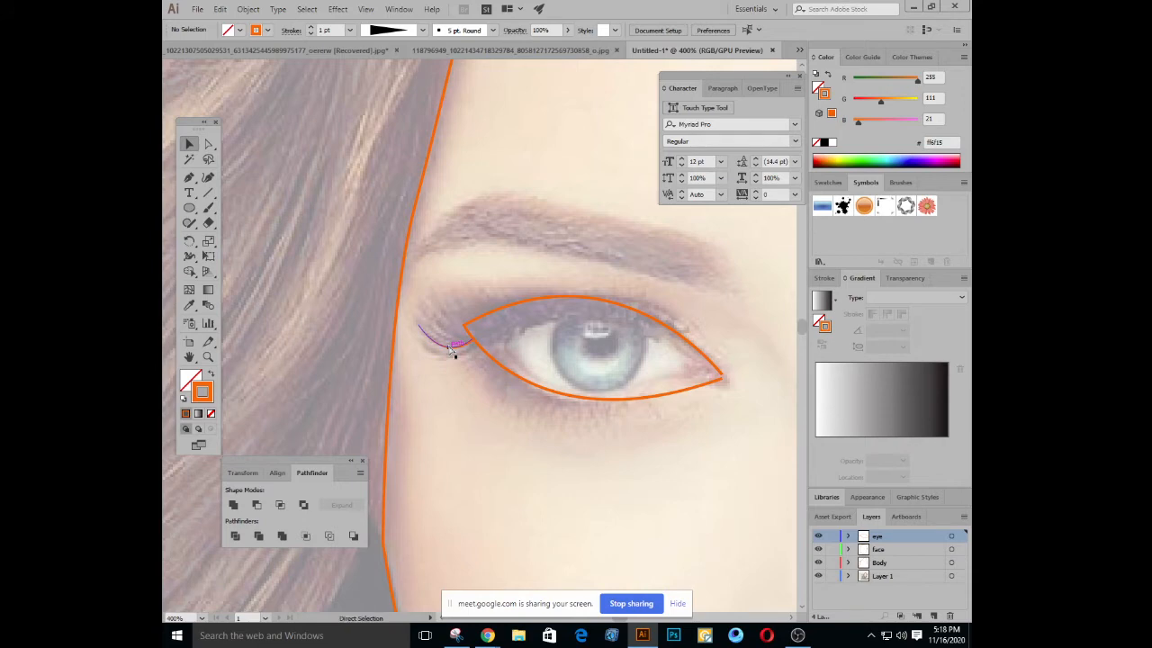
key("ctrl+minus")
key("ctrl+minus")
key("ctrl+plus")
key("ctrl+plus")
key("ctrl+plus")
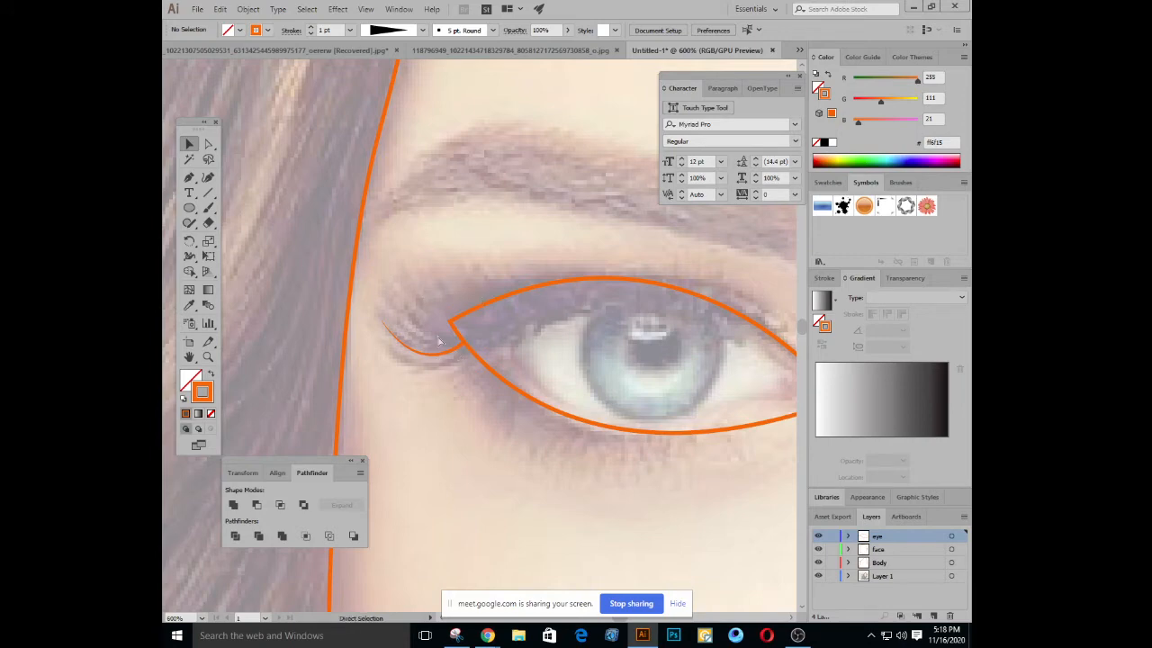
Delete the tapered lash curve at the eye's hair-side corner
key("ctrl+minus")
key("ctrl+minus")
key("ctrl+minus")
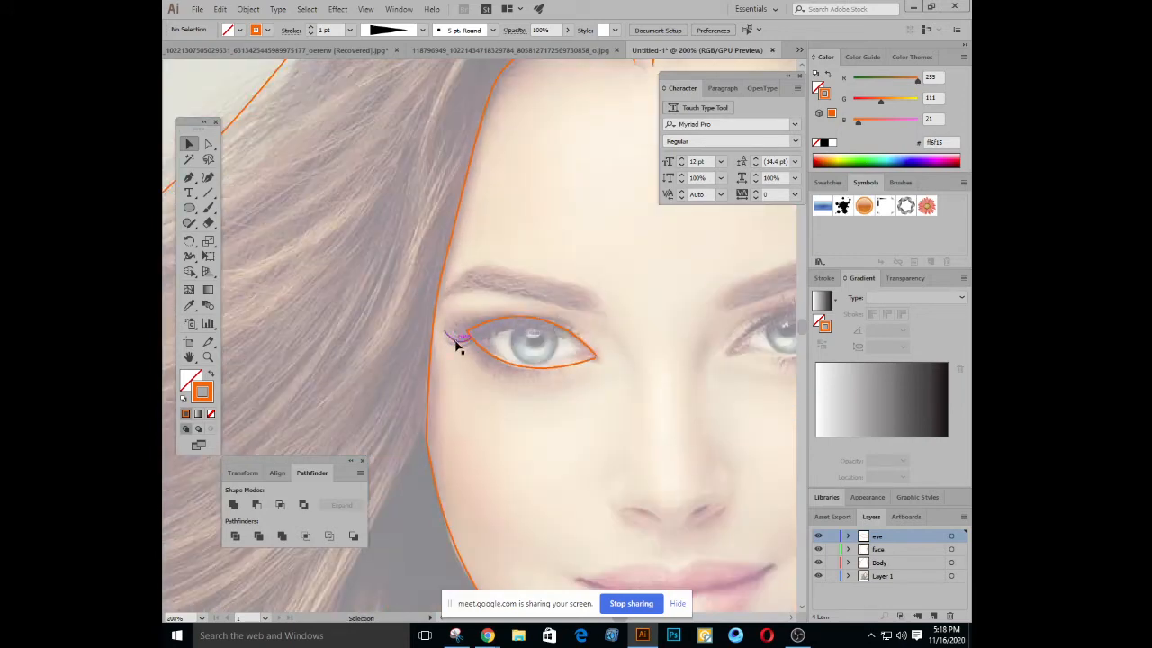
key("ctrl+plus")
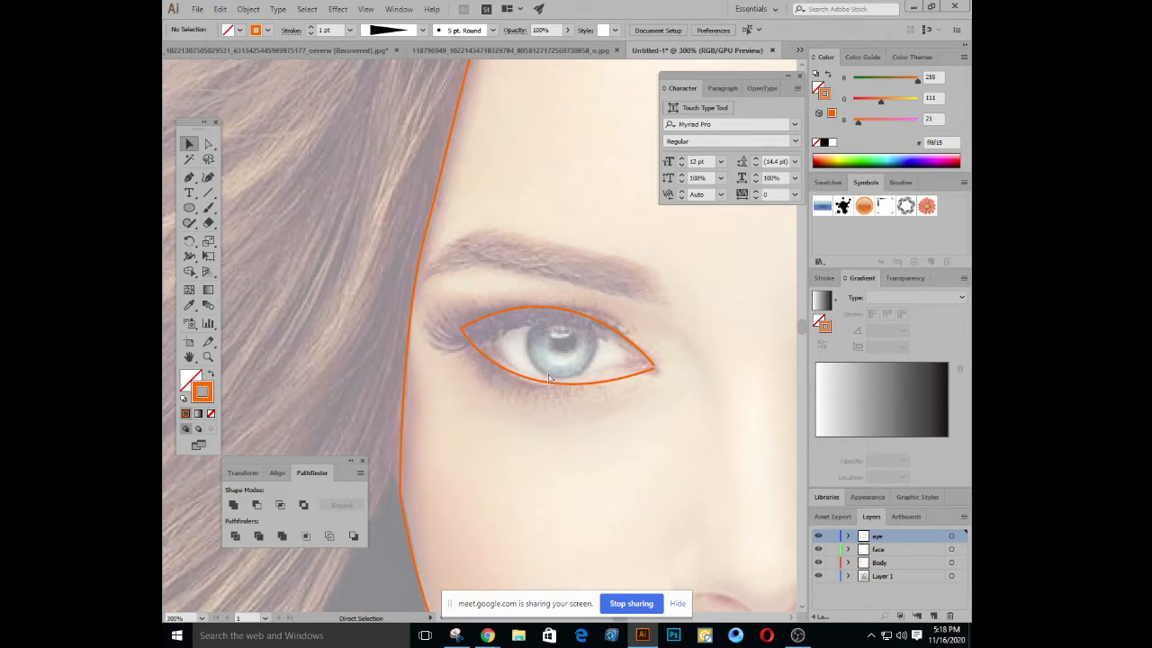
Start an inner eye outline at the hair-side edge of the eye white and curve it along the upper edge to the nose-side corner
key("ctrl+plus")
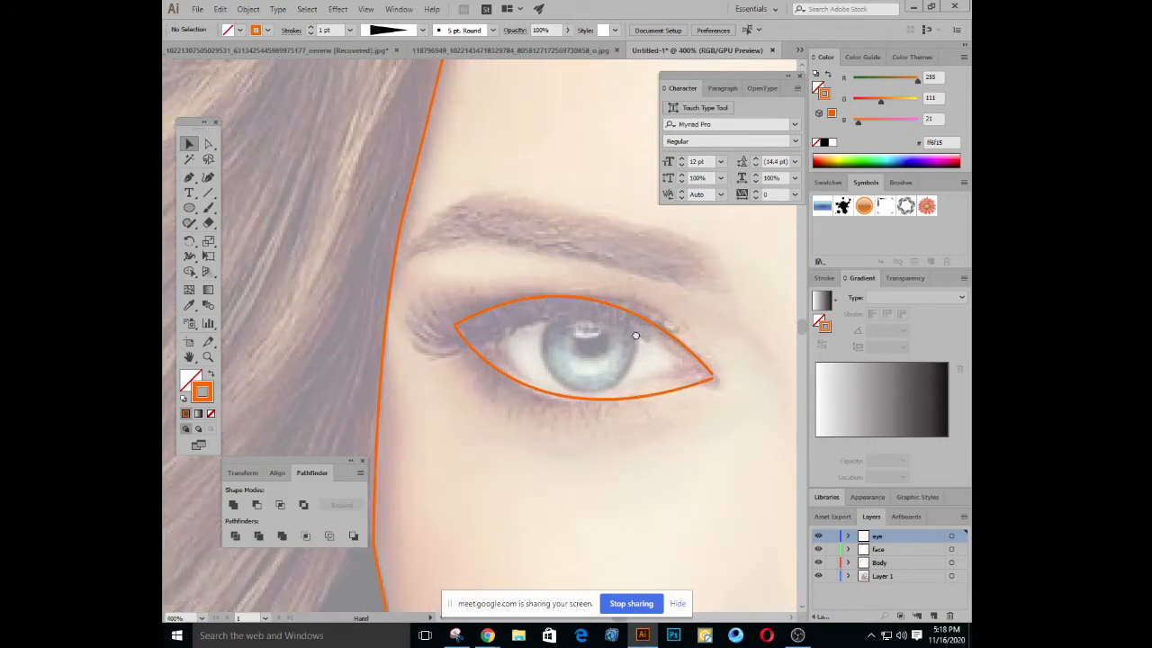
left_click_drag(636, 335, 630, 333)
left_click_drag(563, 312, 482, 257)
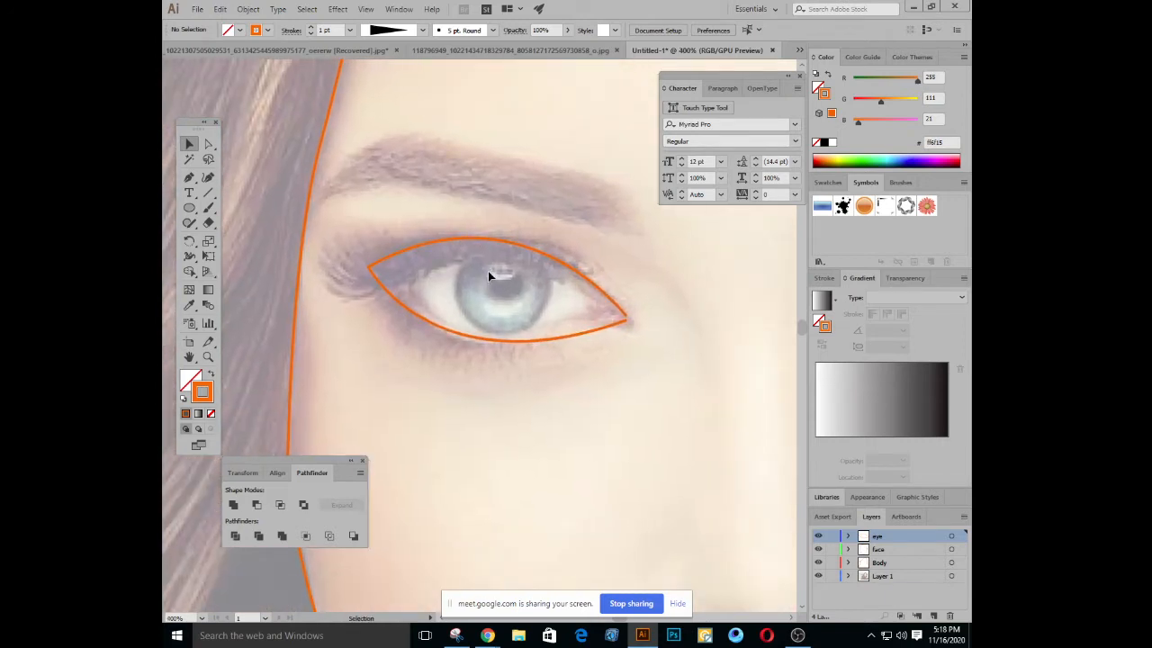
left_click(188, 177)
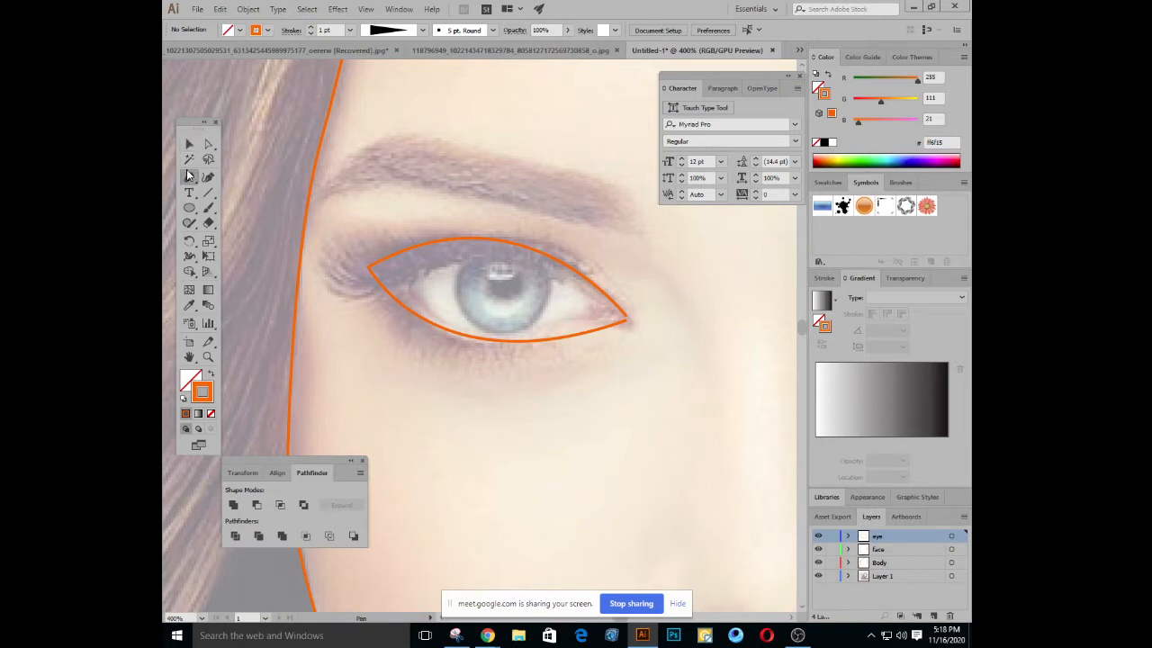
left_click(410, 278)
left_click_drag(596, 306, 686, 404)
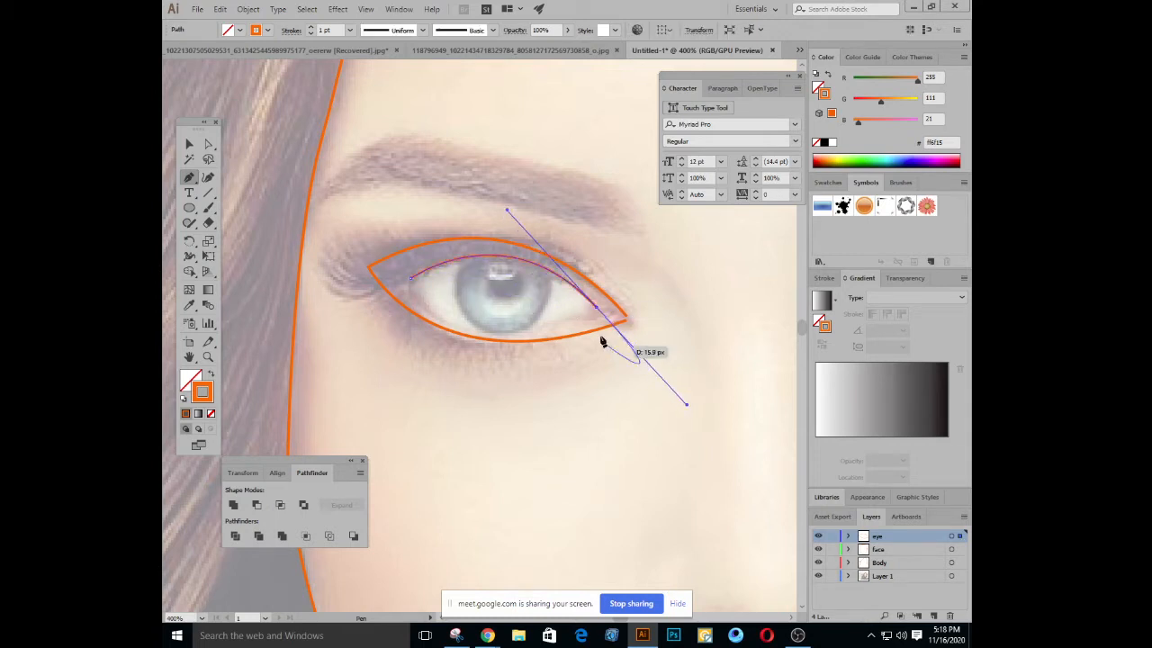
left_click(597, 307)
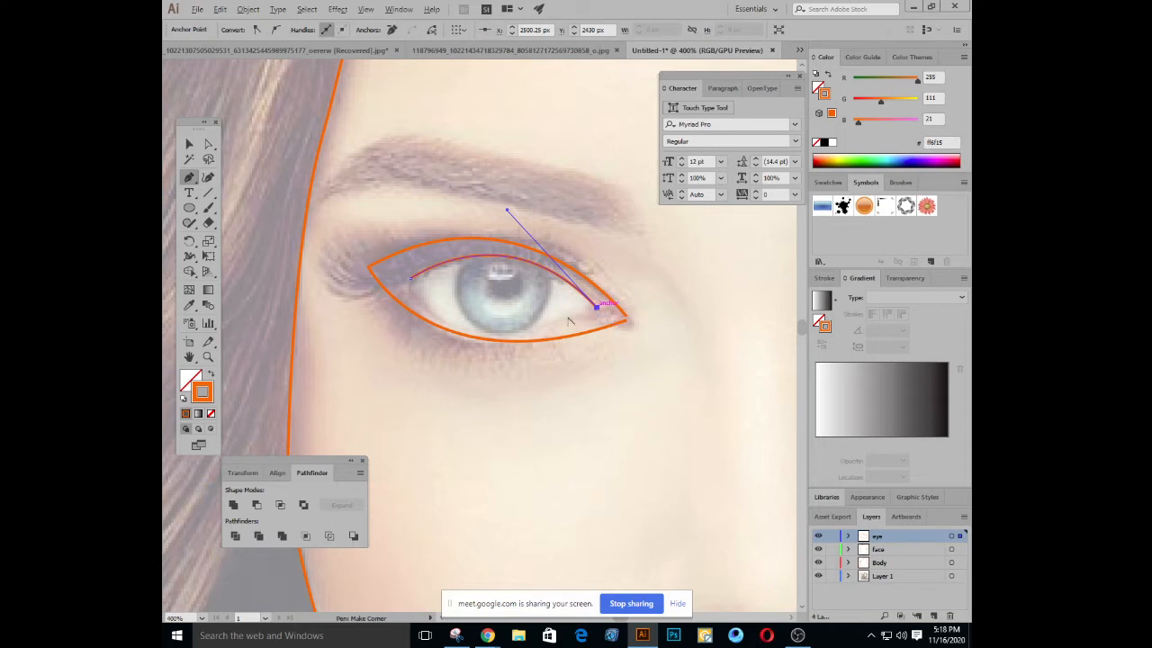
Close the inner eye outline with one curve along the lower edge of the eye white, and deselect it
left_click_drag(537, 331, 514, 346)
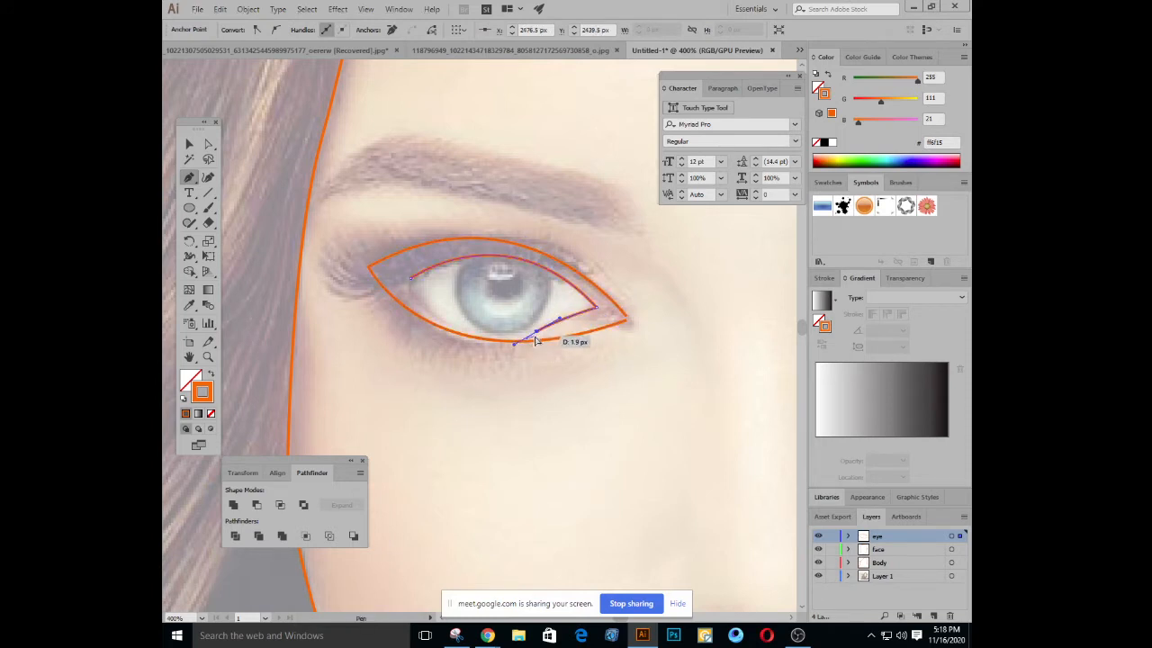
key("ctrl+z")
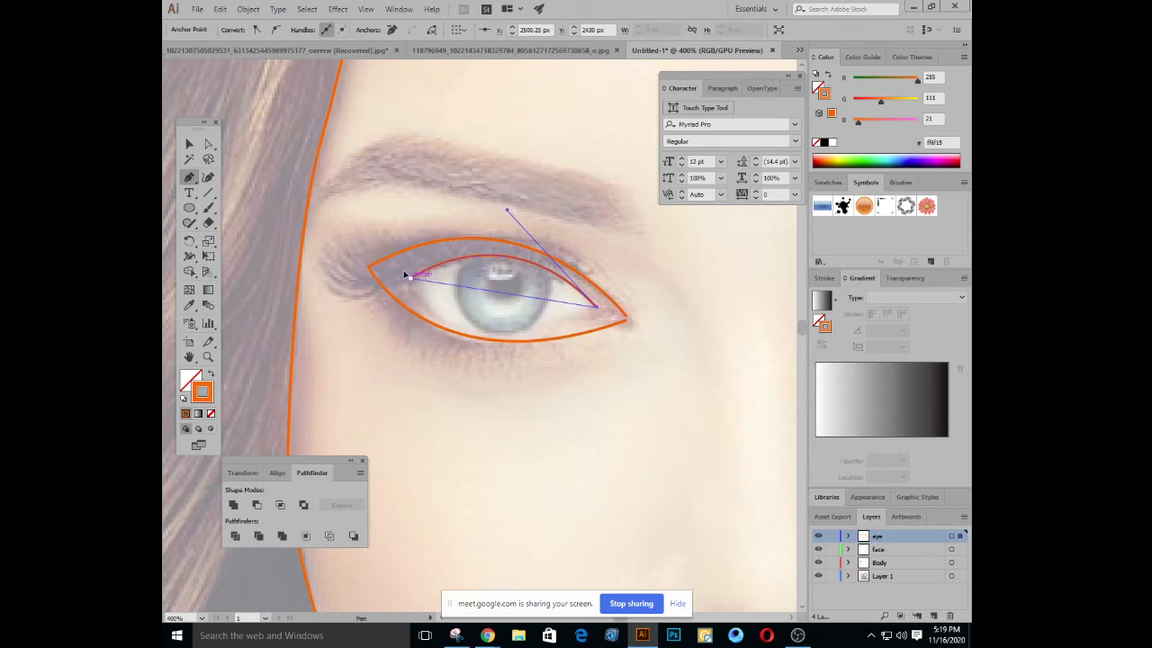
left_click_drag(410, 277, 339, 185)
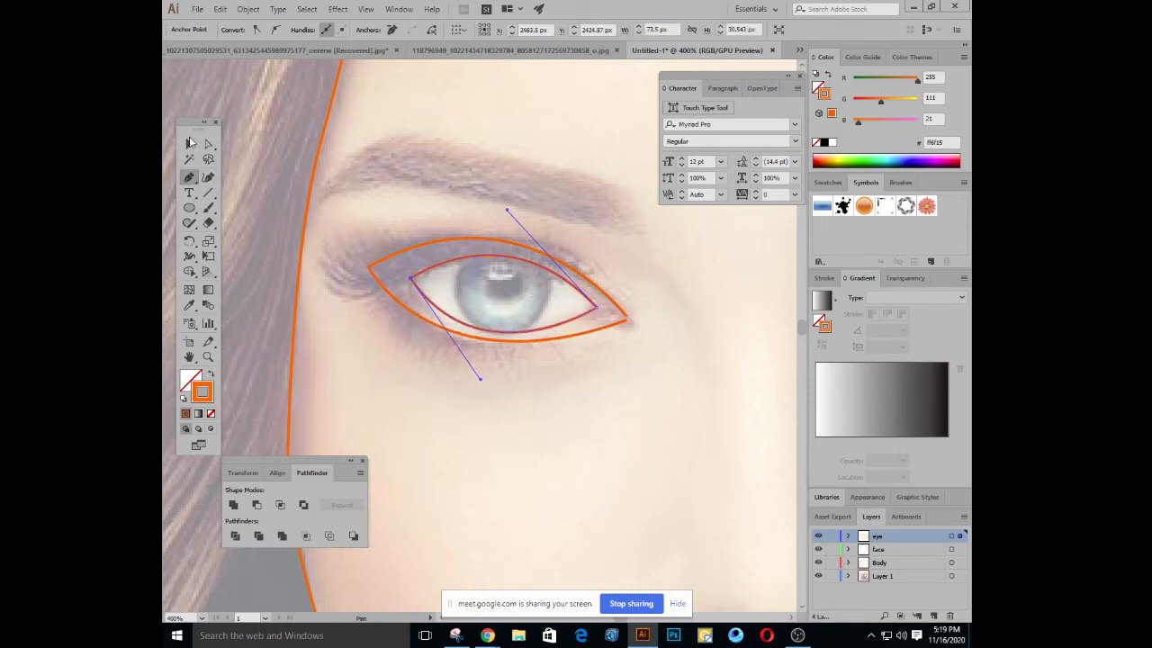
left_click(189, 143)
left_click(427, 217)
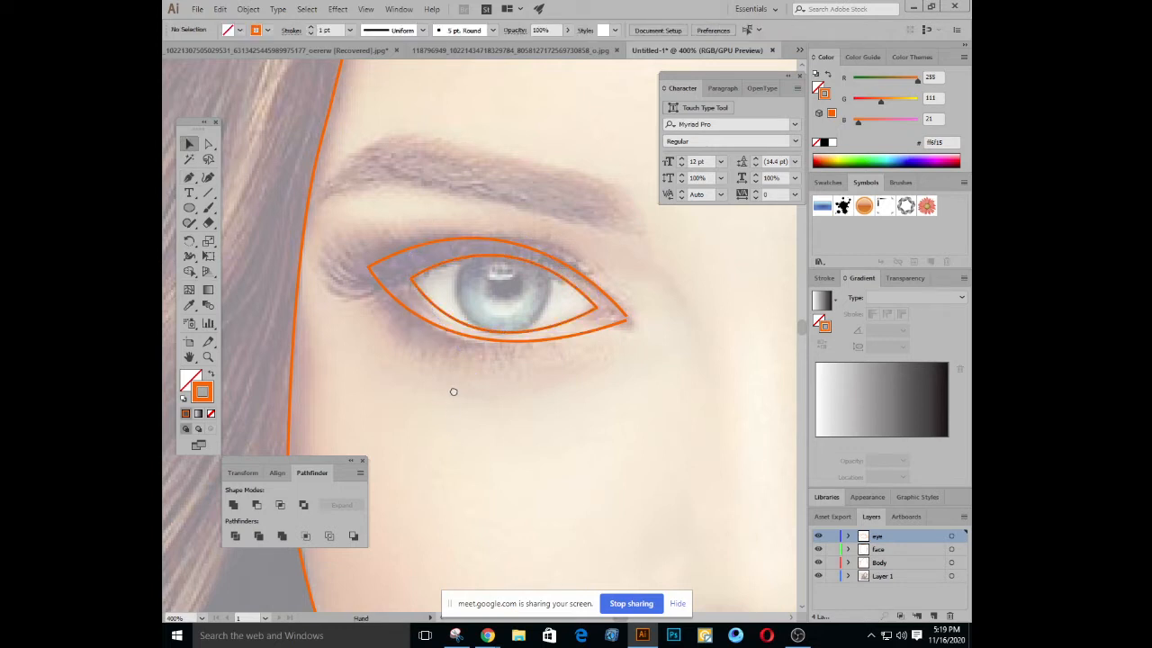
Draw a circle around the iris of the outlined eye on the eye layer and deselect it
left_click_drag(454, 391, 462, 392)
left_click(190, 208)
left_click_drag(511, 284, 540, 330)
left_click(189, 144)
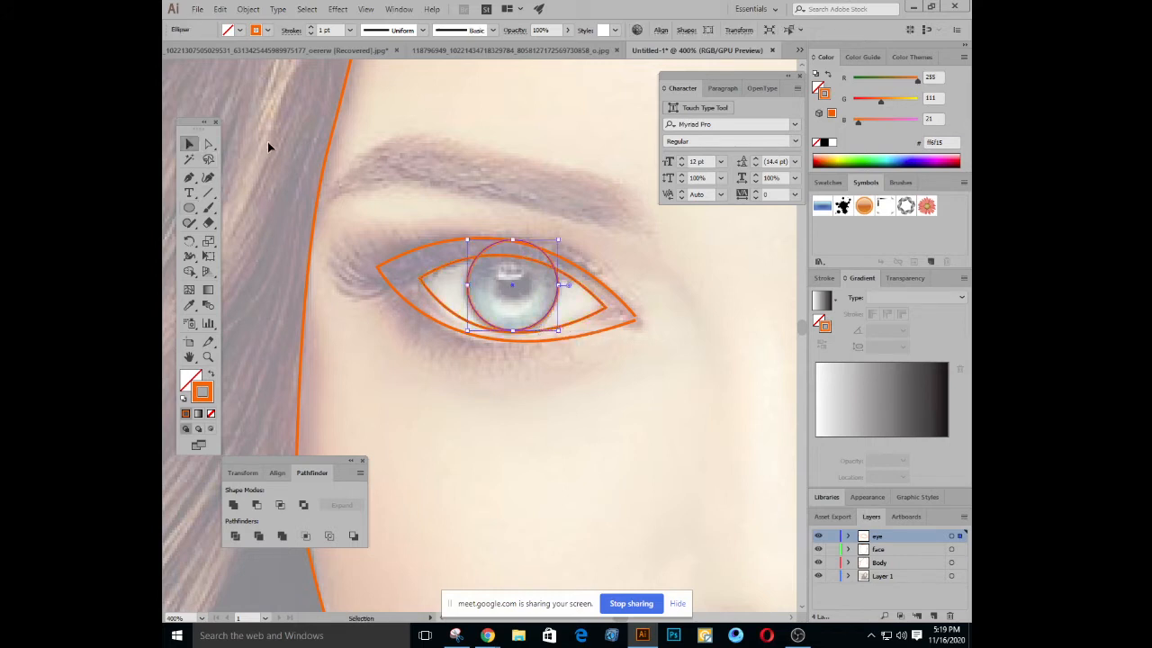
left_click(268, 143)
Draw a smaller circle around the pupil, centred inside the iris circle, and deselect it
key("l")
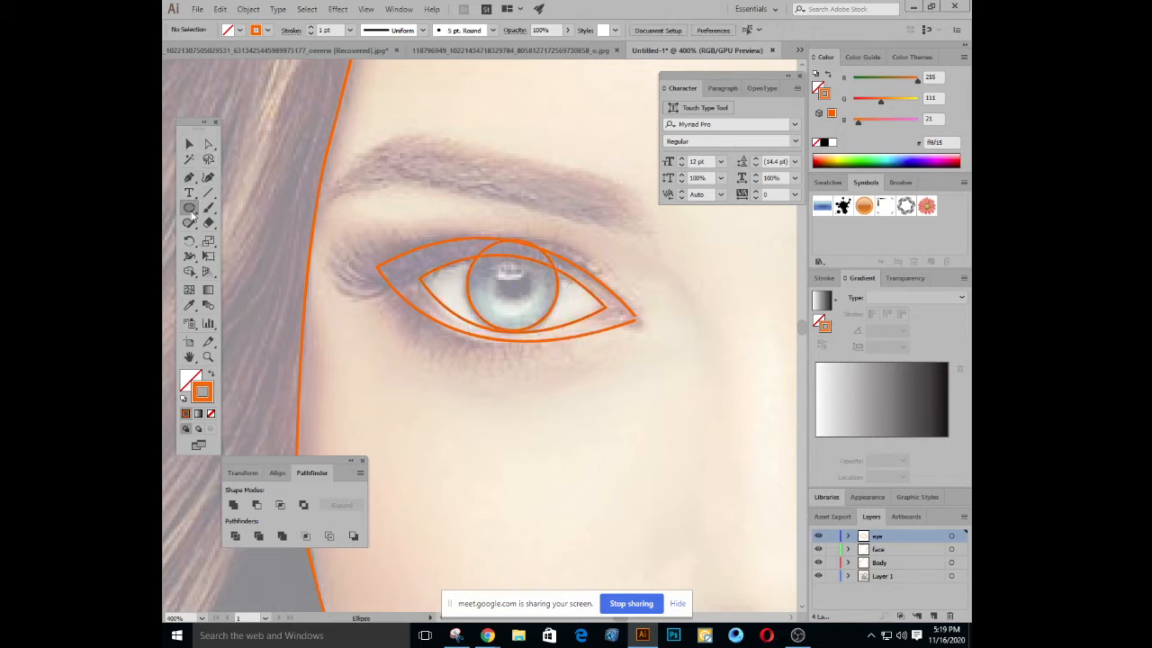
left_click_drag(513, 283, 524, 302)
left_click_drag(544, 430, 518, 385)
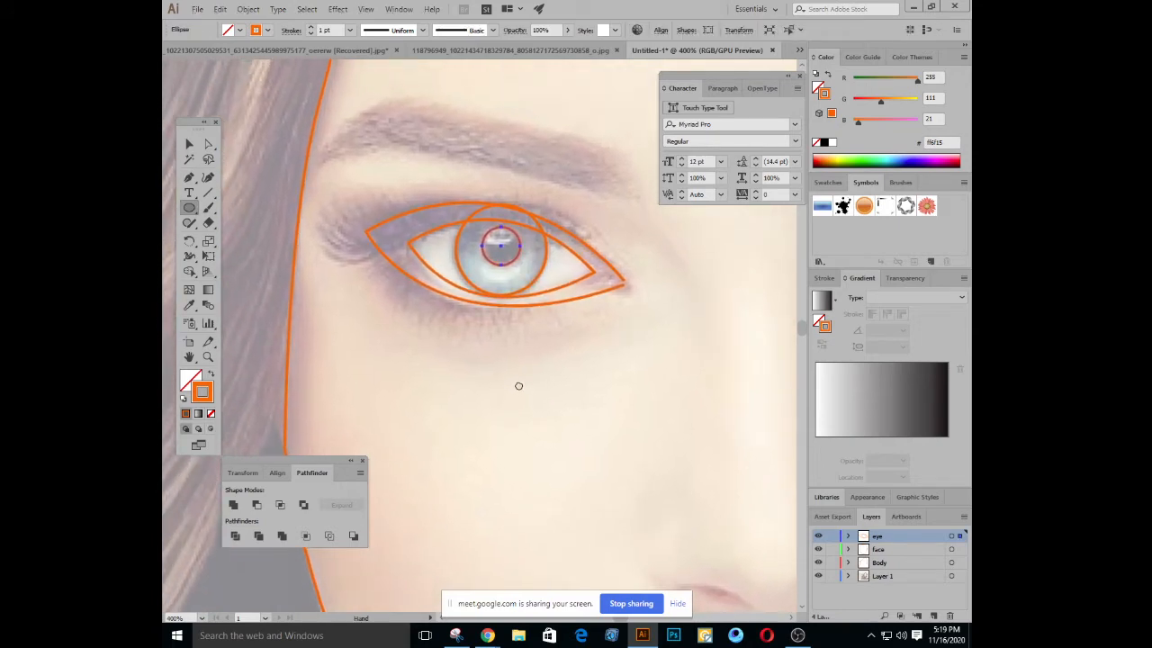
left_click(519, 384)
key("Escape")
key("v")
left_click(458, 342)
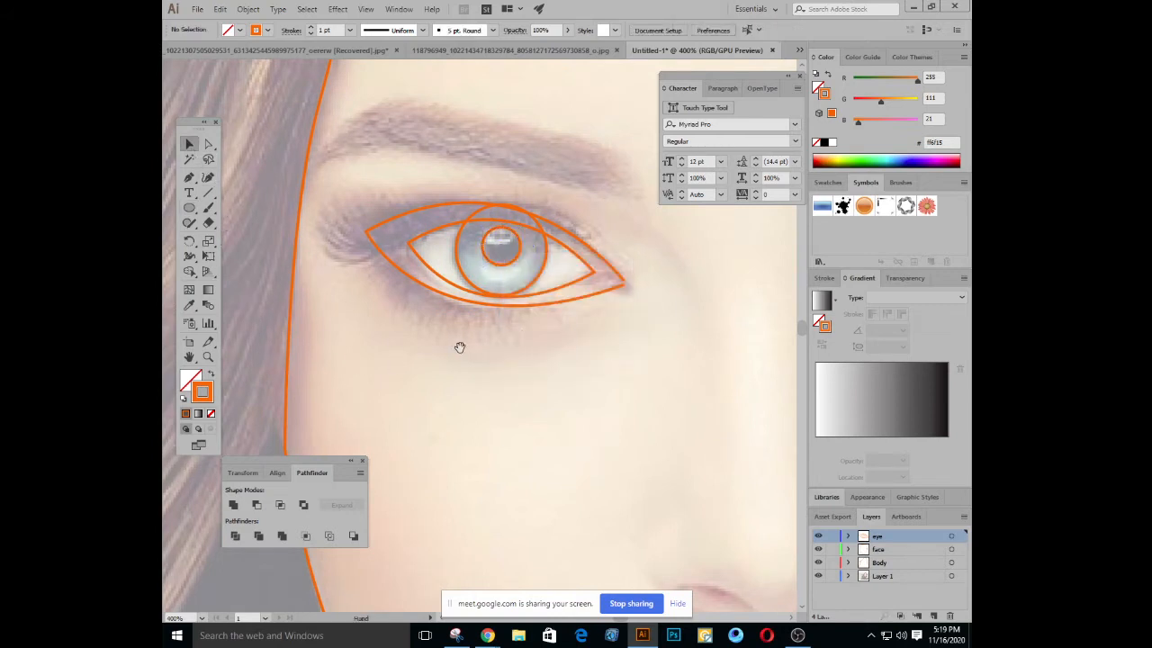
Select all outlines of the traced eye and reflect a copy across a vertical axis midway between the eyes
left_click_drag(458, 342, 510, 424)
key("ctrl+minus")
key("ctrl+minus")
key("ctrl+minus")
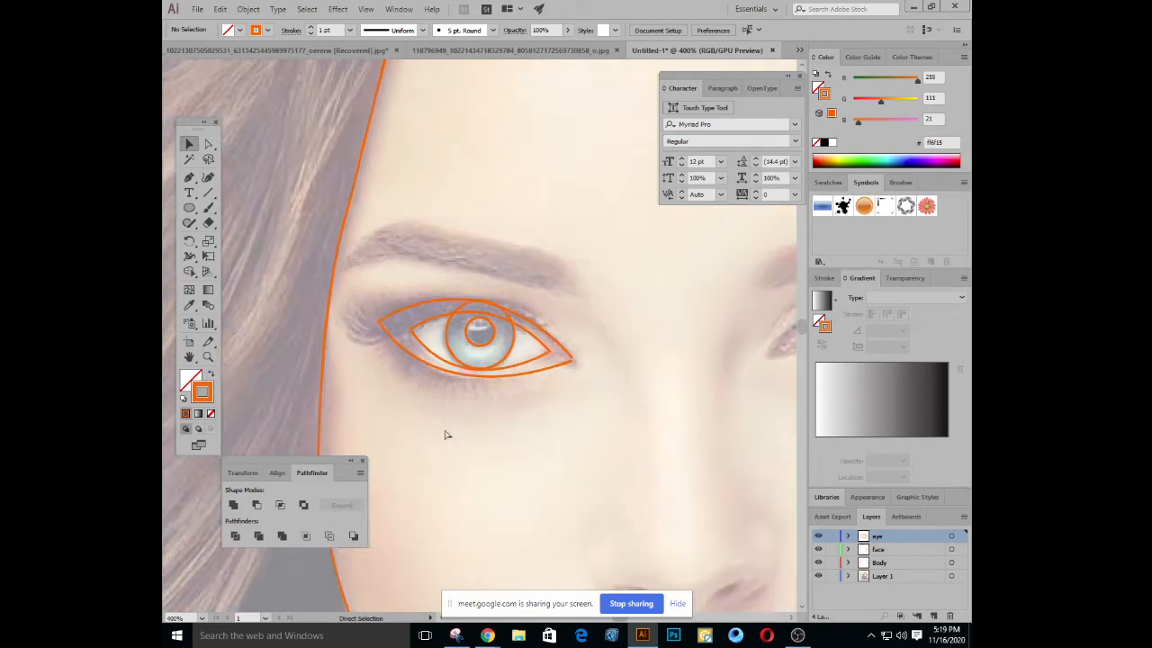
left_click_drag(535, 406, 507, 395)
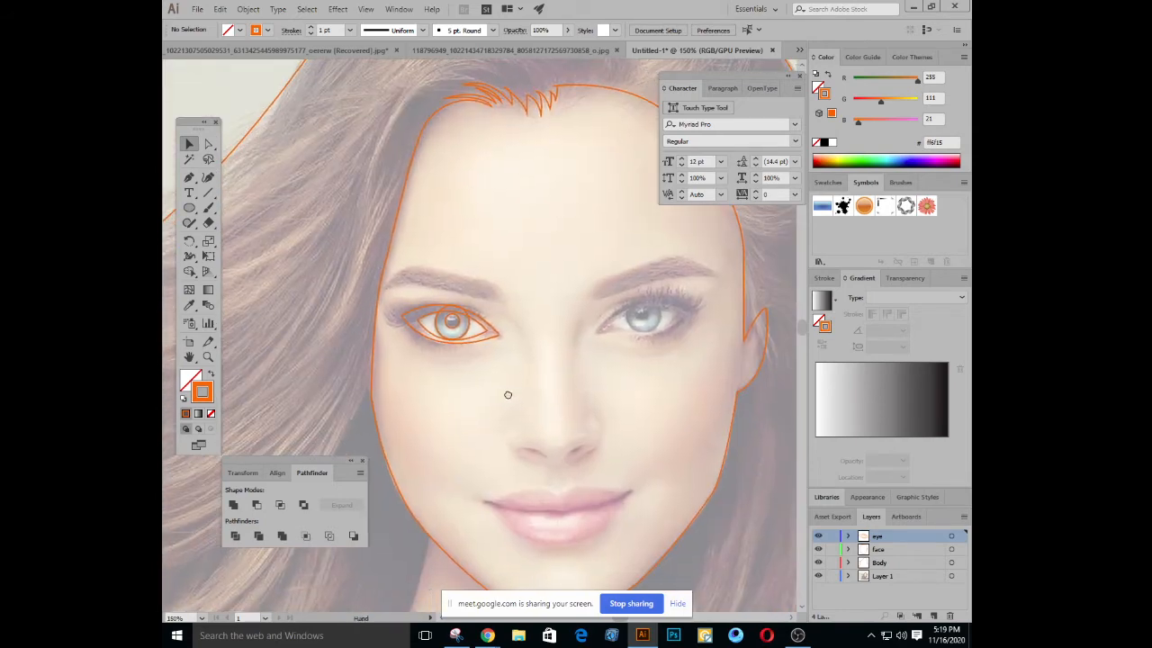
left_click_drag(410, 290, 497, 385)
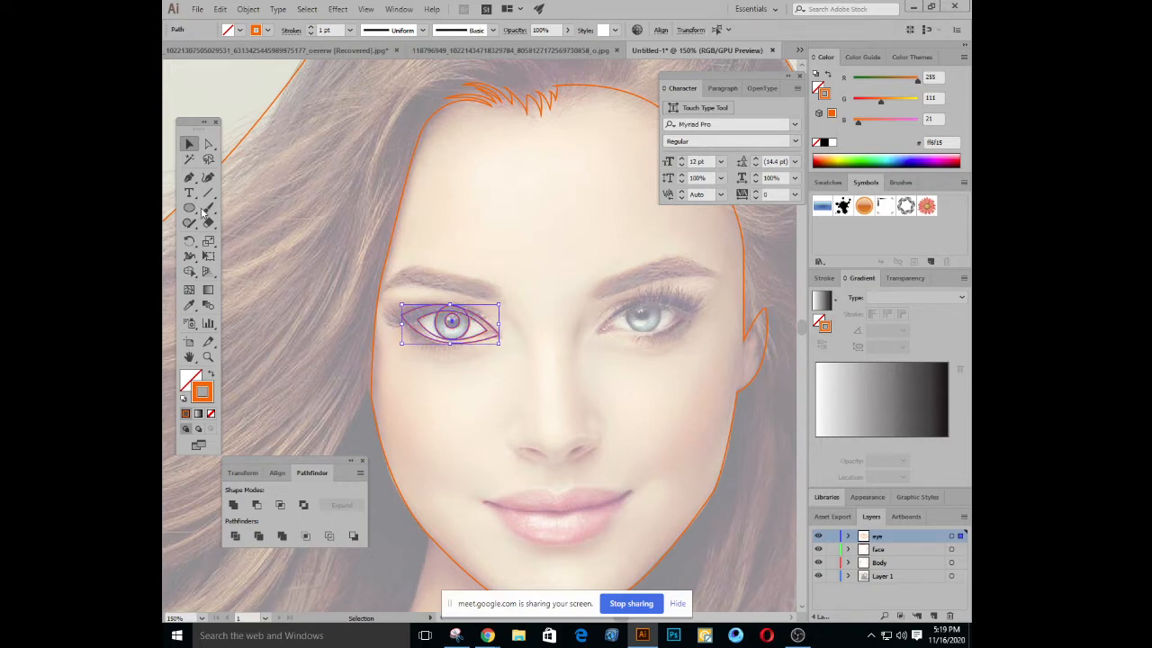
left_click_drag(190, 241, 245, 257)
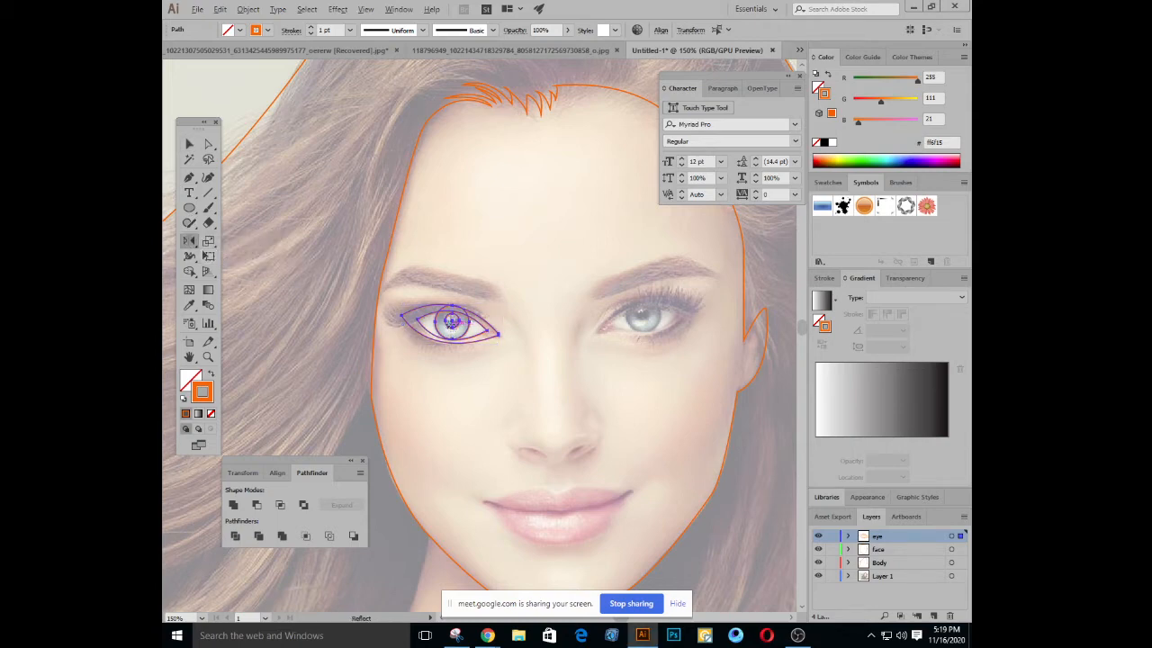
left_click(552, 319, "alt")
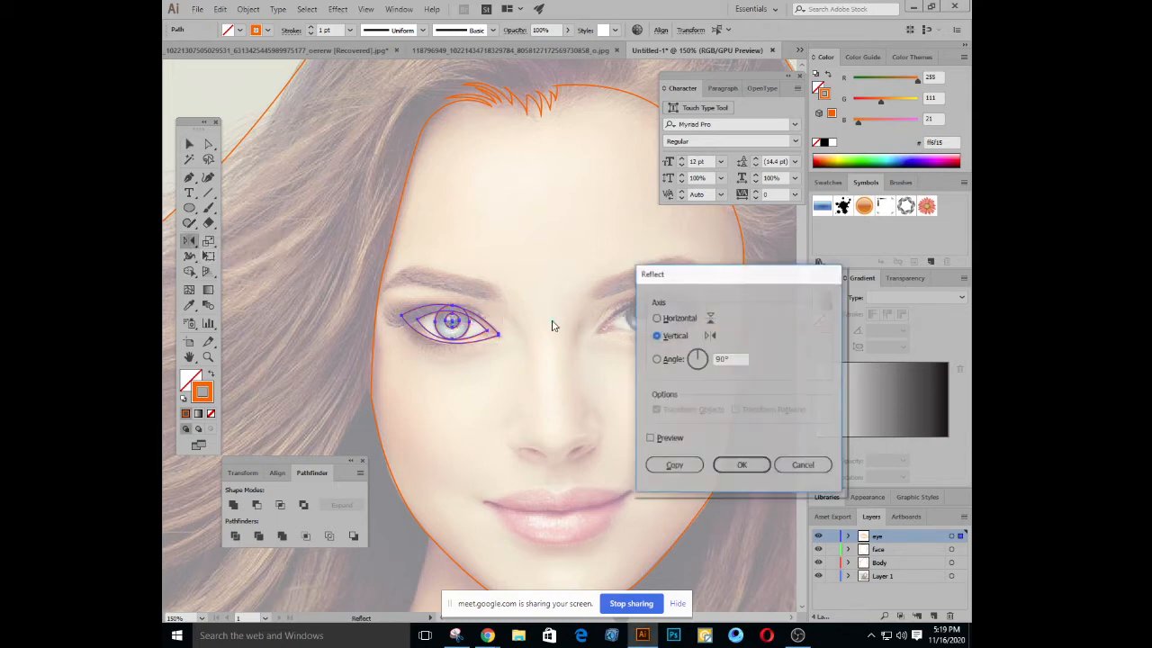
left_click(676, 466)
key("v")
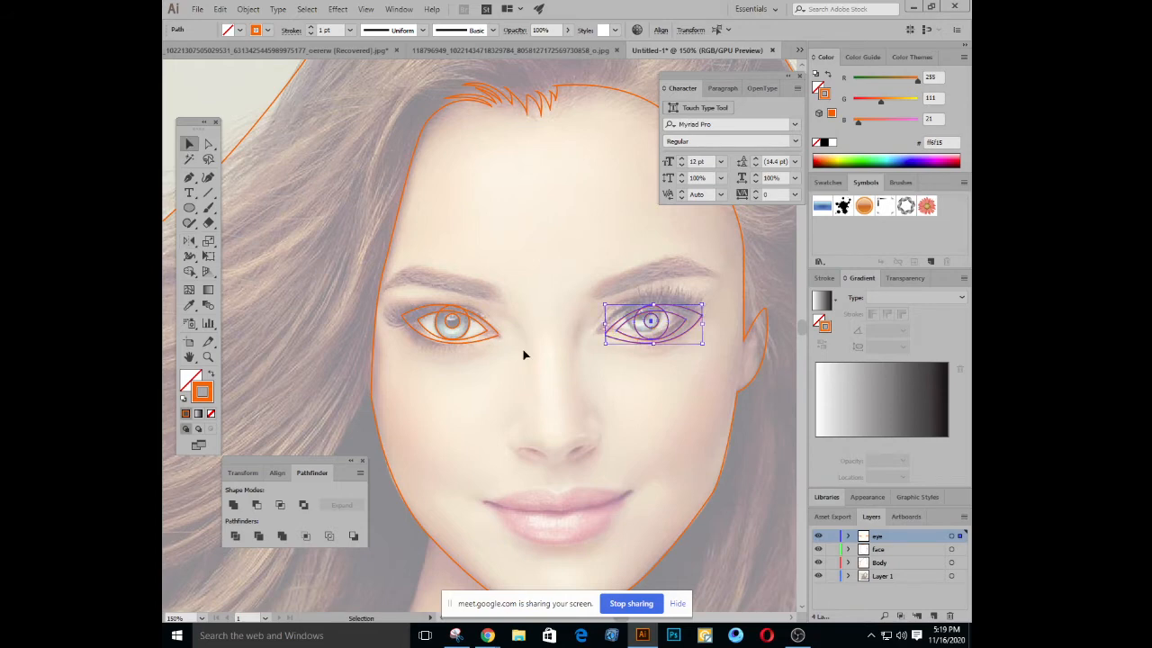
Rotate the mirrored eye outlines slightly counterclockwise and nudge them to fit the second eye in the photo, and deselect them
left_click_drag(528, 352, 378, 383)
key("ctrl+plus")
key("ctrl+plus")
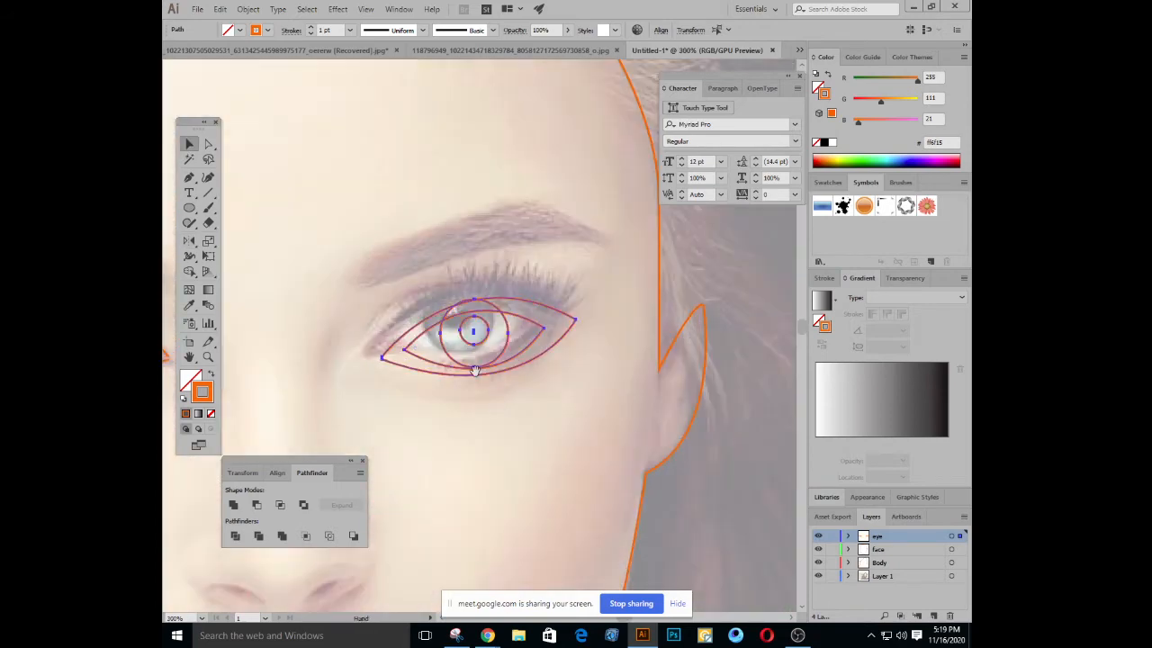
left_click_drag(473, 343, 527, 360)
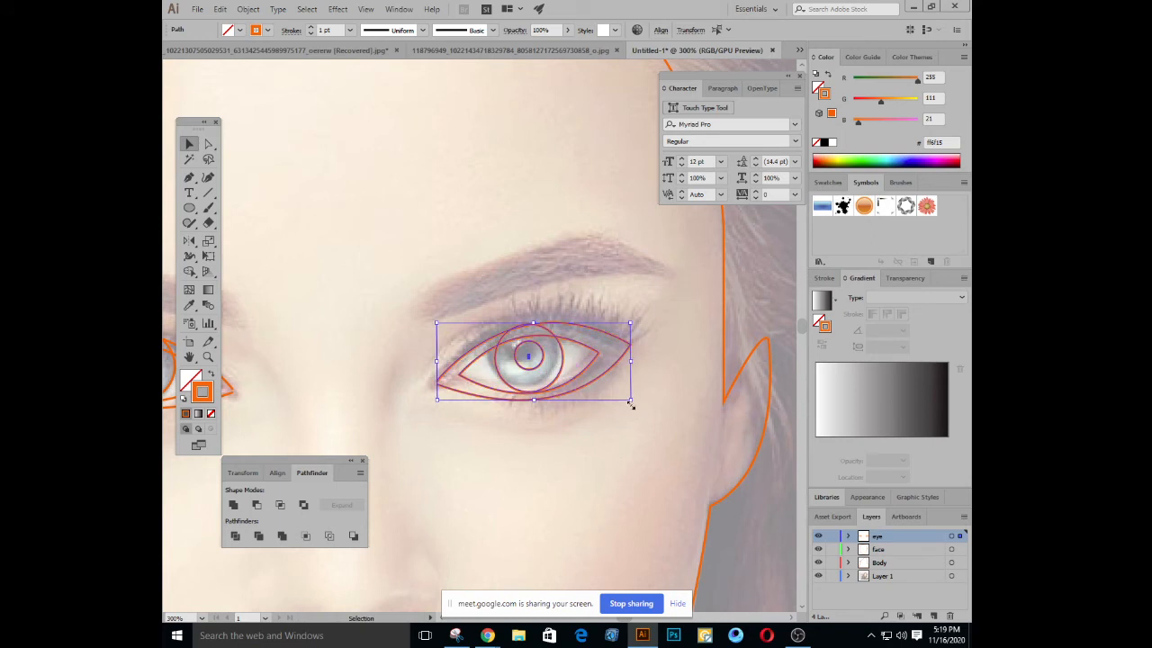
left_click_drag(630, 405, 637, 409)
key("ctrl+z")
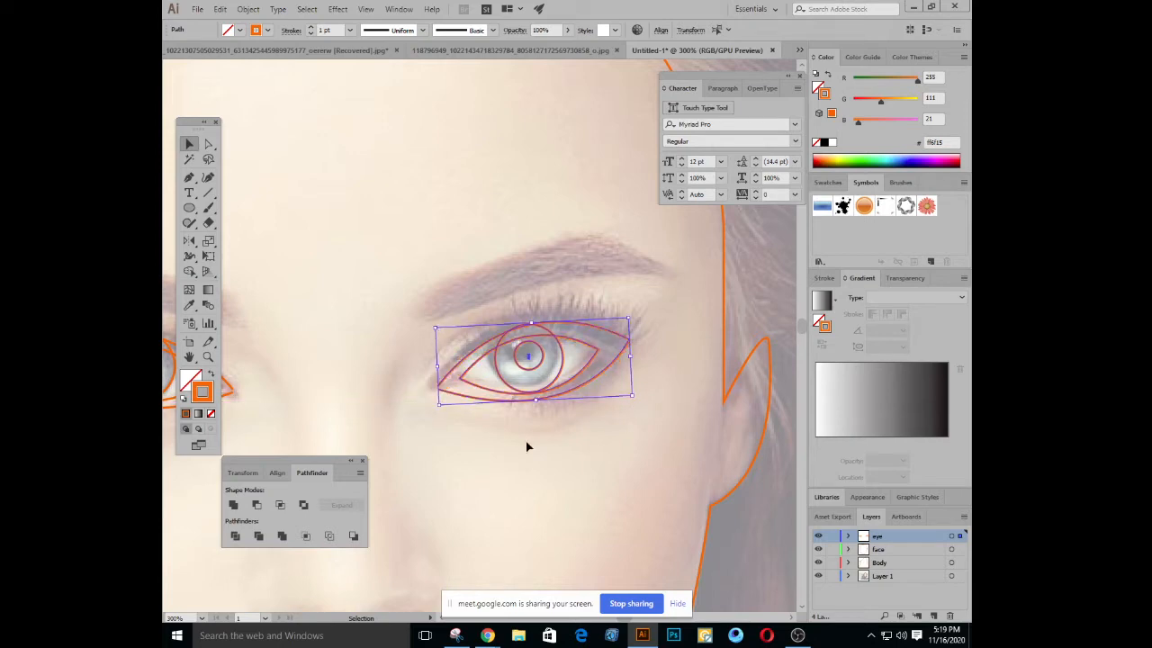
key("Left")
key("ctrl+minus")
key("ctrl+minus")
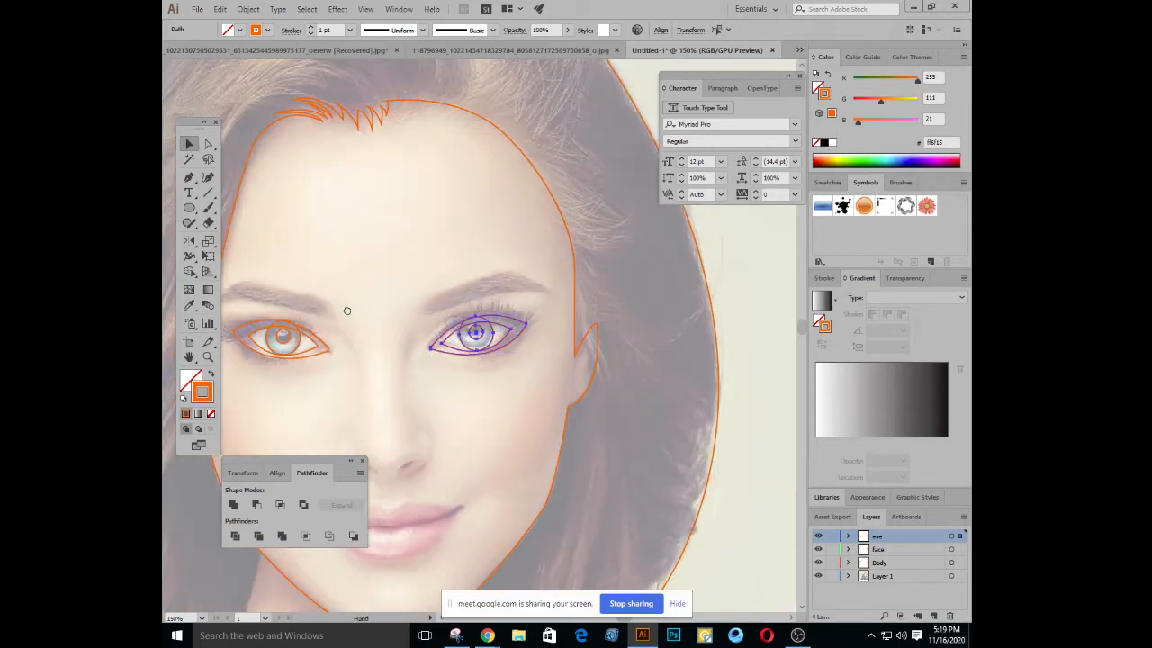
left_click_drag(347, 310, 526, 380)
left_click(500, 319)
key("ctrl+plus")
left_click(190, 178)
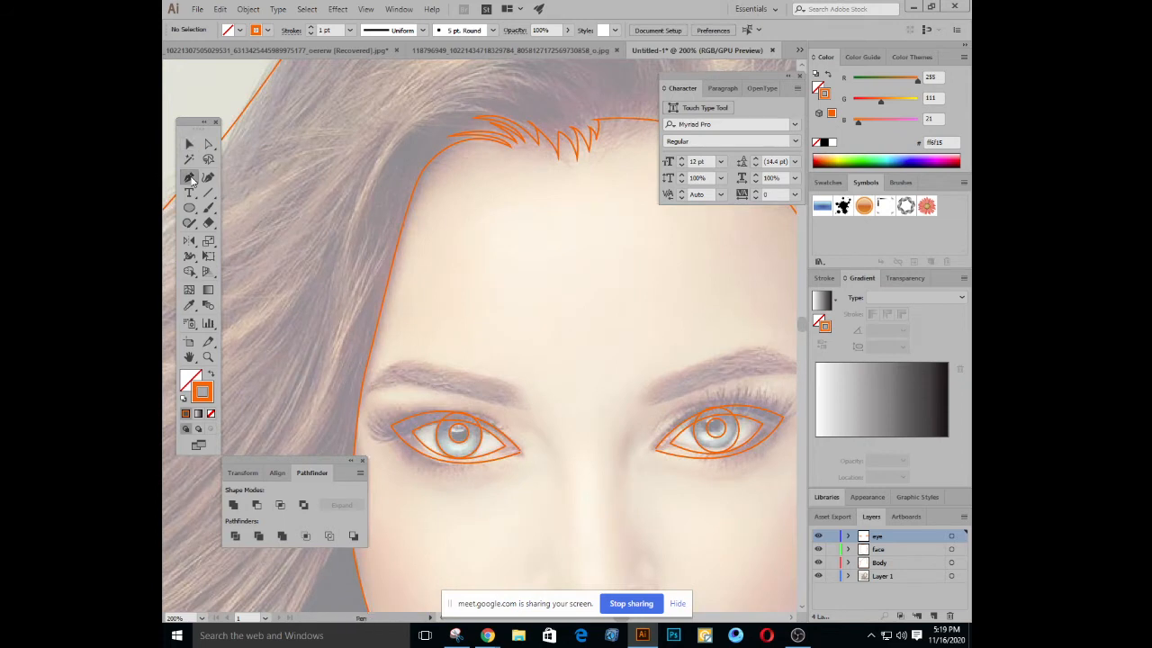
left_click_drag(473, 350, 524, 314)
left_click_drag(676, 394, 574, 412)
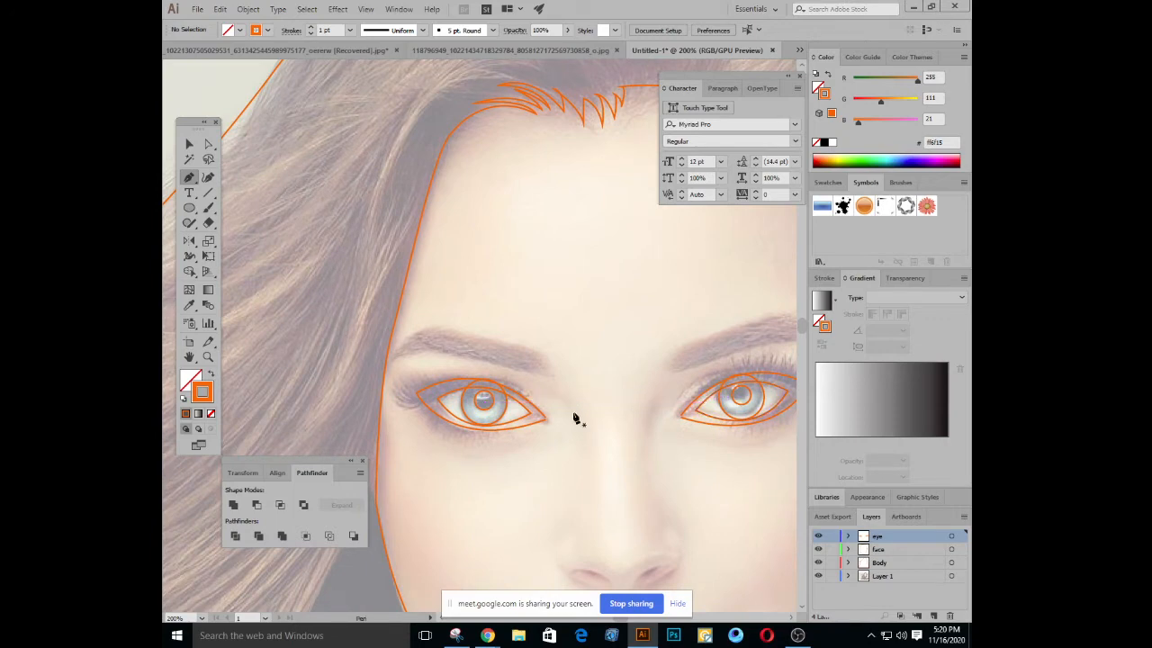
left_click_drag(519, 378, 553, 379)
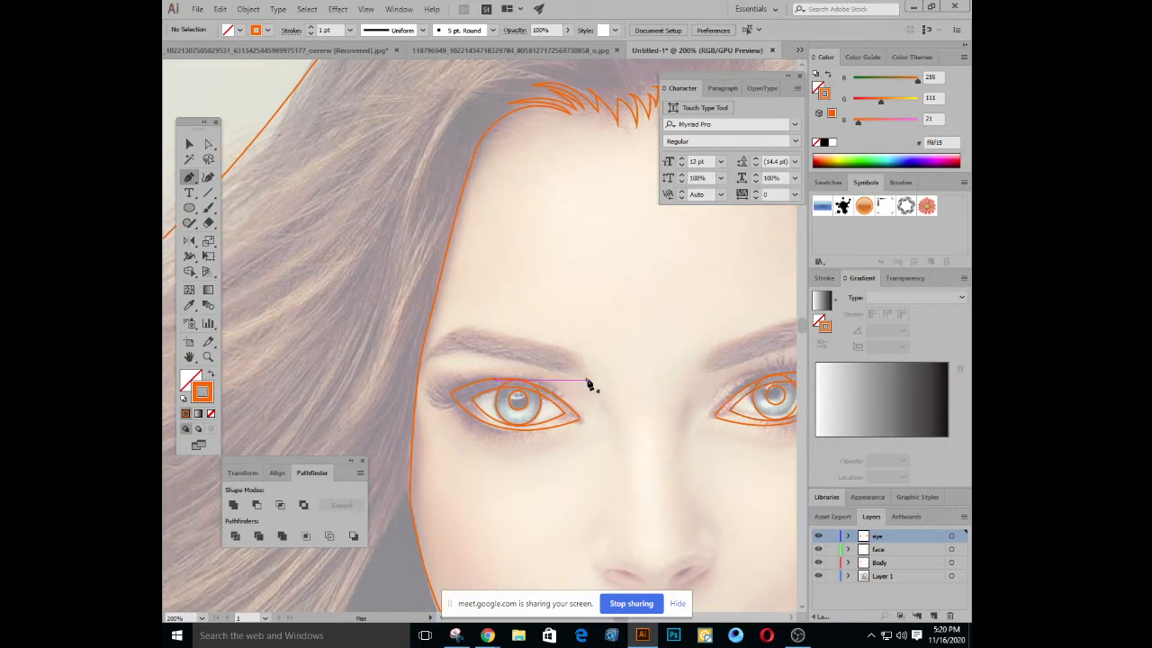
left_click(590, 376)
left_click_drag(538, 344, 485, 337)
key("ctrl+z")
key("ctrl+z")
left_click_drag(617, 421, 521, 346)
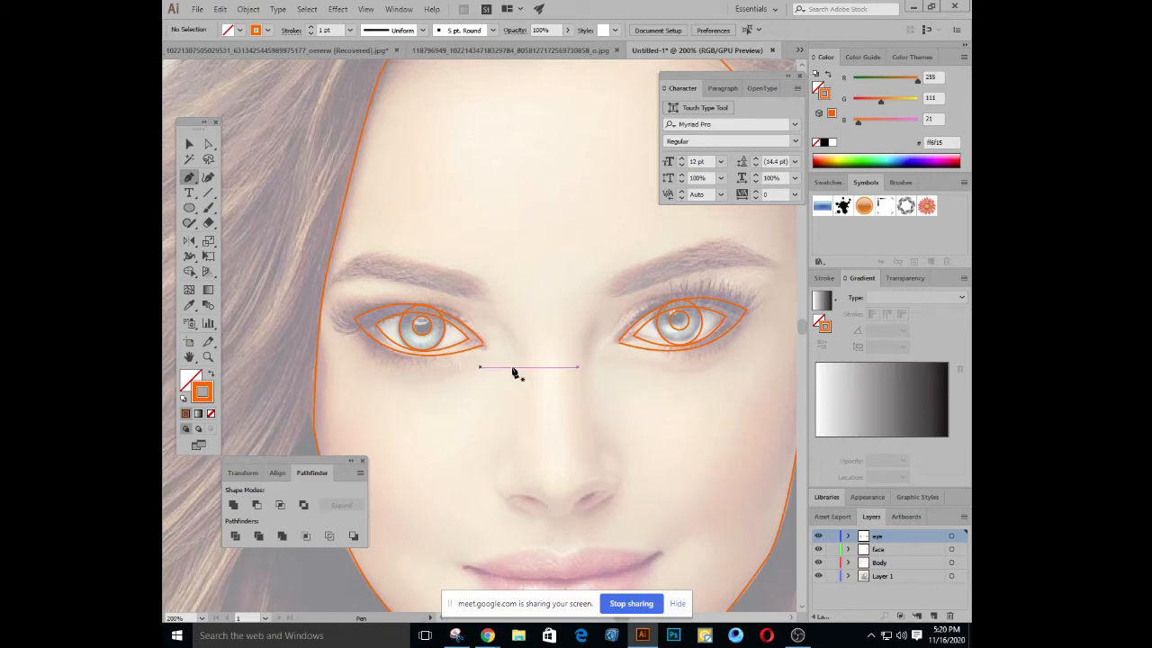
Delete the mirrored outlines over the second eye
left_click(190, 145)
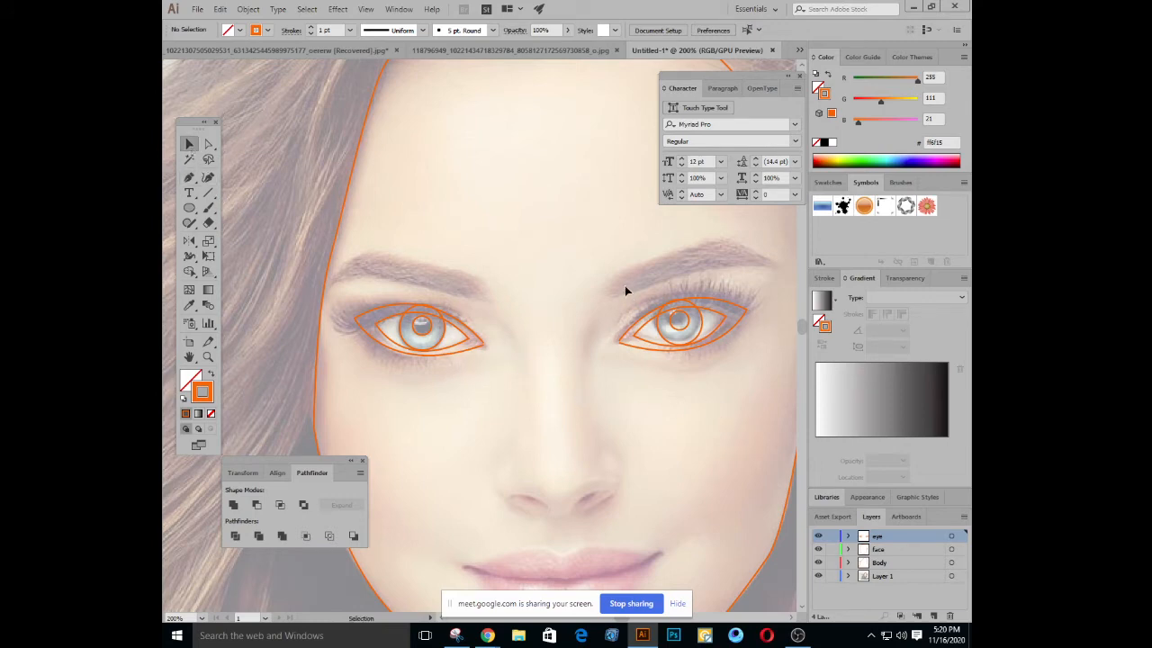
left_click_drag(728, 396, 726, 392)
key("Delete")
Reflect a copy of all the traced eye's outlines across a vertical axis through the nose bridge onto the second eye
left_click_drag(375, 285, 498, 418)
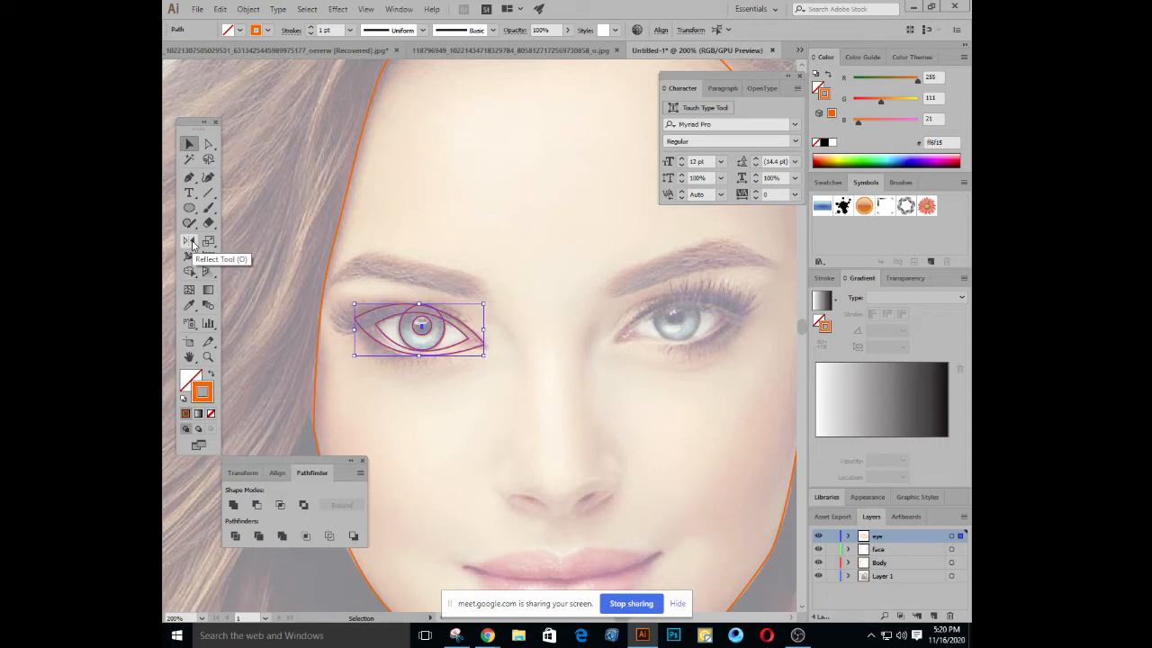
left_click(190, 242)
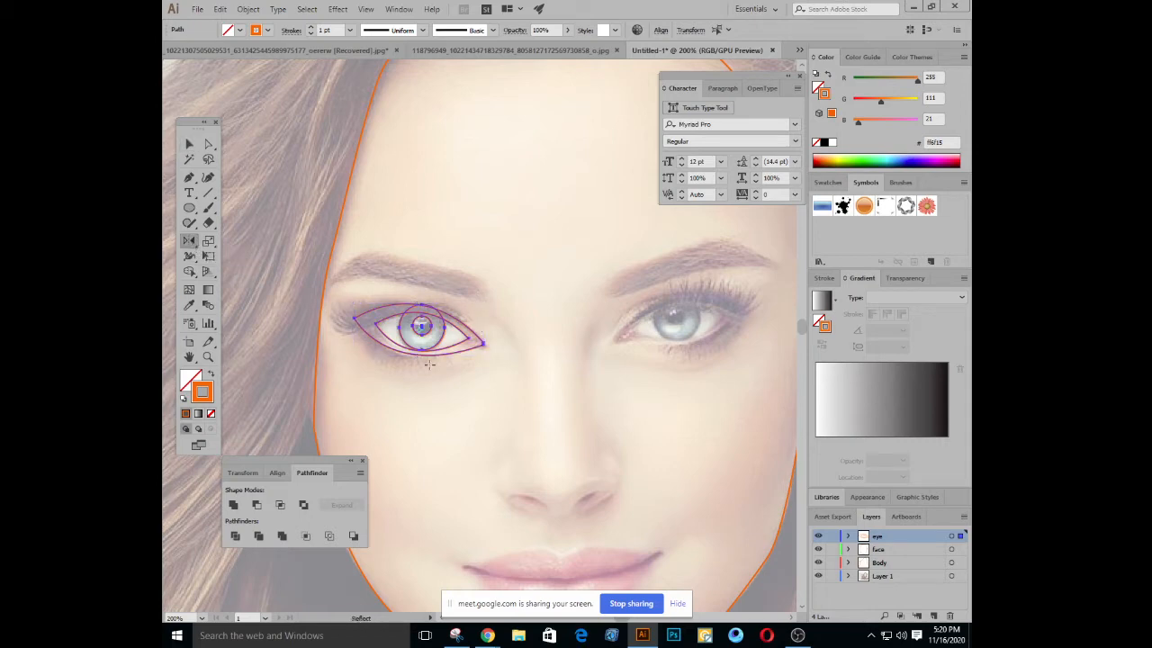
left_click(553, 326, "alt")
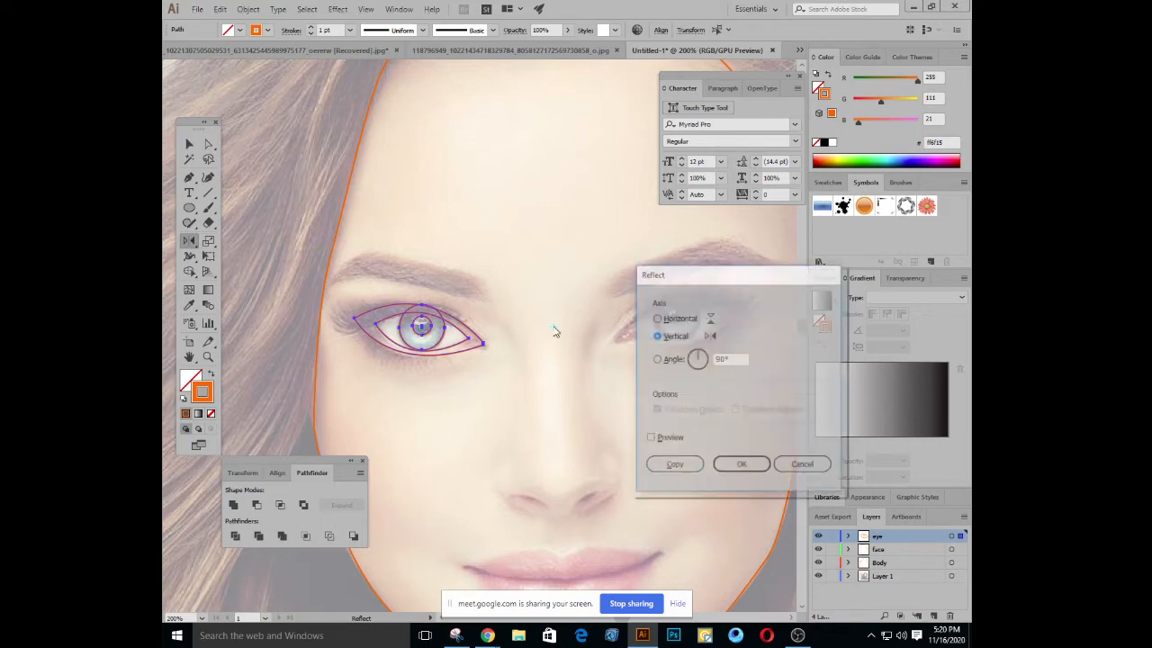
left_click(674, 467)
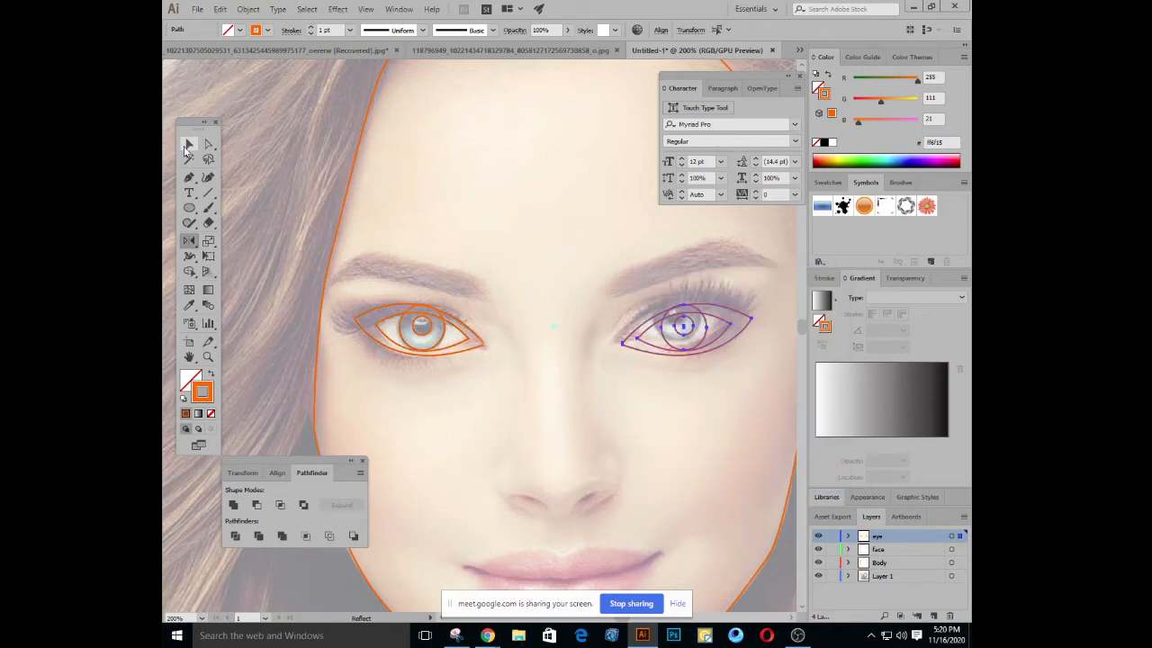
left_click(187, 149)
Tilt the copied eye outlines slightly counterclockwise, nudge them up and toward the nose to match the photo, and deselect them
left_click_drag(734, 399, 577, 425)
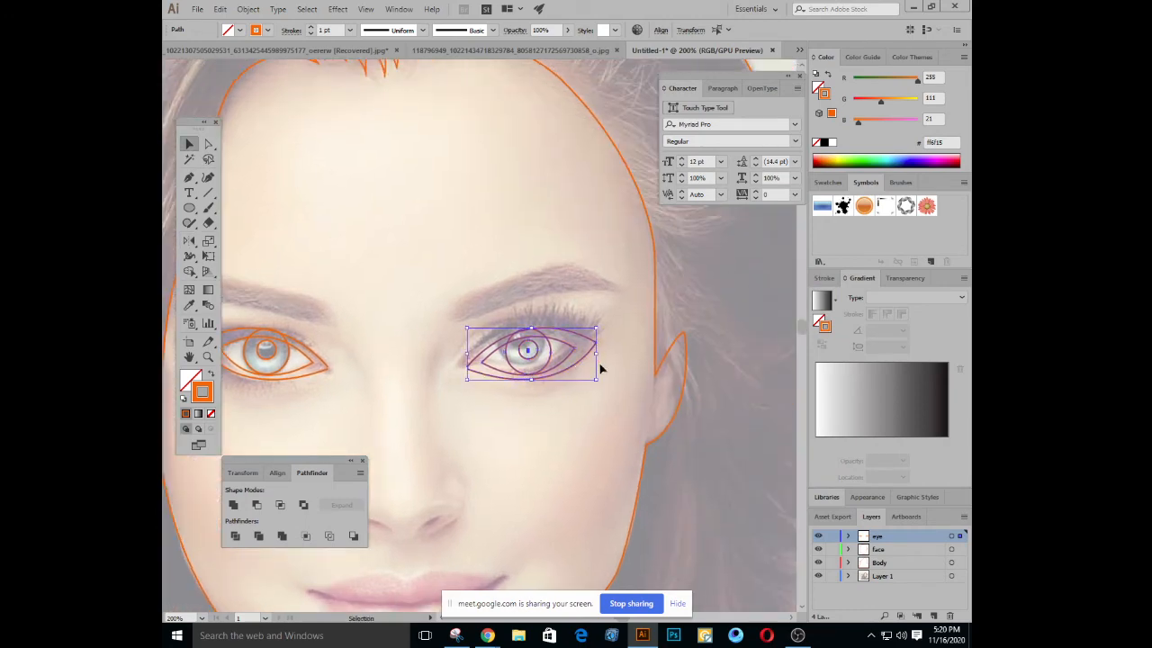
left_click_drag(600, 386, 607, 391)
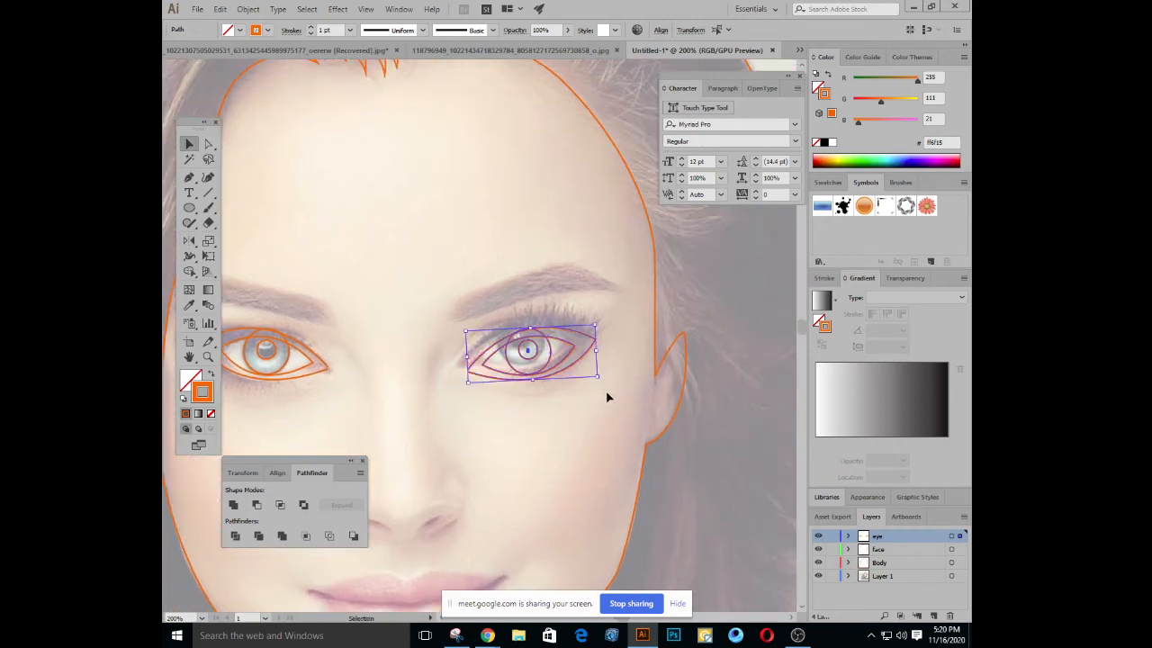
key("Up")
key("Up")
key("Up")
key("Left")
key("Left")
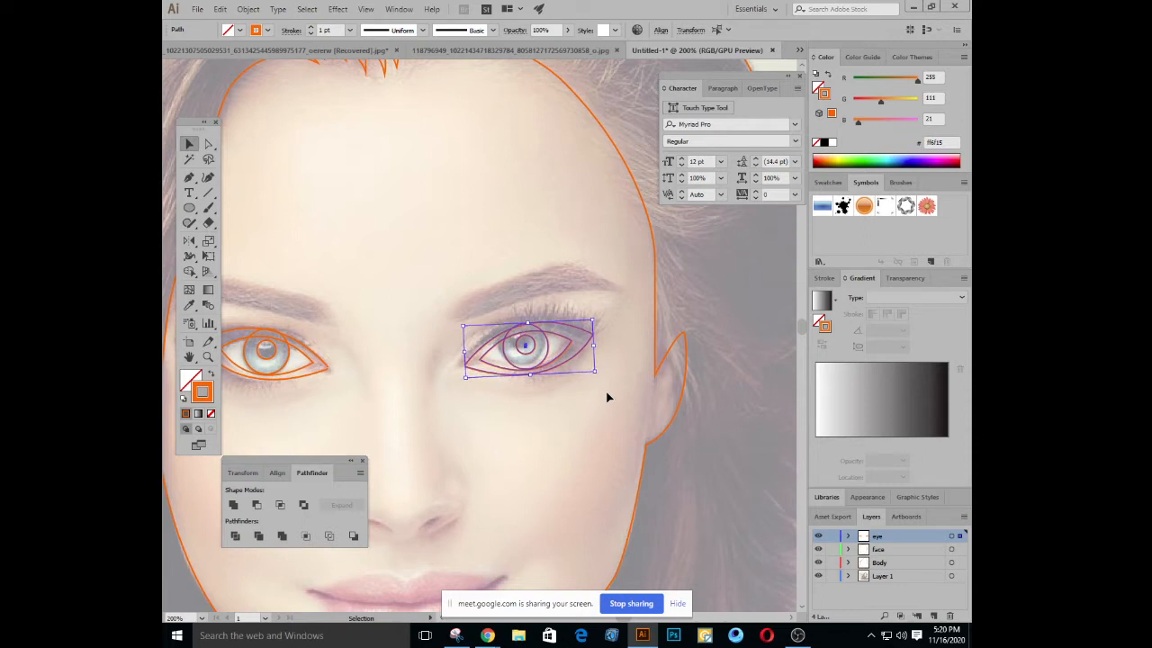
key("Up")
key("Left")
left_click_drag(401, 374, 554, 436)
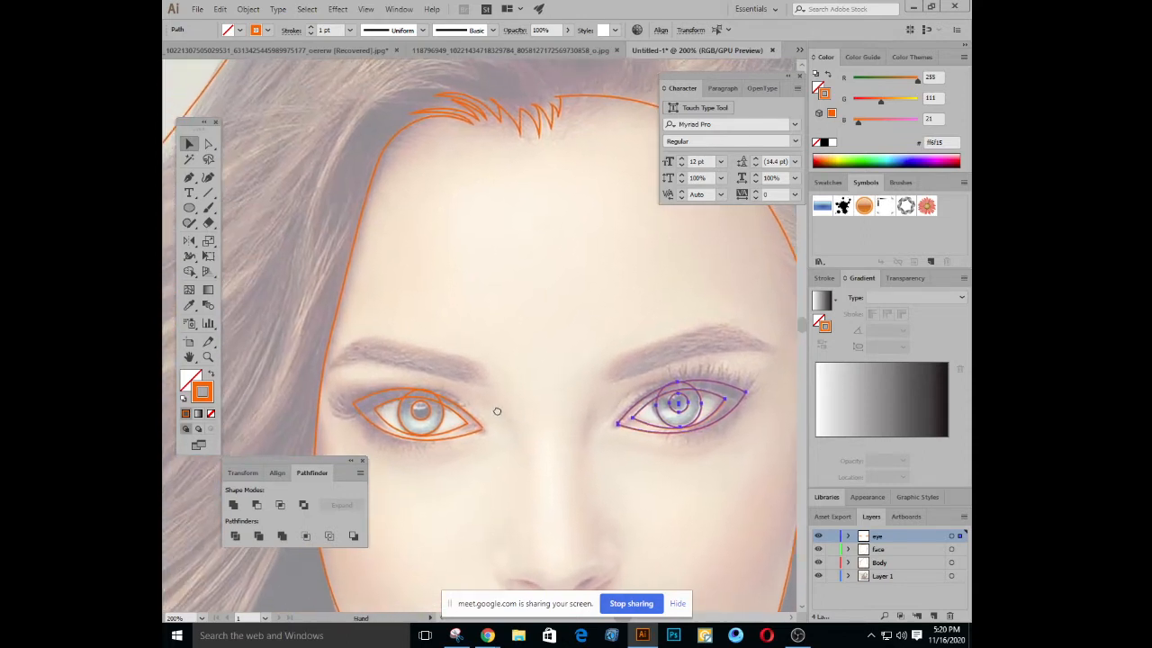
left_click(450, 326)
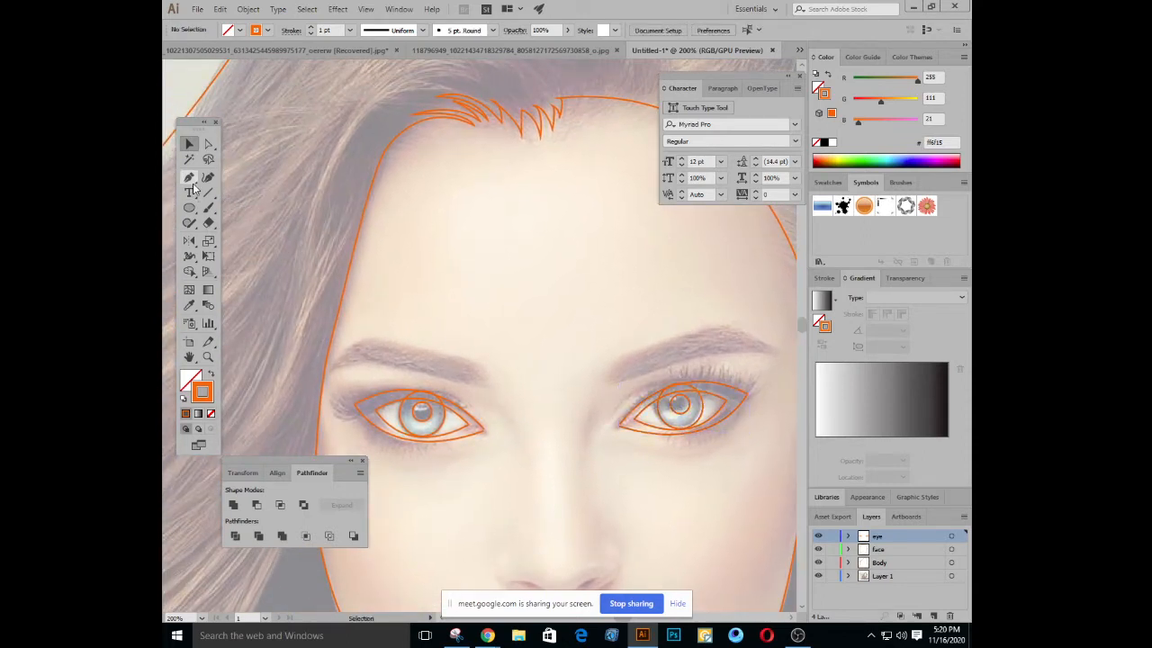
Outline the eyebrow above the first traced eye with a closed curved Pen path along its lower and upper edges, and deselect it
left_click(190, 179)
left_click_drag(420, 283, 472, 256)
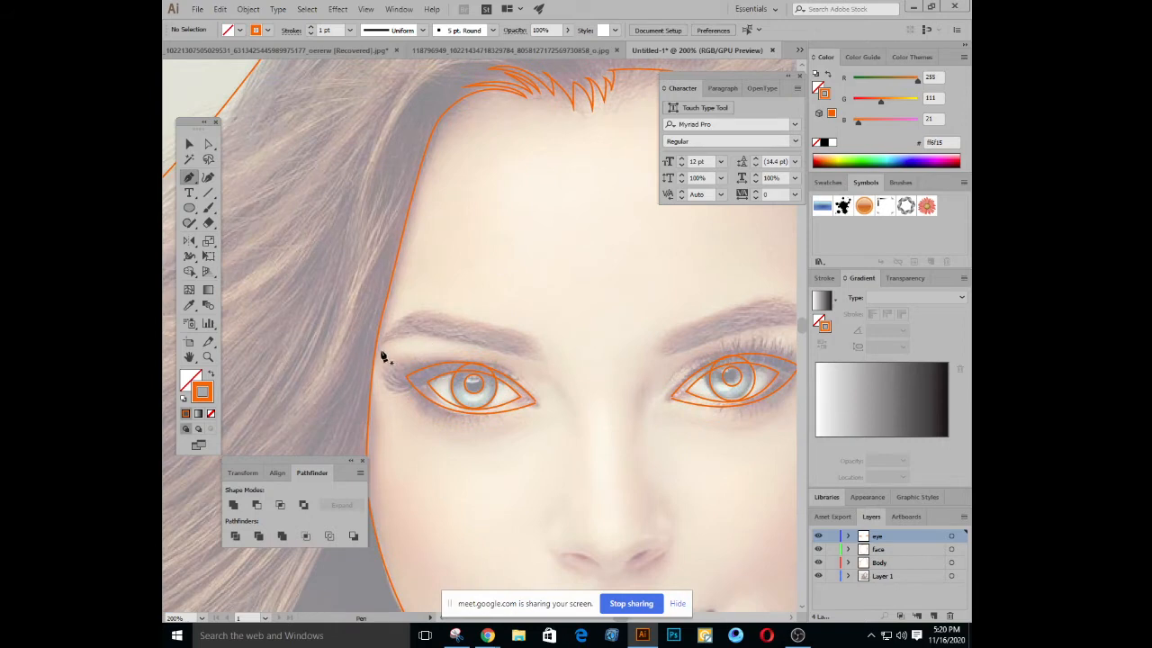
left_click(380, 349)
left_click_drag(544, 363, 683, 420)
left_click(545, 363)
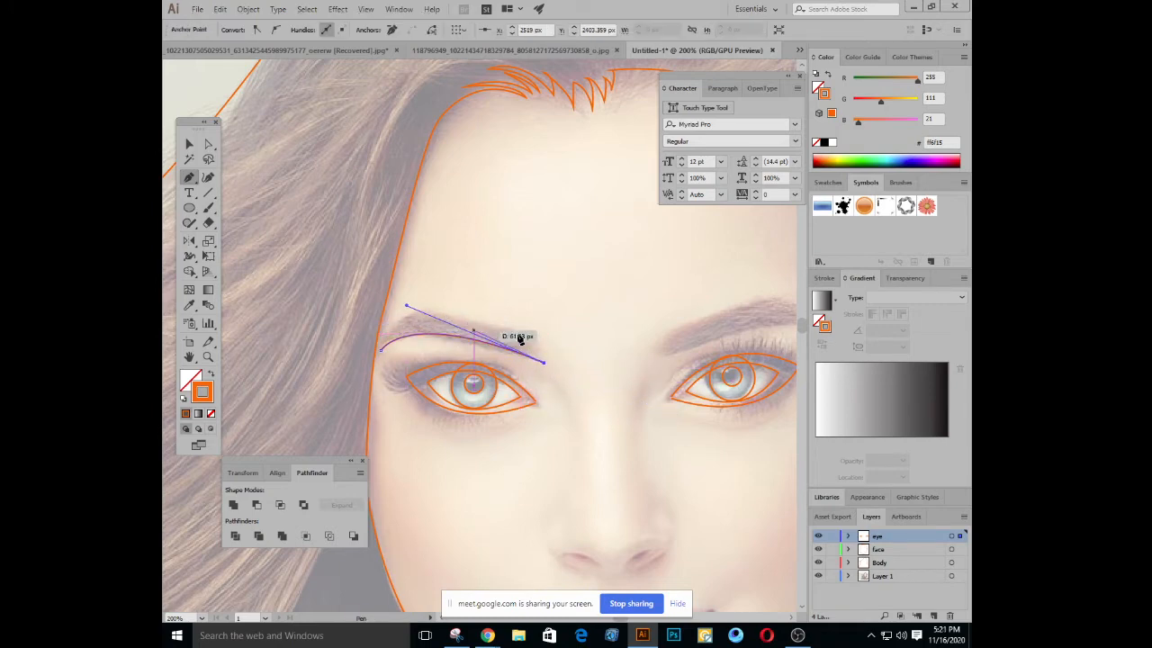
left_click_drag(522, 334, 513, 328)
left_click_drag(403, 364, 469, 439)
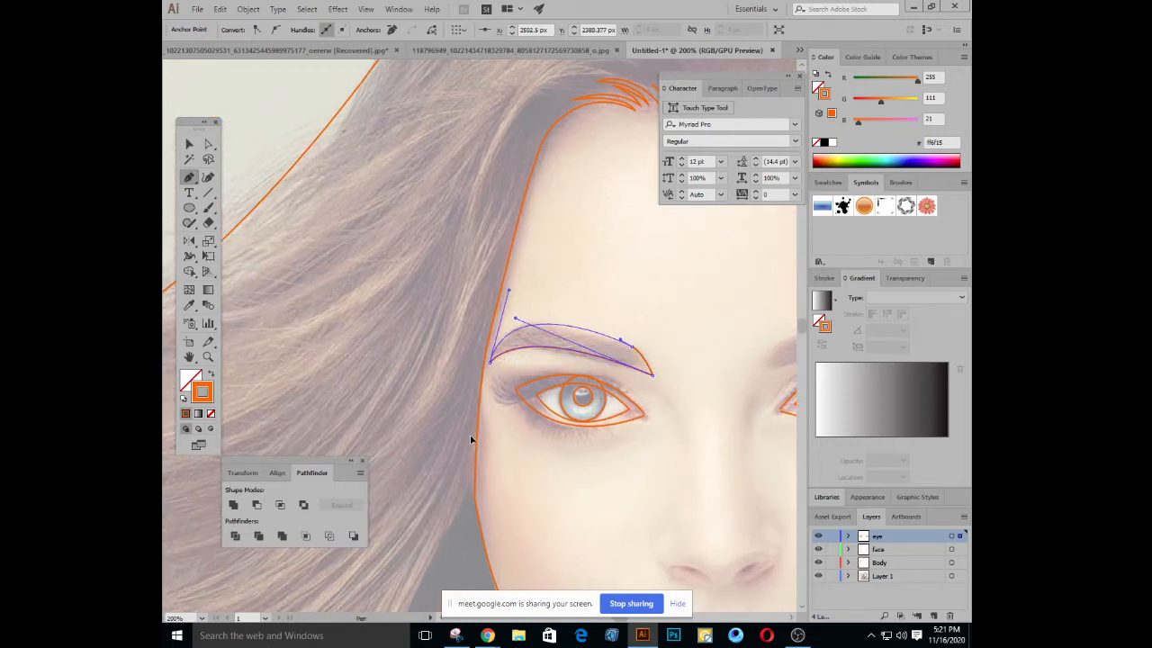
left_click_drag(533, 396, 427, 348)
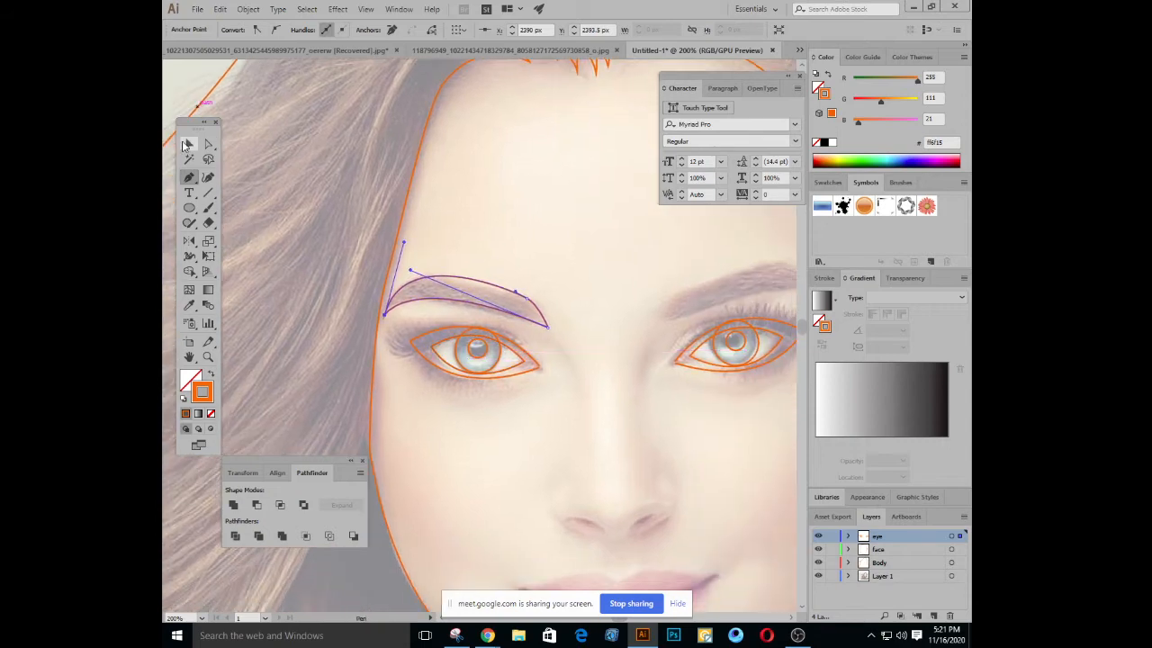
left_click(189, 144)
left_click(540, 295)
Outline the second eyebrow with a closed curved Pen path along its lower and upper edges, and deselect it
left_click_drag(531, 290, 394, 314)
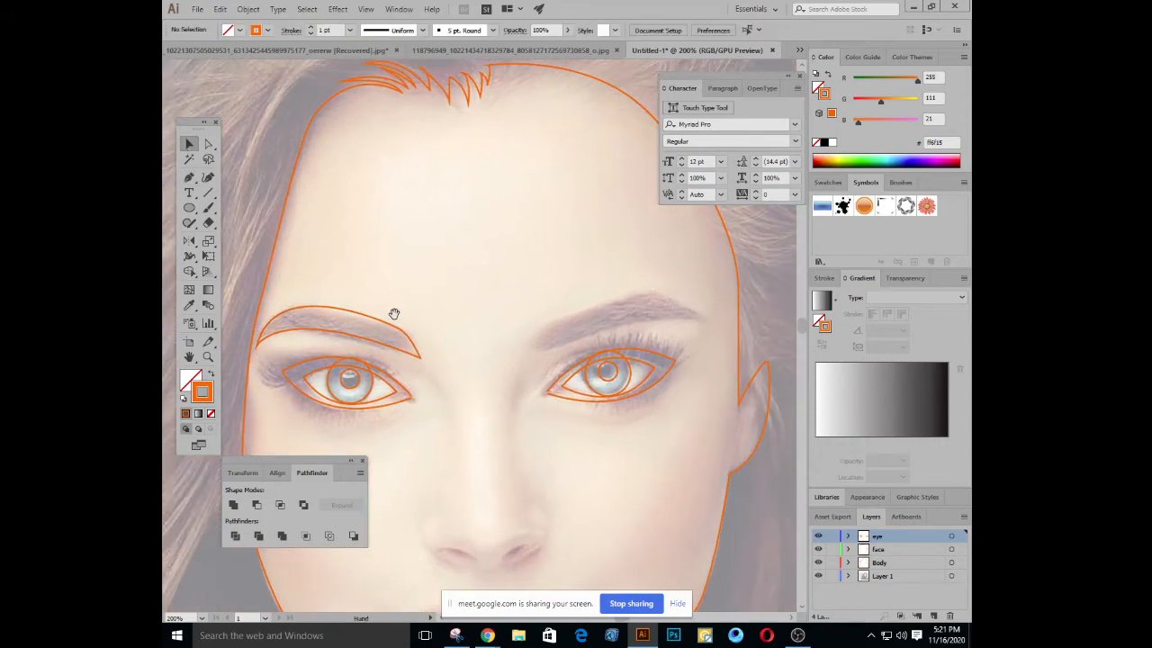
left_click(189, 177)
left_click_drag(520, 347, 467, 340)
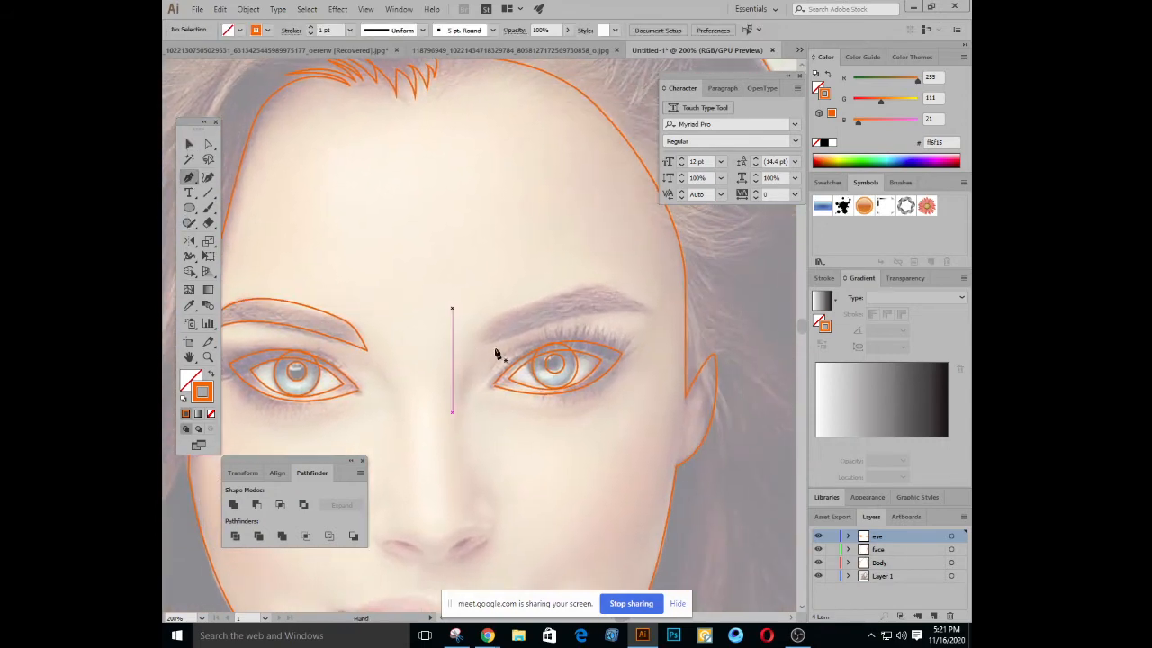
left_click(653, 313)
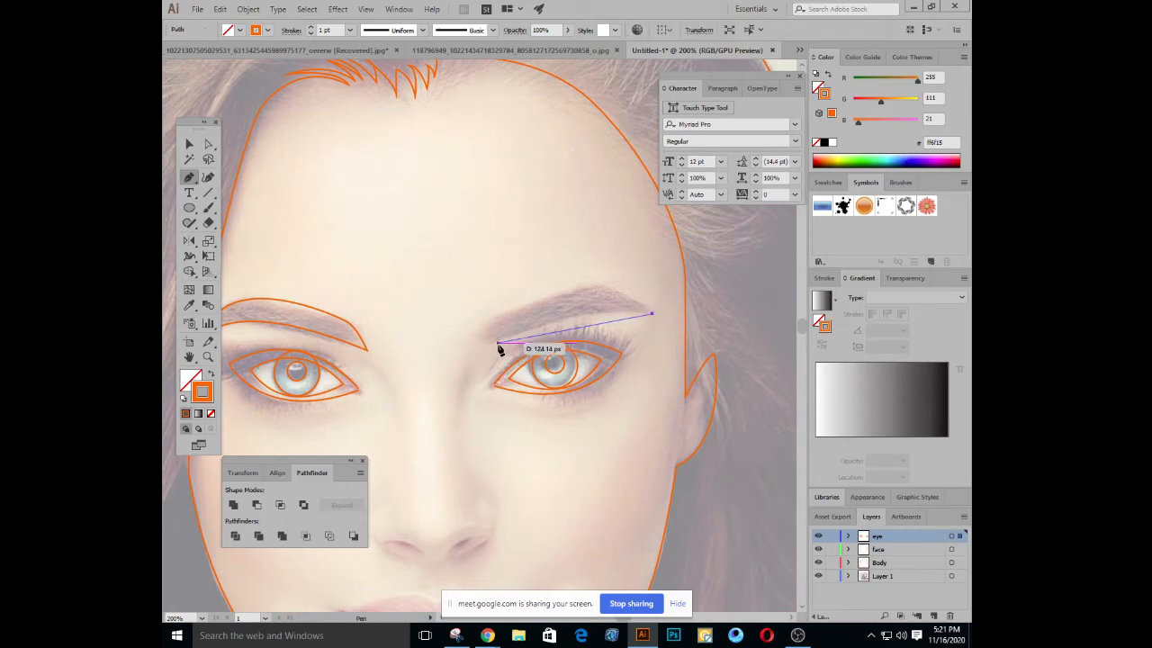
left_click_drag(497, 342, 395, 388)
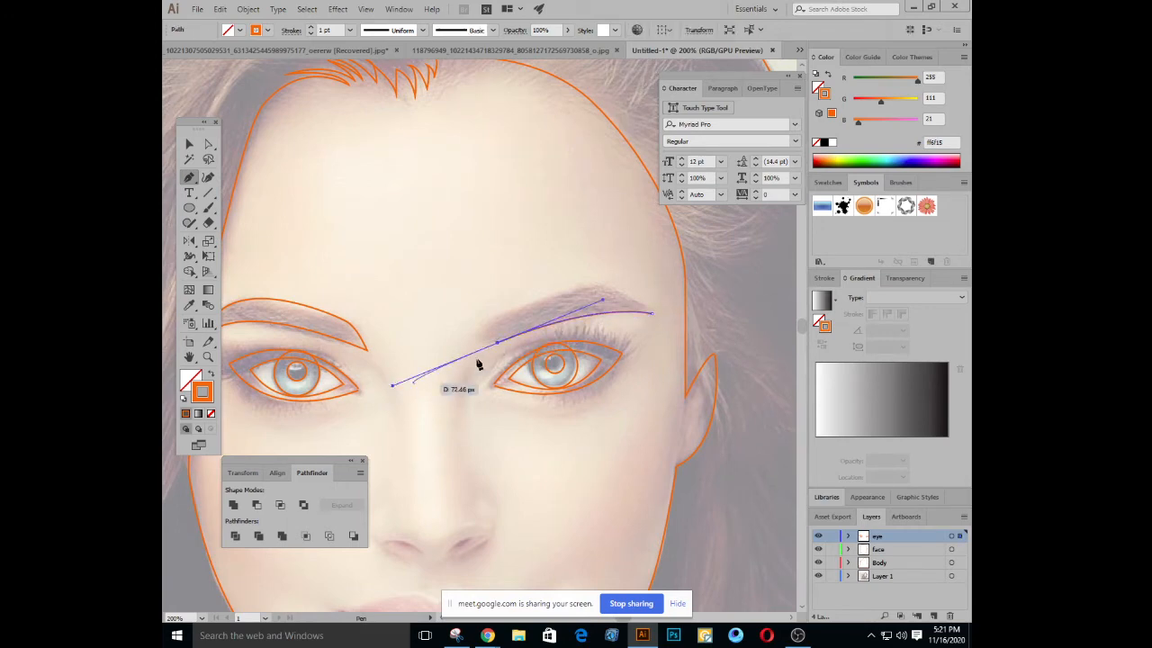
left_click_drag(496, 342, 521, 286)
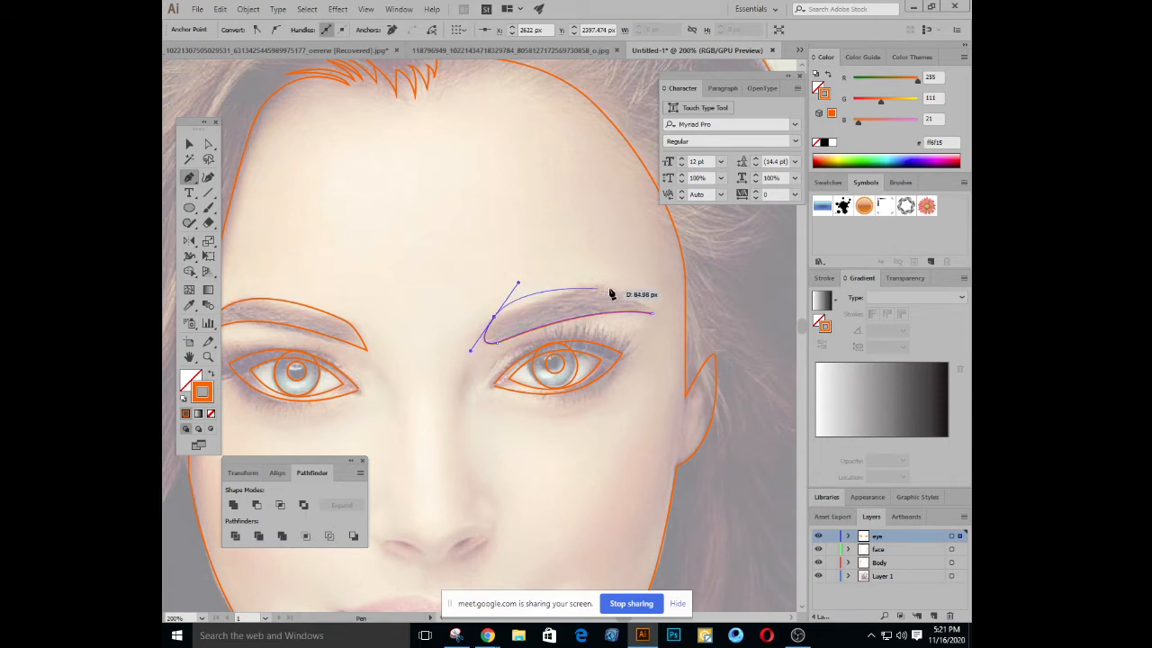
left_click(493, 321)
left_click_drag(600, 286, 648, 298)
left_click(600, 287)
left_click(189, 144)
left_click(435, 195)
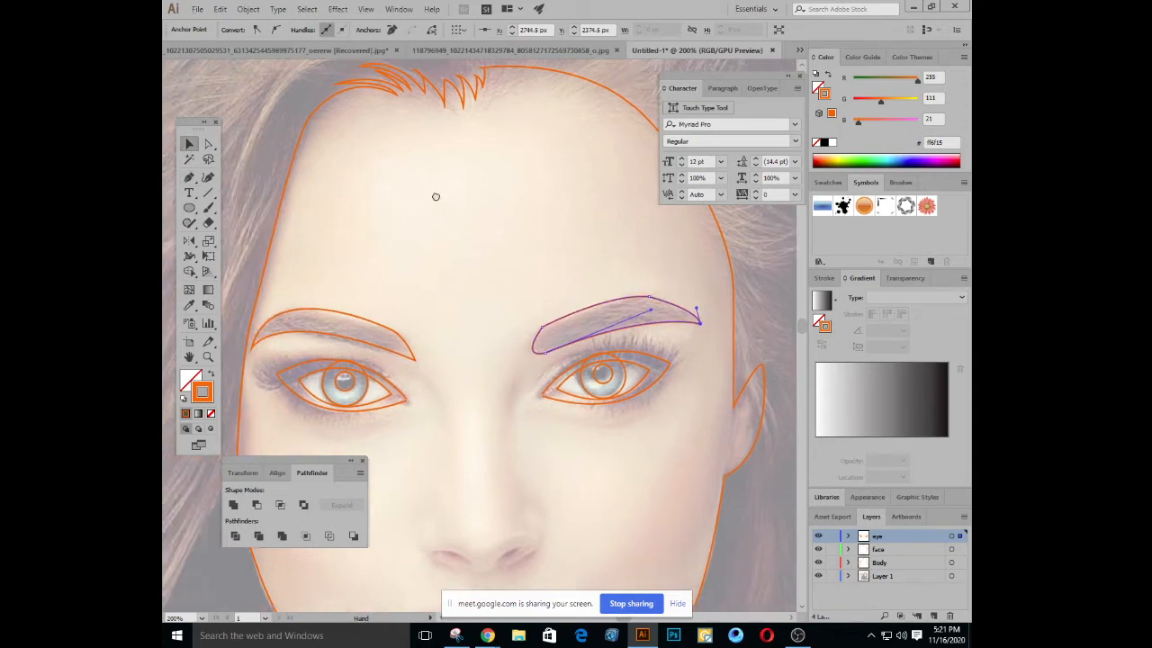
Examine the traced eye and eyebrow outlines against the whole face in the photo
key("ctrl+minus")
key("ctrl+minus")
key("ctrl+minus")
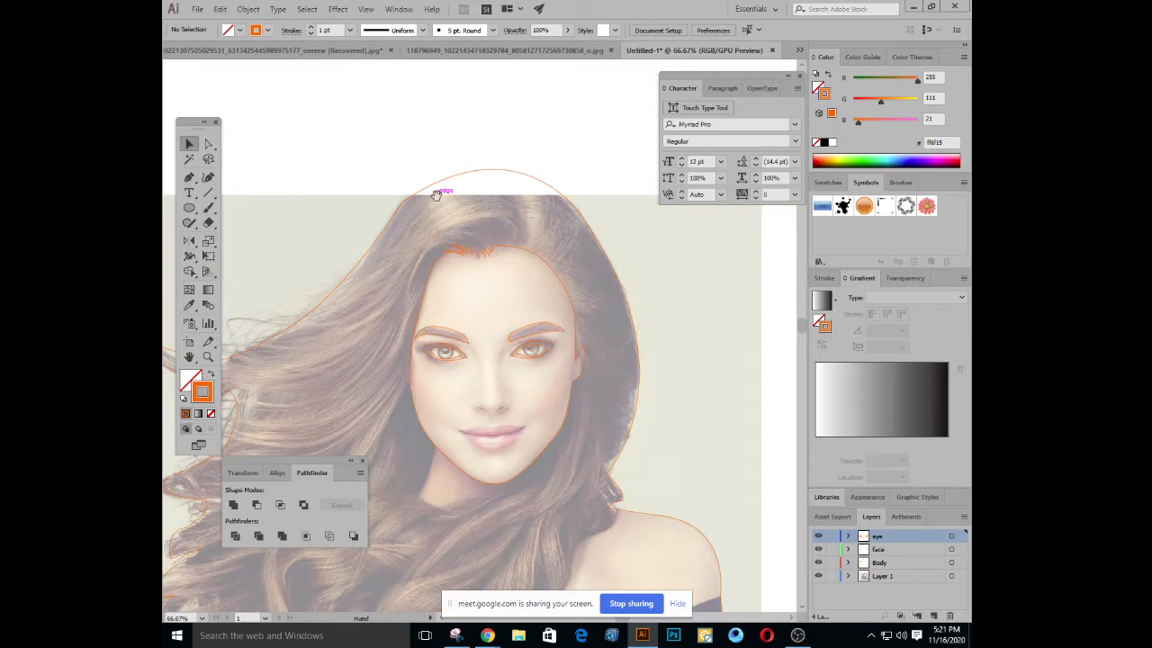
left_click_drag(499, 293, 534, 249)
key("ctrl+plus")
key("ctrl+plus")
key("ctrl+plus")
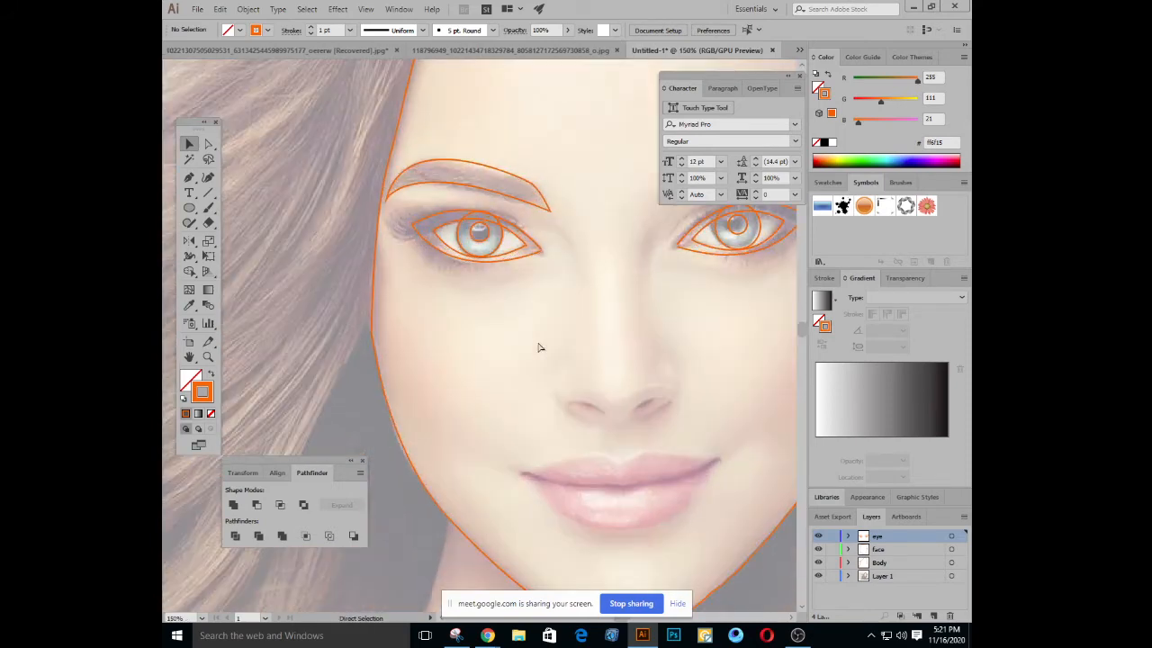
key("ctrl+minus")
key("ctrl+minus")
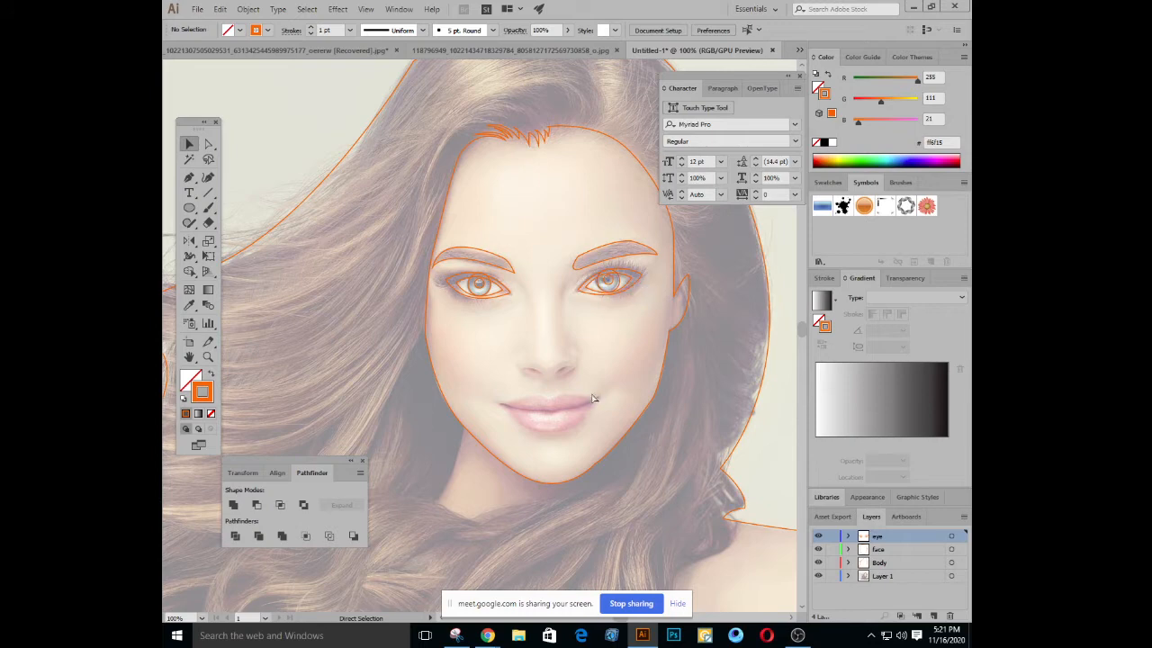
key("ctrl+plus")
key("ctrl+minus")
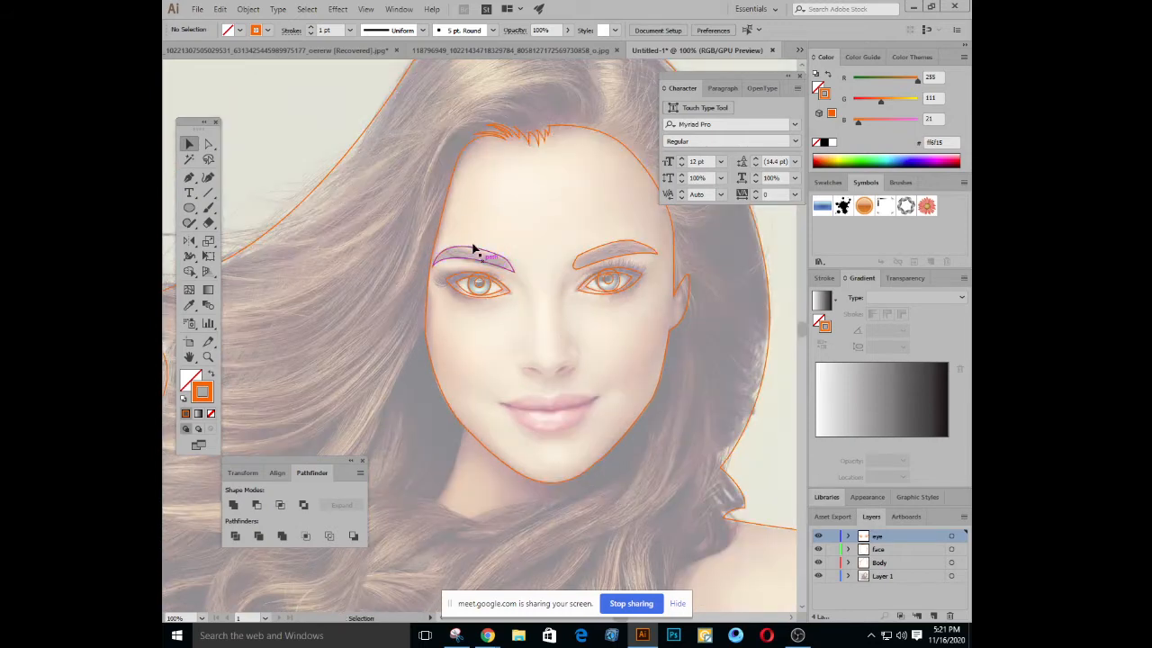
left_click_drag(436, 242, 644, 337)
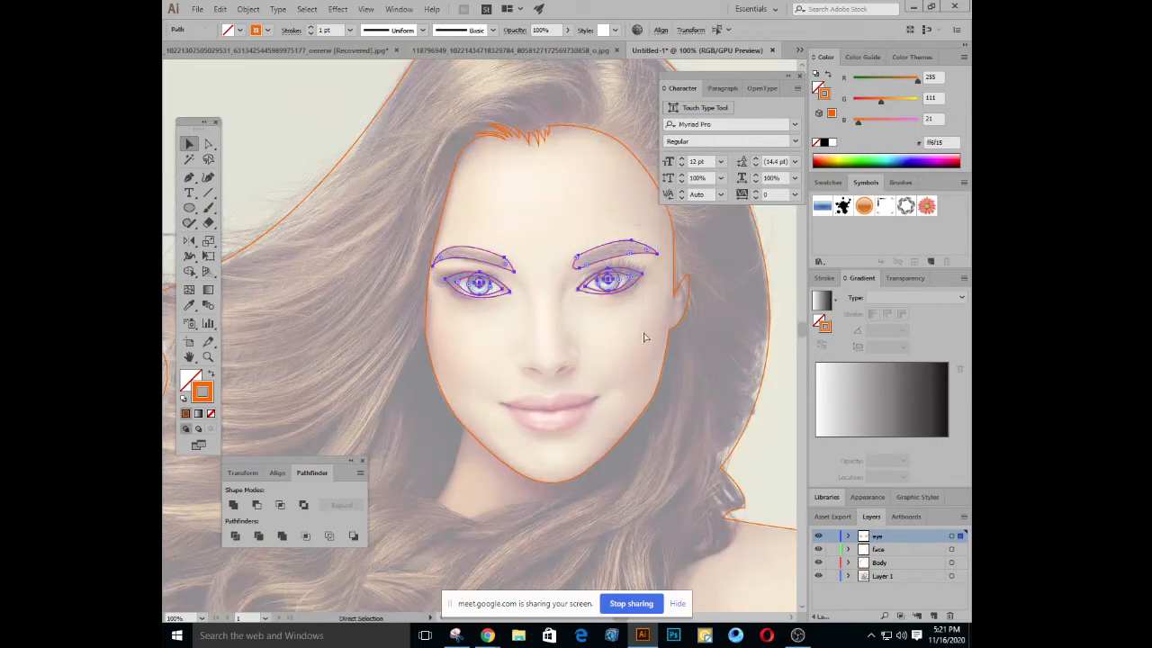
left_click(645, 337)
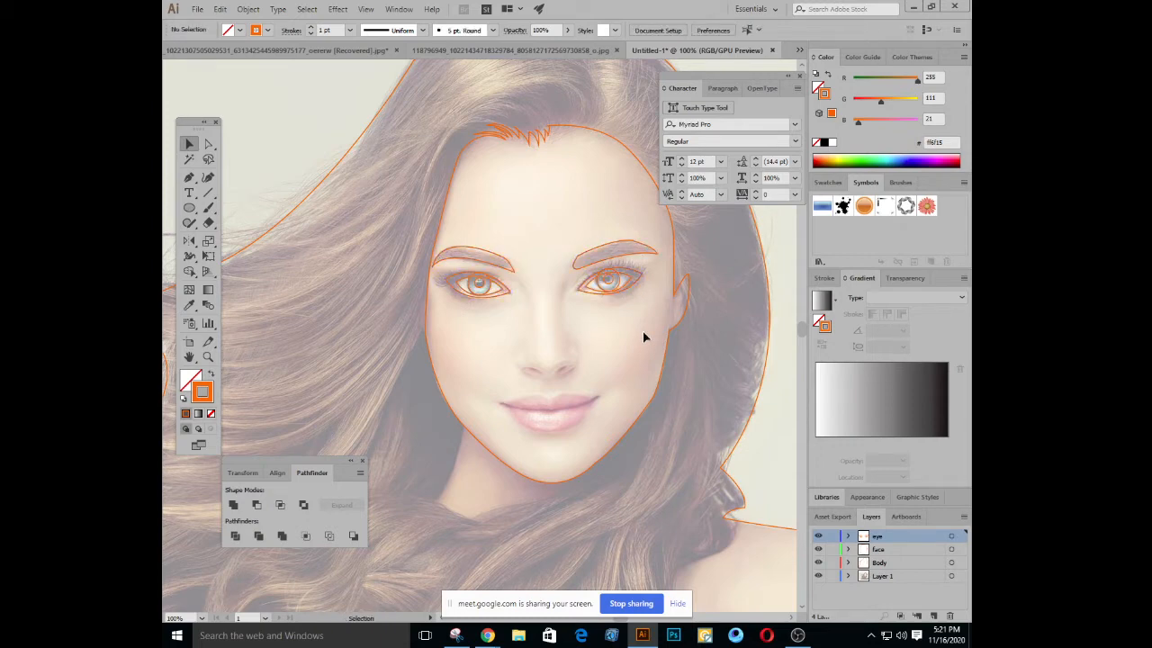
Add a new layer above the eye layer and name it leap
key("ctrl+plus")
left_click_drag(607, 404, 563, 325)
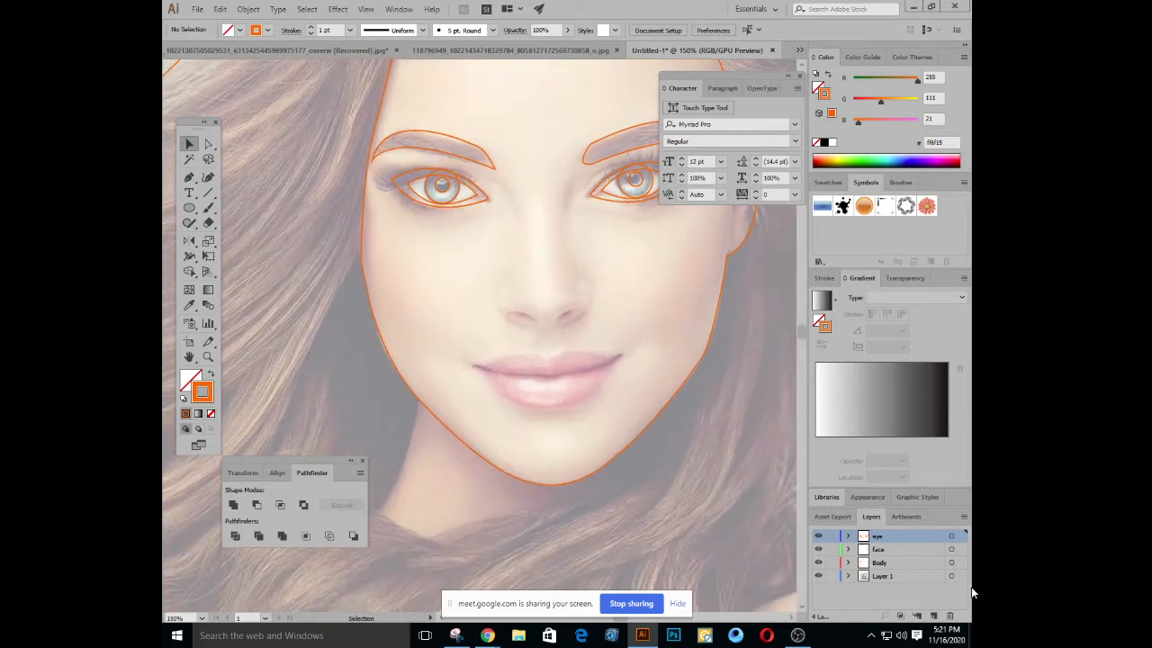
left_click(933, 617)
double_click(884, 535)
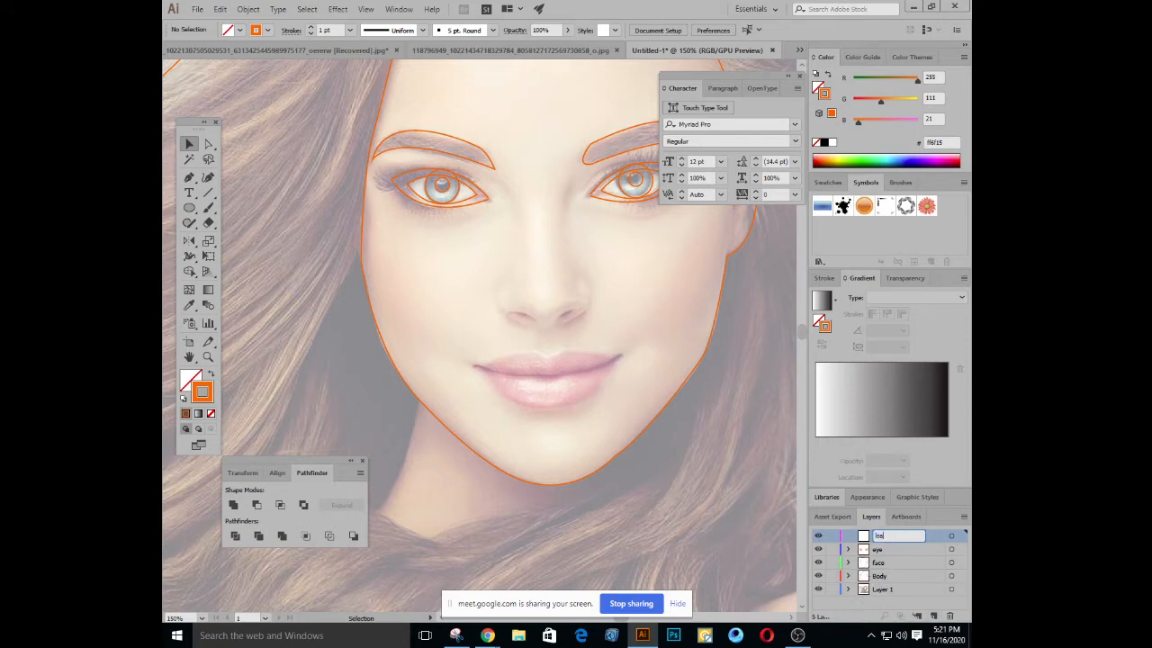
key("Return")
scroll(475, 342, "up", 1)
Trace the upper lip's edge with a curved Pen path from one mouth corner through the cupid's bow to the other
left_click(190, 177)
left_click_drag(525, 314, 484, 238)
key("ctrl+plus")
left_click_drag(531, 343, 478, 326)
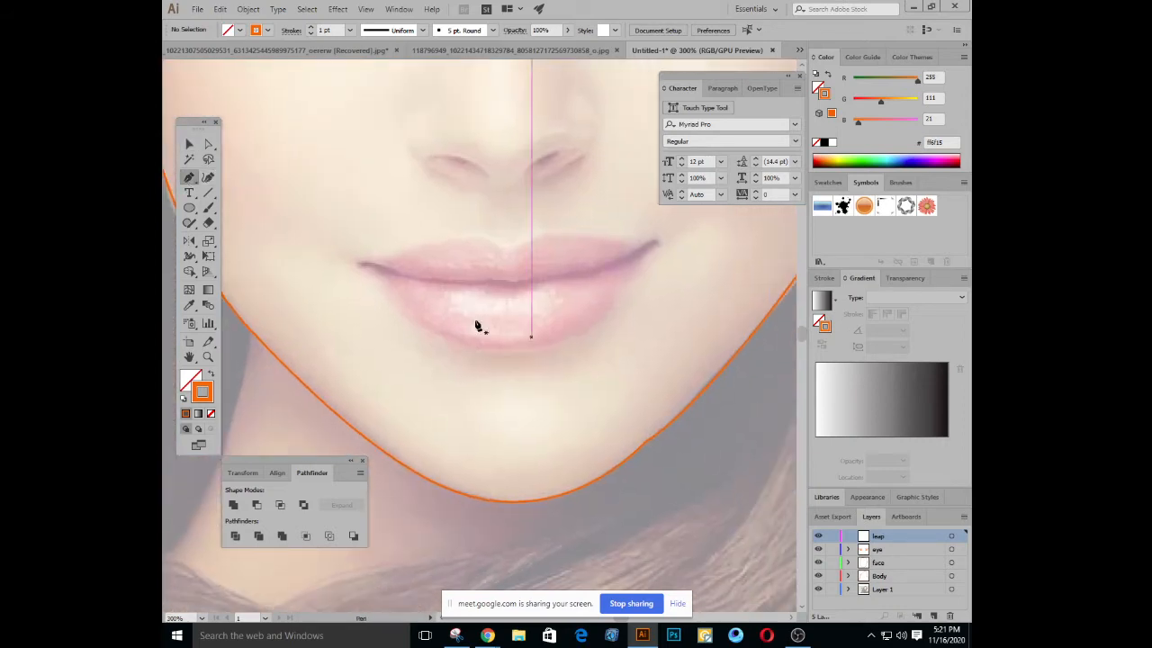
left_click(363, 261)
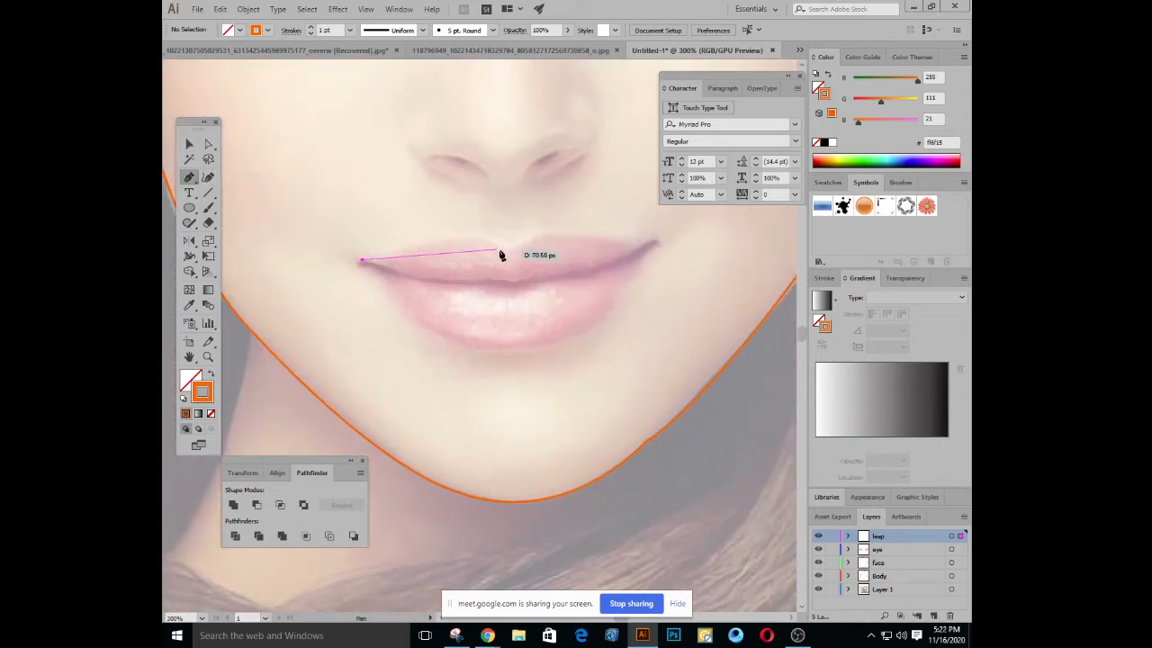
left_click_drag(507, 249, 549, 275)
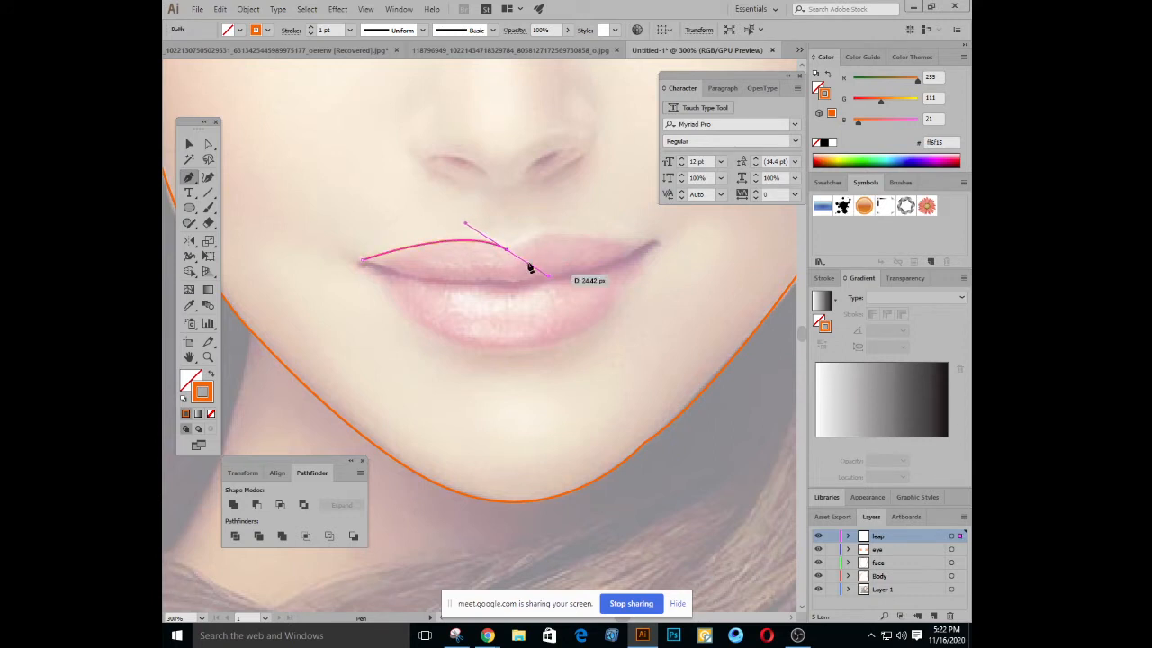
left_click(509, 254)
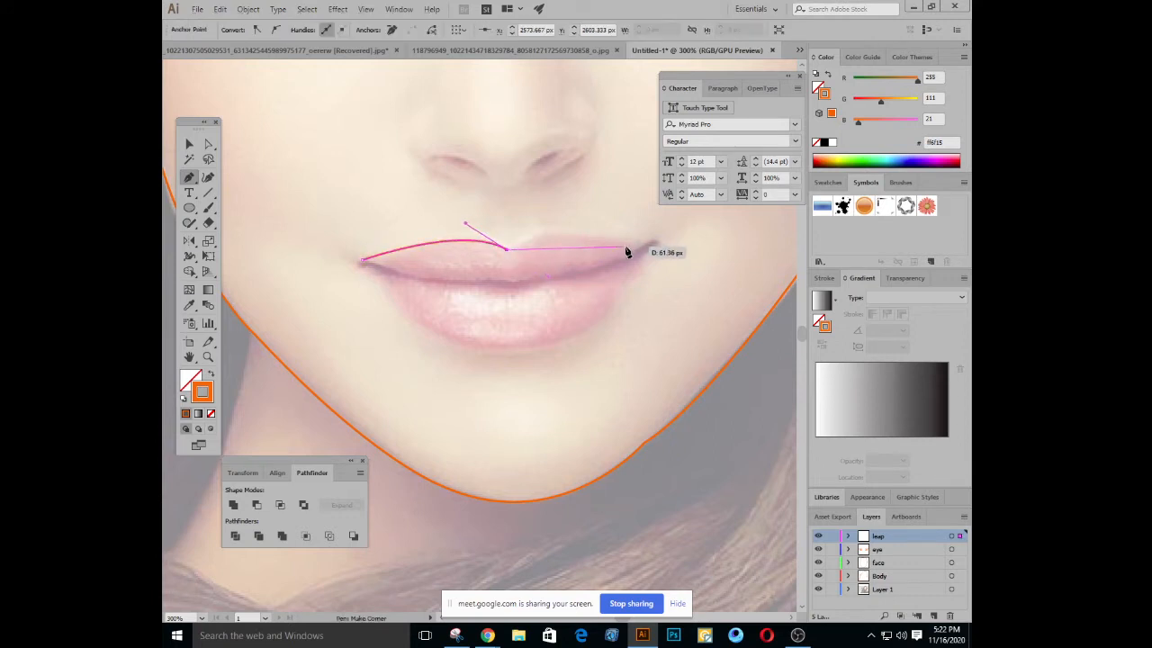
mouse_move(631, 245)
left_mouse_down()
mouse_move(686, 276)
mouse_move(710, 268)
mouse_move(676, 237)
left_mouse_up()
left_click(631, 246)
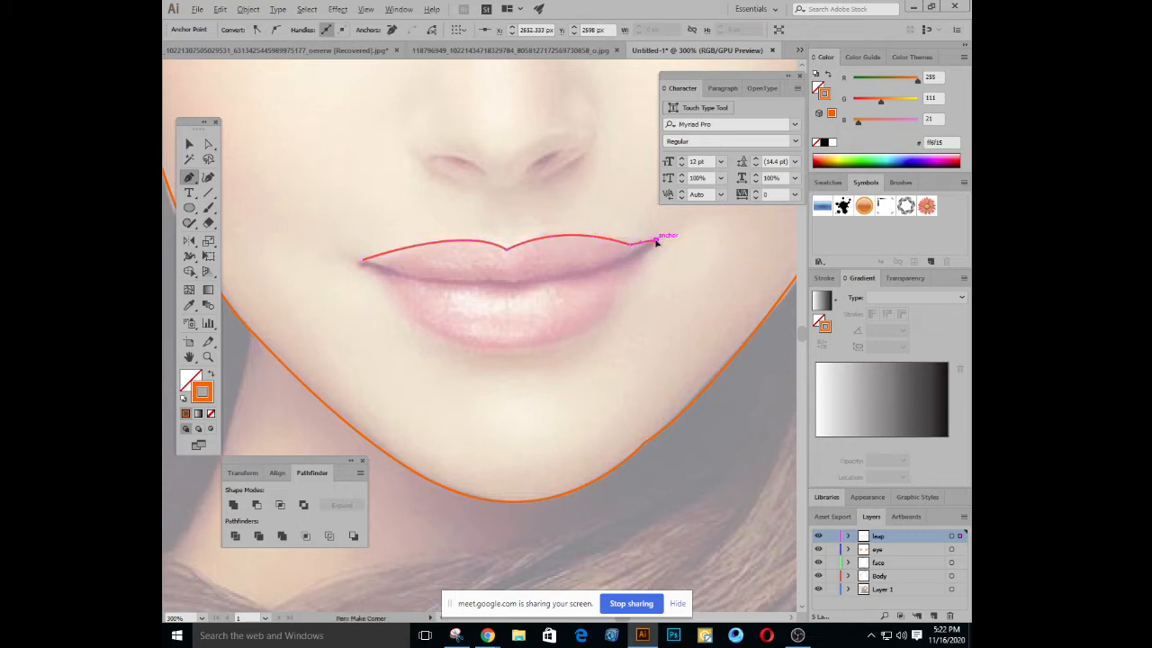
left_click(657, 241)
Continue the lip path along the lower lip's edge and close it at the starting mouth corner
left_click_drag(574, 339, 517, 358)
key("space")
left_click_drag(422, 323, 546, 371)
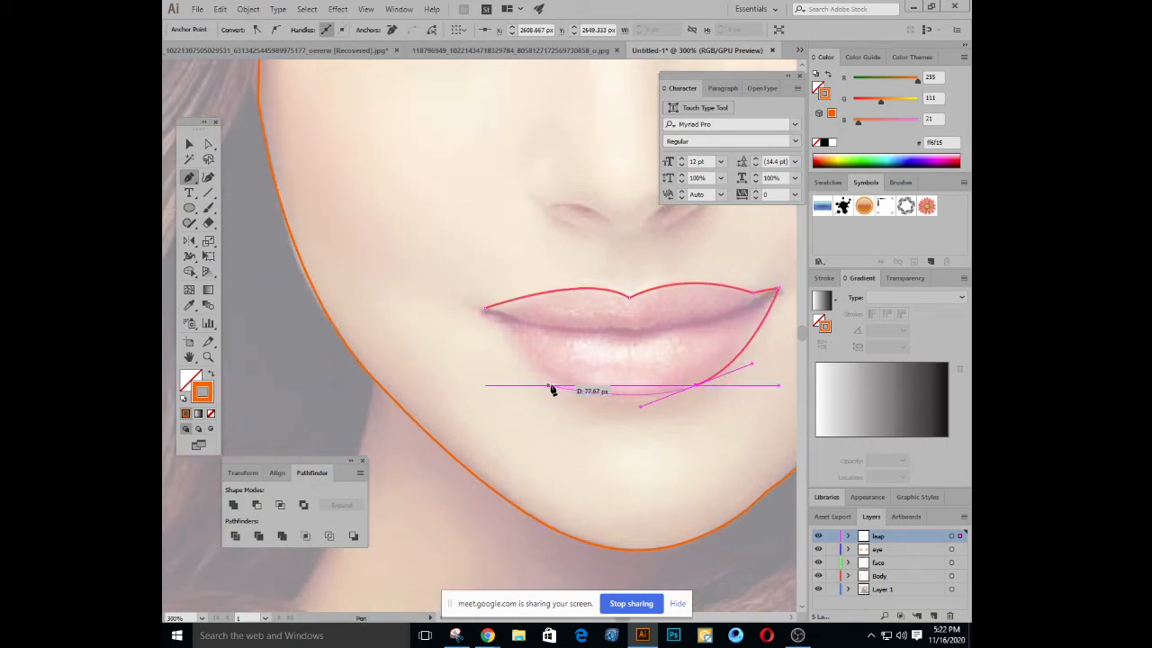
left_click(563, 388)
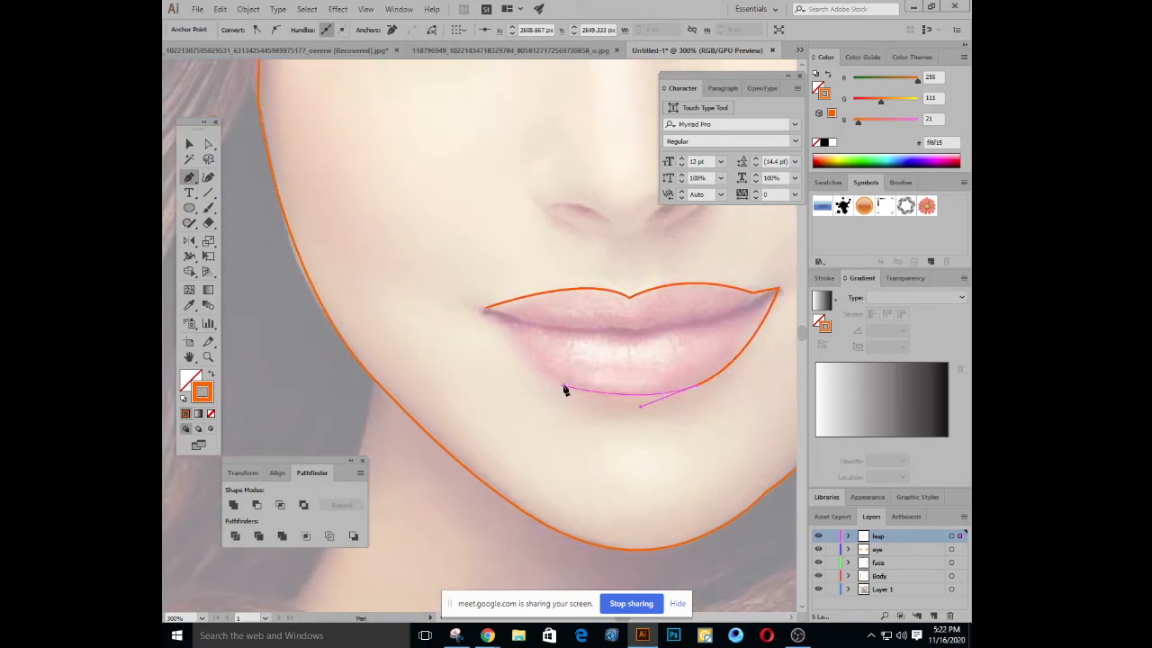
left_click(485, 310)
left_click_drag(484, 312, 469, 282)
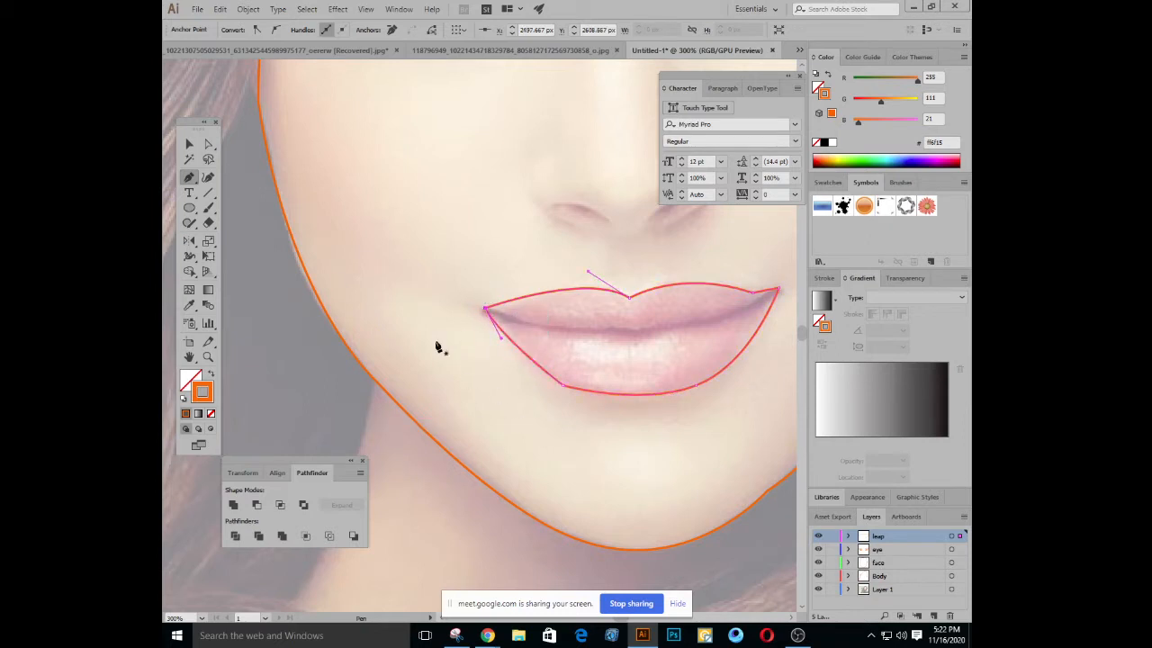
Try to round the sharp corner on the lower edge of the lip outline
key("a")
left_click(543, 402)
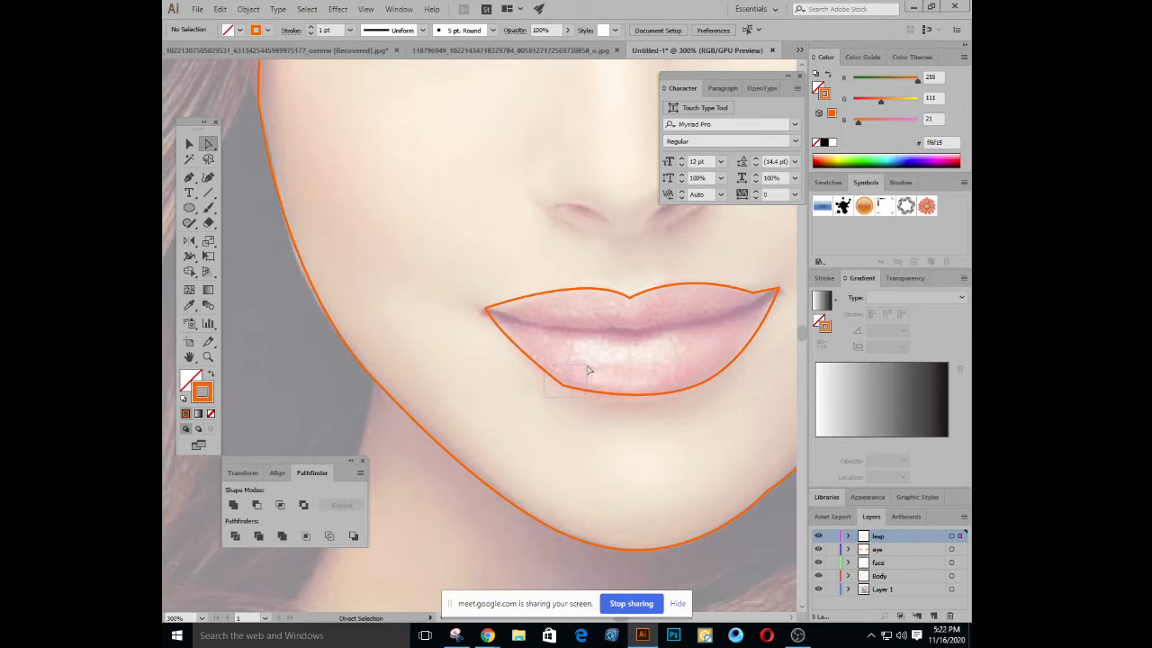
left_click_drag(588, 370, 587, 372)
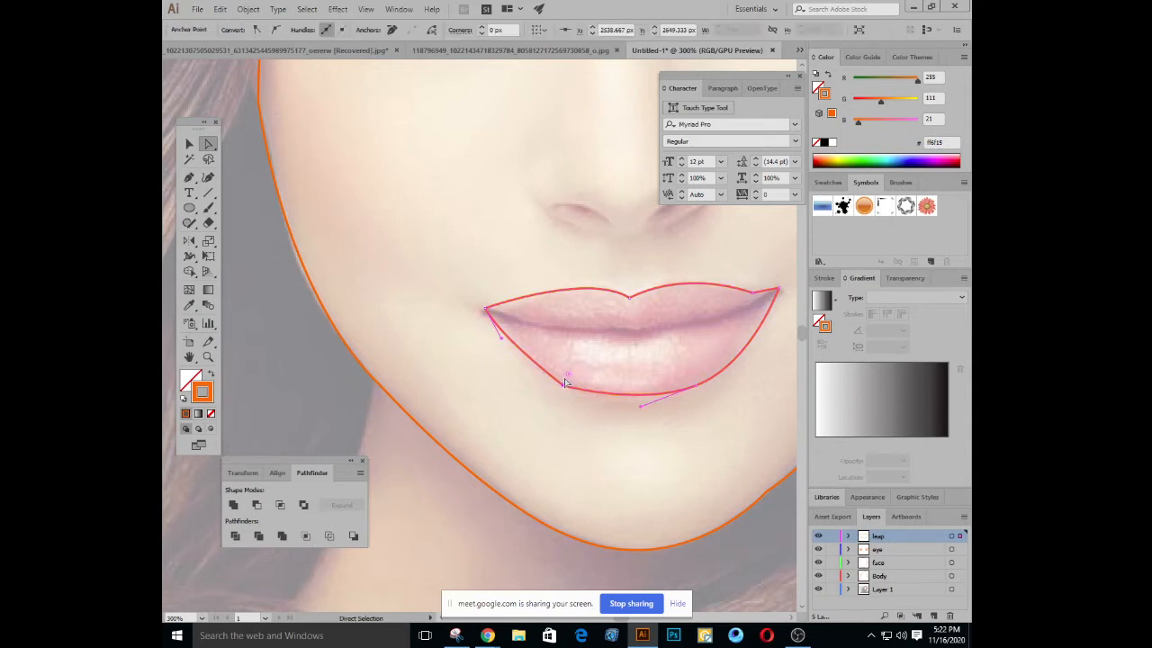
left_click(563, 434)
key("ctrl+plus")
key("space")
left_click_drag(674, 333, 556, 335)
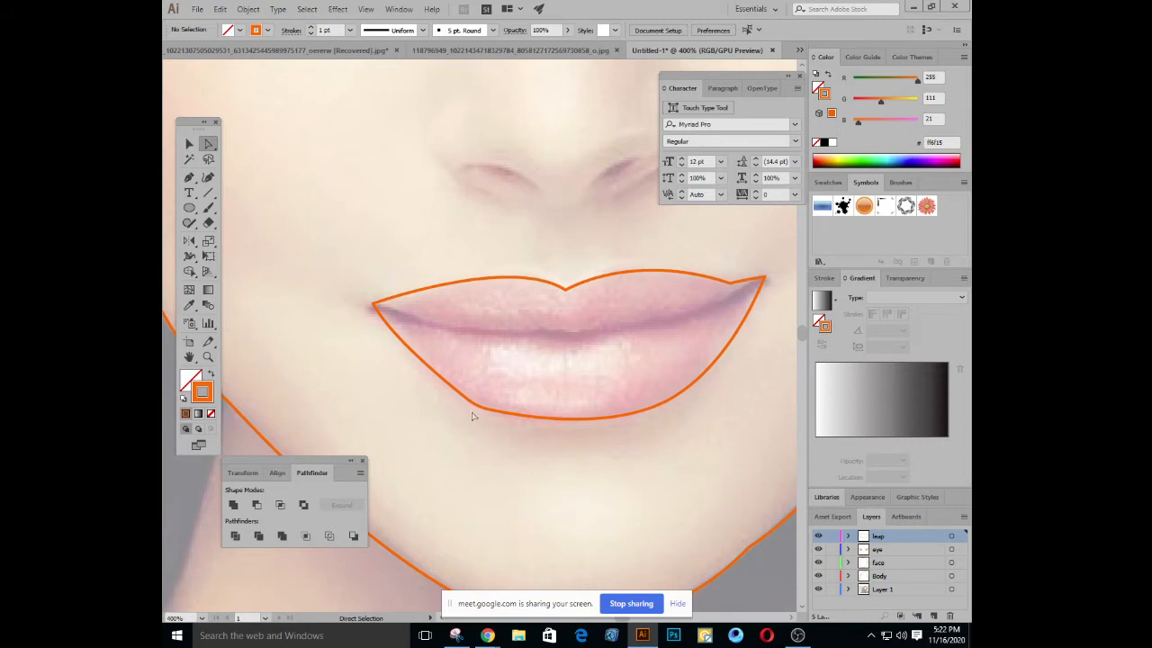
left_click_drag(474, 417, 516, 384)
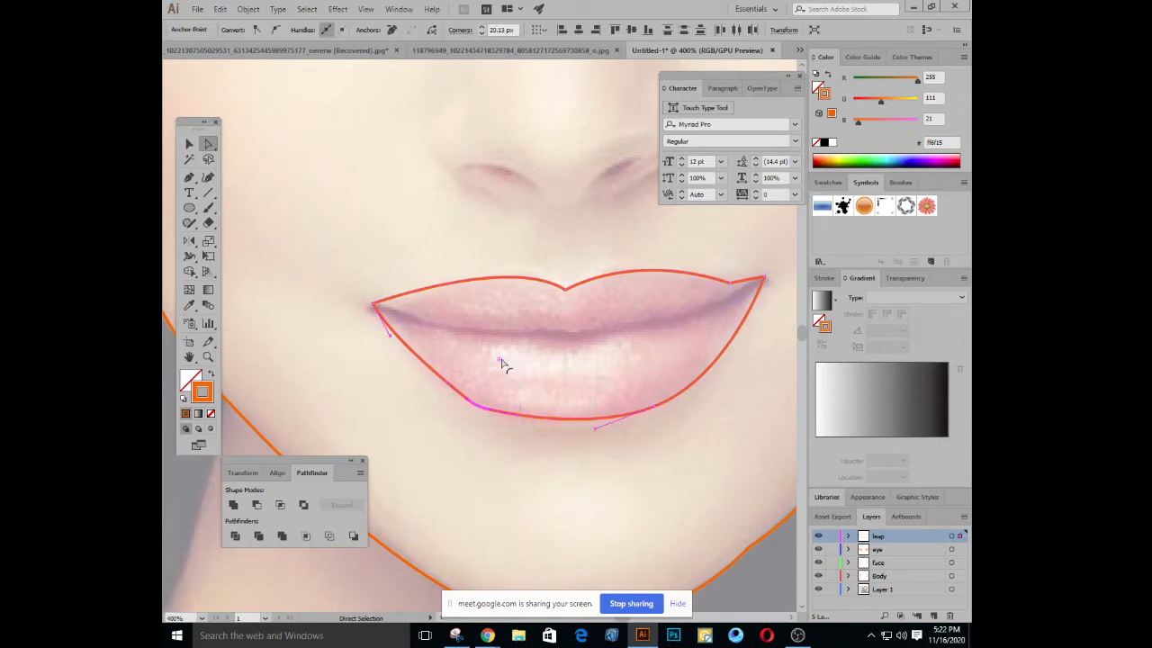
left_click(510, 347)
left_click(482, 459)
key("ctrl+minus")
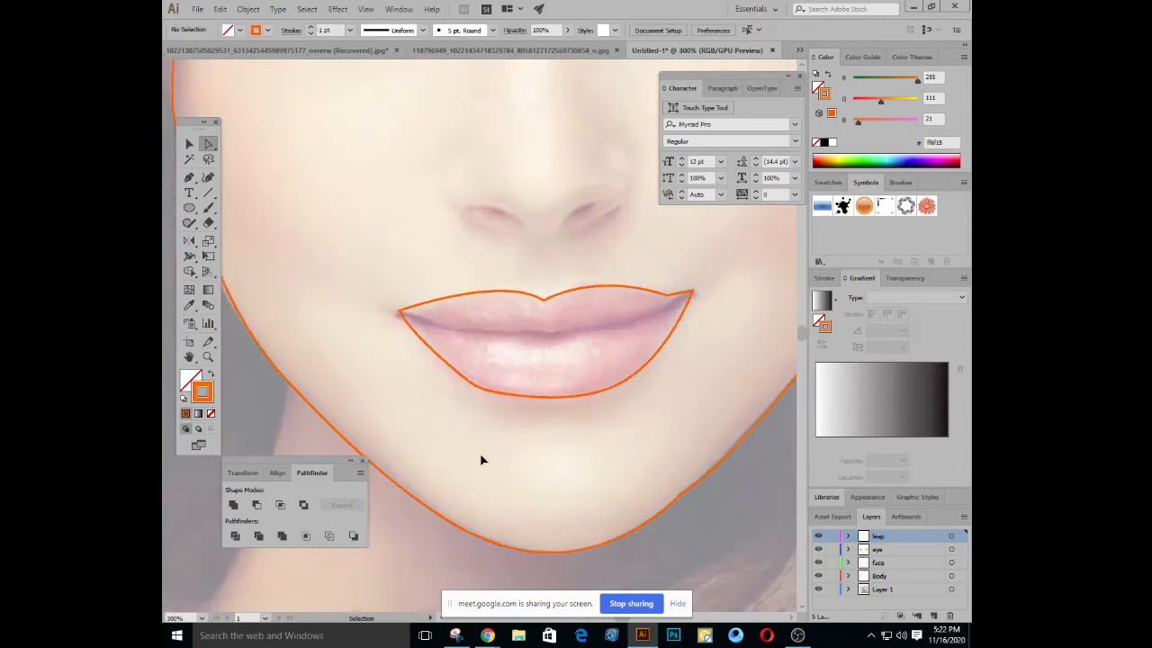
Undo the corner rounding on the lower edge of the lip outline
key("ctrl+plus")
key("ctrl+minus")
key("ctrl+minus")
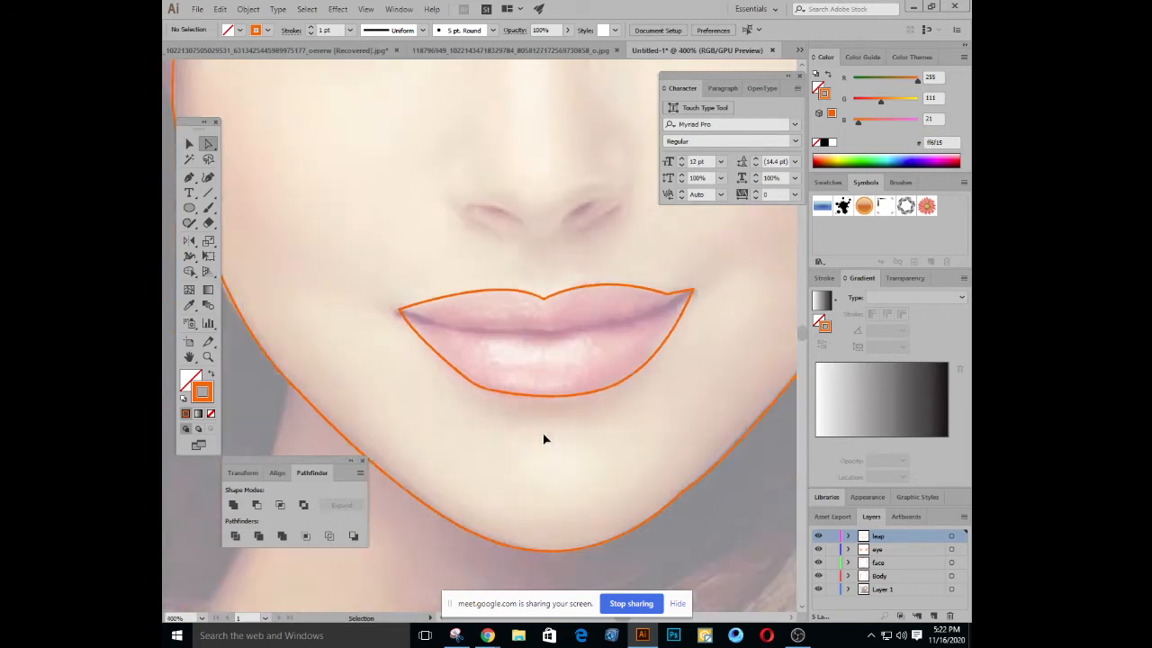
key("ctrl+plus")
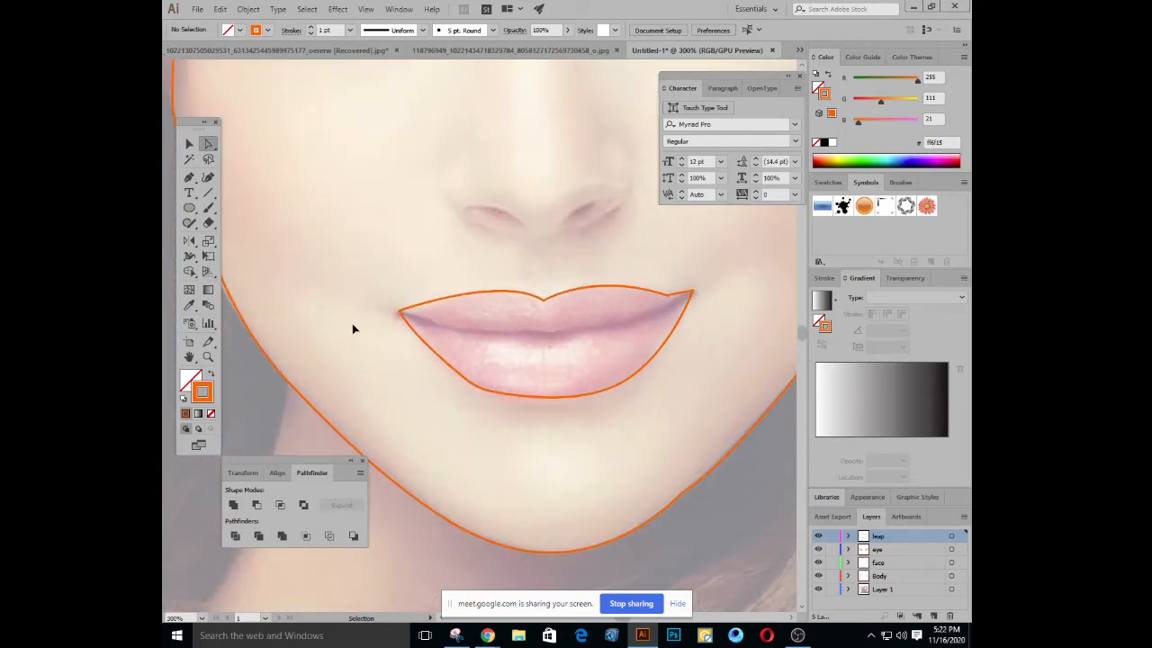
left_click(188, 178)
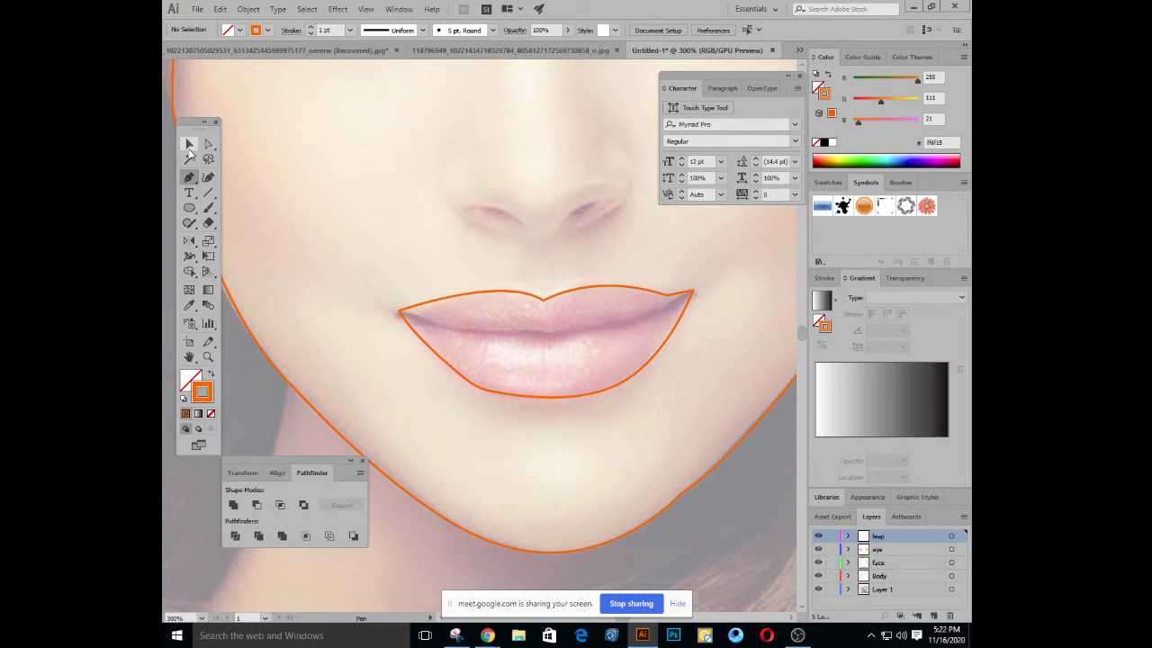
left_click(189, 146)
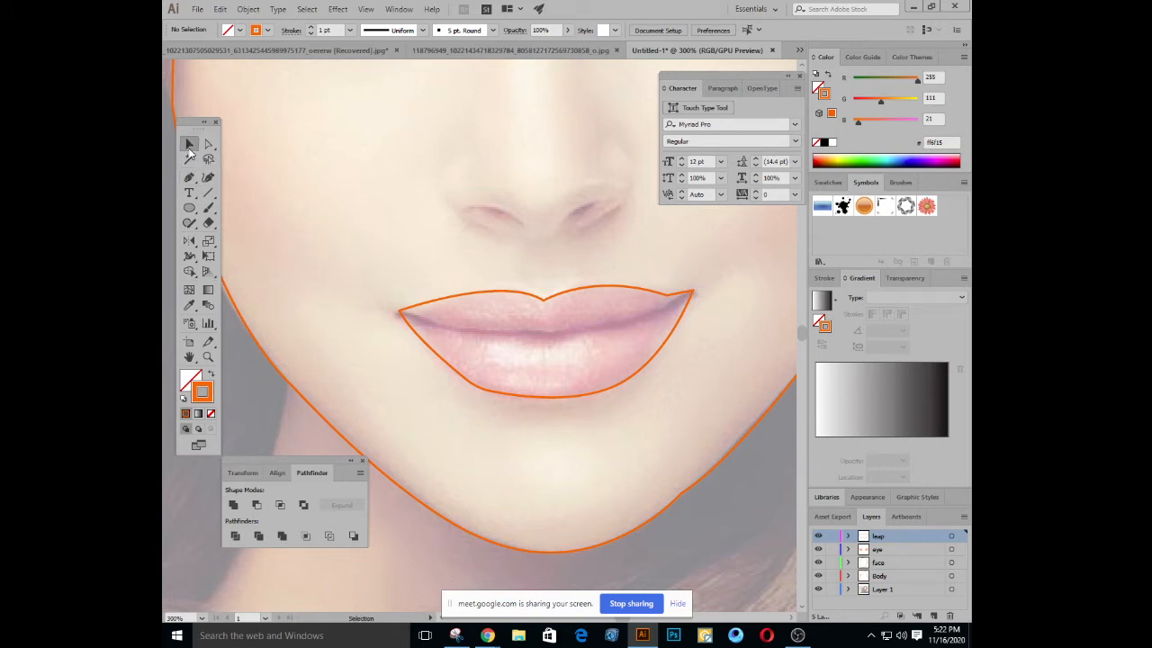
left_click_drag(353, 411, 356, 413)
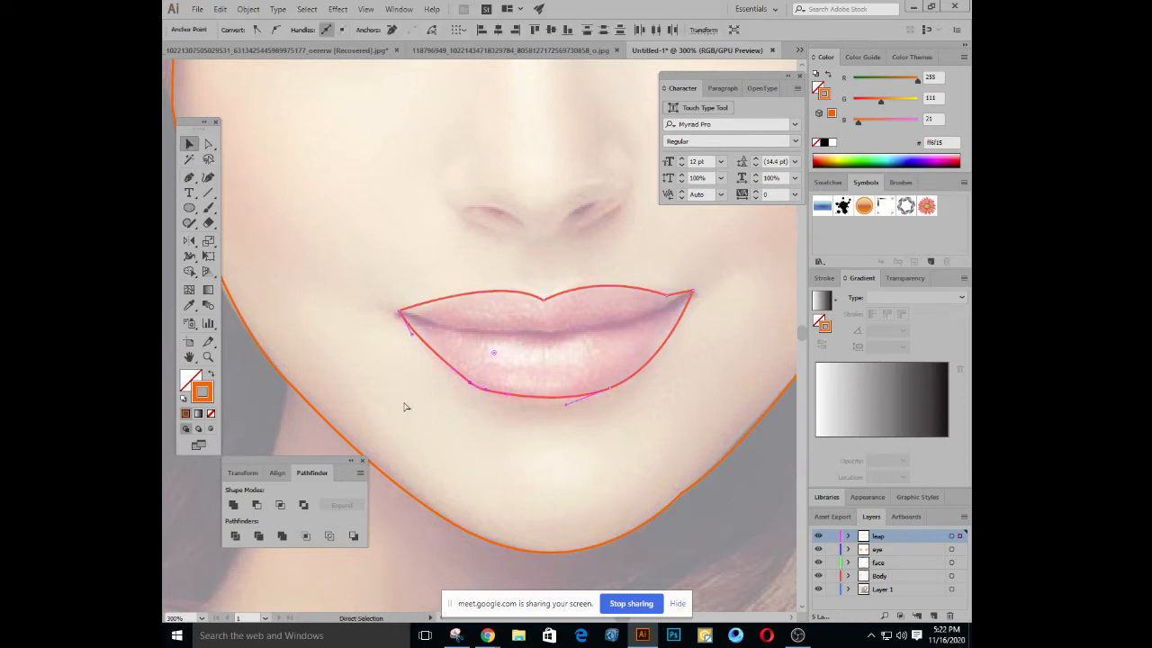
key("Delete")
key("ctrl+z")
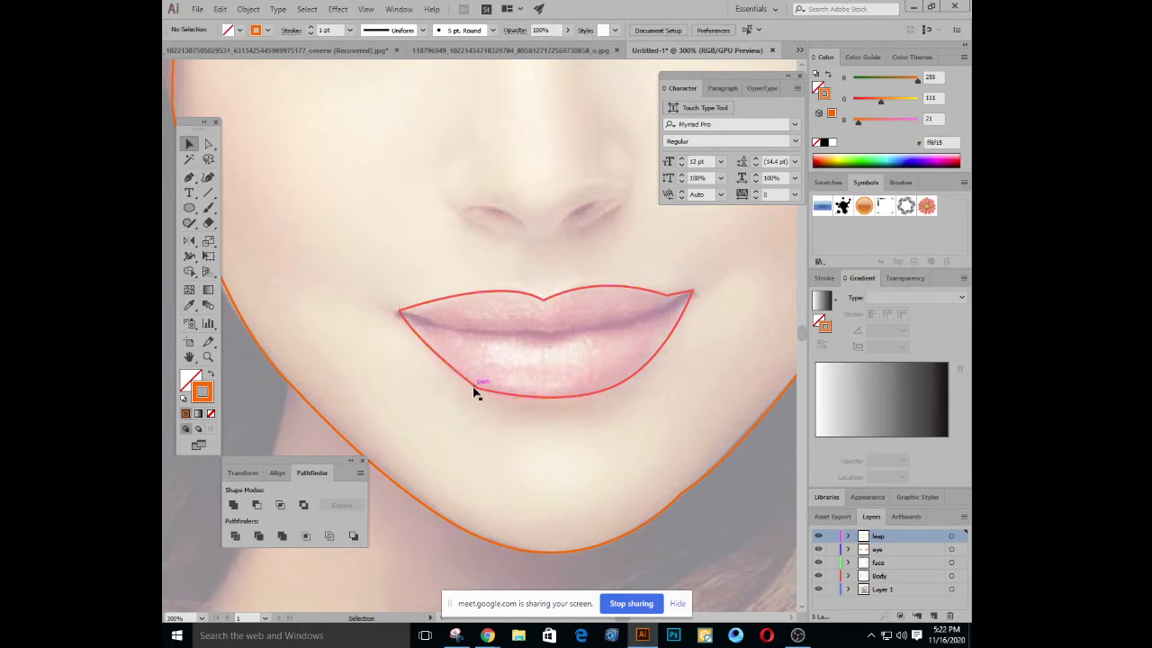
Round the sharp corner on the lower-left edge of the lip outline to about 35 px
key("ctrl+=")
key("ctrl+=")
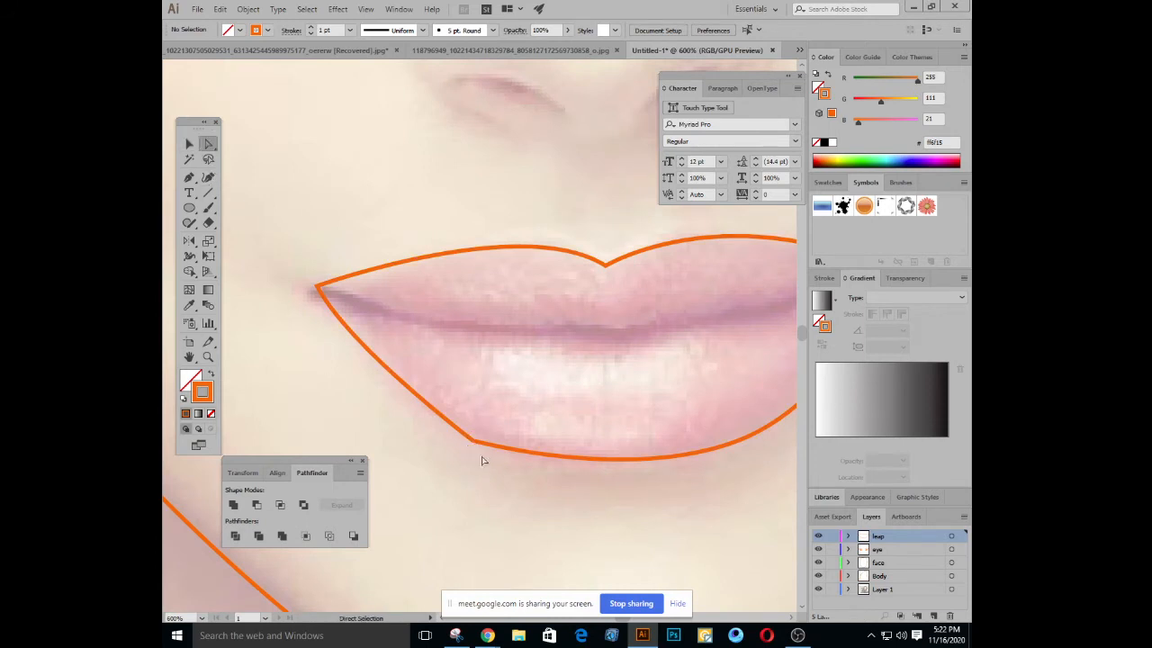
left_click_drag(510, 414, 487, 427)
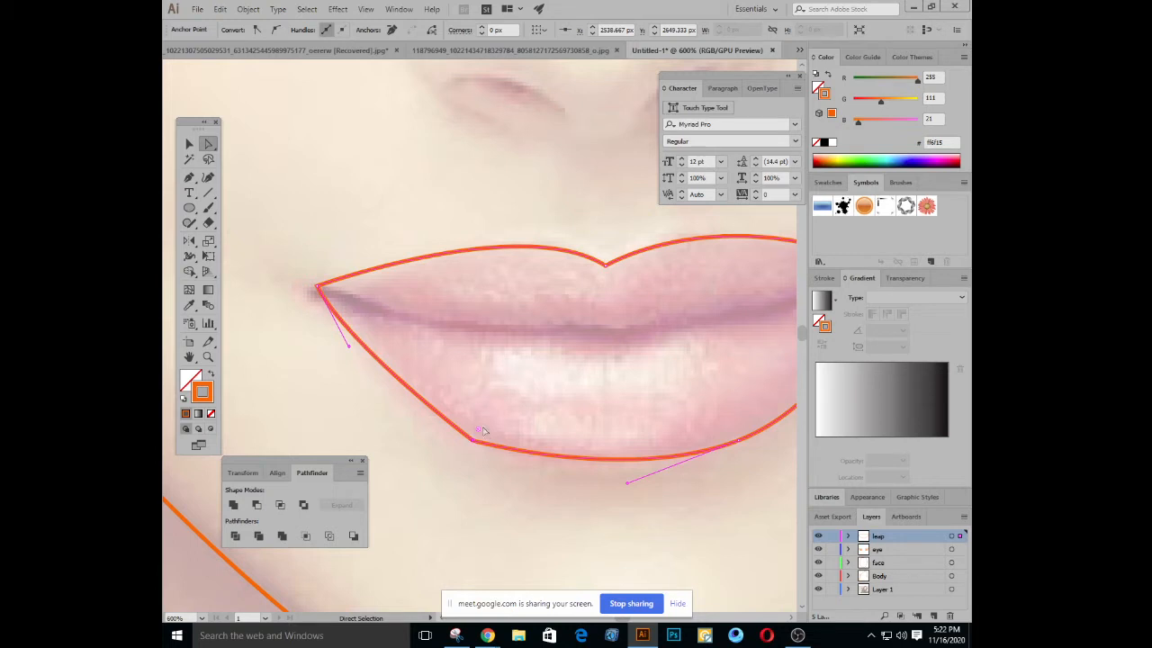
left_click_drag(479, 431, 533, 320)
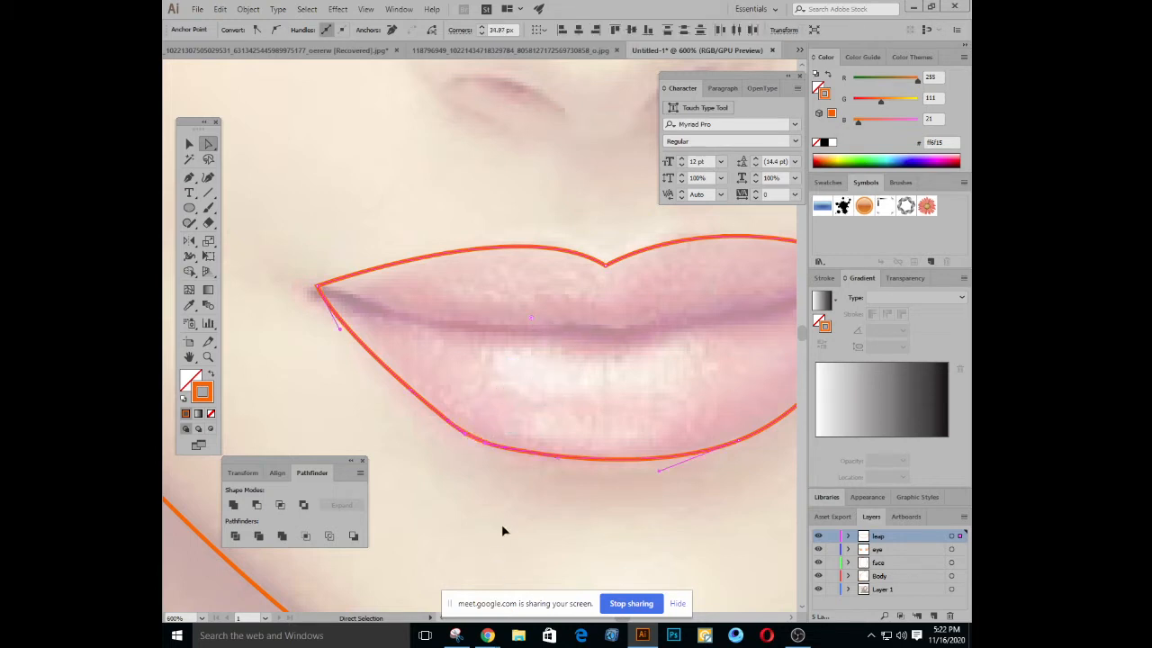
left_click(515, 496)
key("ctrl+minus")
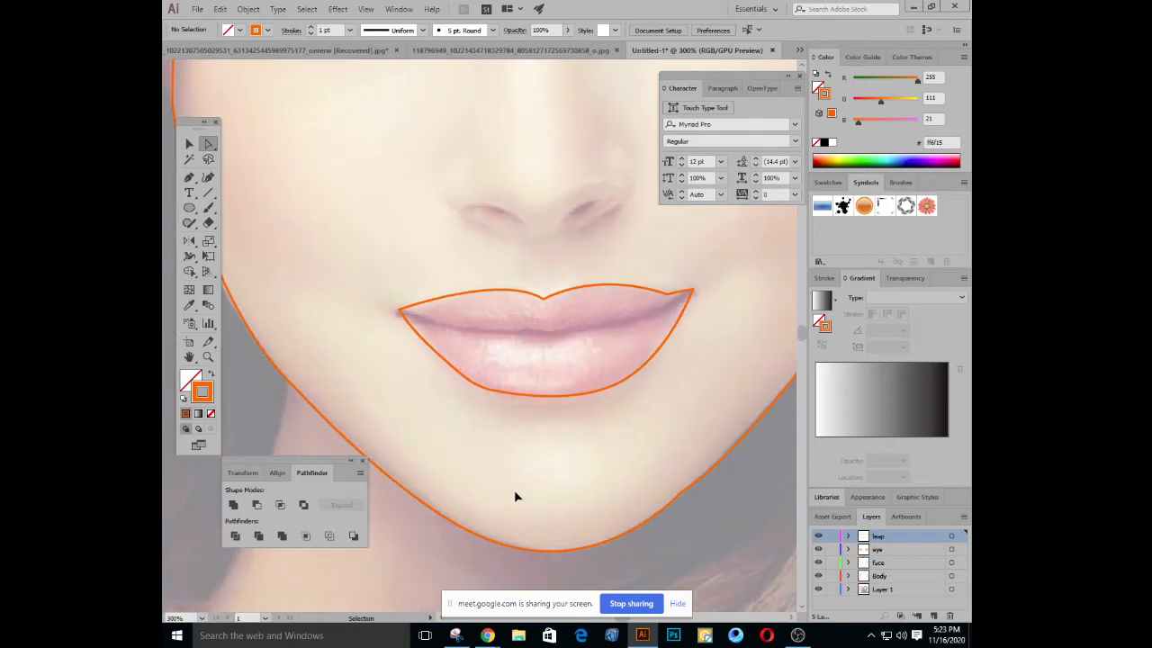
Trace the parting line between the upper and lower lips as an open curved Pen path from one mouth corner to the other
left_click(189, 177)
key("ctrl+plus")
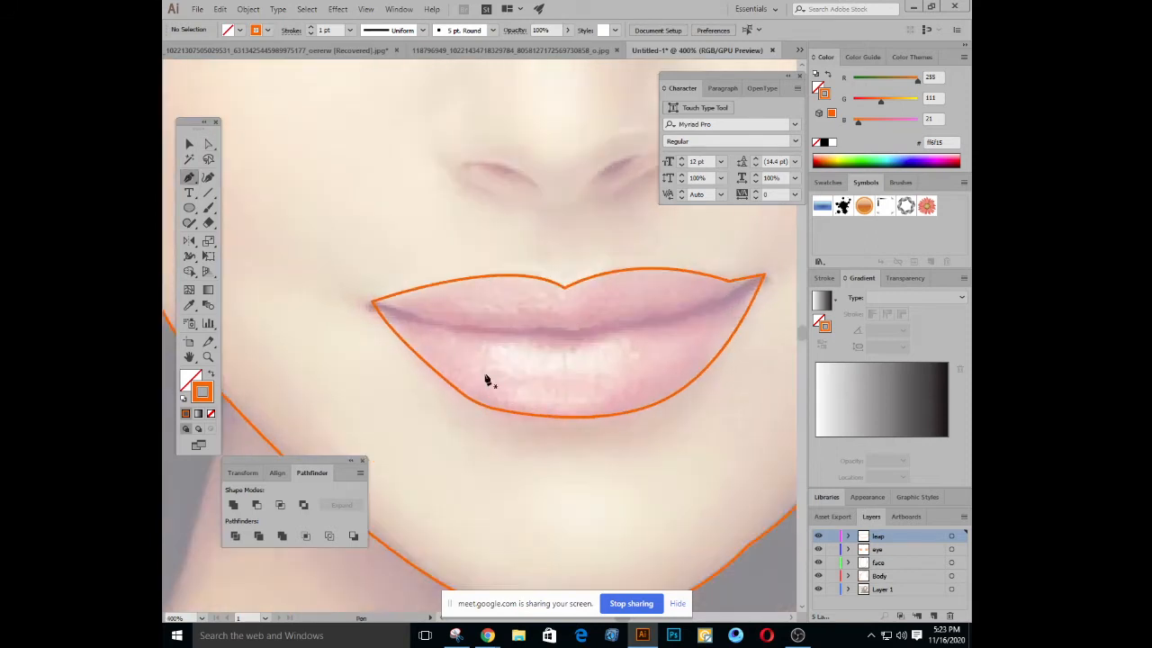
left_click(376, 307)
left_click_drag(569, 330, 660, 319)
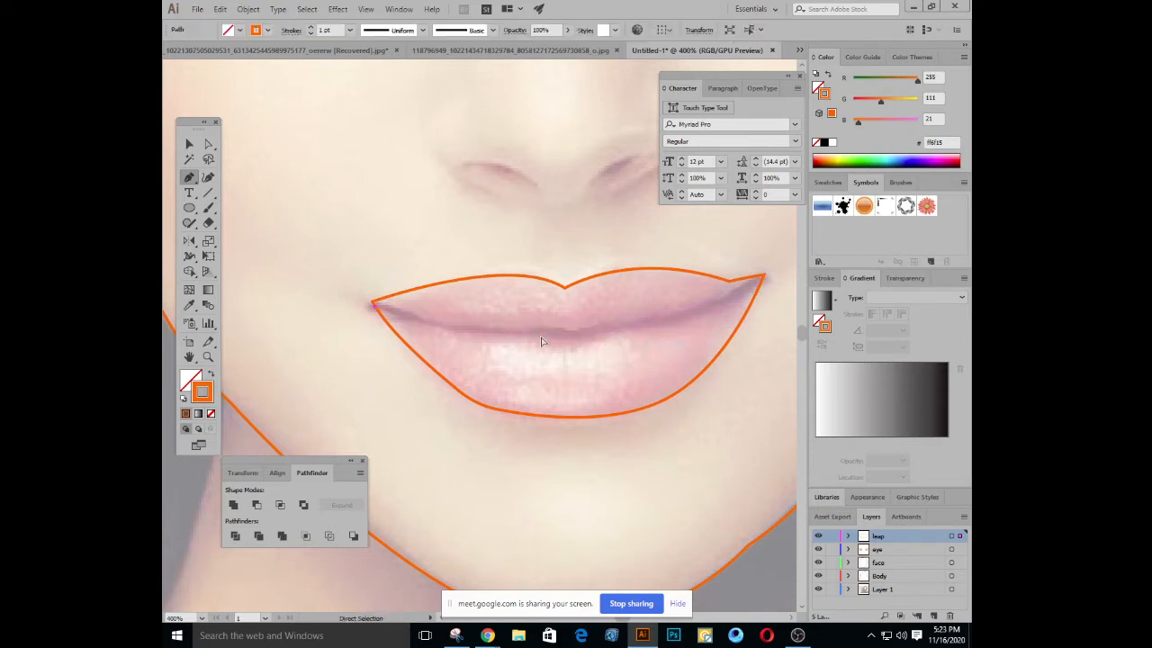
left_click_drag(569, 332, 662, 327)
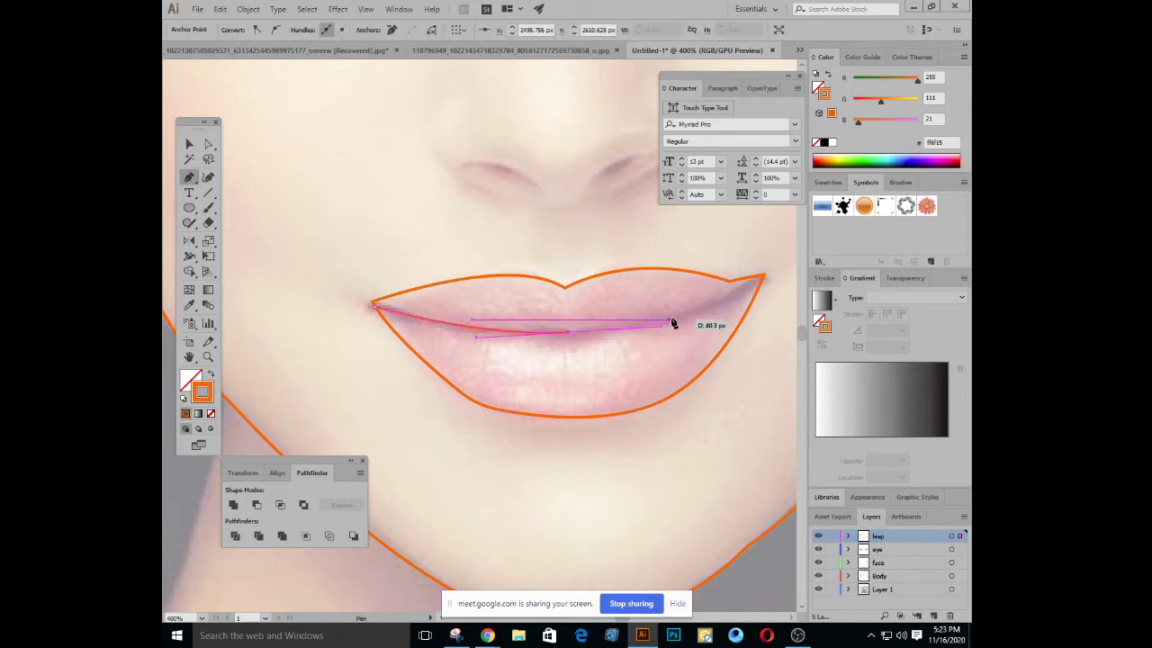
left_click(763, 279)
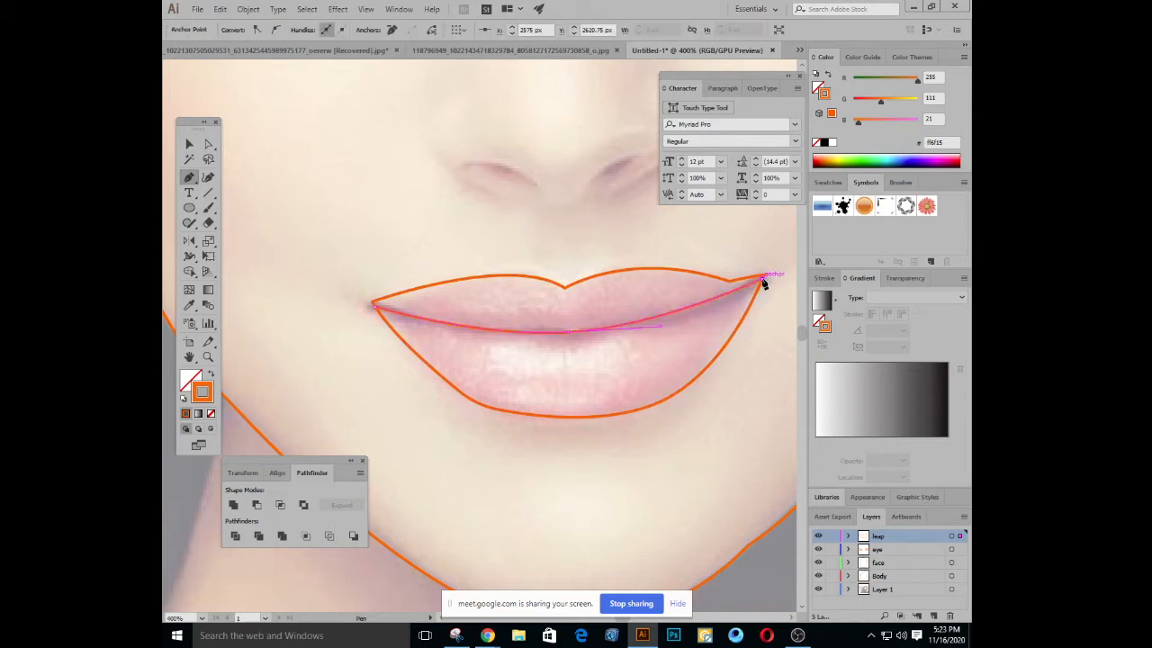
key("ctrl+z")
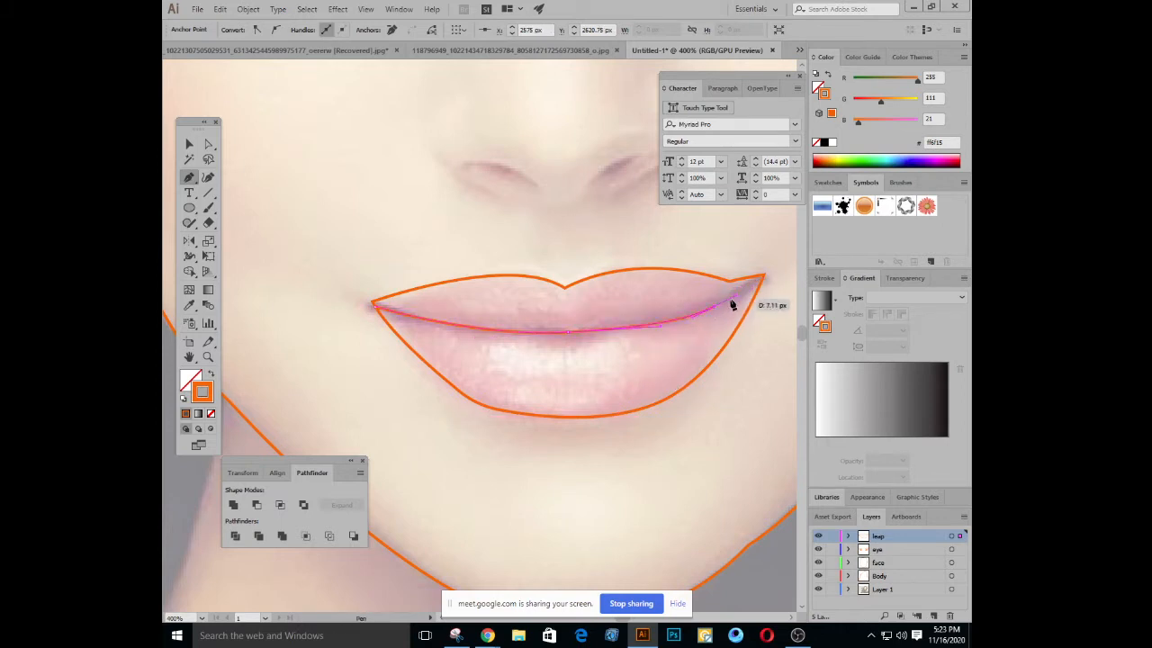
left_click(765, 279)
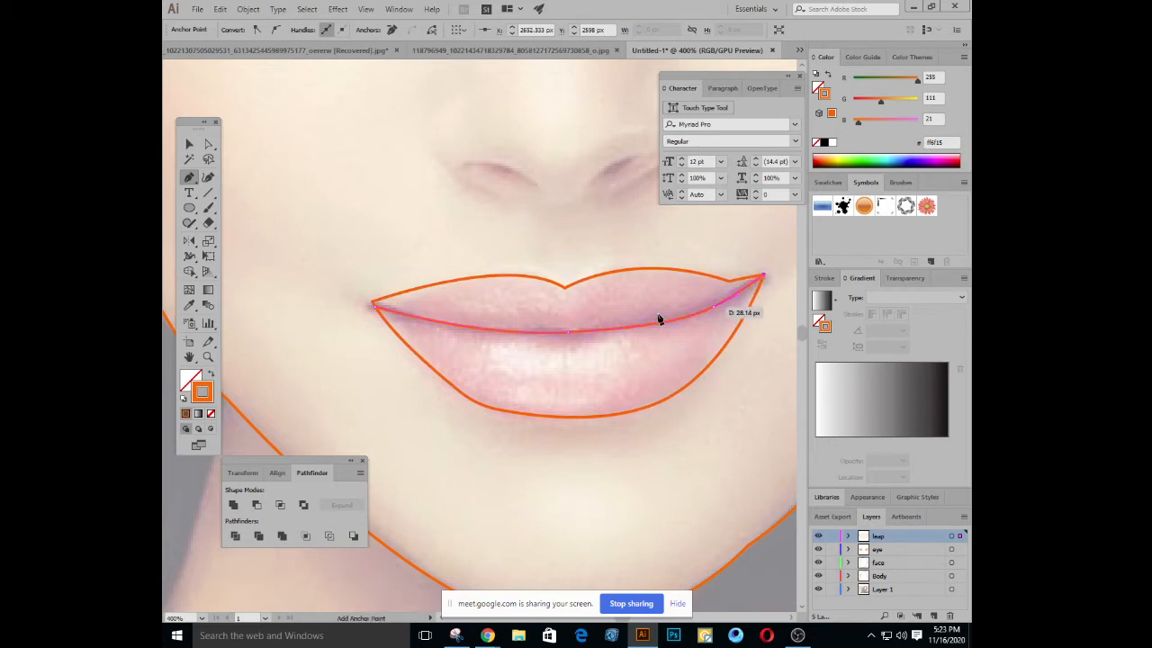
left_click(189, 144)
left_click(260, 184)
Inspect the traced lip paths in relation to the rest of the face
key("ctrl+minus")
key("ctrl+minus")
key("ctrl+minus")
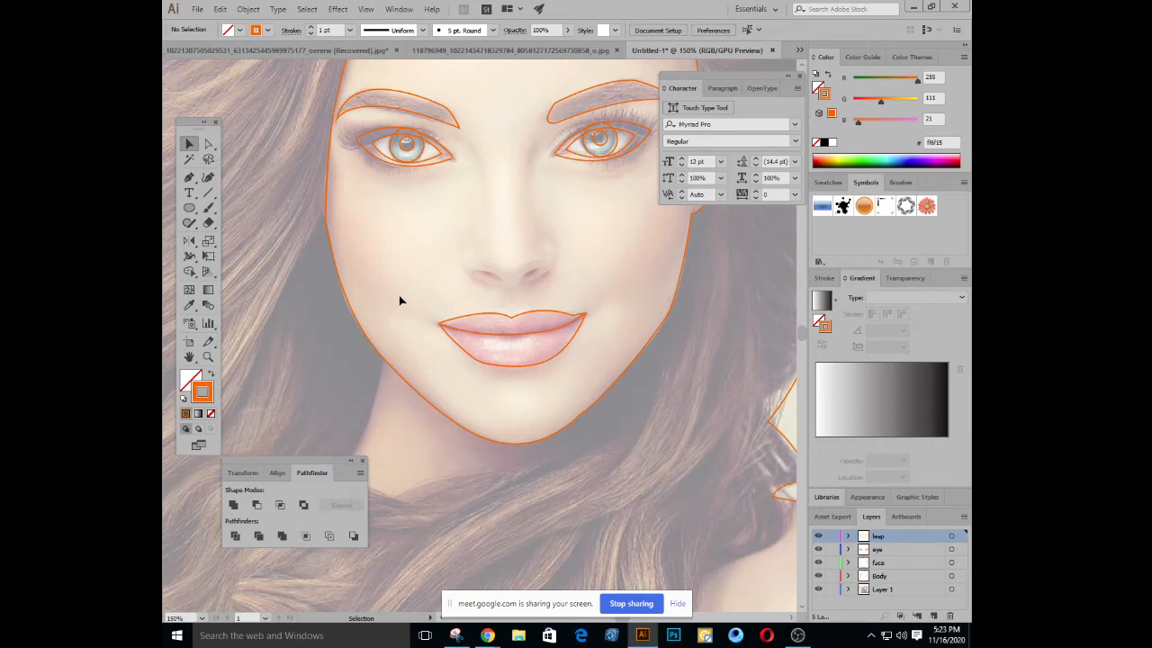
key("space")
left_click_drag(533, 322, 562, 345)
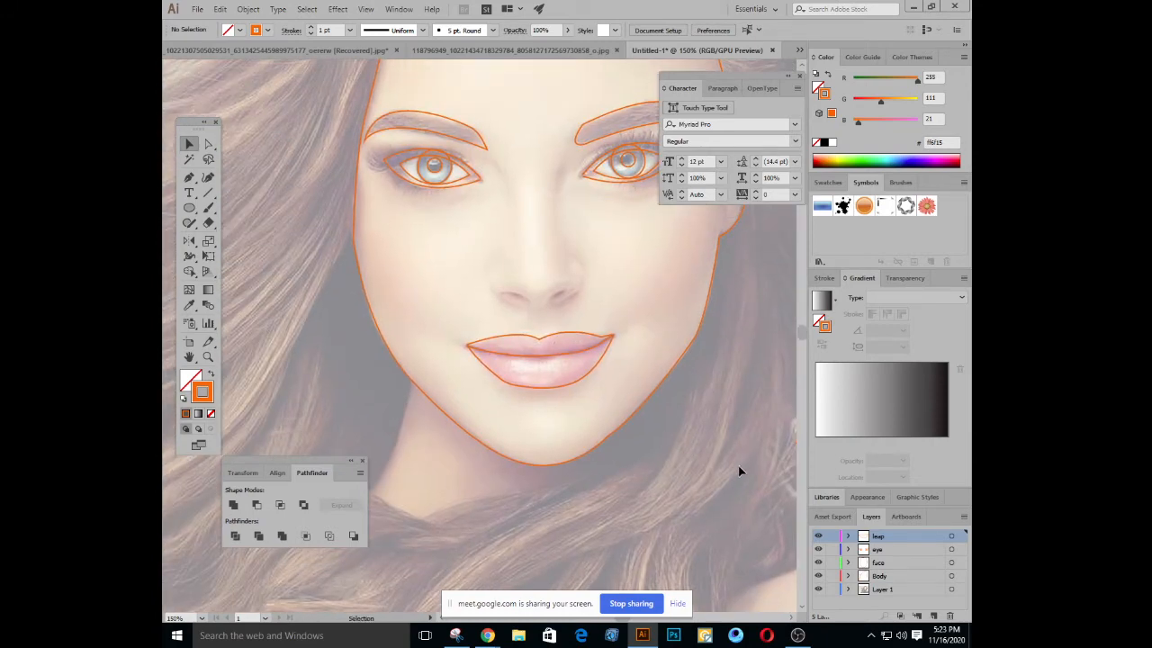
left_click_drag(516, 280, 592, 413)
key("a")
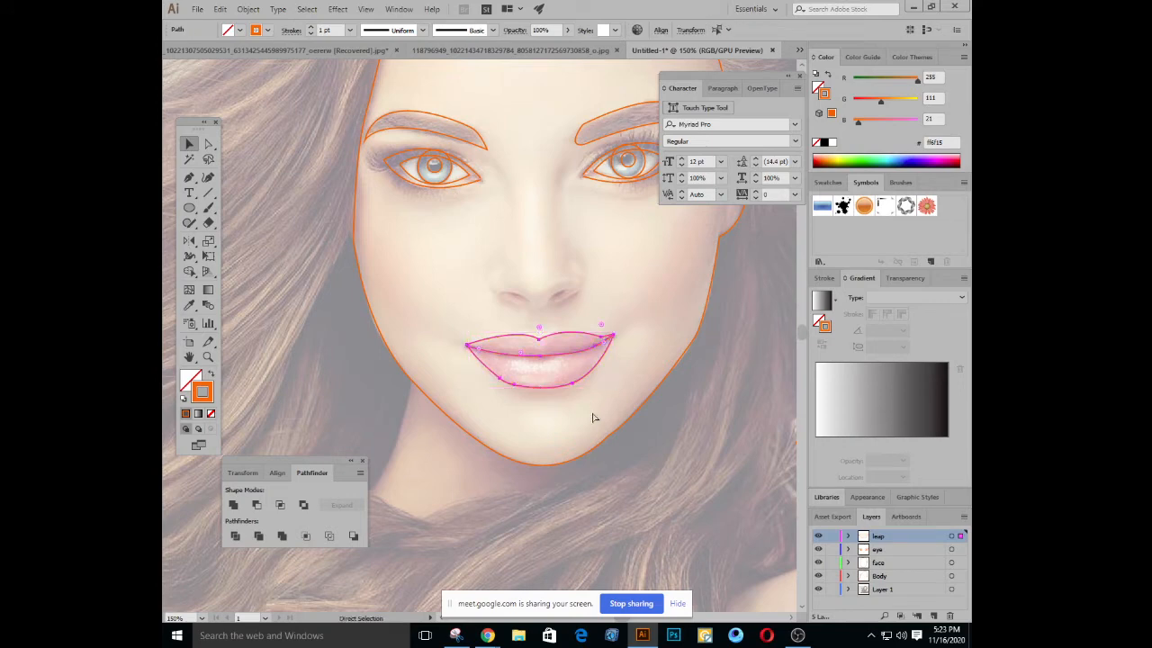
left_click(570, 412)
key("space")
left_click_drag(557, 323, 530, 418)
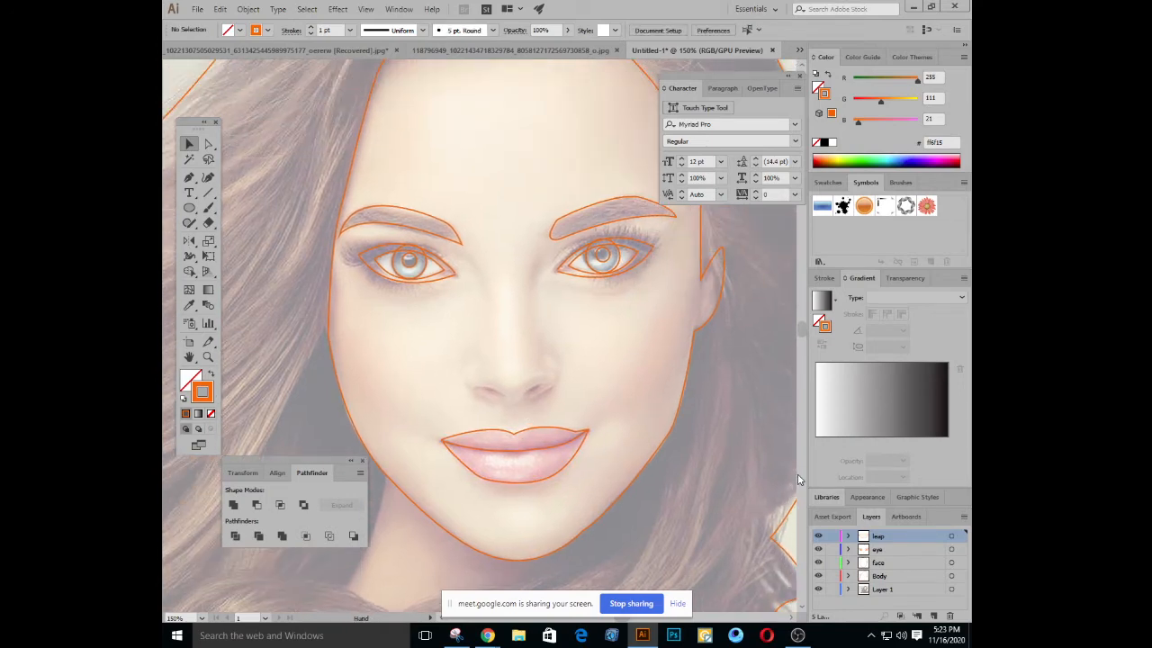
Create a new layer above the leap layer and name it nose
left_click_drag(799, 480, 744, 399)
left_click(935, 616)
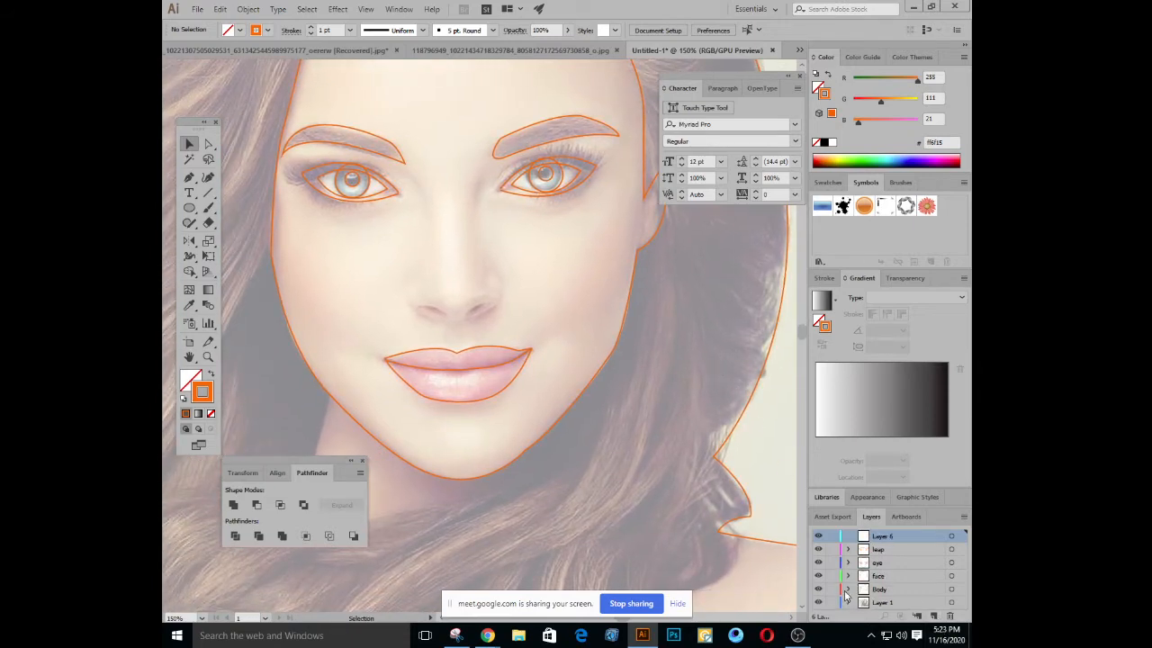
double_click(900, 537)
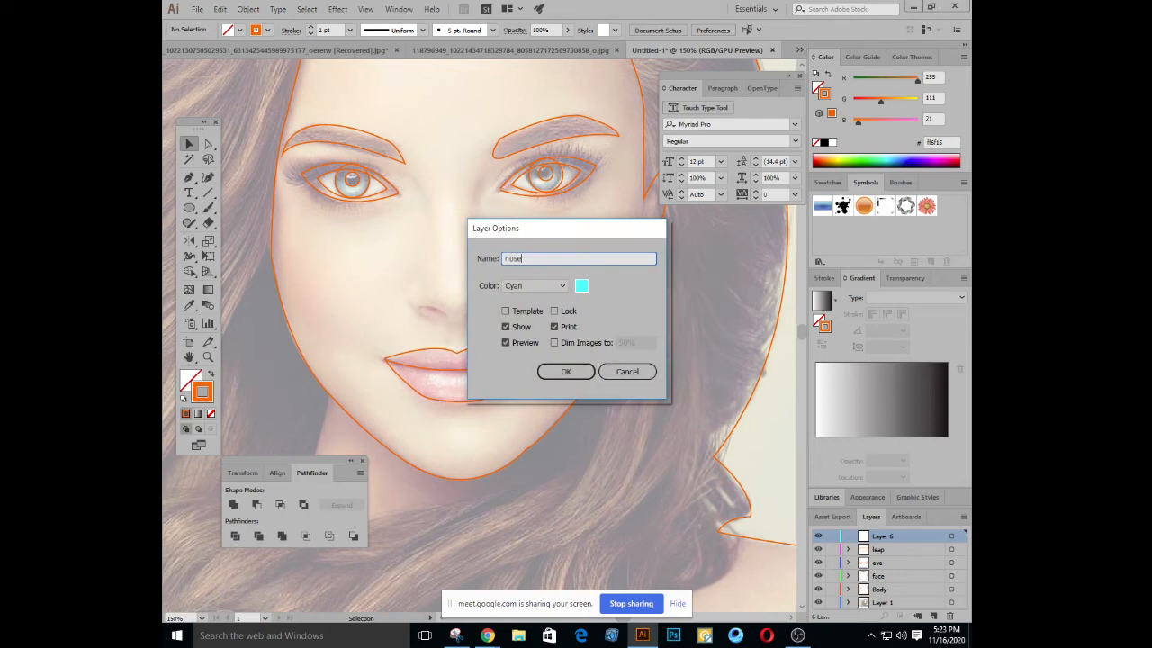
key("Return")
Activate the Pen tool and examine the nose area between the eyes and lips for contours to trace
mouse_move(410, 231)
left_mouse_down()
mouse_move(434, 297)
mouse_move(419, 306)
mouse_move(414, 245)
left_mouse_up()
left_click(189, 177)
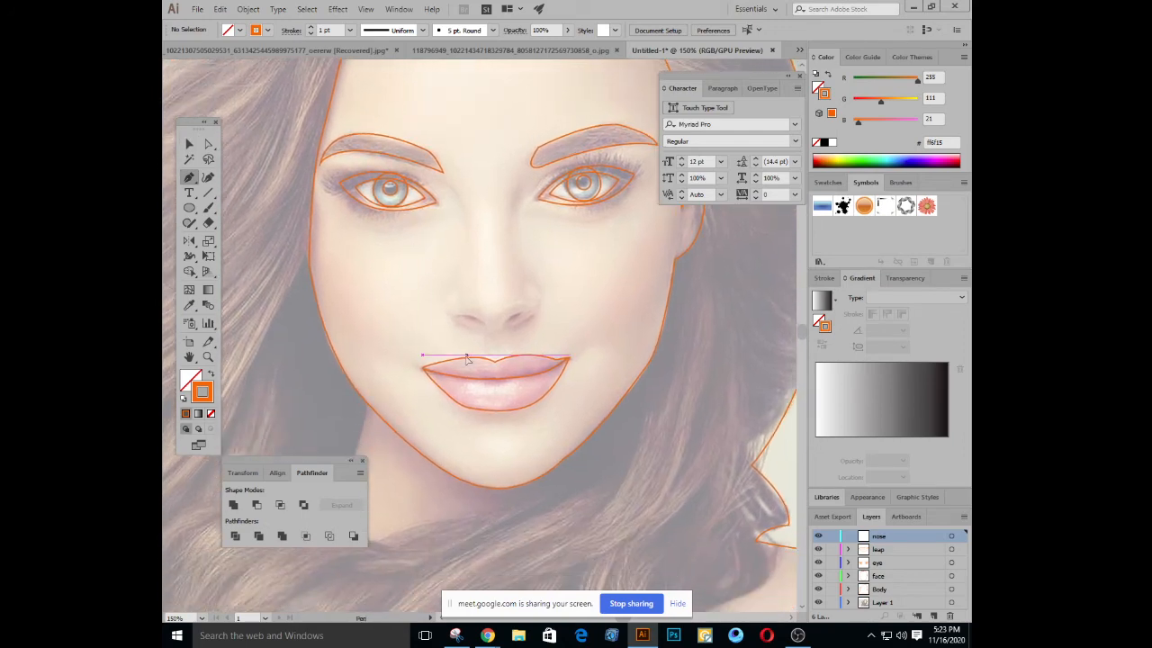
key("ctrl+plus")
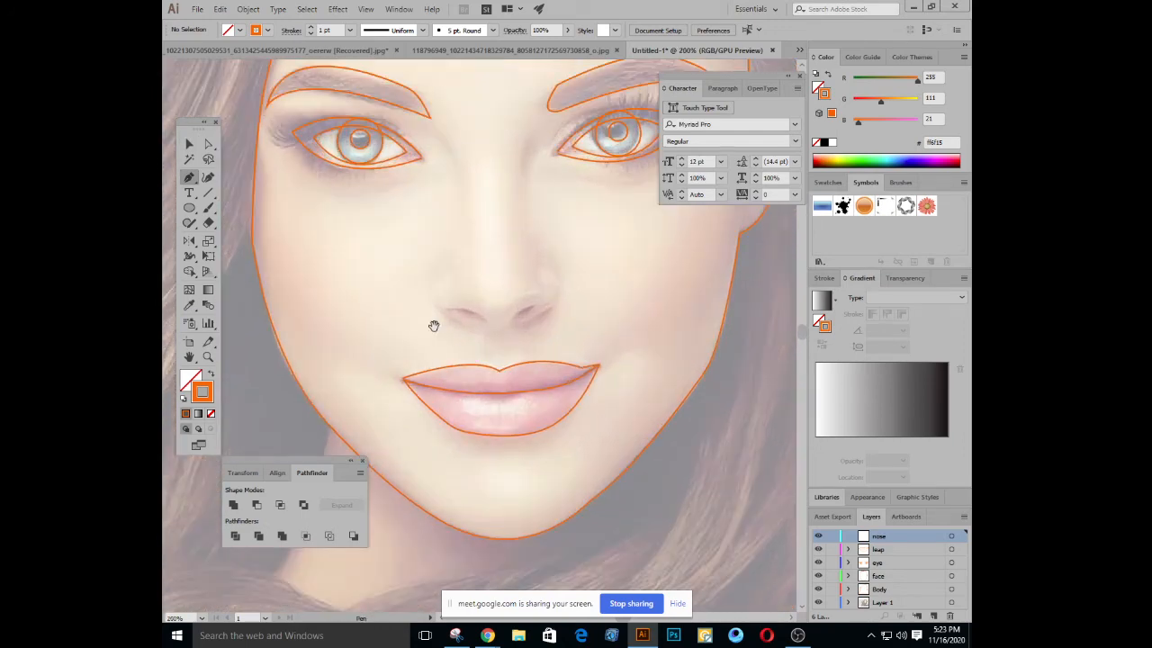
left_click_drag(434, 324, 463, 378)
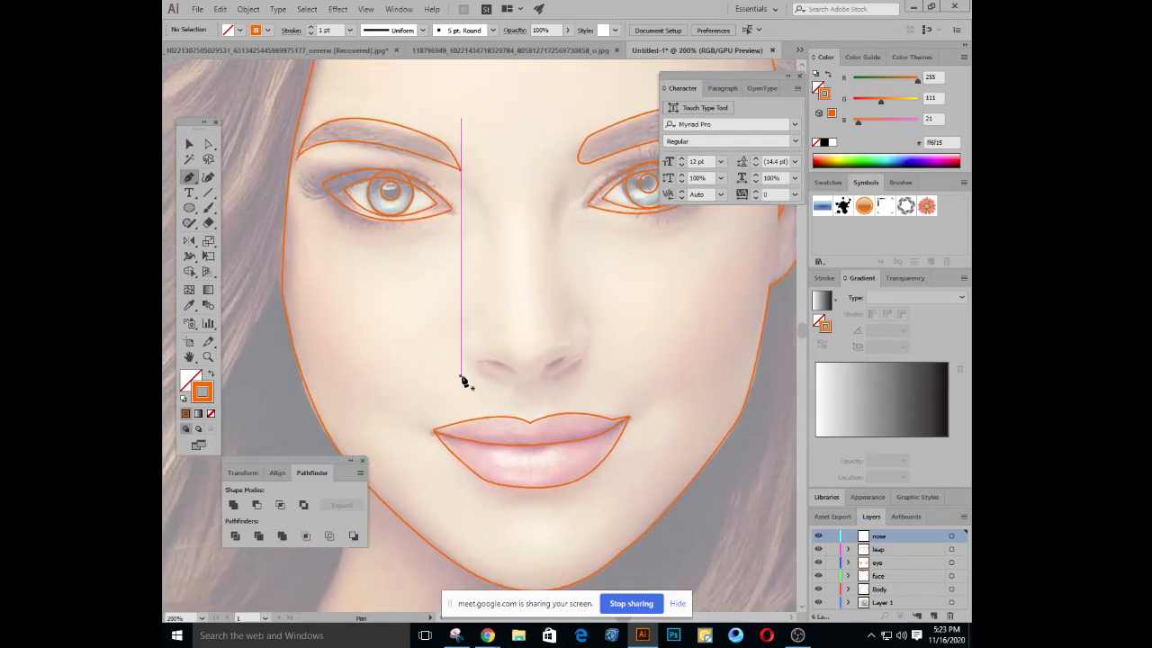
left_click_drag(453, 313, 430, 252)
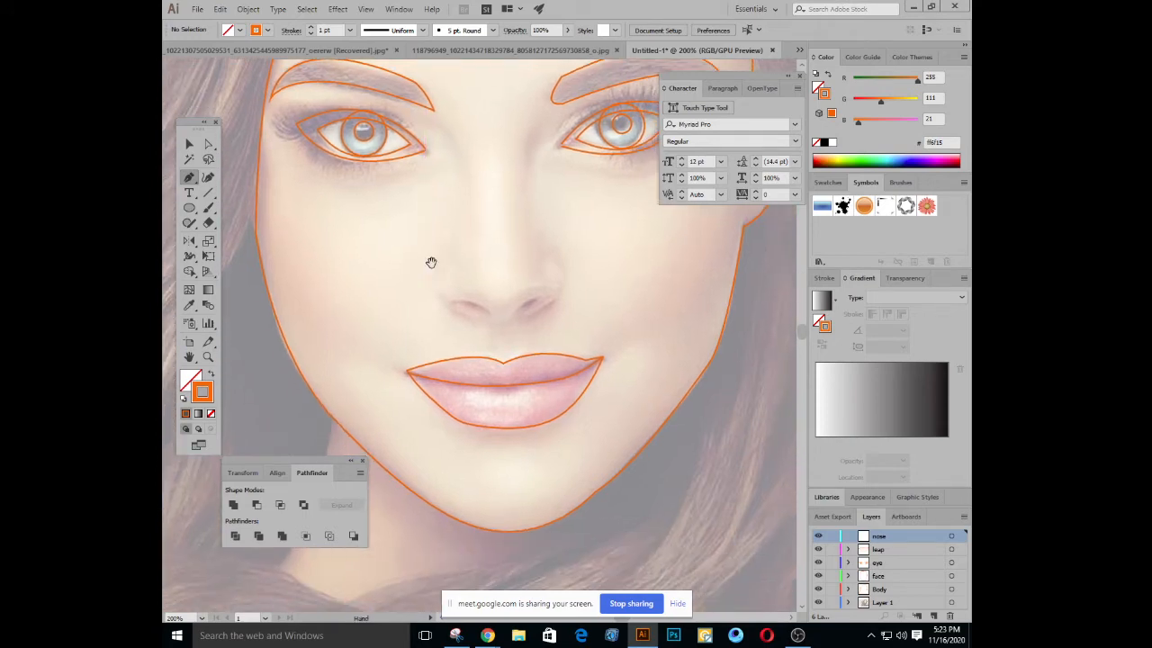
left_click_drag(445, 201, 509, 259)
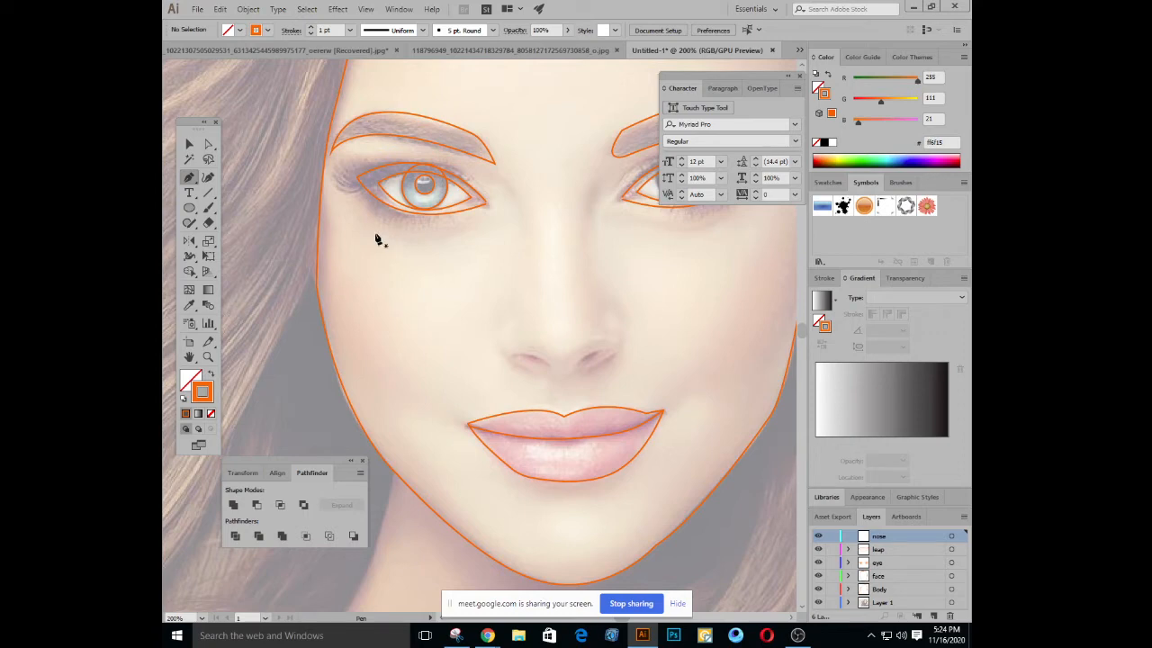
key("space")
mouse_move(503, 198)
left_mouse_down()
mouse_move(505, 222)
mouse_move(490, 189)
left_mouse_up()
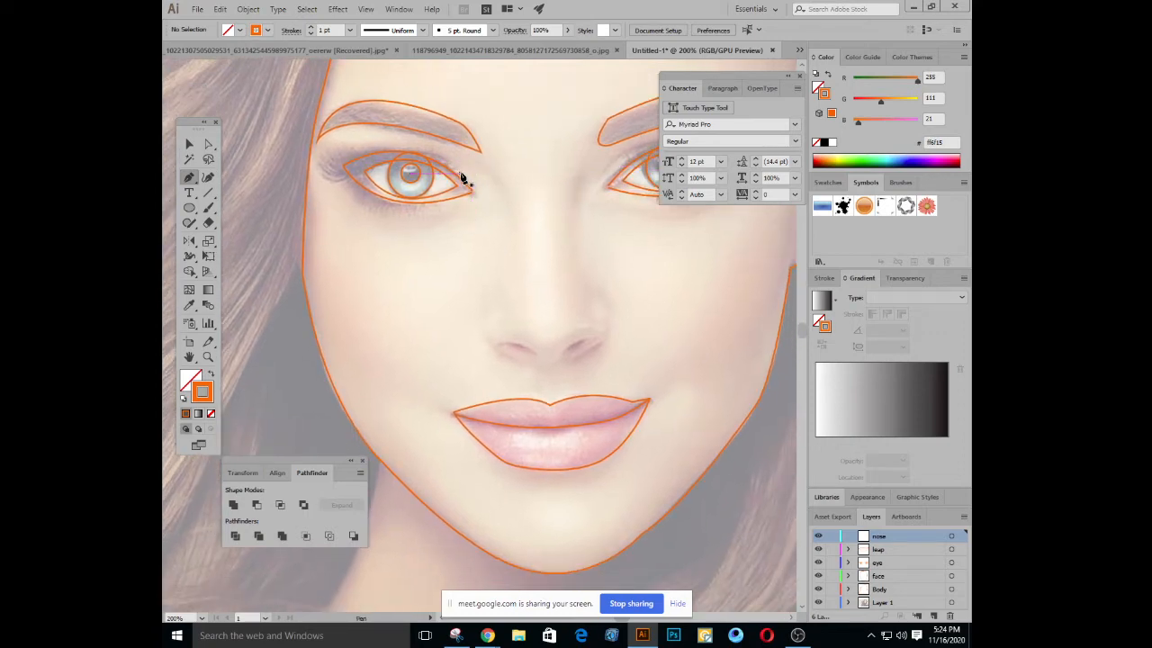
key("space")
left_click_drag(502, 307, 477, 215)
key("ctrl+plus")
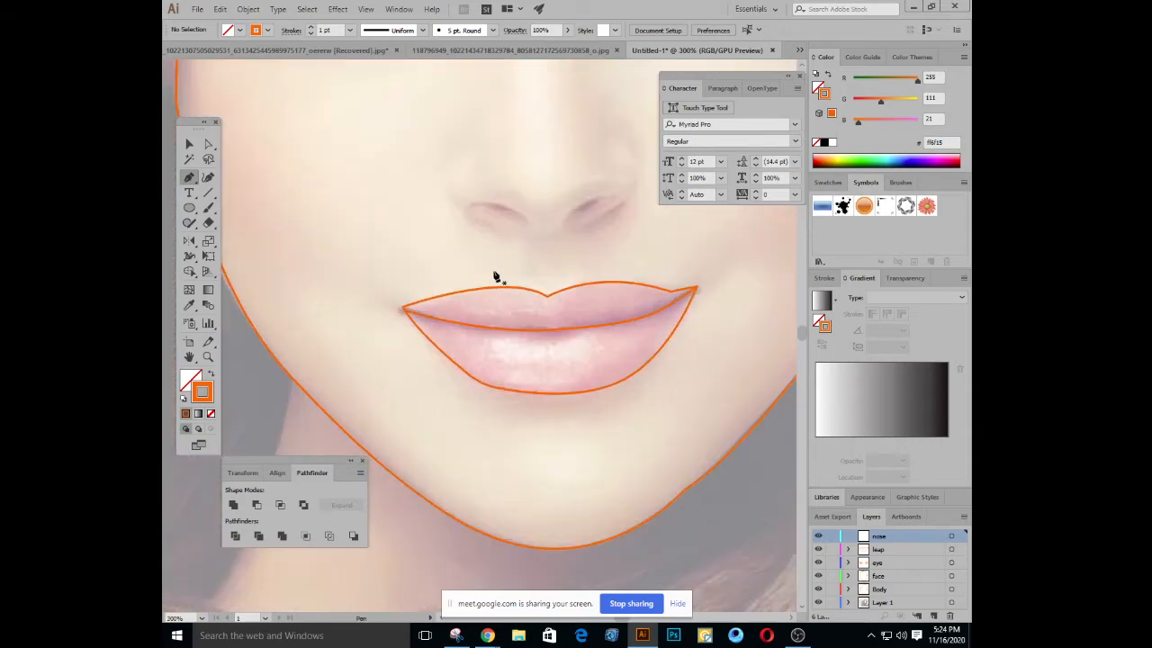
key("space")
left_click_drag(495, 276, 484, 367)
key("ctrl+minus")
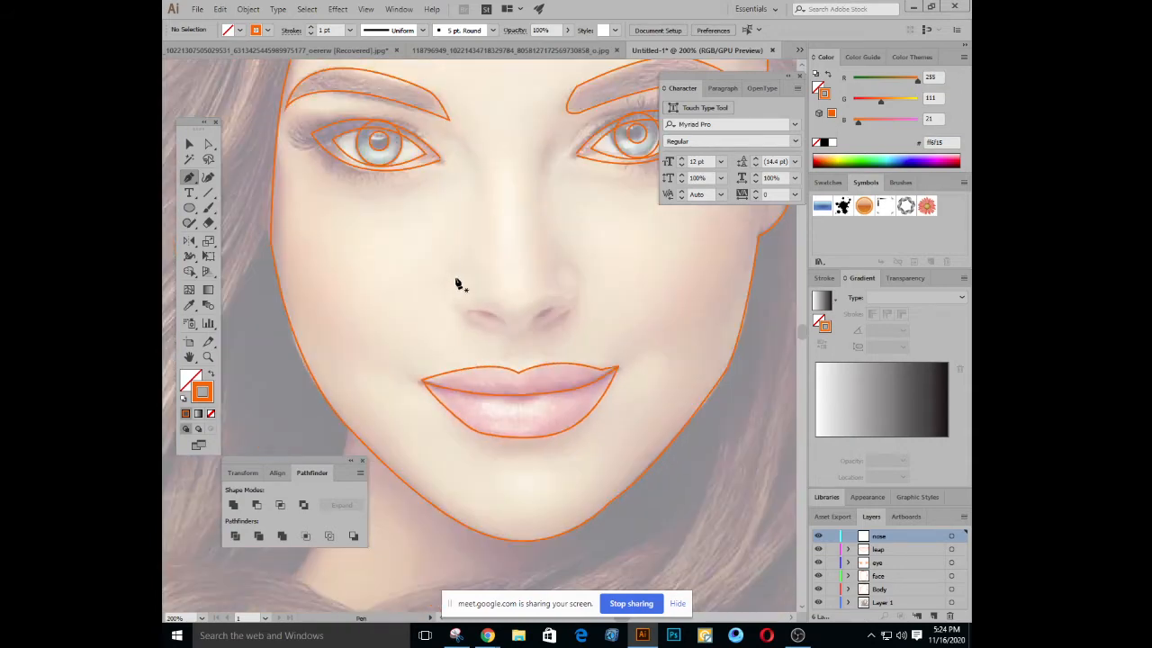
Trace the outer curves of both nose wings as two separate open Pen paths on the nose layer
left_click_drag(456, 279, 208, 144)
left_click(190, 144)
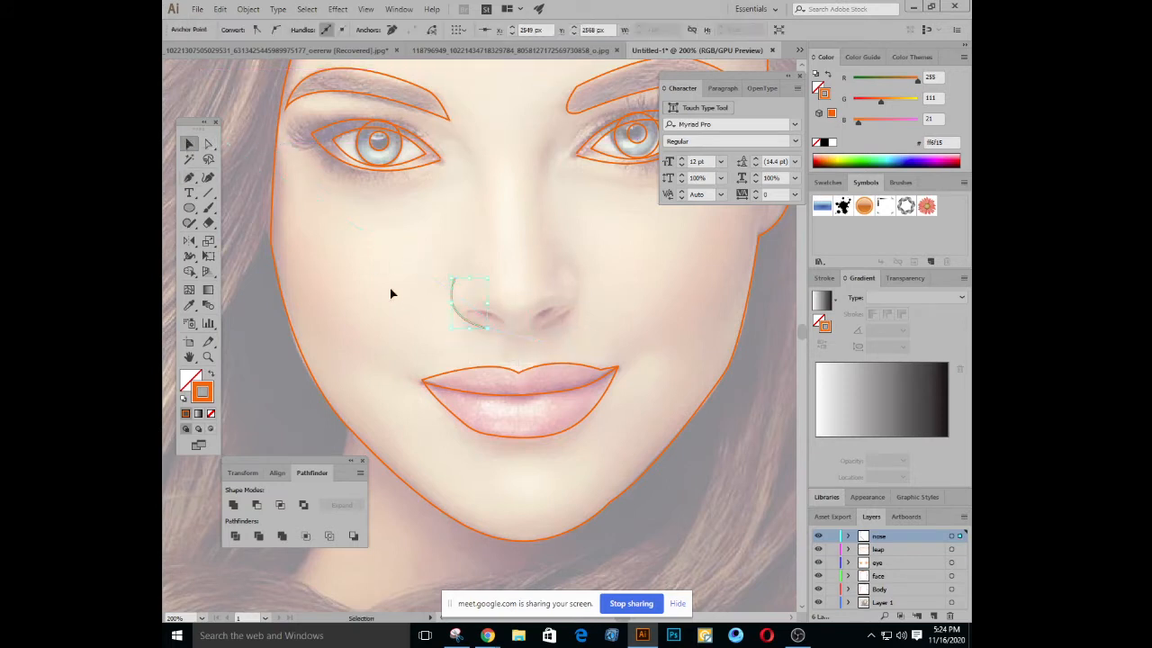
left_click(401, 293)
left_click(189, 178)
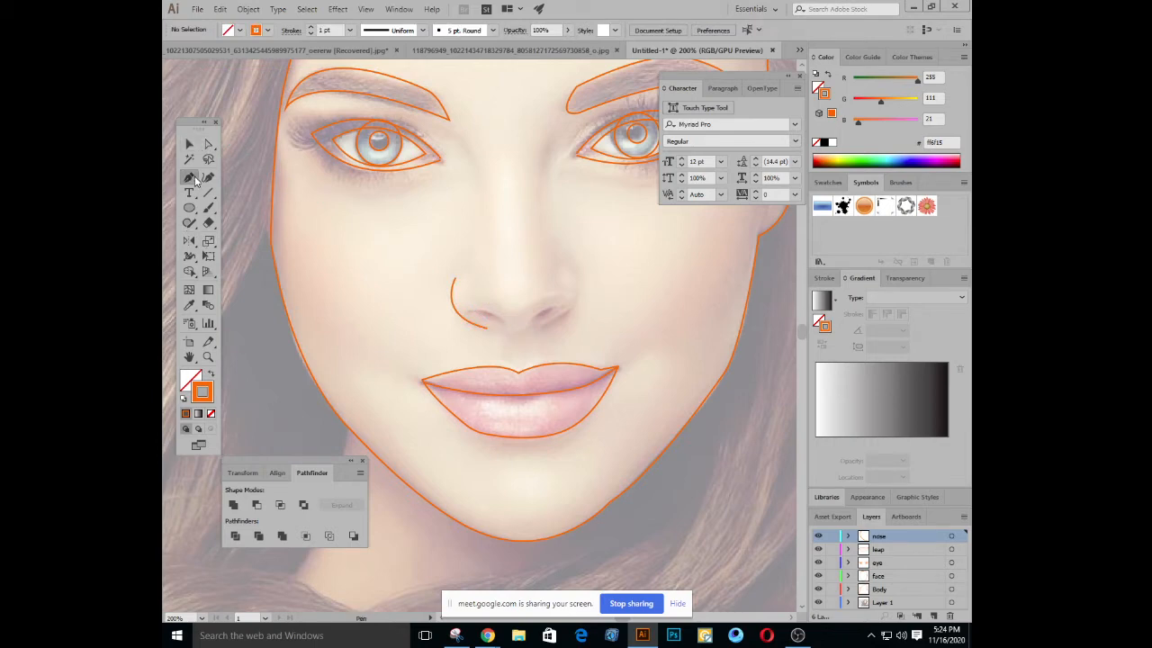
left_click(567, 270)
left_click_drag(552, 322, 498, 347)
left_click(190, 144)
left_click(388, 288)
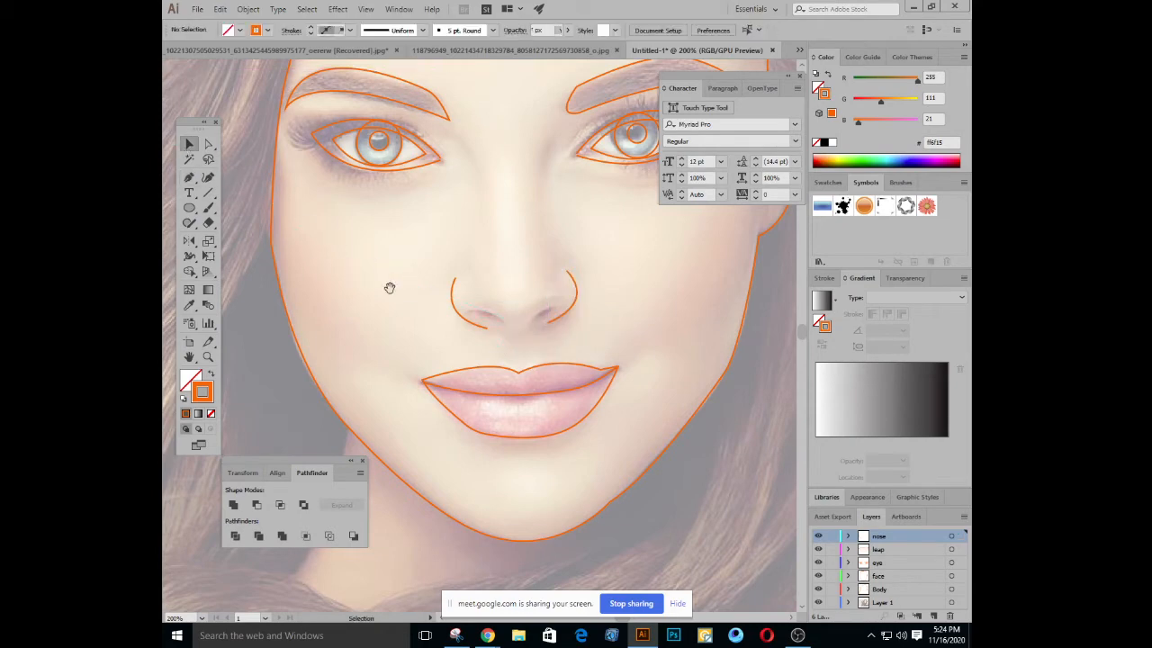
Trace the photo's left nostril opening as a closed, almond-shaped Pen path inside the nose wing curve
left_click_drag(389, 288, 357, 258)
left_click(189, 177)
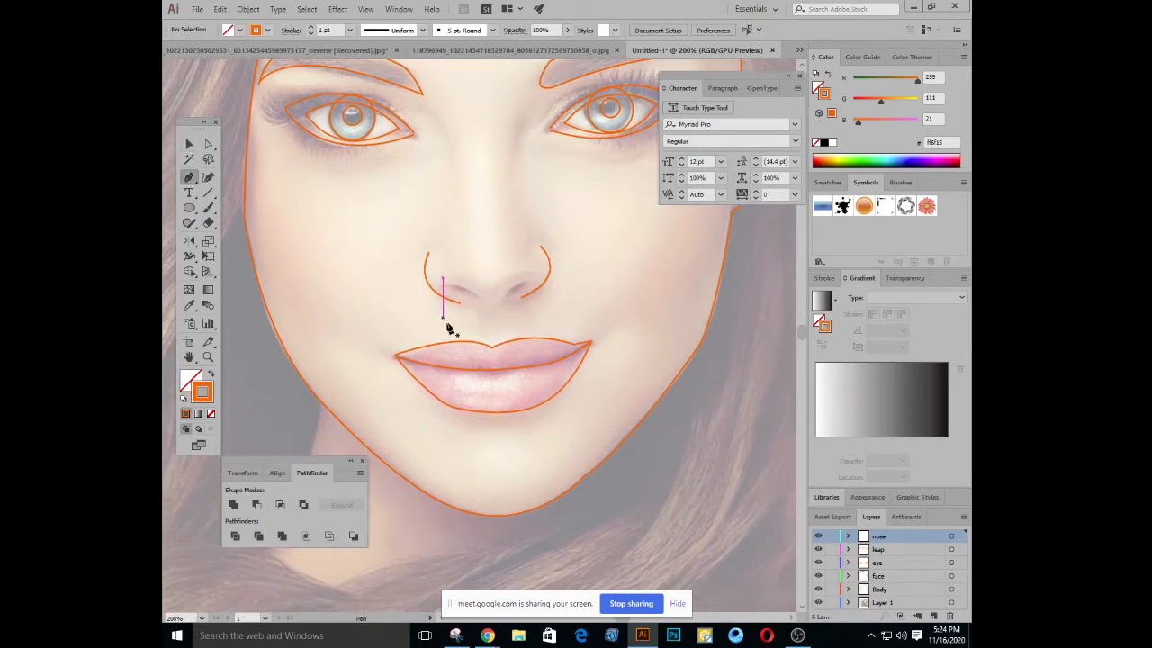
key("ctrl+equal")
key("ctrl+equal")
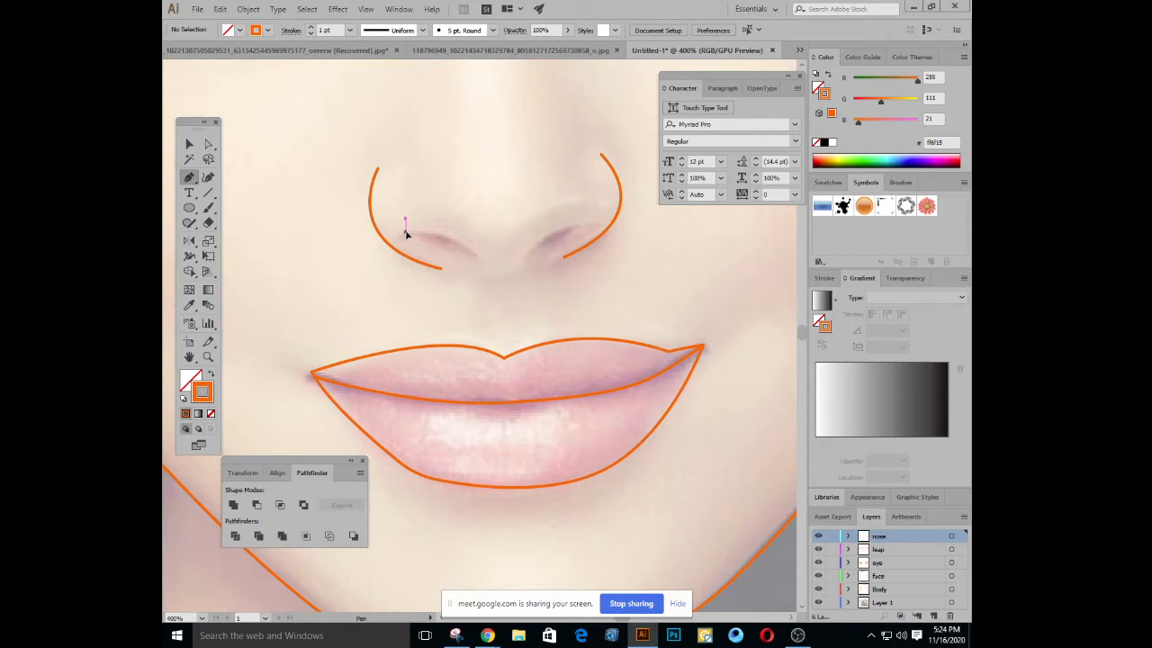
left_click(405, 232)
left_click_drag(477, 257, 482, 287)
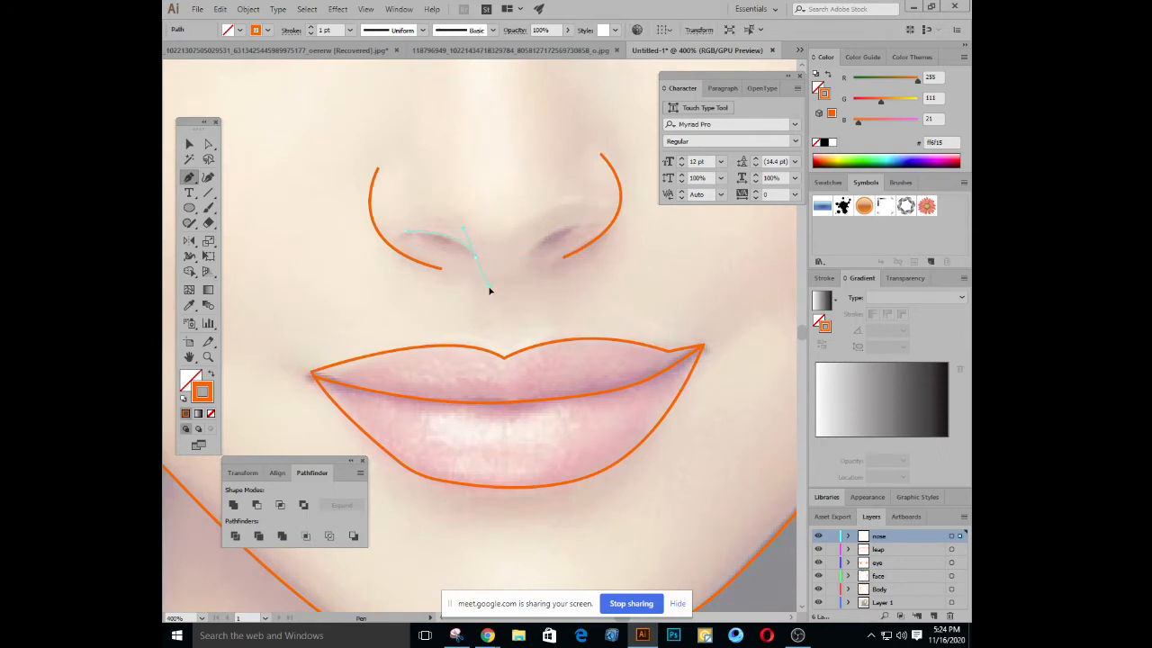
left_click(406, 232)
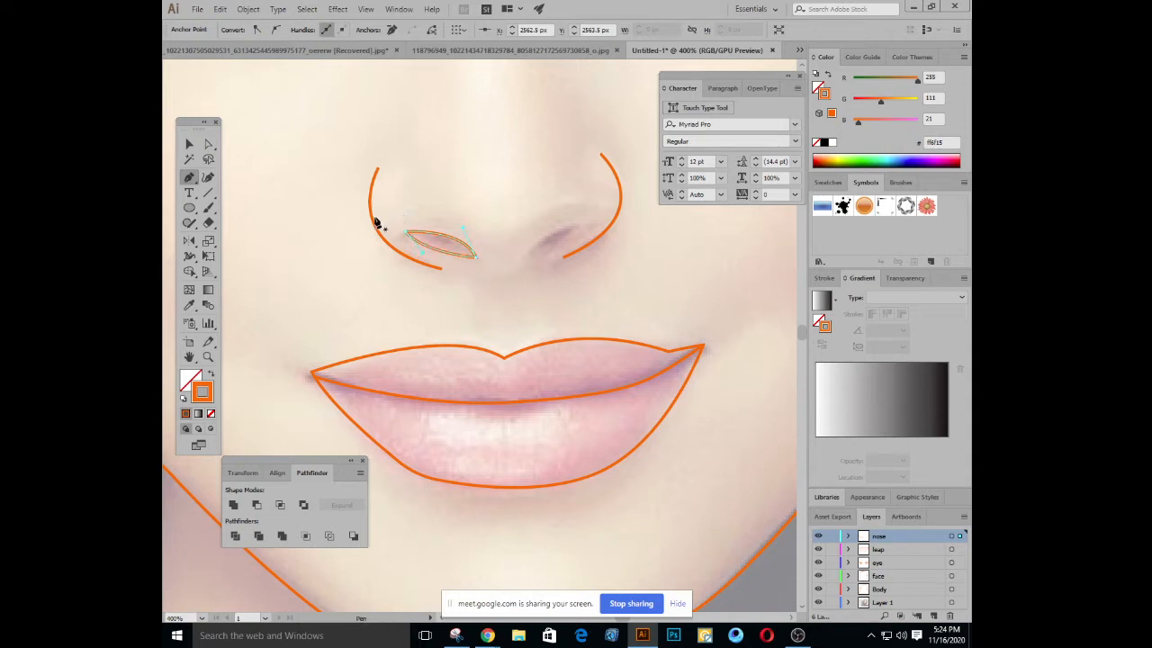
key("v")
left_click(334, 283)
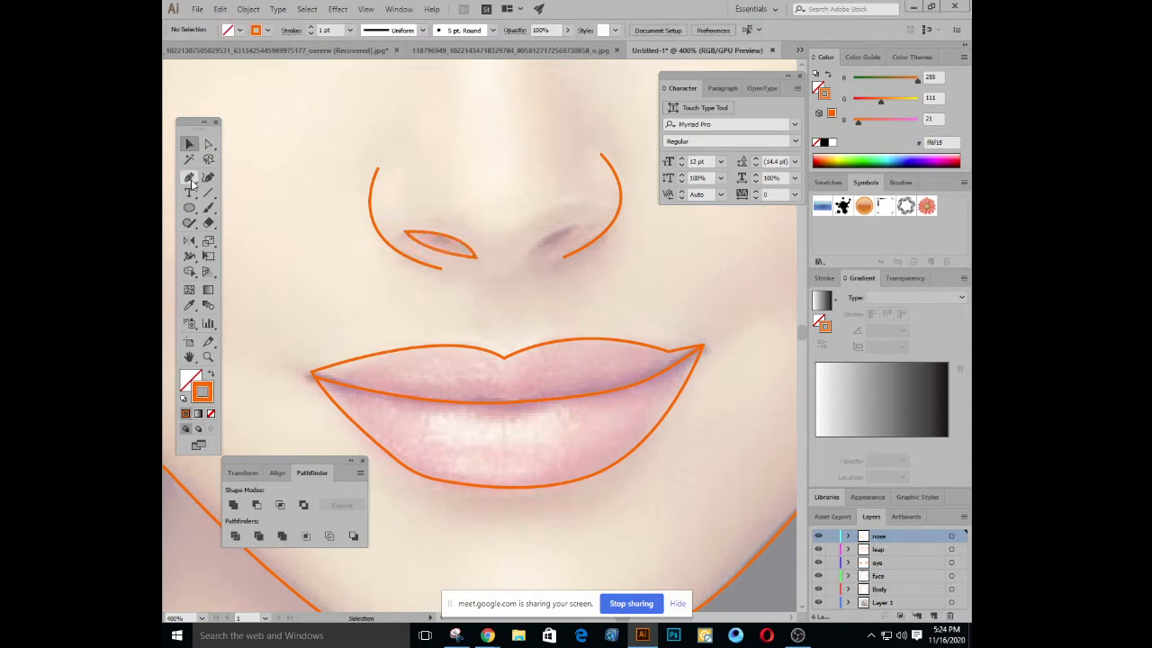
Trace the photo's right nostril opening as a closed, slanted Pen path and leave the nose paths deselected
left_click(189, 178)
left_click_drag(589, 345, 507, 381)
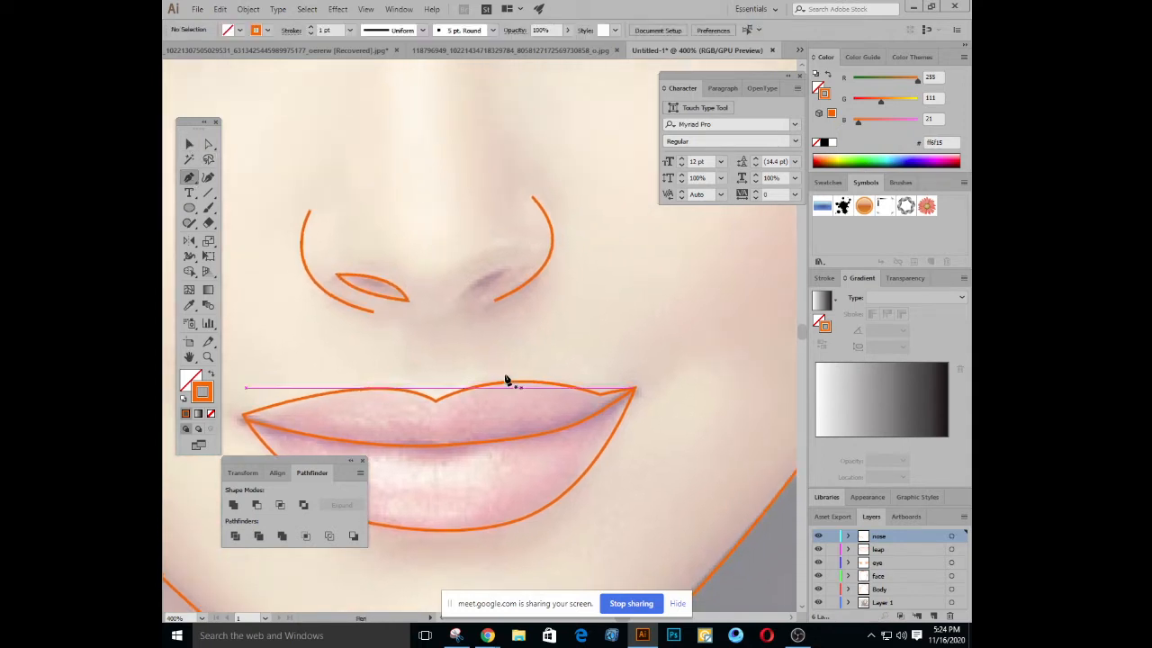
left_click(460, 292)
mouse_move(510, 267)
left_mouse_down()
mouse_move(519, 276)
mouse_move(514, 267)
left_mouse_up()
left_click_drag(460, 293, 463, 298)
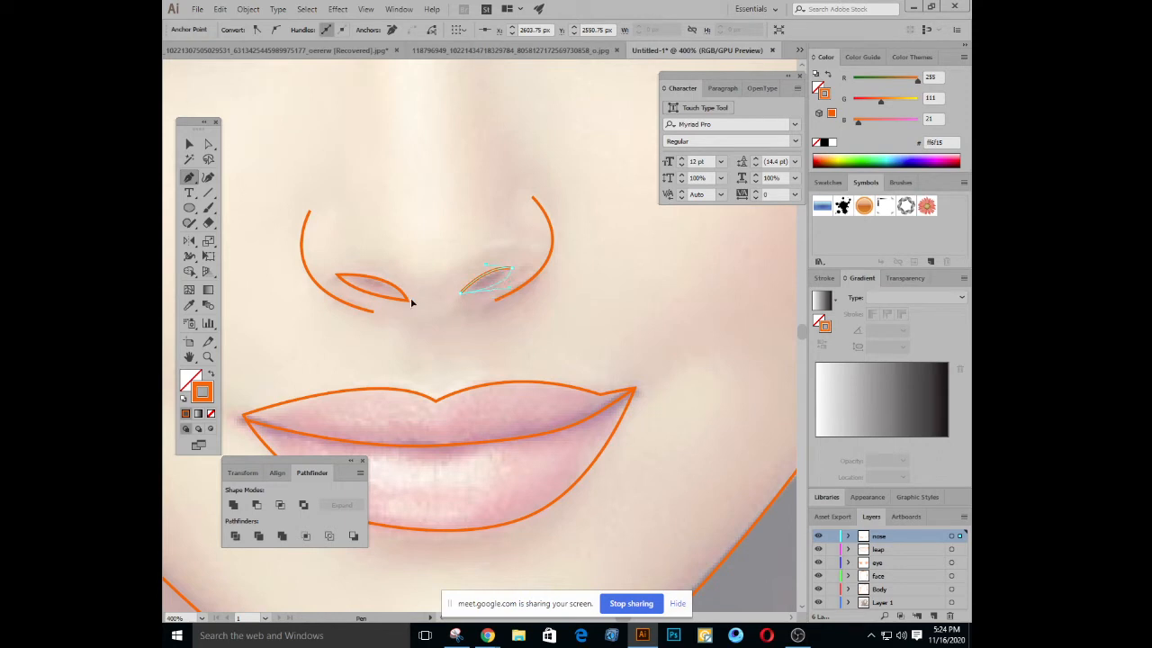
left_click(188, 144)
left_click_drag(317, 193, 425, 295)
left_click(425, 295)
scroll(425, 295, "down", 2)
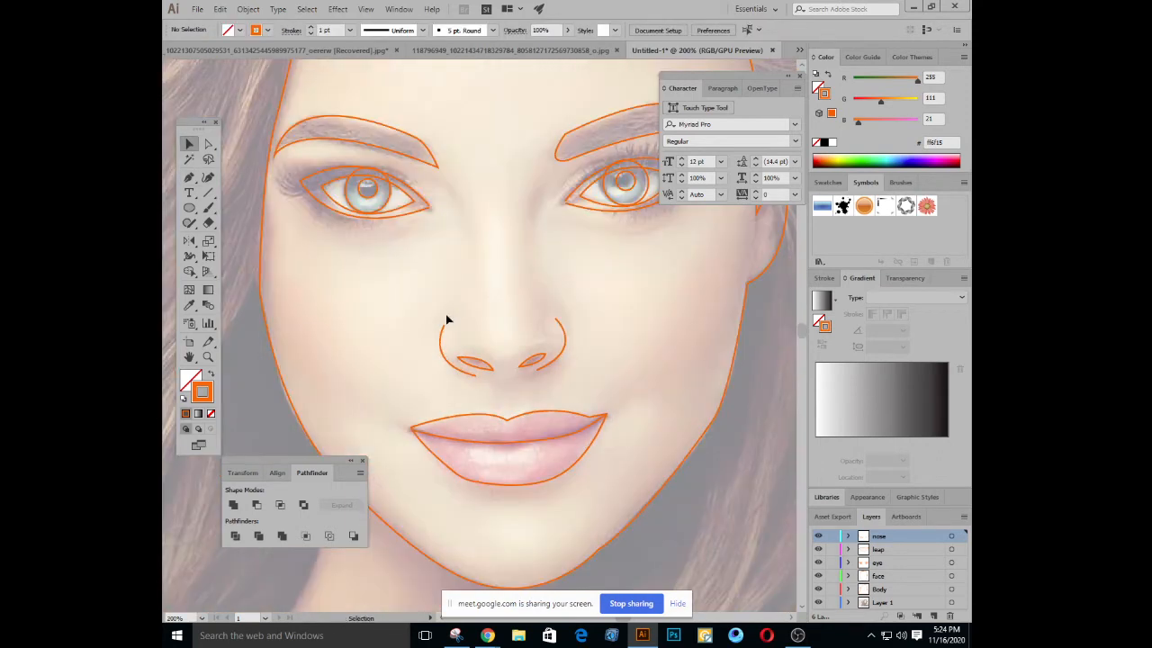
left_click_drag(457, 248, 475, 281)
left_click(189, 177)
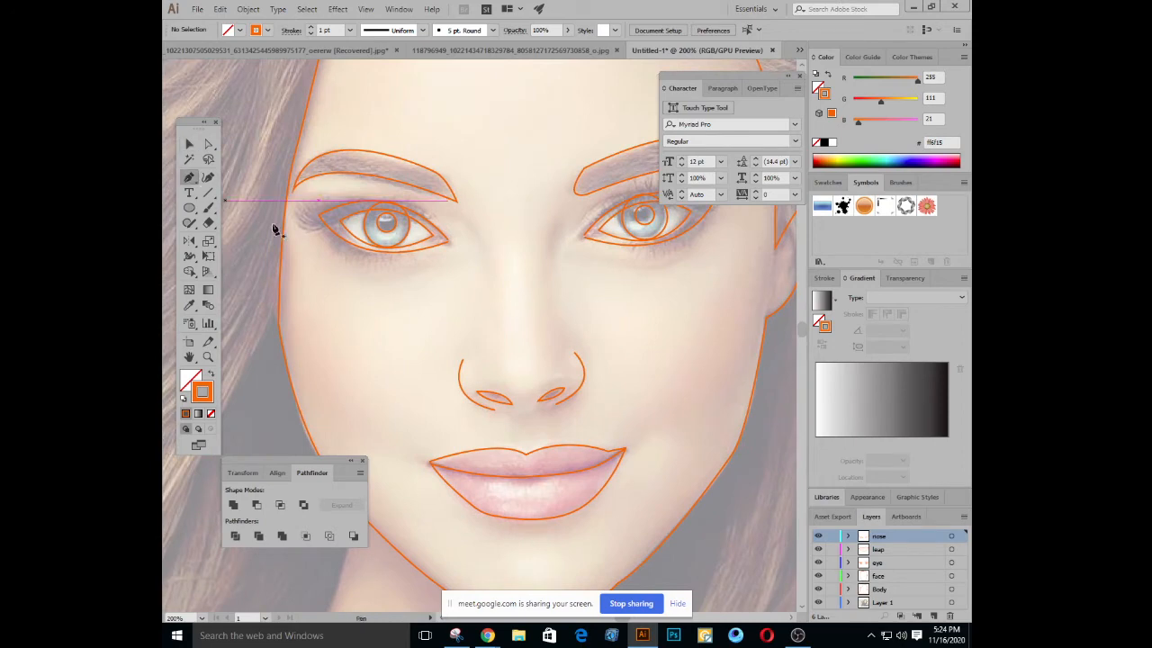
left_click_drag(466, 324, 454, 251)
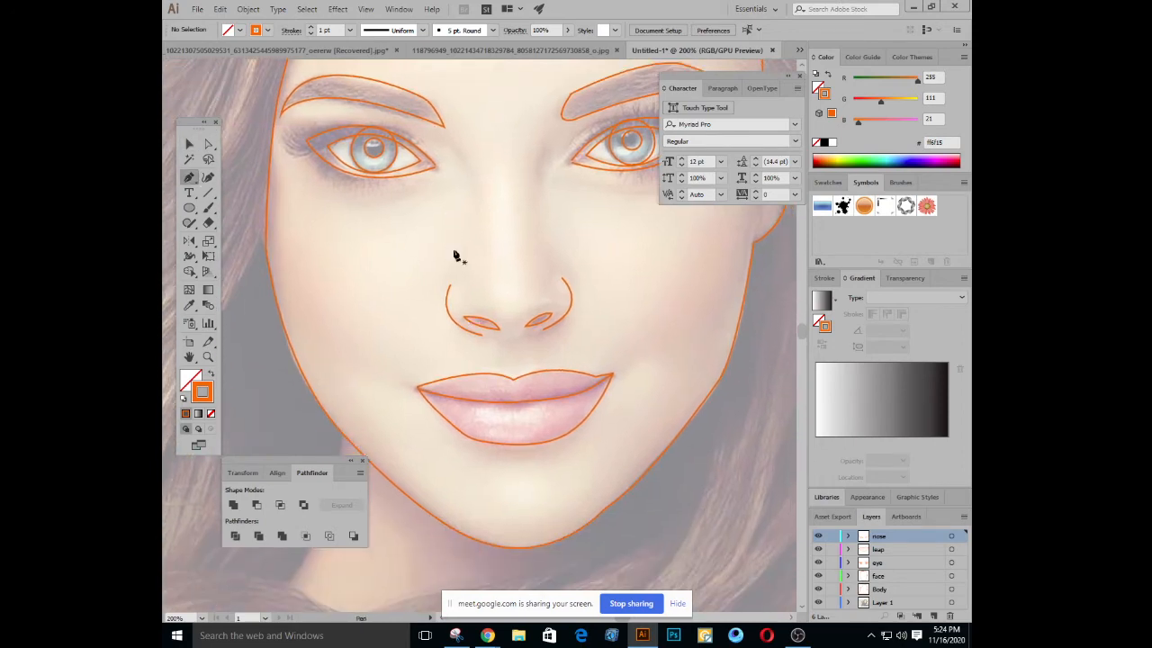
left_click(189, 144)
left_click(474, 320)
left_click(400, 297)
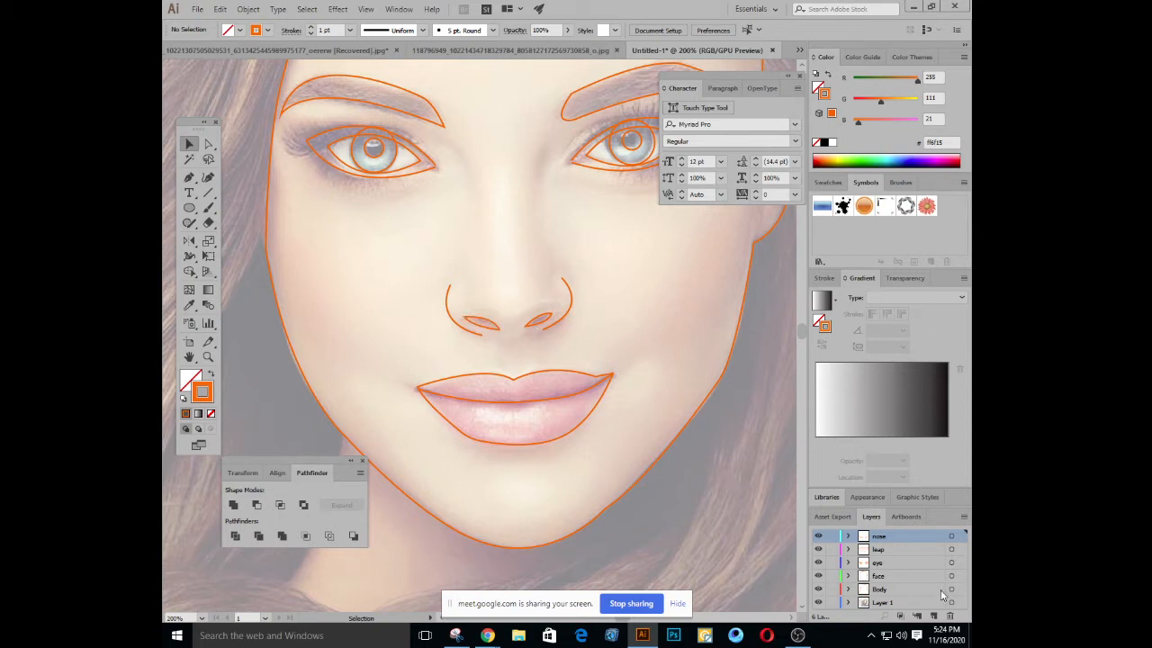
Create a new layer above the nose layer and name it face shade
left_click(934, 616)
double_click(905, 537)
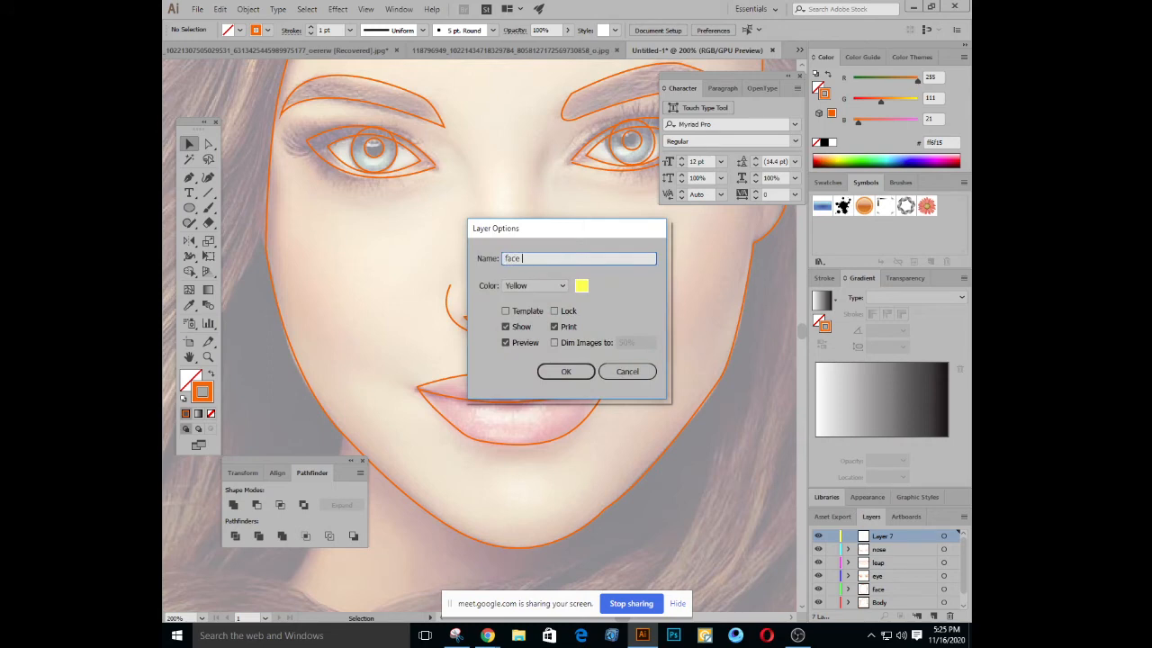
key("Return")
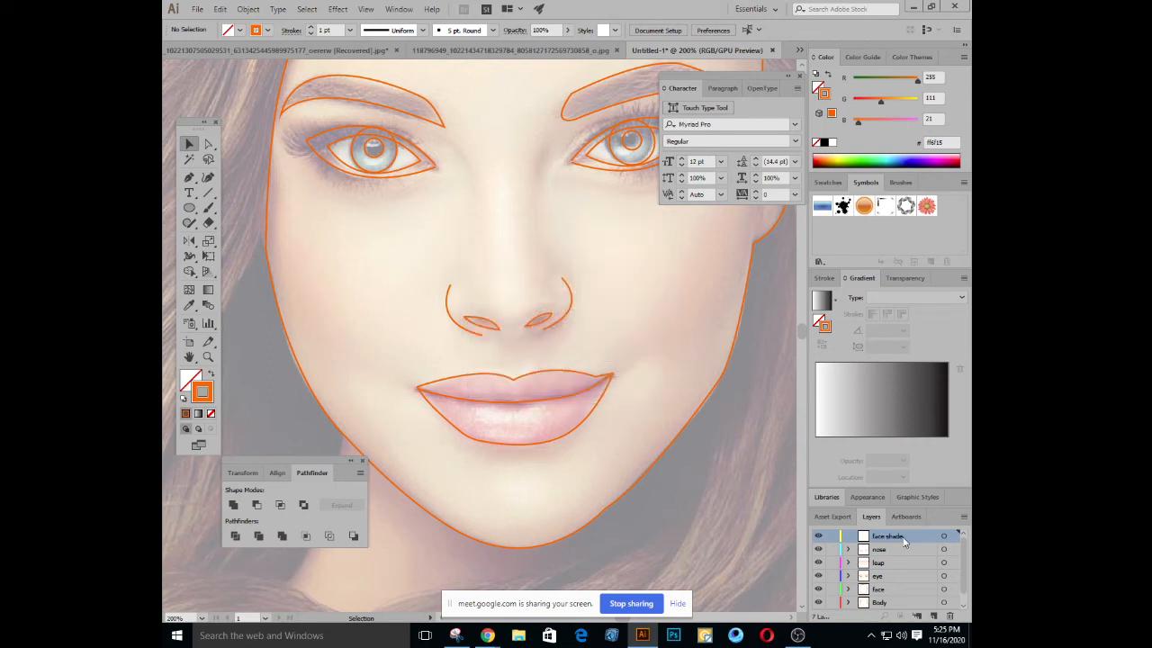
Start a Pen path on the face shade layer at the inner upper lid of the photo's left eye
left_click(189, 177)
scroll(429, 291, "up", 3)
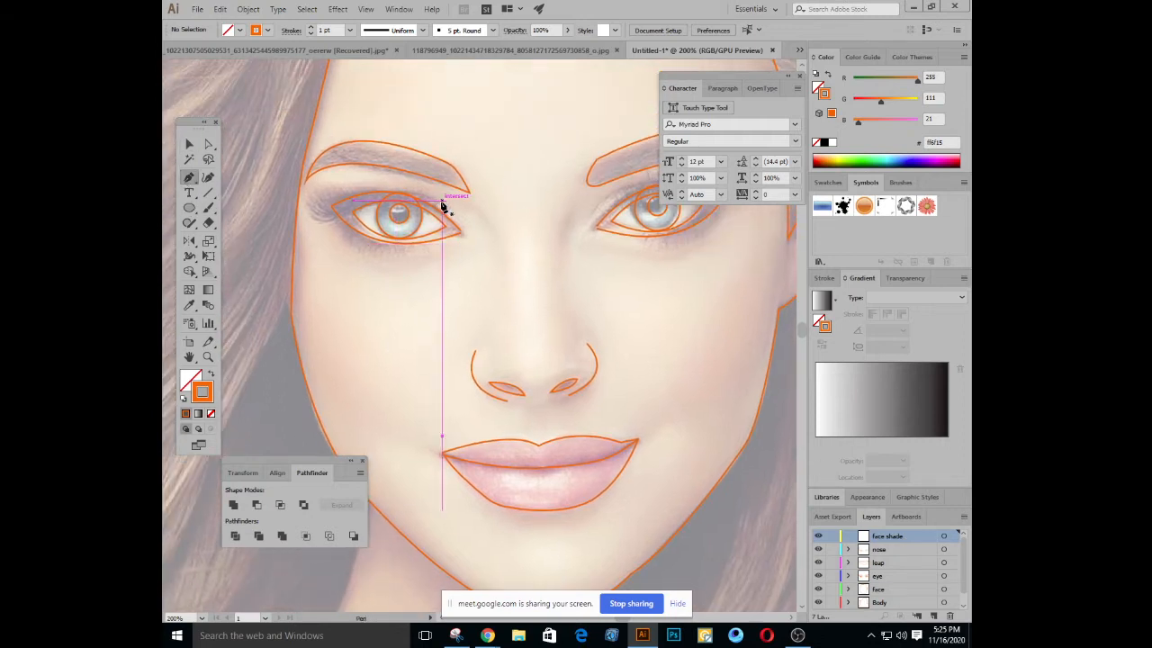
left_click(442, 203)
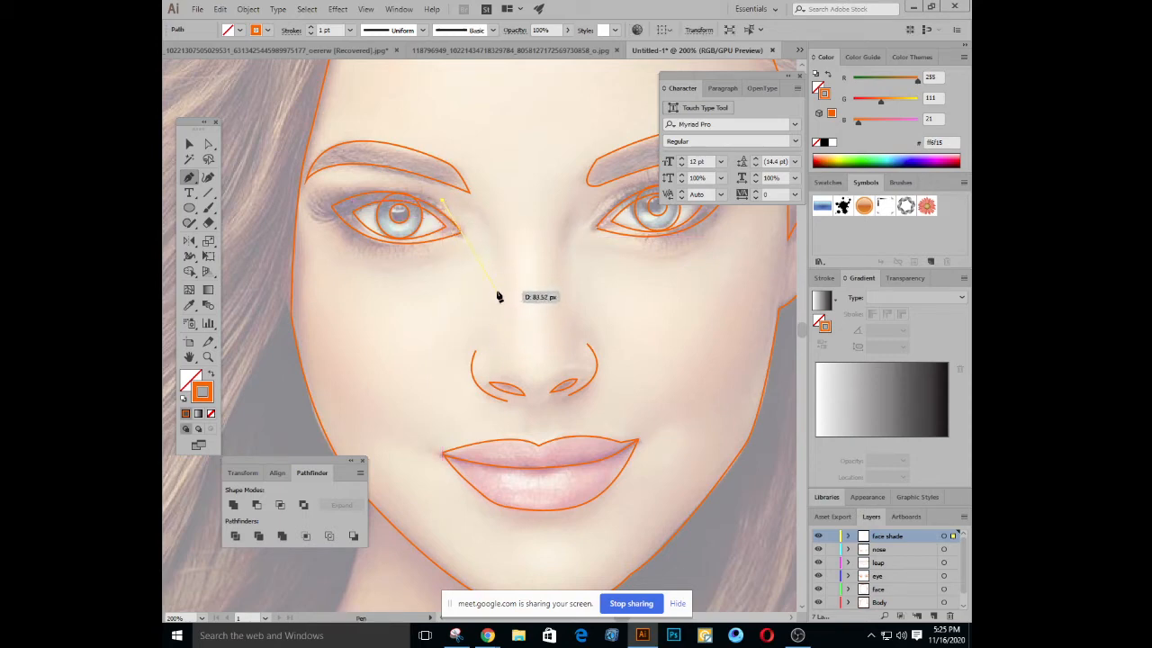
left_click_drag(501, 295, 493, 365)
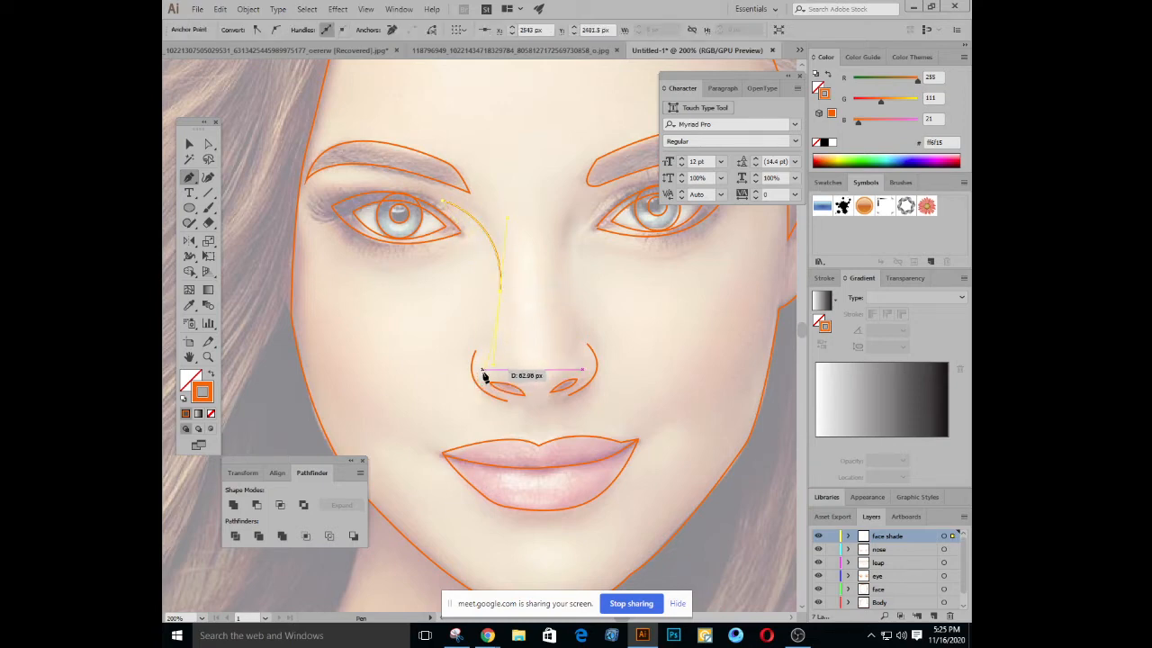
left_click_drag(403, 382, 437, 390)
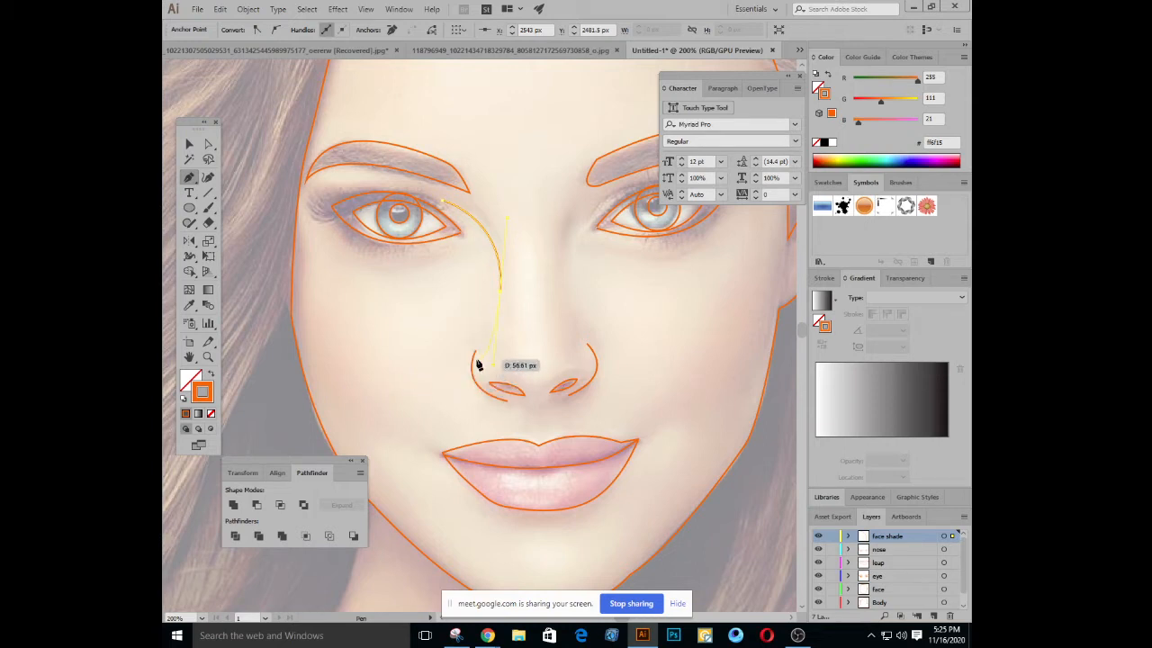
left_click(471, 361)
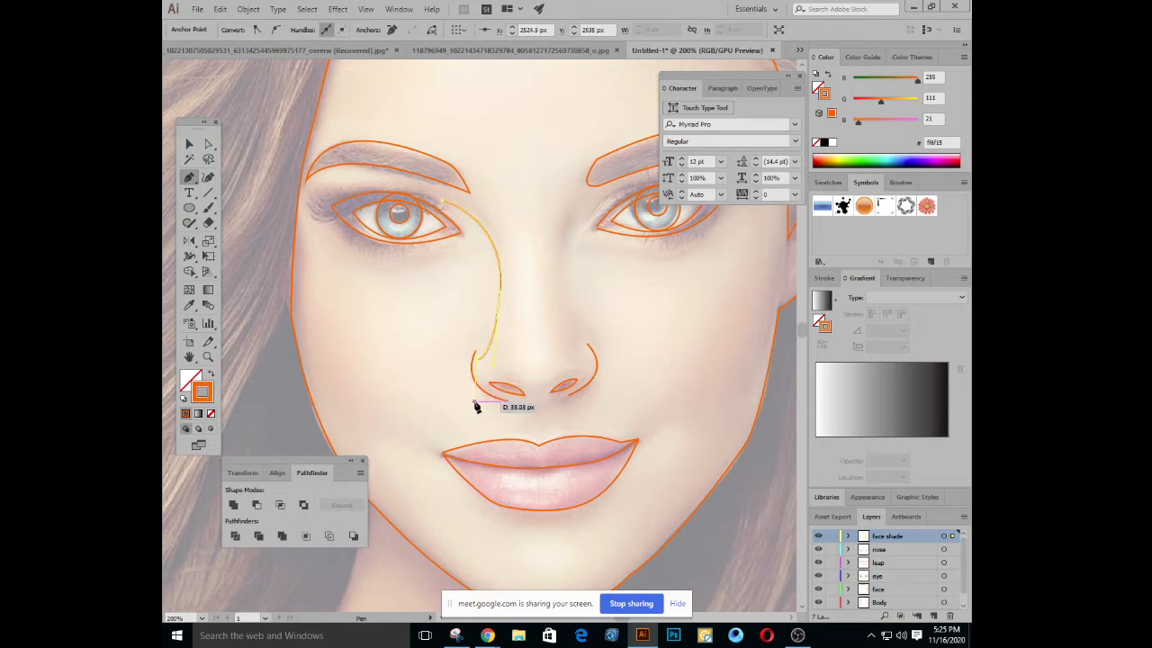
left_click_drag(481, 402, 508, 431)
key("ctrl+z")
key("ctrl+z")
key("ctrl+z")
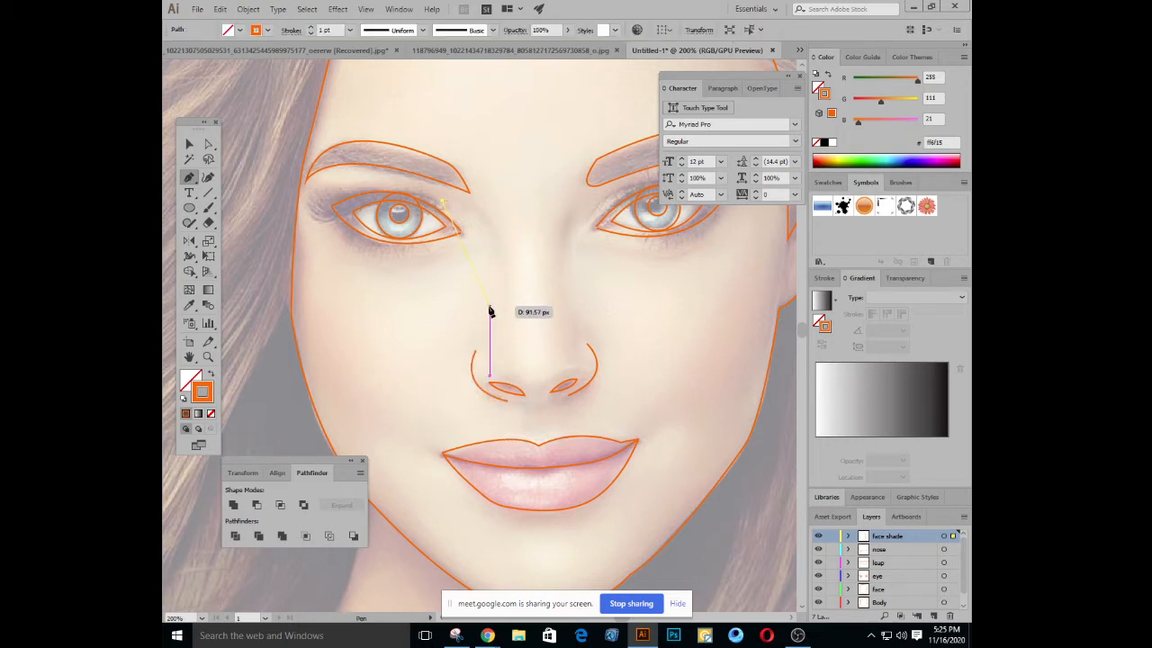
Trace the shade path down the photo's left side of the nose, around the wing and beneath the nose to the opposite nostril
left_click_drag(491, 306, 485, 352)
left_click_drag(470, 396, 469, 395)
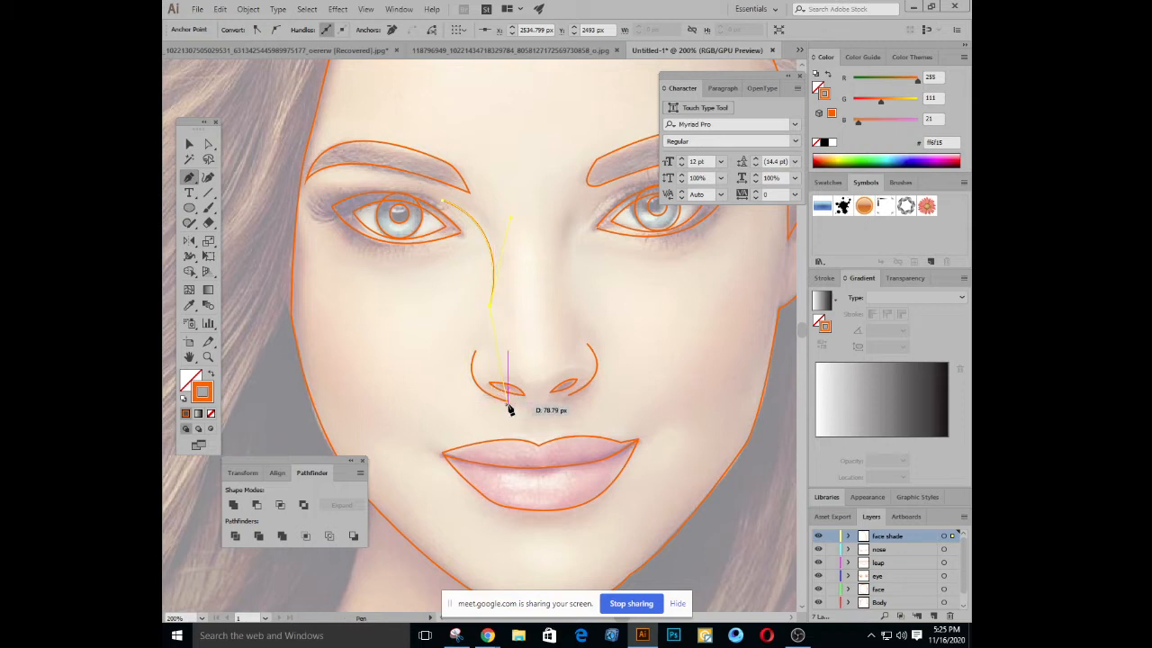
left_click_drag(509, 410, 529, 417)
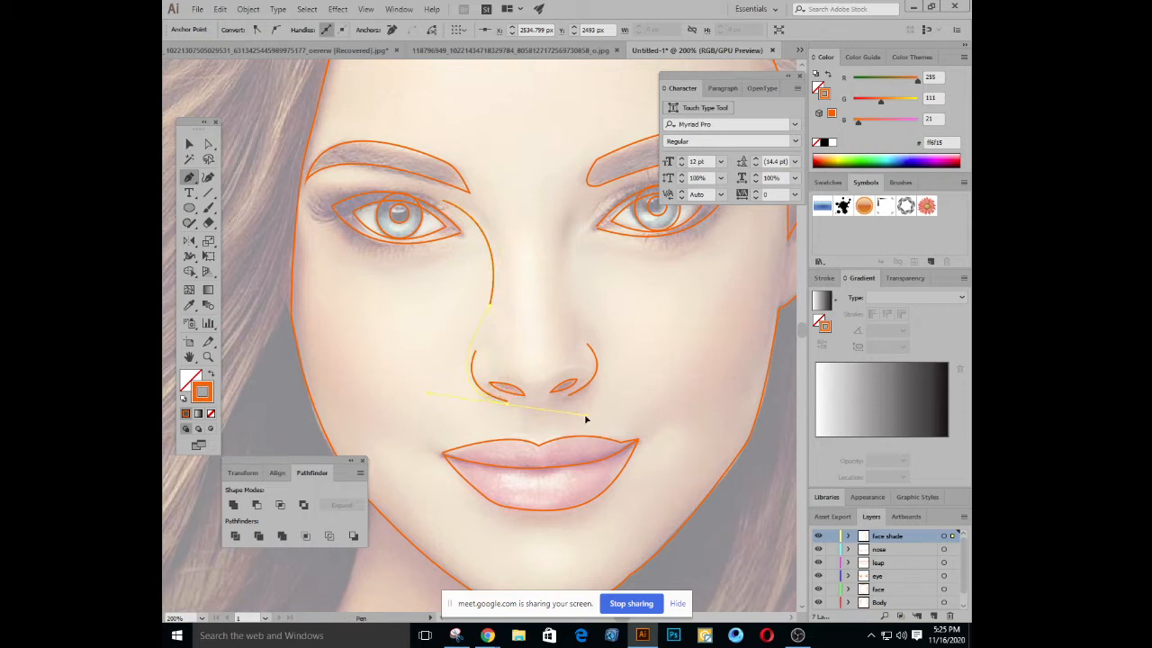
left_click(507, 405)
left_click_drag(578, 401, 611, 379)
left_click(578, 396)
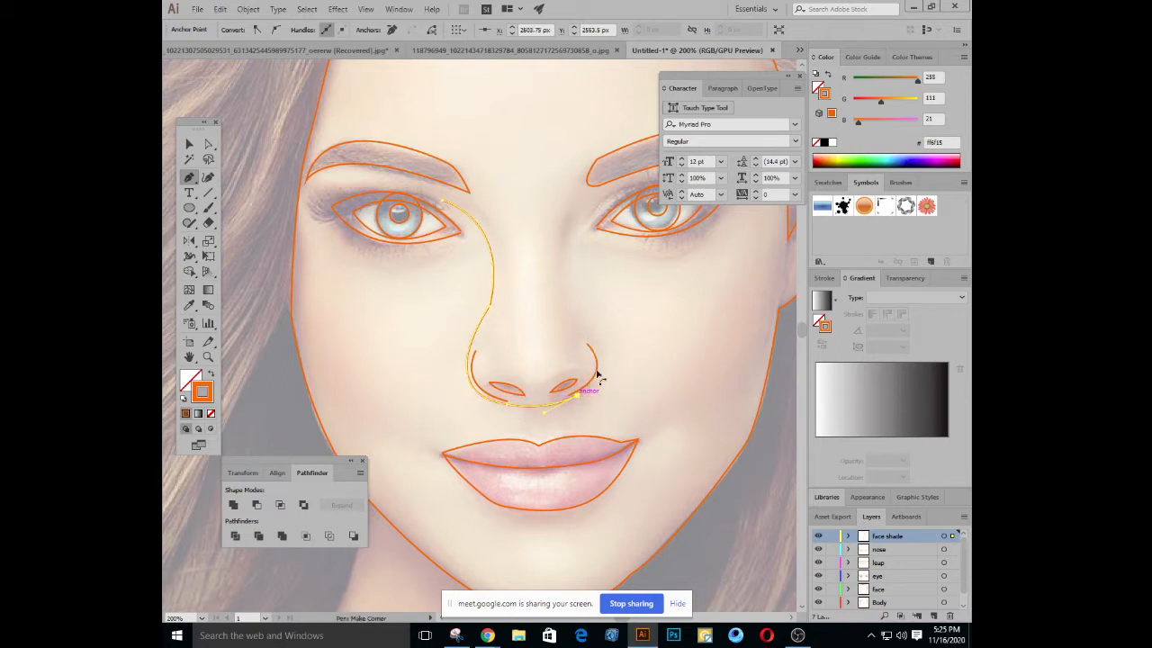
Continue the shade path around the photo's right nose wing and up the side of the bridge, ending in a corner below the eye
left_click_drag(597, 338, 561, 297)
key("ctrl+z")
left_click_drag(586, 339, 541, 304)
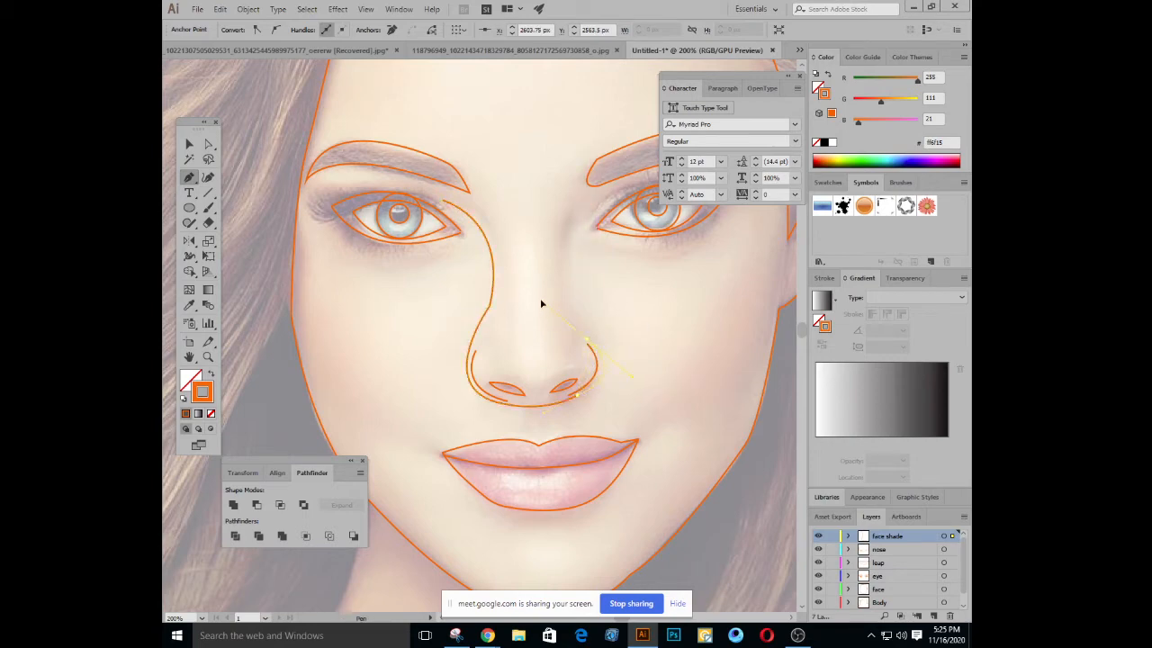
left_click(587, 338)
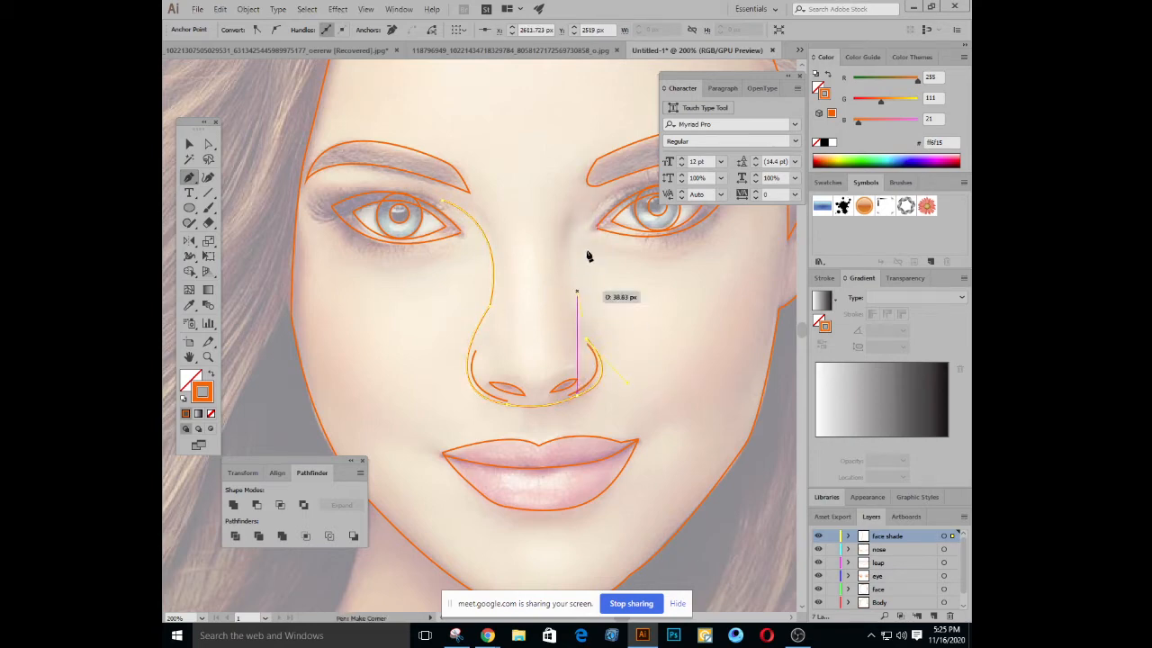
left_click_drag(589, 252, 524, 299)
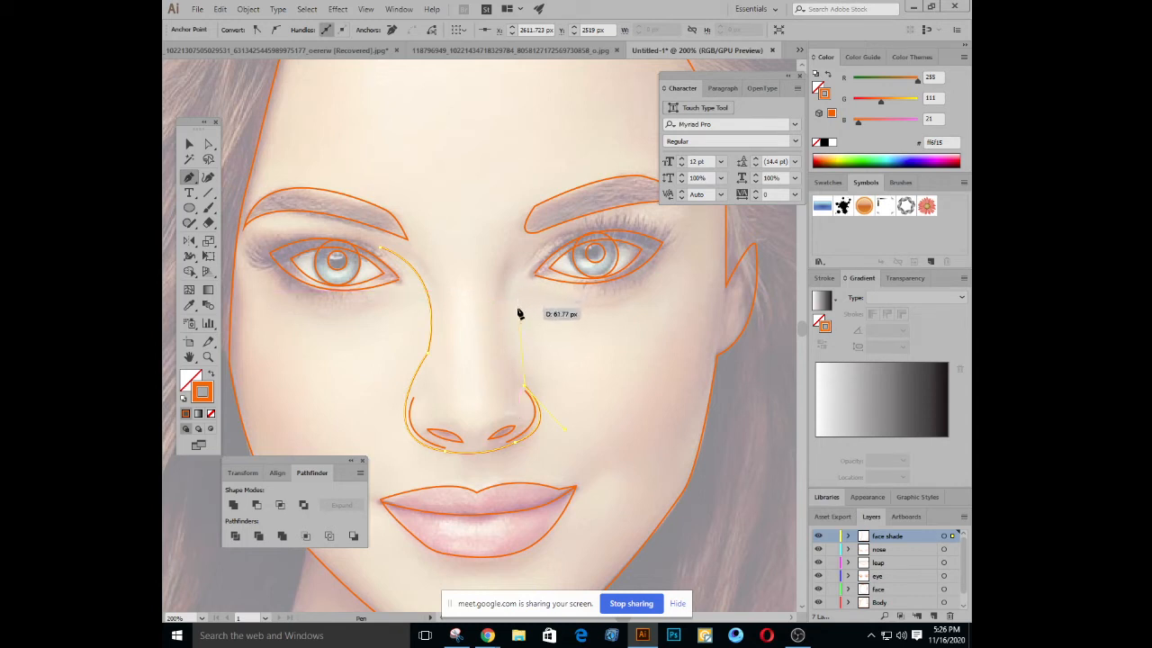
left_click_drag(516, 307, 523, 308)
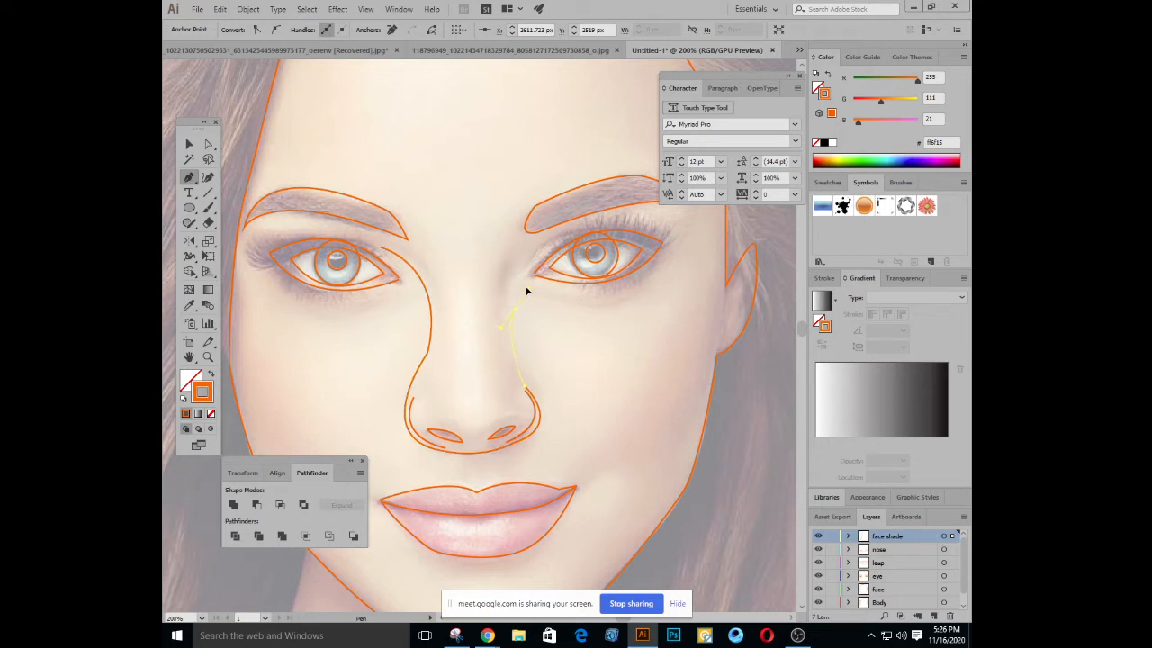
left_click_drag(522, 287, 522, 286)
left_click(515, 309)
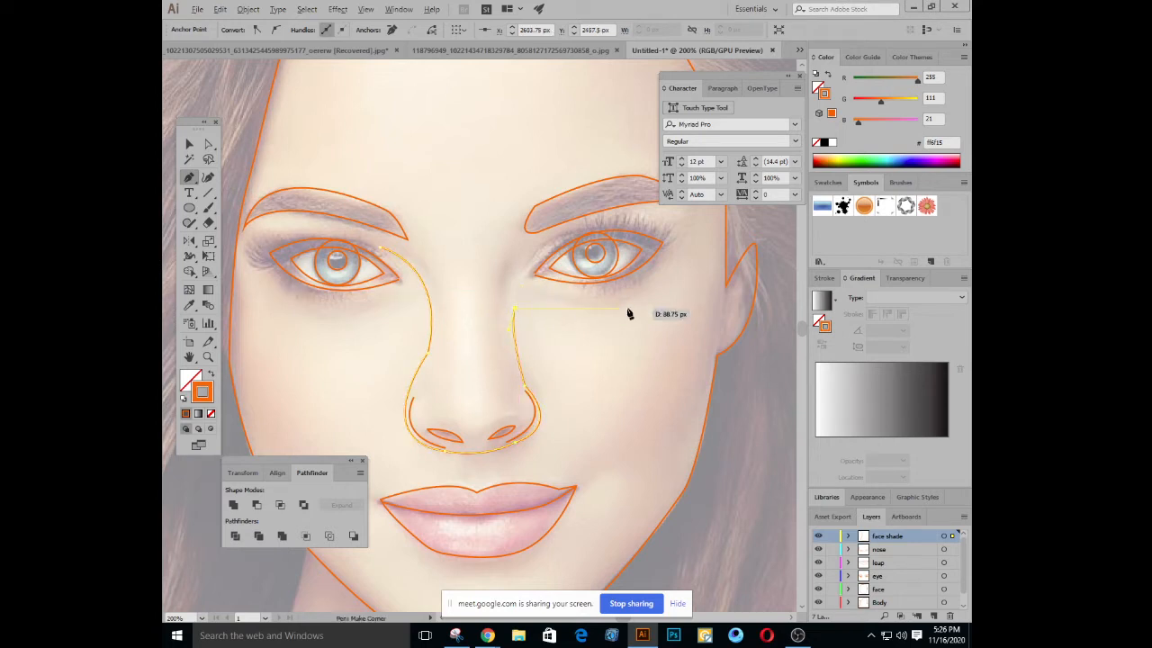
Trace the narrow under-eye shadow out past the photo's right eye's outer corner and back towards the inner corner
left_click_drag(634, 302, 671, 276)
left_click(634, 303)
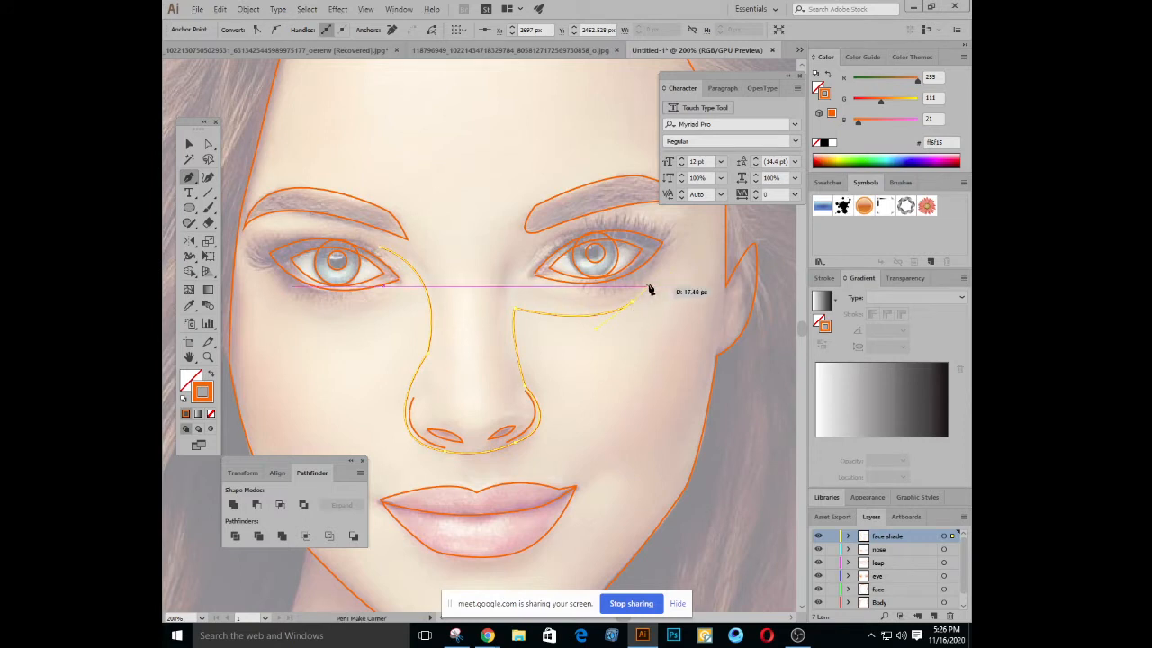
left_click(677, 279)
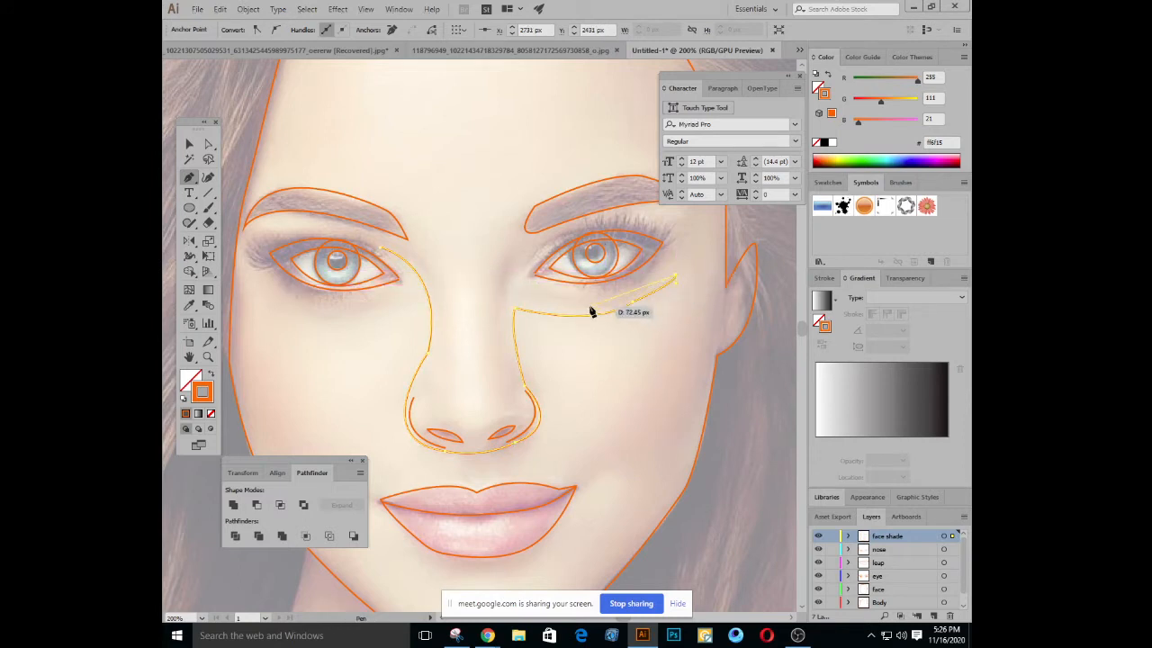
left_click_drag(588, 307, 528, 288)
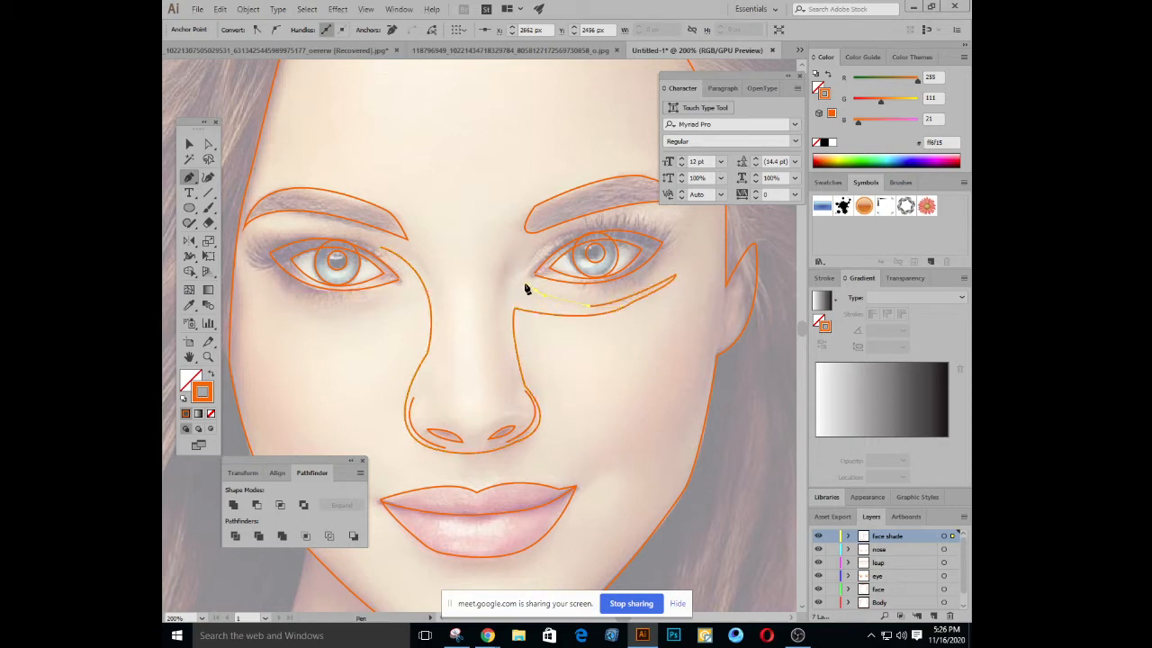
left_click(537, 291)
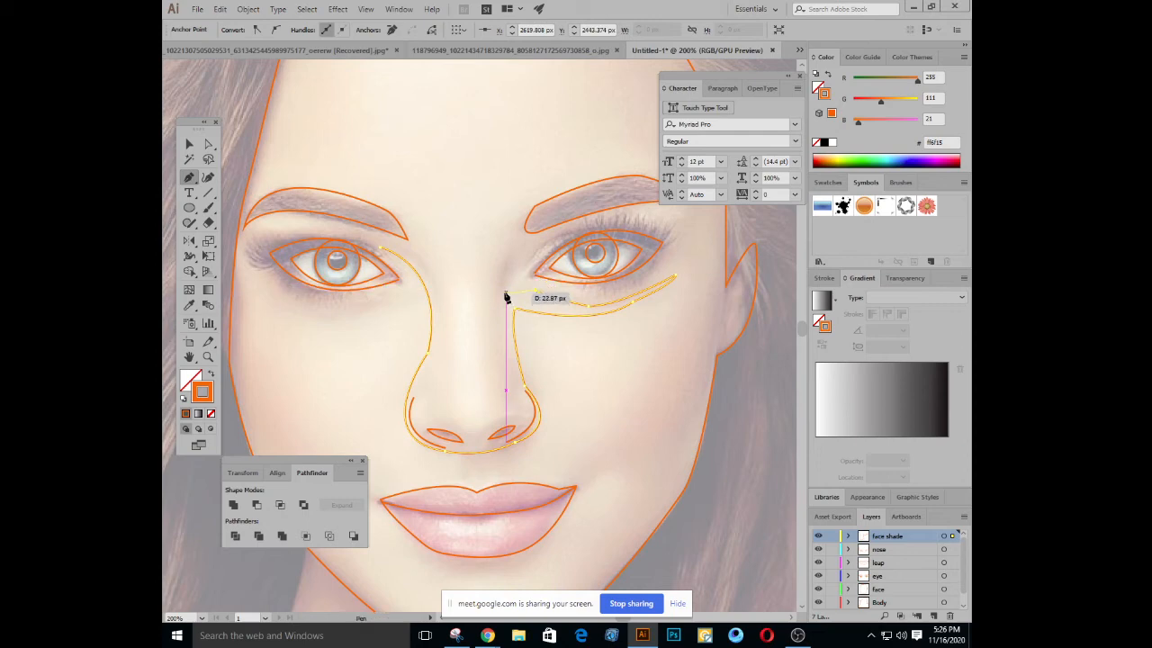
Carry the shade path around the inner corner of the photo's right eye and over the upper lid to just below the eyebrow
left_click_drag(504, 292, 500, 322)
key("ctrl+z")
mouse_move(521, 263)
left_mouse_down()
mouse_move(553, 242)
mouse_move(532, 264)
left_mouse_up()
key("ctrl+z")
left_click_drag(609, 219, 649, 210)
left_click(611, 222)
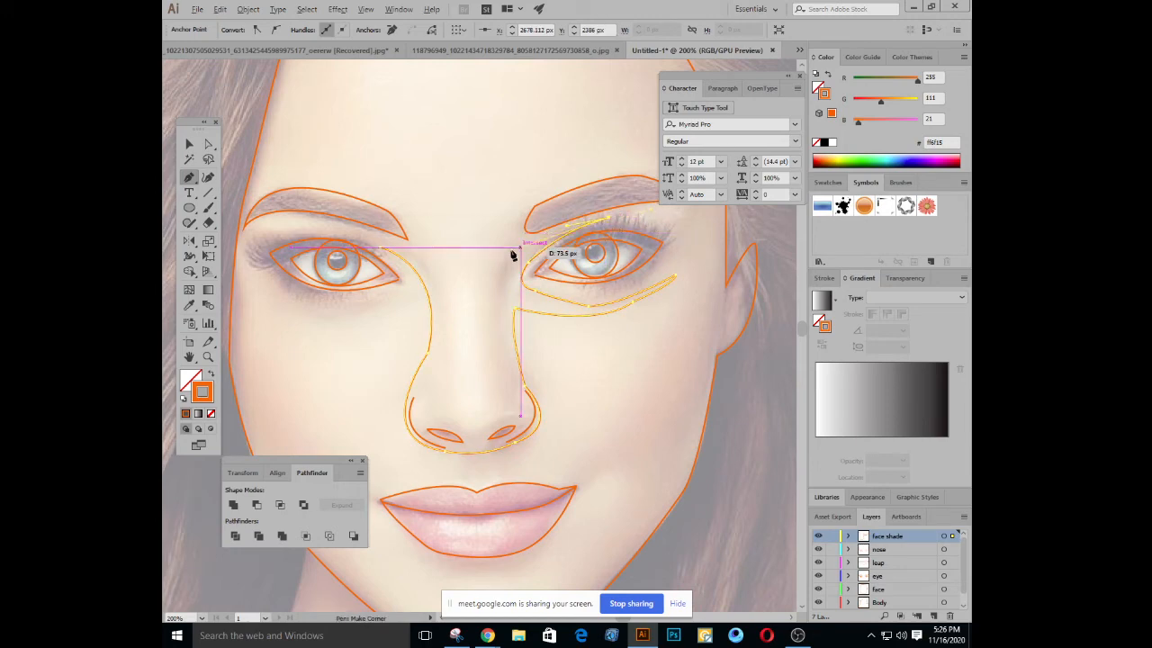
Bring the shade path back from the photo's right upper lid down the nose bridge to just above the nose wing
left_click(494, 283)
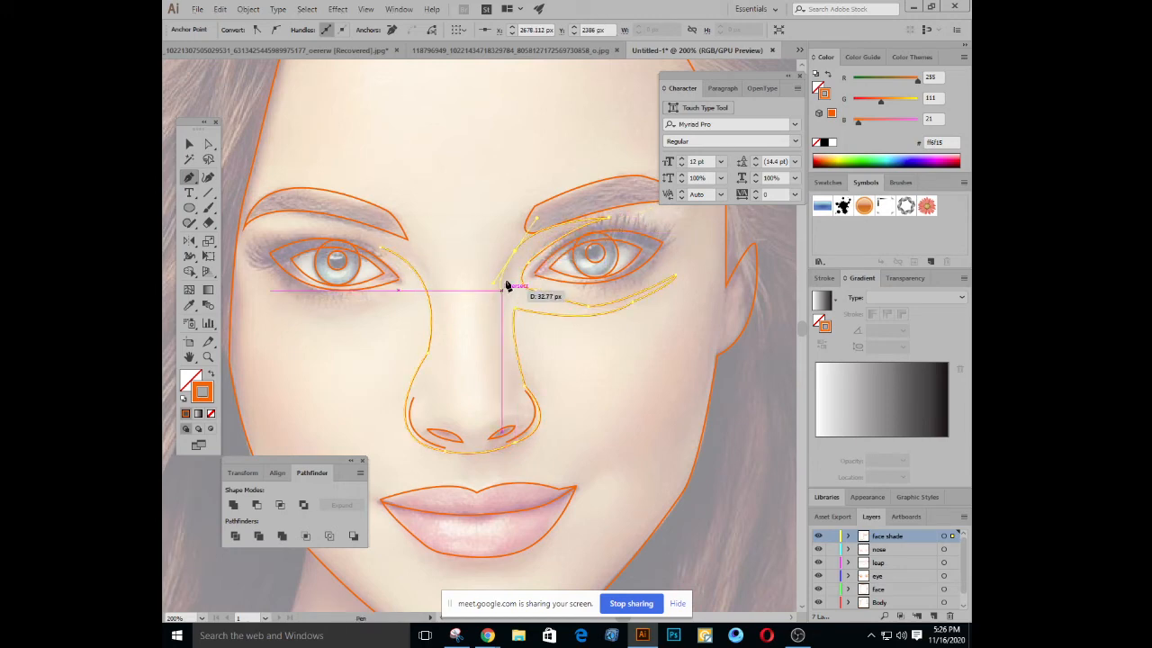
left_click_drag(508, 369, 522, 388)
left_click(516, 375)
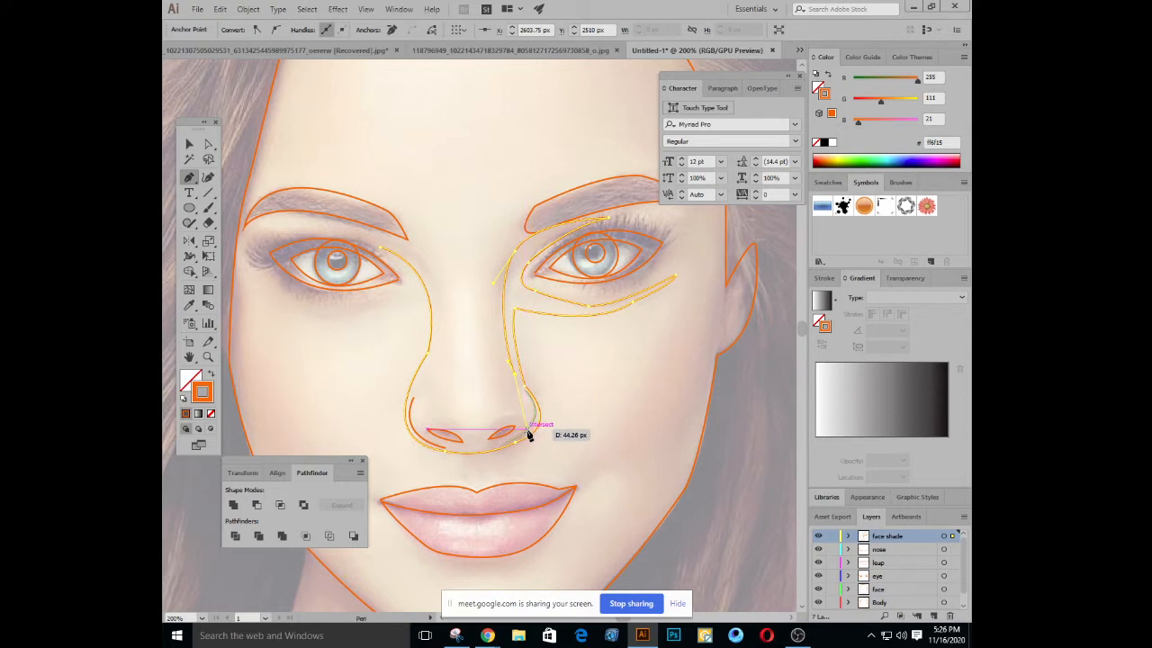
left_click(529, 435)
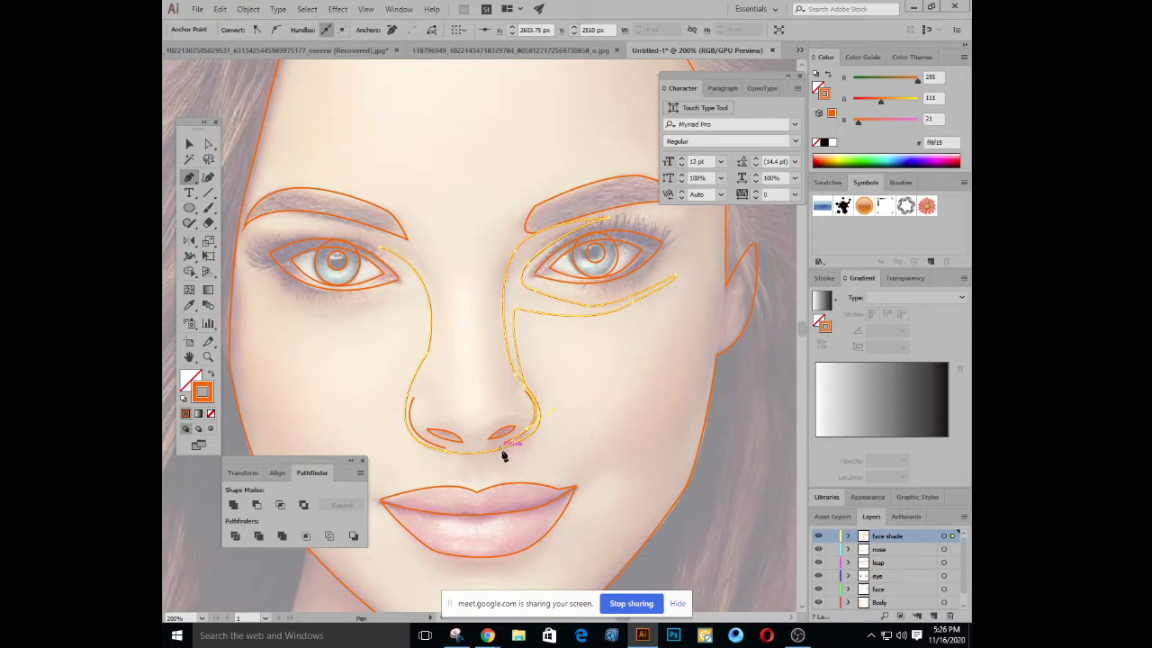
left_click(528, 432)
left_click_drag(447, 449, 394, 436)
left_click_drag(396, 393, 423, 443)
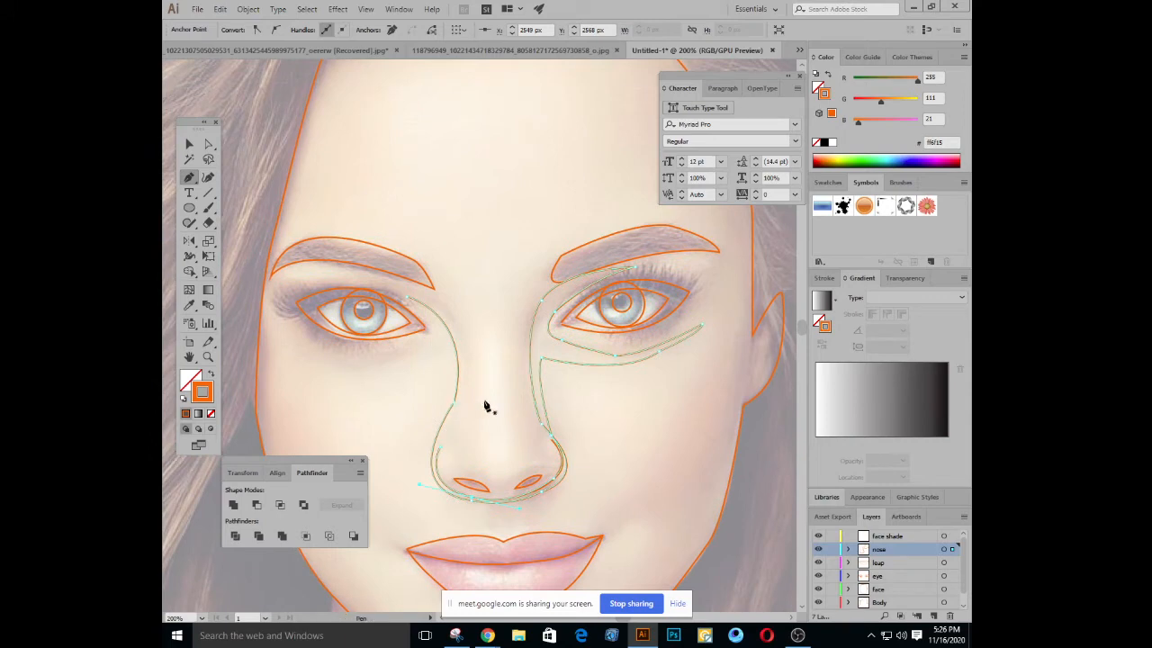
key("ctrl+z")
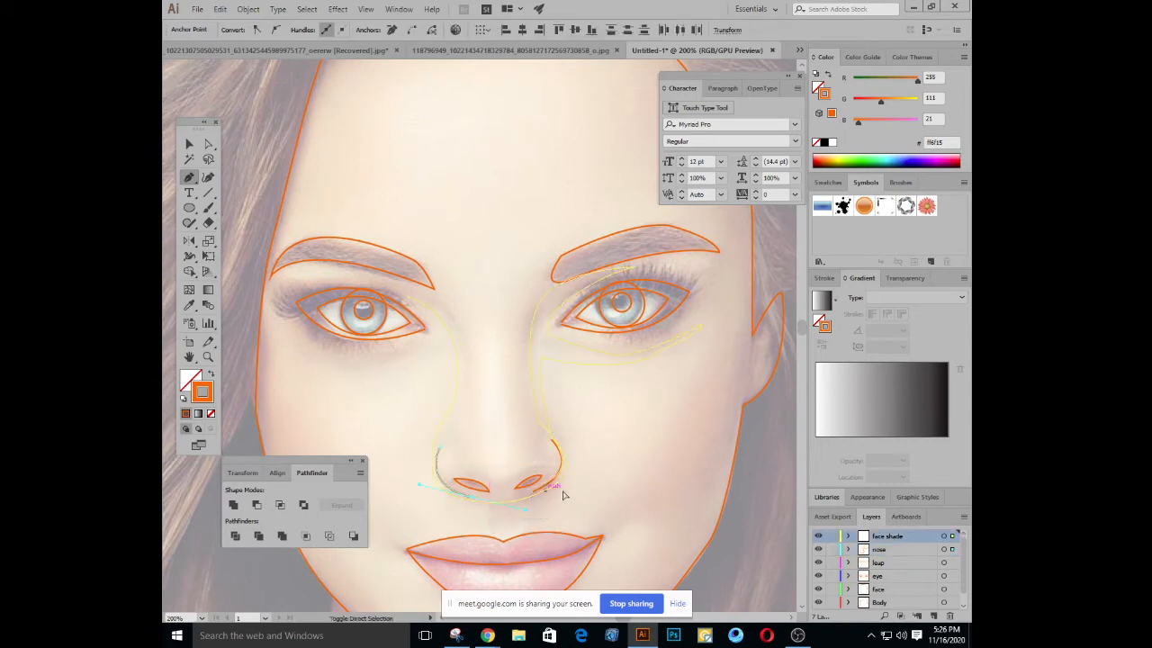
key("ctrl+shift+z")
key("ctrl+z")
left_click(544, 445, "ctrl")
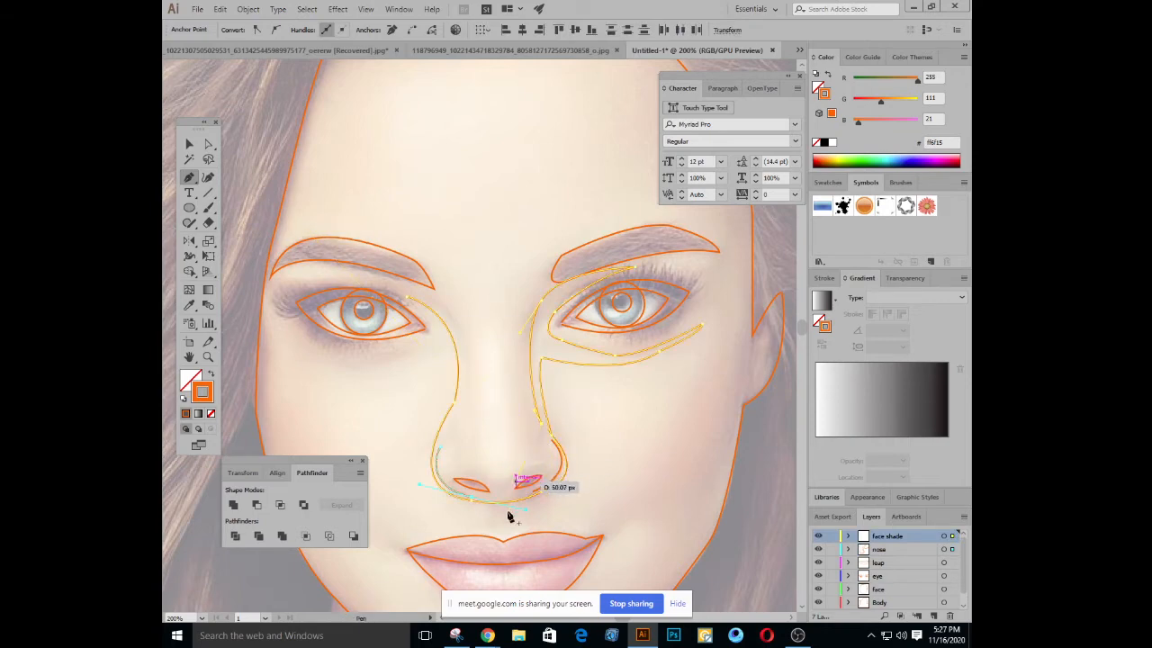
Continue the shade path under the nose and around the photo's left nose wing up to the base of the bridge
left_click_drag(495, 428, 504, 344)
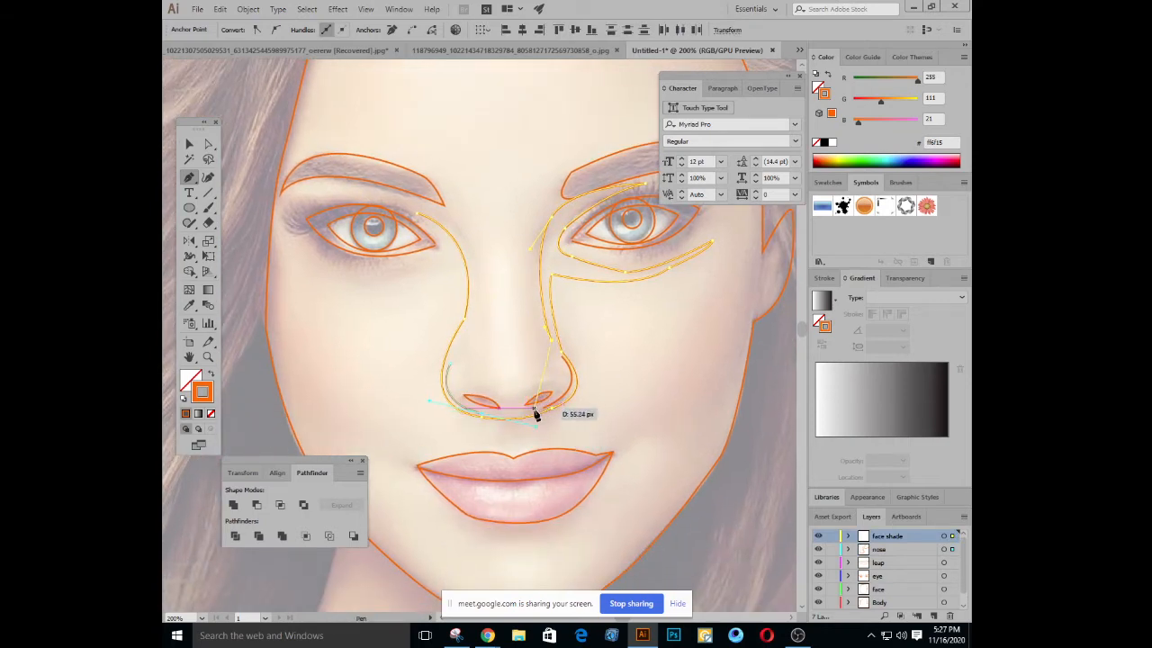
left_click_drag(534, 408, 469, 431)
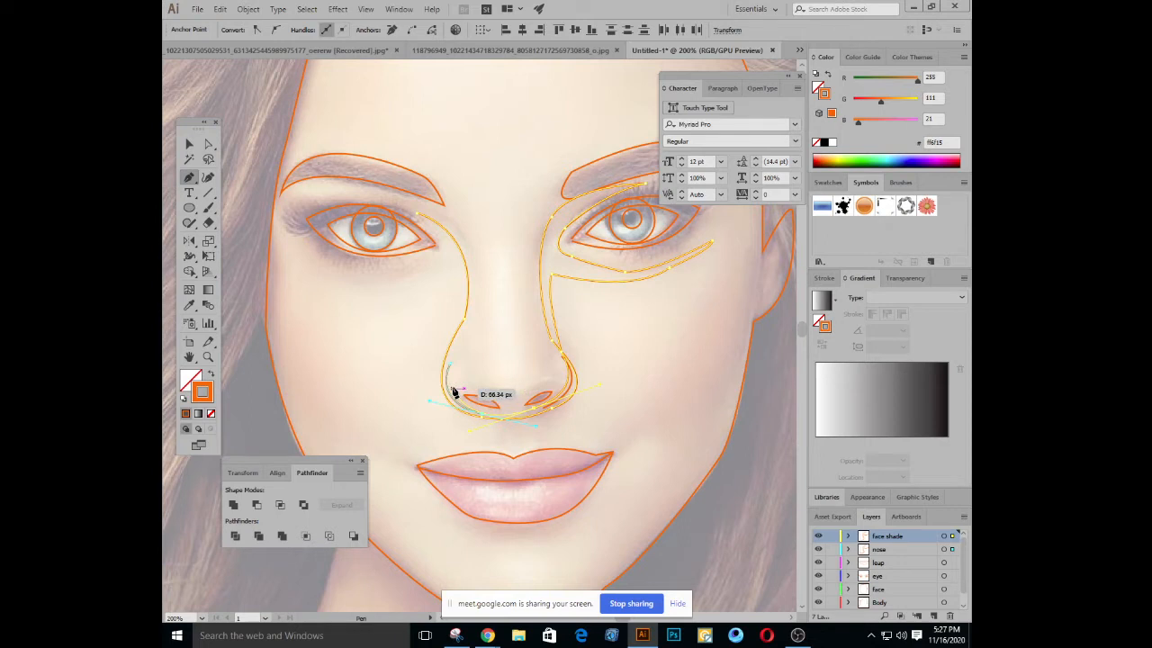
left_click(452, 387)
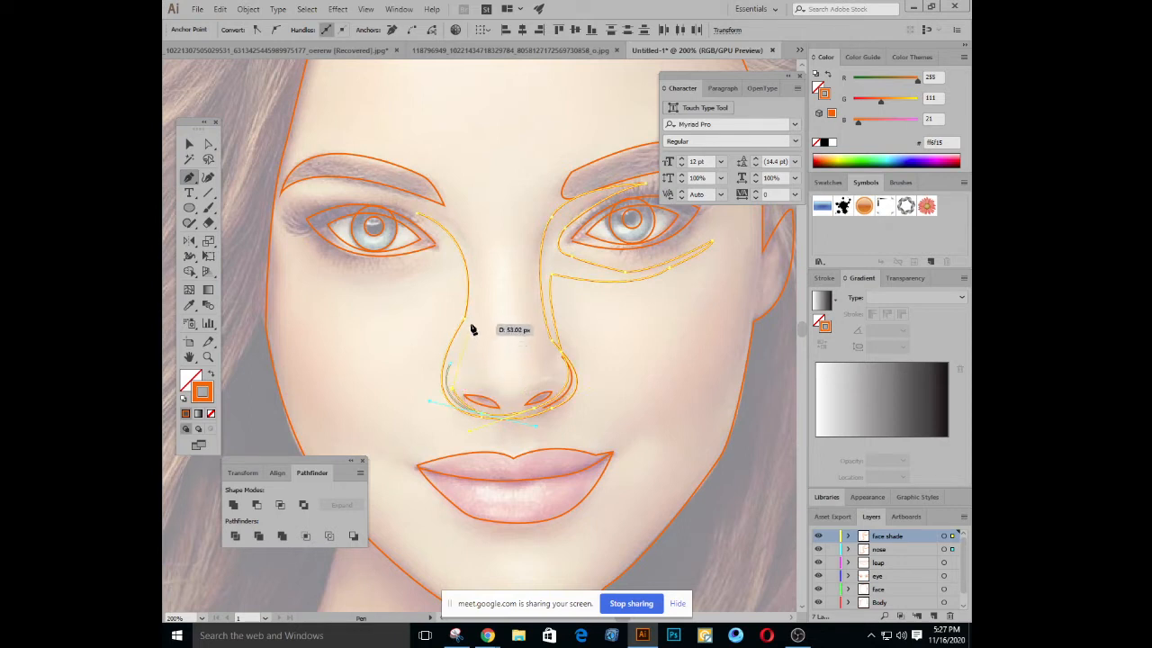
left_click_drag(469, 324, 490, 298)
left_click(469, 324)
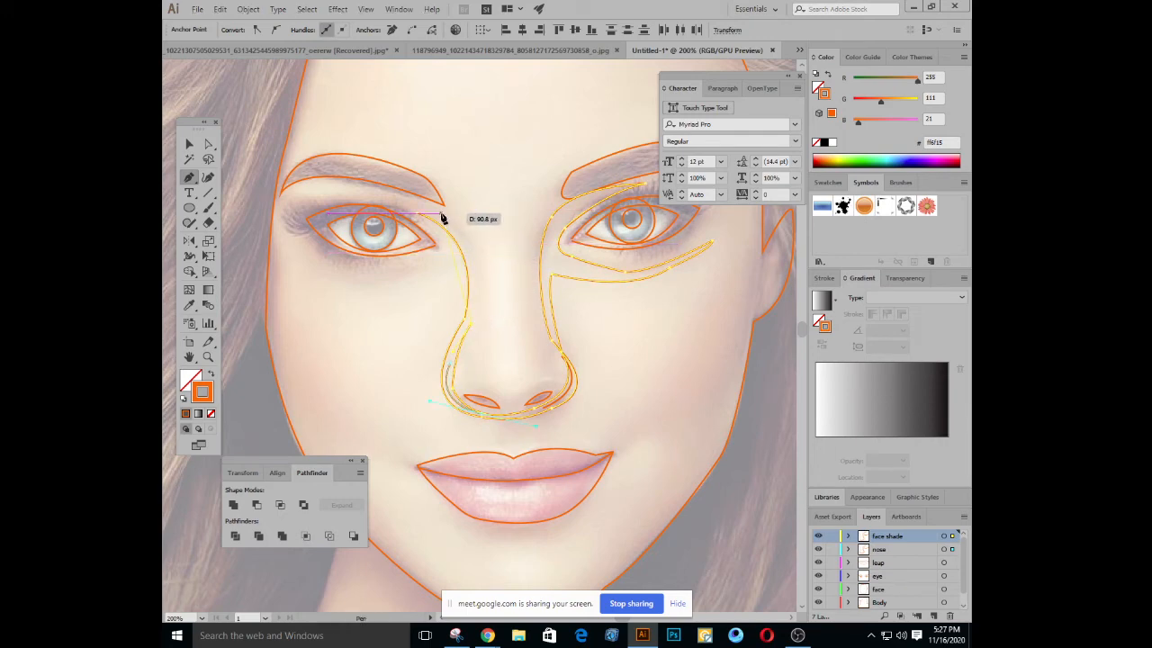
Extend the shade path up the bridge and over the photo's left upper lid, then close it at its starting point and deselect it
left_click_drag(437, 213, 409, 207)
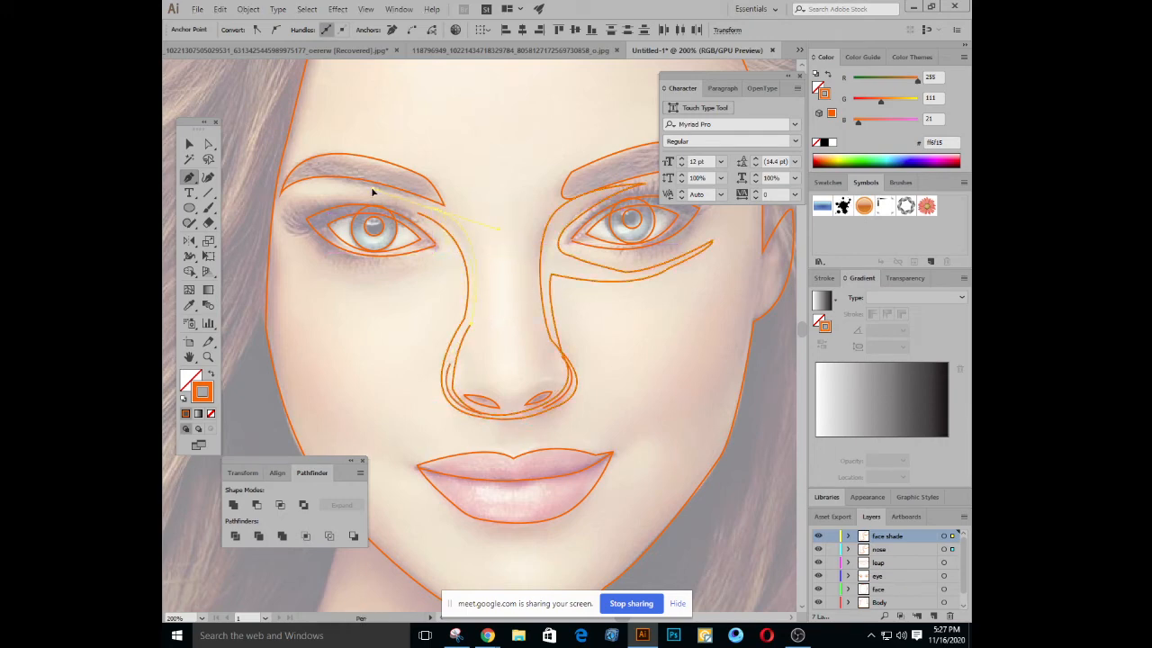
left_click_drag(373, 192, 374, 194)
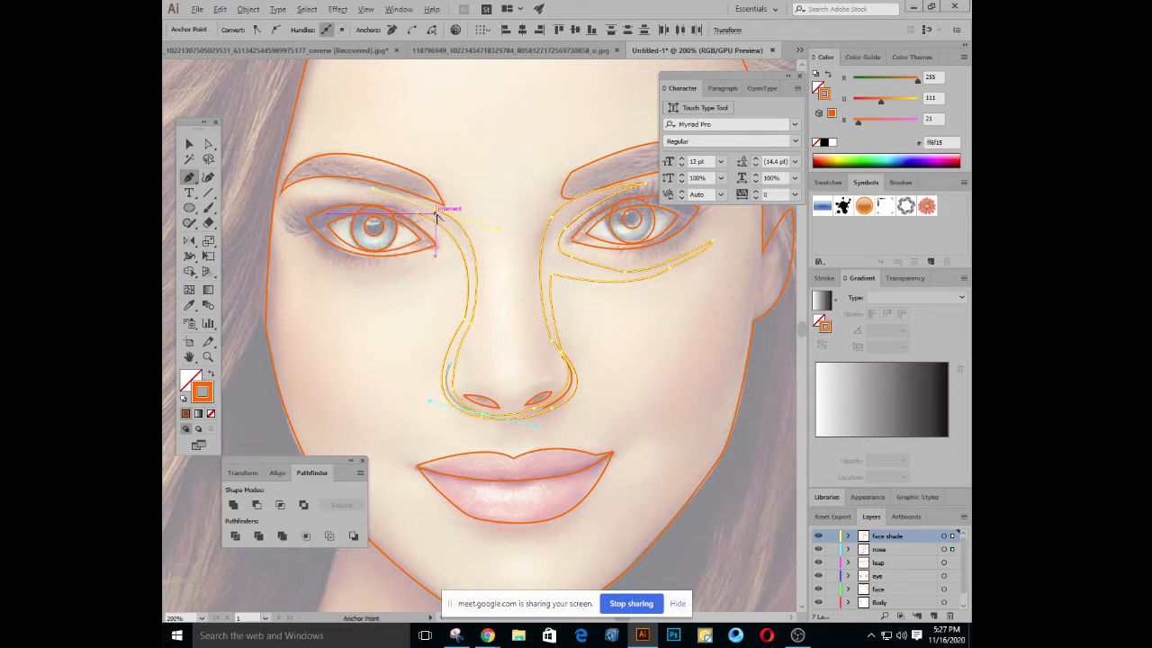
left_click(373, 195)
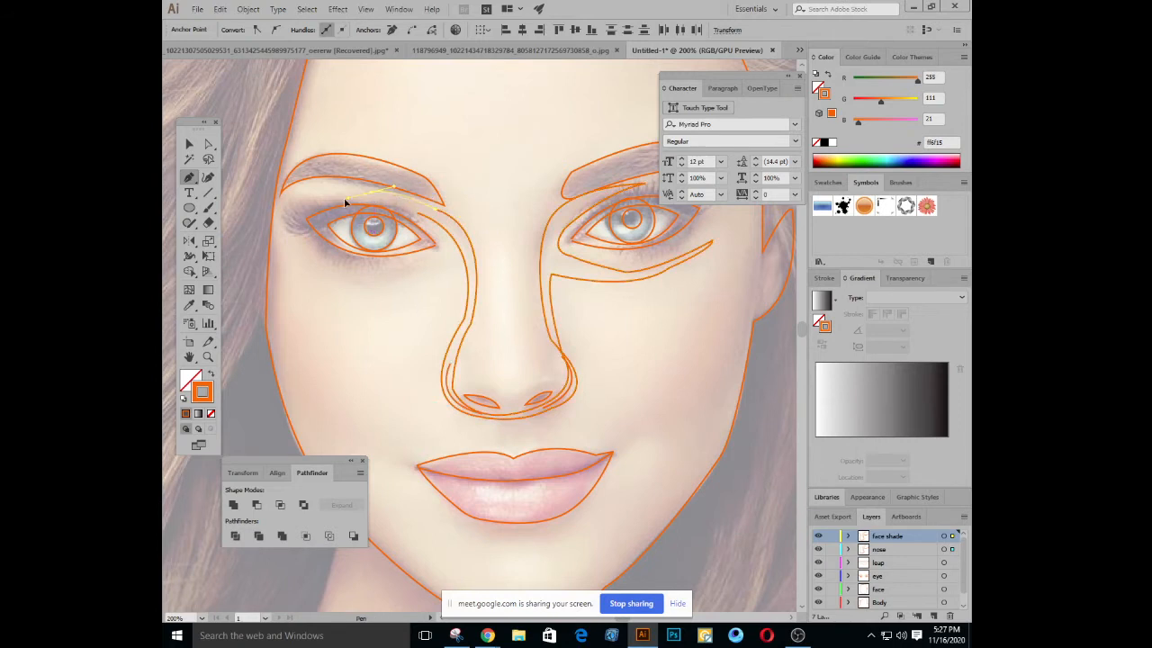
left_click_drag(336, 193, 338, 193)
left_click(371, 193)
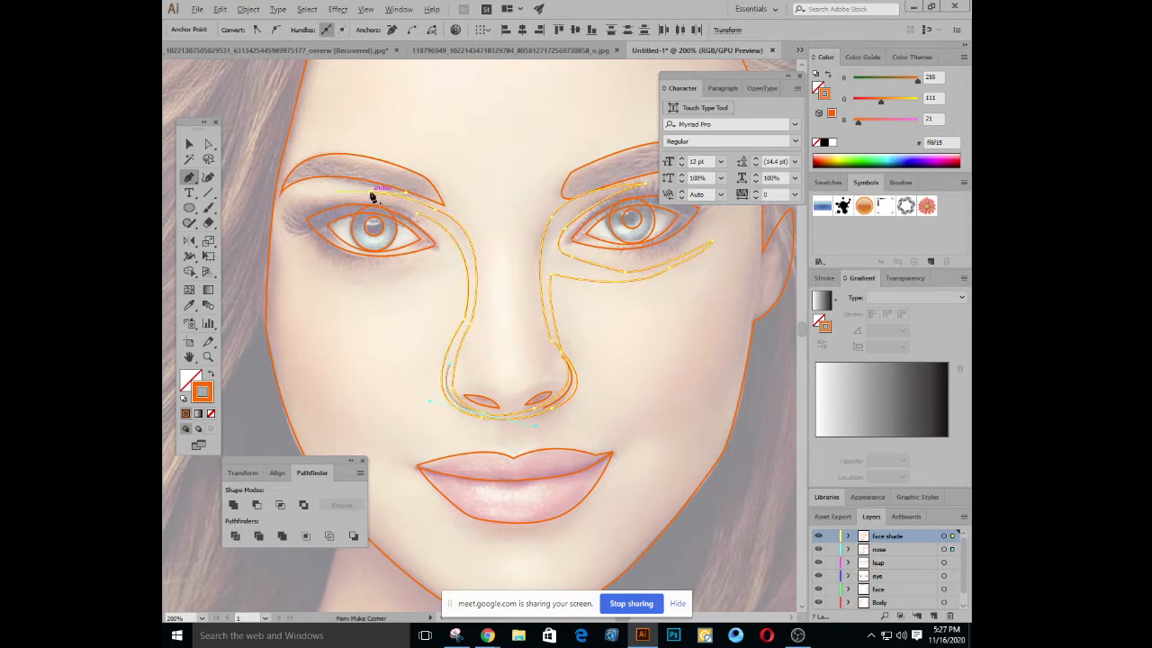
left_click(419, 218)
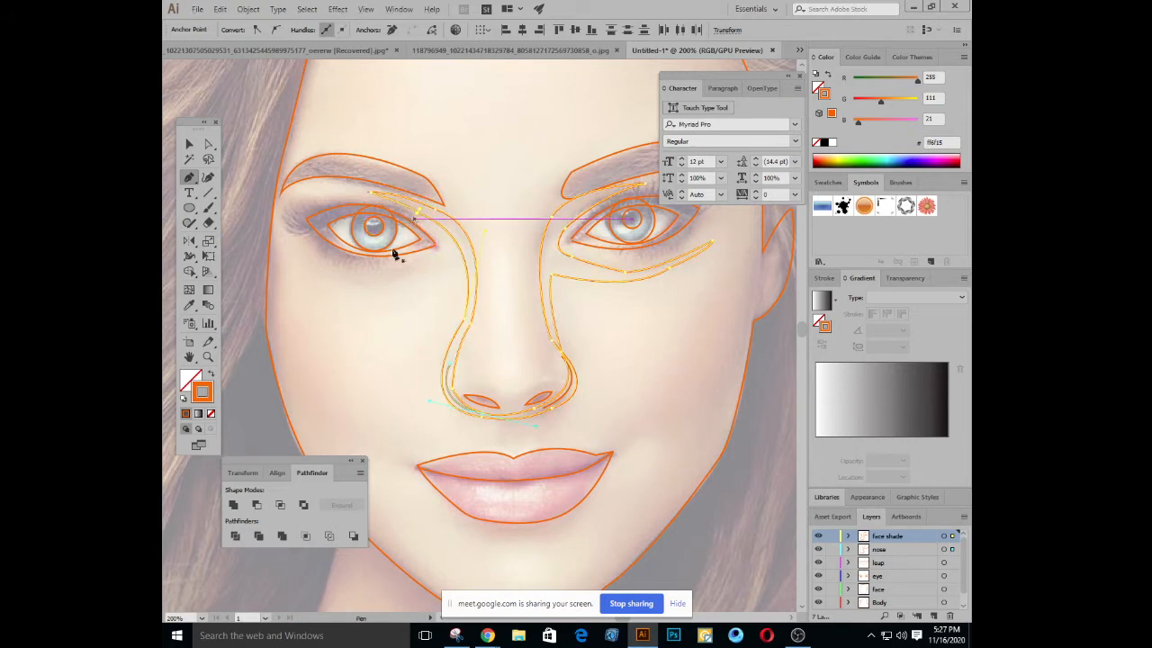
left_click(188, 143)
left_click(343, 307)
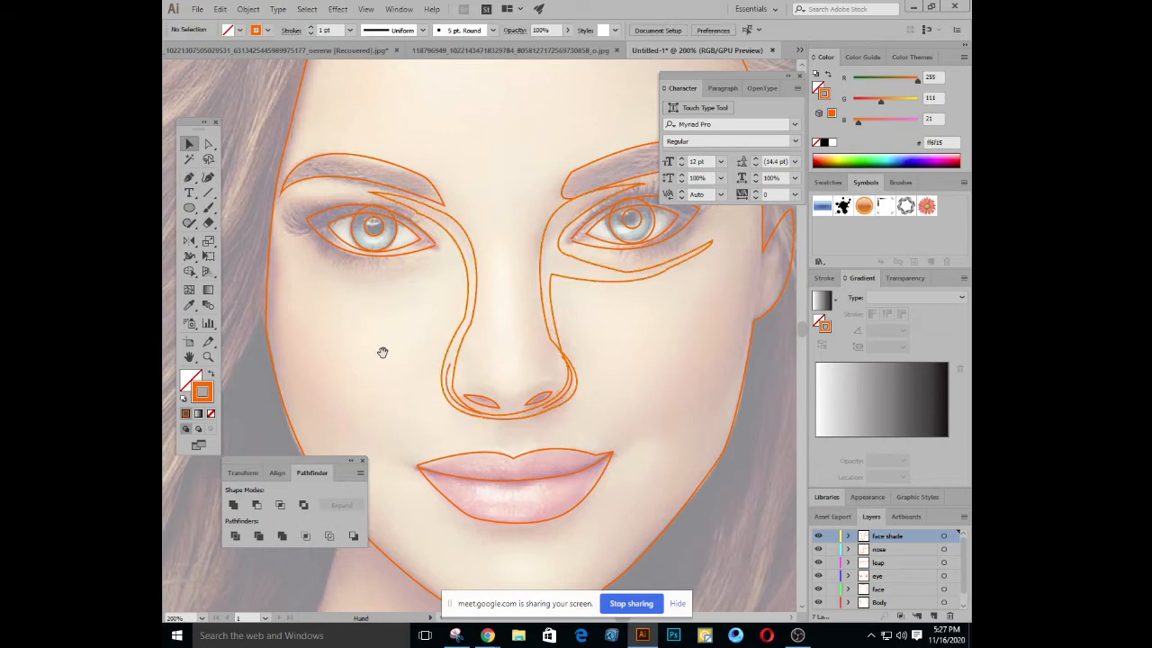
Review the traced face outlines up close and against the whole portrait
key("ctrl+minus")
key("ctrl+minus")
key("ctrl+minus")
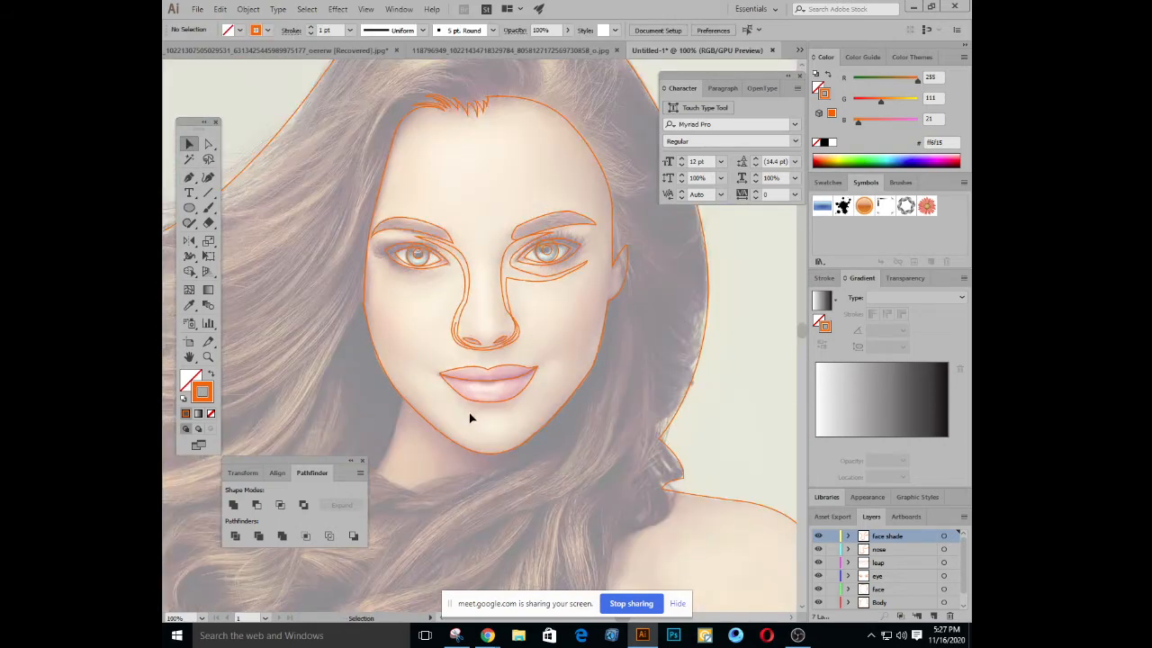
key("ctrl+plus")
key("ctrl+plus")
key("ctrl+plus")
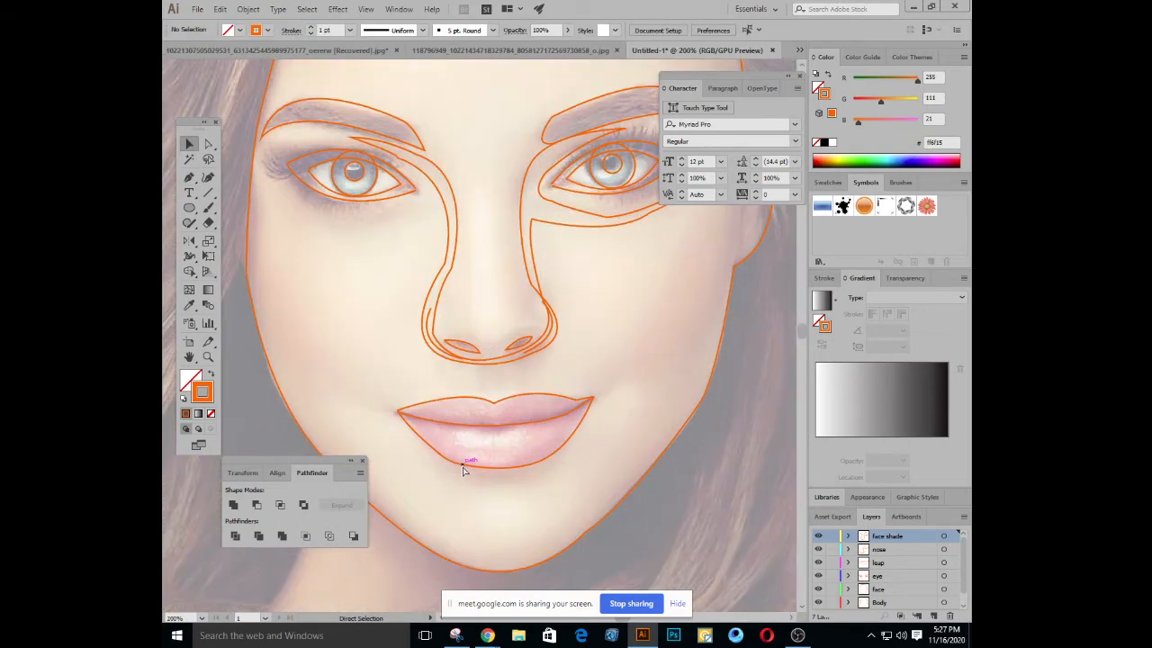
key("ctrl+minus")
key("ctrl+minus")
key("ctrl+minus")
key("ctrl+minus")
key("ctrl+minus")
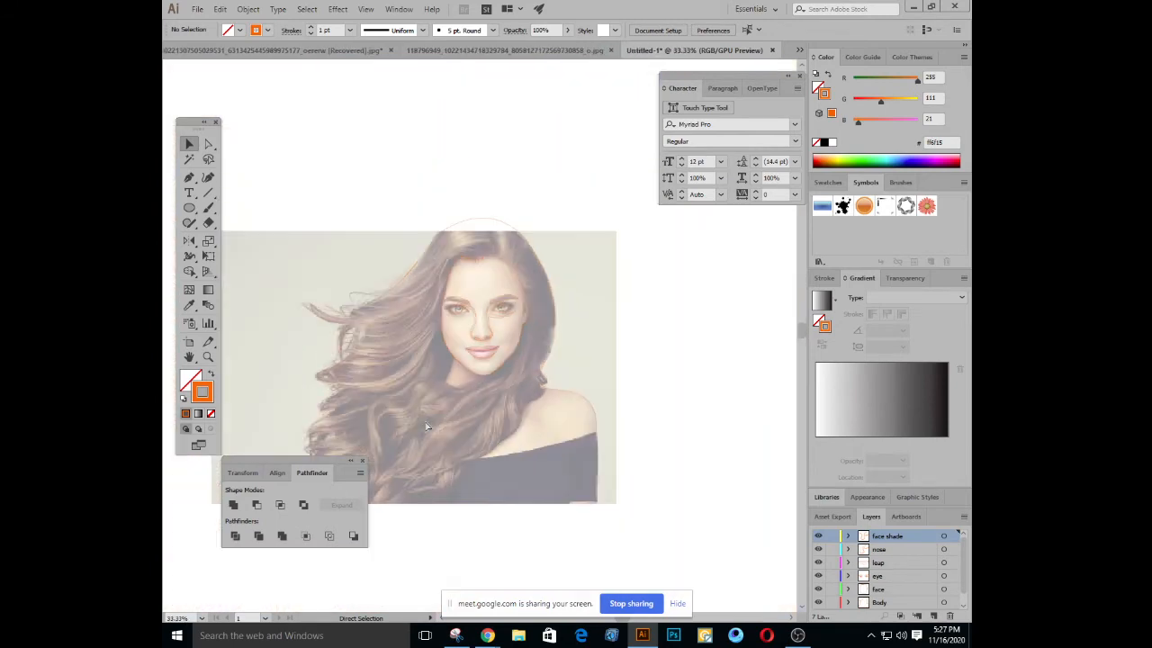
key("ctrl+plus")
left_click_drag(472, 424, 537, 354)
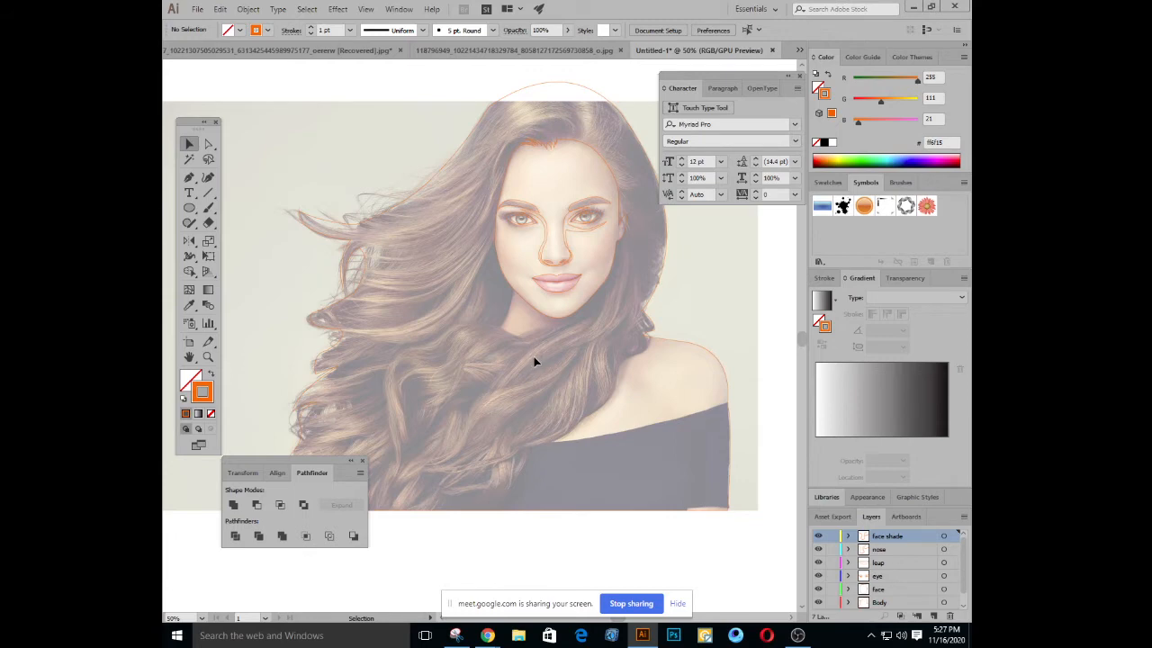
key("ctrl+plus")
key("ctrl+minus")
Create a new layer above the face shade layer and name it hair
left_click(934, 617)
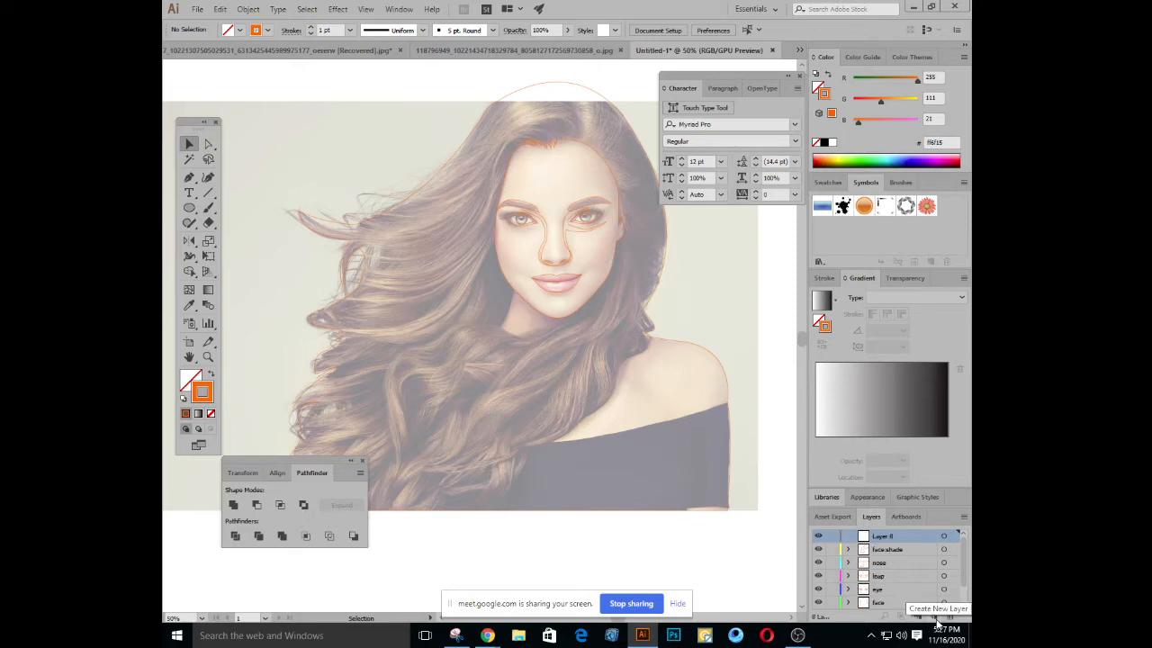
double_click(897, 537)
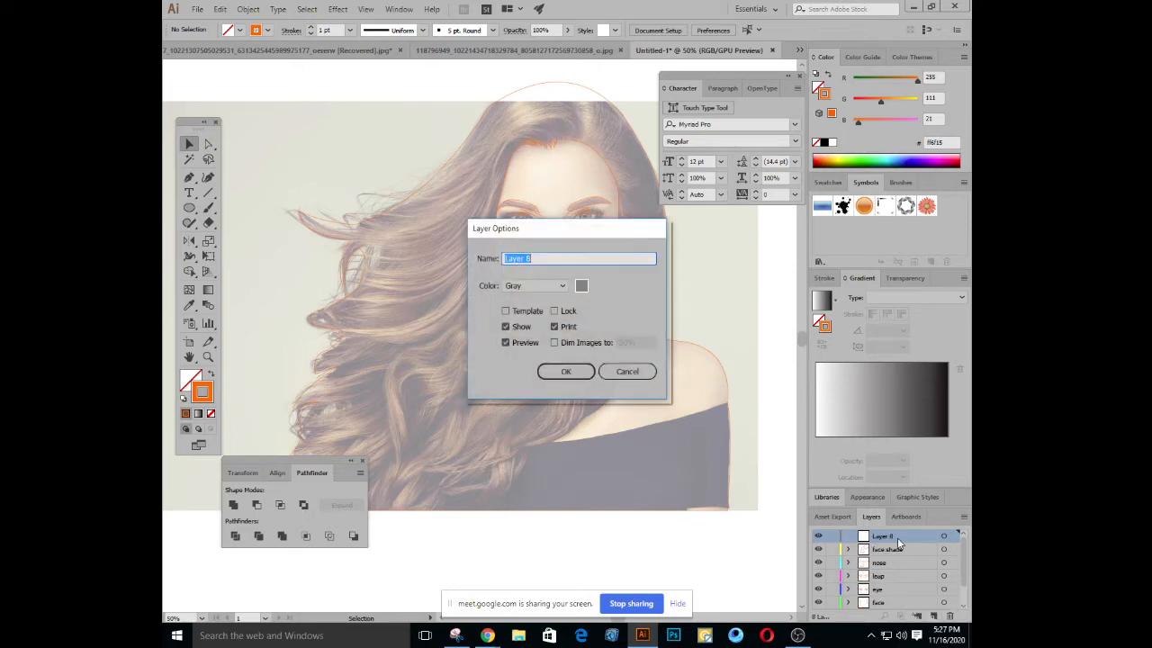
key("Return")
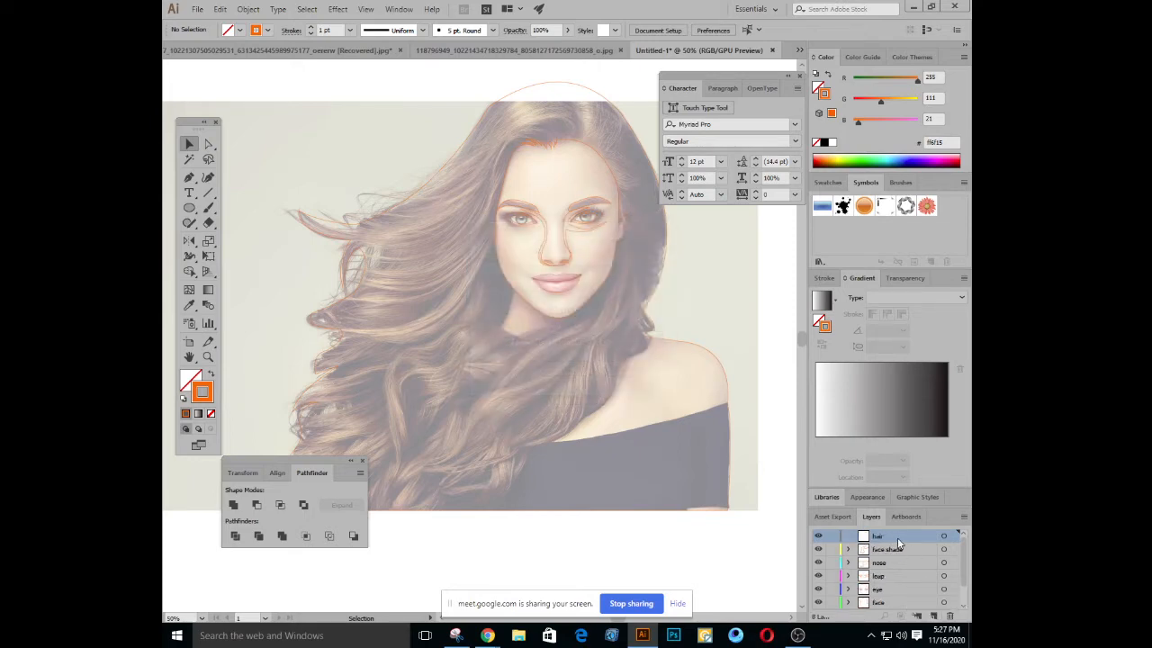
Select the shade and nose paths on the face and lock them
left_click(185, 180)
left_click_drag(507, 239, 499, 289)
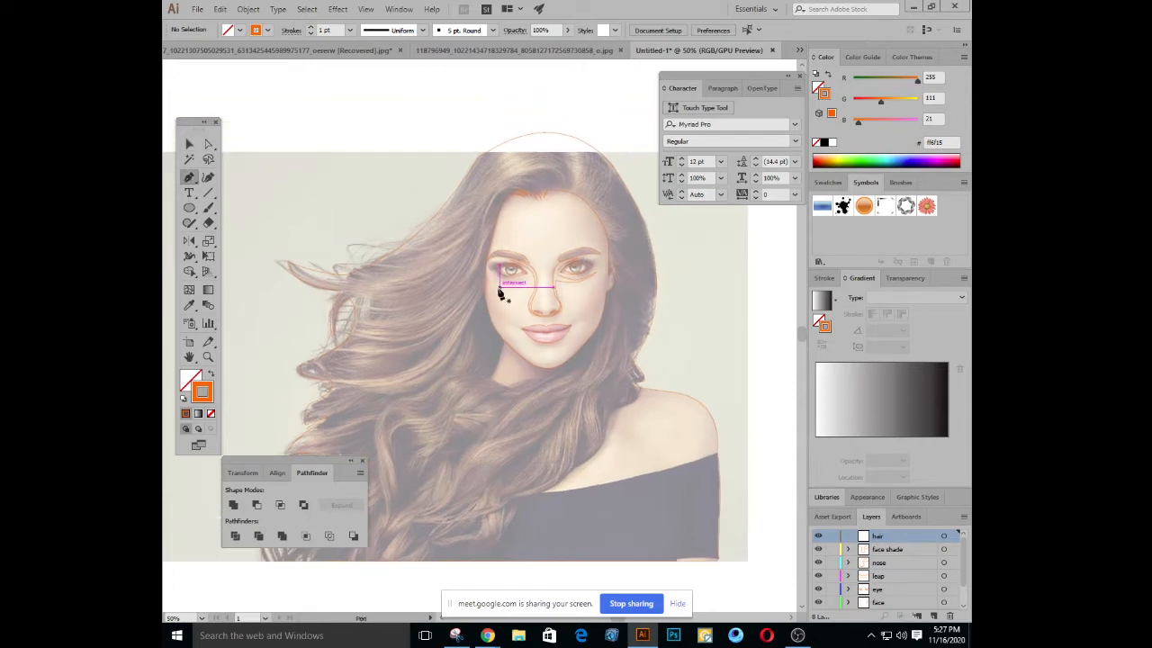
key("ctrl+plus")
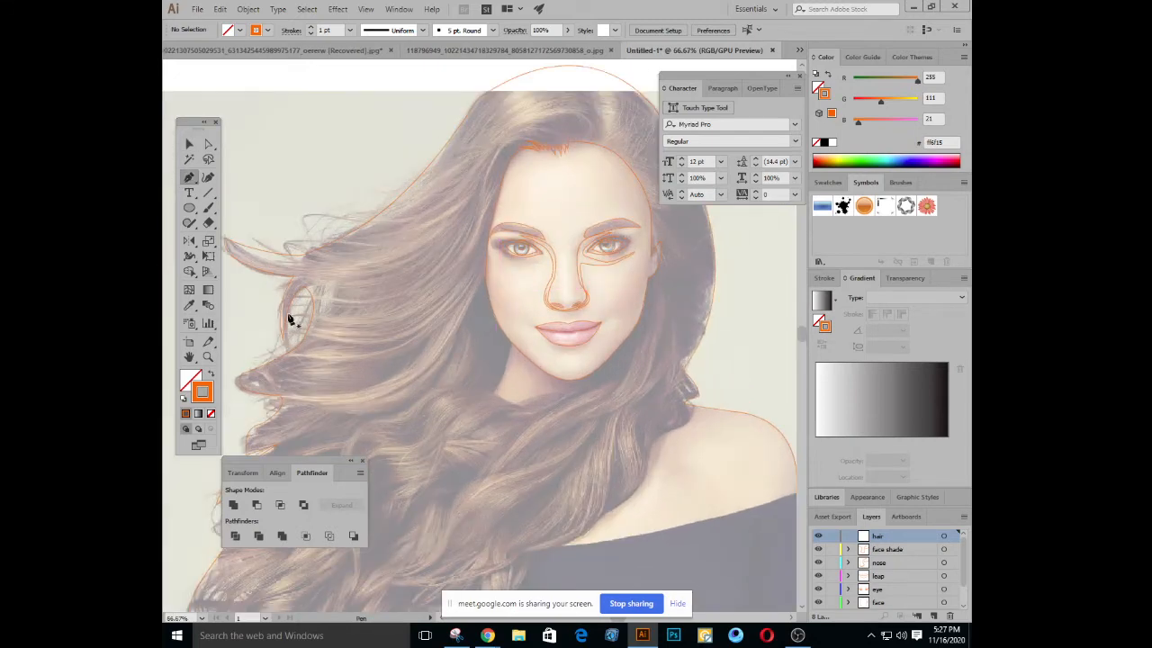
left_click(189, 144)
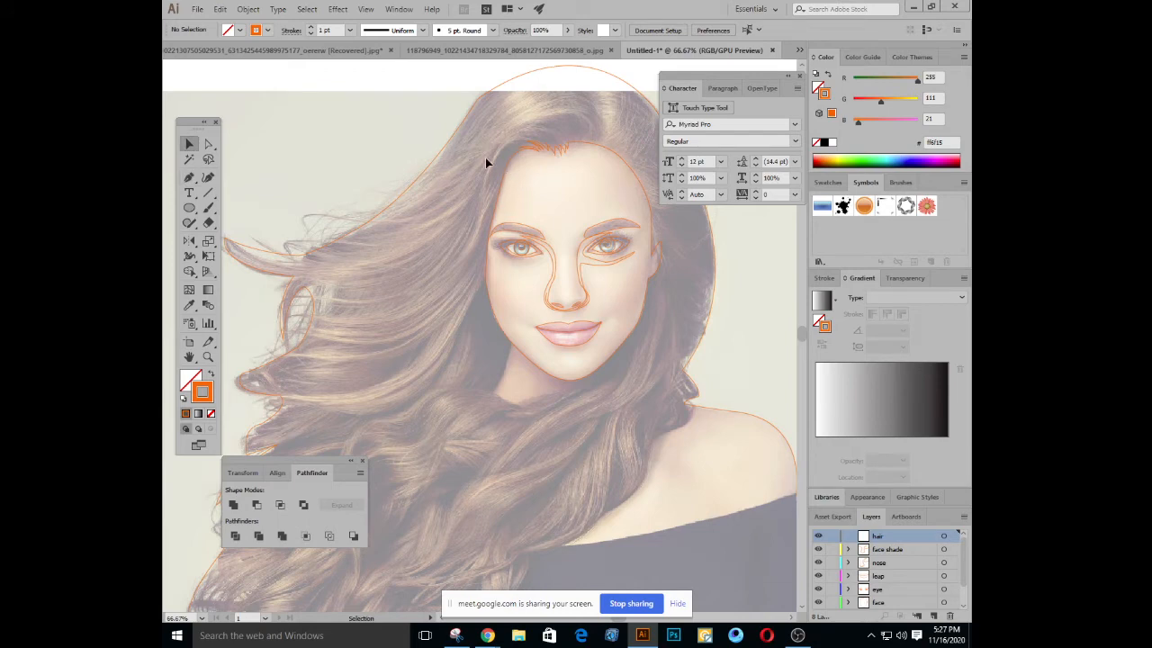
left_click_drag(623, 343, 625, 366)
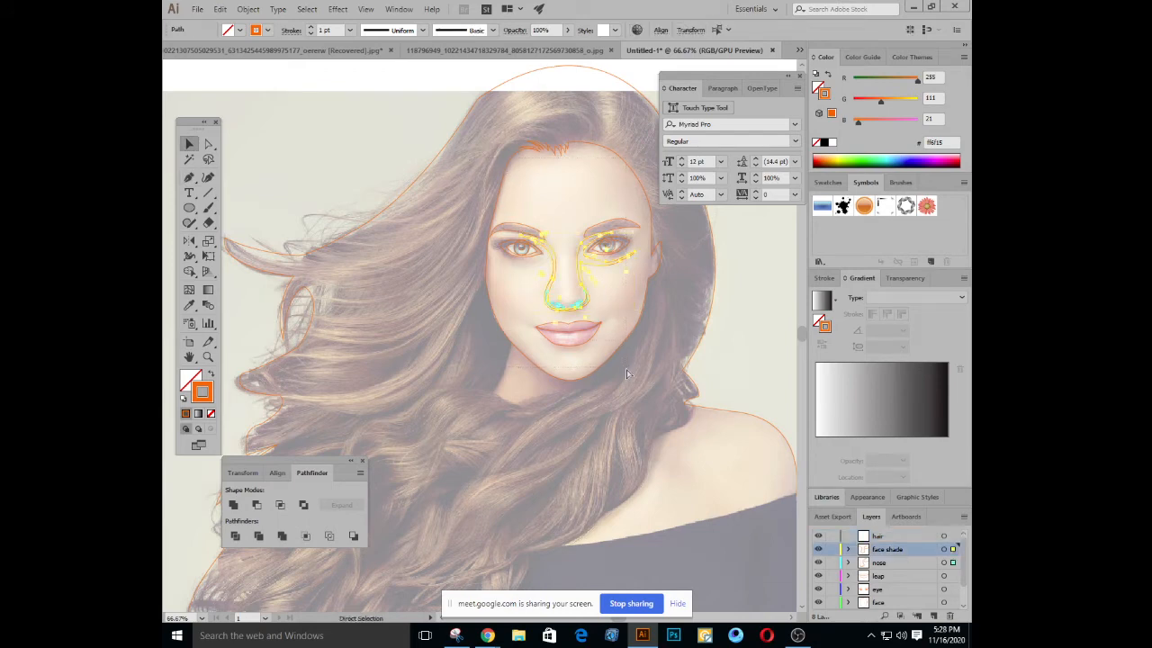
key("ctrl+2")
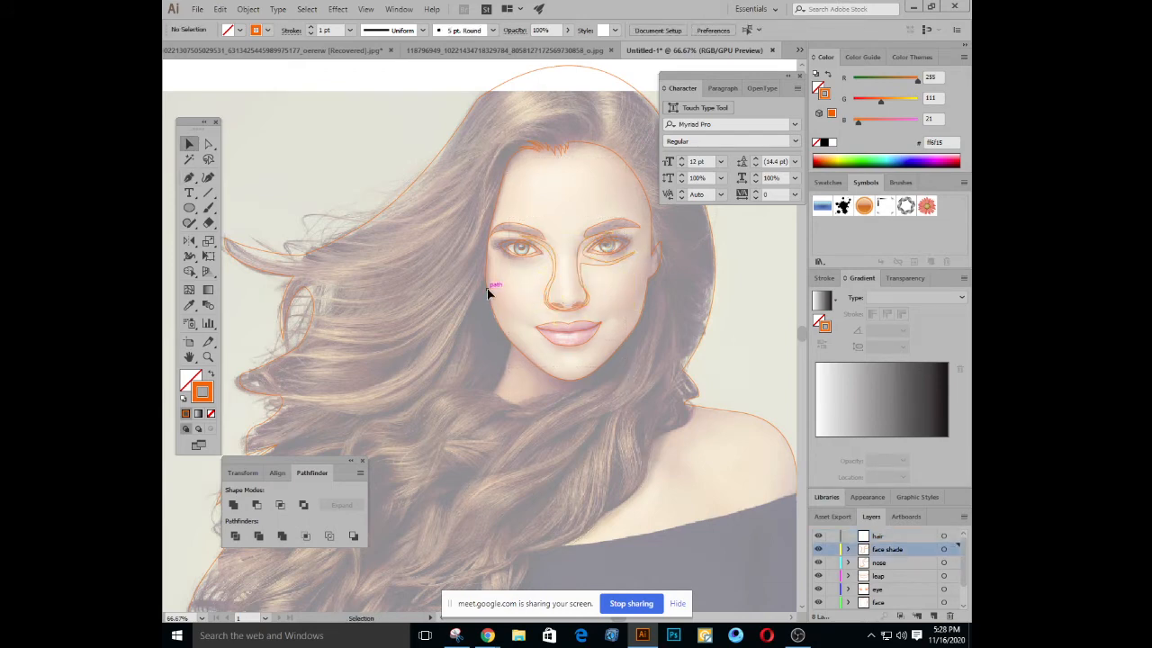
Activate the Pen tool and hide all panels to free the workspace around the whole portrait
left_click_drag(458, 330, 494, 285)
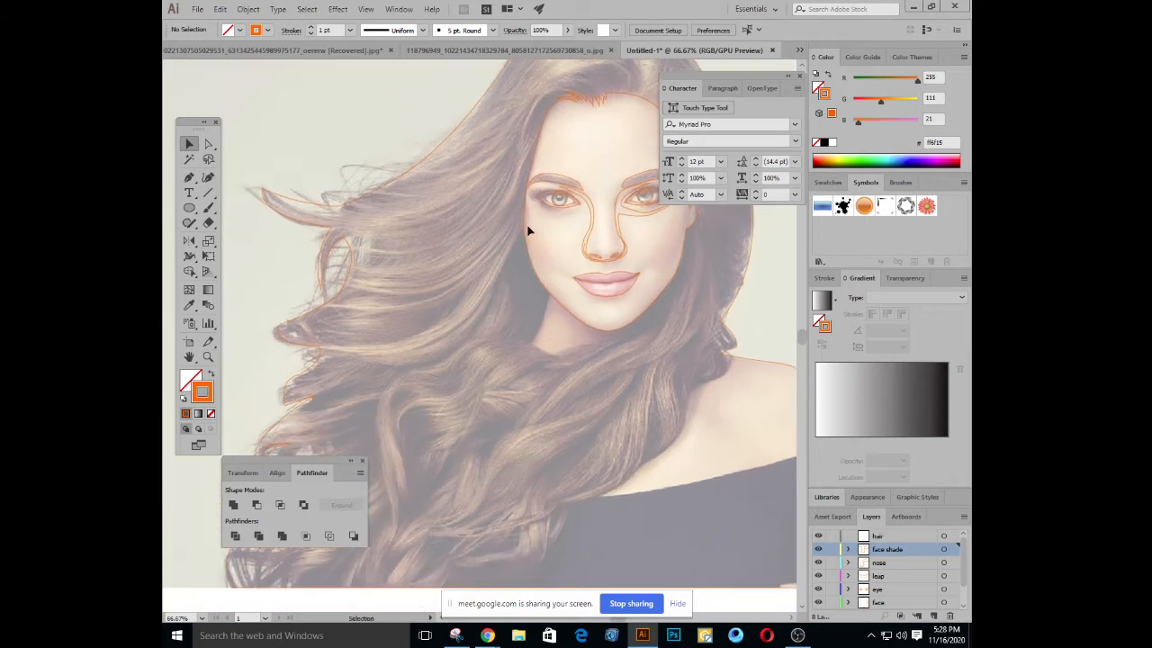
left_click_drag(484, 361, 441, 341)
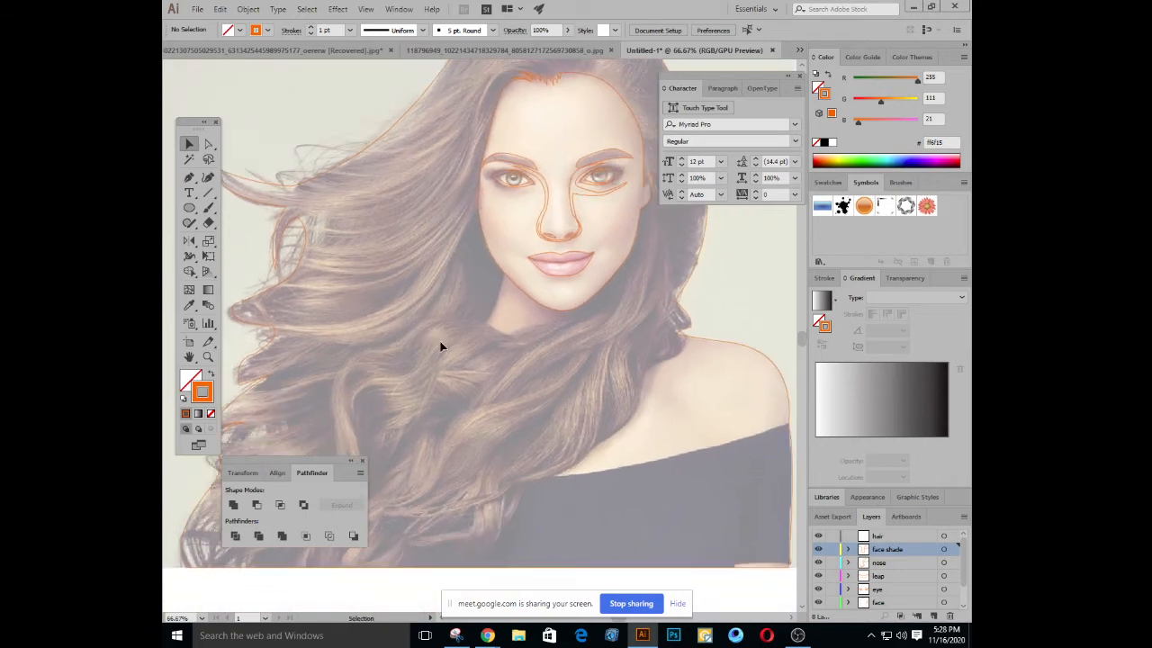
key("ctrl+minus")
key("ctrl+minus")
left_click(189, 178)
left_click_drag(296, 226, 323, 259)
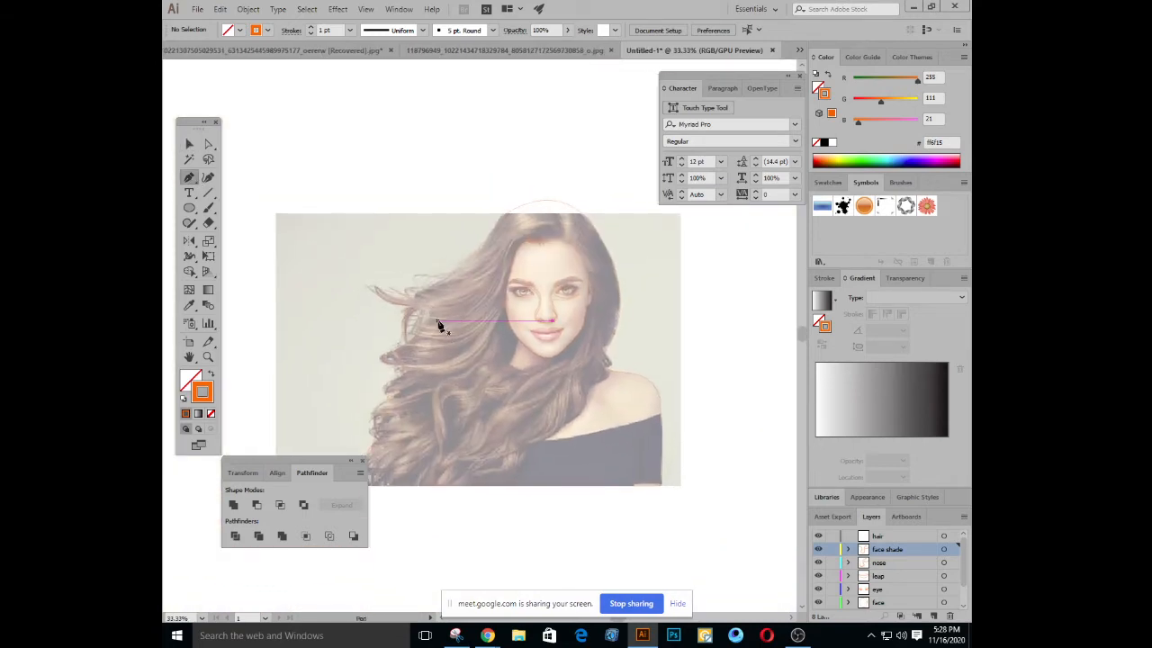
key("ctrl+plus")
key("ctrl+plus")
mouse_move(516, 380)
left_mouse_down()
mouse_move(422, 334)
mouse_move(427, 355)
mouse_move(506, 374)
mouse_move(511, 364)
mouse_move(545, 391)
mouse_move(532, 366)
left_mouse_up()
key("Tab")
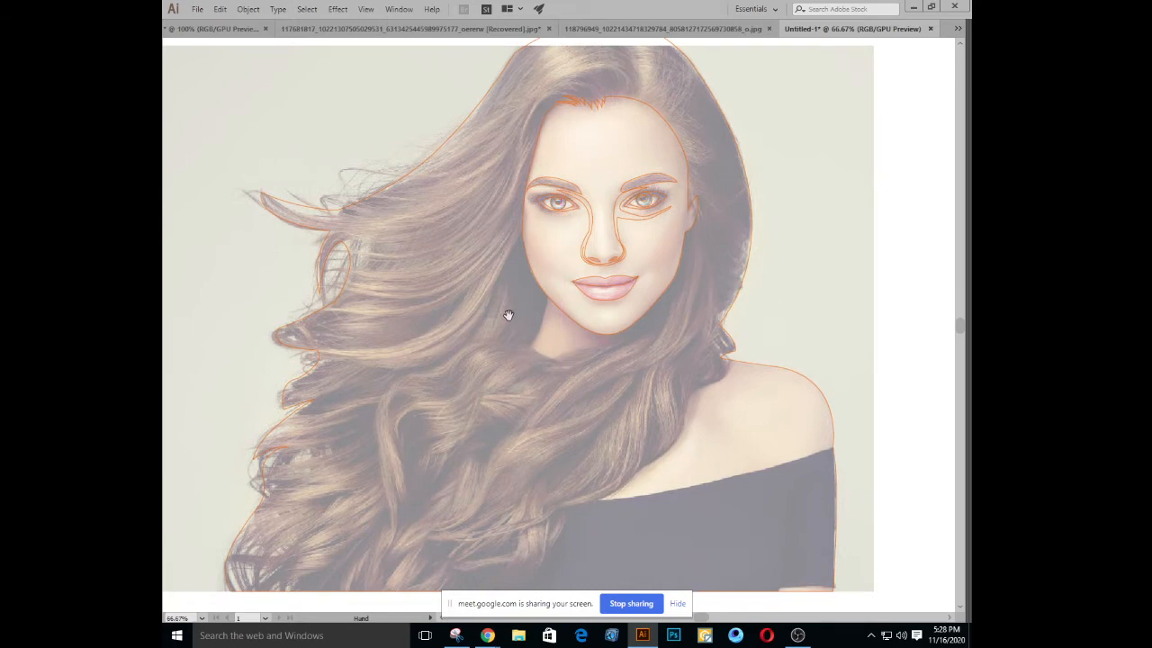
left_click_drag(508, 315, 519, 272)
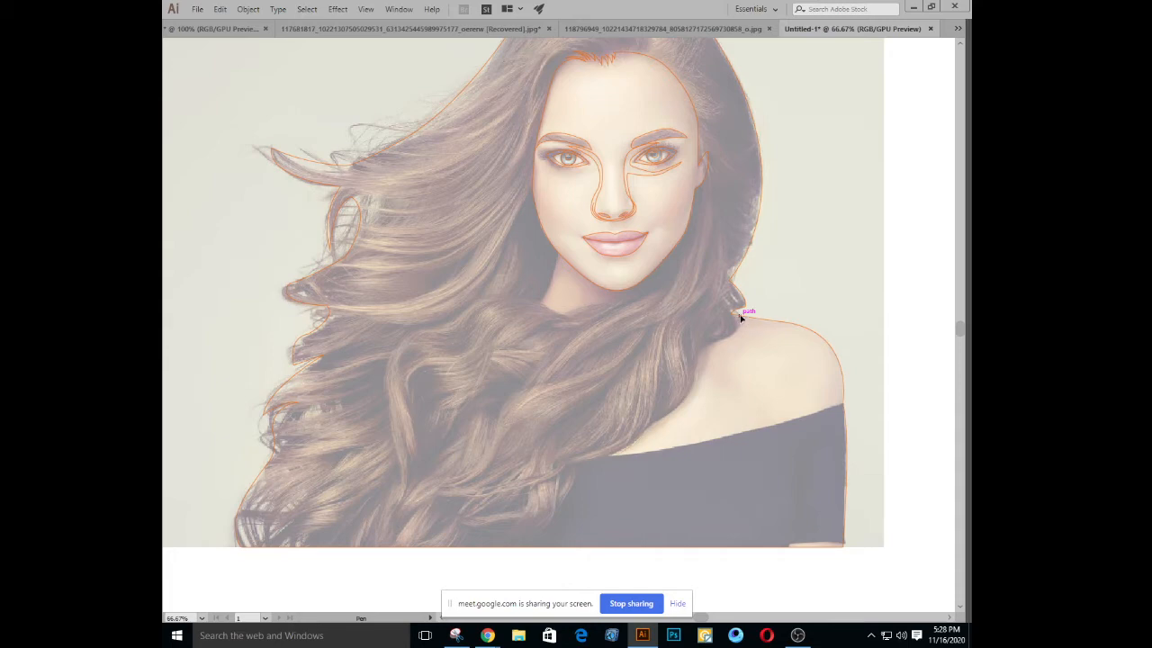
Try to trace the hair's lower edge from the photo's right shoulder down to the dress neckline
left_click(741, 318)
left_click_drag(701, 349, 657, 365)
left_click(702, 350)
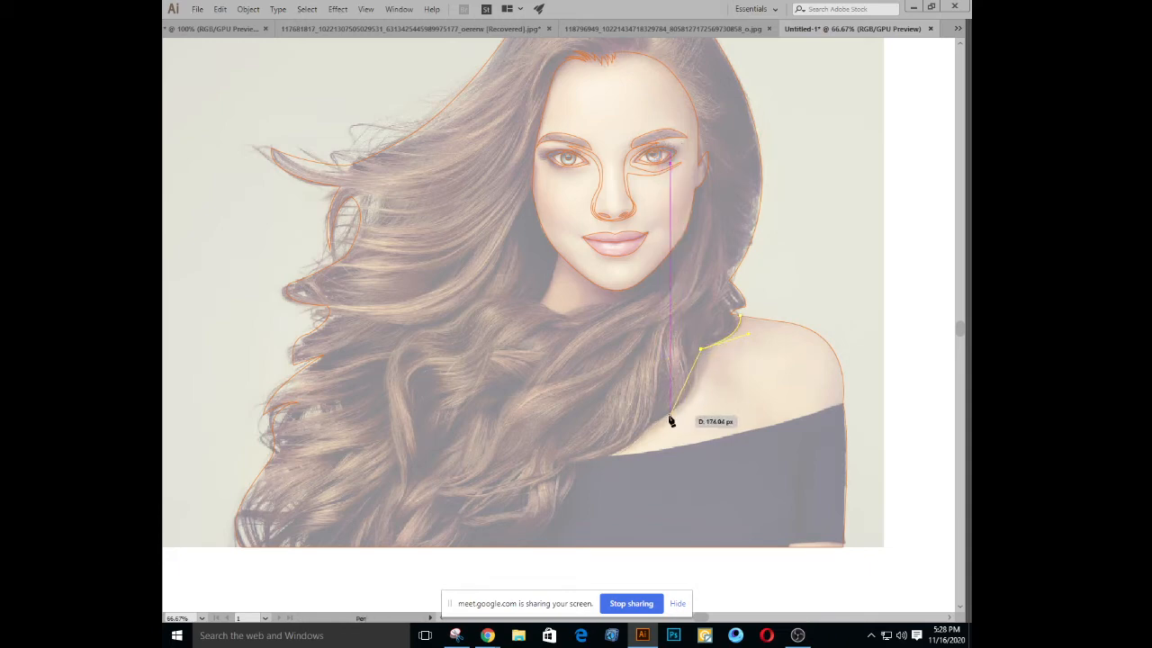
left_click_drag(668, 415, 635, 439)
left_click(668, 415)
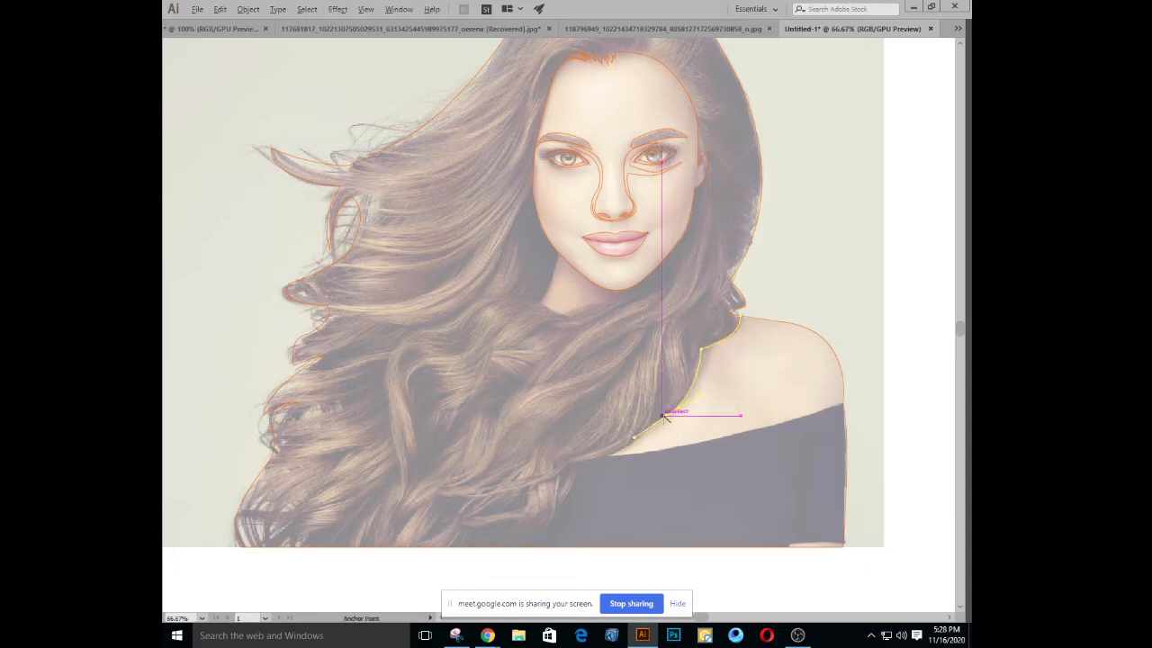
key("ctrl+z")
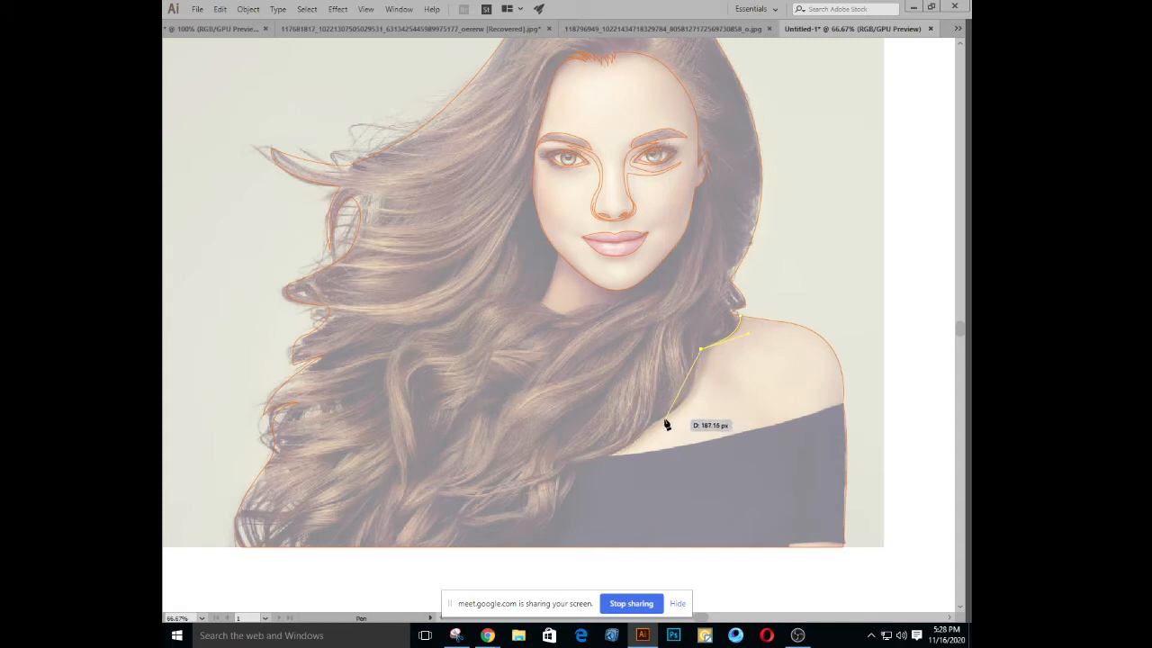
left_click_drag(664, 417, 572, 460)
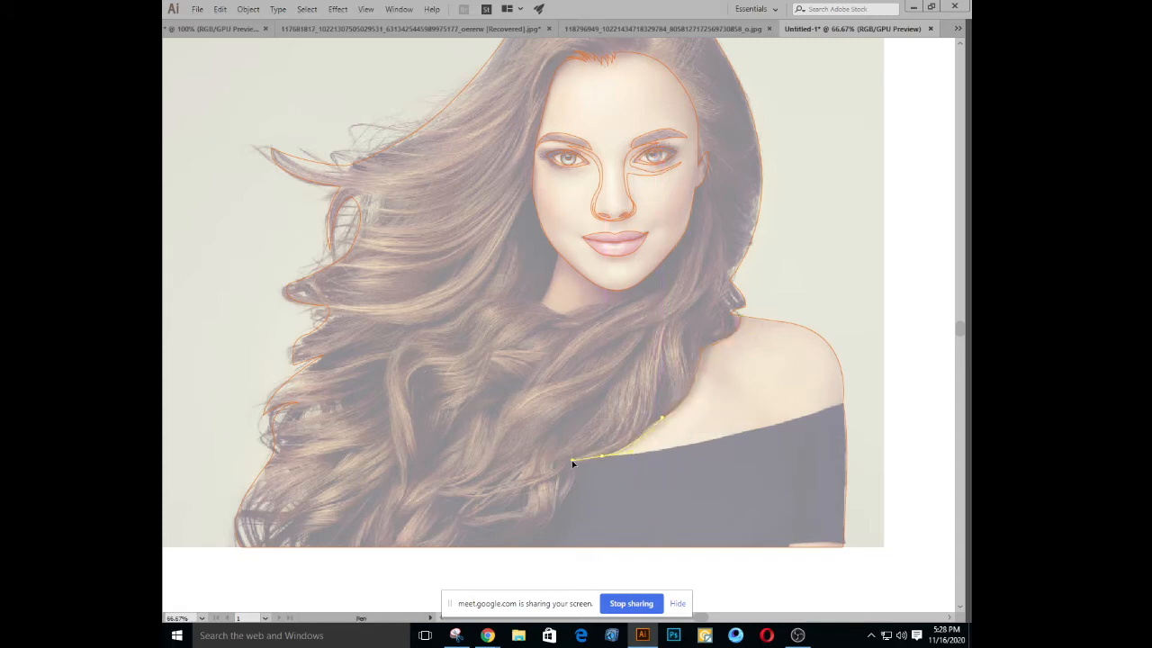
Try to continue the hair path down over the dress and along the photo's bottom edge to the hair's far corner
left_click(601, 457)
left_click_drag(505, 490, 521, 459)
left_click(585, 459)
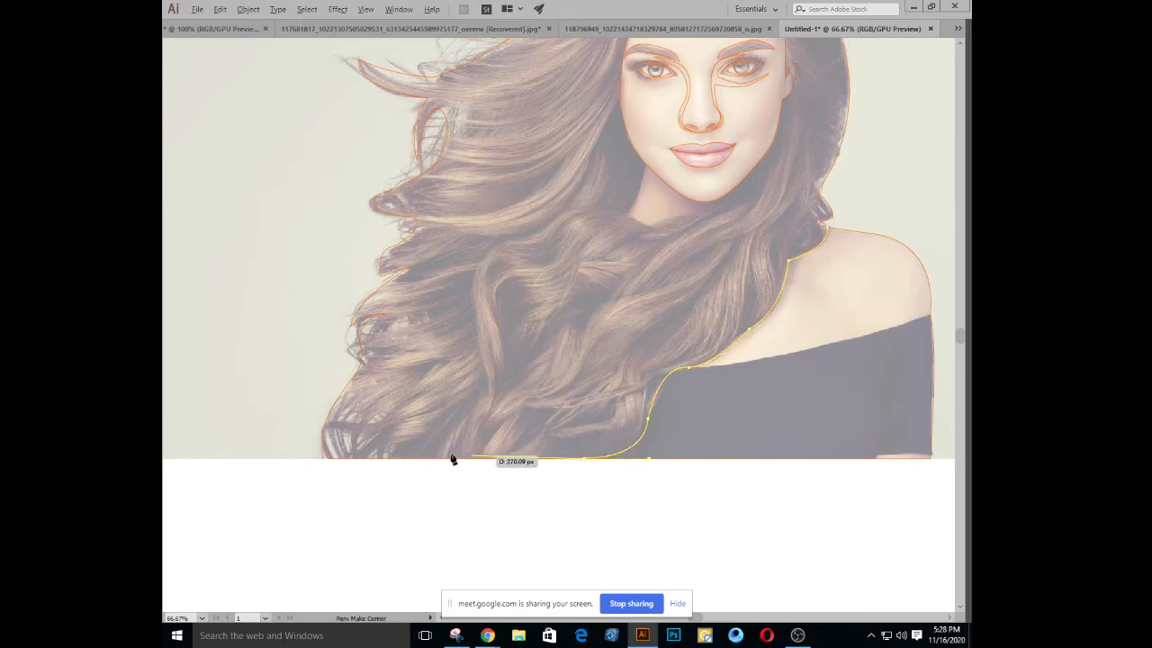
left_click(329, 460)
Delete the unfinished hair path
left_click_drag(401, 376, 394, 401)
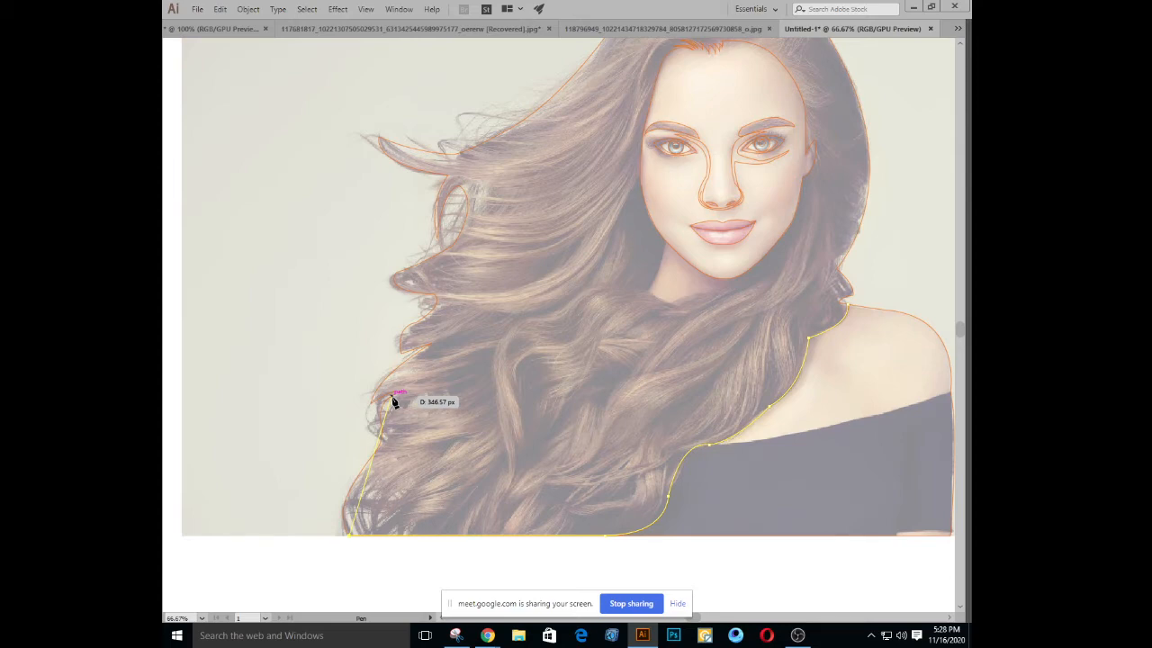
left_click_drag(547, 336, 445, 262)
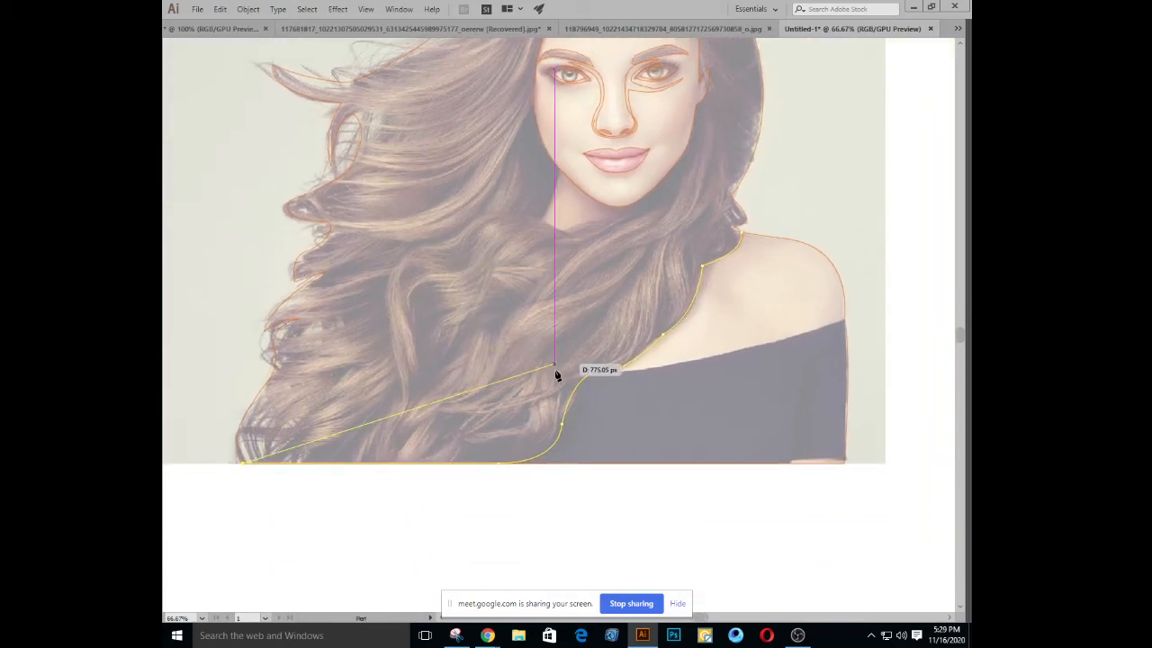
key("Delete")
key("Delete")
Try to trace a path along the jawline from the photo's right cheek, under the chin and to the neck's far side
left_click_drag(607, 329, 664, 440)
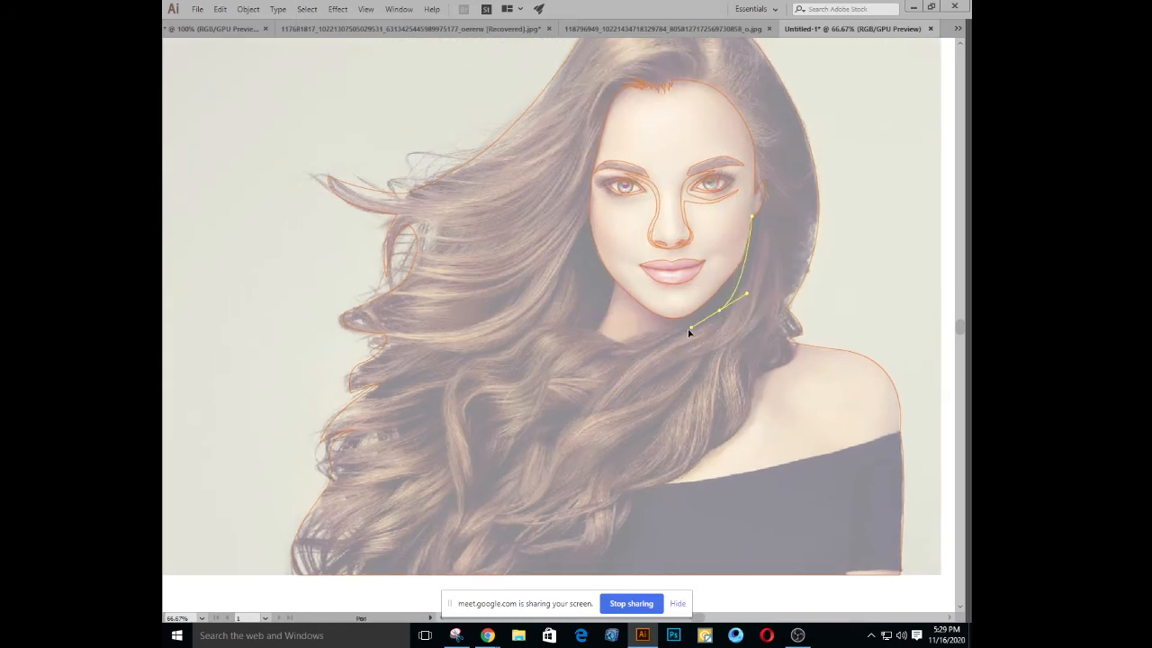
left_click_drag(688, 333, 618, 312)
left_click(582, 332)
key("space")
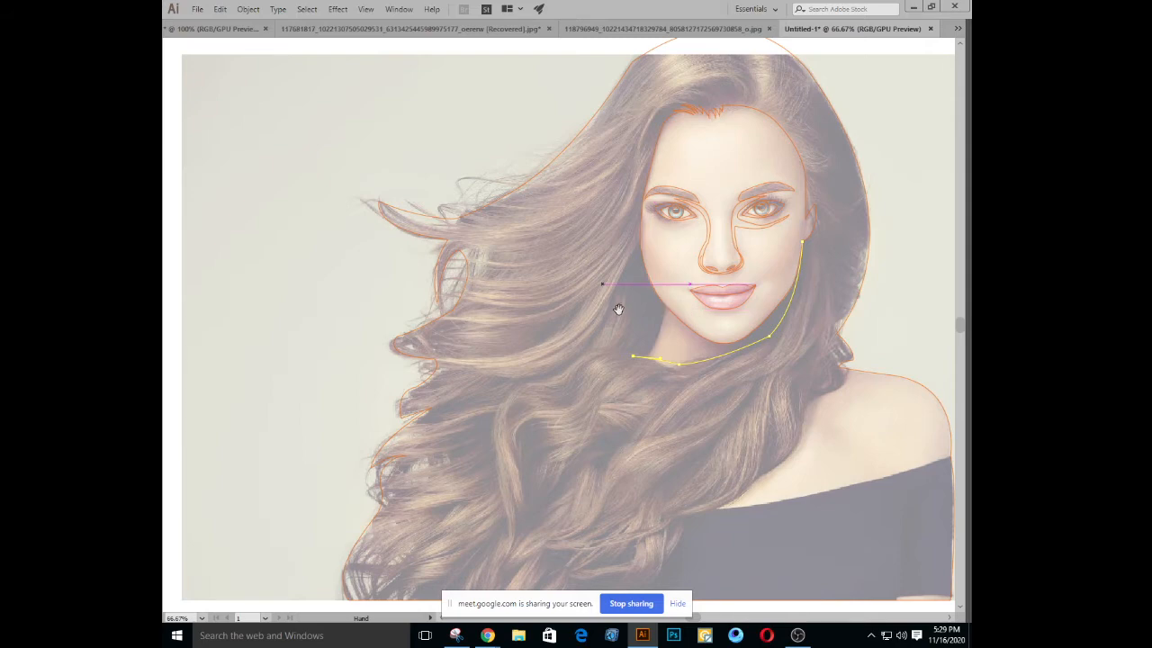
left_click_drag(618, 311, 608, 266)
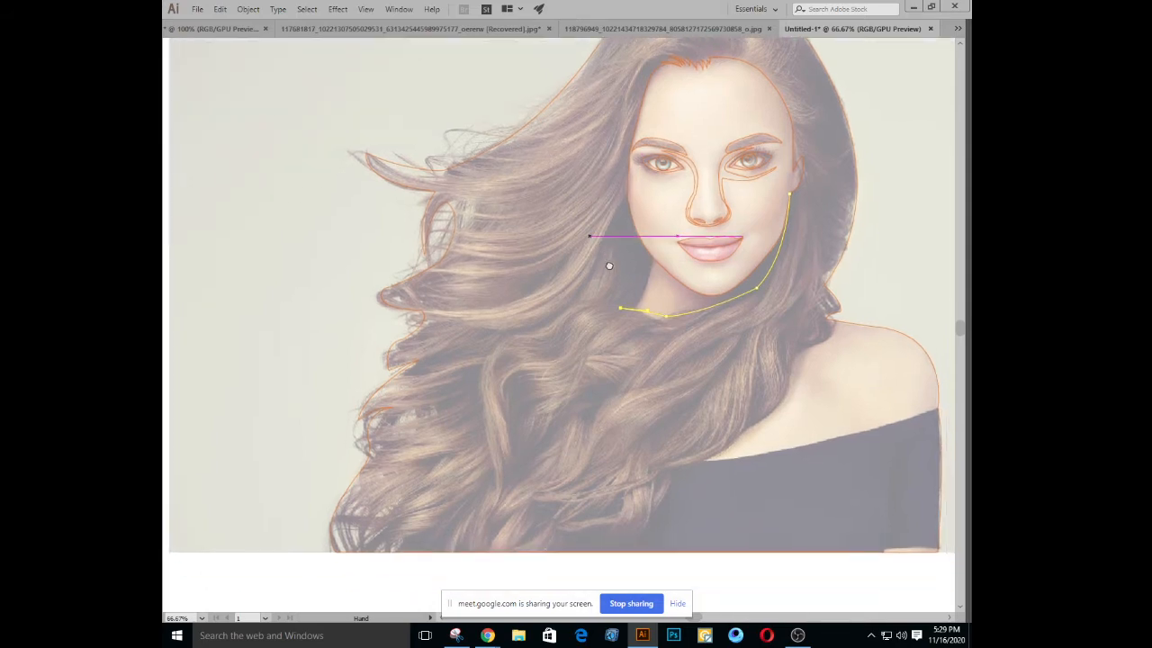
key("Delete")
key("Delete")
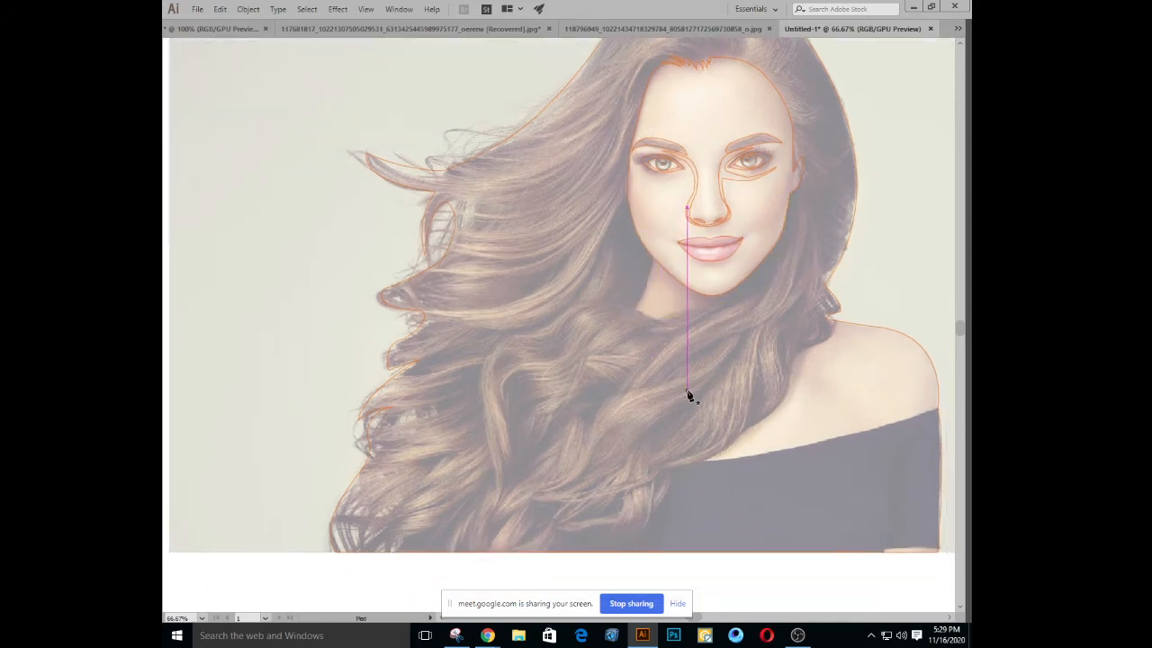
mouse_move(582, 378)
left_mouse_down()
mouse_move(568, 298)
mouse_move(568, 370)
left_mouse_up()
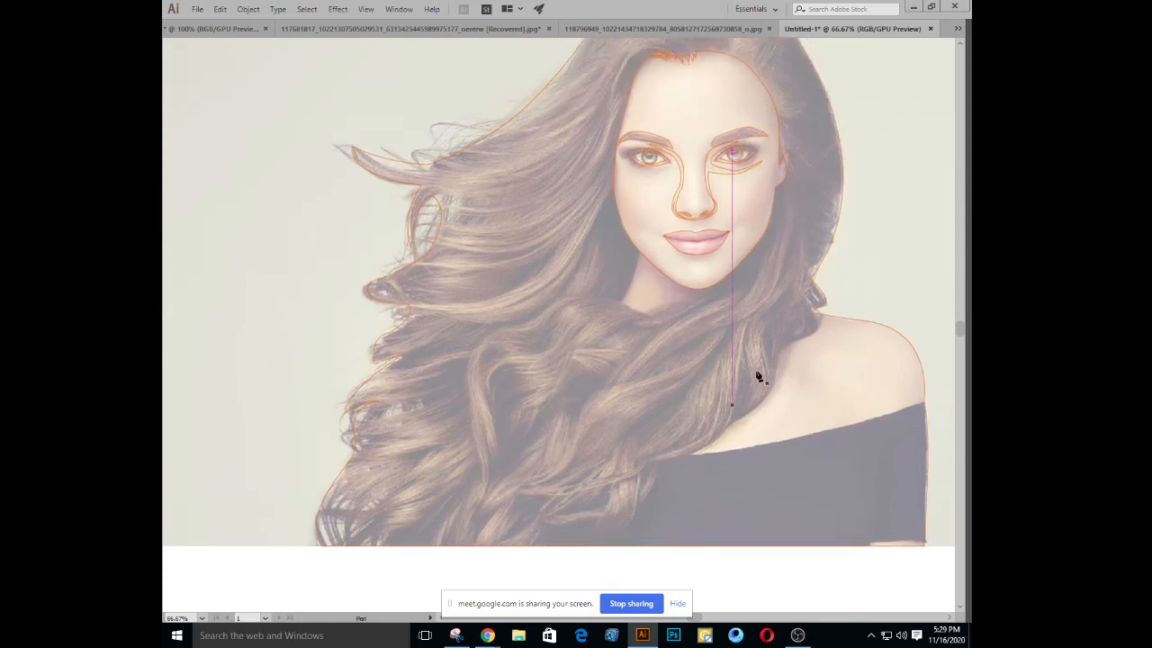
left_click(714, 144)
key("Tab")
left_click_drag(635, 405, 587, 328)
key("ctrl+minus")
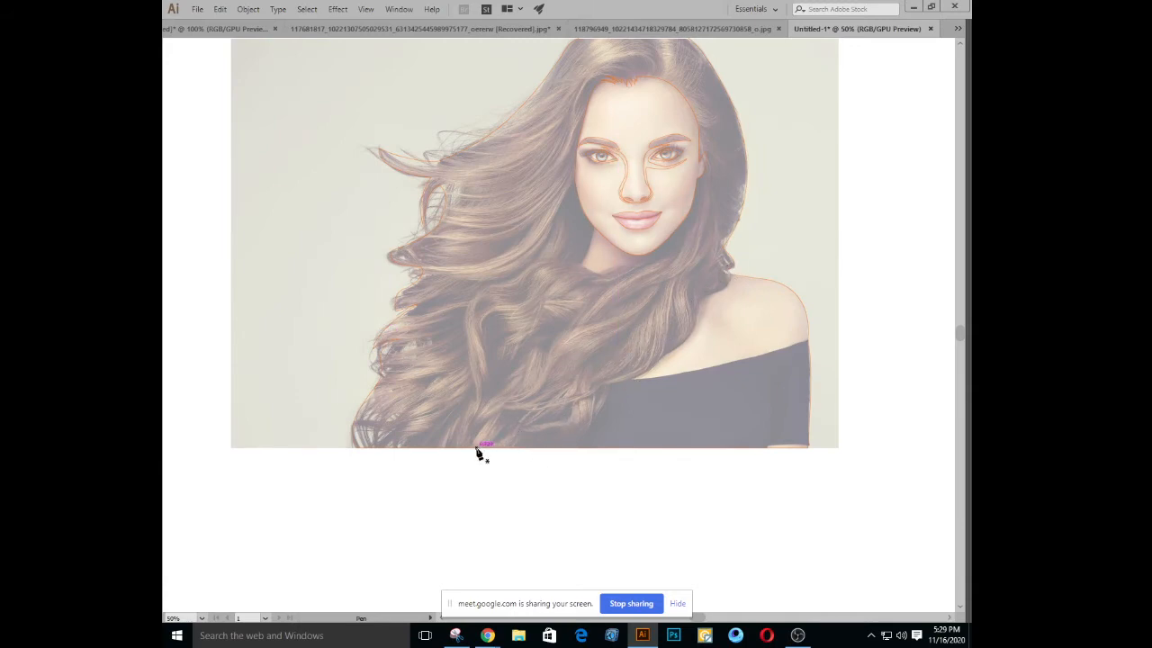
left_click_drag(586, 284, 576, 359)
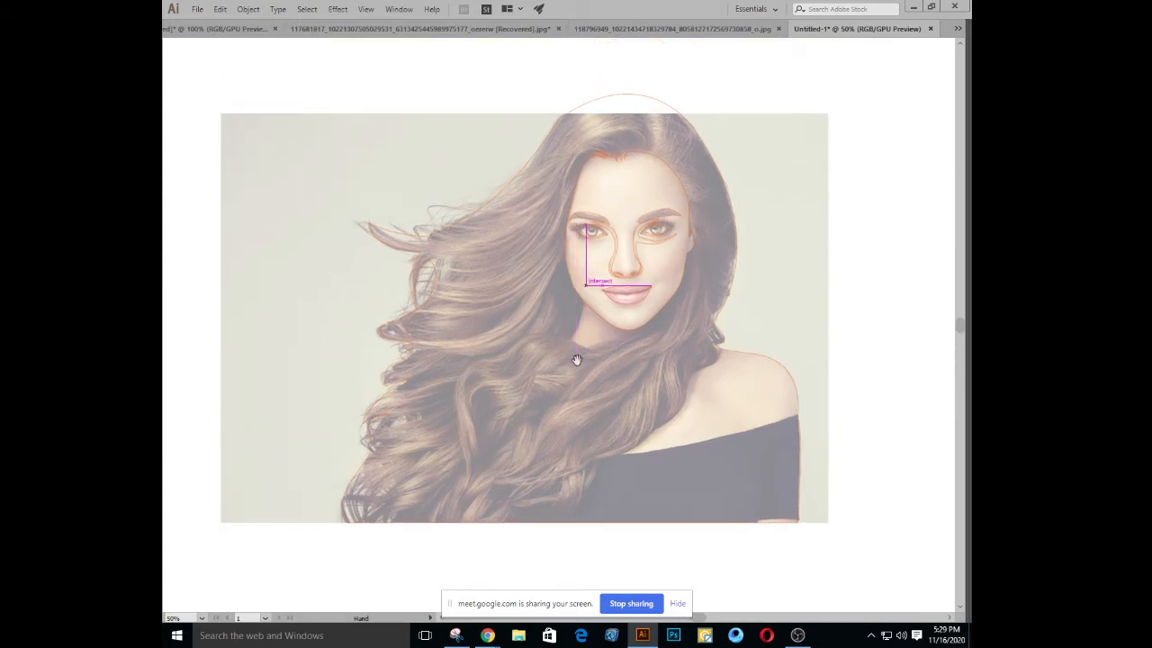
Bring back the hidden panels and rename the hair layer as neck
key("Tab")
left_click_drag(593, 401, 525, 302)
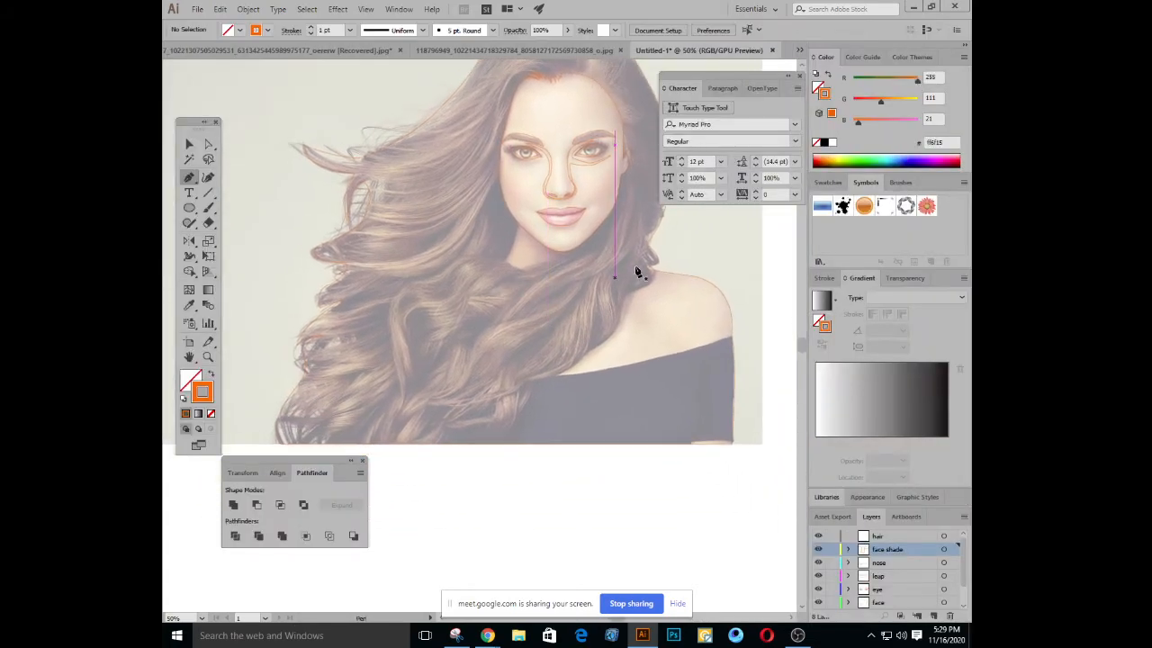
left_click_drag(551, 366, 586, 361)
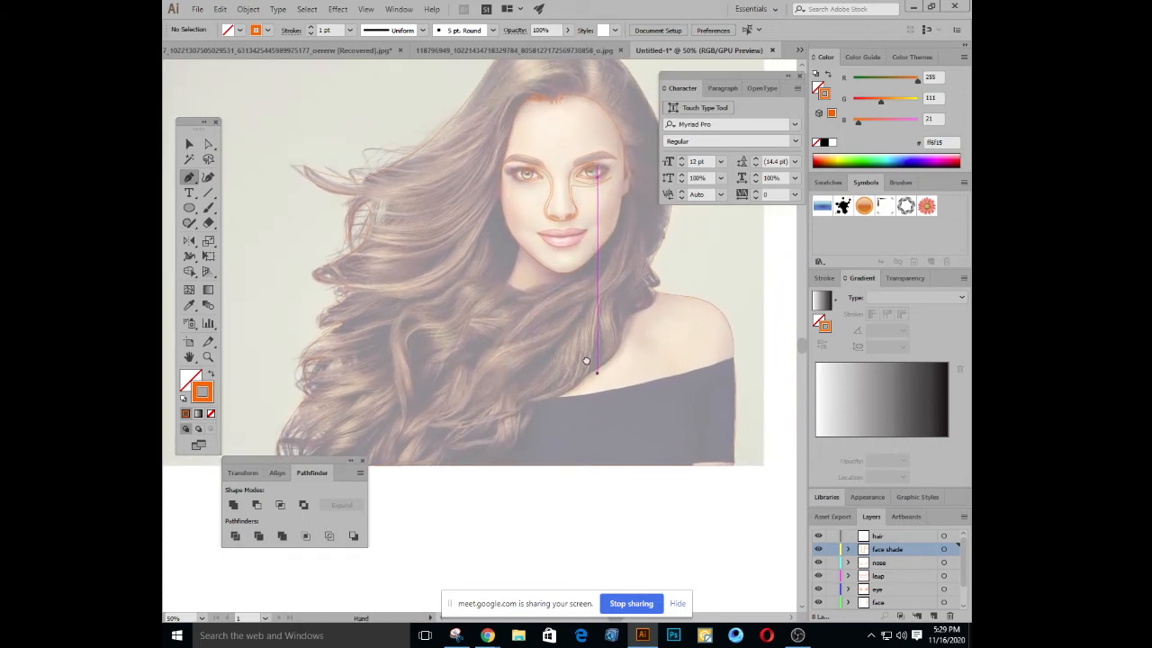
left_click_drag(657, 347, 647, 331)
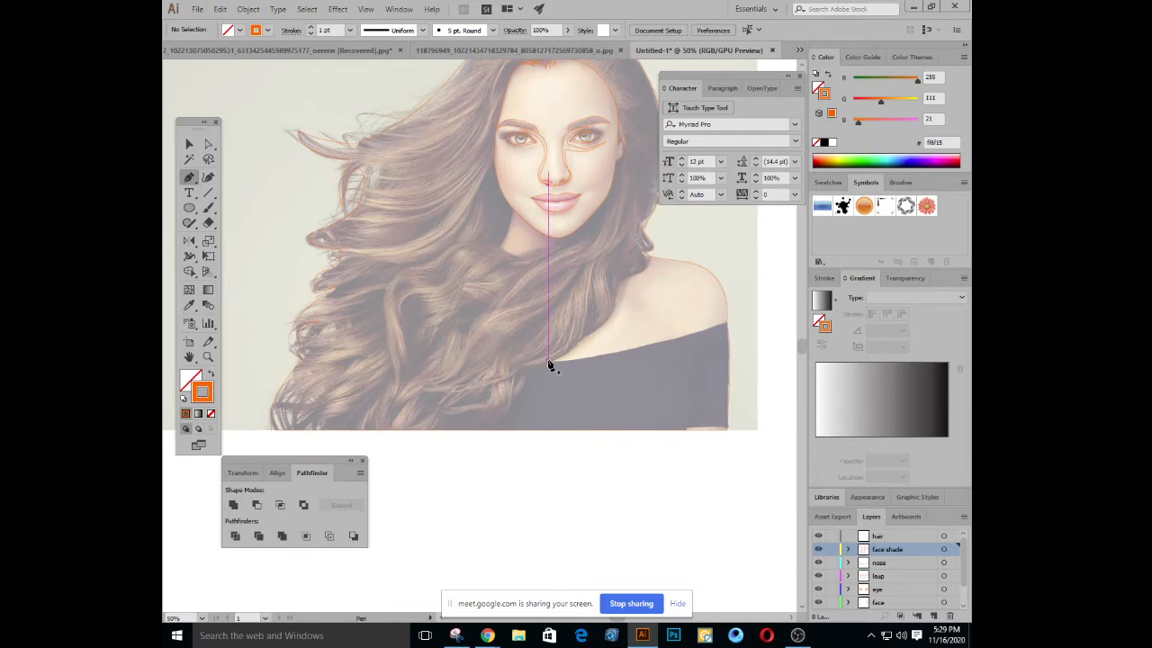
left_click_drag(559, 310, 604, 416)
key("ctrl+plus")
key("ctrl+plus")
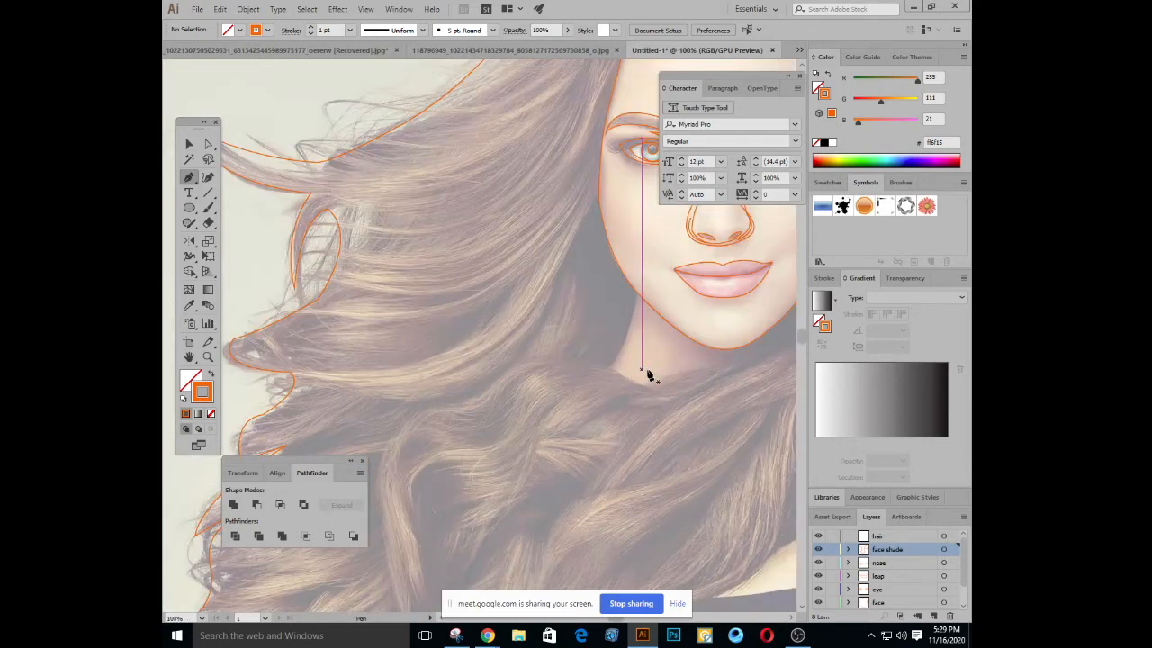
left_click_drag(616, 371, 530, 365)
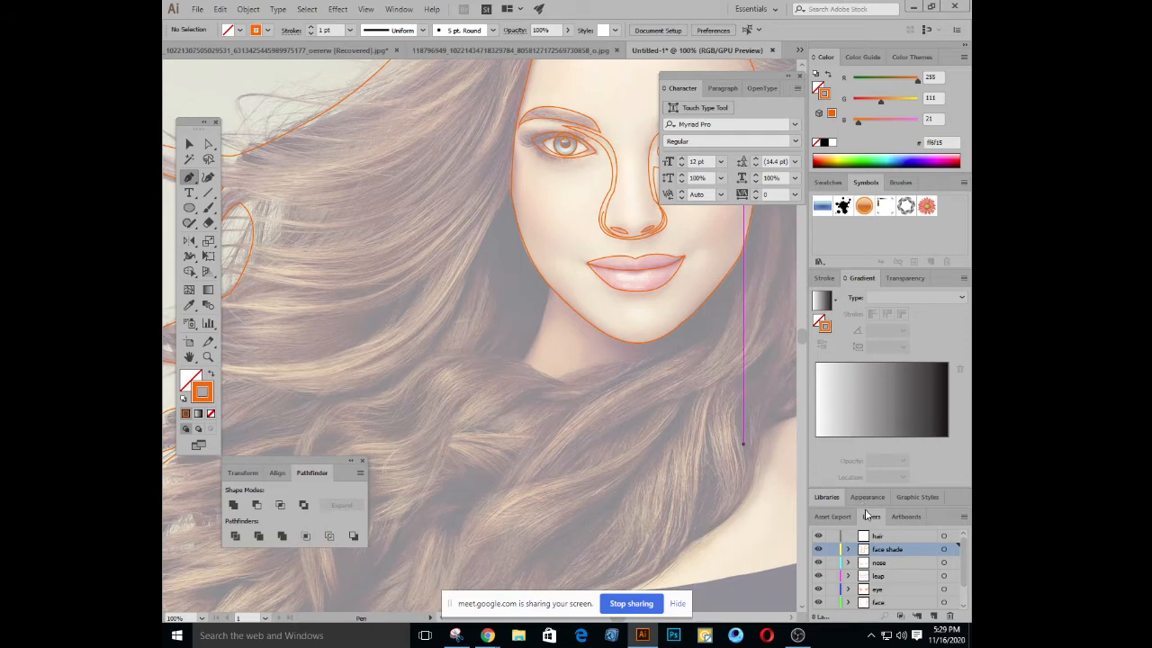
left_click(897, 537)
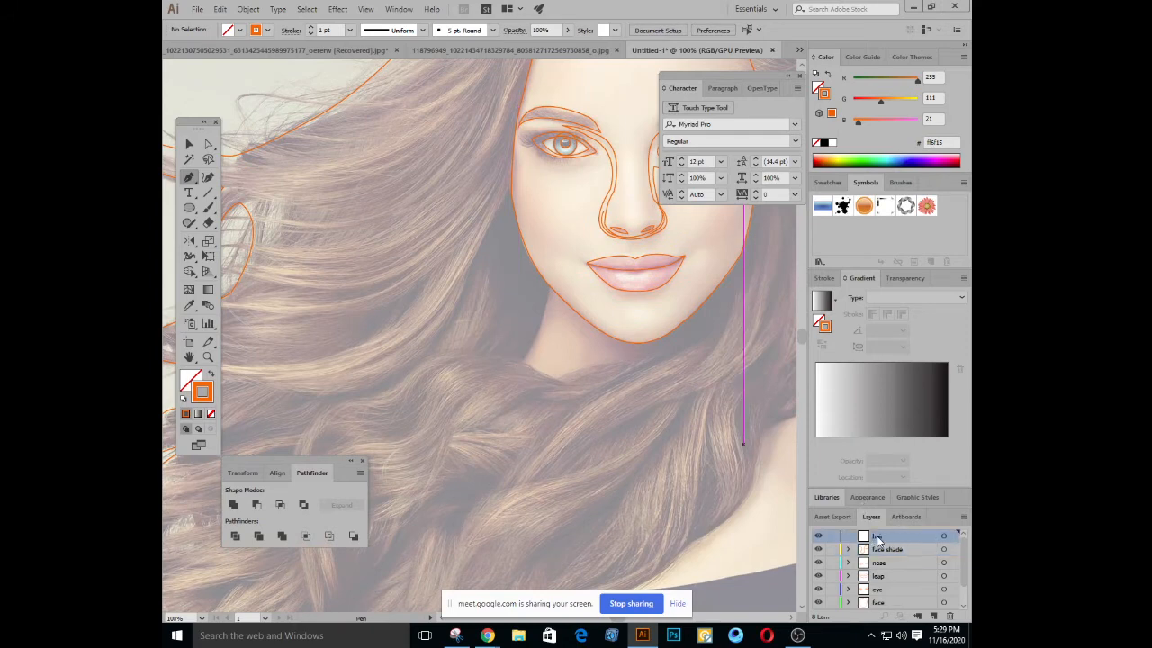
double_click(878, 537)
type("neck")
key("Return")
scroll(576, 382, "up", 1)
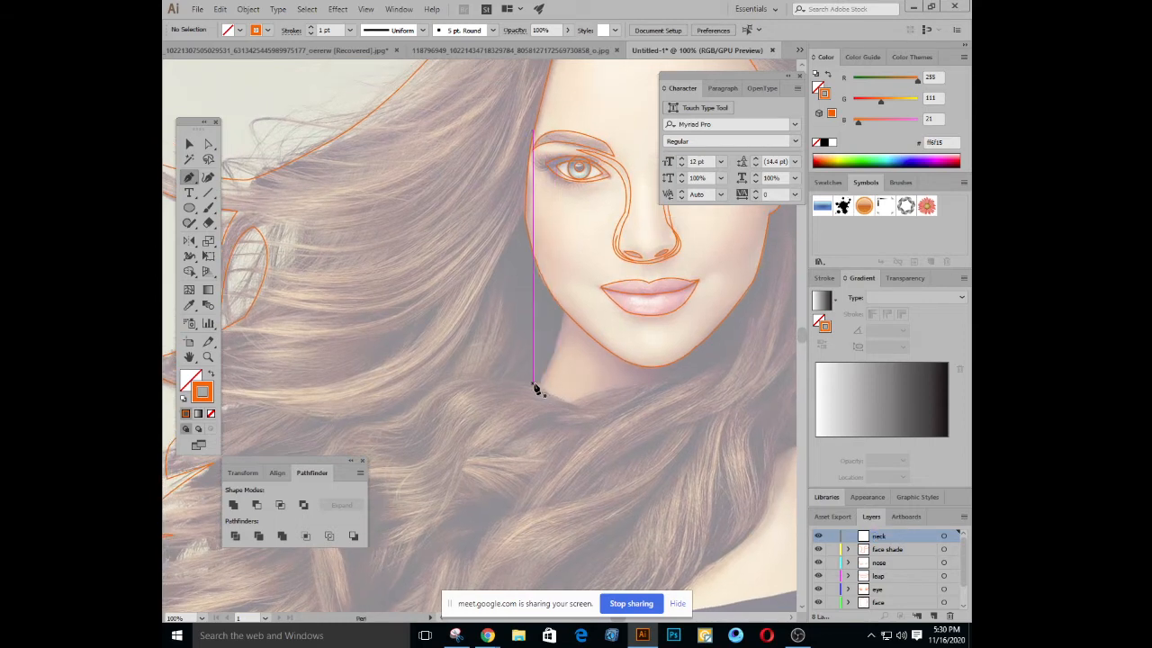
Start the neck outline at the base of the neck's left edge and curve it up to the jaw, ending in a corner point
left_click(535, 388)
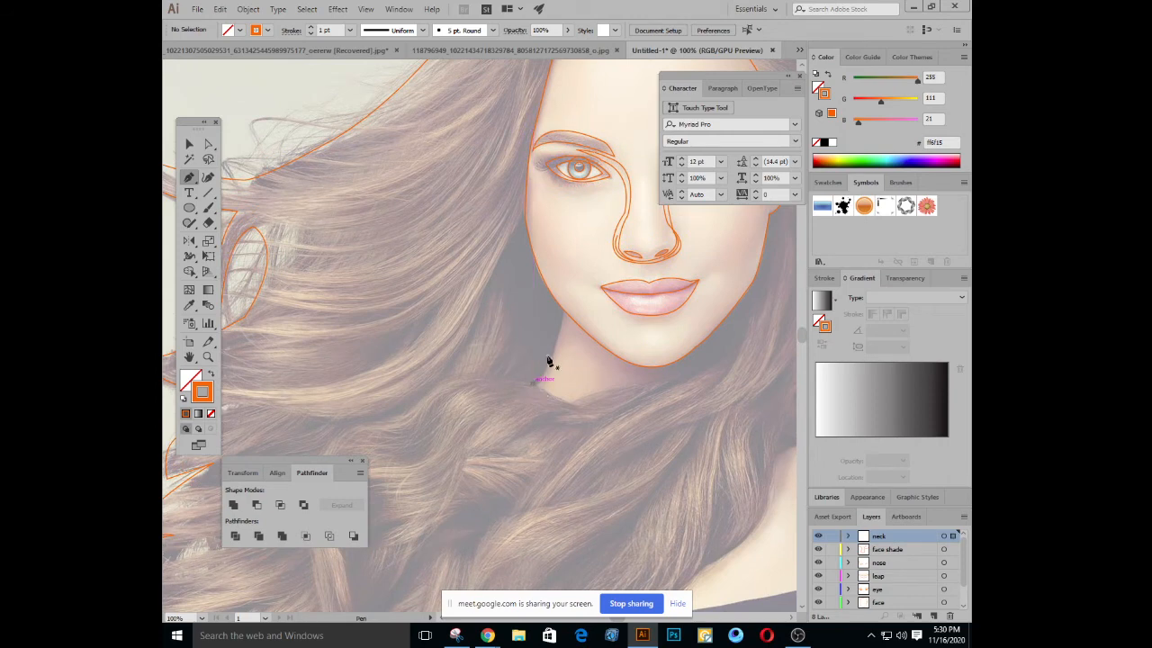
left_click(567, 311)
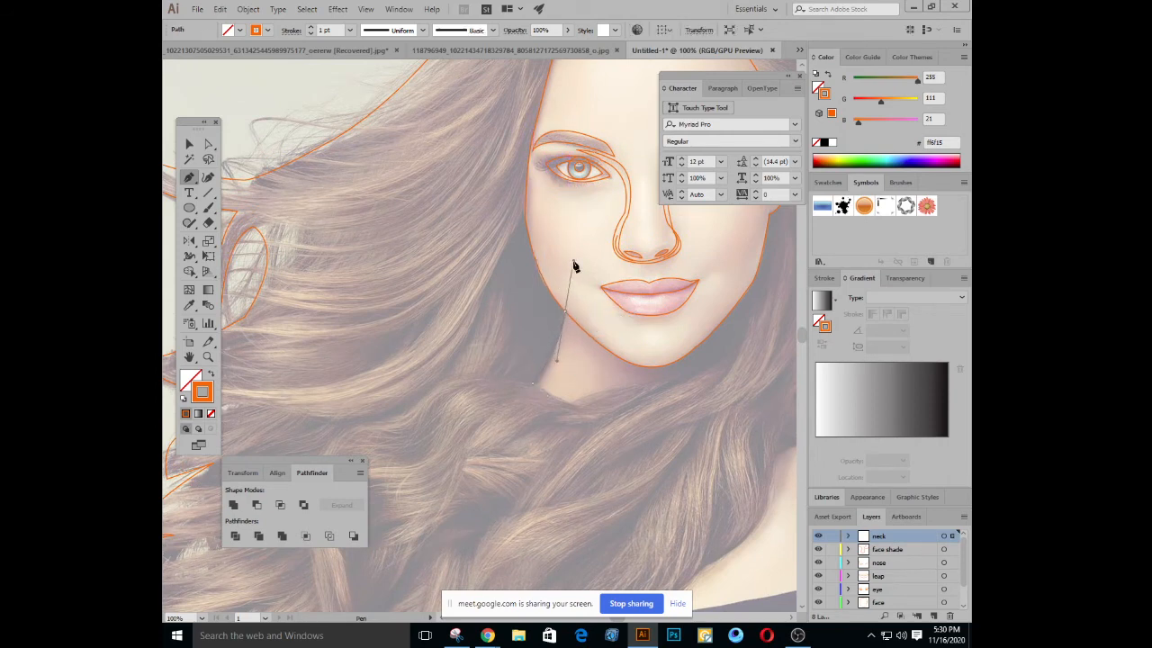
left_click_drag(573, 261, 574, 261)
left_click(566, 311)
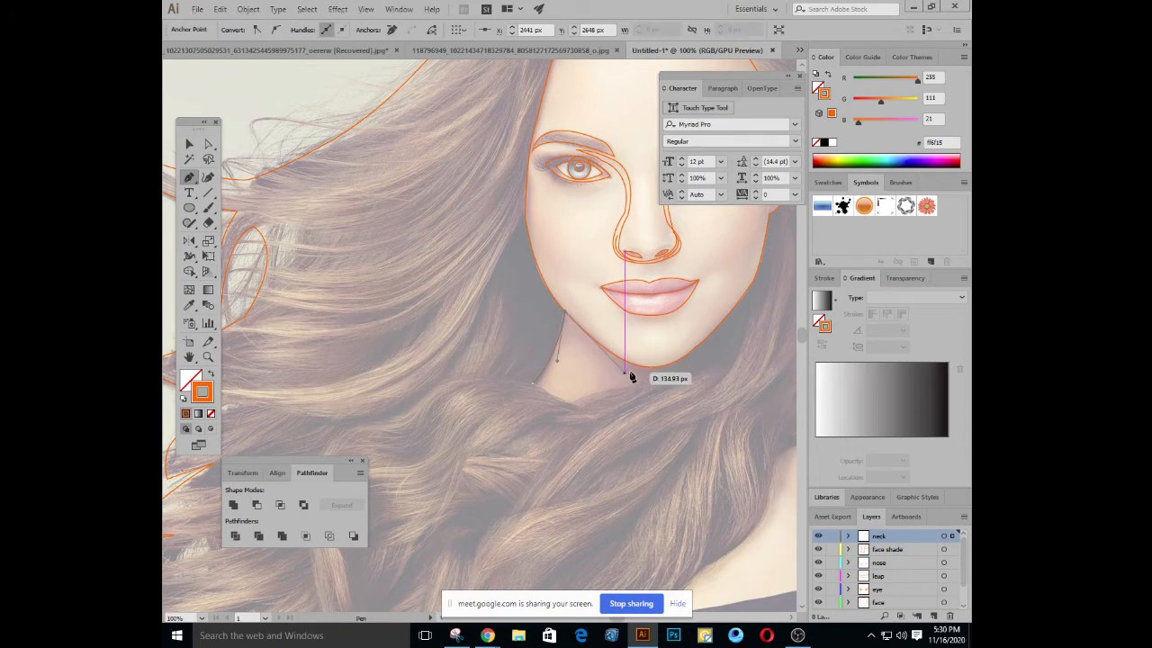
Continue the neck outline across the chin to the opposite jaw and back along the hair edge, closing it at its starting point
left_click(715, 324)
left_click(674, 388)
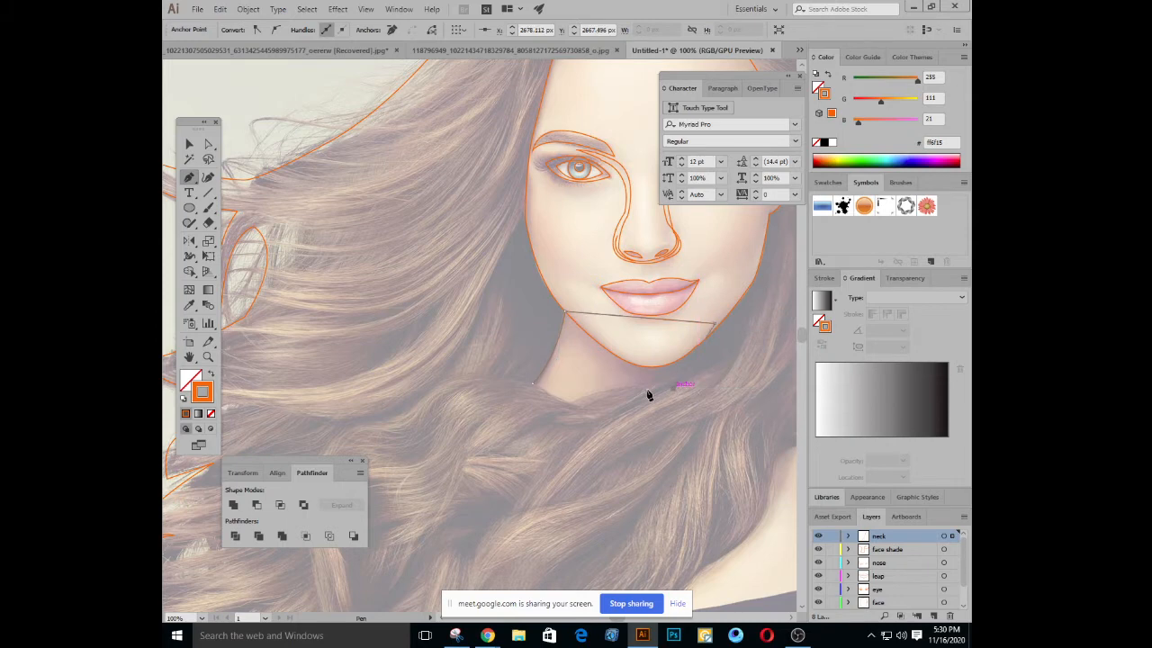
left_click(580, 424)
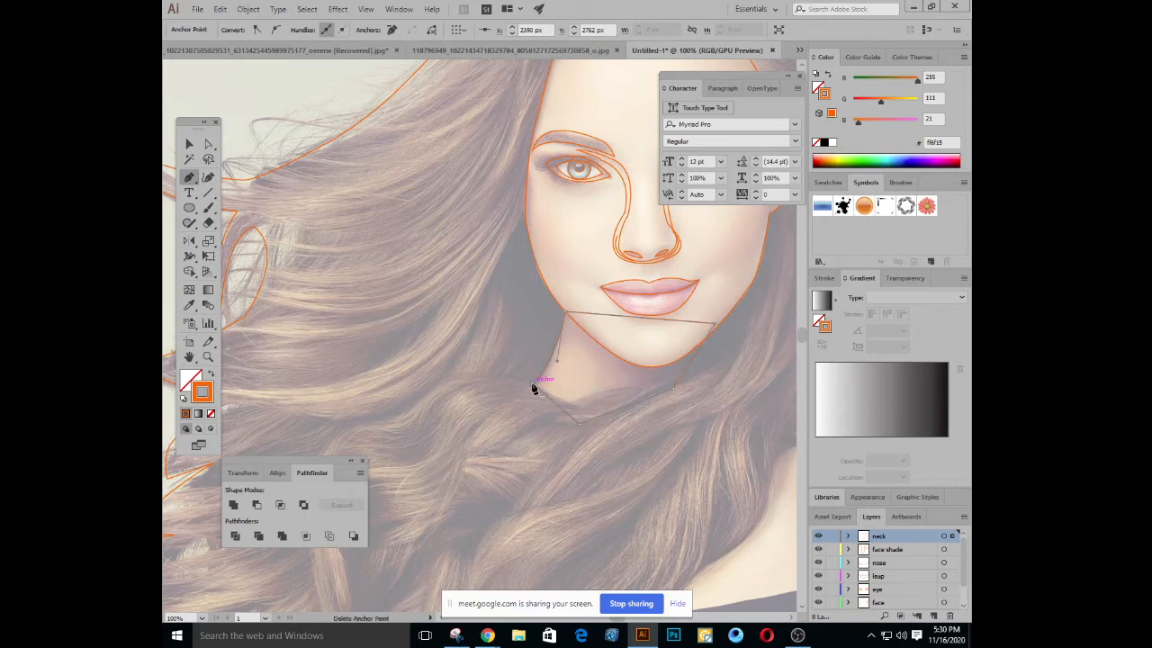
left_click(544, 396)
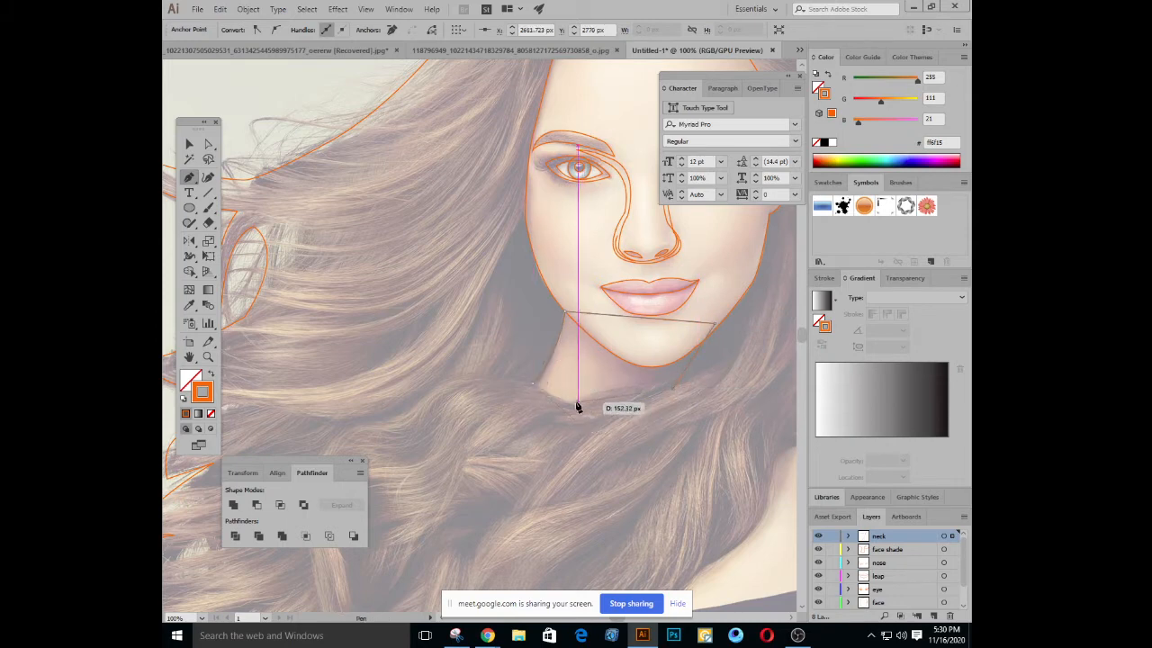
left_click_drag(574, 402, 525, 360)
key("ctrl+z")
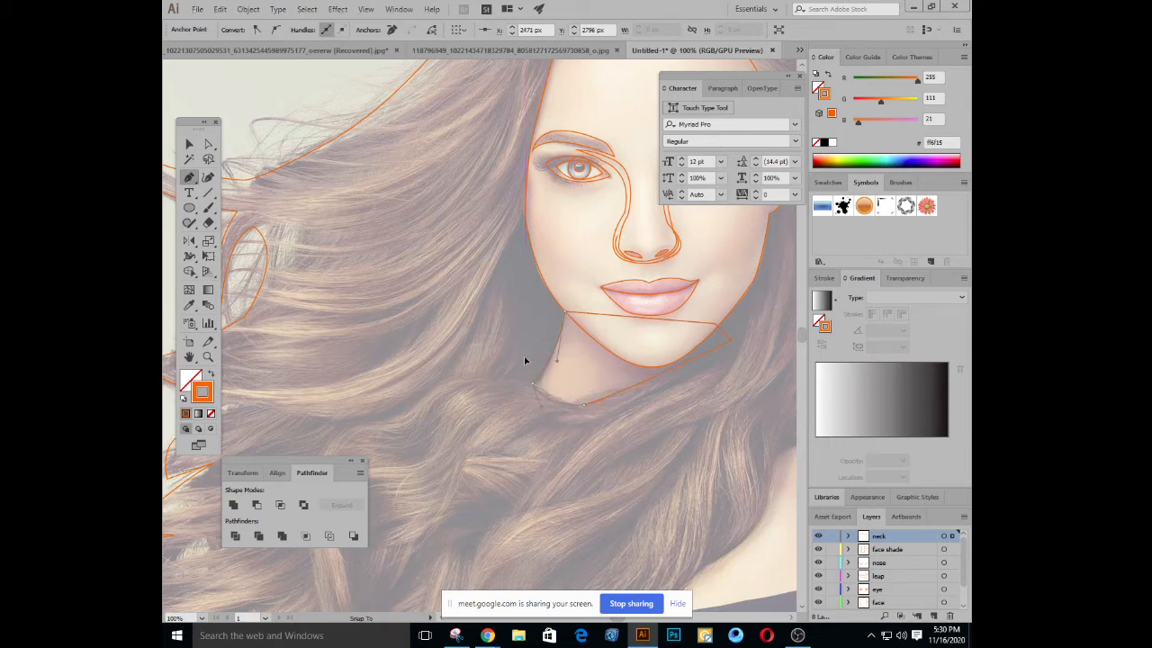
key("v")
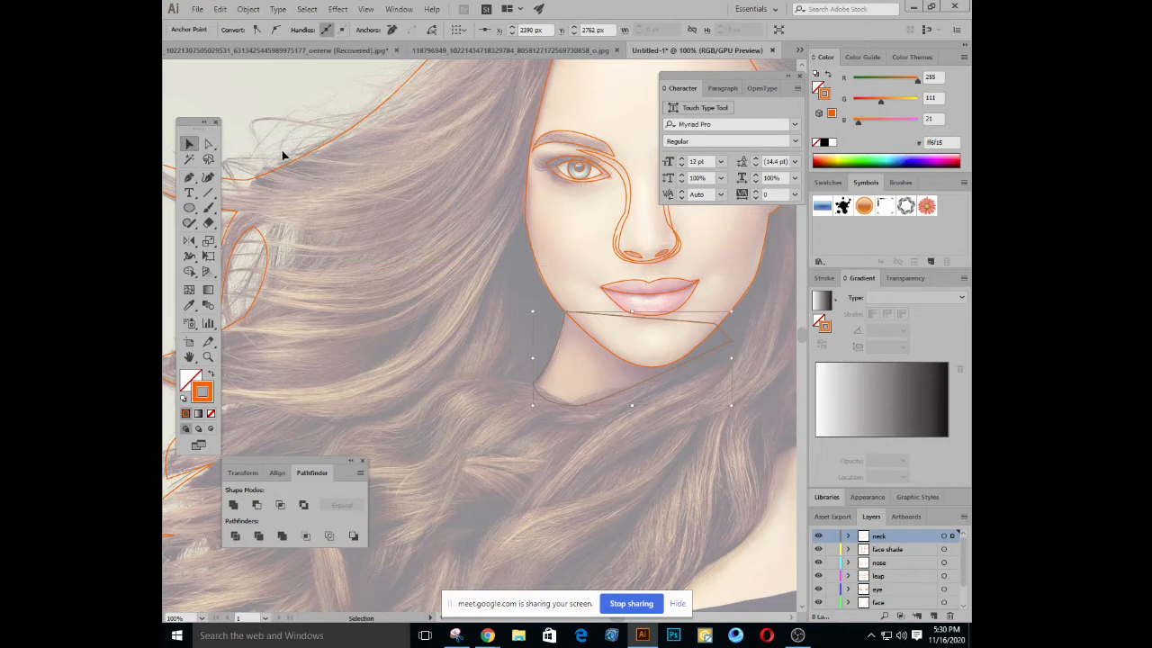
Deselect the neck outline and examine it against the chin, hair and shoulder of the portrait
scroll(342, 299, "down", 1, "alt")
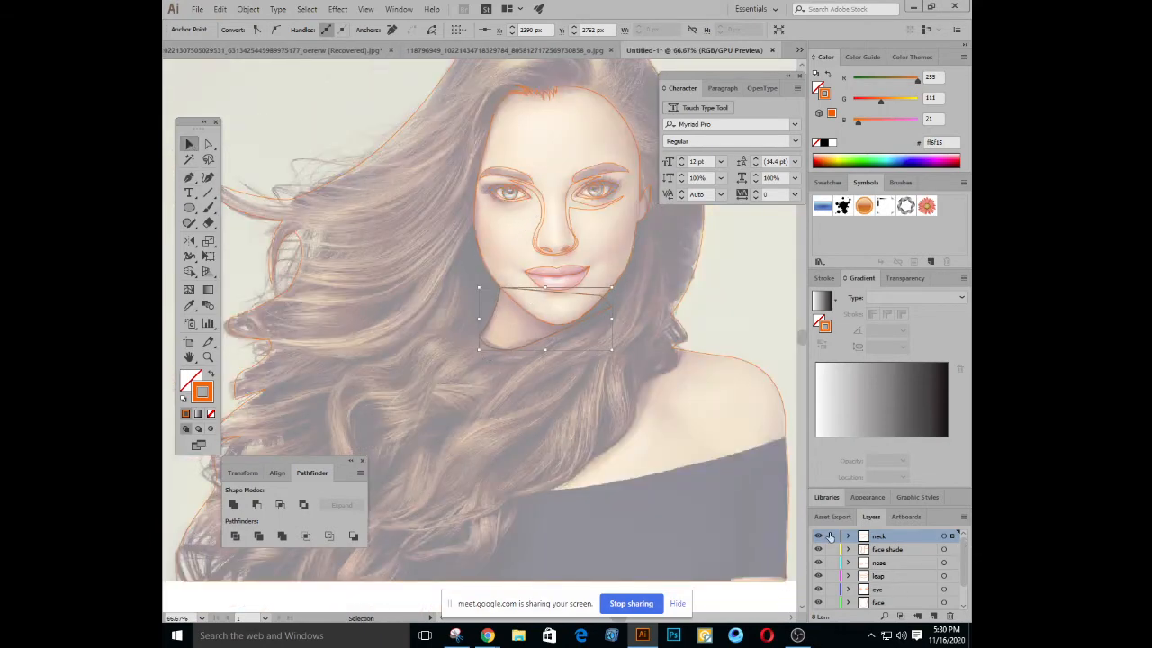
left_click(452, 390)
scroll(452, 387, "down", 1, "alt")
scroll(463, 388, "up", 2, "alt")
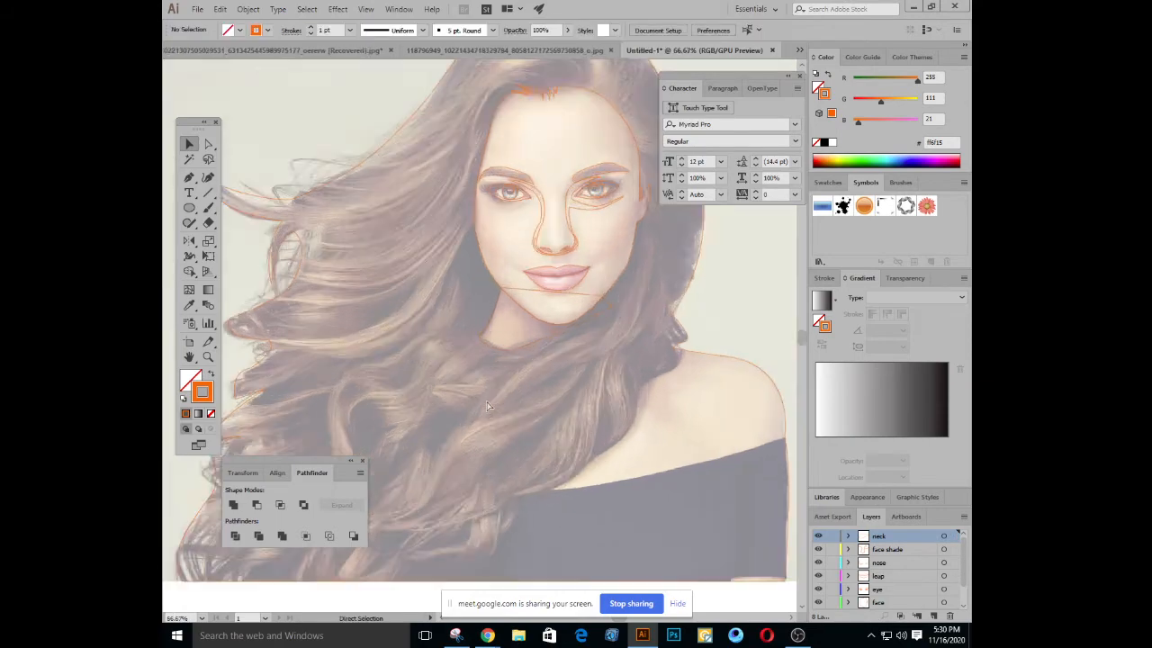
scroll(462, 379, "down", 2, "alt")
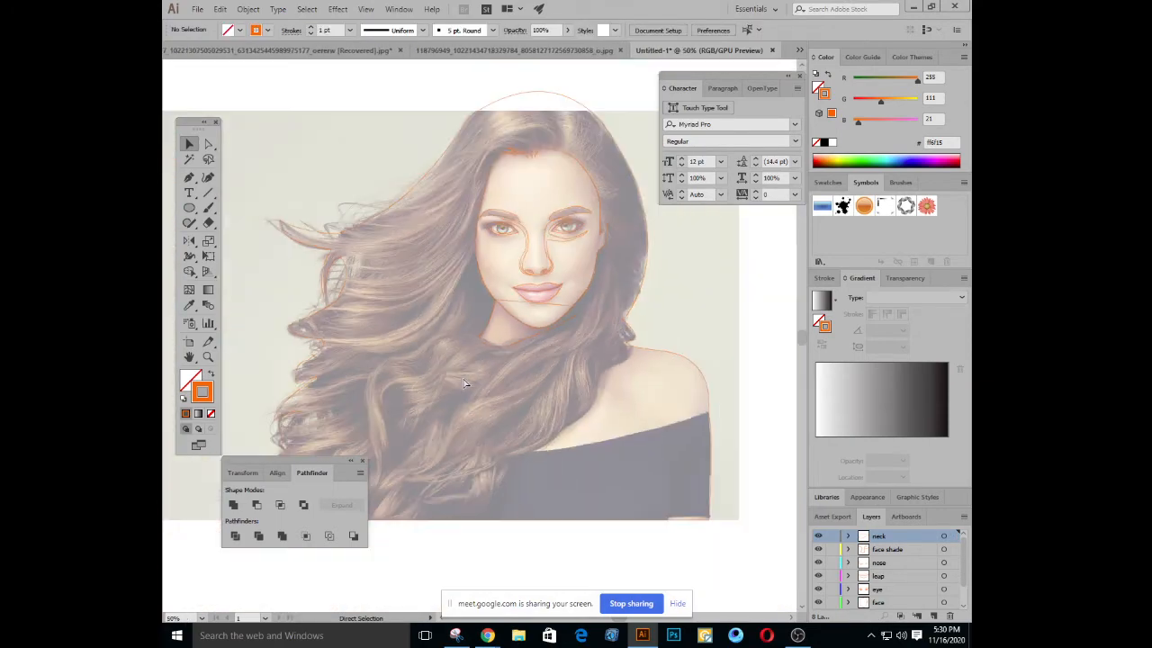
key("ctrl+plus")
key("ctrl+plus")
key("ctrl+minus")
key("ctrl+plus")
key("ctrl+plus")
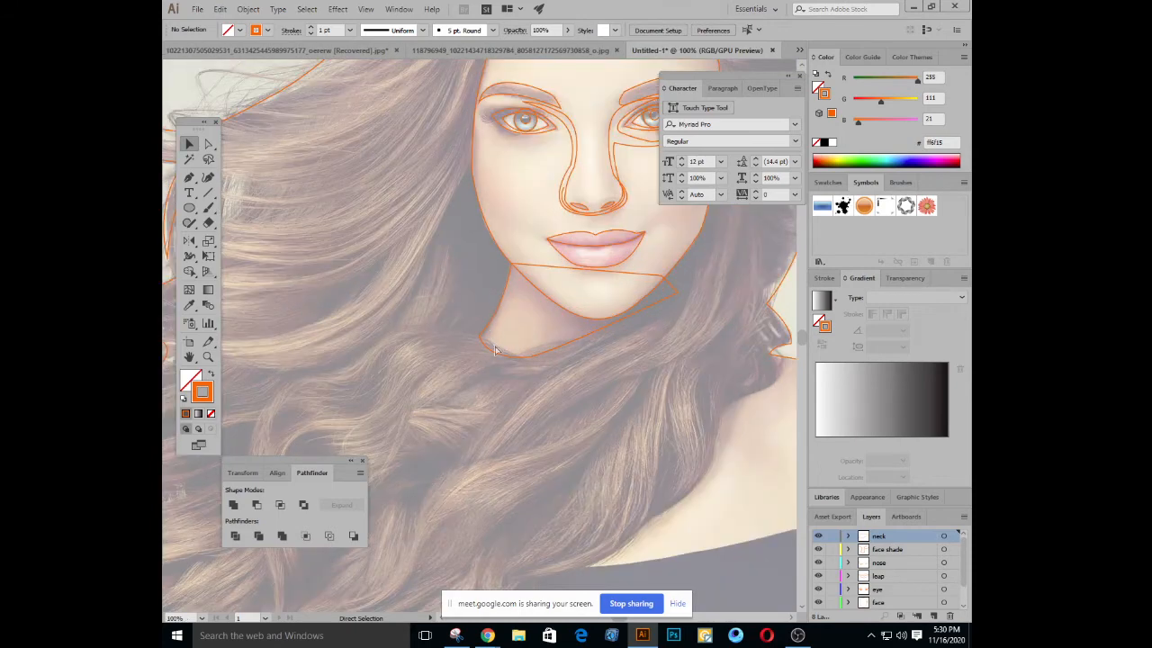
key("ctrl+minus")
key("ctrl+minus")
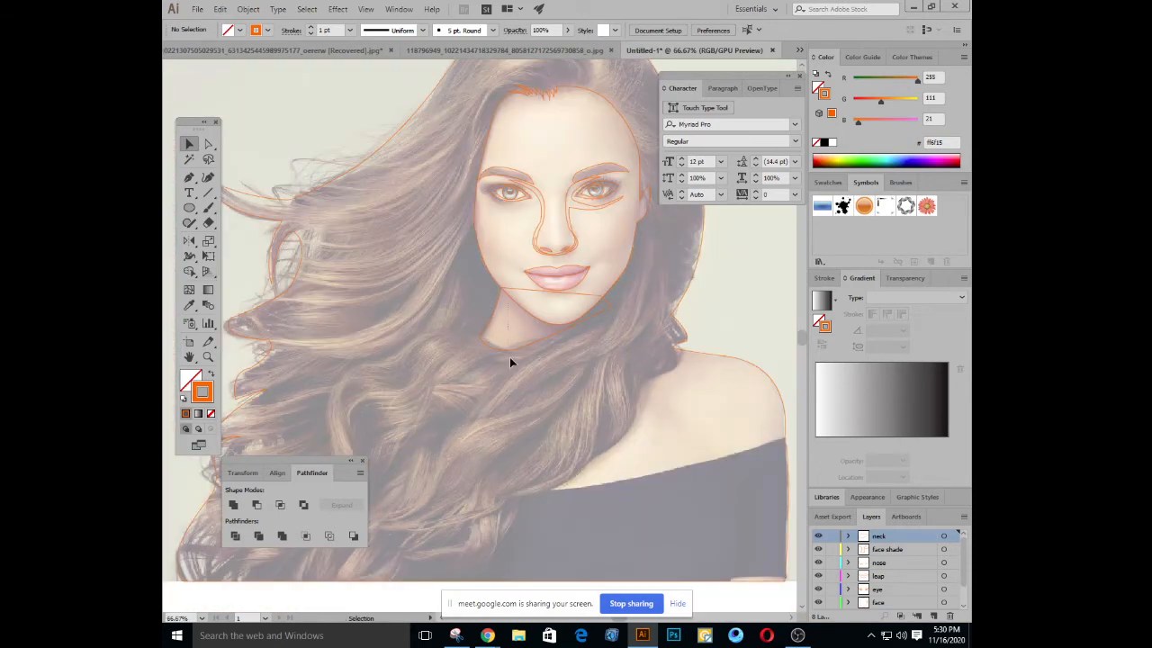
left_click(510, 360)
left_click(512, 375)
left_click_drag(497, 407, 429, 329)
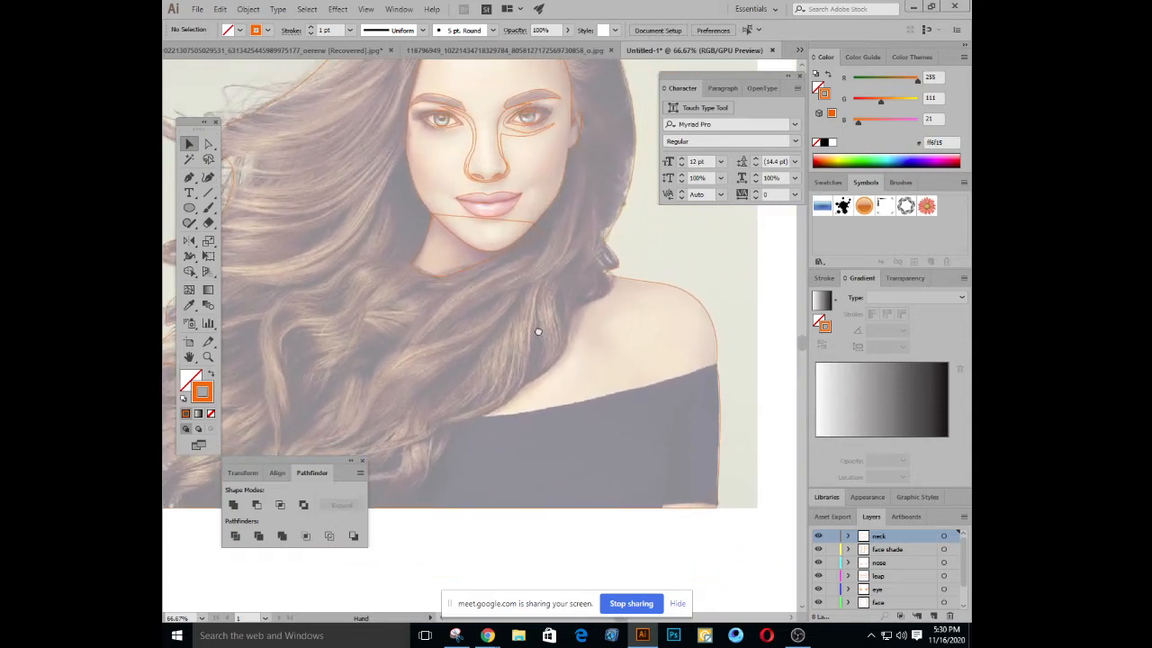
left_click_drag(539, 332, 646, 382)
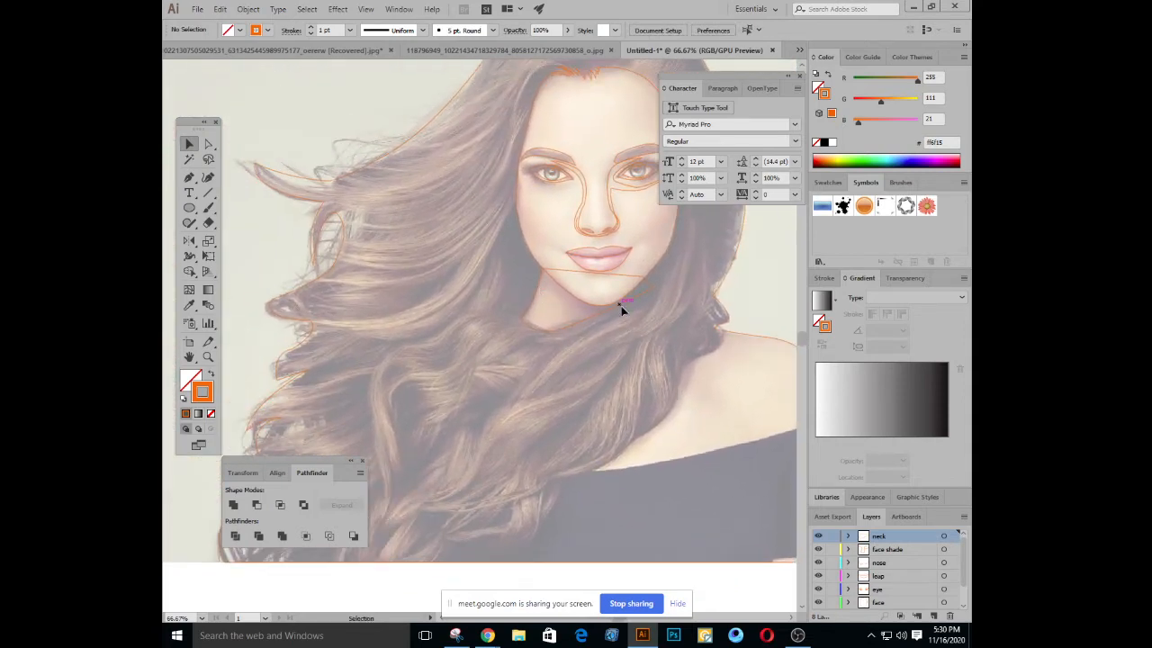
left_click_drag(621, 309, 506, 326)
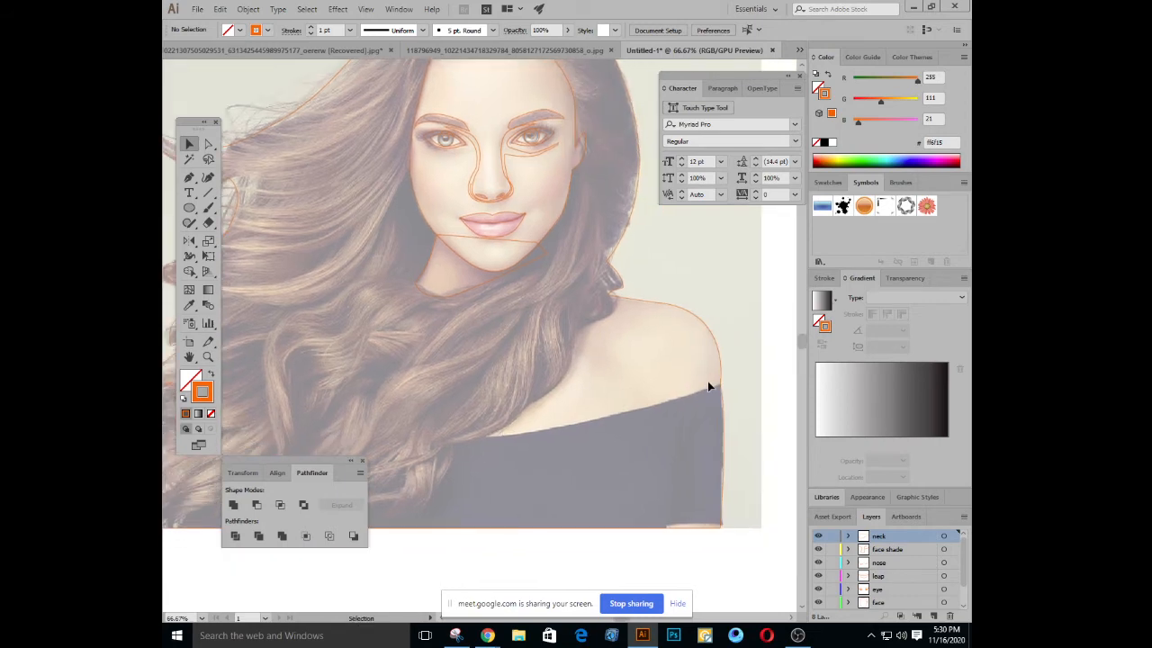
left_click_drag(649, 450, 696, 455)
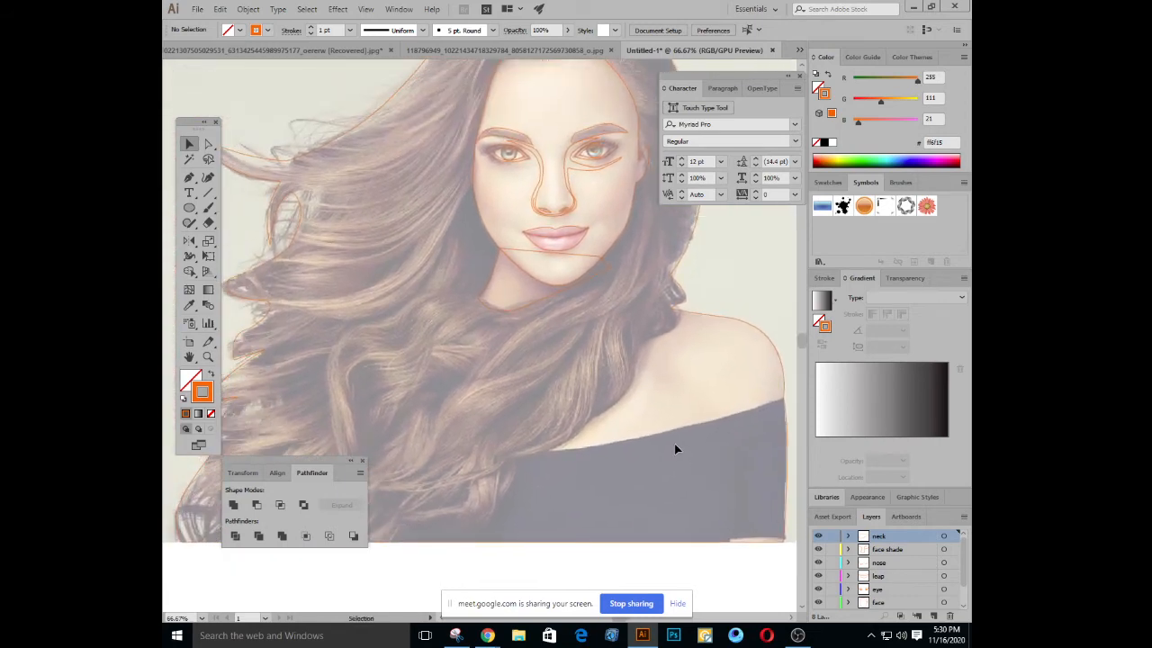
key("ctrl+minus")
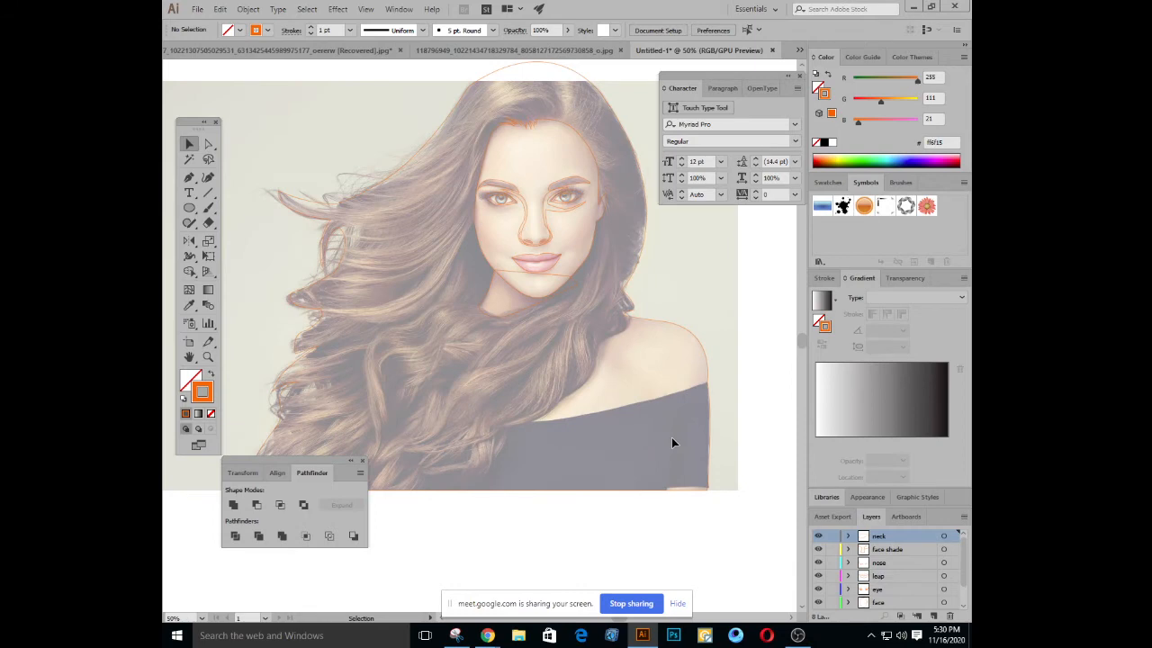
key("ctrl+plus")
key("ctrl+plus")
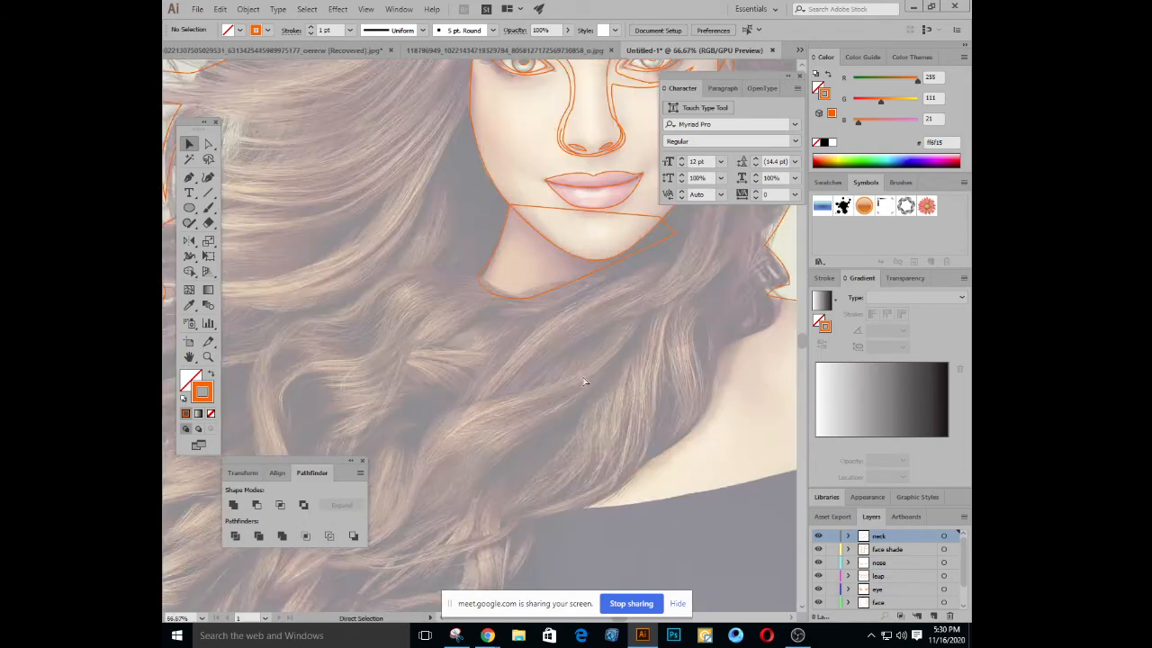
left_click_drag(622, 303, 596, 387)
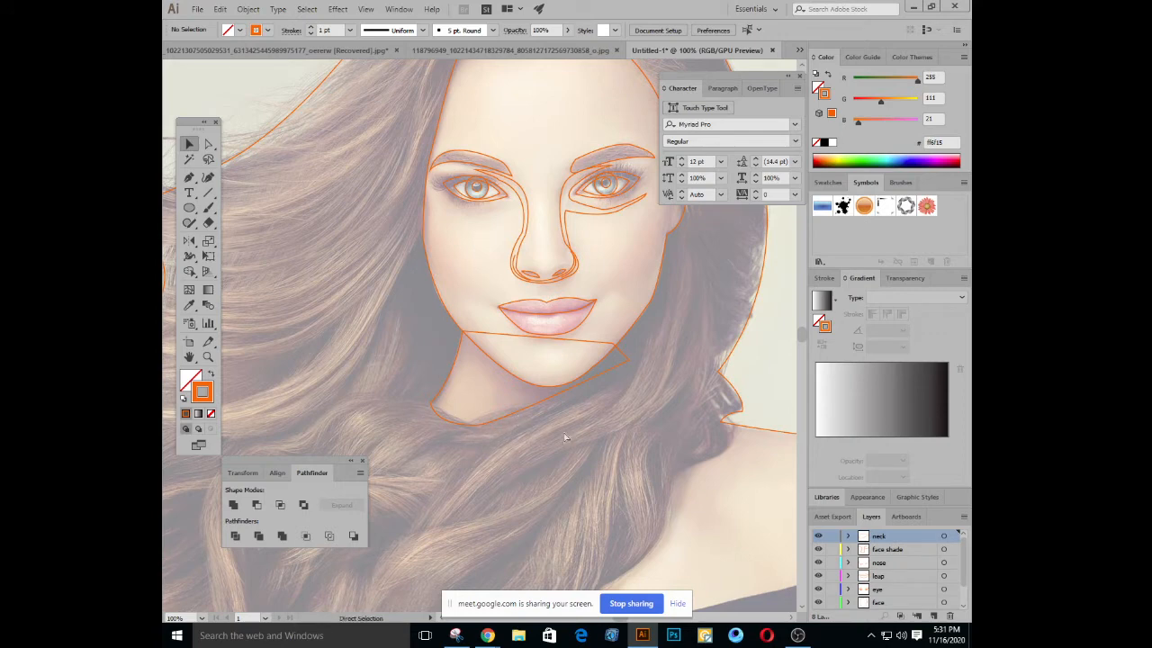
Reshape the neck outline by moving its far jaw corner onto the face edge and its lower curve point closer beneath the chin
key("ctrl+z")
left_click(208, 144)
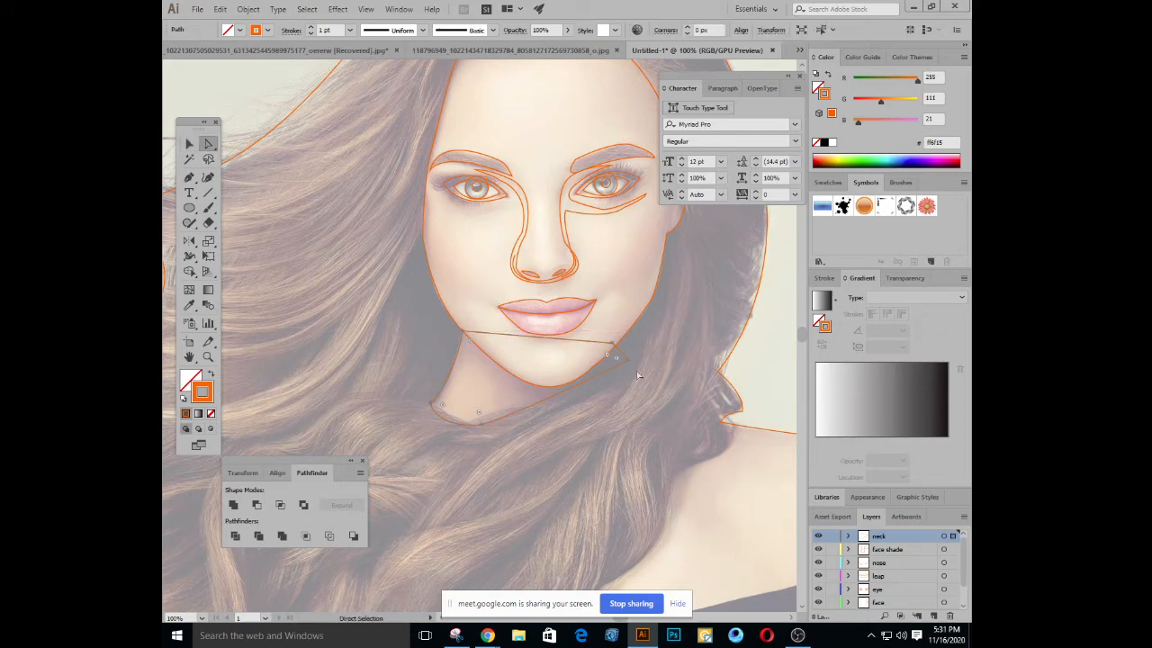
left_click_drag(633, 370, 616, 345)
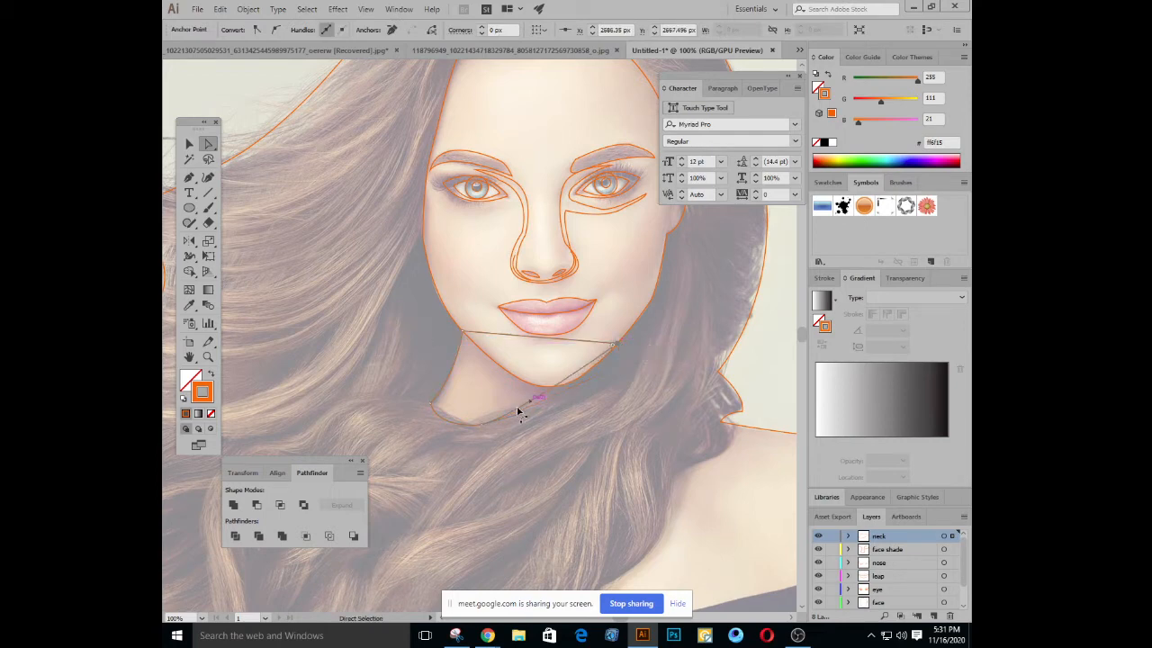
left_click_drag(482, 429, 551, 408)
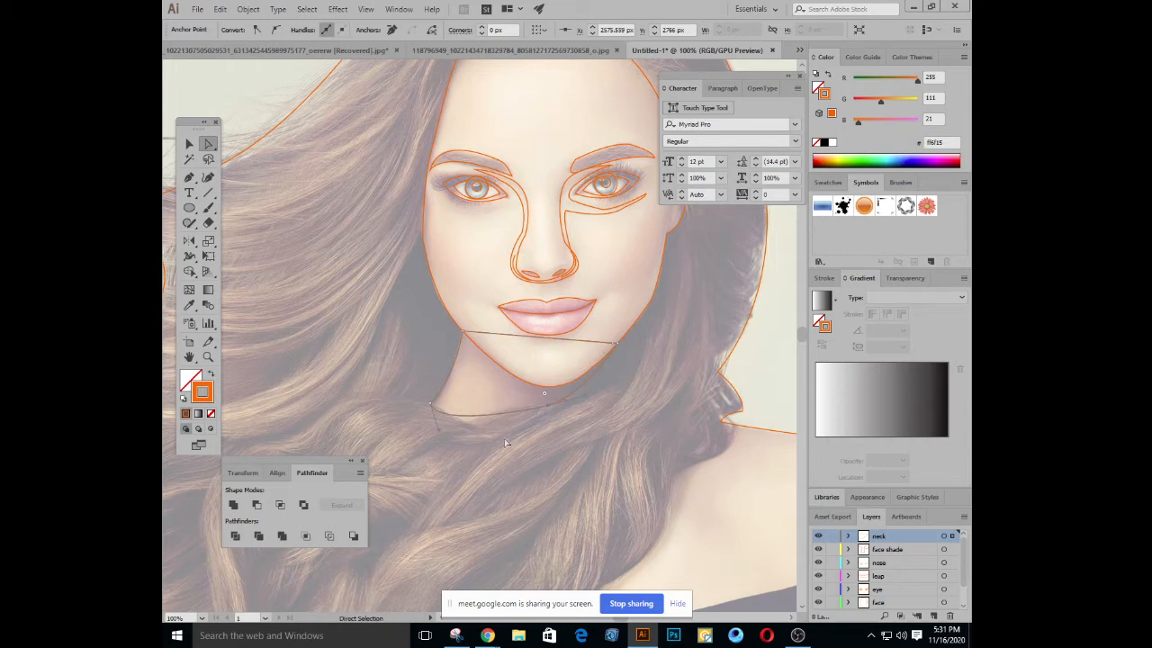
left_click(189, 143)
left_click(430, 357)
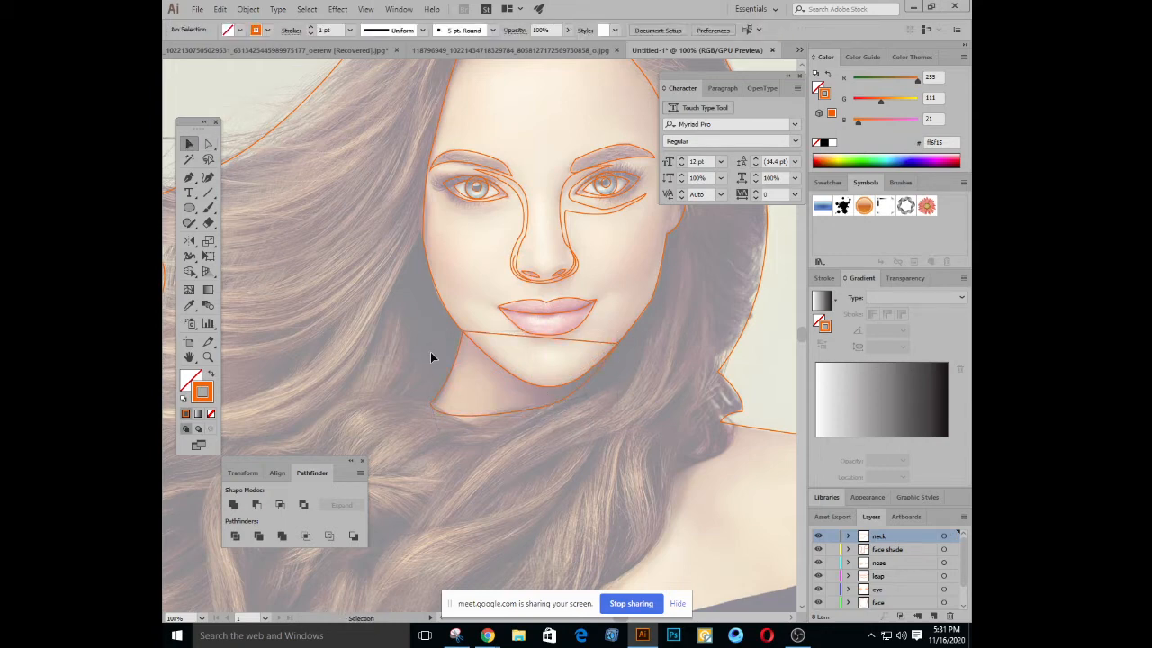
Examine the traced outlines across the whole portrait, from the face and neck to the hair and shoulder
key("ctrl+minus")
key("ctrl+minus")
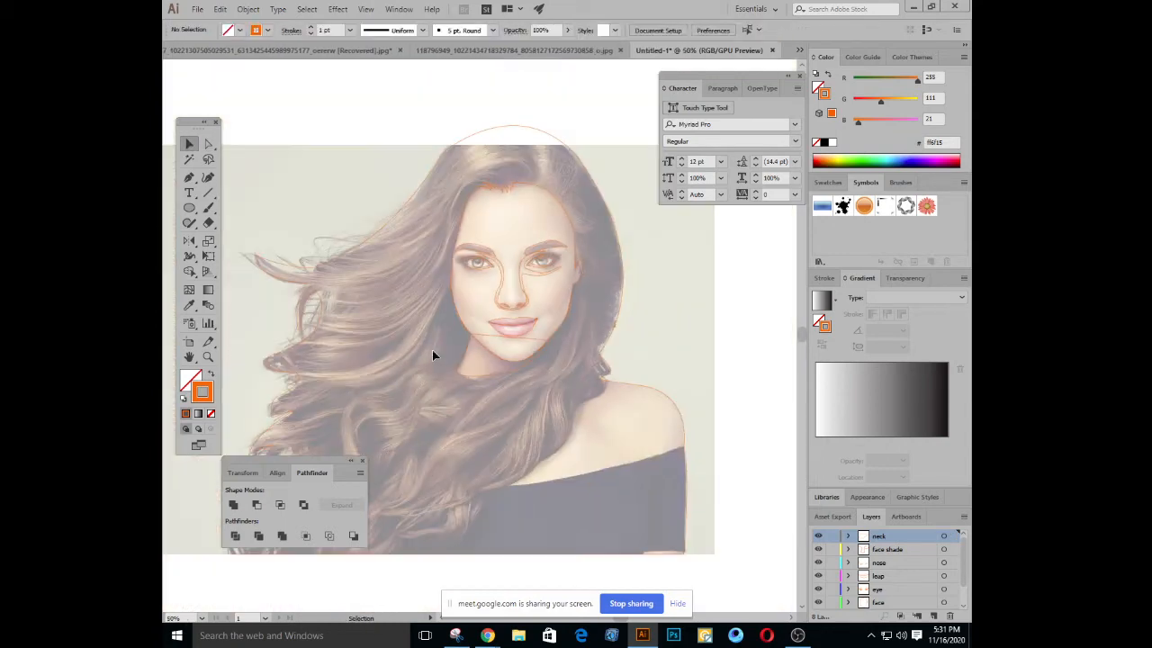
scroll(356, 216, "up", 3)
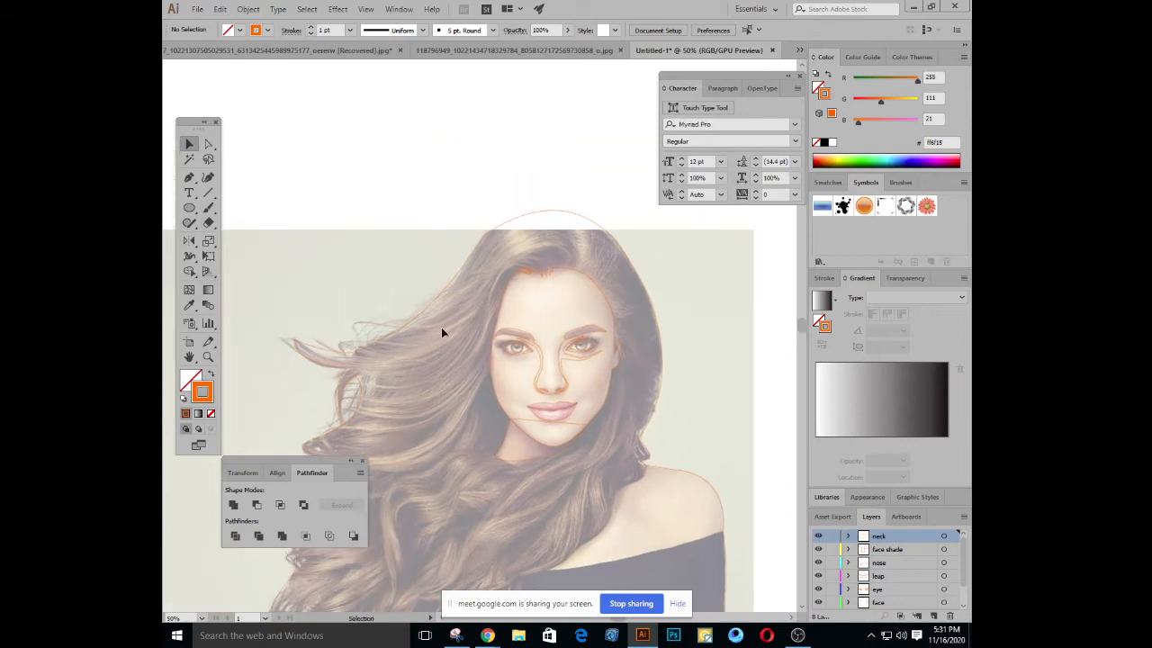
scroll(543, 387, "up", 4)
left_click_drag(669, 429, 526, 312)
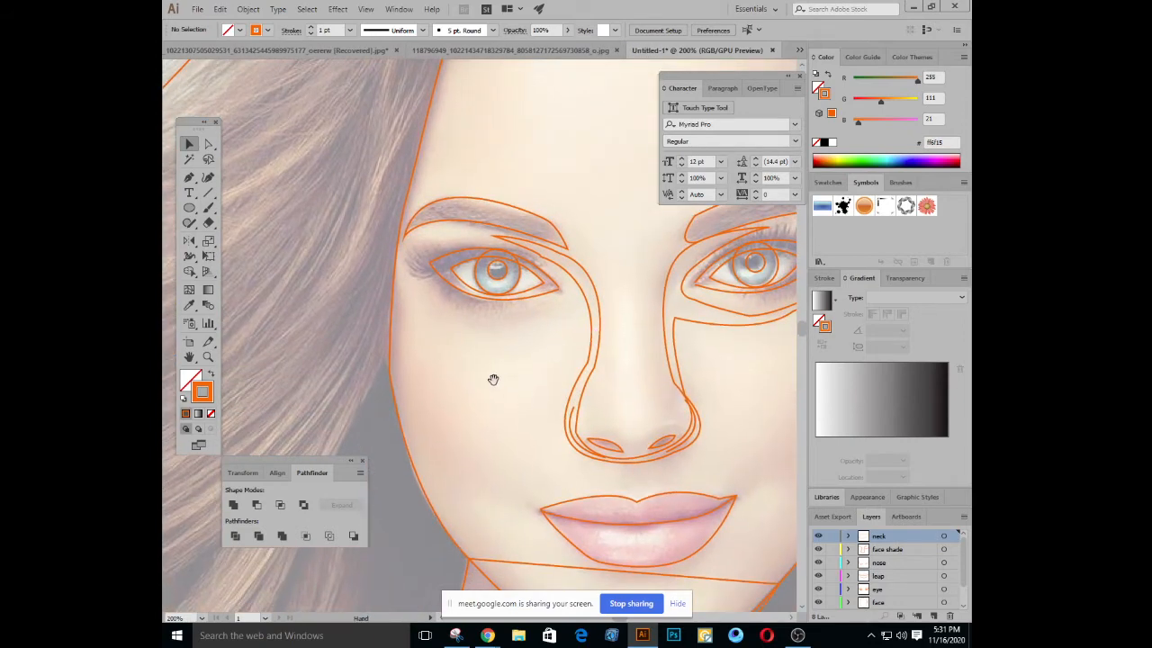
left_click_drag(493, 379, 472, 331)
scroll(535, 277, "down", 3)
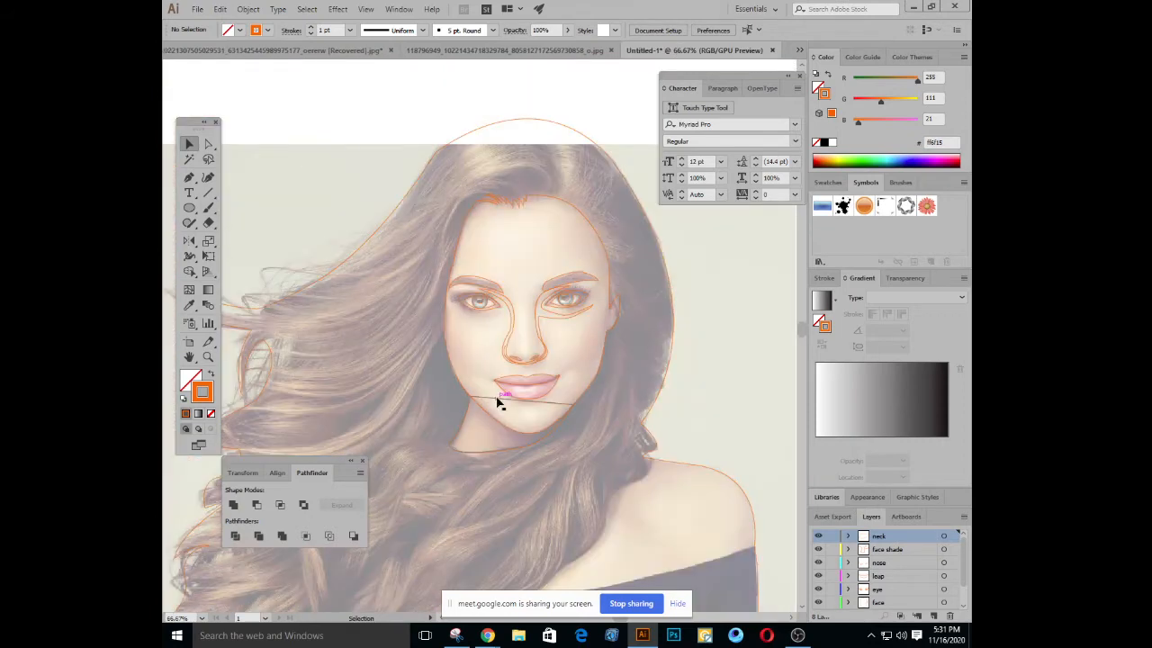
left_click_drag(483, 411, 459, 319)
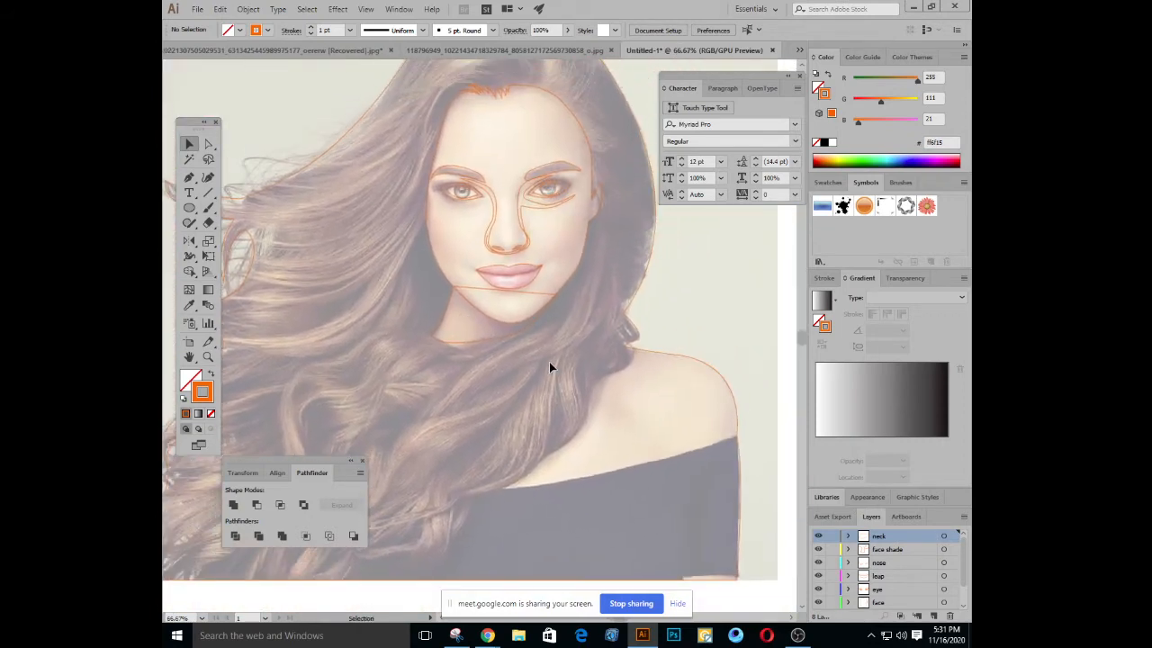
key("ctrl+minus")
key("ctrl+1")
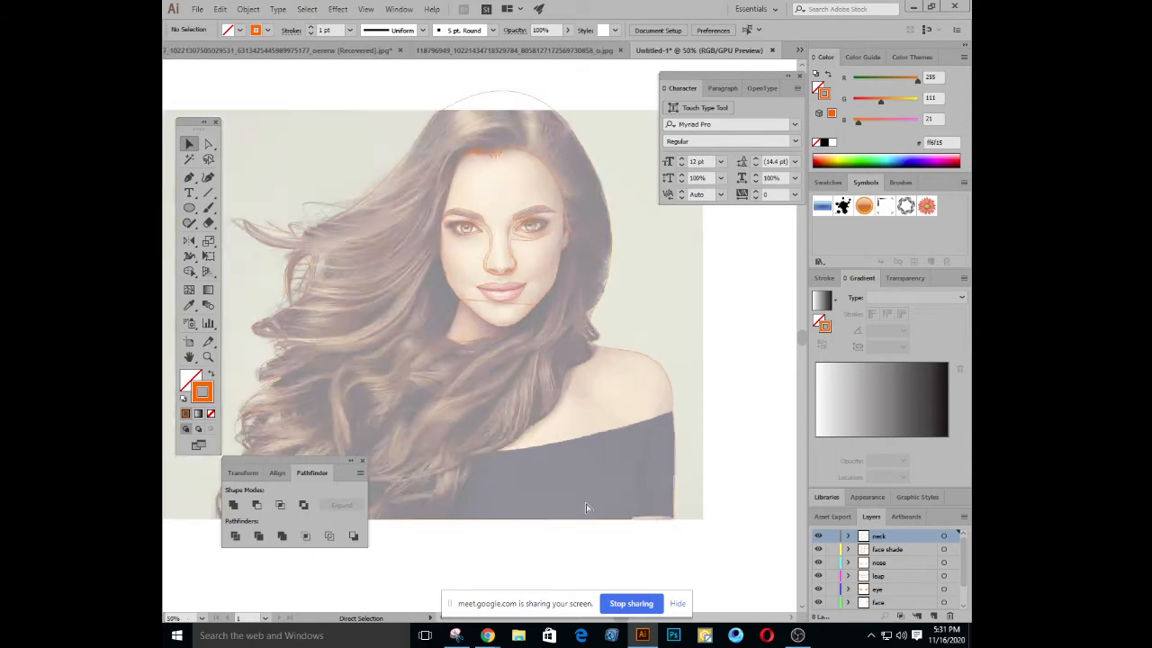
key("ctrl+minus")
key("ctrl+minus")
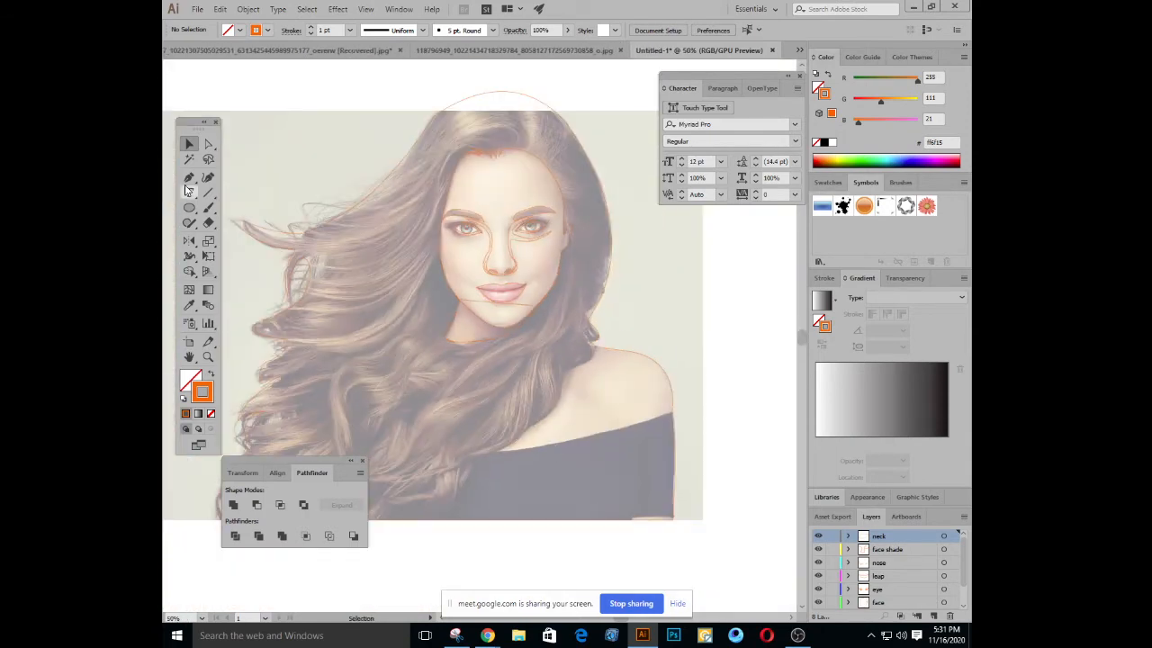
Create a new layer above the neck layer and name it body 2
left_click(934, 617)
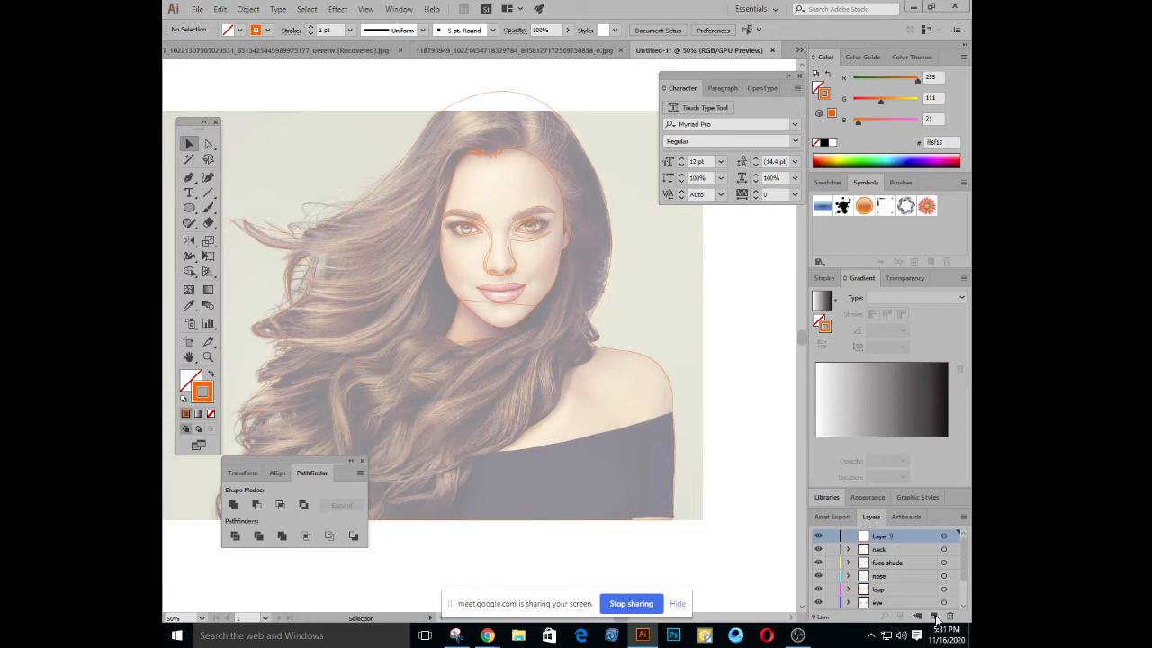
double_click(902, 539)
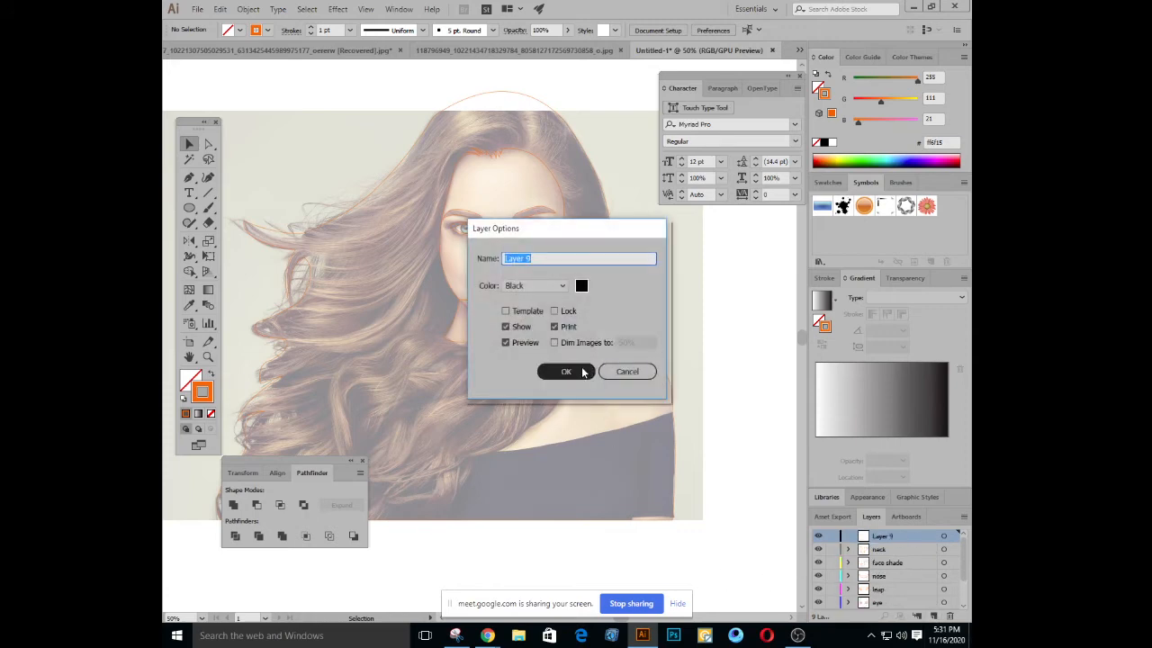
type("body 2")
left_click(581, 366)
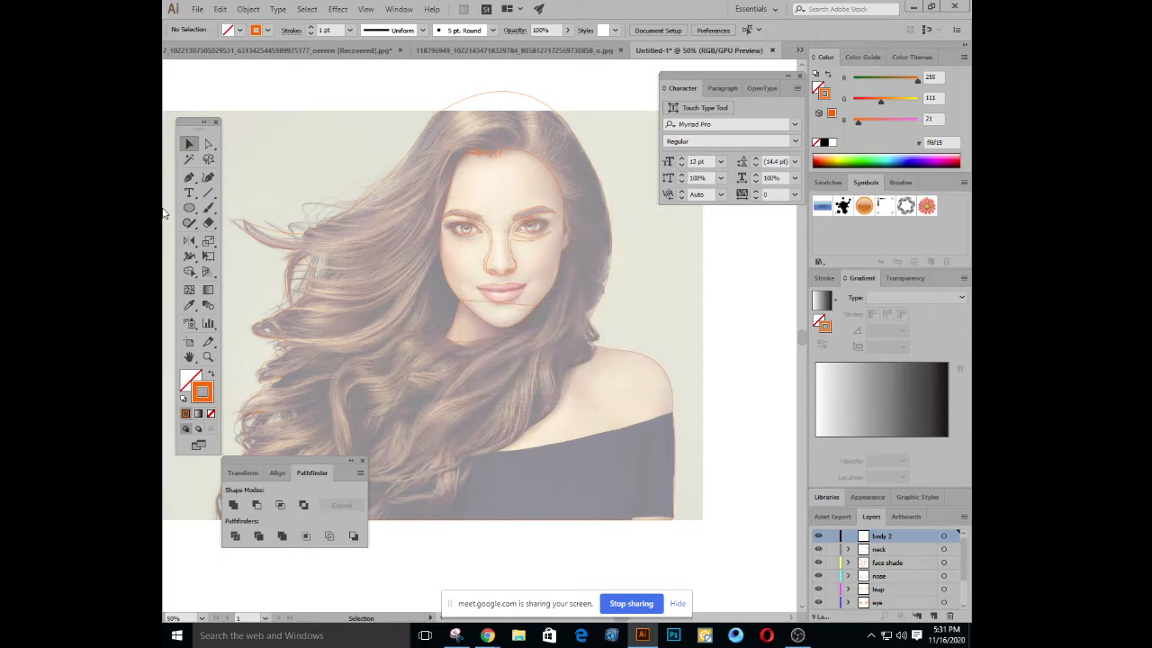
Start the body outline where the hair meets the shoulder and curve it along the hair edge towards the dress neckline
left_click_drag(593, 425, 562, 352)
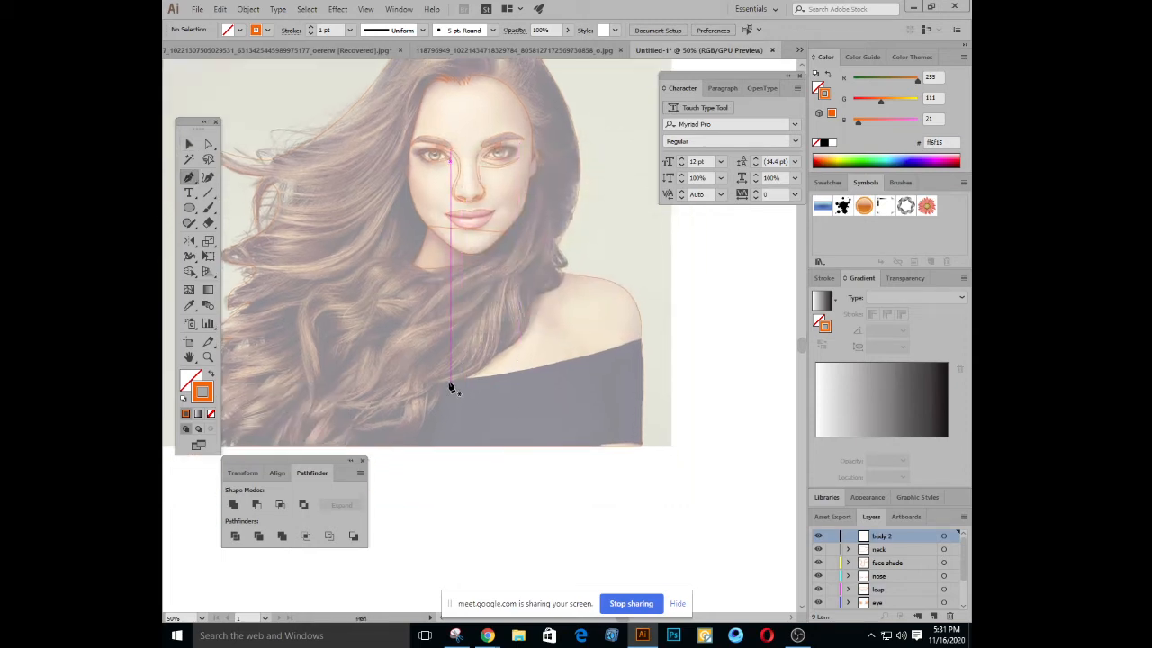
left_click_drag(466, 381, 534, 380)
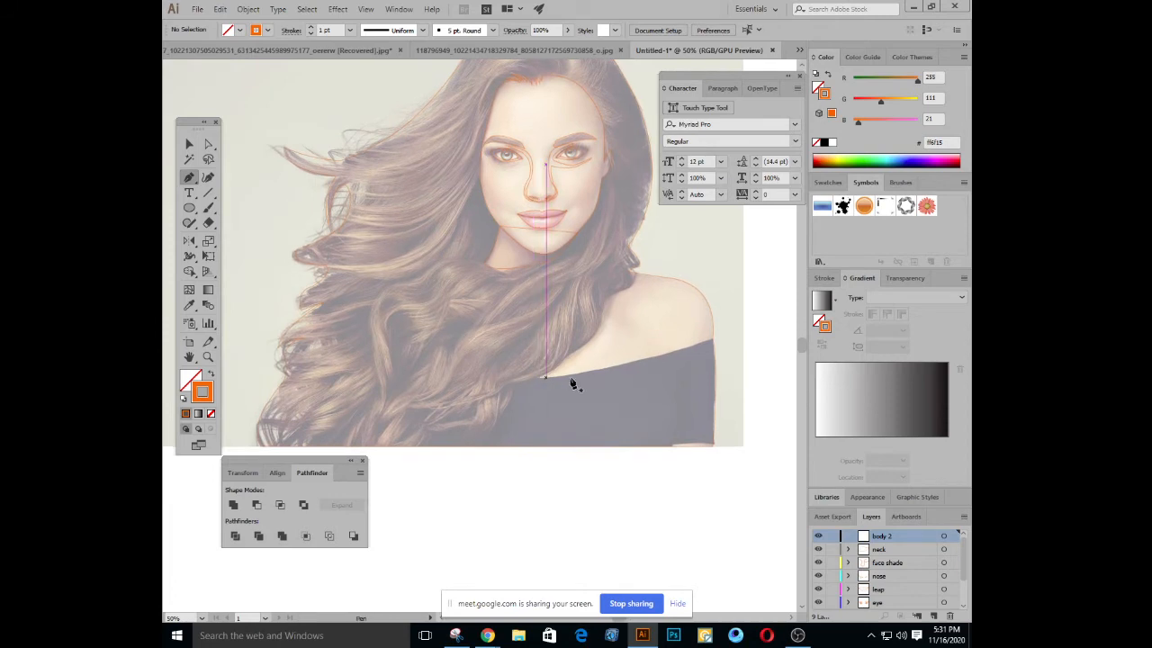
key("ctrl+plus")
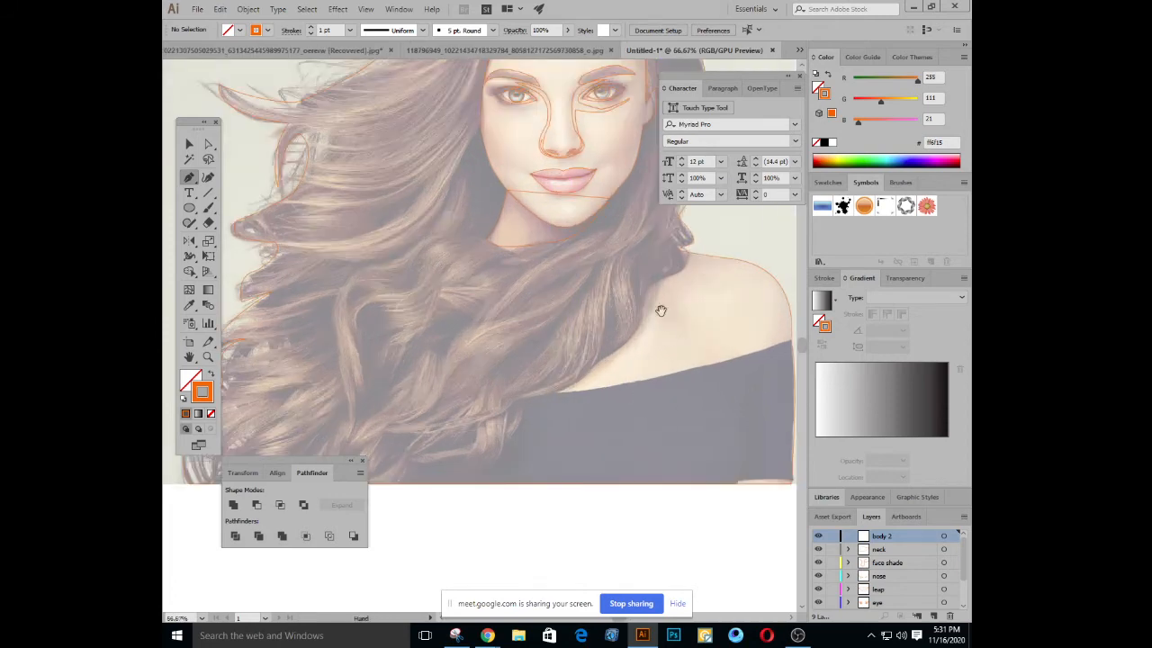
left_click_drag(661, 312, 598, 365)
mouse_move(484, 512)
left_mouse_down()
mouse_move(532, 391)
mouse_move(467, 507)
left_mouse_up()
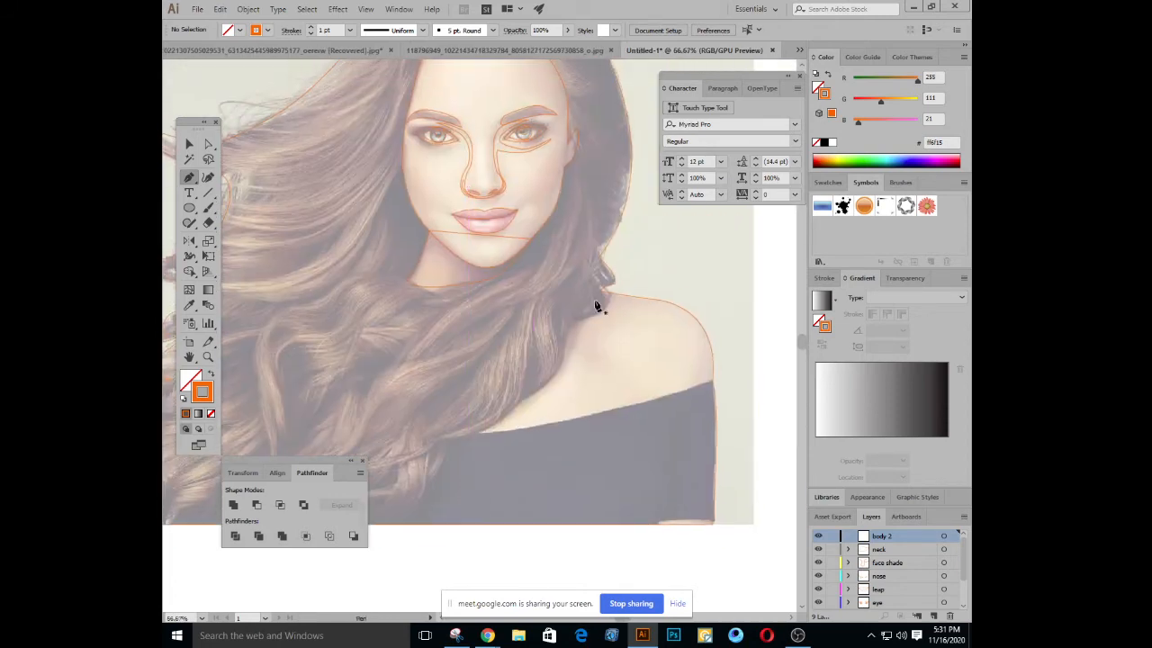
left_click(601, 291)
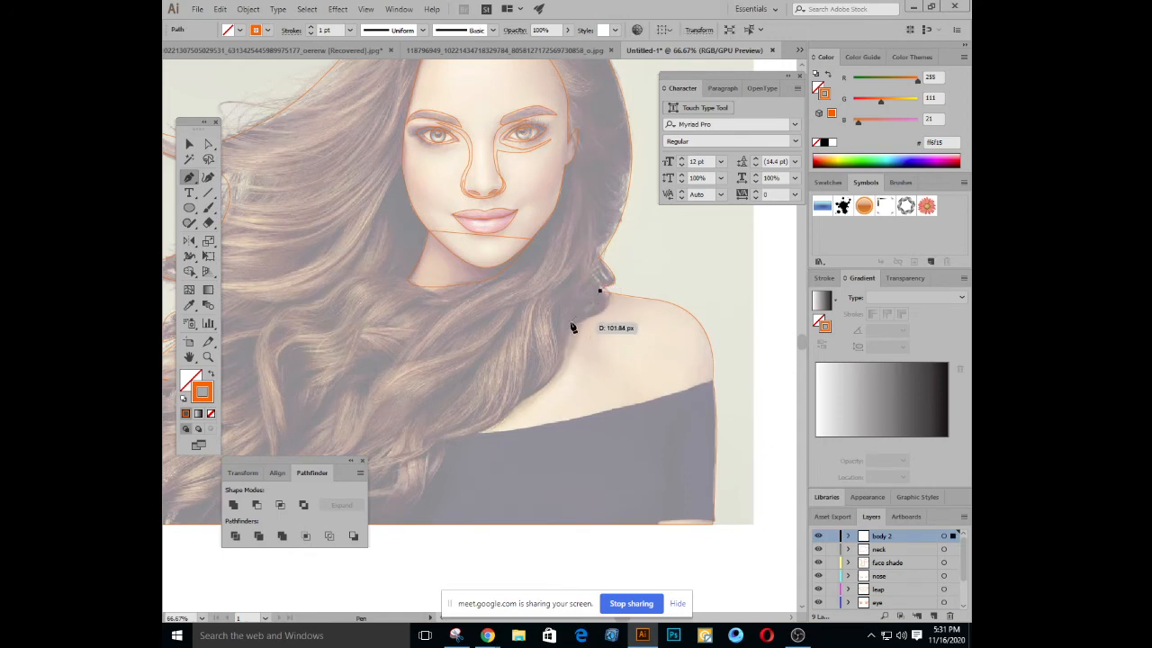
left_click_drag(569, 321, 522, 337)
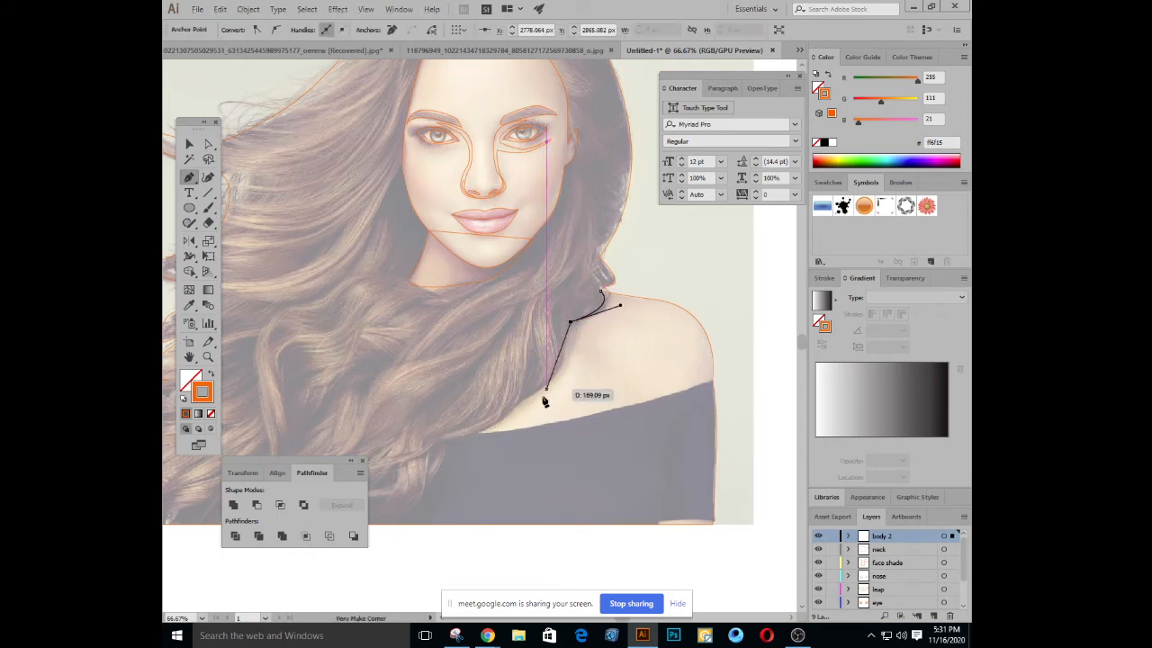
left_click_drag(516, 399, 453, 424)
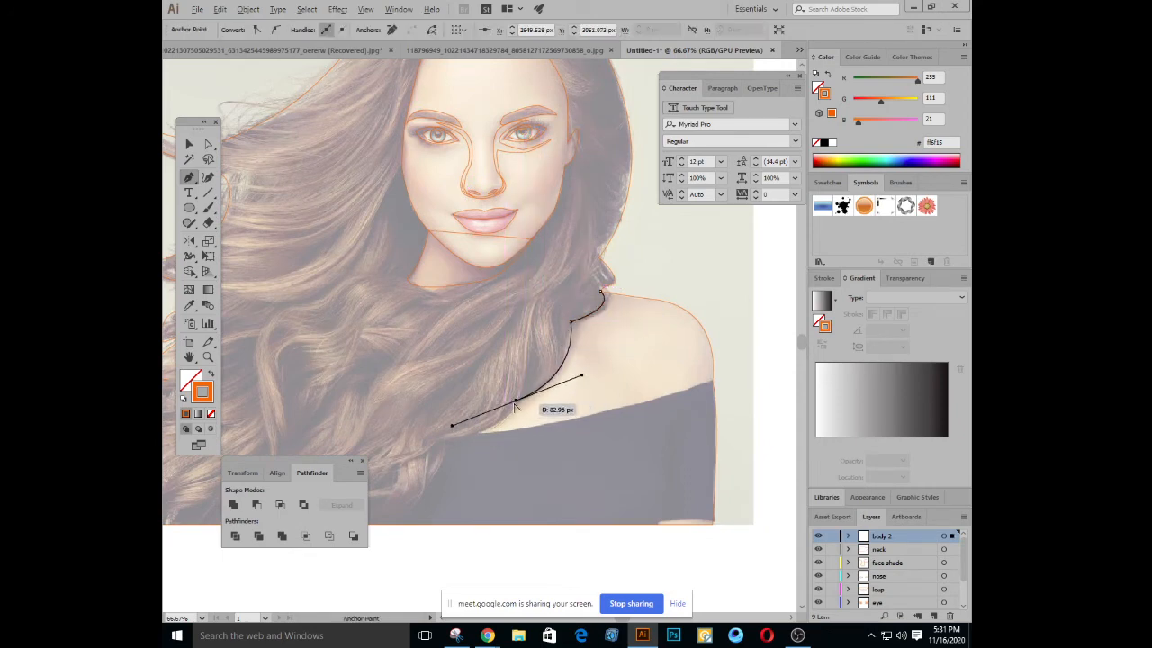
left_click(517, 400)
Continue the body outline along the hair over the dress to the photo's lower edge and straight across to the sleeve's bottom corner
left_click_drag(464, 472, 540, 422)
left_click_drag(556, 382, 290, 420)
left_click(543, 366)
left_click(532, 412)
left_click(552, 435)
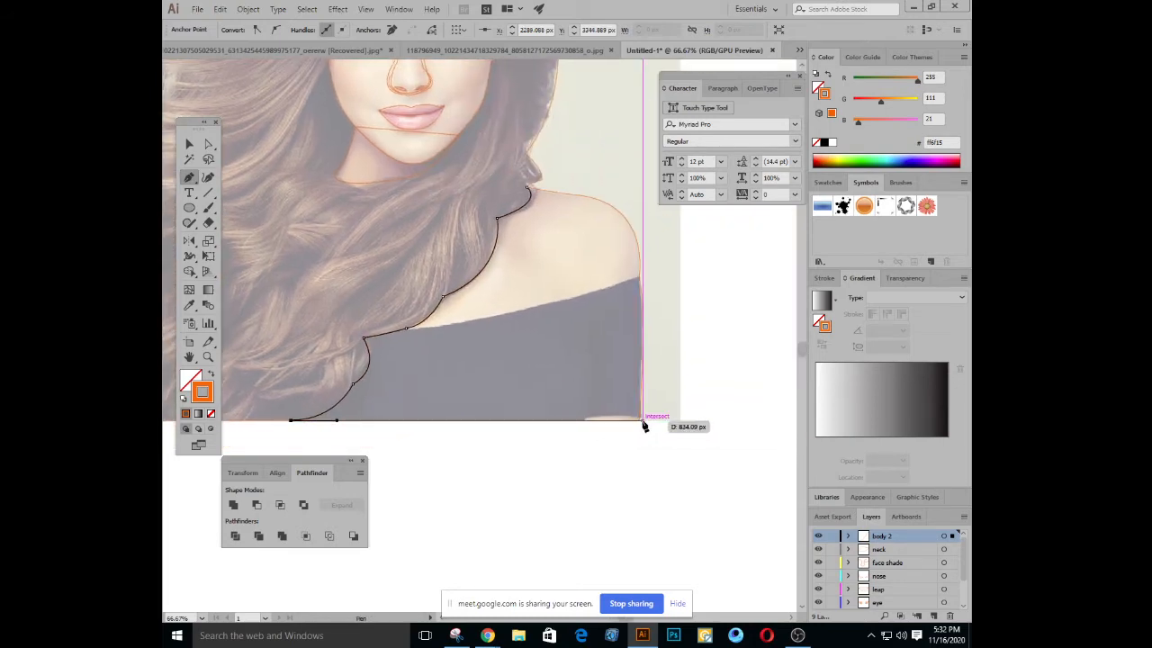
left_click(642, 419)
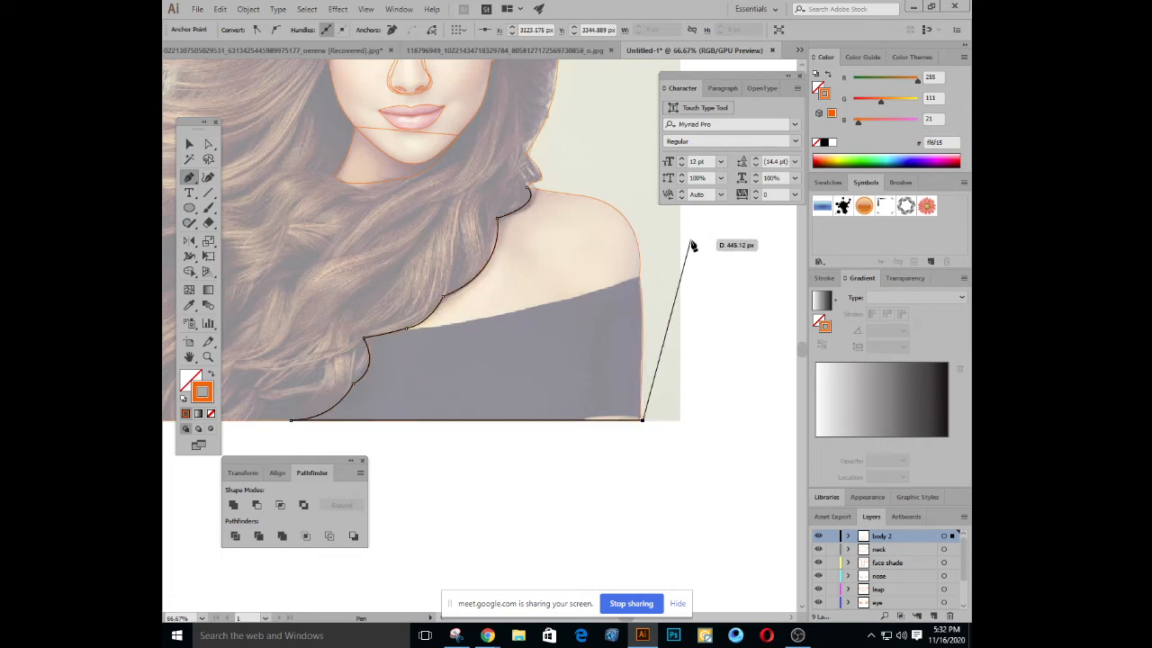
Close the body outline with loose straight segments outside the arm and shoulder back to its starting point, and deselect it
left_click_drag(616, 208, 572, 183)
key("ctrl+z")
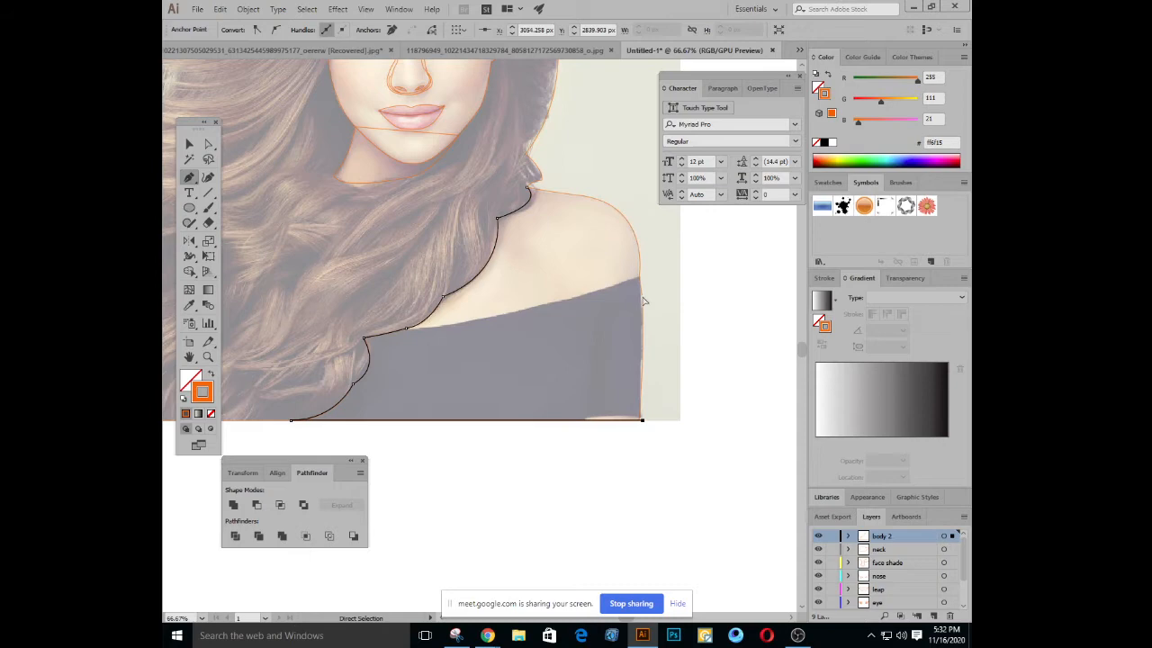
left_click(673, 385)
left_click(657, 241)
left_click(621, 168)
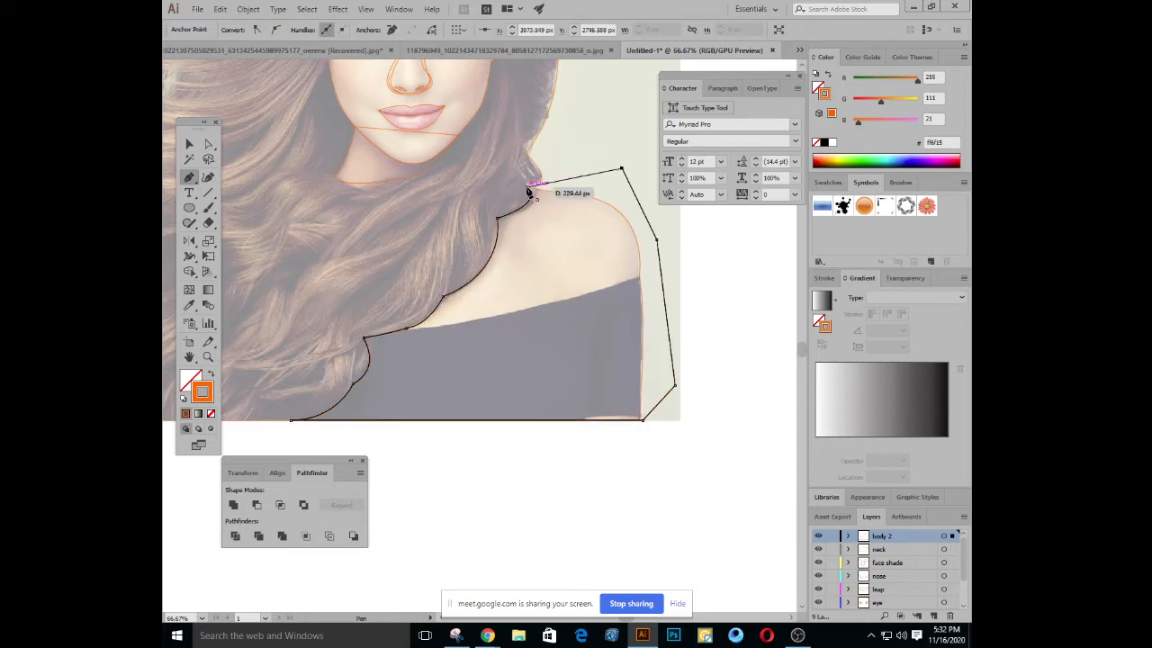
left_click_drag(527, 188, 547, 200)
left_click_drag(486, 309, 543, 325)
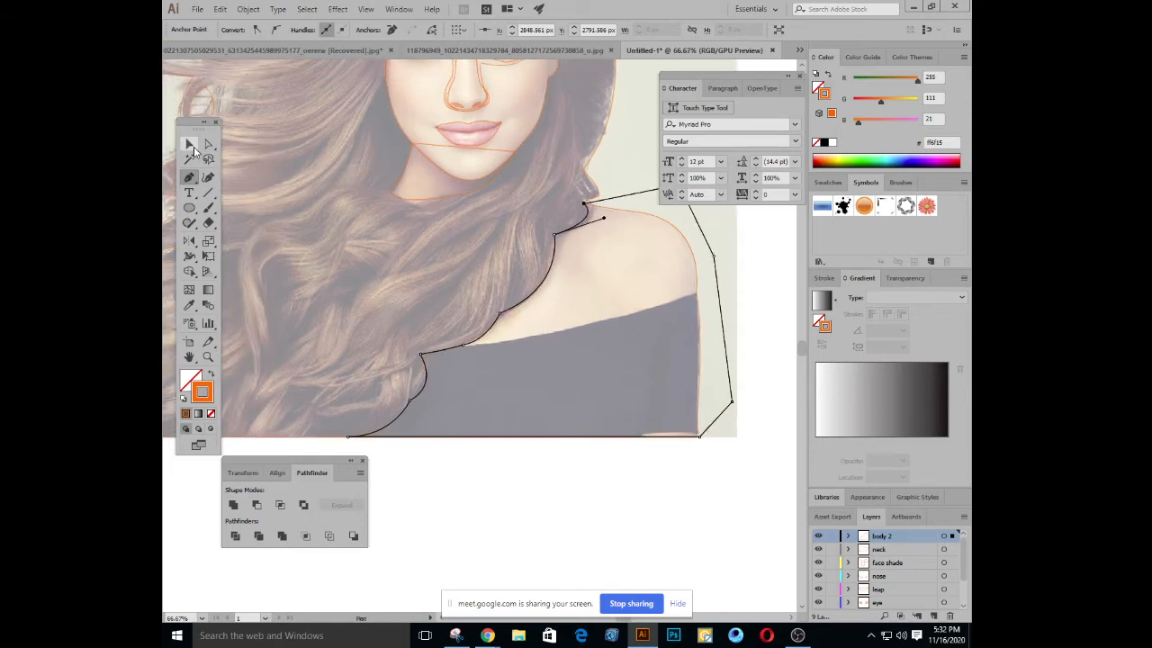
left_click(189, 145)
key("a")
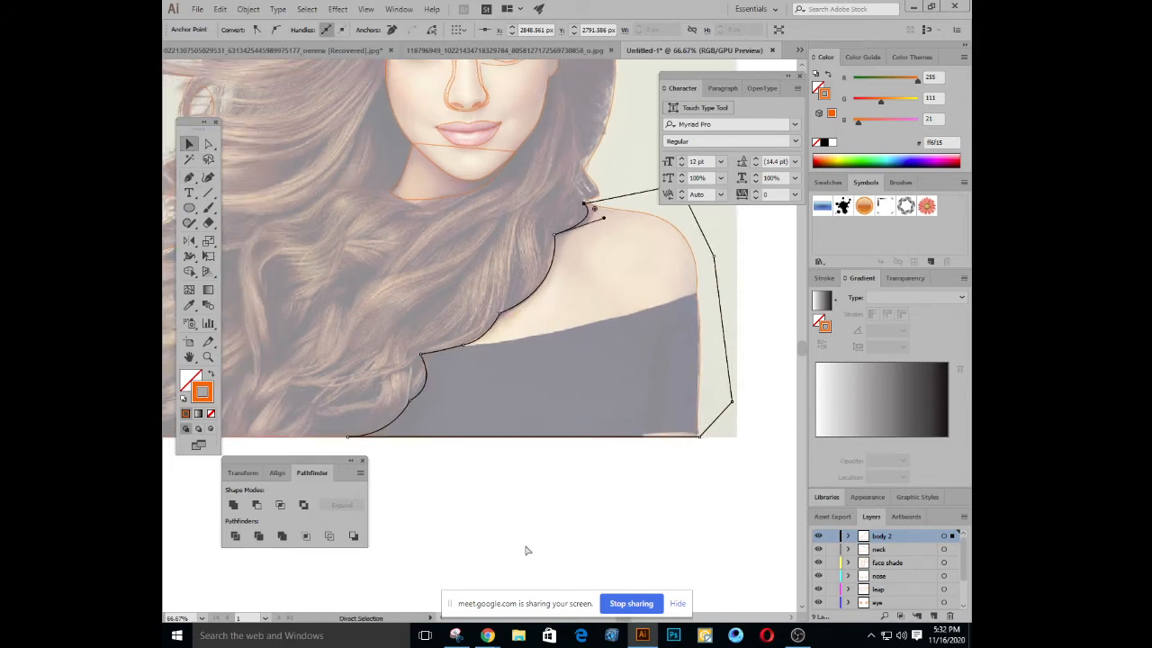
left_click(527, 547, "ctrl")
left_click_drag(552, 365, 583, 384)
left_click(189, 178)
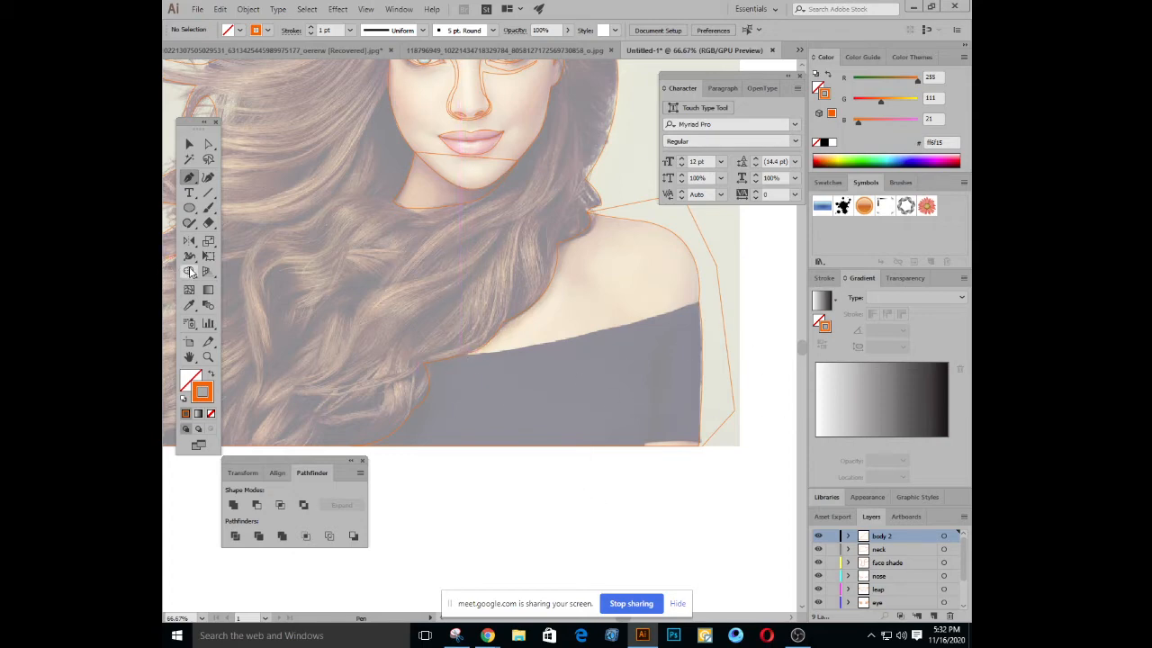
left_click(461, 356)
left_click_drag(699, 306, 764, 269)
key("ctrl+z")
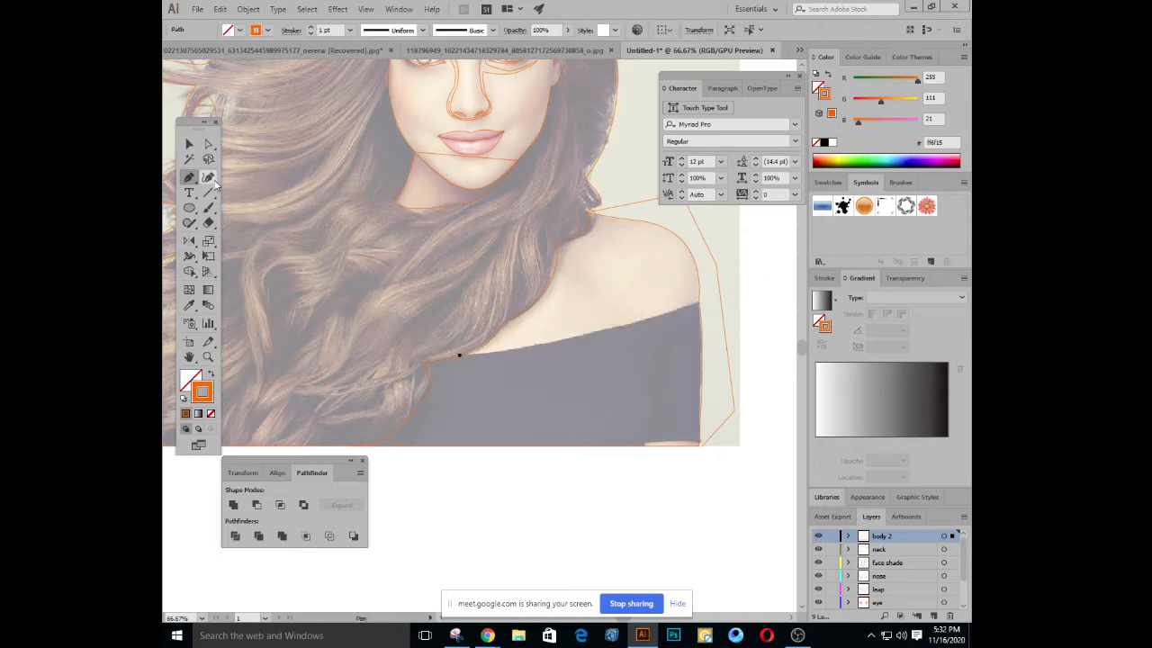
key("ctrl+z")
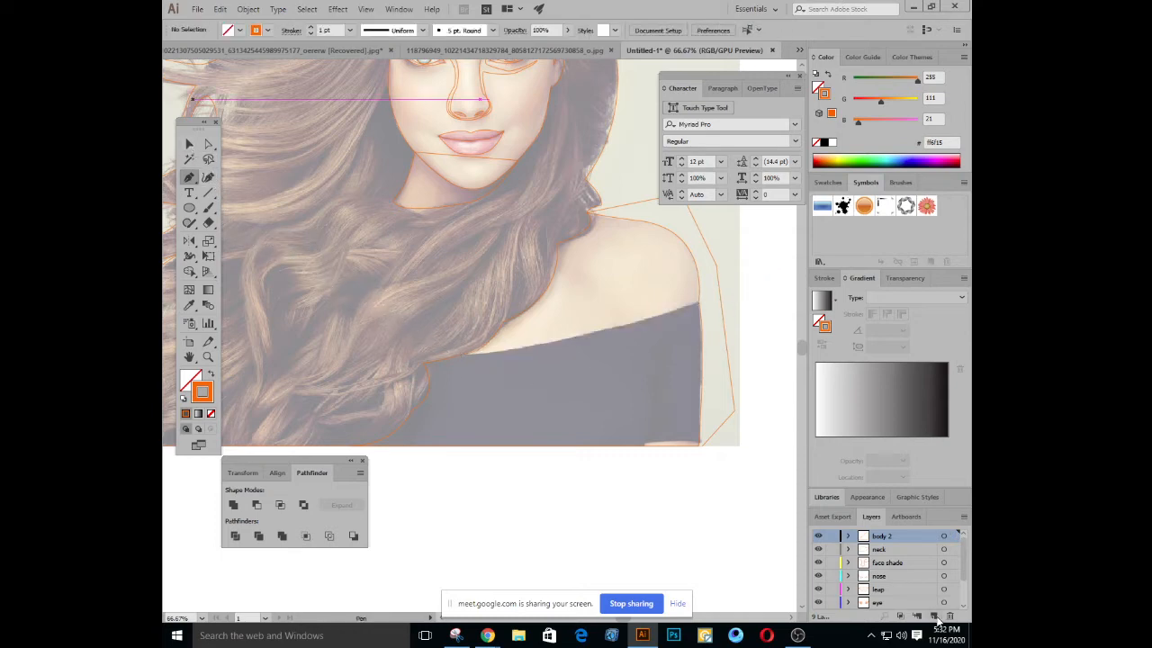
Add a new layer named body3 and draw a curve along the dress neckline to the arm's outer edge, ending in a corner point
left_click(935, 617)
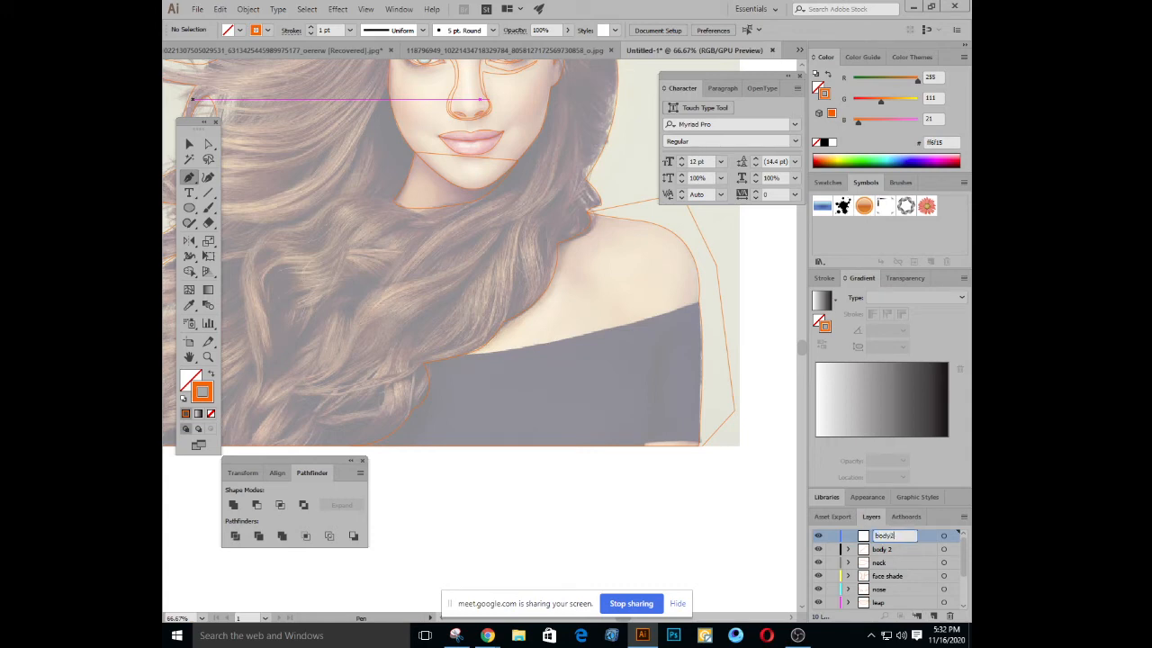
left_click(468, 353)
left_click_drag(699, 304, 781, 268)
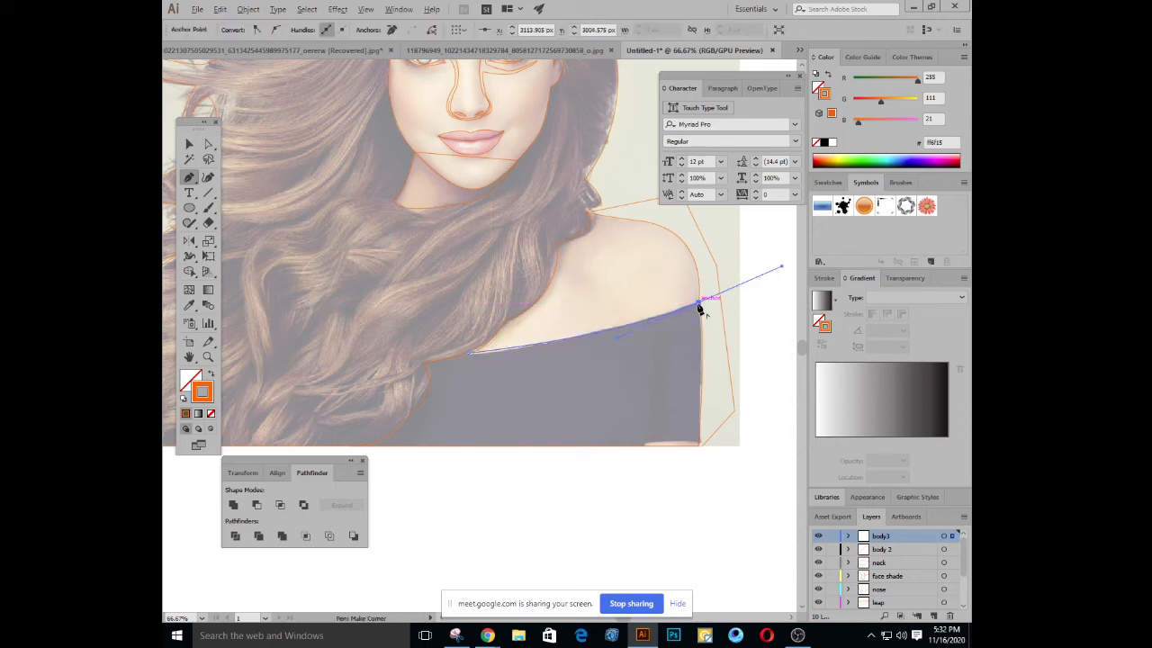
left_click(700, 304)
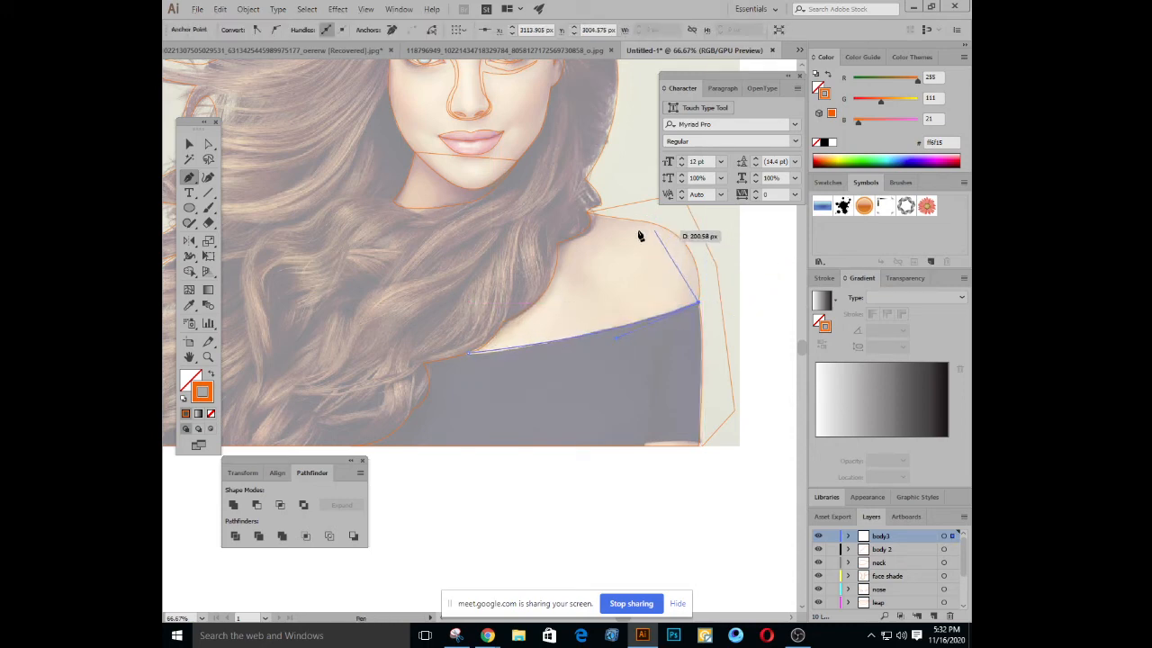
Curve the bare-shoulder outline from the arm to the hair, close it with straight segments through the hair at the neckline, and deselect it
left_click_drag(622, 219, 525, 216)
left_click(622, 219)
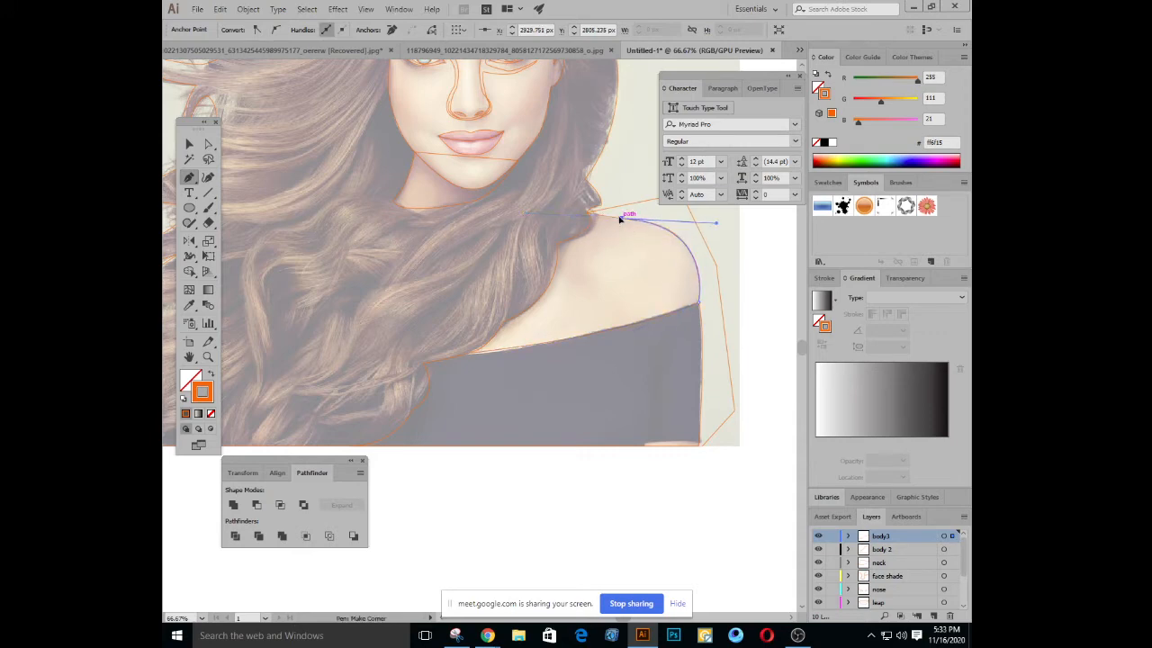
left_click(580, 215)
left_click(542, 215)
left_click(465, 315)
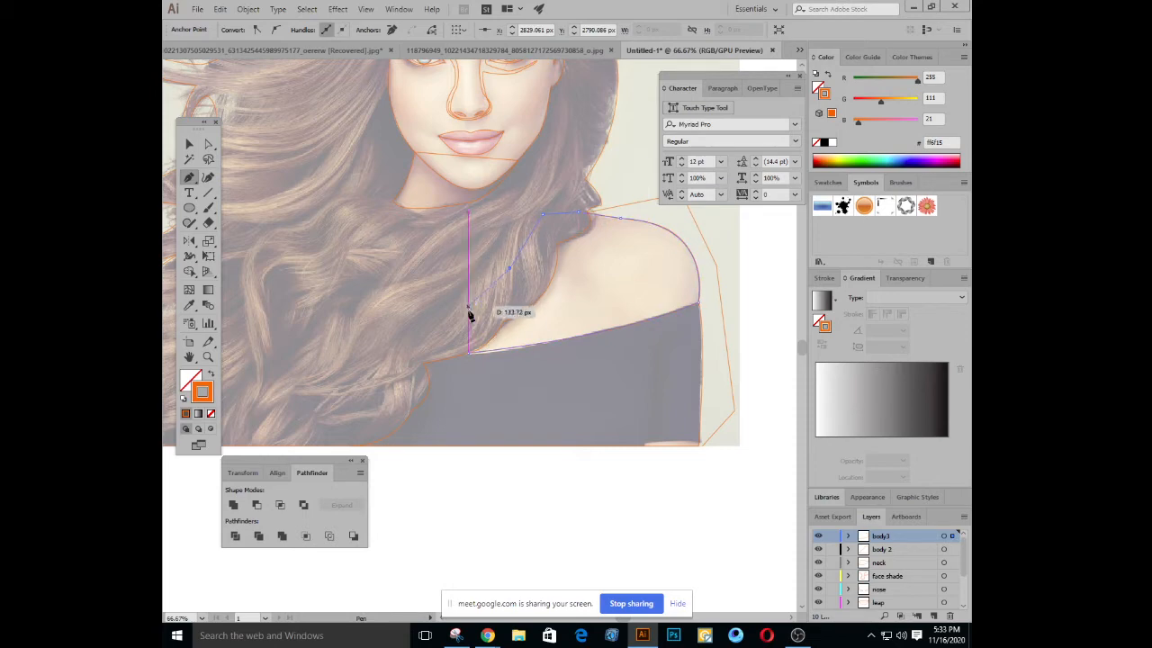
left_click_drag(457, 351, 467, 357)
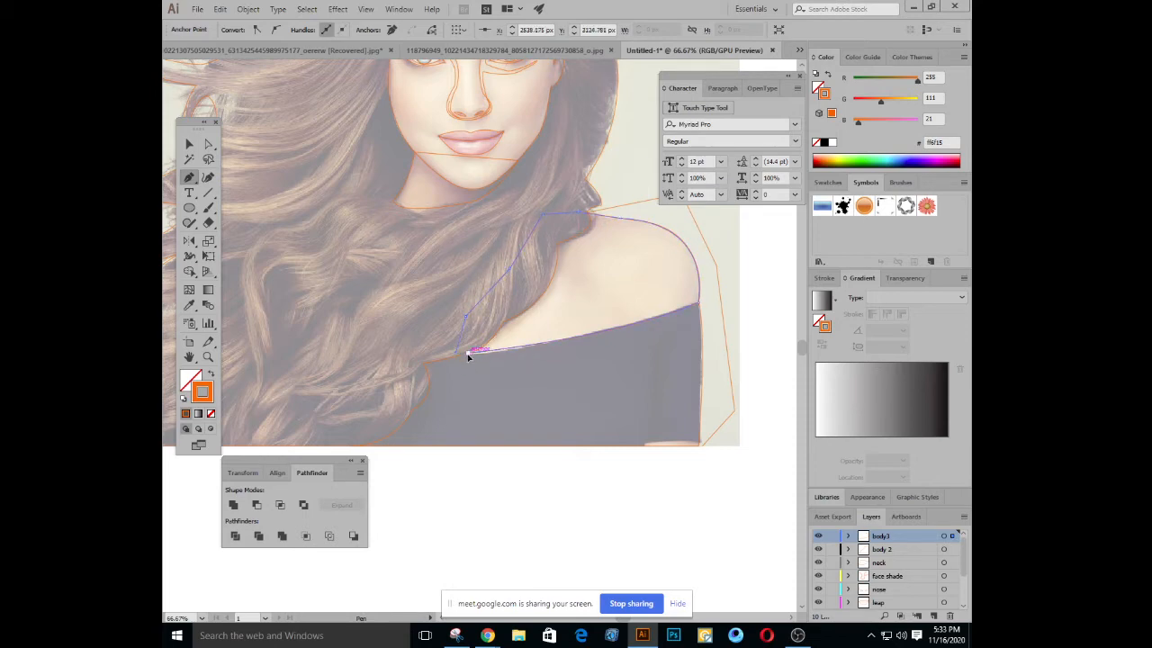
key("v")
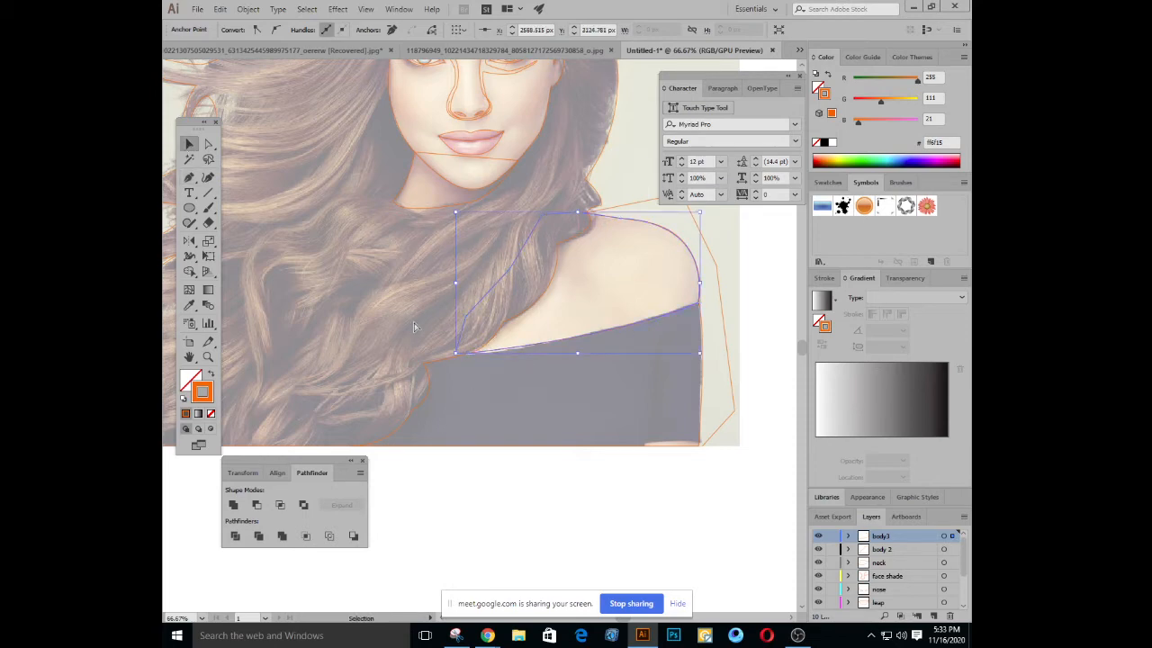
key("ctrl+minus")
key("ctrl+minus")
left_click(526, 423)
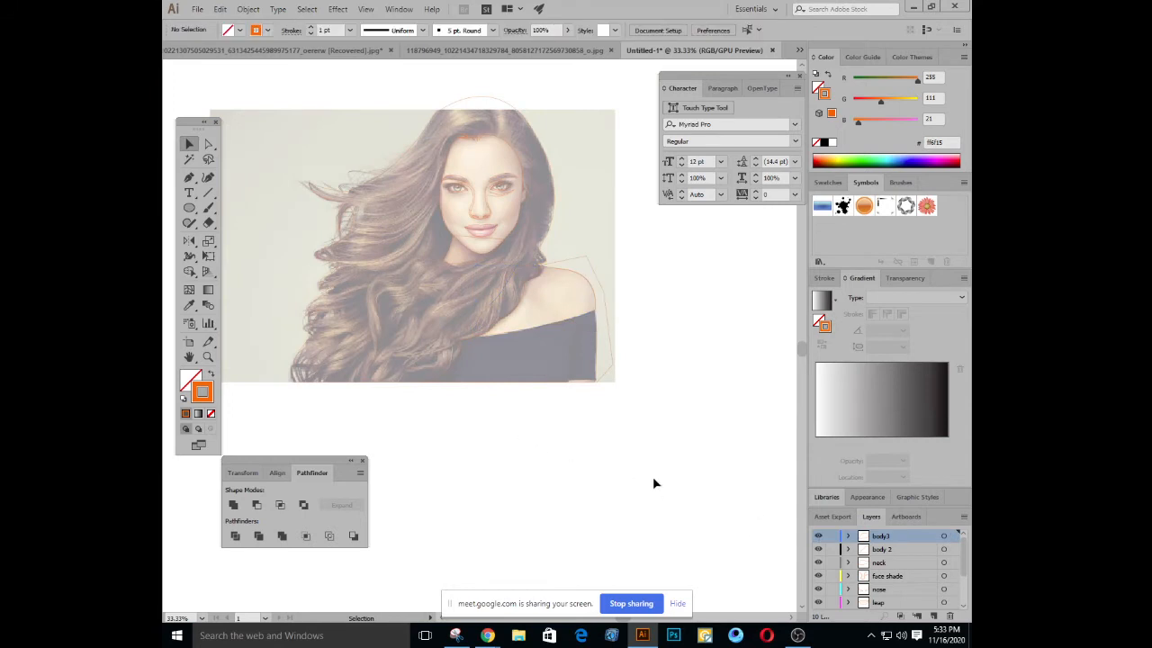
Select the portrait photo and lock it in place
left_click_drag(627, 425, 667, 497)
left_click_drag(474, 412, 555, 462)
left_click(555, 467)
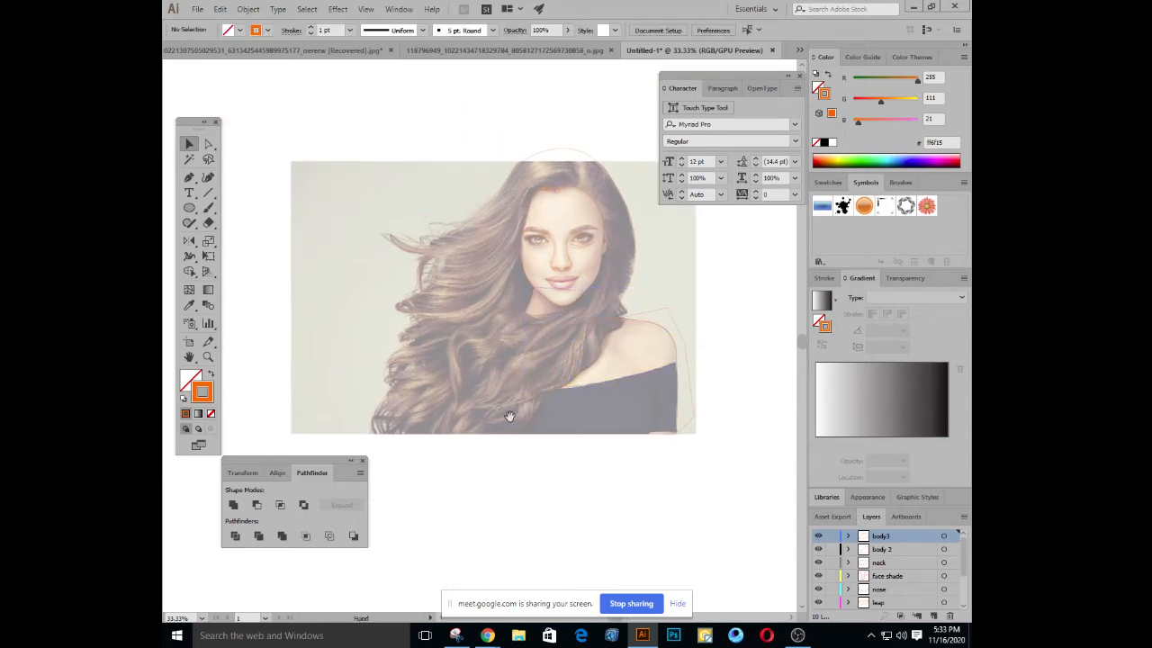
left_click_drag(511, 413, 478, 392)
key("ctrl+plus")
key("ctrl+minus")
key("ctrl+minus")
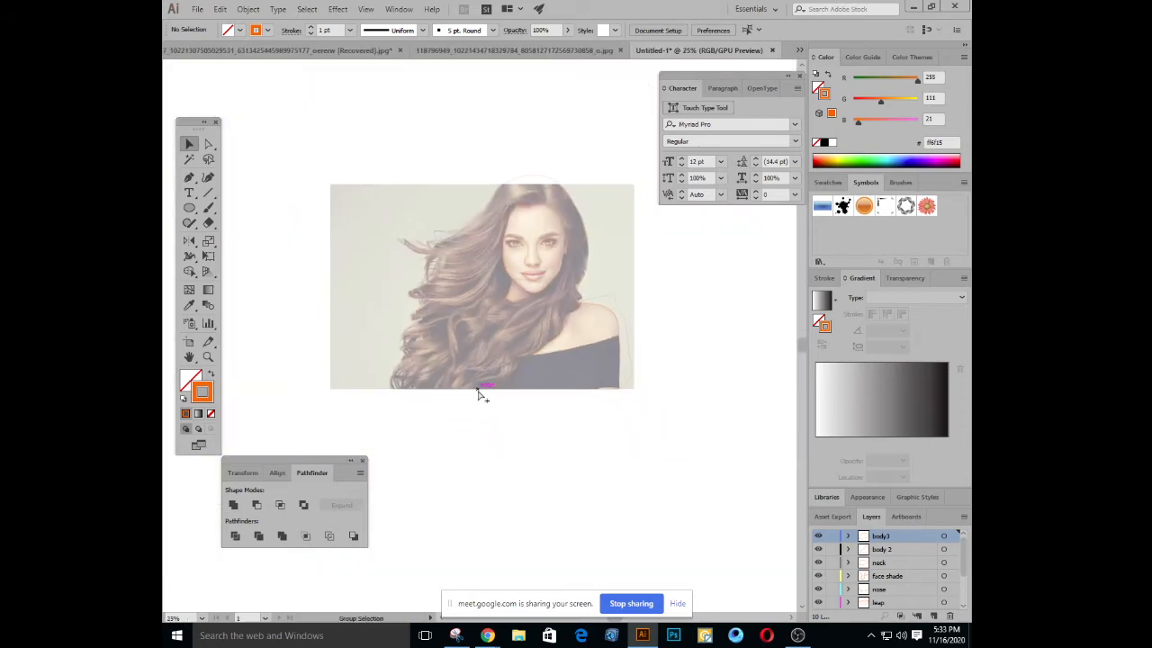
key("ctrl+a")
left_click(337, 259)
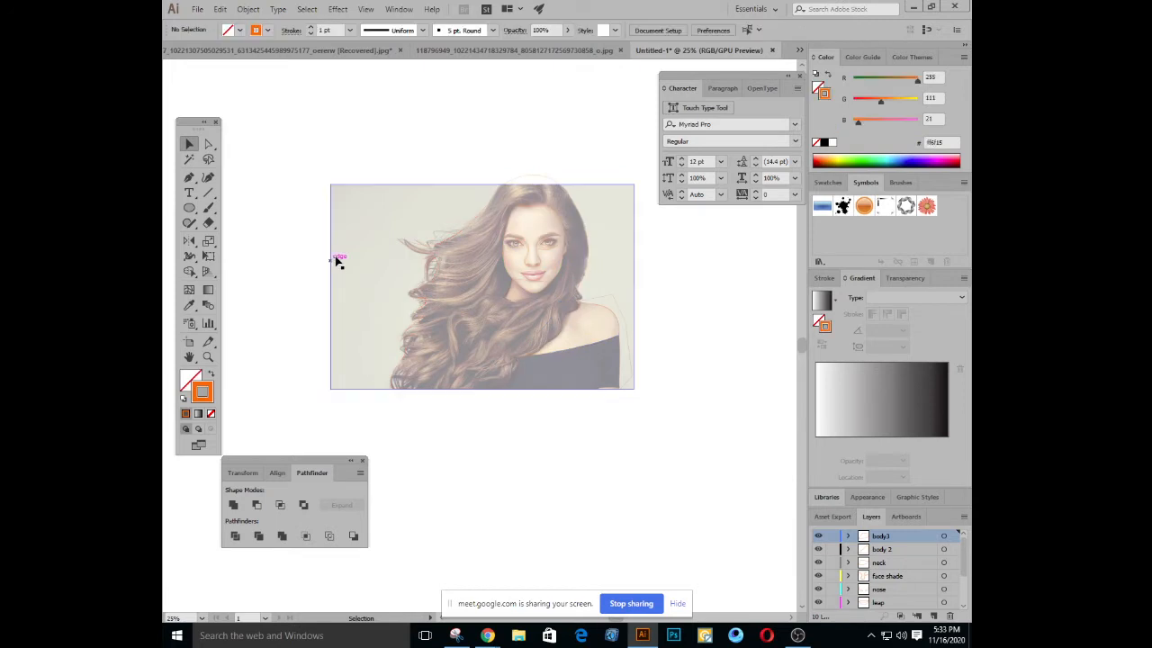
key("ctrl+2")
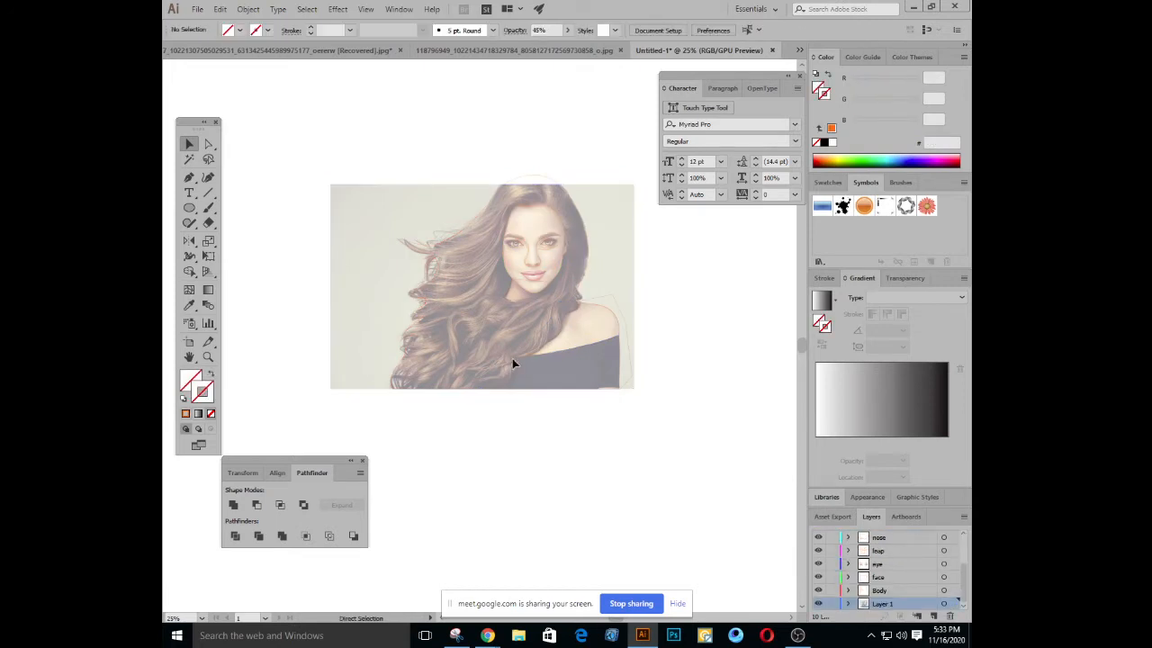
key("ctrl+plus")
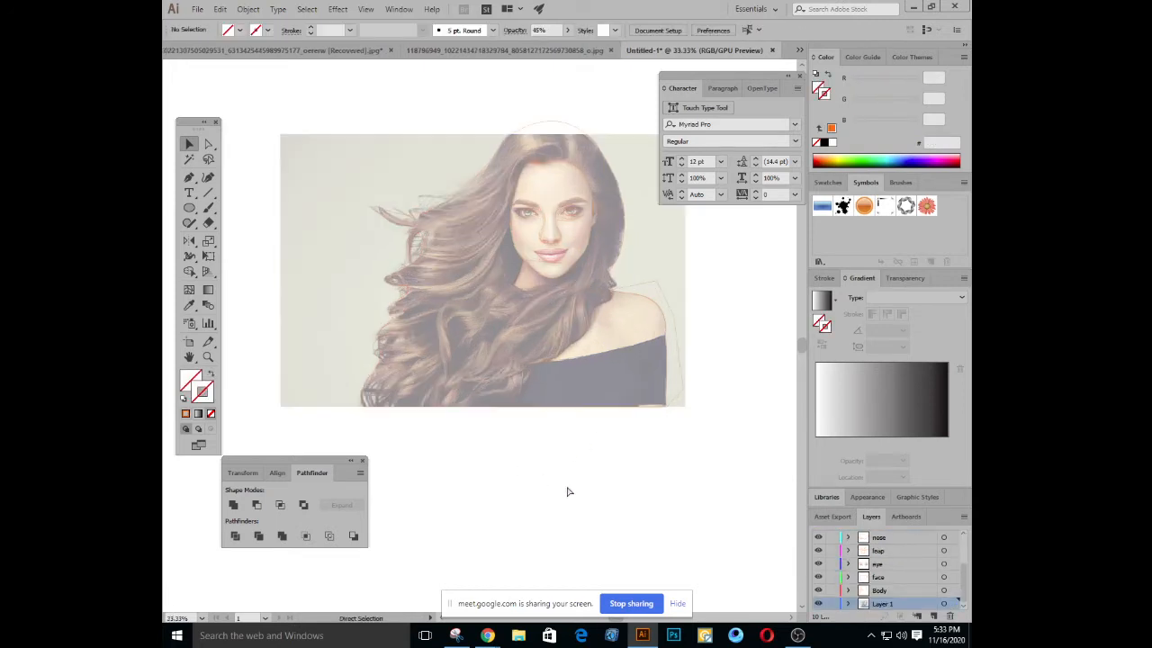
Select the silhouette outline on the Body layer and try swapping its fill and stroke
left_click(885, 590)
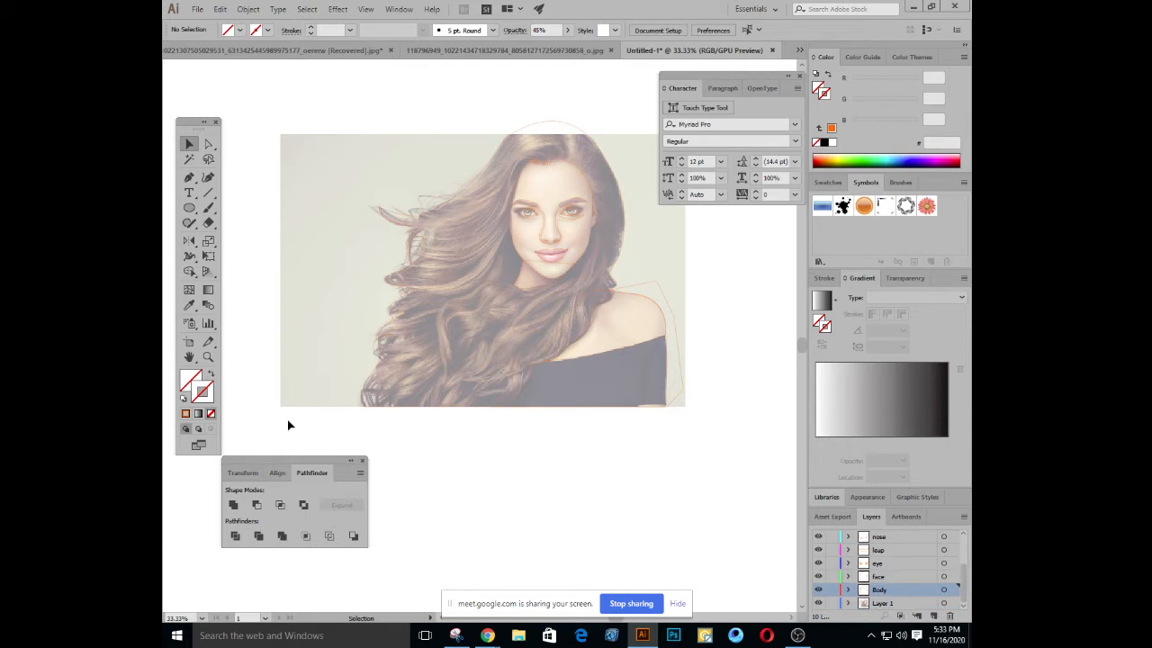
left_click(447, 200)
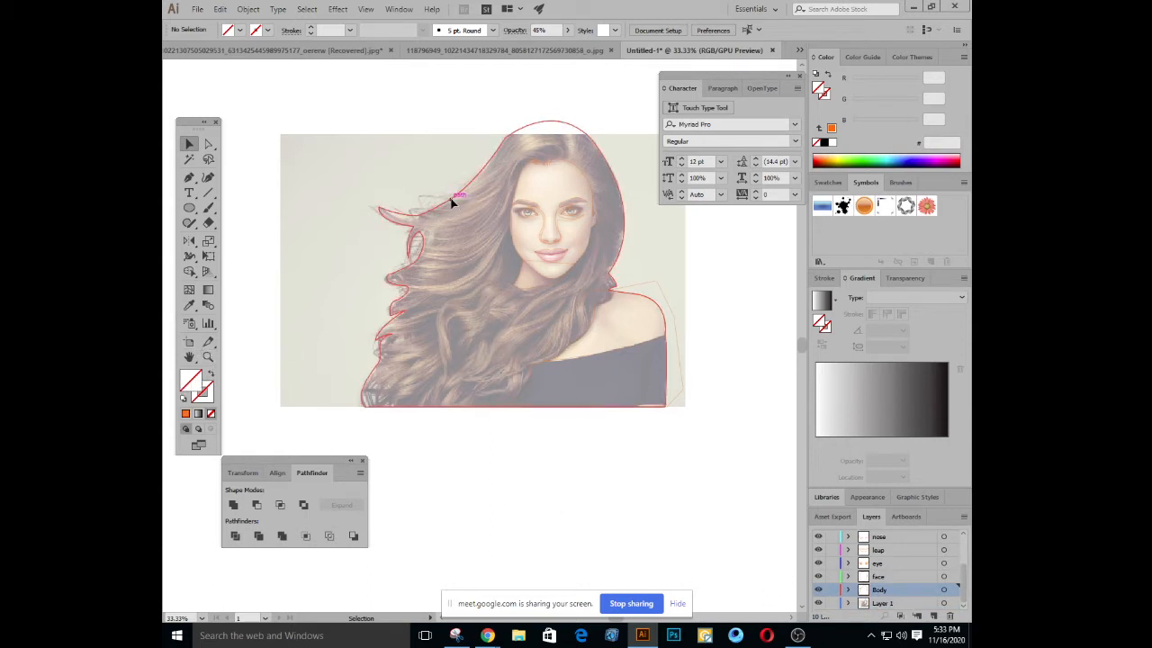
left_click(212, 374)
left_click(211, 374)
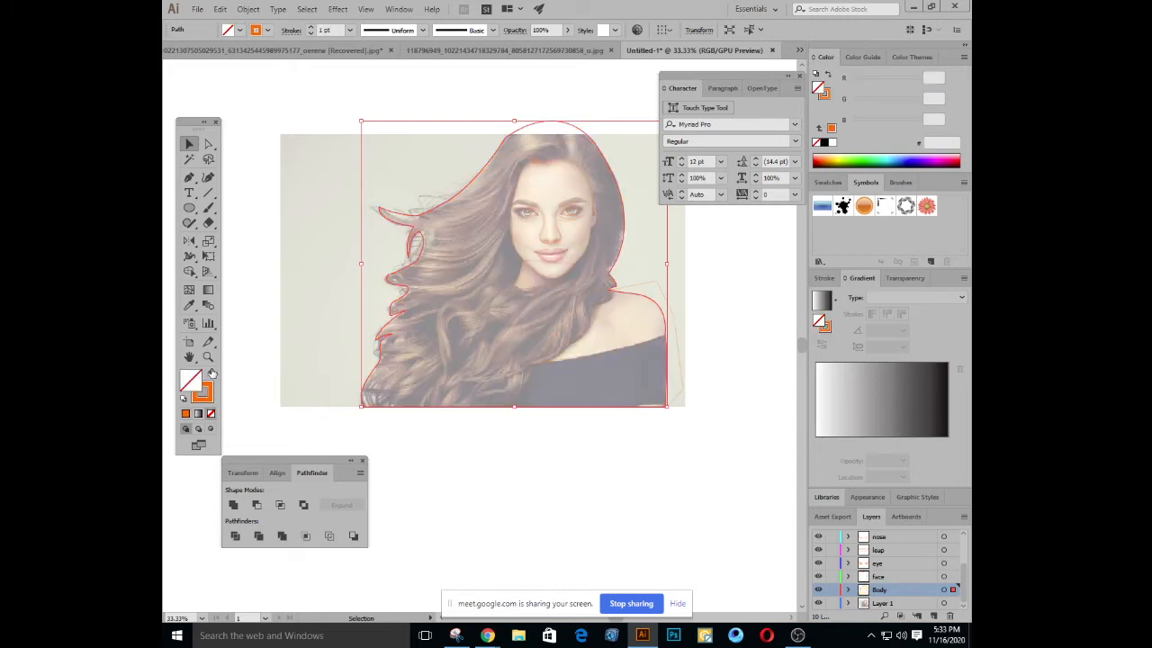
left_click(212, 373)
left_click(211, 373)
left_click(212, 373)
left_click(211, 374)
scroll(905, 585, "up", 2)
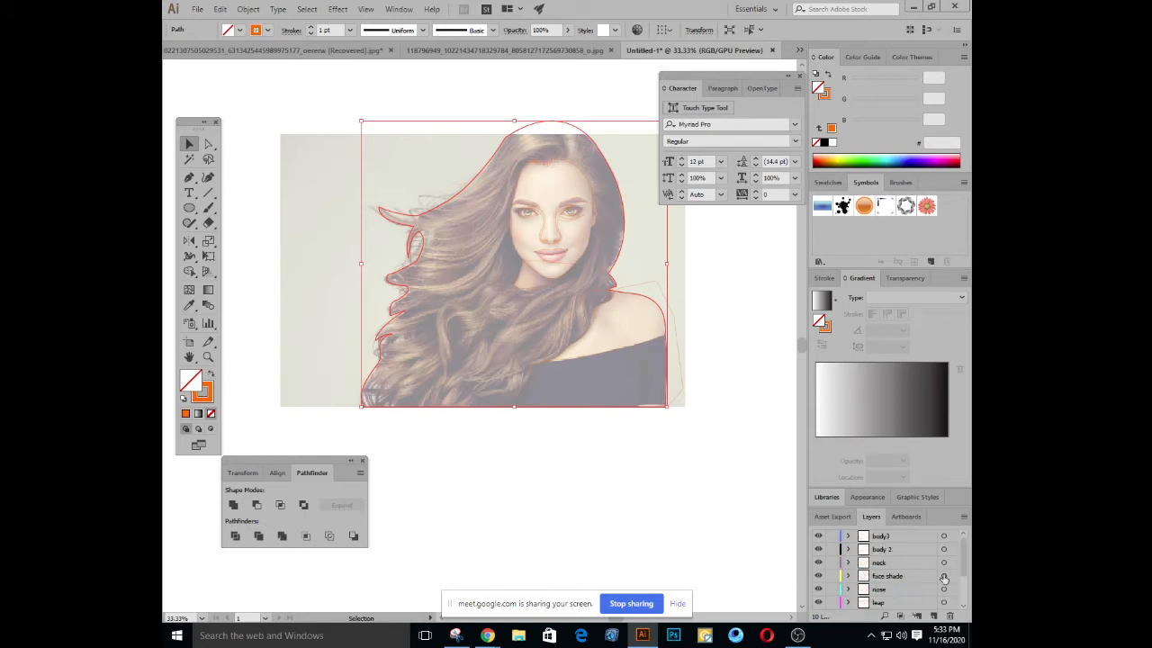
scroll(908, 567, "down", 2)
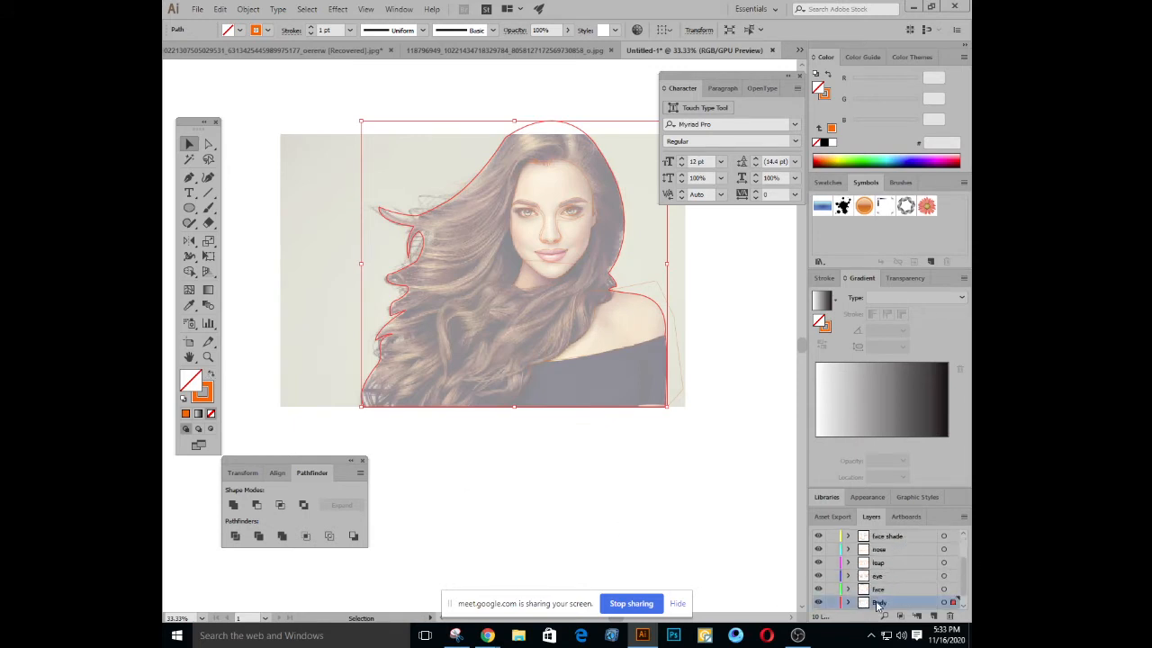
scroll(908, 580, "up", 2)
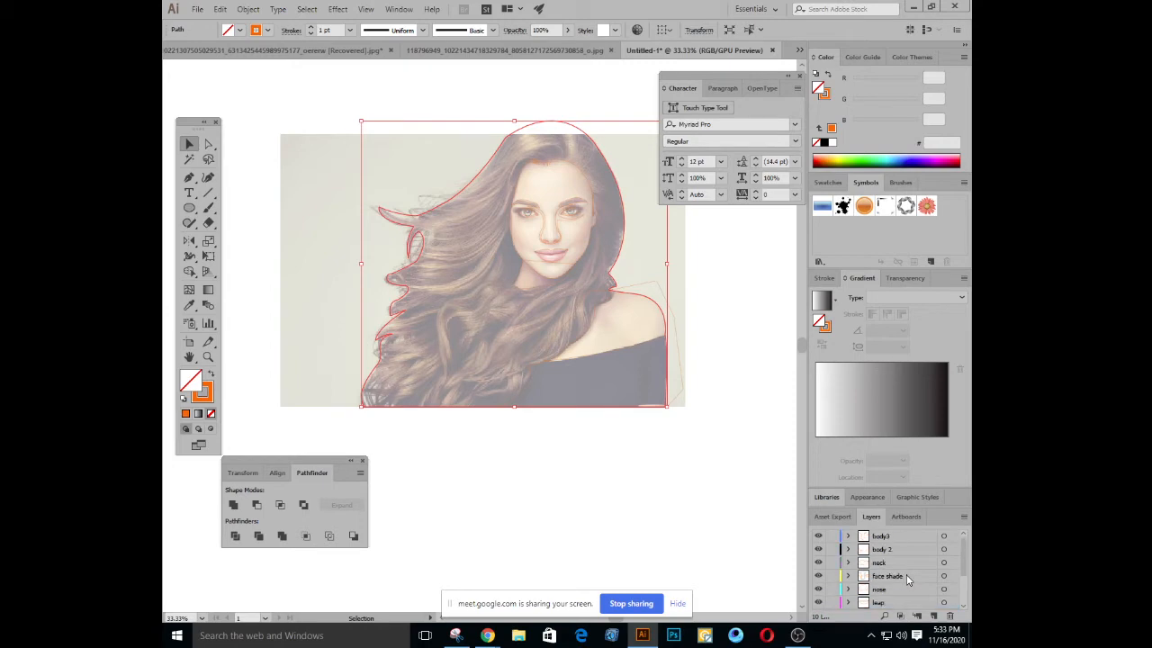
scroll(906, 574, "down", 2)
left_click(897, 562)
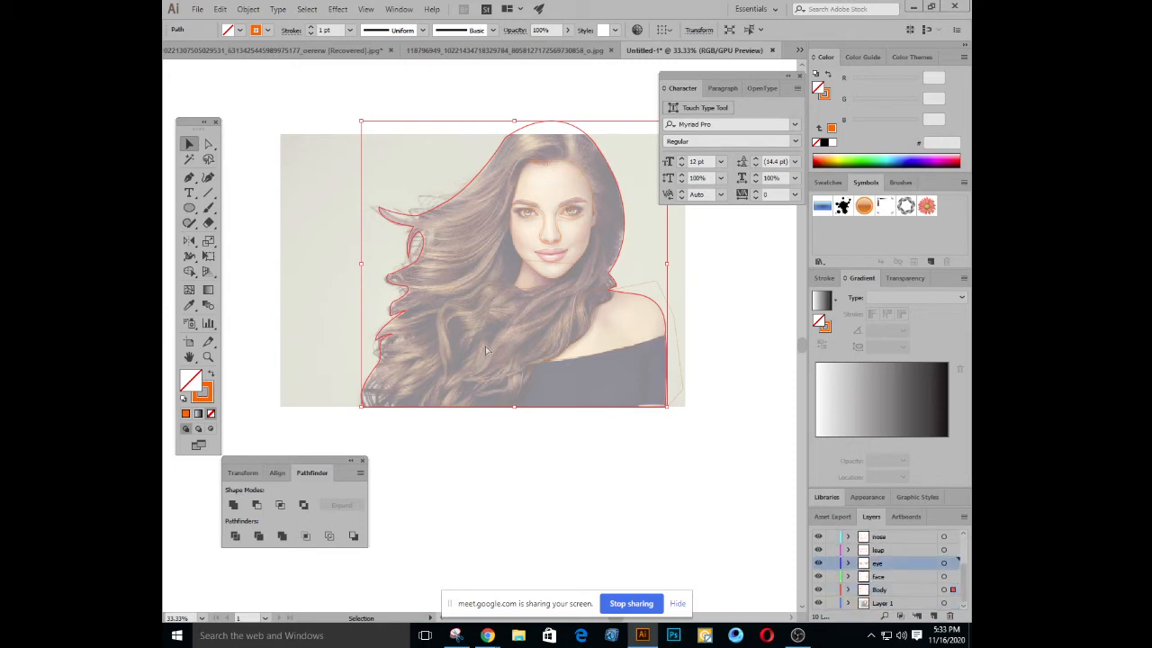
key("ctrl+equal")
key("ctrl+equal")
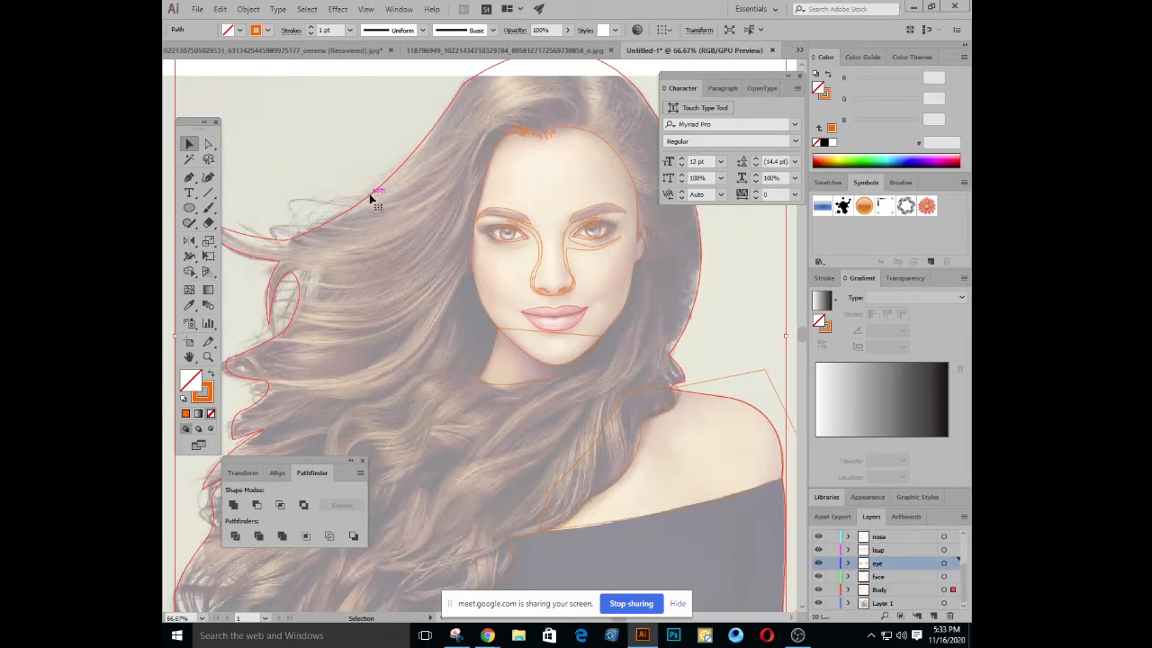
key("a")
left_click(639, 290)
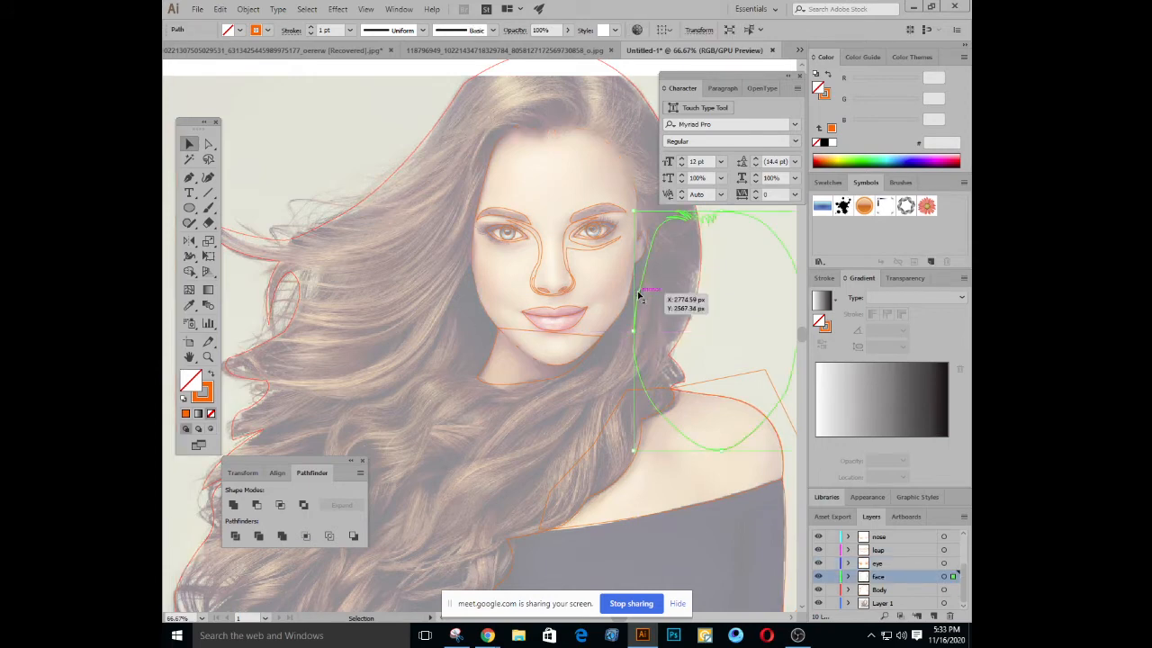
key("ctrl+minus")
key("ctrl+minus")
key("ctrl+minus")
key("ctrl+minus")
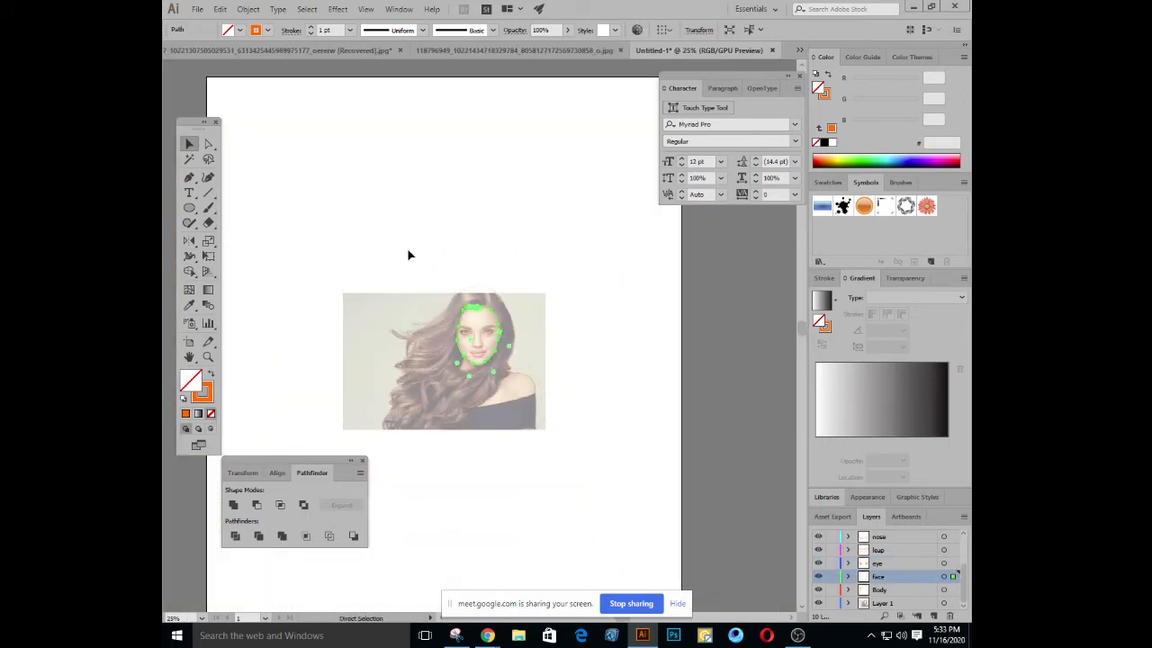
Deselect the artwork, lock every layer except eye, and make the eye layer active
left_click(389, 268)
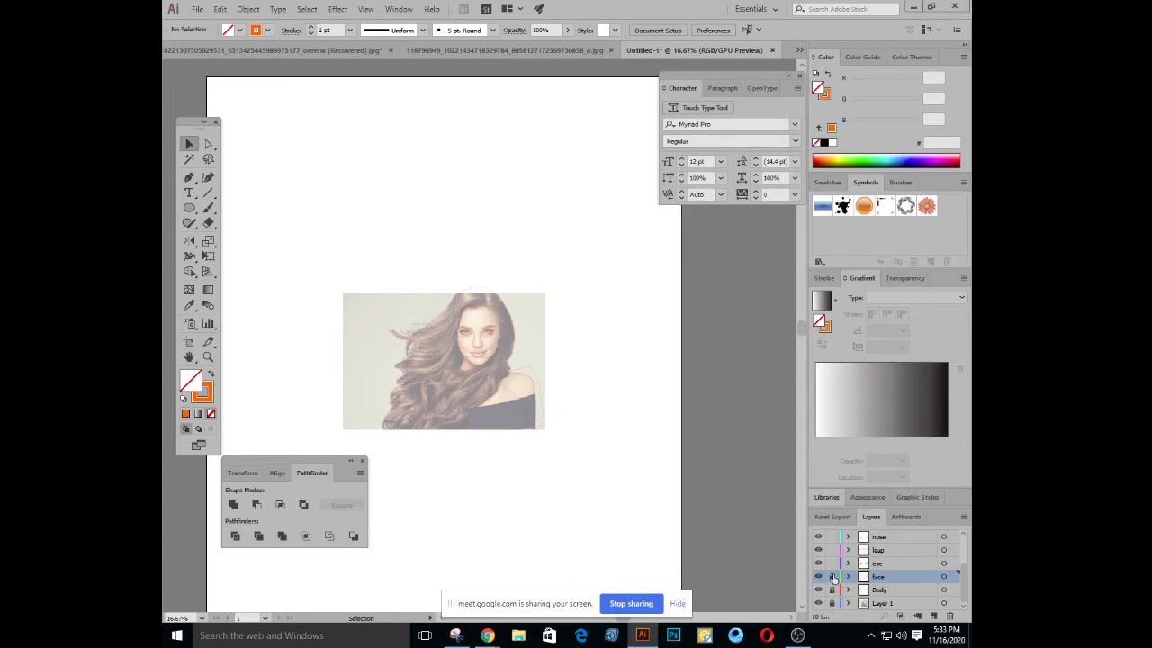
scroll(830, 549, "up", 2)
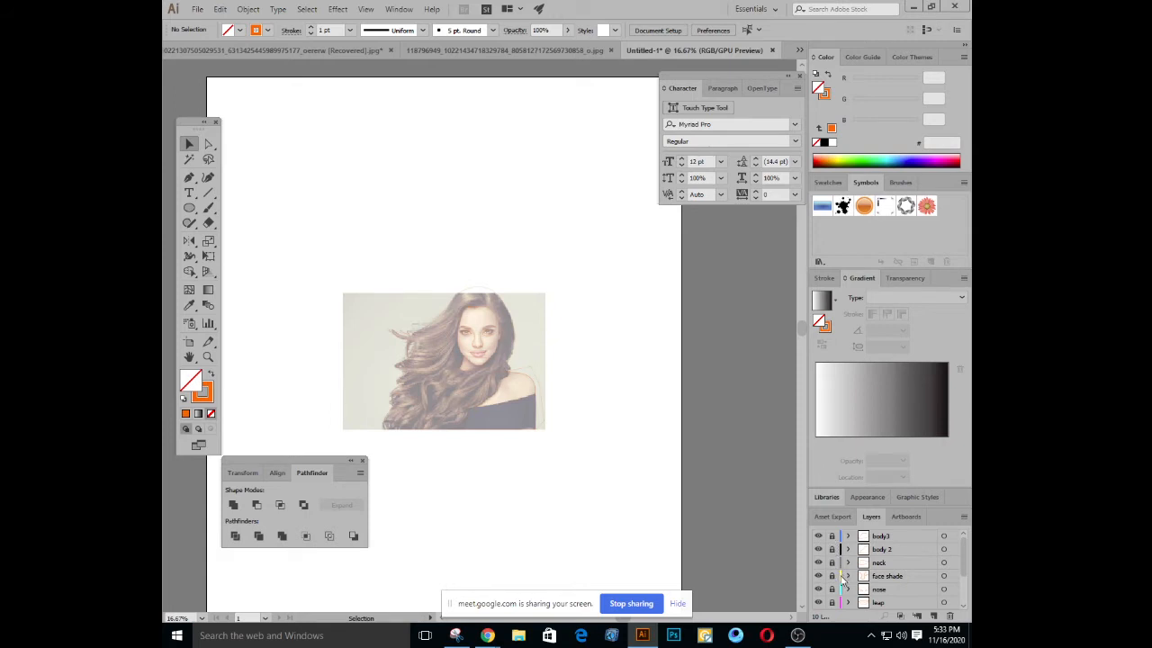
scroll(840, 581, "down", 2)
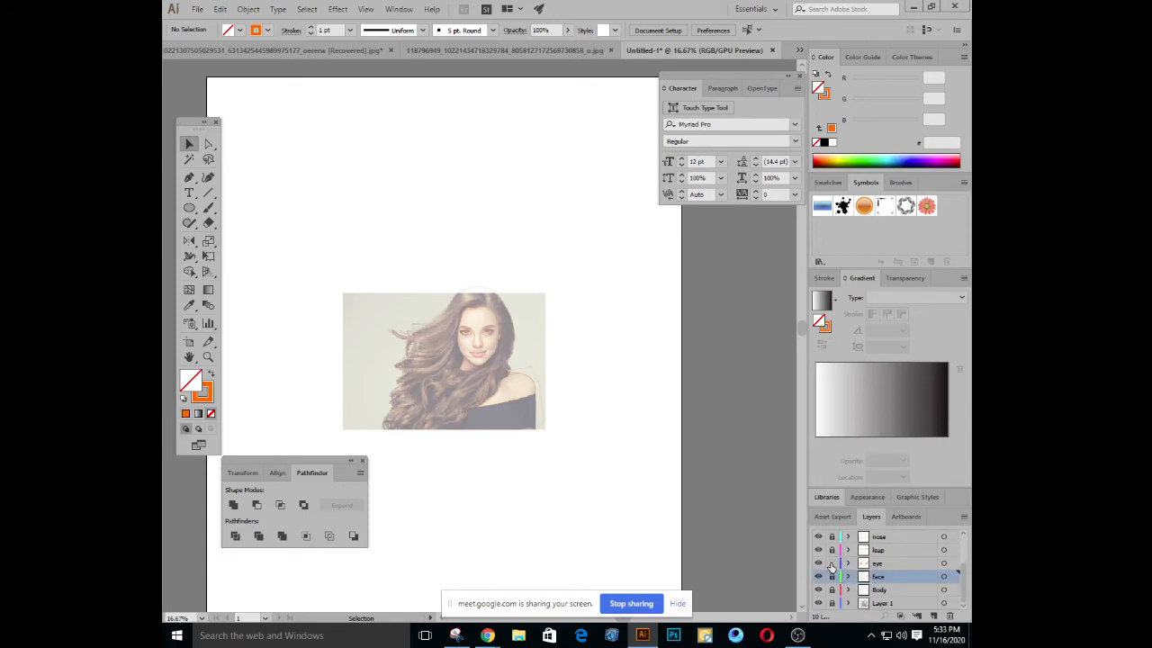
left_click(886, 565)
Give the eyebrow on the photo's left side a solid black fill and no stroke
key("ctrl+1")
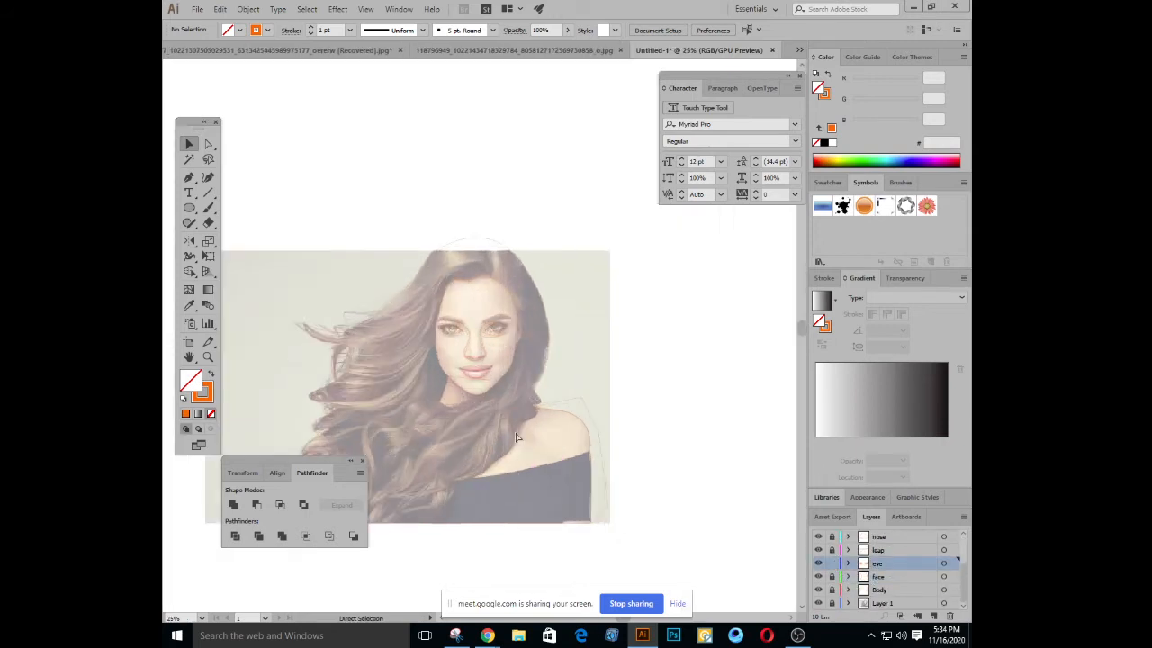
key("ctrl+equal")
key("ctrl+equal")
key("ctrl+equal")
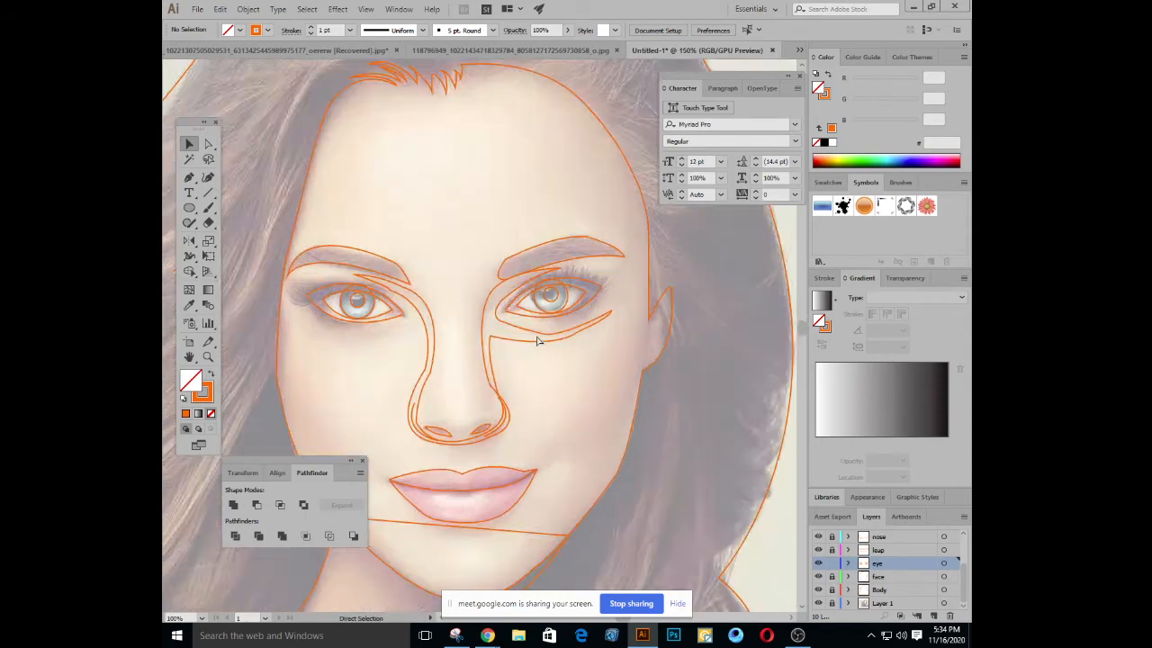
left_click_drag(322, 281, 513, 315)
left_click_drag(374, 232, 540, 456)
left_click(540, 461)
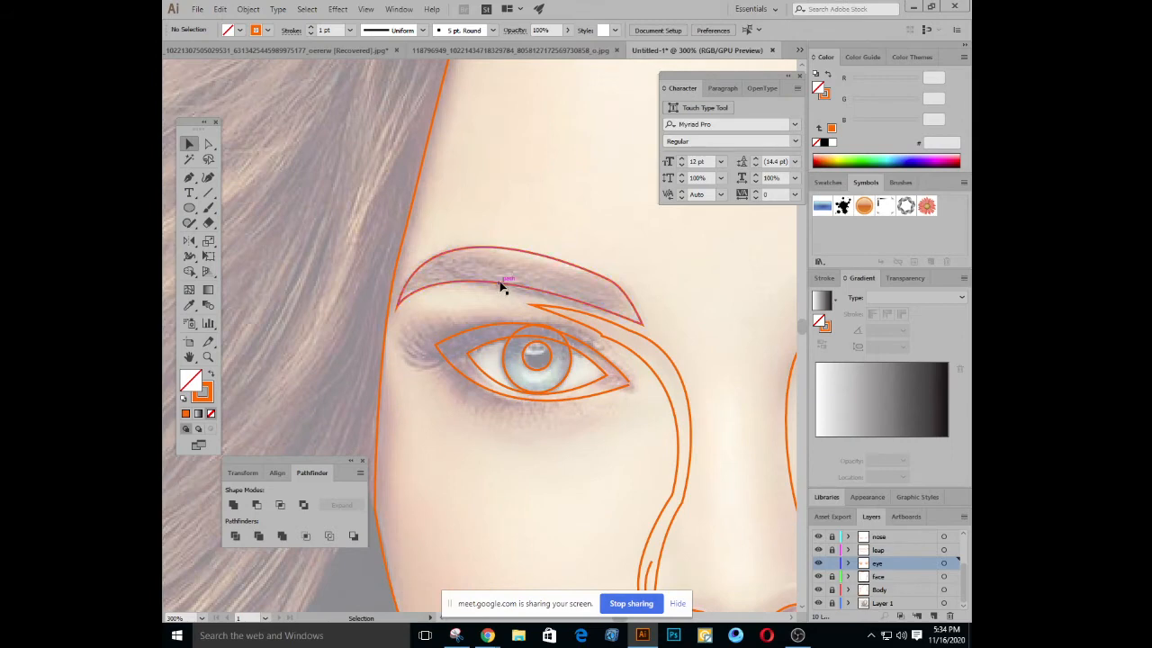
left_click(507, 286)
left_click(210, 376)
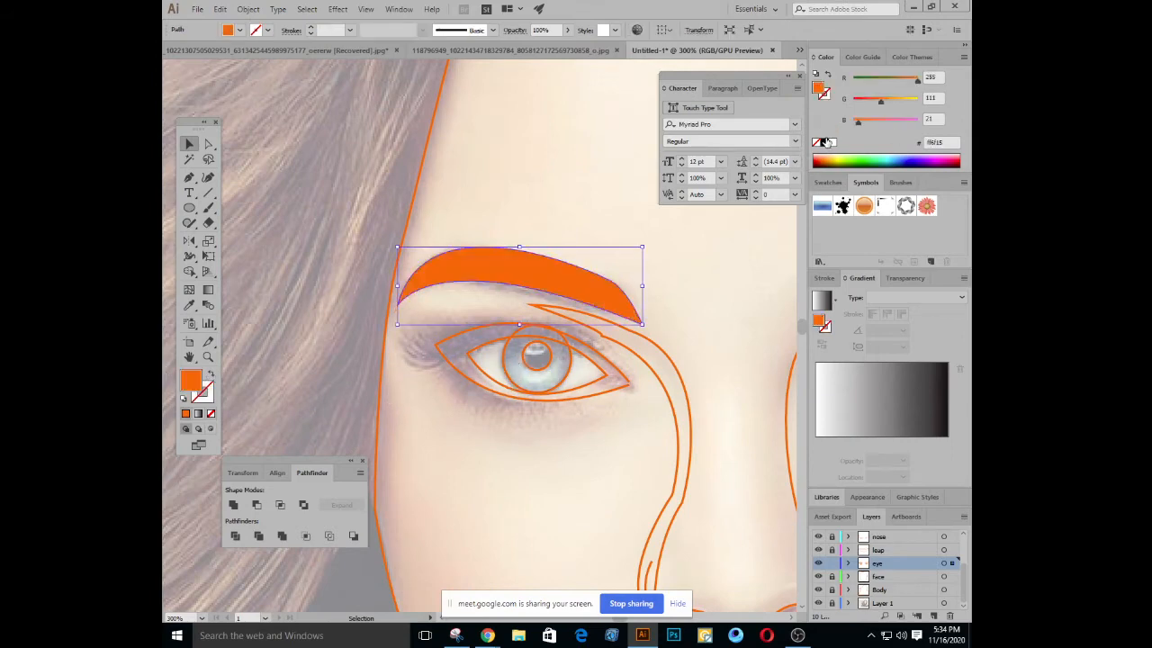
left_click(824, 143)
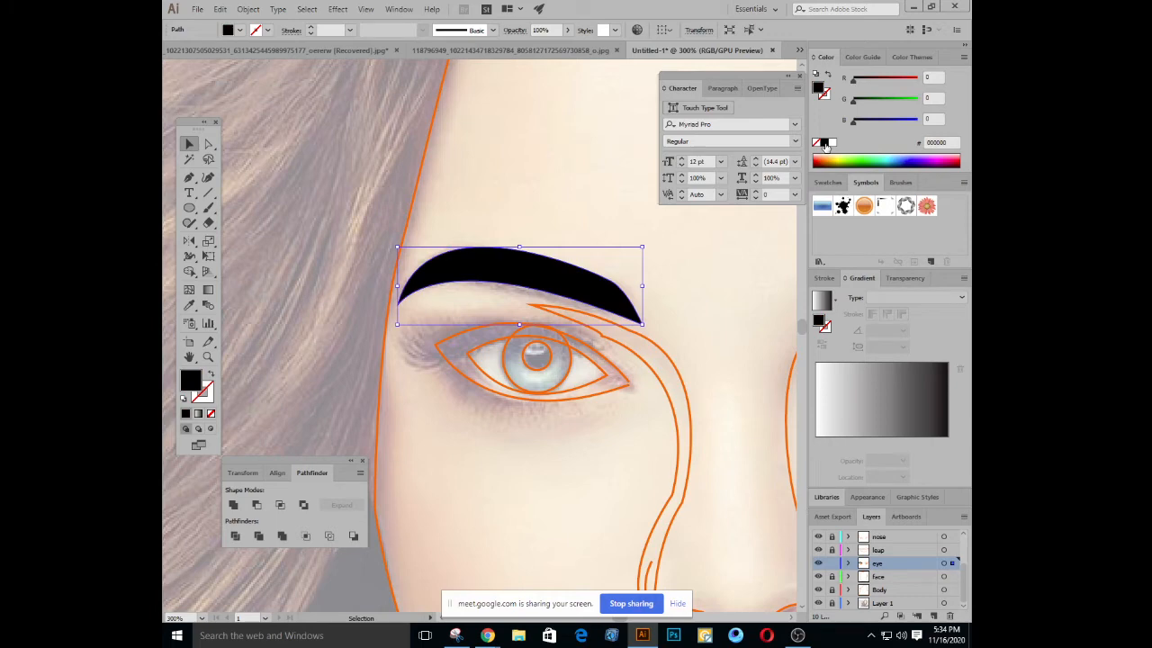
Change the selected eyebrow's fill to the very dark grey 191919
double_click(190, 384)
left_click_drag(877, 414, 801, 417)
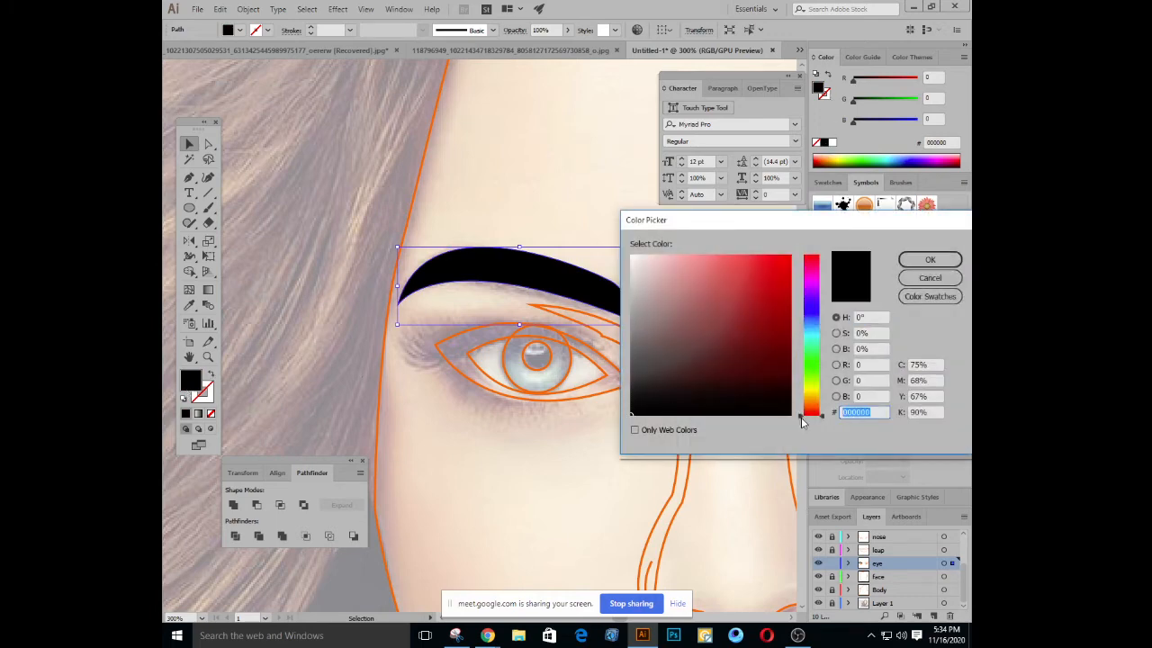
type("191919")
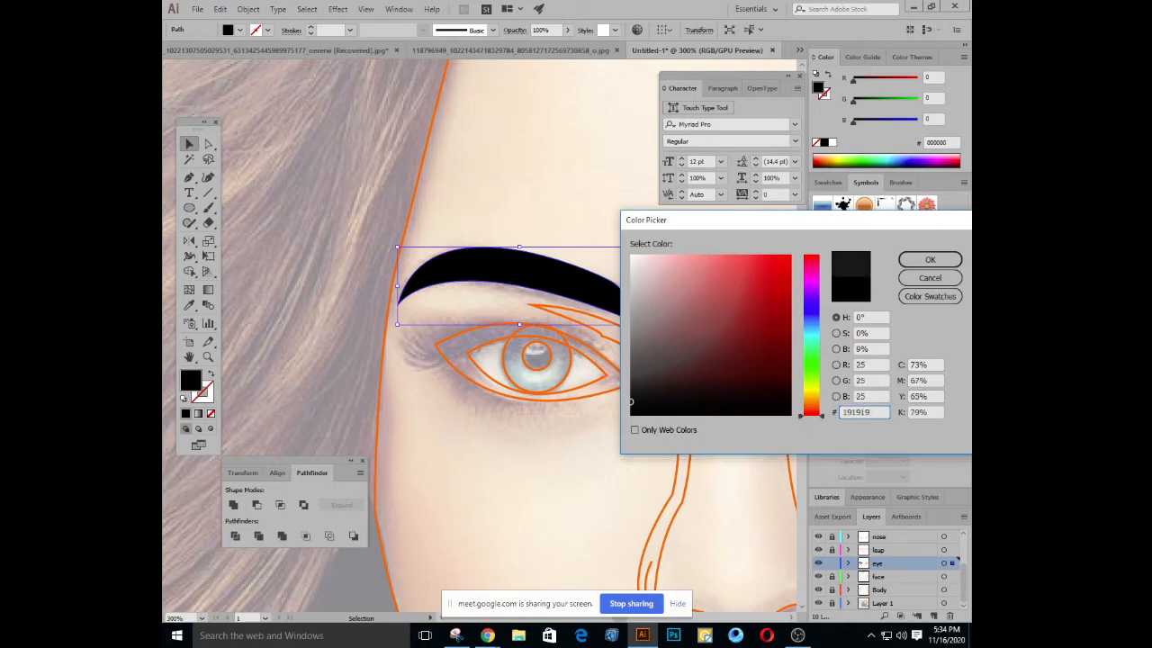
key("Return")
Apply the finished eyebrow's dark fill to the other eyebrow with the Eyedropper, and deselect it
key("ctrl+minus")
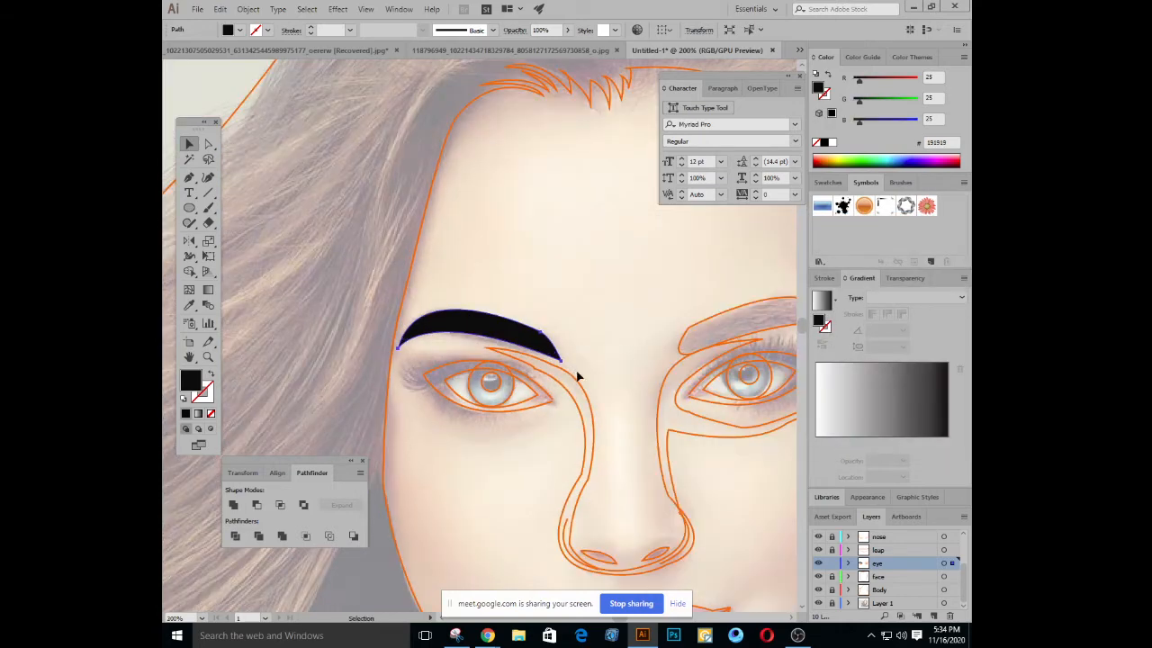
left_click_drag(625, 365, 542, 353)
left_click(621, 313)
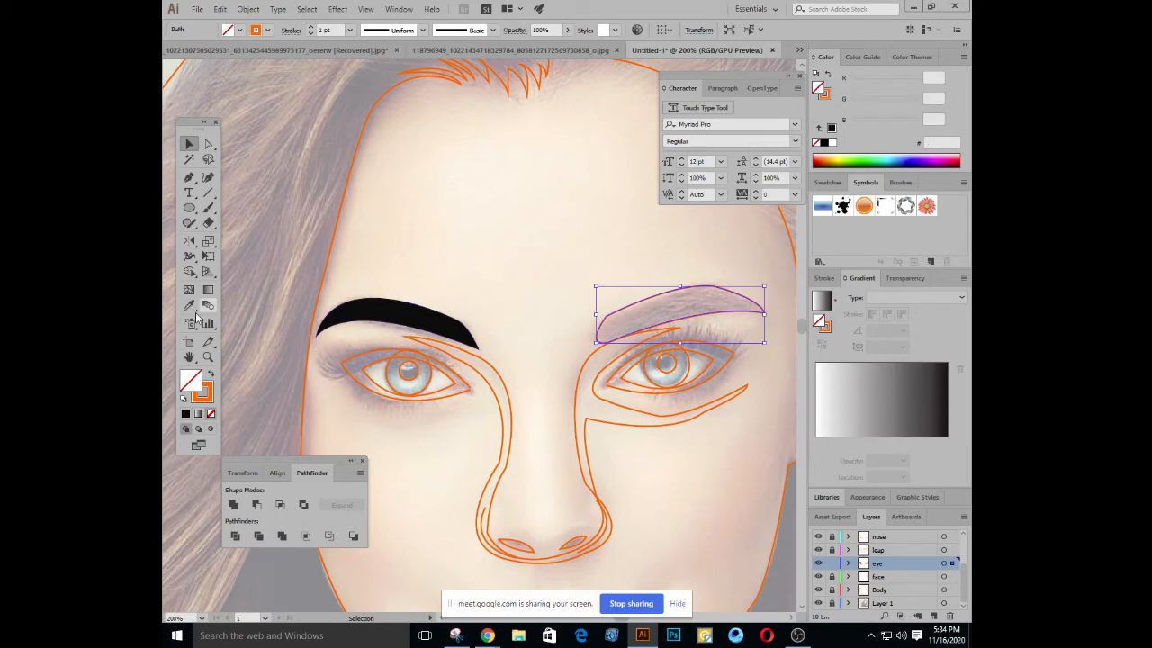
left_click(189, 304)
left_click(353, 315)
left_click(188, 144)
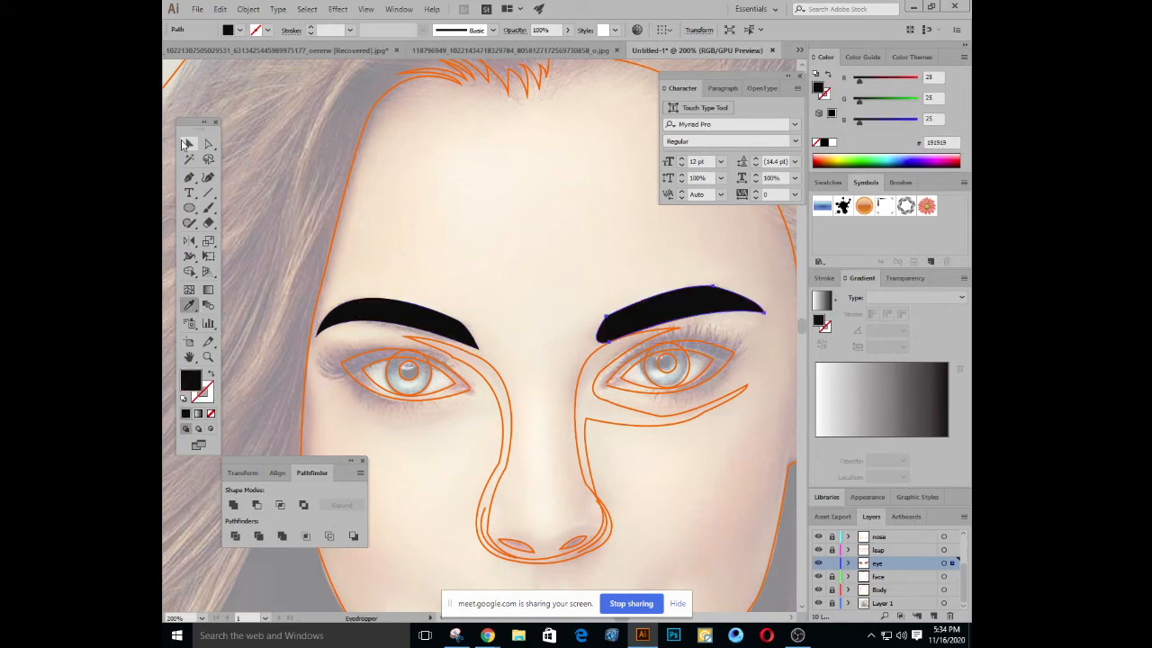
left_click_drag(457, 247, 479, 197)
left_click(436, 384)
Swap the fill and stroke of the outer eye outline on the photo's left side for a solid orange shape
key("ctrl+plus")
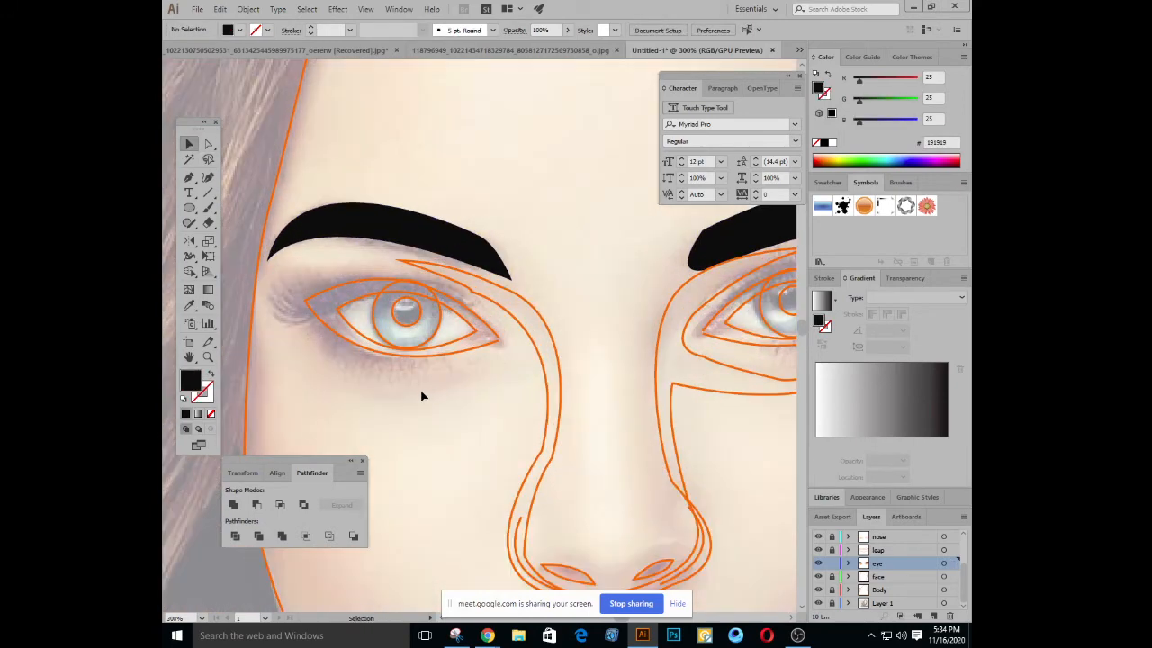
left_click_drag(419, 394, 506, 387)
left_click(457, 369)
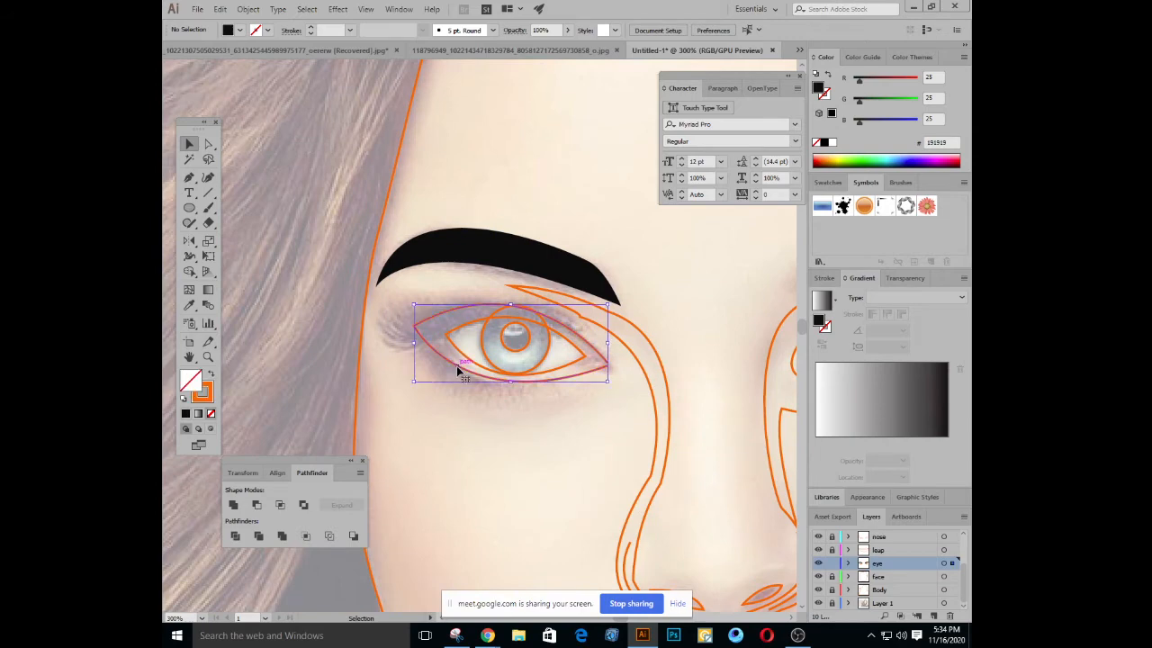
left_click(208, 374)
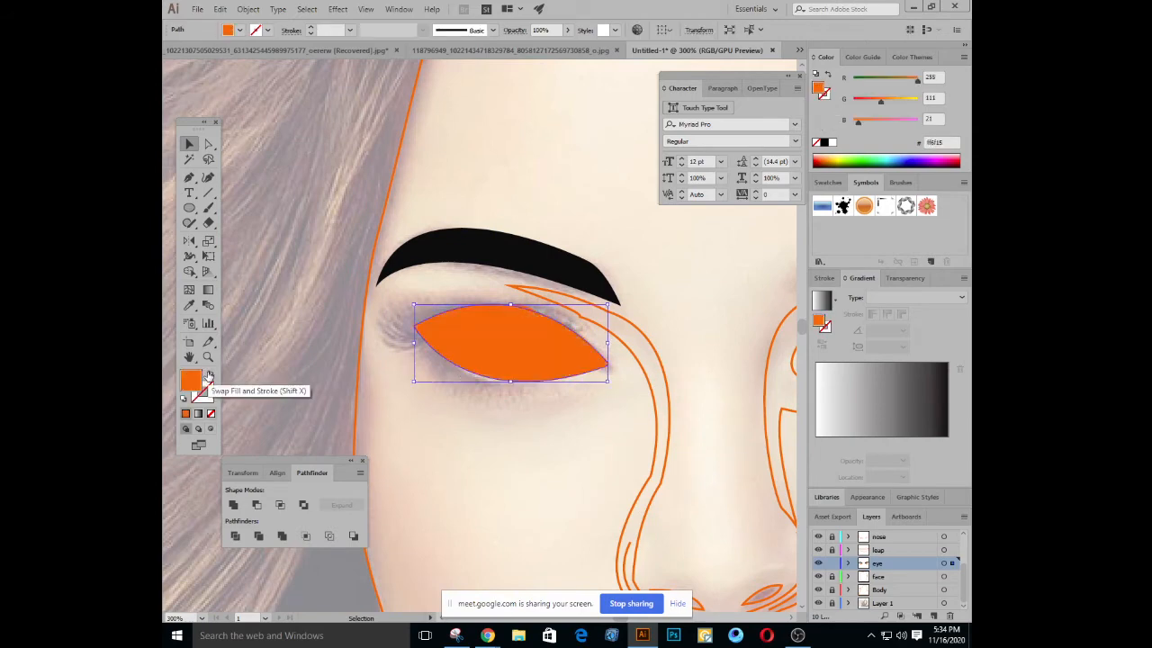
Apply the eyebrow's dark fill to the inner eye shape with the Eyedropper, and deselect it
left_click(465, 358)
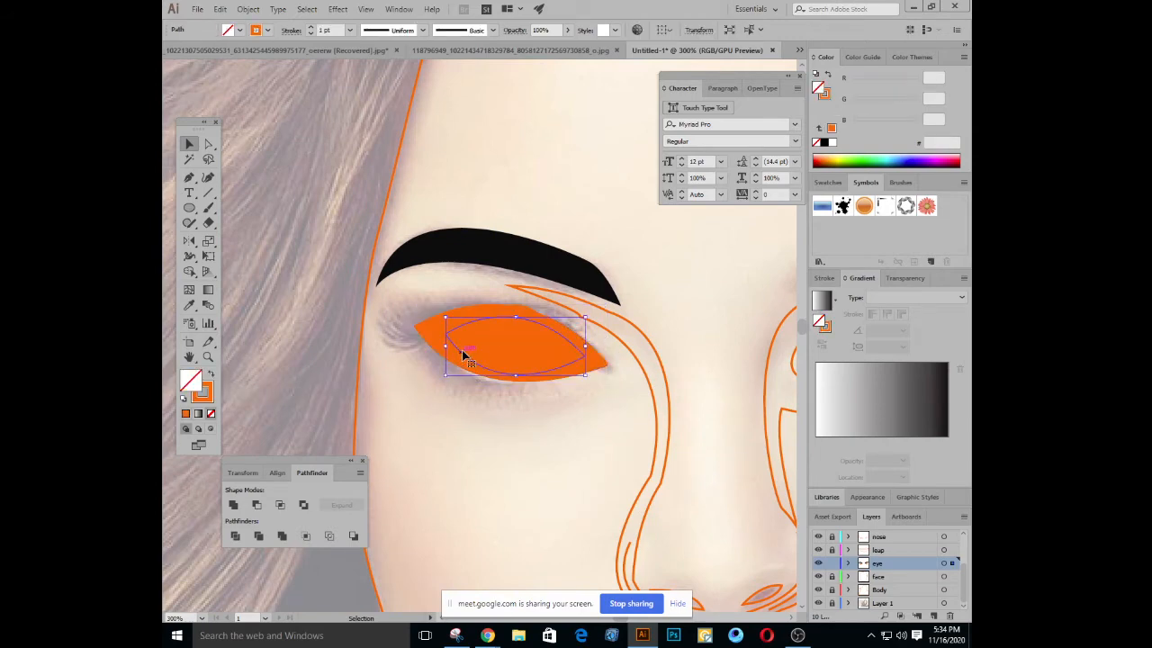
left_click(189, 304)
left_click(484, 238)
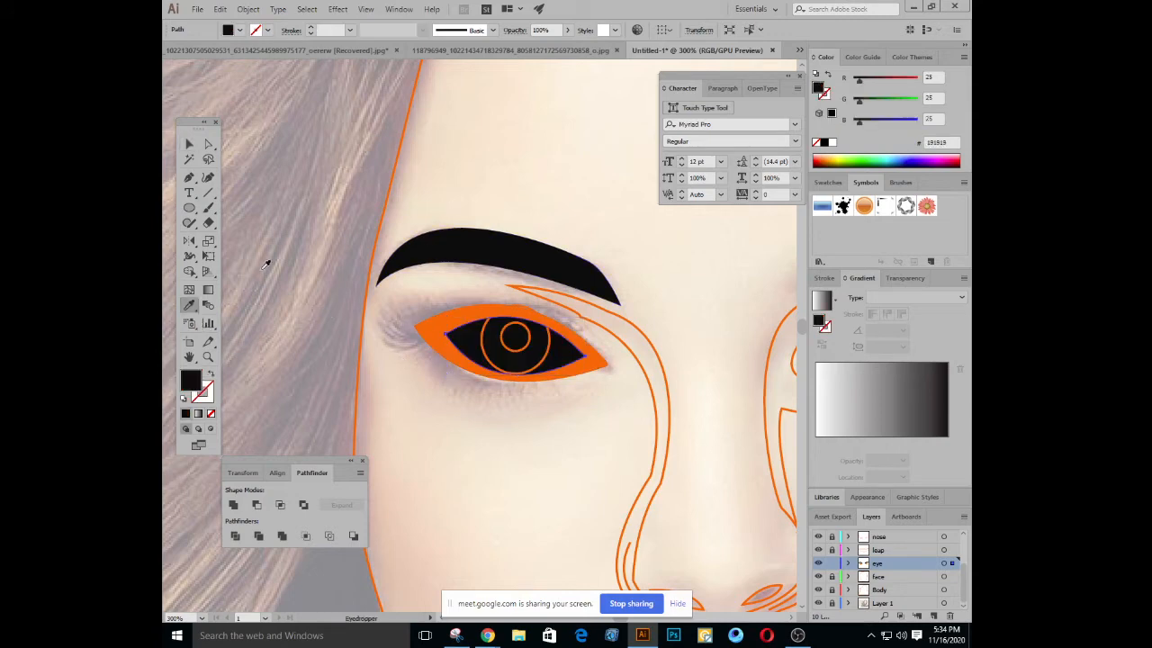
left_click(189, 144)
left_click(456, 408)
key("ctrl+plus")
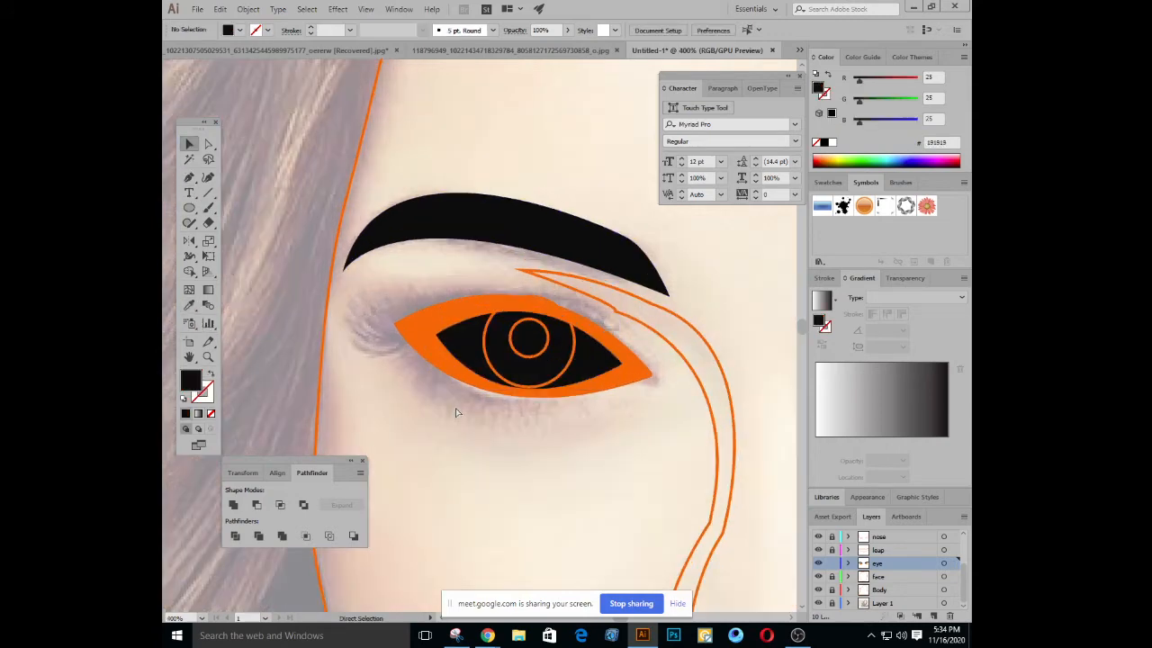
left_click(441, 349)
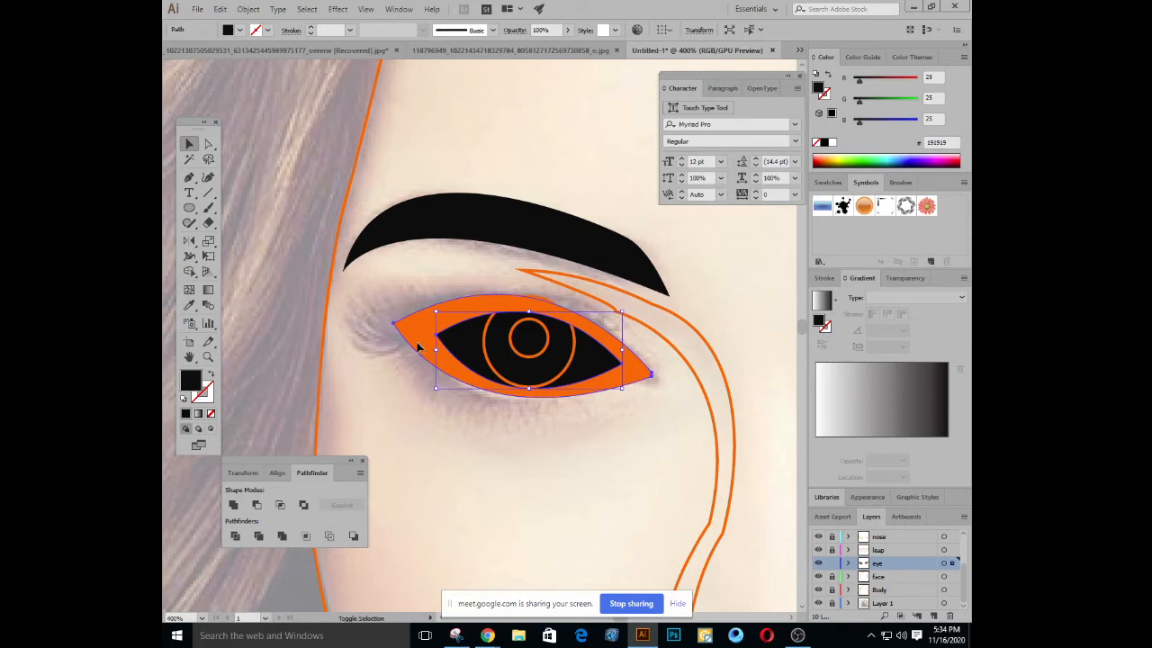
left_click(417, 347)
left_click(485, 360)
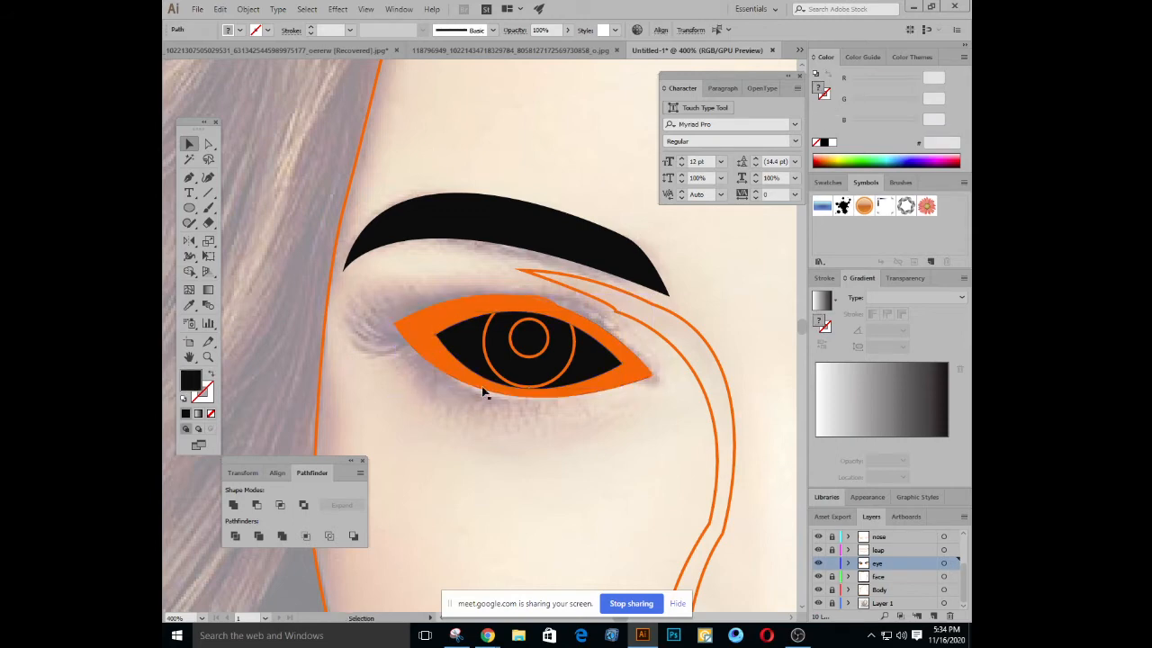
Turn the iris circle's orange stroke into a solid fill, and give the small pupil circle a white fill with no stroke
left_click(485, 337)
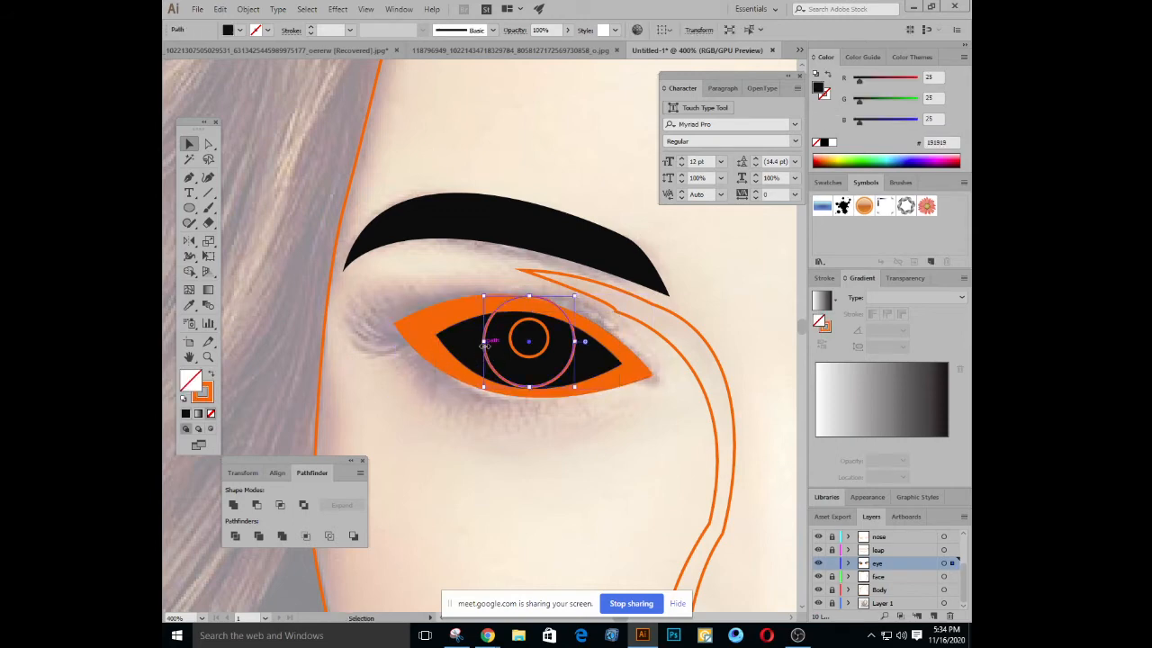
left_click(210, 374)
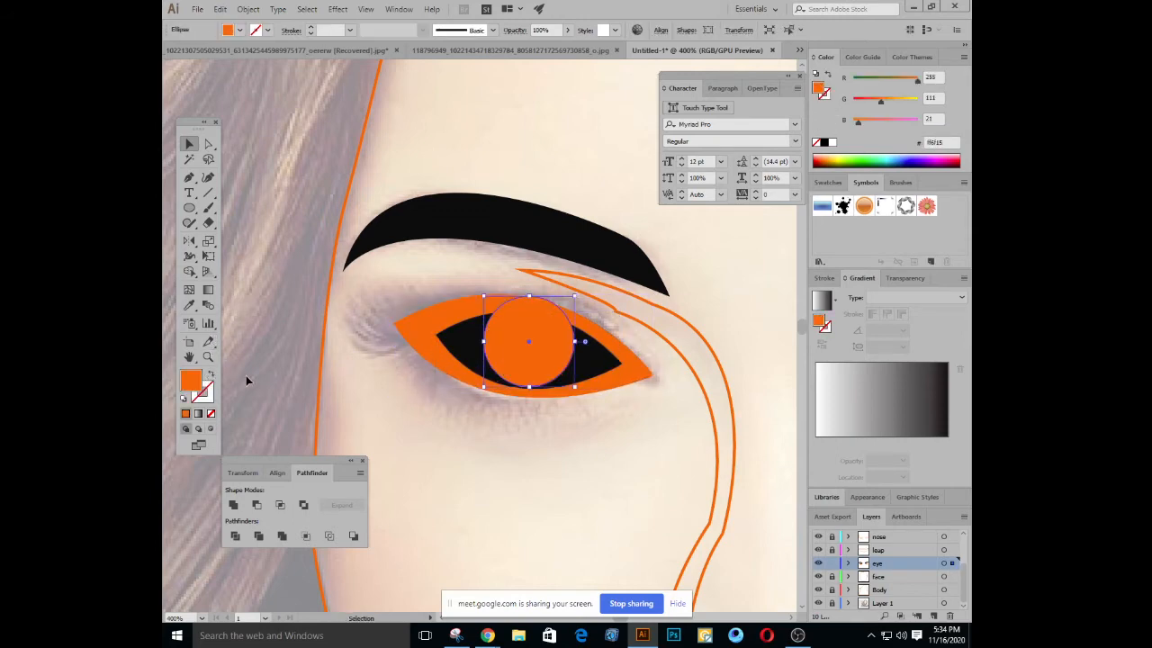
left_click(542, 322)
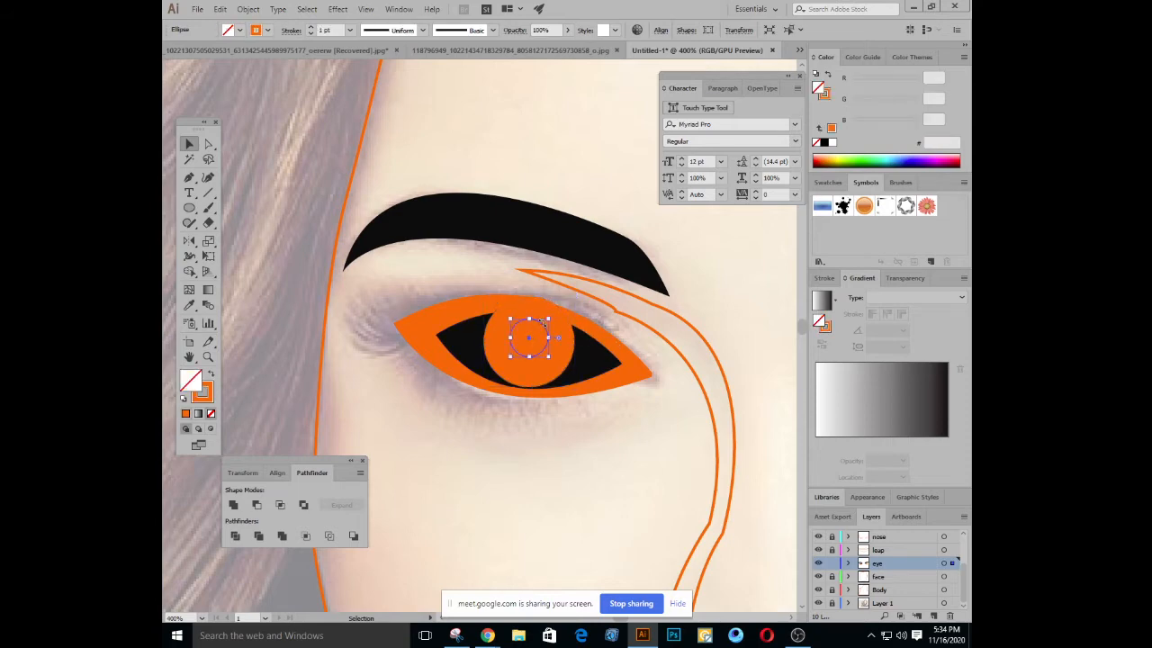
left_click(211, 374)
left_click(832, 143)
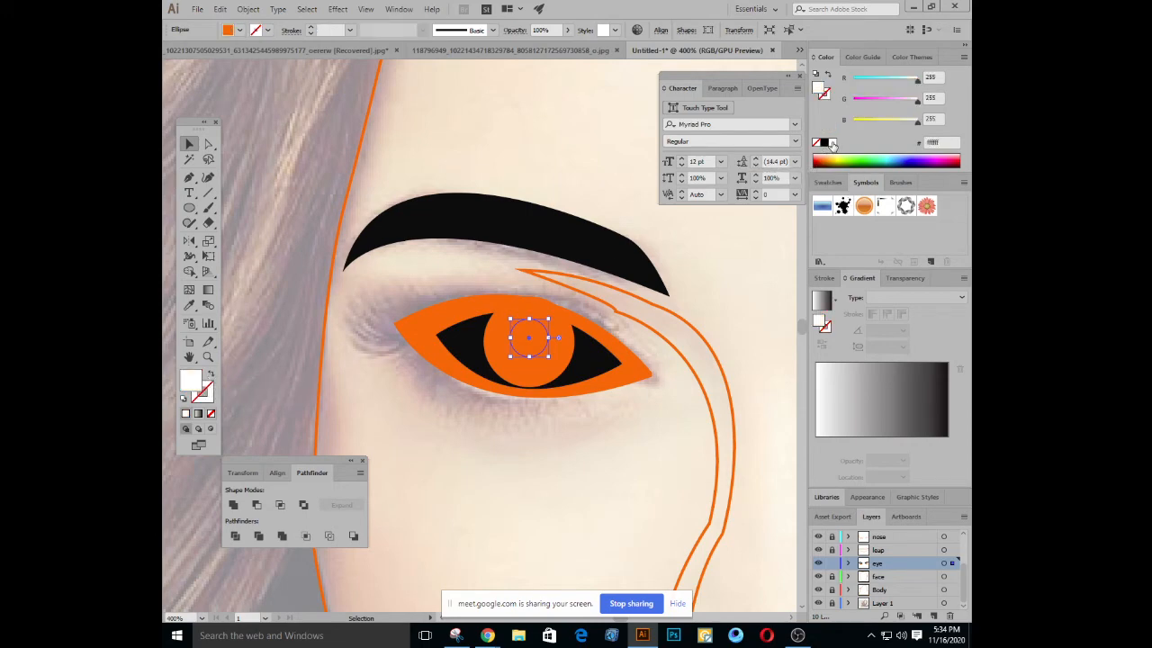
left_click(541, 396)
Select the orange iris circle around the white pupil
left_click(558, 358)
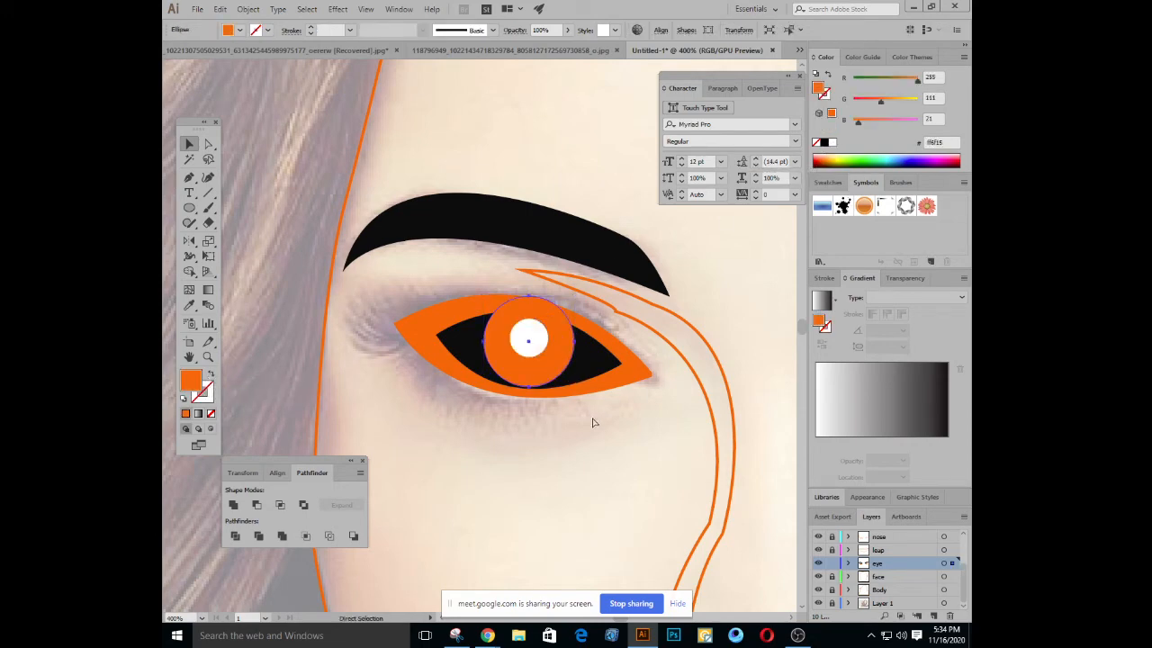
key("ctrl+plus")
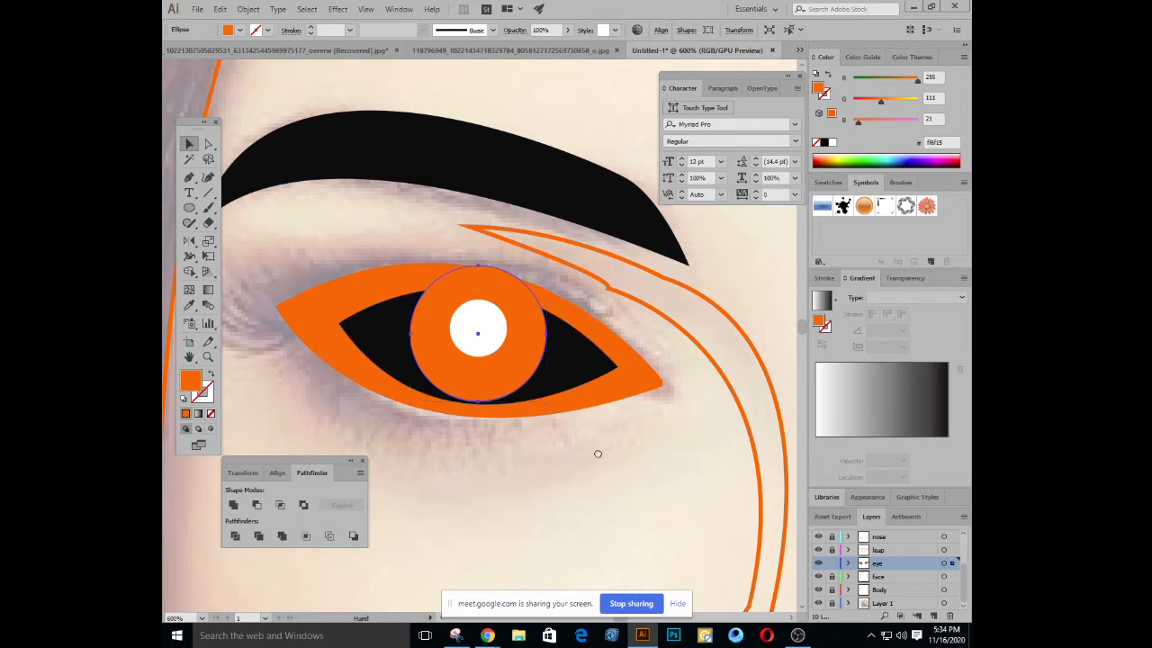
Trim the part of the iris circle extending above the inner eye shape with the Shape Builder tool
scroll(628, 352, "left", 2)
left_click(508, 468)
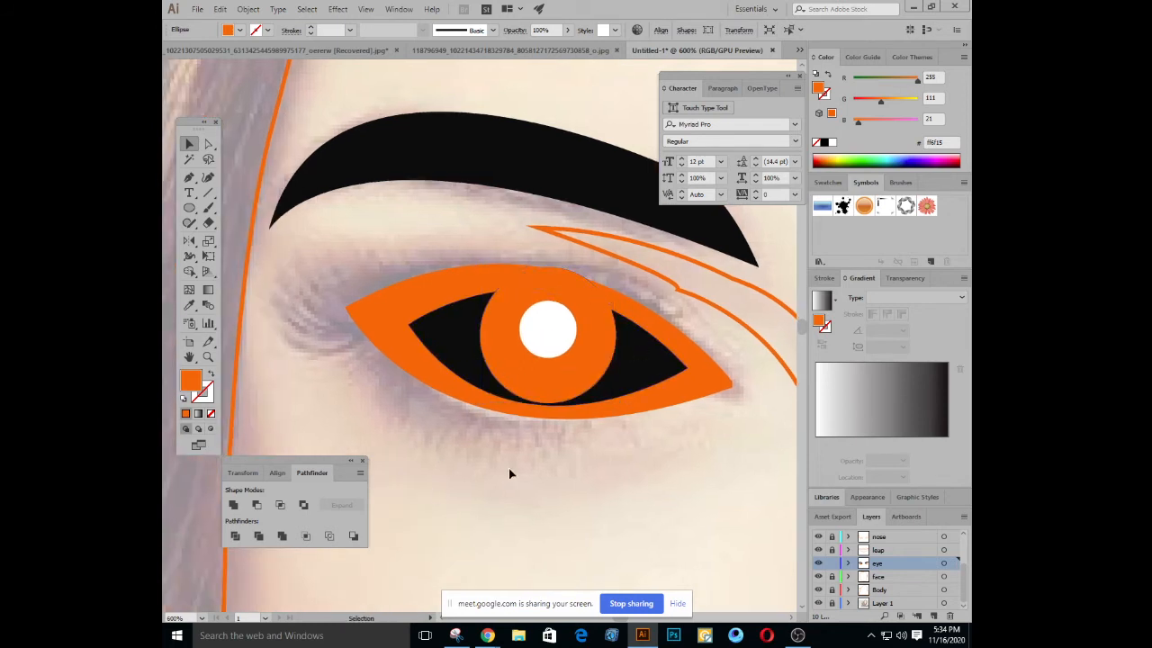
left_click(542, 375)
left_click(653, 369, "shift")
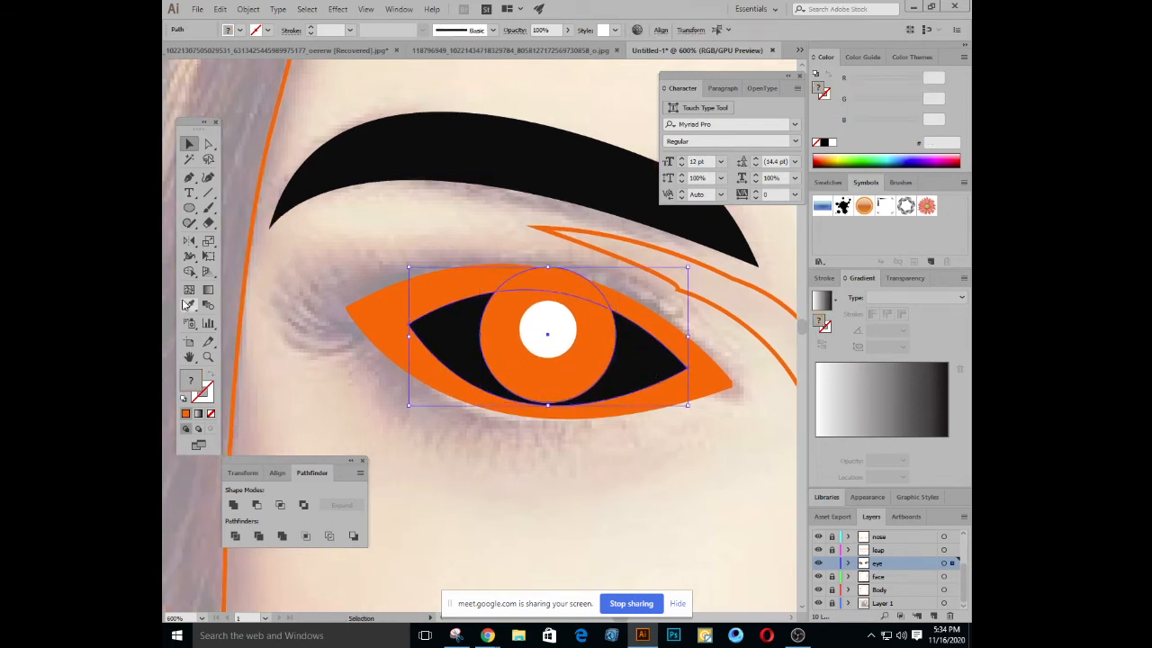
left_click(190, 271)
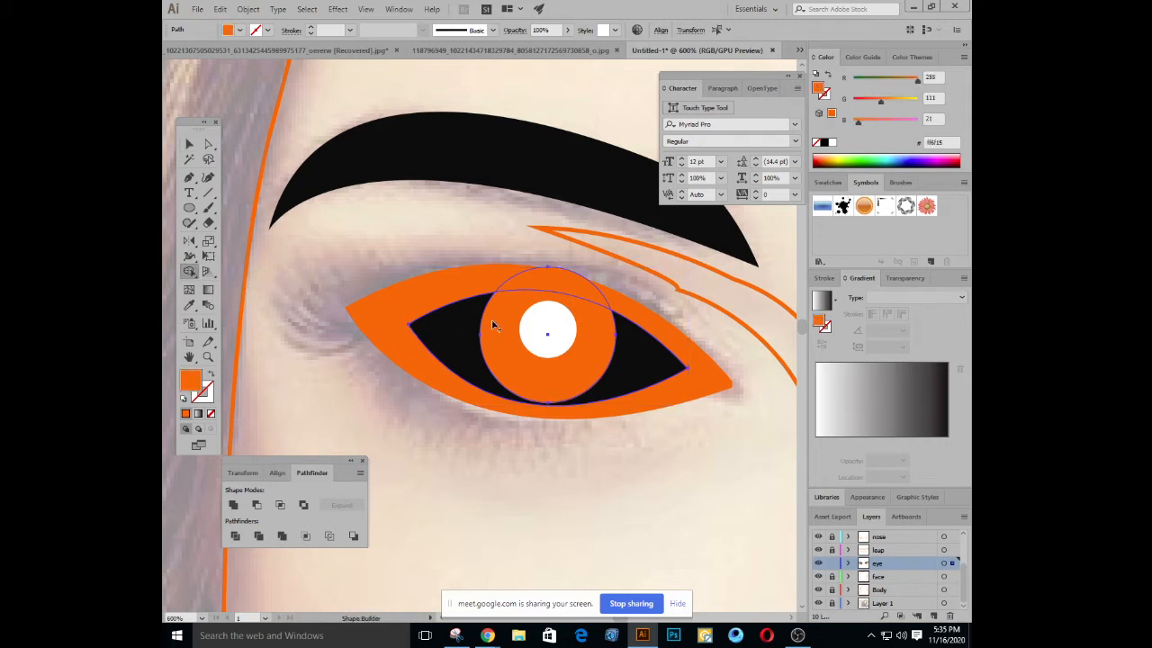
left_click(551, 281, "alt")
left_click(189, 144)
left_click(433, 433)
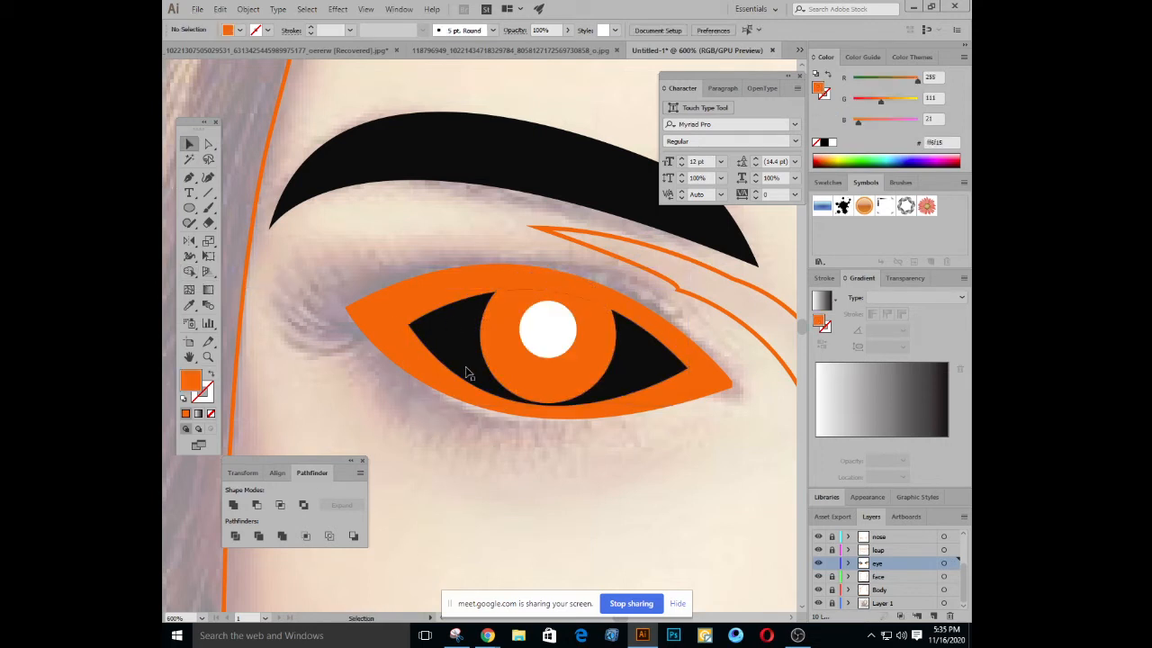
Fill the inner eye shape with white and match the outer eye shape to the eyebrow's black
left_click(455, 332)
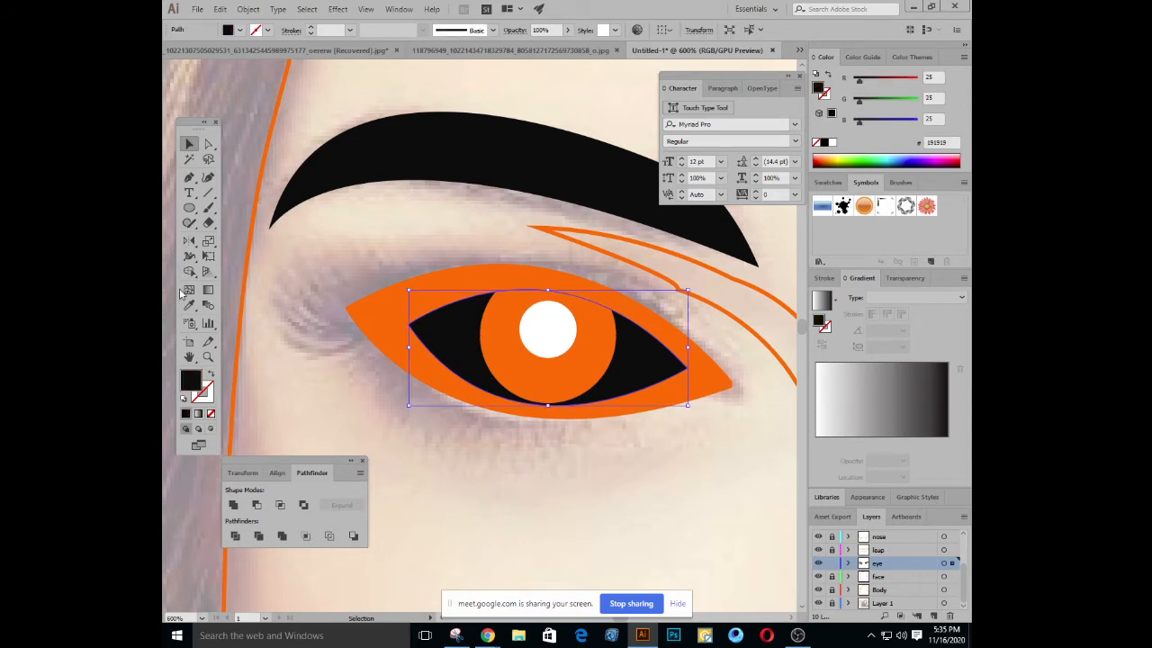
left_click(831, 143)
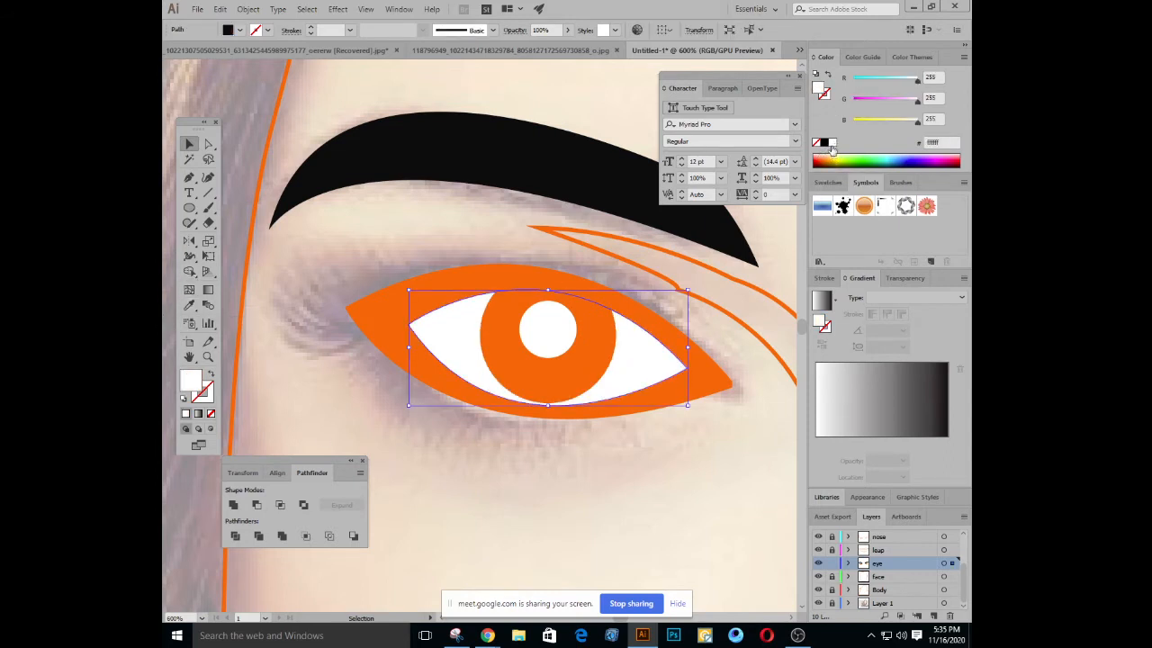
left_click(387, 324)
left_click(190, 308)
left_click(463, 132)
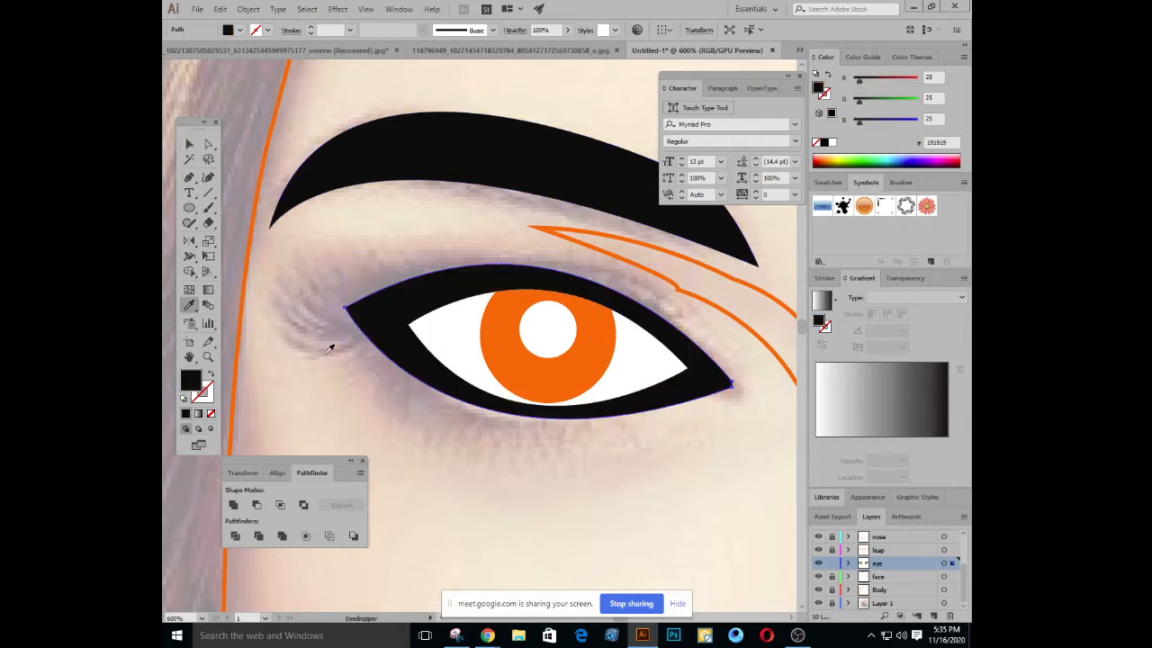
Recolor the orange iris with the black sampled from the outer eye shape
left_click(517, 349)
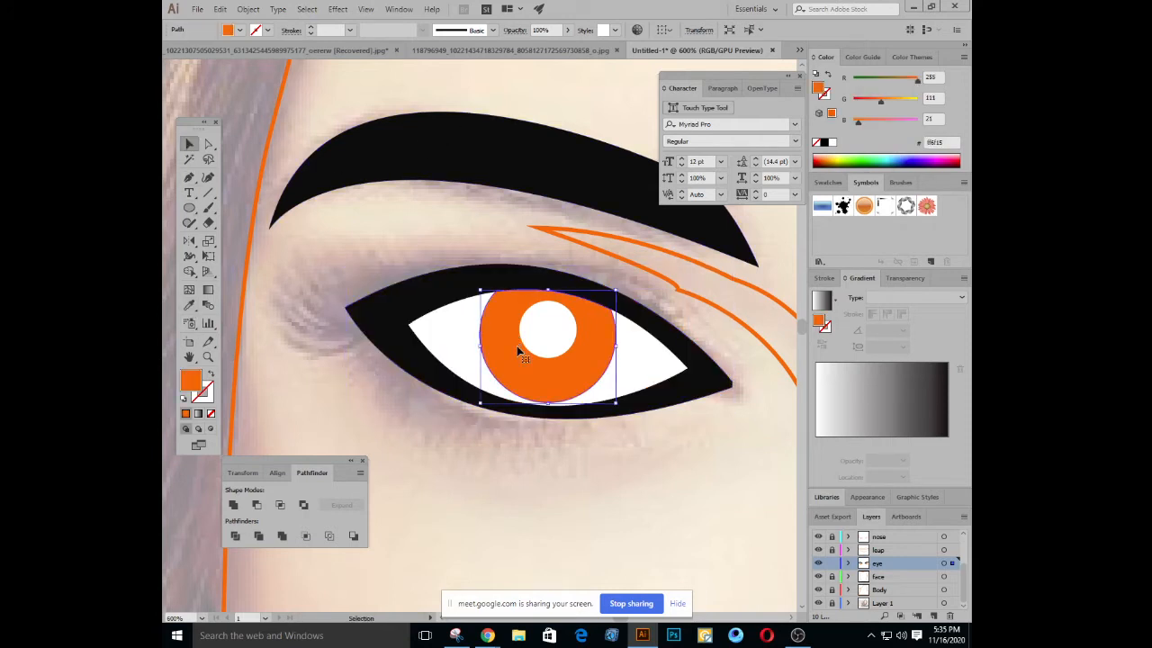
left_click(190, 308)
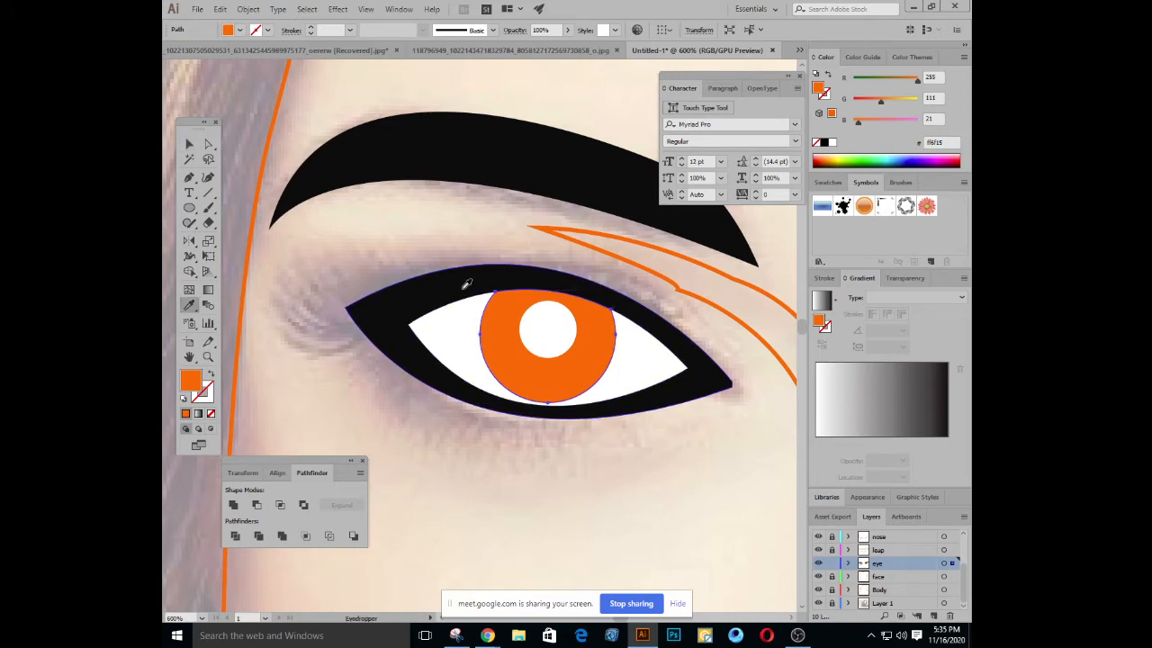
left_click(437, 288)
left_click(189, 144)
left_click(471, 460)
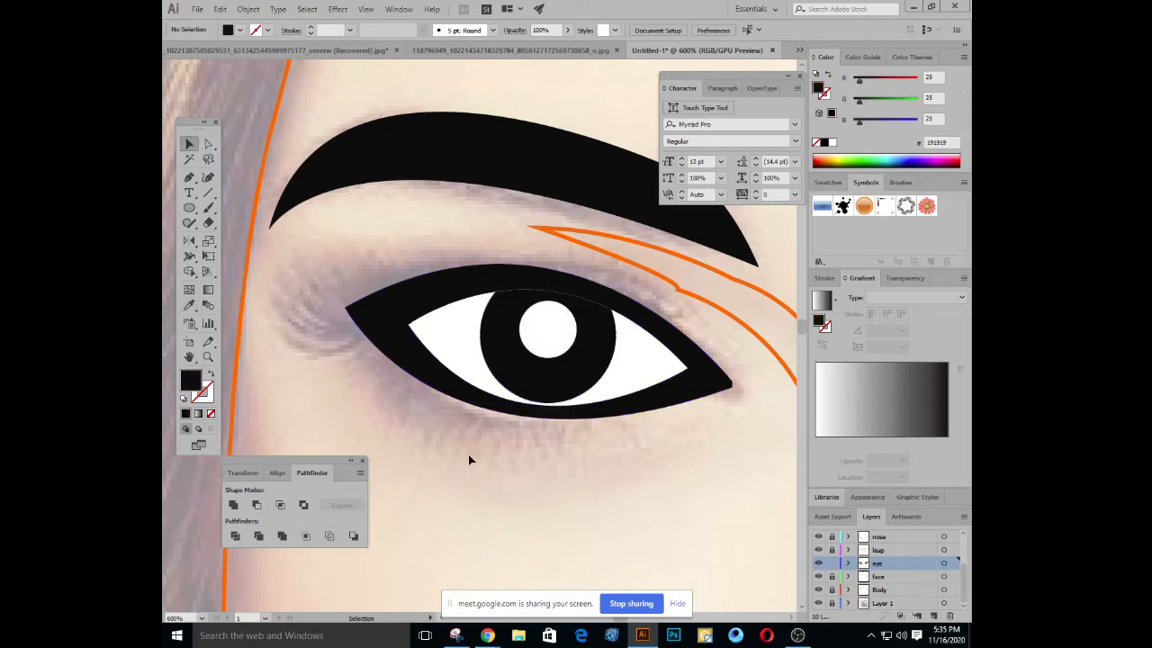
Inspect the filled eye's iris edge up close and its look within the whole face
key("ctrl+minus")
key("ctrl+minus")
key("ctrl+minus")
key("ctrl+minus")
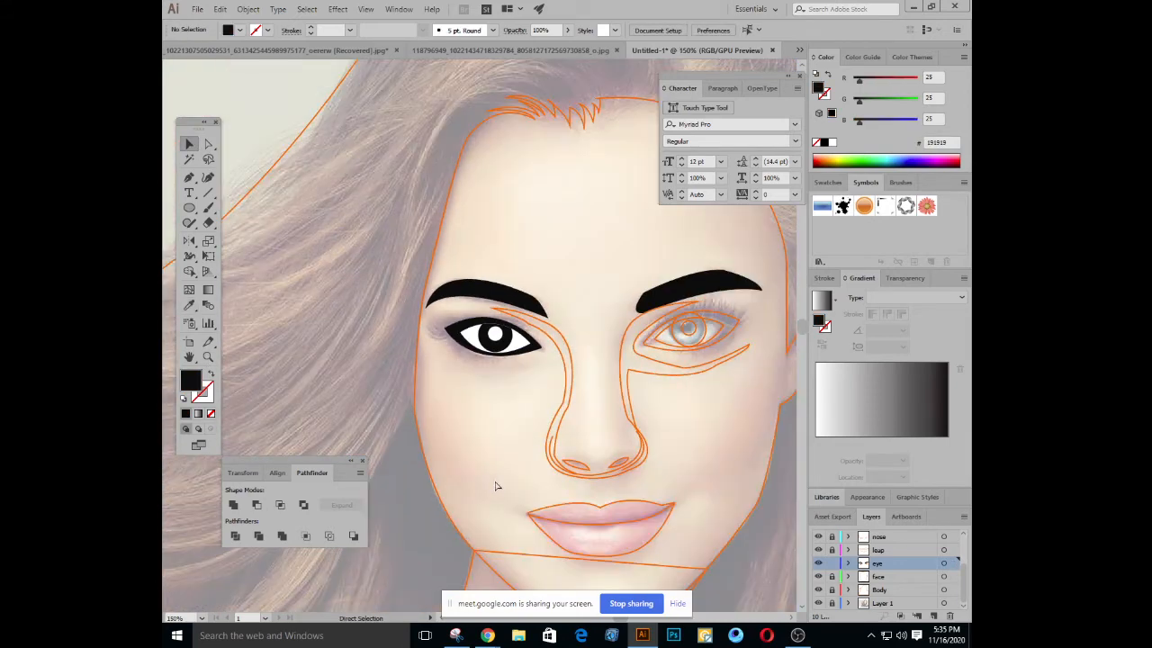
key("ctrl+plus")
key("ctrl+plus")
key("ctrl+plus")
key("ctrl+plus")
key("ctrl+plus")
key("ctrl+plus")
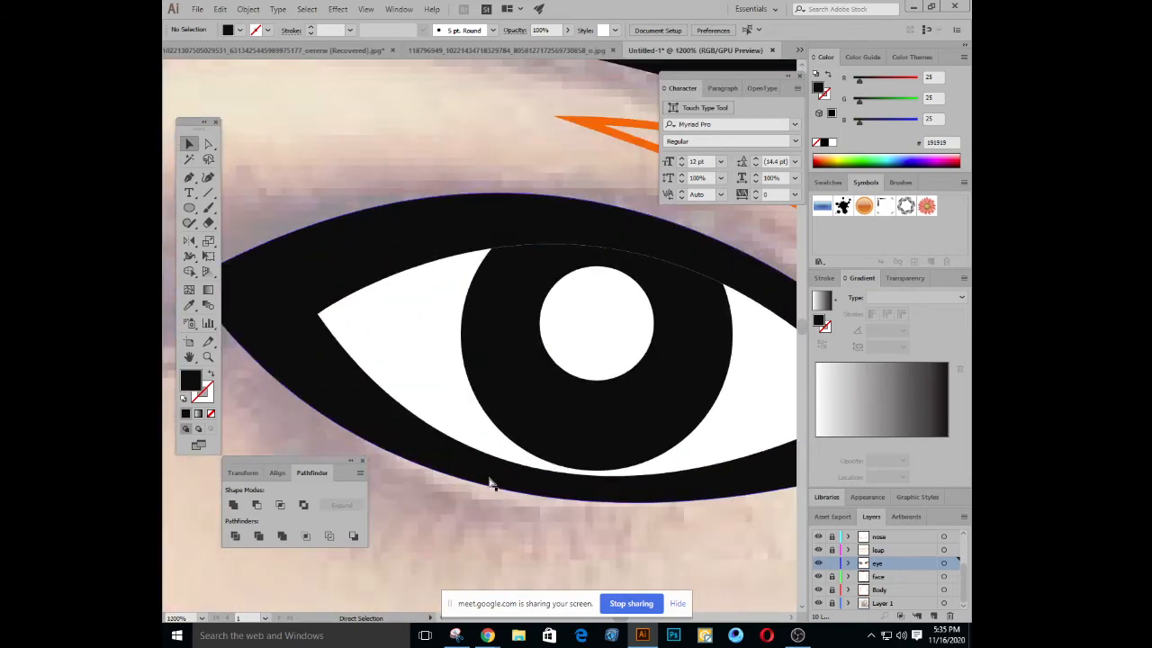
left_click(527, 287)
key("ctrl+minus")
key("ctrl+minus")
key("ctrl+minus")
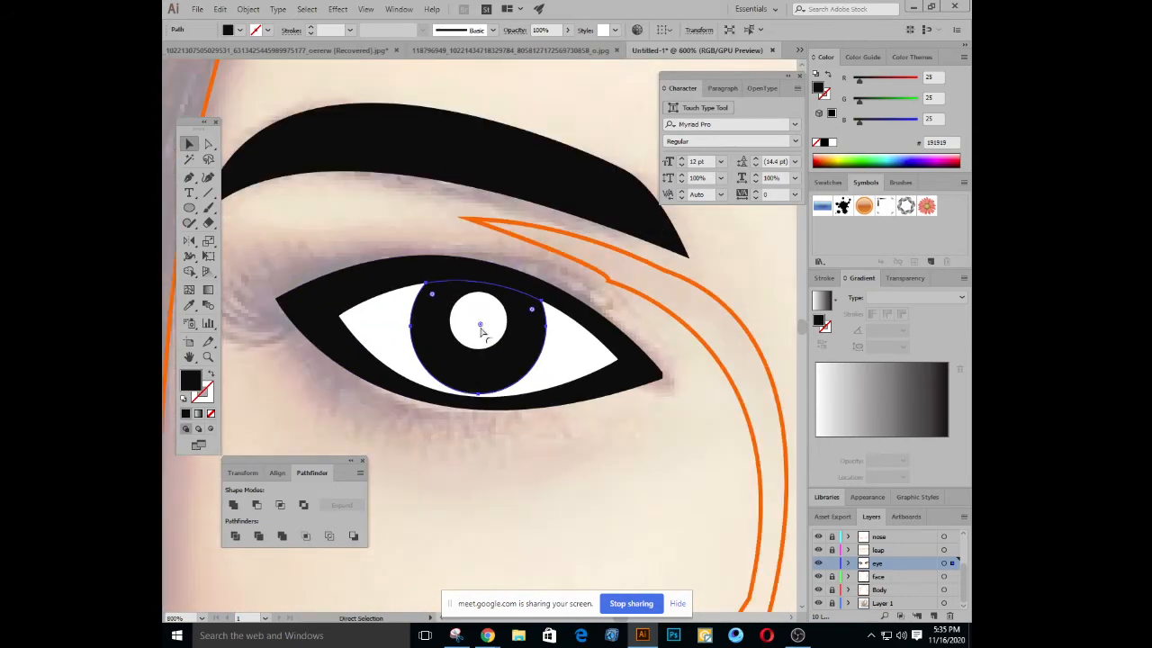
left_click(548, 437)
key("ctrl+minus")
key("ctrl+minus")
key("ctrl+minus")
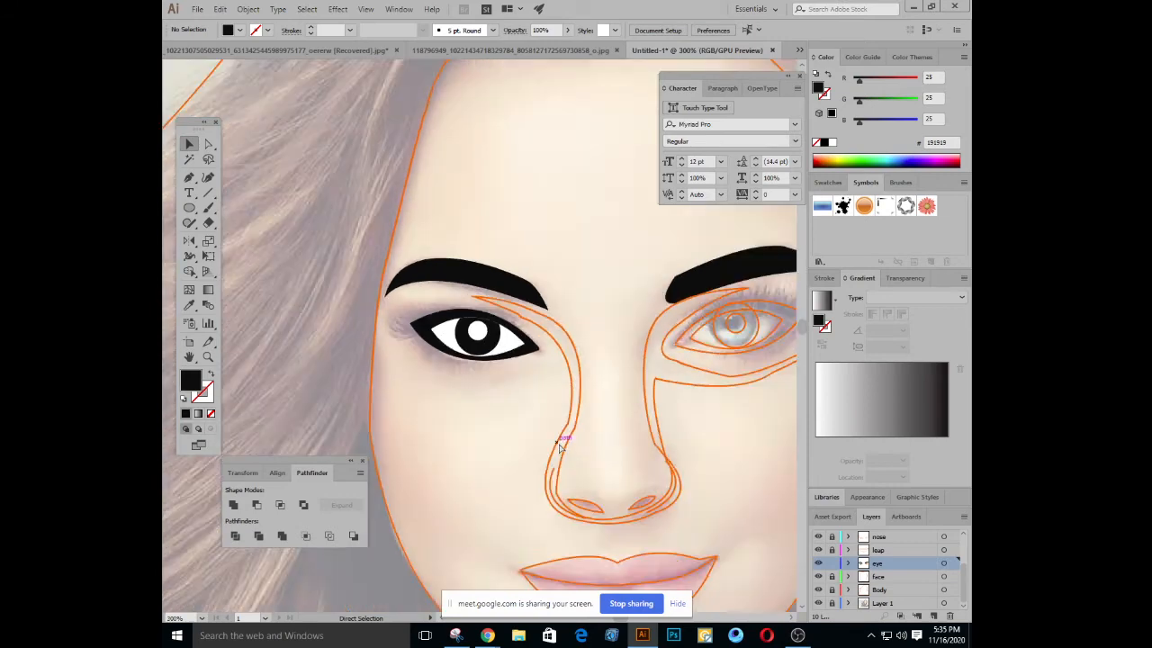
Swap fill and stroke on the outer shape of the unfilled eye and recolor it with the finished eye's black
left_click_drag(555, 404, 459, 381)
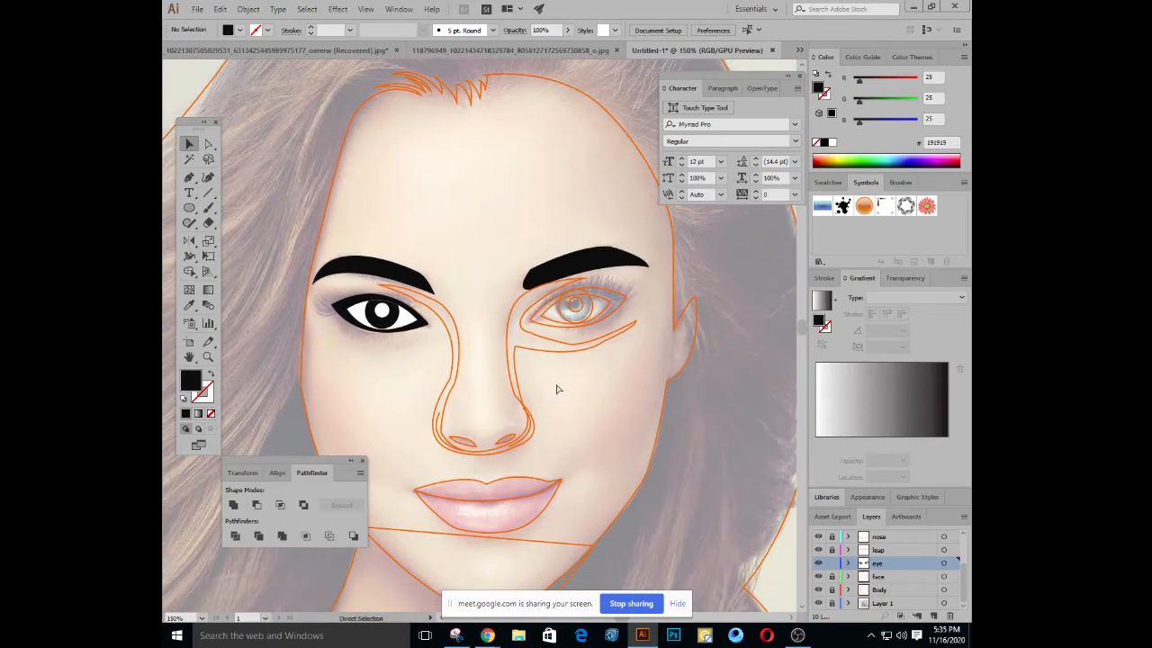
key("ctrl+plus")
key("ctrl+plus")
left_click_drag(577, 406, 428, 439)
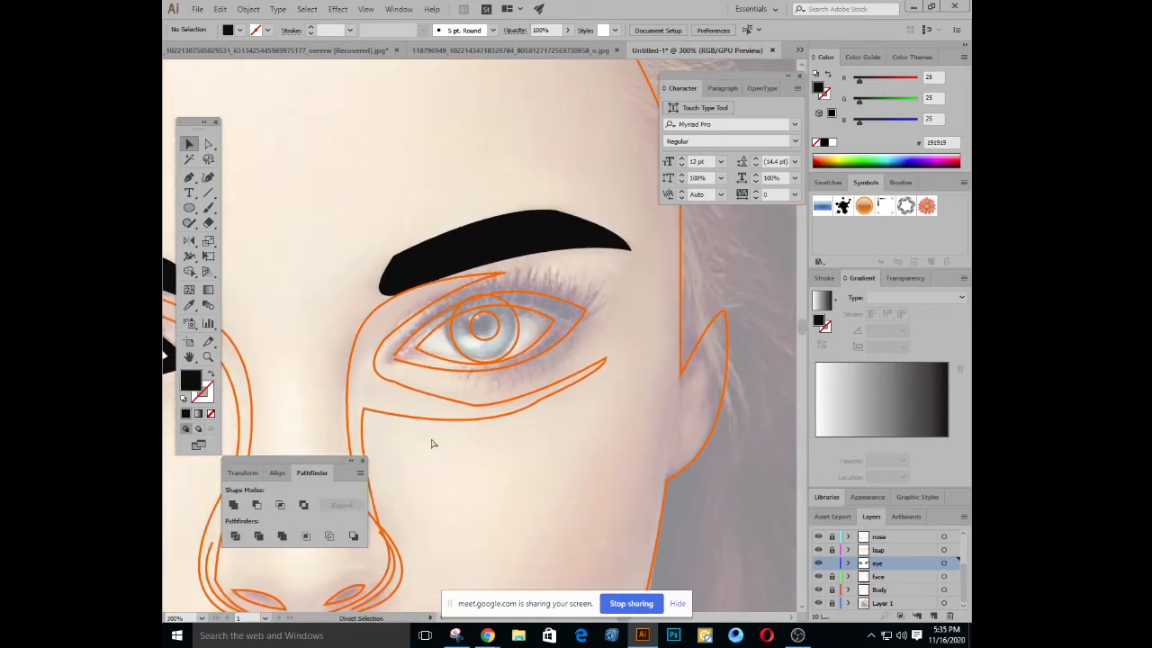
key("ctrl+plus")
key("ctrl+plus")
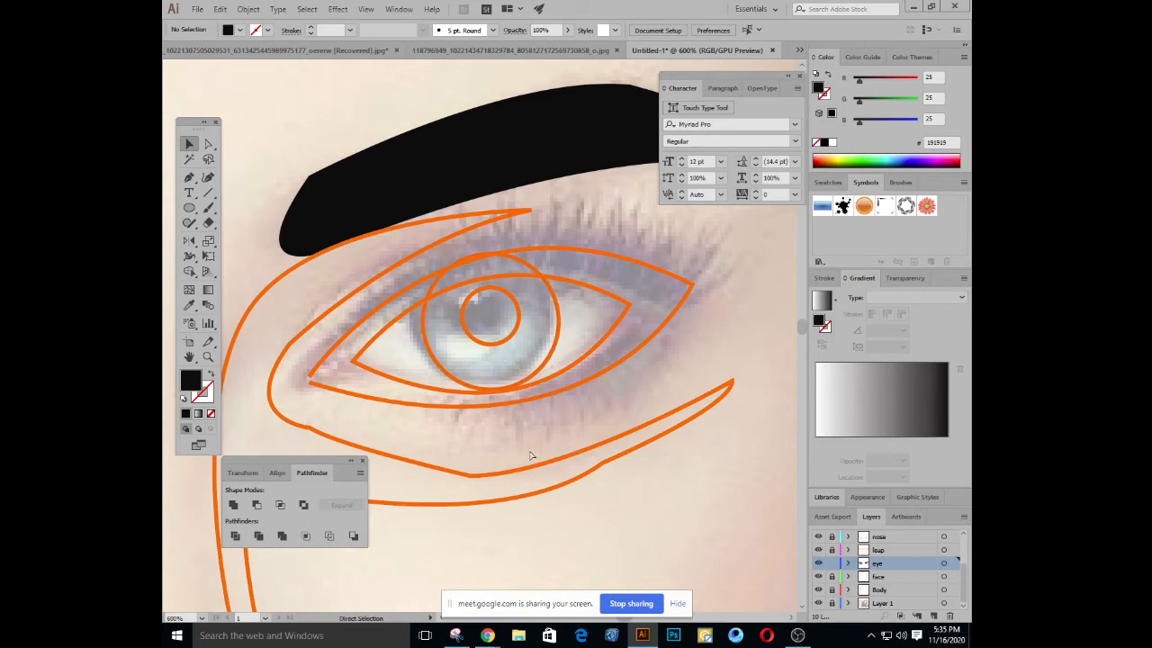
key("ctrl+minus")
key("ctrl+minus")
key("ctrl+minus")
key("ctrl+plus")
key("ctrl+plus")
key("ctrl+plus")
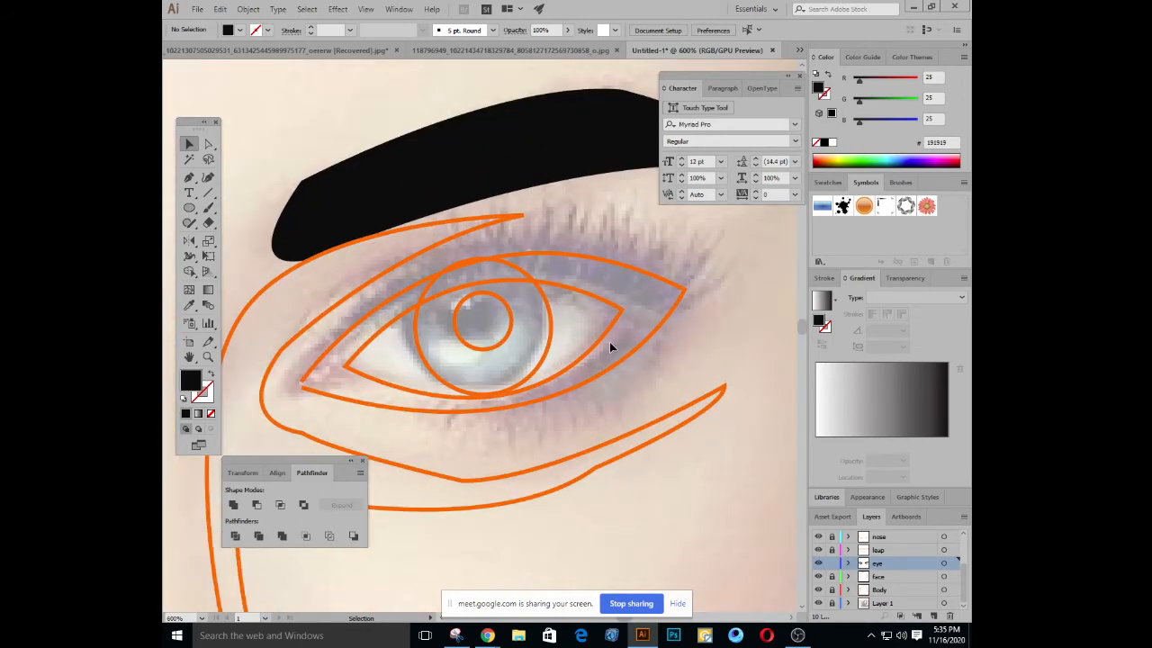
left_click(462, 403)
left_click(208, 378)
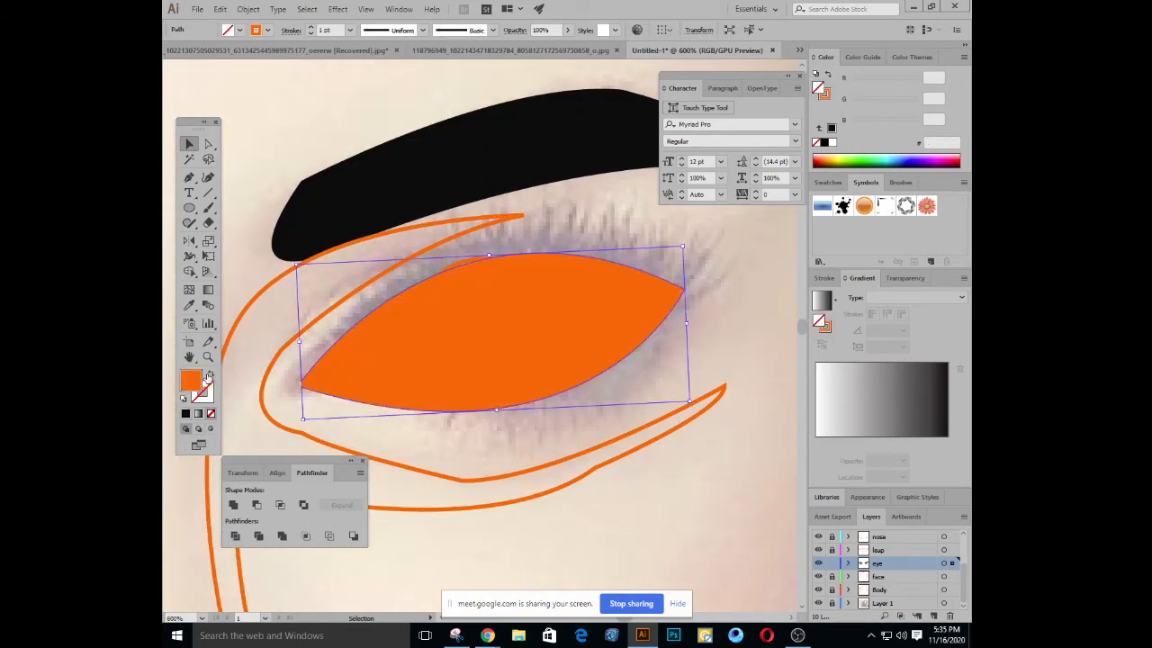
left_click_drag(441, 376, 527, 368)
key("ctrl+minus")
key("ctrl+minus")
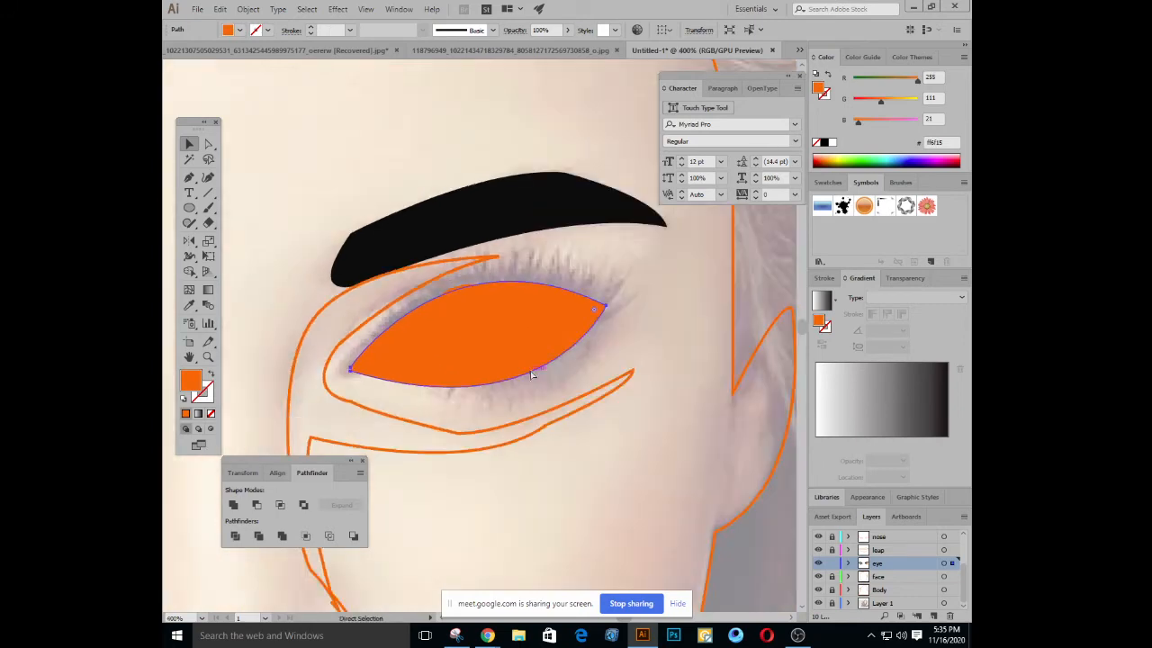
left_click_drag(400, 393, 547, 362)
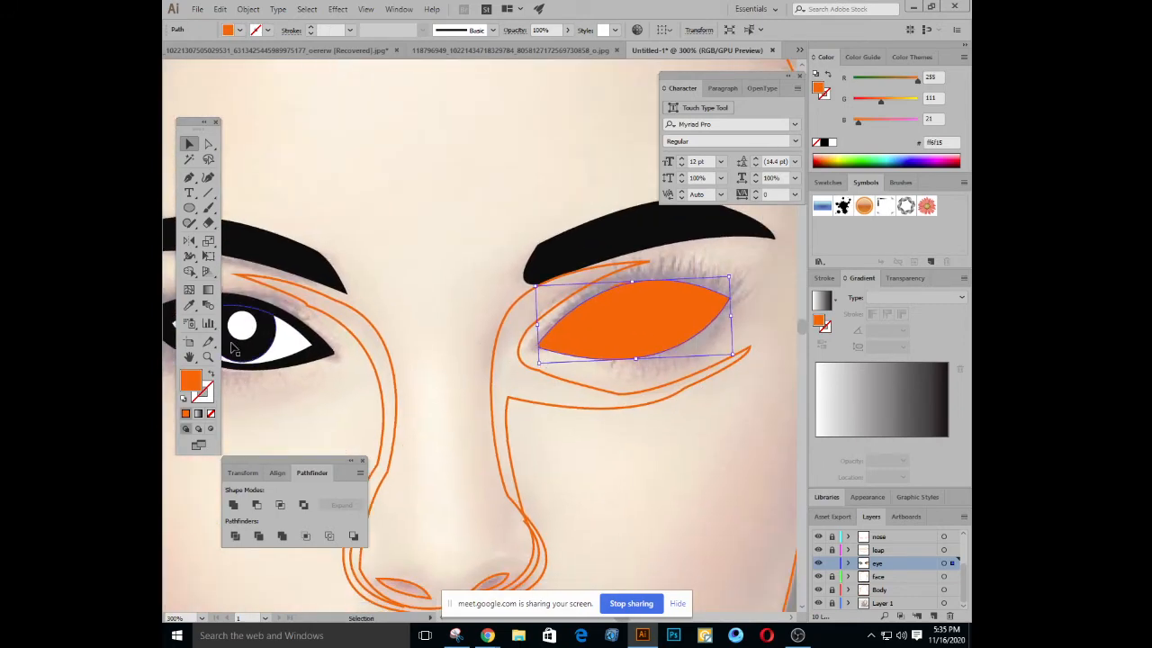
left_click(189, 305)
left_click(308, 353)
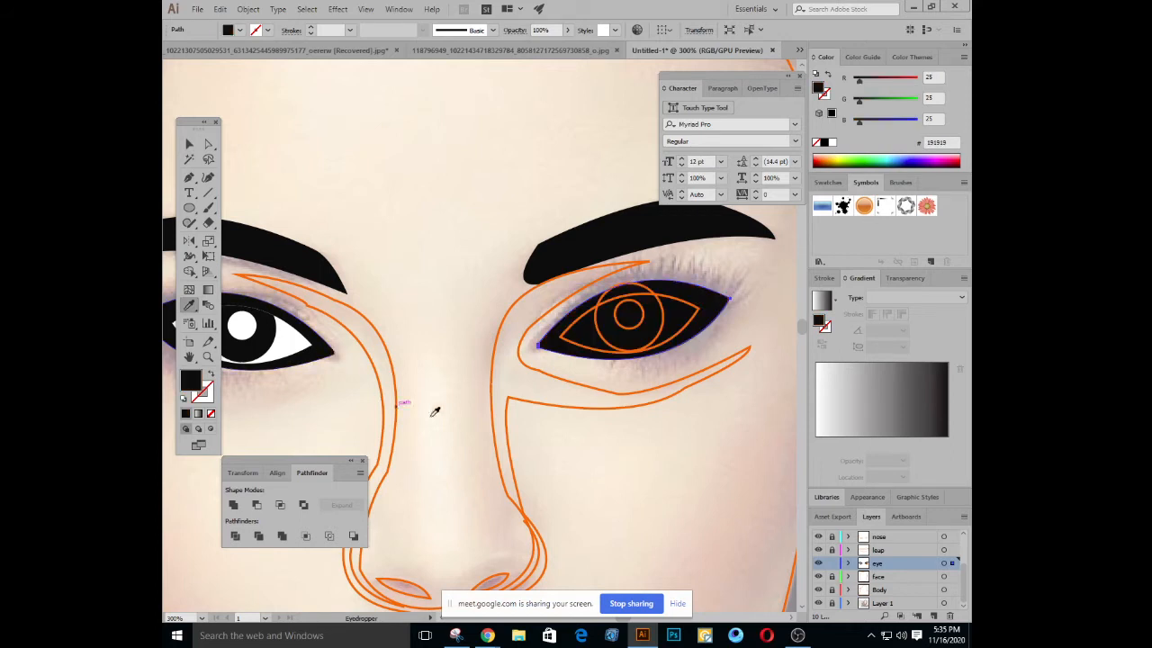
key("v")
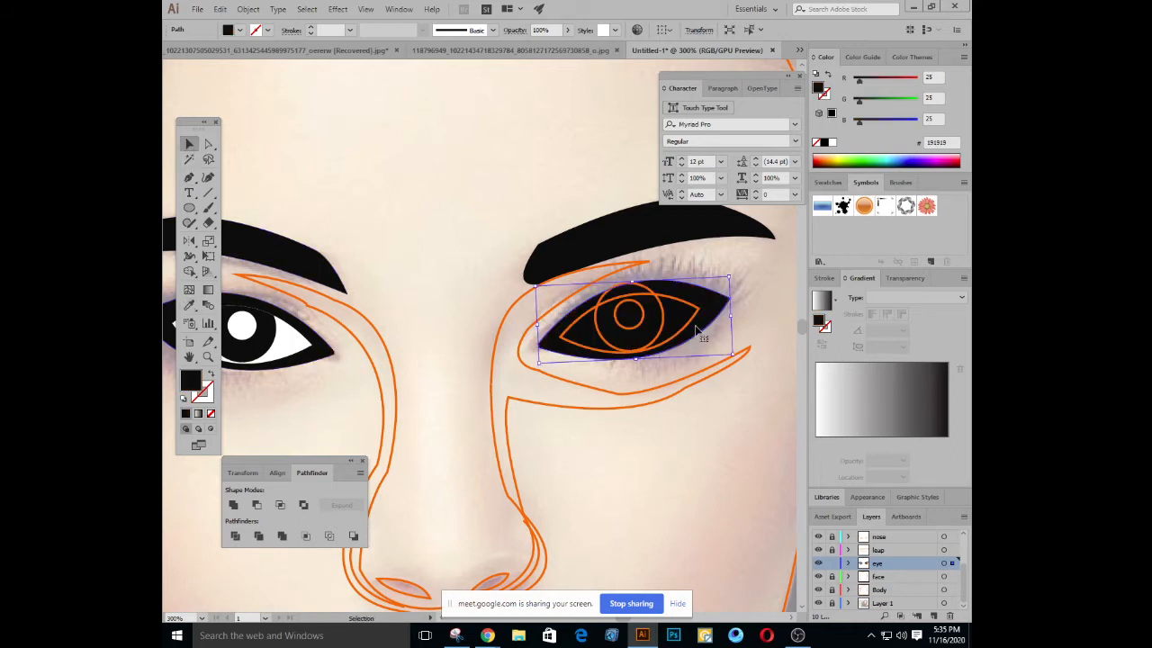
Fill the second eye's inner shape with the white sampled from the finished eye
left_click(698, 317)
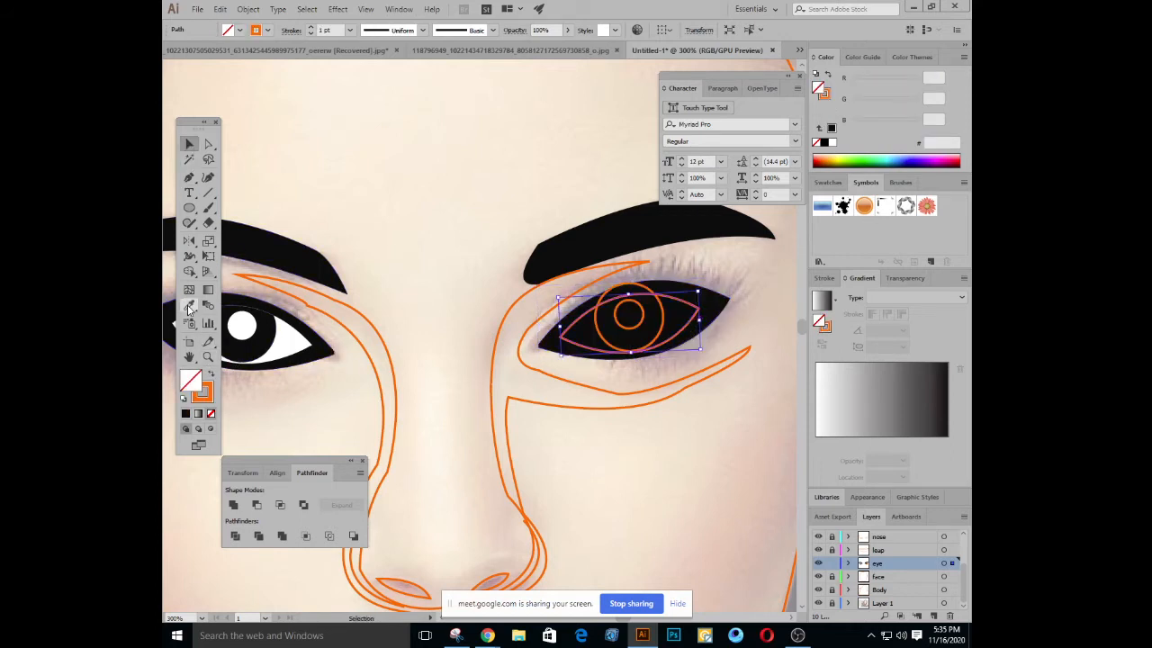
left_click(189, 305)
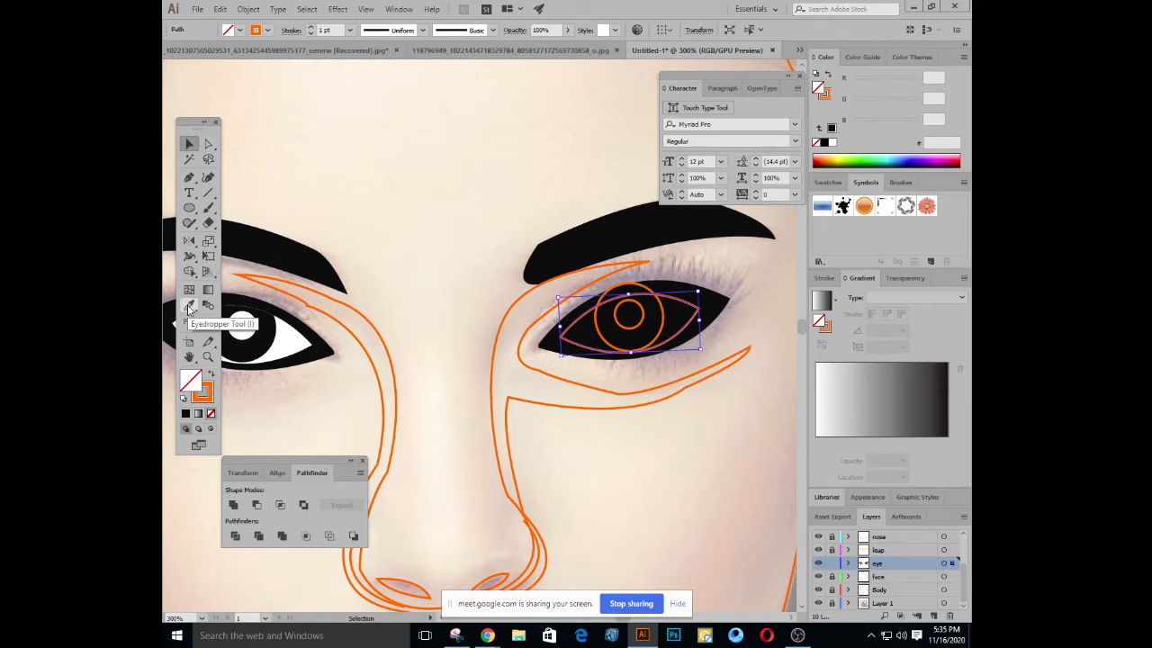
left_click(270, 344)
left_click(189, 144)
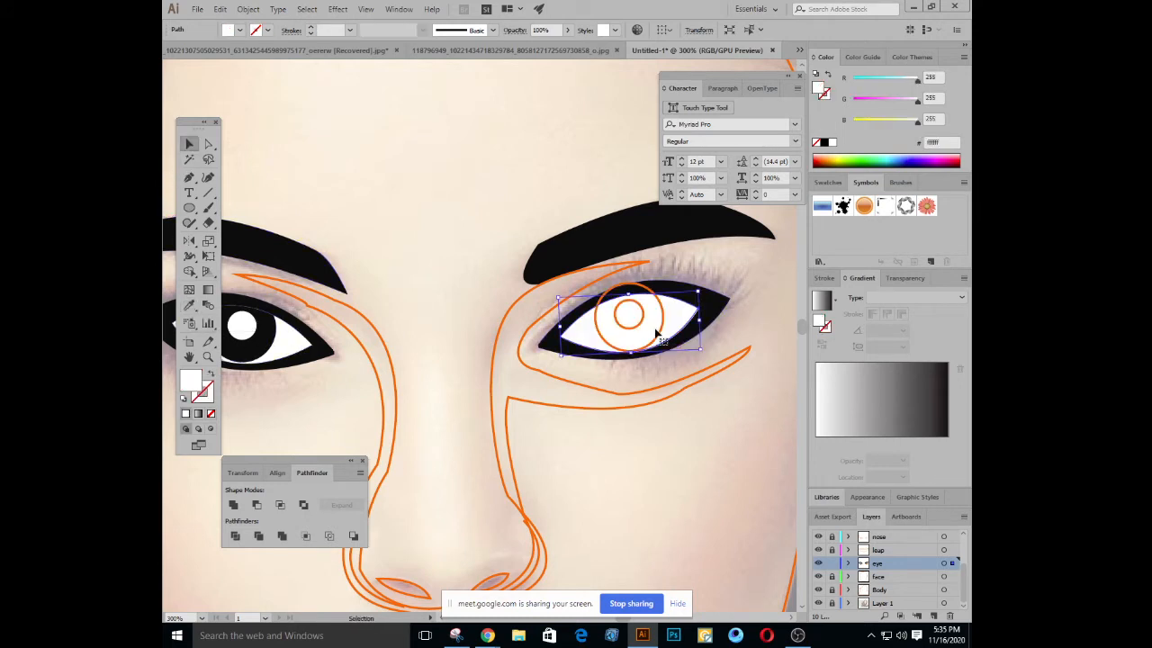
Fill the second eye's larger iris circle with the black sampled from the finished iris
left_click(627, 314)
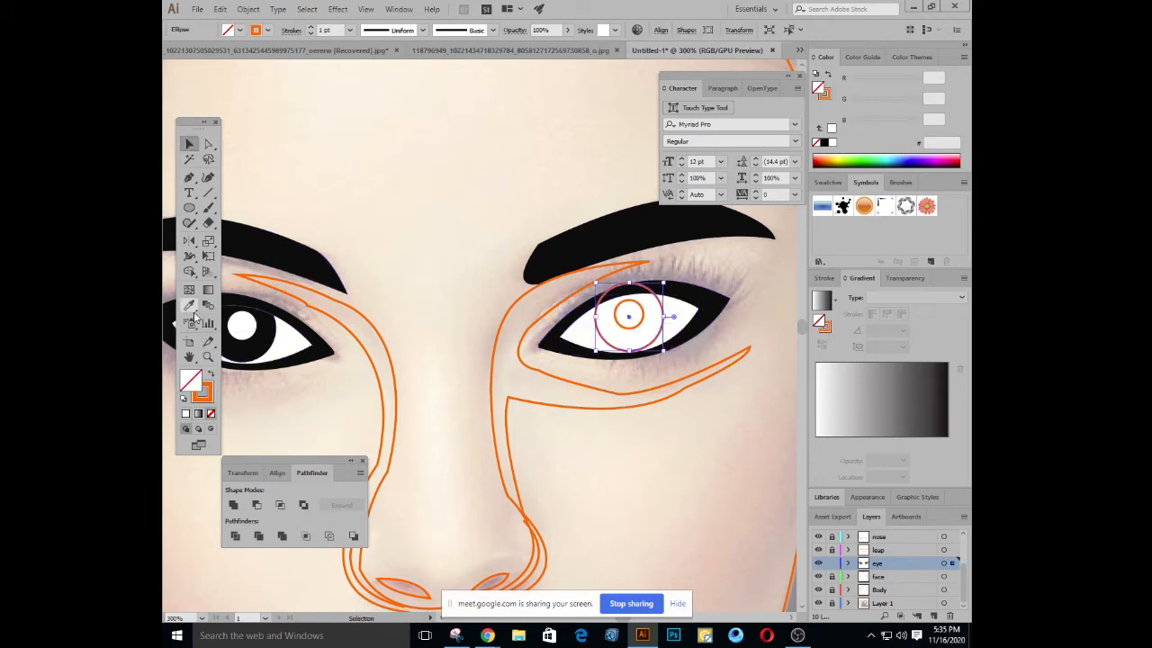
left_click(189, 305)
left_click(253, 328)
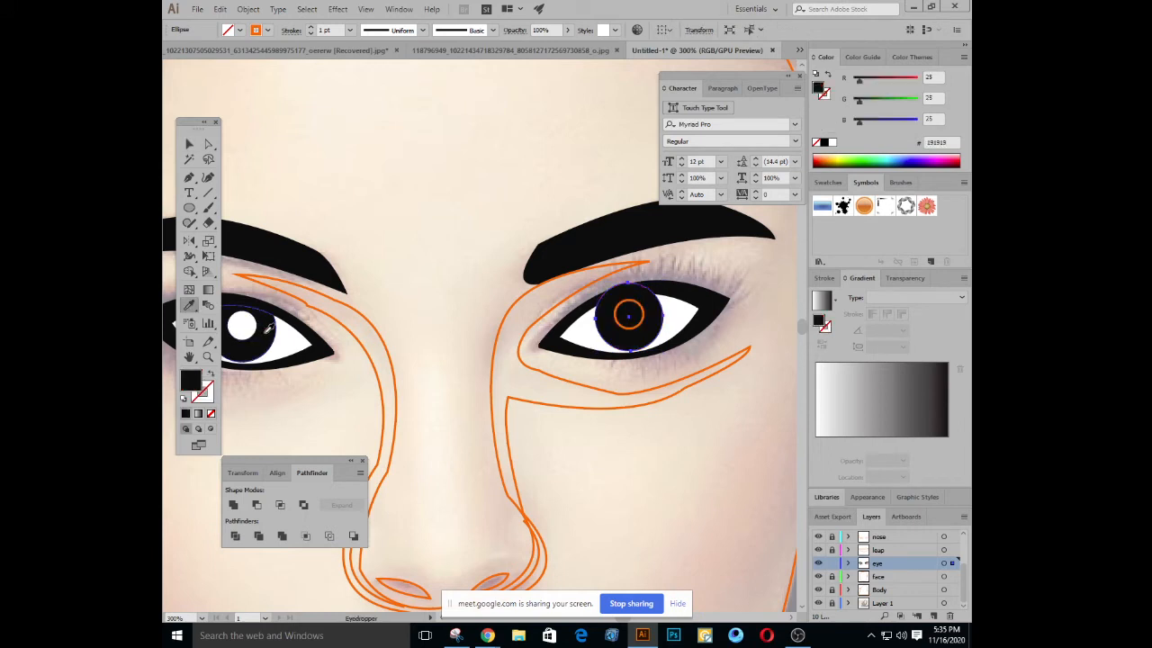
left_click(189, 144)
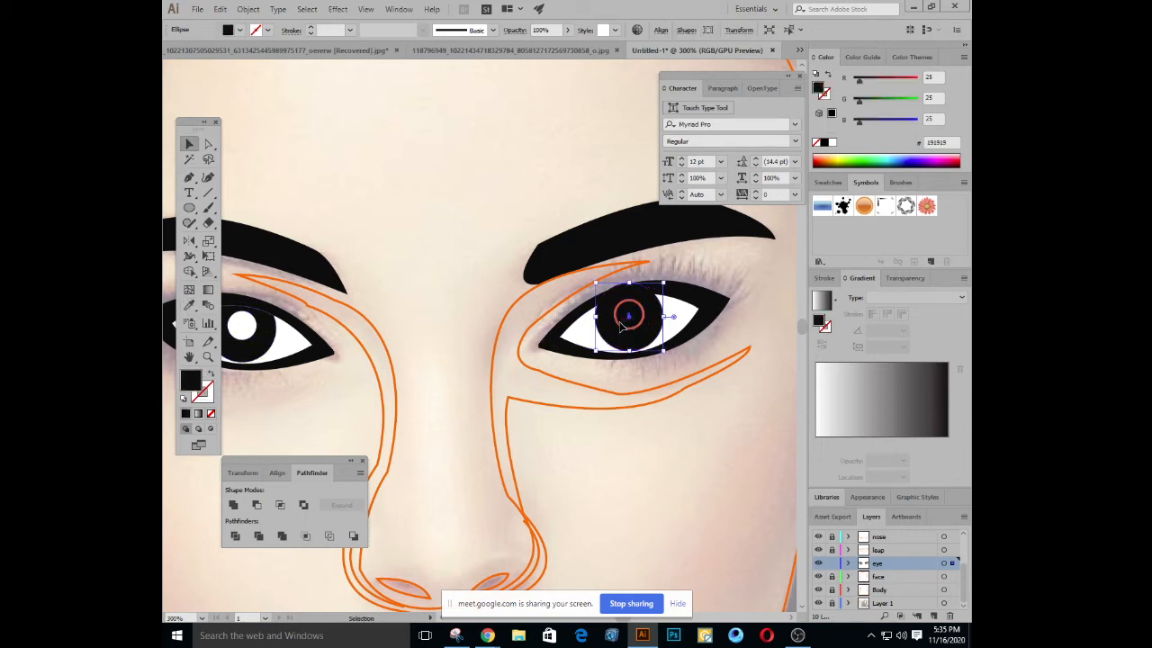
Fill the small circle inside the second eye's iris with sampled white
left_click(189, 305)
left_click(270, 350)
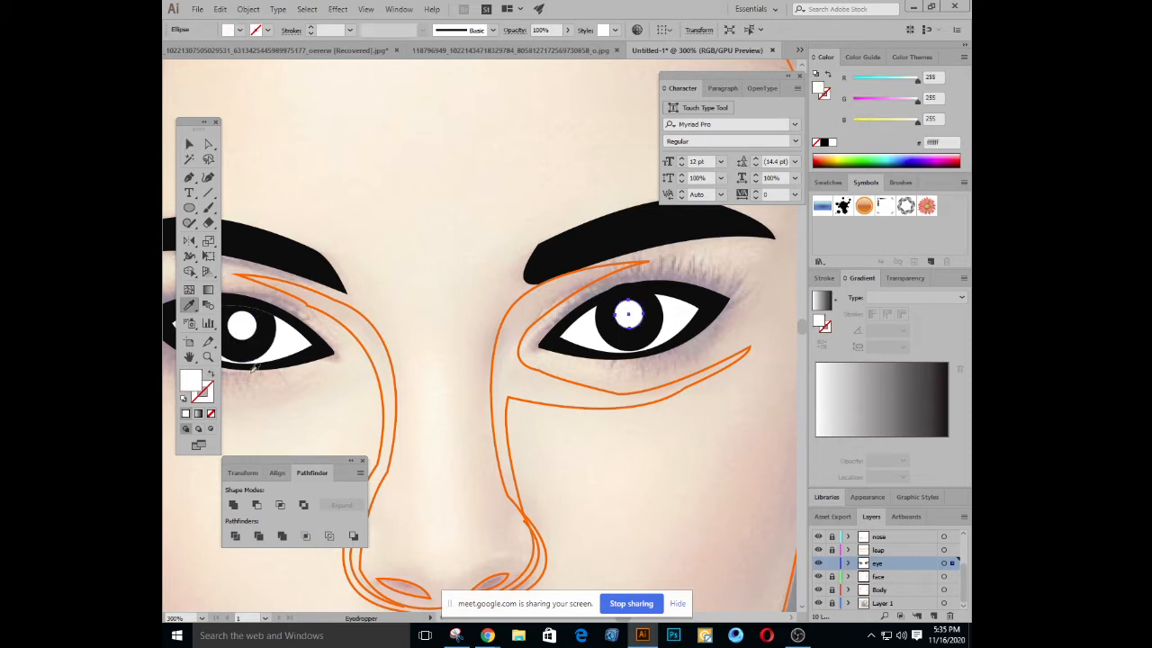
left_click(189, 144)
Trim the second eye's iris where it overlaps the upper lid using the Shape Builder tool
key("ctrl+plus")
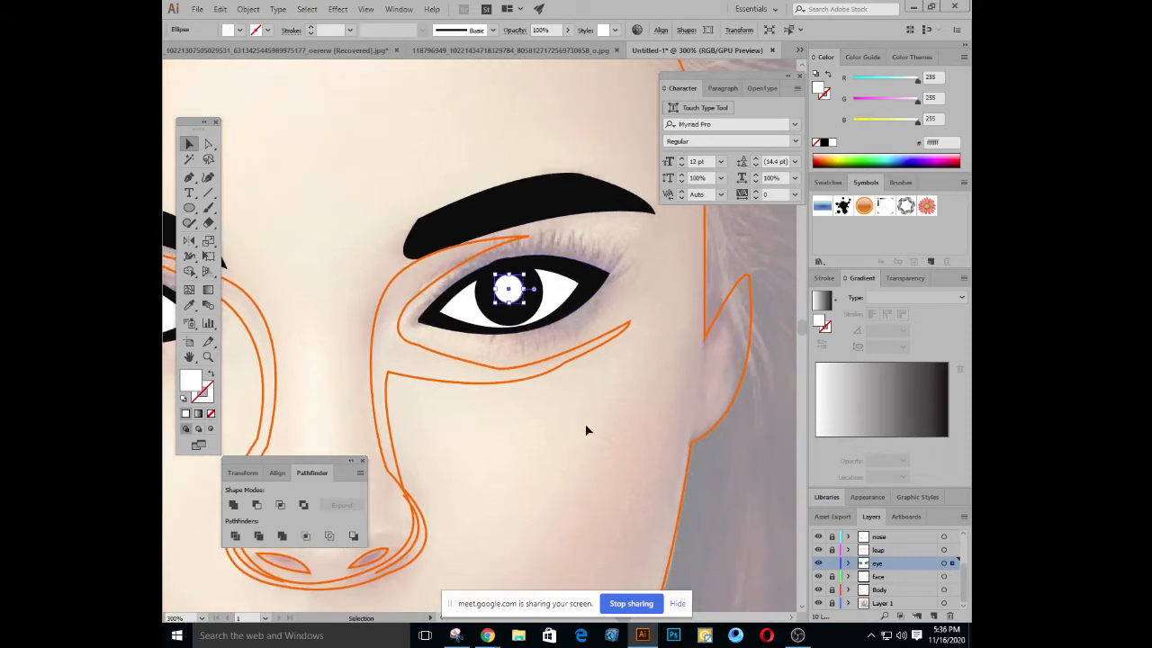
left_click(521, 339)
left_click(545, 340, "shift")
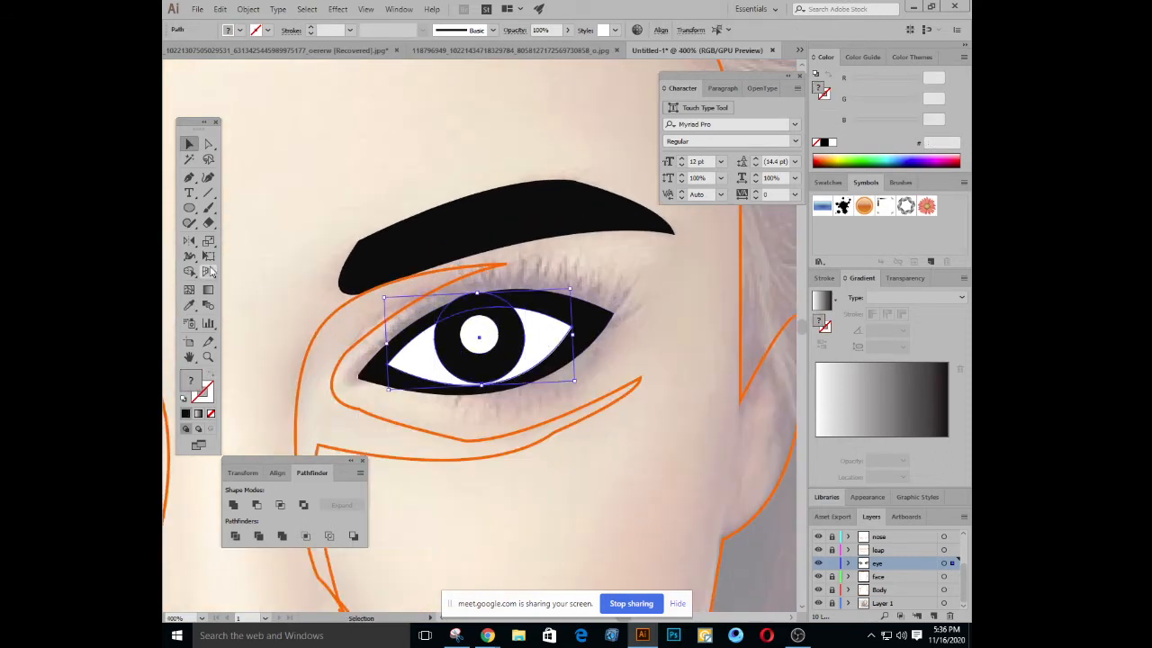
left_click(189, 272)
left_click(499, 355)
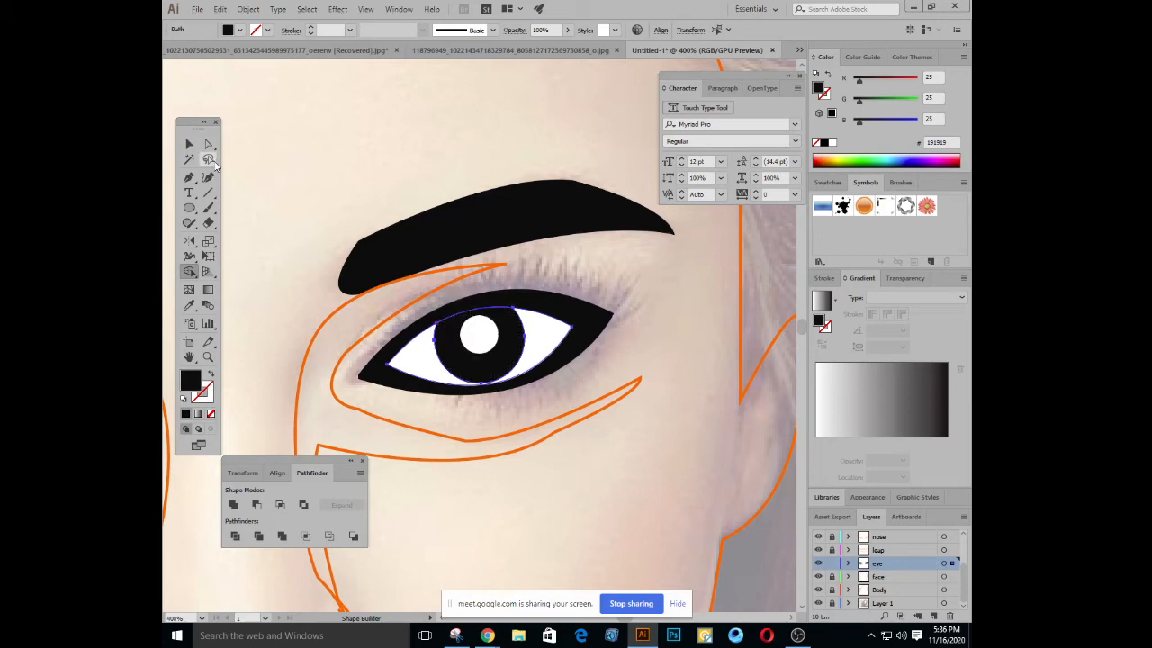
left_click(189, 144)
left_click(429, 337)
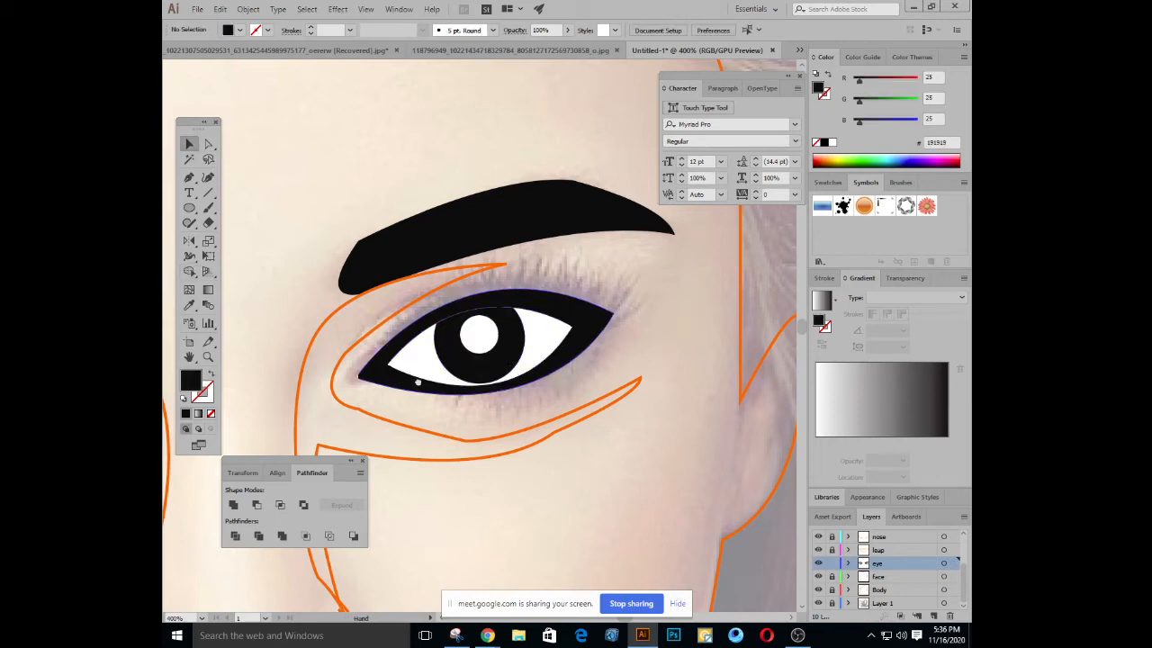
left_click_drag(412, 375, 553, 356)
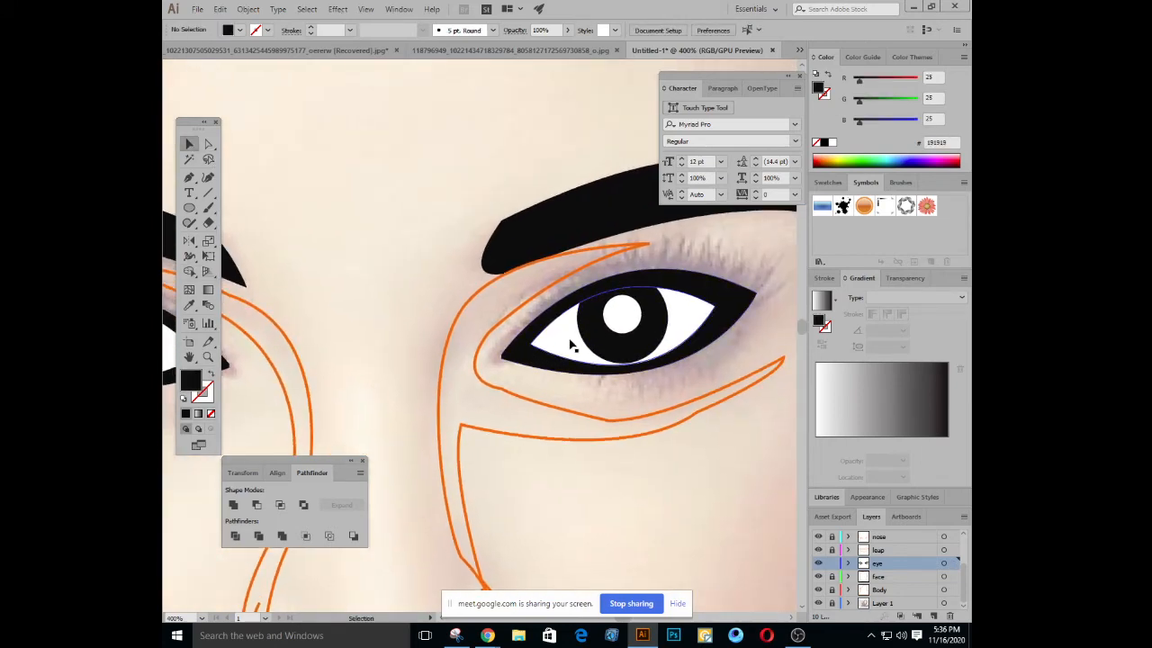
Review both finished eyes and eyebrows against the whole face at different magnifications
key("ctrl+1")
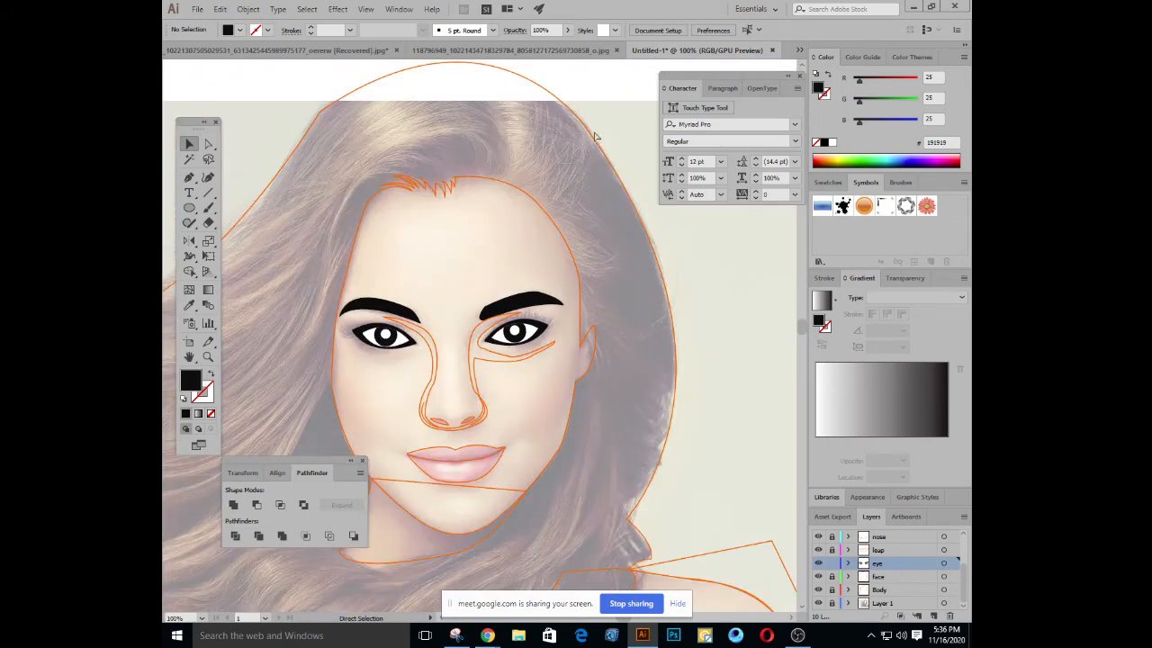
key("ctrl+plus")
key("ctrl+plus")
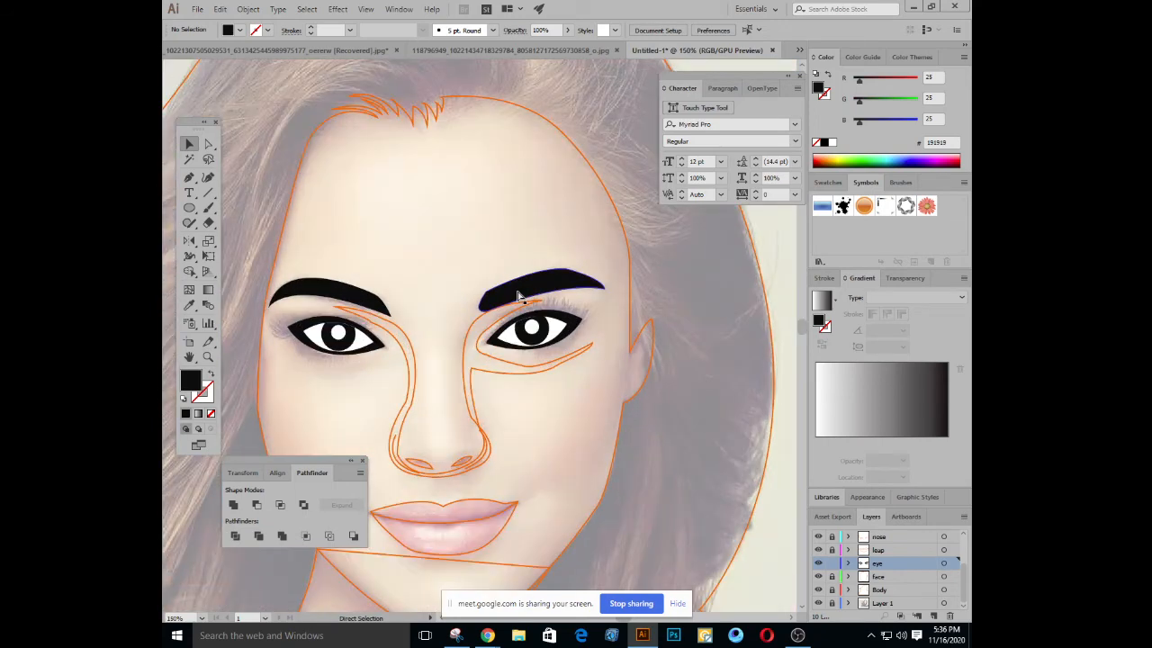
key("ctrl+minus")
key("ctrl+minus")
scroll(403, 290, "left", 3)
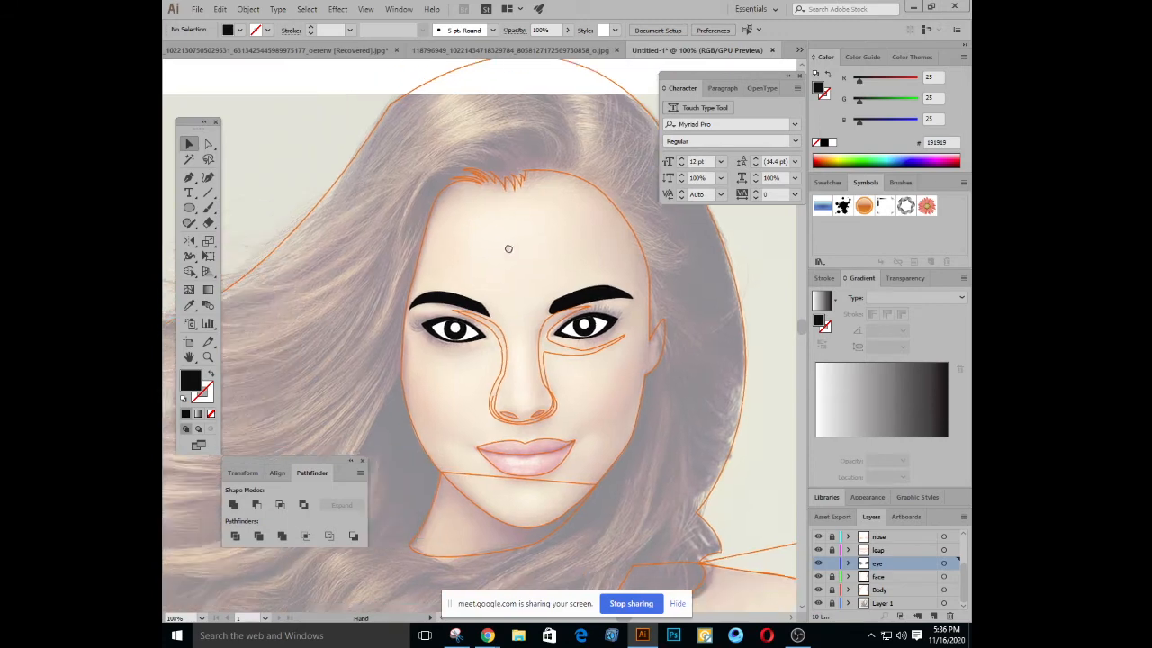
scroll(509, 243, "down", 2)
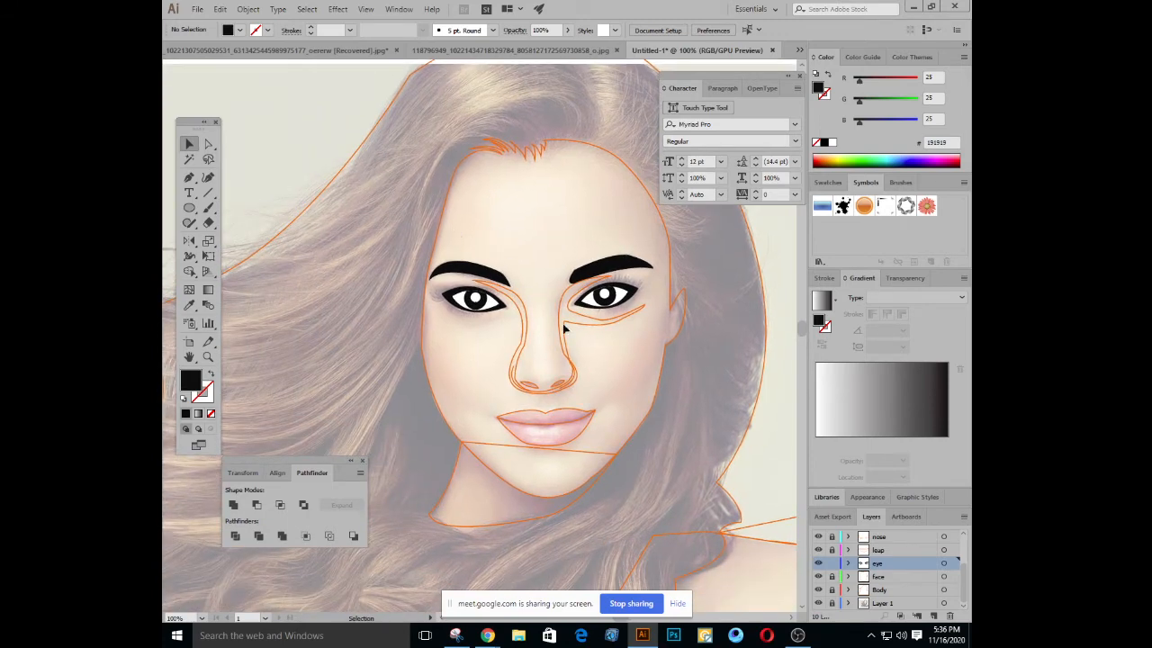
left_click_drag(618, 397, 604, 352)
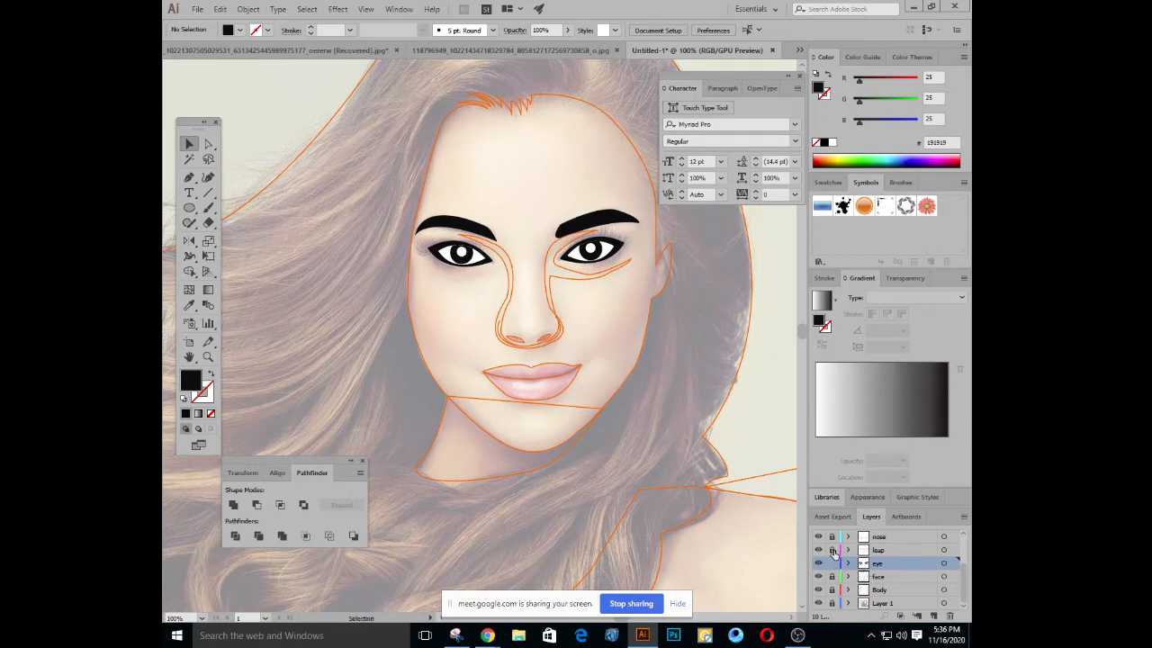
Unlock the leap layer and swap the lip outline's orange stroke to a solid fill
left_click(532, 382)
key("ctrl+plus")
left_click_drag(317, 399, 473, 416)
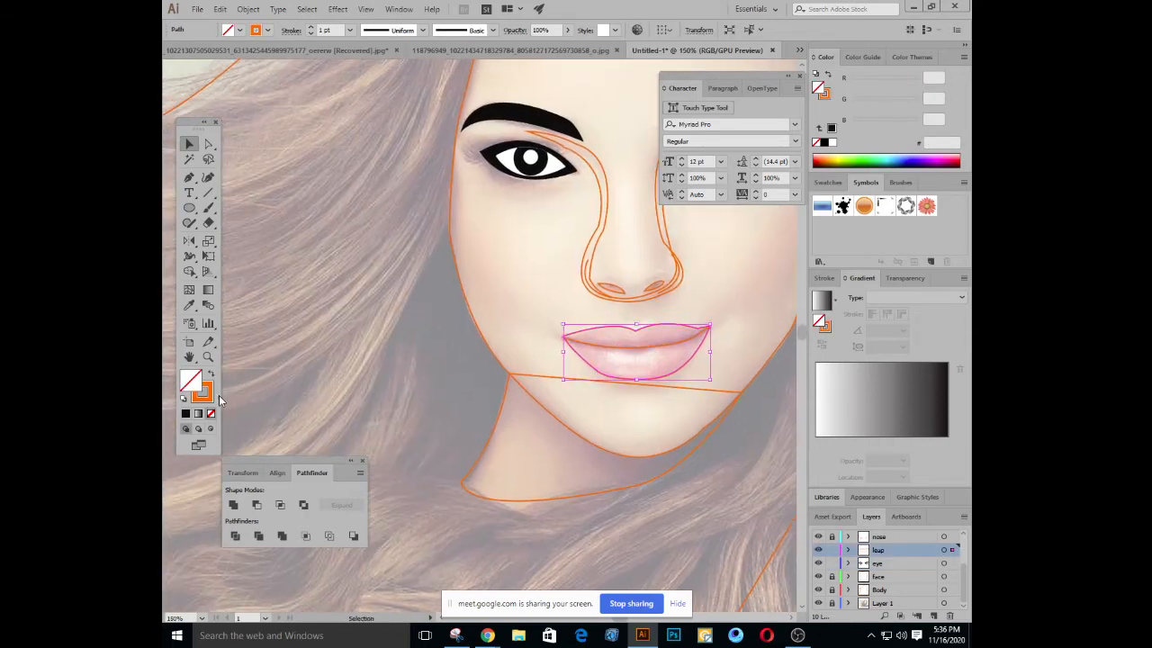
left_click(212, 376)
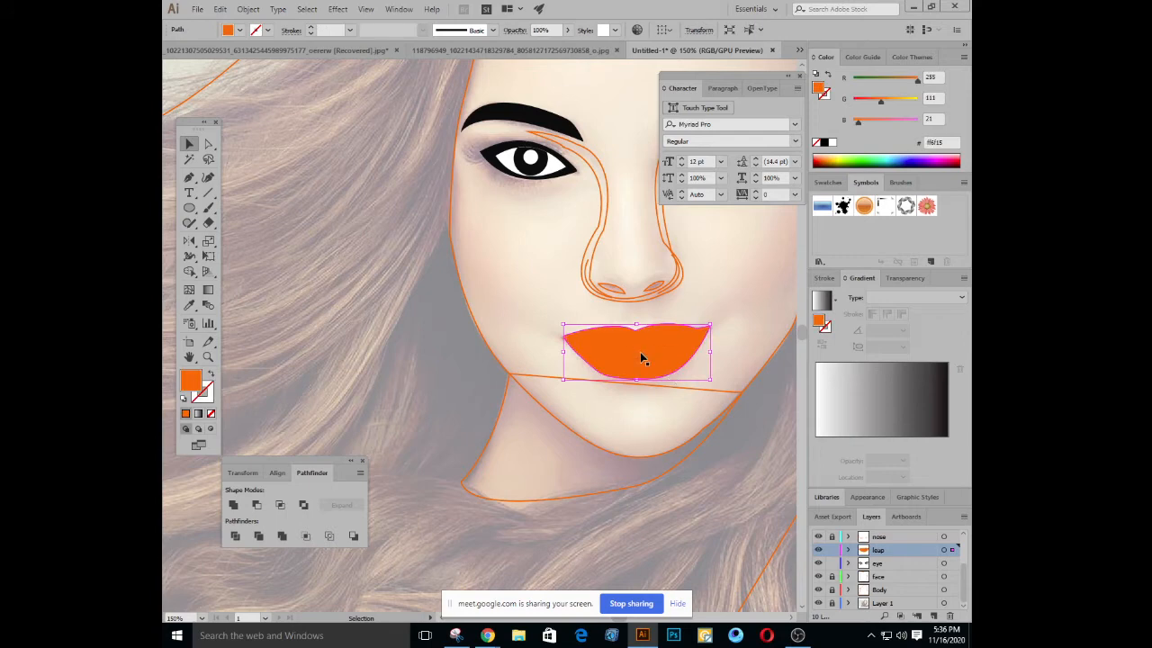
Recolour the lip shape by sampling white from the eye and darkening it to light grey edebeb
left_click_drag(471, 278, 366, 337)
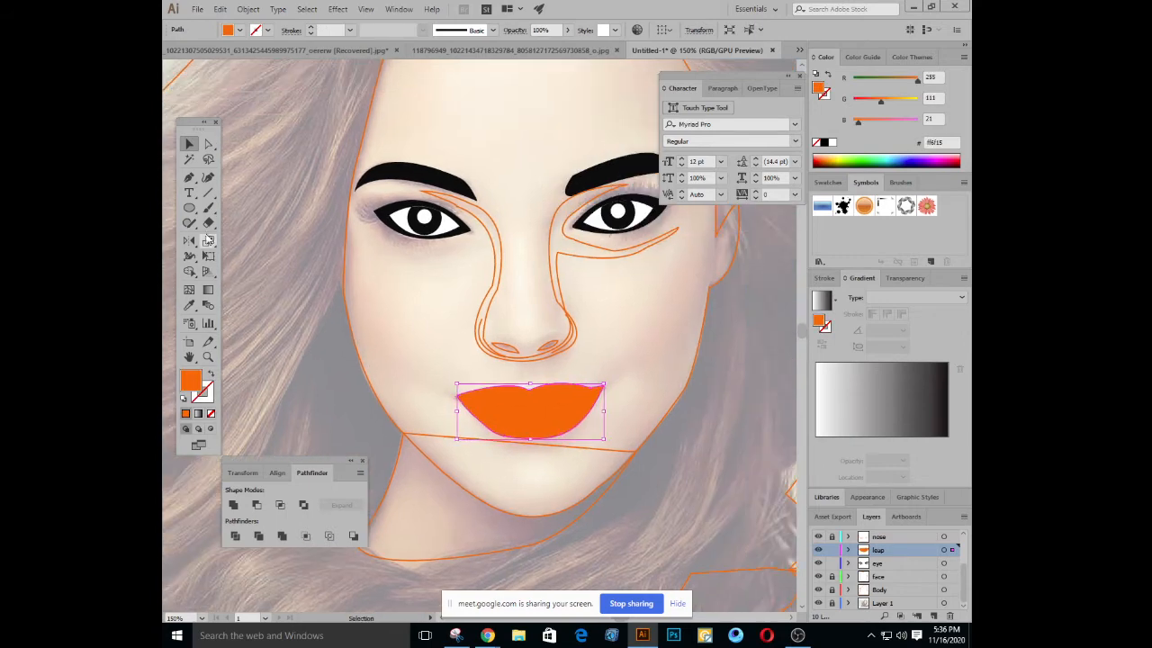
left_click(189, 304)
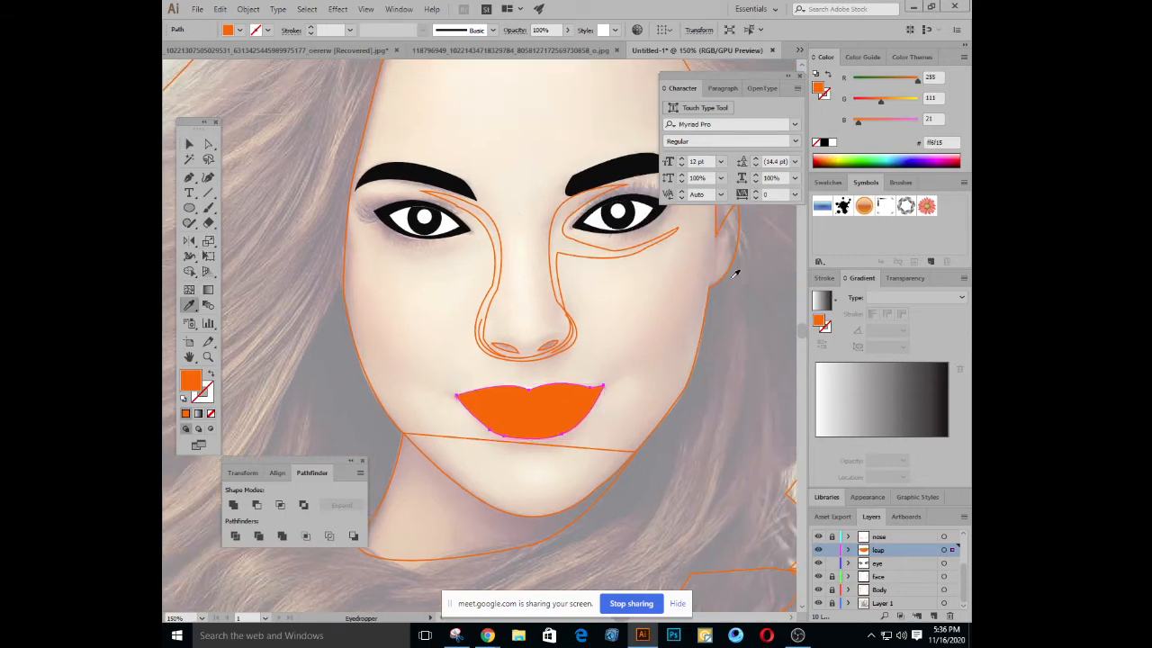
left_click(641, 214)
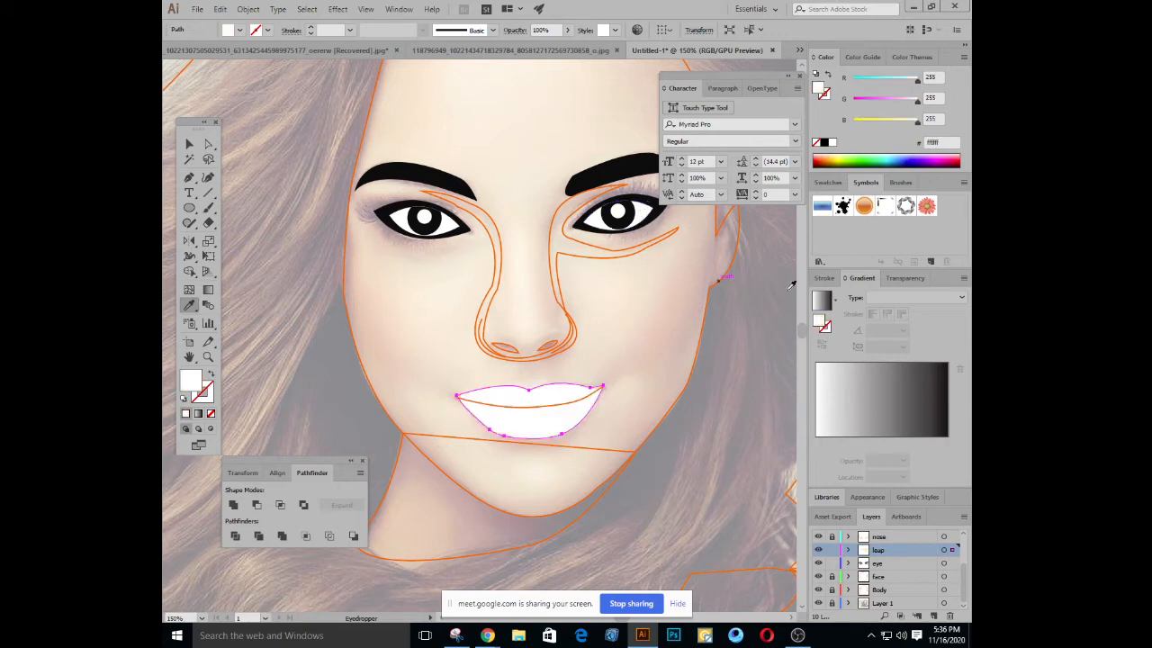
double_click(819, 94)
left_click(645, 266)
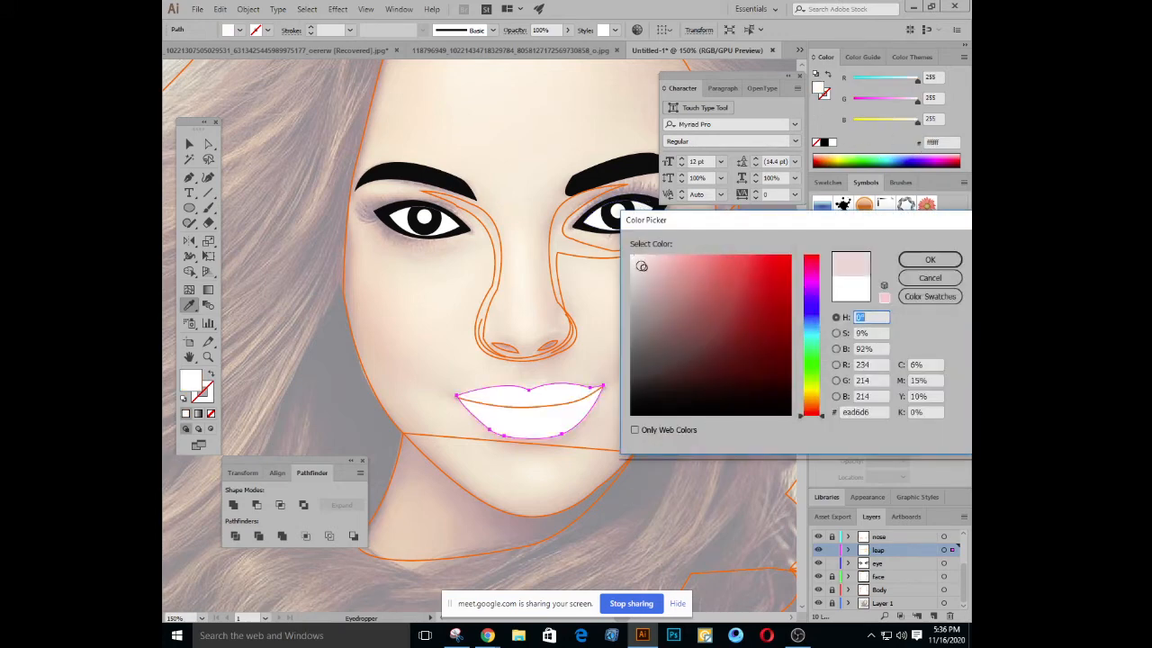
left_click_drag(641, 267, 633, 263)
left_click(930, 259)
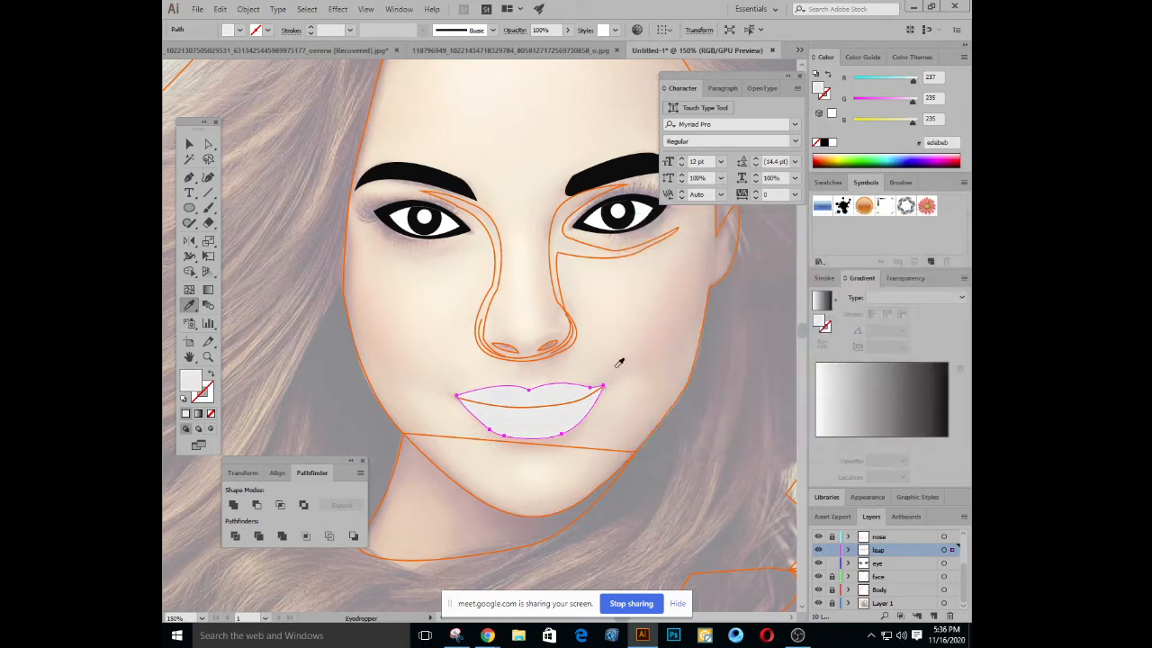
scroll(620, 357, "down", 1)
left_click(189, 144)
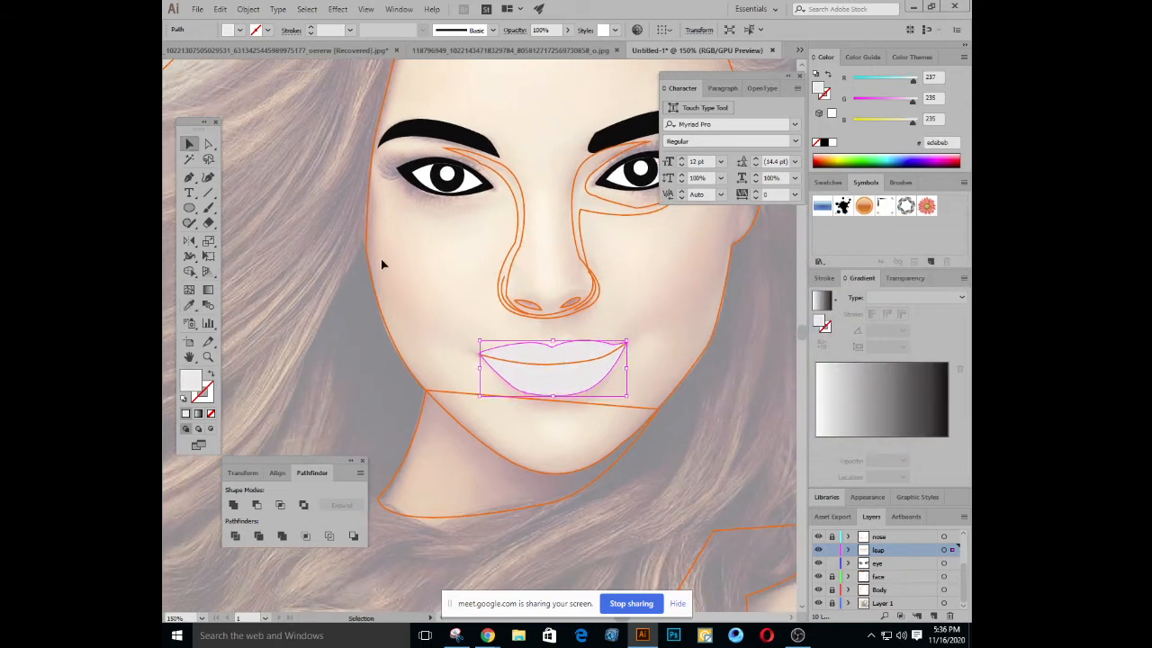
left_click(381, 258)
Give the mouth line between the lips a 6 pt stroke with a width profile tapered at both ends
left_click(563, 369)
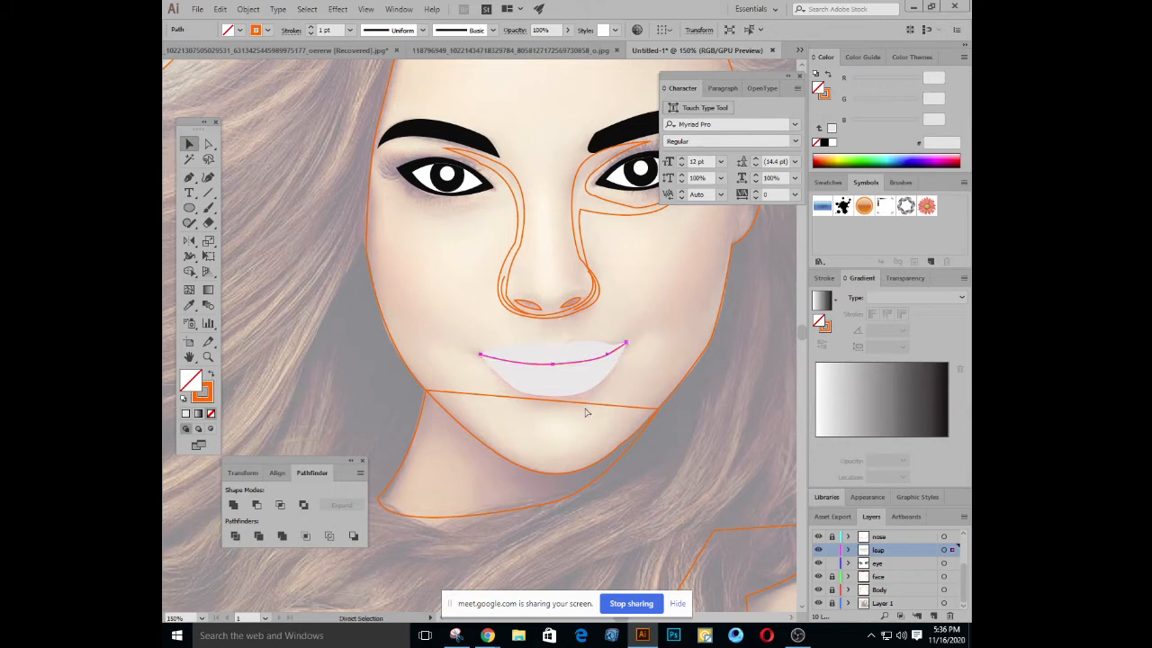
key("ctrl+plus")
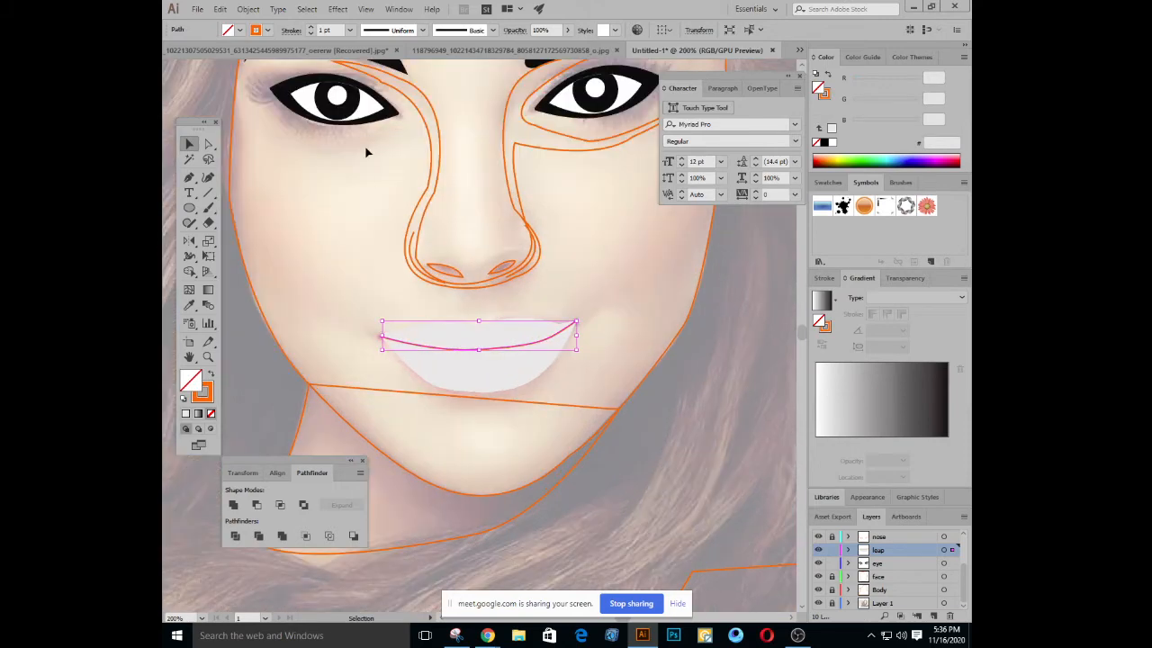
left_click(311, 27)
left_click(311, 27)
left_click(311, 27)
left_click(311, 27)
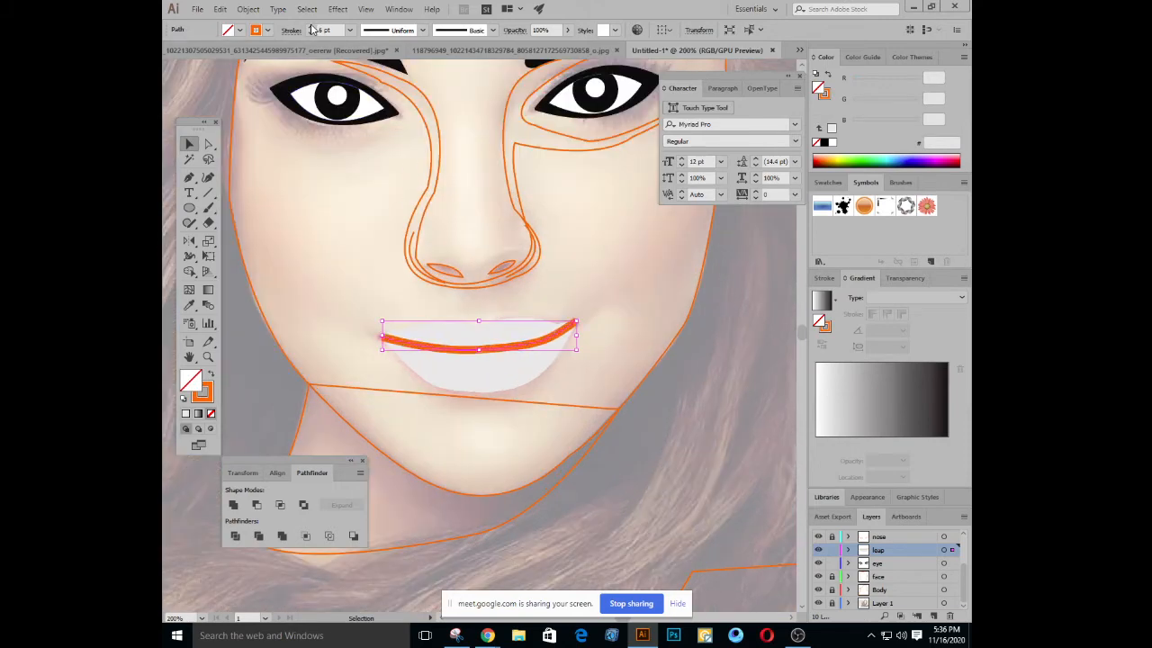
left_click(420, 33)
left_click(394, 75)
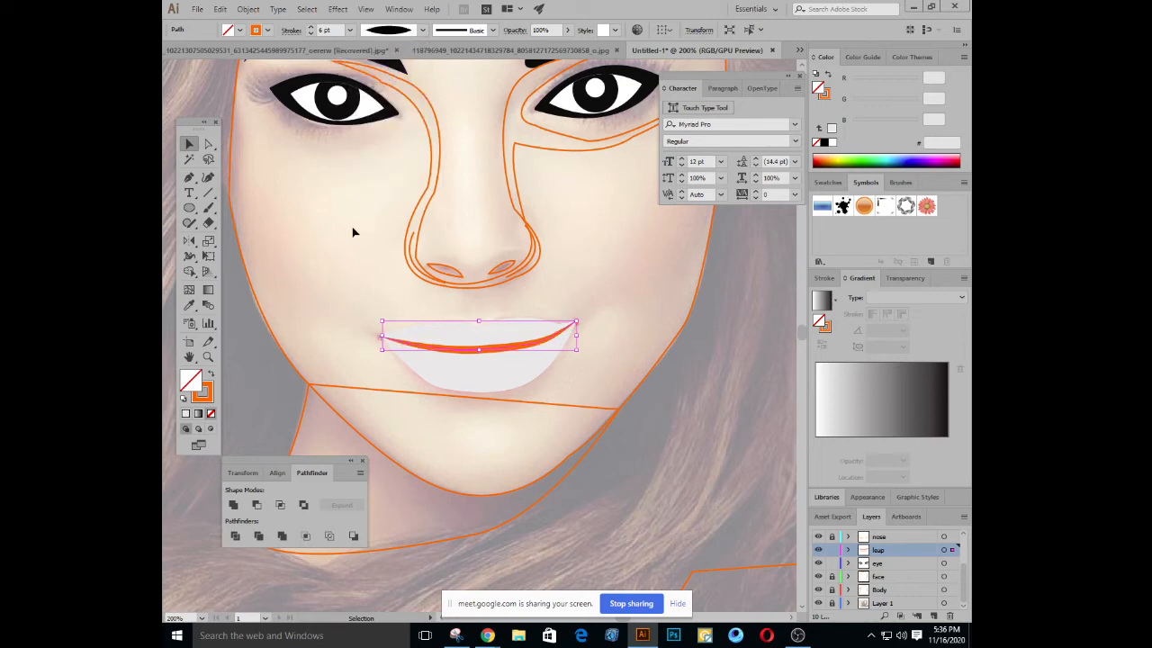
left_click(344, 263)
left_click(468, 349)
left_click(321, 251)
left_click(468, 349)
key("space")
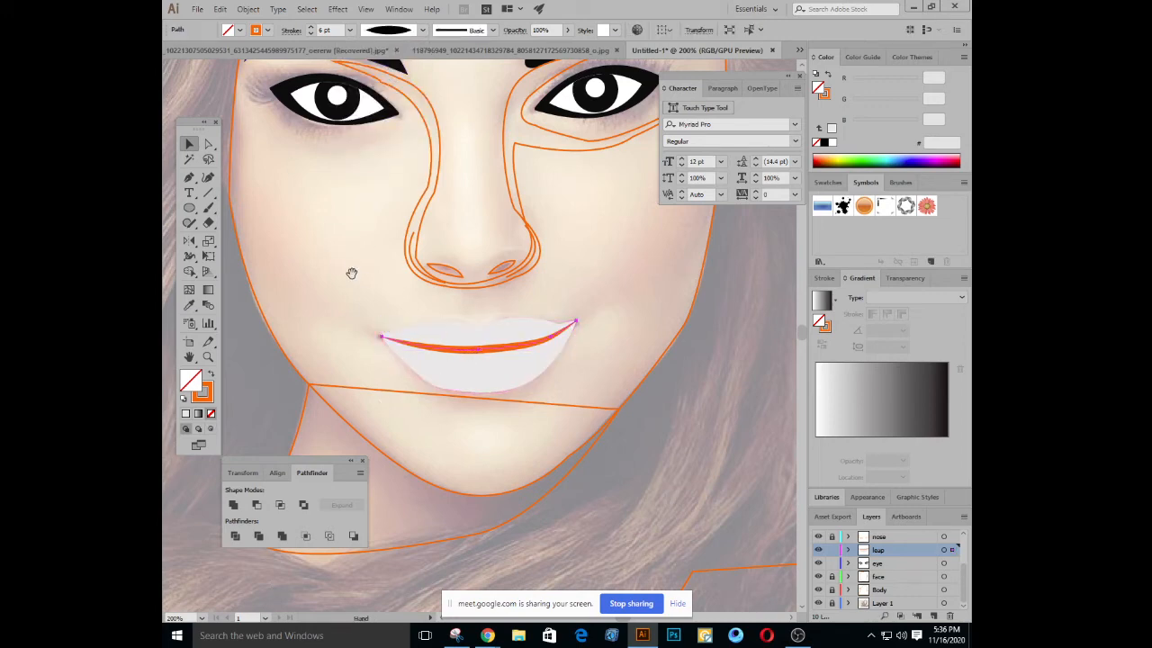
left_click_drag(350, 275, 376, 268)
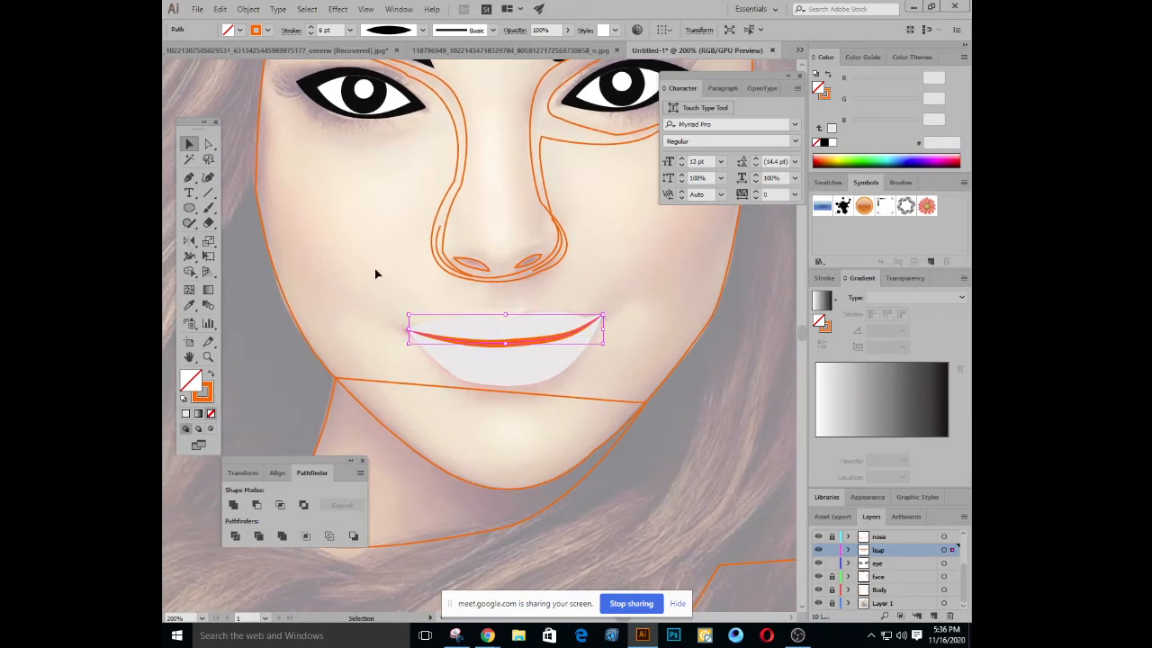
Try to convert the tapered mouth line into a filled shape with Expand Appearance
left_click(252, 11)
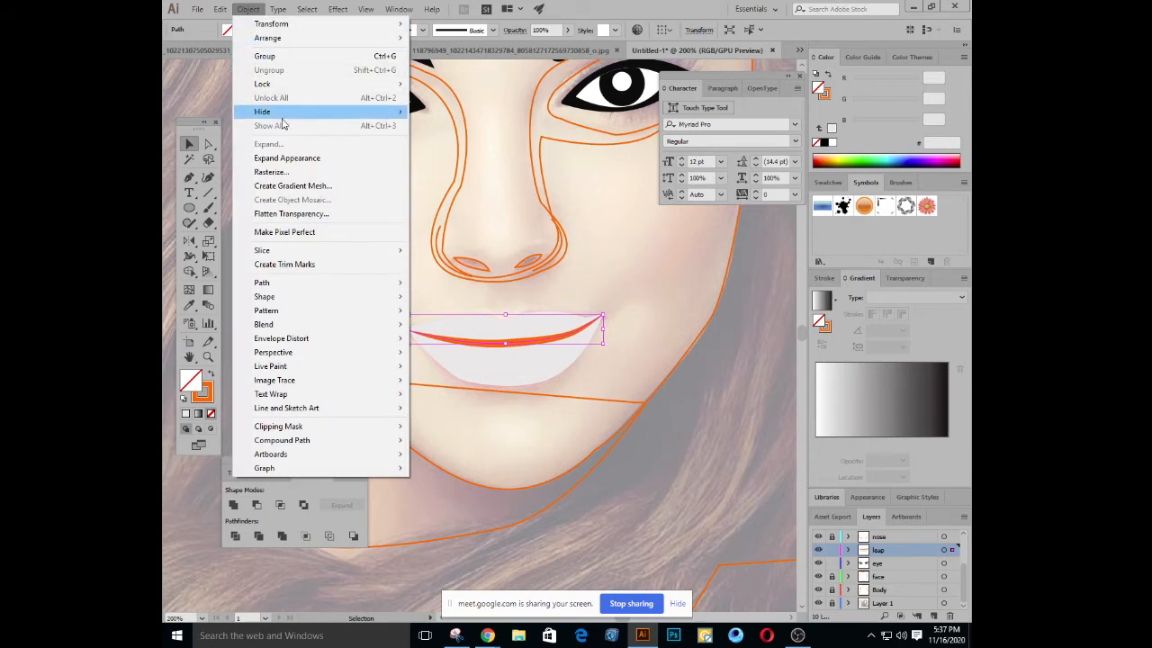
left_click(309, 162)
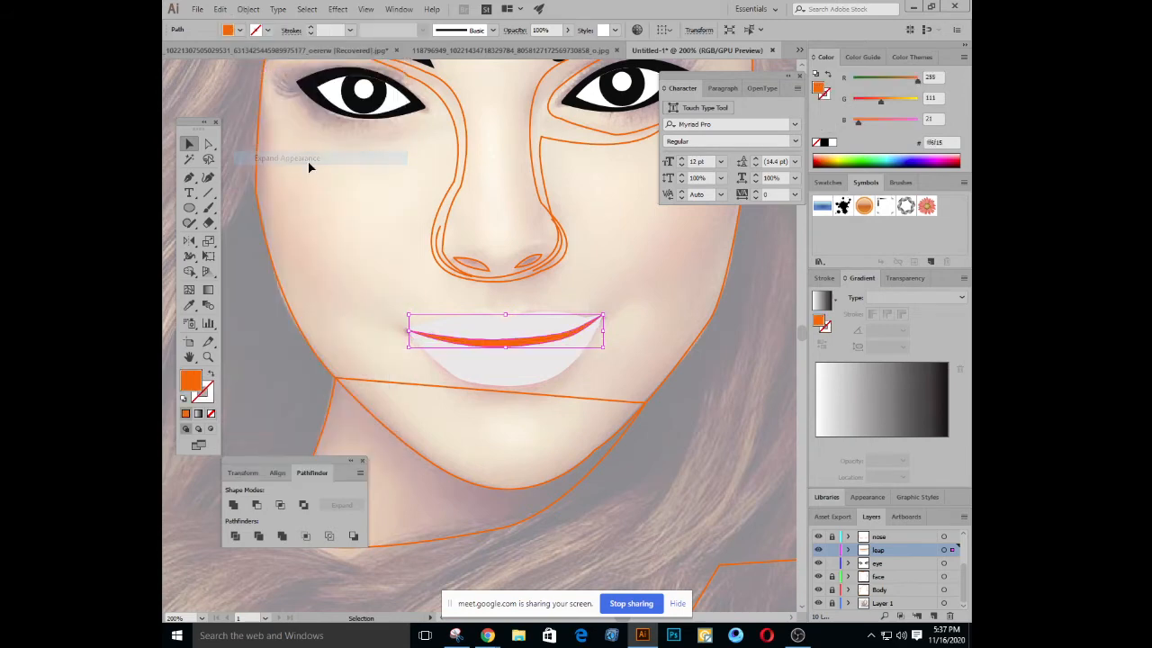
key("shift+x")
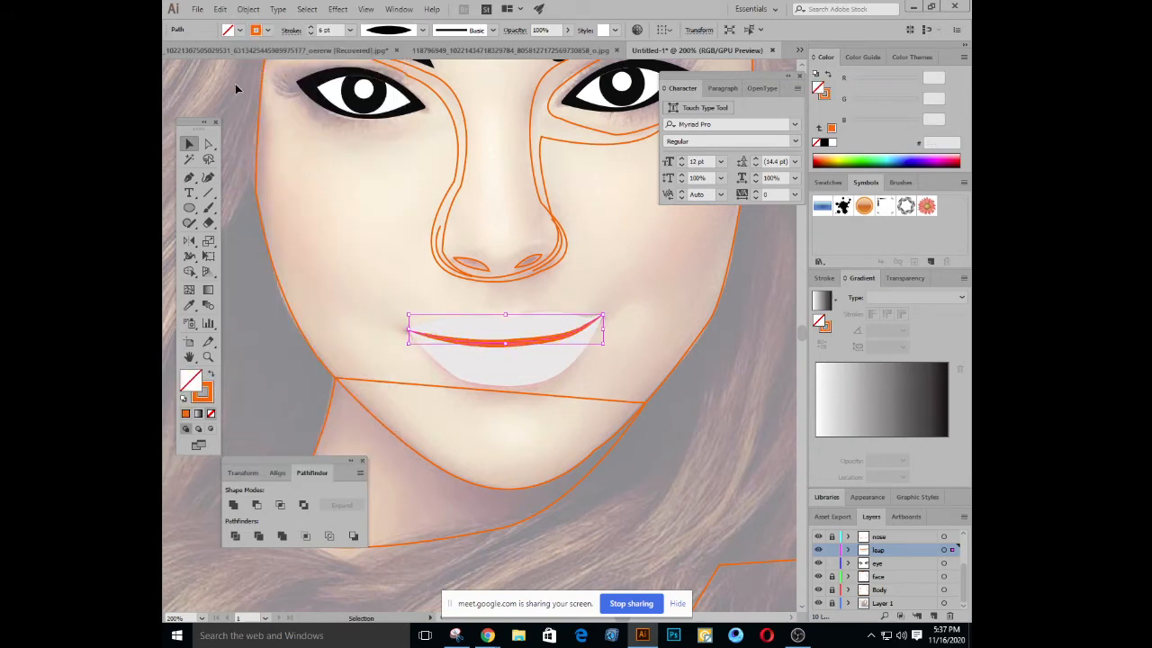
Convert the tapered mouth line into a filled shape with Outline Stroke
left_click(249, 9)
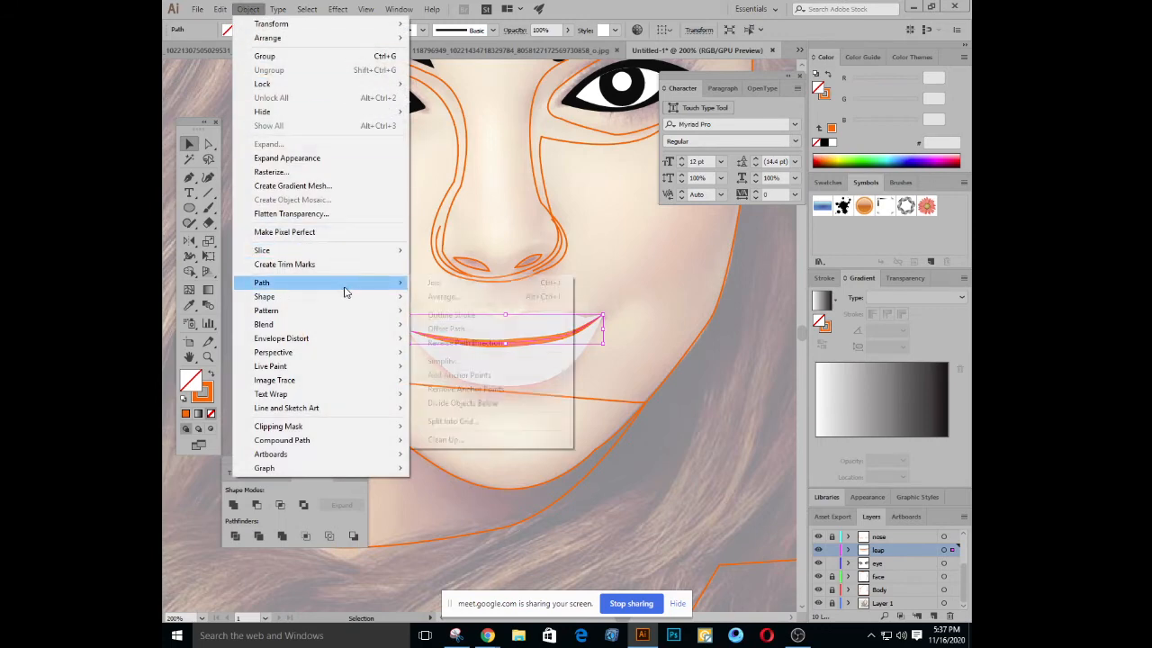
mouse_move(345, 291)
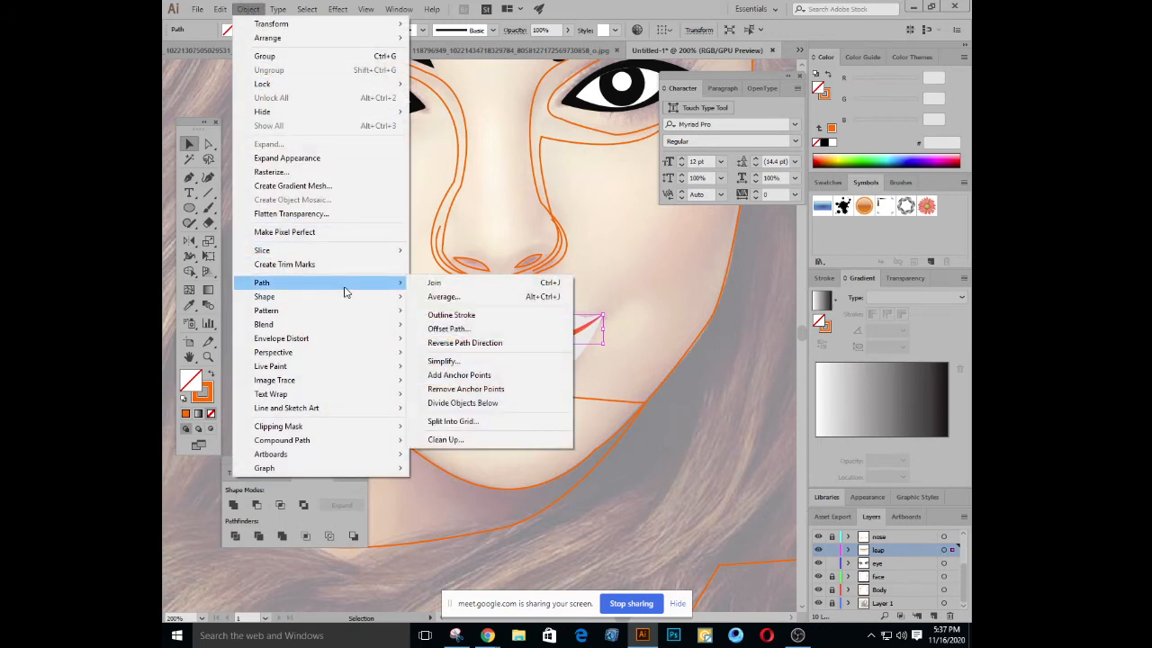
left_click(484, 315)
Fill the outlined mouth line with the eye's sampled black, and change that fill to light grey ddd7d7
left_click(189, 304)
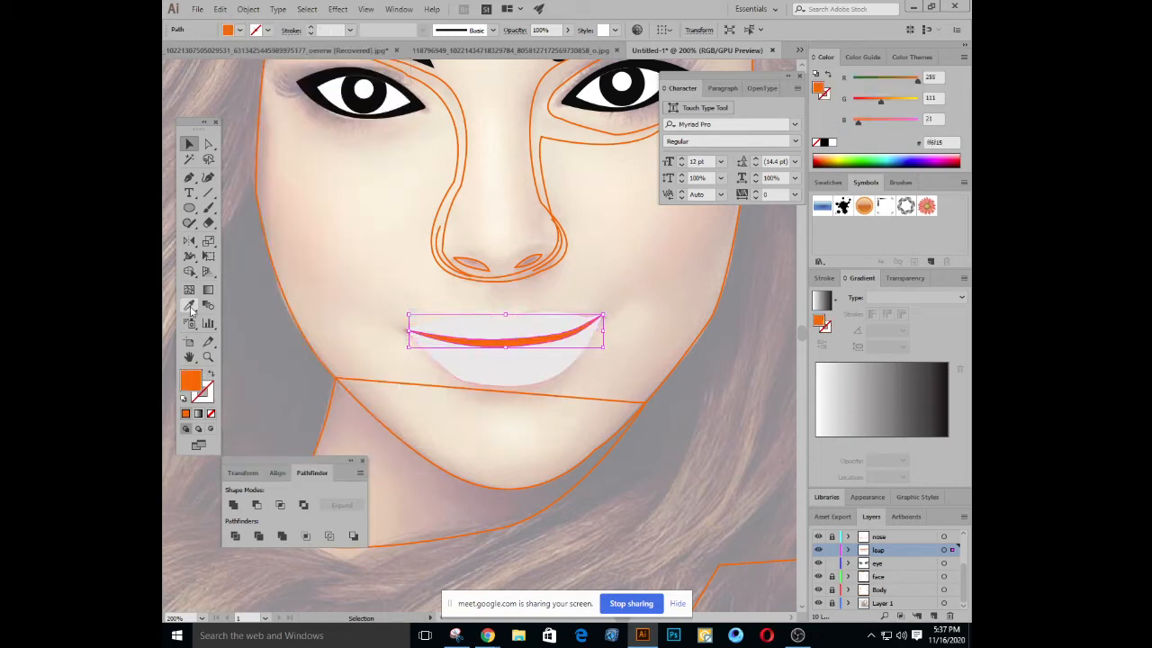
left_click(410, 333)
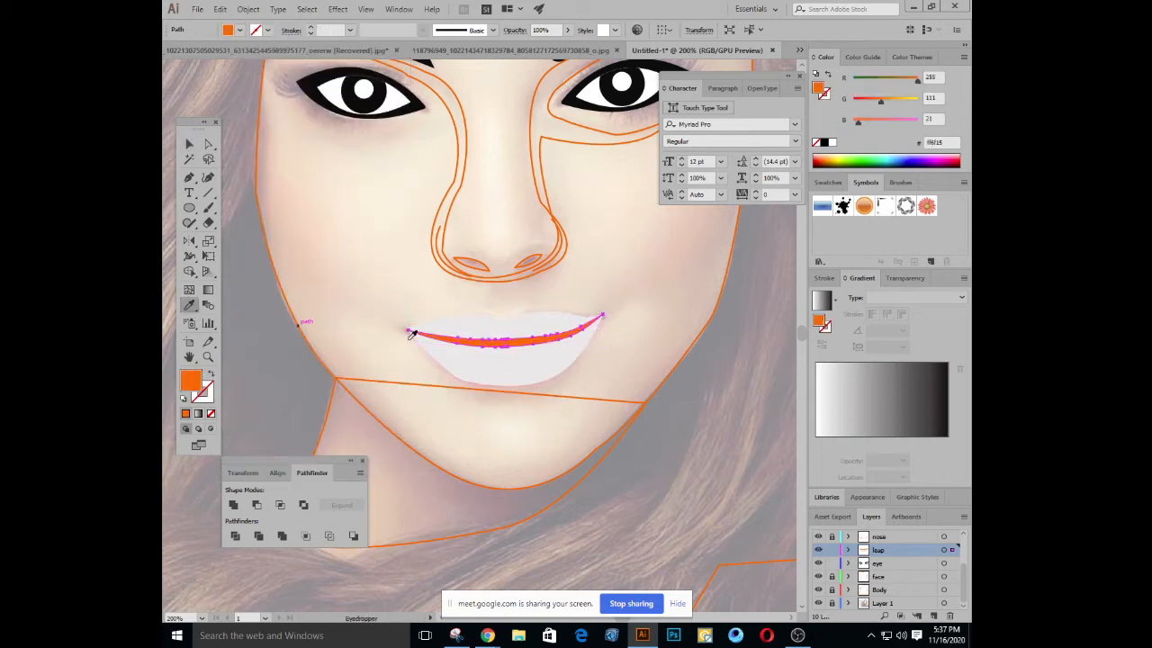
left_click(569, 103)
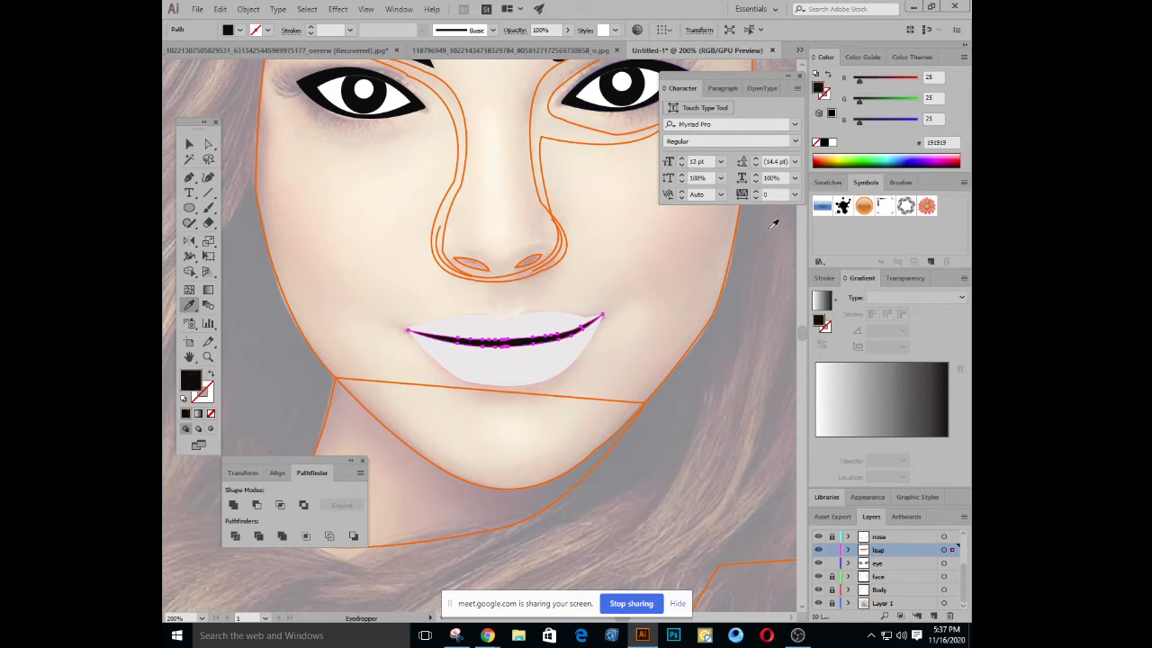
double_click(817, 86)
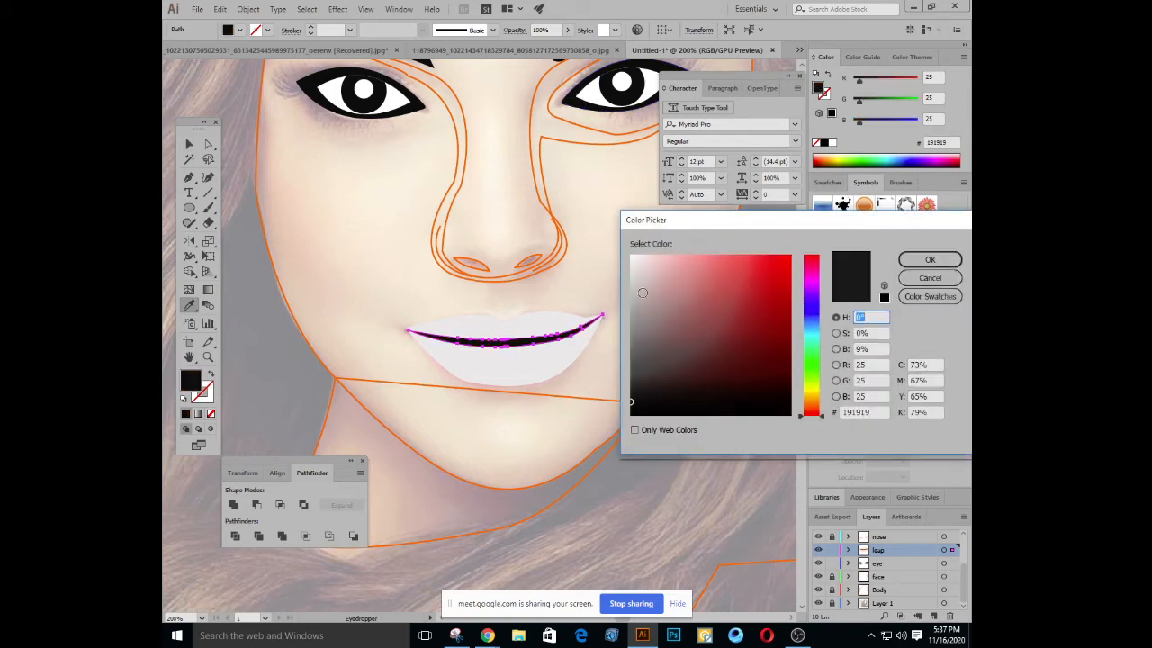
left_click(641, 292)
left_click_drag(641, 293, 635, 275)
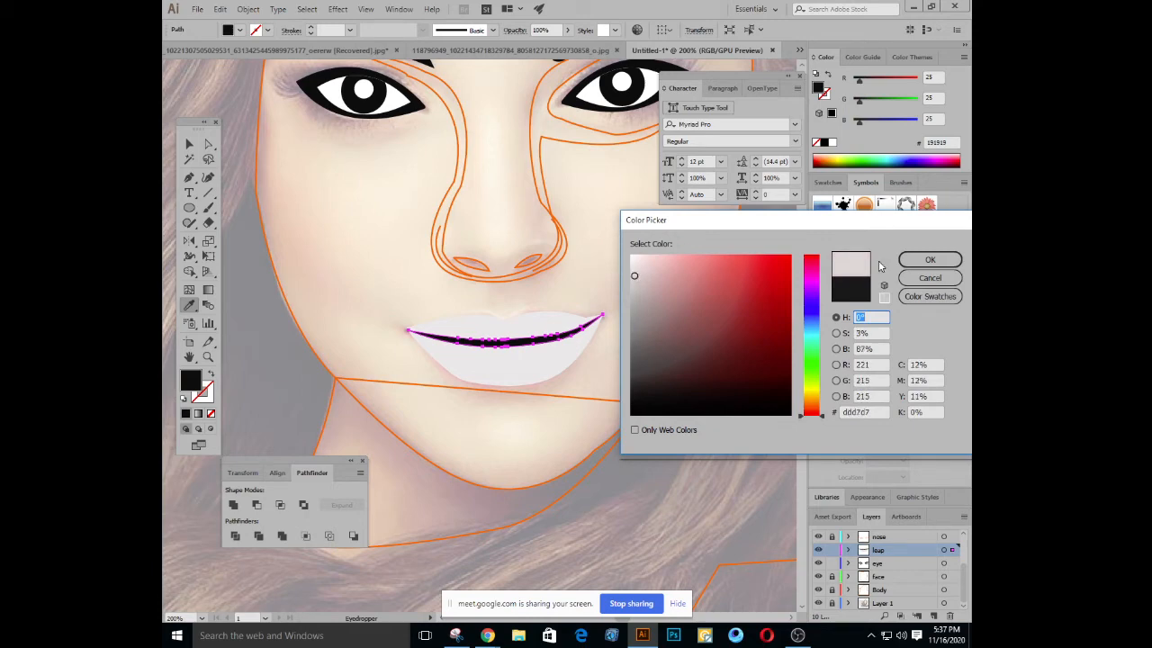
left_click(911, 258)
left_click(189, 143)
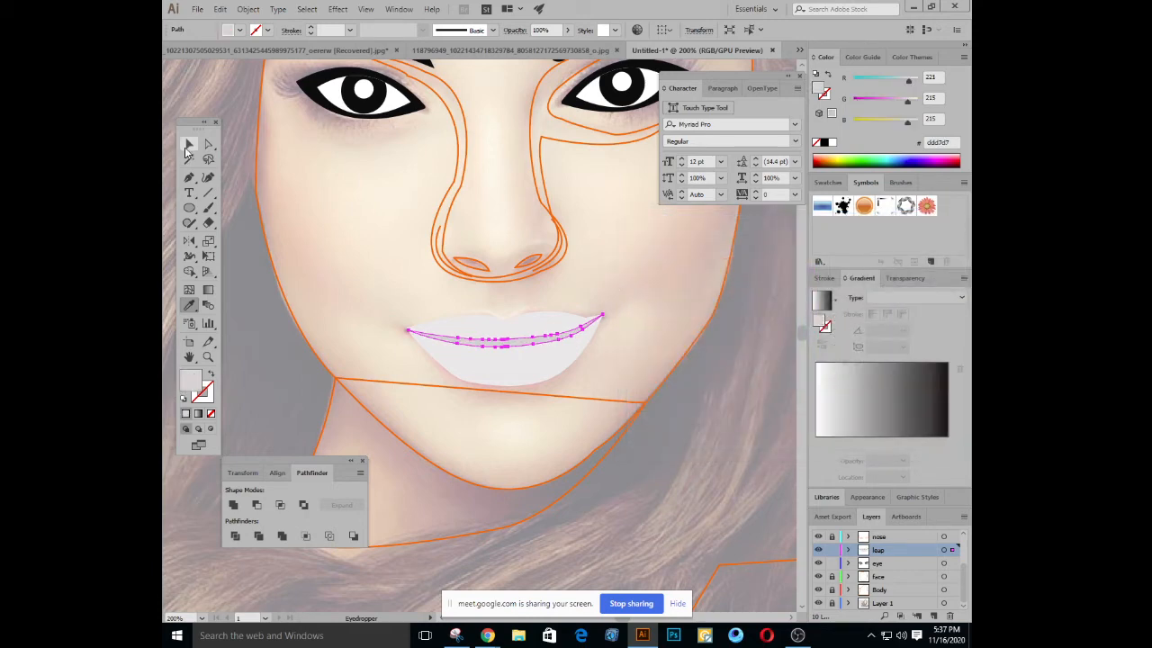
left_click(316, 212)
Examine the grey lips and mouth line close up and against the whole face
key("ctrl+minus")
key("ctrl+minus")
key("ctrl+minus")
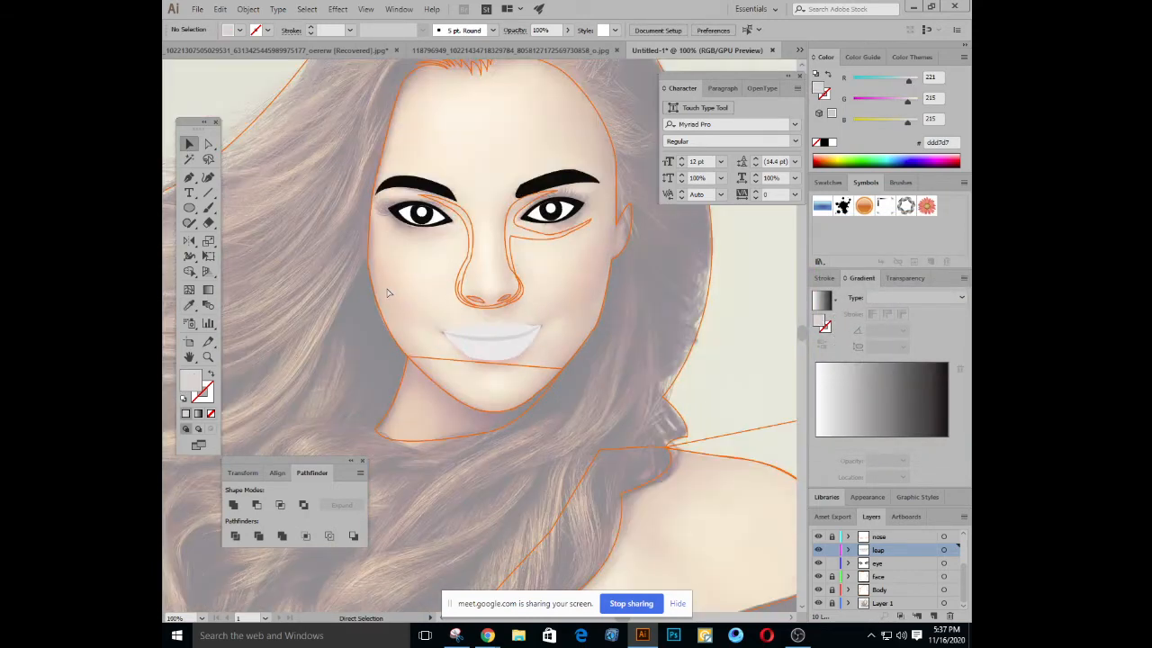
key("ctrl+equal")
key("ctrl+equal")
key("ctrl+equal")
left_click(499, 354)
key("ctrl+minus")
key("ctrl+minus")
key("ctrl+minus")
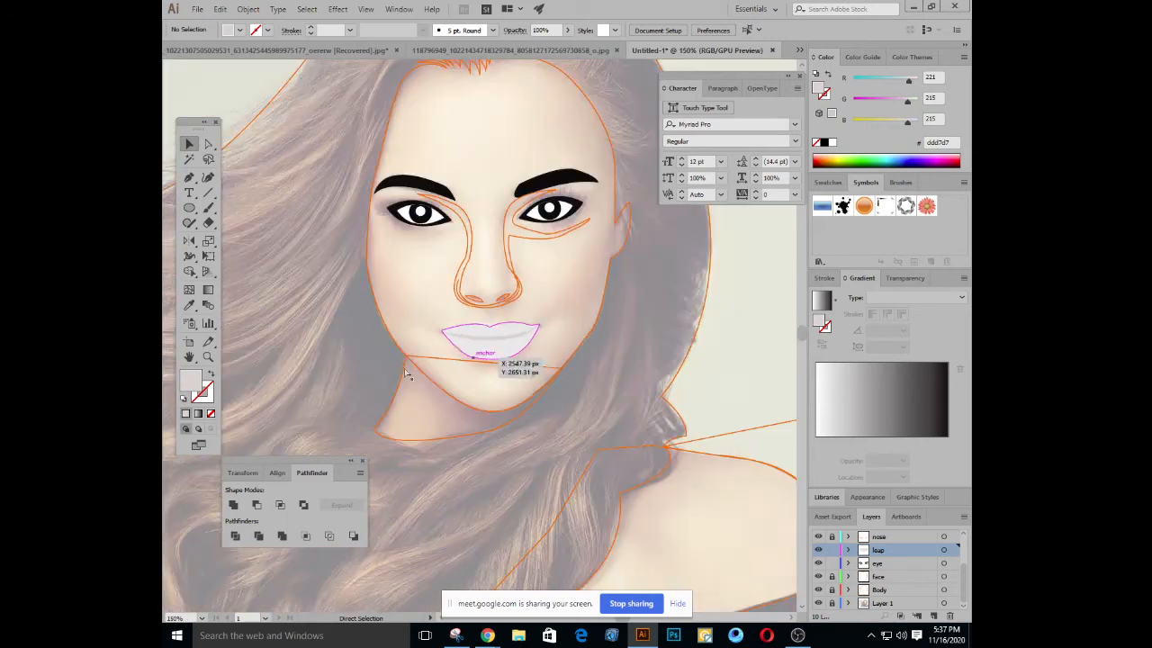
Fill both nostril shapes with the black sampled from the eyebrow, removing their orange outlines
key("ctrl+equal")
key("ctrl+equal")
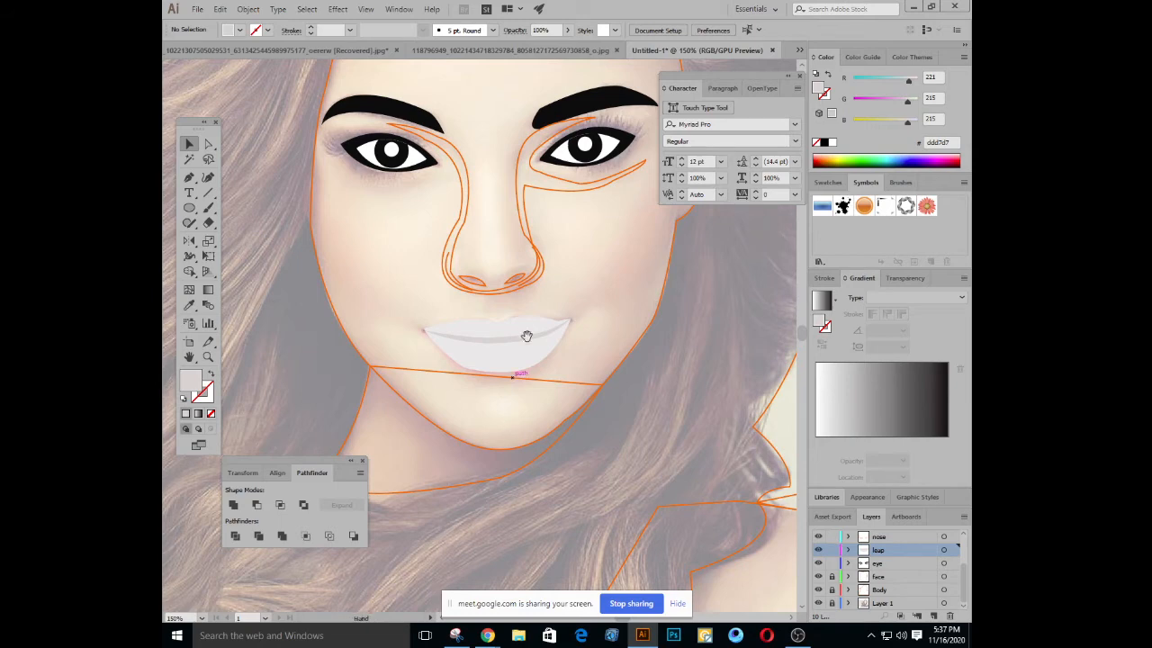
scroll(527, 334, "up", 3)
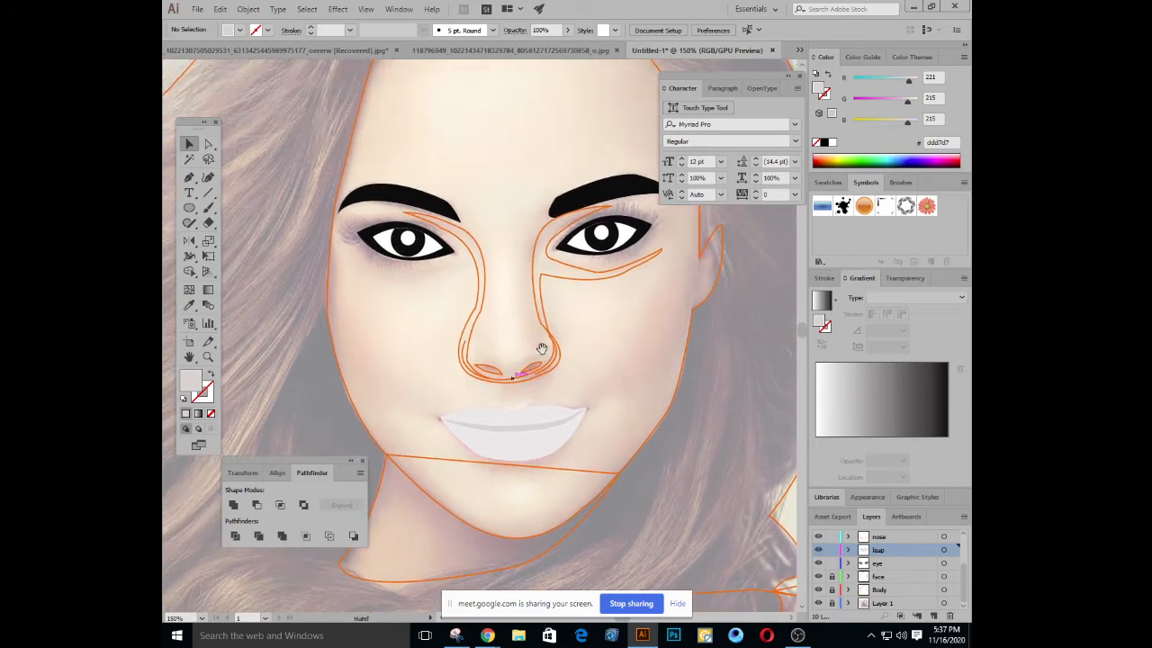
left_click(495, 371)
left_click(530, 371, "shift")
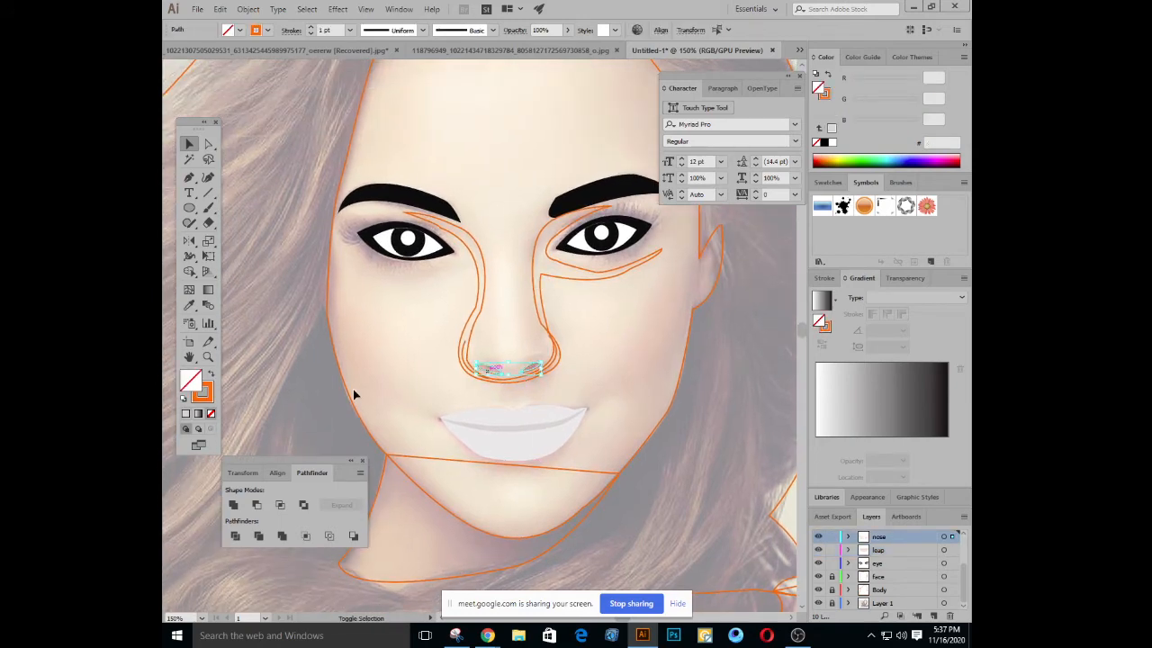
left_click(189, 304)
left_click(394, 189)
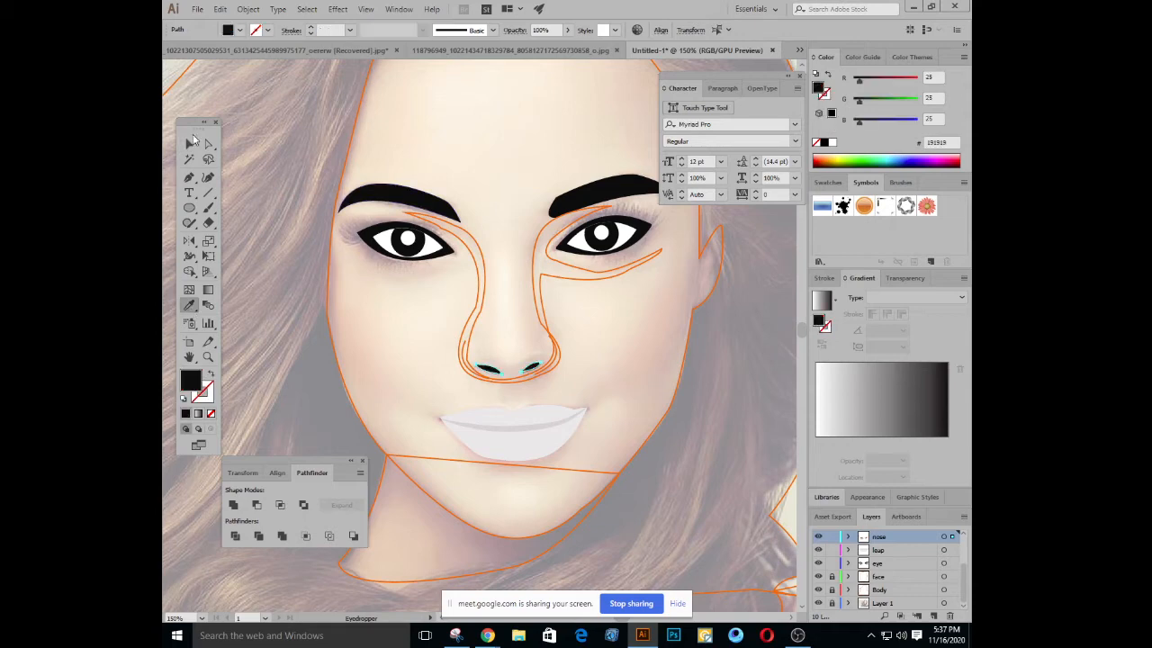
left_click(189, 144)
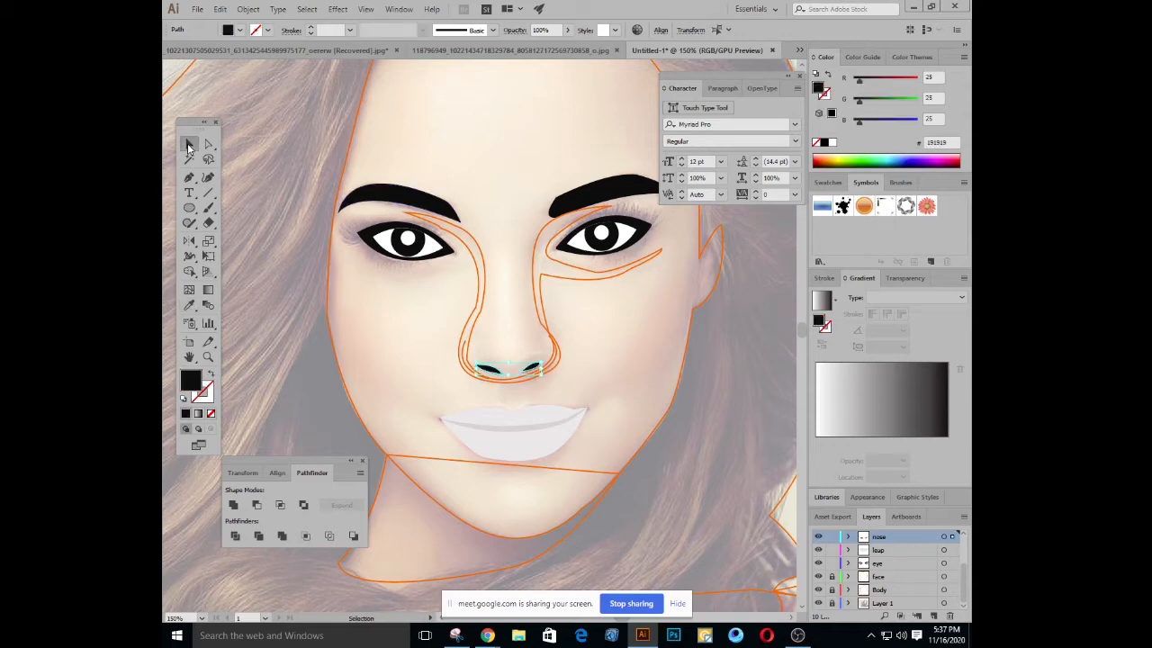
Inspect the grey mouth line's outline close up
left_click(504, 431)
key("a")
key("ctrl+plus")
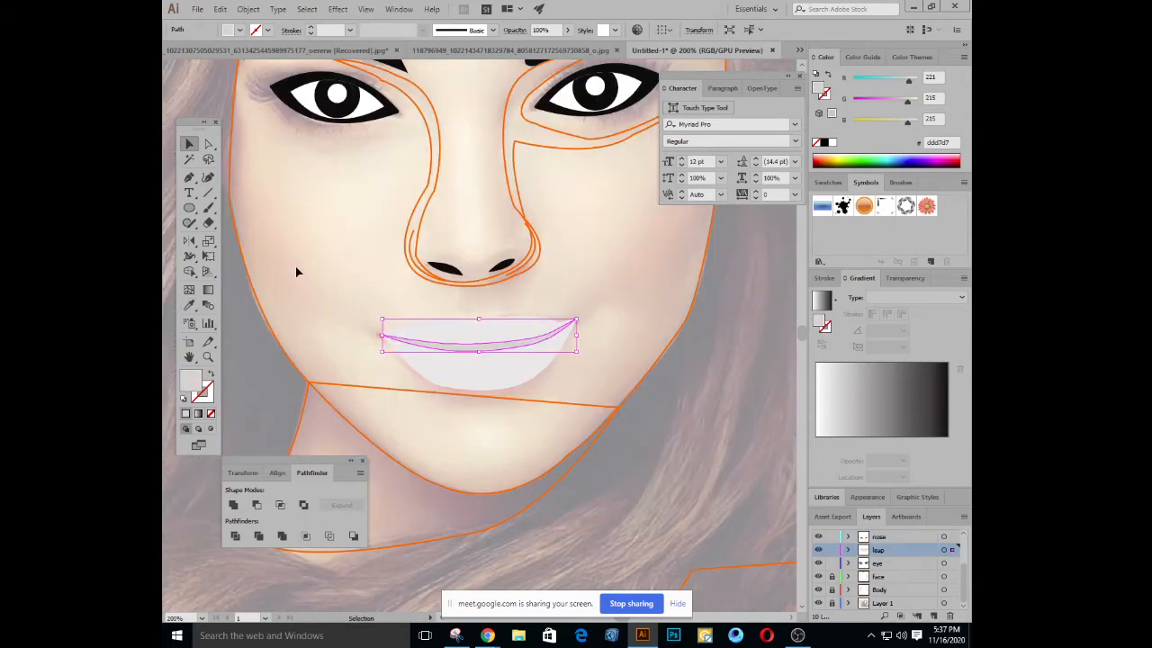
left_click(298, 270)
Draw a straight horizontal practice line on the blank area above the photo with the Pen tool
key("ctrl+minus")
key("ctrl+minus")
key("ctrl+minus")
key("ctrl+minus")
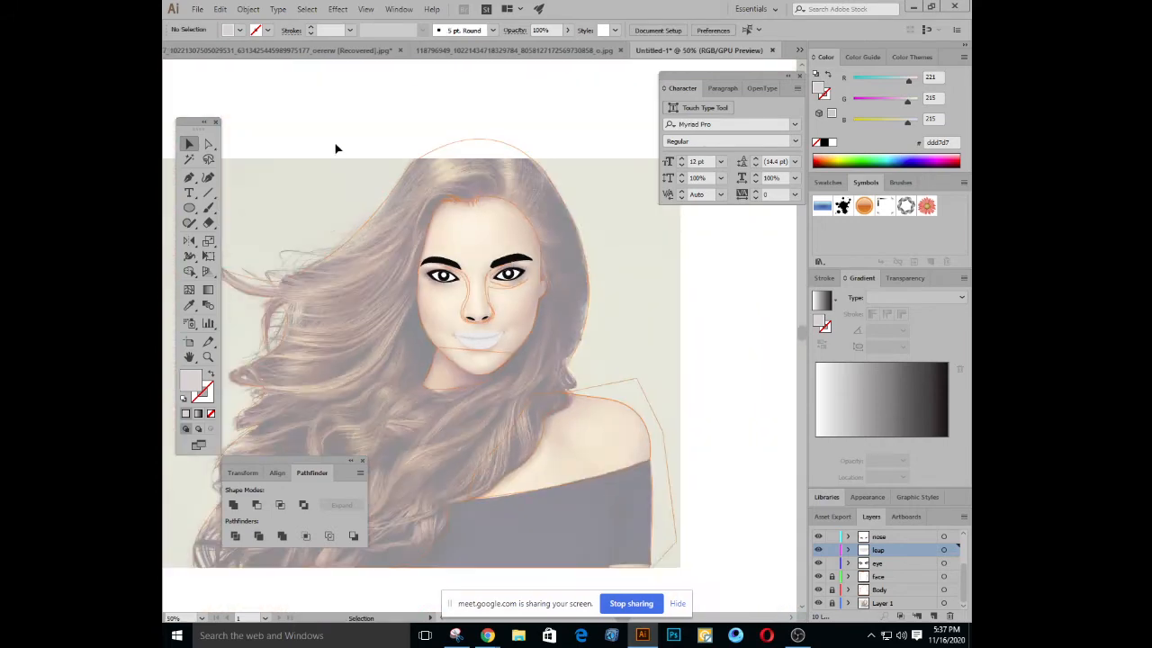
left_click_drag(336, 149, 414, 316)
key("p")
left_click(418, 190)
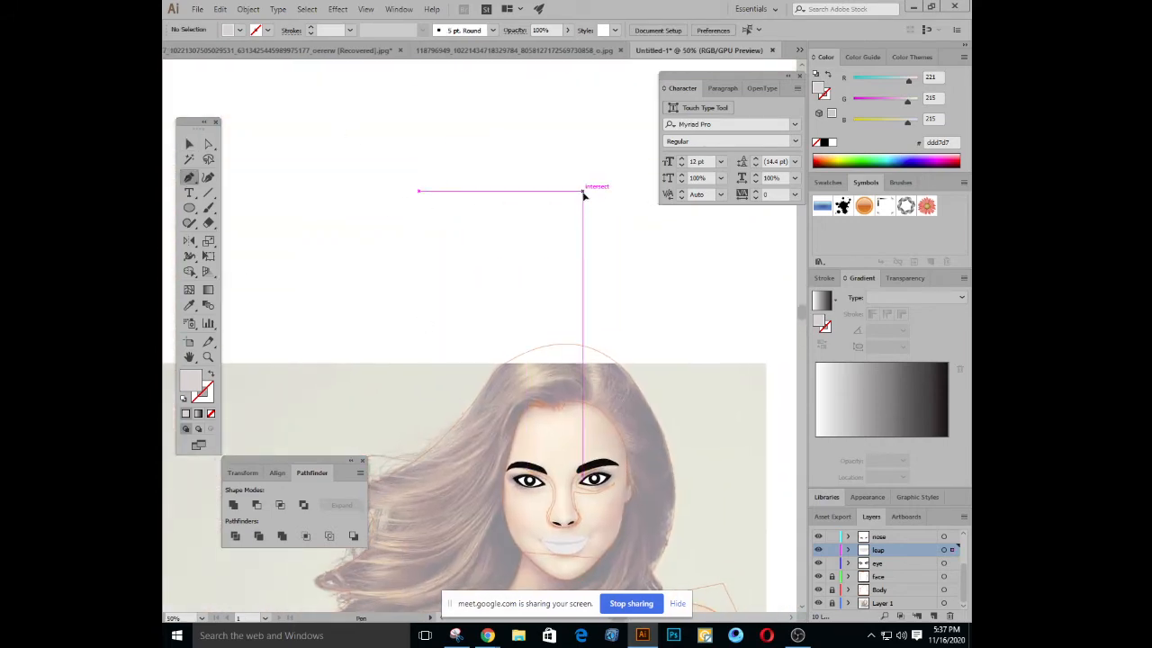
left_click(584, 192)
left_click(189, 144)
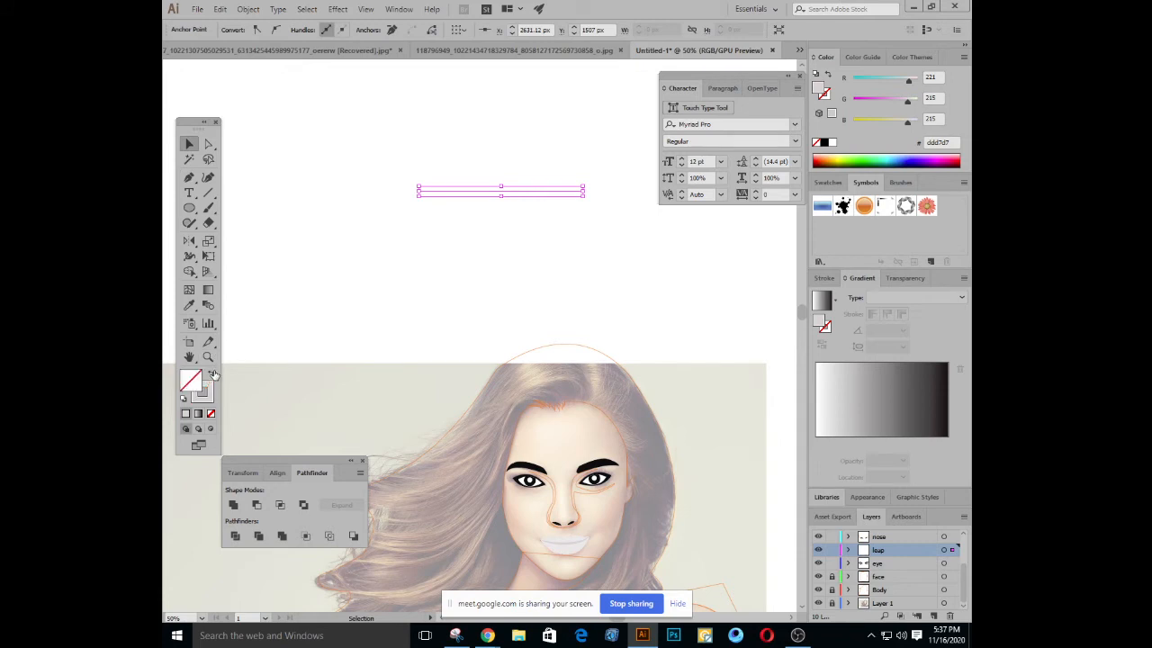
Give the practice line no fill and a 17 pt green stroke in 9cff15, and move it slightly lower
left_click(212, 374)
left_click(848, 160)
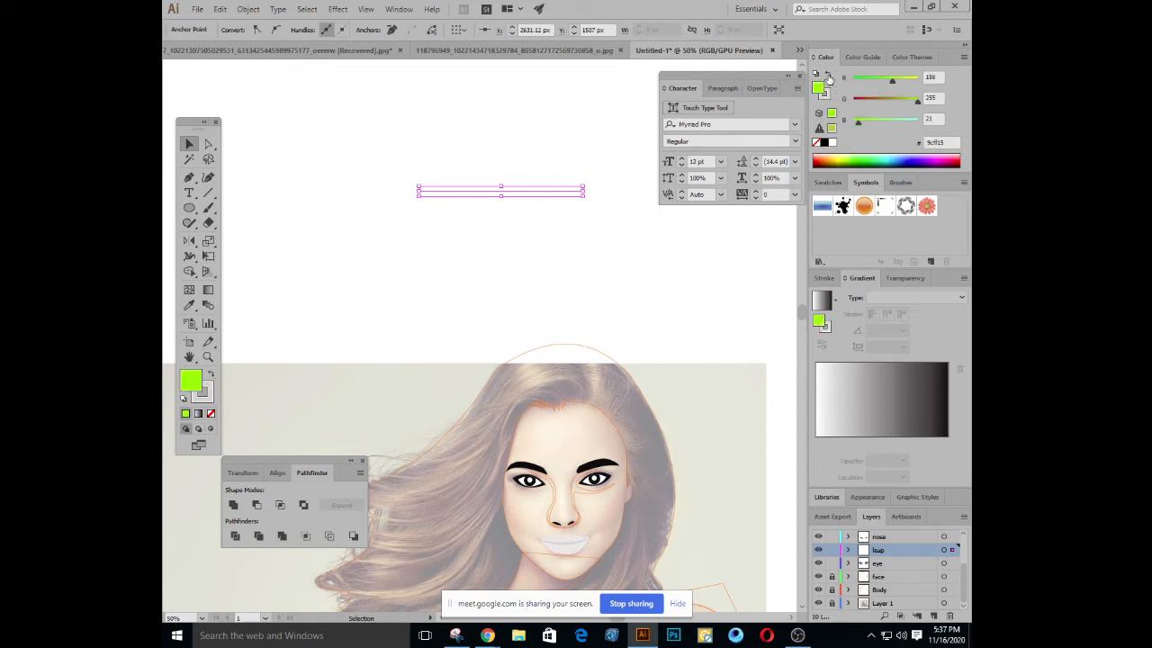
left_click(828, 78)
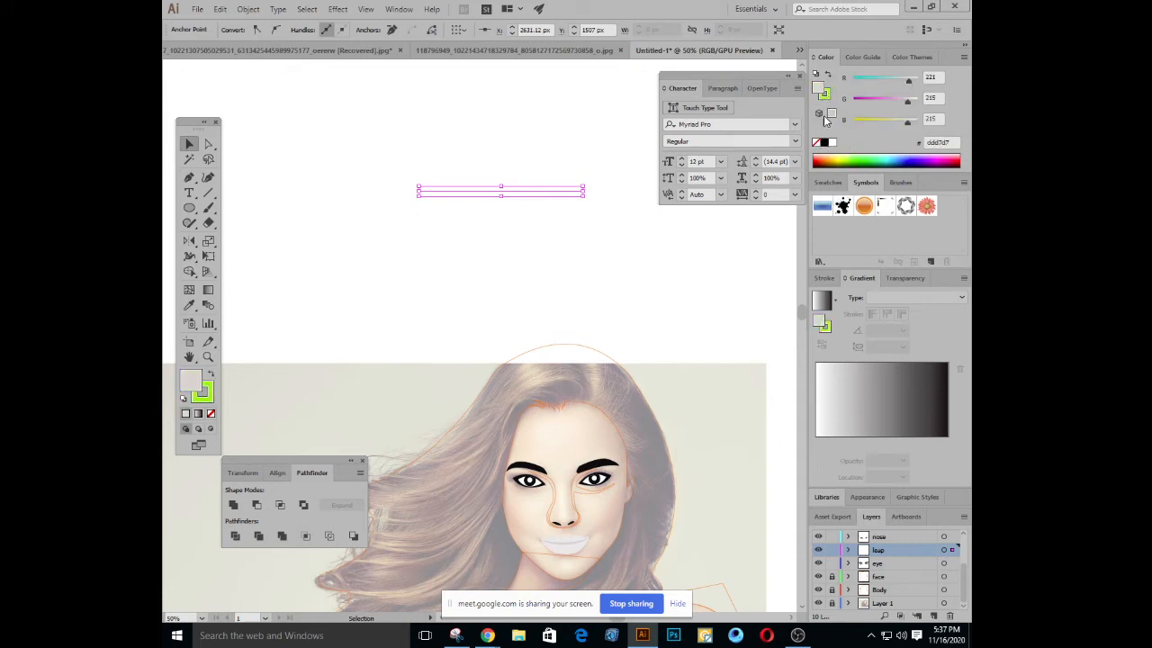
left_click(827, 120)
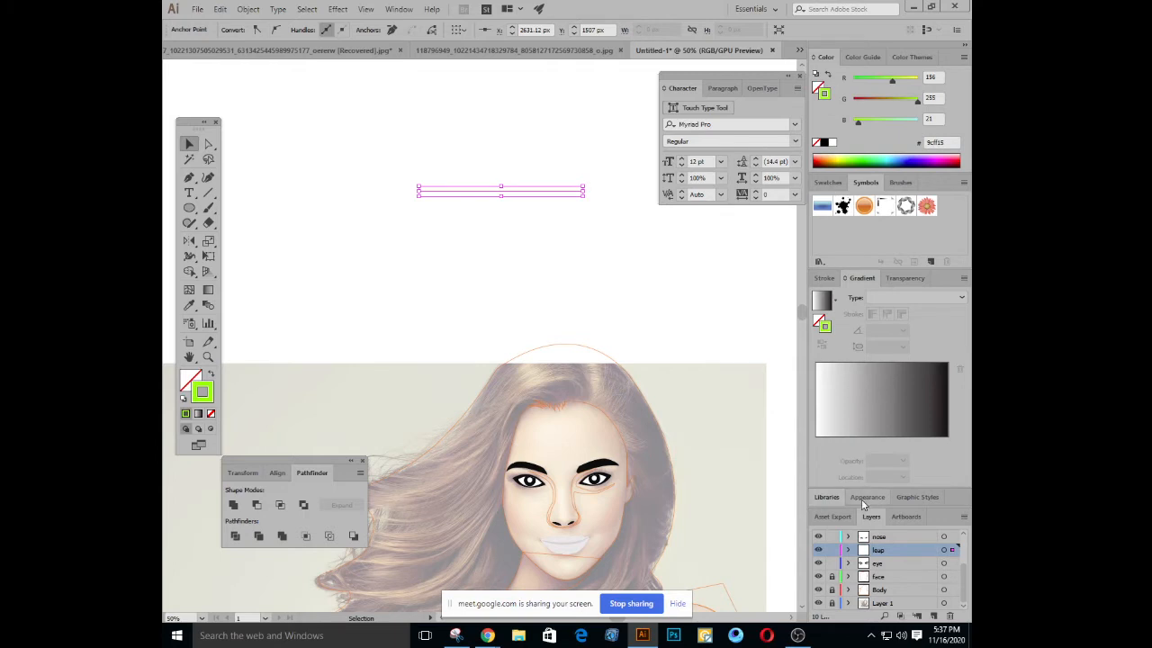
left_click(824, 278)
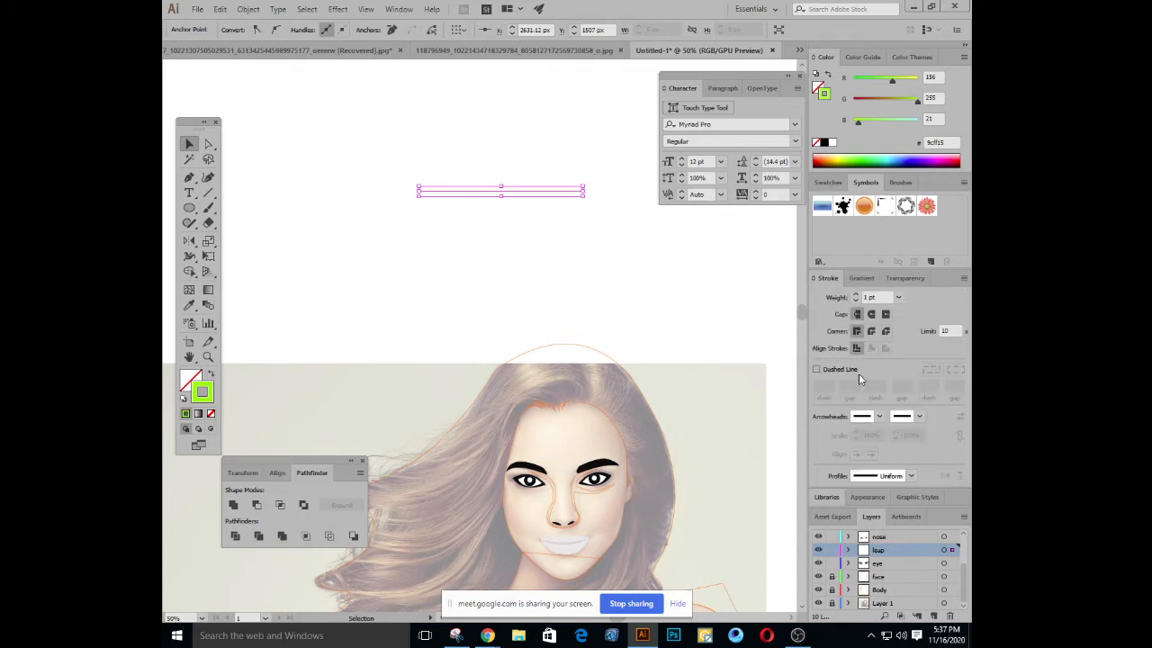
left_click(858, 297)
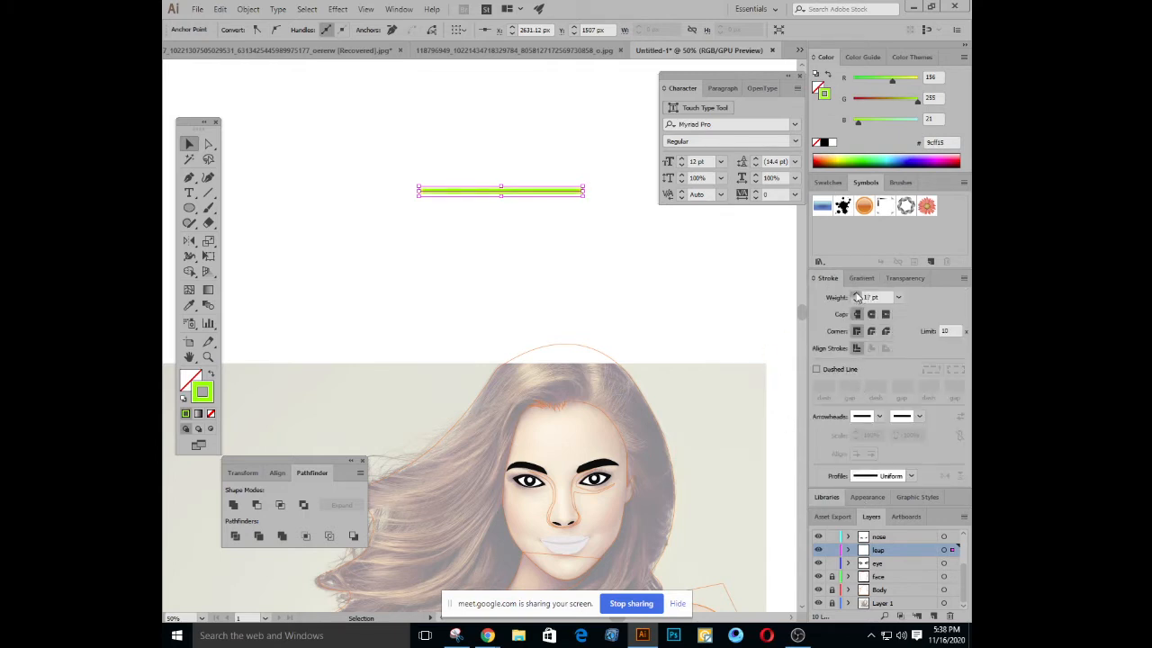
left_click(528, 236)
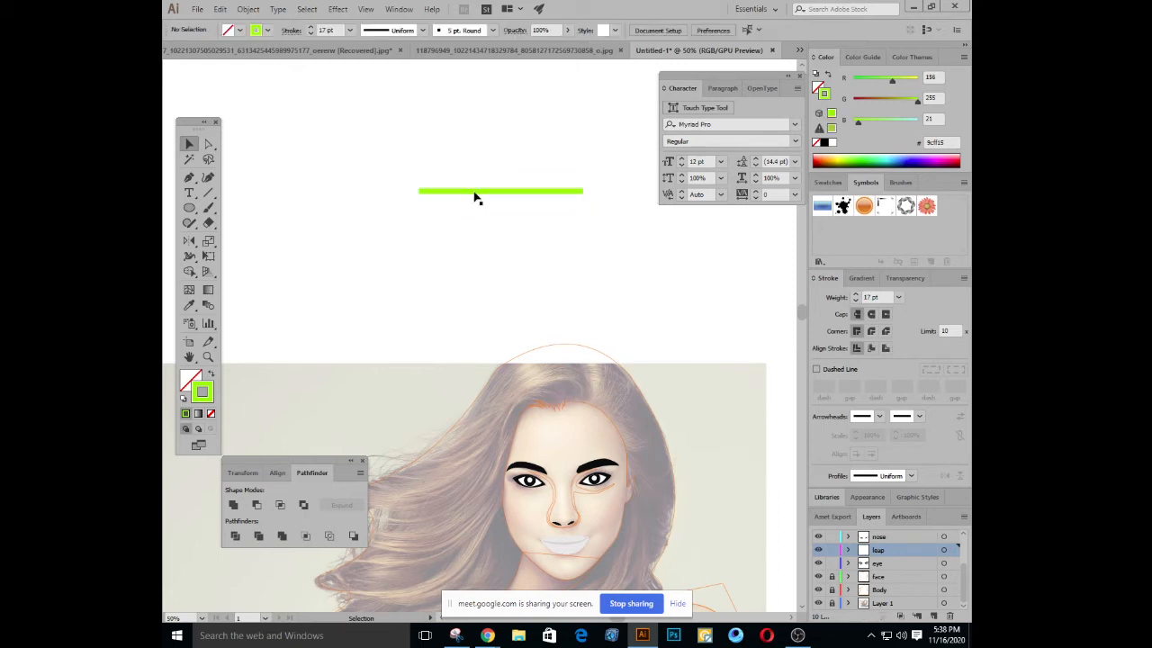
left_click_drag(476, 195, 455, 250)
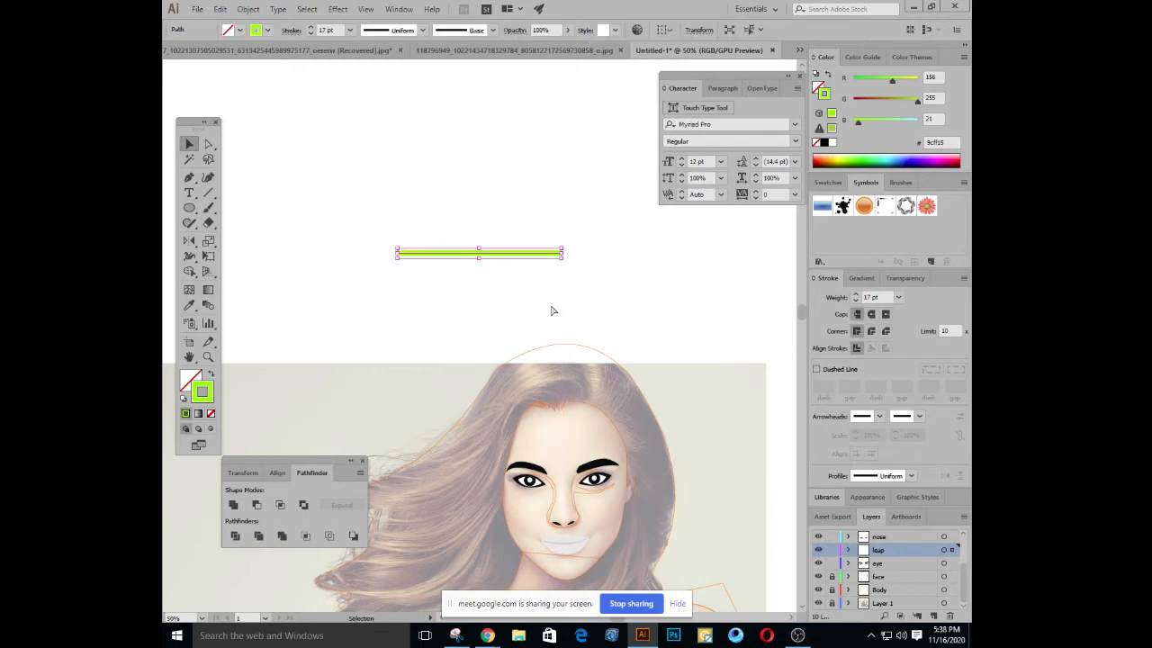
key("ctrl+1")
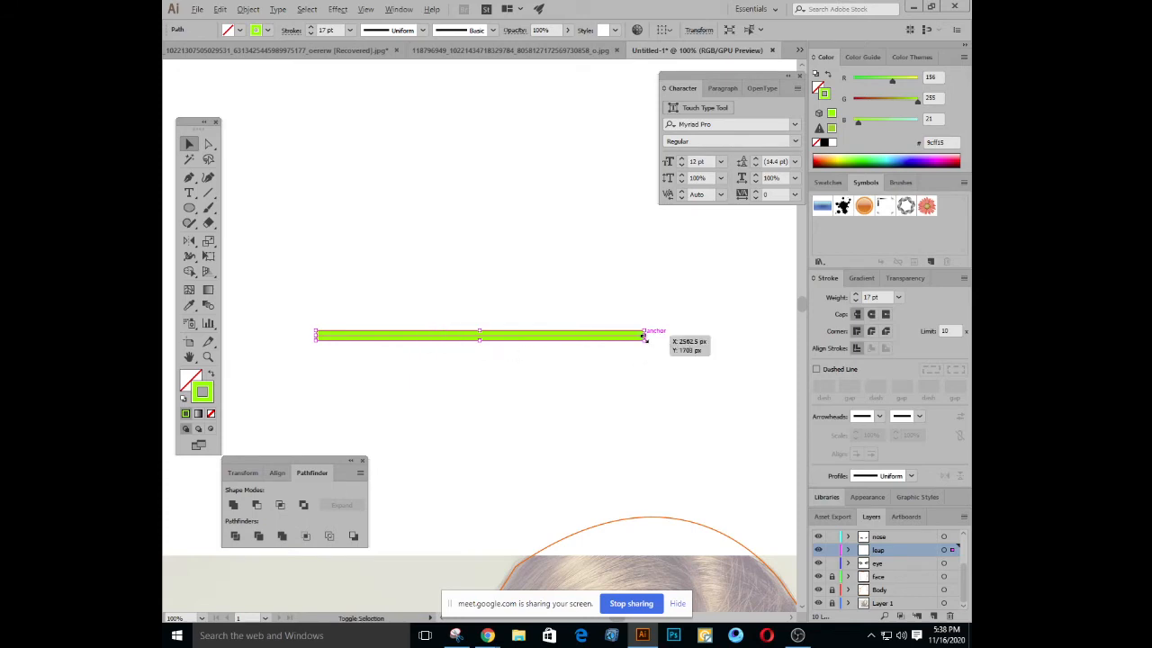
Switch to the Google Meet call, admit the waiting participant, and return to Illustrator
mouse_move(487, 636)
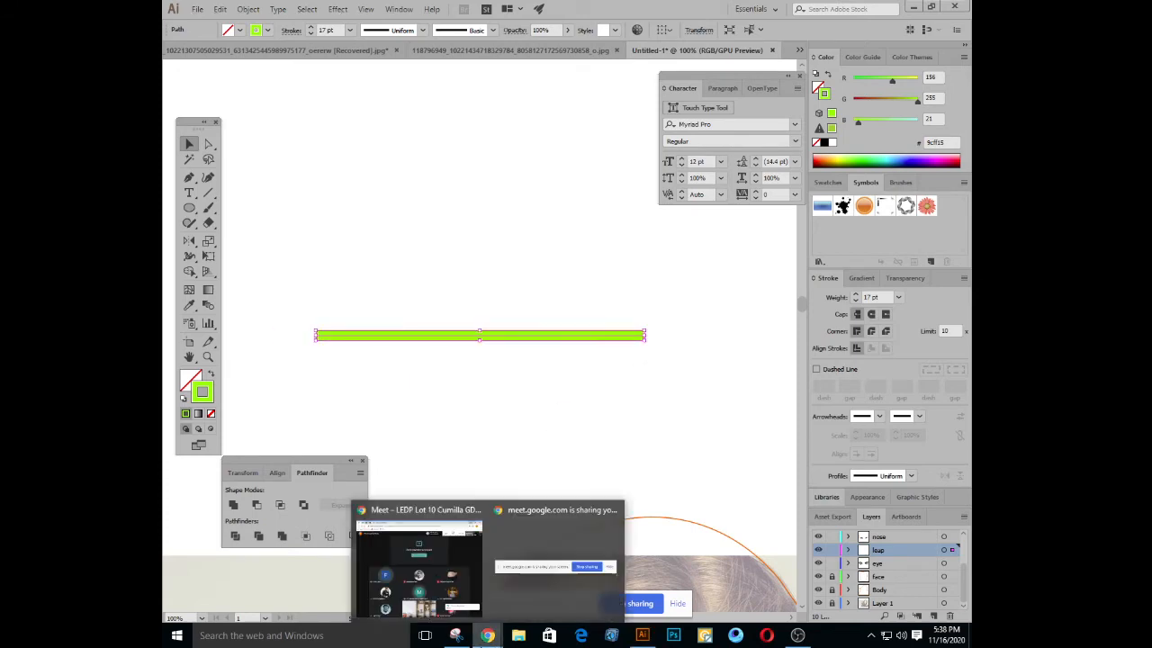
left_click(423, 558)
left_click(693, 380)
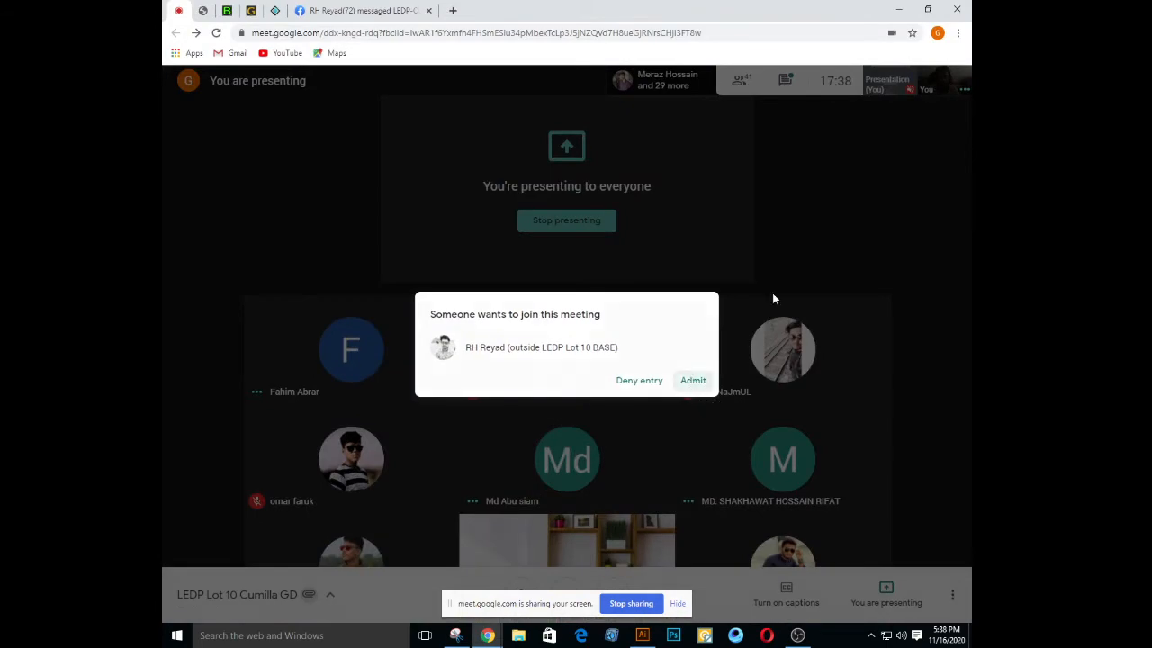
key("alt+Tab")
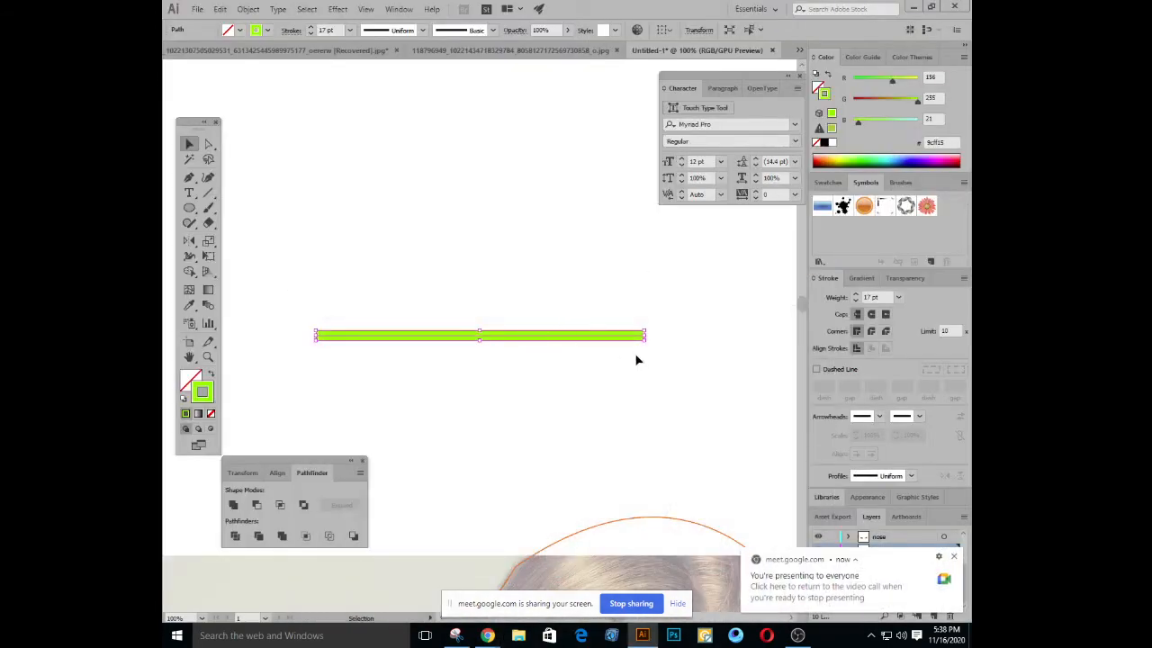
Move the green practice line higher, convert it with Outline Stroke, and check its fill and stroke
left_click(470, 276)
left_click(533, 337)
left_click_drag(449, 311, 476, 226)
left_click(248, 9)
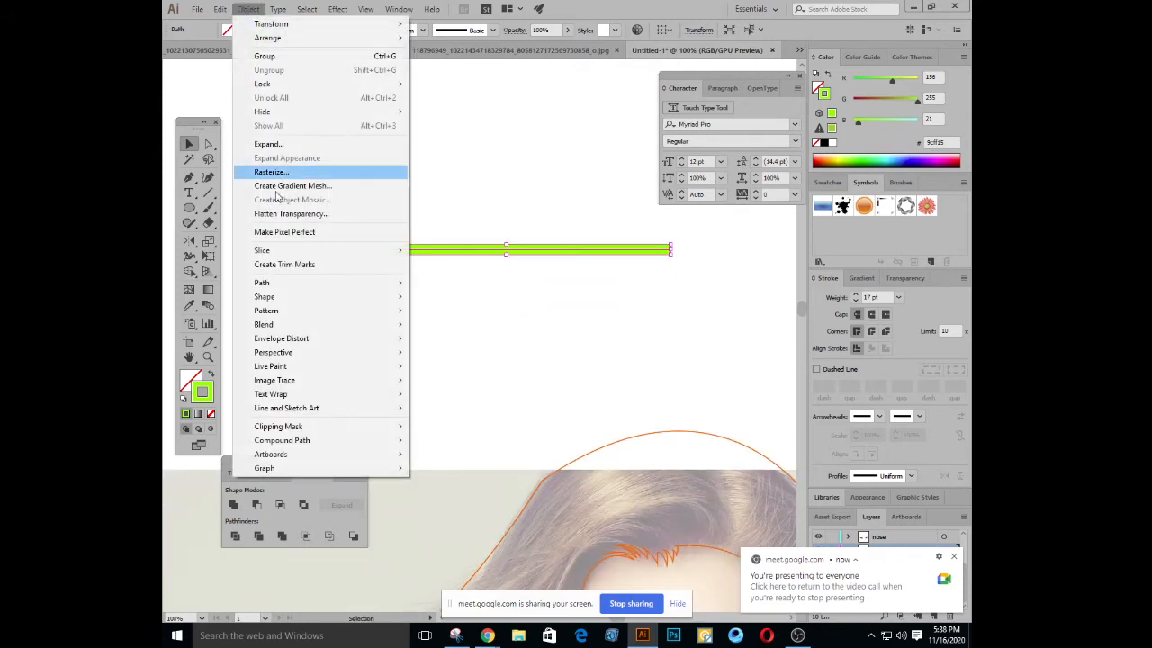
mouse_move(306, 286)
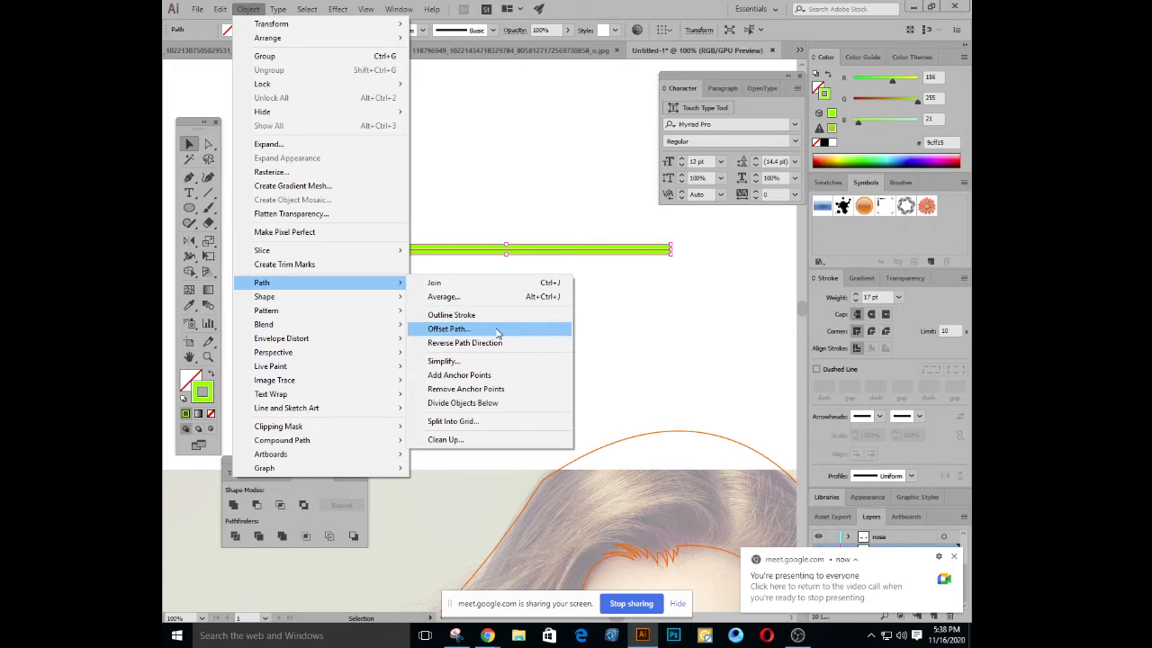
left_click(578, 12)
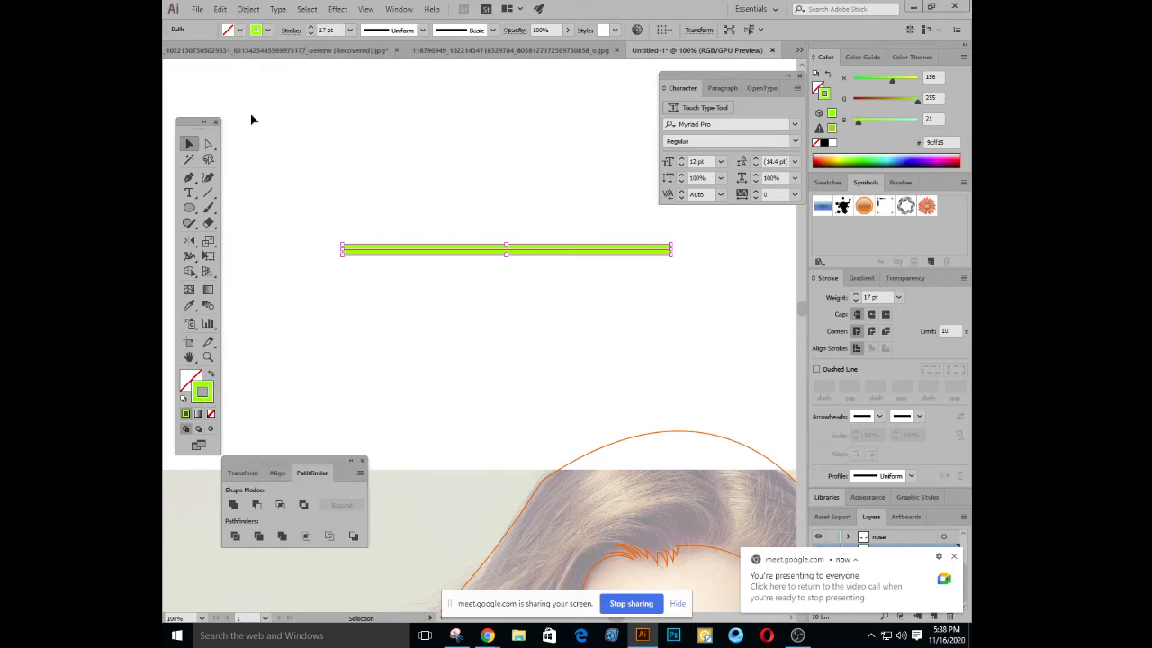
left_click(249, 9)
mouse_move(316, 285)
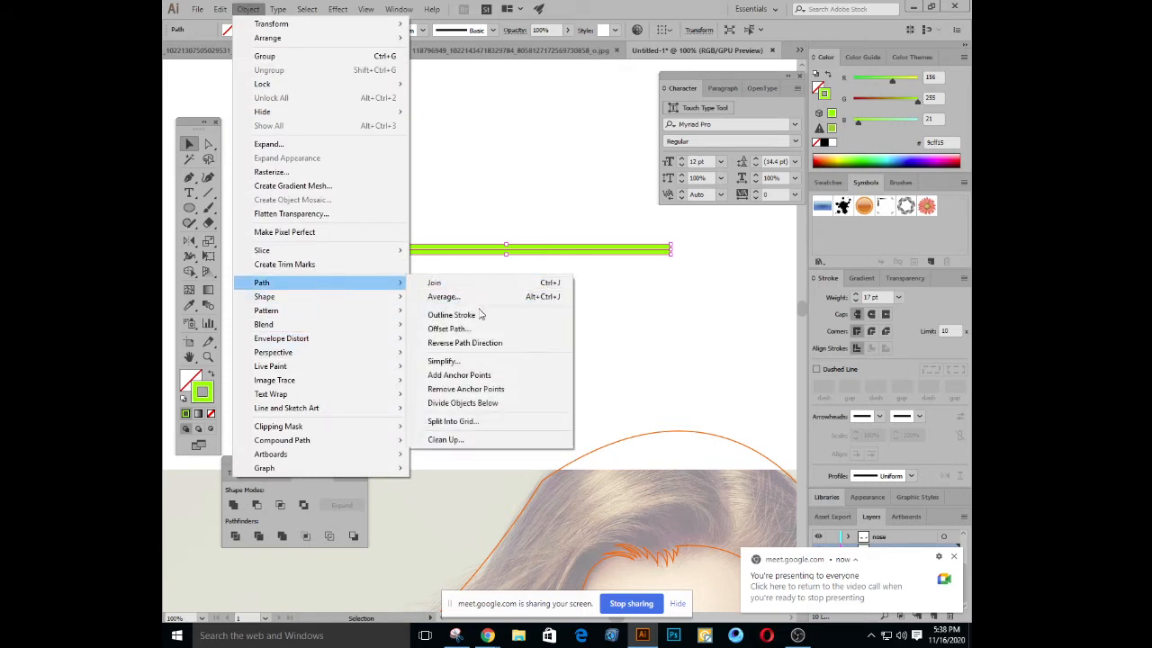
left_click(482, 316)
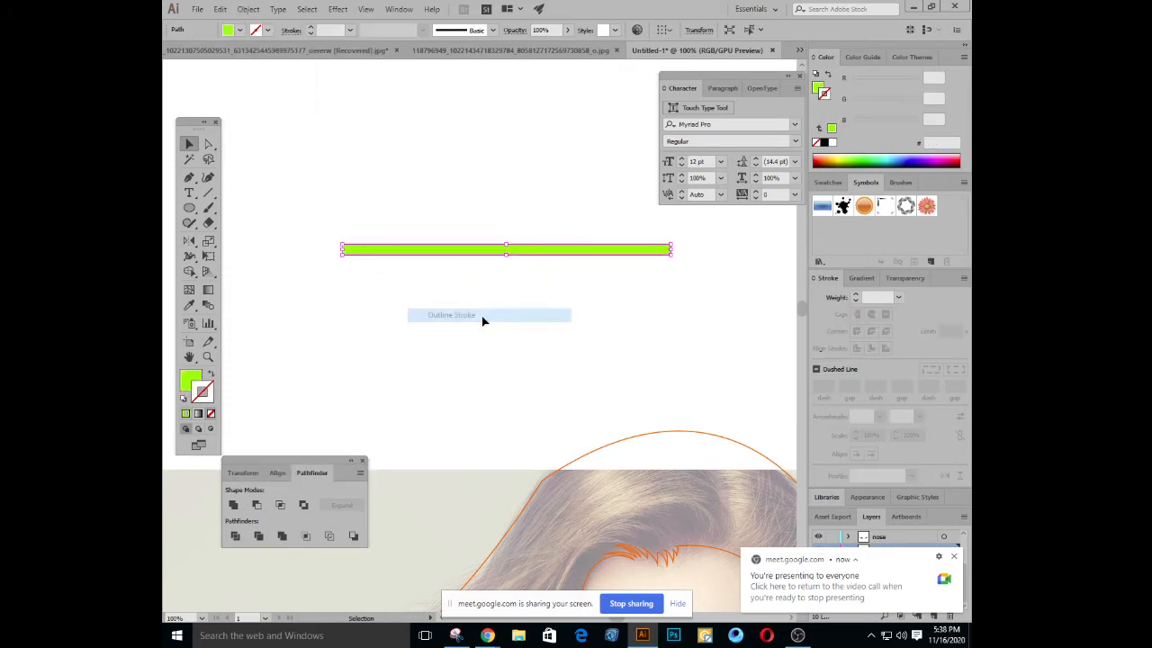
left_click(184, 381)
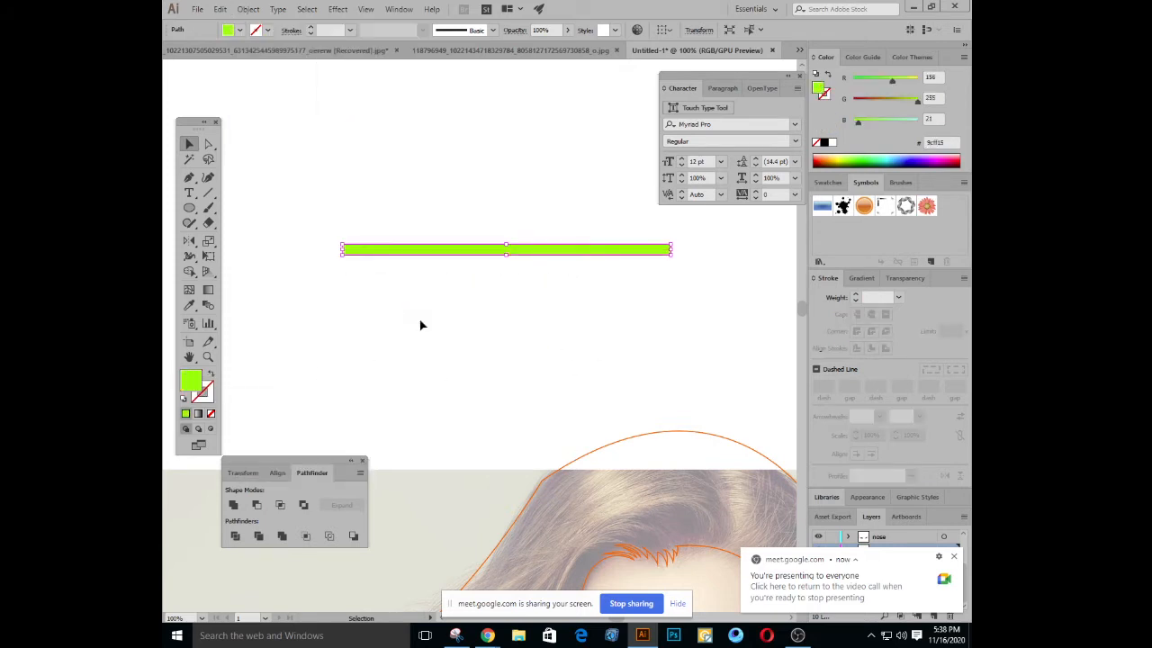
left_click(207, 396)
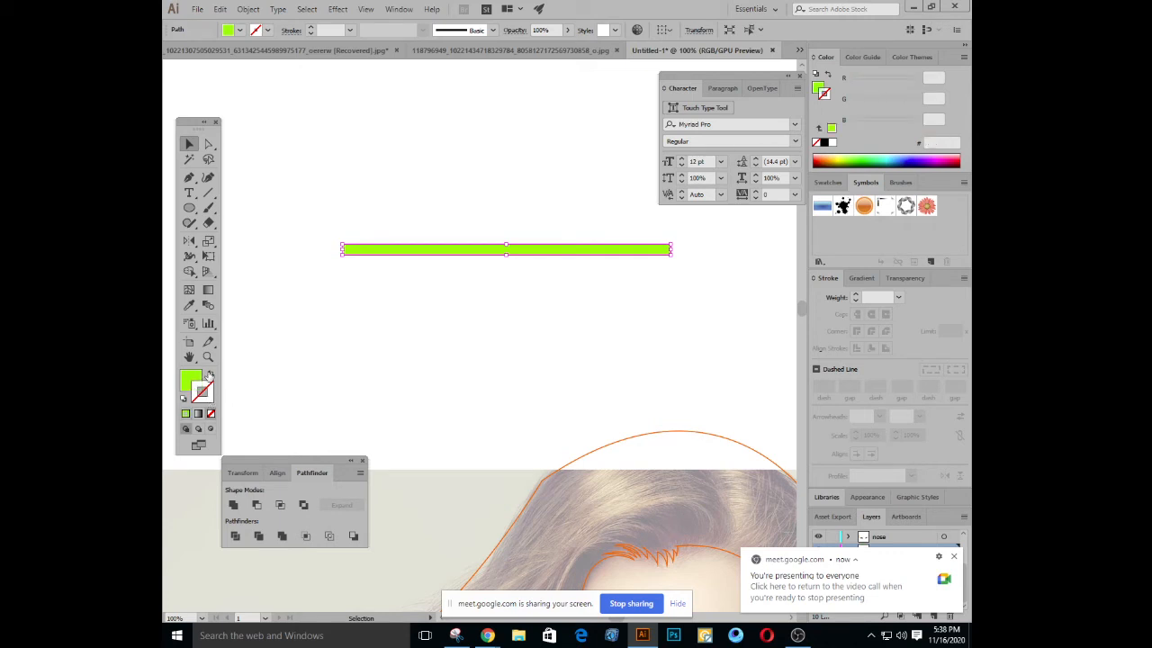
Delete the outlined green practice line
left_click(464, 350)
left_click(494, 244)
key("Delete")
Return to the face and make the nose layer the active layer
key("ctrl+minus")
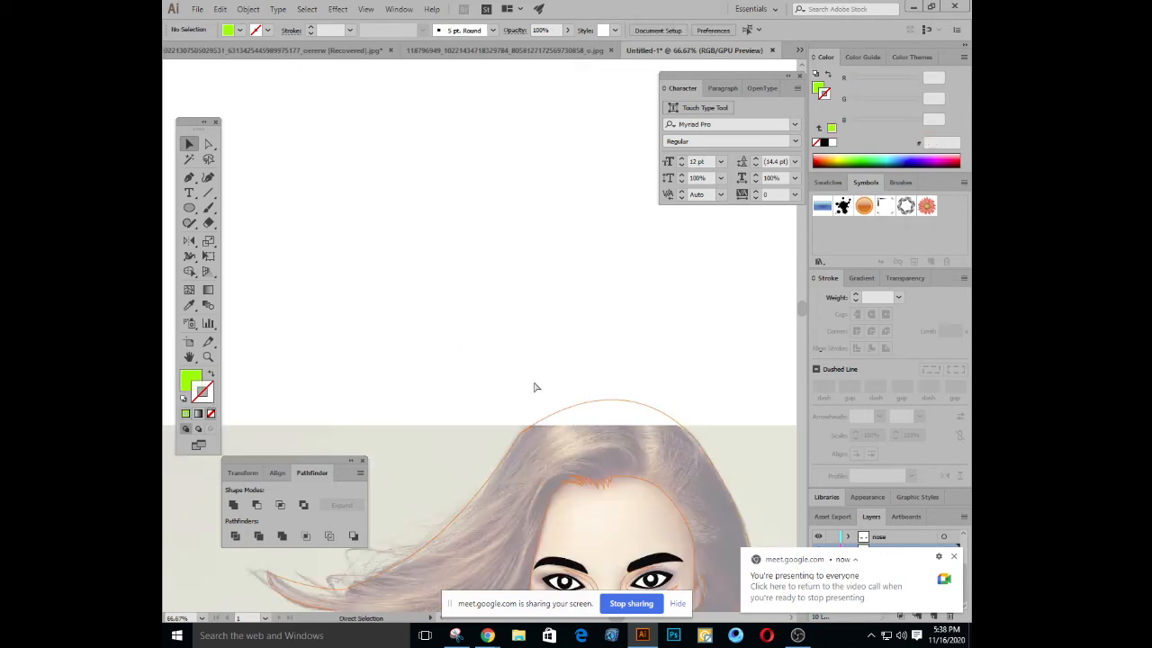
key("ctrl+minus")
key("ctrl+minus")
left_click_drag(532, 501, 473, 346)
key("ctrl+plus")
key("ctrl+plus")
key("ctrl+plus")
key("ctrl+plus")
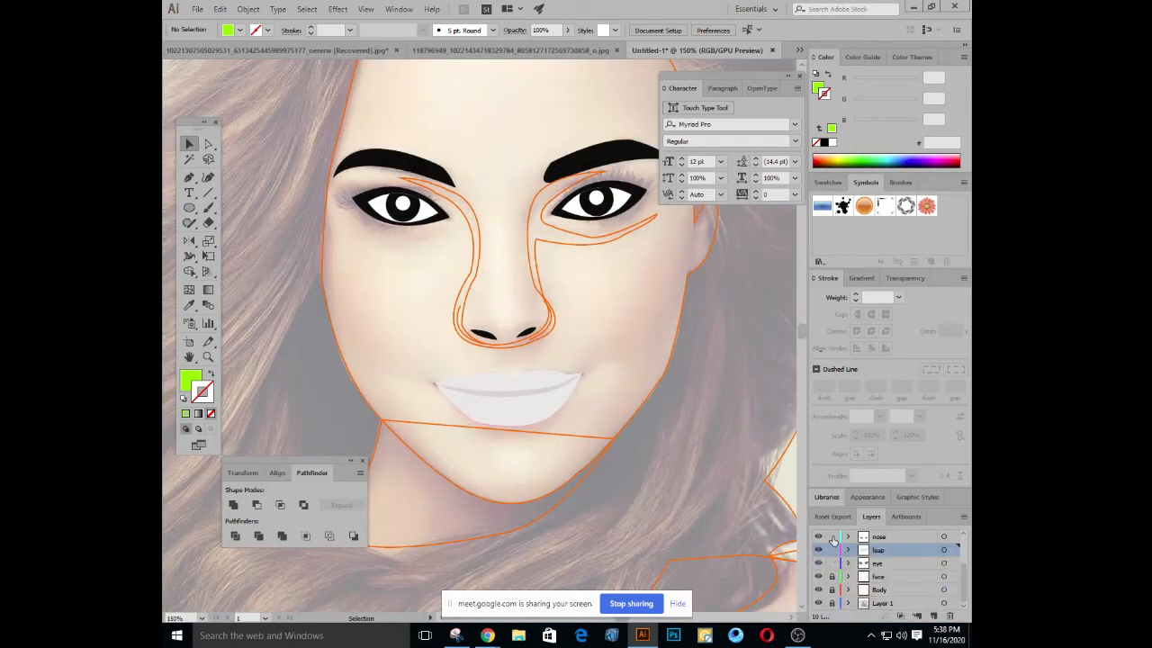
left_click(880, 538)
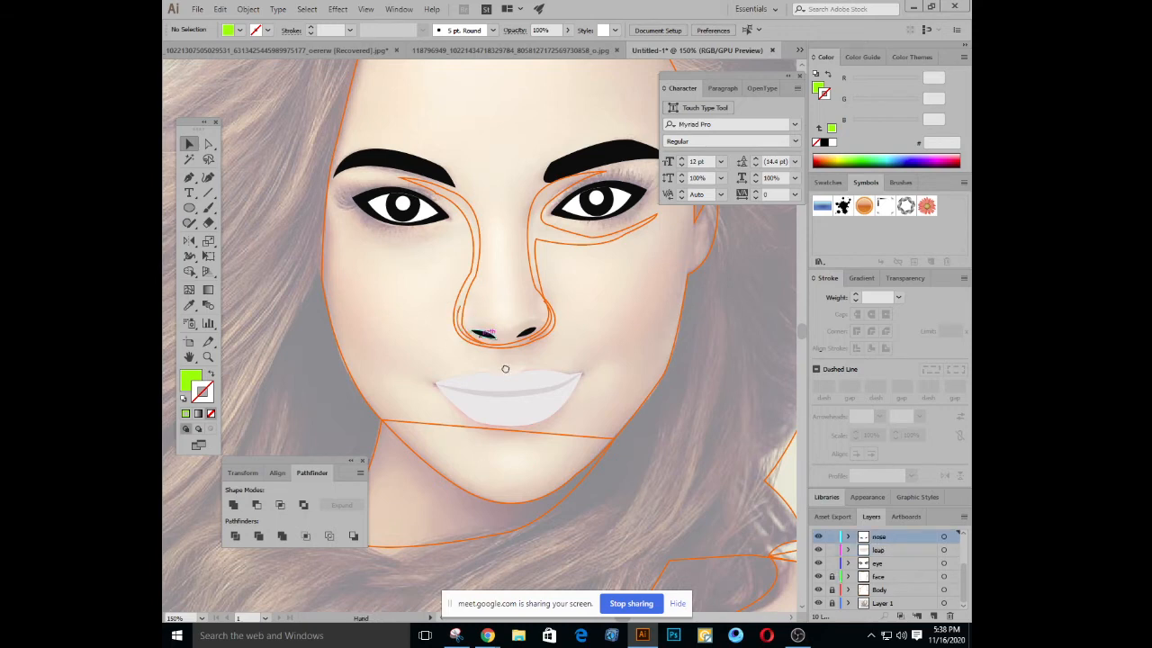
scroll(477, 301, "up", 2)
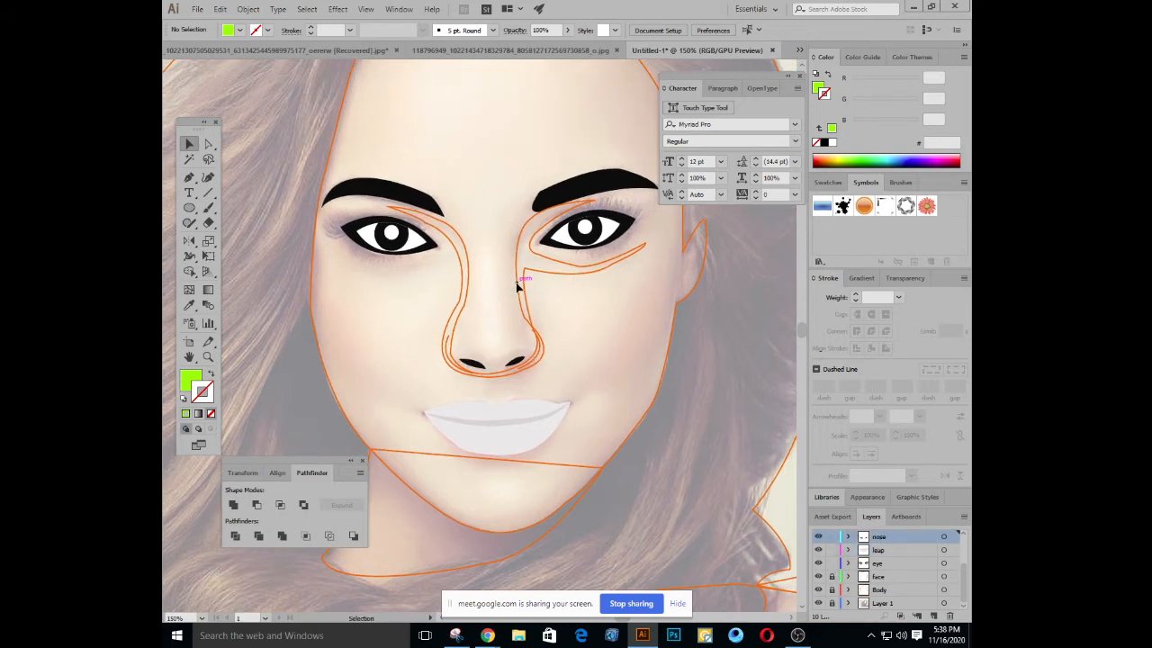
Set the stroke weight of the two short curved lines along the outer sides of the nostrils to 5 pt
left_click(515, 360)
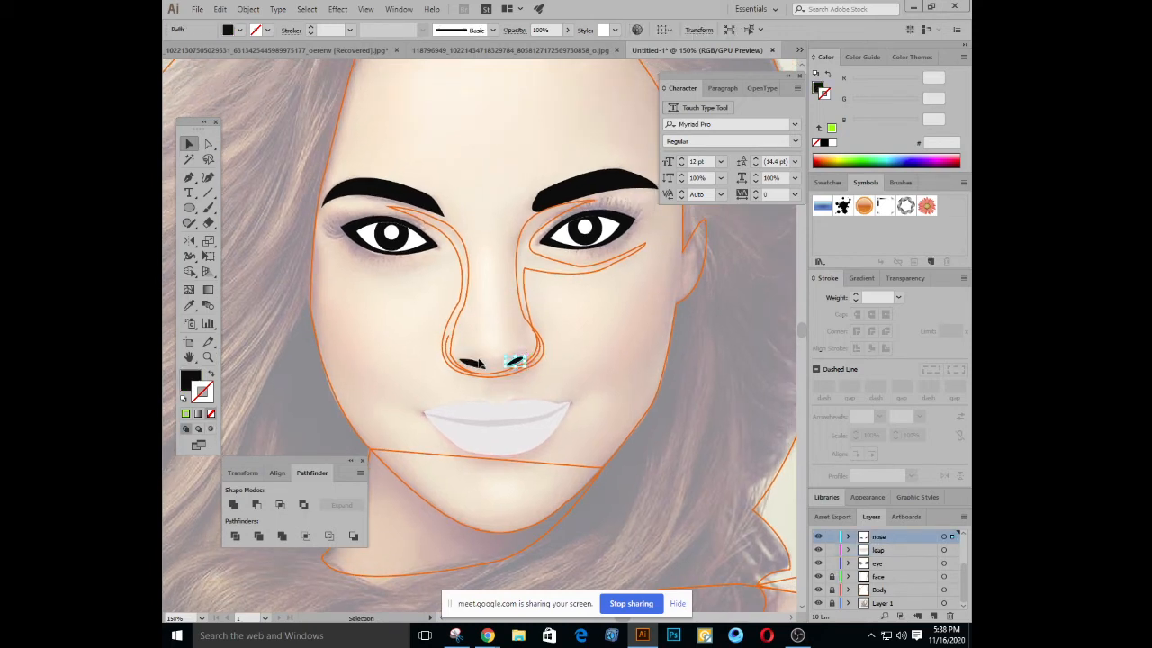
left_click(449, 351)
key("ctrl+plus")
key("ctrl+plus")
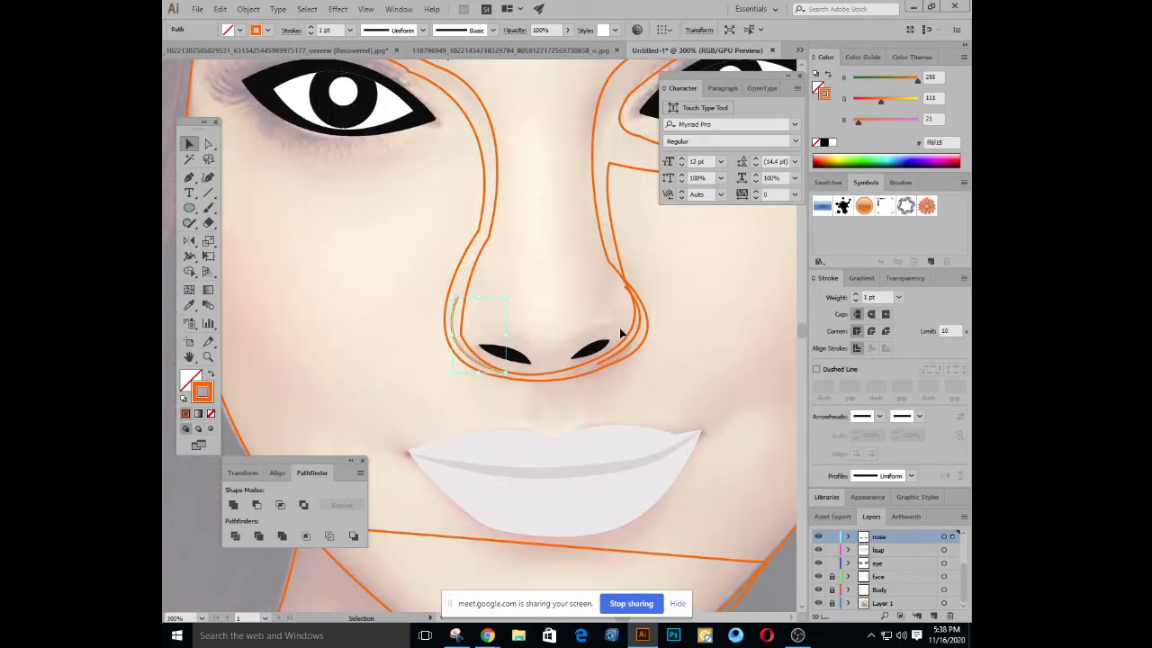
left_click(638, 330, "shift")
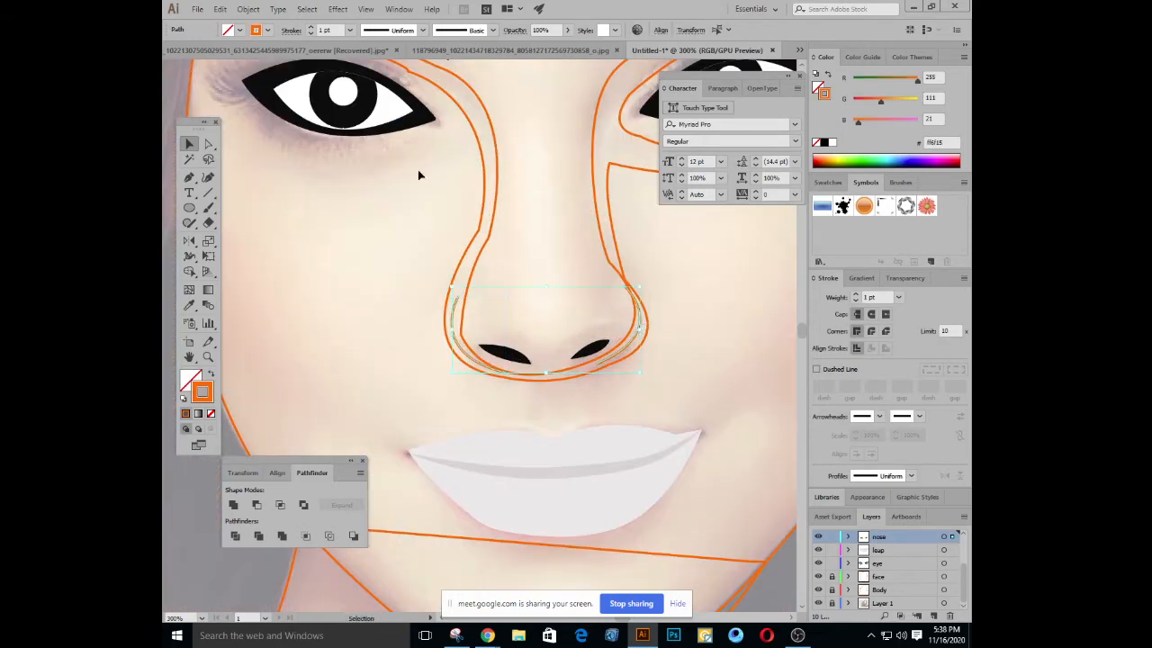
left_click(311, 29)
left_click(310, 30)
left_click(310, 30)
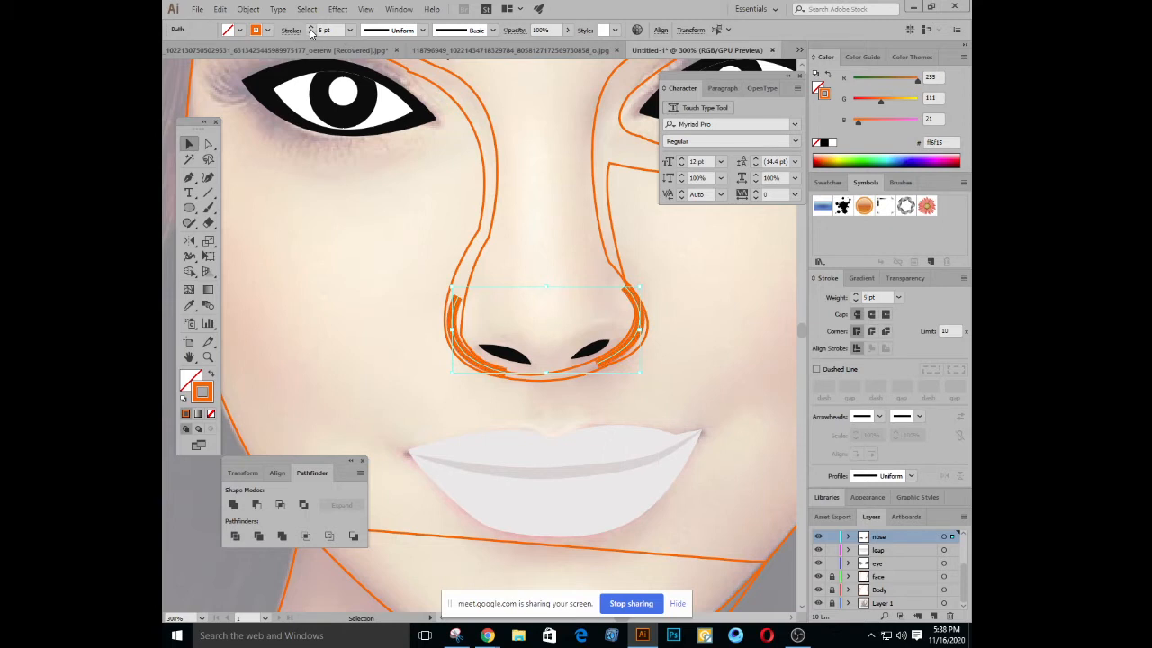
Give the two curved lines around the nostrils a width profile tapered at both ends and set their stroke weight to 2 pt
left_click(368, 33)
left_click(397, 70)
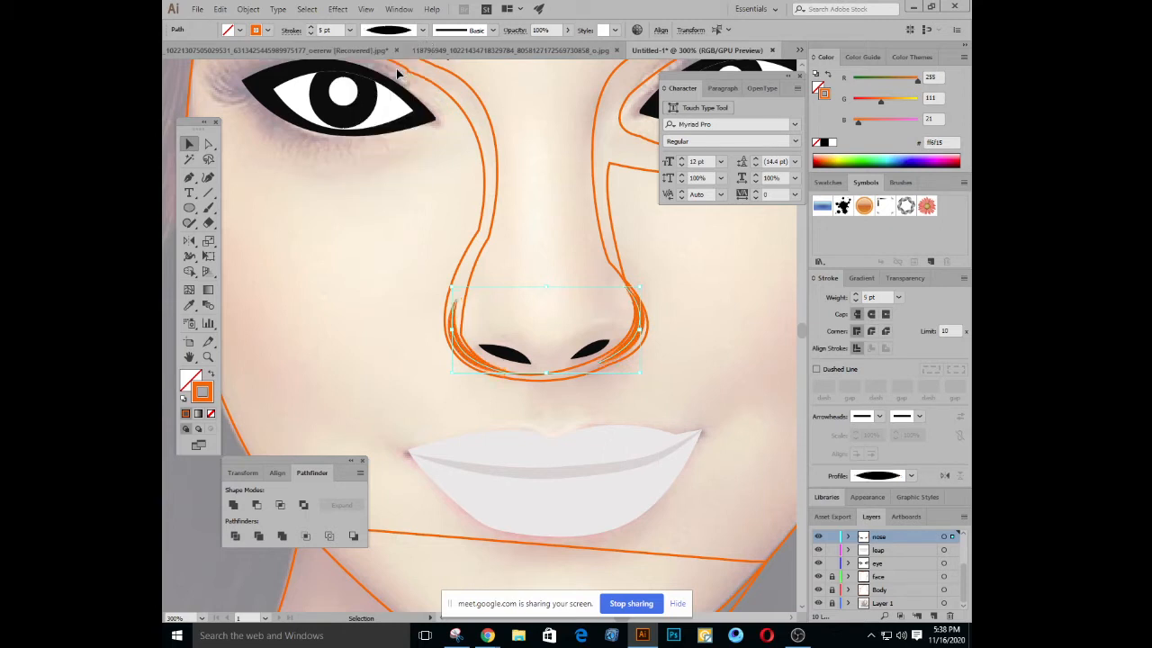
left_click(310, 34)
left_click(310, 33)
left_click(310, 34)
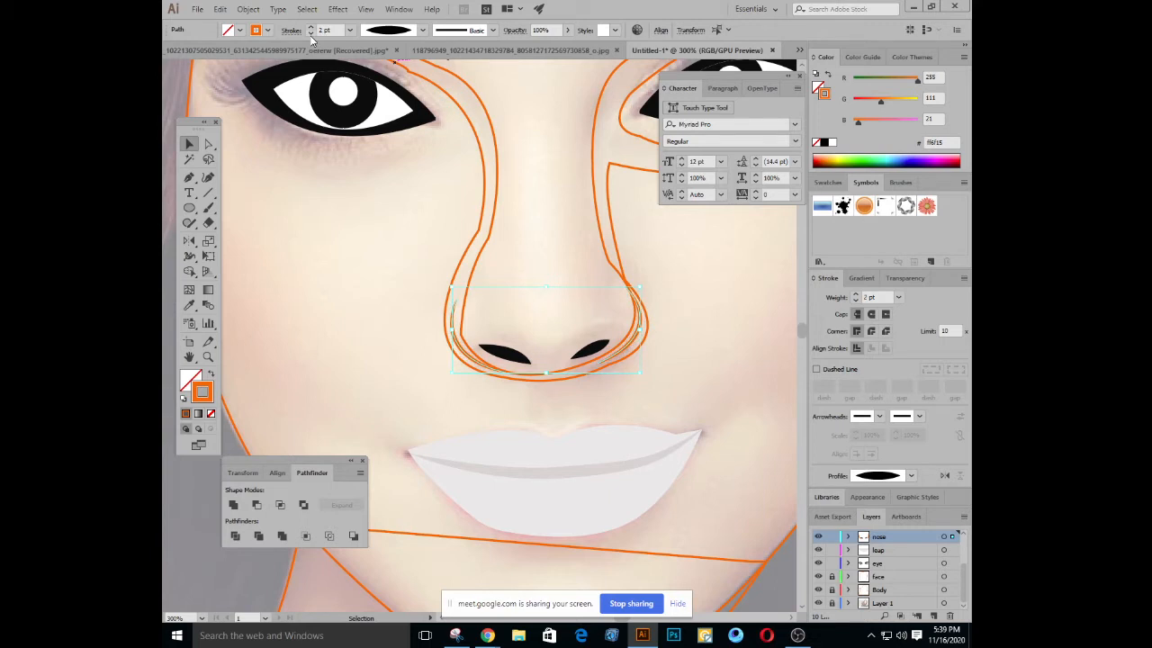
Convert the two tapered nostril lines into filled shapes with Outline Stroke
left_click_drag(381, 155, 337, 169)
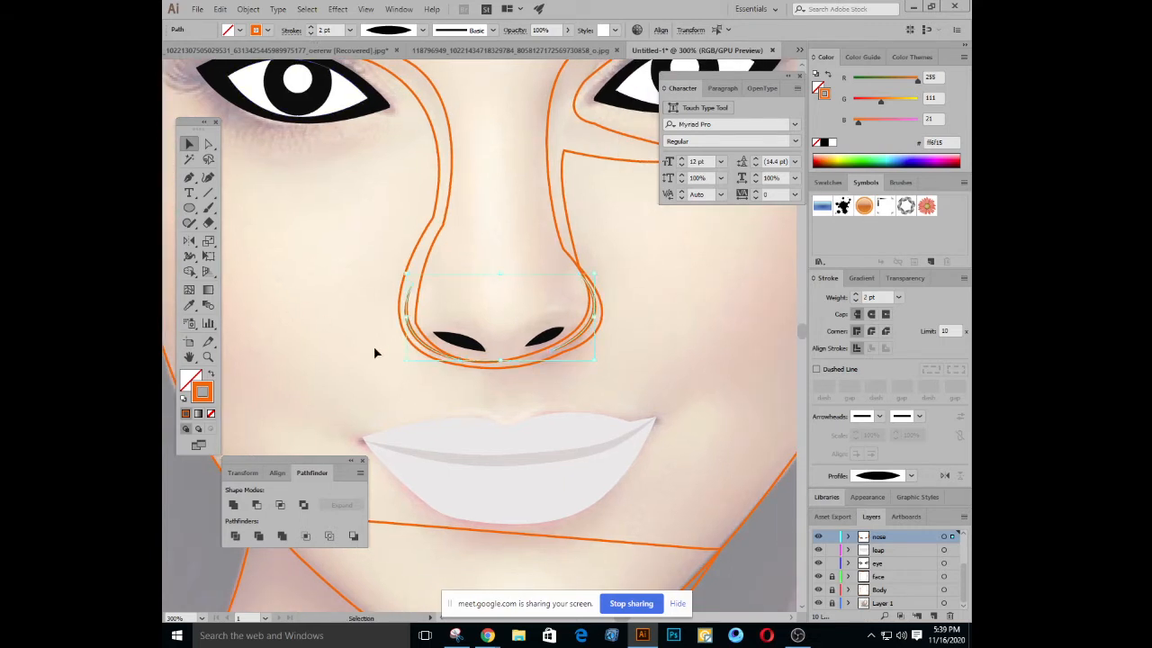
left_click(248, 9)
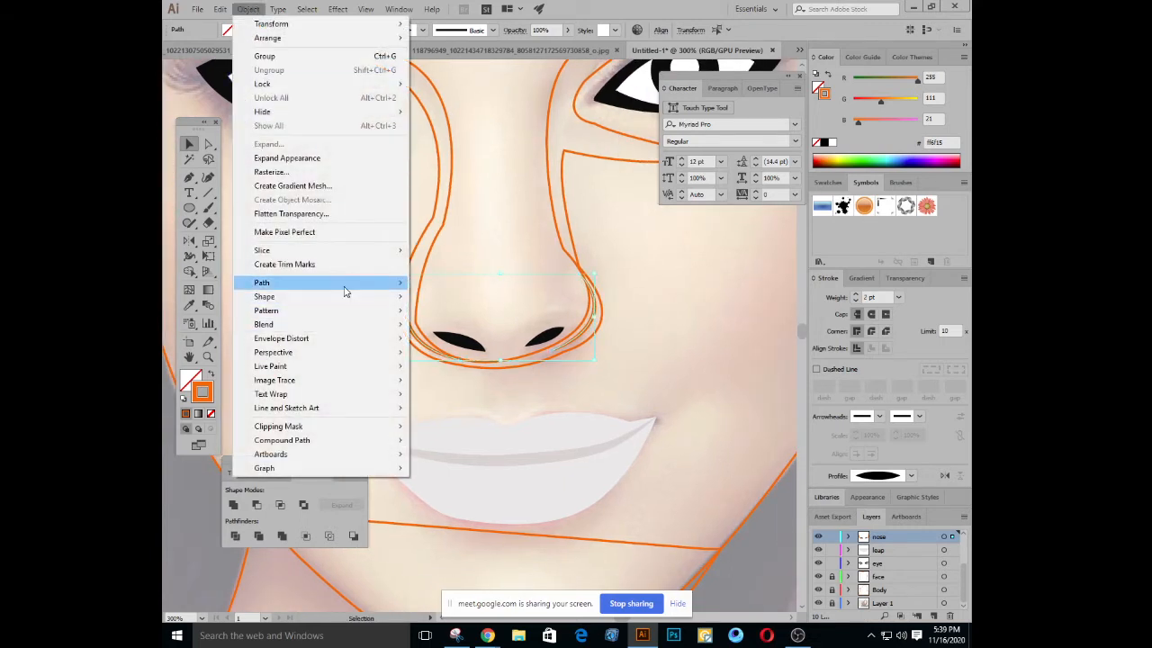
mouse_move(345, 284)
left_click(488, 316)
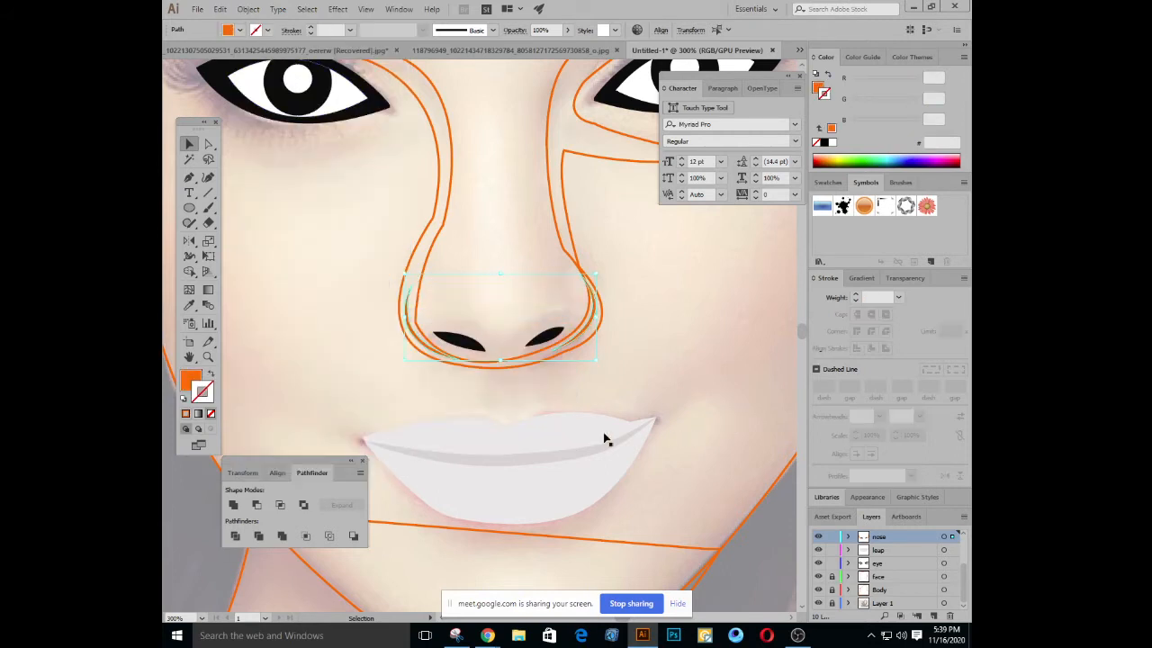
Fill the two outlined nostril shapes with the light grey sampled from the lips
left_click(189, 306)
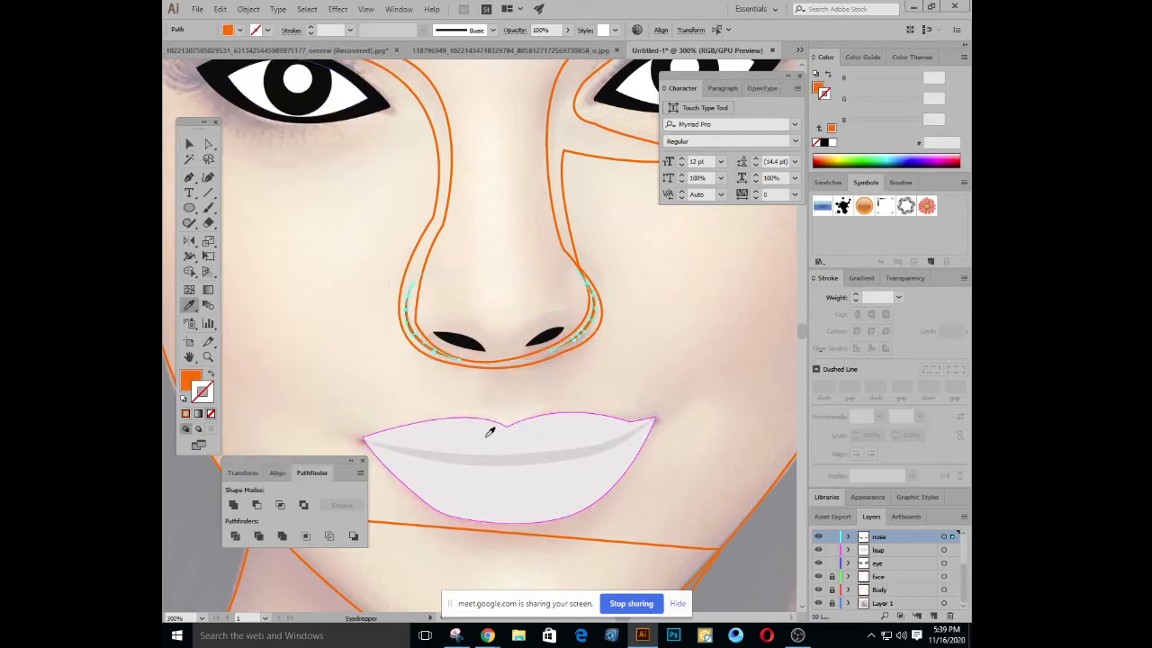
left_click(482, 428)
left_click(189, 144)
left_click(306, 254)
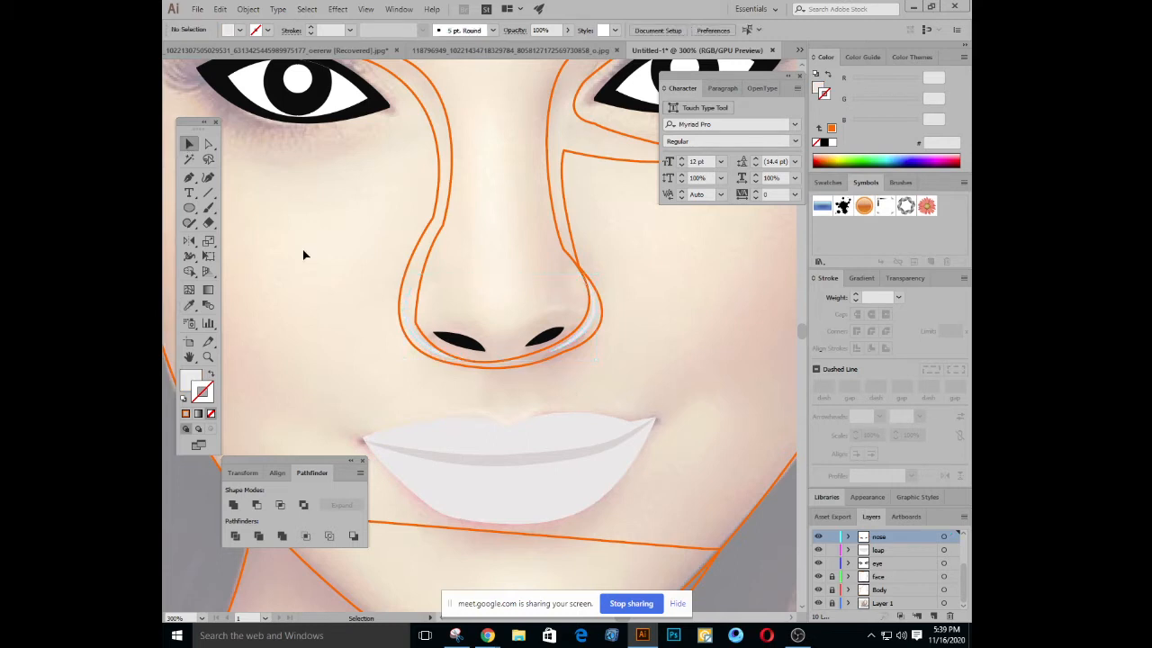
Recolour both curved shapes beside the nostrils with the darker grey sampled from the line between the lips
left_click(414, 328)
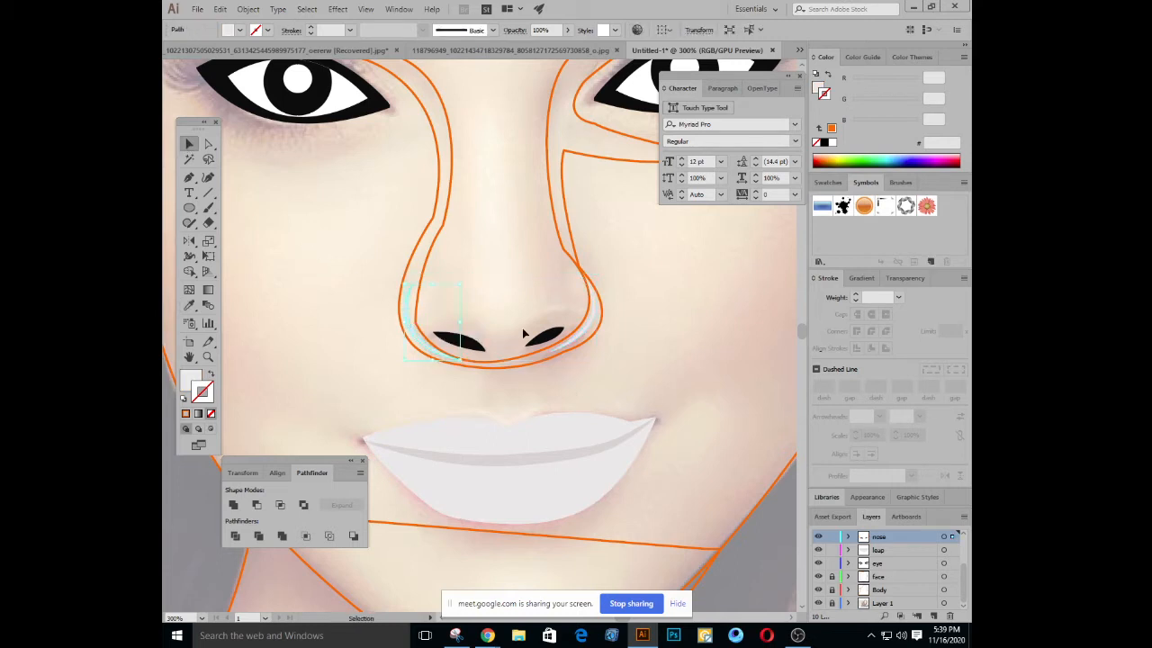
left_click(587, 328, "shift")
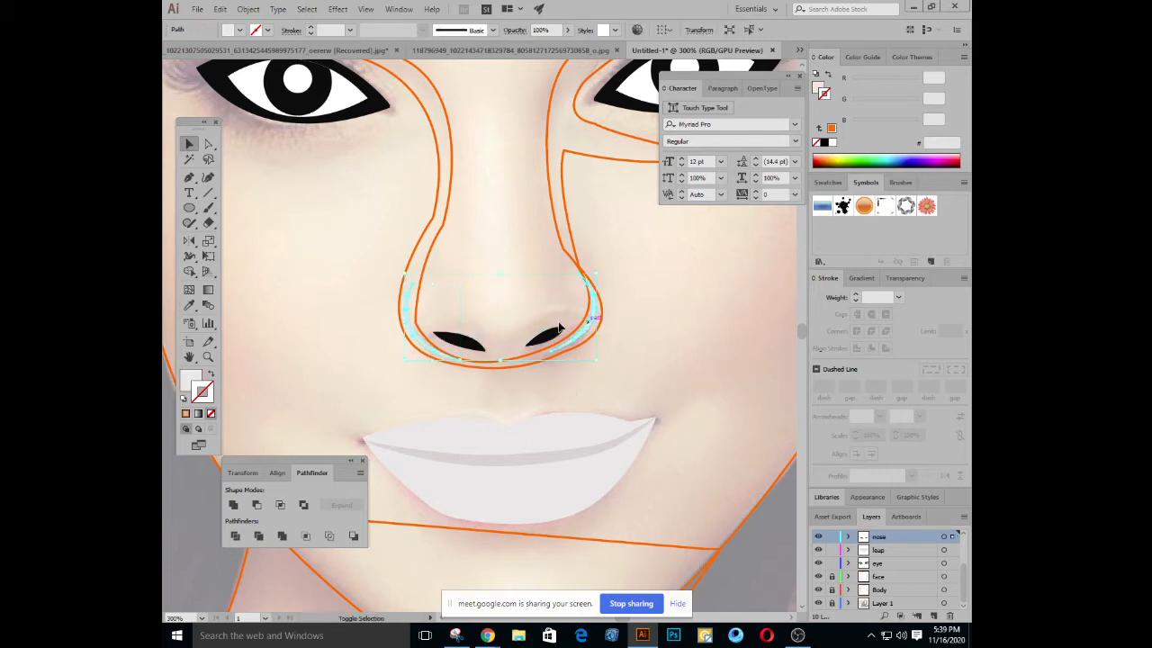
left_click(189, 305)
left_click(450, 458)
left_click(189, 144)
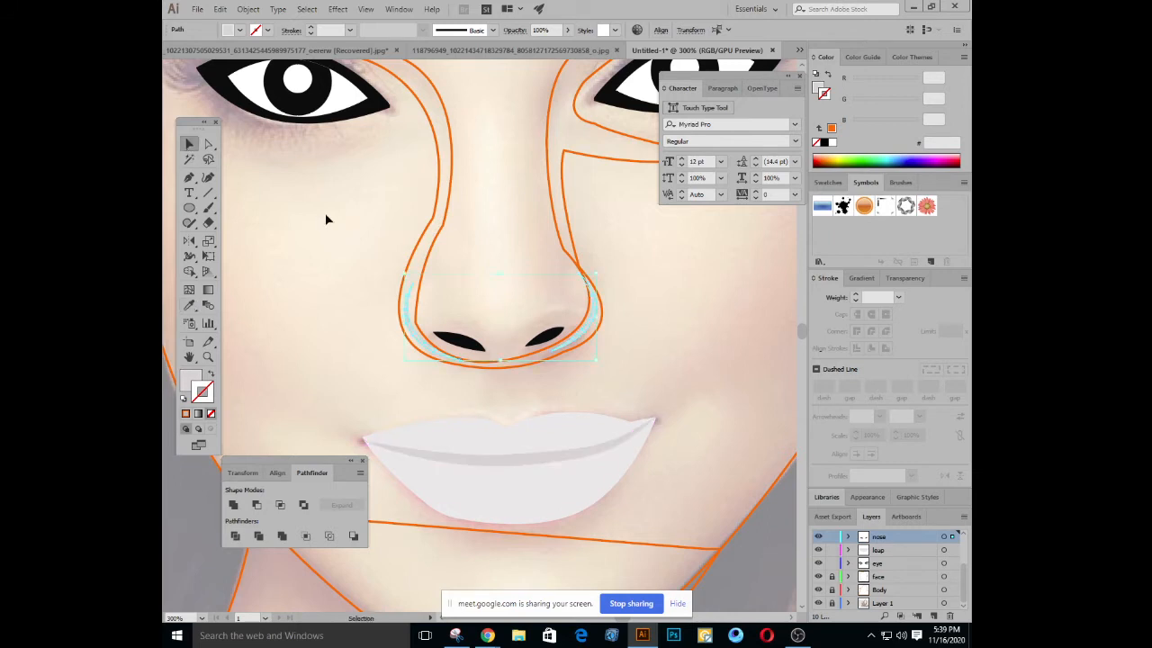
left_click(326, 219)
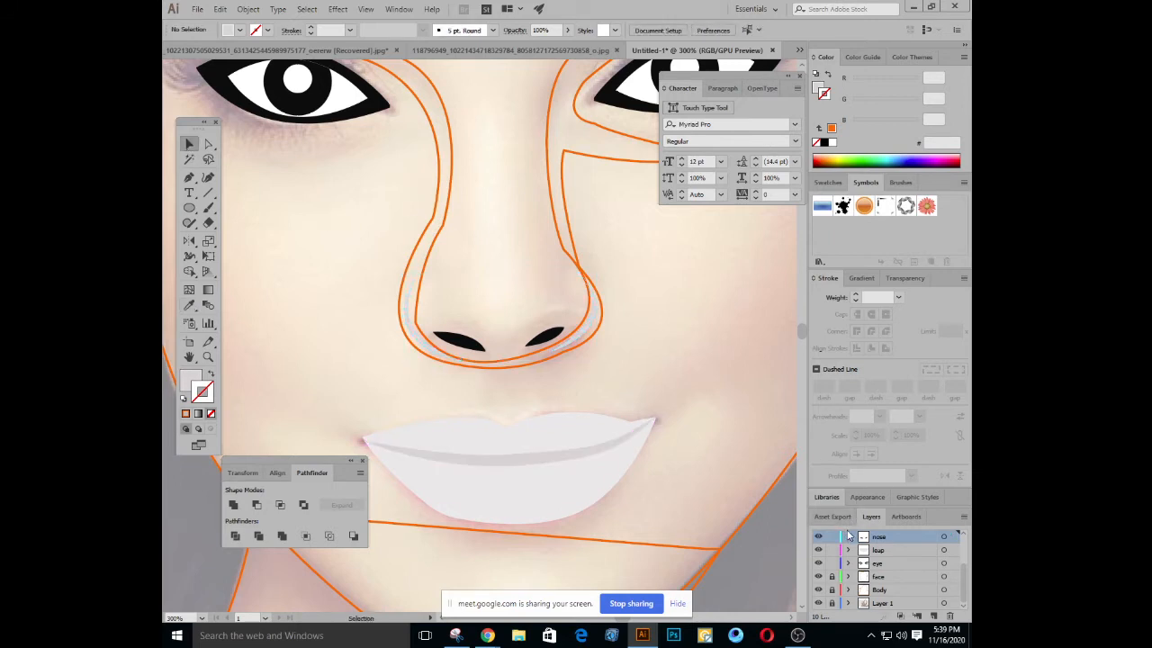
Unlock the face shade layer and swap fill and stroke on the shading outline around the nose and eyes
scroll(891, 571, "up", 2)
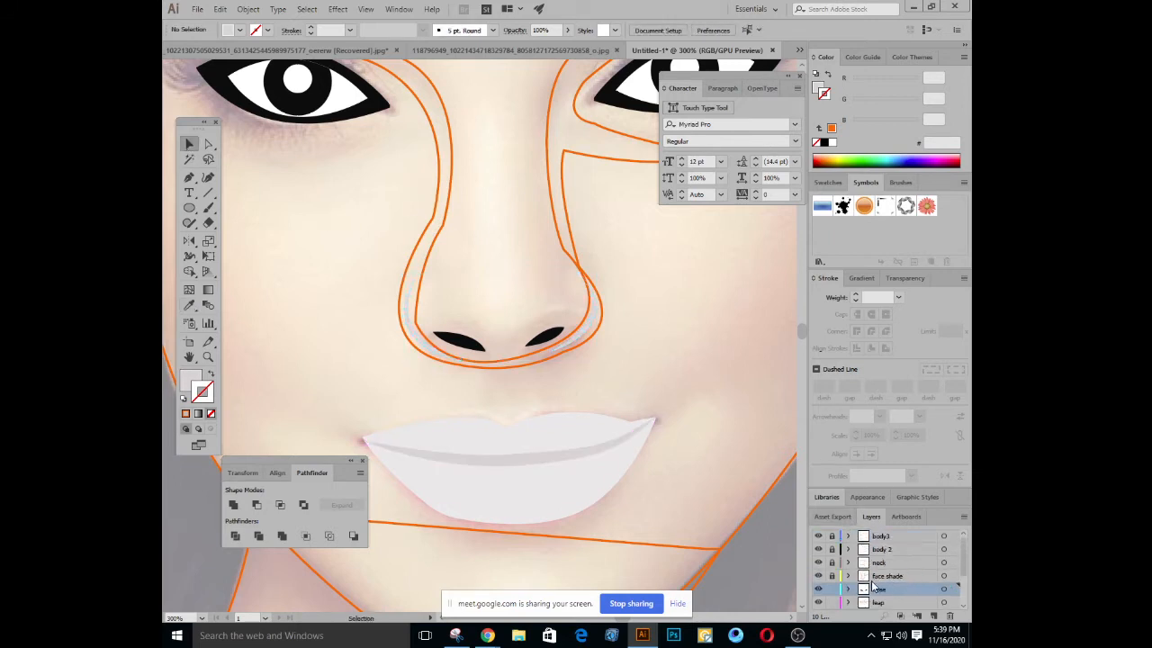
left_click(895, 577)
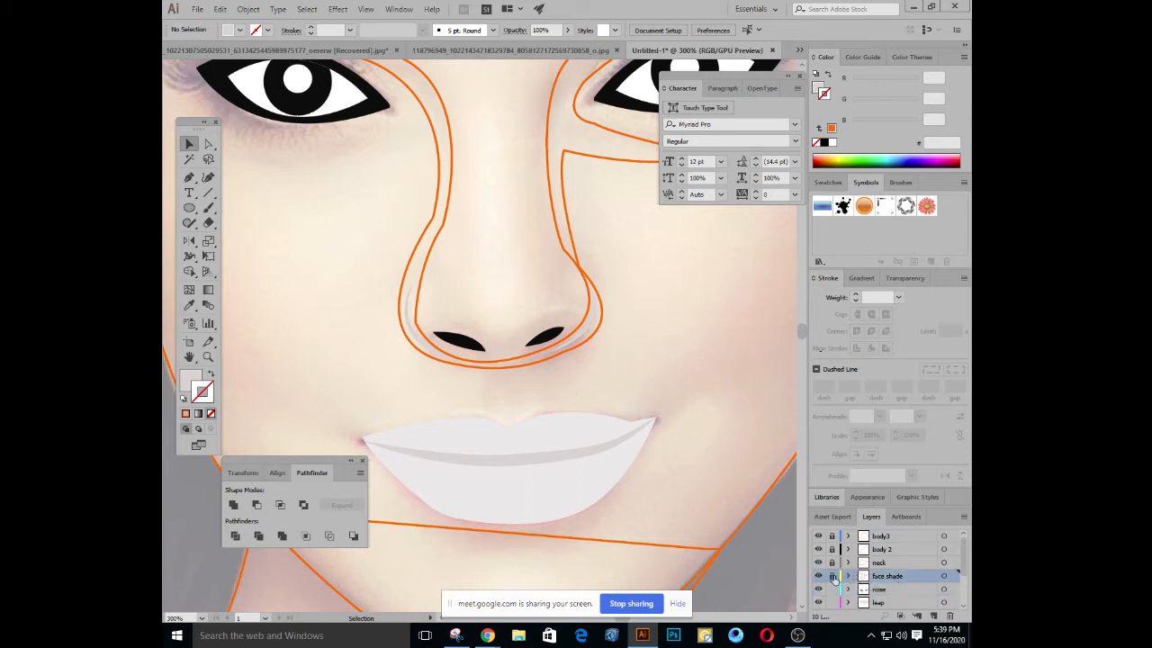
left_click(419, 260)
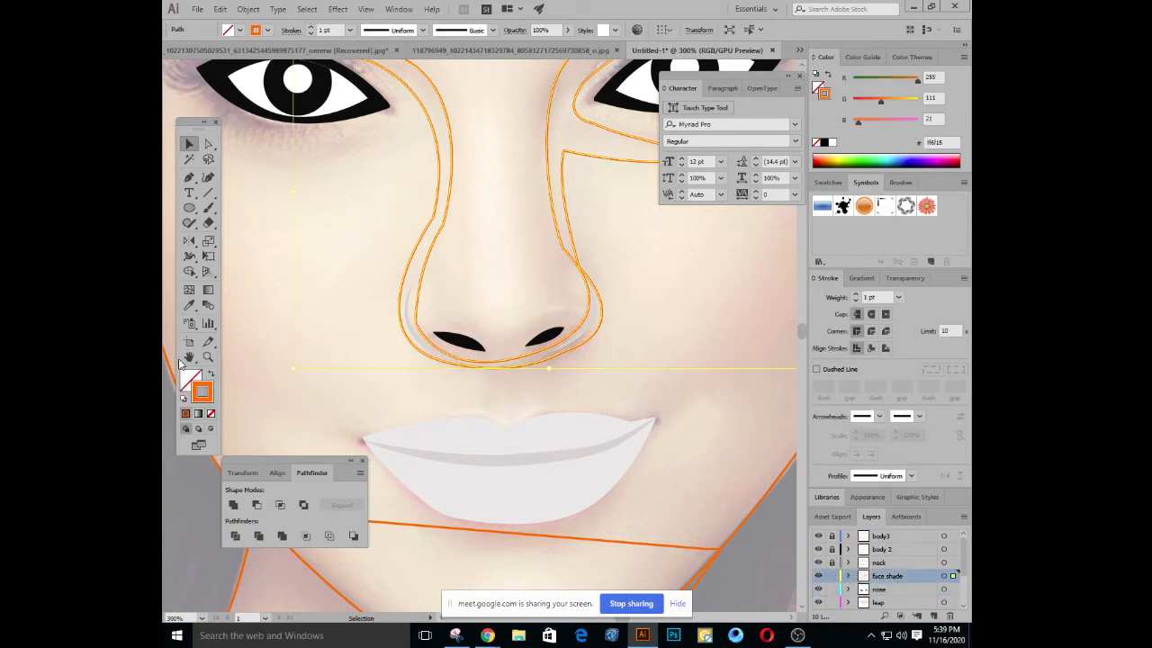
left_click(210, 375)
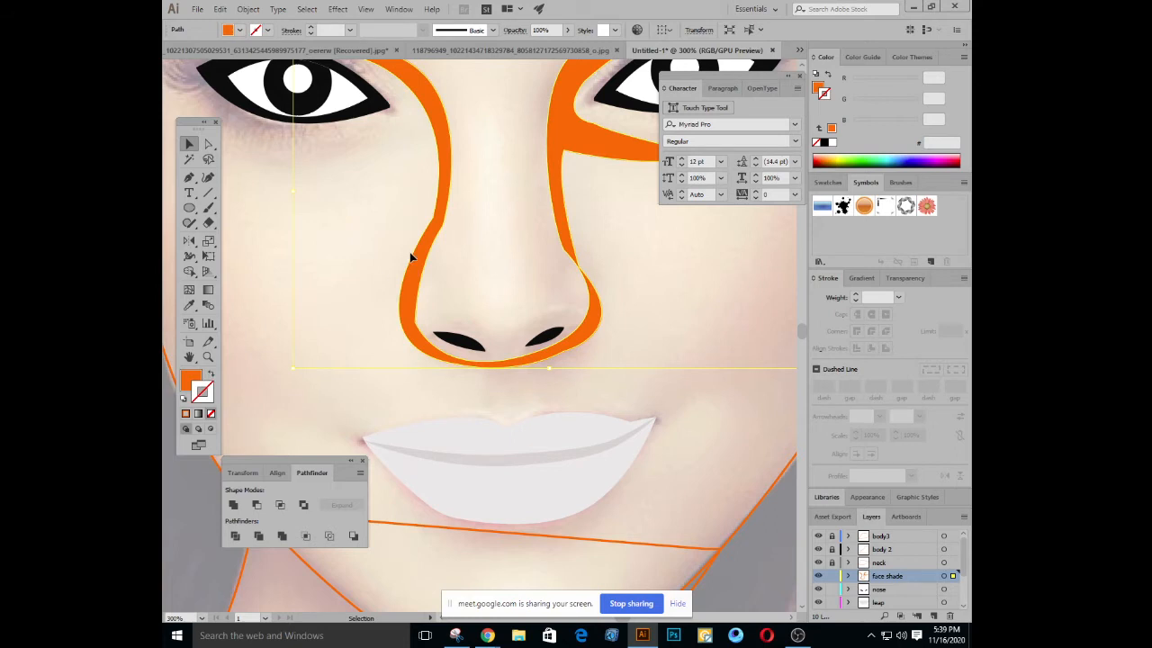
Fill the nose and eye shading shape with the light grey sampled from the lips
key("ctrl+minus")
key("ctrl+minus")
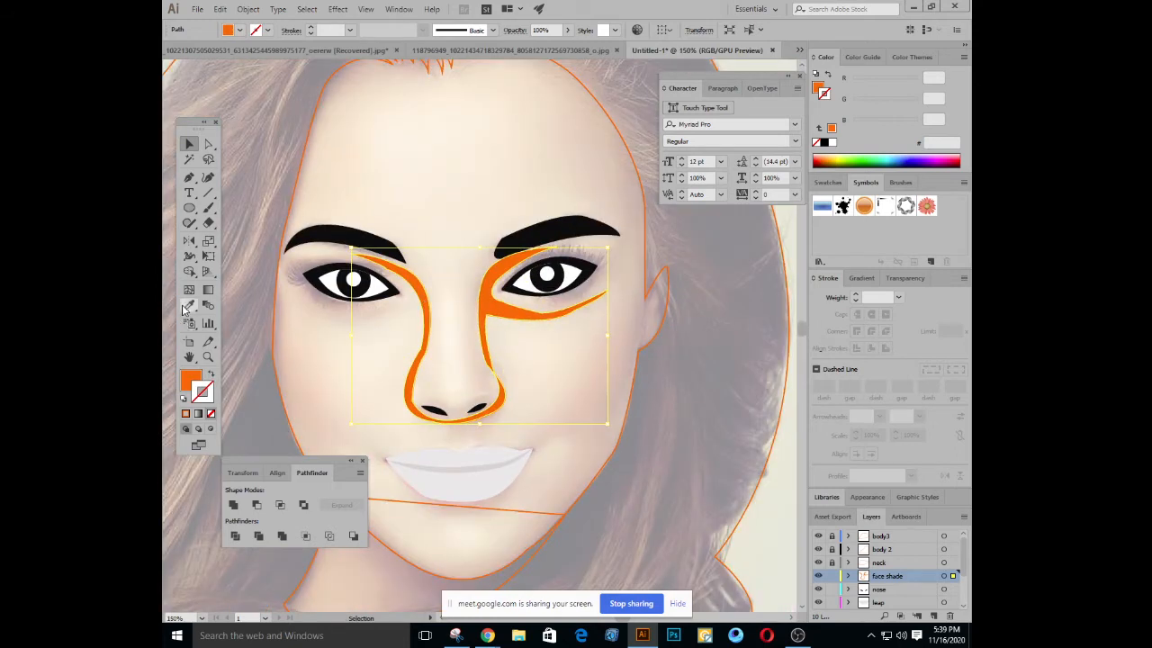
left_click(188, 306)
left_click(449, 466)
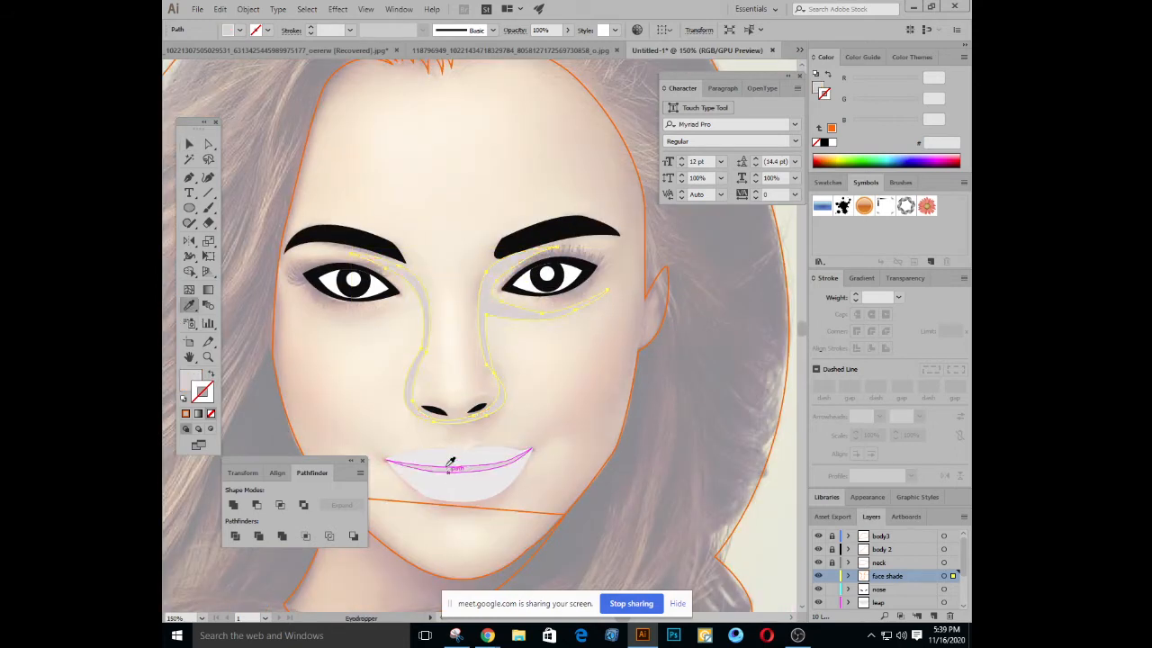
left_click(450, 461)
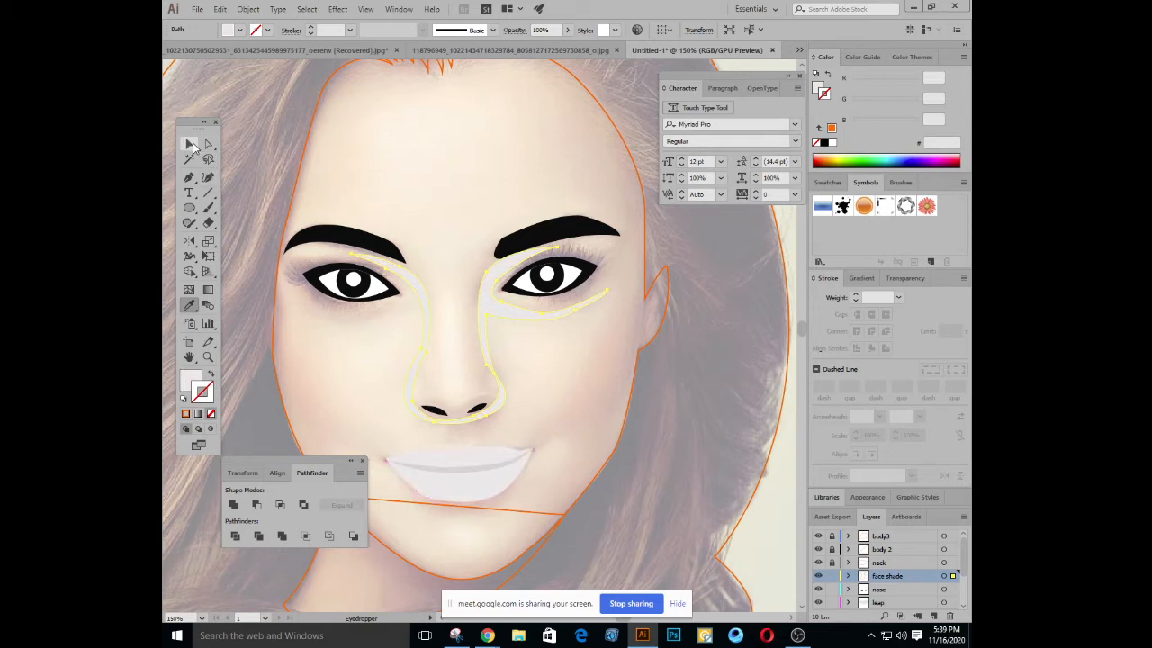
left_click(190, 145)
left_click(380, 171)
Examine the grey nose and eye shading against the whole portrait at several magnifications
mouse_move(378, 162)
left_mouse_down()
mouse_move(478, 204)
mouse_move(443, 170)
left_mouse_up()
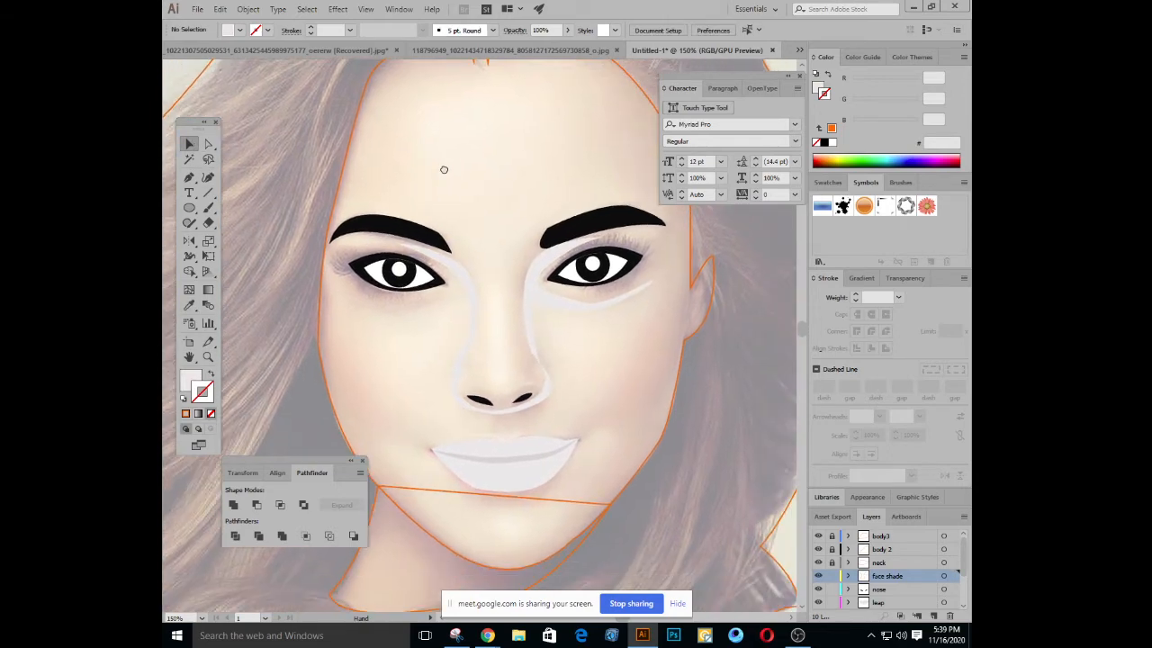
key("ctrl+minus")
key("ctrl+minus")
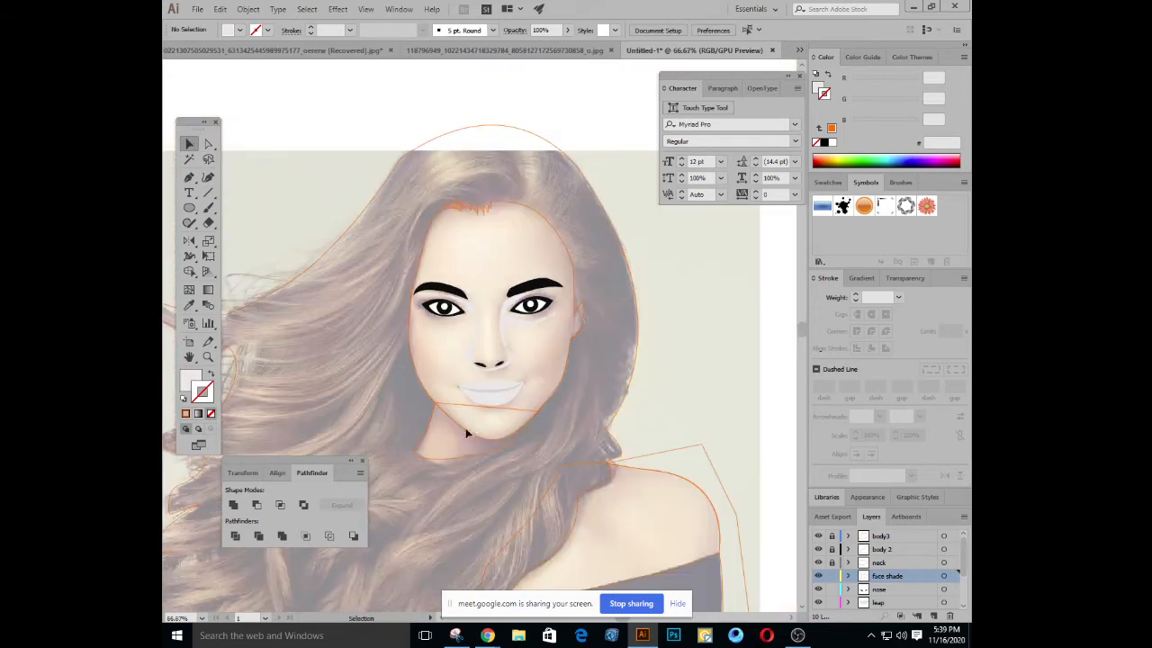
key("ctrl+plus")
key("ctrl+plus")
key("ctrl+minus")
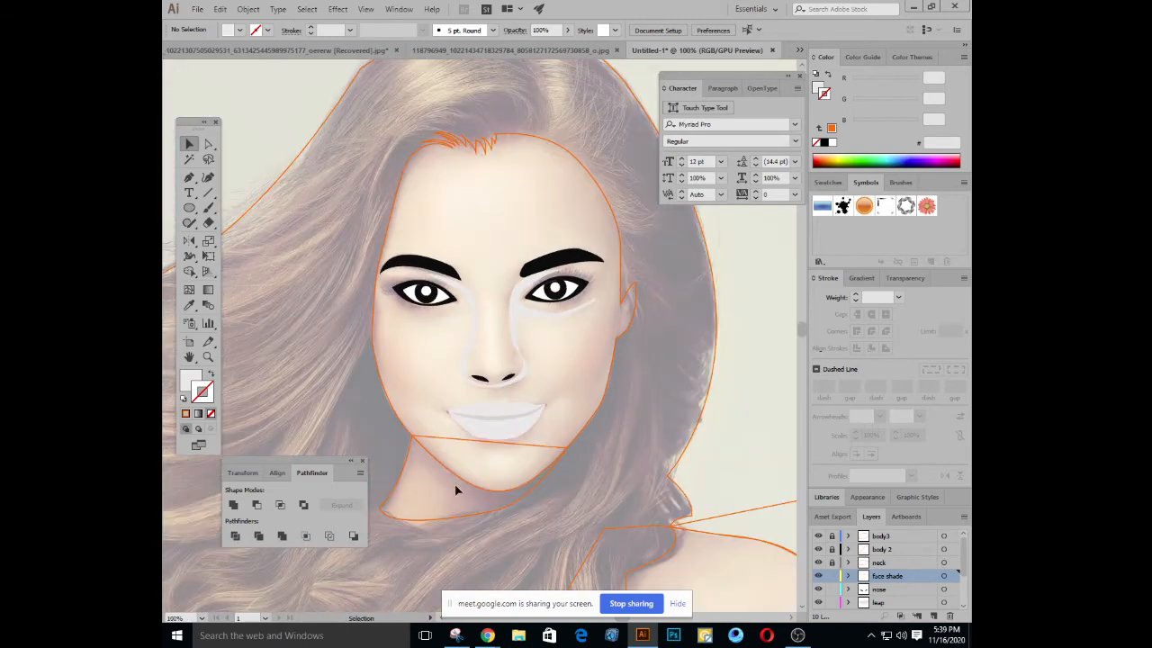
key("ctrl+minus")
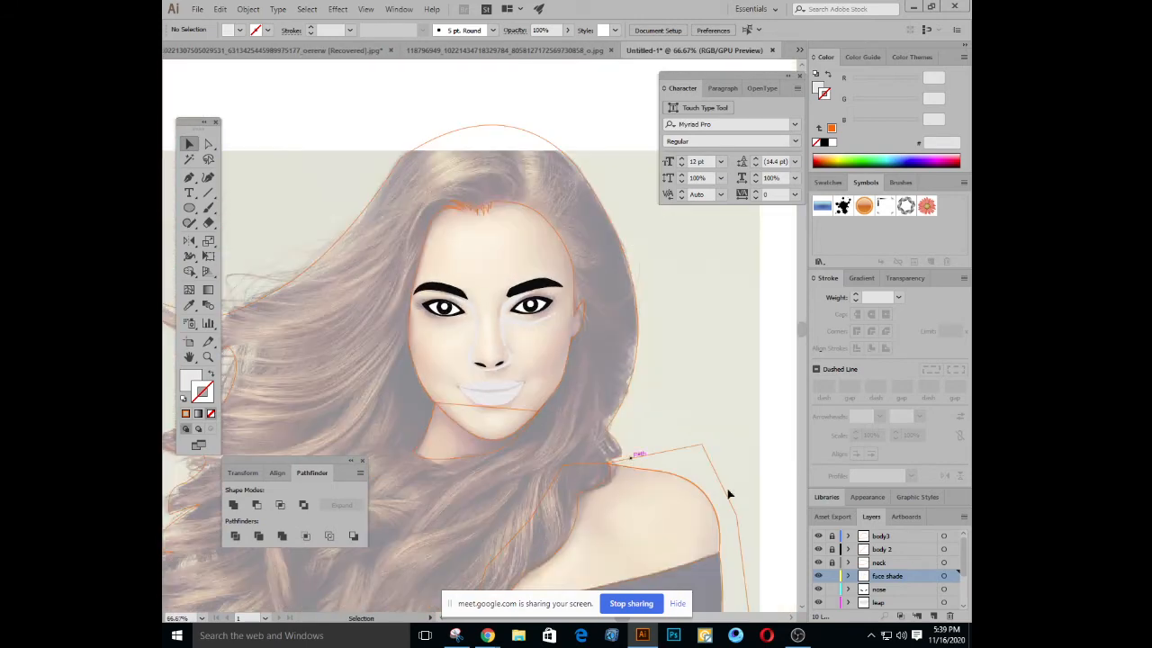
Unlock the face layer and fill the face outline solid white with no stroke
scroll(904, 585, "down", 2)
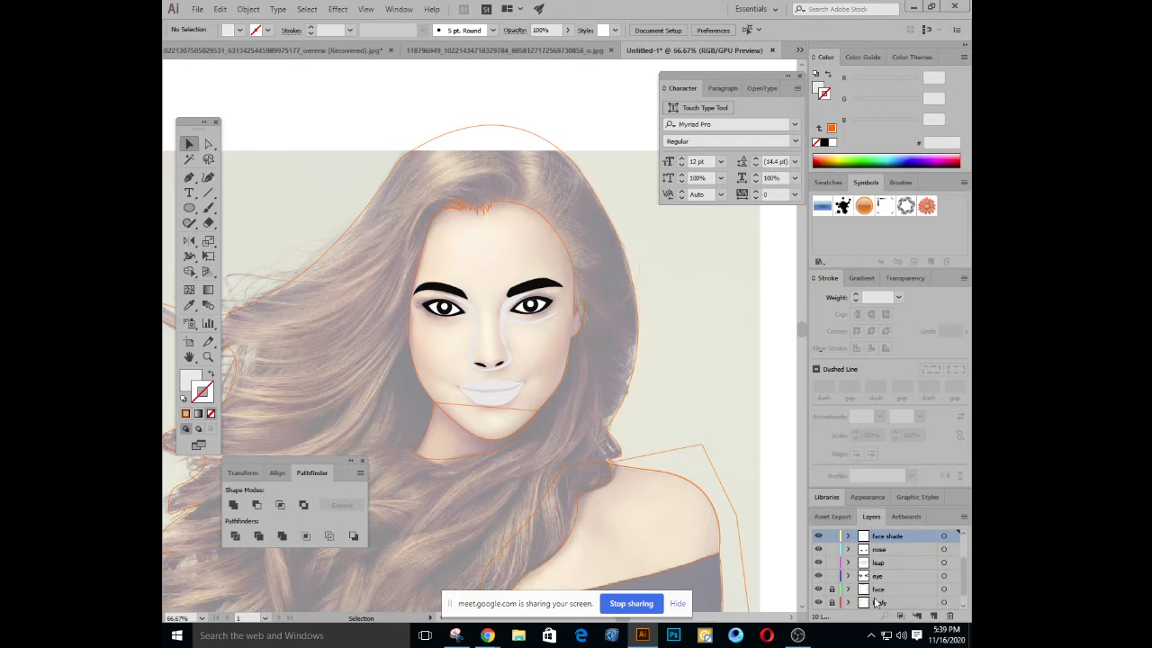
left_click(882, 589)
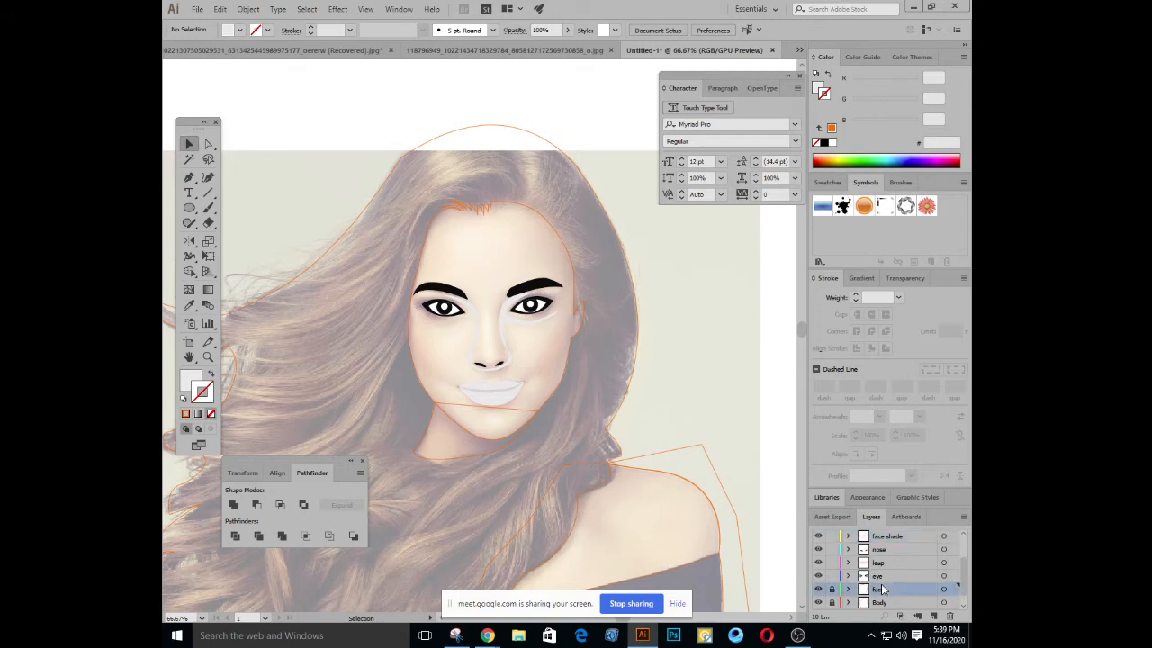
left_click(833, 590)
left_click(558, 264)
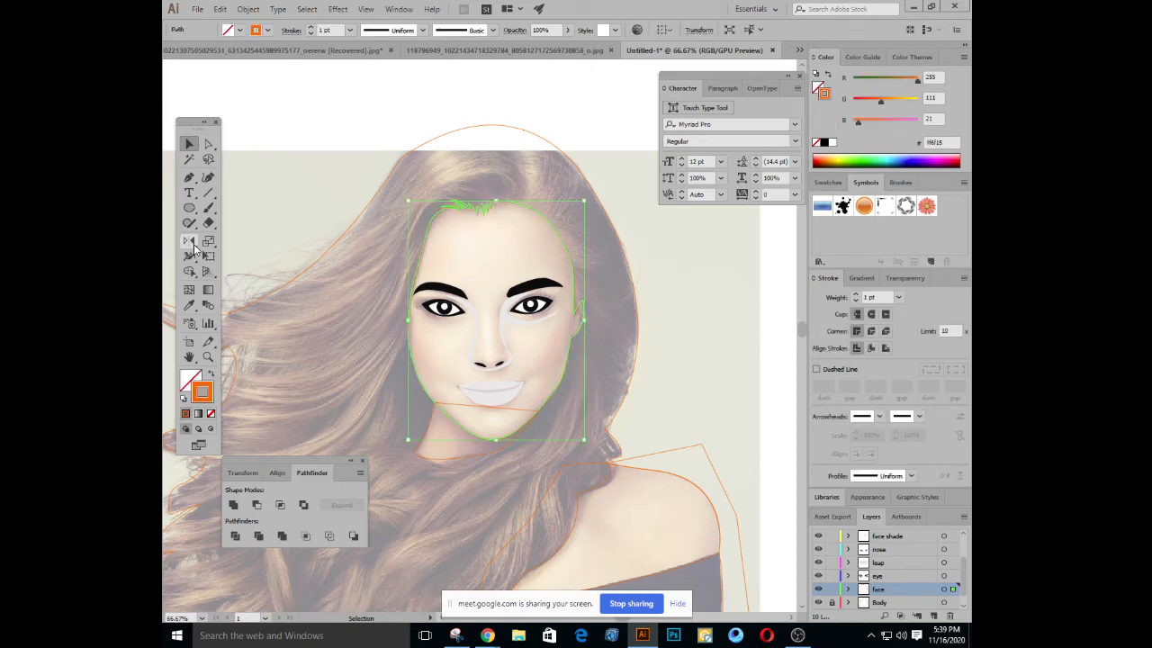
left_click(211, 376)
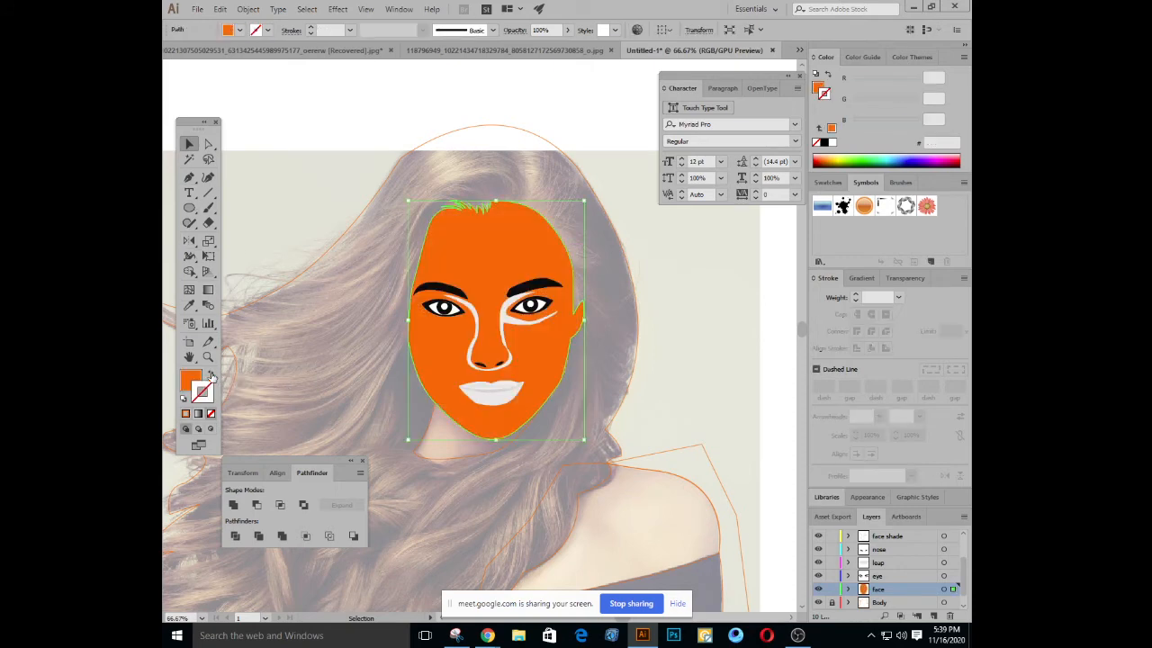
left_click(831, 144)
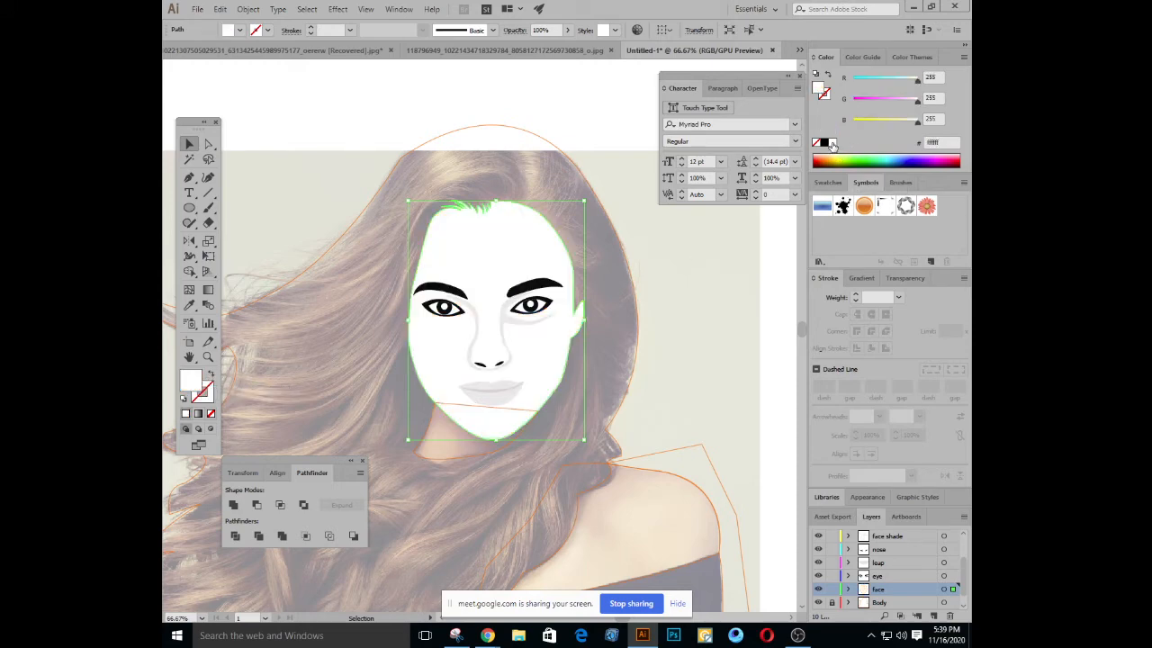
left_click(693, 271)
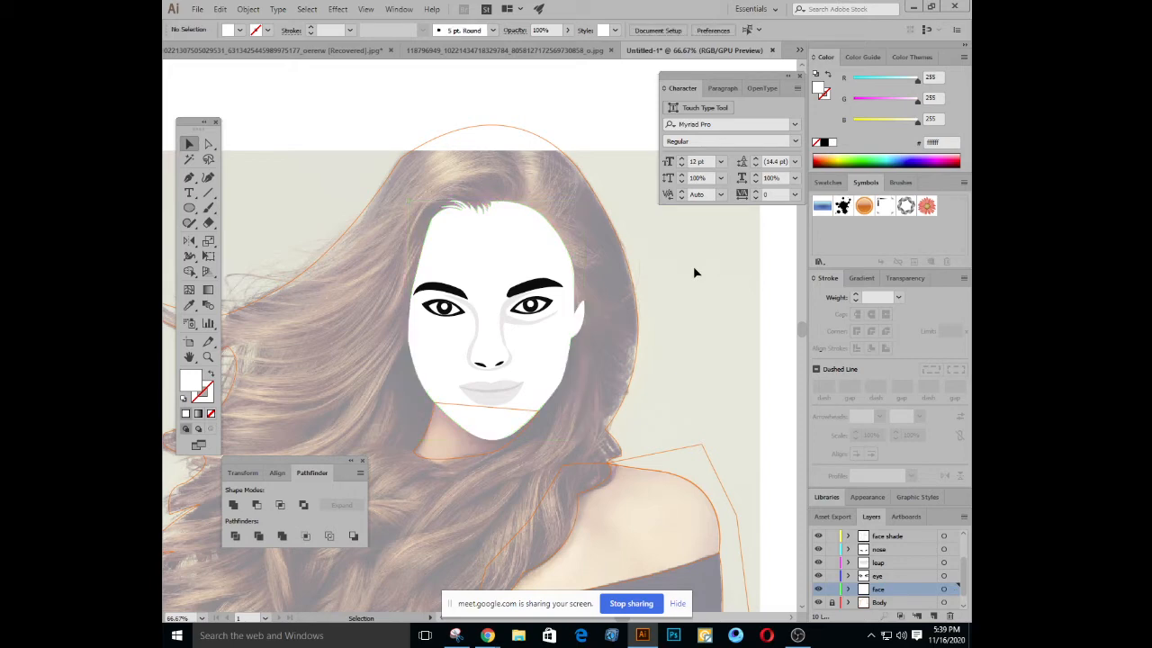
Examine the white face close up and against the whole portrait, and look through the layer list
left_click_drag(598, 271, 638, 267)
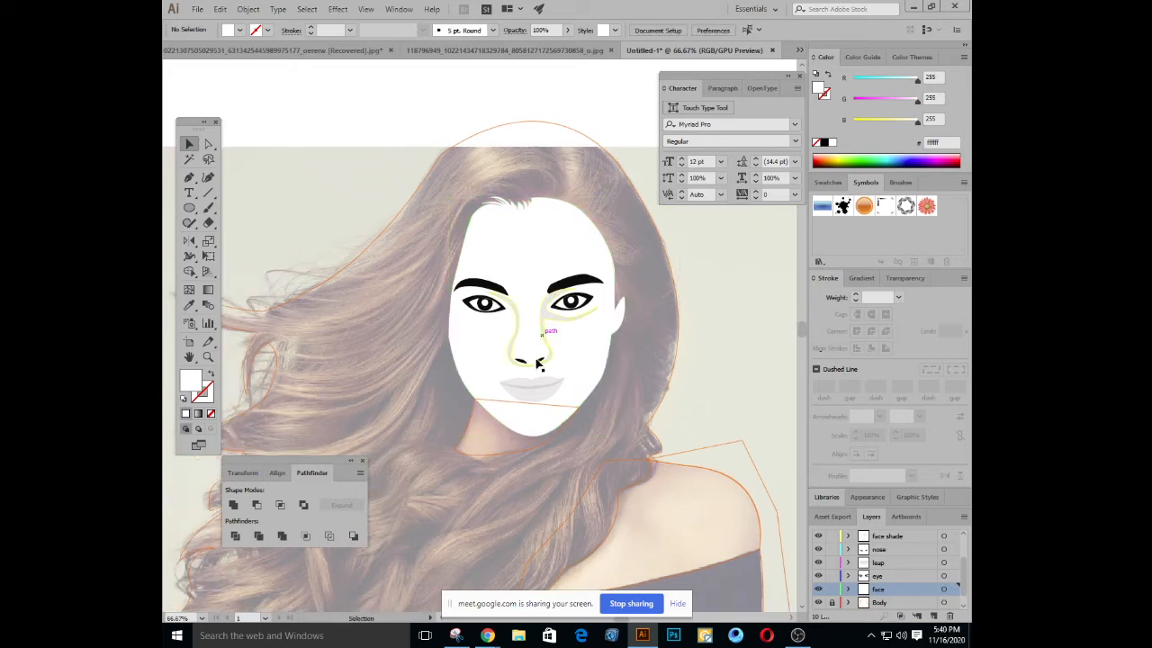
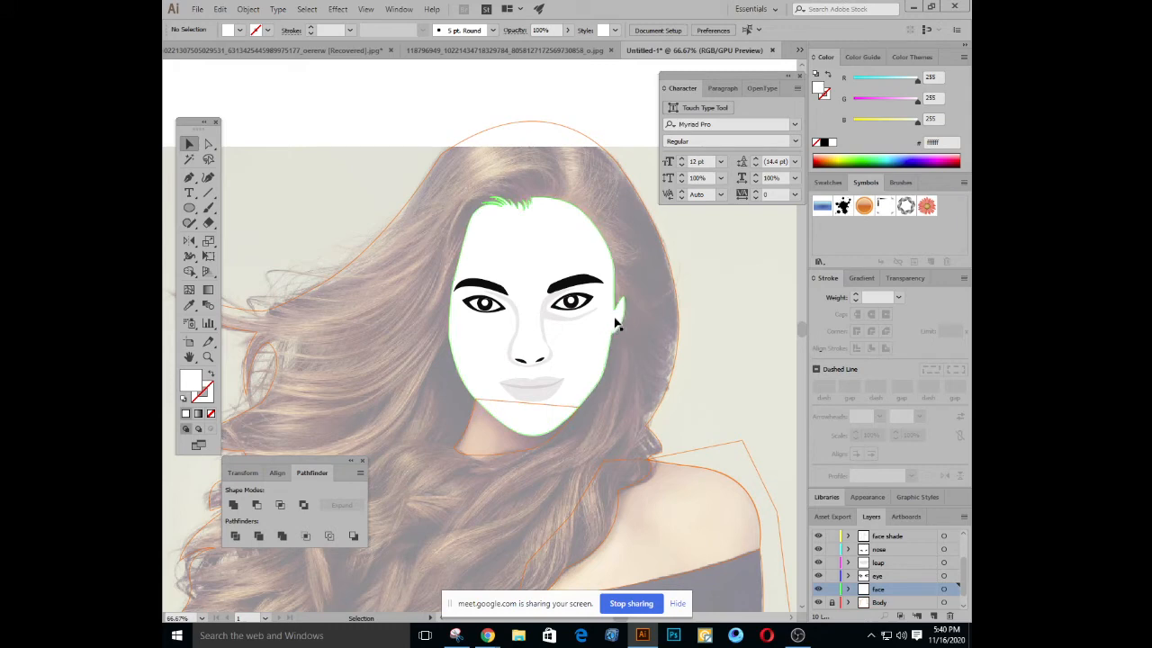
key("ctrl+plus")
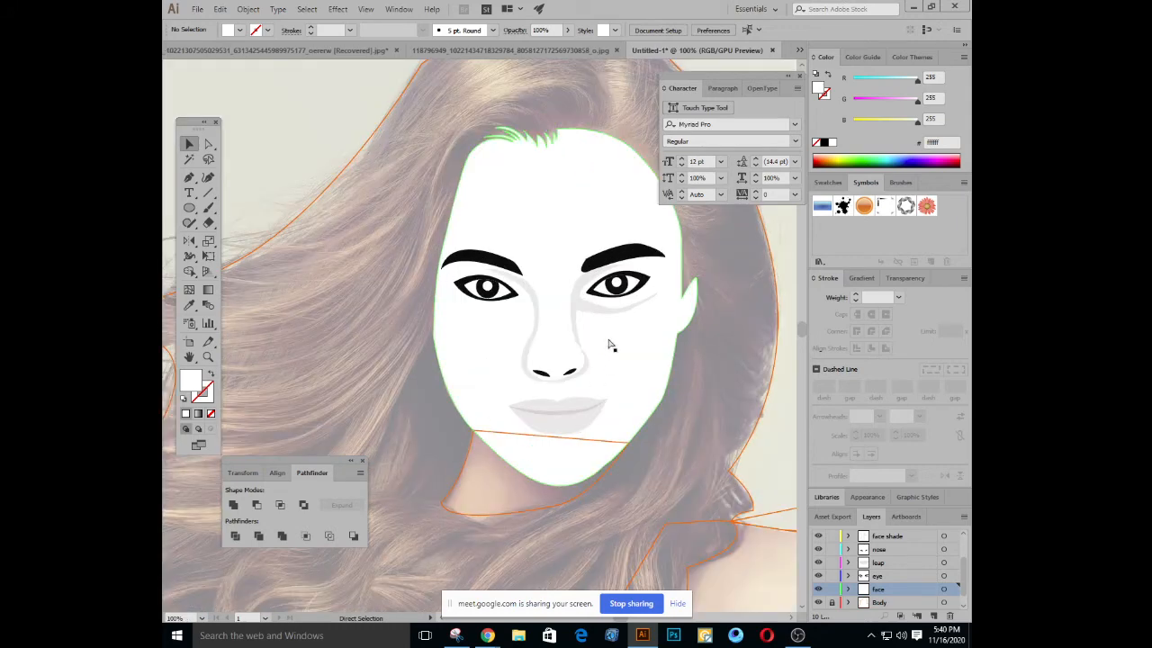
key("ctrl+minus")
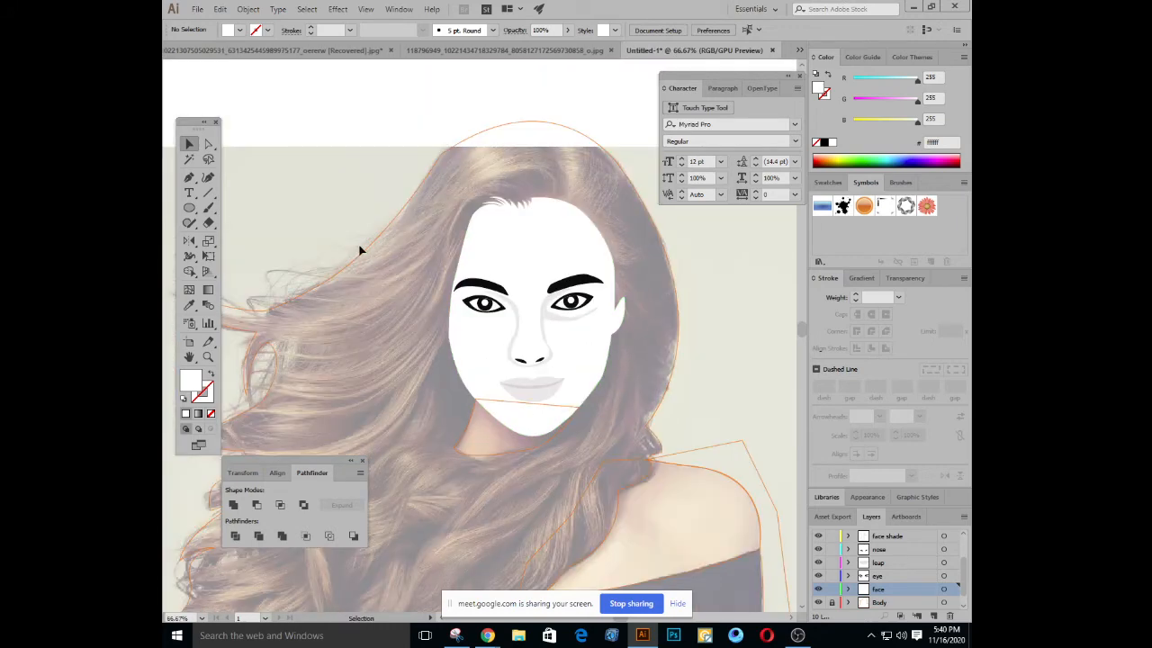
key("ctrl+minus")
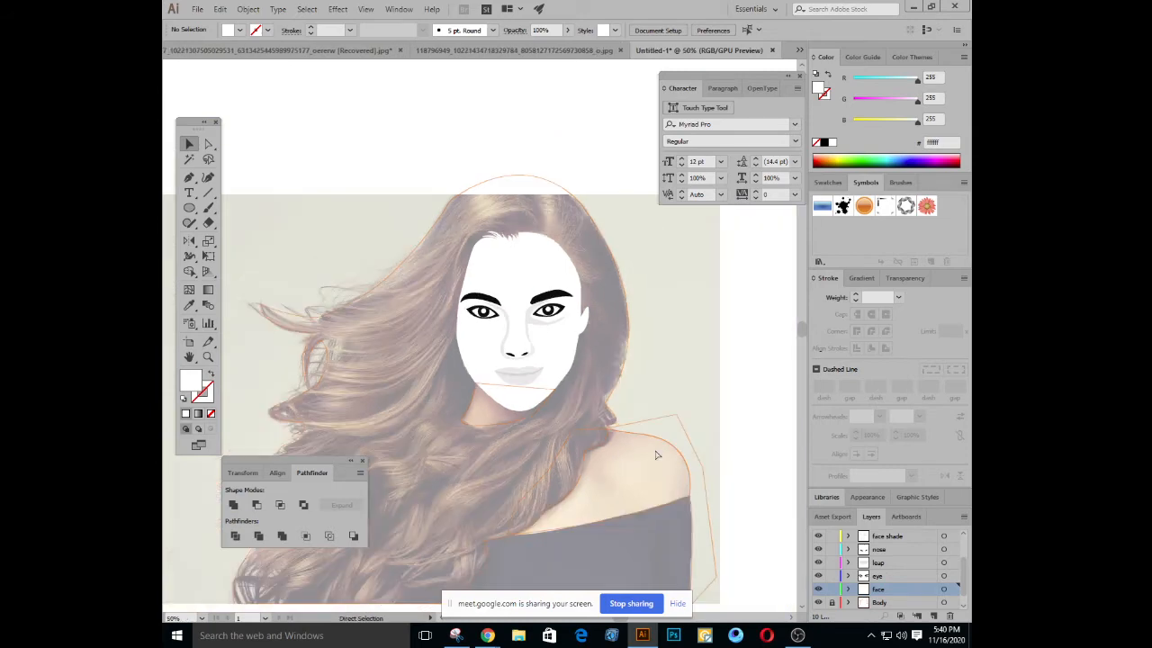
left_click_drag(522, 450, 588, 414)
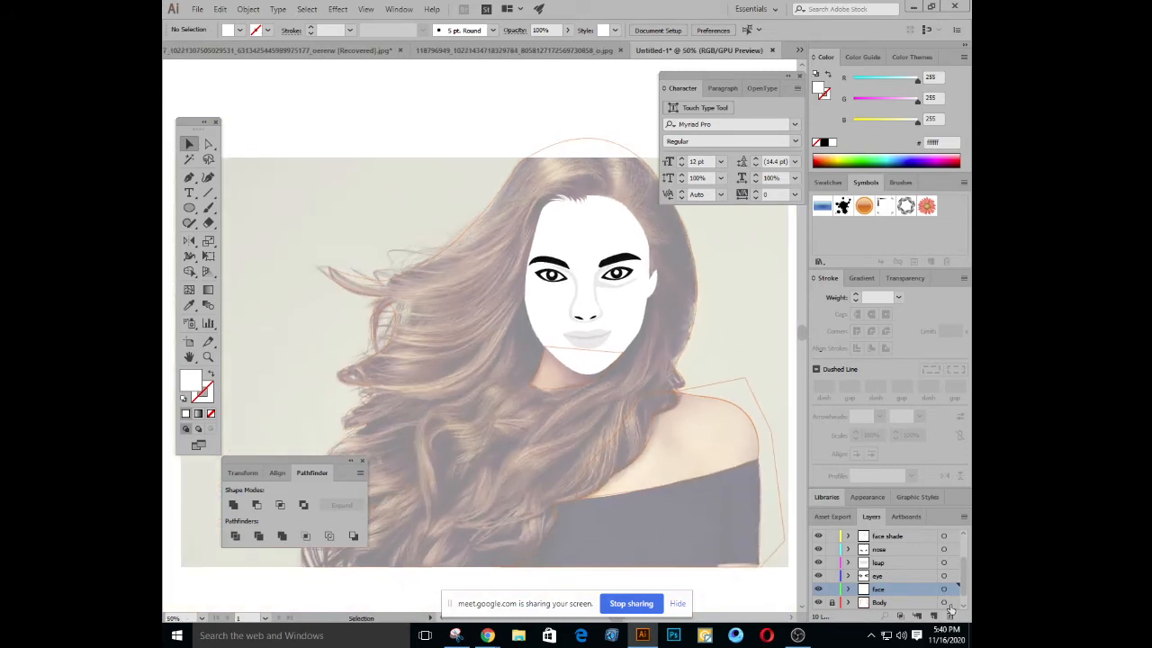
scroll(921, 579, "down", 1)
scroll(898, 601, "up", 4)
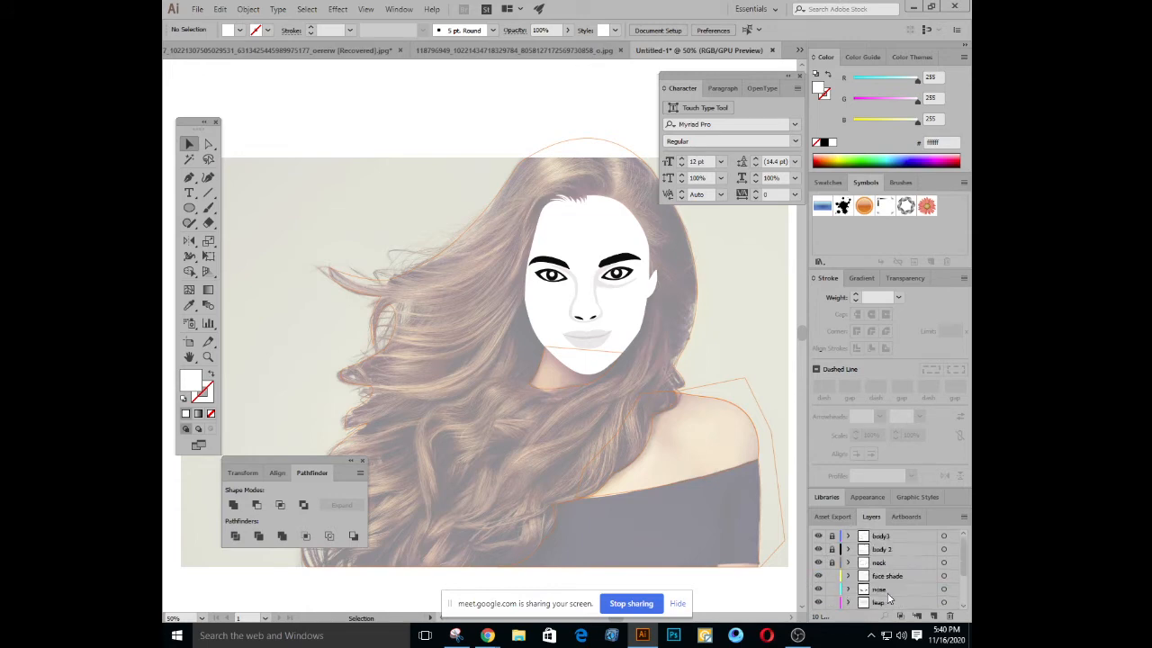
Unlock the neck layer and fill the neck outline with the light grey edebeb sampled from the face shading, without a stroke
left_click(874, 563)
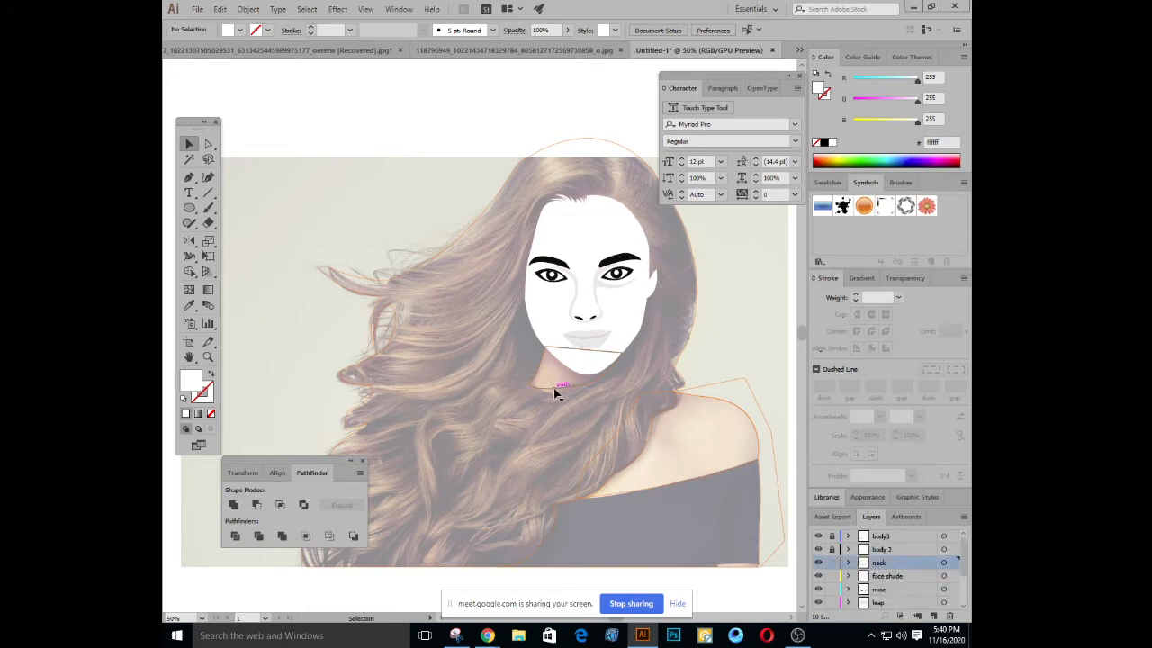
left_click(553, 388)
left_click(190, 303)
scroll(628, 395, "up", 3)
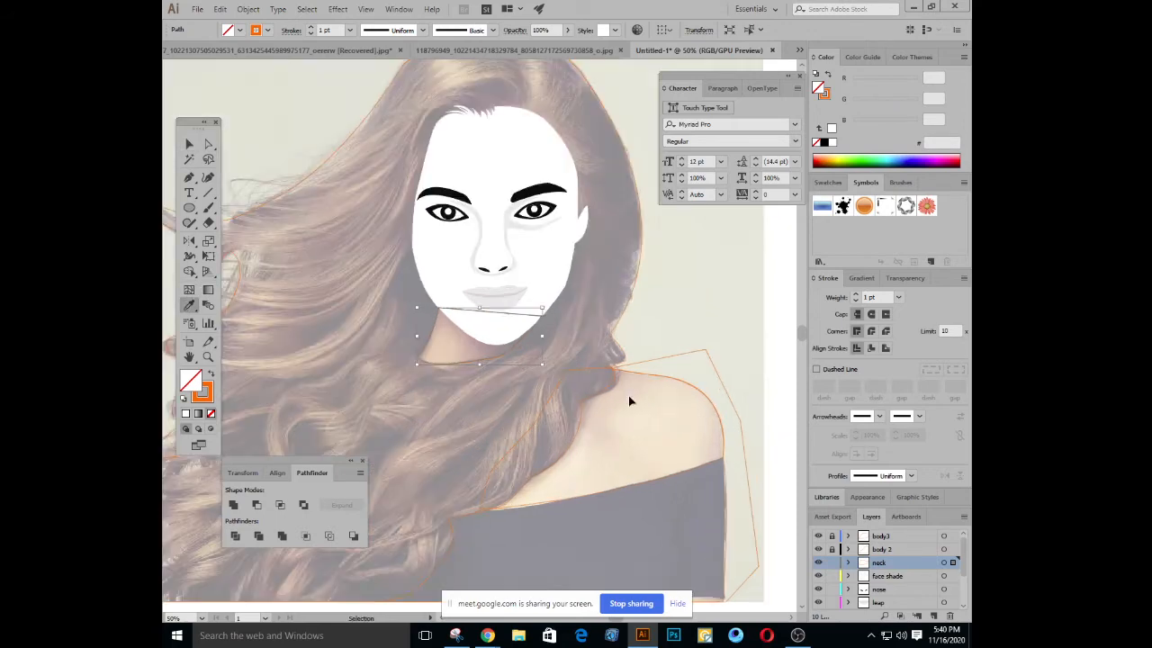
left_click(494, 258)
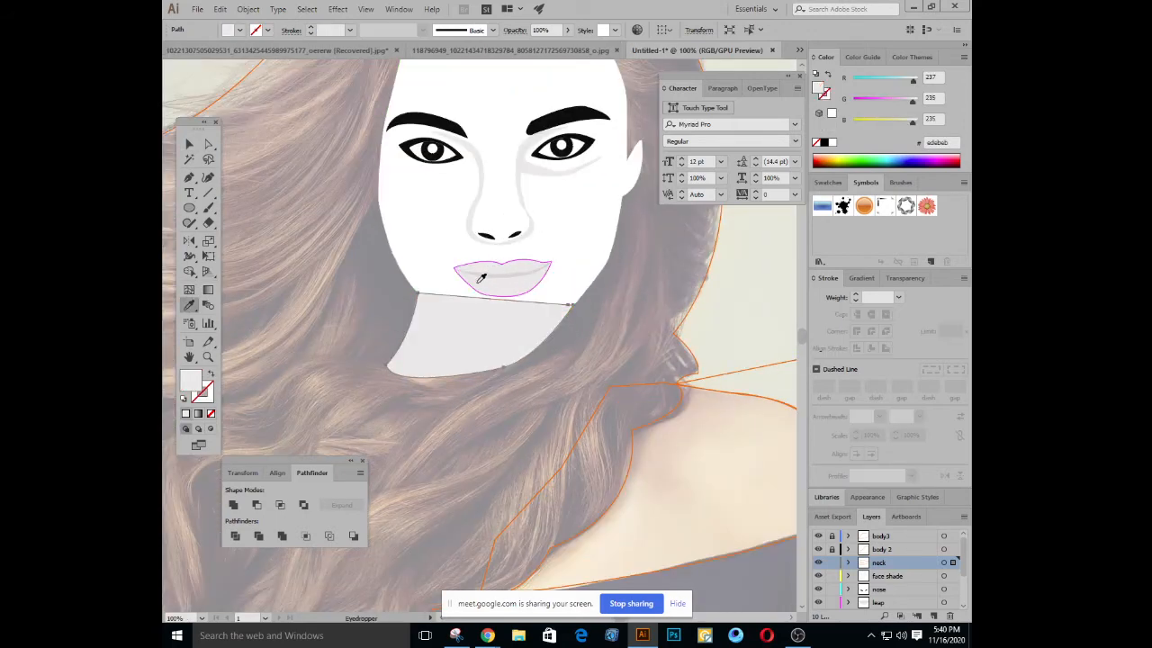
left_click(190, 144)
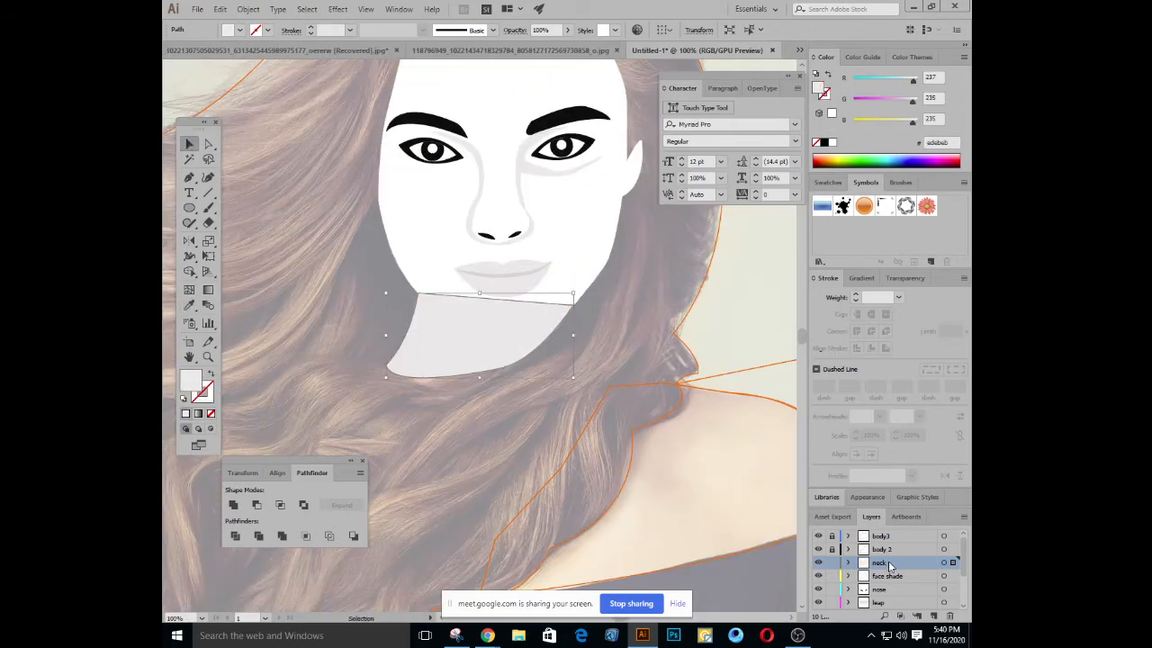
Move the neck layer down the stack to sit directly beneath the face layer, and deselect the neck shape
left_click_drag(892, 564, 892, 603)
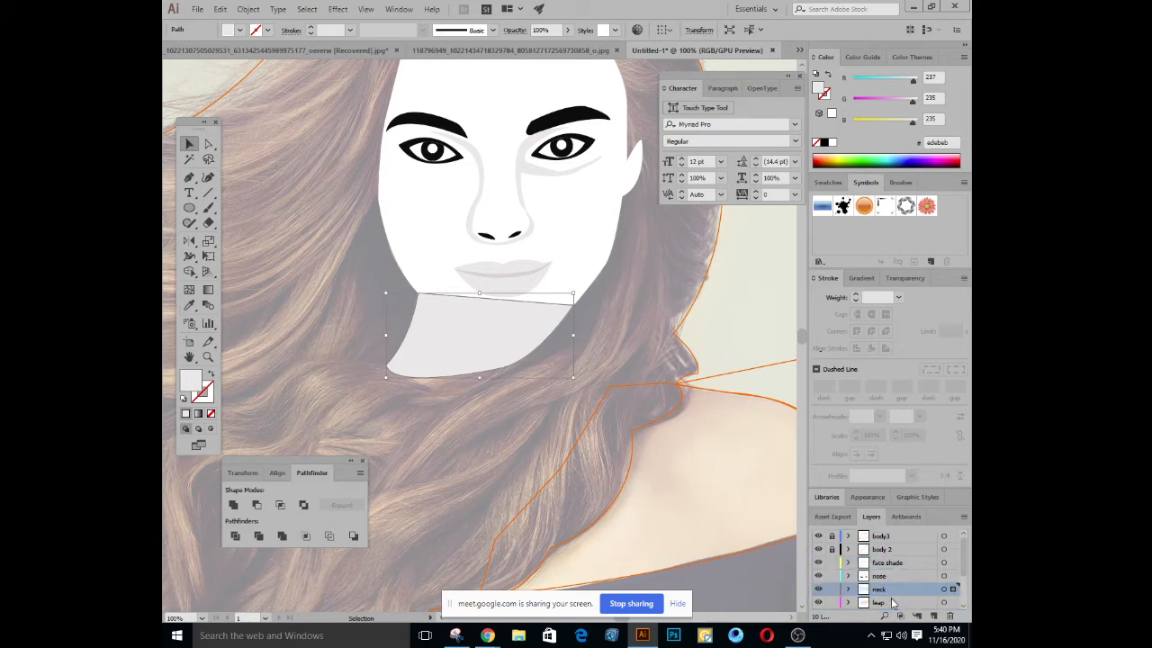
scroll(908, 585, "down", 2)
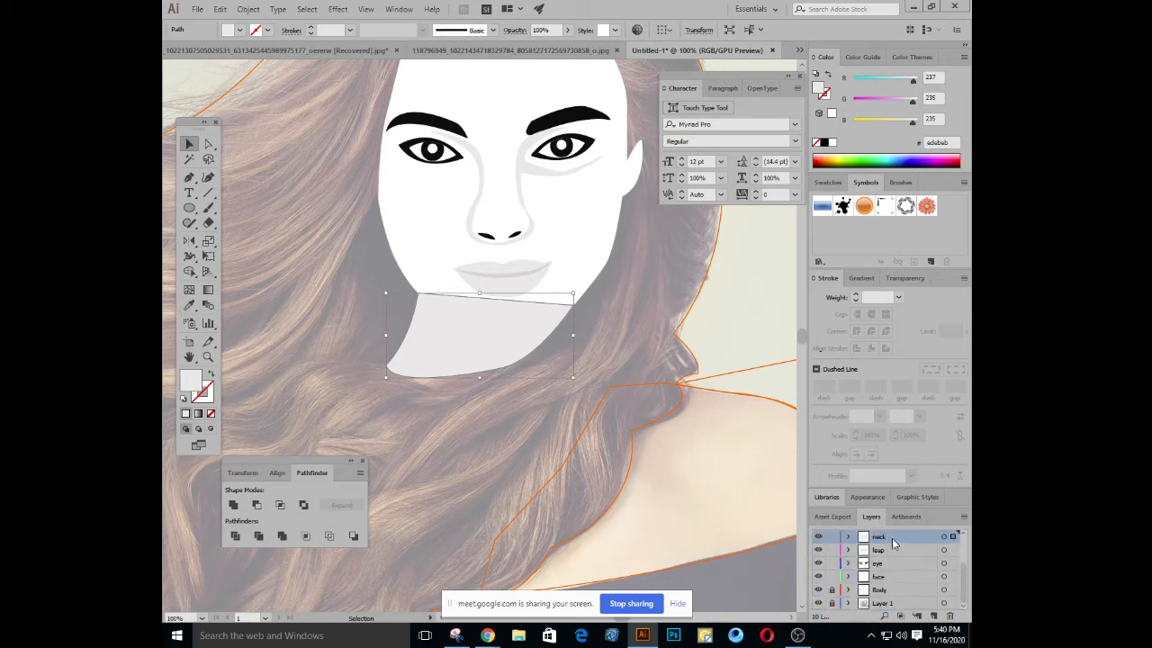
left_click_drag(892, 543, 897, 586)
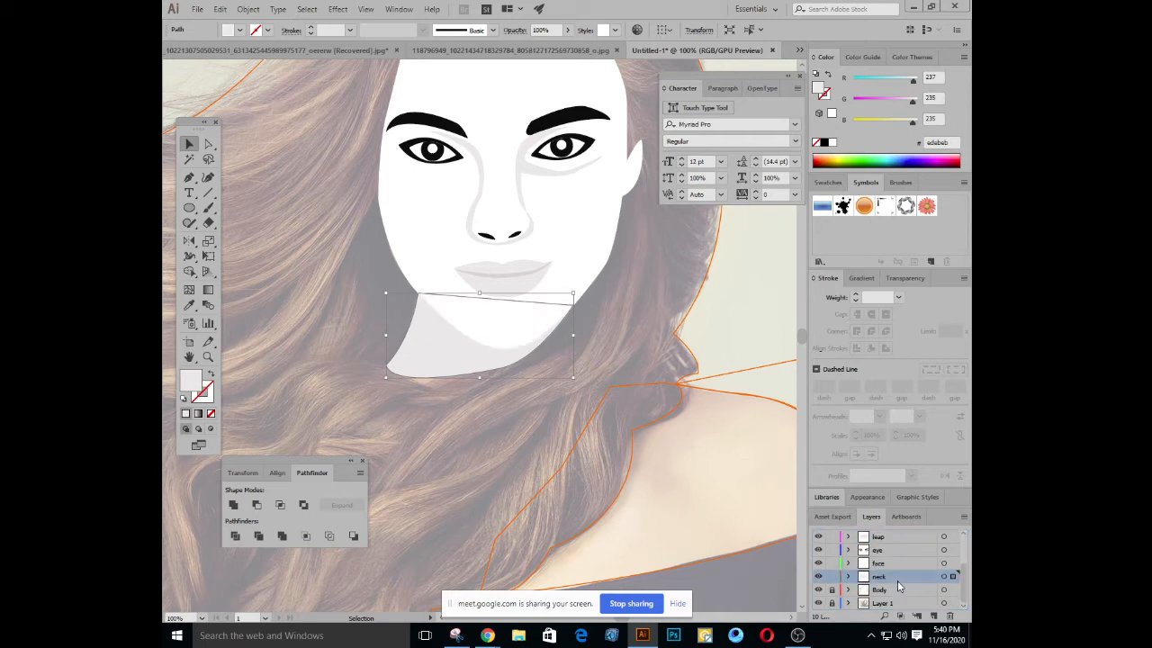
left_click(501, 420)
Examine the grey neck beneath the face close up and against the whole portrait at several magnifications
key("ctrl+minus")
key("ctrl+minus")
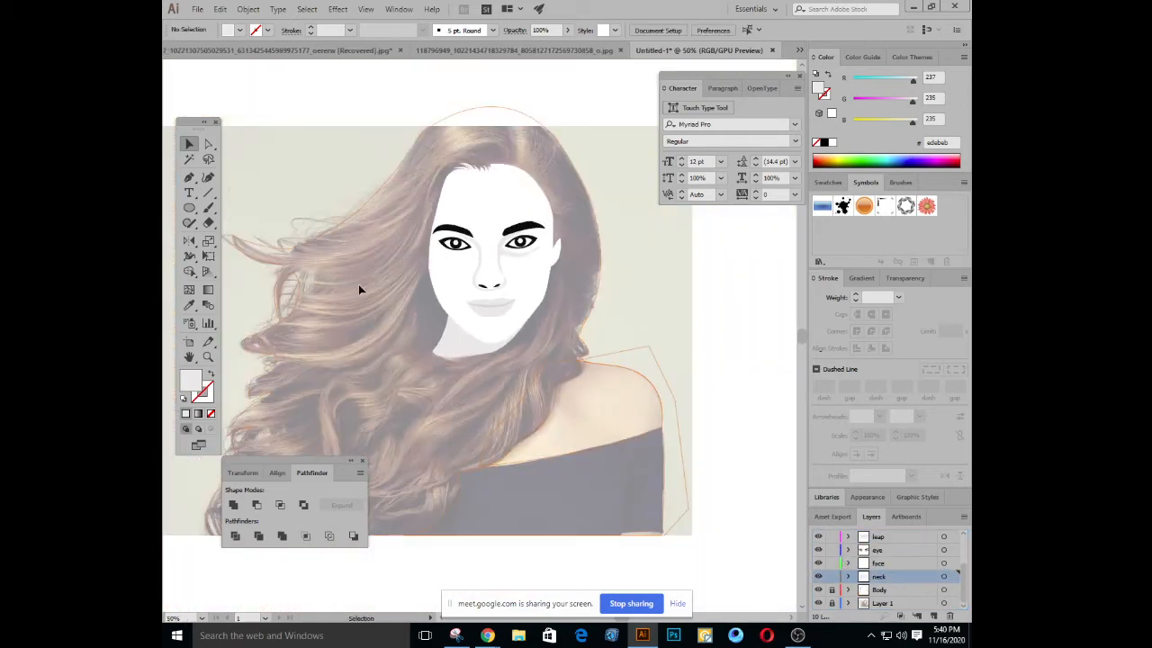
key("ctrl+plus")
key("ctrl+plus")
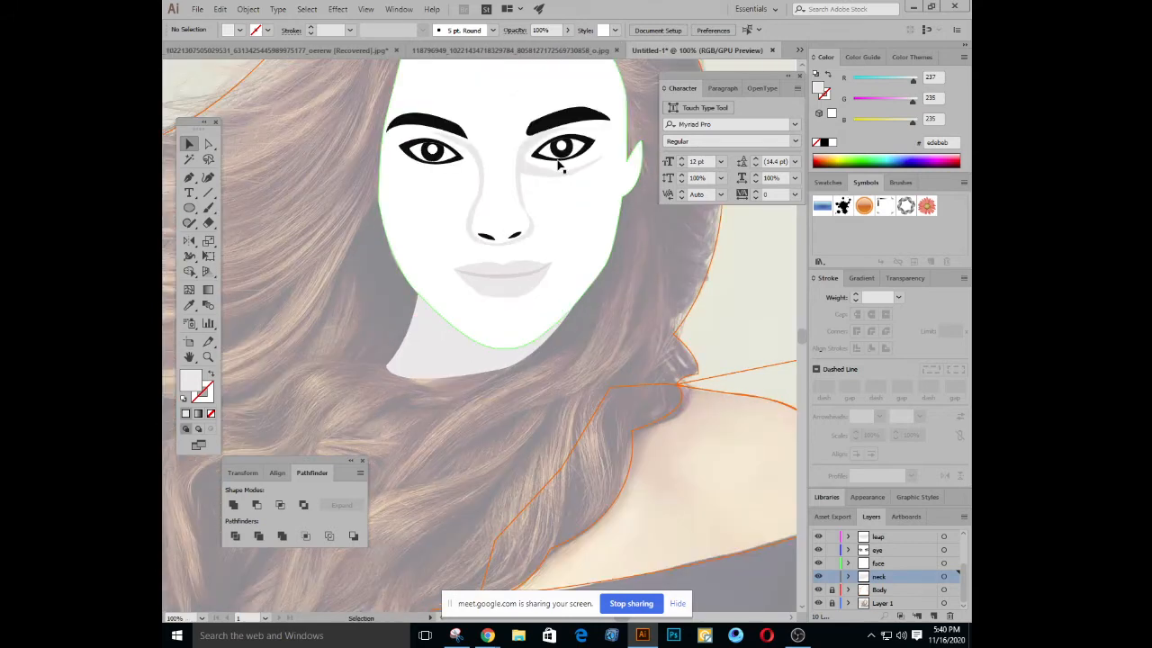
key("ctrl+minus")
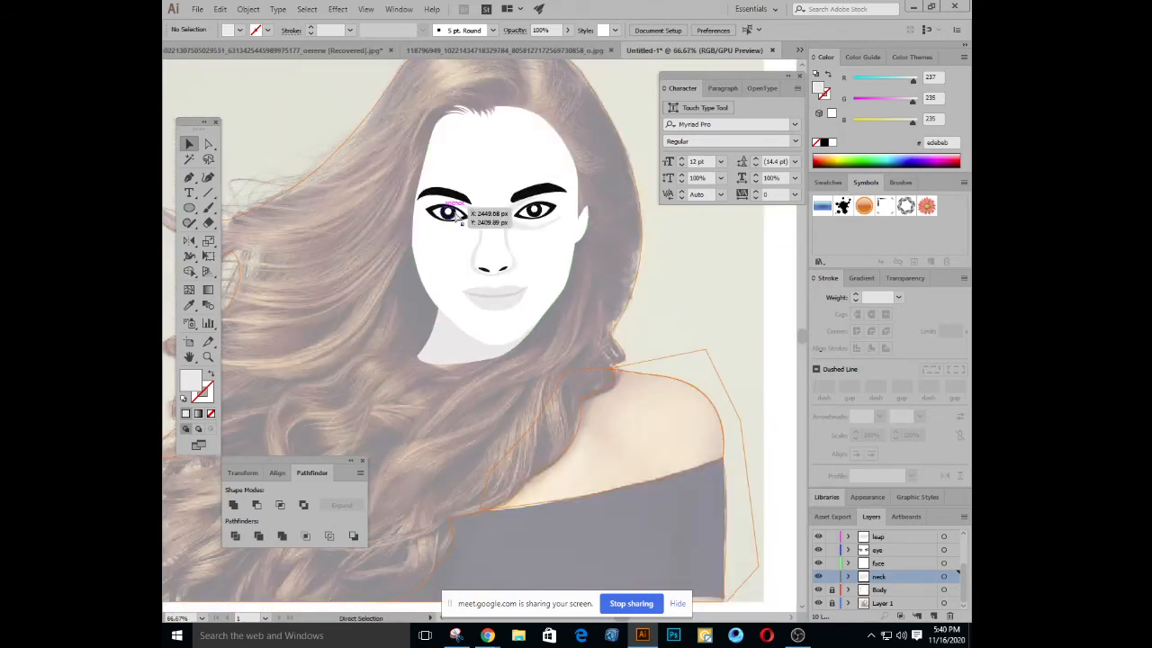
key("ctrl+plus")
key("ctrl+minus")
key("ctrl+minus")
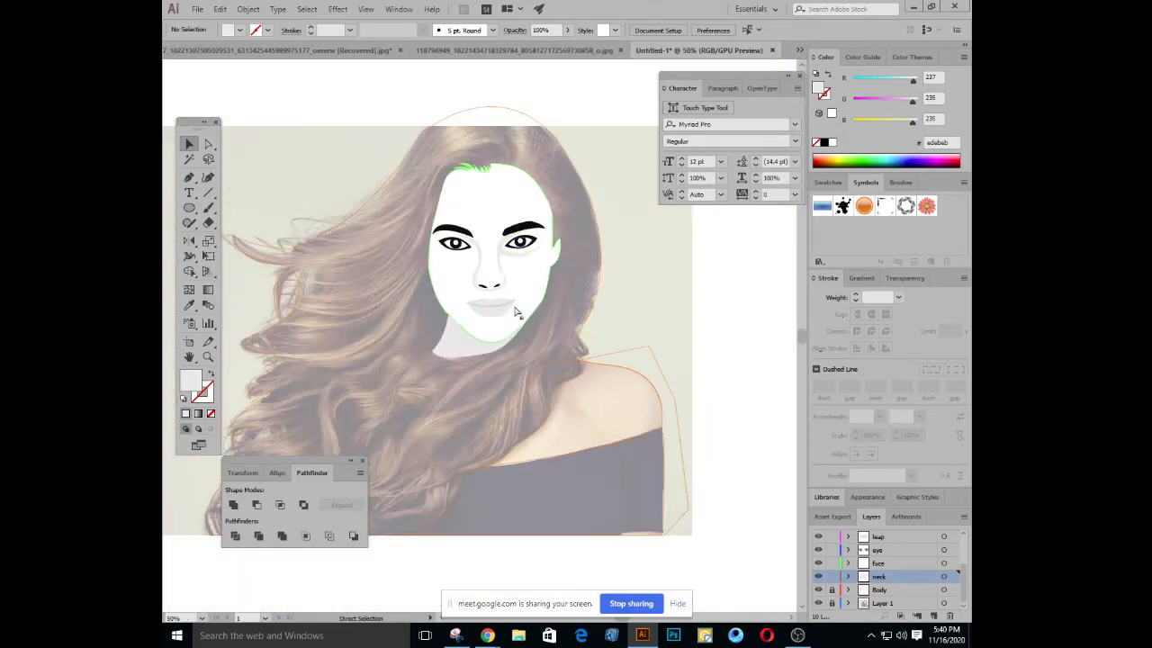
key("ctrl+plus")
key("ctrl+plus")
key("ctrl+minus")
key("ctrl+minus")
left_click_drag(453, 275, 504, 351)
key("ctrl+plus")
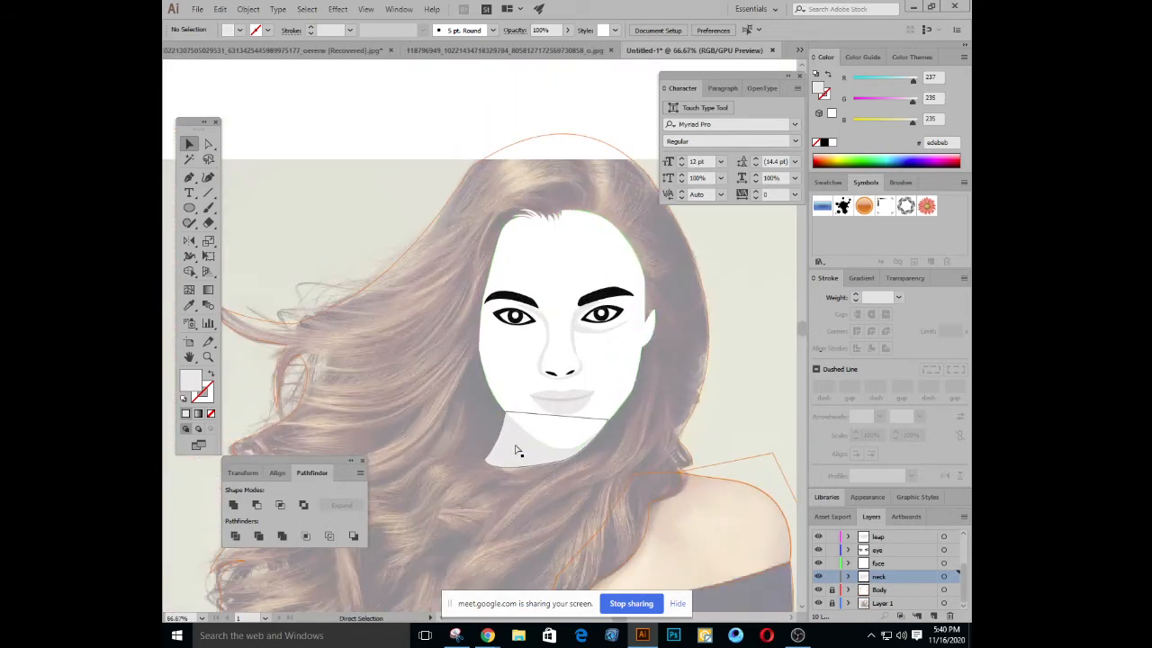
key("ctrl+minus")
scroll(531, 396, "down", 4)
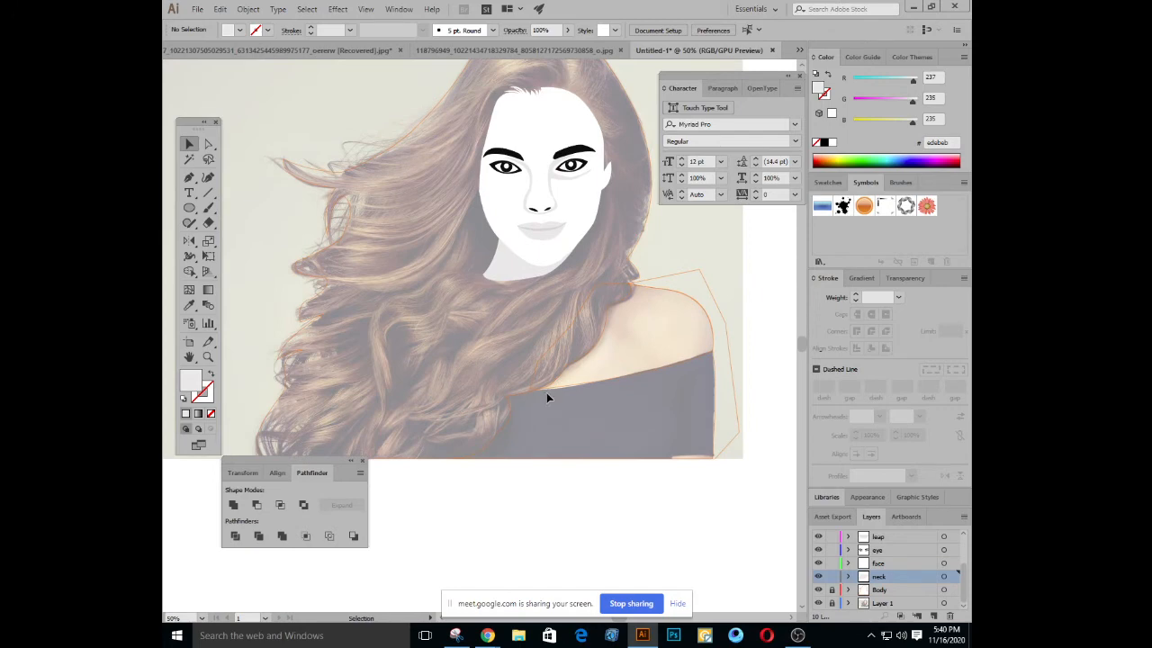
scroll(510, 310, "up", 3)
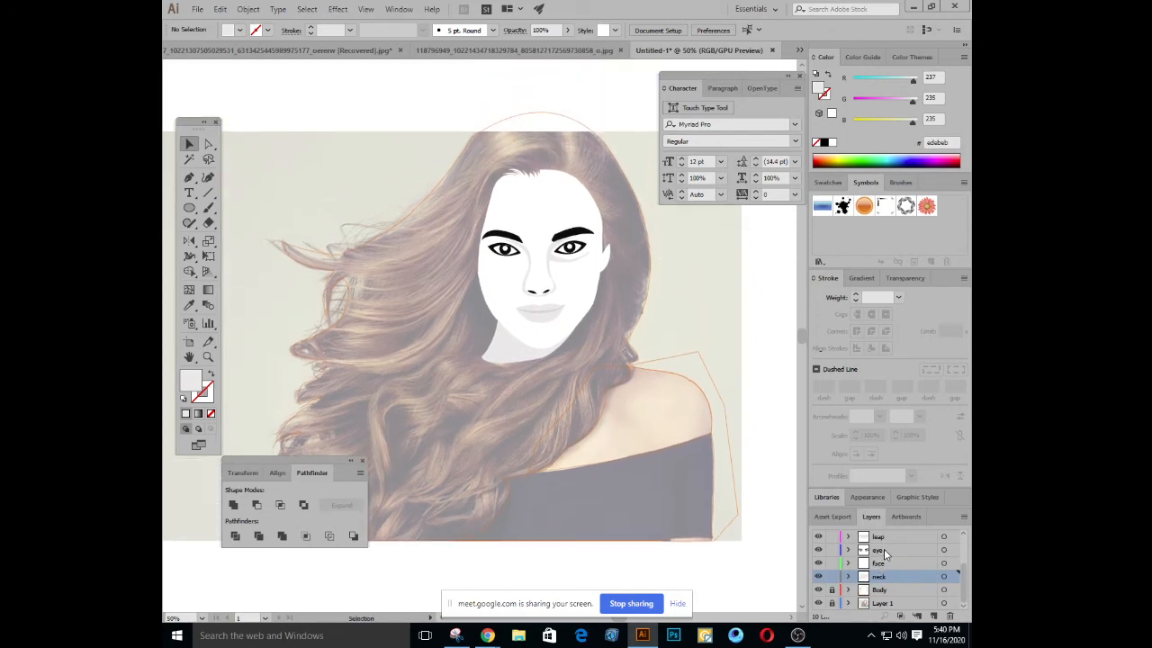
Move the body3 layer from the top of the stack to between the Body layer and Layer 1
scroll(884, 554, "up", 2)
left_click(861, 540)
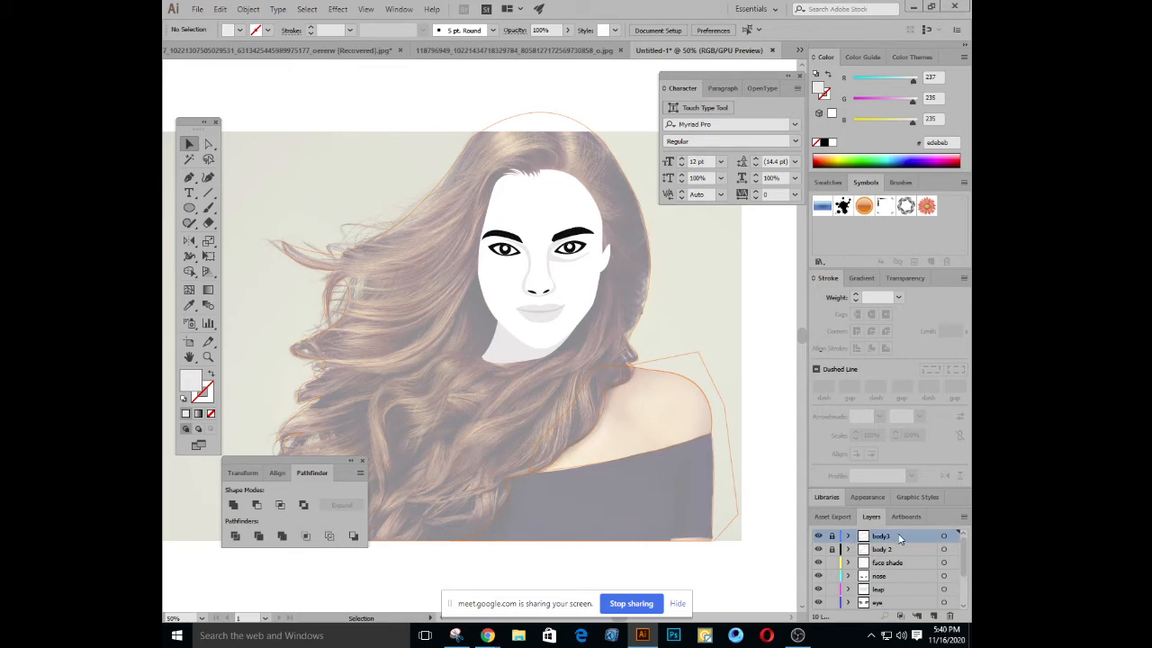
left_click_drag(899, 535, 892, 598)
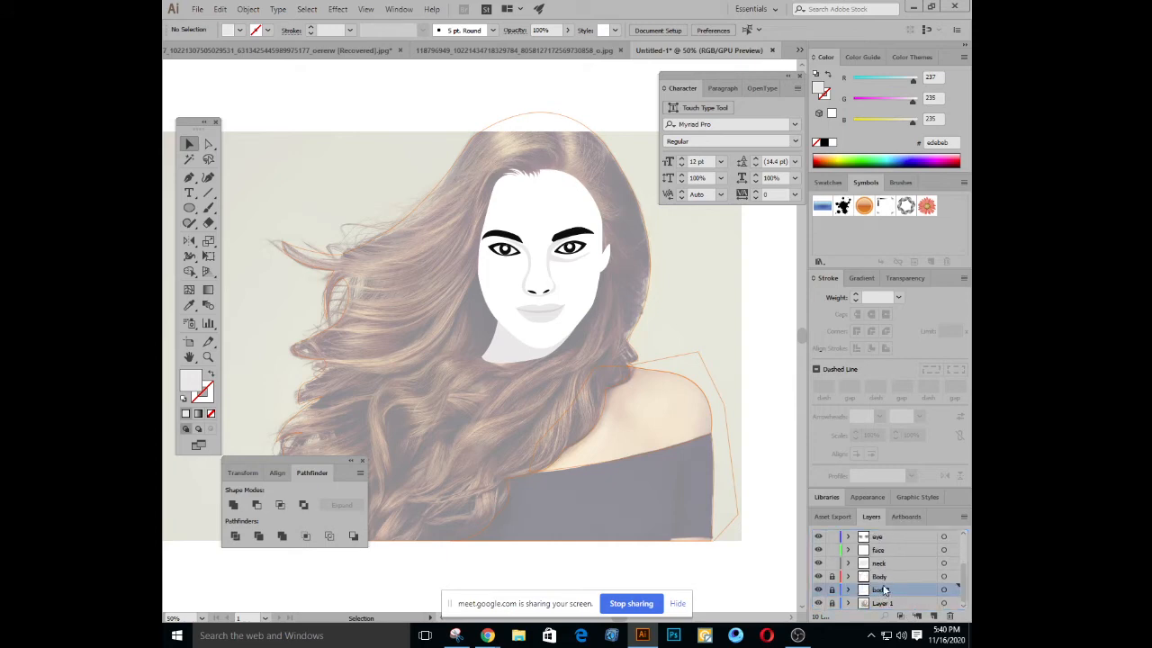
Unlock the Body layer and fill the hair and body outline solid black with no stroke
left_click(907, 577)
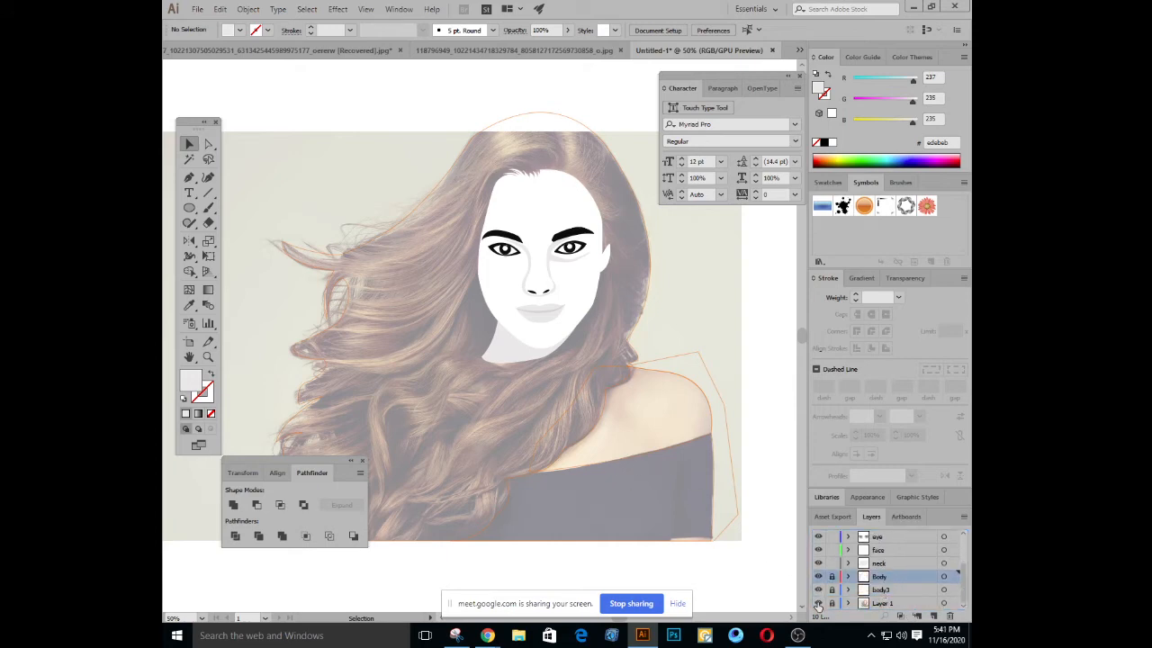
left_click(667, 372)
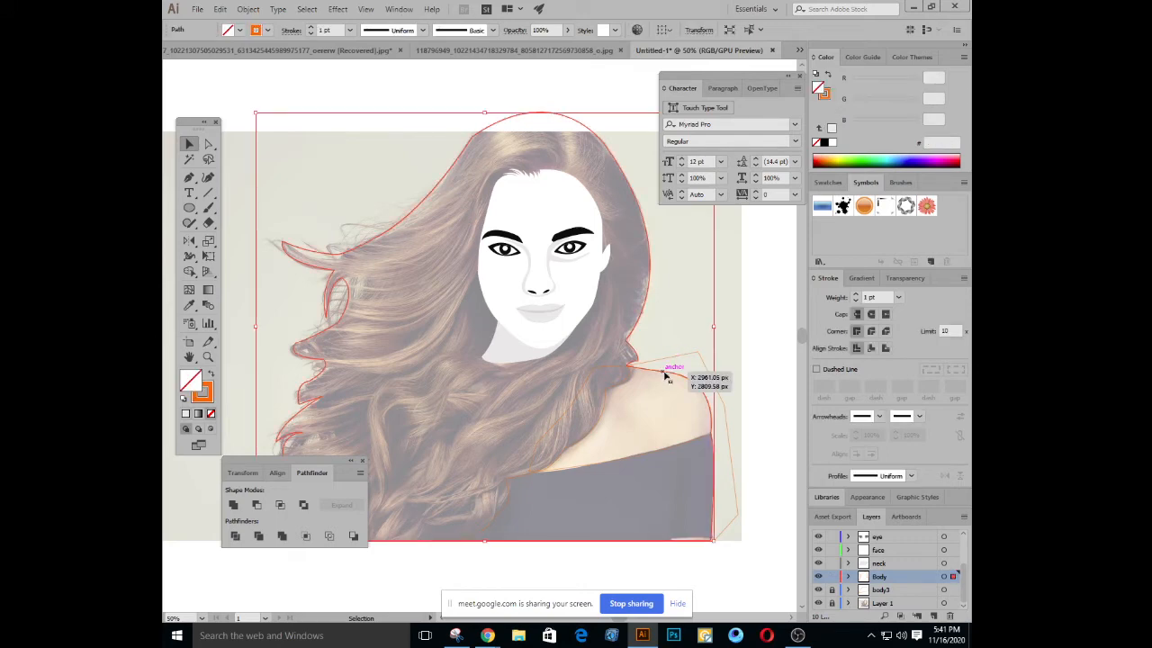
left_click(189, 307)
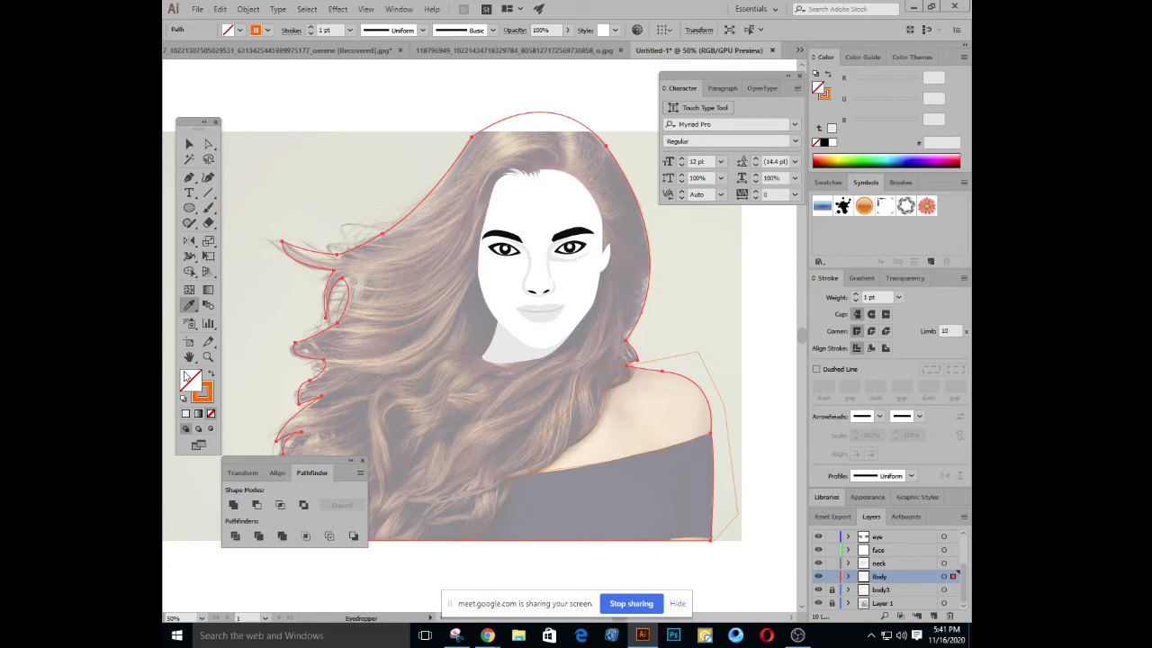
left_click(210, 376)
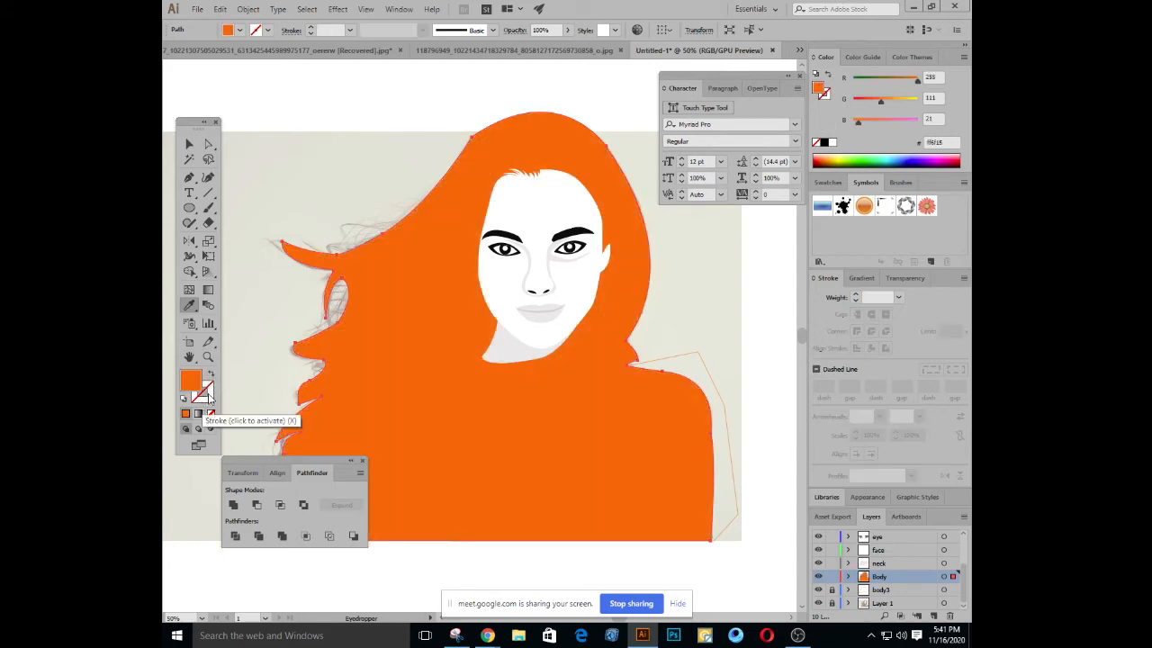
left_click(825, 143)
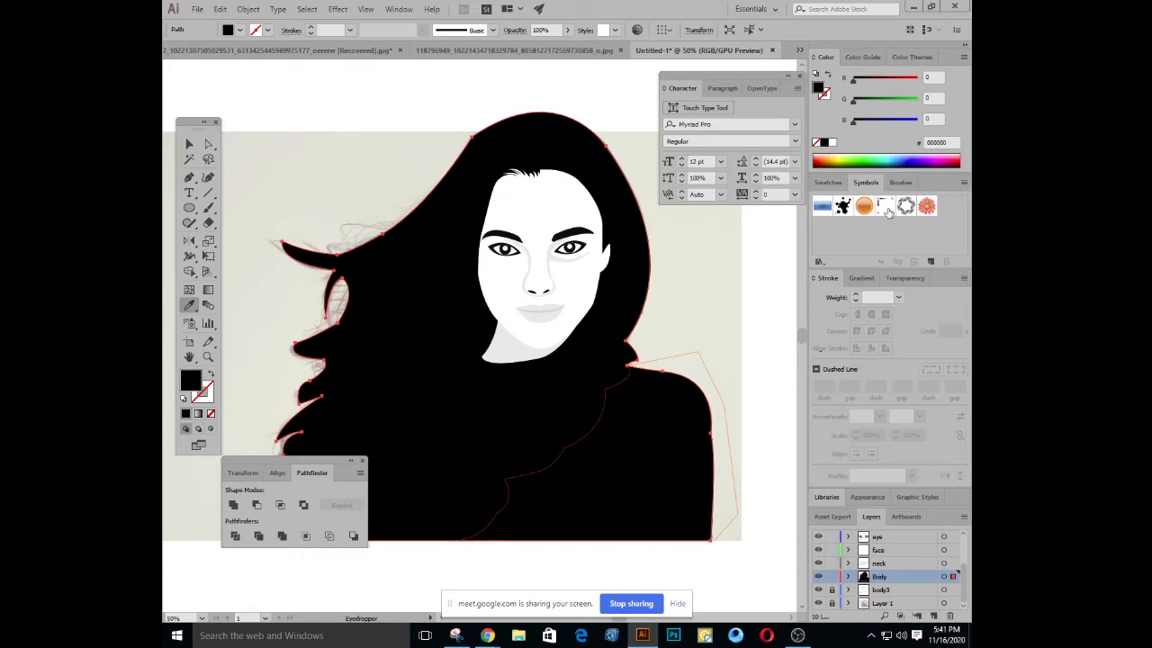
Try a red and a light grey dbd6d5 fill on the hair and body silhouette, and undo these colour changes
left_click_drag(850, 155, 822, 153)
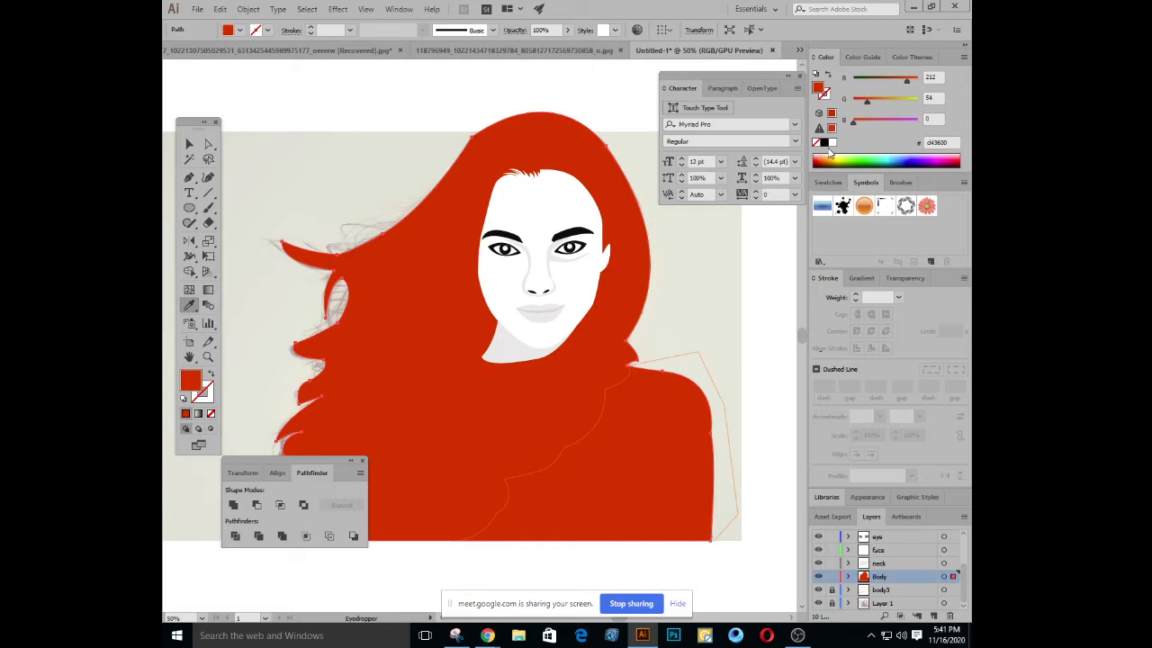
double_click(819, 89)
left_click(645, 298)
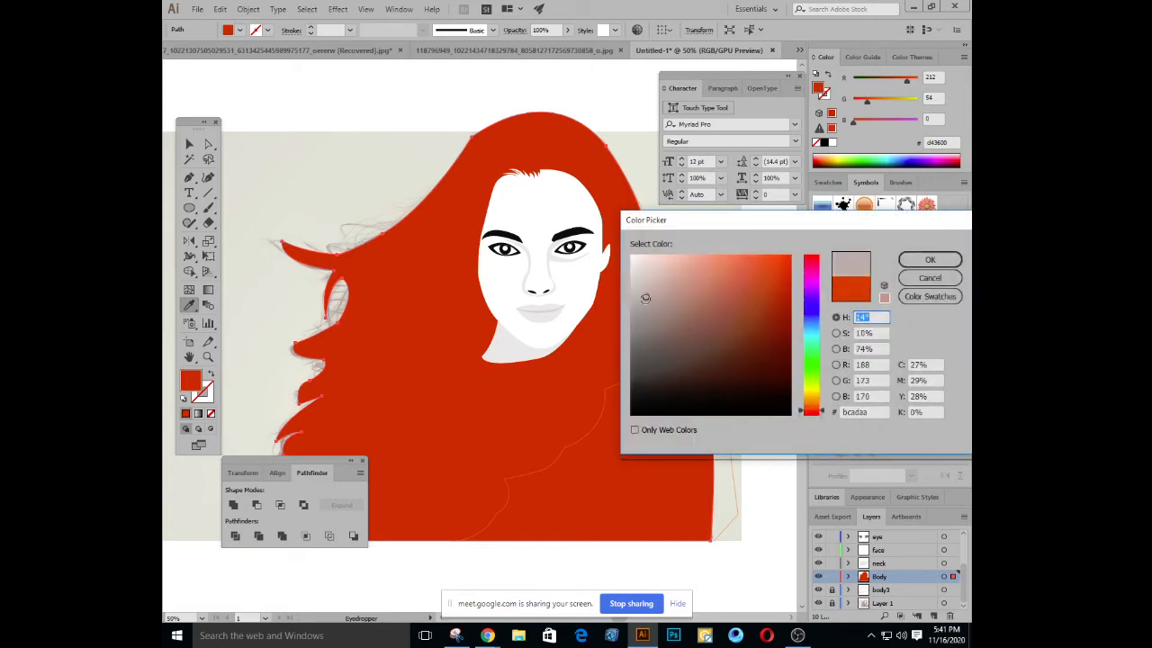
left_click(635, 276)
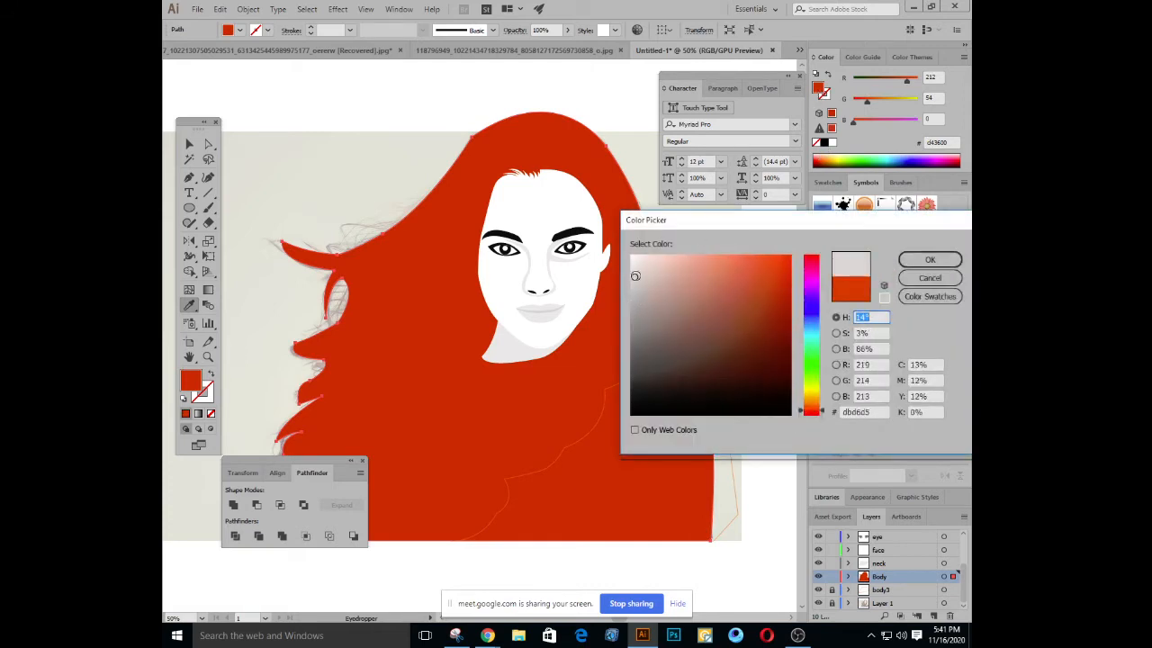
left_click(930, 259)
key("v")
left_click_drag(561, 386, 582, 360)
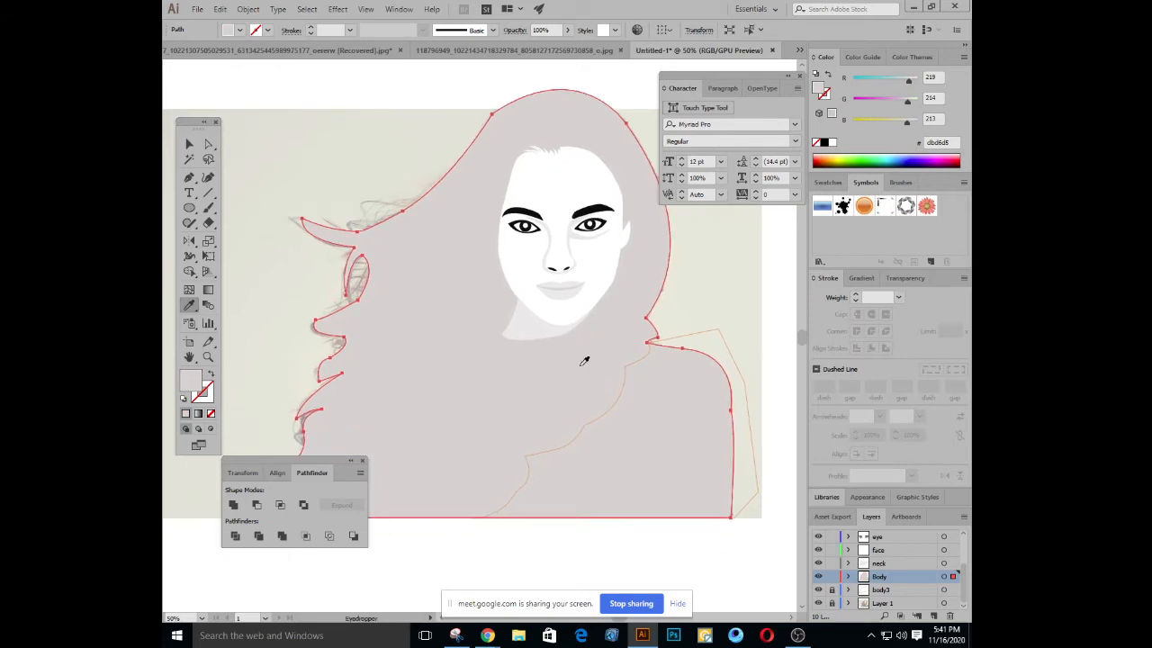
key("ctrl+z")
key("ctrl+z")
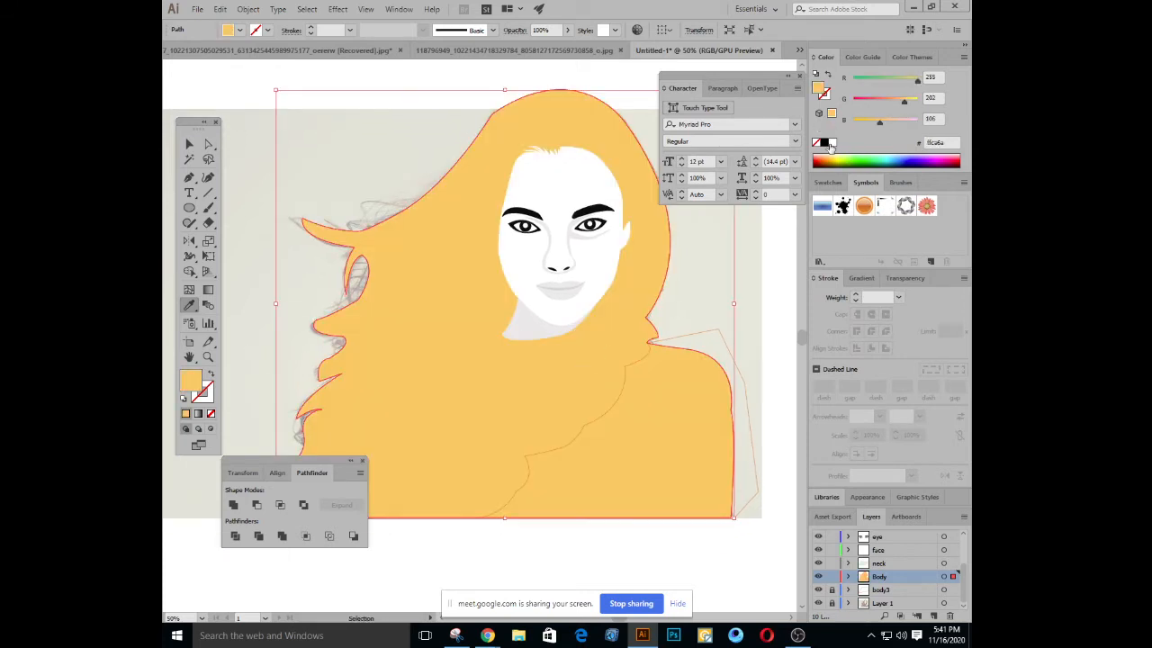
key("ctrl+z")
key("i")
key("ctrl+minus")
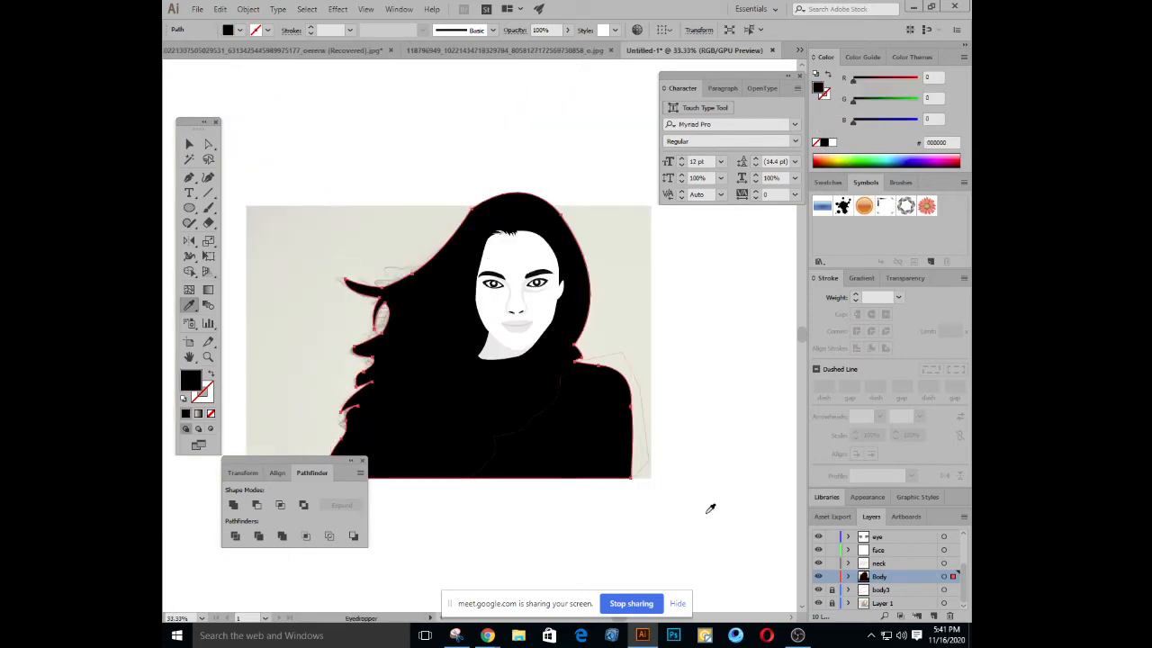
Unlock the body3 layer and try to select its outline underneath the black silhouette
left_click(880, 592)
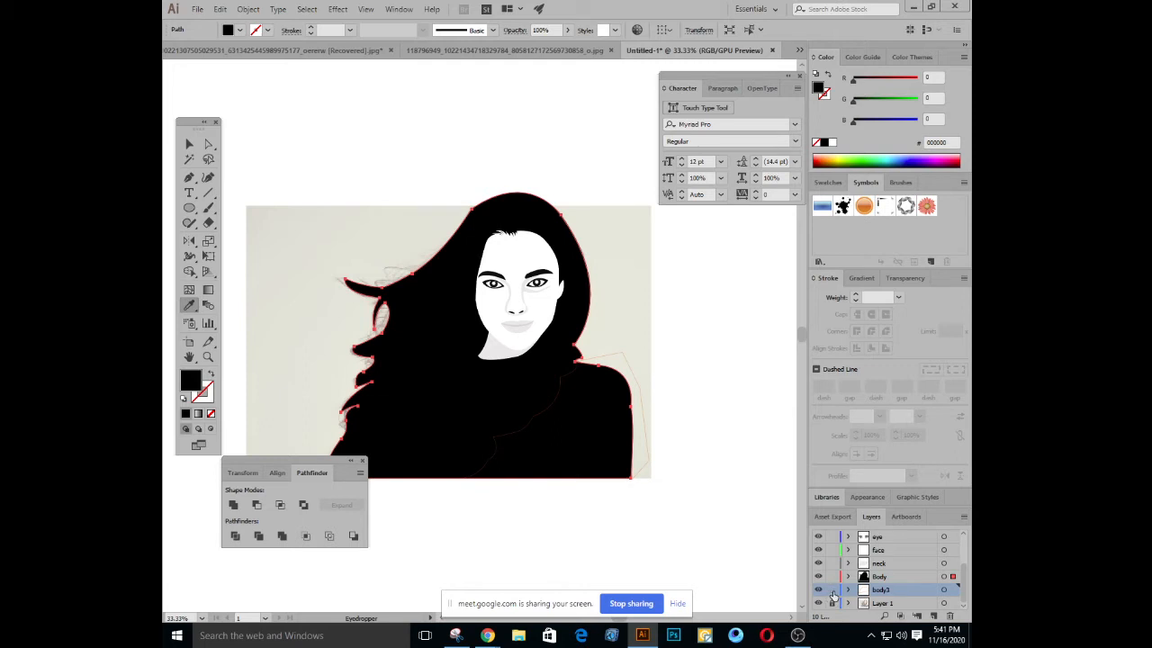
left_click(189, 144)
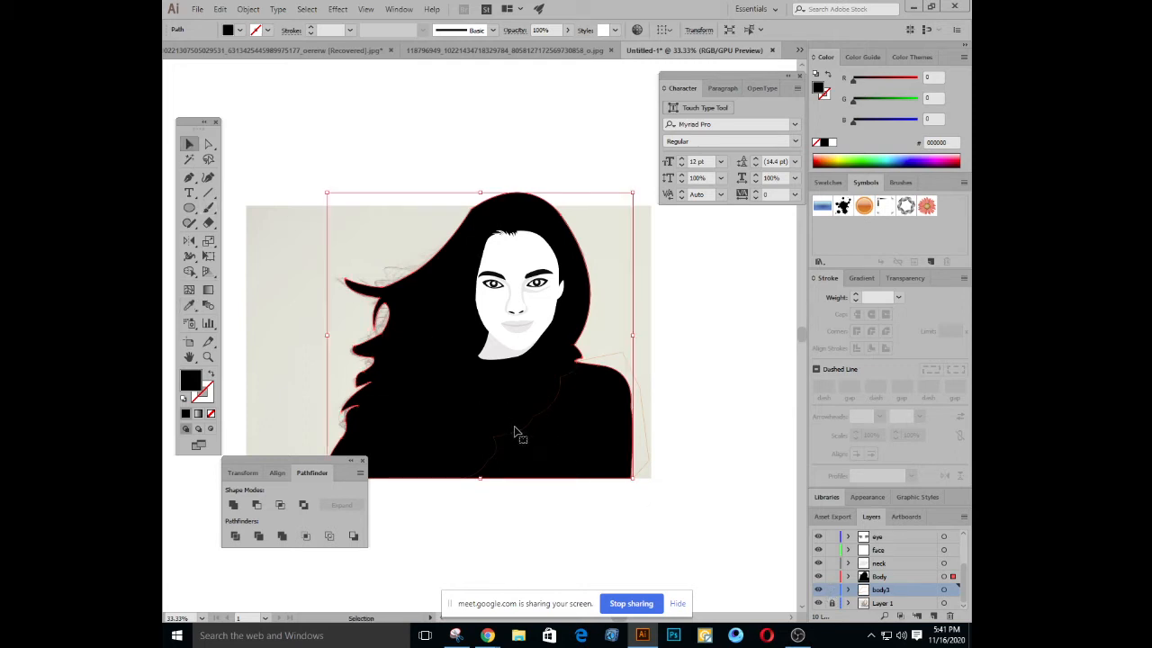
left_click(563, 555)
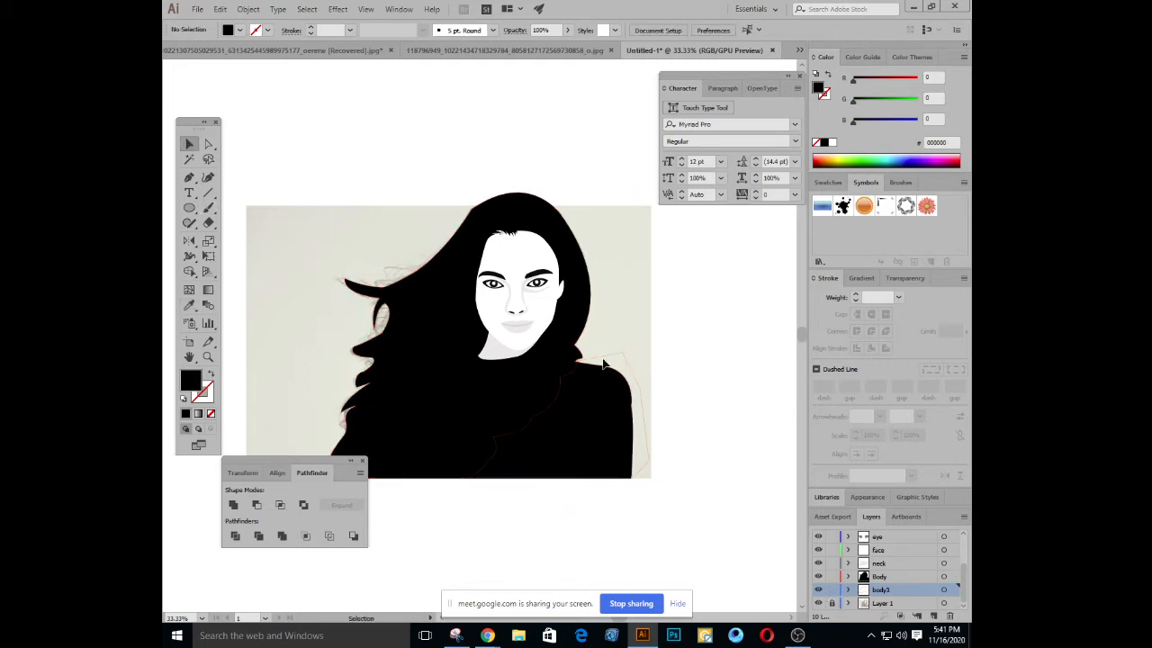
left_click(573, 374)
left_click_drag(573, 374, 605, 336)
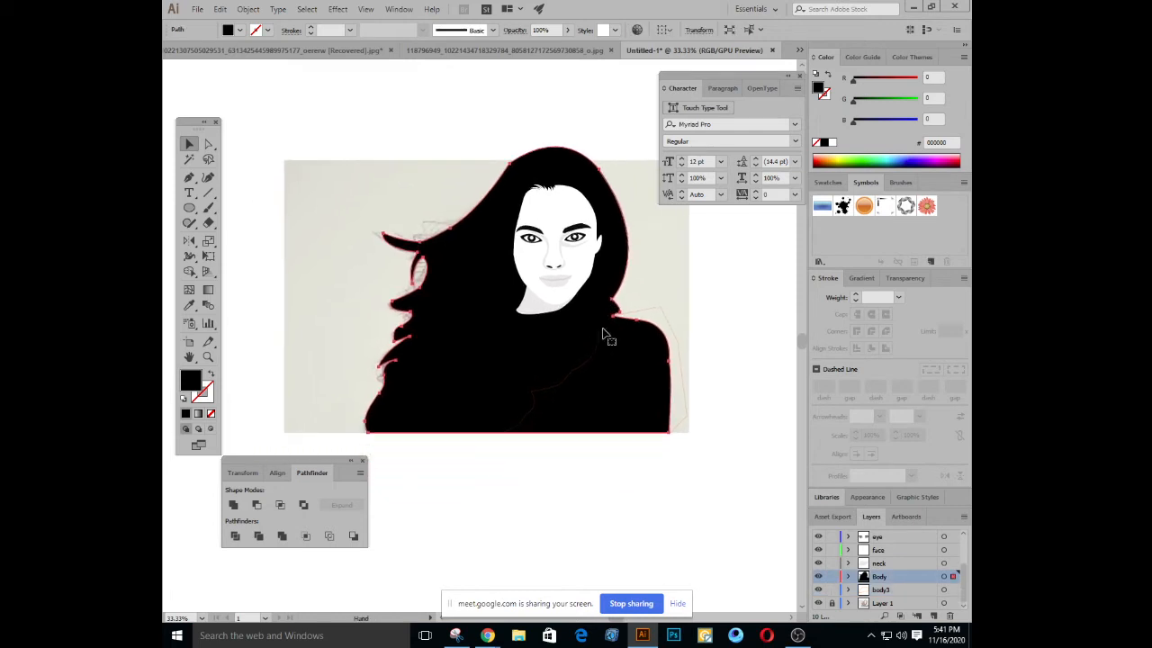
left_click(943, 577)
left_click(577, 527)
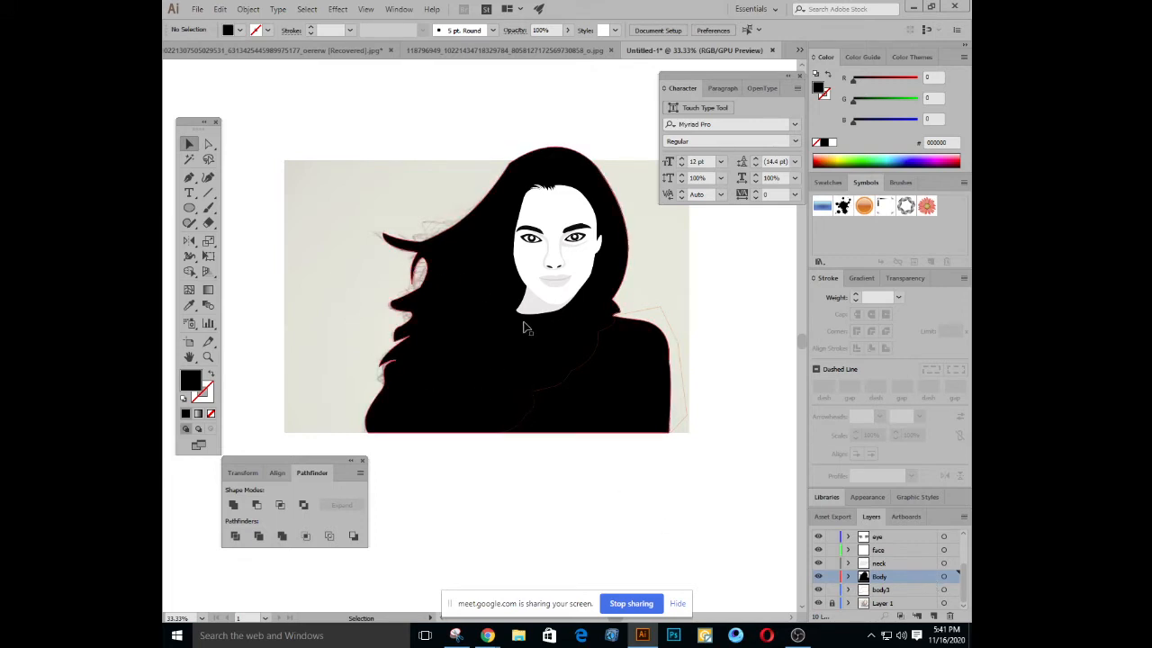
left_click(600, 364)
left_click(546, 462)
Lock and hide the black Body layer, and make body3 the active layer
left_click(819, 577)
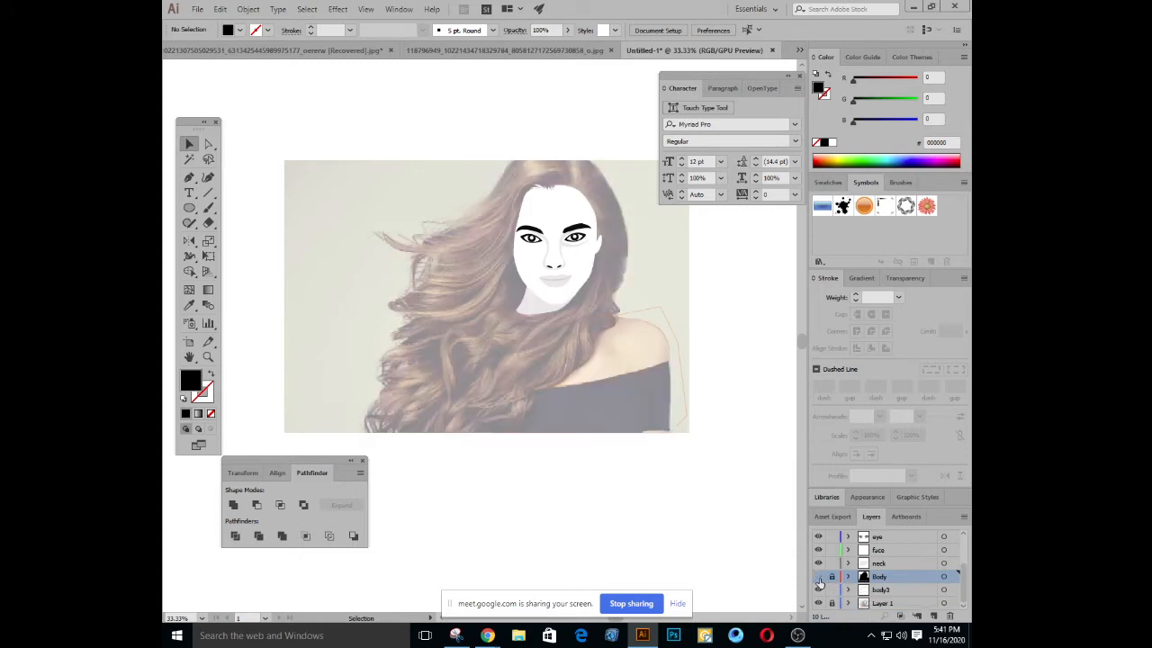
left_click(818, 577)
left_click(818, 577)
left_click(818, 576)
left_click(849, 592)
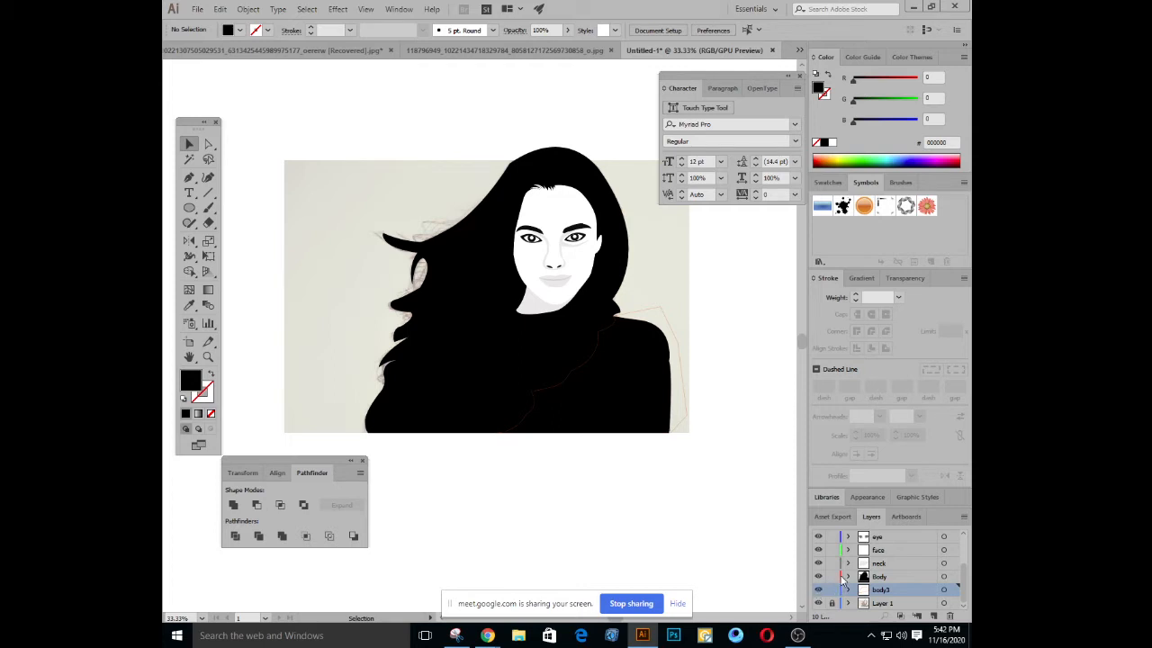
left_click(818, 576)
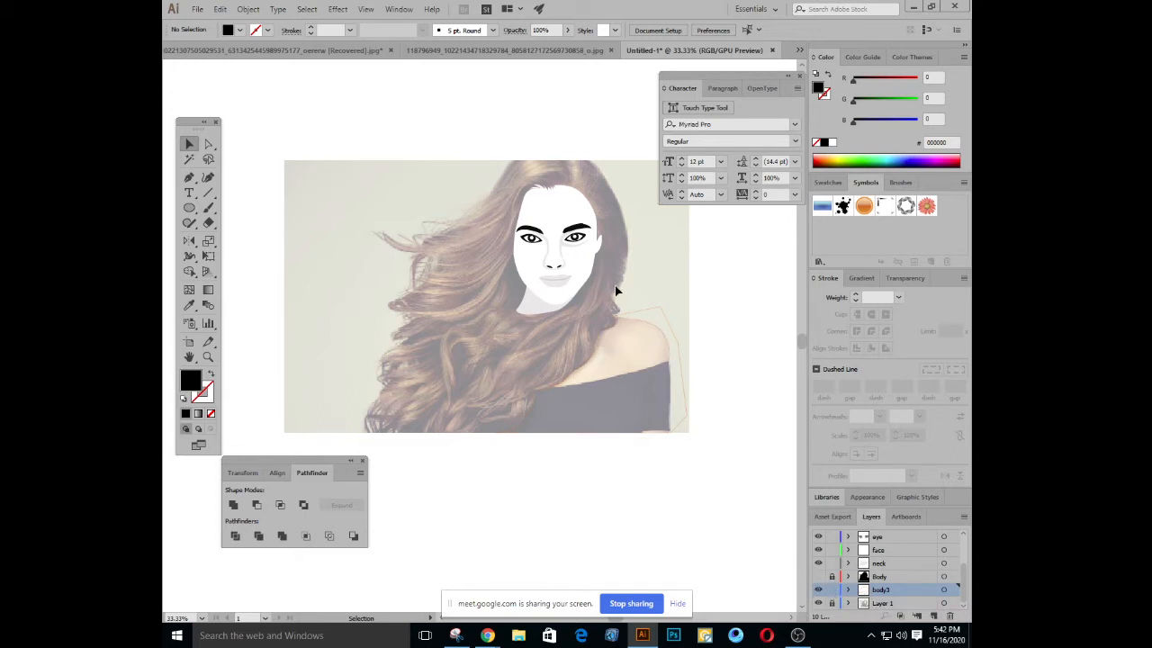
Fill the shoulder outline on the body3 layer with the neck's light grey edebeb and no stroke, using the Eyedropper
left_click(637, 326)
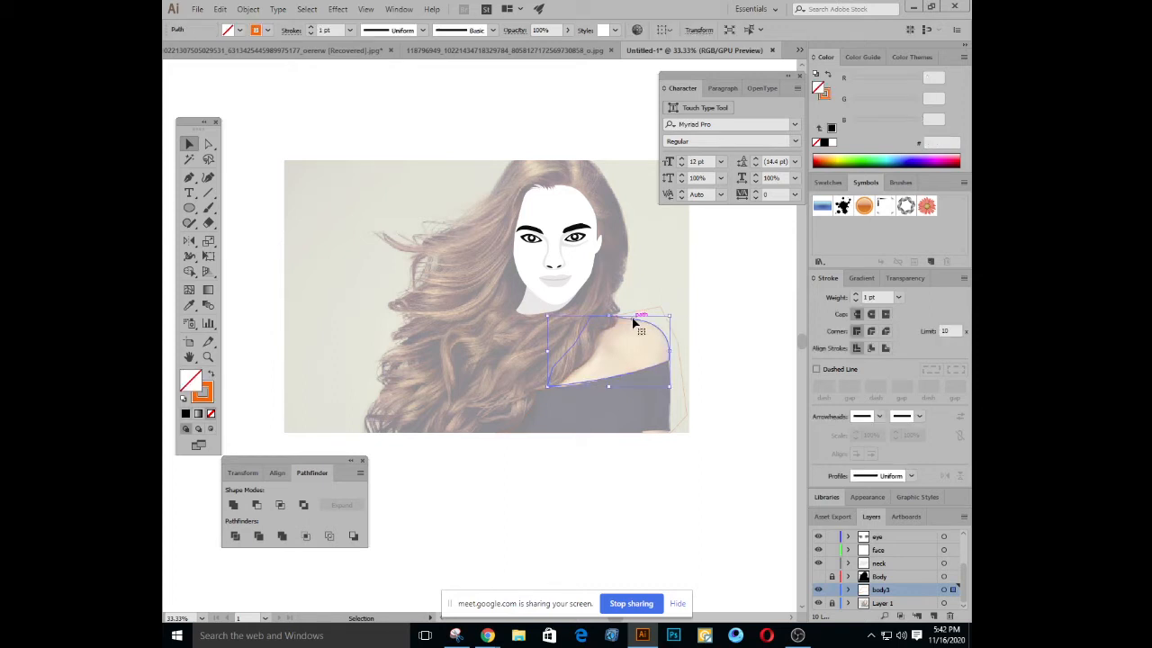
left_click(189, 304)
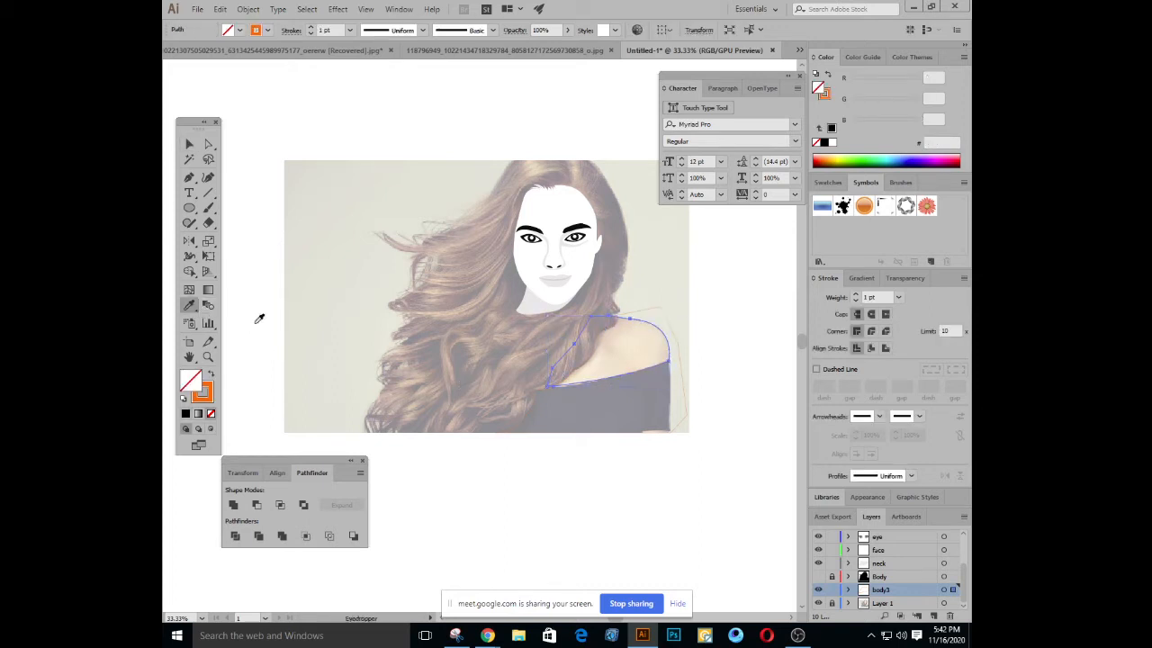
left_click(531, 300)
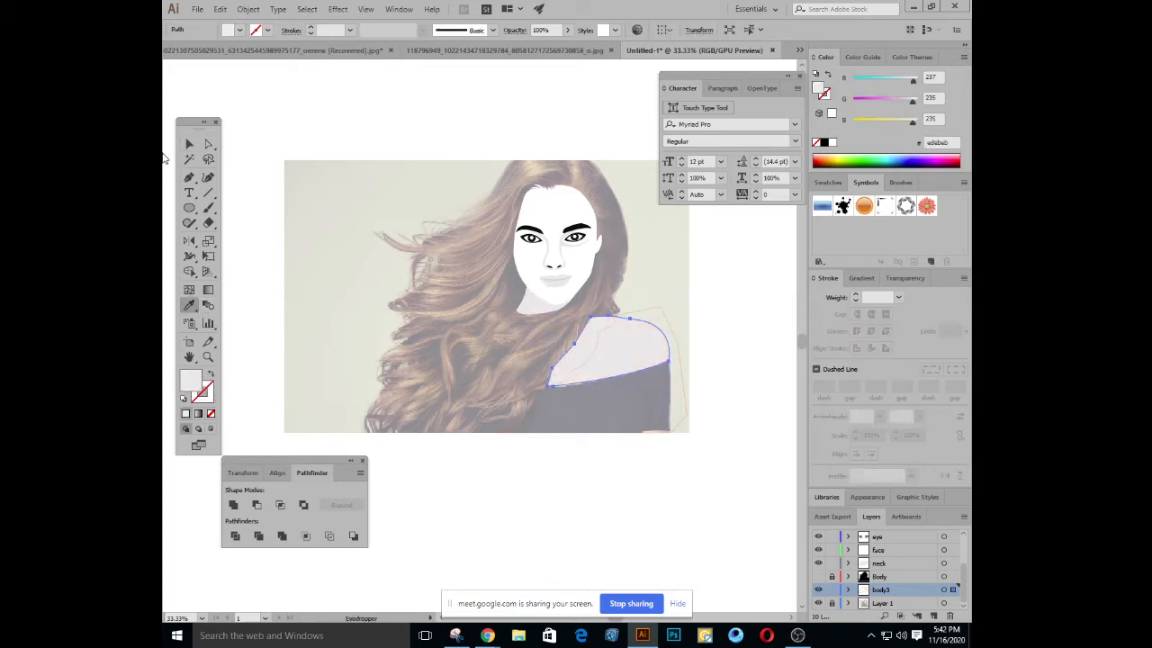
left_click(189, 144)
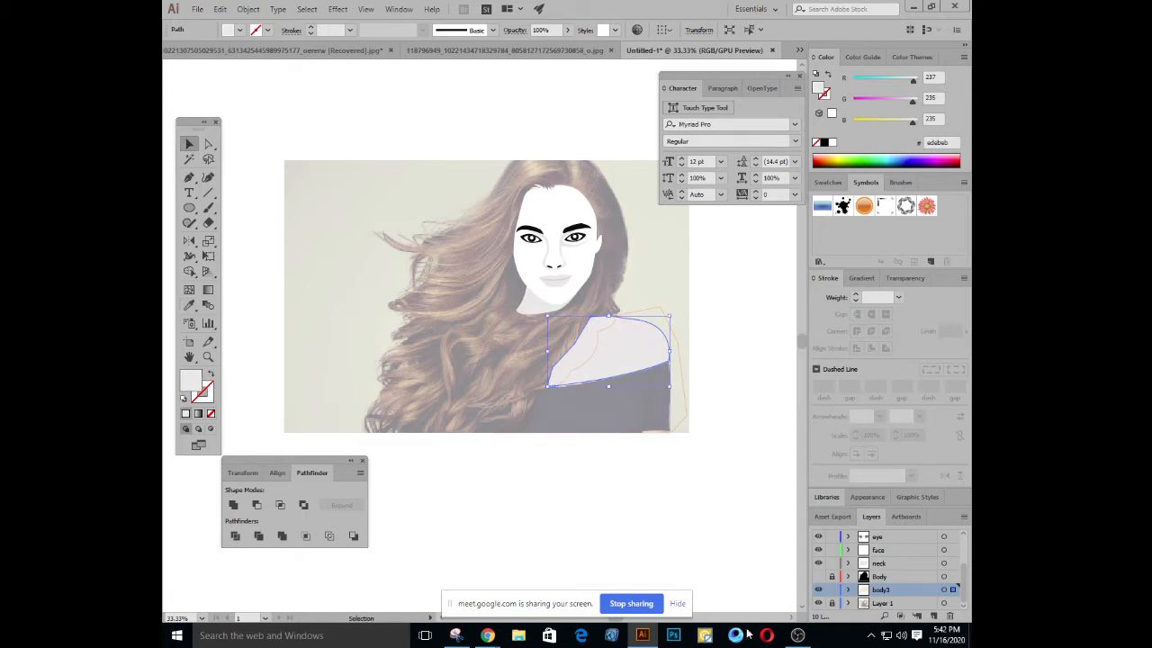
Show the black Body layer again and move the body3 layer directly above it
left_click(818, 576)
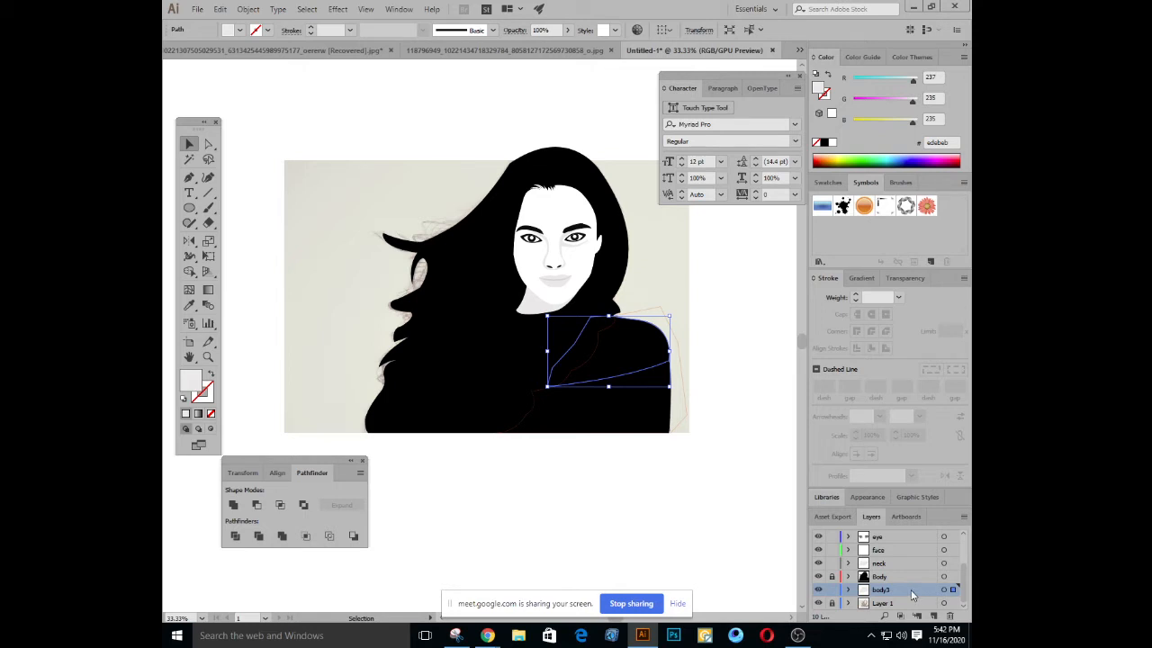
left_click_drag(910, 590, 911, 568)
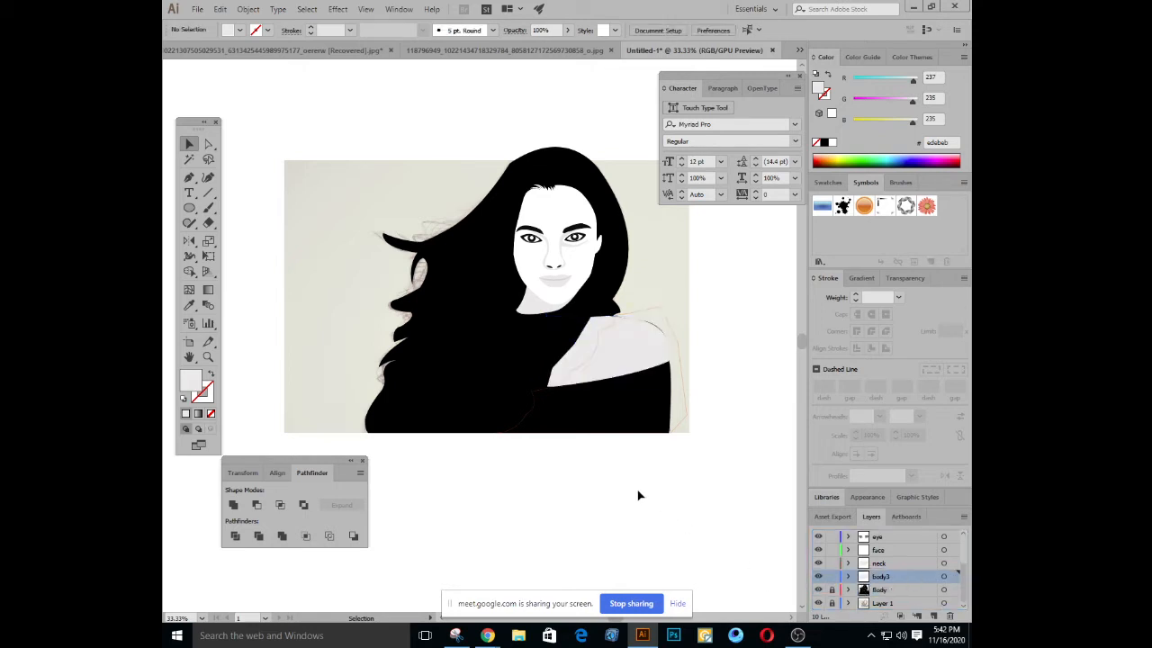
left_click(543, 331)
Unlock the body 2 layer and move it from the top of the layer stack to just below the Body layer
scroll(899, 573, "up", 2)
left_click(887, 536)
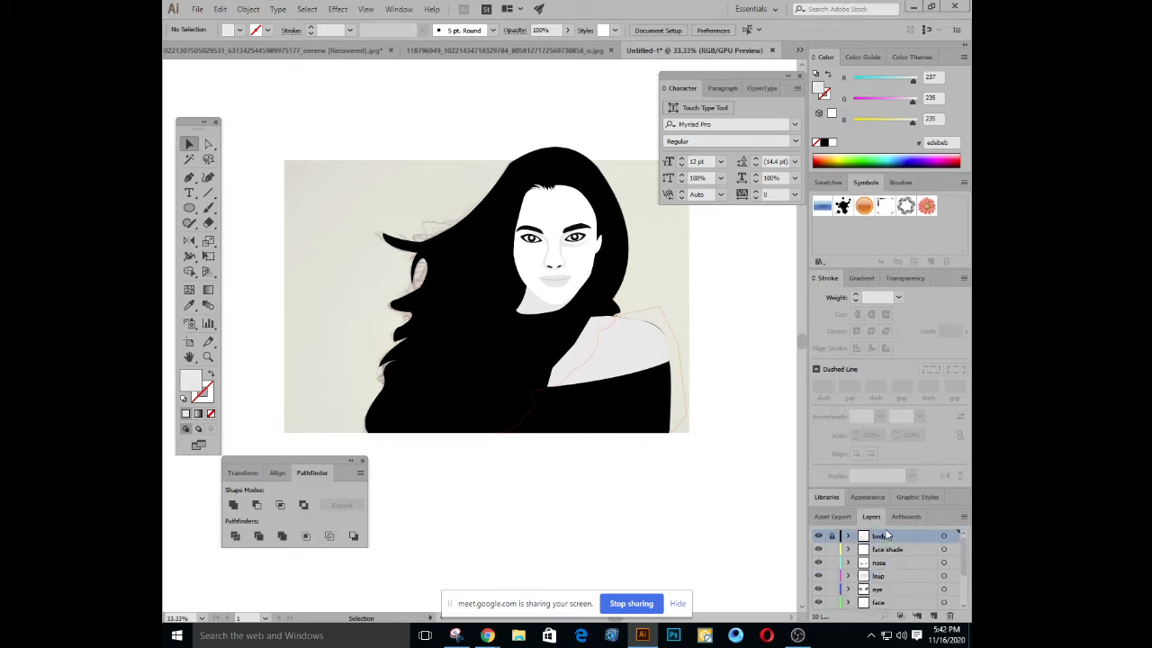
left_click_drag(886, 536, 899, 603)
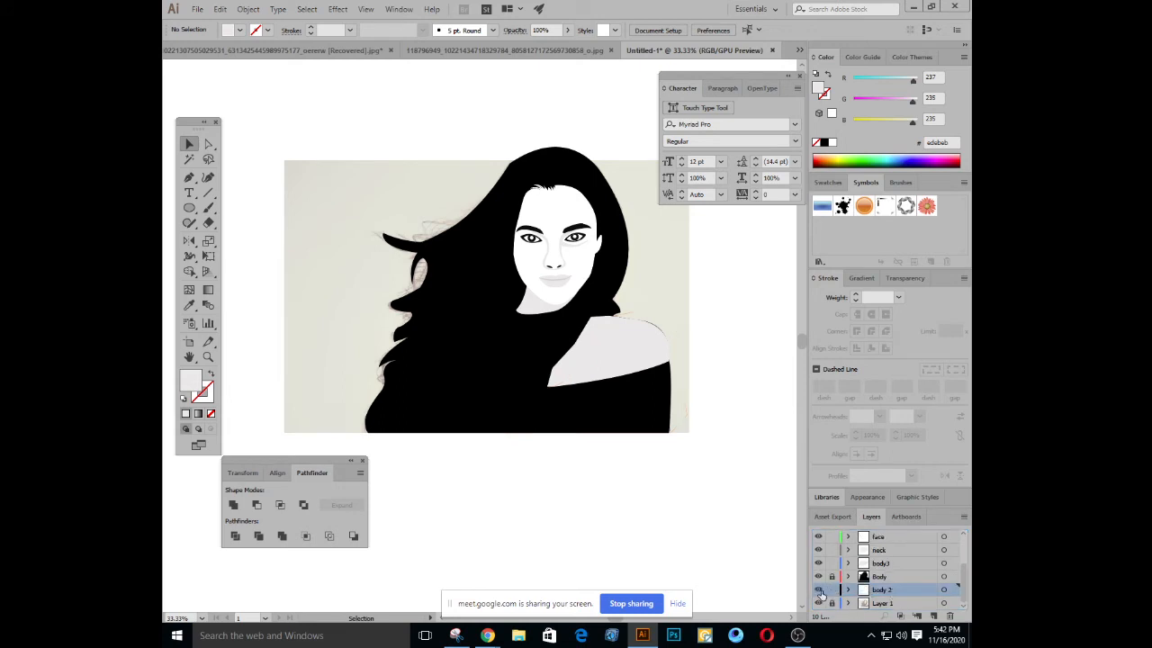
left_click(819, 590)
Swap the body 2 outline's orange stroke to its fill and move the body 2 layer above the Body layer
left_click(661, 308)
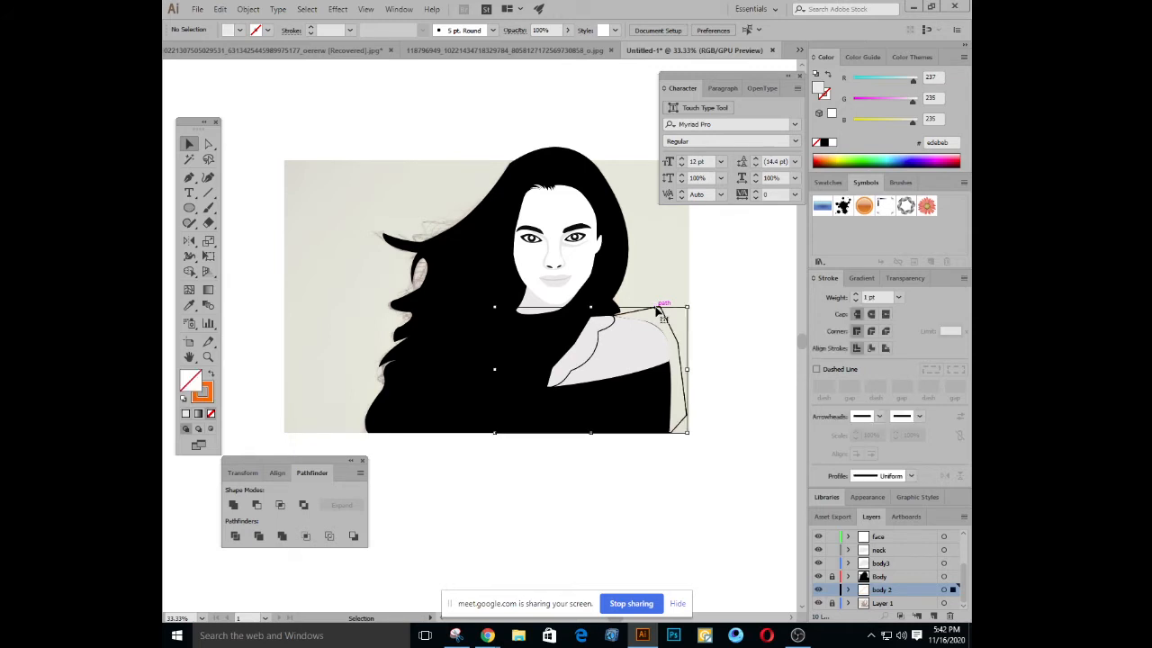
left_click(211, 375)
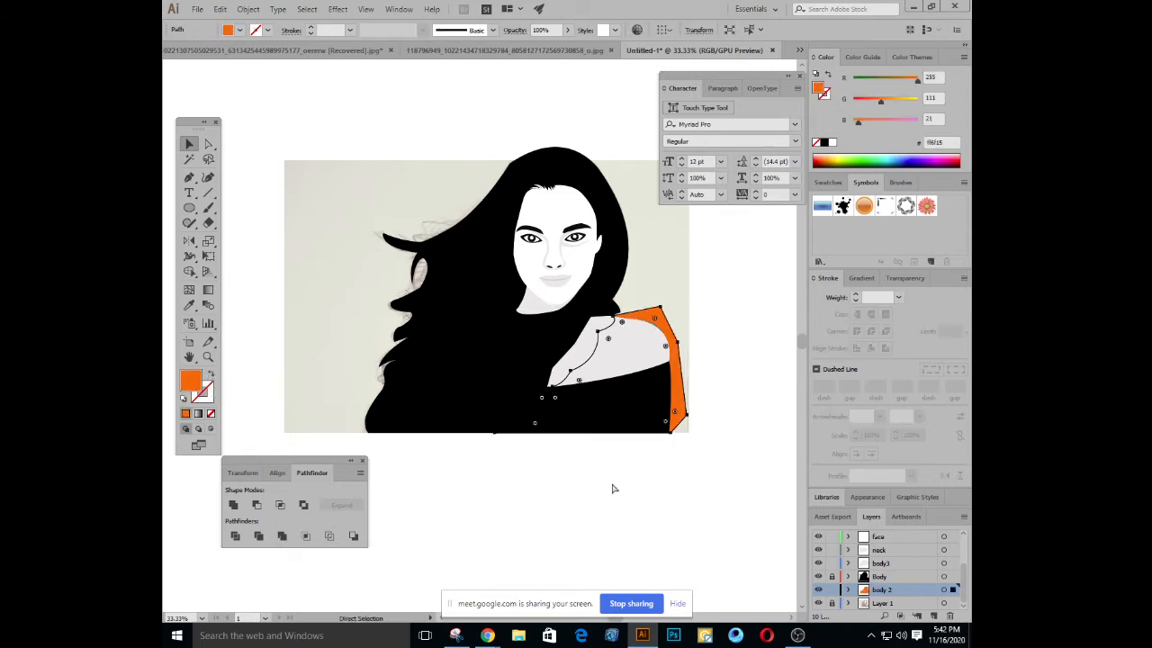
key("ctrl+plus")
left_click_drag(898, 591, 905, 576)
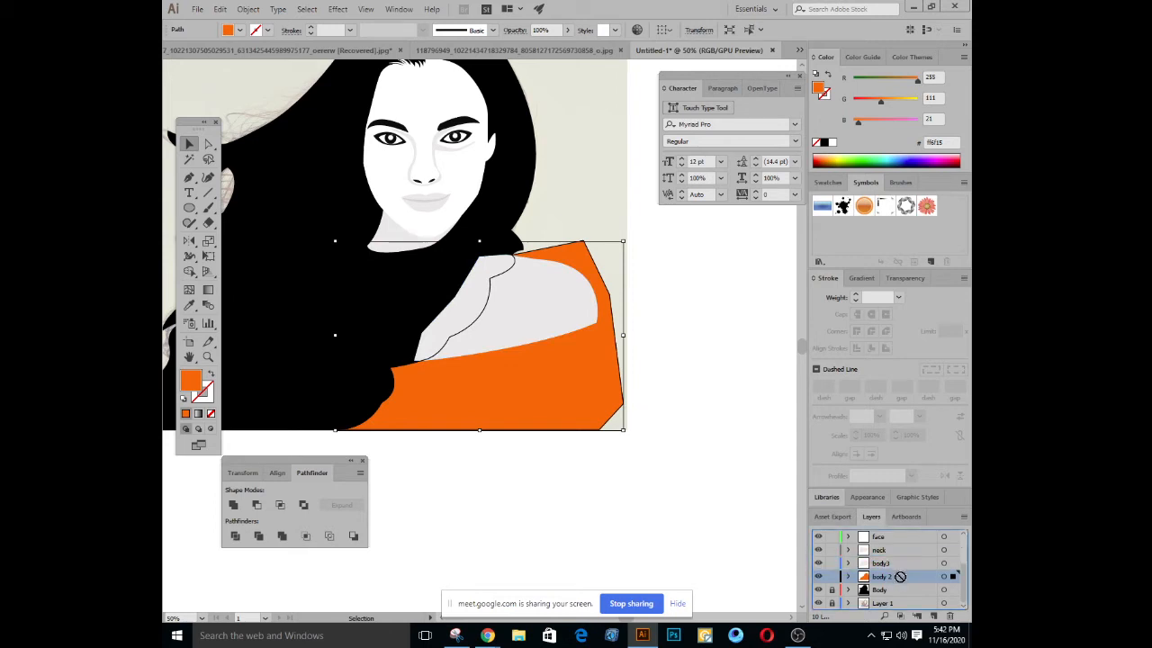
left_click(571, 452)
left_click(570, 366)
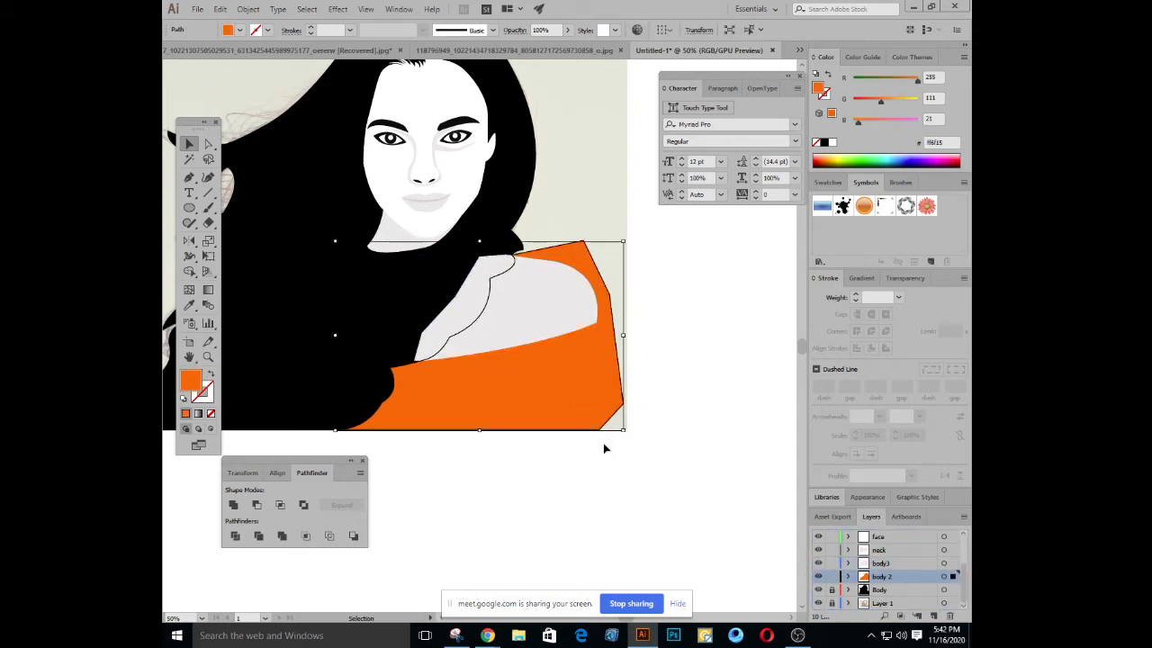
Unlock the Body layer and use Shape Builder to remove the part of the orange shape that extends past the black silhouette
left_click(420, 317)
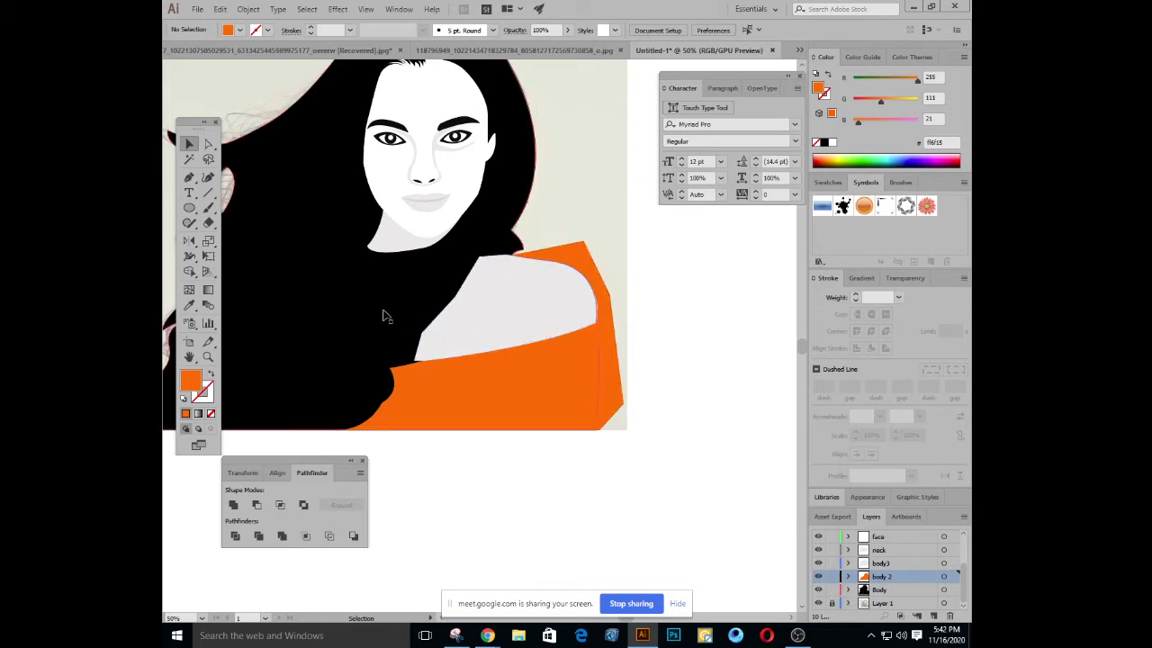
left_click(553, 406)
left_click(573, 383, "shift")
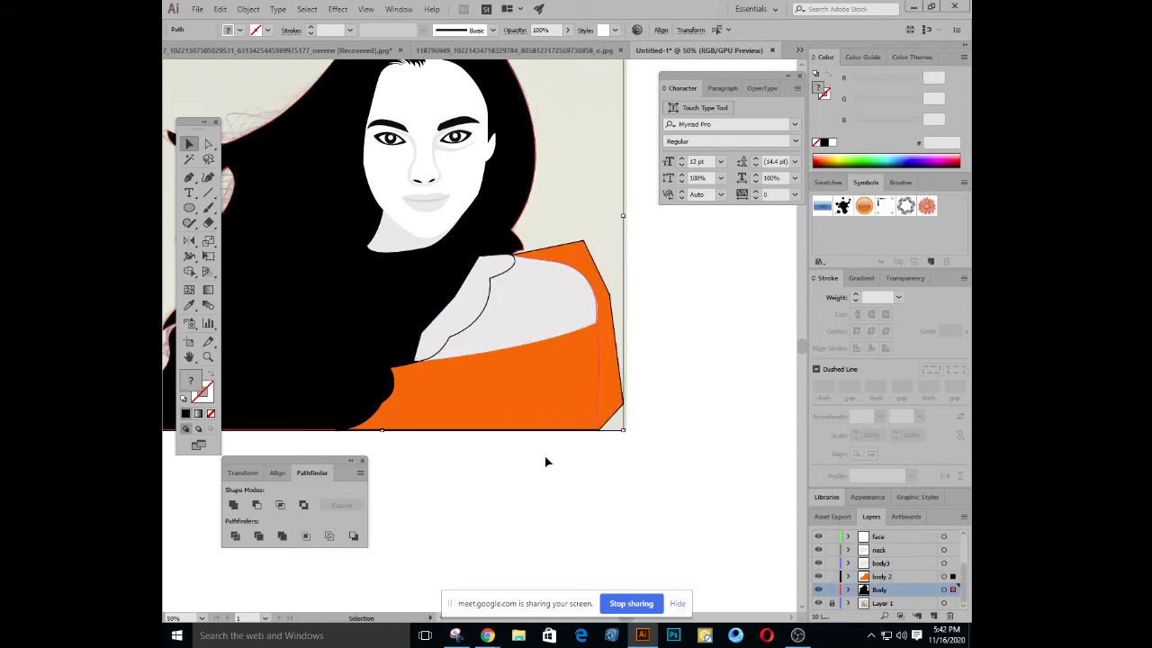
left_click(190, 271)
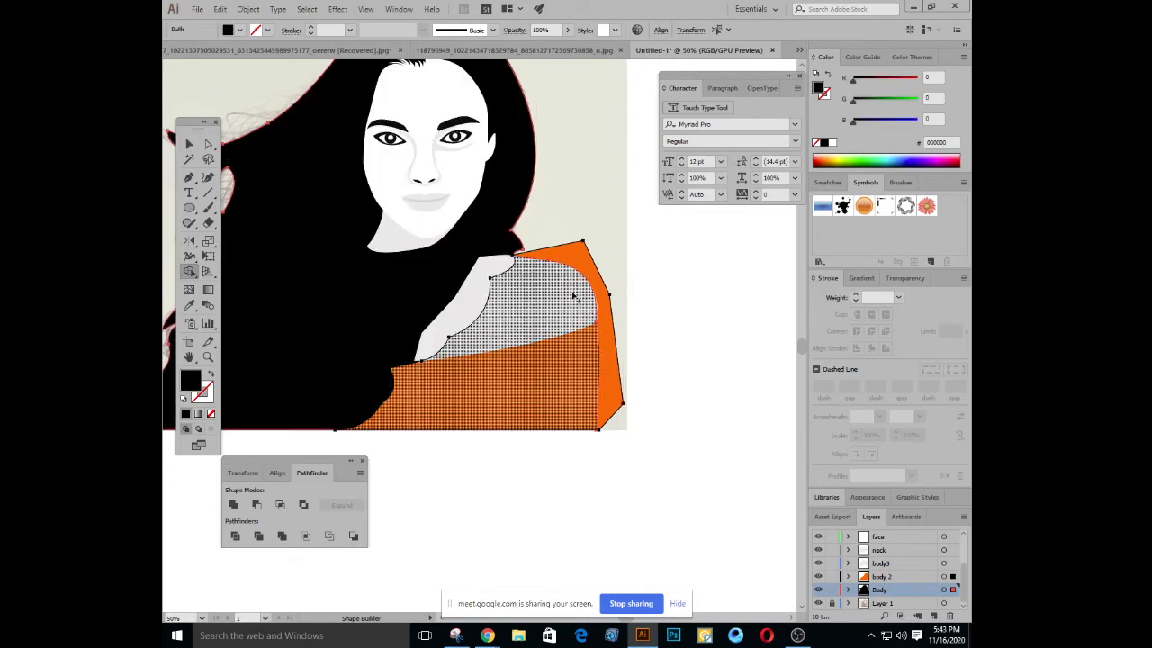
left_click(580, 262, "alt")
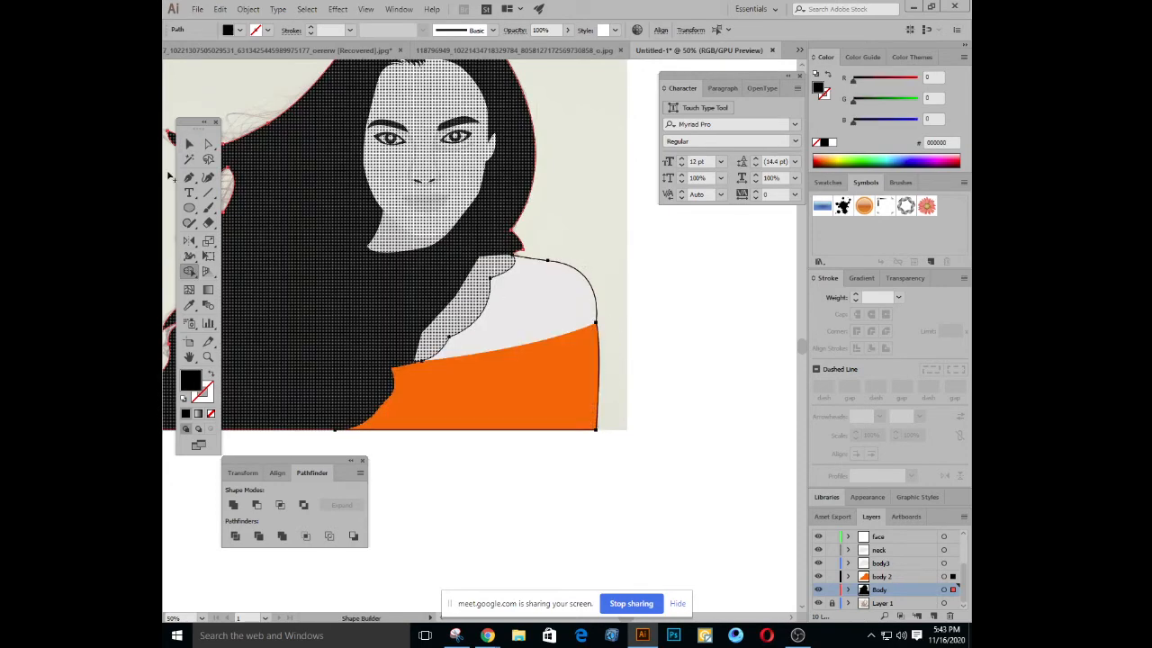
left_click(189, 144)
Switch to the Google Meet call in Chrome, admit the waiting participant and return to Illustrator
mouse_move(487, 636)
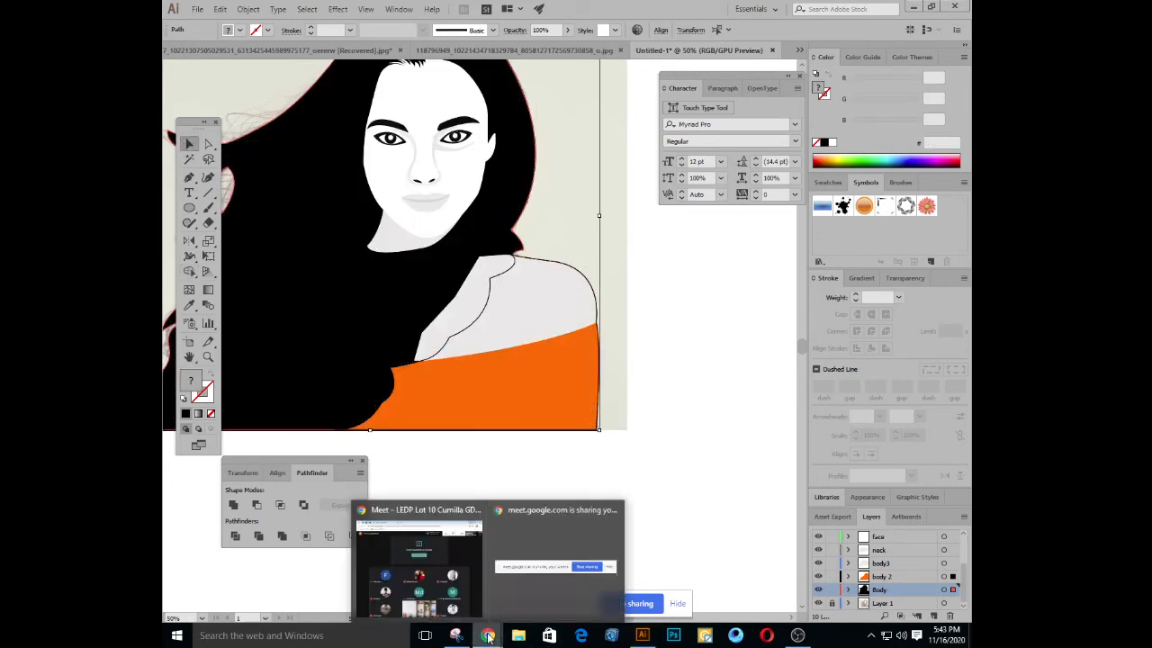
left_click(444, 555)
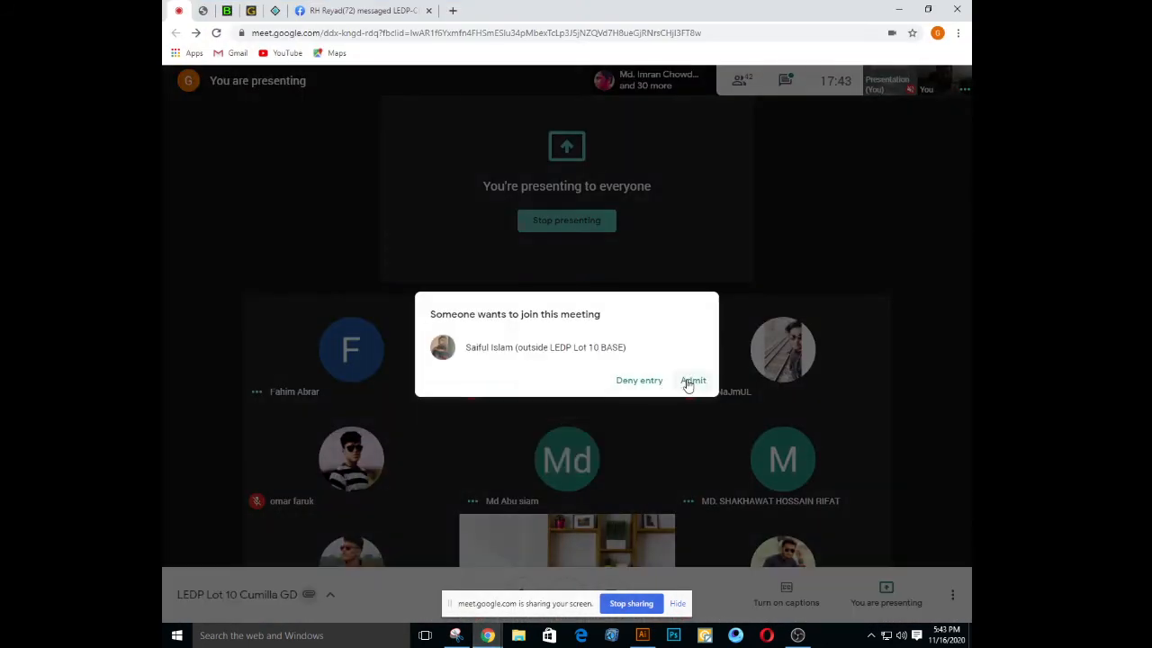
left_click(688, 386)
key("alt+Tab")
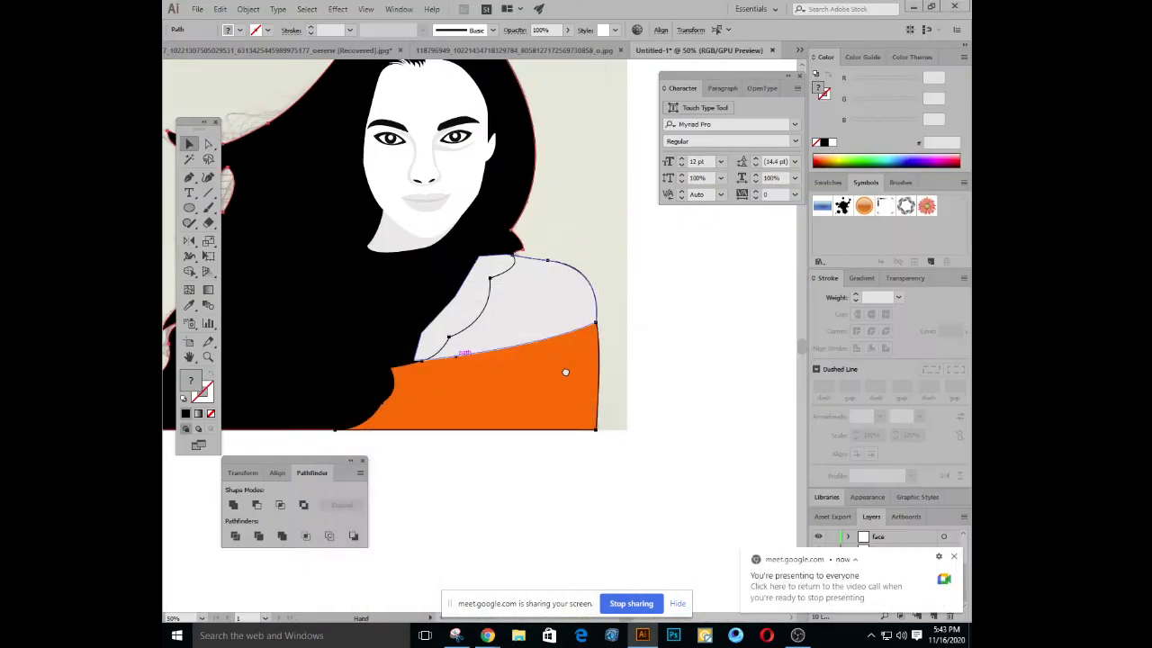
Fill the orange clothing shape with the lips' grey ddd7d7, using the Eyedropper
left_click_drag(565, 372, 663, 382)
key("ctrl+minus")
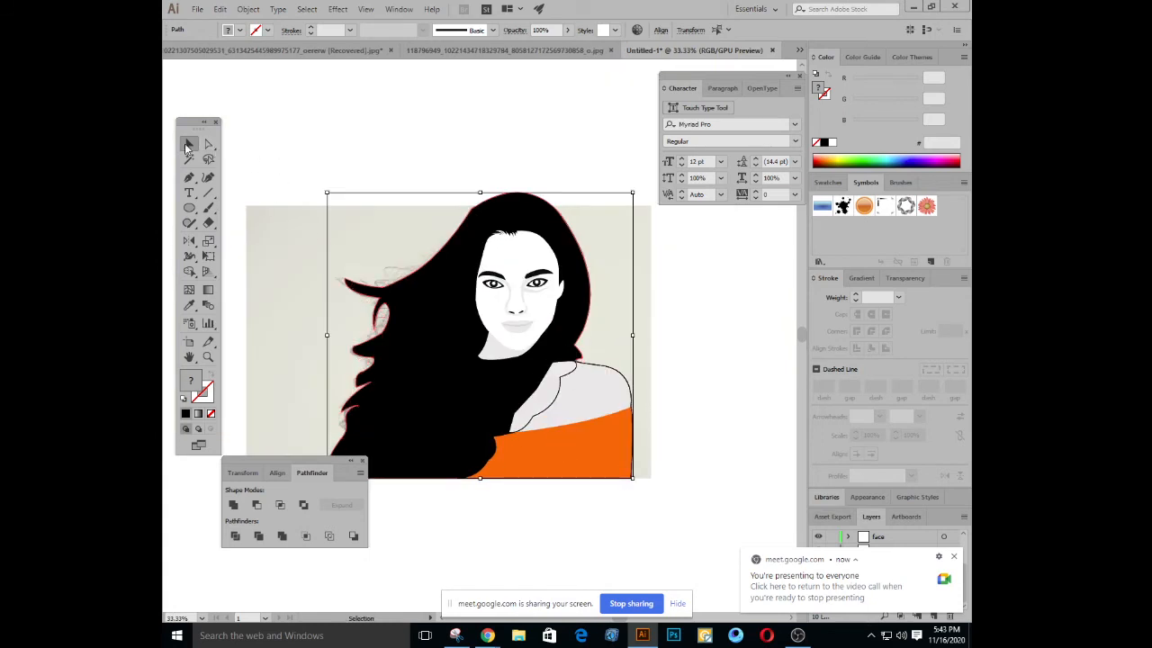
left_click(325, 138)
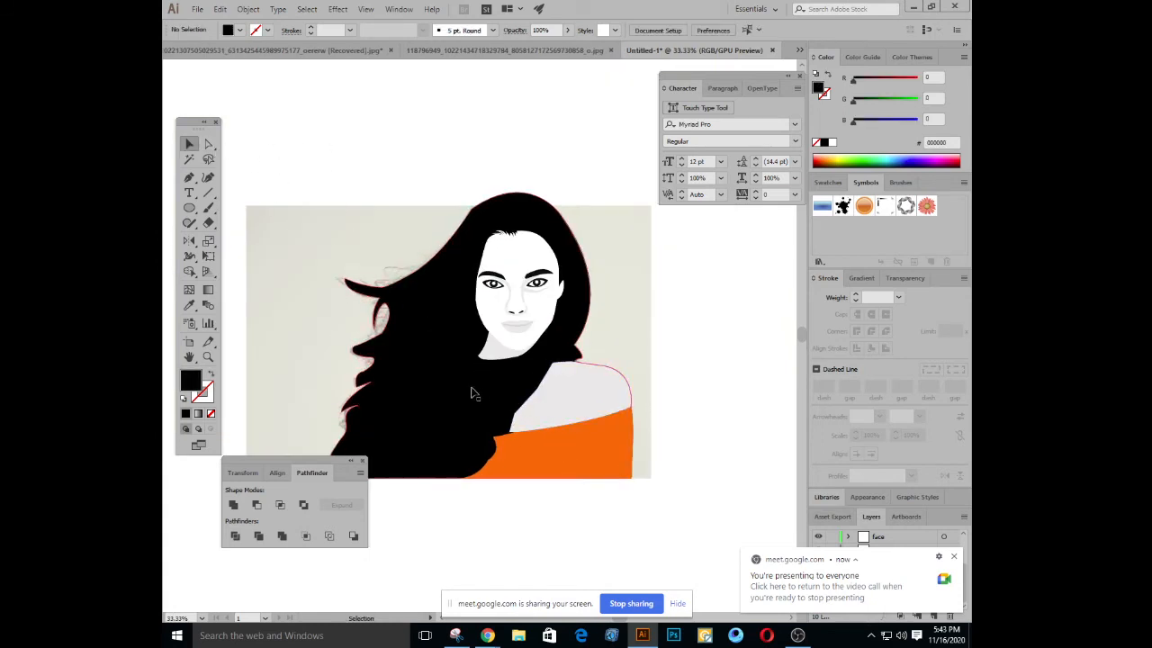
left_click(519, 444)
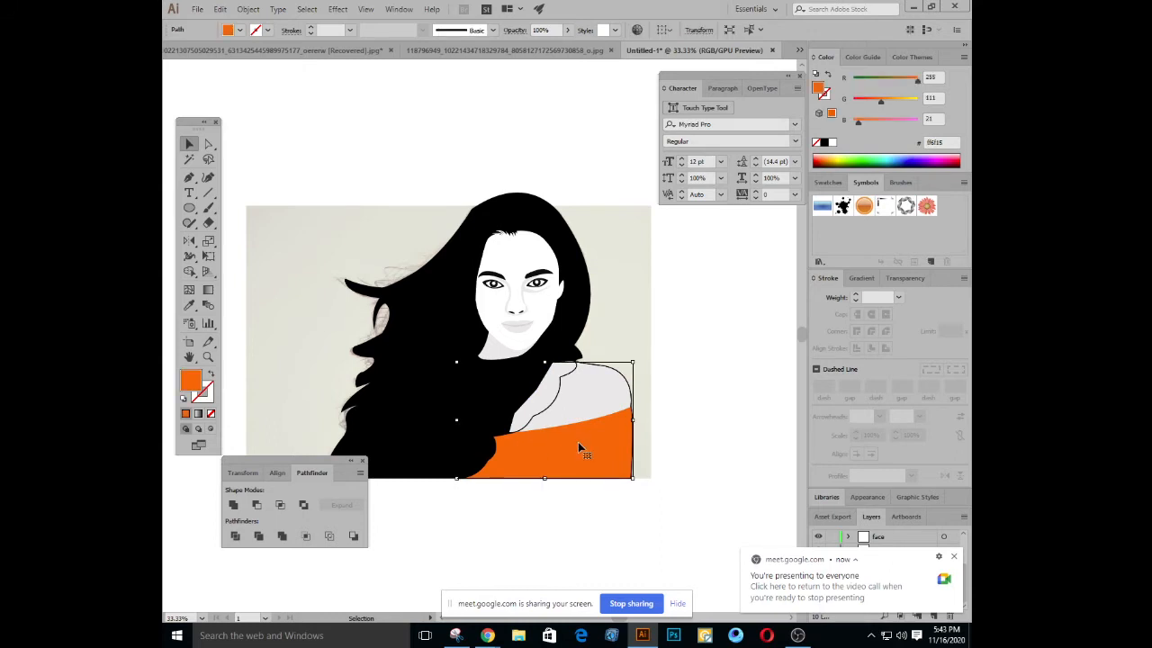
left_click_drag(578, 442, 581, 346)
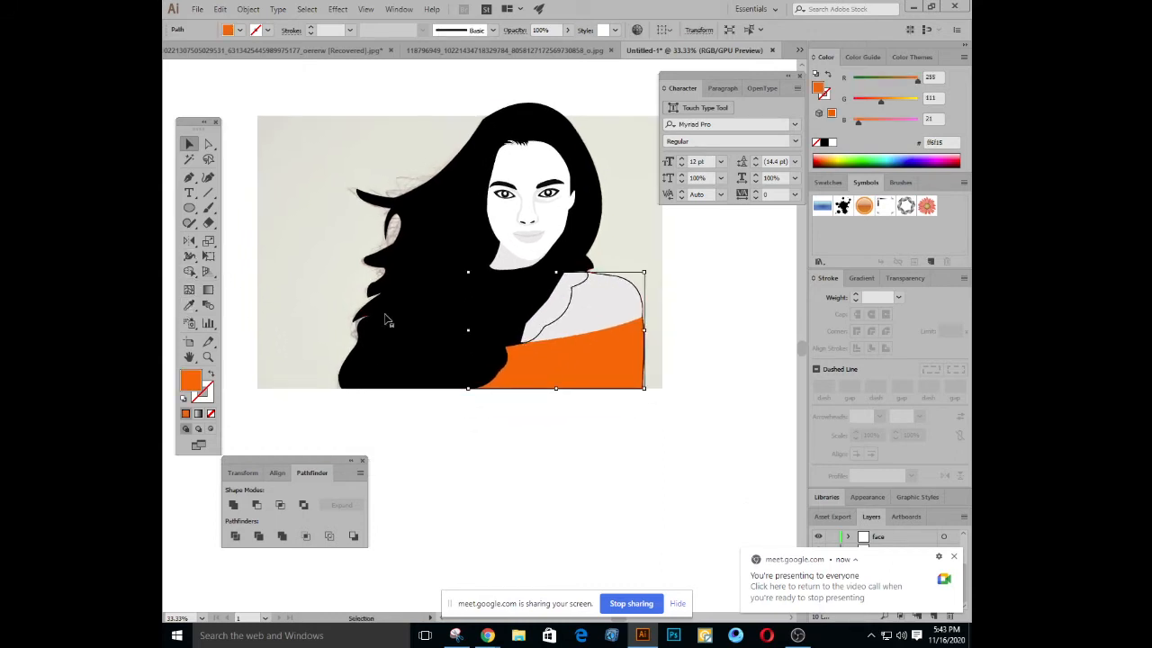
left_click(189, 304)
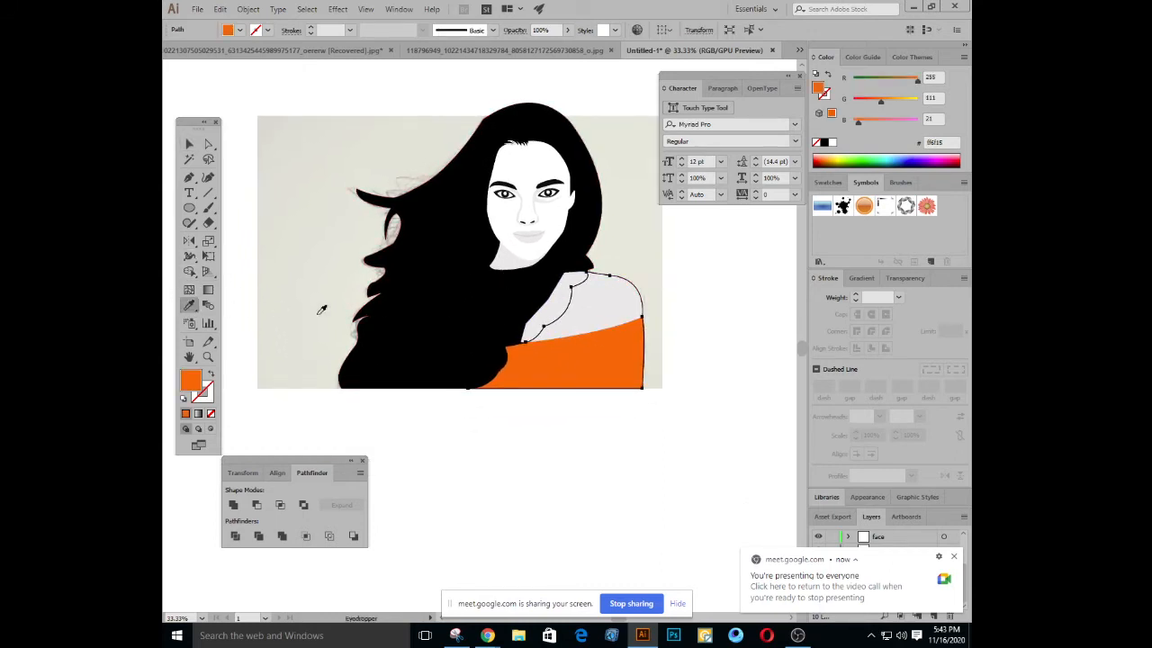
left_click(541, 232)
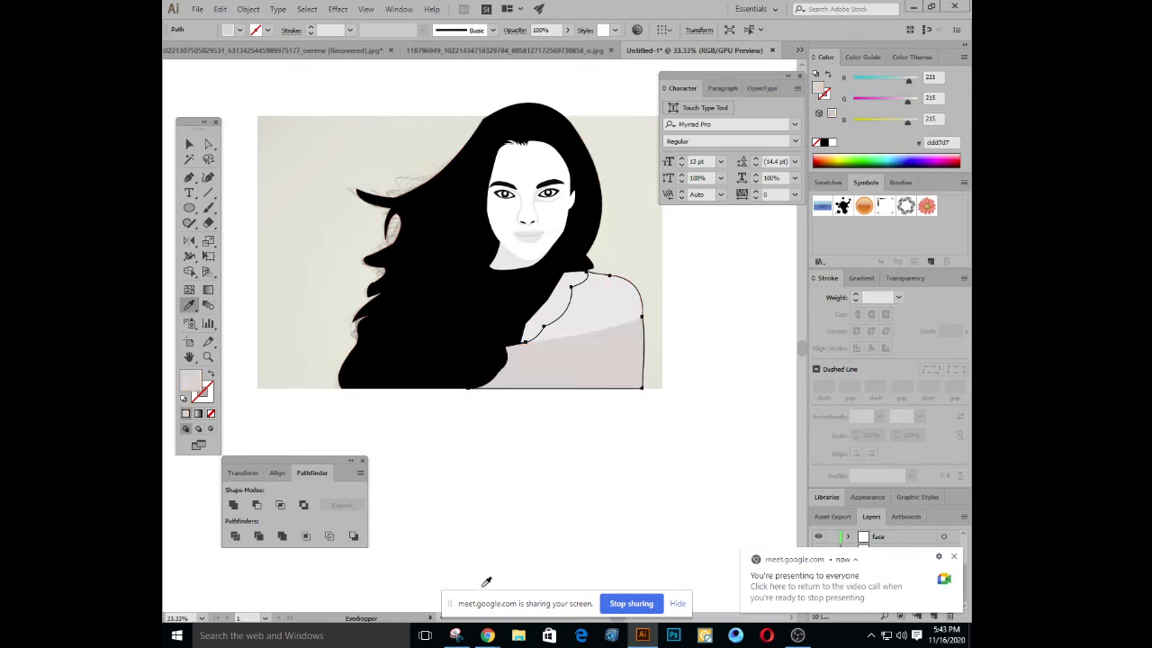
Admit another waiting participant in Google Meet, return to Illustrator and dismiss the presenting notification
left_click(431, 558)
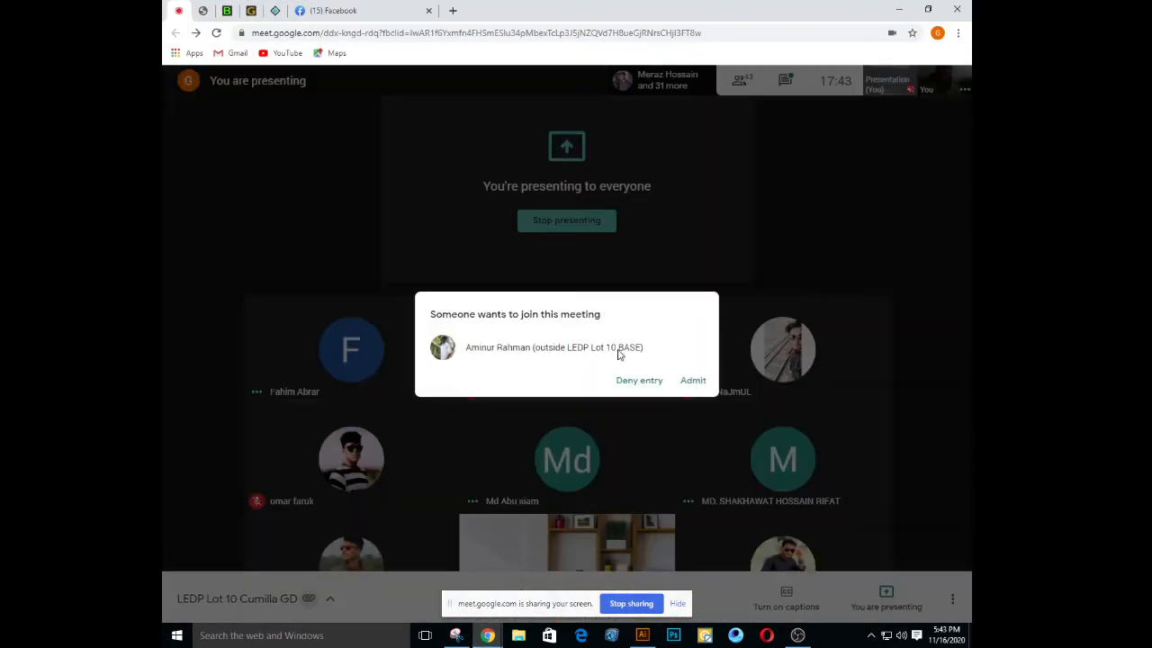
left_click(688, 384)
key("alt+Tab")
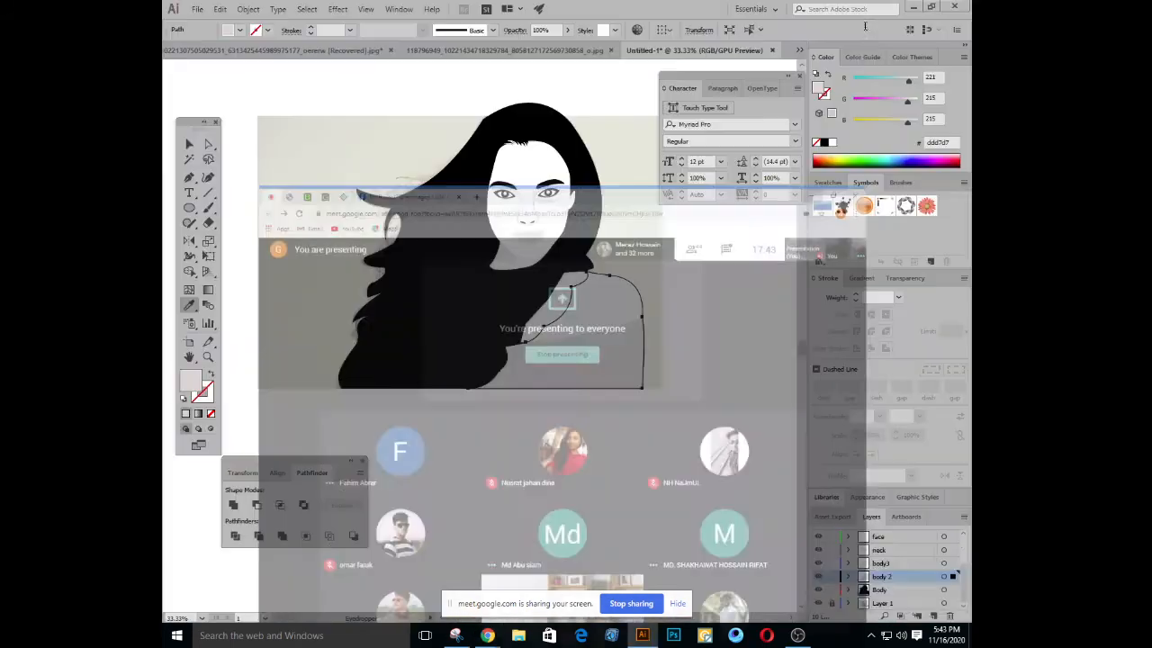
left_click(190, 147)
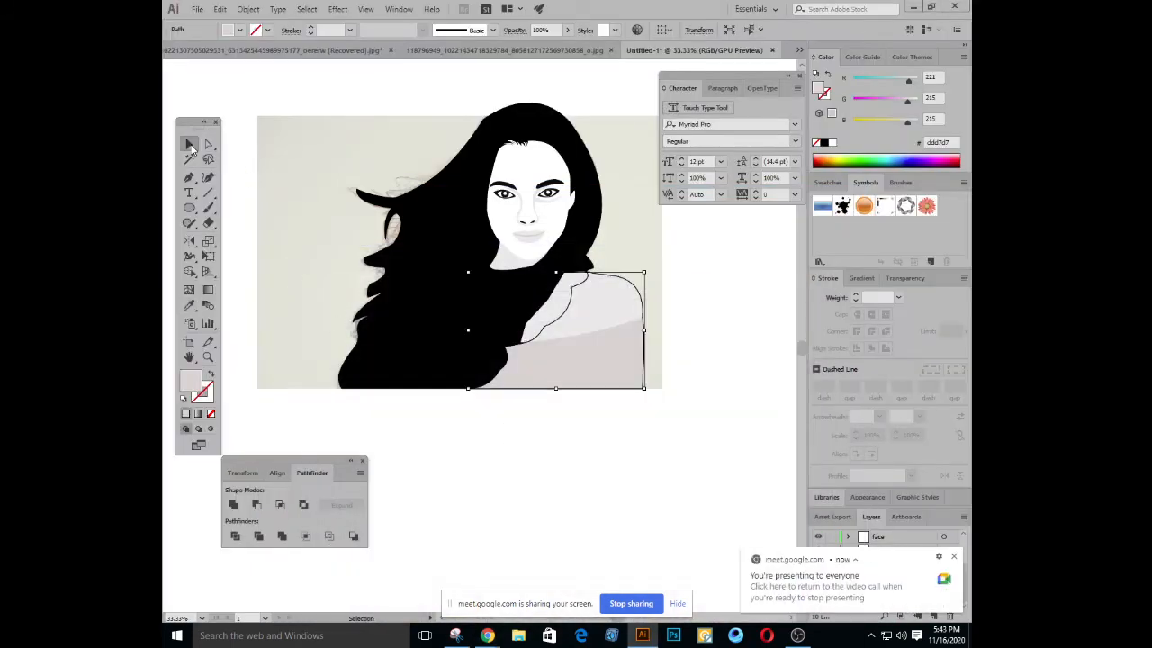
left_click(956, 558)
Trim the light grey shoulder shape with Shape Builder, removing the part that lies over the black hair beside the clothing shape
key("space")
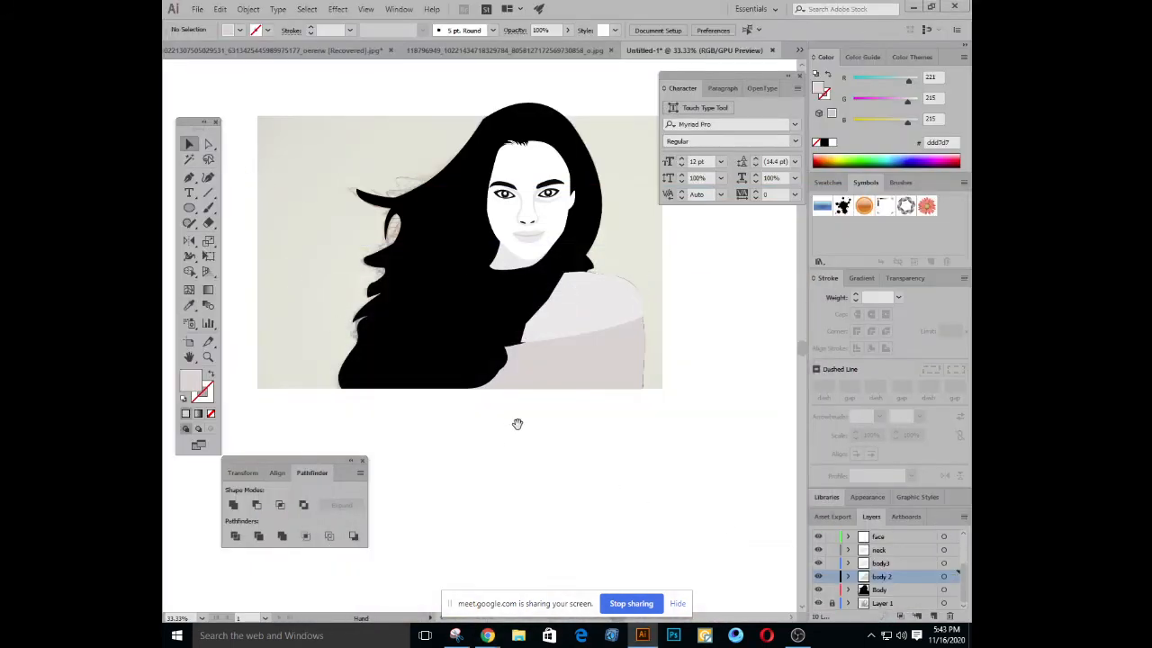
left_click_drag(535, 402, 552, 435)
scroll(581, 415, "up", 1)
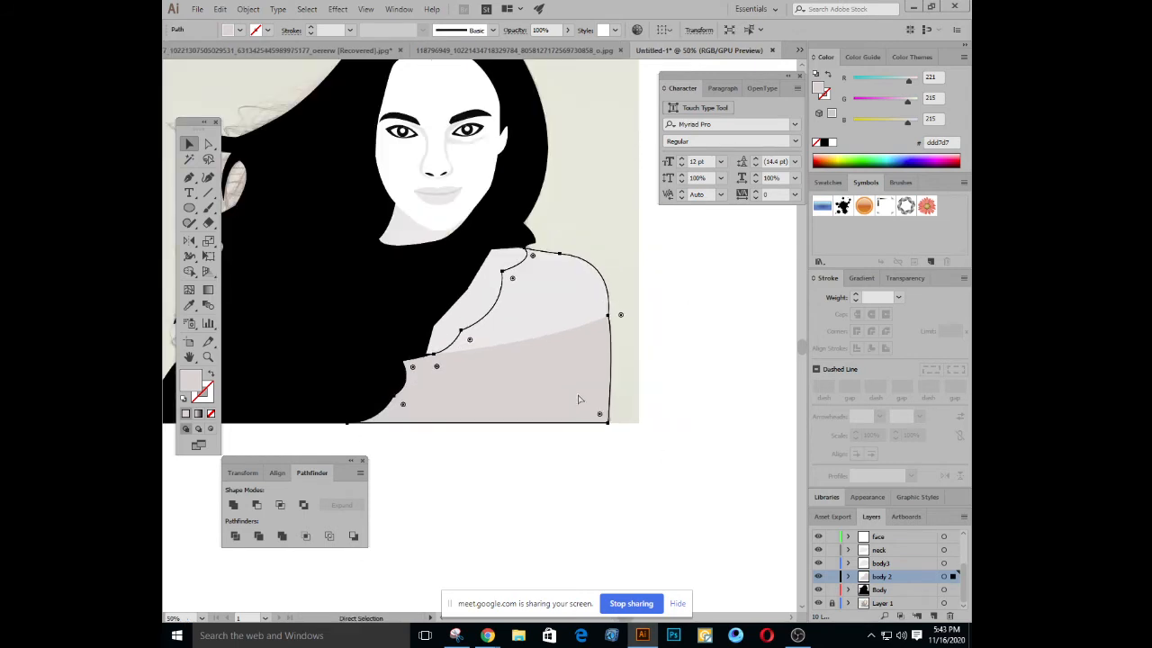
left_click(480, 288)
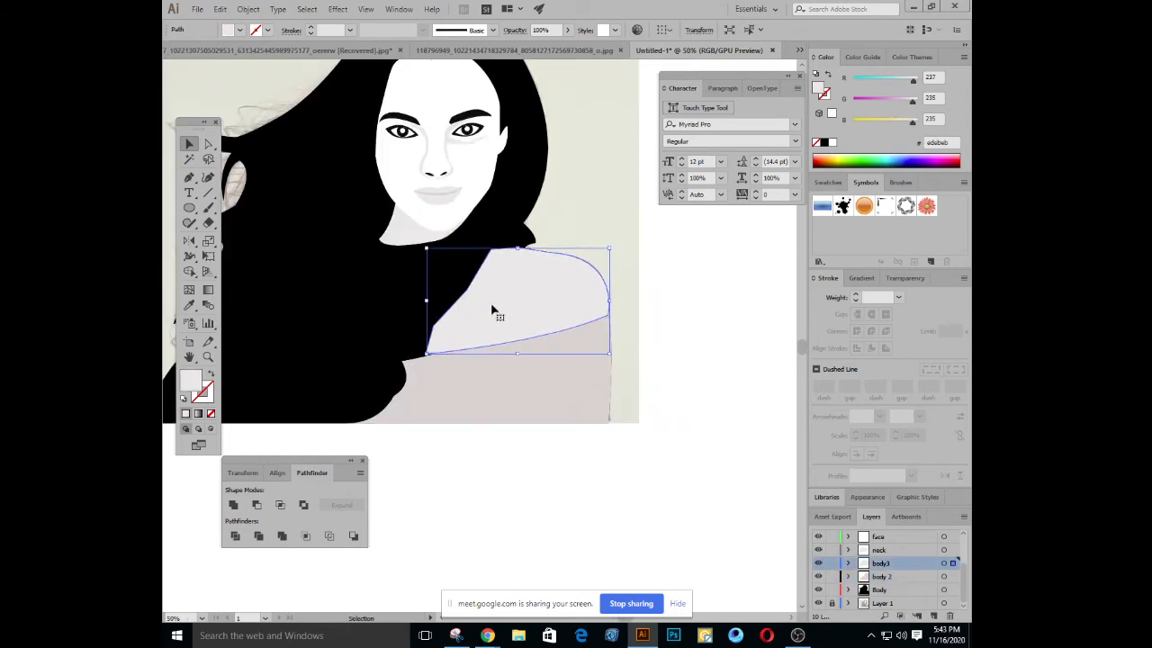
left_click(499, 236)
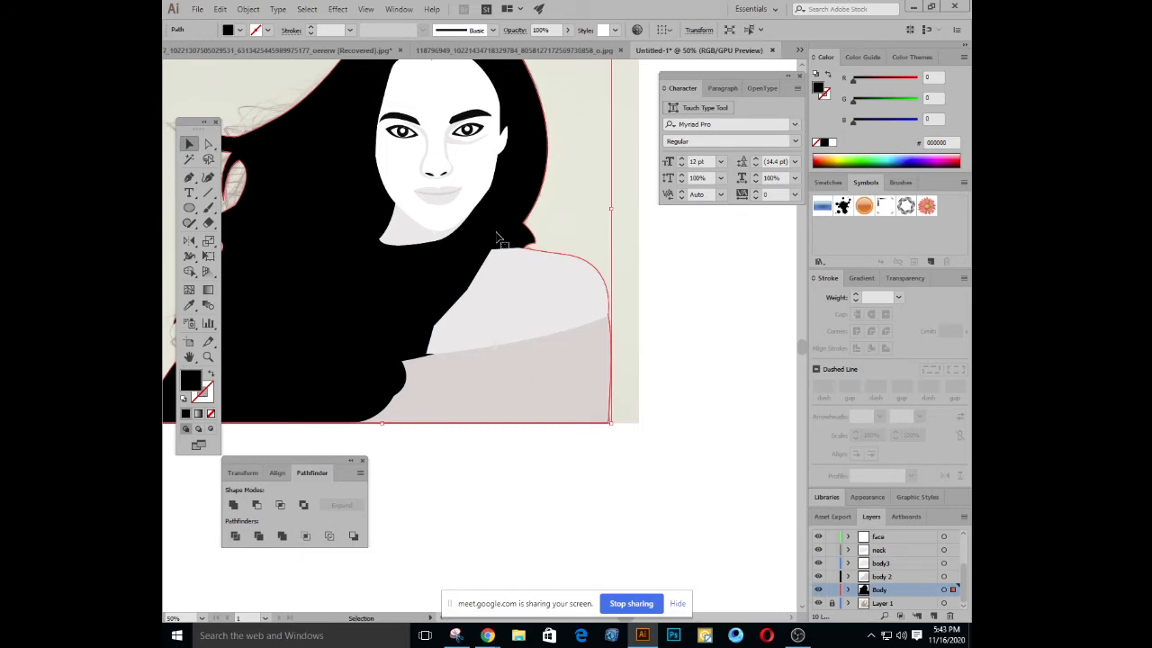
left_click(416, 353)
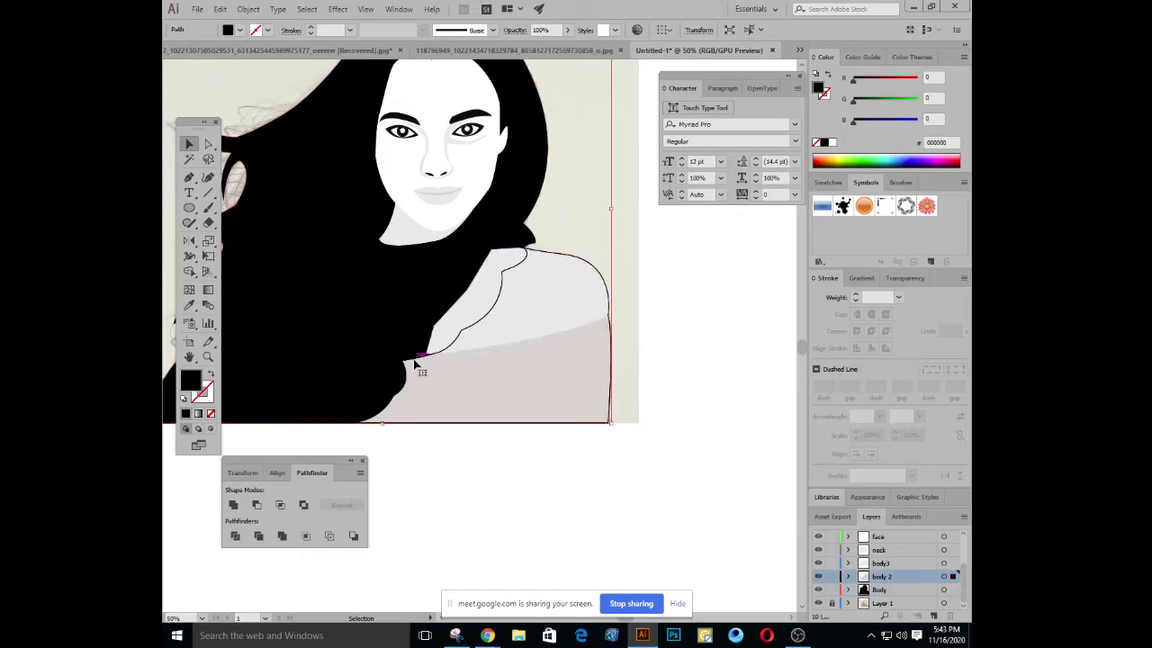
left_click(462, 308, "shift")
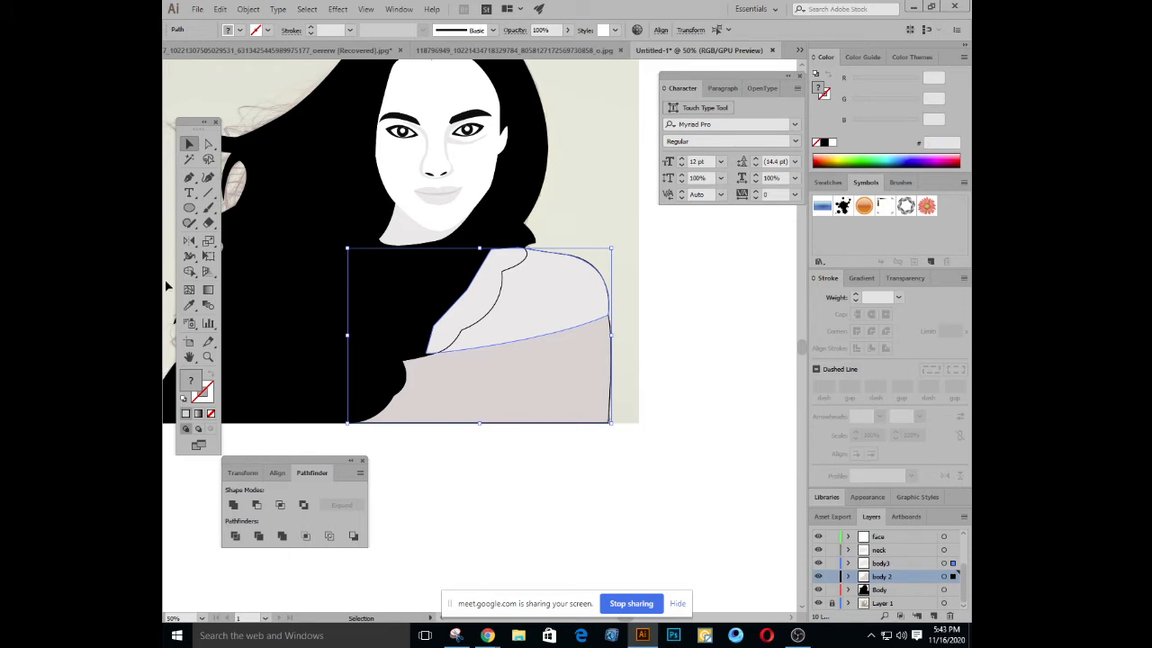
left_click(189, 274)
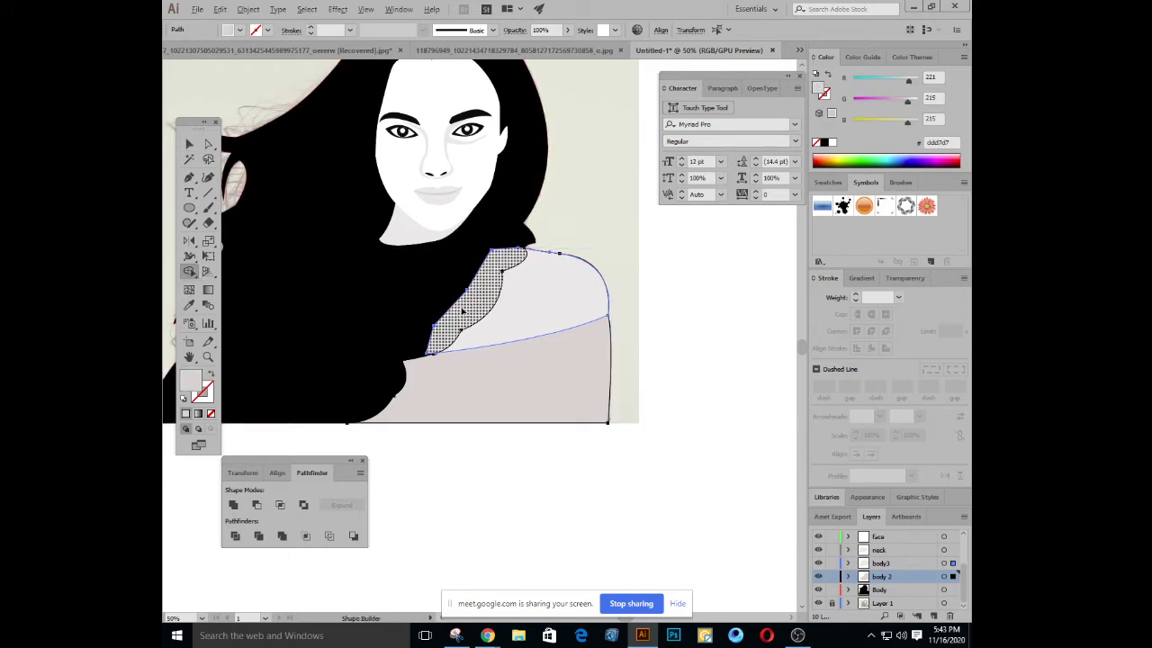
left_click(462, 311, "alt")
left_click(189, 144)
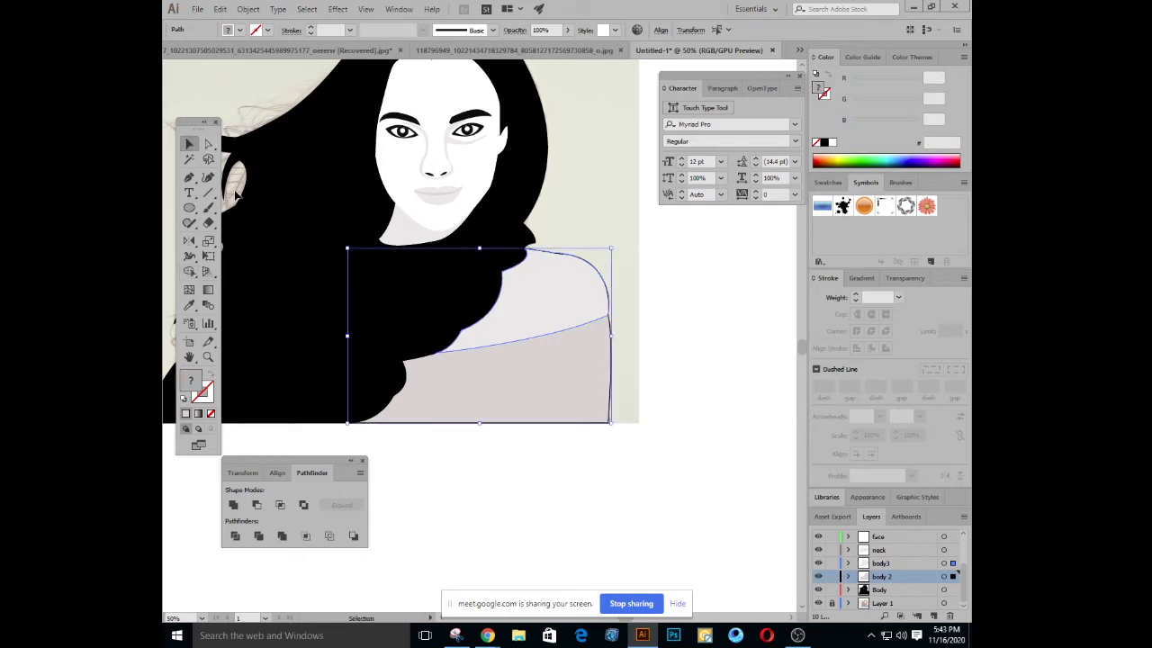
left_click(486, 460)
Examine the whole portrait and the face close up to check the trimmed shapes and the shading
scroll(642, 453, "left", 3)
scroll(617, 483, "up", 1)
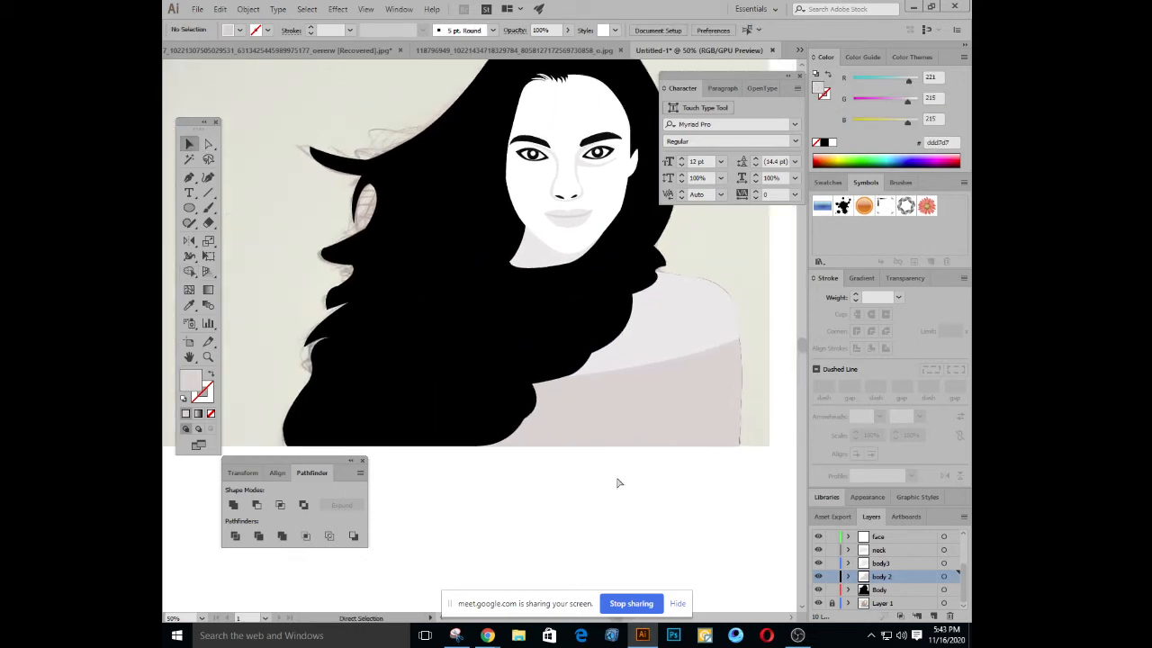
key("ctrl+minus")
key("ctrl+minus")
key("ctrl+plus")
key("ctrl+plus")
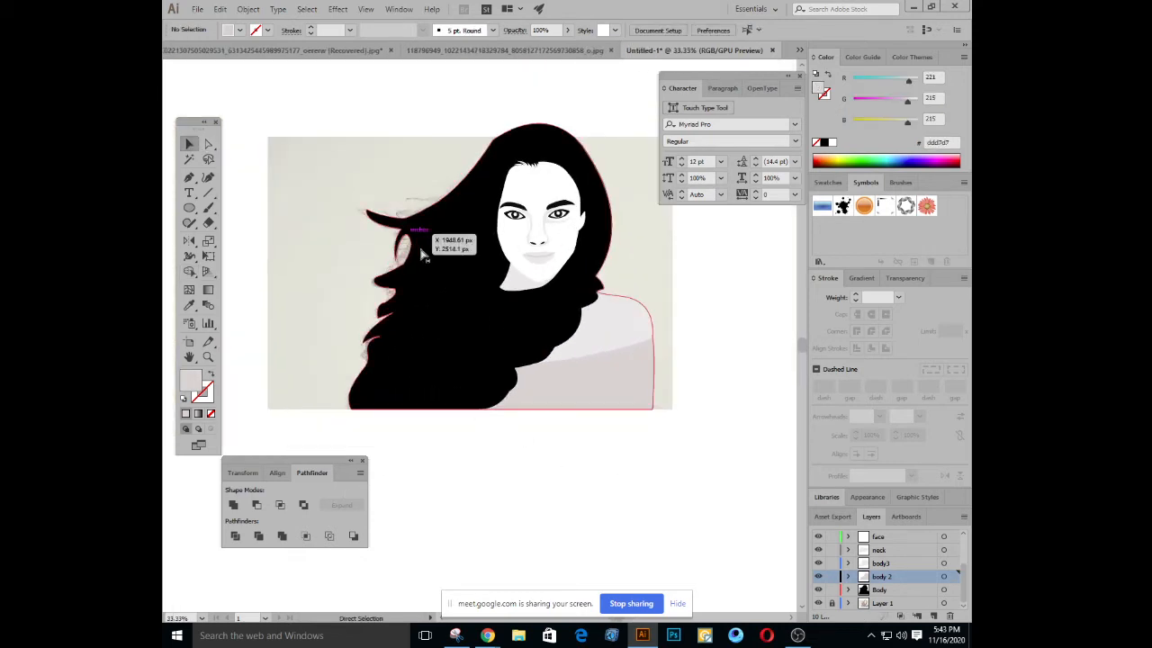
left_click_drag(526, 280, 486, 434)
key("ctrl+plus")
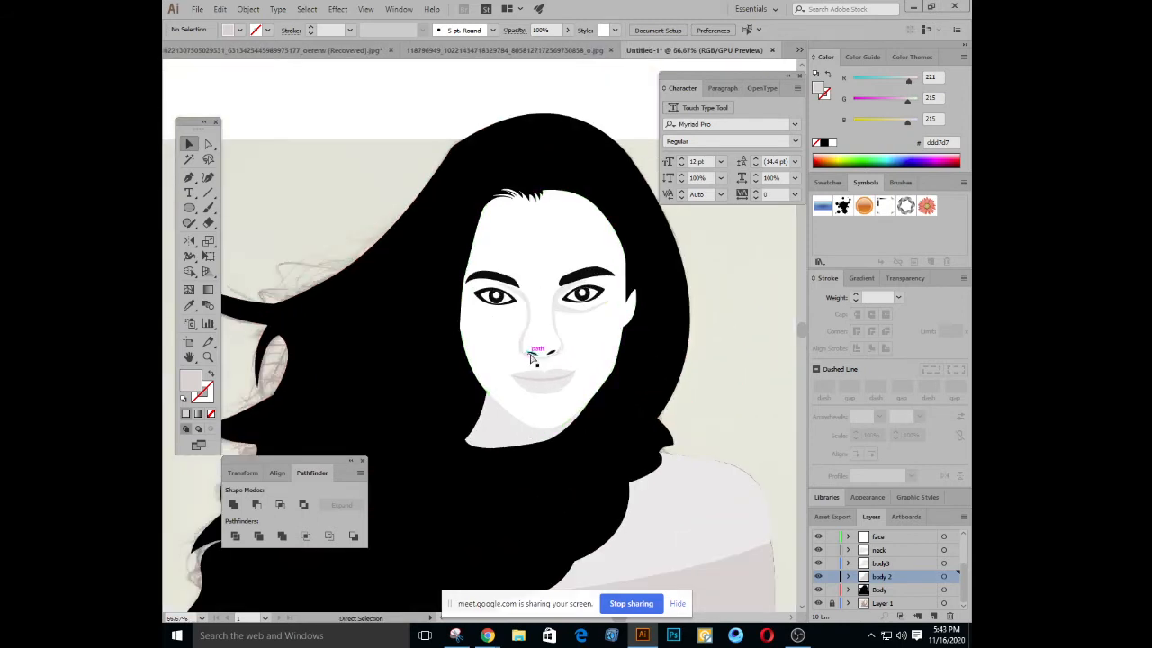
key("ctrl+minus")
key("ctrl+minus")
key("ctrl+minus")
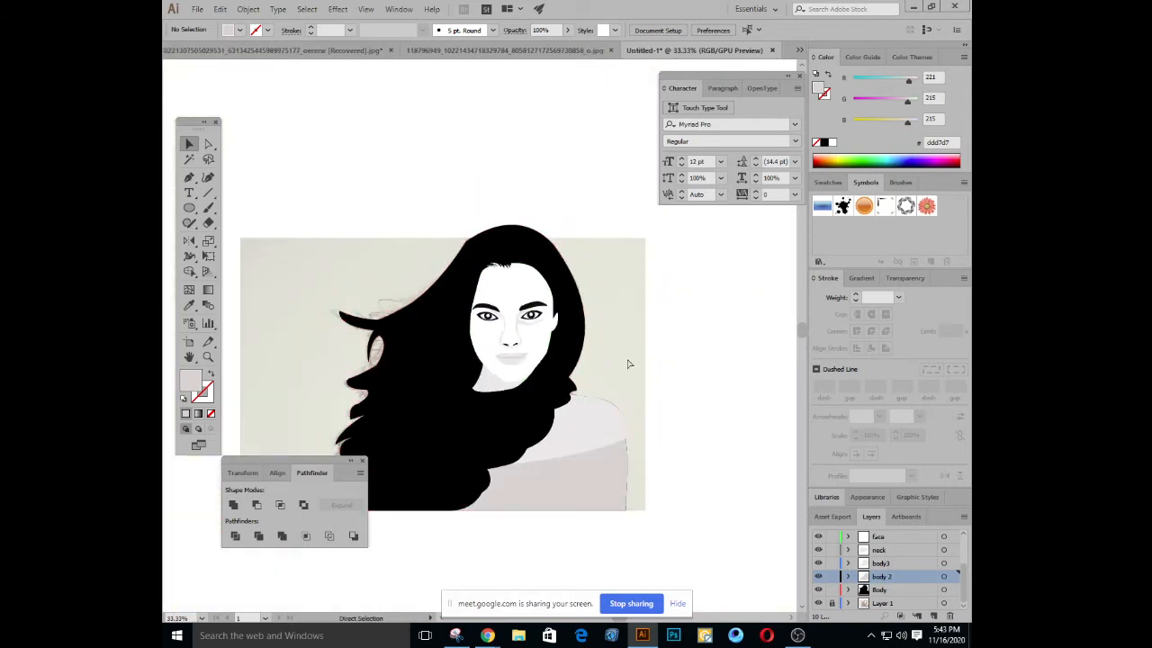
key("ctrl+plus")
key("ctrl+plus")
key("ctrl+plus")
key("ctrl+plus")
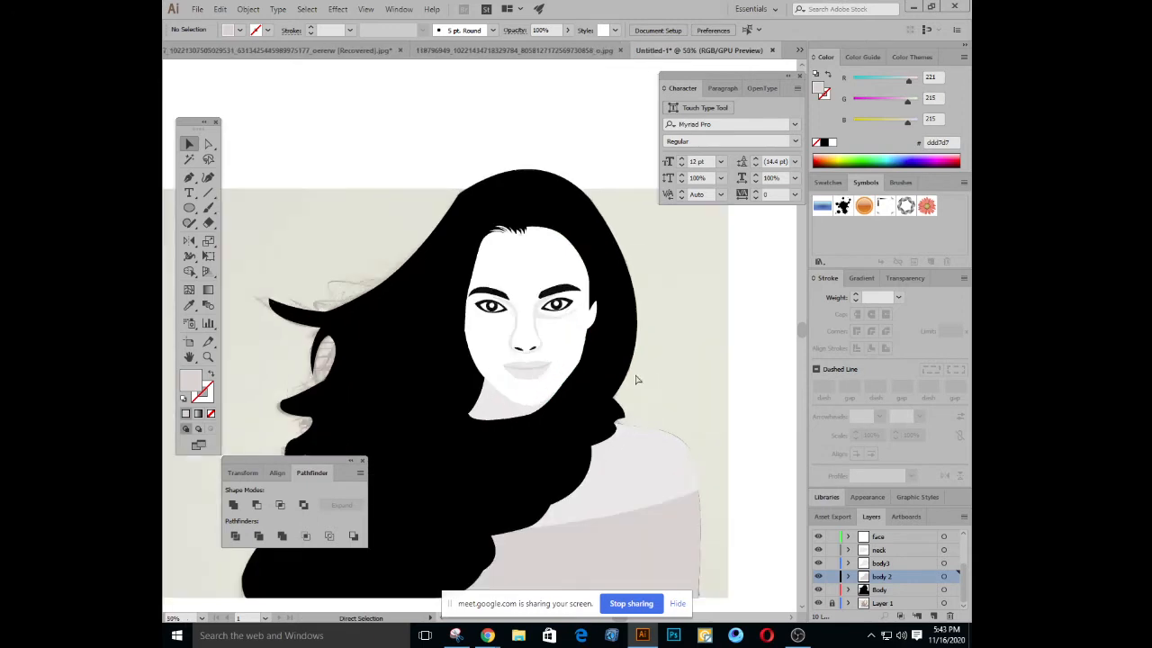
Fill the nose and eye shading shape on the face with the darker grey bcbbbb
left_click(544, 350)
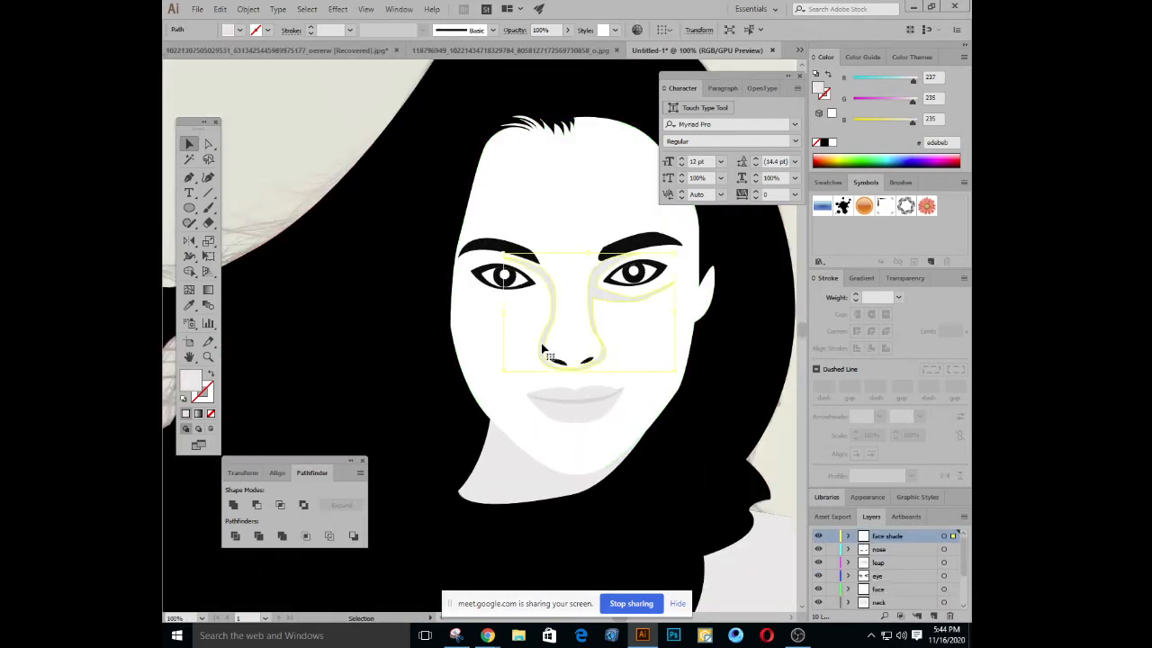
double_click(191, 383)
left_click(634, 288)
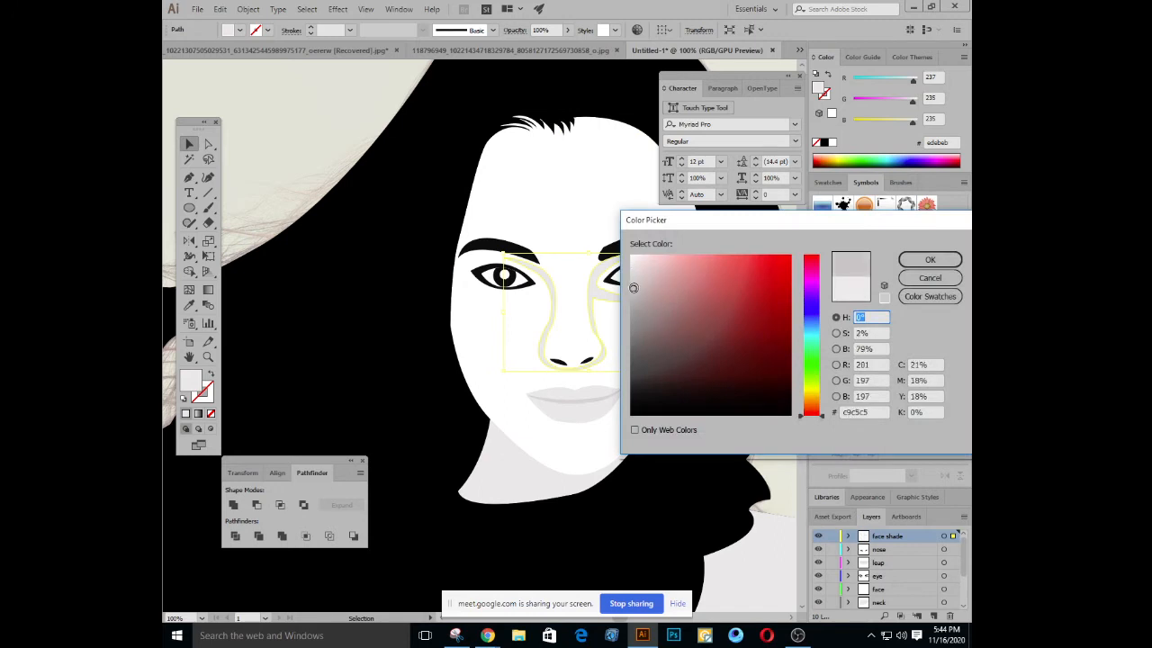
left_click_drag(634, 294, 634, 304)
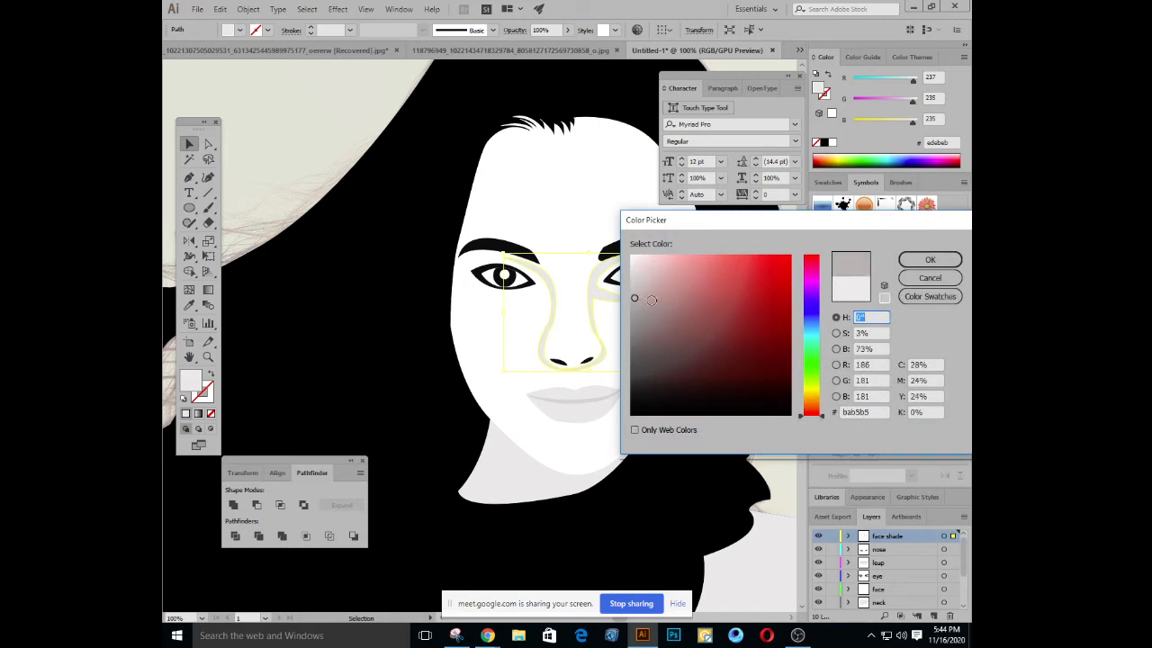
left_click(631, 307)
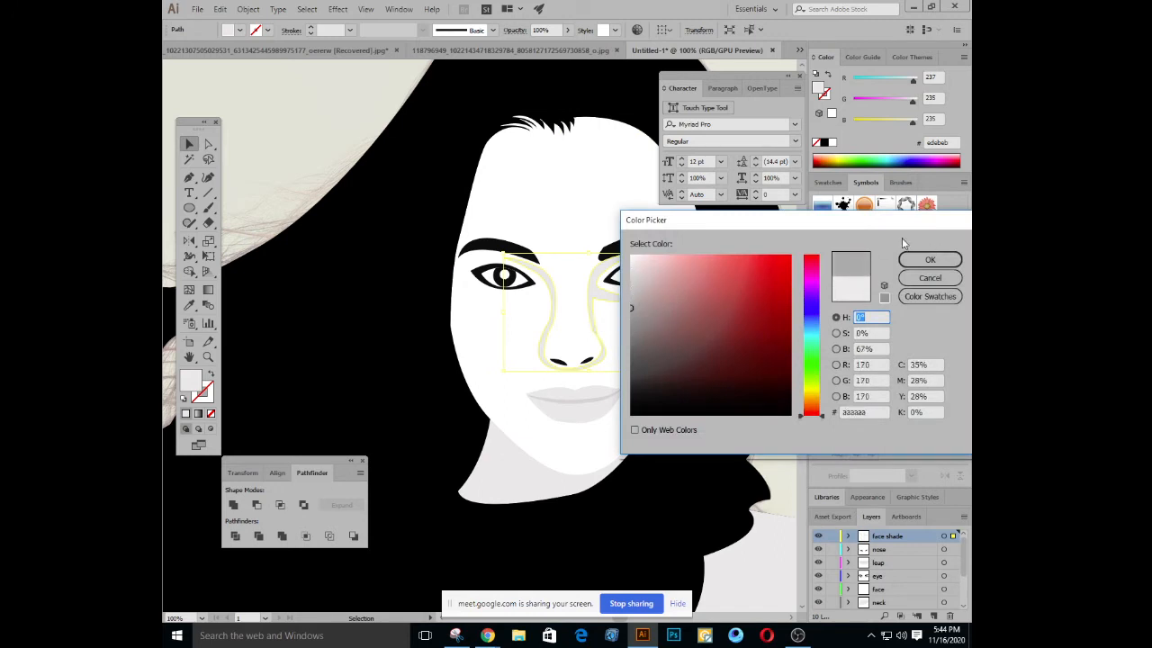
left_click(632, 295)
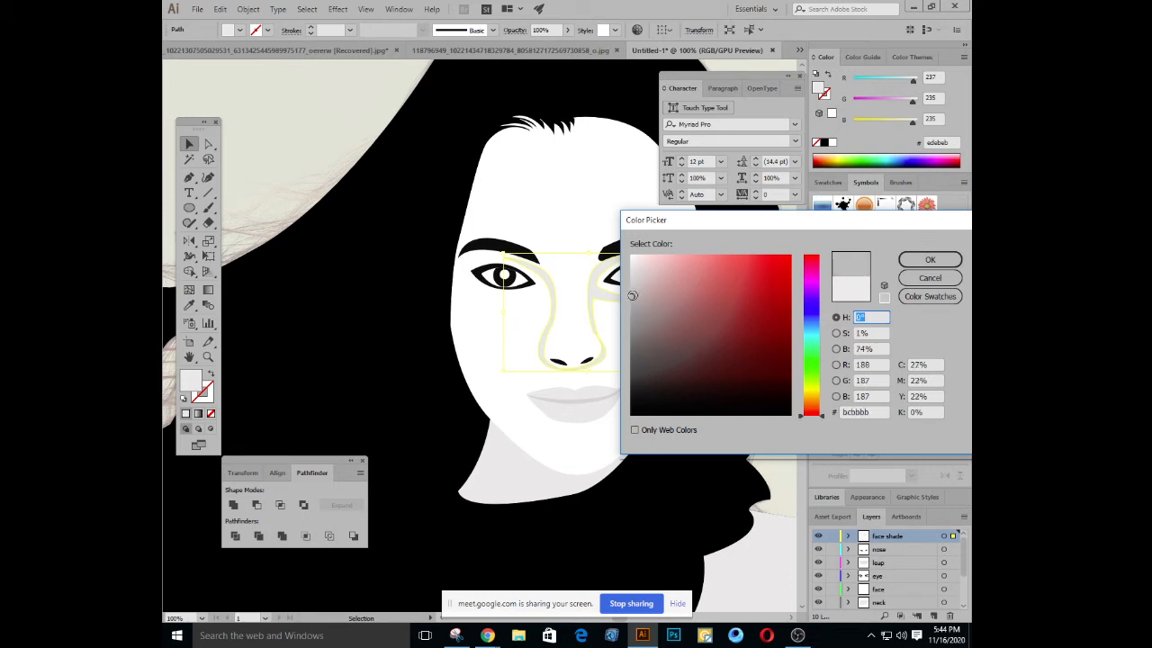
left_click(929, 261)
left_click(315, 130)
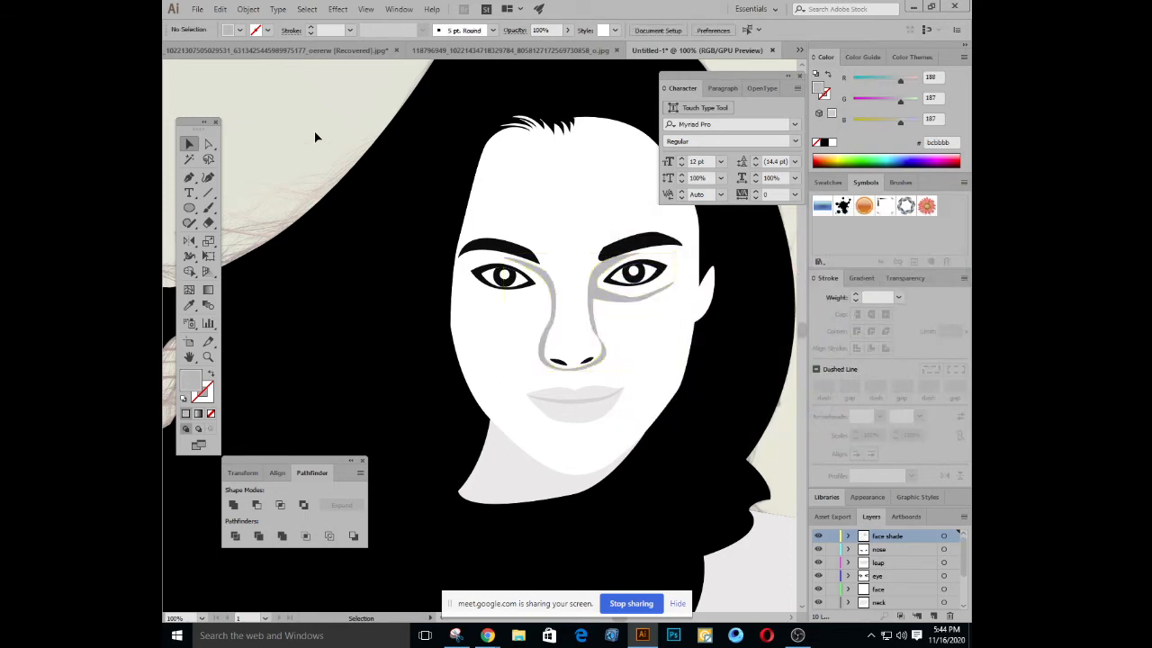
Reduce the opacity of the nose and eye shading shape to about 55%
key("ctrl+minus")
key("ctrl+minus")
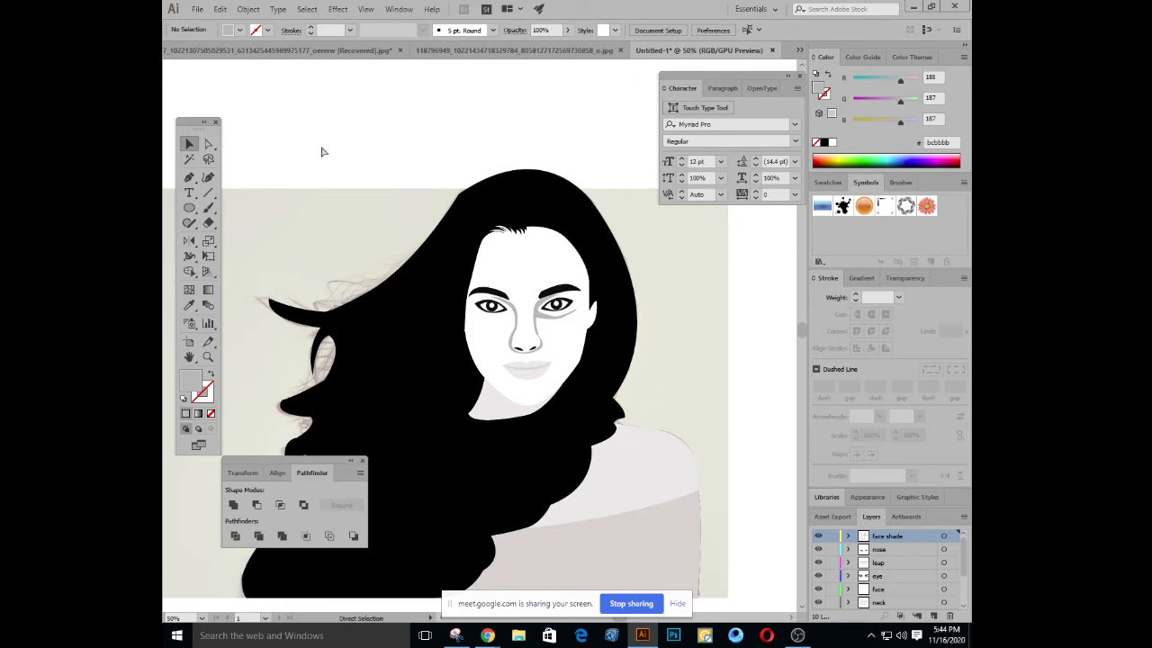
key("ctrl+plus")
key("ctrl+plus")
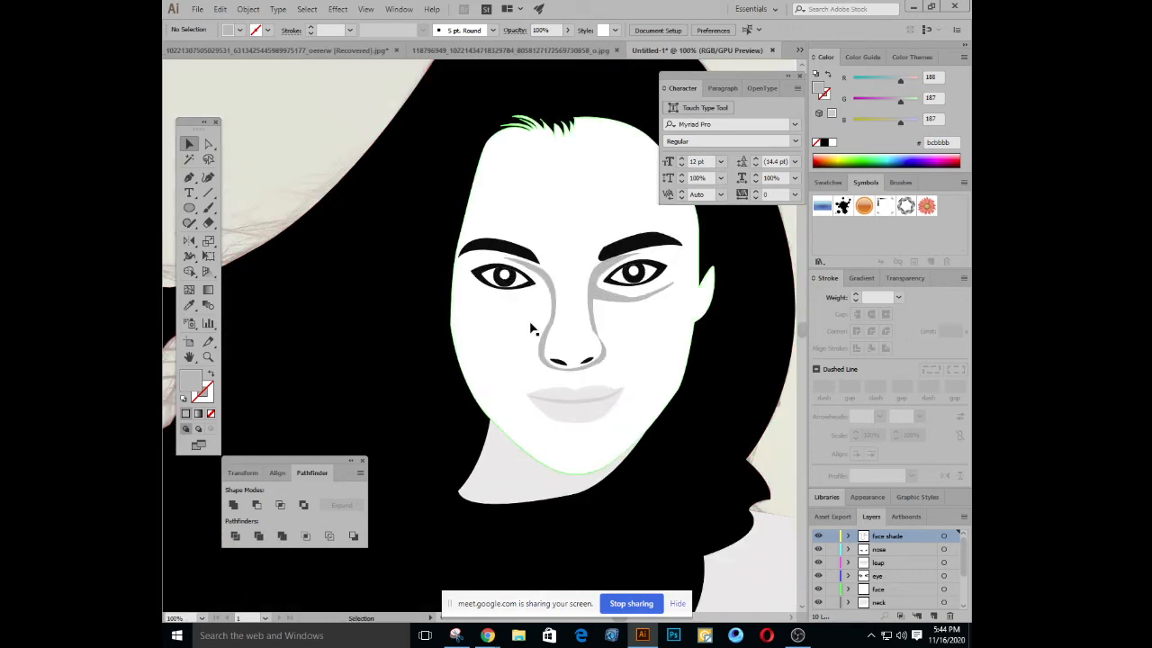
left_click(553, 294)
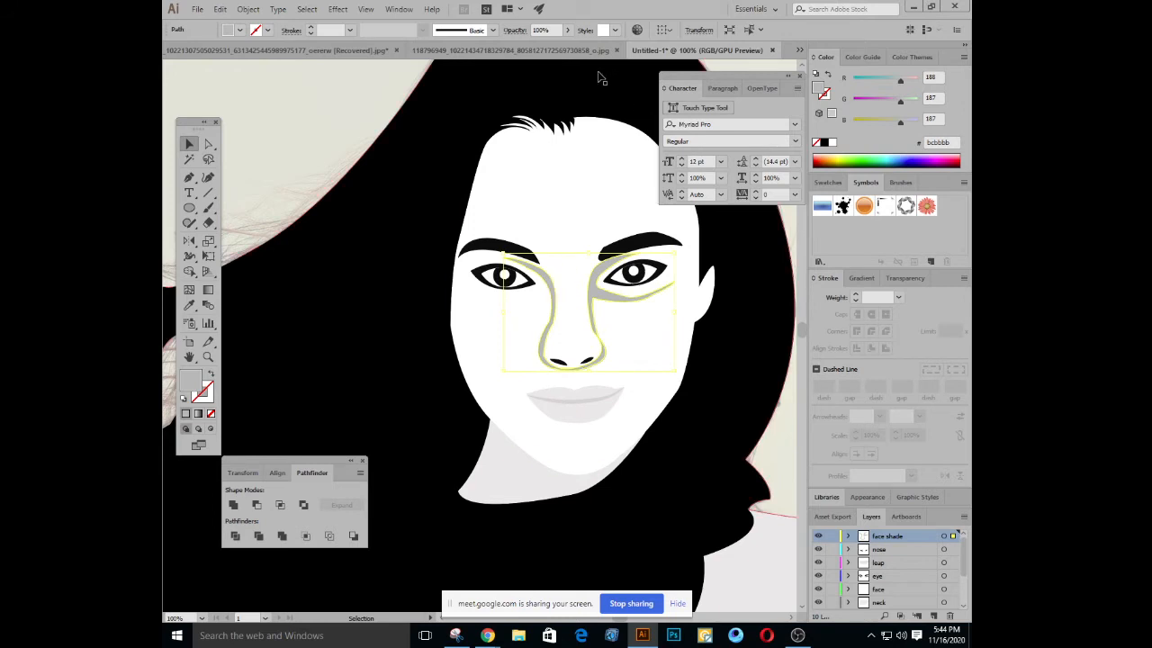
left_click(567, 29)
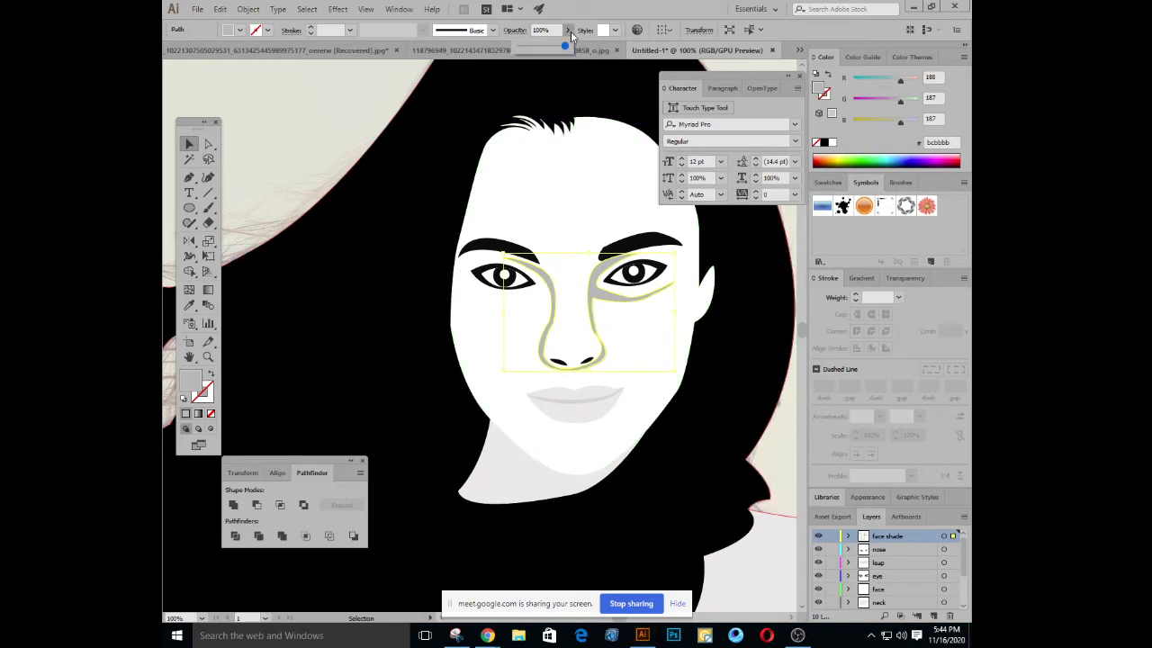
left_click(546, 47)
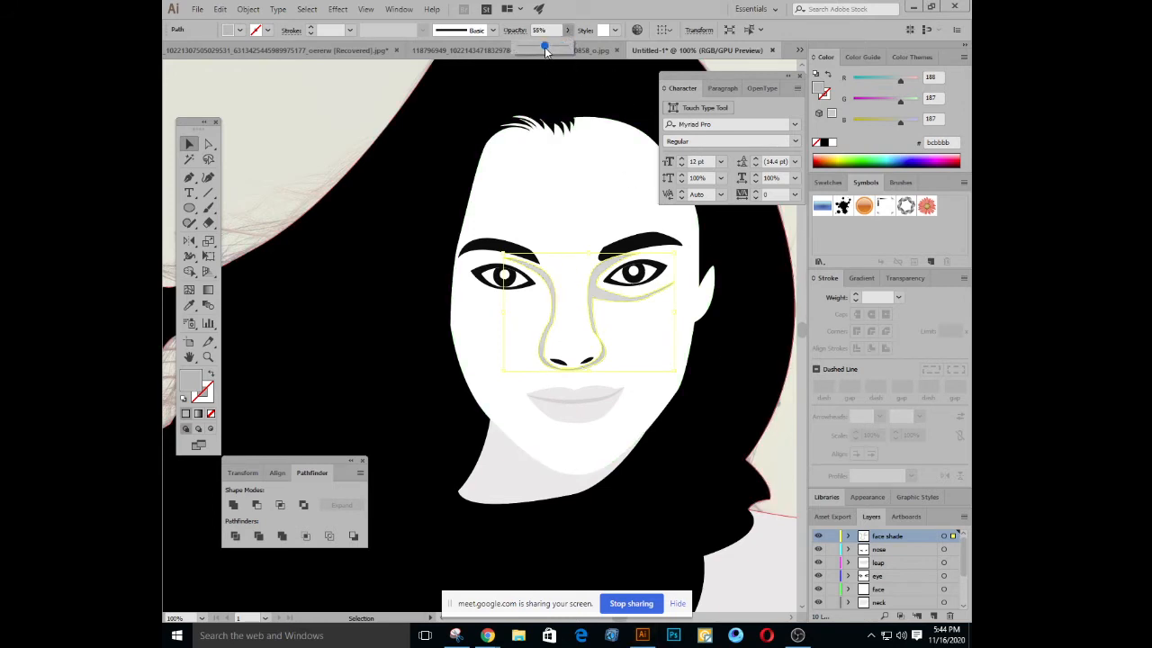
left_click(583, 13)
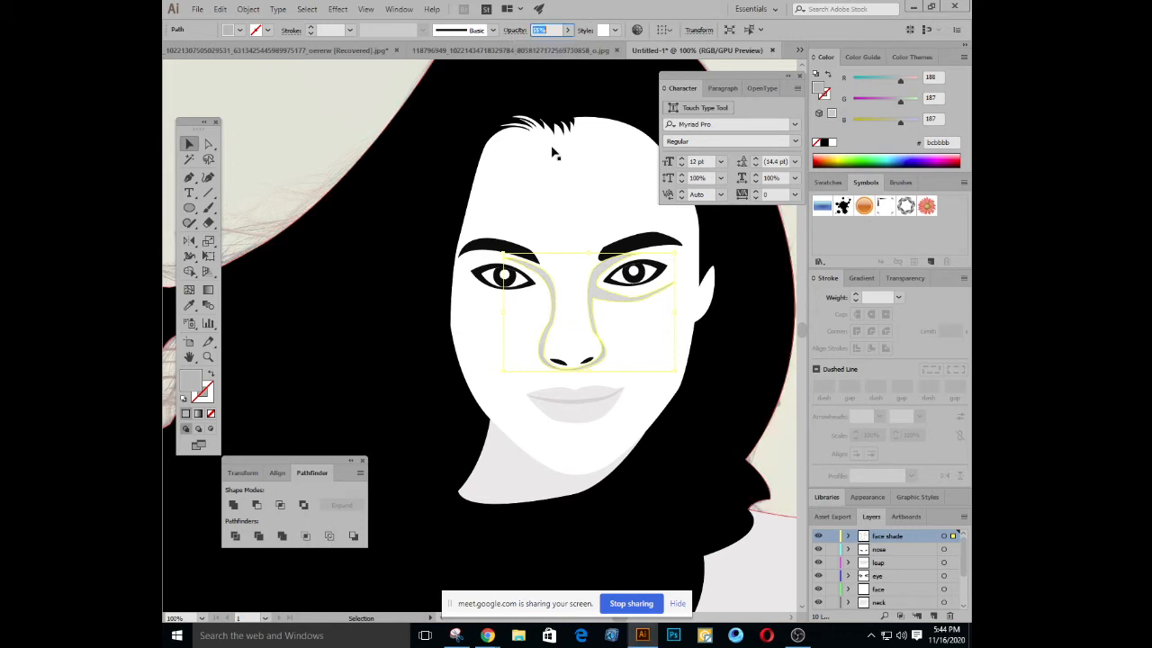
left_click(501, 248)
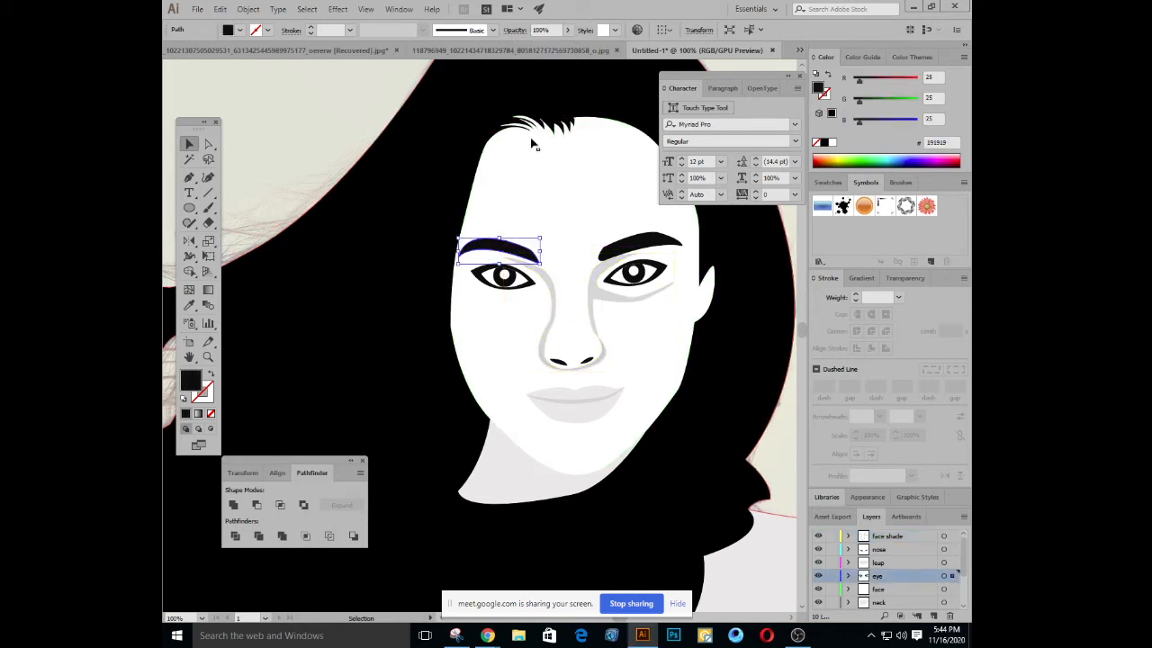
left_click(495, 274)
left_click(478, 309)
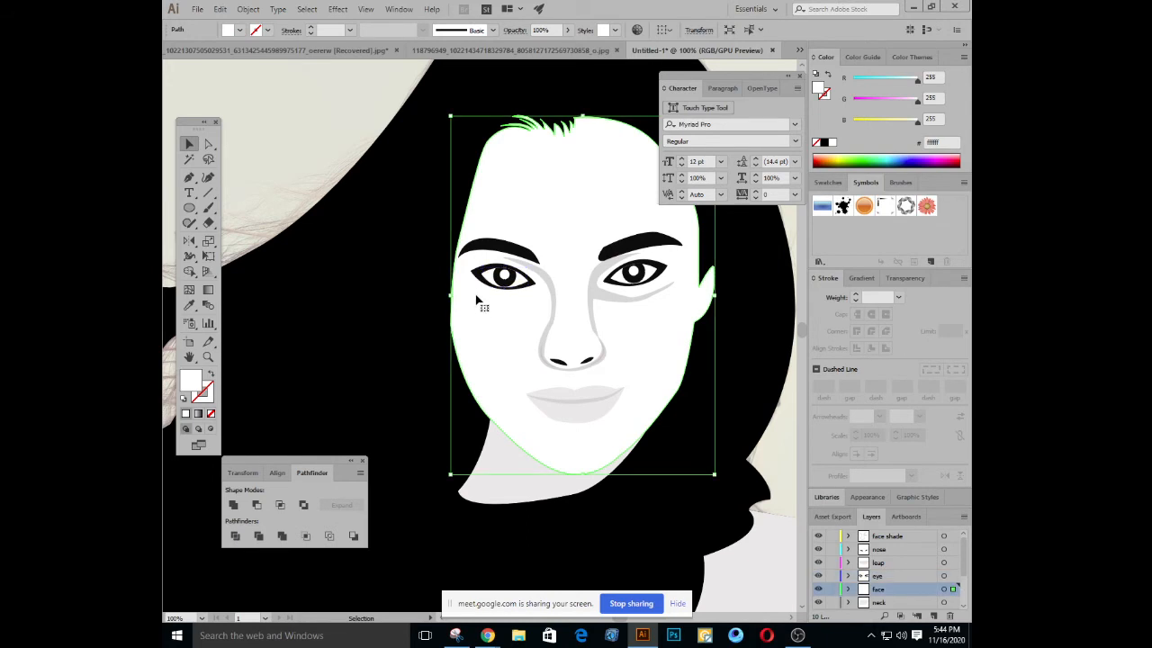
Select all the vector shapes of the portrait and move them off the photo onto the empty canvas above the artboard
key("ctrl+minus")
key("ctrl+minus")
key("ctrl+minus")
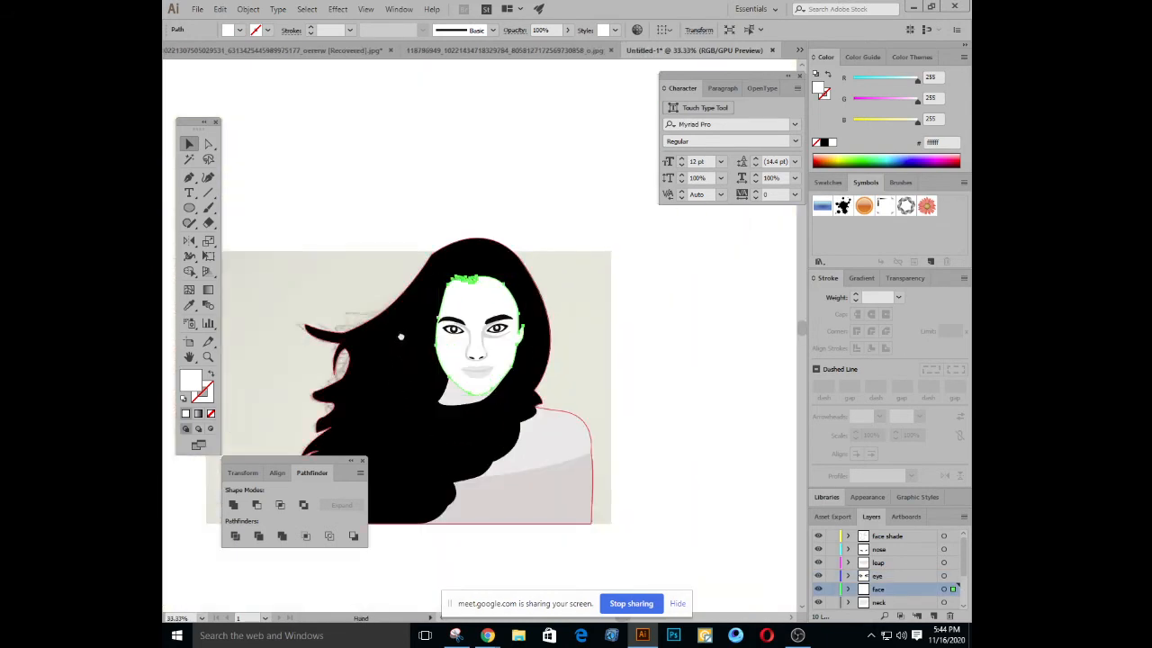
left_click_drag(365, 160, 741, 591)
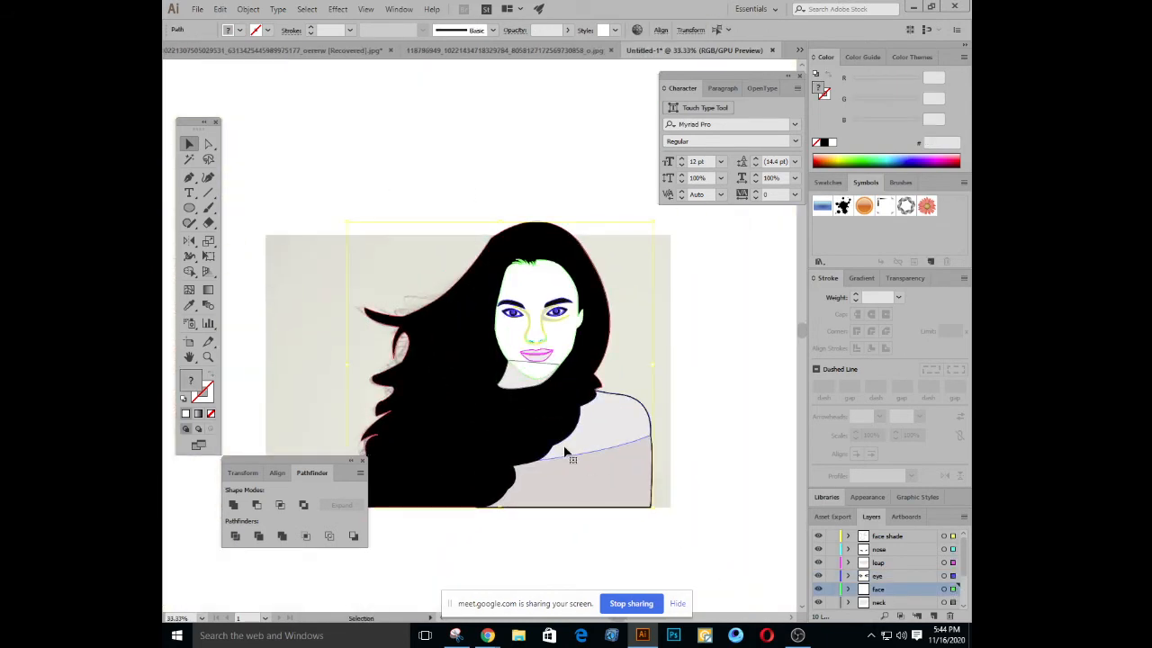
left_click_drag(511, 414, 576, 360)
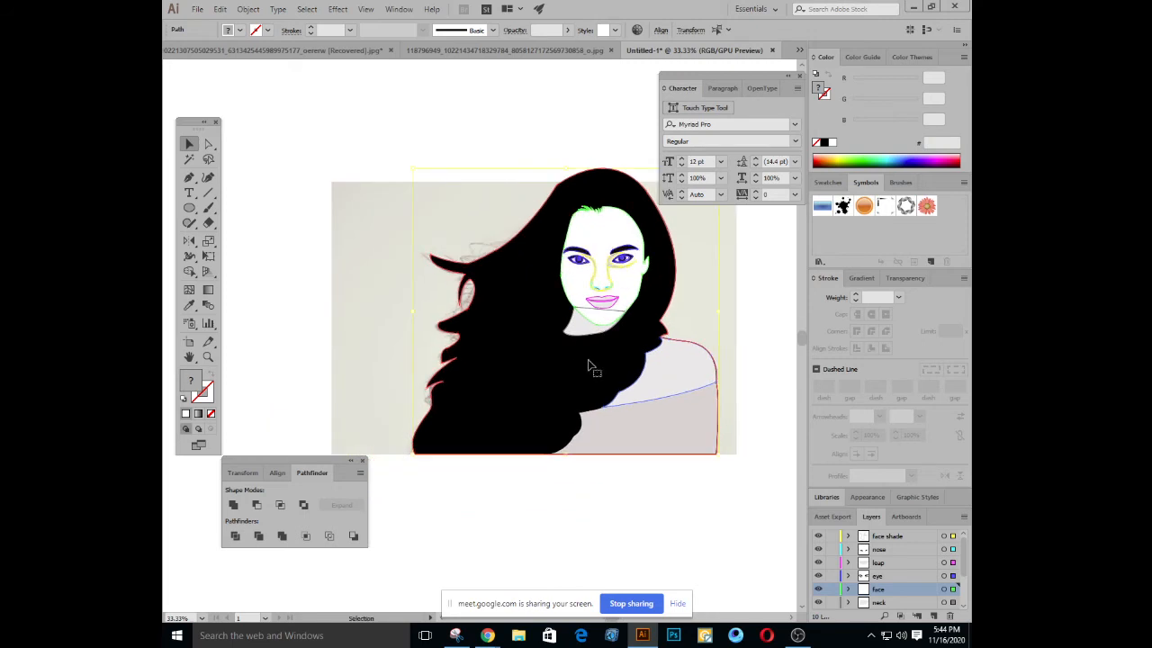
key("ctrl+minus")
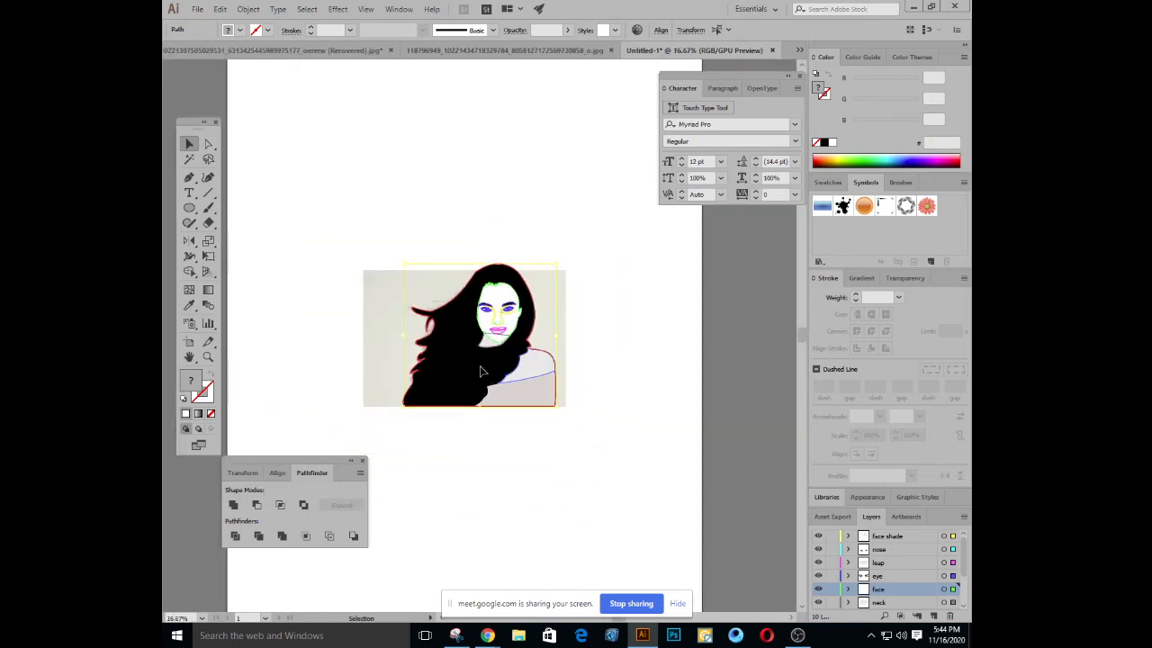
left_click_drag(480, 371, 452, 249)
left_click(601, 224)
Hide all the panels and view the portrait enlarged on the plain canvas
key("ctrl+plus")
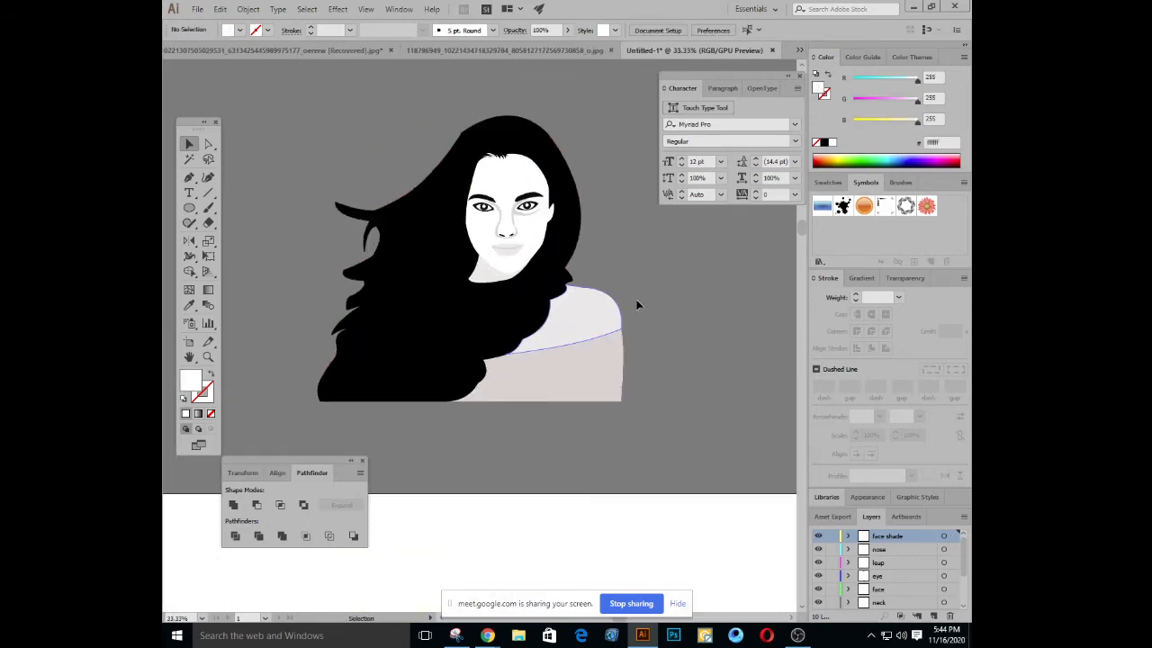
key("Tab")
key("ctrl+plus")
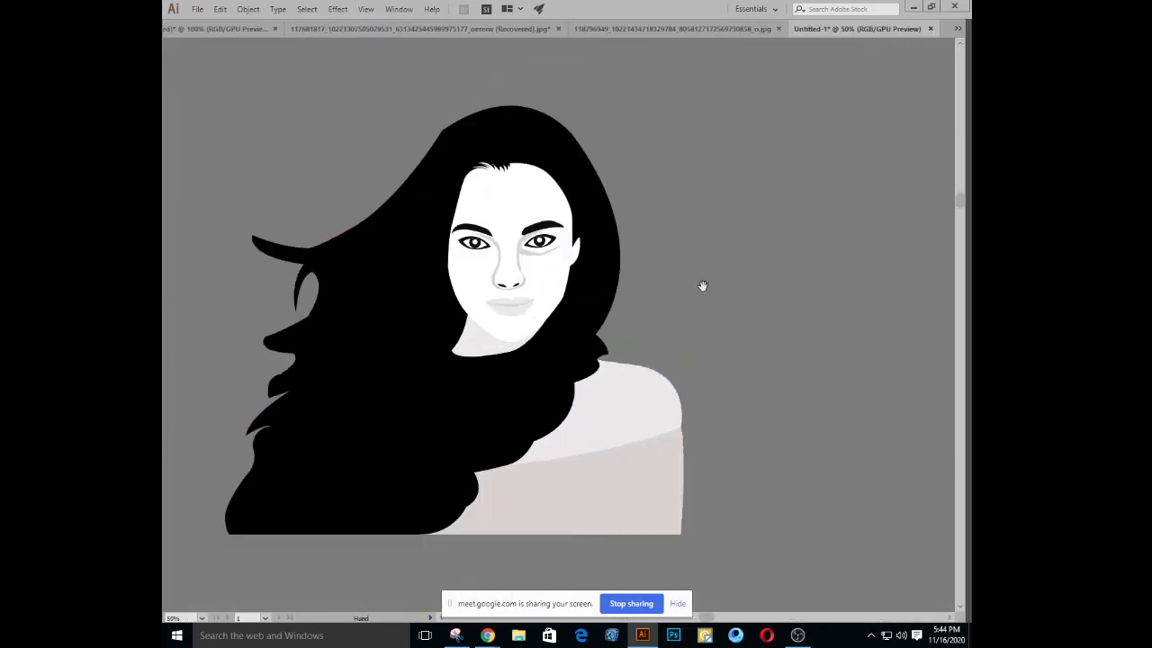
left_click_drag(703, 285, 719, 292)
Open the Illustrator file with the child's cartoon portrait from the Desktop folder
key("ctrl+o")
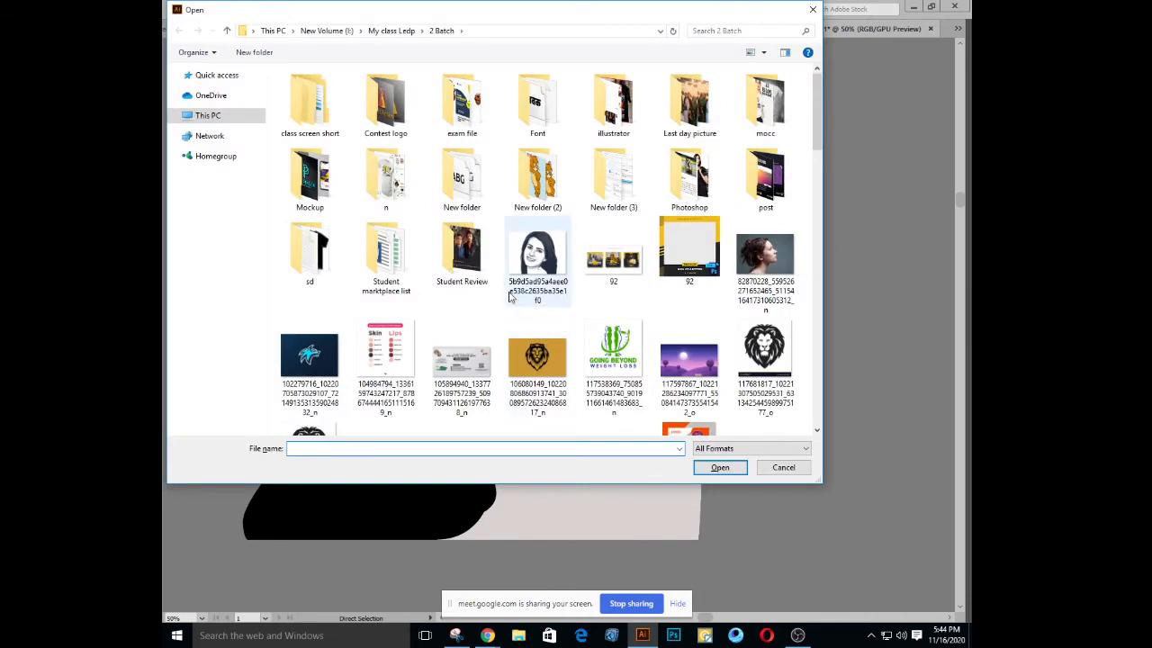
left_click(223, 116)
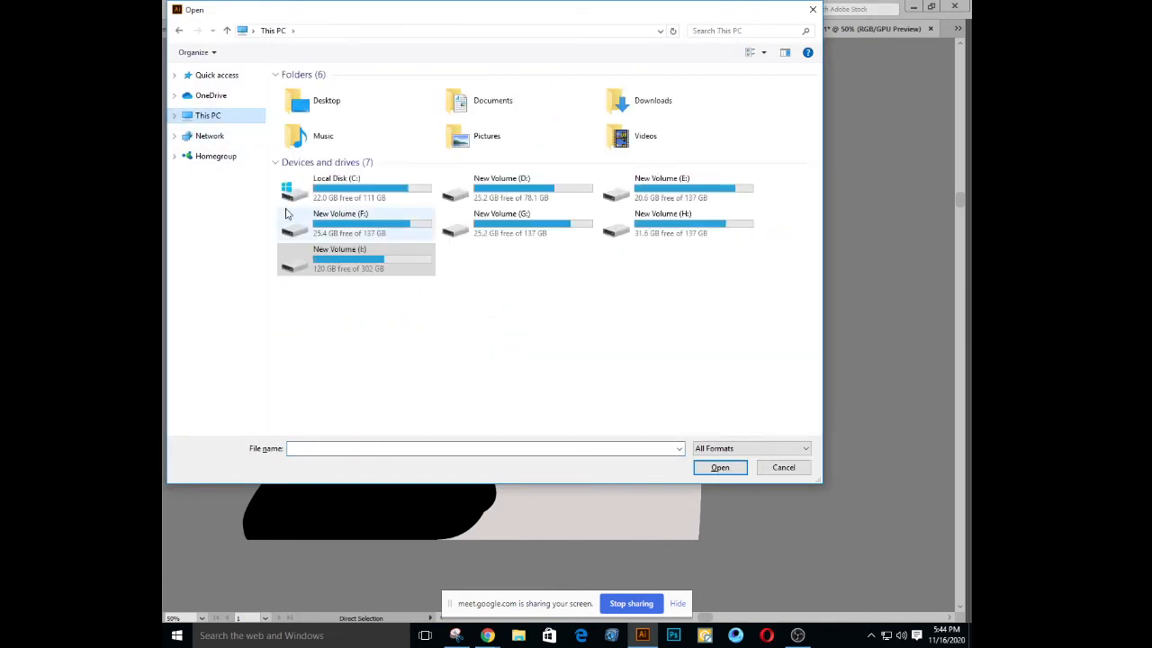
double_click(324, 106)
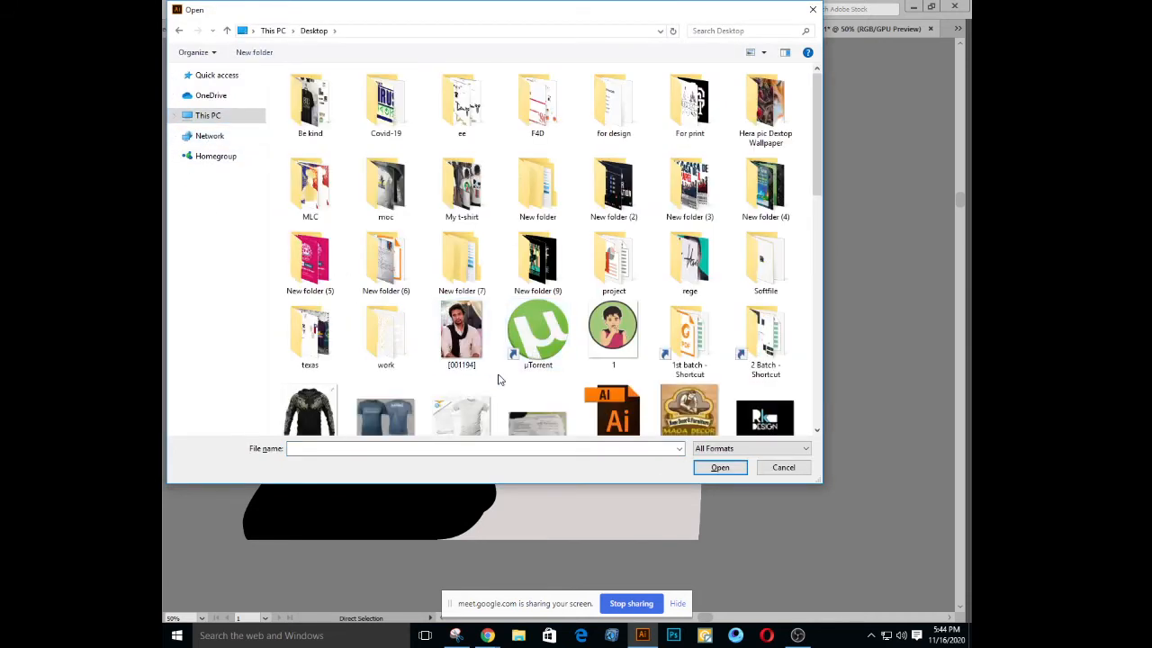
scroll(580, 393, "down", 2)
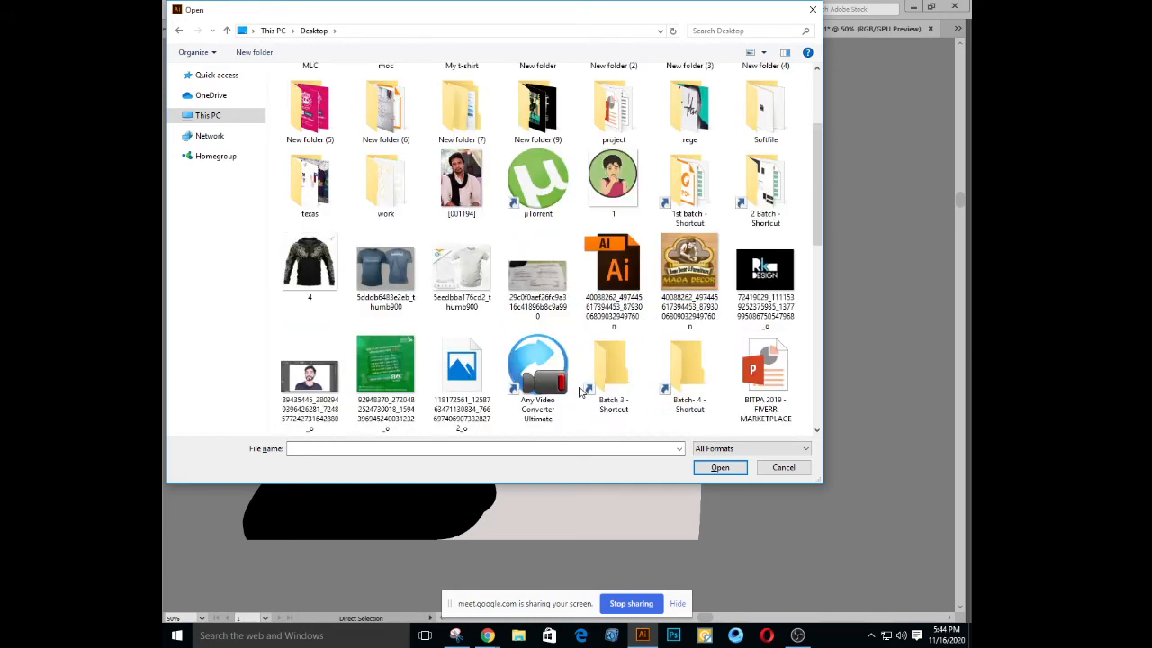
scroll(585, 387, "down", 2)
scroll(589, 380, "down", 2)
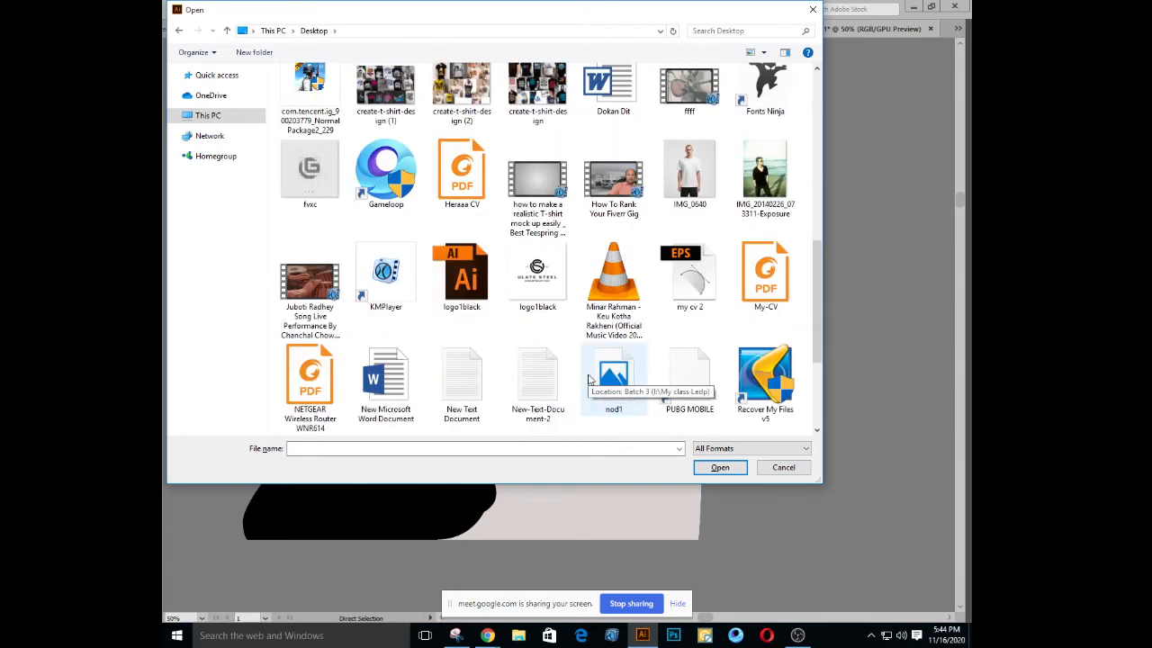
scroll(590, 380, "down", 3)
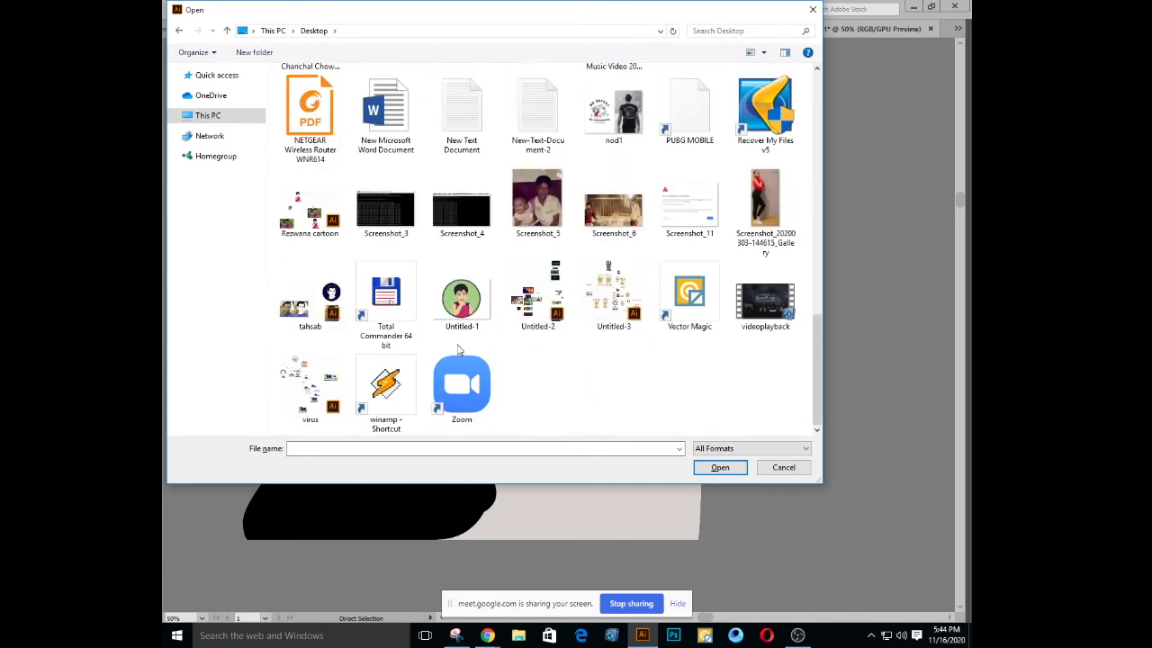
left_click(474, 310)
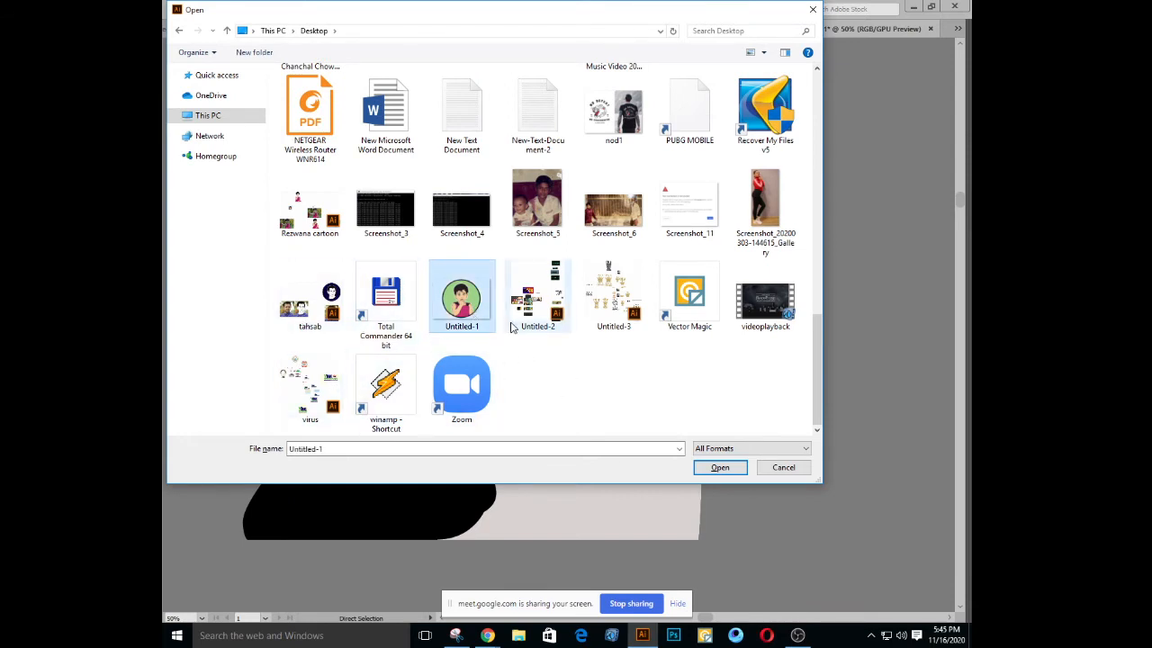
double_click(300, 216)
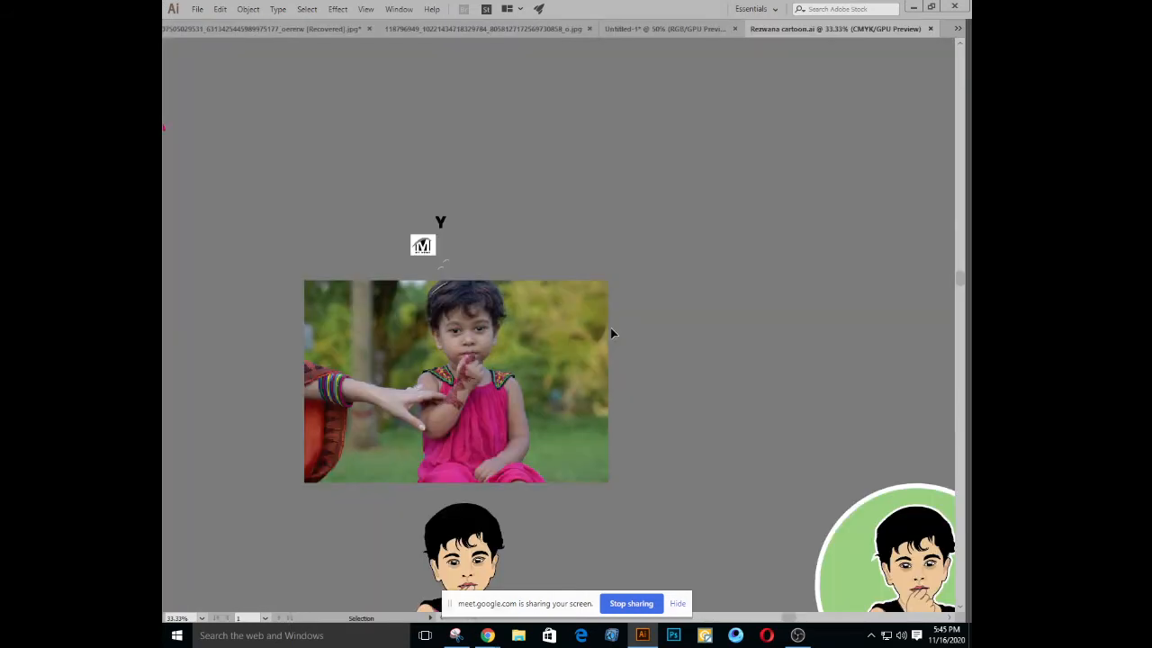
Examine the child's cartoon illustration up close and compare it with the source photo above it
left_click_drag(771, 562, 796, 301)
left_click_drag(667, 342, 752, 379)
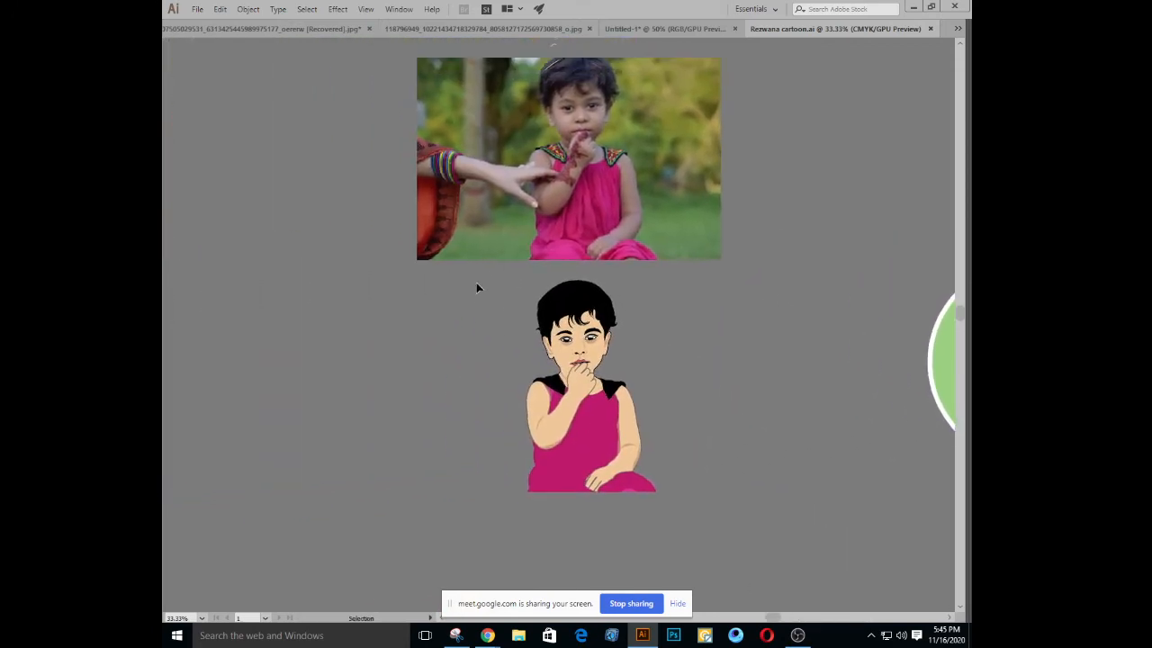
key("ctrl+a")
key("ctrl+plus")
key("ctrl+plus")
left_click(687, 236)
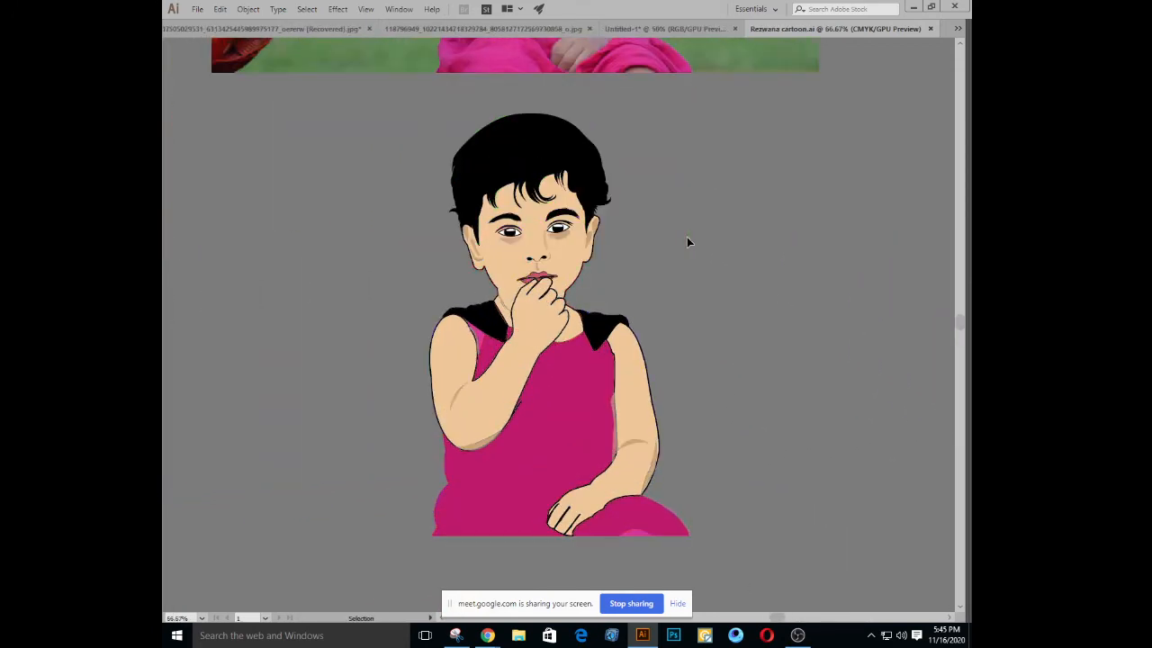
left_click_drag(739, 220, 686, 426)
key("ctrl+minus")
key("ctrl+minus")
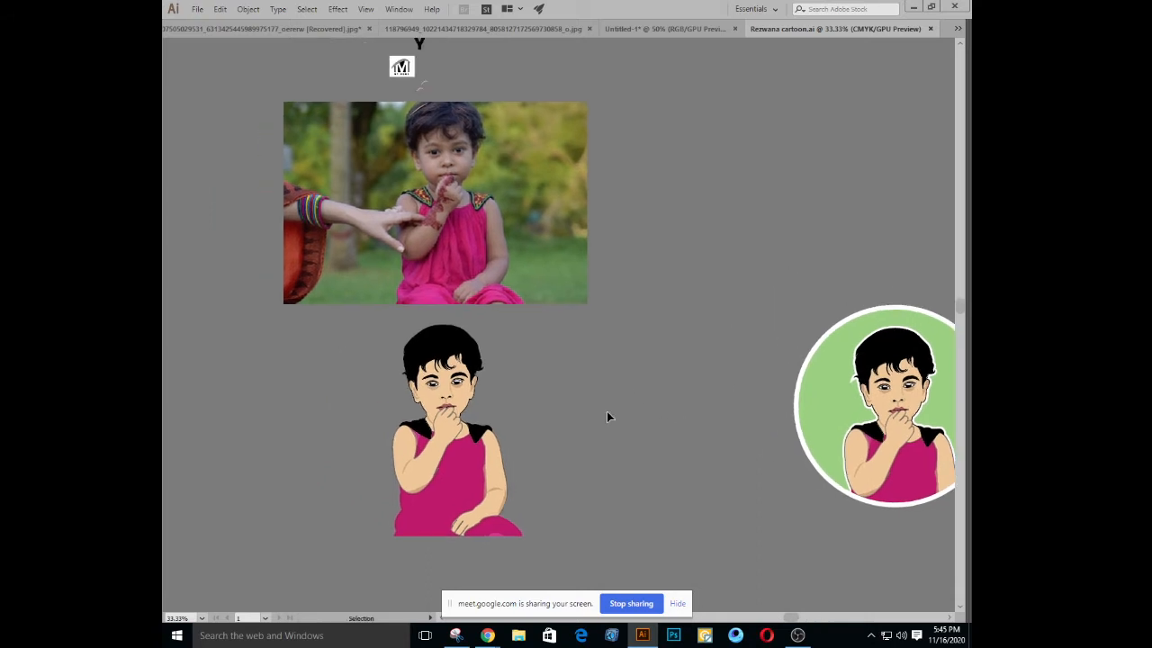
key("ctrl+plus")
key("ctrl+plus")
left_click_drag(488, 422, 624, 294)
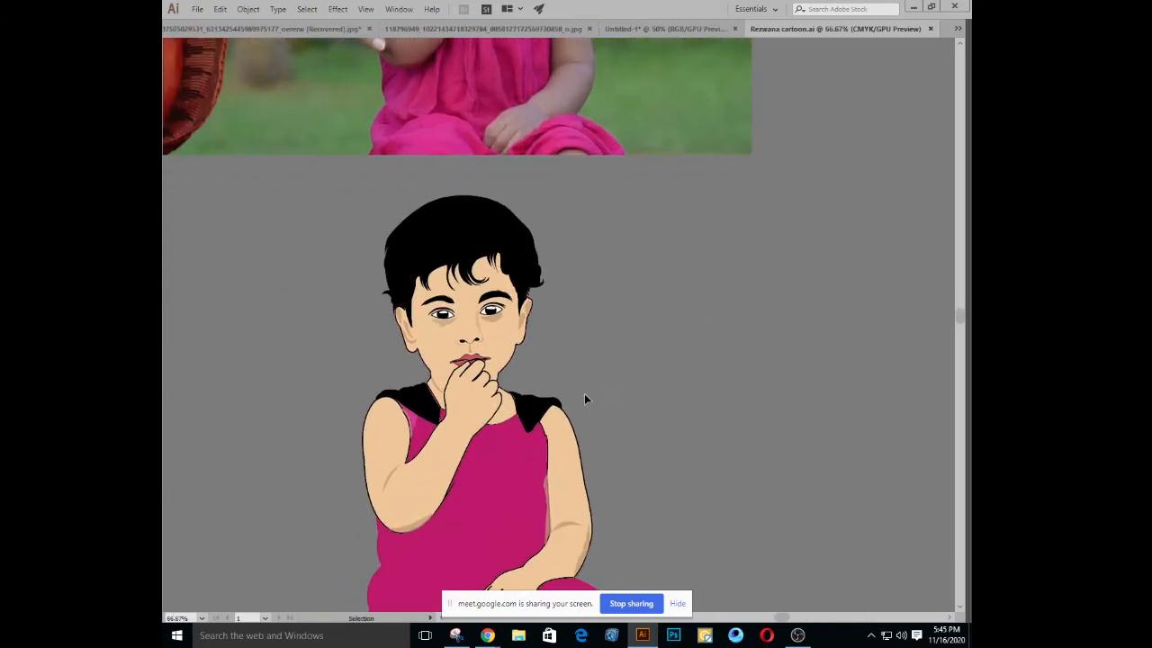
left_click_drag(676, 285, 655, 505)
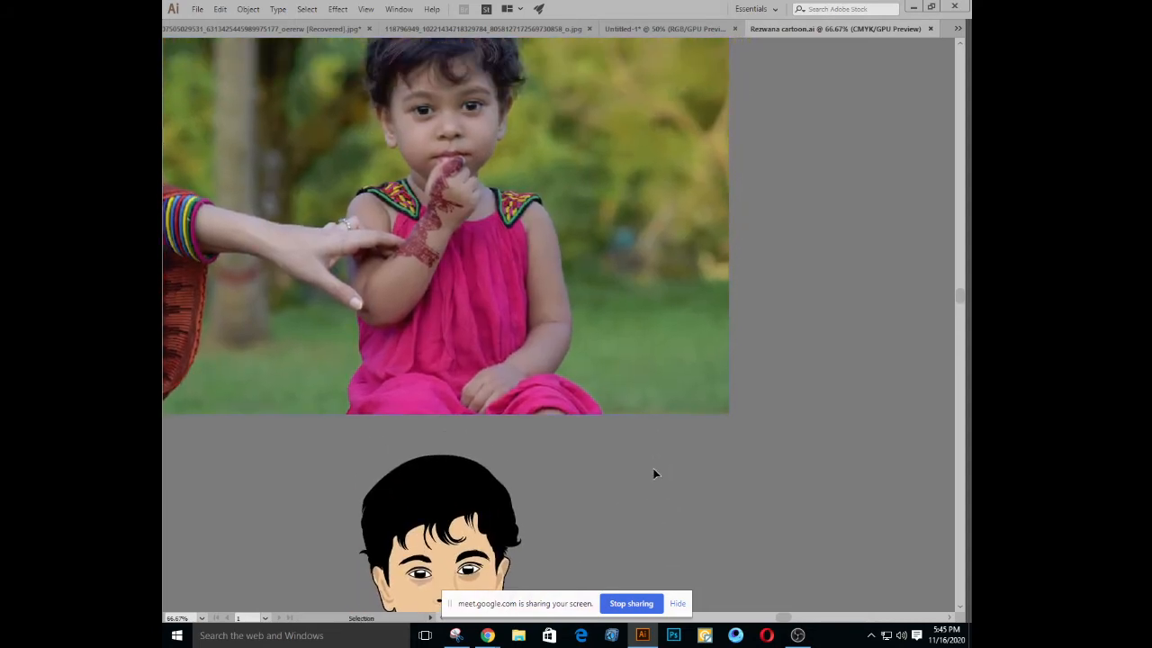
Go to the 2 Batch folder for opening a file and look through its contents for another sample portrait
key("ctrl+o")
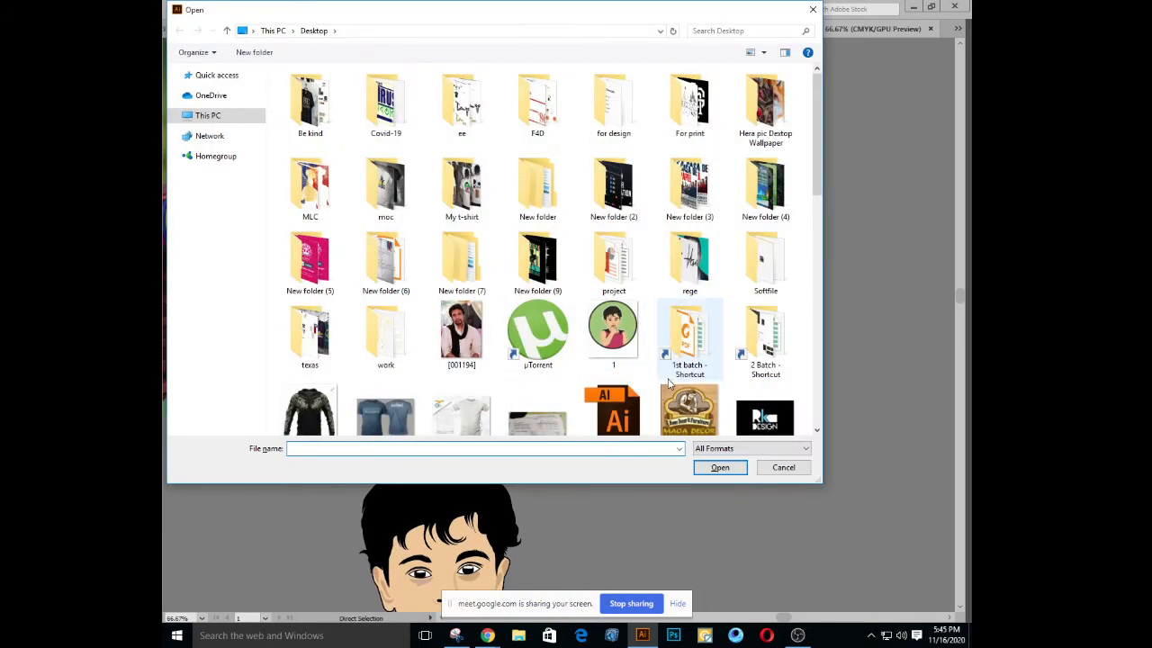
left_click(765, 338)
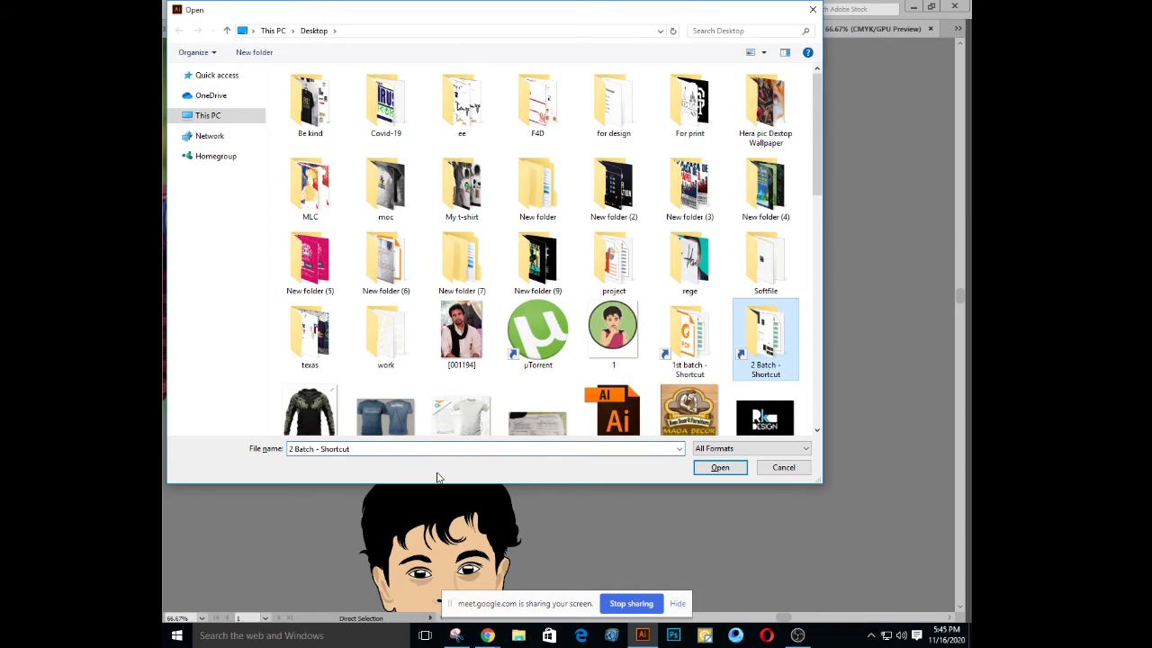
scroll(540, 409, "down", 2)
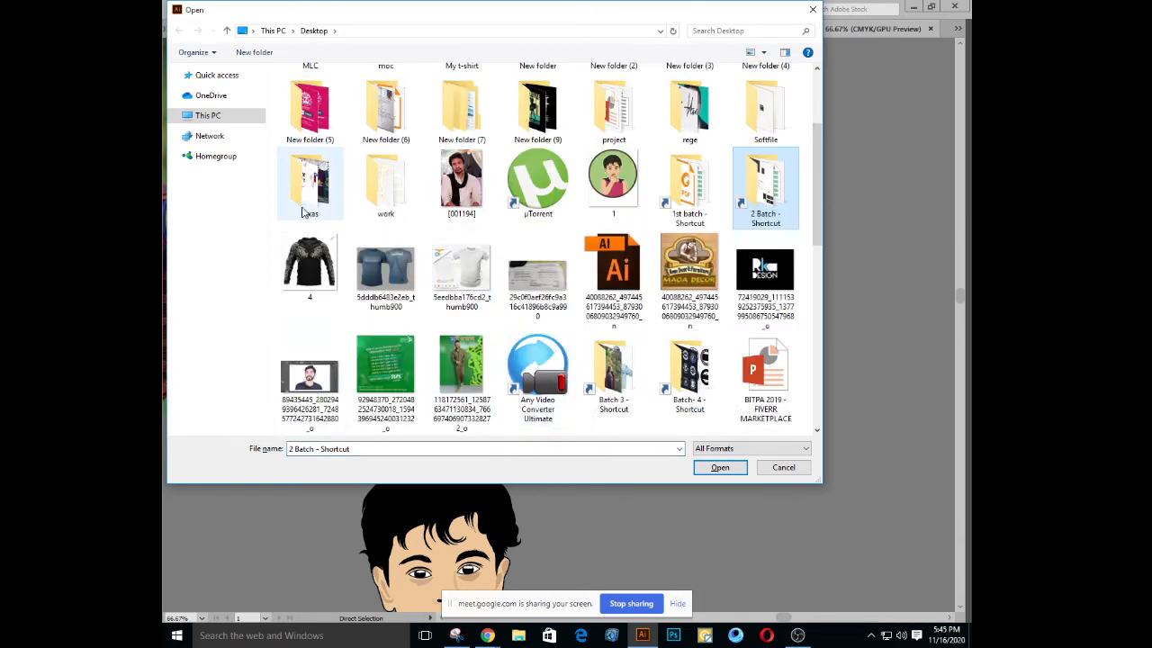
double_click(757, 206)
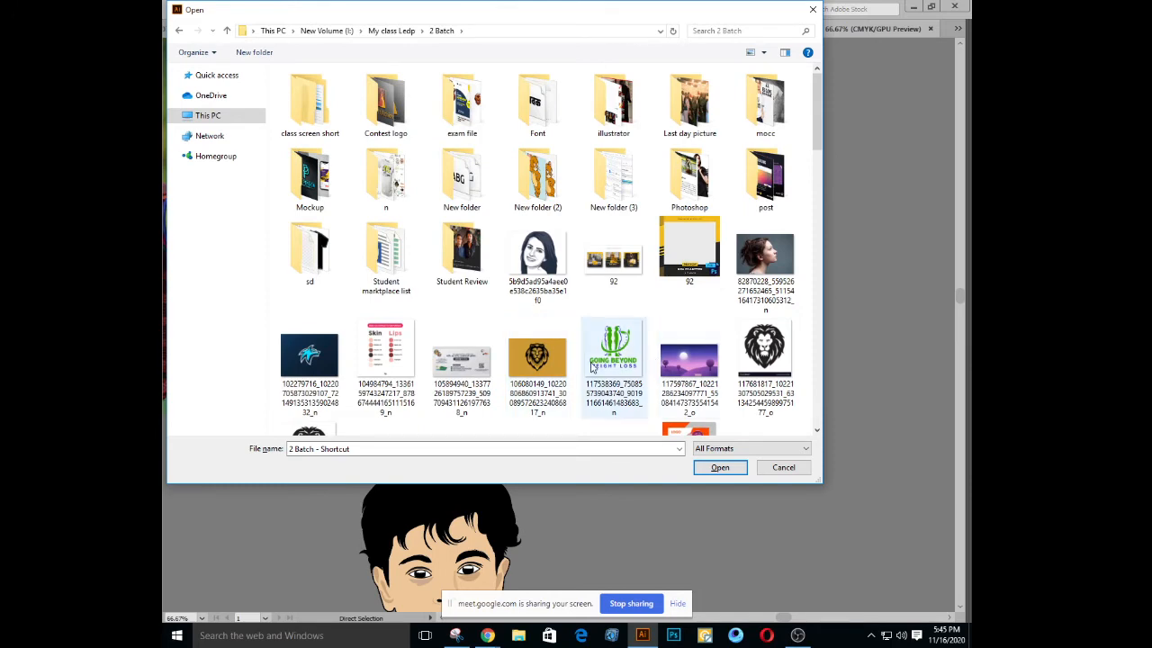
scroll(599, 374, "down", 2)
scroll(615, 396, "down", 1)
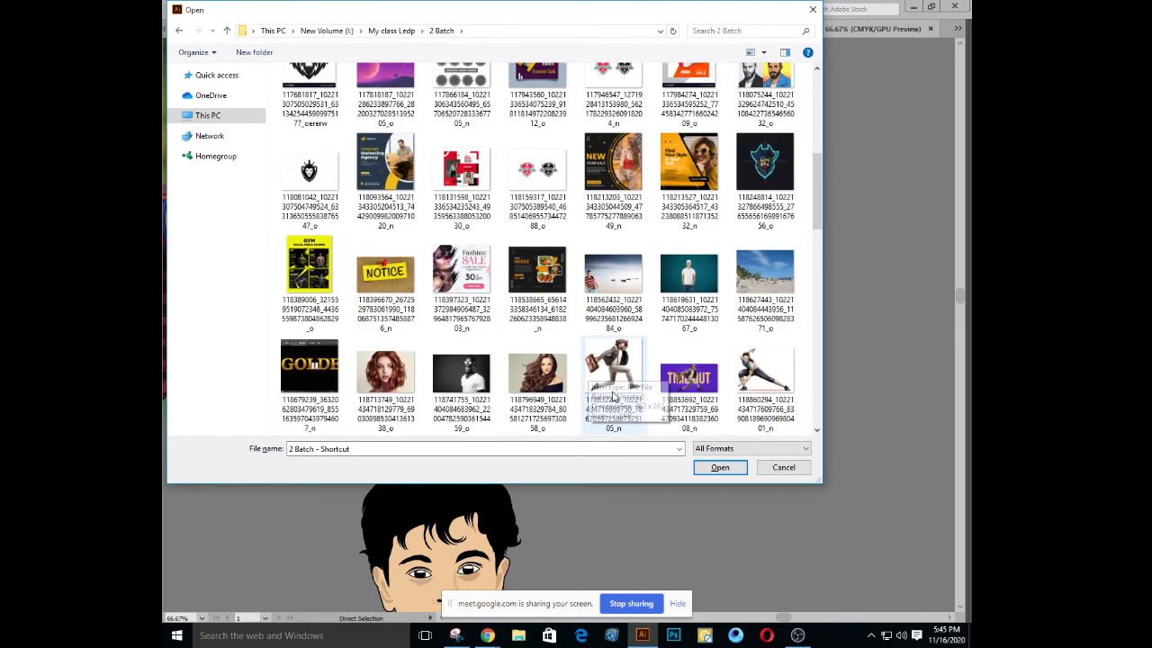
scroll(594, 410, "down", 5)
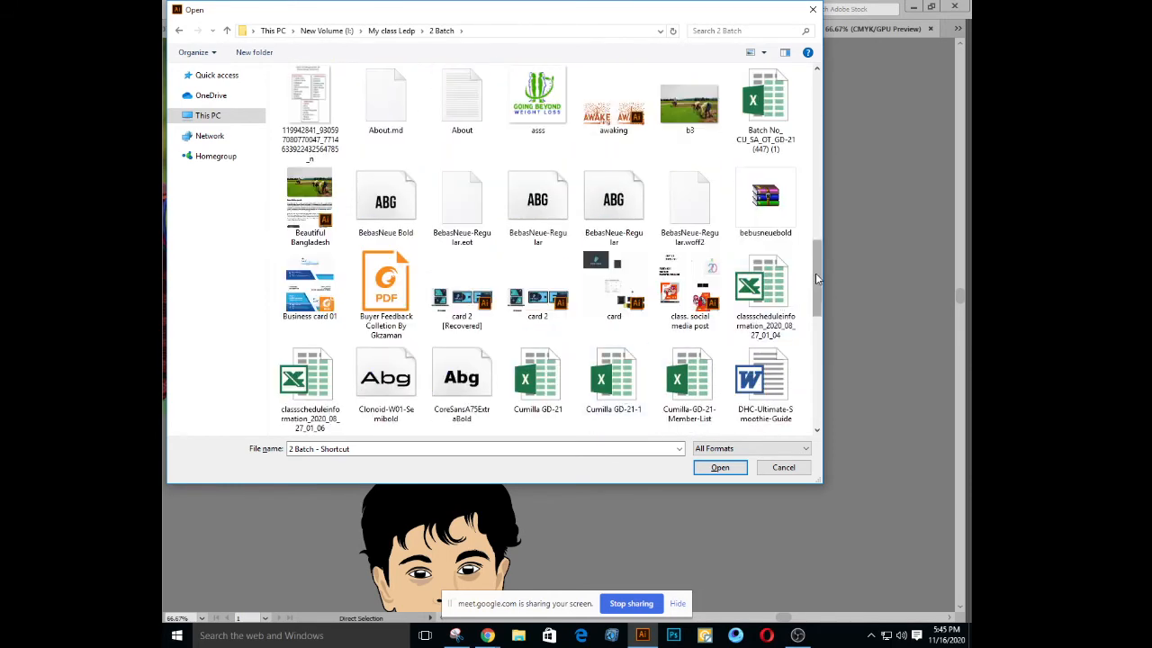
left_click_drag(817, 279, 813, 103)
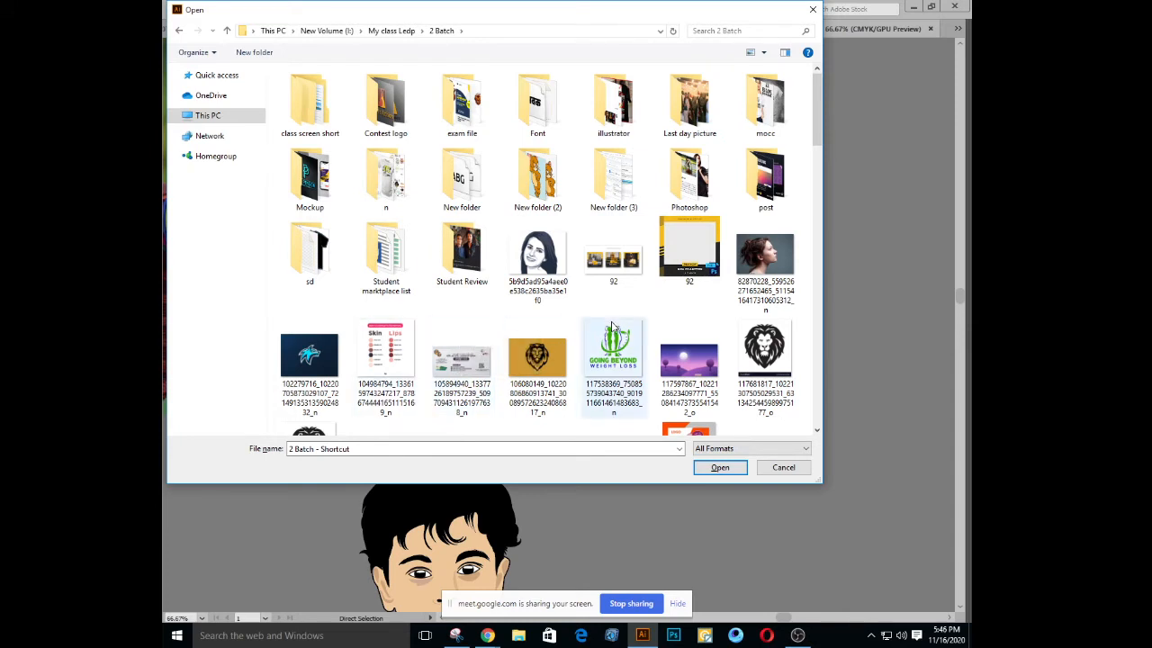
Check the subfolders of 2 Batch, including Student Review, post, Photoshop, n and Mockup, for a sample portrait
double_click(470, 285)
key("BackSpace")
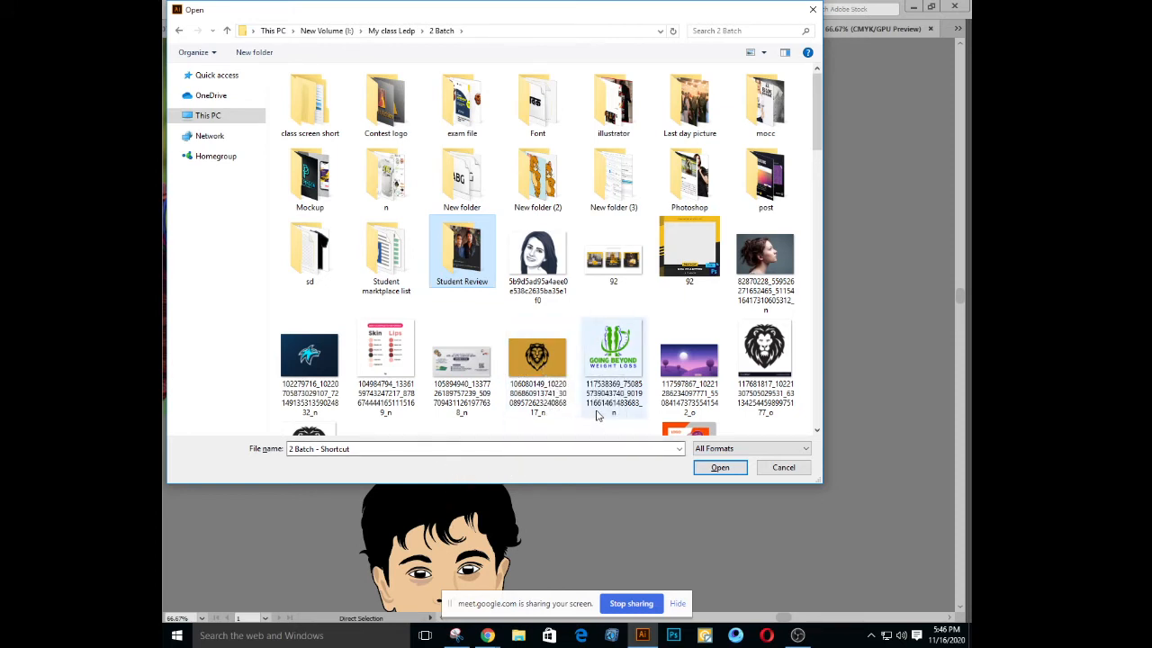
key("Down")
key("Up")
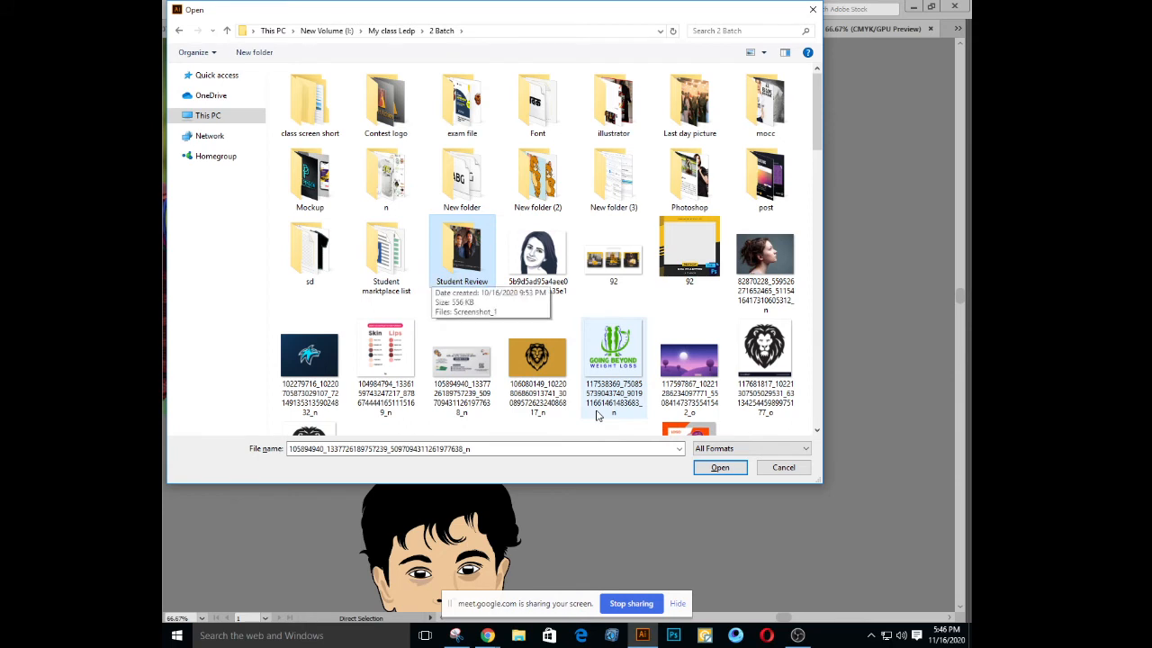
key("Left")
key("Left")
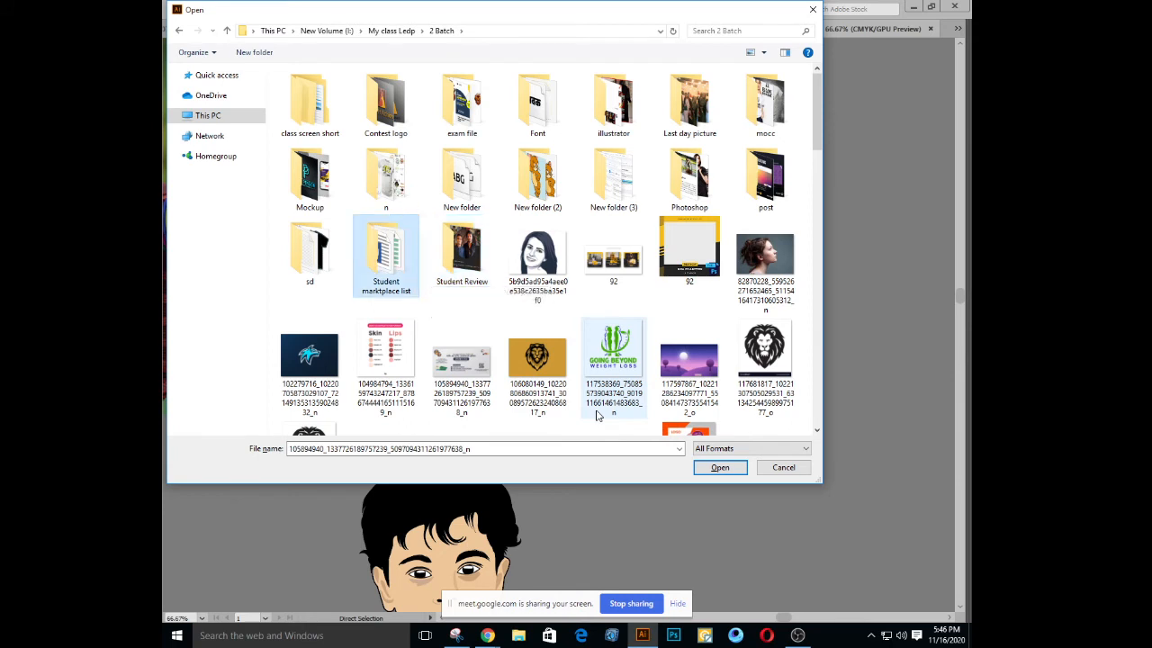
key("Return")
key("BackSpace")
key("Left")
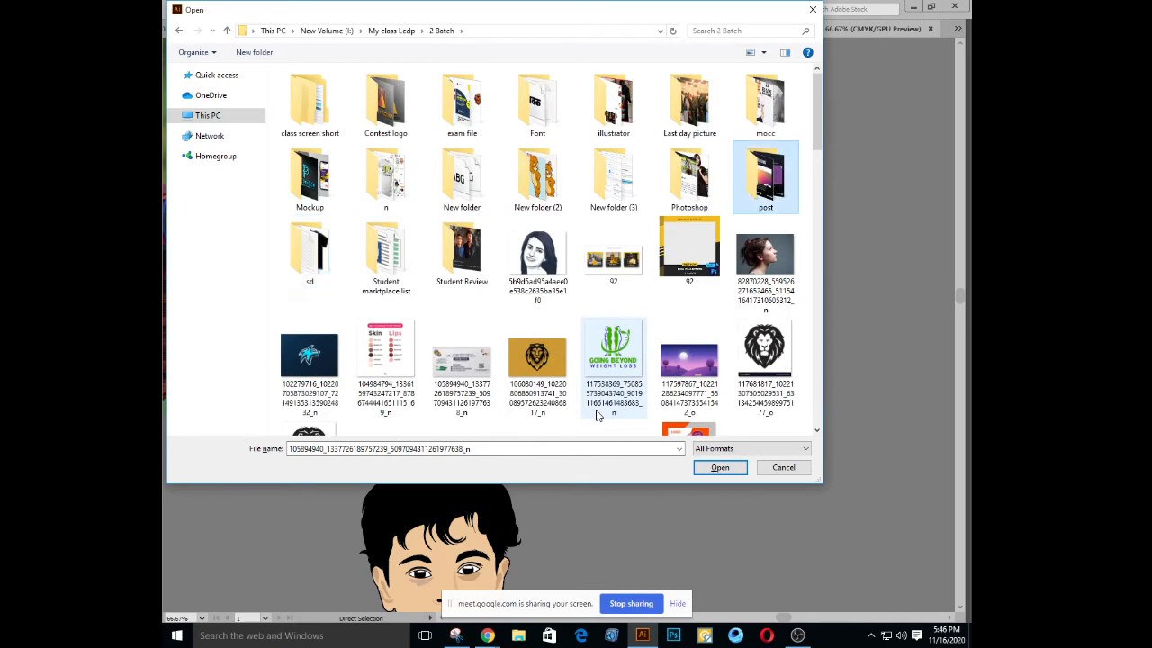
key("Return")
key("BackSpace")
key("Left")
key("Return")
key("BackSpace")
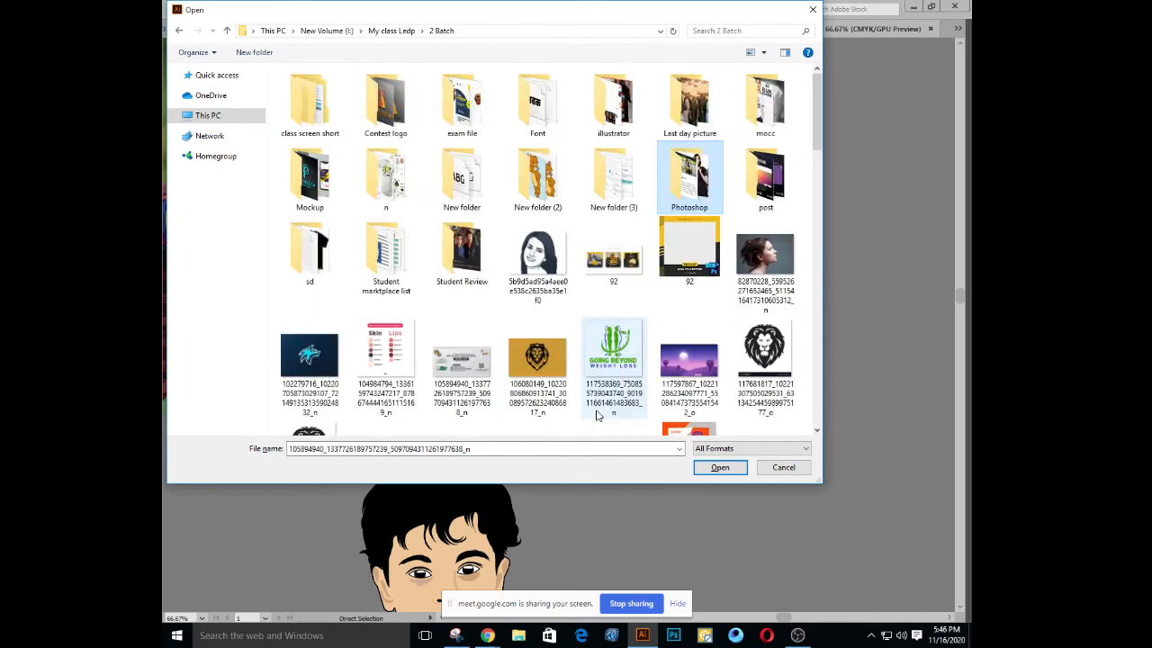
key("Left")
key("Left")
key("Left")
key("Left")
key("Return")
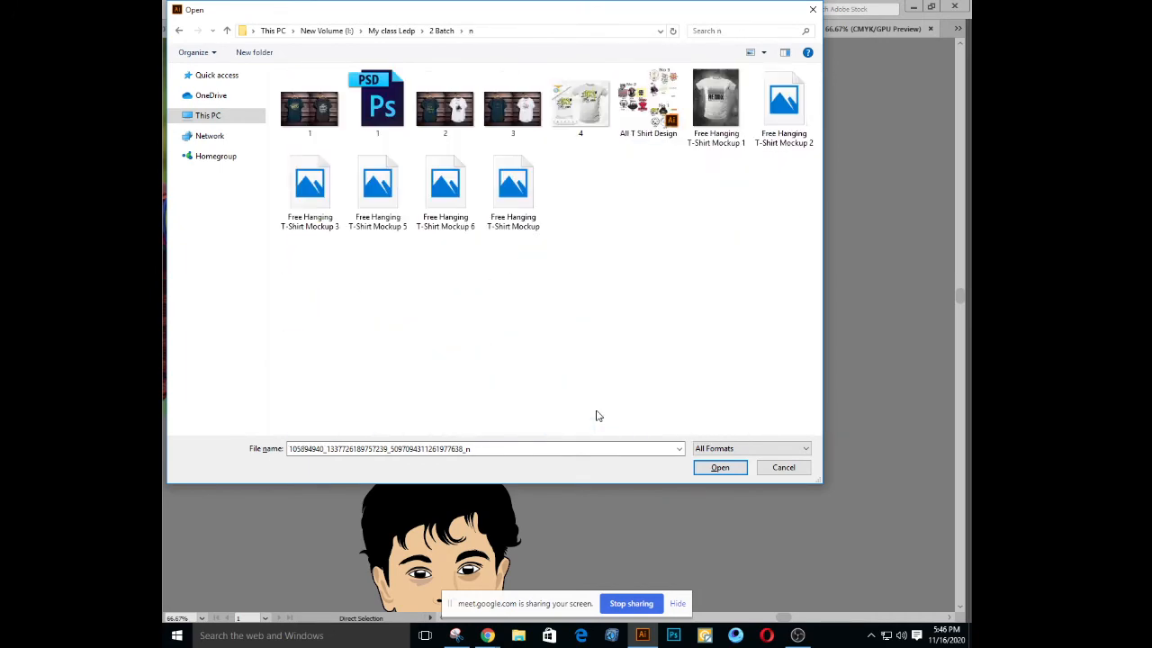
key("BackSpace")
key("Left")
key("Return")
key("BackSpace")
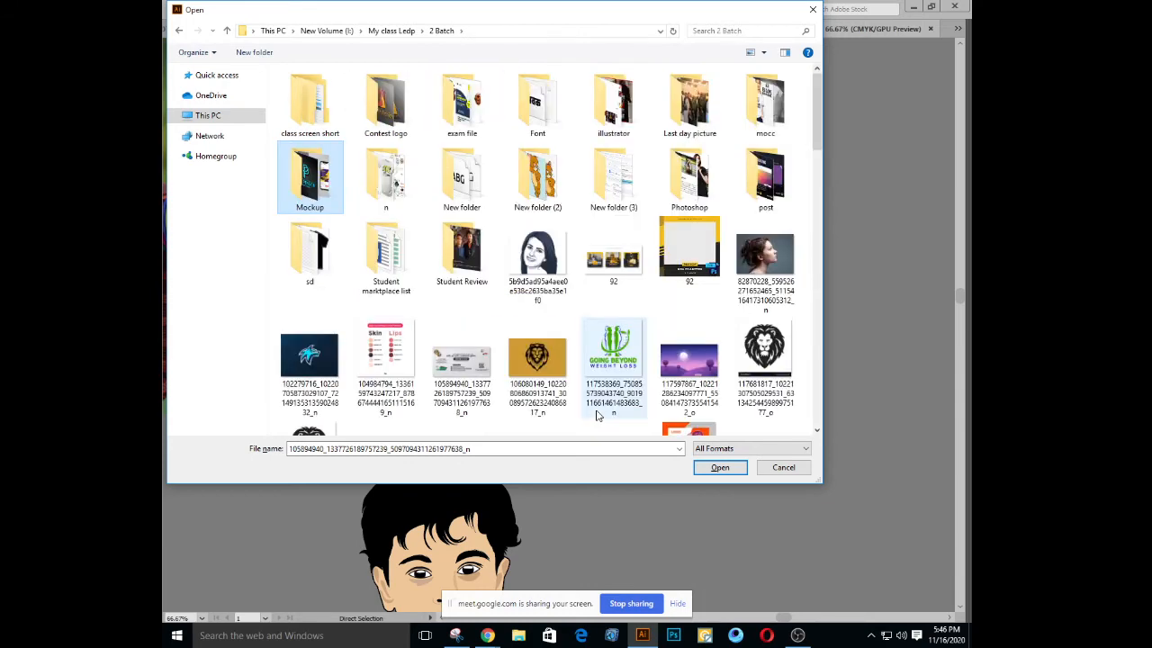
Scan the loose image and document files in the 2 Batch folder for a vector portrait example
key("Left")
key("Down")
key("Down")
key("Down")
key("Down")
key("Down")
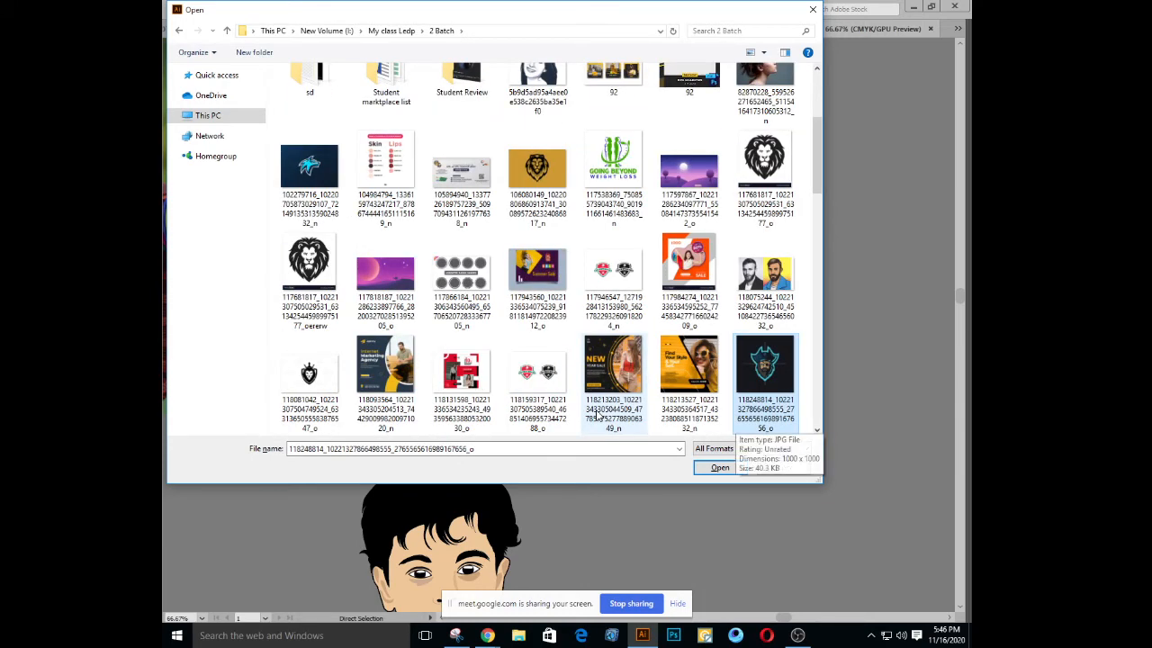
key("Down")
key("Down")
key("Down")
key("Down")
key("Down")
key("Down")
key("Down")
key("Down")
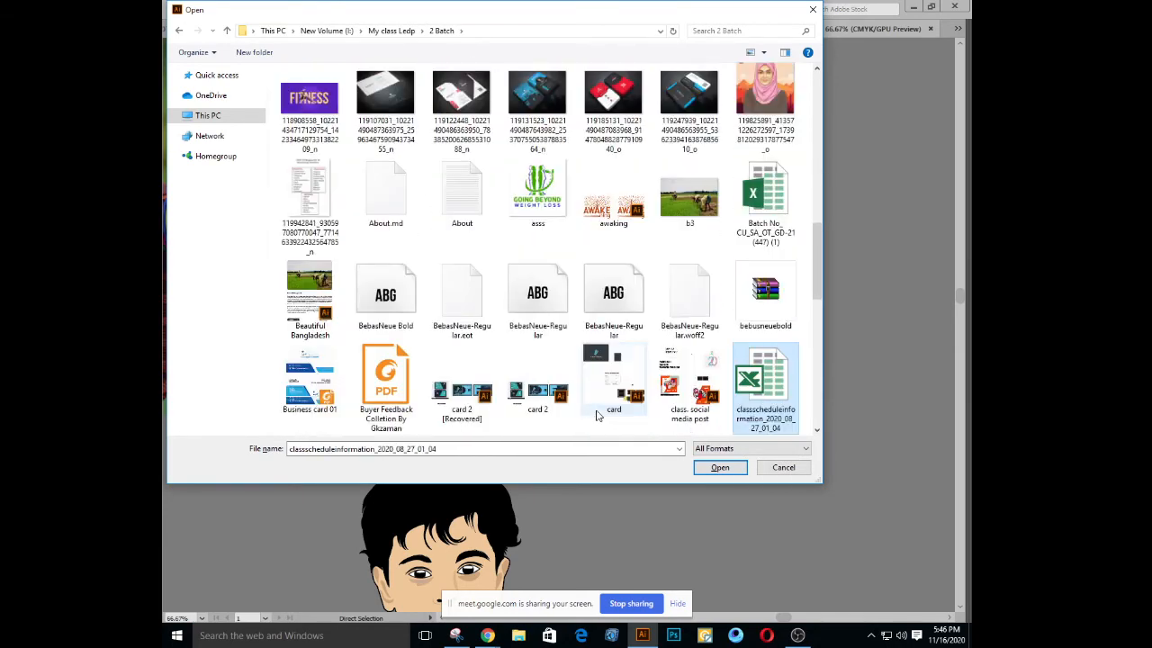
key("Down")
key("Down")
key("Down")
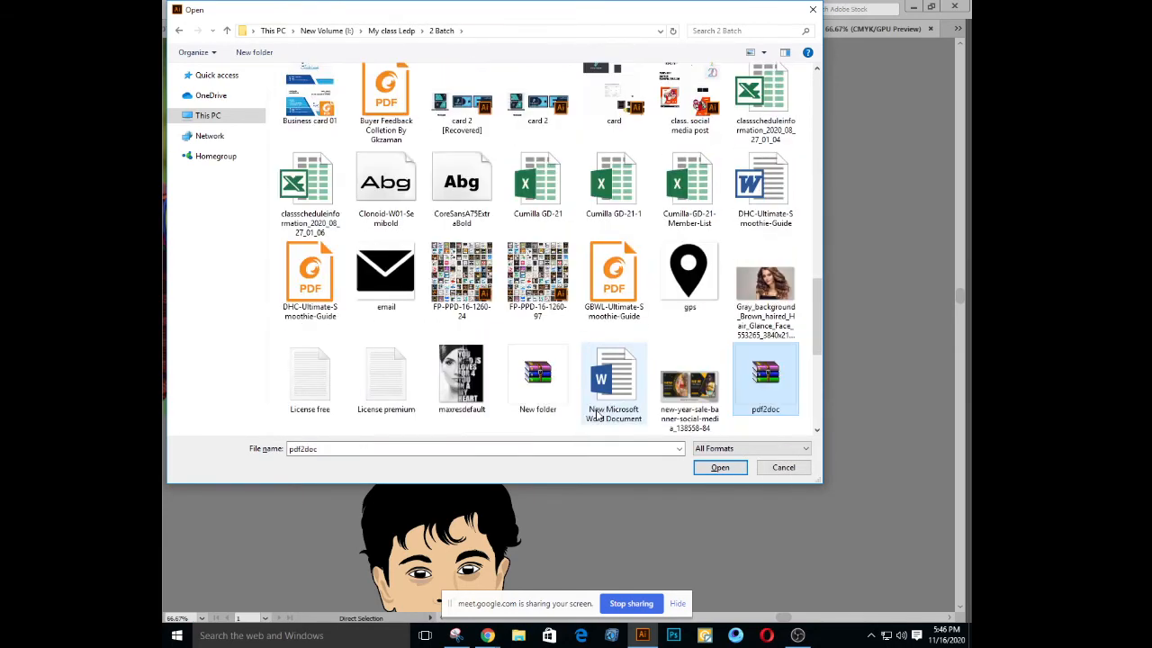
Open the light blue badge image of the bearded man in sunglasses from the Batch 3 folder
key("BackSpace")
key("Down")
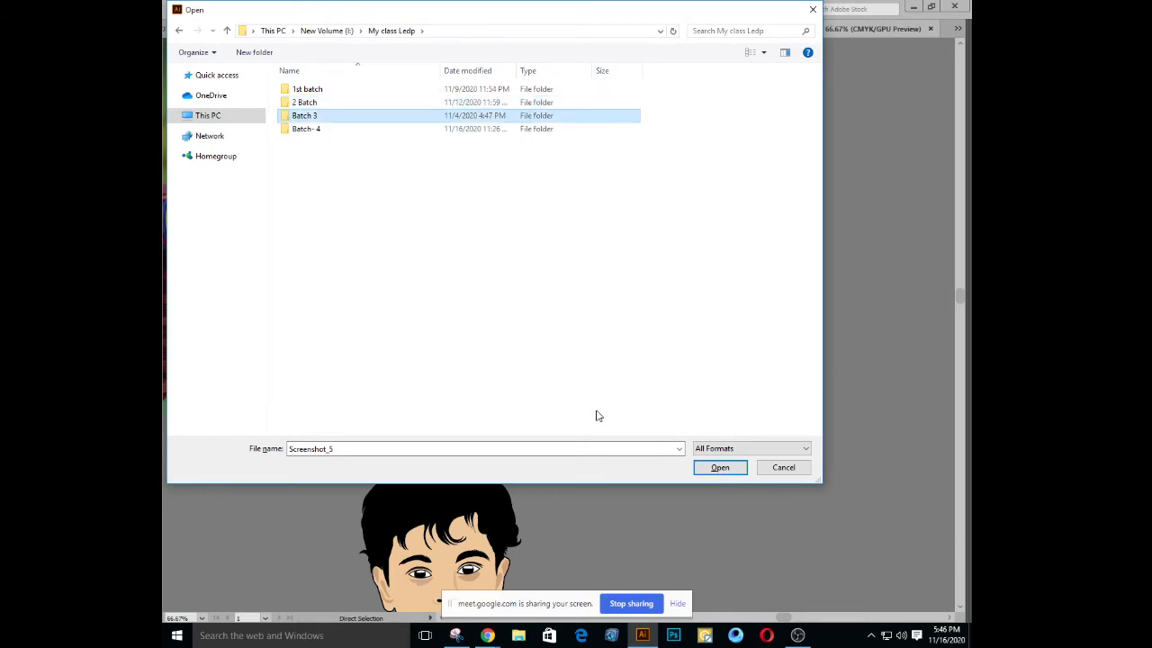
key("Return")
key("Right")
key("Down")
key("Down")
key("Down")
key("Down")
key("Down")
key("Down")
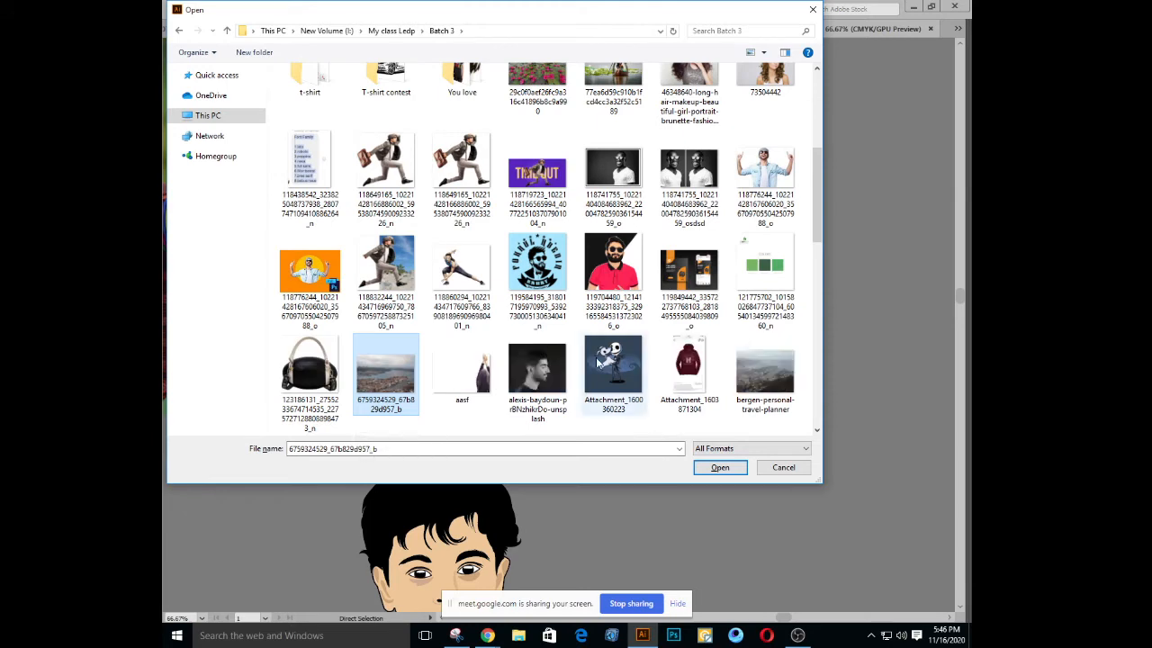
double_click(545, 288)
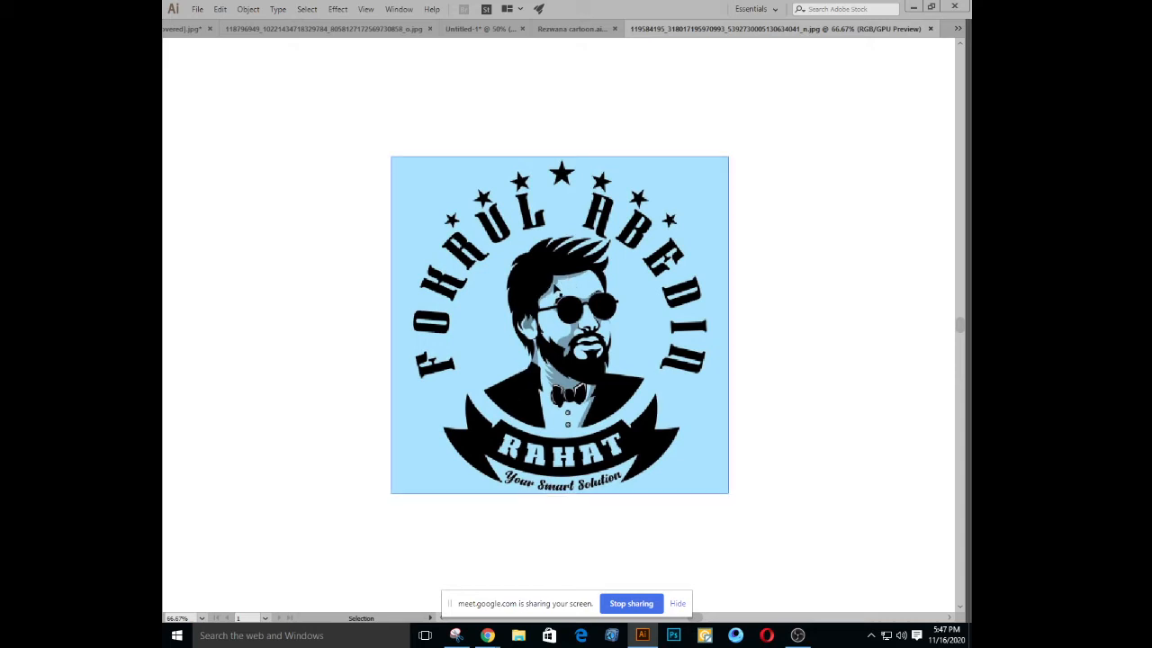
Examine the badge portrait's flat black and grey shading at 150% and 100% zoom
key("ctrl+equal")
key("ctrl+equal")
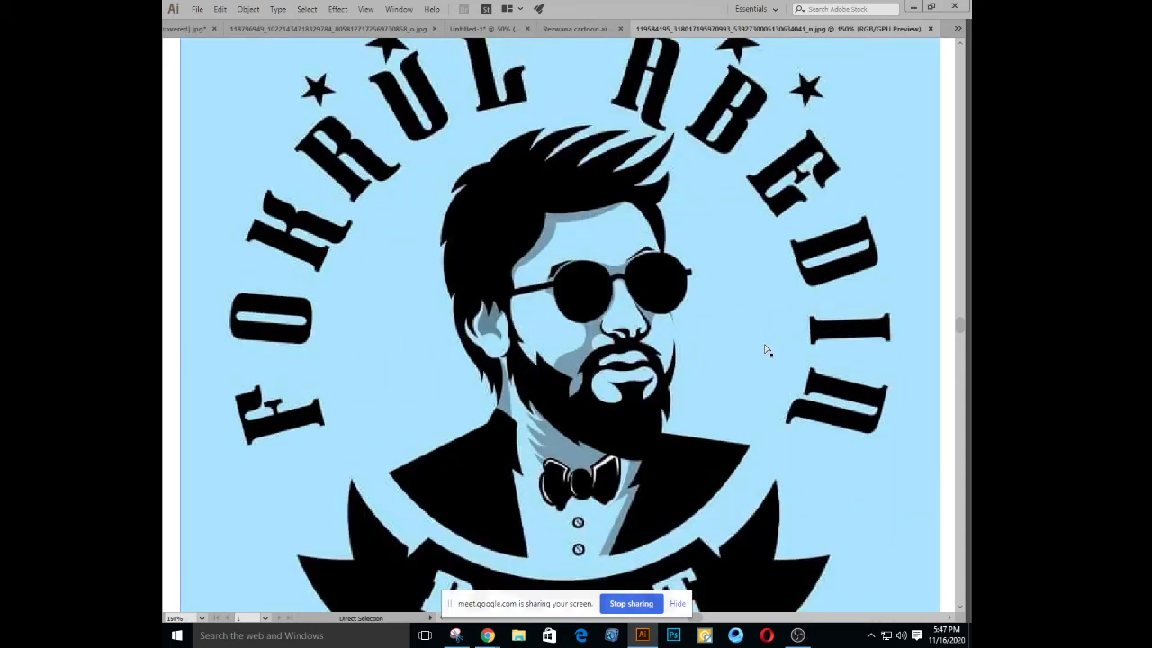
key("ctrl+minus")
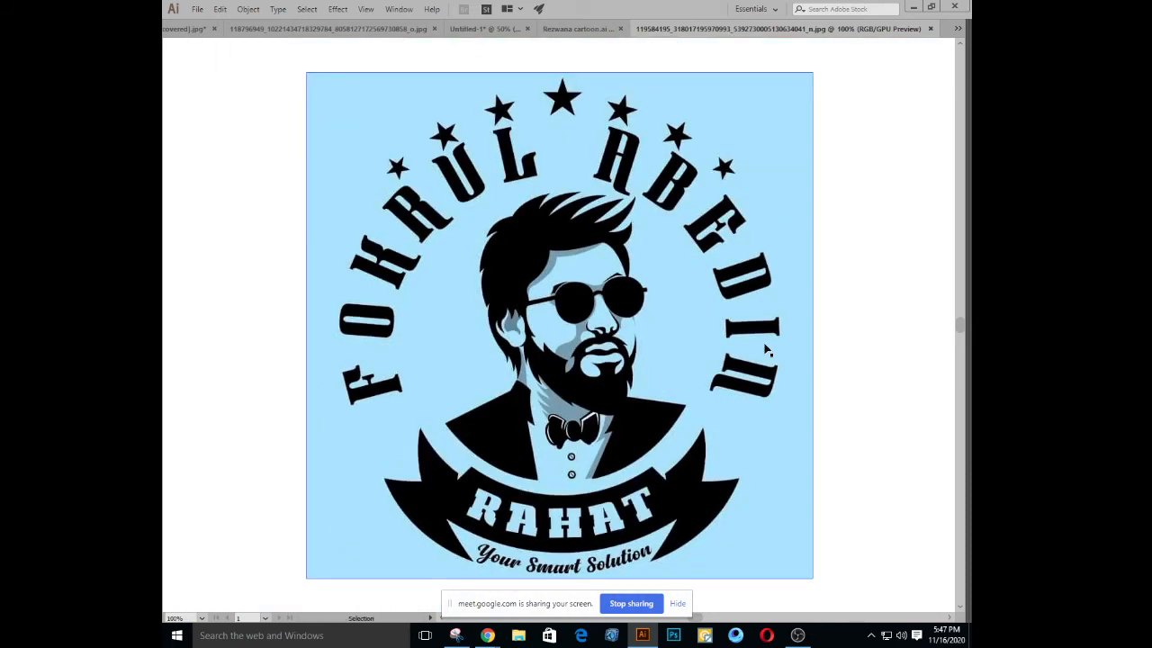
Open the colour portrait image of the bearded man in a pink polo shirt from the Batch 3 folder
key("ctrl+minus")
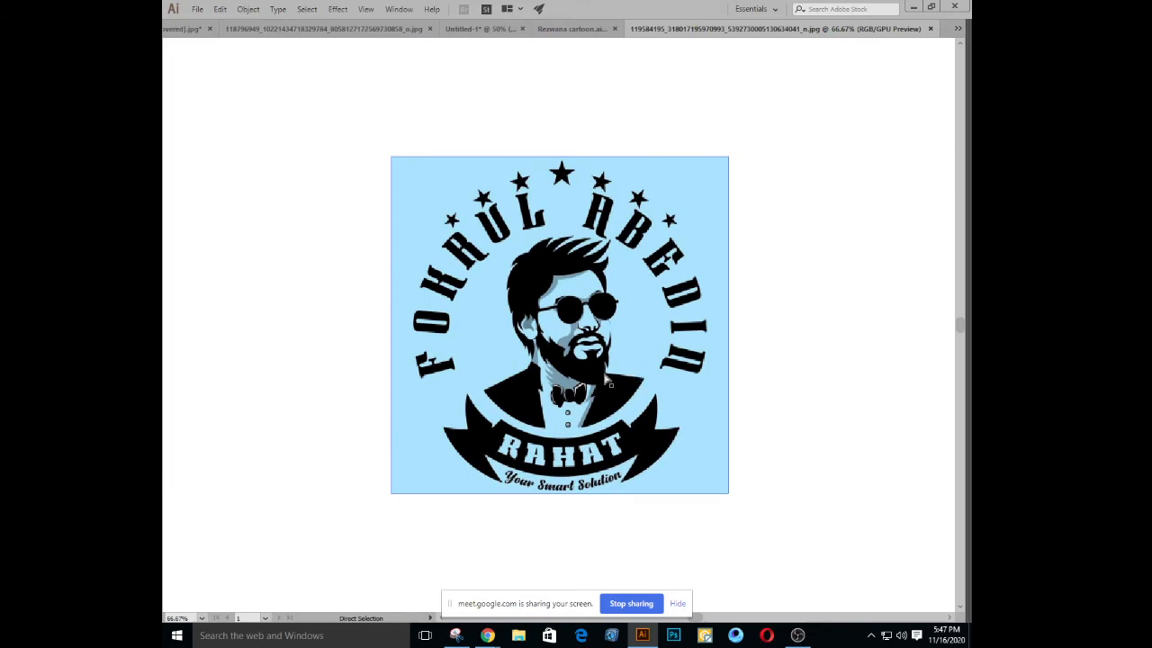
key("ctrl+o")
left_click(539, 340)
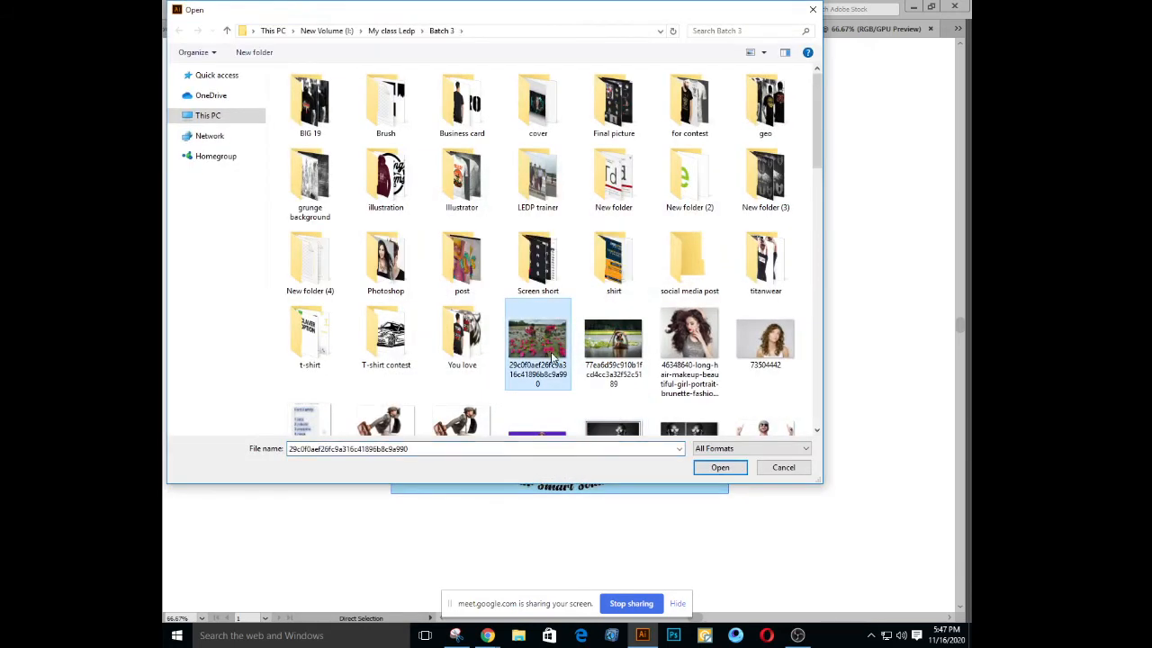
key("Left")
key("Left")
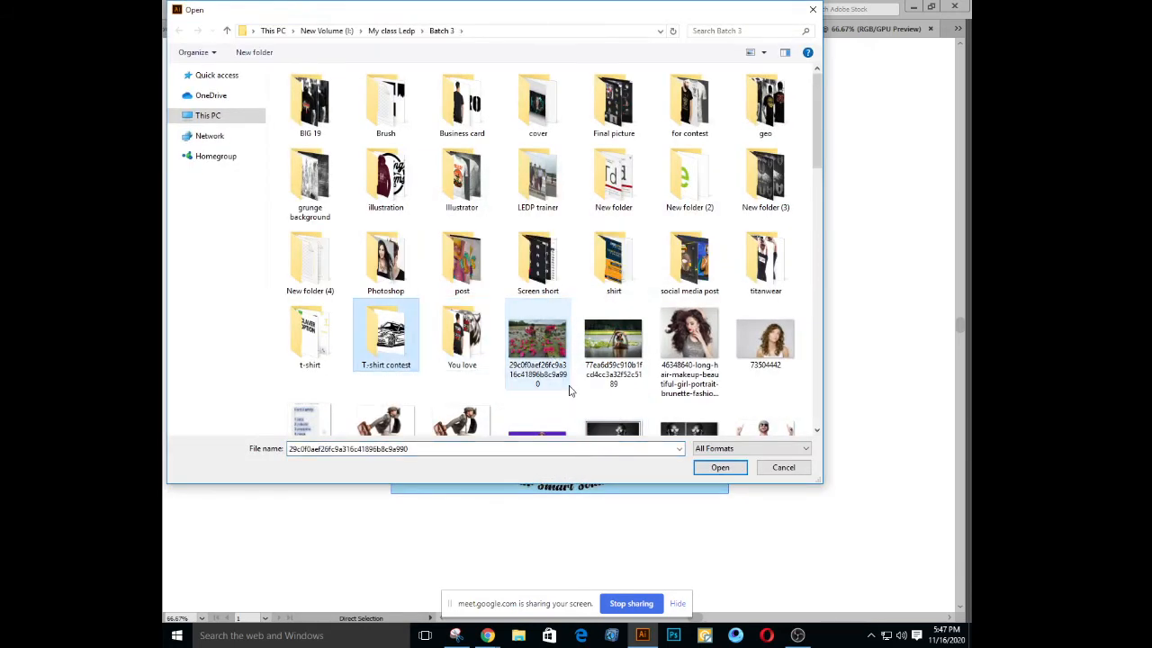
scroll(569, 390, "down", 3)
key("Down")
key("Down")
key("Down")
key("Down")
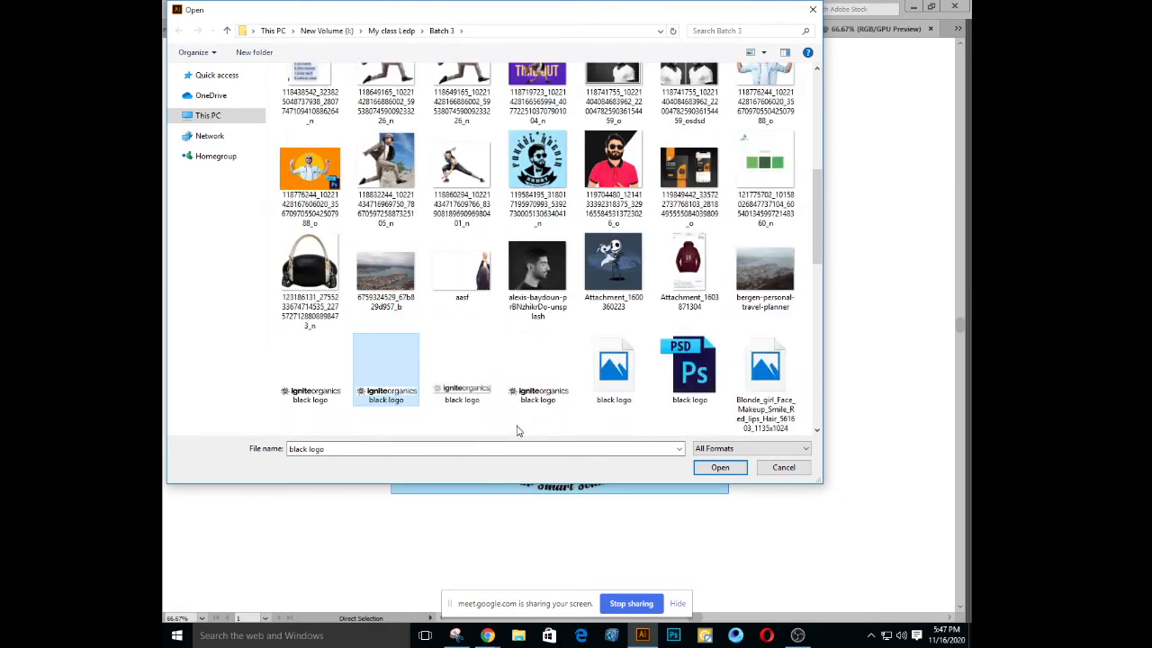
key("Return")
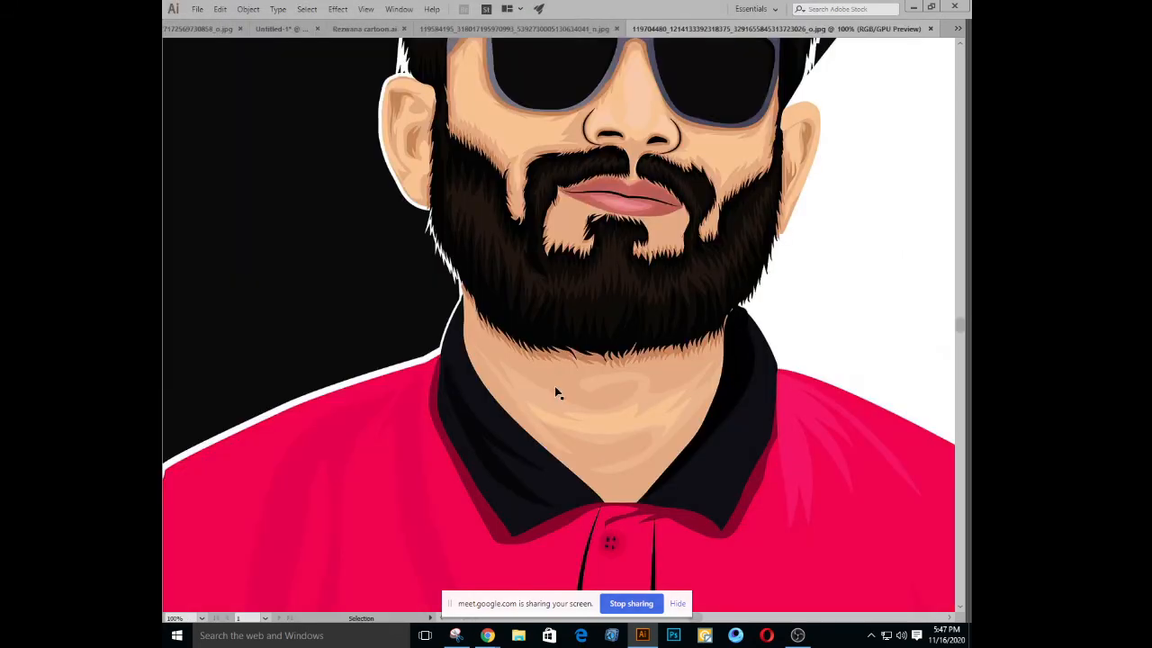
Examine the whole polo shirt portrait at 33.33% zoom and close its document
key("ctrl+minus")
key("ctrl+minus")
key("ctrl+minus")
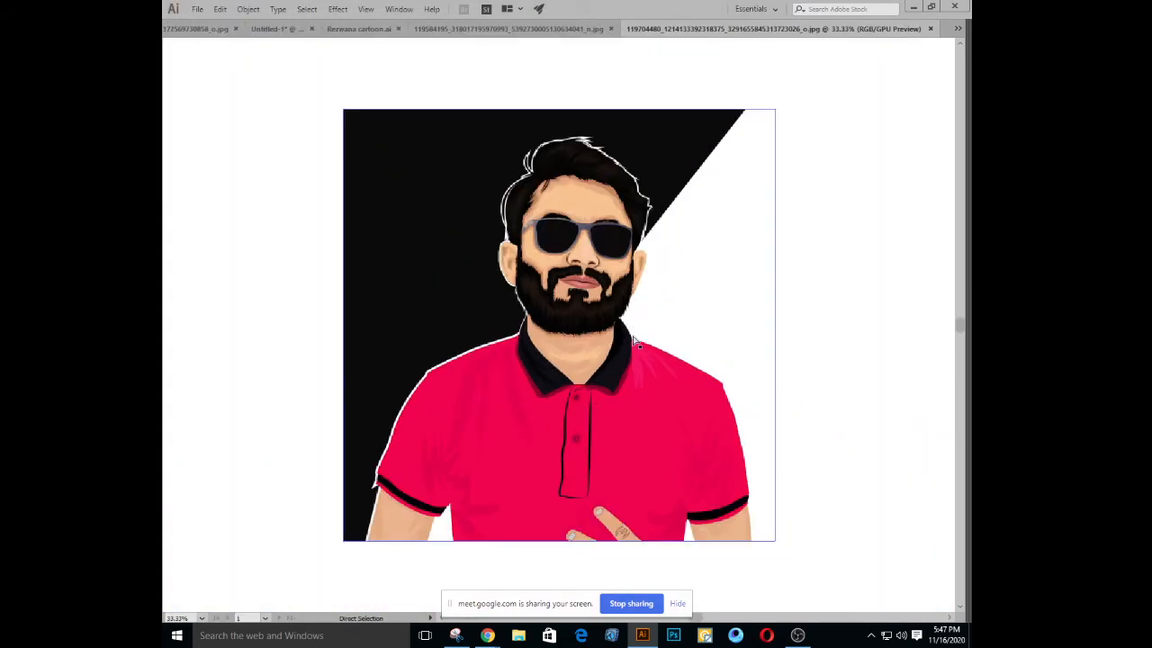
left_click(810, 328)
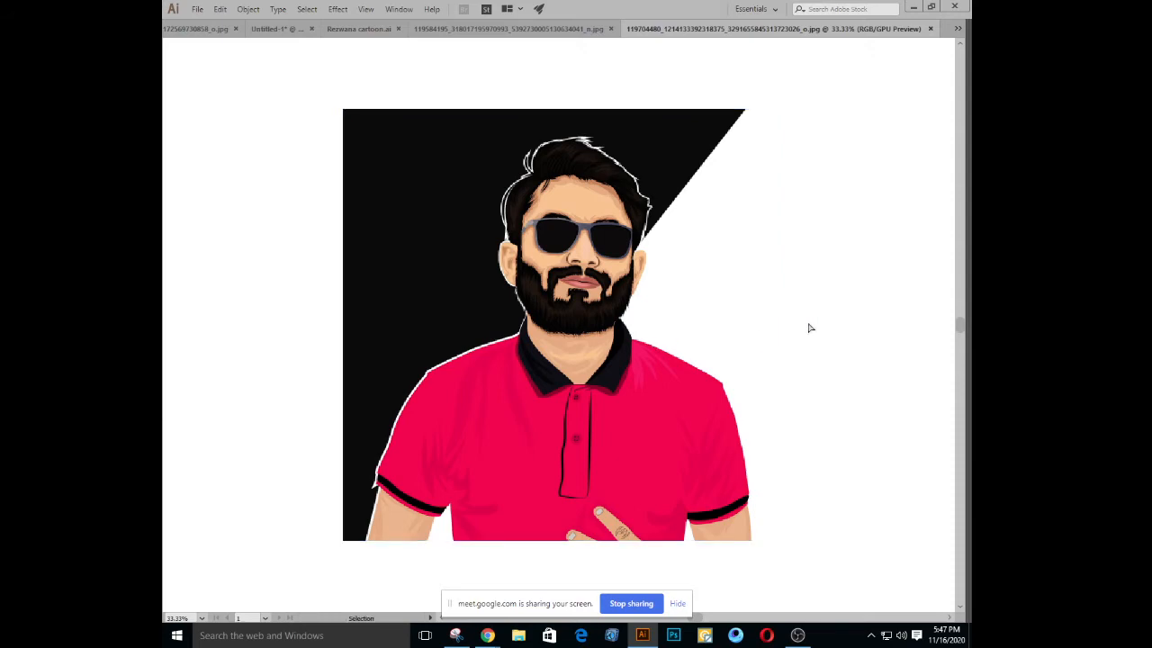
key("ctrl+w")
Browse the Batch 3 folder and its Photoshop subfolder for another sample portrait to open
key("ctrl+o")
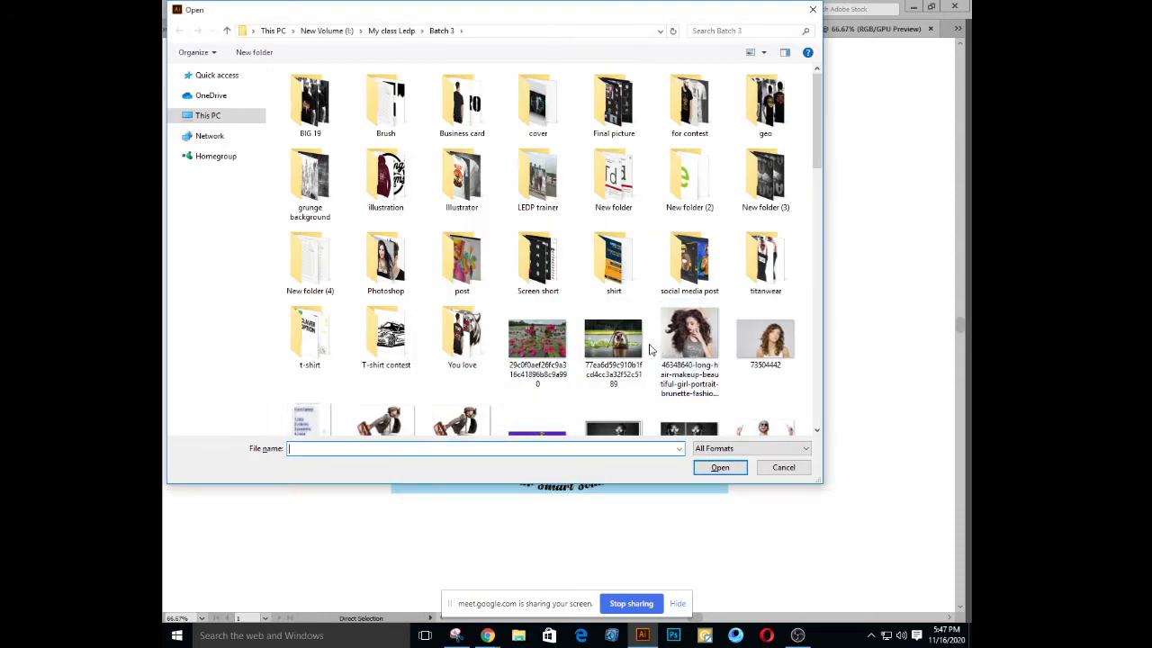
left_click(639, 349)
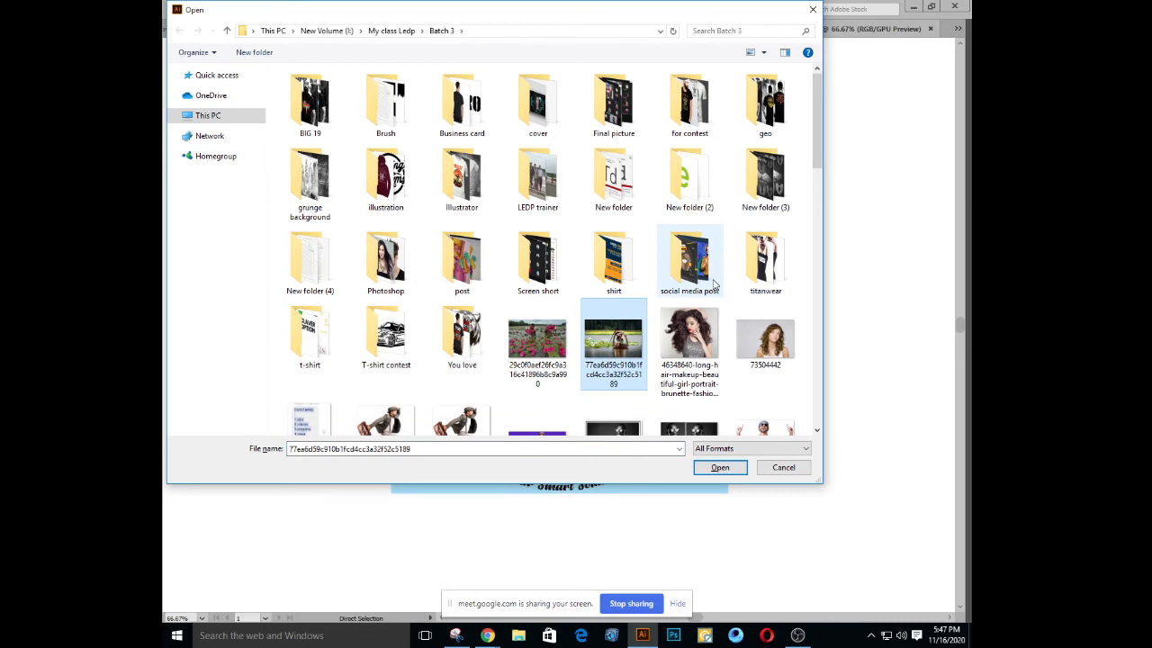
scroll(670, 374, "down", 5)
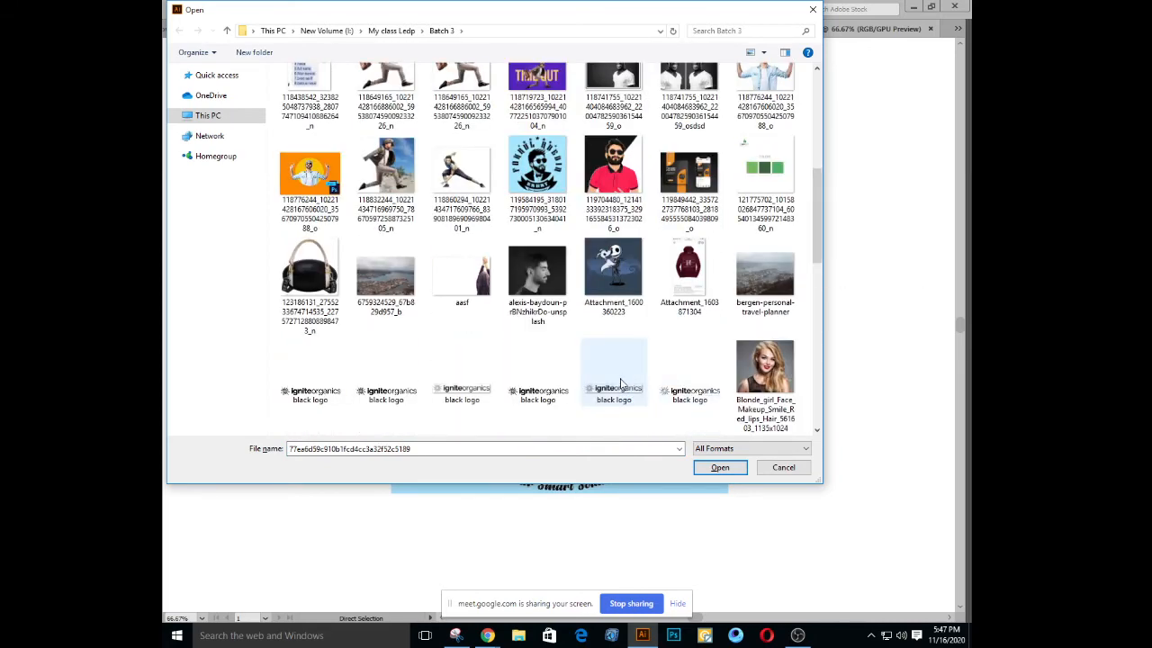
key("Right")
key("Up")
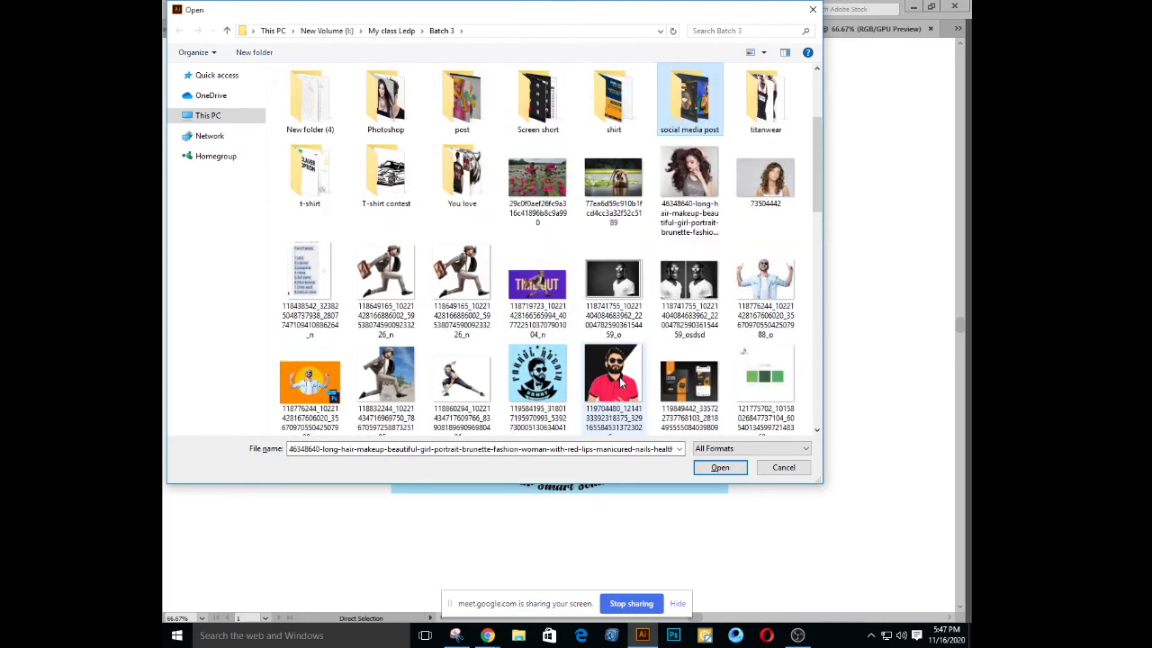
key("Left")
key("Left")
key("Left")
key("Left")
key("Return")
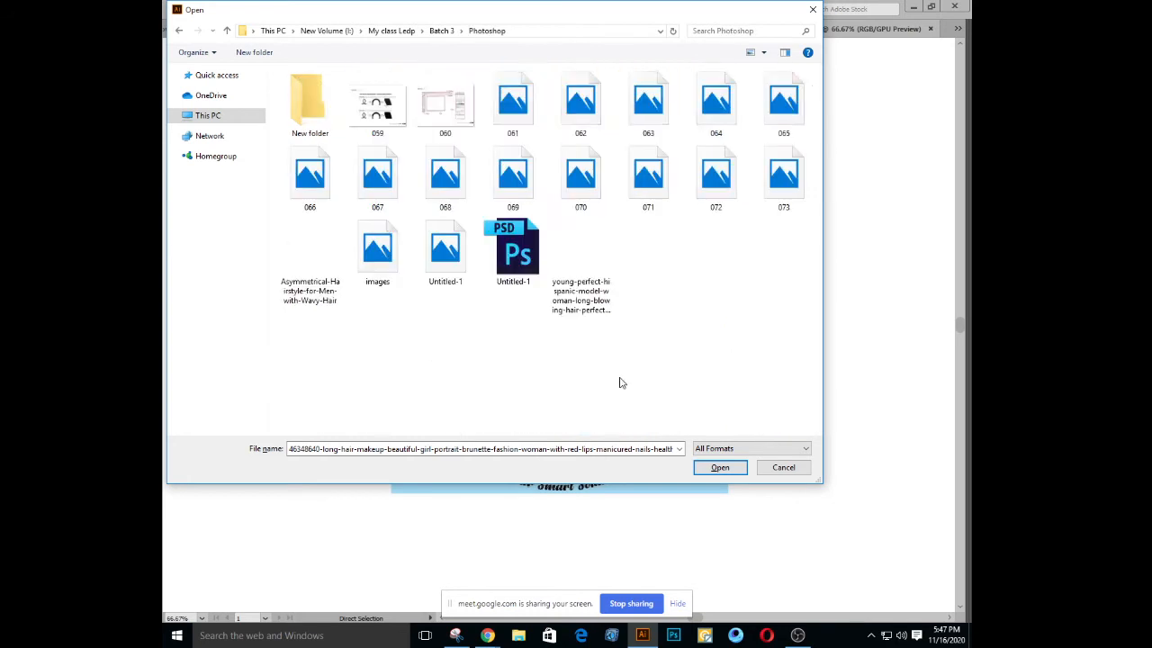
key("BackSpace")
Check the social media post and titanwear subfolders of Batch 3 for a vector portrait example
key("Left")
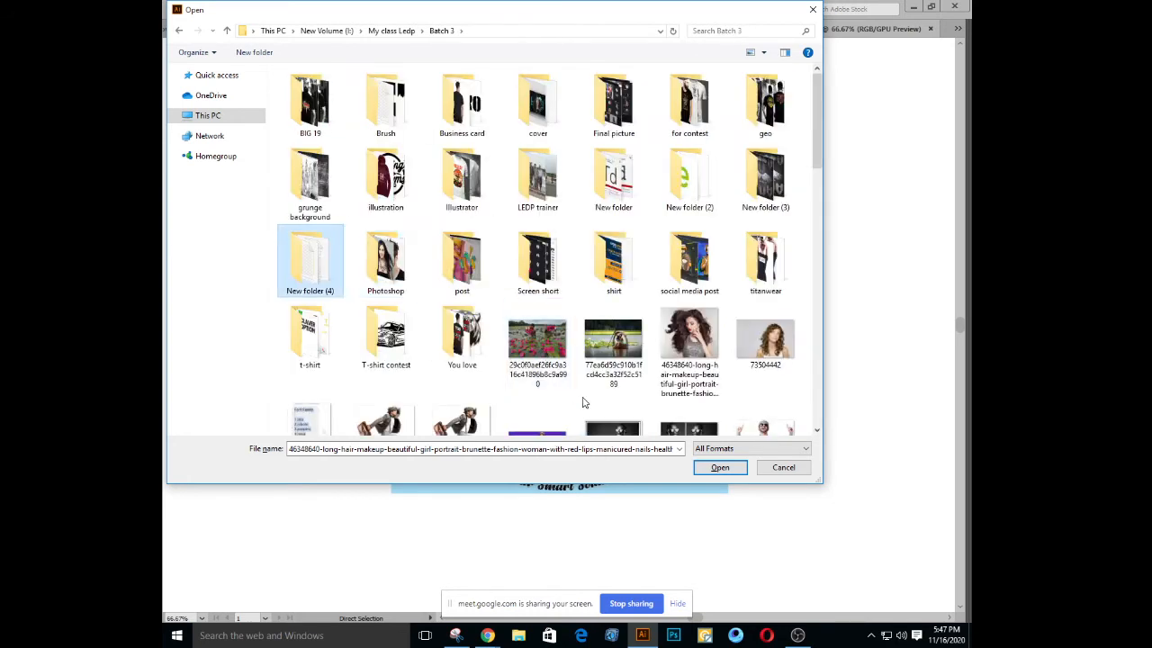
key("Up")
key("Up")
key("Right")
key("Right")
key("Right")
key("Right")
key("Right")
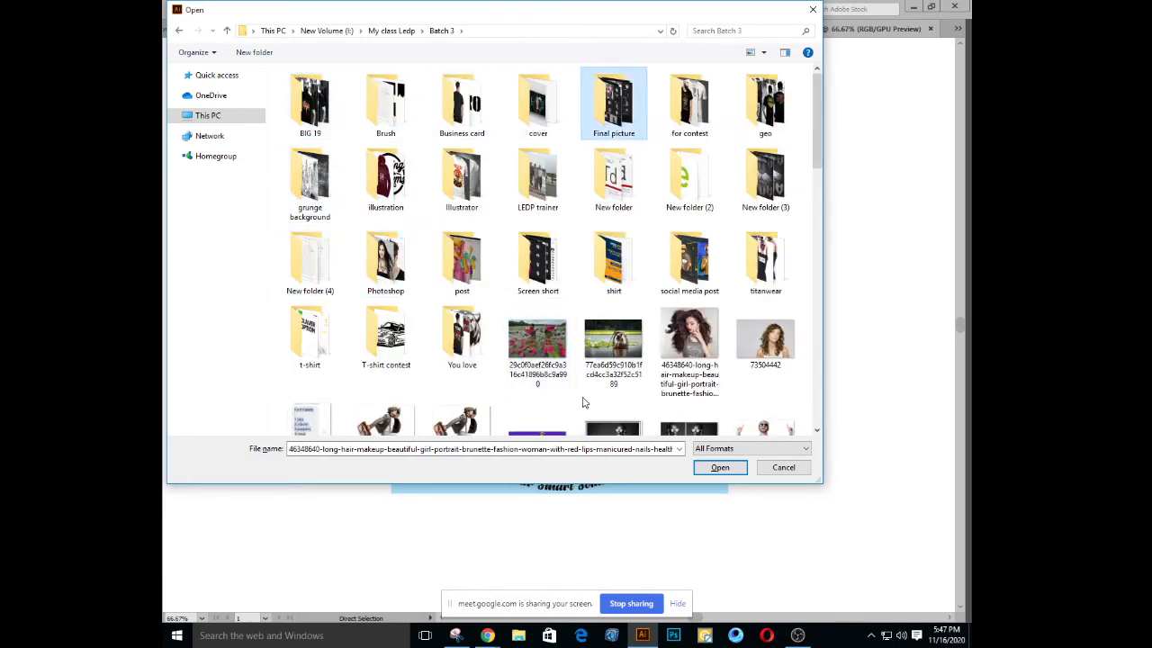
key("Down")
key("Down")
key("Return")
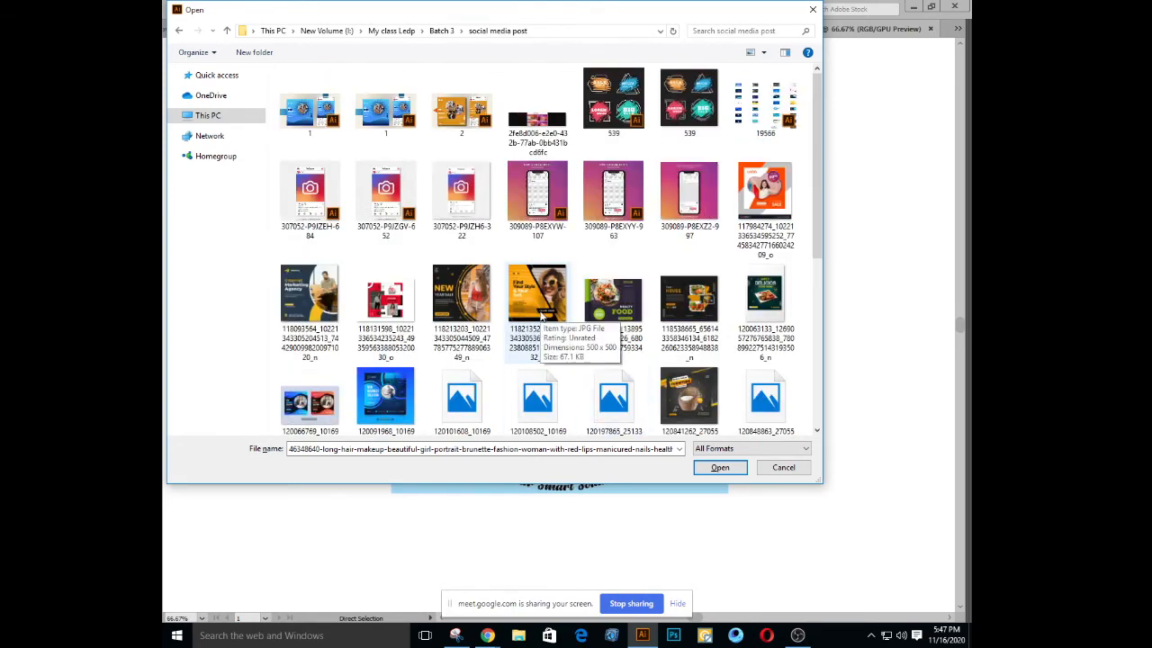
scroll(537, 333, "down", 3)
scroll(541, 315, "up", 3)
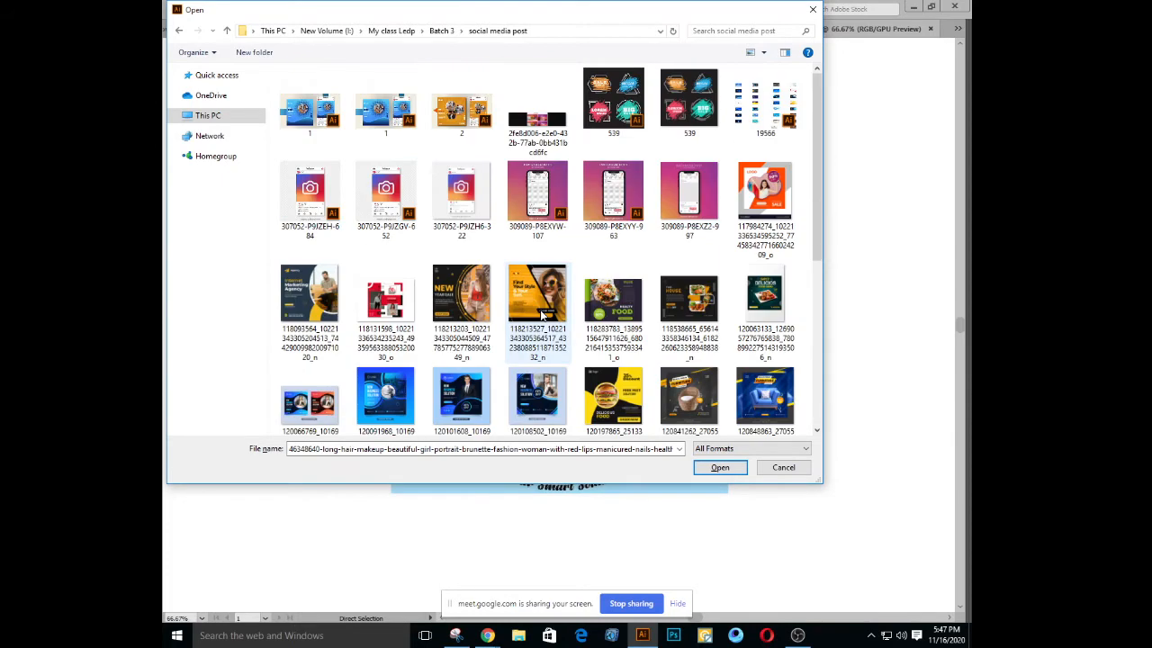
key("BackSpace")
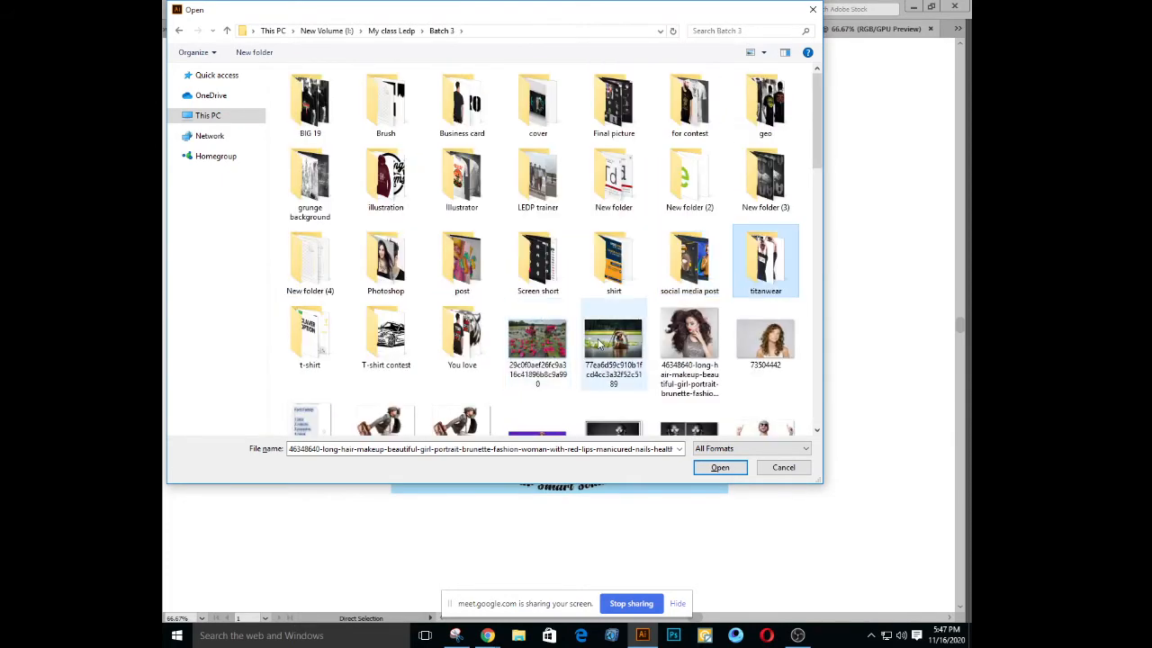
double_click(766, 252)
key("BackSpace")
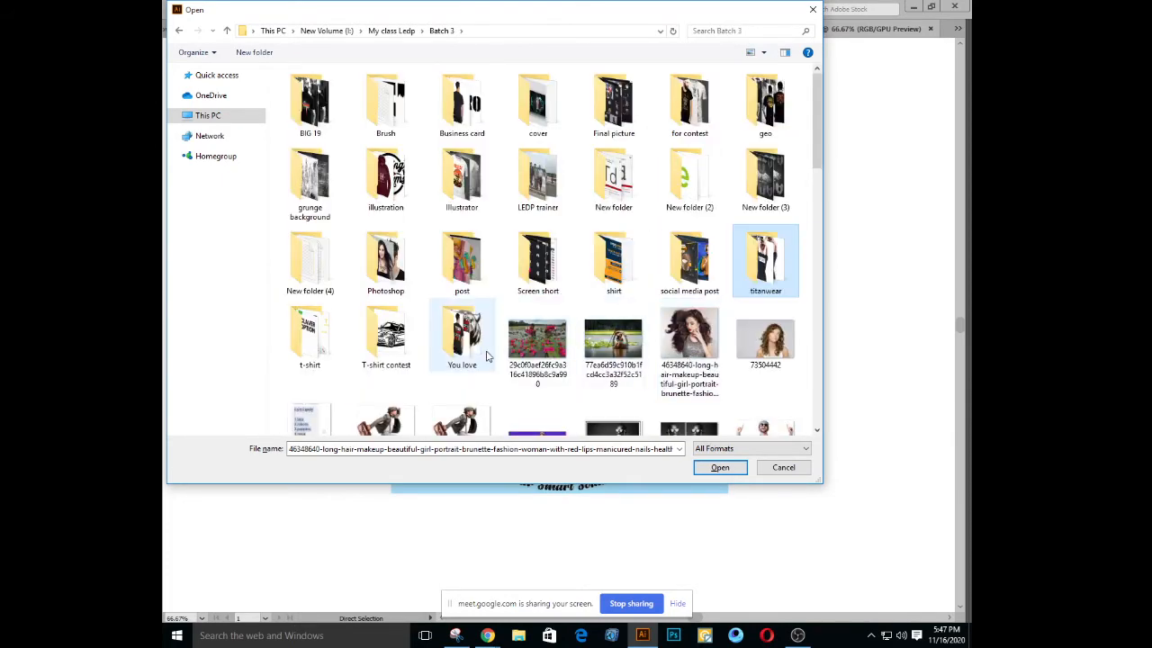
Scan the loose image and document files in Batch 3 down to the end of the folder
scroll(648, 371, "down", 3)
scroll(614, 378, "down", 3)
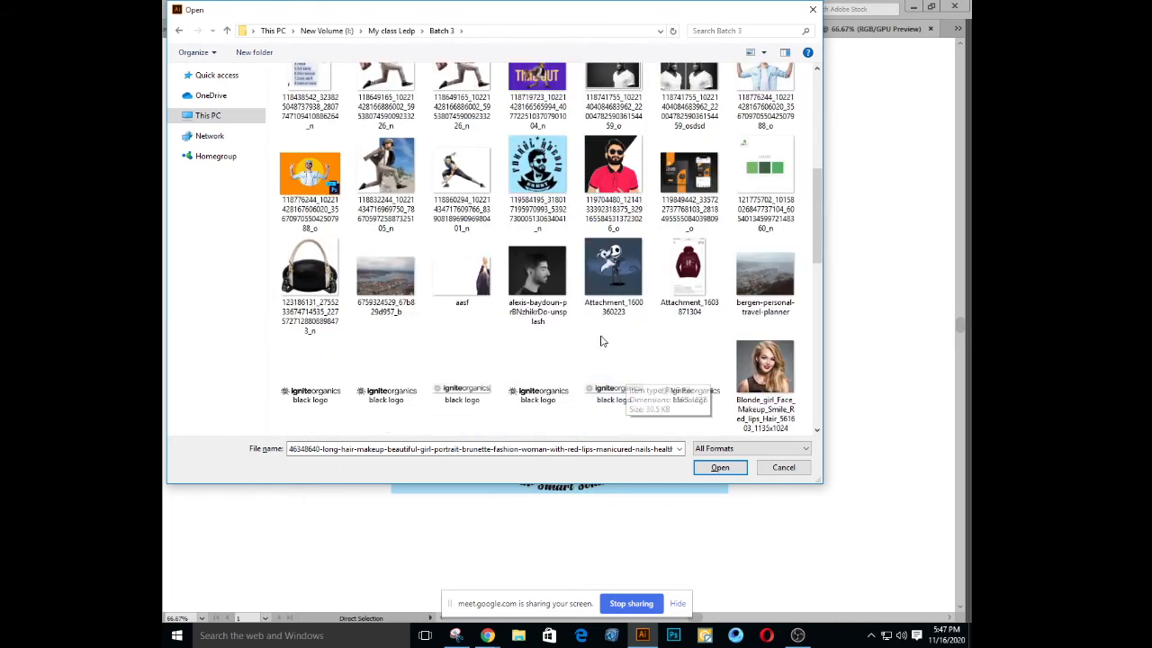
scroll(601, 338, "down", 3)
scroll(602, 341, "down", 3)
scroll(602, 341, "down", 3)
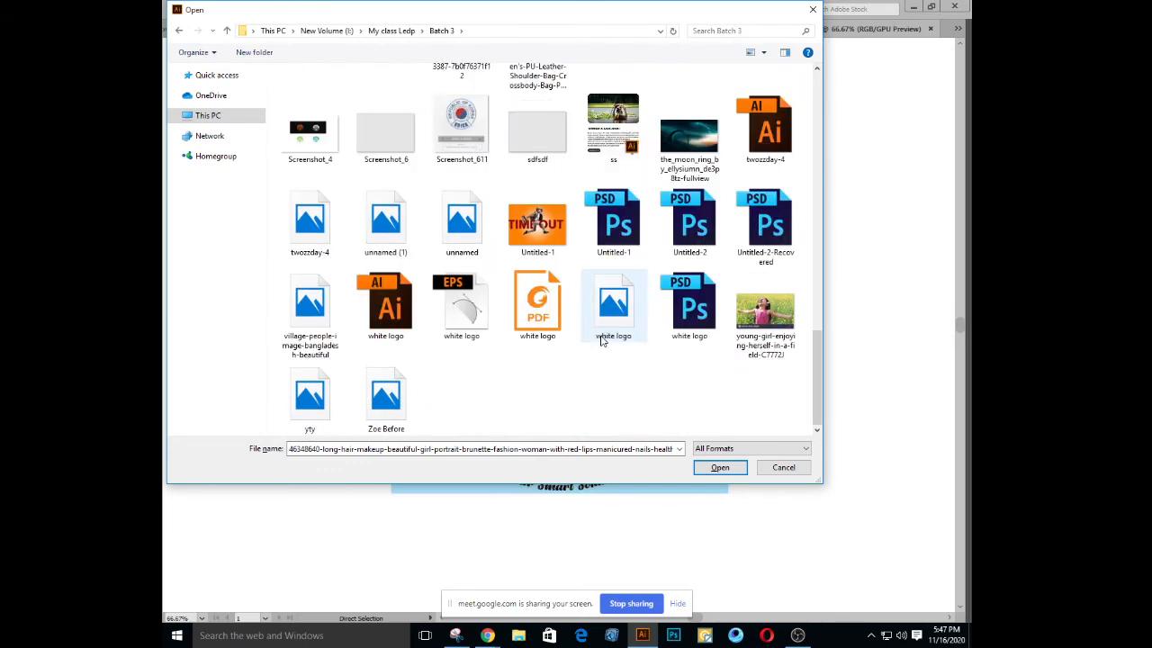
Look through the Desktop folders and files for a sample portrait, and leave the file browser without opening anything
key("BackSpace")
key("BackSpace")
key("BackSpace")
key("BackSpace")
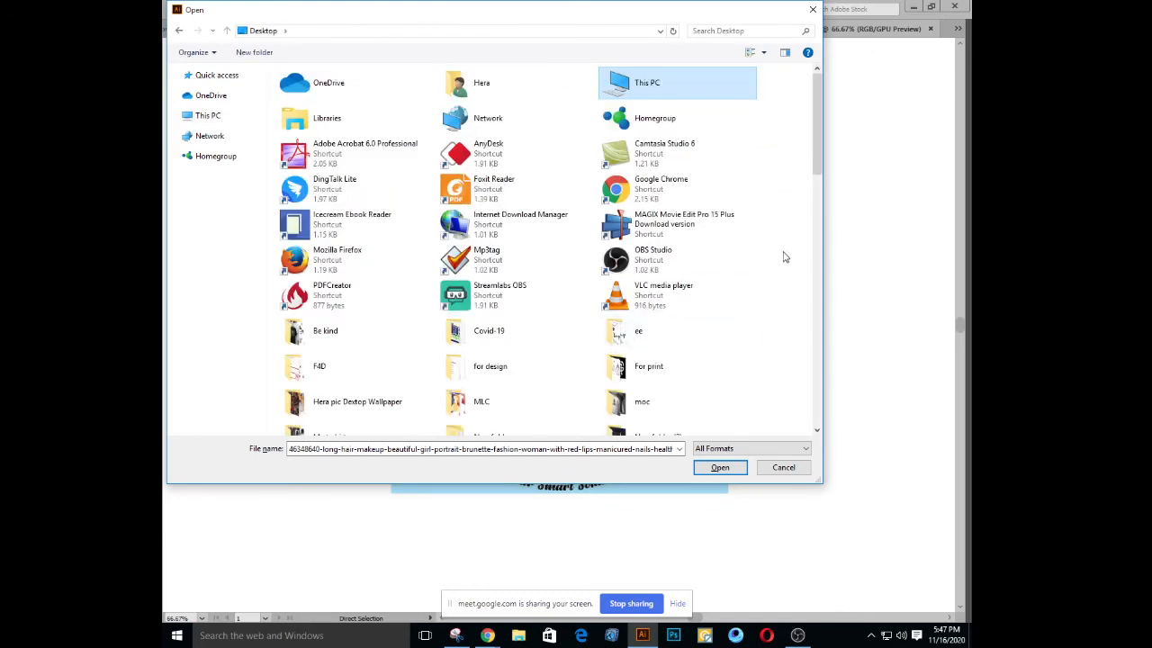
left_click_drag(816, 144, 808, 191)
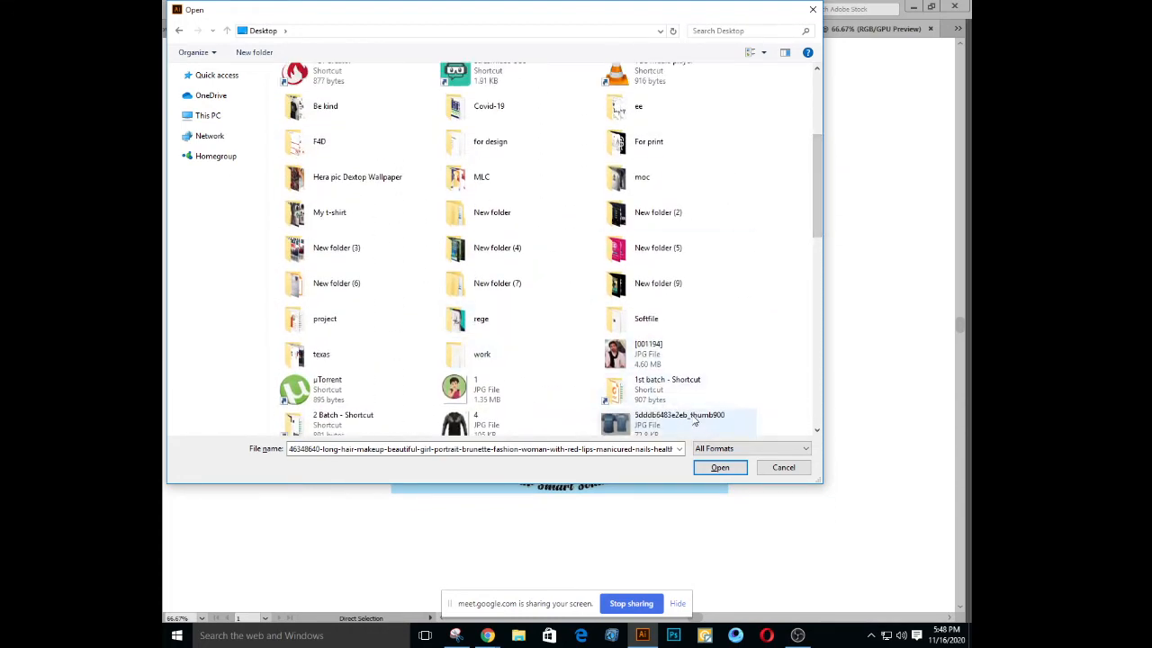
left_click(775, 469)
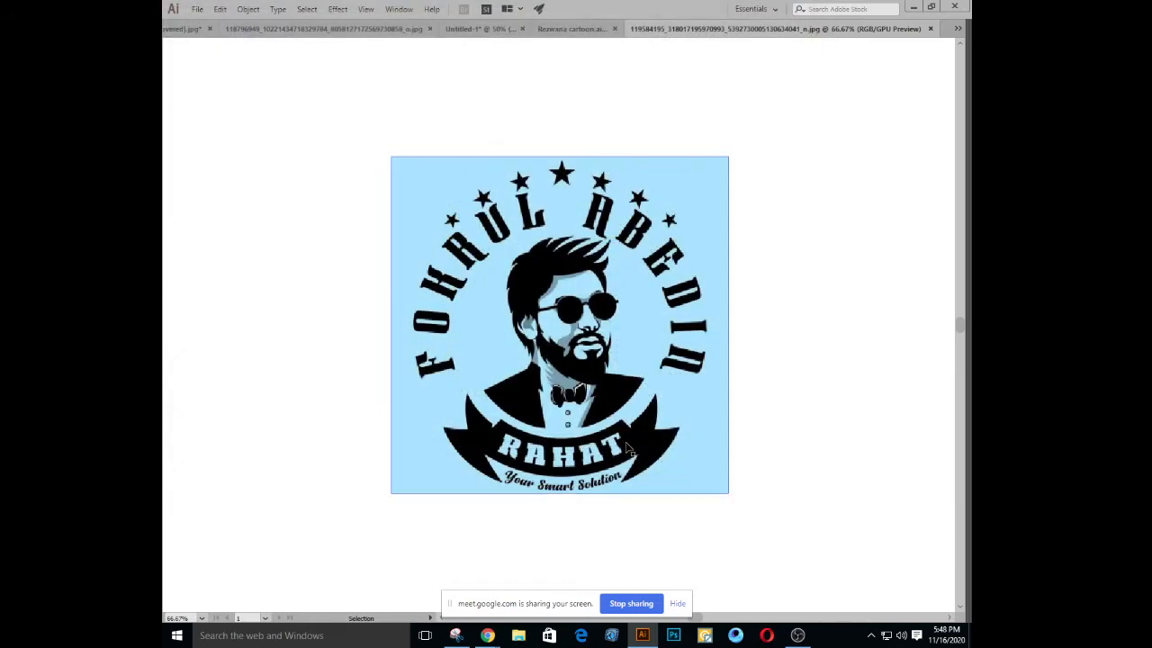
Look over the open Rezwana cartoon.ai document and the document with the lion head and practice shapes
left_click(568, 28)
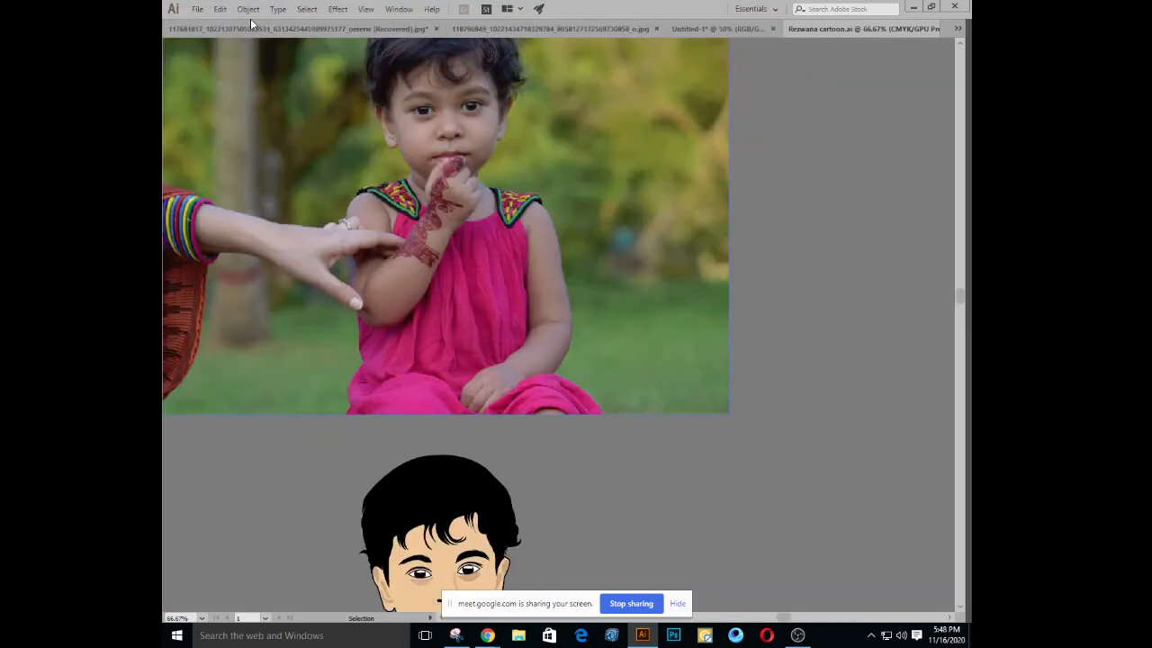
left_click(362, 35)
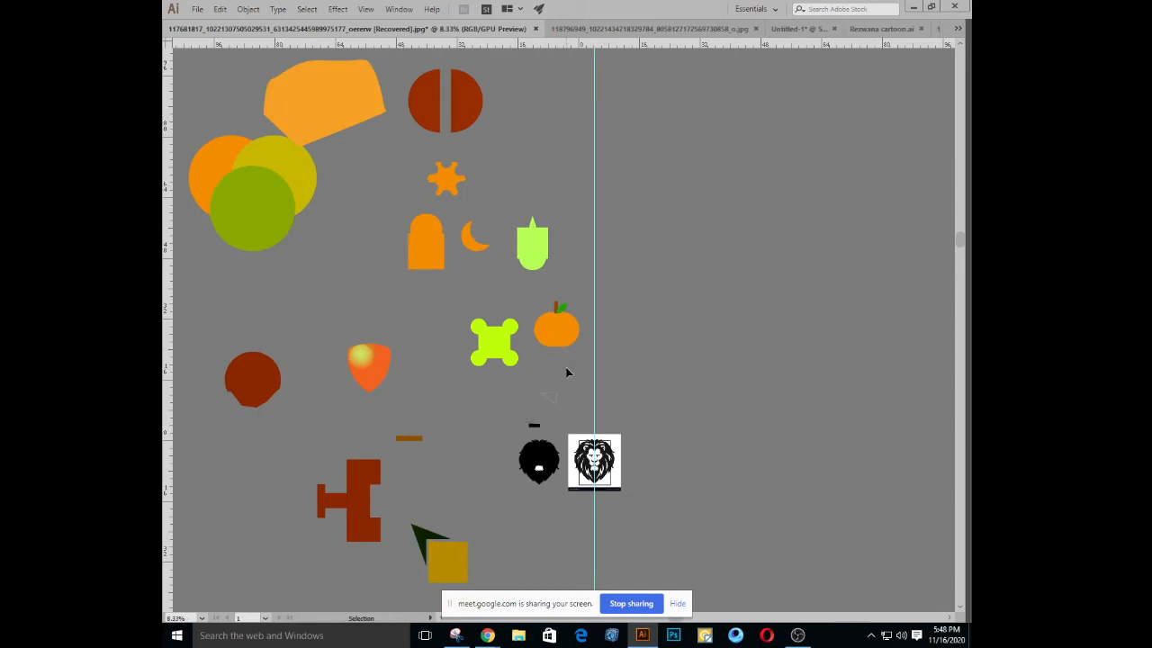
left_click(886, 28)
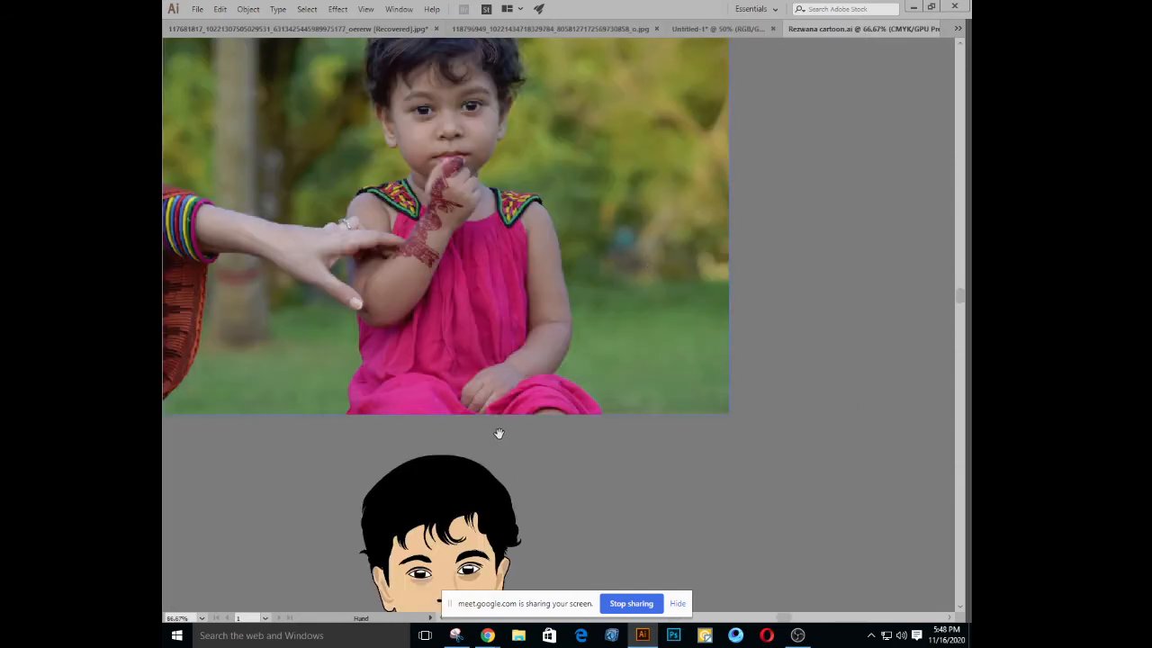
scroll(540, 396, "down", 3)
Return to the long-haired woman's portrait in Untitled-1 and select all of its artwork
left_click(715, 28)
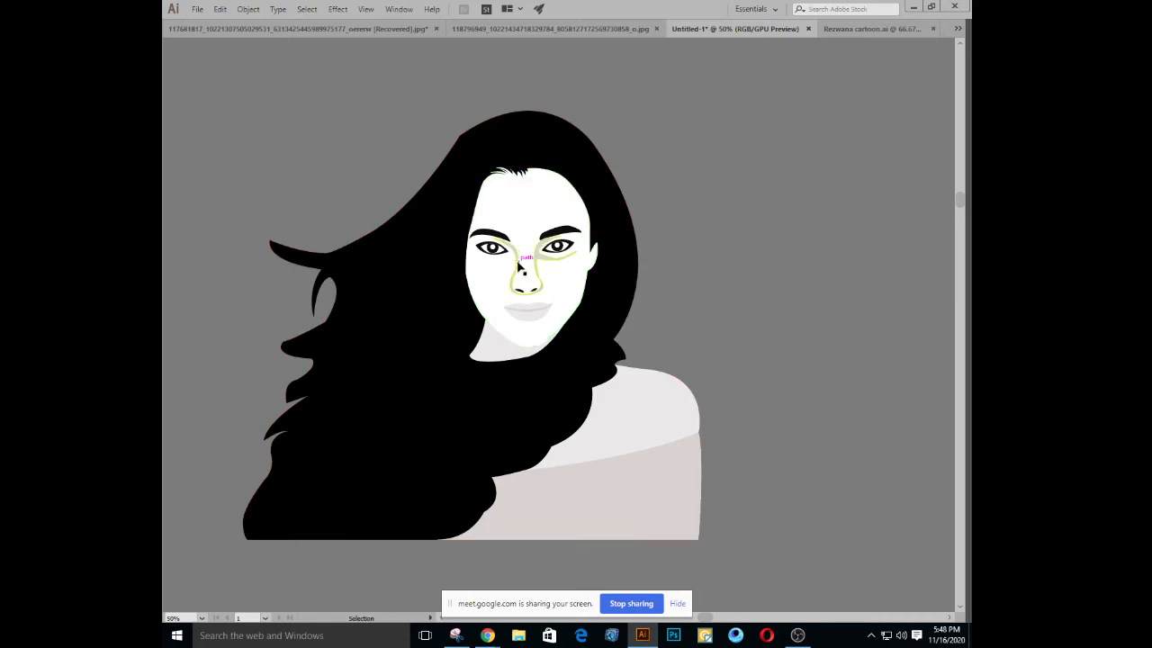
key("ctrl+plus")
key("ctrl+minus")
key("ctrl+minus")
key("v")
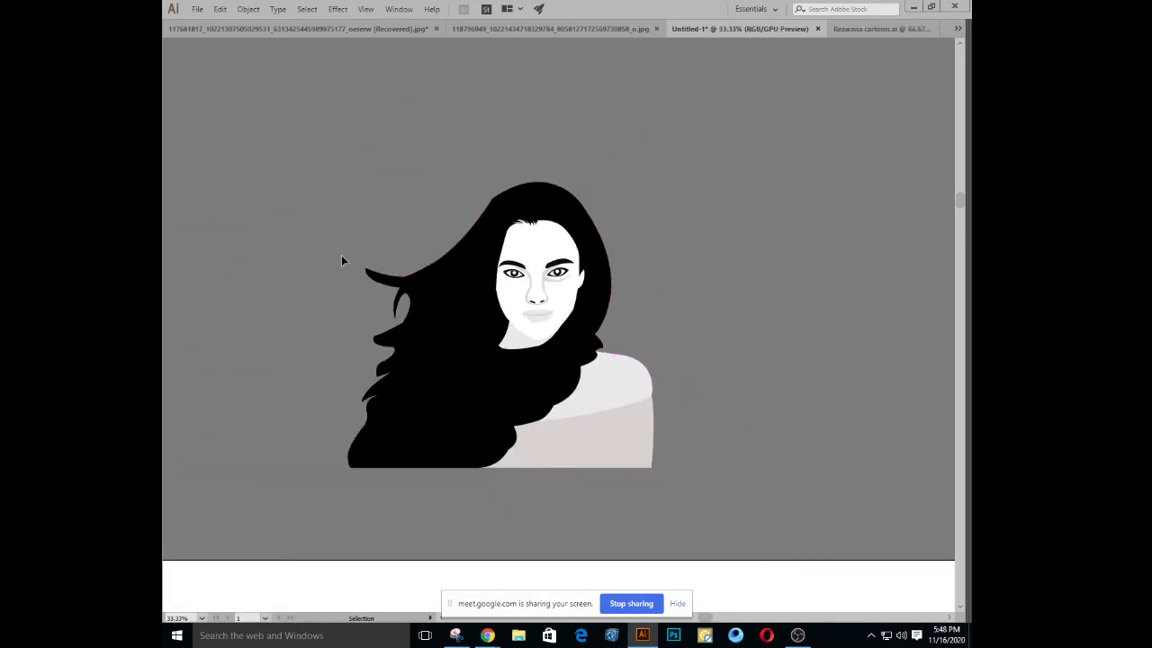
left_click_drag(342, 259, 698, 487)
Switch to Chrome and open the Fiverr website in a new tab
mouse_move(487, 635)
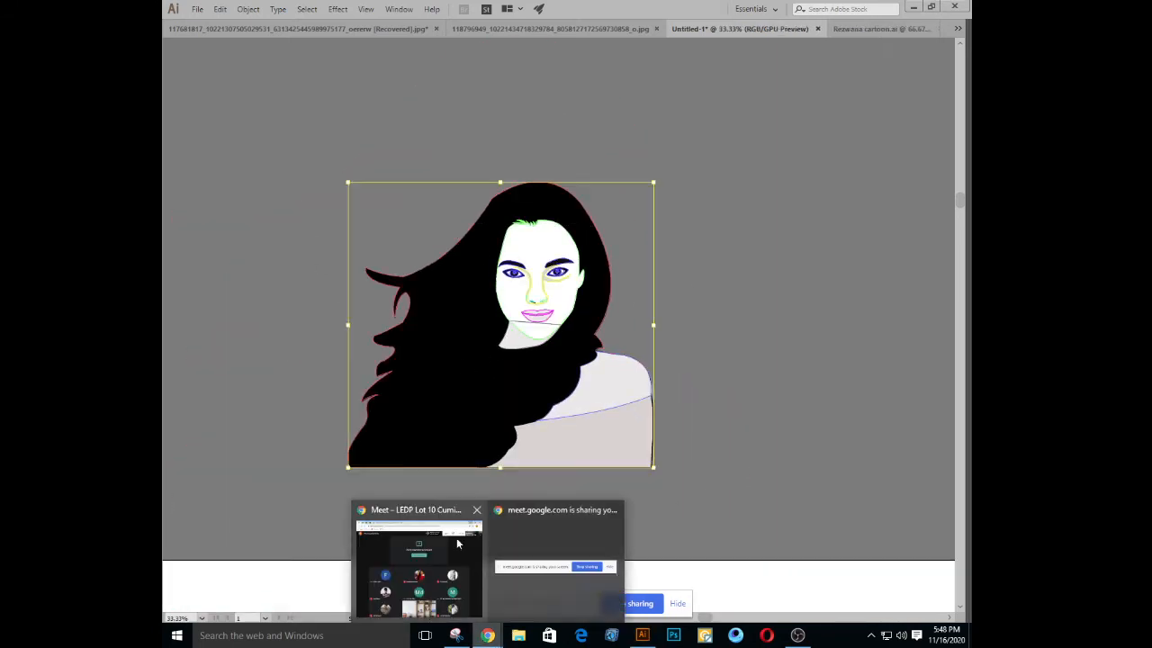
left_click(421, 558)
key("ctrl+t")
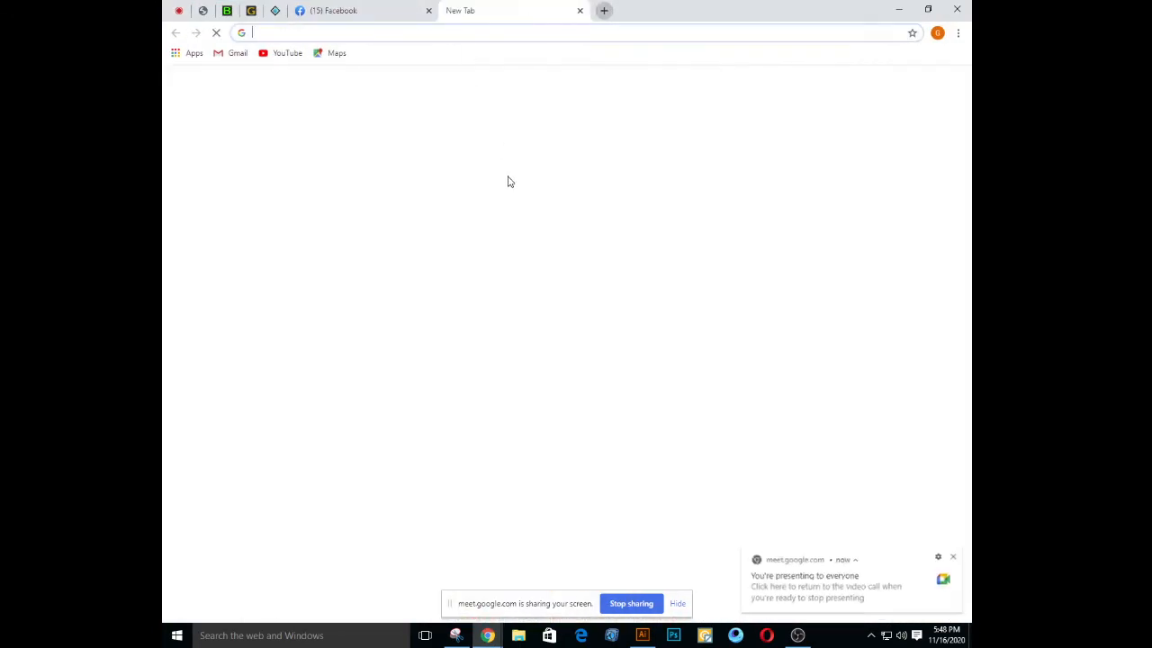
type("fiverr")
key("Return")
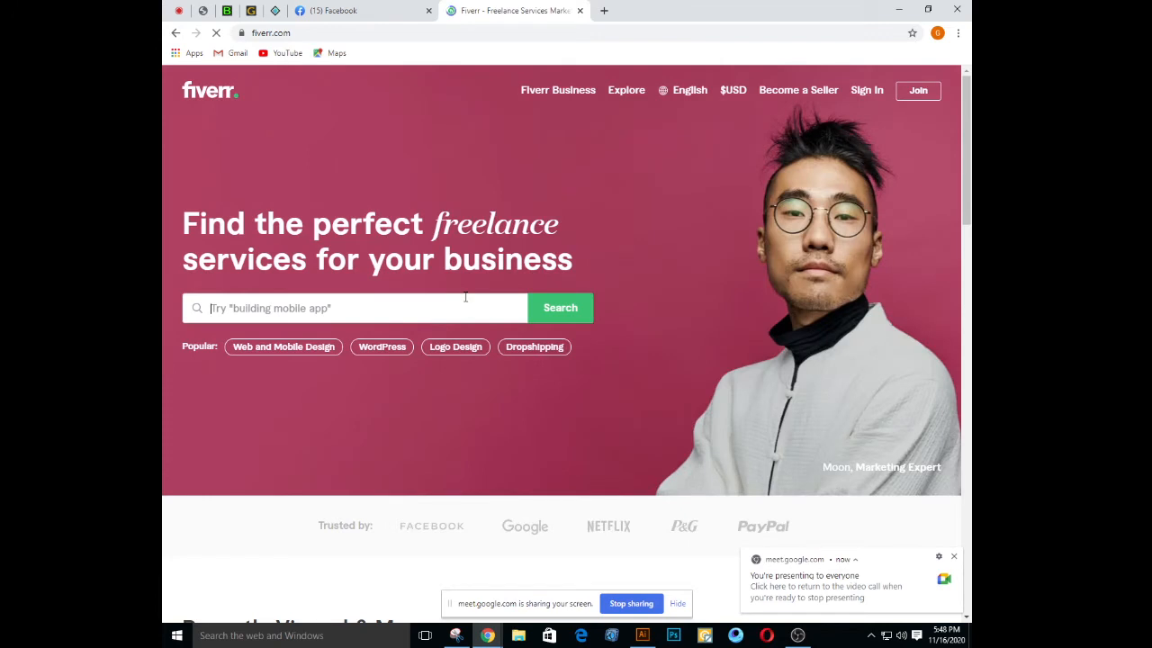
Search Fiverr for "minimalist cartoon portrait" services
left_click(380, 304)
type("min")
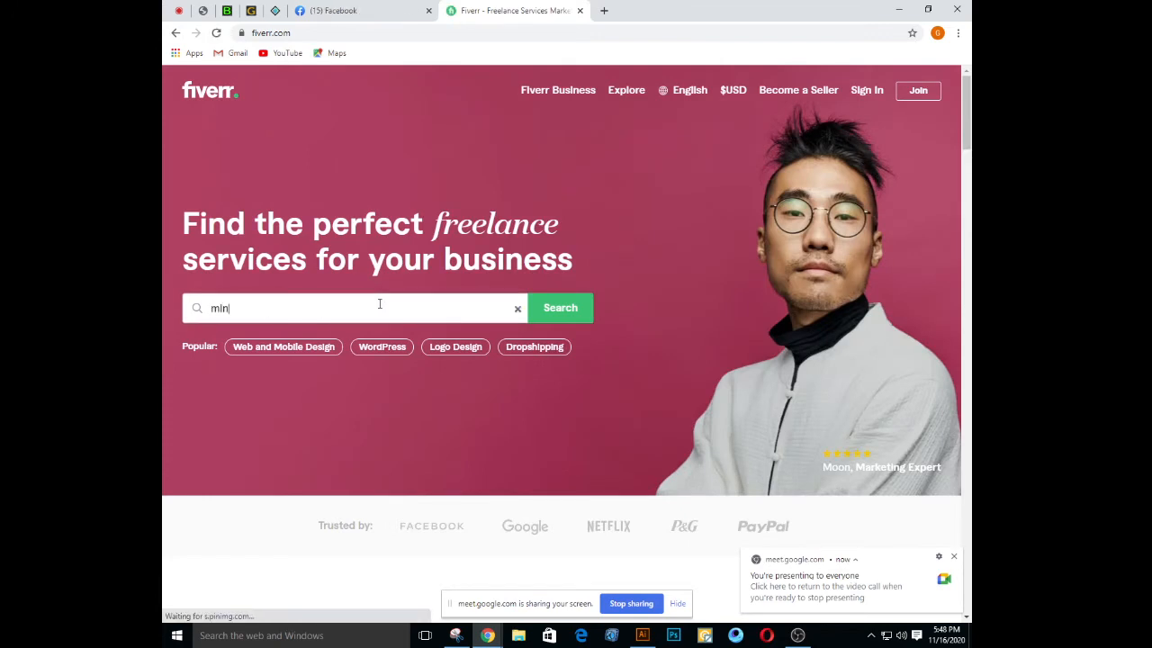
type("i")
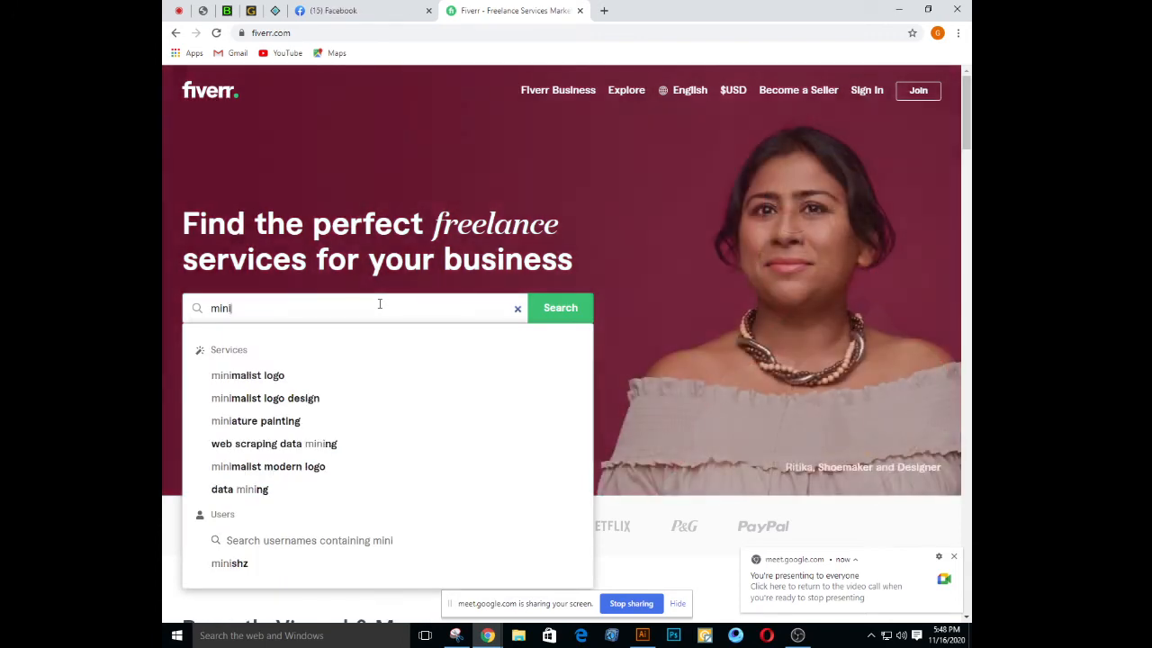
type("malist ")
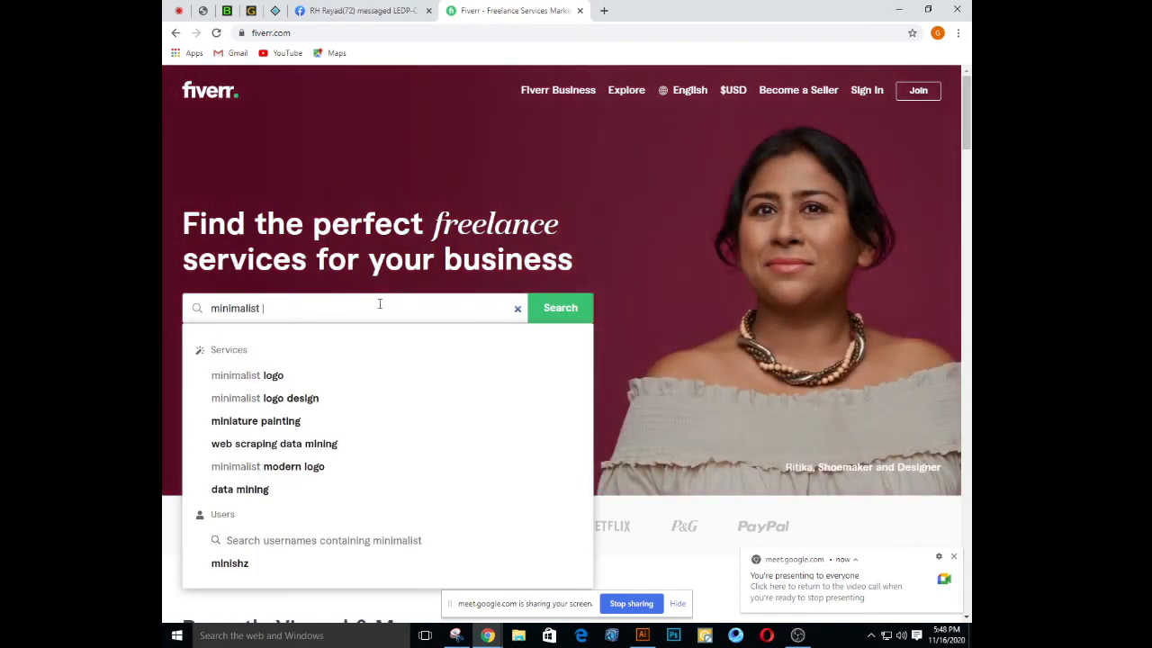
type("cartoon p")
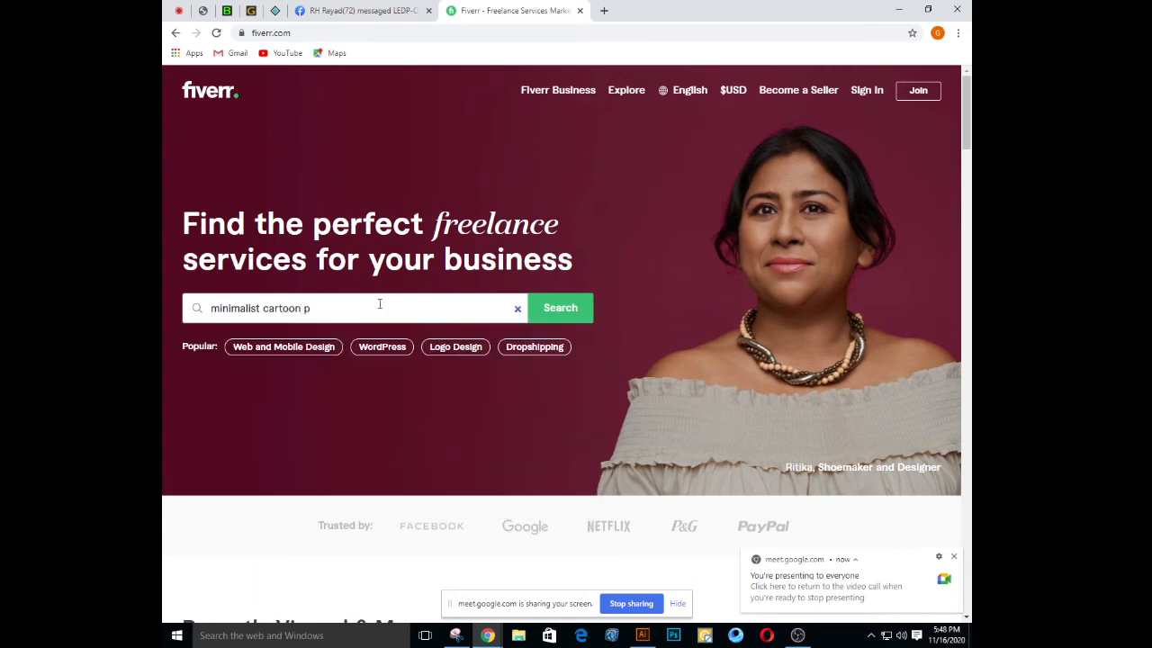
type("ortait")
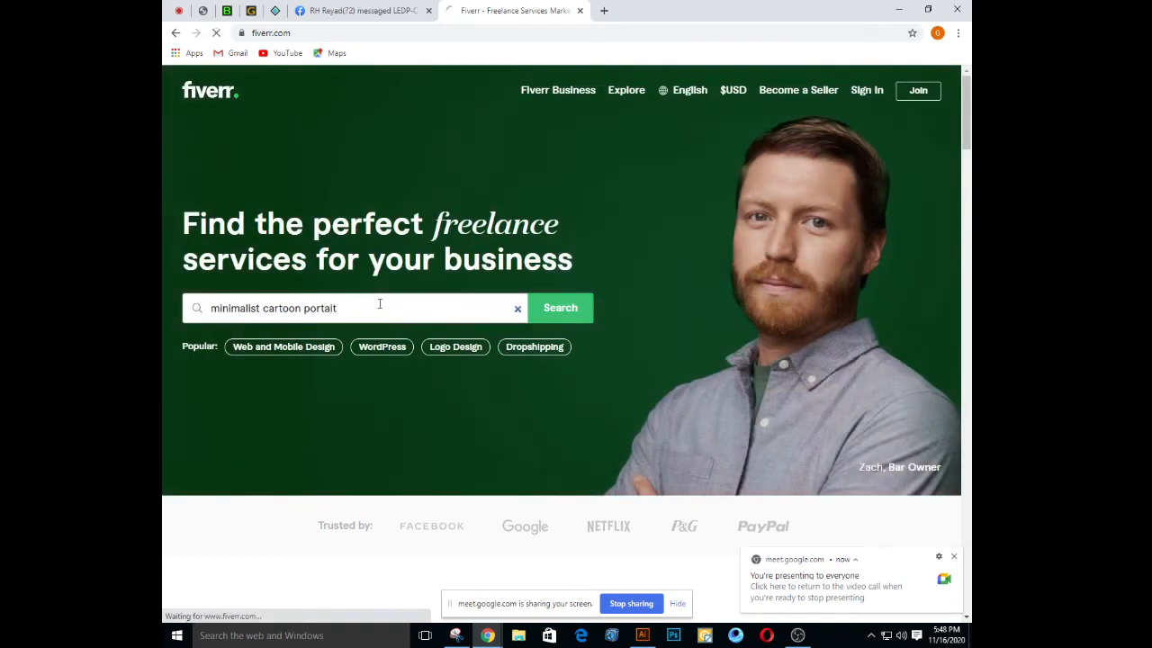
key("Return")
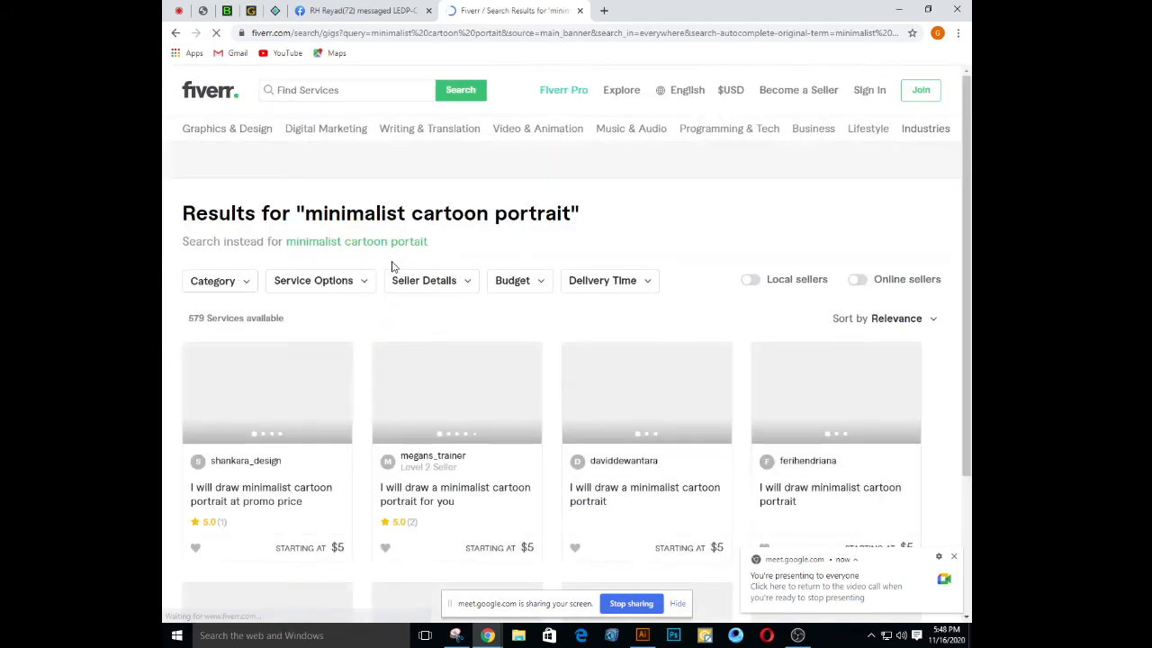
View the sample images of the "I will draw a minimalist cartoon portrait for you" gig and close its page
scroll(669, 185, "down", 2)
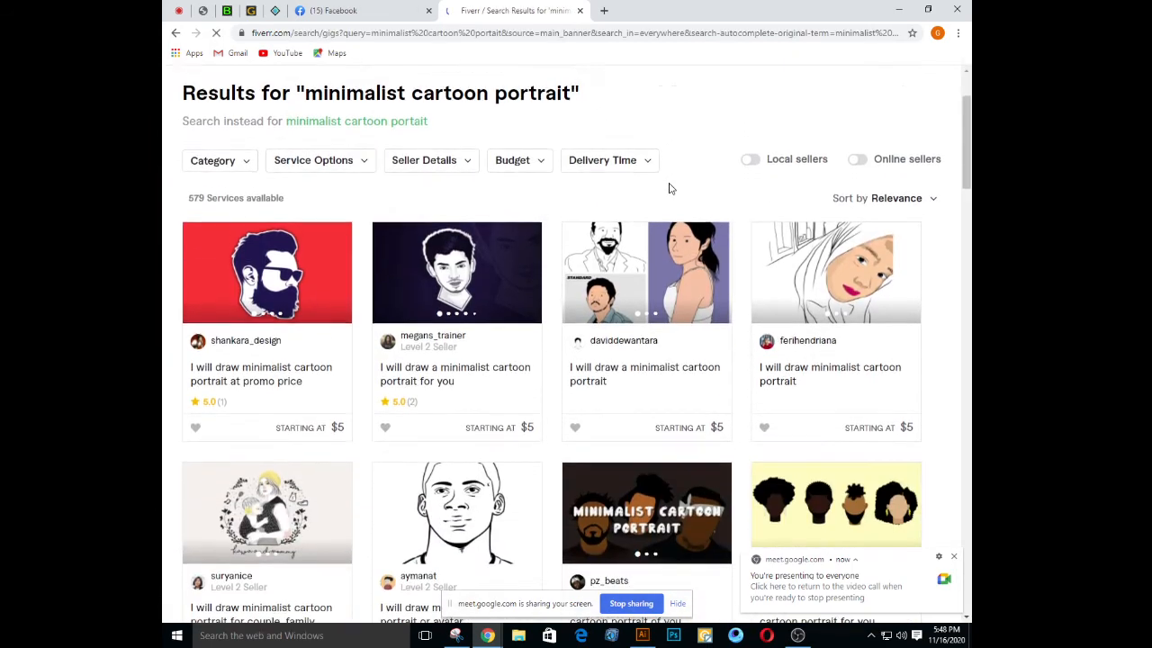
left_click(430, 367)
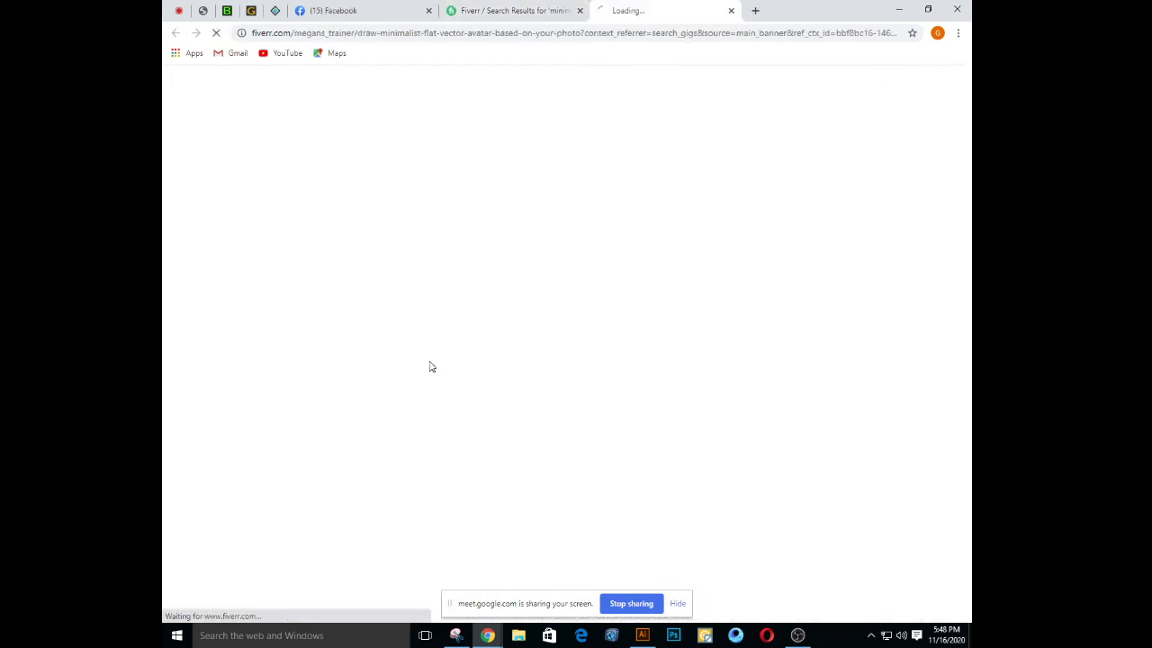
scroll(639, 202, "down", 2)
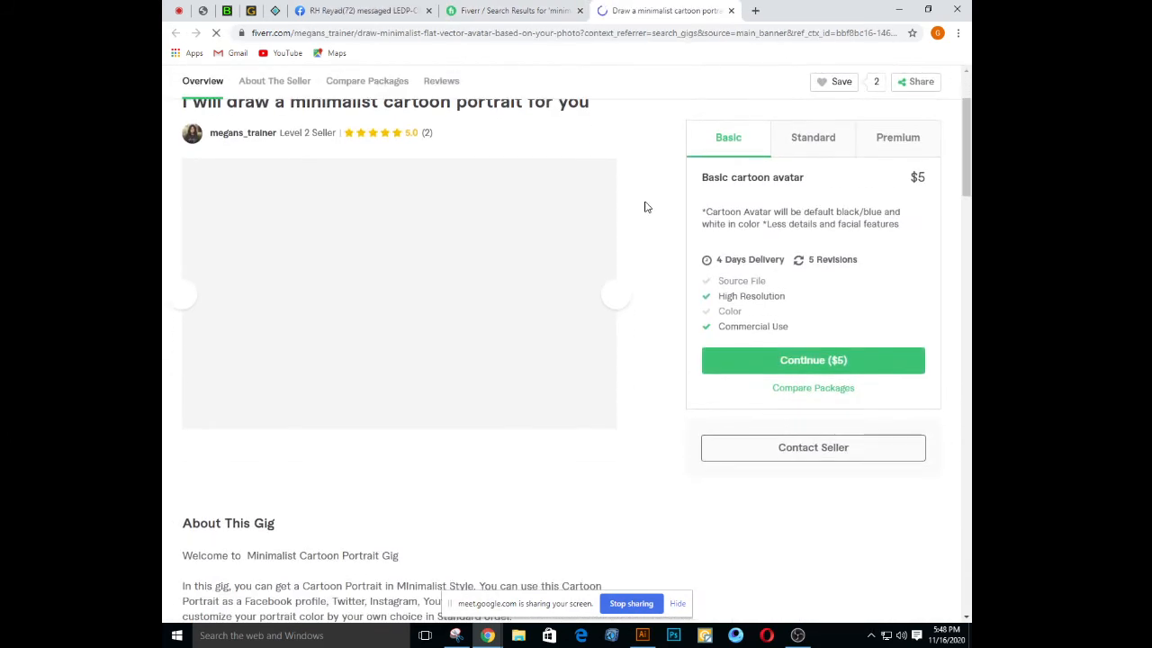
scroll(387, 234, "up", 2)
left_click(378, 297)
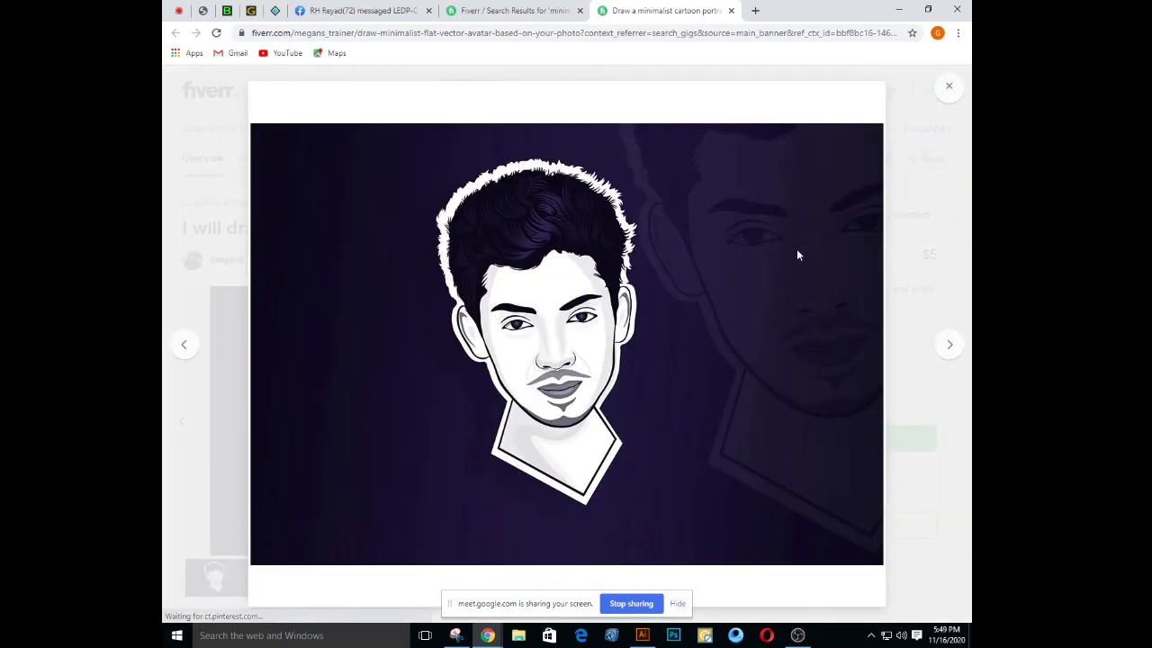
left_click(948, 86)
scroll(405, 432, "down", 2)
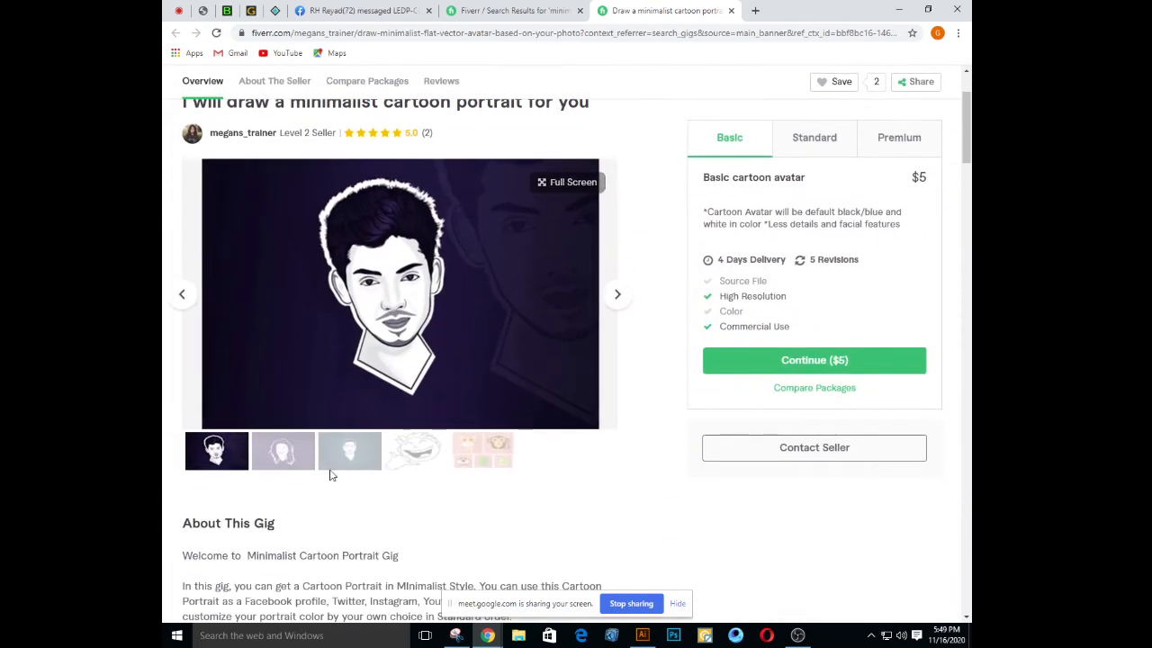
left_click(286, 455)
left_click(351, 459)
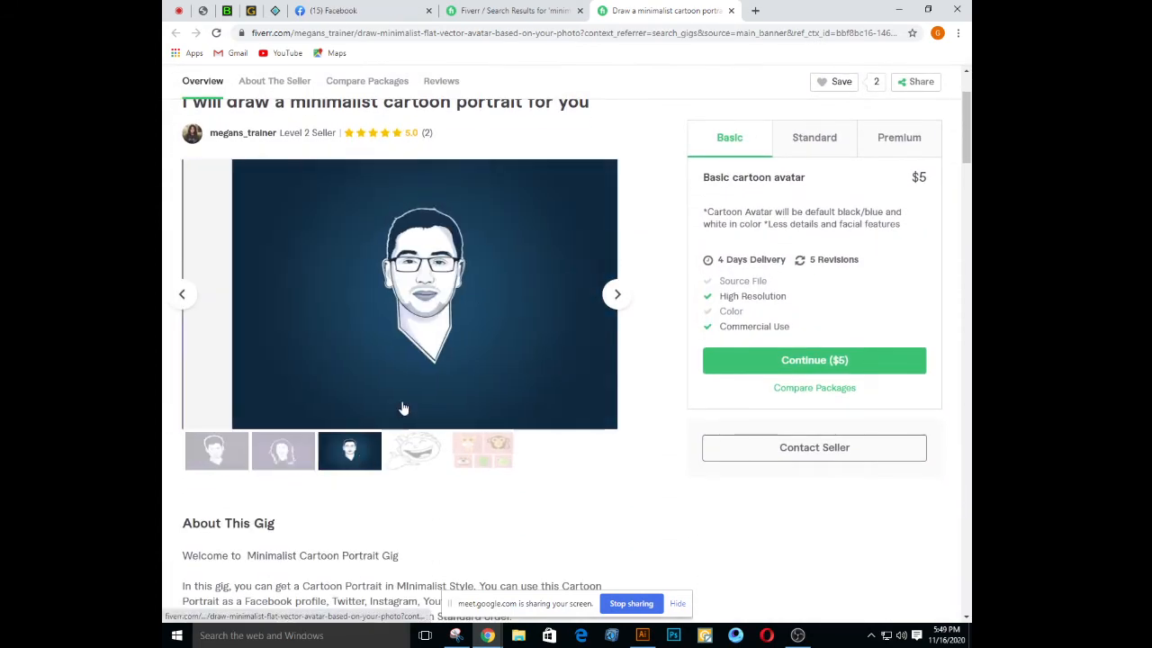
left_click(731, 10)
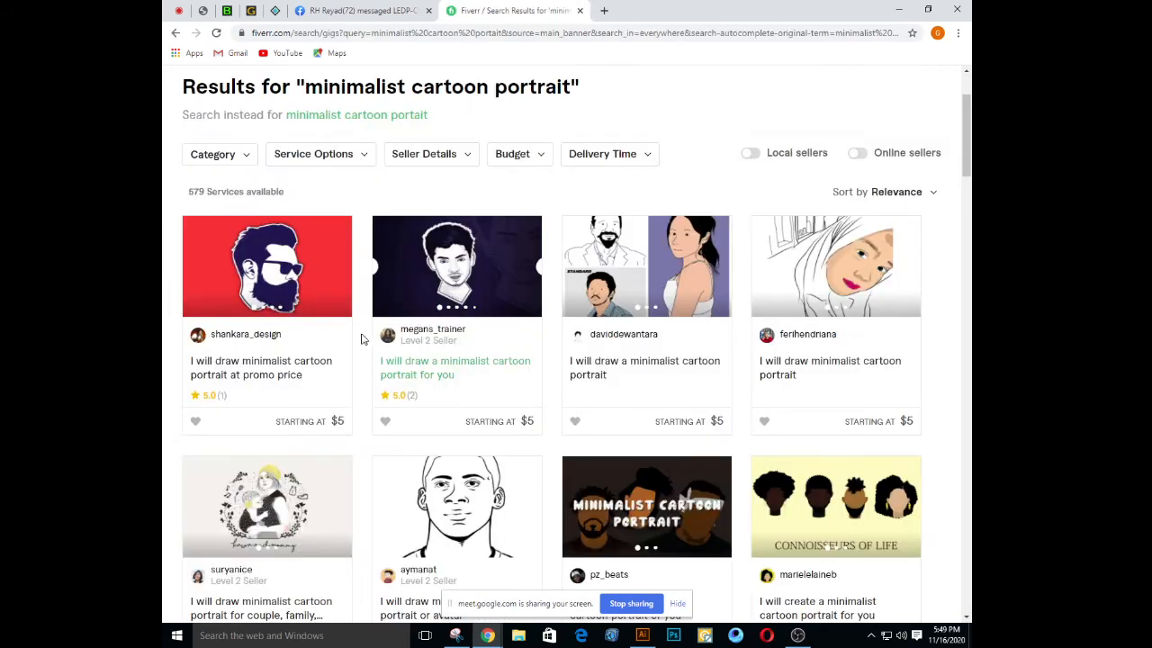
Browse further down the results and open the "I will draw minimalist vector avatar of you in 24 hours" gig
scroll(378, 335, "down", 5)
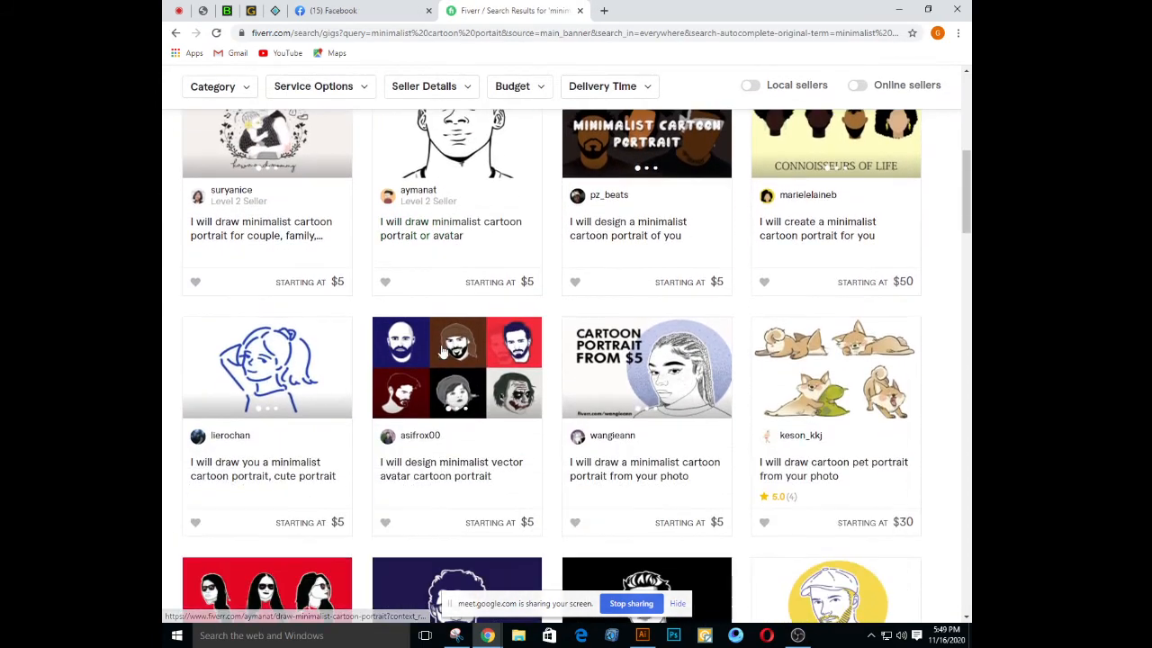
scroll(416, 354, "down", 3)
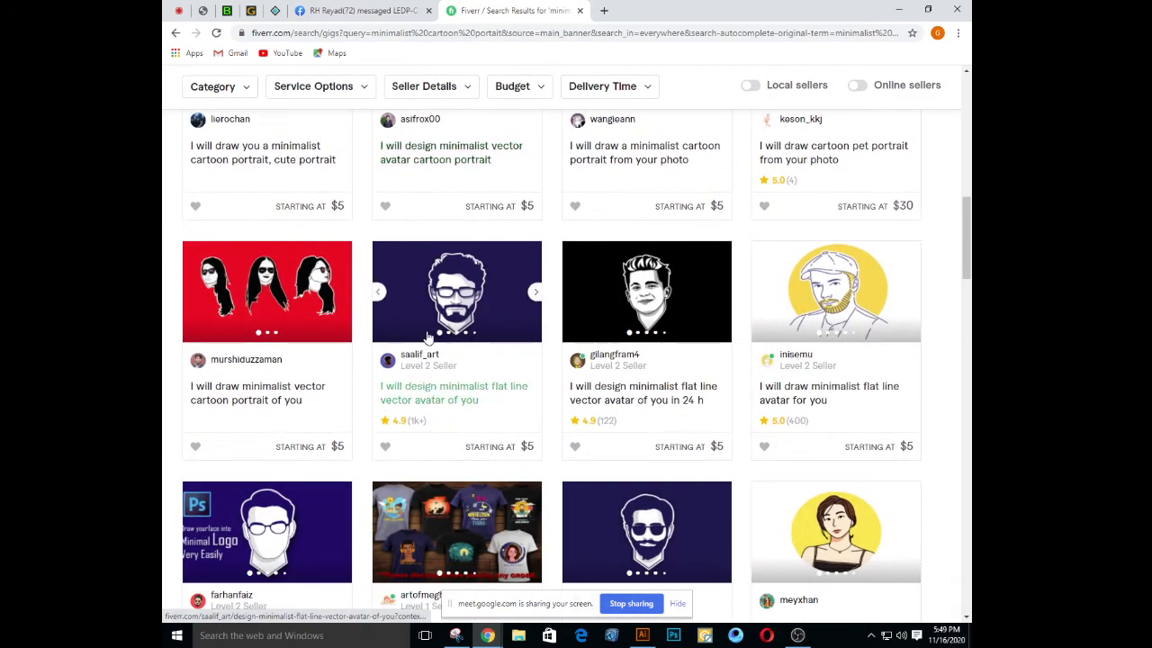
scroll(459, 333, "down", 1)
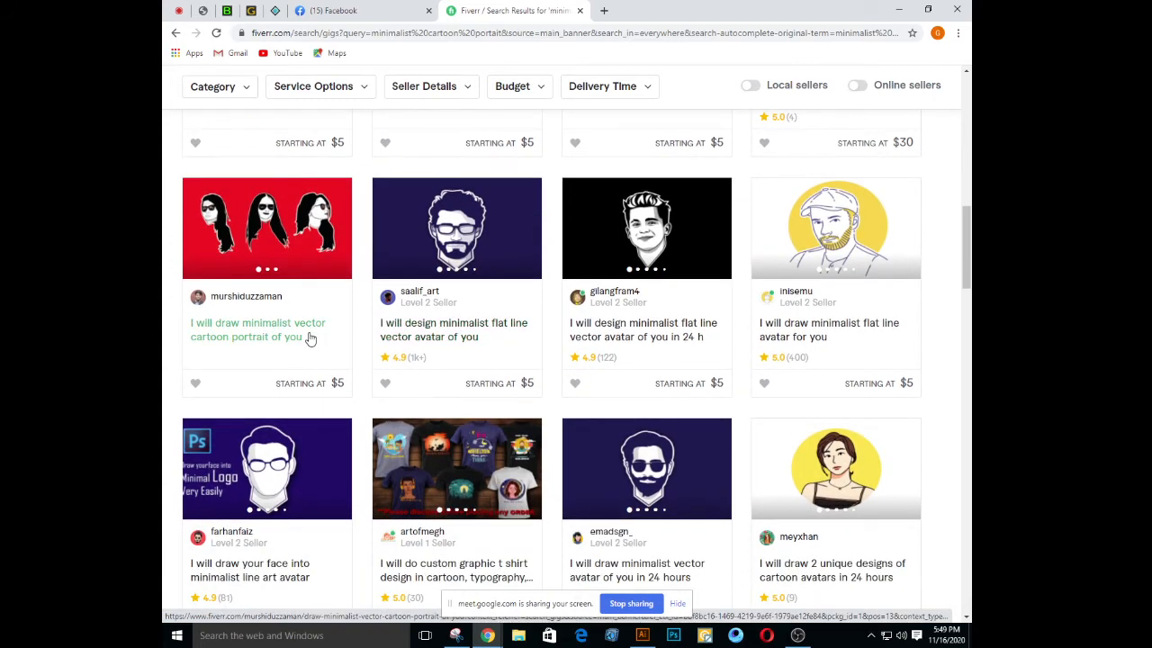
scroll(372, 334, "down", 2)
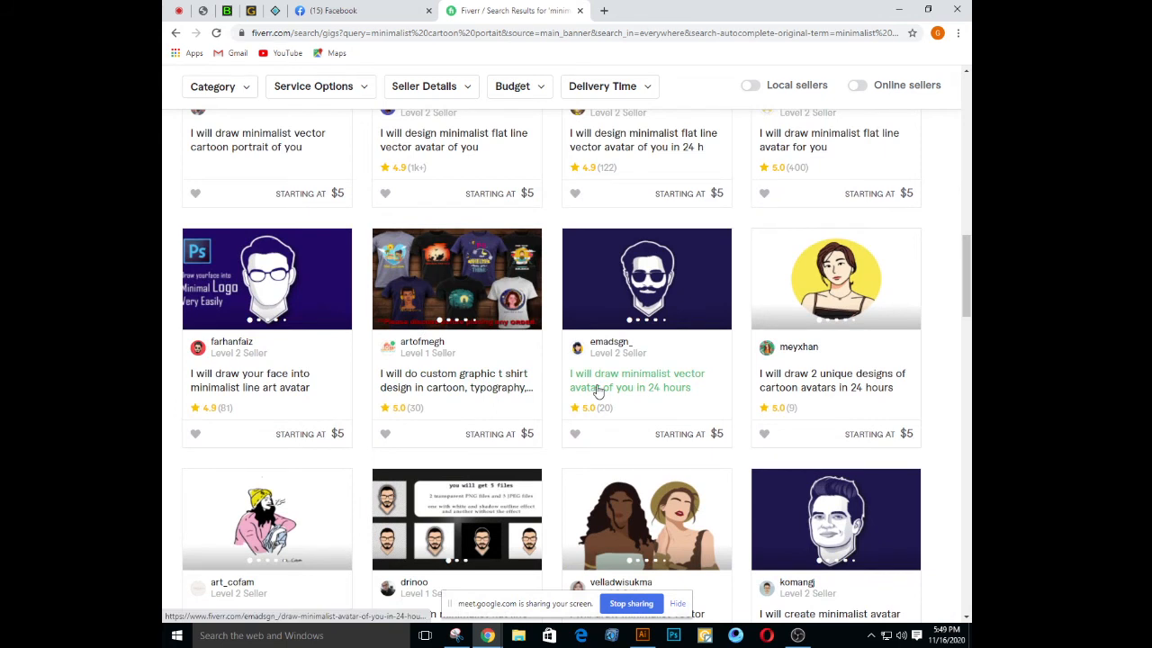
left_click(603, 382)
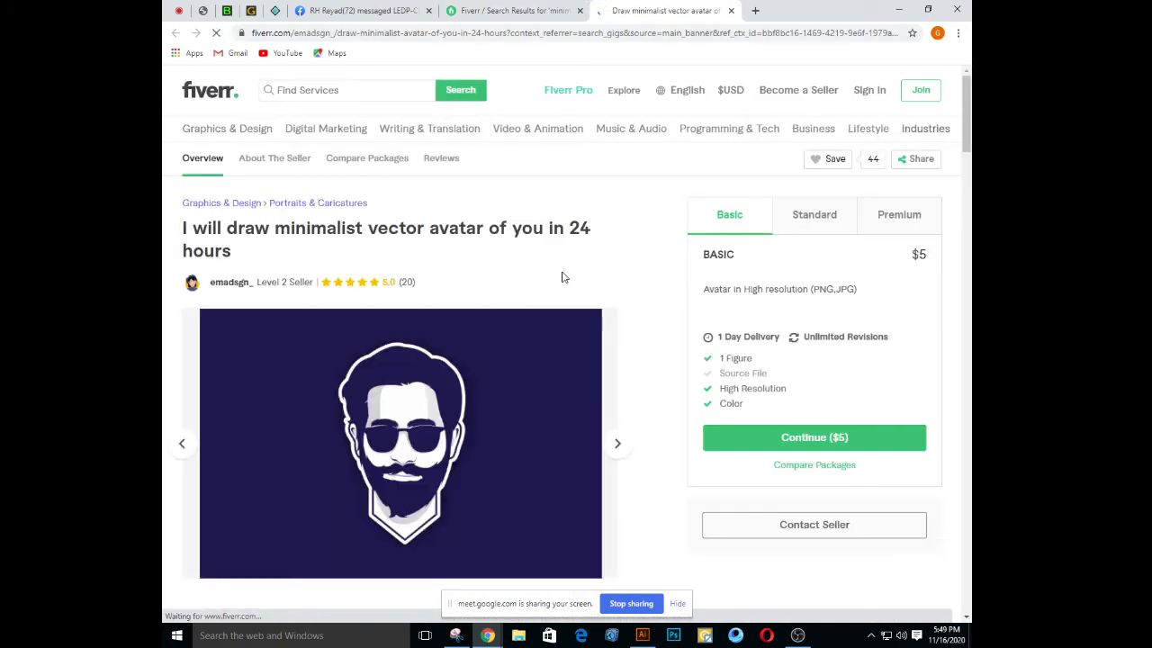
Look through the gig's sample avatars and enlarge the red portrait of the short-haired, clean-shaven man
scroll(449, 342, "down", 1)
scroll(449, 342, "down", 1)
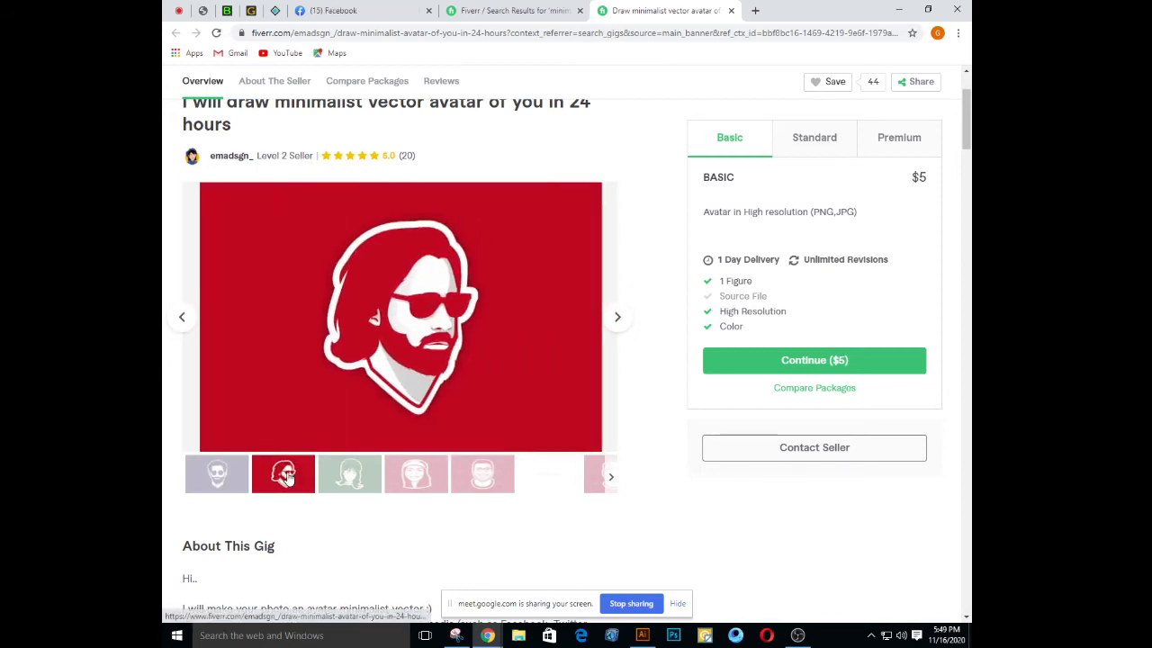
left_click(348, 488)
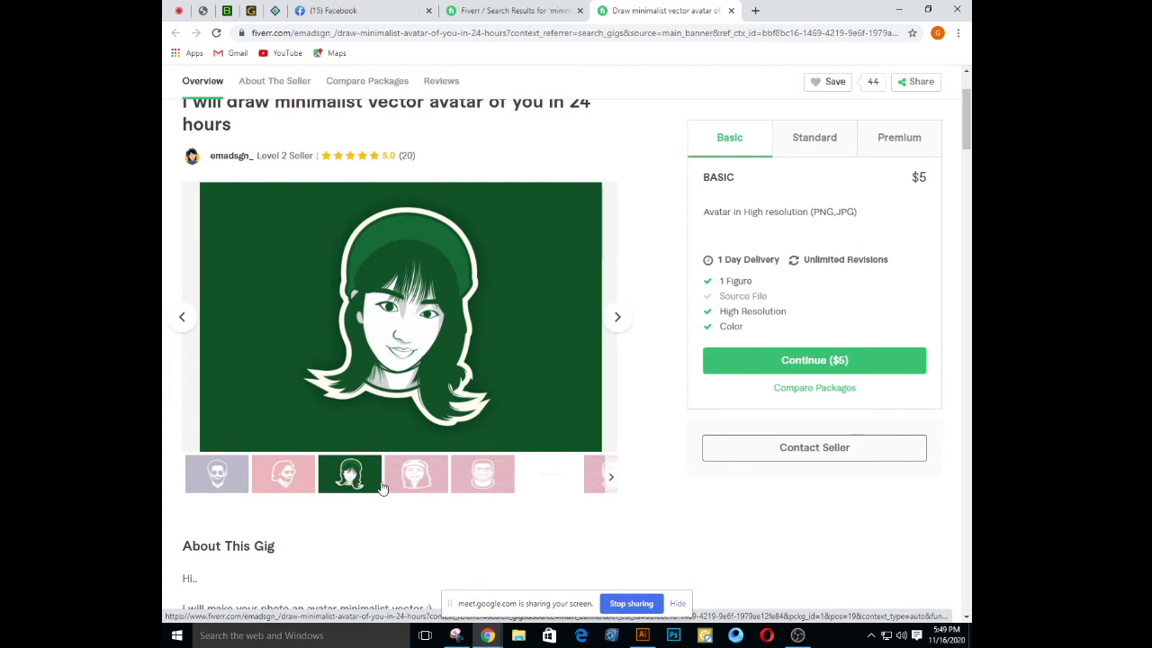
left_click(425, 477)
left_click(462, 477)
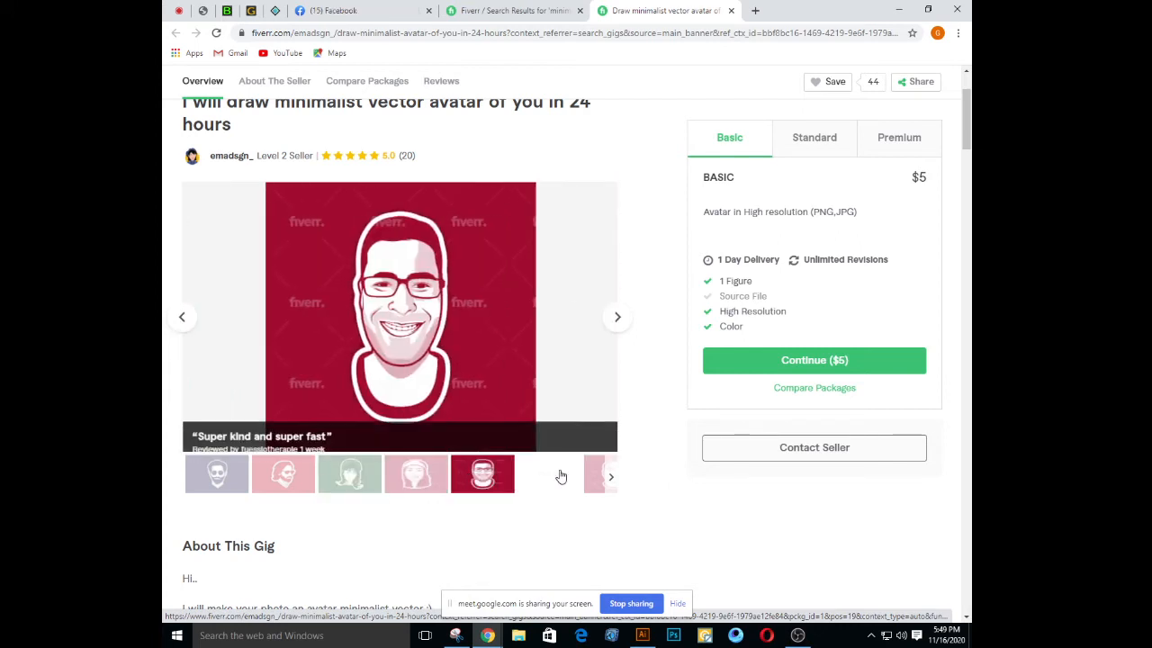
left_click(558, 475)
left_click(589, 478)
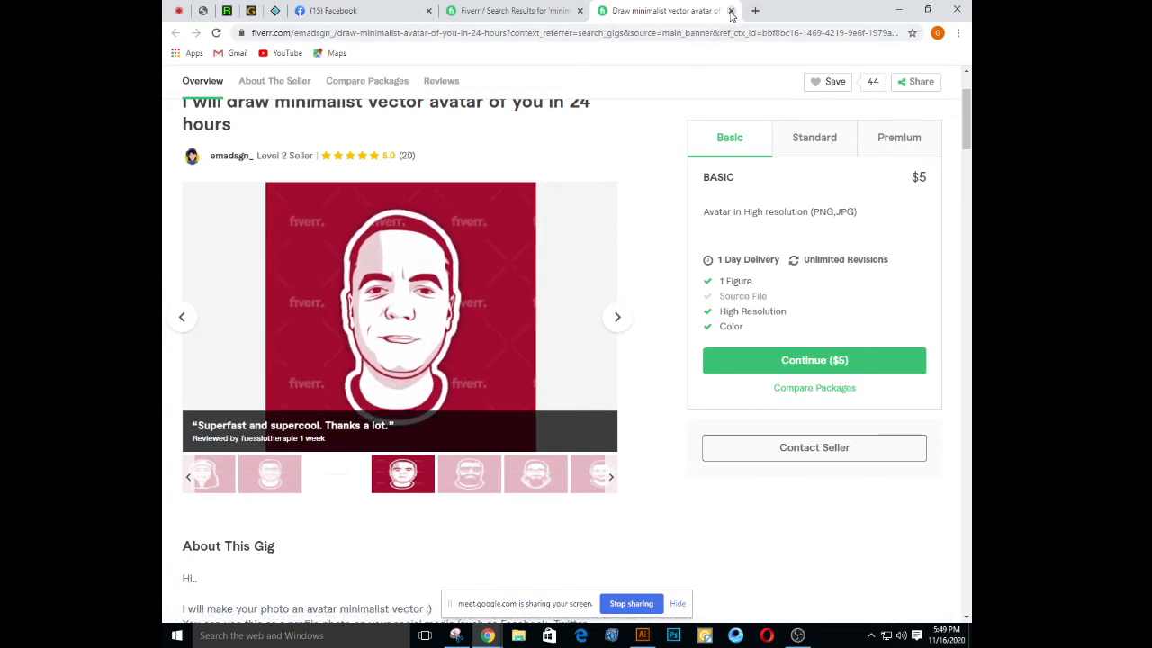
left_click(378, 313)
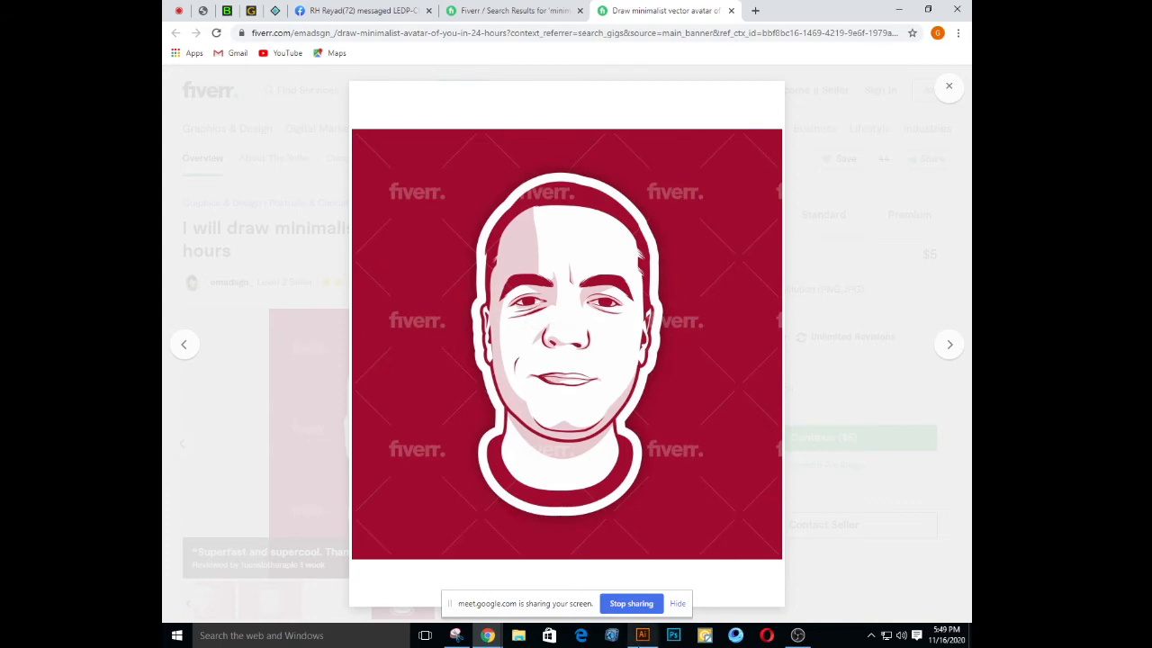
Switch to Illustrator and examine the face and hair in the long-haired woman's photo up close
left_click(642, 635)
left_click(403, 132)
left_click_drag(608, 555, 651, 440)
left_click(533, 29)
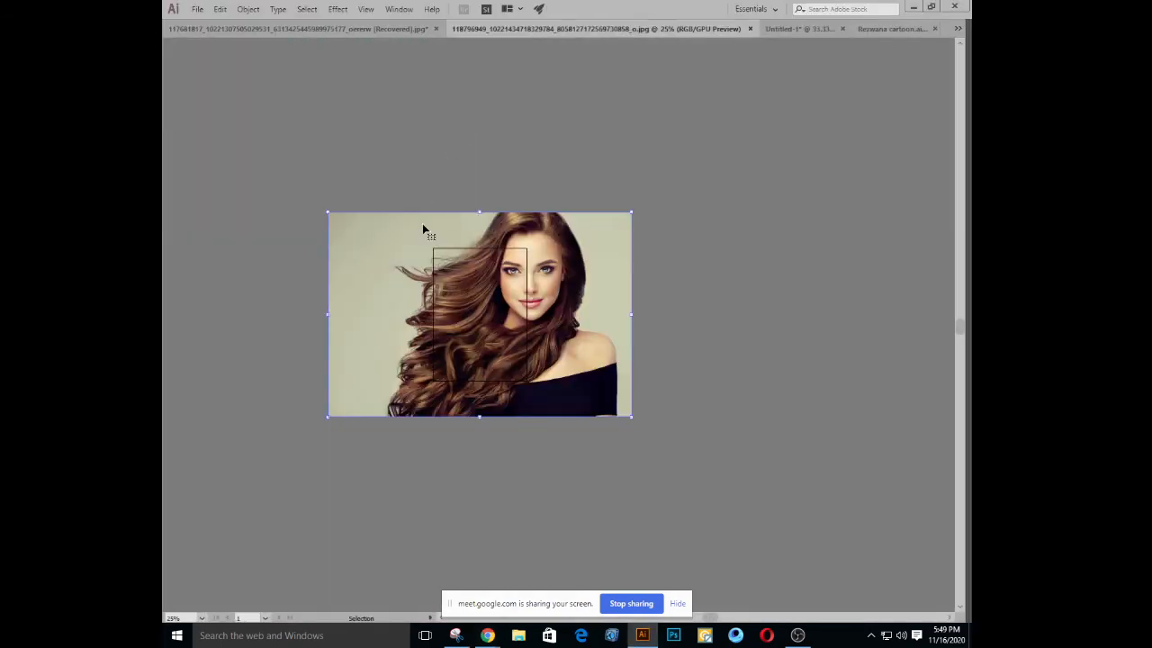
key("ctrl+plus")
key("ctrl+plus")
key("ctrl+plus")
key("ctrl+plus")
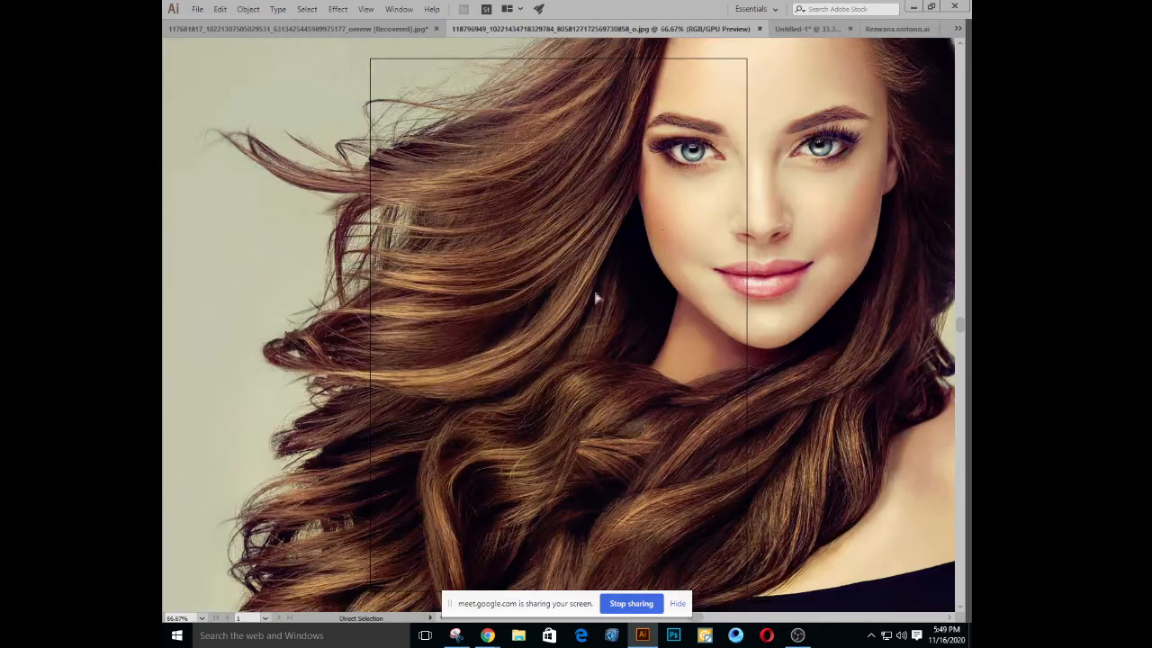
left_click_drag(639, 271, 543, 477)
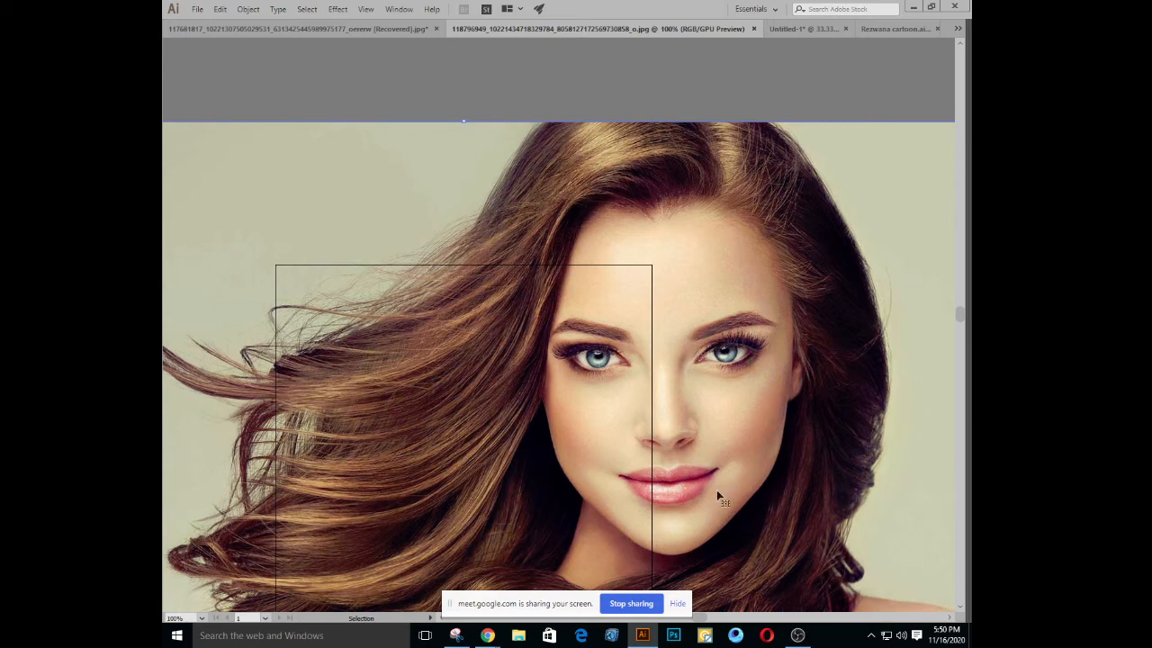
scroll(717, 490, "down", 3)
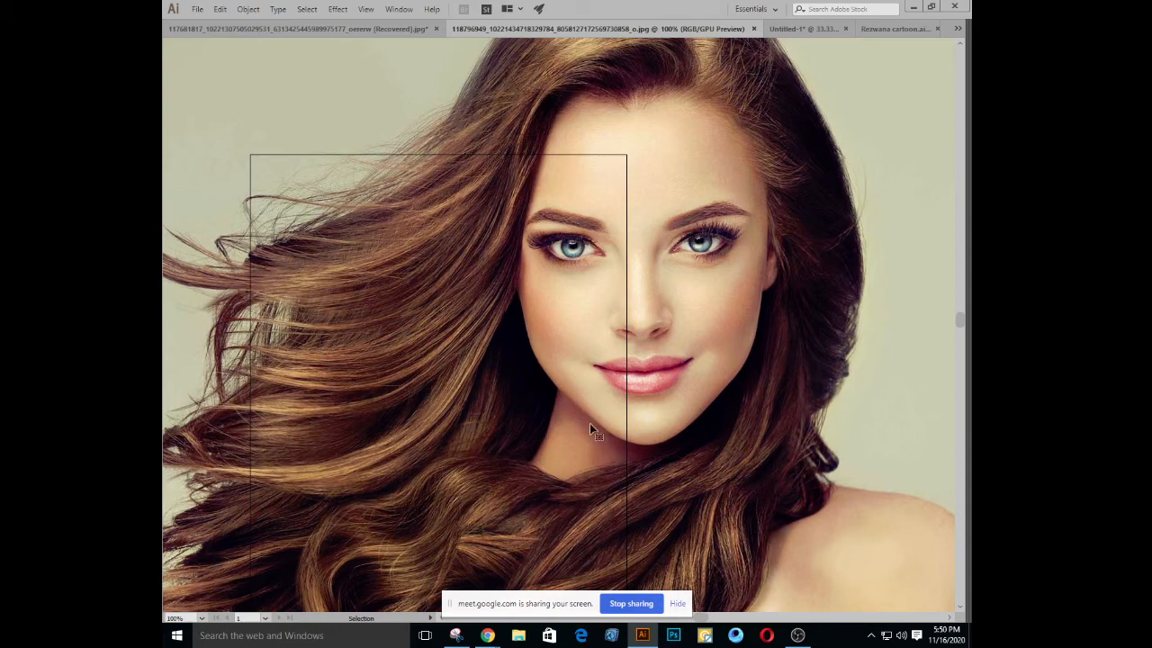
scroll(644, 446, "up", 6)
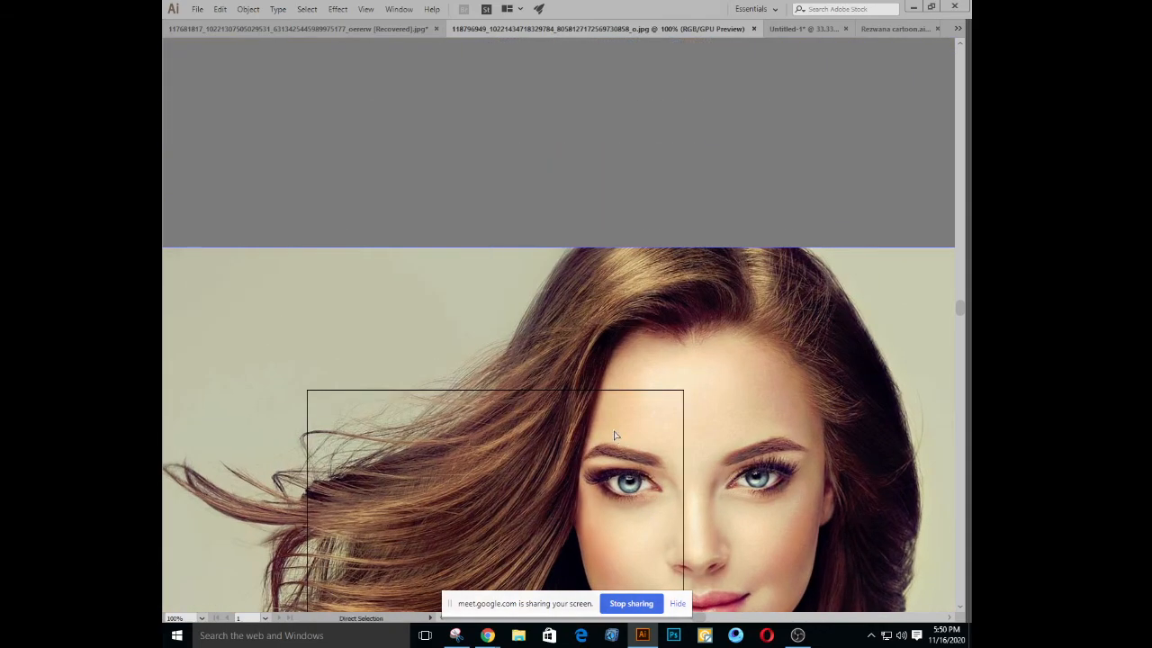
key("ctrl+minus")
key("ctrl+minus")
key("ctrl+minus")
Go through the open documents to the light-blue badge with the bearded man in sunglasses
key("ctrl+Tab")
key("ctrl+Tab")
key("ctrl+Tab")
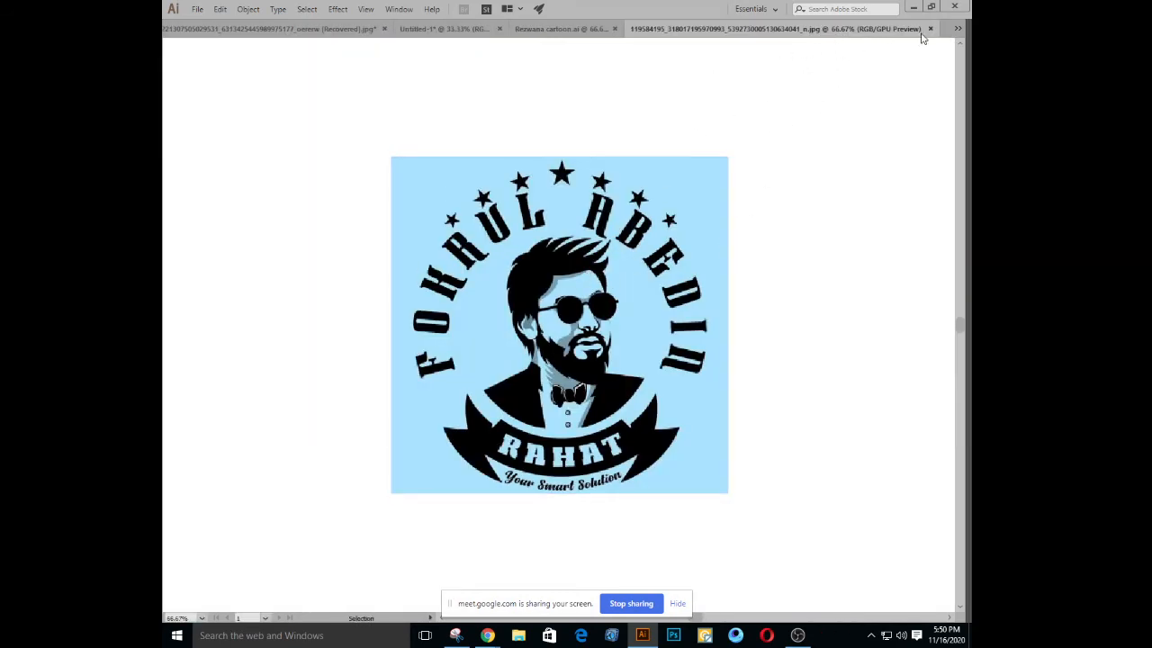
Return to the Fiverr gig in Chrome and compare the enlarged red avatars of bearded men, ending on the smiling man with glasses
mouse_move(487, 636)
left_click(453, 583)
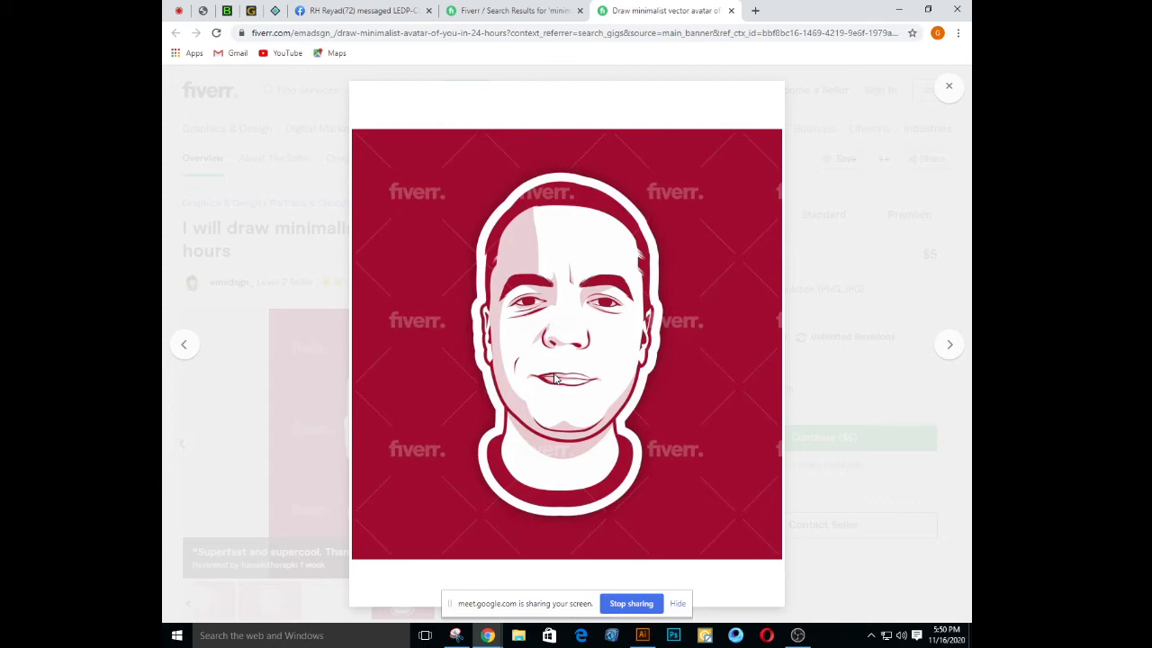
left_click(950, 345)
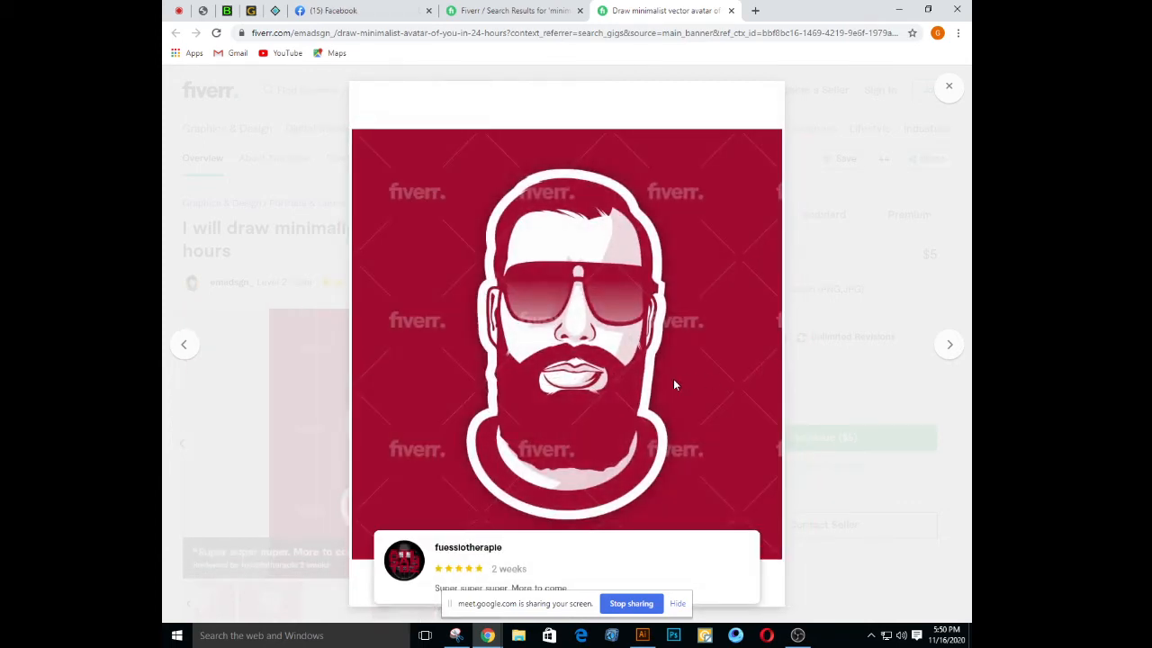
left_click(810, 431)
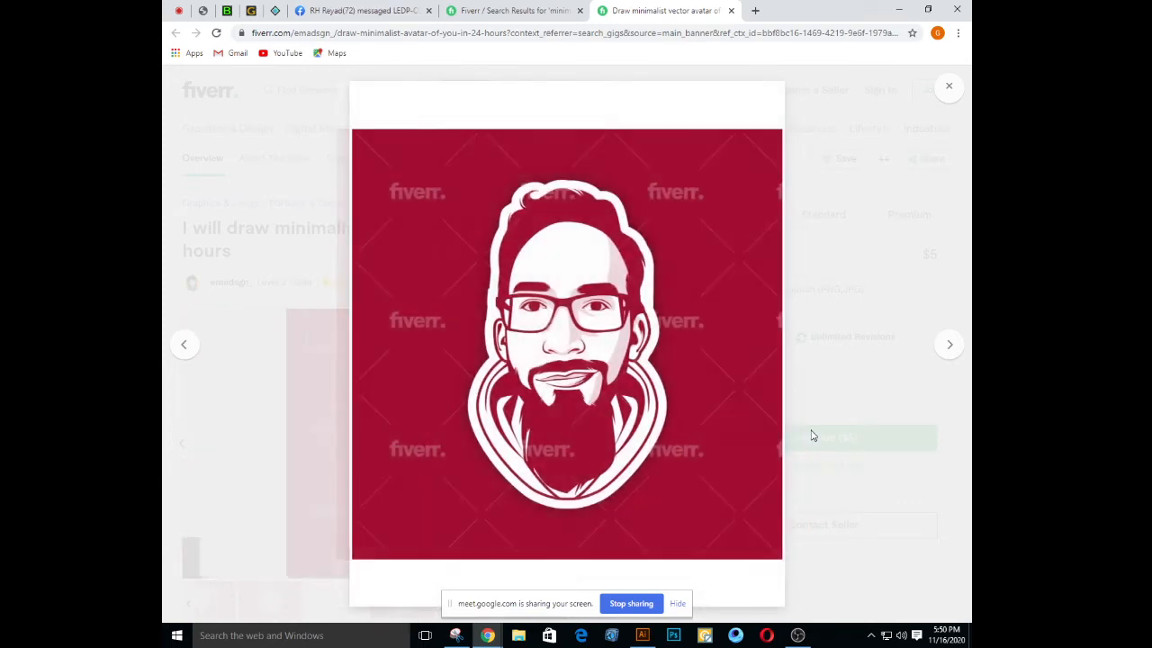
key("Right")
key("Right")
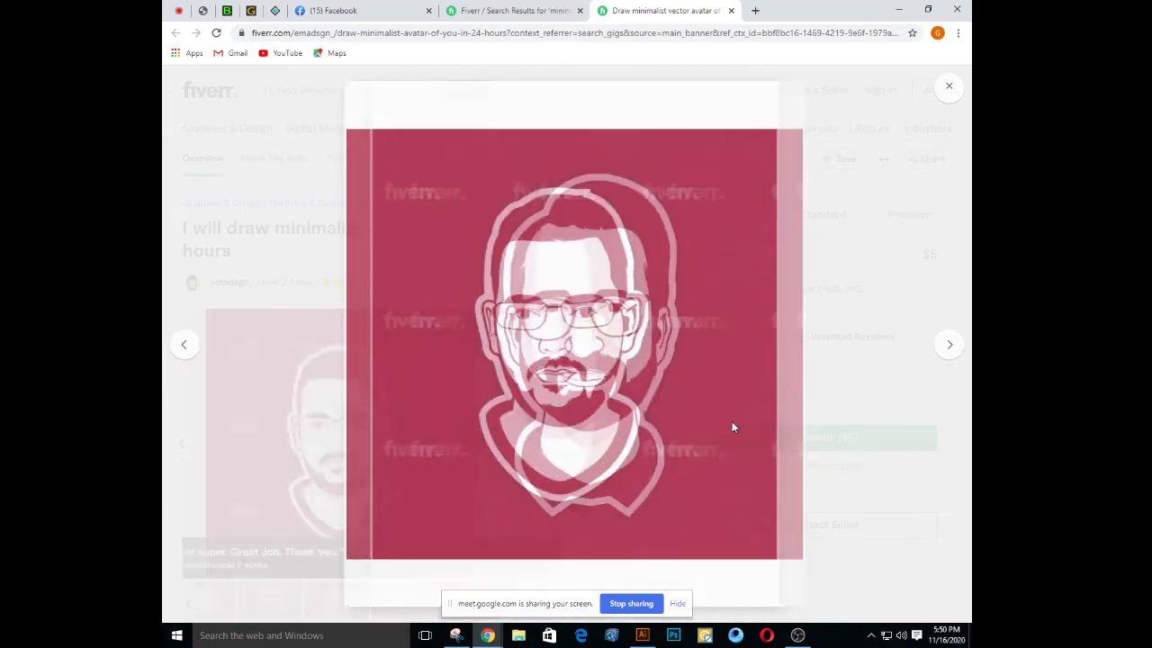
key("Right")
key("Right")
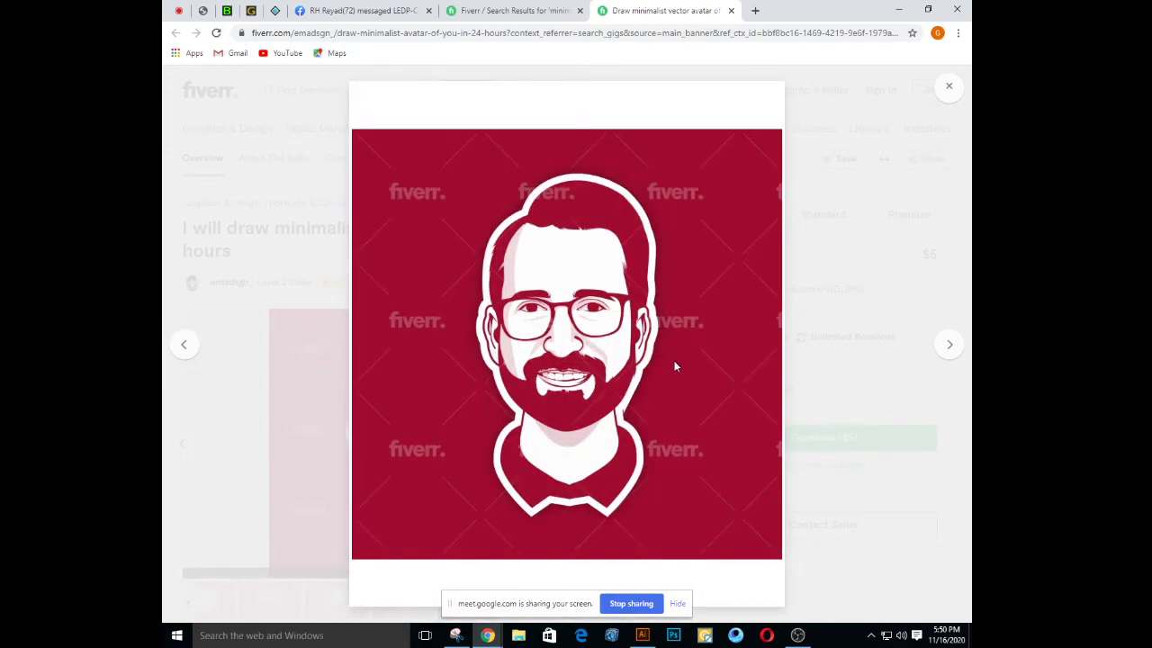
key("Left")
key("Right")
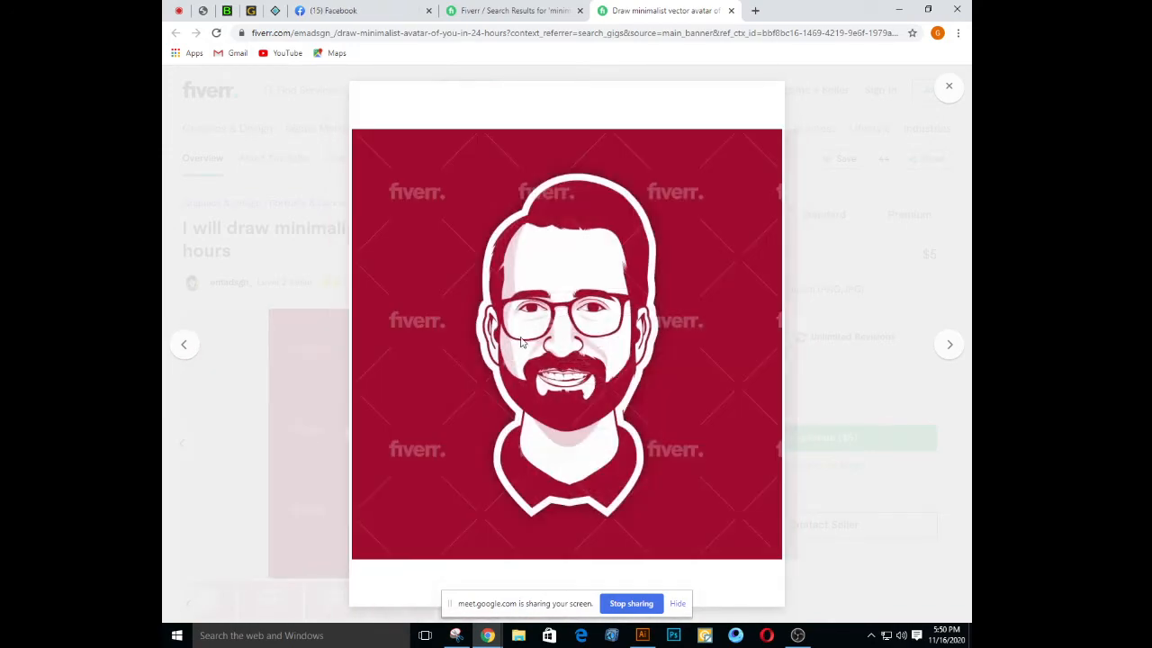
View the gig's red avatars of the bald man and the man with the goatee, and close the gig's page
left_click(948, 86)
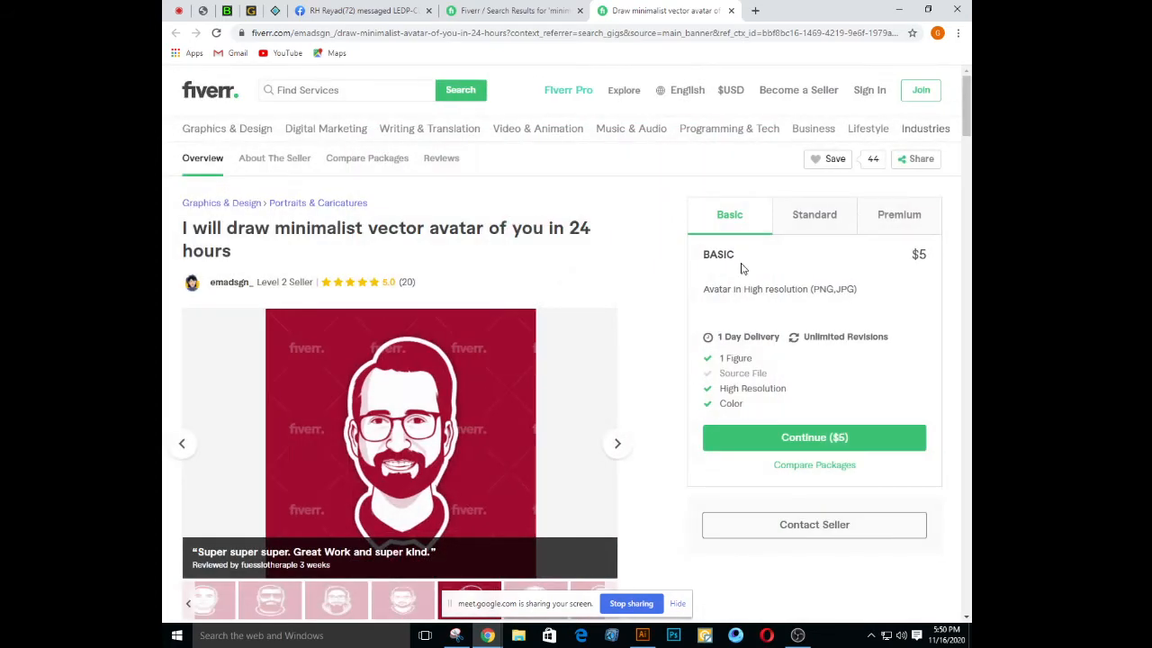
scroll(630, 324, "down", 4)
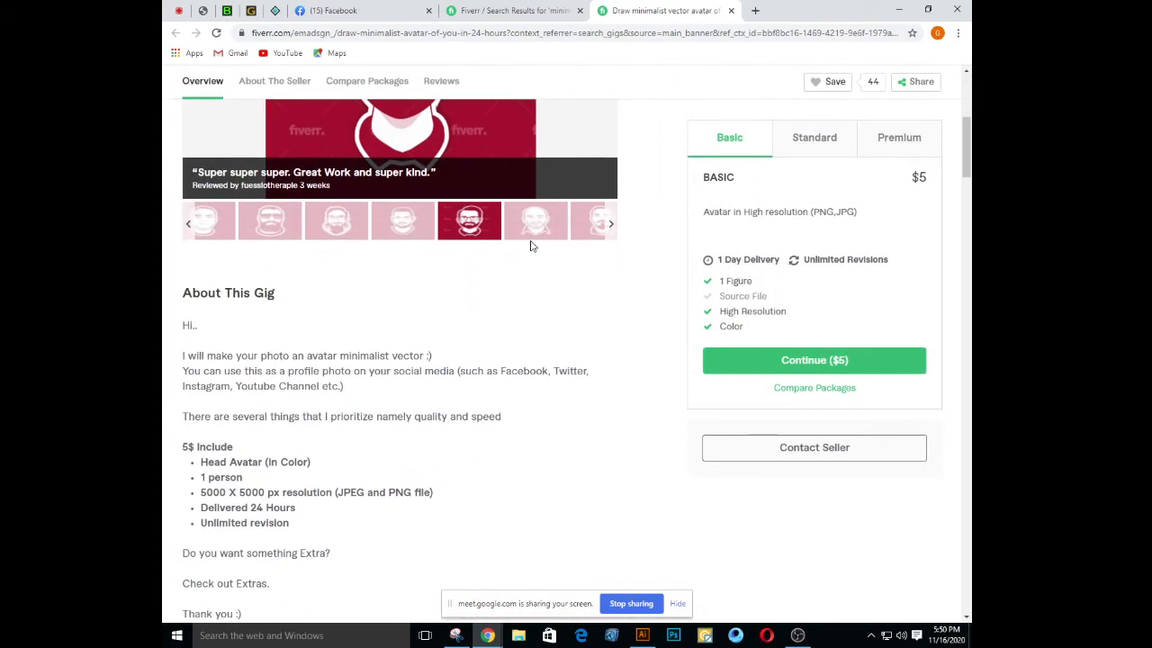
left_click(534, 225)
scroll(576, 261, "up", 3)
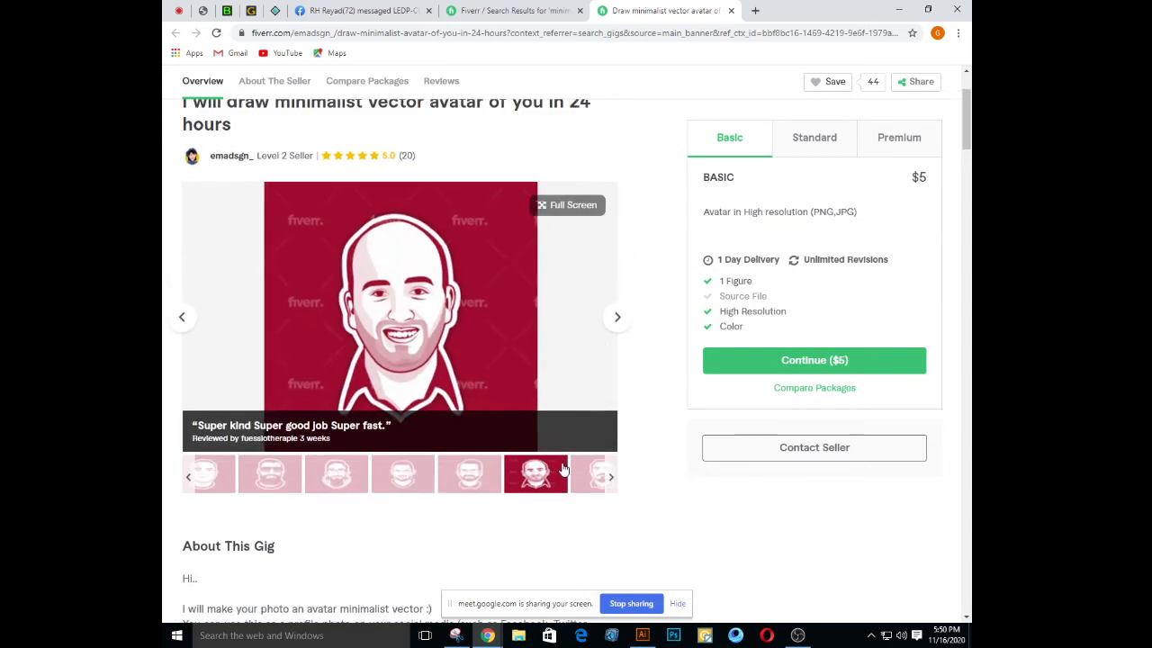
left_click(589, 473)
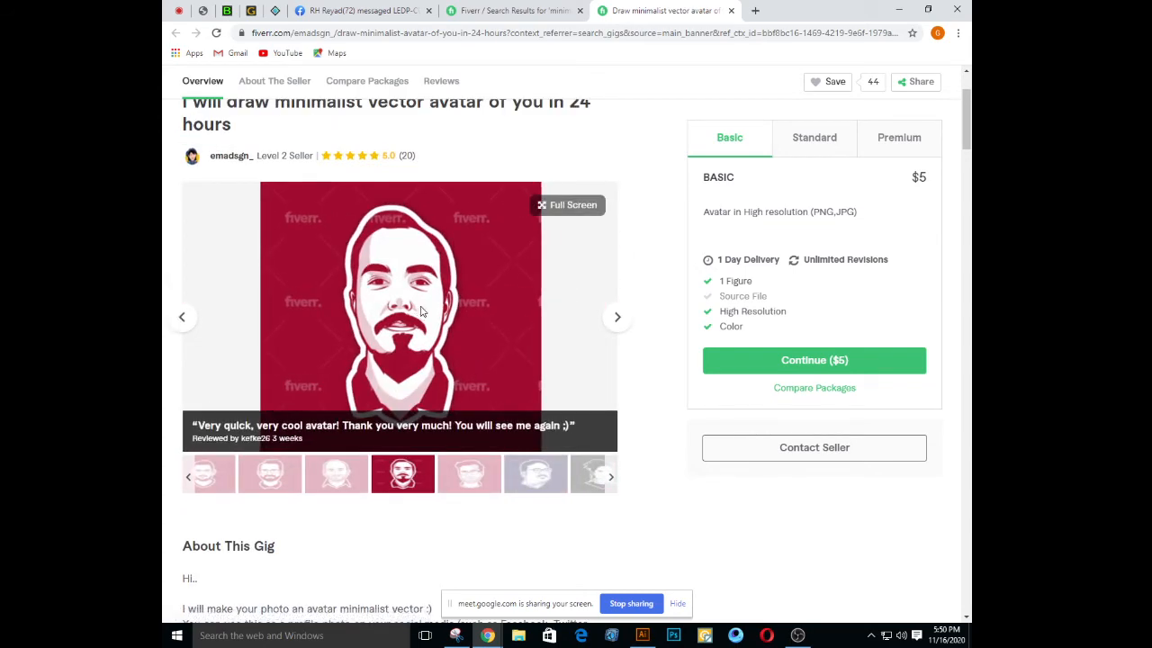
left_click(420, 311)
left_click(947, 87)
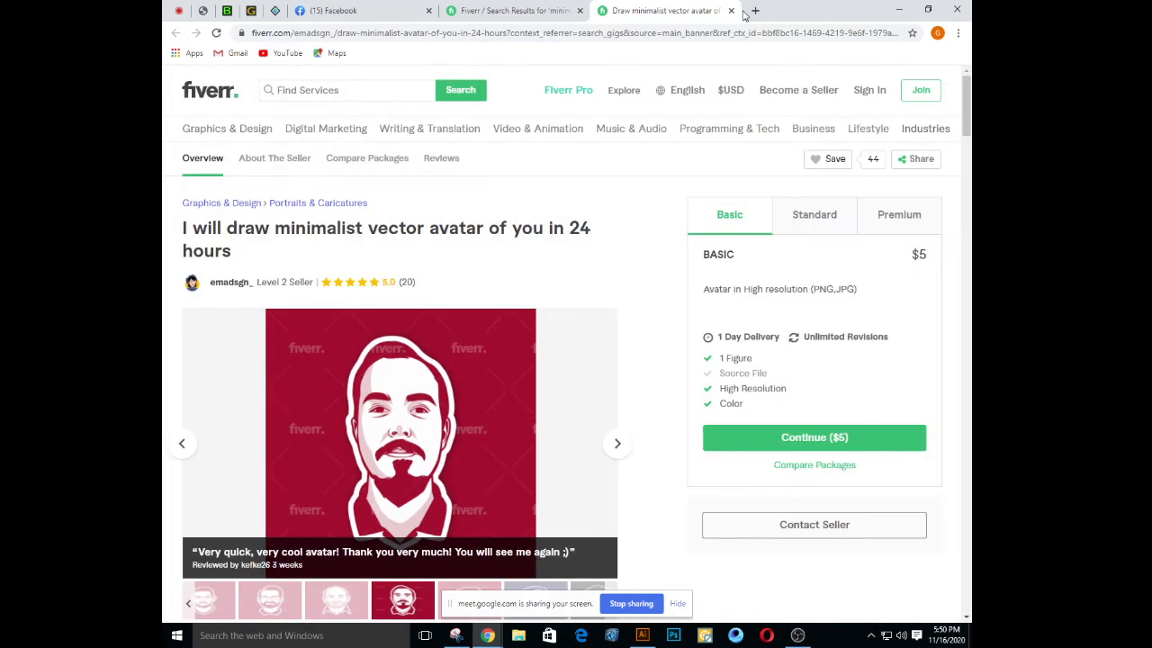
left_click(731, 10)
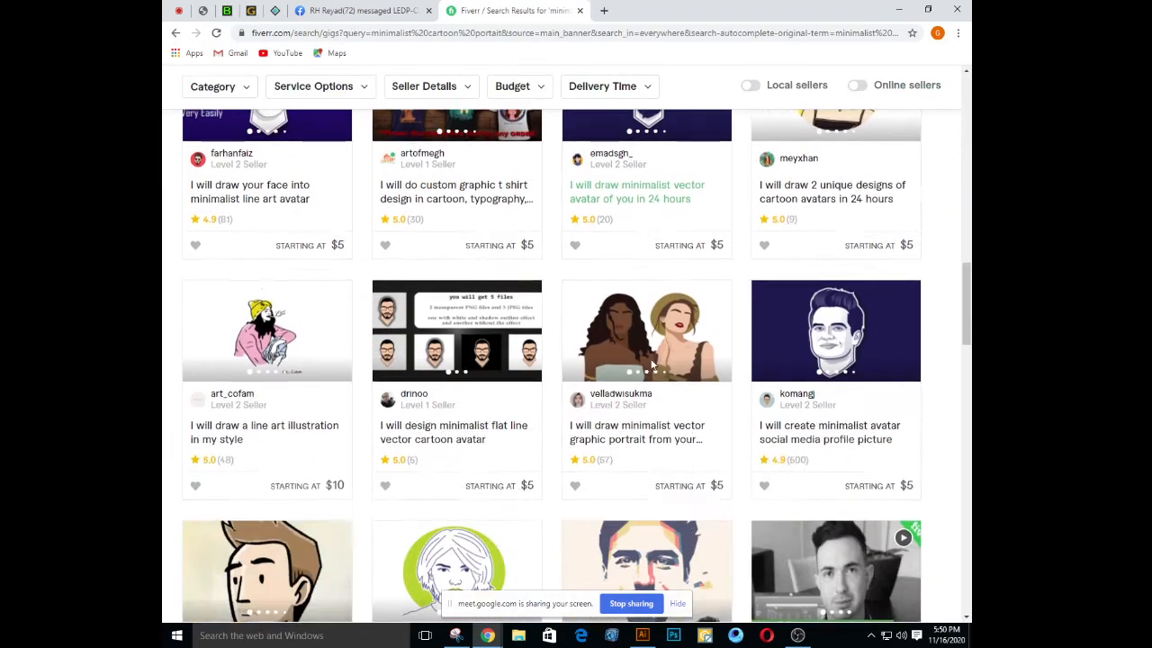
Browse further minimalist portrait results and open the gig "I will design minimalist flat line cartoon vector avatar"
scroll(653, 363, "down", 5)
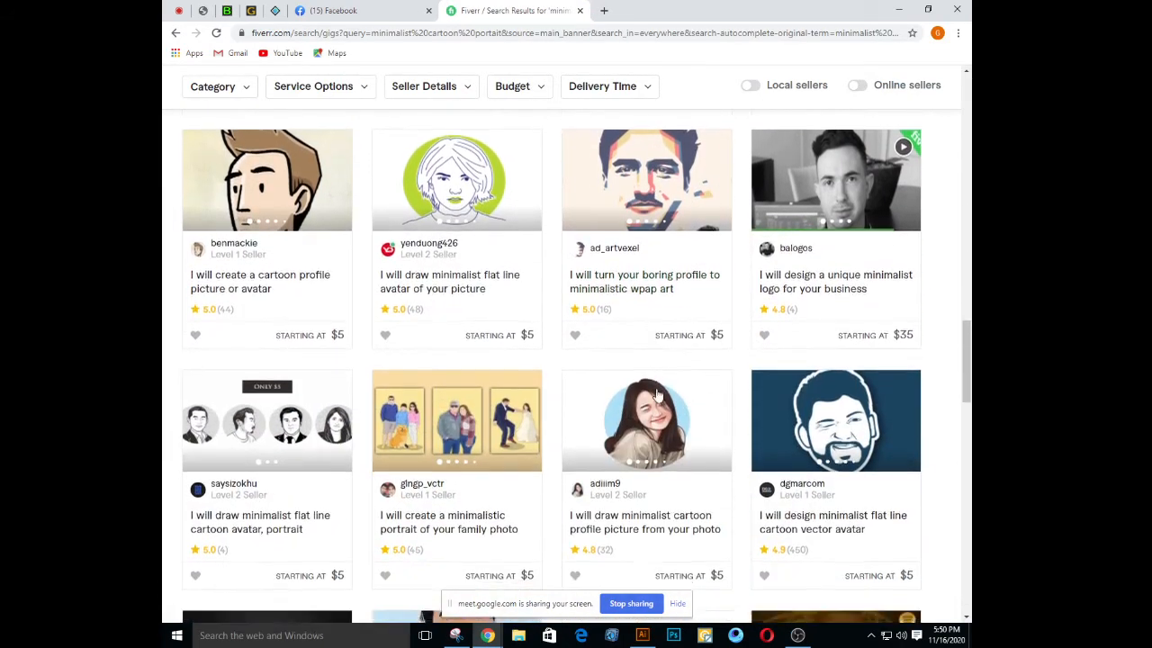
scroll(657, 396, "down", 4)
scroll(846, 400, "up", 4)
scroll(829, 403, "down", 1)
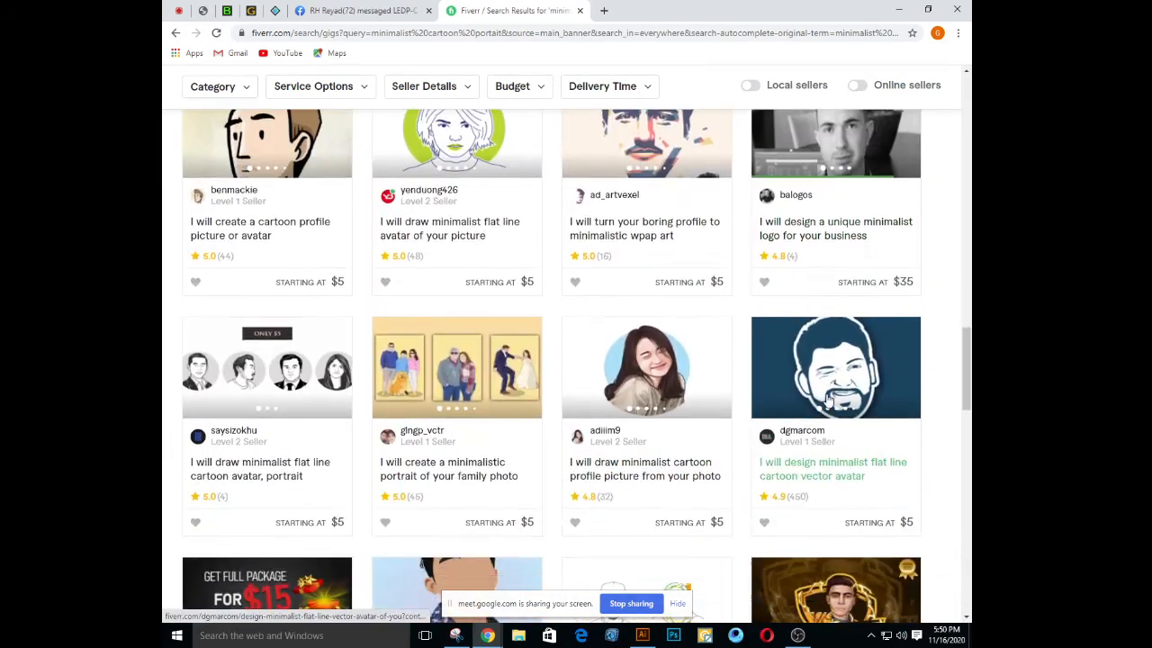
left_click(826, 378)
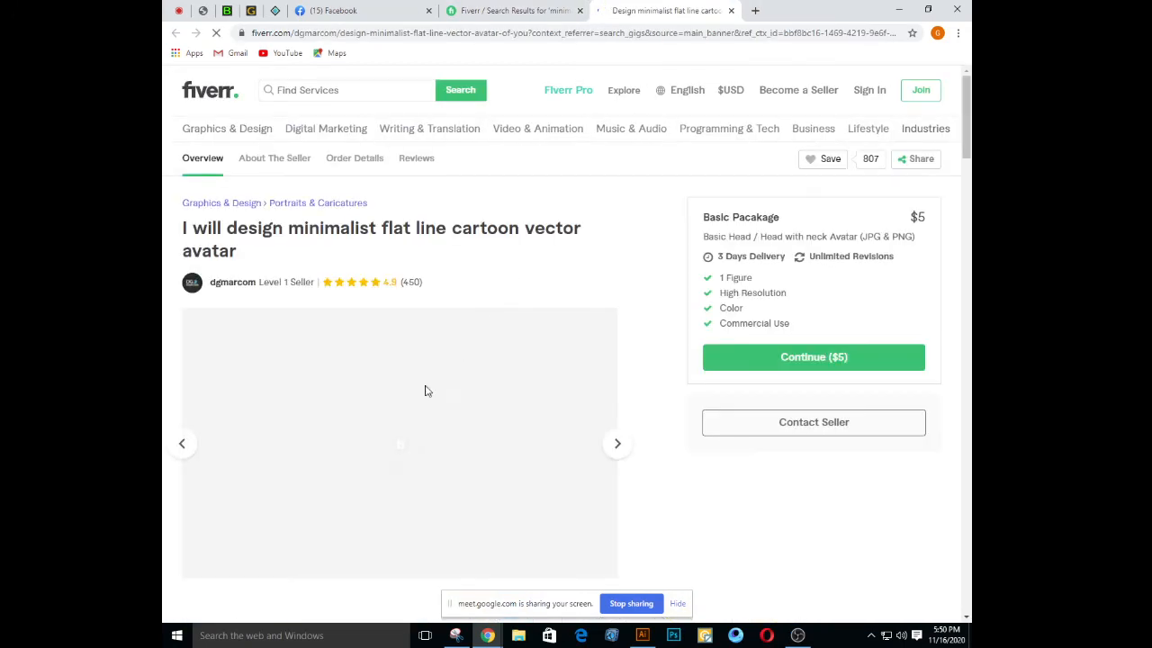
Look through the gig's sample avatars and examine the enlarged grid of eight colored square portraits
scroll(428, 391, "down", 2)
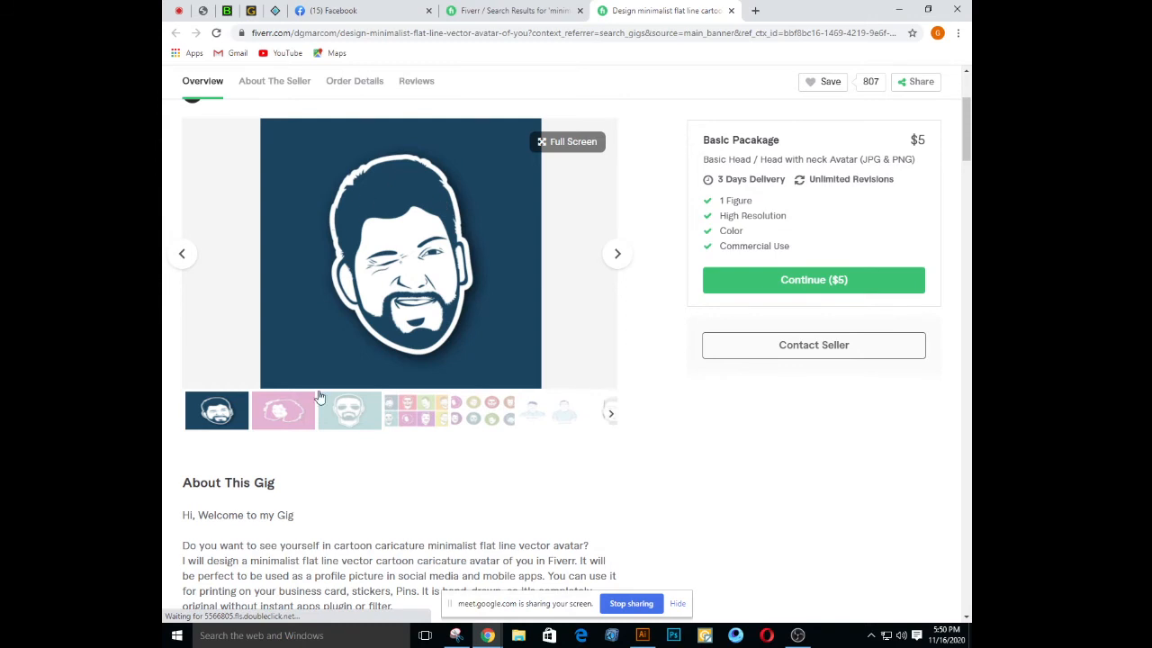
left_click(281, 414)
left_click(349, 423)
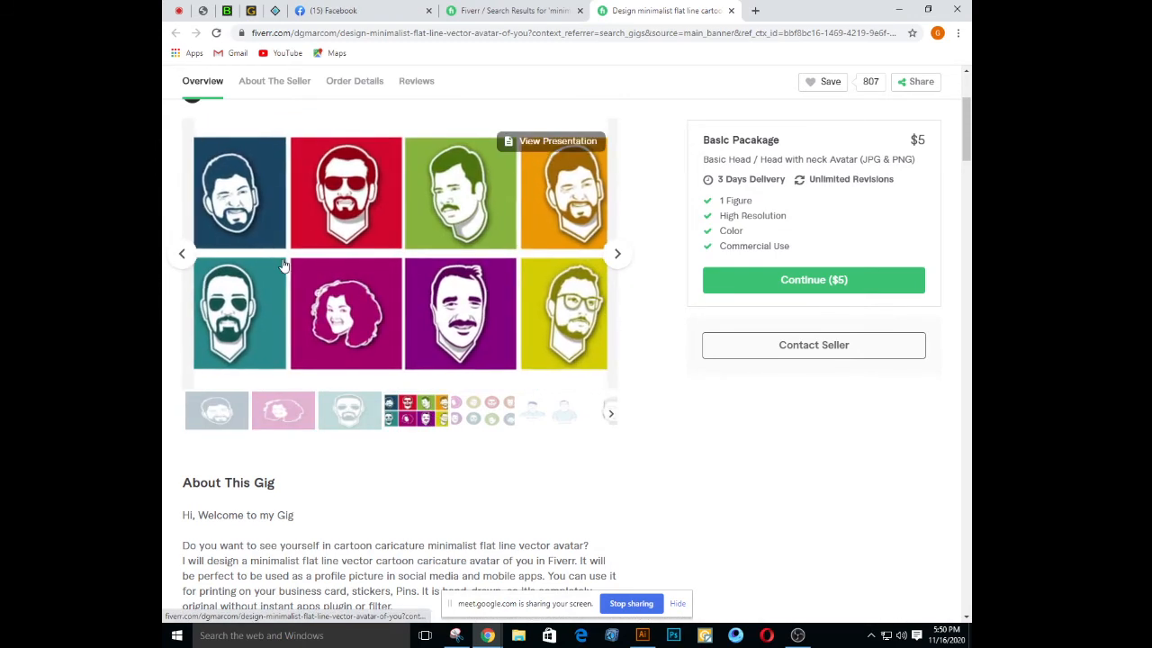
scroll(440, 266, "up", 1)
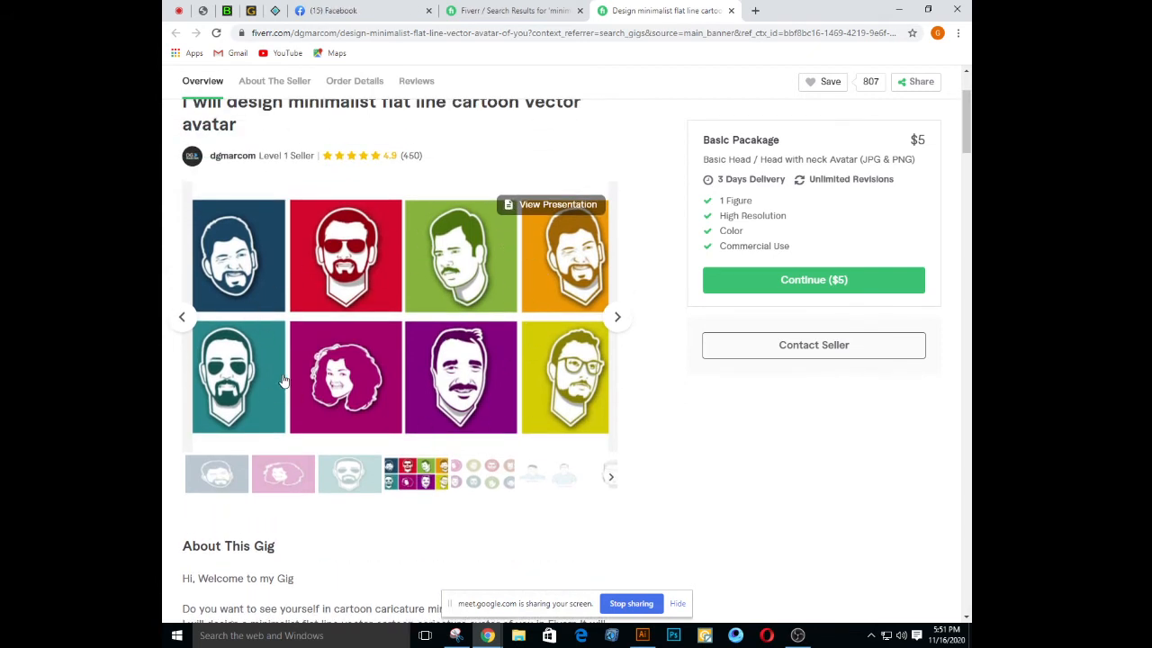
scroll(283, 381, "up", 2)
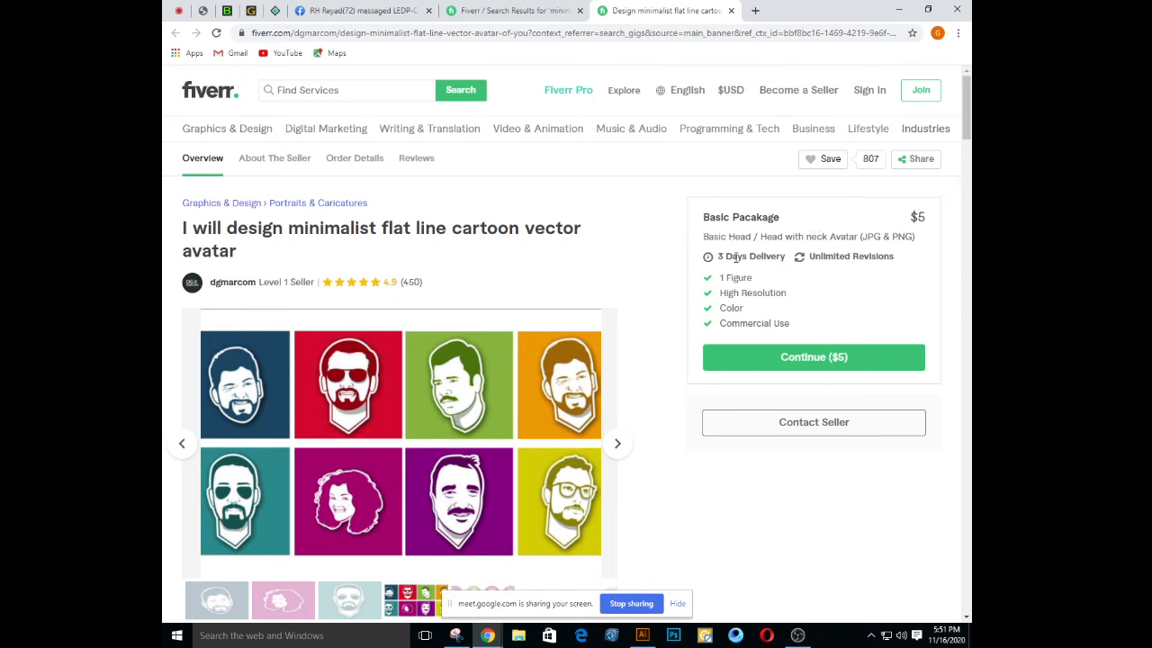
scroll(589, 290, "down", 1)
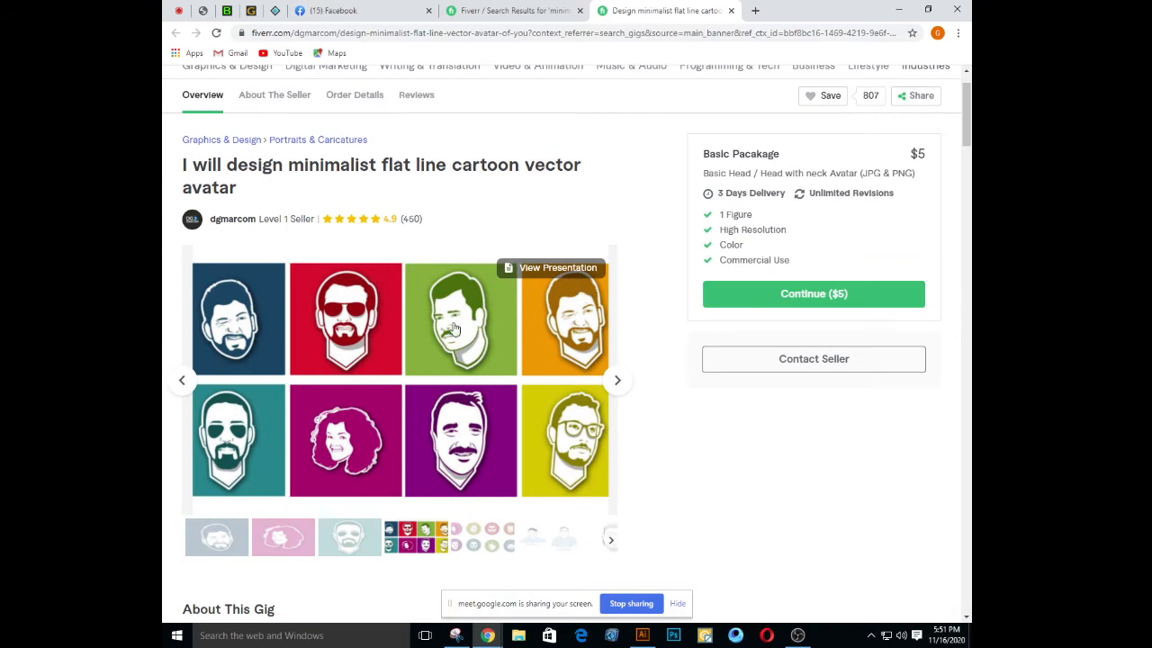
left_click(366, 345)
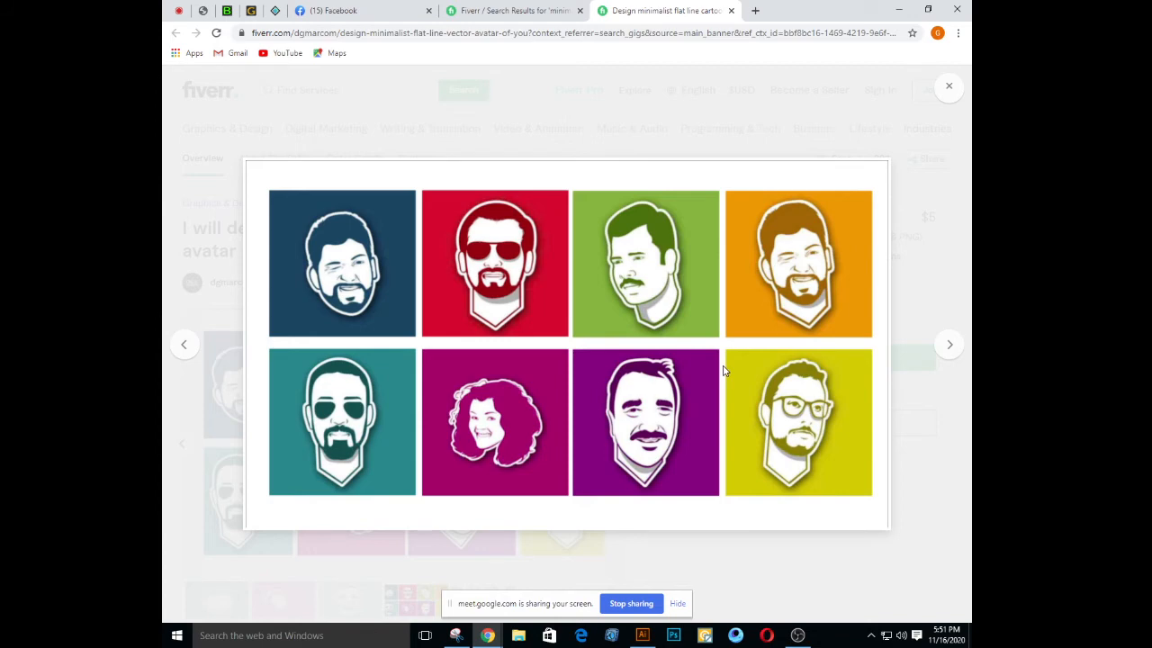
left_click(950, 89)
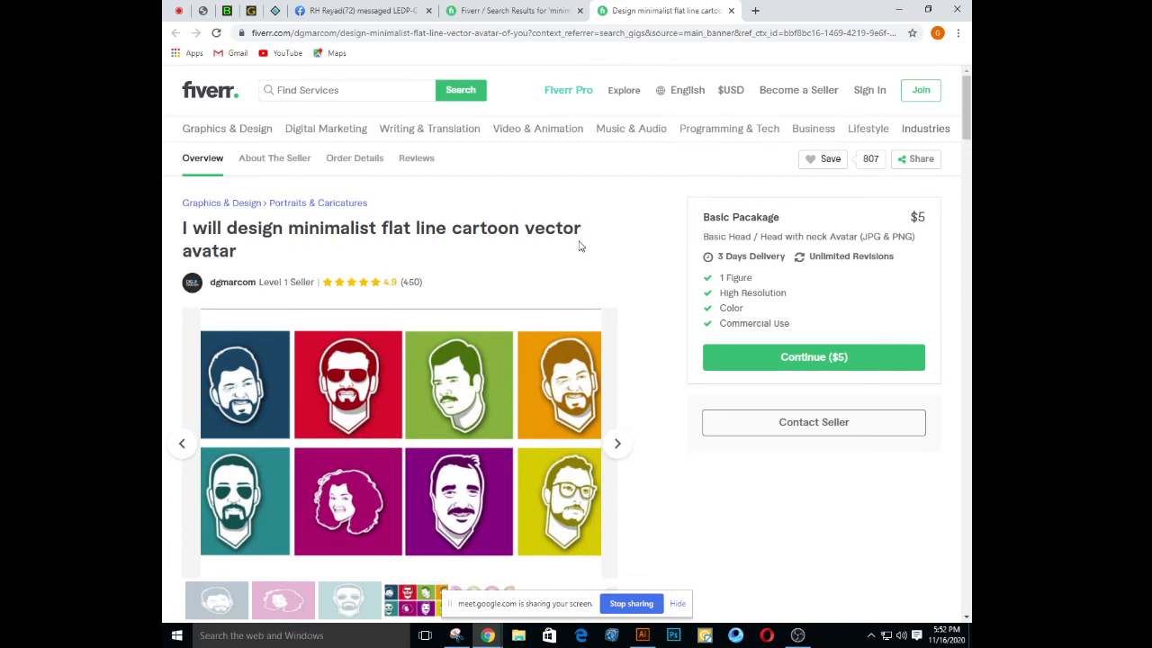
Enlarge the grid of square portraits two more times to study its flat single-color shading
scroll(583, 248, "down", 1)
scroll(585, 249, "up", 1)
scroll(461, 268, "down", 1)
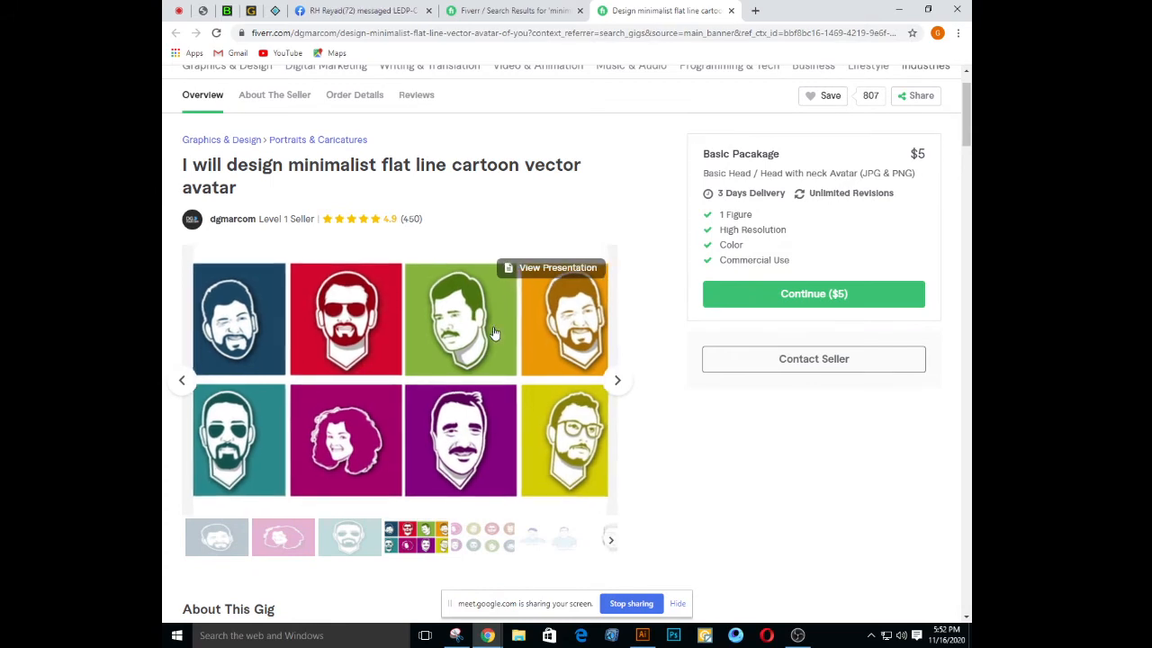
left_click(466, 334)
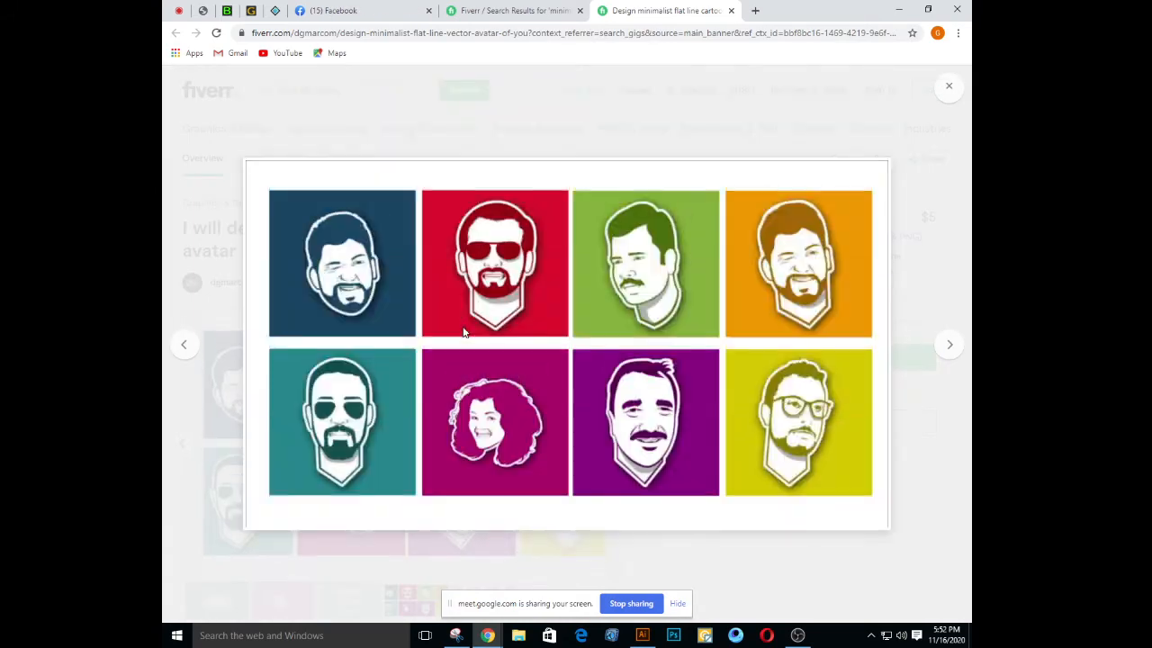
left_click(948, 90)
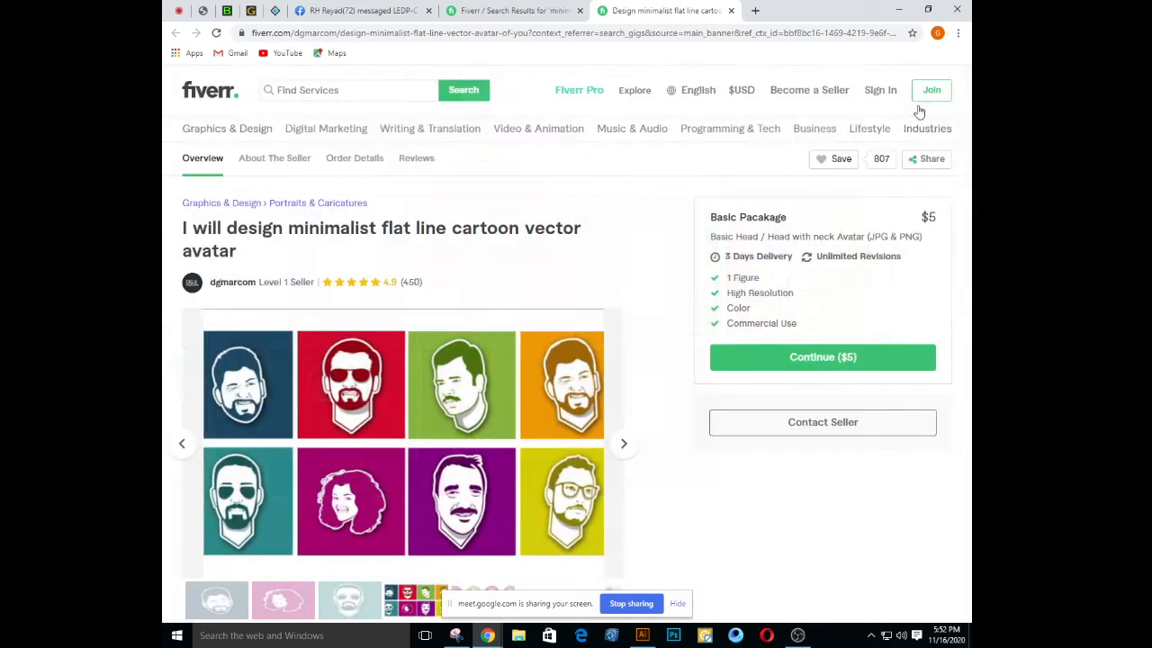
scroll(502, 321, "down", 1)
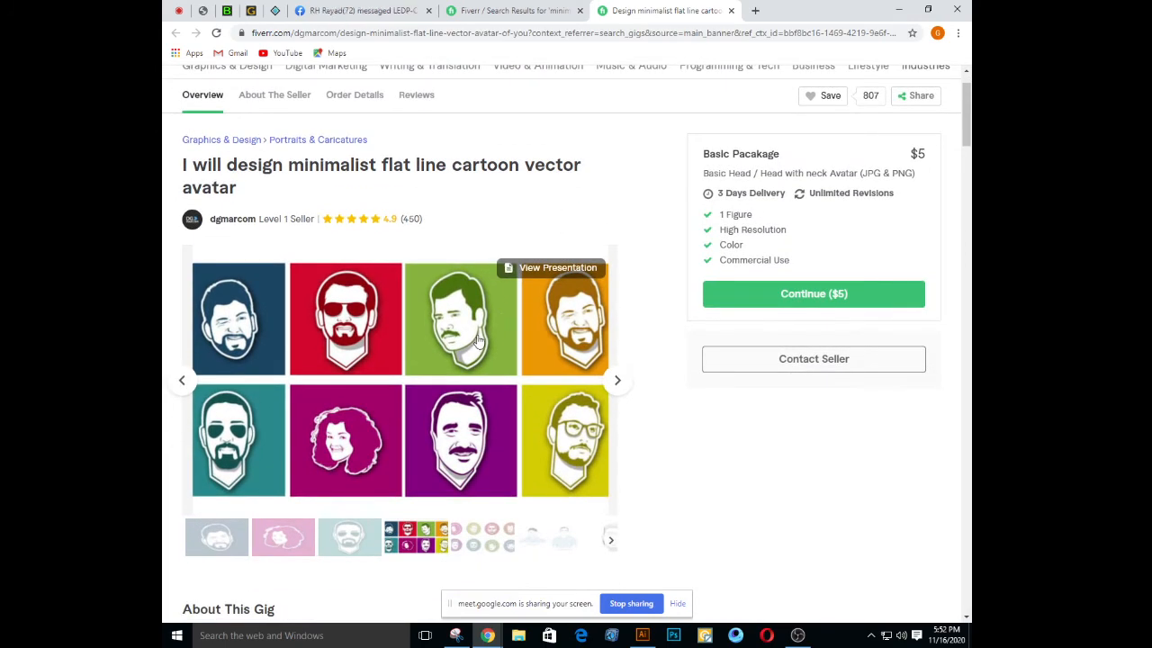
left_click(478, 342)
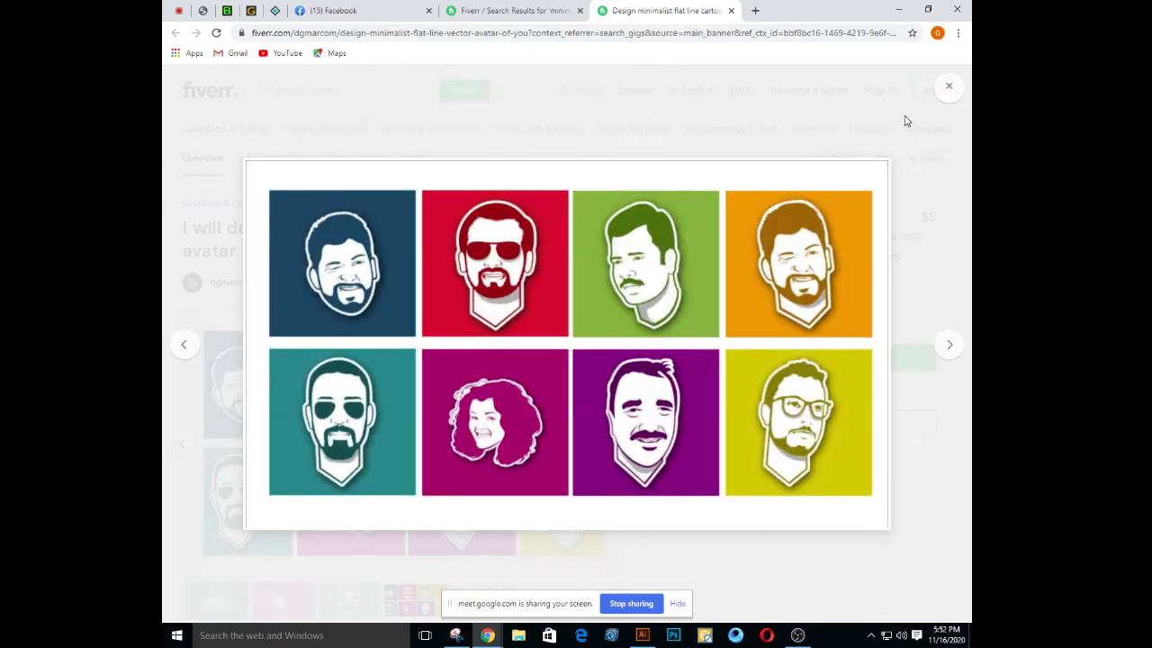
left_click(952, 93)
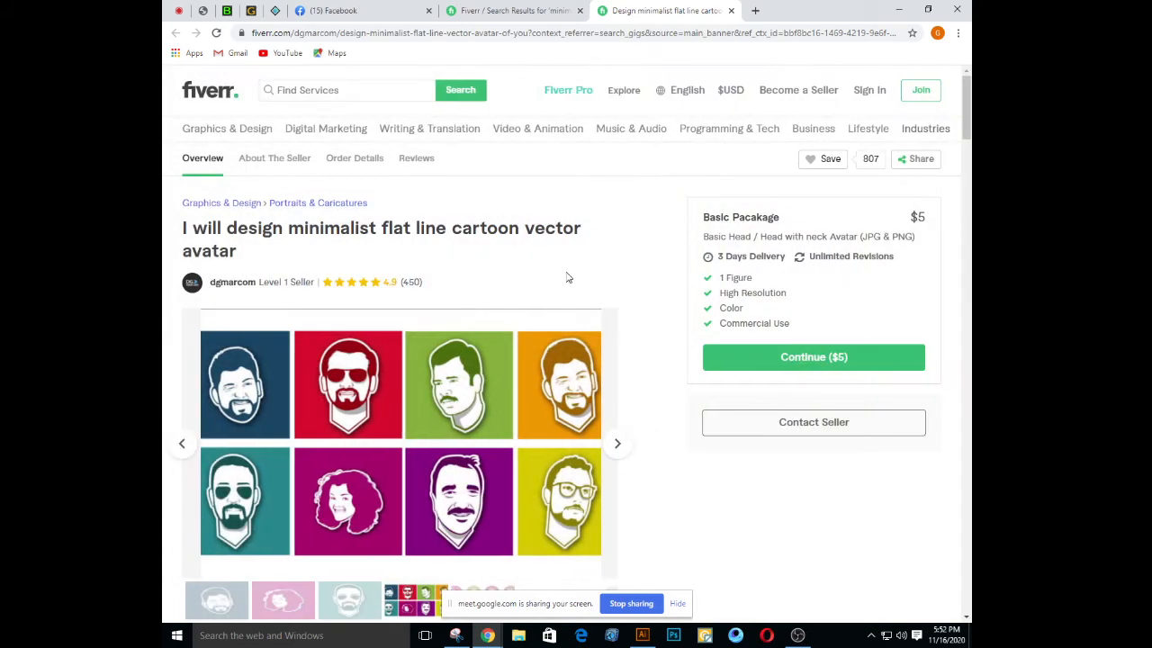
Compare the sample sheet of round avatars with the enlarged sheet of square ones
scroll(576, 279, "down", 1)
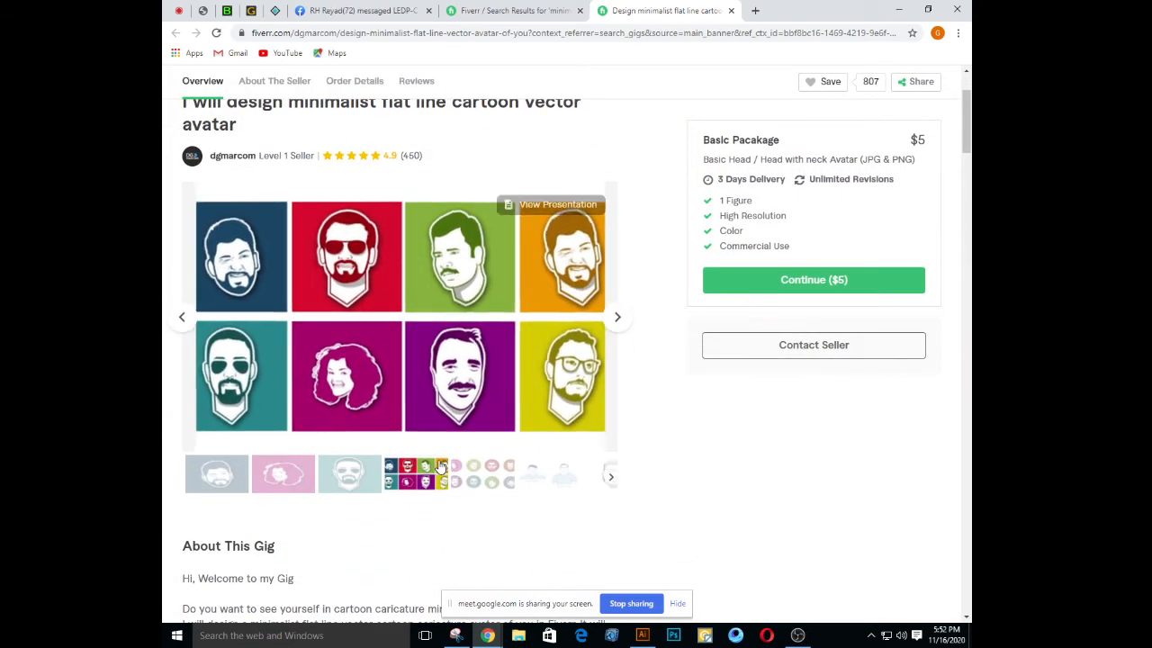
left_click(475, 481)
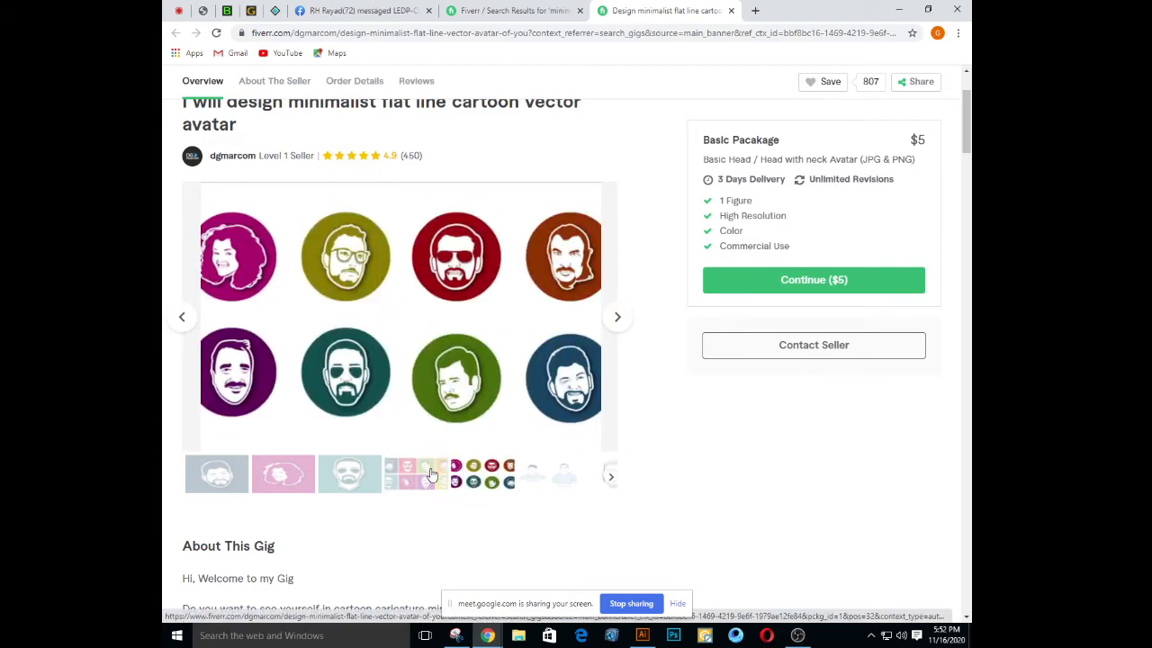
left_click(432, 475)
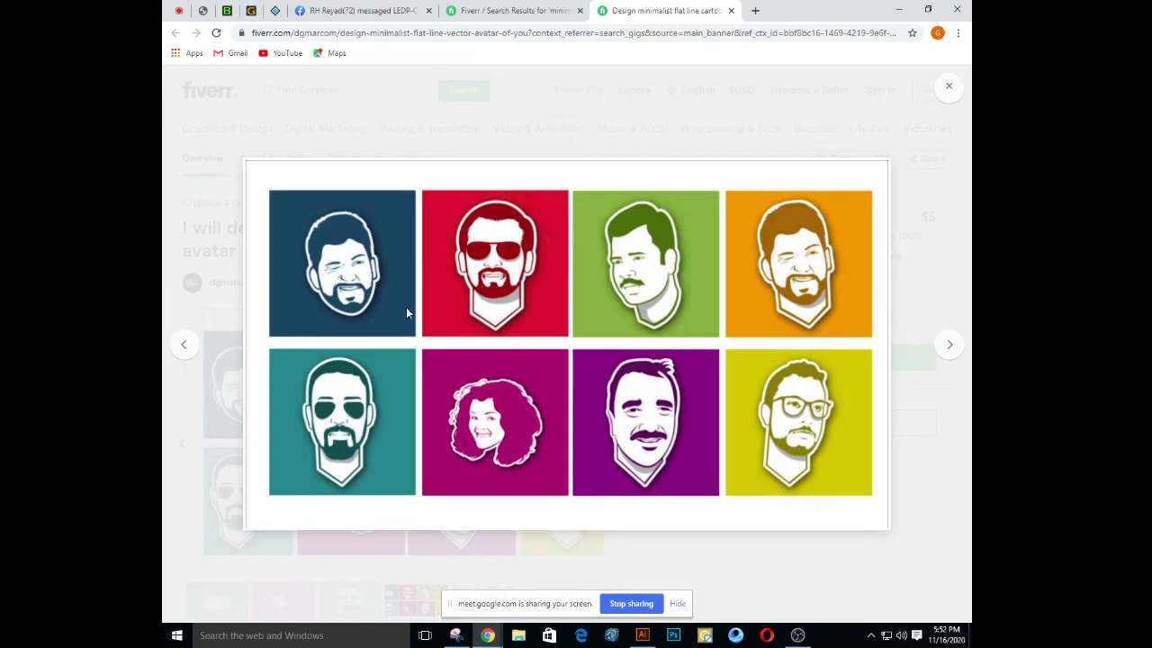
left_click(949, 86)
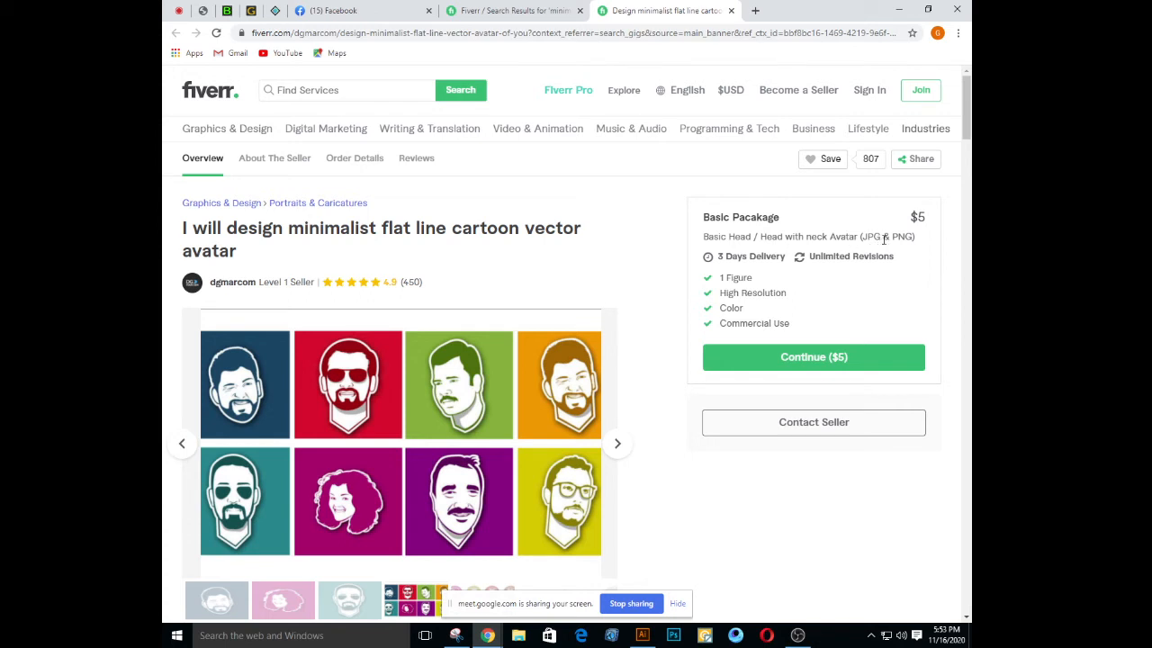
Highlight the file formats in the basic package description and review the enlarged square avatar grid once more
left_click_drag(871, 237, 924, 244)
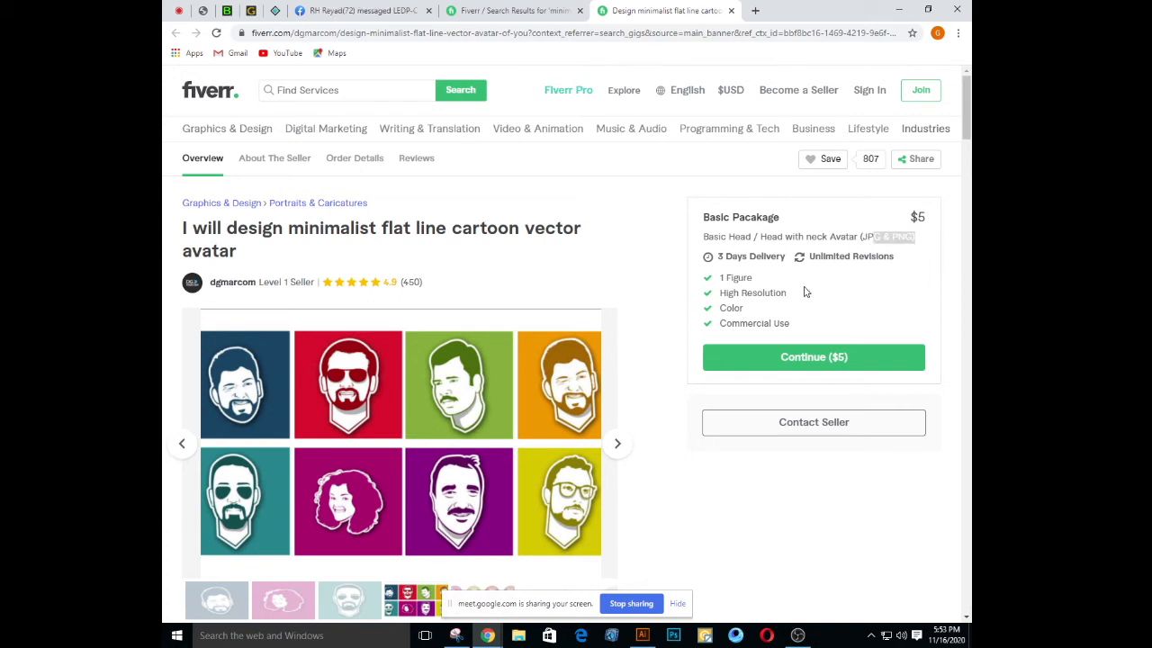
left_click(920, 219)
scroll(672, 316, "down", 1)
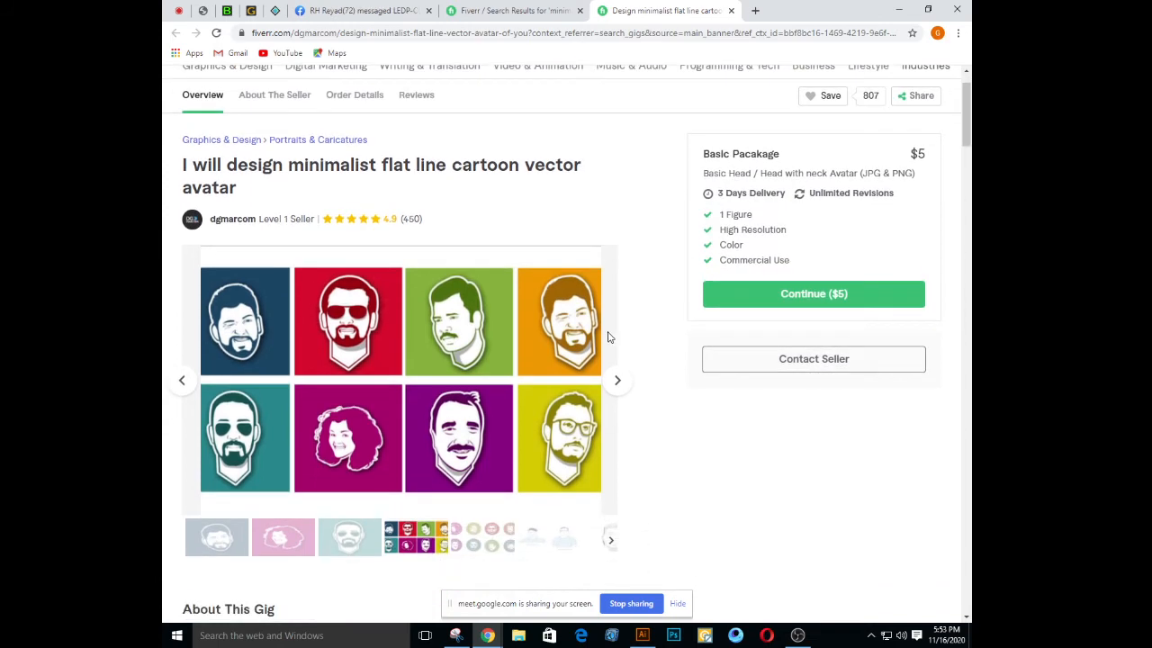
scroll(608, 335, "up", 1)
left_click(466, 354)
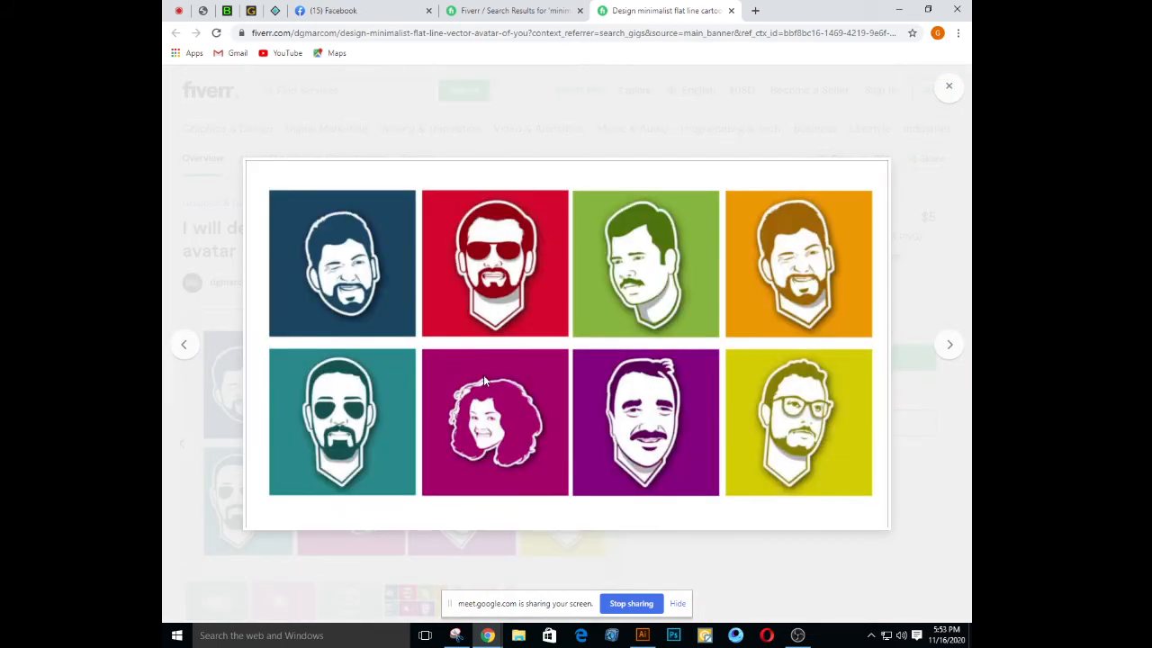
left_click(949, 86)
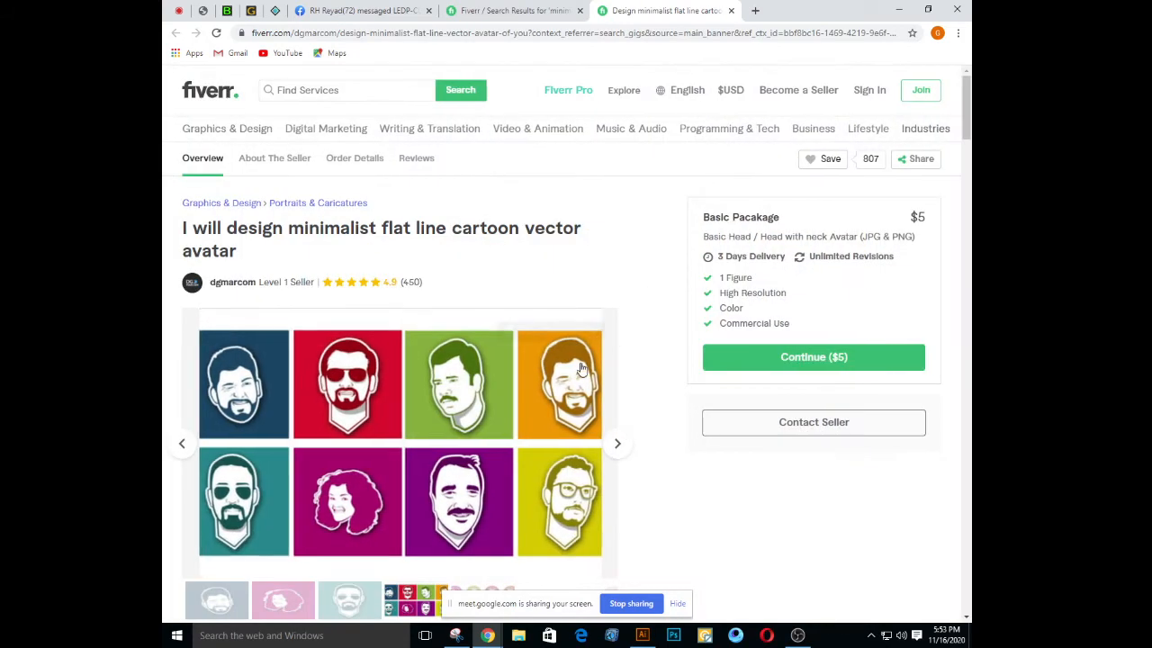
scroll(583, 363, "down", 1)
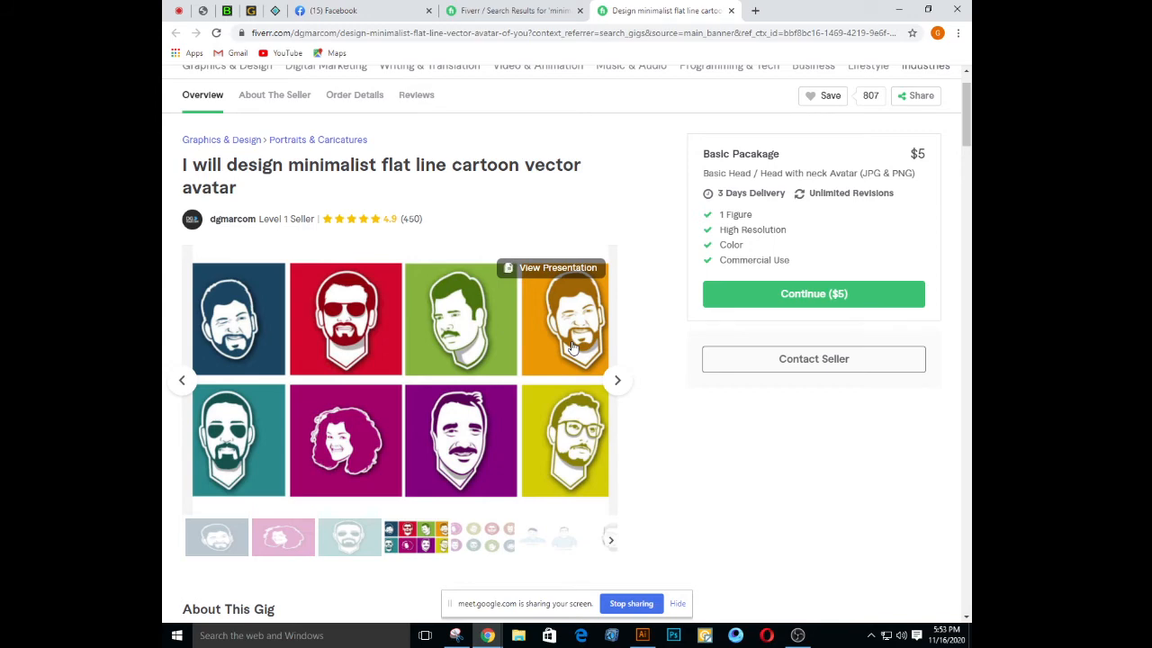
scroll(573, 345, "up", 1)
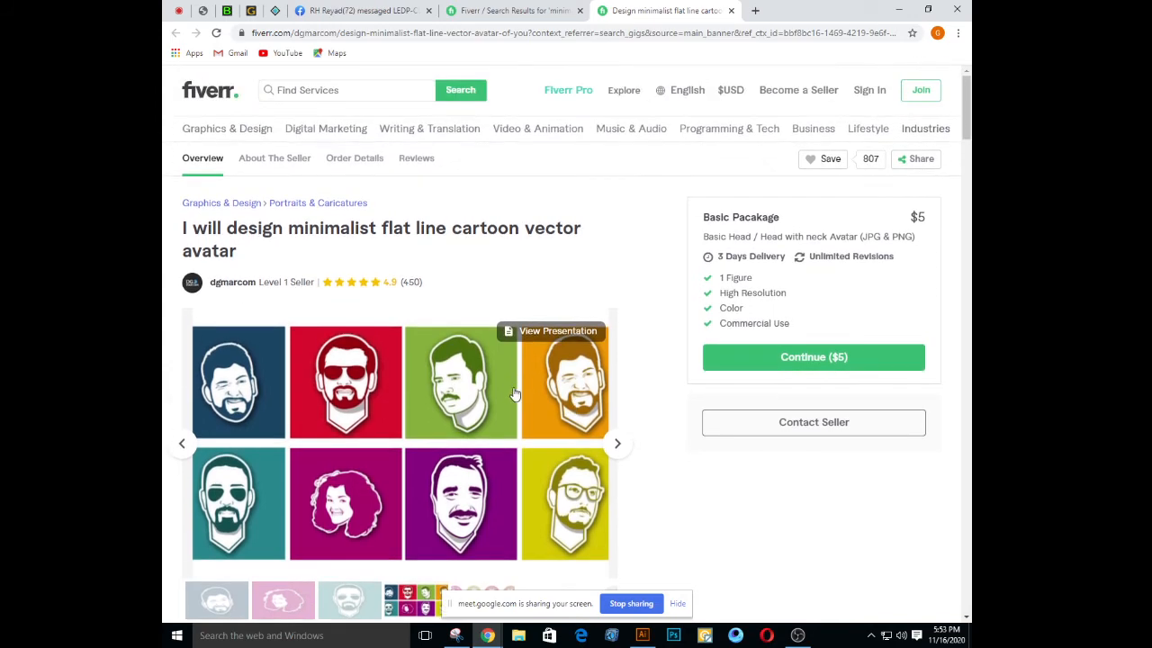
scroll(576, 342, "down", 1)
Return to the Fiverr search results and browse the minimalist cartoon portrait gigs for more style examples
left_click(518, 10)
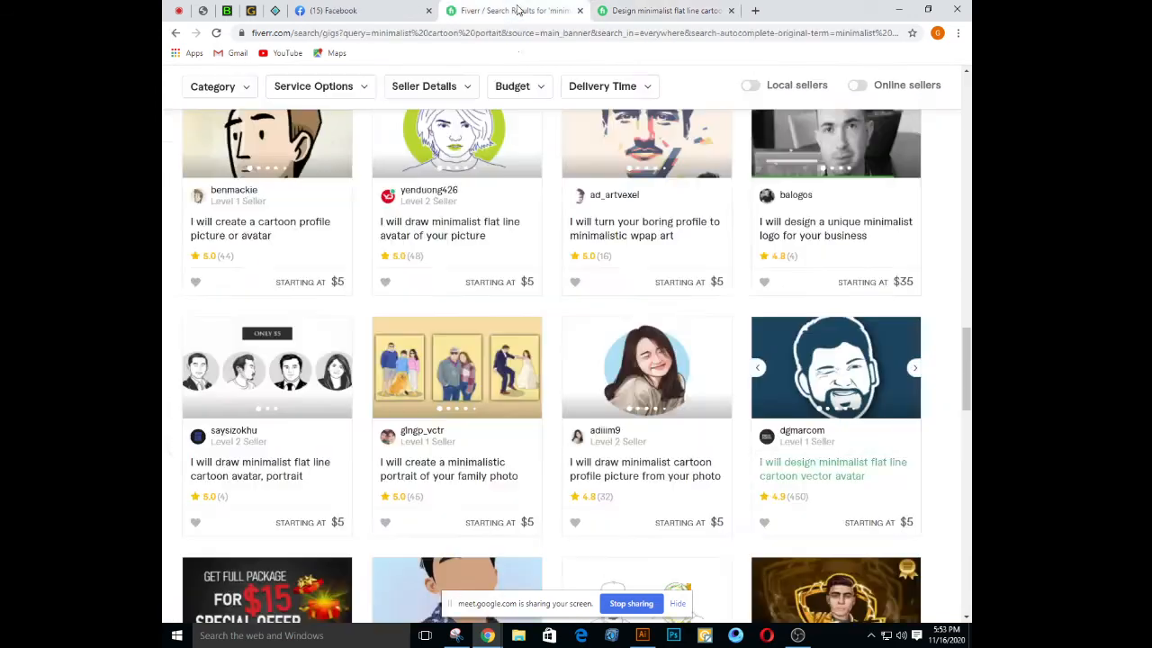
scroll(628, 327, "up", 3)
scroll(585, 342, "down", 5)
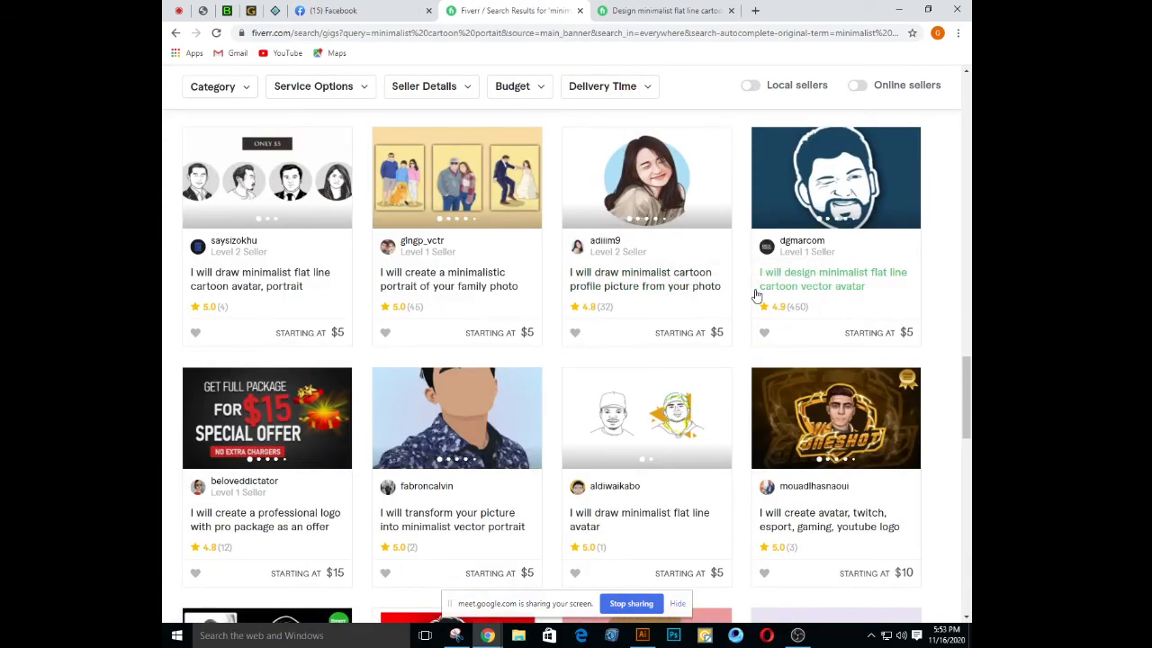
scroll(758, 297, "down", 3)
scroll(522, 389, "down", 1)
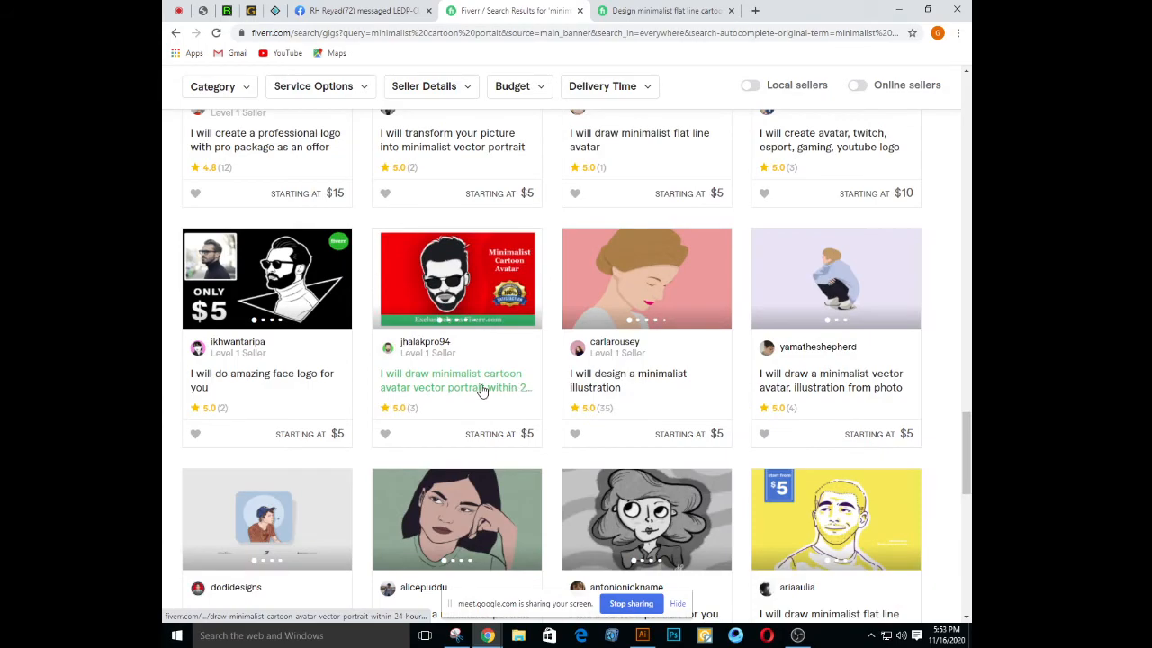
scroll(482, 390, "down", 2)
scroll(486, 393, "down", 5)
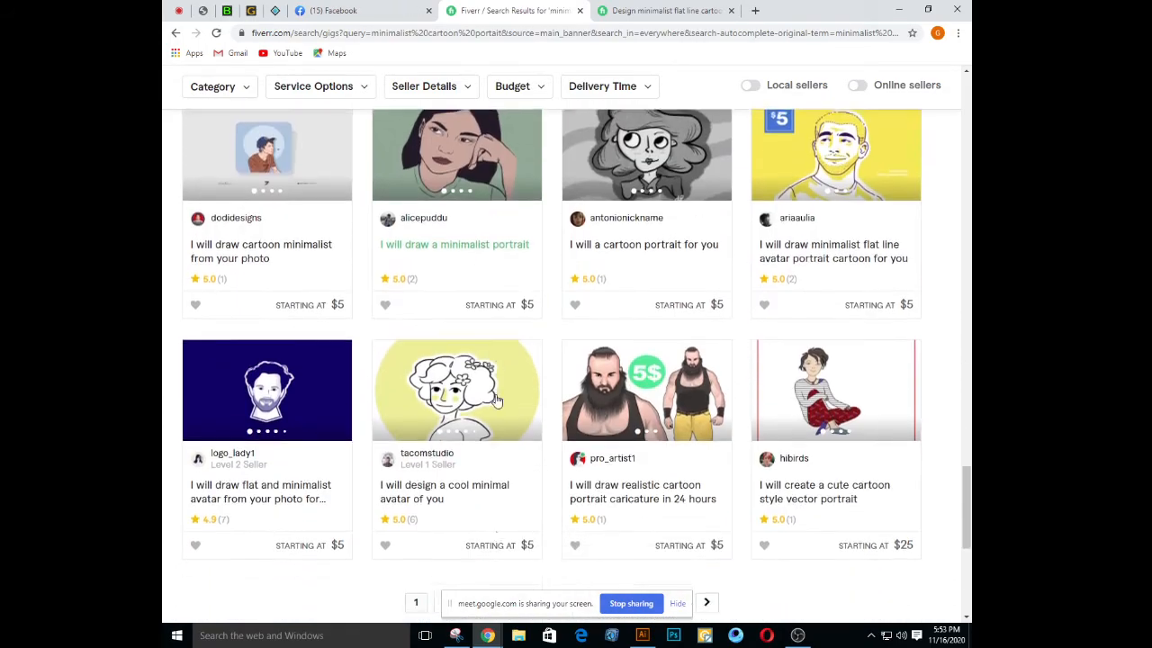
scroll(496, 399, "up", 3)
scroll(498, 396, "up", 8)
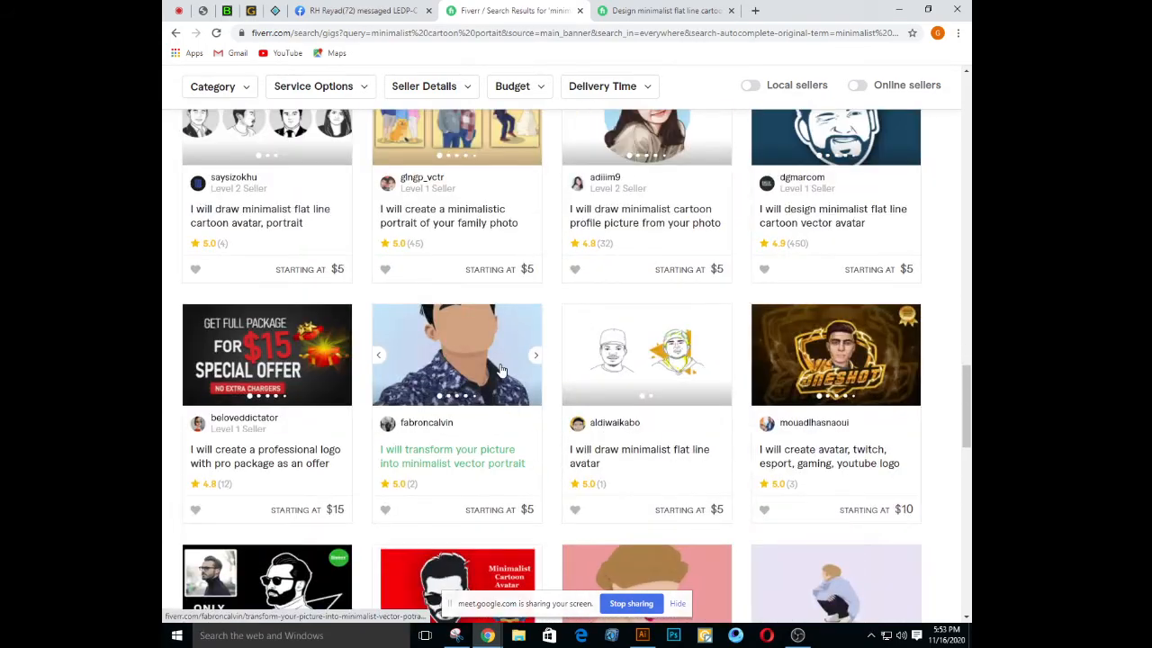
scroll(502, 369, "up", 6)
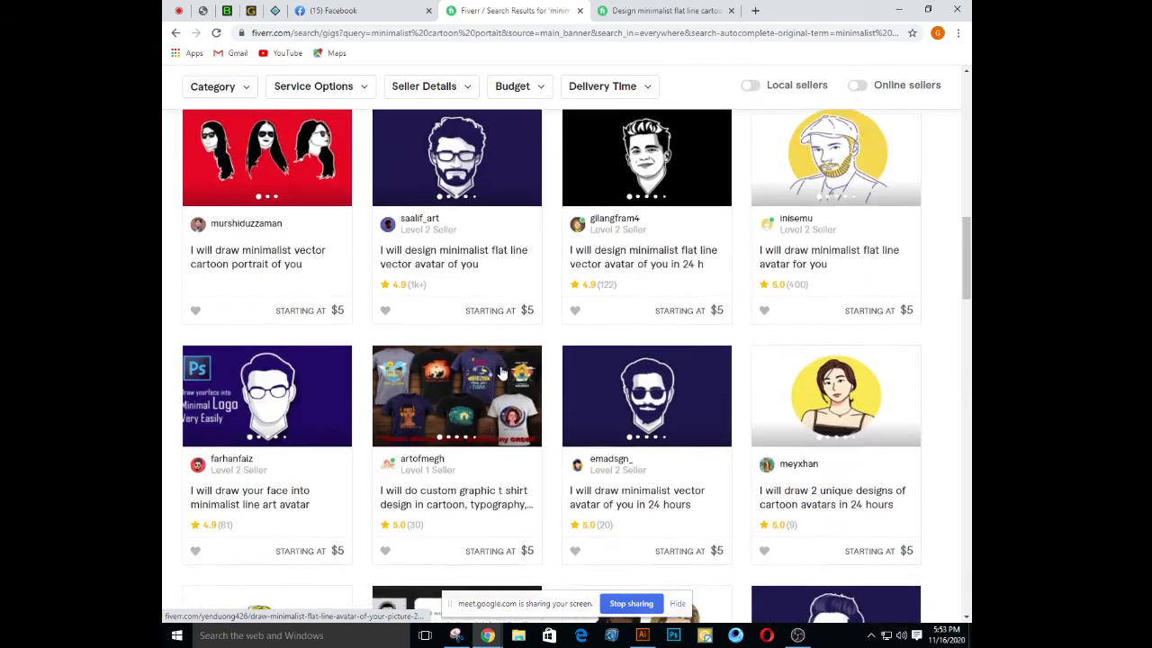
Open the gig "I will design minimalist flat line vector cartoon avatar" in a new tab and switch to it
scroll(468, 450, "down", 4)
right_click(455, 432)
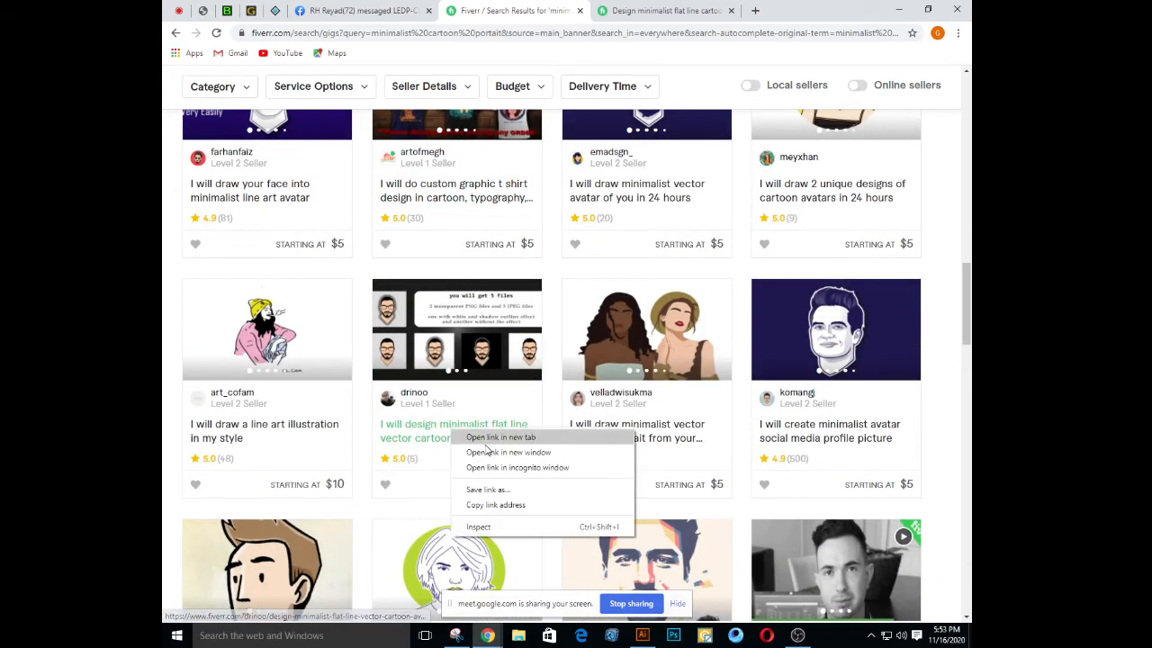
left_click(514, 441)
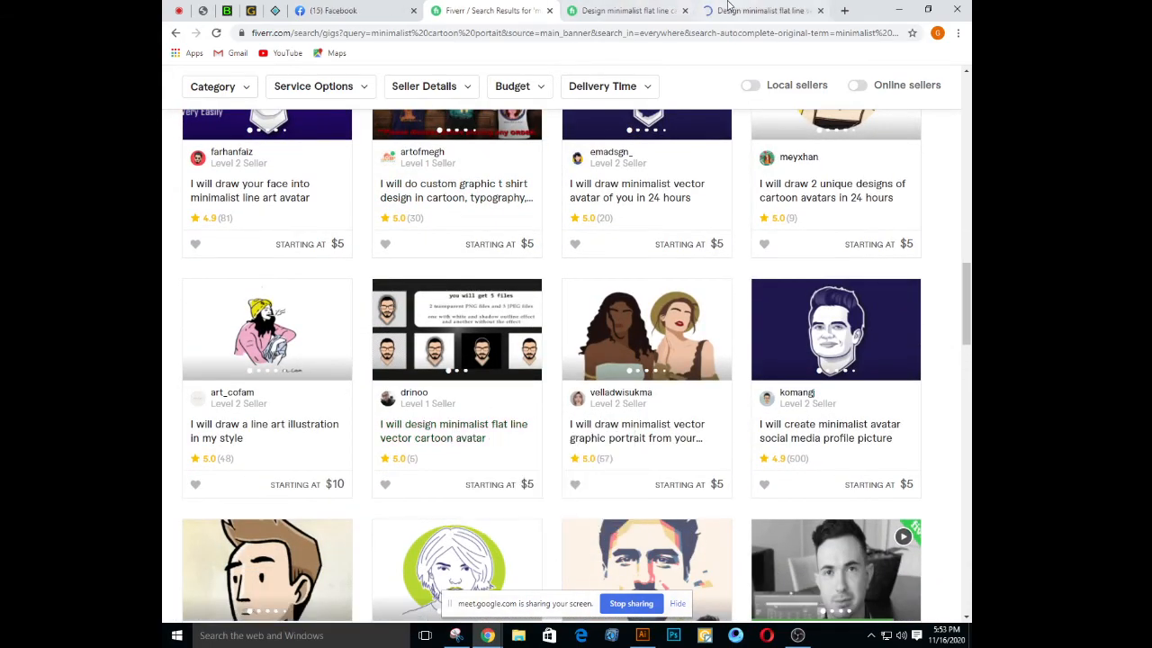
left_click(761, 9)
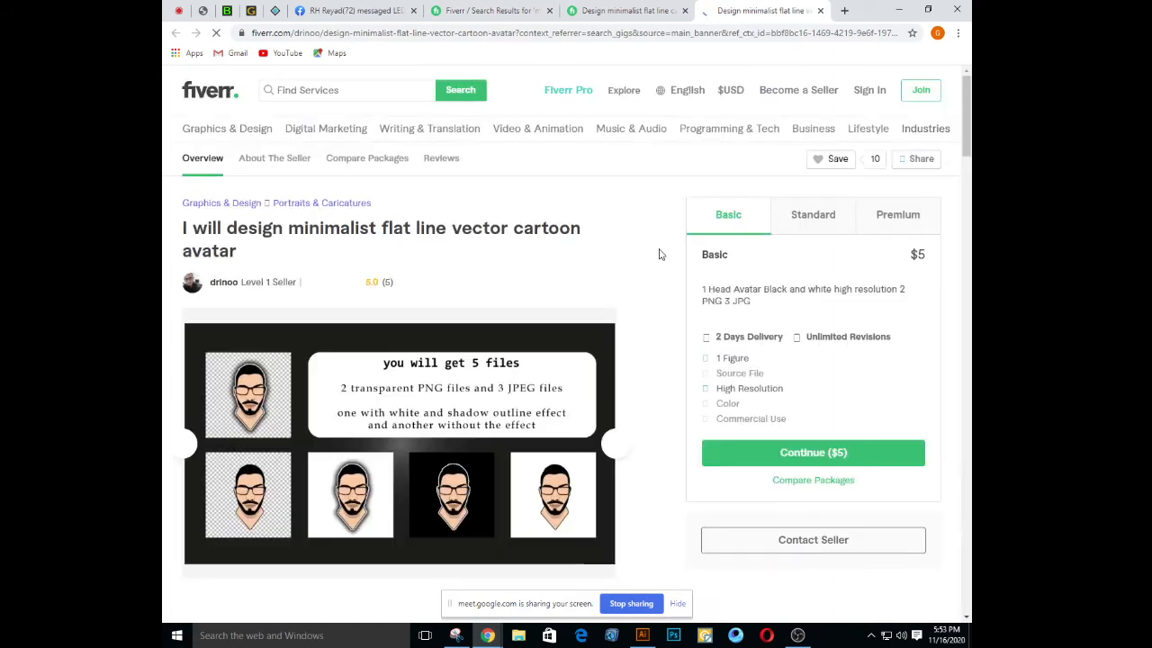
Review the gig's Basic package and highlight "Black and white" in its description
scroll(615, 261, "down", 1)
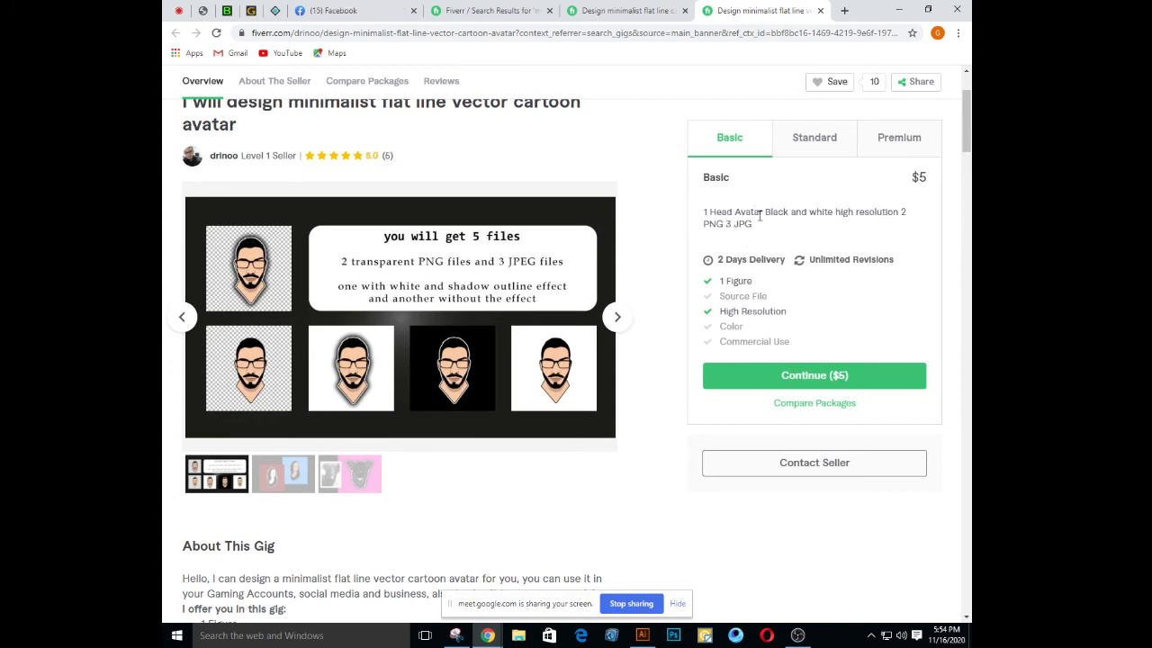
left_click_drag(764, 212, 835, 223)
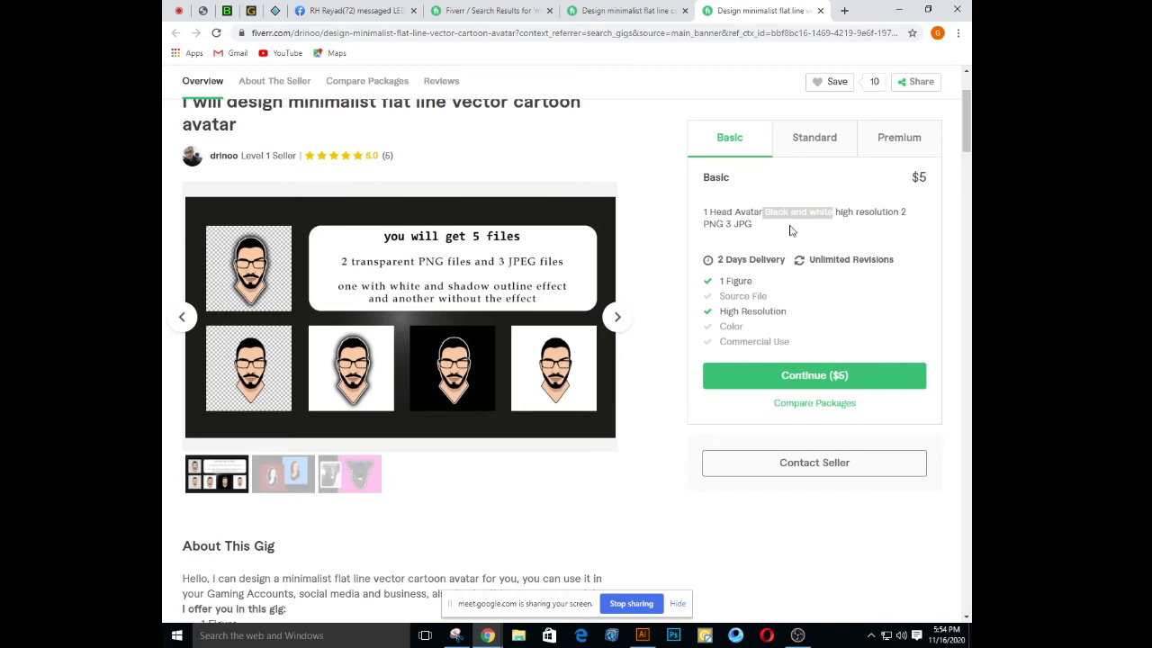
left_click(906, 211)
Compare the gig's Standard and Premium packages, checking its sample images in between
left_click(806, 151)
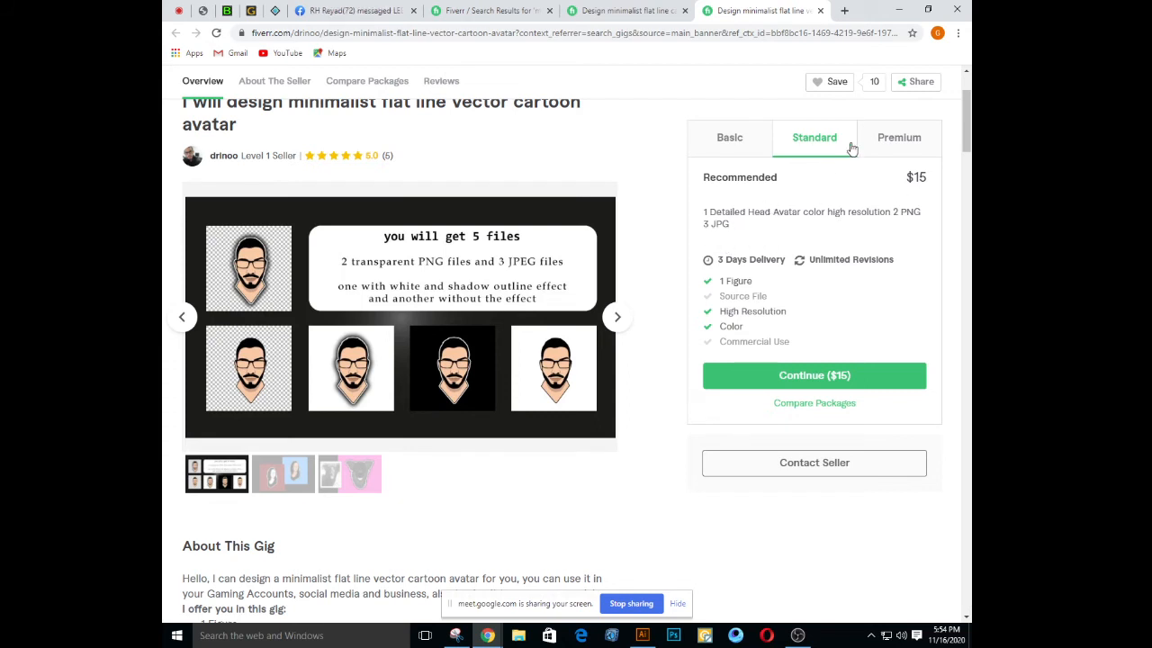
left_click(281, 483)
left_click(229, 477)
left_click(893, 144)
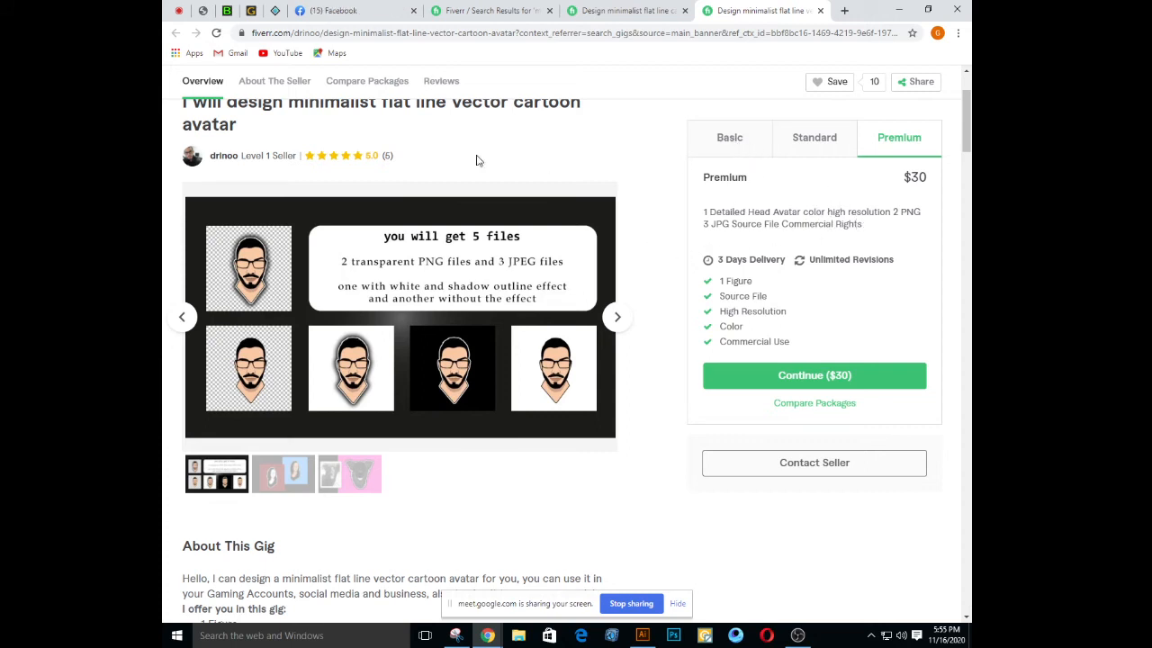
Skim the gig's description, close its tab and look again at the gig with the colored square portraits
scroll(478, 160, "up", 3)
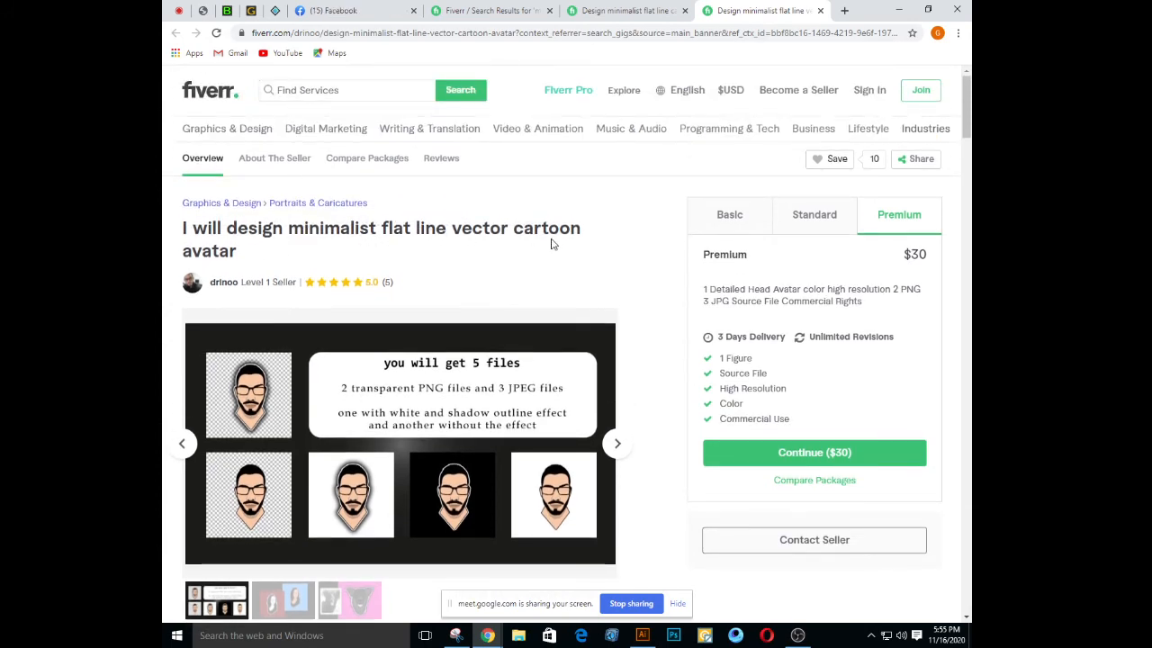
scroll(486, 315, "down", 4)
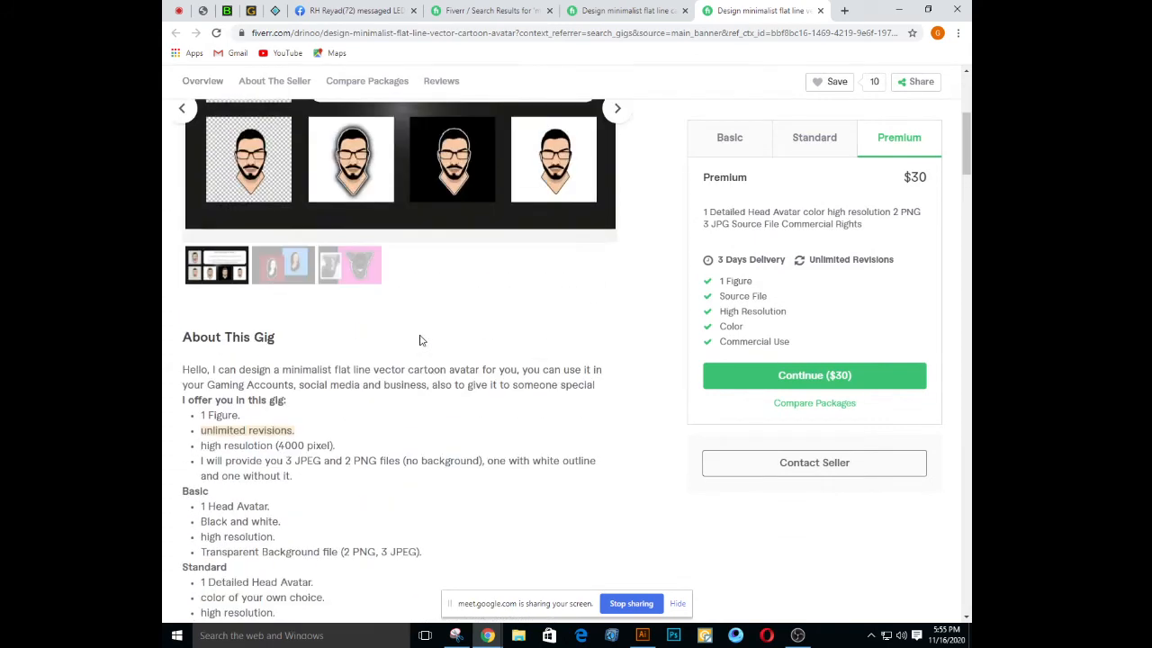
left_click(820, 10)
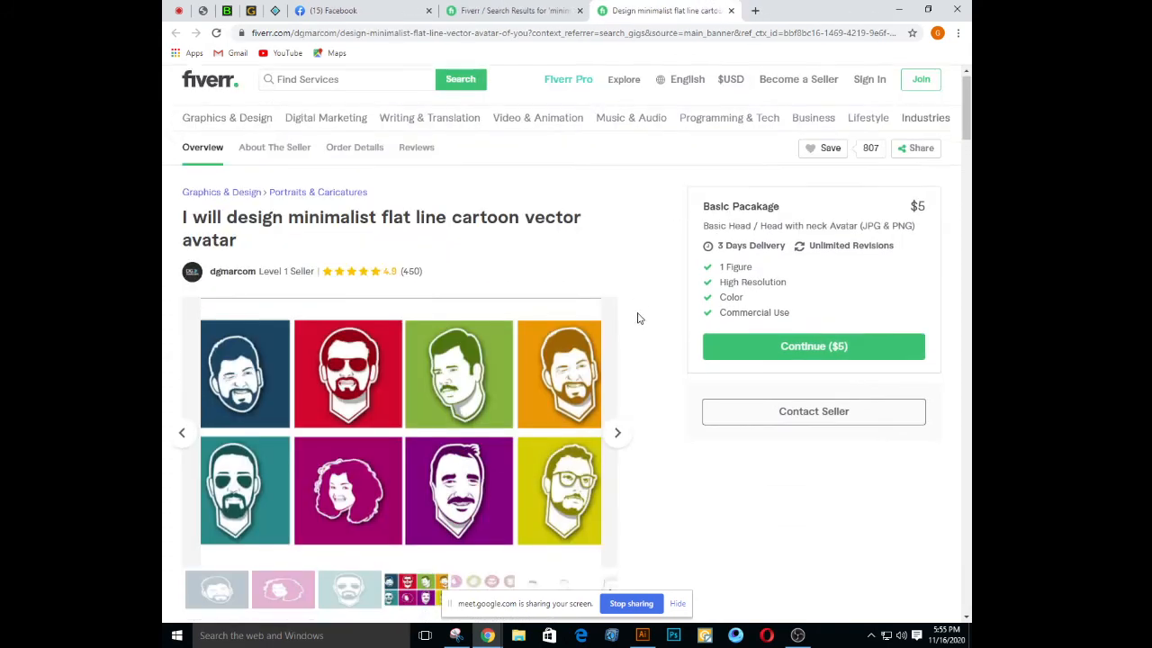
scroll(639, 318, "down", 2)
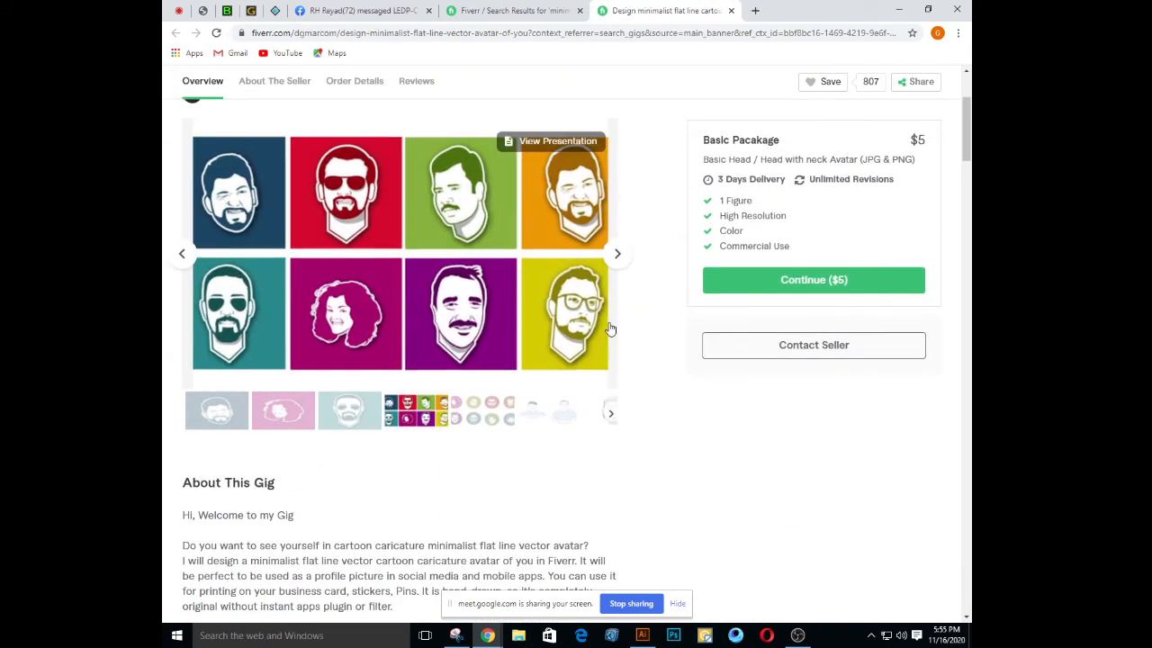
Examine the overview, preview images and package details of the minimalist flat line cartoon vector avatar gig
scroll(610, 329, "up", 2)
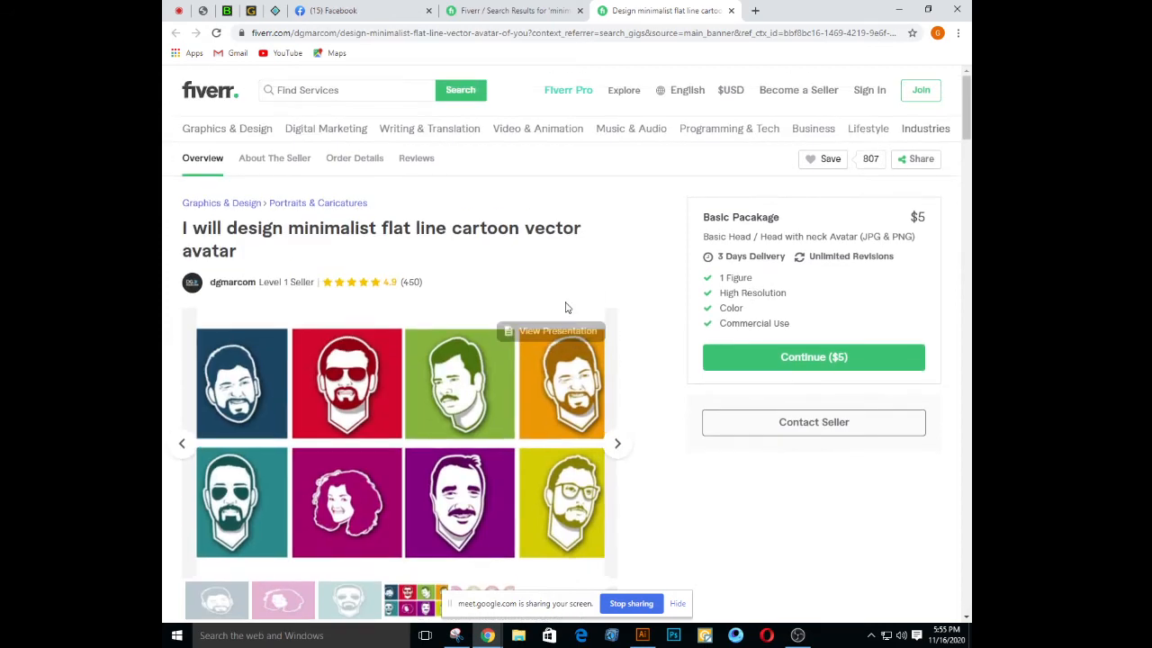
scroll(643, 282, "down", 2)
scroll(638, 281, "up", 2)
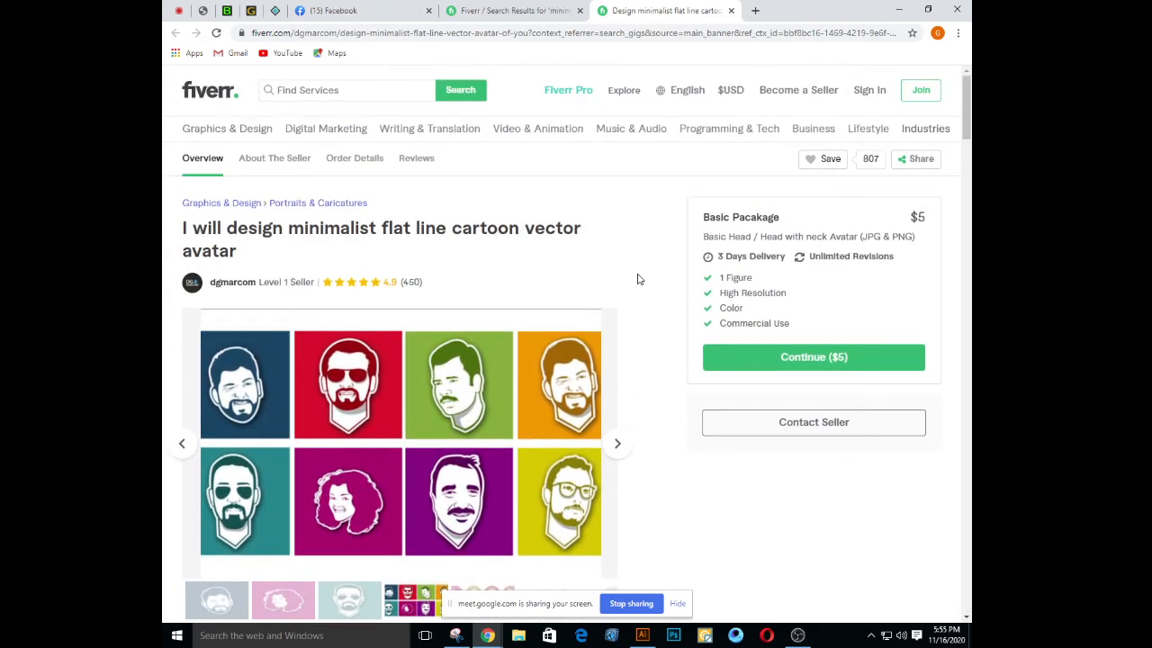
scroll(648, 315, "down", 2)
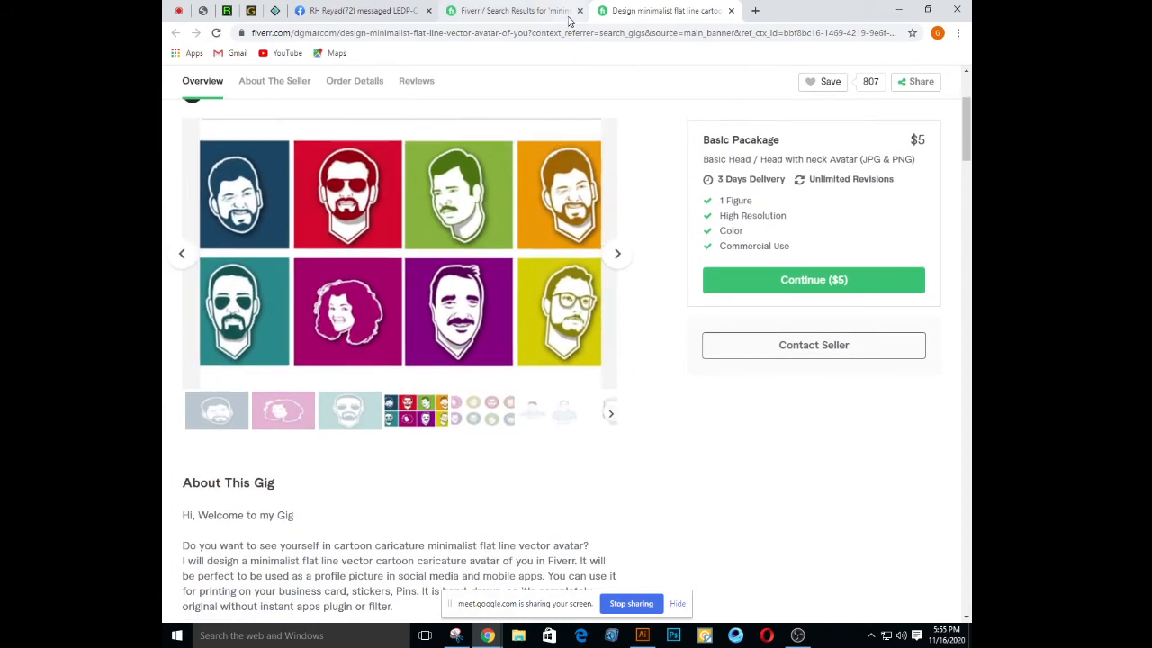
scroll(462, 316, "up", 1)
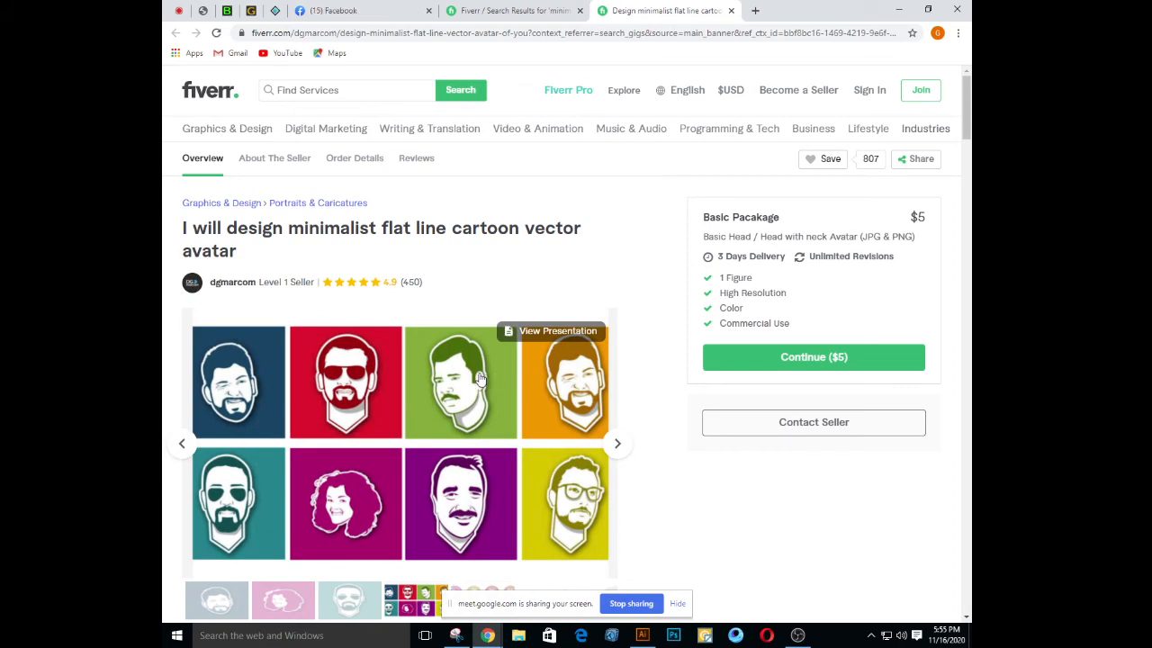
Return to the Fiverr results for minimalist cartoon portrait and look through the listed gigs
left_click(505, 12)
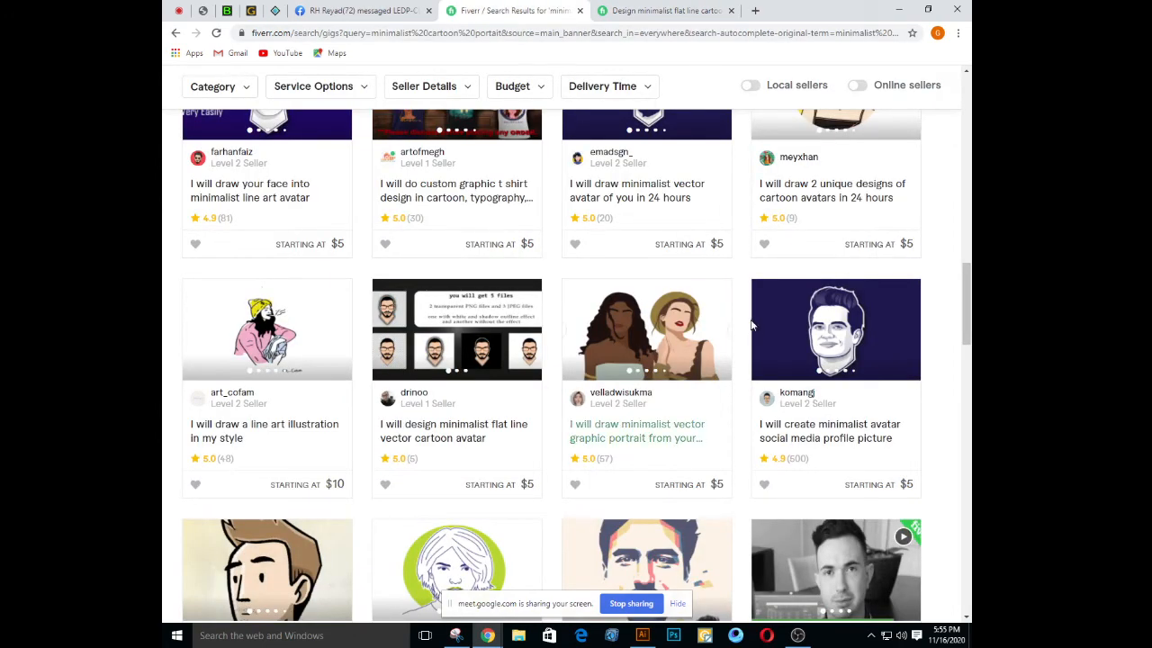
scroll(735, 333, "down", 3)
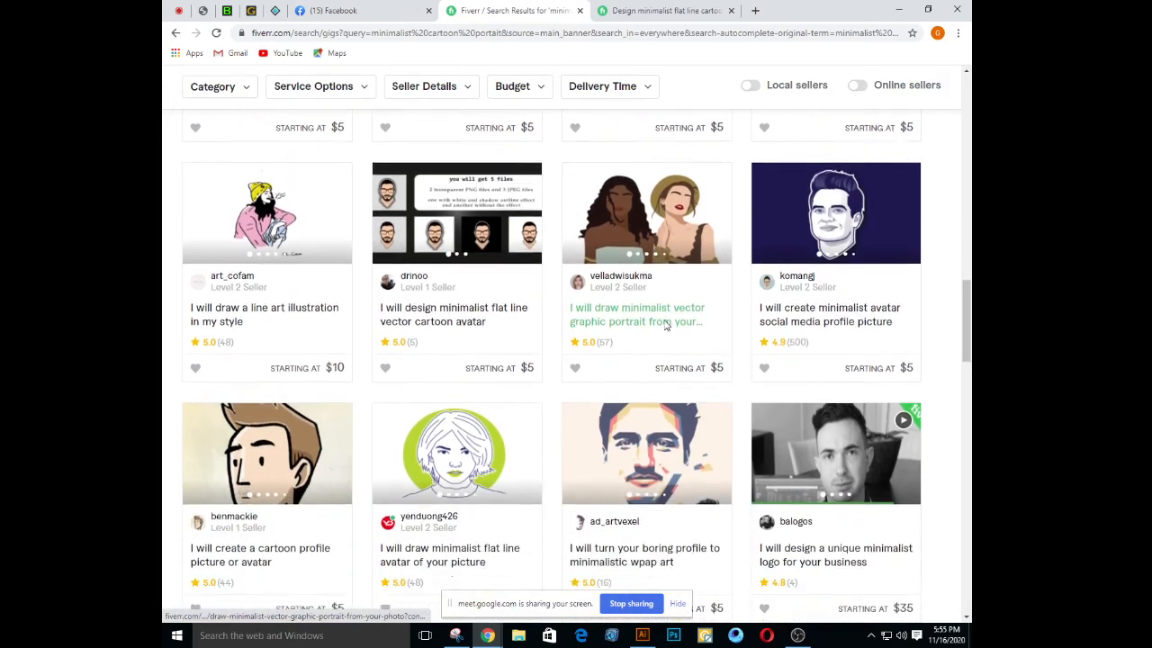
scroll(673, 324, "down", 3)
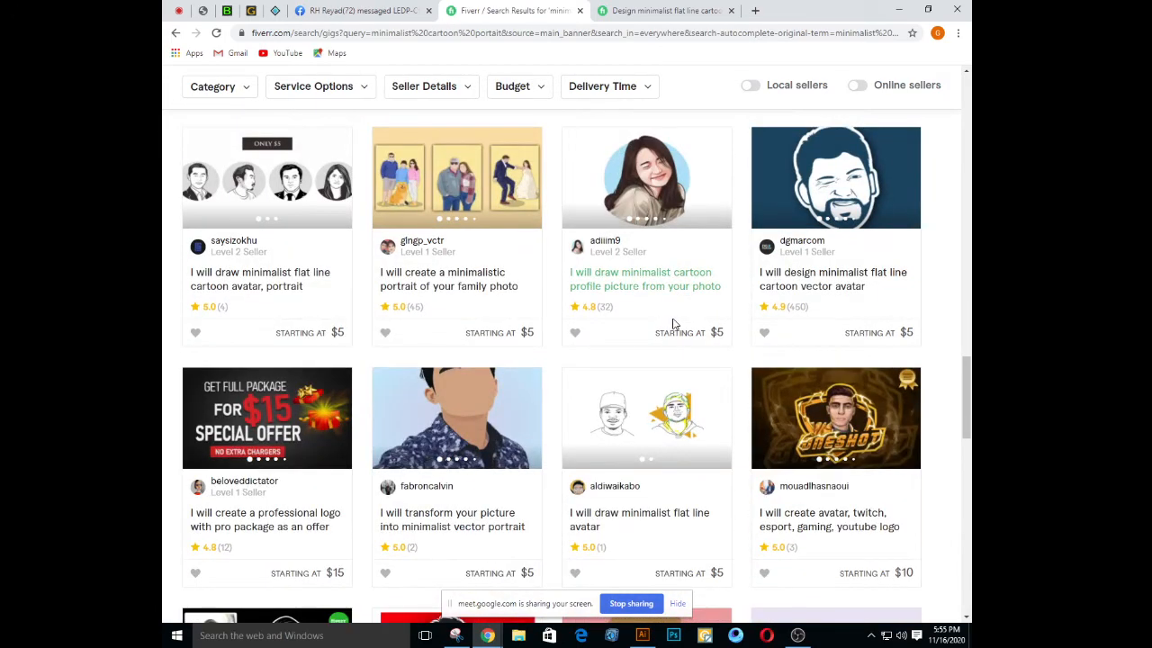
scroll(674, 323, "down", 6)
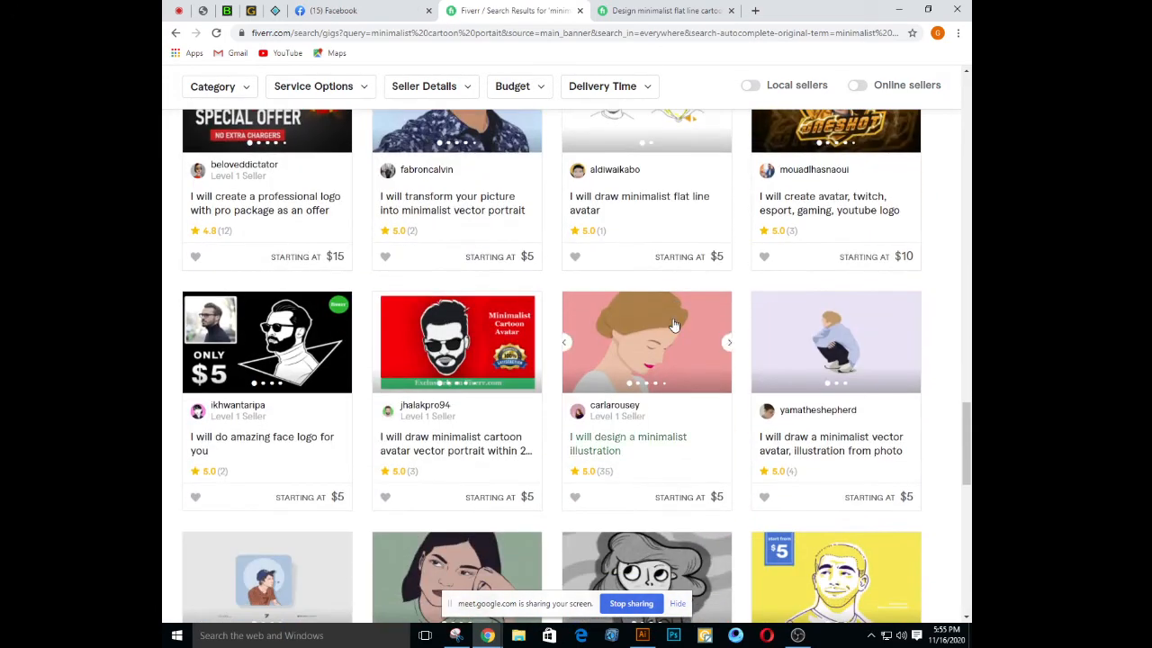
scroll(674, 324, "down", 15)
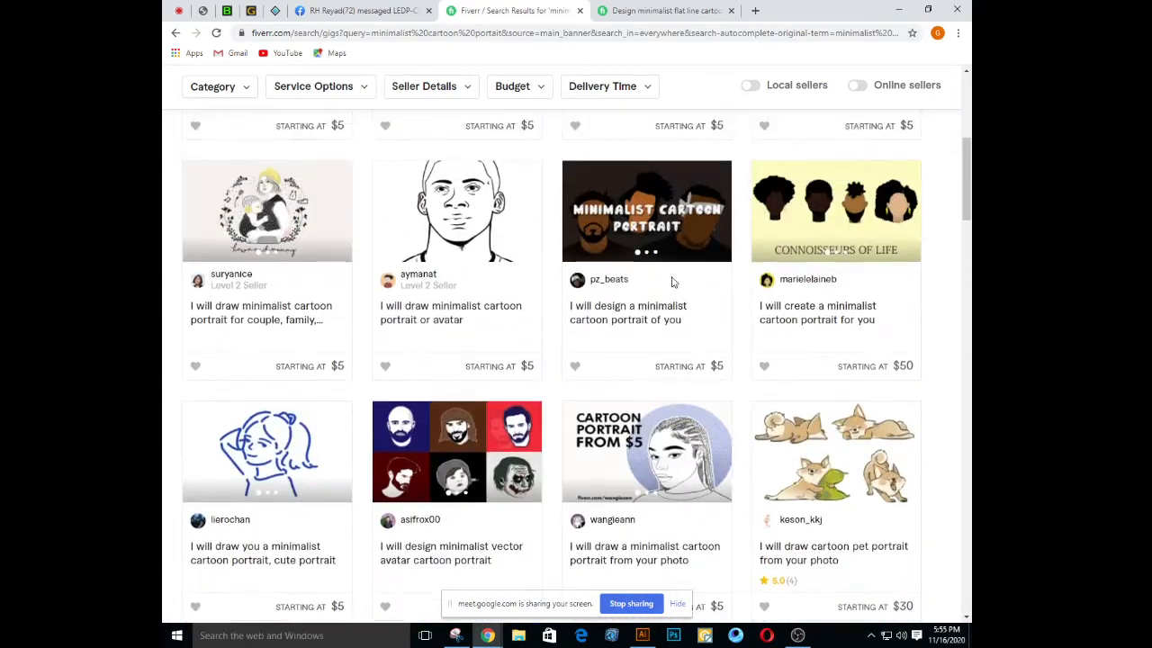
scroll(673, 283, "up", 20)
Minimize the browser and Illustrator windows and open the Batch 3 folder from the desktop
left_click(898, 9)
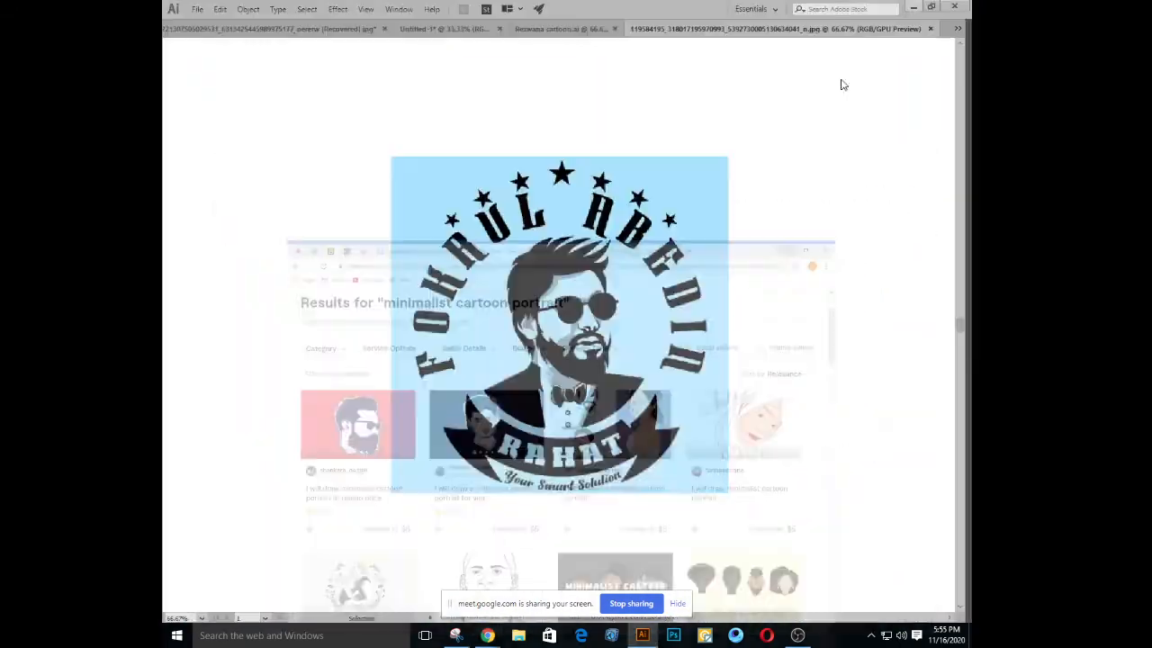
left_click(915, 8)
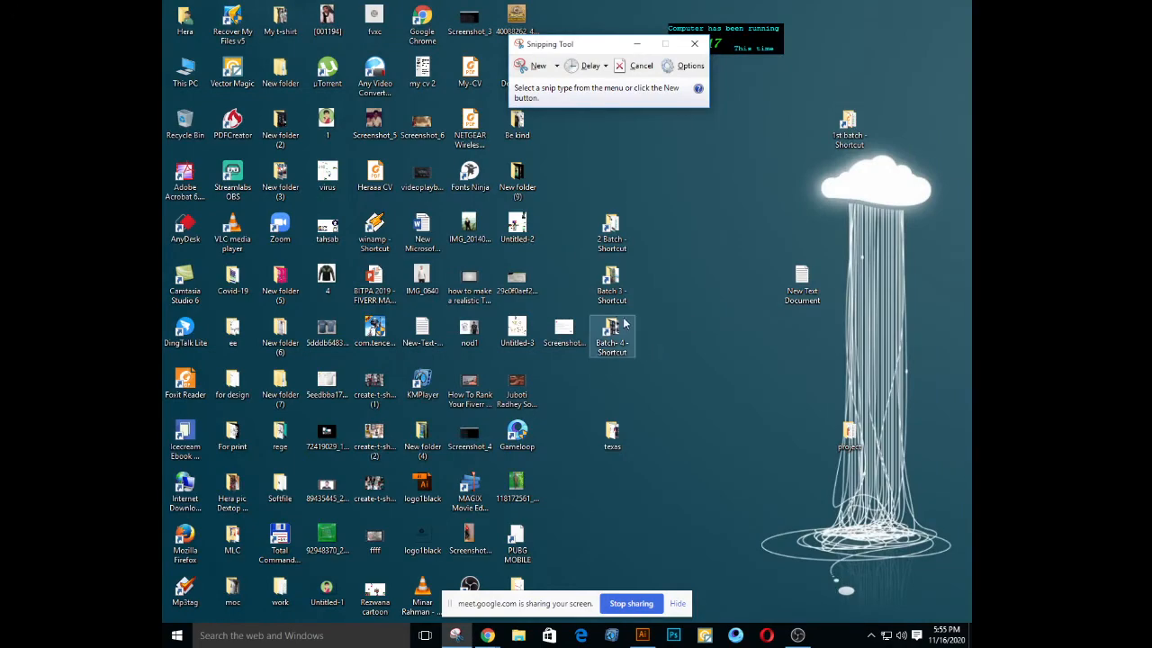
double_click(621, 278)
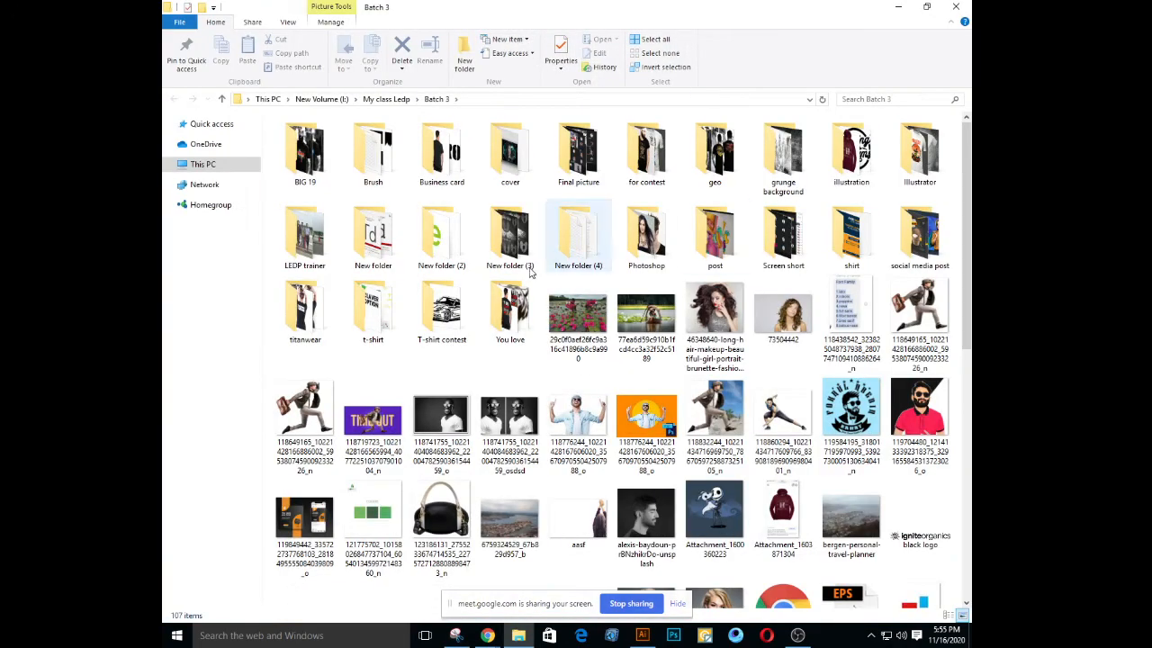
Find the illustration folder inside Batch 3 and view its create-t-shirt-design (1) image
scroll(701, 361, "down", 3)
scroll(701, 361, "down", 3)
scroll(720, 369, "up", 8)
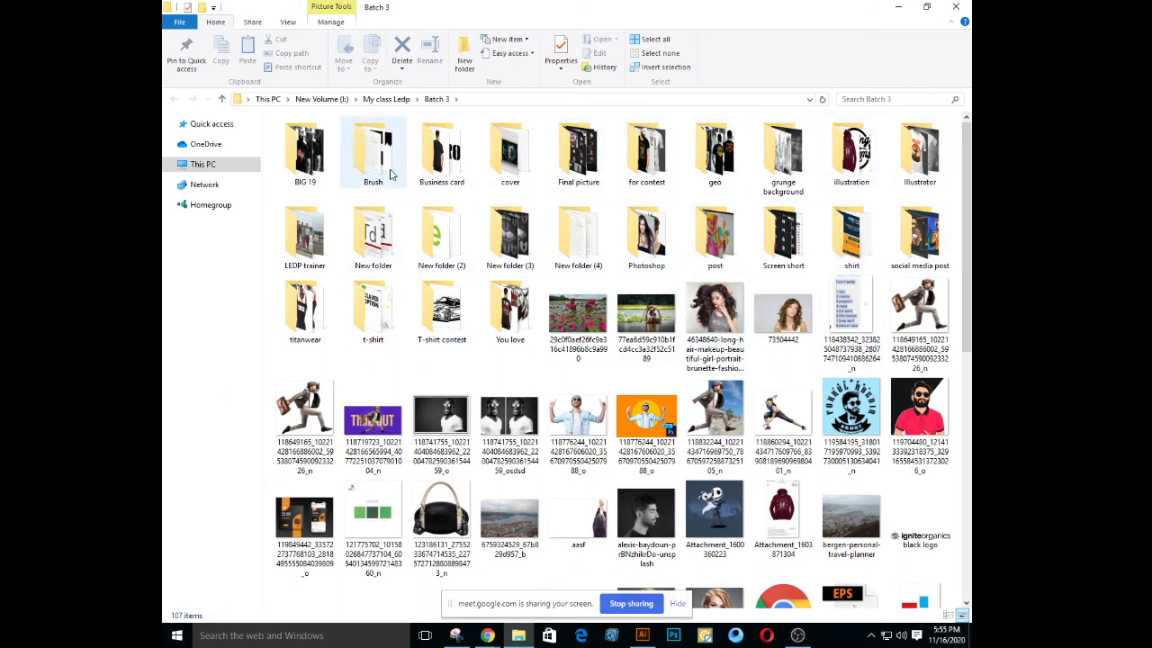
double_click(852, 152)
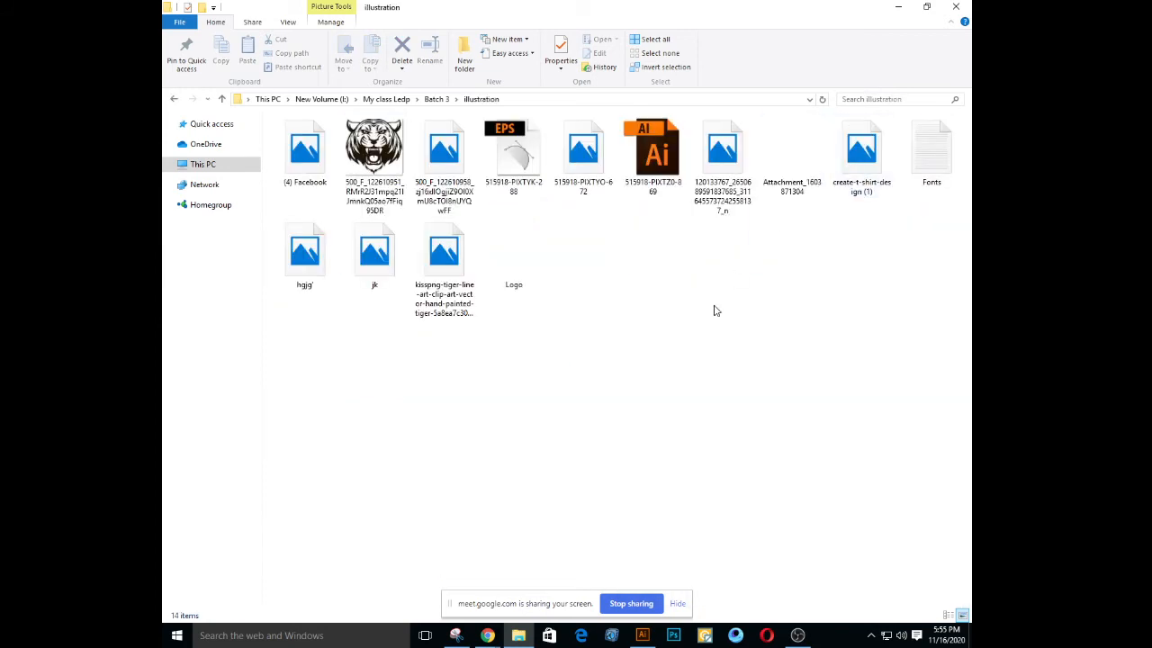
double_click(857, 152)
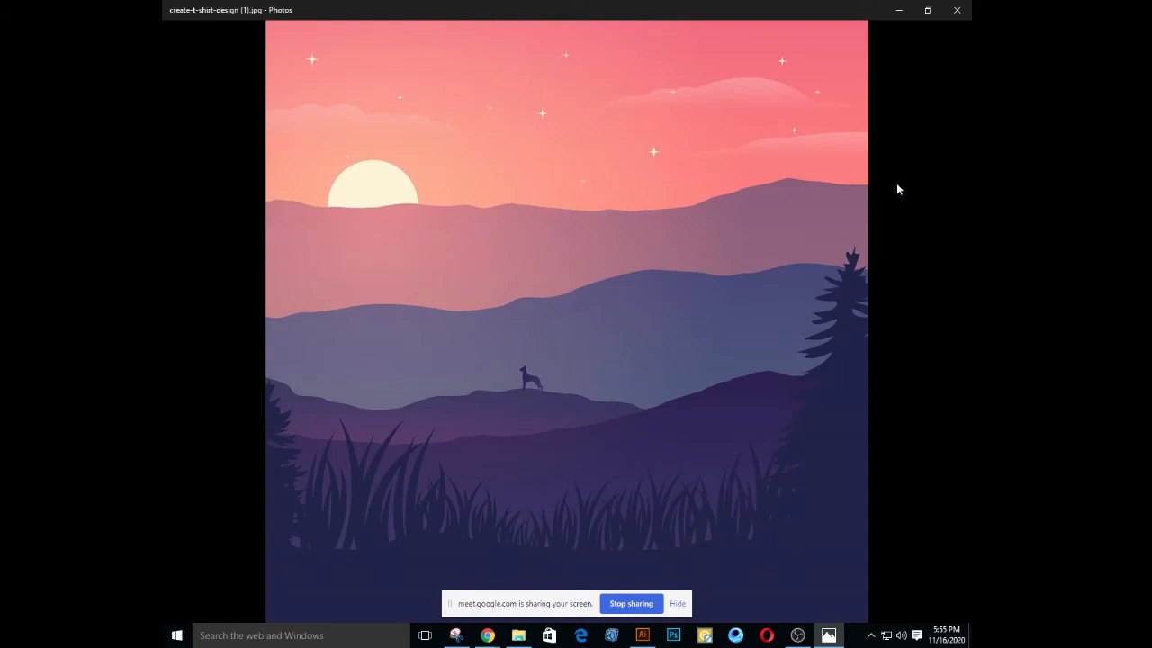
View the other landscape and illustration images in the folder one by one, and close the viewer
key("Right")
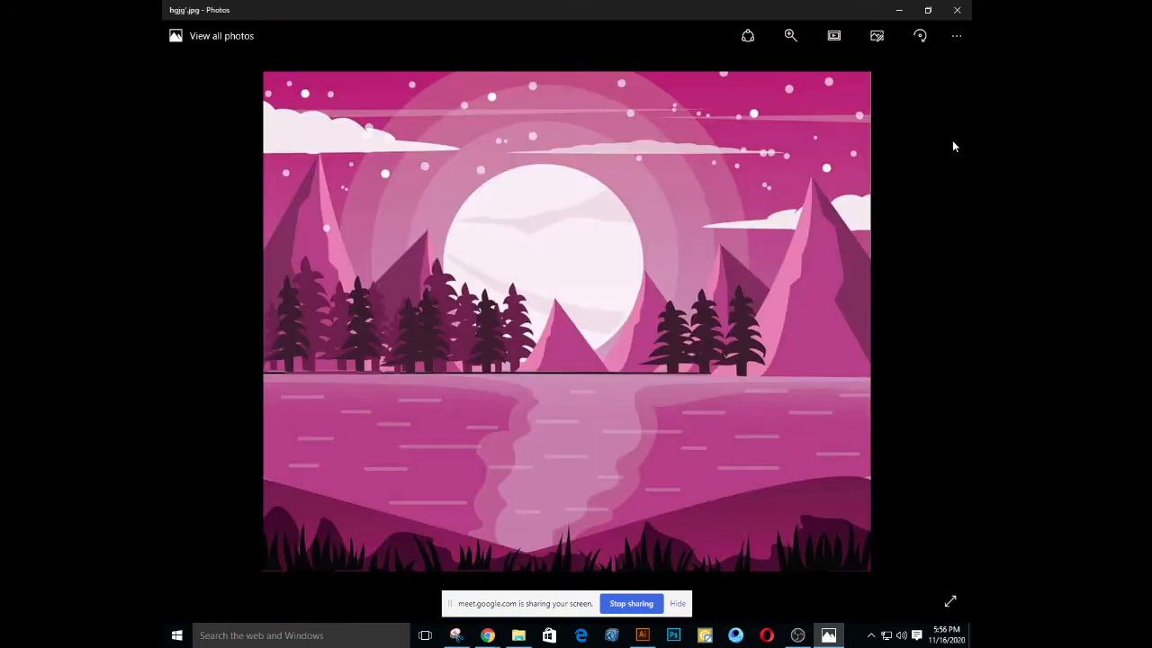
key("Right")
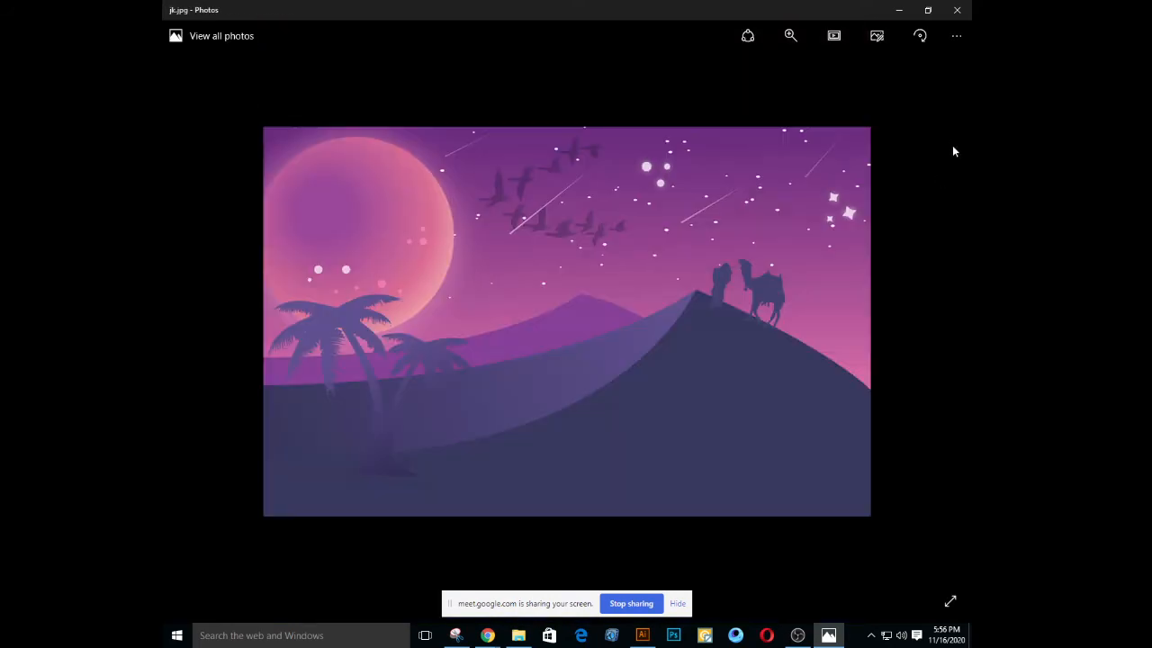
key("Right")
key("Left")
key("Right")
key("Right")
key("Right")
key("Right")
key("Right")
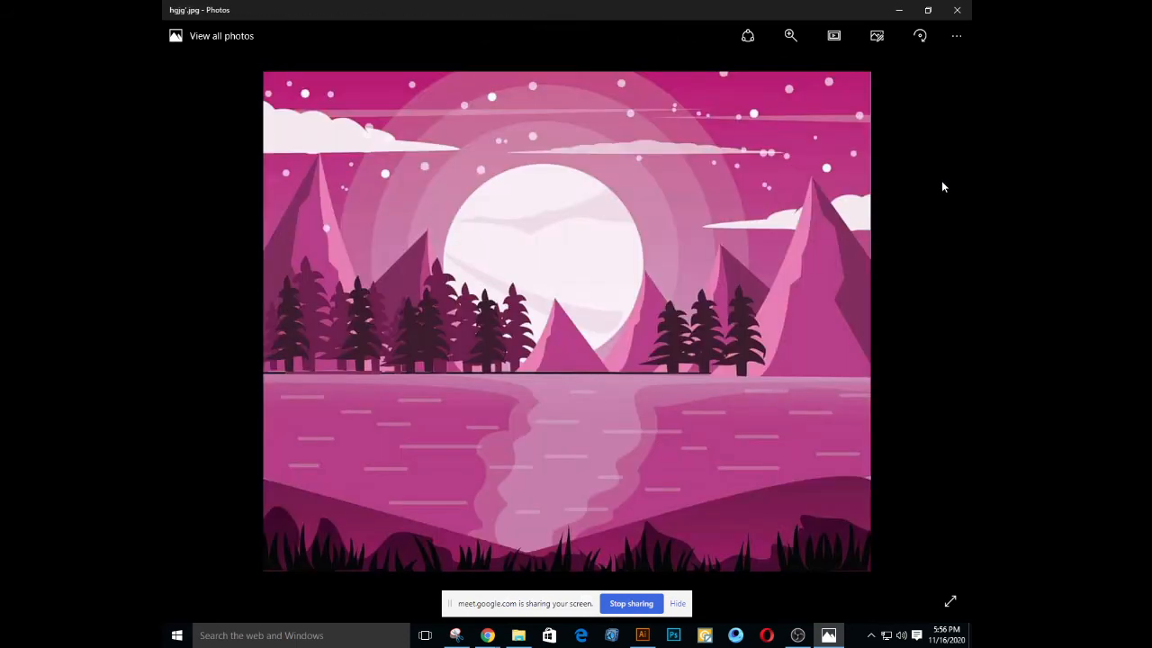
key("Right")
key("Right")
key("Right")
key("Right")
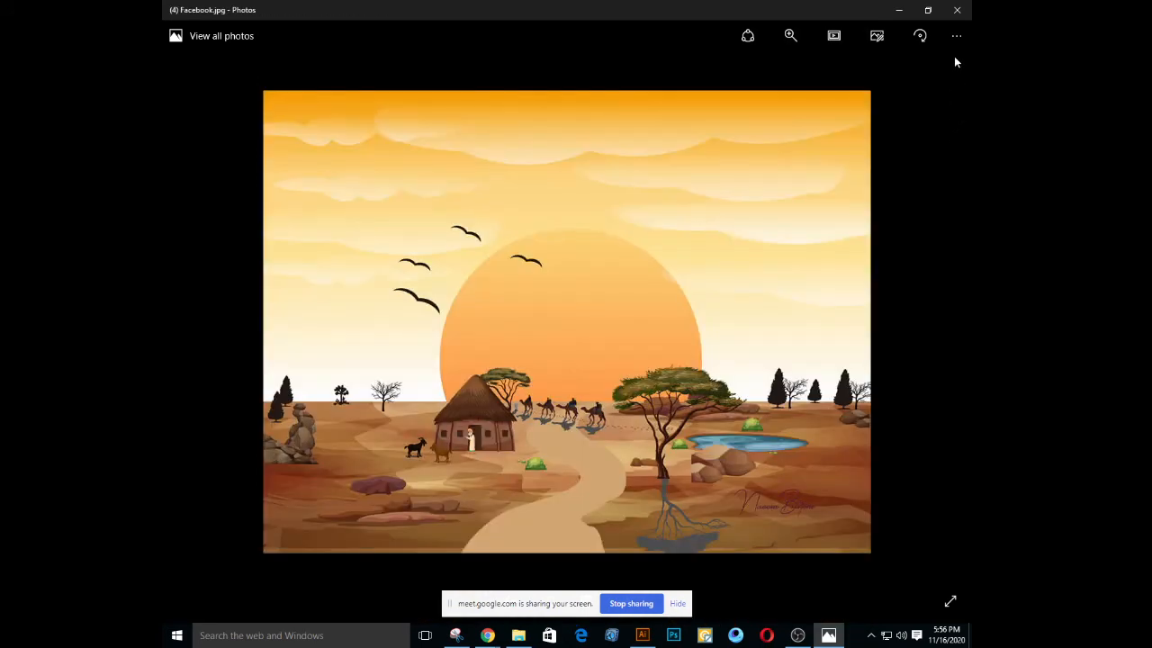
left_click(957, 10)
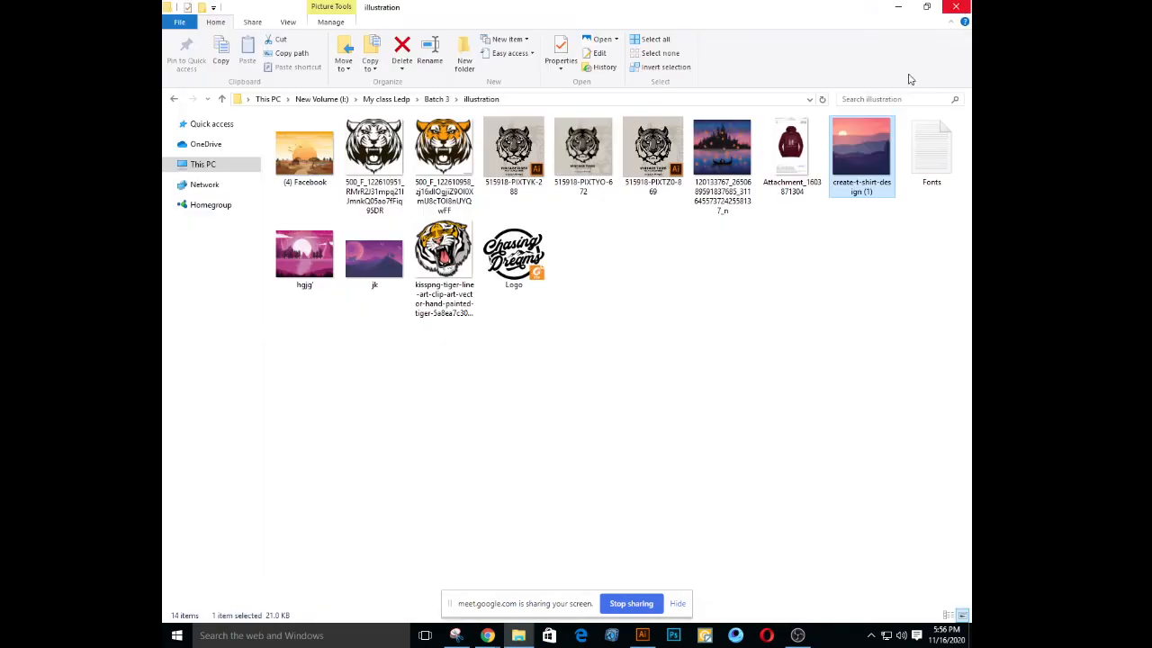
Go back up to the My class Ledp folder and open its 2 Batch folder
key("alt+Up")
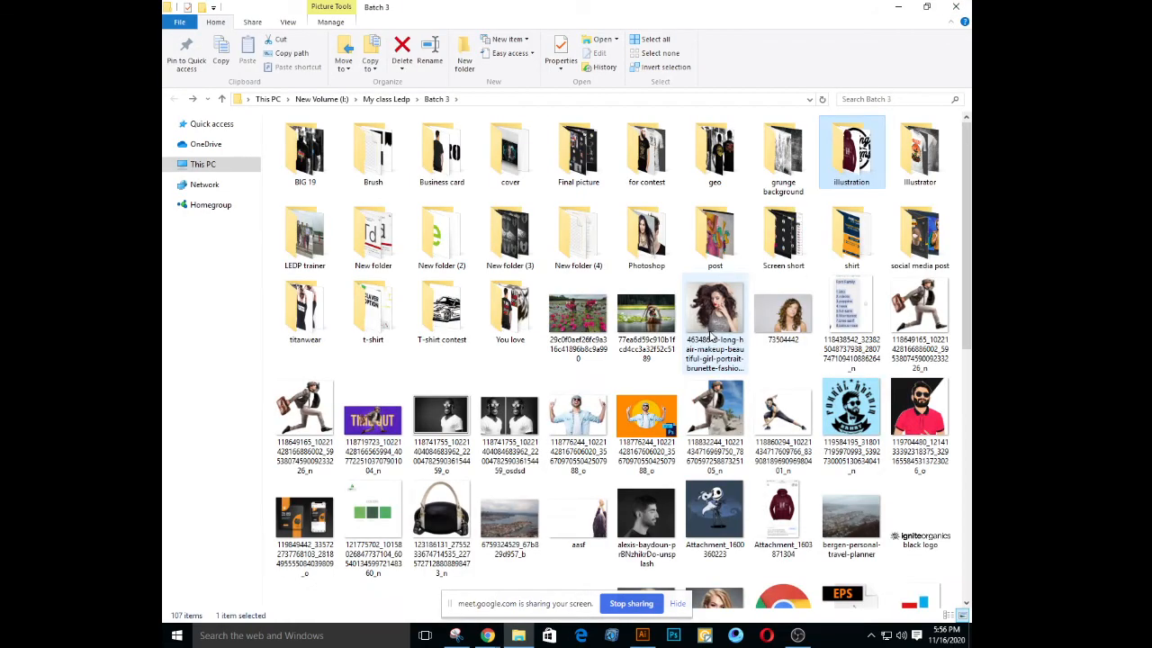
key("alt+Up")
key("Up")
key("Down")
key("Down")
key("Return")
key("BackSpace")
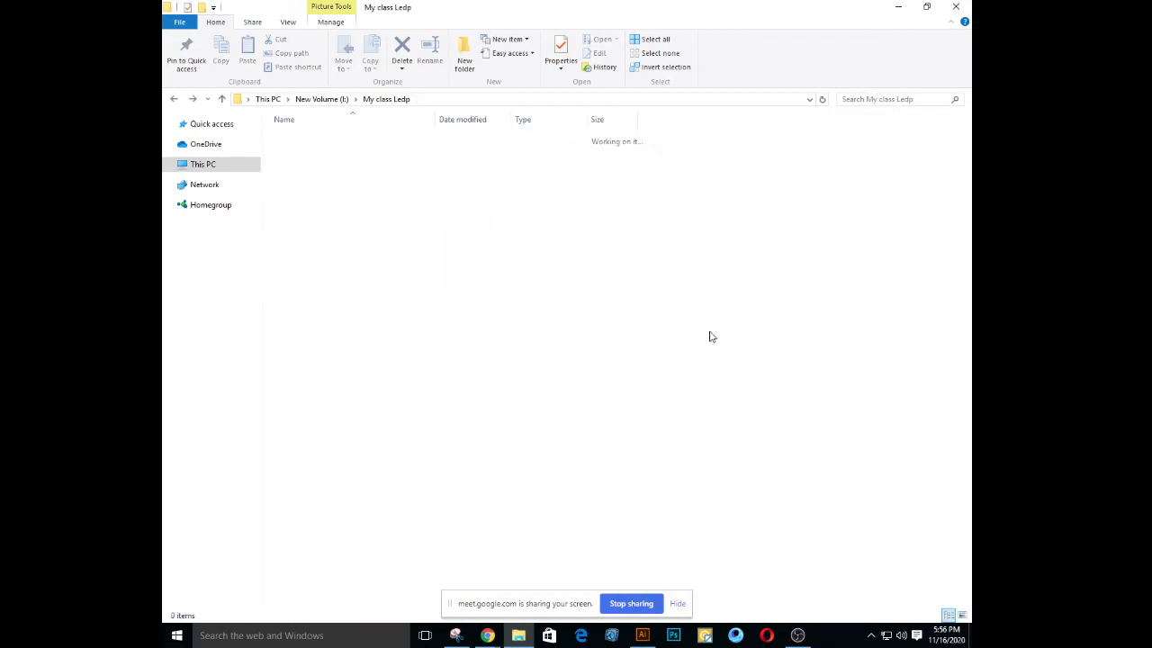
key("Up")
key("Up")
key("Return")
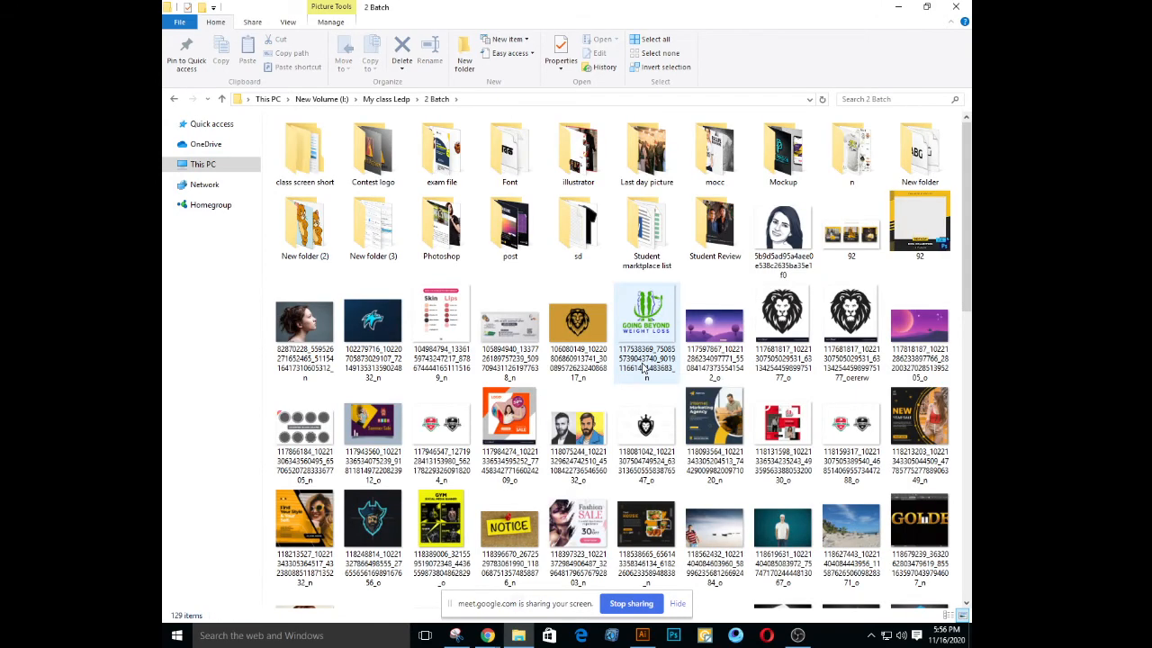
Check the contents of the n, New folder and New folder (2) subfolders of 2 Batch
key("Right")
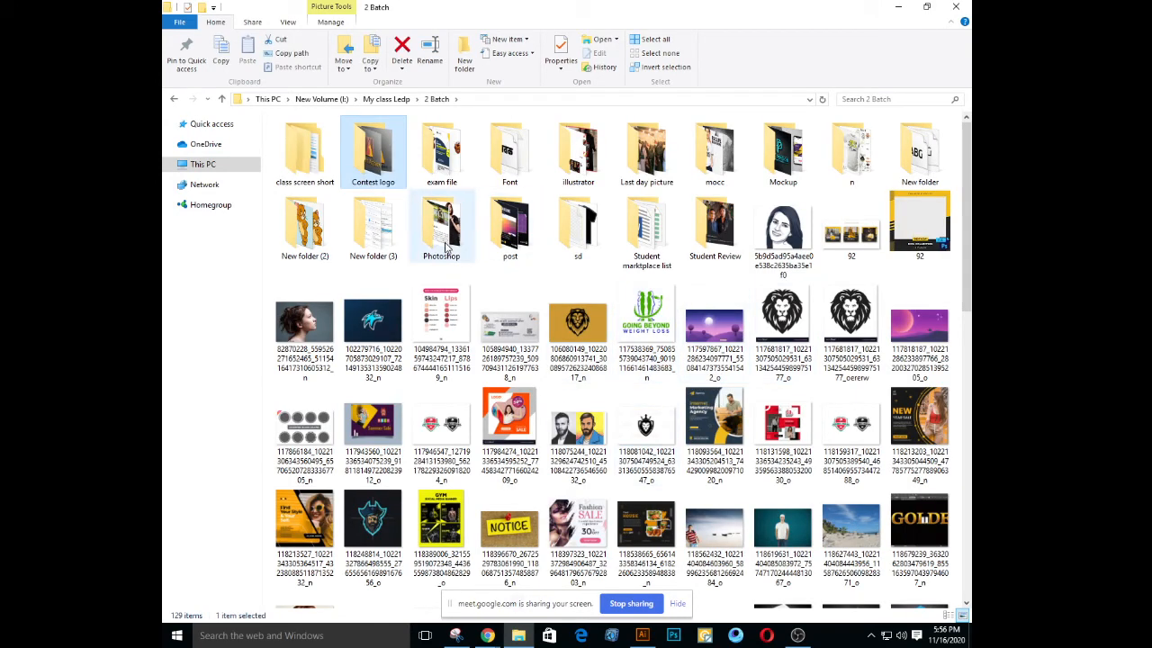
key("Right")
key("Right")
key("Right")
key("Right")
key("Right")
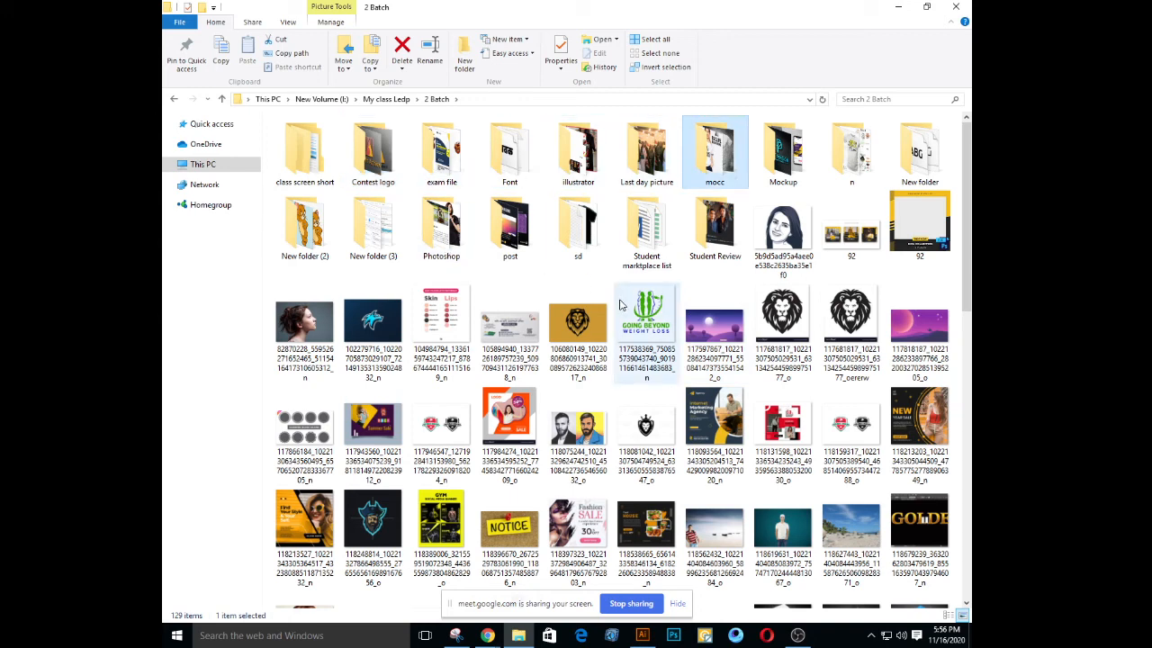
key("Right")
key("Right")
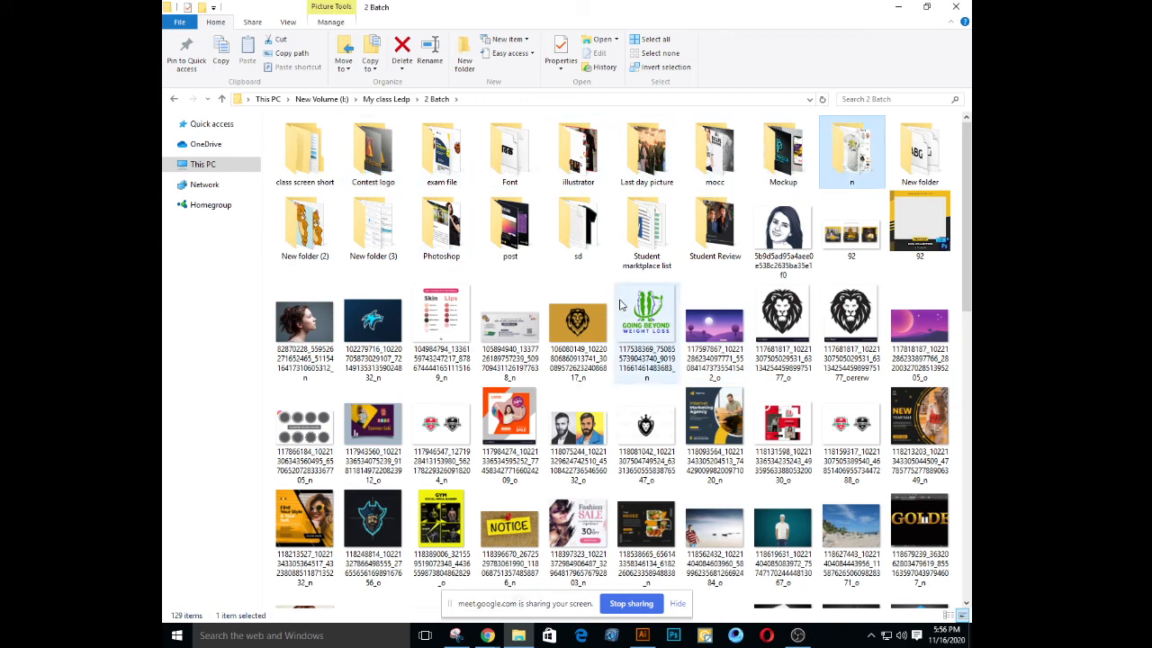
key("Return")
key("BackSpace")
key("Right")
key("Return")
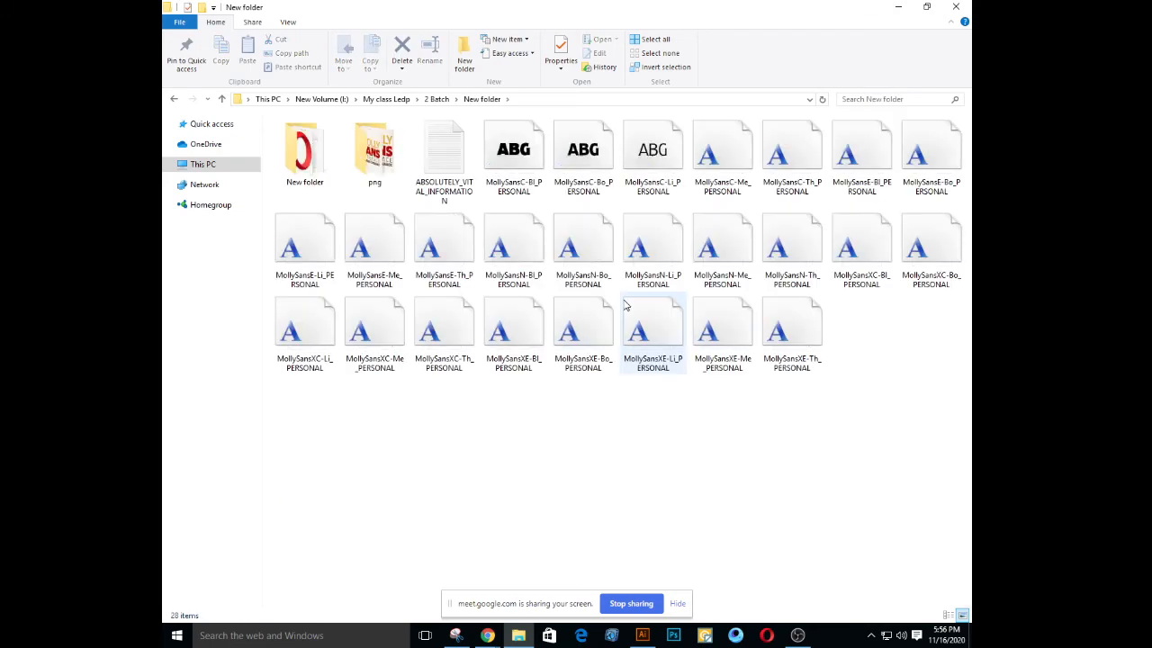
key("BackSpace")
key("Right")
key("Return")
key("BackSpace")
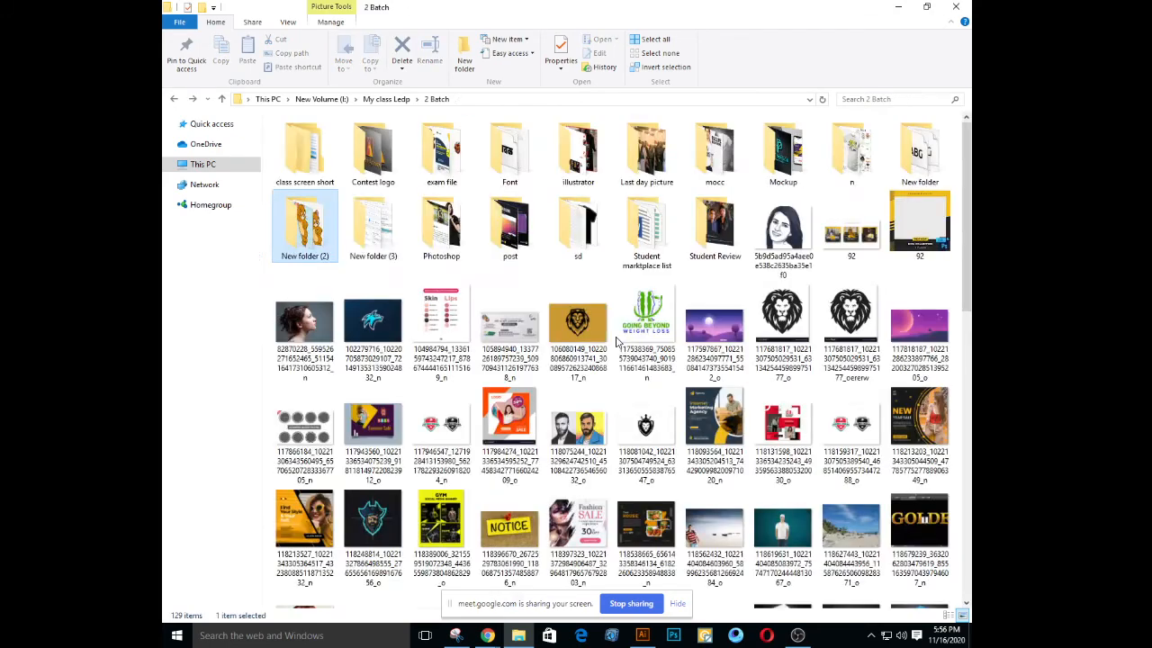
Check the contents of the New folder (3) and Photoshop subfolders and return to 2 Batch
key("Right")
key("Return")
key("BackSpace")
key("Right")
key("Return")
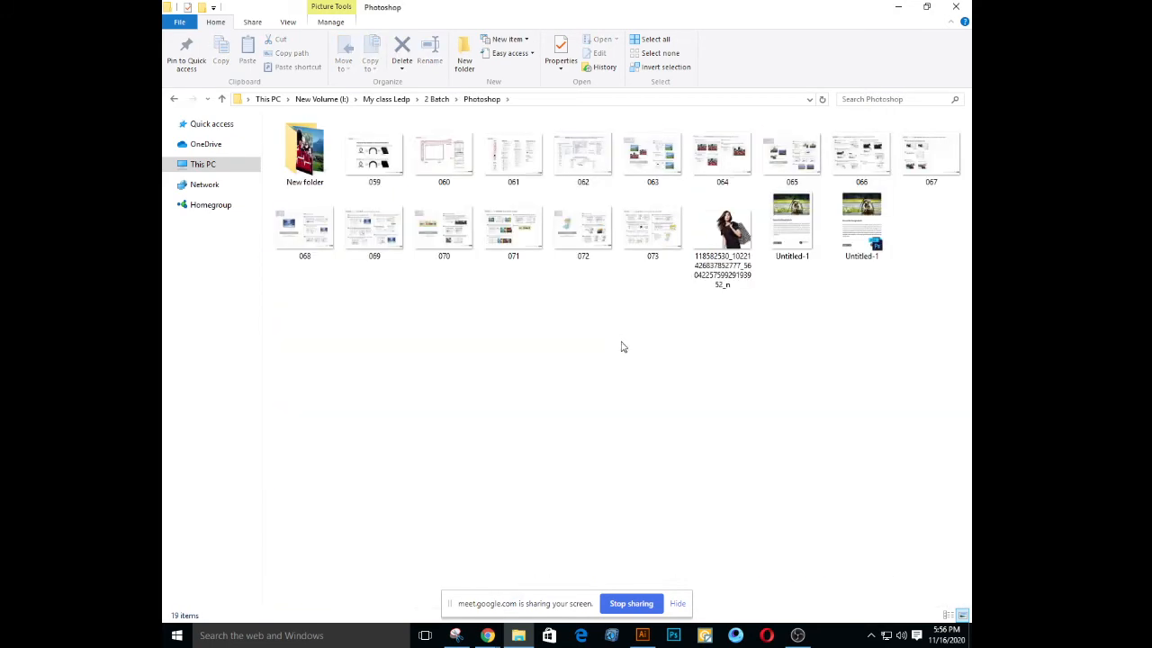
key("Right")
key("Return")
key("BackSpace")
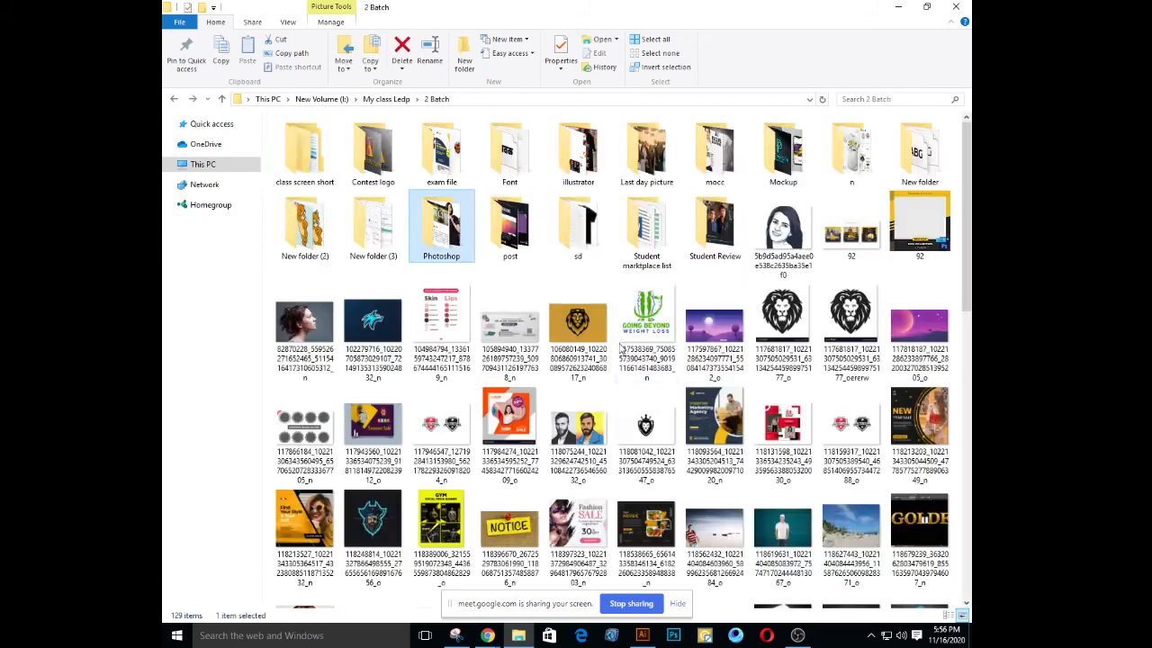
Check the contents of the post, sd, Student marketplace list and Student Review subfolders and return to 2 Batch
key("Right")
key("Return")
key("BackSpace")
key("Right")
key("Return")
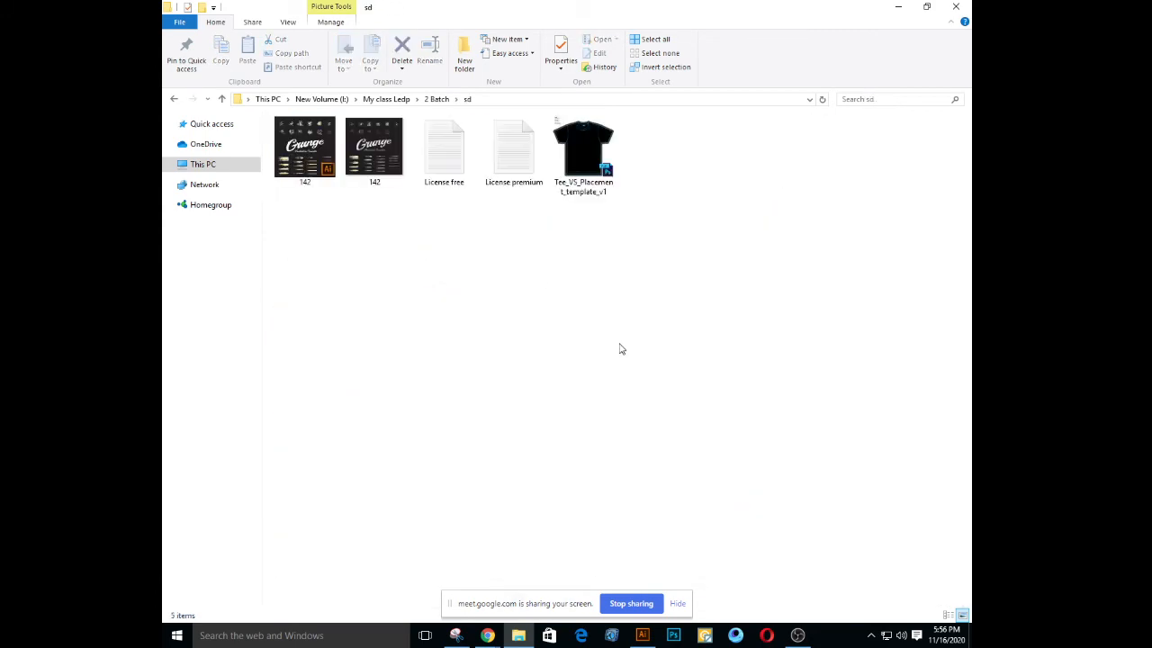
key("BackSpace")
key("Right")
key("Return")
key("BackSpace")
key("Right")
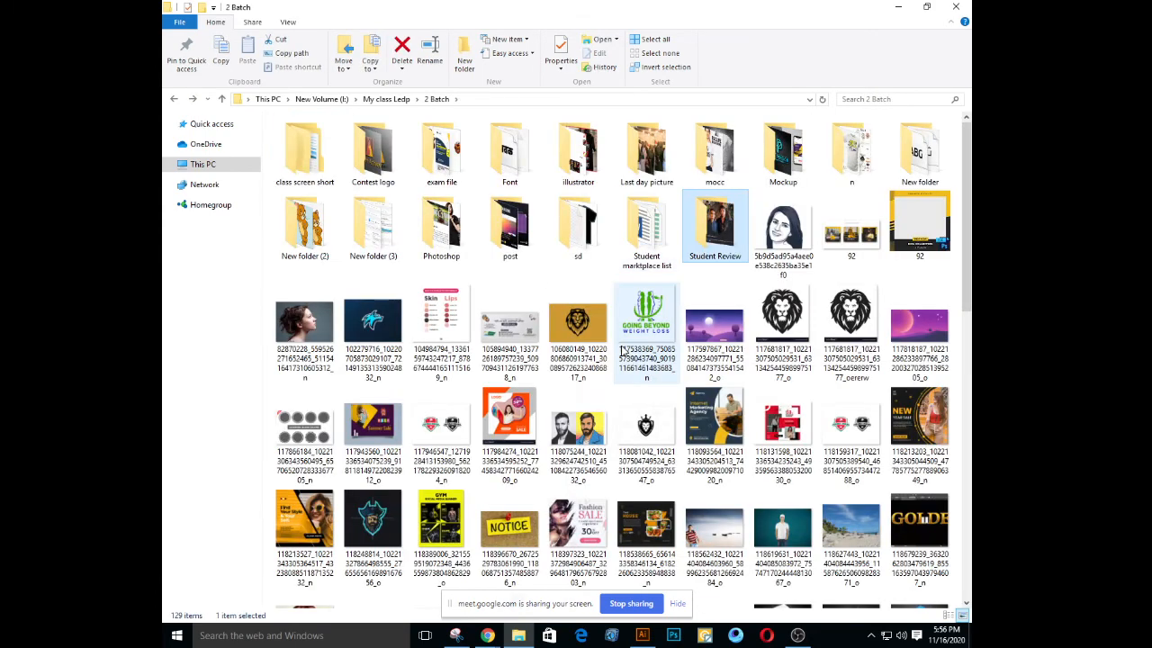
key("Return")
key("BackSpace")
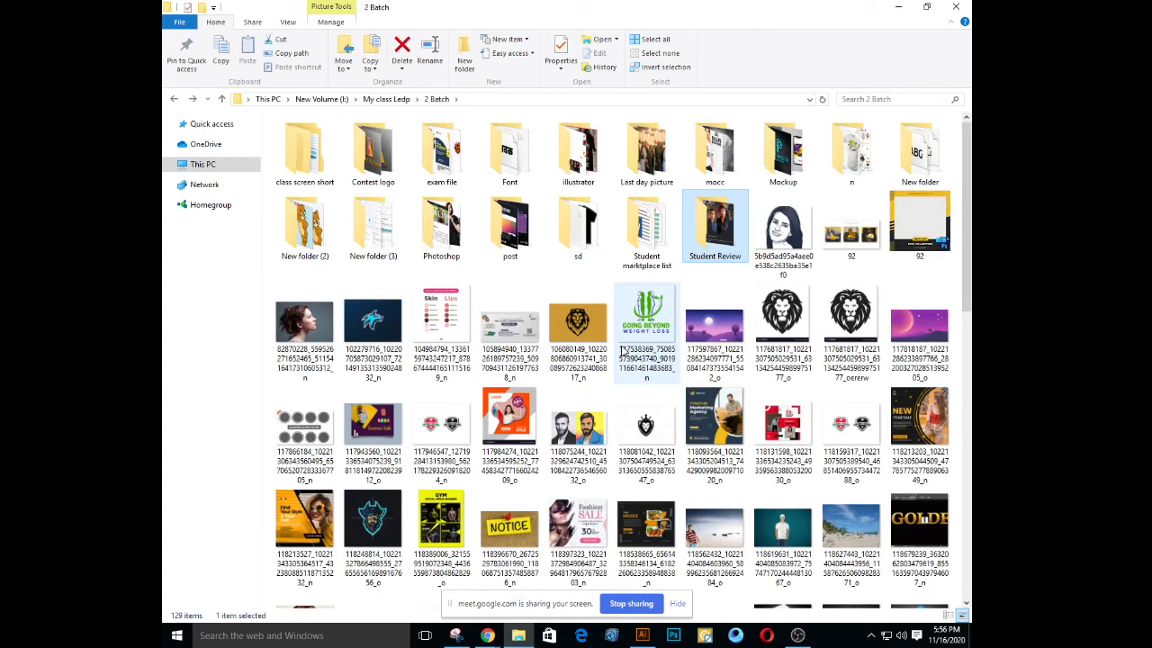
Look through the remaining files of 2 Batch, check the 1st batch folder and return to My class Ledp
left_click(719, 334)
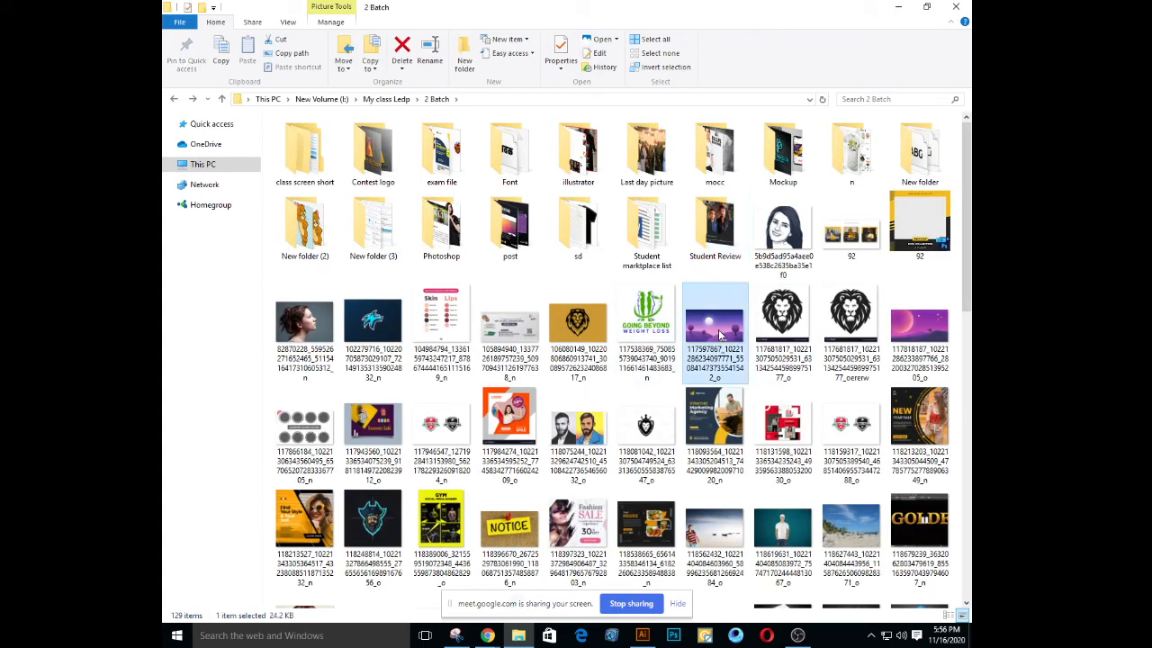
scroll(701, 415, "down", 10)
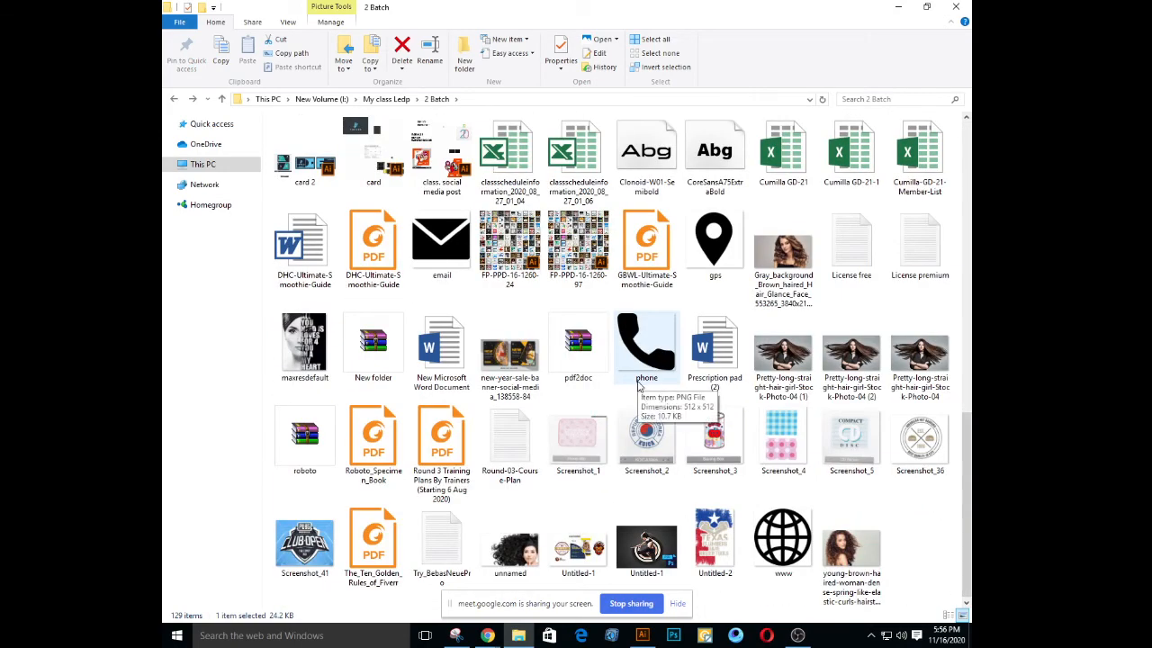
key("BackSpace")
key("Up")
key("Return")
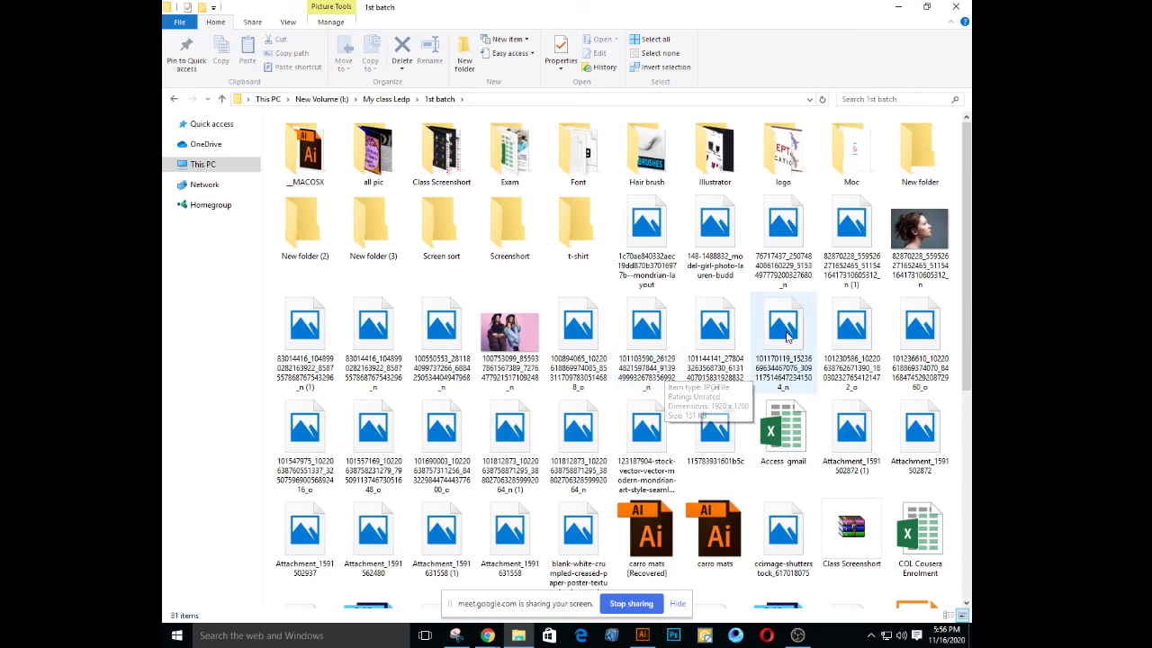
key("BackSpace")
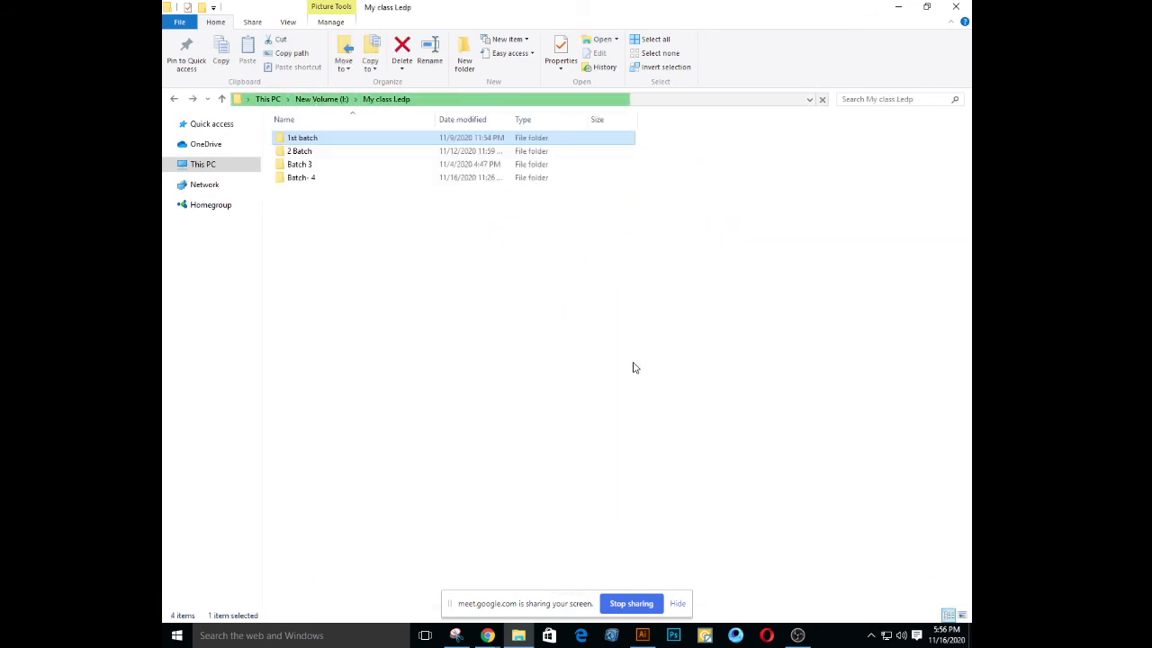
Close the folder window and the Snipping Tool, and switch to the Fiverr search results in Chrome
left_click(971, 6)
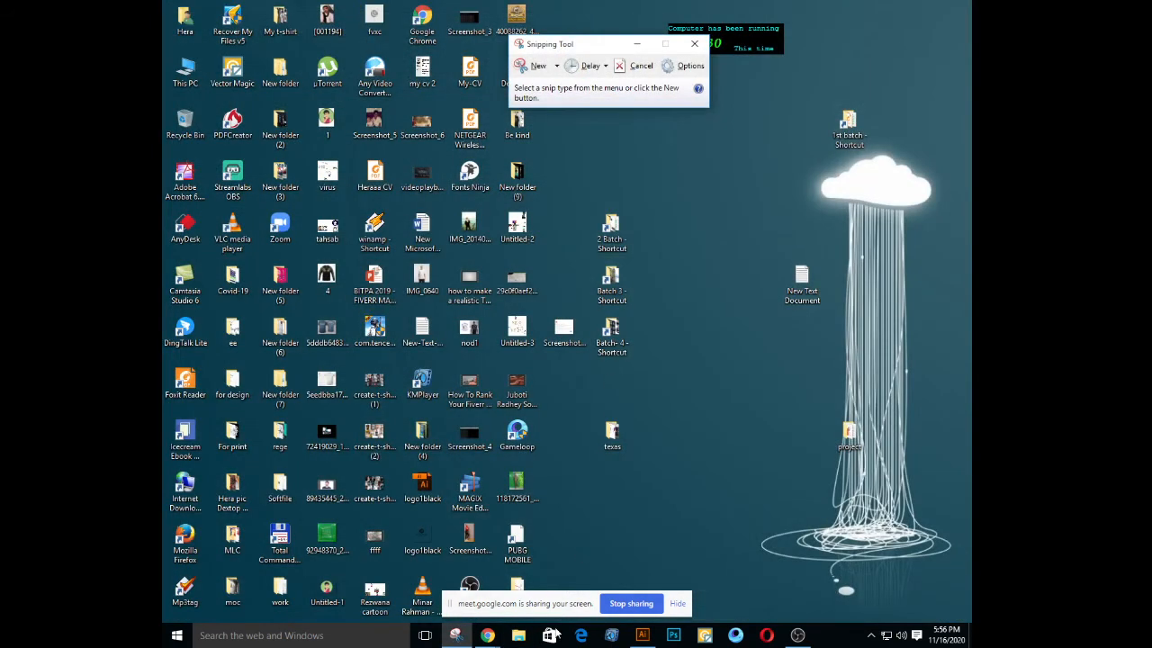
left_click(694, 45)
mouse_move(487, 633)
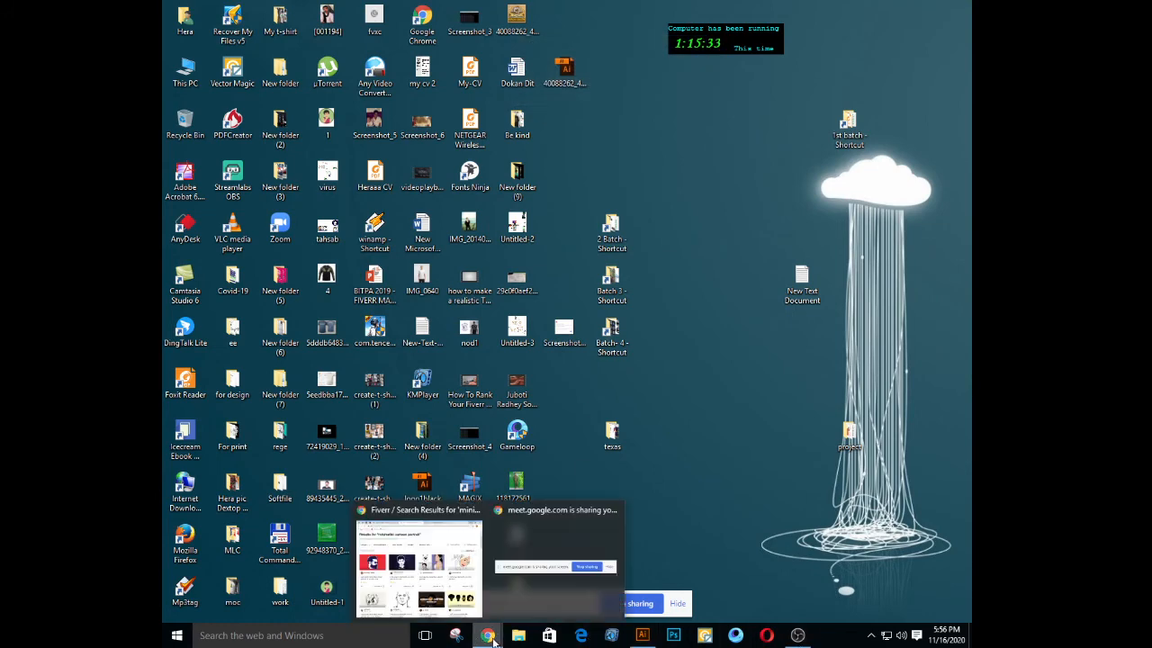
left_click(418, 558)
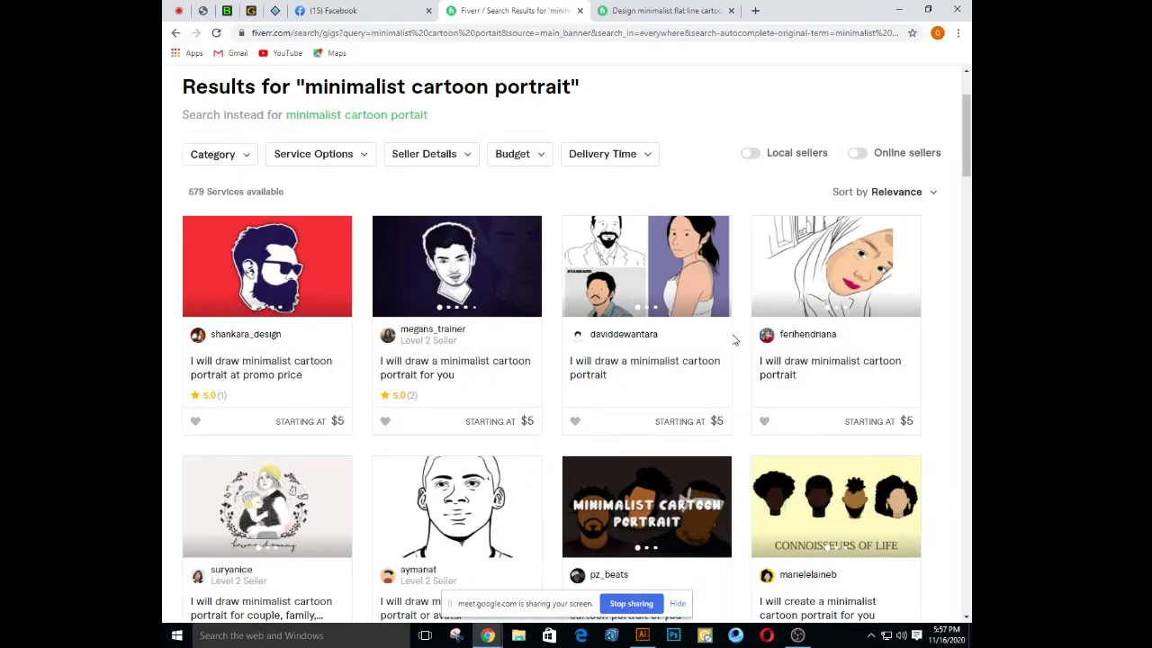
Look through the first page of "minimalist cartoon portrait" gigs and go to results page 2
scroll(733, 340, "down", 4)
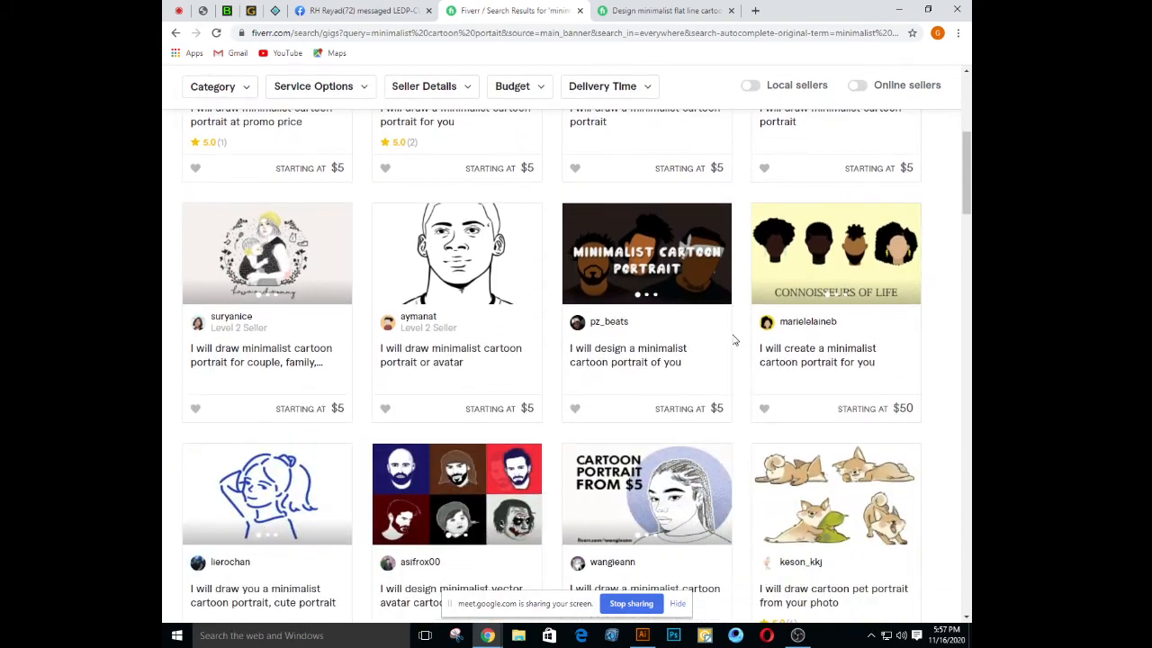
scroll(733, 339, "down", 5)
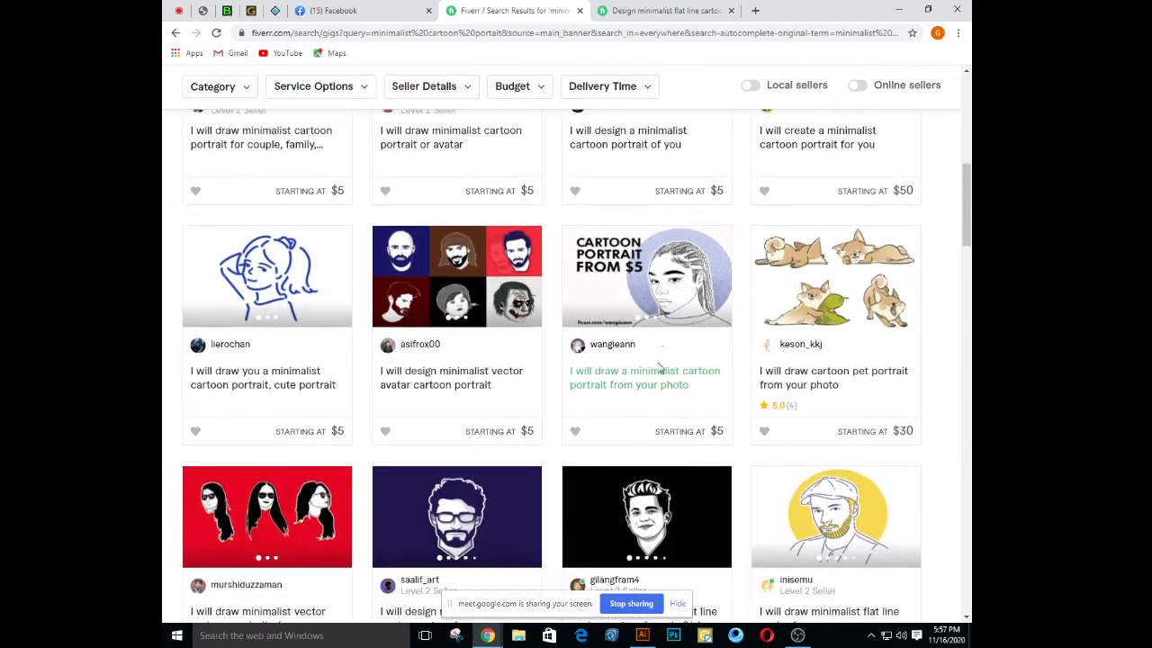
scroll(659, 368, "down", 10)
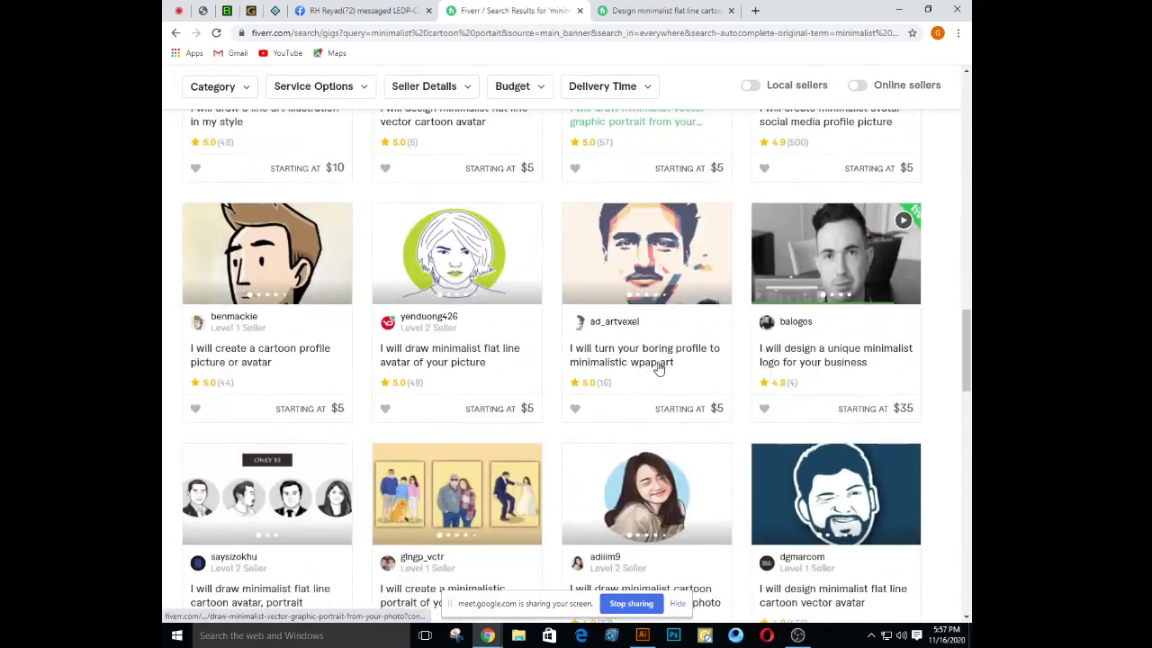
scroll(659, 367, "down", 10)
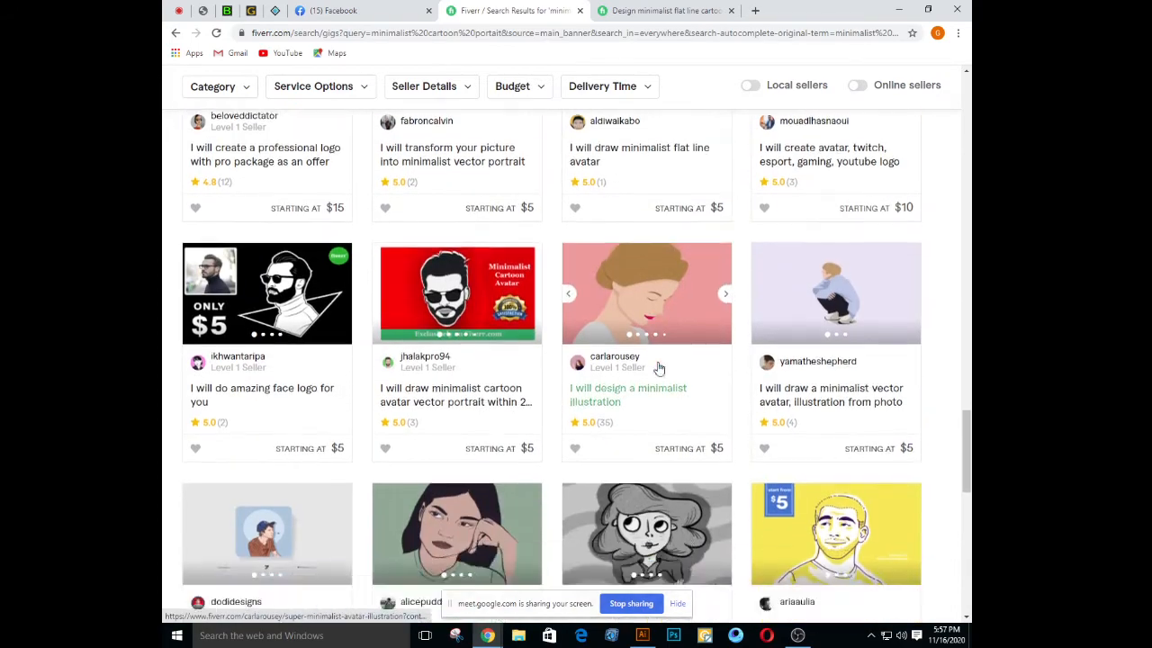
scroll(457, 442, "down", 1)
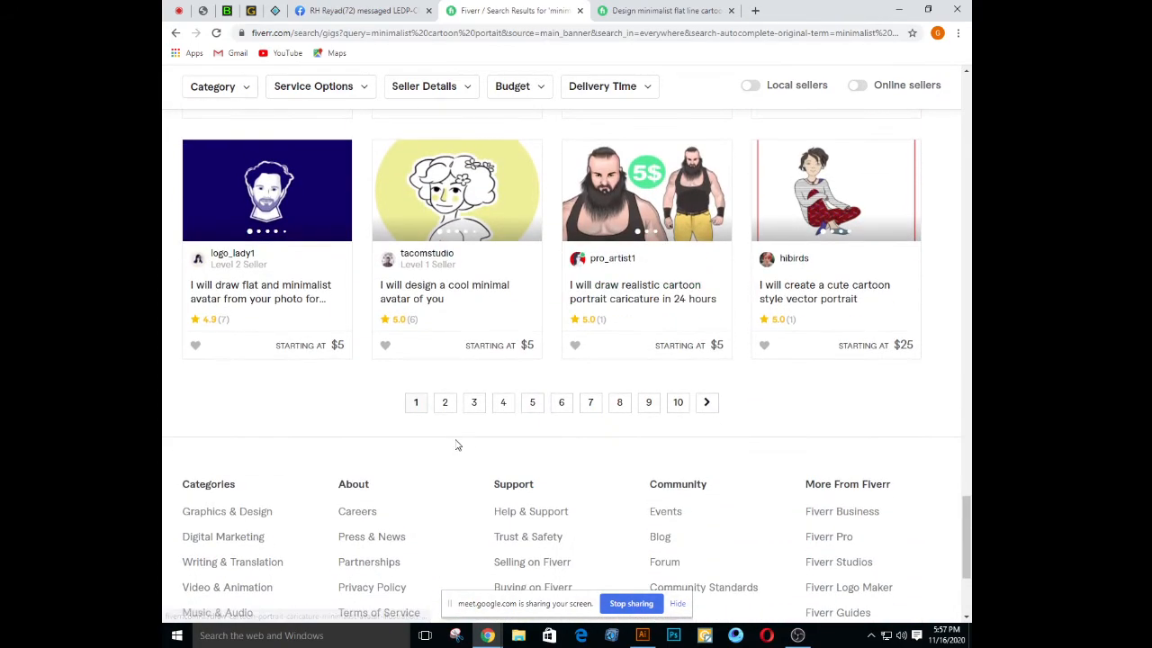
left_click(445, 404)
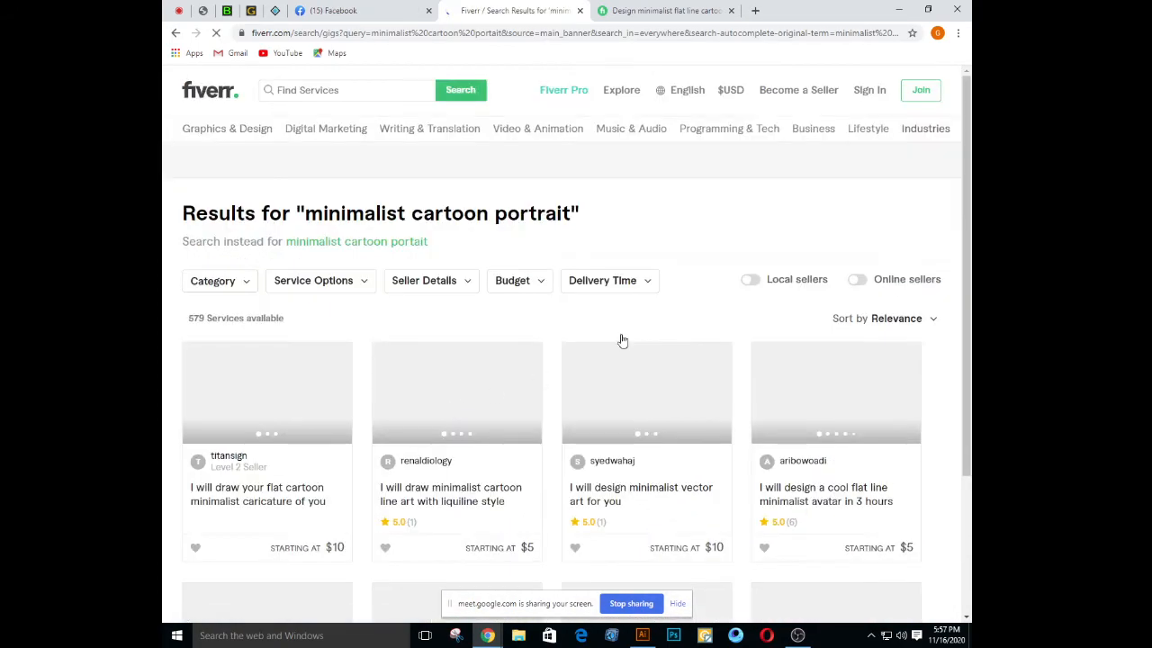
Examine the avatar and portrait gig thumbnails on results page 2, including their styles and starting prices
scroll(729, 271, "down", 2)
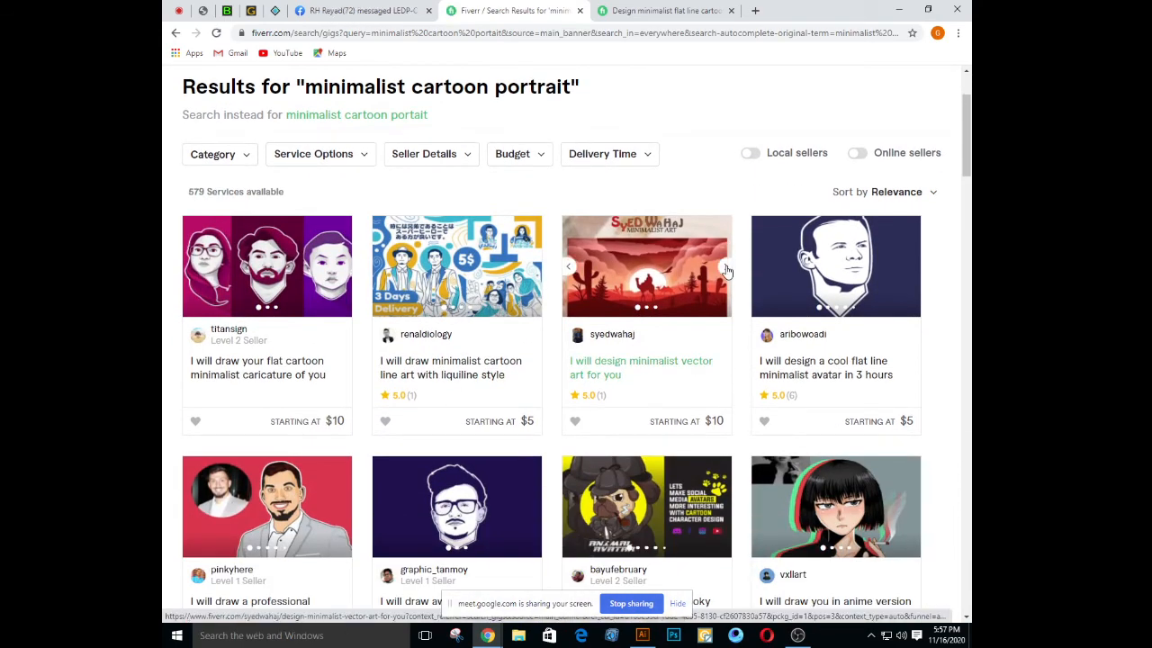
scroll(715, 279, "down", 3)
scroll(702, 288, "down", 5)
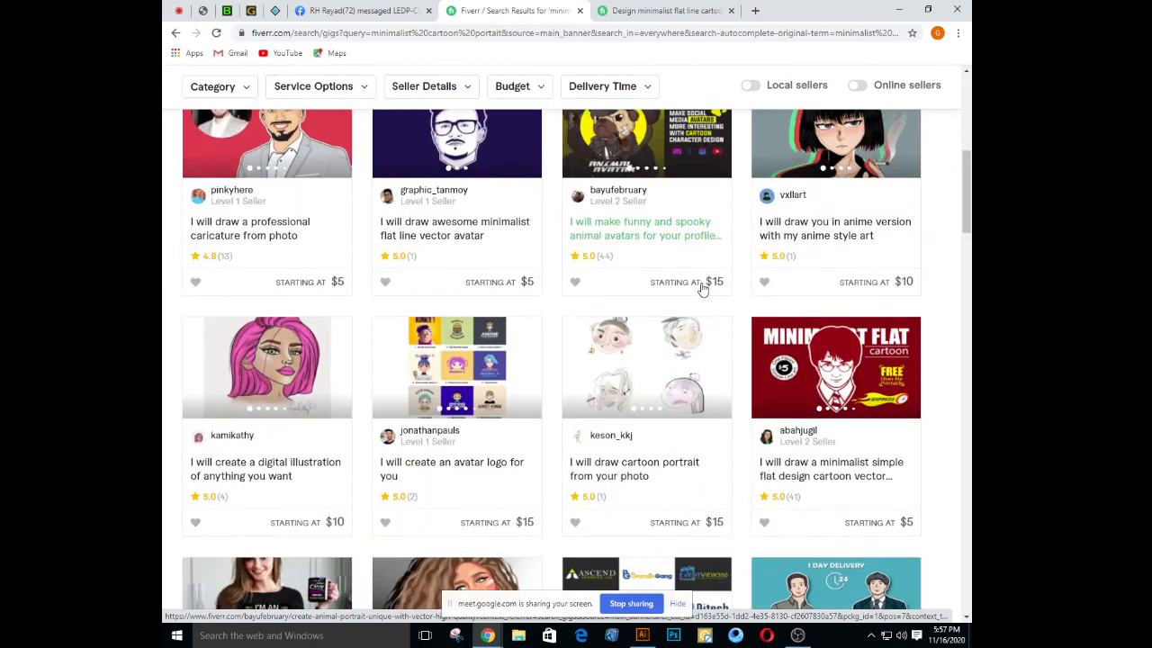
scroll(703, 288, "up", 3)
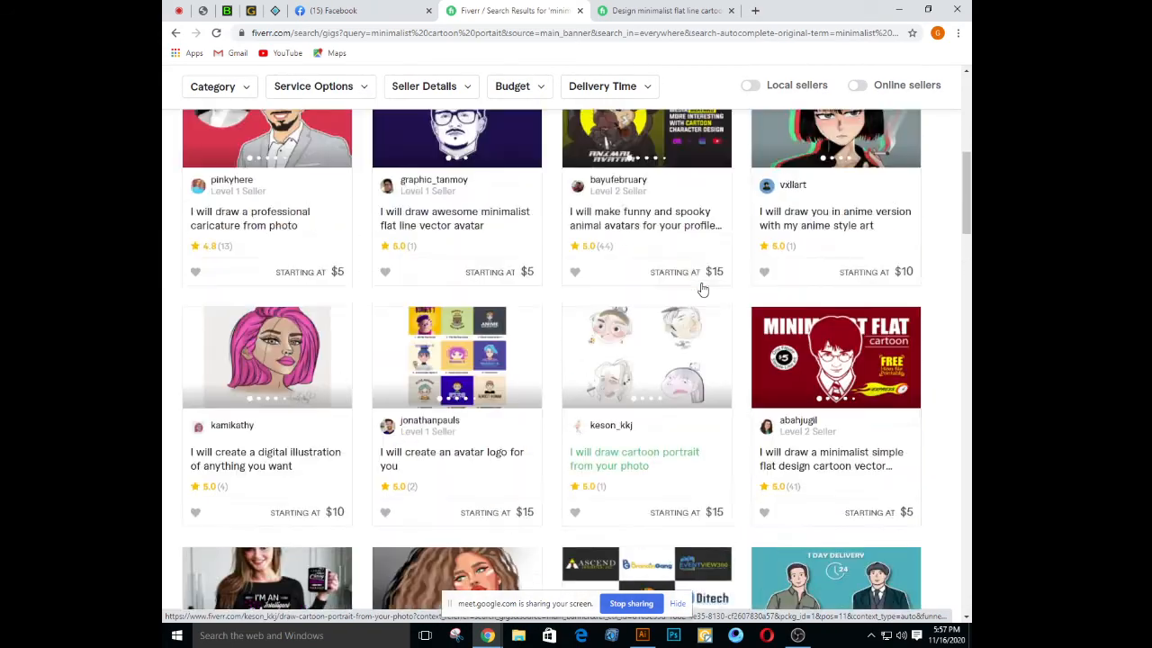
scroll(703, 288, "up", 2)
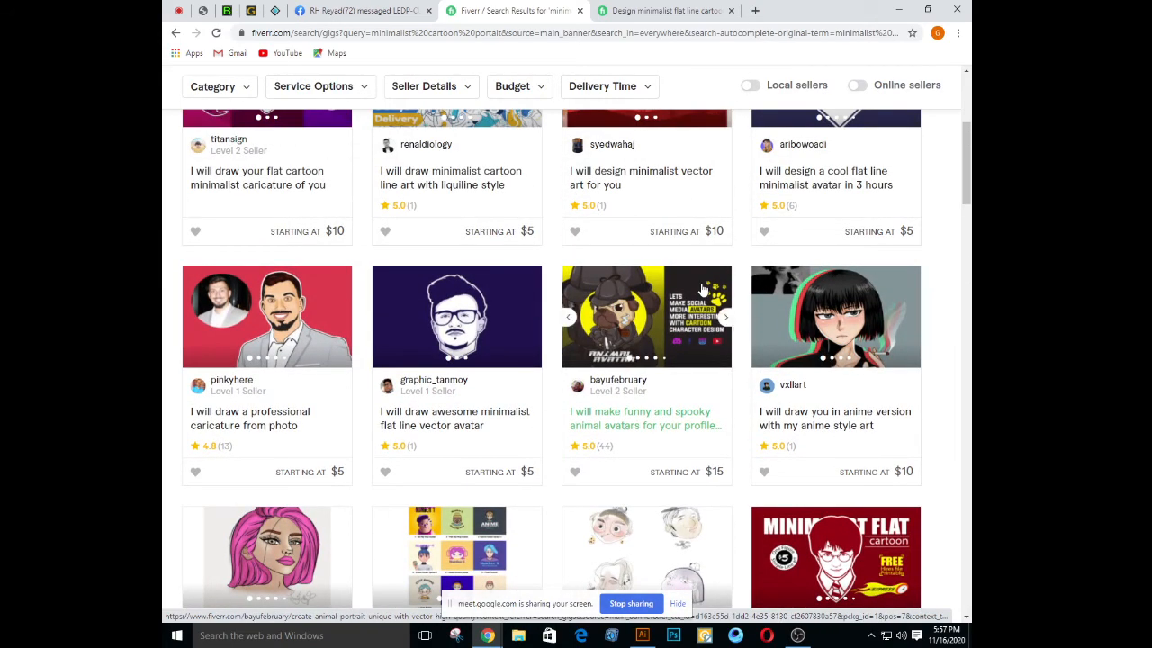
scroll(703, 288, "up", 4)
scroll(703, 288, "down", 6)
scroll(702, 288, "down", 6)
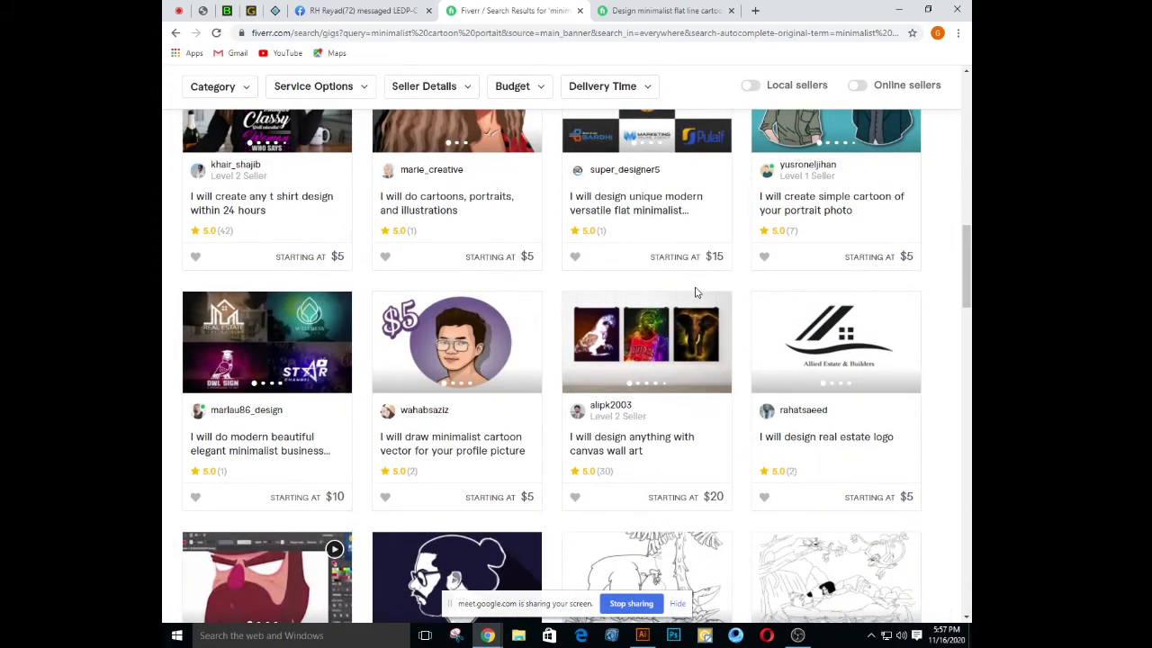
scroll(583, 304, "down", 2)
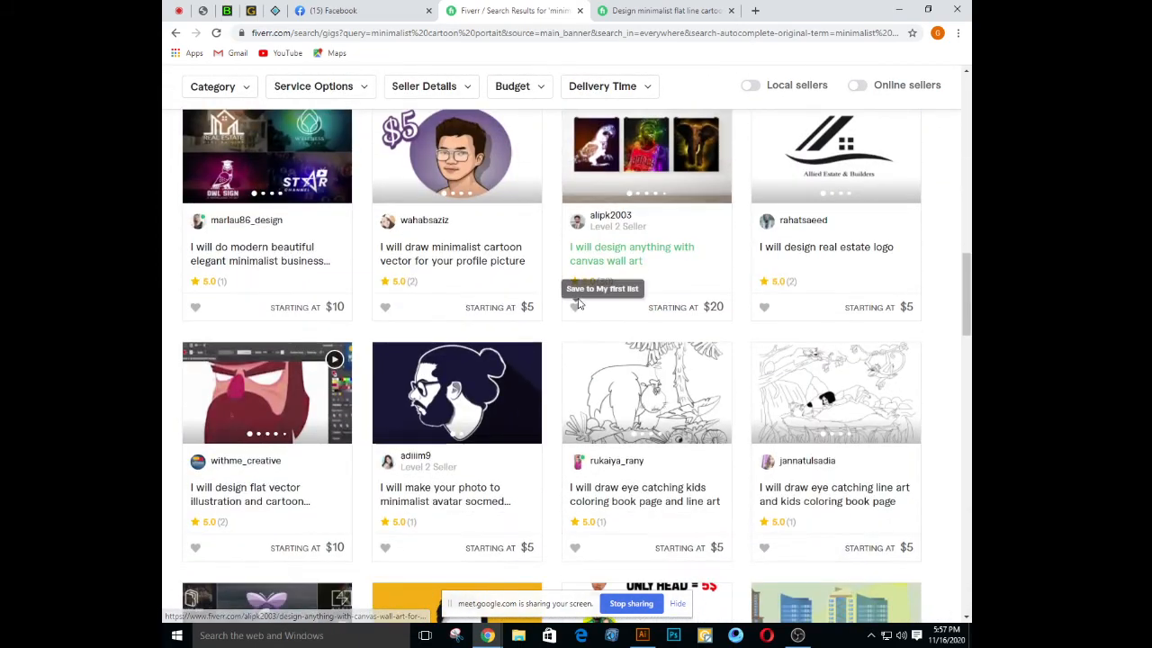
scroll(584, 303, "down", 2)
scroll(581, 306, "down", 2)
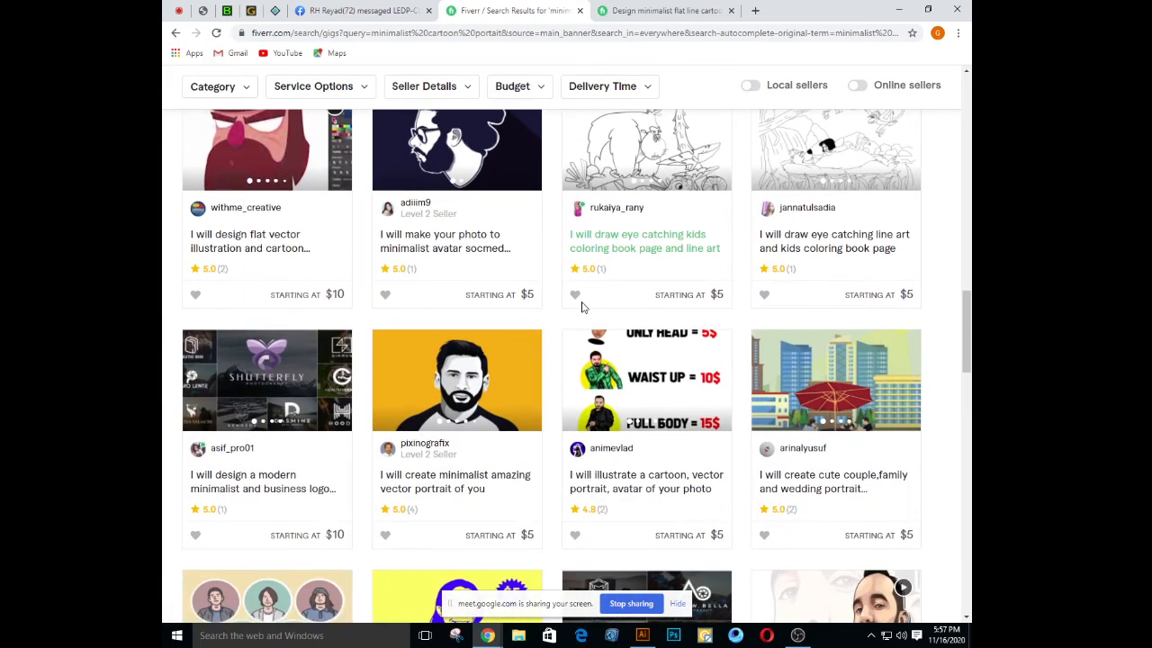
scroll(581, 307, "up", 1)
scroll(646, 315, "down", 4)
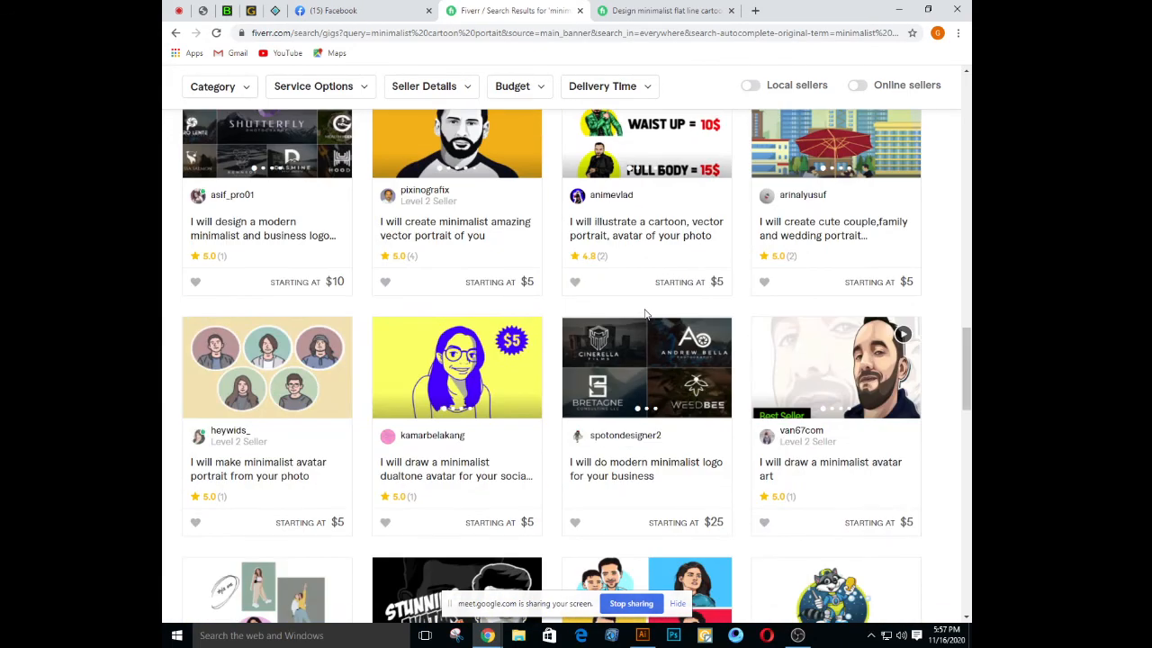
scroll(645, 315, "down", 2)
scroll(644, 313, "down", 5)
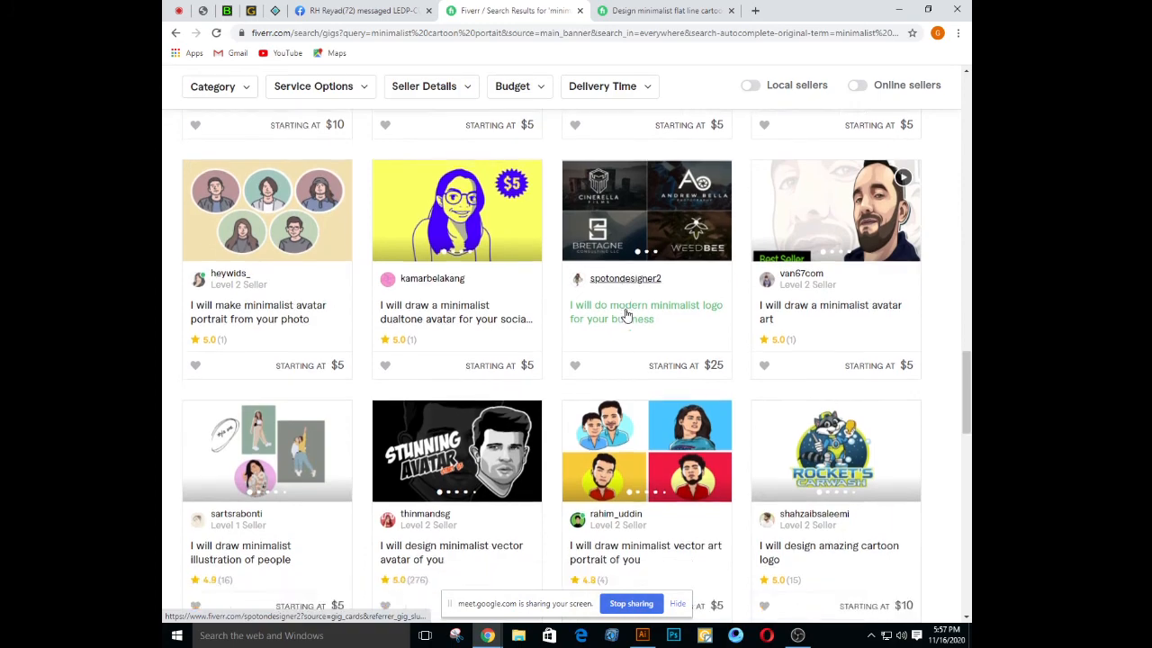
scroll(627, 312, "up", 1)
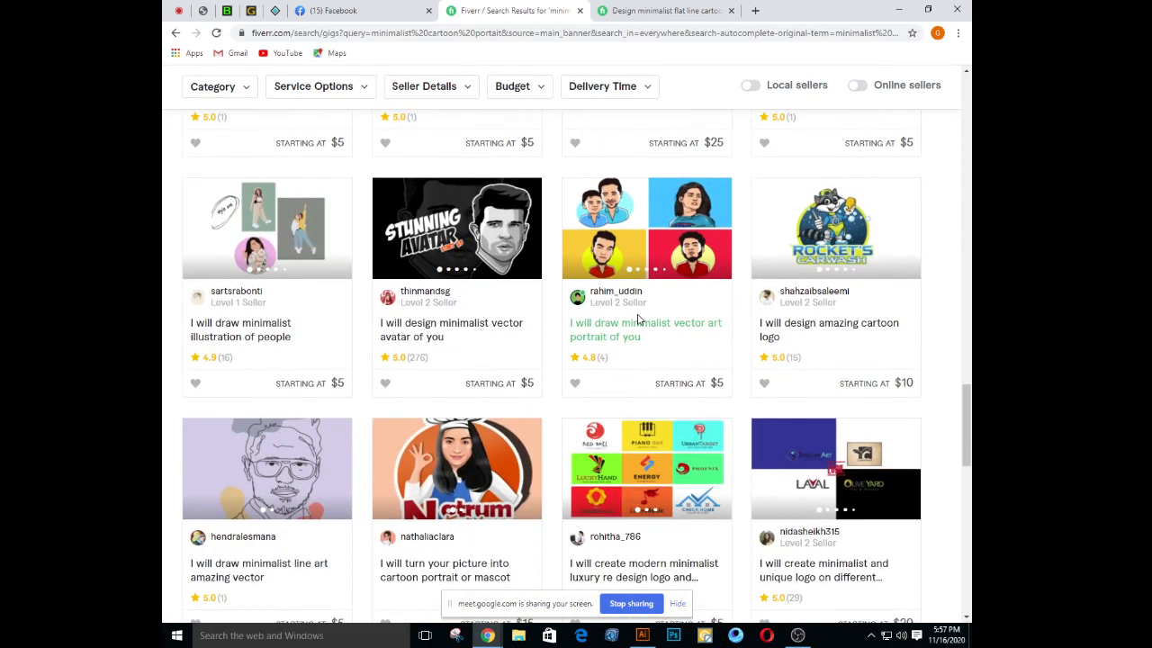
scroll(638, 319, "down", 1)
scroll(645, 315, "down", 5)
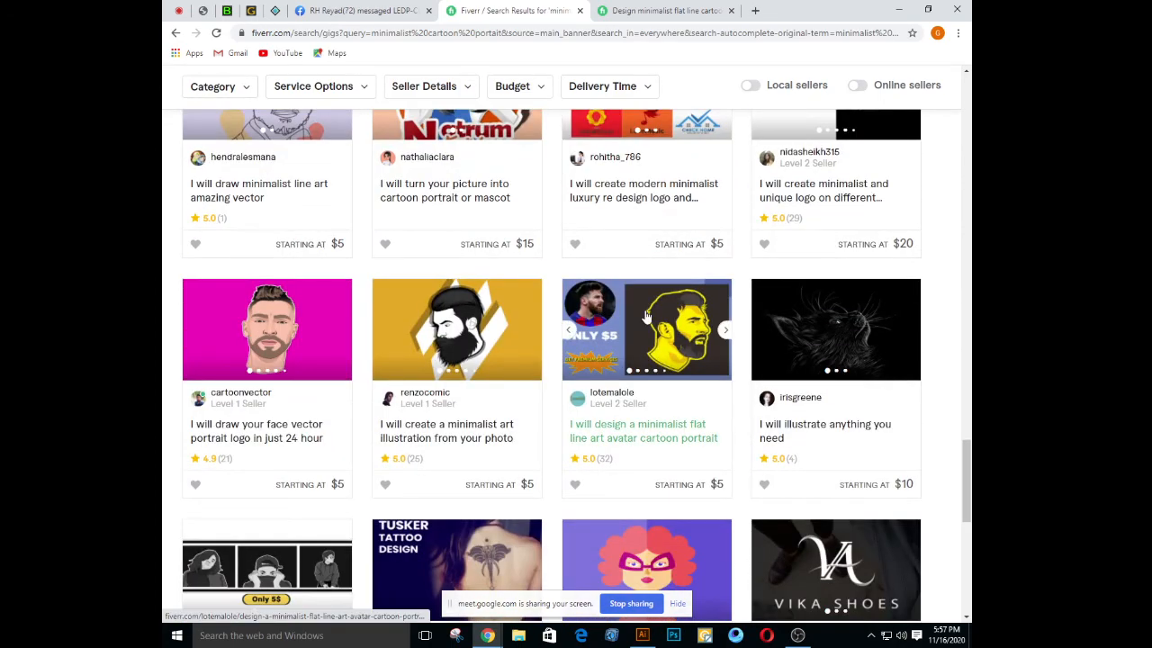
scroll(646, 315, "down", 3)
scroll(714, 346, "down", 5)
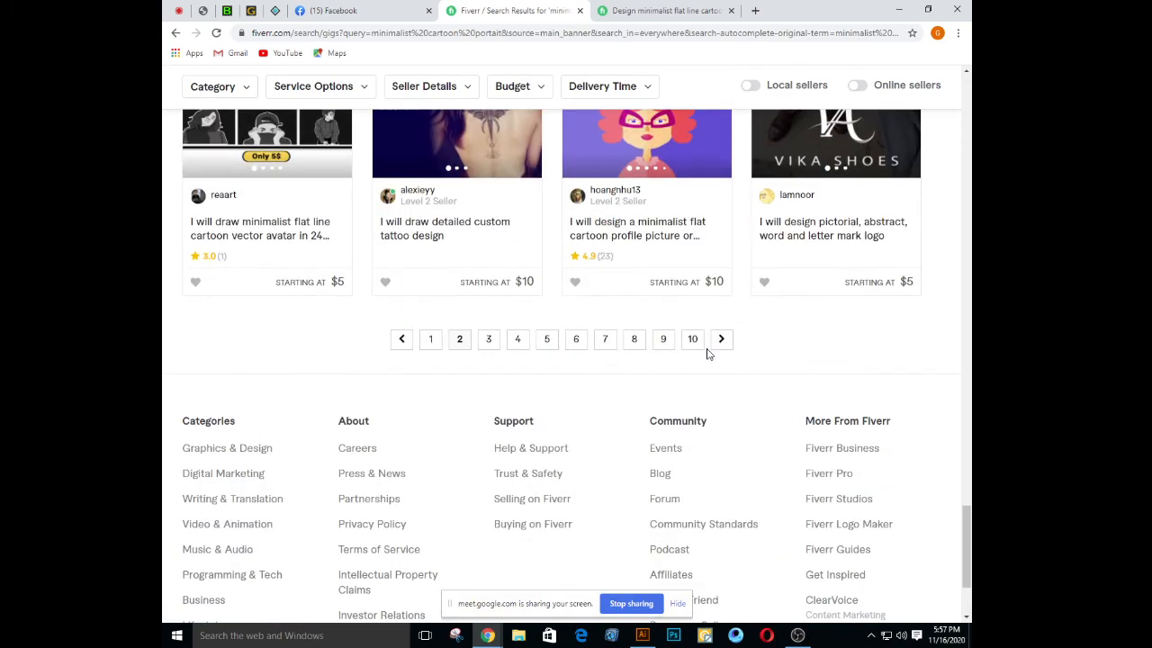
scroll(708, 353, "up", 7)
scroll(645, 423, "down", 2)
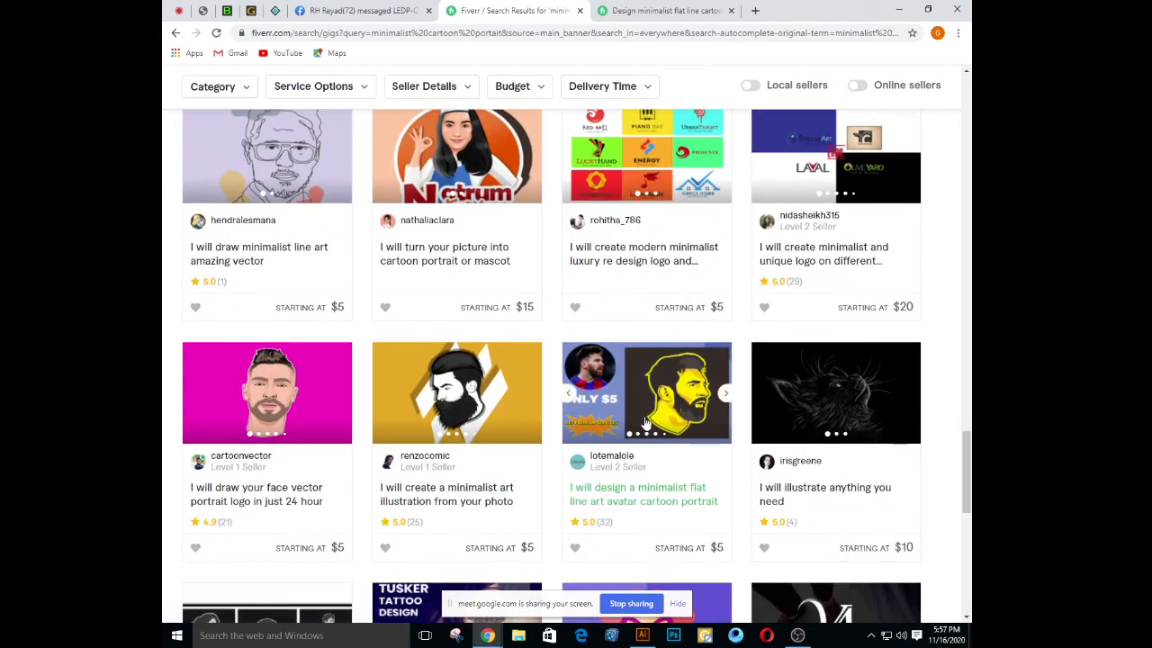
Open the "I will design a minimalist flat line art avatar cartoon portrait" gig, view its gallery samples and close its tab
left_click(644, 387)
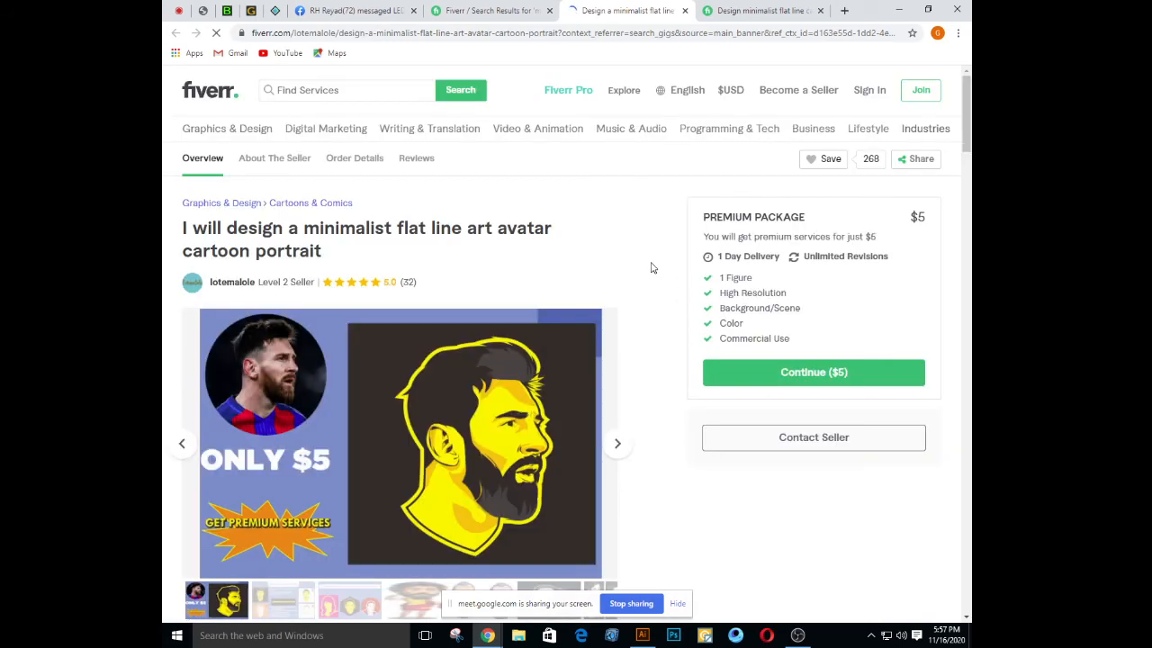
scroll(653, 270, "down", 1)
left_click(304, 481)
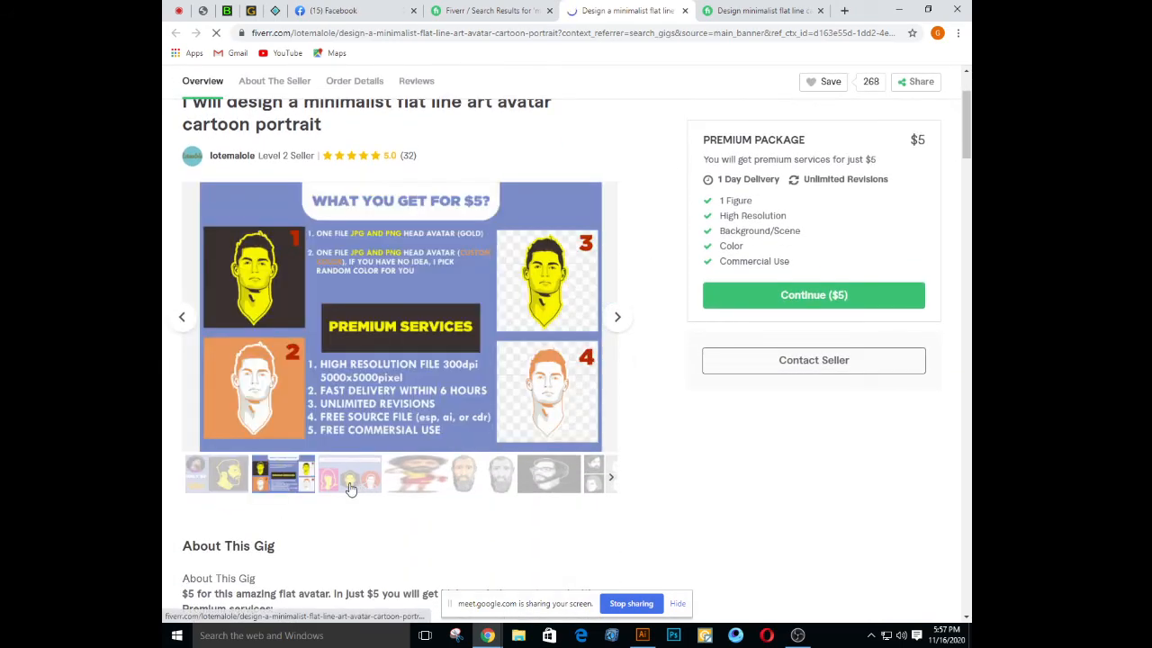
left_click(345, 486)
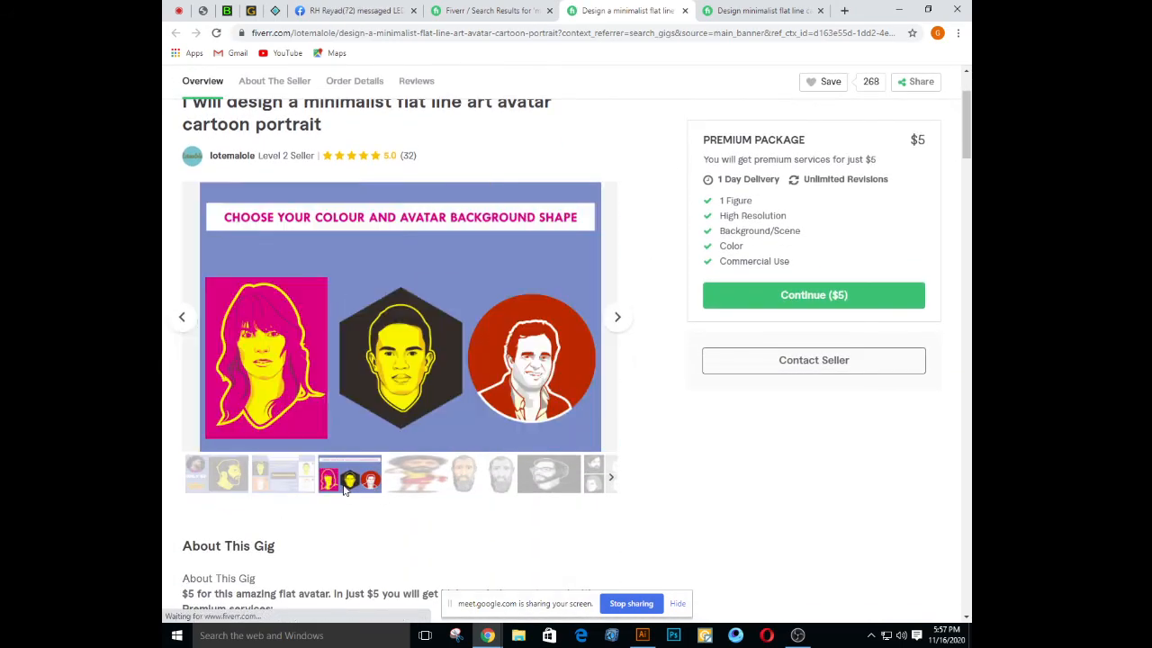
left_click(400, 491)
left_click(507, 489)
left_click(535, 489)
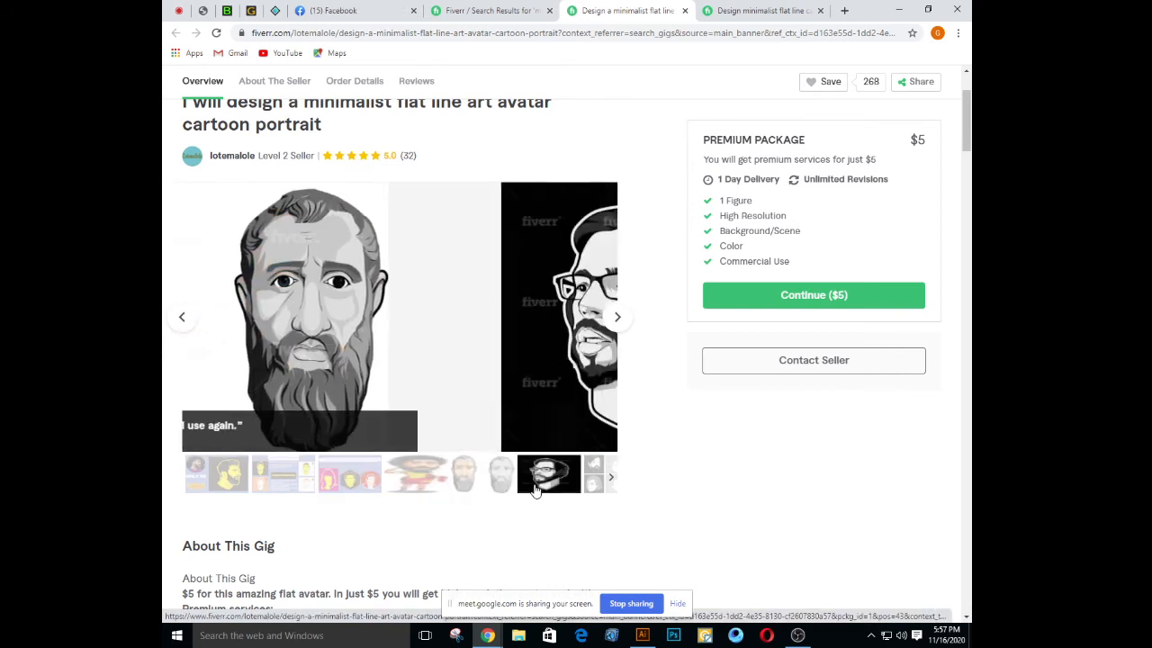
left_click(591, 477)
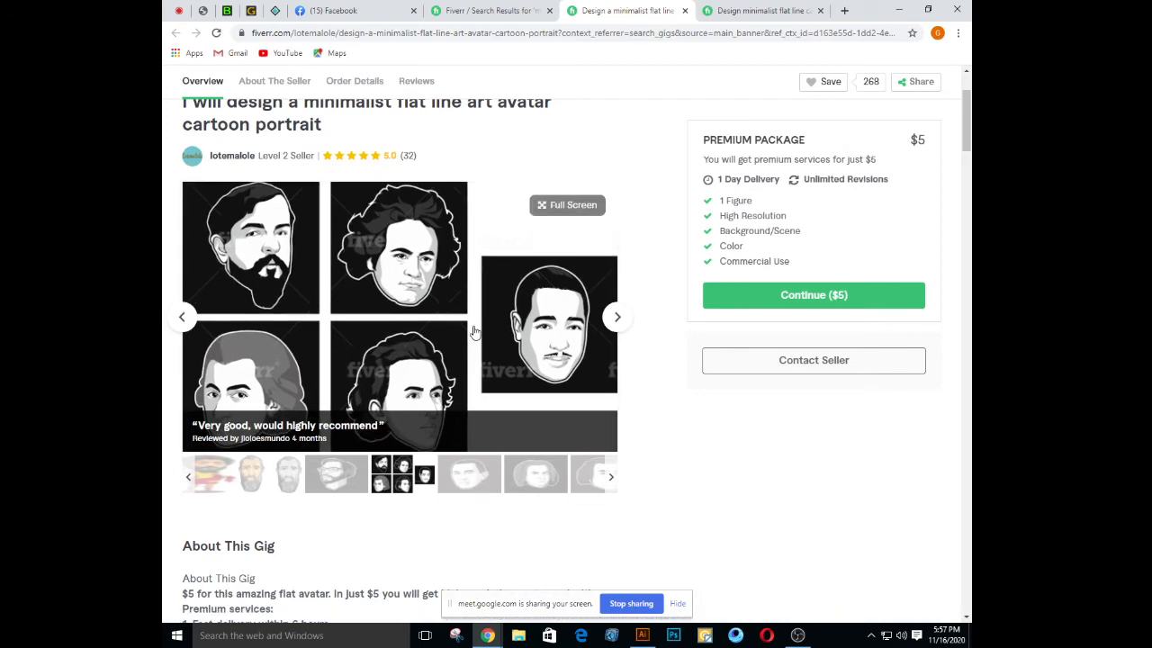
left_click(567, 486)
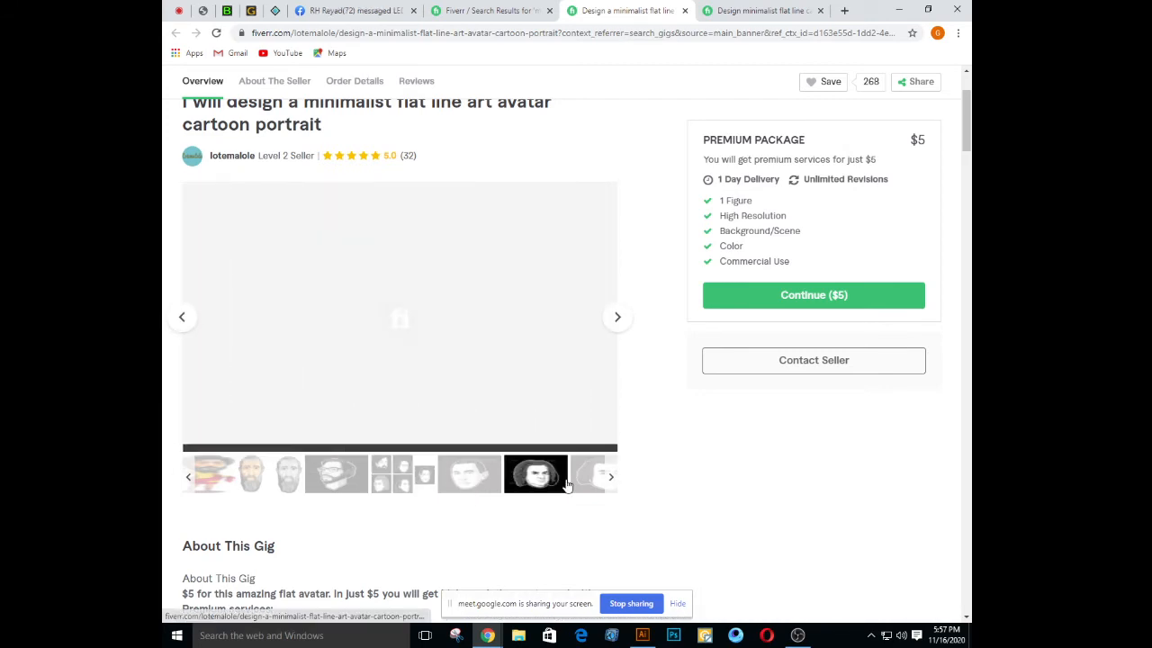
left_click(685, 10)
Look further down results page 2 and open the "I will draw your face vector portrait logo in just 24 hour" gig
scroll(771, 299, "down", 1)
scroll(684, 207, "up", 3)
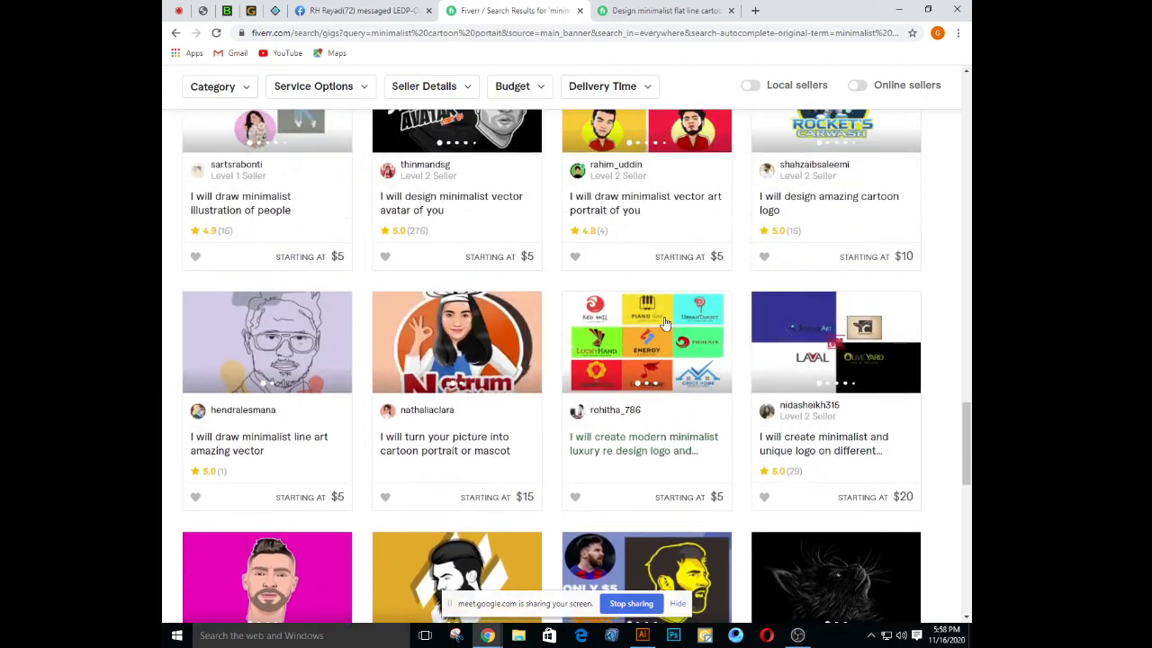
scroll(662, 263, "down", 2)
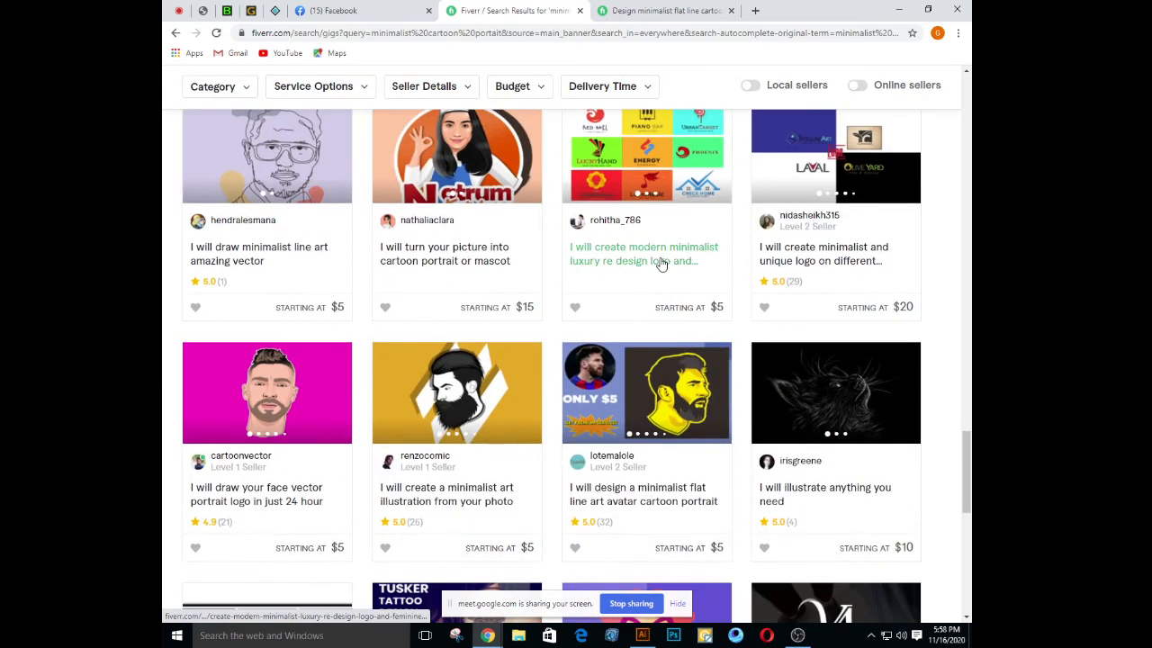
scroll(662, 263, "down", 2)
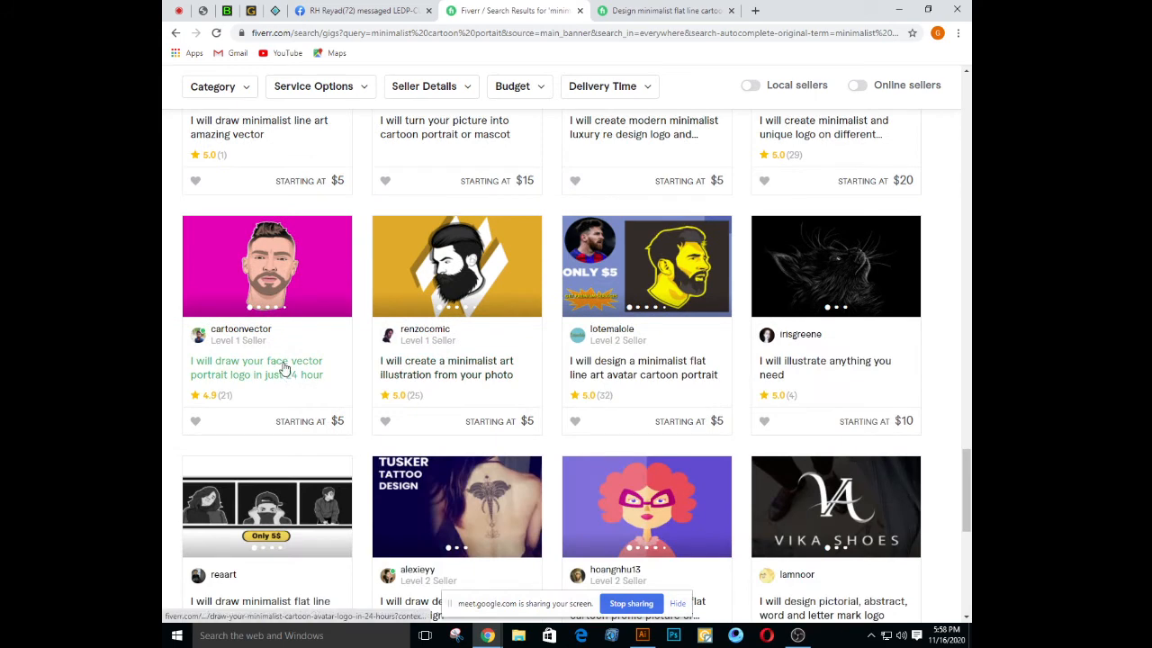
left_click(281, 368)
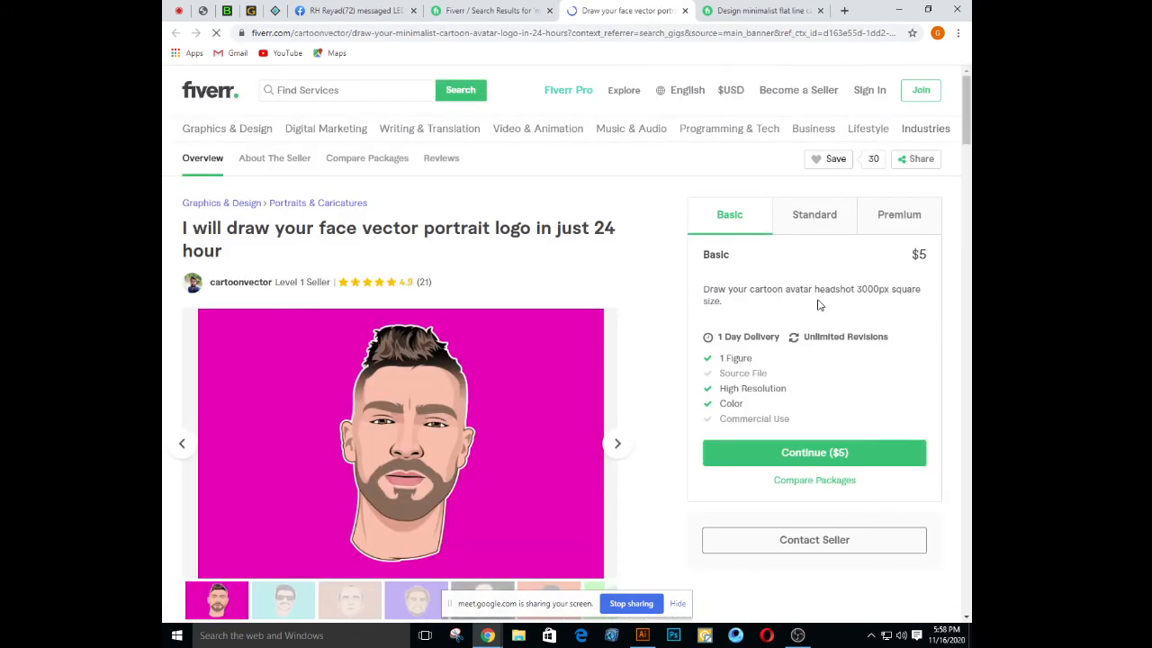
View the gig gallery's first six portrait samples, ending with the long-haired woman on orange
scroll(927, 261, "down", 1)
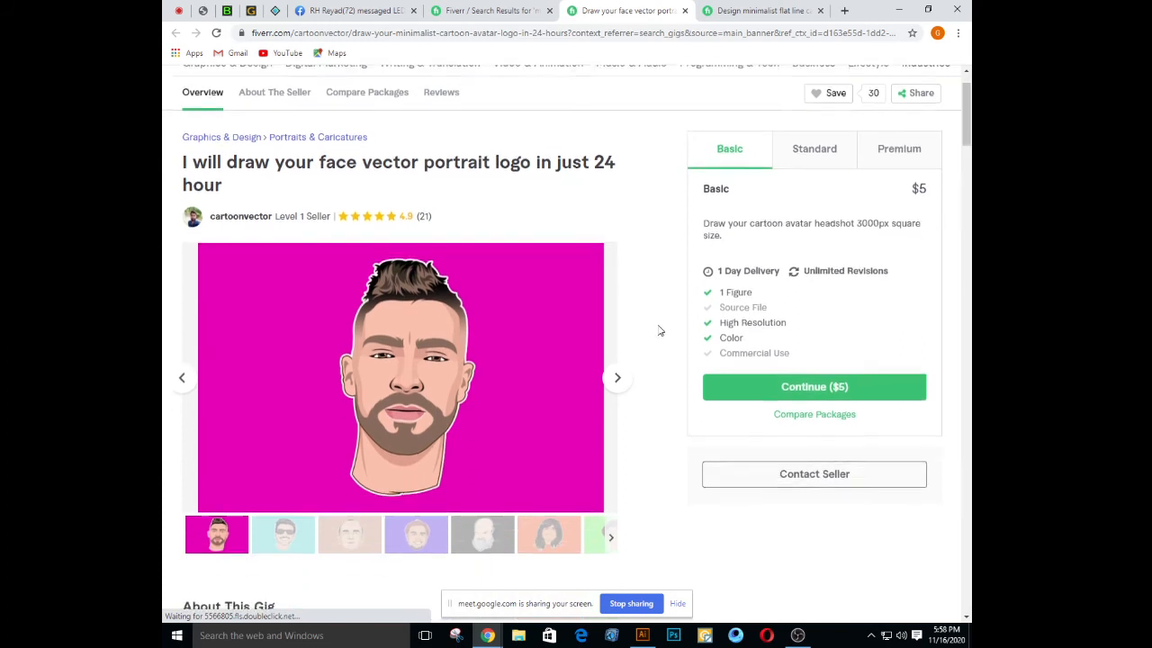
scroll(402, 351, "down", 1)
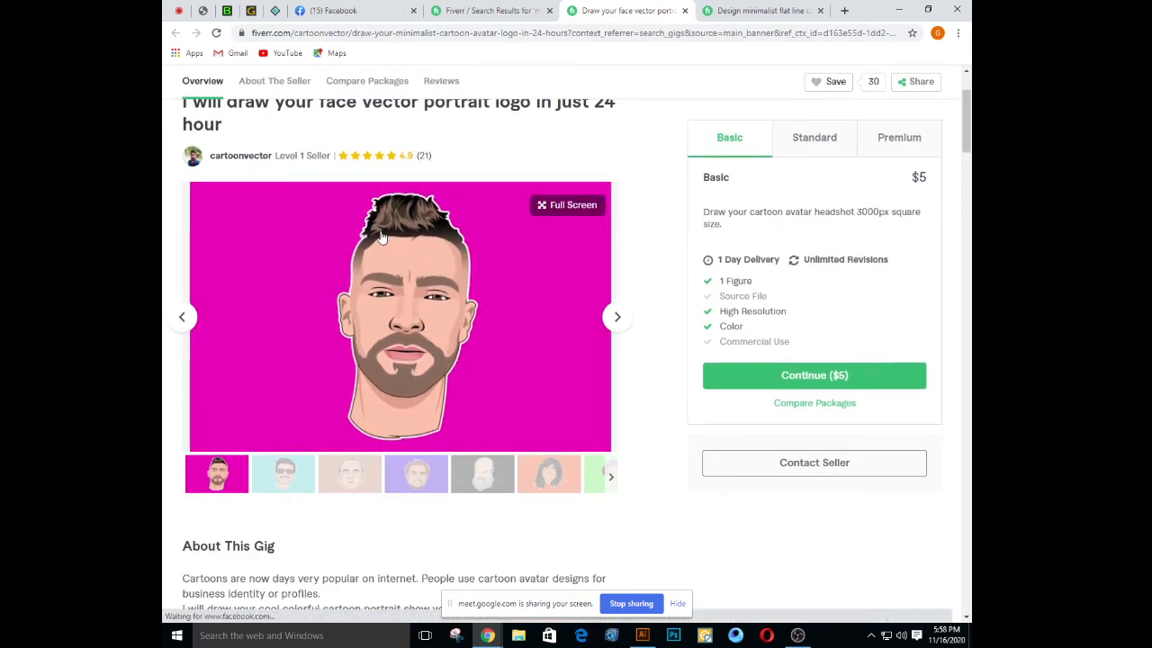
left_click(298, 479)
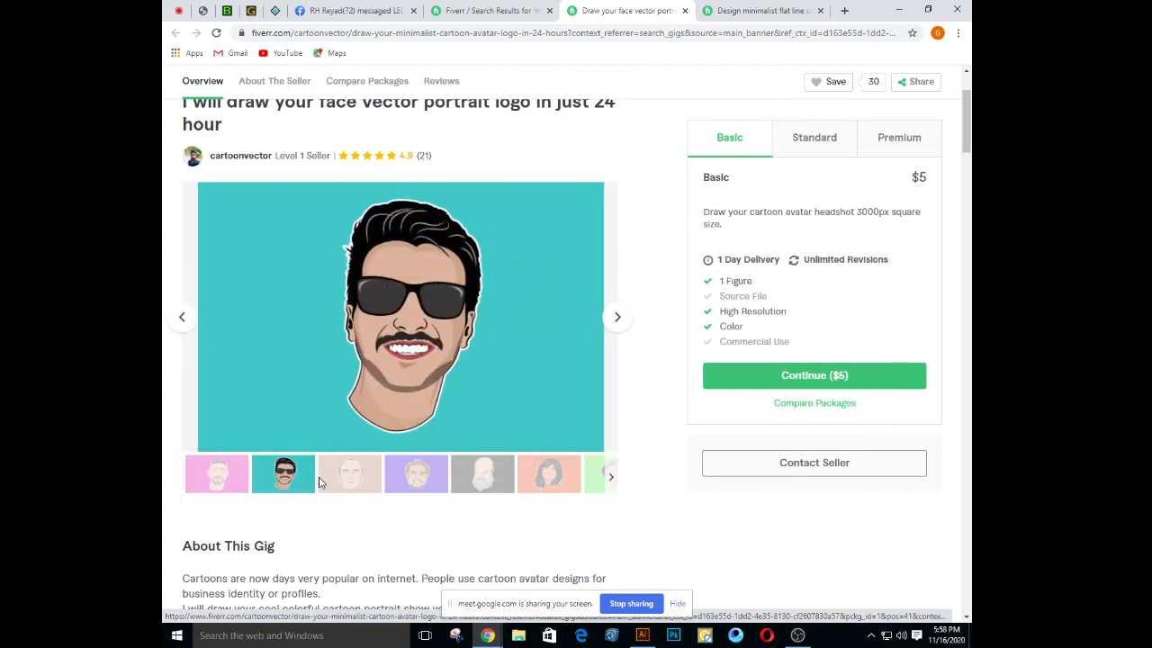
left_click(341, 484)
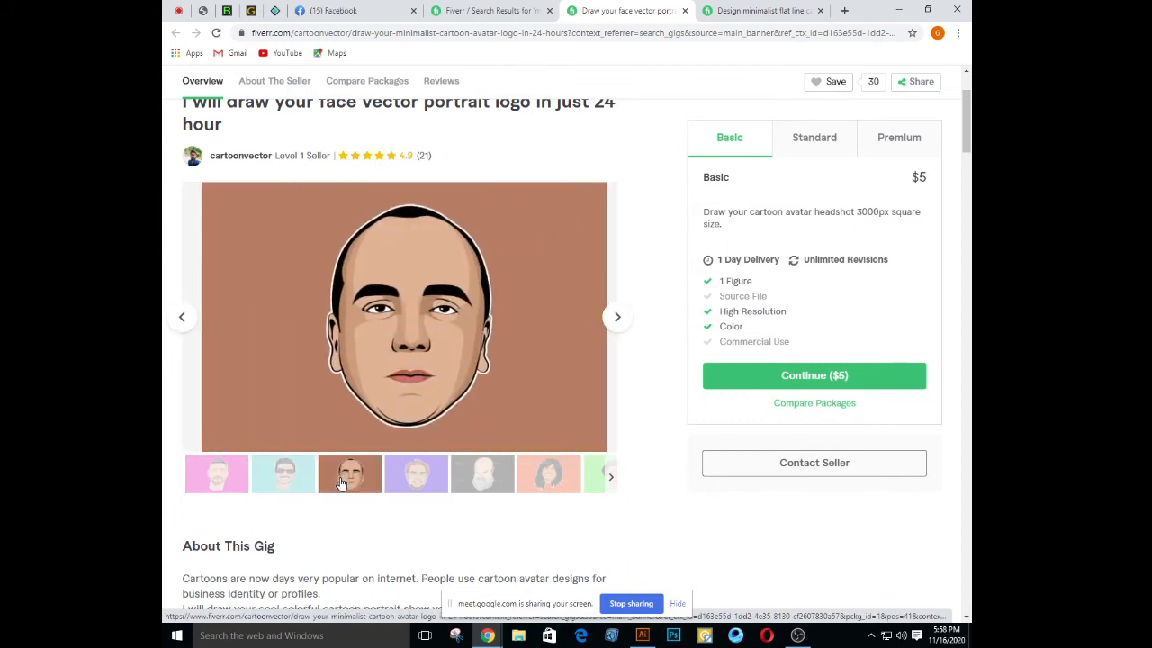
left_click(396, 481)
left_click(462, 487)
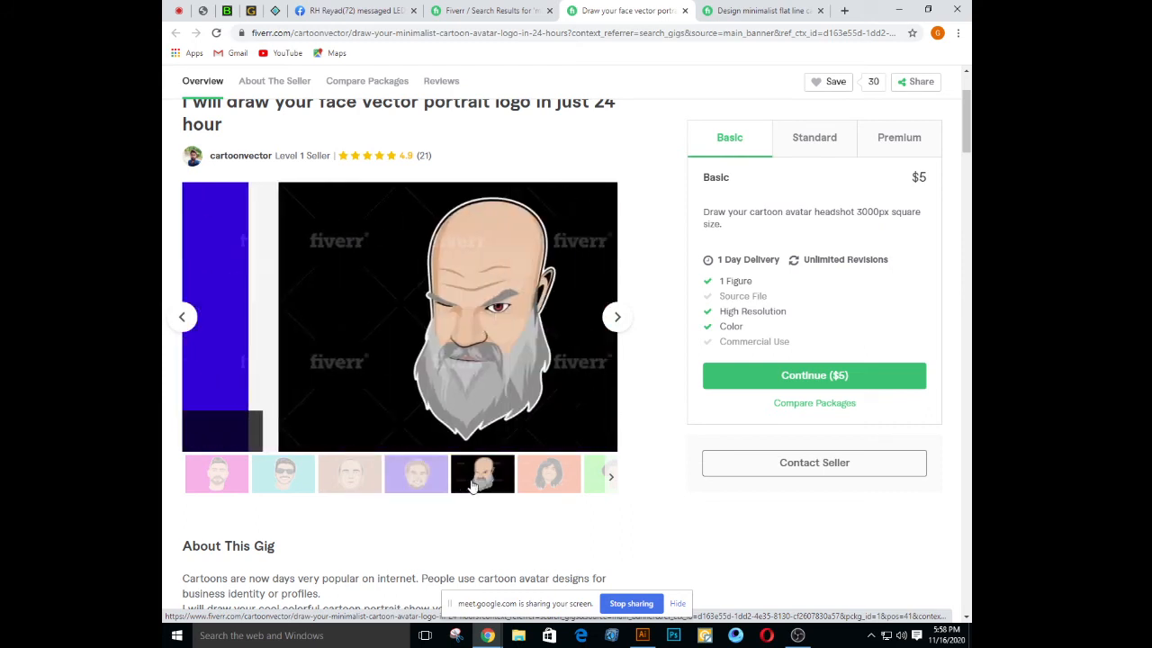
left_click(525, 485)
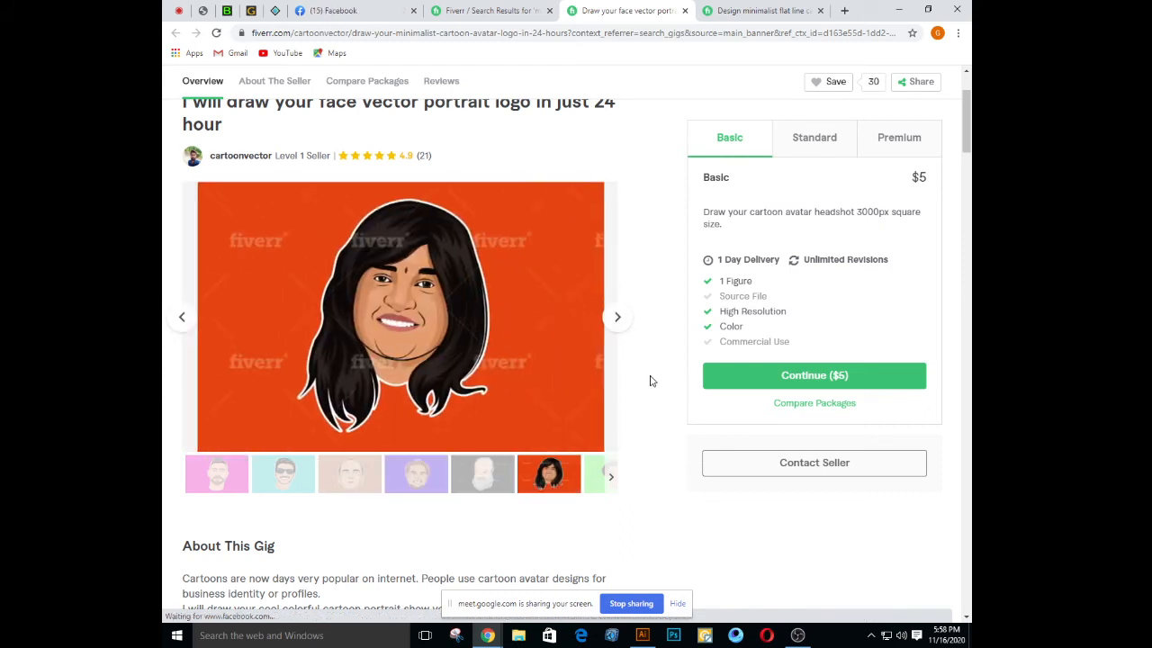
Look through the gig's Standard and Premium packages and return to the Basic package
left_click(807, 141)
left_click(889, 142)
left_click(721, 152)
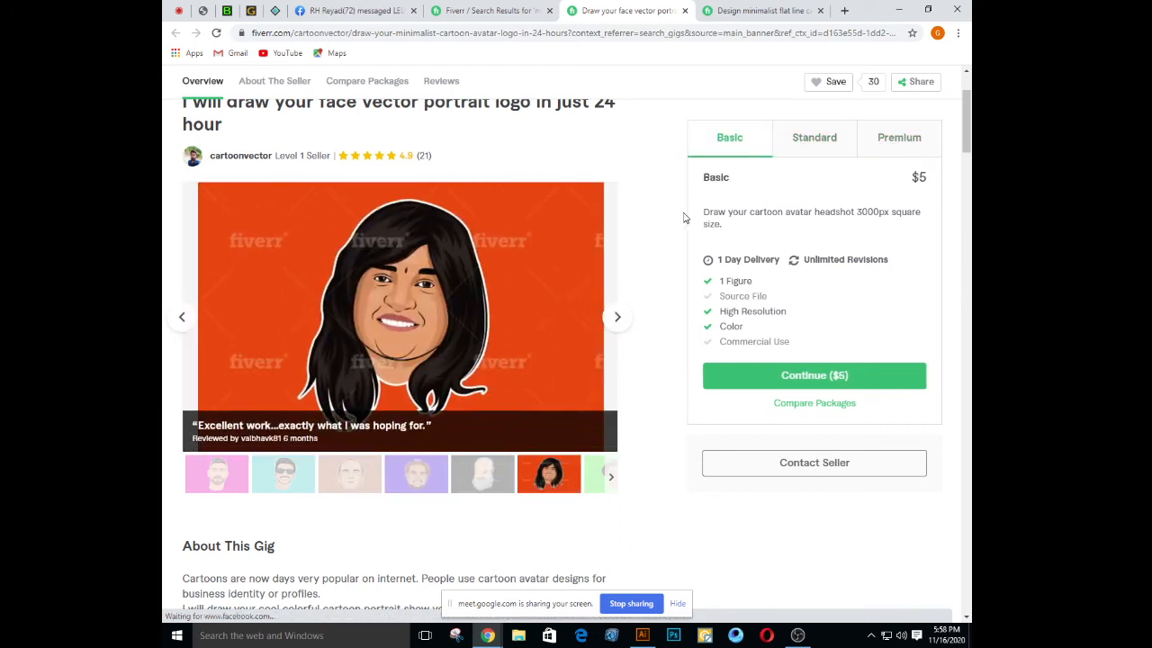
View the remaining gallery samples, from the headphones portrait to the final portrait with sunglasses on red
scroll(506, 417, "down", 2)
left_click(593, 358)
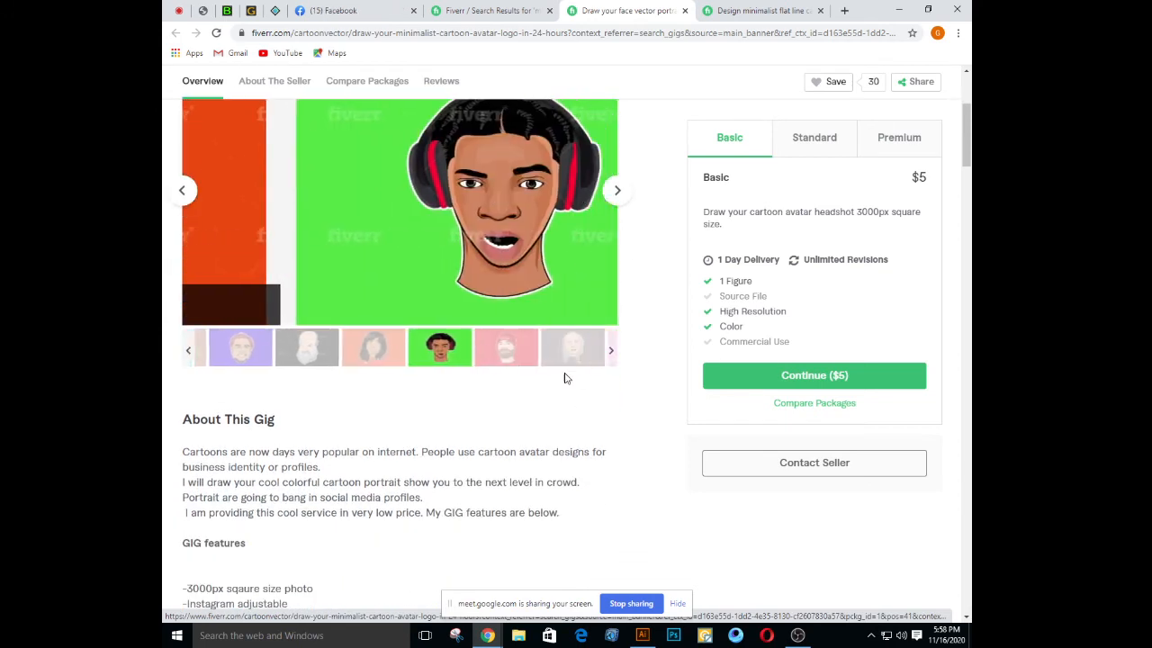
left_click(558, 359)
left_click(558, 359)
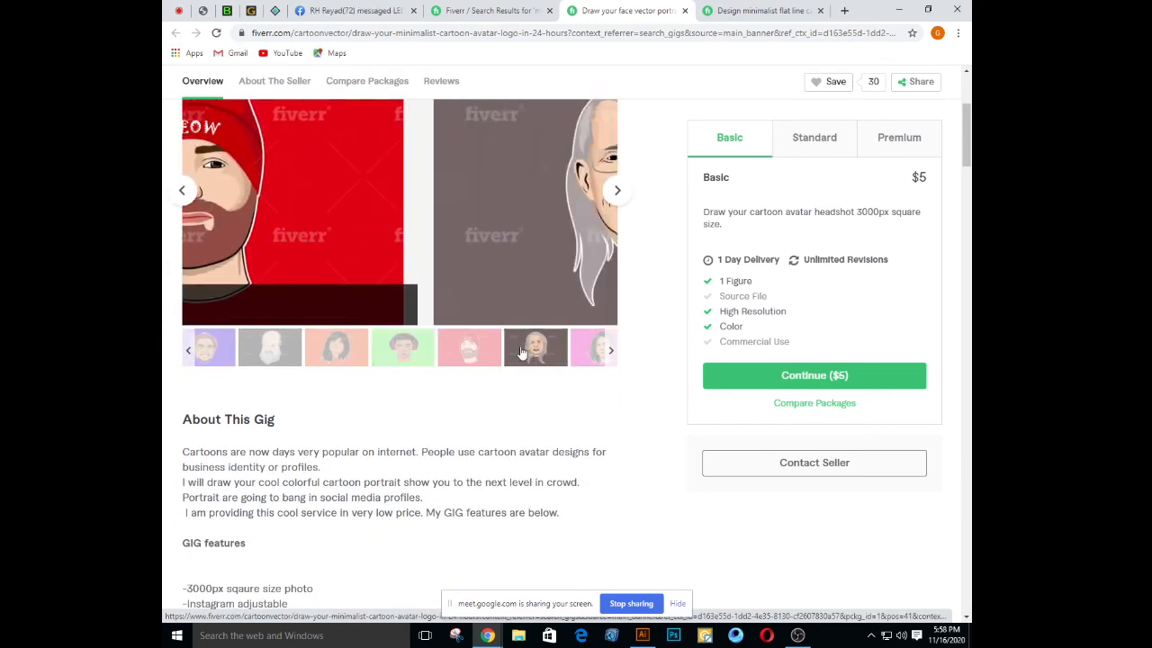
scroll(584, 514, "up", 2)
left_click(584, 482)
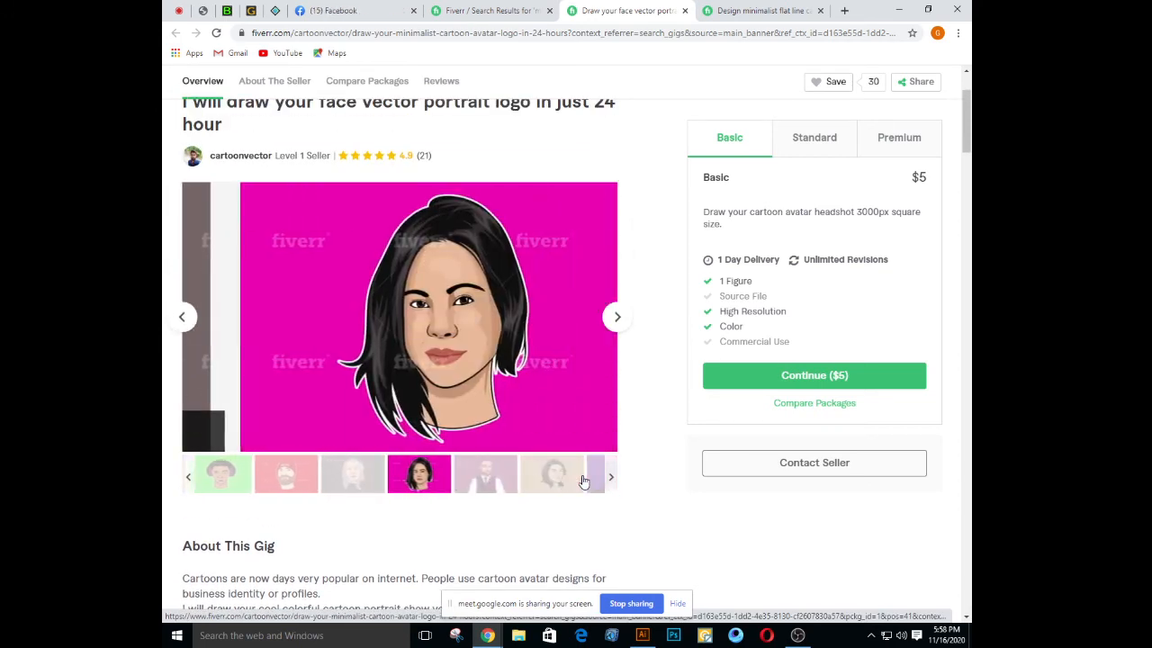
left_click(468, 484)
left_click(535, 490)
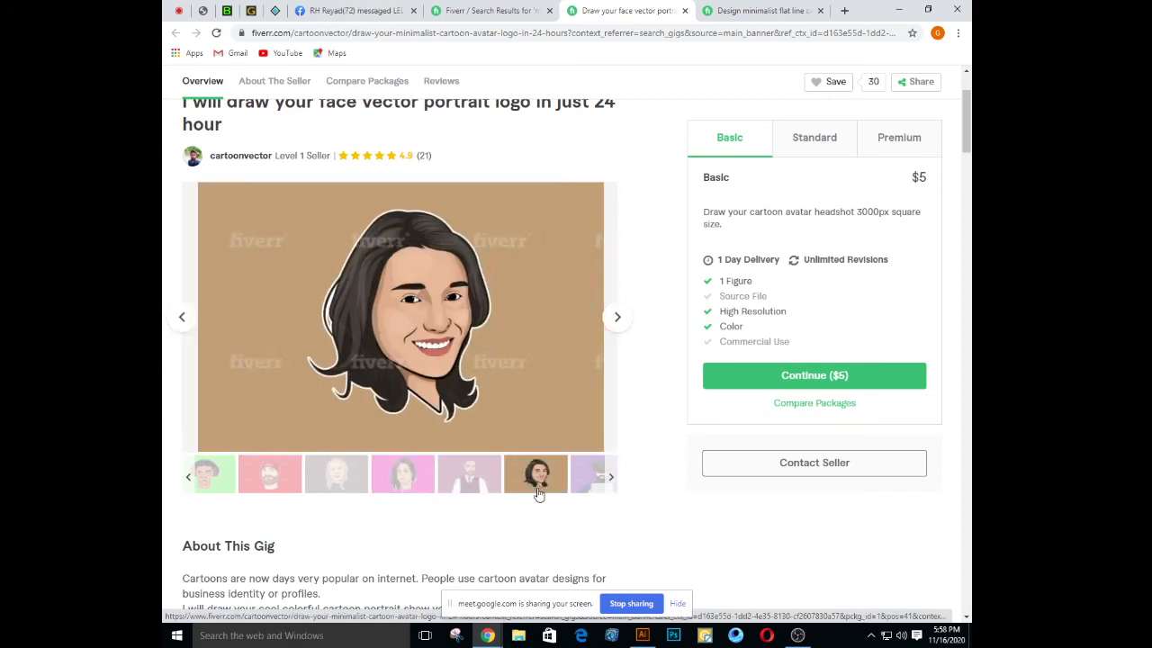
left_click(581, 487)
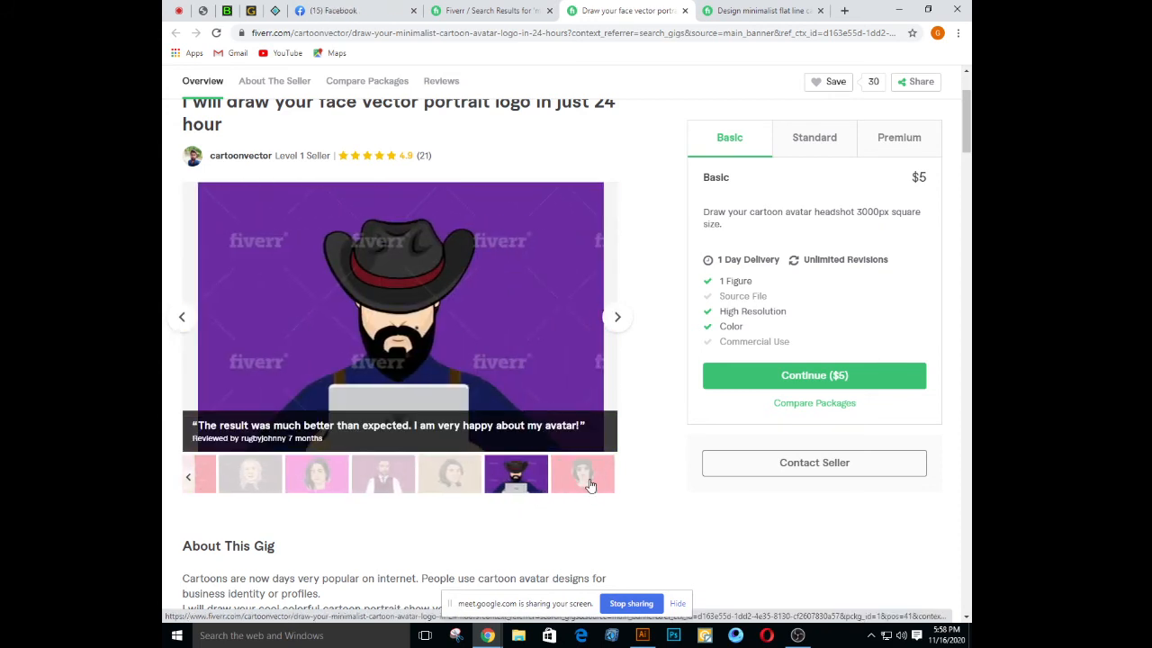
left_click(589, 486)
Revisit earlier gallery portraits, including the man in a vest and the bearded man on blue, and examine the gig description
scroll(630, 321, "up", 1)
scroll(629, 333, "down", 1)
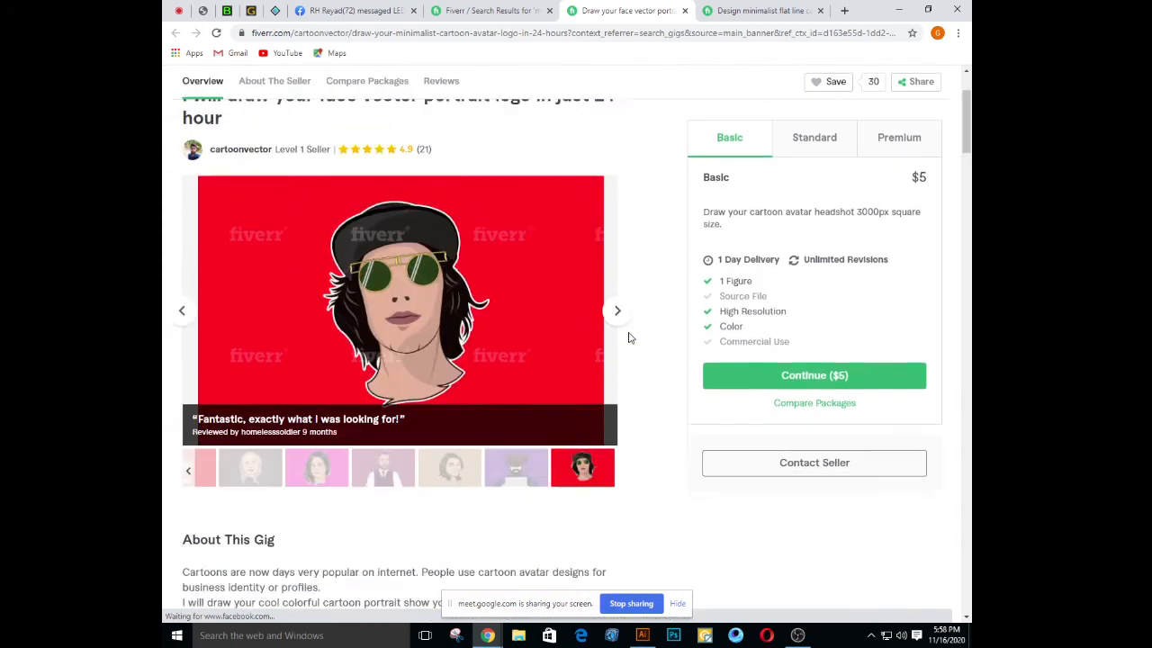
scroll(624, 342, "down", 1)
left_click(396, 356)
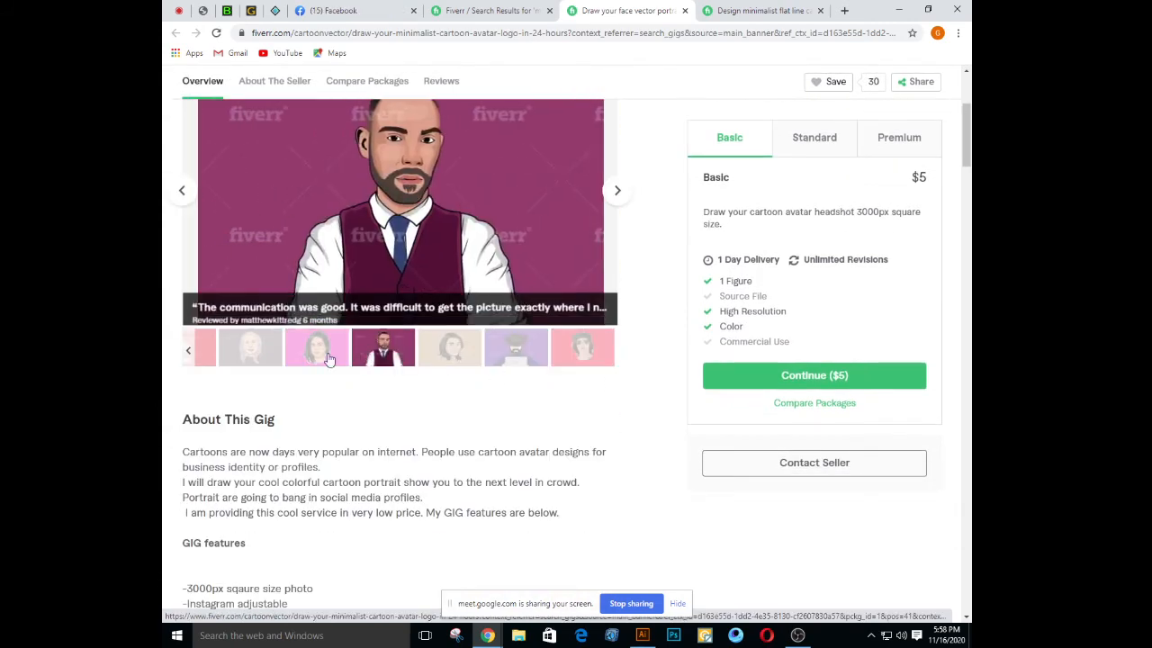
left_click(326, 357)
left_click(506, 361)
left_click(453, 358)
left_click(263, 360)
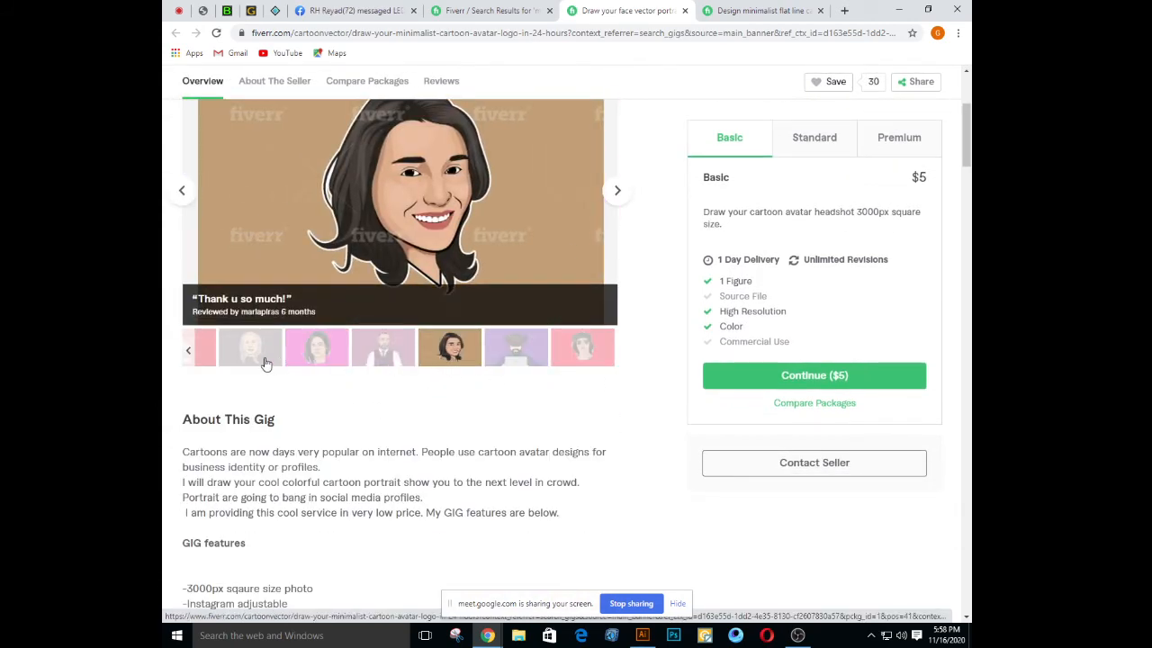
left_click(187, 354)
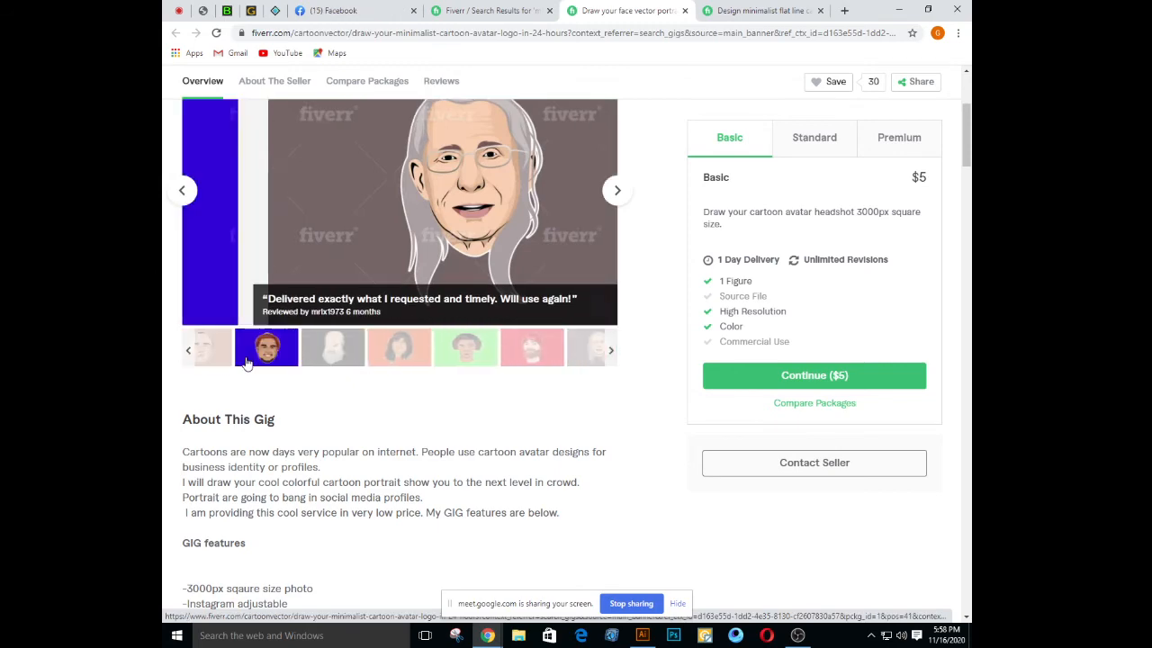
scroll(593, 431, "down", 3)
scroll(593, 431, "up", 6)
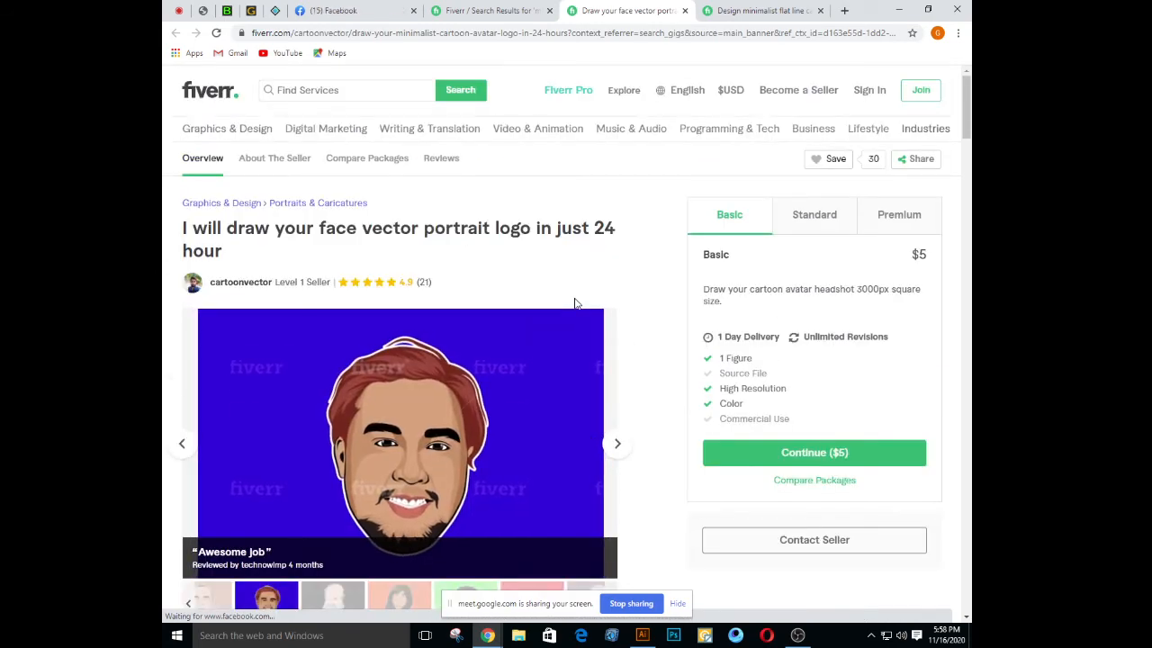
scroll(576, 303, "down", 3)
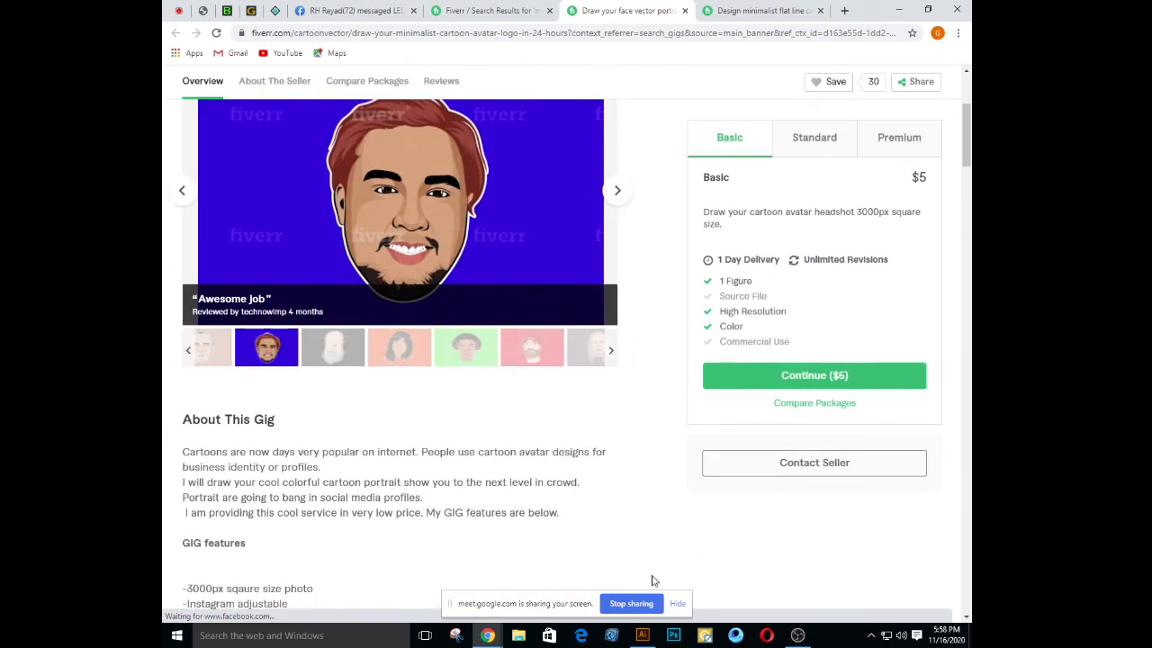
scroll(449, 507, "up", 5)
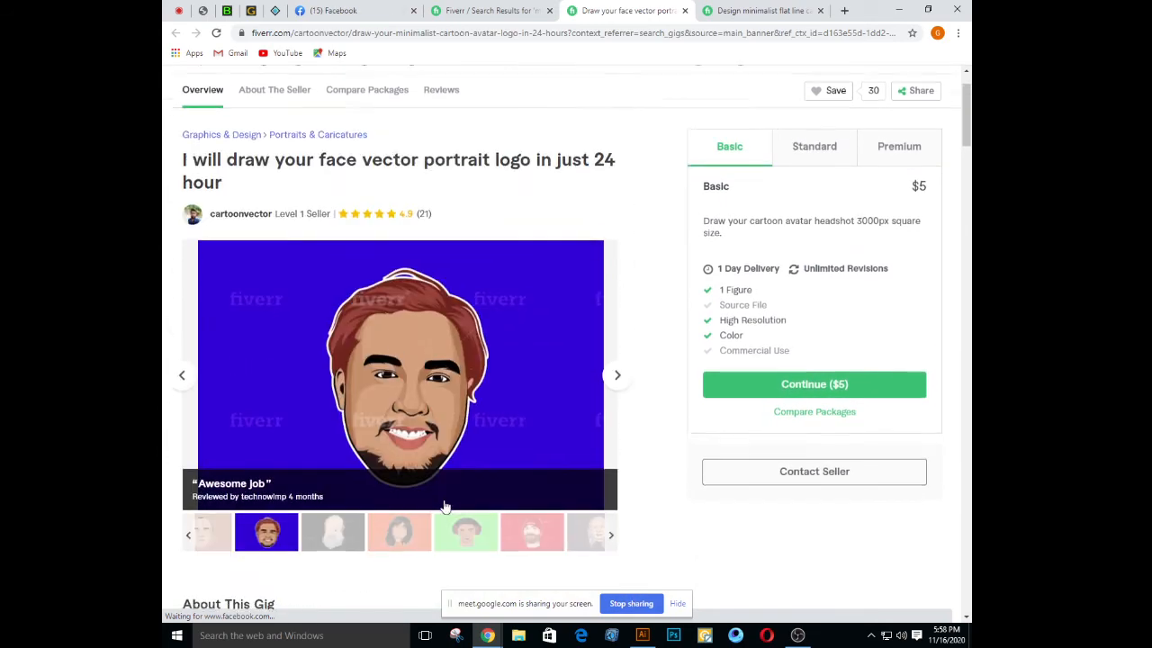
scroll(432, 509, "down", 5)
scroll(367, 472, "up", 1)
Open the long-haired woman's portrait on orange in full-screen view and copy the image
left_click(403, 418)
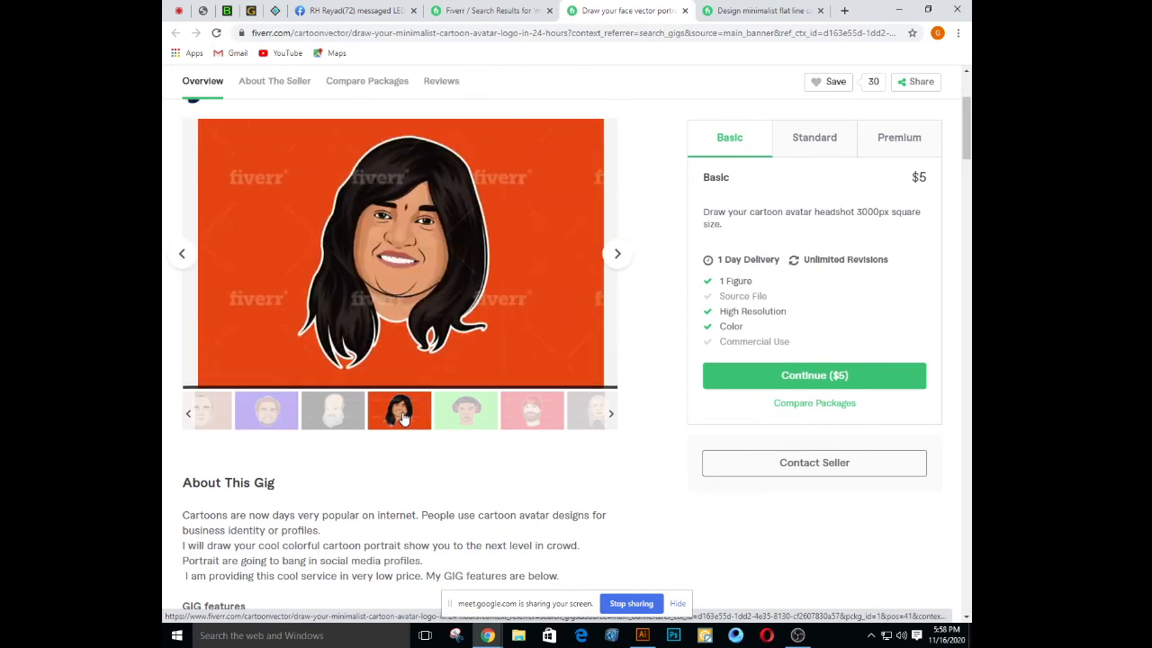
left_click(393, 250)
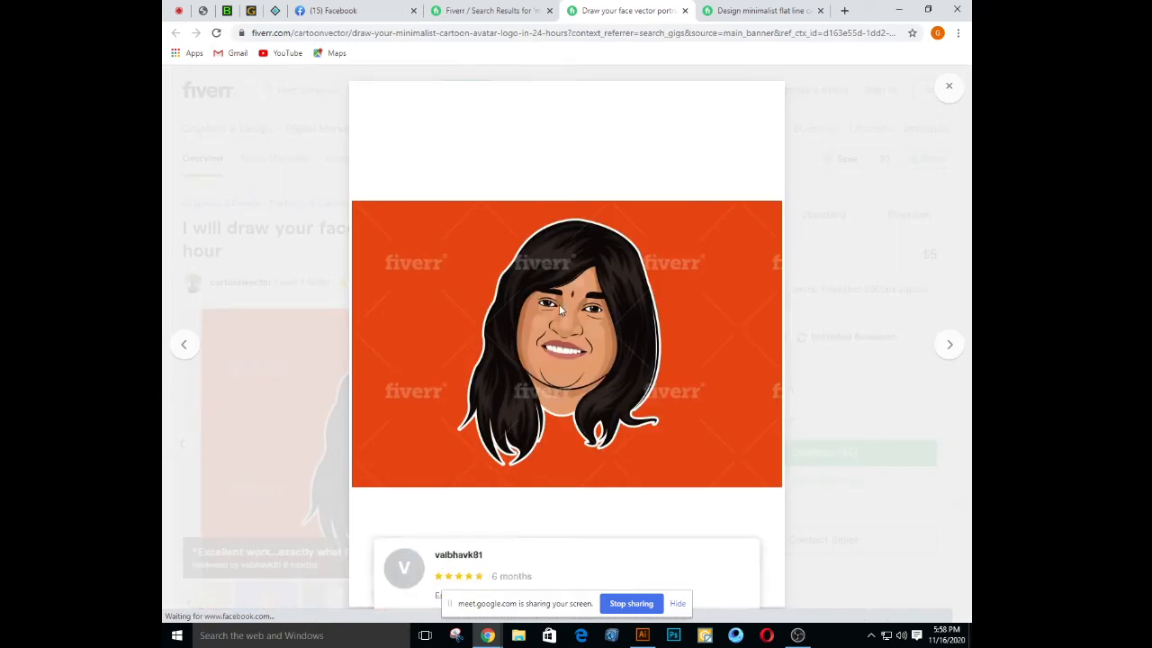
right_click(585, 311)
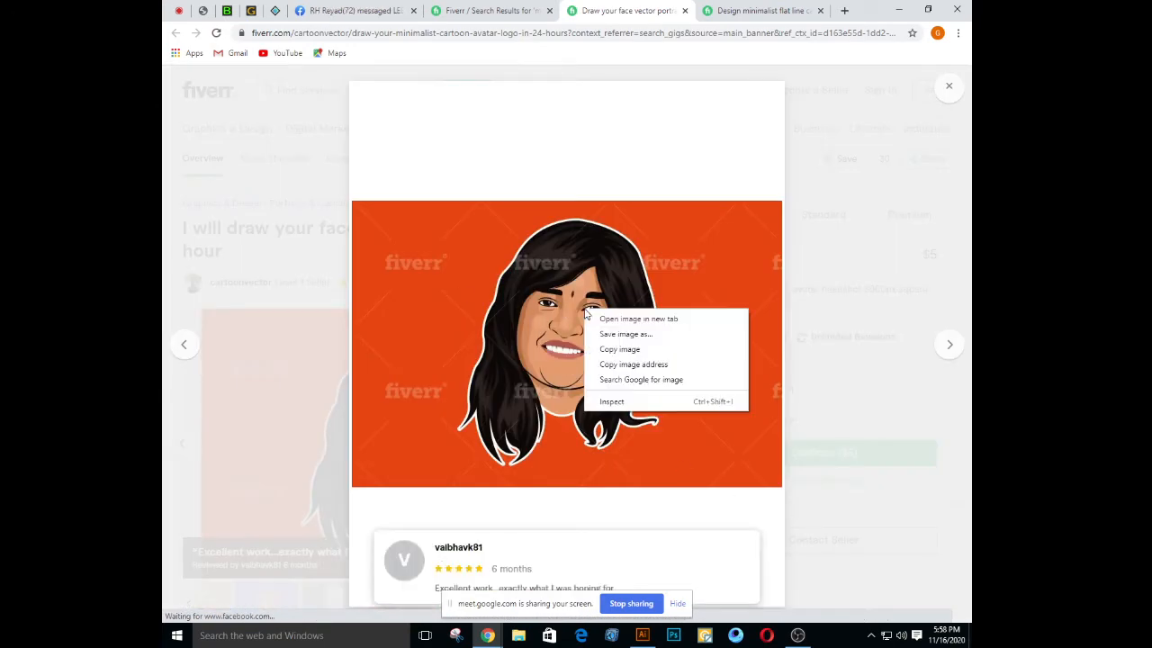
left_click(623, 350)
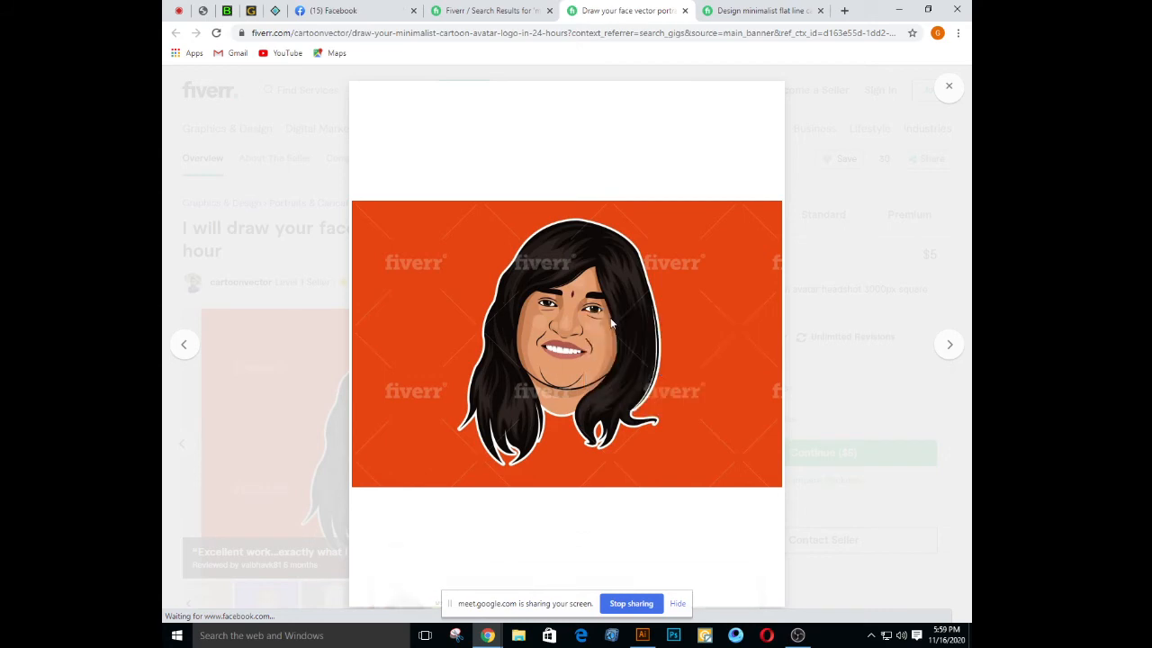
Switch to Illustrator, delete the logo image, paste the copied portrait in its place and restore the hidden panels
left_click(642, 635)
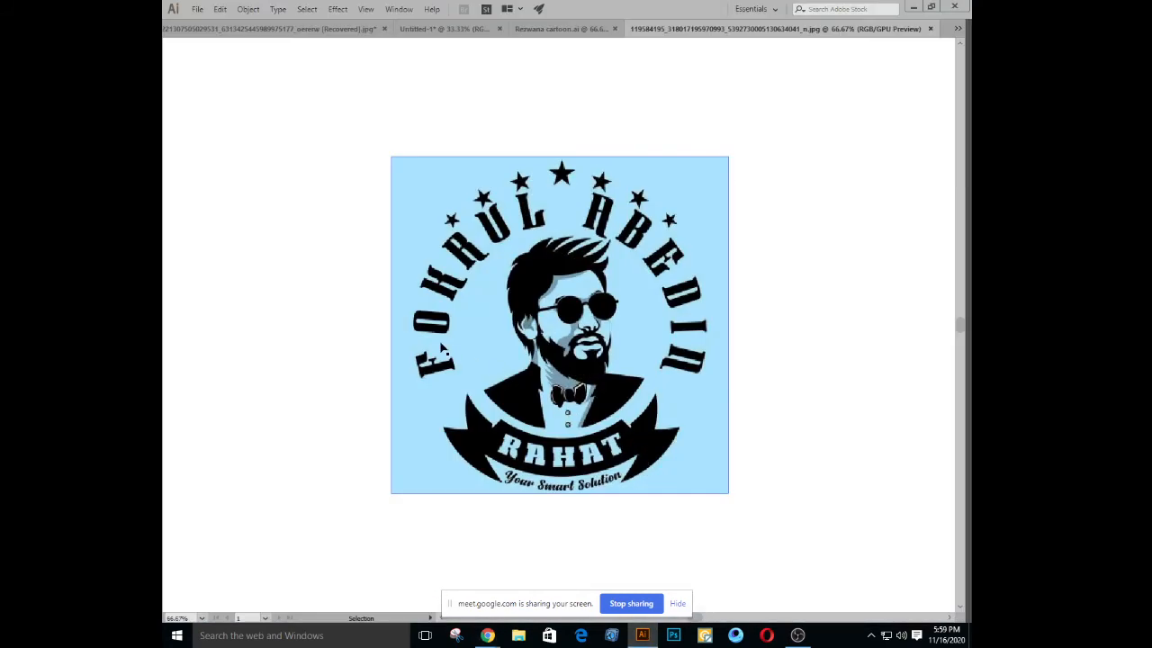
key("Delete")
key("ctrl+v")
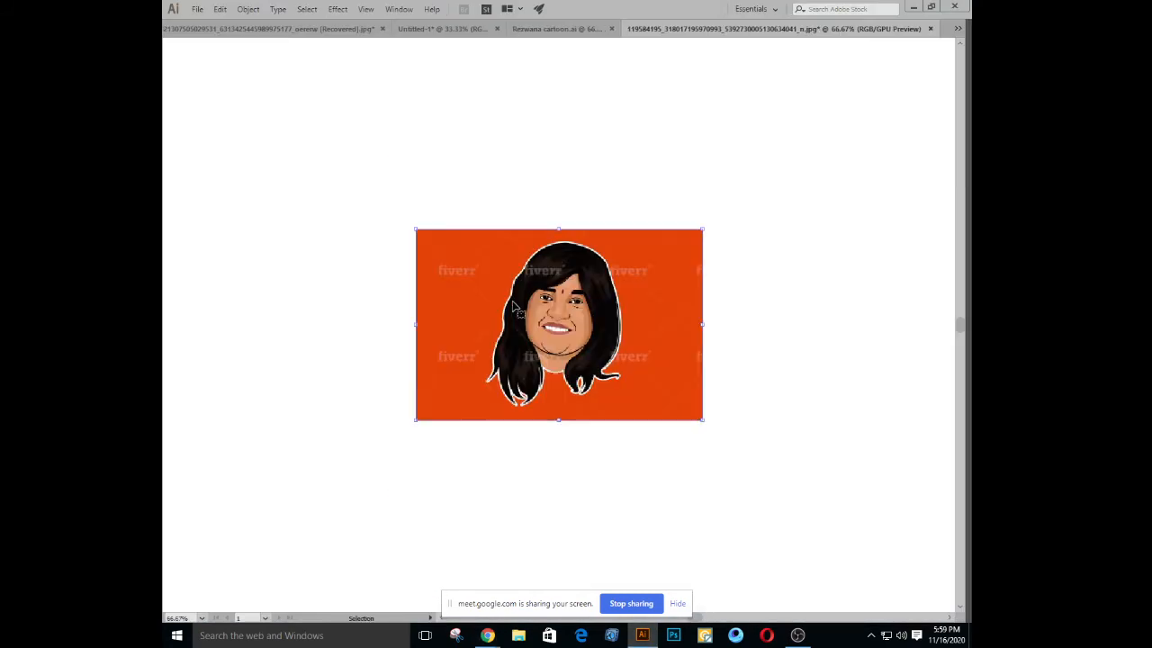
key("ctrl+1")
key("Tab")
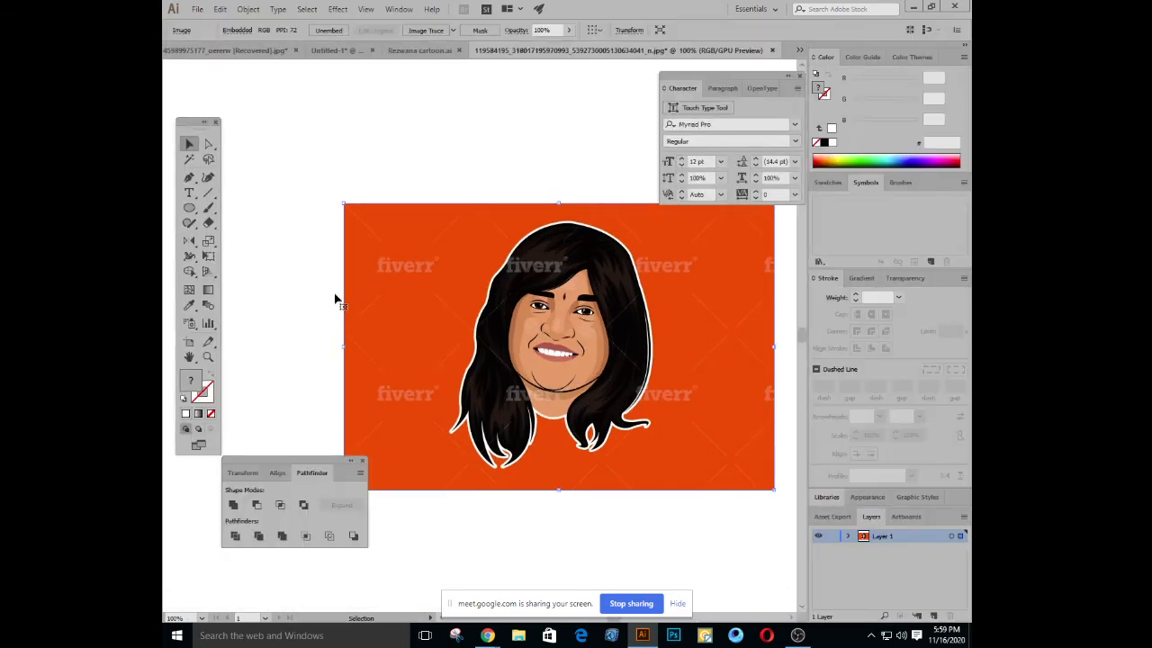
Draw a small rectangle above the portrait's upper-left corner and fill it with the skin tone sampled from the face
left_click(190, 207)
left_click(219, 209)
left_click_drag(317, 161, 344, 173)
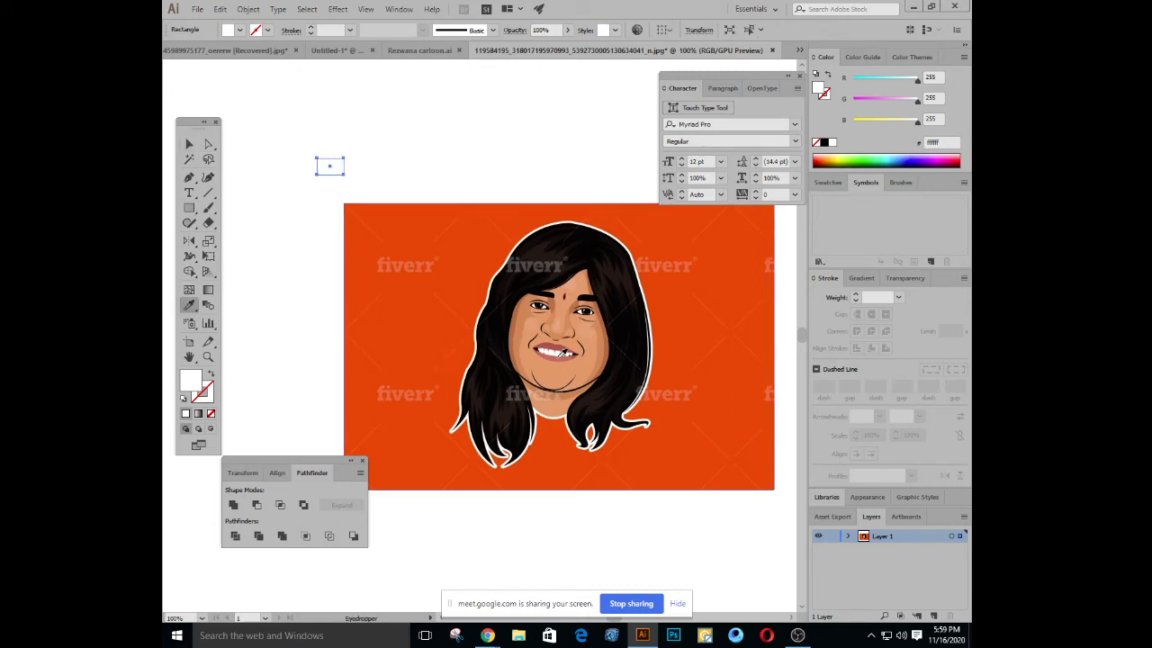
left_click(557, 373)
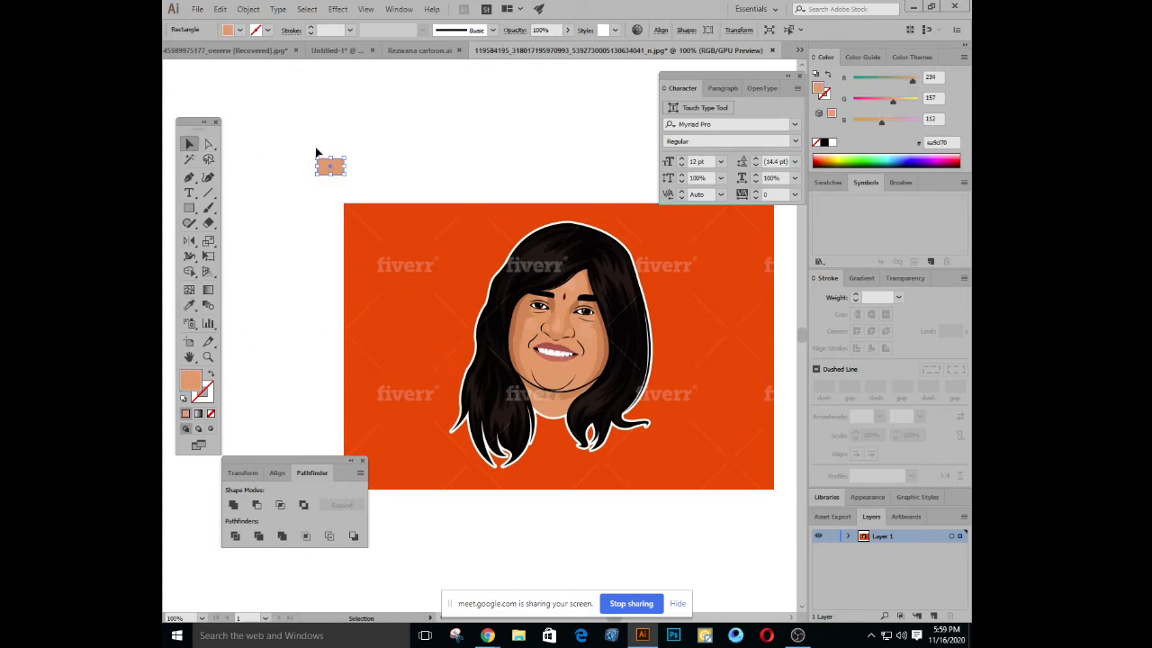
Duplicate the skin swatch twice along the row, filling one copy with the dark hair colour and the other with the upper-lip red
left_click_drag(338, 170, 411, 174)
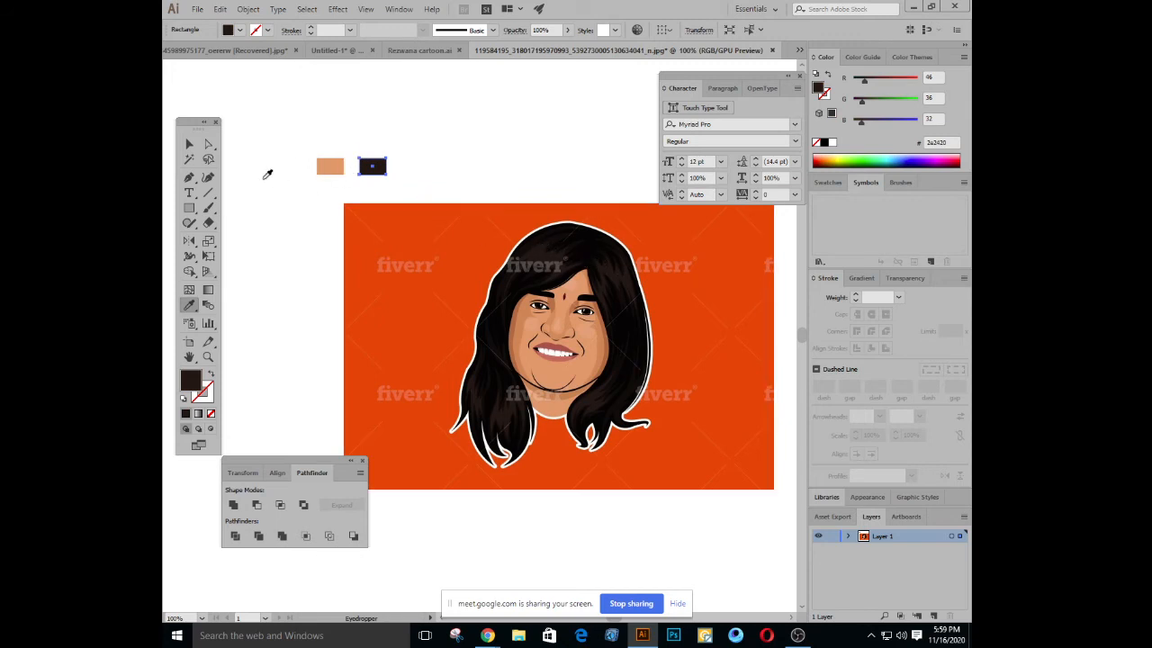
key("v")
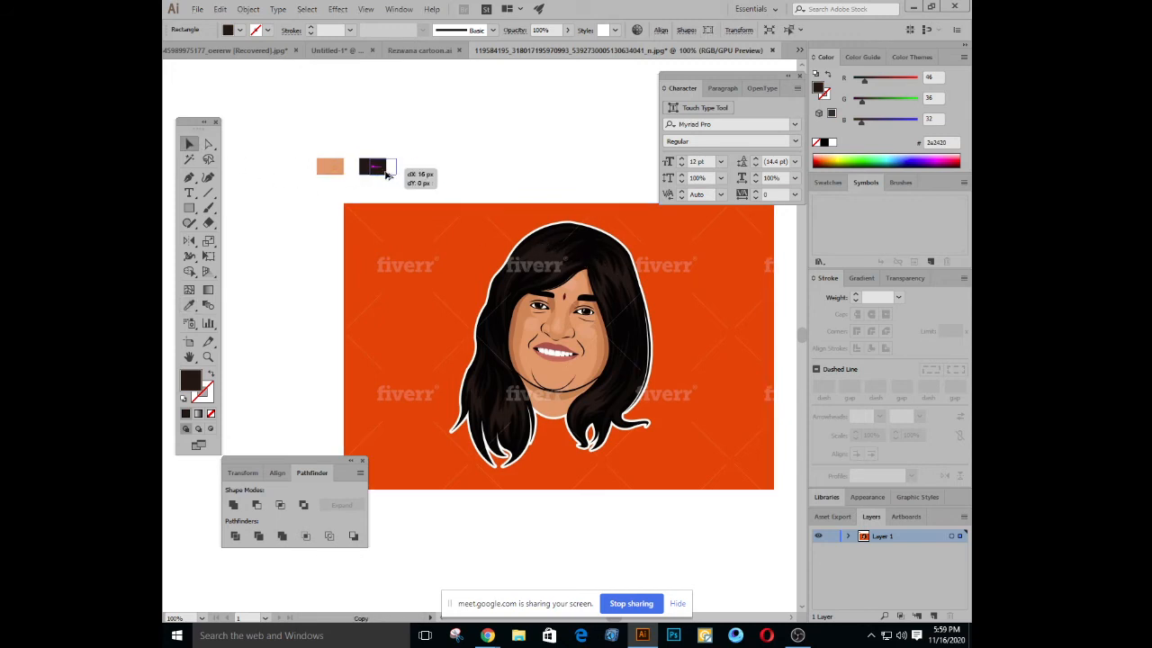
left_click(190, 305)
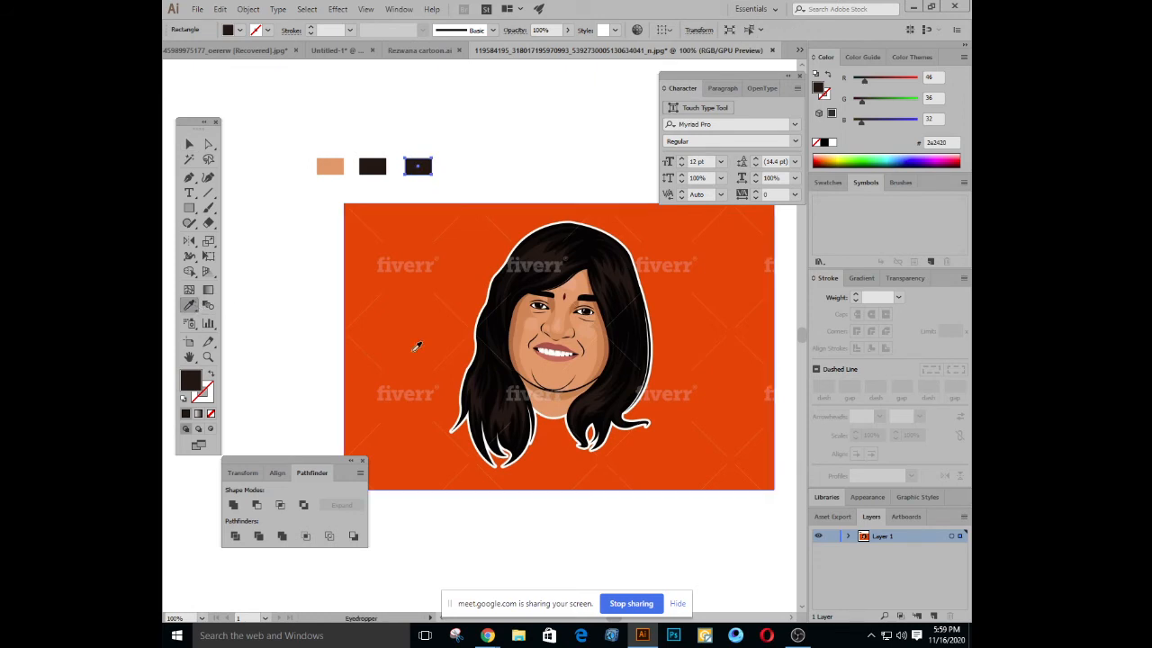
left_click(548, 344)
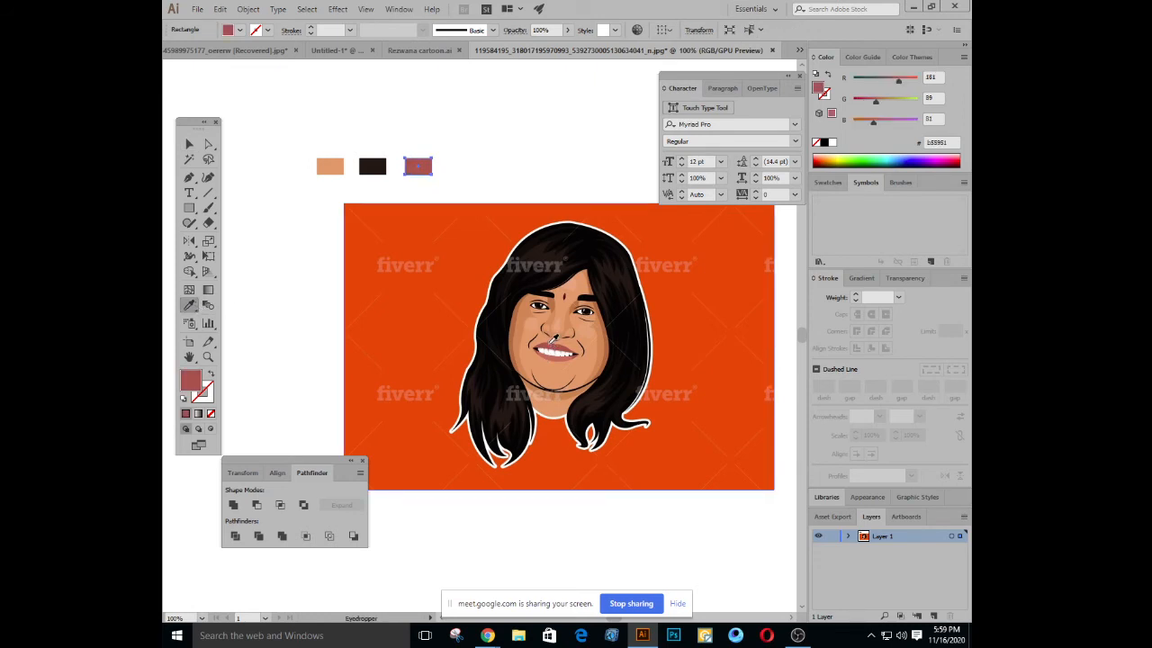
Add a fourth swatch to the row and fill it with the lighter red sampled from the portrait's lower lip
left_click(189, 144)
left_click_drag(418, 170, 461, 170)
left_click(190, 305)
left_click(563, 355)
Add a fifth swatch to the row and fill it with the darker skin shade sampled from the edge of the cheek
left_click(188, 145)
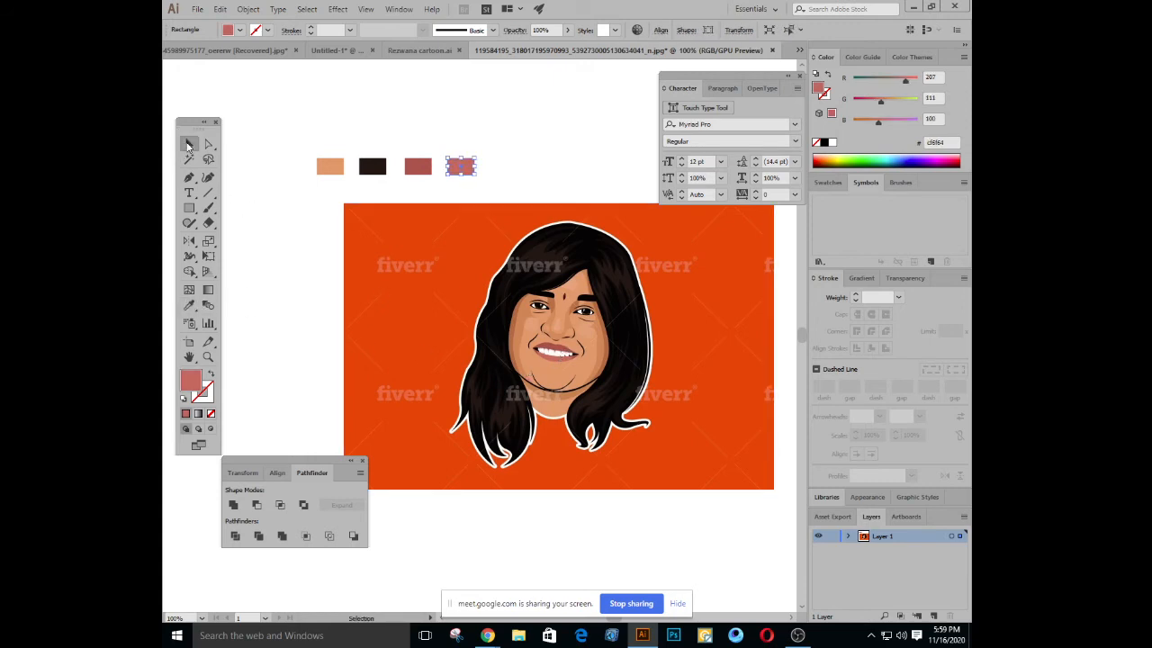
left_click_drag(469, 166, 515, 167)
left_click(187, 306)
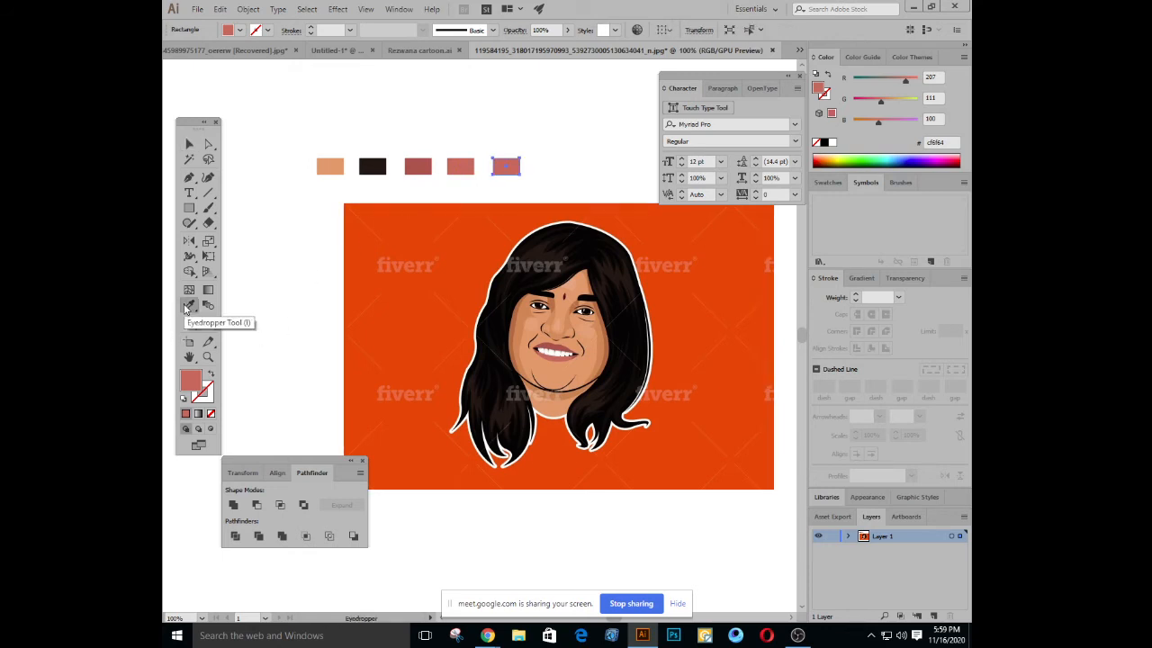
key("ctrl+=")
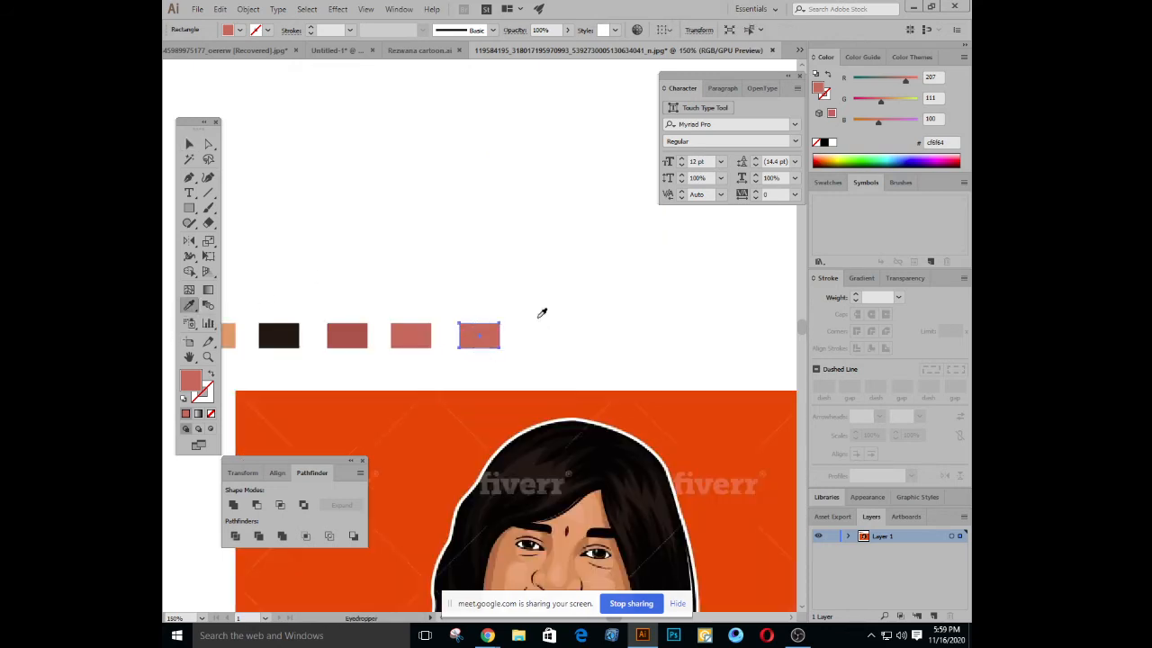
left_click_drag(522, 383, 498, 256)
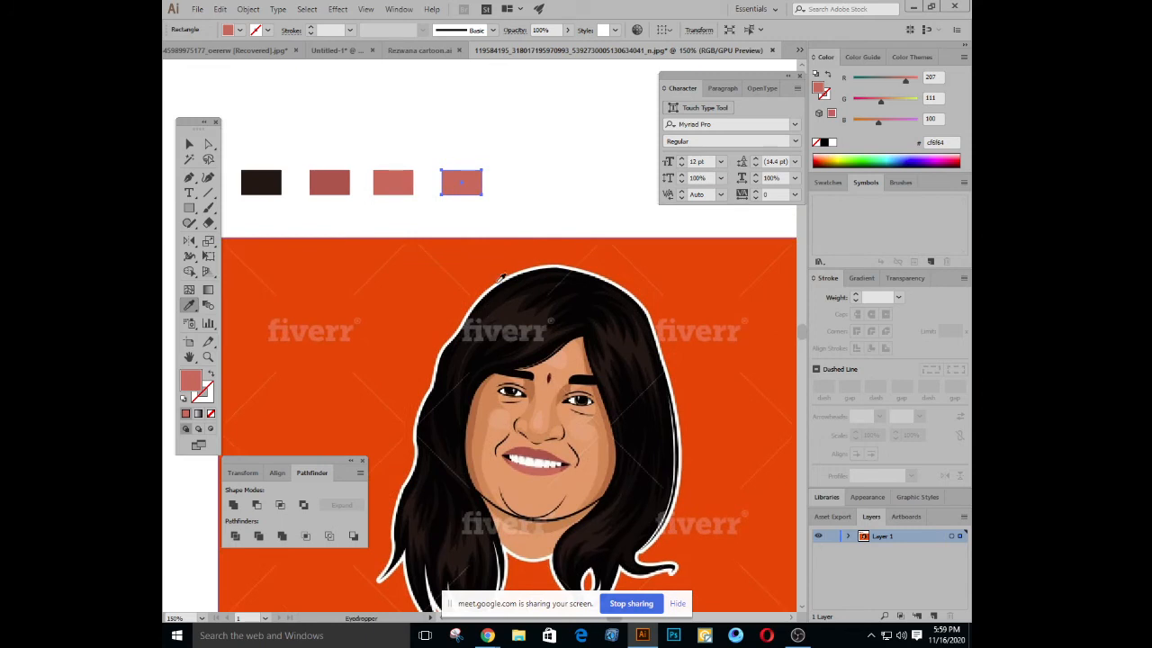
left_click(617, 443)
left_click(615, 441)
key("v")
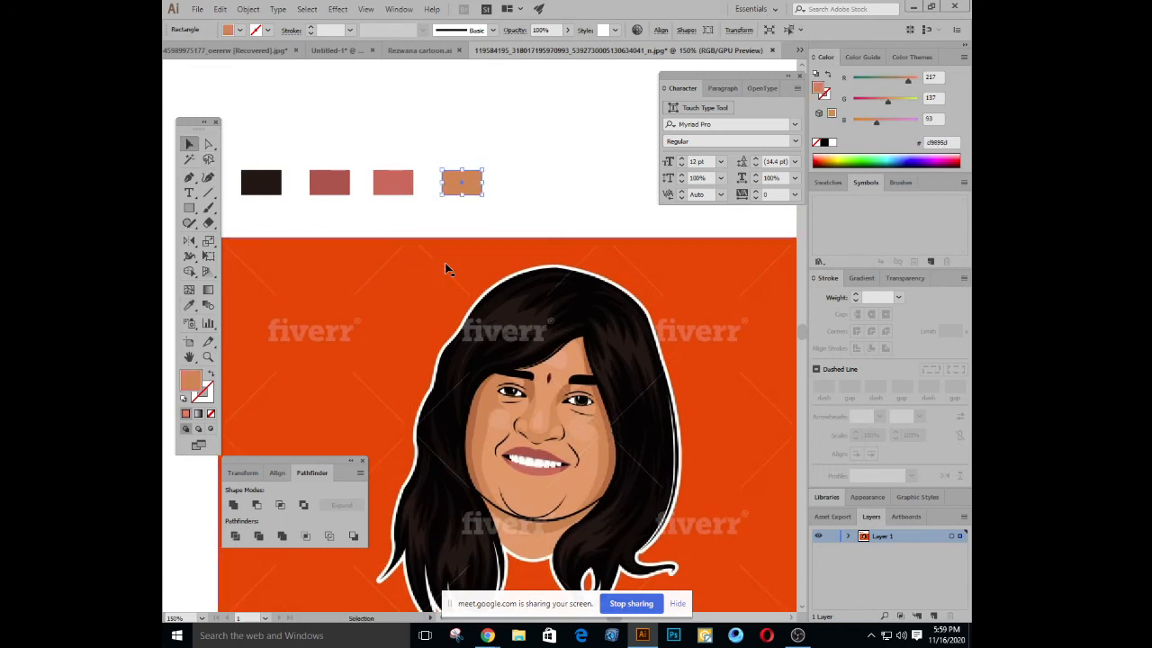
Examine the portrait's facial shading, lips and hair up close and compare them with the row of sampled swatches
key("ctrl+minus")
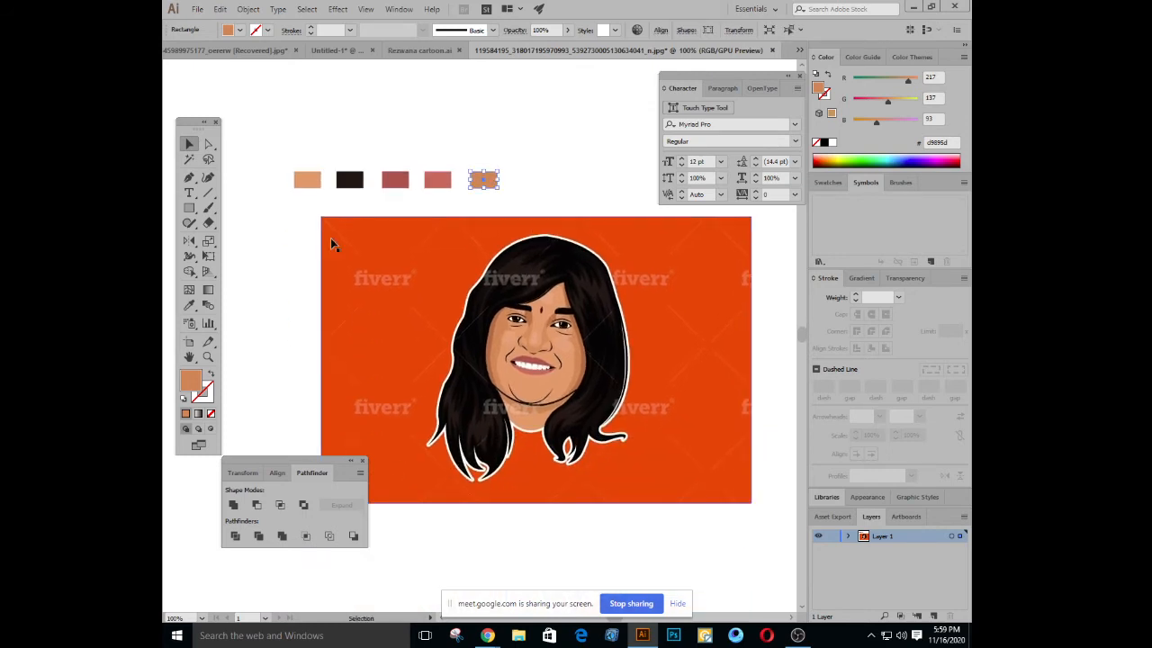
left_click_drag(250, 200, 769, 507)
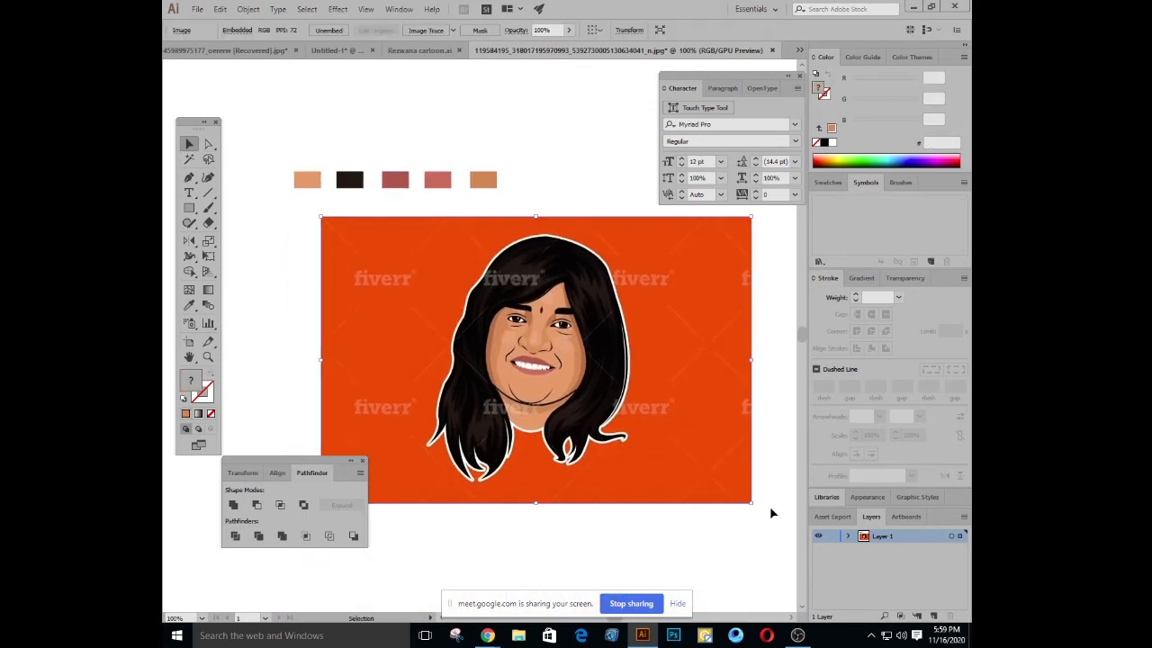
left_click(596, 173)
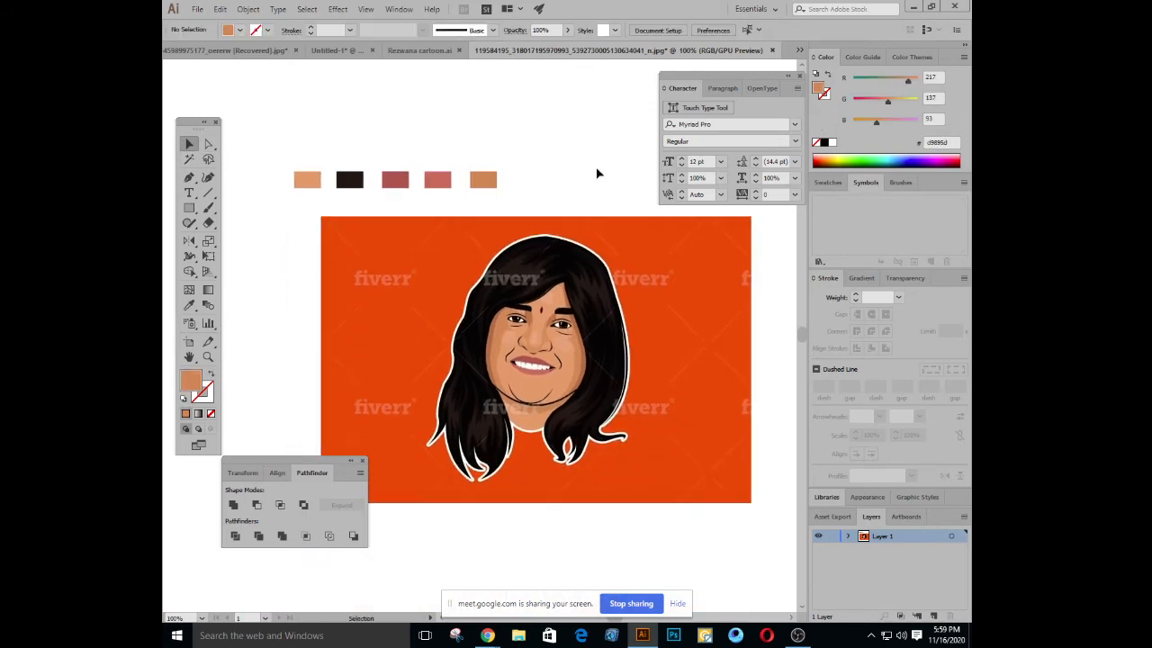
key("ctrl+plus")
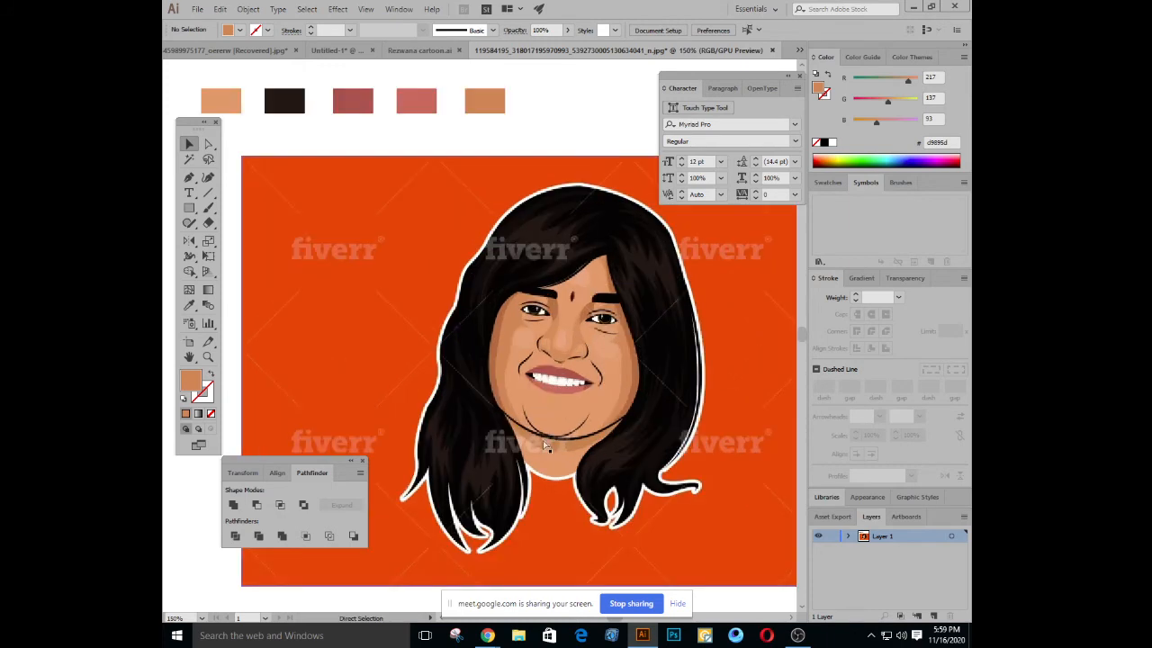
key("ctrl+plus")
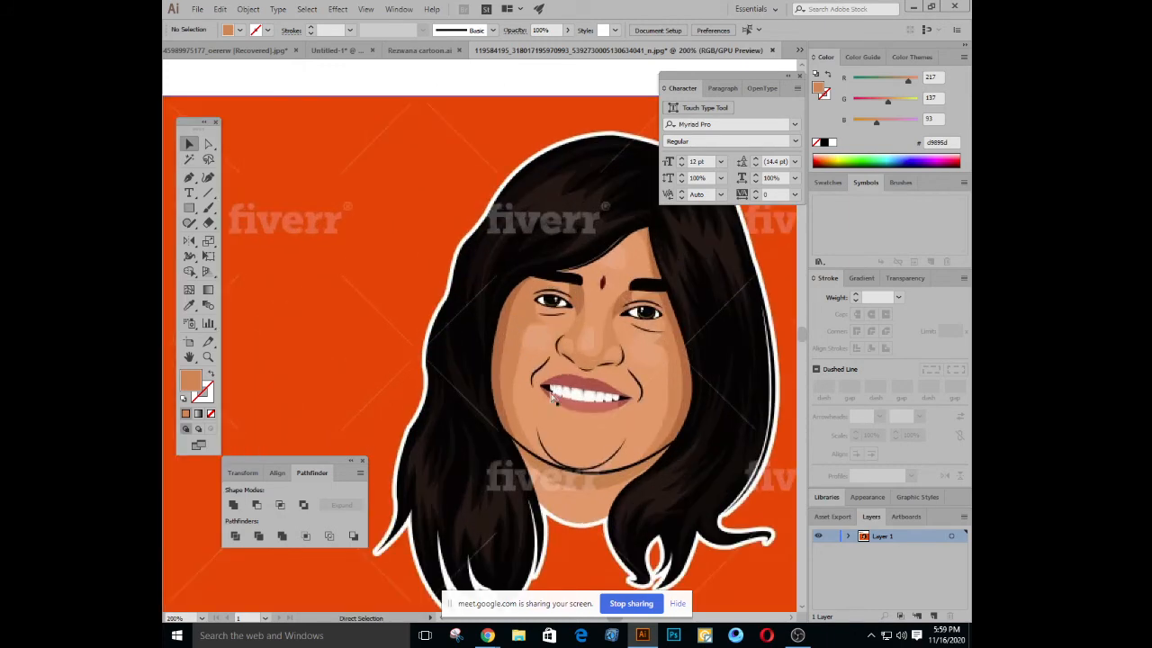
key("ctrl+minus")
key("ctrl+minus")
key("ctrl+plus")
key("ctrl+plus")
key("ctrl+plus")
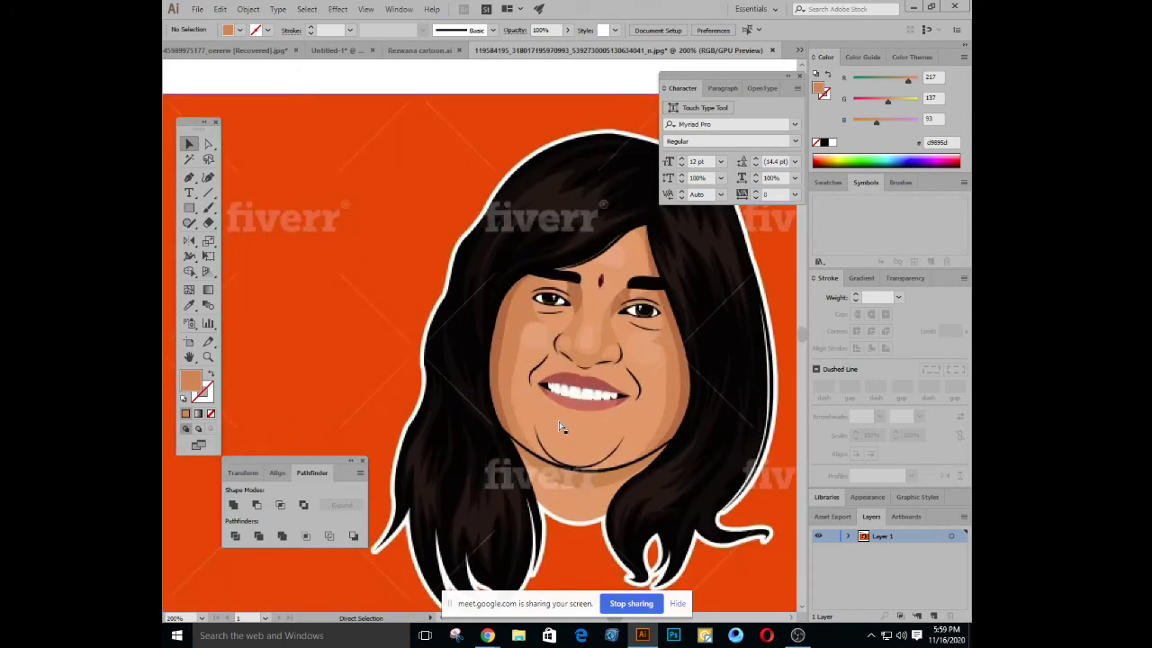
key("ctrl+minus")
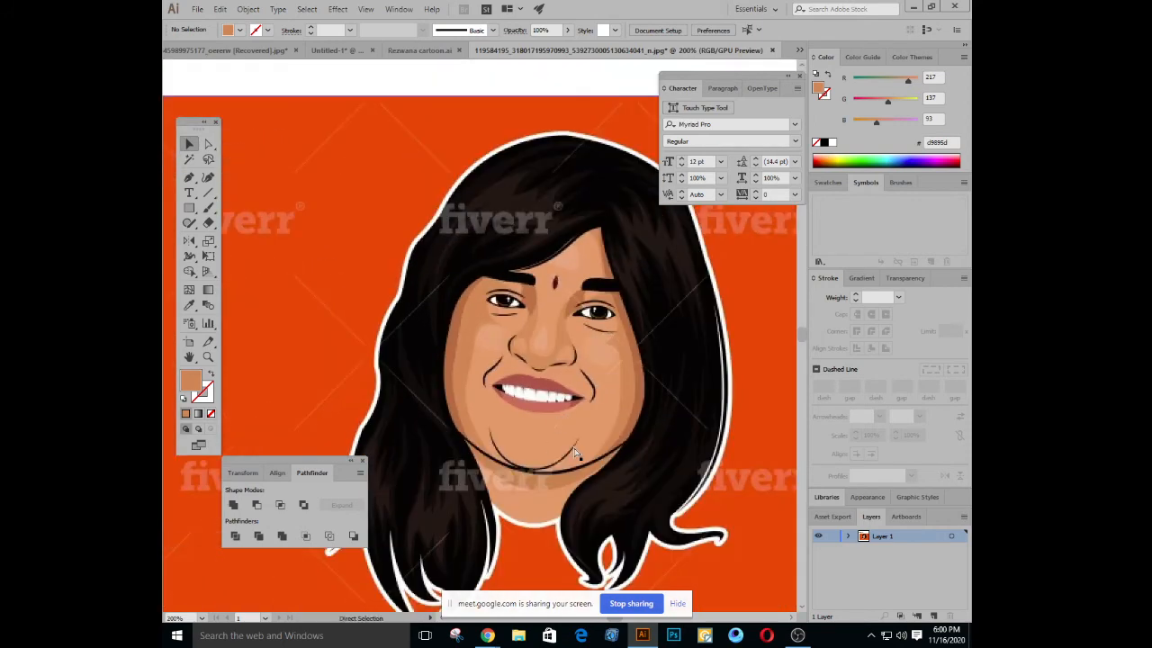
key("ctrl+minus")
key("ctrl+minus")
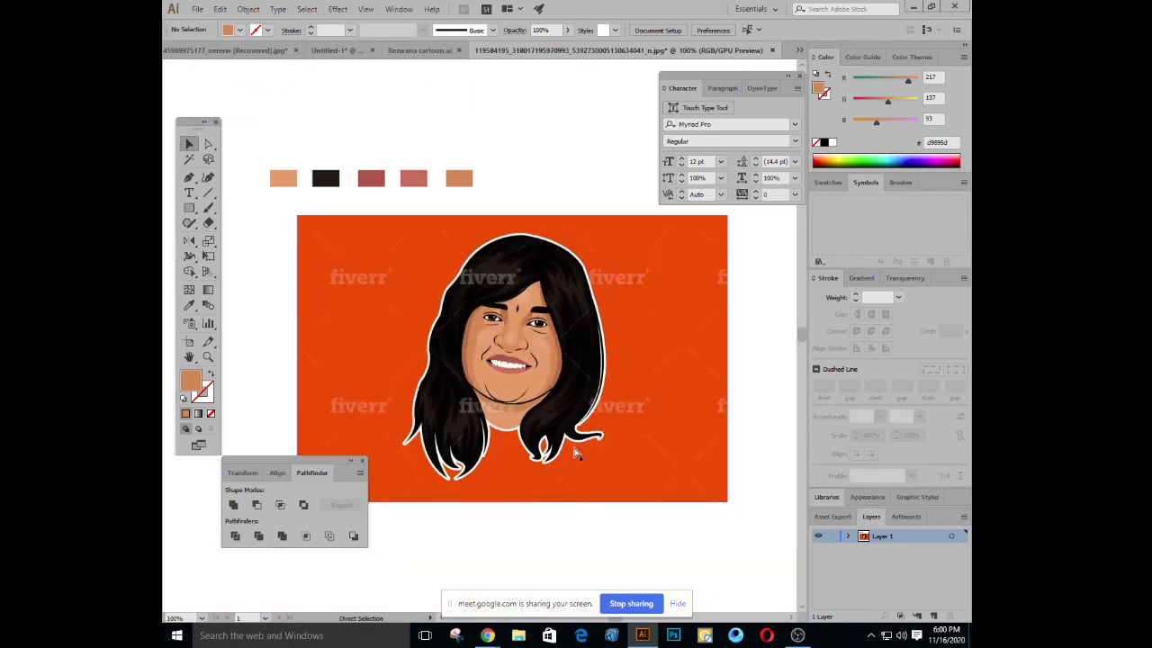
Switch to Chrome and close the full-screen portrait to return to the Fiverr gig page
mouse_move(487, 635)
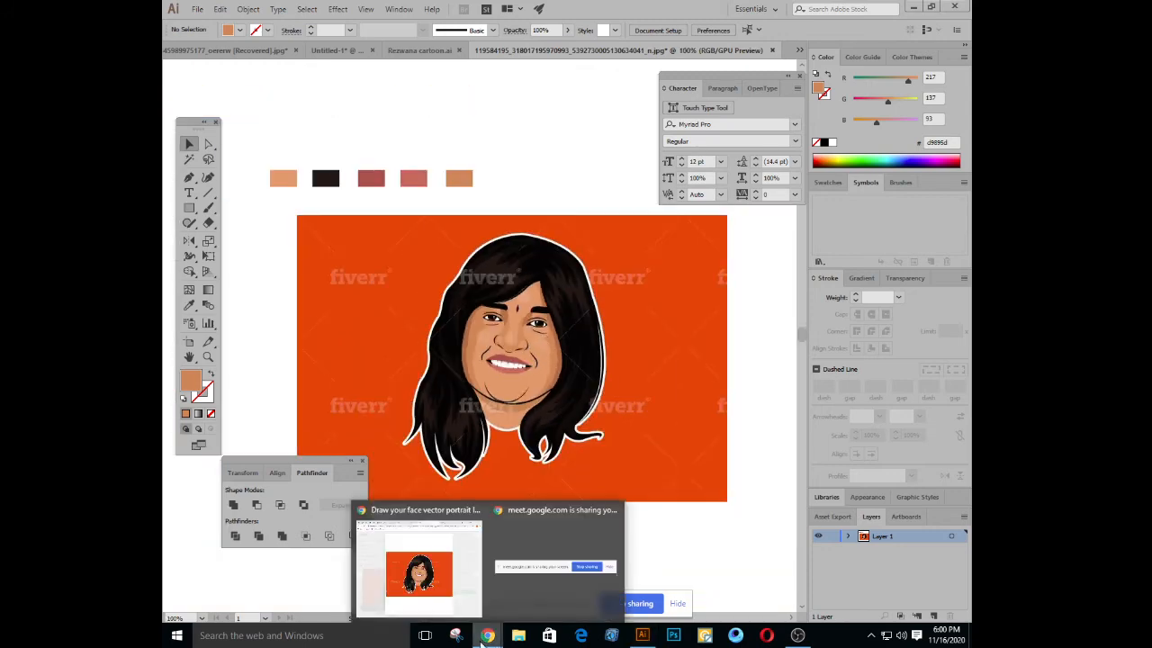
left_click(459, 593)
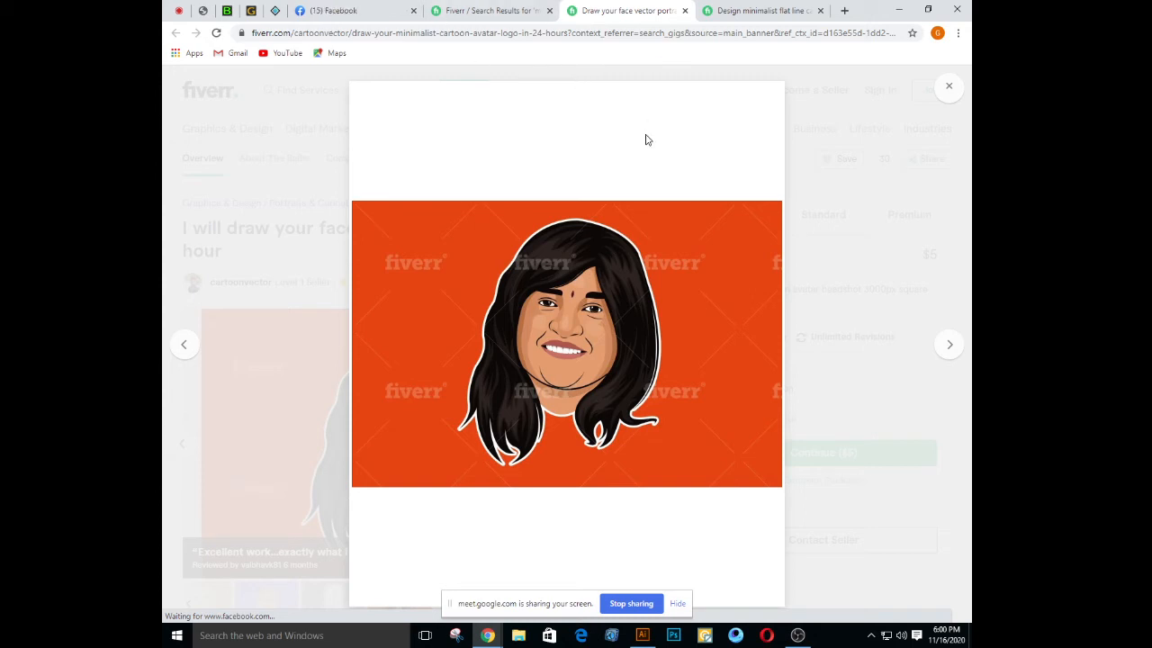
left_click(949, 86)
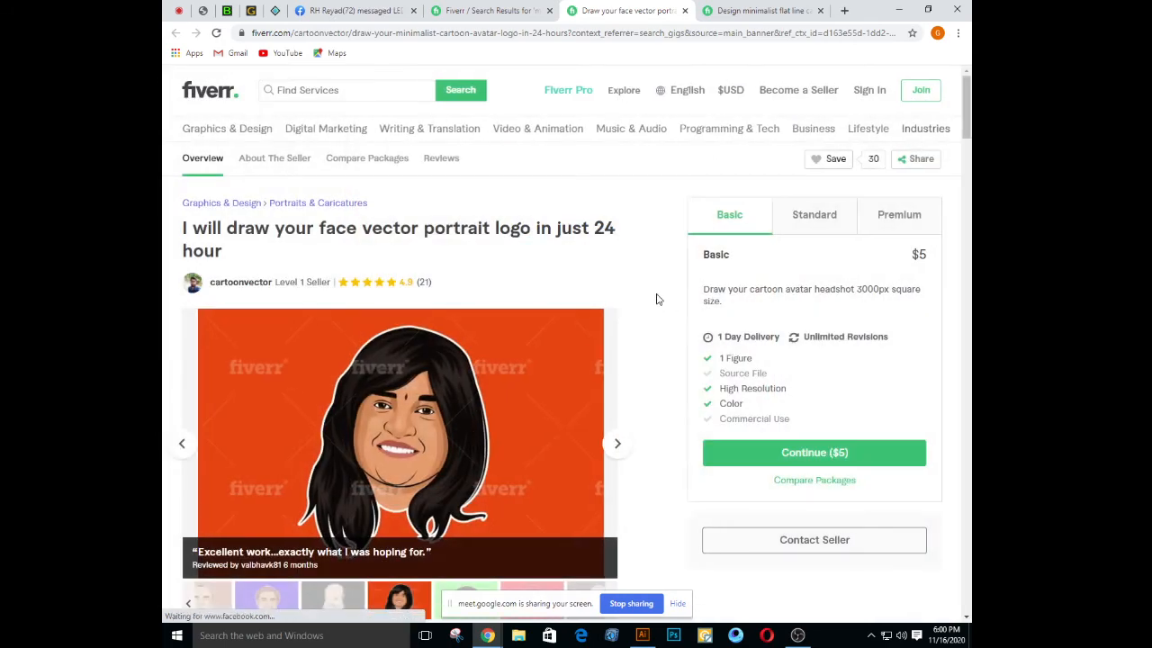
scroll(656, 493, "down", 3)
Open Google Drive at drive.google.com in a new browser tab
left_click(844, 10)
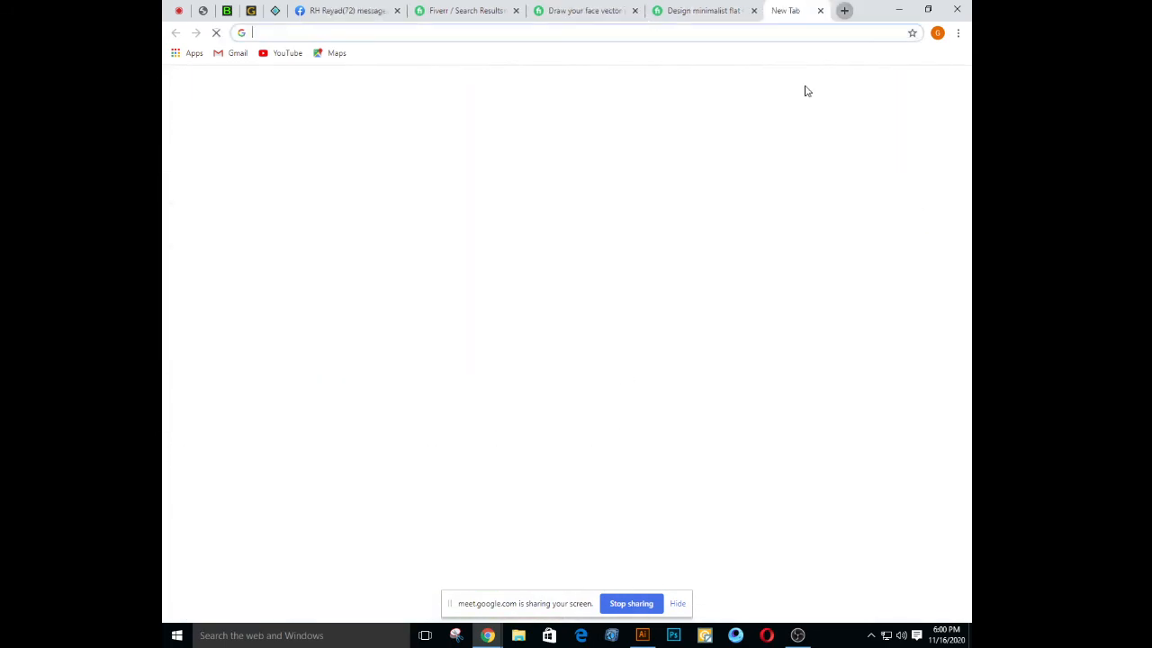
type("drive.google.com")
key("Return")
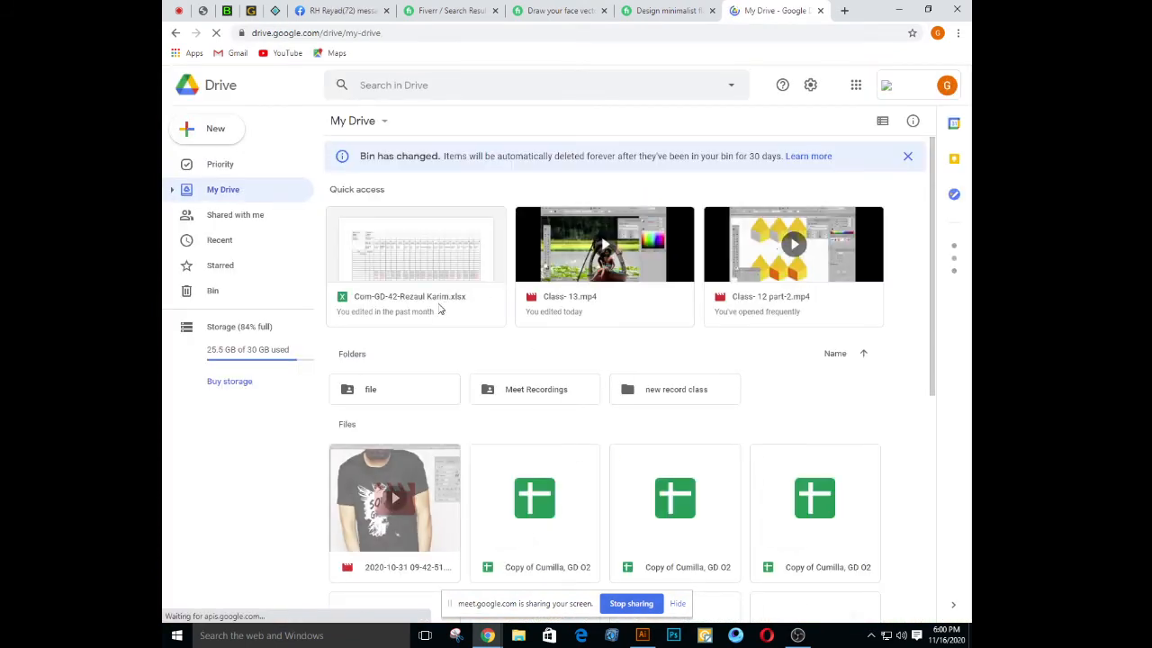
right_click(436, 291)
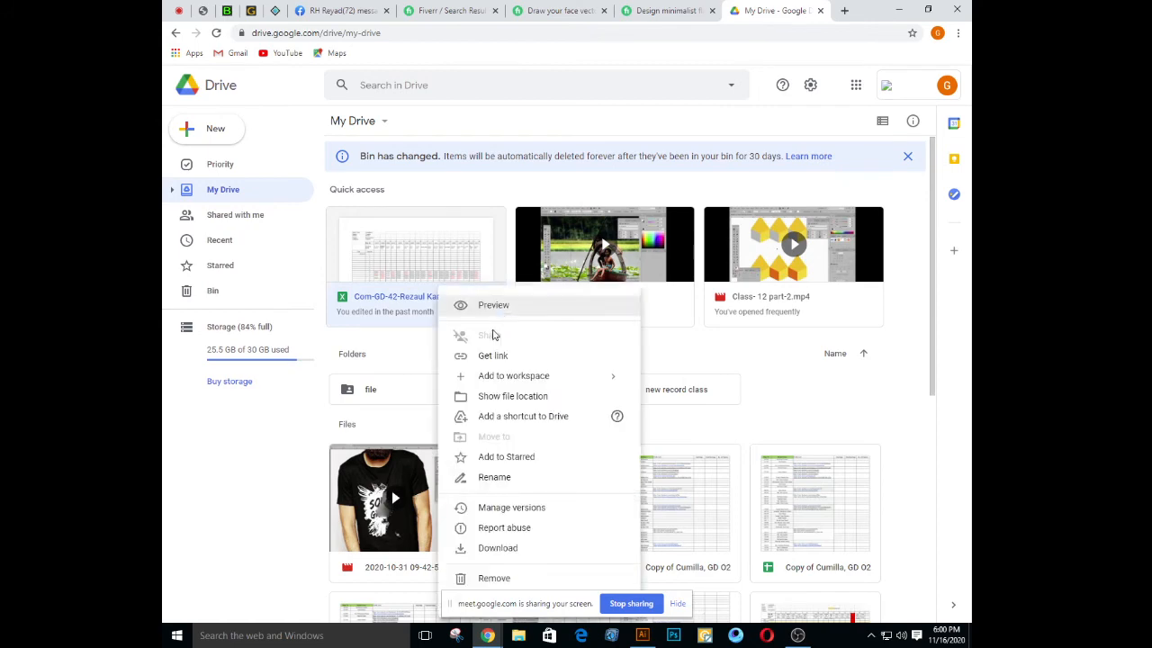
double_click(392, 315)
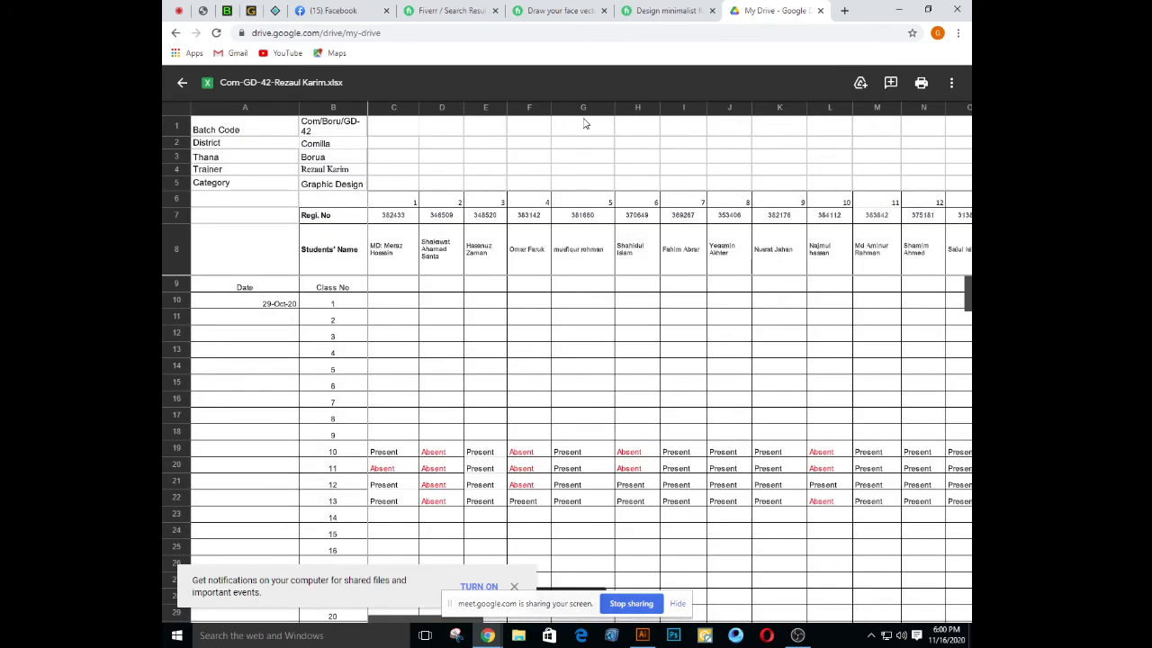
left_click(182, 82)
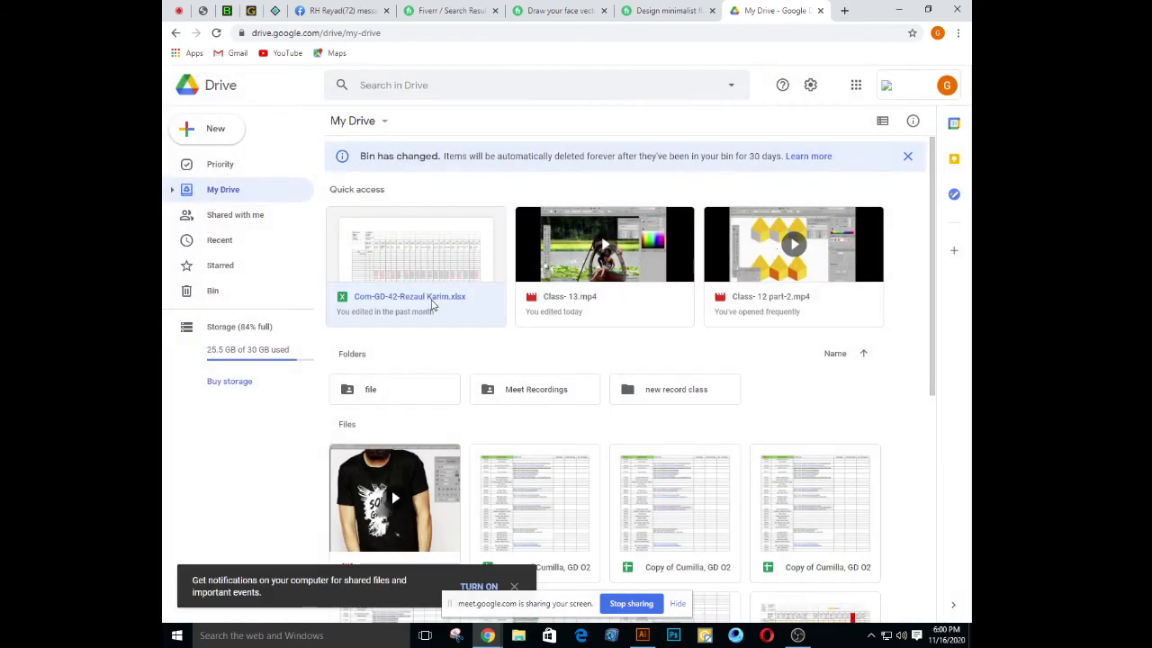
Open the Com-GD-42 attendance workbook from Drive's quick access files in Google Sheets
right_click(431, 306)
mouse_move(478, 326)
left_click(634, 331)
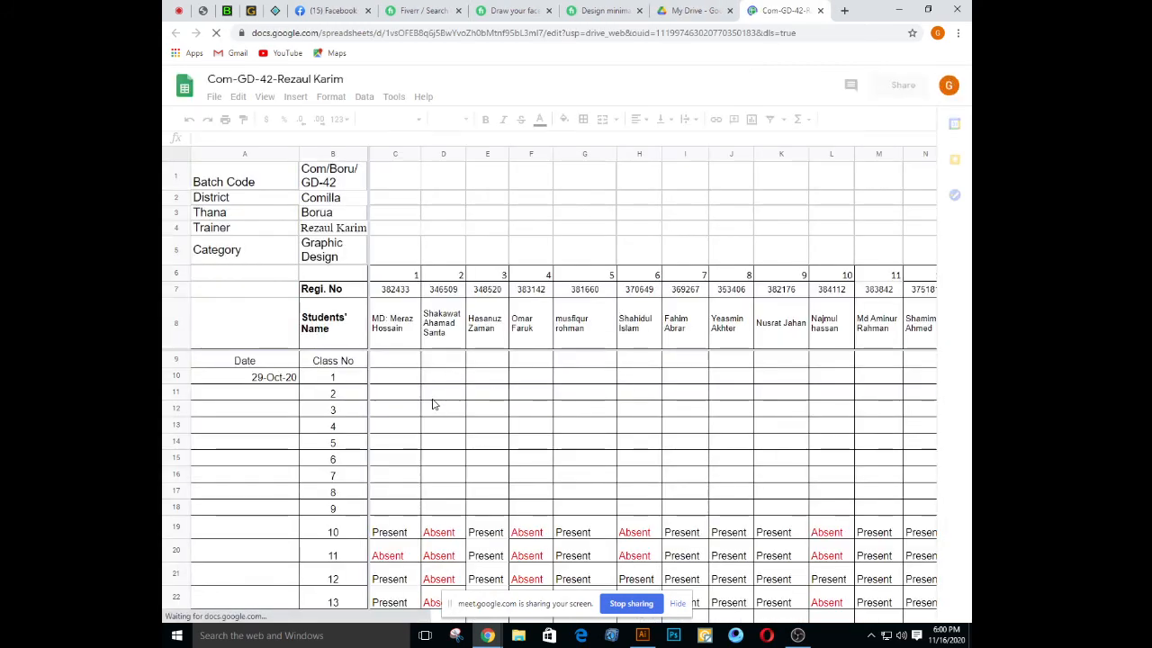
Mark the first student Present for class 14 by filling the class 13 entry down into cell C23
scroll(483, 437, "down", 5)
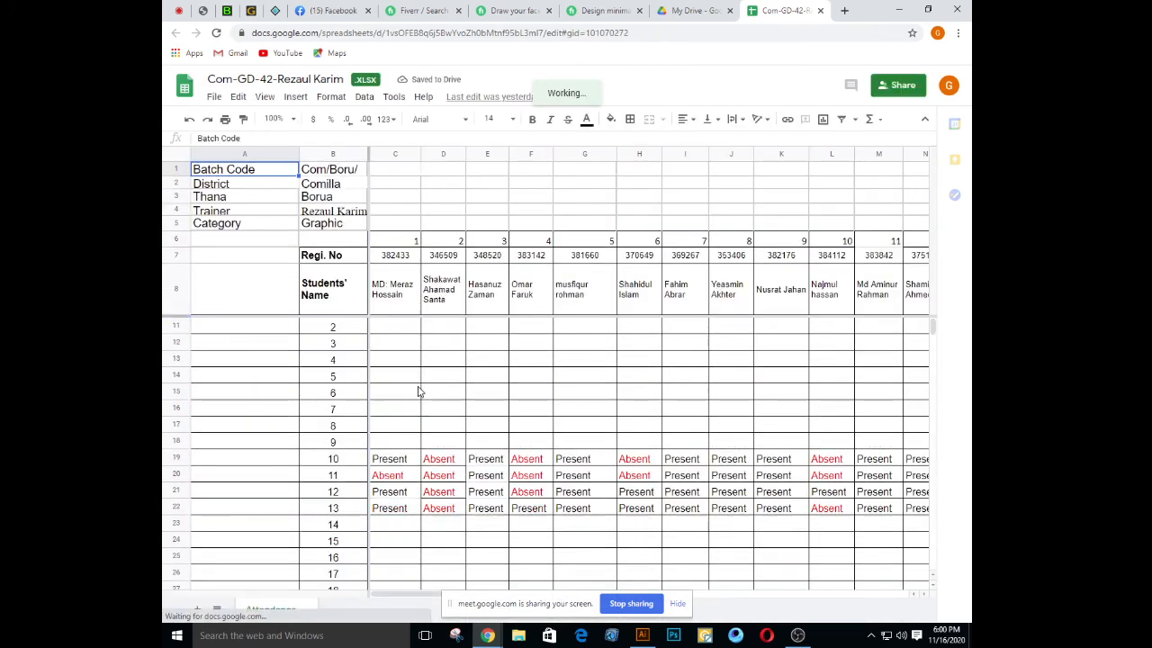
scroll(419, 393, "down", 2)
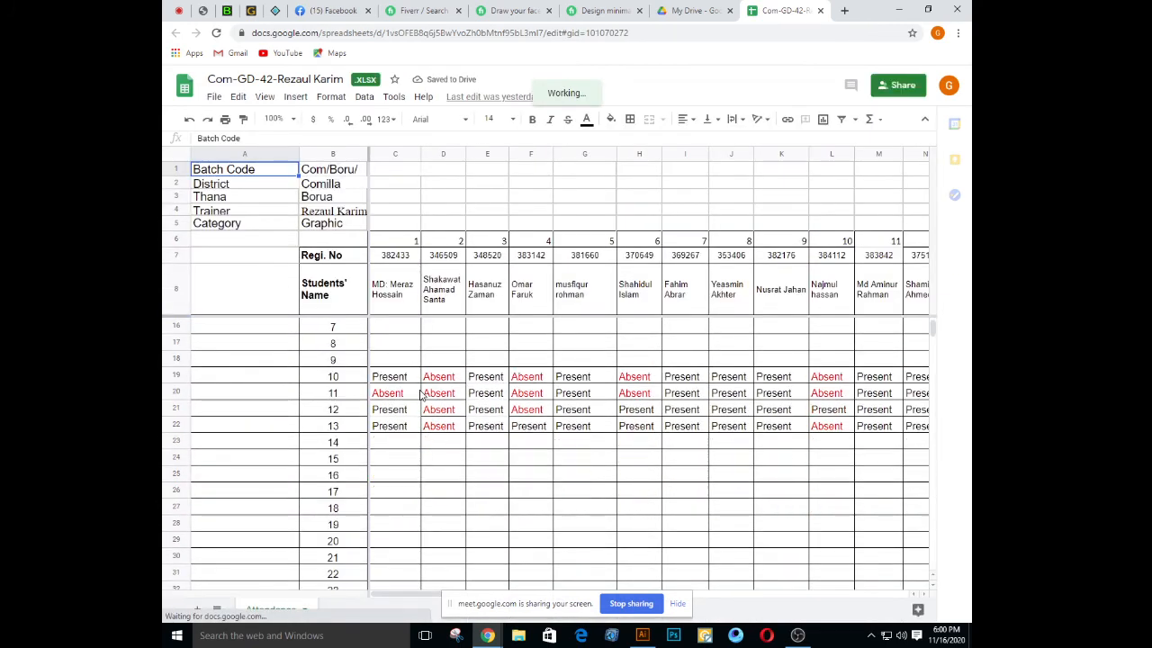
left_click(394, 443)
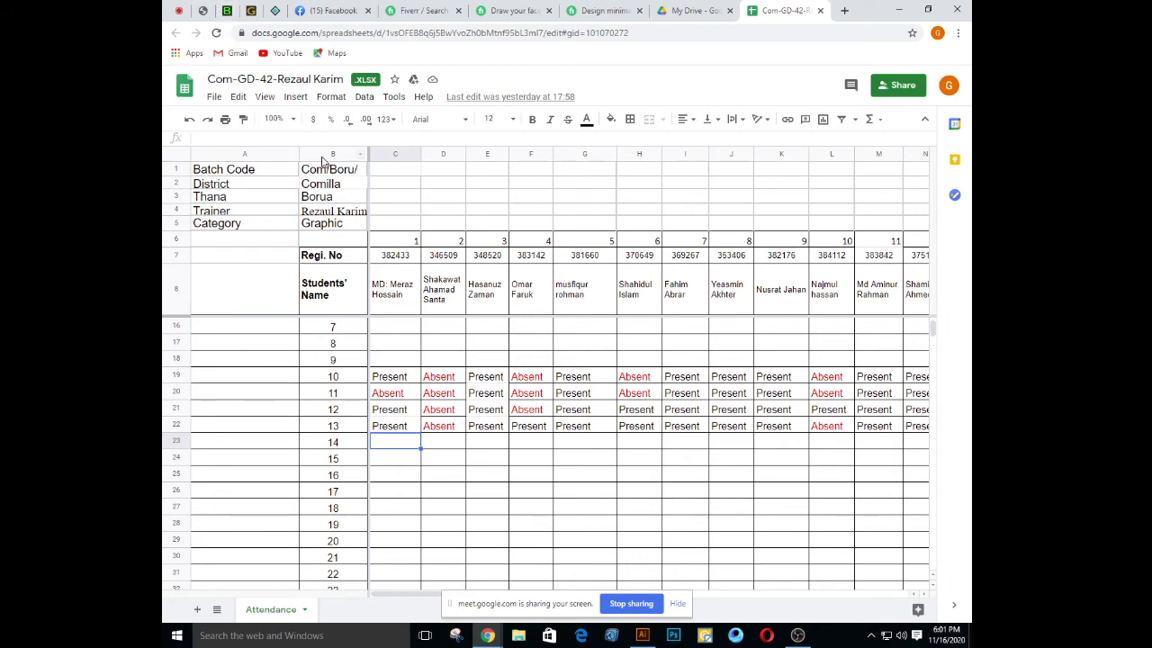
left_click(401, 433)
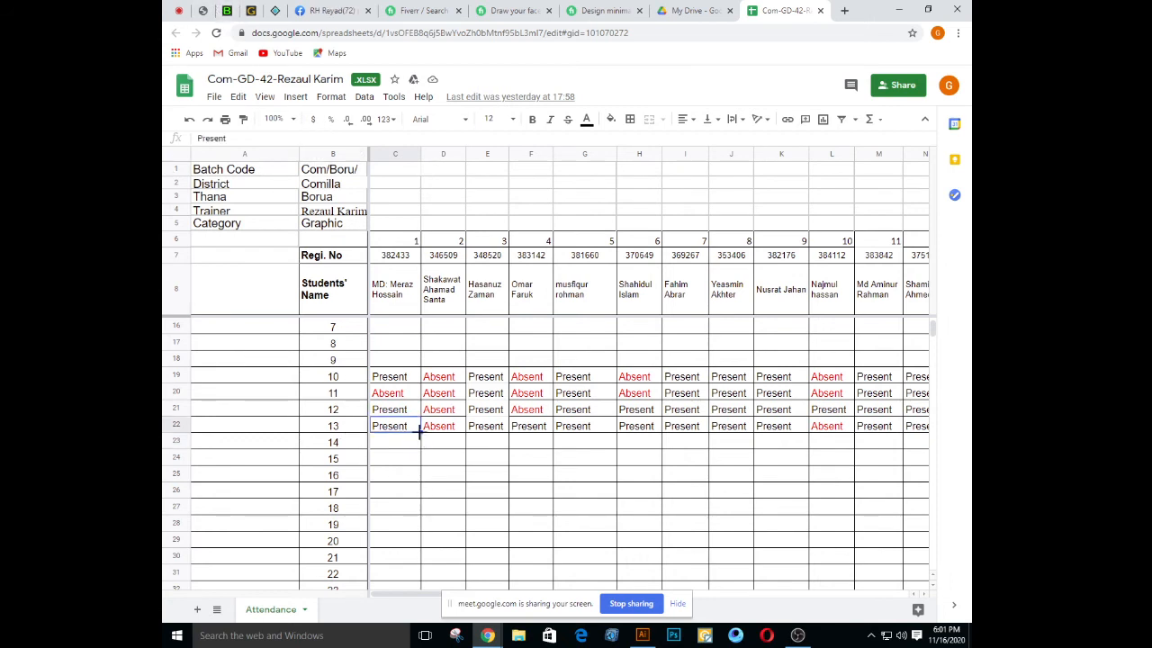
left_click_drag(418, 433, 451, 447)
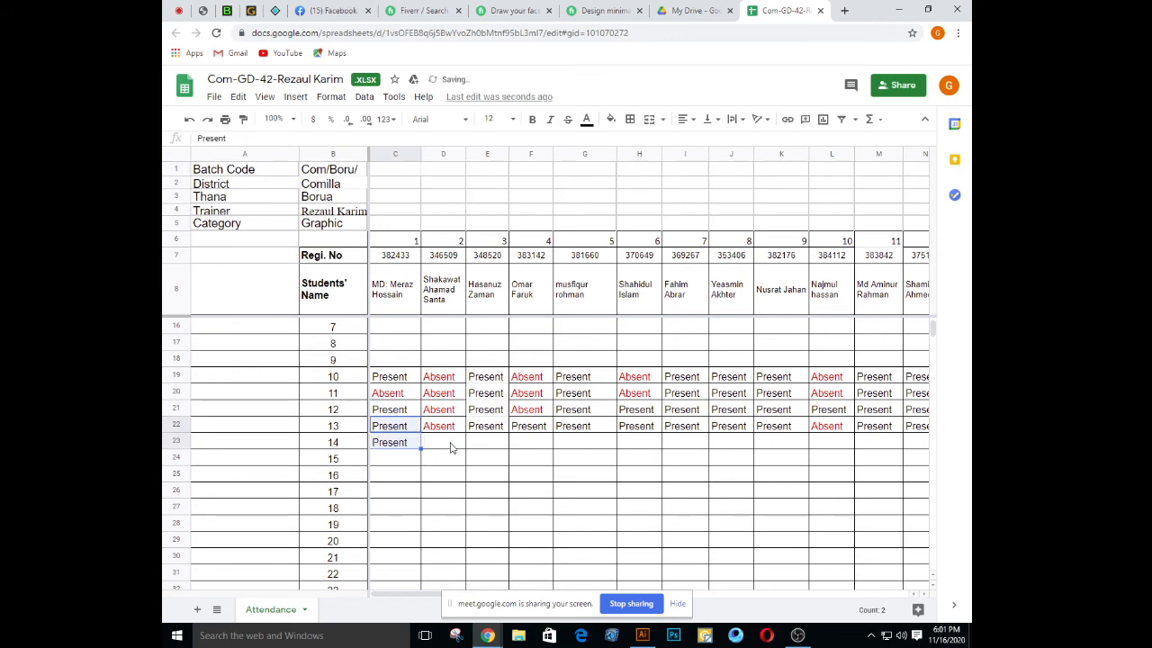
Mark the second student Absent for class 14 by filling the class 13 entry down into cell D23
left_click(452, 447)
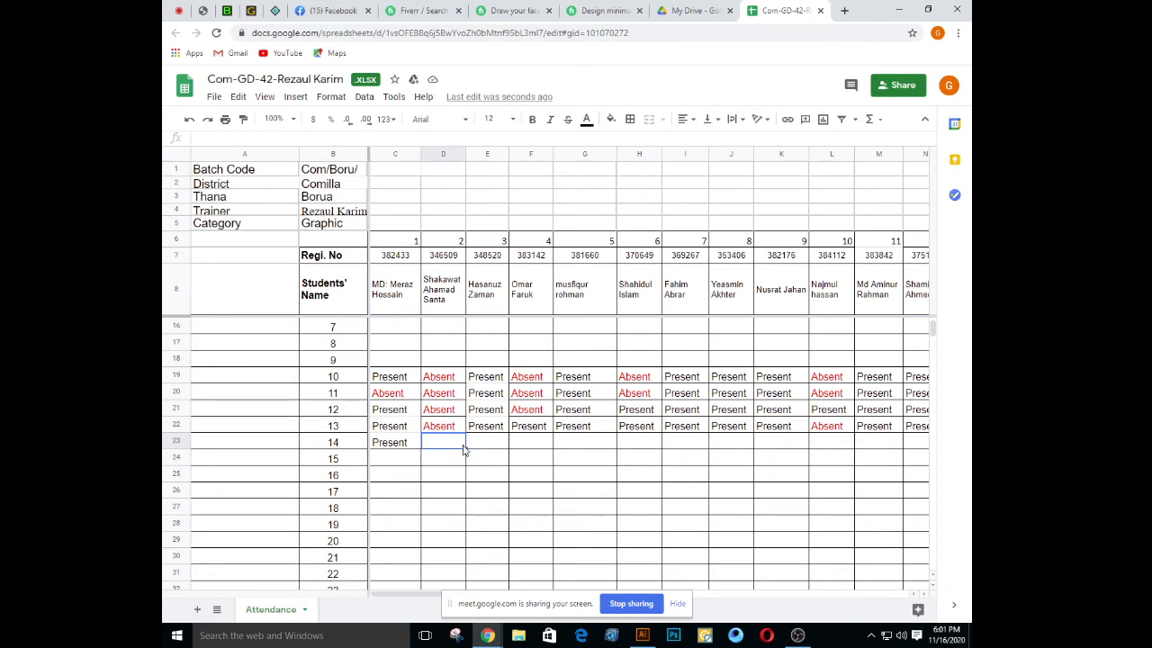
left_click(455, 429)
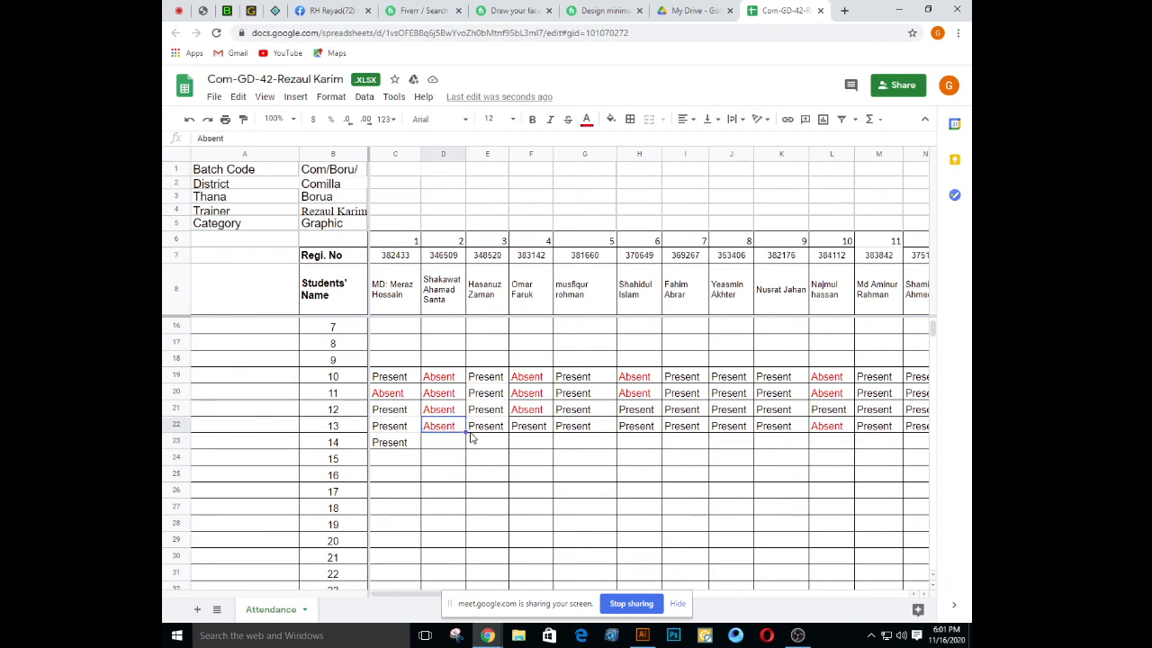
left_click_drag(464, 433, 465, 447)
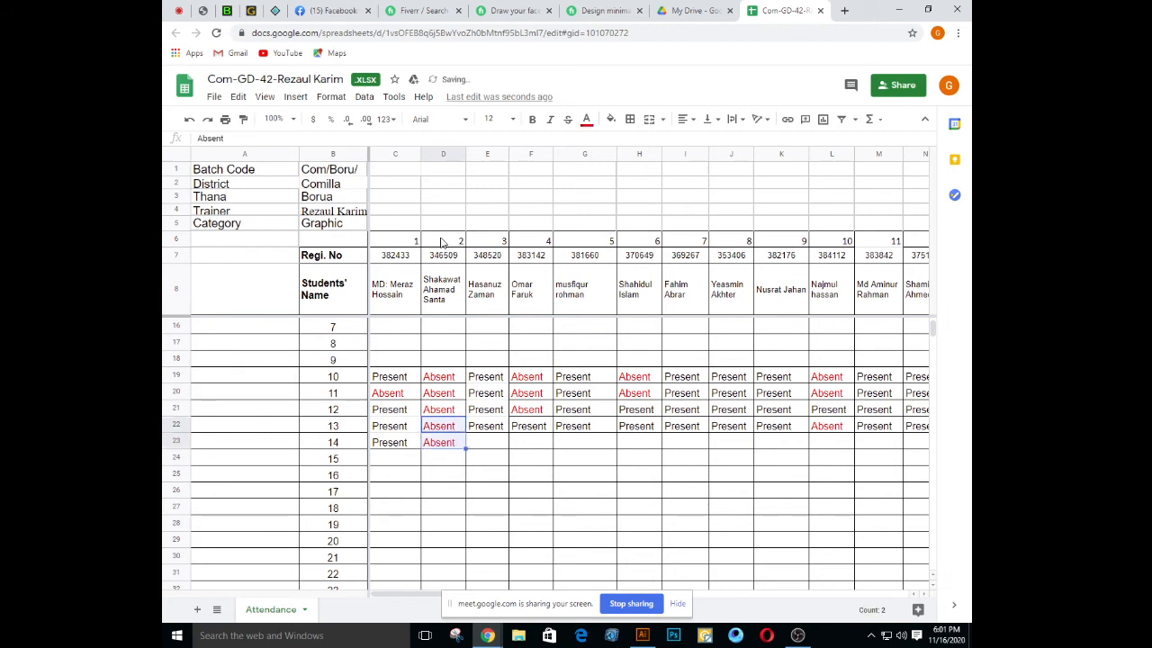
Mark the third, fourth and fifth students Present for class 14 by filling their class 13 entries down into E23:G23
left_click(497, 431)
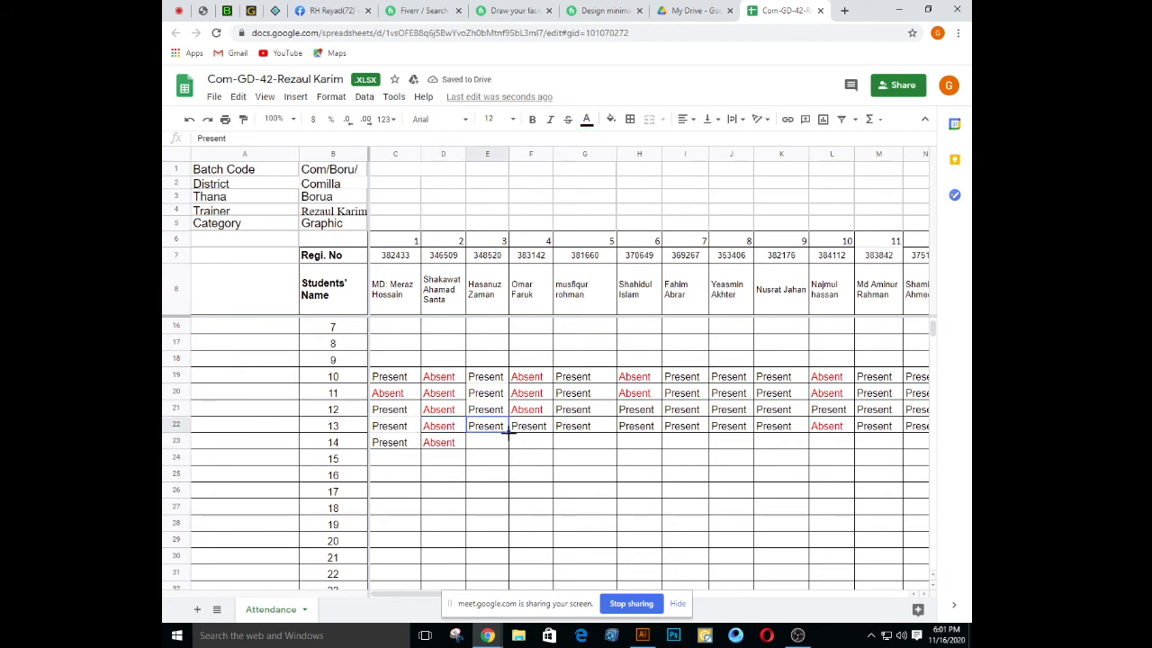
left_click_drag(509, 433, 509, 447)
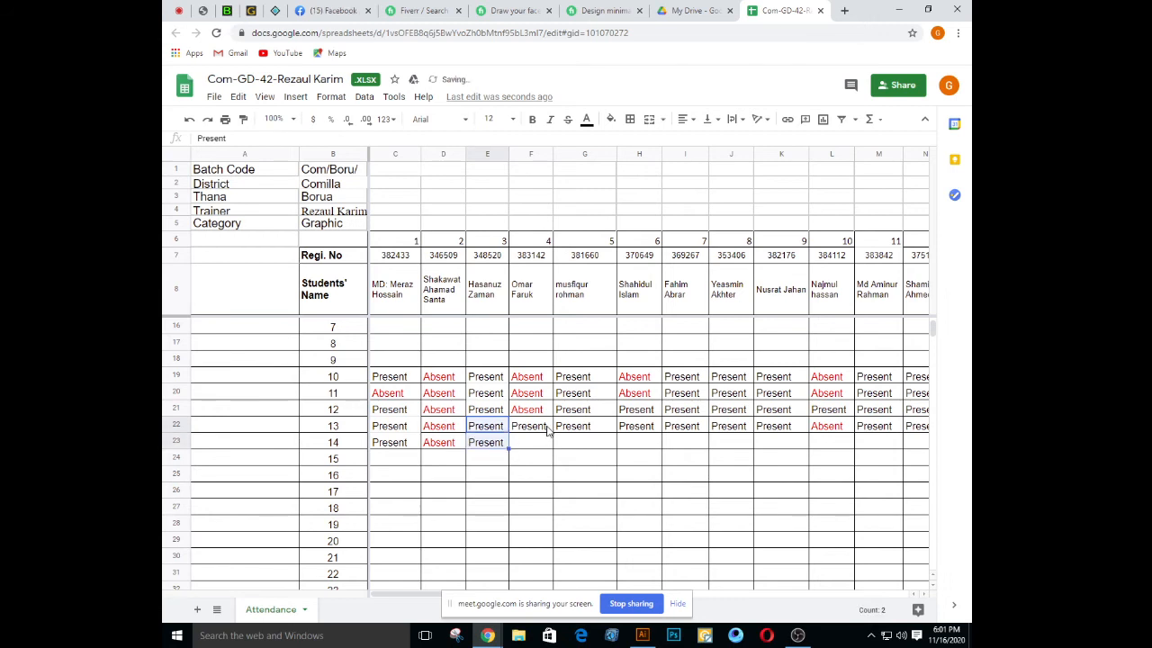
left_click(547, 432)
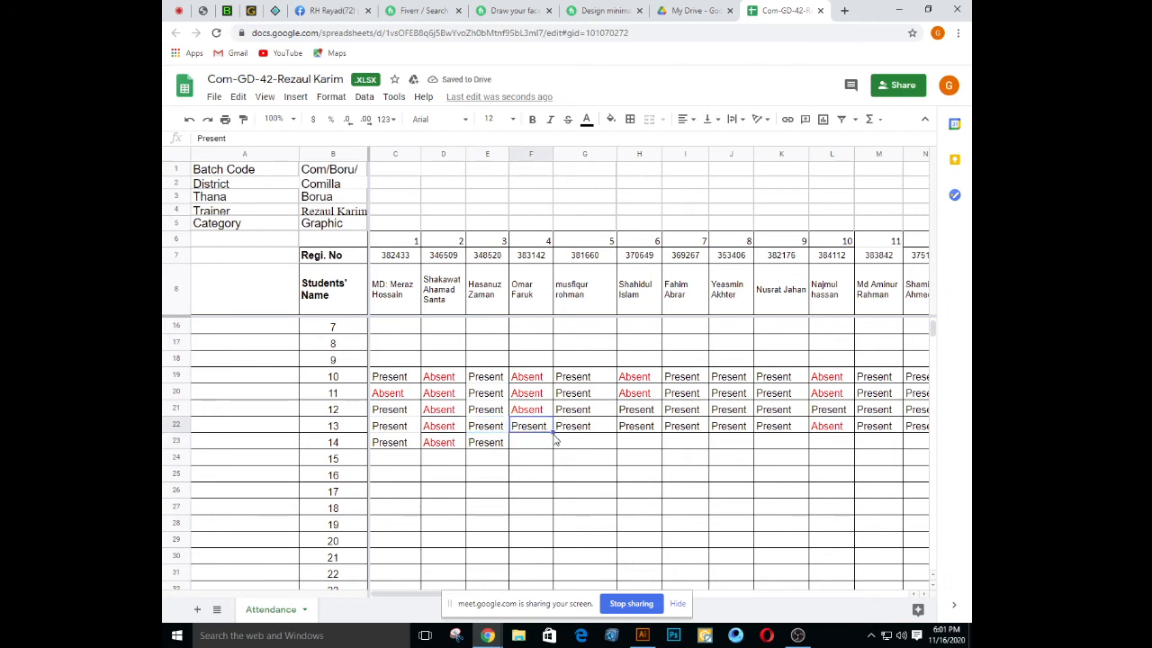
left_click_drag(552, 433, 551, 444)
left_click(597, 427)
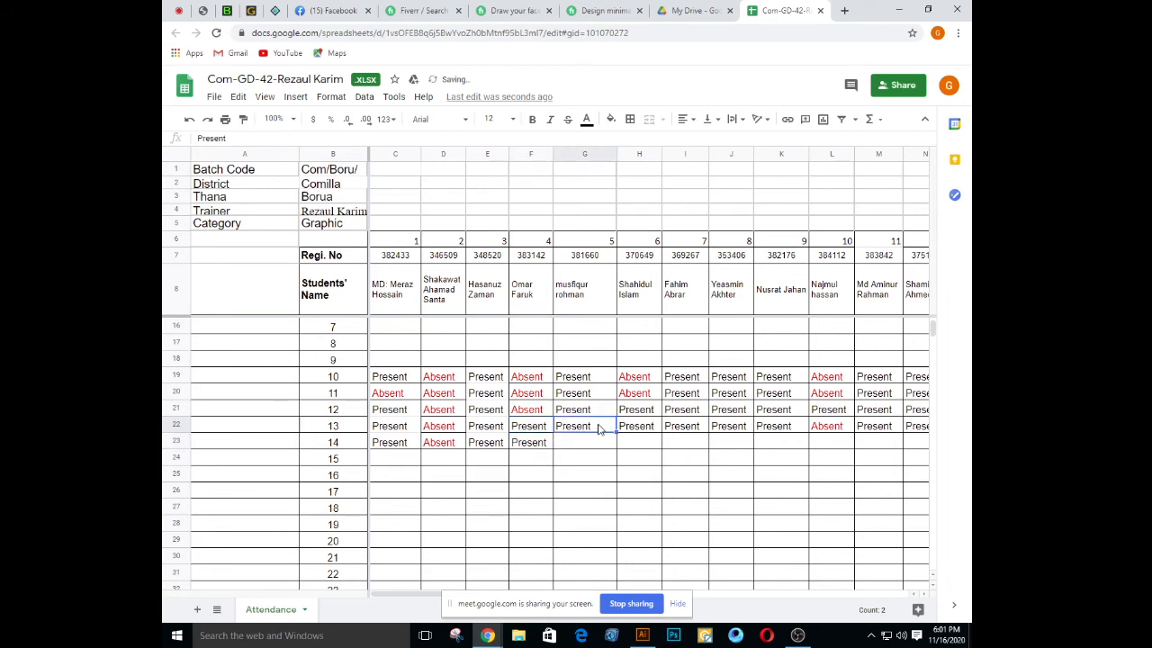
left_click_drag(616, 432, 641, 442)
Mark students 6 to 9 Present for class 14 by filling their class 13 entries down into H23:K23
left_click(648, 441)
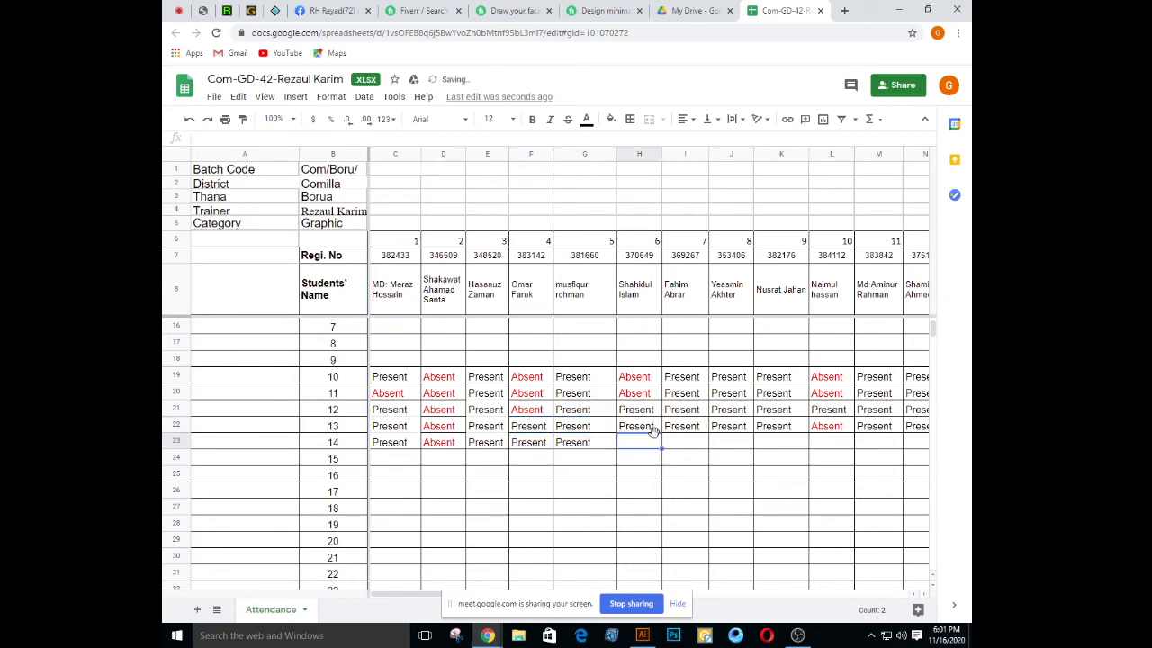
key("Up")
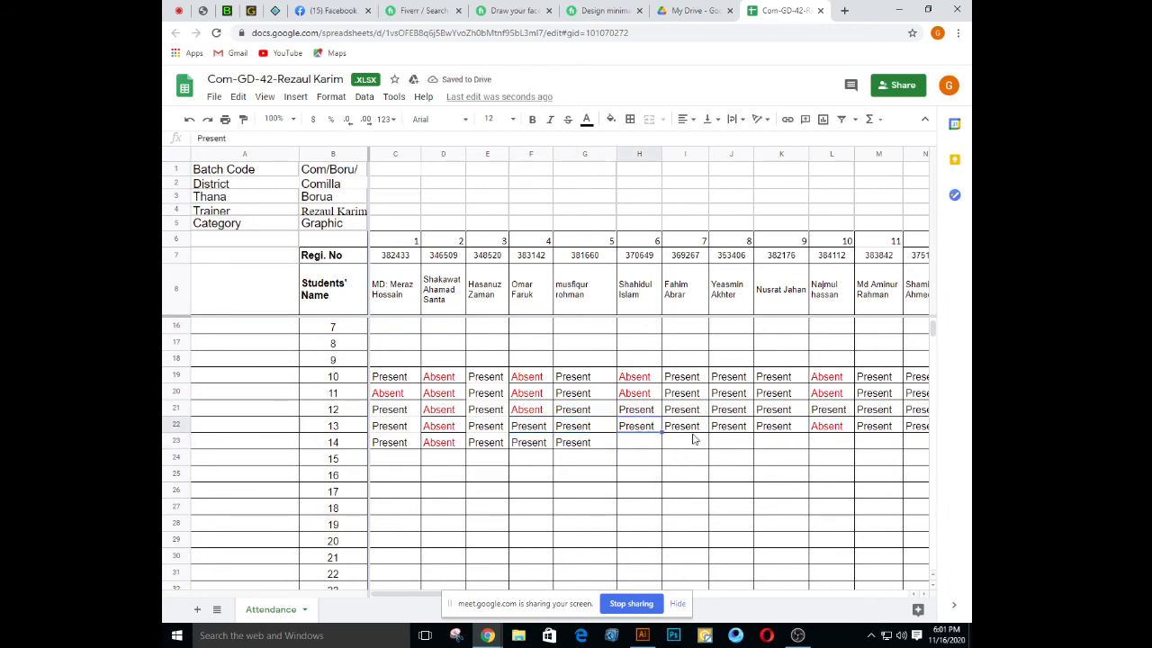
left_click(733, 428, "shift")
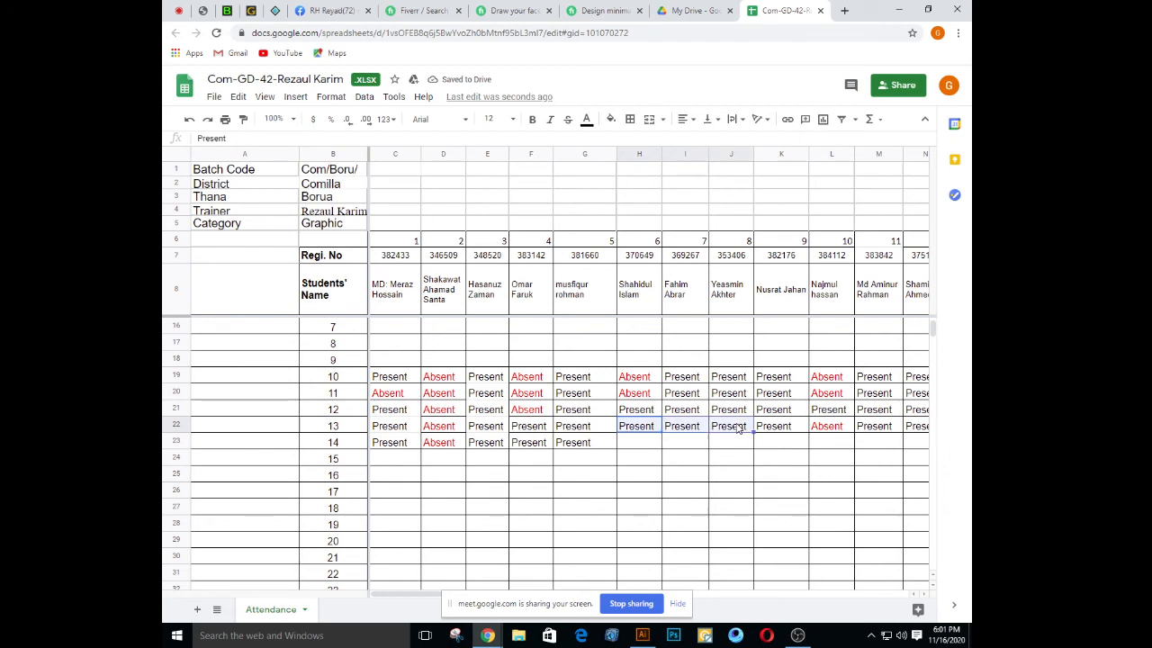
left_click(783, 428, "shift")
left_click_drag(808, 433, 806, 442)
Mark the tenth student Absent for class 14 by filling the class 13 entry down into L23
left_click(833, 431)
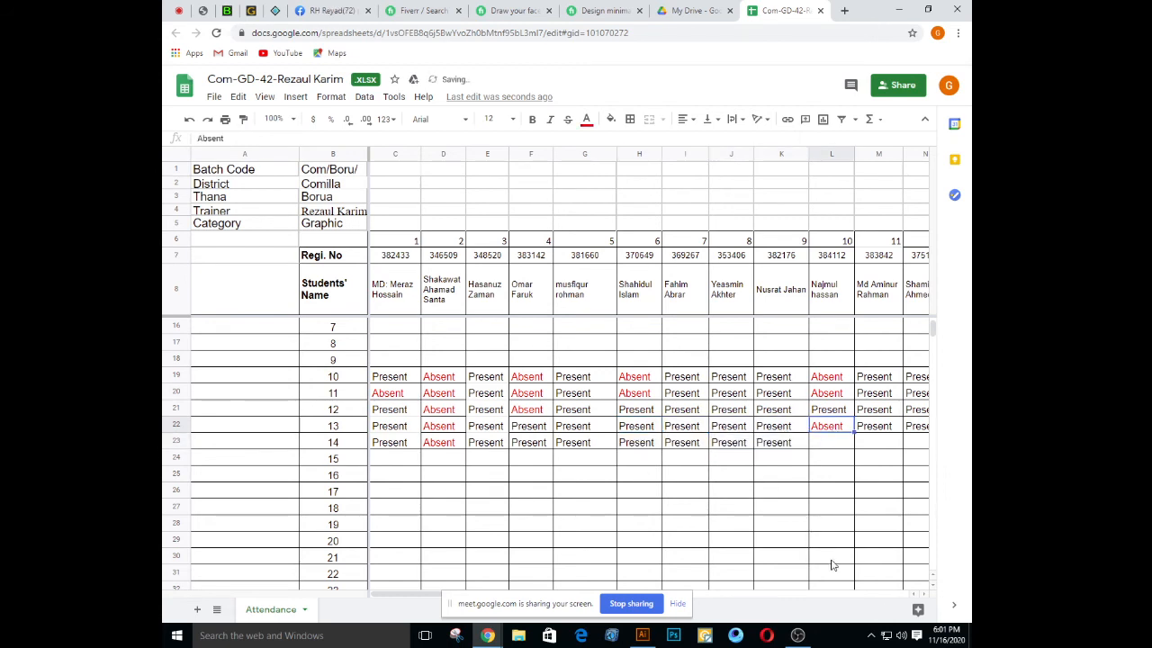
scroll(843, 595, "right", 3)
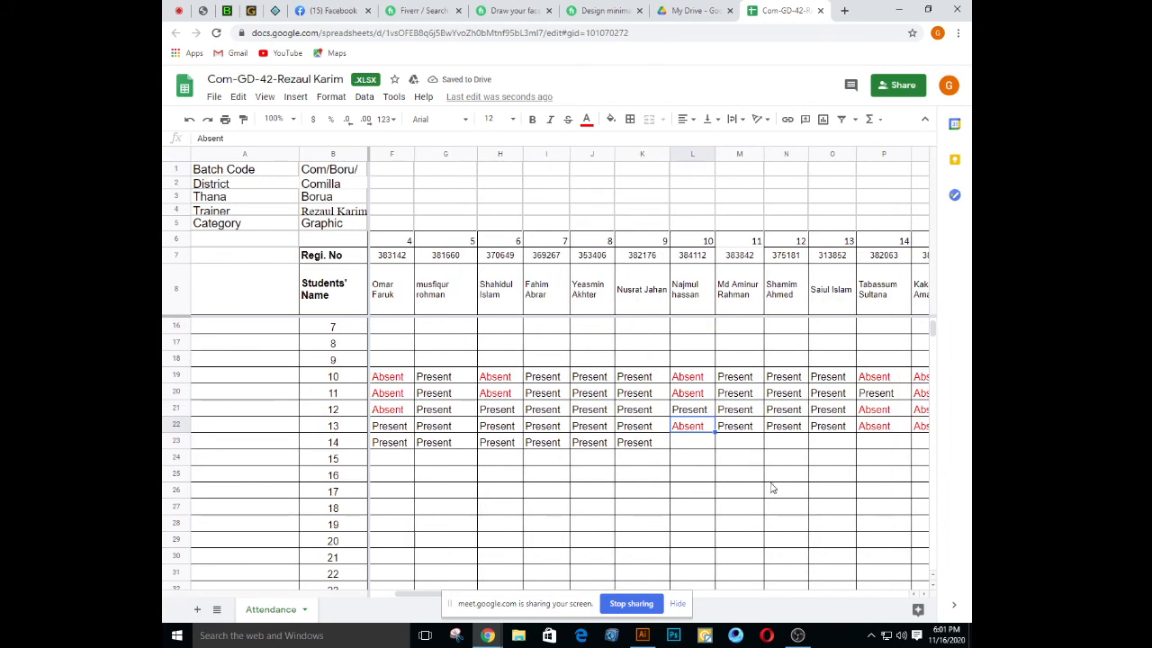
left_click_drag(714, 432, 714, 442)
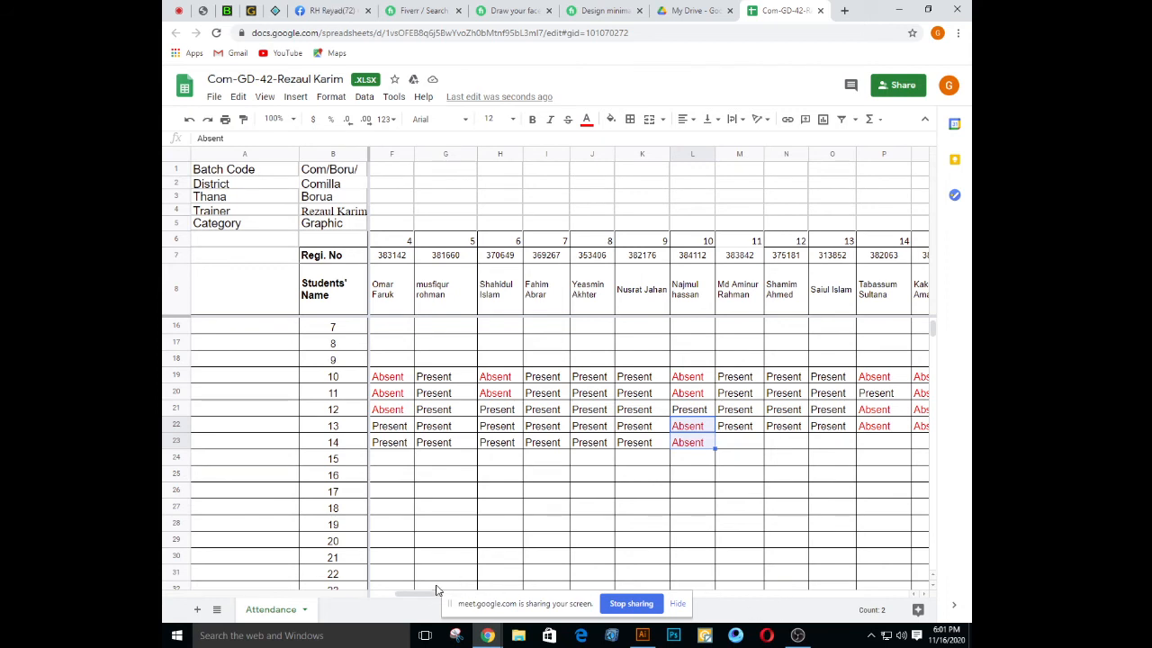
Change the tenth student's class 14 entry in L23 to Present by copying it from K23
left_click(693, 399)
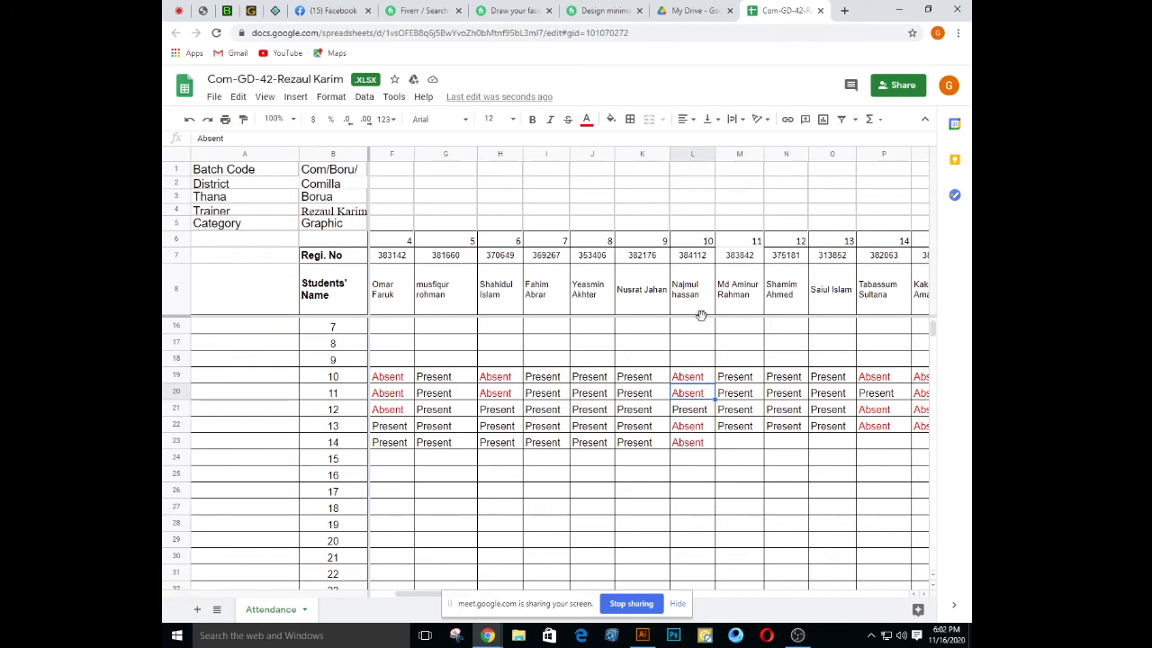
left_click(653, 448)
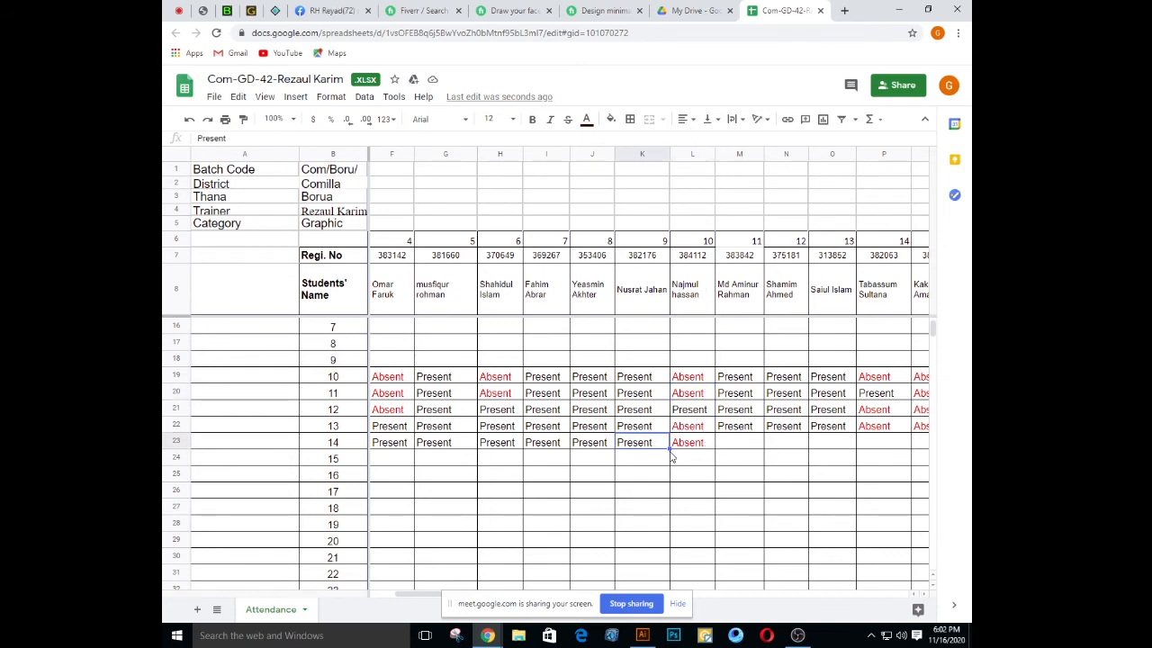
left_click_drag(669, 451, 706, 456)
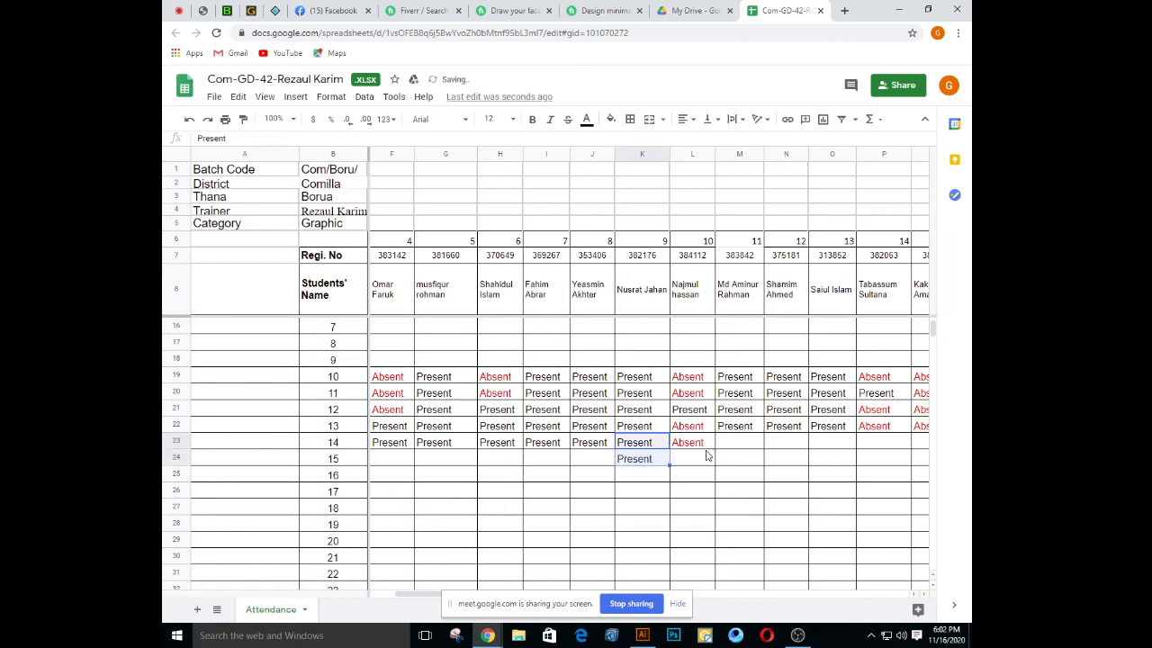
key("ctrl+z")
key("ctrl+c")
left_click(689, 442)
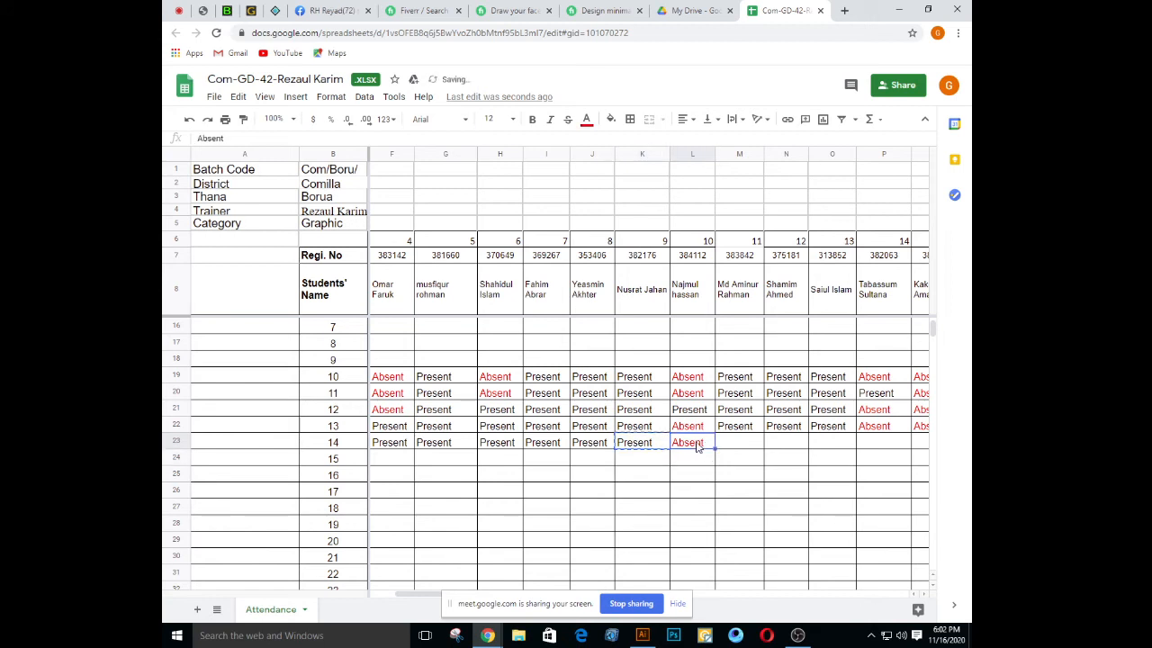
key("ctrl+v")
Change the tenth student's class 10 and 11 entries in L19:L20 to Present by pasting the copied entry
left_click_drag(693, 399, 698, 381)
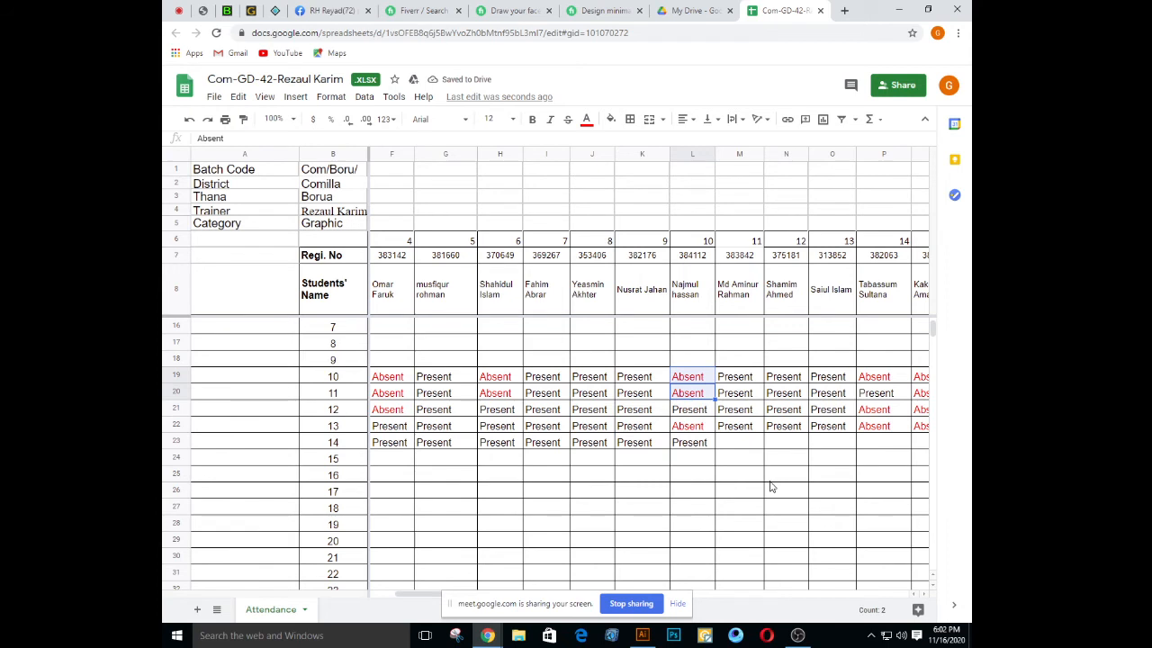
key("ctrl+v")
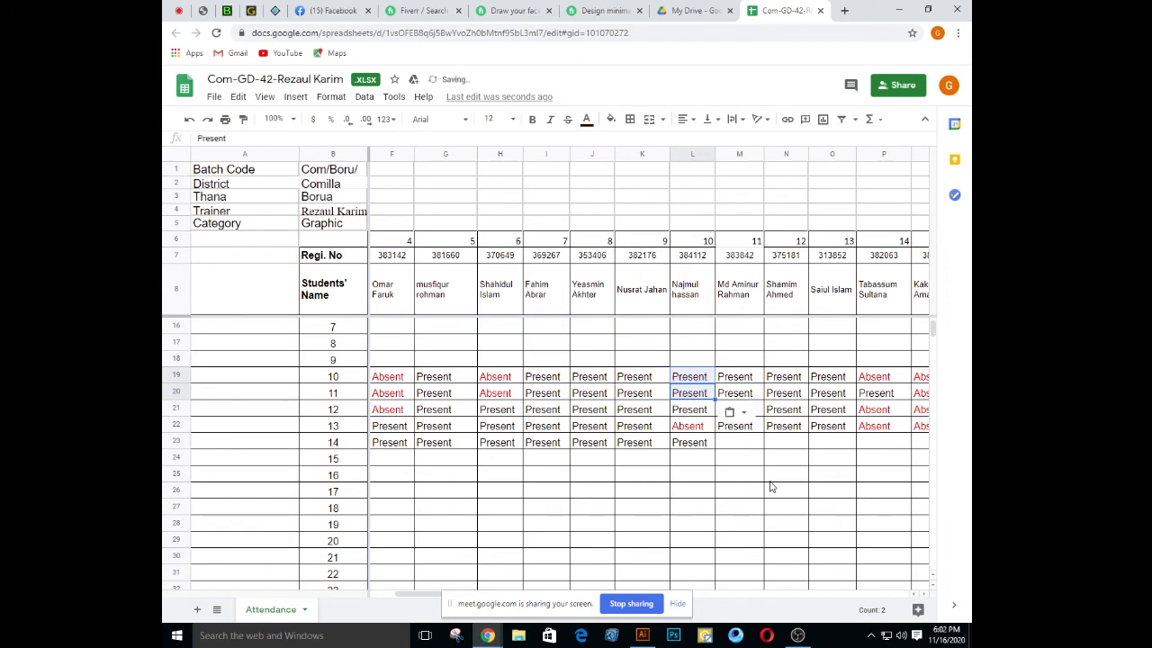
left_click(713, 475)
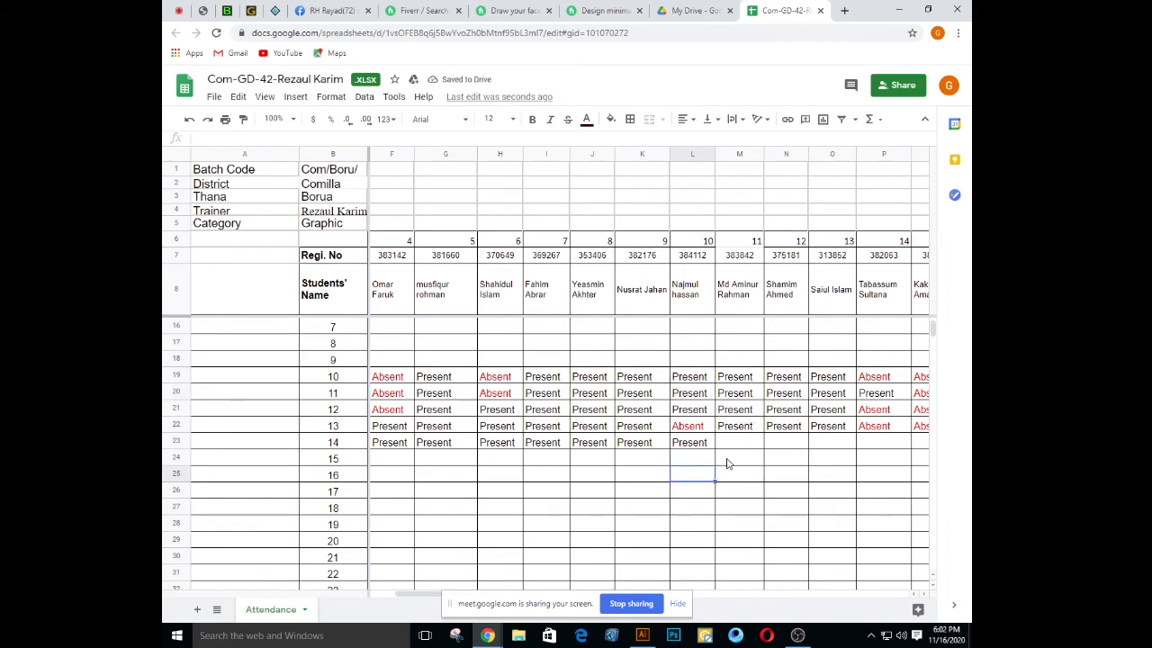
Mark students 11 to 13 Present for class 14 by filling their class 13 entries down into M23:O23
left_click(734, 445)
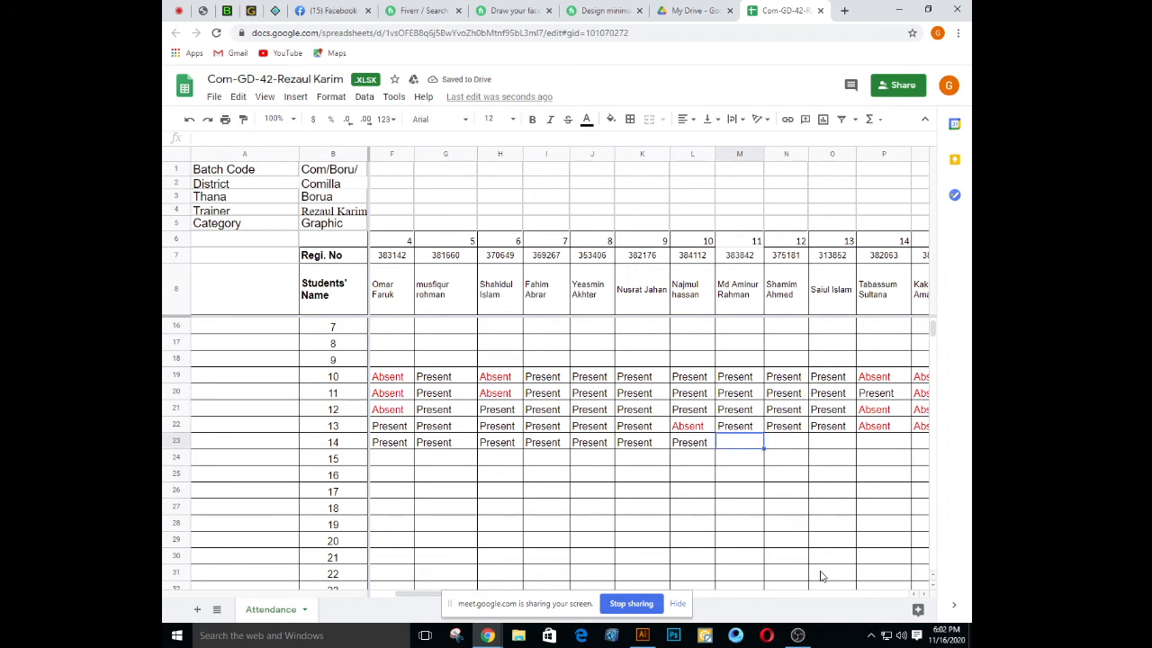
left_click_drag(421, 599, 446, 599)
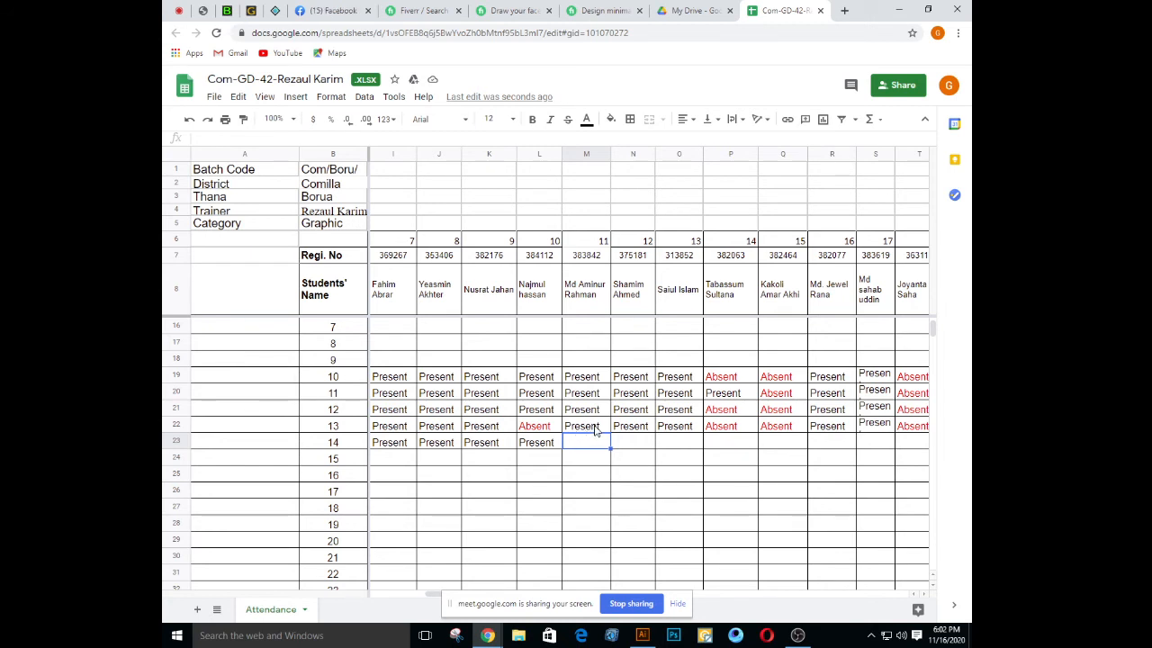
left_click(594, 430)
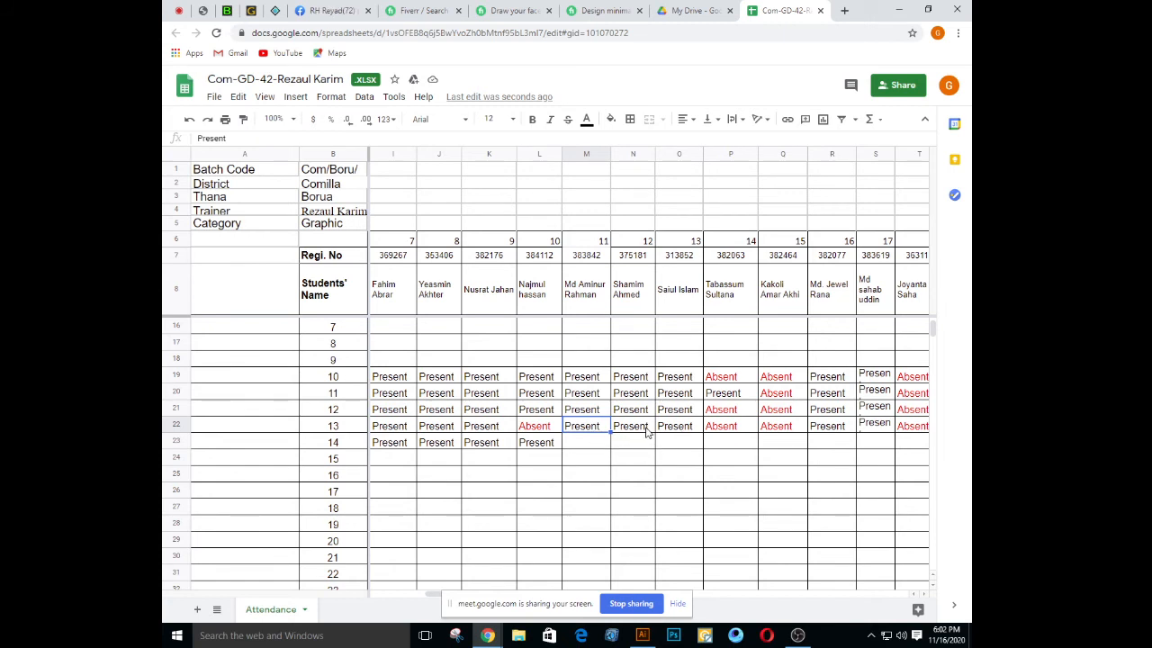
left_click(695, 431, "shift")
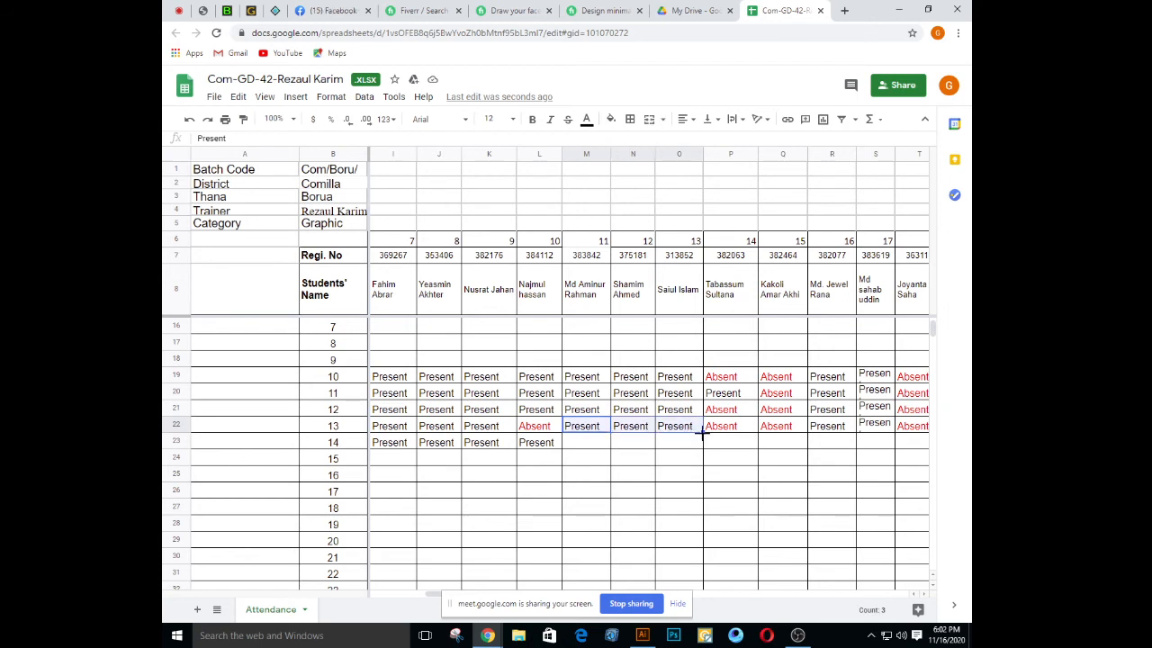
left_click_drag(701, 434, 724, 446)
Mark students 14 and 15 Absent for class 14 by filling their class 13 entries down into P23:Q23
left_click(731, 426)
left_click(783, 427, "shift")
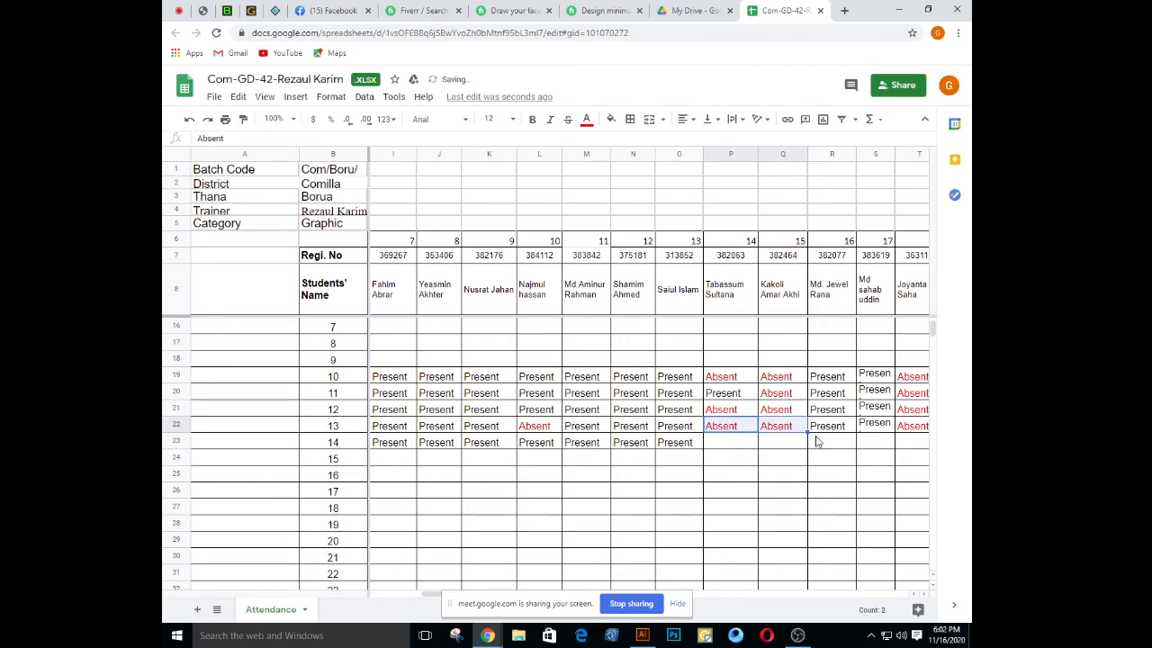
left_click_drag(807, 434, 810, 444)
Fill the class 13 entries down into R23:U23, marking students 16 and 17 Present and students 18 and 19 Absent for class 14
left_click(830, 443)
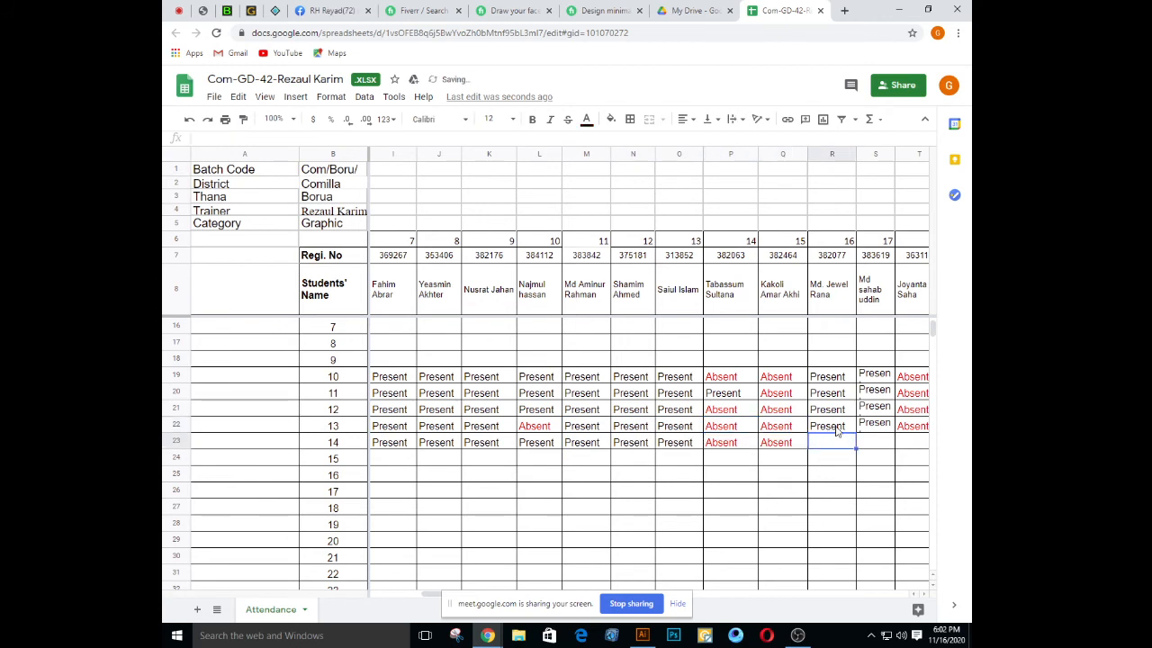
left_click(837, 432)
scroll(883, 597, "right", 2)
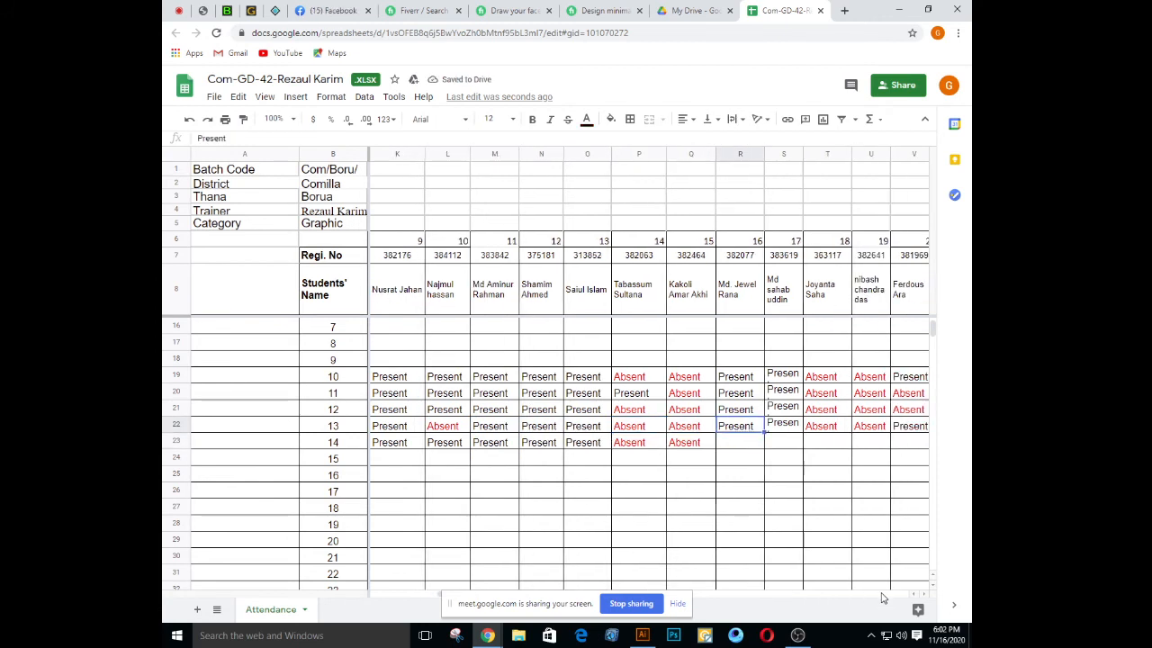
scroll(883, 597, "right", 1)
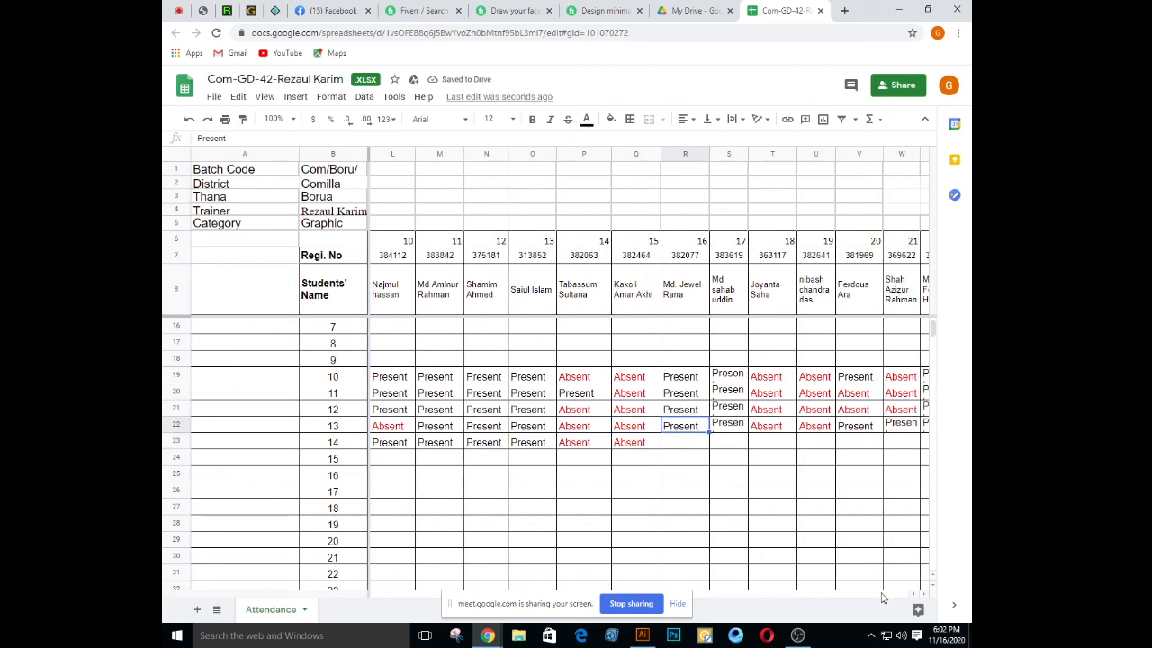
left_click(731, 430, "shift")
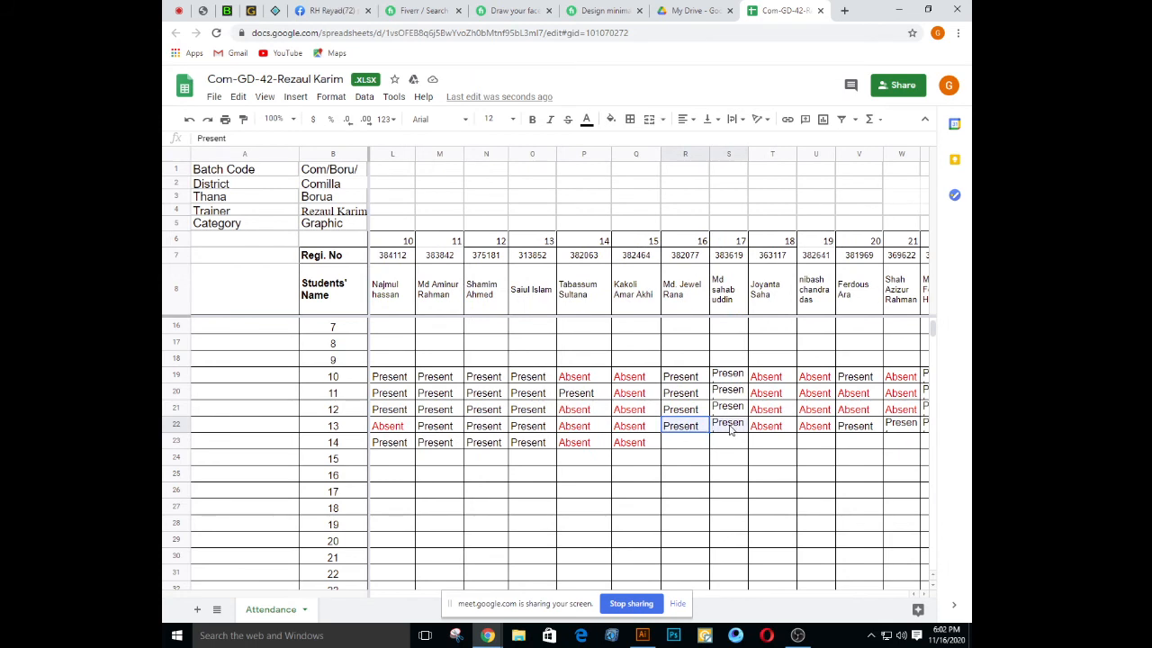
left_click(816, 430, "shift")
left_click_drag(836, 434, 841, 446)
Mark student 20 Present for class 14 by filling the class 13 entry down into V23
left_click(856, 428)
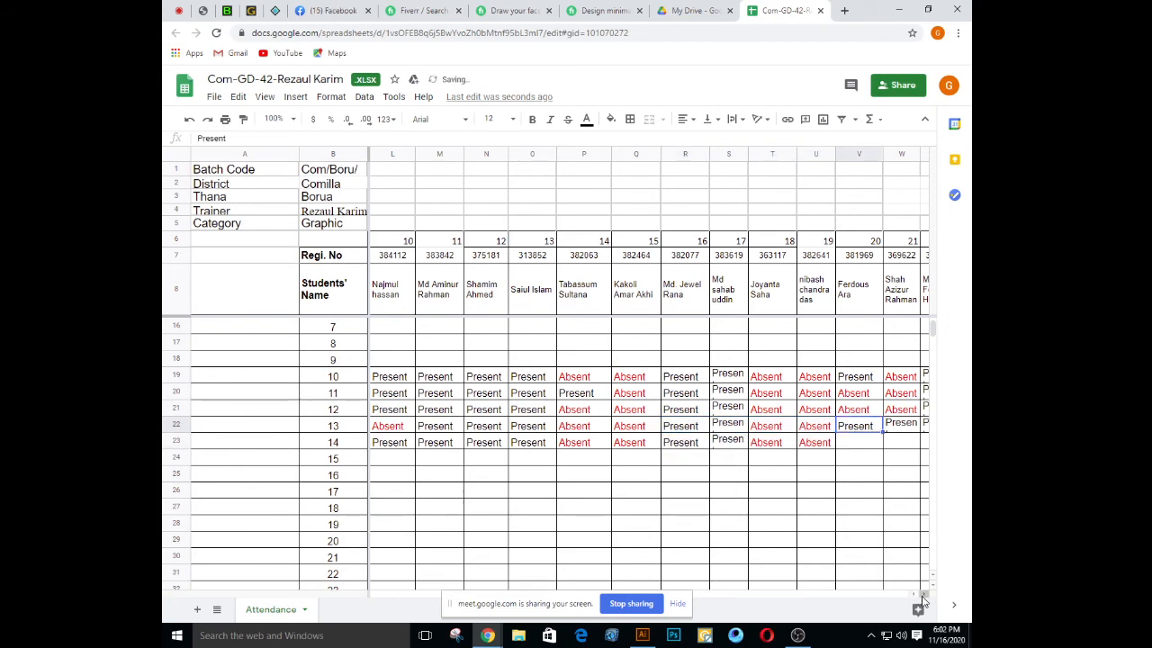
left_click(924, 596)
left_click(923, 596)
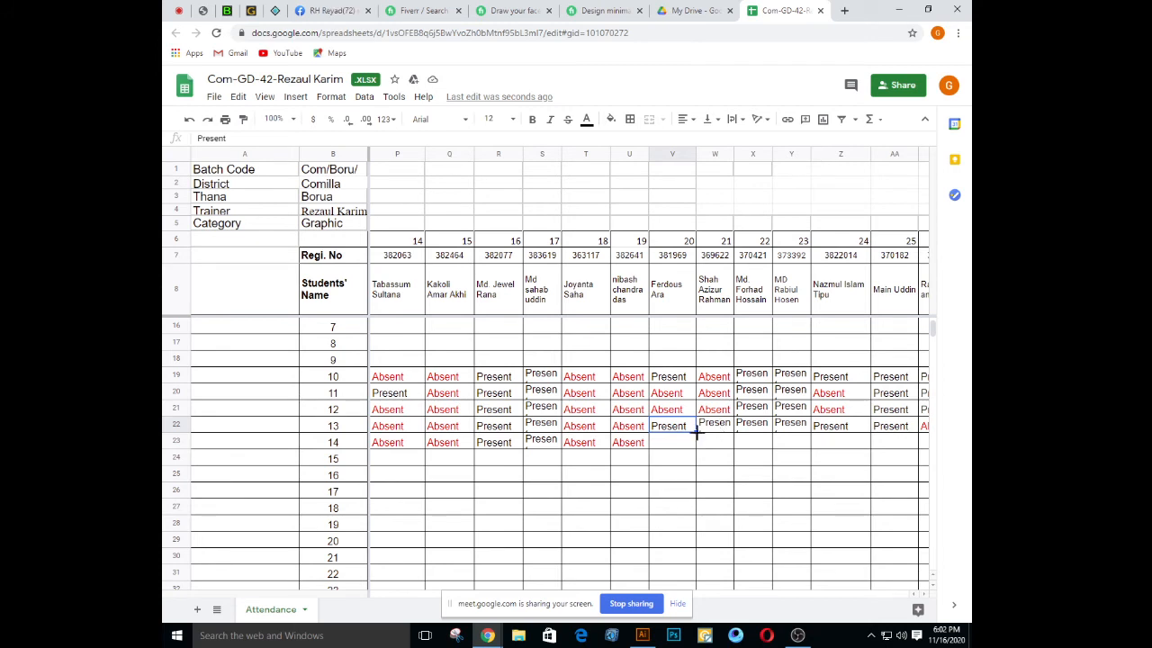
left_click_drag(697, 433, 693, 446)
Mark student 21 Absent for class 14 by copying the class 12 entry from W21 into W23
left_click(728, 429)
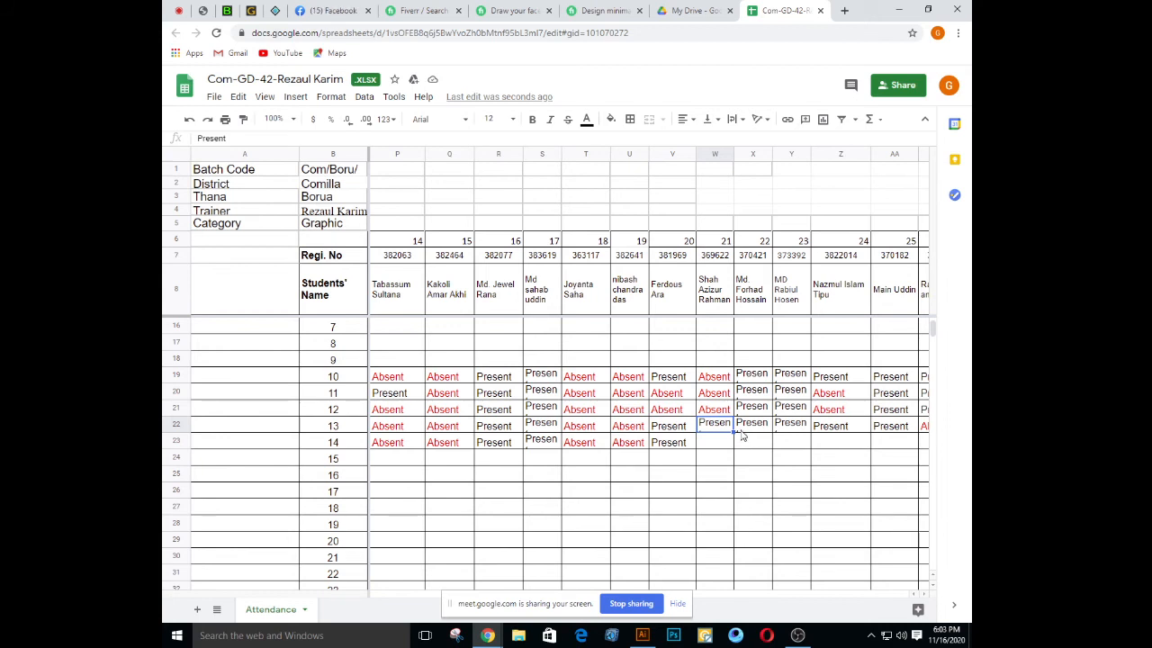
left_click(714, 411)
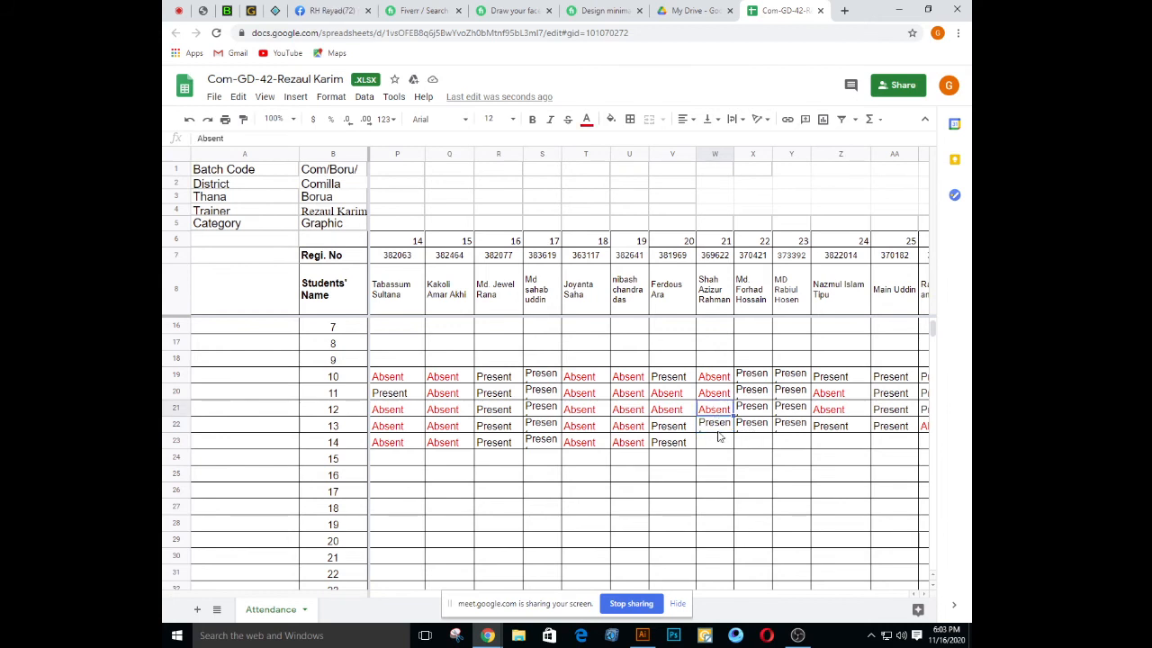
left_click(718, 444)
key("ctrl+v")
Mark students 22 to 25 Present for class 14 by filling their class 13 entries down into X23:AA23
left_click(756, 425)
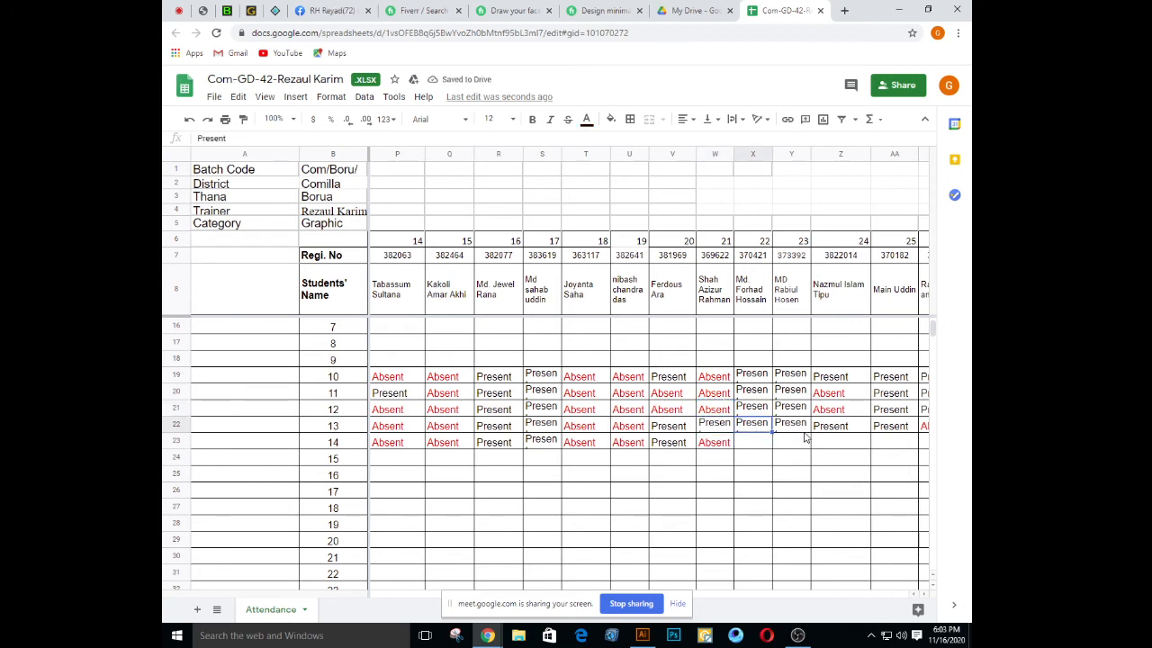
left_click(799, 431, "shift")
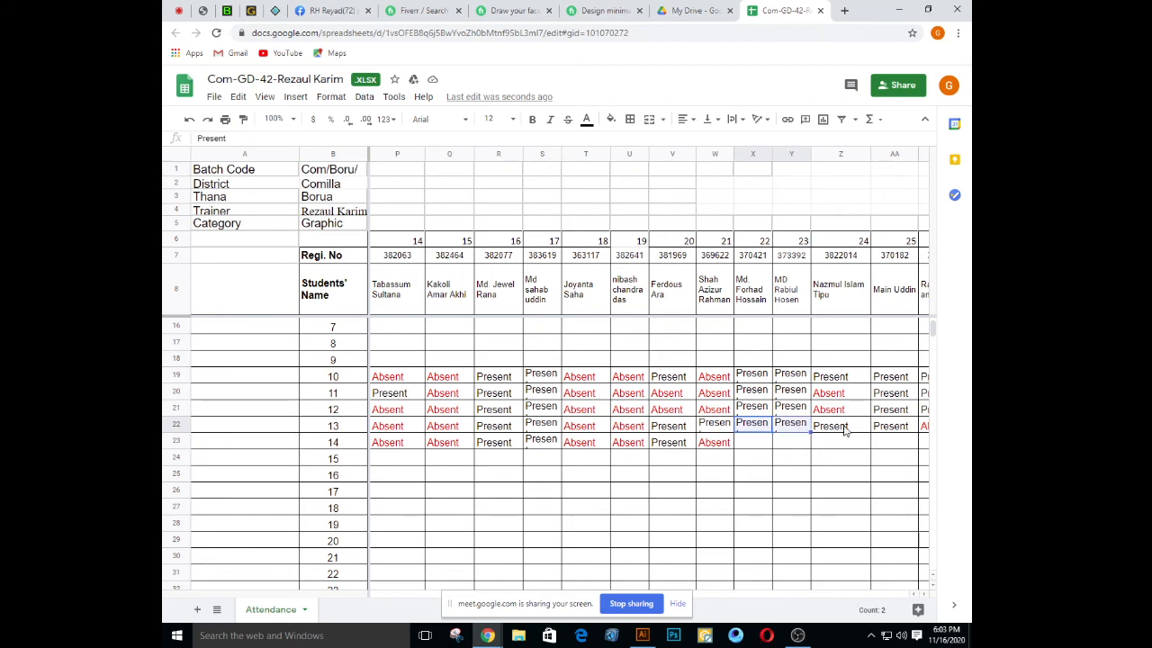
left_click(853, 427, "shift")
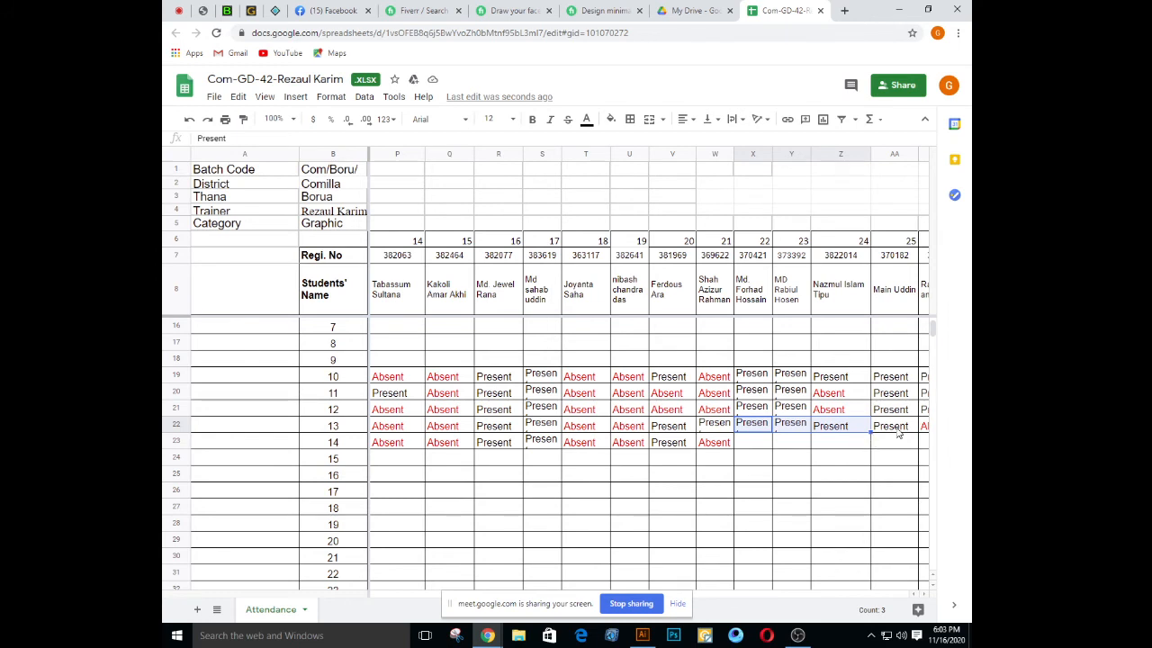
left_click(894, 431, "shift")
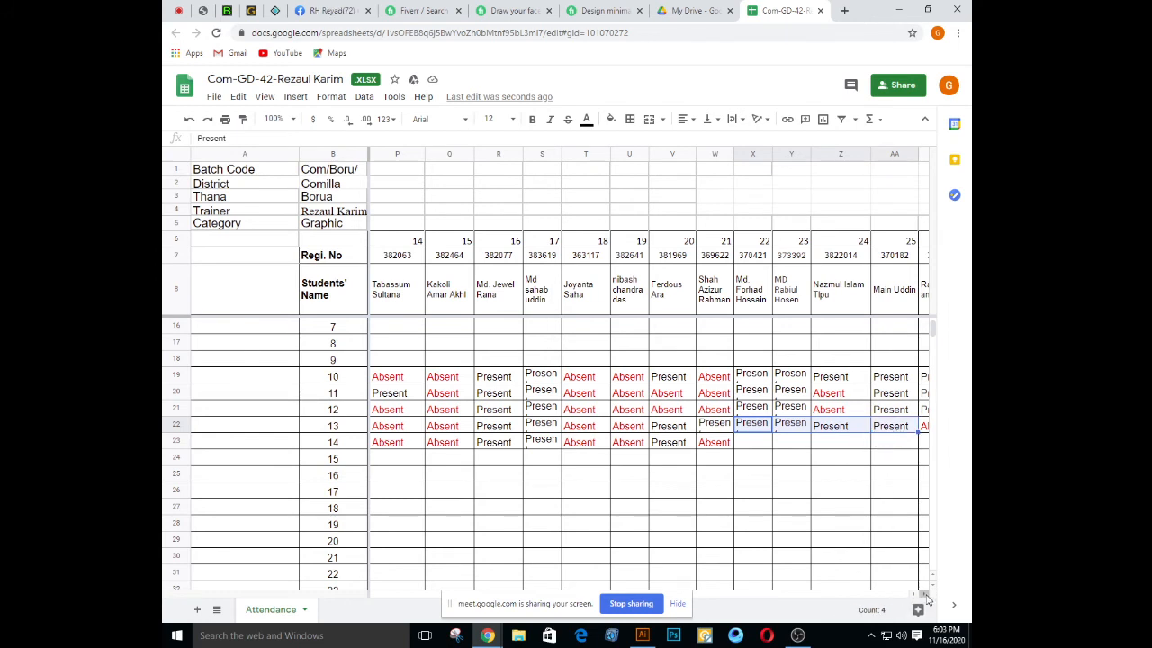
scroll(927, 596, "right", 6)
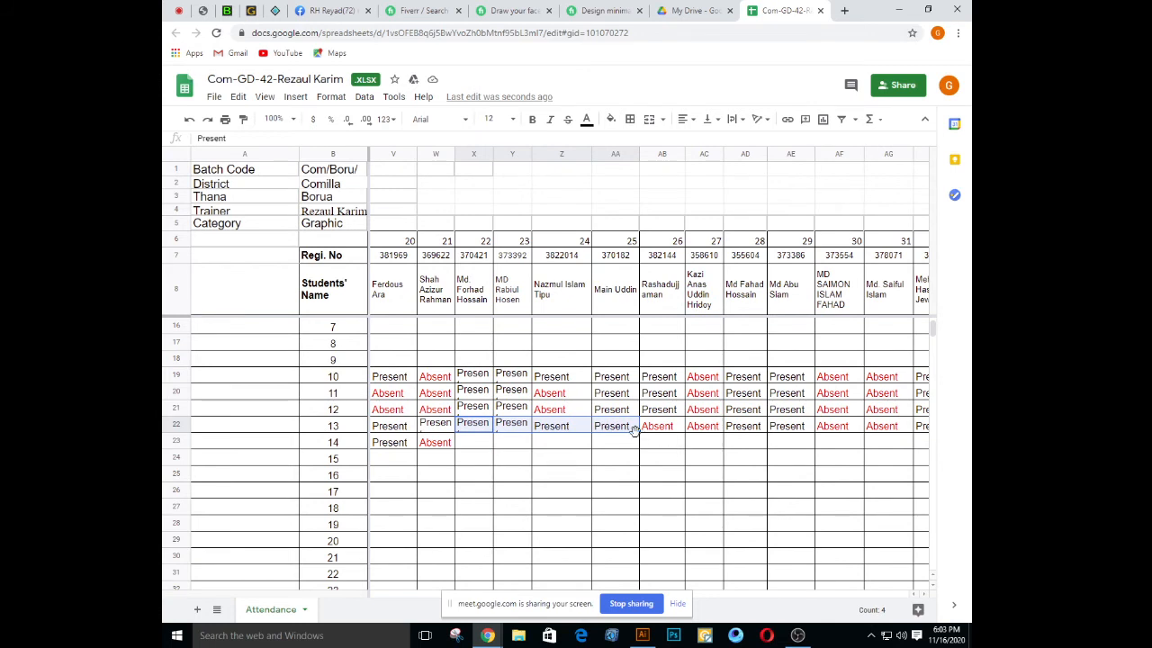
left_click_drag(639, 433, 637, 446)
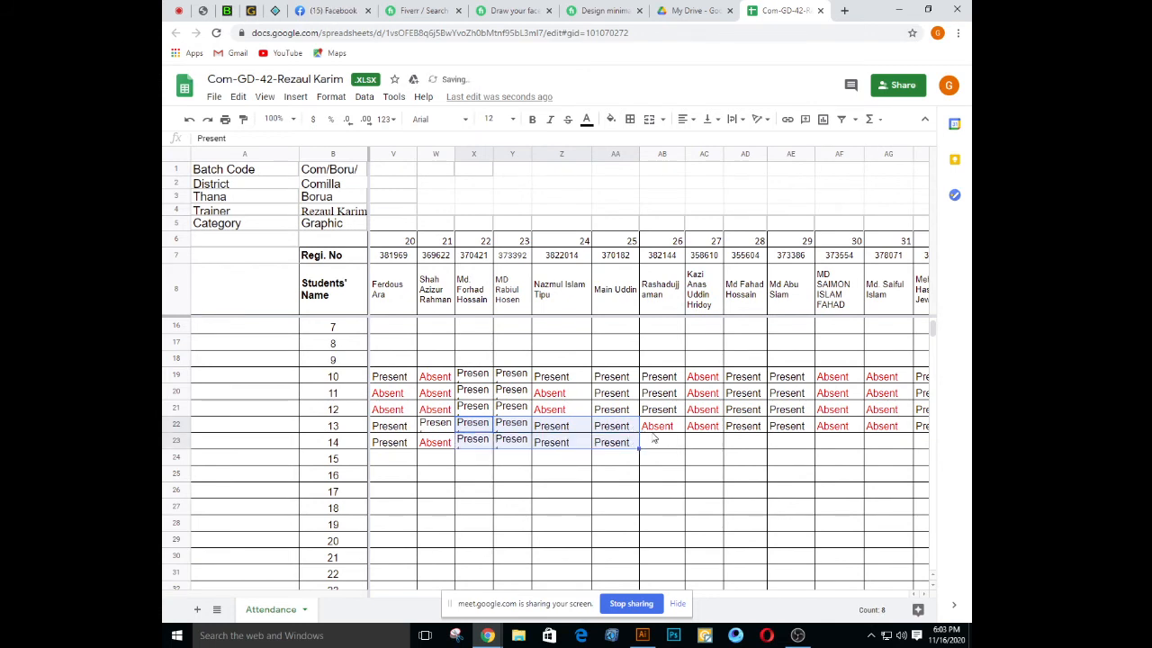
Mark student 26 Present for class 14 by copying the class 12 entry from AB21 into AB23
left_click(673, 411)
key("ctrl+c")
left_click(677, 442)
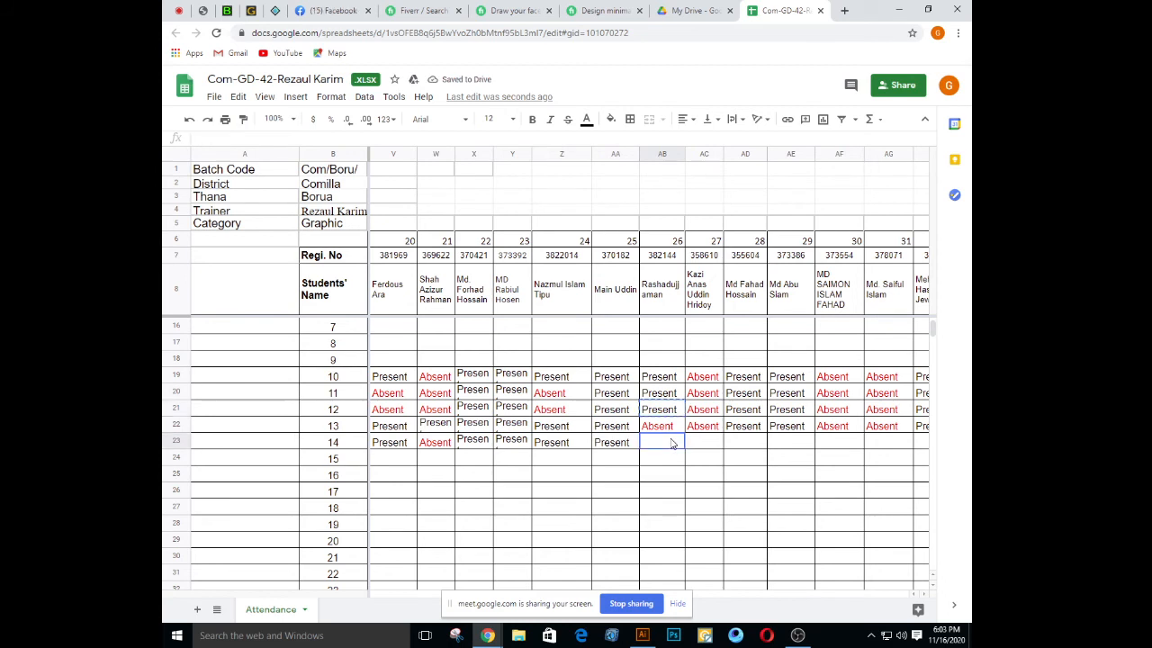
key("ctrl+v")
Fill the class 13 entries down into AC23:AG23, marking students 28 and 29 Present and students 27, 30 and 31 Absent for class 14
left_click(719, 431)
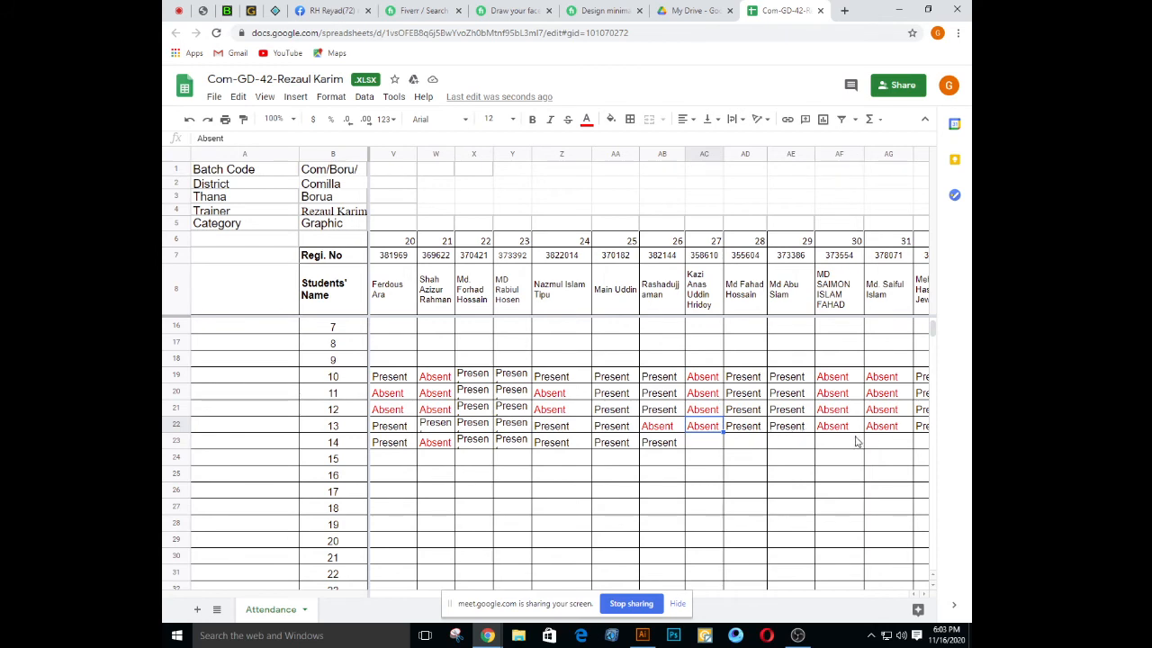
left_click(896, 431, "shift")
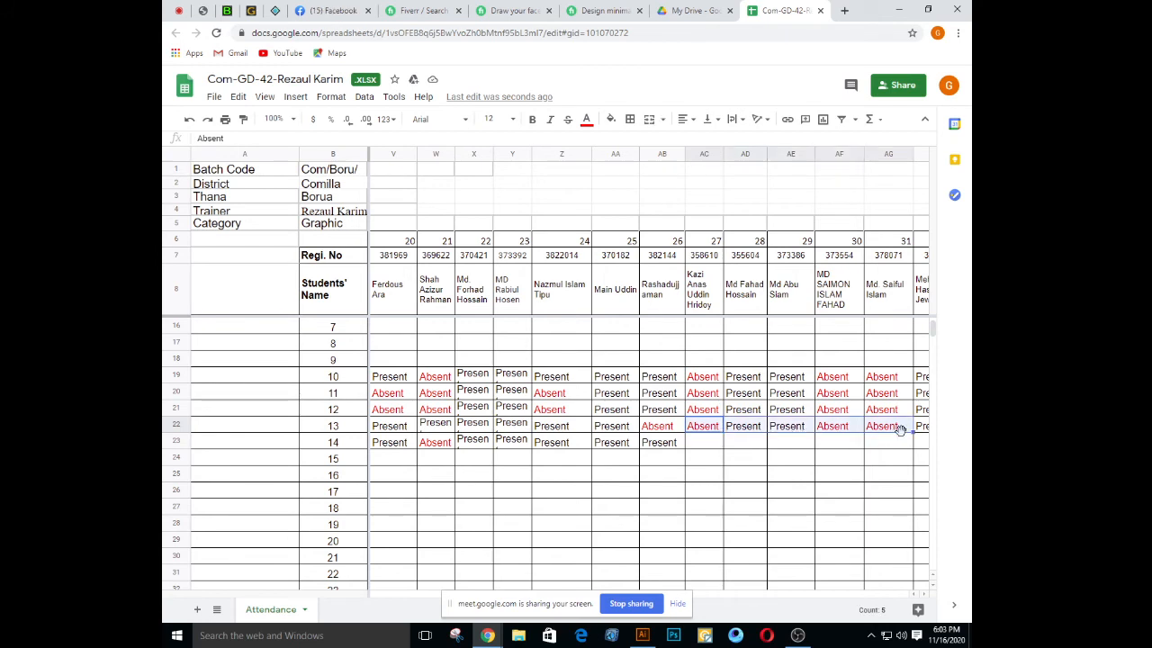
left_click_drag(914, 439, 914, 450)
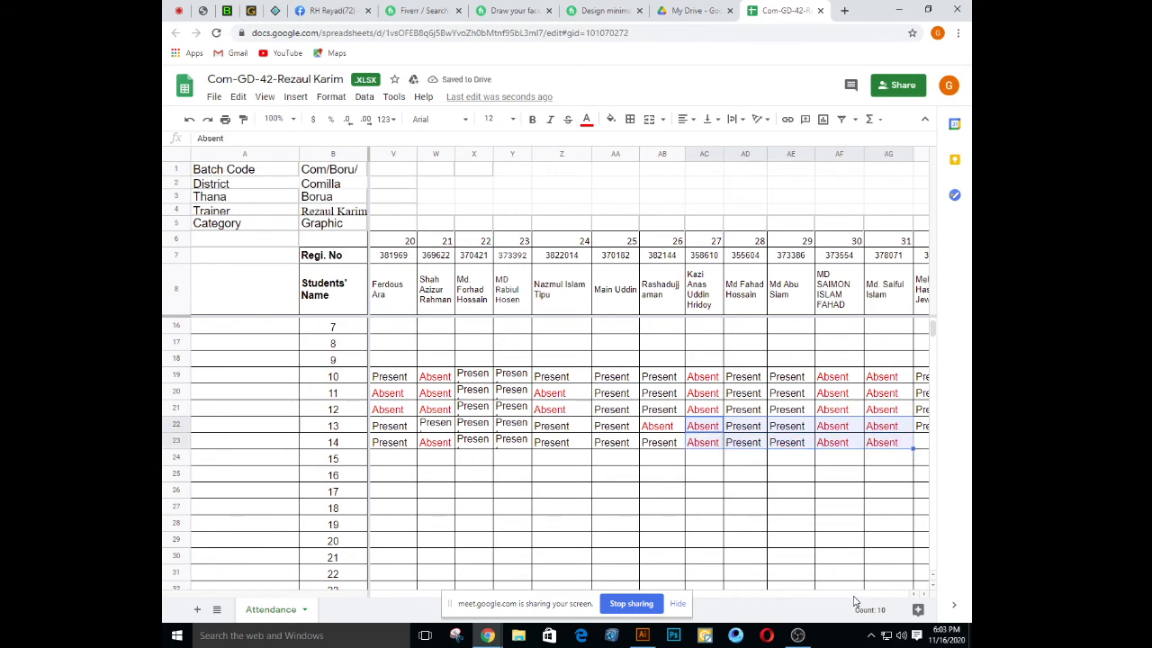
Mark student 32 Absent for class 14 by copying student 31's entry from AG23 into AH23
scroll(855, 603, "right", 5)
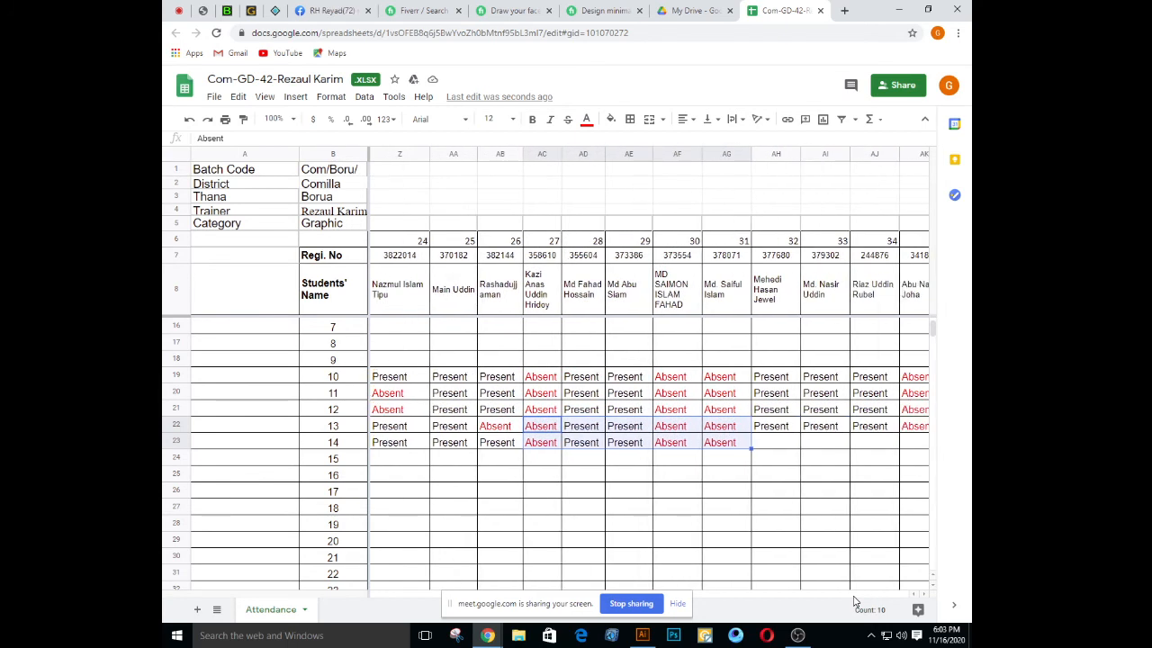
scroll(855, 603, "right", 1)
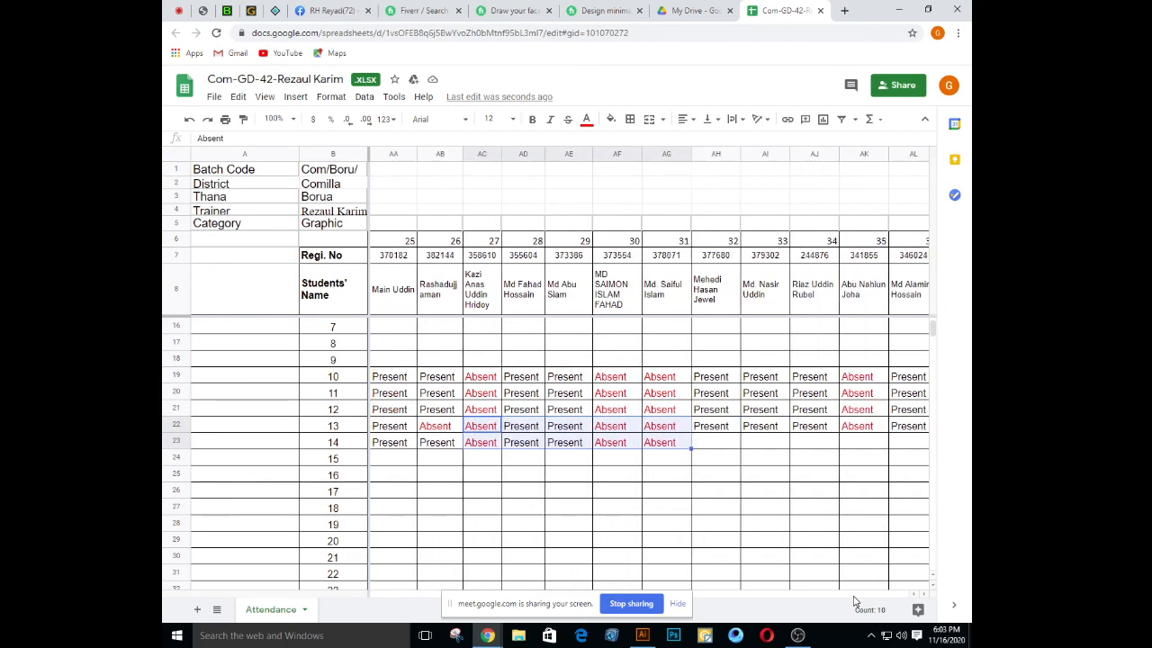
left_click(725, 433)
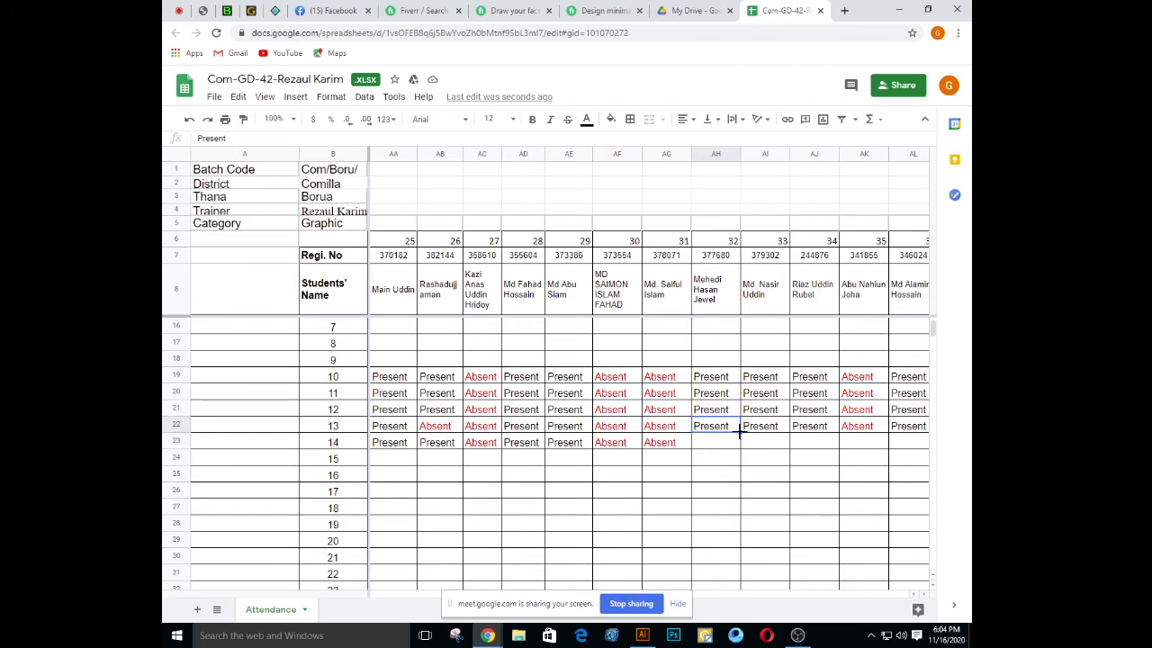
left_click(687, 442)
left_click(714, 444)
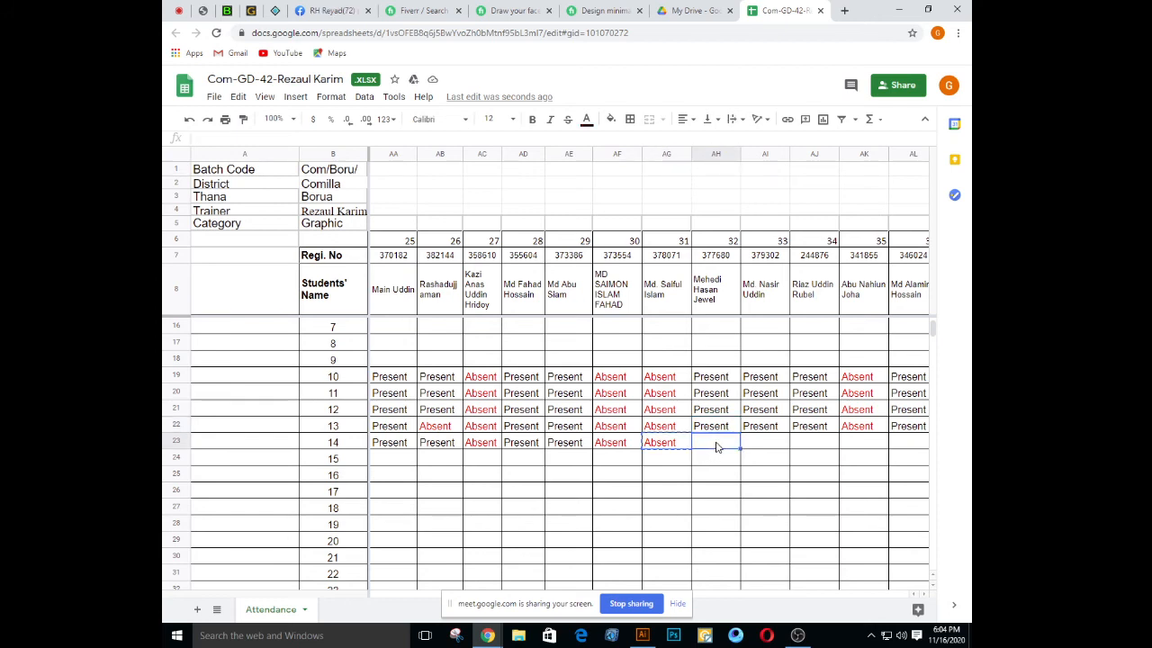
key("ctrl+v")
Mark students 33 and 34 Present for class 14 by filling their class 13 entries down into AI23 and AJ23
left_click(773, 427)
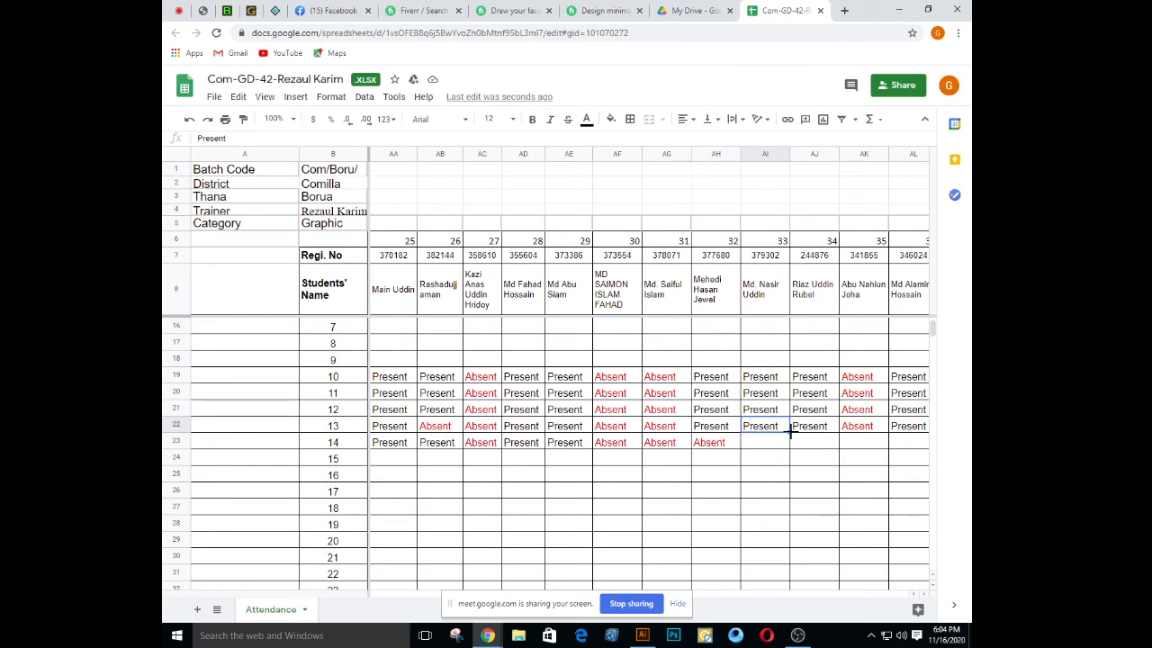
left_click_drag(789, 432, 787, 446)
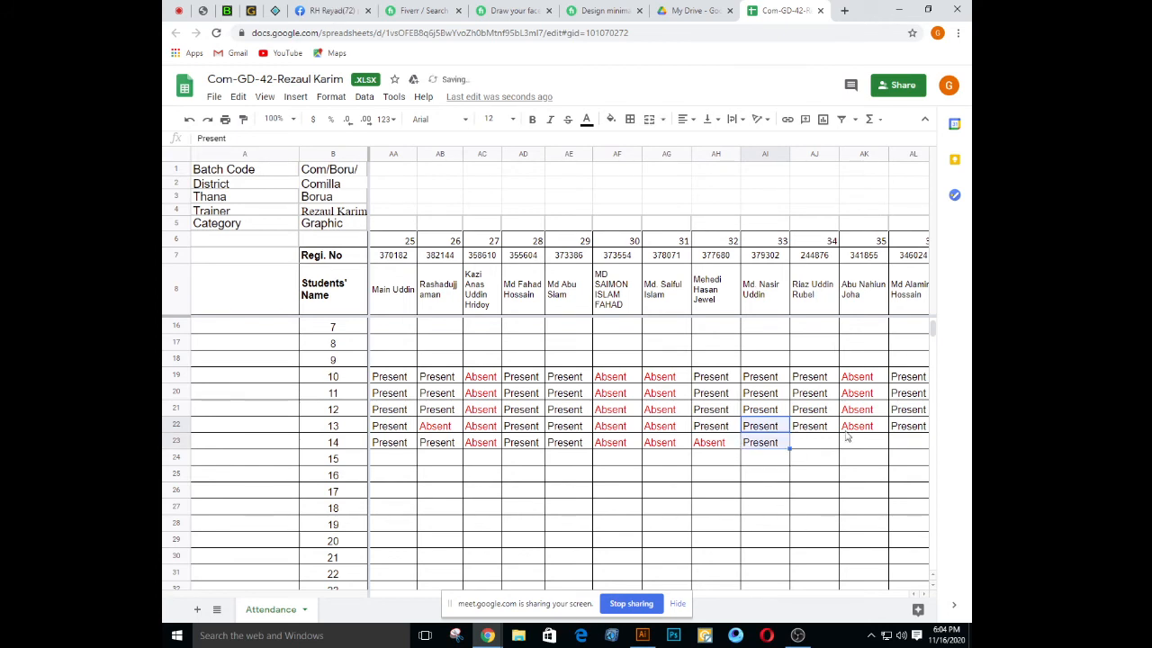
left_click(833, 426)
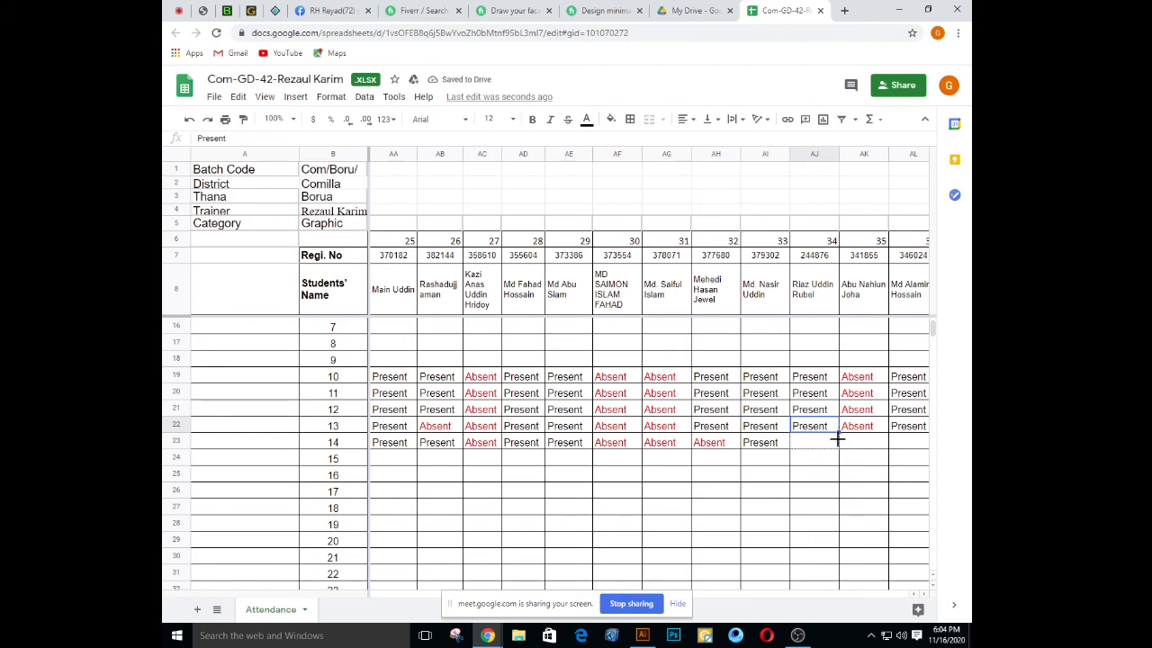
left_click_drag(838, 435, 838, 441)
Mark student 35 Absent for class 14 by filling the class 13 entry down into AK23
left_click(879, 426)
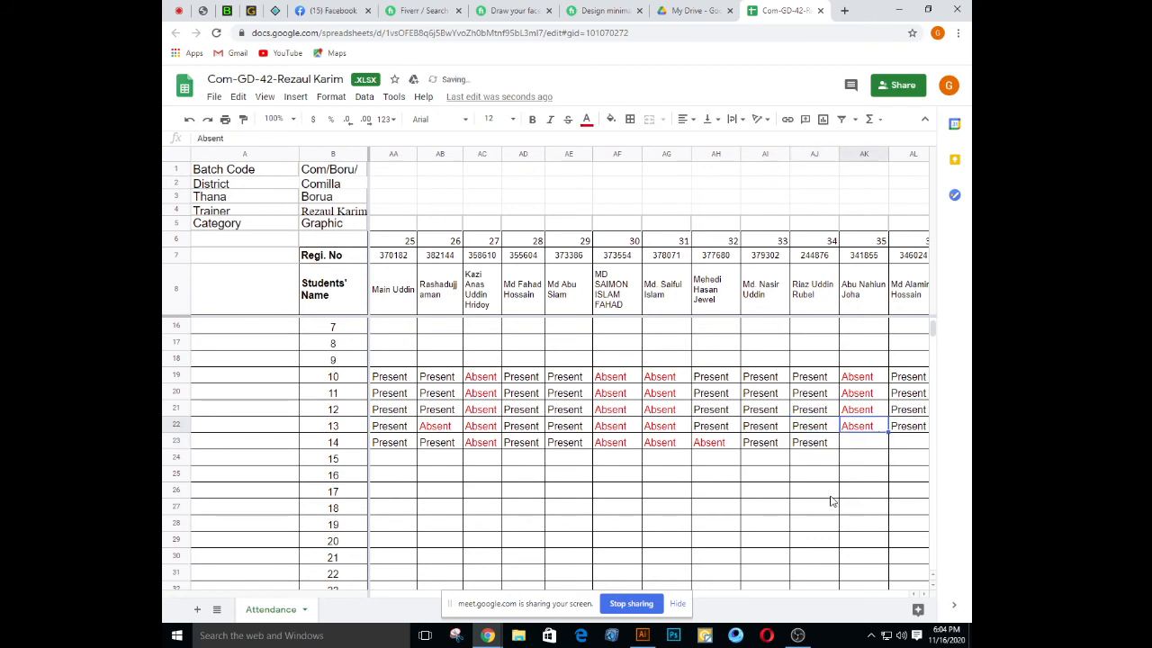
scroll(889, 595, "right", 1)
scroll(889, 598, "right", 3)
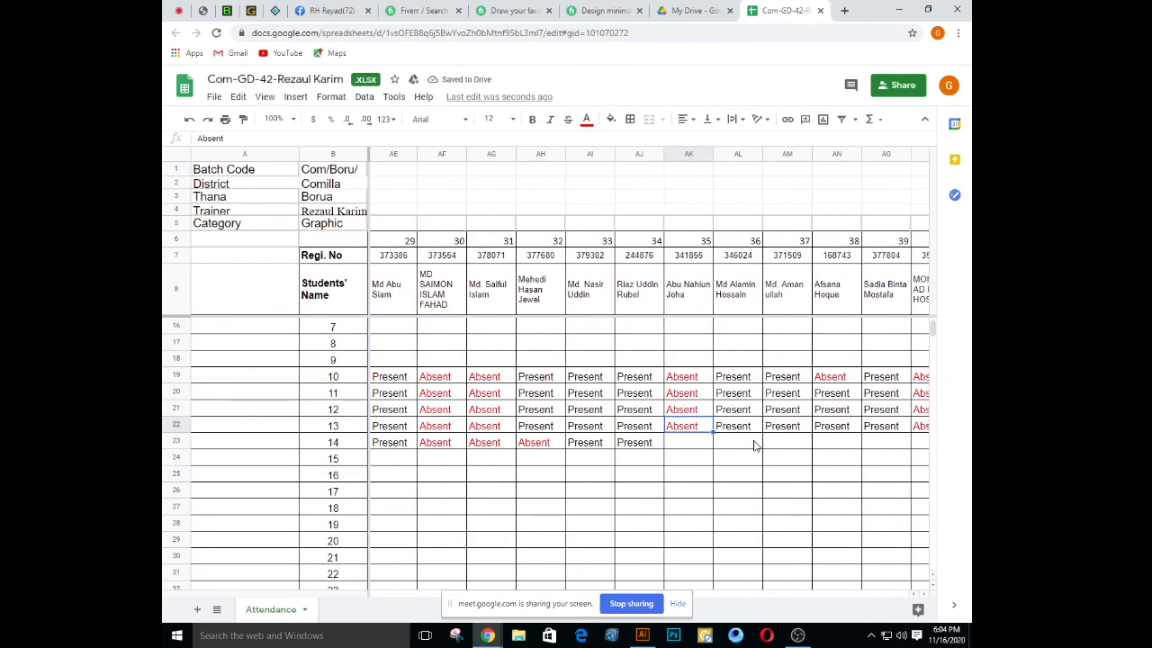
left_click_drag(713, 433, 732, 442)
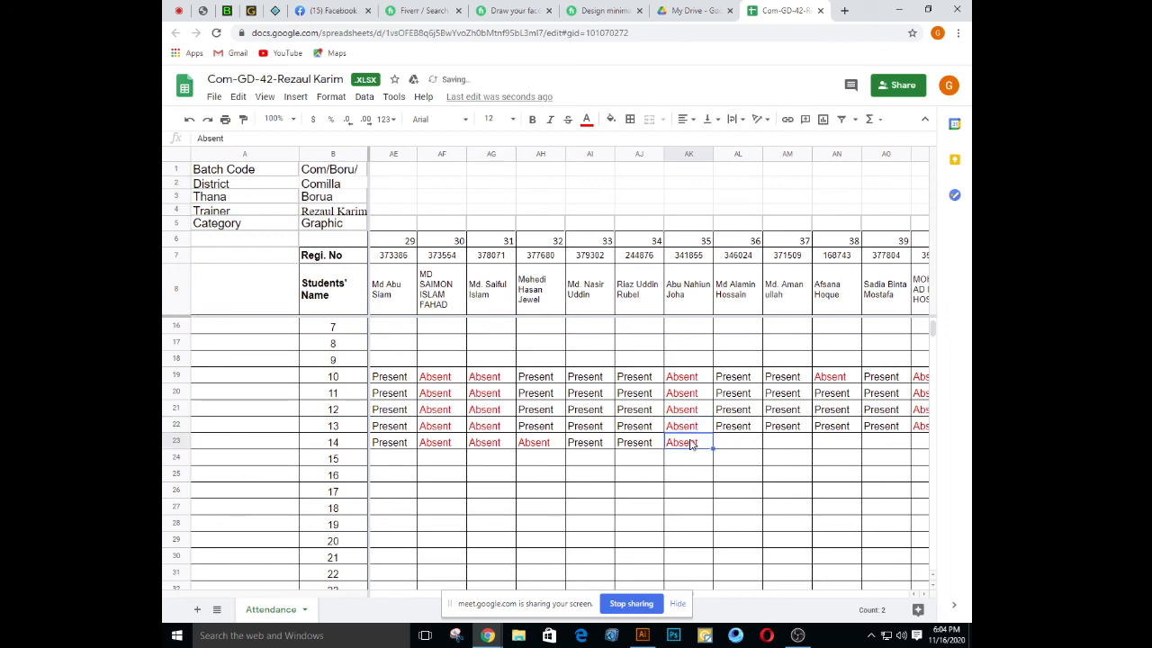
left_click(738, 447)
key("ctrl+v")
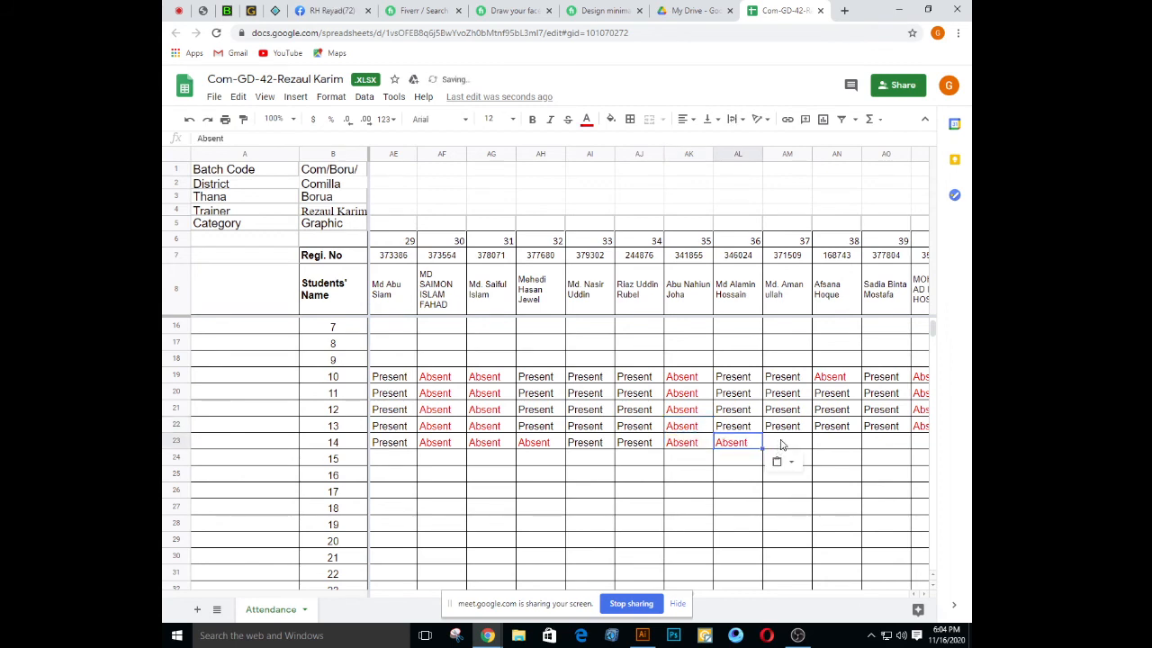
key("ctrl+z")
Mark students 36 and 37 Present for class 14 by repeating their class 13 entries in AL23 and AM23
left_click(750, 429)
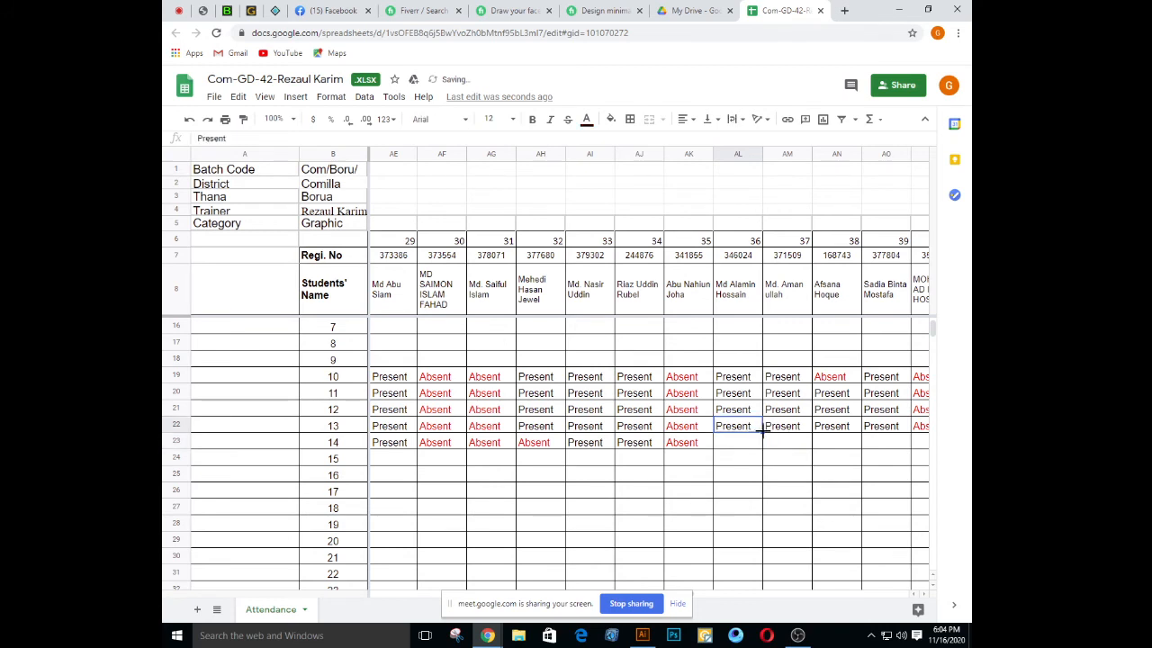
left_click_drag(763, 433, 760, 444)
left_click(785, 428)
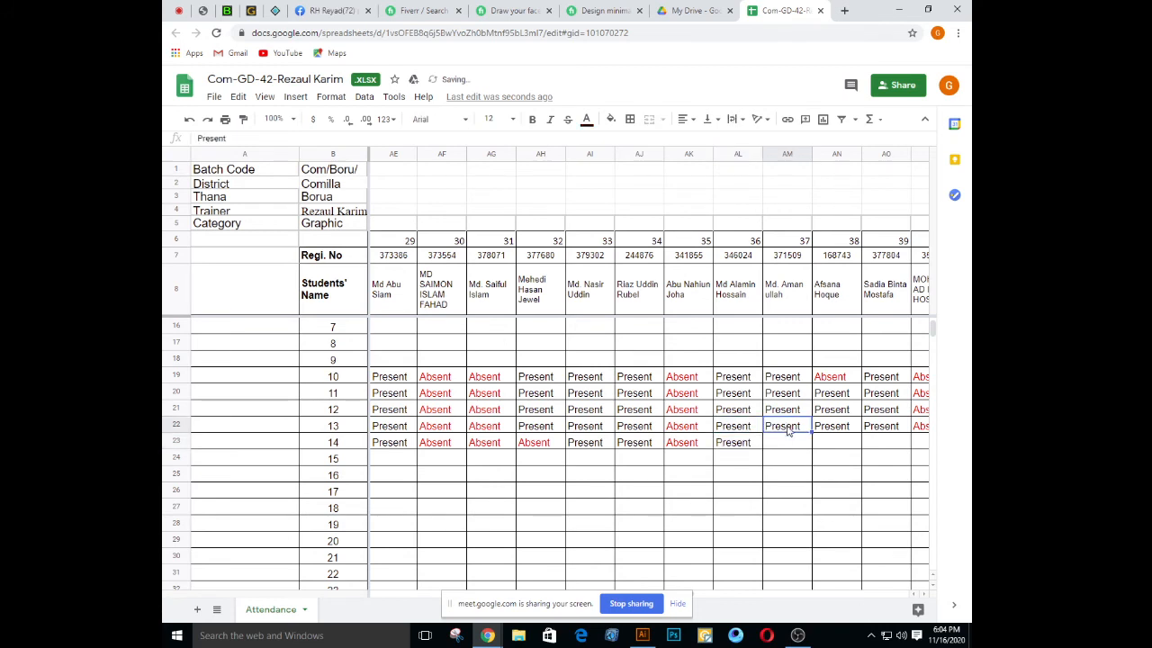
key("ctrl+c")
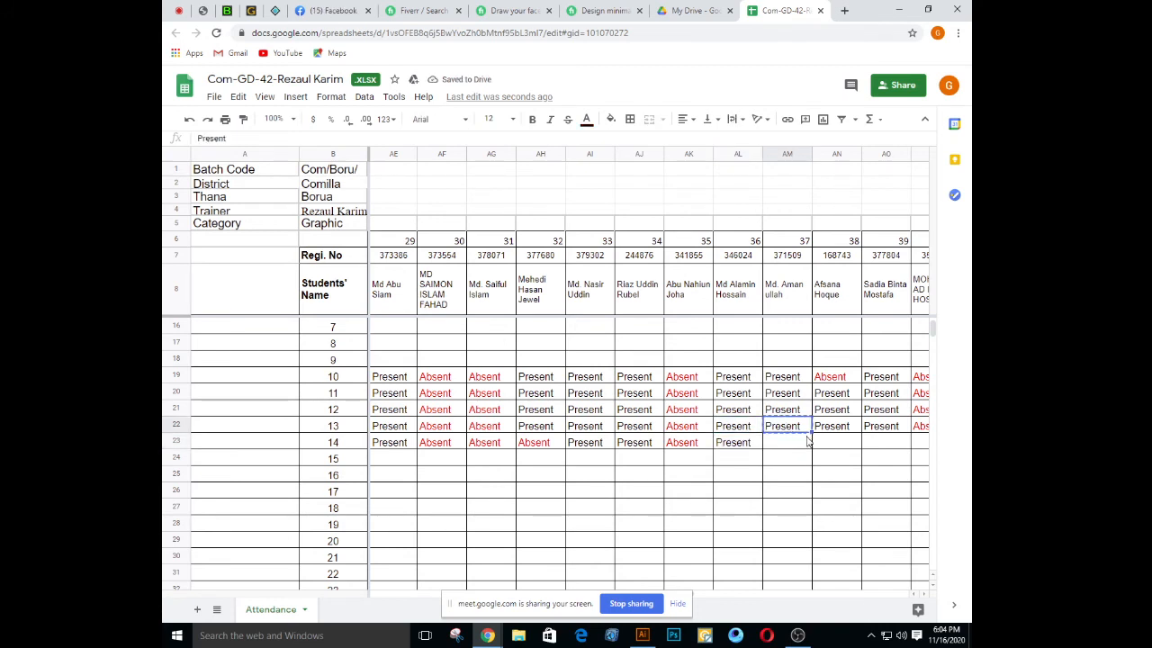
left_click(807, 443)
key("ctrl+v")
Fill the class 13 entries down into AN23:AR23, marking students 38 and 39 Present and students 40 to 42 Absent for class 14
left_click(838, 430)
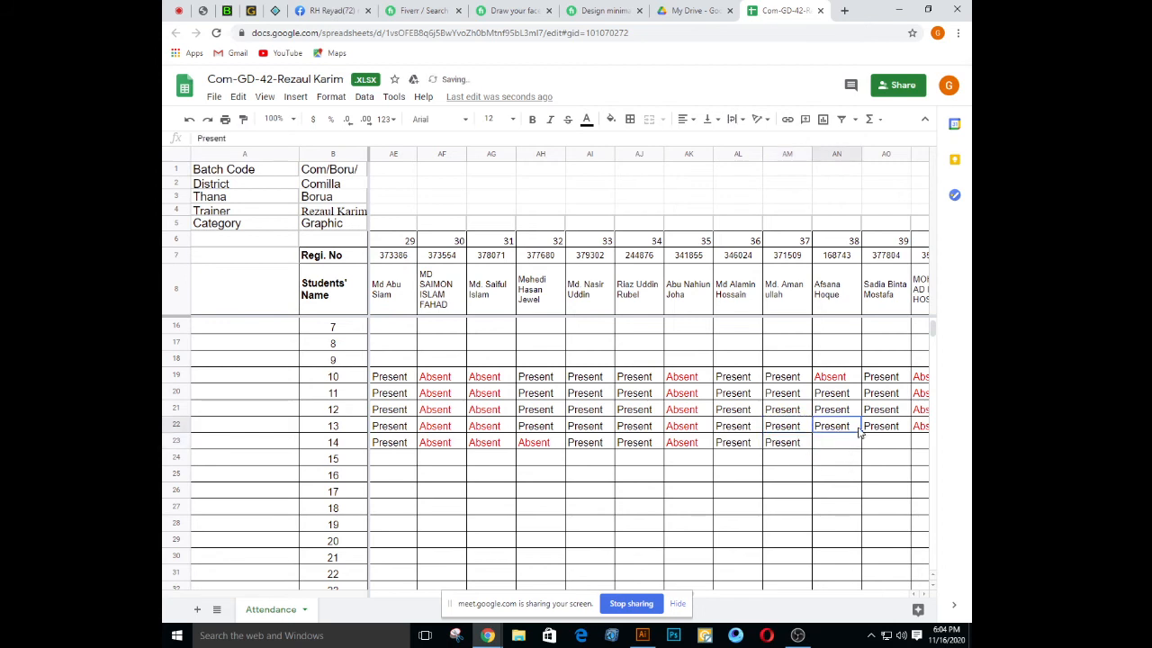
left_click(887, 430, "shift")
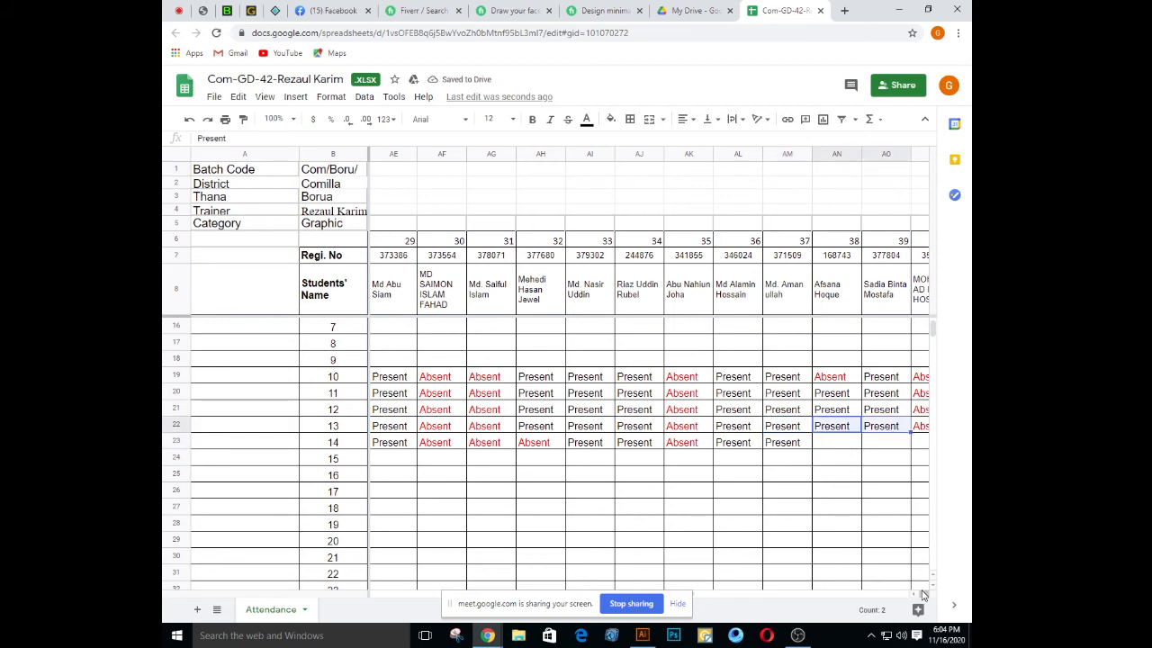
left_click(922, 594)
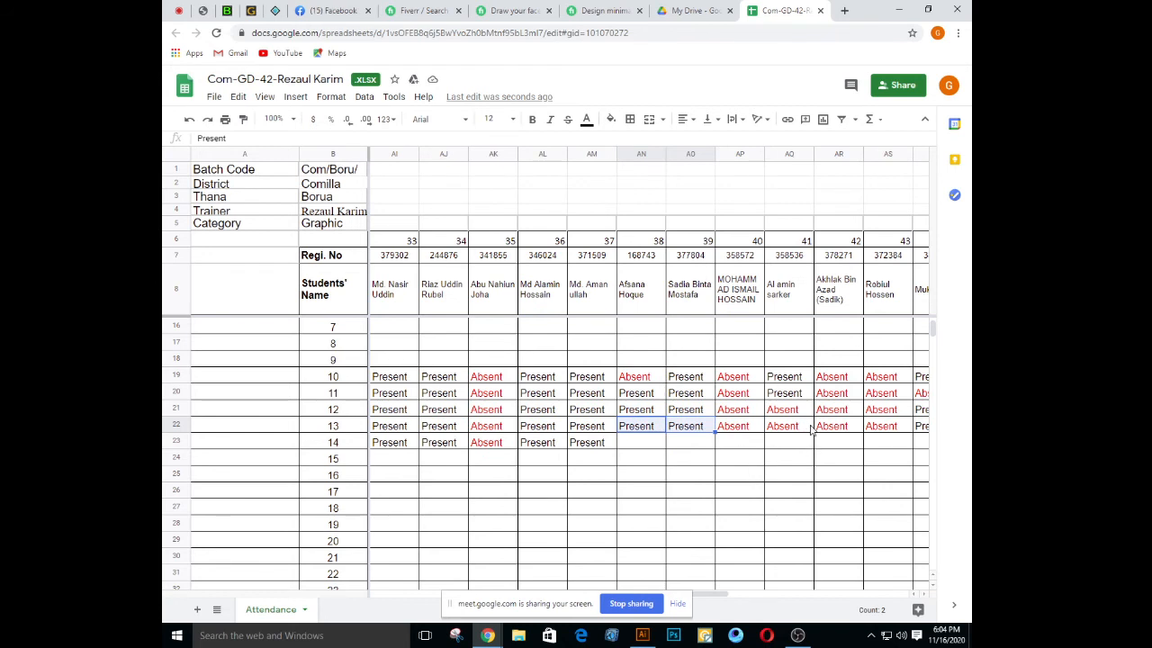
left_click(859, 429, "shift")
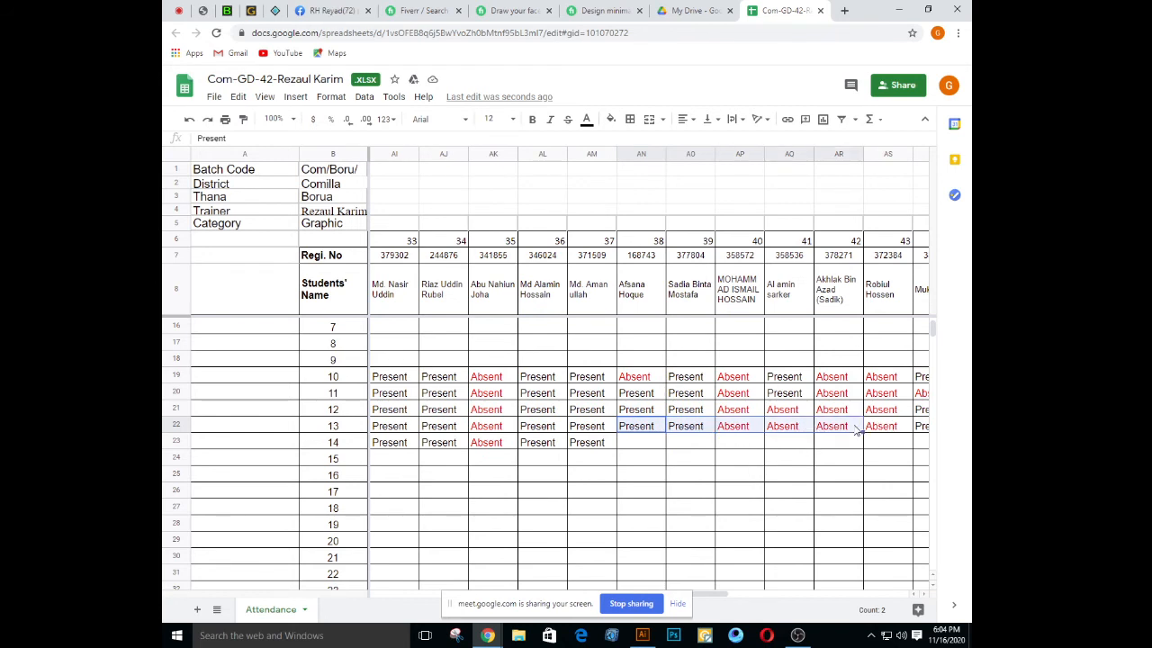
left_click_drag(862, 434, 862, 450)
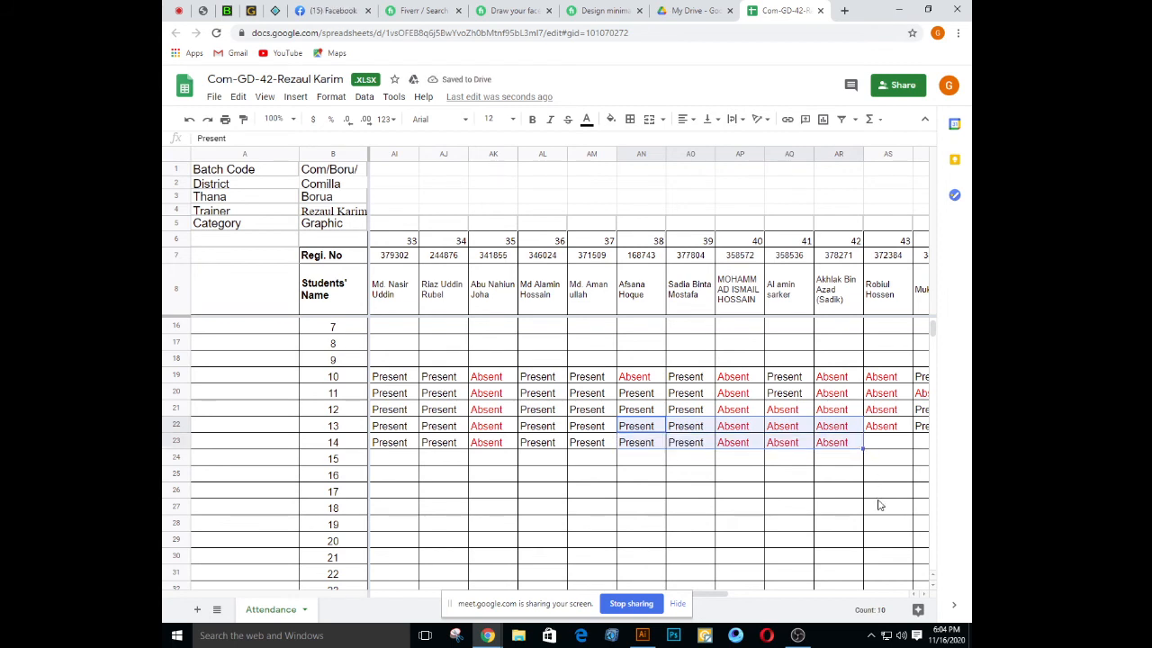
Mark student 43 Present for class 14 by copying student 44's class 13 entry from AT22 into AS23
scroll(681, 463, "right", 4)
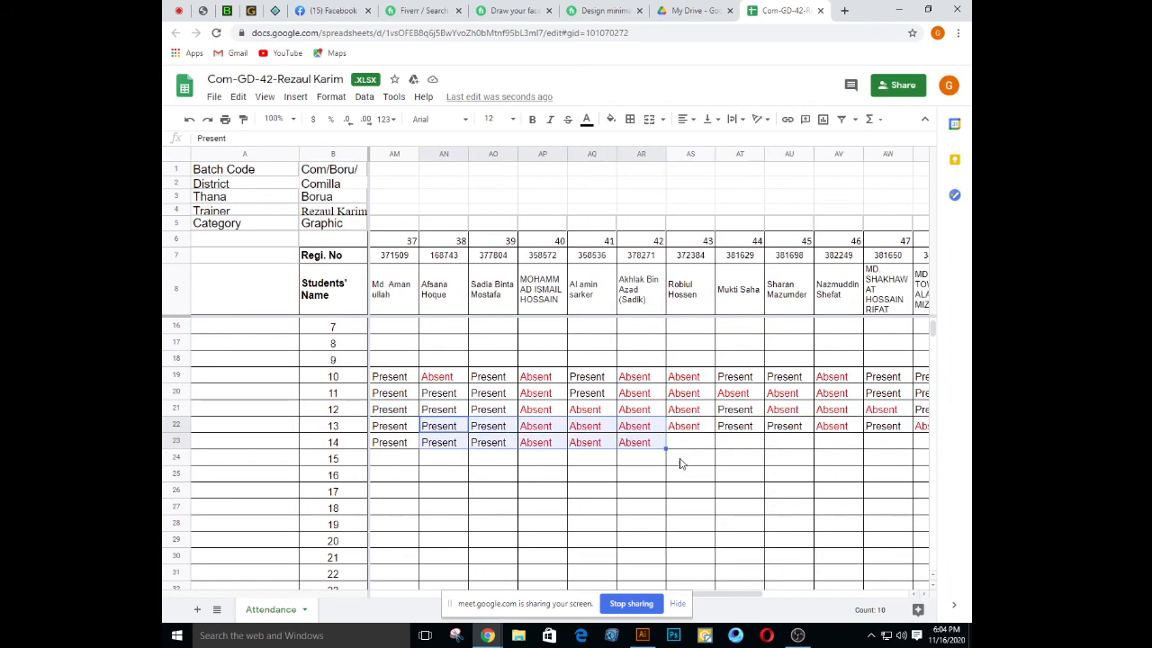
left_click(682, 431)
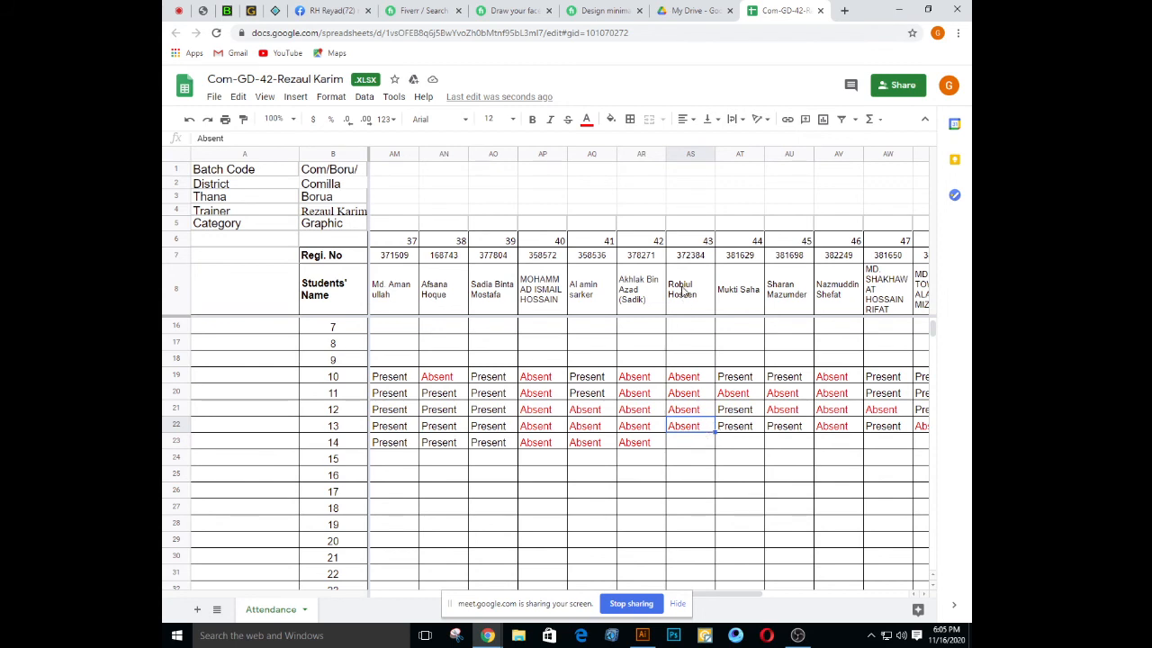
left_click(758, 430)
left_click(684, 442)
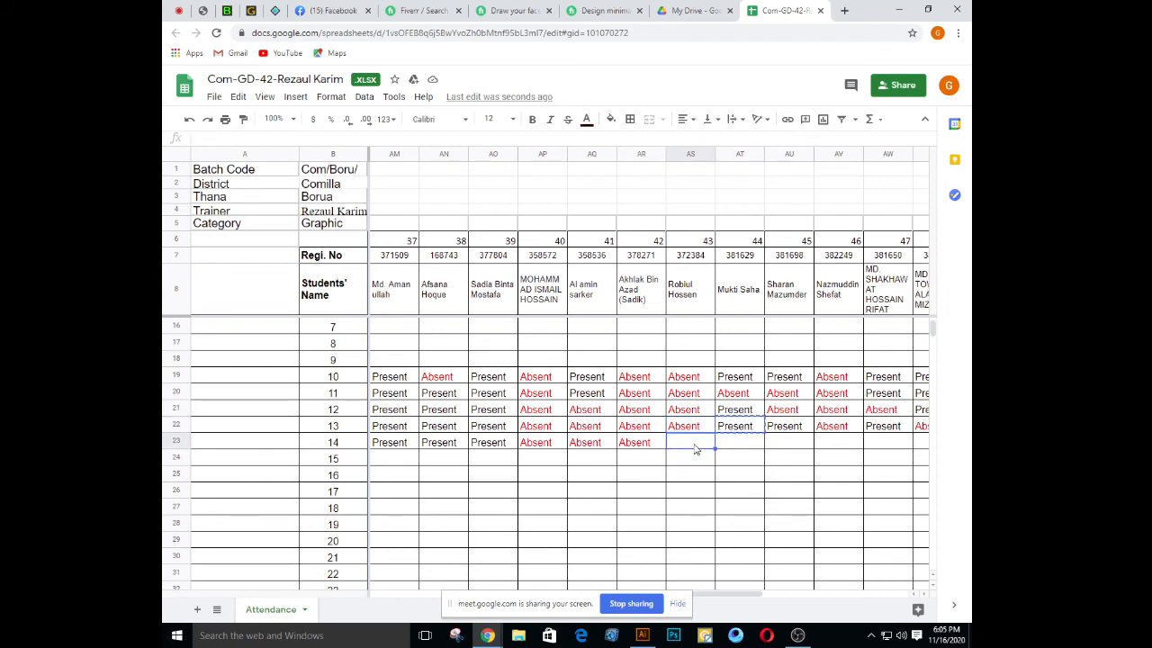
key("ctrl+v")
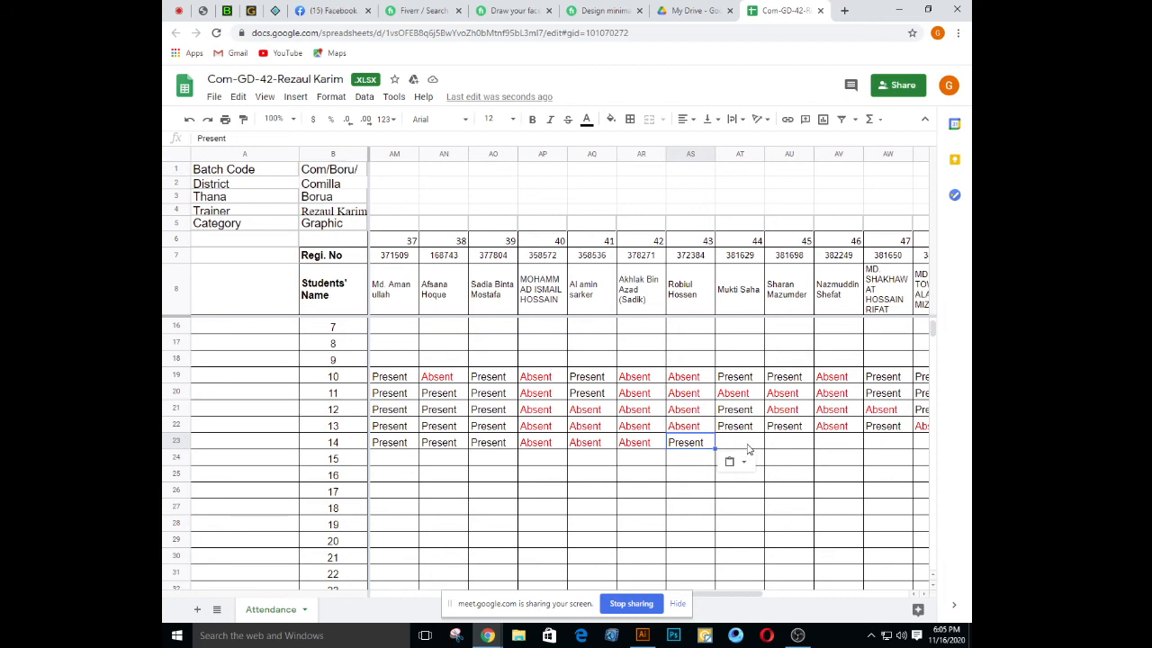
Mark students 44 and 45 Absent for class 14 by copying student 43's class 13 entry from AS22 into AT23 and AU23
left_click(750, 430)
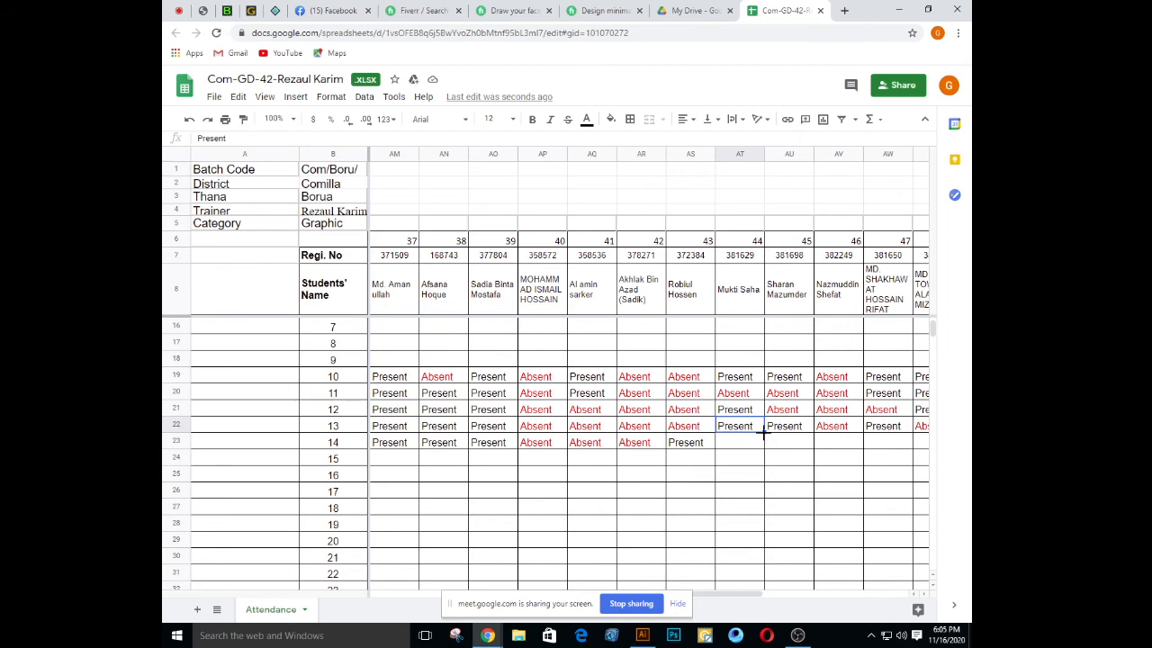
left_click(713, 430)
key("ctrl+c")
left_click(748, 445)
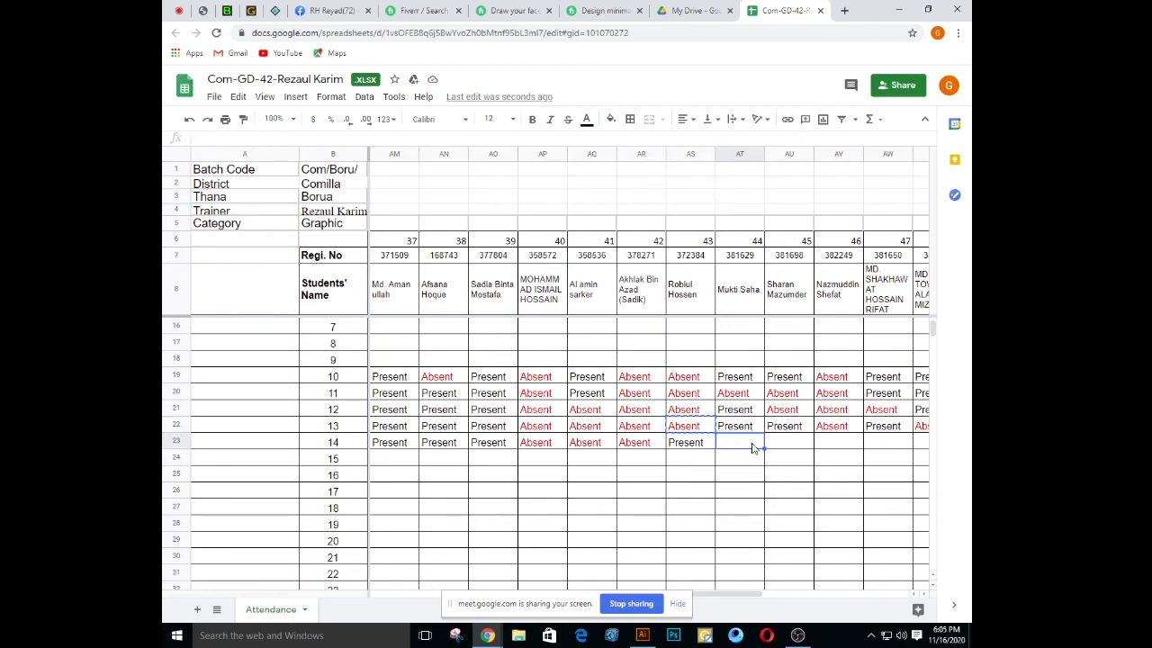
key("ctrl+v")
left_click(774, 423)
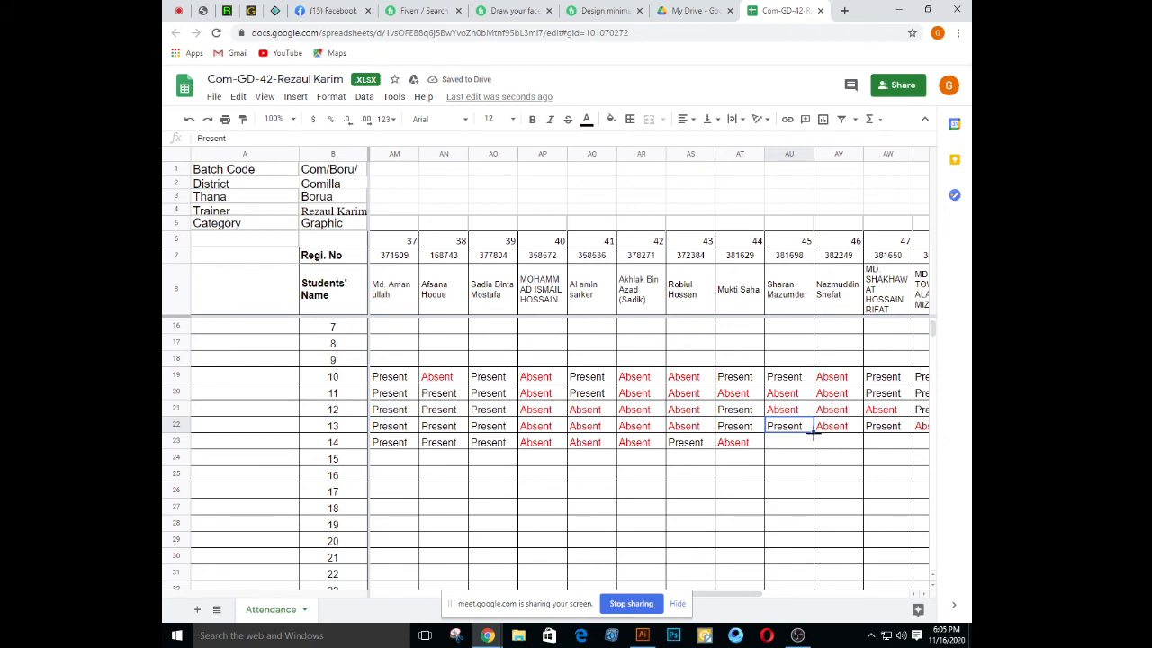
left_click(780, 442)
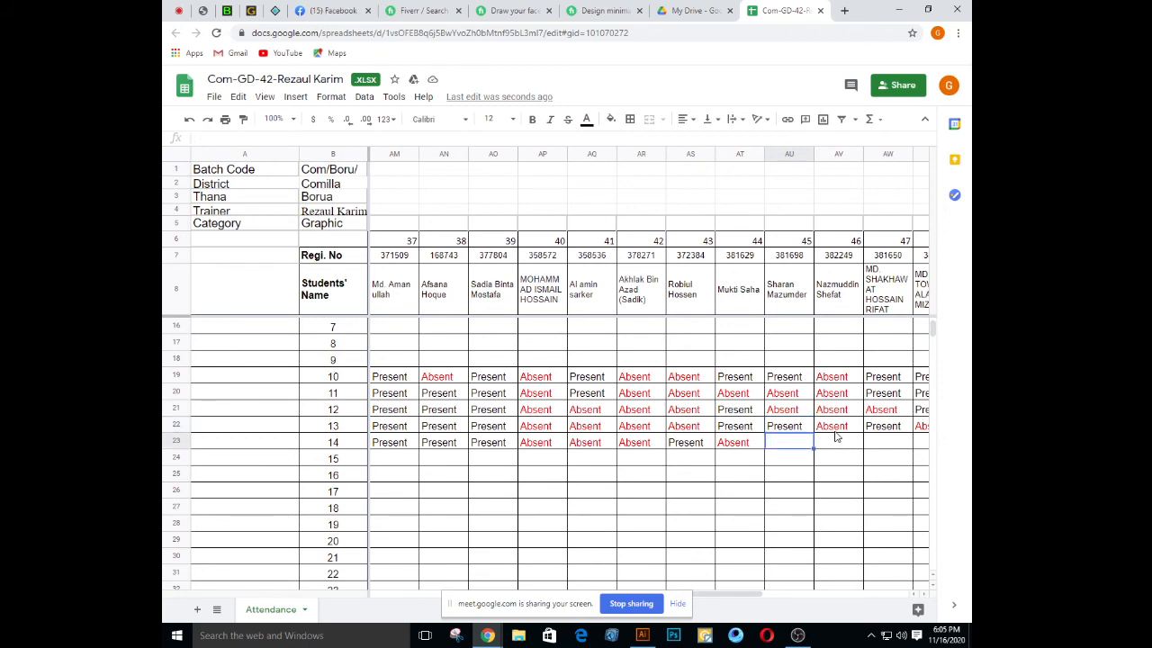
key("ctrl+v")
Fill the class 13 entries down into AV23 and AW23, marking student 46 Absent and student 47 Present for class 14
left_click(835, 430)
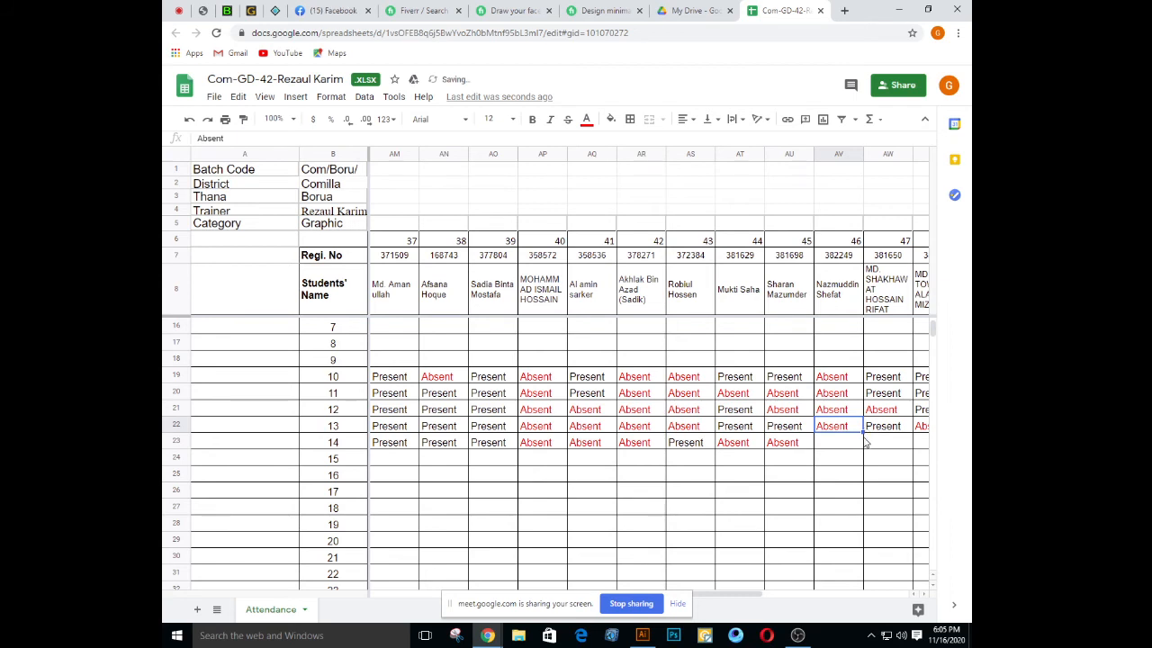
left_click_drag(864, 438, 863, 451)
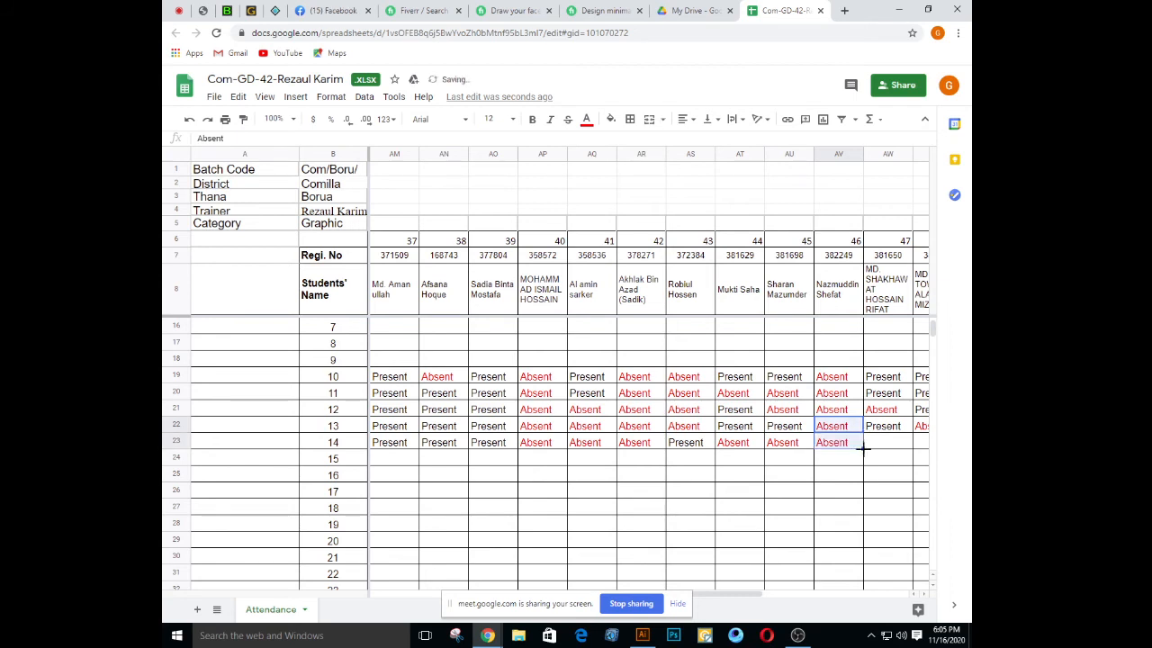
left_click(897, 433)
left_click(927, 595)
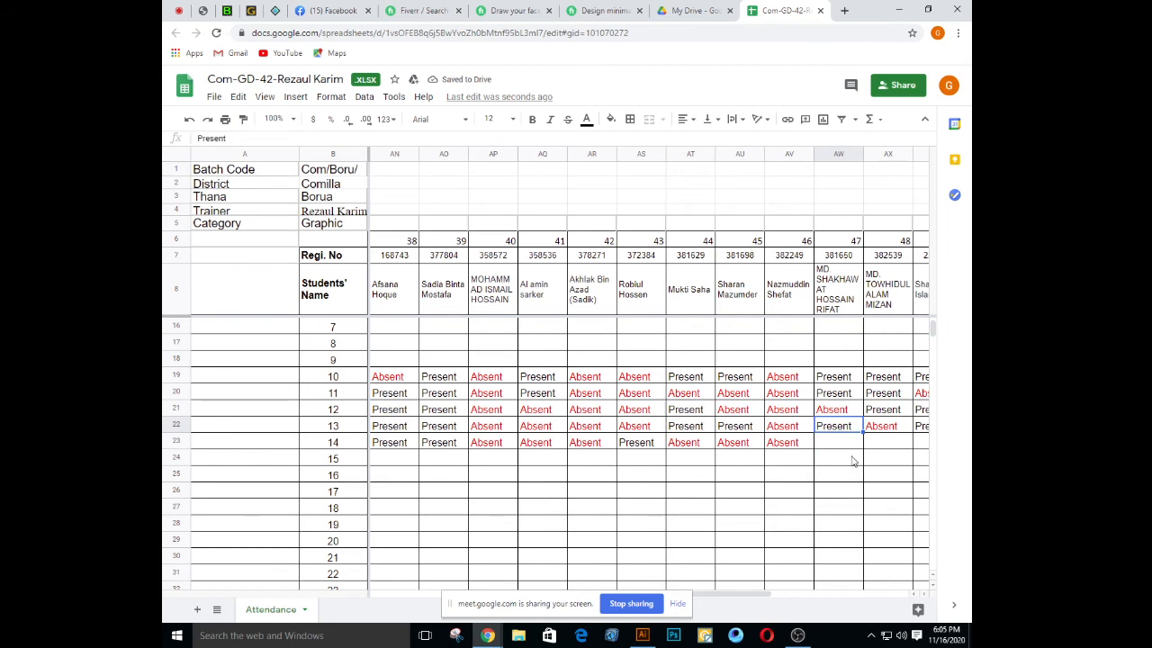
left_click_drag(861, 432, 862, 444)
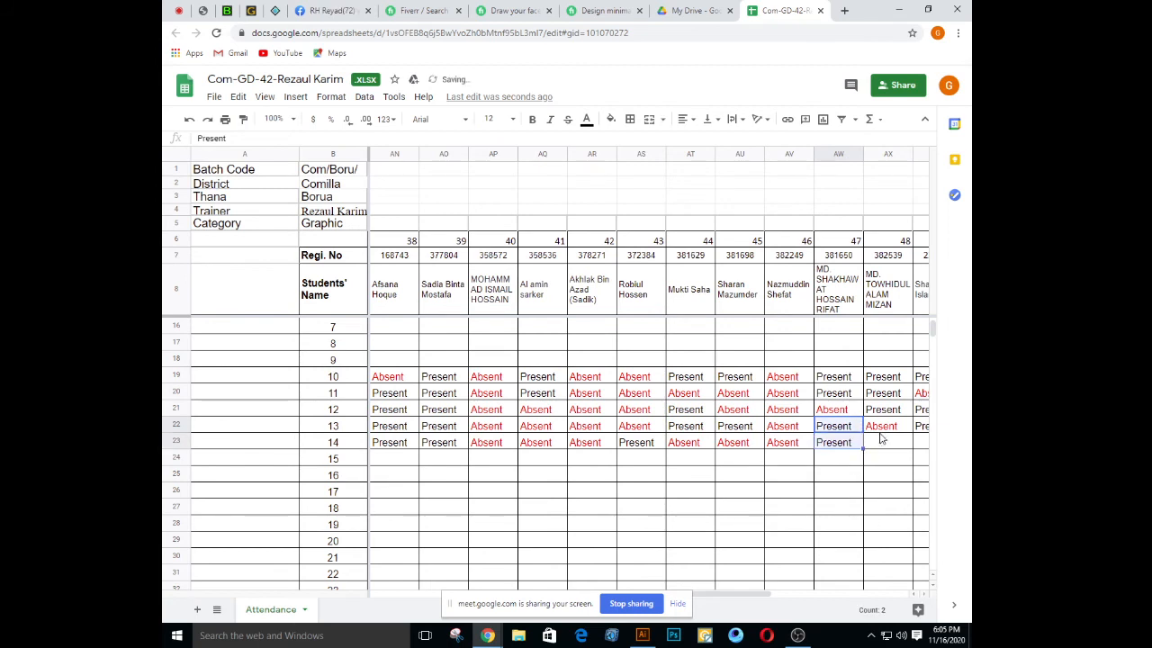
Mark student 48 Present for class 14 by copying the student's class 12 entry from AX21 into AX23
left_click(891, 433)
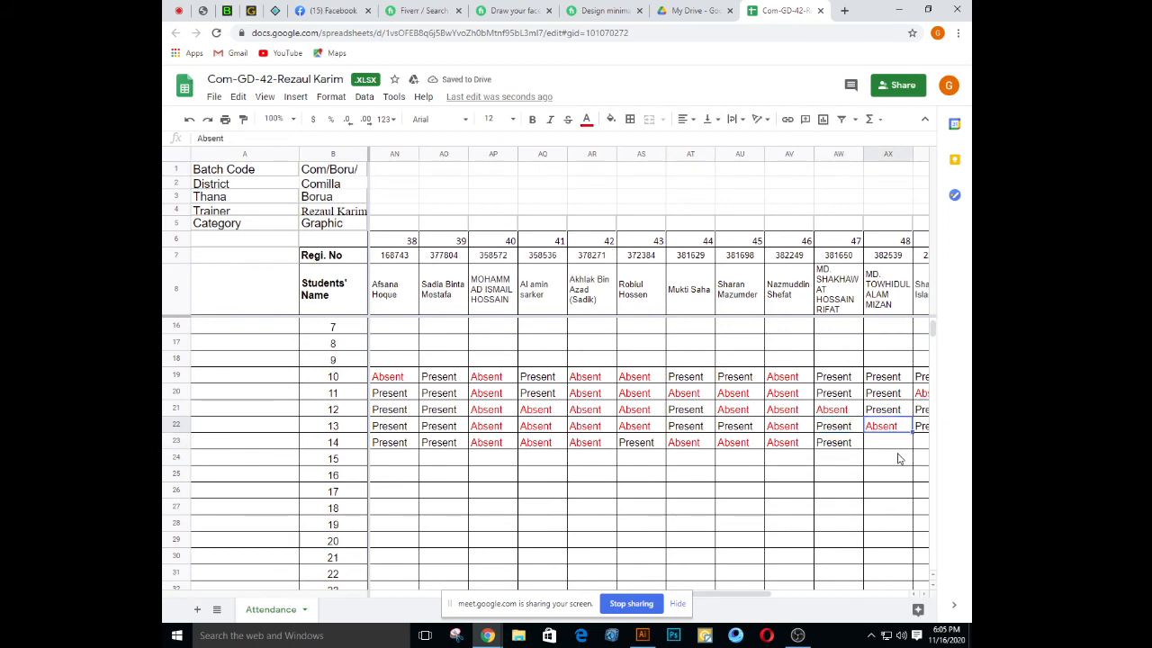
scroll(927, 596, "right", 4)
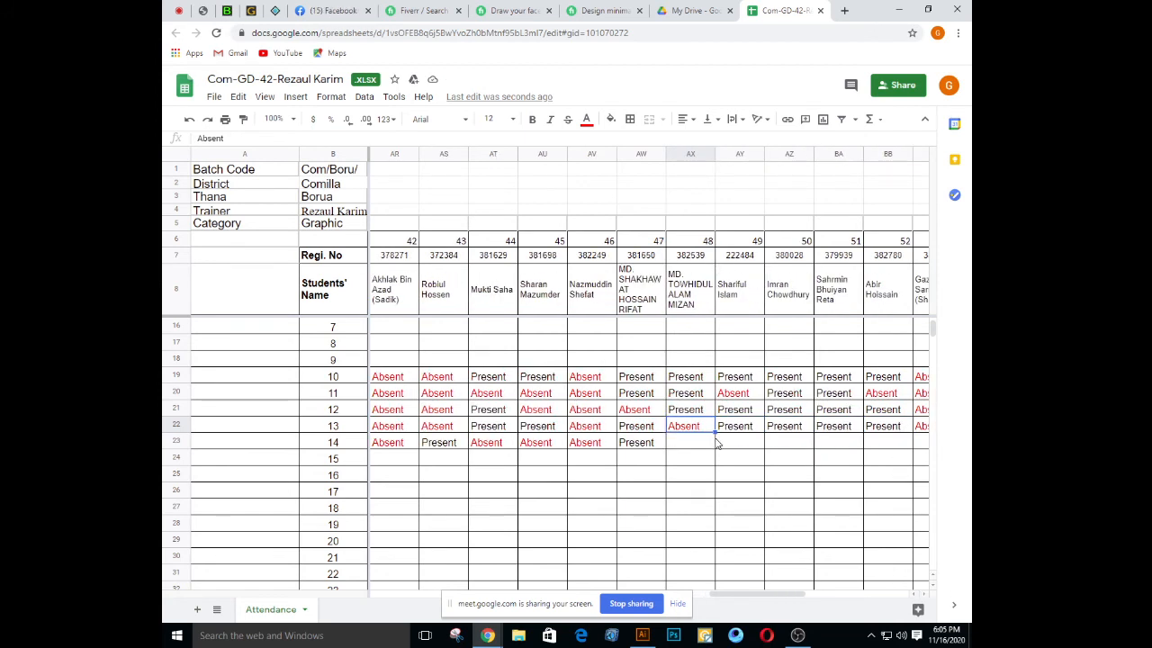
left_click(690, 408)
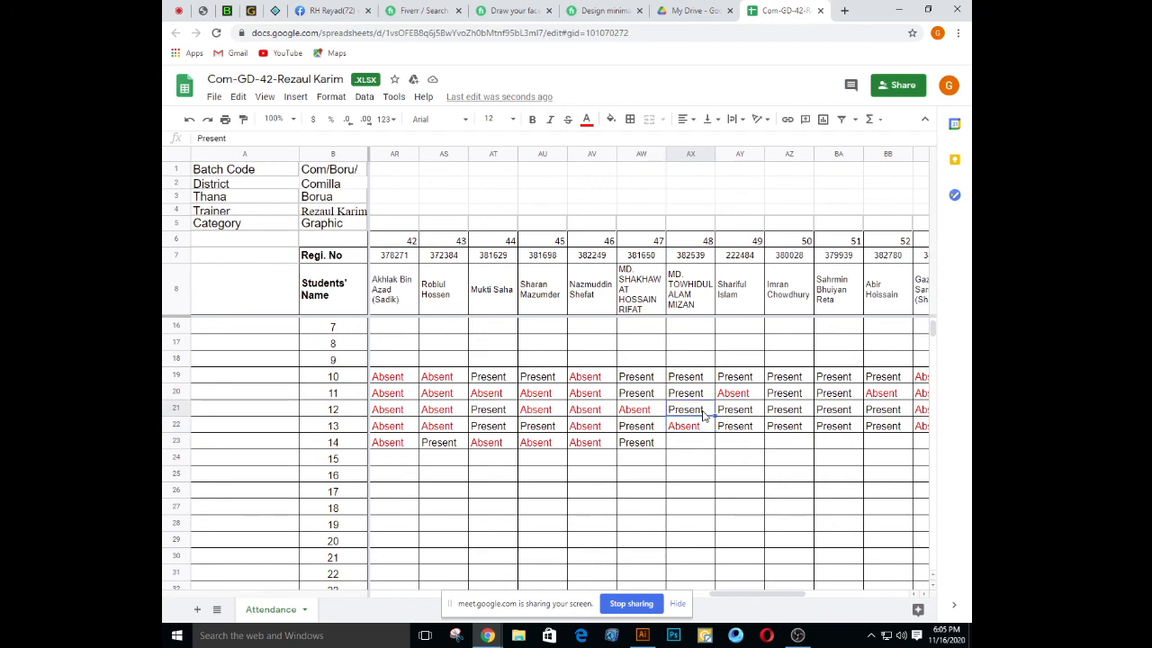
key("ctrl+c")
left_click(695, 444)
key("ctrl+v")
left_click(746, 431)
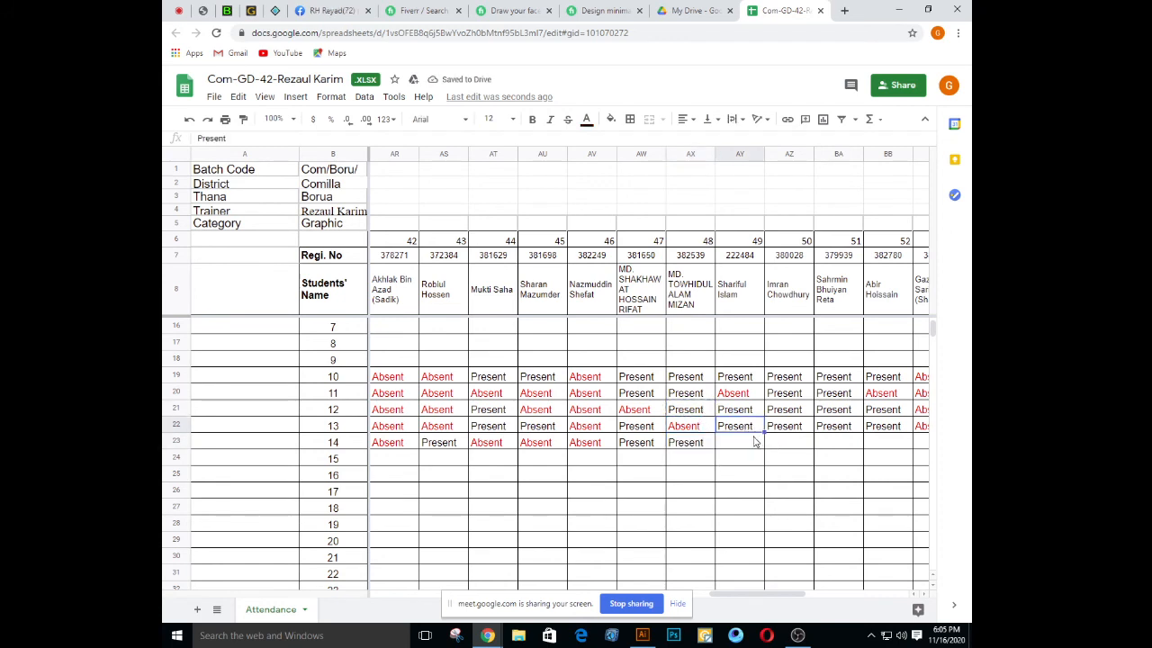
left_click(754, 443)
key("ctrl+v")
key("ctrl+z")
Mark student 49 Absent for class 14 by copying student 48's class 13 entry from AX22 into AY23
left_click(702, 427)
key("ctrl+c")
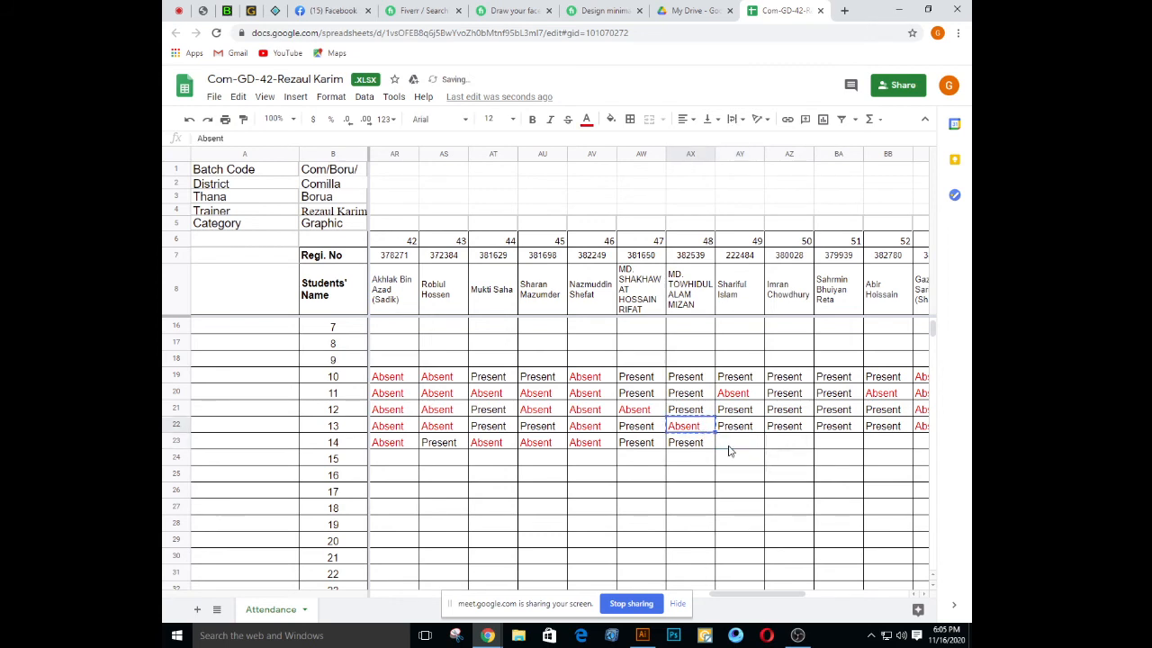
left_click(736, 446)
key("ctrl+v")
Mark students 50 and 51 Present for class 14 by filling their class 13 entries down into AZ23 and BA23
left_click(789, 427)
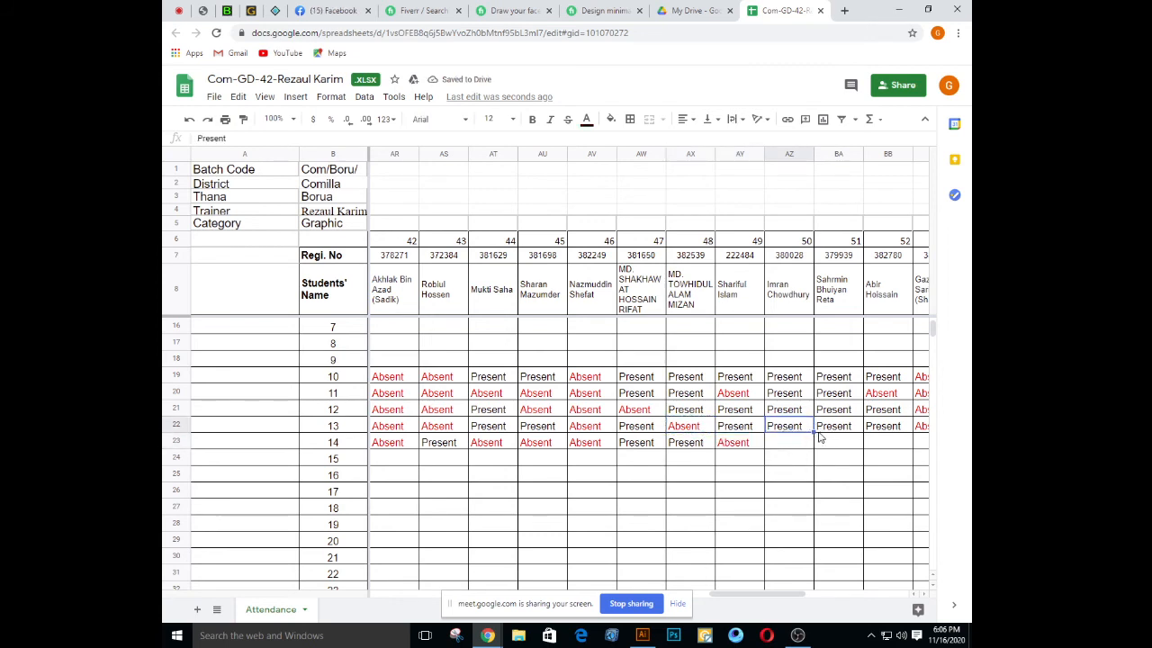
left_click_drag(812, 436, 808, 446)
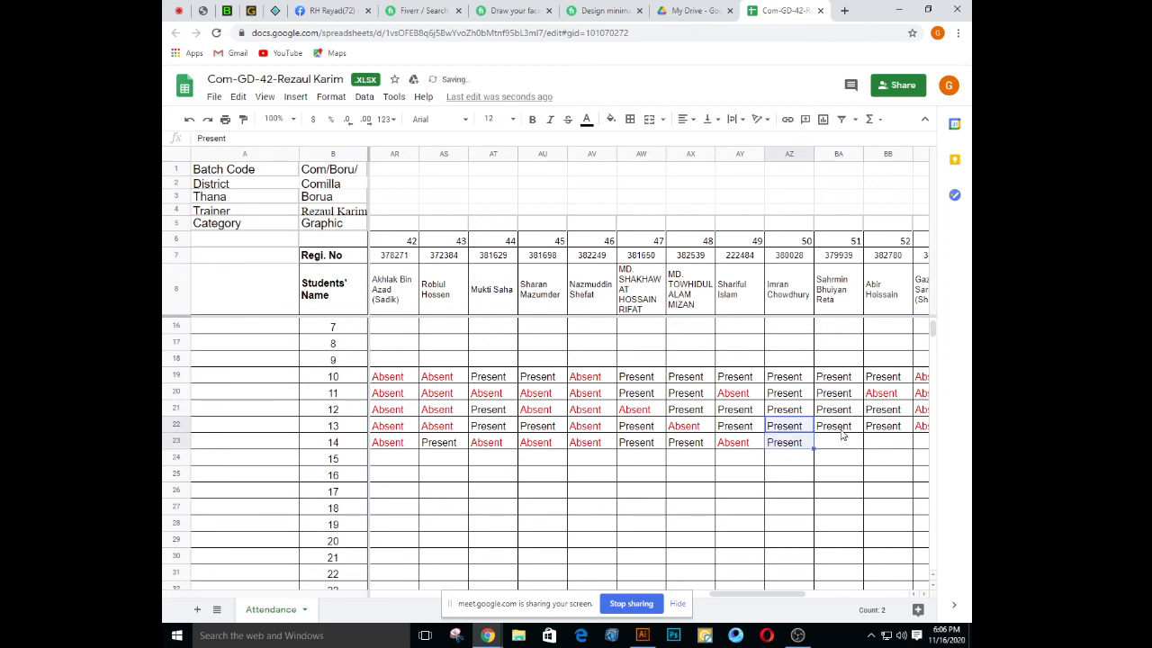
left_click(841, 428)
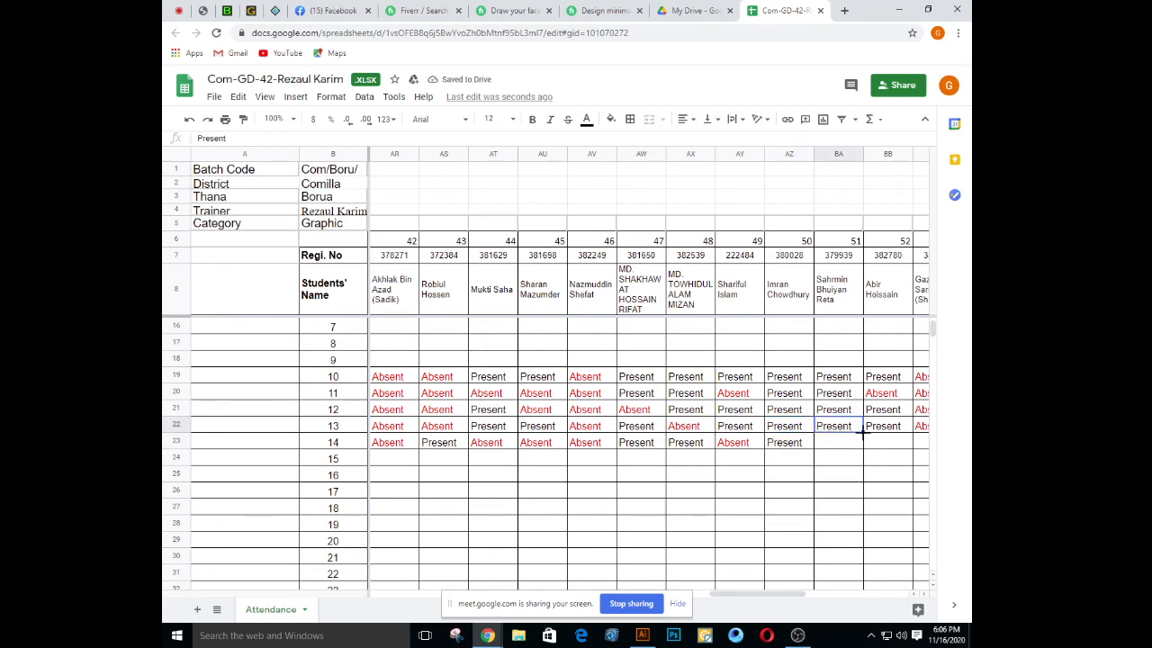
left_click_drag(863, 434, 862, 452)
Fill the class 13 entries down into BB23:BE23, marking student 52 Present and students 53 to 55 Absent for class 14
scroll(902, 596, "right", 4)
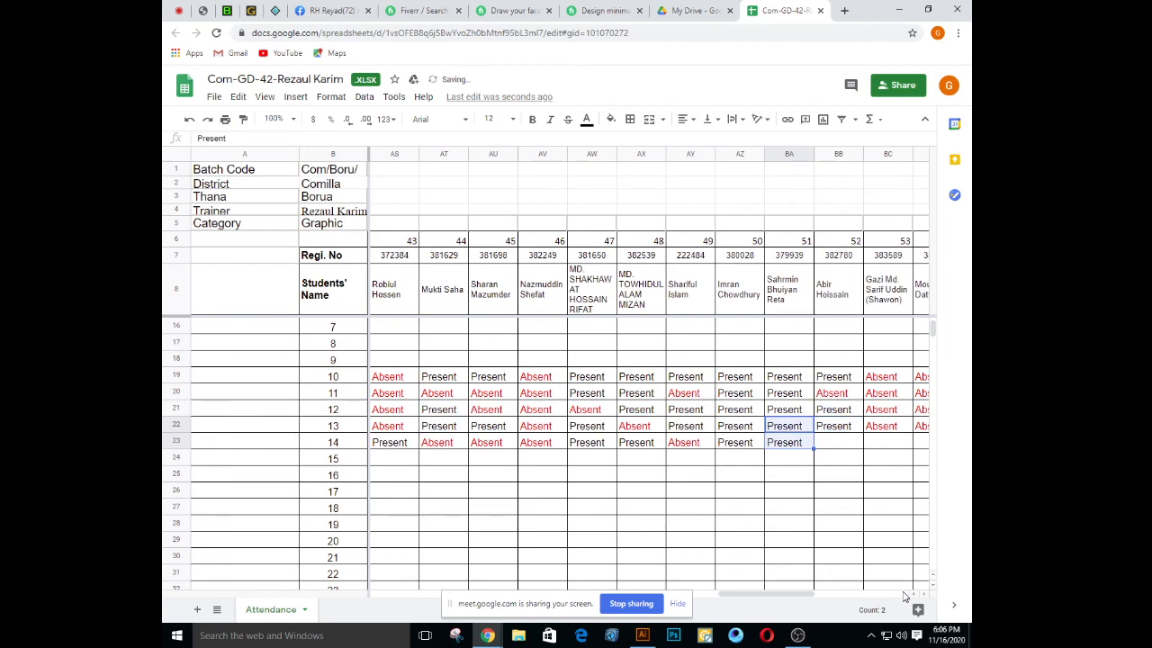
left_click(696, 428)
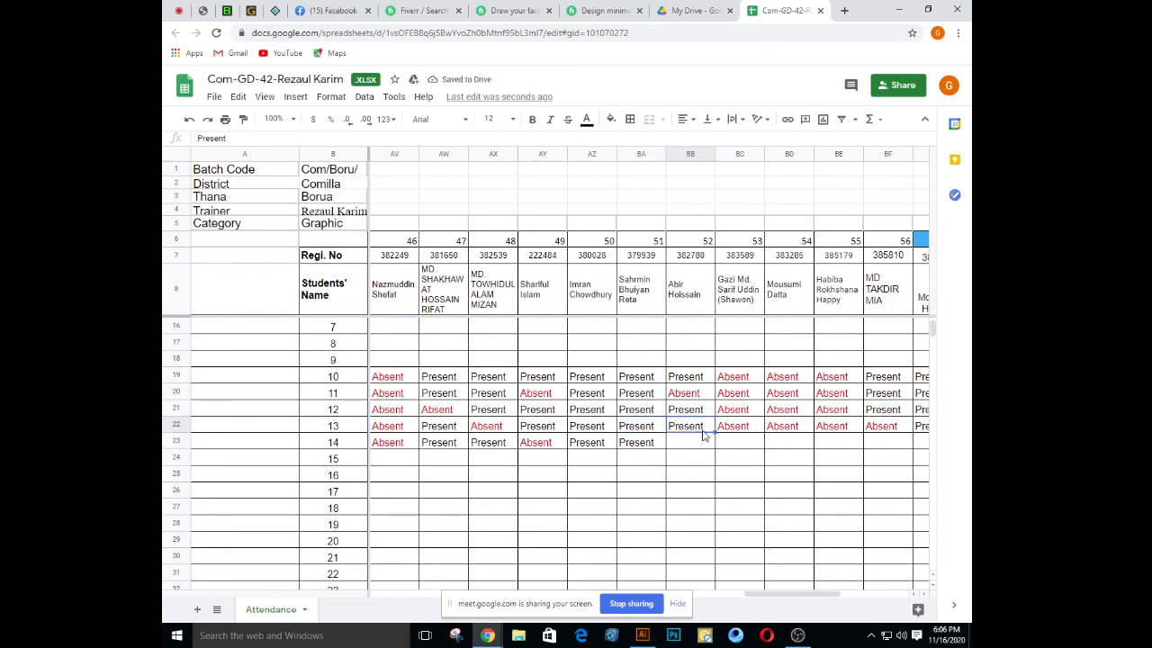
left_click(859, 426, "shift")
left_click_drag(862, 434, 867, 454)
Mark student 56 Present for class 14 by copying the student's class 12 entry from BF21 into BF23
left_click(895, 427)
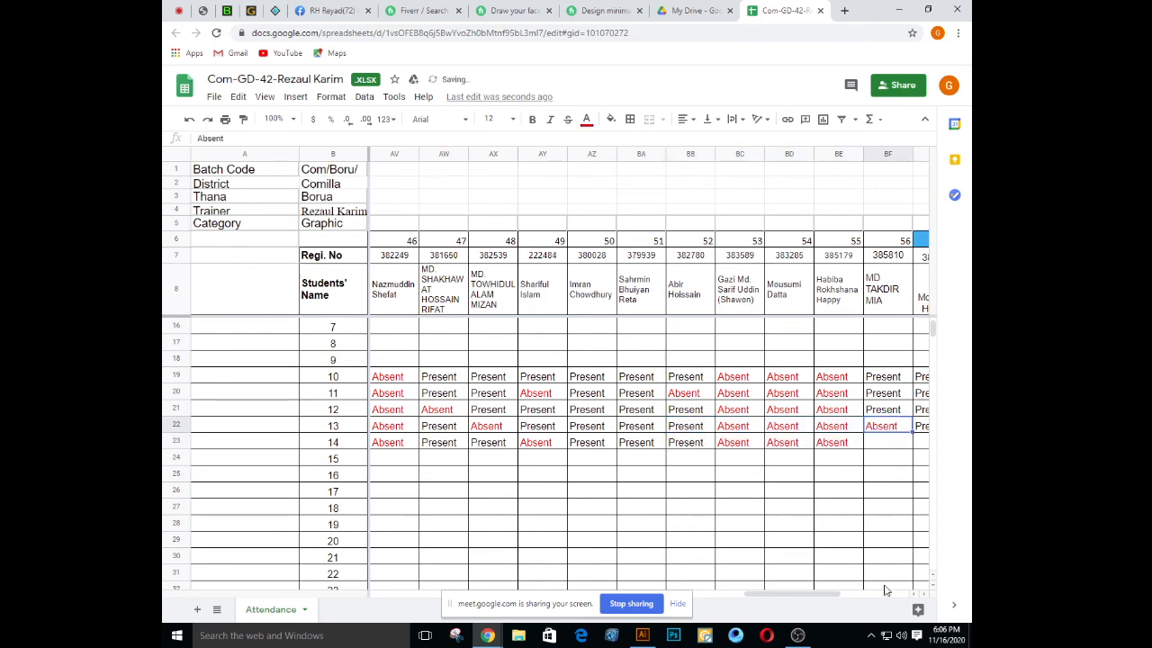
scroll(893, 597, "right", 4)
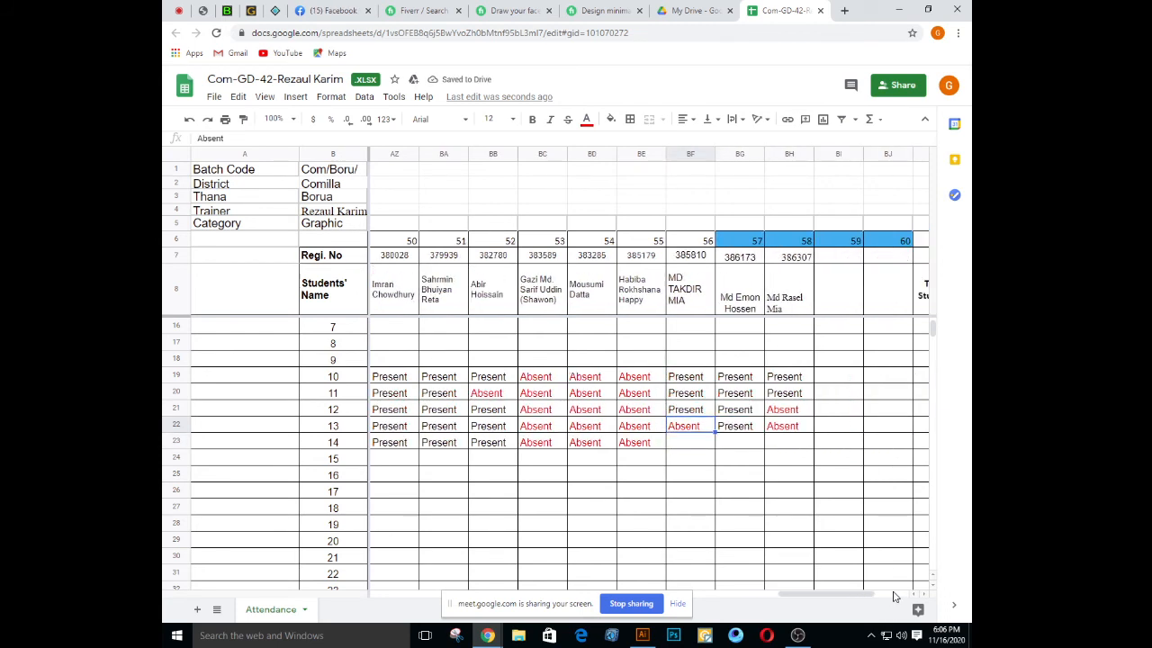
left_click(689, 409)
key("ctrl+c")
left_click(696, 442)
key("ctrl+v")
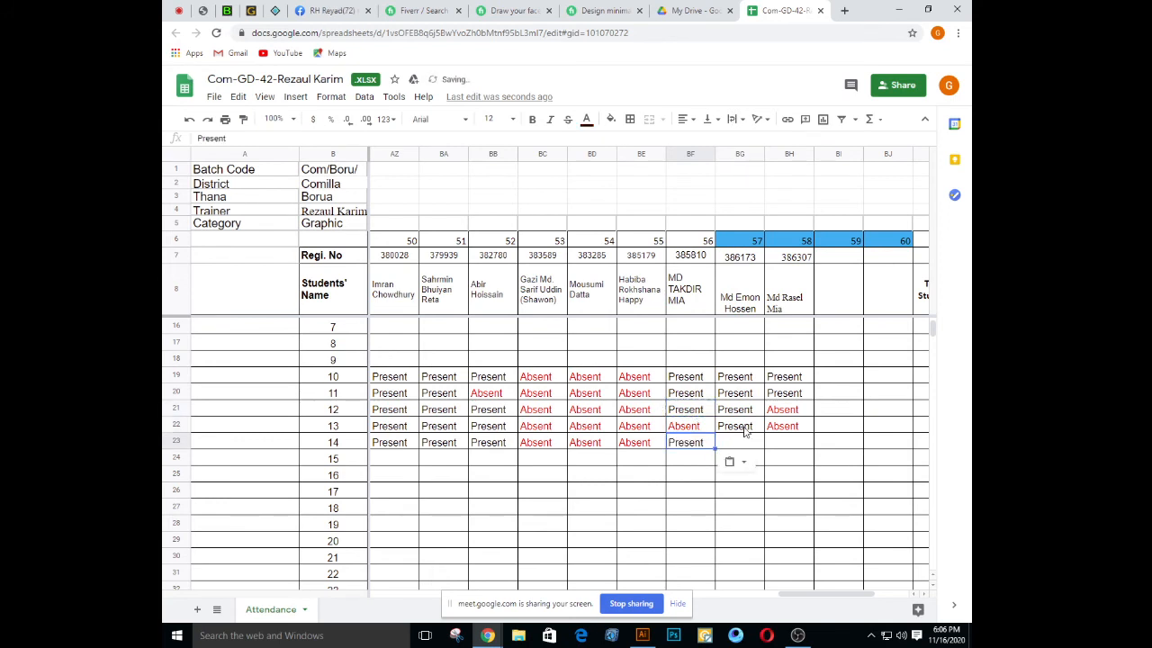
Mark student 57 Present for class 14 by copying the class 13 entry from BG22 into BG23
left_click(744, 431)
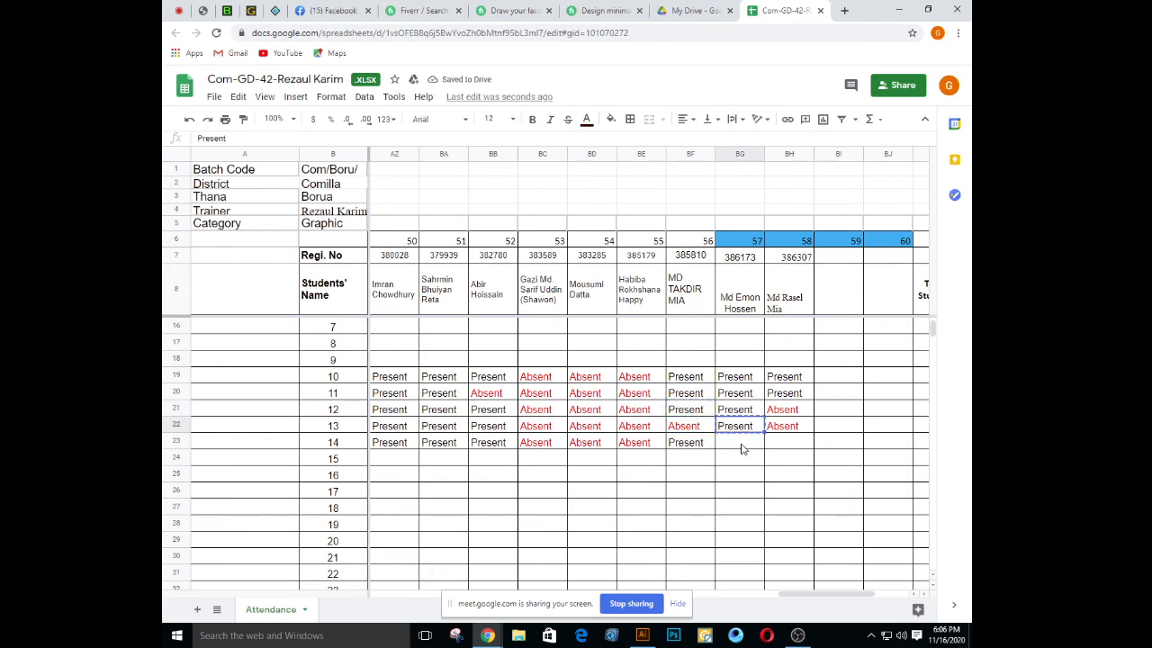
left_click(743, 447)
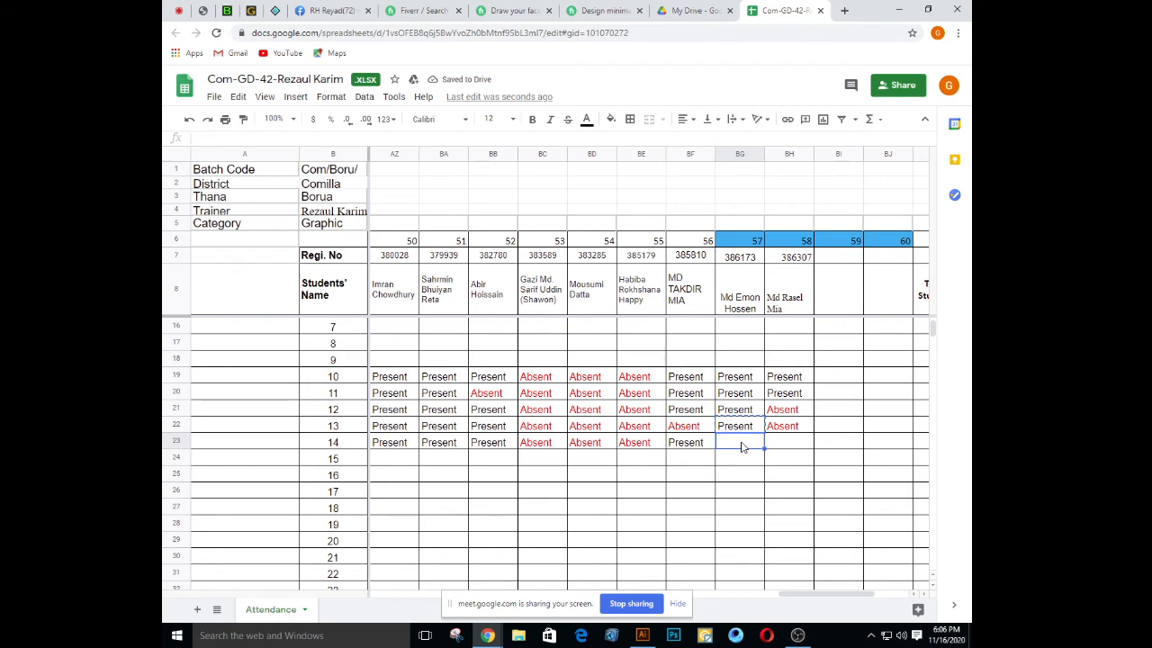
key("ctrl+v")
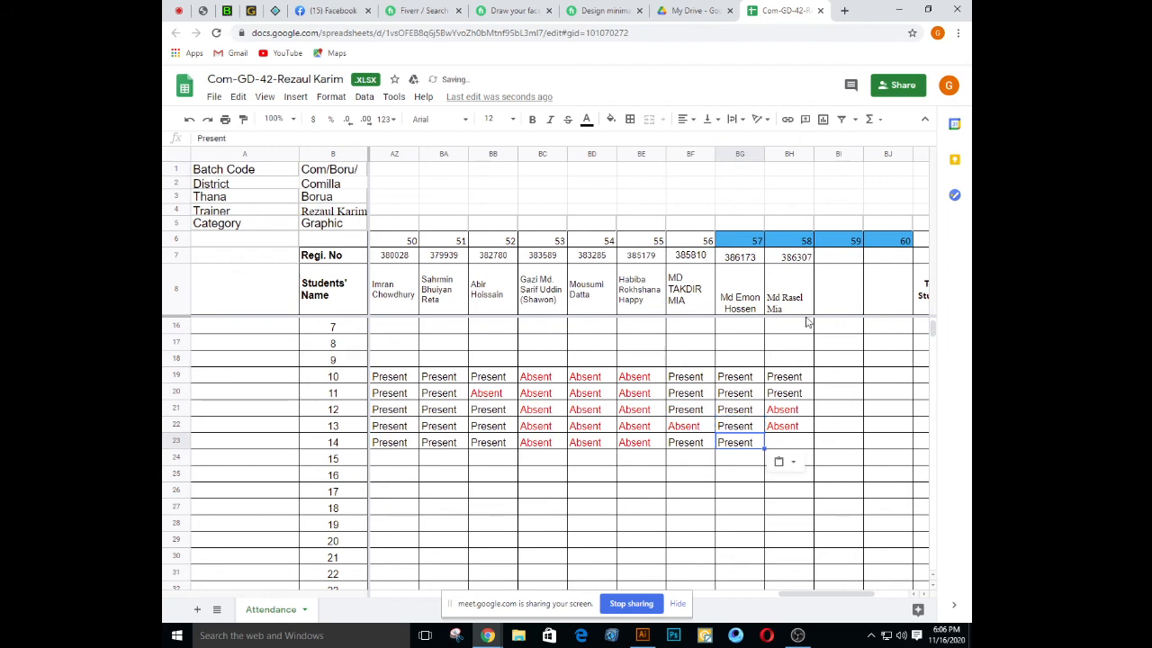
left_click(793, 396)
key("ctrl+c")
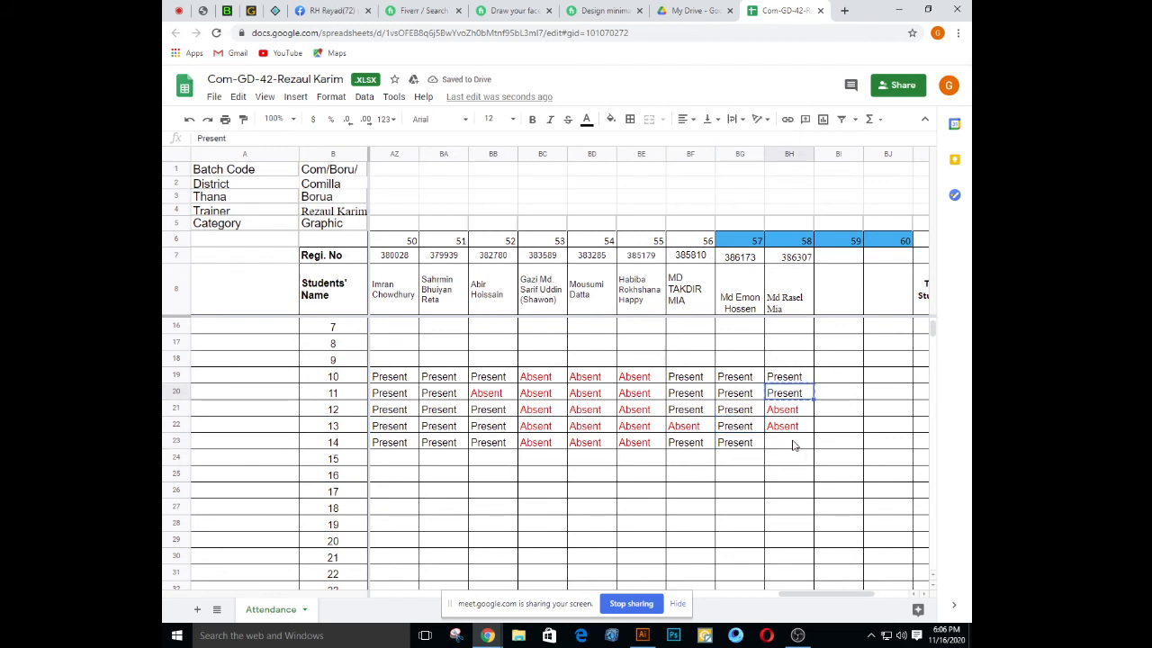
left_click(794, 444)
Mark student 58 Absent for class 14 by filling the class 13 entry in BH22 down into BH23
left_click(795, 427)
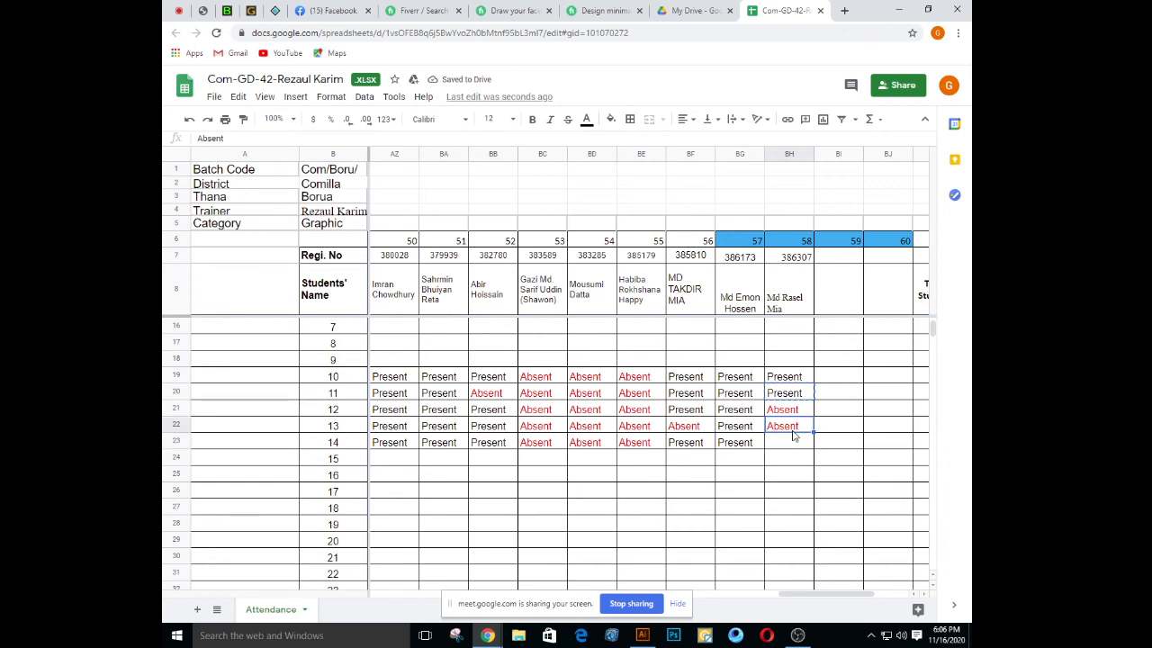
left_click_drag(811, 429, 810, 447)
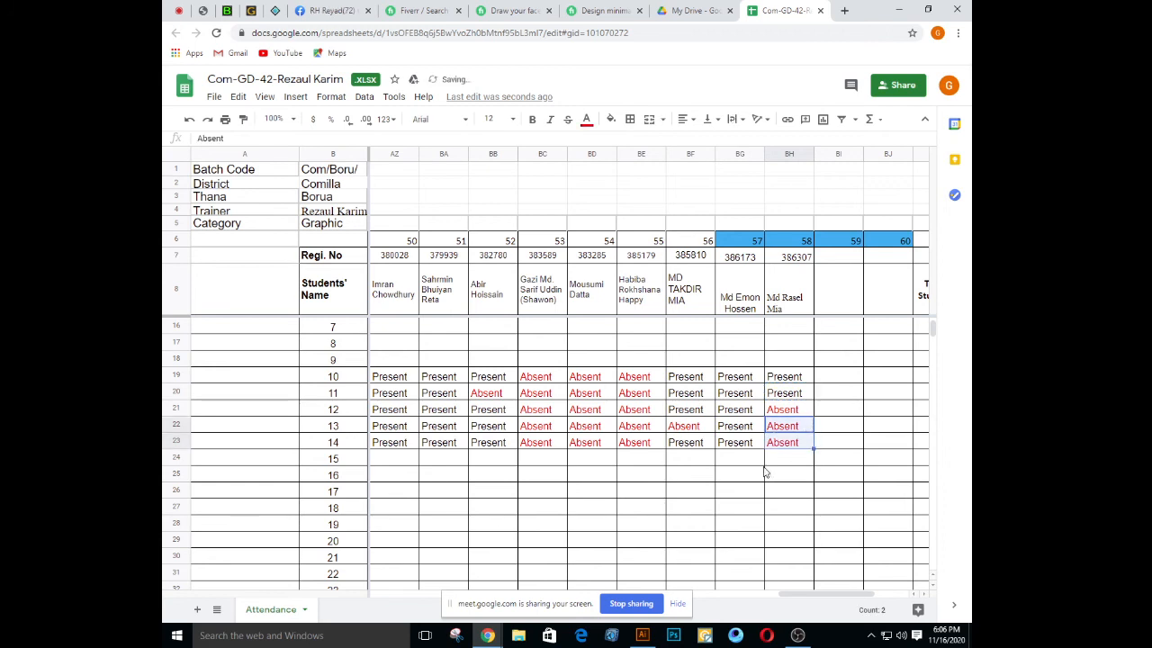
left_click(643, 465)
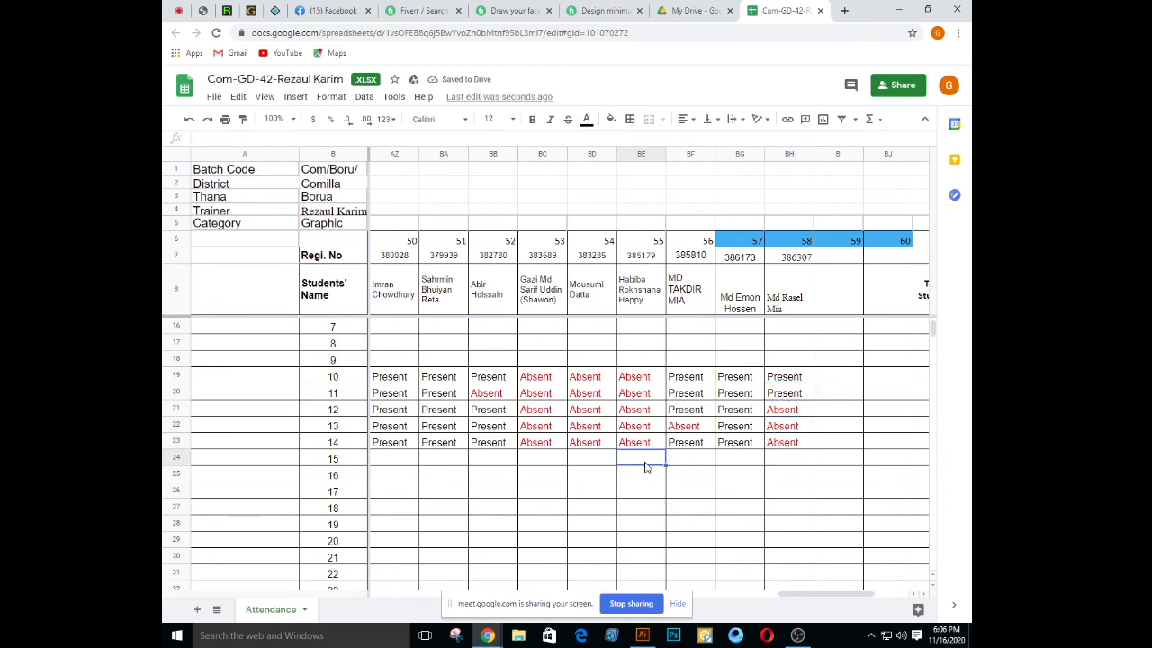
Stop sharing the screen and switch to the Google Meet call
left_click(639, 606)
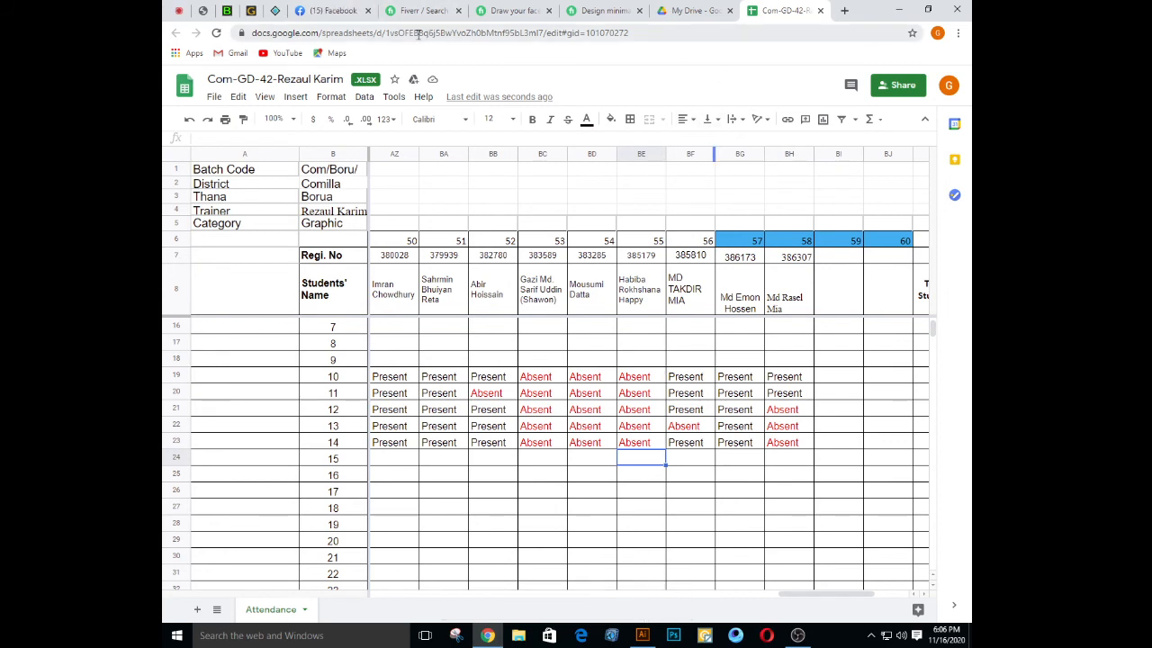
left_click(193, 5)
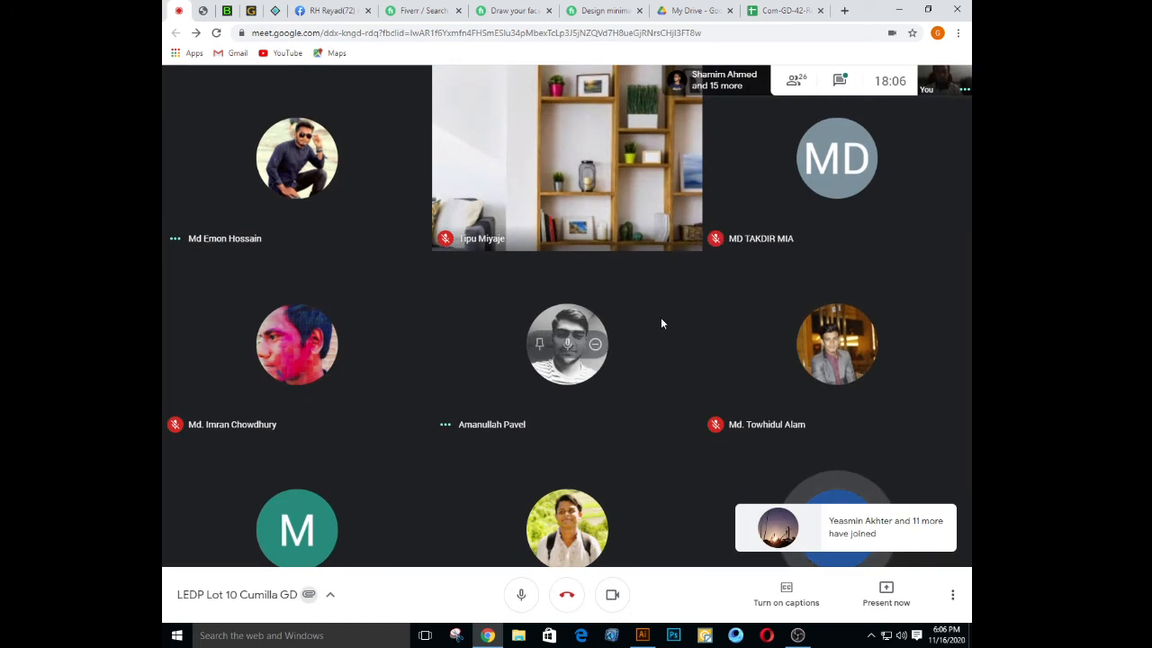
Examine the meeting's chat messages and go through the list of people in the call
left_click(840, 80)
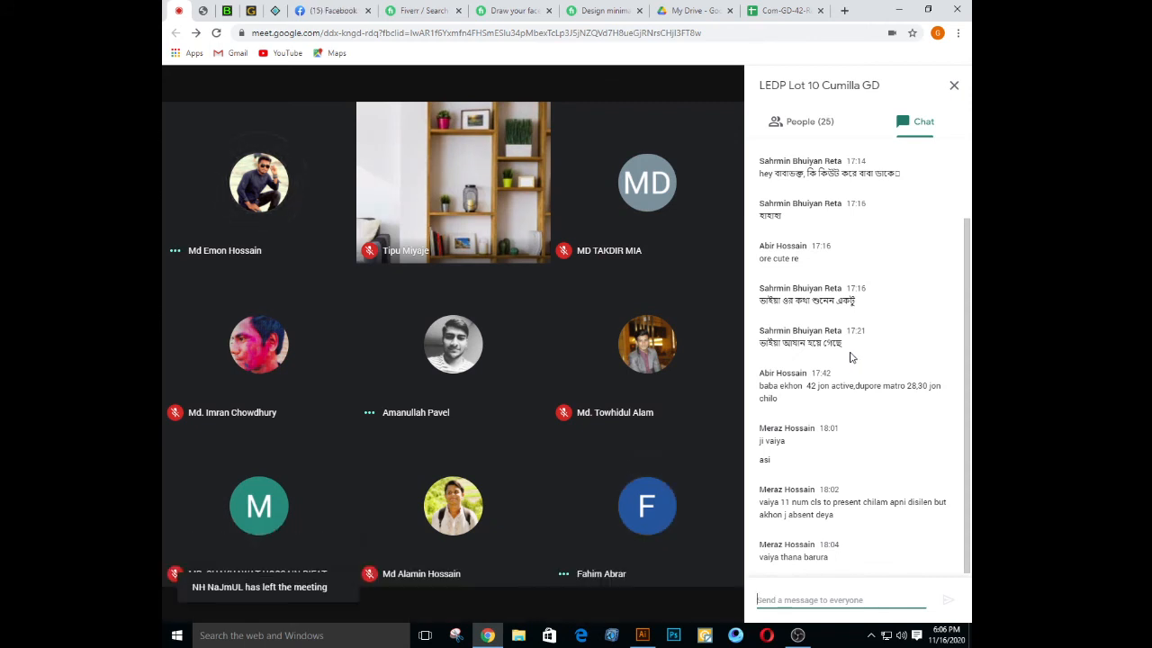
left_click(804, 124)
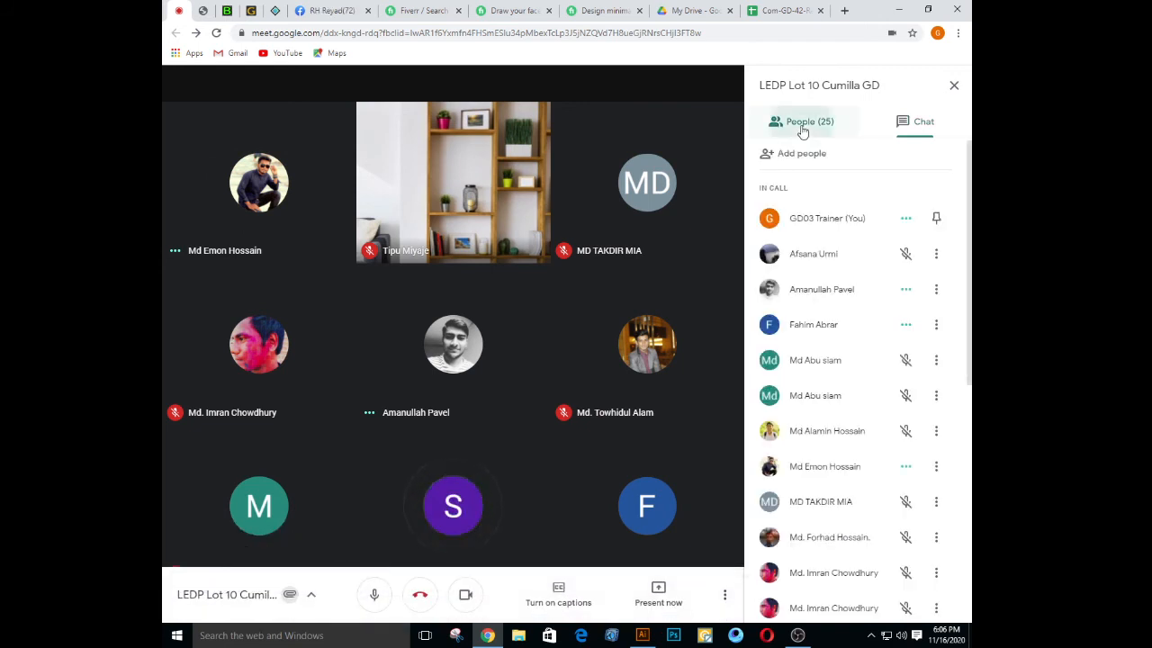
scroll(819, 306, "down", 5)
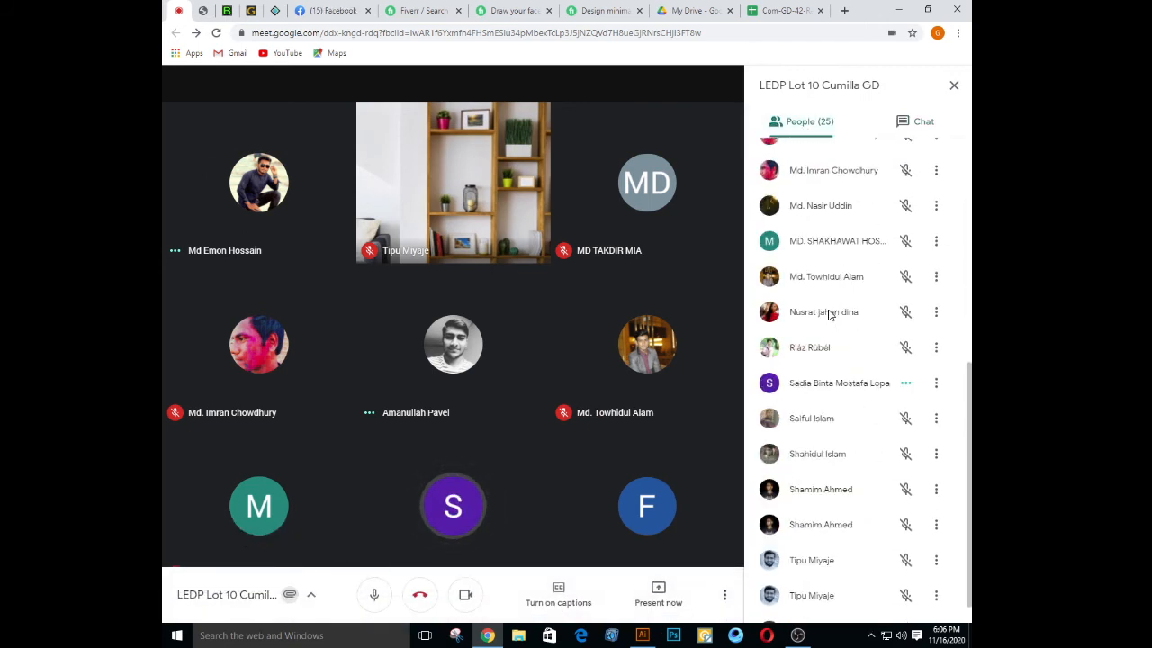
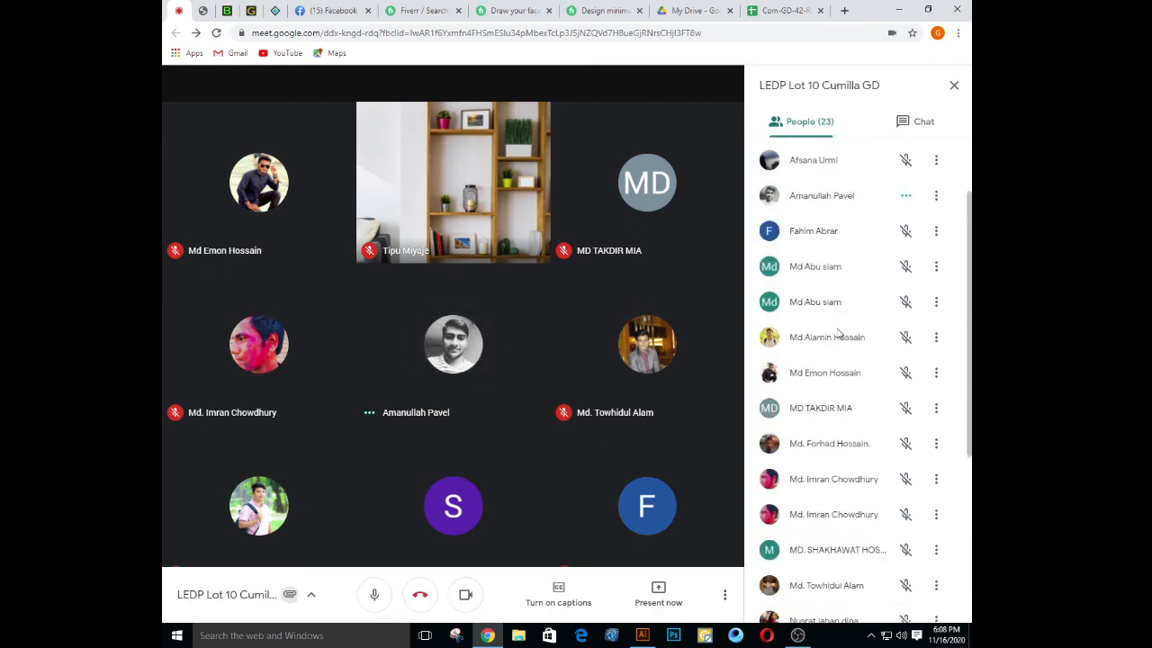
scroll(840, 334, "down", 1)
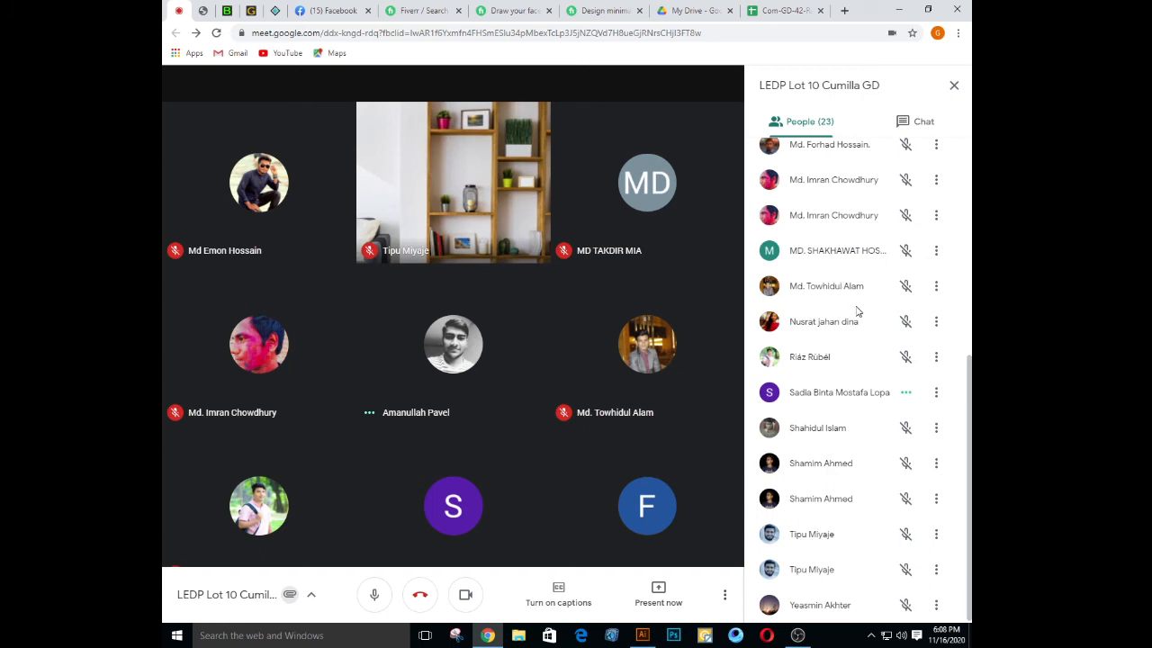
Go through the list of people in the call again, from the first participant to the last
scroll(853, 311, "up", 4)
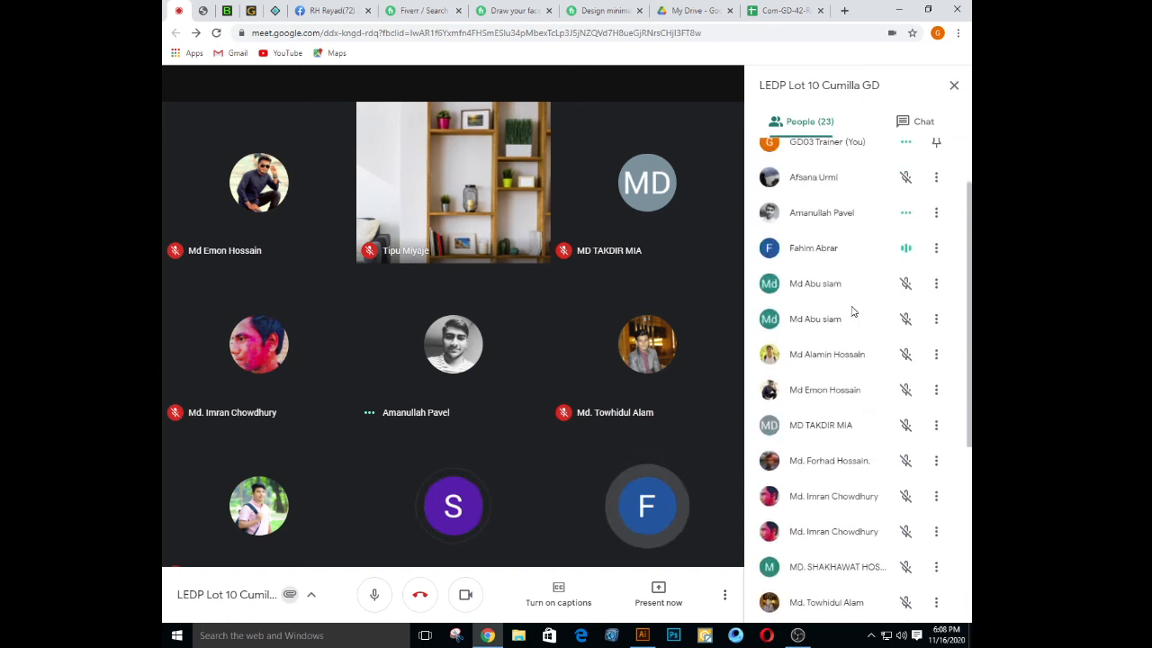
scroll(853, 311, "up", 1)
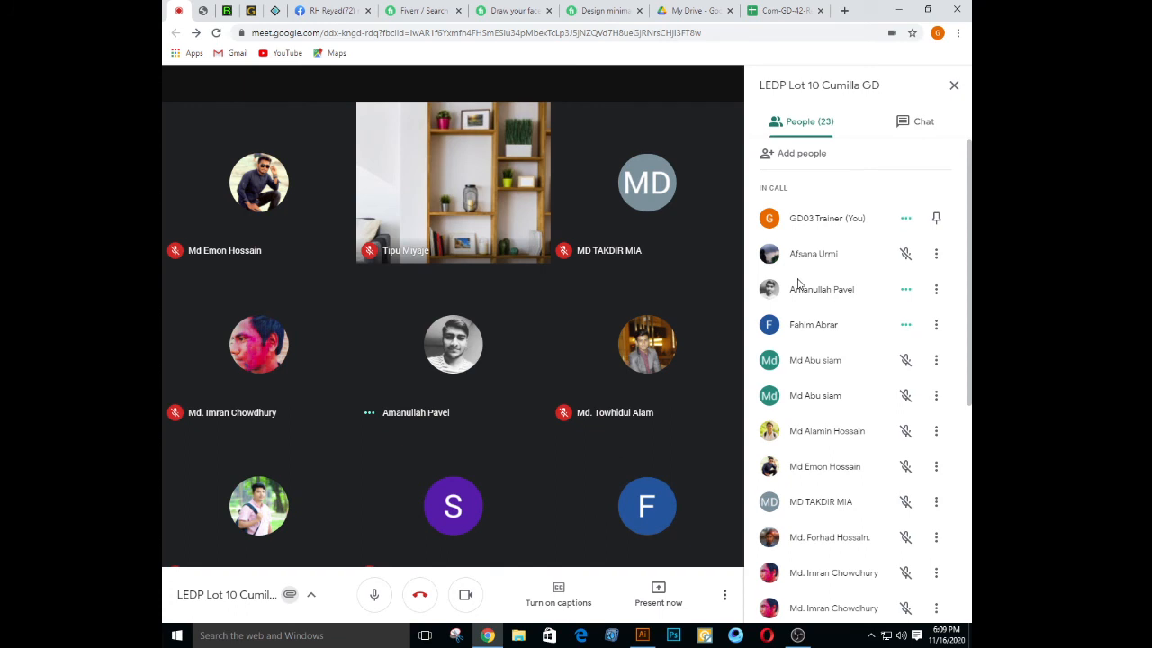
scroll(792, 297, "down", 5)
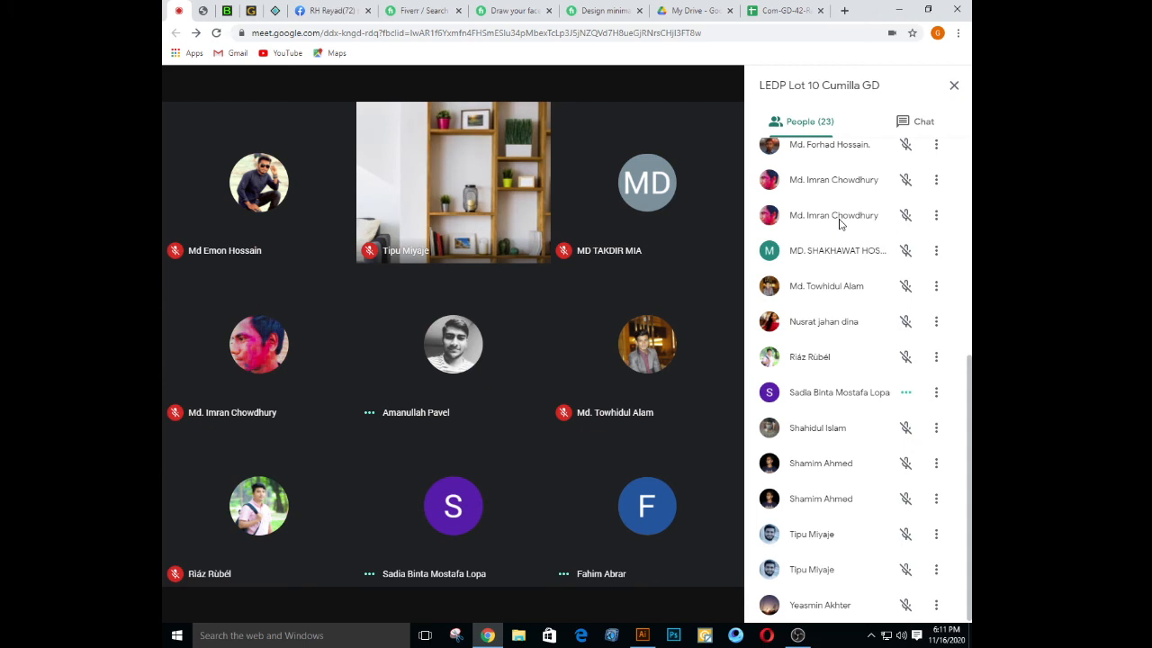
Present the entire screen to the meeting and close the participant list
left_click(658, 594)
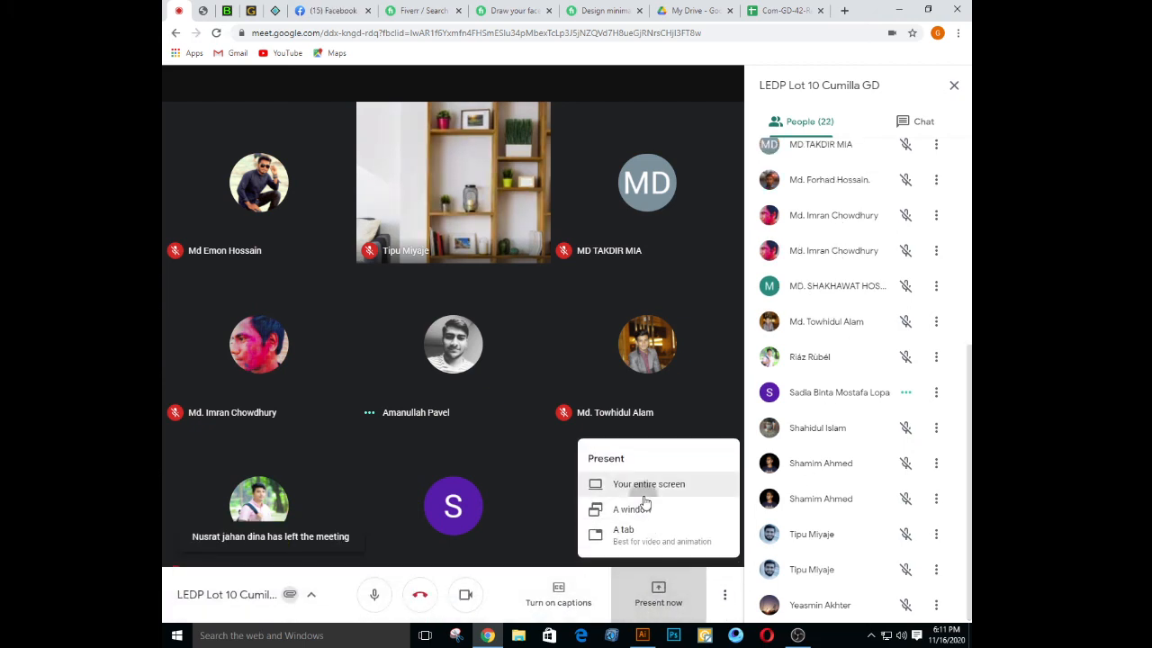
left_click(640, 490)
left_click(687, 306)
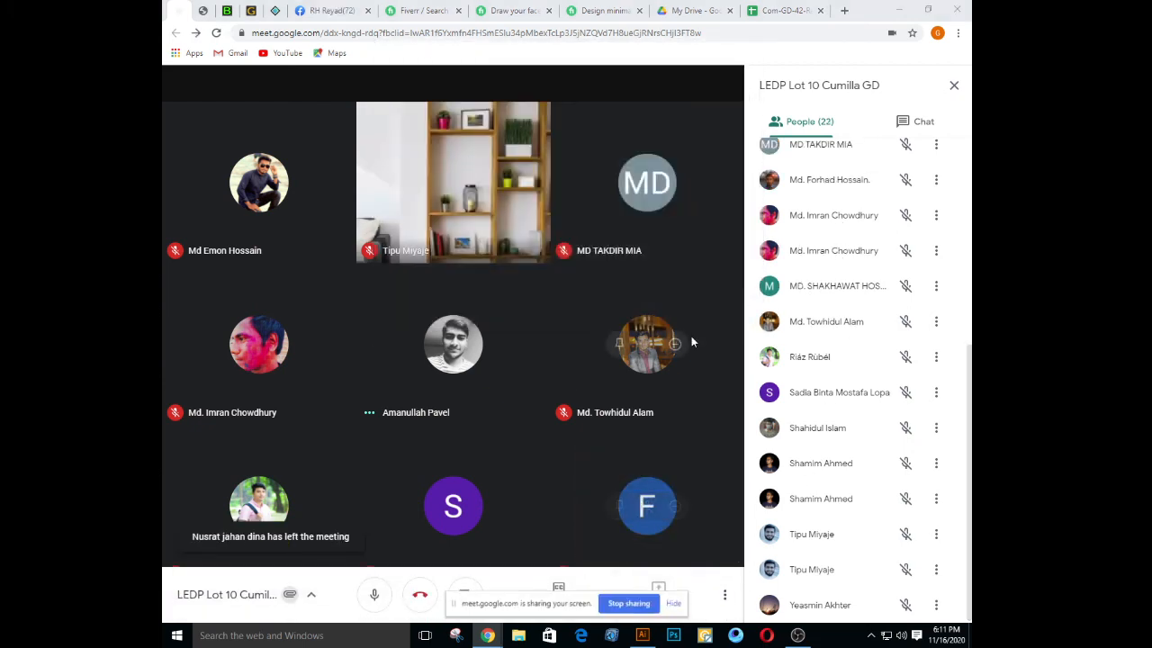
left_click(954, 84)
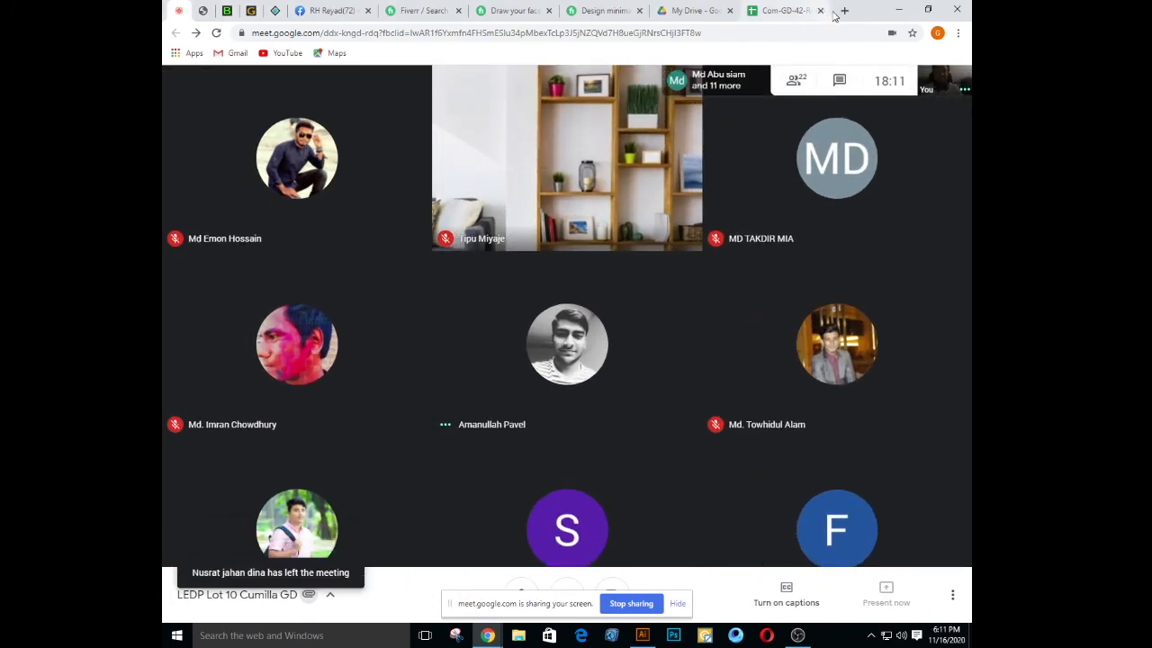
Open a new browser tab, return to the Fiverr minimalist avatar gig, and search for "landscape design" services from there
left_click(845, 10)
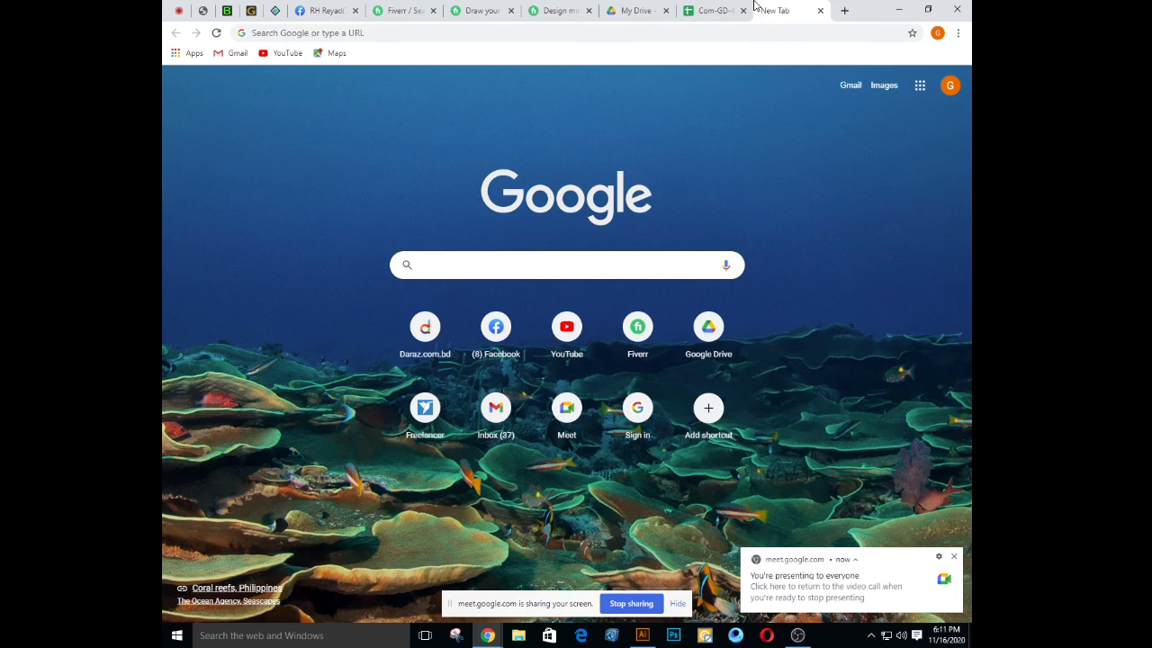
left_click(558, 10)
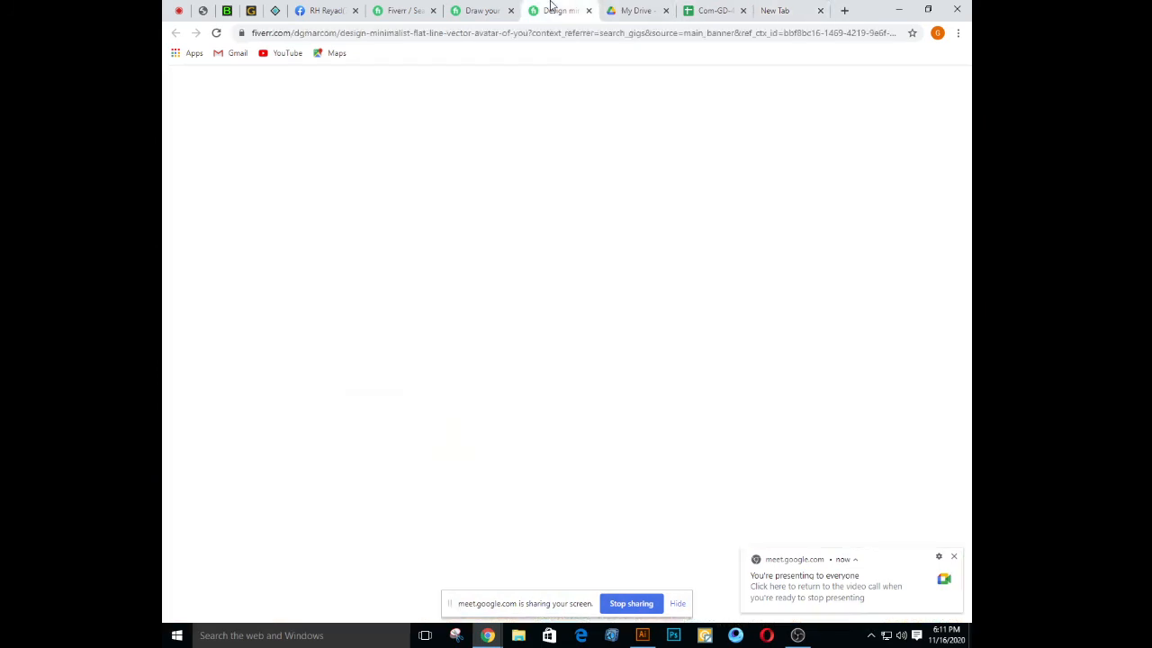
left_click(355, 94)
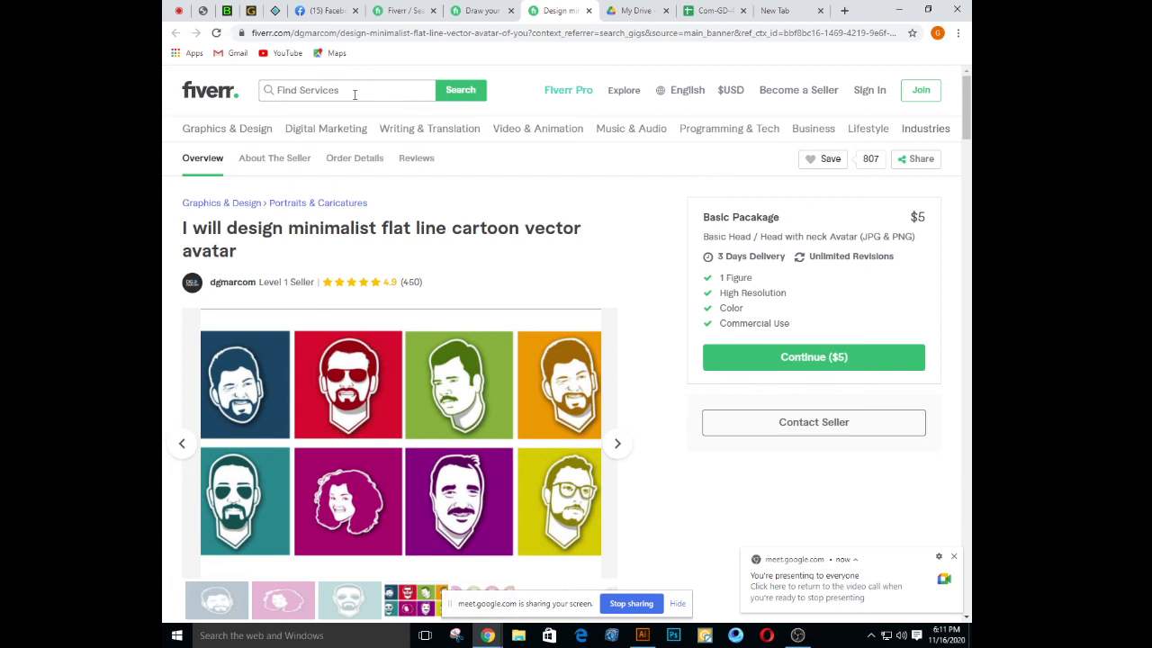
type("land")
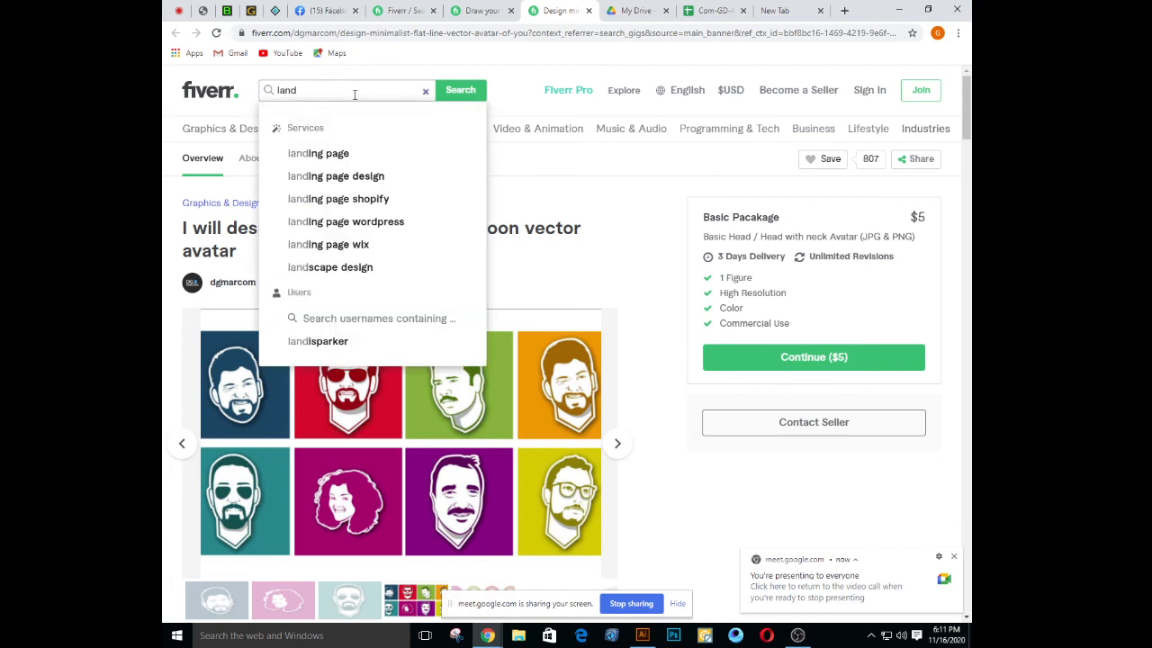
type("cape")
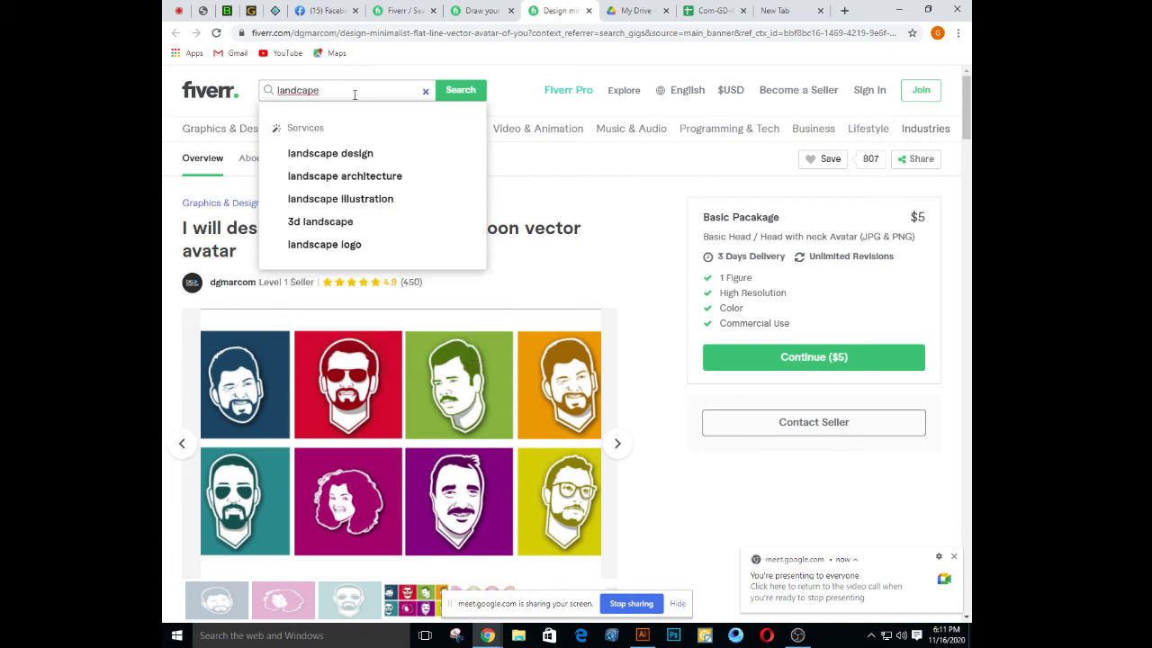
left_click(331, 153)
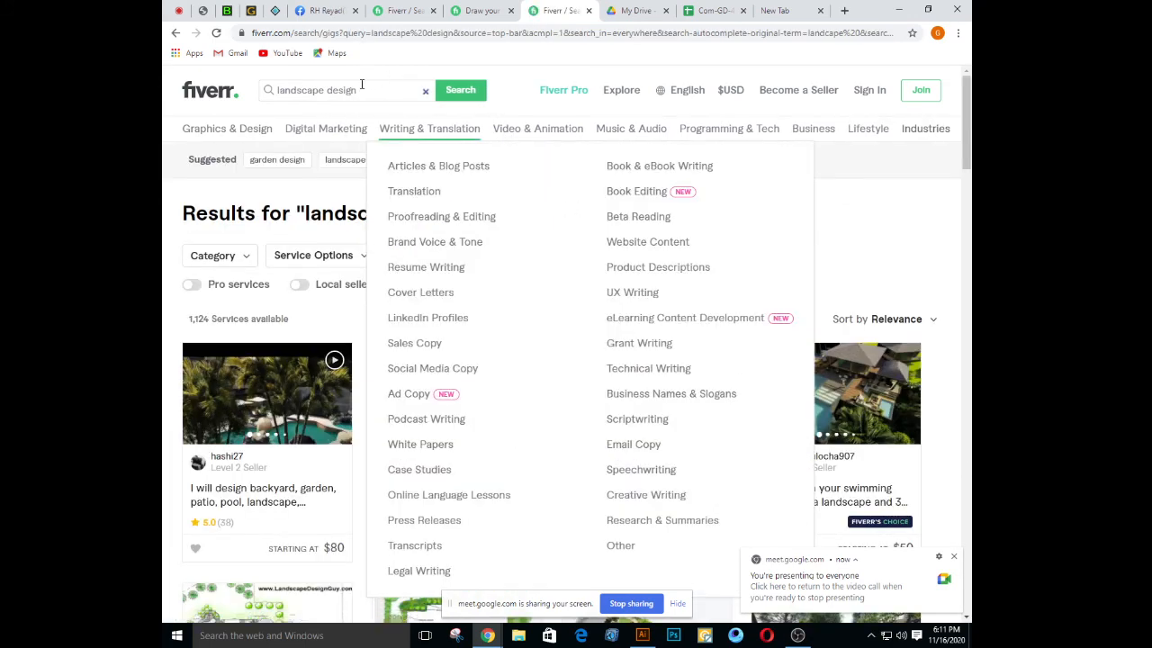
Change the Fiverr service search to "landscape illustration"
double_click(341, 87)
type("l")
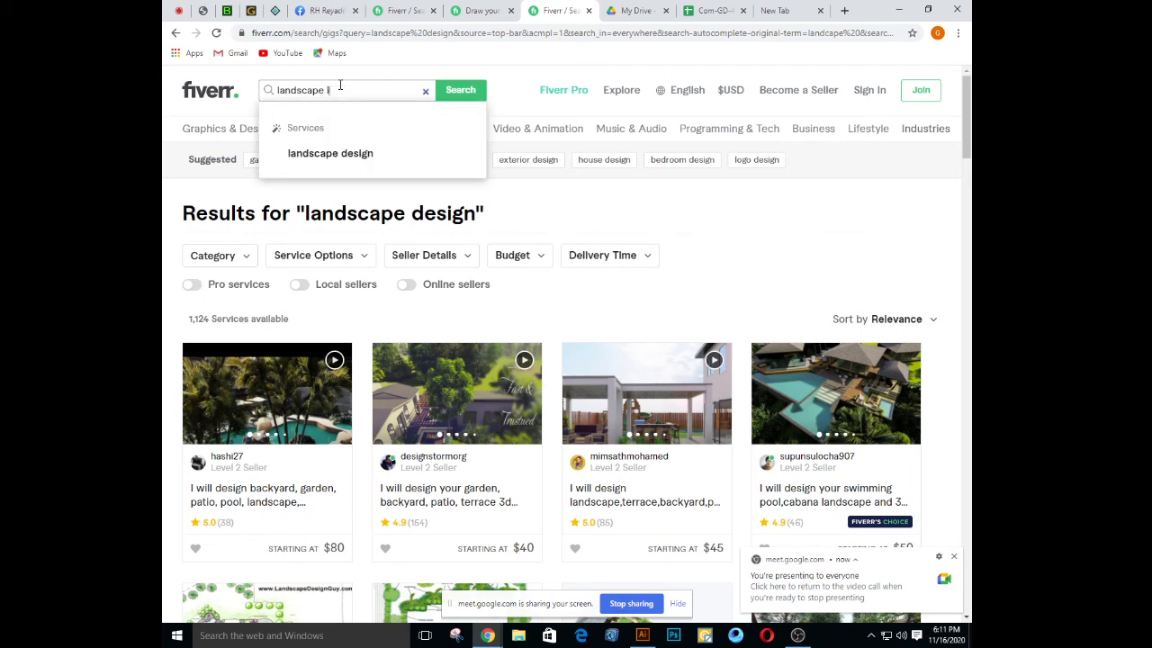
key("BackSpace")
type("ill")
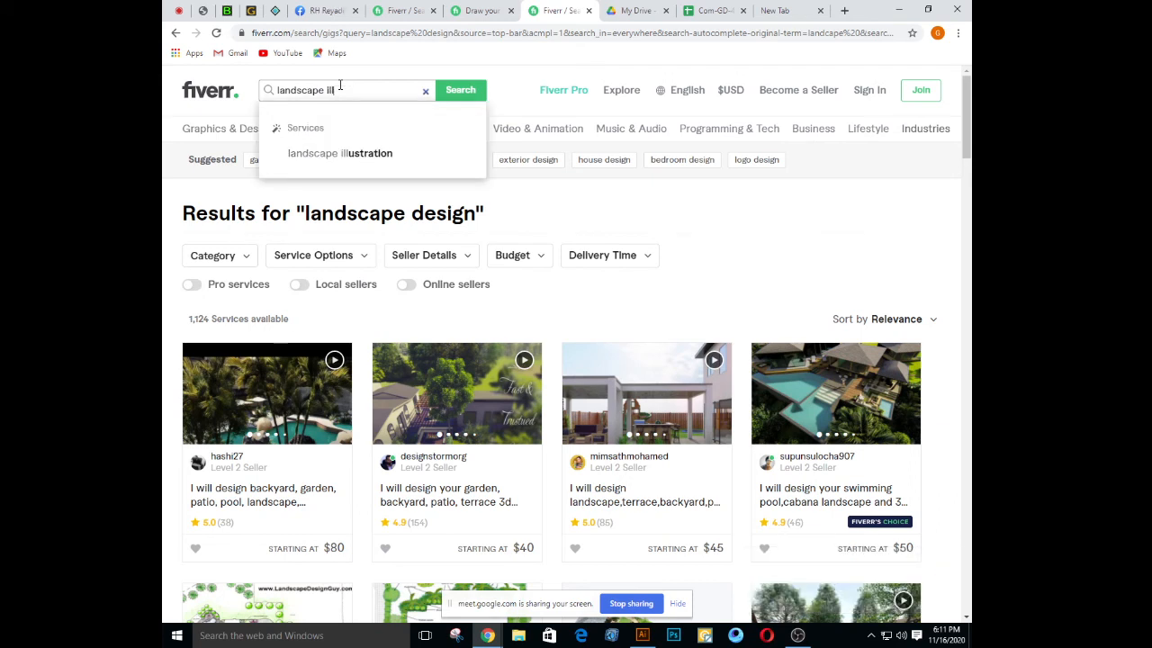
left_click(376, 151)
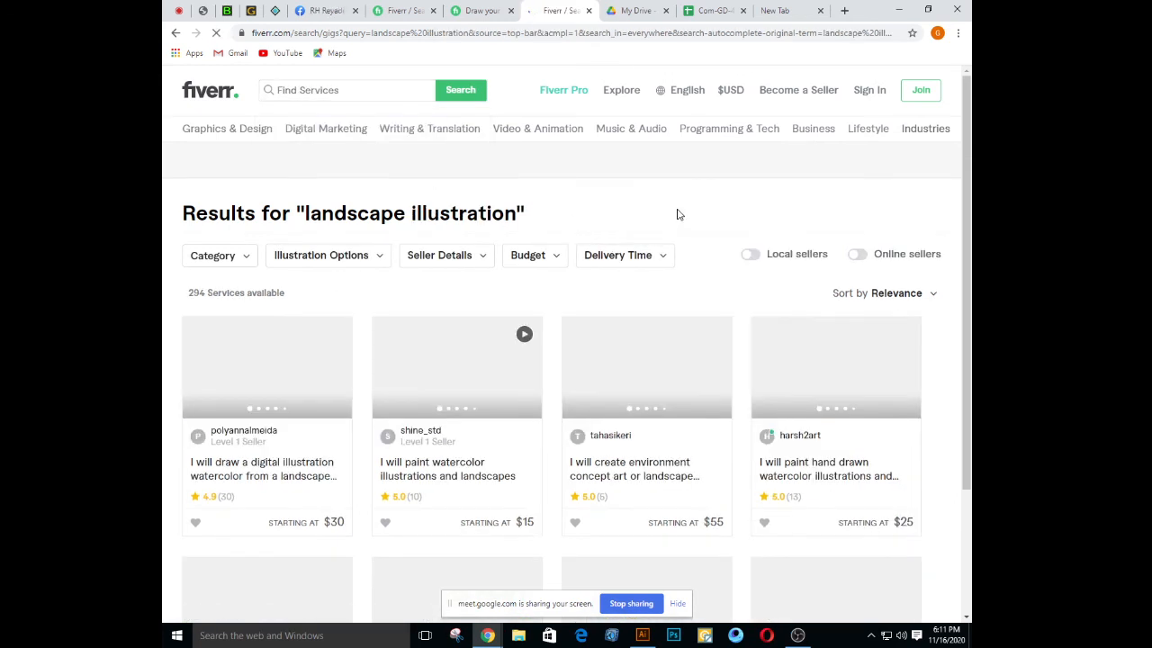
Browse the landscape illustration results and open the $10 flat vector landscape gig with the sunset-over-forest thumbnail
scroll(691, 162, "down", 3)
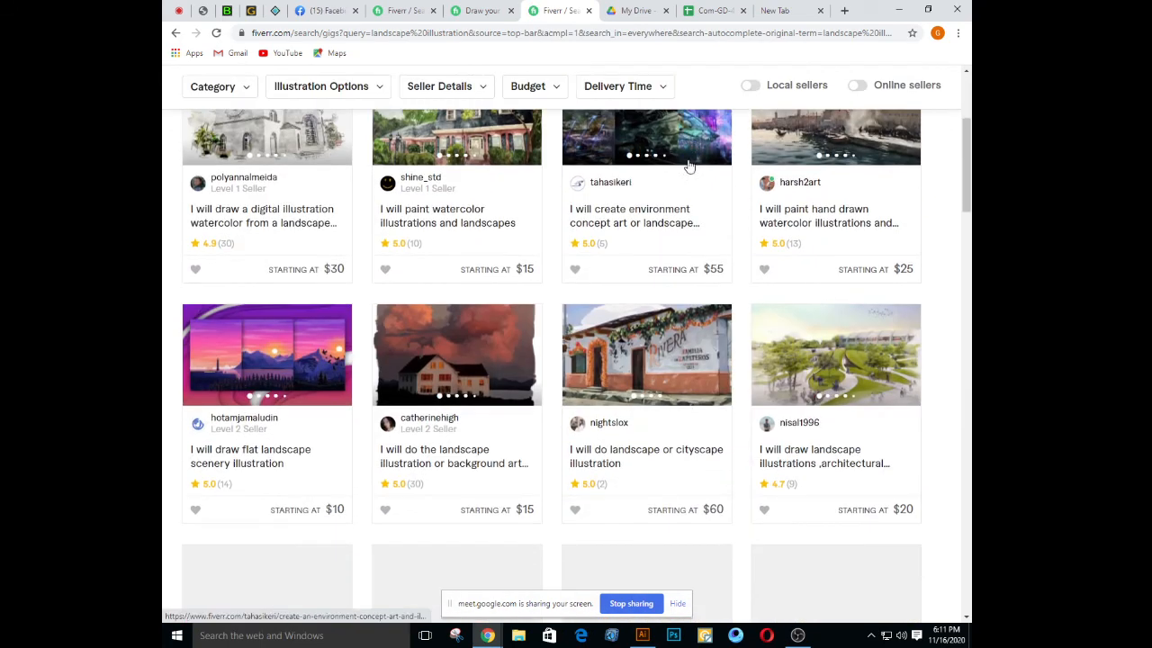
scroll(675, 165, "down", 2)
scroll(671, 167, "down", 2)
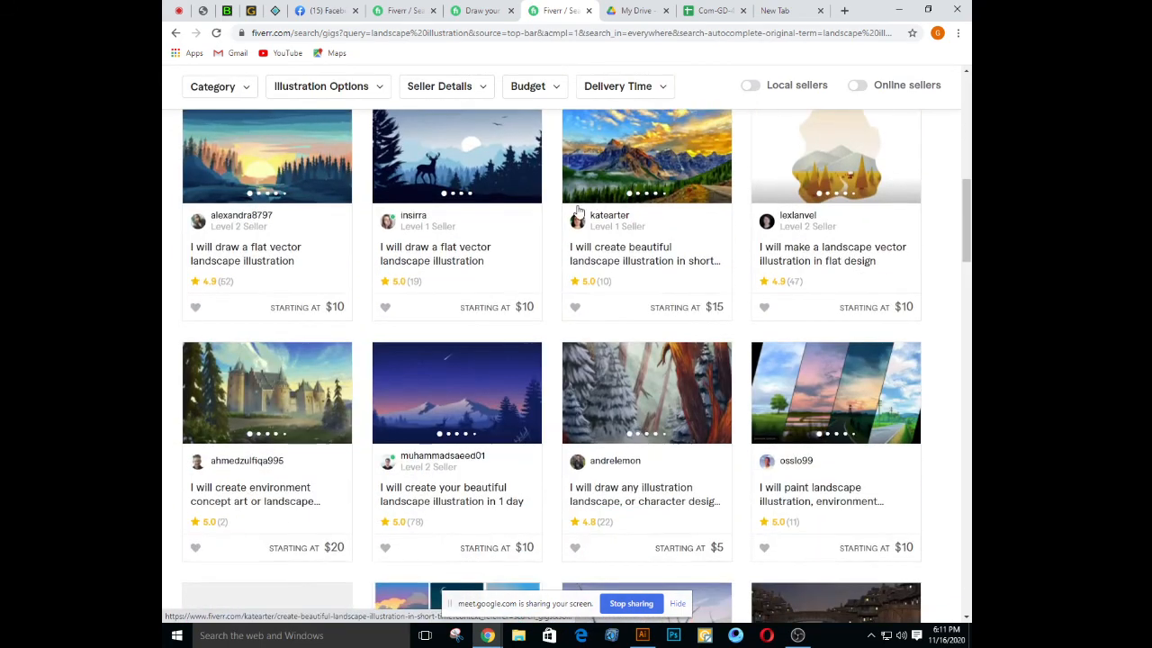
scroll(270, 357, "up", 7)
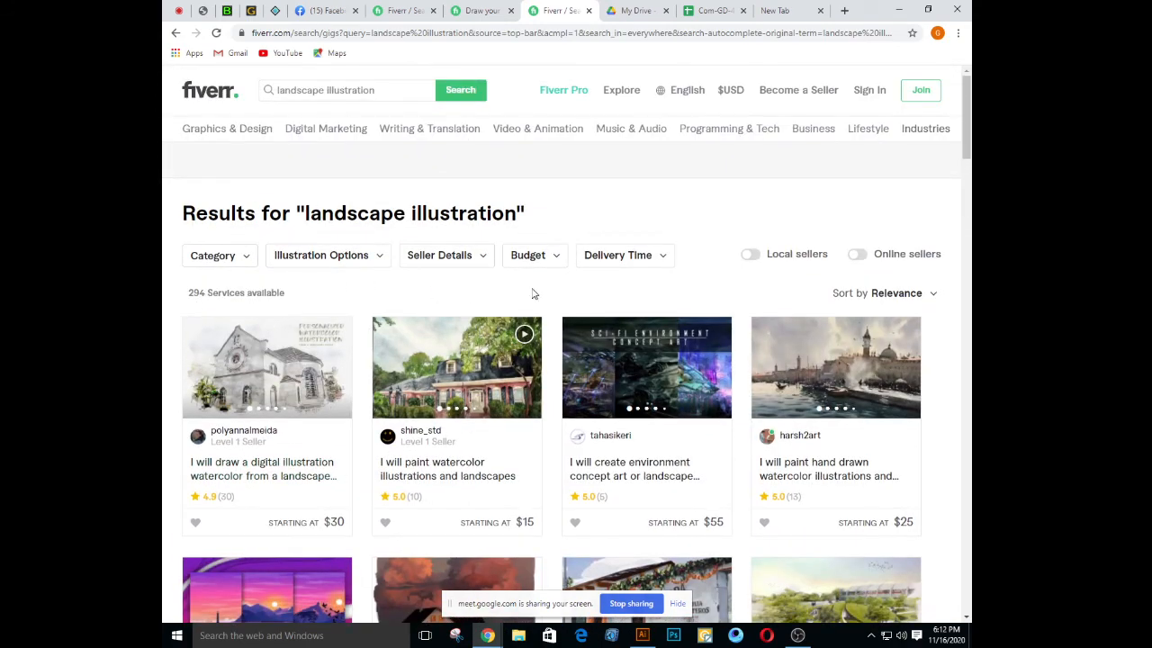
scroll(540, 292, "down", 5)
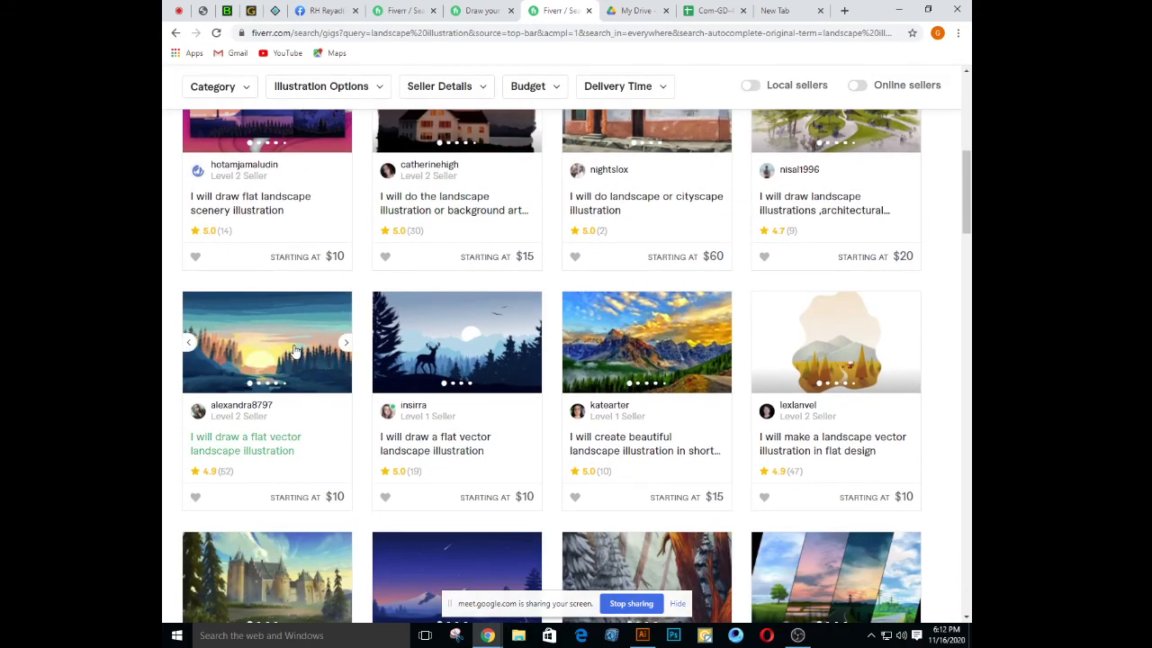
left_click(239, 344)
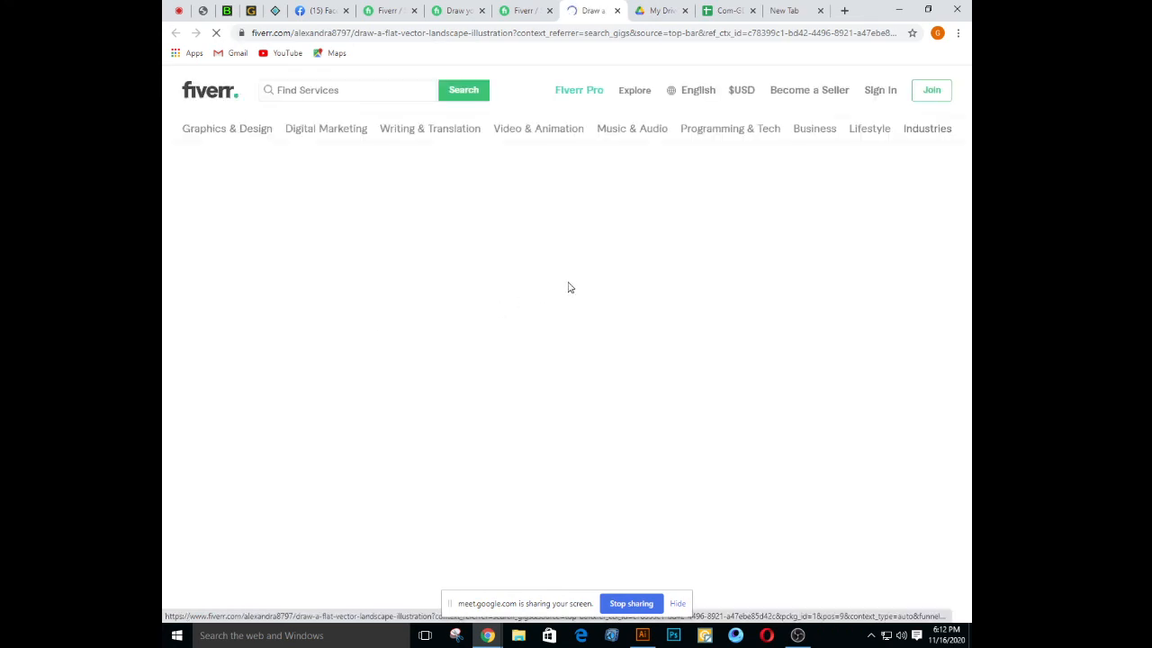
View the gig's first sample landscapes in the gallery and play the animated tree sample
scroll(620, 260, "down", 2)
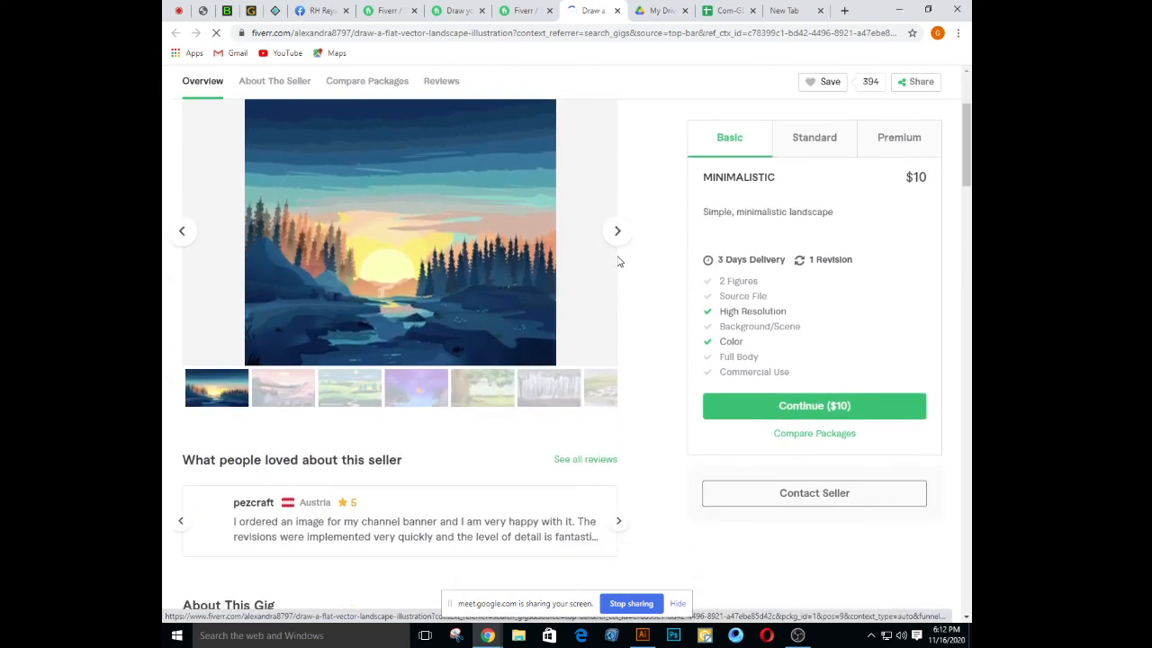
left_click(277, 405)
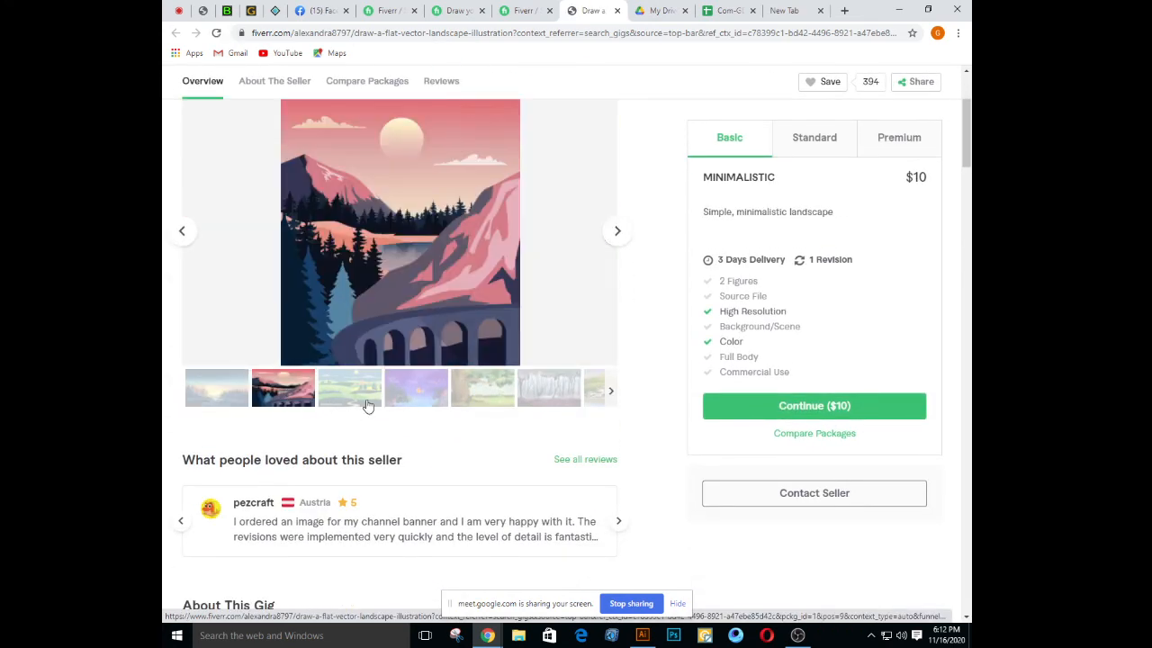
left_click(367, 405)
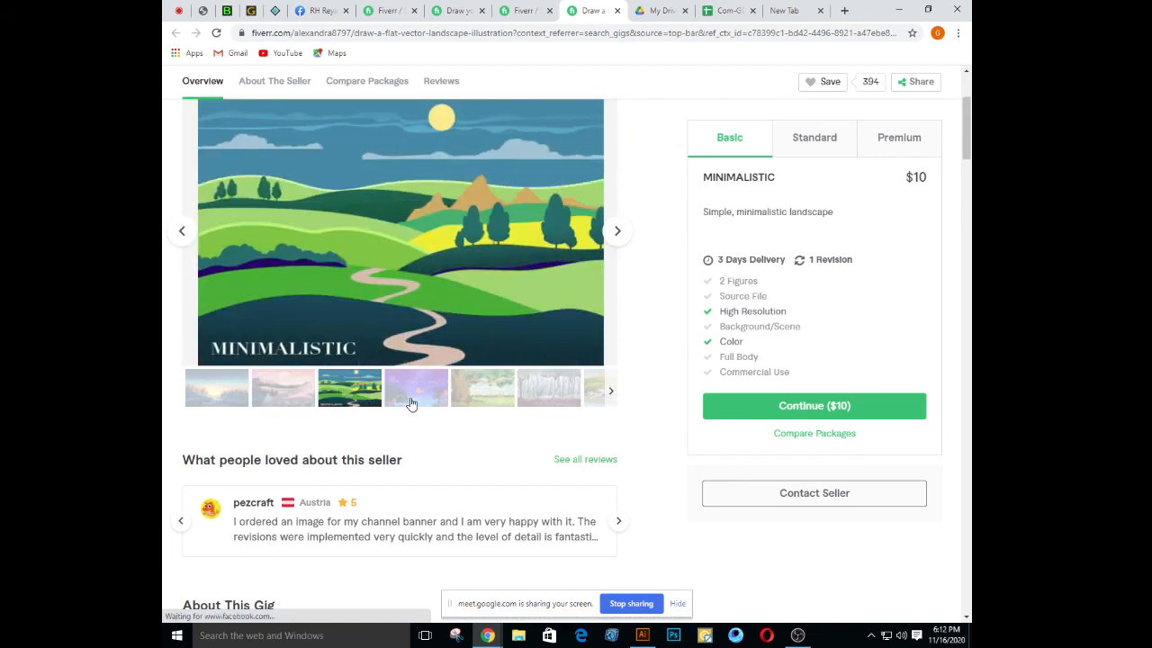
left_click(410, 403)
left_click(469, 398)
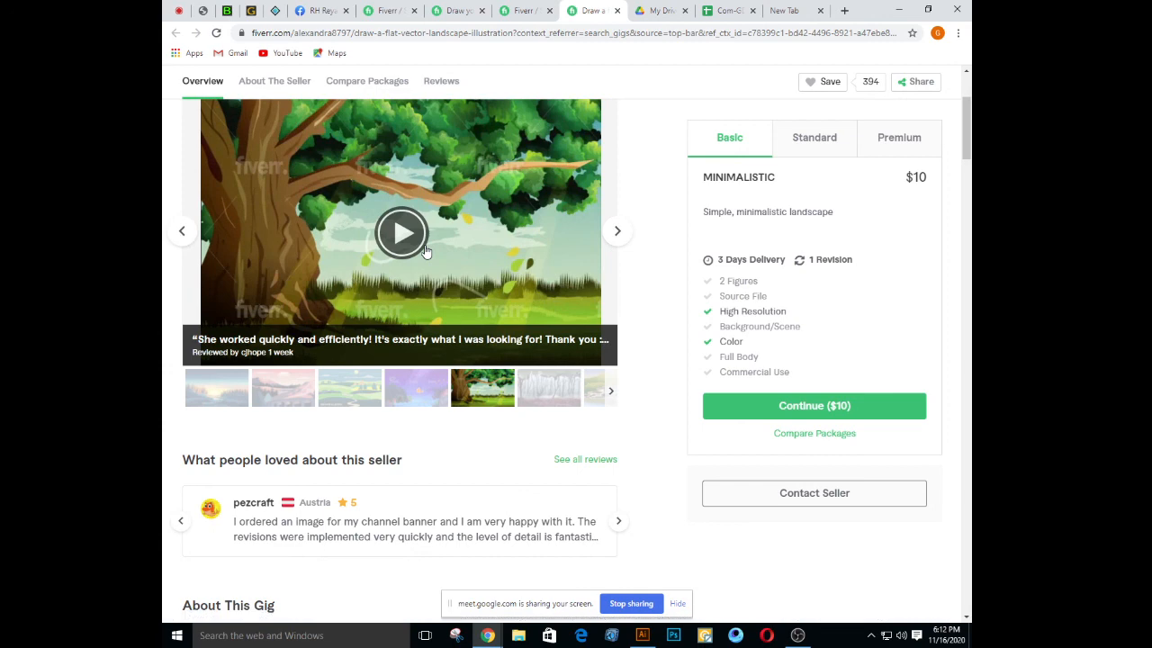
left_click(400, 231)
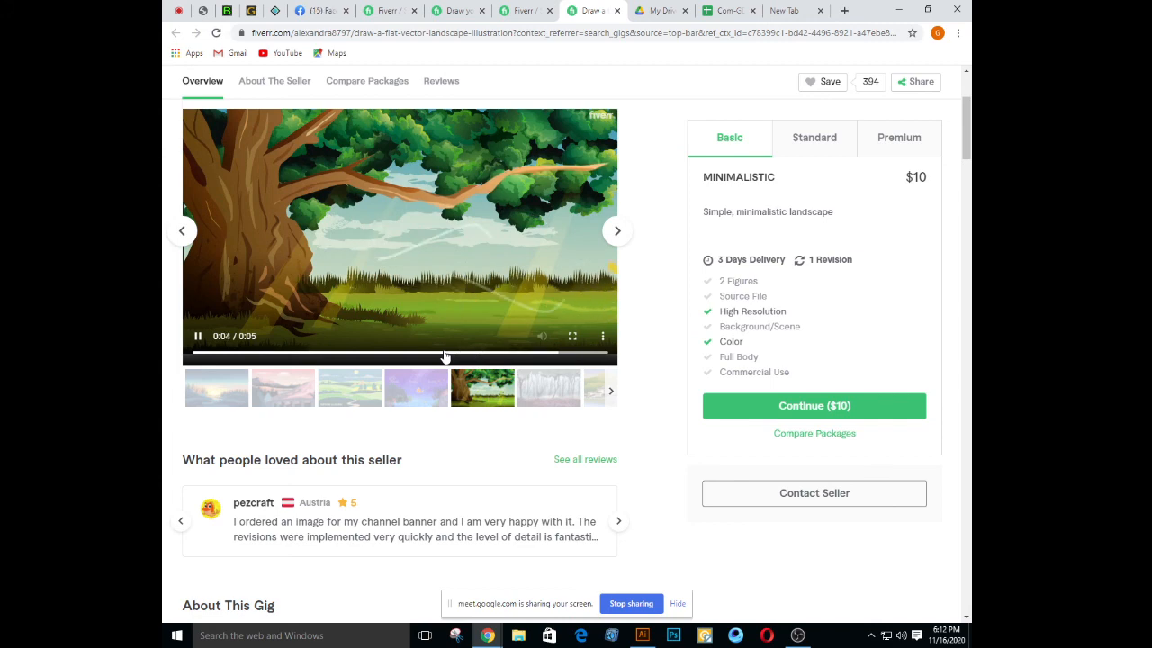
scroll(447, 357, "up", 1)
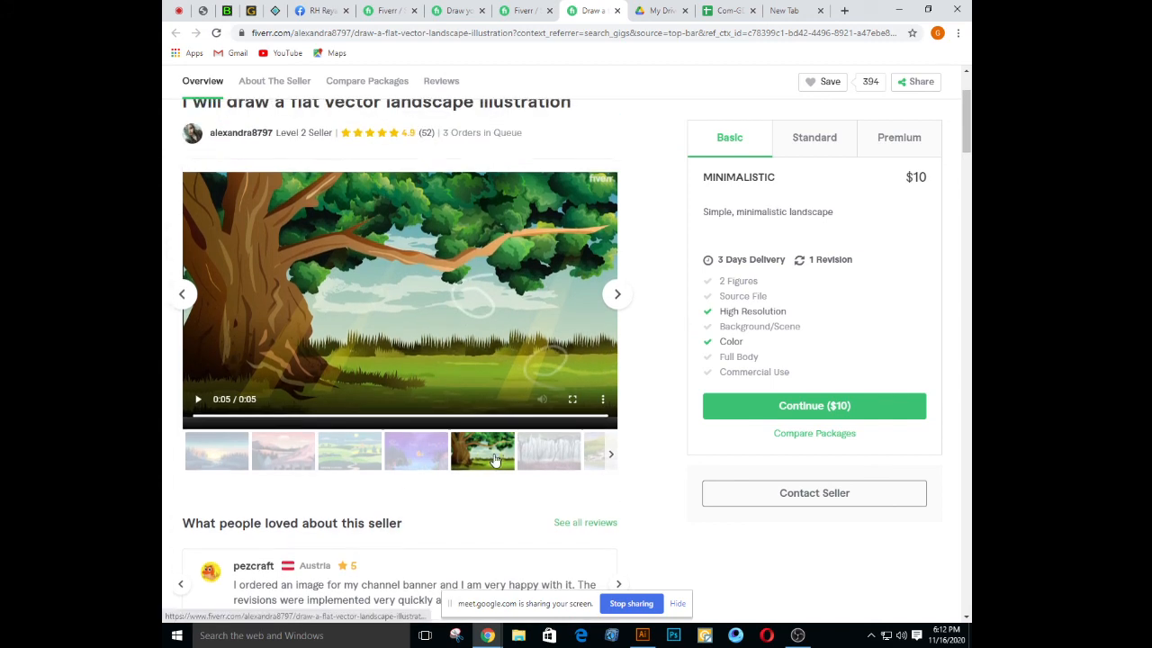
Examine the gig's remaining gallery samples, from the misty forest through the mountain lake and mug design to the bay with the red bridge
left_click(554, 458)
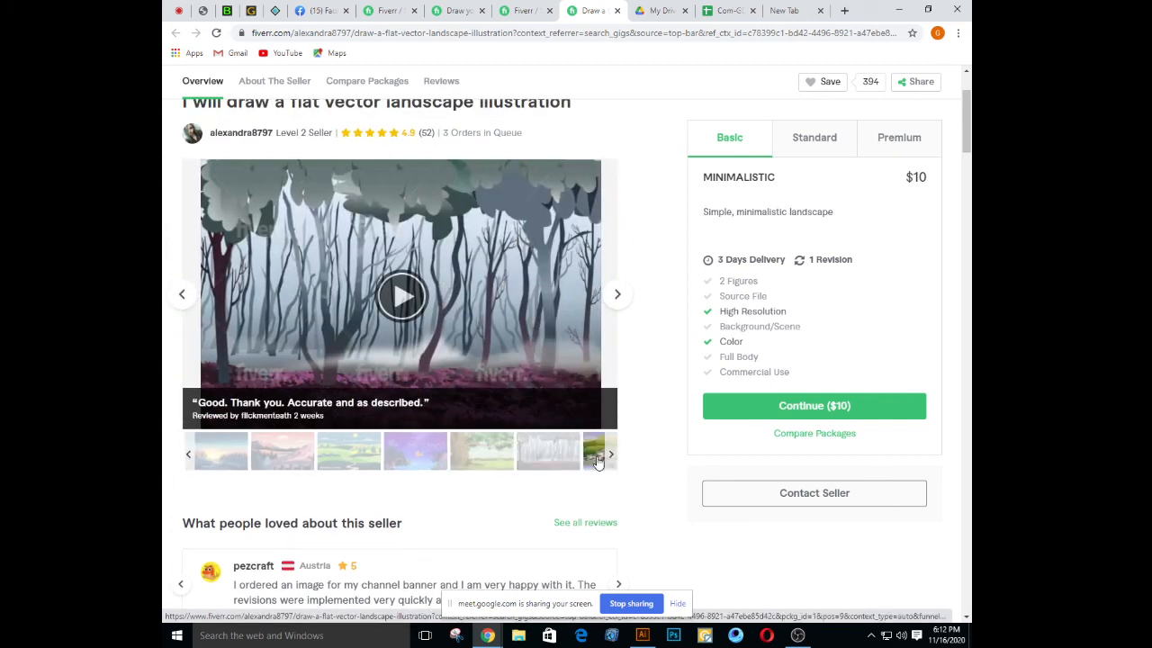
left_click(609, 456)
left_click(462, 460)
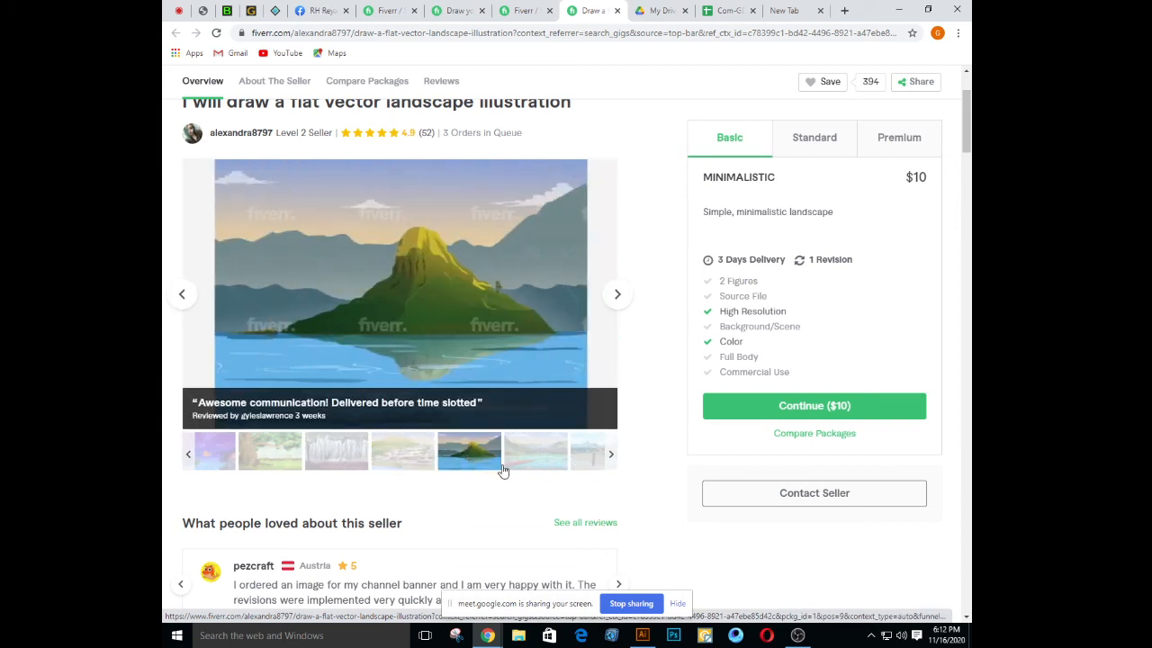
left_click(530, 468)
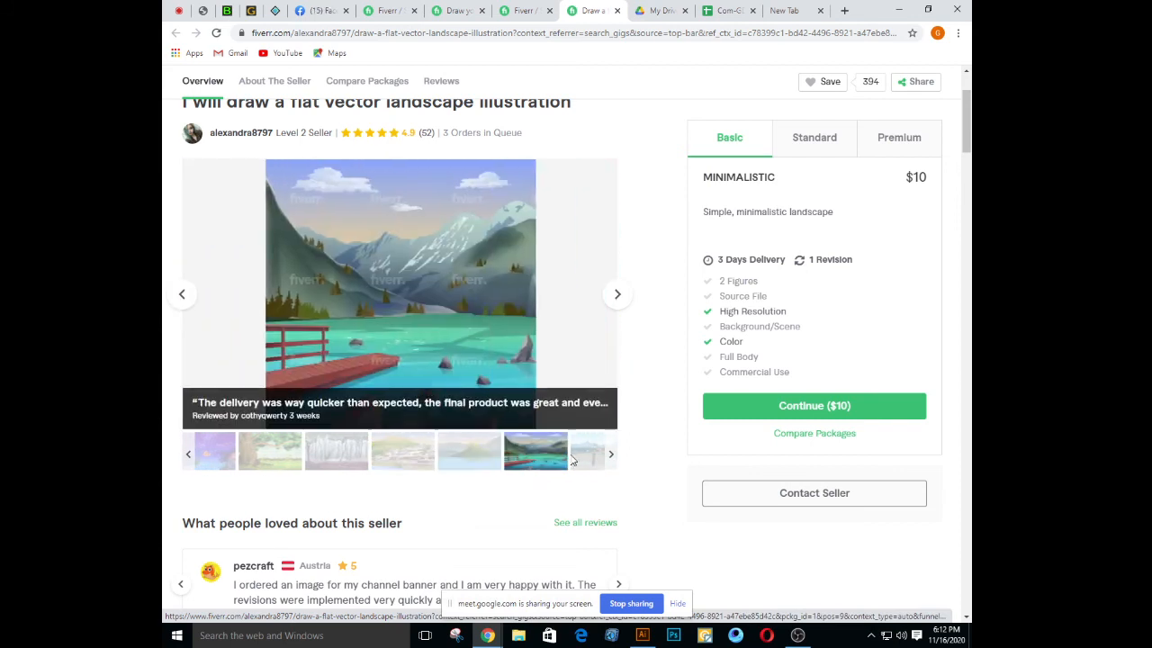
left_click(585, 459)
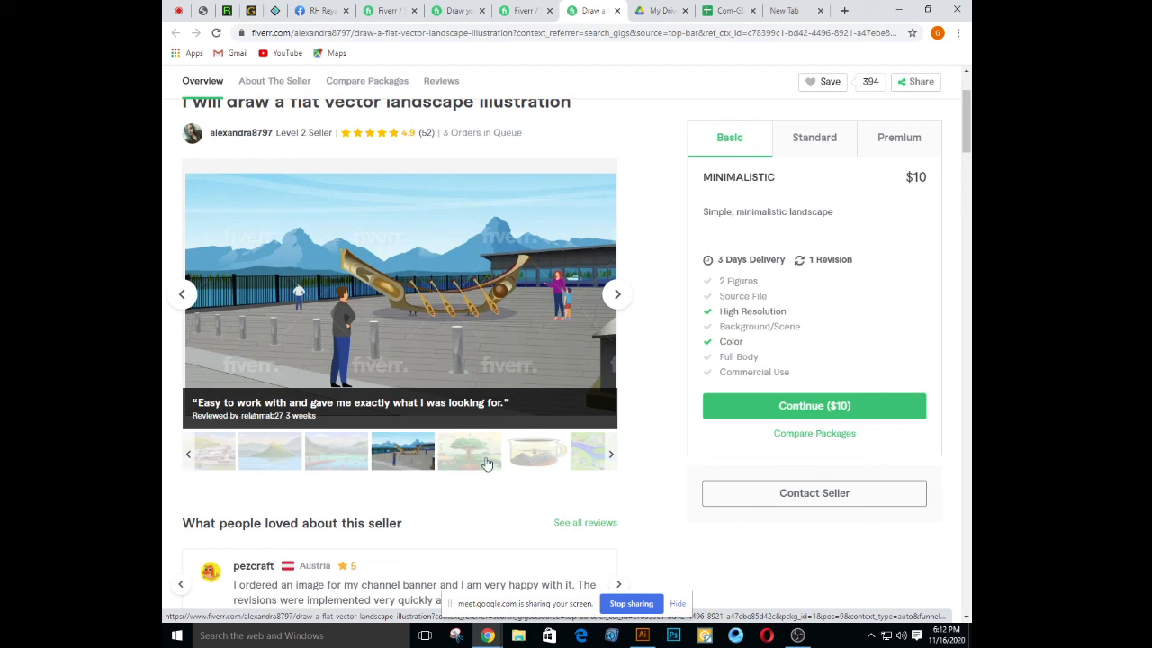
left_click(446, 468)
left_click(534, 455)
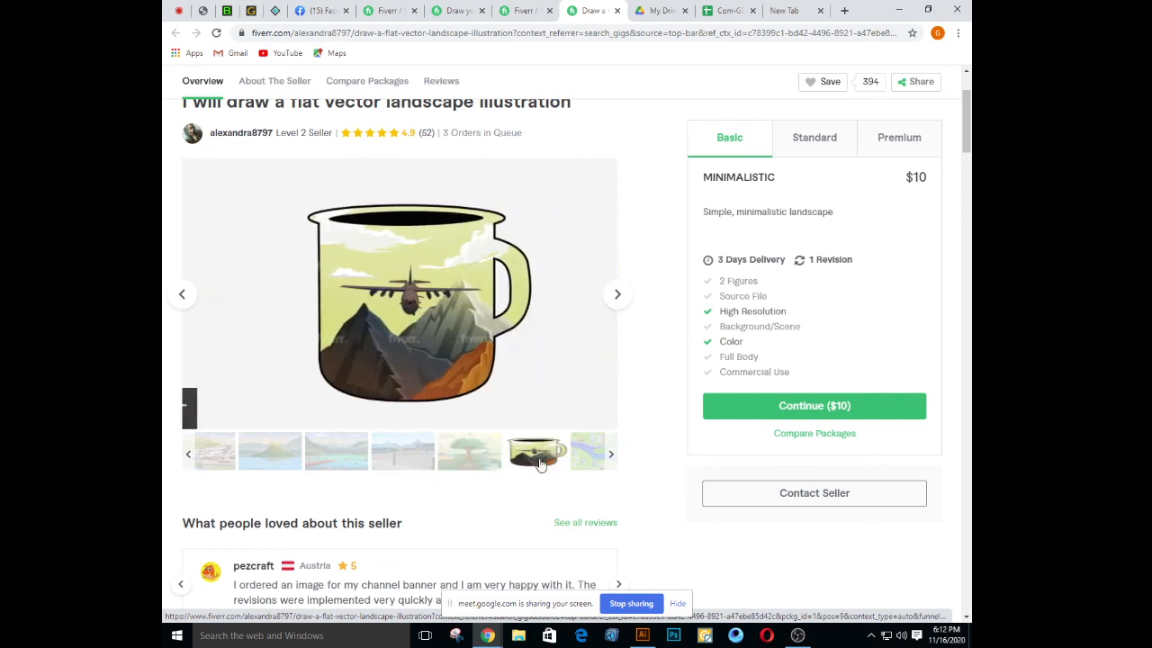
left_click(585, 461)
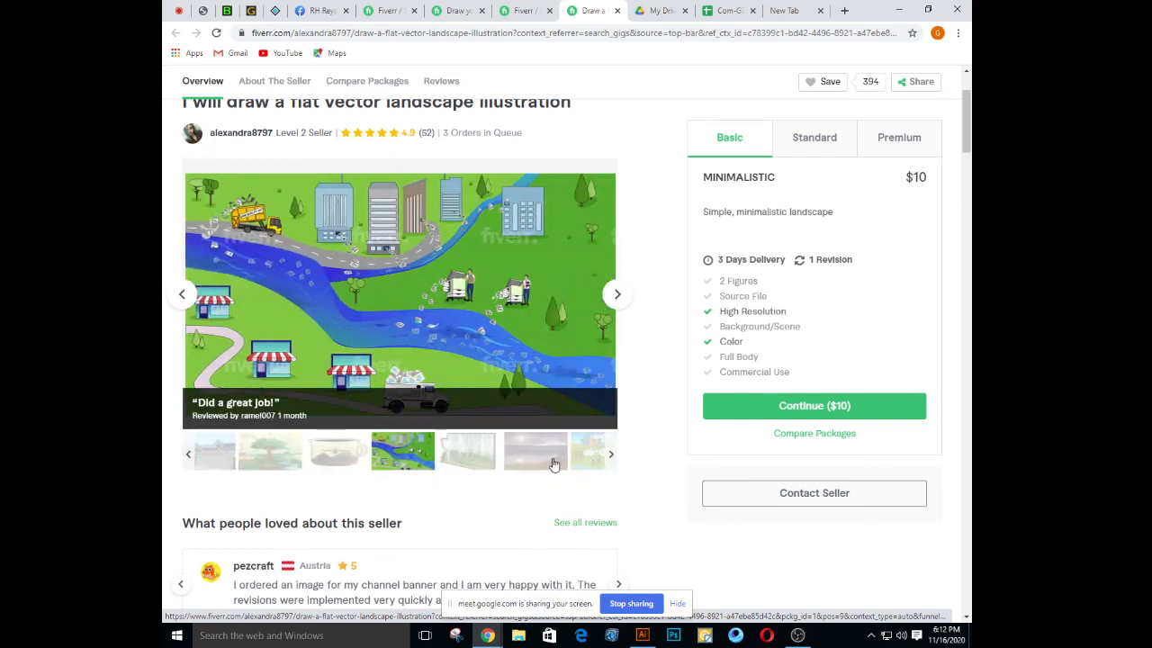
left_click(543, 462)
left_click(585, 460)
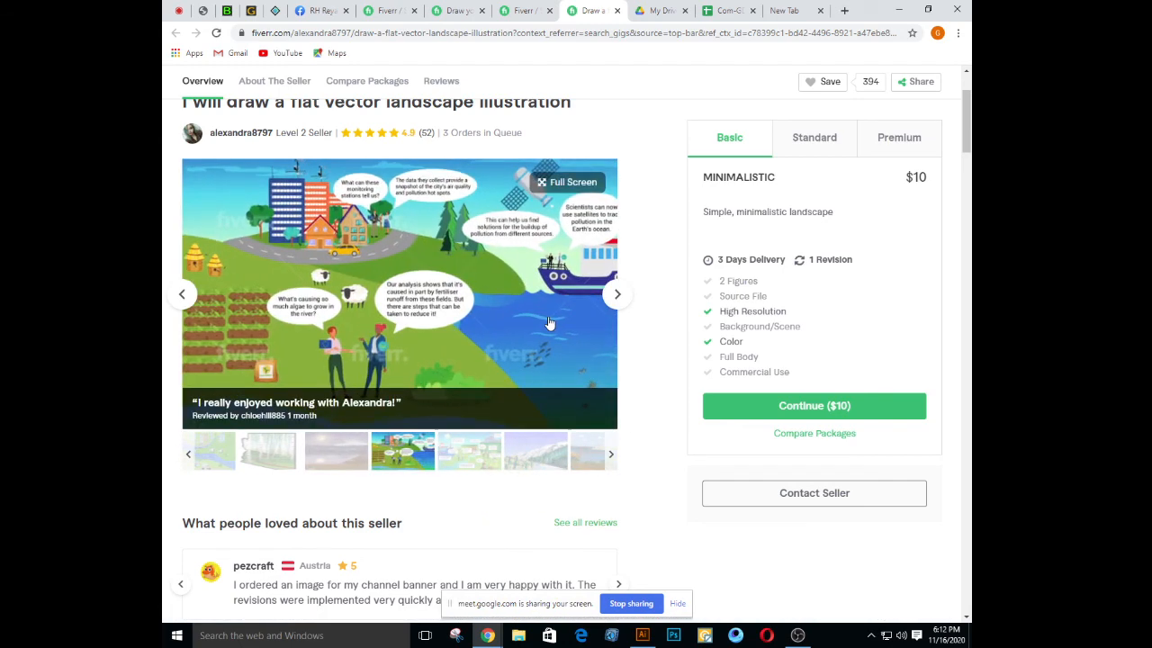
scroll(614, 337, "down", 3)
left_click(535, 272)
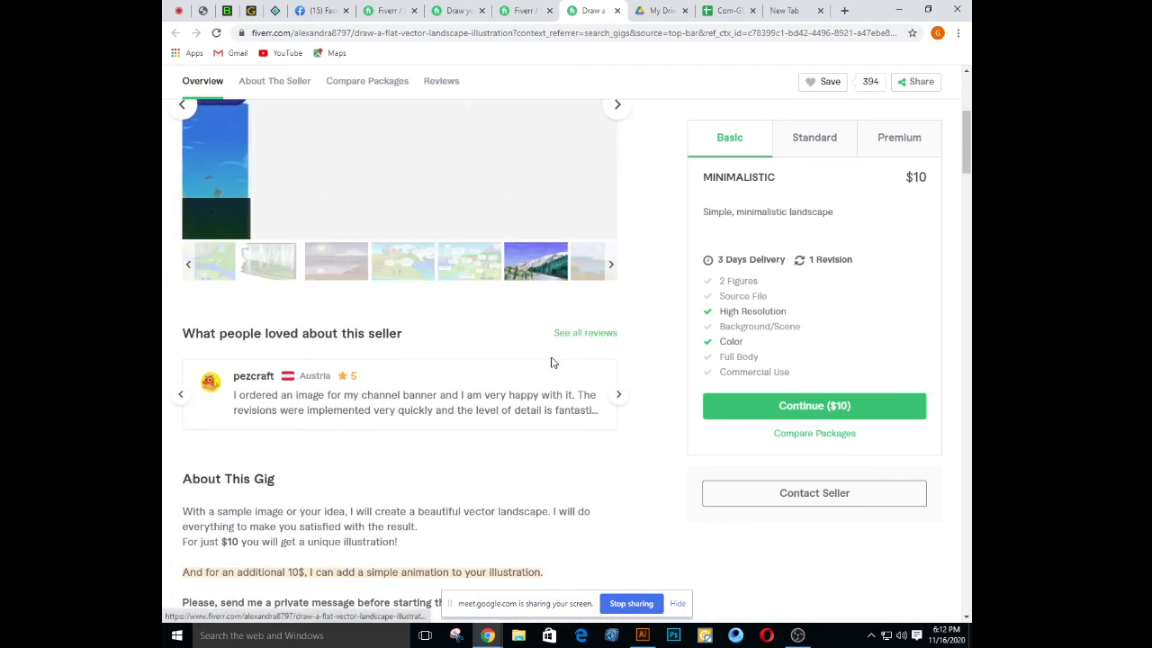
scroll(553, 364, "up", 2)
left_click(590, 401)
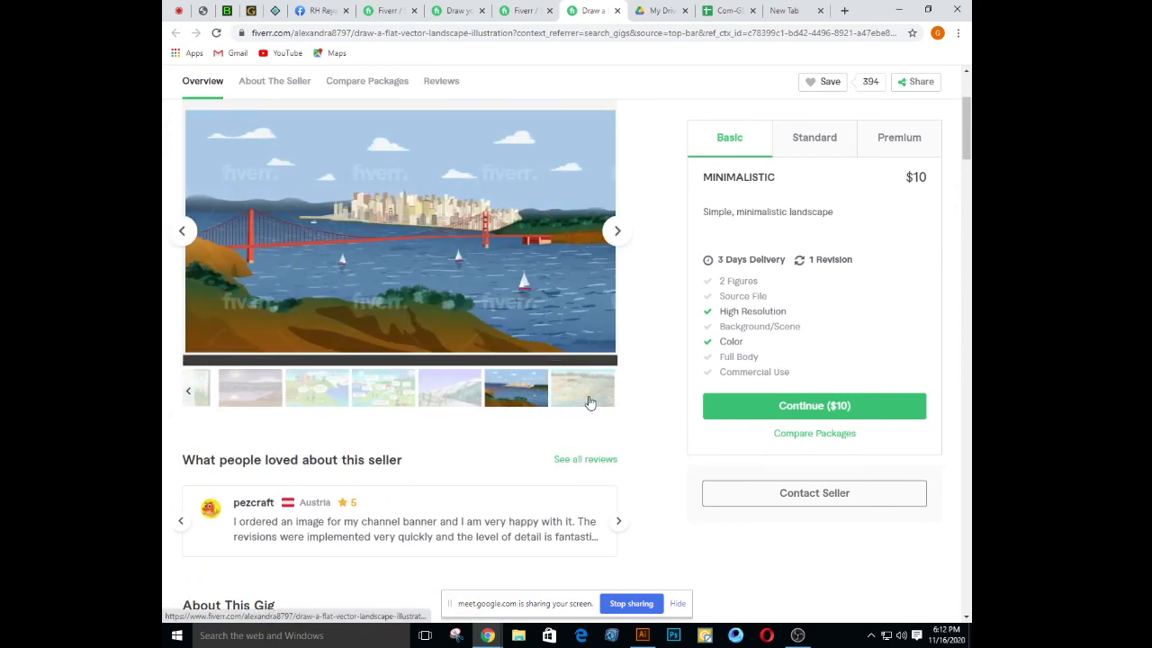
View the gig's rocky river sample in the gallery and read the tagline in the About The Seller section
left_click(591, 404)
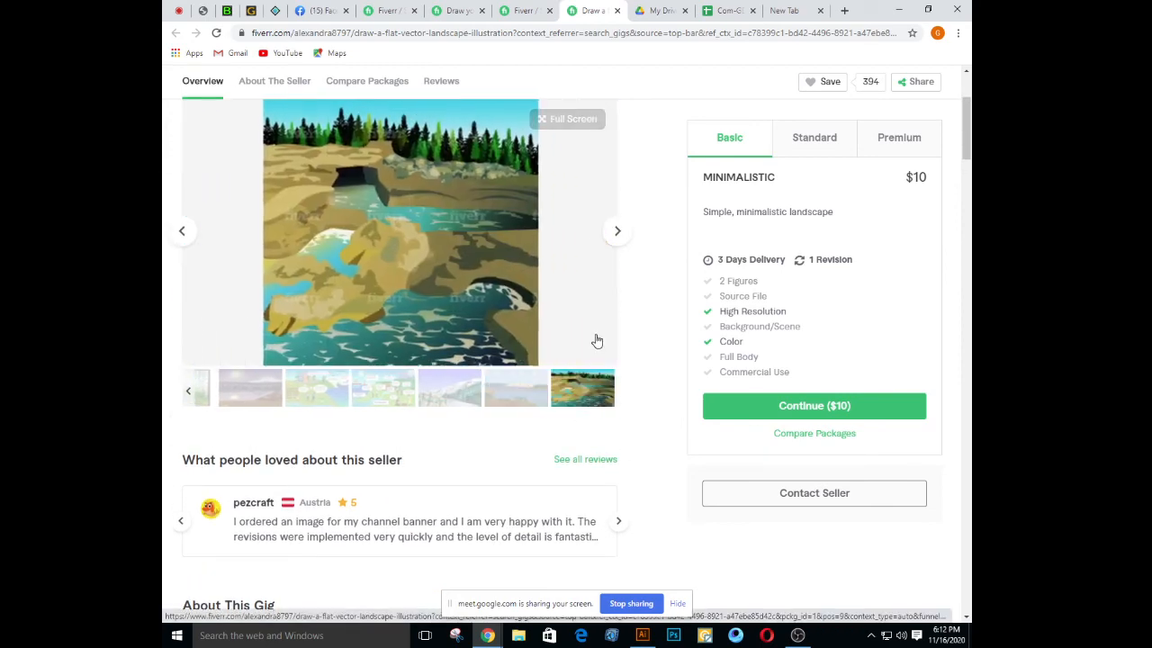
scroll(596, 340, "down", 3)
scroll(592, 349, "down", 1)
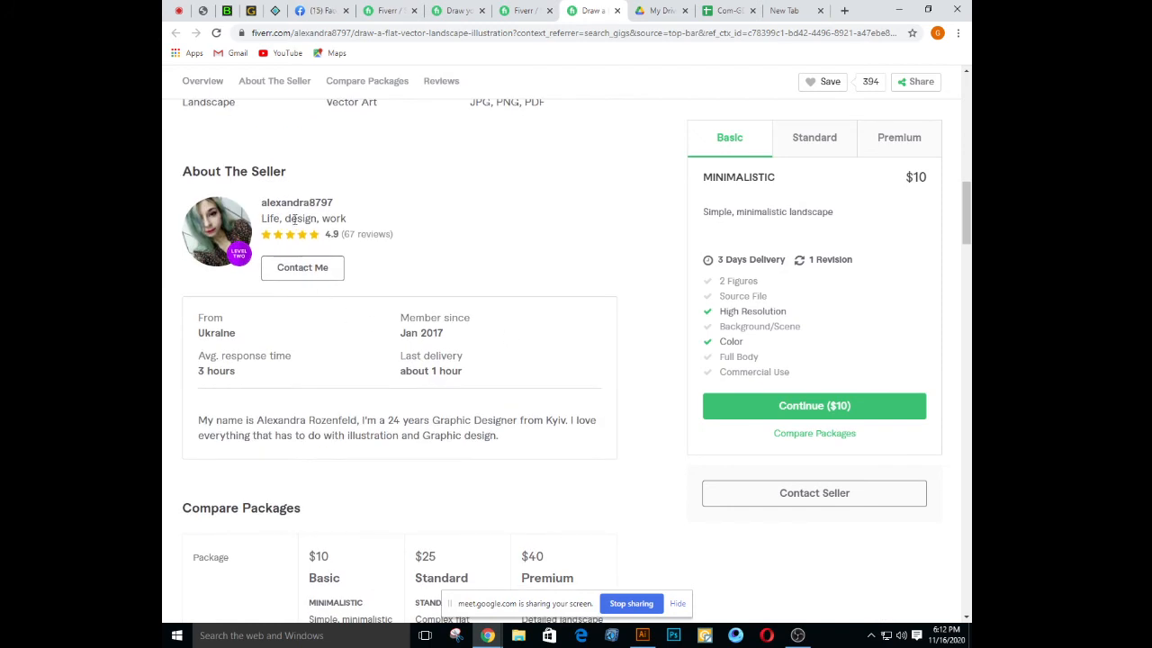
left_click_drag(262, 217, 347, 221)
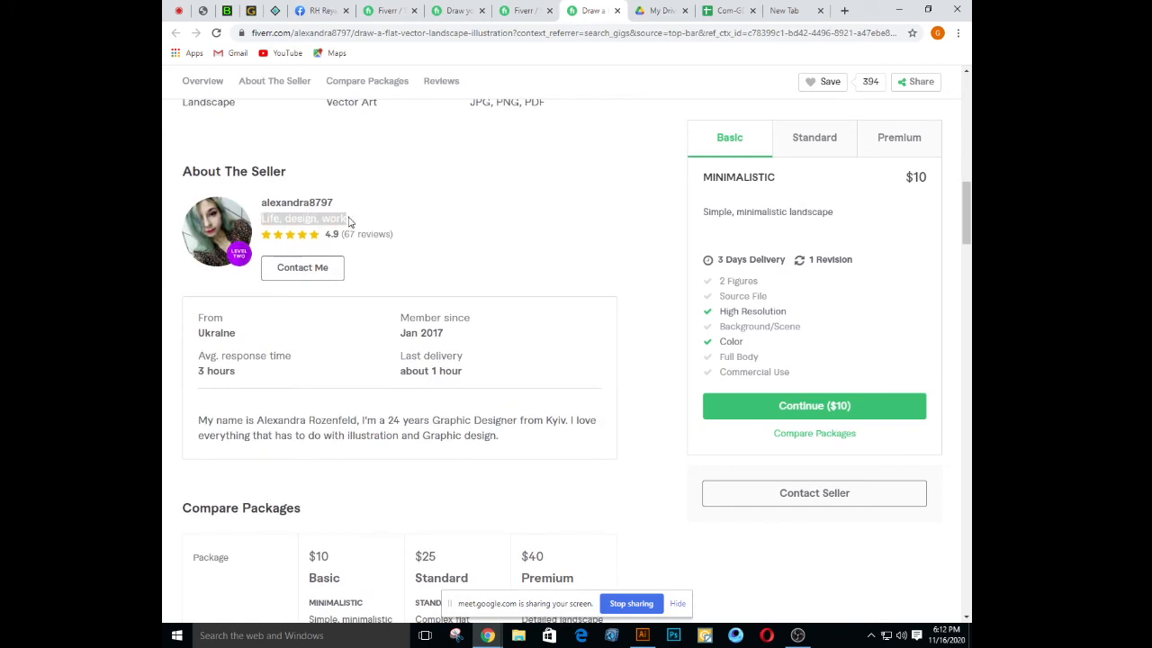
left_click(374, 224)
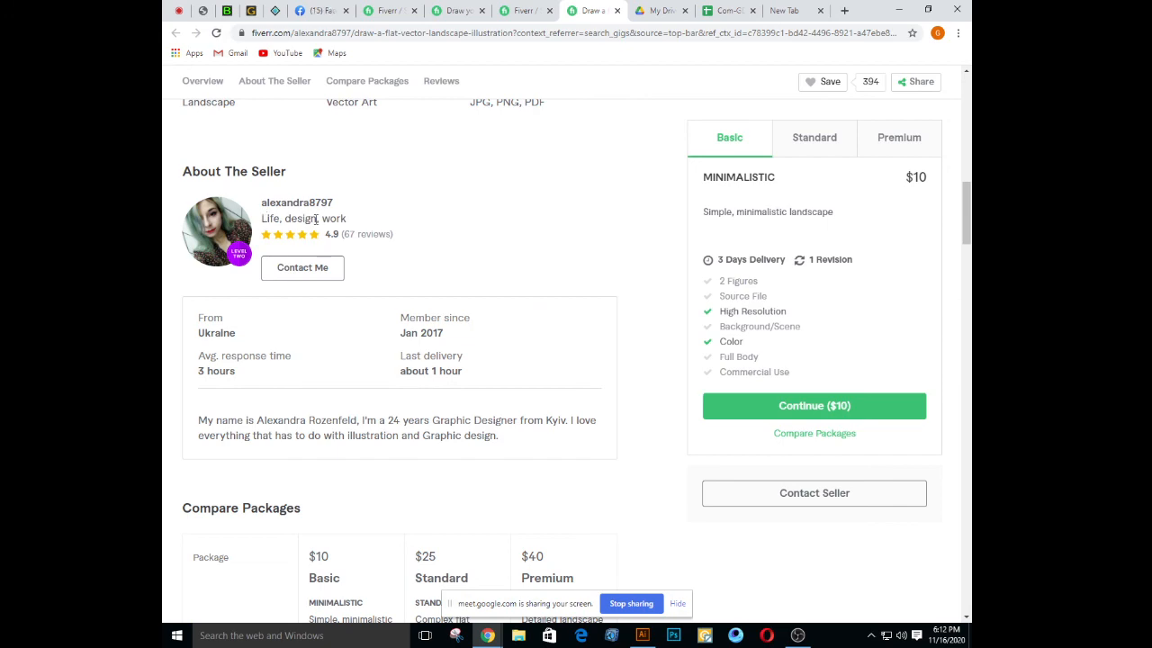
Skim the gig's recommendations and reviews, and open the seller's profile page from the About The Seller section
scroll(442, 347, "down", 11)
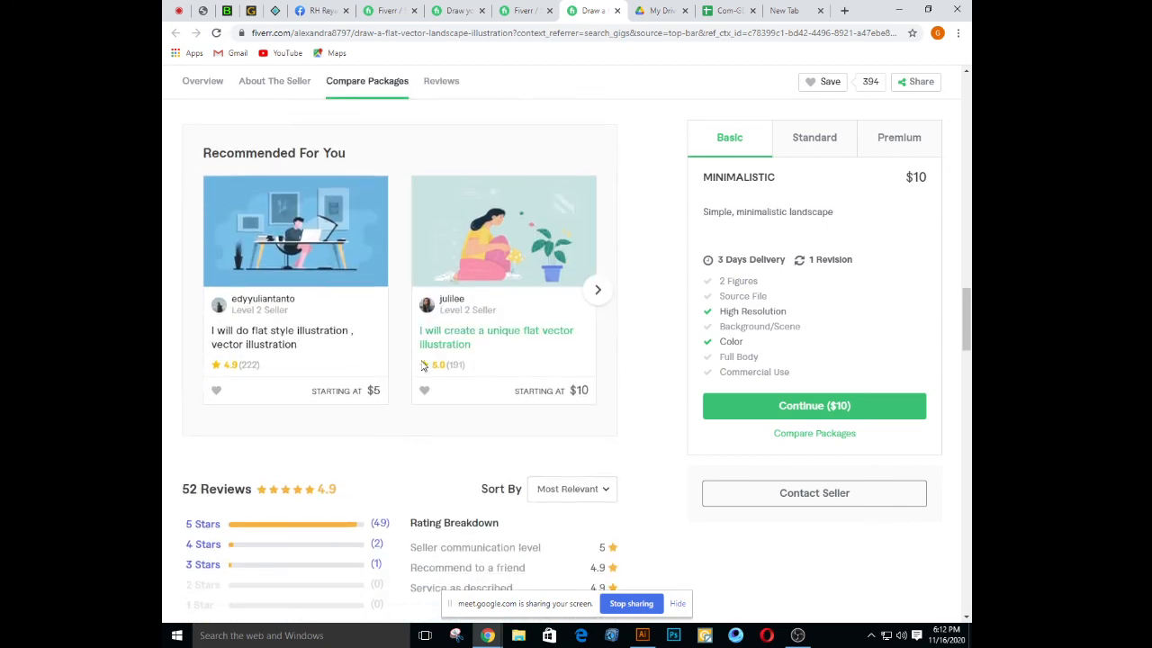
scroll(423, 365, "up", 10)
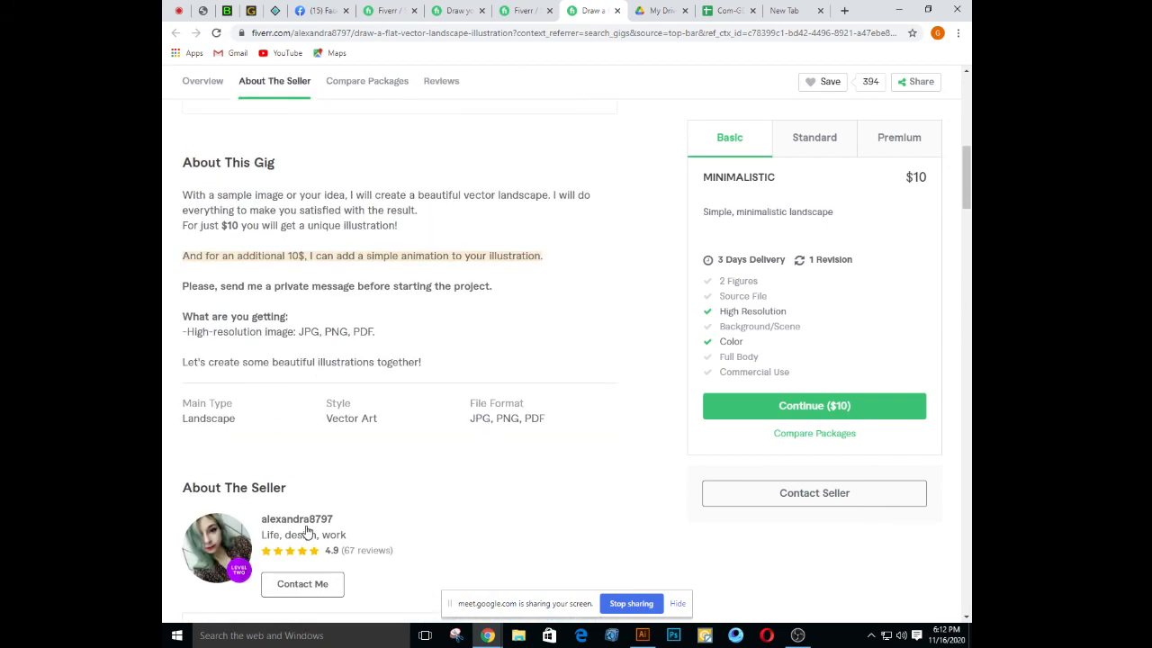
left_click(307, 525)
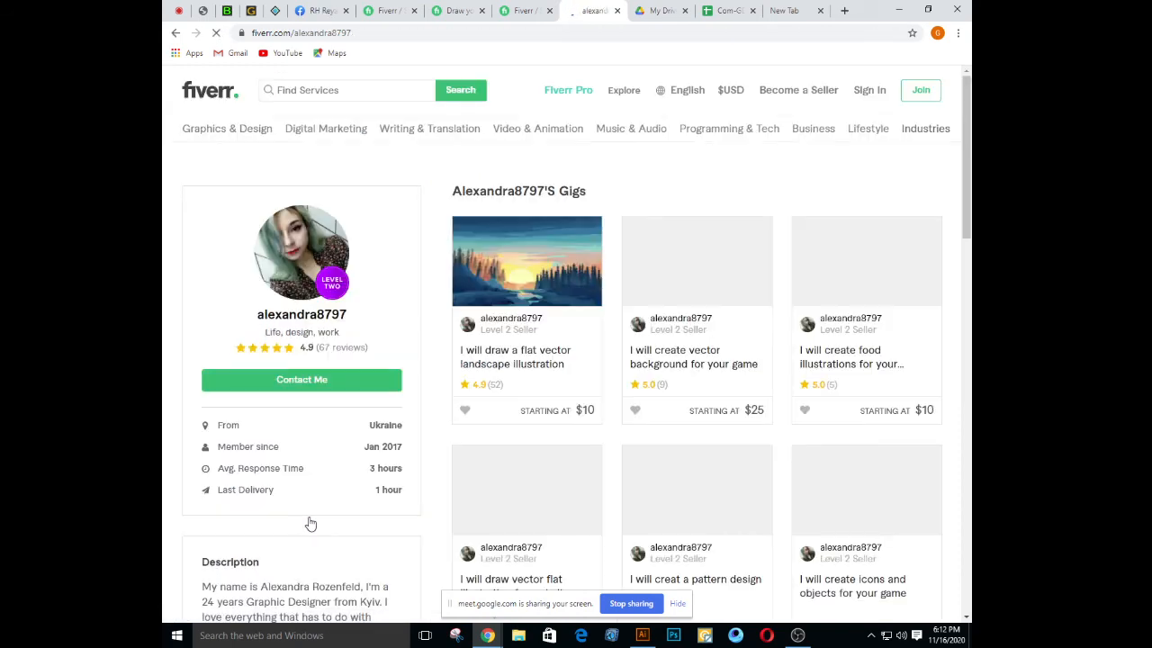
Examine the range of gigs on the seller's profile, including landscape, game background, food illustration and pattern design
scroll(702, 225, "down", 5)
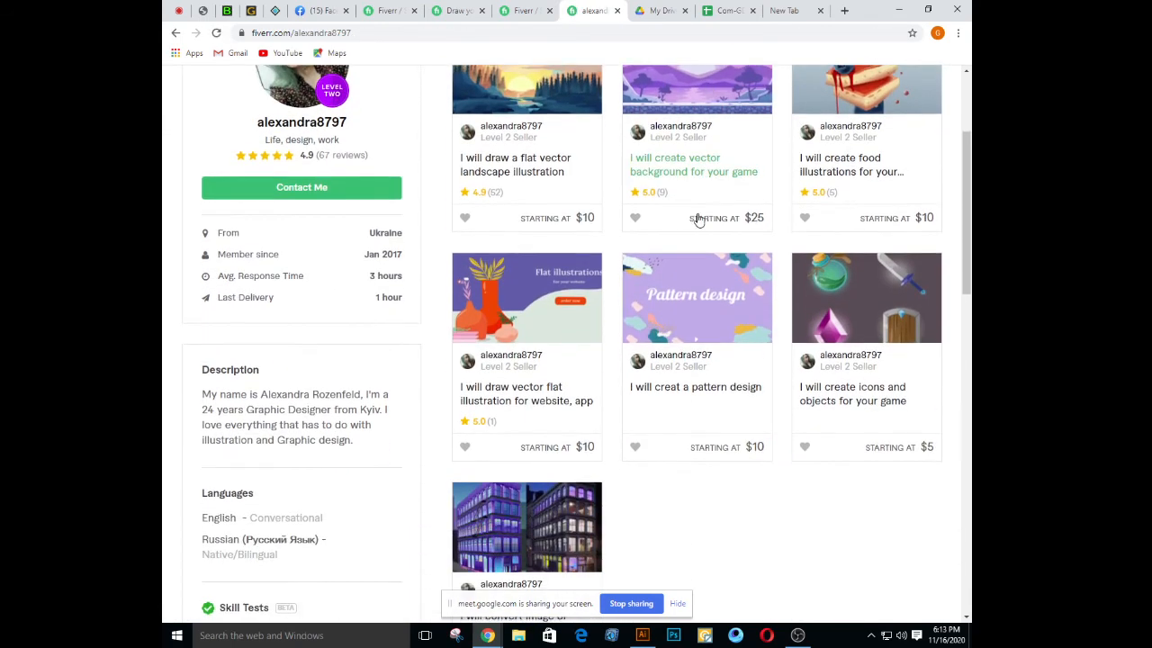
scroll(695, 312, "up", 4)
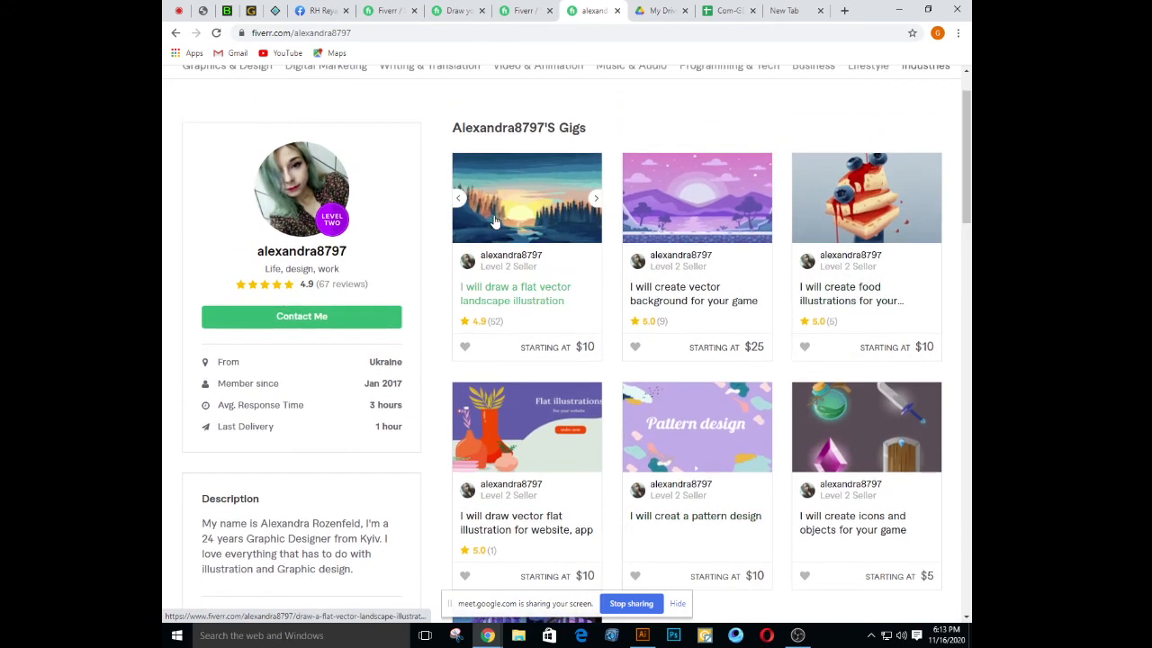
scroll(836, 238, "down", 1)
scroll(836, 239, "down", 3)
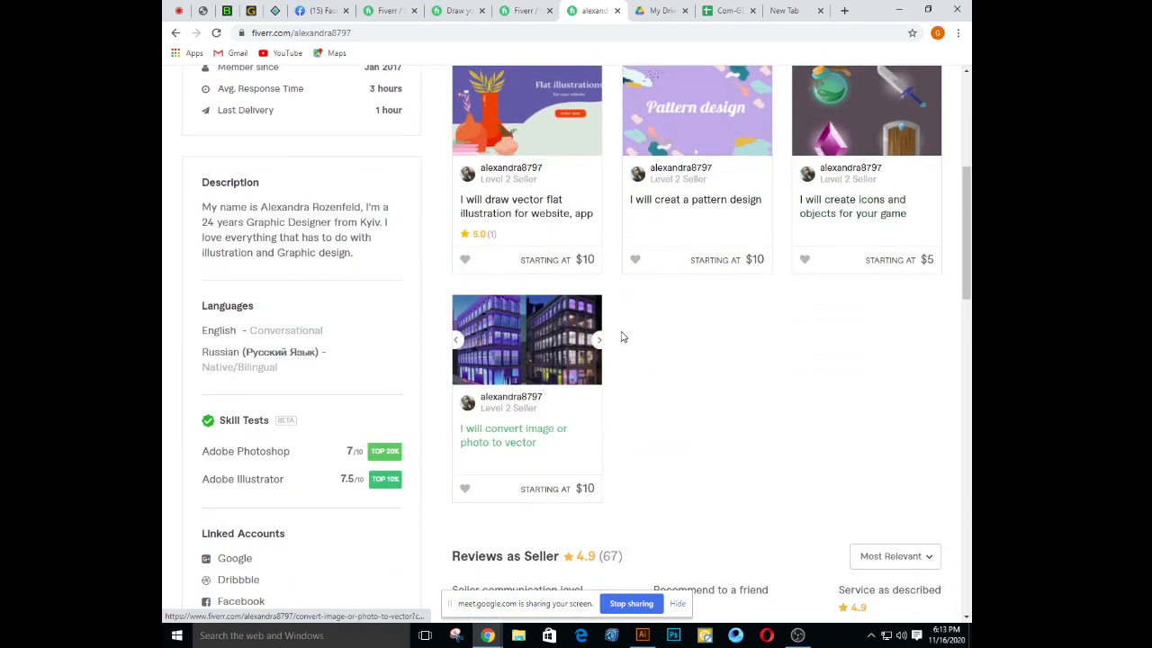
scroll(630, 334, "up", 4)
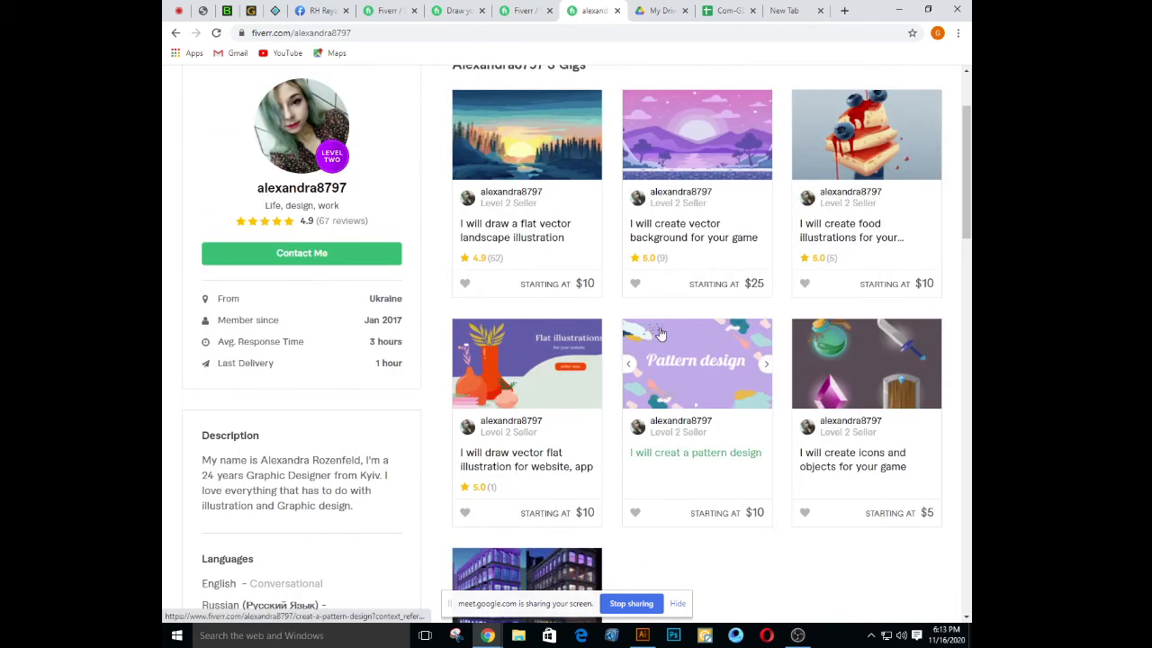
scroll(477, 239, "down", 1)
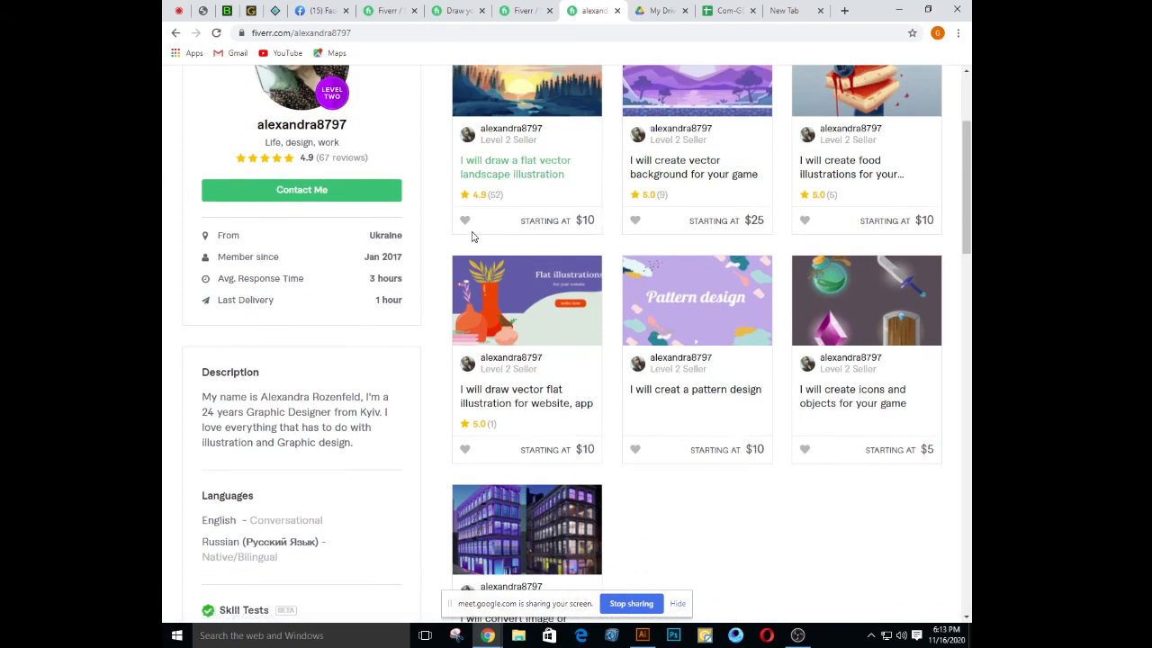
scroll(437, 198, "up", 2)
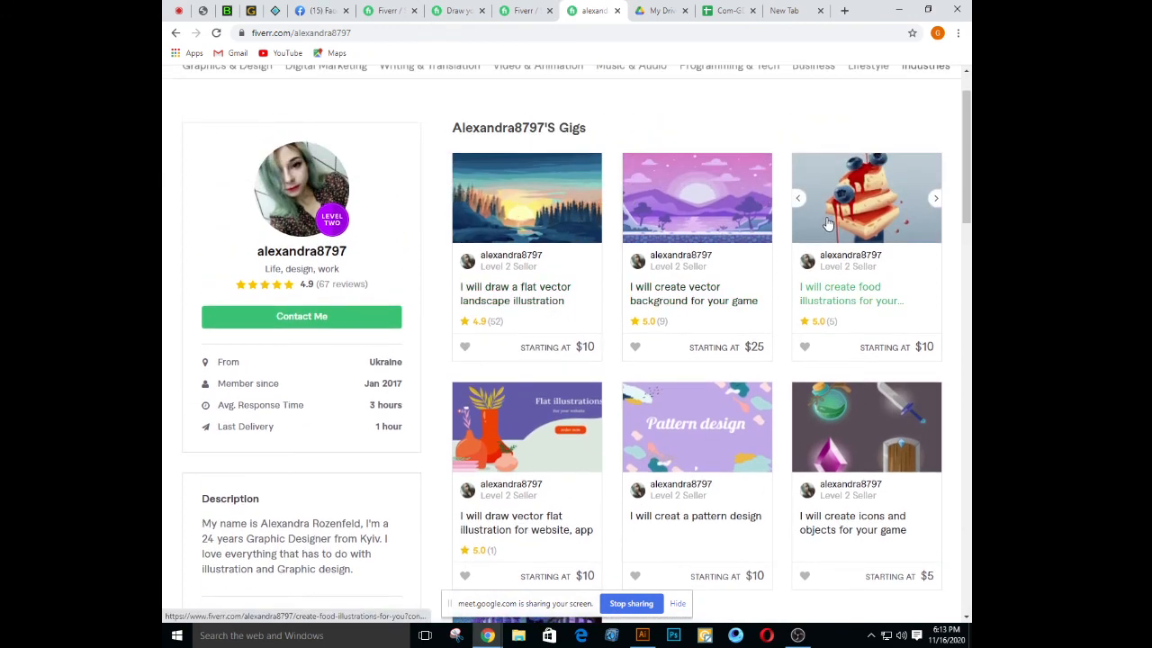
scroll(765, 270, "down", 2)
scroll(666, 346, "up", 3)
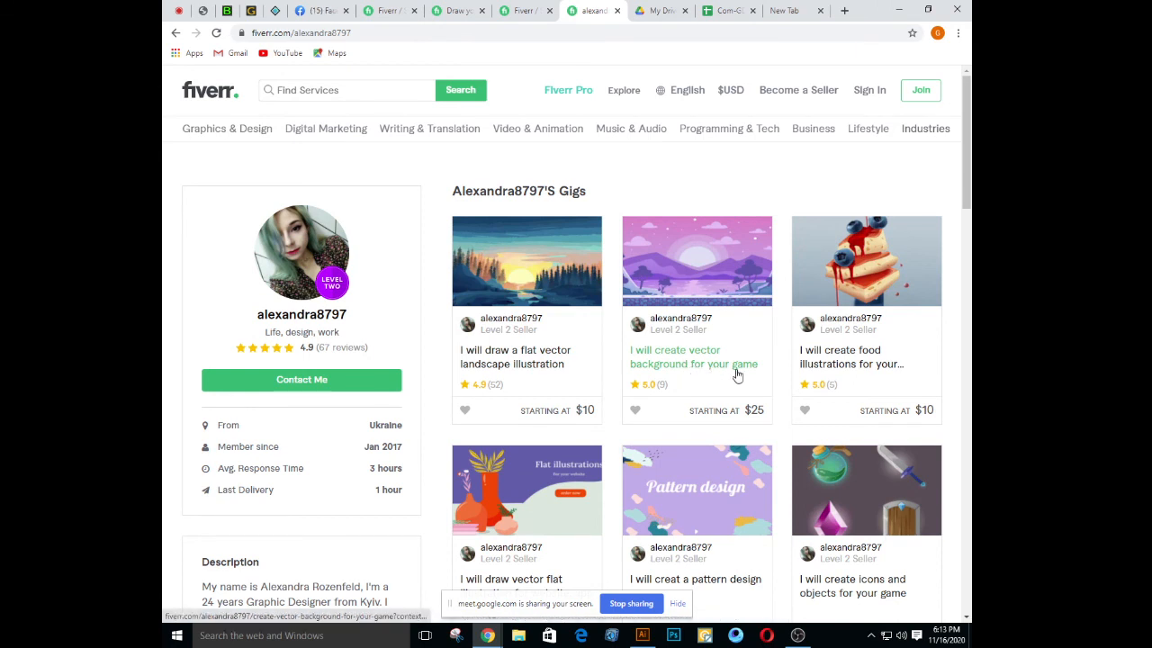
Review the rest of the seller's gig list and open the "I will convert image or photo to vector" gig
scroll(810, 288, "down", 2)
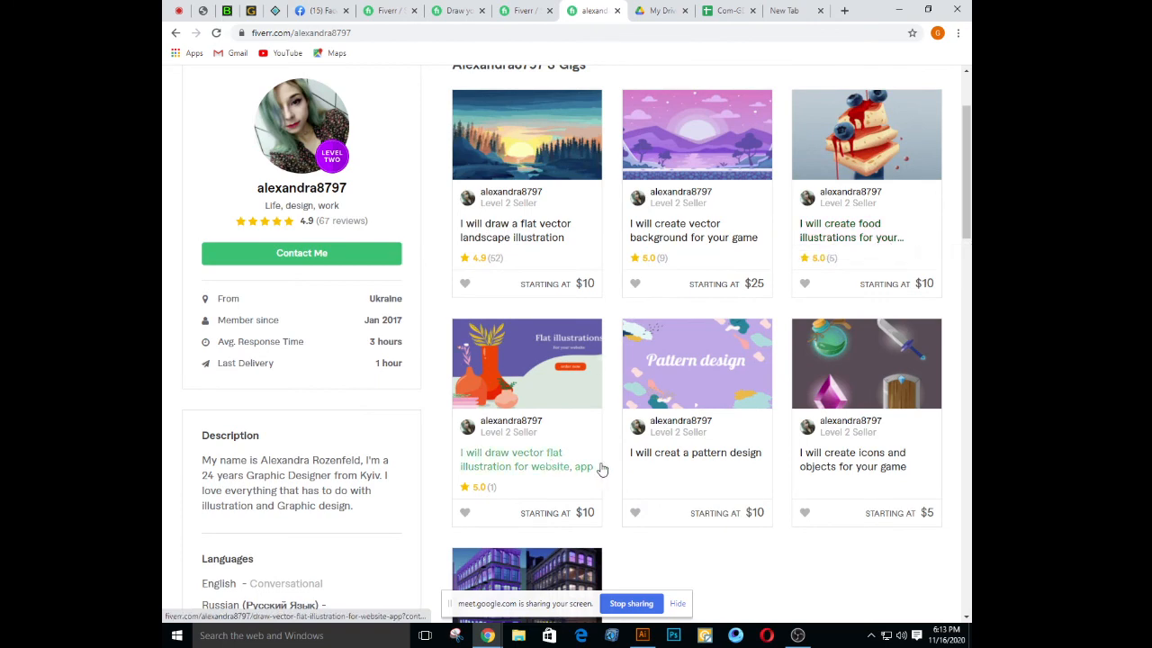
scroll(538, 458, "down", 1)
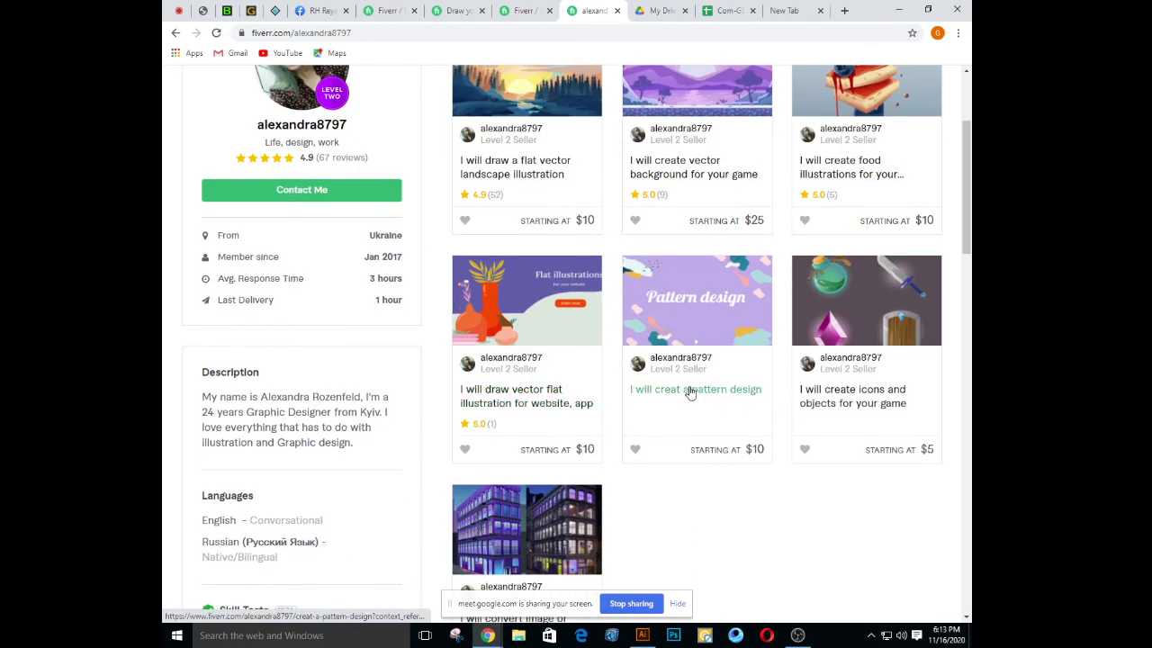
scroll(686, 455, "down", 1)
scroll(685, 454, "down", 1)
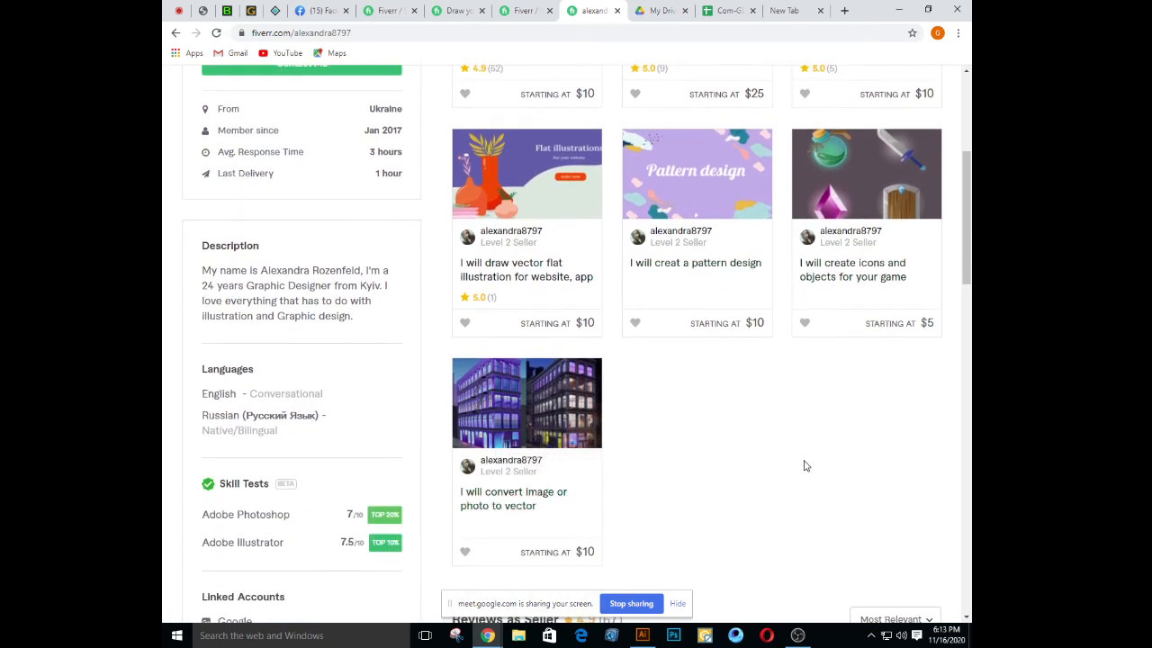
scroll(806, 465, "down", 1)
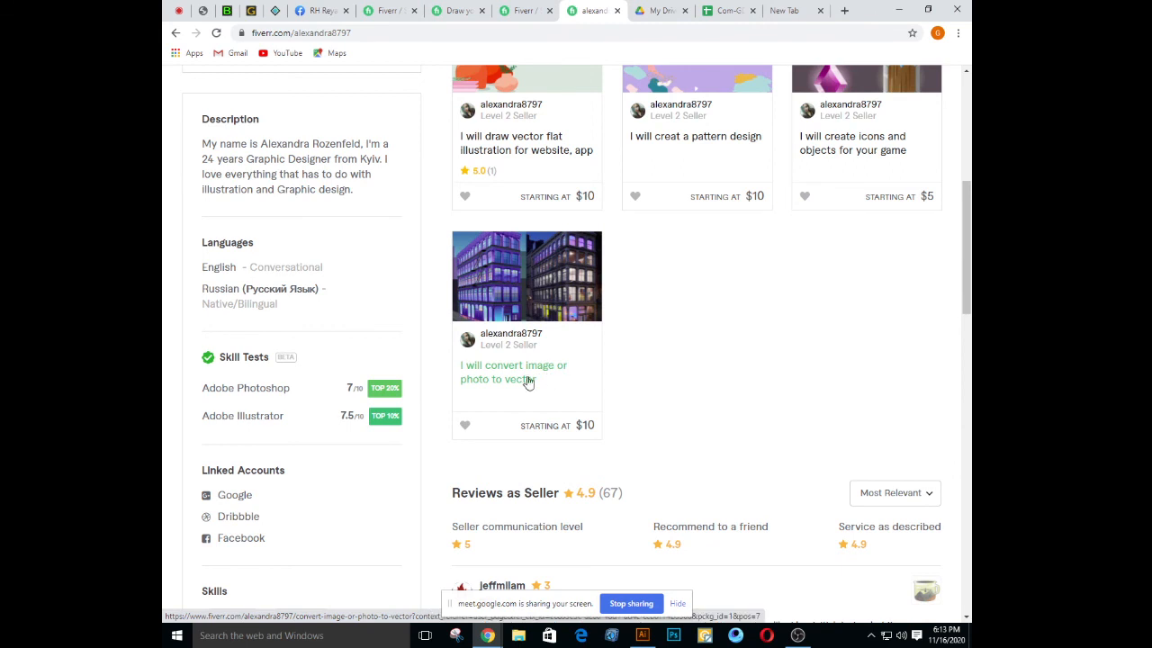
left_click(497, 378)
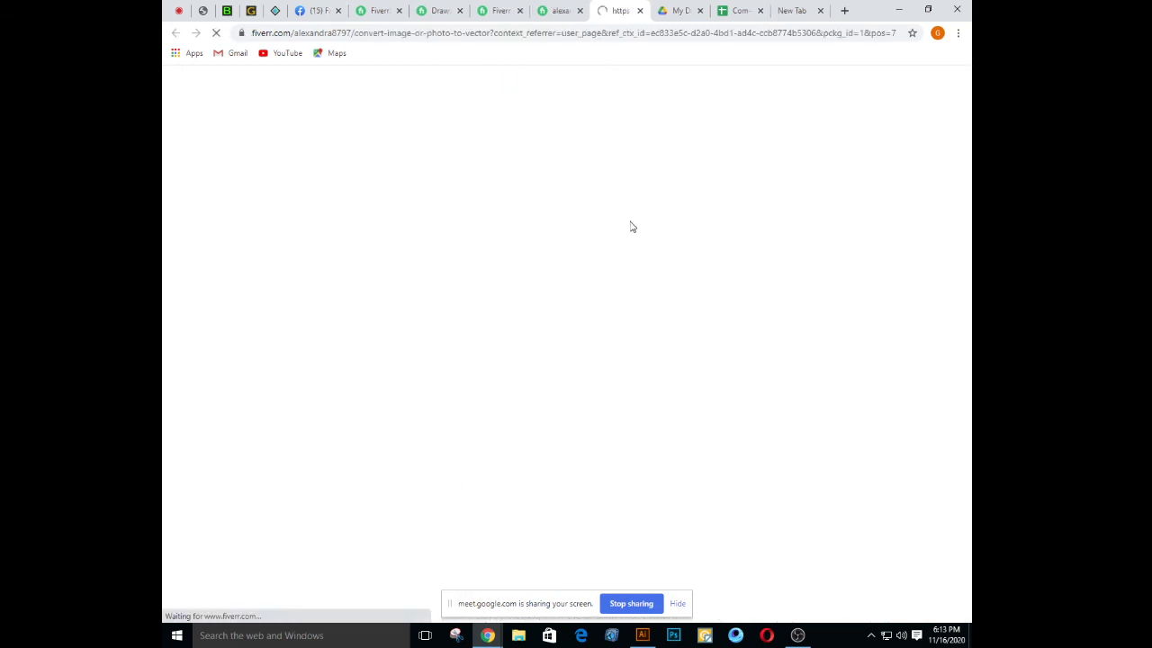
scroll(634, 230, "down", 1)
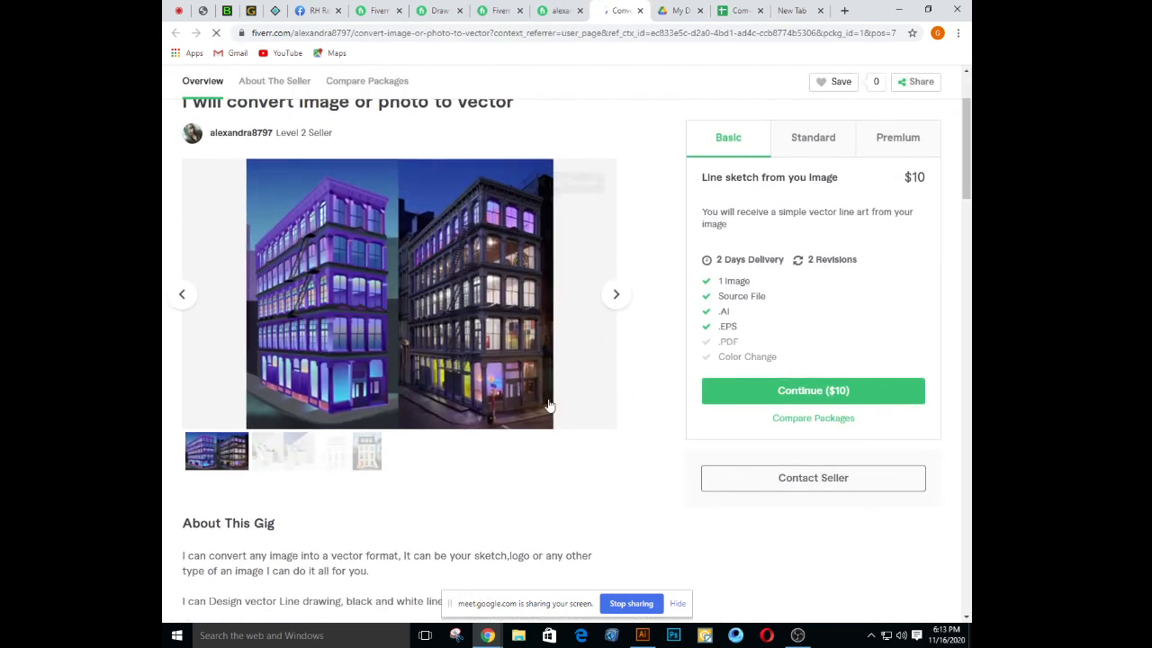
View the purple building comparison full screen and look at the gig's white staircase and house line-art samples
left_click(490, 278)
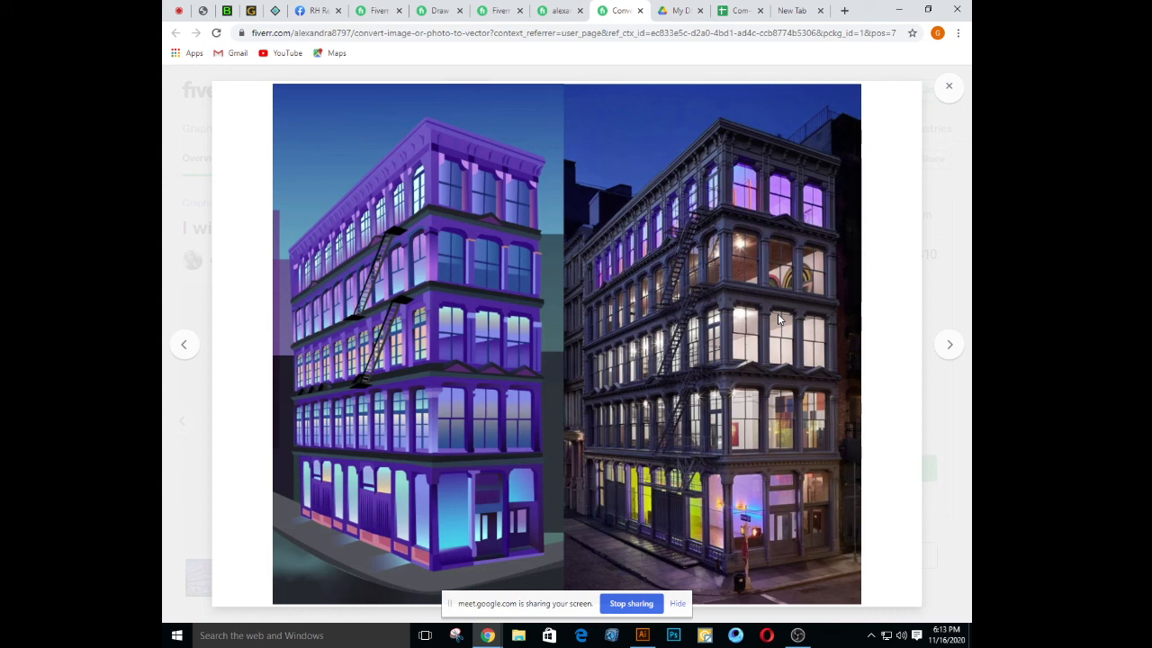
left_click(951, 88)
scroll(612, 293, "down", 2)
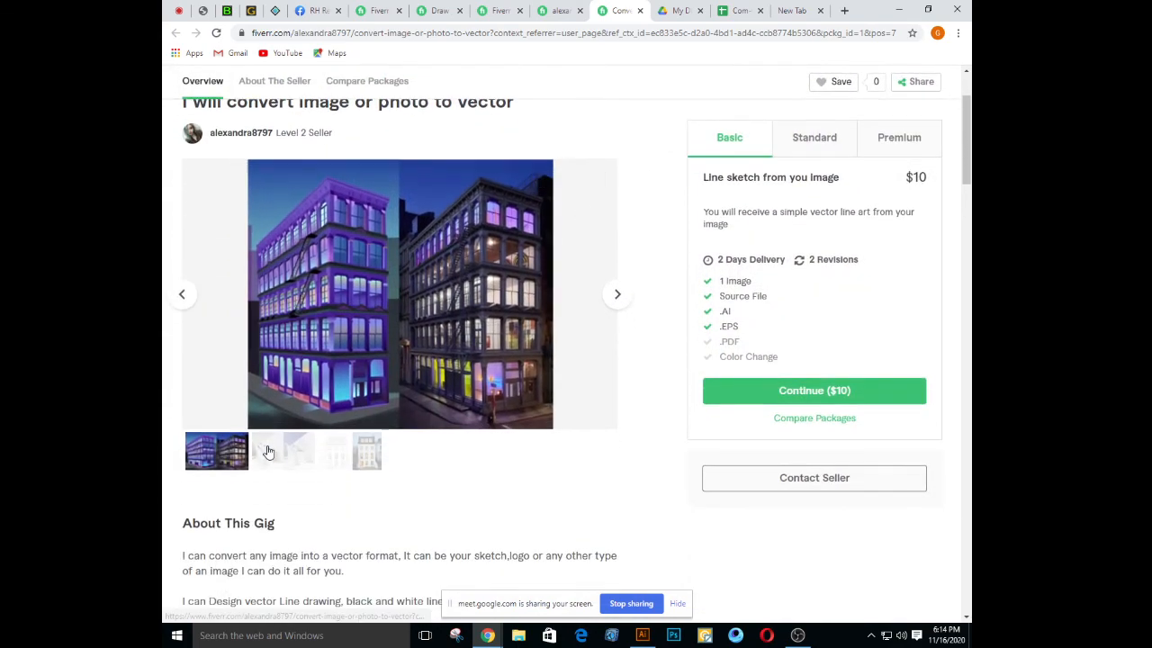
scroll(387, 450, "up", 1)
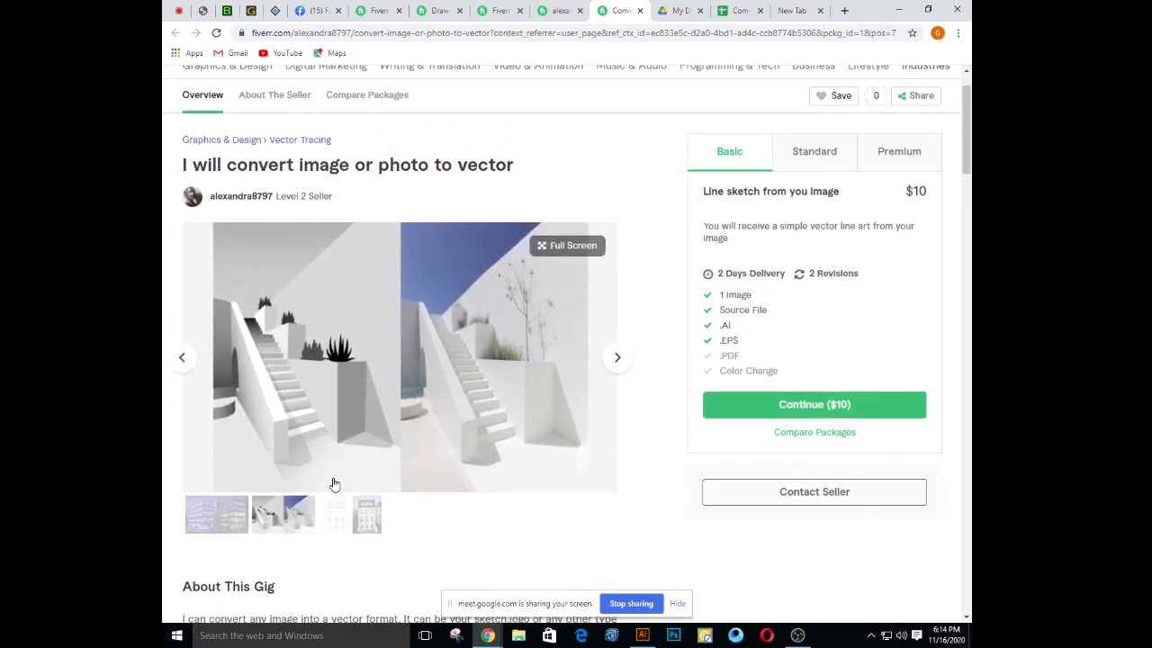
left_click(336, 531)
scroll(567, 409, "up", 1)
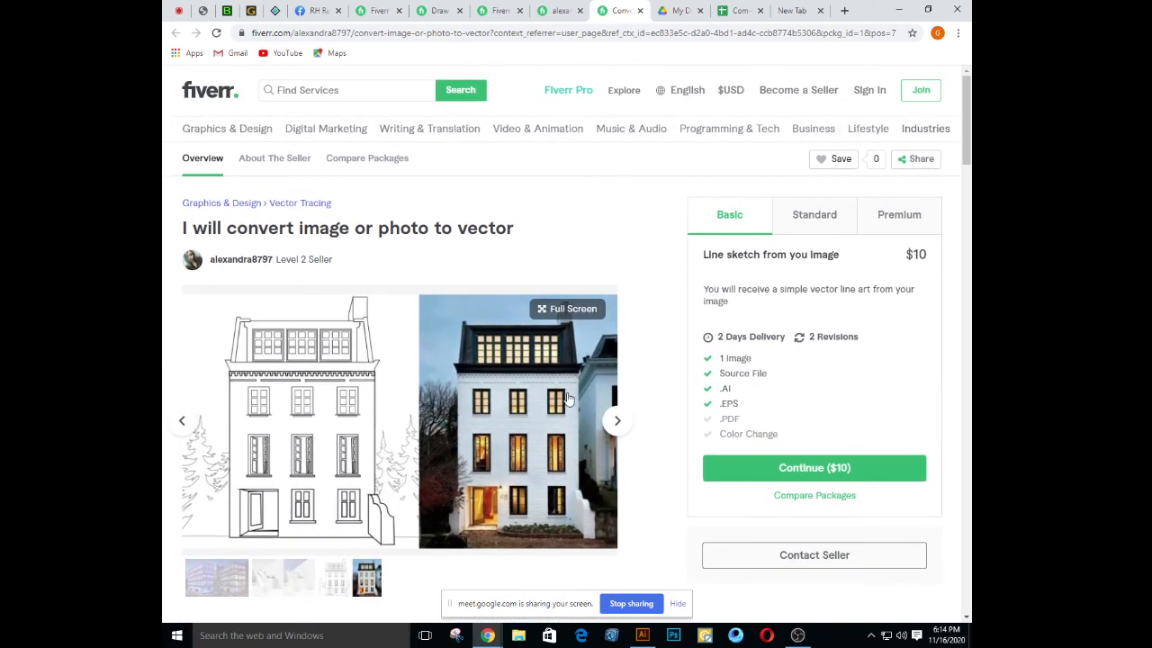
Close the photo-to-vector gig and the seller's profile, and return to the landscape illustration search results
left_click(640, 11)
scroll(693, 319, "up", 2)
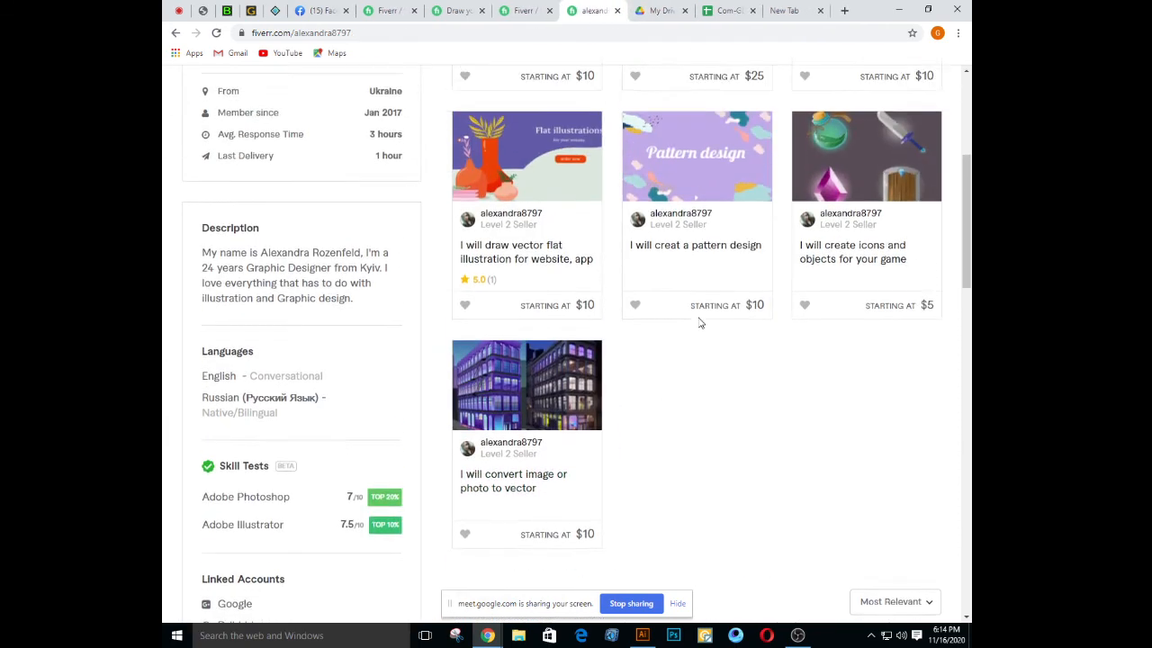
scroll(827, 296, "up", 5)
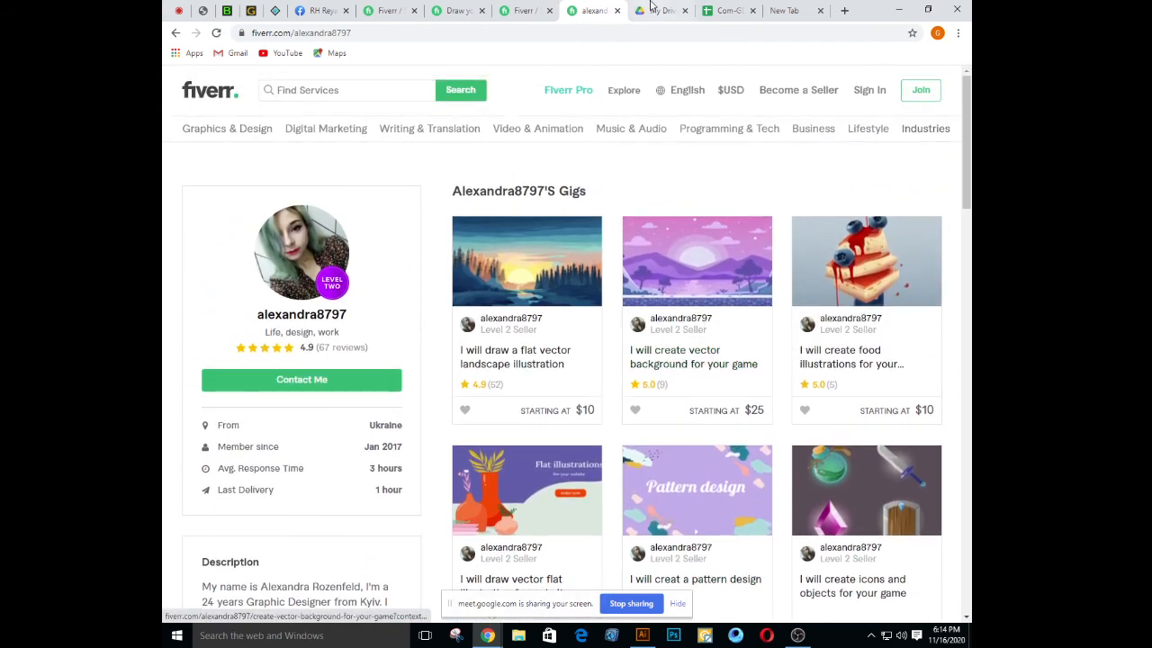
left_click(617, 11)
left_click(559, 10)
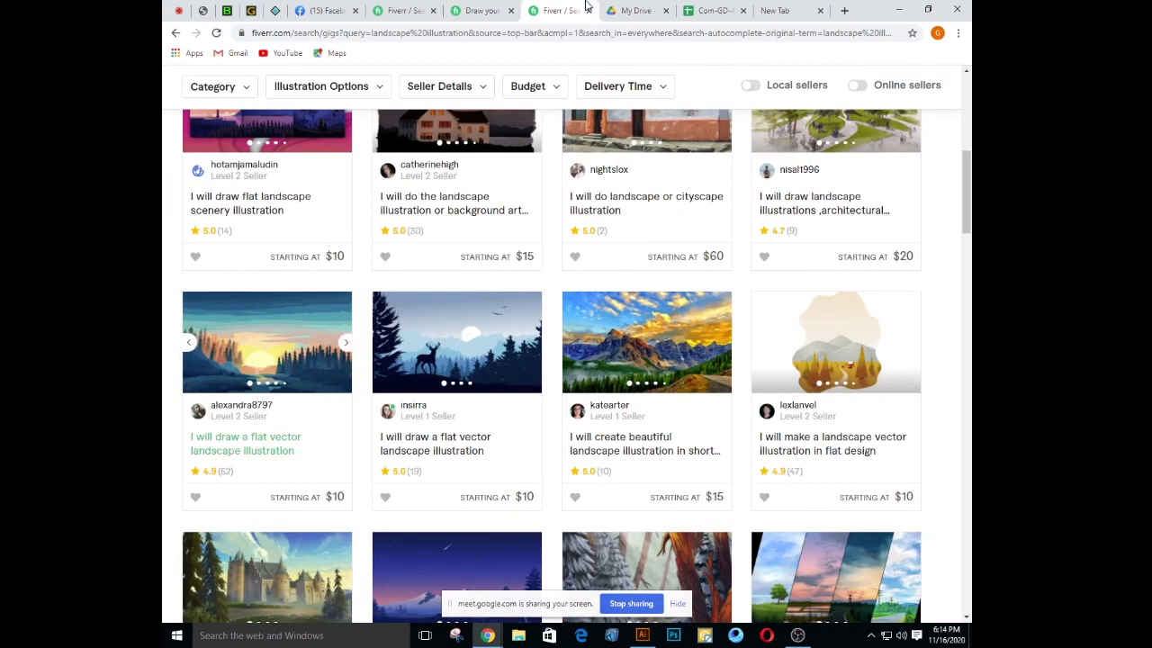
Open the $10 flat vector landscape gig with the deer-in-forest thumbnail in a new tab and switch to it
scroll(748, 312, "down", 2)
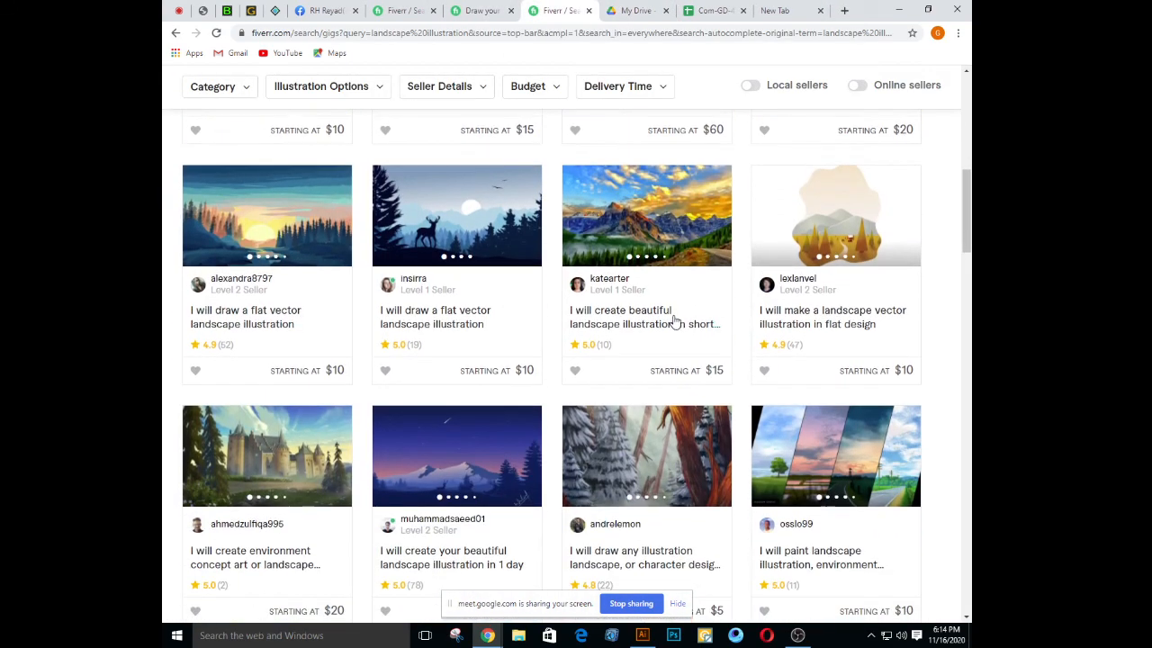
right_click(454, 324)
left_click(504, 330)
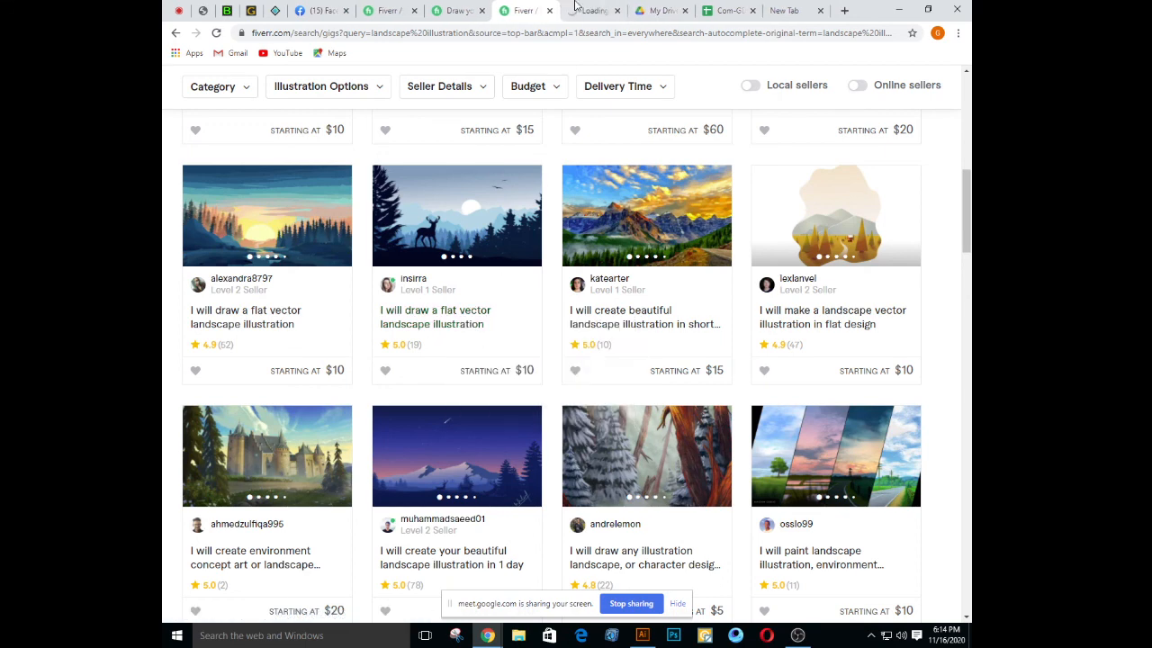
left_click(585, 8)
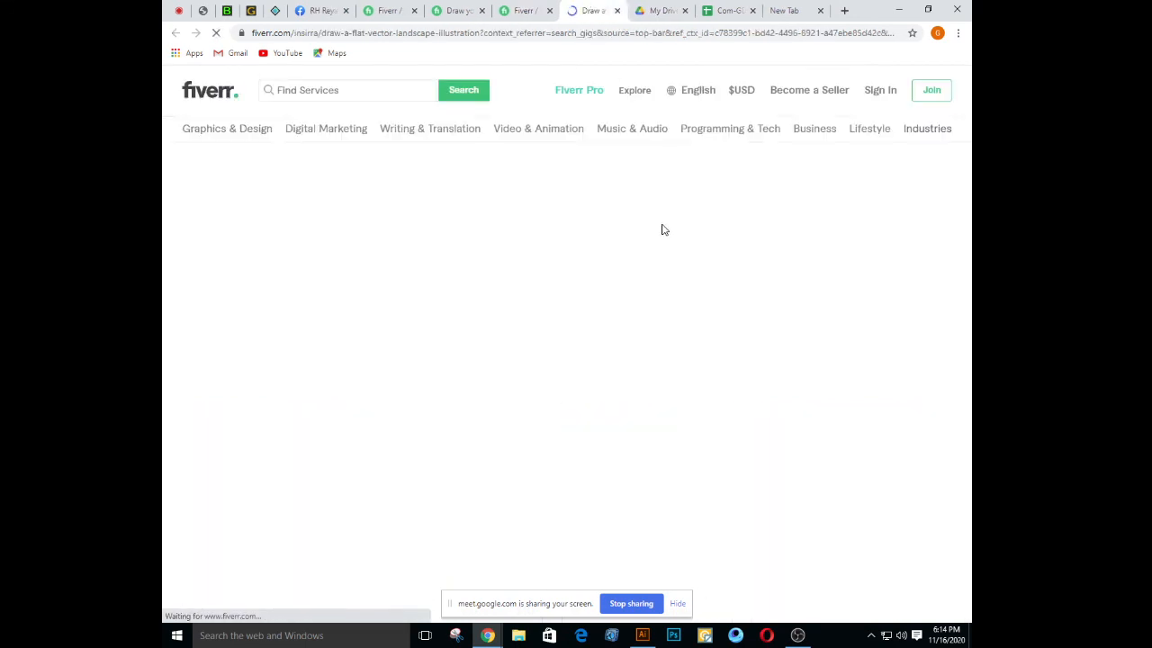
Examine the gig's first gallery sample, the blue forest scene with a deer silhouette
scroll(661, 229, "down", 2)
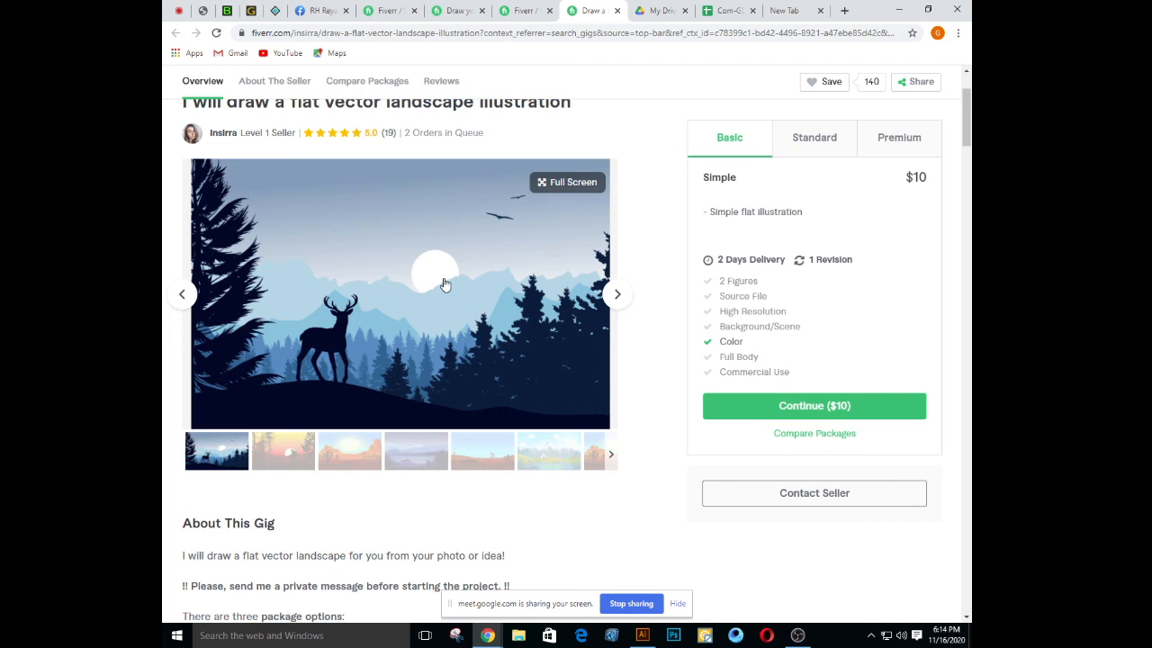
scroll(447, 290, "up", 1)
scroll(452, 300, "down", 1)
scroll(461, 358, "up", 1)
scroll(463, 359, "down", 1)
View the gig's following gallery samples, from the hiker at sunset through the desert scenes to the mountain lake
left_click(282, 453)
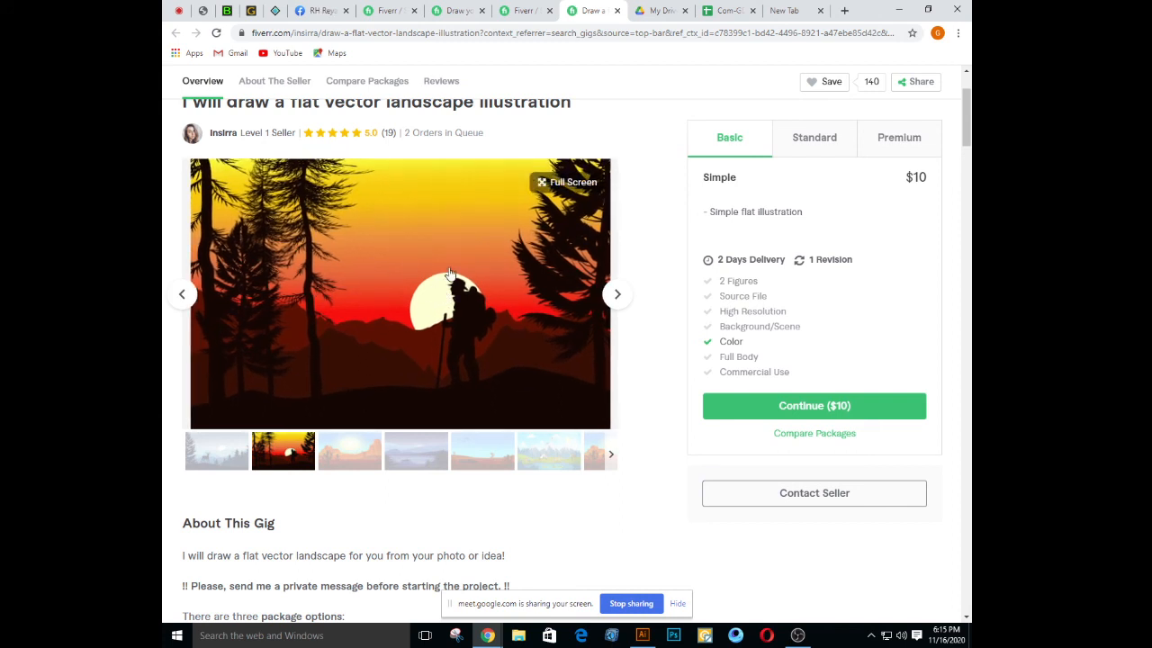
left_click(350, 453)
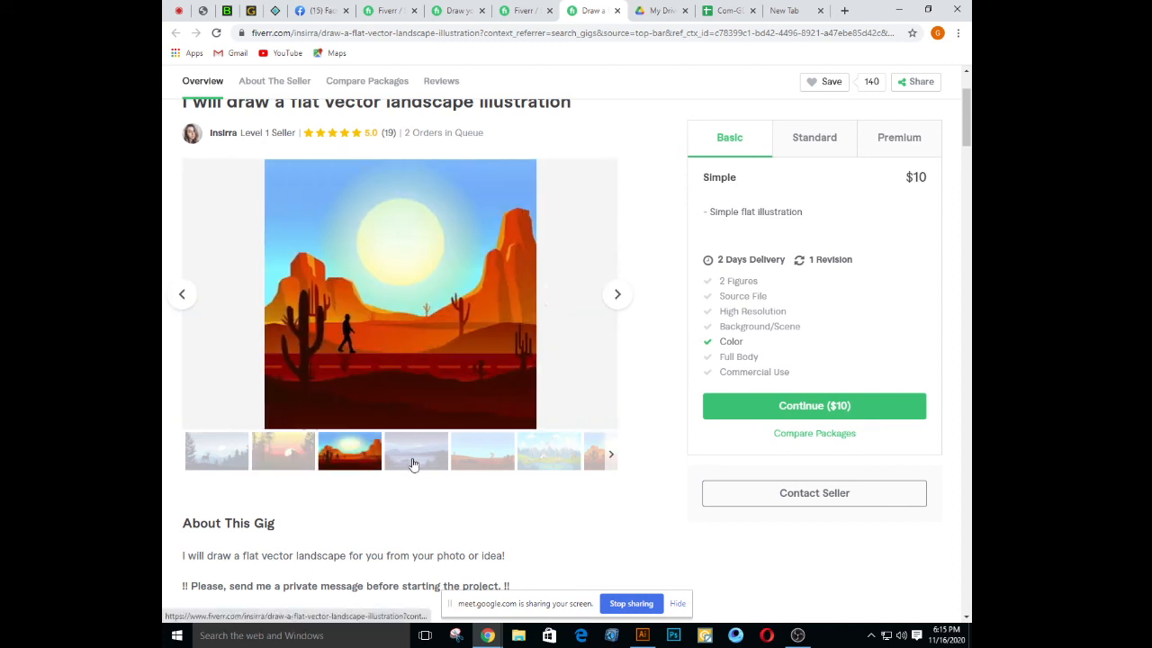
left_click(402, 451)
left_click(289, 450)
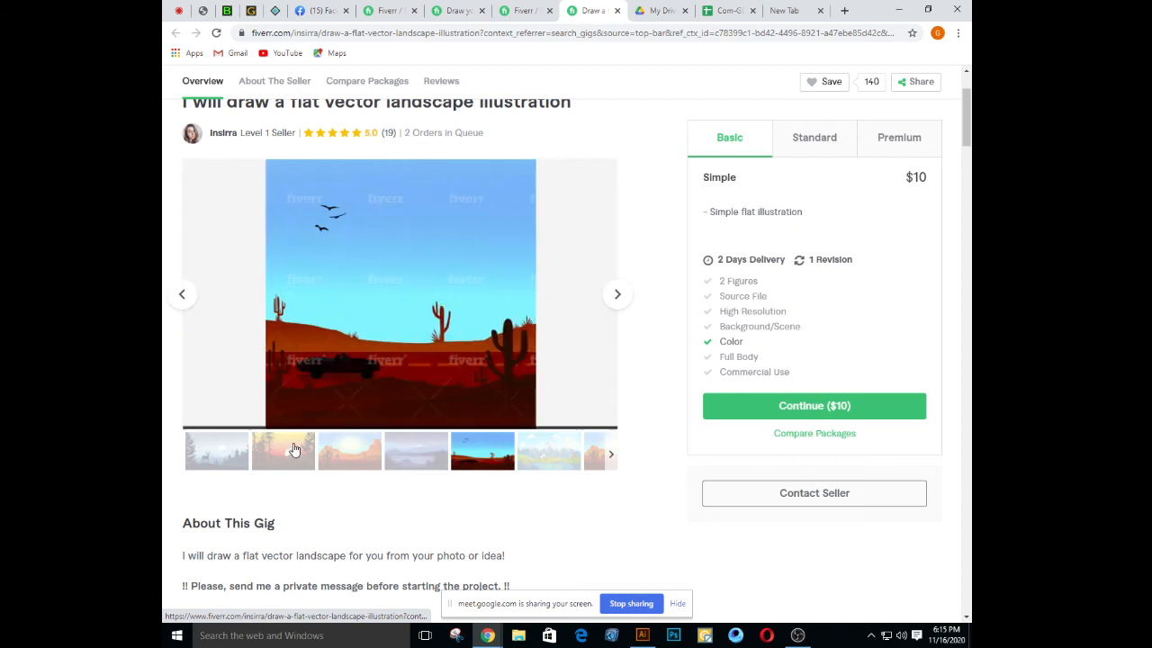
left_click(500, 464)
left_click(548, 463)
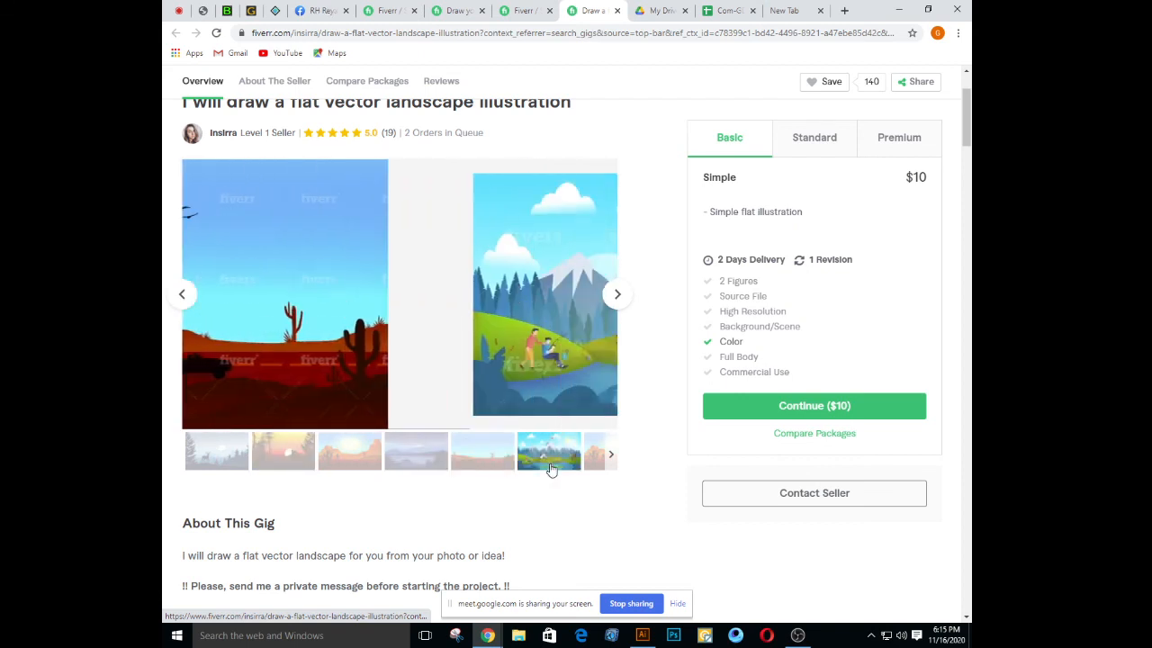
View the flat vector landscape gig's further gallery samples, ending on the lakeside camping scene with mountains
left_click(610, 455)
left_click(391, 456)
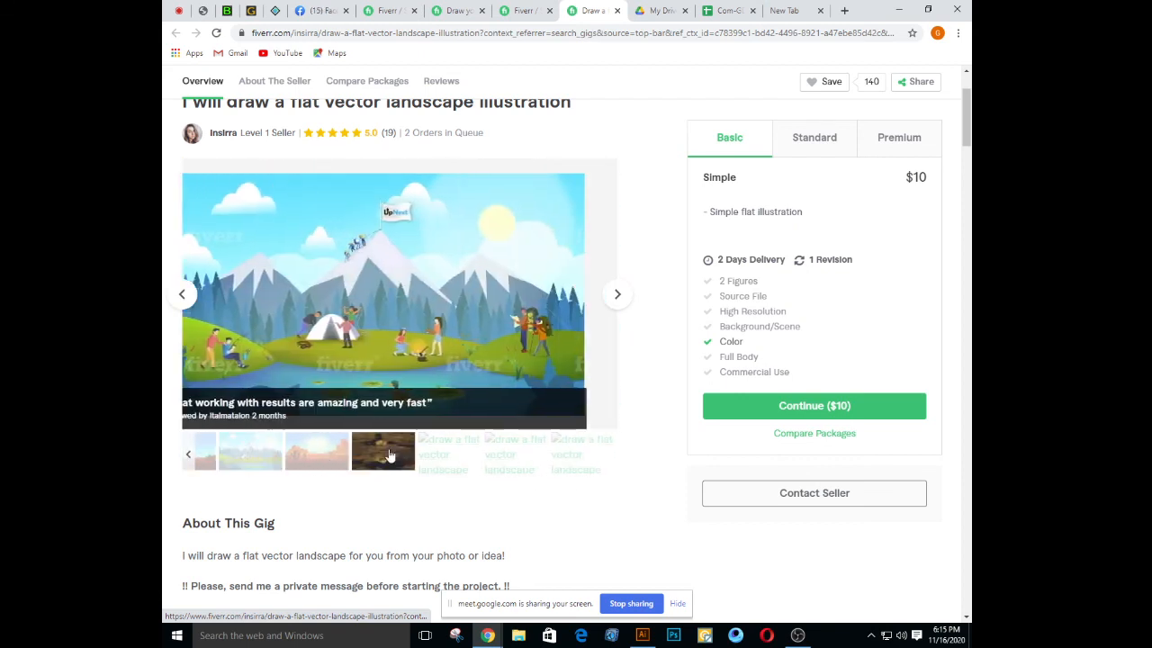
left_click(307, 457)
left_click(251, 452)
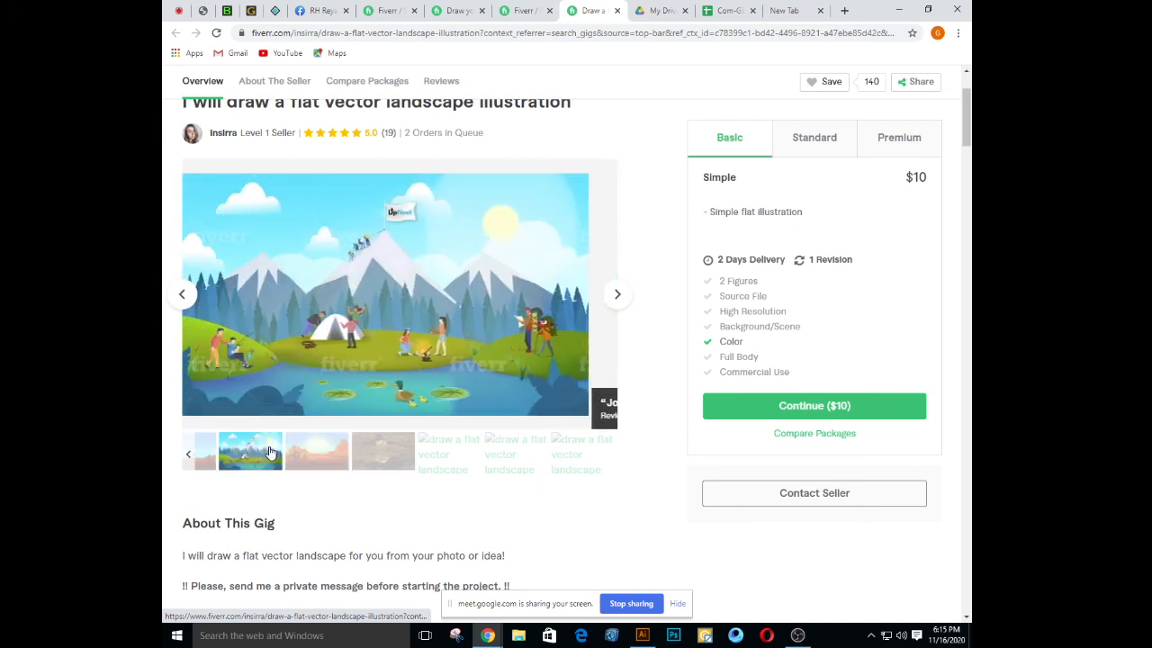
Search Fiverr for "vintage t-shirt design"
scroll(522, 374, "up", 3)
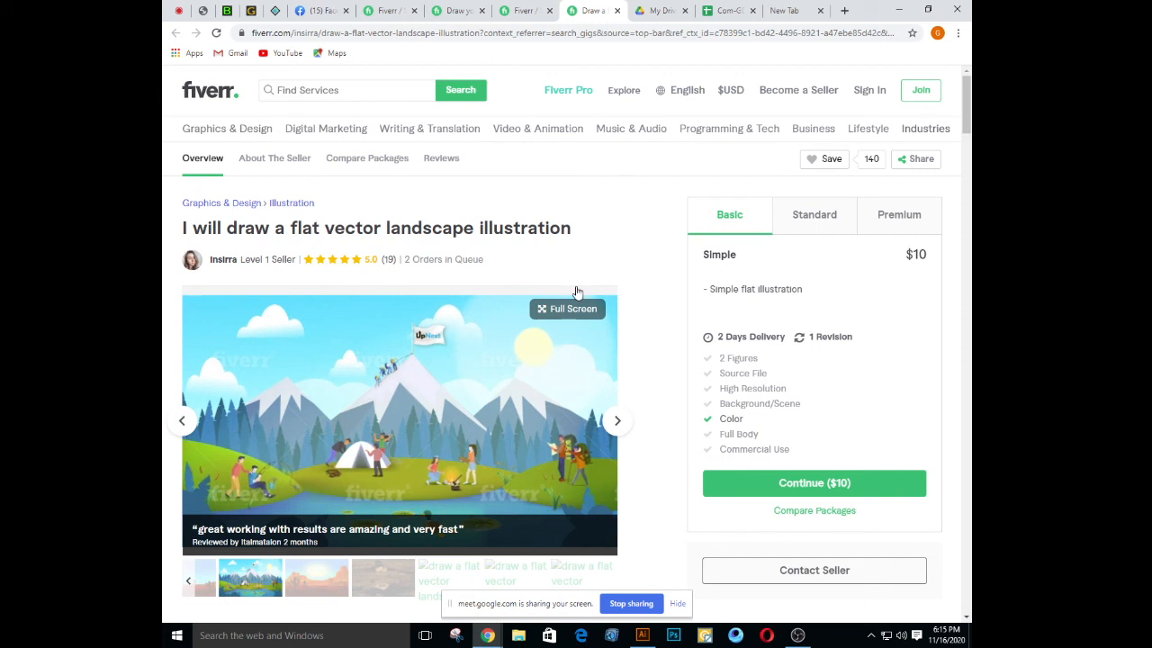
scroll(578, 290, "down", 1)
scroll(578, 291, "up", 1)
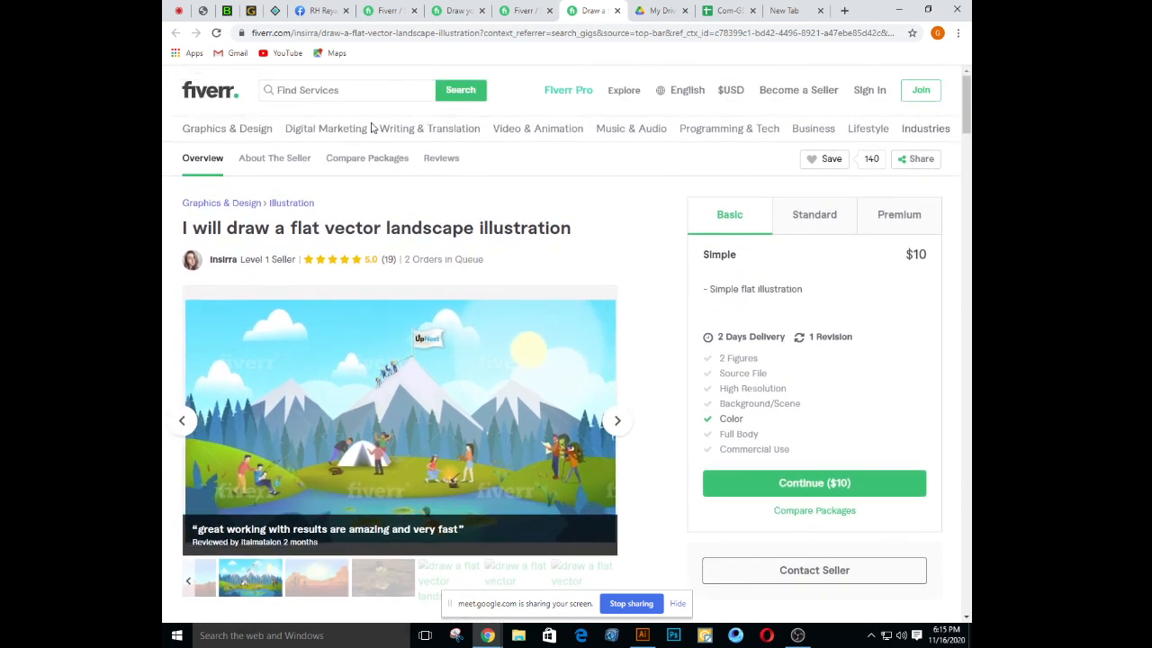
type("vi")
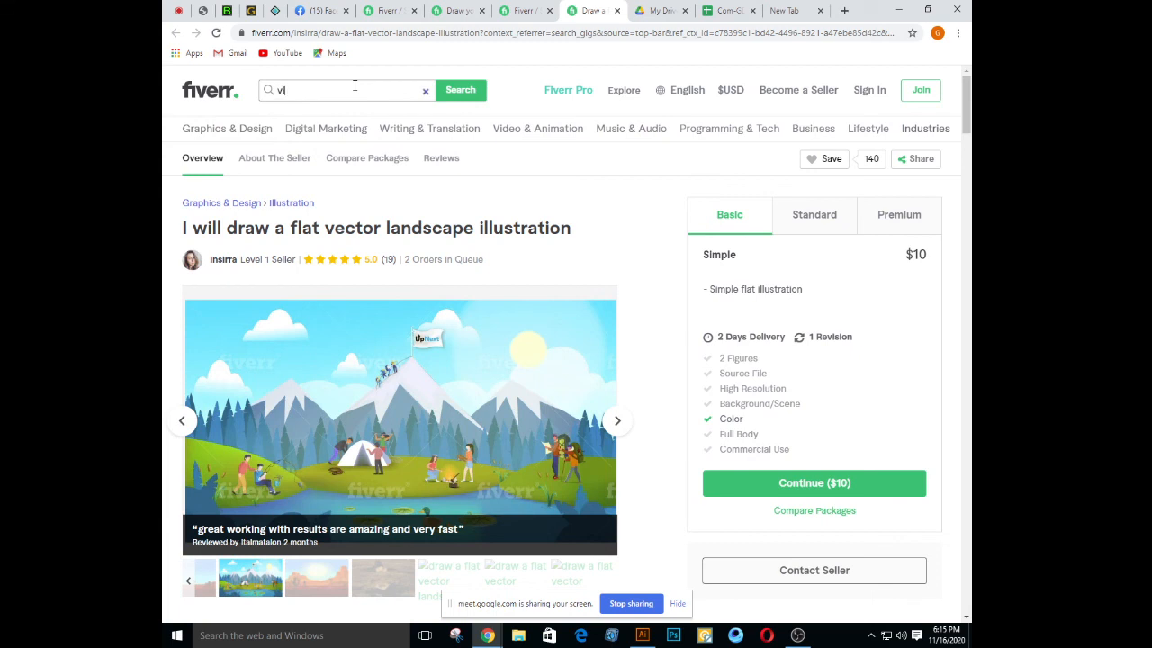
type("ntage")
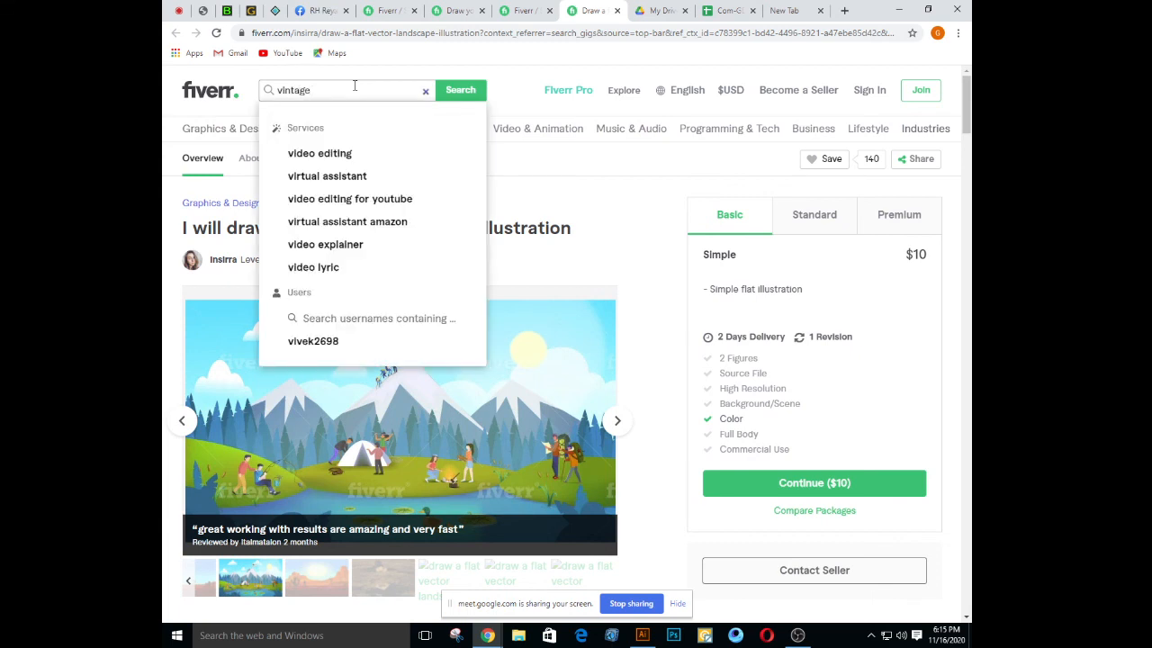
type(" t-")
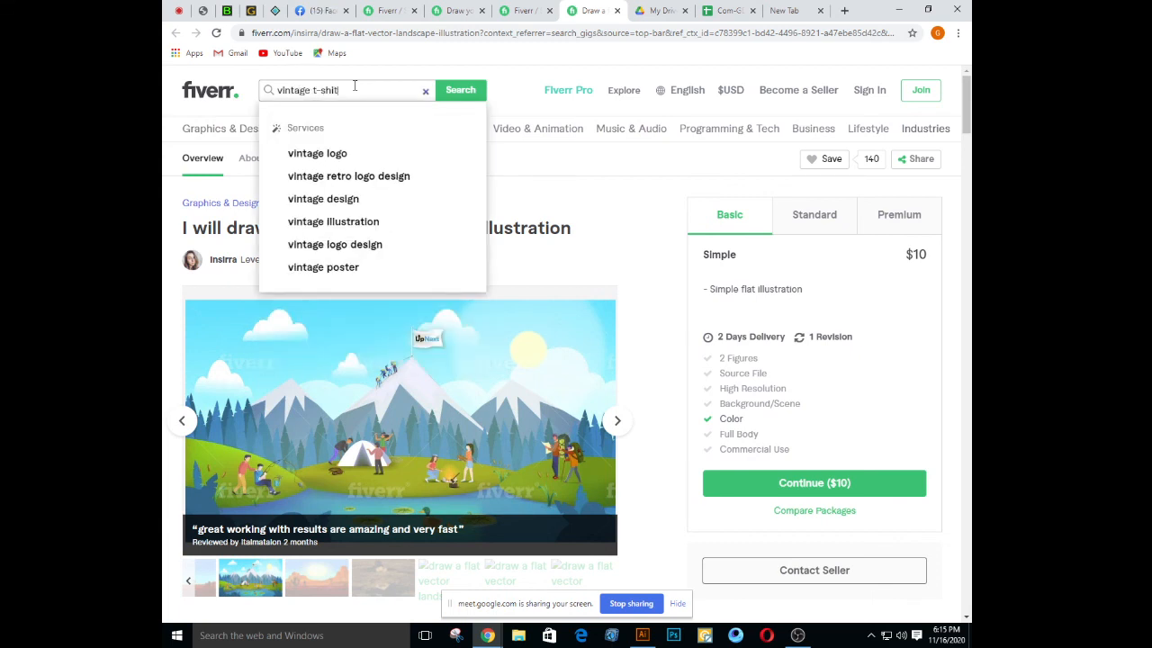
type("shirt d")
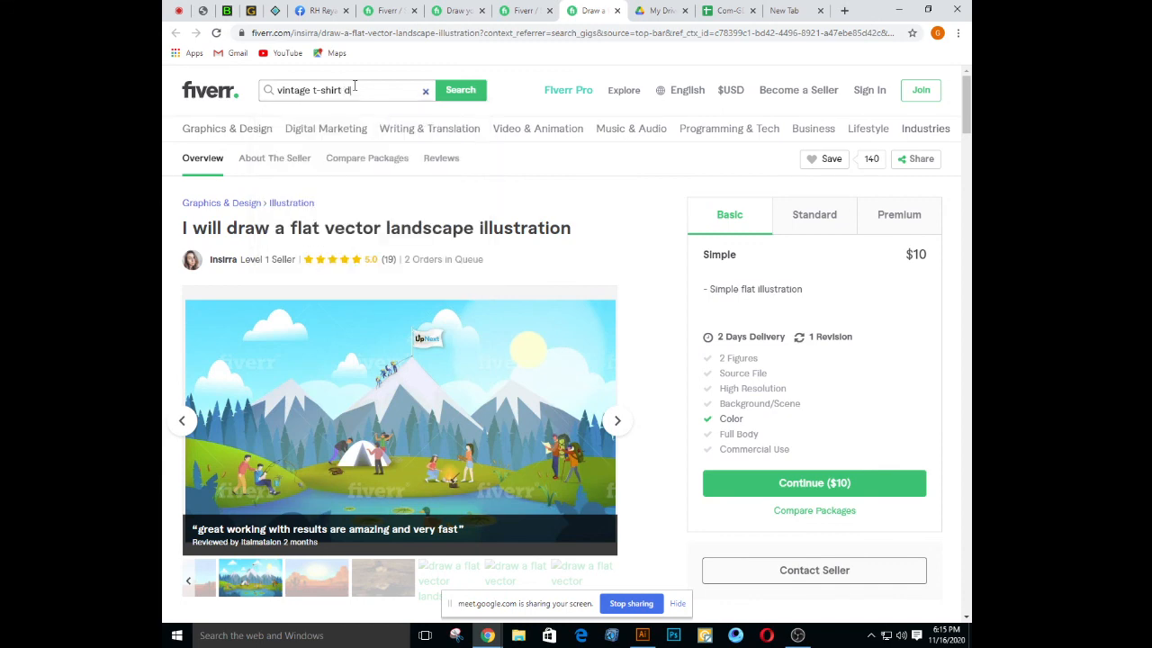
type("esign")
key("Return")
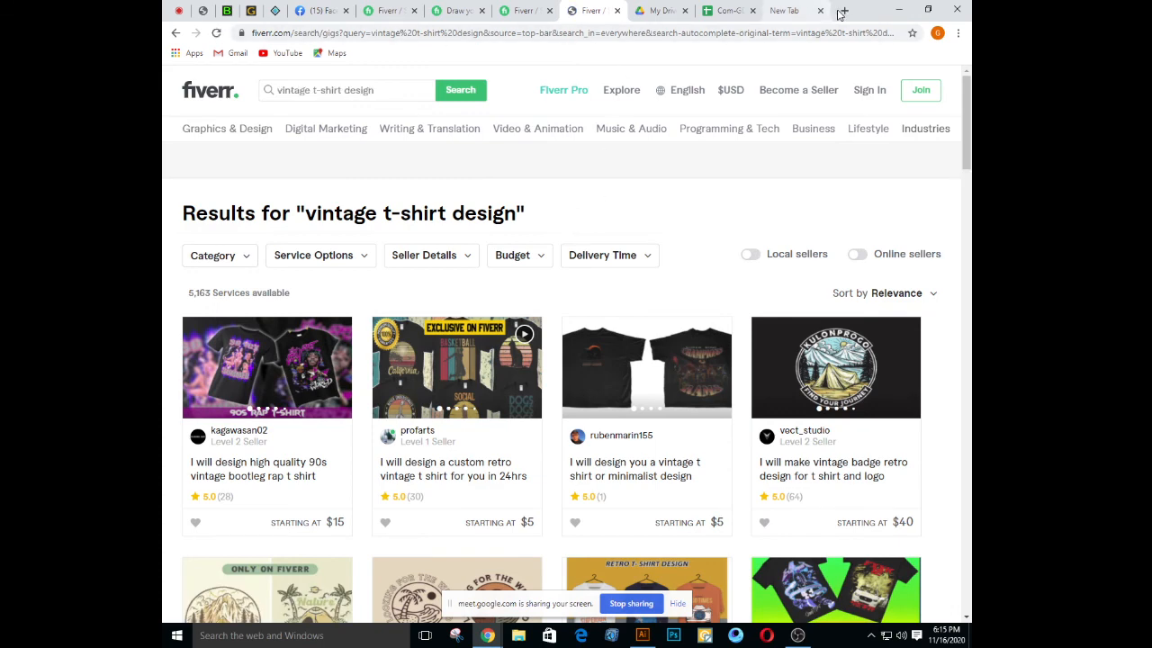
Open the $5 custom retro vintage t-shirt in 24hrs gig from the search results in a new tab
left_click(797, 8)
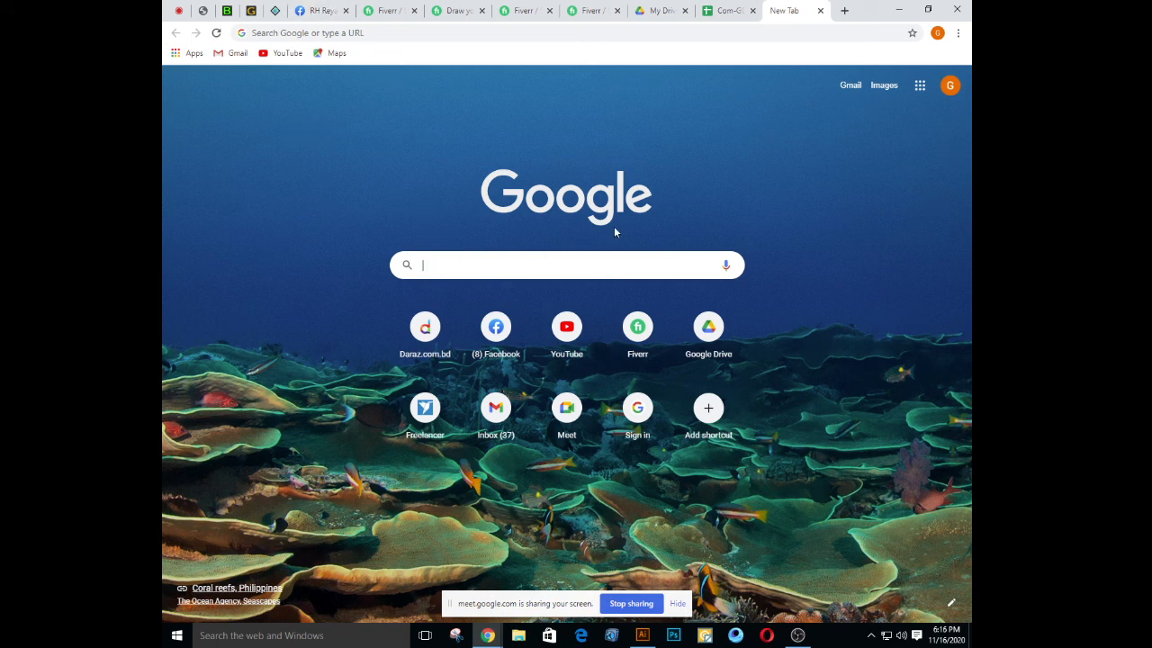
left_click(585, 10)
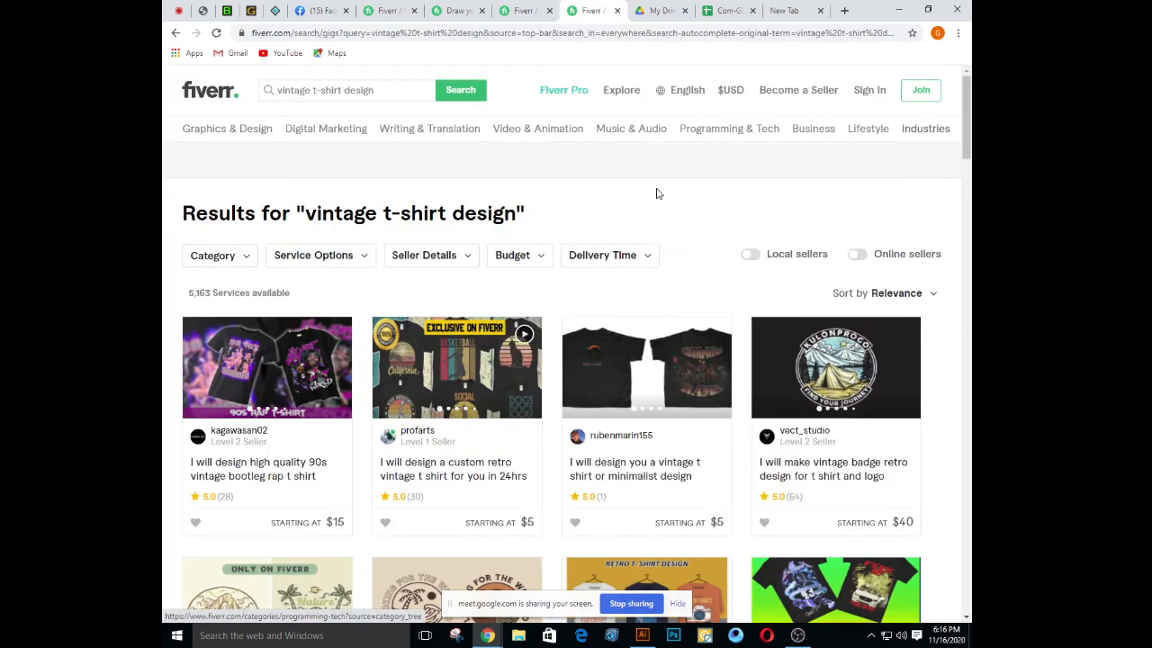
scroll(666, 175, "down", 2)
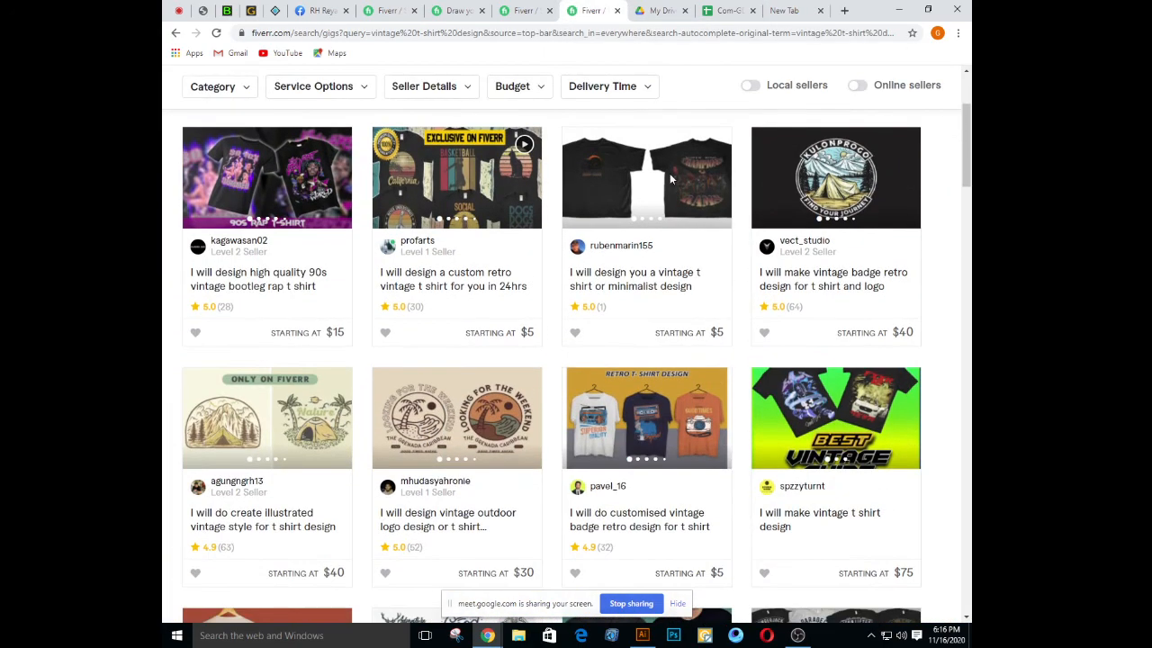
scroll(672, 175, "up", 1)
left_click(447, 241)
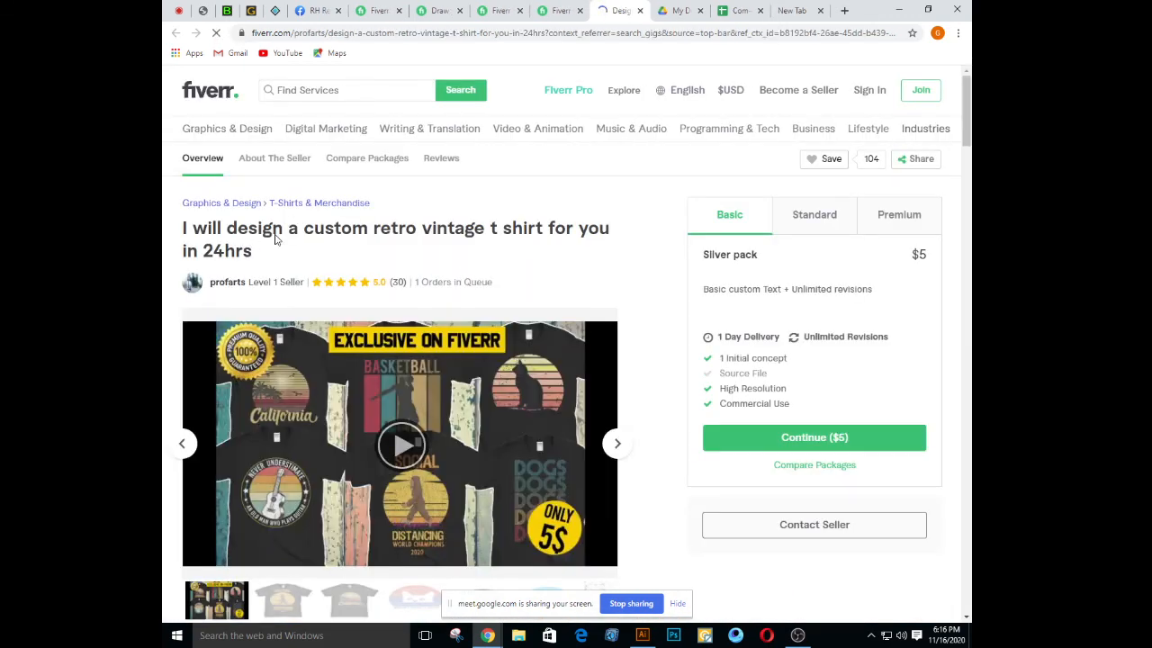
View the gig's Social Distancing and California shirts, enlarging the gallery from the California shirt through the cat and bird designs, and close the enlarged view
scroll(533, 230, "down", 2)
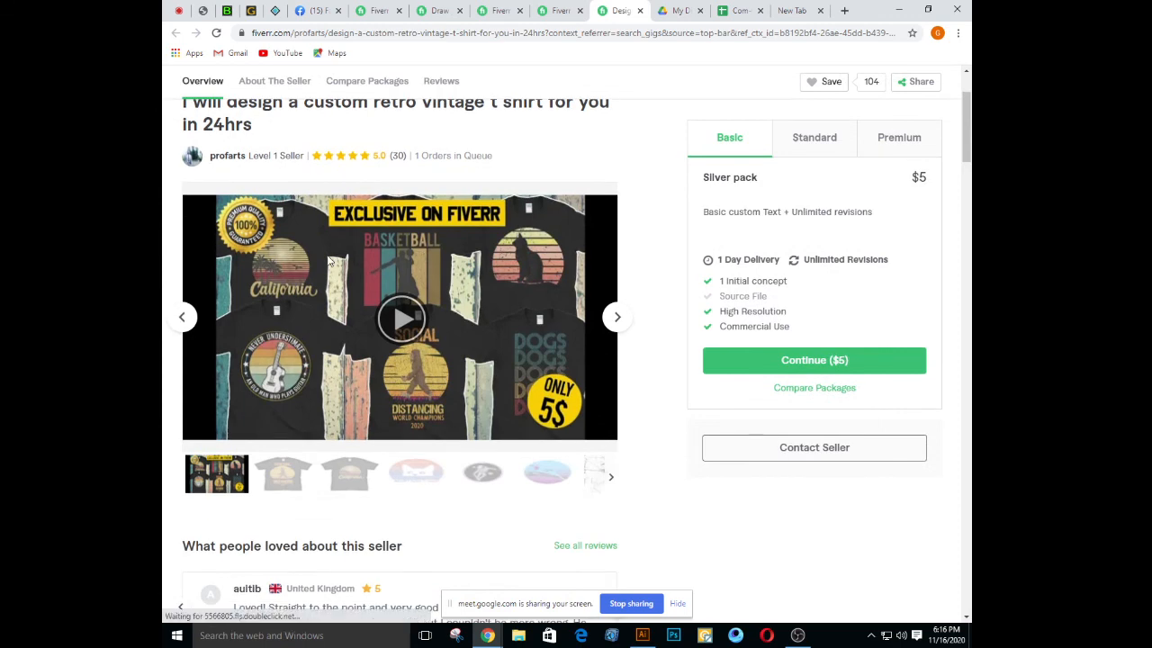
left_click(279, 487)
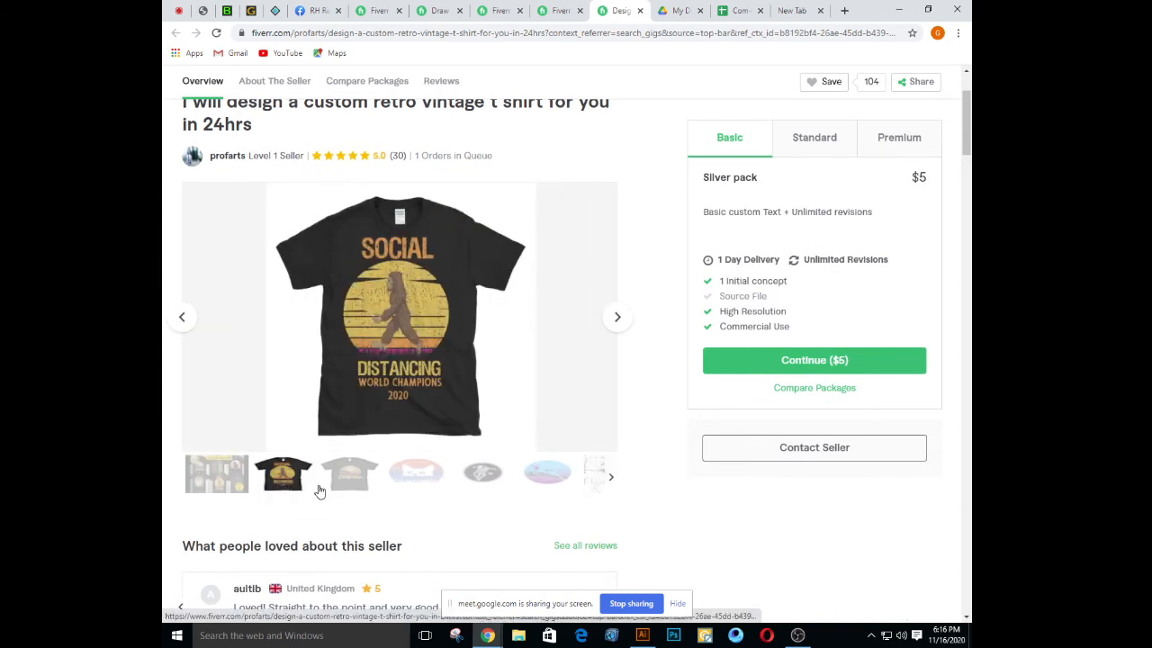
left_click(346, 484)
left_click(396, 254)
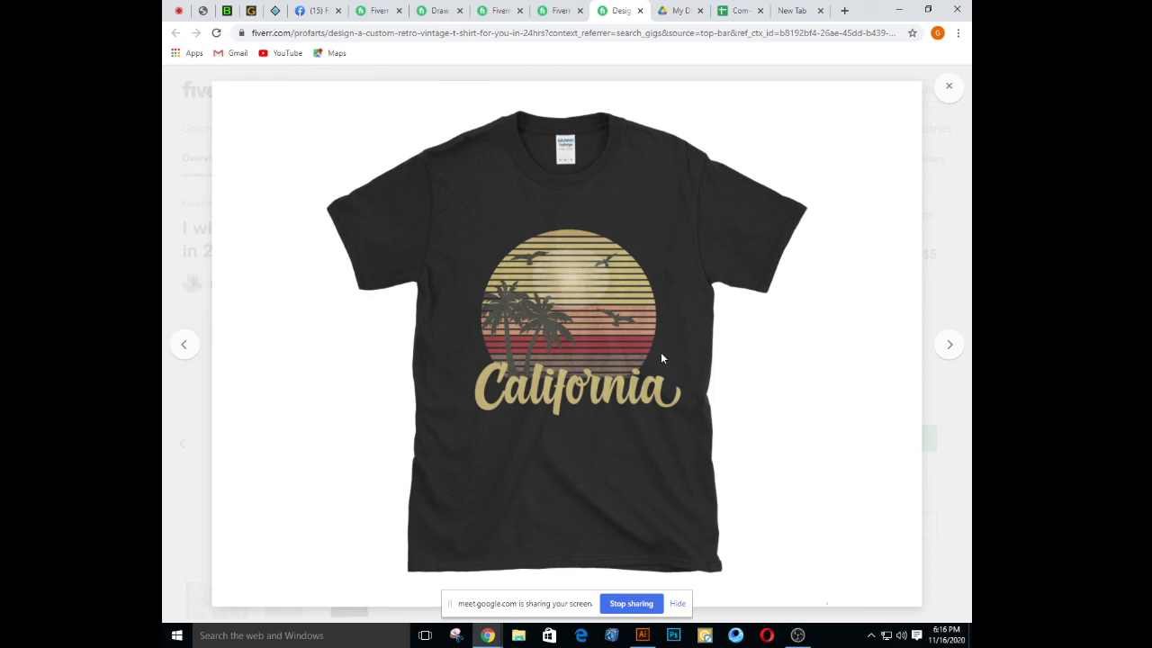
left_click(950, 348)
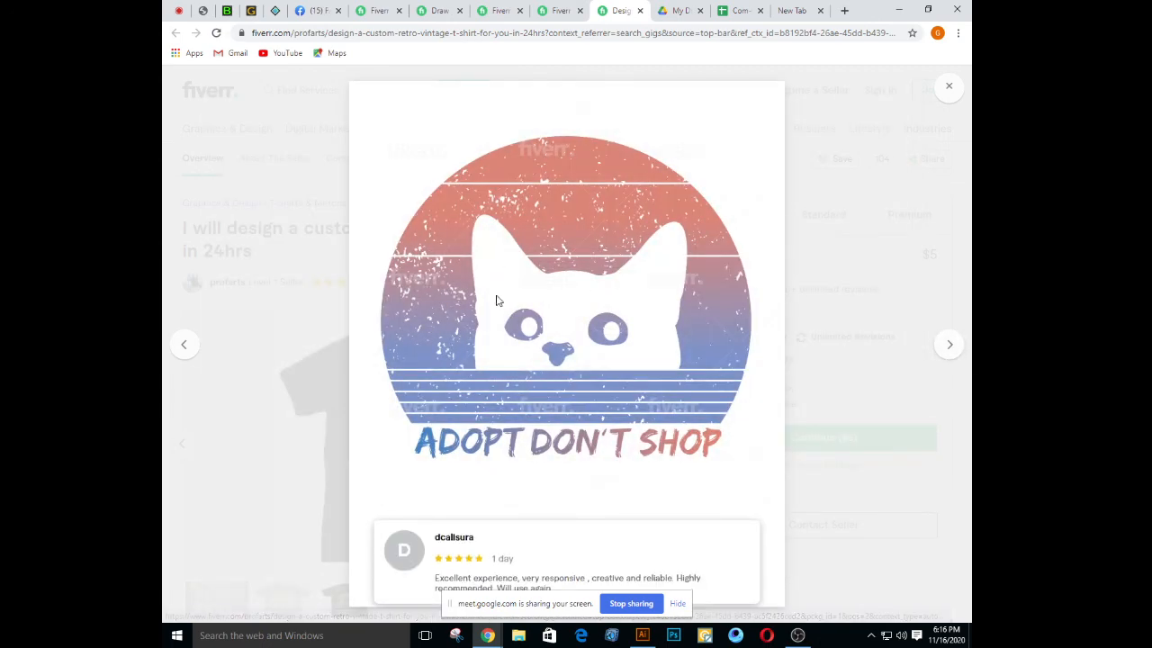
left_click(955, 350)
left_click(956, 350)
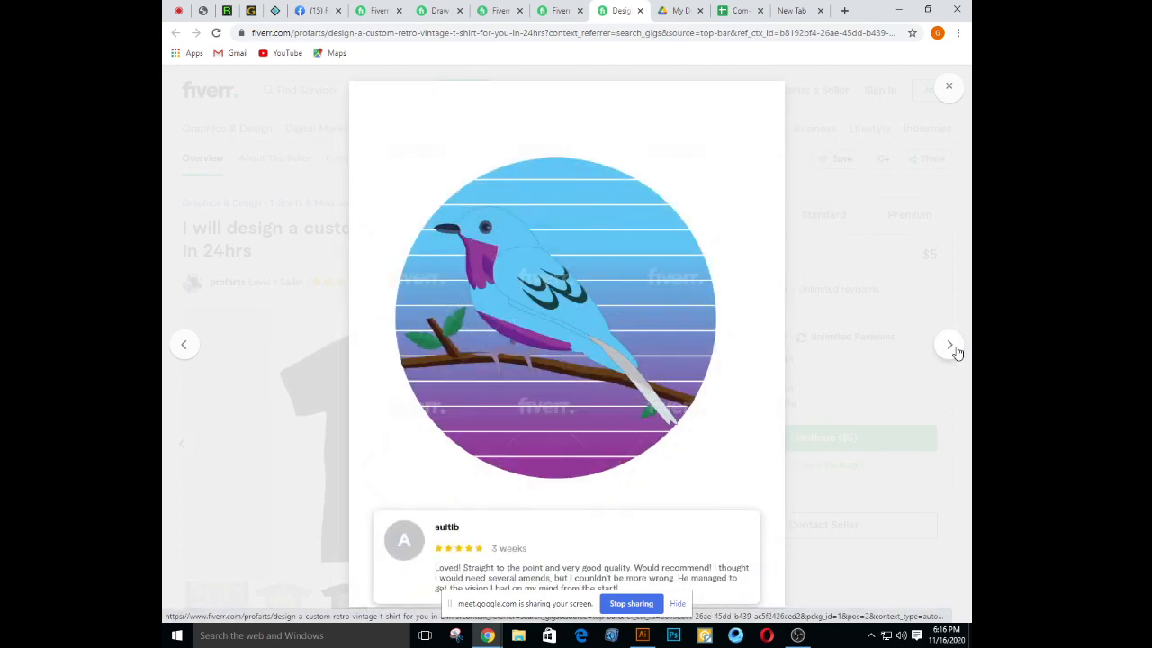
left_click(957, 351)
left_click(953, 86)
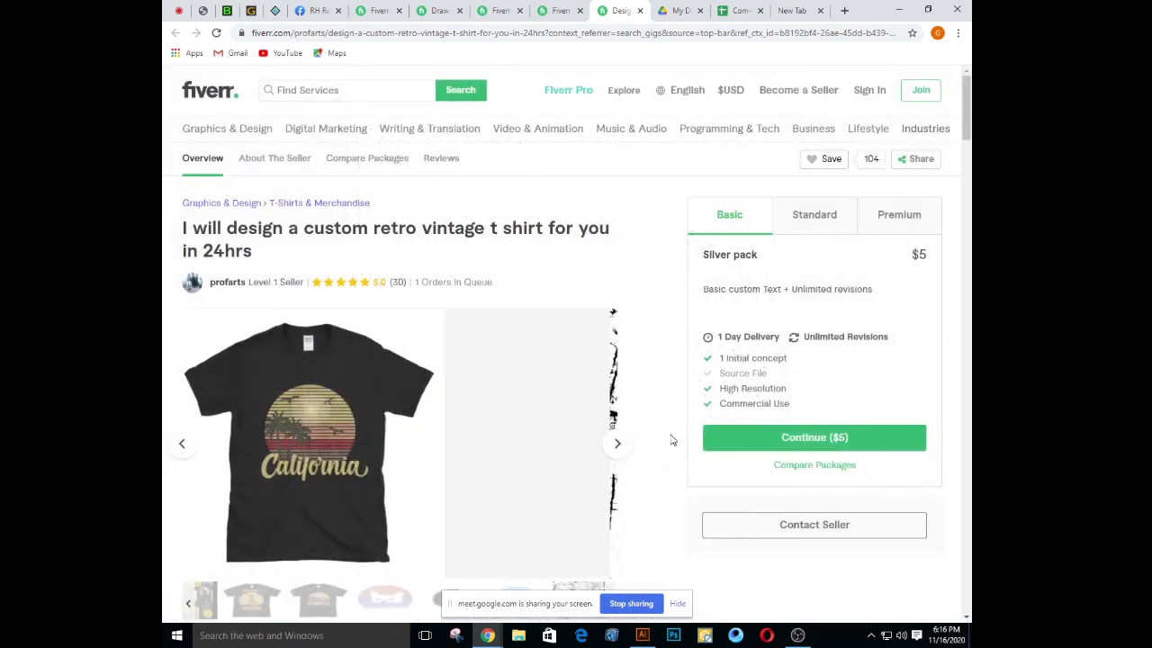
Inspect the gig's "What the Flux" design at full size, close it and show the "Be the Change You Seek" badge
scroll(504, 315, "down", 5)
left_click(478, 300)
left_click(531, 294)
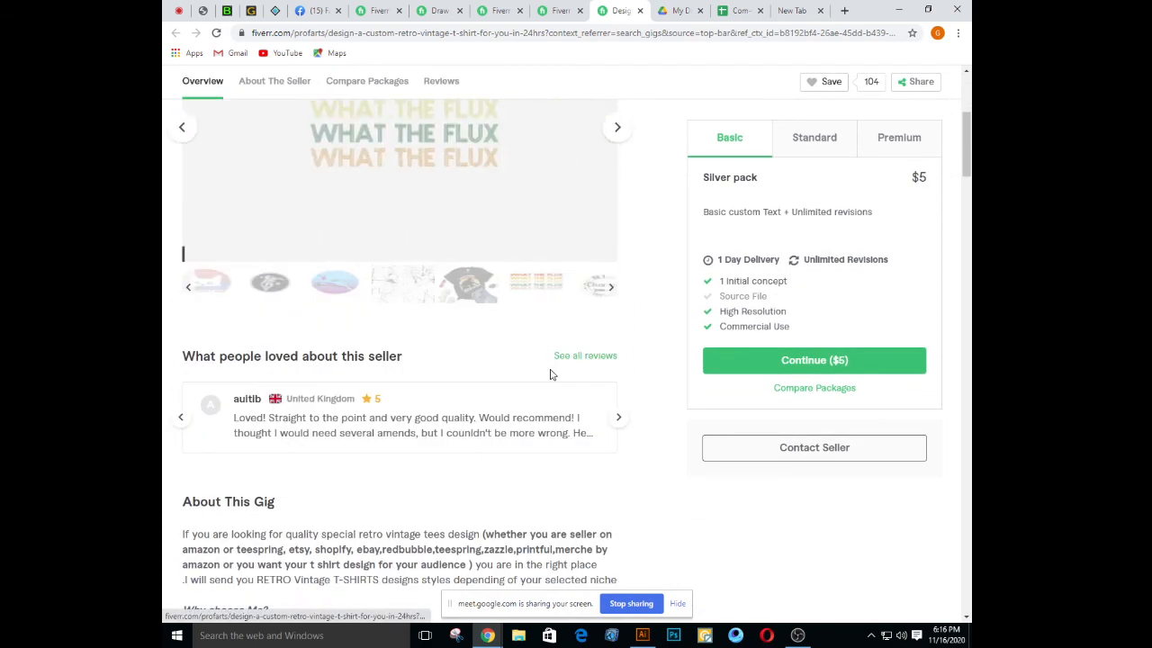
scroll(545, 378, "up", 2)
left_click(380, 272)
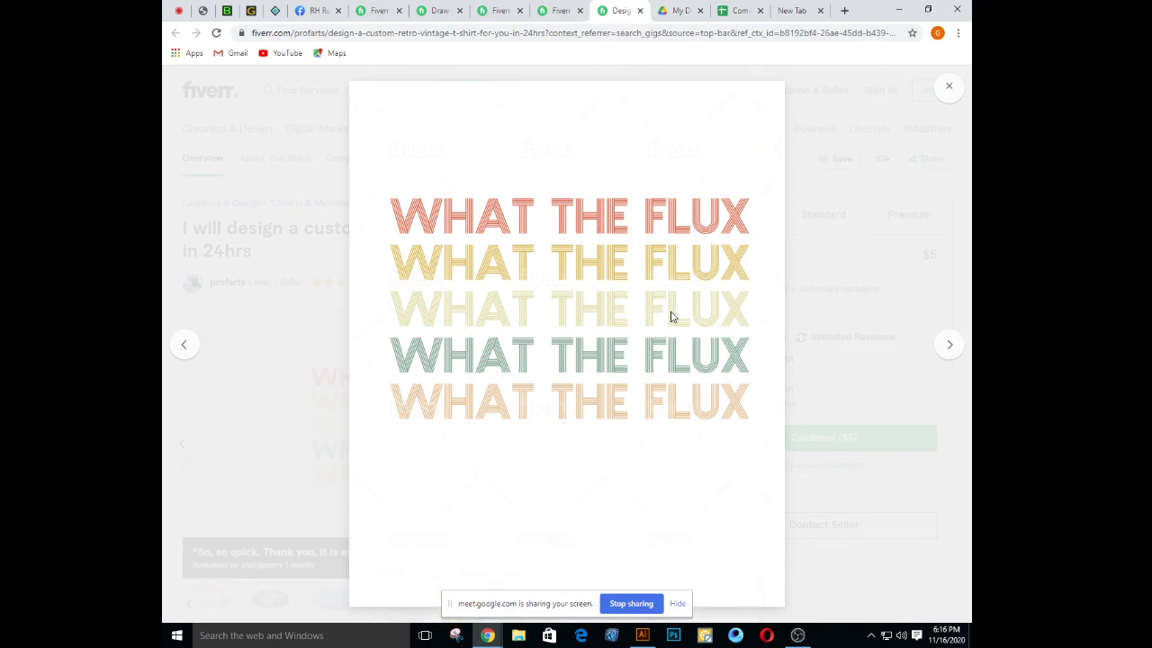
left_click(951, 88)
scroll(599, 428, "down", 1)
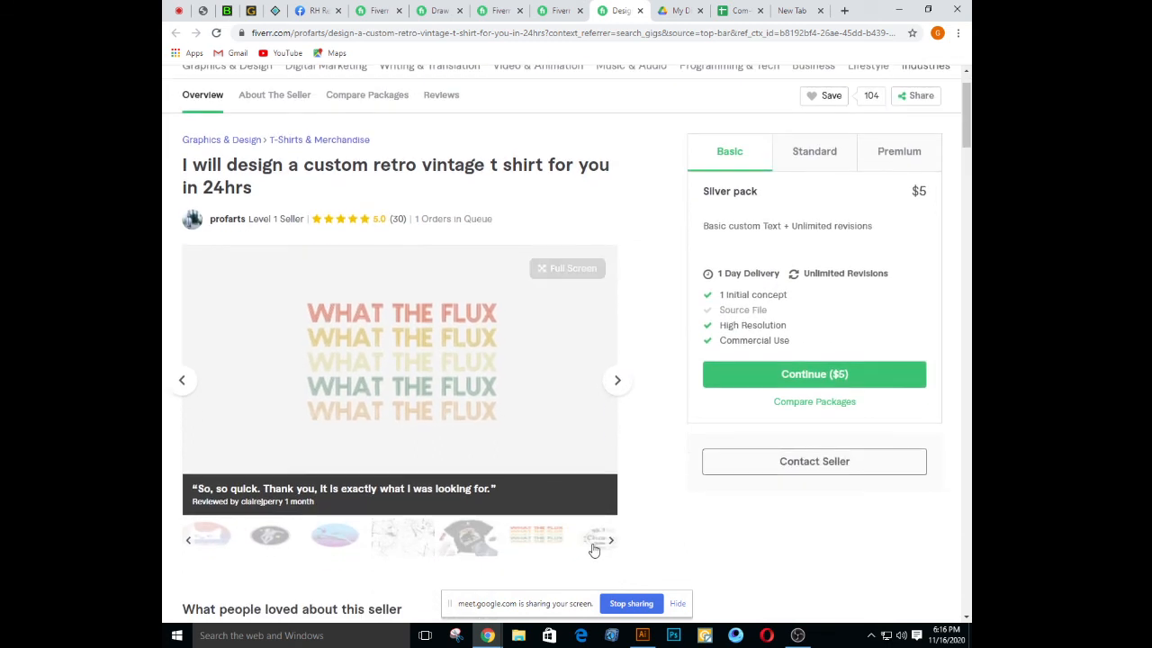
left_click(596, 546)
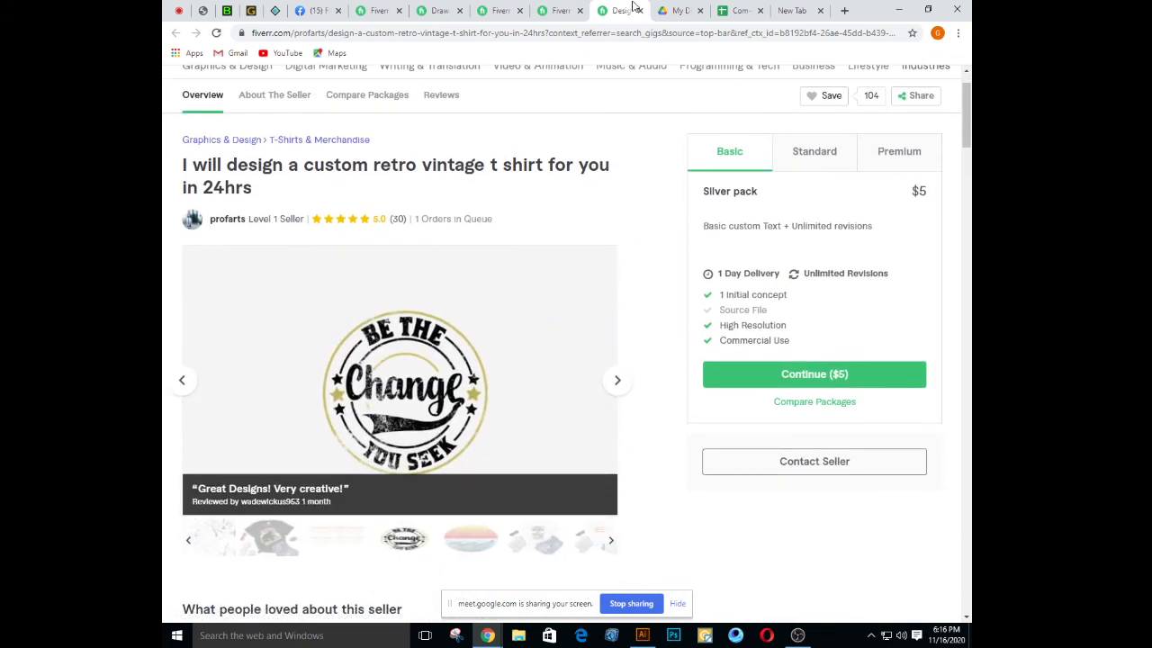
Return to the vintage t-shirt results and open the custom retro gig with the Estespark mountain shirt thumbnail in a new tab
left_click(562, 8)
scroll(648, 270, "down", 1)
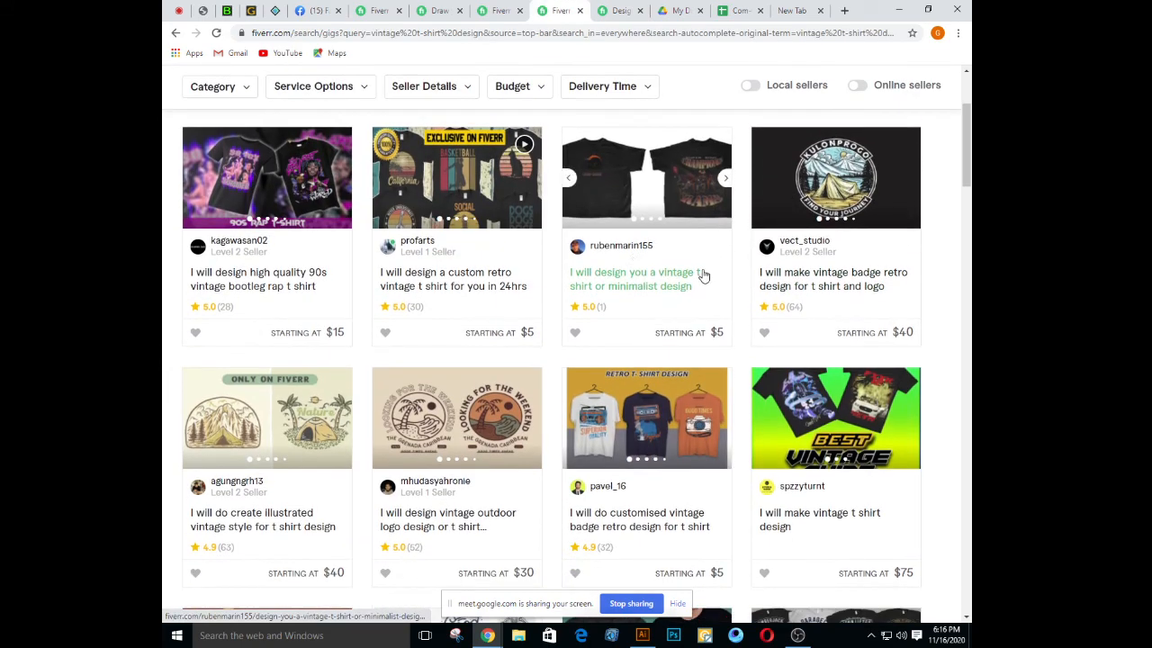
scroll(582, 318, "down", 2)
scroll(585, 315, "down", 4)
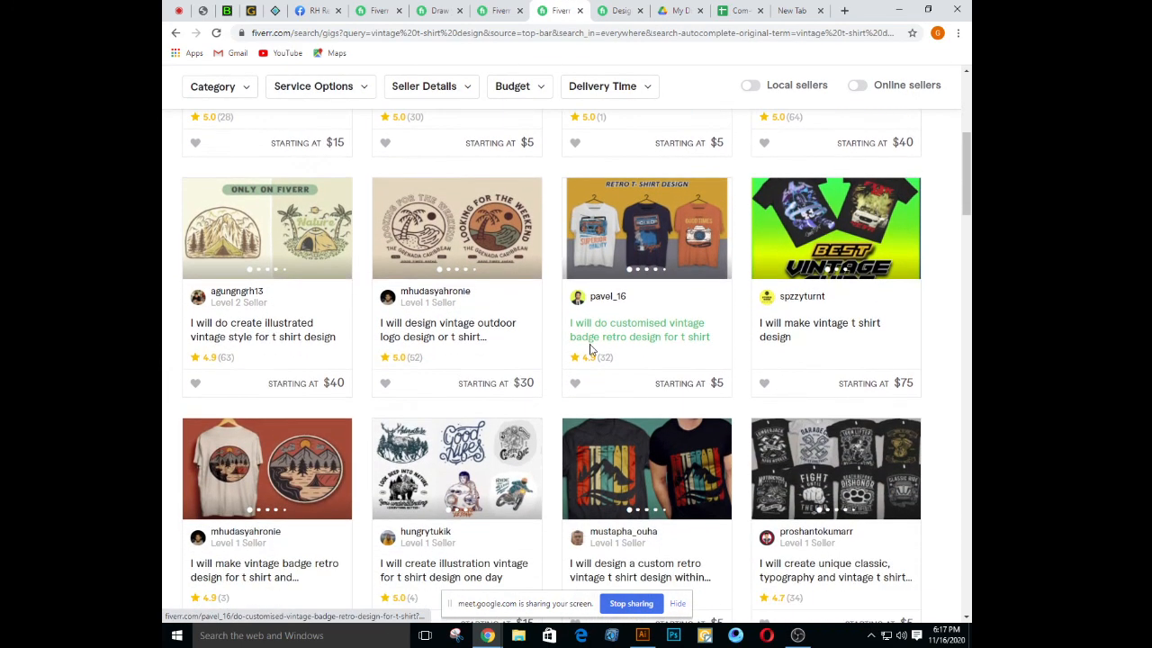
left_click(621, 225)
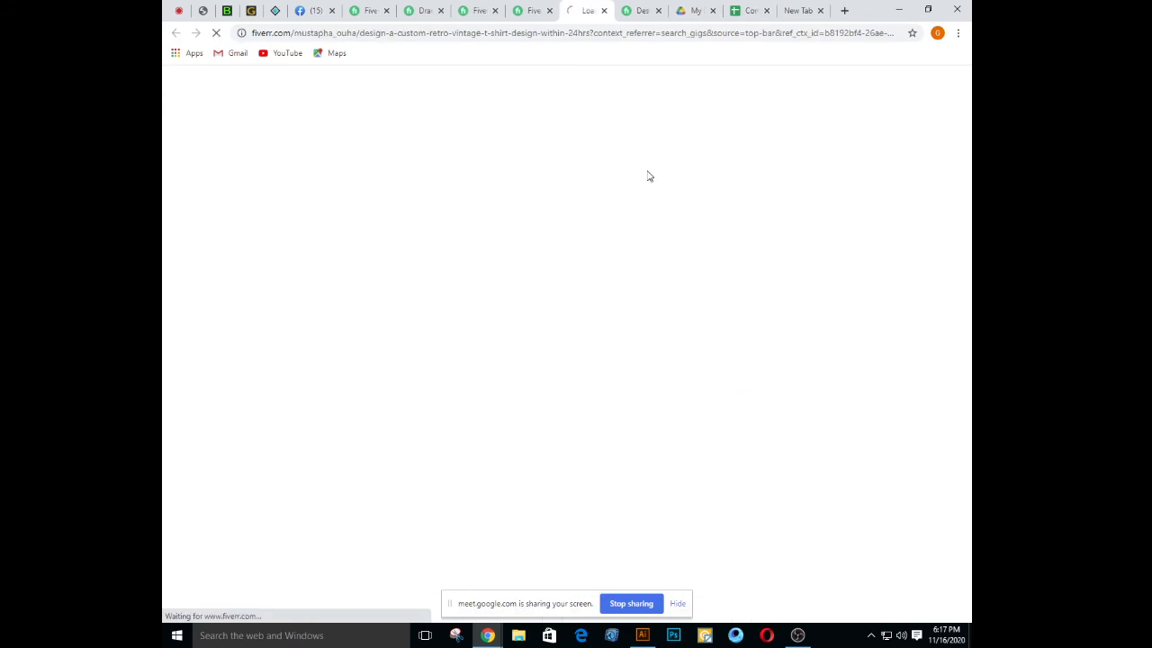
View the Estespark gig's gallery samples, from the red-background shirt and California design through the patterned letters to the CYA silhouette
scroll(564, 335, "down", 2)
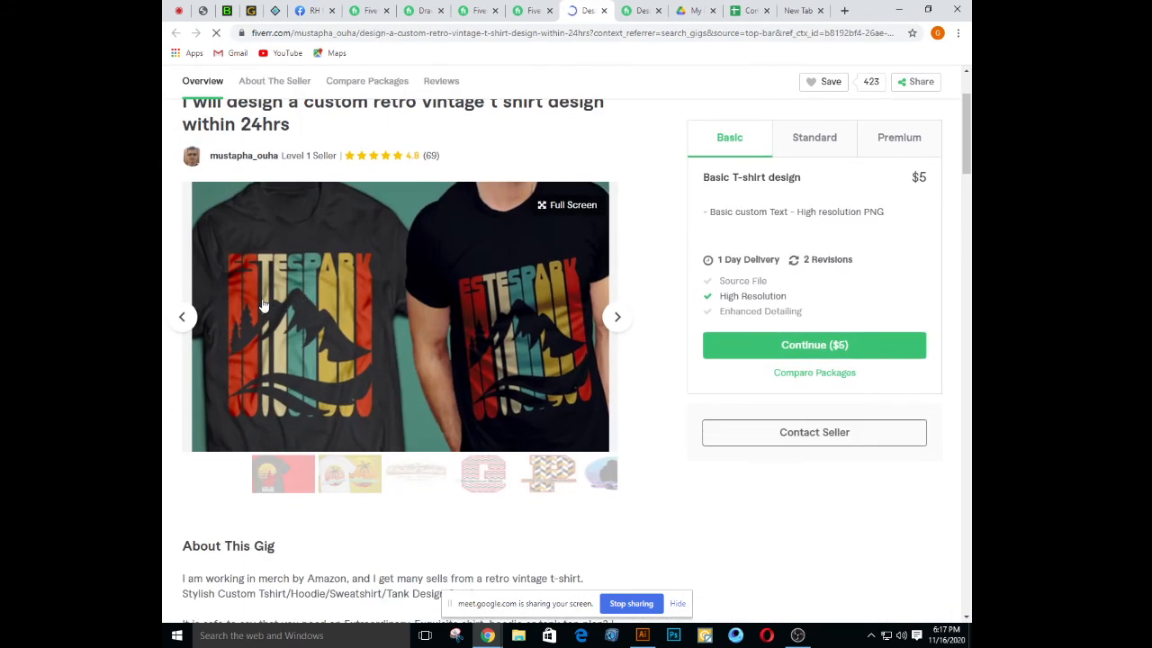
left_click(294, 482)
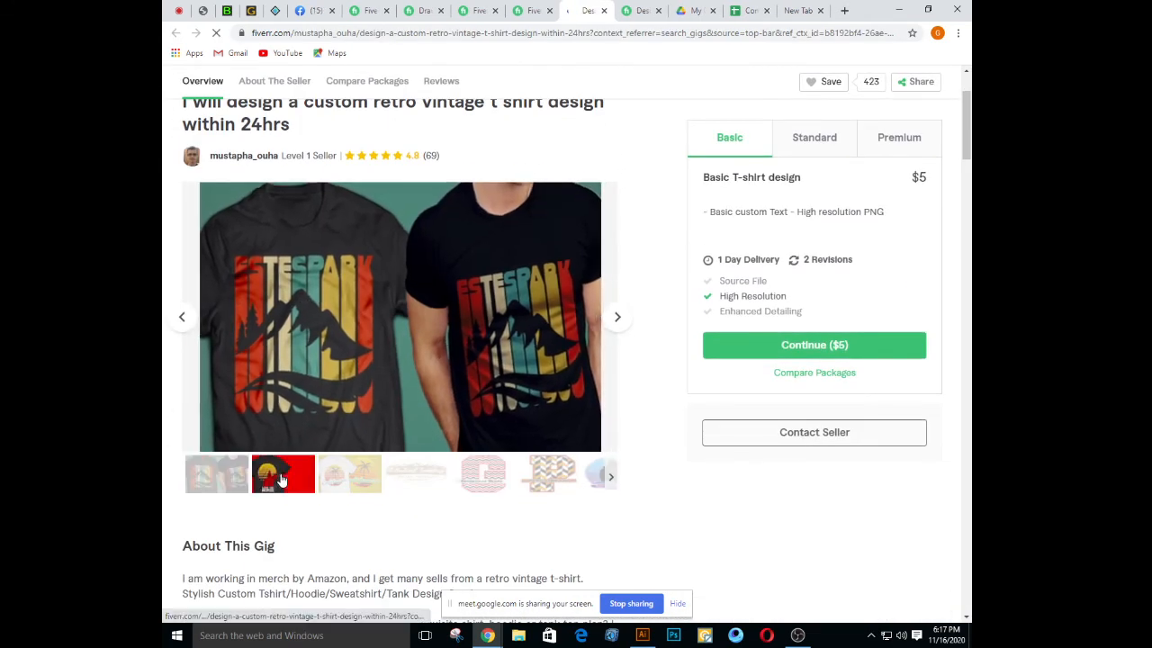
left_click(327, 482)
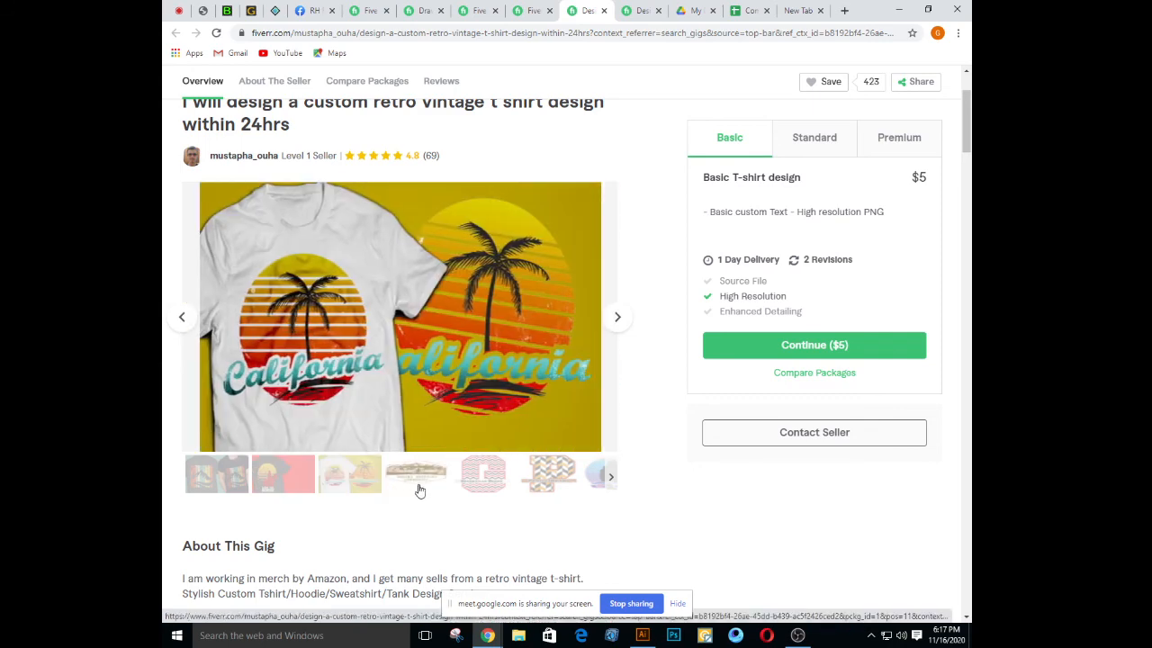
left_click(420, 488)
left_click(490, 486)
left_click(552, 482)
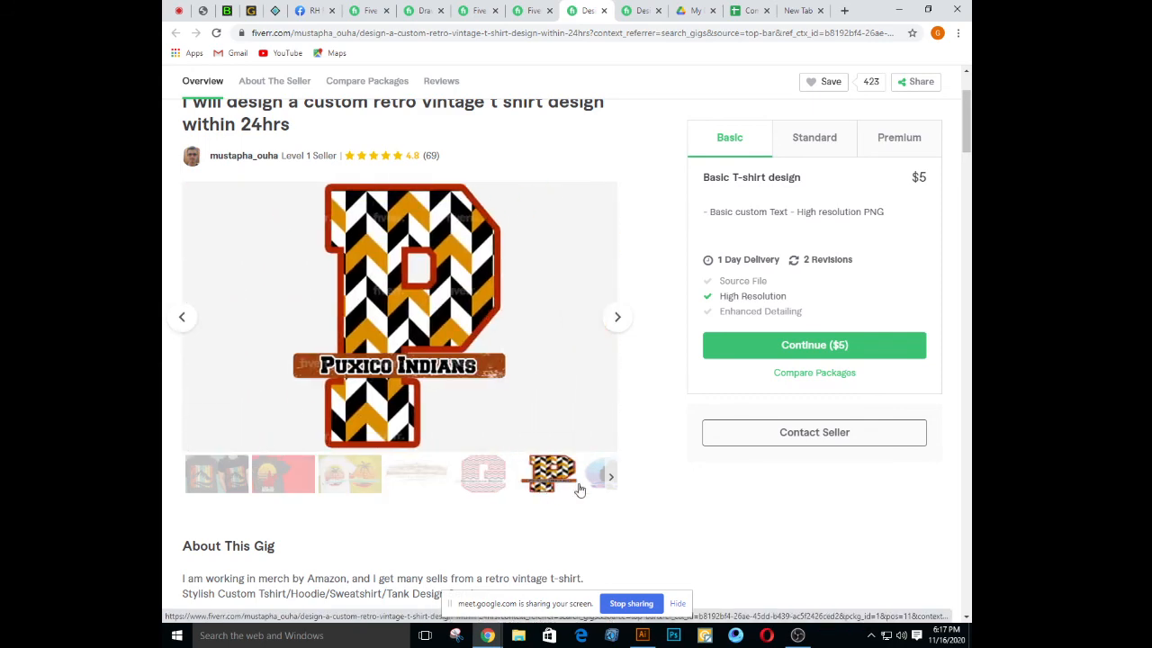
left_click(594, 477)
scroll(651, 288, "down", 4)
scroll(650, 288, "up", 5)
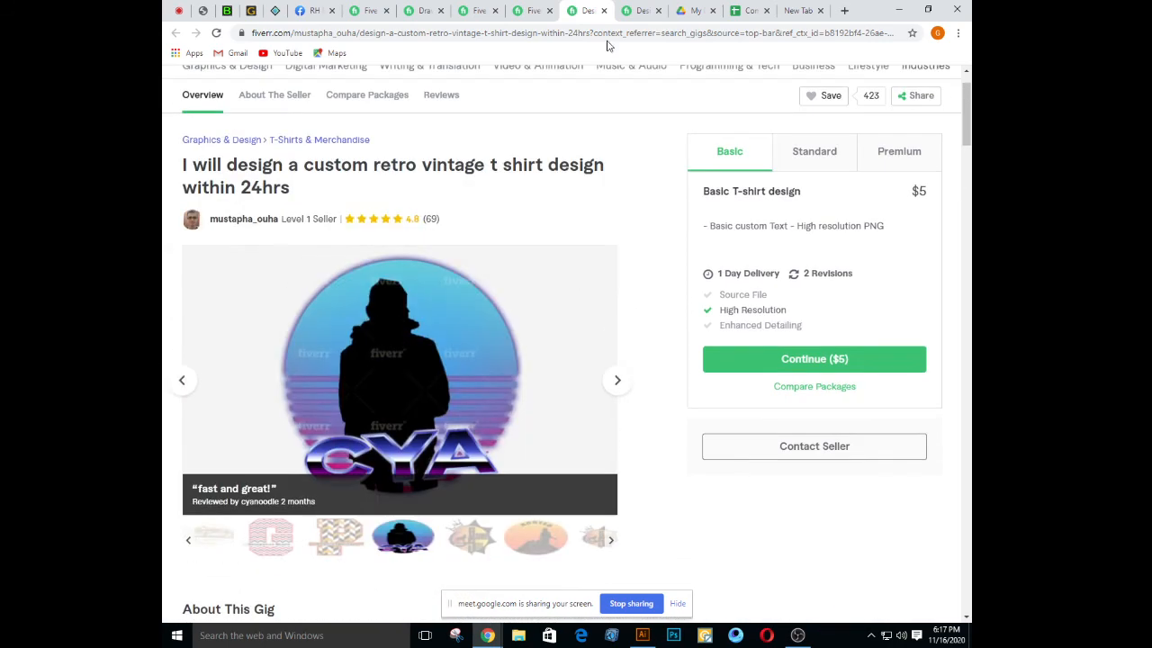
Close the Estespark gig and open the $25 luxury vintage t-shirt gig with the "Chillin" palm tree thumbnail from the results
left_click(607, 11)
scroll(487, 360, "down", 5)
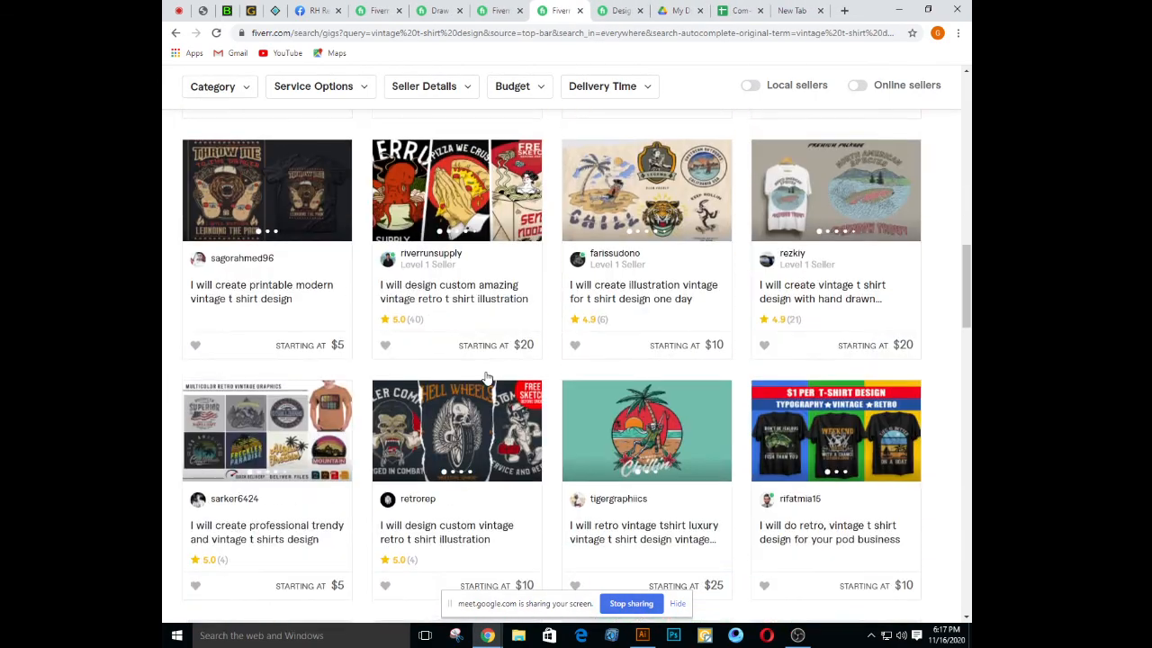
scroll(489, 353, "down", 3)
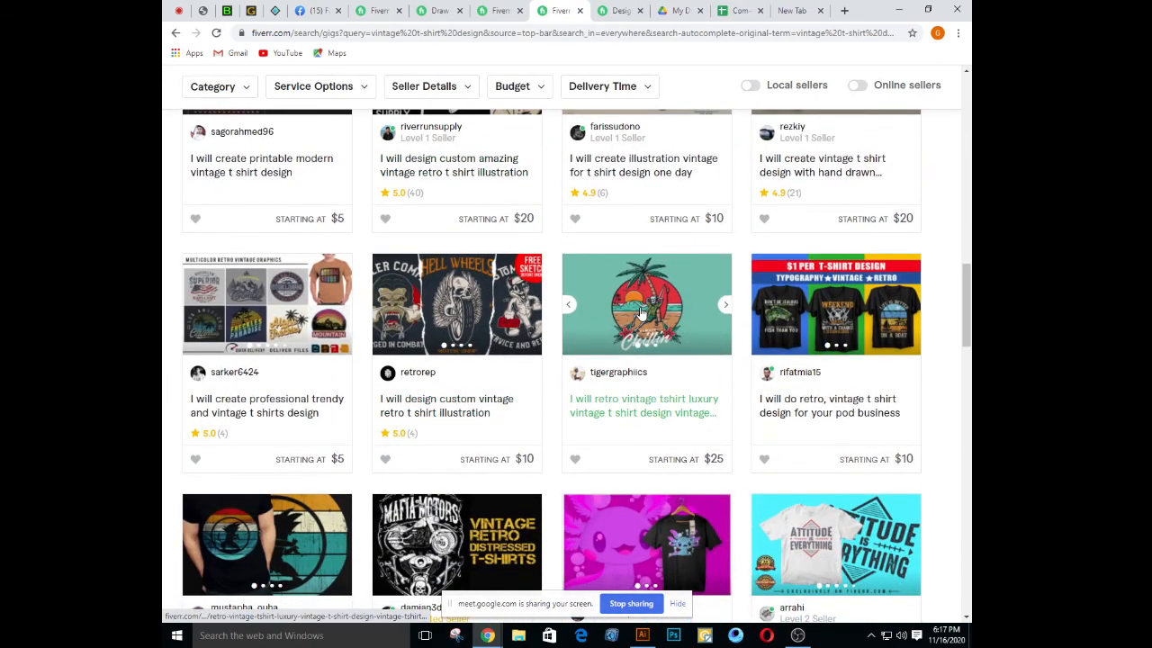
left_click(641, 312)
View the "Chillin" gig's Vintage Race car and Freedom Life samples, and close the gig
scroll(563, 270, "down", 3)
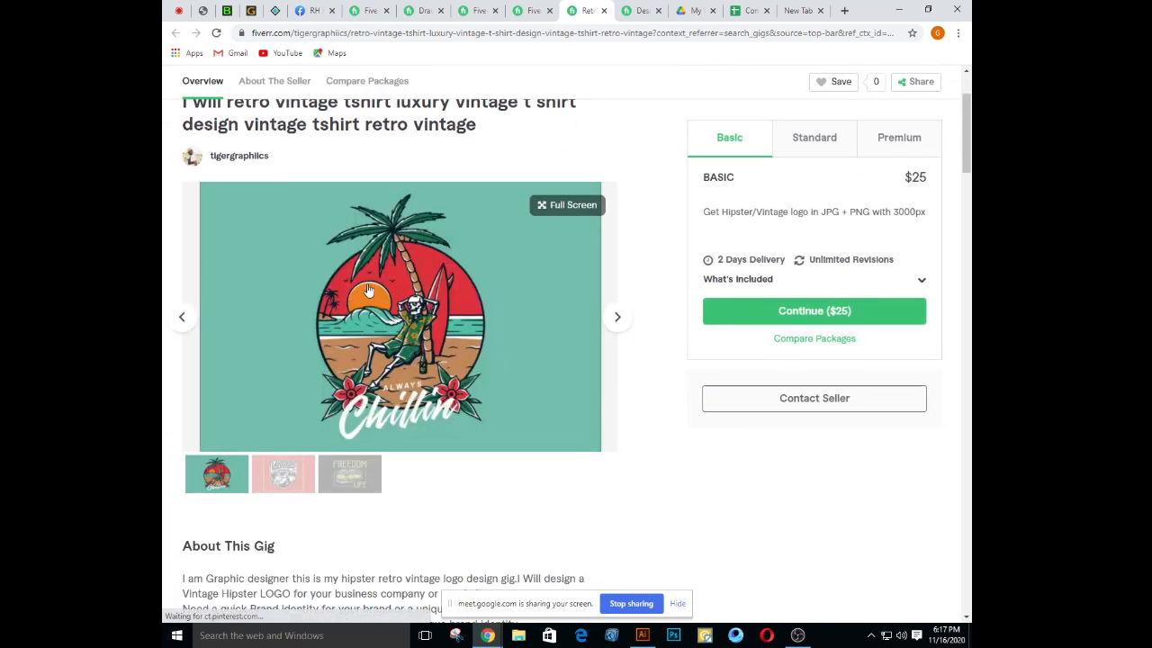
left_click(275, 484)
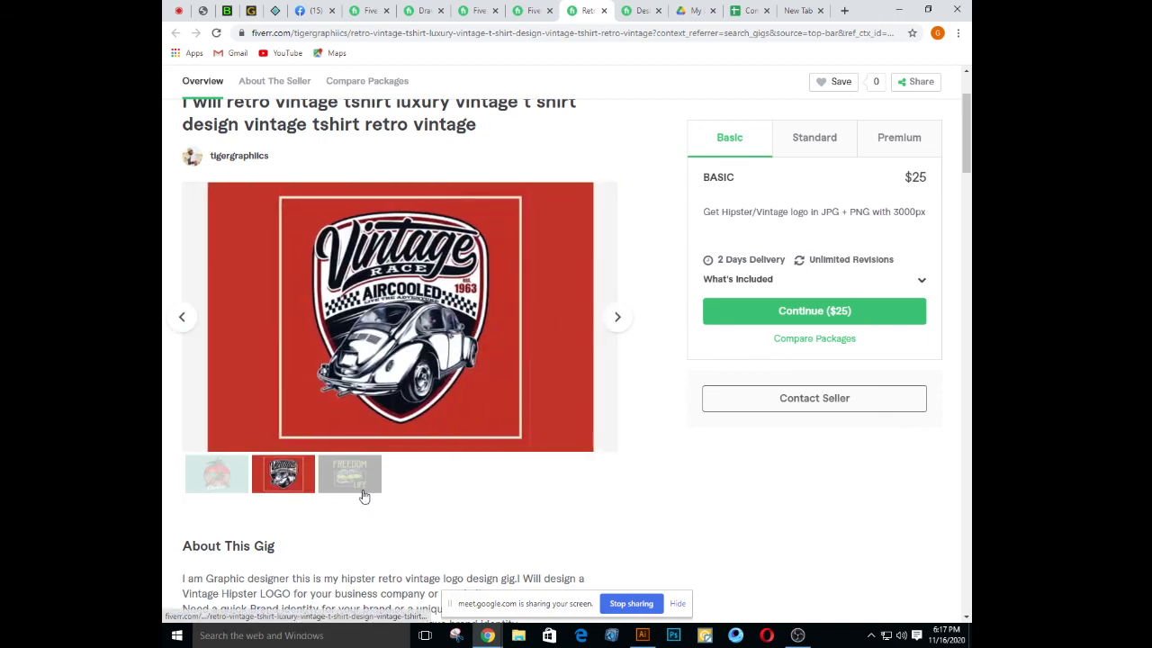
left_click(370, 491)
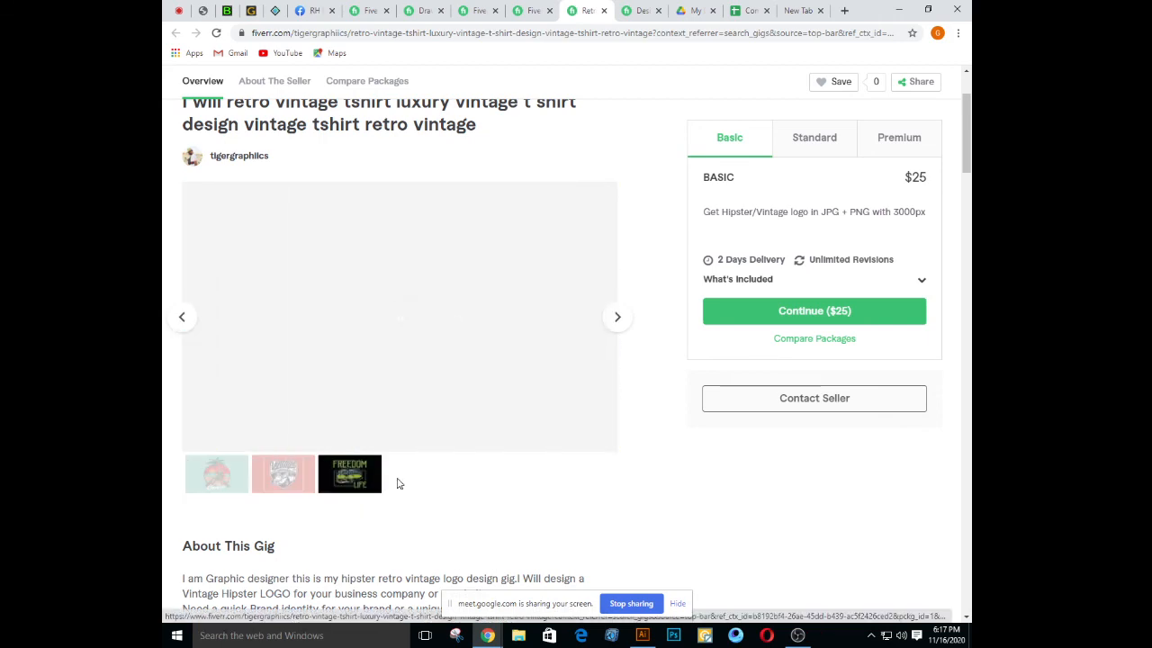
left_click(603, 10)
Open the $10 retro vintage gig for POD businesses from the results and enlarge its first "$1 per t-shirt design" sample
scroll(684, 280, "down", 3)
scroll(808, 280, "up", 2)
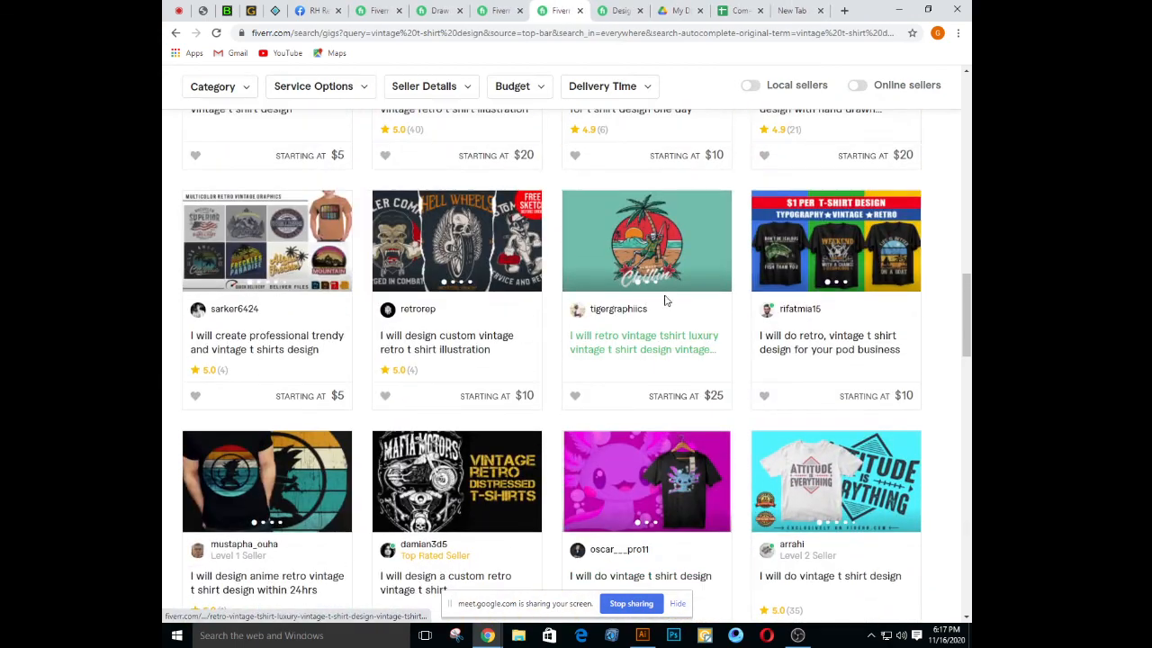
left_click(809, 281)
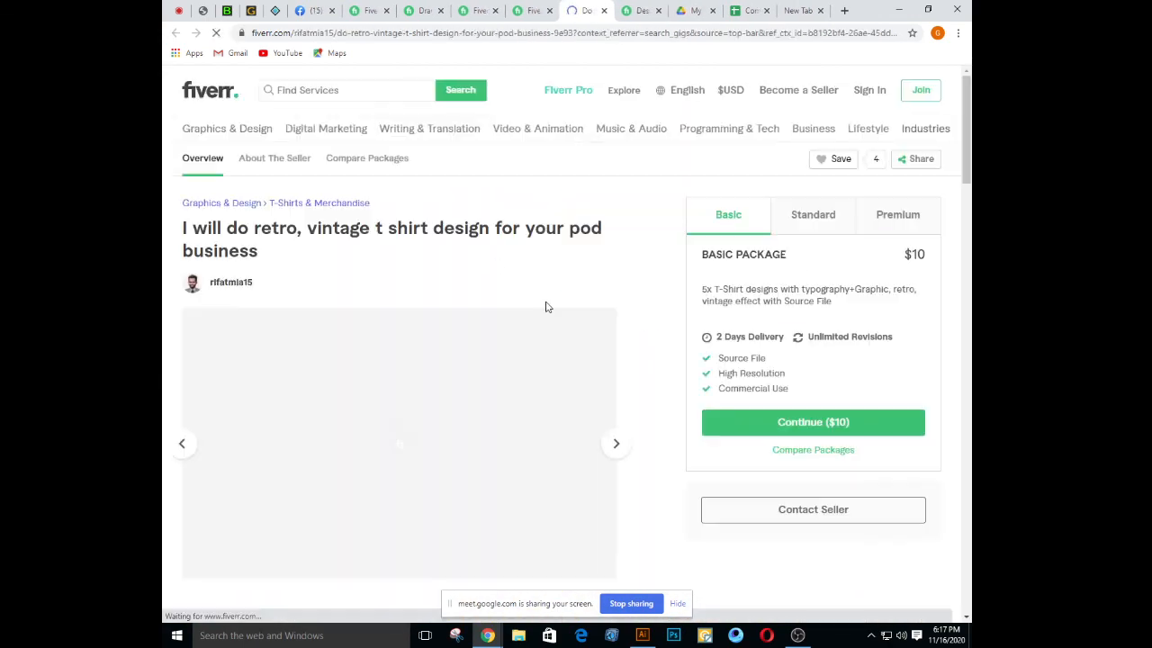
scroll(574, 301, "down", 2)
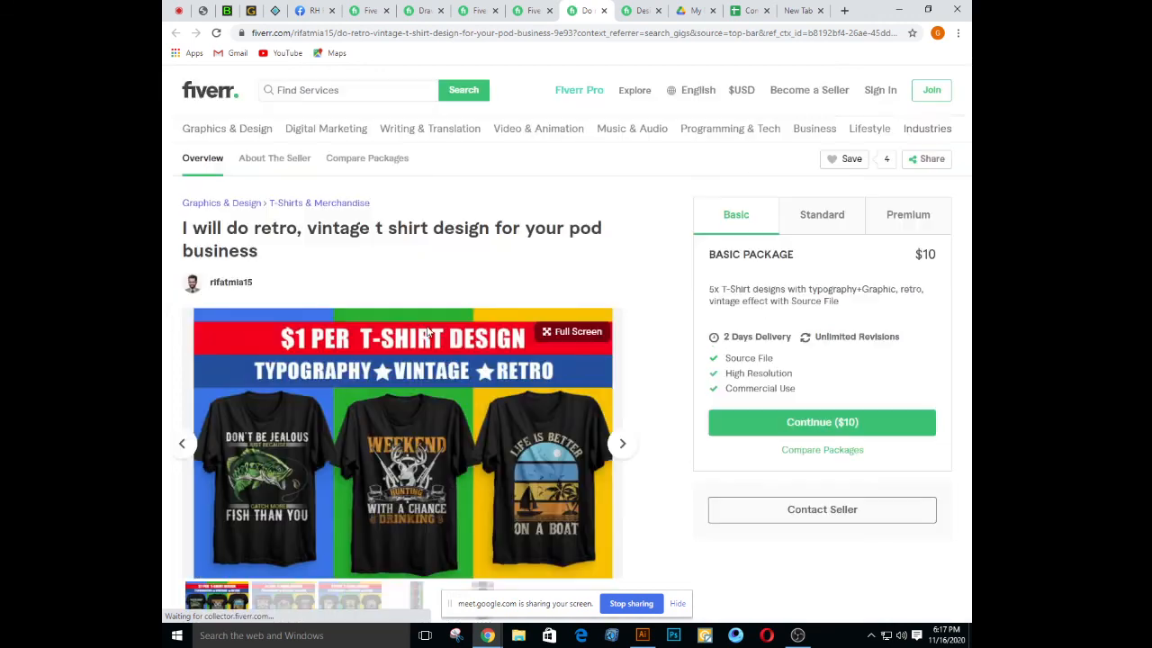
left_click(429, 332)
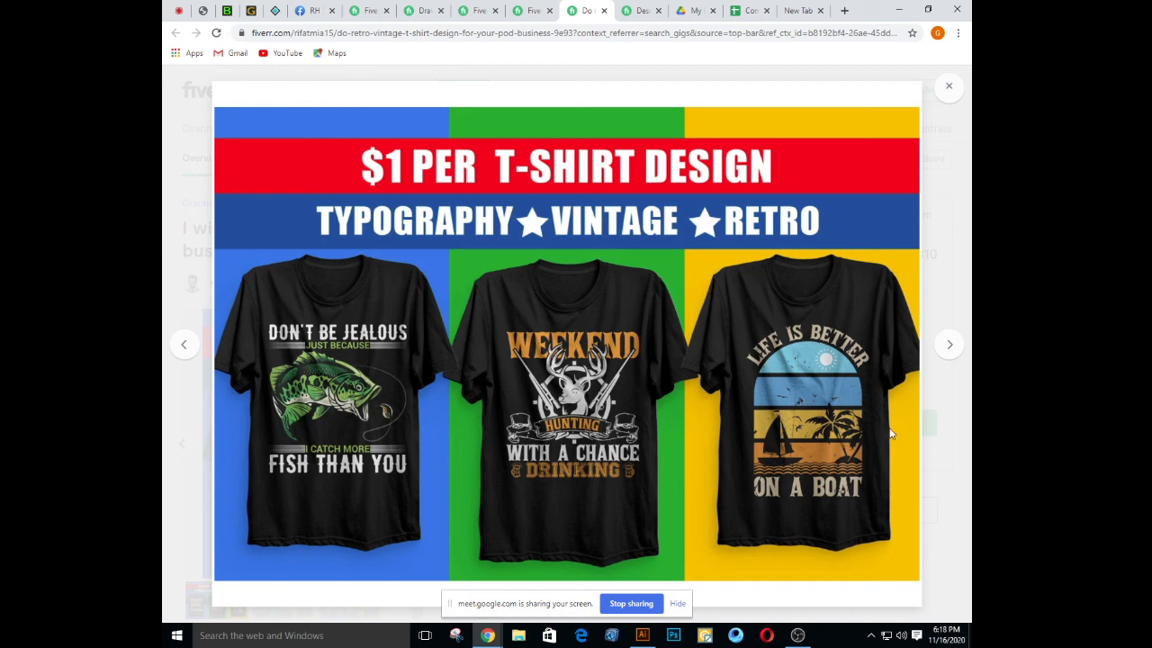
View the remaining enlarged samples, from the hunting and dog mom shirts to the tall striped fishing shirt strip, and close the full-size view
left_click(950, 348)
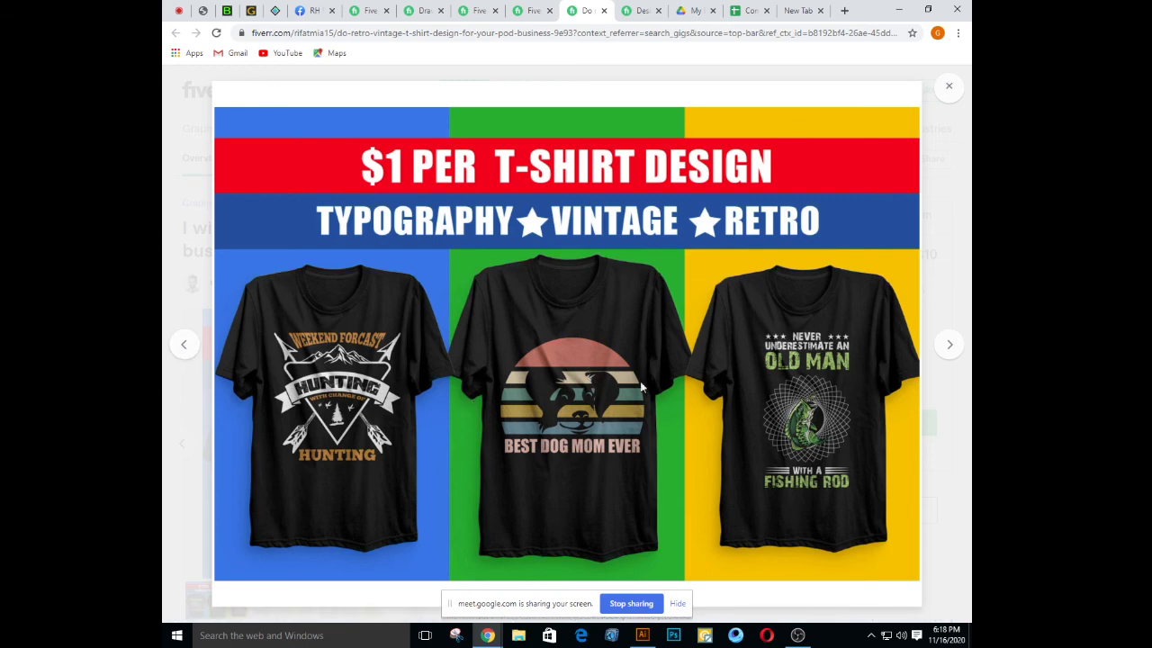
left_click(950, 348)
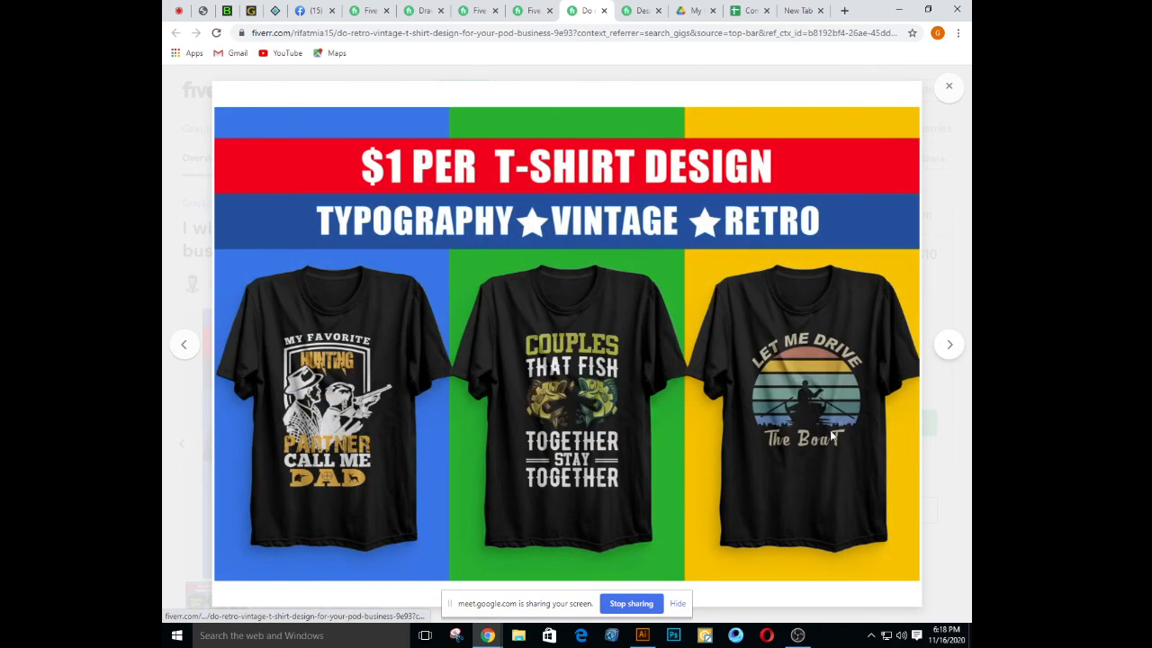
left_click(951, 352)
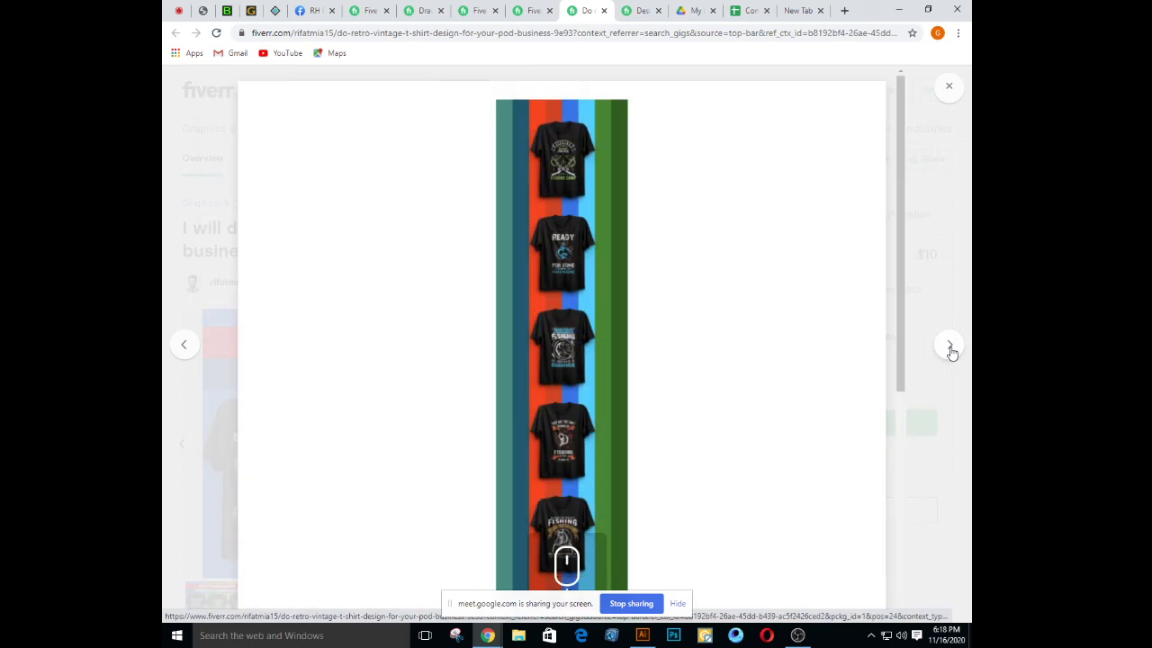
scroll(743, 359, "down", 5)
scroll(744, 359, "up", 4)
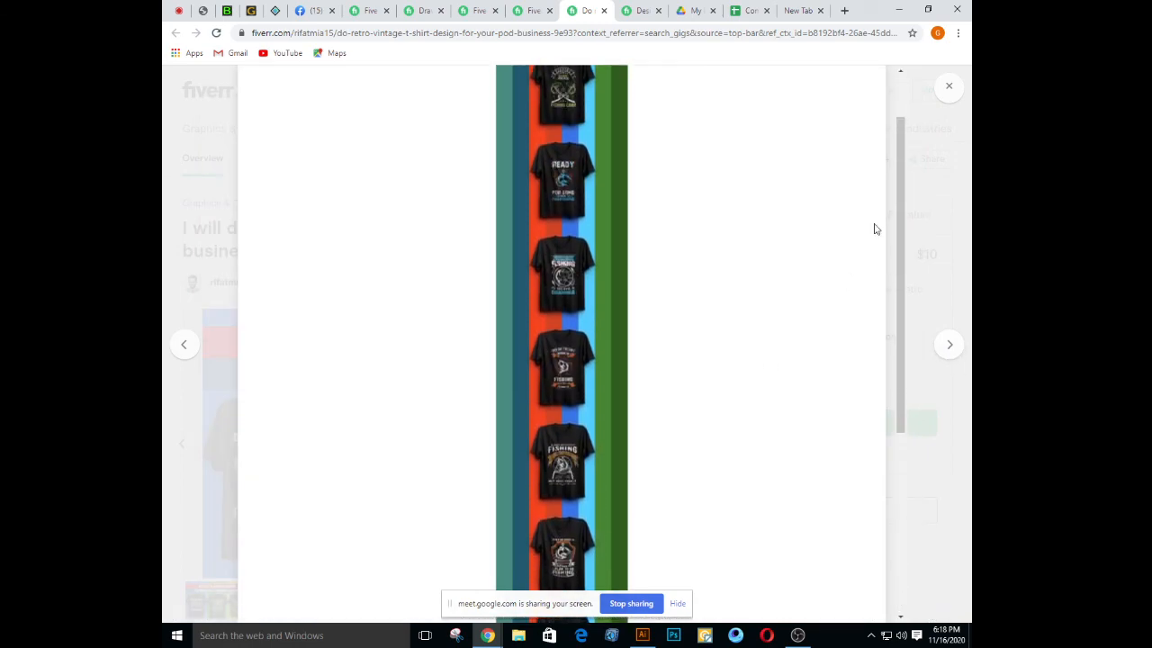
left_click(949, 87)
Read the POD gig's description, service list and seller profile, and close the gig
scroll(591, 362, "down", 5)
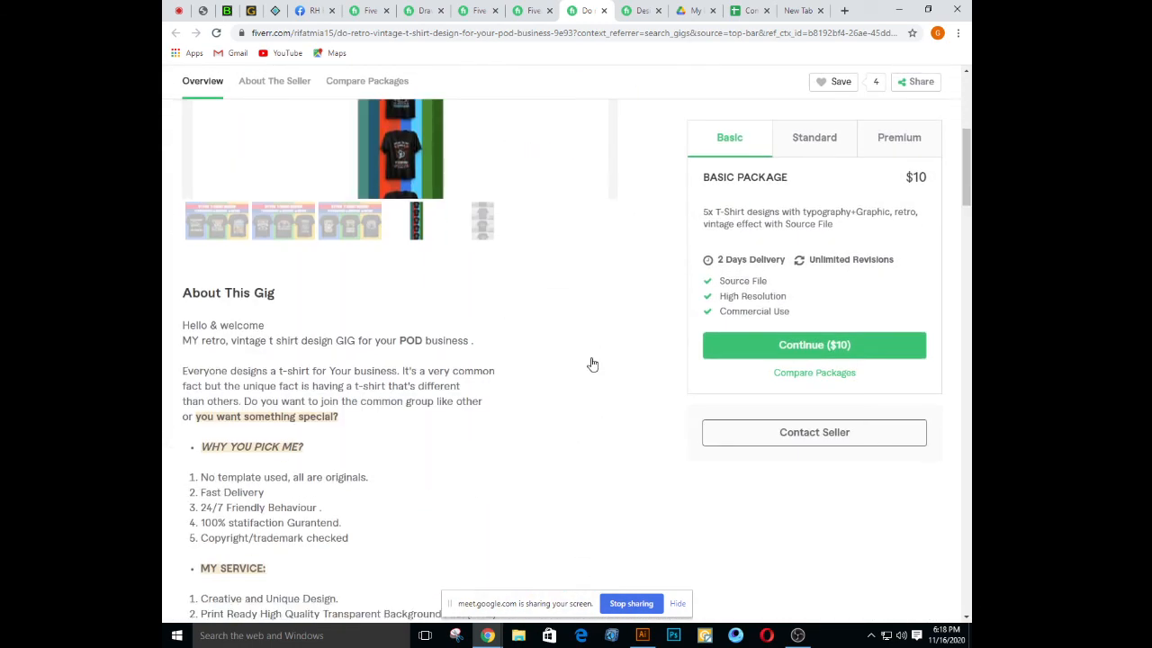
scroll(585, 363, "up", 1)
scroll(586, 364, "down", 7)
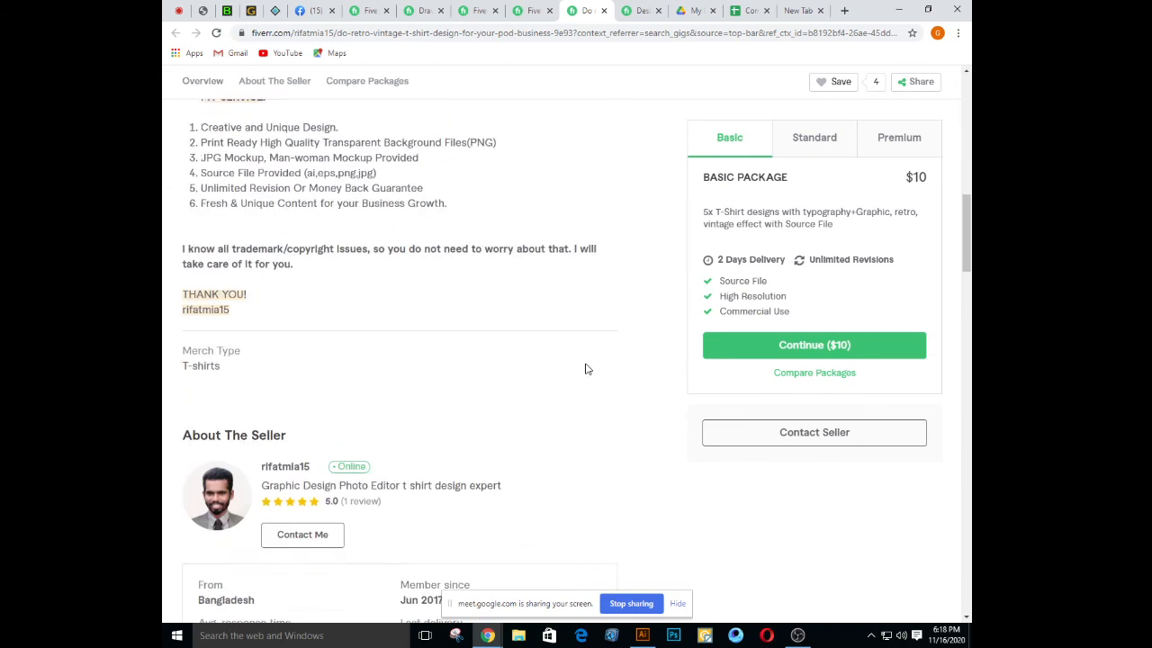
scroll(595, 364, "down", 4)
scroll(597, 360, "up", 2)
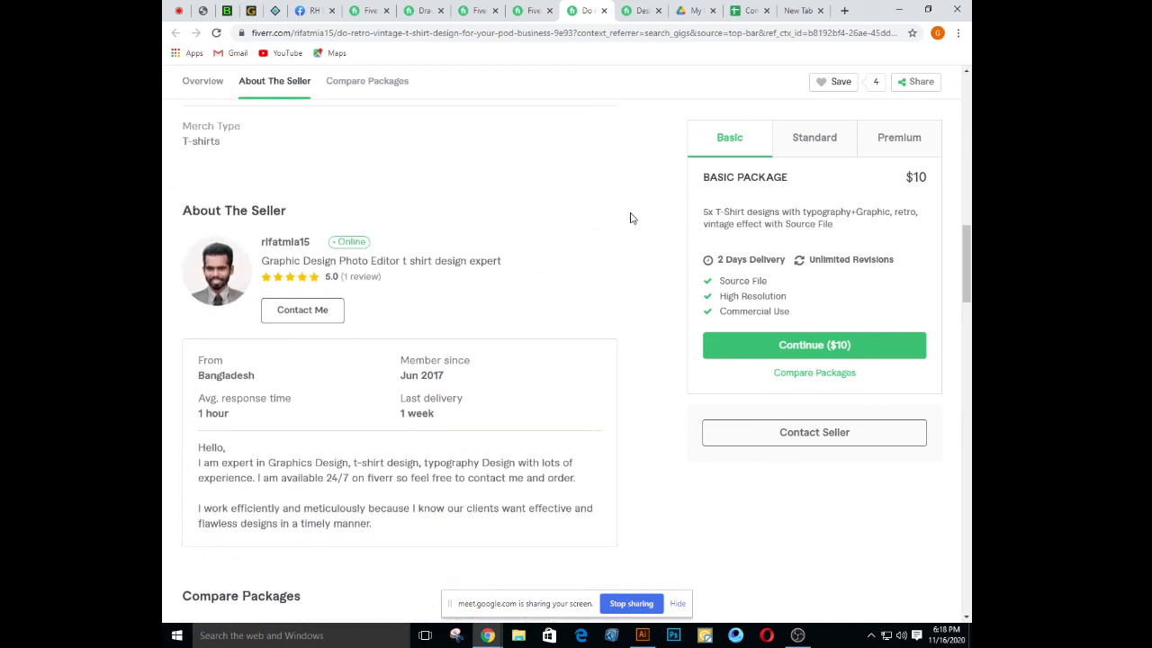
left_click(605, 11)
Find the $5 custom typography gig with the "Resting Witch Face" thumbnail in the results and open it in a new tab
scroll(583, 327, "down", 2)
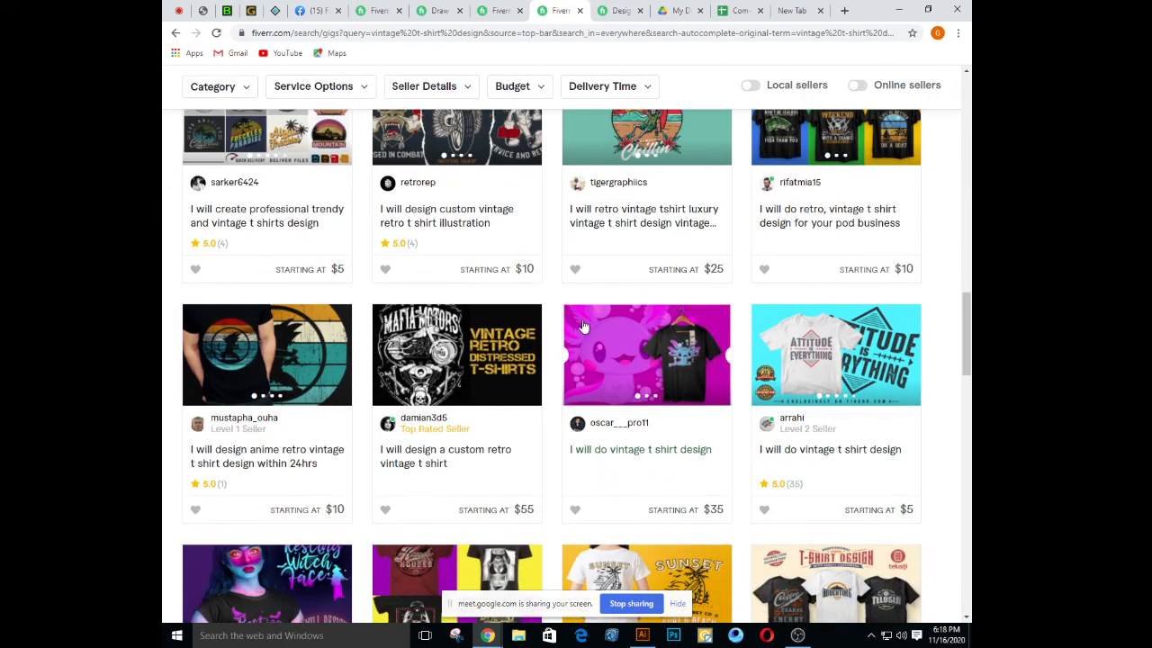
scroll(543, 398, "down", 3)
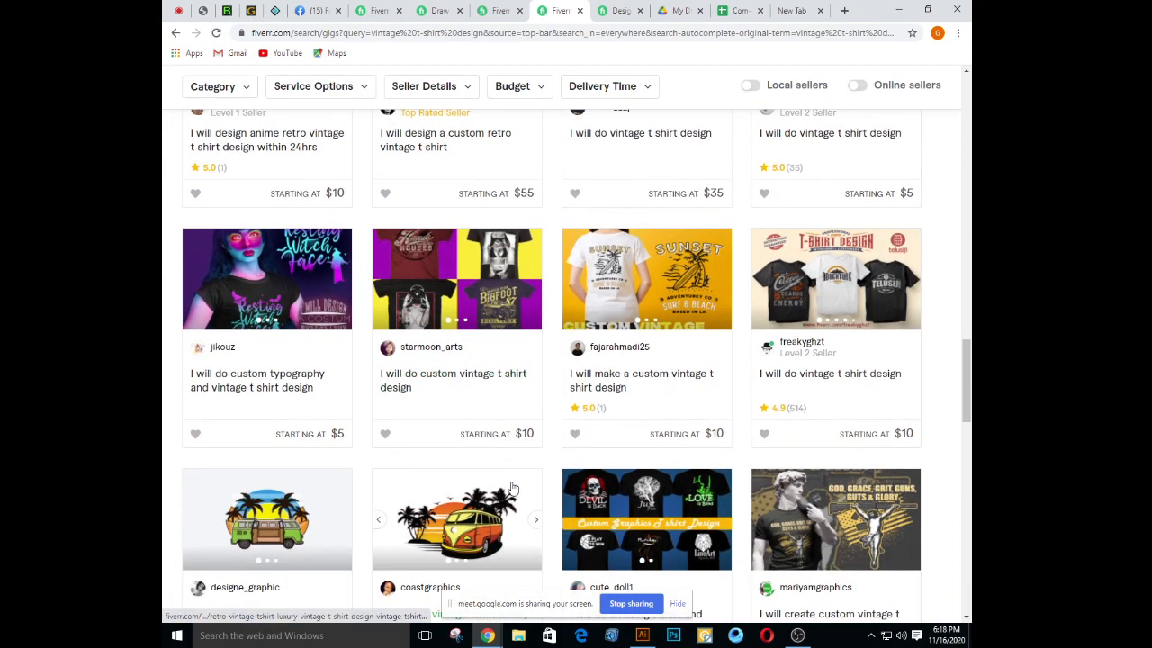
left_click(261, 287)
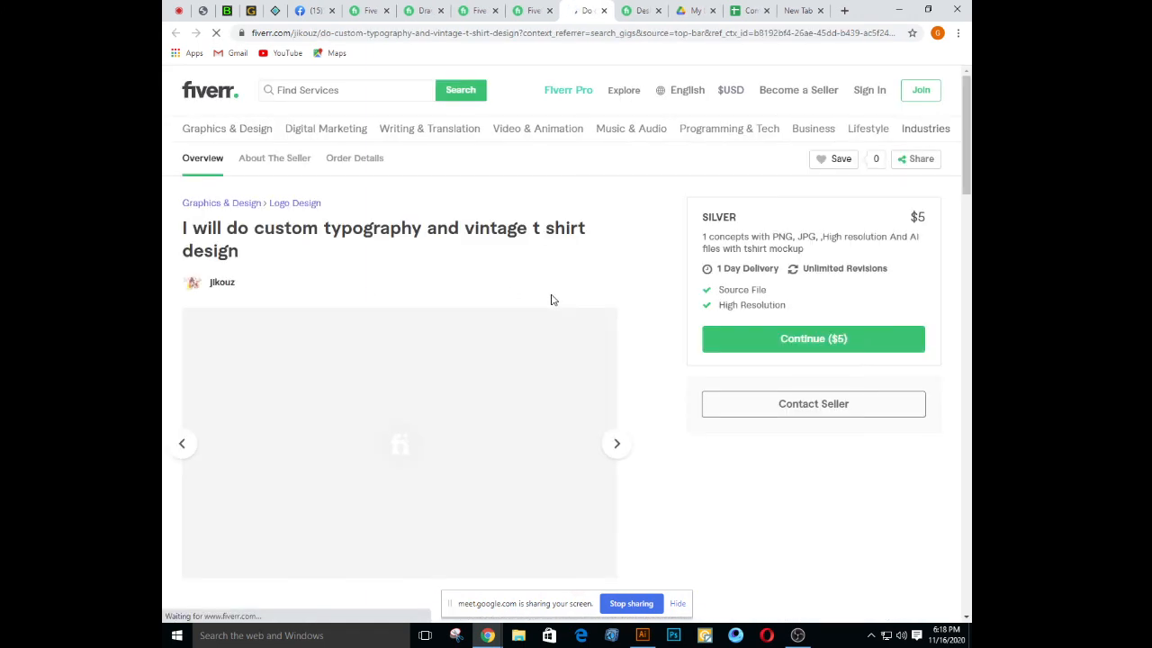
View the typography gig's gallery samples up to the "Don't Ever Go to 2020" shirt, and close the gig
scroll(556, 300, "down", 3)
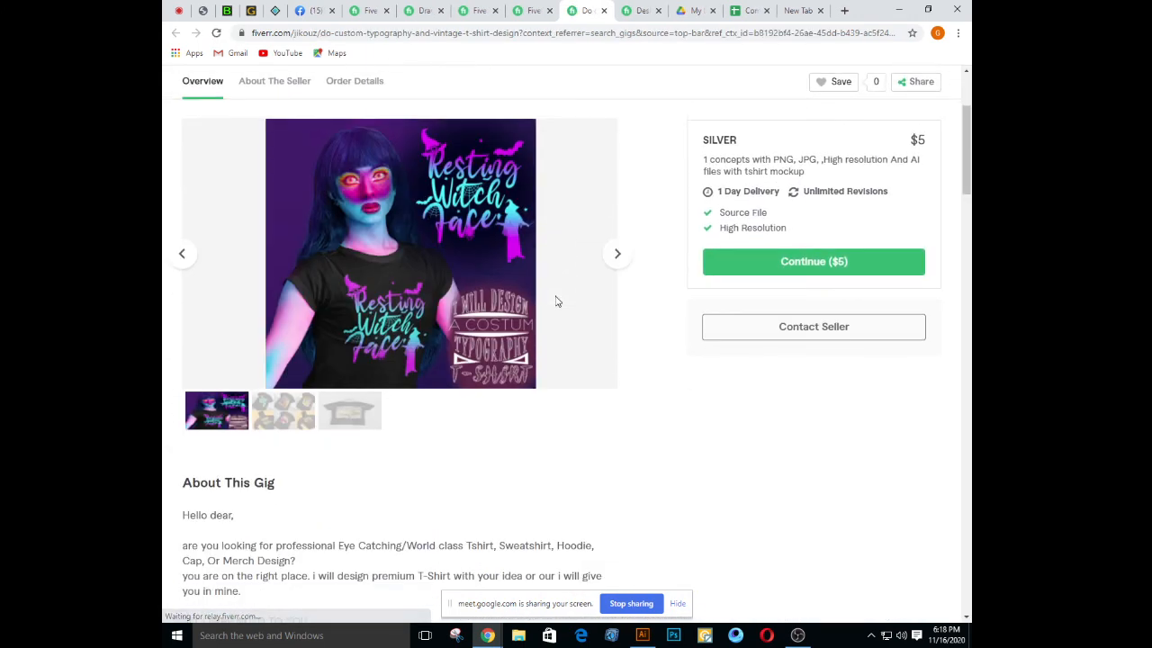
scroll(554, 301, "up", 2)
scroll(530, 324, "down", 1)
left_click(308, 481)
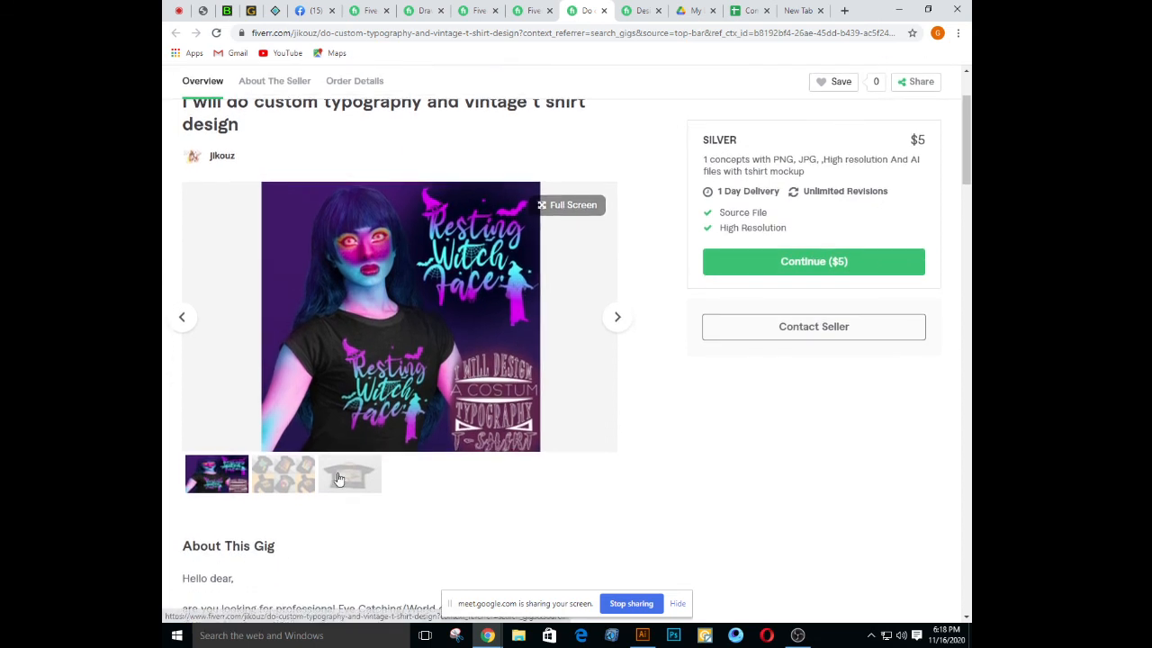
left_click(355, 487)
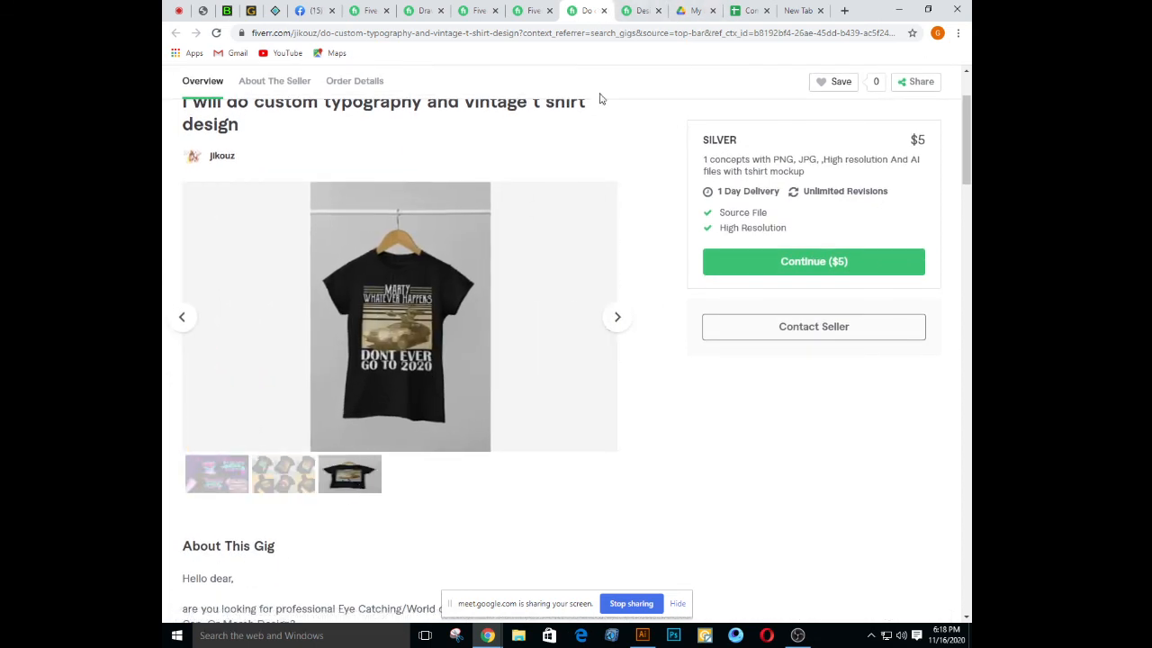
left_click(603, 11)
Browse the full page of vintage t-shirt design results, comparing the gig thumbnails, styles and starting prices
scroll(679, 365, "down", 3)
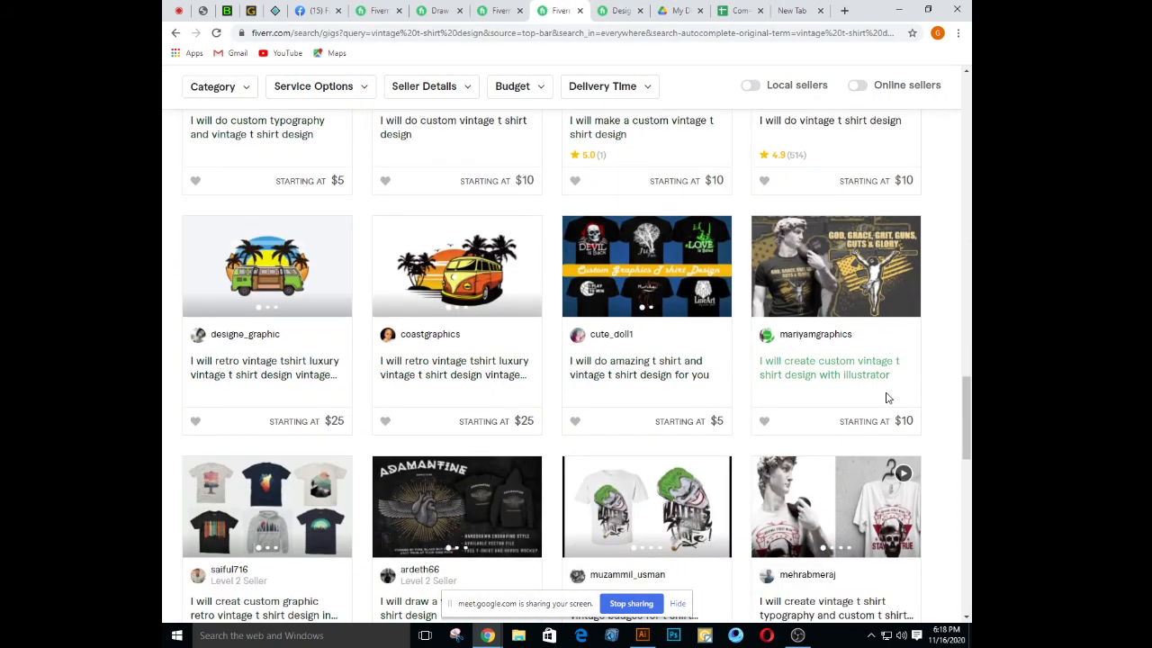
scroll(824, 402, "up", 2)
scroll(825, 402, "up", 10)
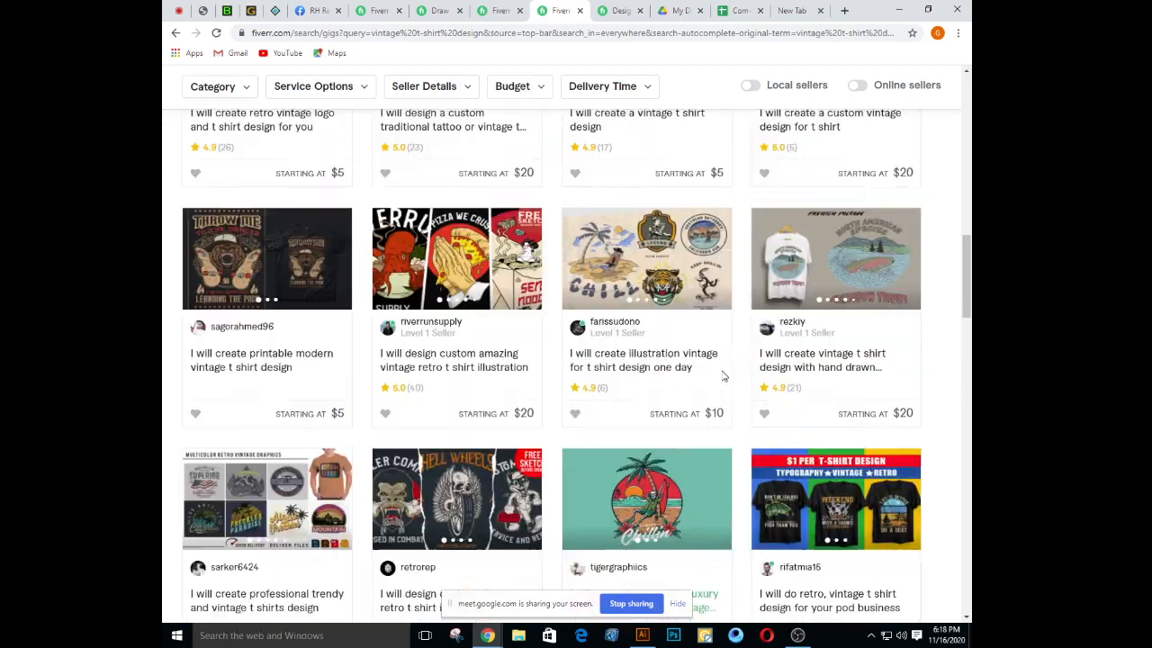
scroll(467, 392, "up", 8)
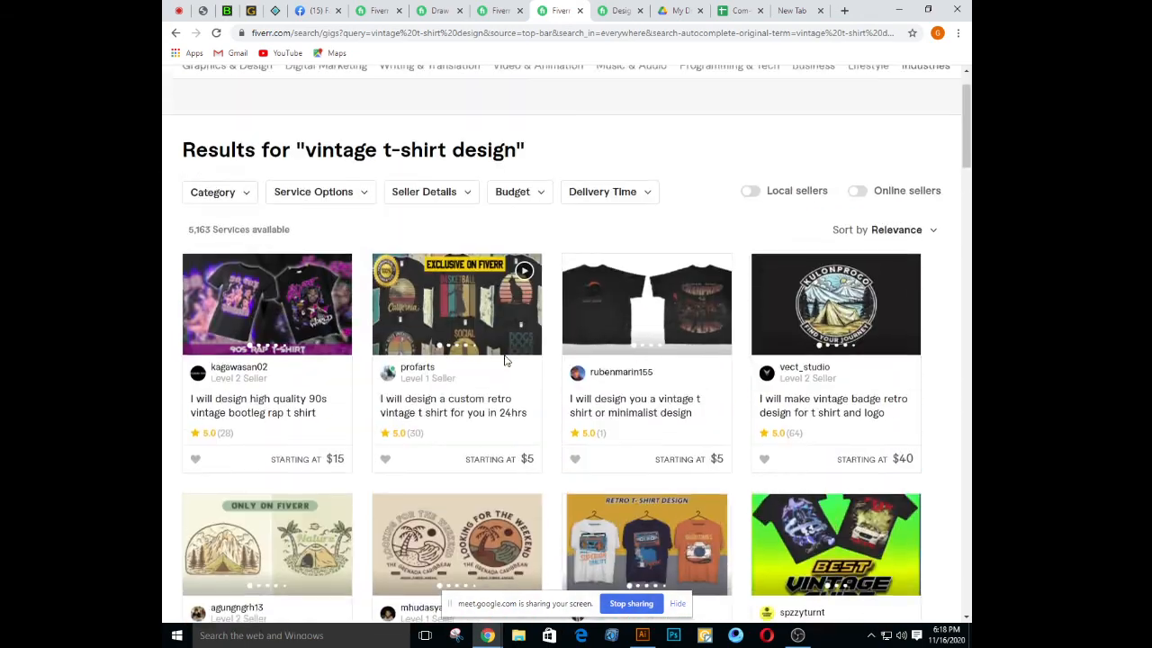
scroll(532, 378, "down", 3)
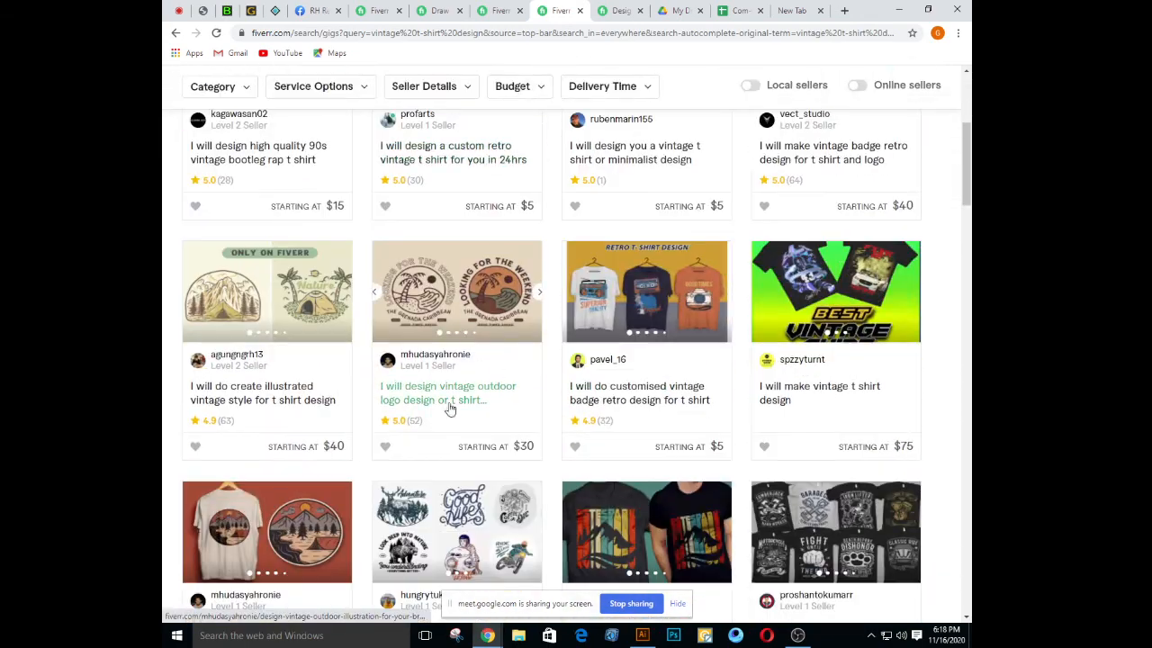
scroll(450, 409, "up", 4)
scroll(476, 391, "down", 12)
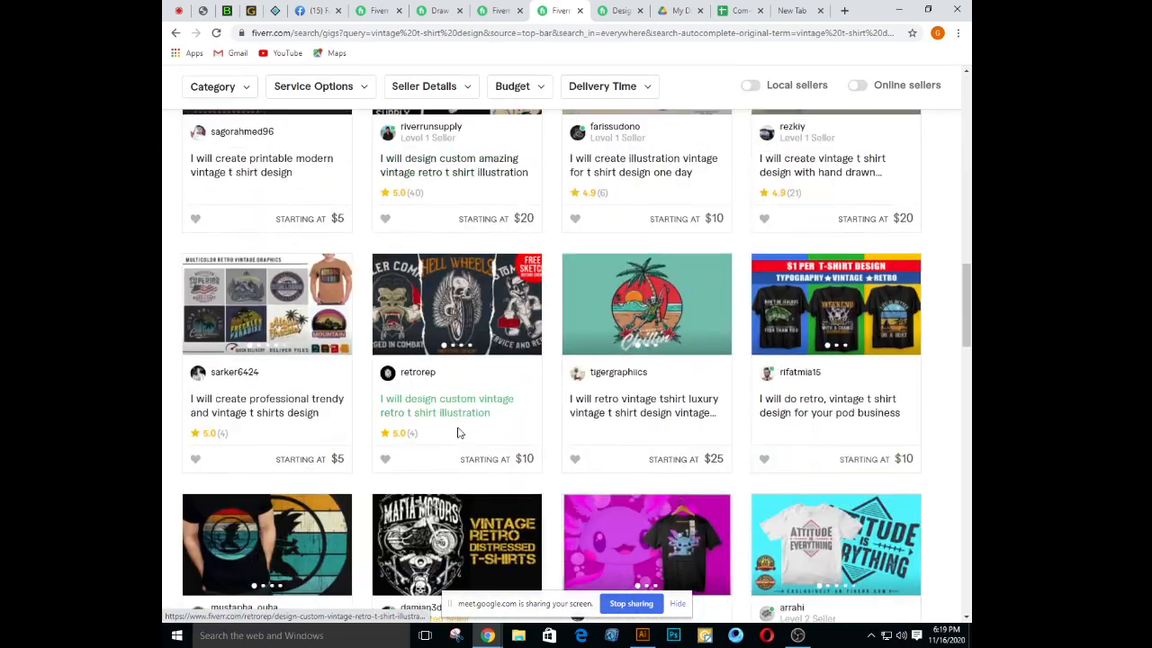
scroll(454, 430, "down", 10)
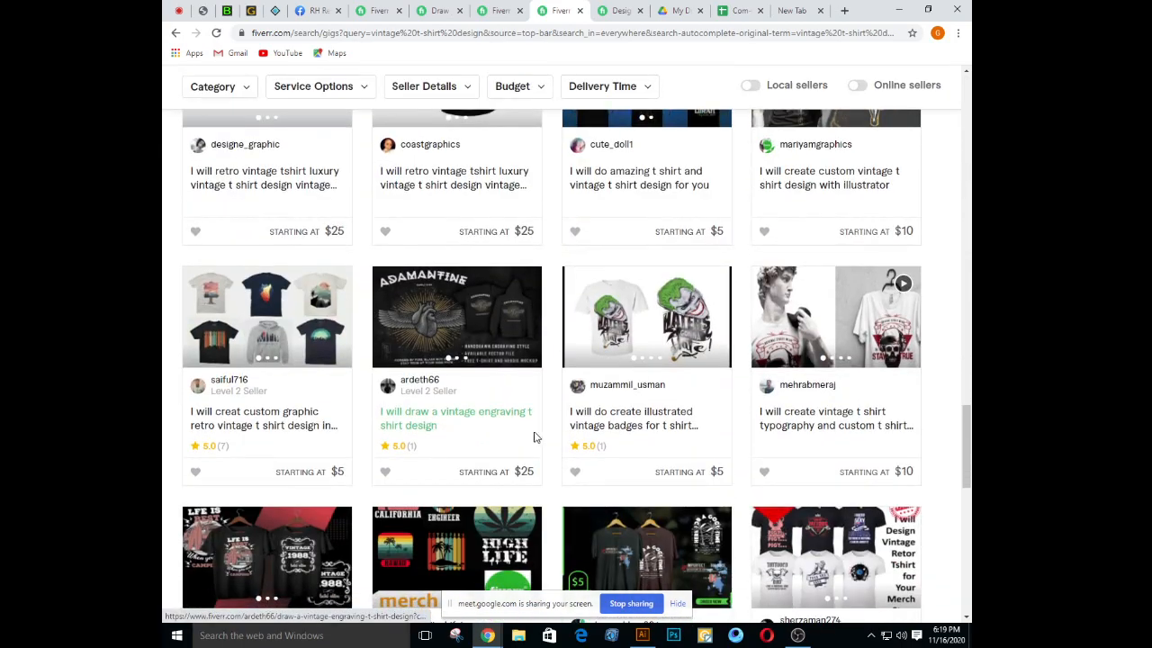
scroll(534, 437, "down", 3)
scroll(533, 441, "down", 2)
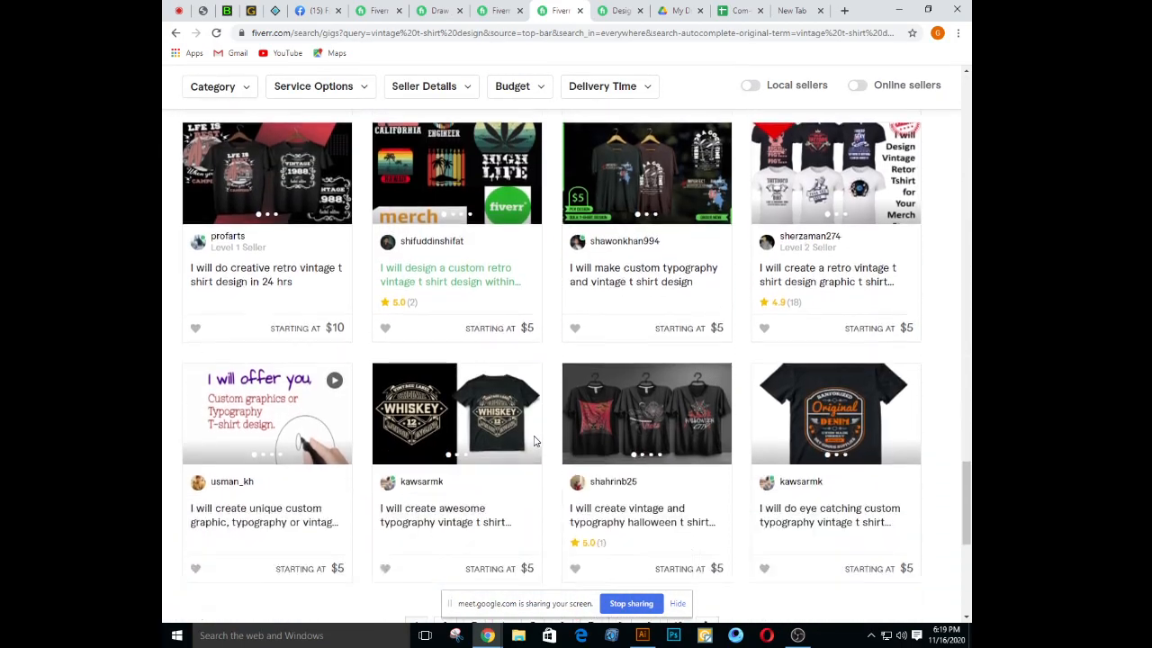
scroll(534, 440, "down", 2)
scroll(534, 440, "up", 10)
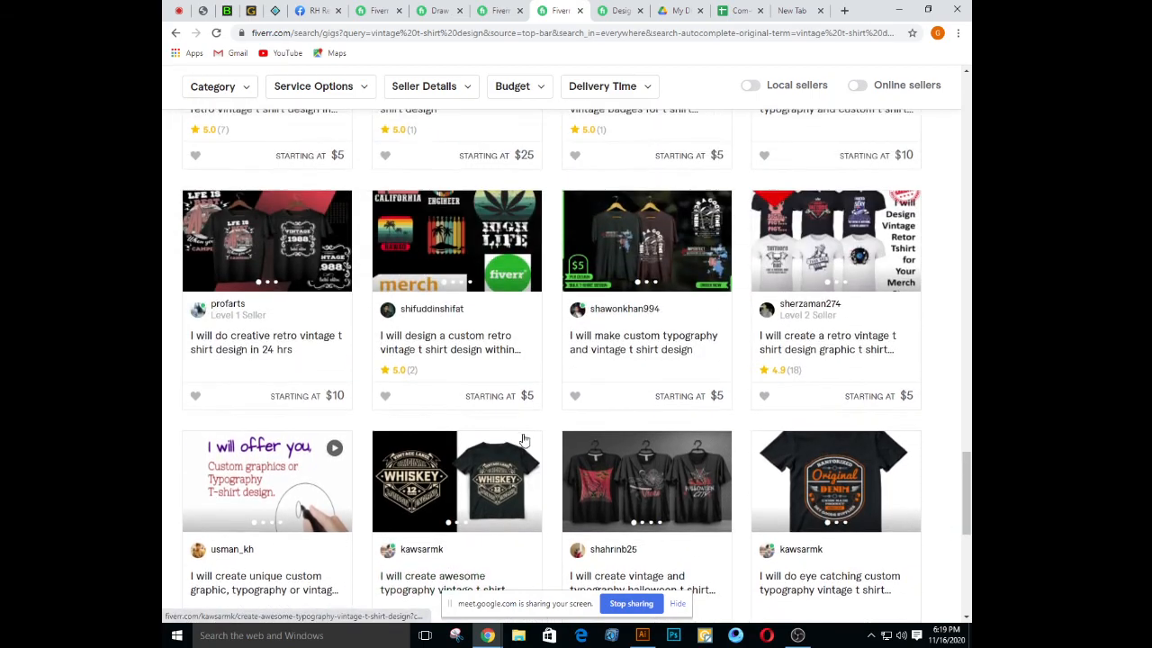
scroll(521, 441, "down", 2)
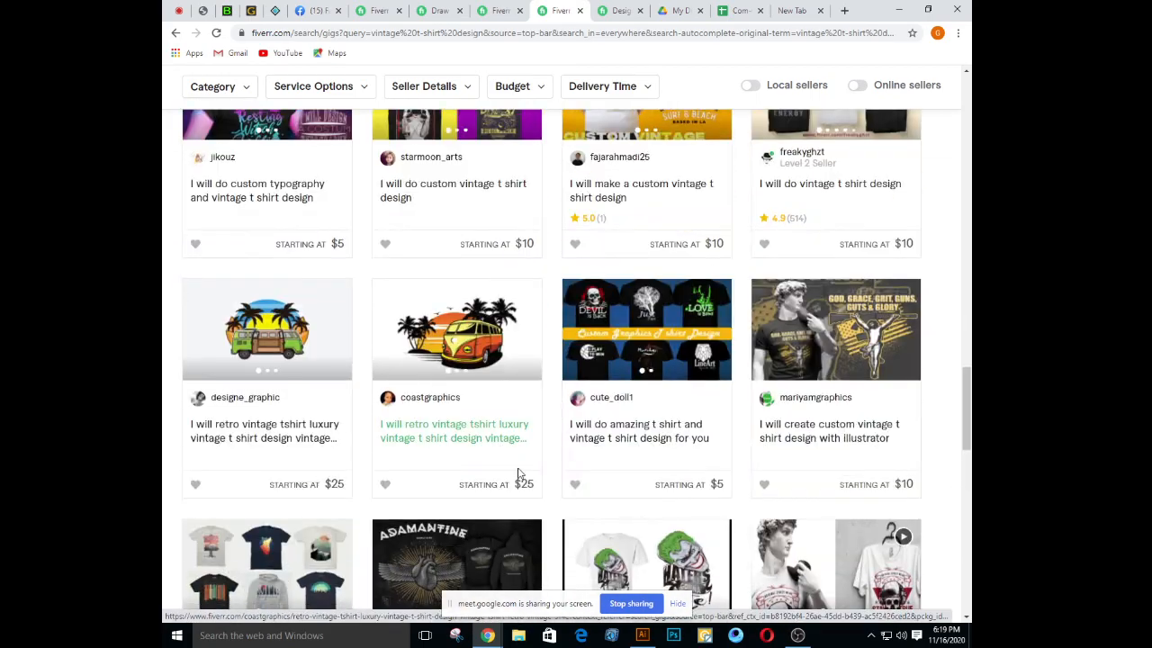
scroll(481, 470, "up", 5)
scroll(480, 471, "up", 3)
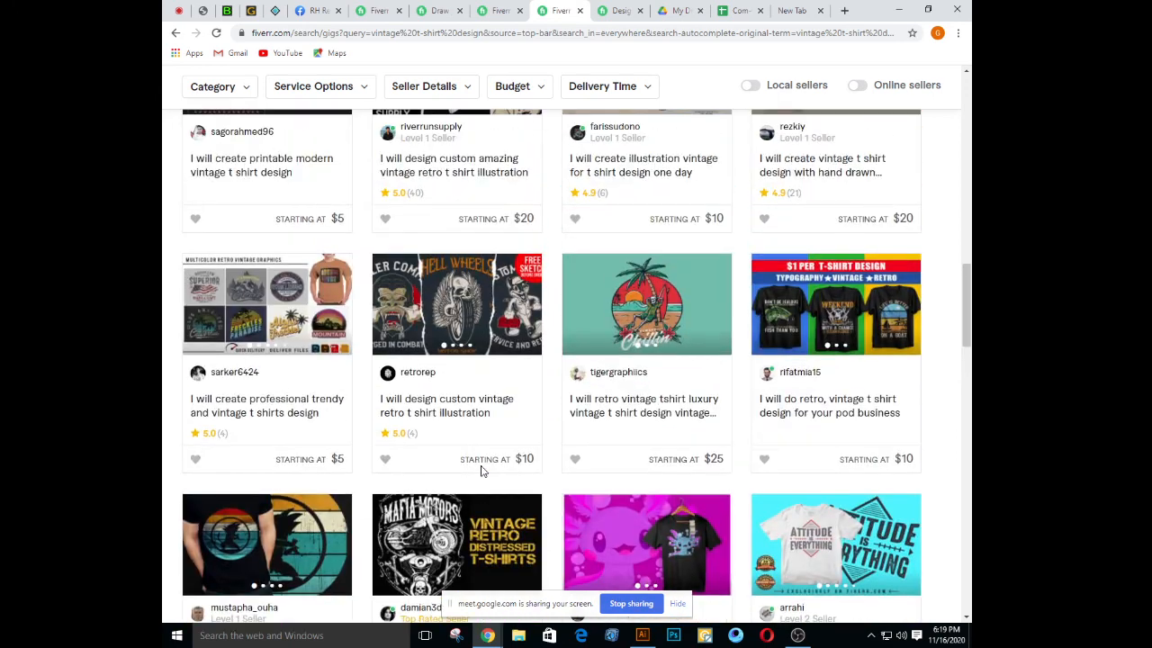
Open the $5 trendy and vintage t-shirt gig with the multicolor retro graphics, view its first five gallery samples, and close it
left_click(258, 304)
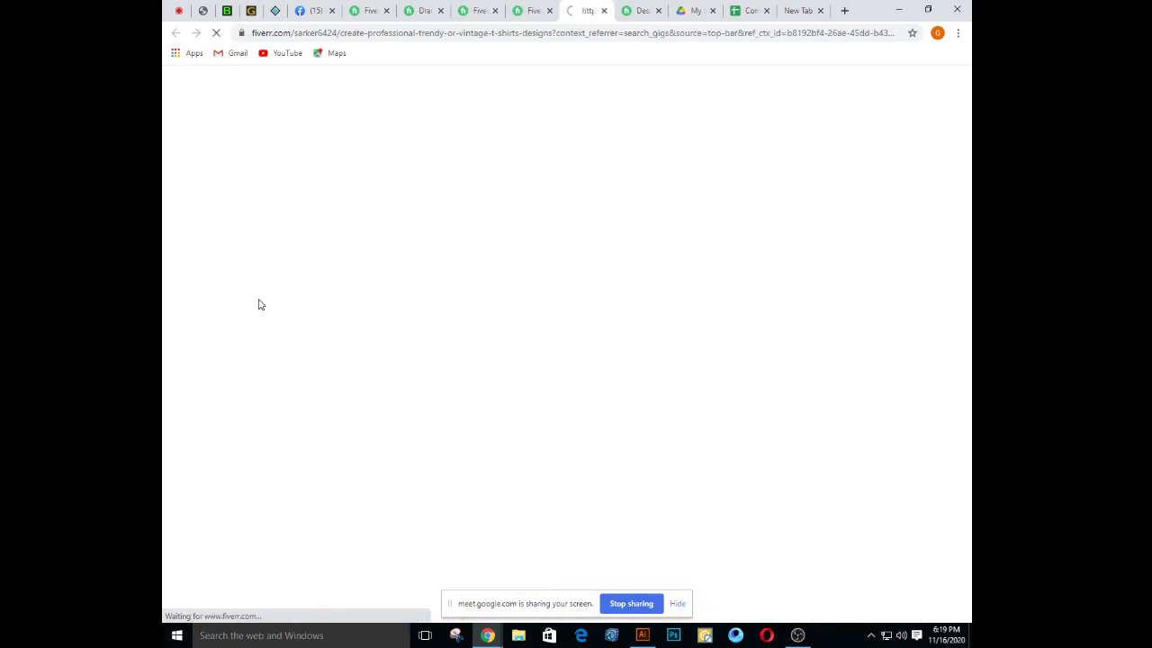
scroll(648, 331, "down", 2)
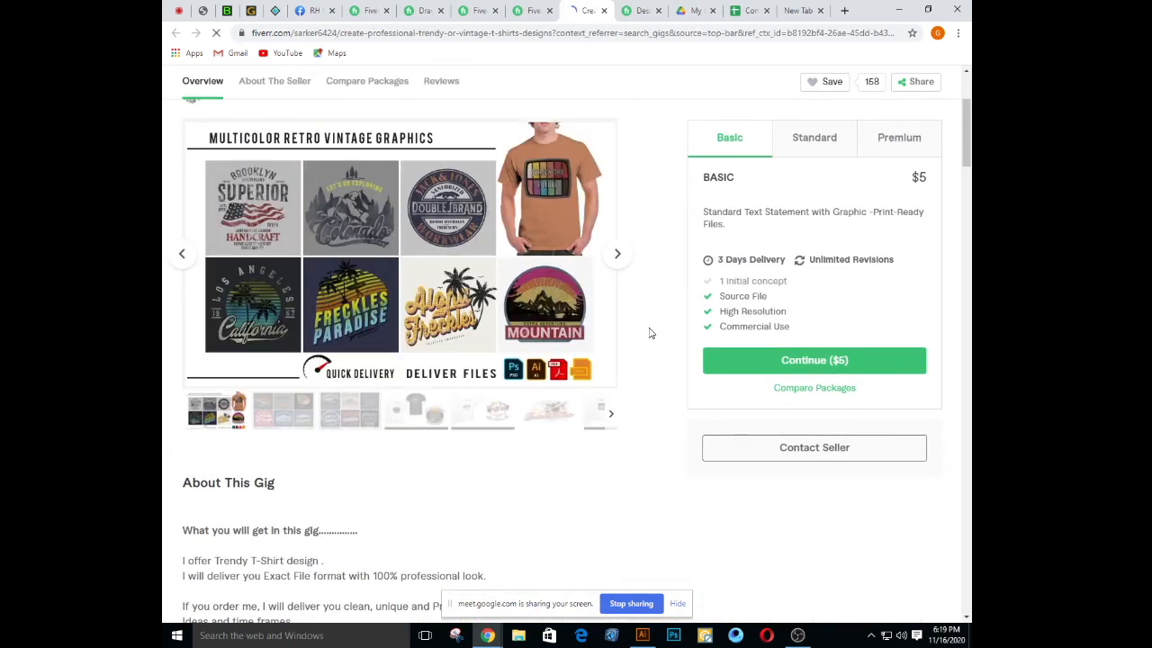
left_click(284, 411)
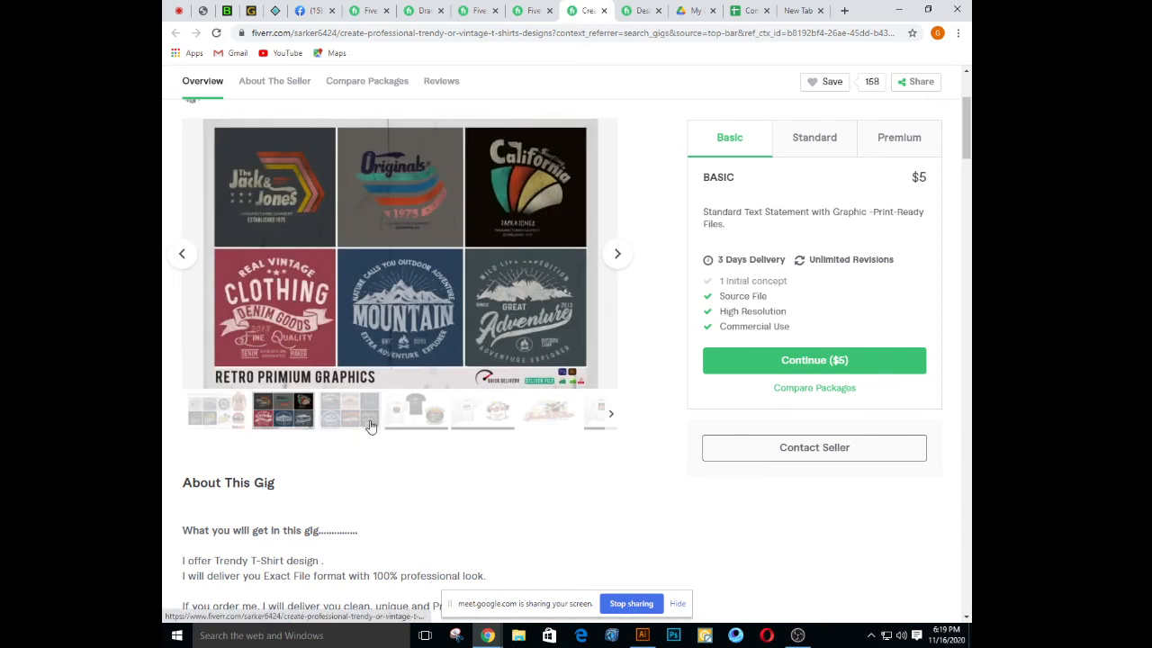
left_click(370, 422)
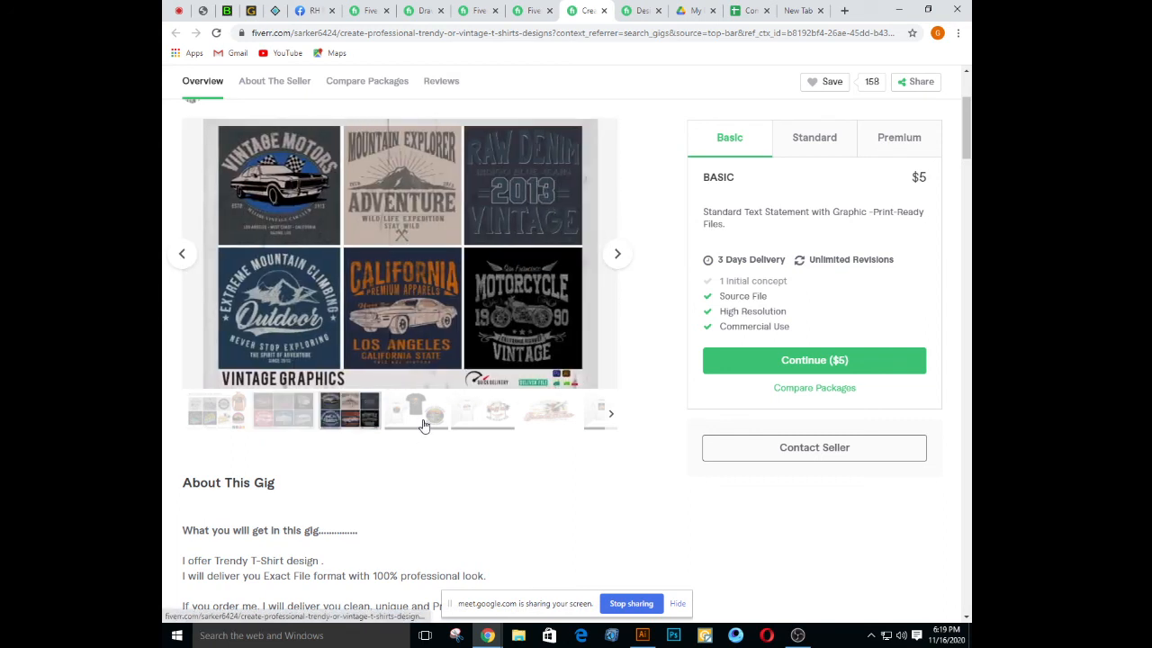
left_click(425, 425)
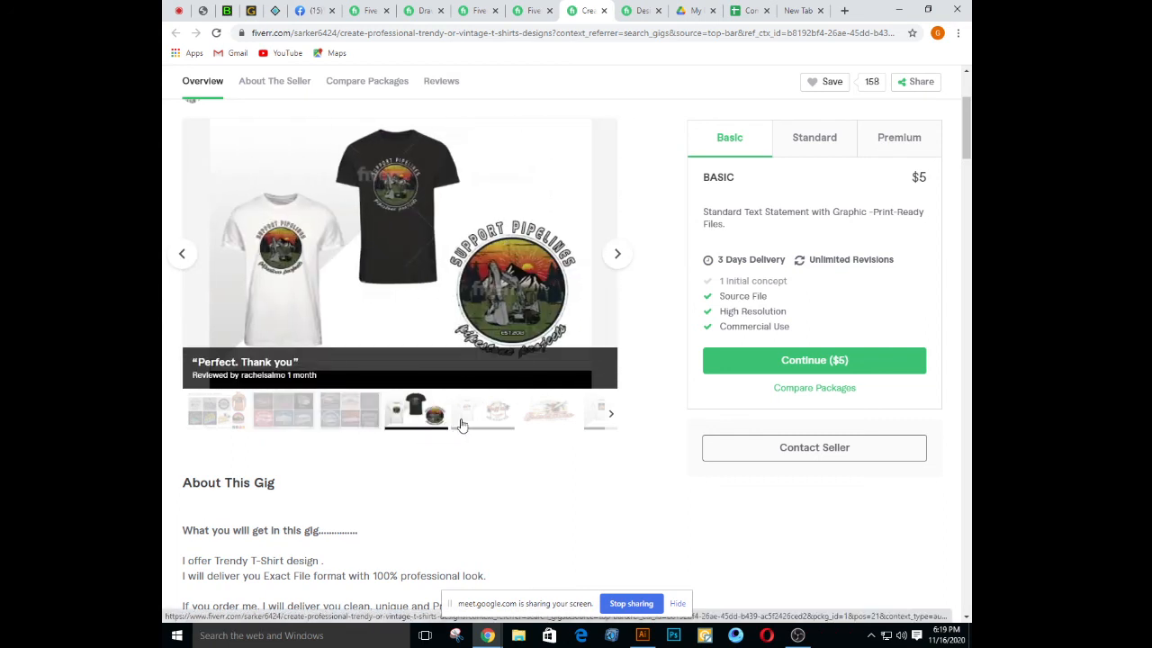
left_click(463, 423)
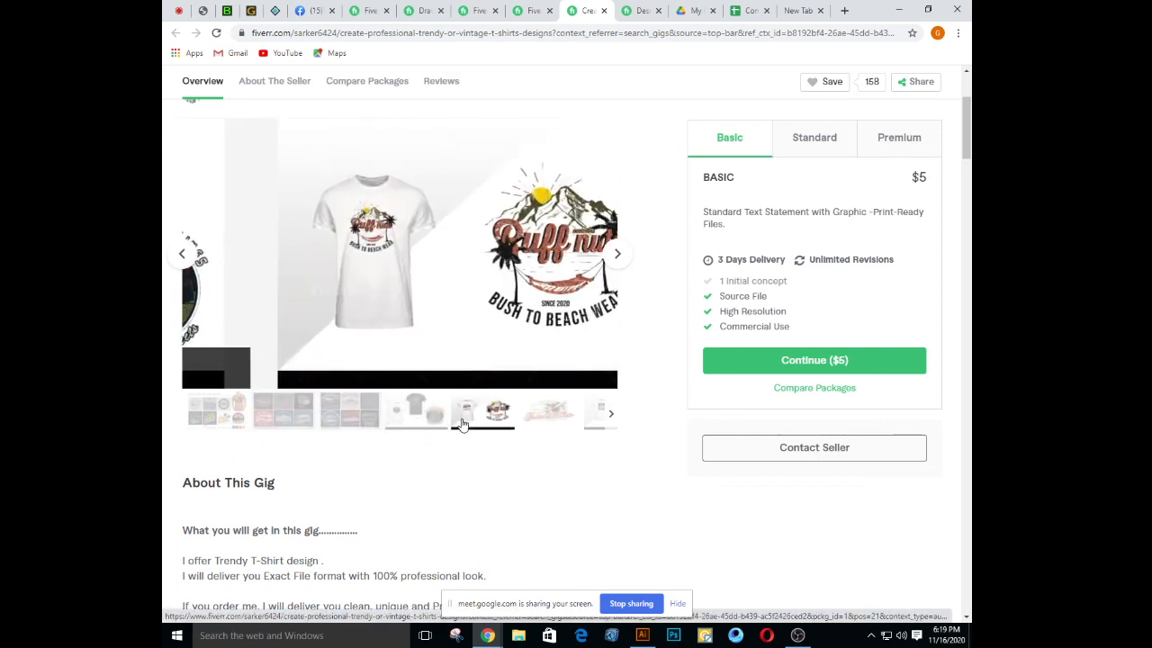
left_click(604, 10)
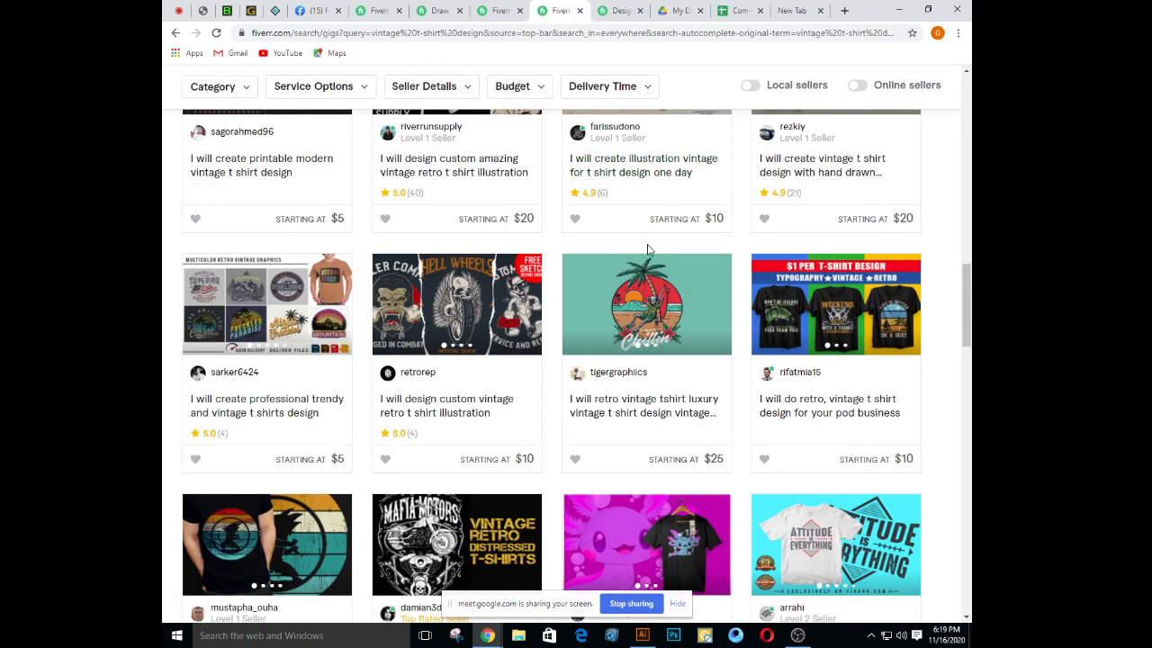
Switch to Illustrator and examine the portrait on the orange background and its colour swatches, both up close and as a whole
key("alt+Tab")
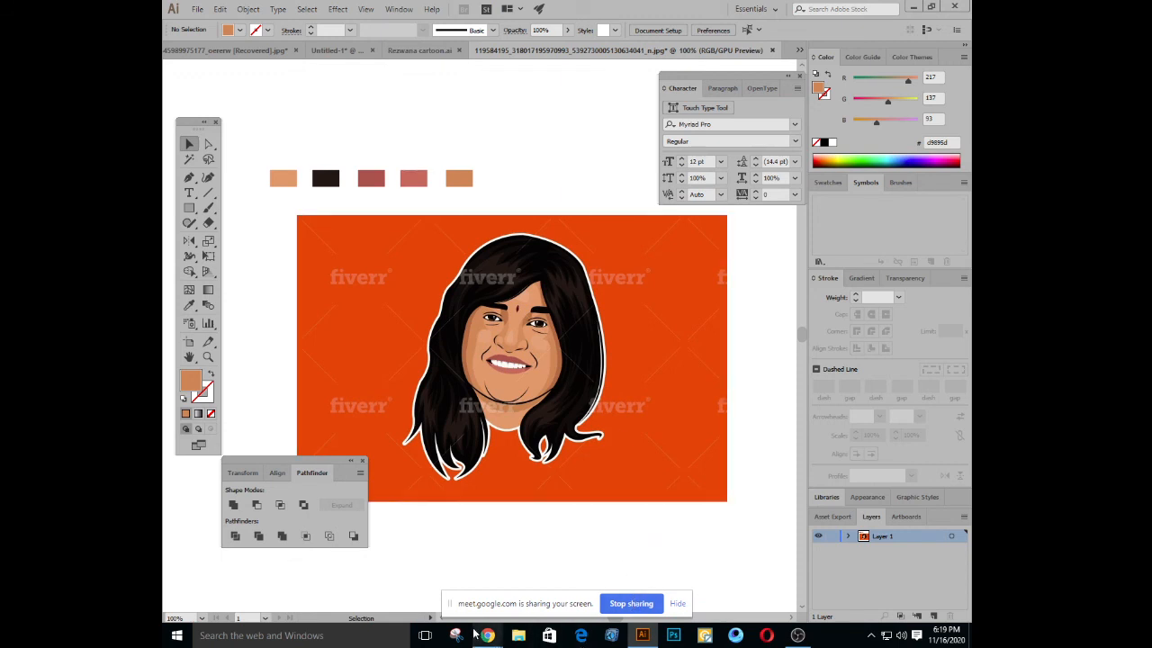
mouse_move(487, 635)
left_click(439, 560)
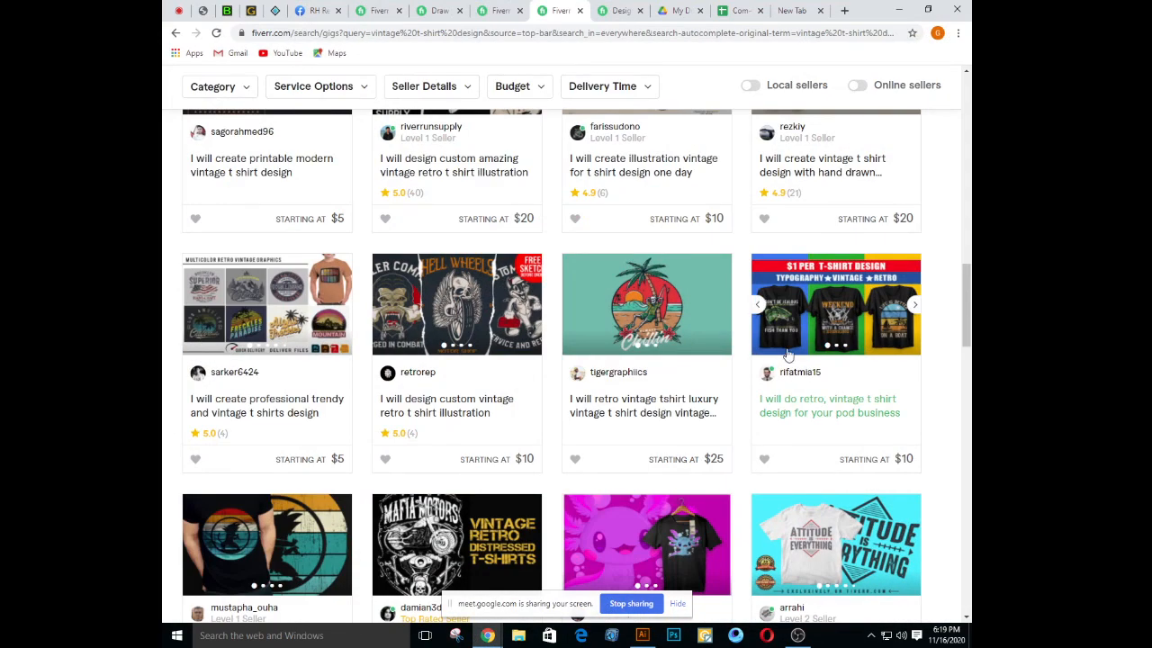
key("alt+Tab")
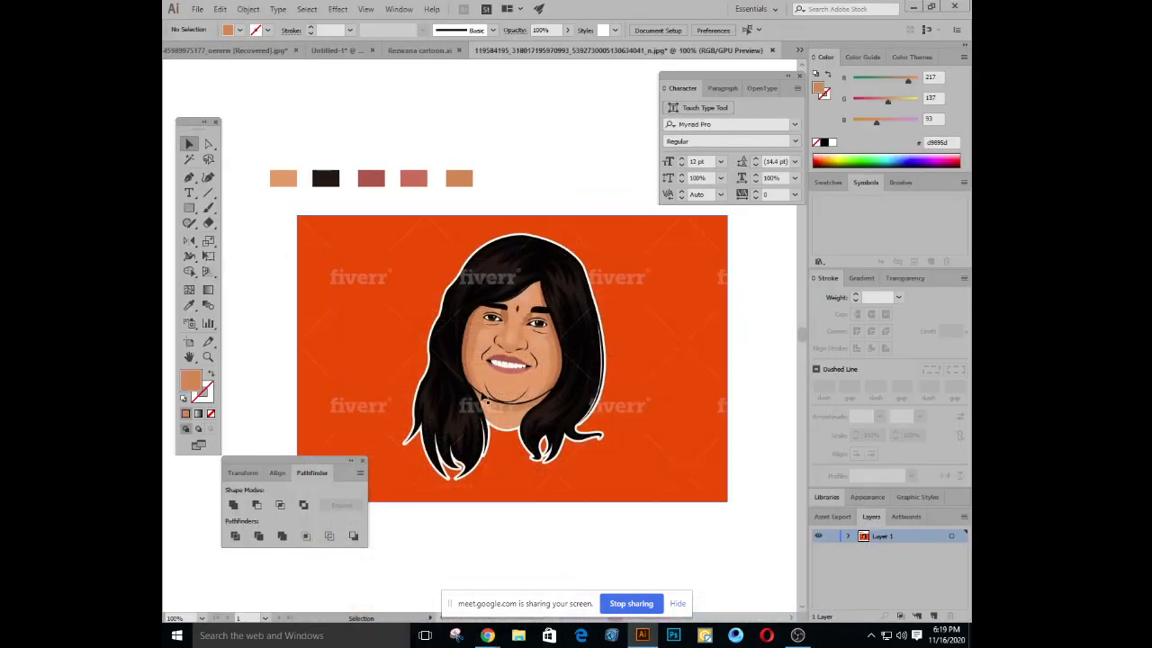
key("ctrl+minus")
key("ctrl+minus")
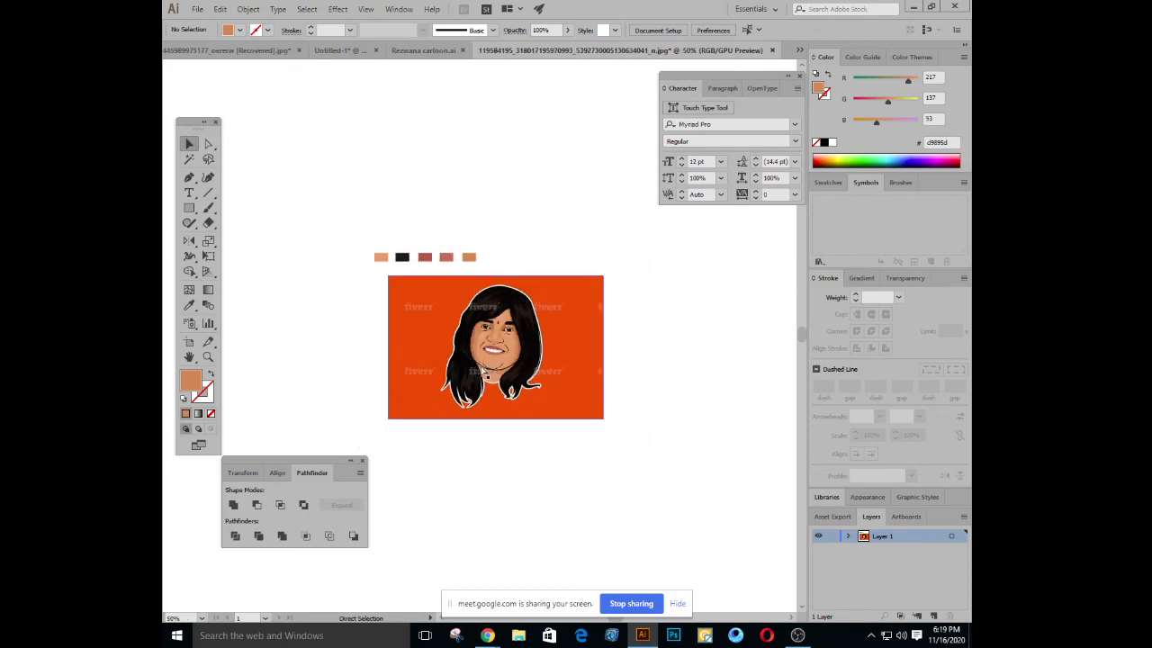
key("ctrl+plus")
key("ctrl+minus")
key("ctrl+plus")
key("ctrl+plus")
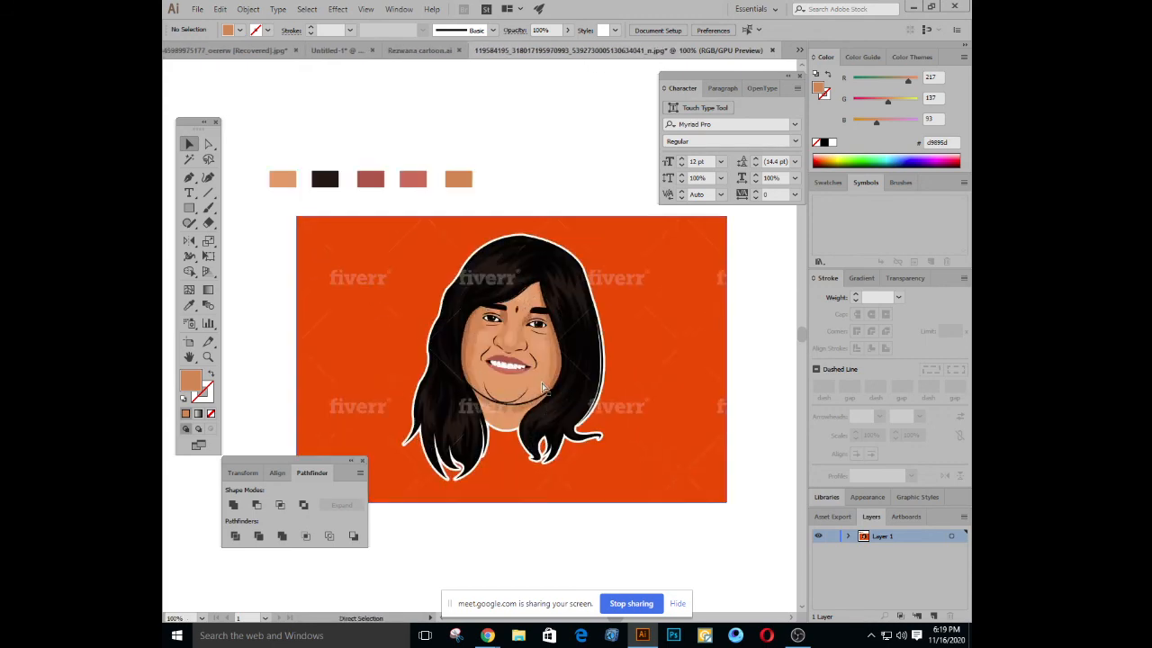
key("ctrl+plus")
key("ctrl+plus")
key("ctrl+minus")
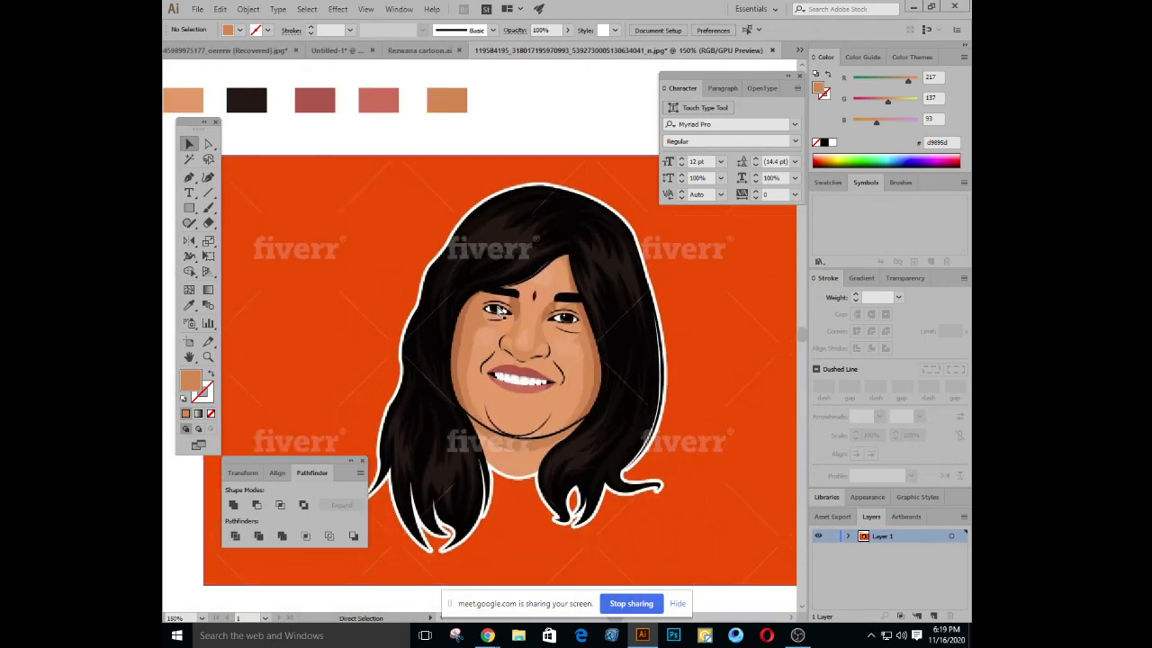
key("ctrl+minus")
key("ctrl+minus")
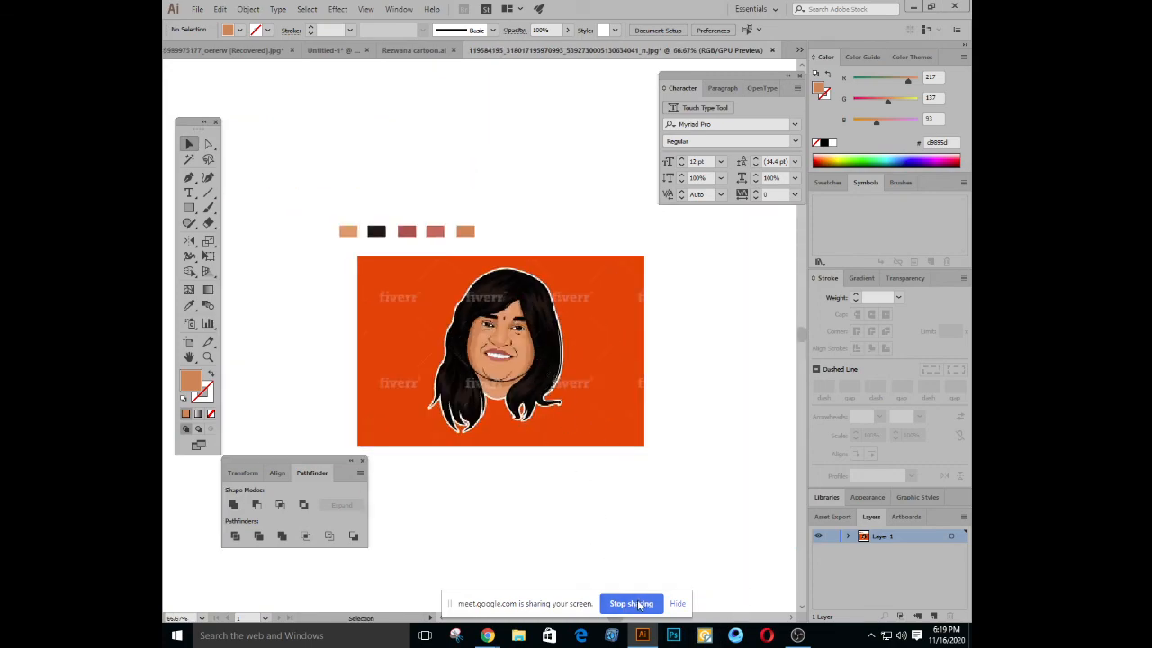
Stop sharing the screen and switch to the Google Meet call in Chrome
left_click(639, 605)
left_click(487, 636)
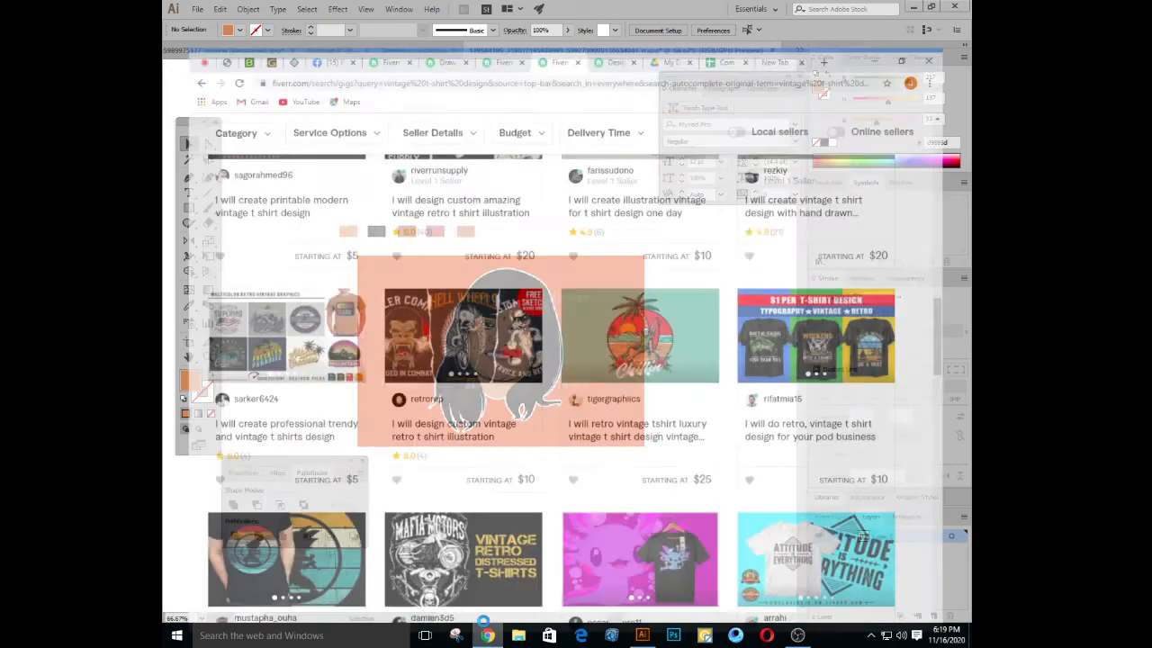
scroll(693, 303, "down", 6)
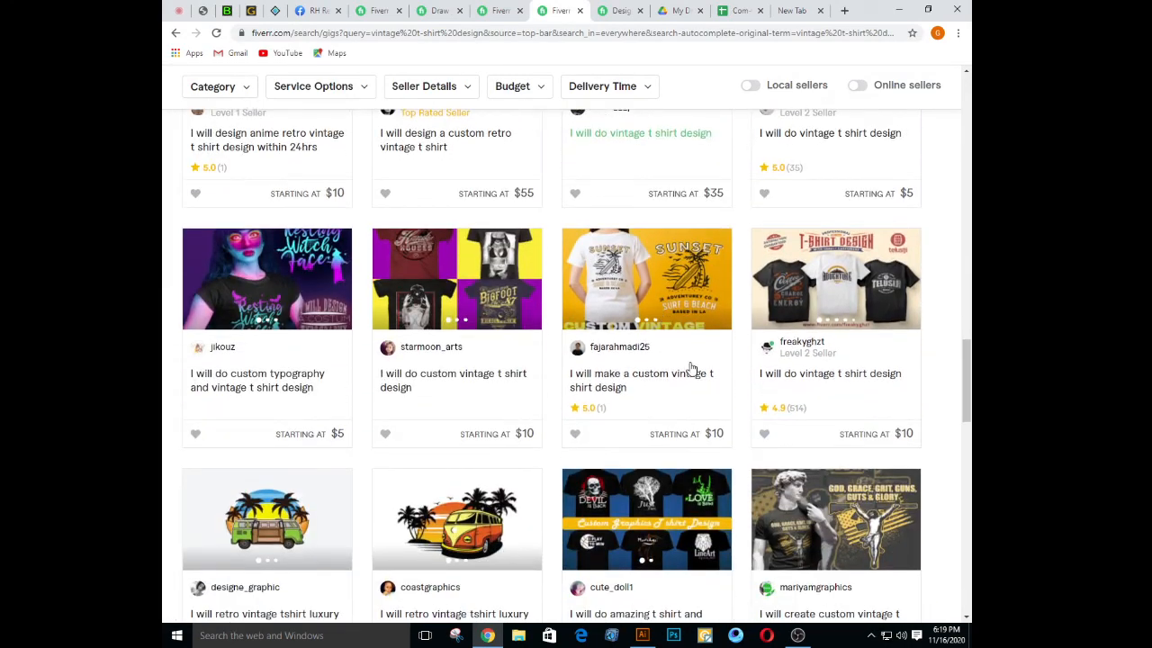
left_click(178, 10)
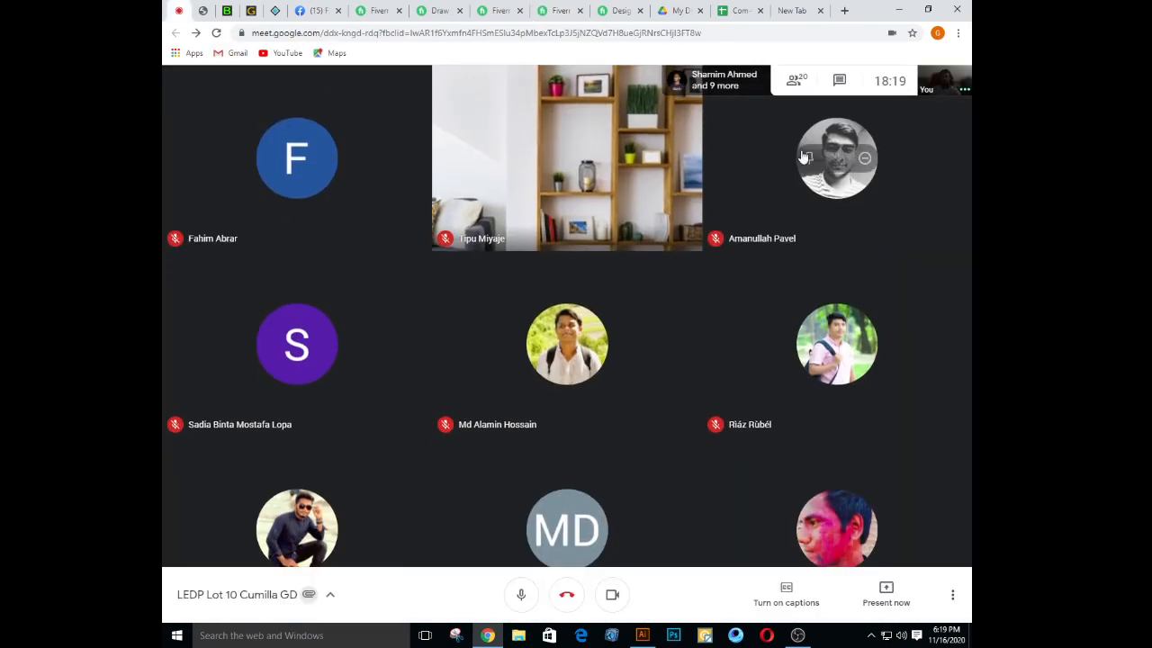
Show the meeting's participant list and look through everyone in the call
left_click(801, 83)
scroll(855, 360, "down", 4)
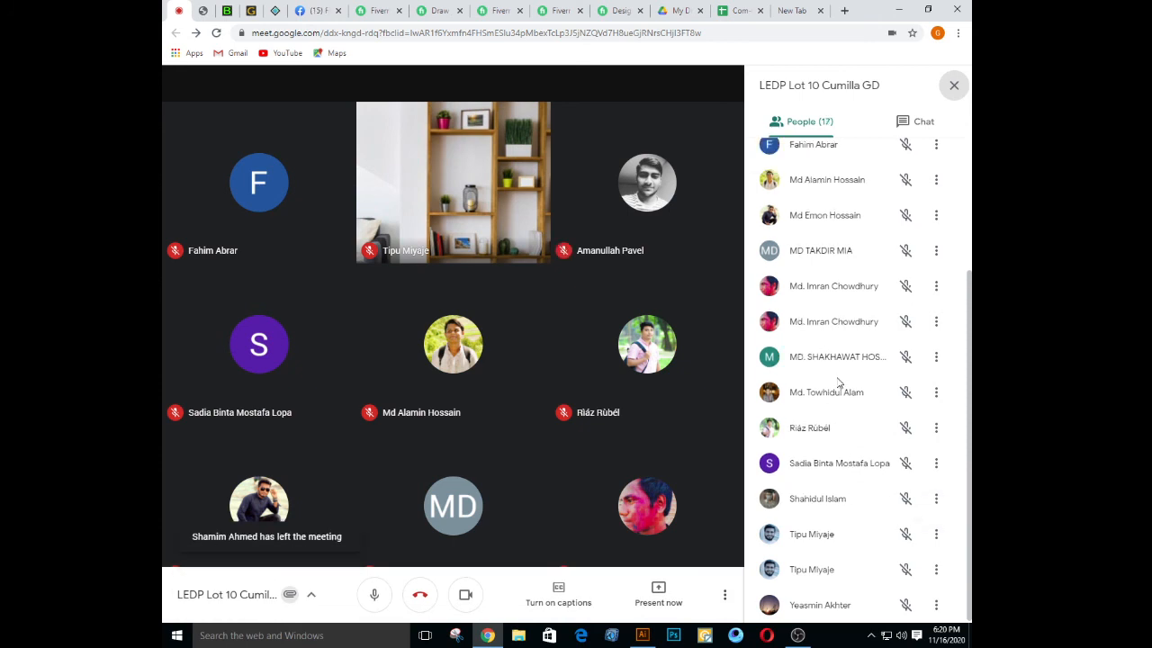
scroll(839, 387, "up", 3)
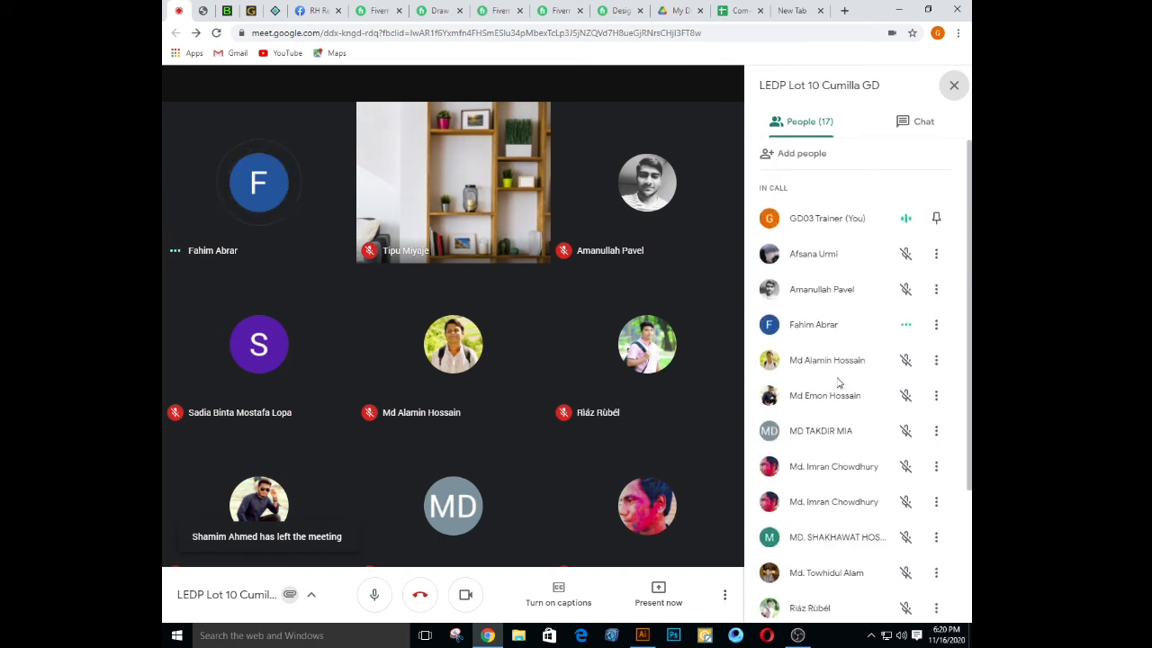
Turn off the camera, check the remaining participants, and leave the meeting
left_click(462, 605)
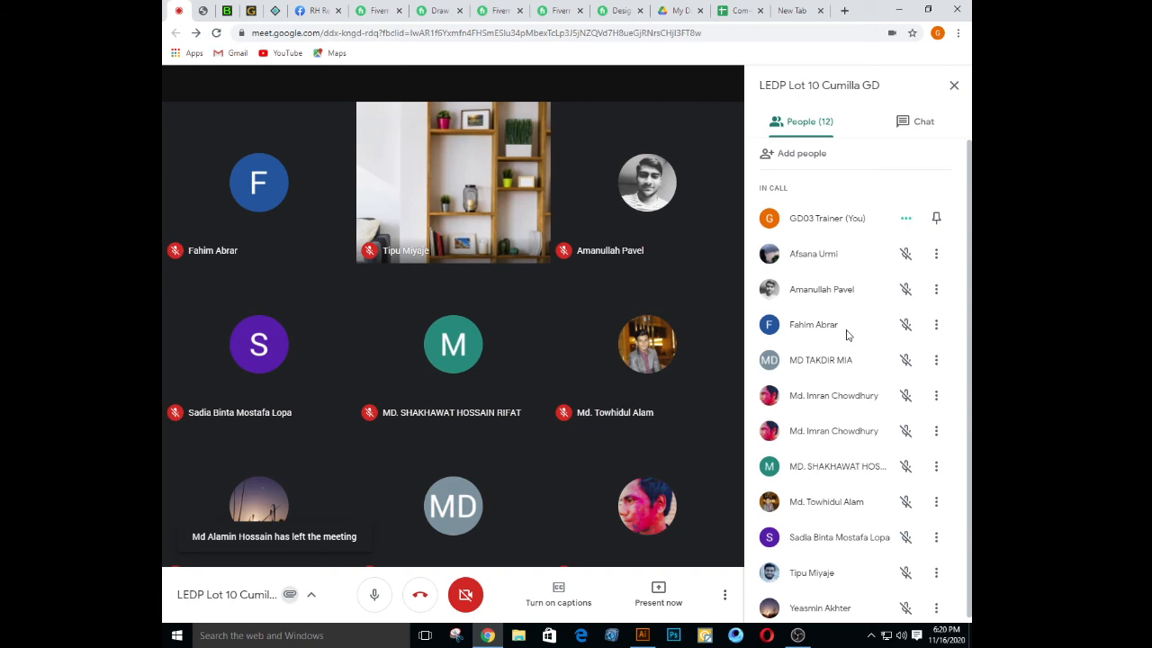
scroll(853, 339, "down", 1)
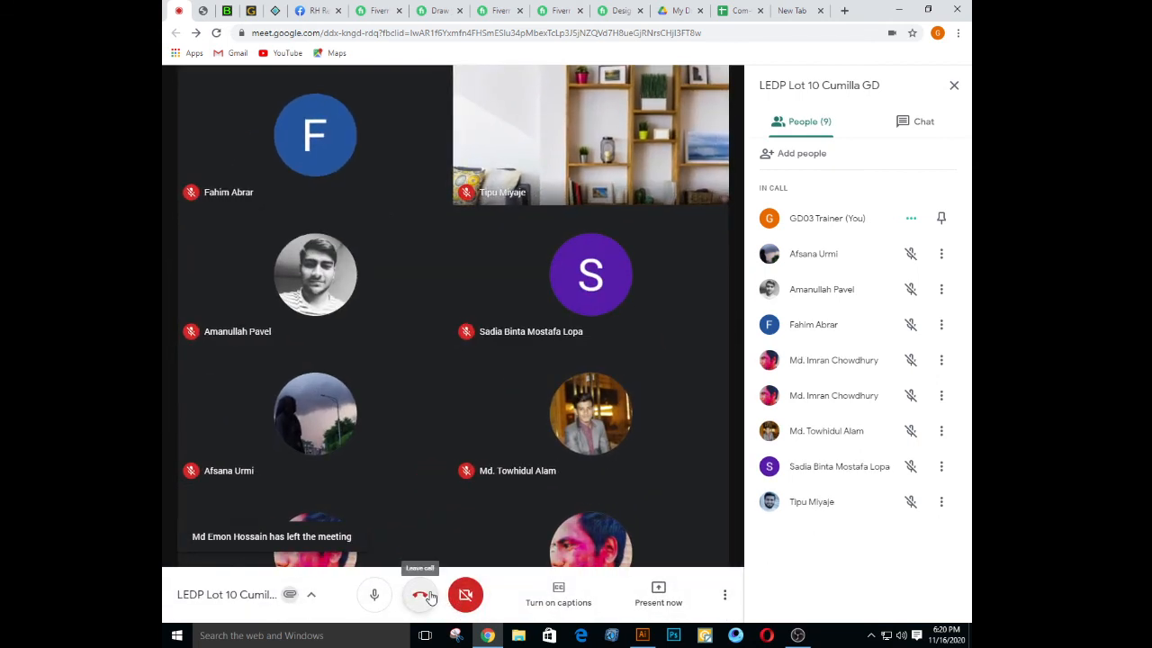
left_click(421, 595)
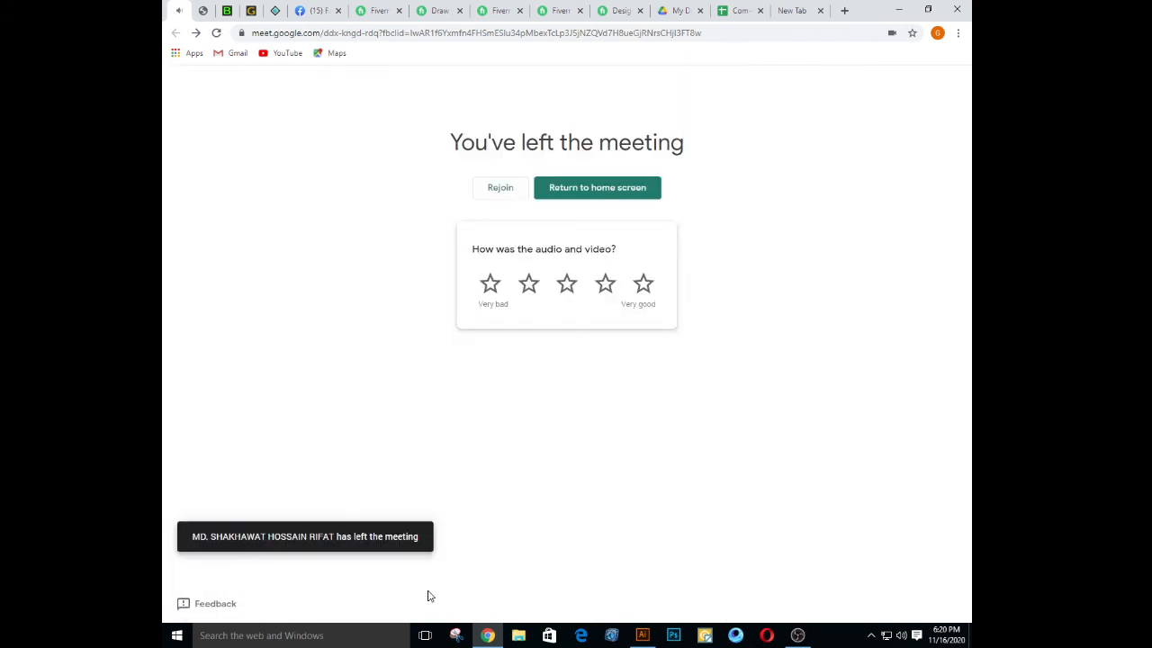